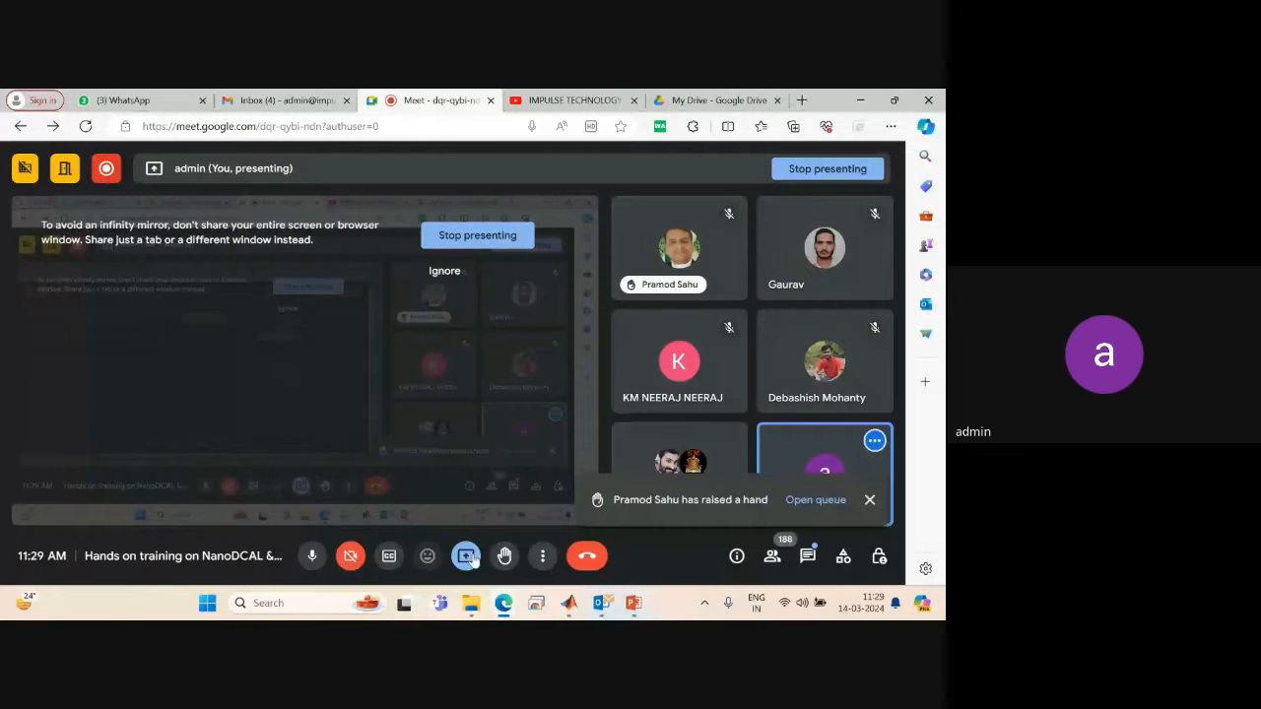
Switch to File Explorer and open the Windows (C:) drive from This PC.
{"action": "mouse_move", "coordinate": [474, 604]}
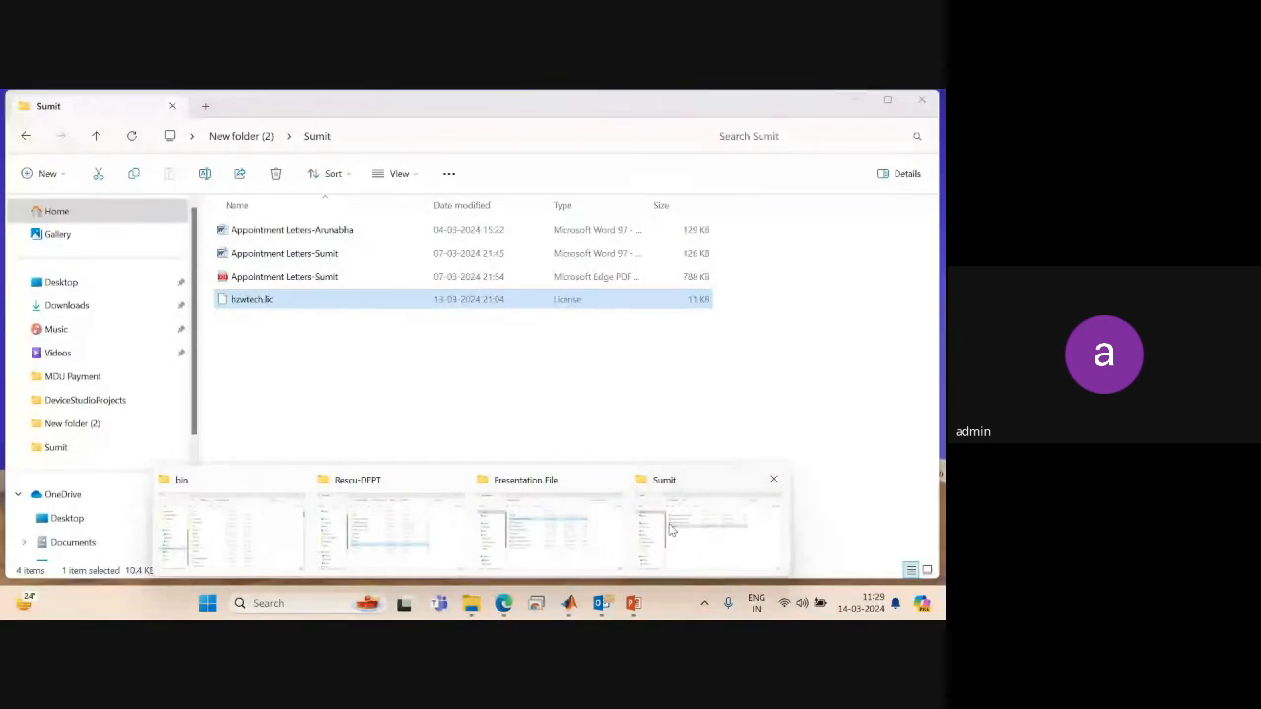
{"action": "left_click", "coordinate": [670, 530]}
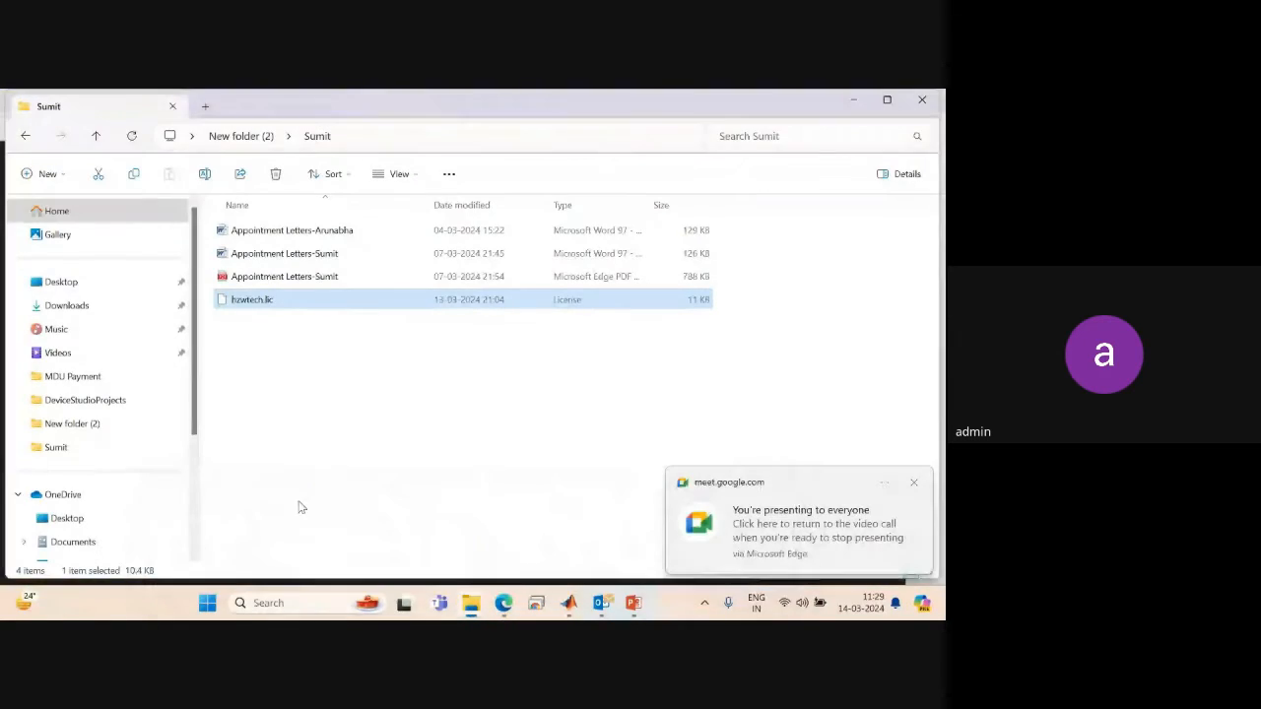
{"action": "left_click", "coordinate": [74, 281]}
{"action": "scroll", "coordinate": [99, 463], "scroll_direction": "down", "scroll_amount": 3}
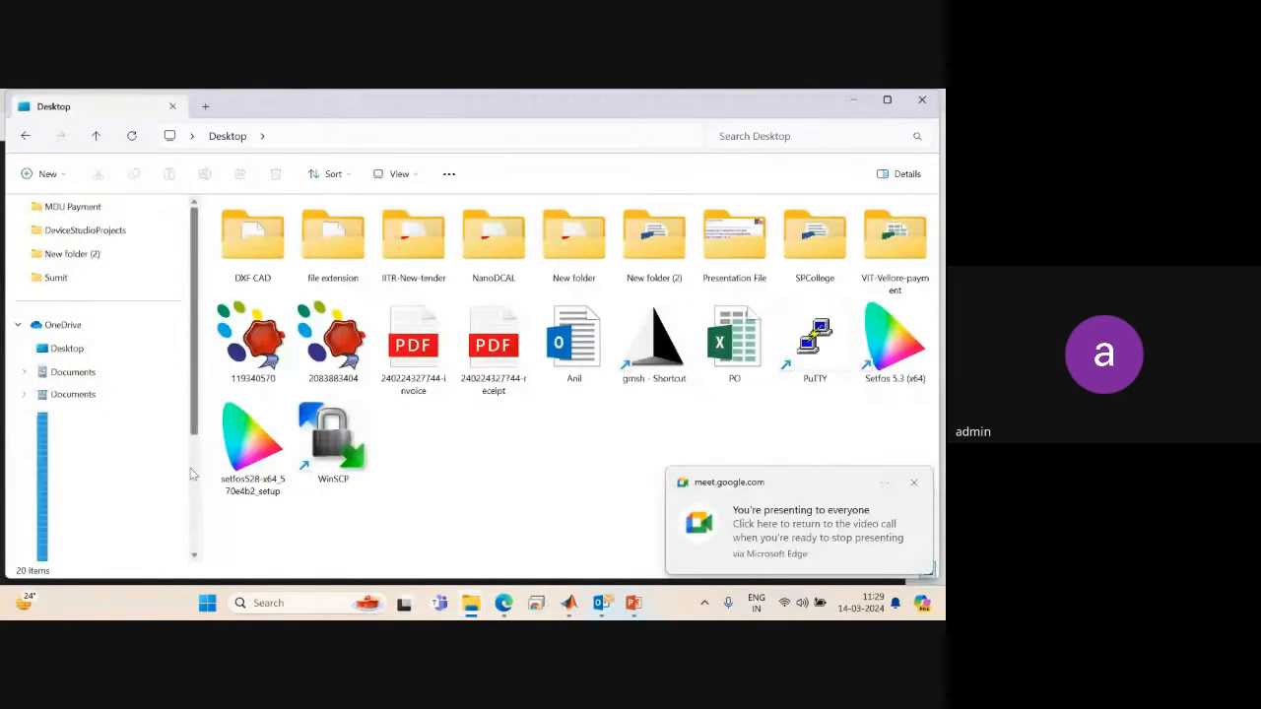
{"action": "left_click", "coordinate": [76, 450]}
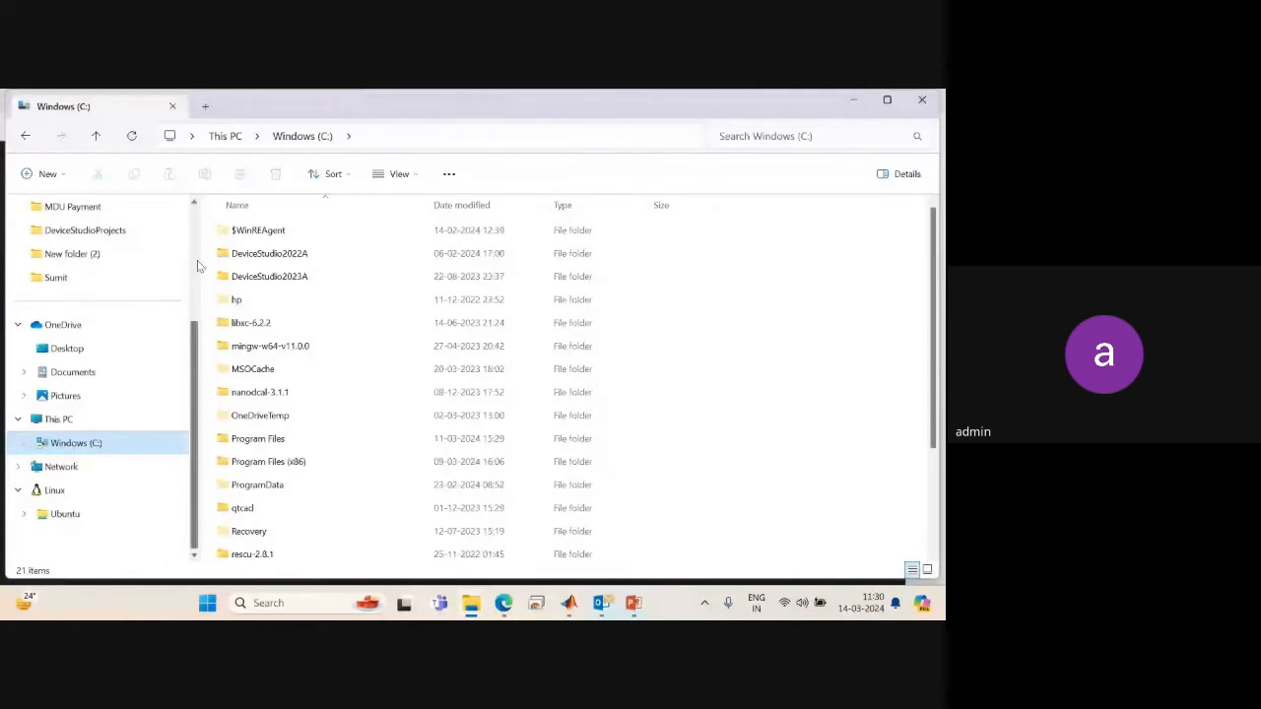
{"action": "left_click", "coordinate": [70, 428]}
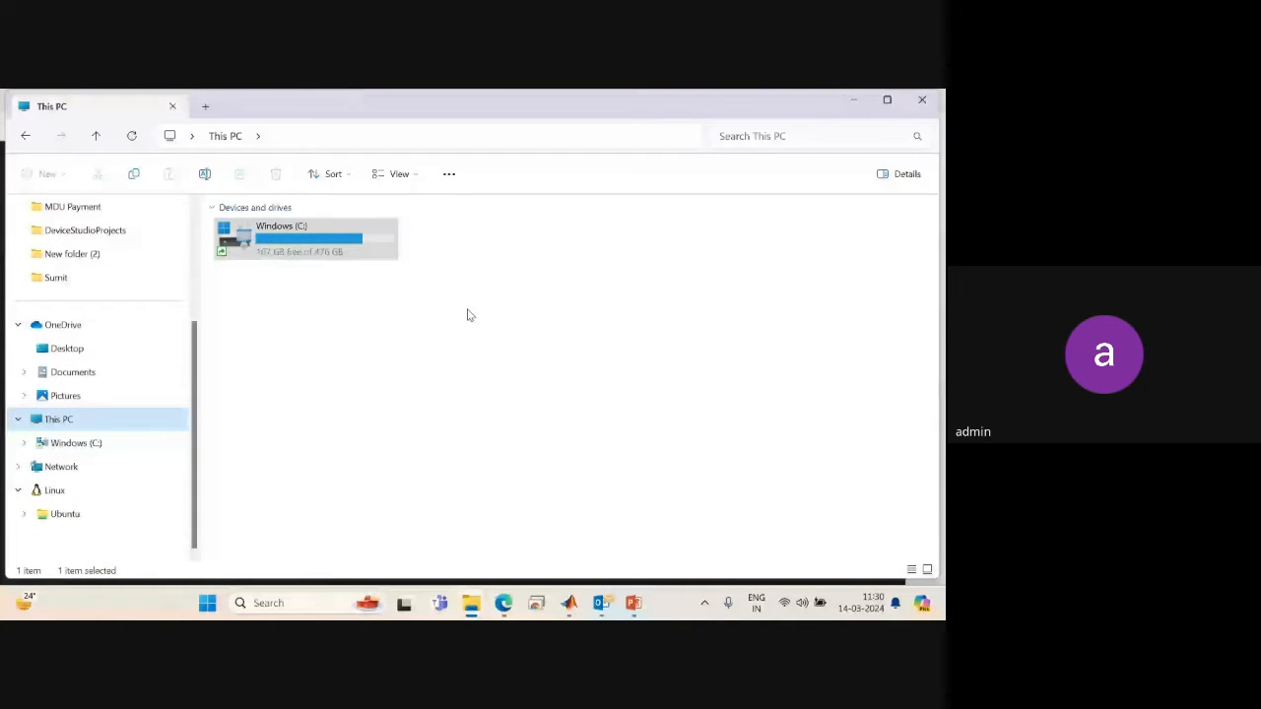
{"action": "double_click", "coordinate": [308, 251]}
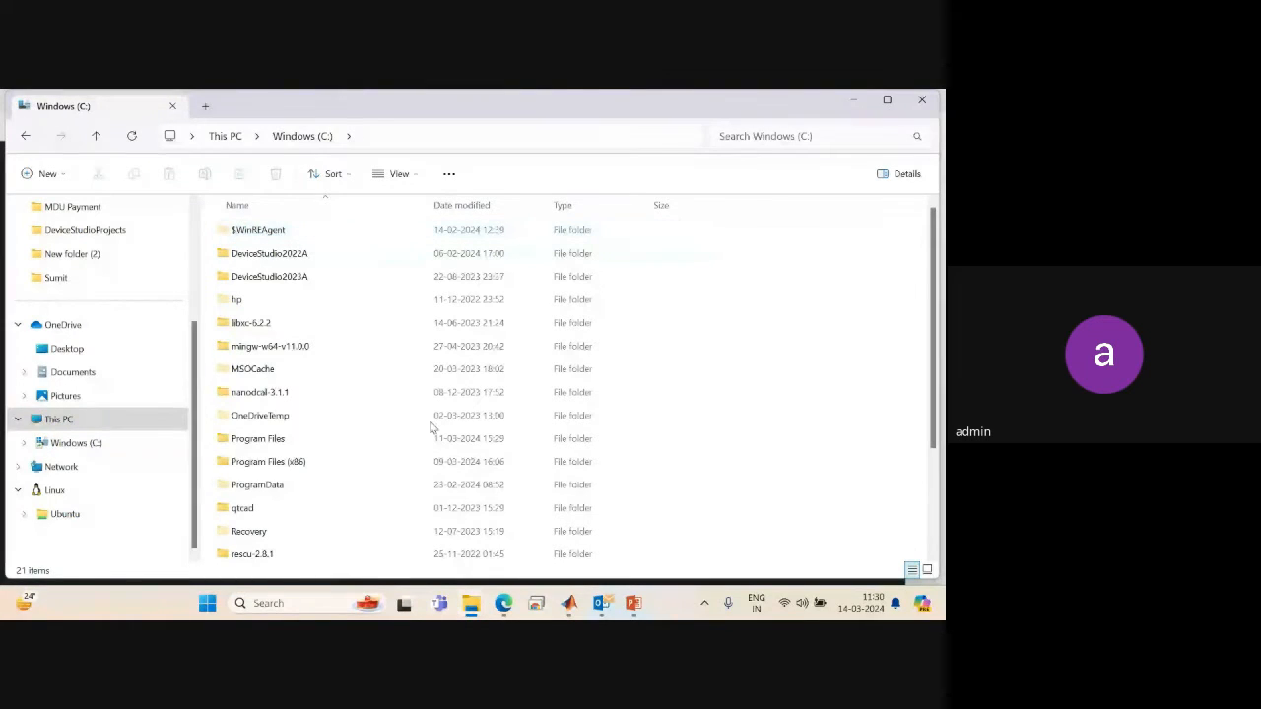
{"action": "left_click", "coordinate": [505, 515]}
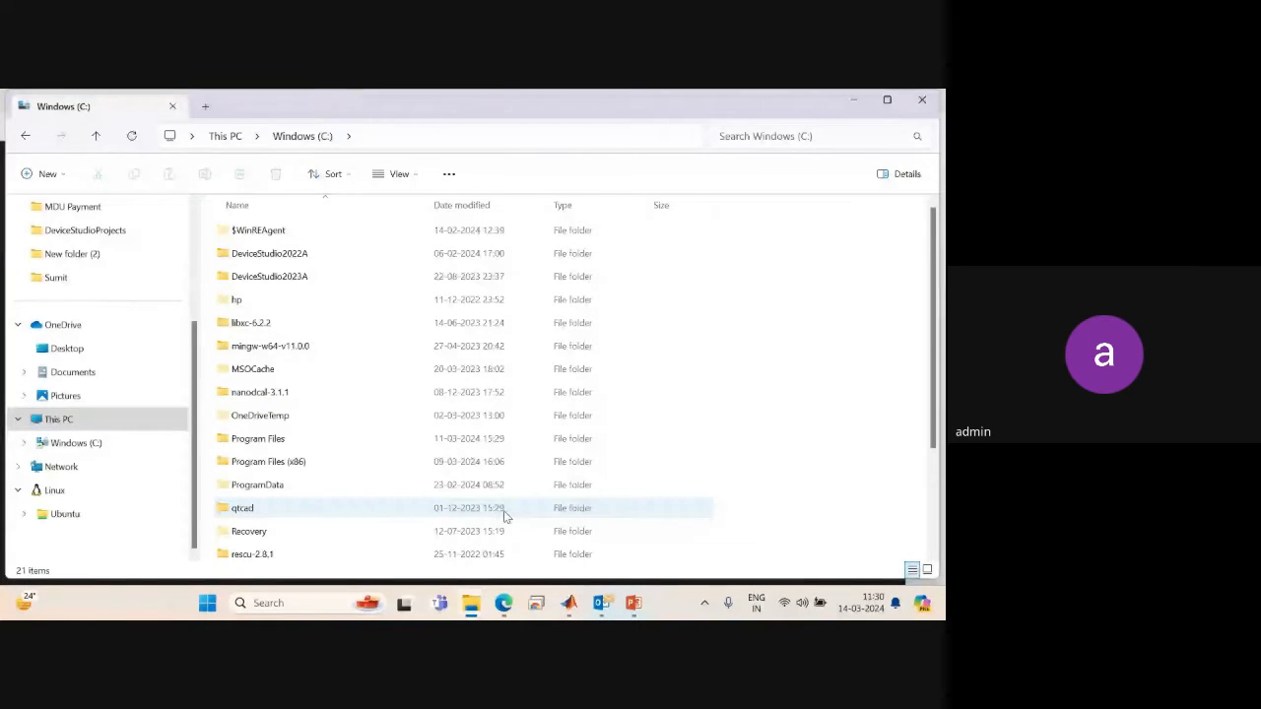
Switch to the Google Meet call, read through the recent in-call messages, and return to File Explorer.
{"action": "left_click", "coordinate": [505, 603]}
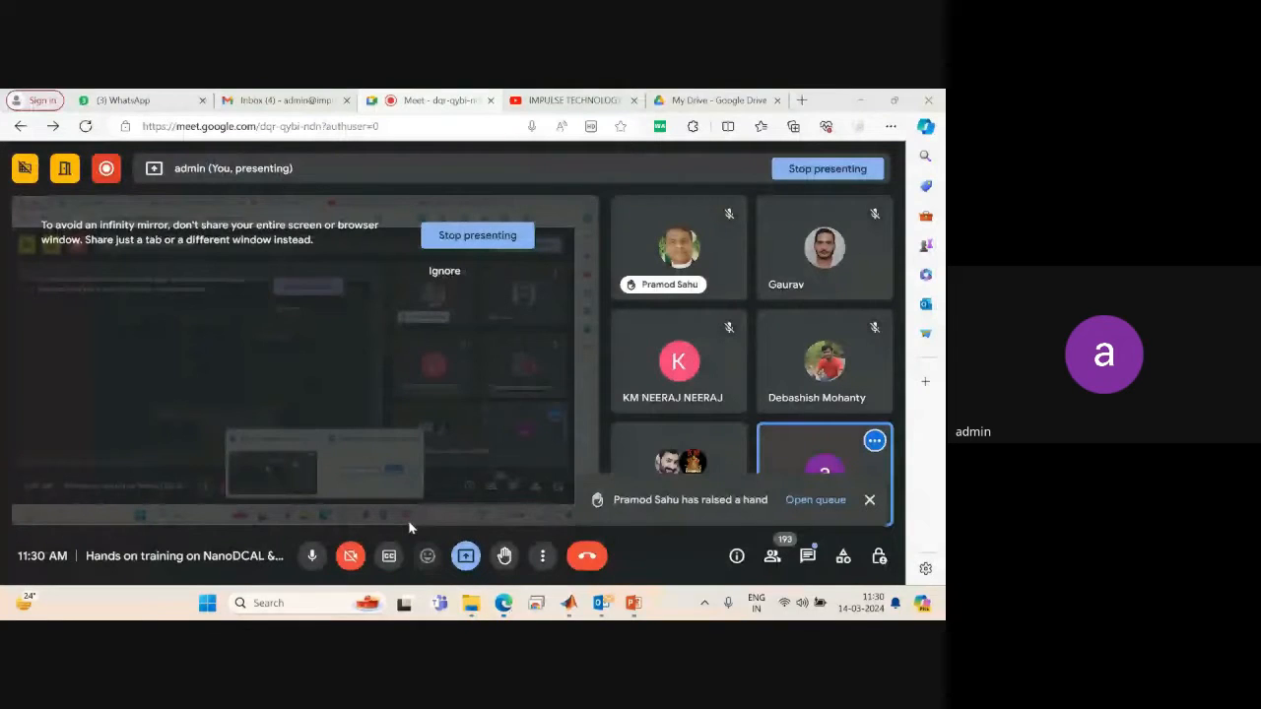
{"action": "left_click", "coordinate": [807, 556]}
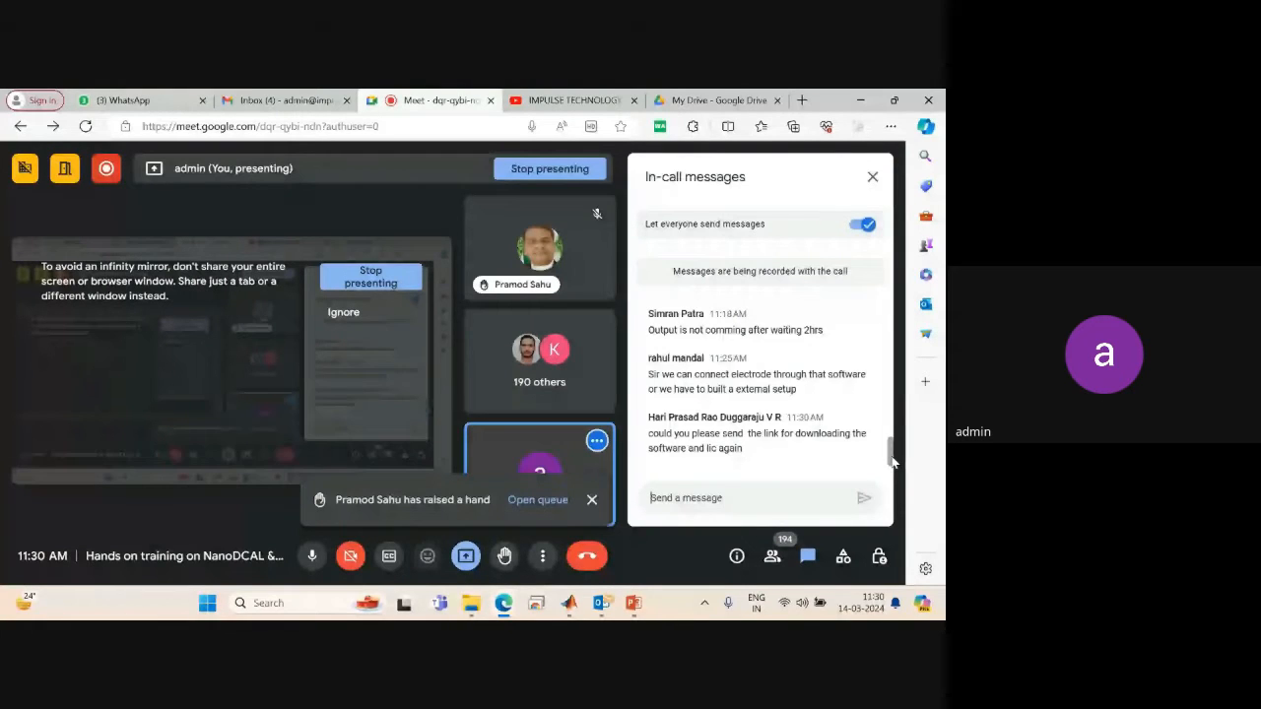
{"action": "left_click_drag", "start_coordinate": [893, 461], "coordinate": [870, 445]}
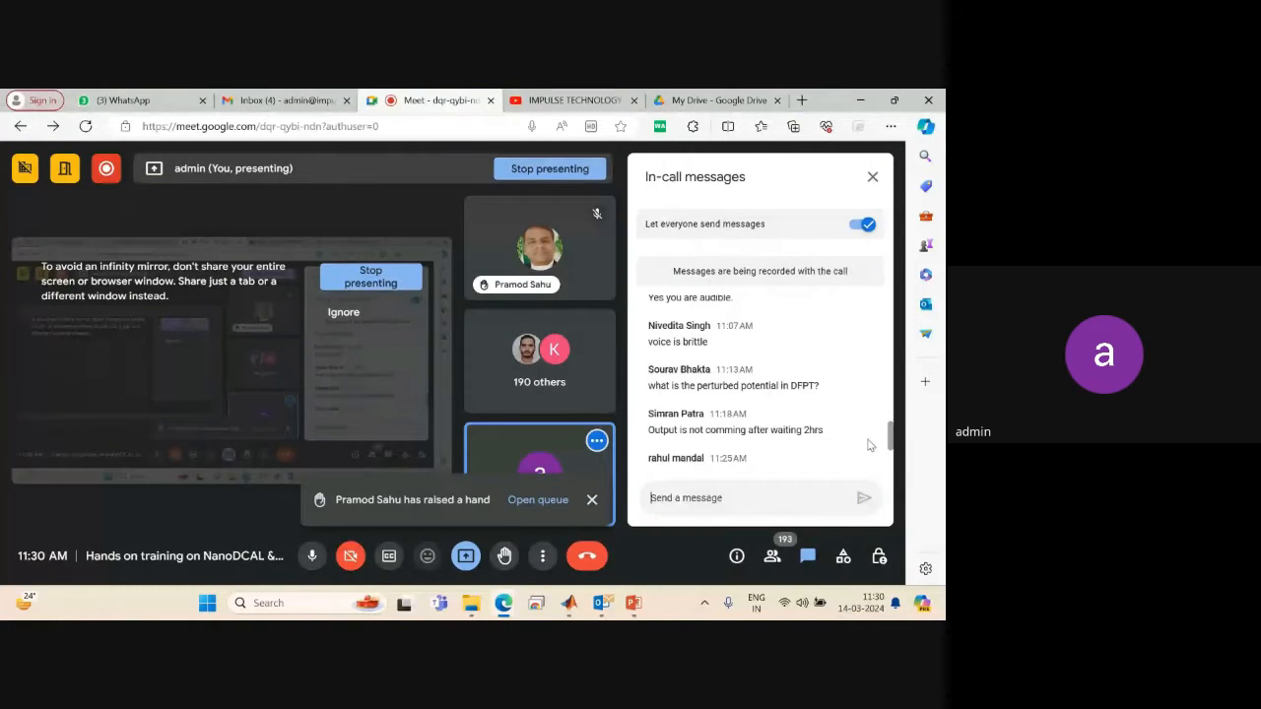
{"action": "scroll", "coordinate": [870, 449], "scroll_direction": "down", "scroll_amount": 1}
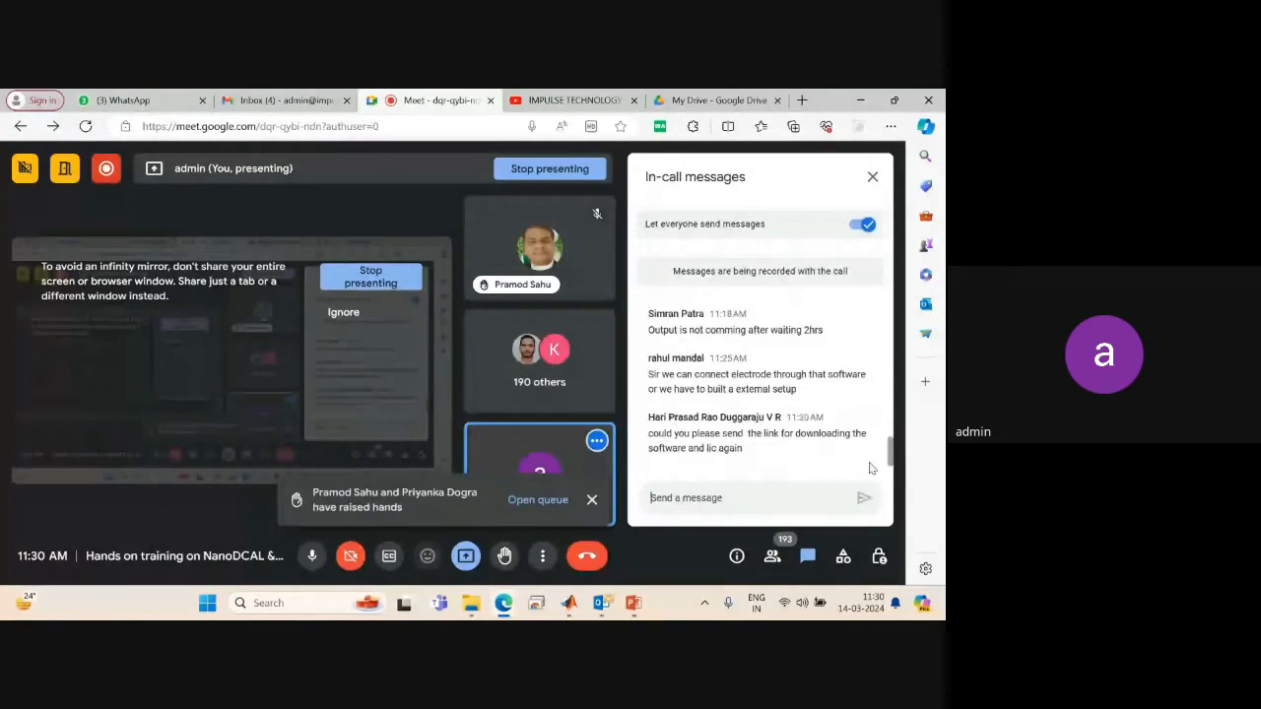
{"action": "left_click", "coordinate": [871, 179]}
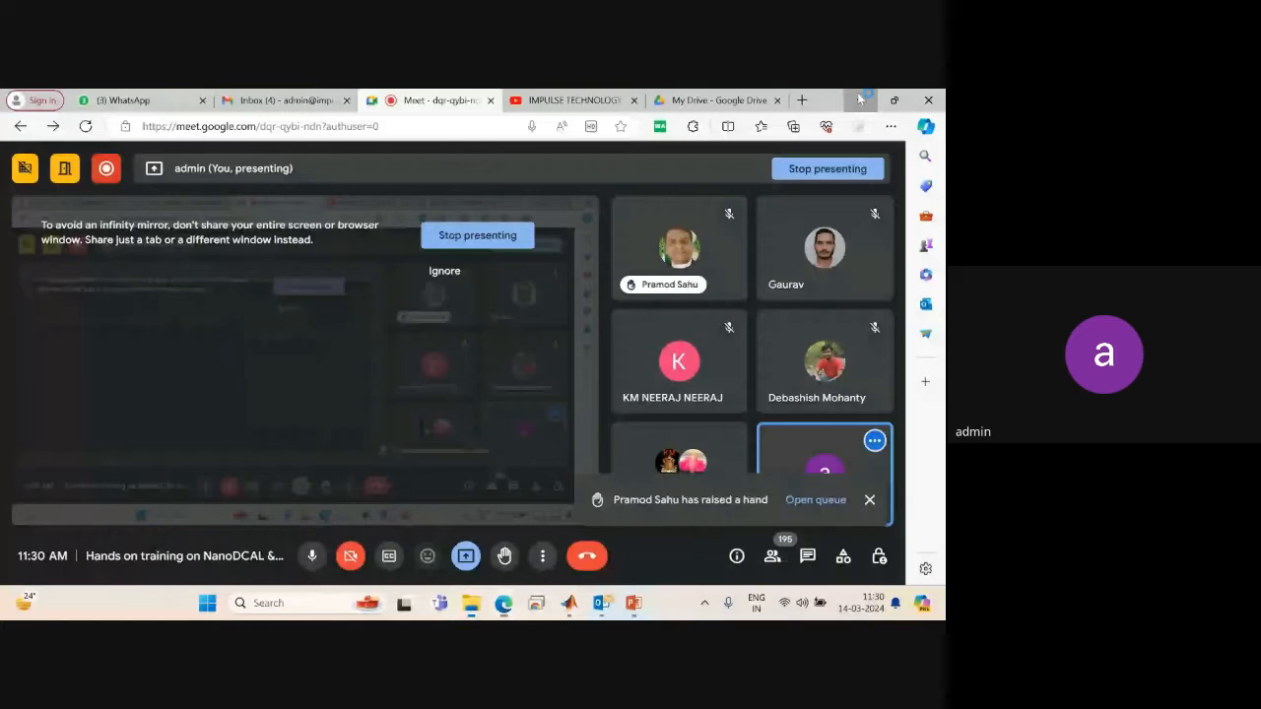
{"action": "left_click", "coordinate": [859, 99]}
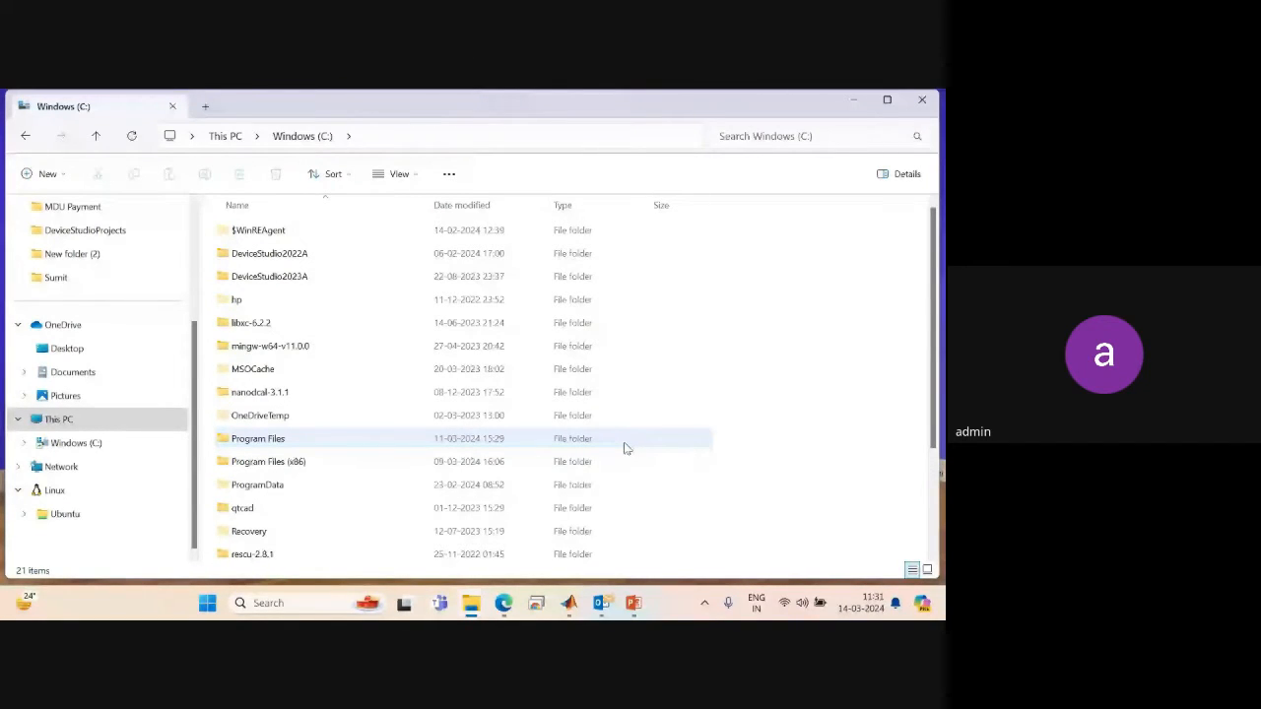
Open the bin folder inside DeviceStudio2022A on the Windows (C:) drive.
{"action": "left_click", "coordinate": [79, 426]}
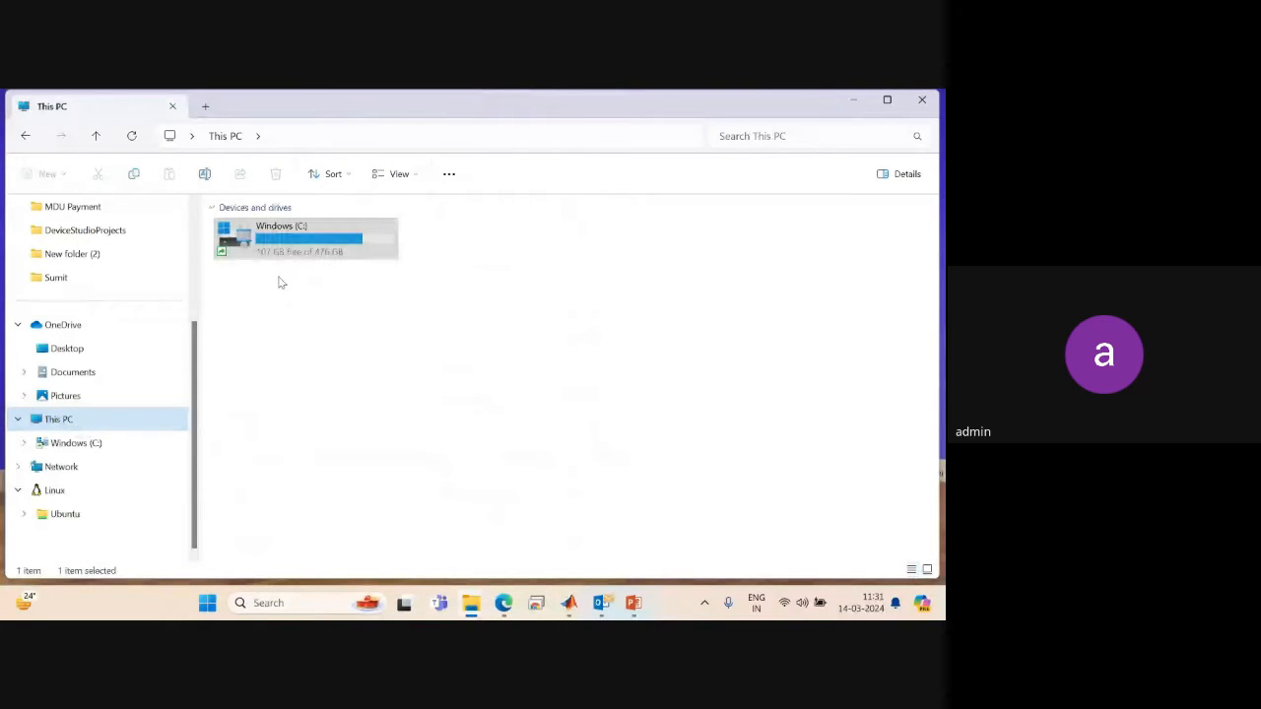
{"action": "double_click", "coordinate": [297, 242]}
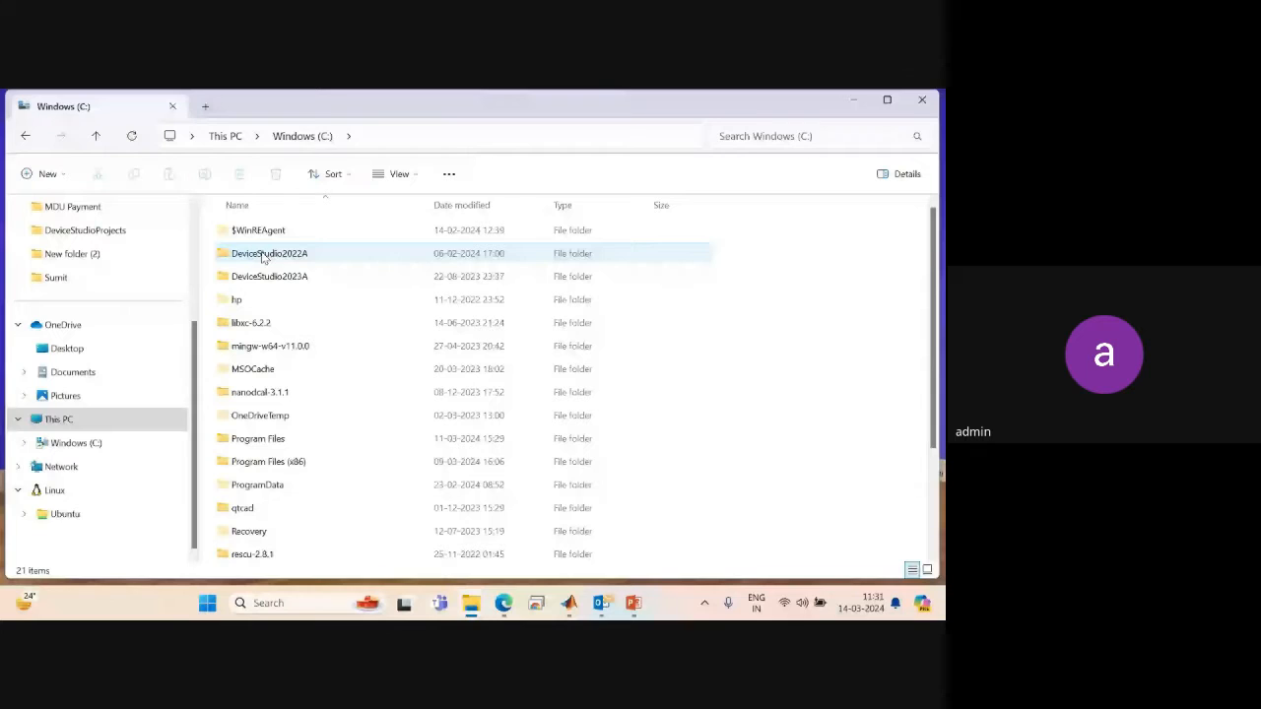
{"action": "double_click", "coordinate": [263, 254]}
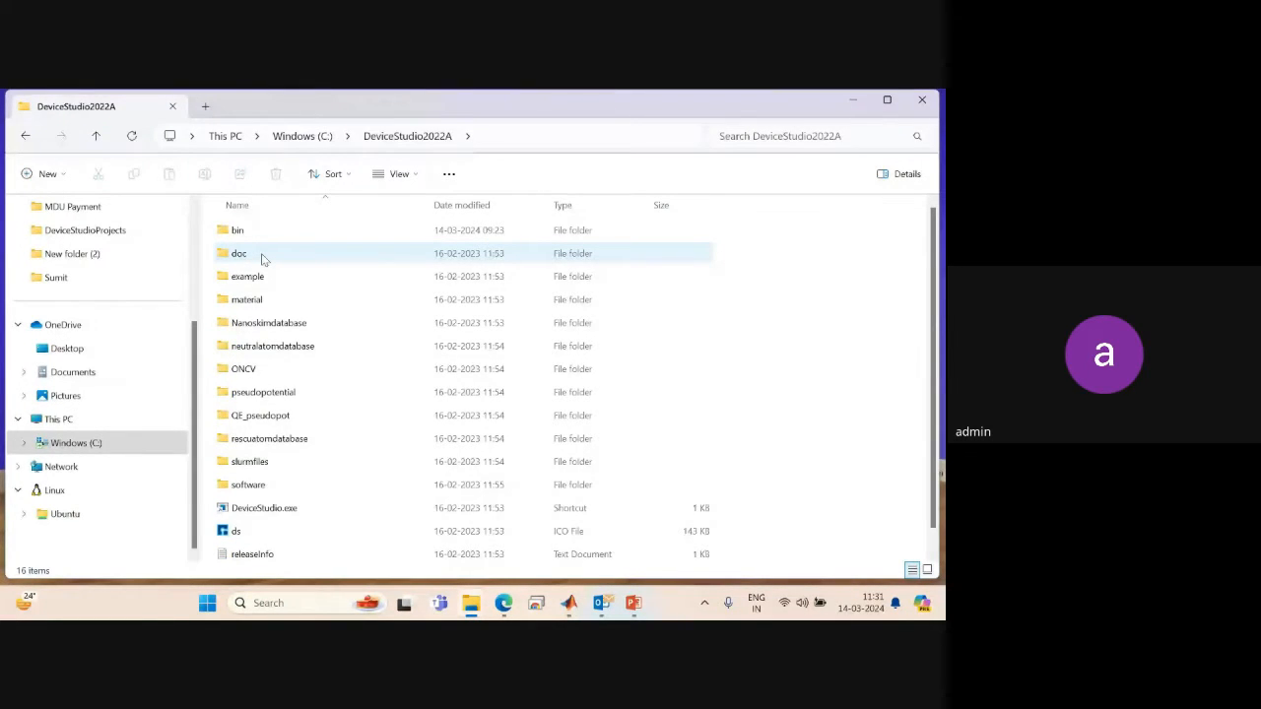
{"action": "left_click", "coordinate": [246, 232]}
{"action": "double_click", "coordinate": [246, 233]}
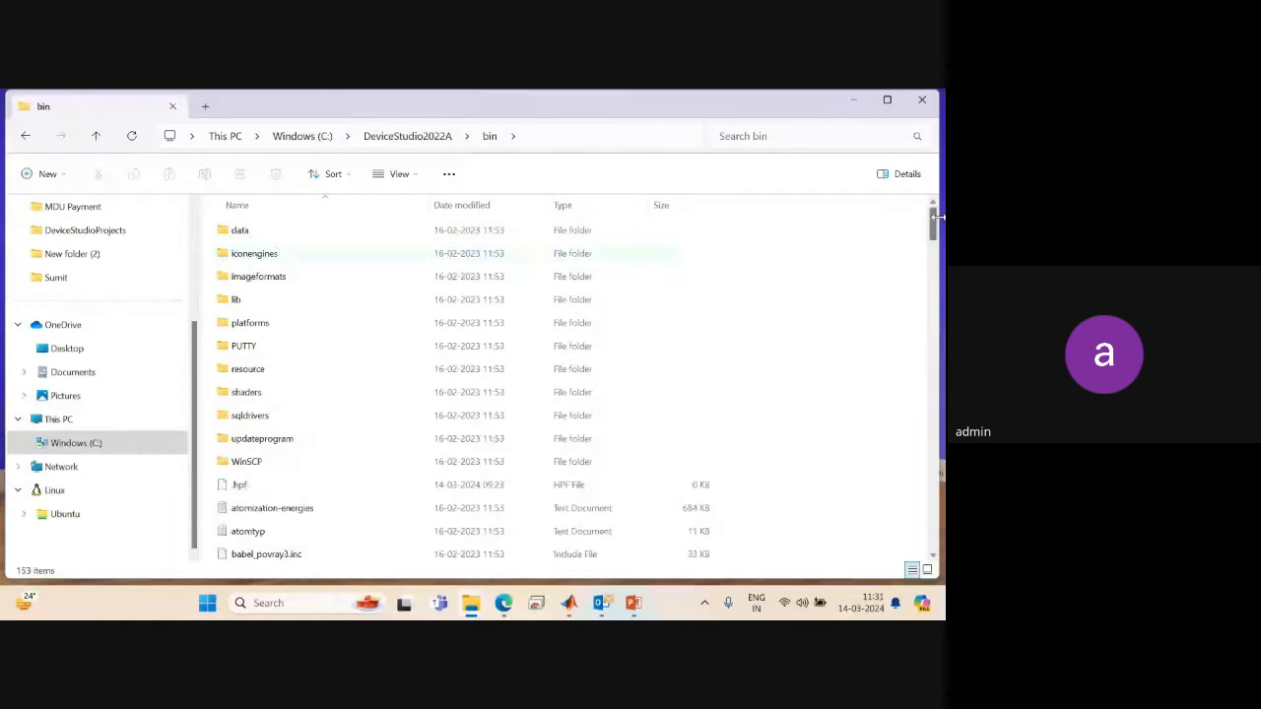
Launch the DeviceStudio application from the bin folder and acknowledge the license notice.
{"action": "left_click_drag", "start_coordinate": [932, 223], "coordinate": [932, 251]}
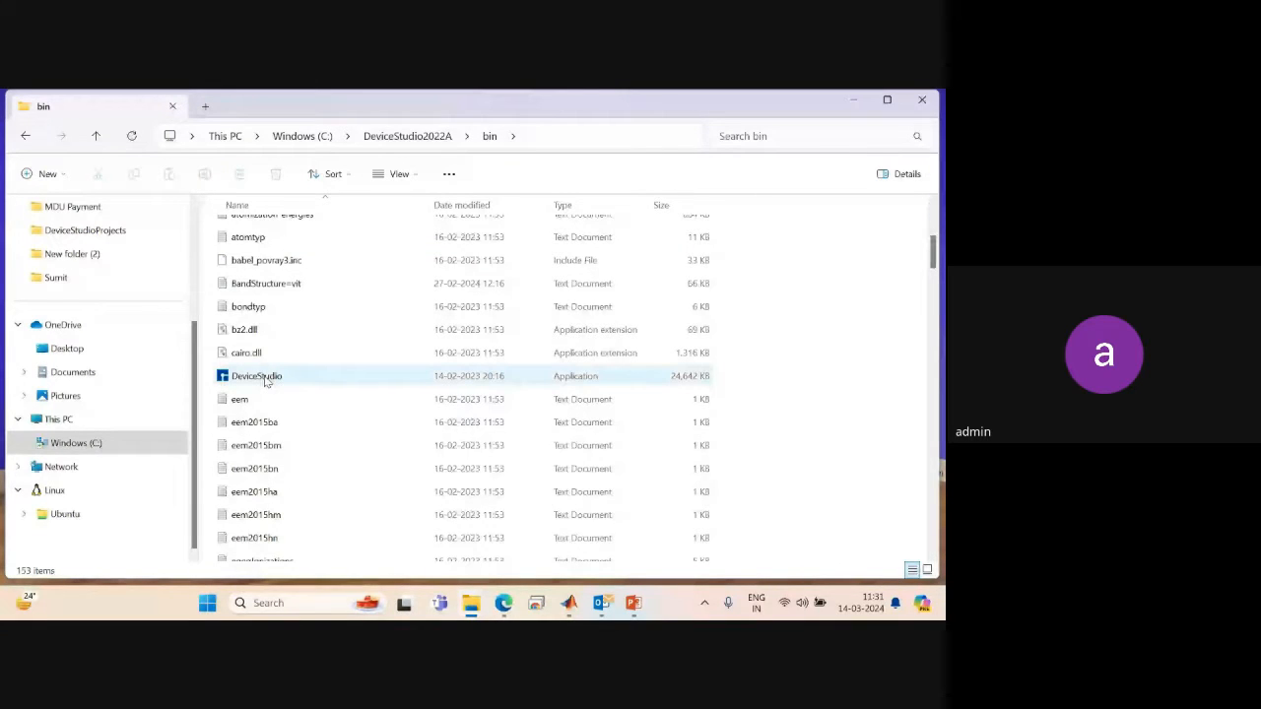
{"action": "left_click", "coordinate": [266, 380]}
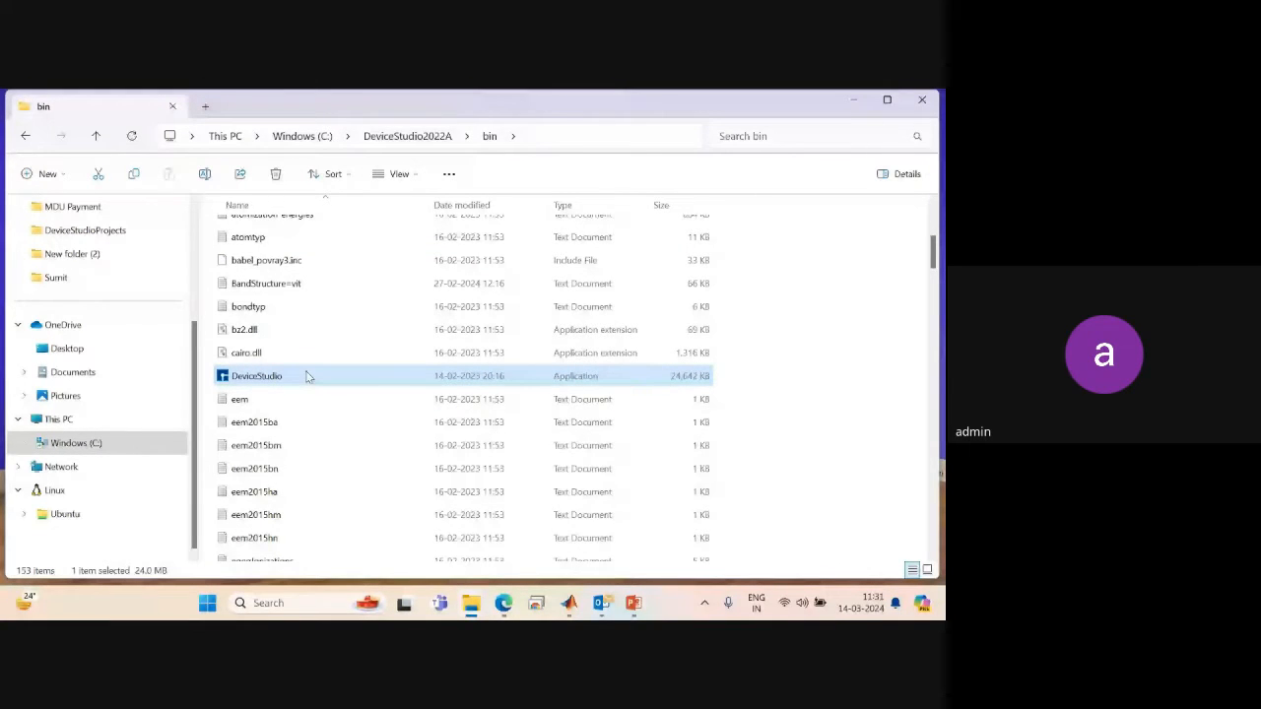
{"action": "double_click", "coordinate": [264, 378]}
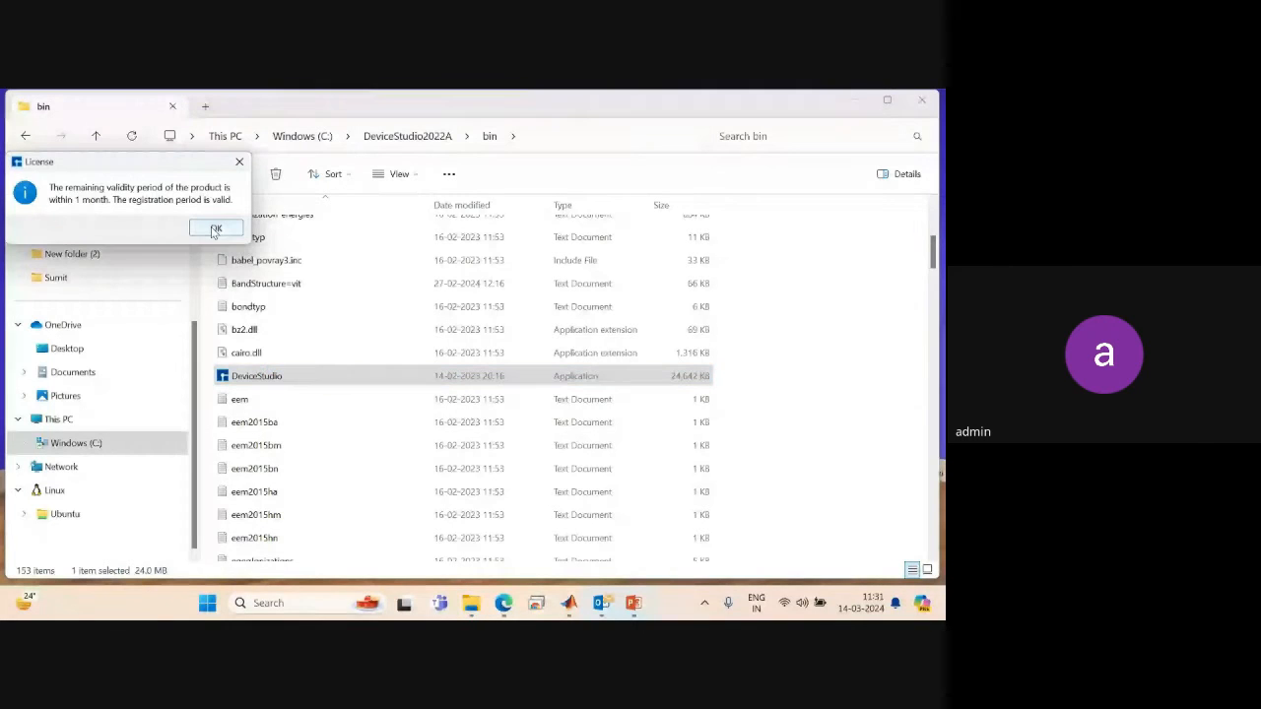
{"action": "left_click", "coordinate": [215, 230]}
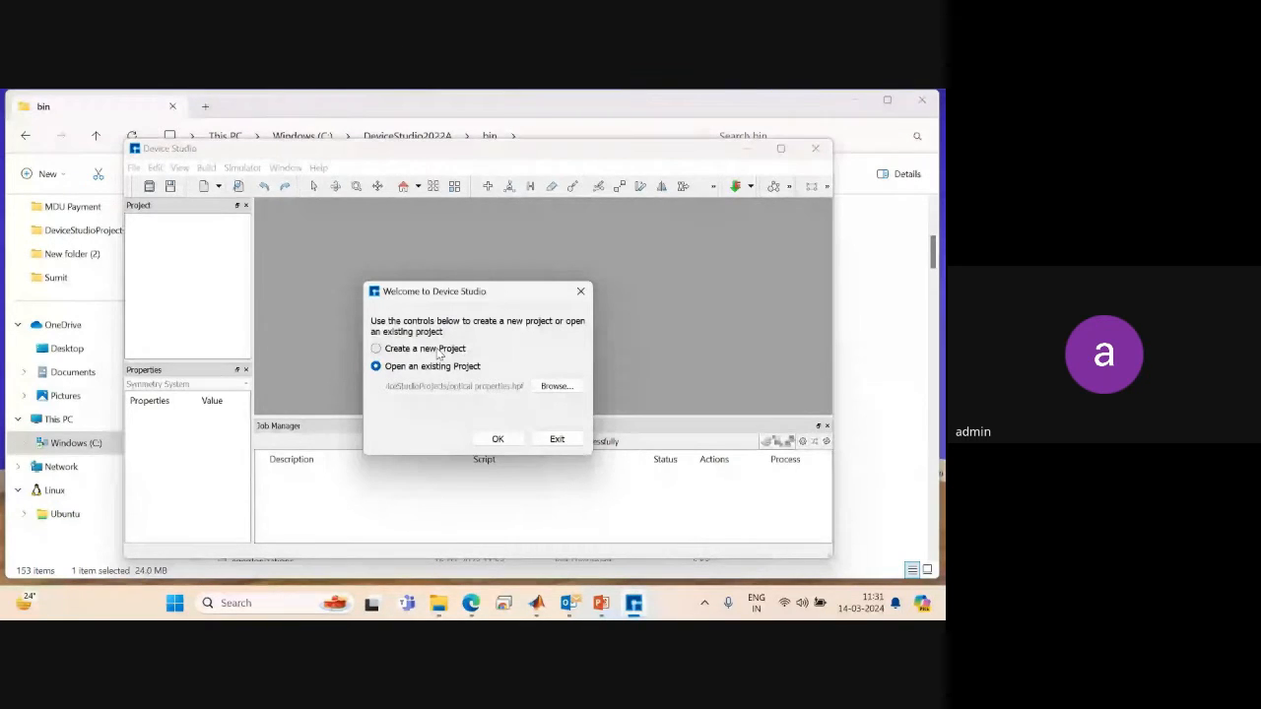
Create a new project named nano on the Desktop and maximize the Device Studio window.
{"action": "left_click", "coordinate": [440, 350]}
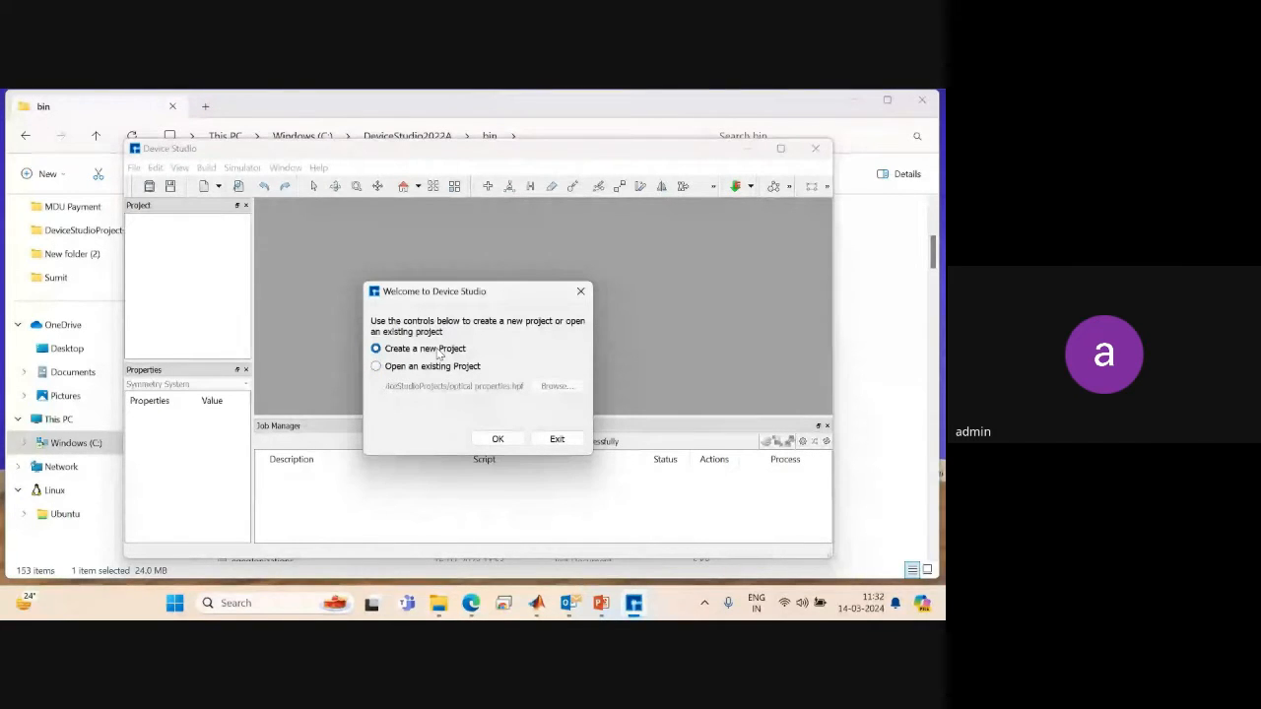
{"action": "left_click", "coordinate": [499, 440]}
{"action": "left_click", "coordinate": [301, 246]}
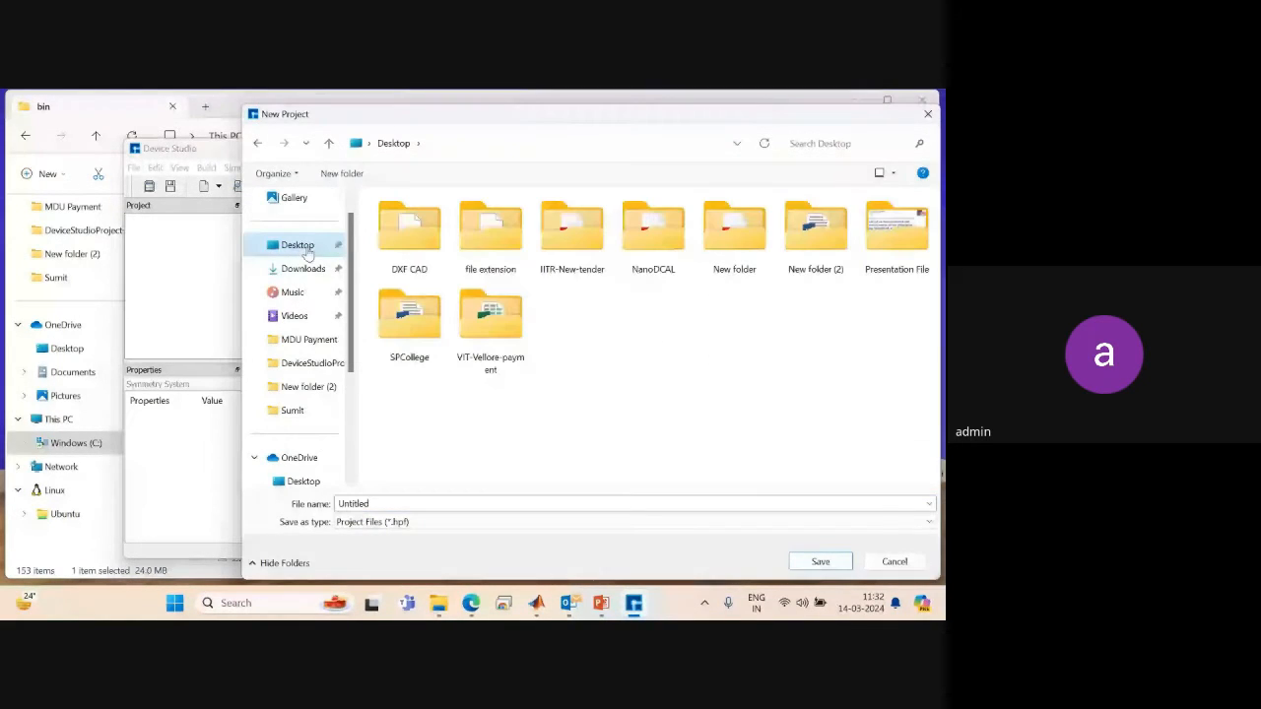
{"action": "left_click", "coordinate": [376, 503]}
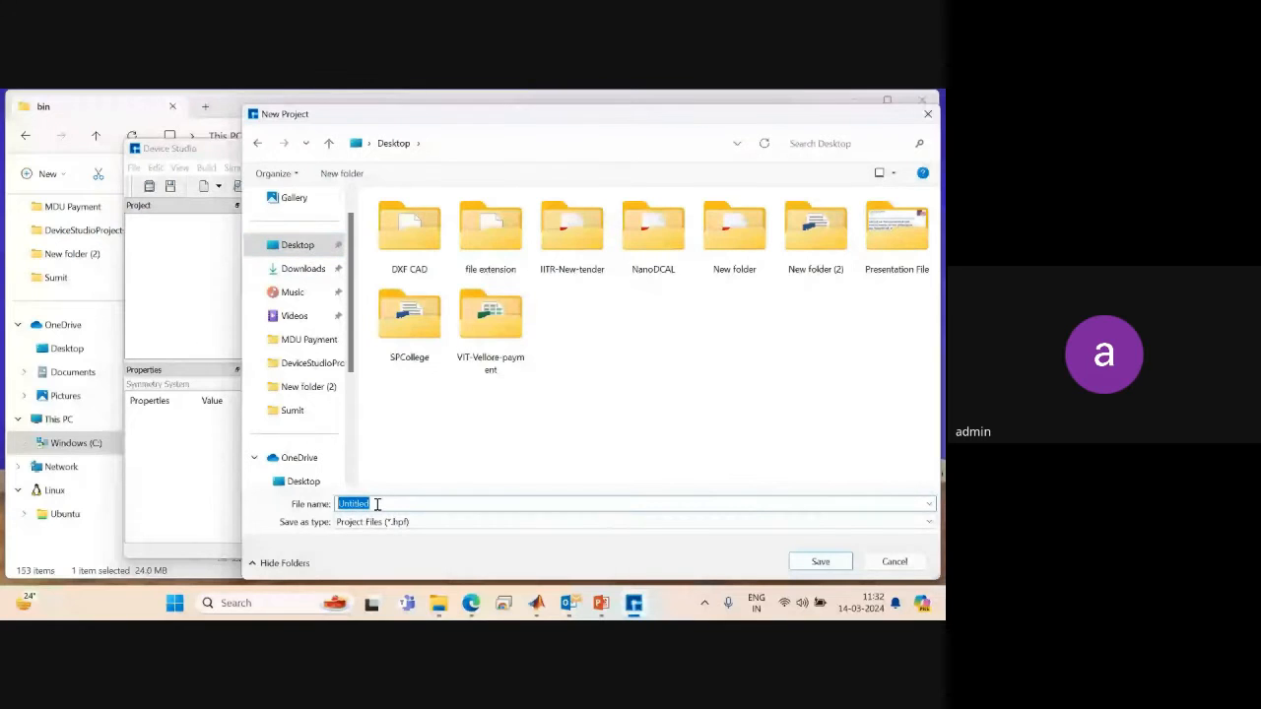
{"action": "type", "text": "na"}
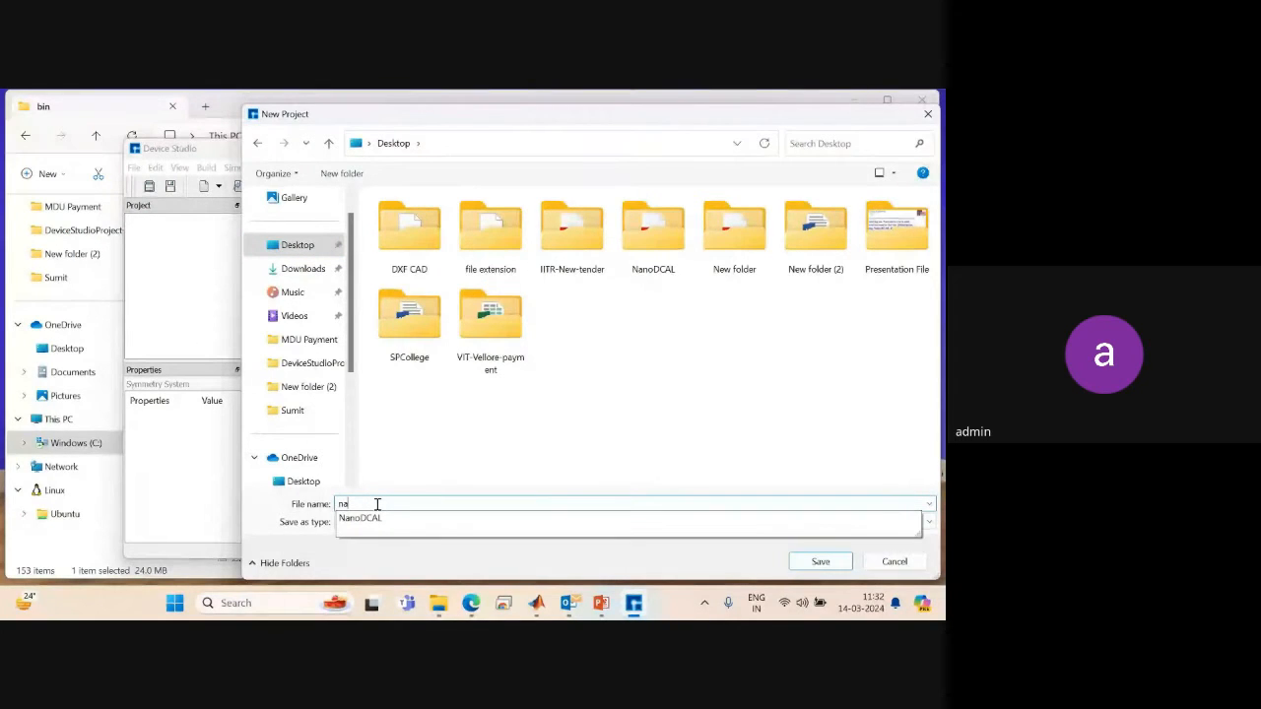
{"action": "type", "text": "no"}
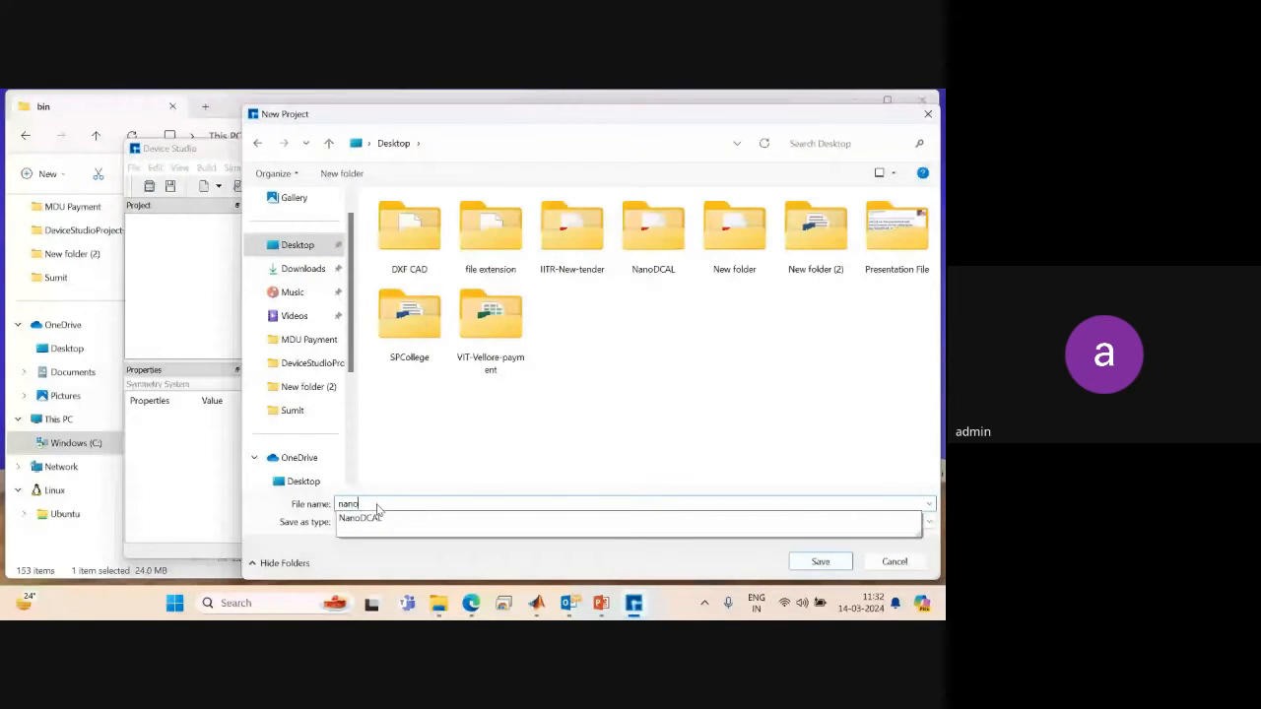
{"action": "left_click", "coordinate": [820, 560]}
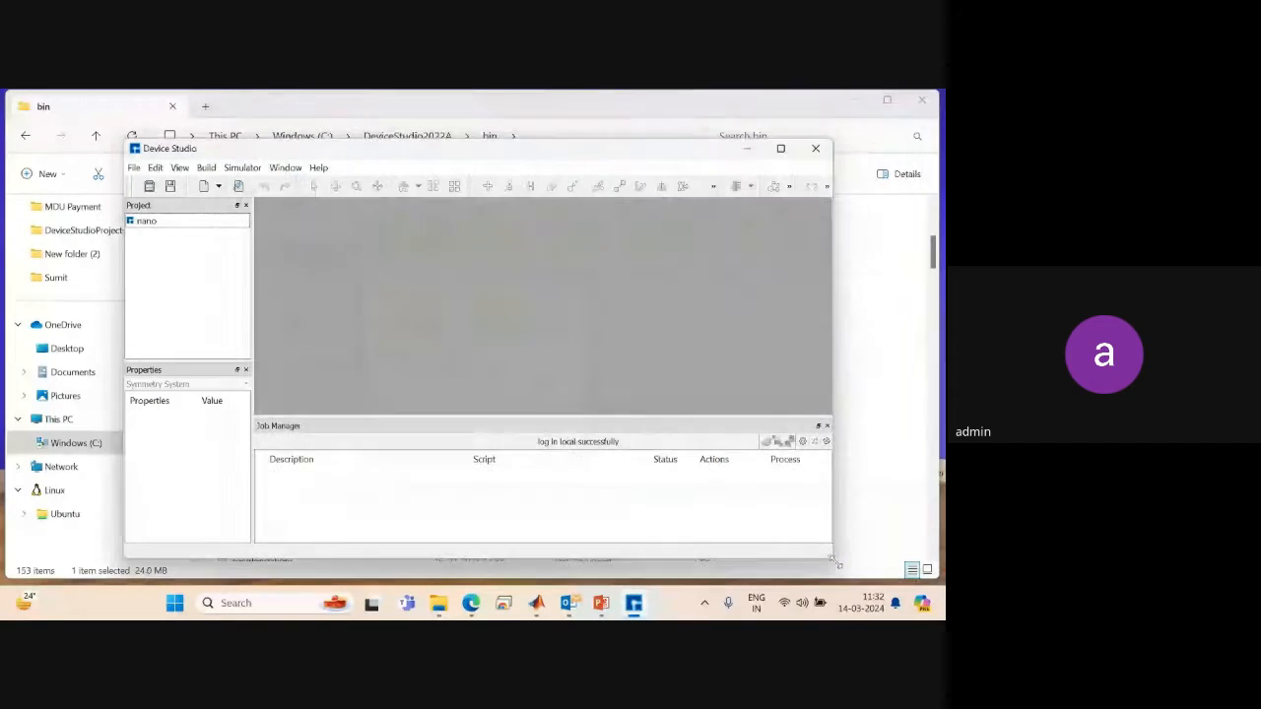
{"action": "left_click", "coordinate": [781, 149]}
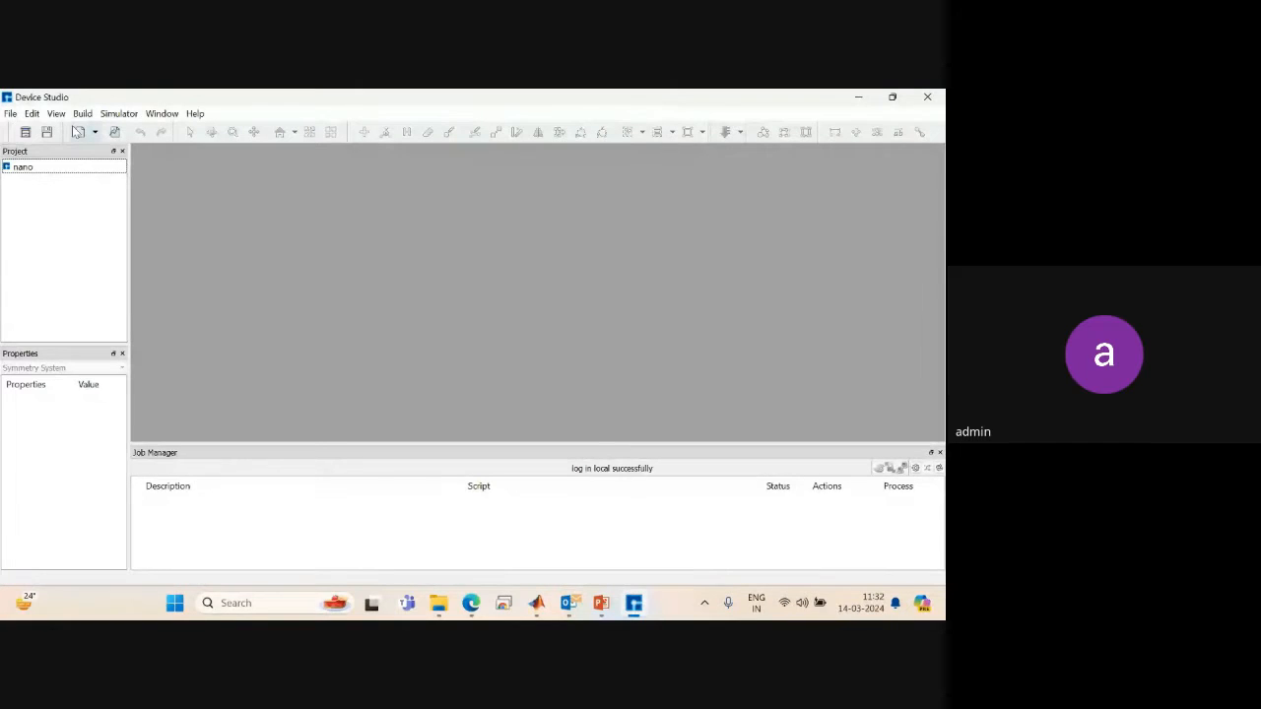
Start a local structure import and browse to the Semiconductor folder inside 3Dmaterials.
{"action": "left_click", "coordinate": [12, 114]}
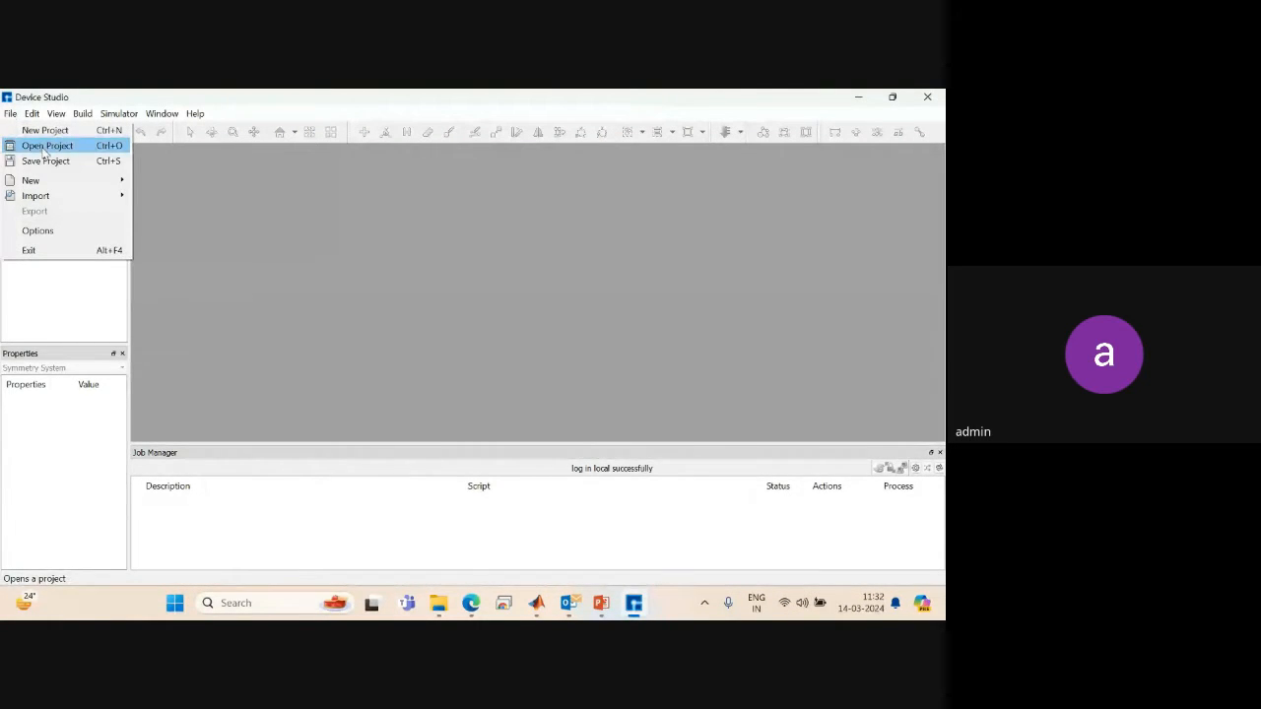
{"action": "mouse_move", "coordinate": [60, 182]}
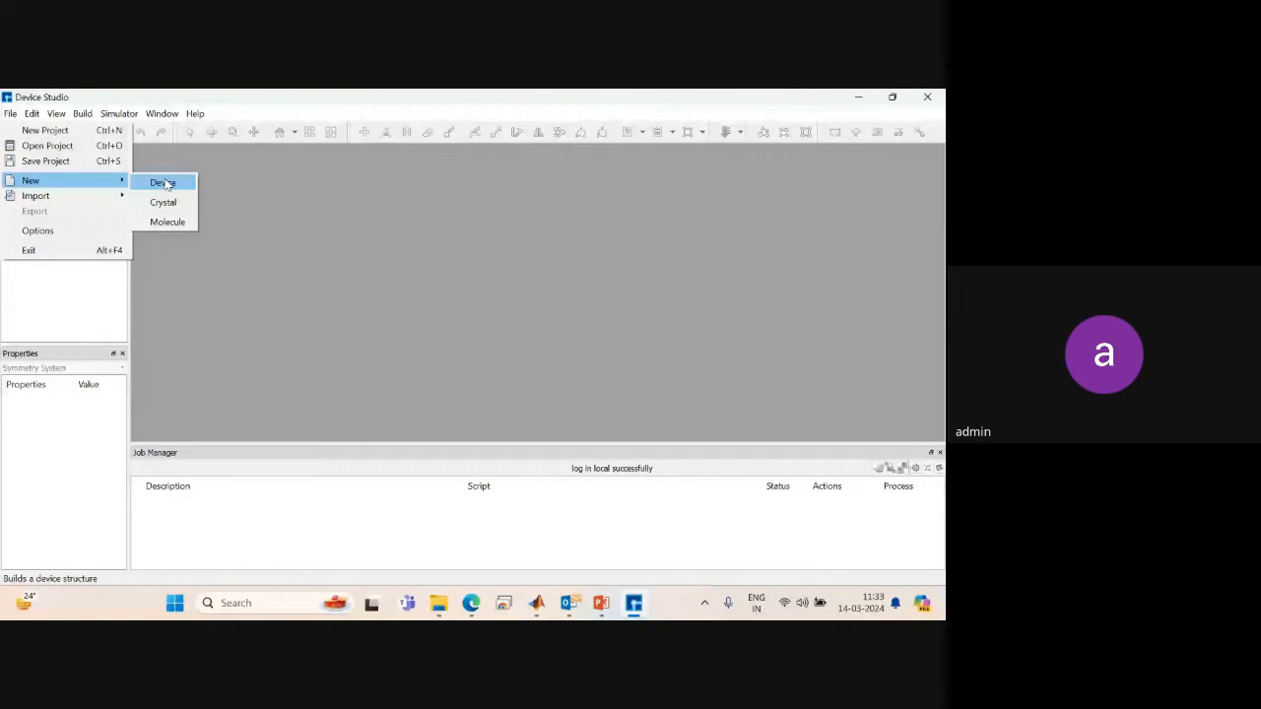
{"action": "mouse_move", "coordinate": [89, 198]}
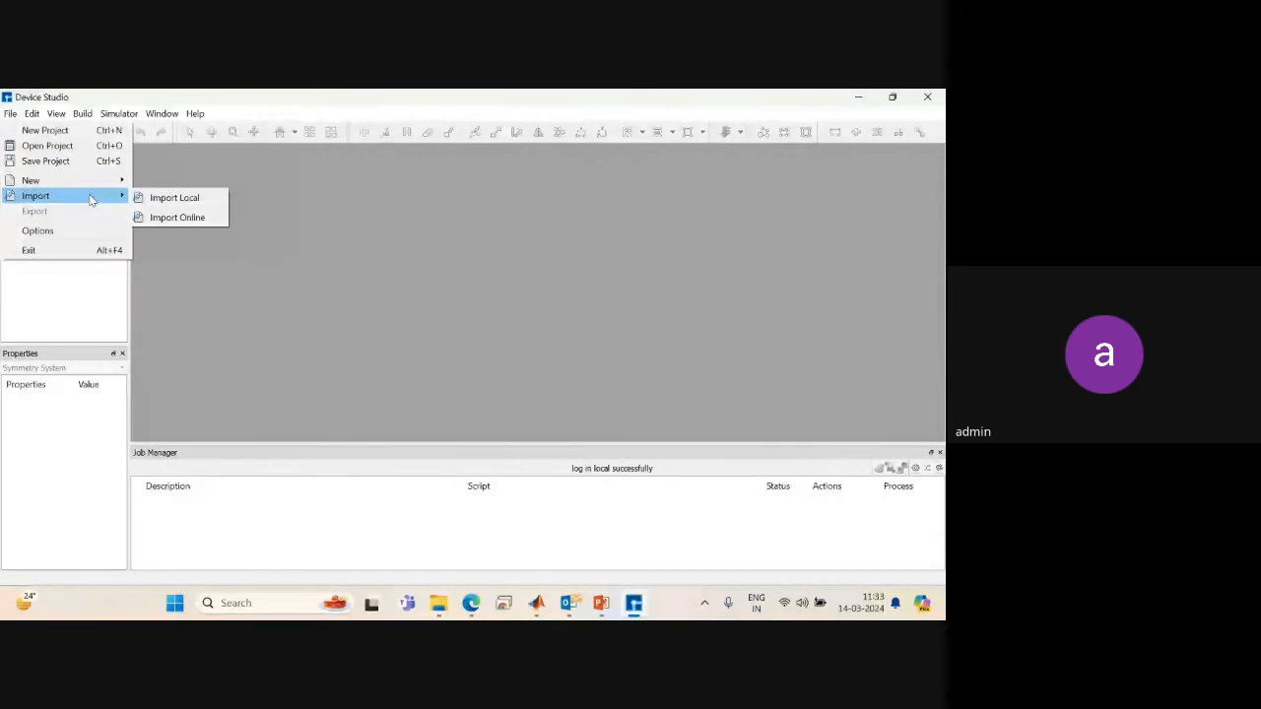
{"action": "left_click", "coordinate": [161, 199]}
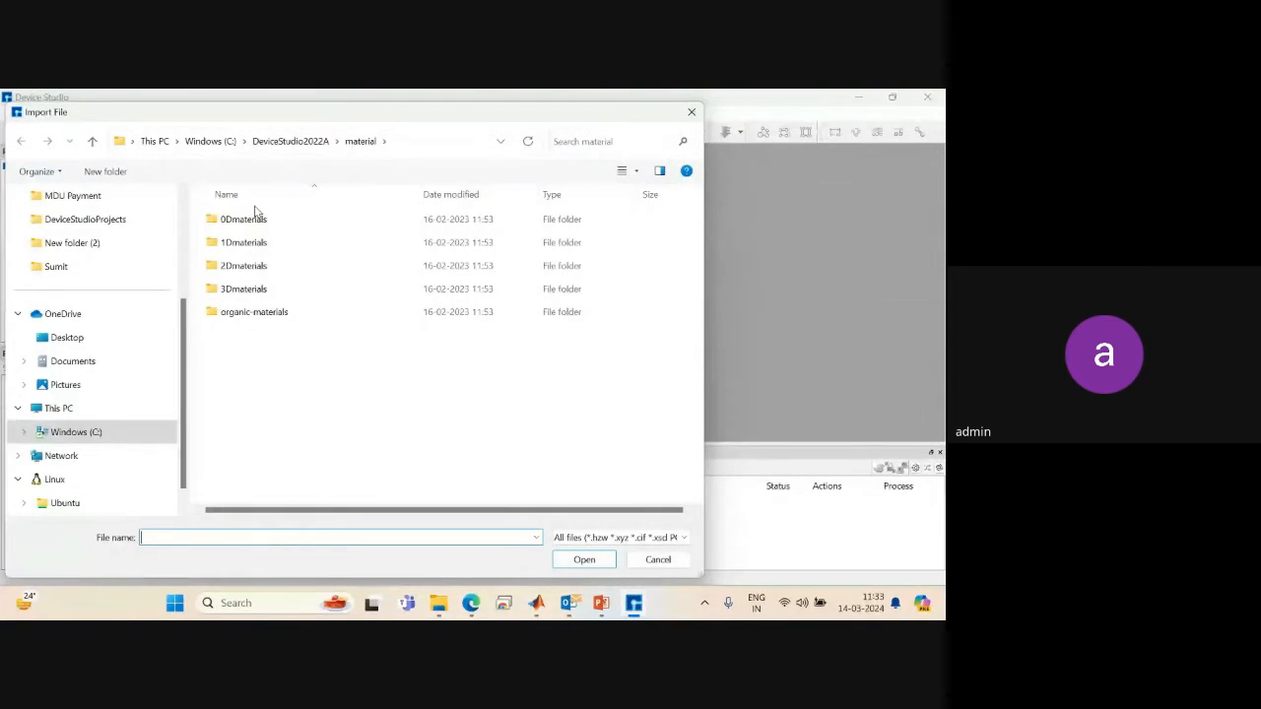
{"action": "double_click", "coordinate": [254, 291]}
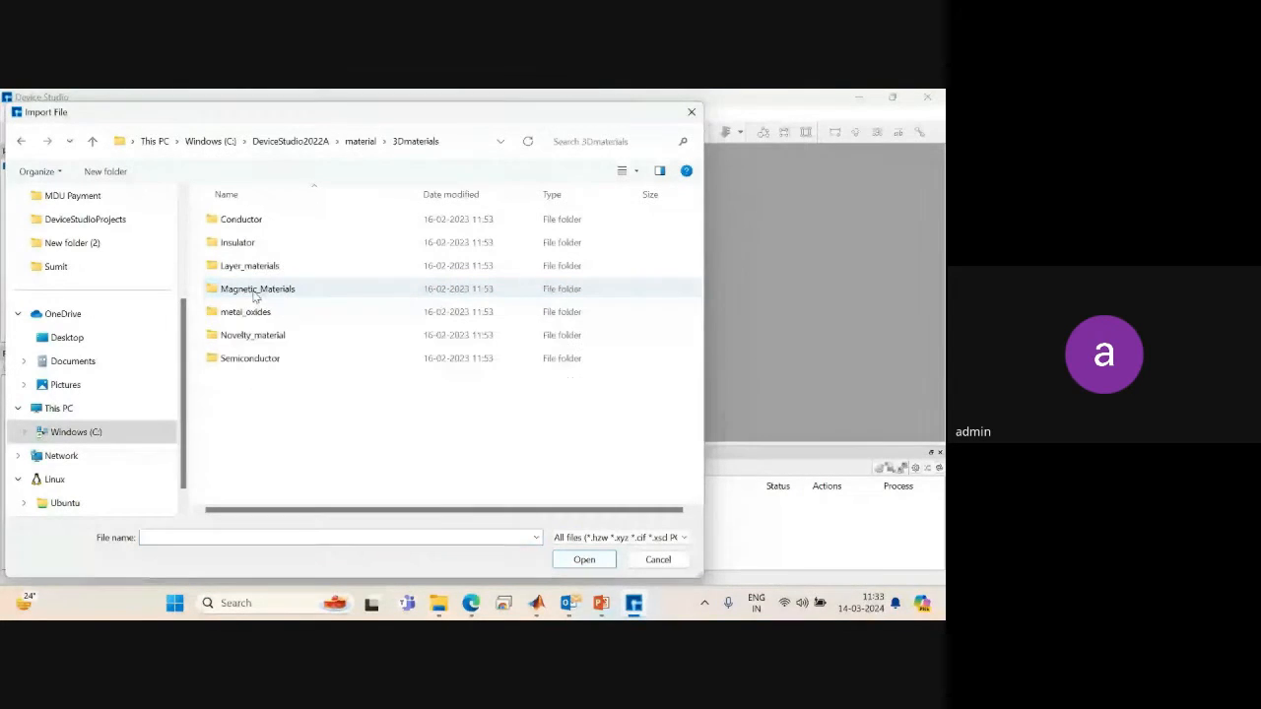
{"action": "left_click", "coordinate": [254, 290]}
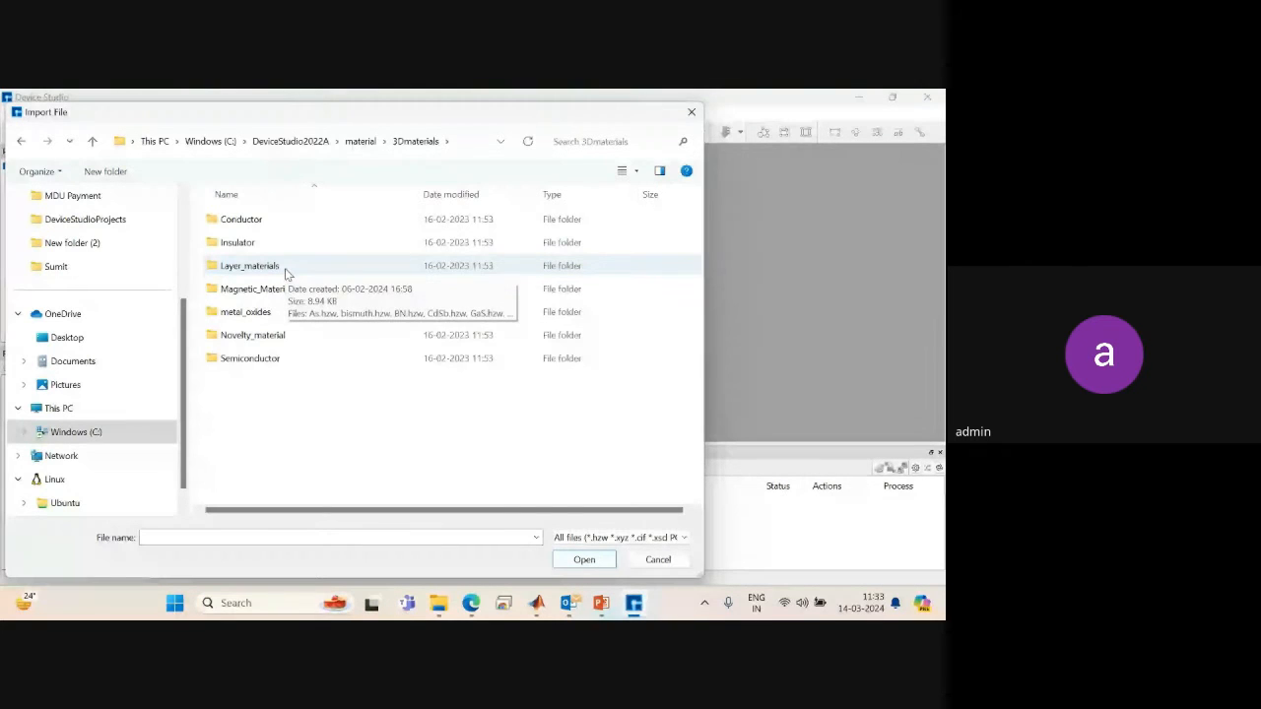
{"action": "double_click", "coordinate": [287, 359]}
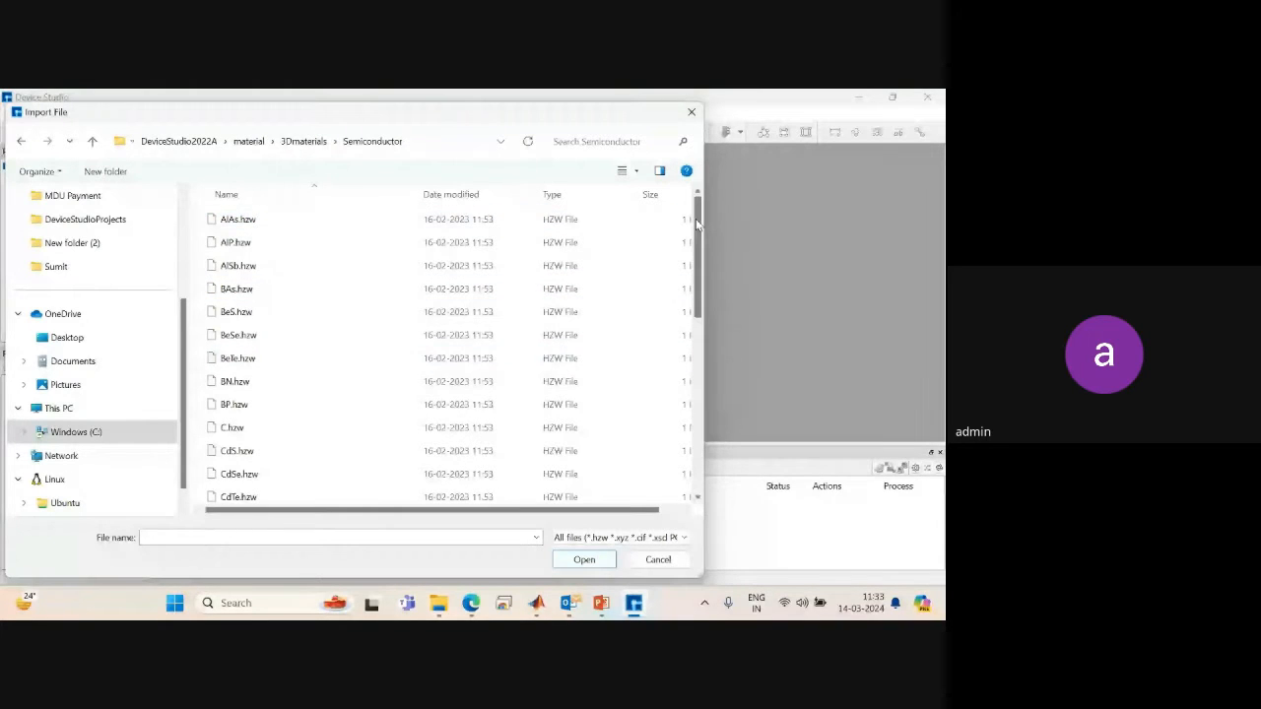
Import the Si.hzw file into the nano project and maximize its structure window.
{"action": "left_click_drag", "start_coordinate": [696, 223], "coordinate": [666, 406]}
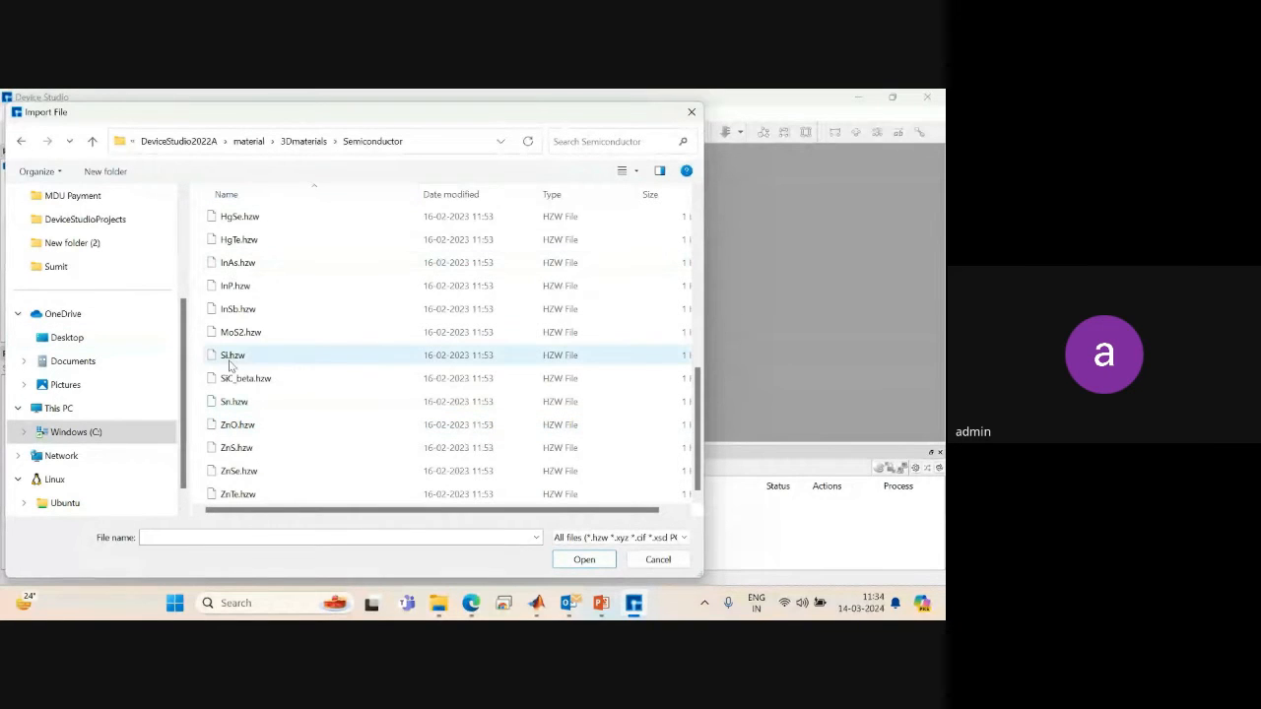
{"action": "left_click", "coordinate": [237, 355]}
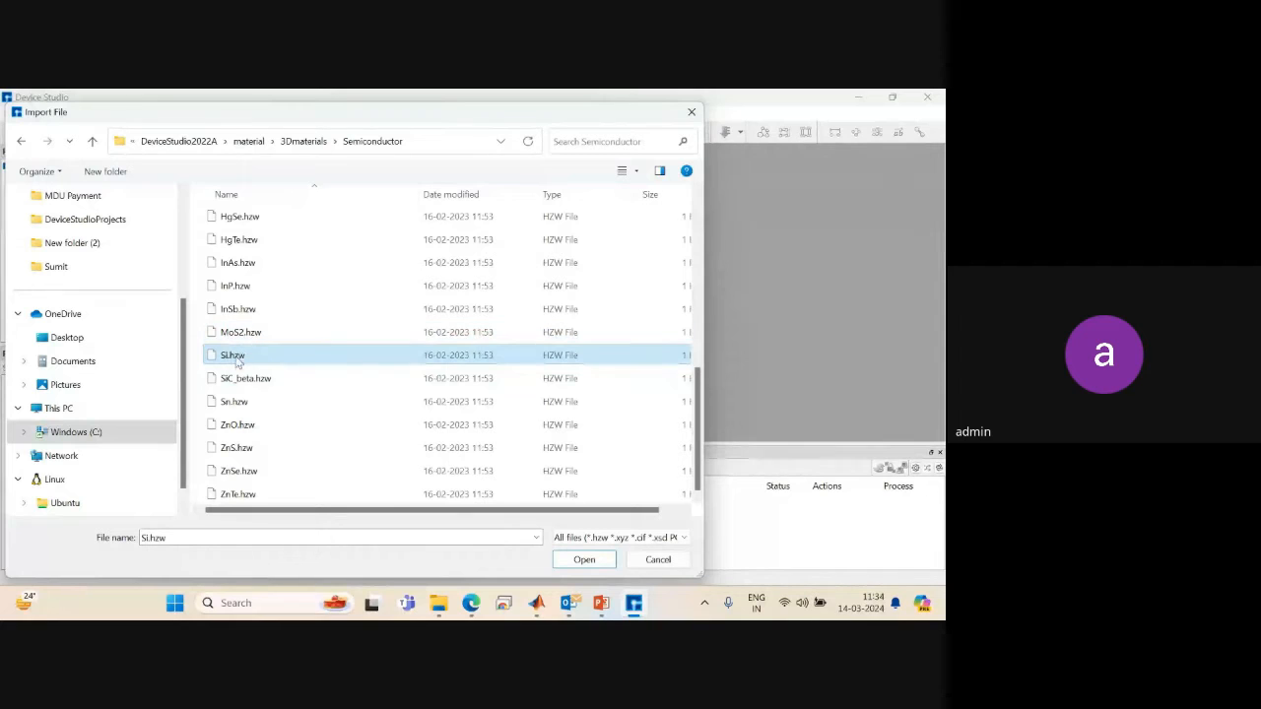
{"action": "left_click", "coordinate": [588, 538]}
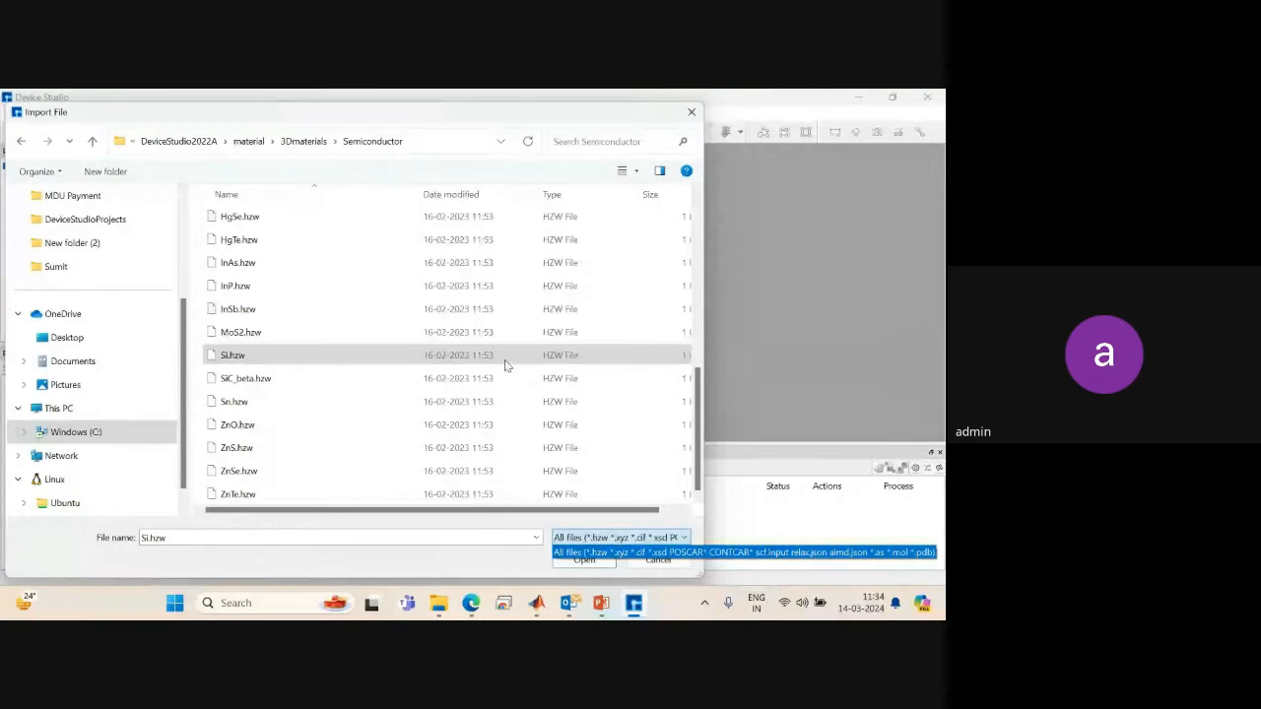
{"action": "left_click", "coordinate": [504, 363]}
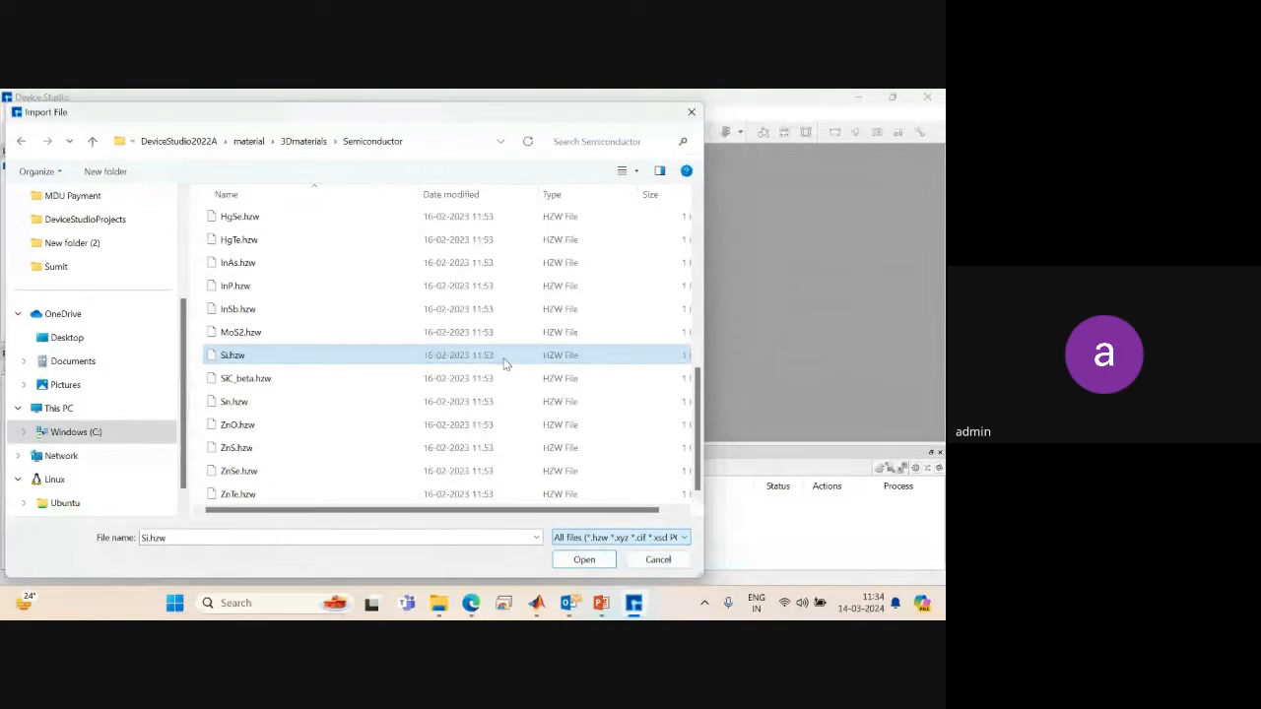
{"action": "left_click", "coordinate": [585, 560]}
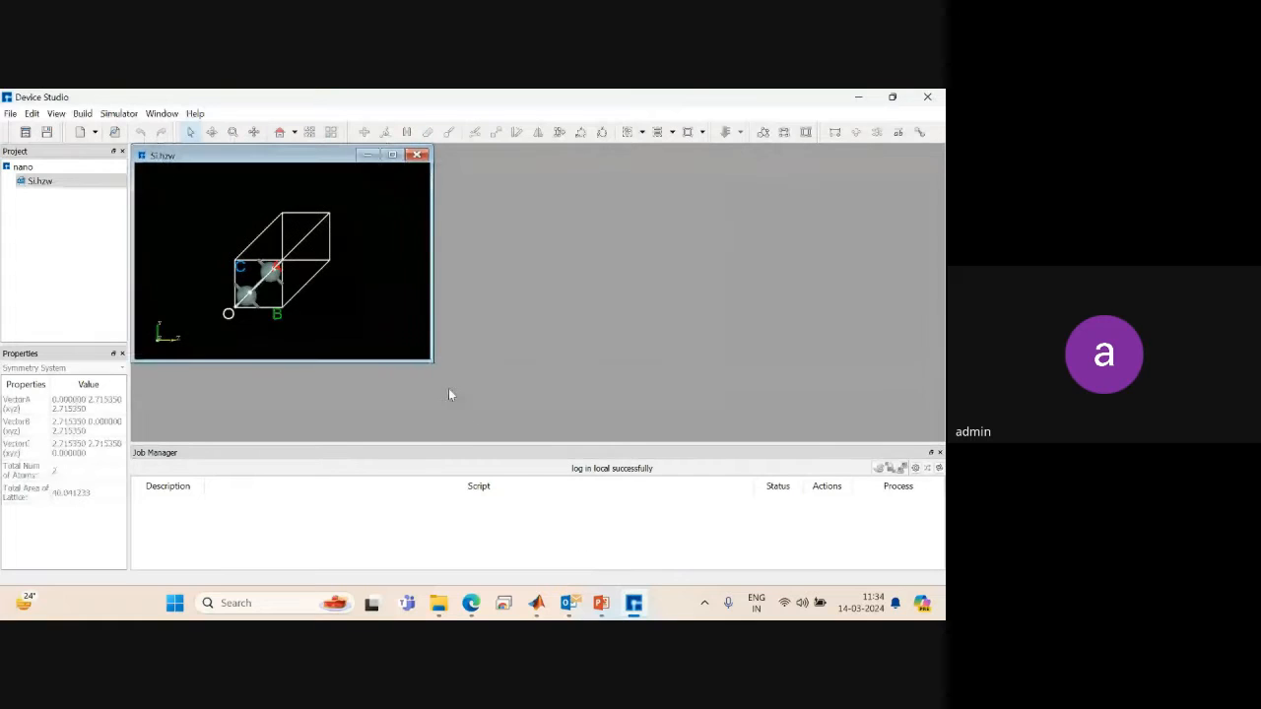
{"action": "left_click", "coordinate": [390, 156]}
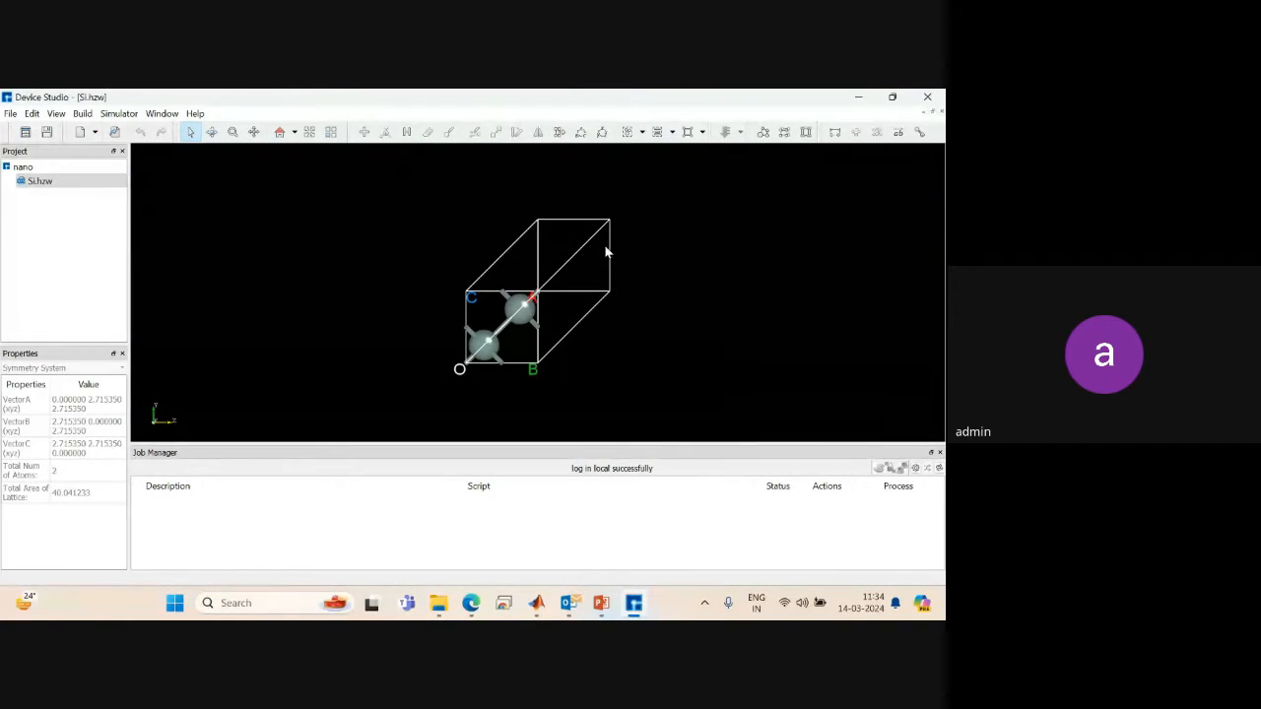
Rotate the silicon structure to inspect its lattice from several angles, and reset the view to the original orientation.
{"action": "right_click_drag", "start_coordinate": [644, 257], "coordinate": [514, 248]}
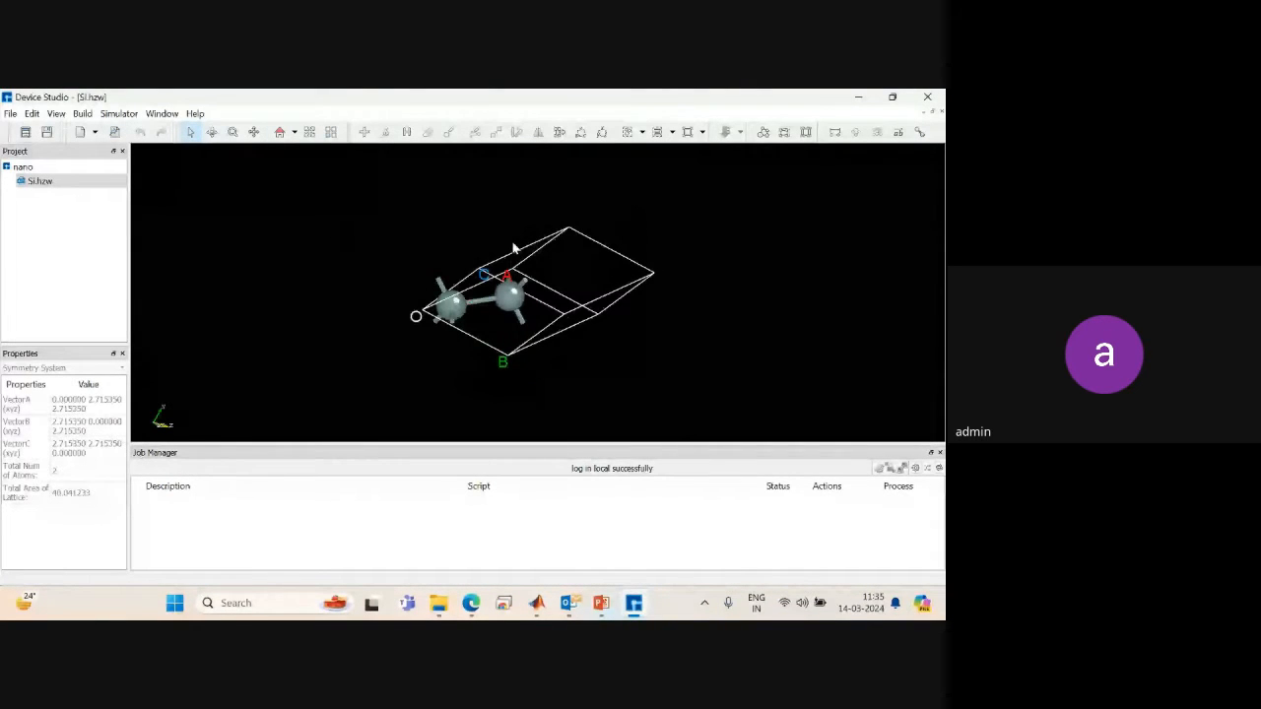
{"action": "left_click", "coordinate": [279, 132]}
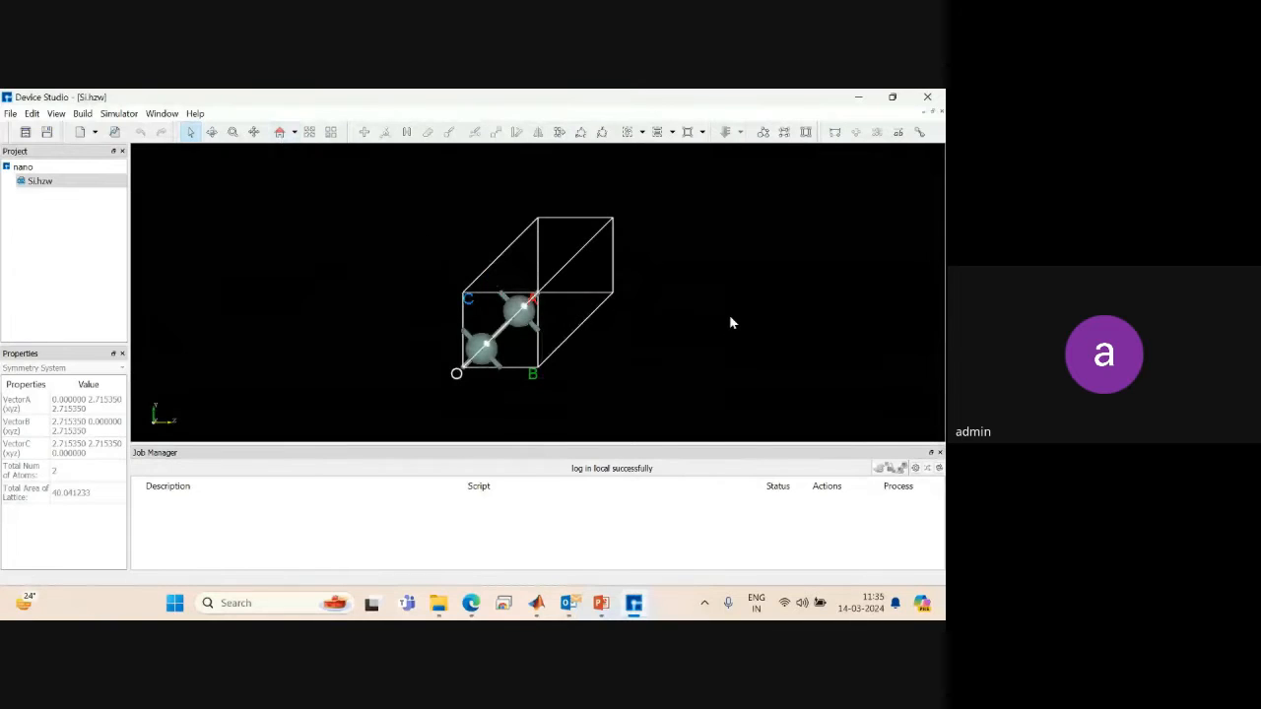
{"action": "right_click_drag", "start_coordinate": [696, 309], "coordinate": [520, 240]}
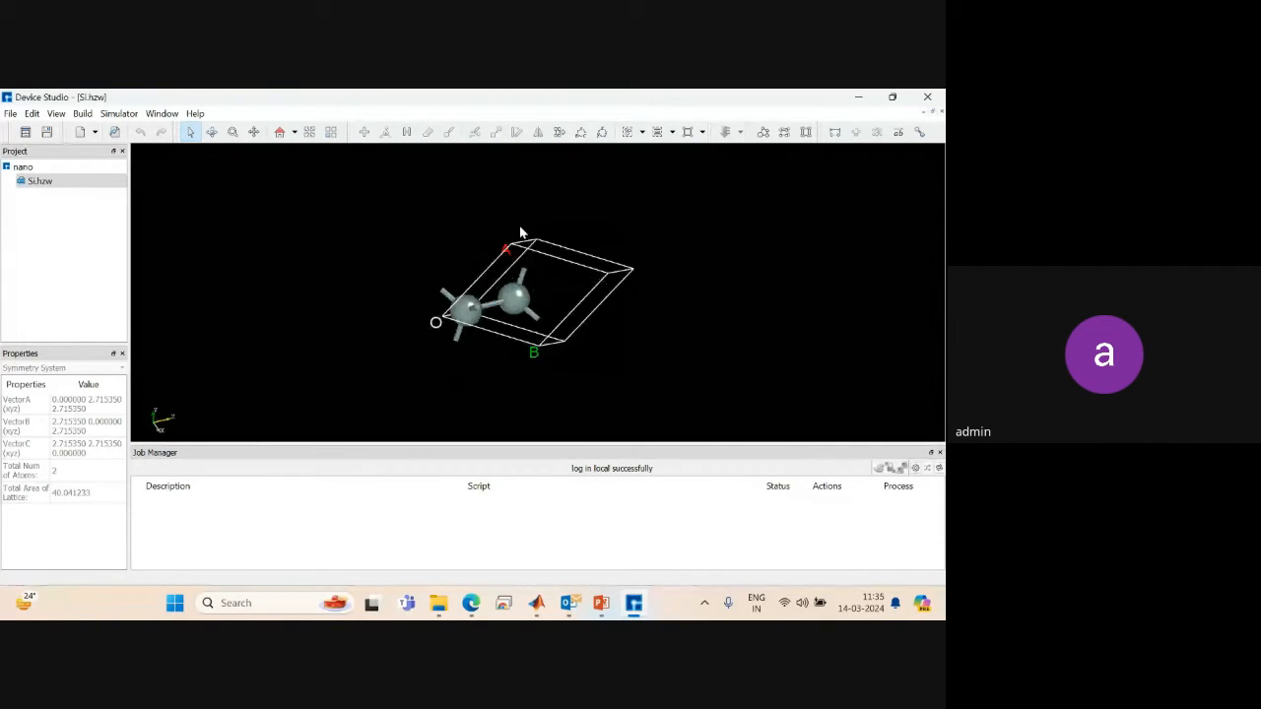
{"action": "left_click", "coordinate": [212, 133]}
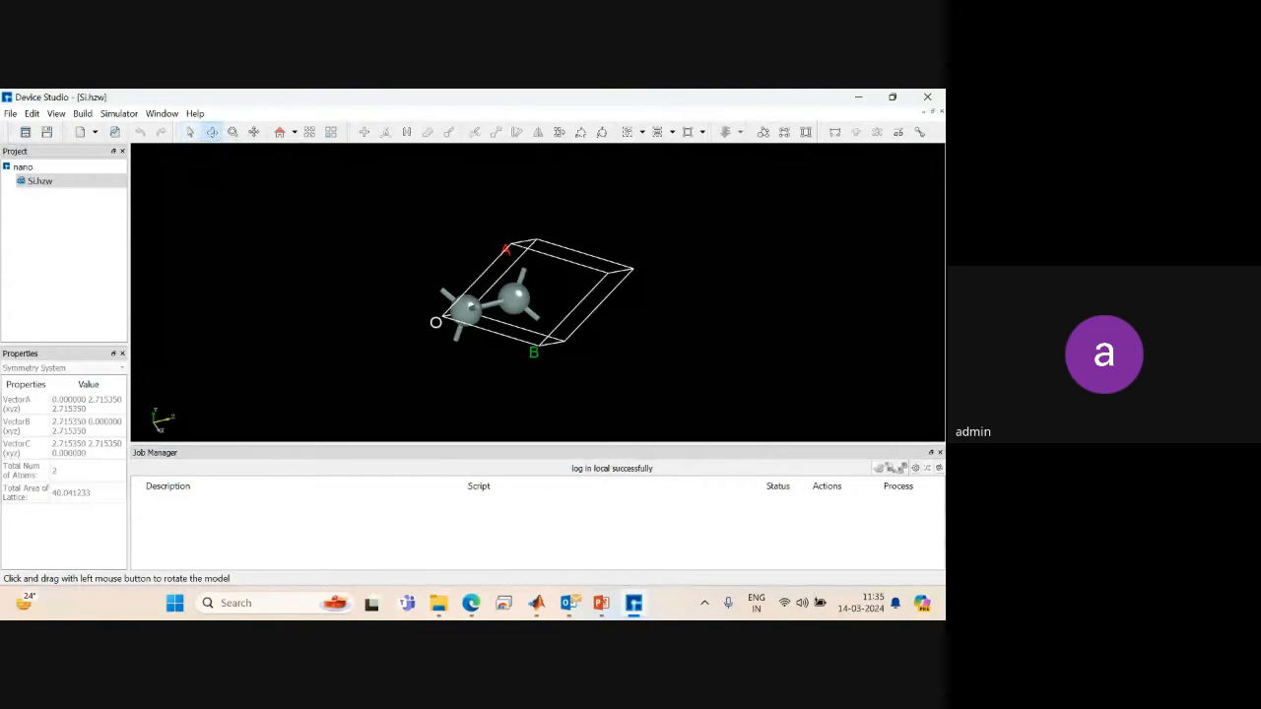
{"action": "left_click_drag", "start_coordinate": [341, 220], "coordinate": [395, 335]}
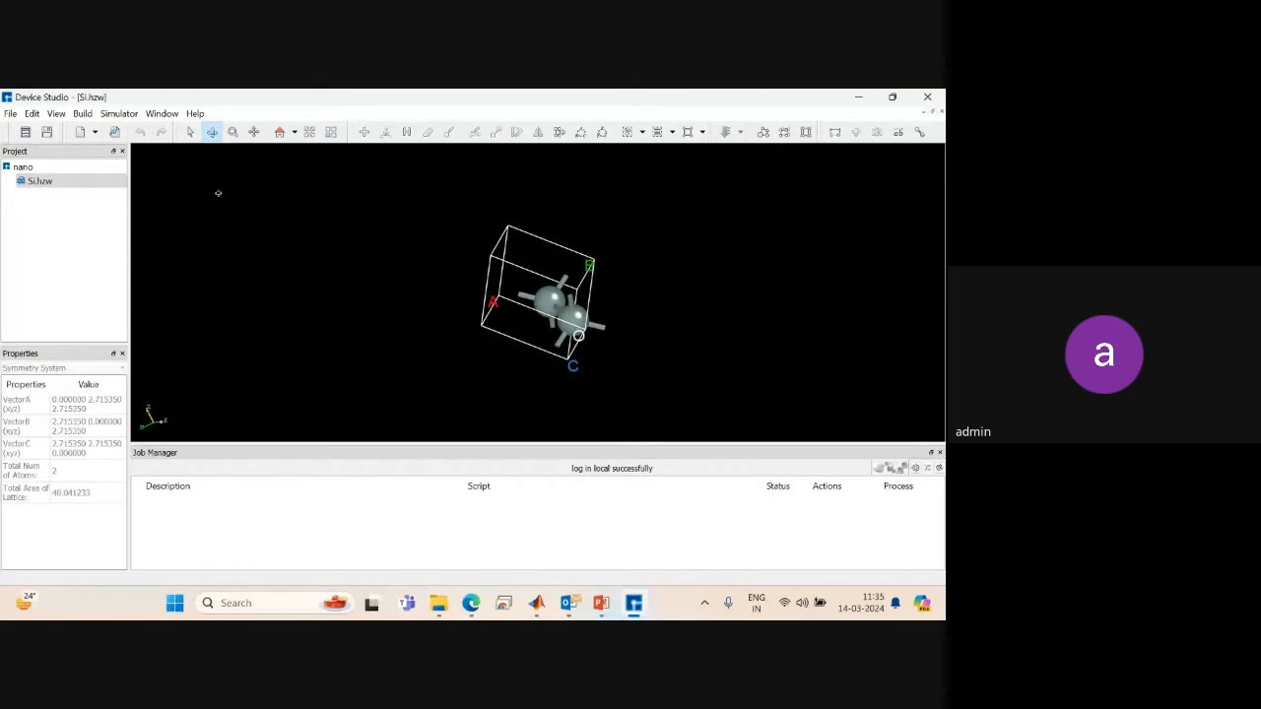
{"action": "left_click", "coordinate": [192, 132]}
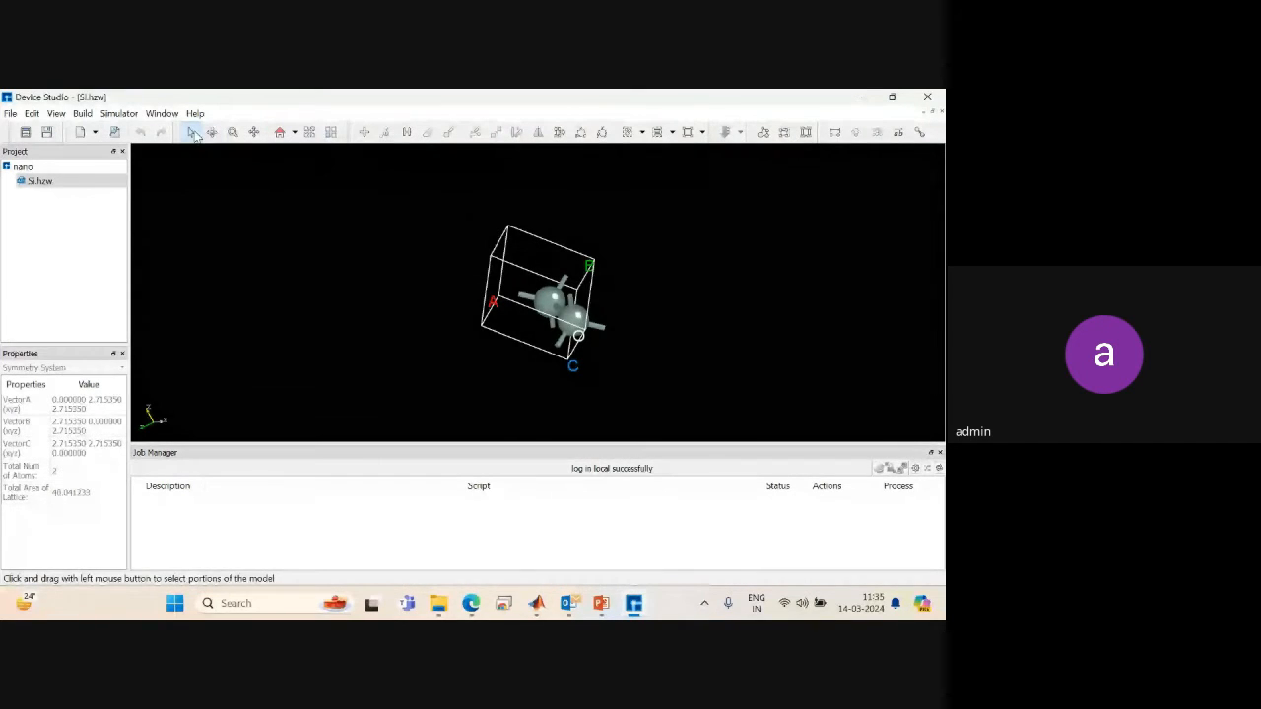
{"action": "left_click", "coordinate": [281, 133]}
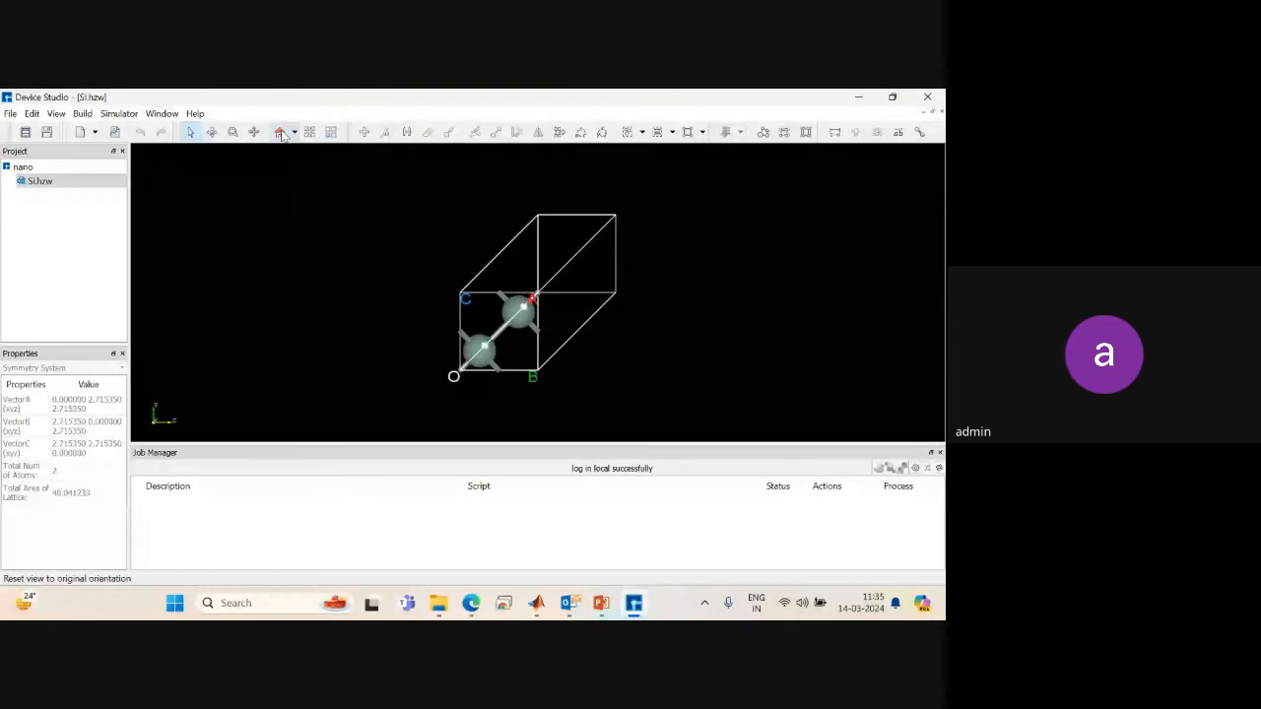
View the silicon structure in the zx orientation and restore the original orientation.
{"action": "left_click", "coordinate": [294, 133]}
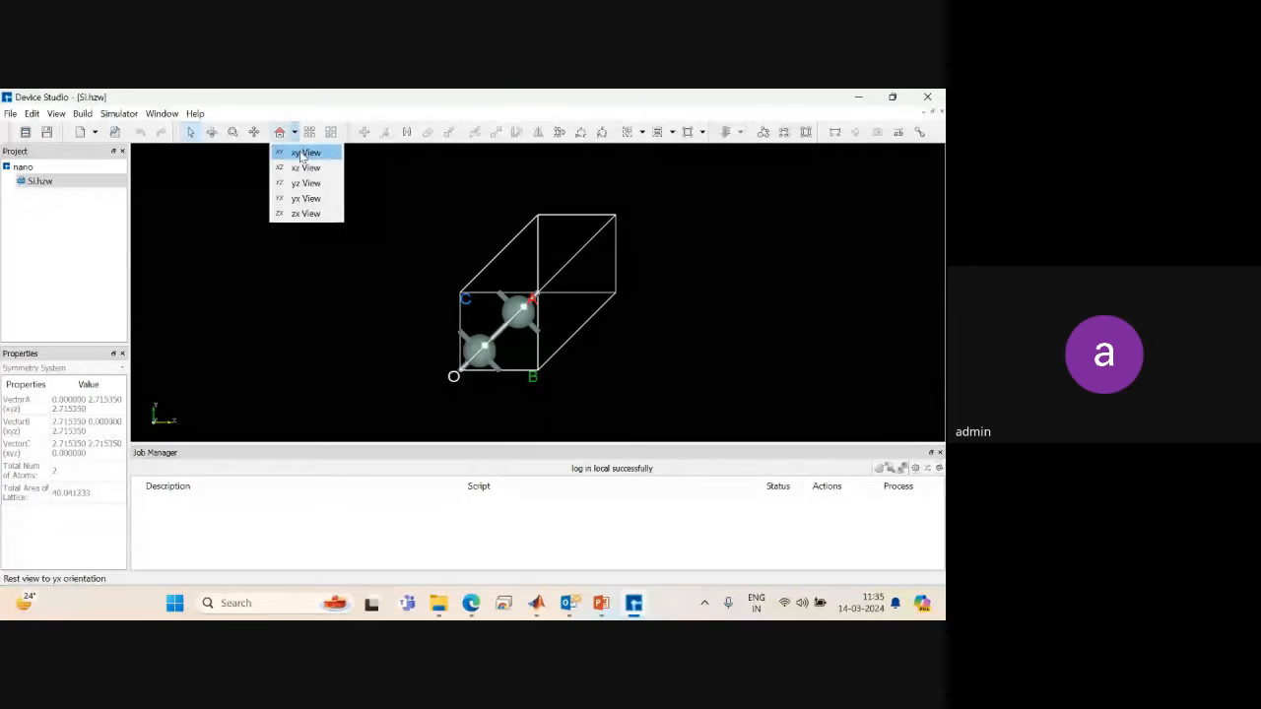
{"action": "left_click", "coordinate": [313, 213]}
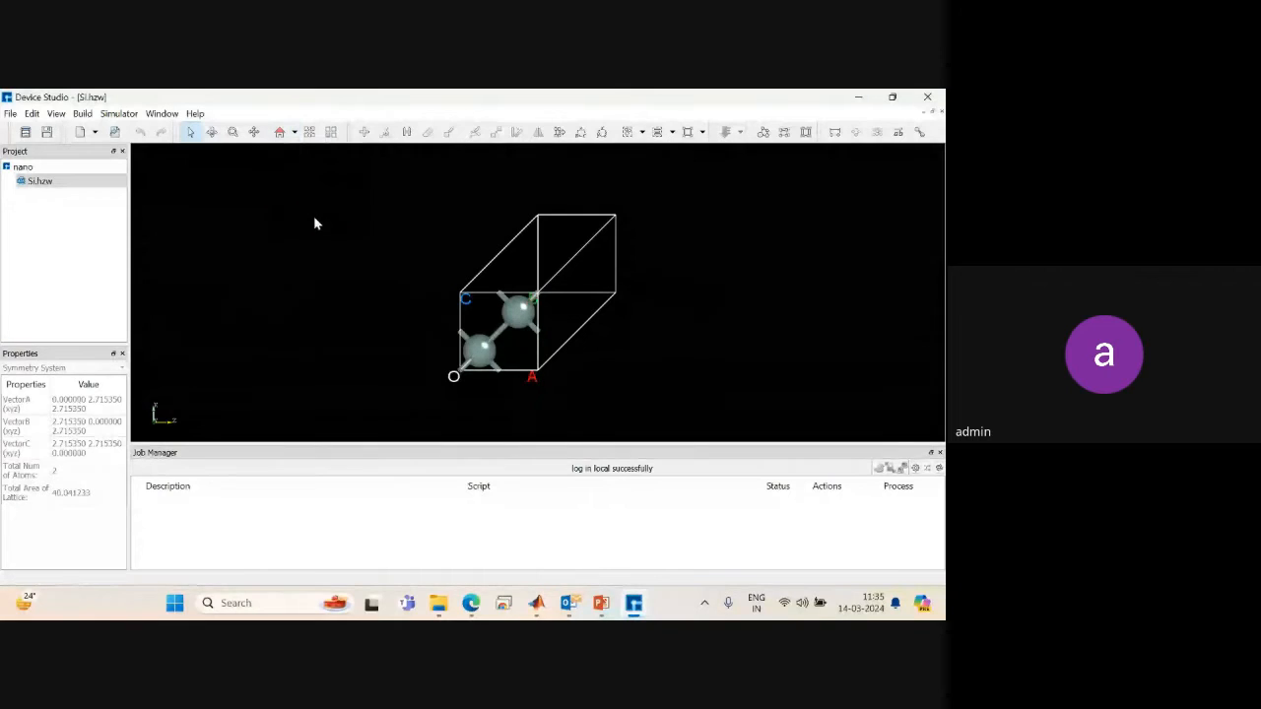
{"action": "left_click", "coordinate": [294, 132]}
{"action": "left_click", "coordinate": [282, 137]}
Check which file formats the local import accepts and close the import dialog without importing anything.
{"action": "left_click", "coordinate": [10, 114]}
{"action": "mouse_move", "coordinate": [41, 195]}
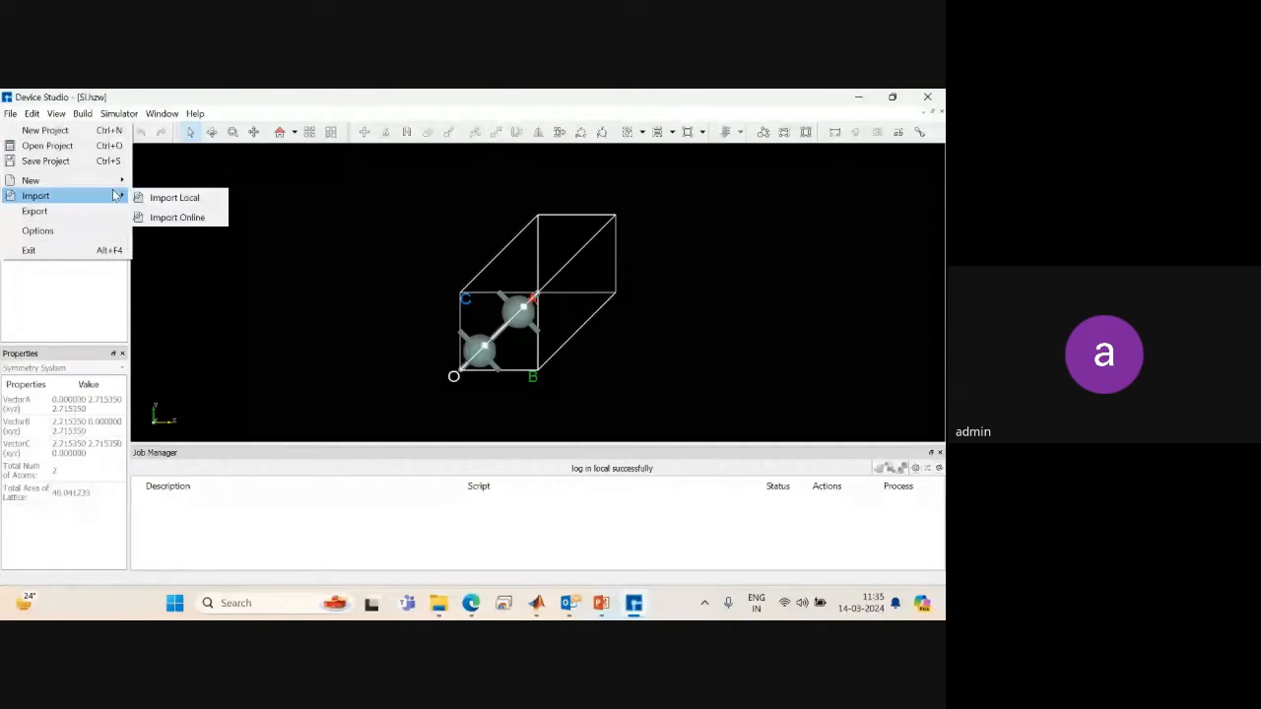
{"action": "left_click", "coordinate": [215, 199]}
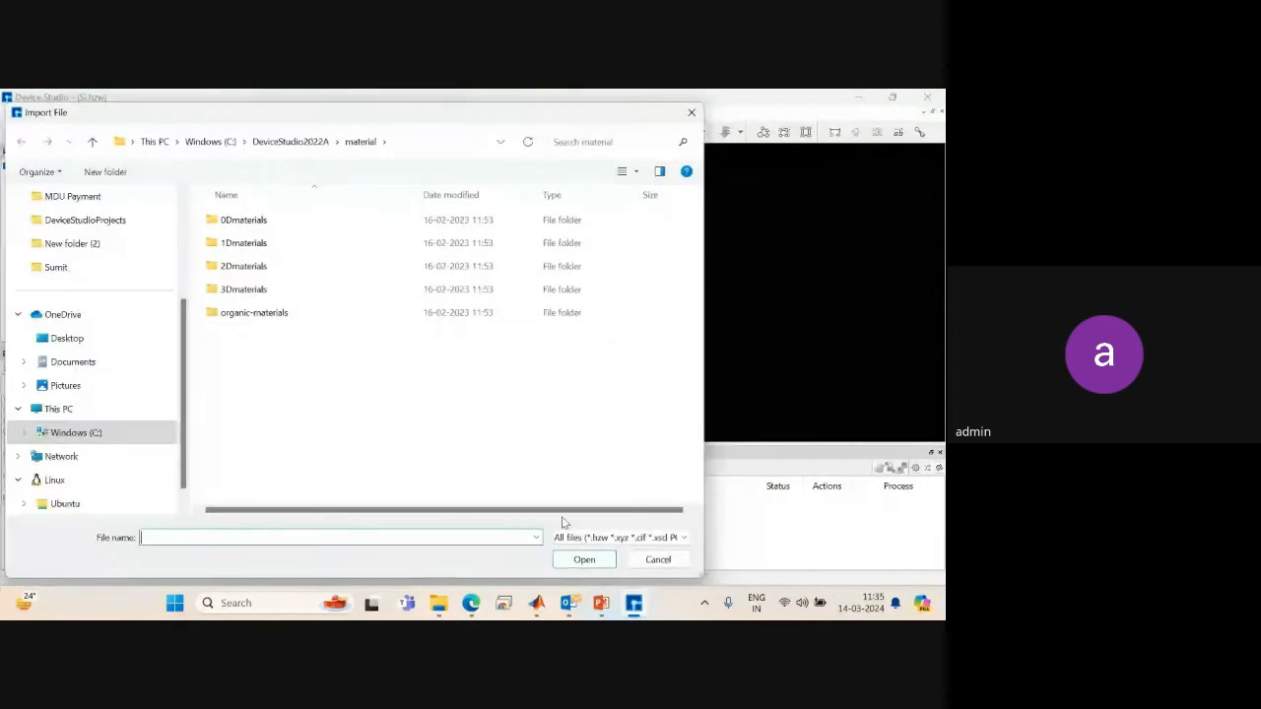
{"action": "left_click", "coordinate": [606, 537]}
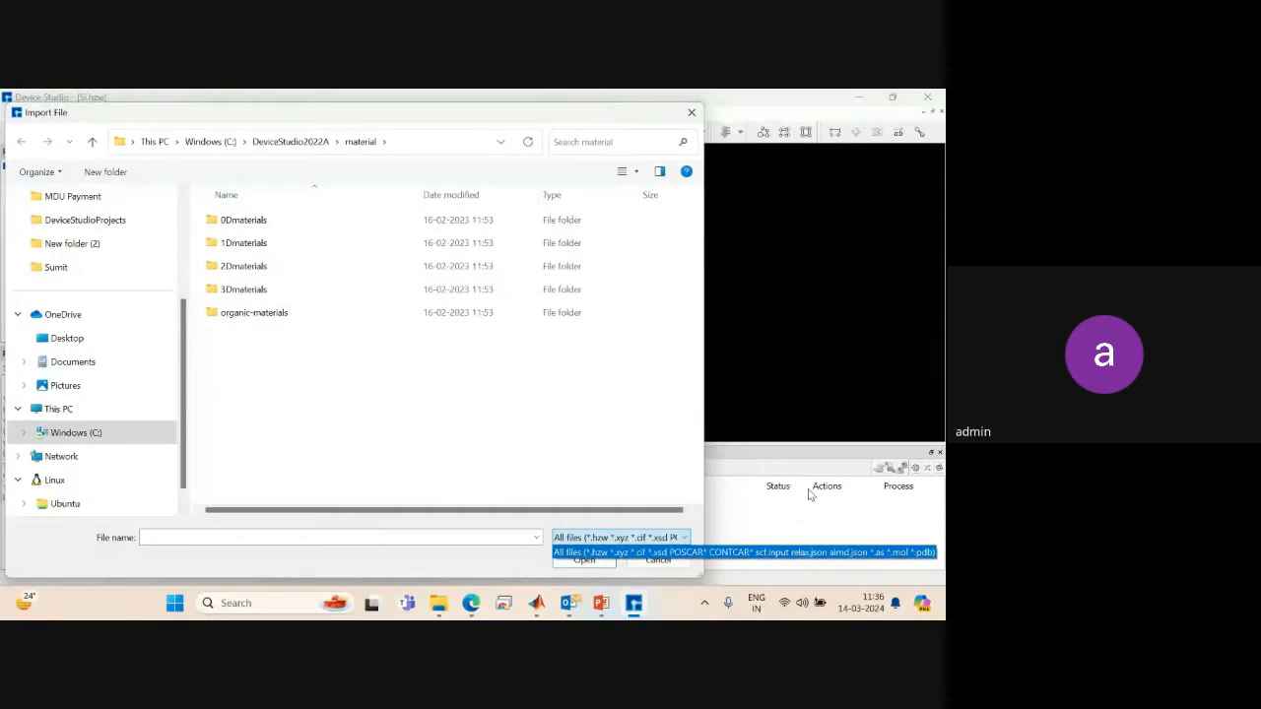
{"action": "left_click", "coordinate": [694, 115]}
{"action": "left_click", "coordinate": [693, 114]}
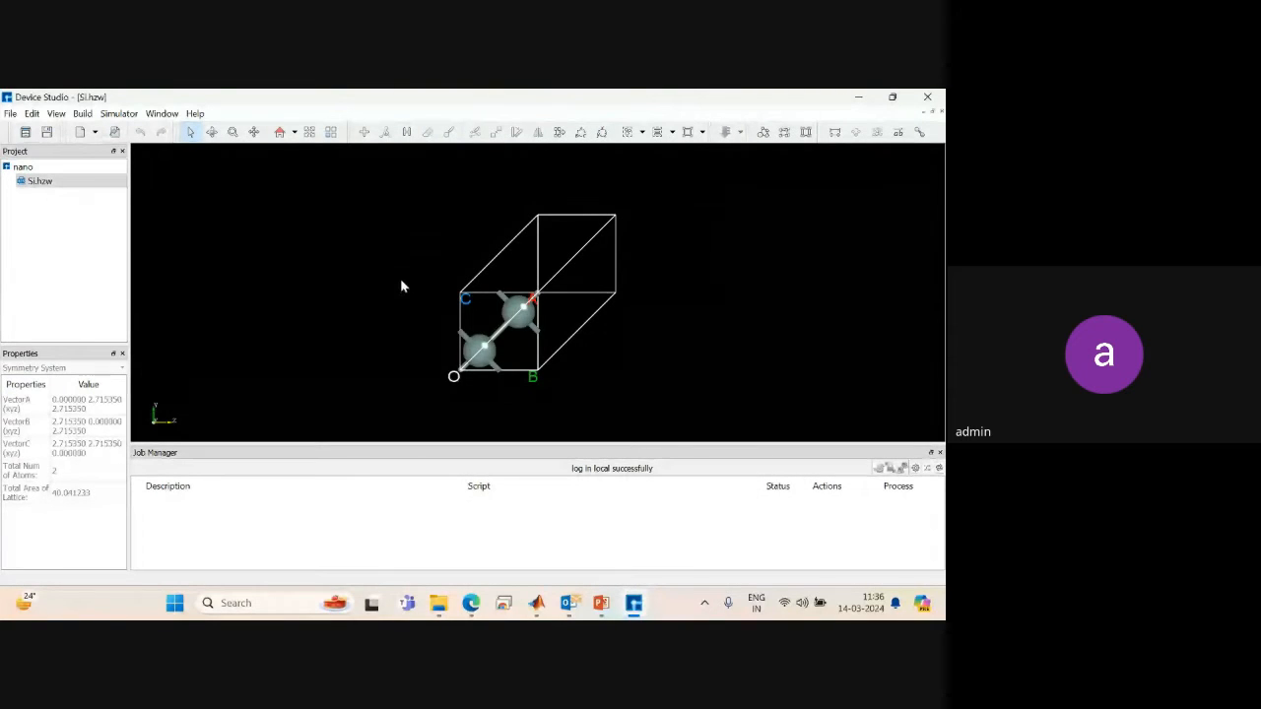
Rotate the silicon structure once more, select Si.hzw in the project, and reset its view.
{"action": "middle_click_drag", "start_coordinate": [401, 280], "coordinate": [432, 285]}
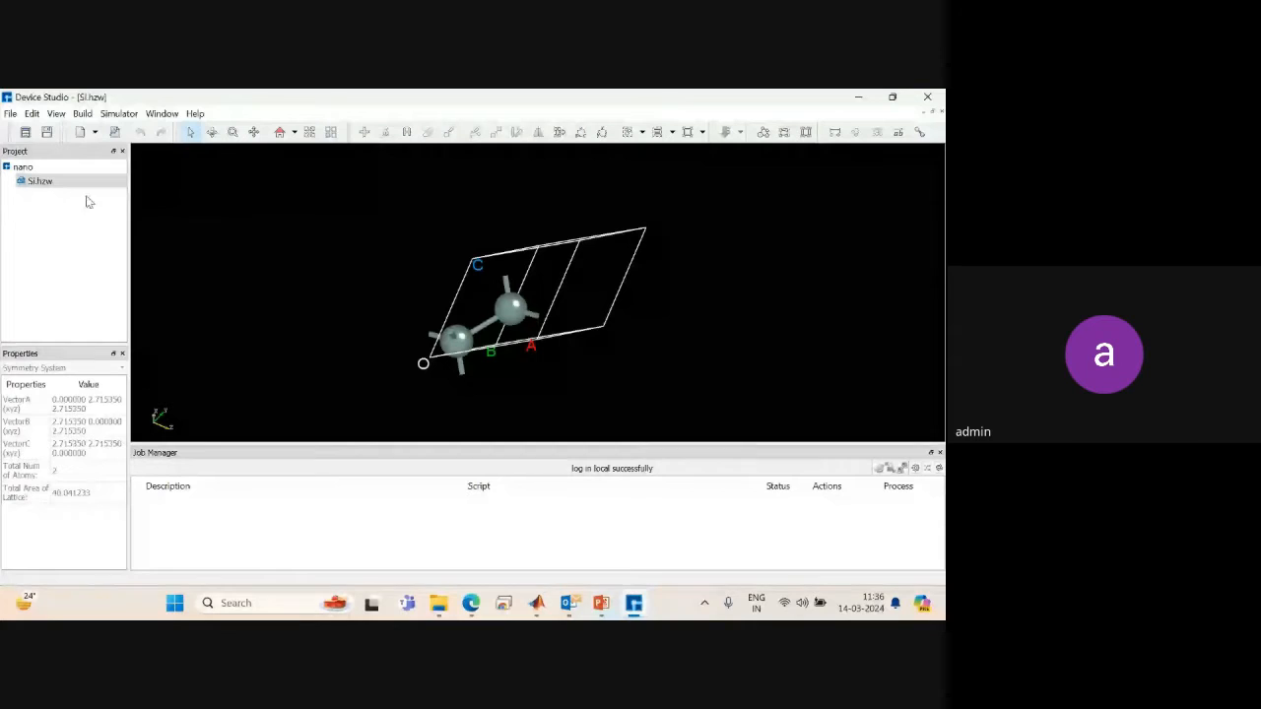
{"action": "left_click", "coordinate": [40, 181]}
{"action": "left_click", "coordinate": [280, 133]}
Start a Nanodcal SCF calculation for the Si crystal and set the exchange correlation to GGA_PBE96.
{"action": "left_click", "coordinate": [118, 114]}
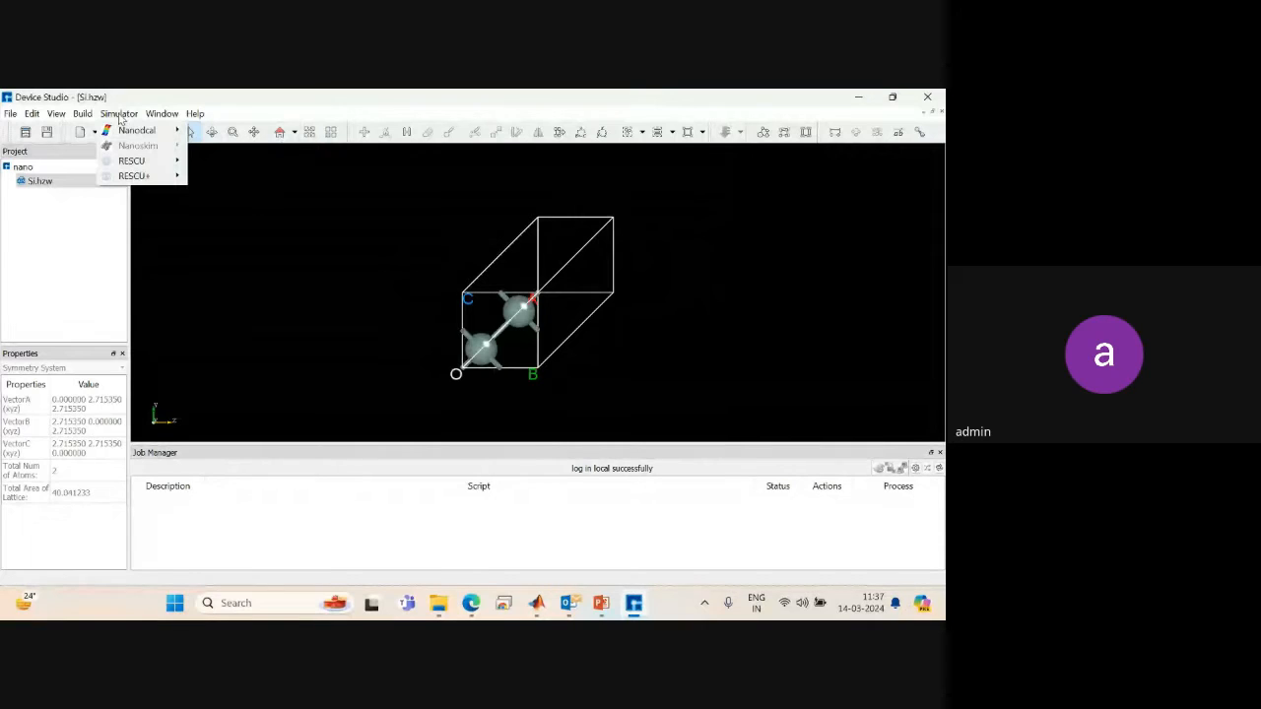
{"action": "mouse_move", "coordinate": [137, 137]}
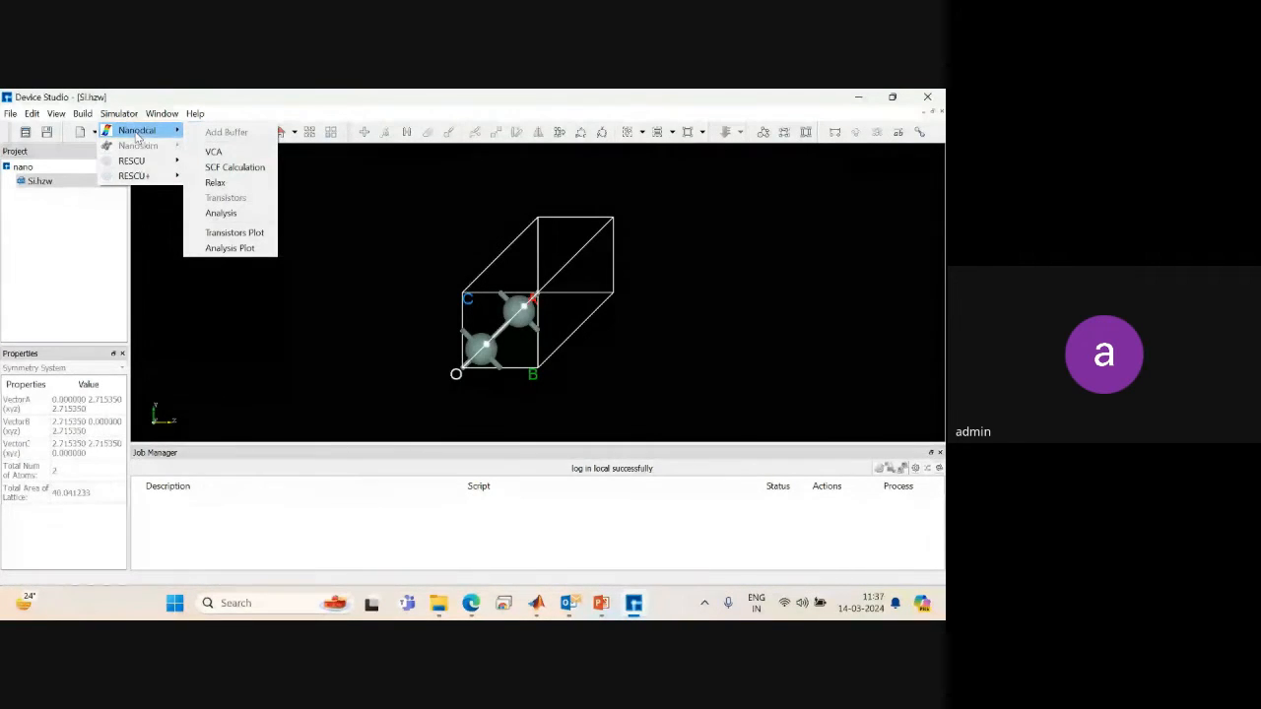
{"action": "left_click", "coordinate": [253, 167]}
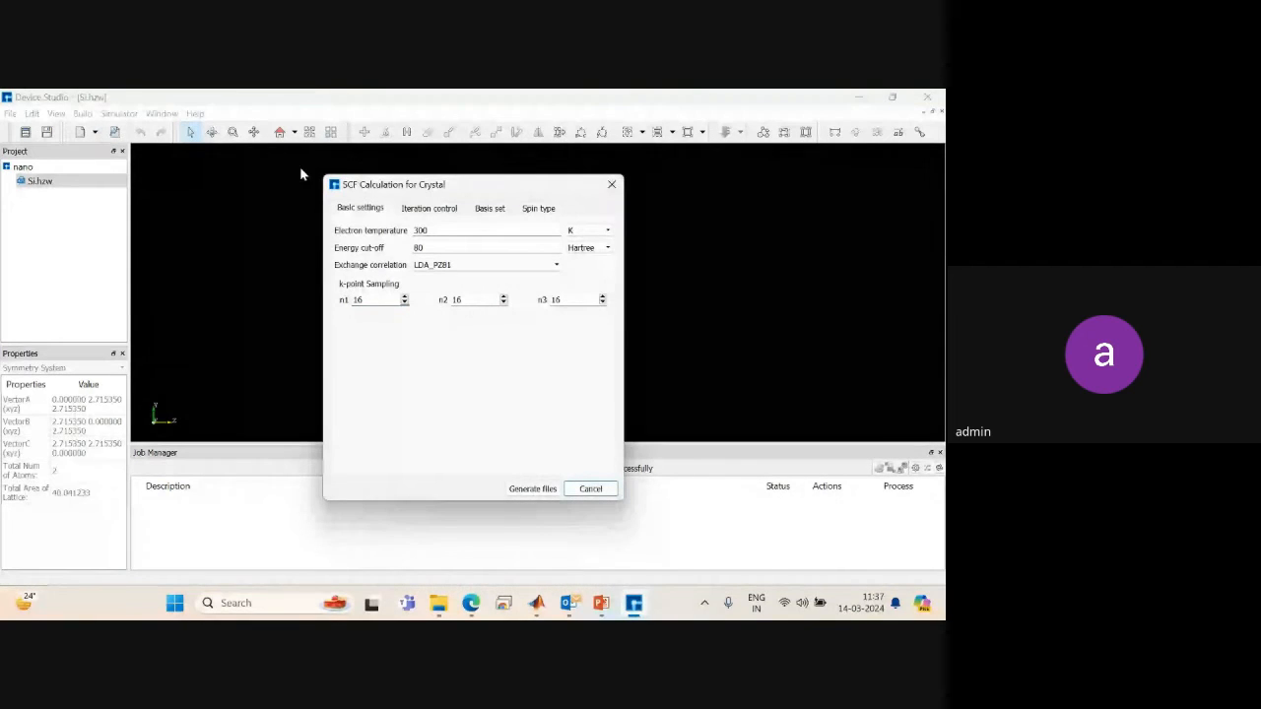
{"action": "left_click", "coordinate": [451, 265]}
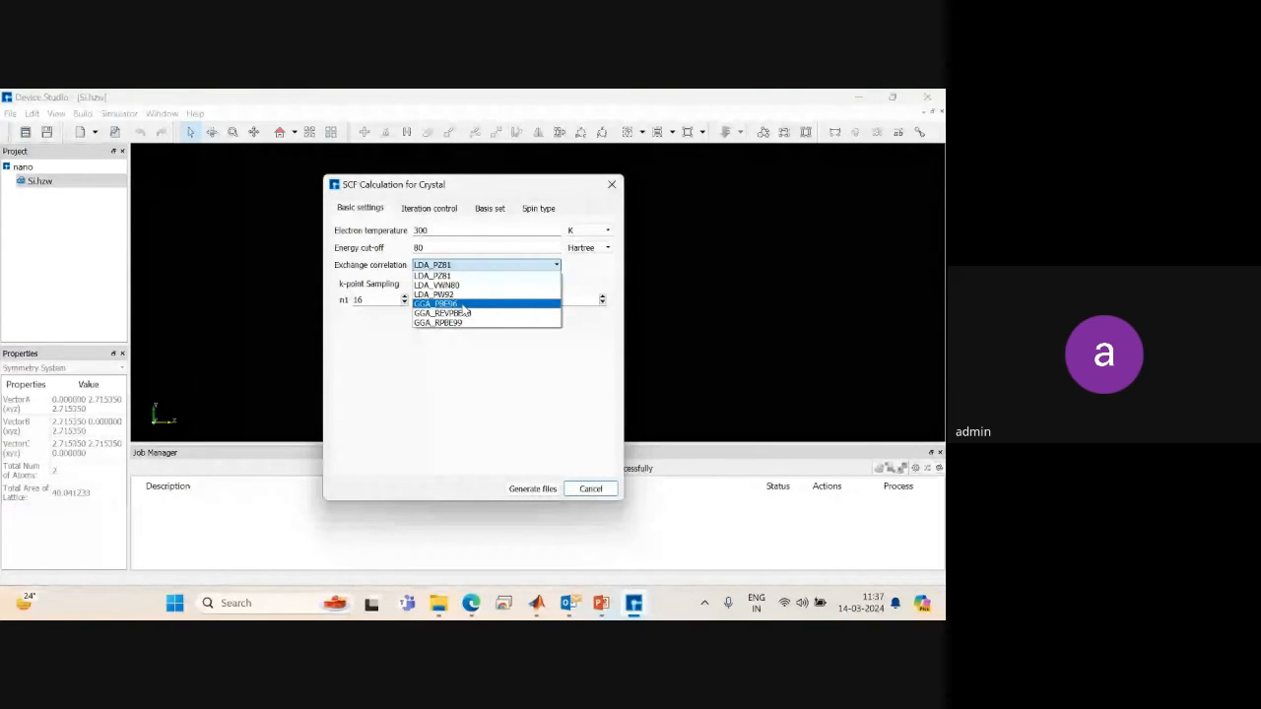
{"action": "left_click", "coordinate": [465, 305]}
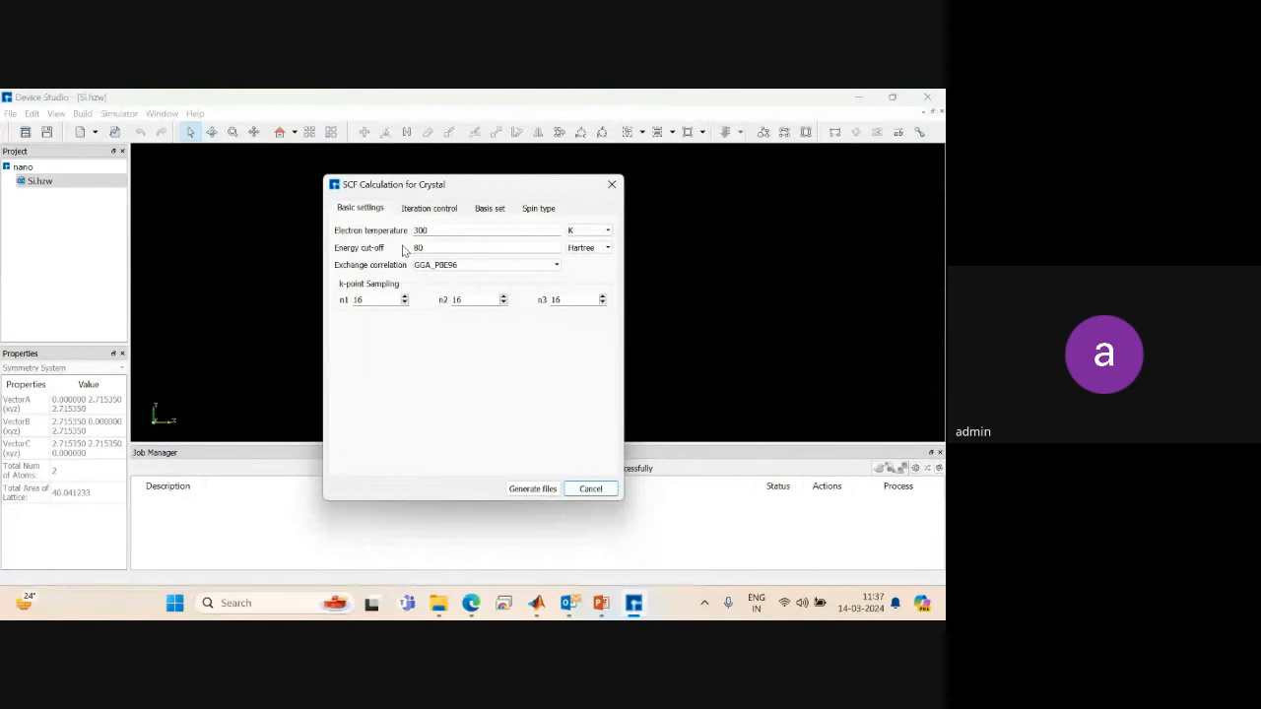
Set the k-point sampling of the SCF calculation to 5 for n1, n2 and n3.
{"action": "left_click", "coordinate": [372, 299]}
{"action": "key", "text": "BackSpace"}
{"action": "key", "text": "BackSpace"}
{"action": "type", "text": "5"}
{"action": "key", "text": "BackSpace"}
{"action": "key", "text": "BackSpace"}
{"action": "type", "text": "5"}
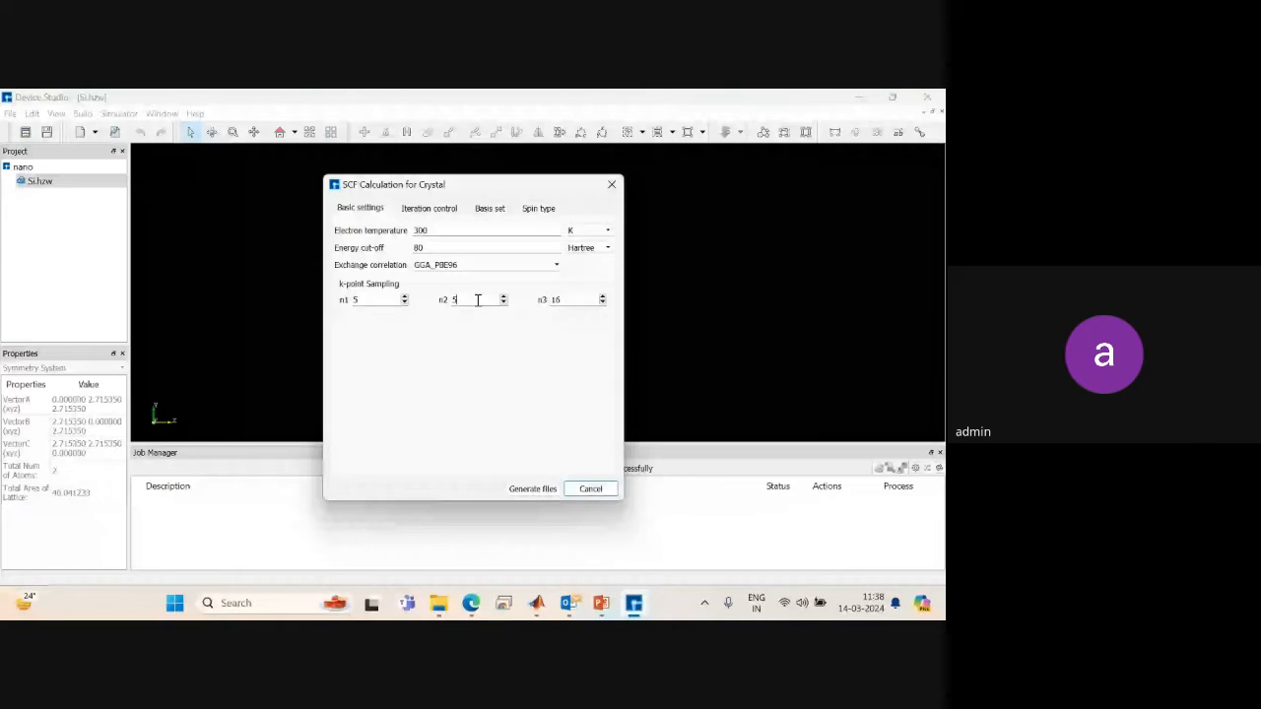
{"action": "left_click", "coordinate": [578, 300]}
{"action": "key", "text": "BackSpace"}
{"action": "key", "text": "BackSpace"}
{"action": "type", "text": "5"}
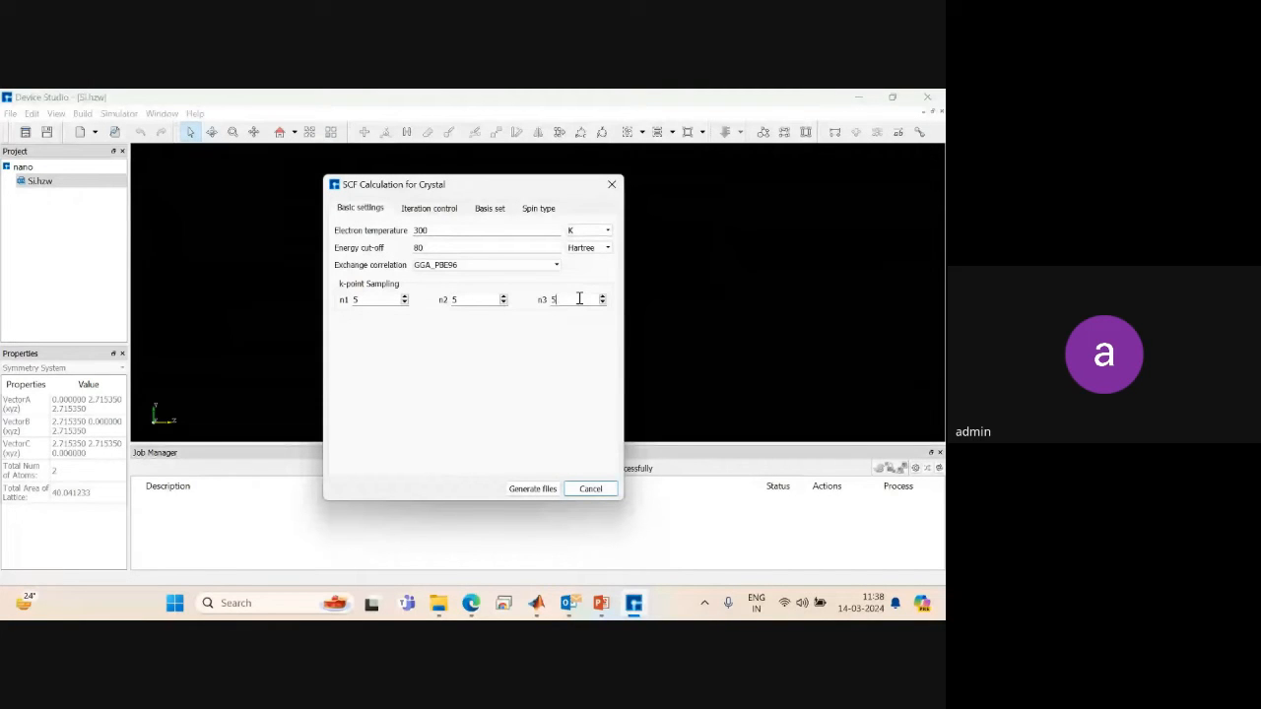
Review the DensityMatrix and HamiltonianMatrix tolerances and the maximum steps in the SCF iteration control settings.
{"action": "left_click", "coordinate": [430, 210]}
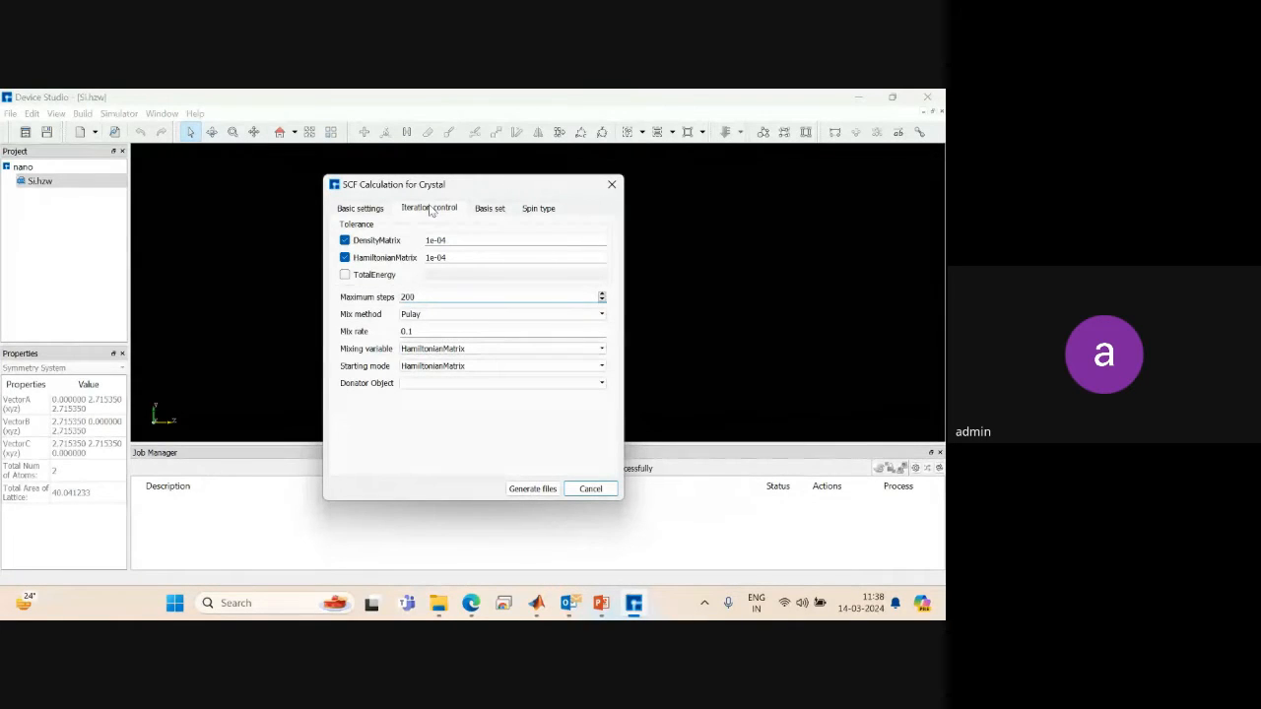
{"action": "left_click", "coordinate": [455, 257]}
{"action": "left_click", "coordinate": [451, 240]}
{"action": "left_click", "coordinate": [450, 296]}
Try LDA+U and the ByAtom arrangement for the basis set, restoring ByElement and disabling LDA+U.
{"action": "left_click", "coordinate": [499, 214]}
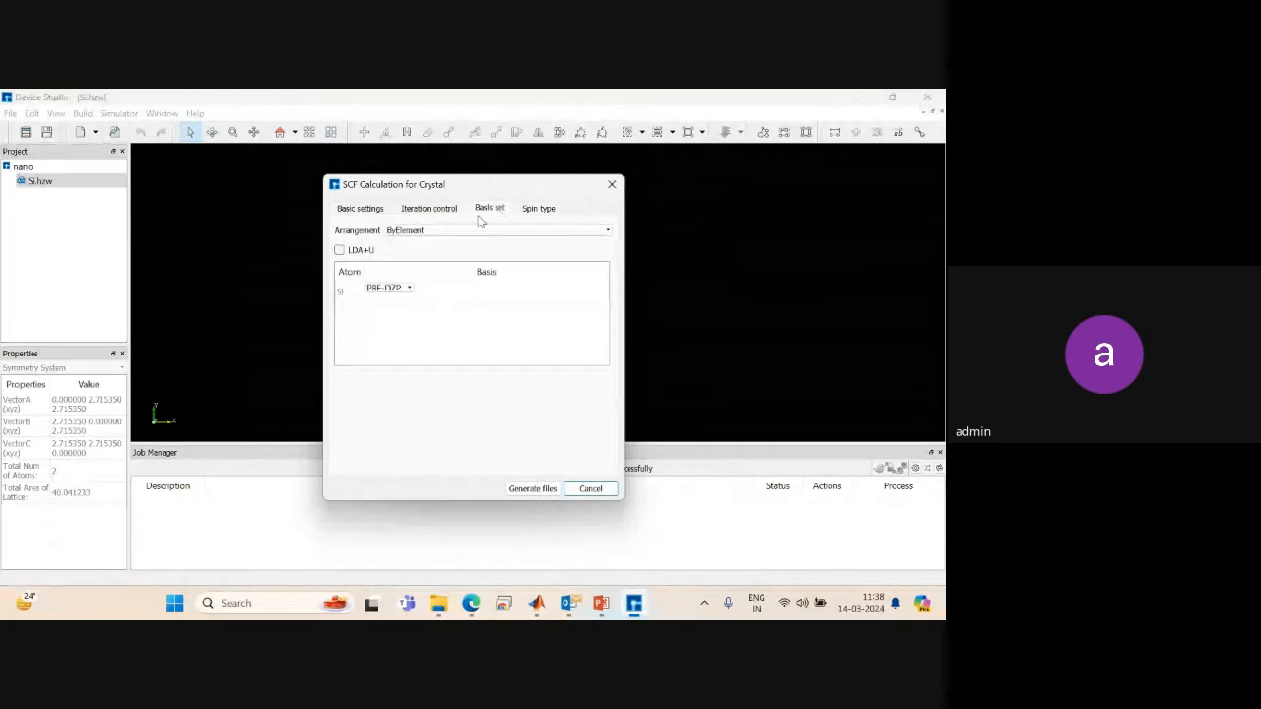
{"action": "left_click", "coordinate": [339, 250]}
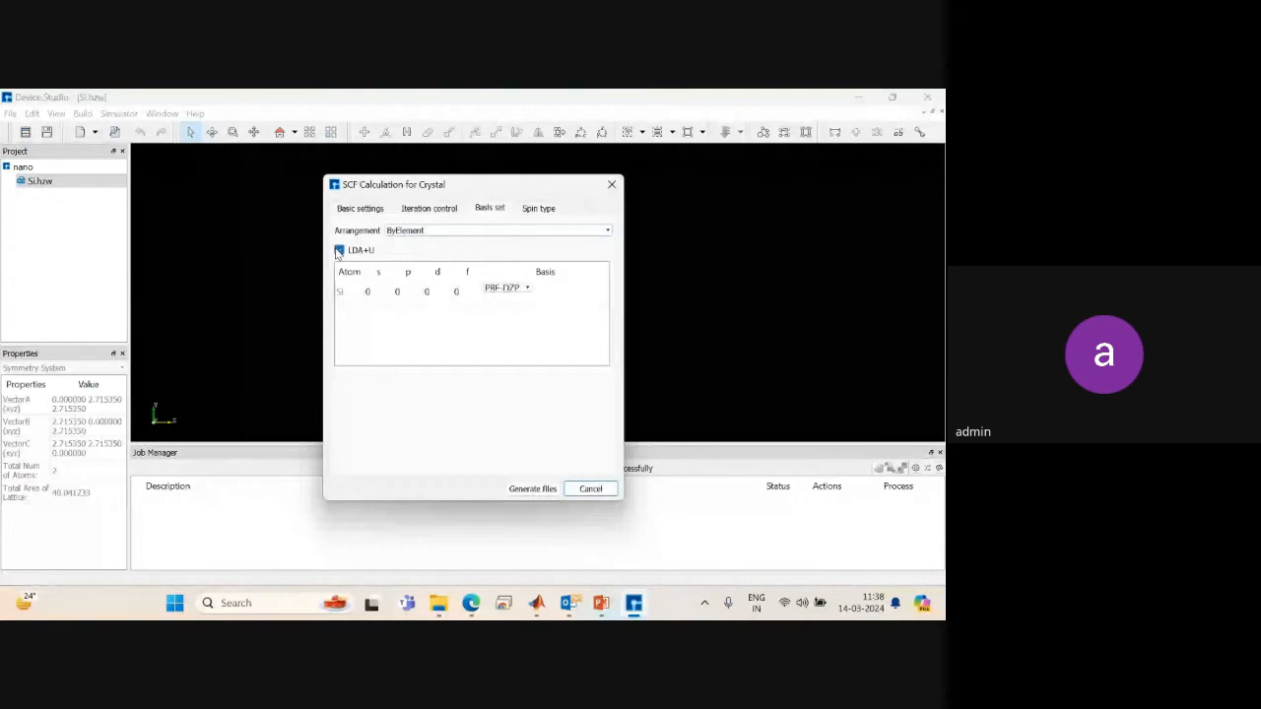
{"action": "left_click", "coordinate": [420, 230]}
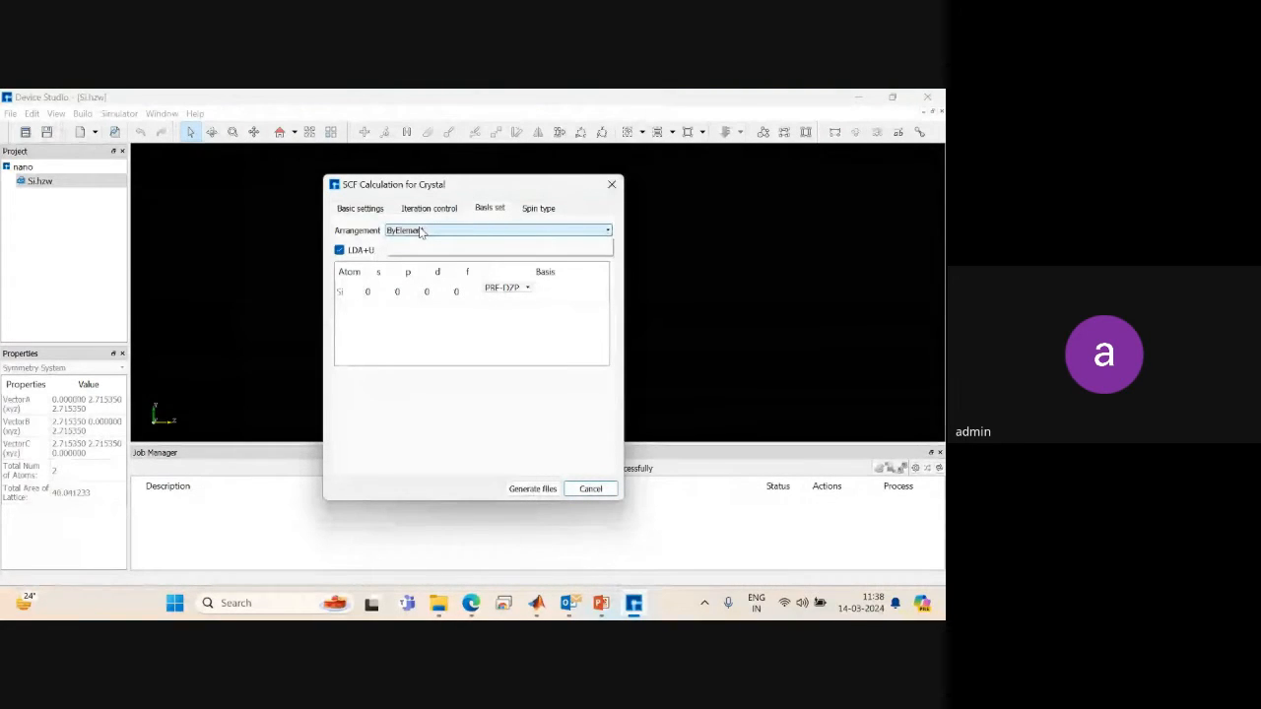
{"action": "left_click", "coordinate": [420, 252]}
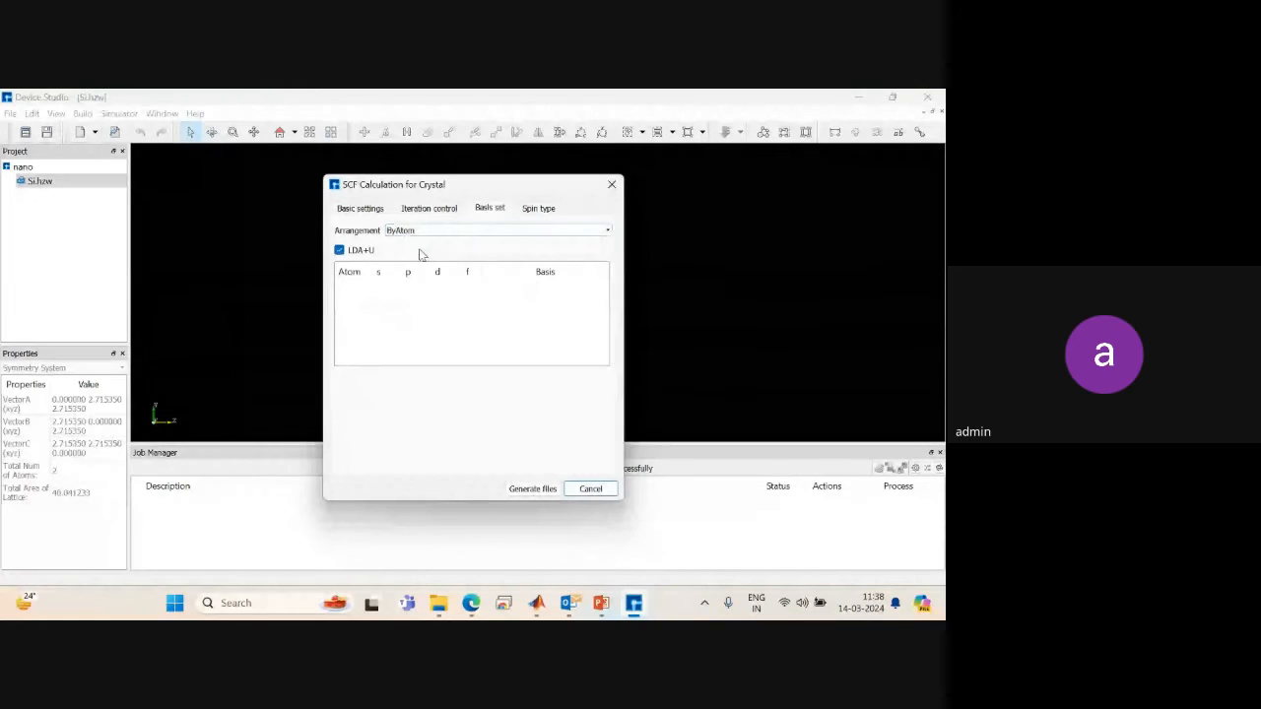
{"action": "left_click", "coordinate": [421, 232]}
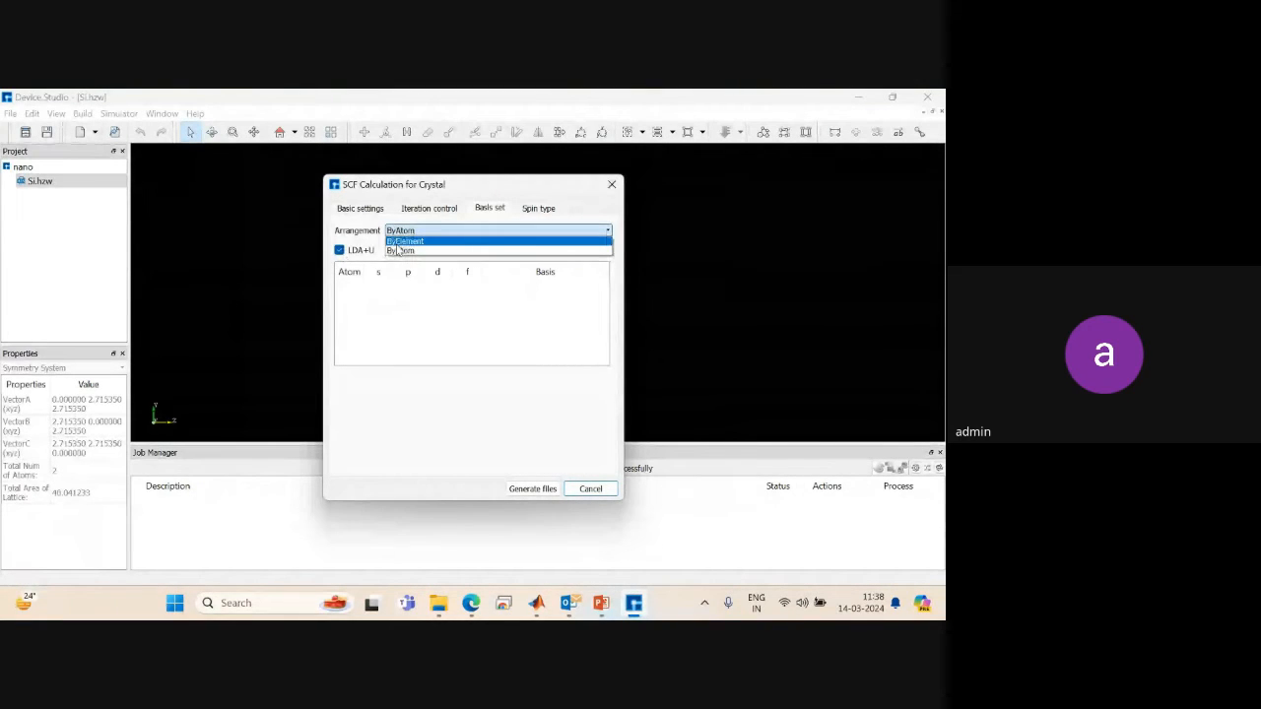
{"action": "left_click", "coordinate": [402, 242]}
{"action": "left_click", "coordinate": [339, 251]}
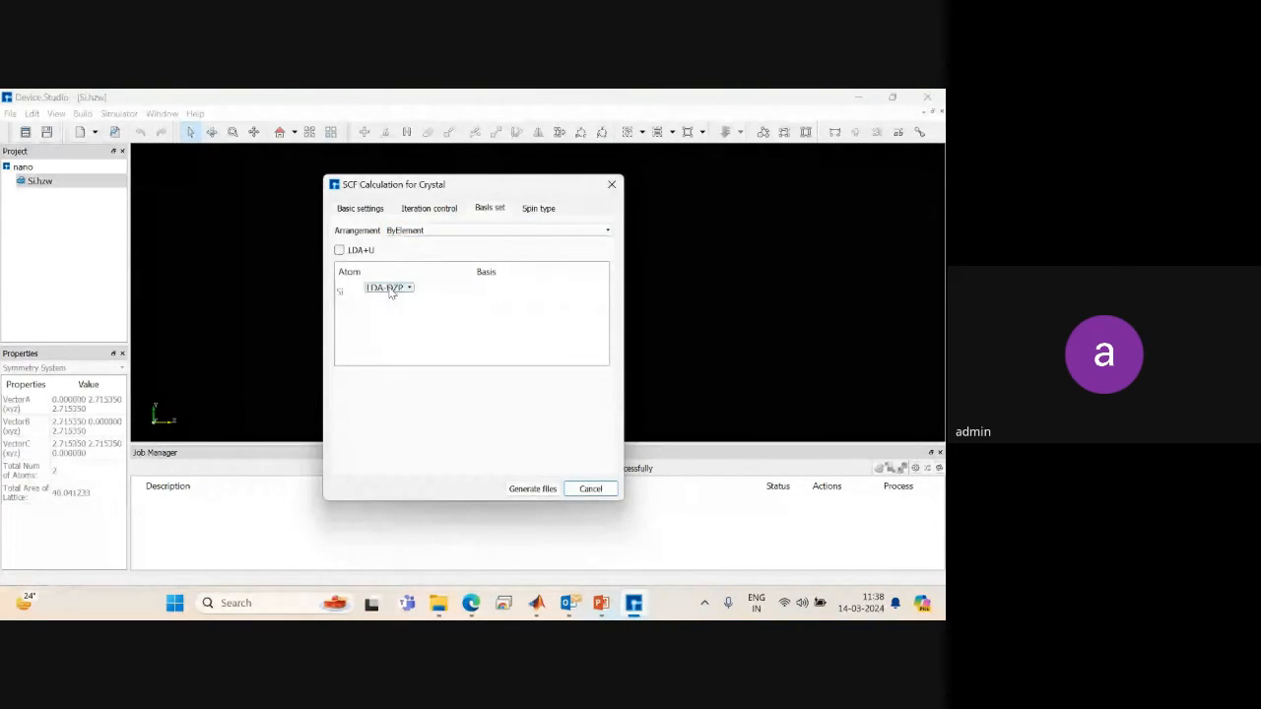
Browse the user-defined basis files for Si in neutralatomdatabase/general under DeviceStudio2022A and close the file dialog without choosing one.
{"action": "left_click", "coordinate": [391, 289]}
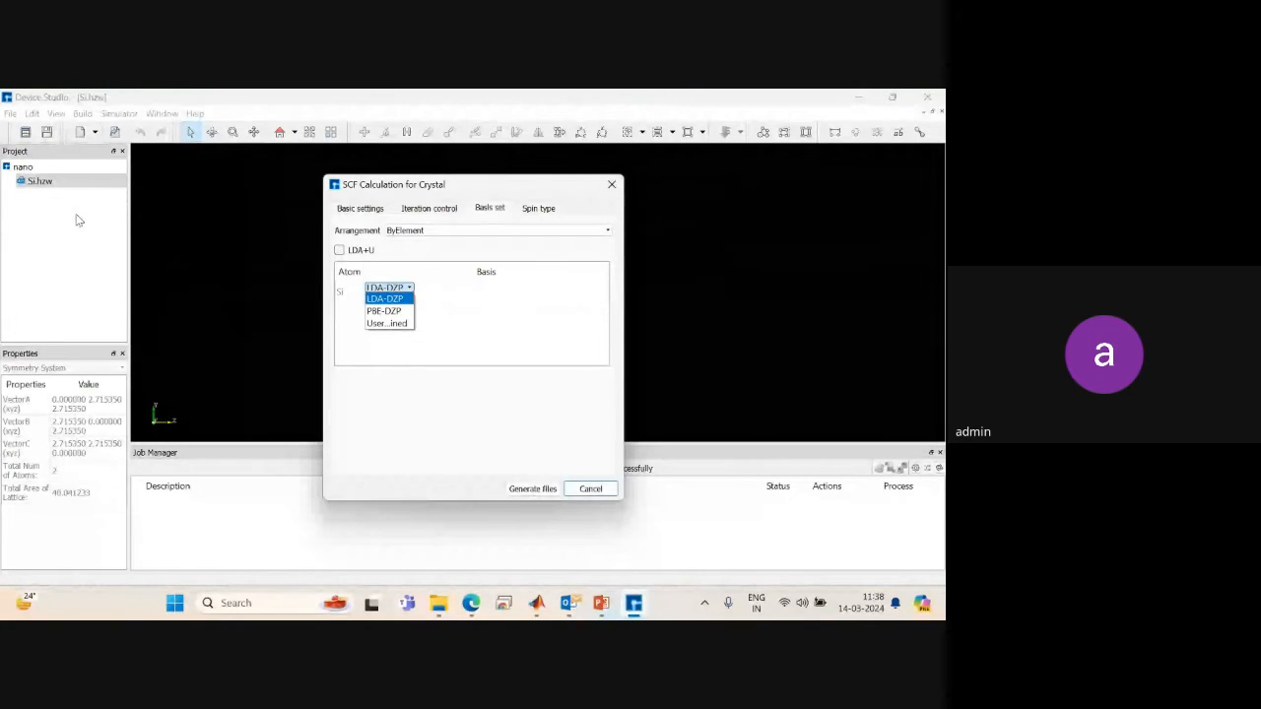
{"action": "left_click", "coordinate": [397, 325]}
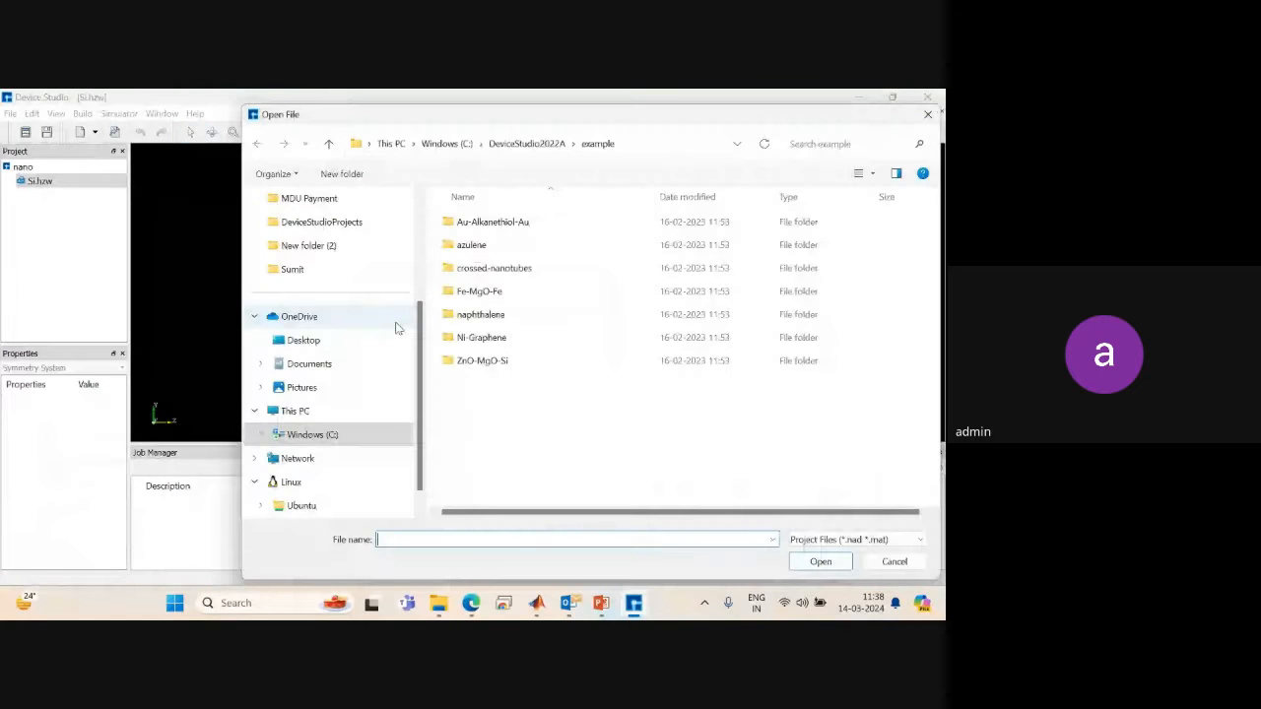
{"action": "left_click", "coordinate": [528, 143]}
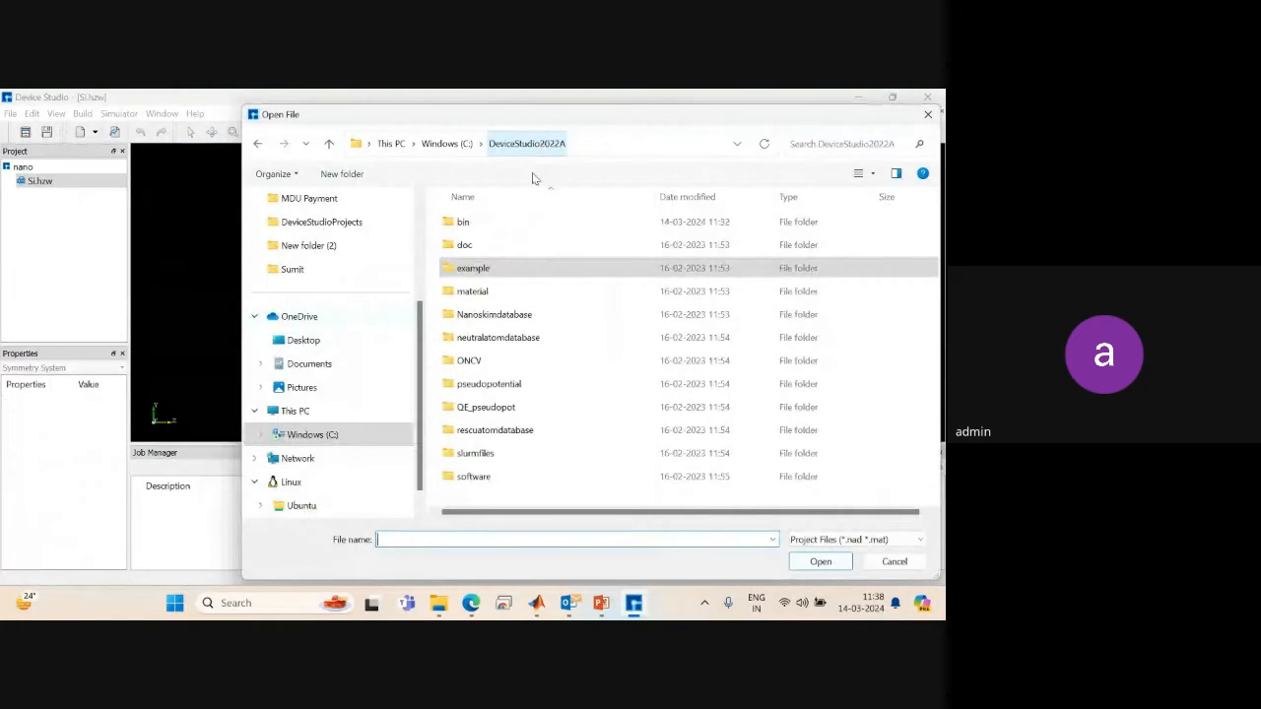
{"action": "double_click", "coordinate": [490, 339]}
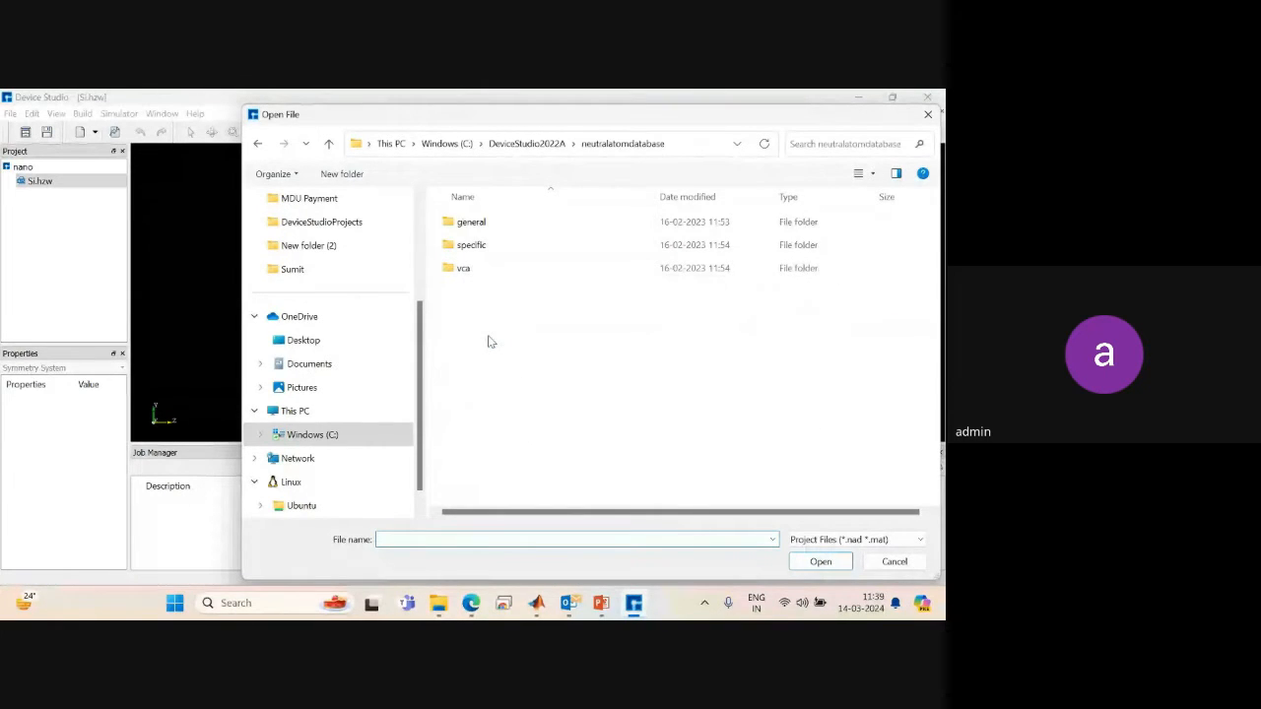
{"action": "double_click", "coordinate": [473, 222]}
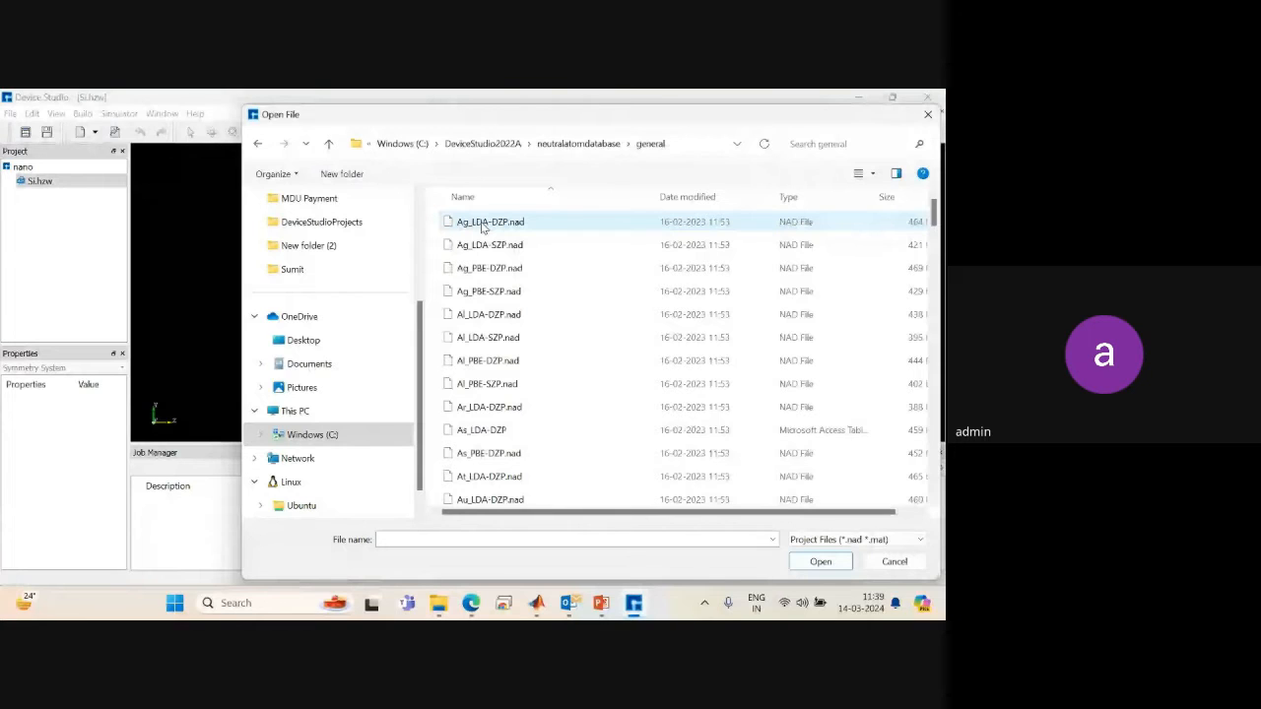
{"action": "left_click", "coordinate": [492, 294]}
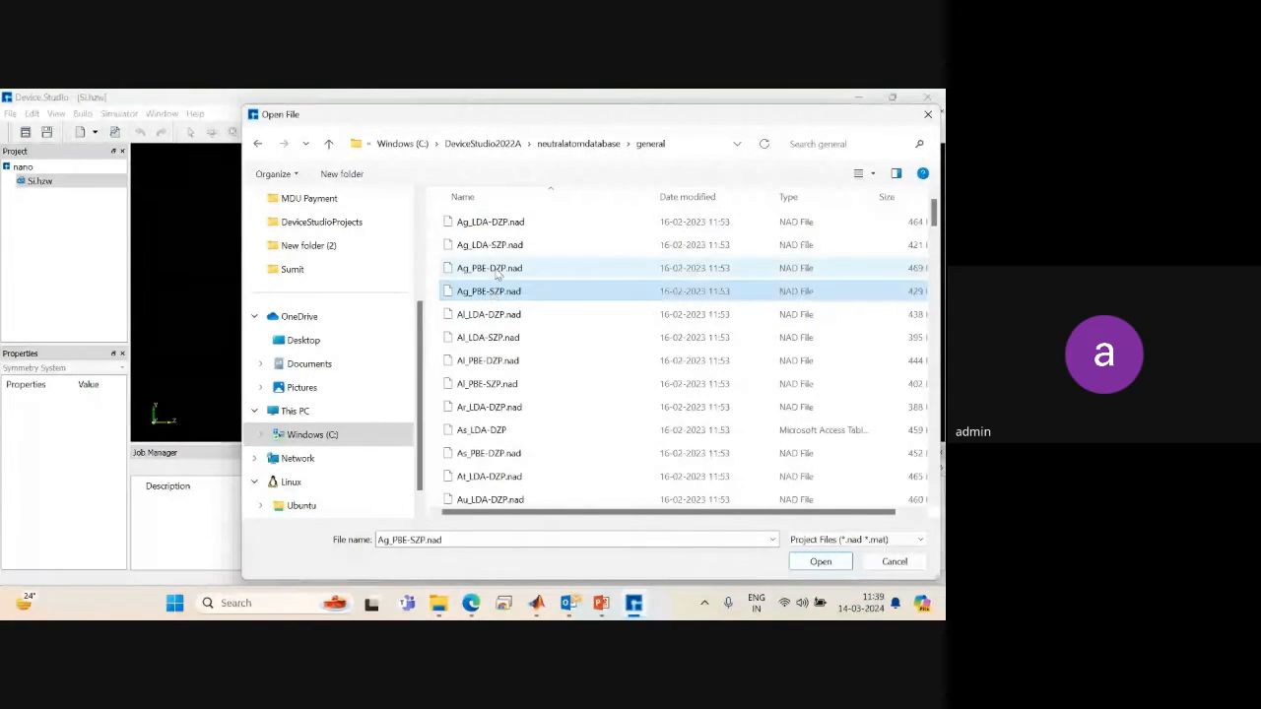
{"action": "left_click", "coordinate": [492, 314]}
{"action": "left_click", "coordinate": [490, 366]}
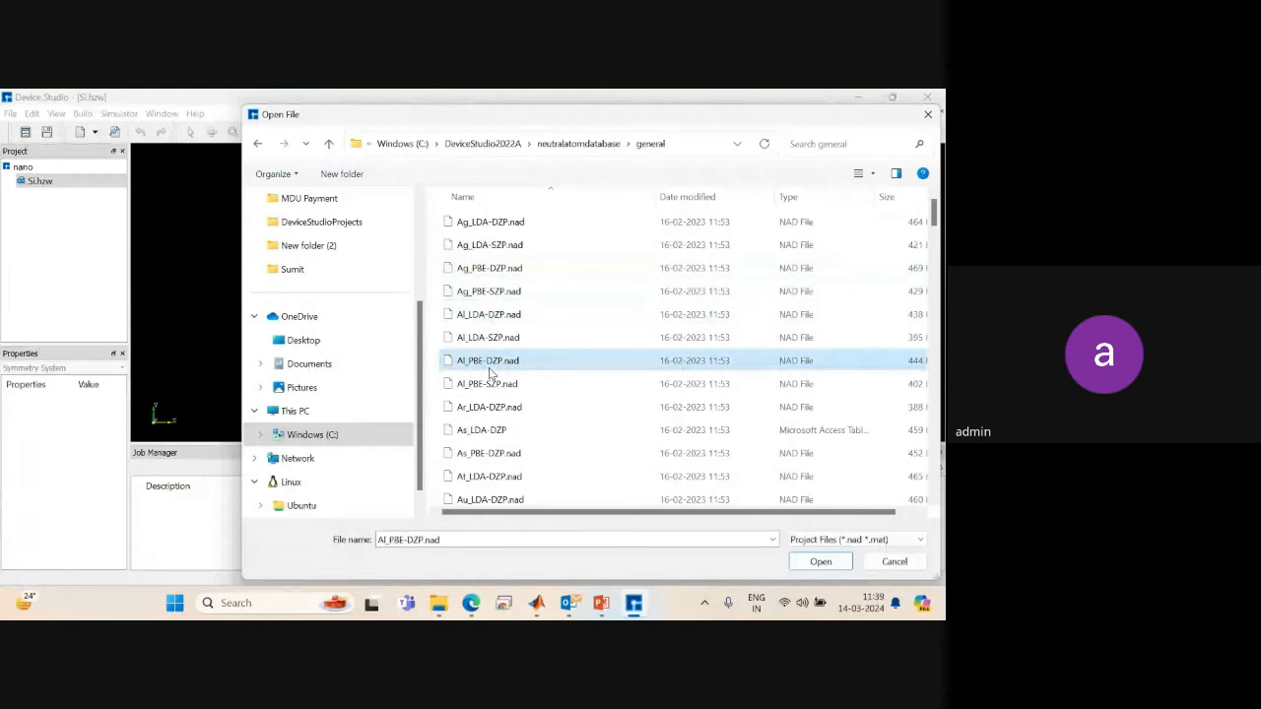
{"action": "scroll", "coordinate": [886, 266], "scroll_direction": "down", "scroll_amount": 10}
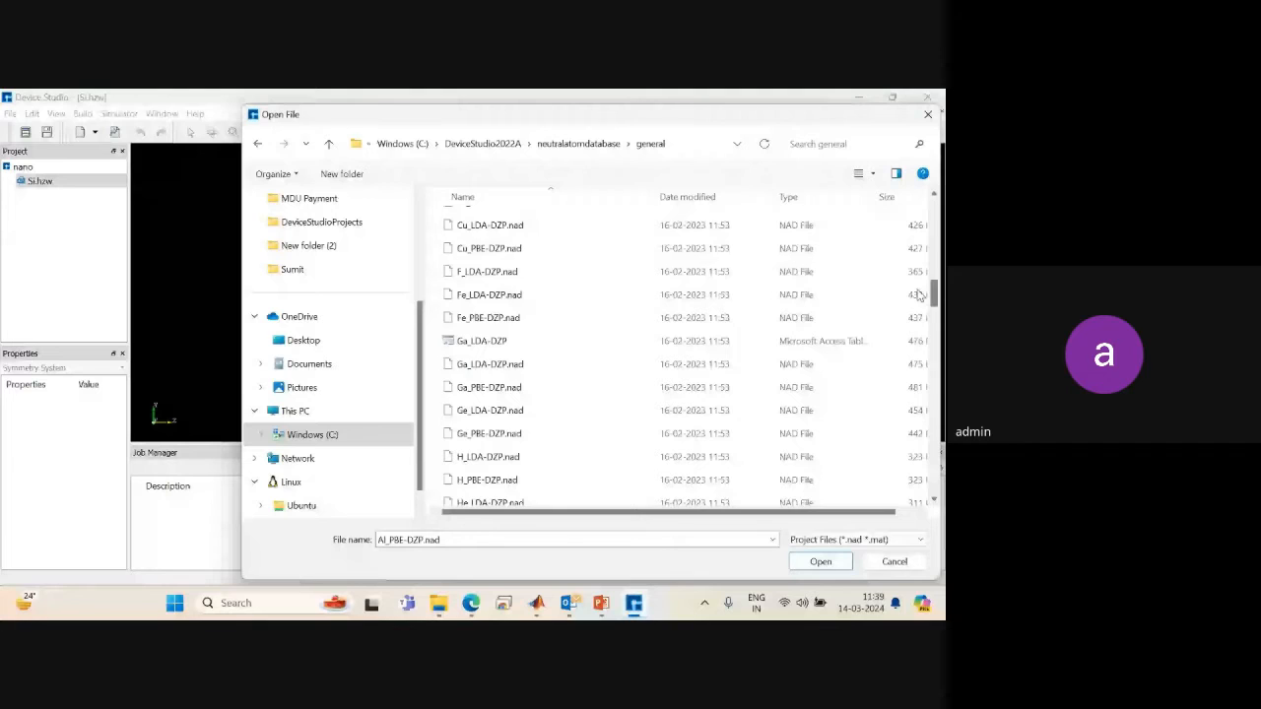
{"action": "left_click_drag", "start_coordinate": [918, 295], "coordinate": [890, 473]}
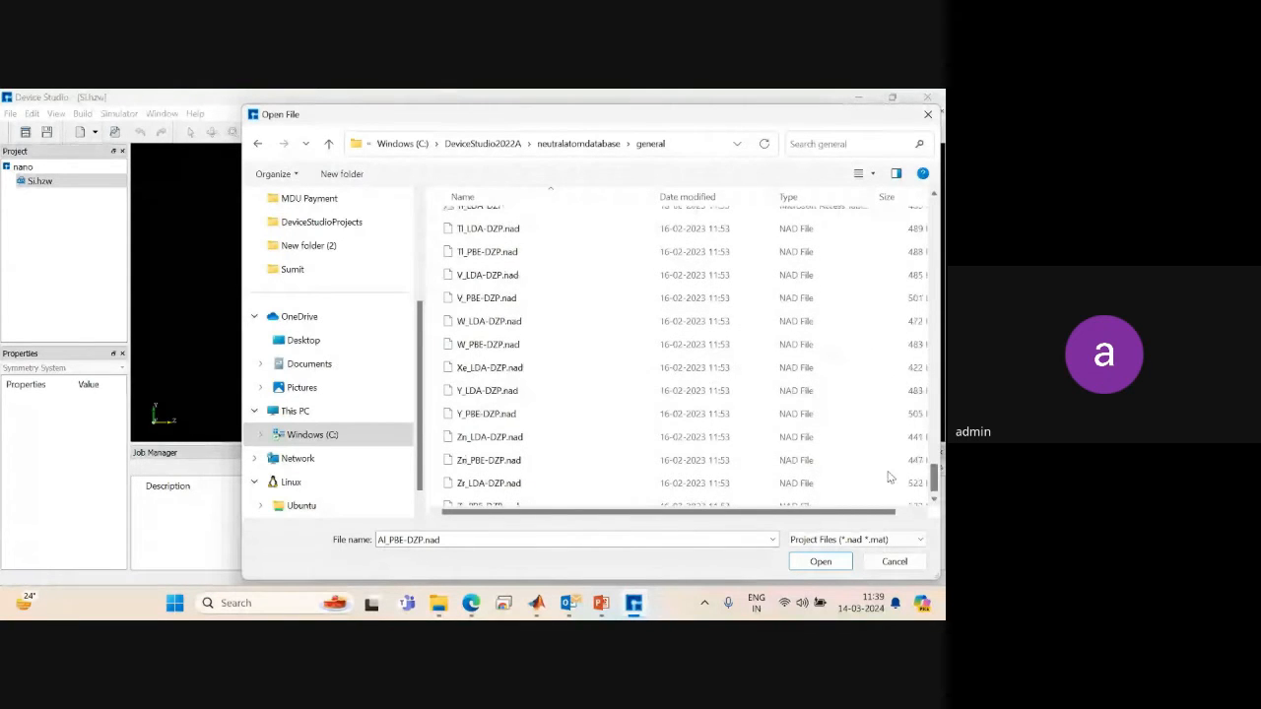
{"action": "left_click", "coordinate": [927, 112]}
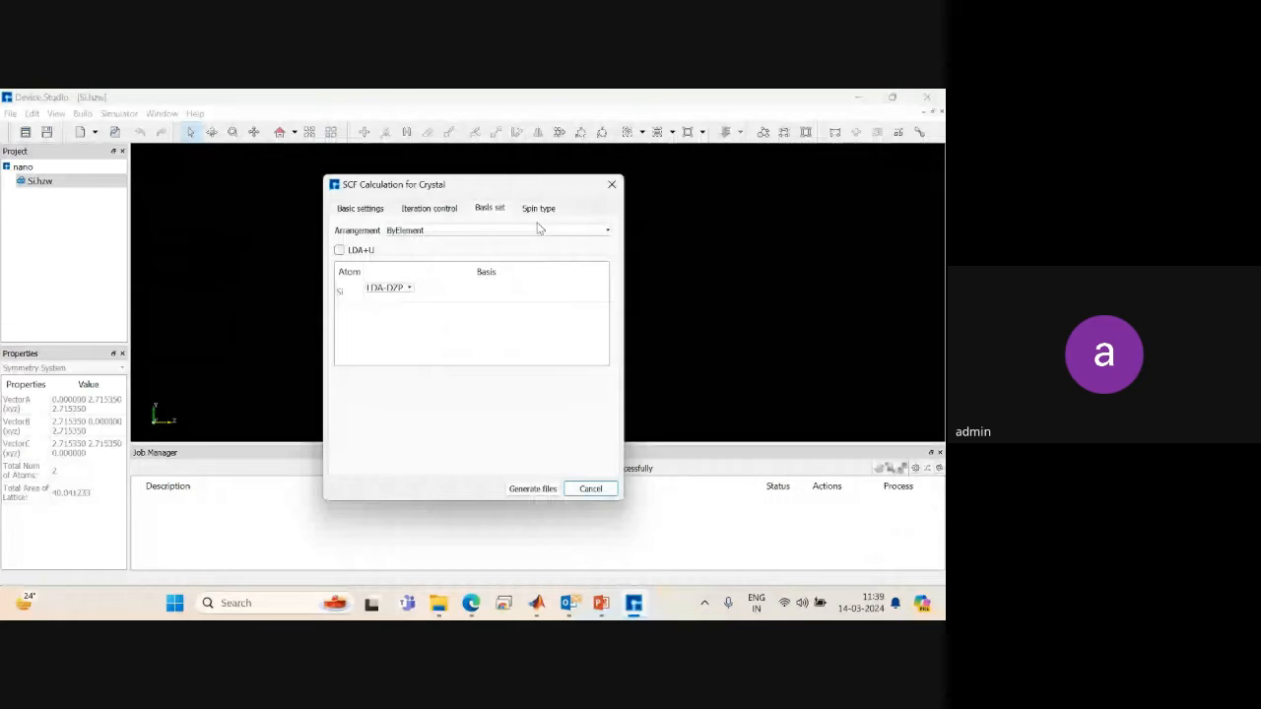
Try the CollinearSpin and GeneralSpin spin types for the SCF calculation.
{"action": "left_click", "coordinate": [538, 211]}
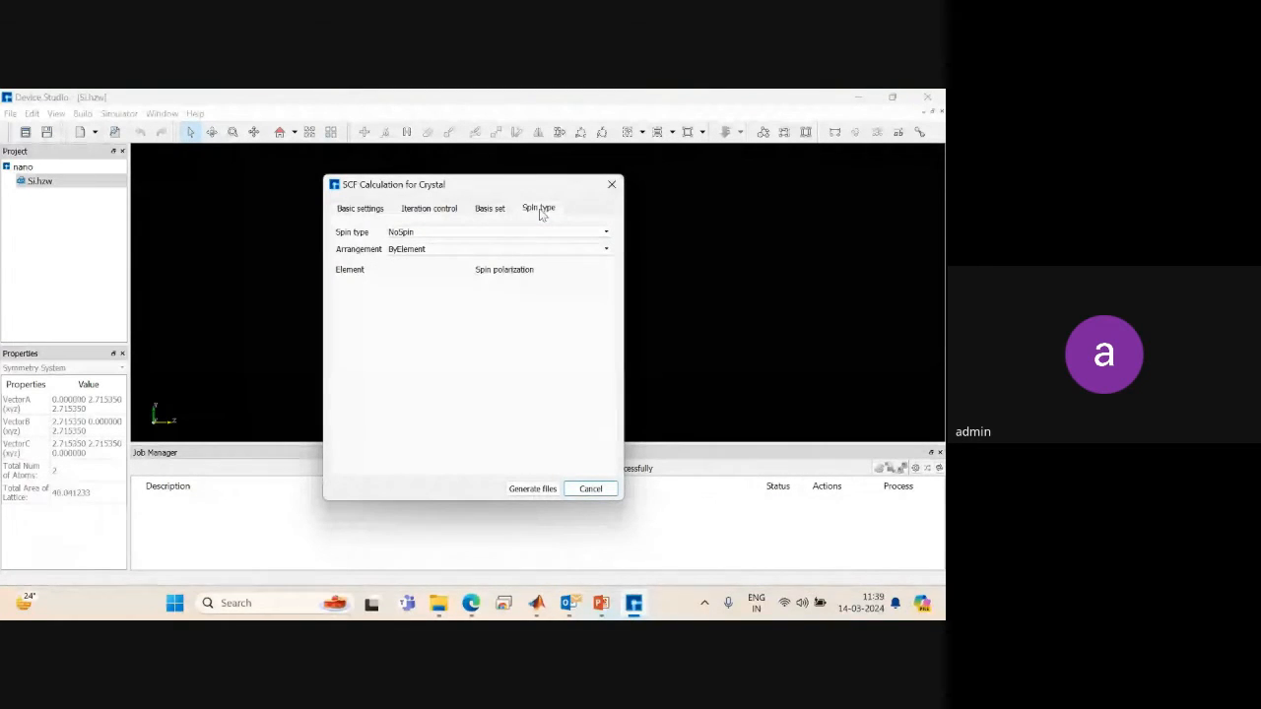
{"action": "left_click", "coordinate": [461, 233]}
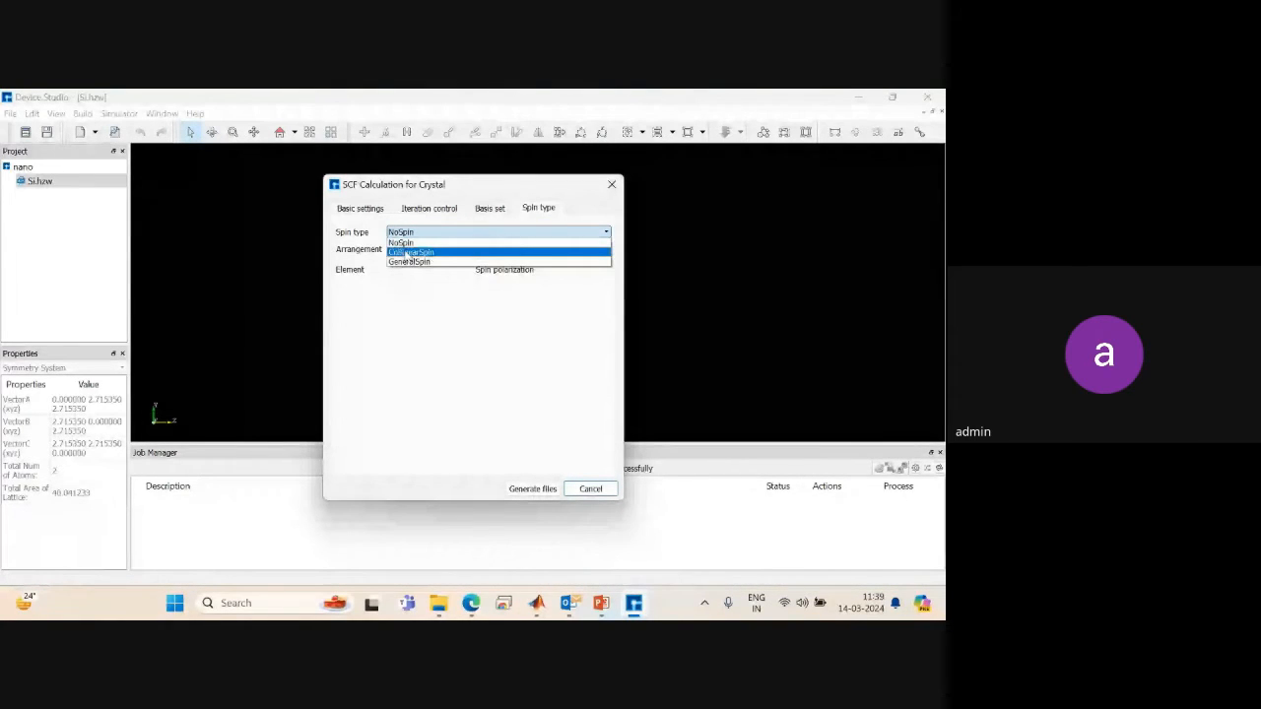
{"action": "left_click", "coordinate": [430, 252]}
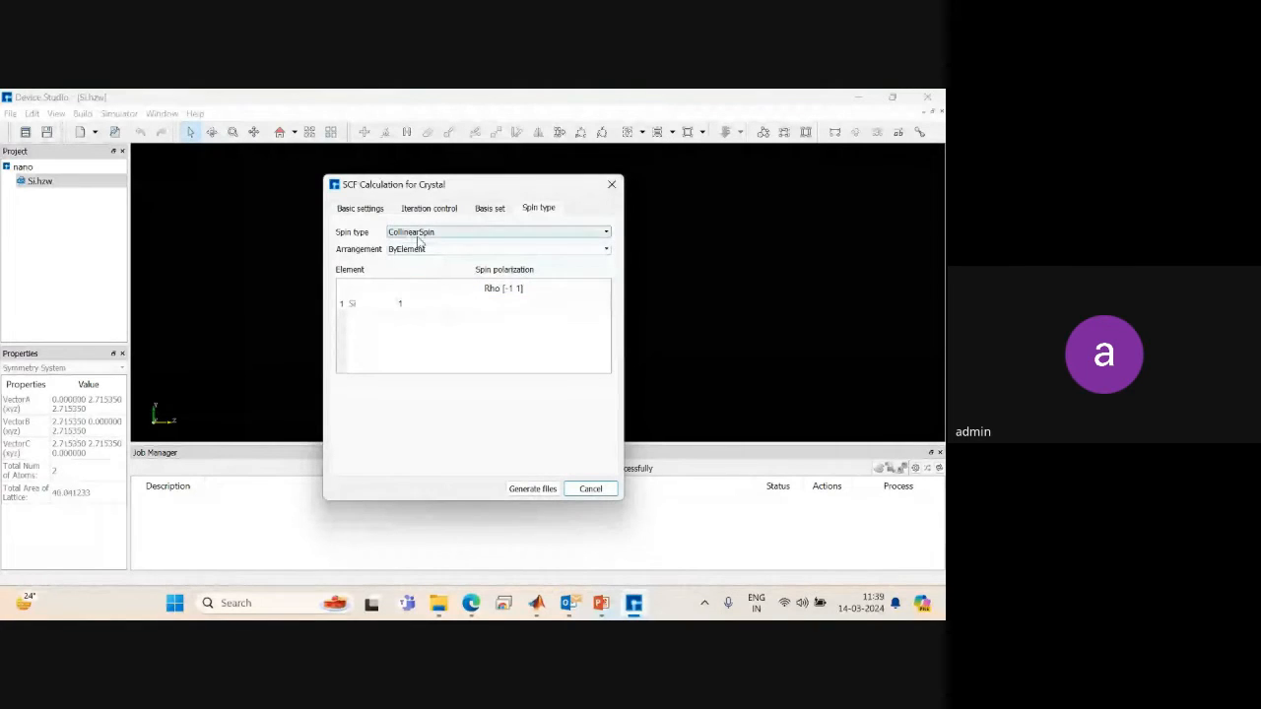
{"action": "left_click", "coordinate": [420, 234]}
{"action": "left_click", "coordinate": [409, 261]}
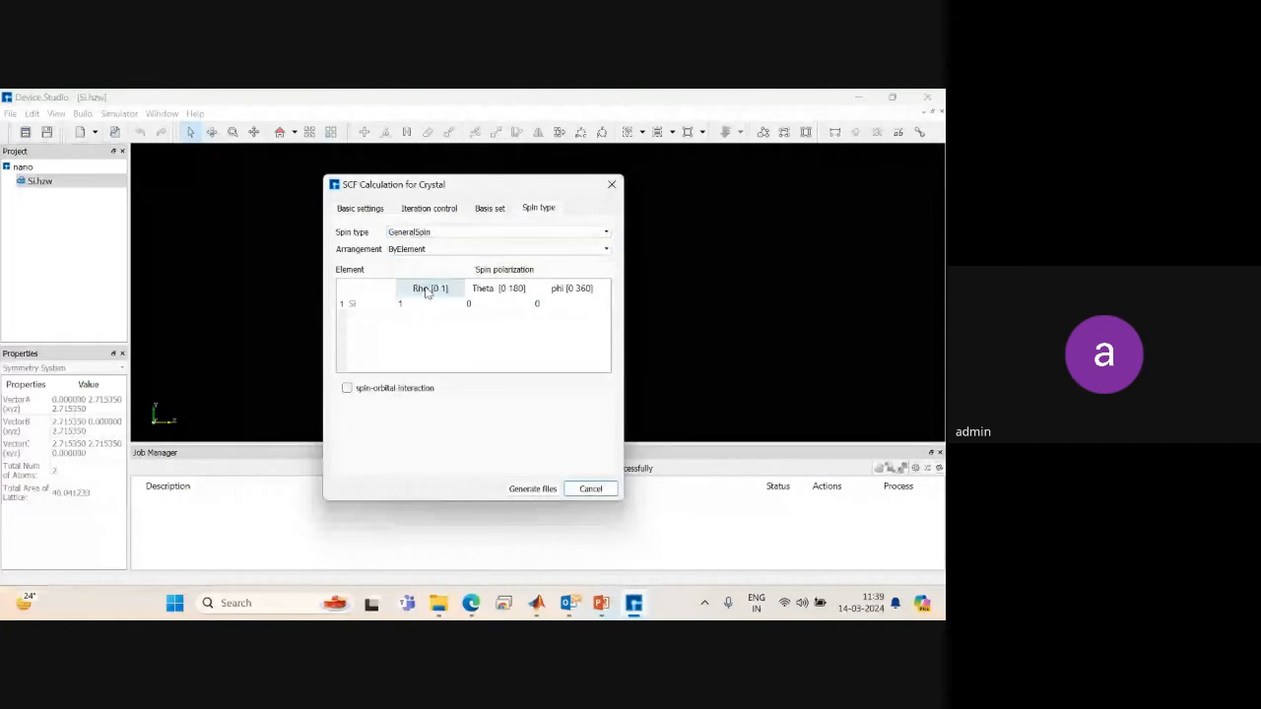
Enter a Rho of 1 for Si, check the Theta and phi values, and turn spin-orbital interaction on and off.
{"action": "left_click", "coordinate": [427, 304]}
{"action": "left_click", "coordinate": [427, 303]}
{"action": "type", "text": "1"}
{"action": "key", "text": "Tab"}
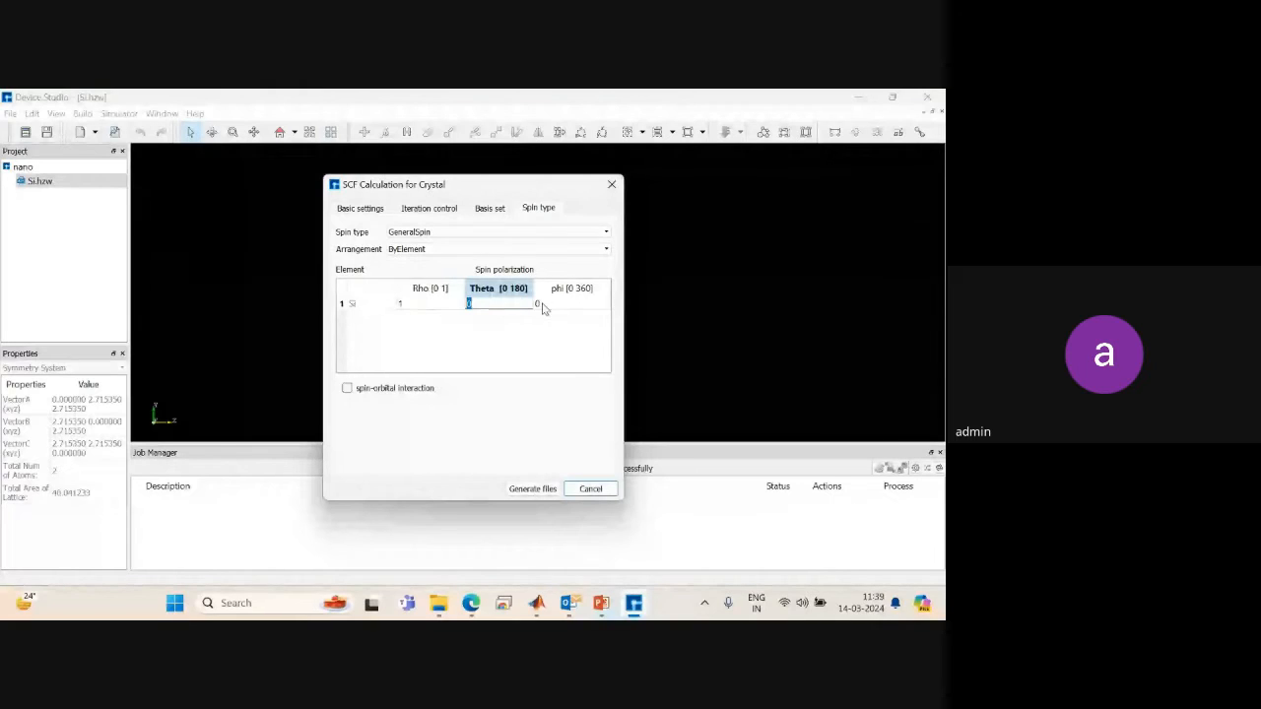
{"action": "left_click", "coordinate": [558, 306]}
{"action": "left_click", "coordinate": [347, 389]}
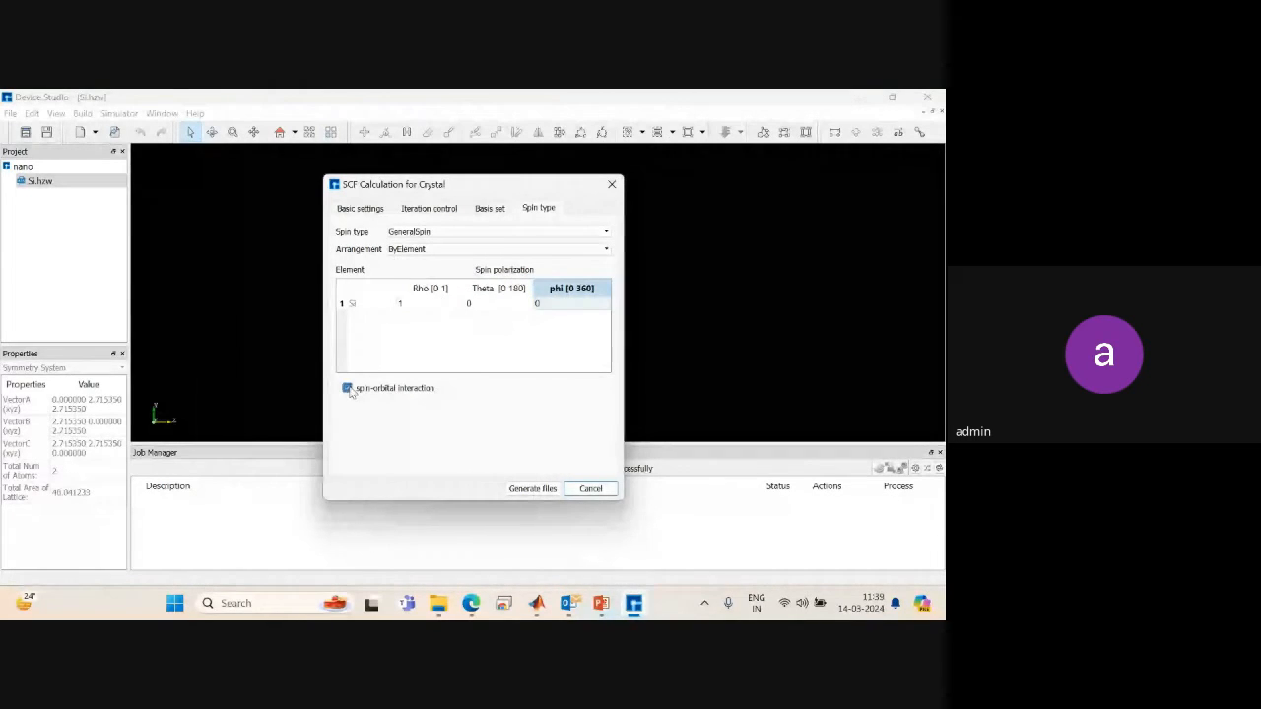
{"action": "left_click", "coordinate": [346, 389]}
Set the spin type to NoSpin and generate the SCF calculation files.
{"action": "left_click", "coordinate": [492, 232]}
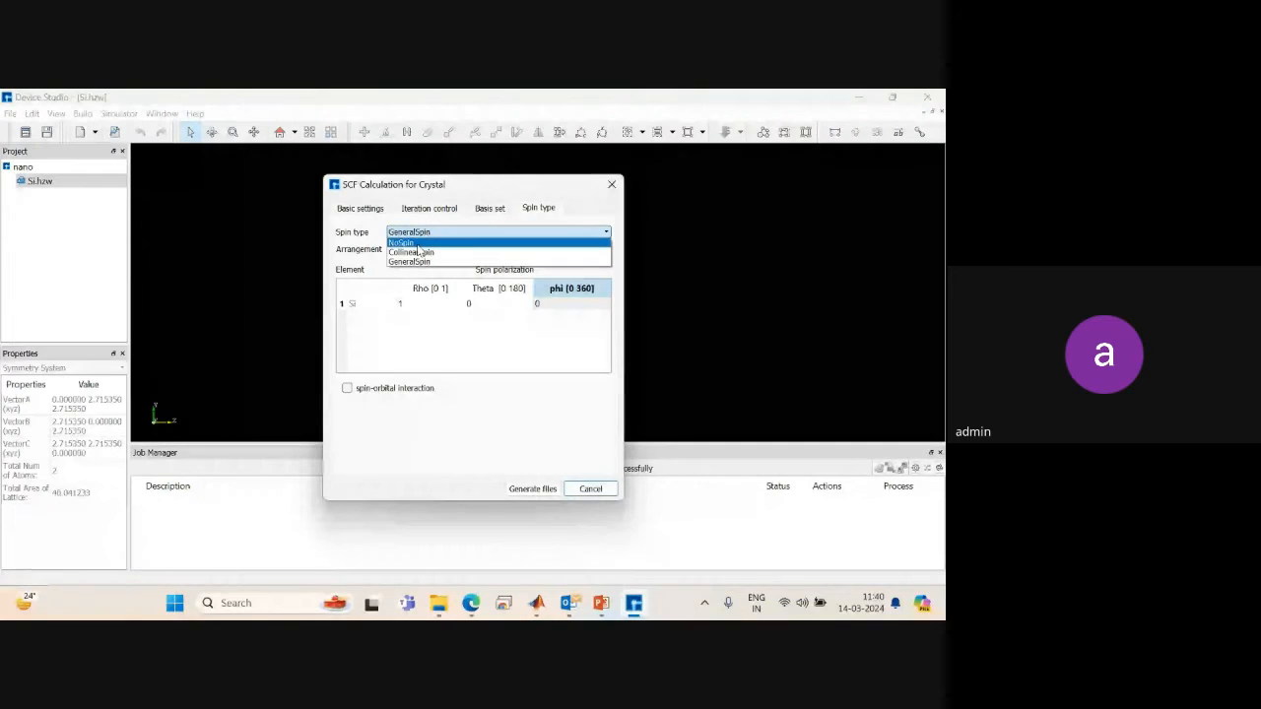
{"action": "left_click", "coordinate": [411, 243]}
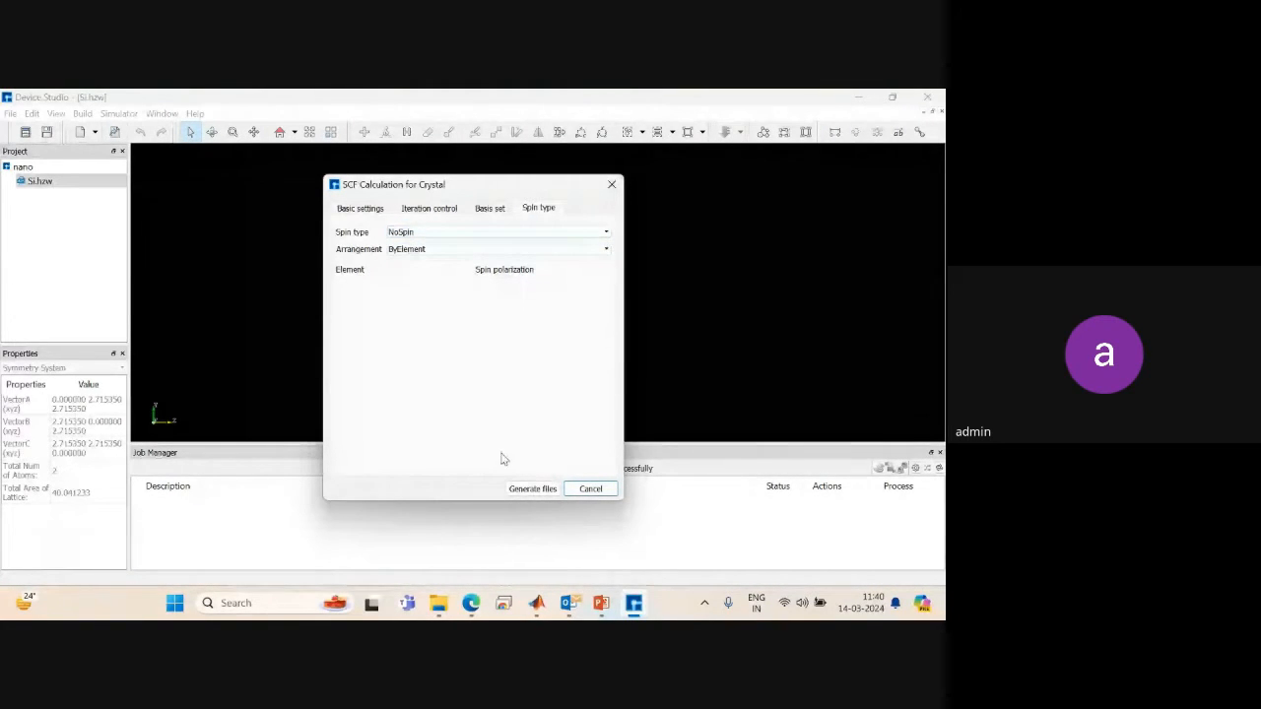
{"action": "left_click", "coordinate": [528, 489]}
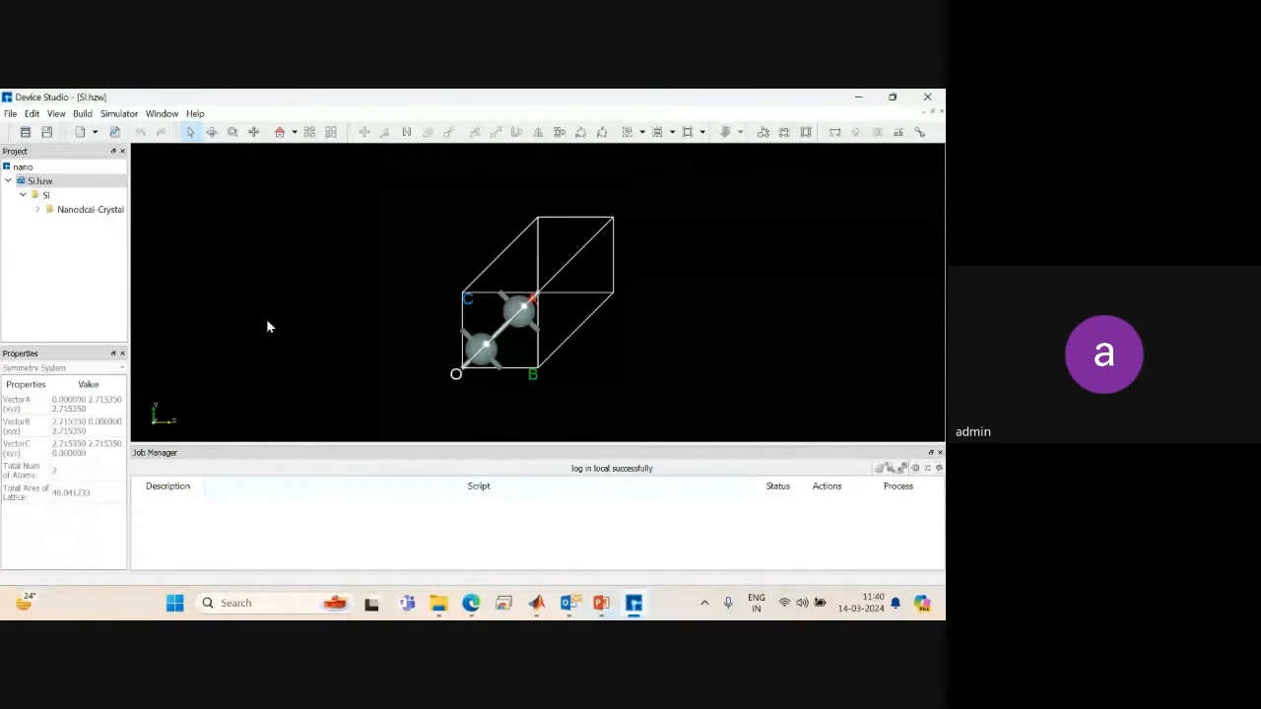
Widen the project area and run scf.input from the Nanodcal-Crystal folder on the MyComputer gateway.
{"action": "left_click", "coordinate": [37, 210]}
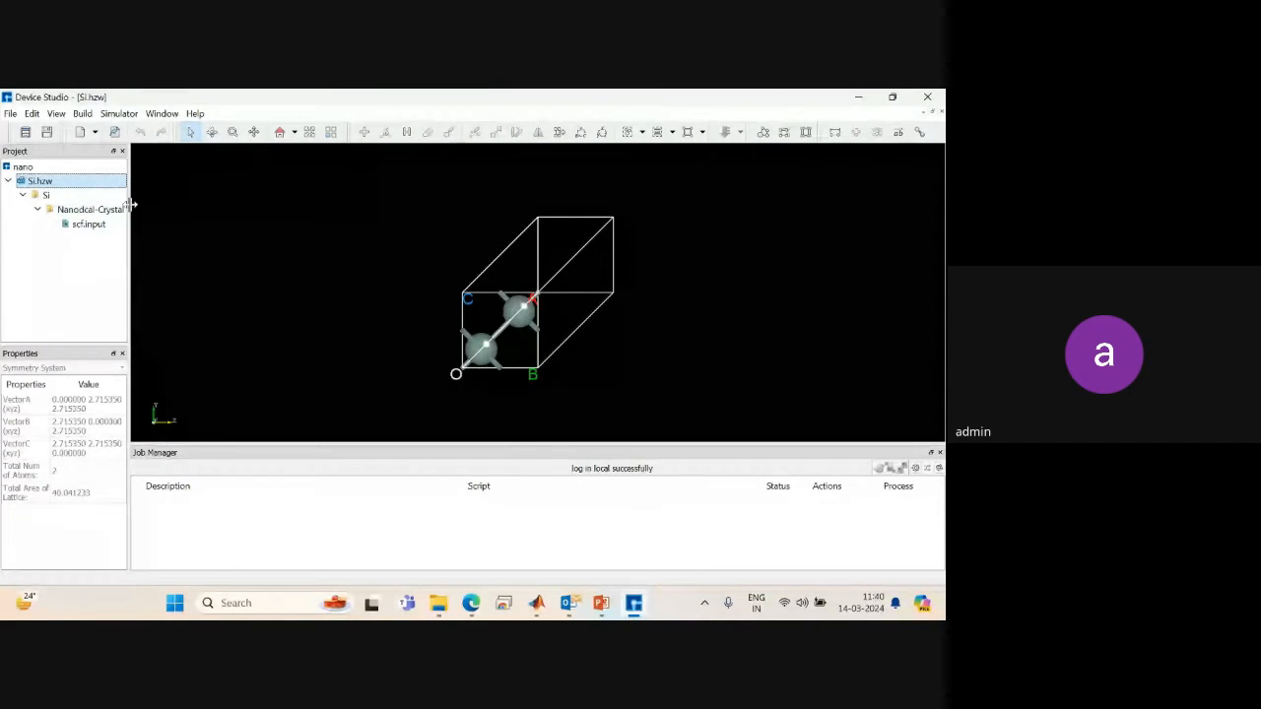
{"action": "left_click_drag", "start_coordinate": [129, 204], "coordinate": [162, 205]}
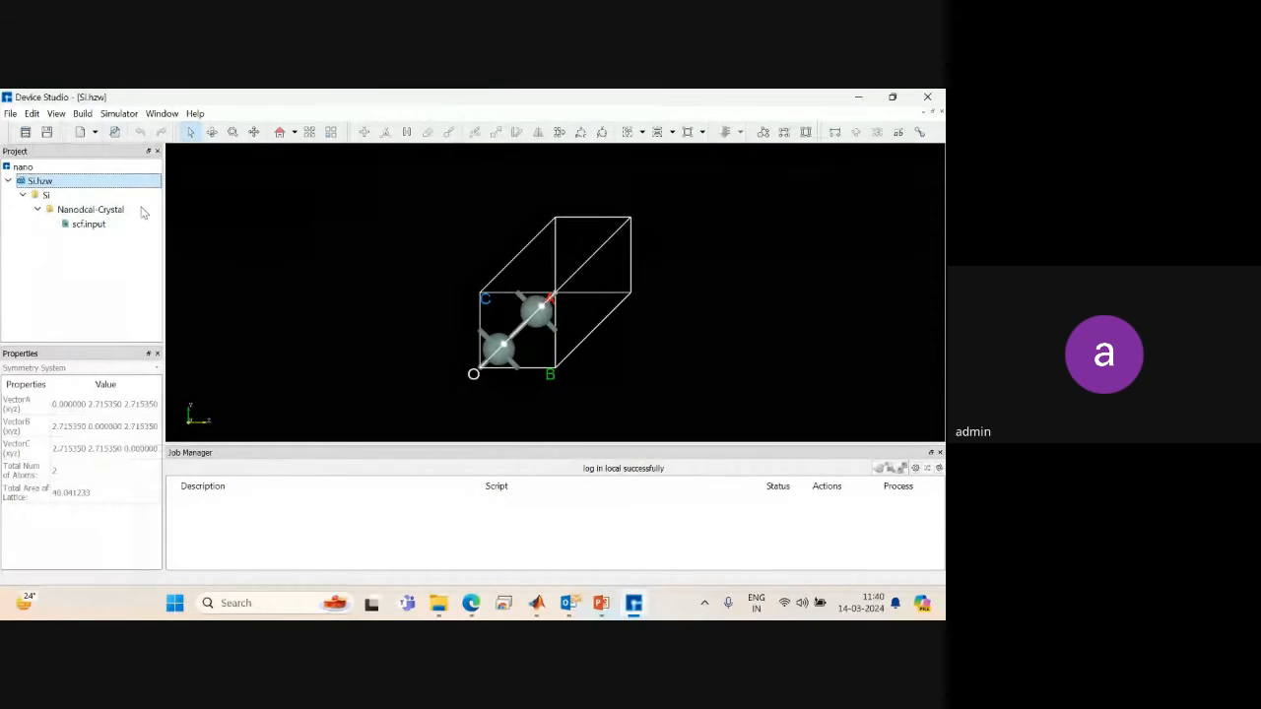
{"action": "left_click", "coordinate": [89, 225]}
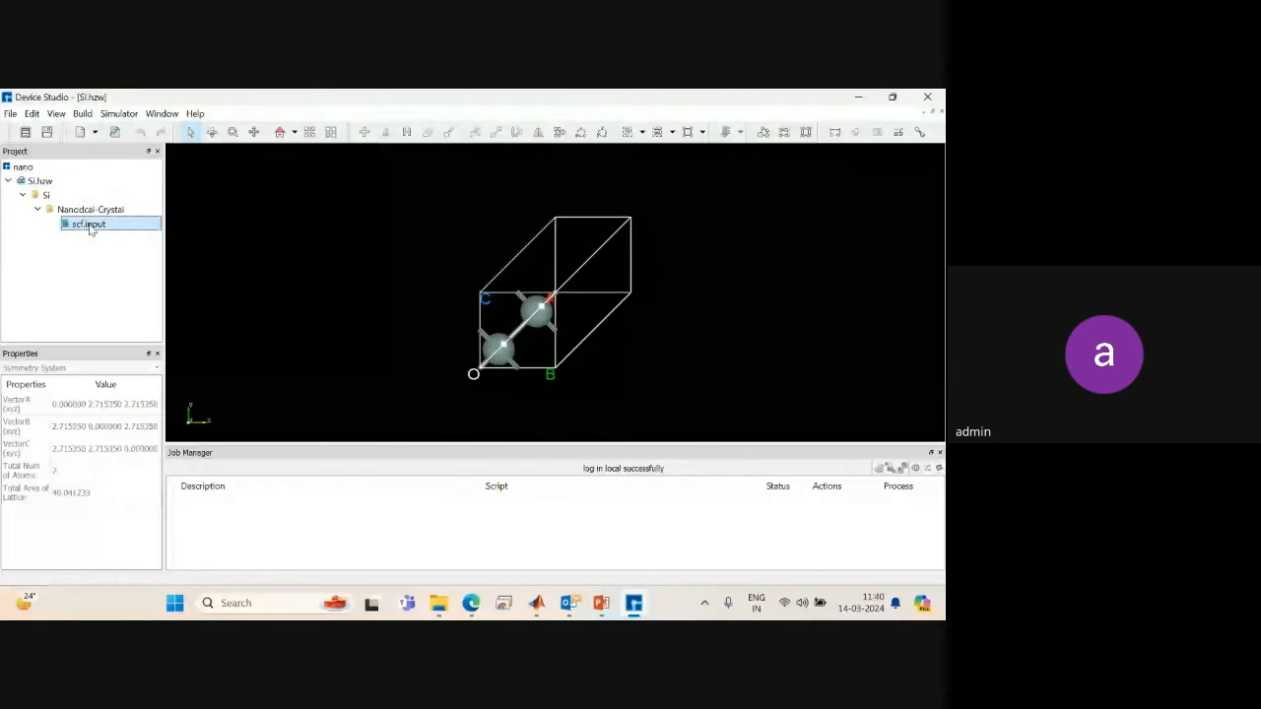
{"action": "right_click", "coordinate": [90, 230]}
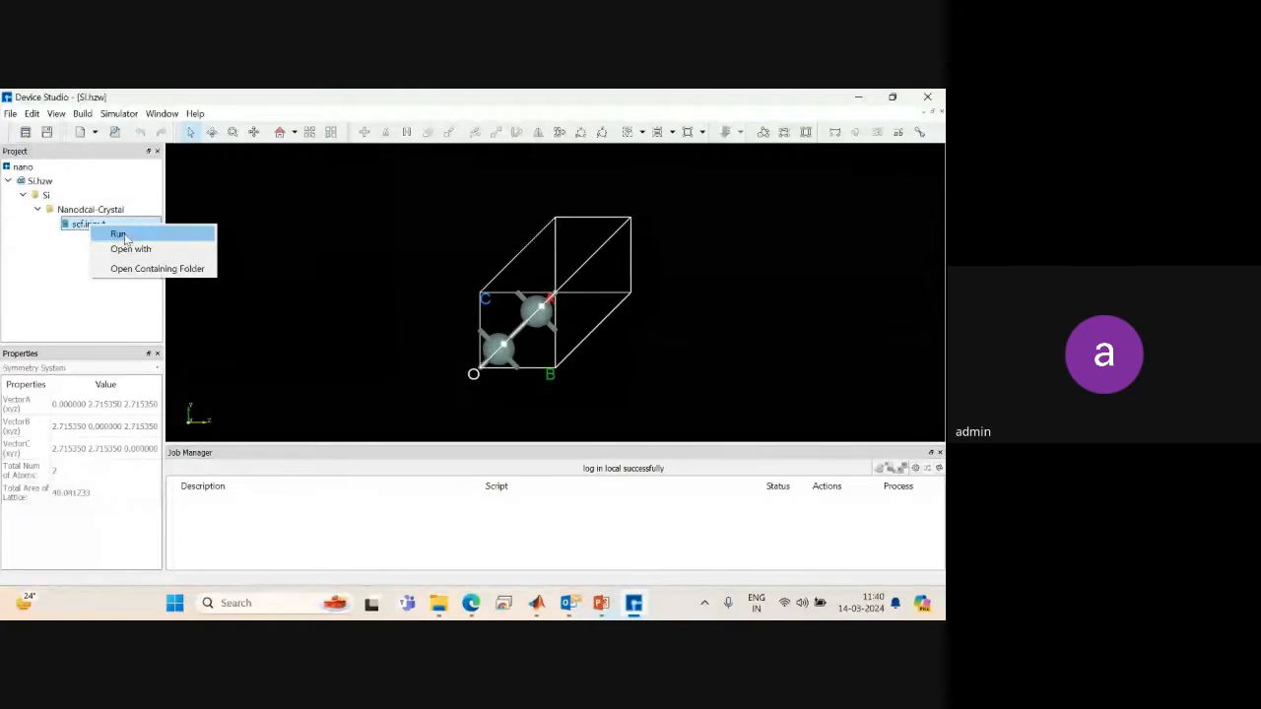
{"action": "left_click", "coordinate": [123, 236]}
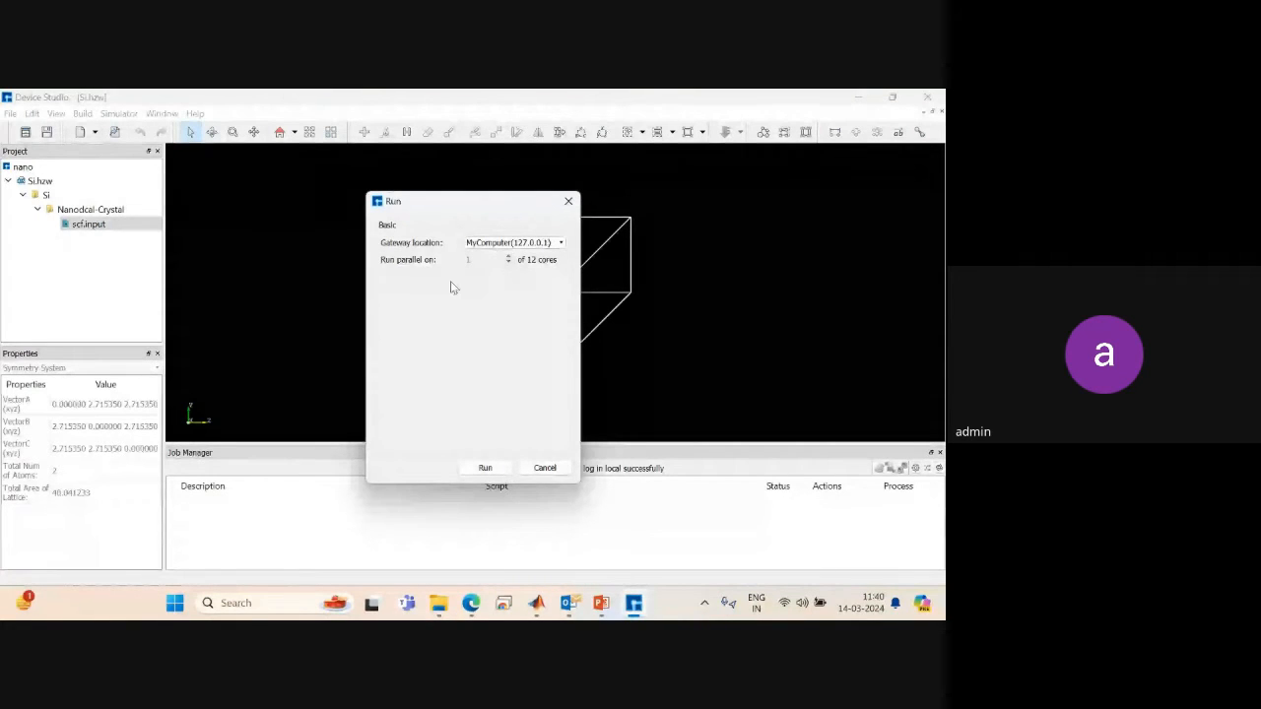
{"action": "left_click", "coordinate": [484, 468]}
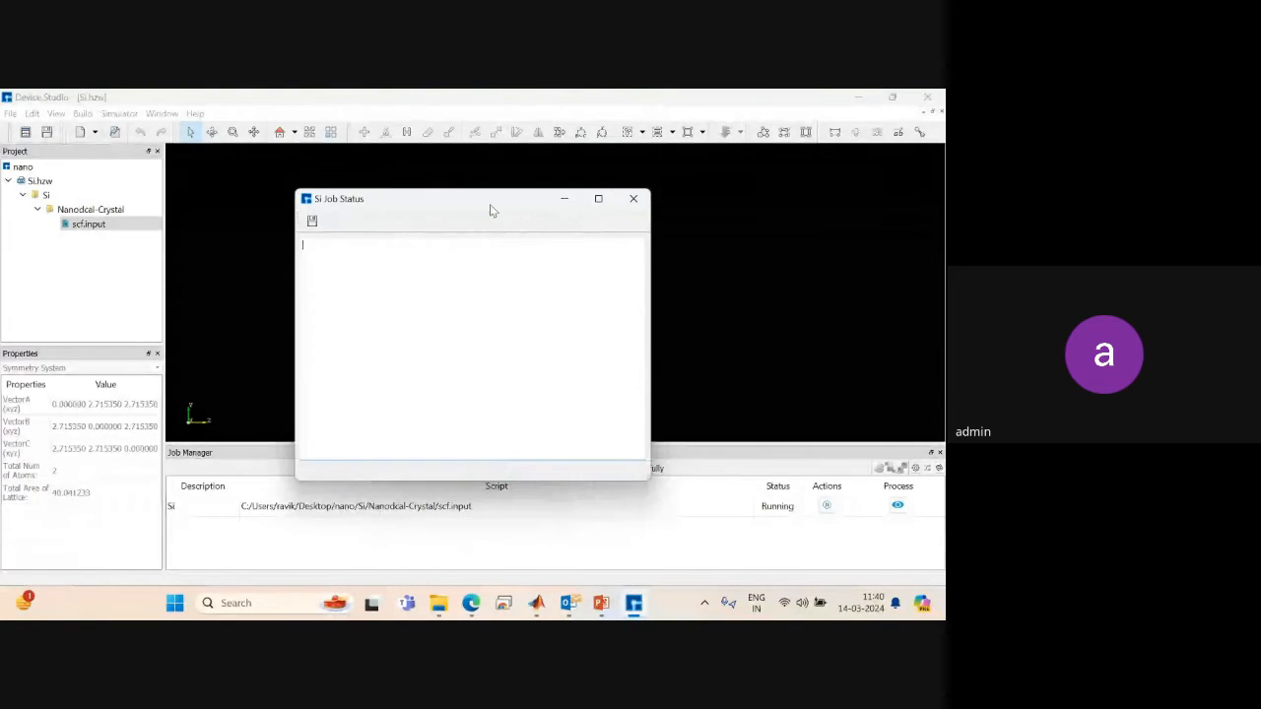
Move the Si Job Status window clear of the job list, select the Si job, and shrink the status window.
{"action": "left_click_drag", "start_coordinate": [489, 204], "coordinate": [429, 177]}
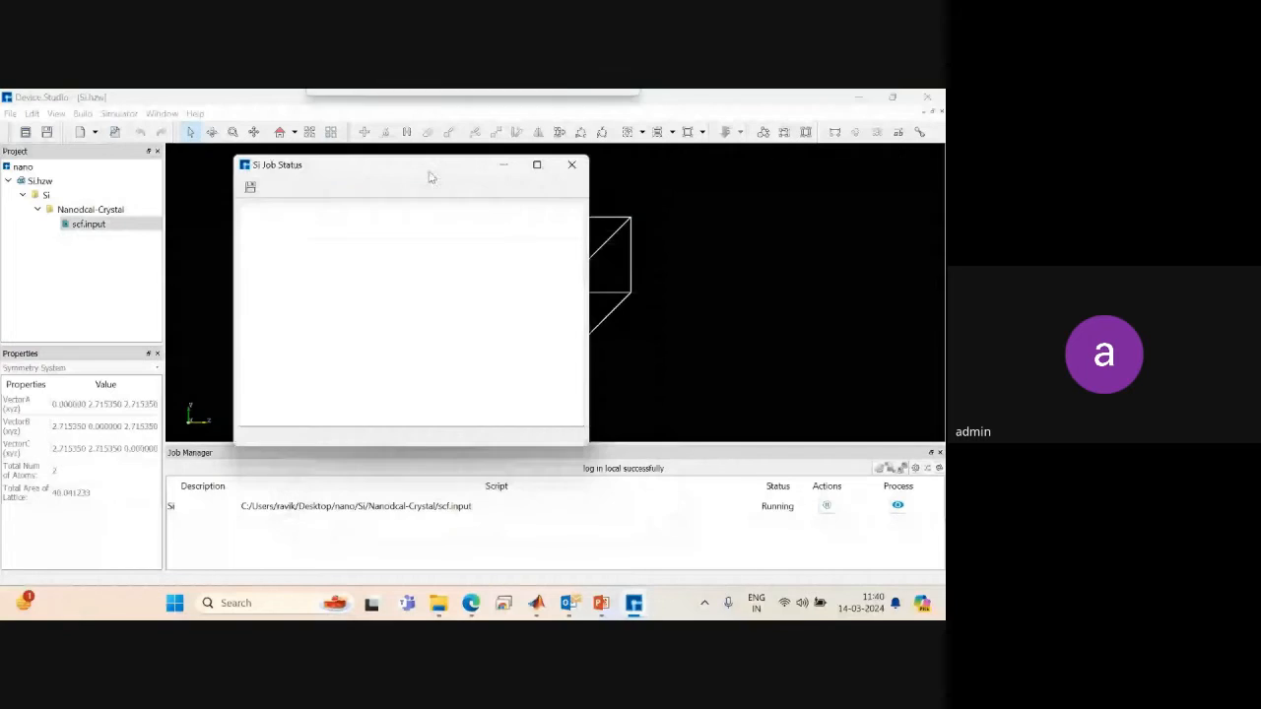
{"action": "left_click", "coordinate": [750, 508]}
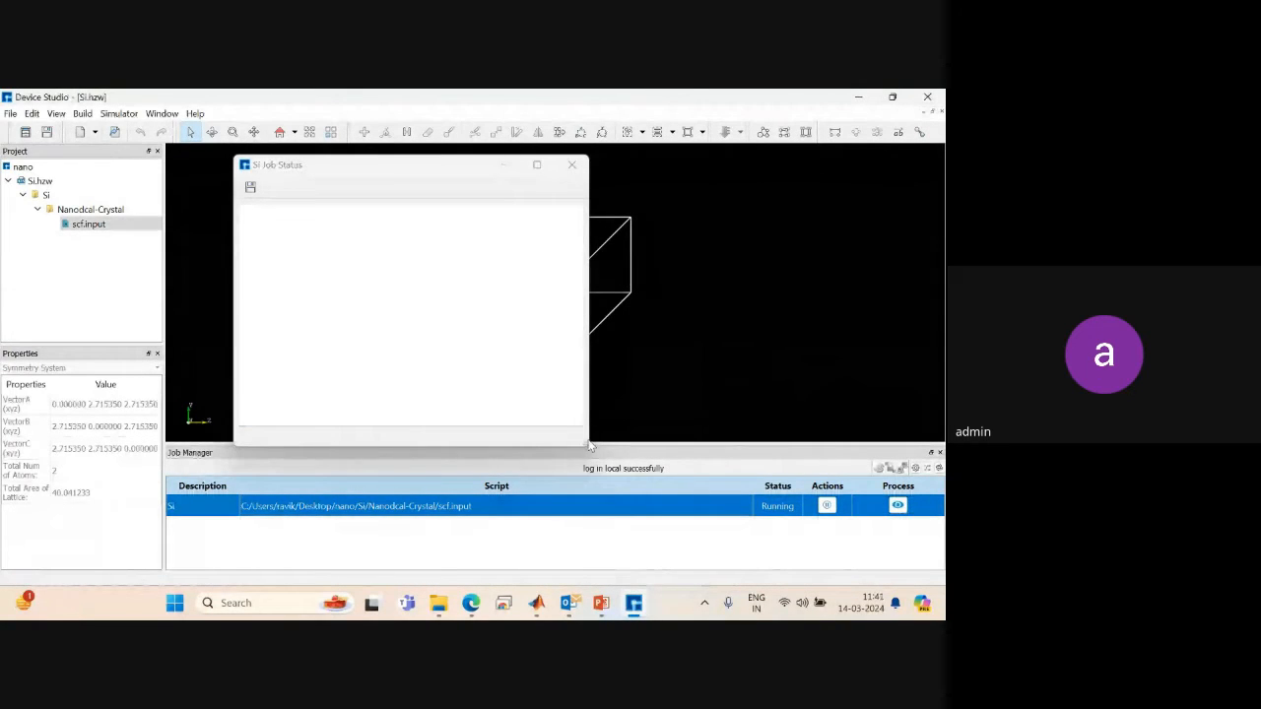
{"action": "left_click_drag", "start_coordinate": [585, 446], "coordinate": [563, 414]}
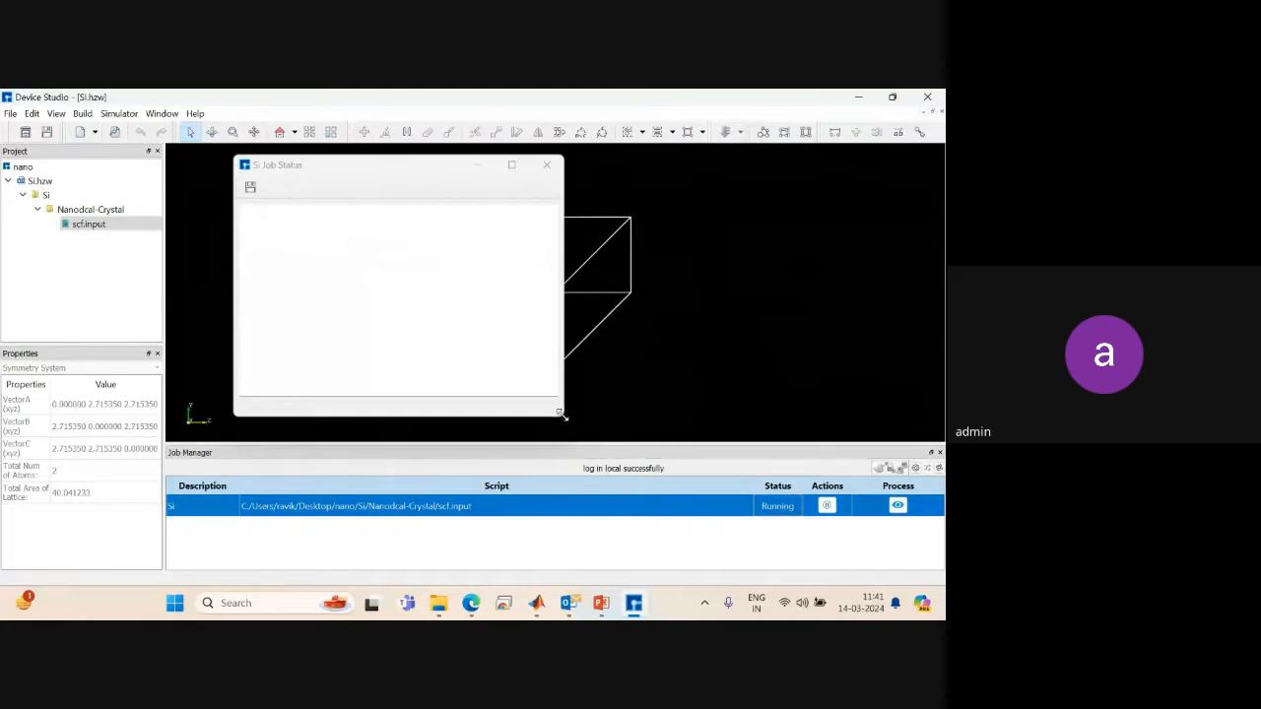
Enlarge the Si Job Status window to follow the SCF calculation log.
{"action": "left_click_drag", "start_coordinate": [562, 417], "coordinate": [608, 477]}
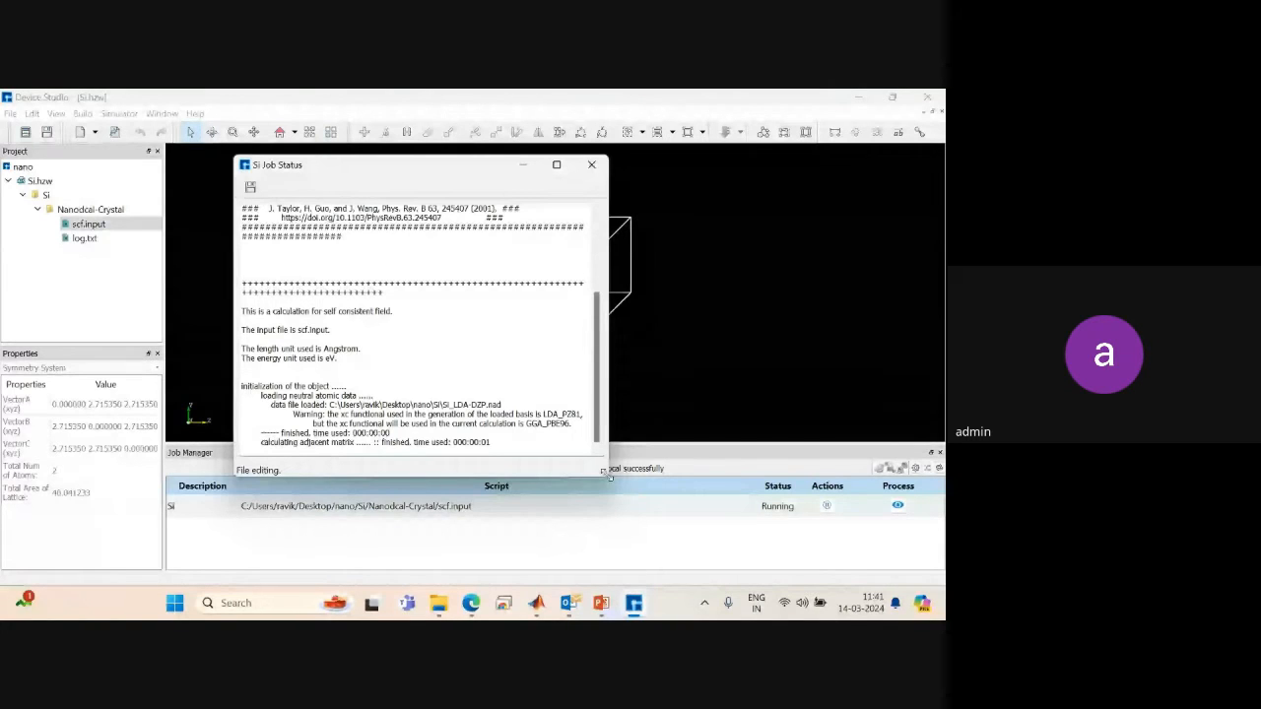
{"action": "left_click_drag", "start_coordinate": [608, 476], "coordinate": [658, 488]}
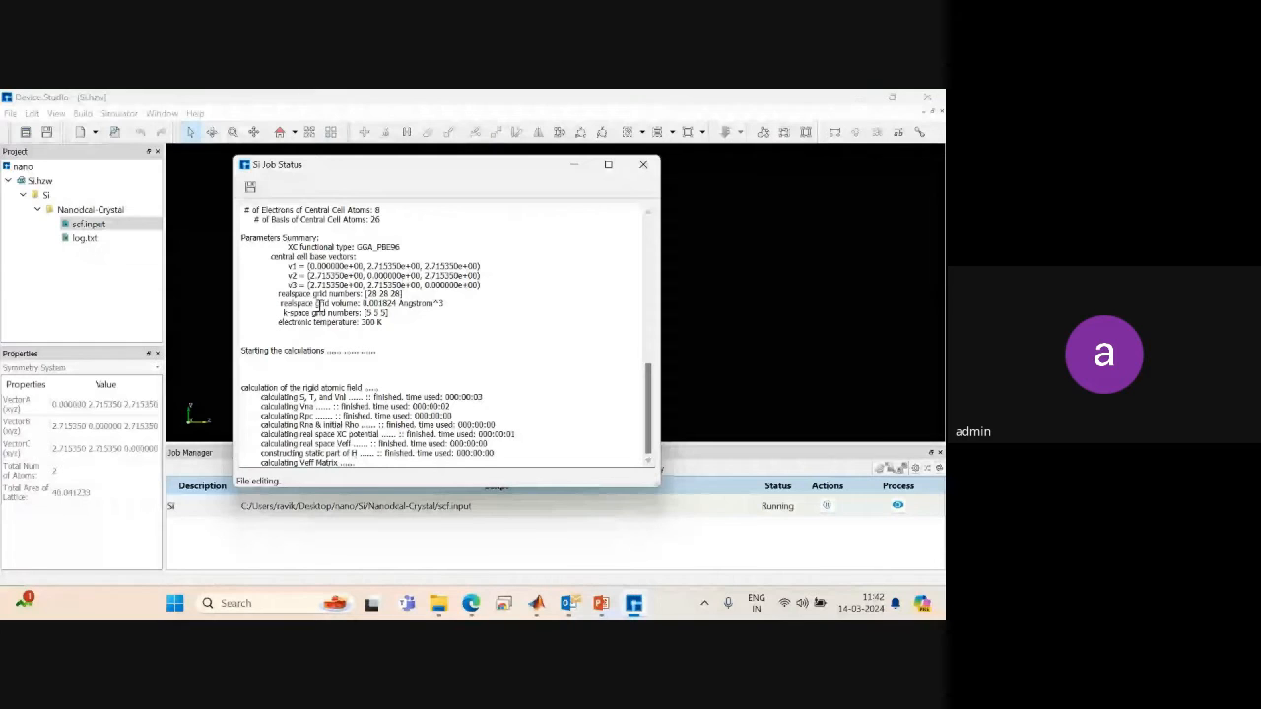
Set up a Nanodcal Analysis with BandStructure, EffectivePotential, TransChannel, EigenStates and Modulus as the selected calculations.
{"action": "left_click", "coordinate": [125, 117]}
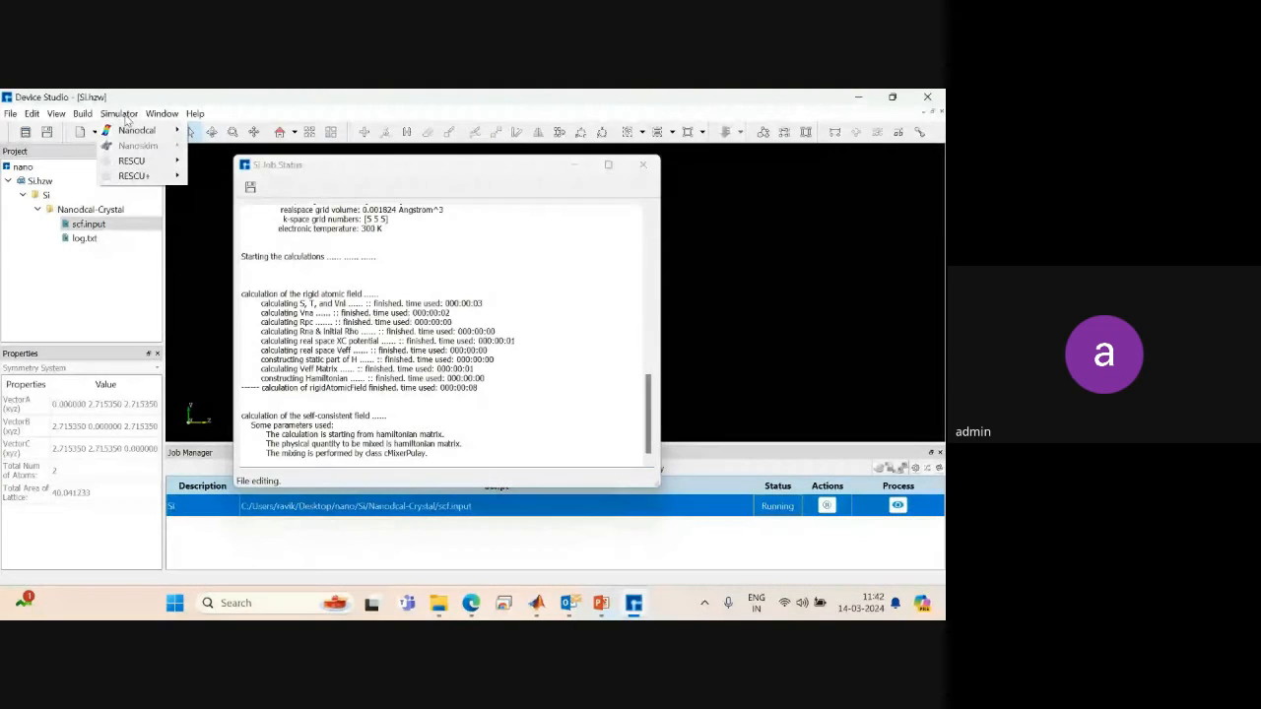
{"action": "mouse_move", "coordinate": [137, 130]}
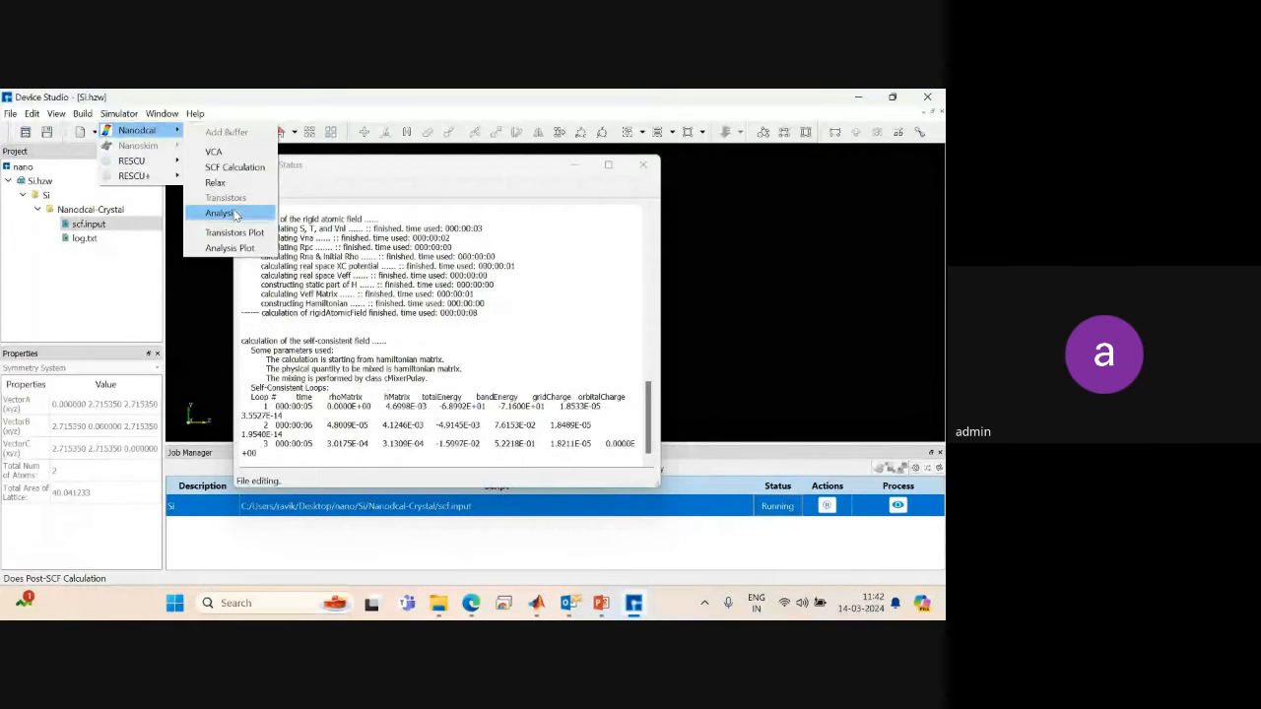
{"action": "left_click", "coordinate": [220, 213]}
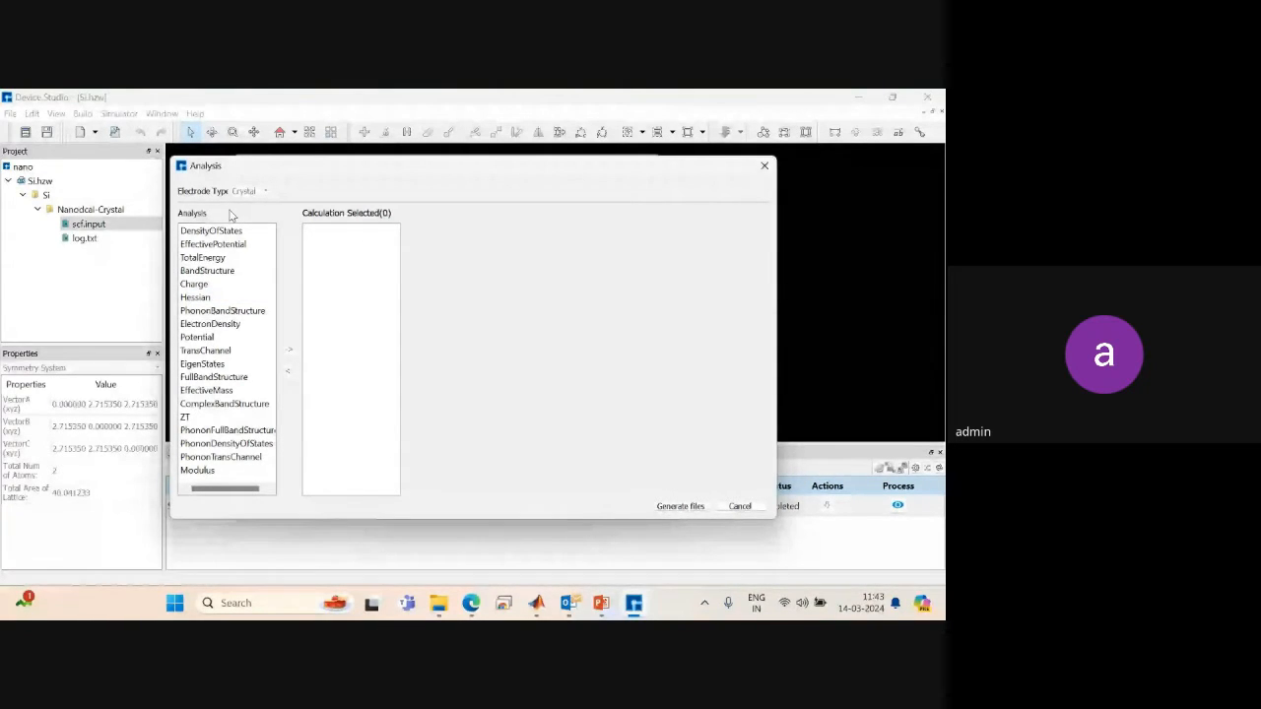
{"action": "double_click", "coordinate": [219, 273]}
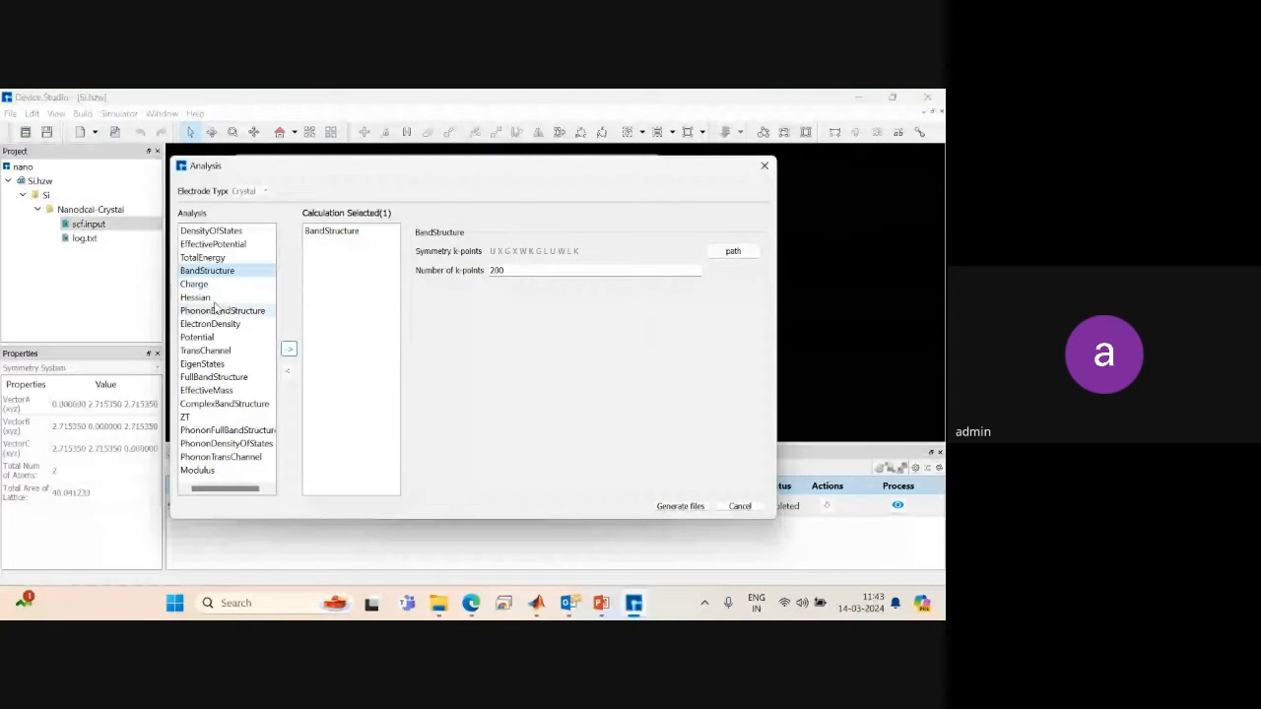
{"action": "double_click", "coordinate": [213, 244]}
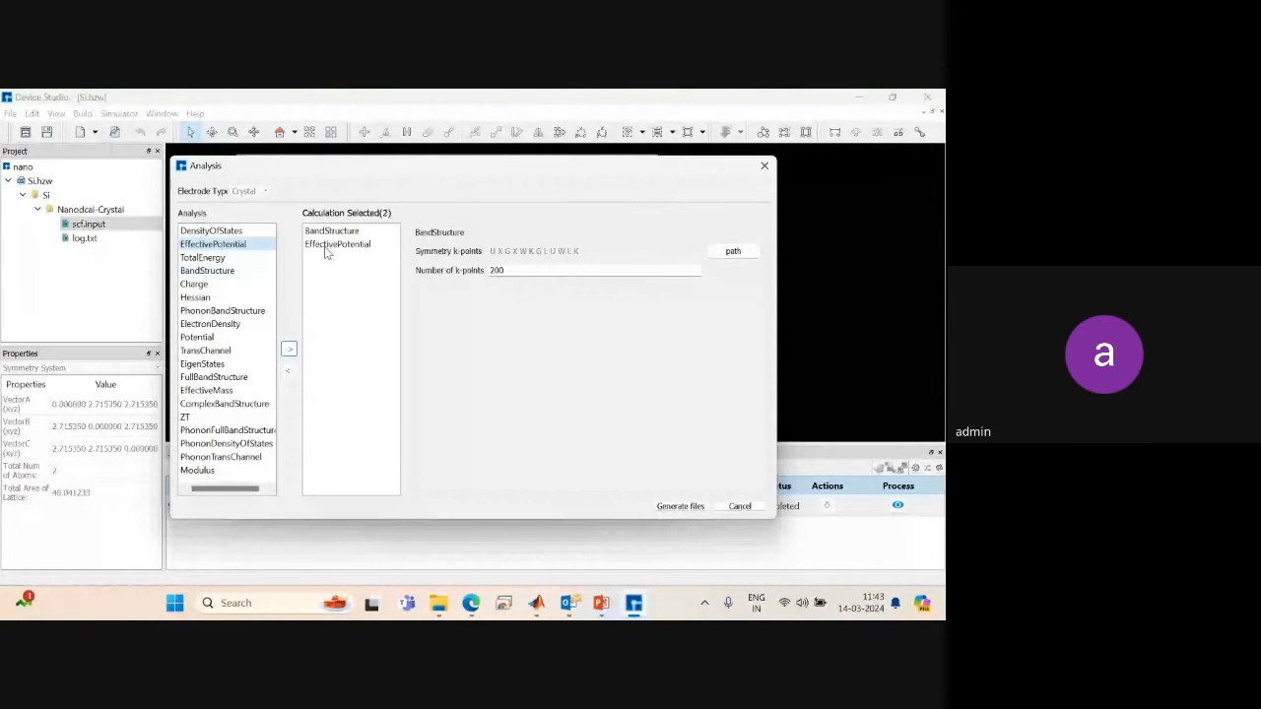
{"action": "double_click", "coordinate": [197, 352]}
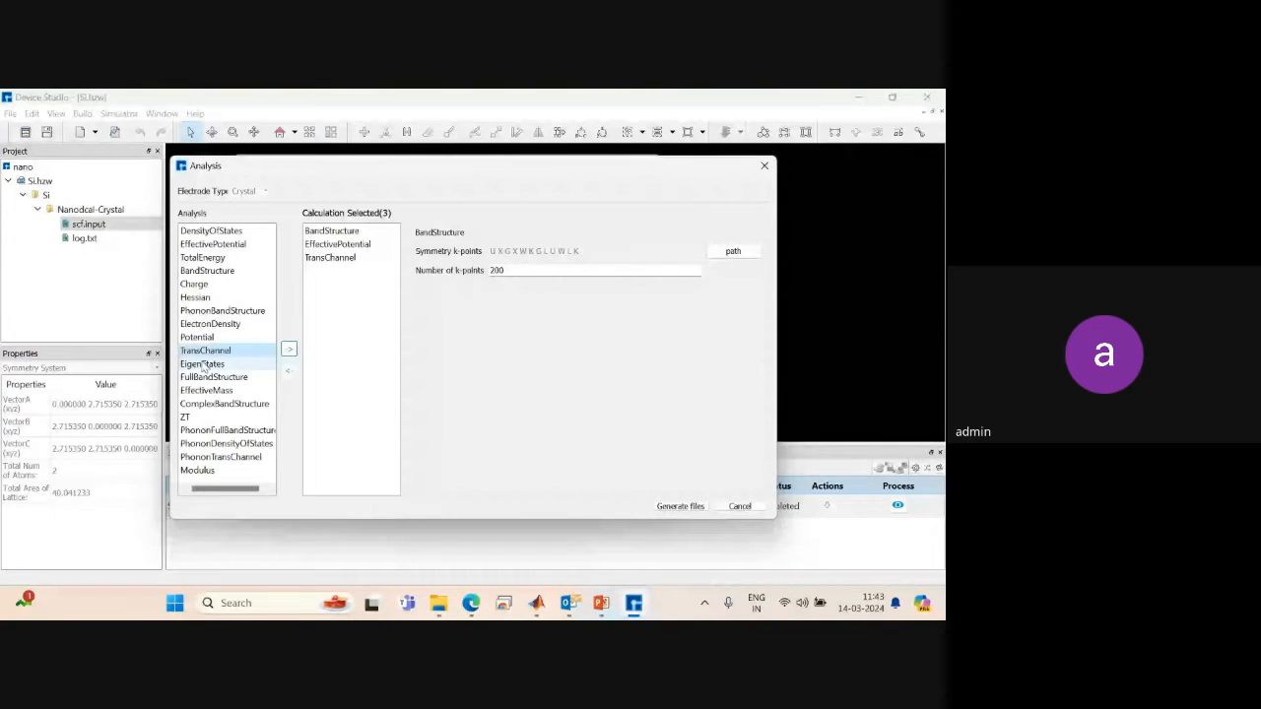
{"action": "double_click", "coordinate": [202, 365]}
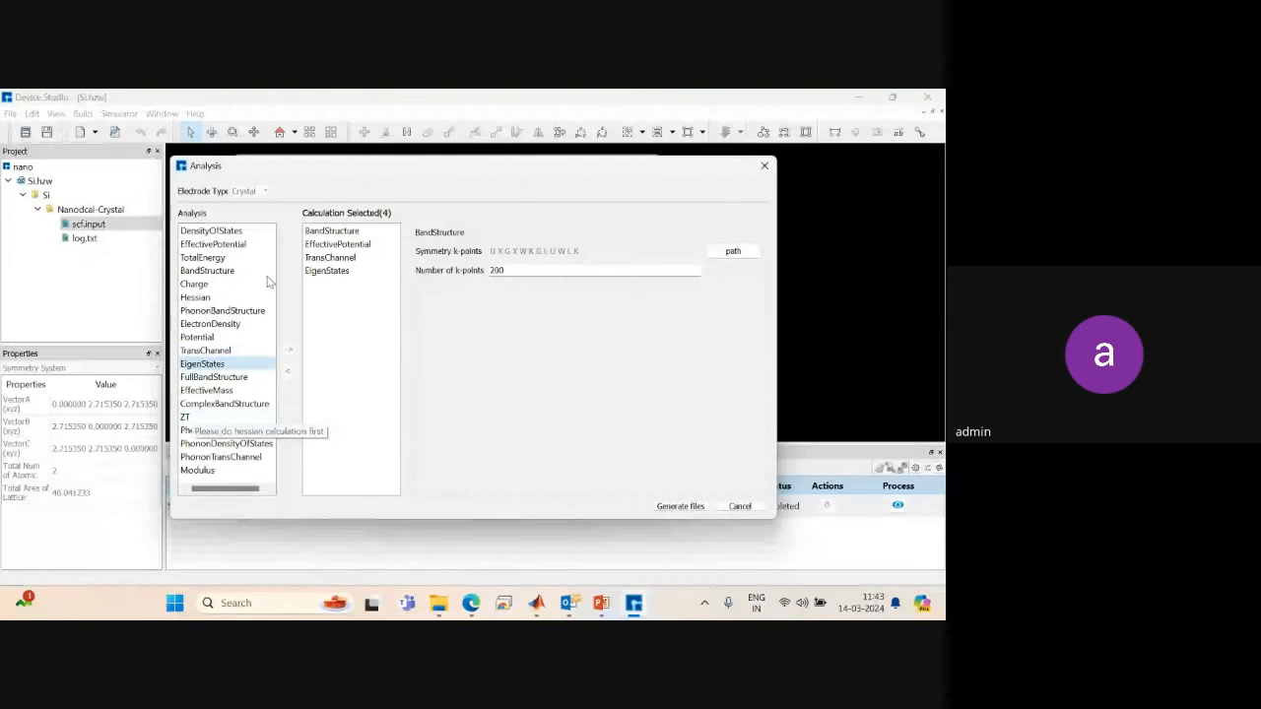
{"action": "double_click", "coordinate": [197, 470]}
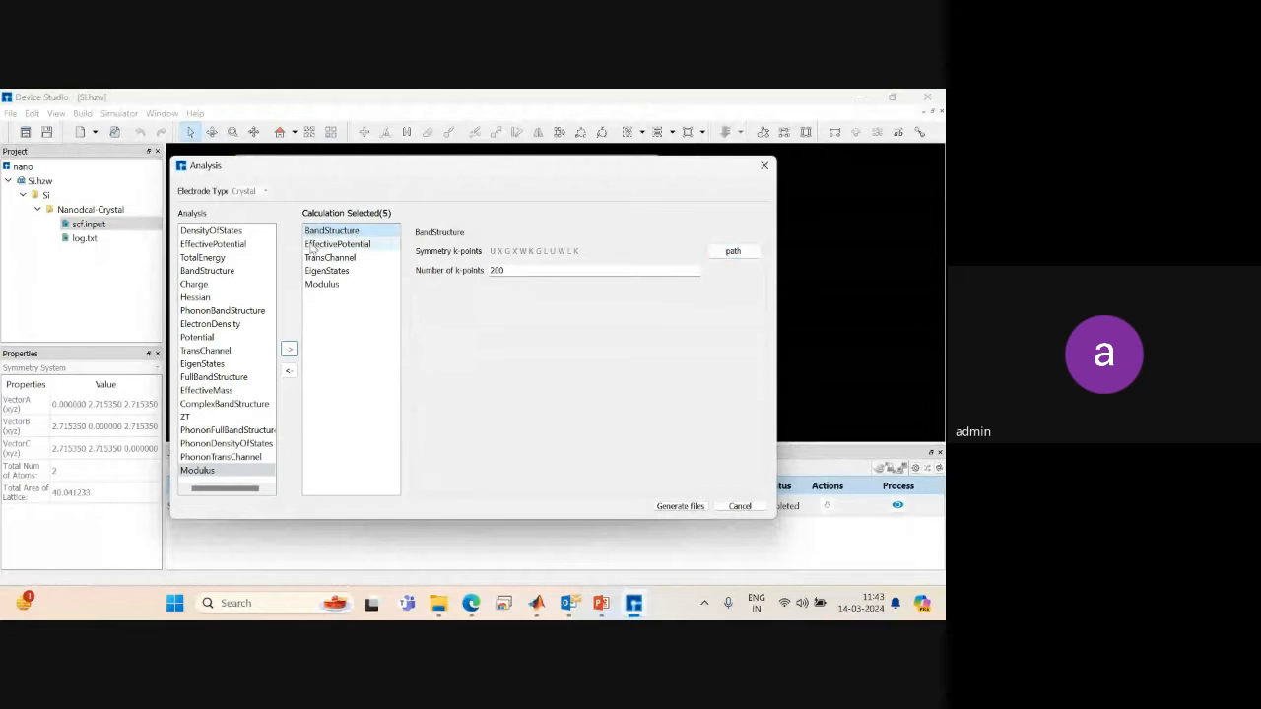
Review the parameters of the selected EffectivePotential, TransChannel, EigenStates and Modulus calculations.
{"action": "left_click", "coordinate": [319, 250]}
{"action": "left_click", "coordinate": [325, 258]}
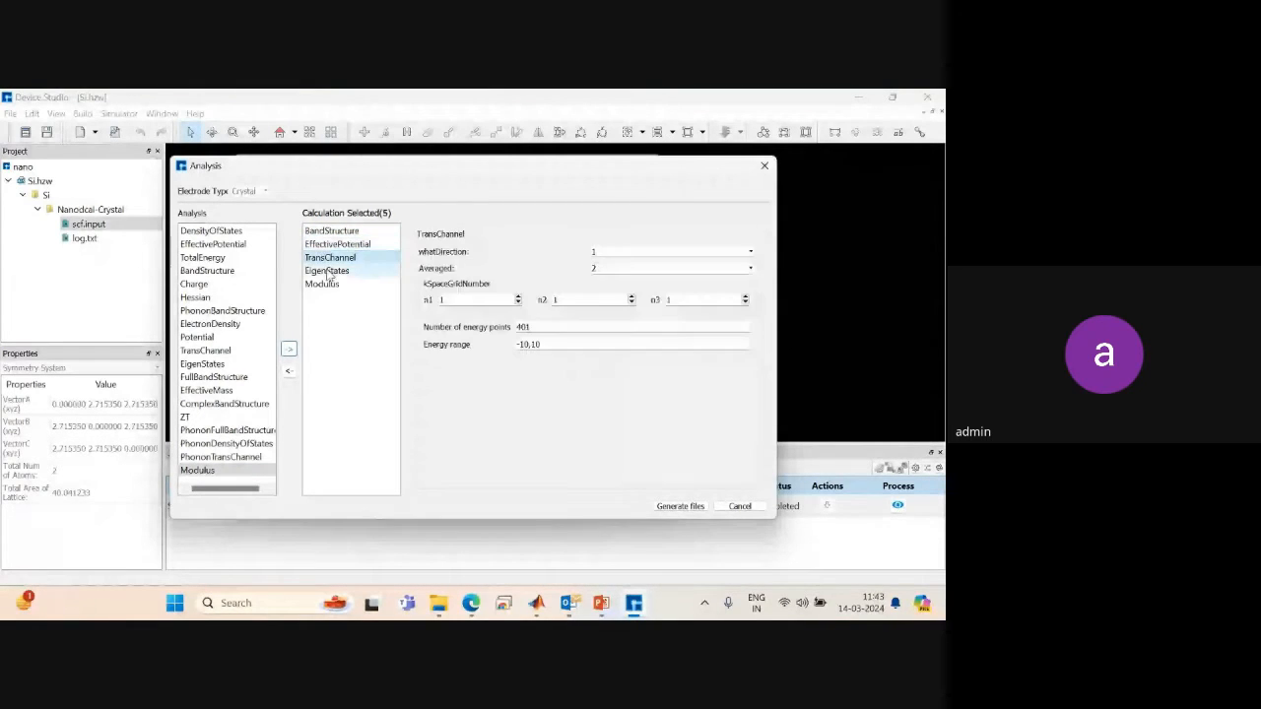
{"action": "left_click", "coordinate": [328, 272]}
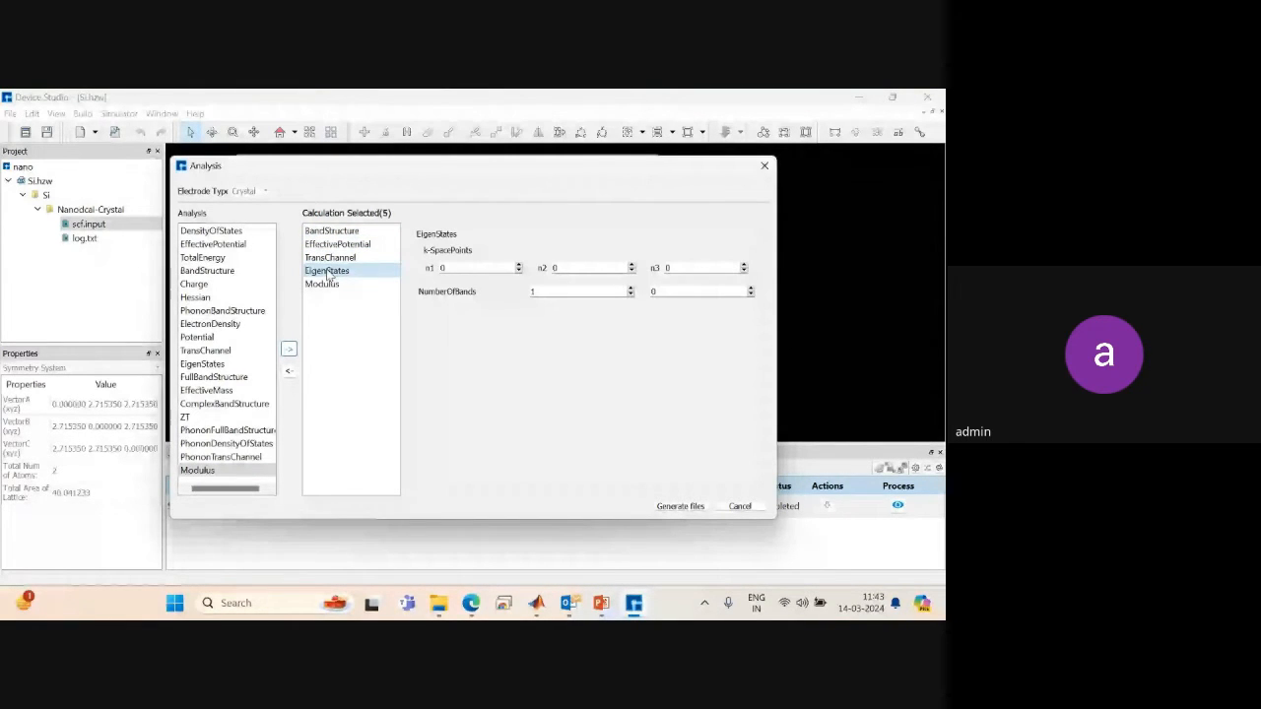
{"action": "left_click", "coordinate": [322, 284]}
Add Potential to the selected calculations and look through its whatPotential options.
{"action": "double_click", "coordinate": [258, 337]}
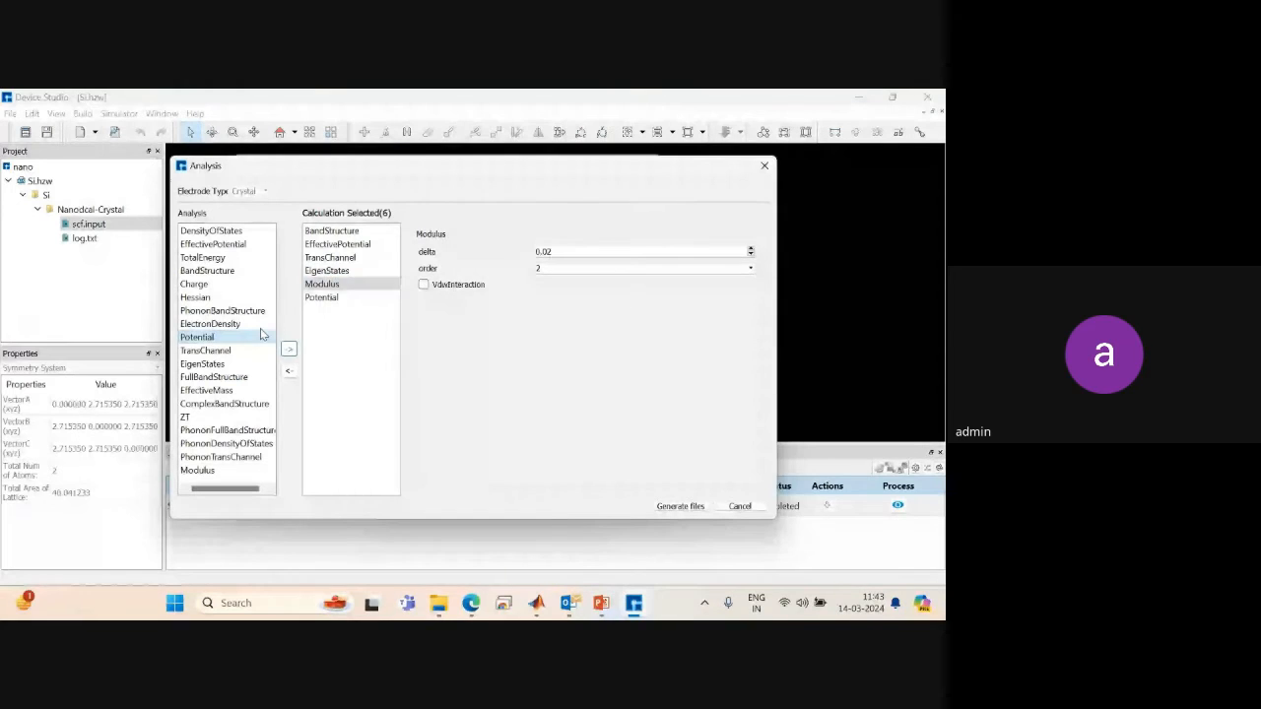
{"action": "left_click", "coordinate": [323, 297]}
{"action": "left_click", "coordinate": [636, 253]}
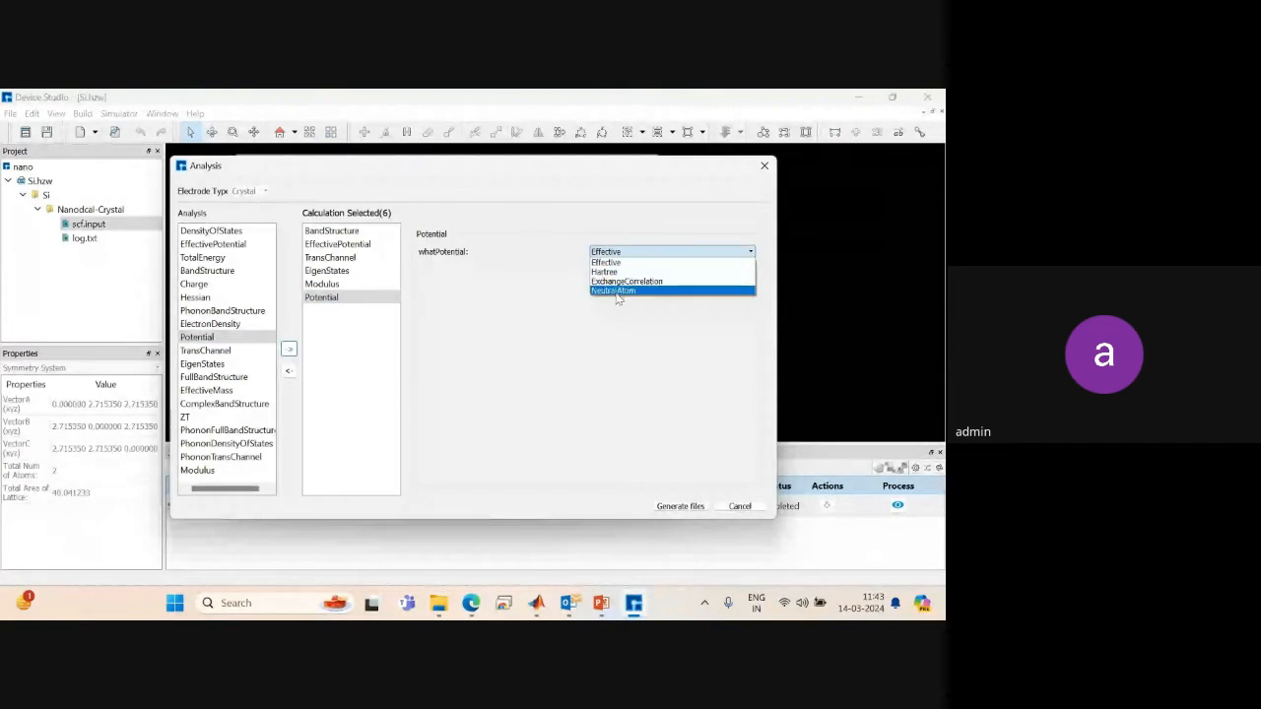
Turn the VdwInteraction option of the Modulus calculation on and off again.
{"action": "left_click", "coordinate": [325, 283]}
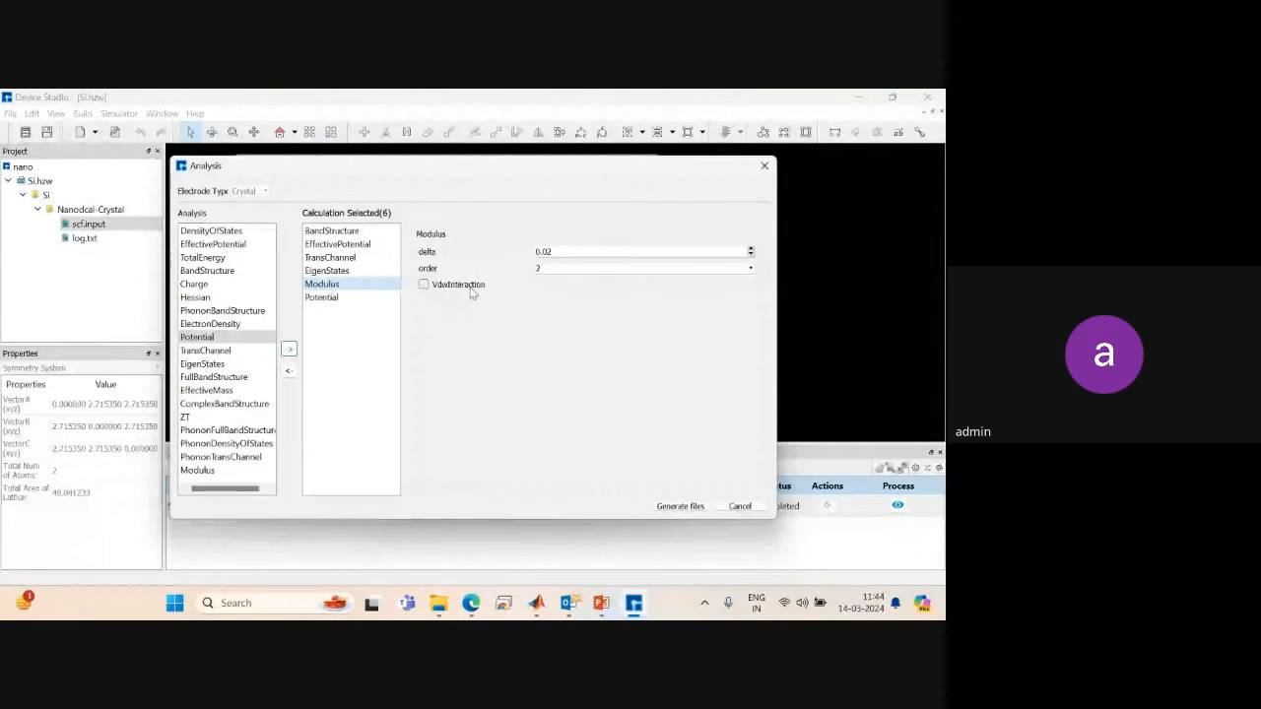
{"action": "left_click", "coordinate": [425, 286]}
{"action": "left_click", "coordinate": [425, 286]}
Examine the BandStructure calculation's Brillouin zone path, its high-symmetry k-points and the 3D zone model, and close it without applying changes.
{"action": "left_click", "coordinate": [343, 233]}
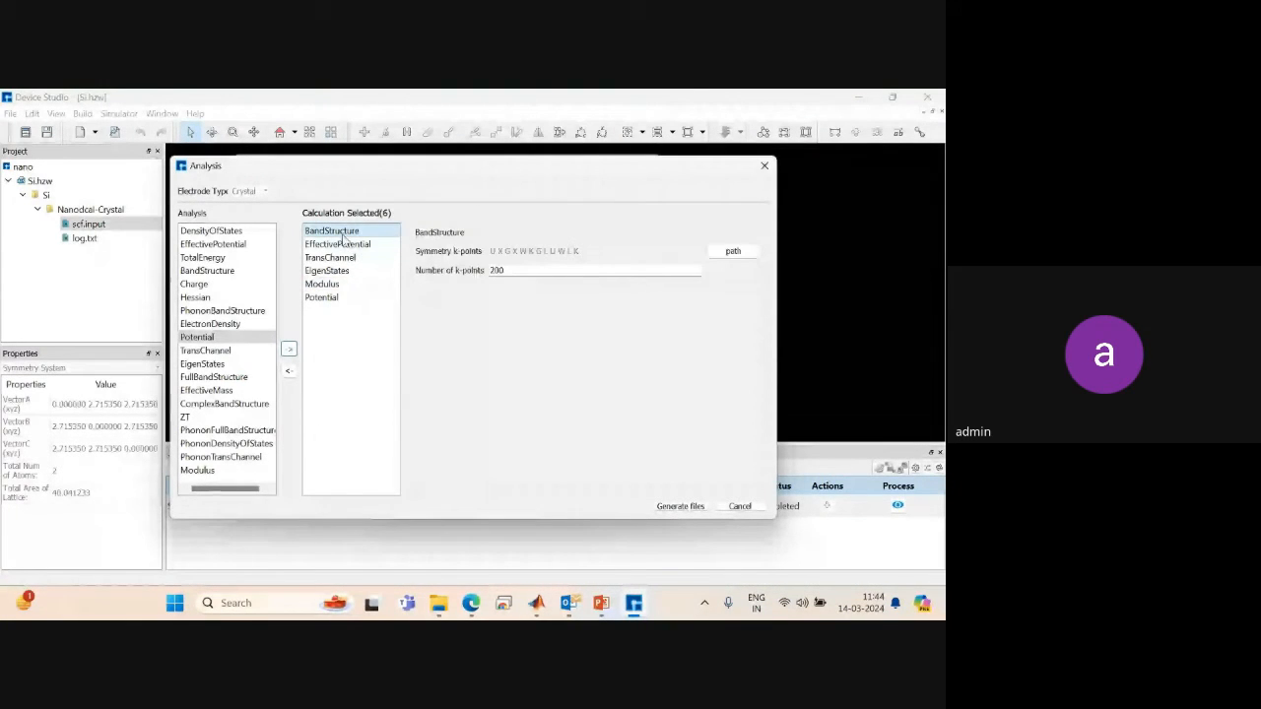
{"action": "left_click", "coordinate": [733, 251]}
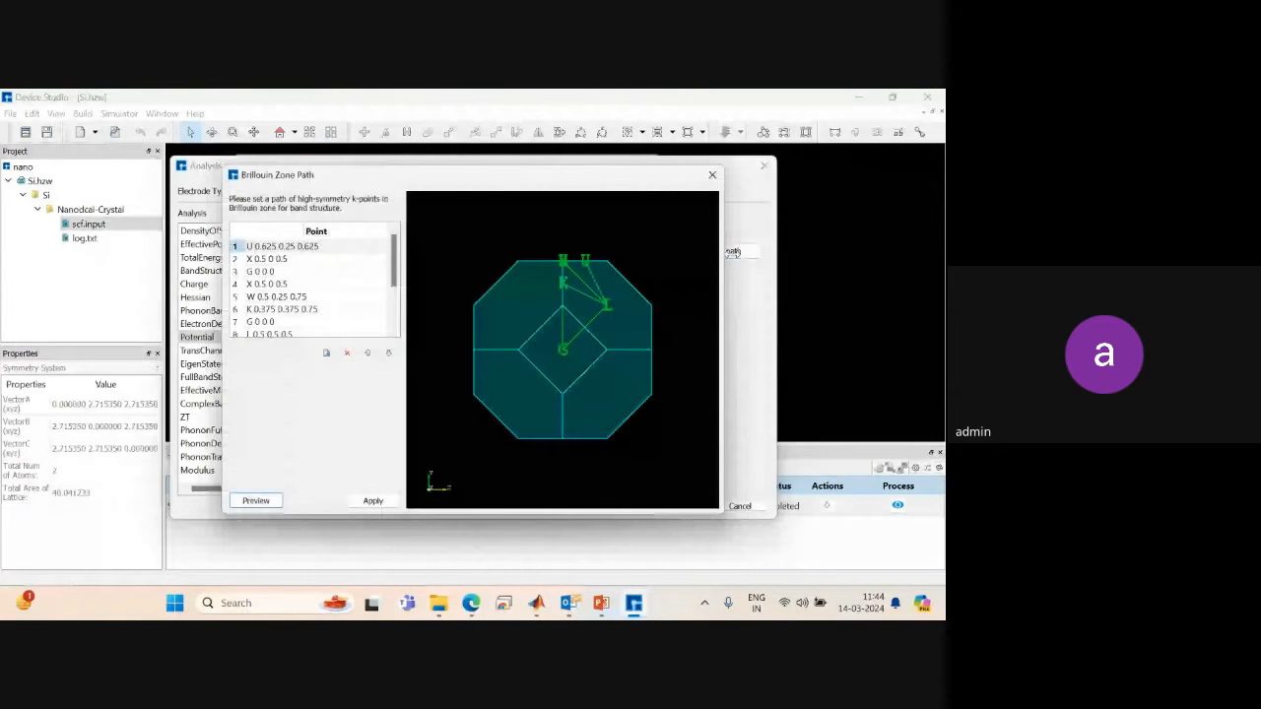
{"action": "left_click_drag", "start_coordinate": [536, 330], "coordinate": [486, 238]}
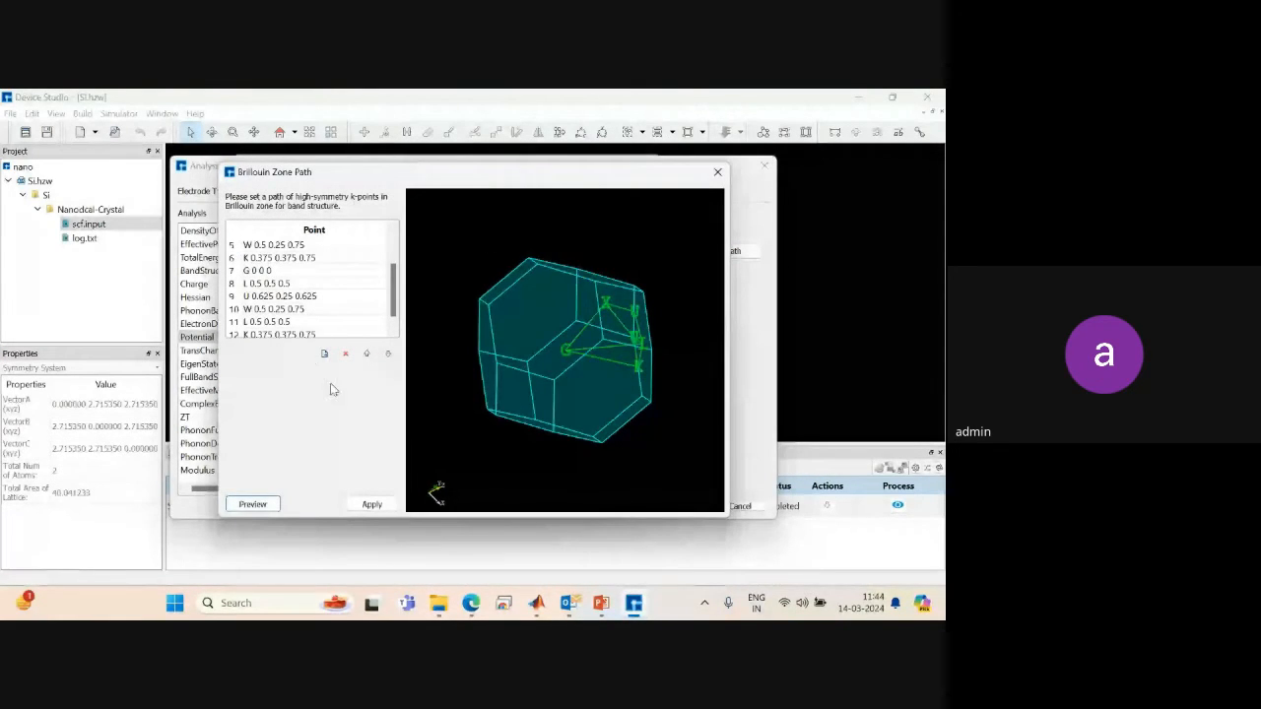
{"action": "left_click", "coordinate": [300, 256]}
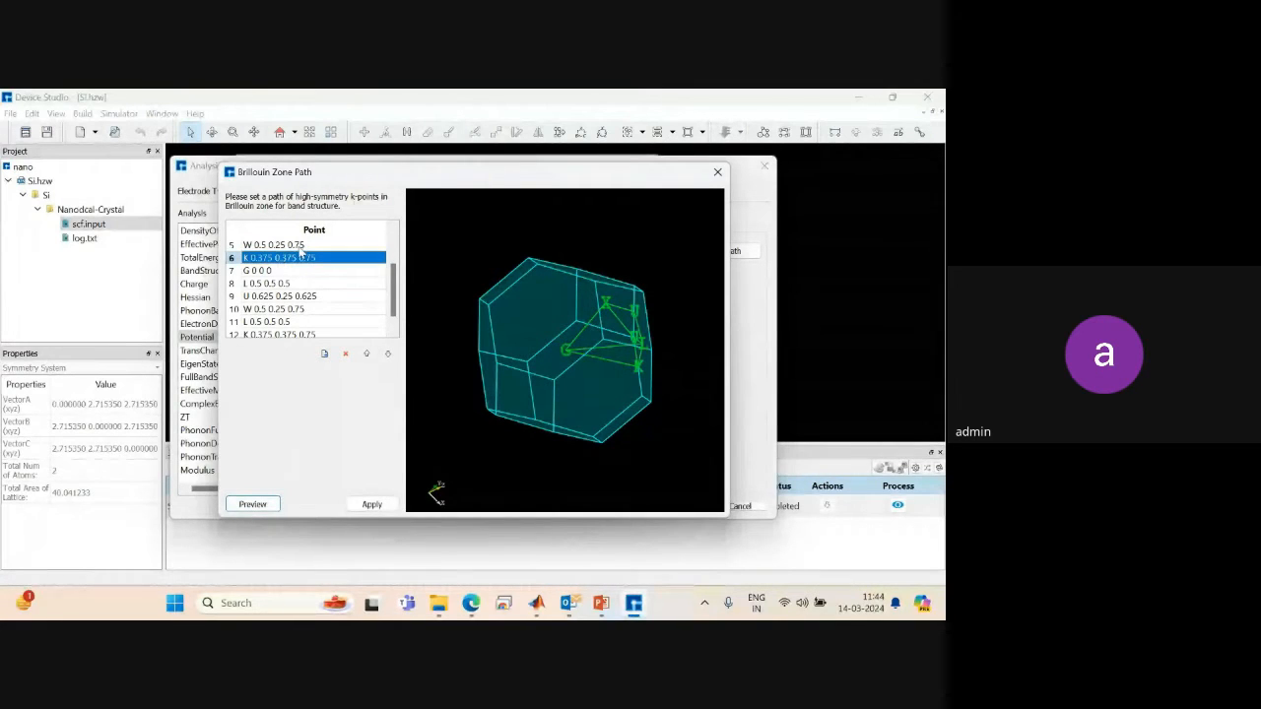
{"action": "scroll", "coordinate": [392, 247], "scroll_direction": "up", "scroll_amount": 2}
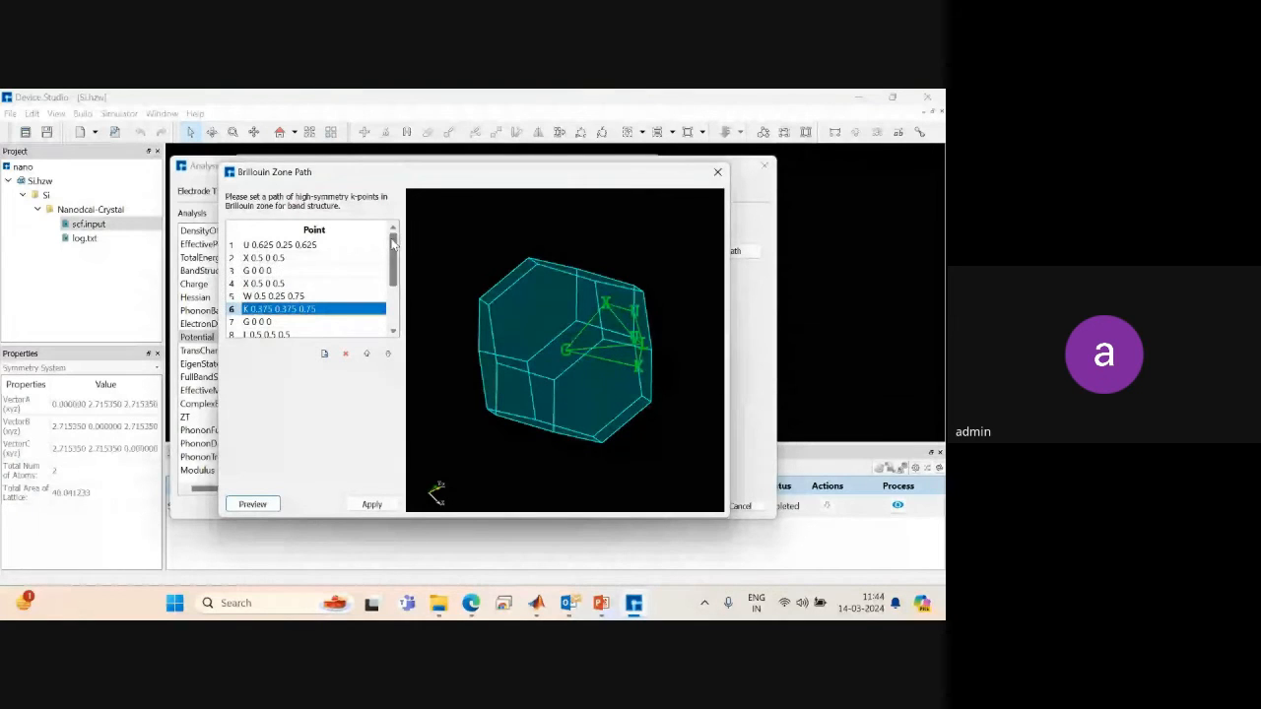
{"action": "left_click_drag", "start_coordinate": [392, 245], "coordinate": [392, 252]}
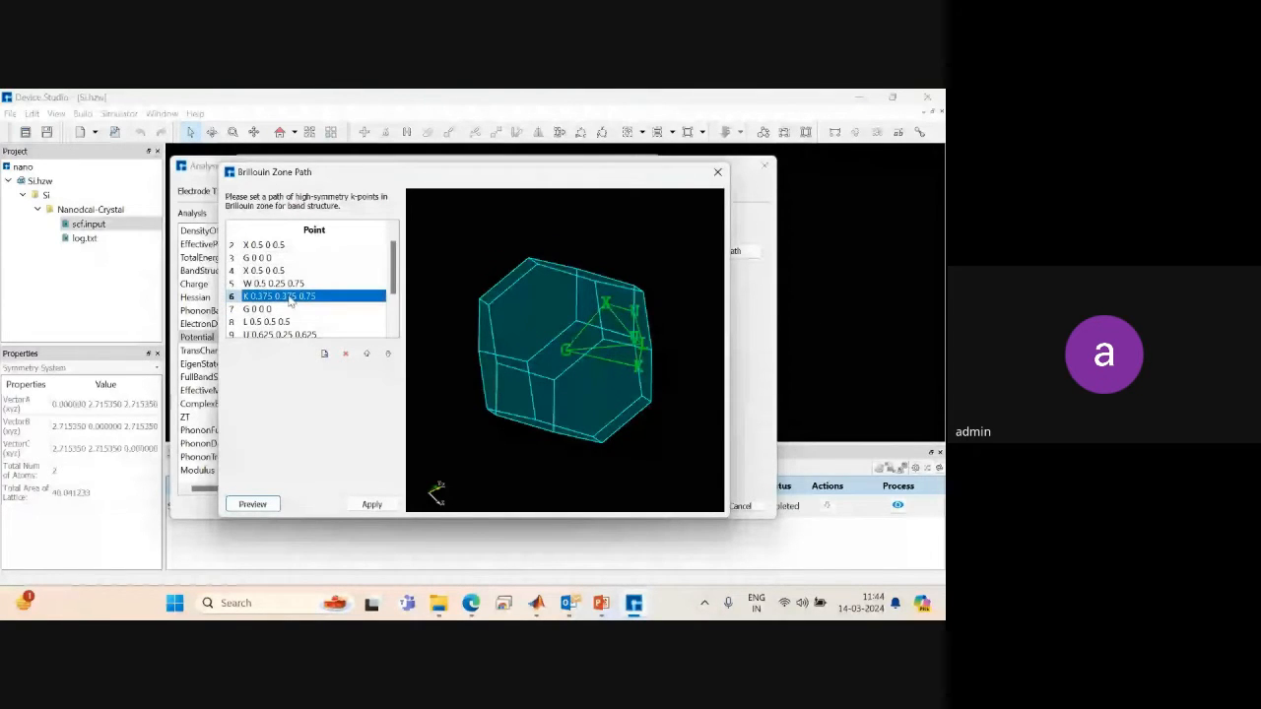
{"action": "double_click", "coordinate": [274, 245]}
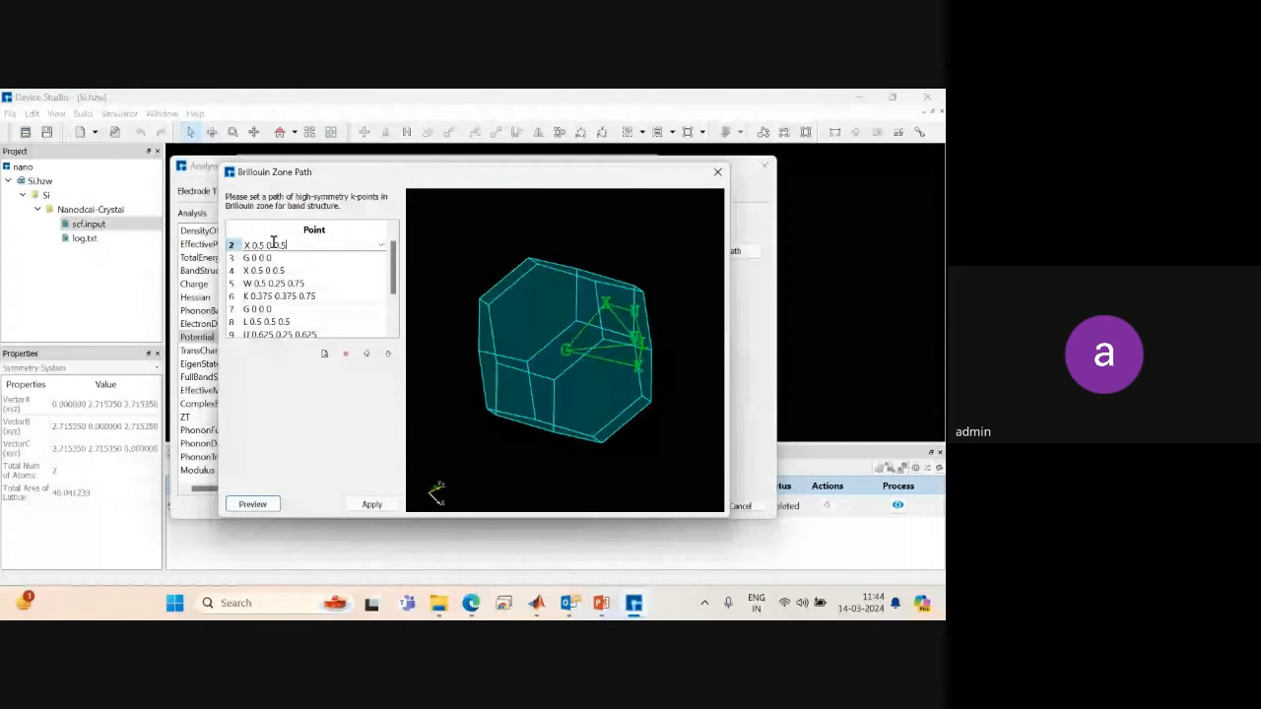
{"action": "key", "text": "Tab"}
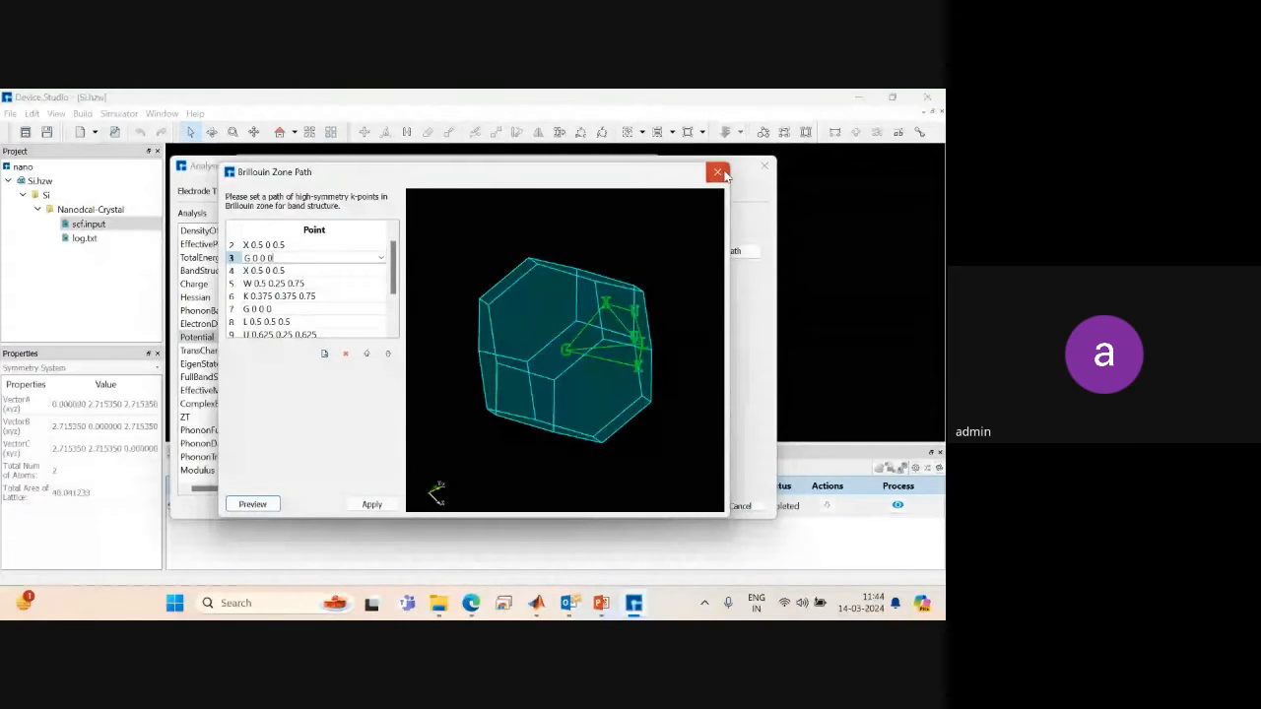
{"action": "left_click", "coordinate": [716, 181]}
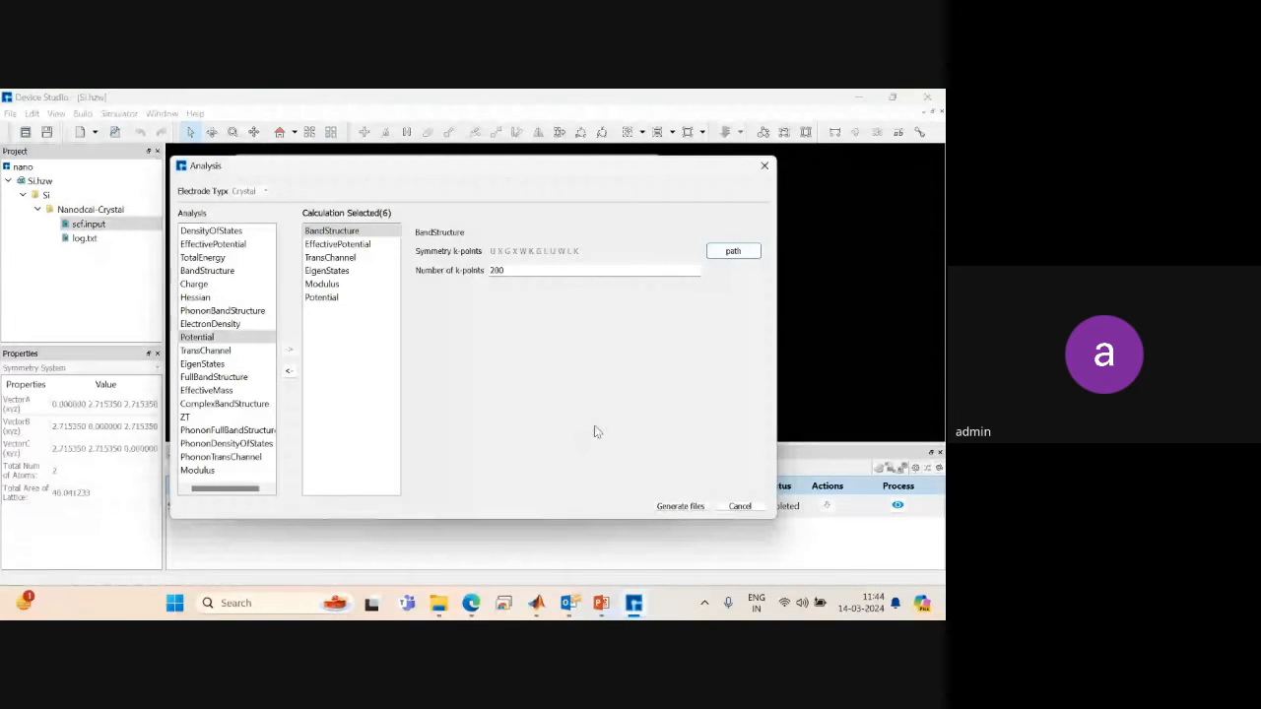
Generate the input files for the six selected analysis calculations.
{"action": "left_click", "coordinate": [681, 507]}
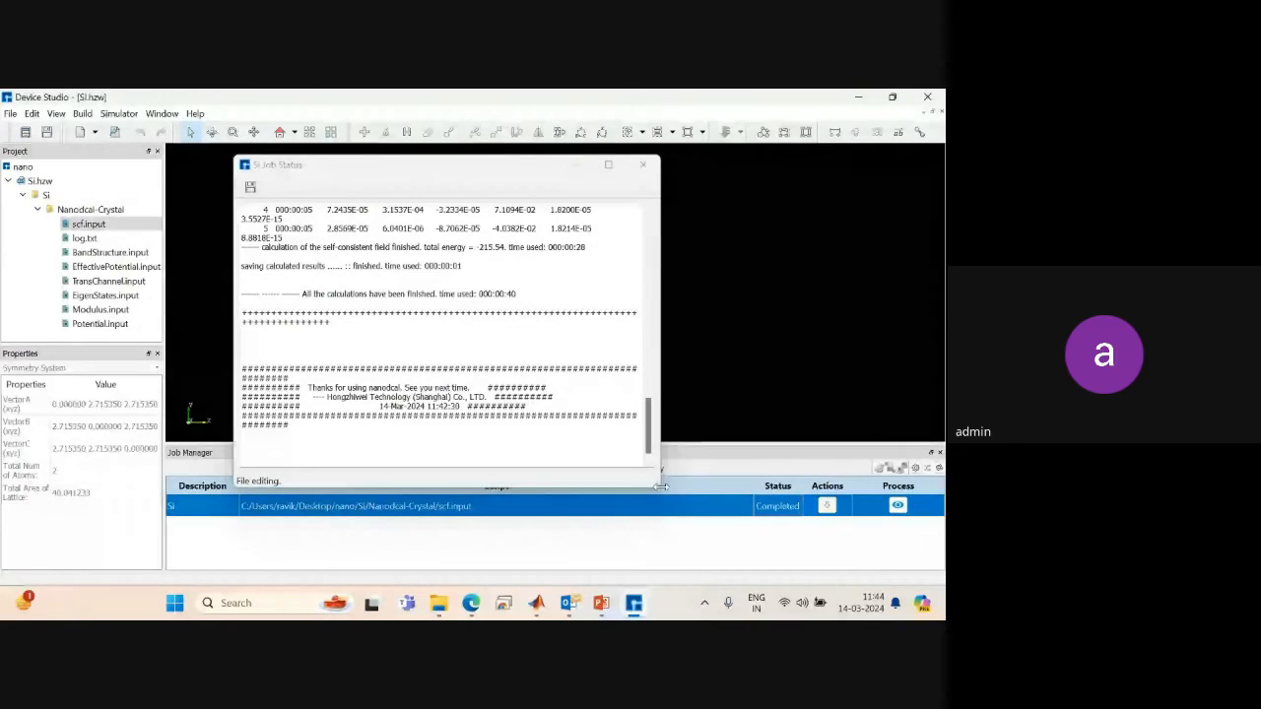
Widen the Si Job Status window, highlight the log line reporting that all calculations have finished, and close the window.
{"action": "left_click", "coordinate": [659, 488]}
{"action": "left_click_drag", "start_coordinate": [657, 488], "coordinate": [800, 494]}
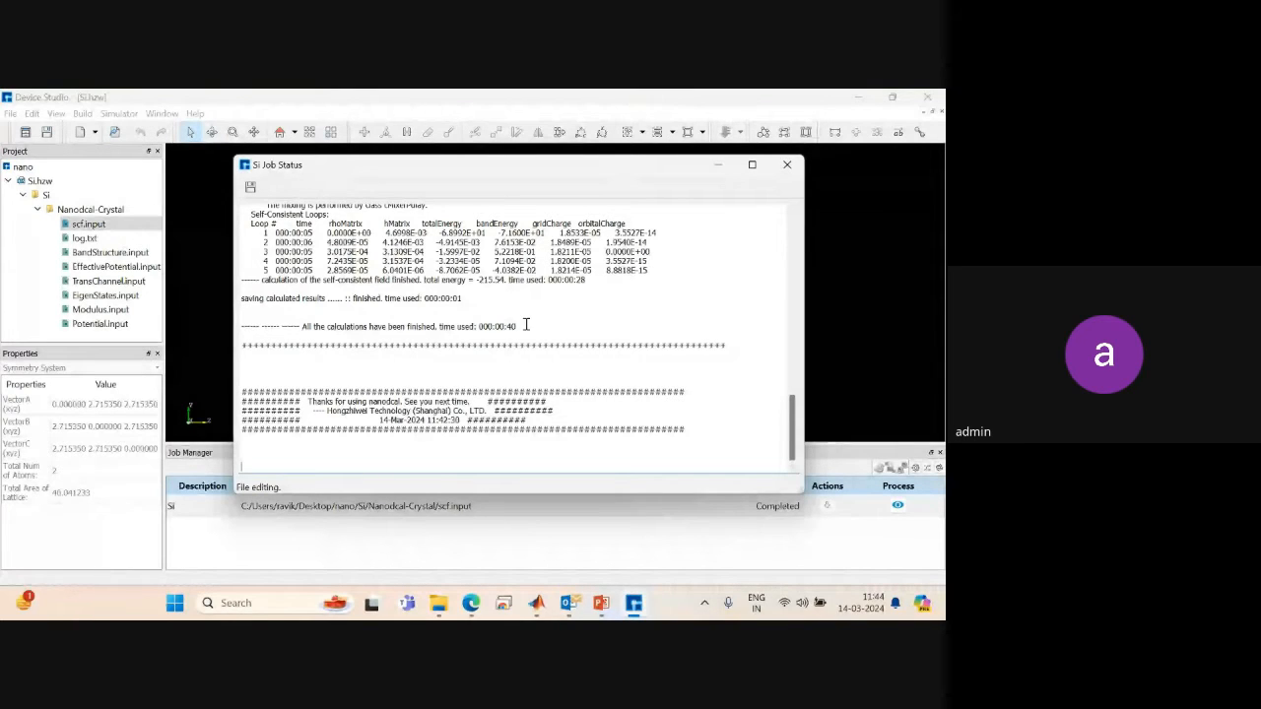
{"action": "left_click_drag", "start_coordinate": [526, 325], "coordinate": [297, 328]}
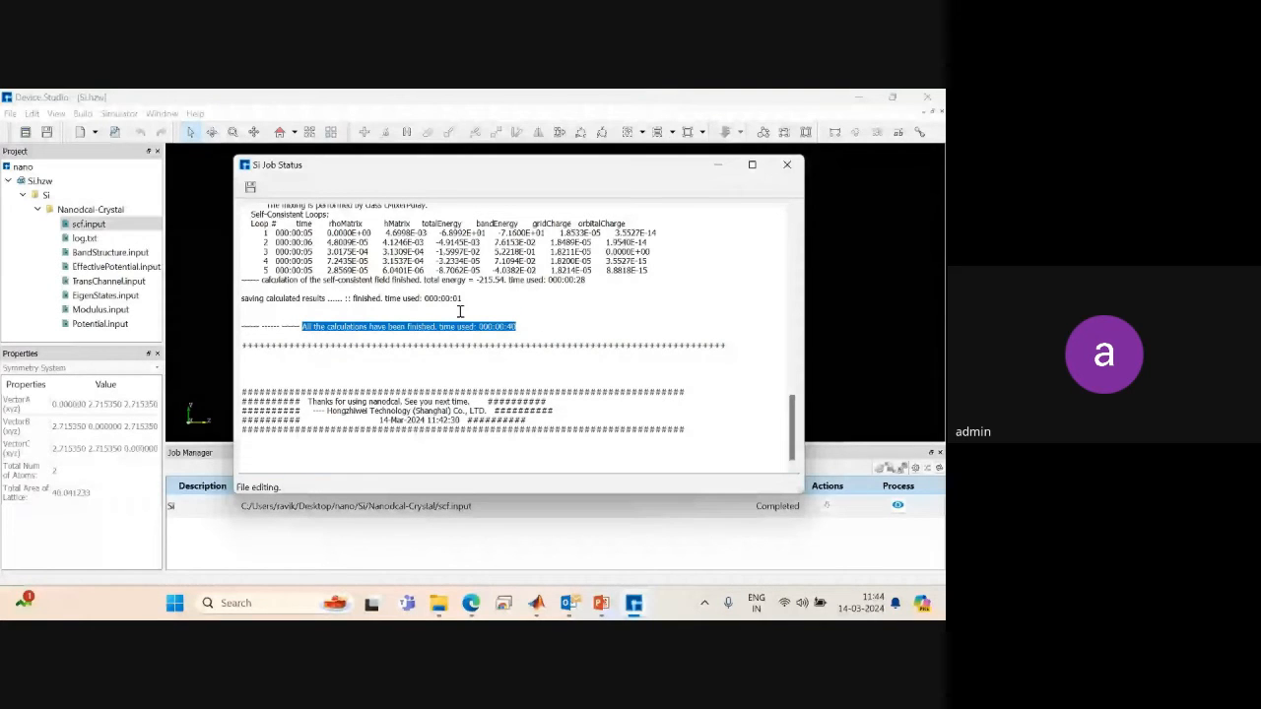
{"action": "left_click", "coordinate": [786, 164]}
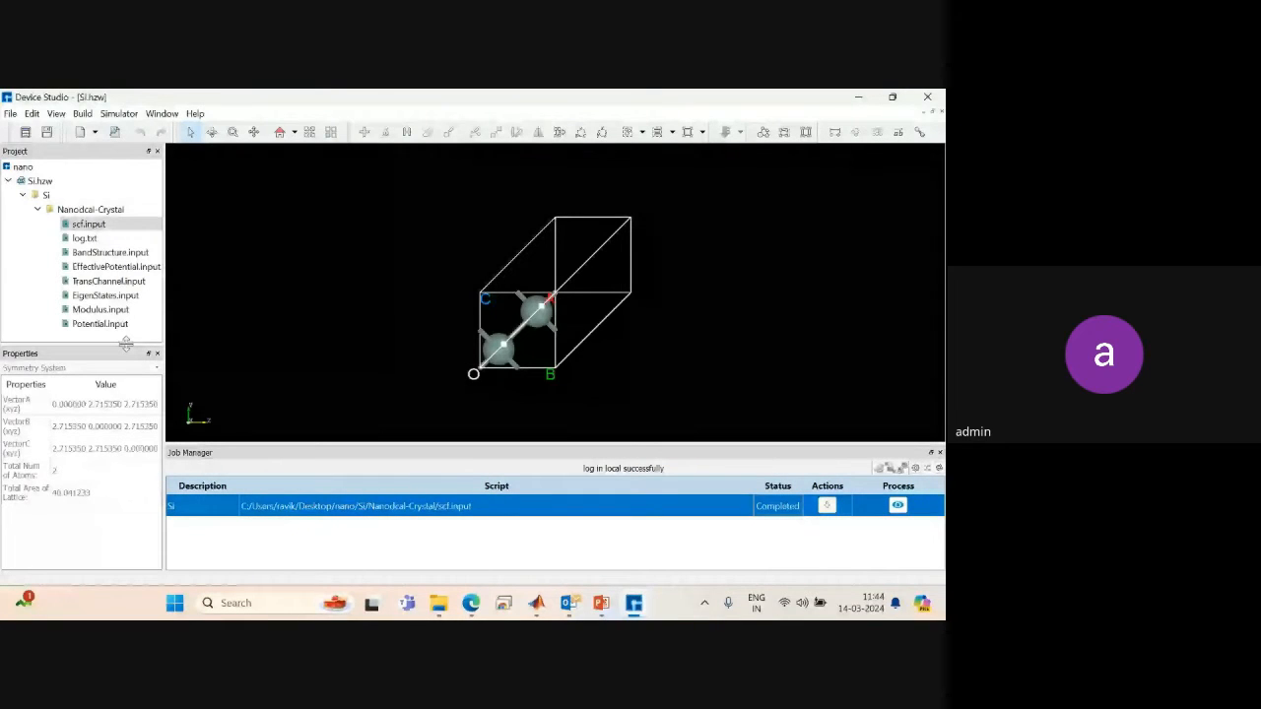
Make the project tree taller and run BandStructure.input from the Nanodcal-Crystal folder on the MyComputer gateway.
{"action": "left_click_drag", "start_coordinate": [126, 342], "coordinate": [126, 365]}
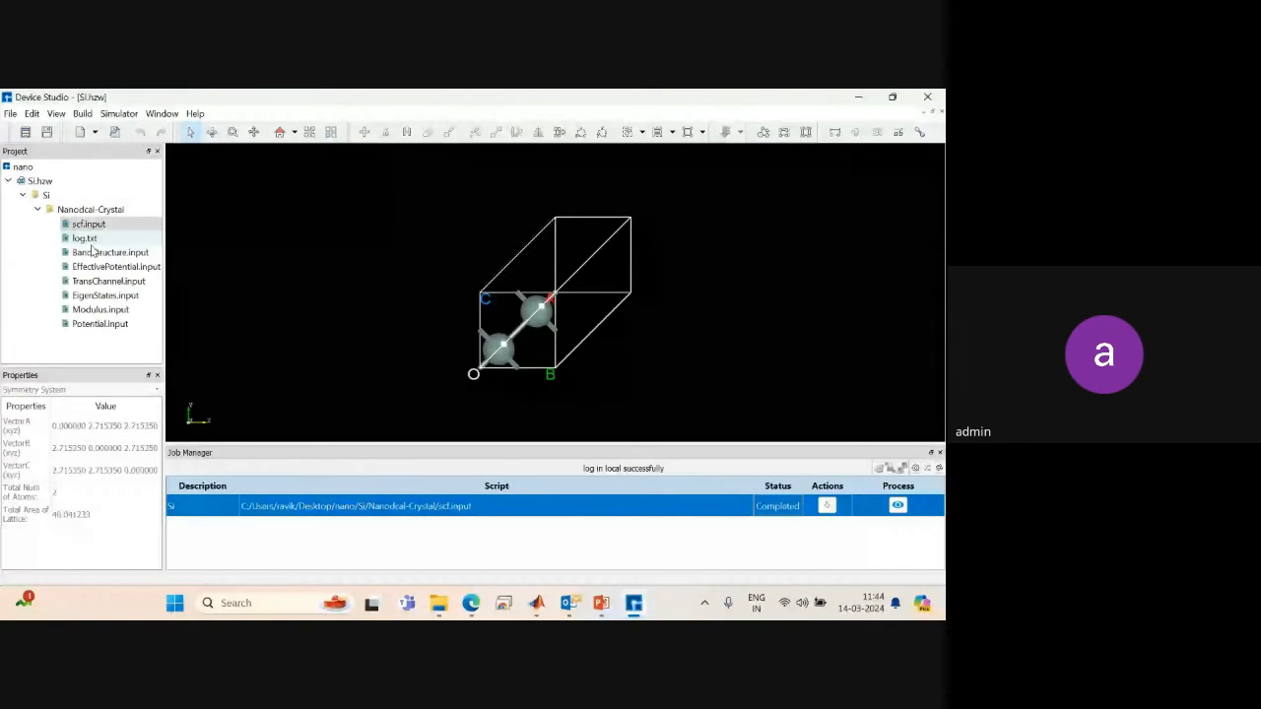
{"action": "left_click", "coordinate": [92, 252]}
{"action": "right_click", "coordinate": [120, 255]}
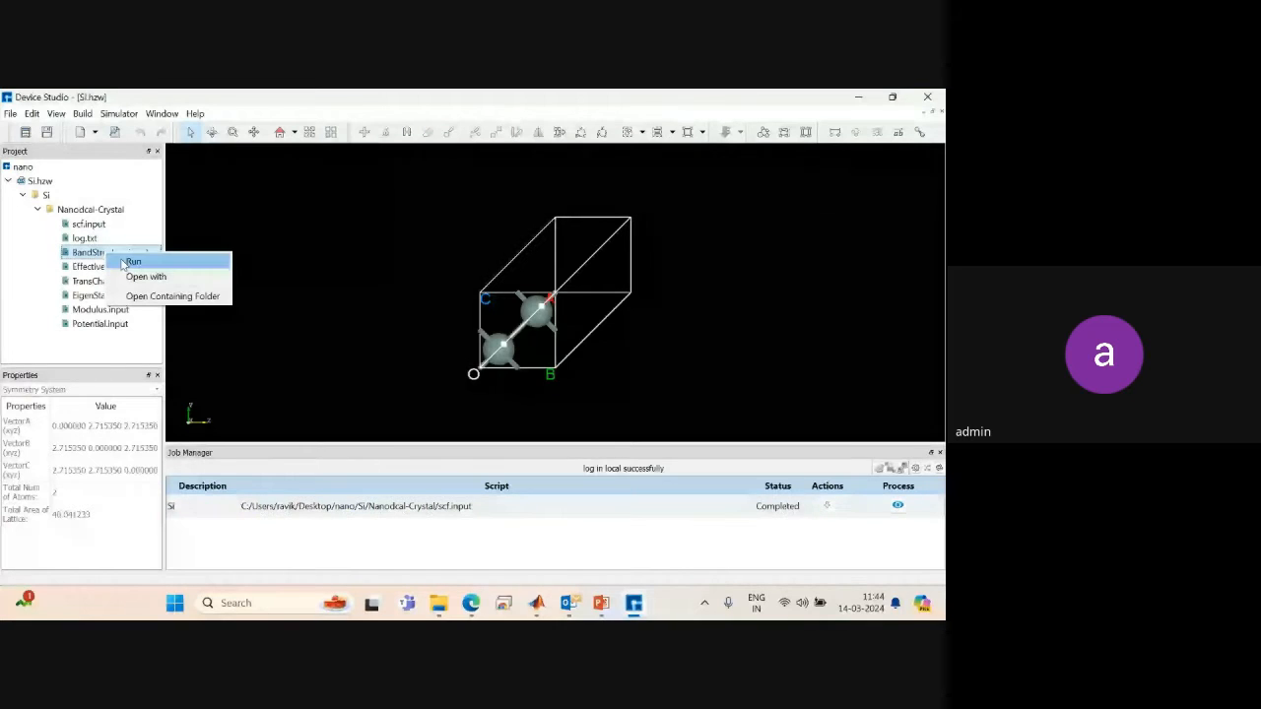
{"action": "left_click", "coordinate": [123, 262]}
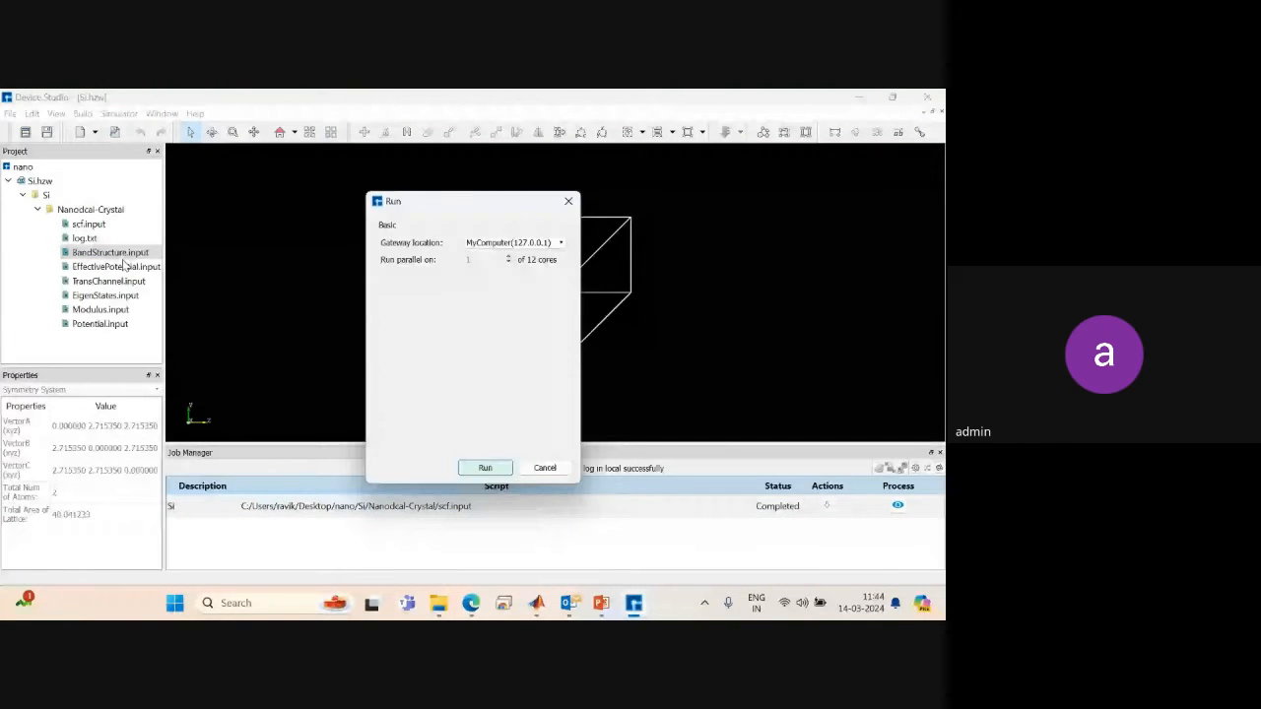
{"action": "left_click", "coordinate": [485, 467]}
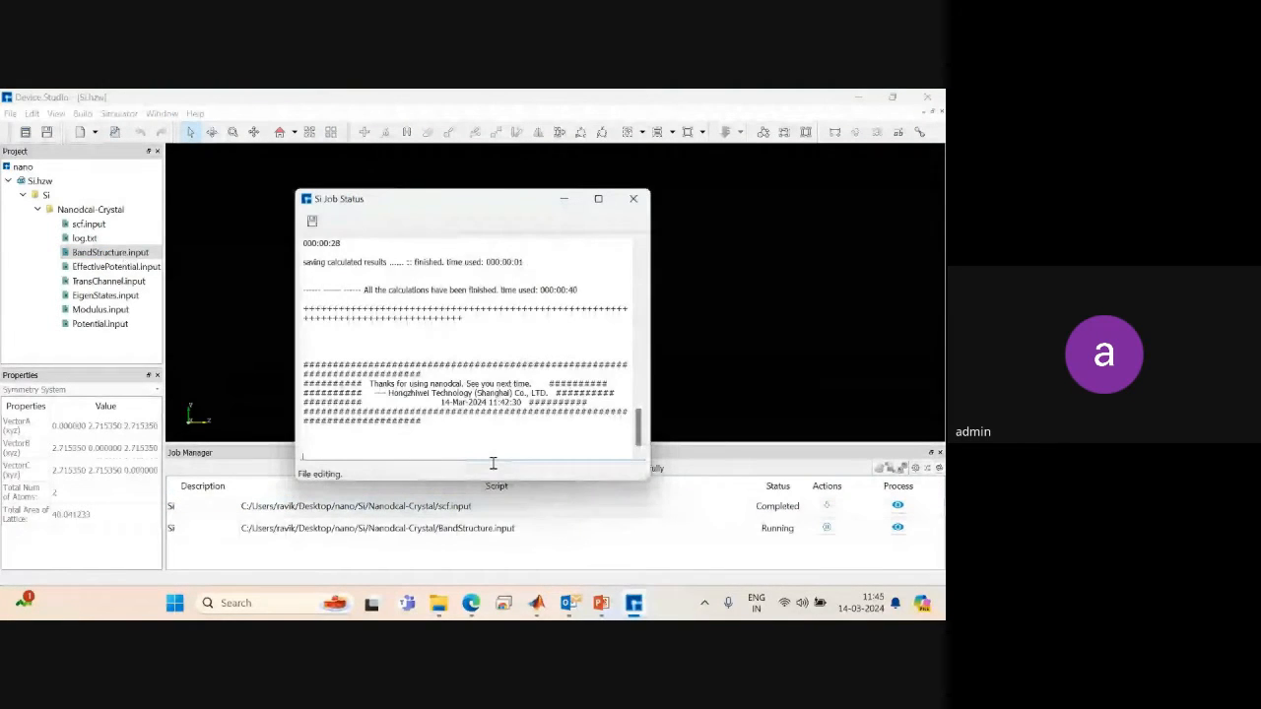
Run EffectivePotential.input and TransChannel.input from the Nanodcal-Crystal folder on the MyComputer gateway.
{"action": "double_click", "coordinate": [143, 267]}
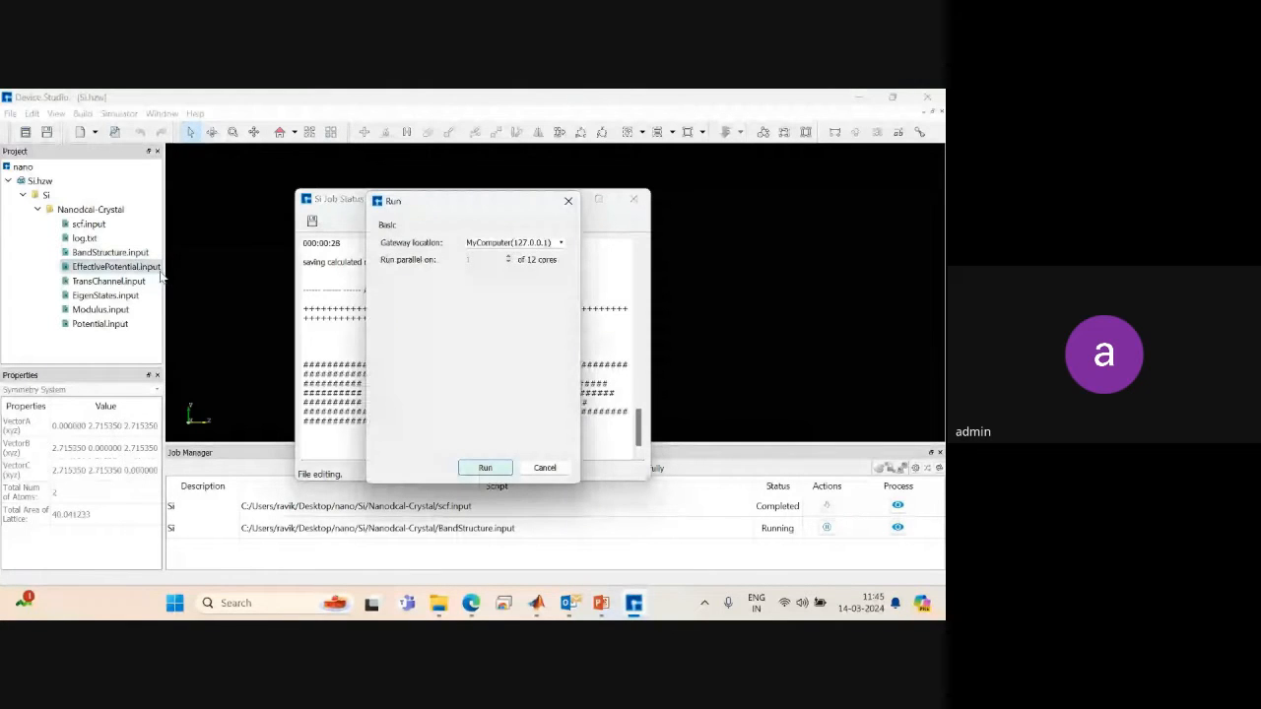
{"action": "key", "text": "Return"}
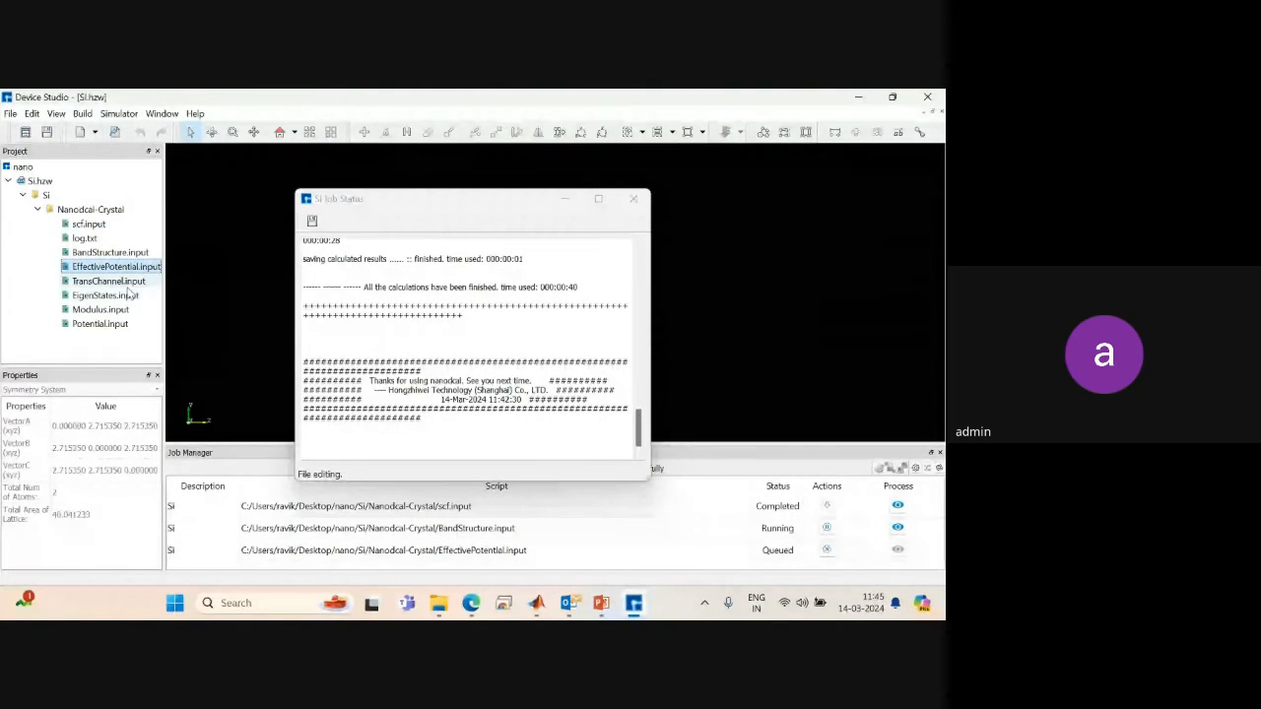
{"action": "right_click", "coordinate": [129, 283]}
{"action": "left_click", "coordinate": [153, 294]}
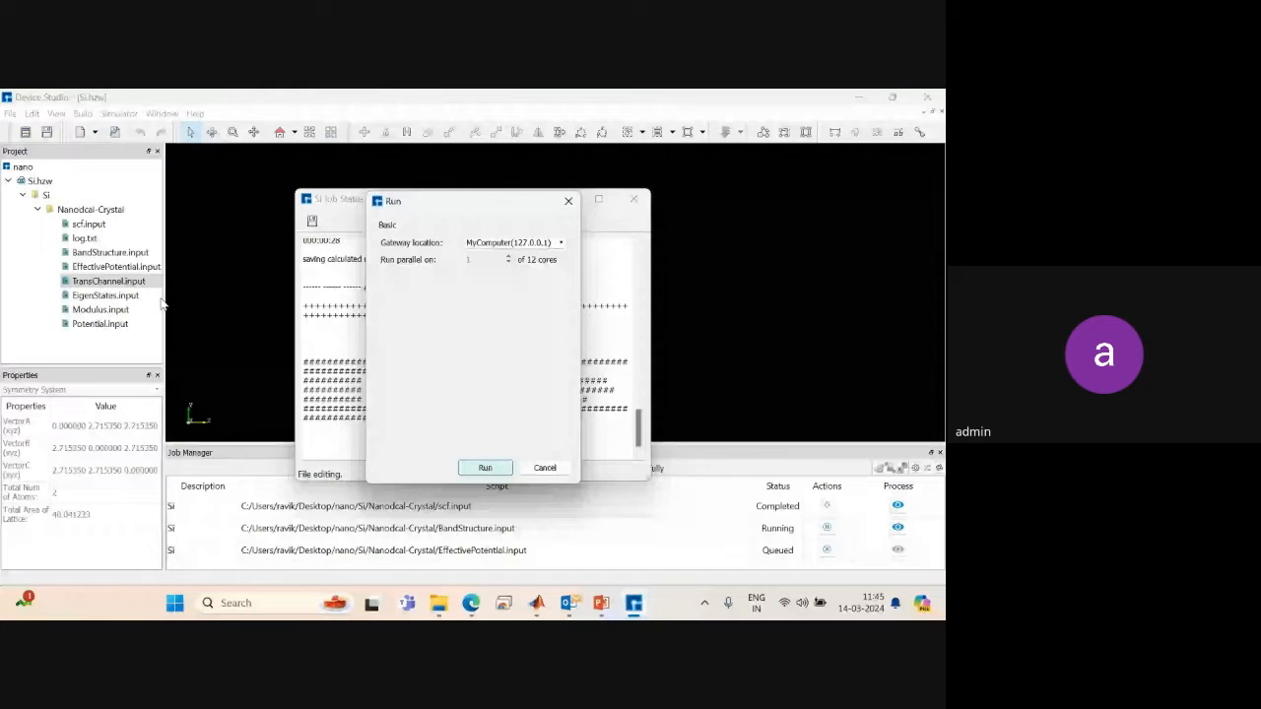
{"action": "left_click", "coordinate": [484, 469]}
Run EigenStates.input and Modulus.input on the MyComputer gateway.
{"action": "left_click", "coordinate": [99, 296]}
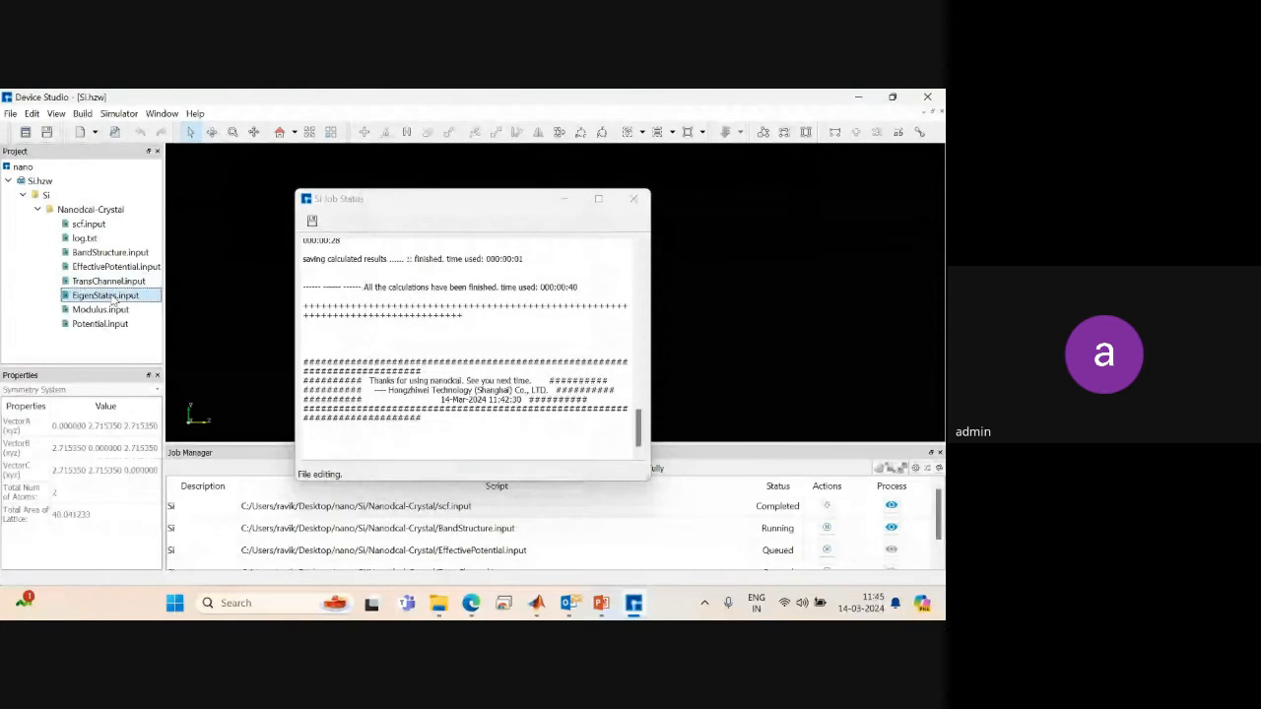
{"action": "right_click", "coordinate": [113, 296]}
{"action": "left_click", "coordinate": [138, 304]}
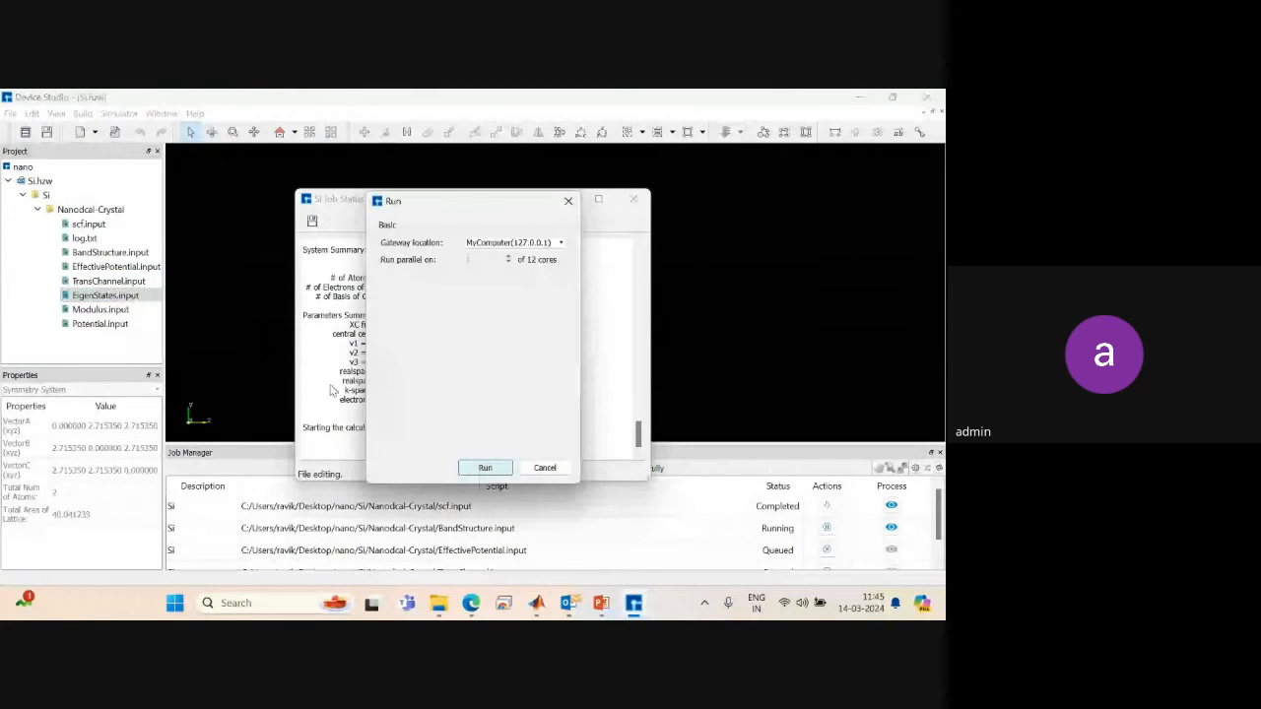
{"action": "left_click", "coordinate": [484, 469]}
{"action": "left_click", "coordinate": [98, 309]}
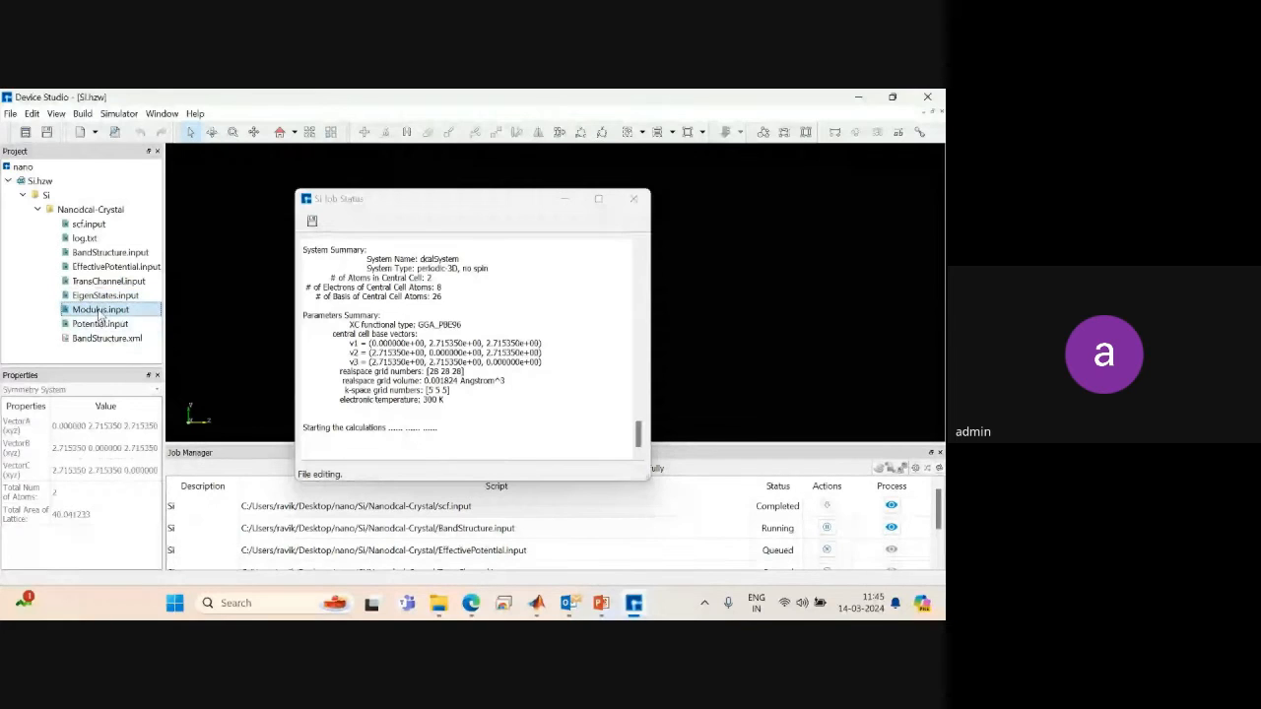
{"action": "right_click", "coordinate": [108, 310]}
{"action": "left_click", "coordinate": [133, 320]}
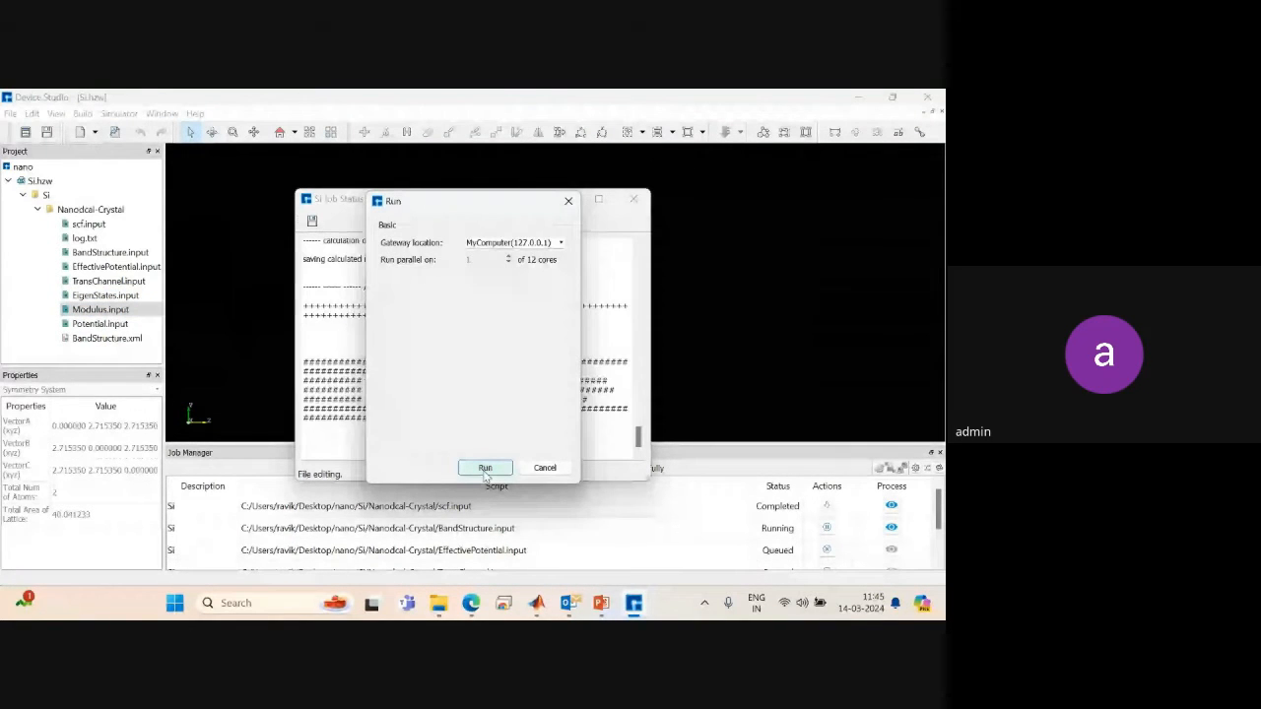
{"action": "left_click", "coordinate": [484, 468]}
Run Potential.input on the local gateway and minimize the Si Job Status windows.
{"action": "right_click", "coordinate": [71, 323]}
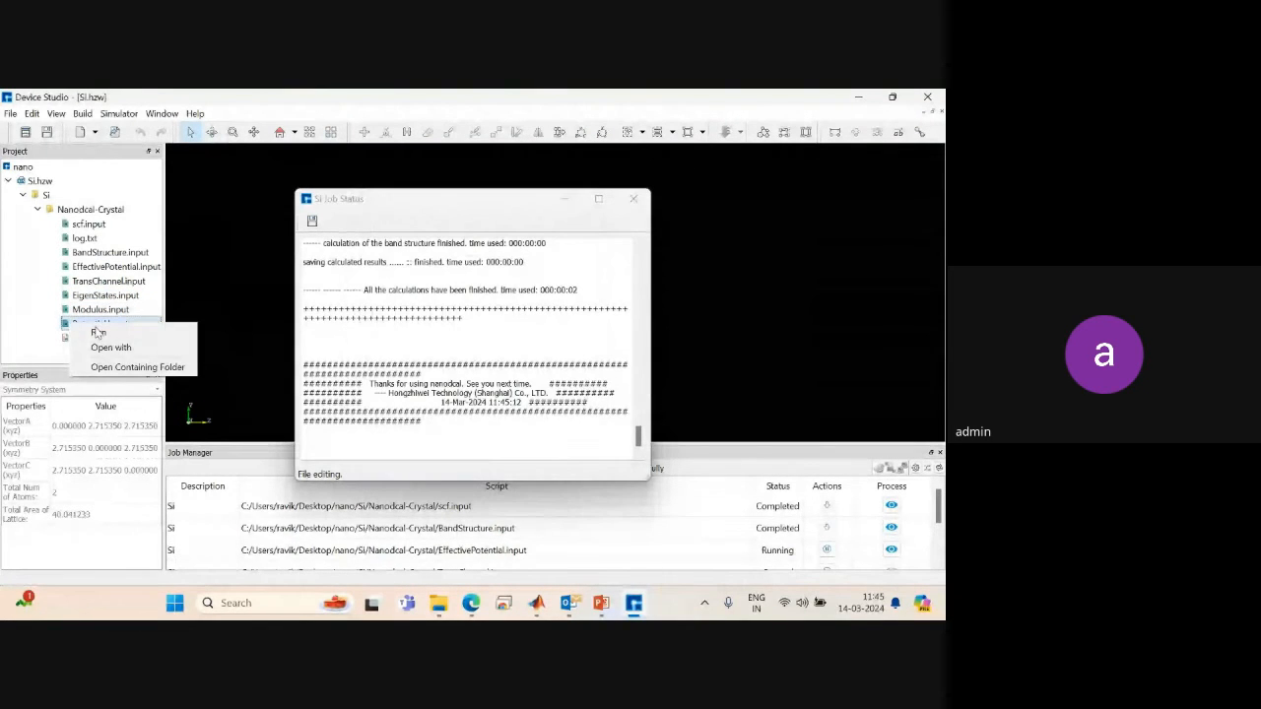
{"action": "left_click", "coordinate": [98, 332]}
{"action": "left_click", "coordinate": [484, 468]}
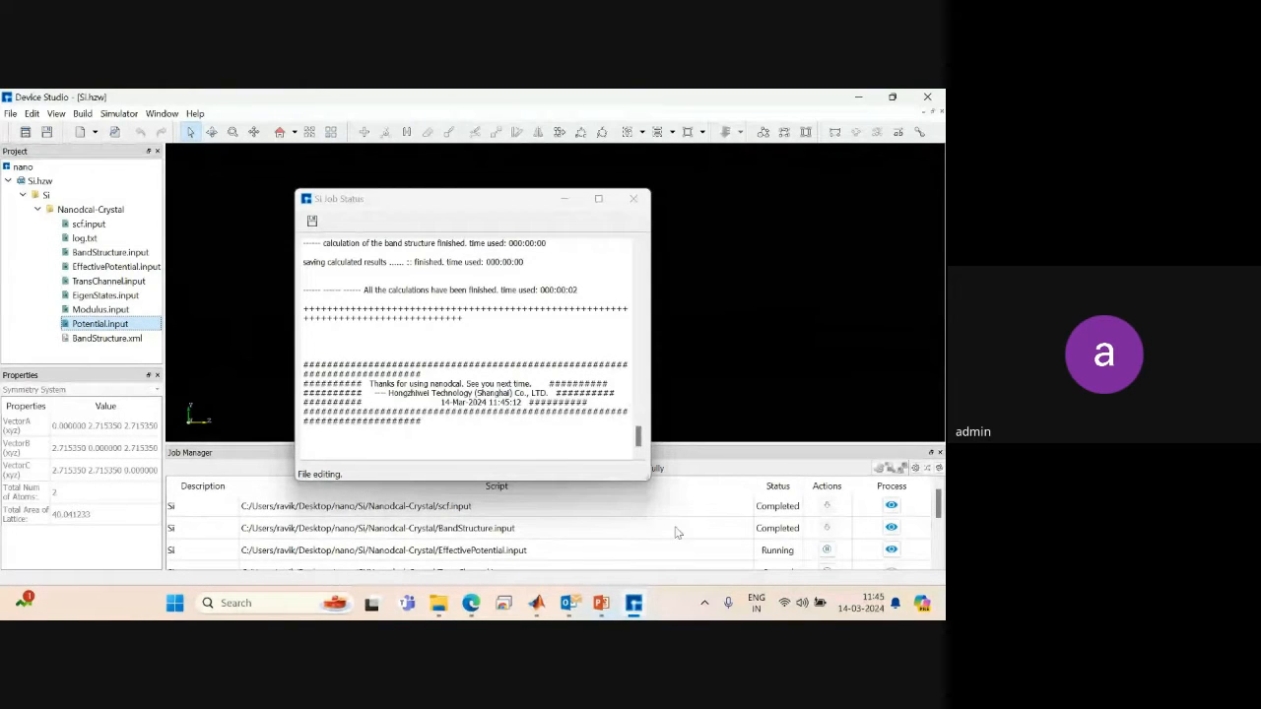
{"action": "left_click", "coordinate": [569, 203]}
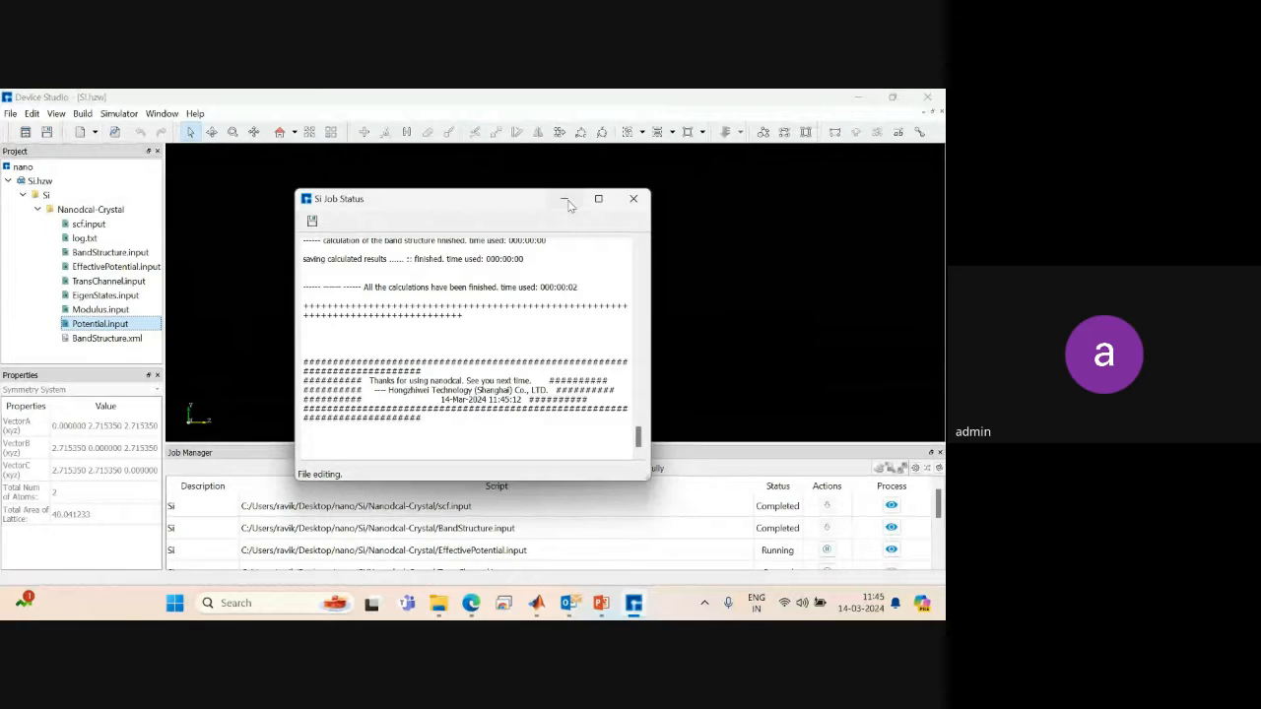
{"action": "left_click", "coordinate": [565, 201]}
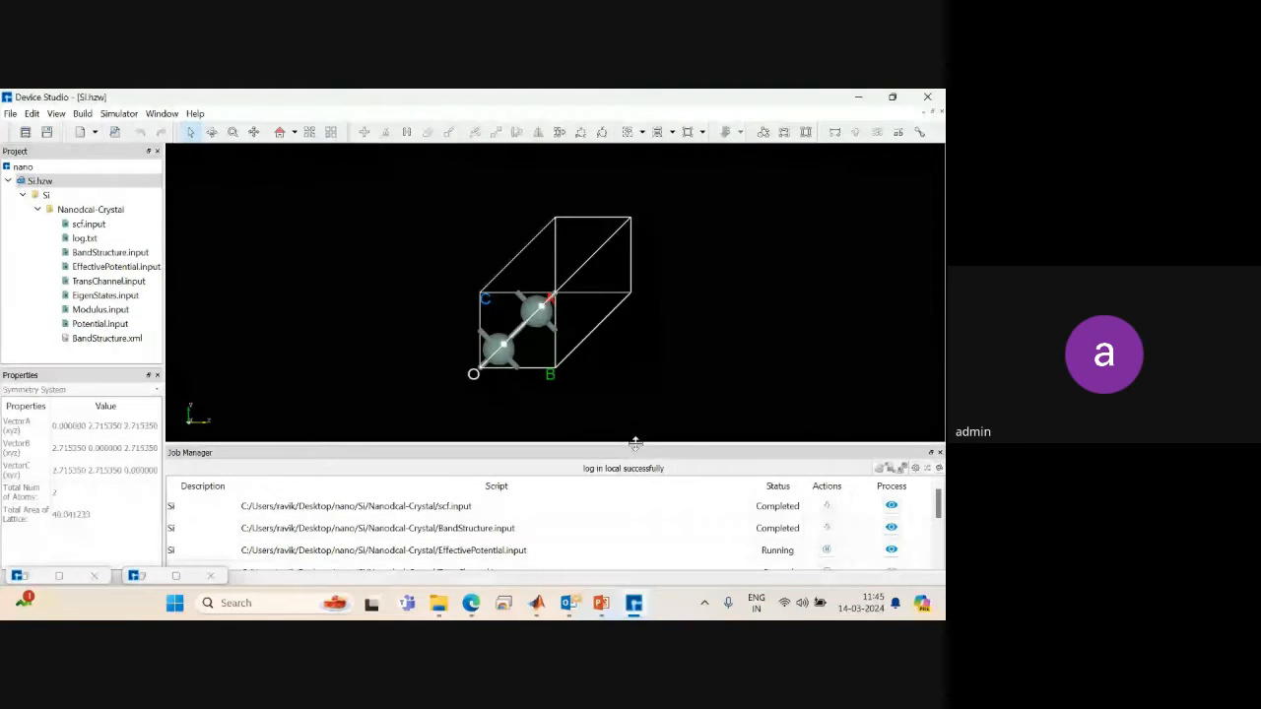
Enlarge the Job Manager and check the status of the submitted jobs from scf.input through Potential.input, minimizing the job status window.
{"action": "left_click_drag", "start_coordinate": [636, 443], "coordinate": [635, 364]}
{"action": "left_click", "coordinate": [774, 426]}
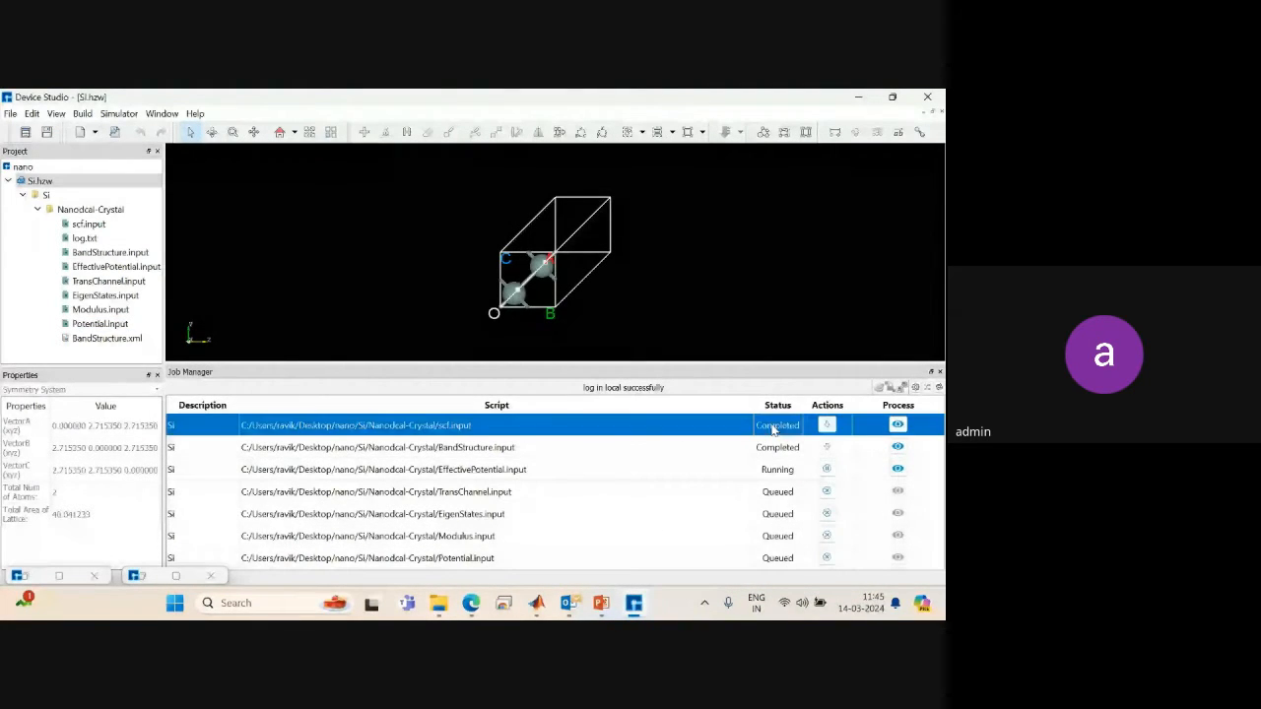
{"action": "key", "text": "Down"}
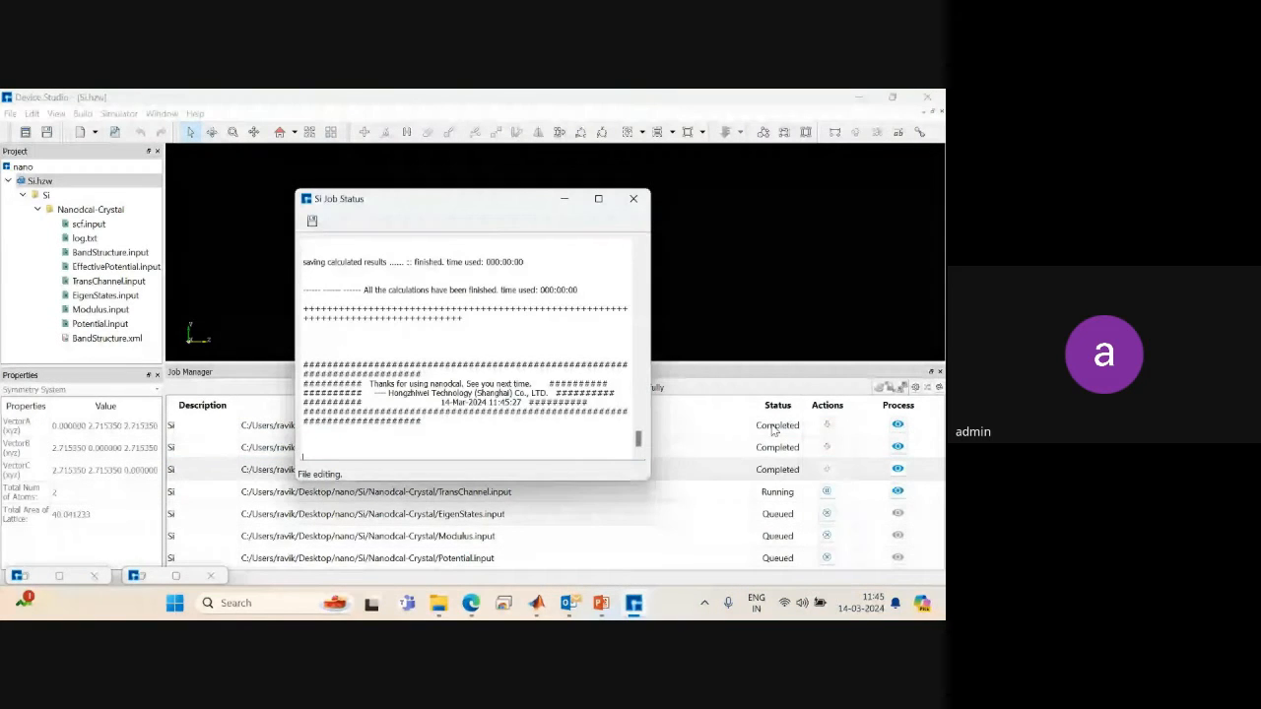
{"action": "left_click", "coordinate": [563, 201]}
{"action": "left_click", "coordinate": [777, 493]}
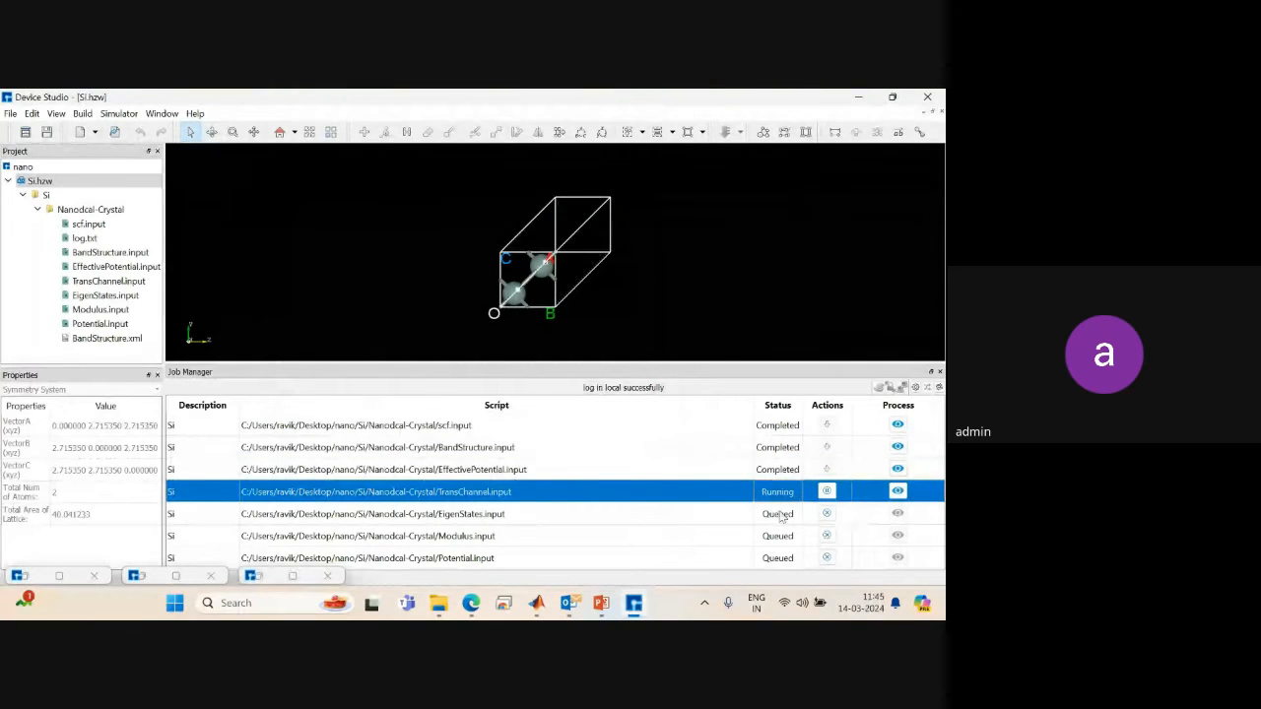
{"action": "left_click", "coordinate": [783, 514]}
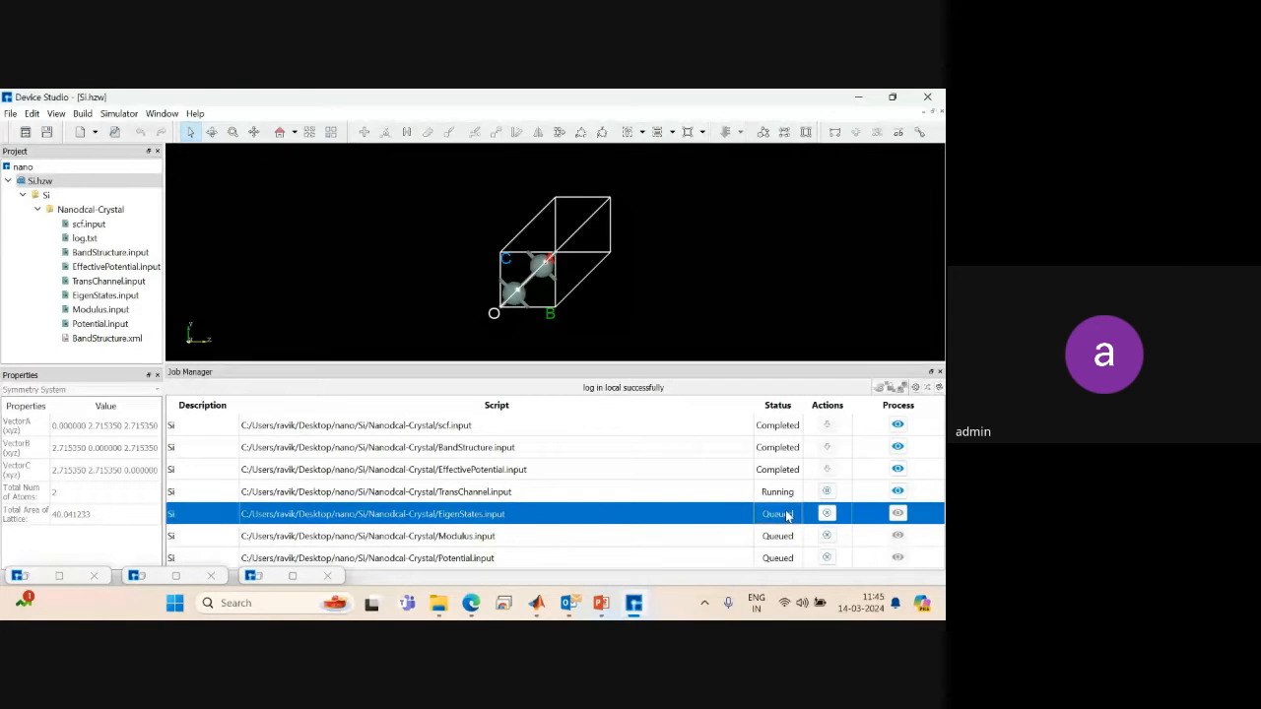
{"action": "left_click", "coordinate": [779, 556]}
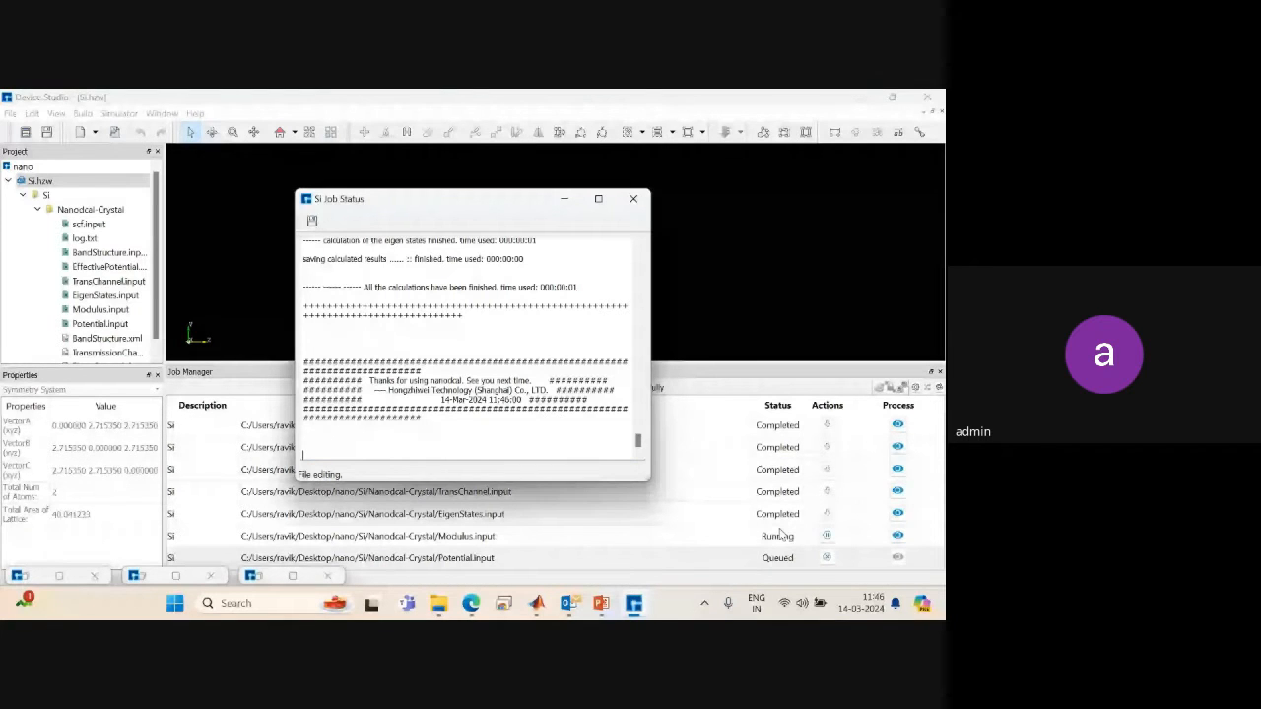
Show the BandStructure.xml plot, zoom in on the band gap around zero energy, and restore the full plot range.
{"action": "left_click_drag", "start_coordinate": [88, 369], "coordinate": [87, 406]}
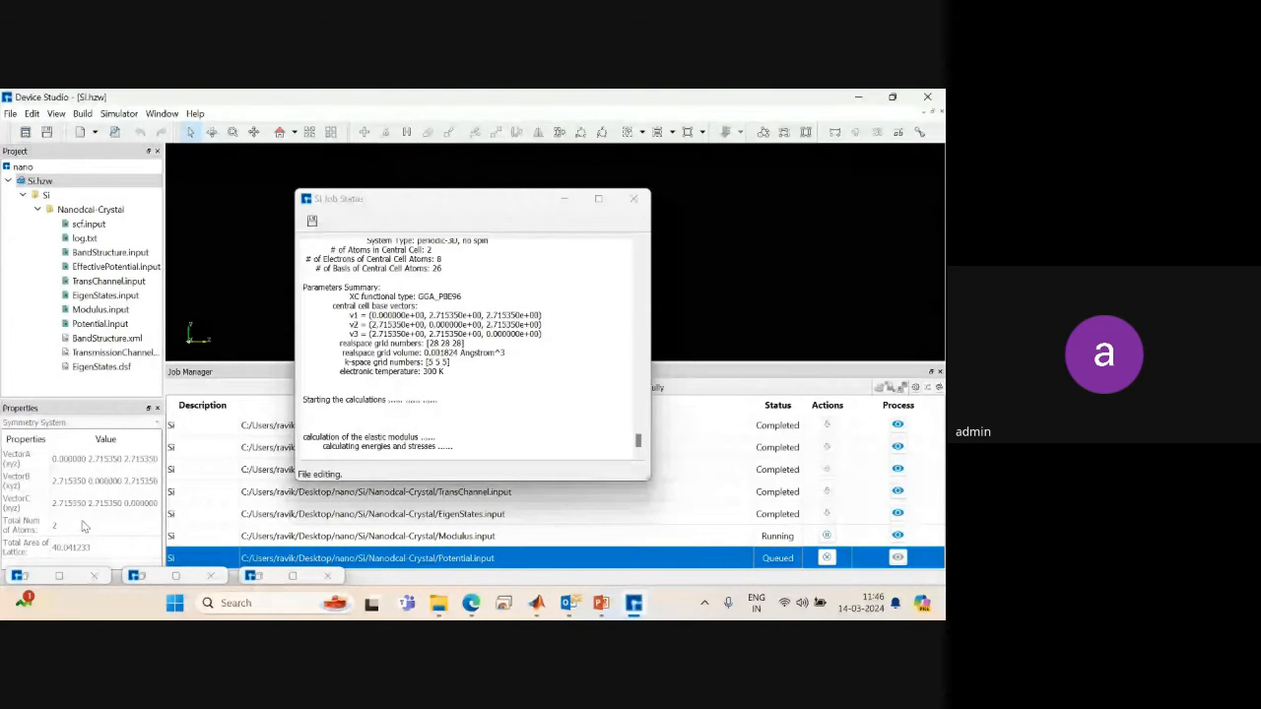
{"action": "left_click", "coordinate": [101, 339]}
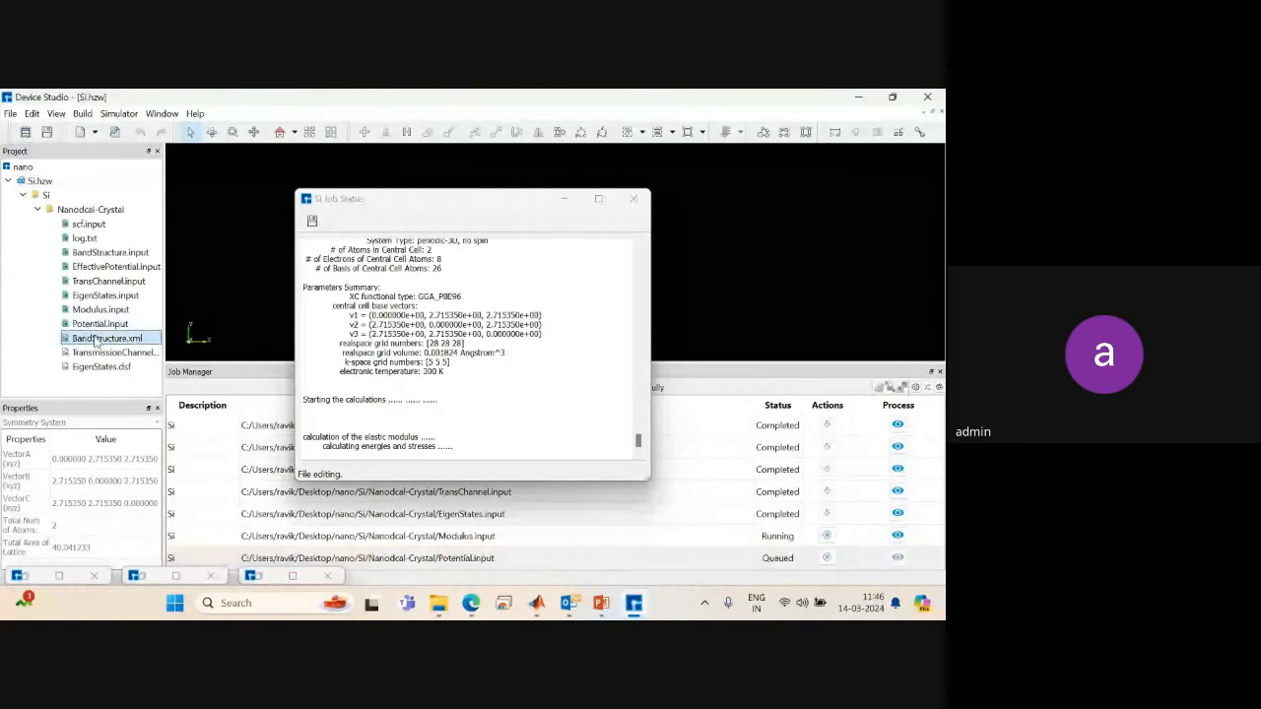
{"action": "right_click", "coordinate": [102, 339]}
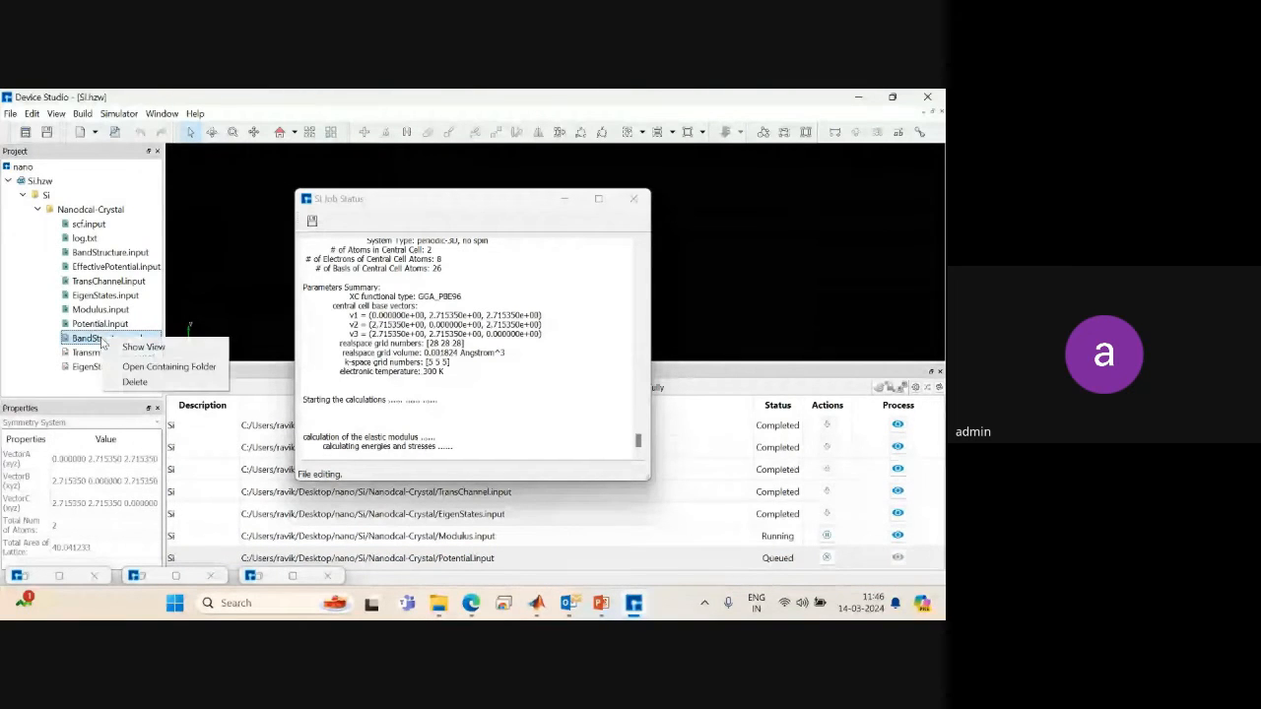
{"action": "left_click", "coordinate": [138, 347]}
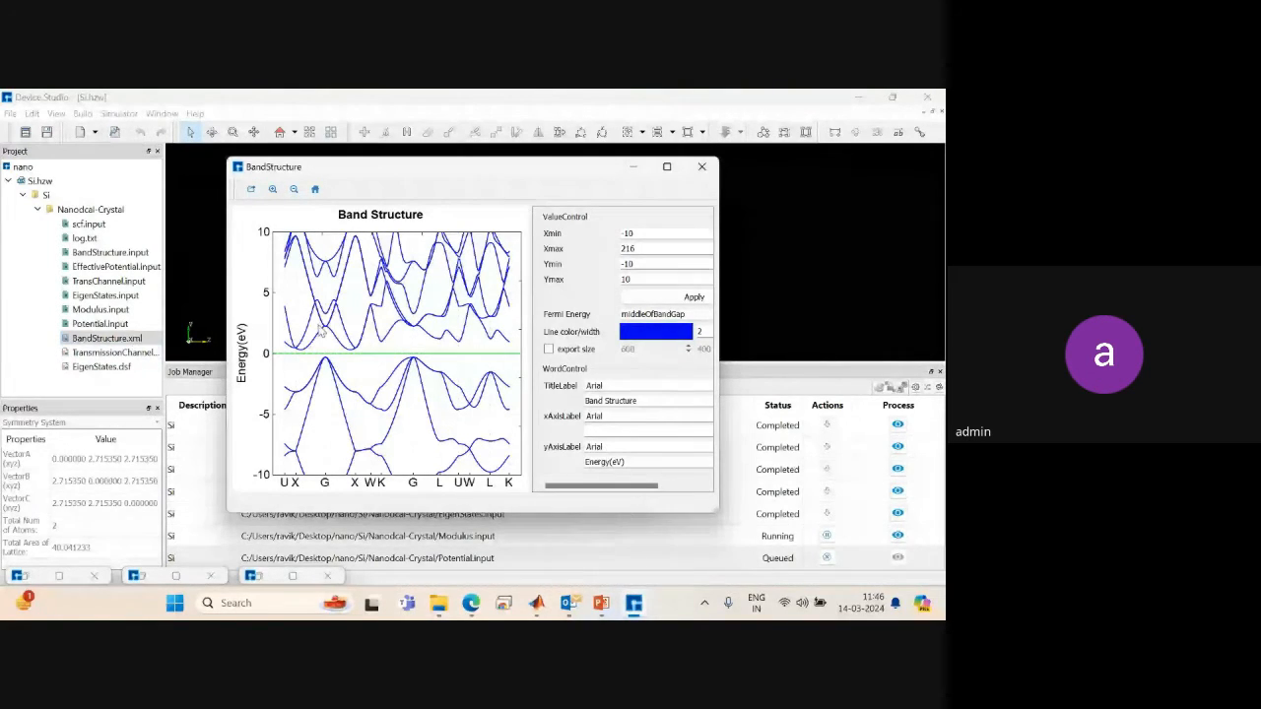
{"action": "left_click_drag", "start_coordinate": [284, 334], "coordinate": [523, 376]}
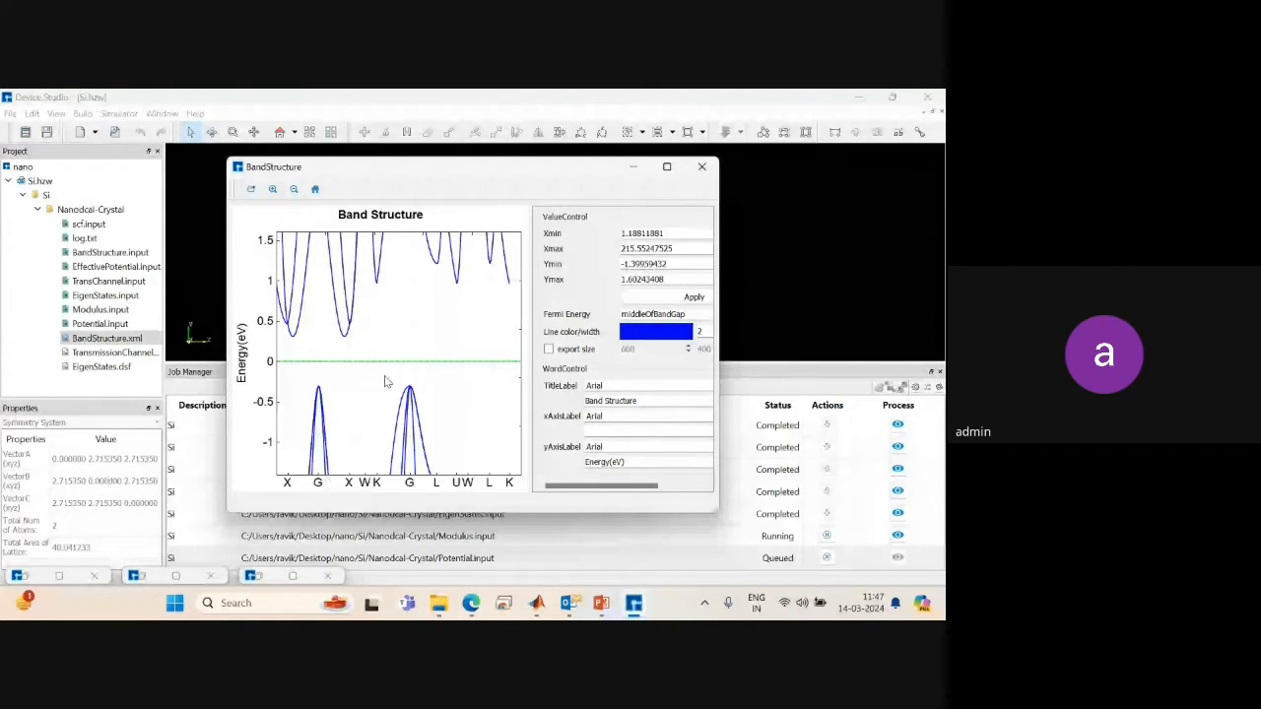
{"action": "left_click", "coordinate": [317, 191]}
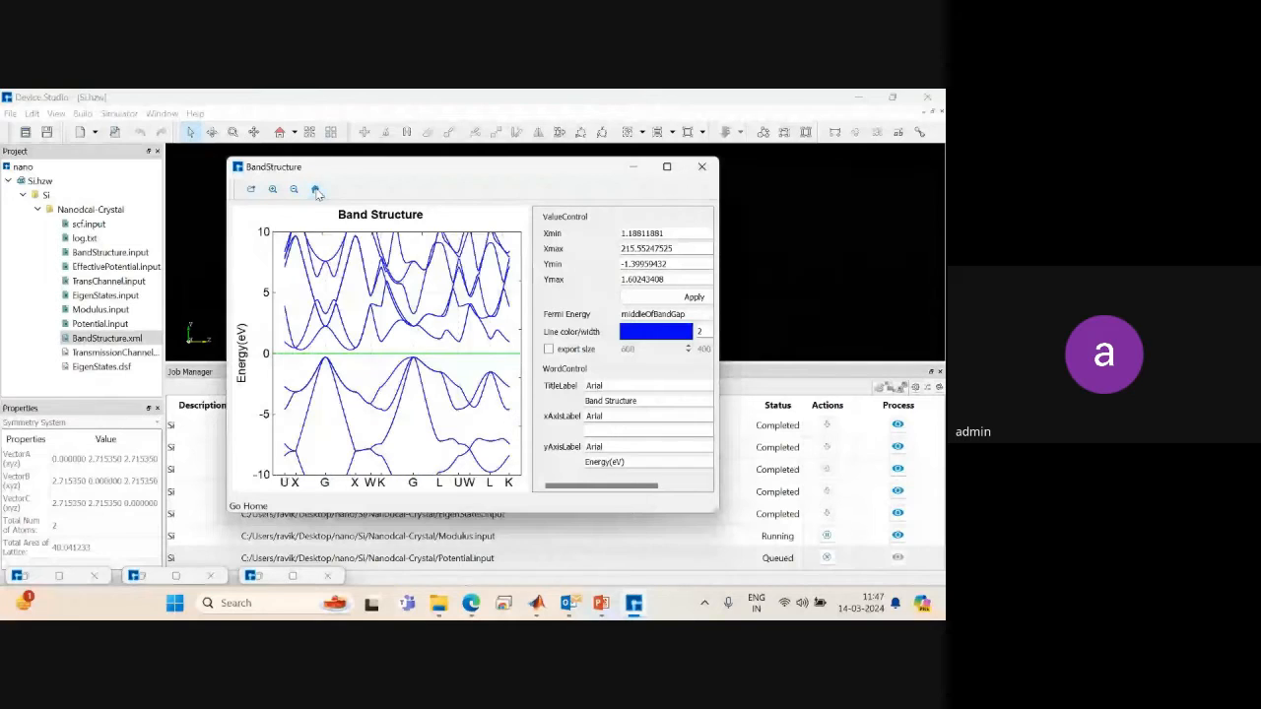
Export the band structure data to the Desktop as a Text (*.txt) file named BandStructure and close the plot.
{"action": "left_click", "coordinate": [253, 190]}
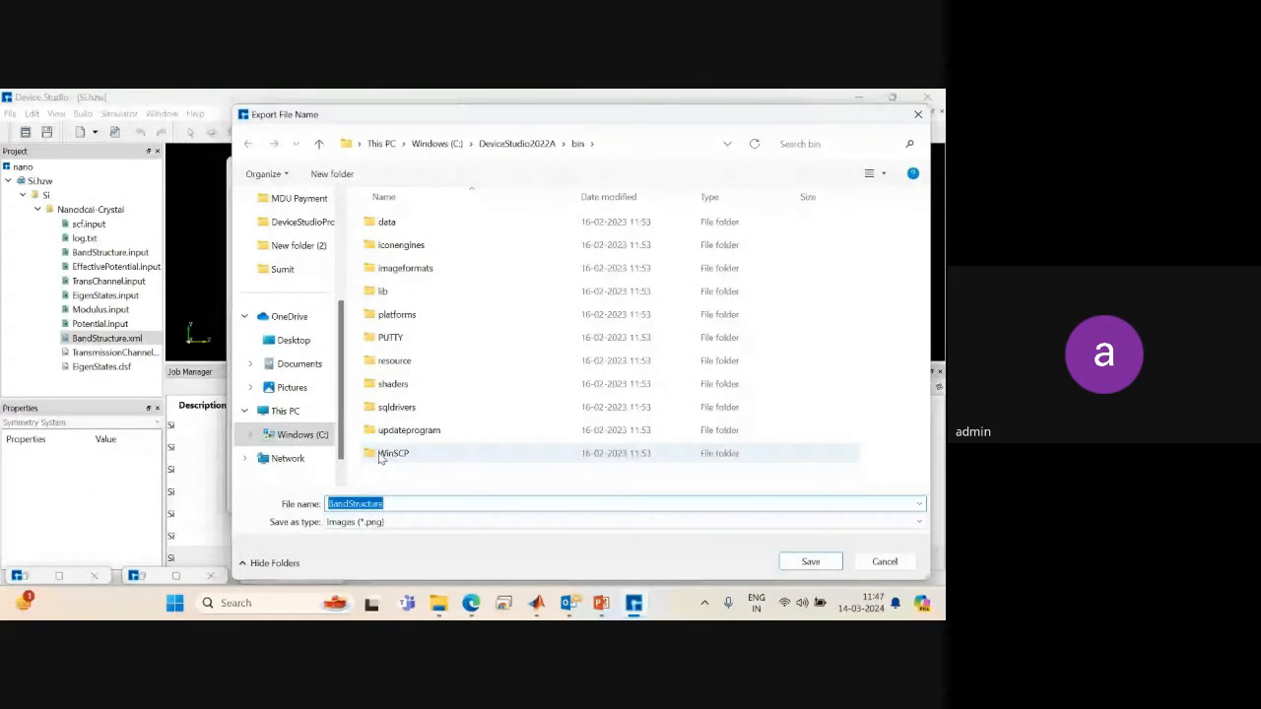
{"action": "scroll", "coordinate": [286, 325], "scroll_direction": "up", "scroll_amount": 3}
{"action": "left_click", "coordinate": [286, 274]}
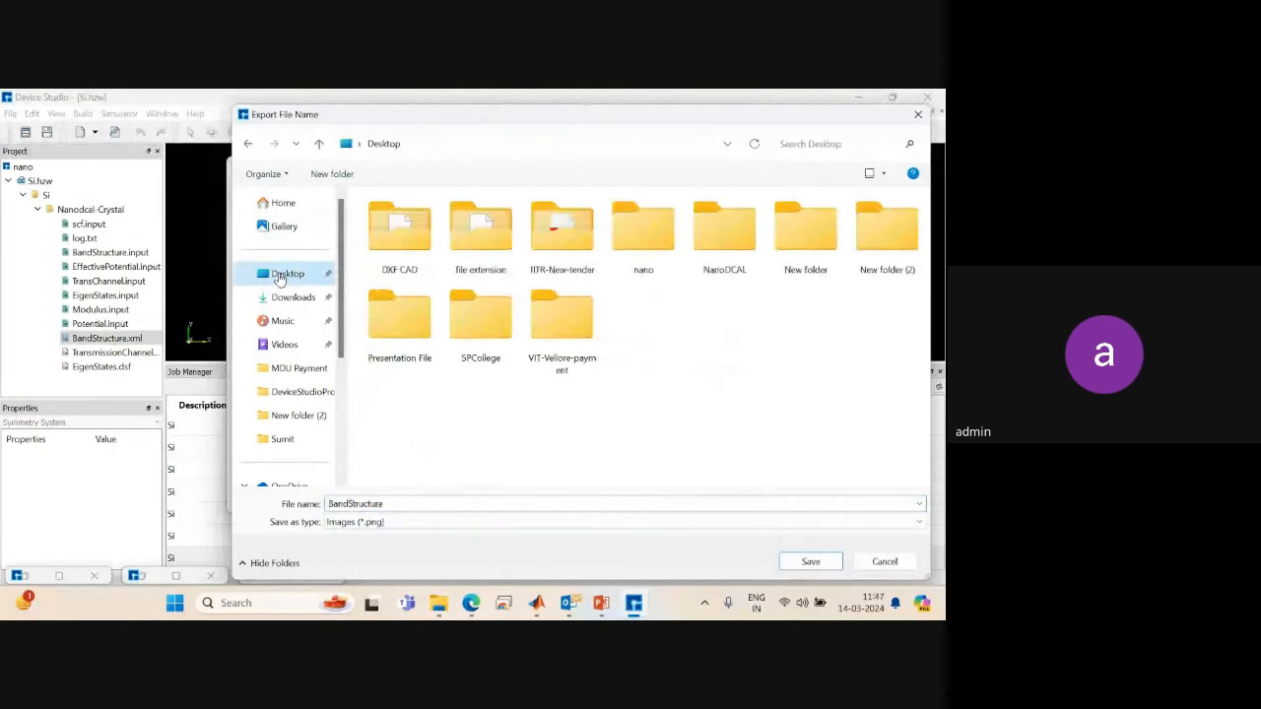
{"action": "left_click", "coordinate": [383, 523]}
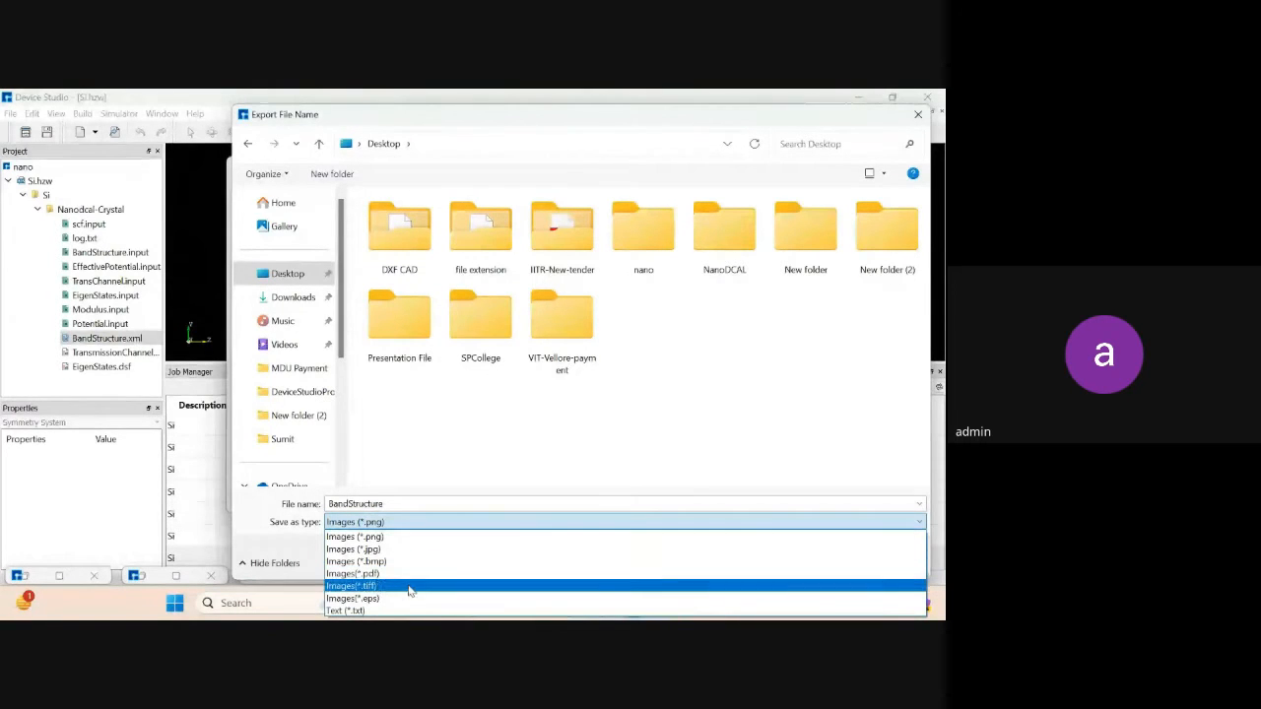
{"action": "left_click", "coordinate": [350, 611]}
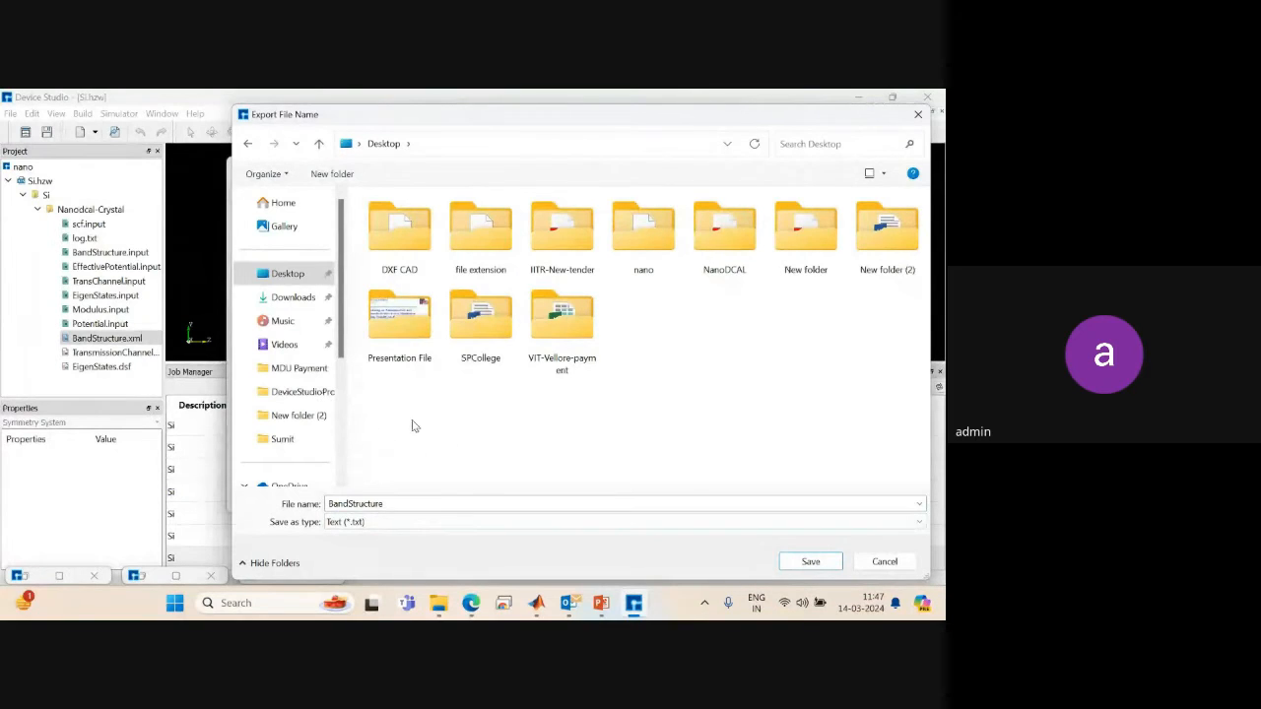
{"action": "left_click", "coordinate": [834, 563]}
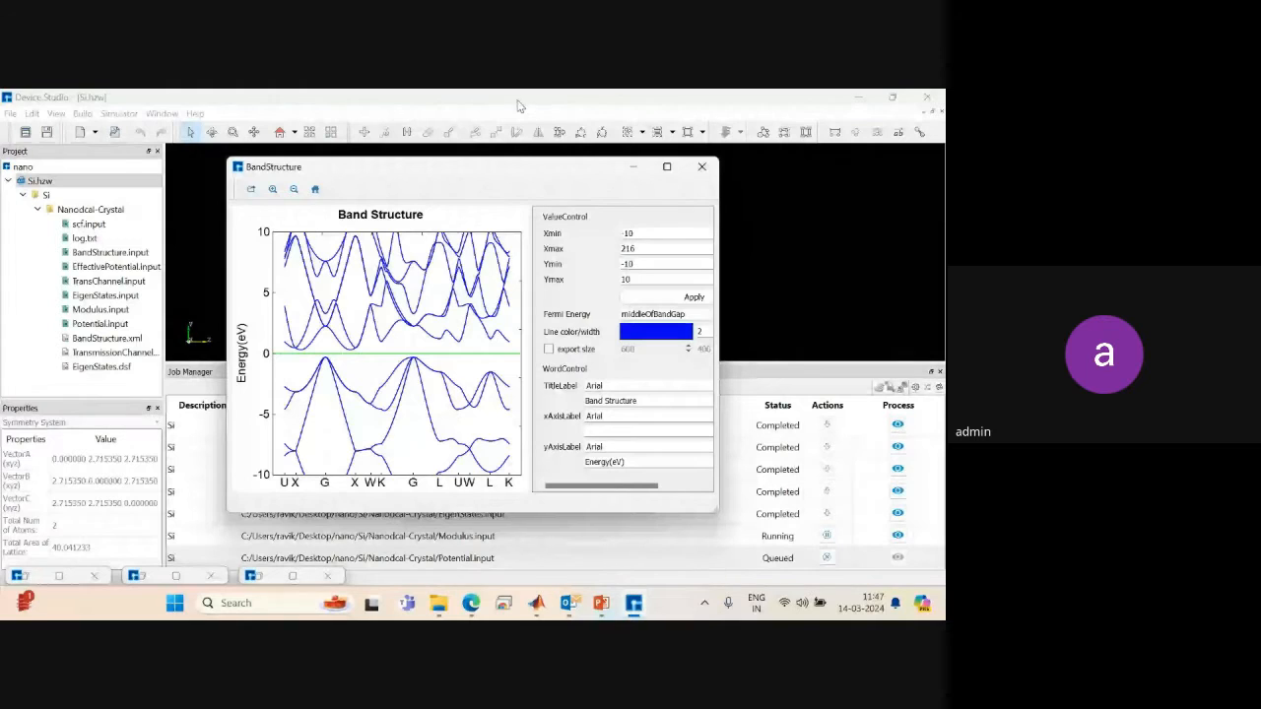
{"action": "left_click", "coordinate": [708, 170]}
Show the TransmissionChannel plot, zoom in on its central energy region, and close it.
{"action": "right_click", "coordinate": [102, 352]}
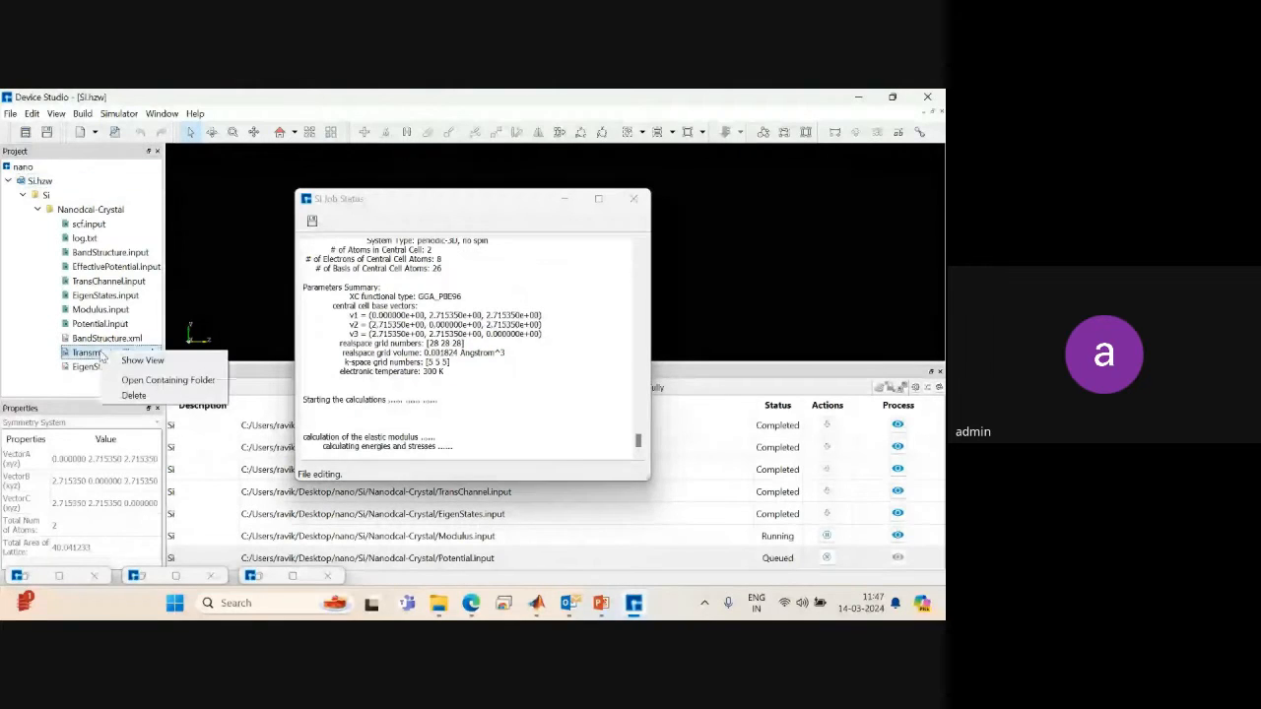
{"action": "left_click", "coordinate": [122, 361]}
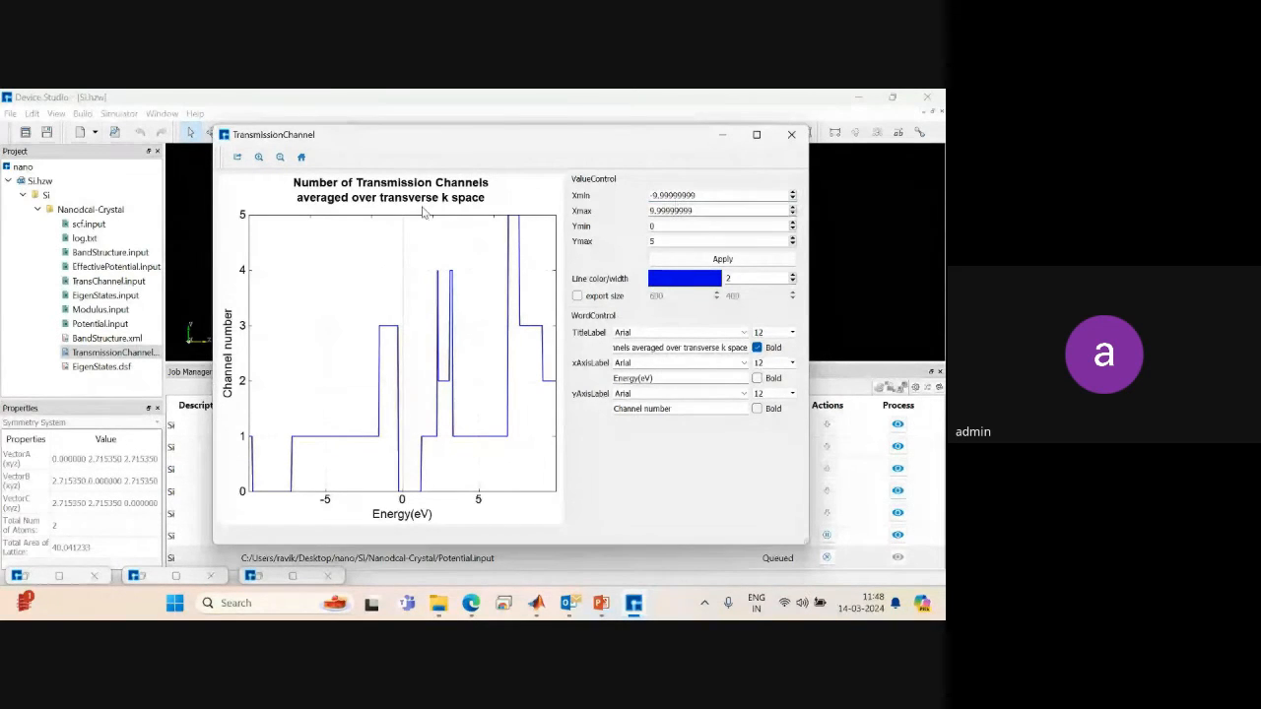
{"action": "left_click_drag", "start_coordinate": [309, 253], "coordinate": [524, 514]}
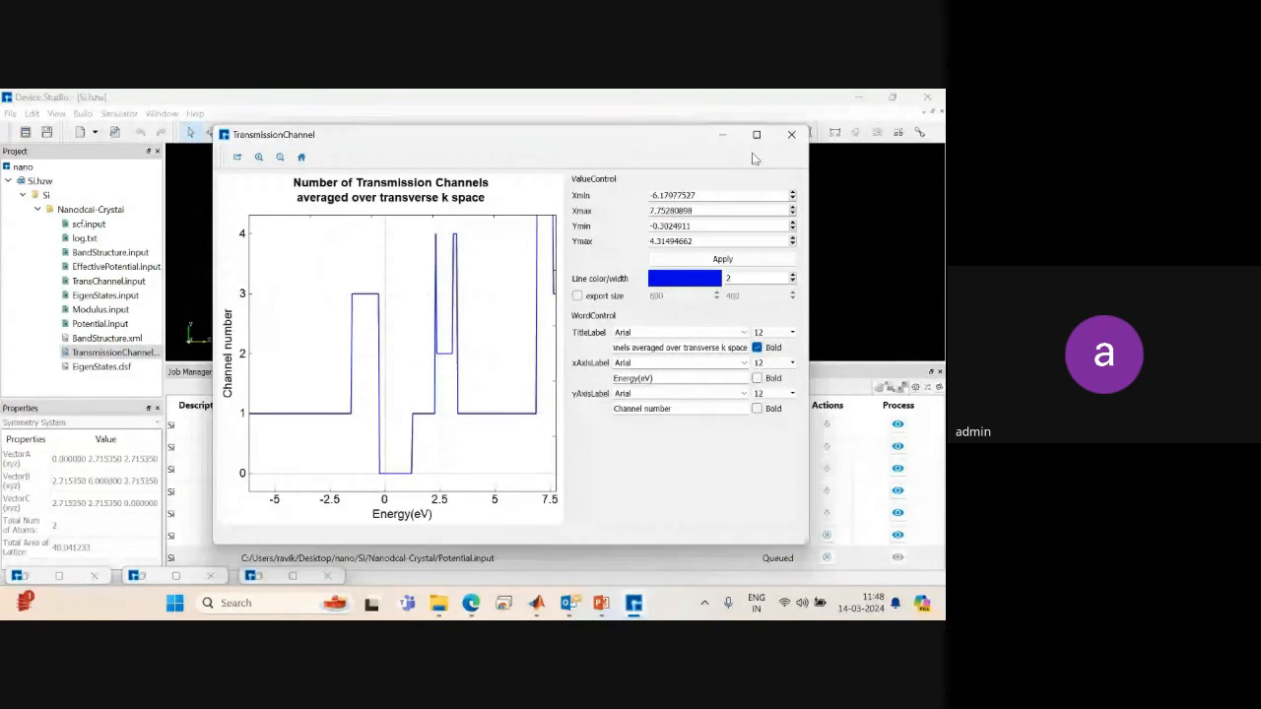
{"action": "left_click", "coordinate": [794, 135]}
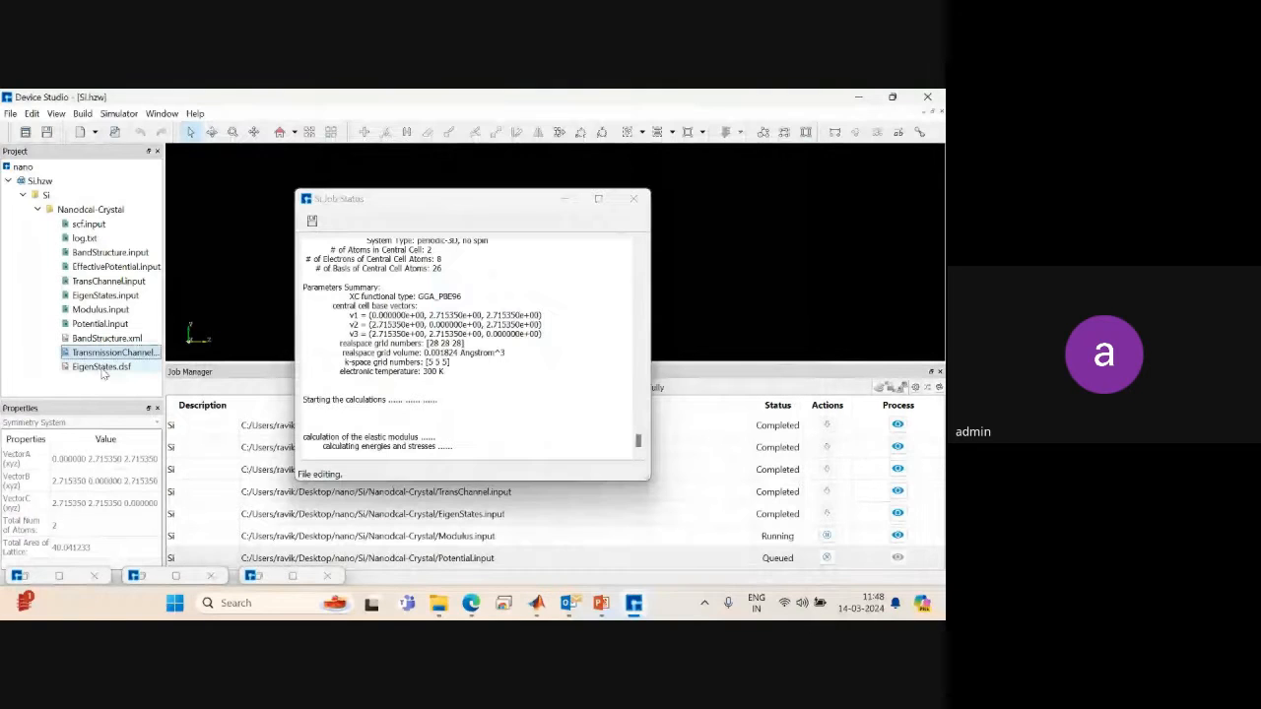
Show the 3D view of EigenStates.dsf and rotate the silicon cell to examine its isosurfaces.
{"action": "right_click", "coordinate": [103, 366]}
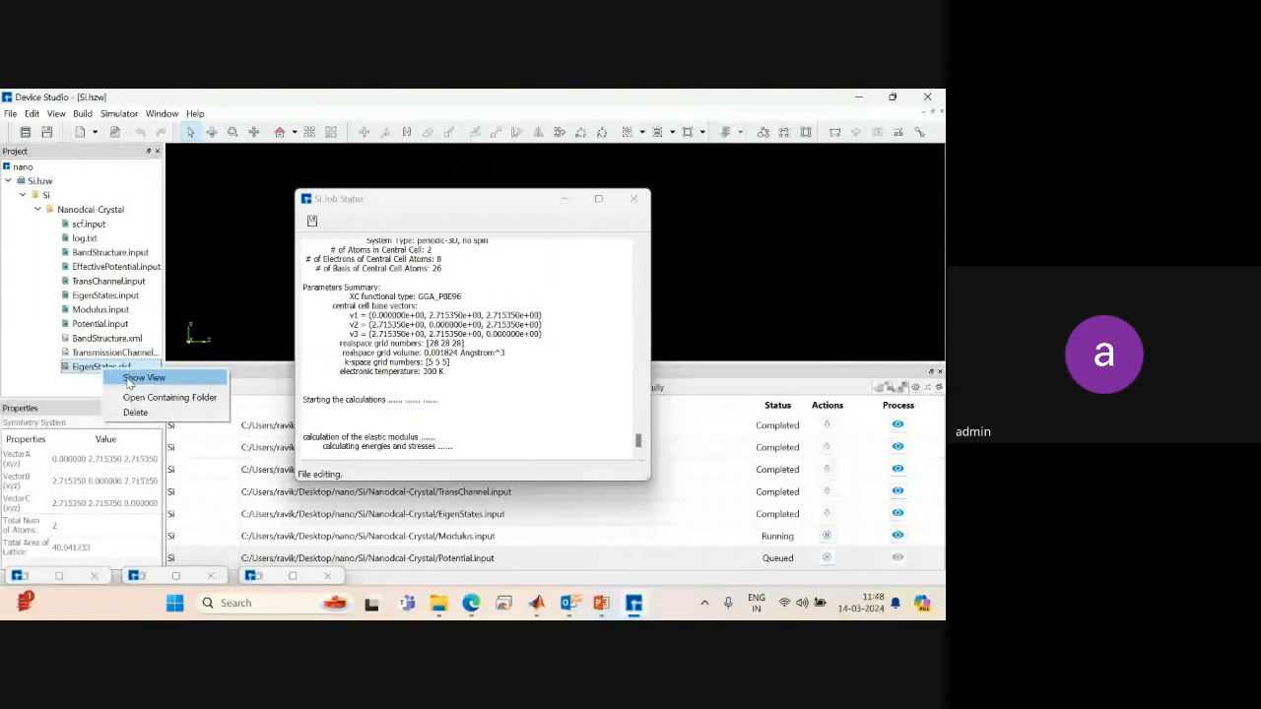
{"action": "left_click", "coordinate": [142, 378]}
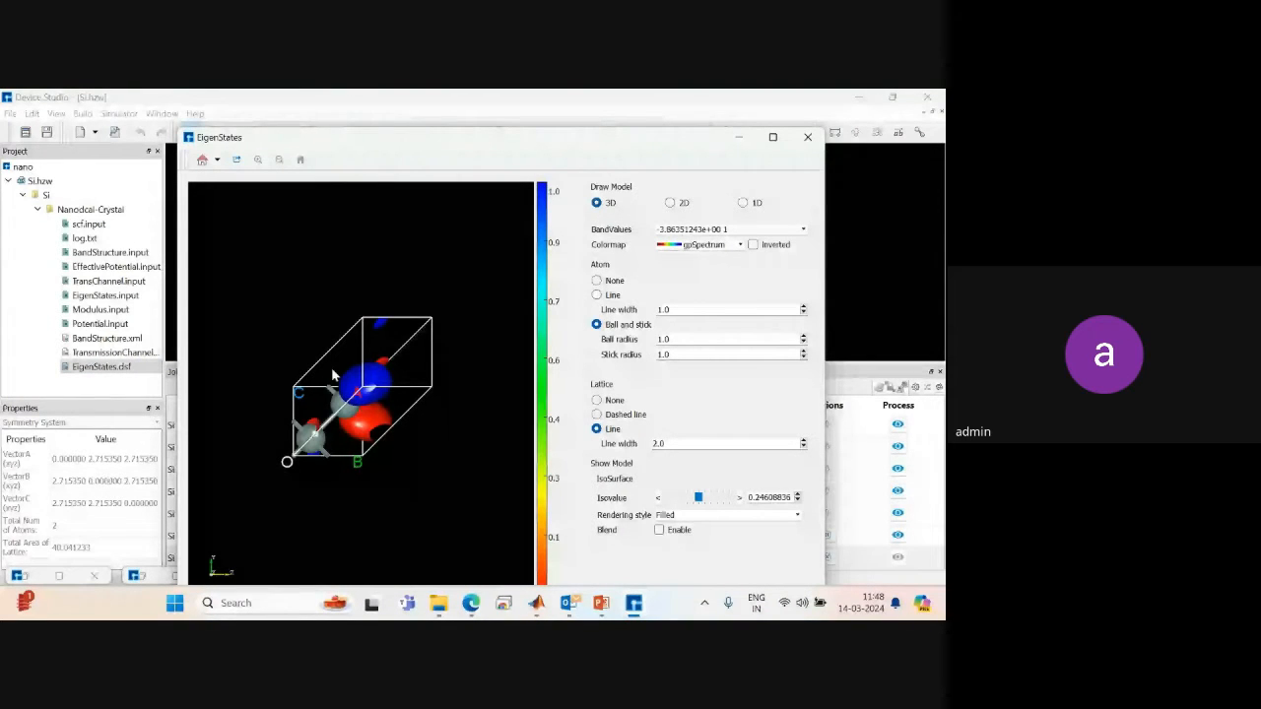
{"action": "left_click_drag", "start_coordinate": [333, 374], "coordinate": [378, 384]}
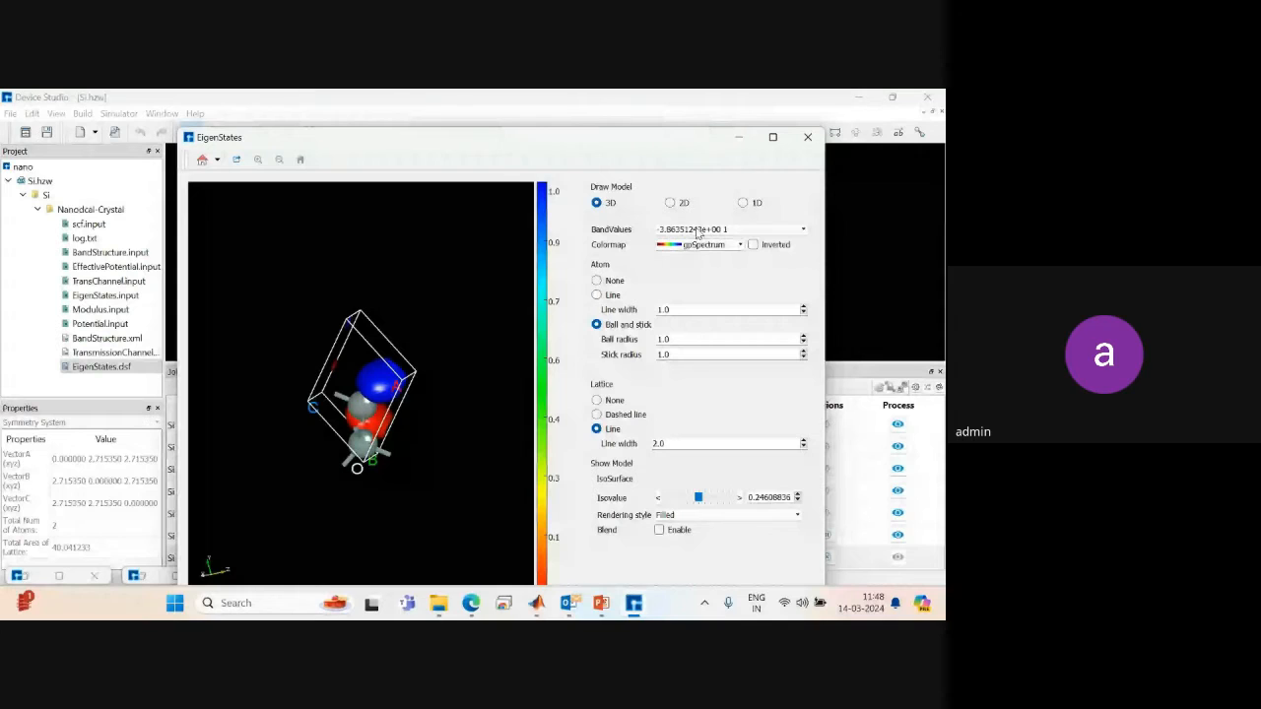
{"action": "left_click_drag", "start_coordinate": [443, 329], "coordinate": [242, 228]}
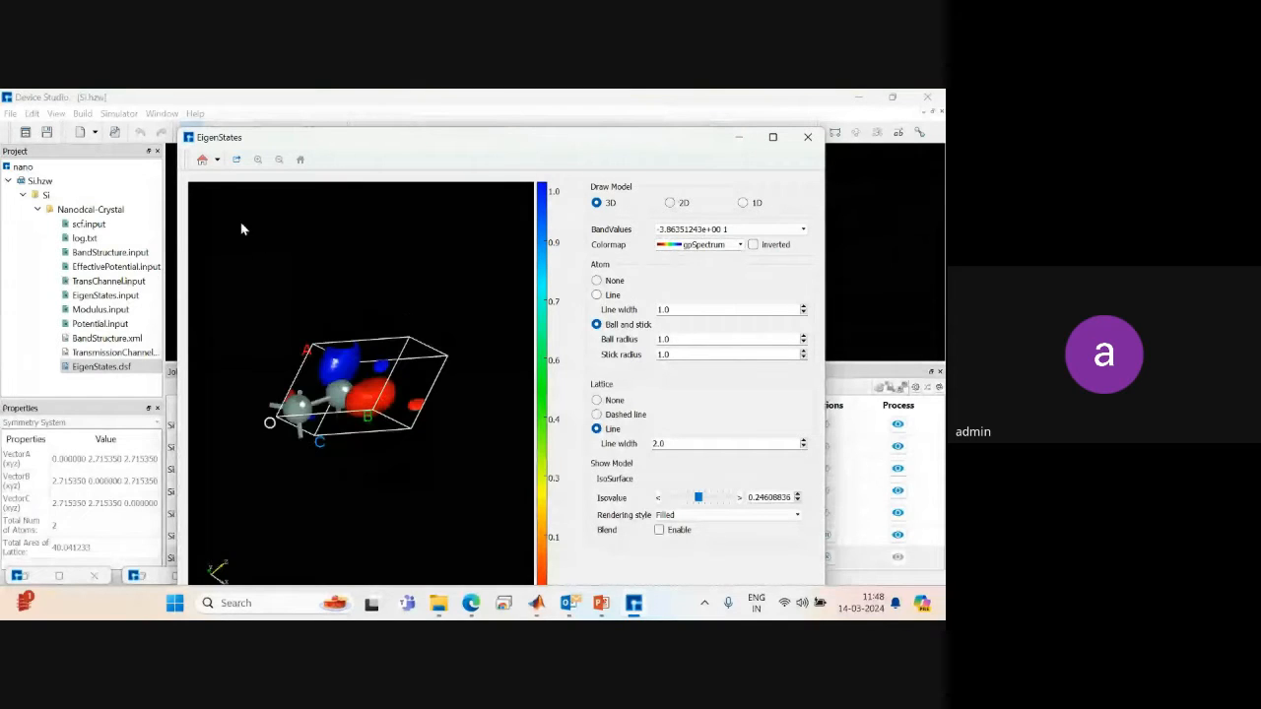
View the 3D eigenstate isosurfaces of the silicon cell along the yz and zx orientations.
{"action": "left_click", "coordinate": [218, 161]}
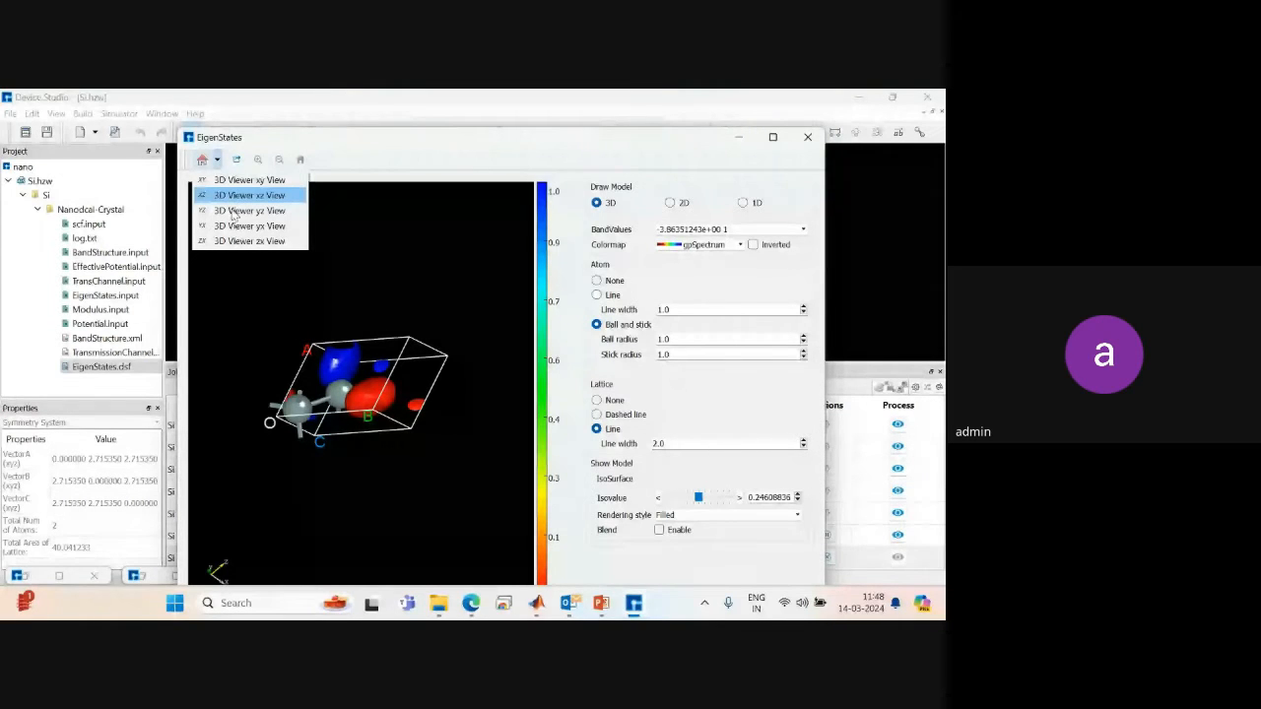
{"action": "left_click", "coordinate": [233, 213]}
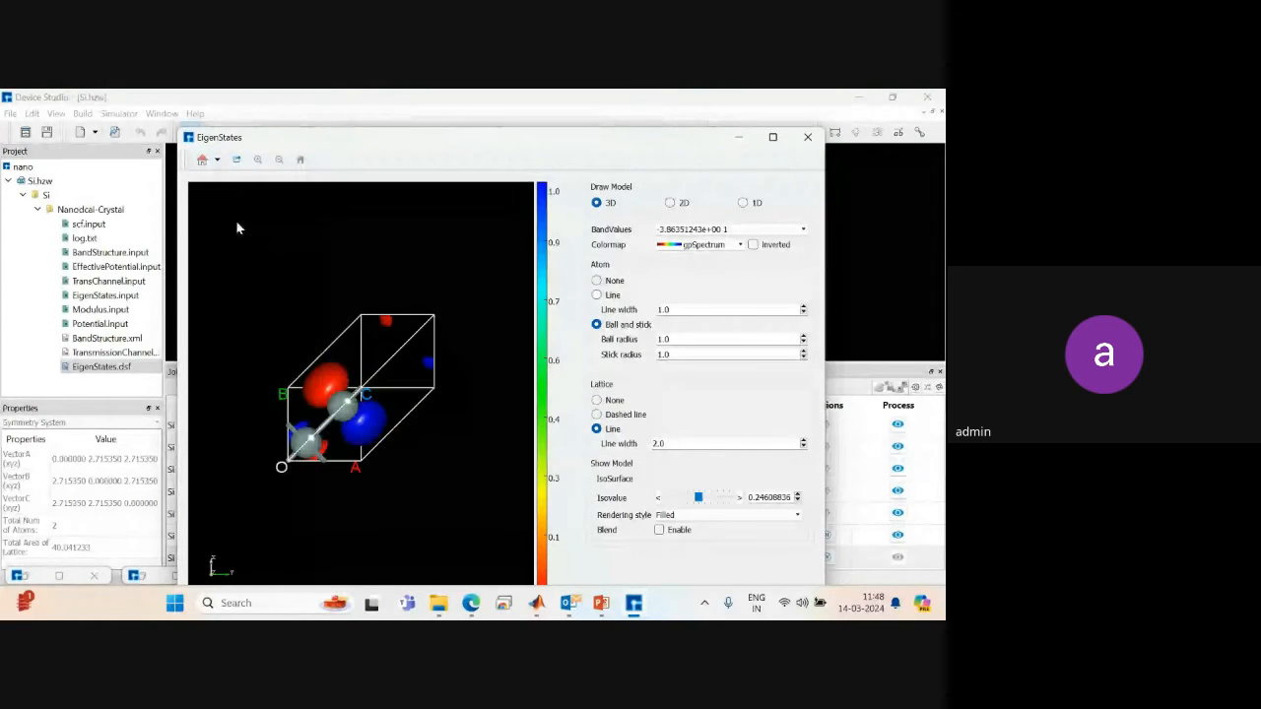
{"action": "left_click", "coordinate": [219, 164]}
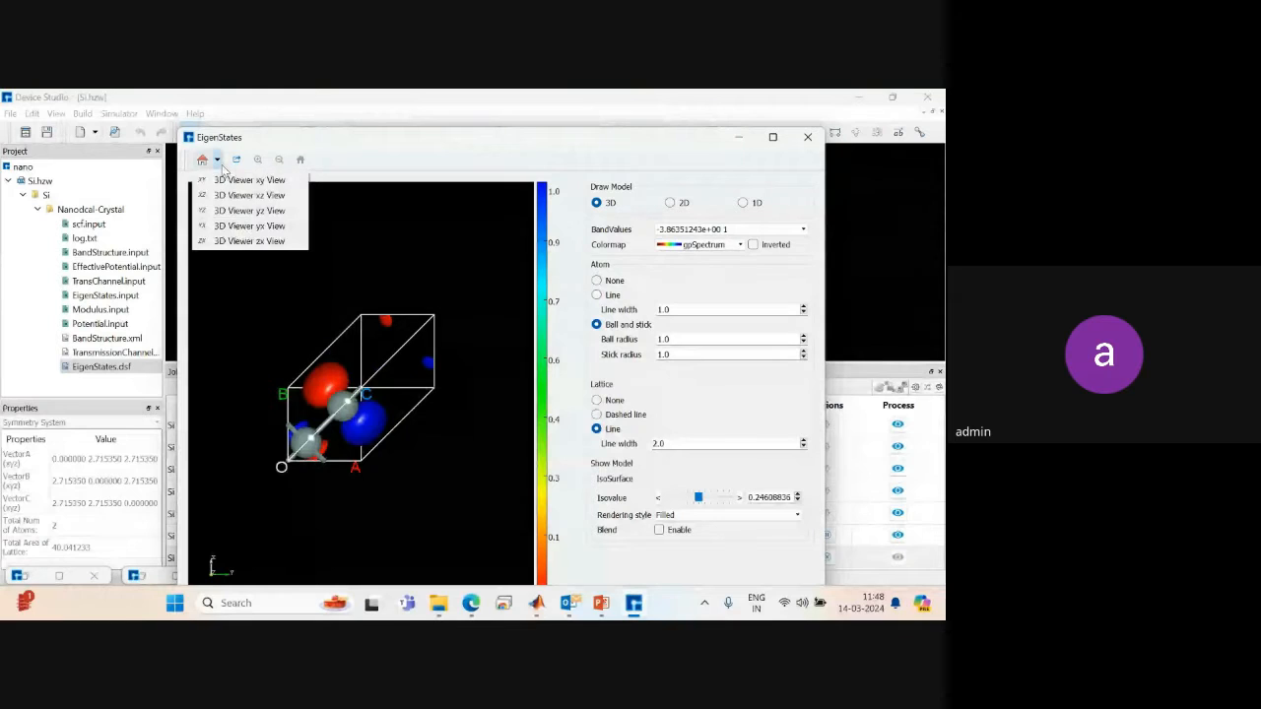
{"action": "left_click", "coordinate": [250, 241]}
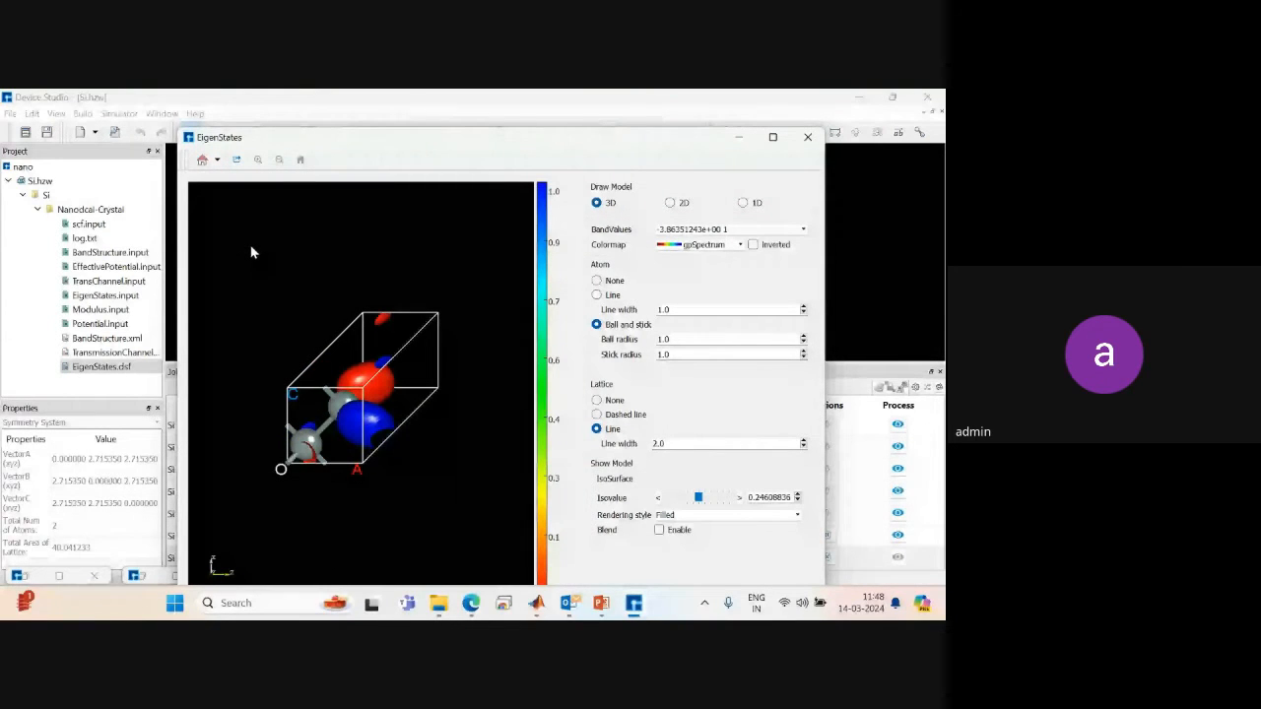
Show the eigenstates as a 2D plot, averaged along y and along z, and look through the colormap choices.
{"action": "left_click", "coordinate": [671, 203]}
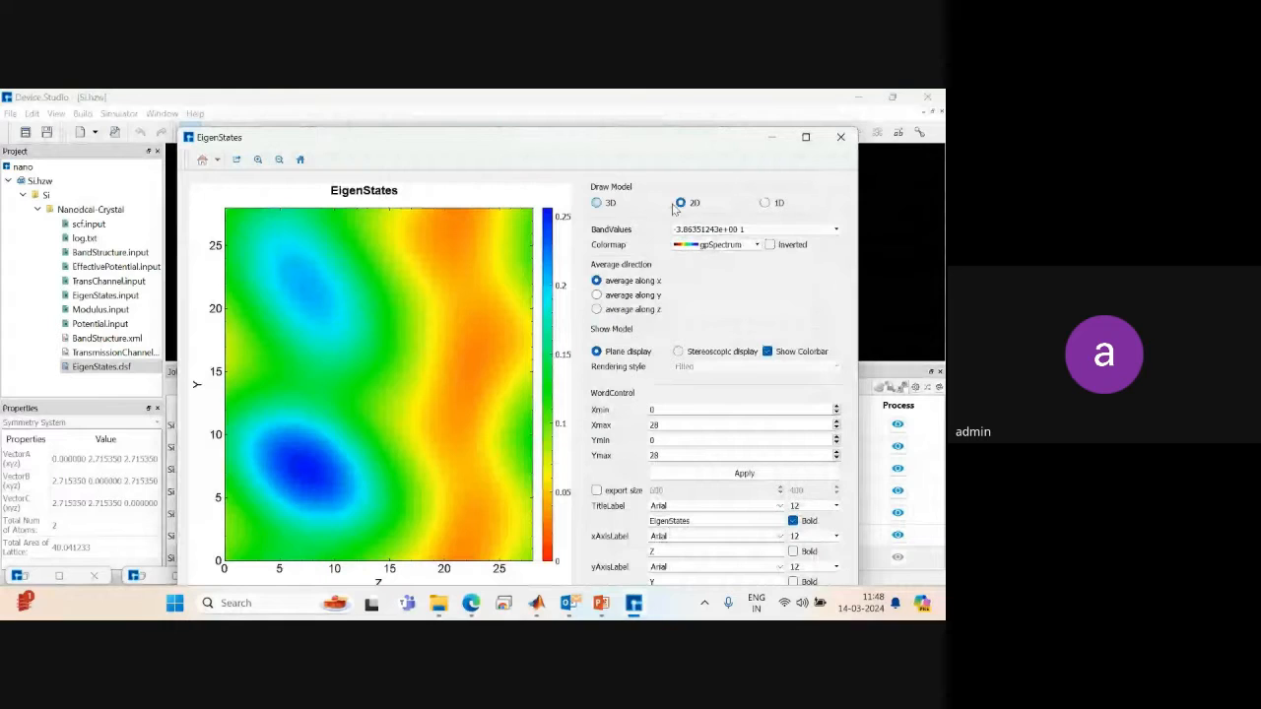
{"action": "left_click", "coordinate": [601, 297]}
{"action": "left_click", "coordinate": [603, 310]}
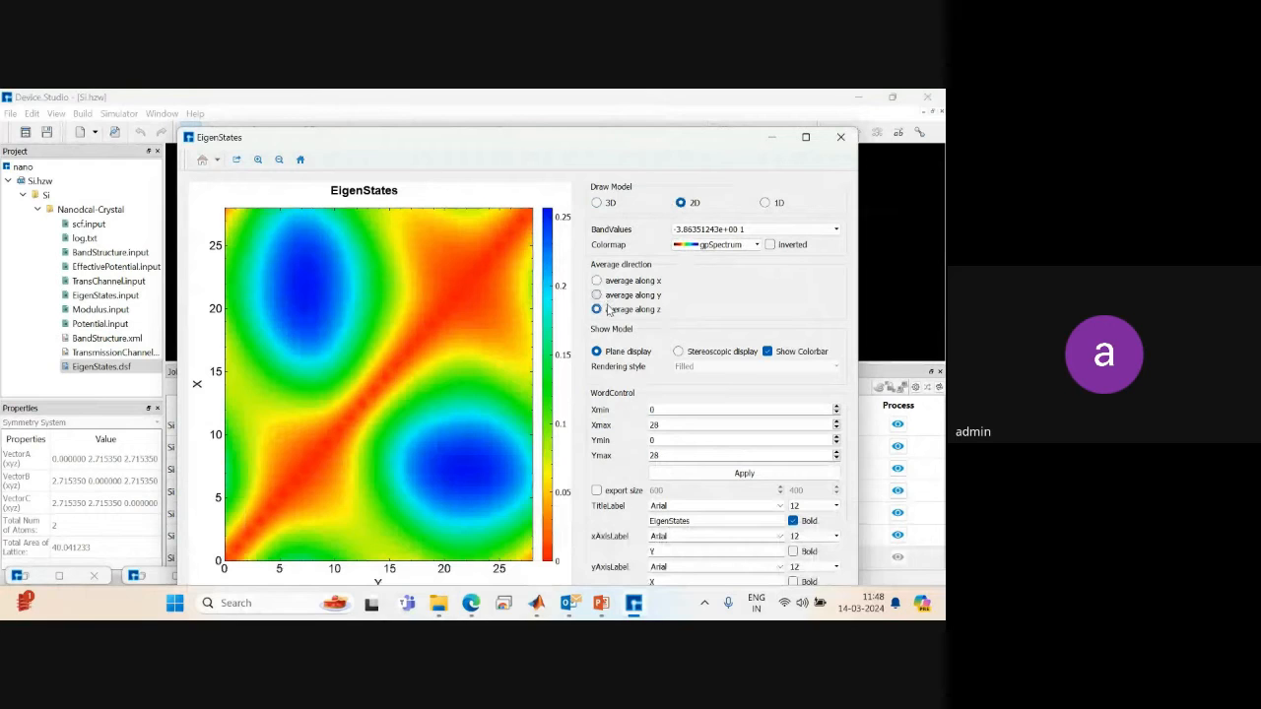
{"action": "left_click", "coordinate": [709, 246]}
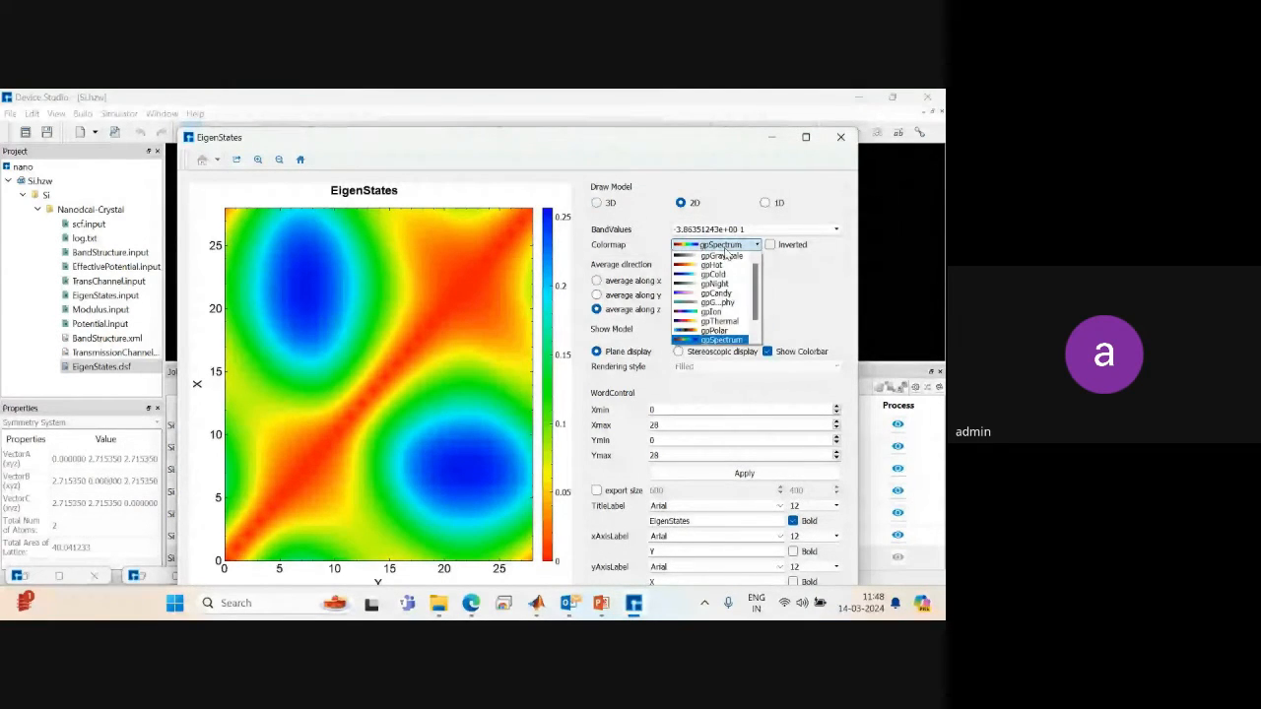
{"action": "left_click", "coordinate": [610, 320]}
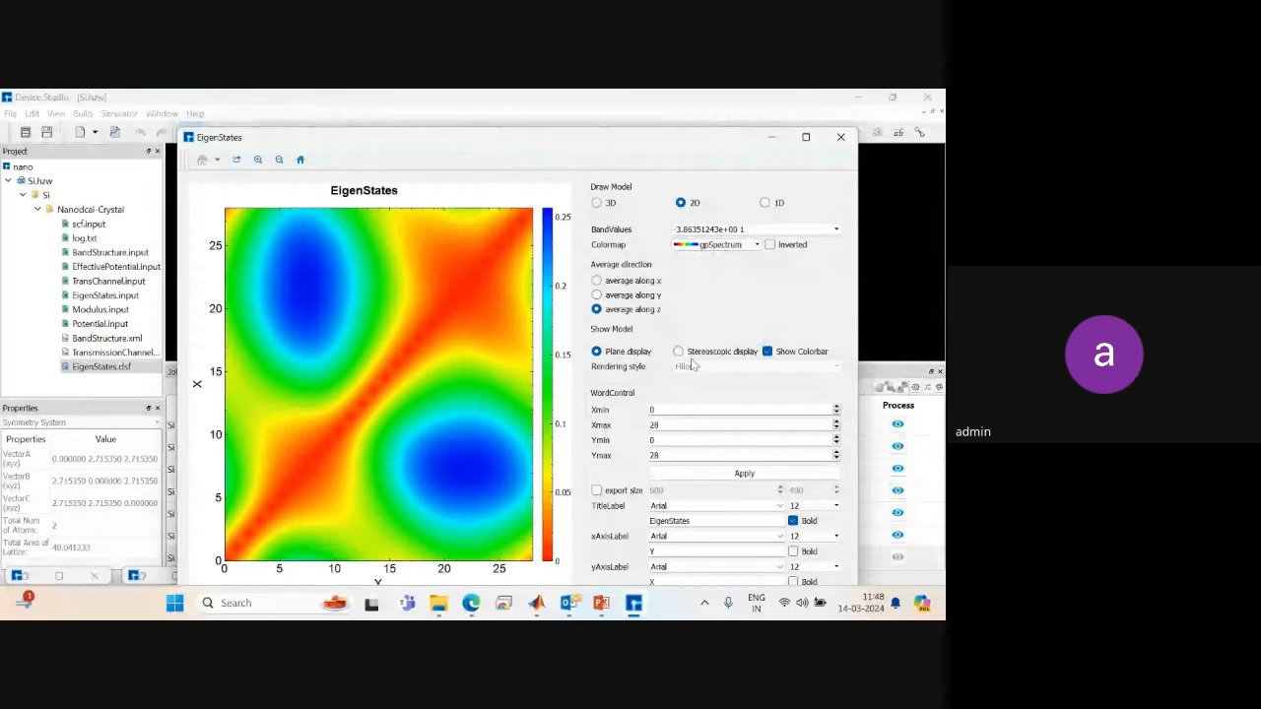
Display the z-averaged eigenstates stereoscopically with the Line rendering style and rotate the surface to examine it.
{"action": "left_click", "coordinate": [679, 352]}
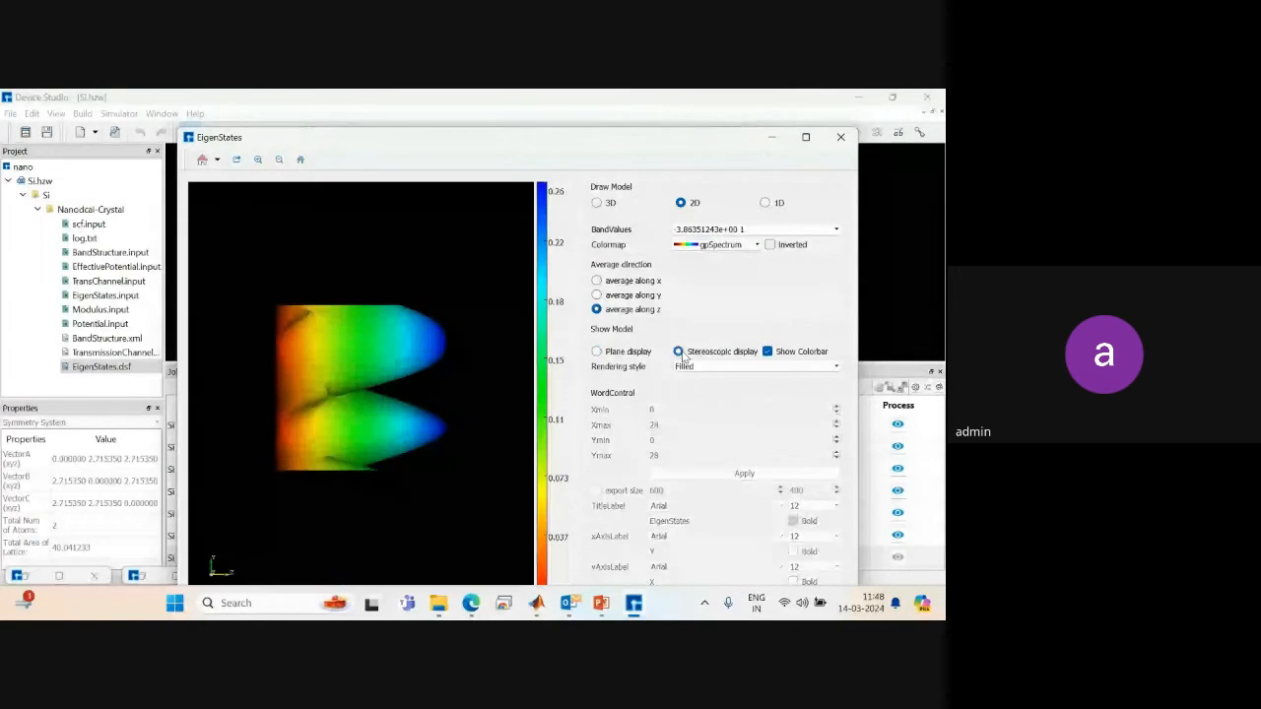
{"action": "left_click_drag", "start_coordinate": [512, 374], "coordinate": [572, 256]}
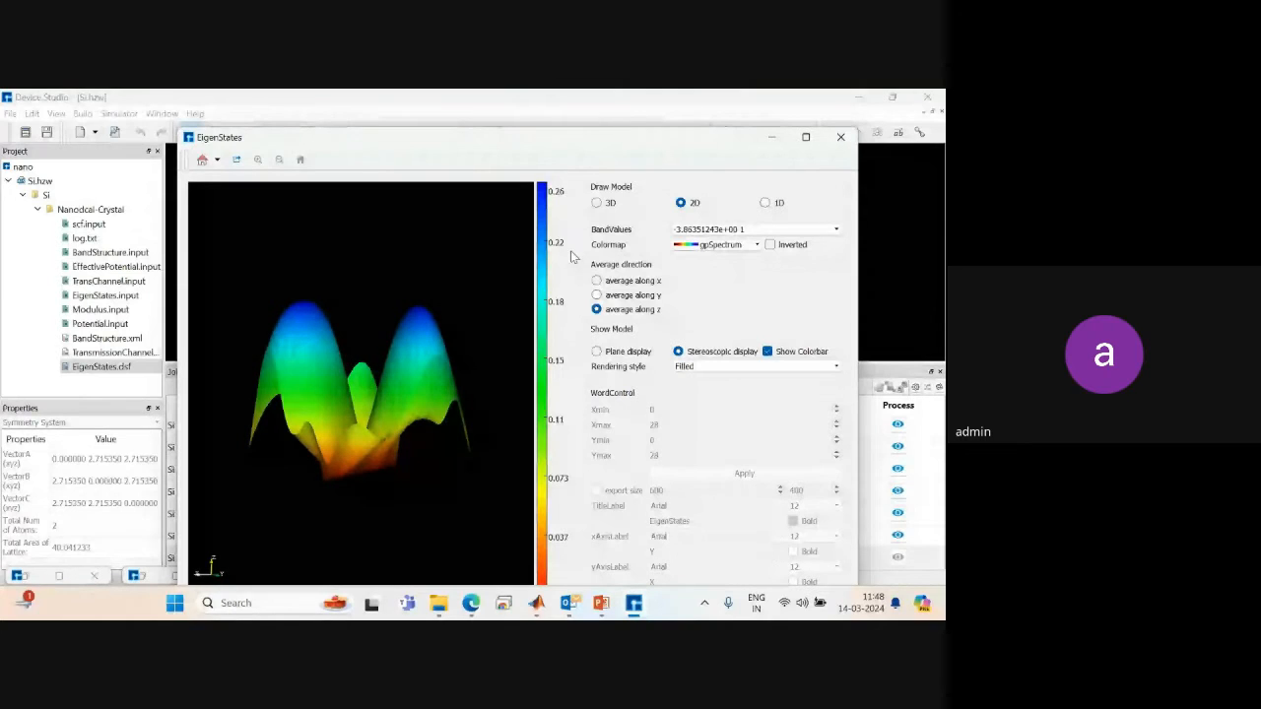
{"action": "left_click", "coordinate": [711, 367]}
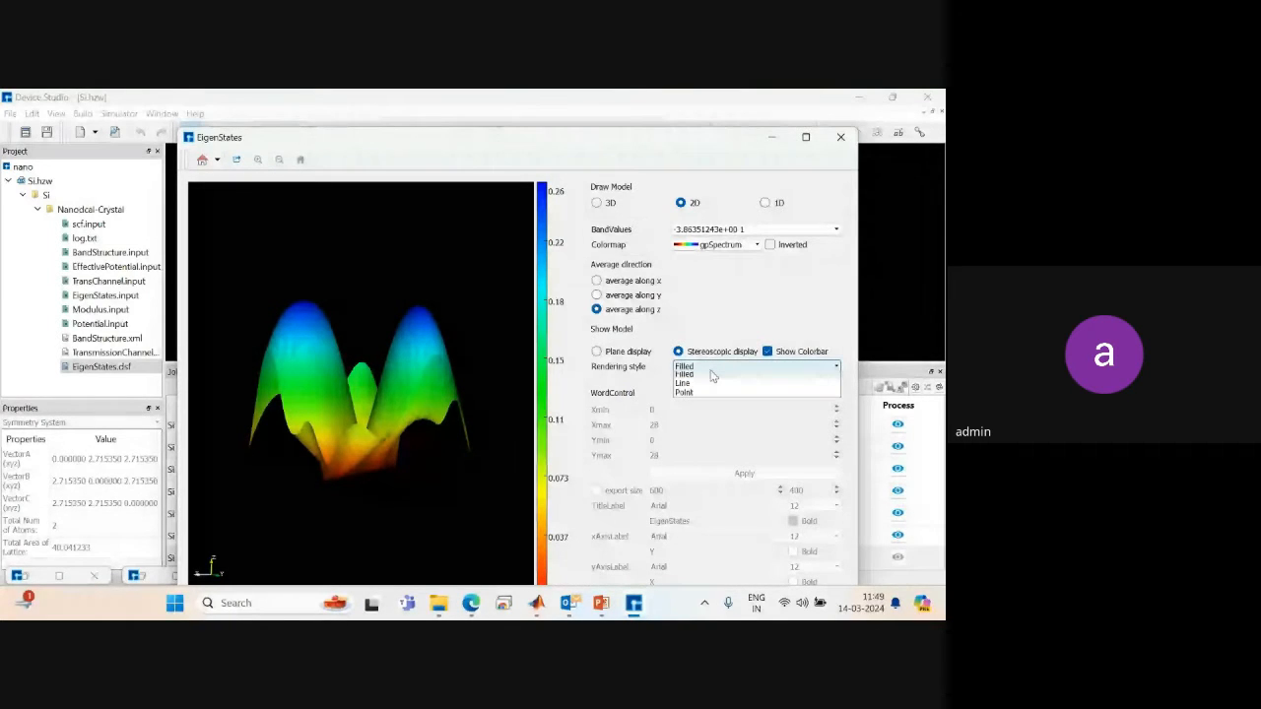
{"action": "left_click", "coordinate": [710, 383]}
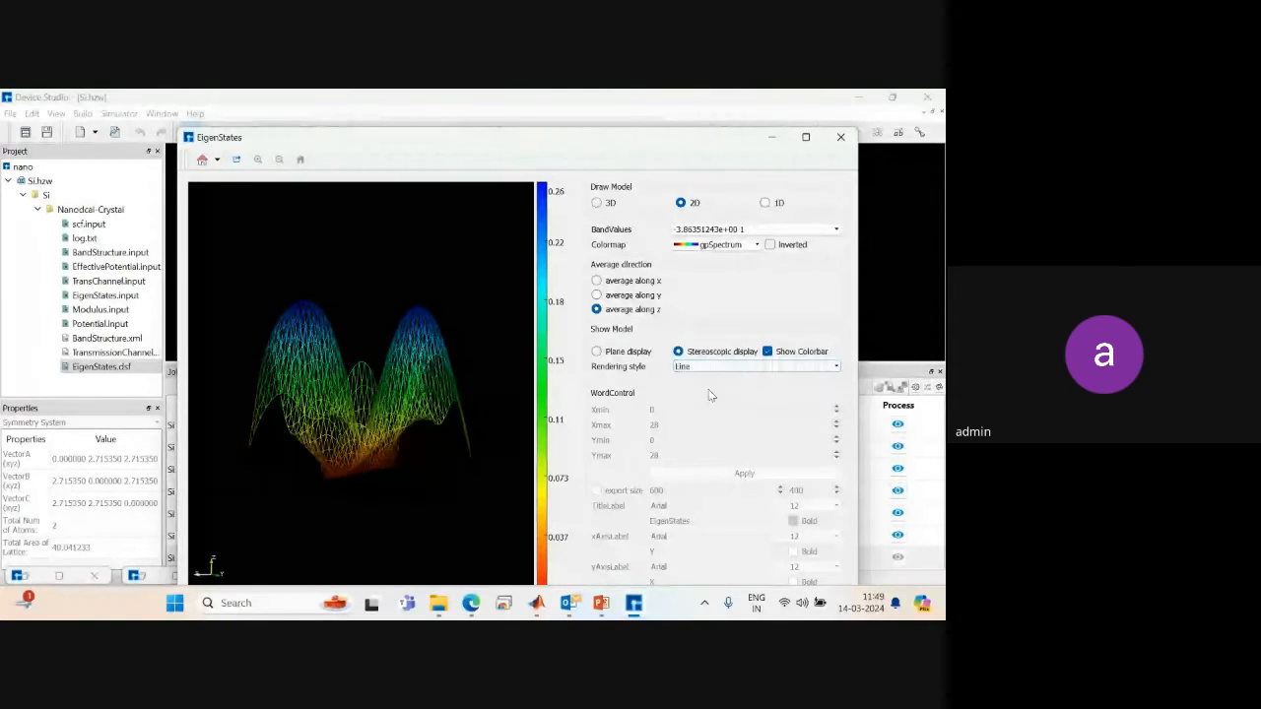
{"action": "left_click_drag", "start_coordinate": [493, 394], "coordinate": [510, 344]}
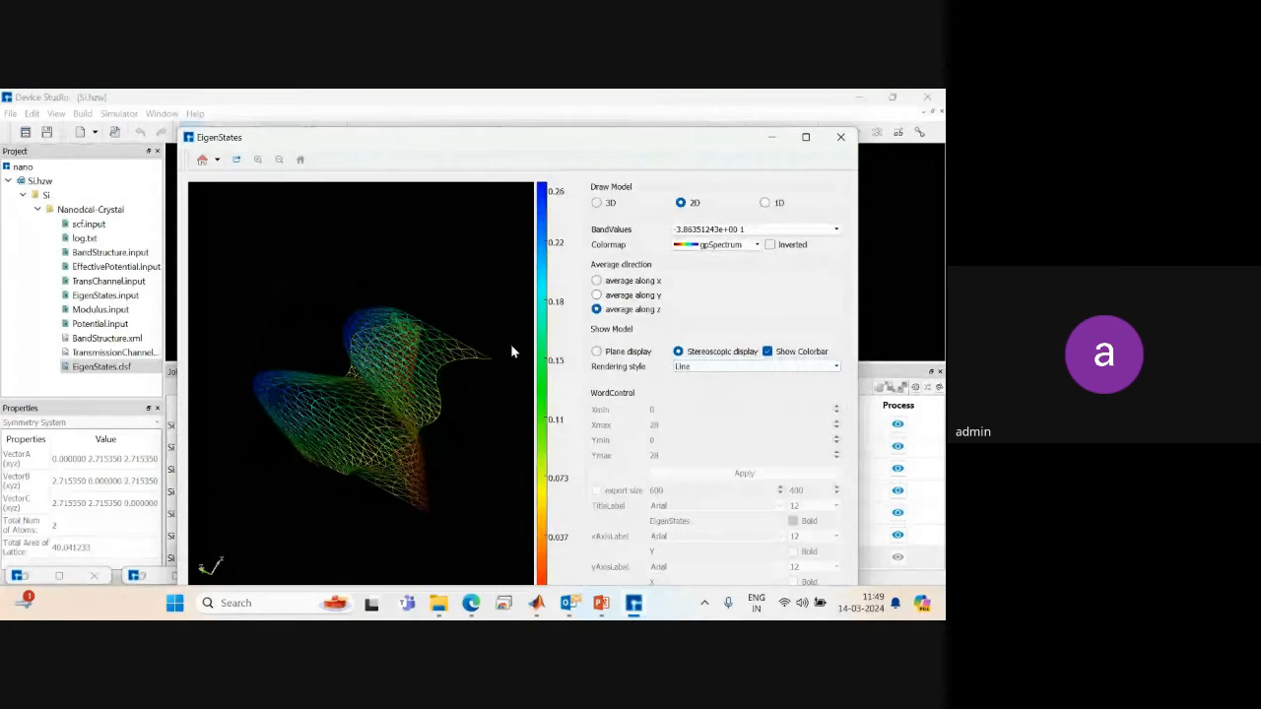
Show the eigenstates as a 1D plot, review the export file types without exporting, and close the plot window.
{"action": "left_click", "coordinate": [764, 203]}
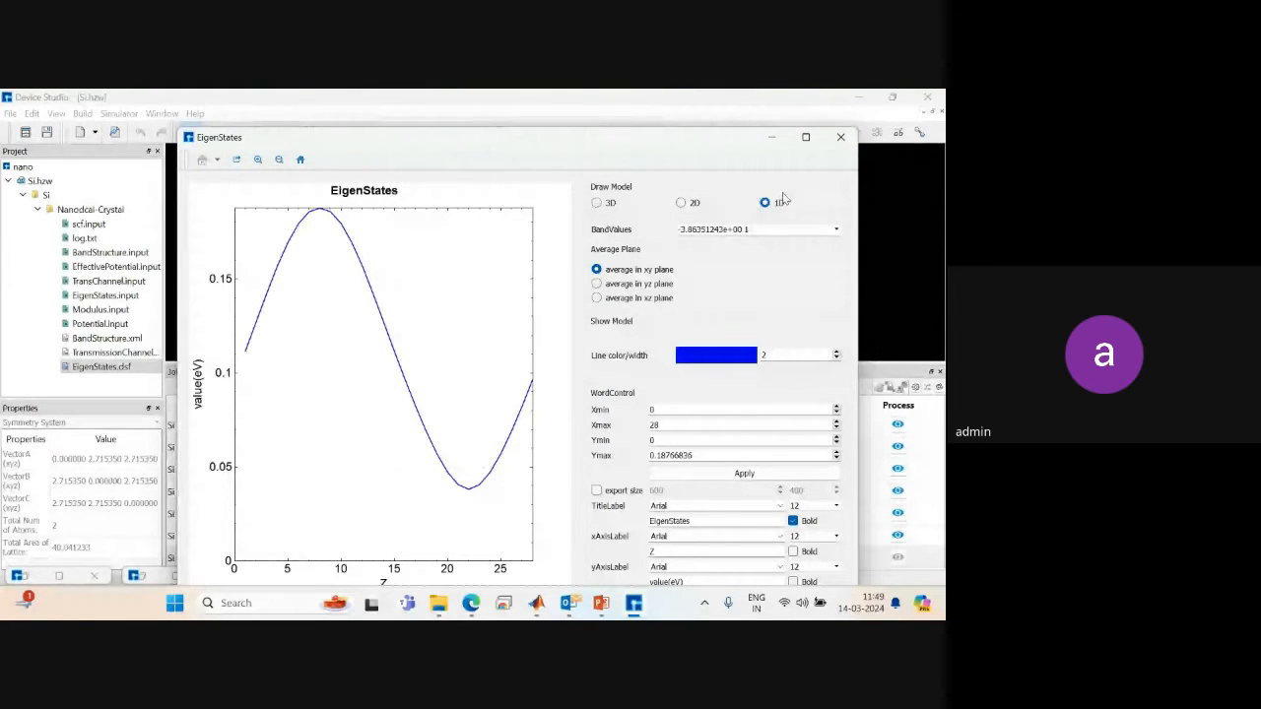
{"action": "left_click", "coordinate": [235, 162]}
{"action": "left_click", "coordinate": [341, 521]}
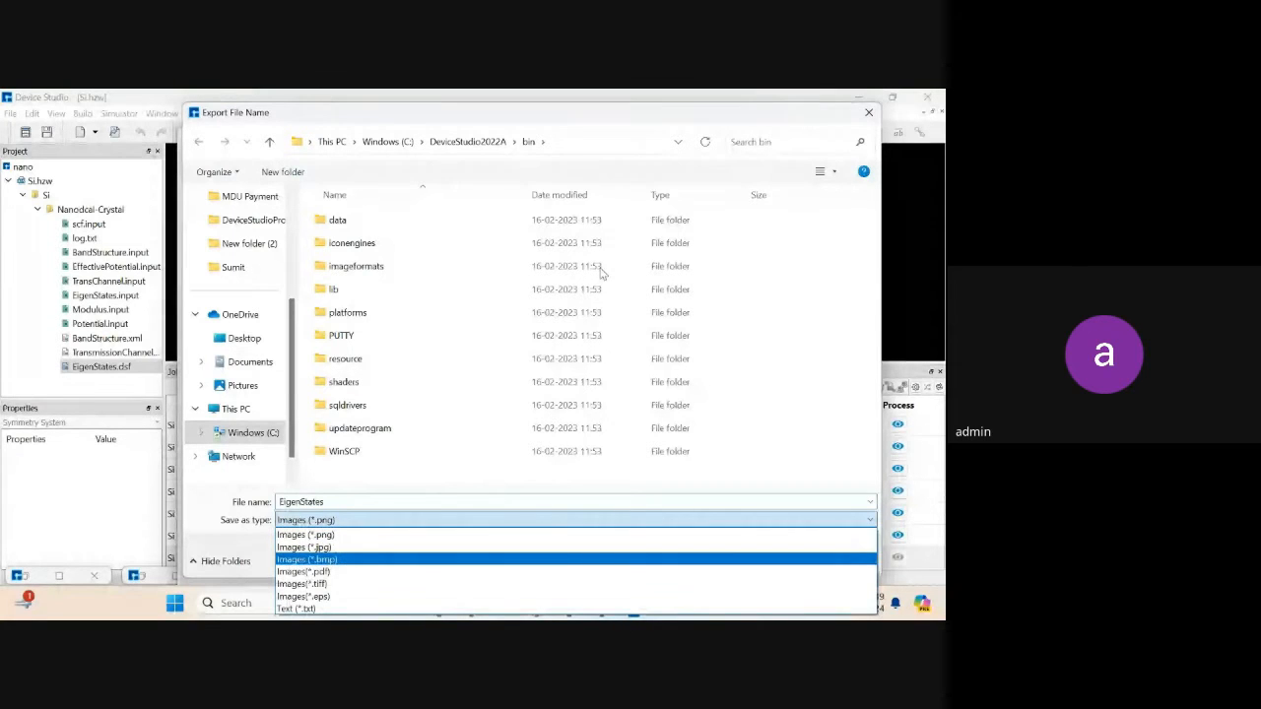
{"action": "left_click", "coordinate": [828, 125]}
{"action": "left_click", "coordinate": [869, 114]}
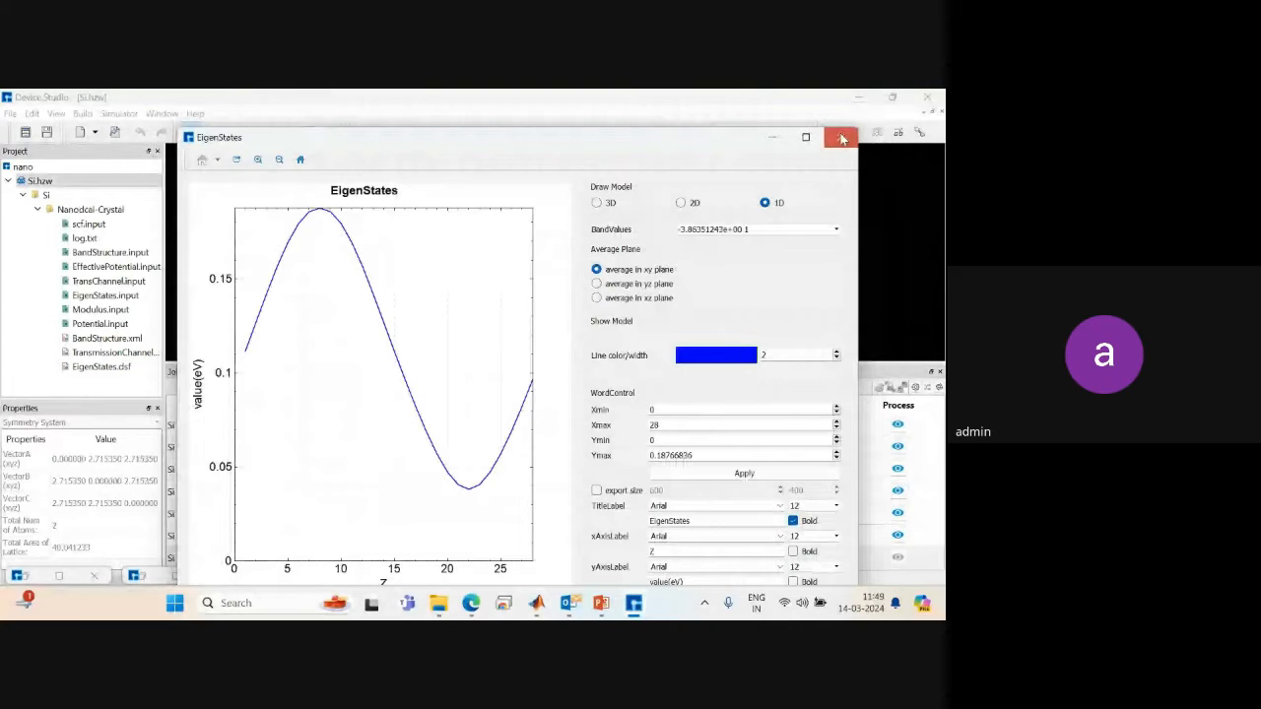
{"action": "left_click", "coordinate": [842, 139]}
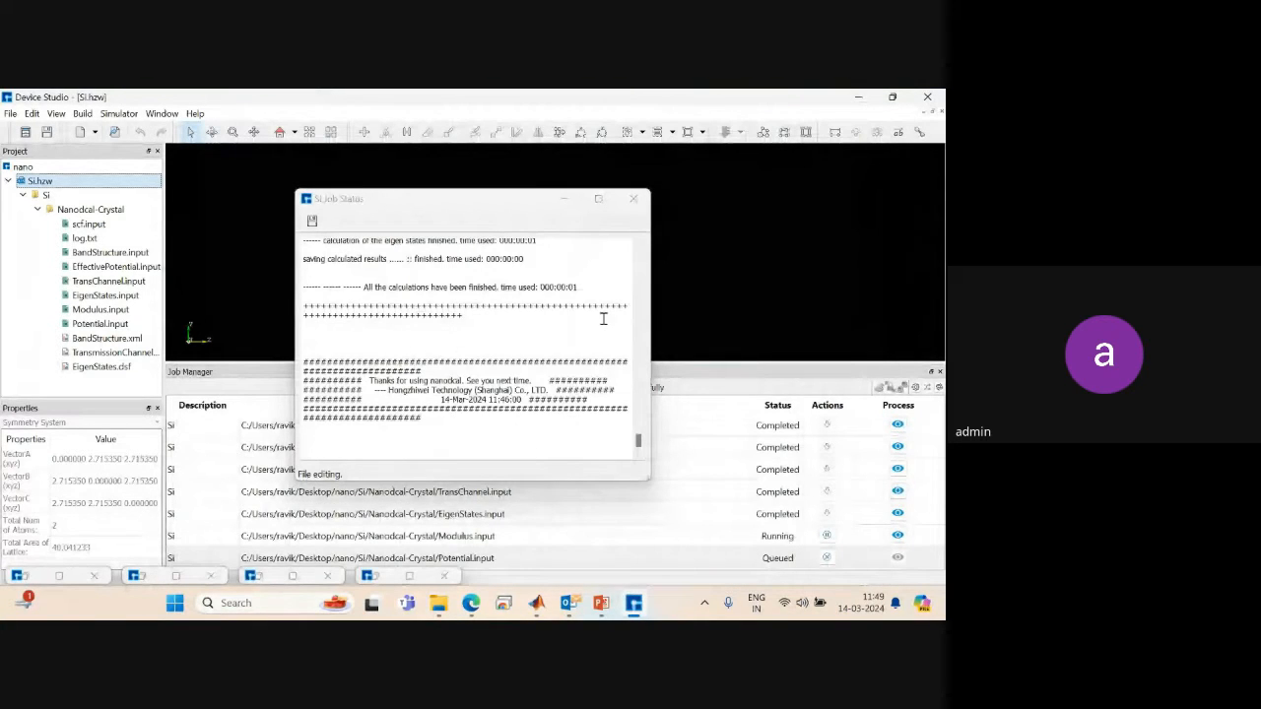
Clear away the Job Status windows so that only the structure view and the job list remain.
{"action": "left_click", "coordinate": [565, 199]}
{"action": "left_click", "coordinate": [767, 537]}
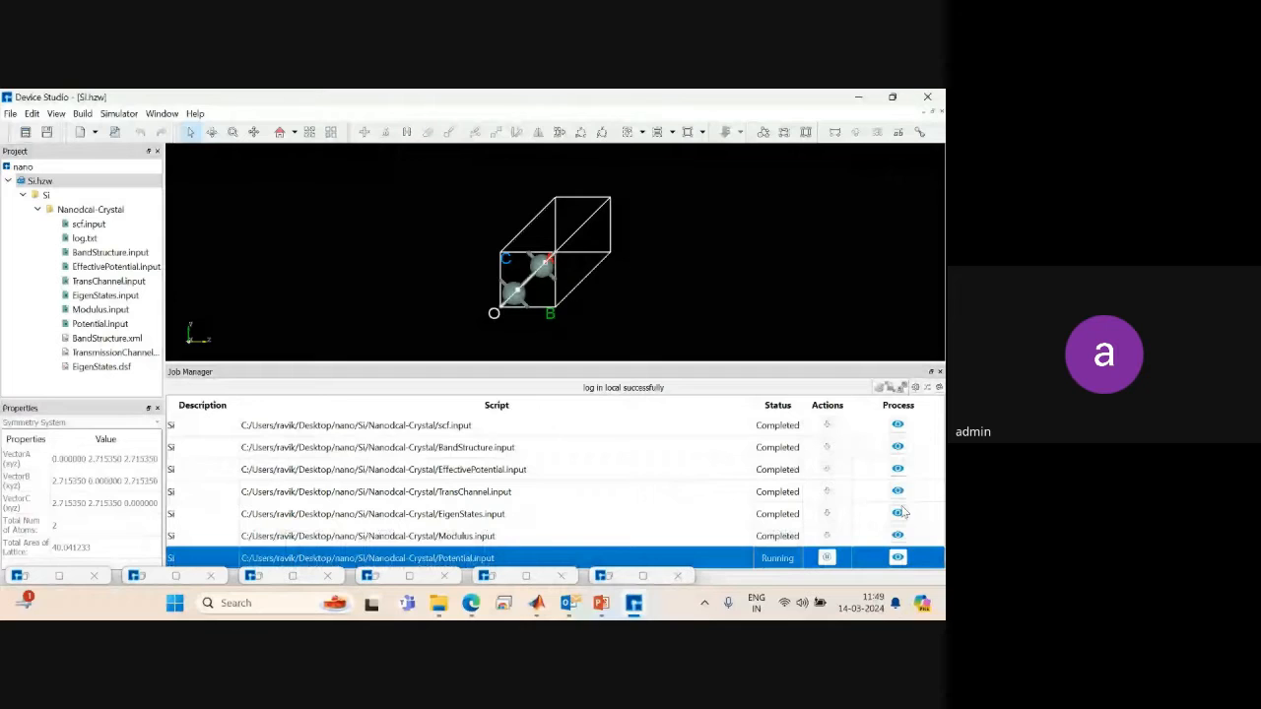
{"action": "left_click", "coordinate": [560, 577]}
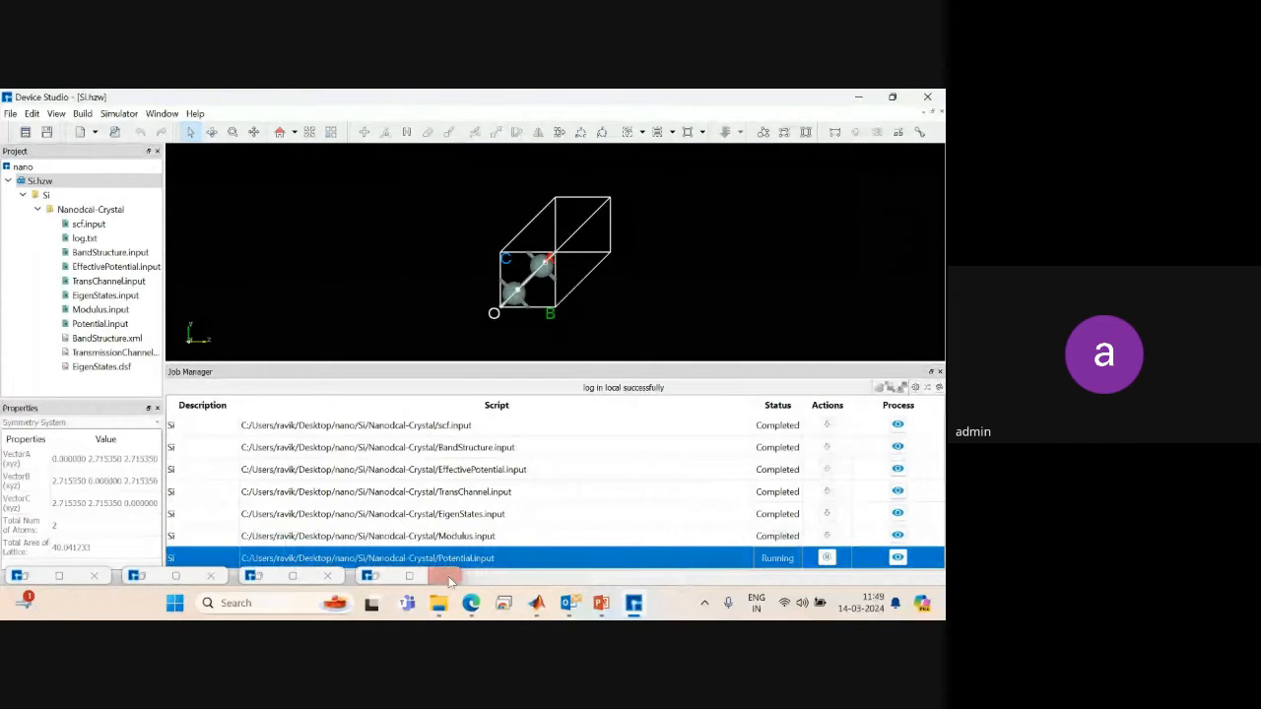
{"action": "left_click", "coordinate": [329, 577]}
{"action": "left_click", "coordinate": [214, 579]}
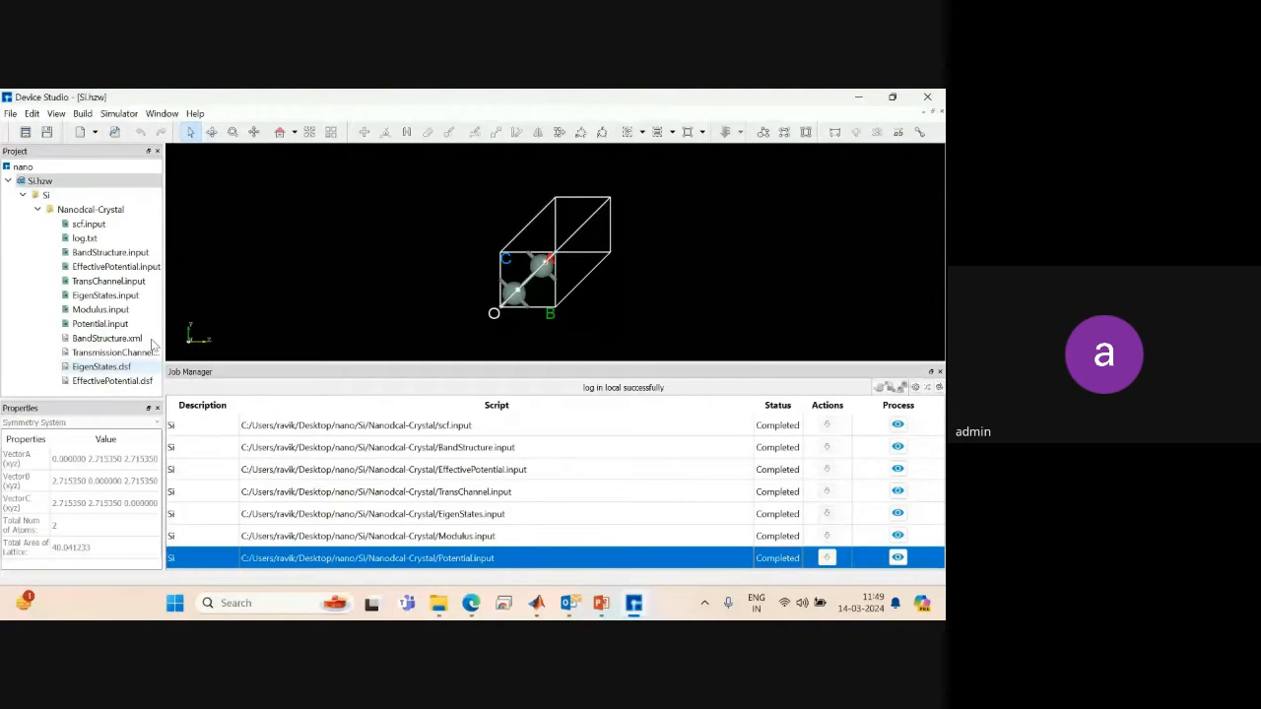
Show the 3D view of EffectivePotential.dsf and rotate the silicon cell to examine its isosurface.
{"action": "left_click_drag", "start_coordinate": [118, 398], "coordinate": [118, 411]}
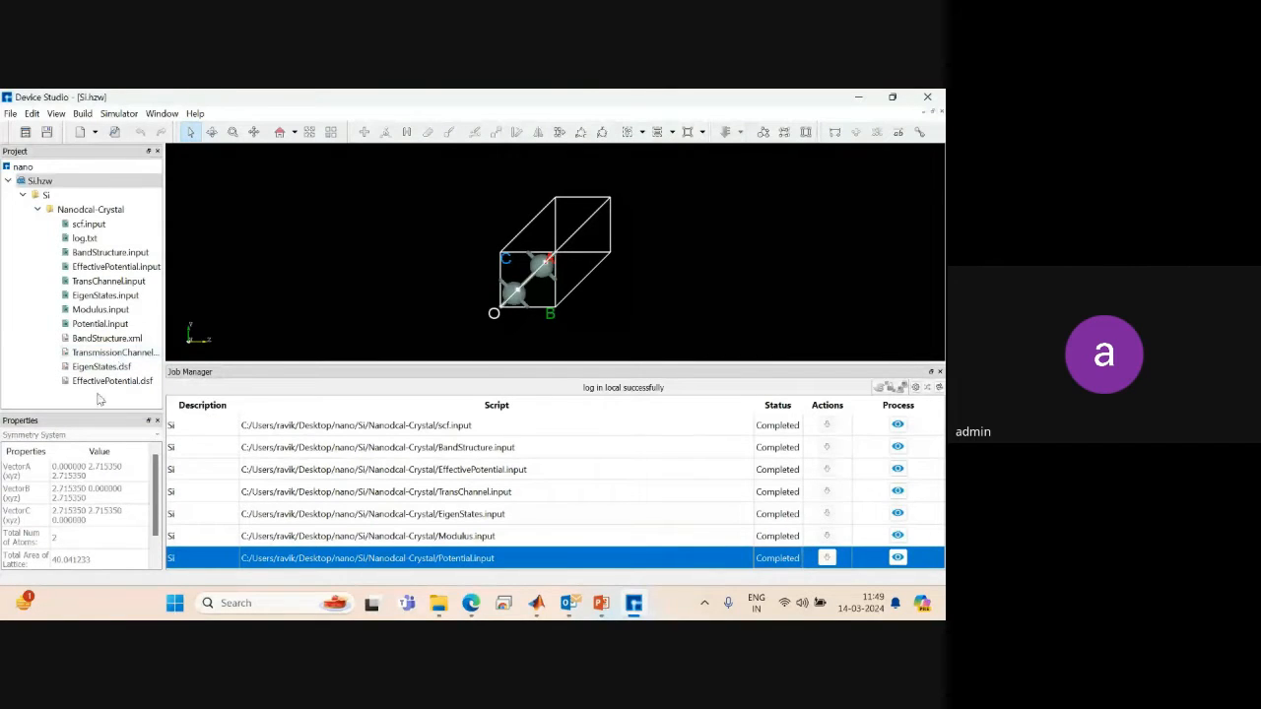
{"action": "right_click", "coordinate": [101, 380]}
{"action": "left_click", "coordinate": [125, 387]}
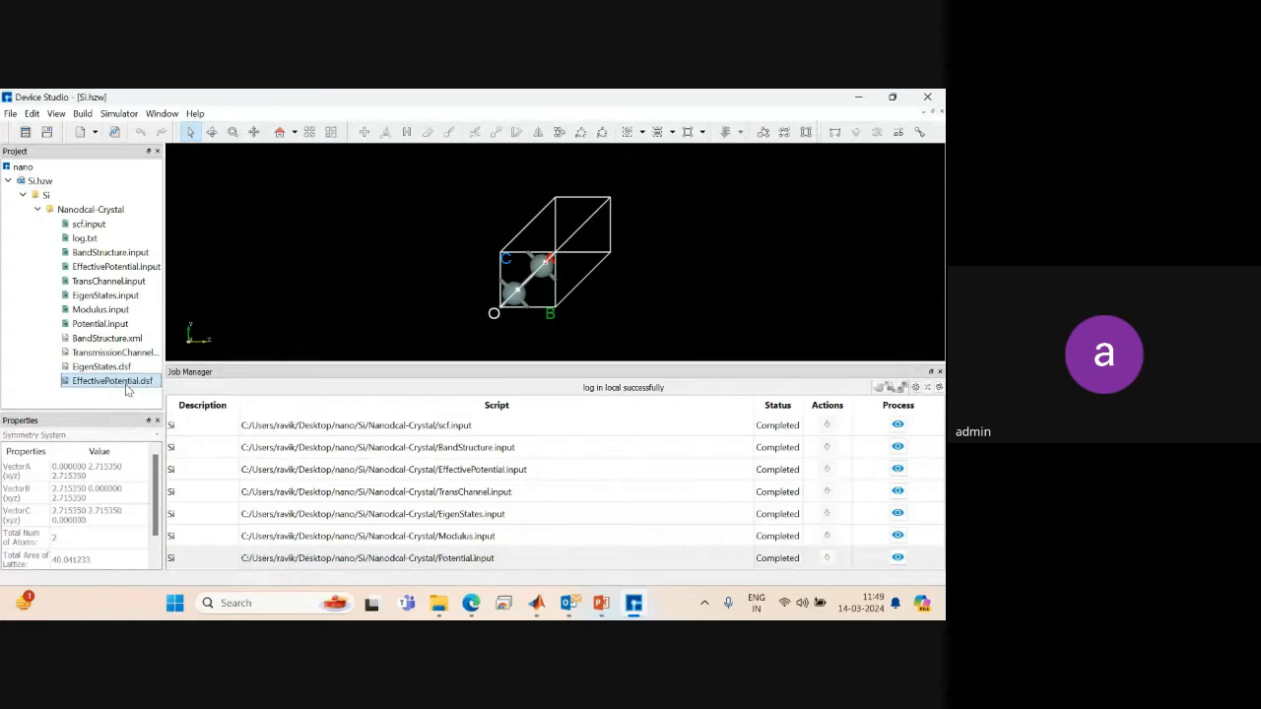
{"action": "mouse_move", "coordinate": [462, 271]}
{"action": "left_mouse_down"}
{"action": "mouse_move", "coordinate": [333, 310]}
{"action": "mouse_move", "coordinate": [484, 268]}
{"action": "left_mouse_up"}
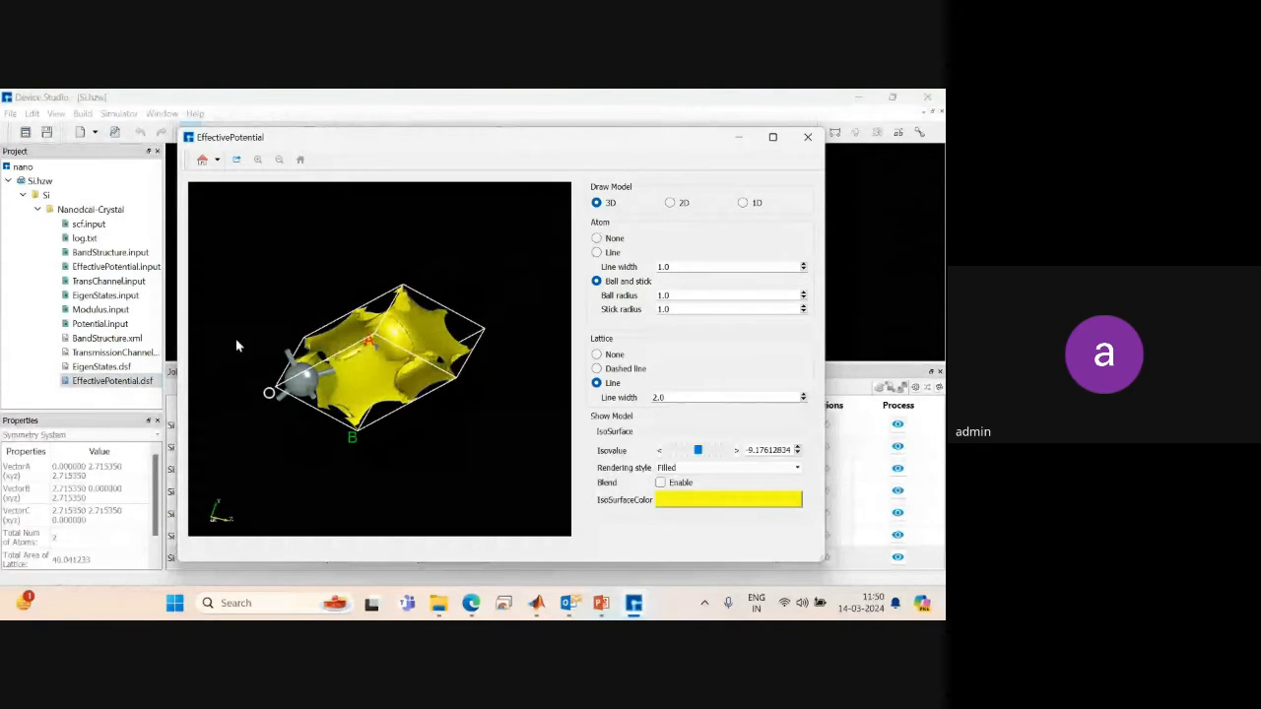
{"action": "left_click_drag", "start_coordinate": [236, 341], "coordinate": [401, 351]}
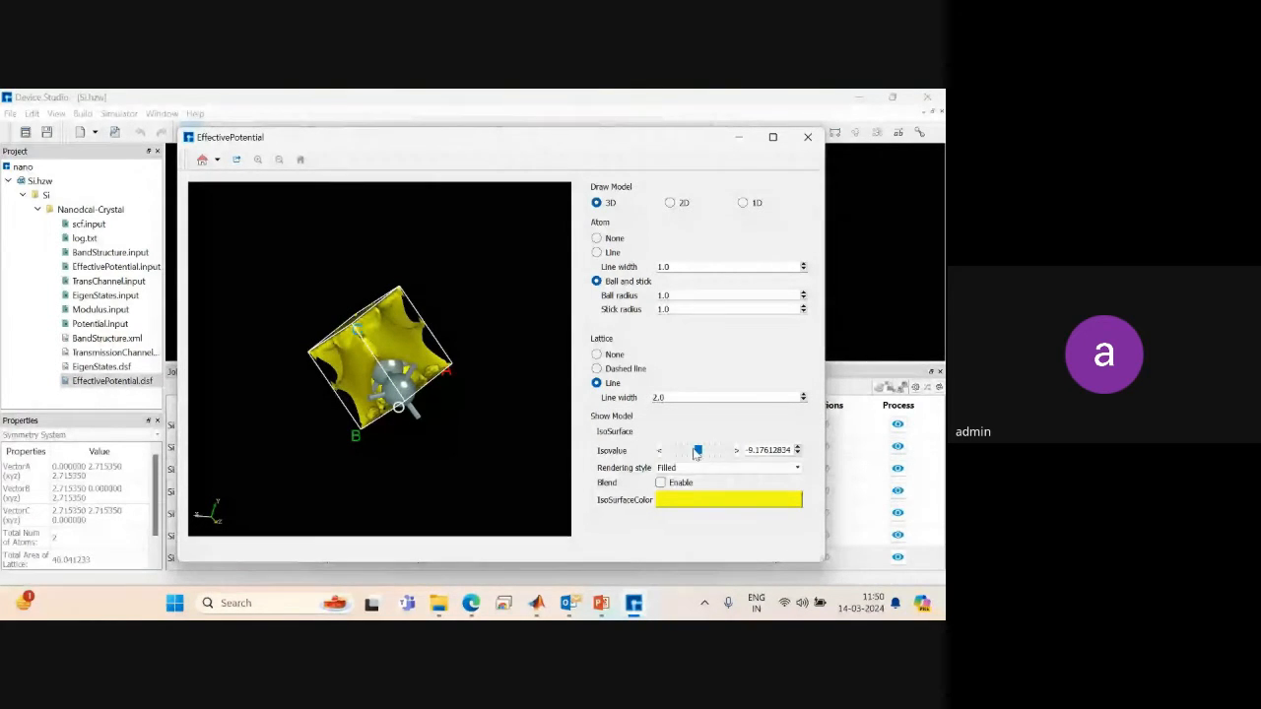
{"action": "mouse_move", "coordinate": [698, 450]}
{"action": "left_mouse_down"}
{"action": "mouse_move", "coordinate": [682, 450]}
{"action": "mouse_move", "coordinate": [695, 450]}
{"action": "left_mouse_up"}
{"action": "left_click_drag", "start_coordinate": [330, 296], "coordinate": [399, 286]}
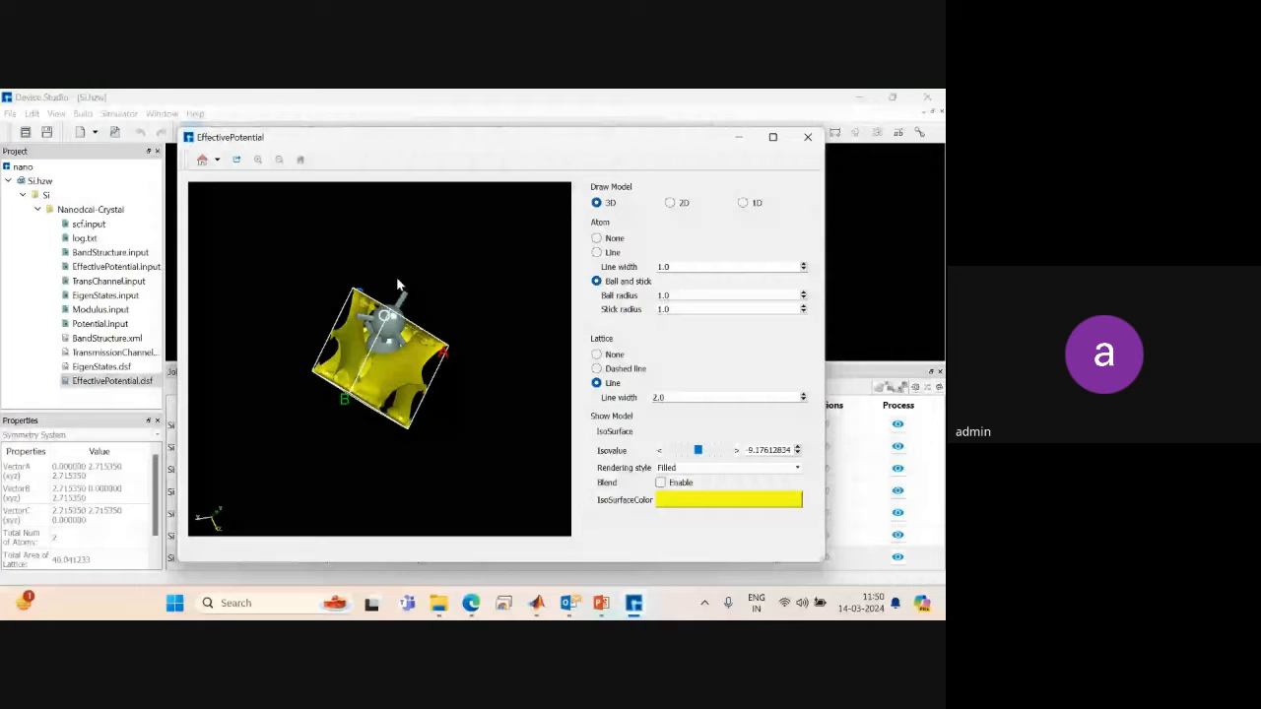
Keep the effective potential isosurface filled, enable blending, and set its color to dark red #aa0000.
{"action": "left_click", "coordinate": [664, 468]}
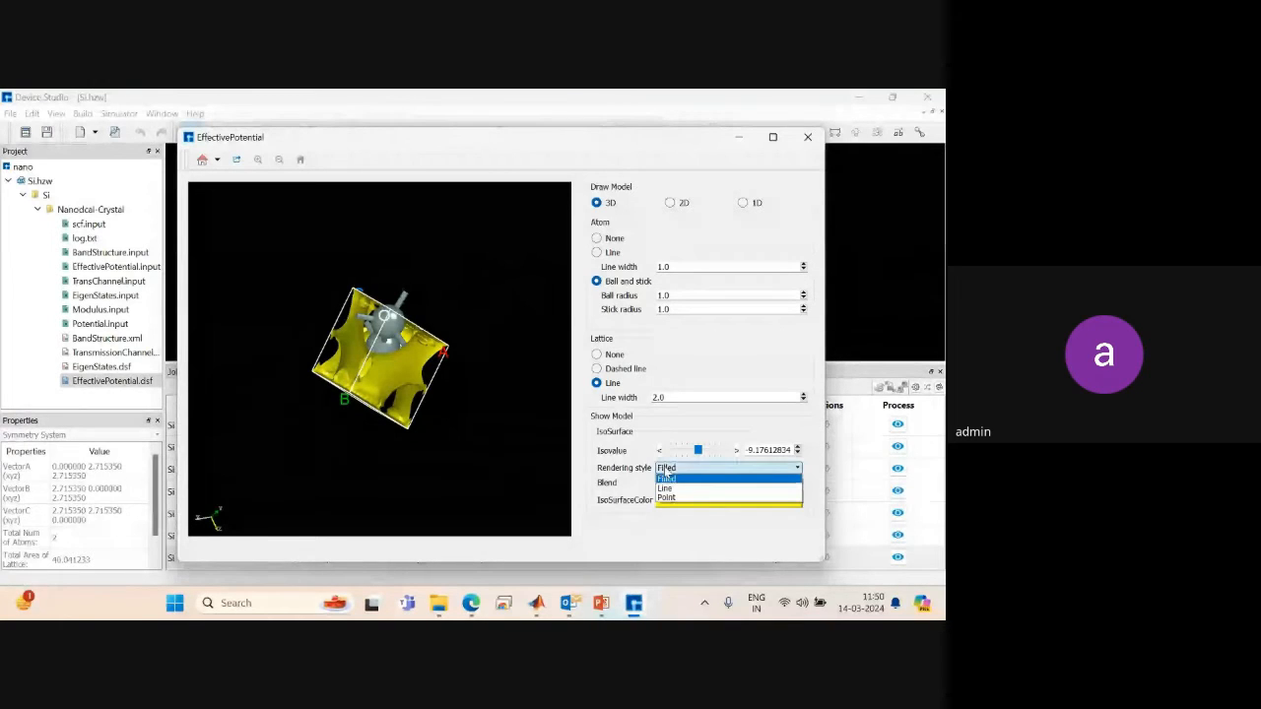
{"action": "left_click", "coordinate": [665, 479]}
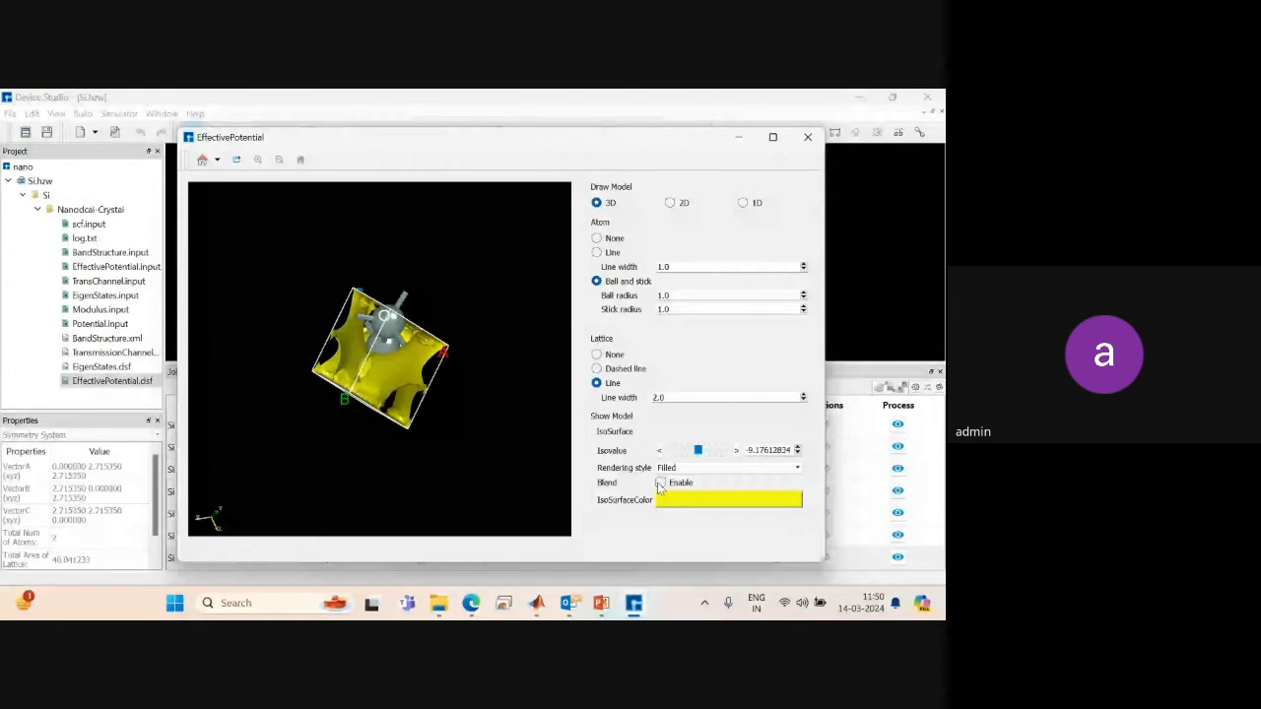
{"action": "left_click", "coordinate": [660, 484]}
{"action": "left_click", "coordinate": [663, 501]}
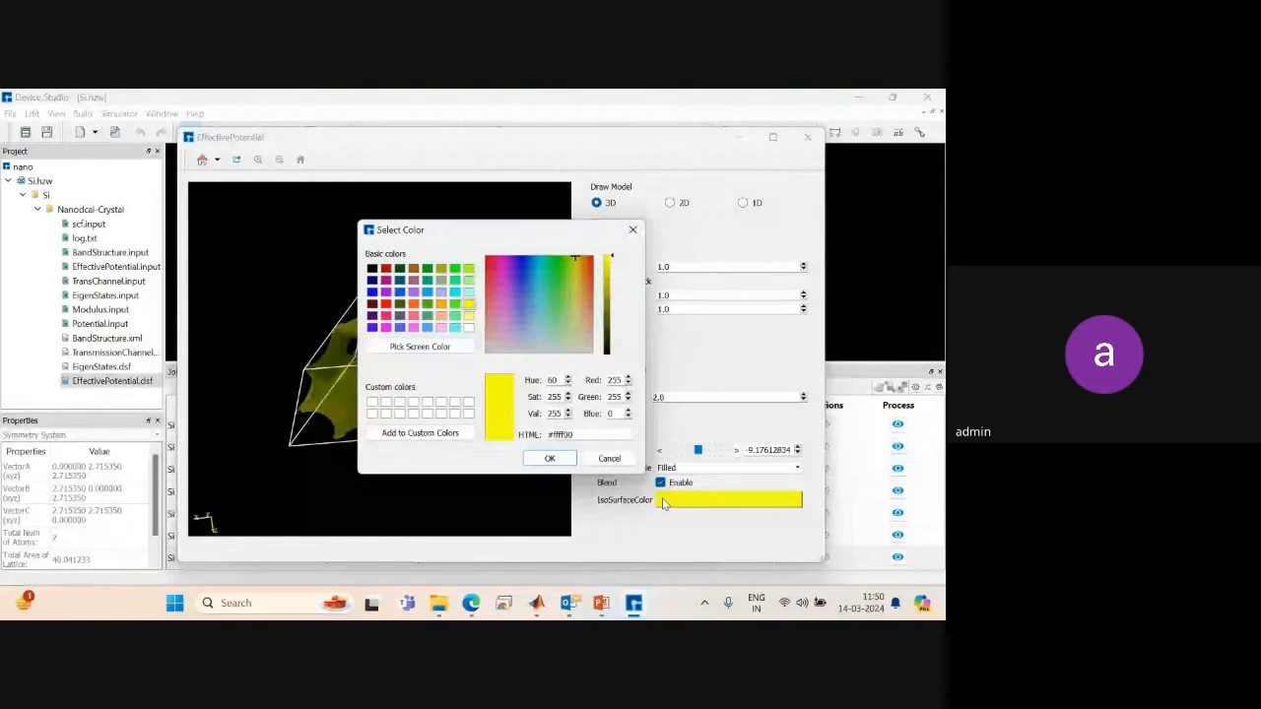
{"action": "left_click", "coordinate": [385, 268]}
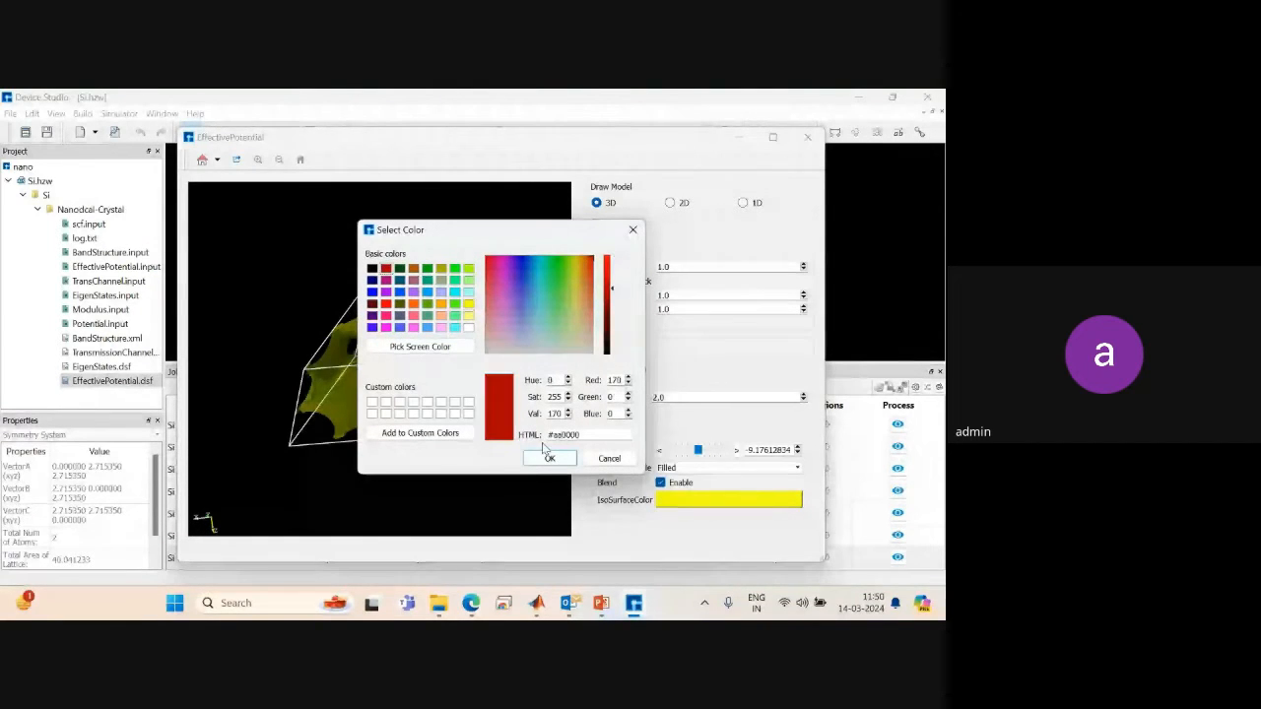
{"action": "left_click", "coordinate": [550, 458]}
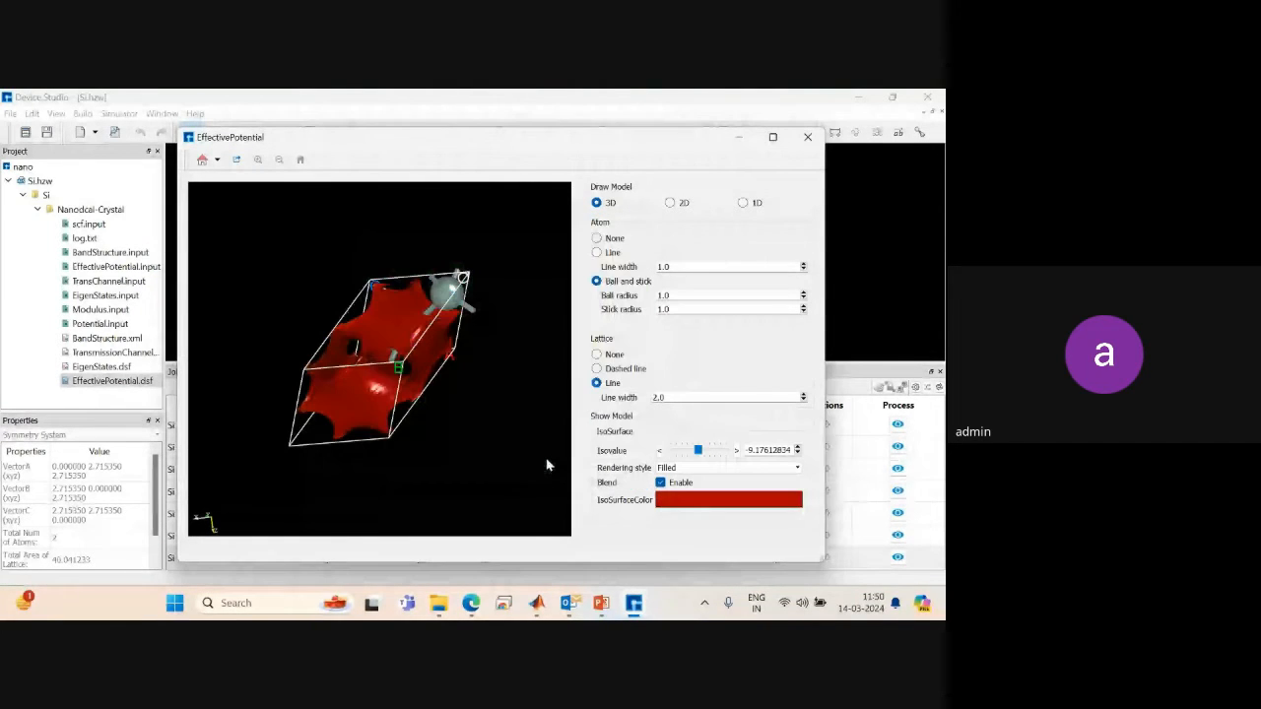
Rotate the effective potential model and lower its isovalue to about -10.6.
{"action": "left_click_drag", "start_coordinate": [548, 465], "coordinate": [679, 465]}
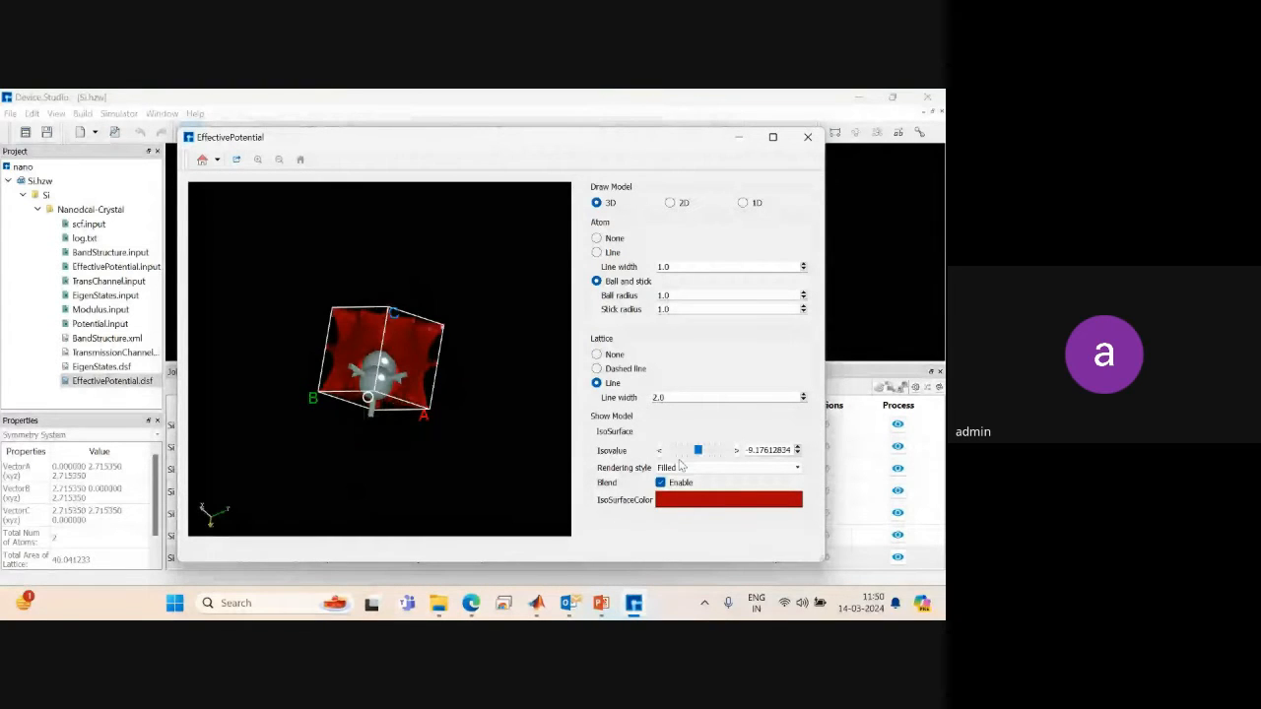
{"action": "left_click", "coordinate": [679, 452]}
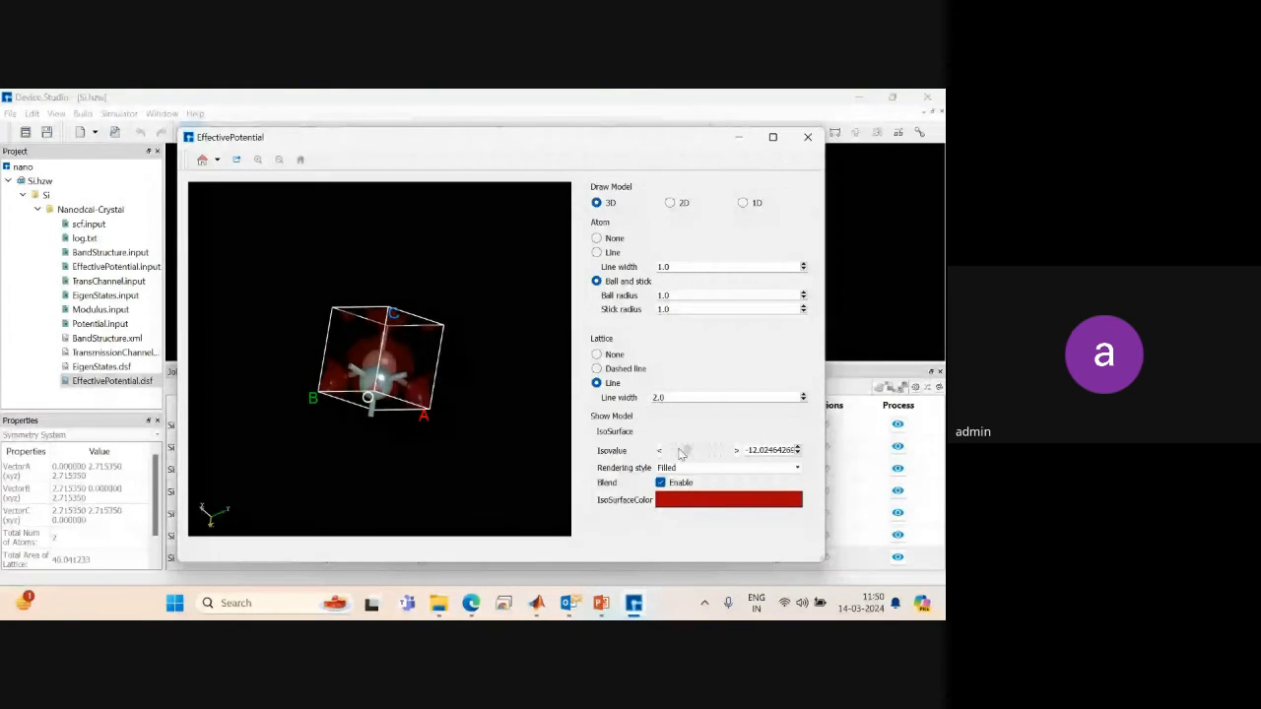
{"action": "left_click", "coordinate": [690, 453]}
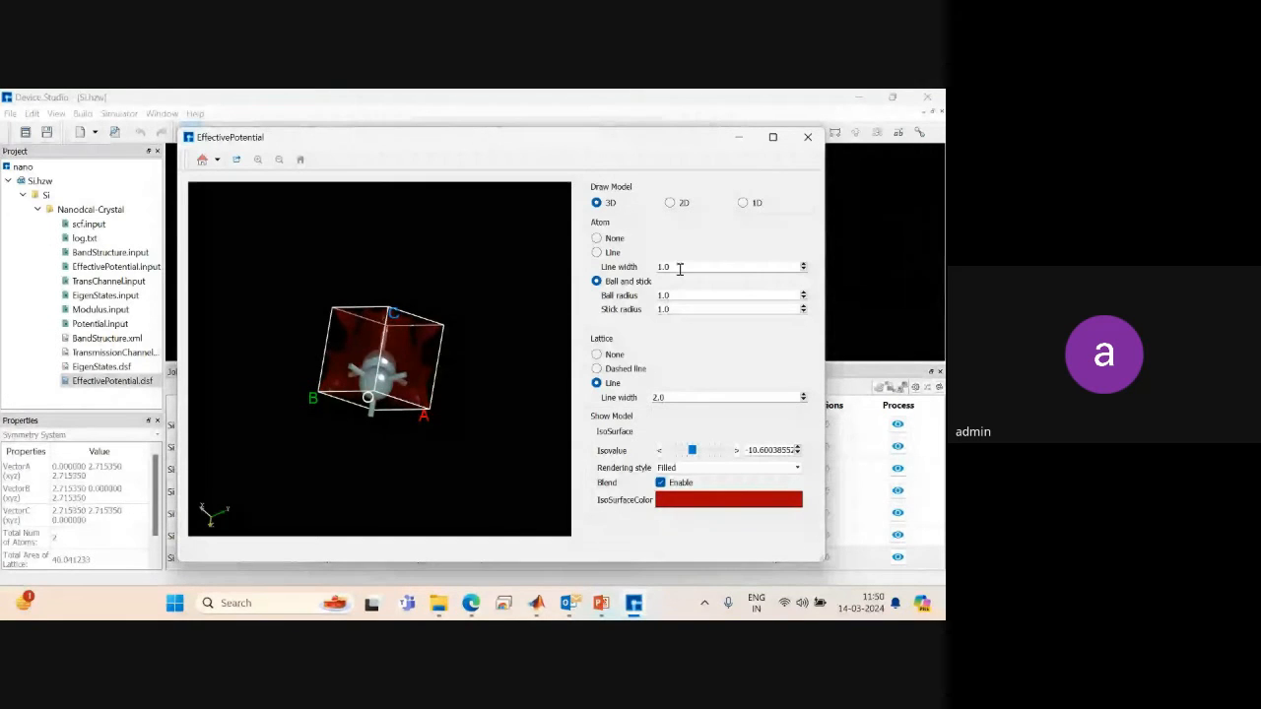
Show the effective potential in 2D, averaged along z, as a stereoscopic display and rotate the surface.
{"action": "left_click", "coordinate": [674, 204]}
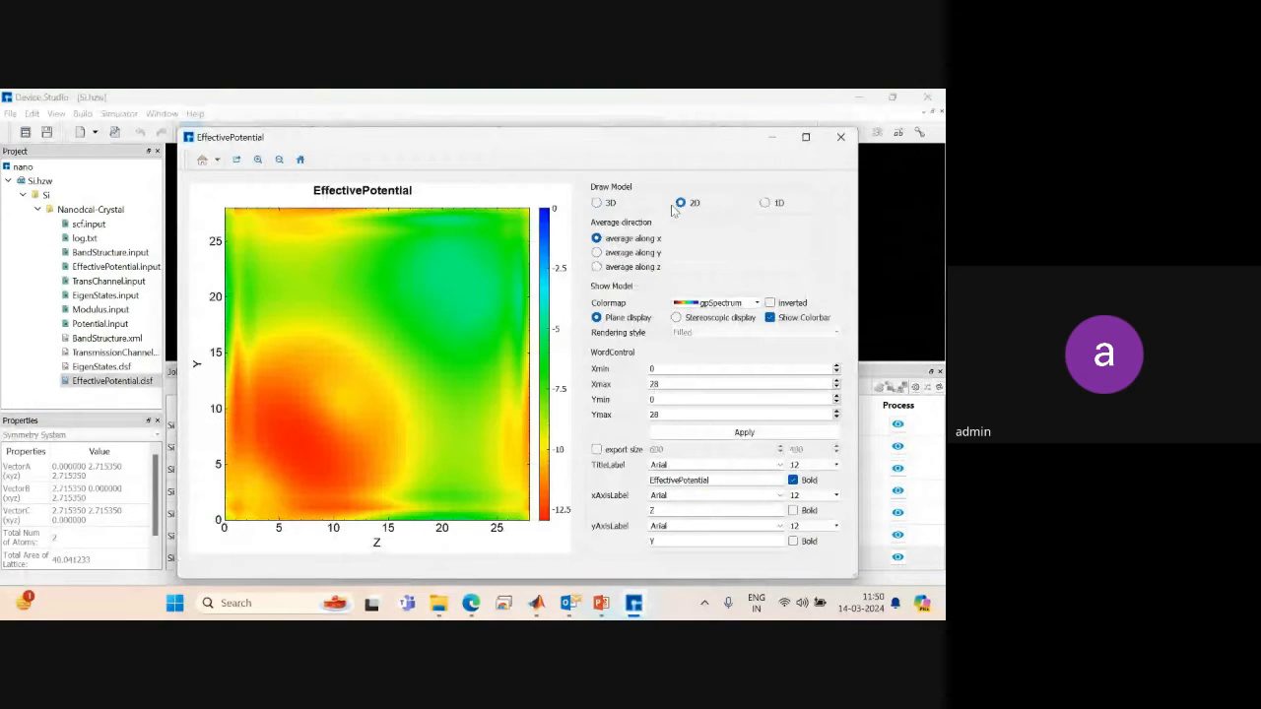
{"action": "left_click", "coordinate": [597, 267]}
{"action": "left_click", "coordinate": [676, 319]}
{"action": "left_click_drag", "start_coordinate": [420, 383], "coordinate": [512, 266]}
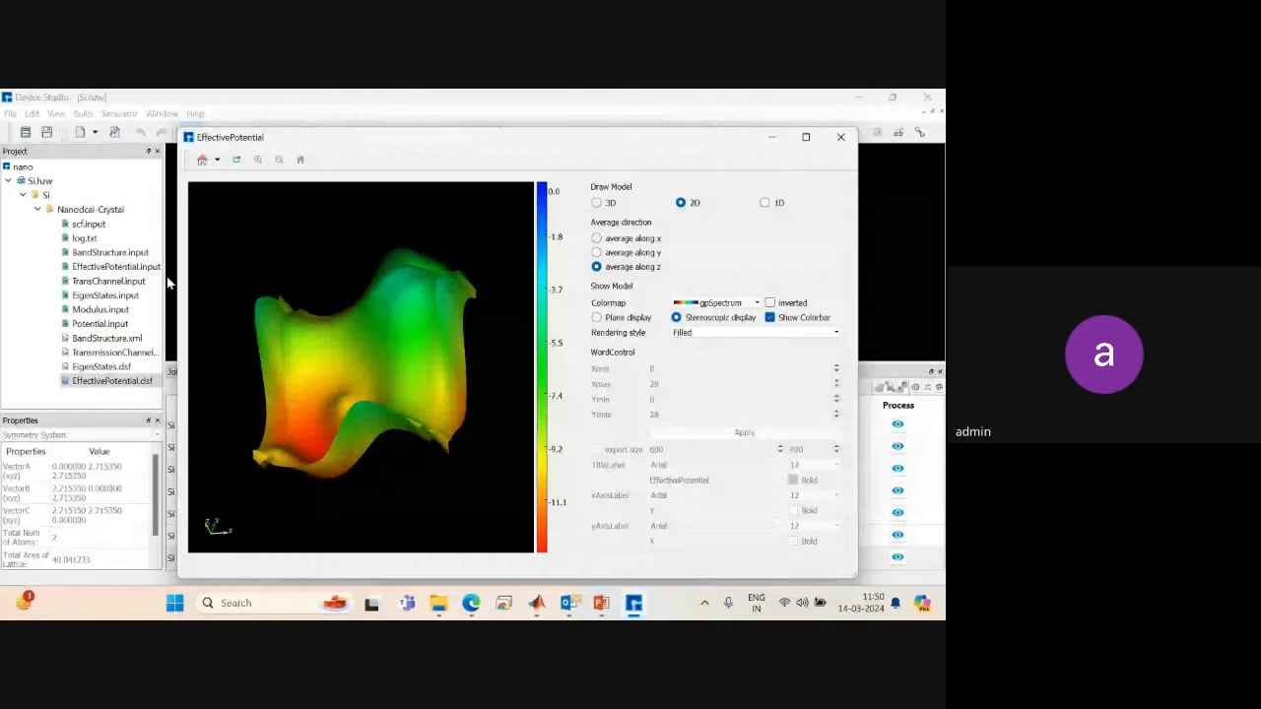
Show the effective potential as a 1D plot averaged in the xy plane and close its viewer.
{"action": "left_click", "coordinate": [766, 203]}
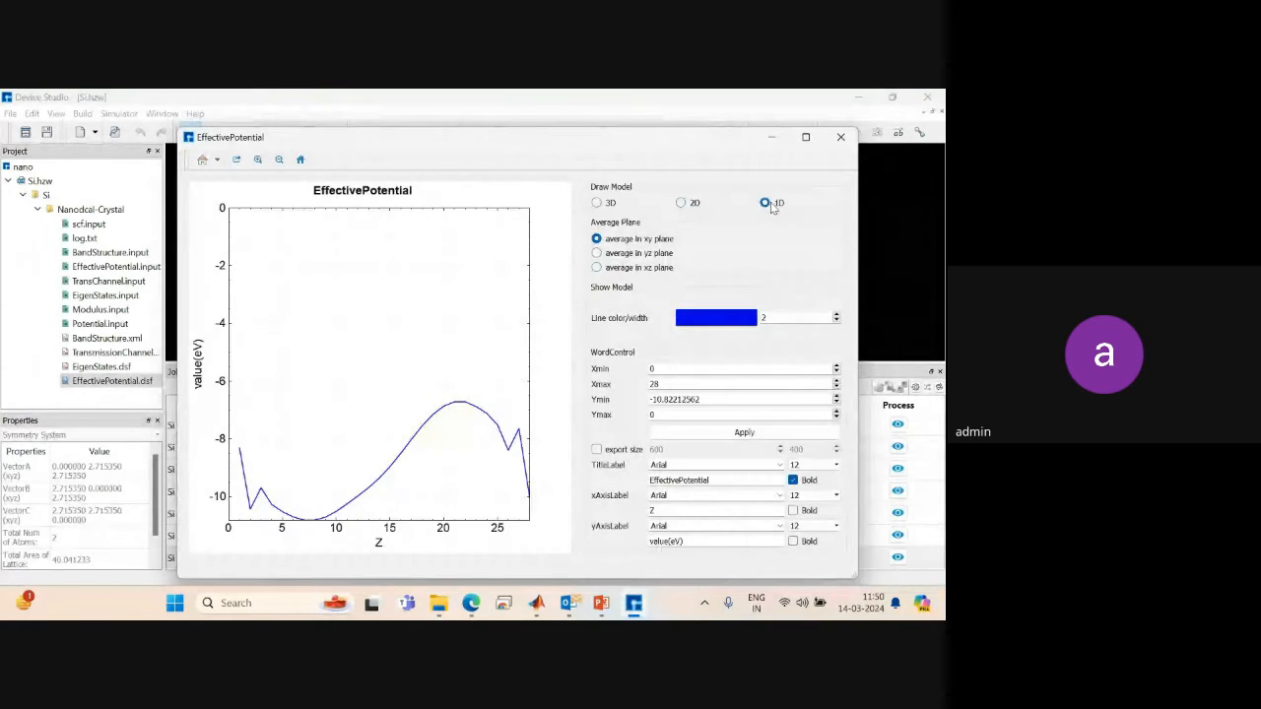
{"action": "left_click", "coordinate": [840, 138]}
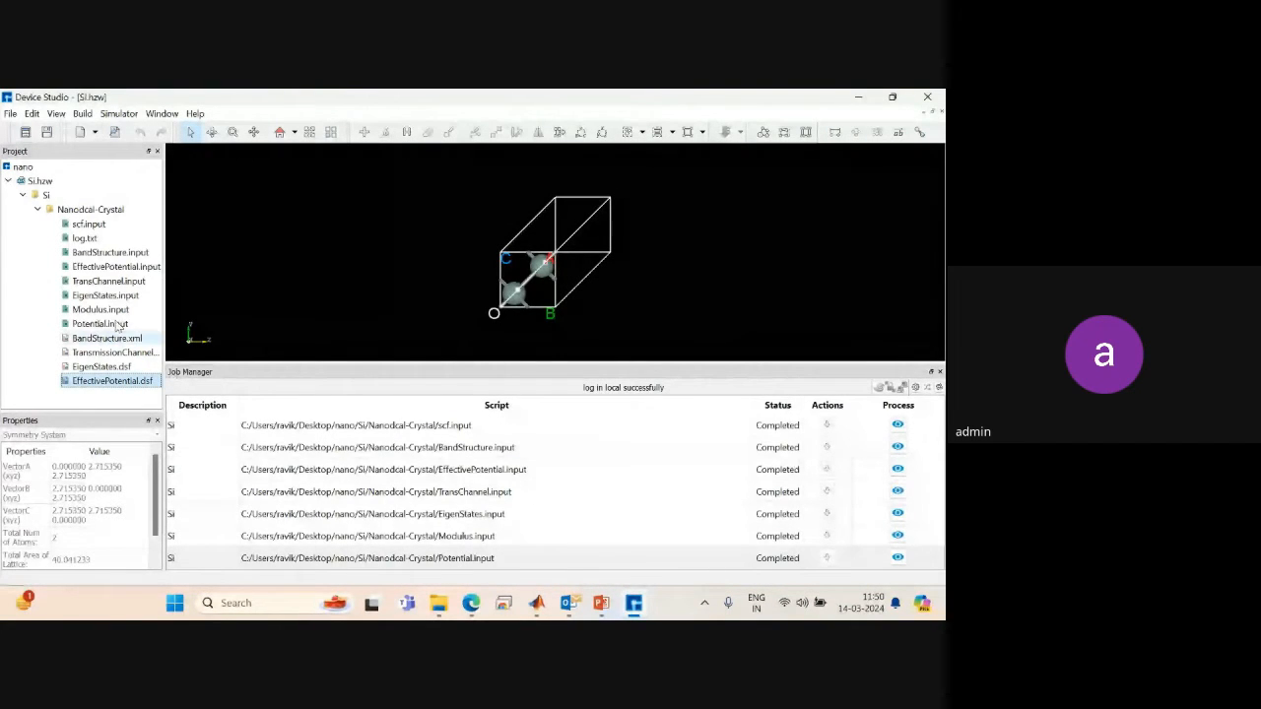
Open the folder containing the silicon BandStructure.xml result file.
{"action": "left_click", "coordinate": [91, 340]}
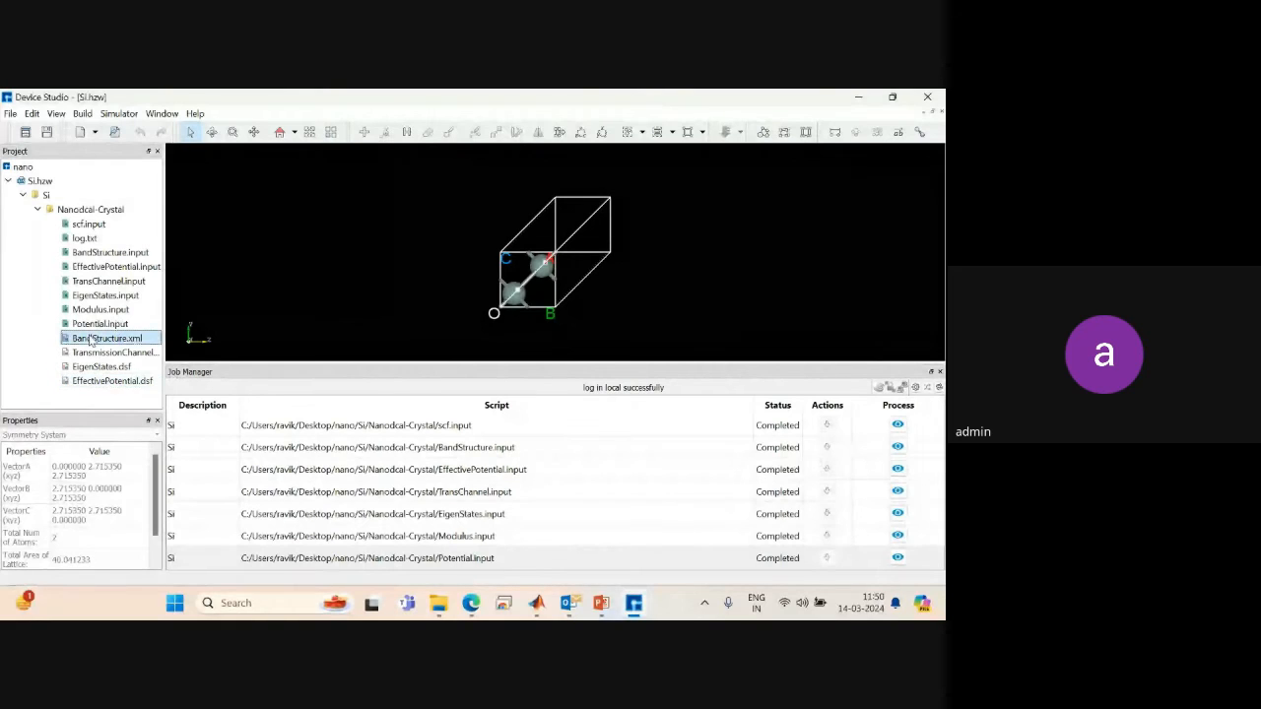
{"action": "right_click", "coordinate": [91, 340]}
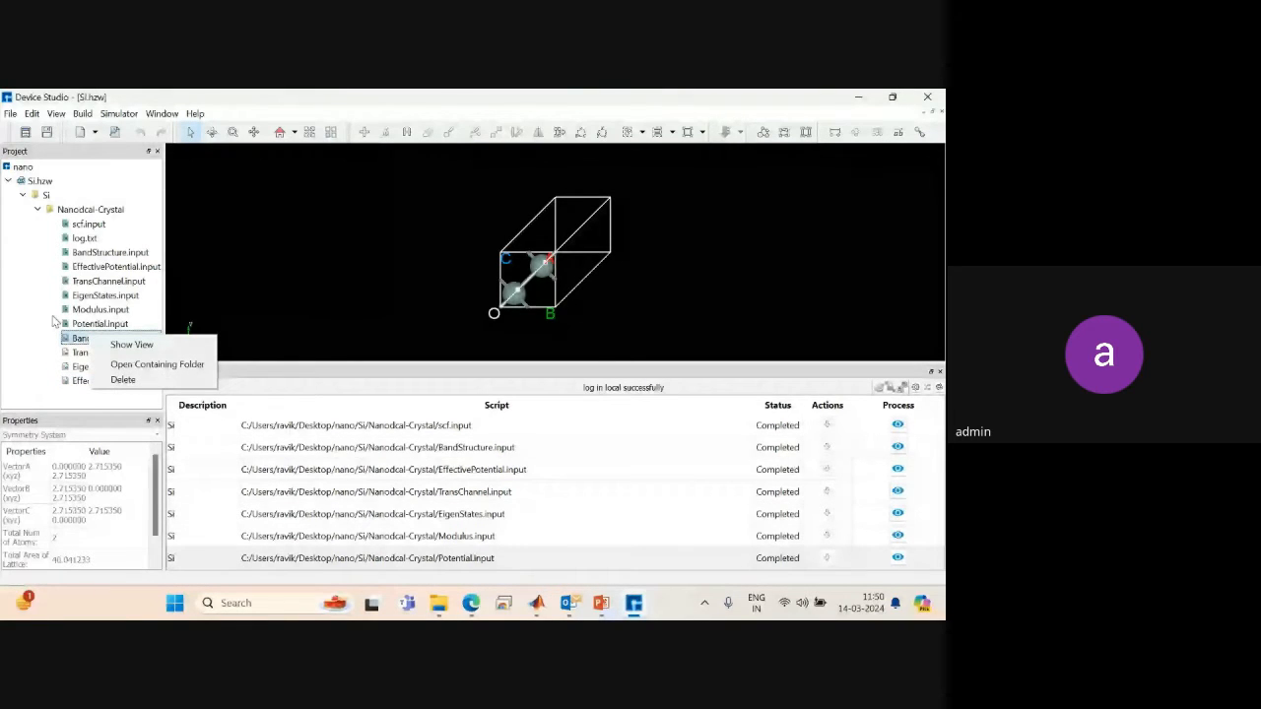
{"action": "left_click", "coordinate": [193, 366]}
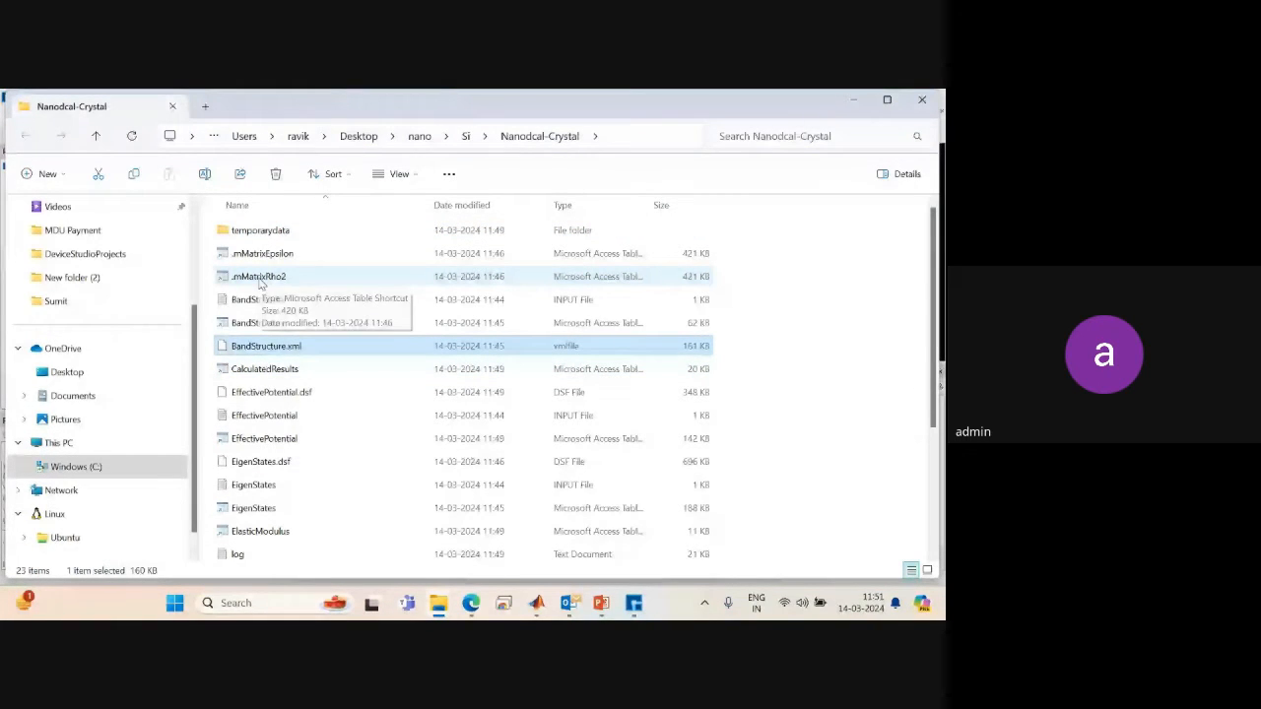
Look through the Nanodcal-Crystal result files, including ElasticModulus, EigenStates, EffectivePotential, CalculatedResults, TransmissionChannel and TotalEnergy.
{"action": "left_click", "coordinate": [251, 535]}
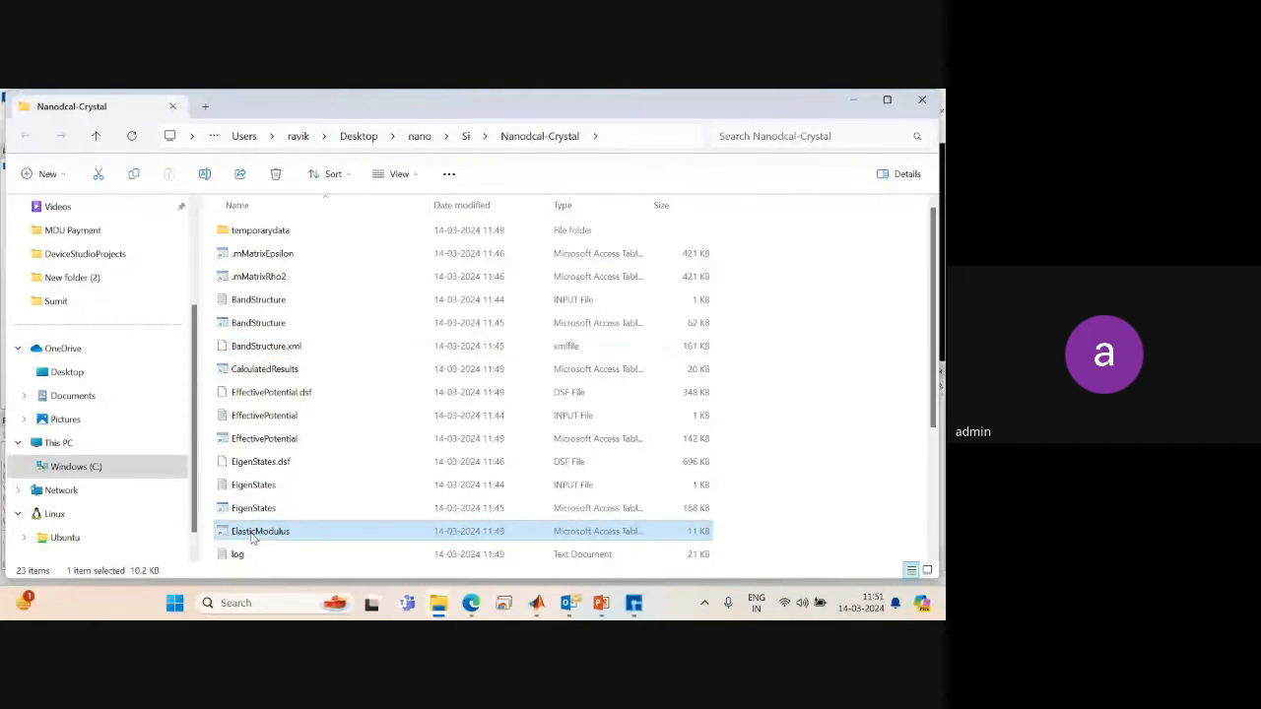
{"action": "left_click", "coordinate": [249, 509]}
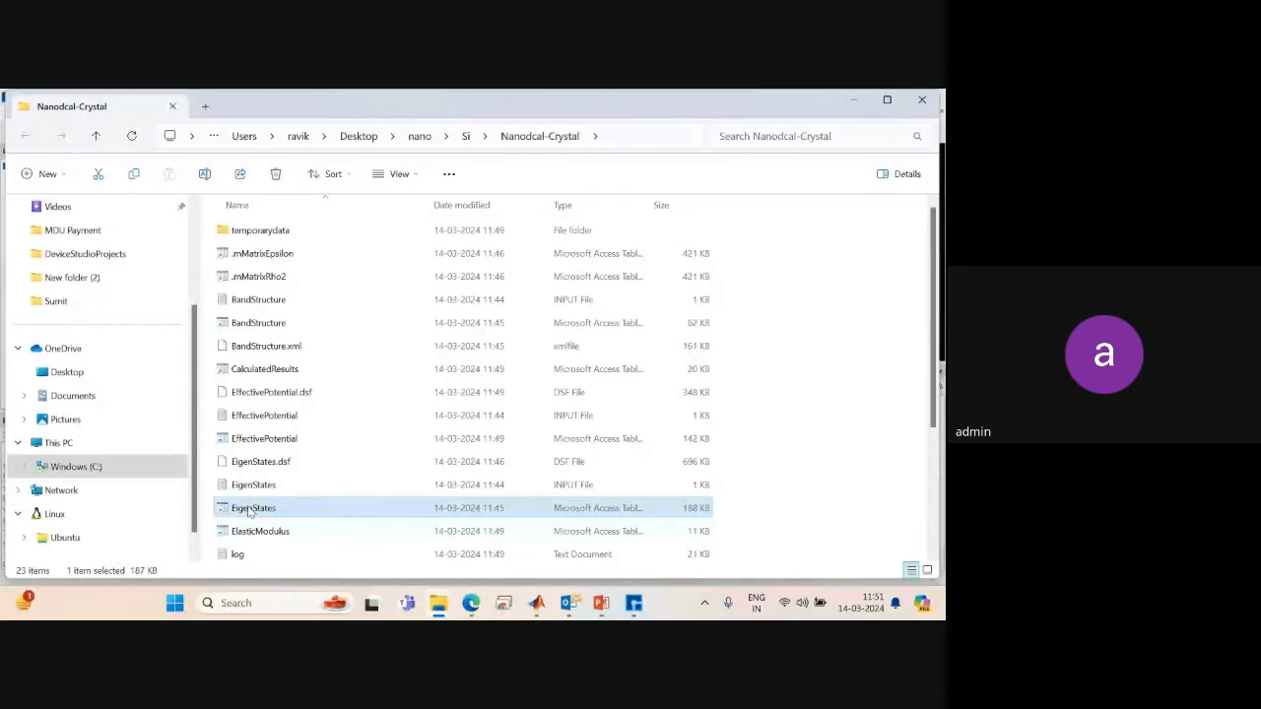
{"action": "left_click", "coordinate": [266, 441]}
{"action": "left_click", "coordinate": [276, 370]}
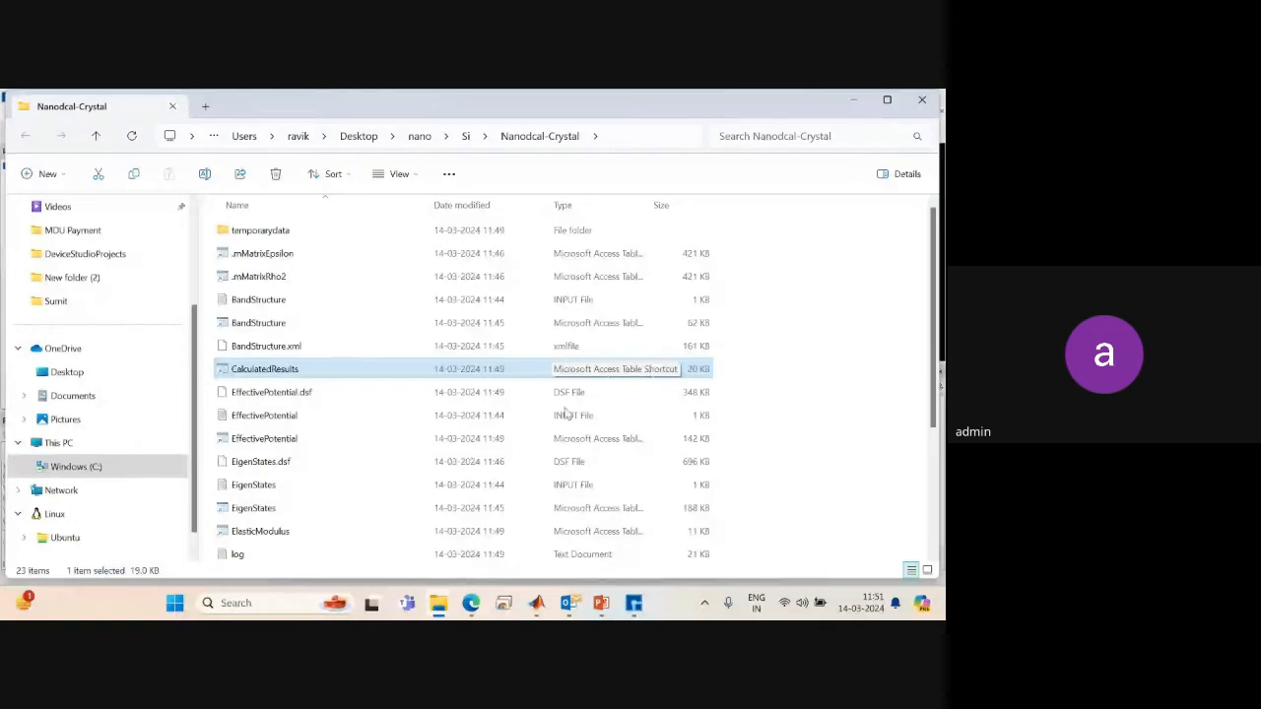
{"action": "left_click_drag", "start_coordinate": [932, 256], "coordinate": [924, 389]}
{"action": "left_click", "coordinate": [215, 487]}
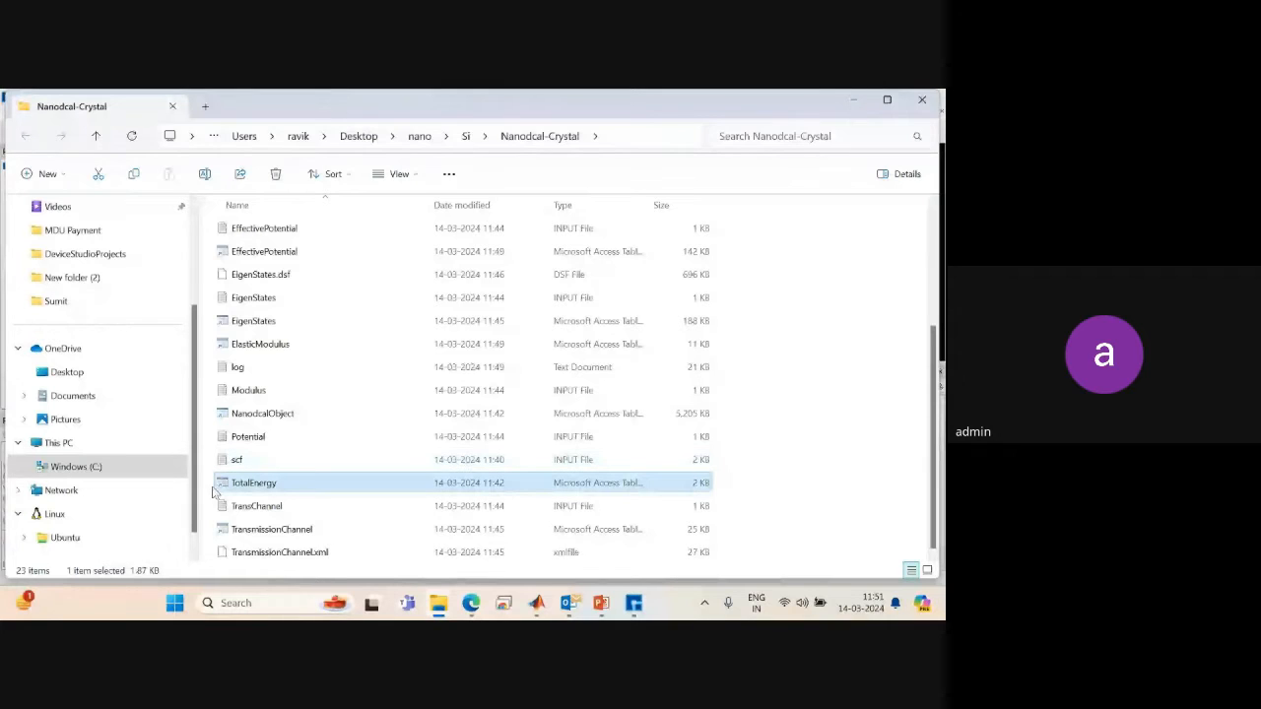
{"action": "left_click", "coordinate": [283, 533]}
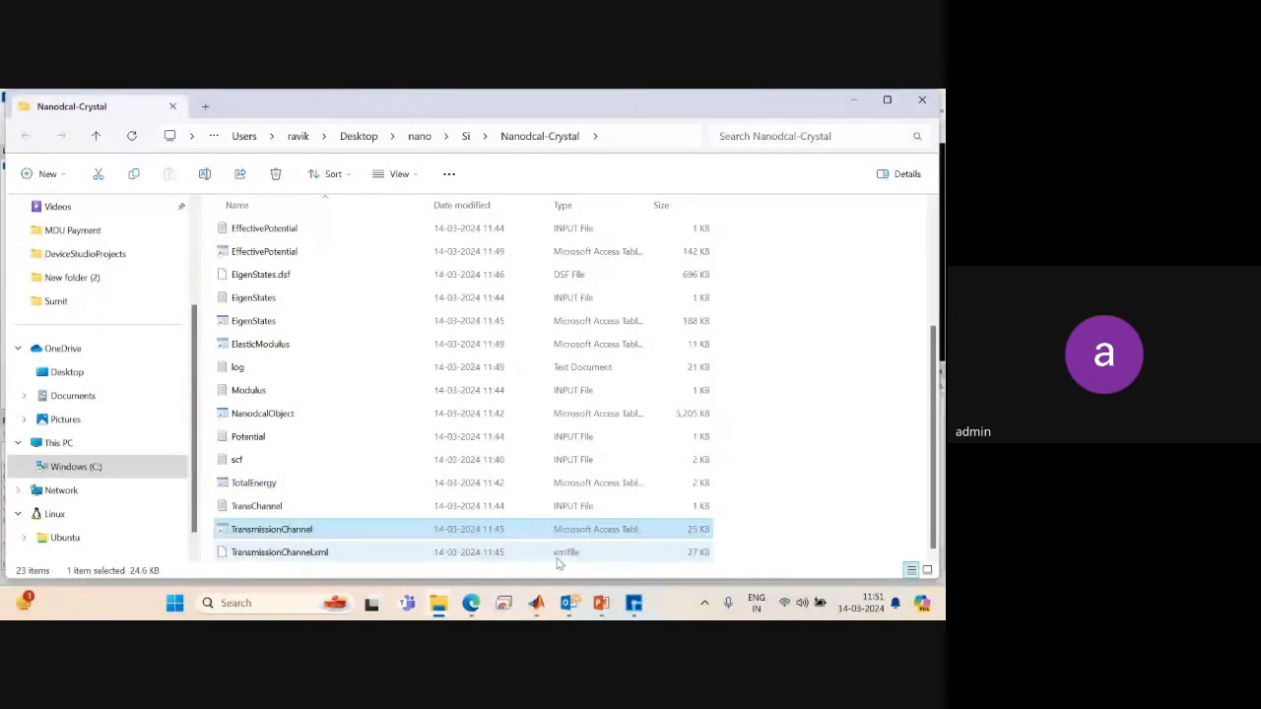
{"action": "left_click", "coordinate": [251, 485]}
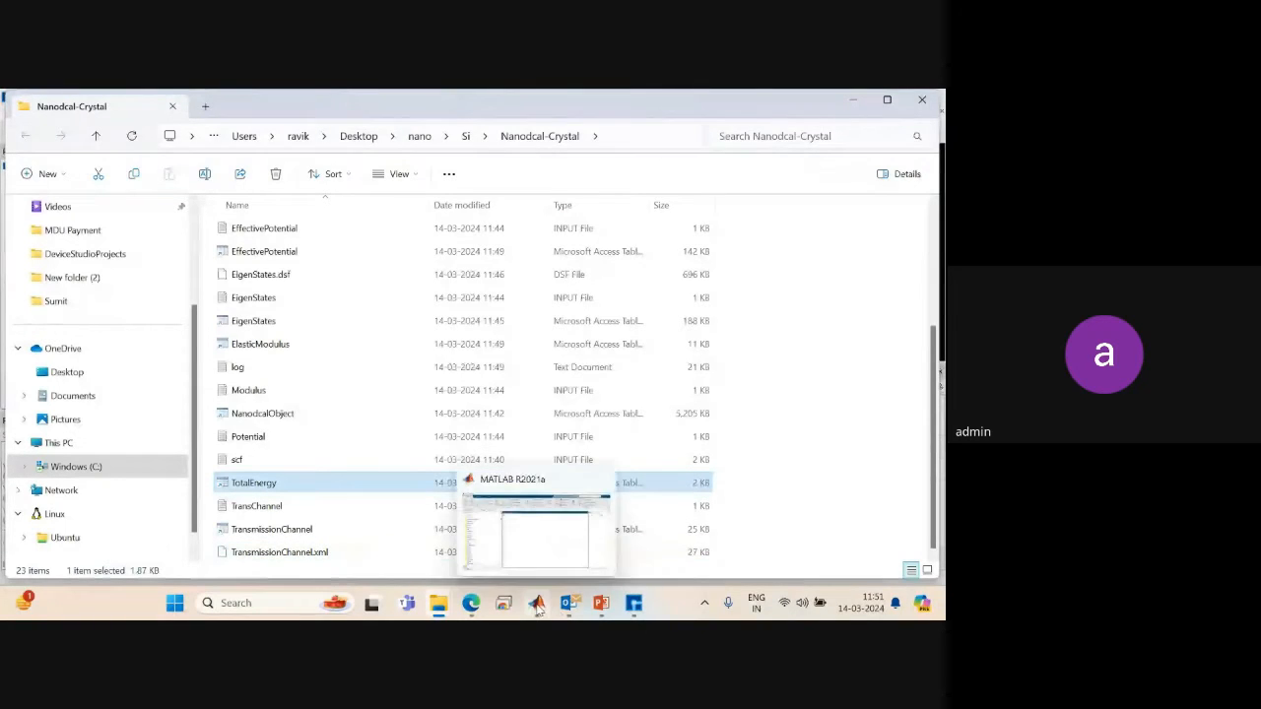
Switch to MATLAB and set the current folder to Desktop > nano > Si > Nanodcal-Crystal.
{"action": "left_click", "coordinate": [536, 604]}
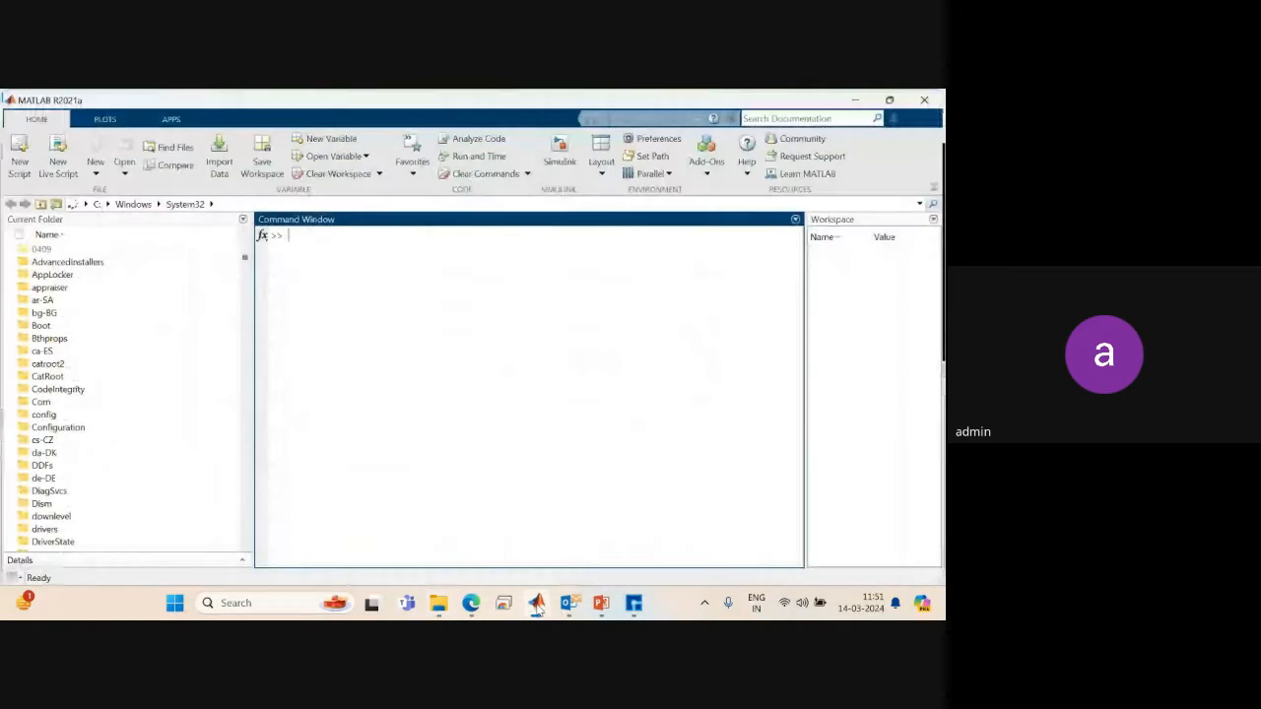
{"action": "left_click", "coordinate": [56, 202]}
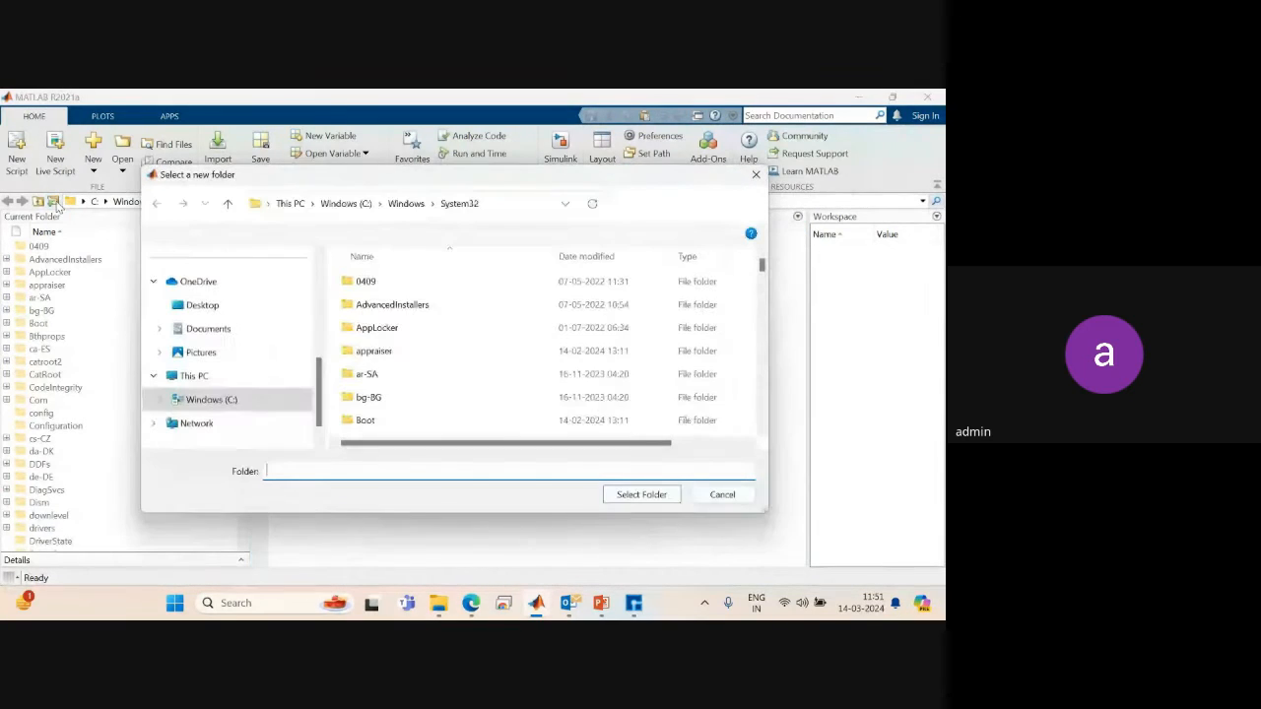
{"action": "left_click", "coordinate": [318, 274]}
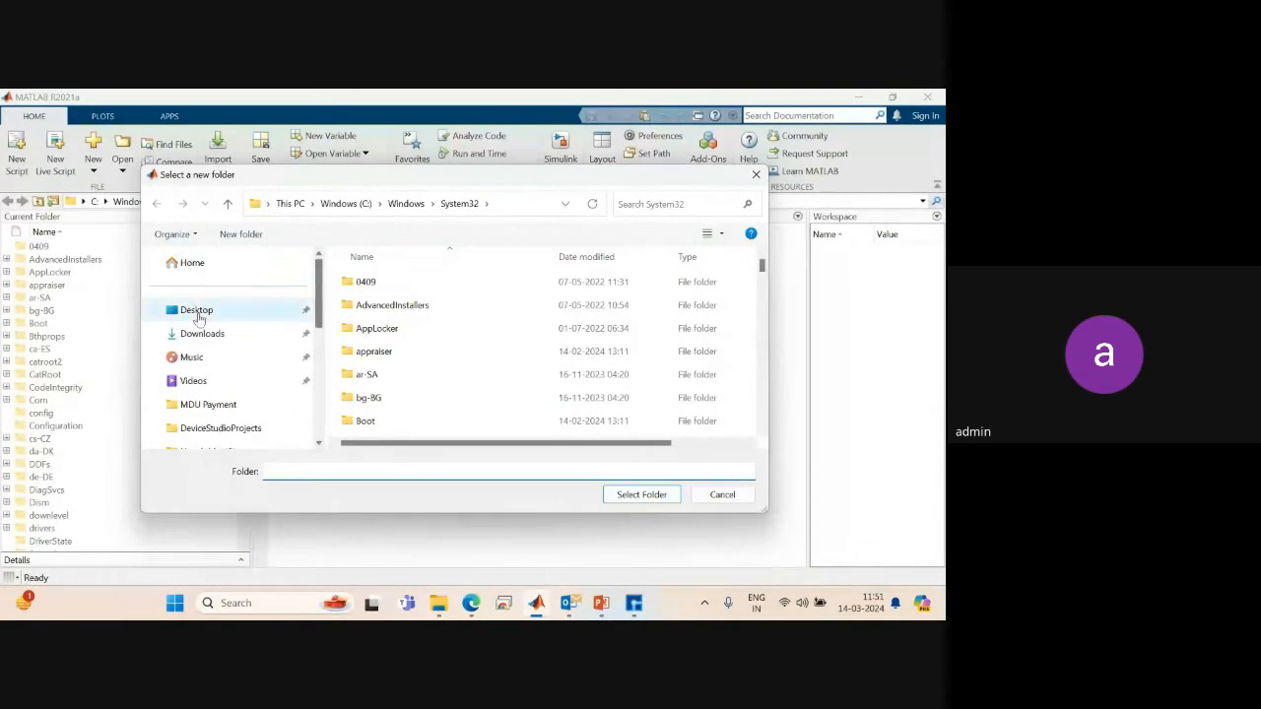
{"action": "left_click", "coordinate": [196, 311]}
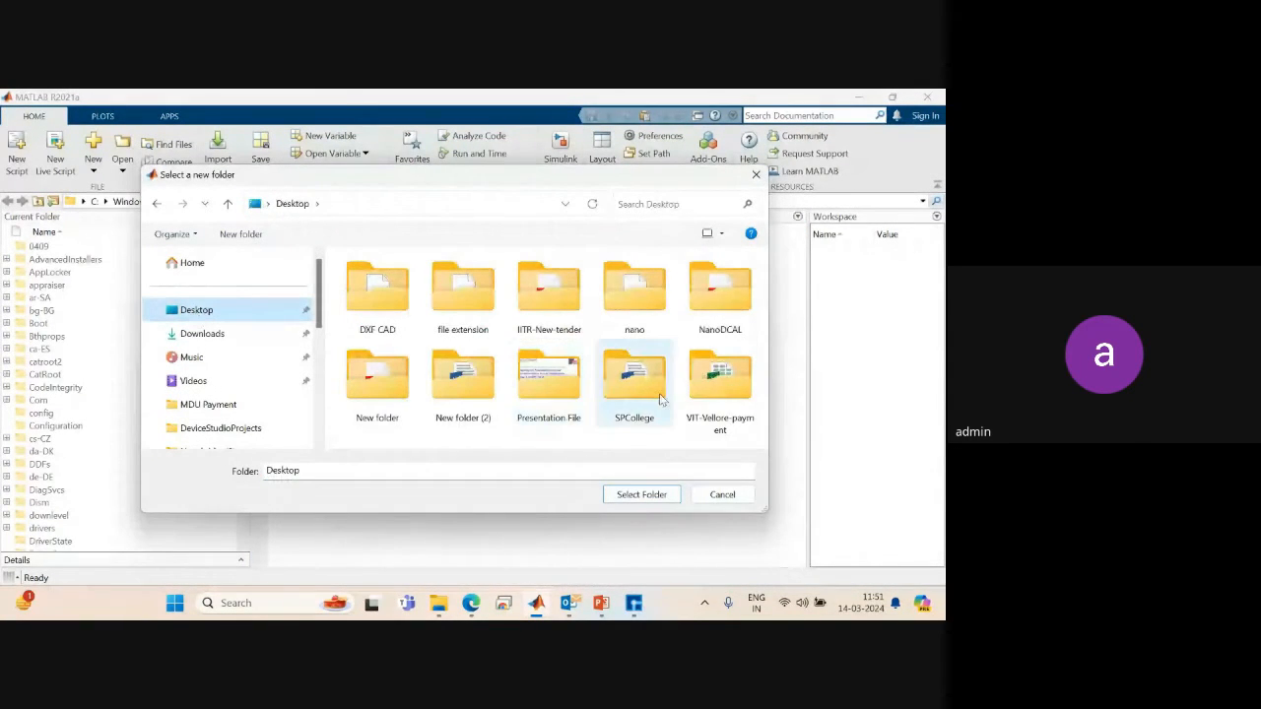
{"action": "double_click", "coordinate": [651, 309]}
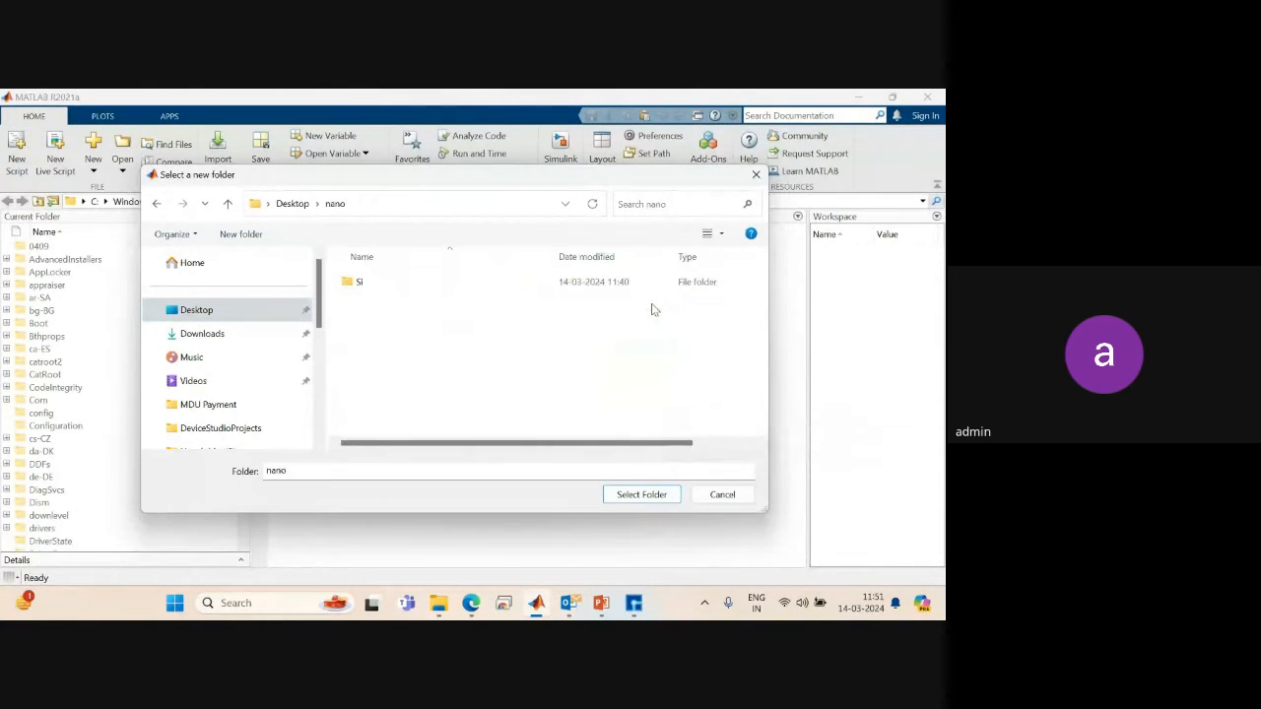
{"action": "double_click", "coordinate": [402, 282]}
{"action": "double_click", "coordinate": [401, 283]}
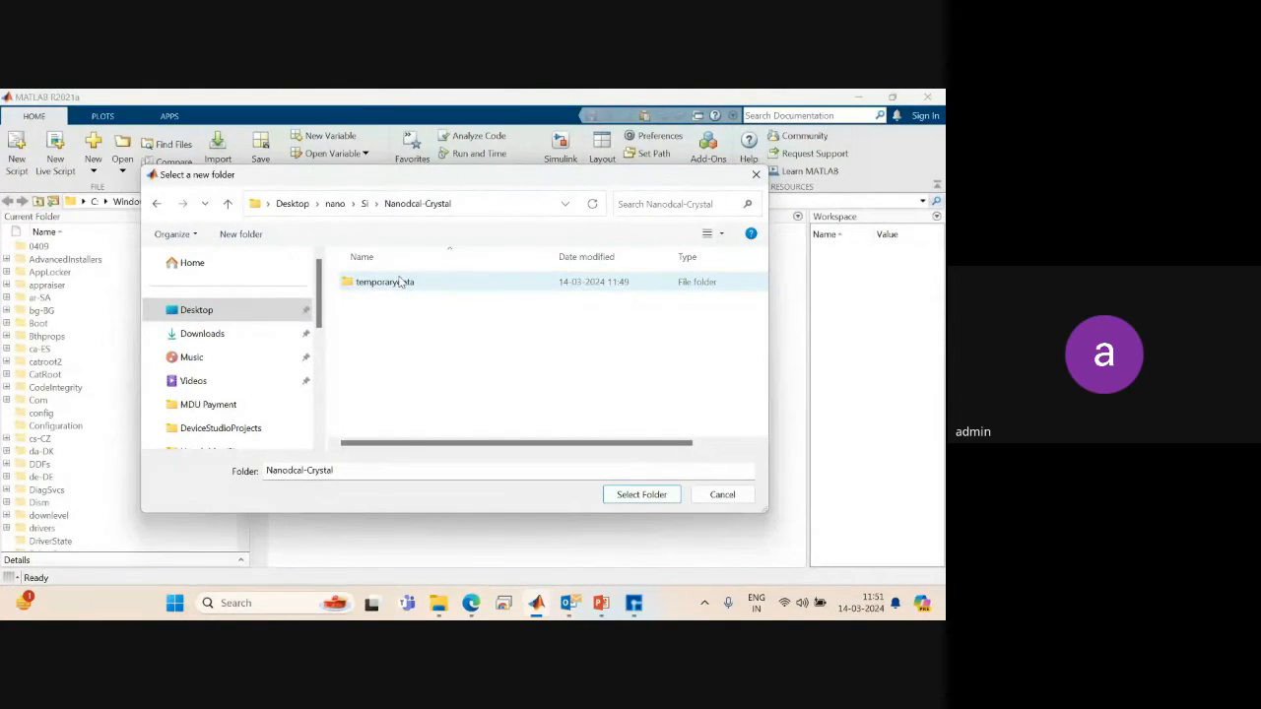
{"action": "left_click", "coordinate": [624, 496]}
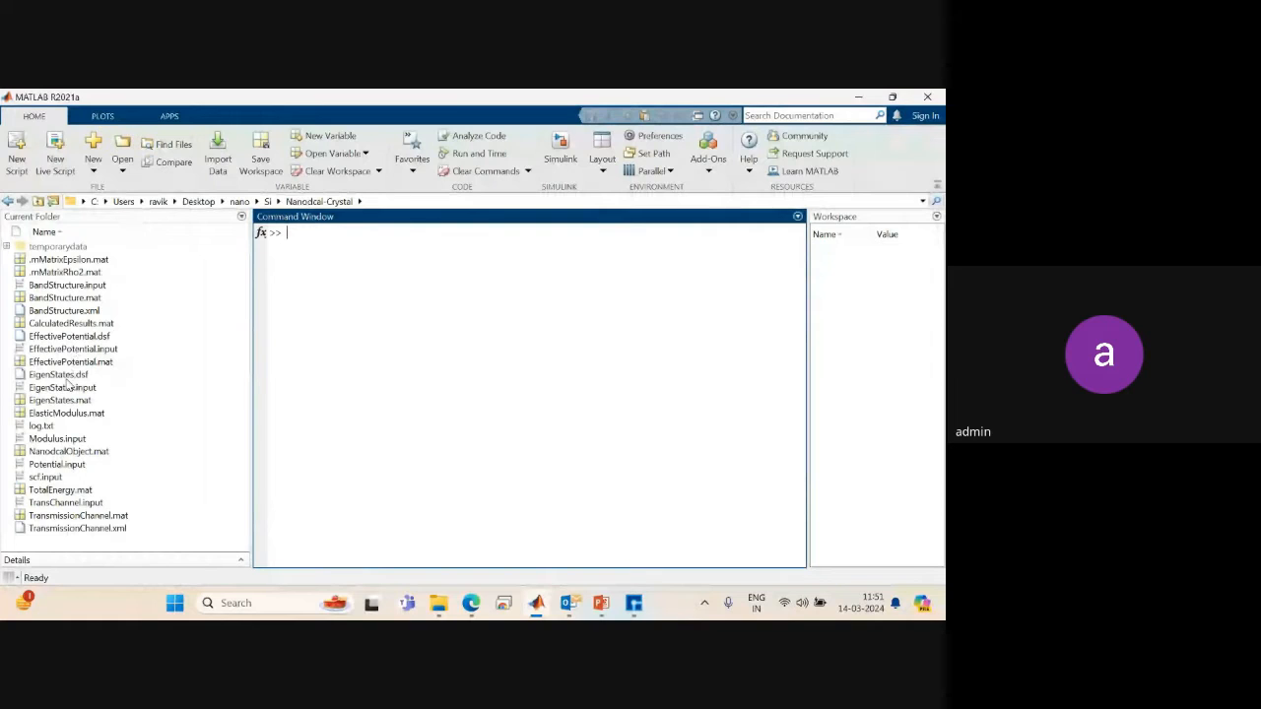
Load TotalEnergy.mat into the workspace and display its data variable to read the total energy.
{"action": "left_click", "coordinate": [60, 490]}
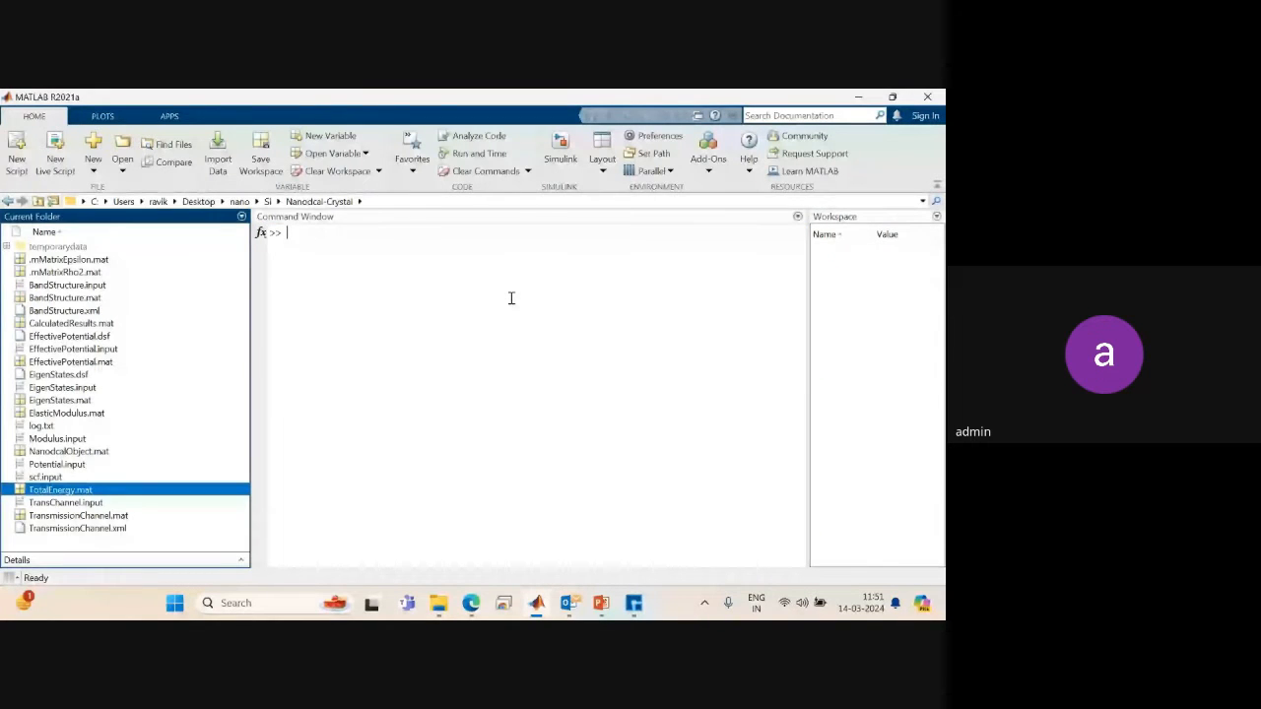
{"action": "key", "text": "Return"}
{"action": "left_click", "coordinate": [512, 298]}
{"action": "type", "text": "data"}
{"action": "key", "text": "Return"}
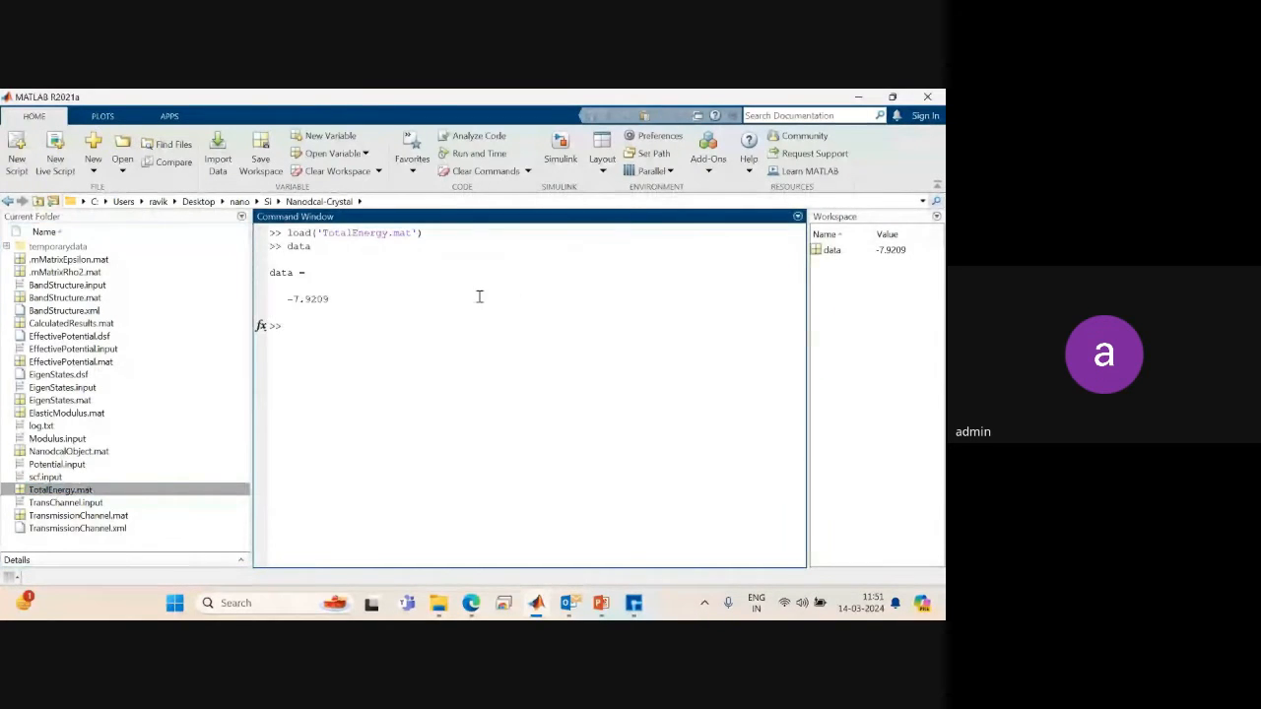
{"action": "left_click_drag", "start_coordinate": [331, 306], "coordinate": [269, 268]}
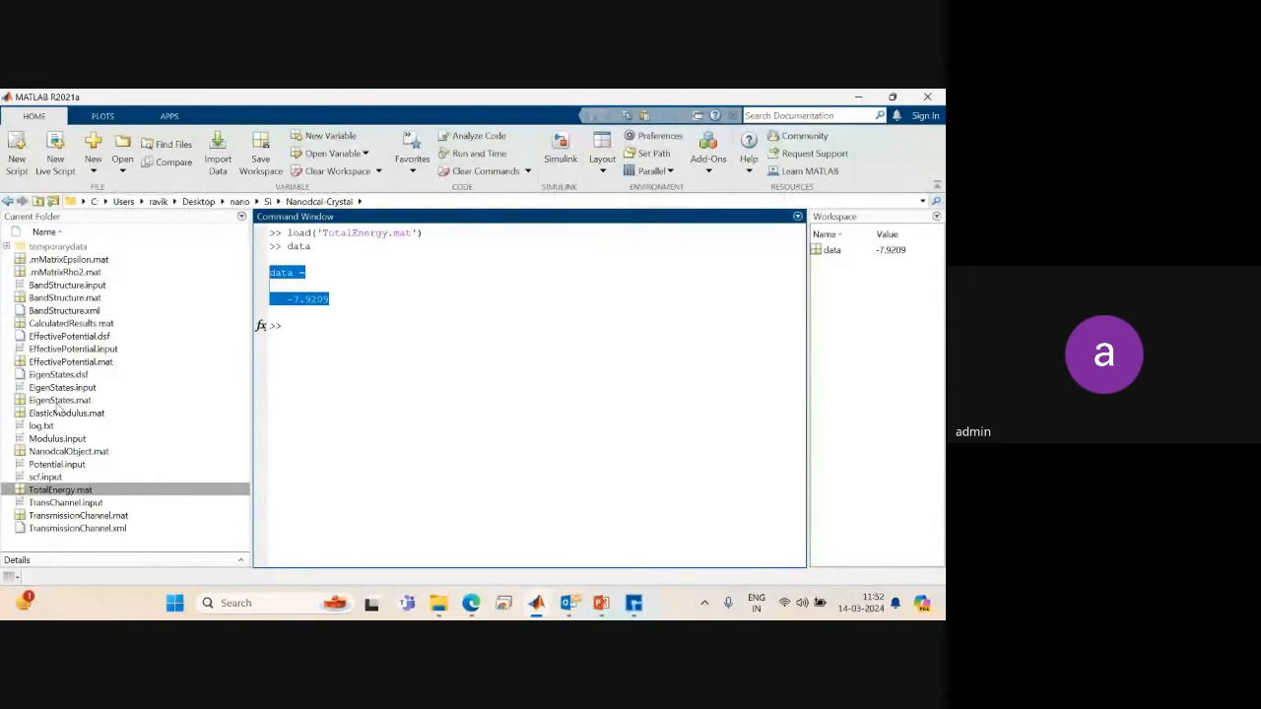
Load EigenStates.mat and display its data structure, highlighting the fermiEnergy field.
{"action": "double_click", "coordinate": [56, 401]}
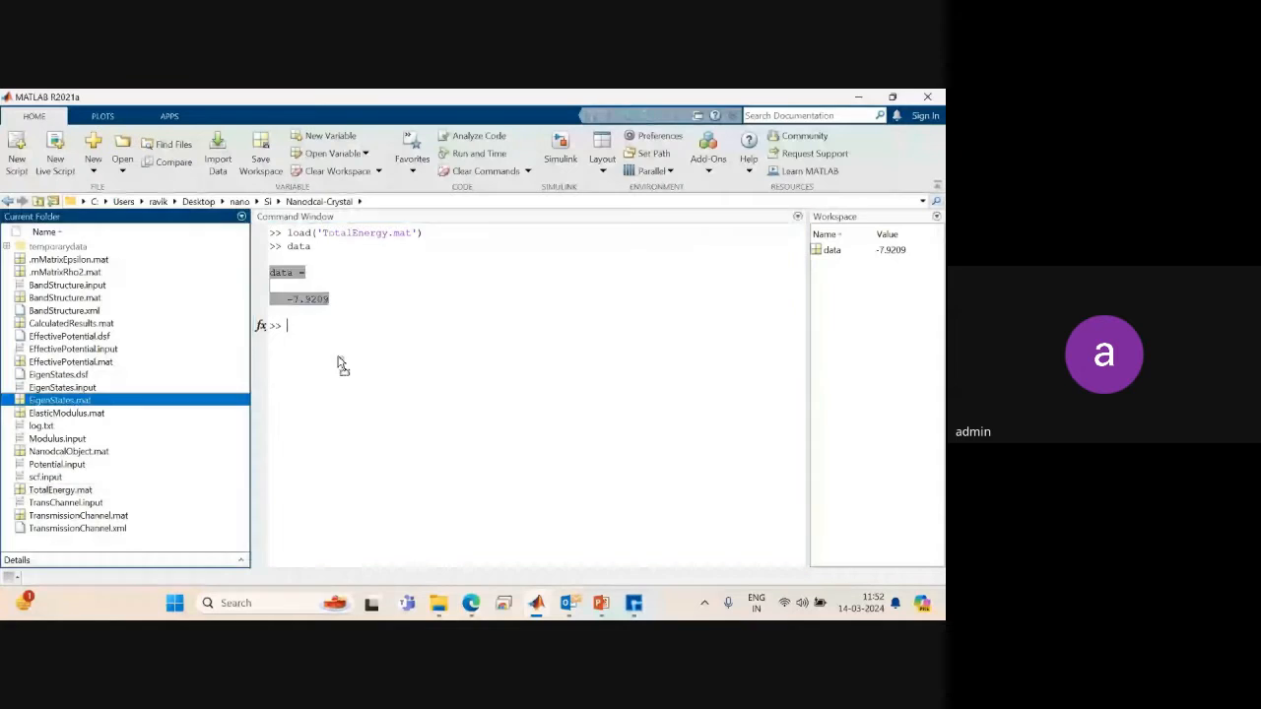
{"action": "left_click", "coordinate": [338, 357]}
{"action": "type", "text": "data"}
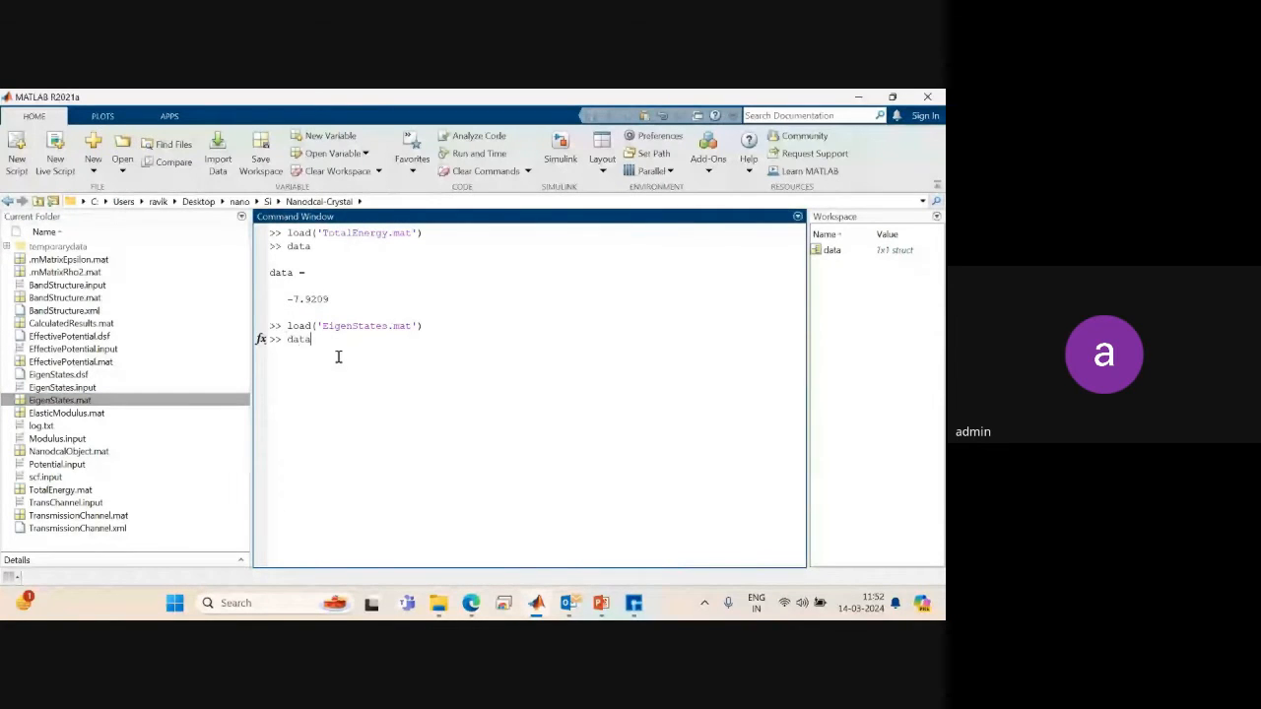
{"action": "key", "text": "Return"}
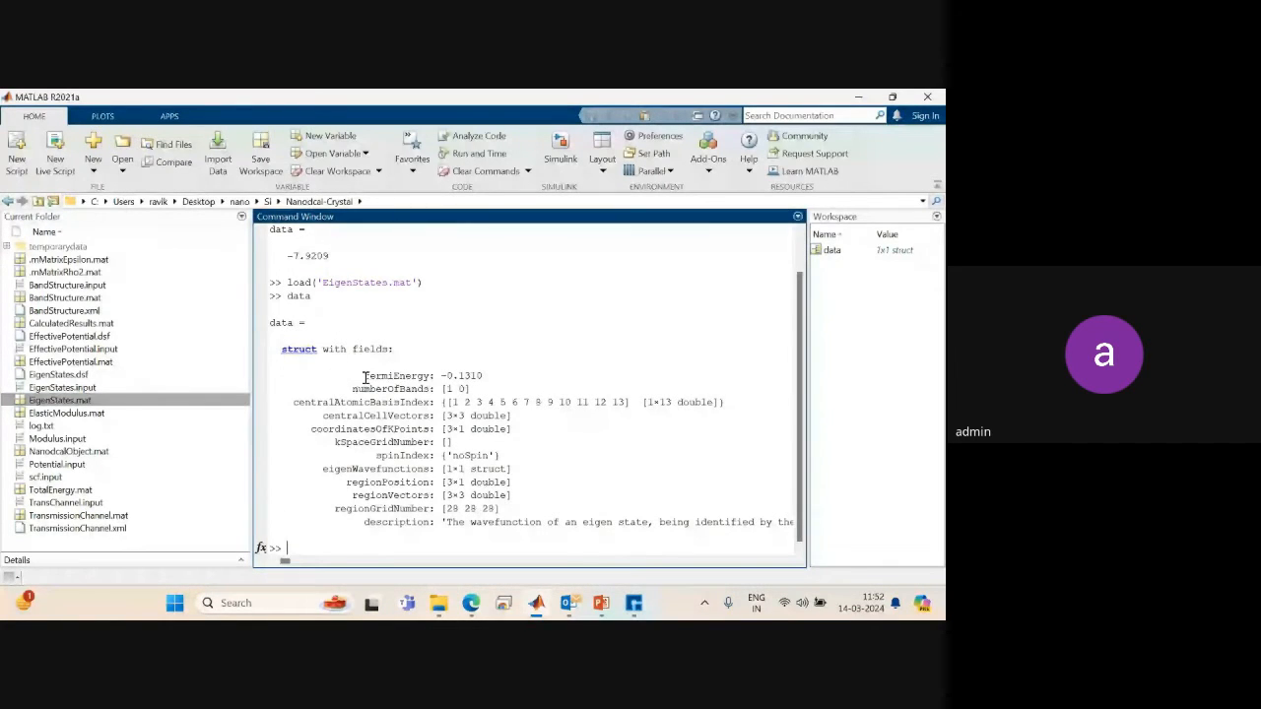
{"action": "double_click", "coordinate": [364, 377]}
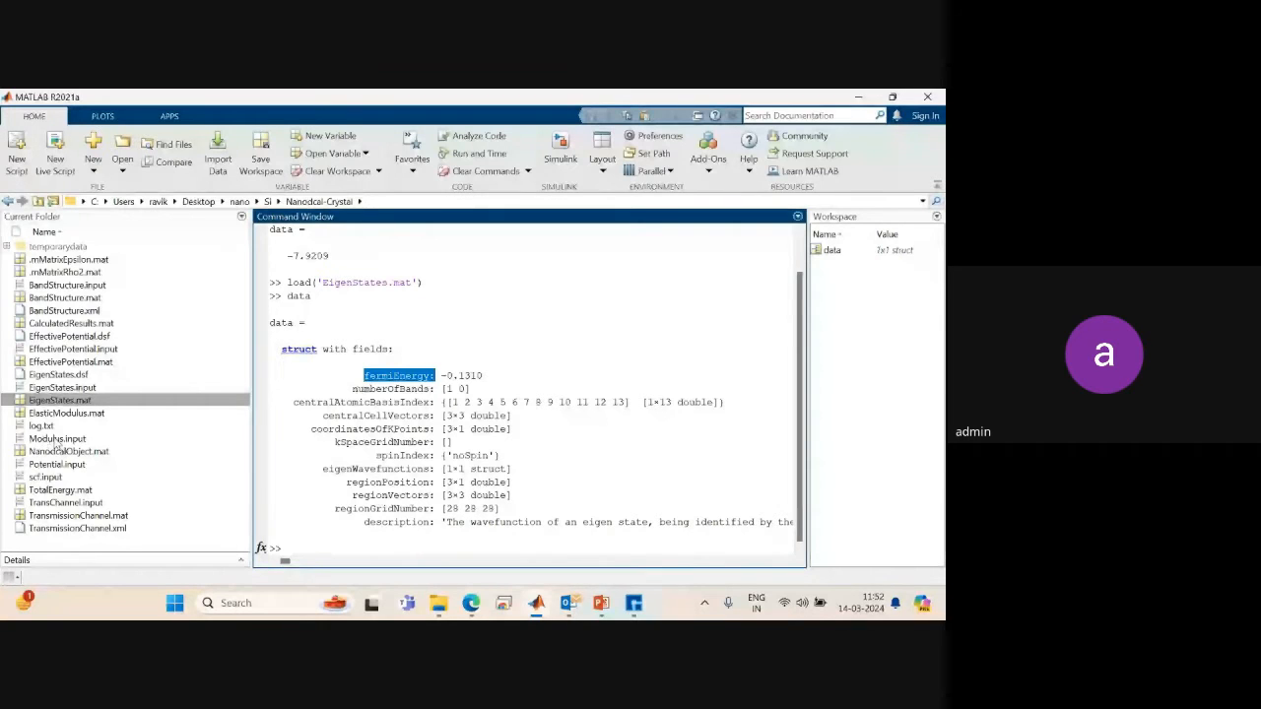
Load ElasticModulus.mat and display the fields of its data structure.
{"action": "left_click_drag", "start_coordinate": [66, 413], "coordinate": [415, 539]}
{"action": "left_click", "coordinate": [416, 539]}
{"action": "type", "text": "data"}
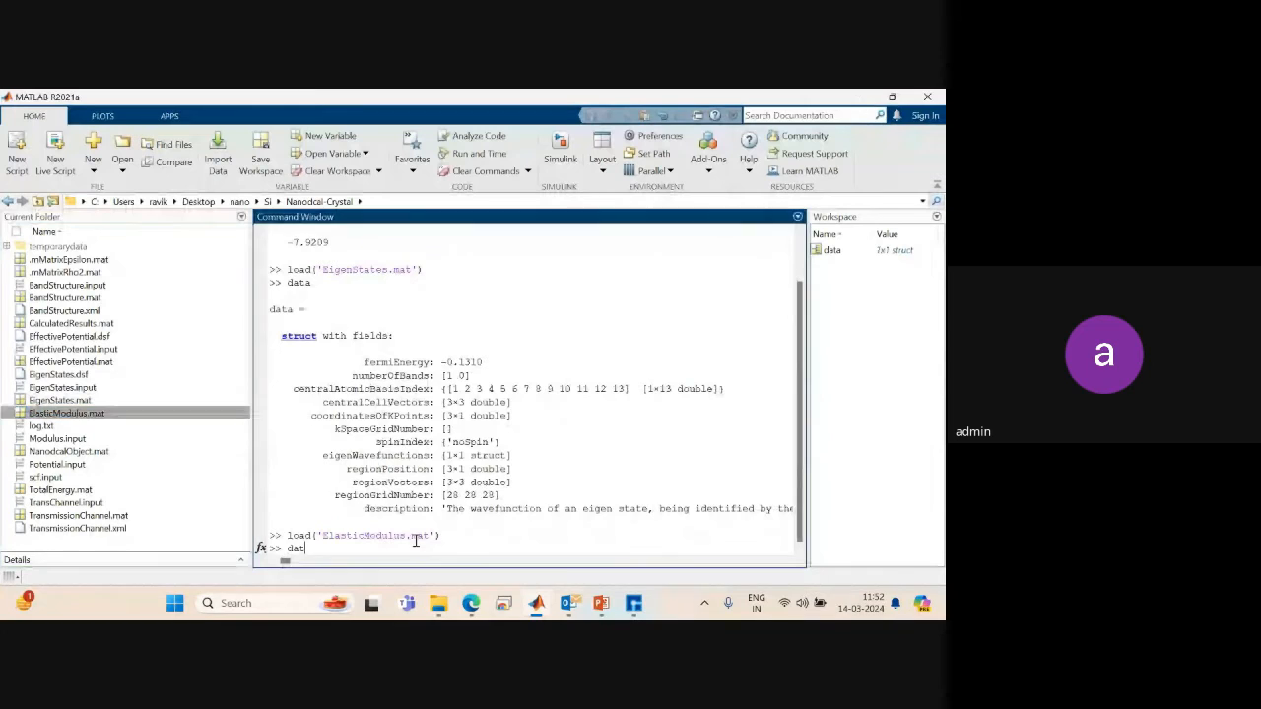
{"action": "key", "text": "Return"}
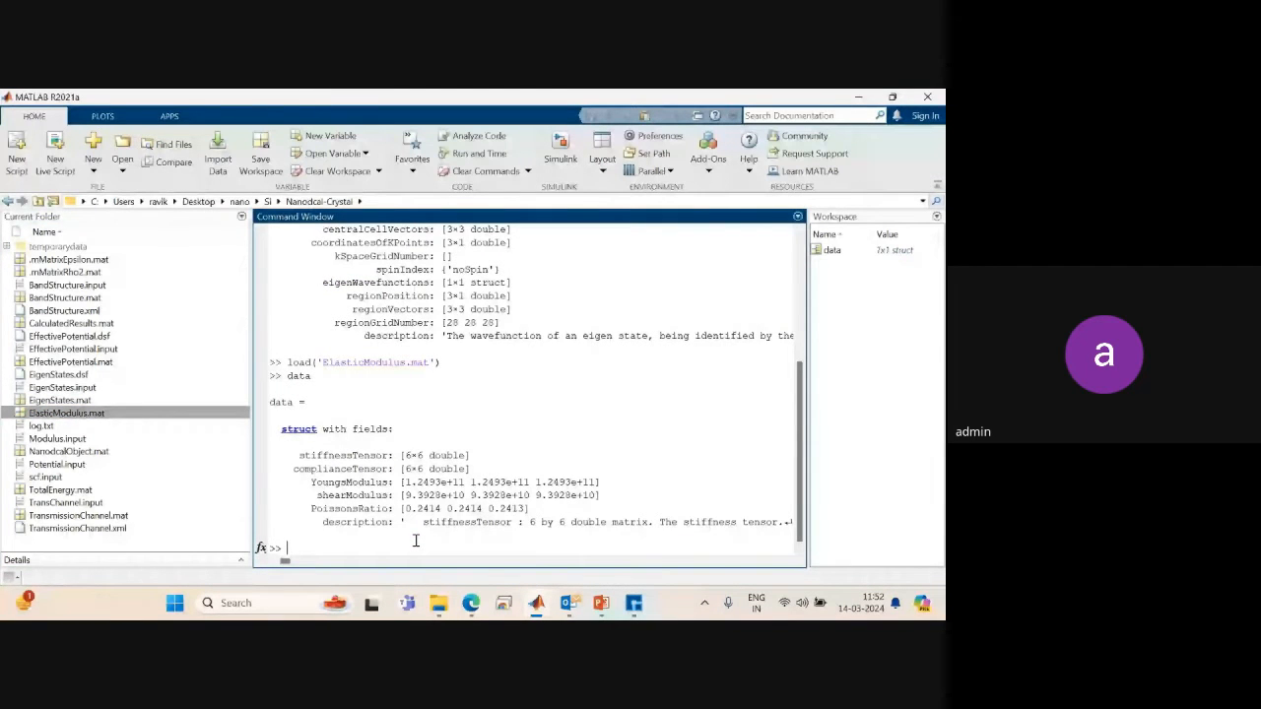
Try to display the Young's modulus with the command data.YoungModulus.
{"action": "type", "text": "data.YounggModul"}
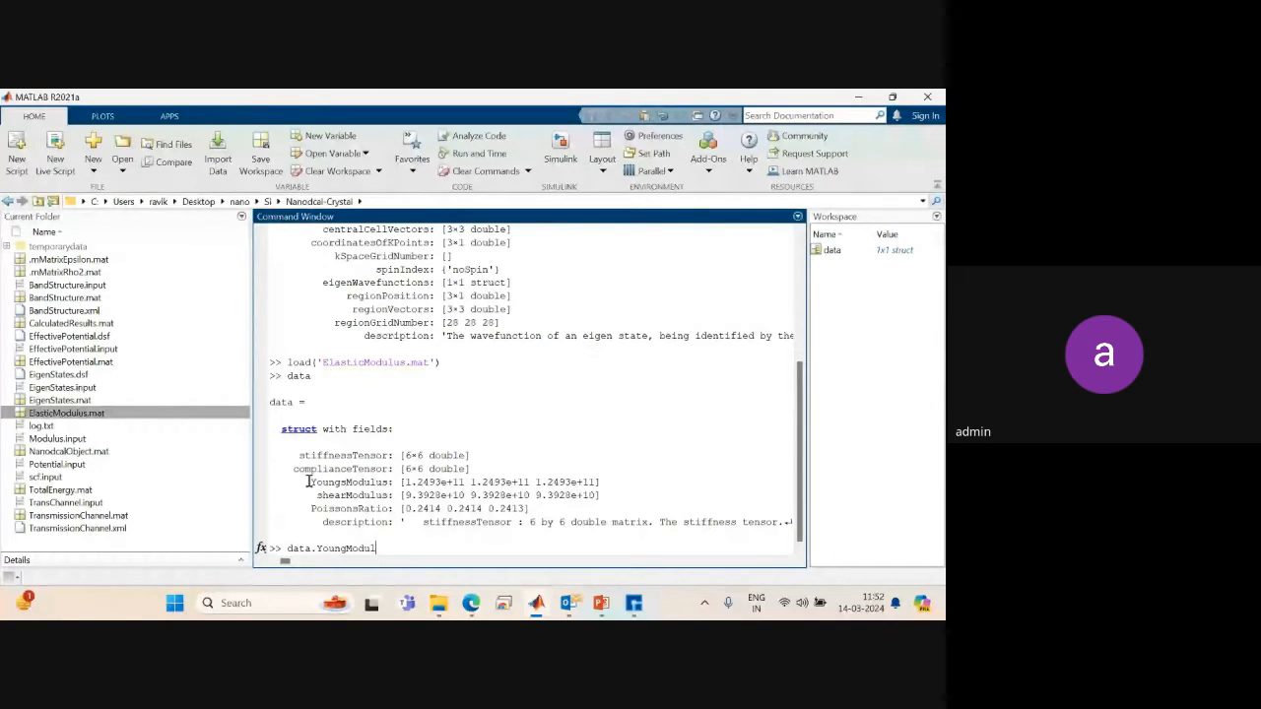
{"action": "type", "text": "us"}
{"action": "key", "text": "Return"}
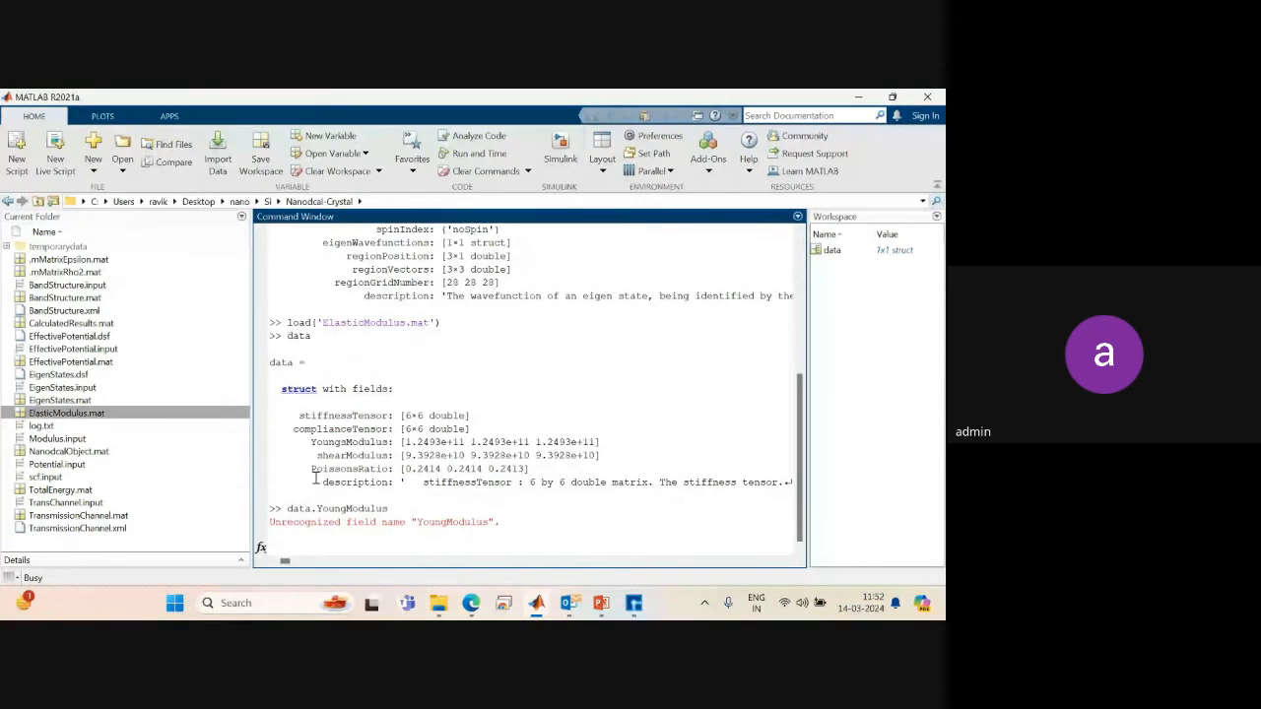
Display the Young's modulus values with data.YoungsModulus and highlight that command.
{"action": "type", "text": "data."}
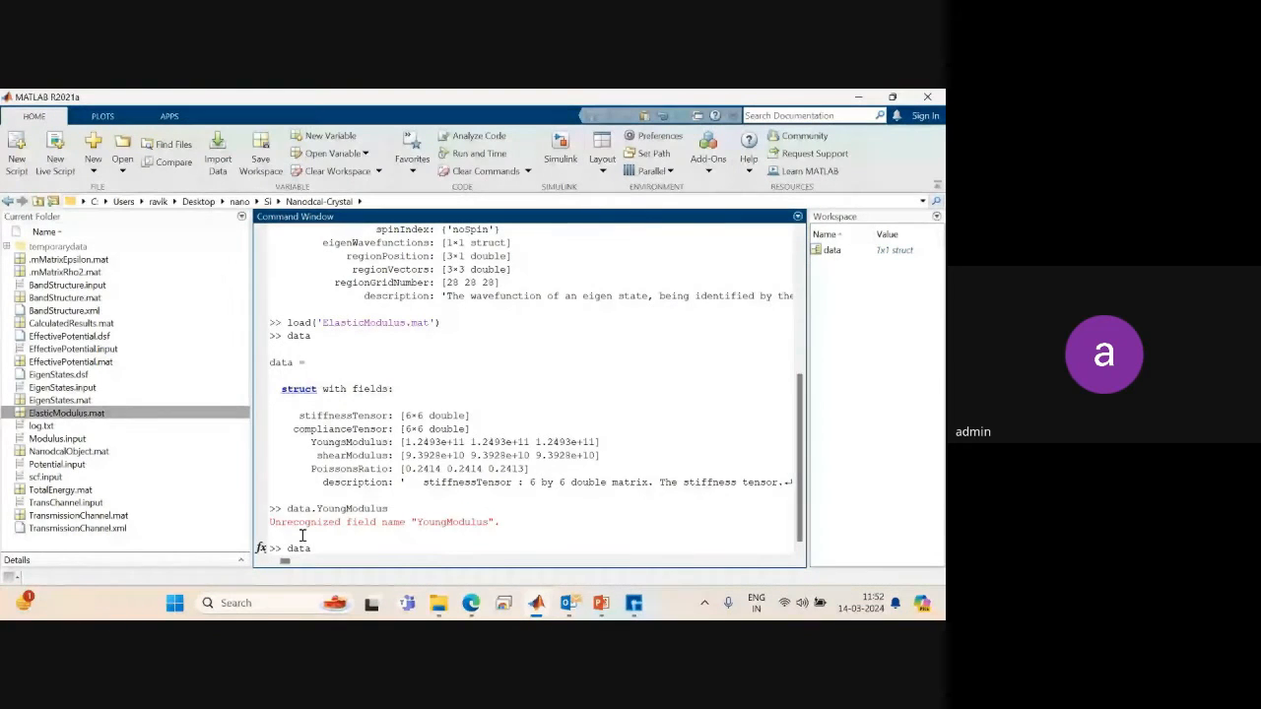
{"action": "type", "text": "YoungsModu"}
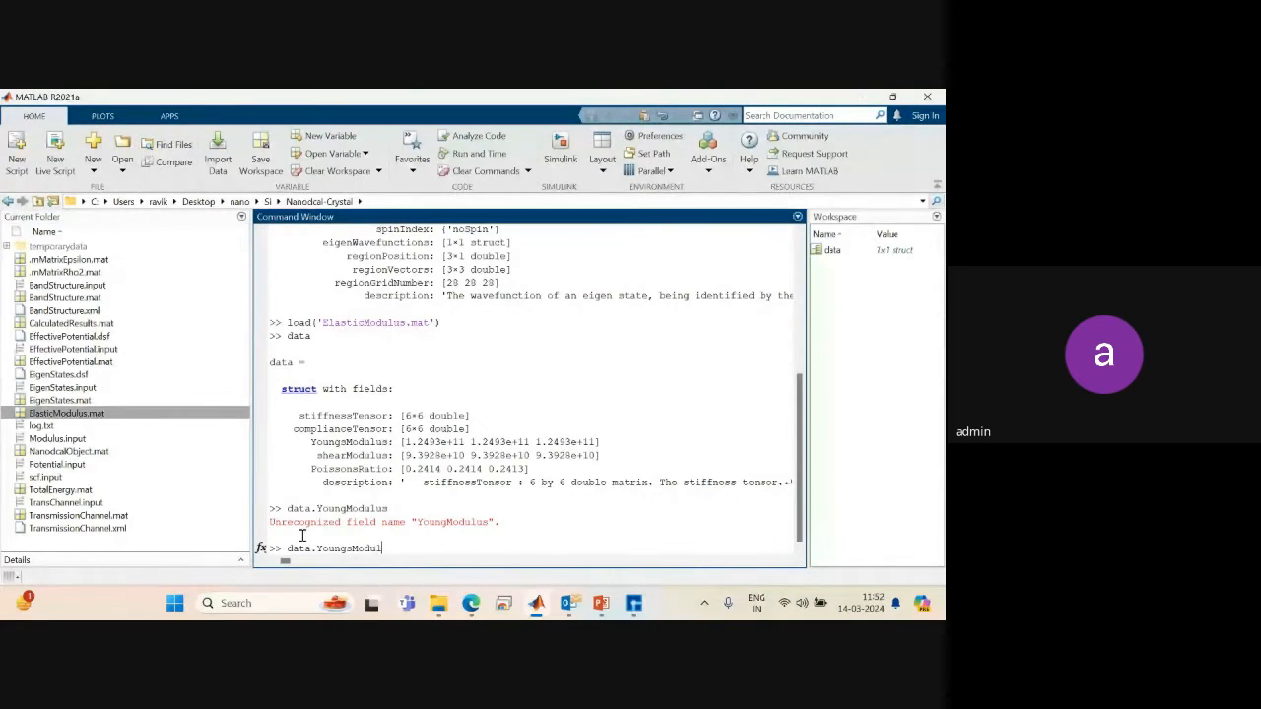
{"action": "type", "text": "lus"}
{"action": "key", "text": "Return"}
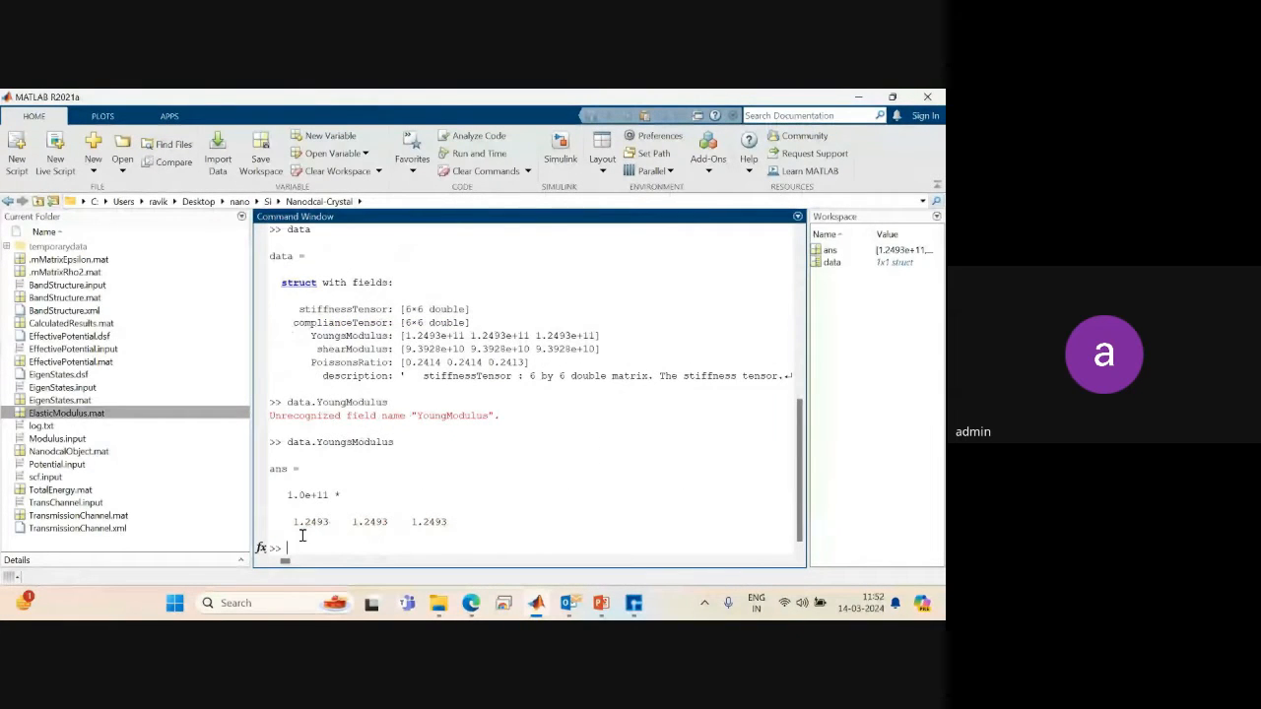
{"action": "left_click", "coordinate": [283, 442]}
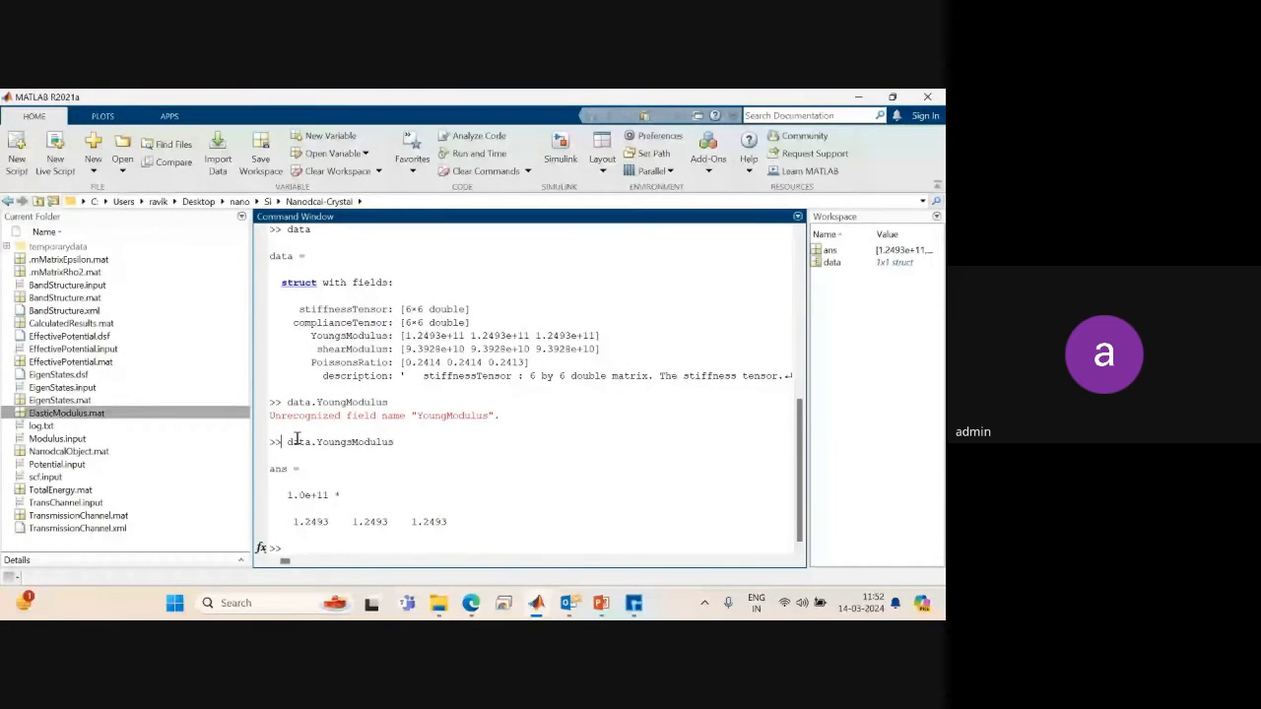
{"action": "left_click_drag", "start_coordinate": [283, 442], "coordinate": [395, 442]}
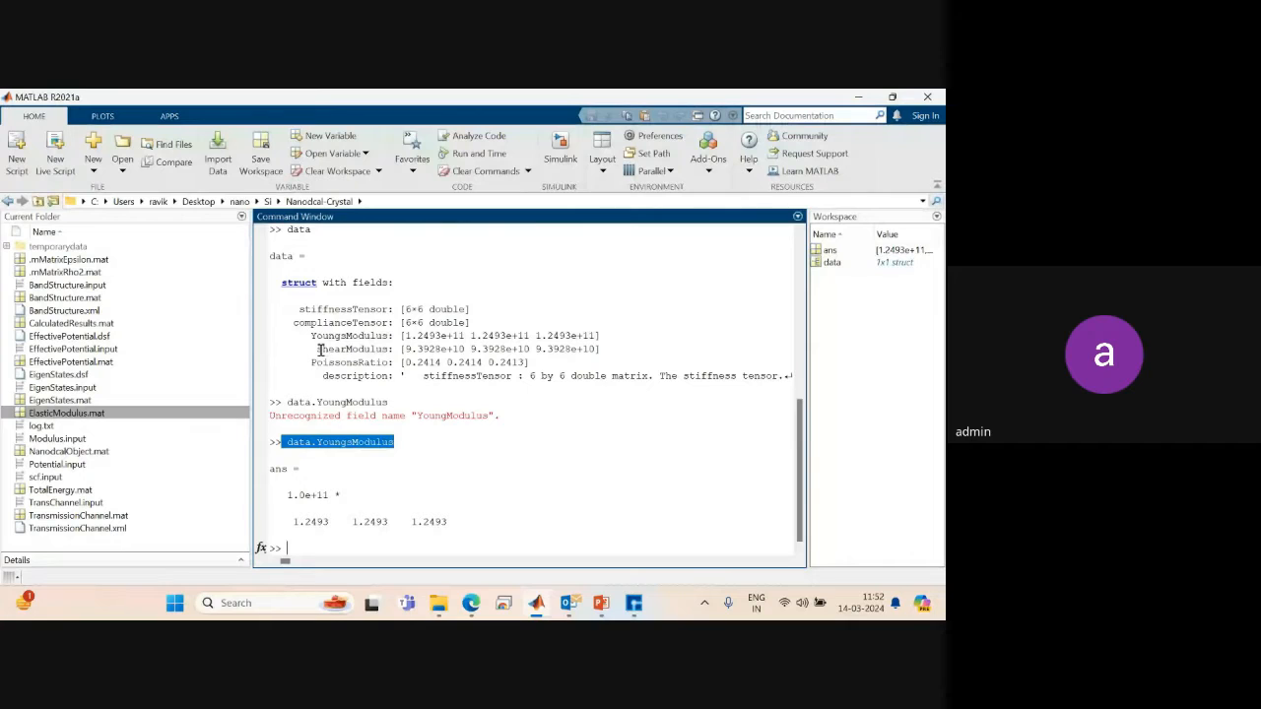
Try to display the shear modulus with the command data.sharemodulus.
{"action": "type", "text": "Data"}
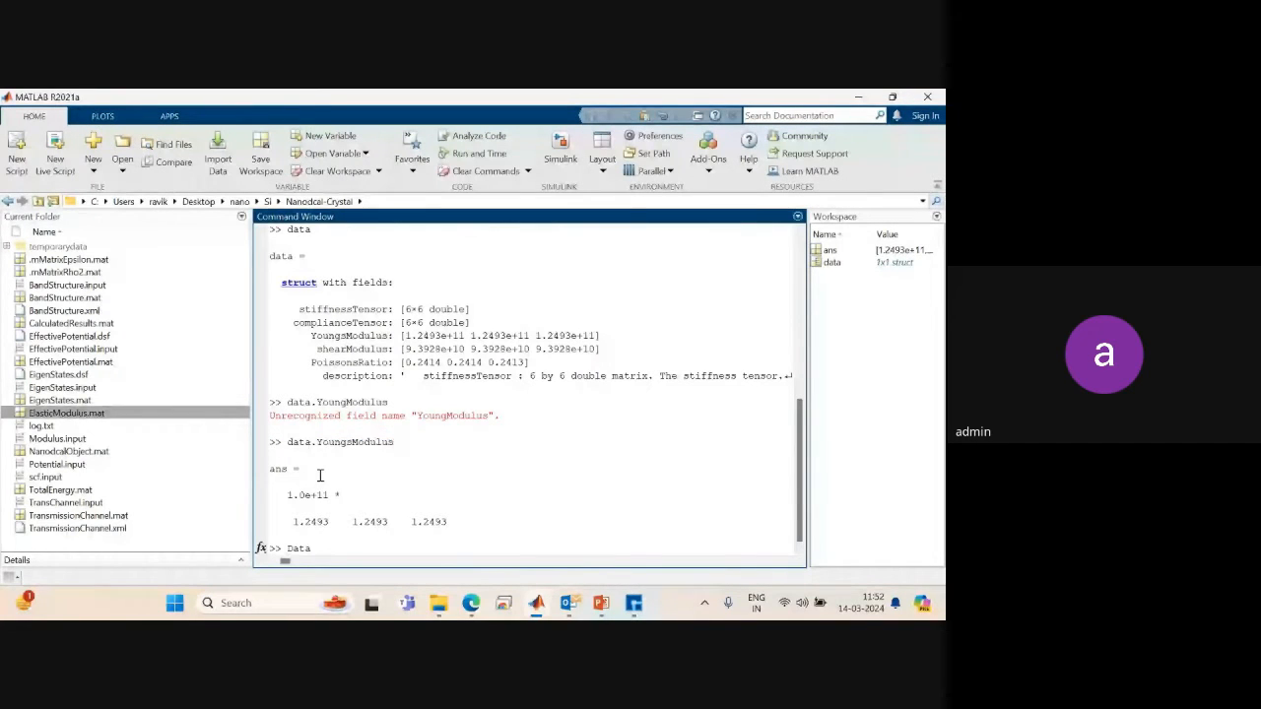
{"action": "key", "text": "BackSpace"}
{"action": "key", "text": "BackSpace"}
{"action": "key", "text": "BackSpace"}
{"action": "key", "text": "BackSpace"}
{"action": "type", "text": "data"}
{"action": "type", "text": ".sharemodulus"}
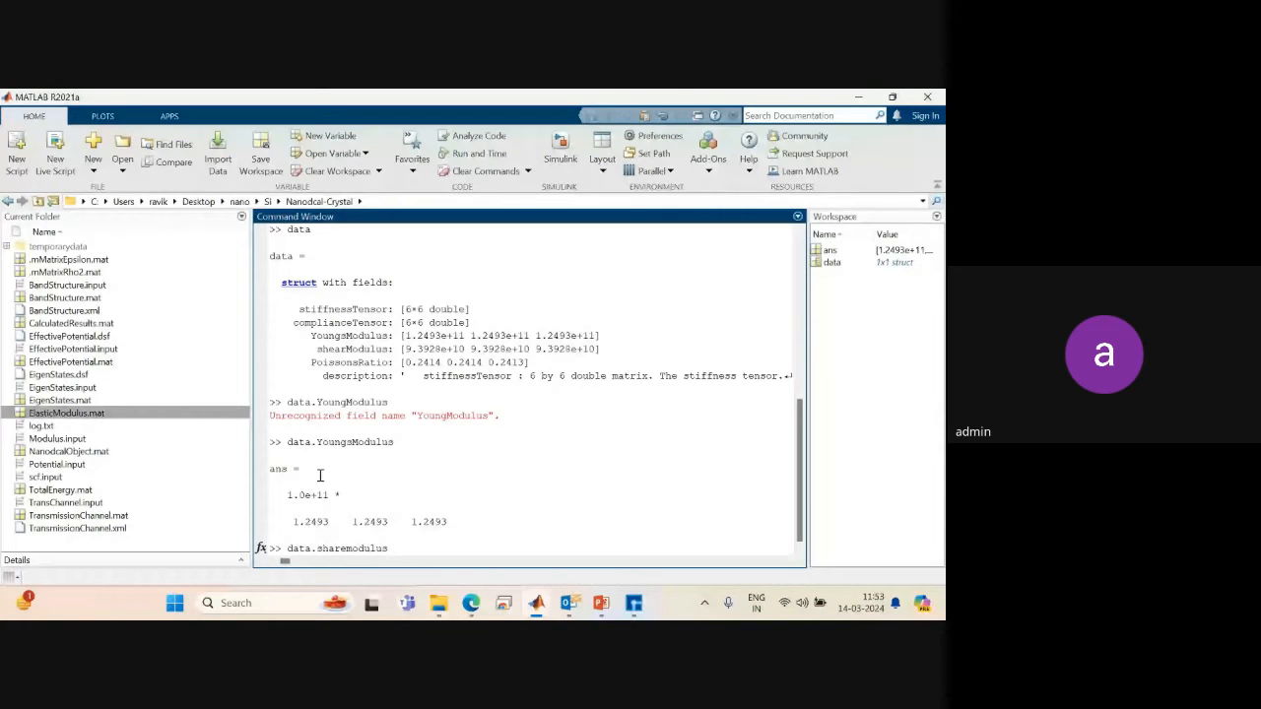
{"action": "key", "text": "Return"}
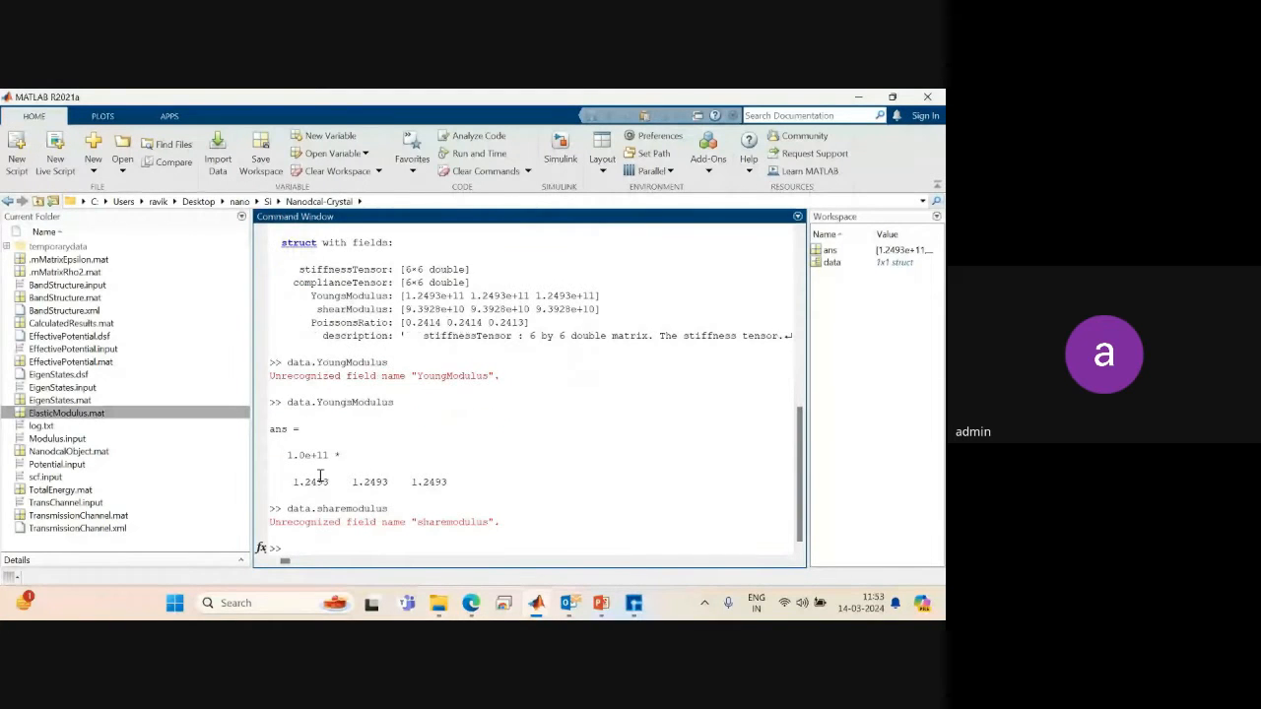
Retry the shear modulus query with the field name capitalised as data.shareModulus.
{"action": "key", "text": "Up"}
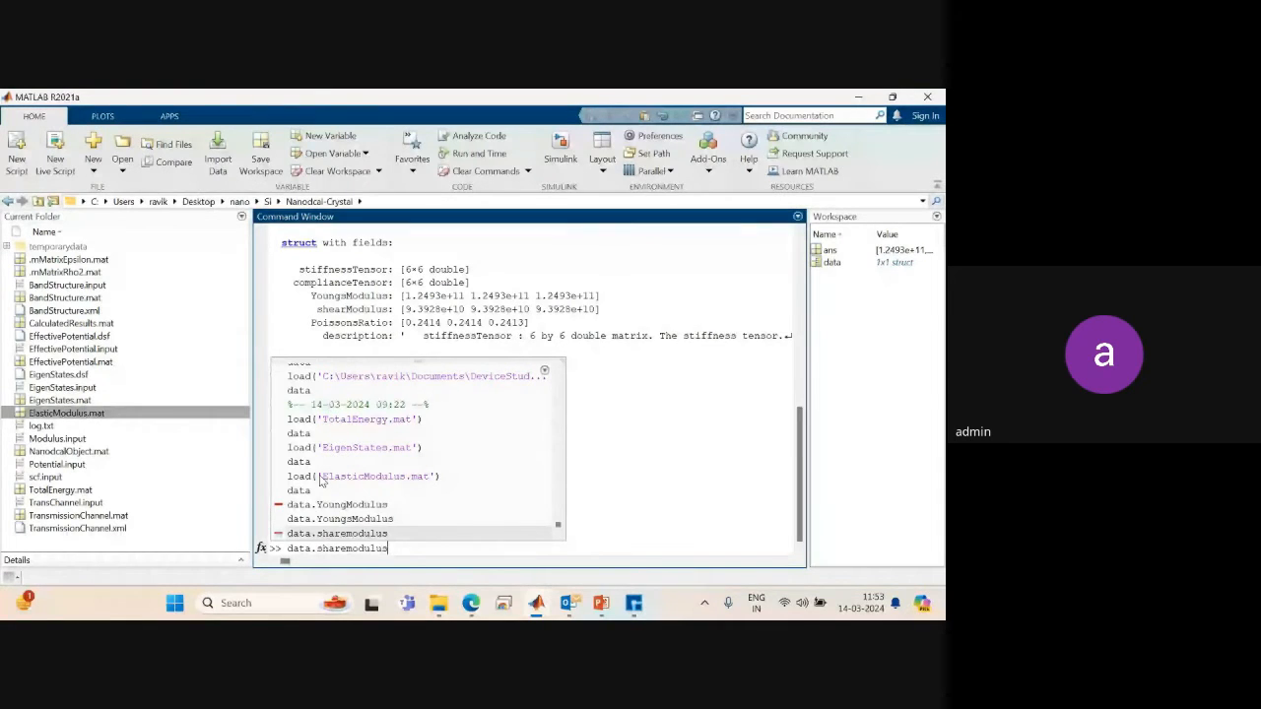
{"action": "key", "text": "Left"}
{"action": "key", "text": "Left"}
{"action": "key", "text": "Left"}
{"action": "key", "text": "Left"}
{"action": "key", "text": "Left"}
{"action": "key", "text": "Left"}
{"action": "key", "text": "Left"}
{"action": "key", "text": "BackSpace"}
{"action": "type", "text": "M"}
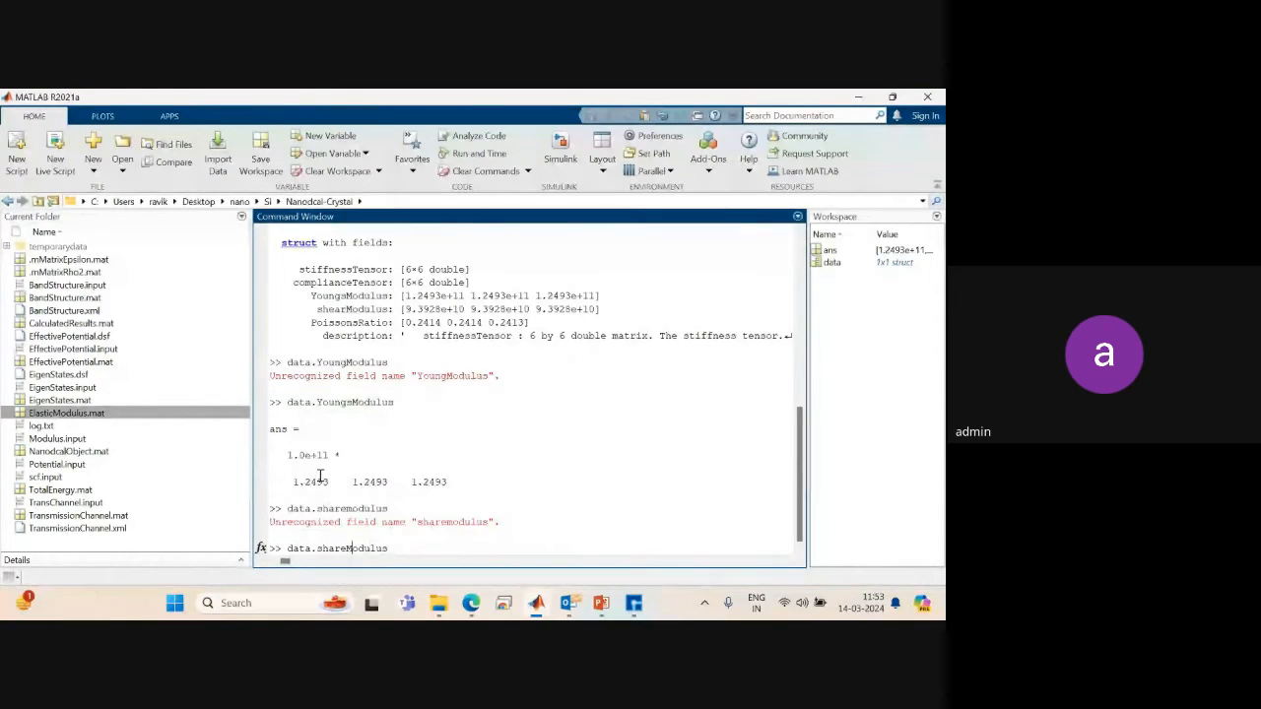
{"action": "key", "text": "Return"}
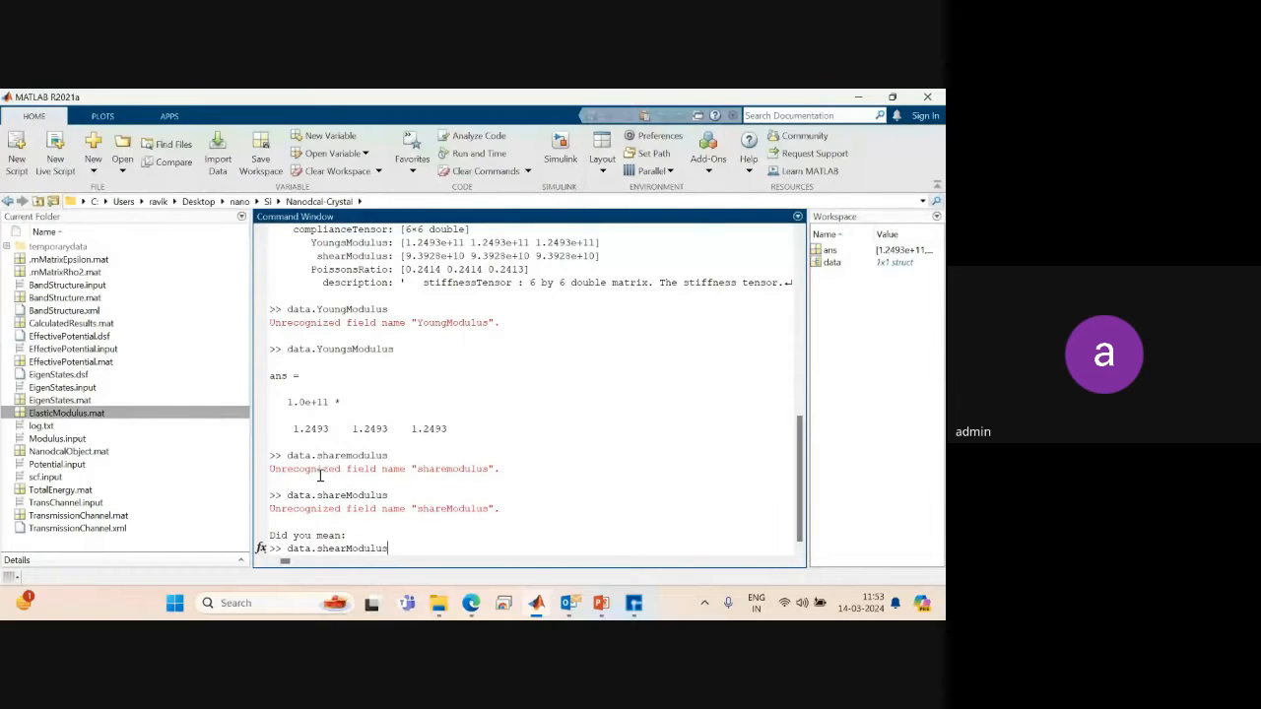
Correct the field name to display the shear modulus values with data.shearModulus, and highlight the output values.
{"action": "key", "text": "Up"}
{"action": "key", "text": "Up"}
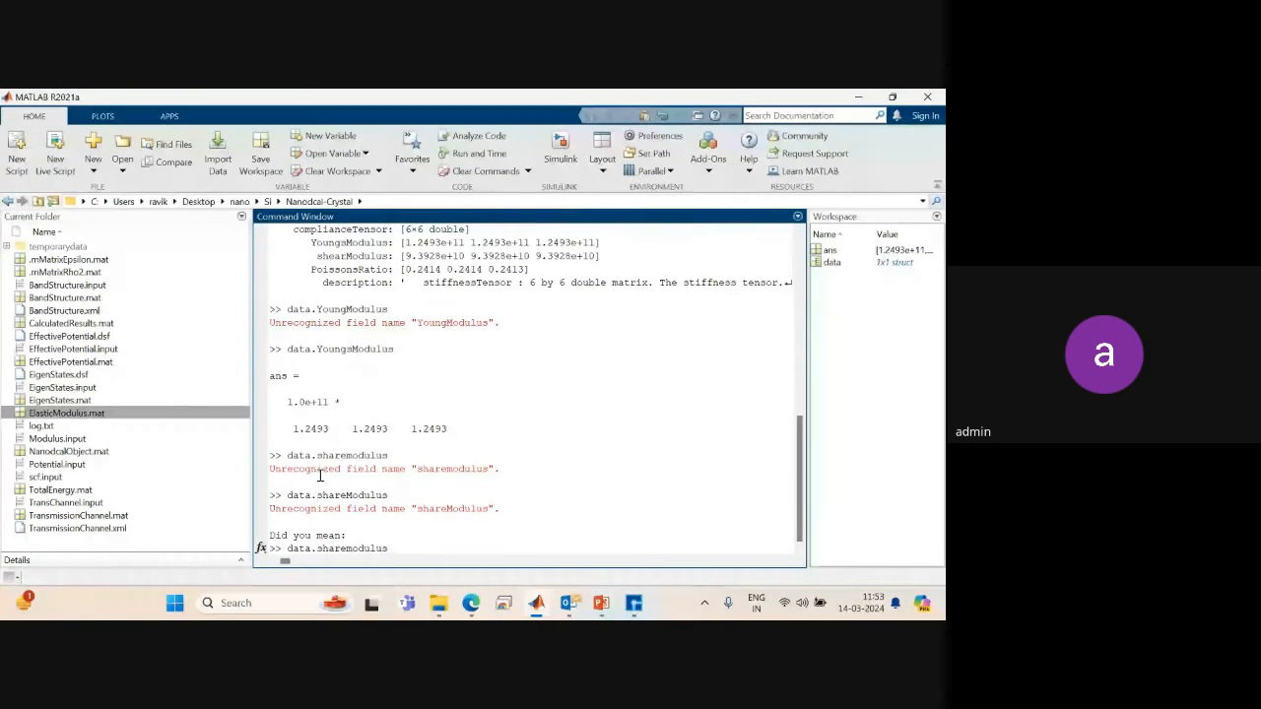
{"action": "key", "text": "Left"}
{"action": "key", "text": "Left"}
{"action": "key", "text": "Left"}
{"action": "key", "text": "Left"}
{"action": "key", "text": "Left"}
{"action": "key", "text": "Left"}
{"action": "key", "text": "Left"}
{"action": "key", "text": "Left"}
{"action": "key", "text": "Left"}
{"action": "key", "text": "Left"}
{"action": "type", "text": "e"}
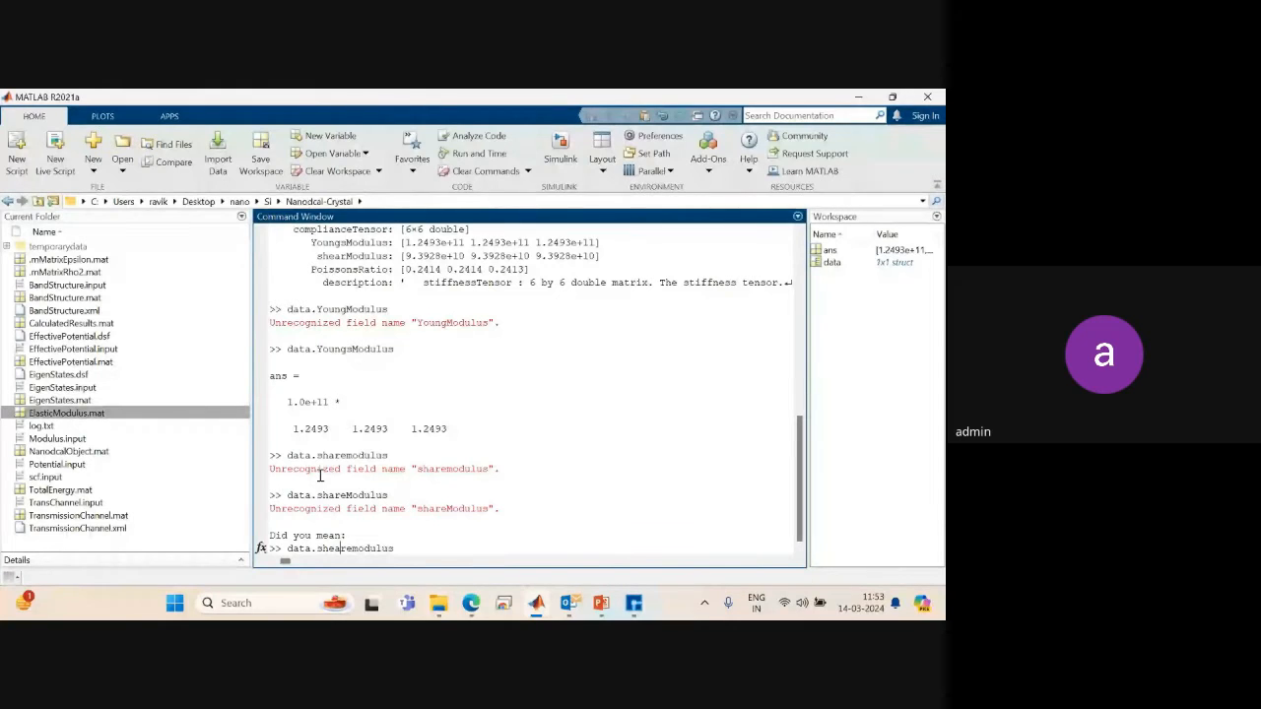
{"action": "key", "text": "Right"}
{"action": "key", "text": "Delete"}
{"action": "key", "text": "Return"}
{"action": "key", "text": "Return"}
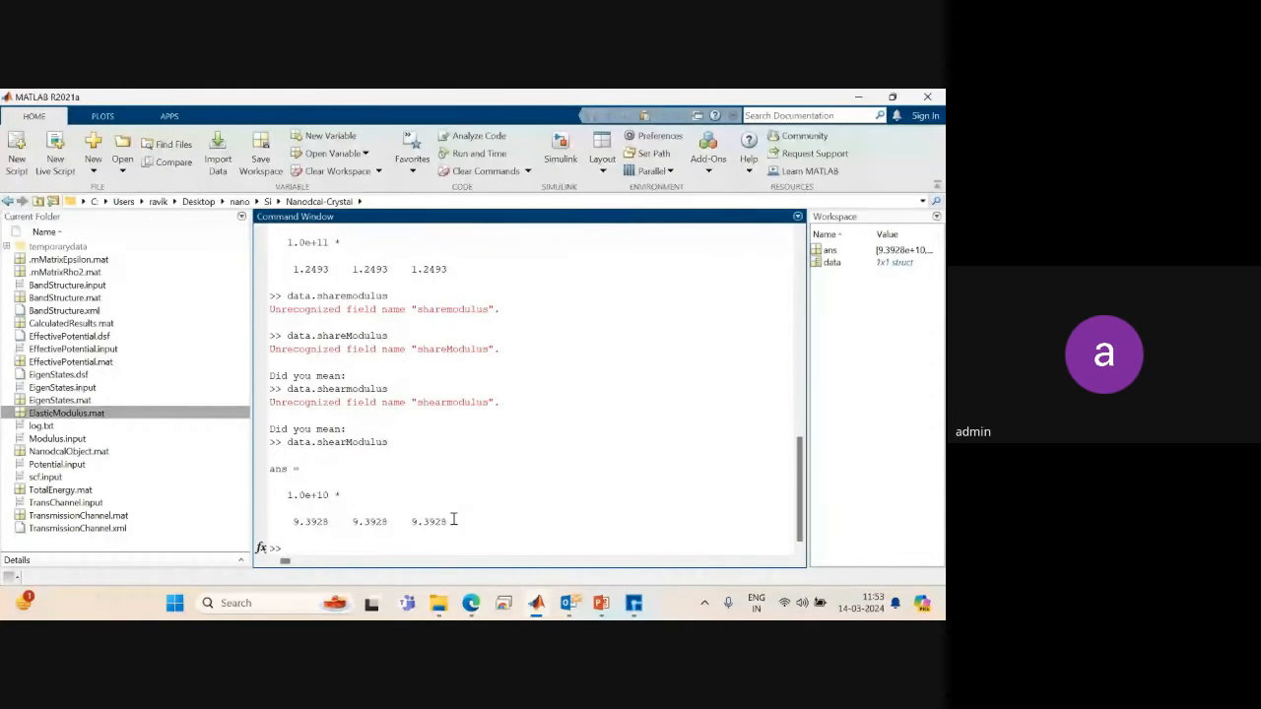
{"action": "left_click_drag", "start_coordinate": [453, 523], "coordinate": [264, 478]}
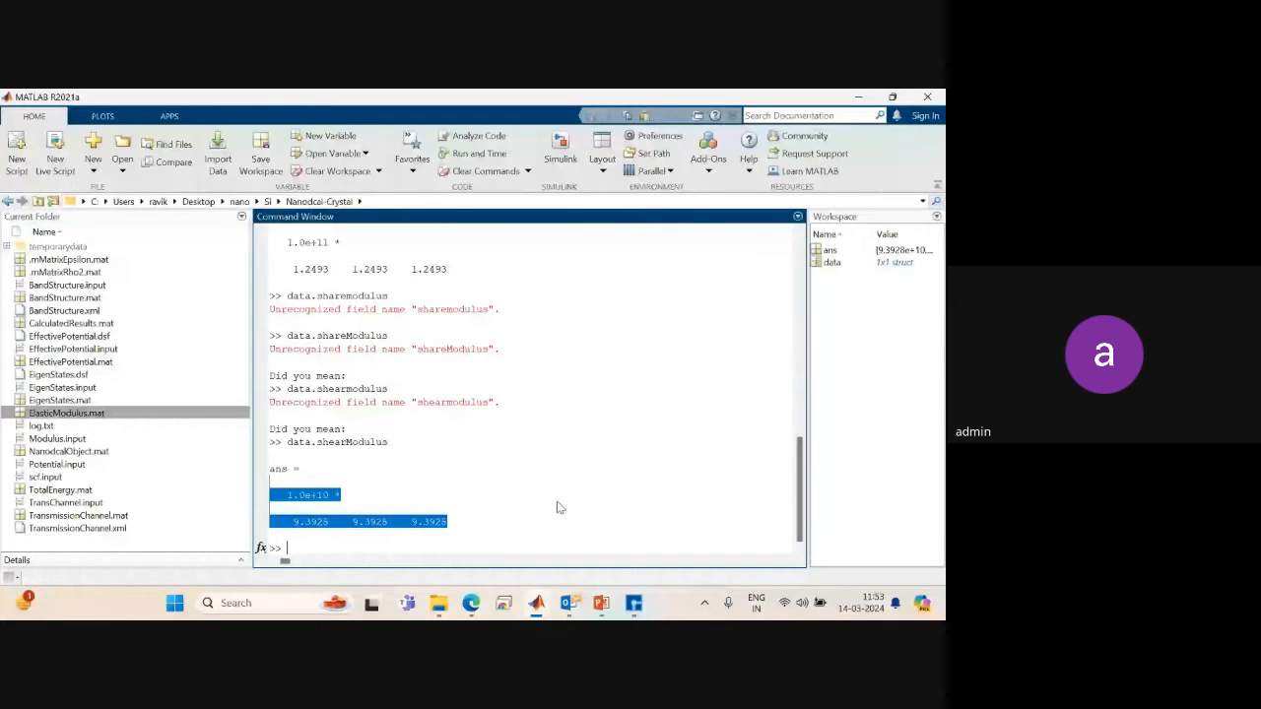
Switch to Device Studio, enlarge the structure view and open the Surface/Slab builder for the Si.hzw crystal.
{"action": "left_click", "coordinate": [633, 603]}
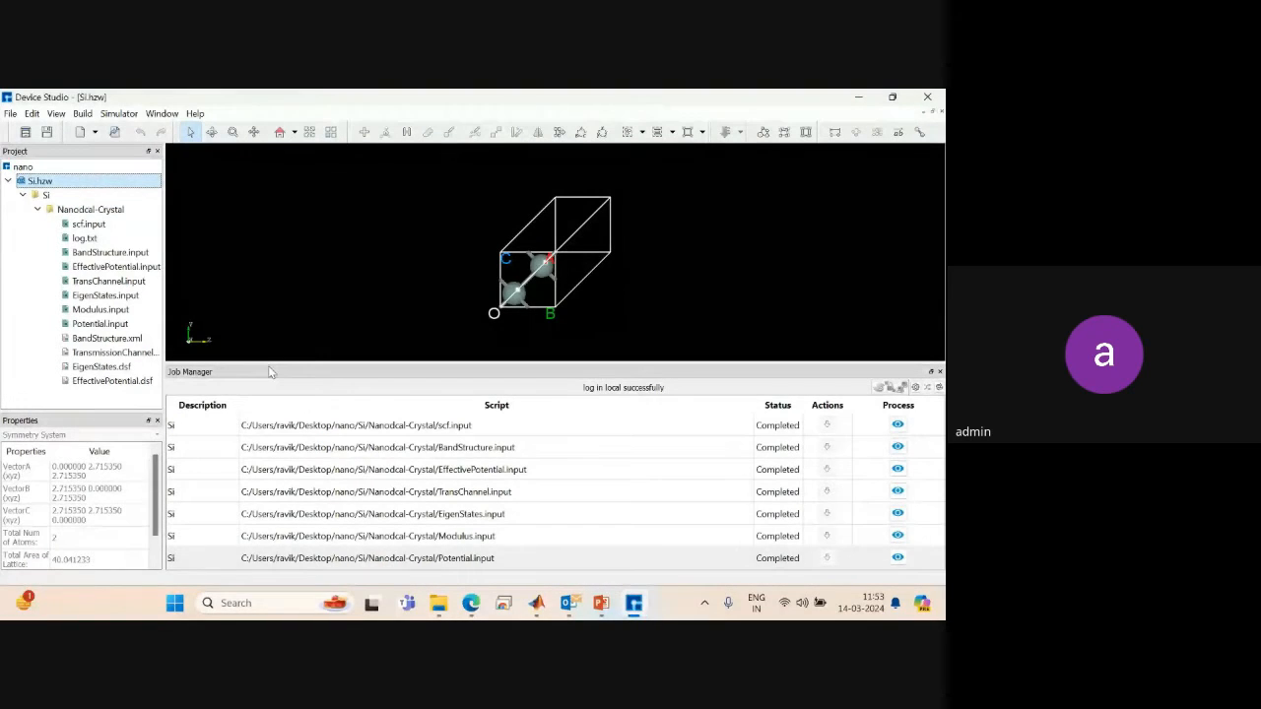
{"action": "left_click_drag", "start_coordinate": [256, 361], "coordinate": [258, 404]}
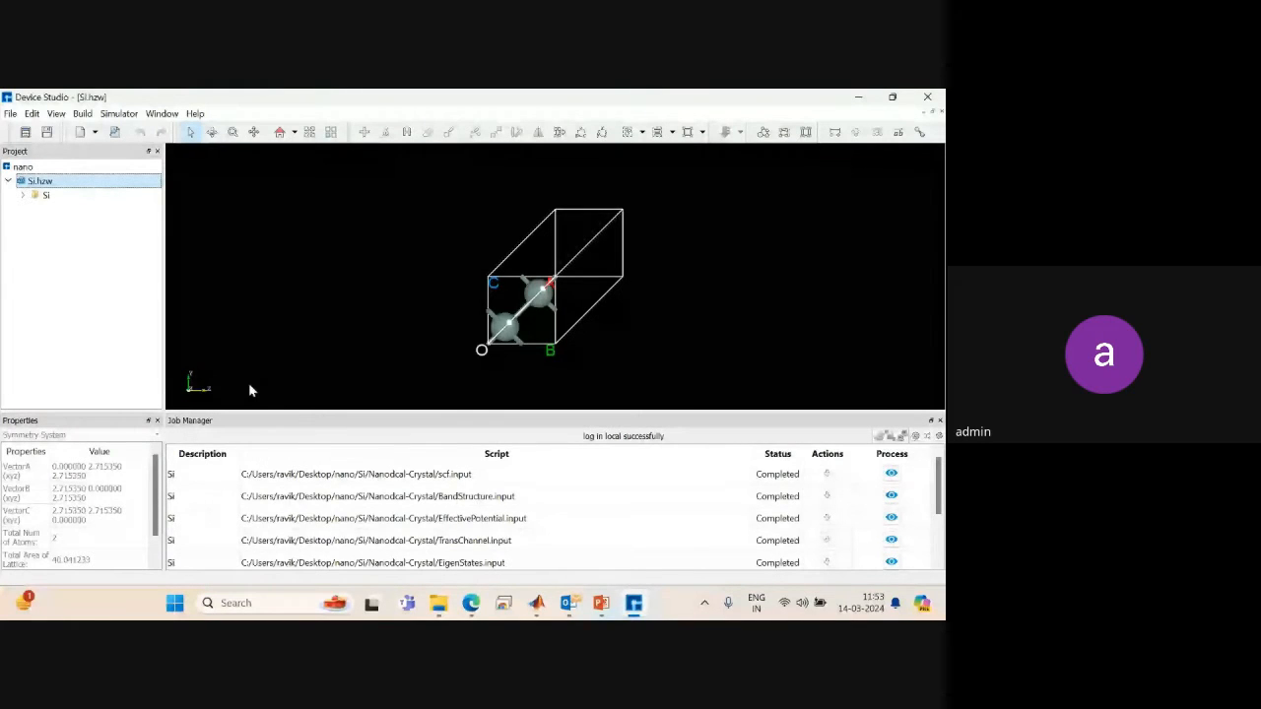
{"action": "left_click", "coordinate": [82, 114]}
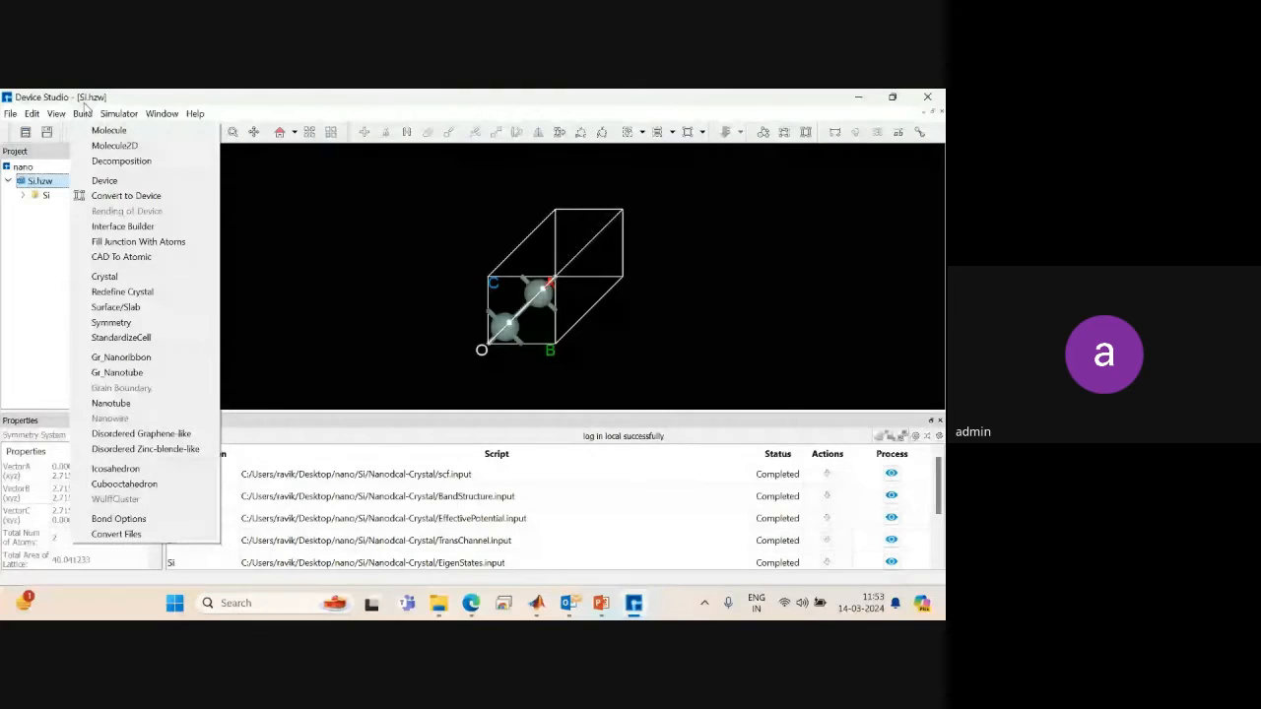
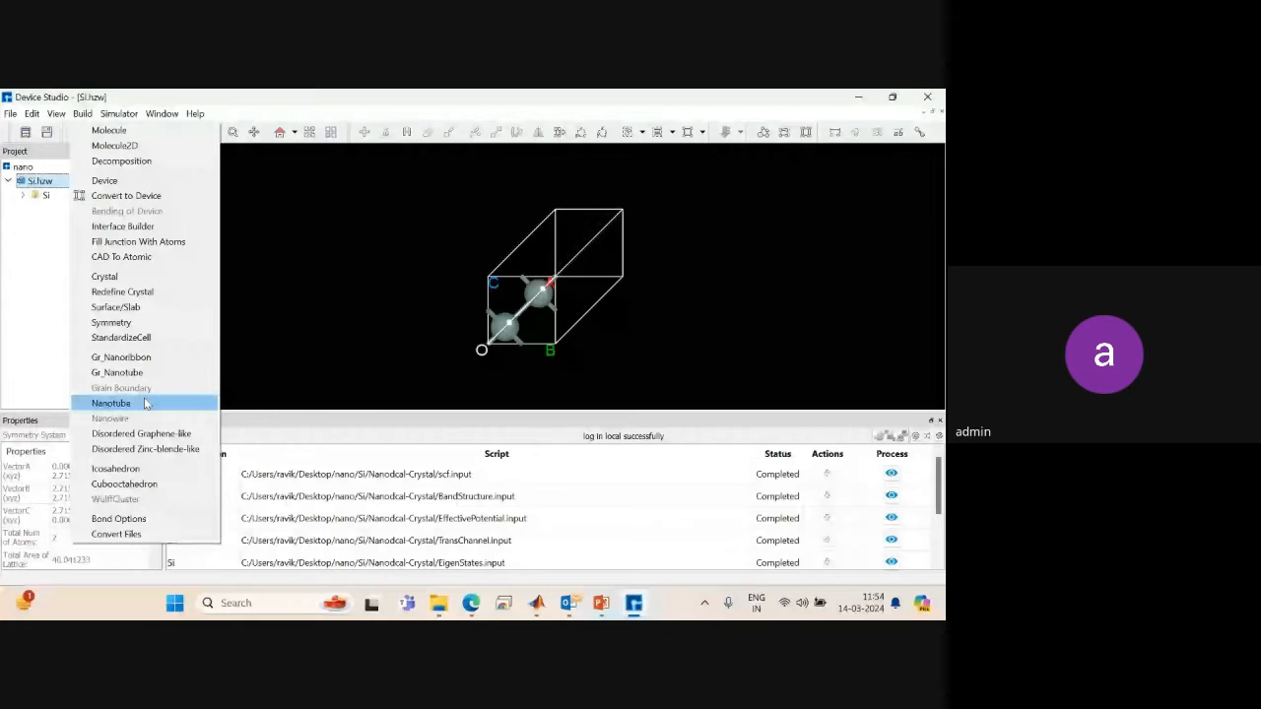
{"action": "left_click", "coordinate": [133, 306]}
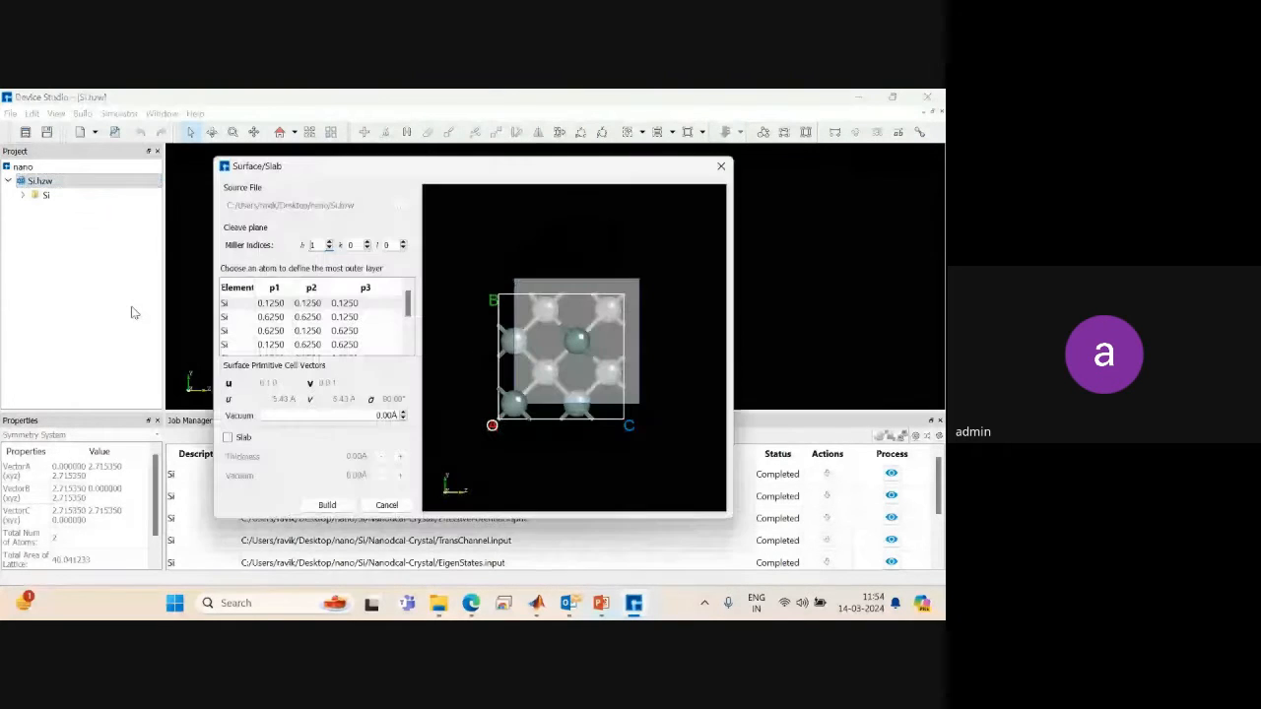
Preview the cleave plane on the silicon cell with Miller indices 1 1 0 and 1 1 1.
{"action": "left_click_drag", "start_coordinate": [597, 287], "coordinate": [461, 332]}
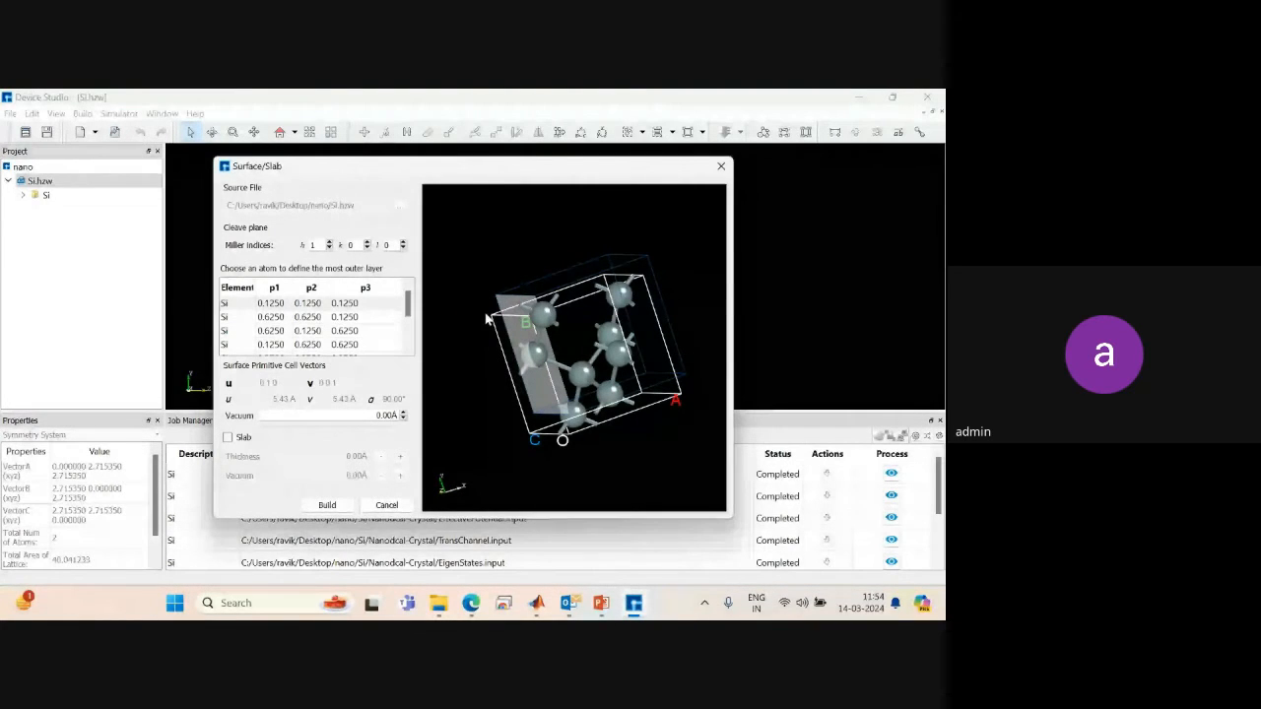
{"action": "left_click_drag", "start_coordinate": [487, 319], "coordinate": [423, 286]}
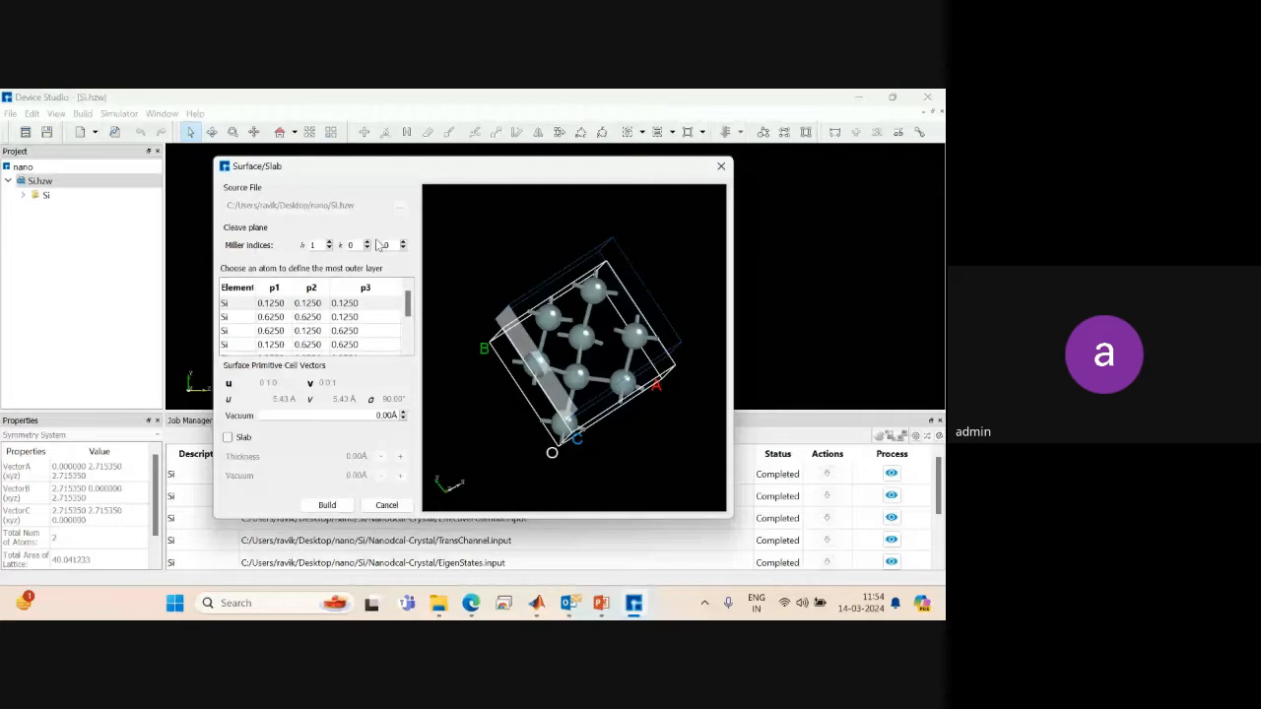
{"action": "left_click", "coordinate": [368, 241]}
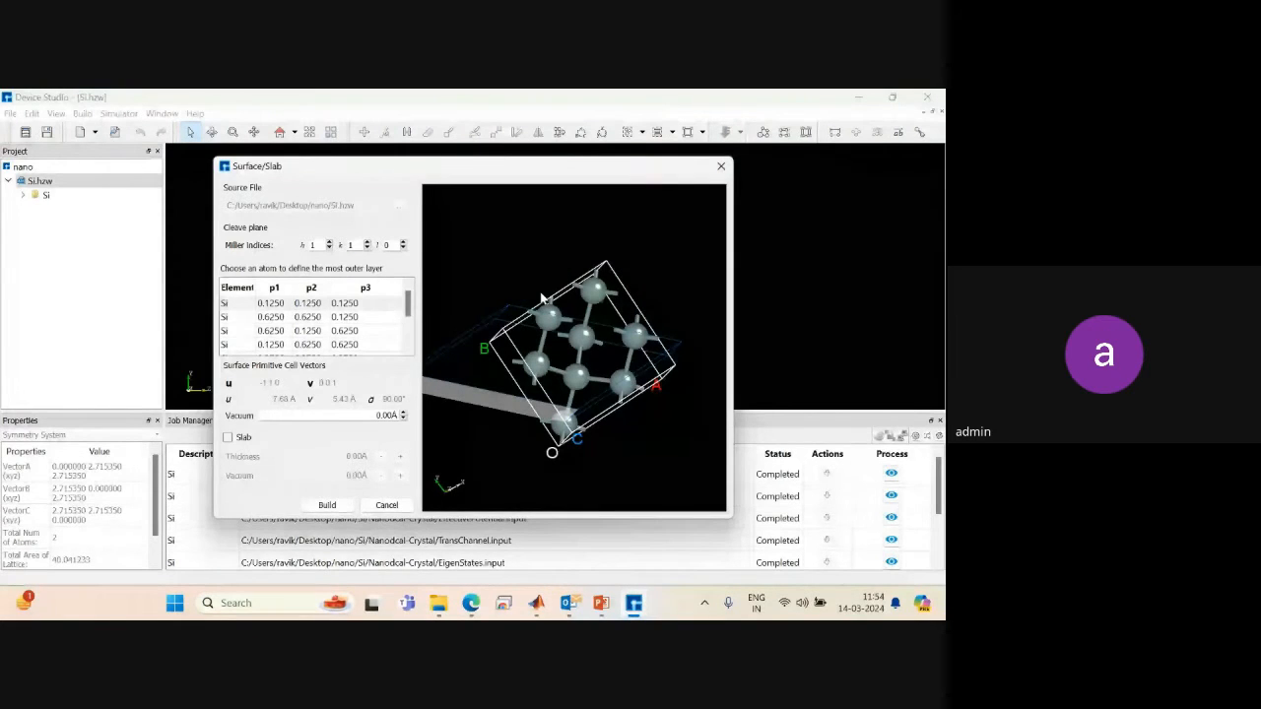
{"action": "left_click_drag", "start_coordinate": [541, 299], "coordinate": [527, 363]}
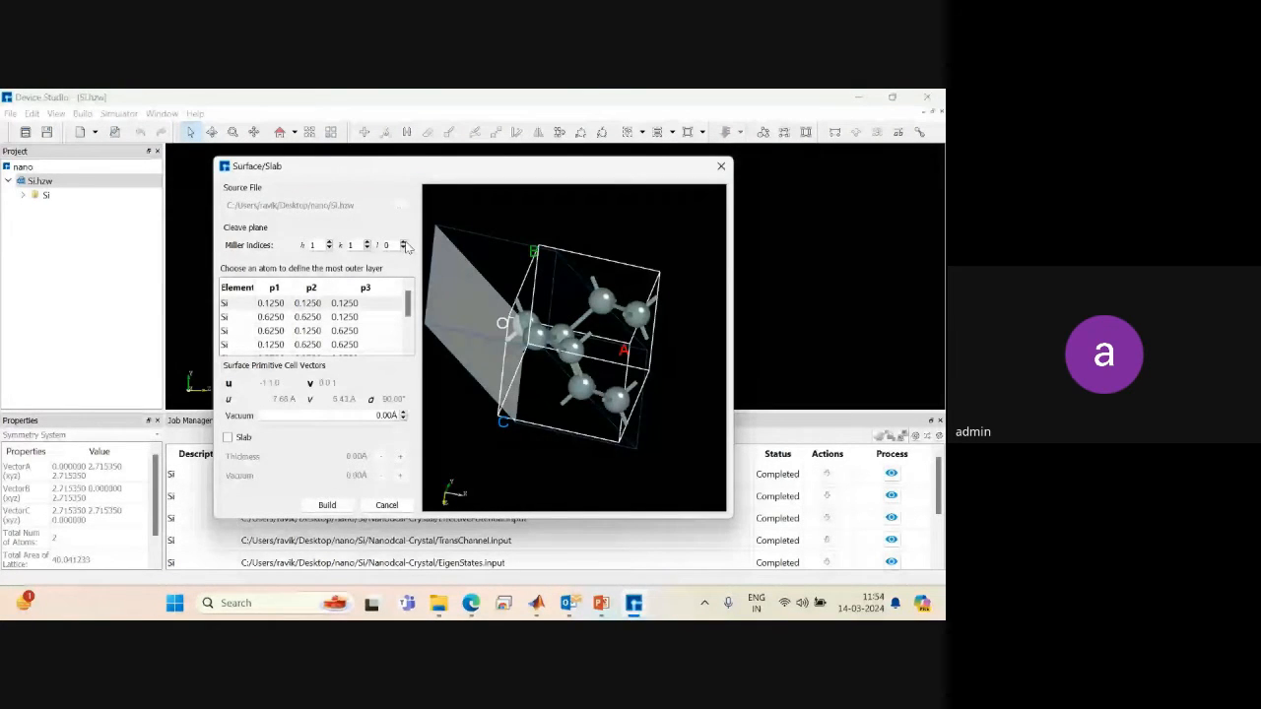
{"action": "left_click", "coordinate": [403, 242]}
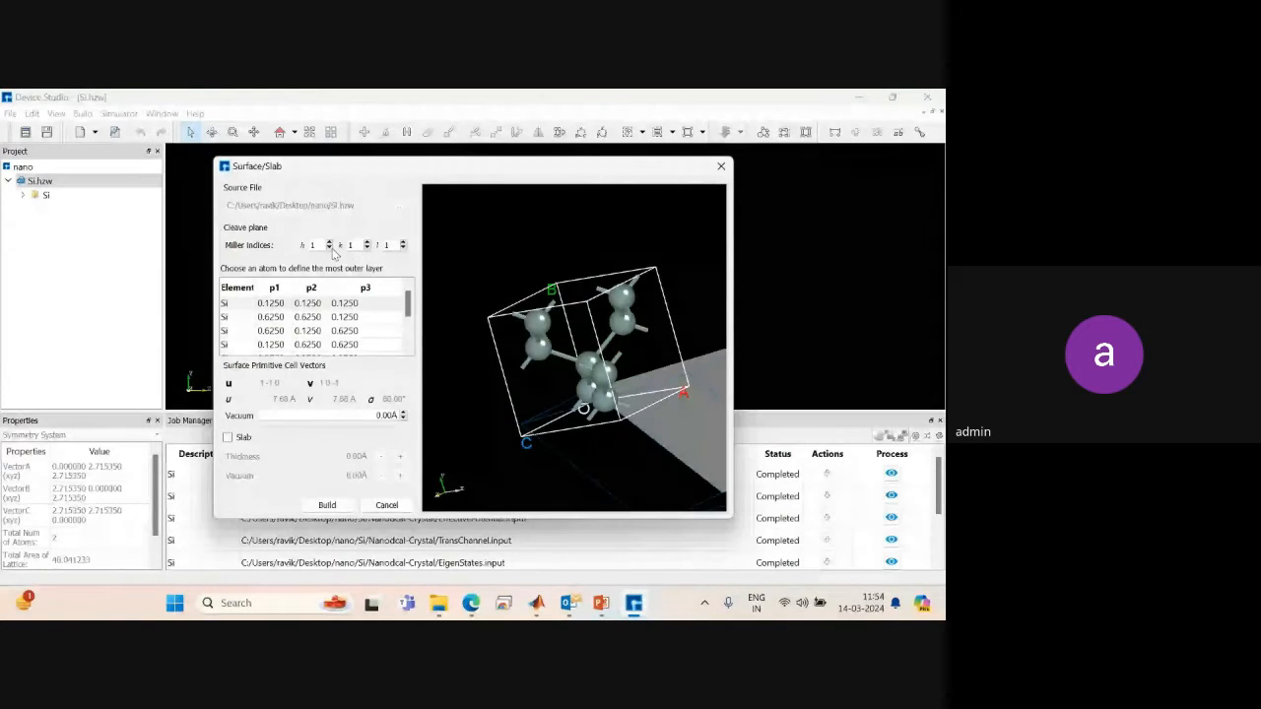
Change the cleave plane's Miller indices to 0 0 1 and inspect the plane in the preview.
{"action": "left_click", "coordinate": [329, 247]}
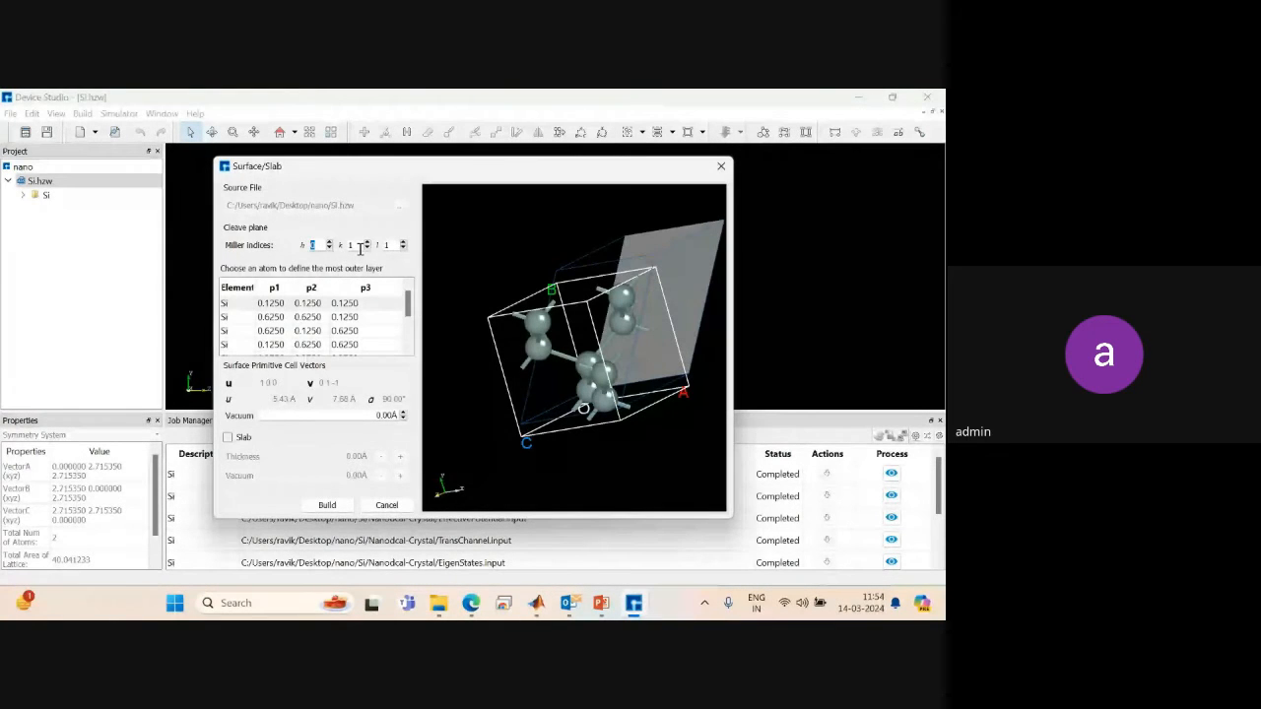
{"action": "left_click", "coordinate": [367, 247]}
{"action": "left_click_drag", "start_coordinate": [641, 236], "coordinate": [442, 293]}
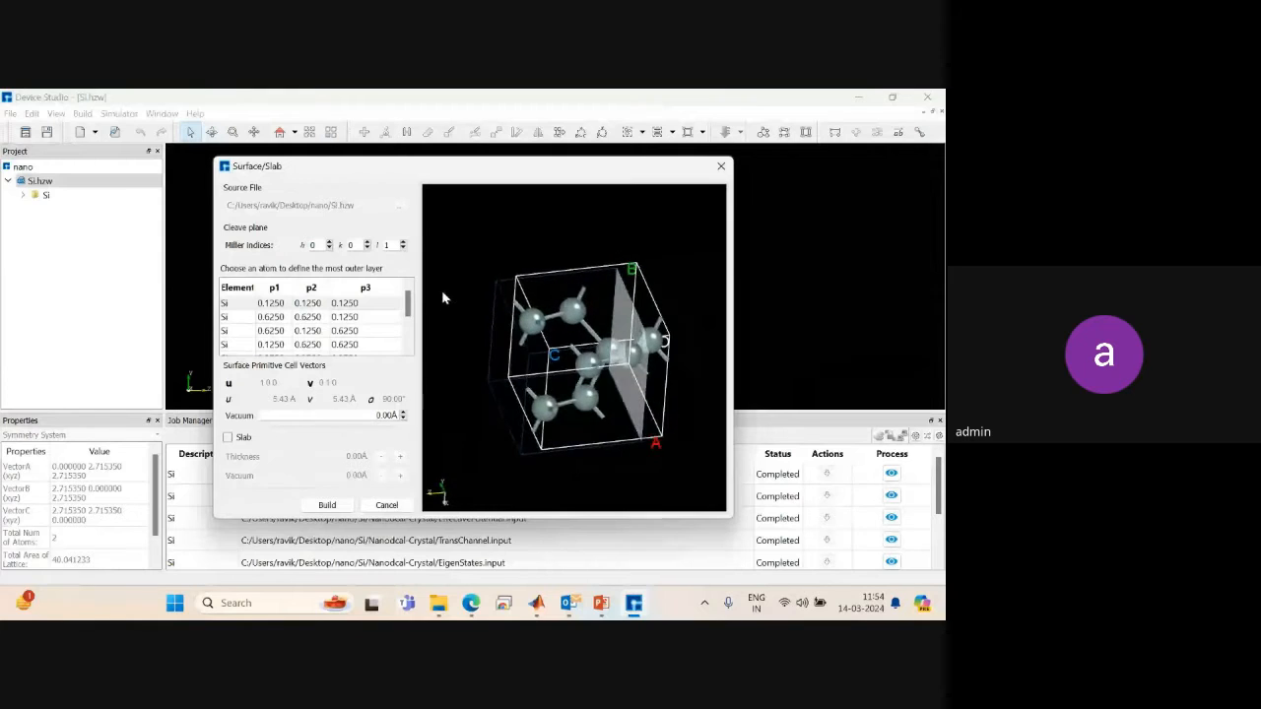
Return the cleave plane's Miller indices to 1 0 0 and inspect the plane's orientation.
{"action": "left_click", "coordinate": [329, 246]}
{"action": "left_click", "coordinate": [367, 248]}
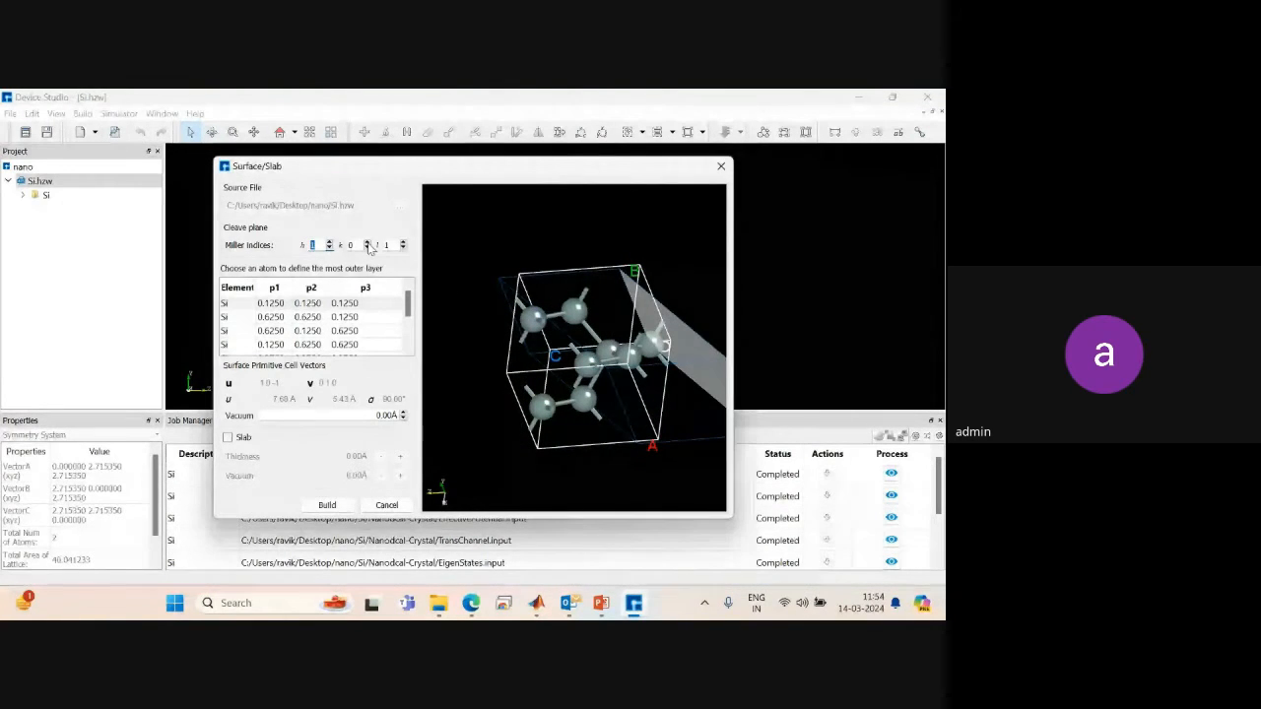
{"action": "left_click", "coordinate": [368, 248]}
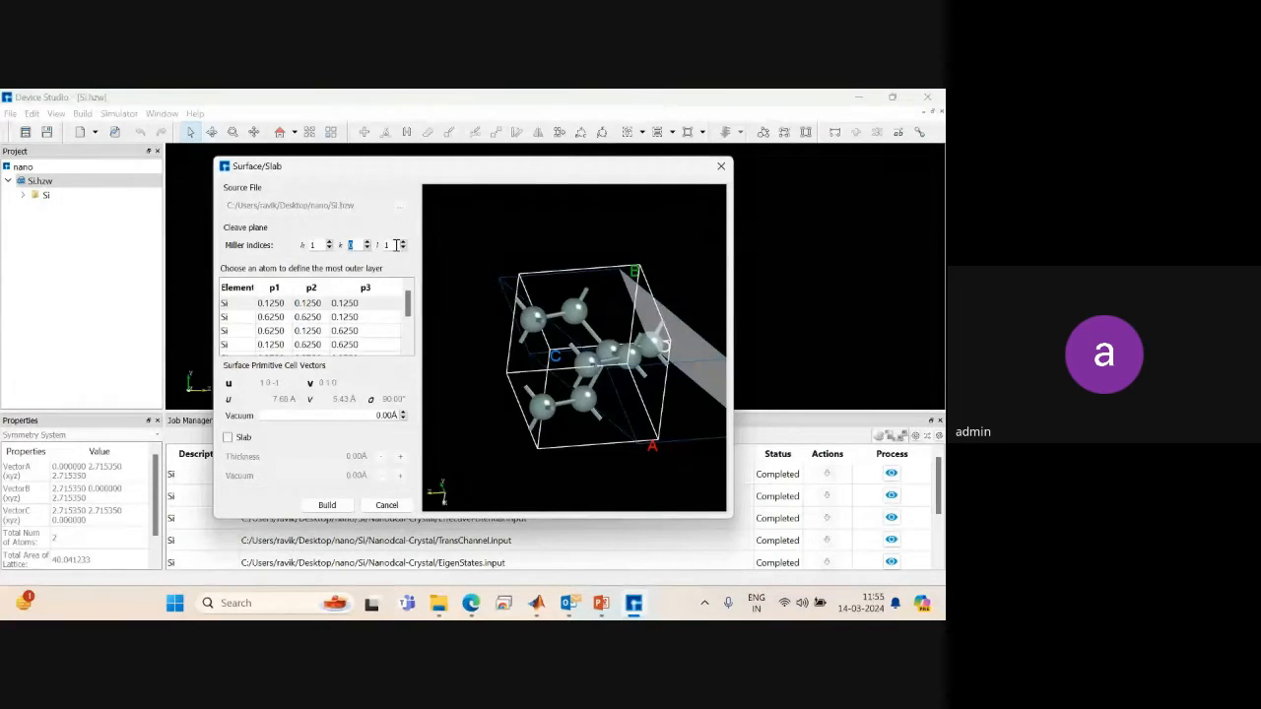
{"action": "left_click", "coordinate": [403, 249]}
{"action": "left_click_drag", "start_coordinate": [532, 335], "coordinate": [434, 296]}
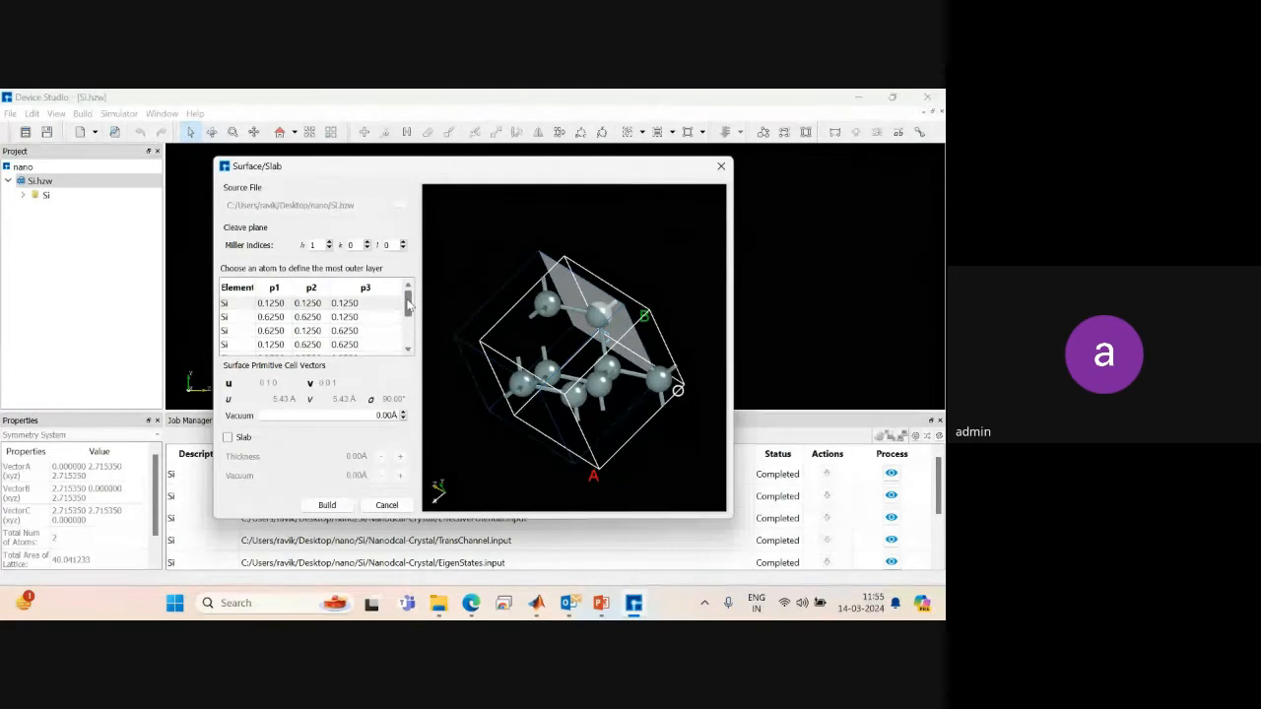
Look through the outermost-layer atom list and enable the Slab option for the 1 0 0 surface.
{"action": "scroll", "coordinate": [405, 315], "scroll_direction": "down", "scroll_amount": 1}
{"action": "scroll", "coordinate": [405, 315], "scroll_direction": "down", "scroll_amount": 3}
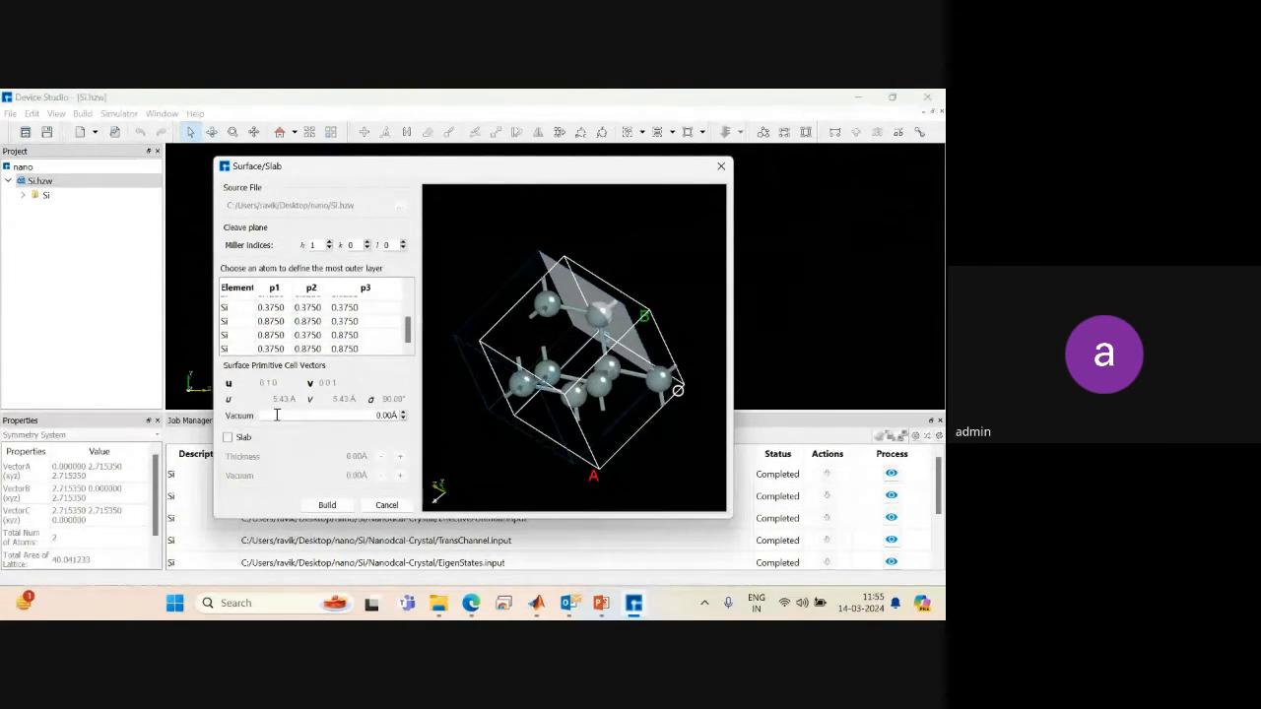
{"action": "left_click", "coordinate": [227, 439]}
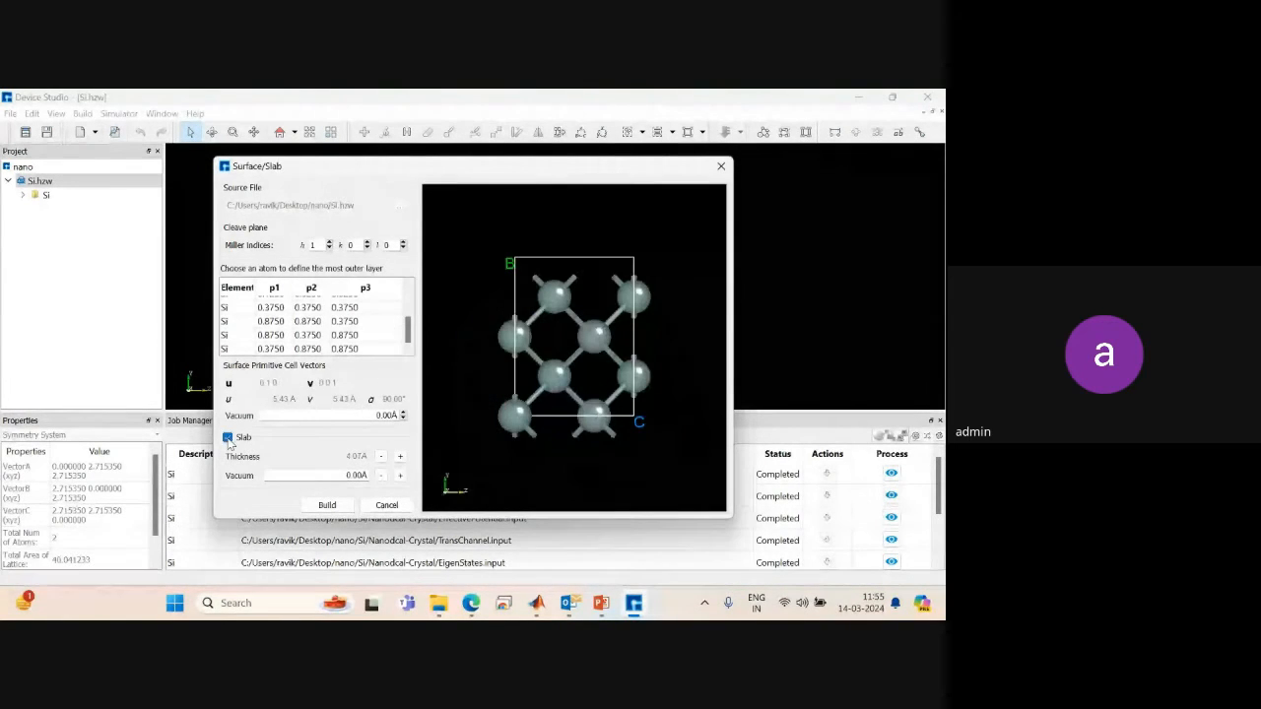
Increase the slab thickness to 32.58 Å.
{"action": "left_click", "coordinate": [400, 458]}
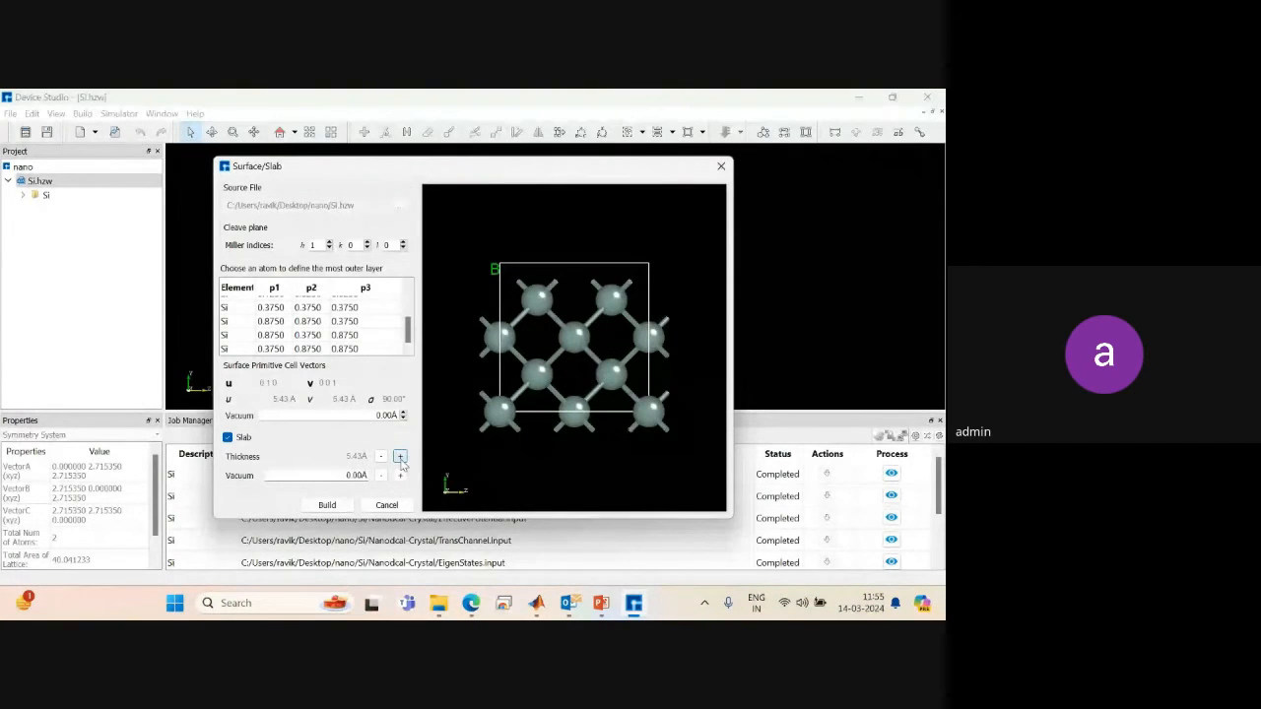
{"action": "left_click", "coordinate": [401, 458]}
{"action": "left_click", "coordinate": [400, 458]}
{"action": "left_click", "coordinate": [401, 458]}
{"action": "left_click", "coordinate": [400, 459]}
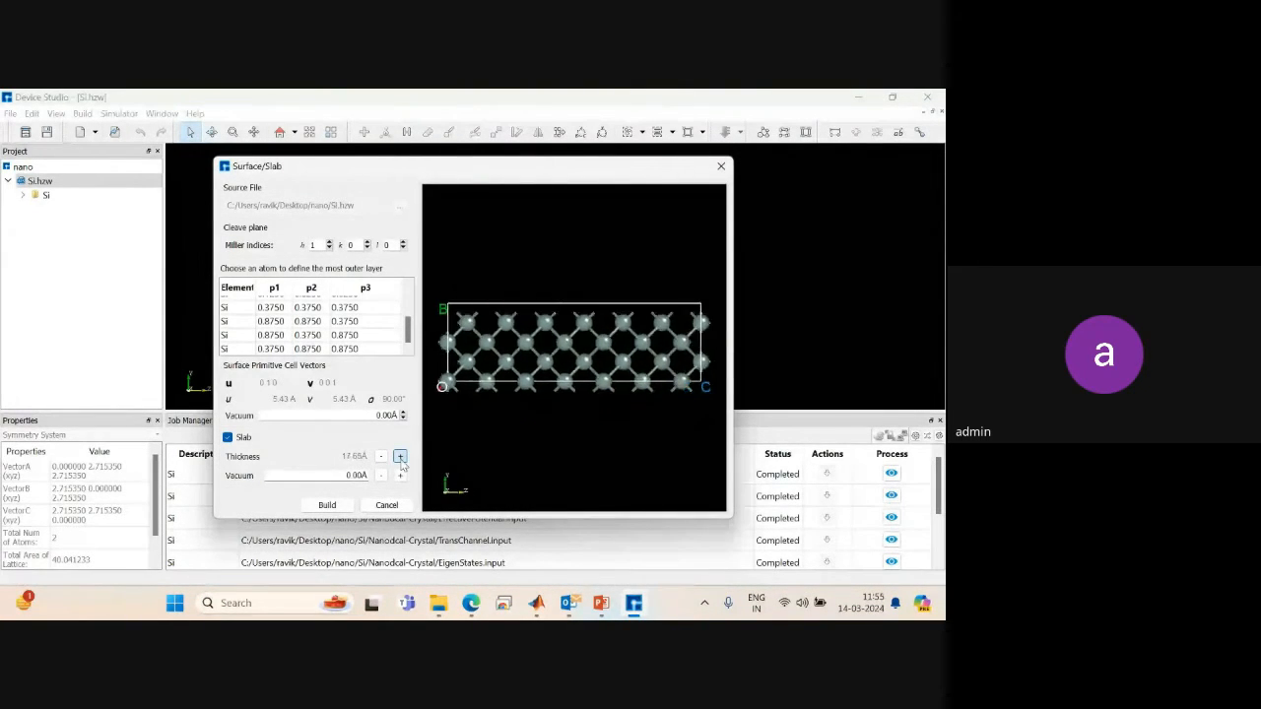
{"action": "left_click", "coordinate": [400, 458]}
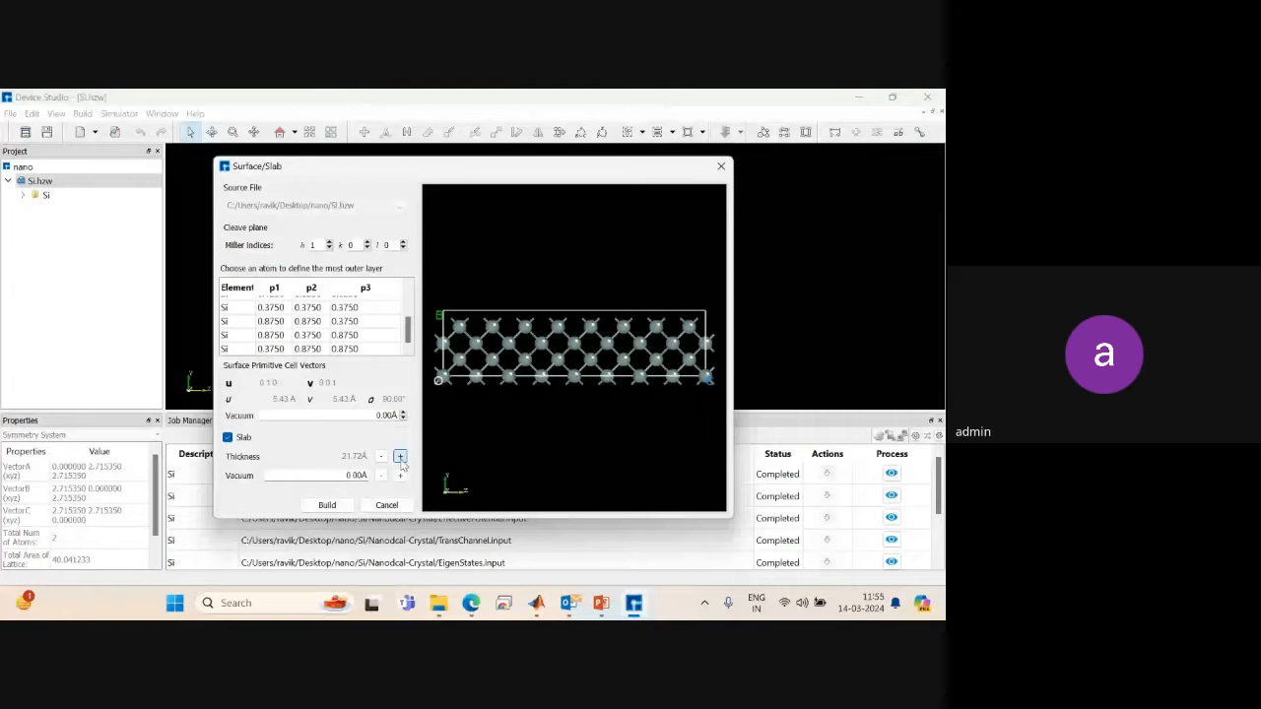
{"action": "left_click", "coordinate": [400, 458]}
{"action": "left_click", "coordinate": [400, 458]}
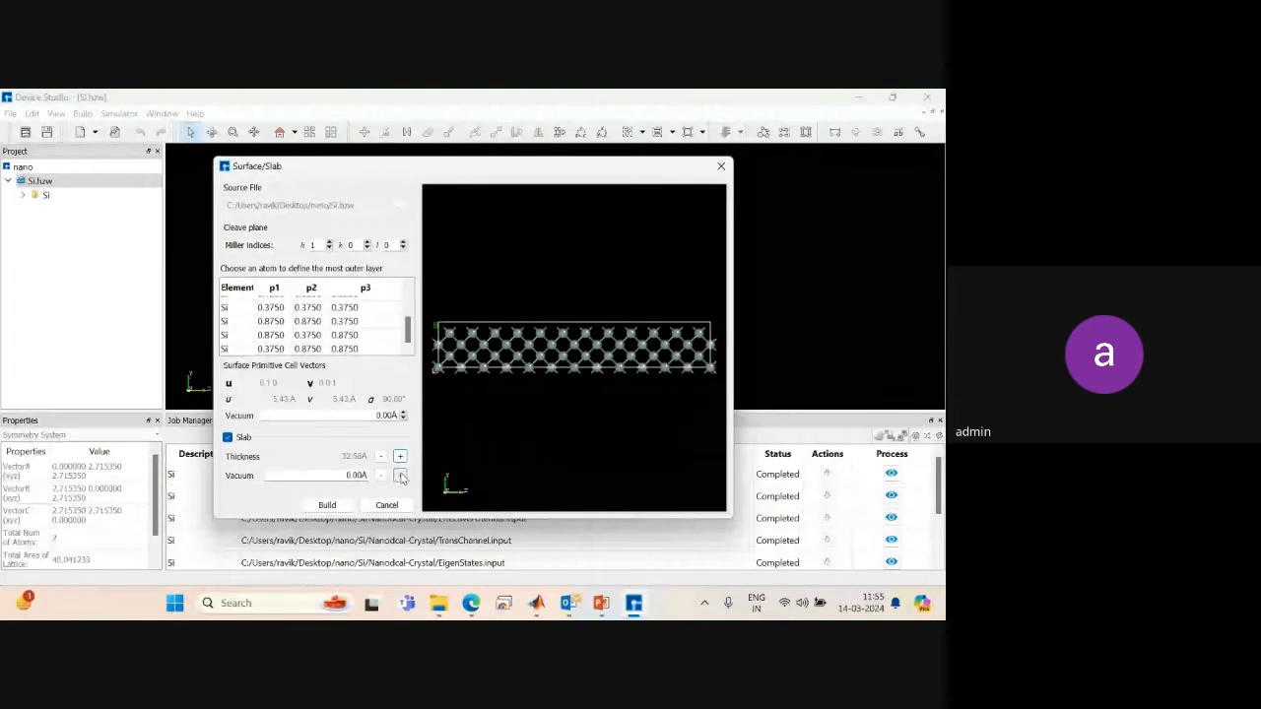
Increase the slab's vacuum to 8.00 Å.
{"action": "left_click", "coordinate": [400, 476]}
{"action": "left_click", "coordinate": [400, 476]}
{"action": "left_click", "coordinate": [400, 476]}
{"action": "left_click_drag", "start_coordinate": [597, 417], "coordinate": [484, 416]}
{"action": "left_click", "coordinate": [400, 476]}
{"action": "left_click", "coordinate": [400, 476]}
{"action": "left_click", "coordinate": [400, 476]}
{"action": "left_click", "coordinate": [400, 476]}
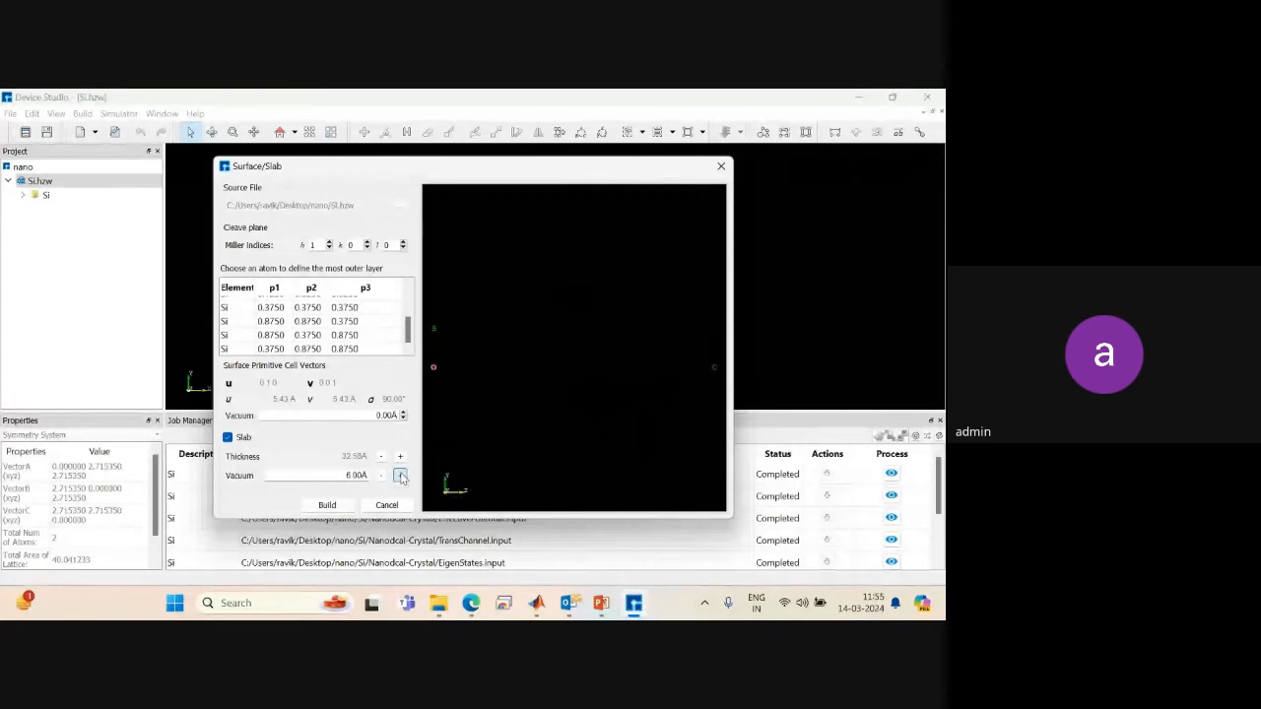
{"action": "left_click", "coordinate": [400, 476]}
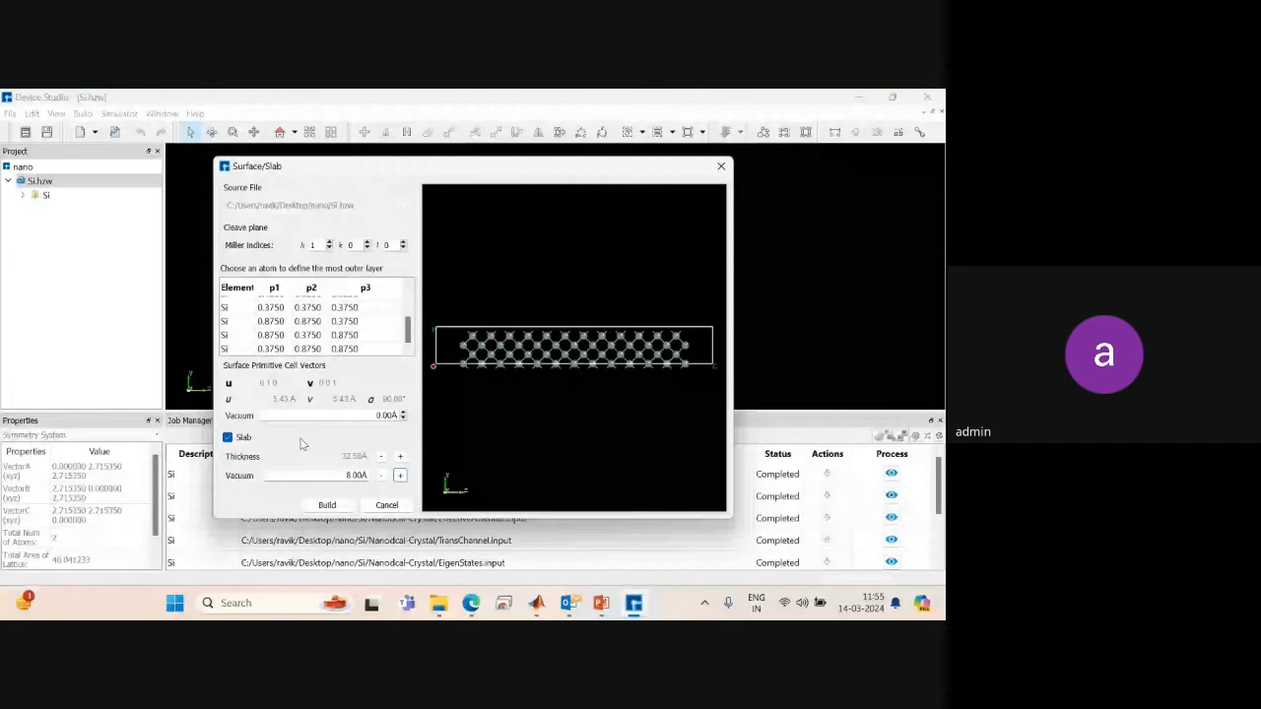
Reduce the slab thickness to 6.79 Å.
{"action": "left_click", "coordinate": [380, 456]}
{"action": "left_click", "coordinate": [381, 456]}
{"action": "left_click", "coordinate": [380, 456]}
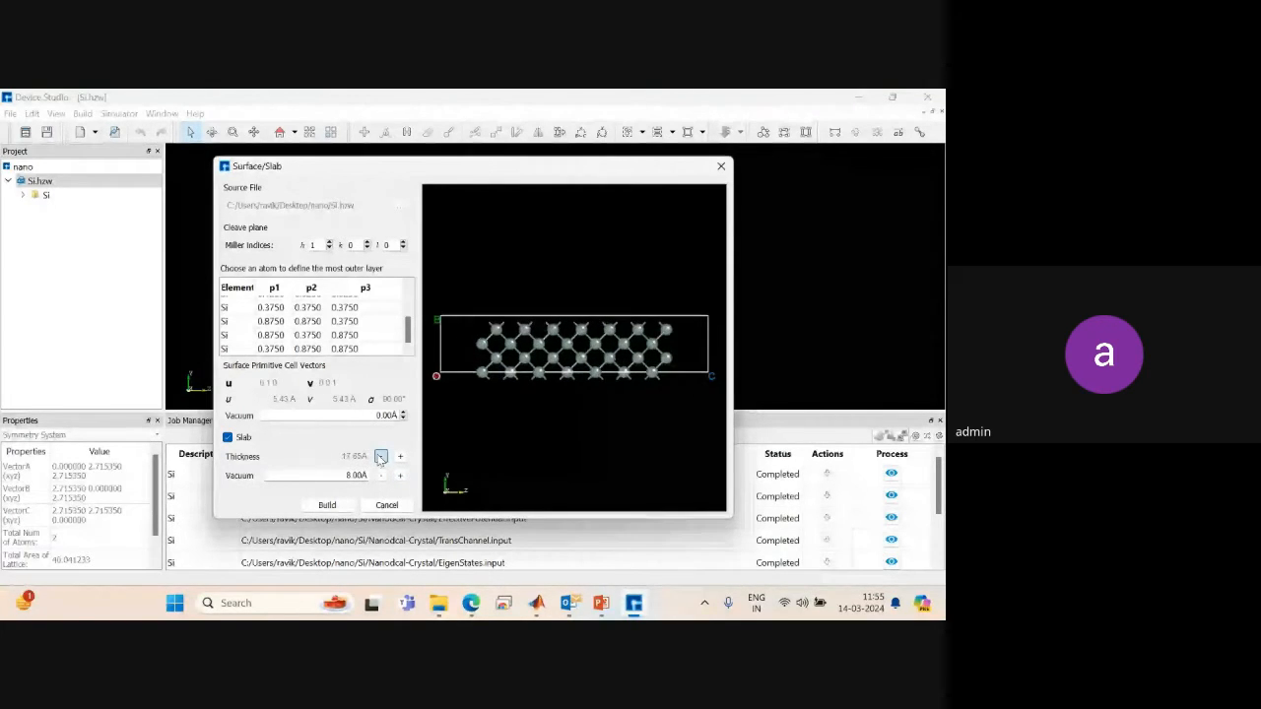
{"action": "left_click", "coordinate": [380, 456]}
{"action": "left_click", "coordinate": [380, 456]}
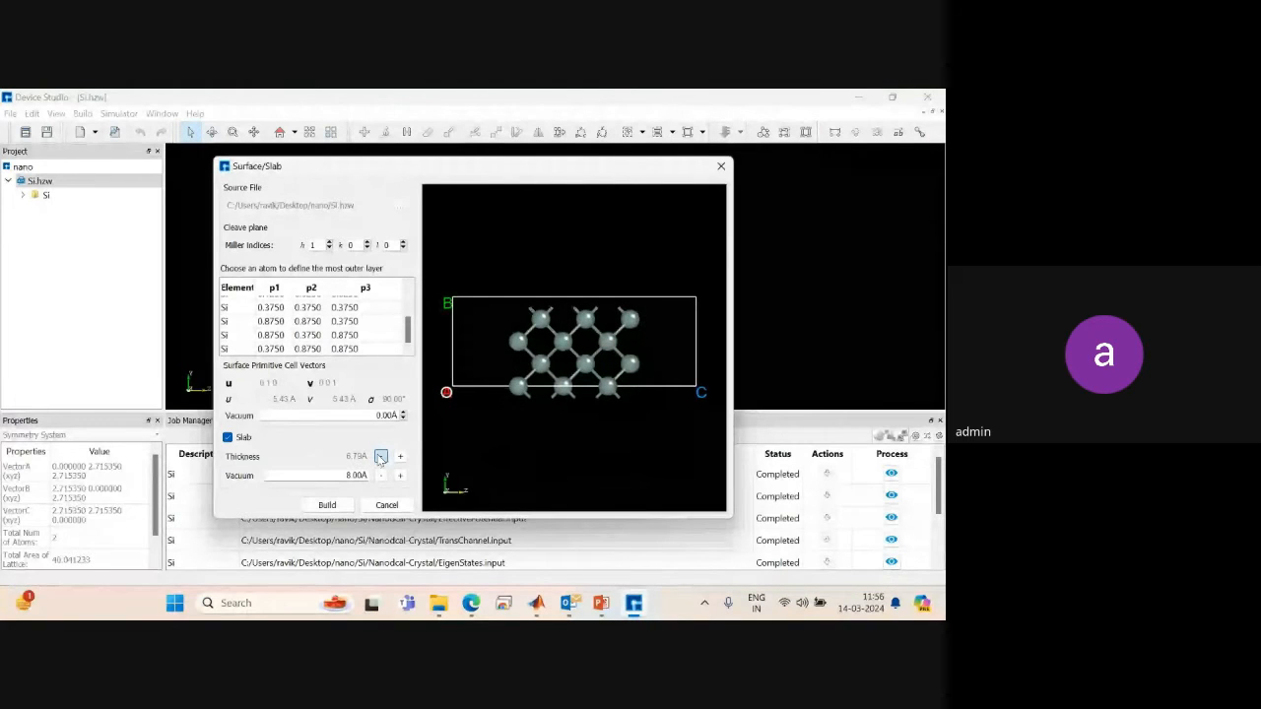
Reduce the slab thickness to 4.07 Å and its vacuum to 0.00 Å, and inspect the preview.
{"action": "left_click", "coordinate": [380, 456]}
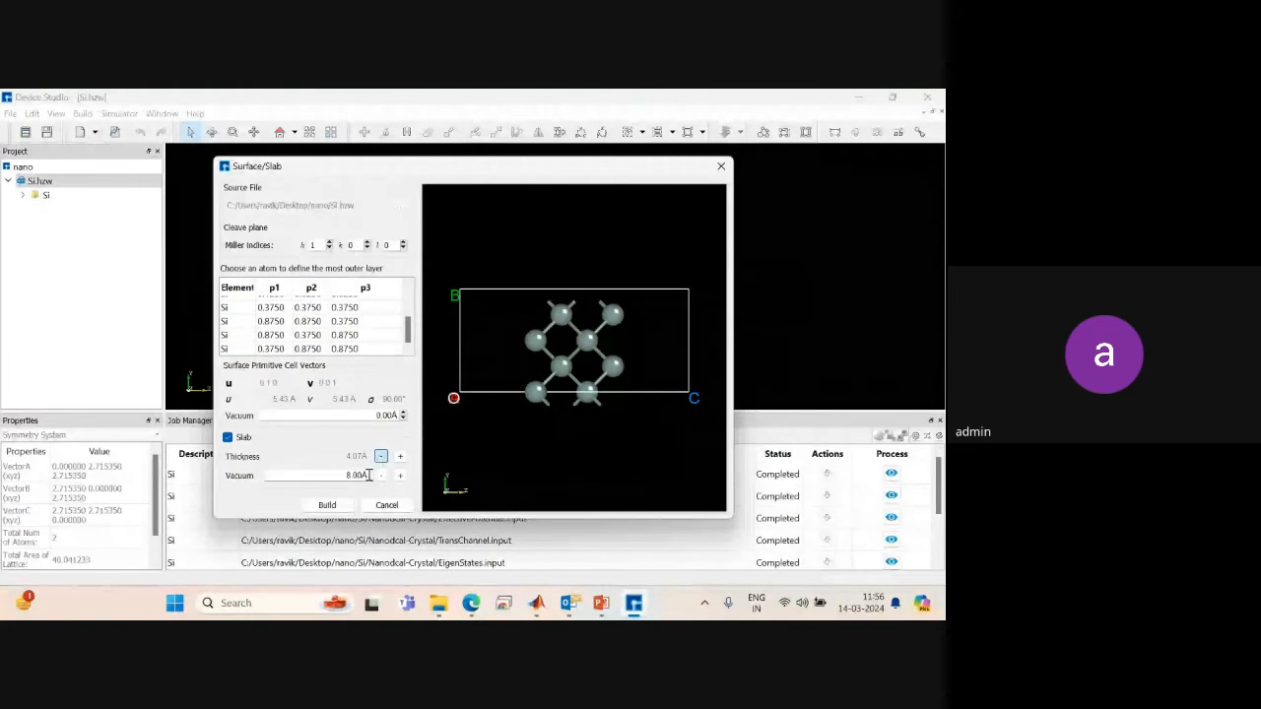
{"action": "left_click", "coordinate": [379, 476]}
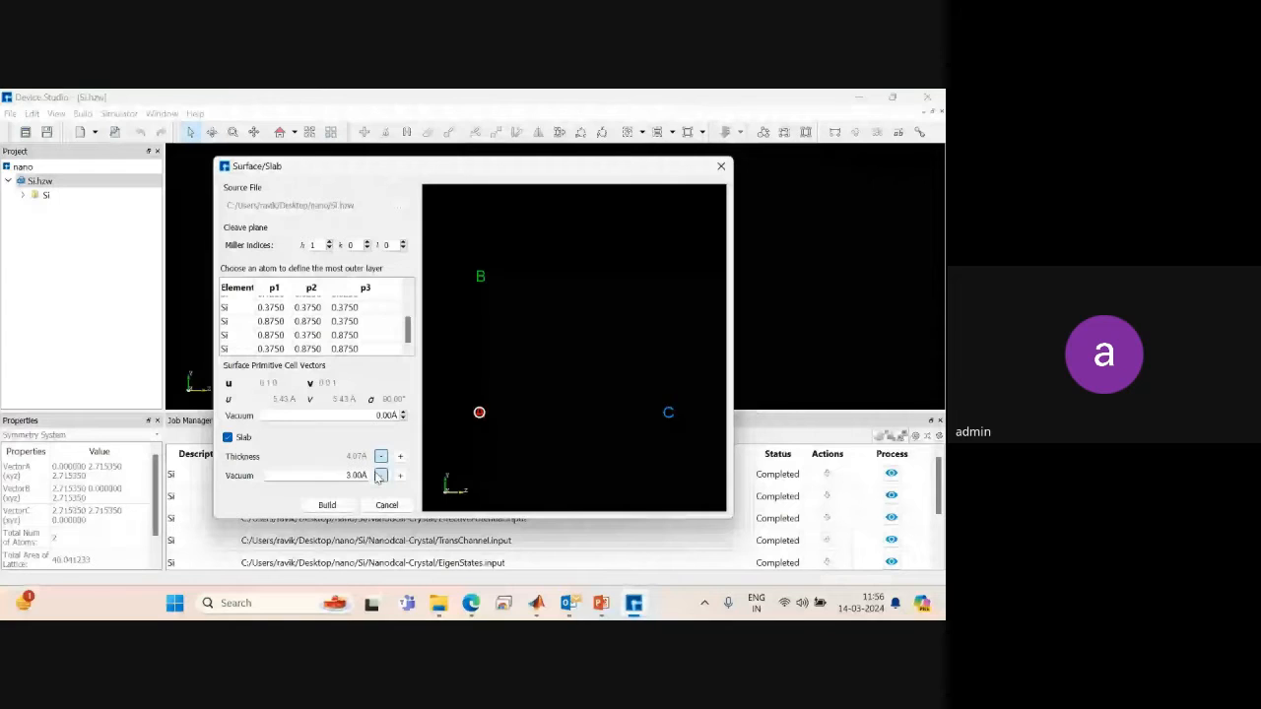
{"action": "left_click", "coordinate": [380, 475]}
{"action": "left_click_drag", "start_coordinate": [623, 432], "coordinate": [431, 421]}
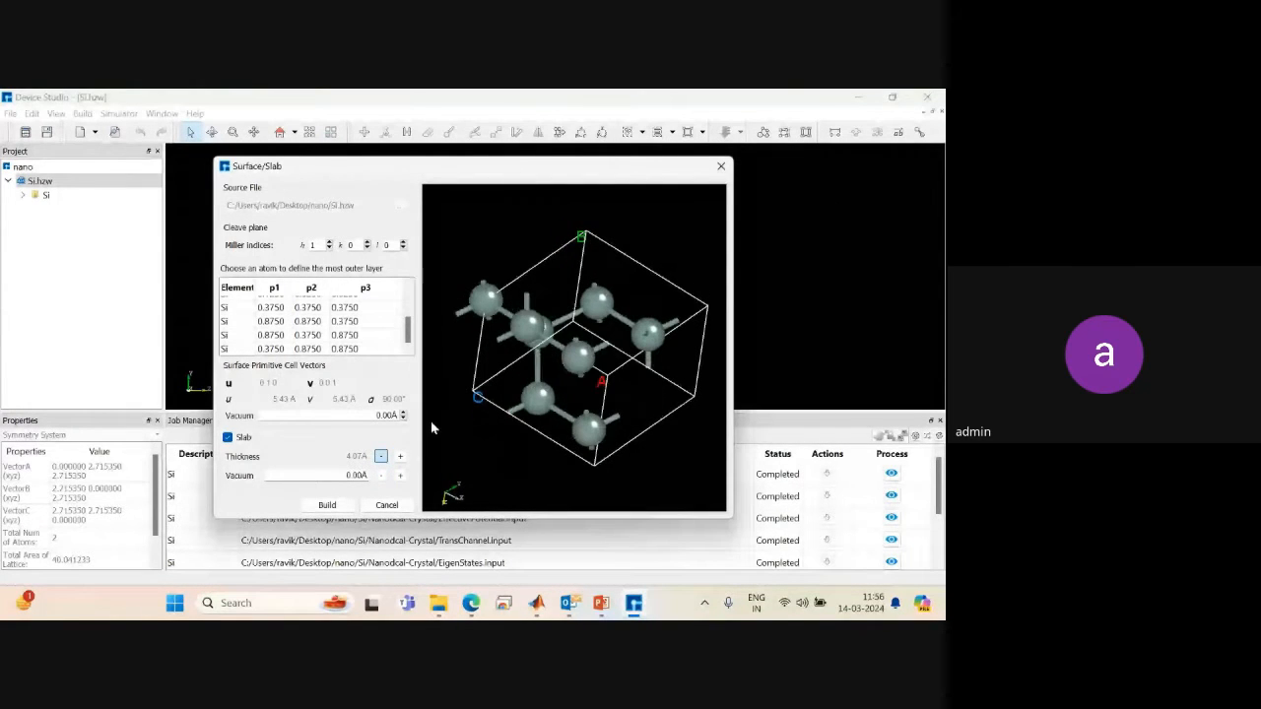
Try a 2.00 Å slab vacuum, return it to 0.00 Å, and build the silicon 1 0 0 slab.
{"action": "left_click", "coordinate": [400, 476]}
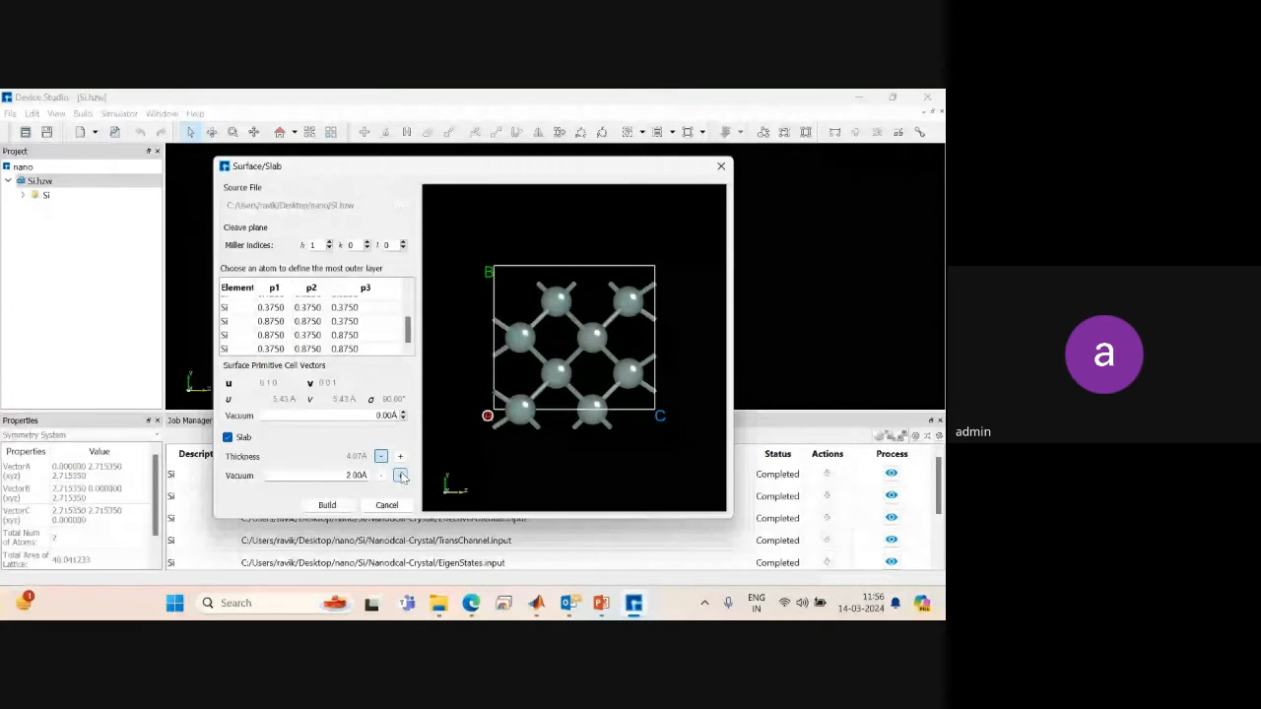
{"action": "left_click", "coordinate": [383, 476]}
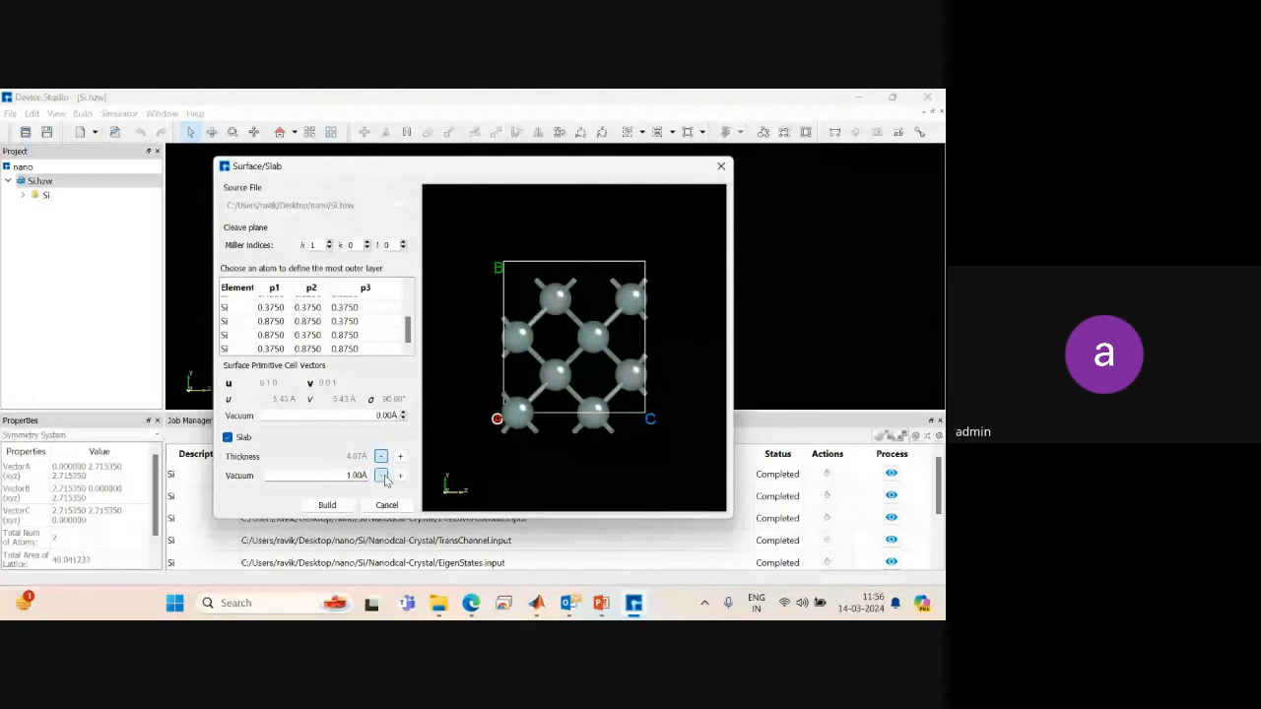
{"action": "left_click", "coordinate": [382, 476]}
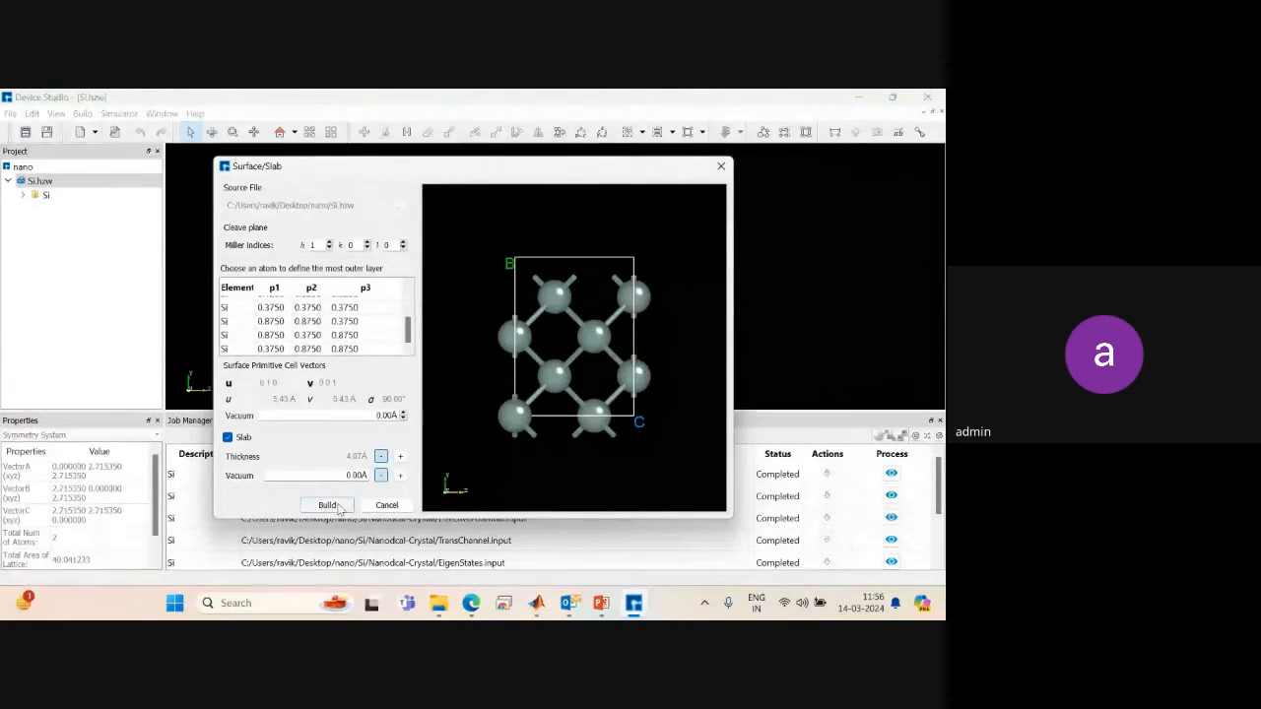
{"action": "left_click", "coordinate": [328, 505]}
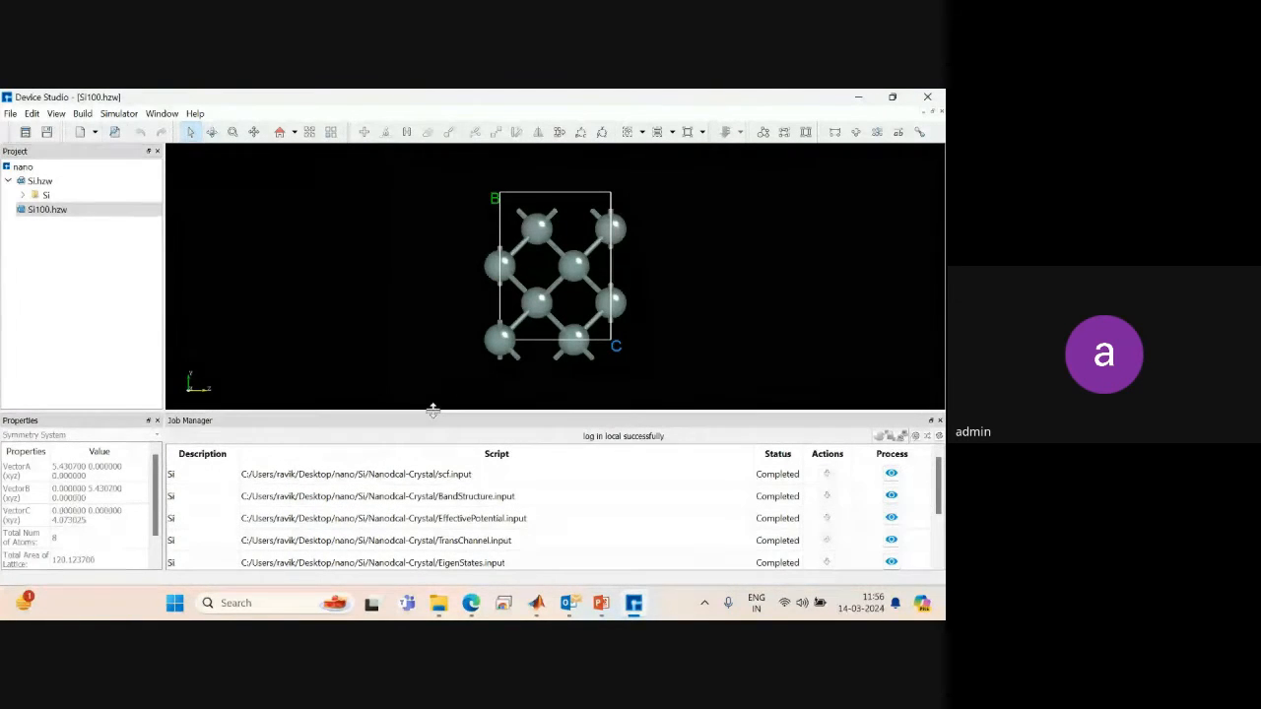
{"action": "left_click", "coordinate": [82, 113]}
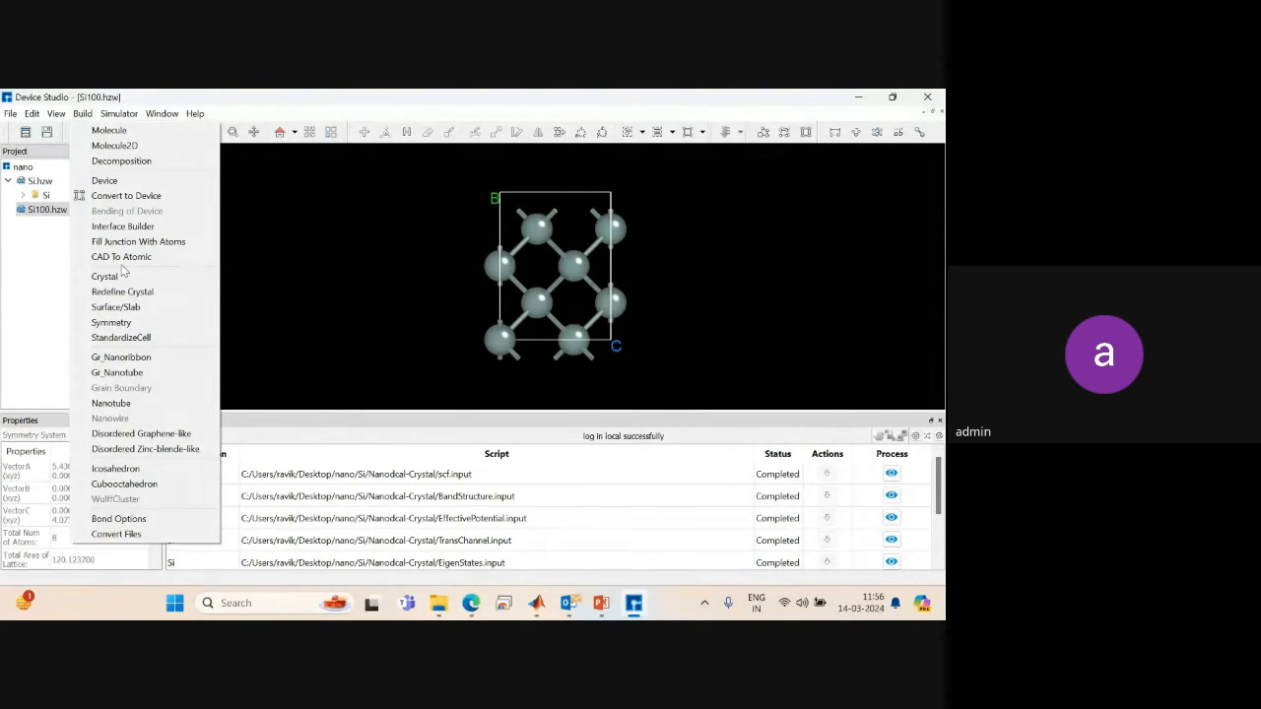
{"action": "left_click", "coordinate": [361, 227]}
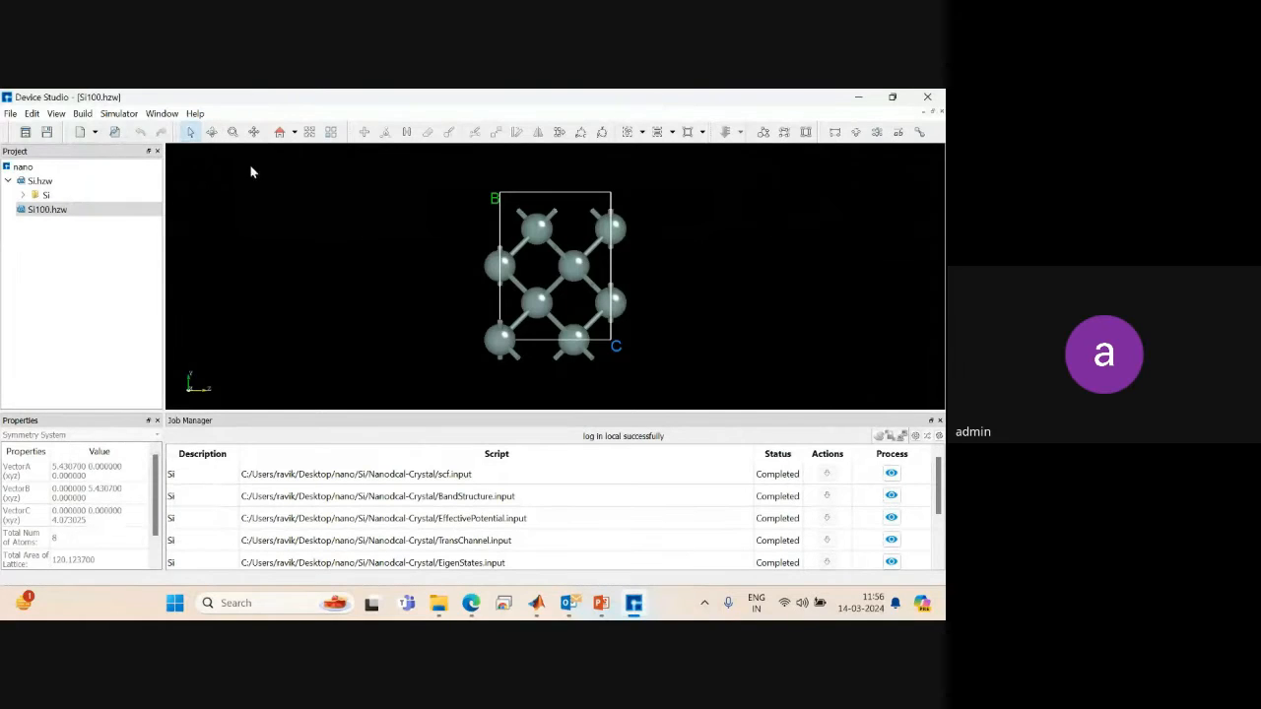
{"action": "left_click", "coordinate": [116, 113]}
{"action": "mouse_move", "coordinate": [128, 130]}
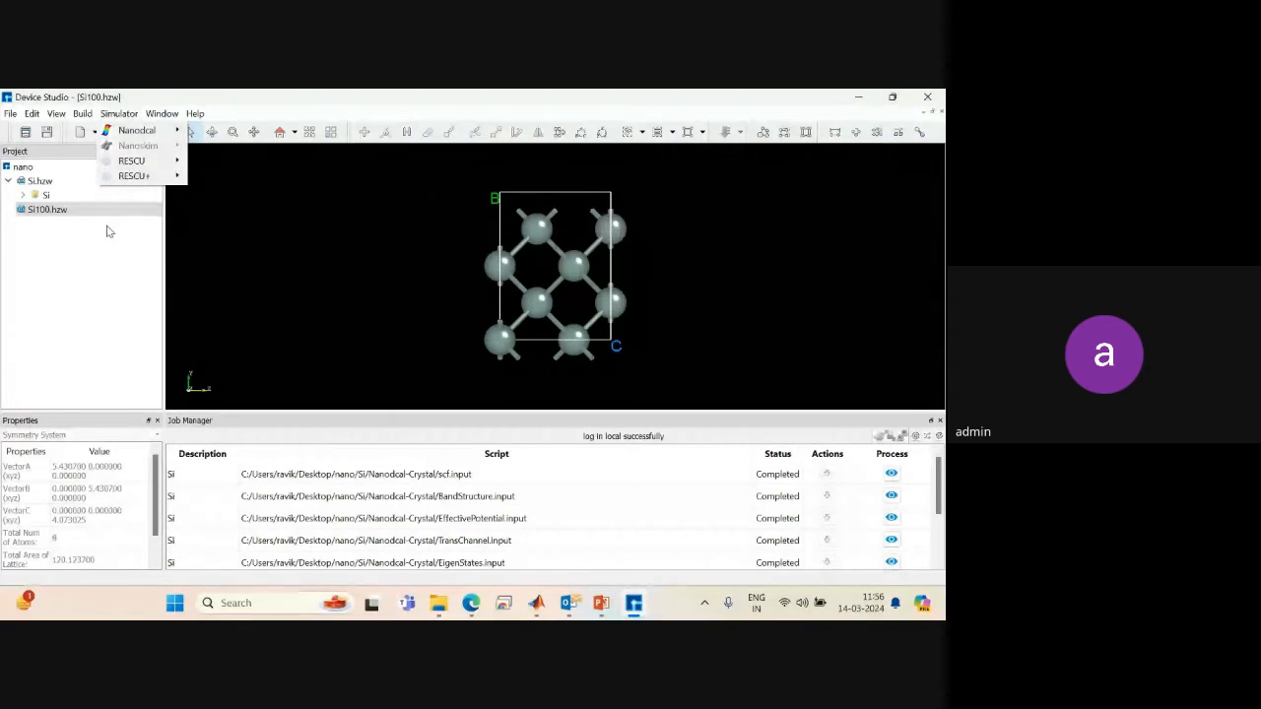
Open Si.hzw in Redefine Crystal, set the a component of vector u to 4, and preview the cell.
{"action": "double_click", "coordinate": [44, 182]}
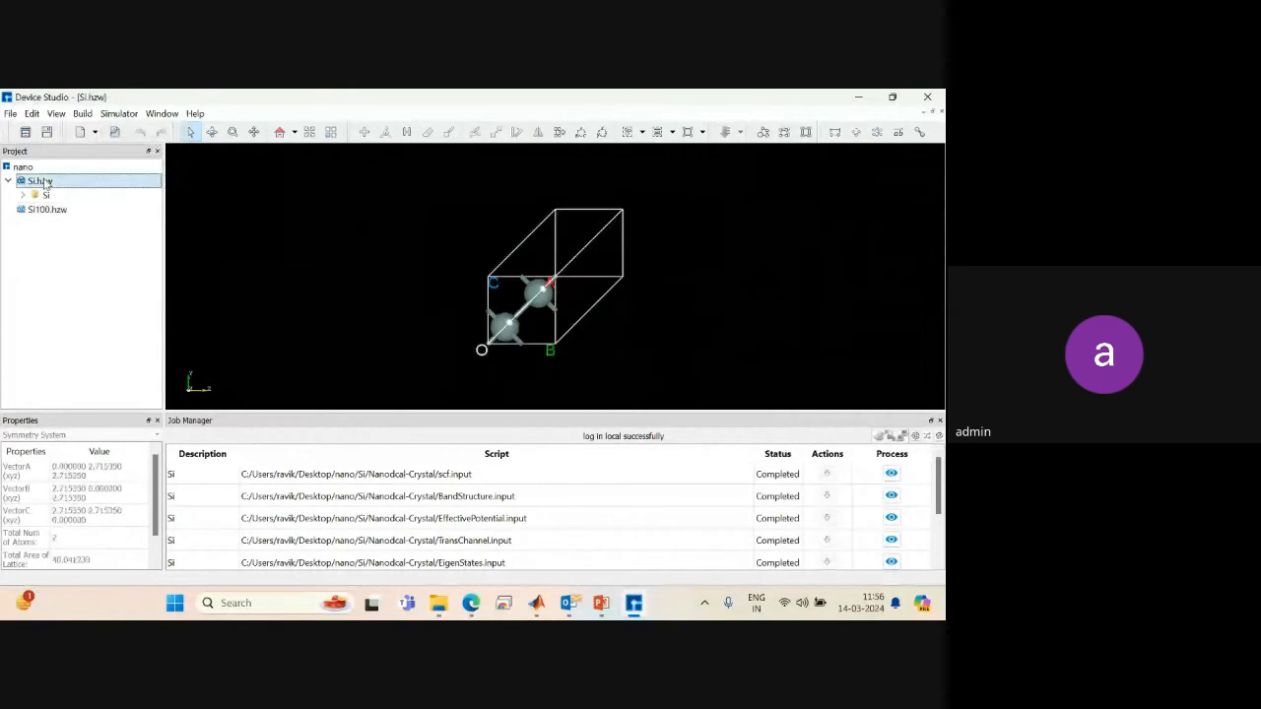
{"action": "left_click", "coordinate": [81, 113]}
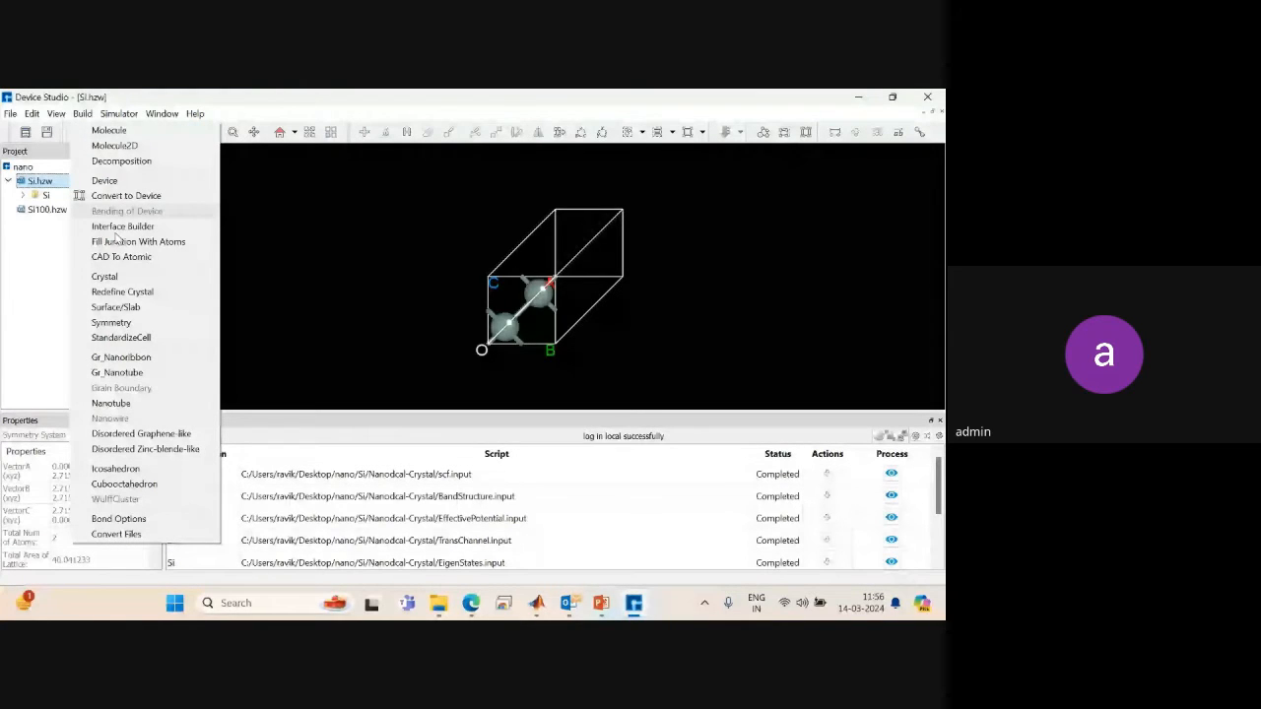
{"action": "left_click", "coordinate": [123, 291]}
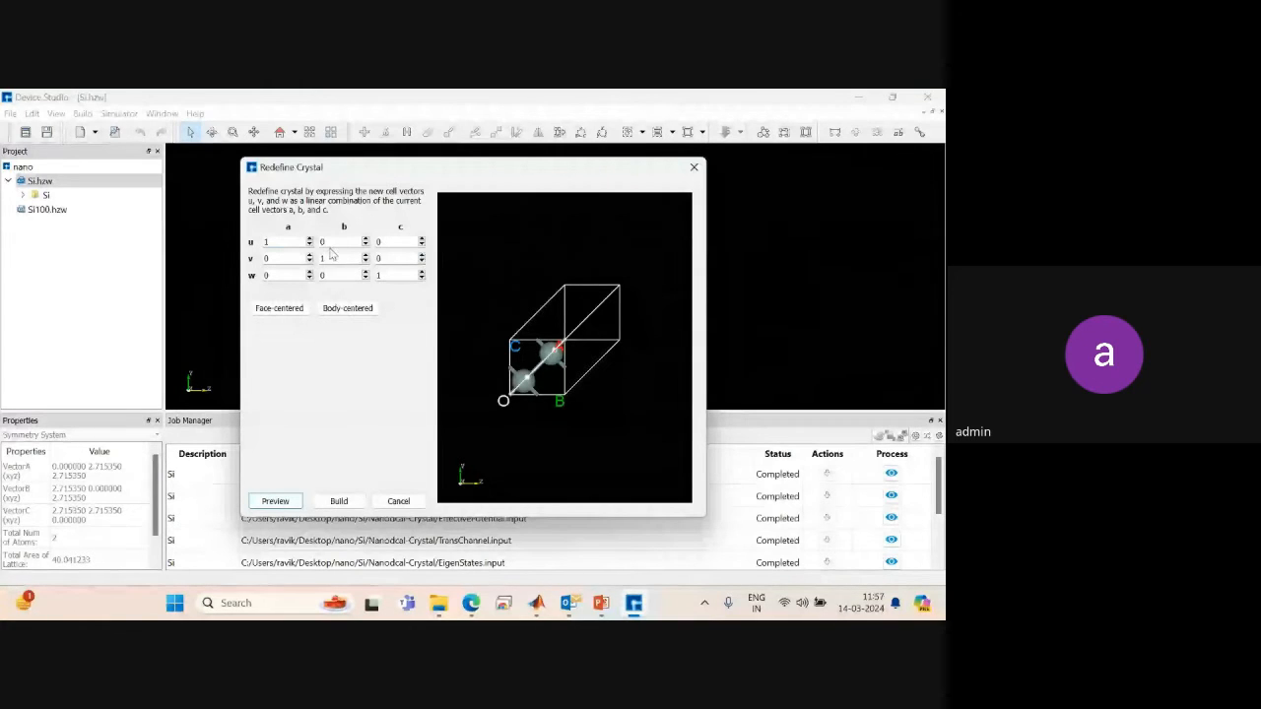
{"action": "left_click", "coordinate": [288, 245]}
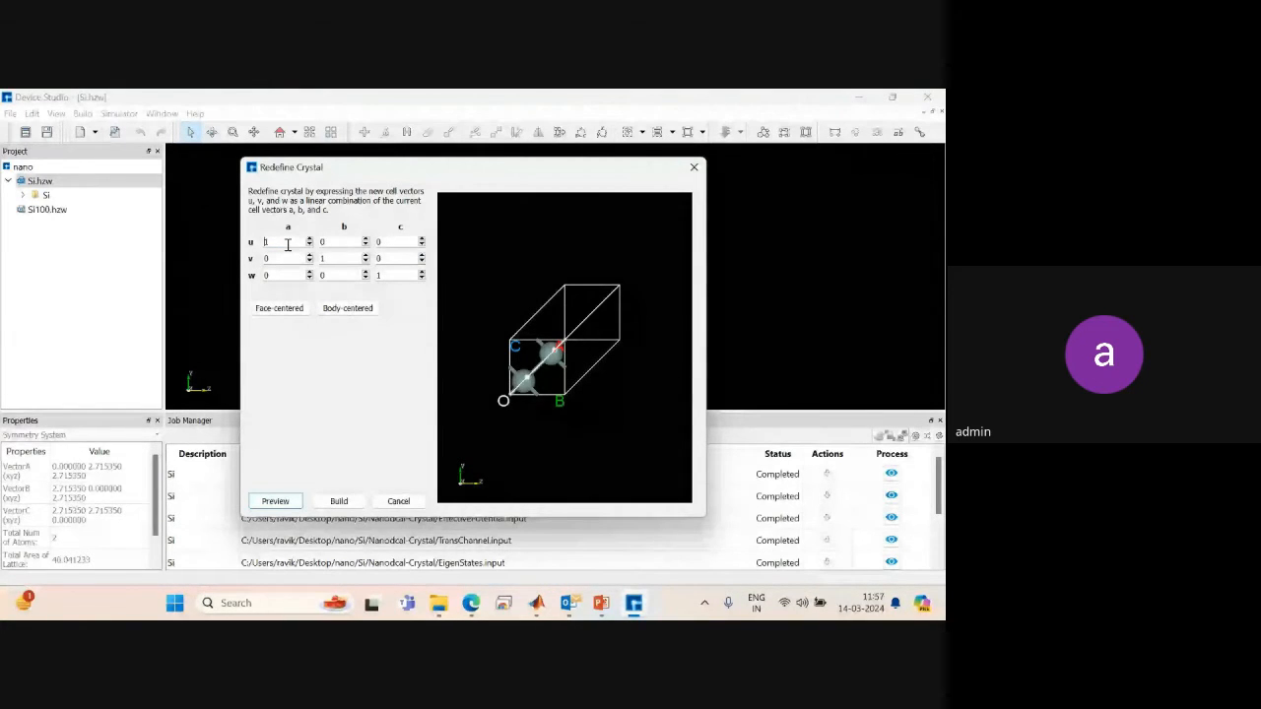
{"action": "key", "text": "BackSpace"}
{"action": "type", "text": "4"}
{"action": "left_click", "coordinate": [279, 501]}
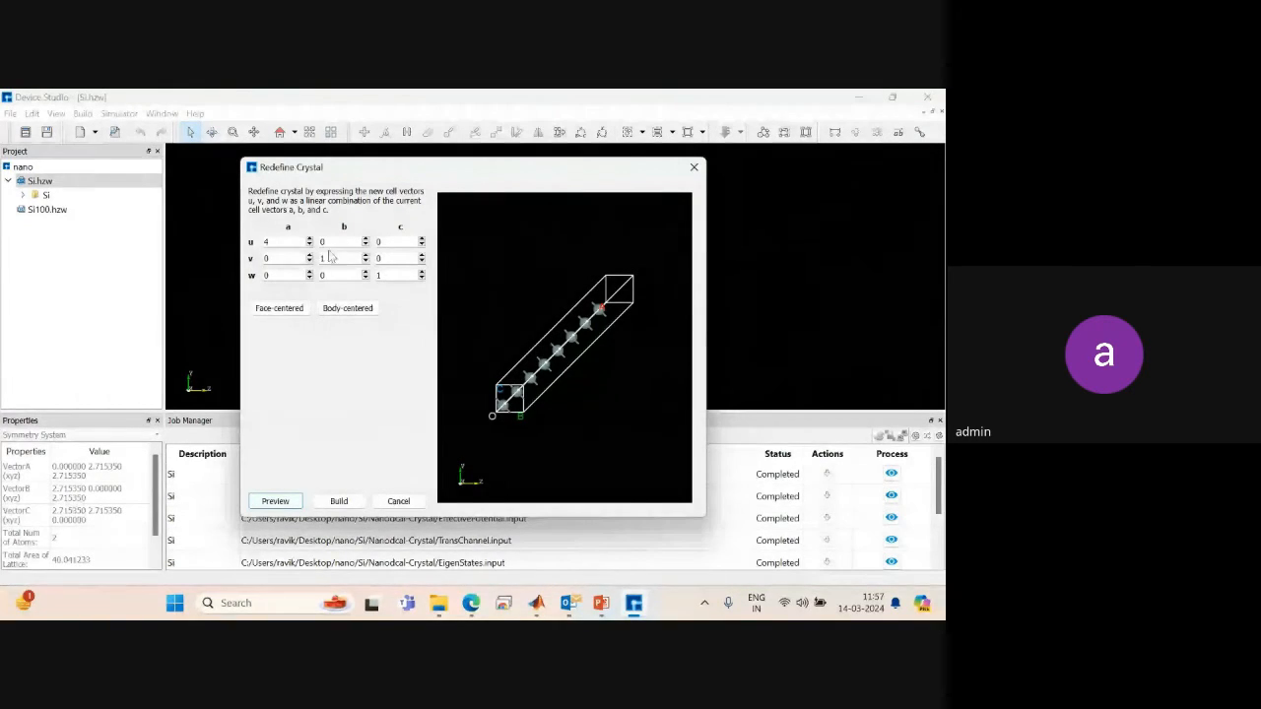
Set the c component of vector w to 3 and preview the redefined cell.
{"action": "left_click", "coordinate": [389, 276]}
{"action": "type", "text": "3"}
{"action": "left_click", "coordinate": [282, 502]}
{"action": "left_click_drag", "start_coordinate": [564, 425], "coordinate": [511, 510]}
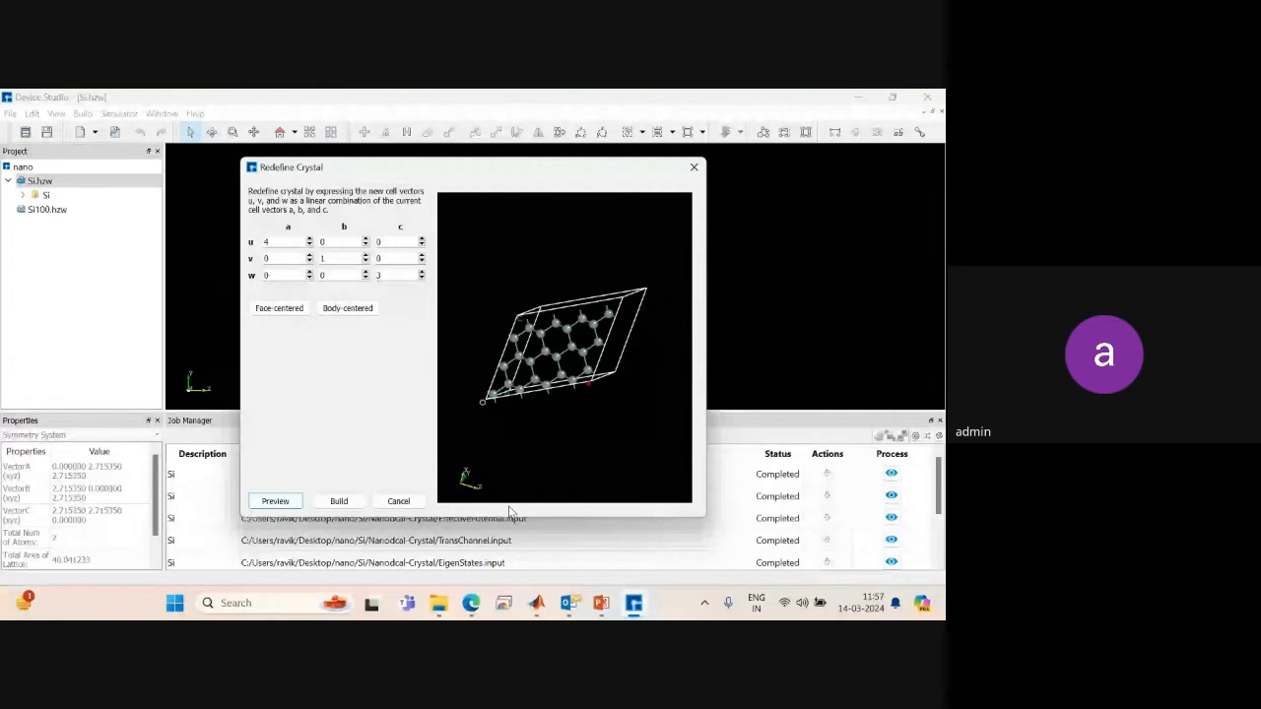
Set the c component of vector w to 5, preview the cell, and build the redefined crystal.
{"action": "left_click", "coordinate": [386, 274]}
{"action": "key", "text": "BackSpace"}
{"action": "type", "text": "5"}
{"action": "left_click", "coordinate": [274, 501]}
{"action": "left_click_drag", "start_coordinate": [525, 398], "coordinate": [641, 485]}
{"action": "left_click", "coordinate": [338, 502]}
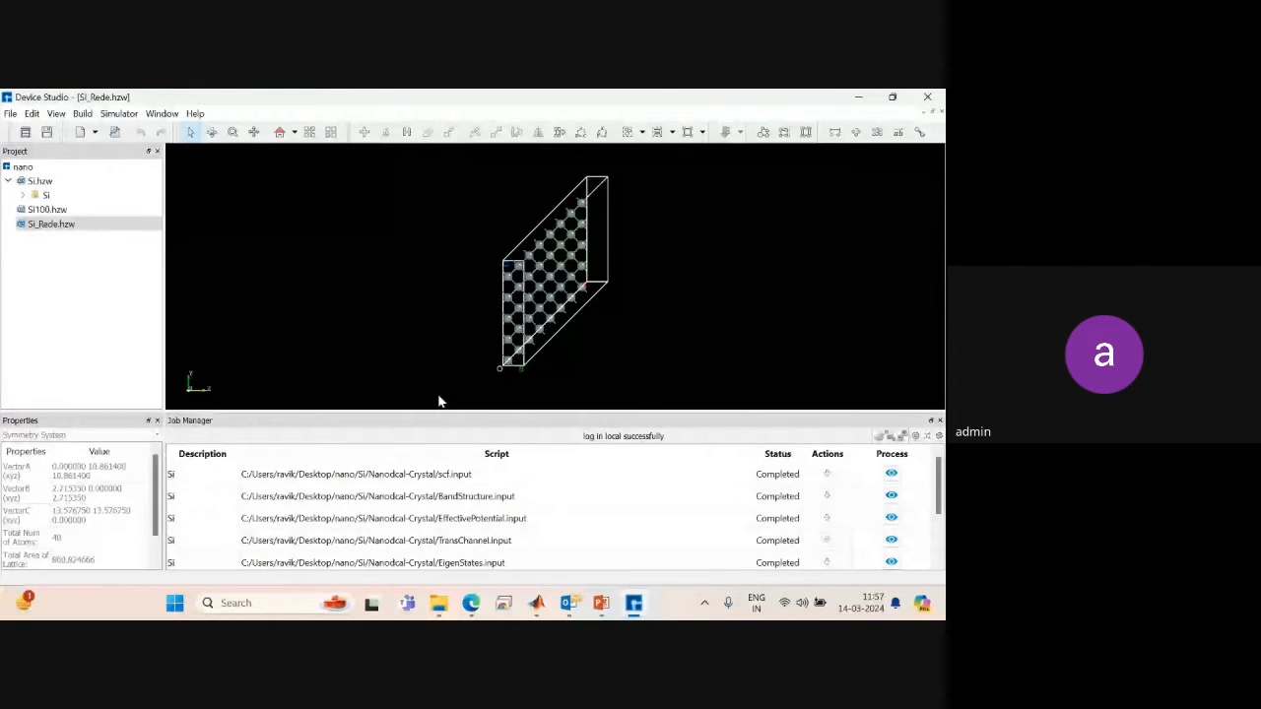
Delete one interior silicon atom from the redefined crystal to create a vacancy.
{"action": "left_click_drag", "start_coordinate": [439, 401], "coordinate": [608, 328]}
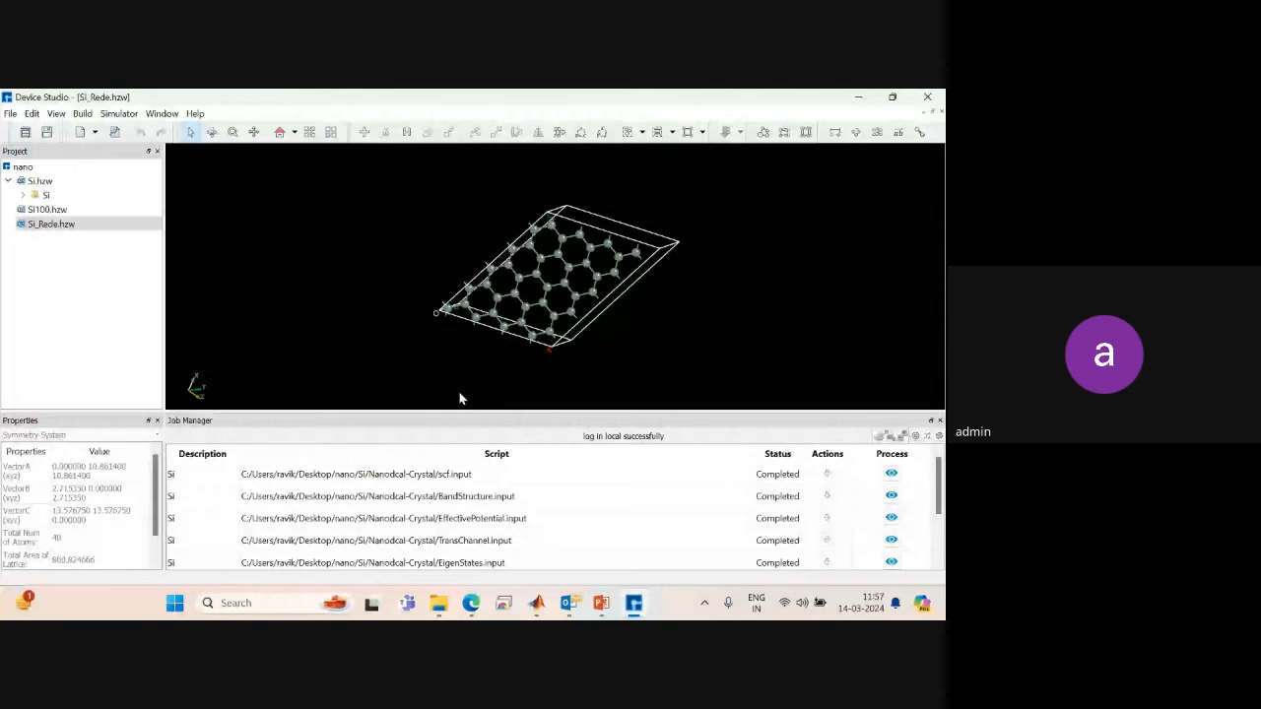
{"action": "left_click", "coordinate": [232, 132]}
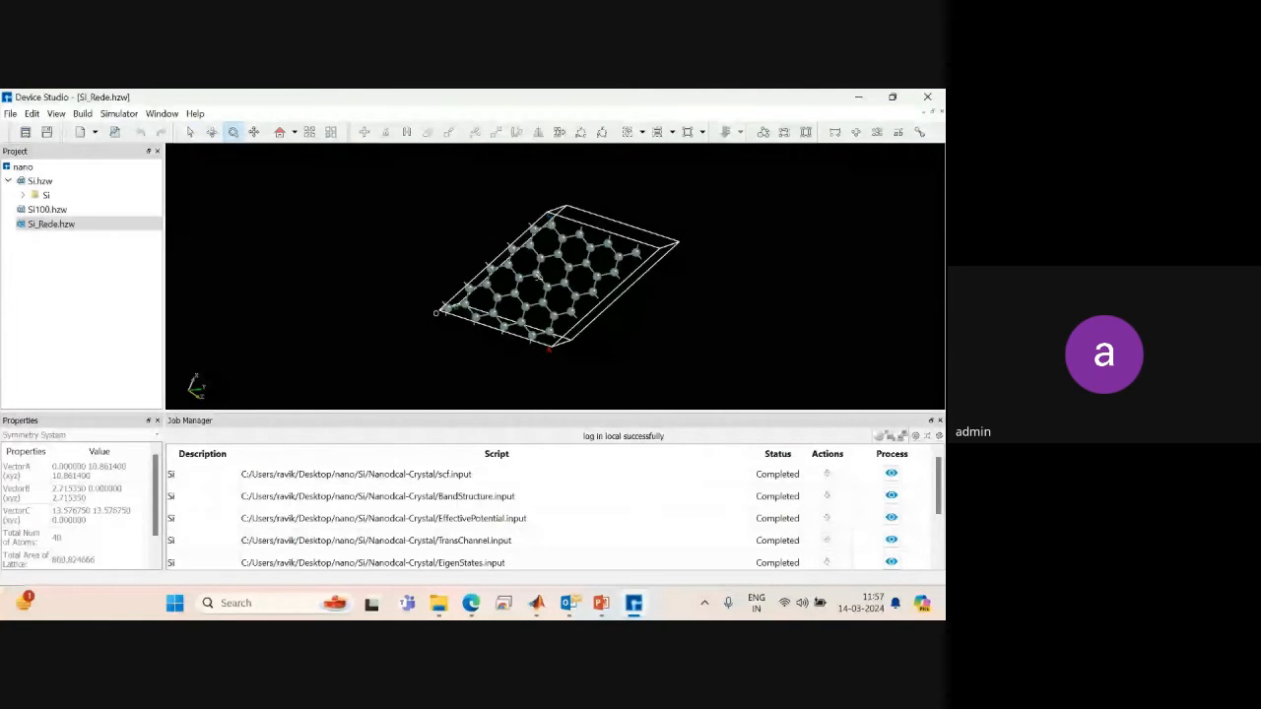
{"action": "left_click_drag", "start_coordinate": [436, 313], "coordinate": [176, 391]}
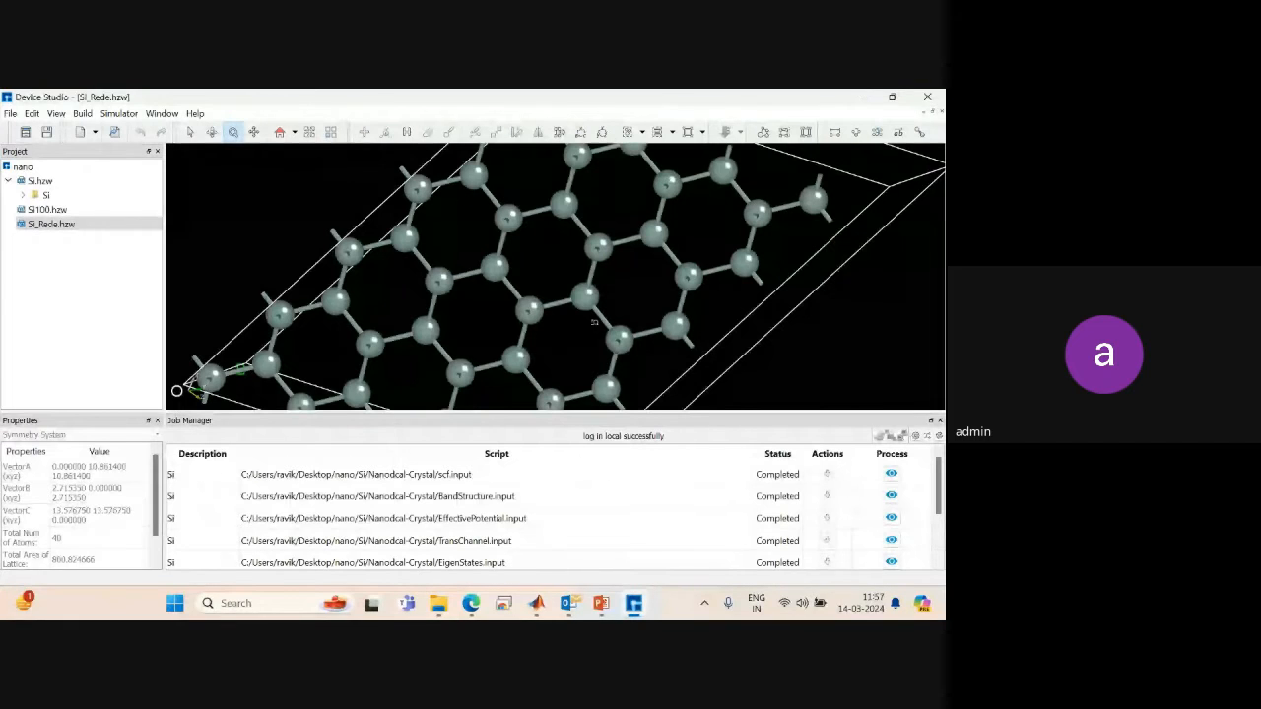
{"action": "right_click_drag", "start_coordinate": [487, 288], "coordinate": [543, 328]}
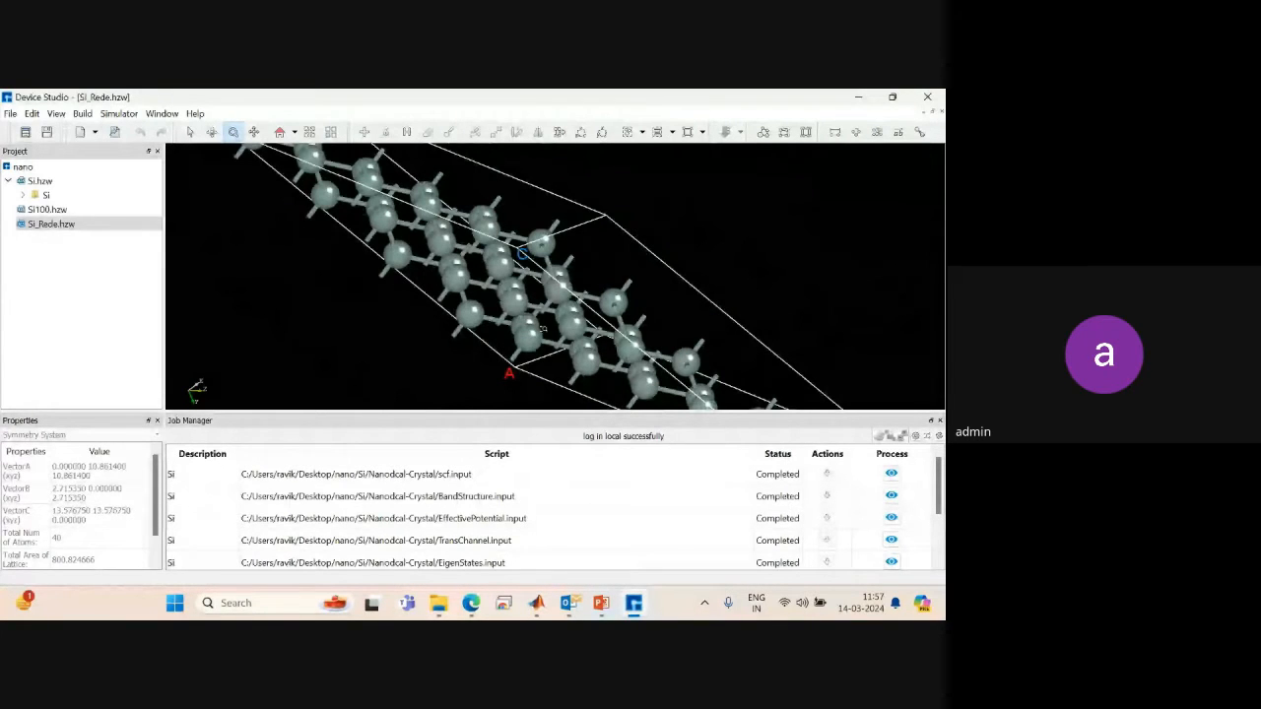
{"action": "right_click_drag", "start_coordinate": [542, 328], "coordinate": [178, 149]}
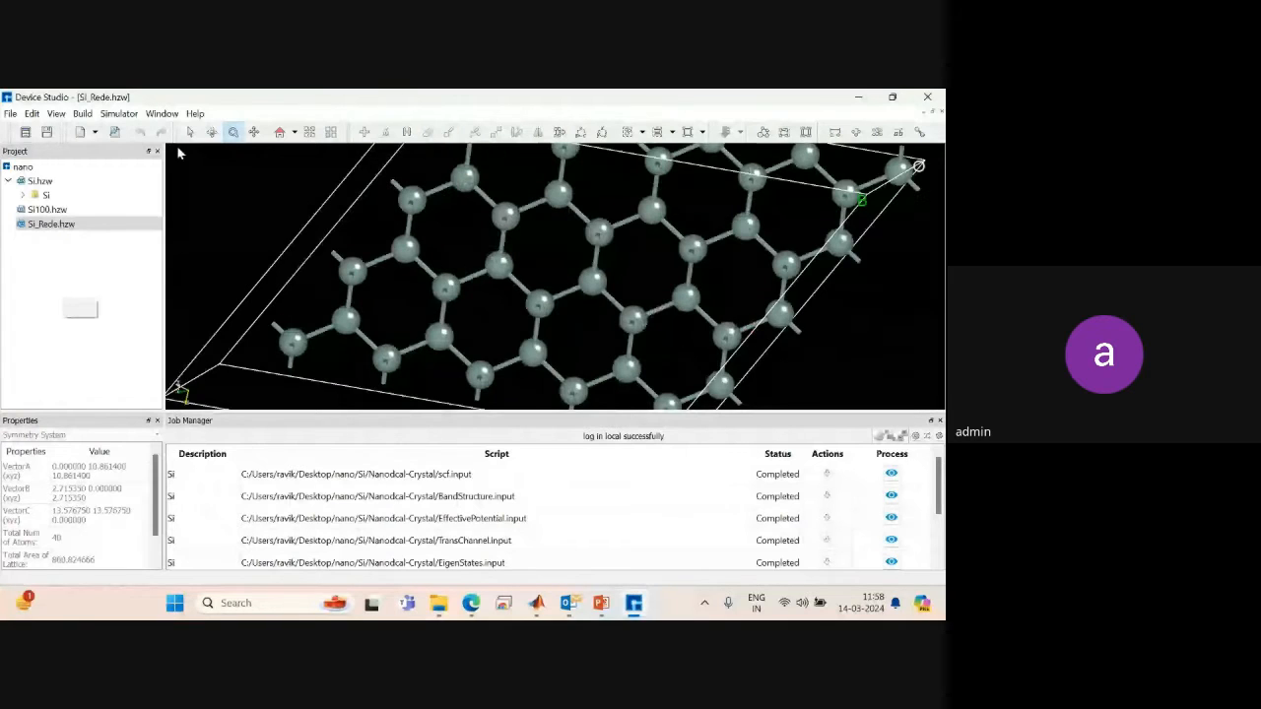
{"action": "left_click", "coordinate": [190, 132]}
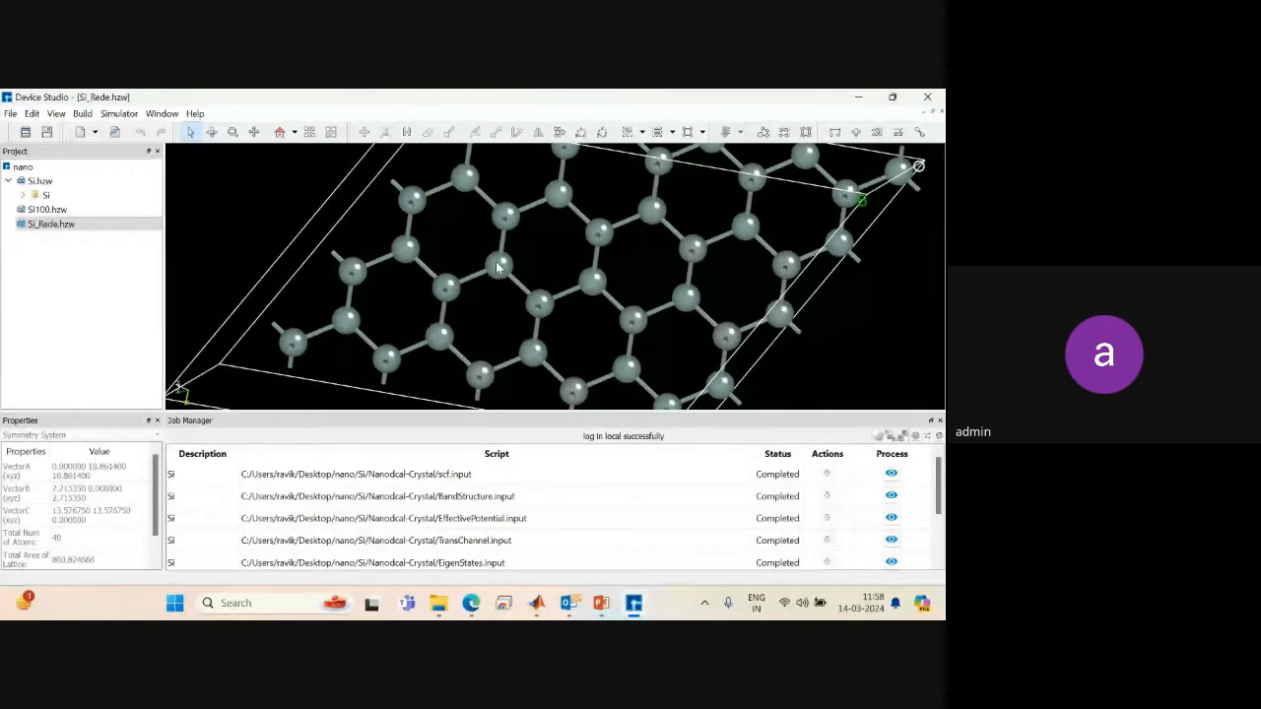
{"action": "left_click", "coordinate": [498, 265]}
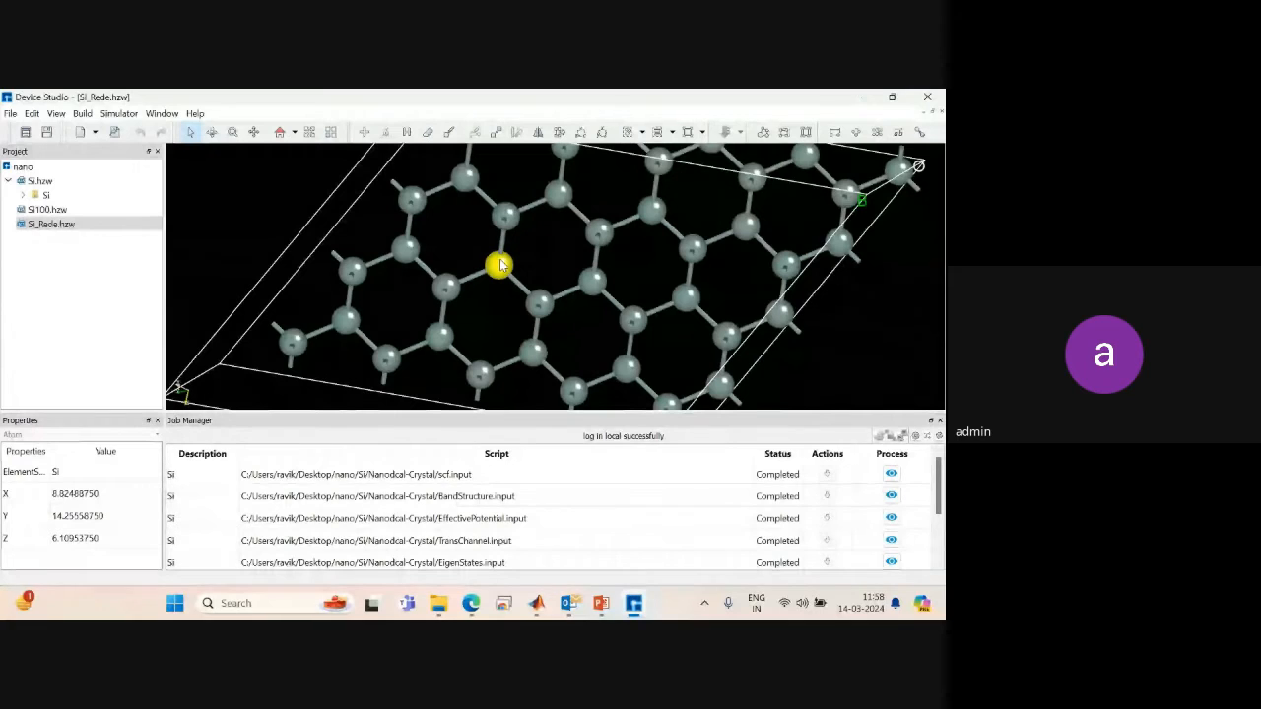
{"action": "left_click", "coordinate": [428, 133]}
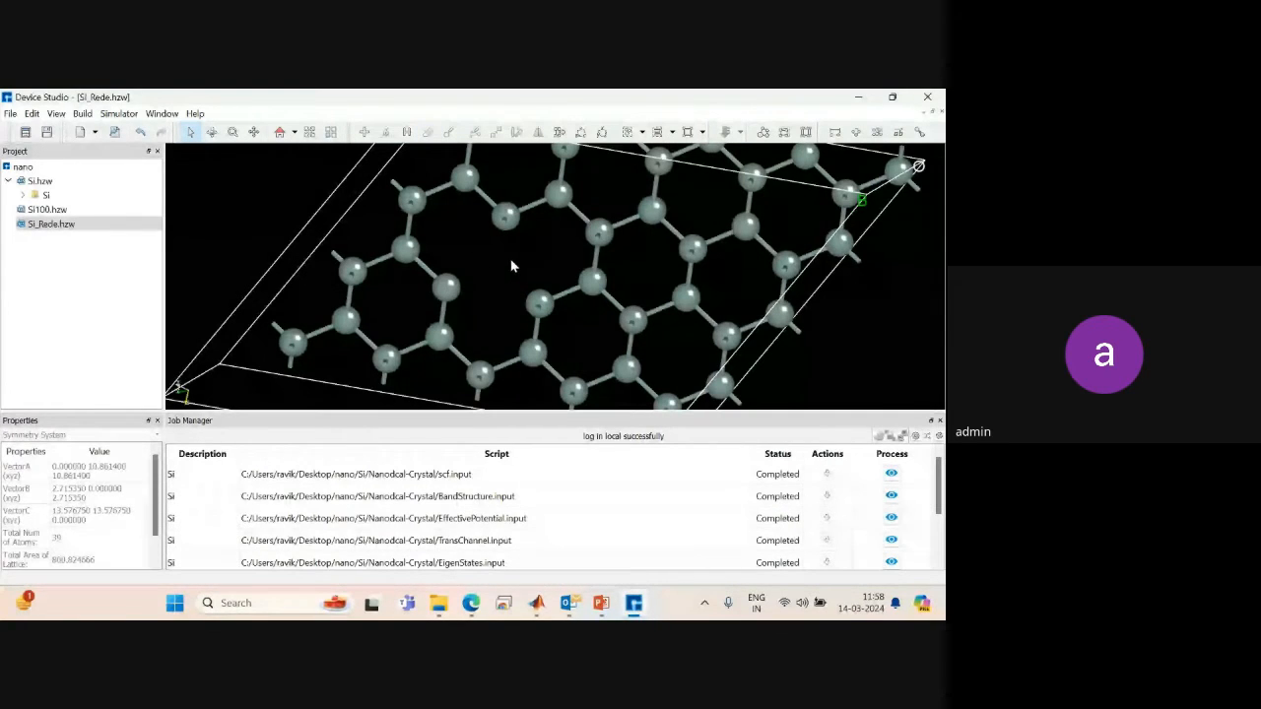
{"action": "right_click_drag", "start_coordinate": [531, 253], "coordinate": [473, 271]}
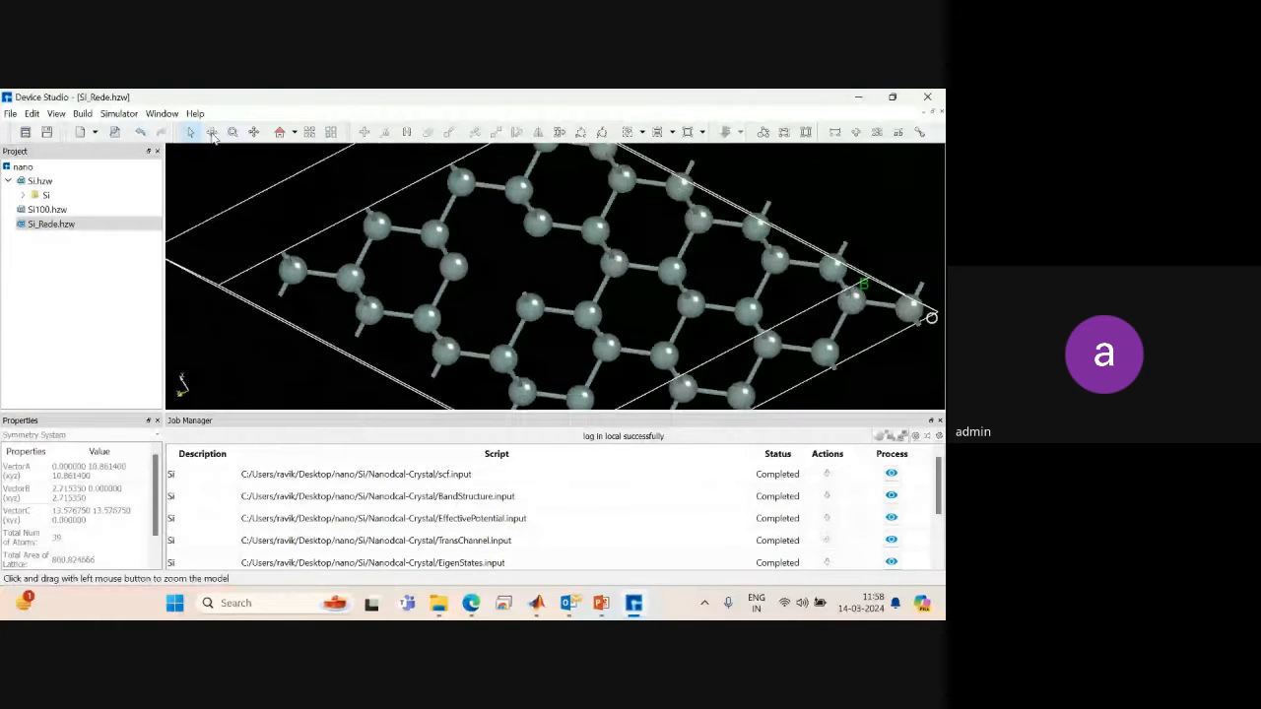
Undo the silicon atom deletion.
{"action": "left_click", "coordinate": [140, 135]}
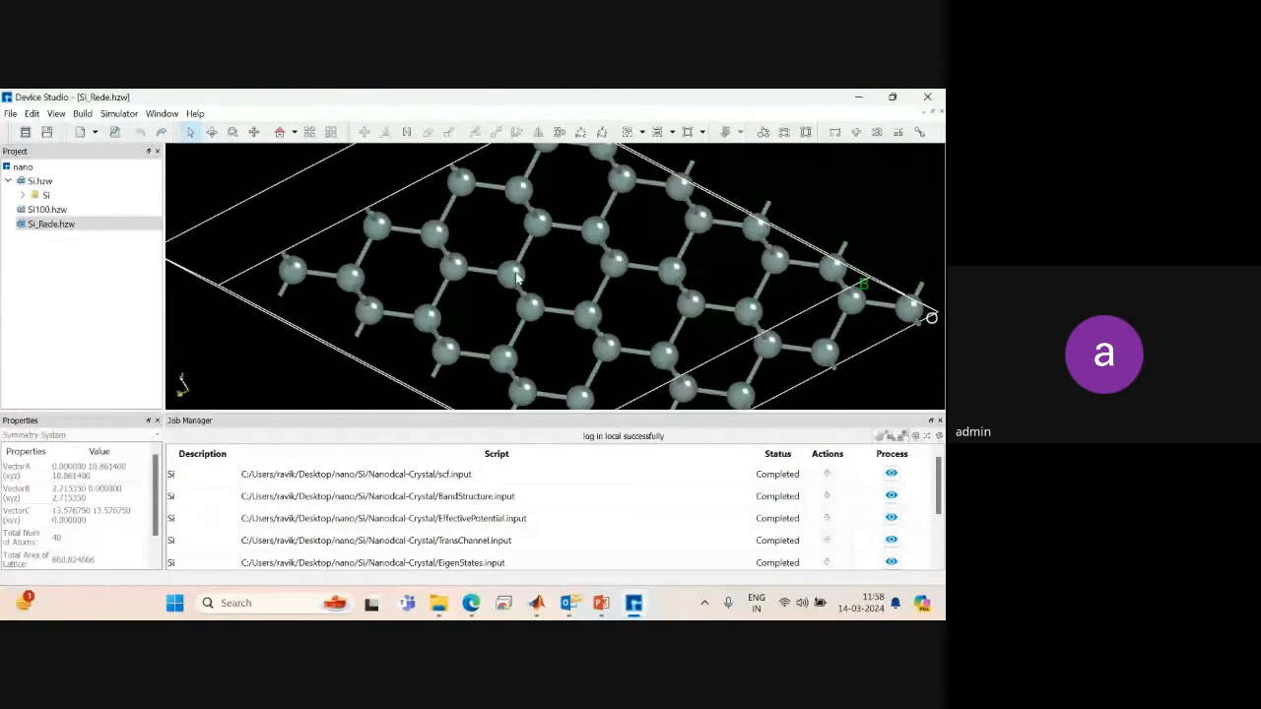
{"action": "left_click", "coordinate": [512, 276]}
{"action": "left_click_drag", "start_coordinate": [483, 227], "coordinate": [548, 262]}
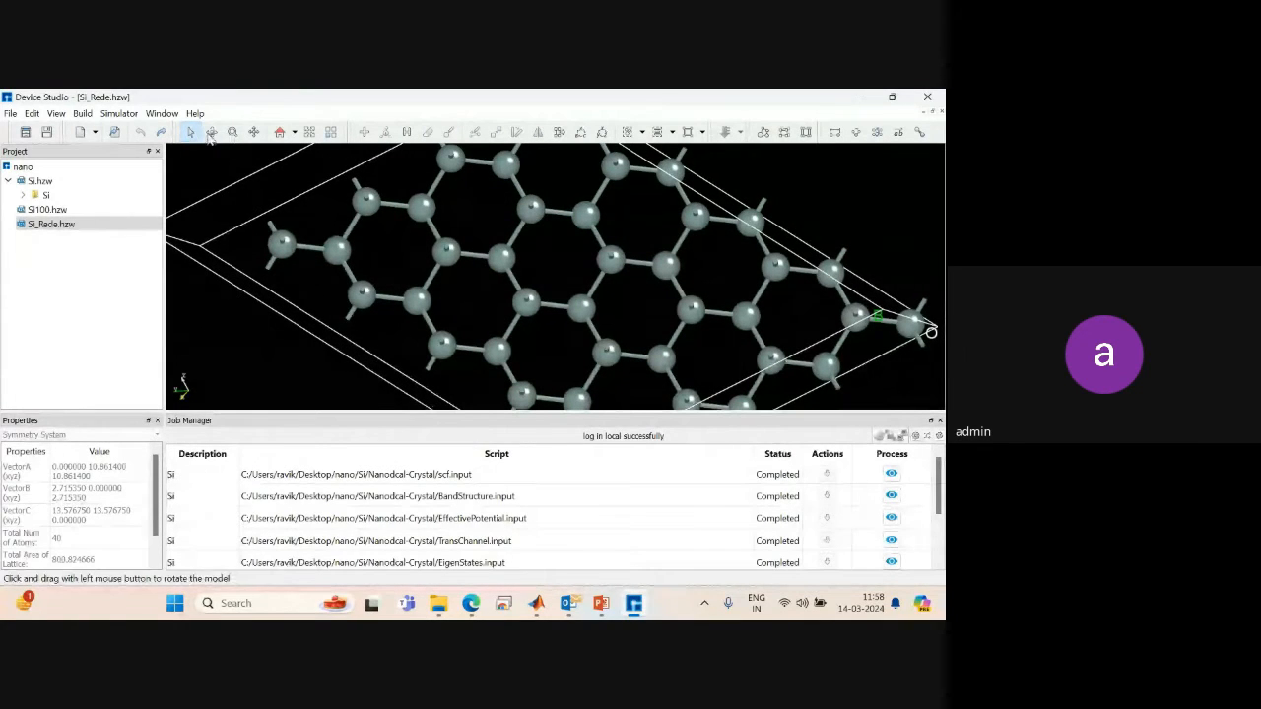
Restore the original view orientation, select a band of atoms across the middle of the crystal, and clear the selection.
{"action": "left_click", "coordinate": [280, 132]}
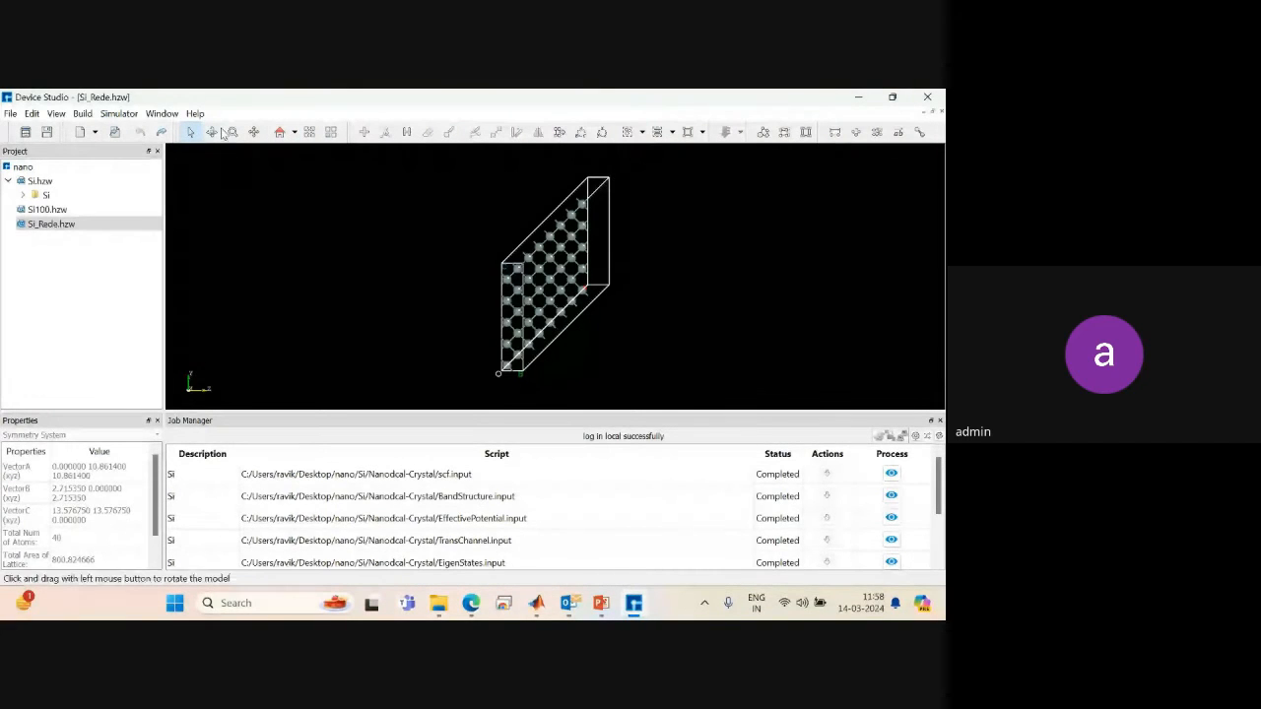
{"action": "left_click_drag", "start_coordinate": [424, 246], "coordinate": [485, 285]}
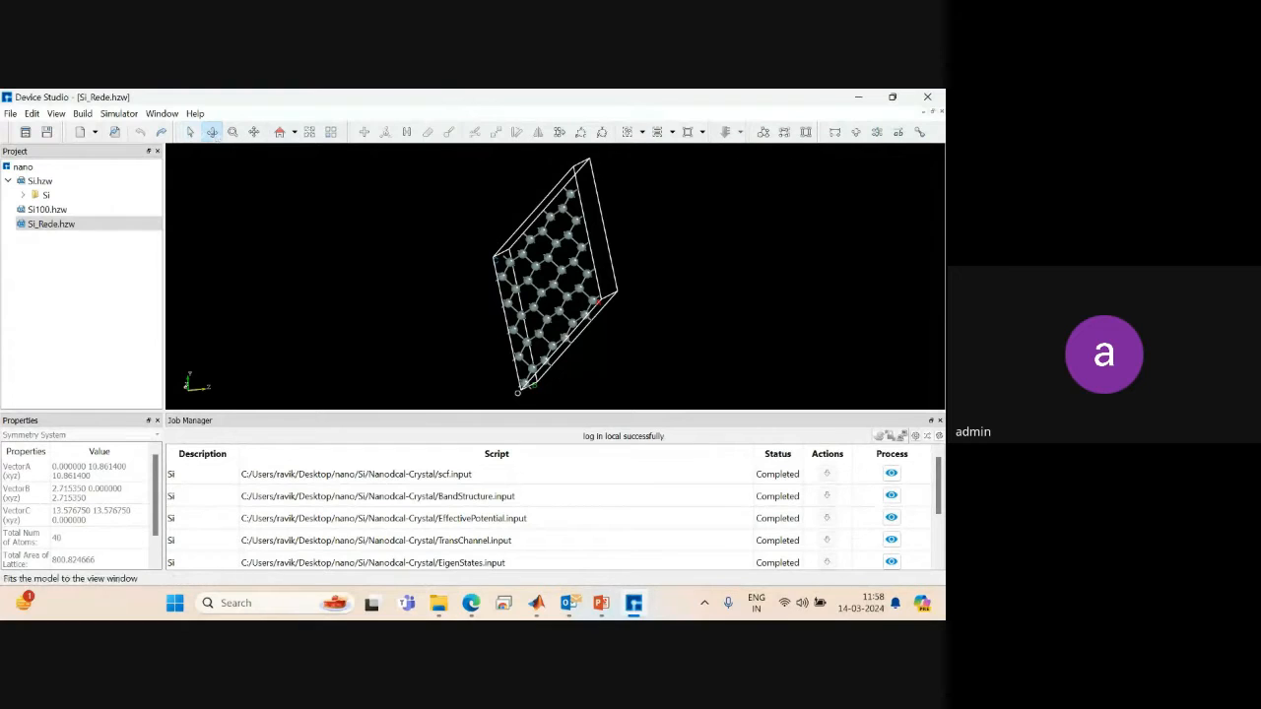
{"action": "left_click", "coordinate": [280, 132]}
{"action": "left_click", "coordinate": [280, 132]}
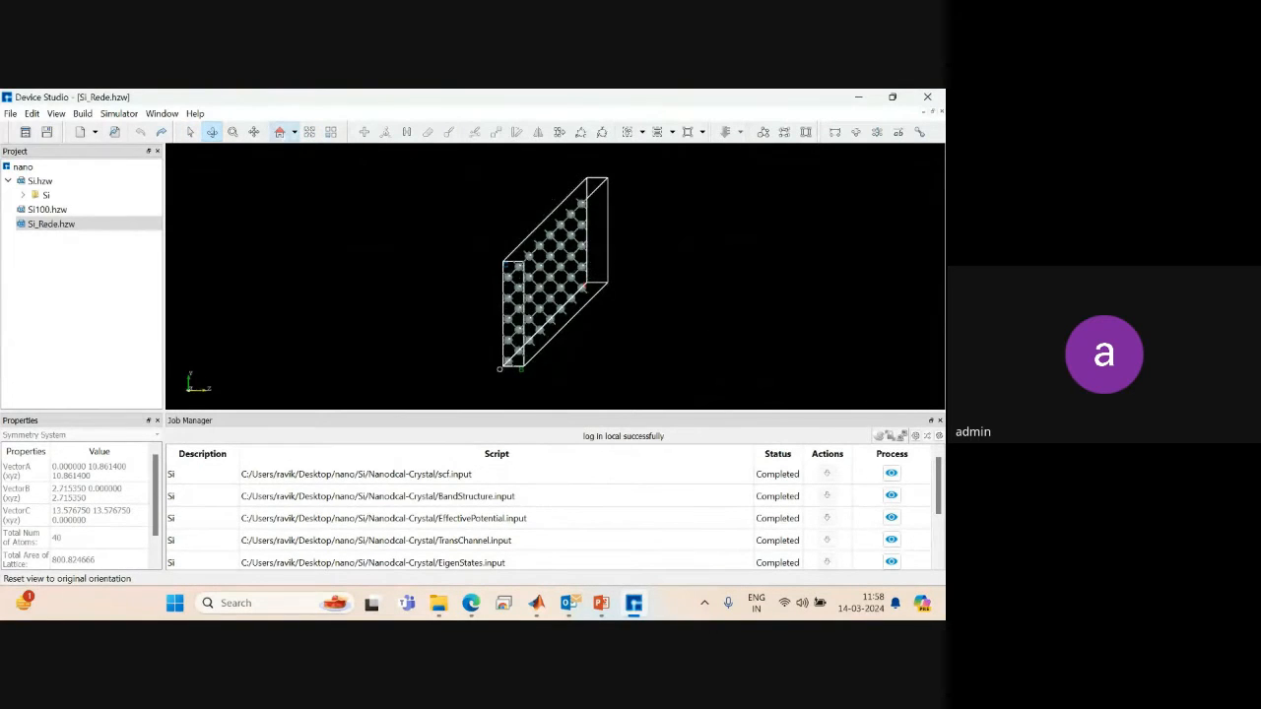
{"action": "left_click_drag", "start_coordinate": [454, 292], "coordinate": [487, 295]}
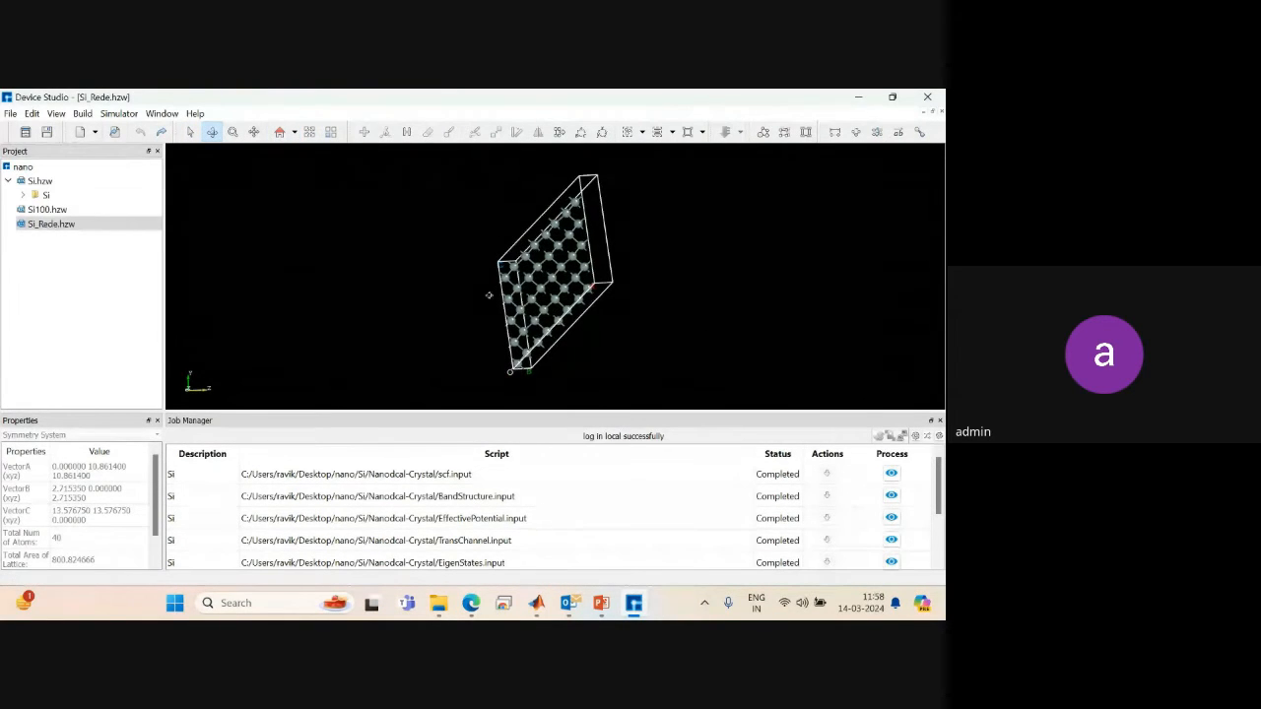
{"action": "left_click", "coordinate": [280, 132]}
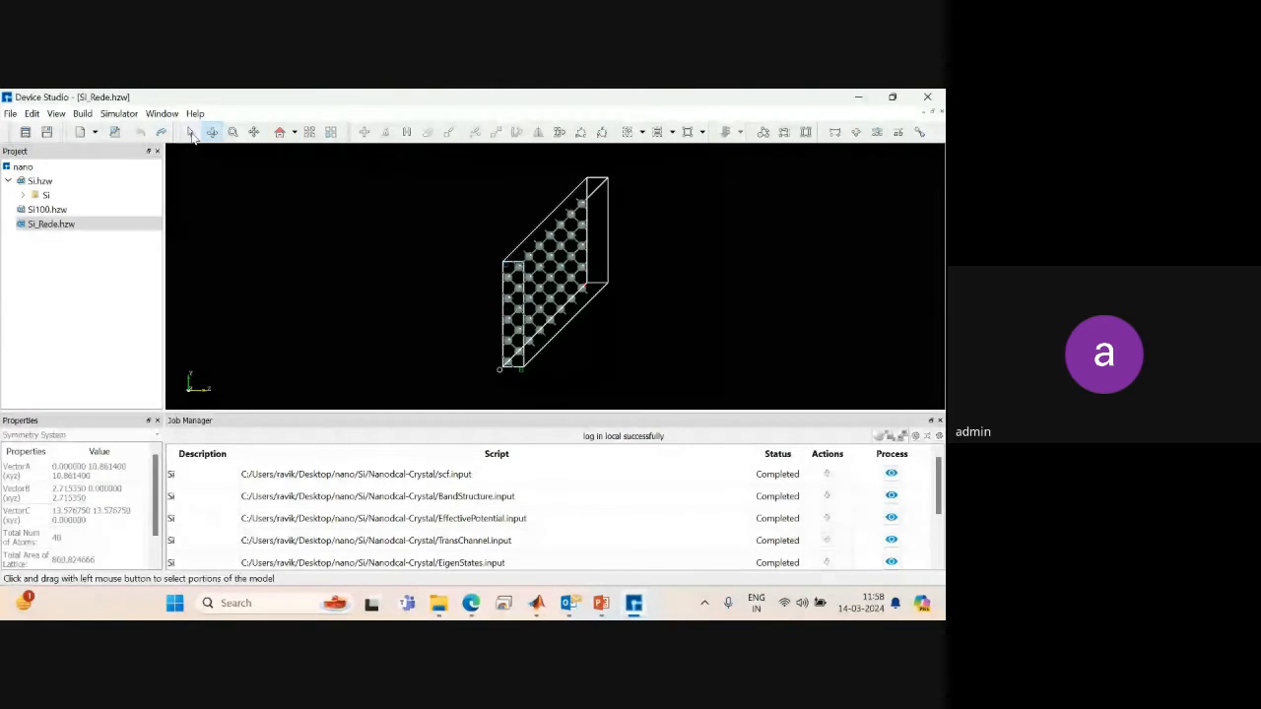
{"action": "left_click", "coordinate": [190, 132]}
{"action": "left_click_drag", "start_coordinate": [504, 262], "coordinate": [581, 293]}
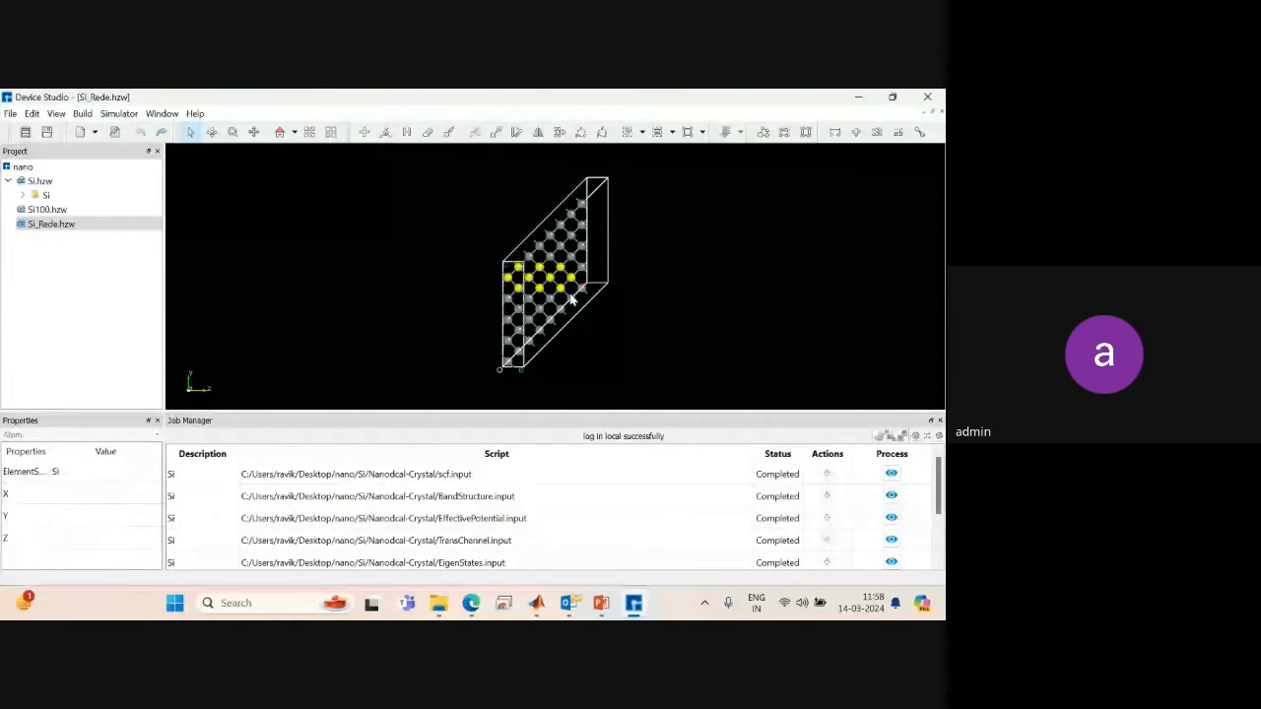
{"action": "left_click", "coordinate": [433, 243]}
Delete four neighbouring silicon atoms from the middle of the crystal and undo the deletion.
{"action": "left_click", "coordinate": [233, 132]}
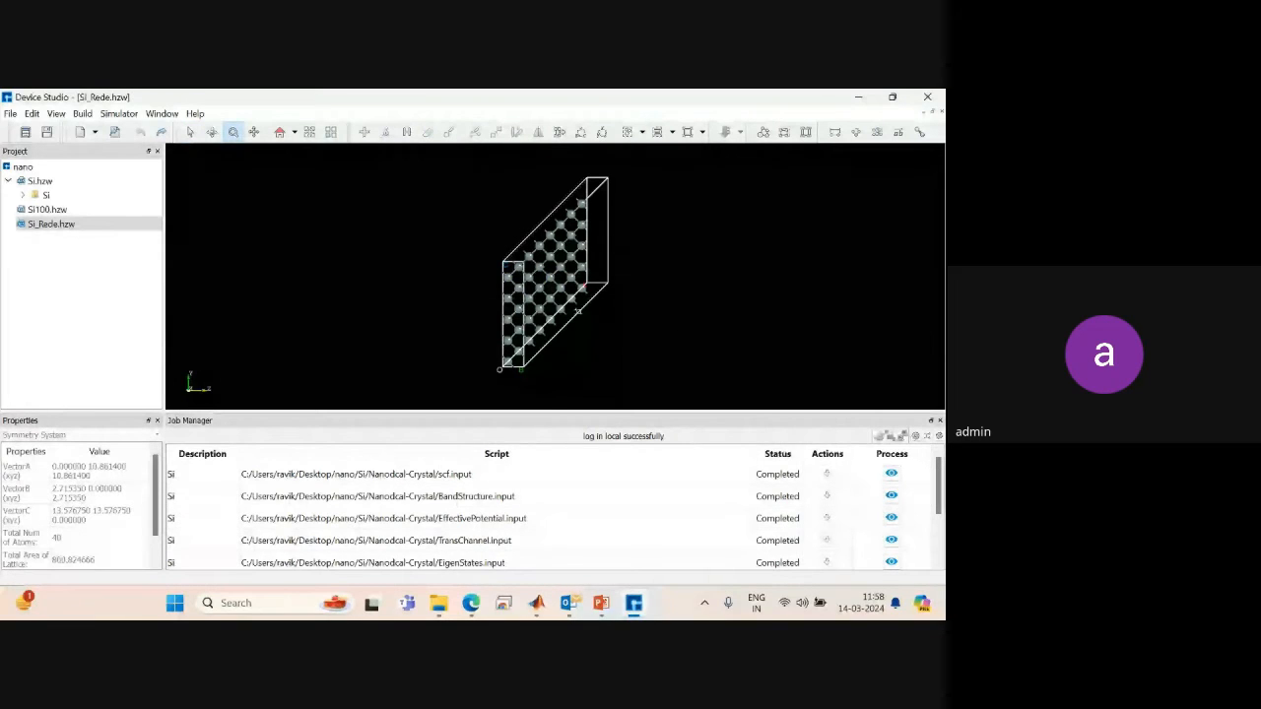
{"action": "left_click_drag", "start_coordinate": [579, 311], "coordinate": [567, 222]}
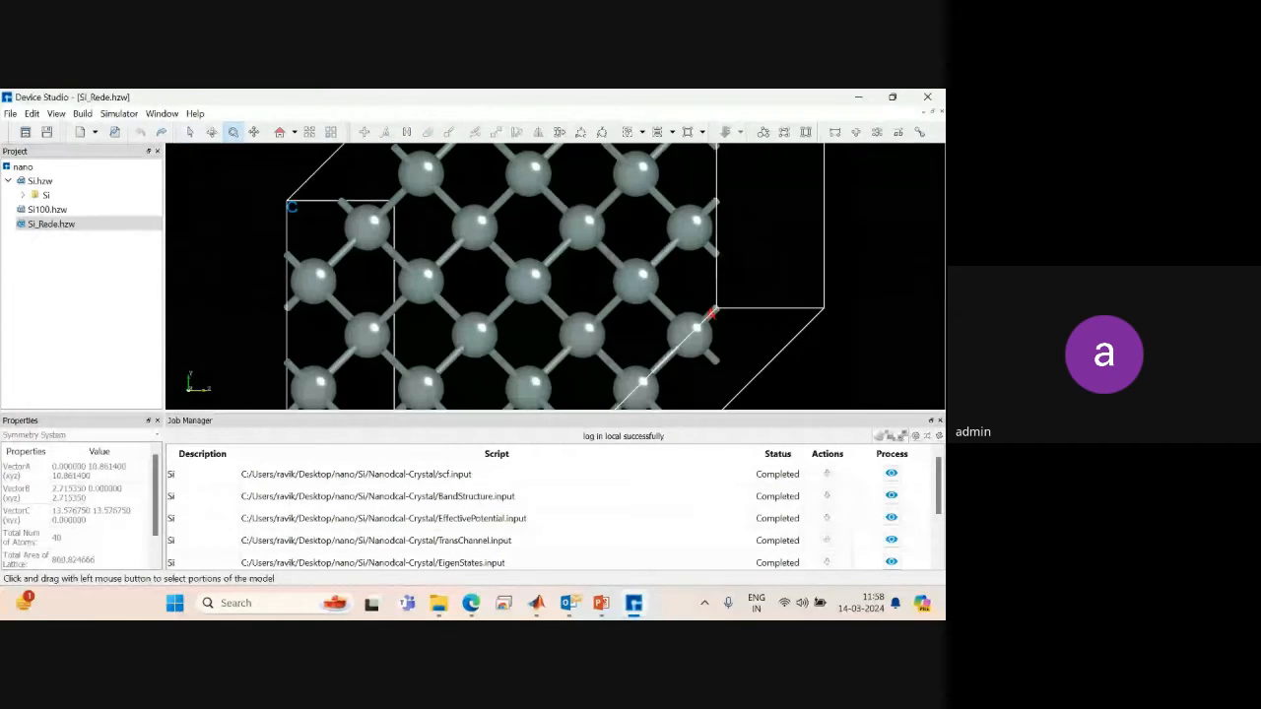
{"action": "left_click", "coordinate": [190, 132]}
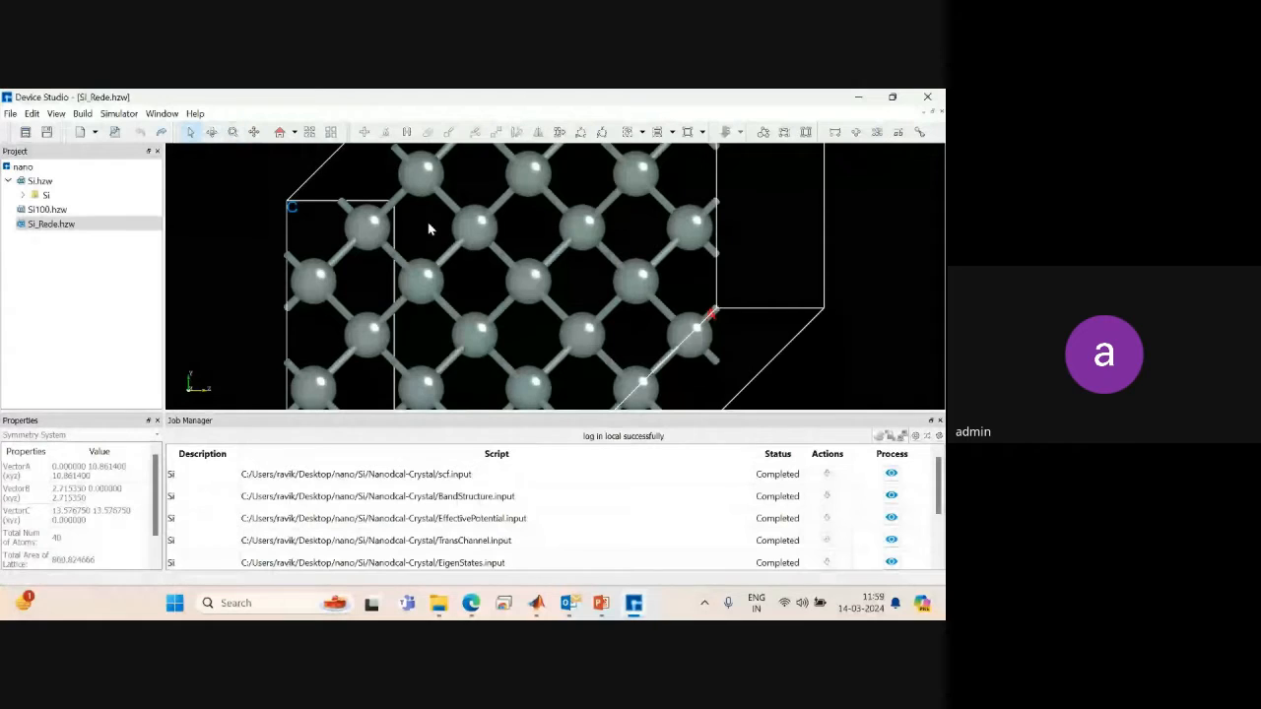
{"action": "left_click_drag", "start_coordinate": [428, 222], "coordinate": [585, 309]}
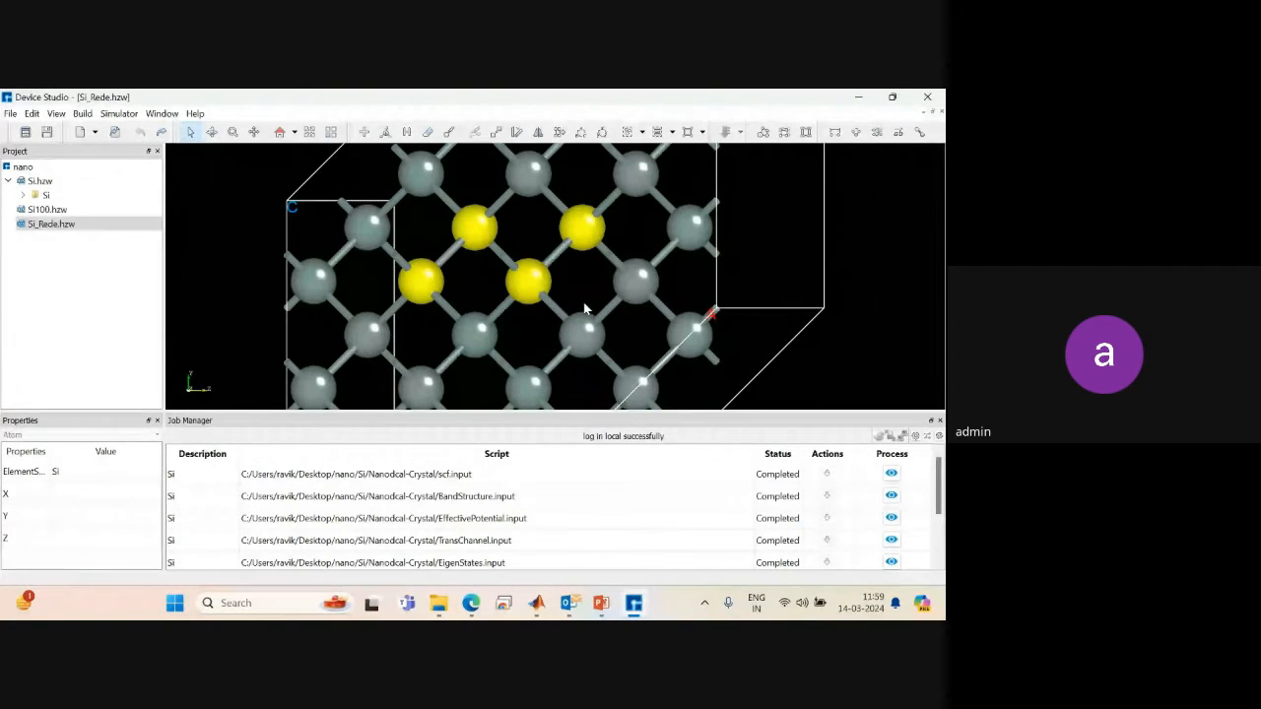
{"action": "left_click", "coordinate": [427, 132]}
{"action": "right_click_drag", "start_coordinate": [514, 230], "coordinate": [553, 264]}
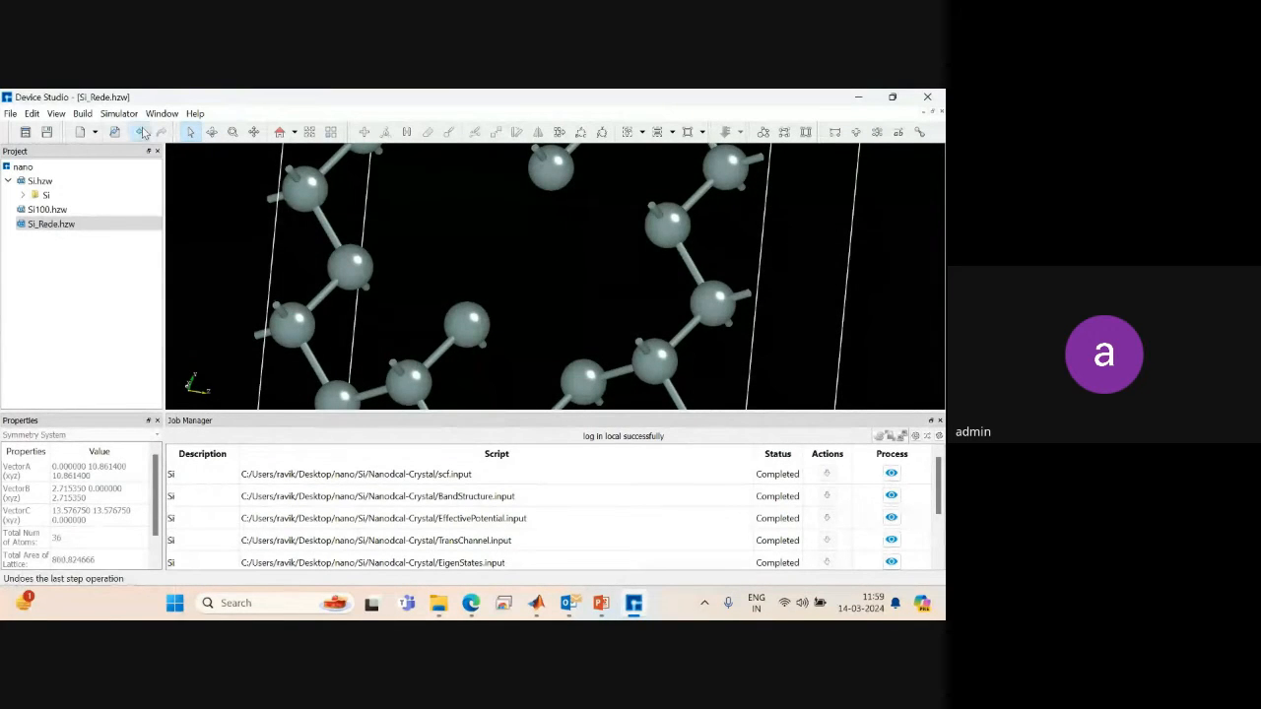
{"action": "left_click", "coordinate": [141, 132]}
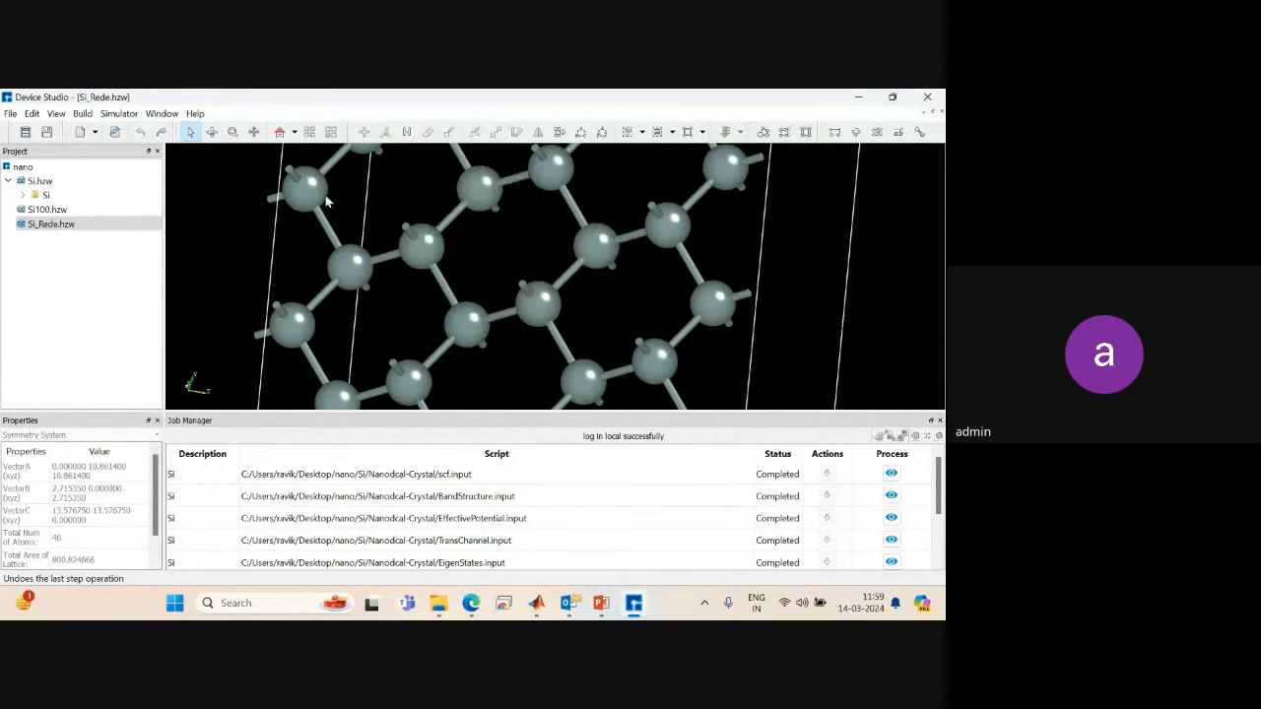
Replace one interior silicon atom with magnesium (Mg) and clear the selection.
{"action": "left_click", "coordinate": [479, 187]}
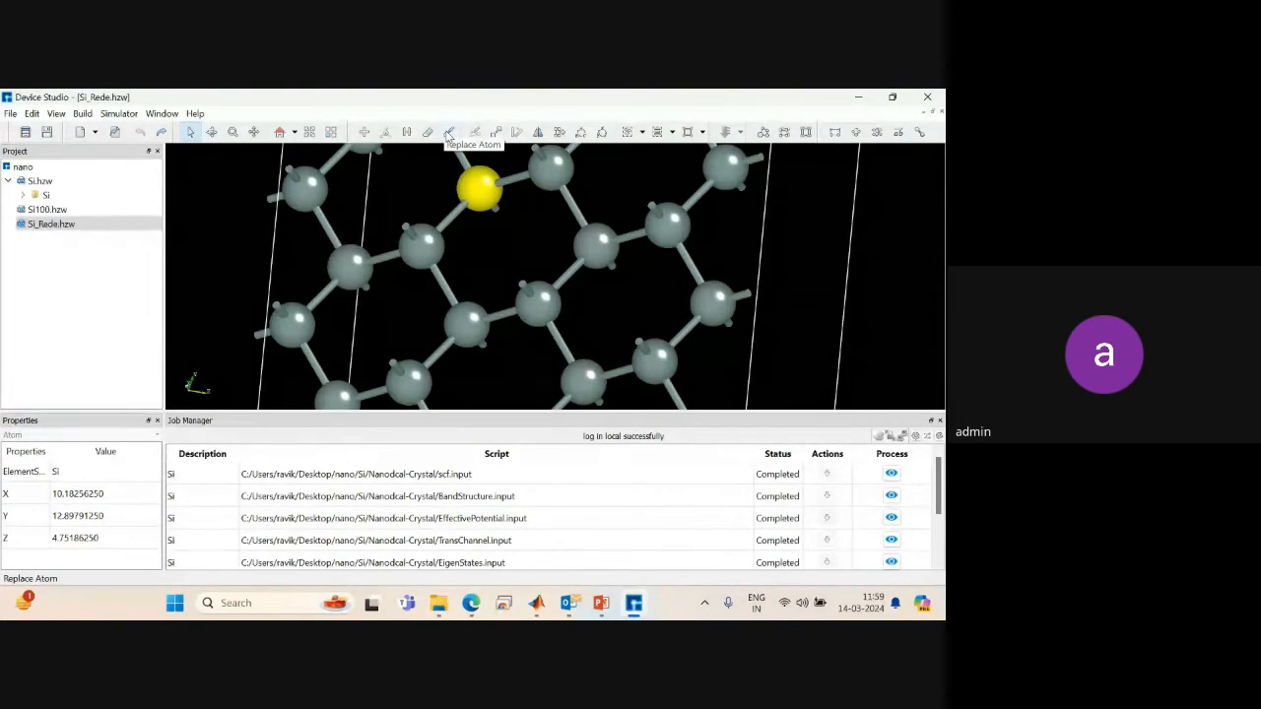
{"action": "left_click", "coordinate": [449, 133]}
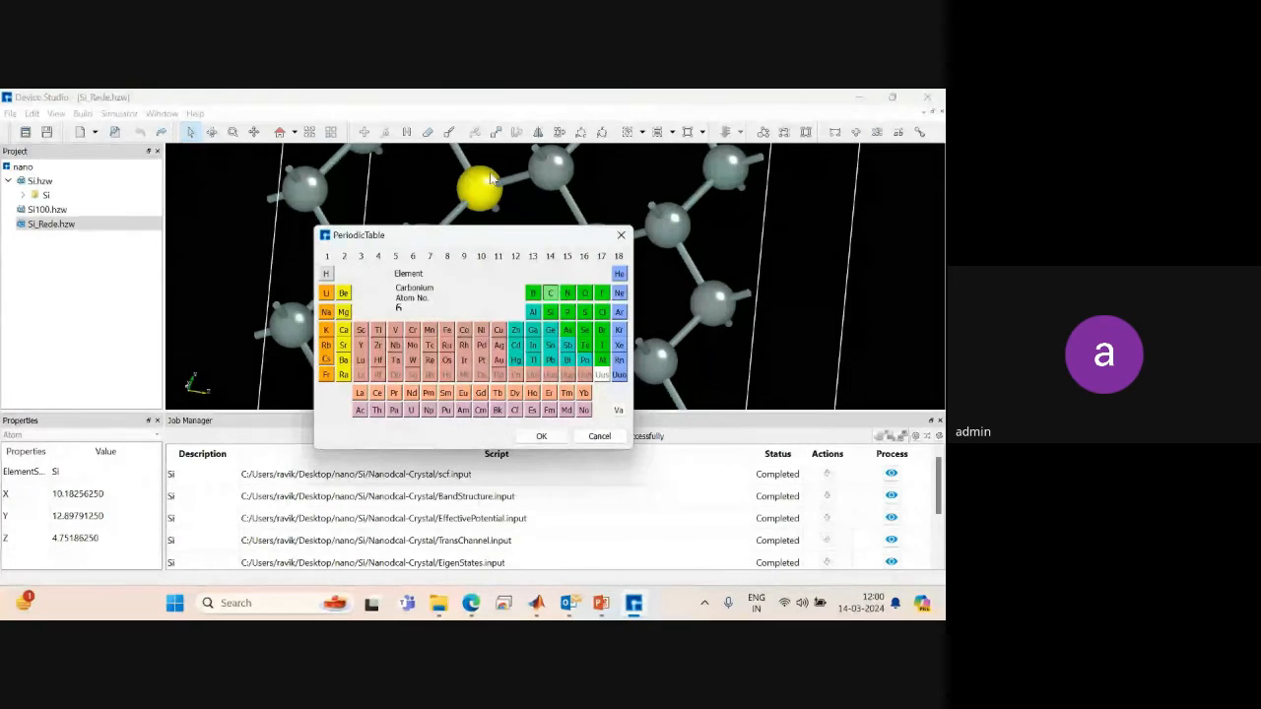
{"action": "left_click", "coordinate": [343, 312]}
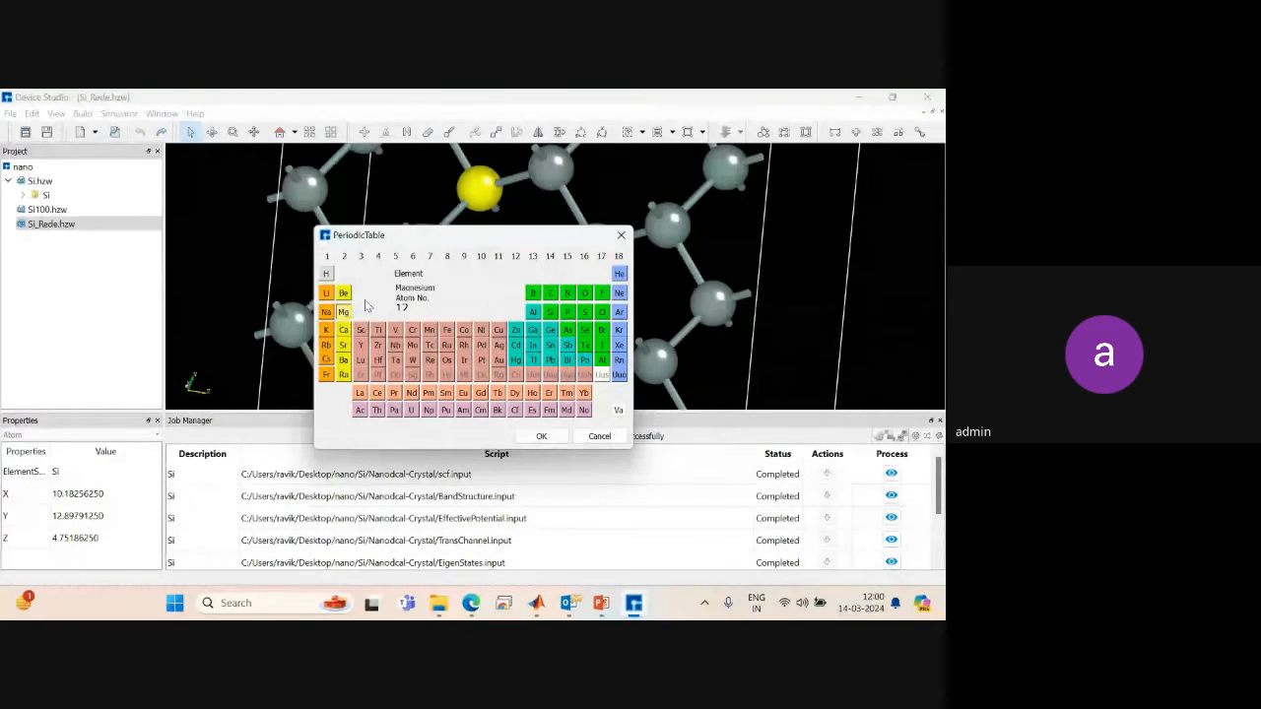
{"action": "left_click", "coordinate": [541, 435]}
{"action": "left_click", "coordinate": [493, 261]}
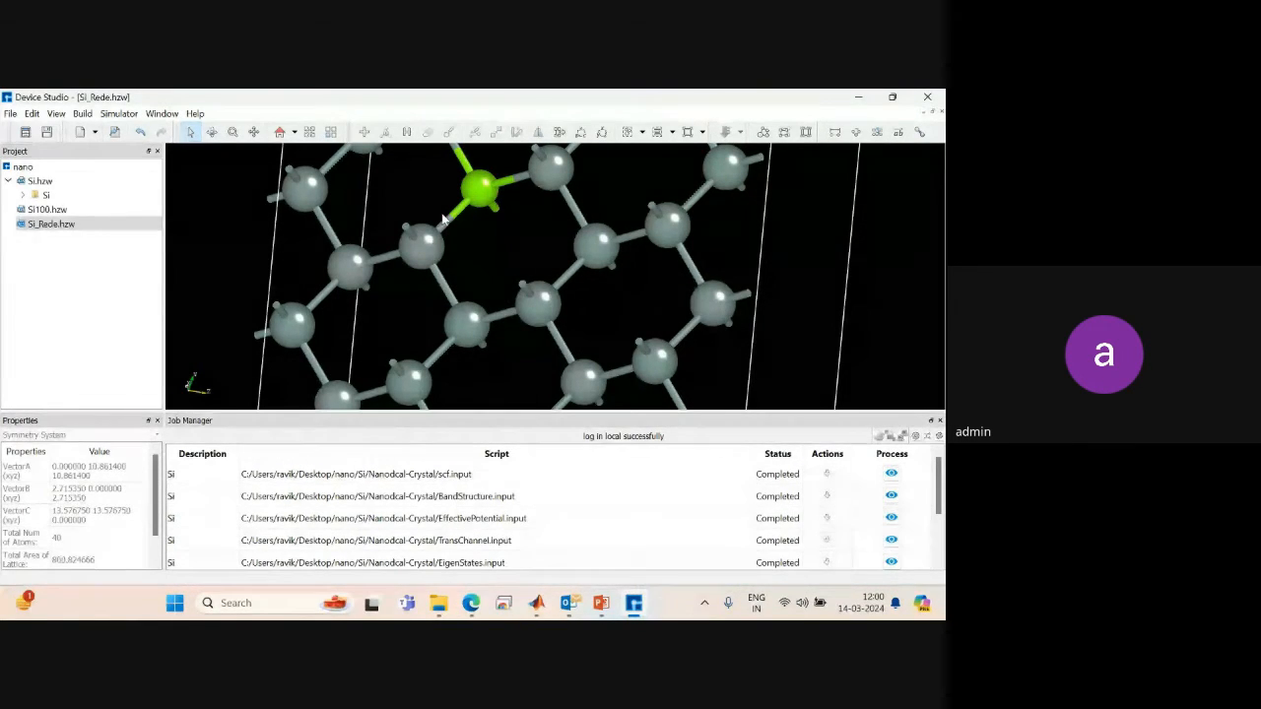
Inspect the substituted crystal from another angle, restore the original view, and select all atoms briefly.
{"action": "middle_click_drag", "start_coordinate": [443, 219], "coordinate": [660, 232]}
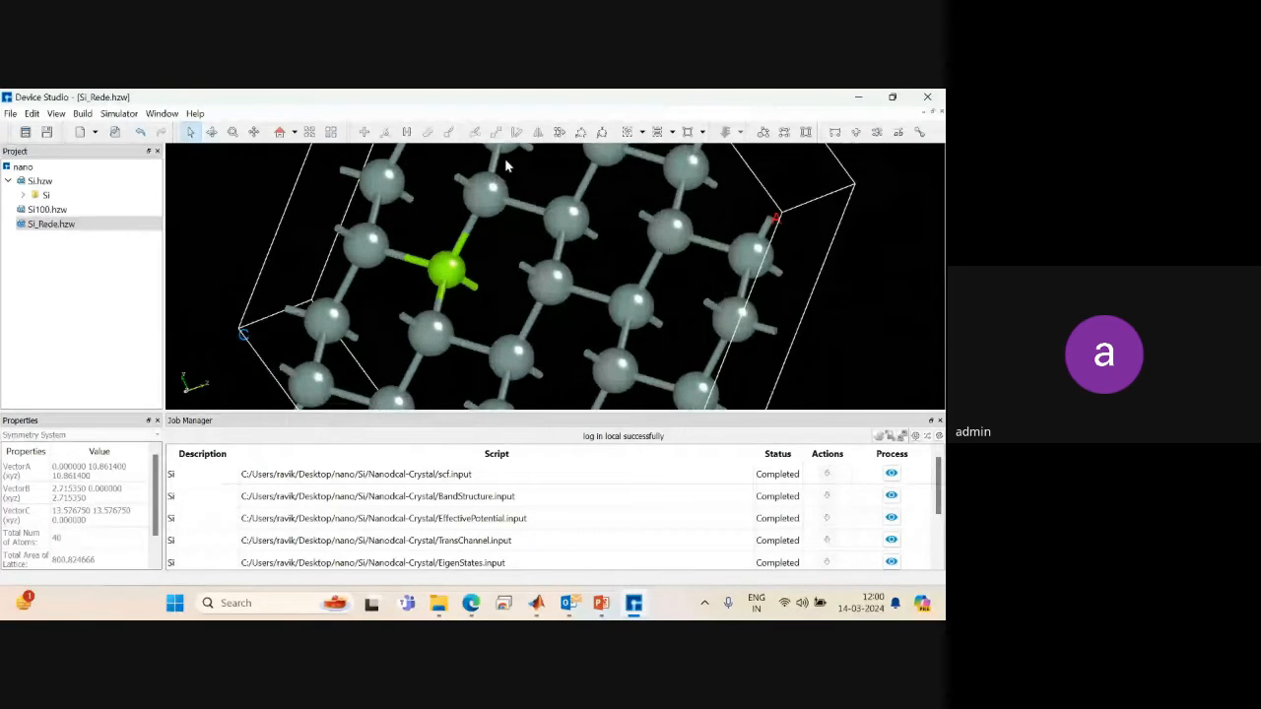
{"action": "left_click", "coordinate": [280, 132]}
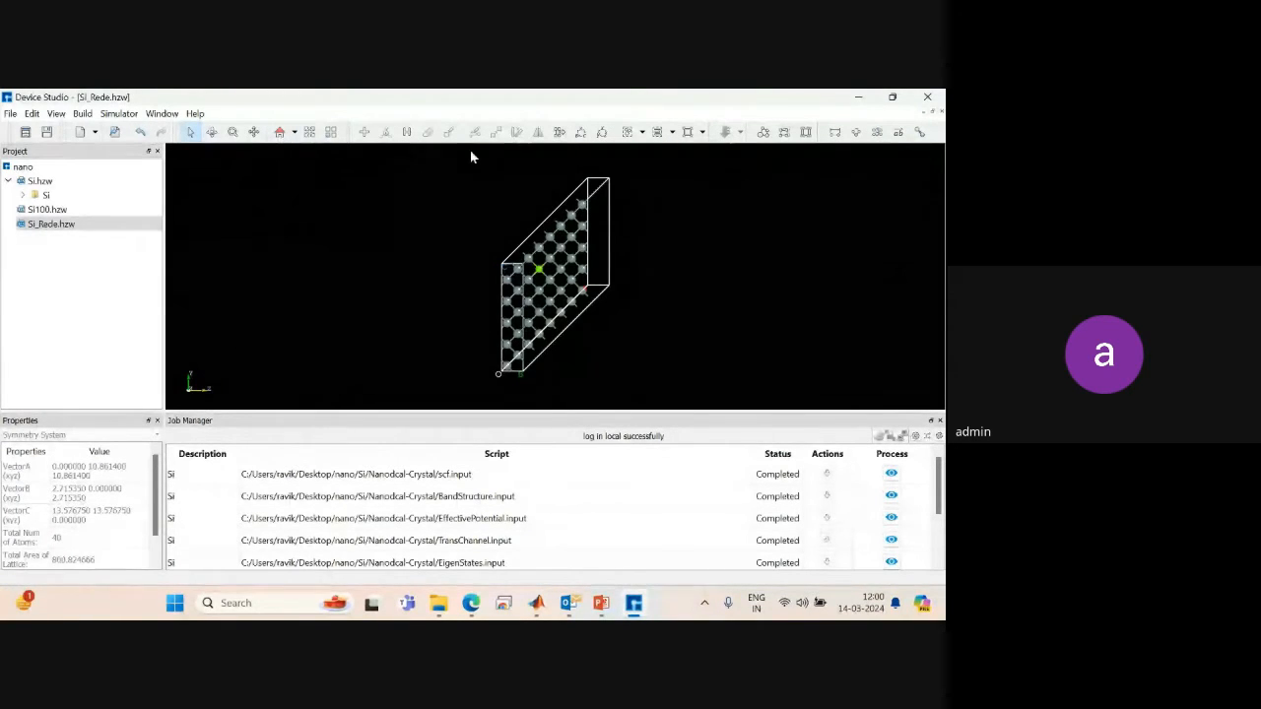
{"action": "left_click_drag", "start_coordinate": [471, 150], "coordinate": [641, 404]}
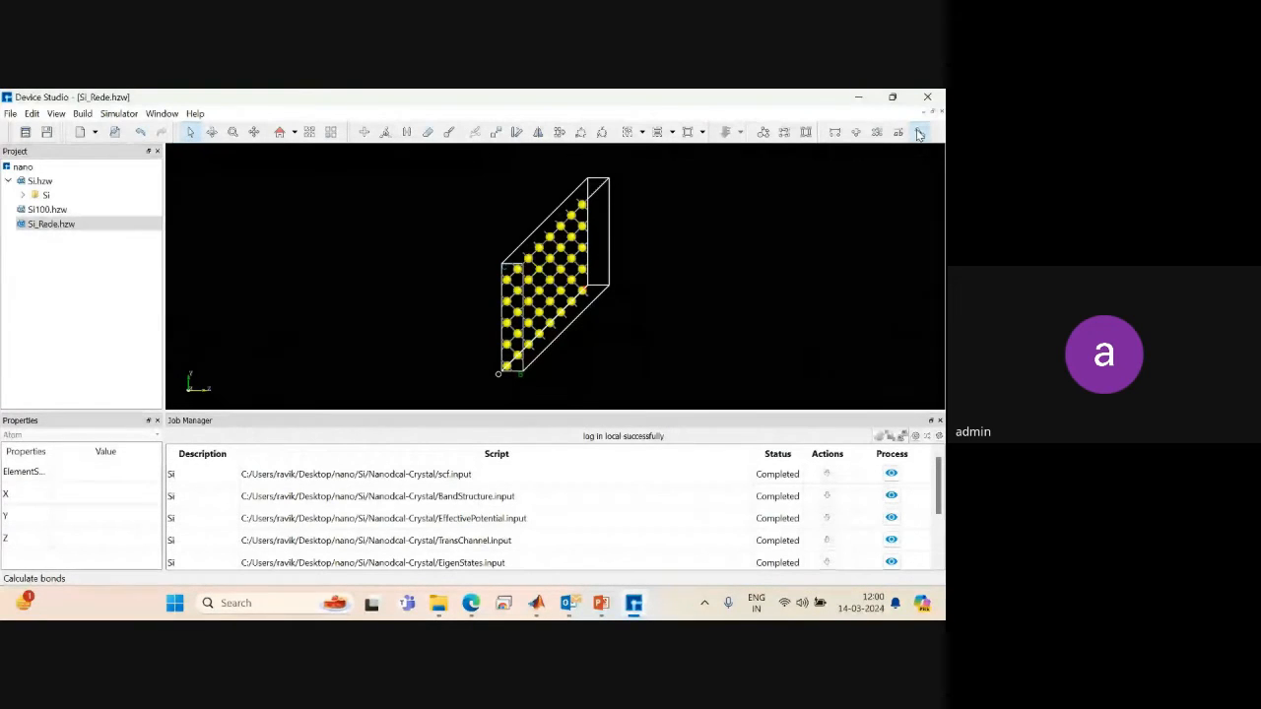
{"action": "left_click", "coordinate": [670, 215]}
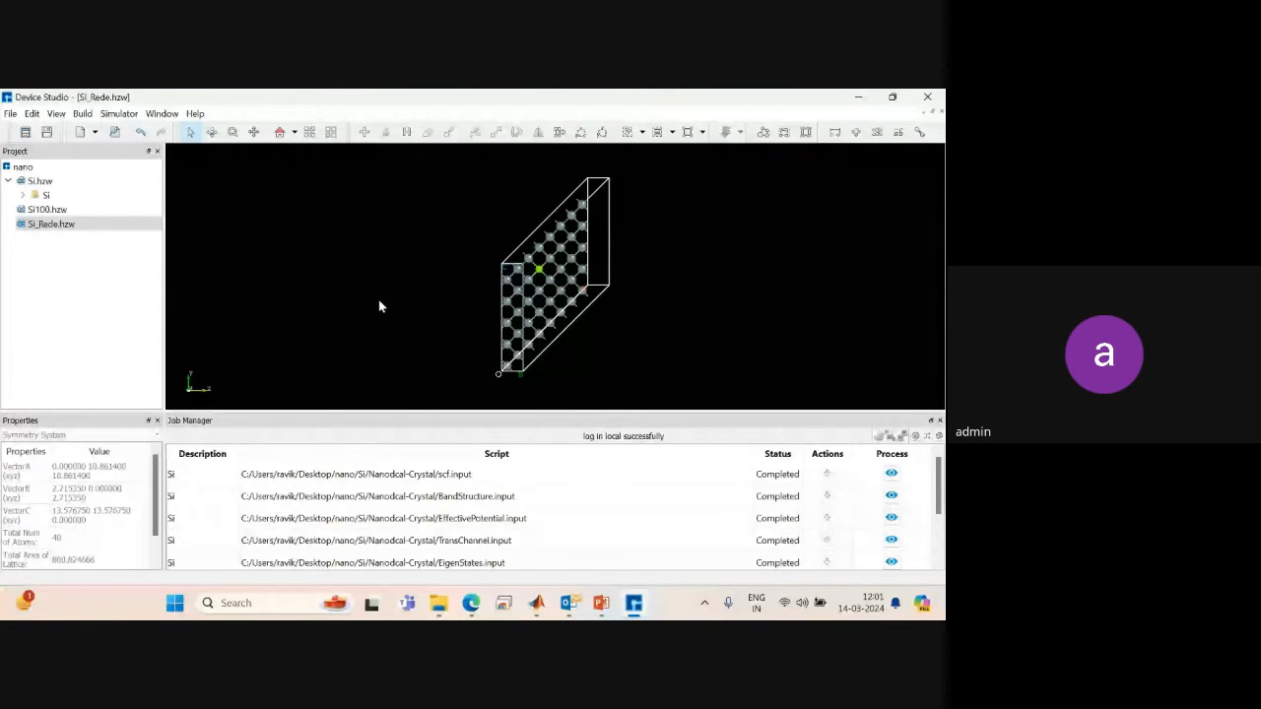
Generate the Nanodcal SCF calculation input file for the magnesium-substituted crystal with the default basic settings.
{"action": "left_click", "coordinate": [10, 114]}
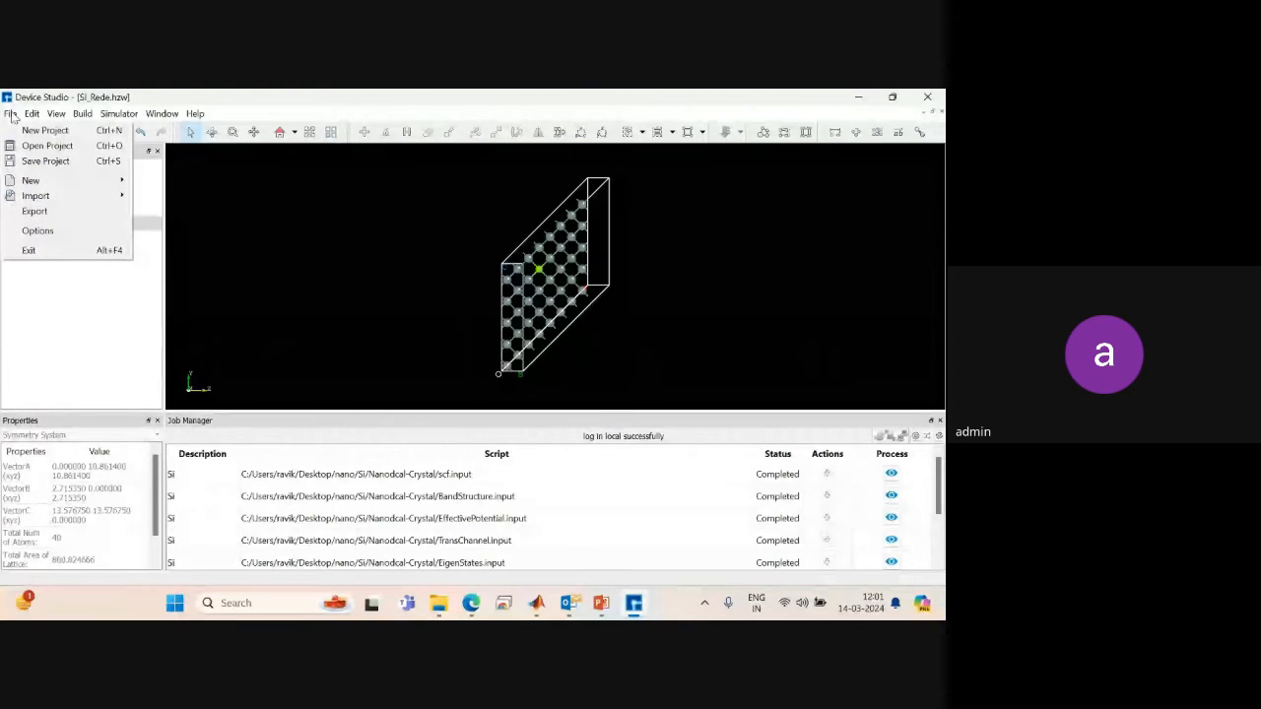
{"action": "left_click", "coordinate": [100, 115]}
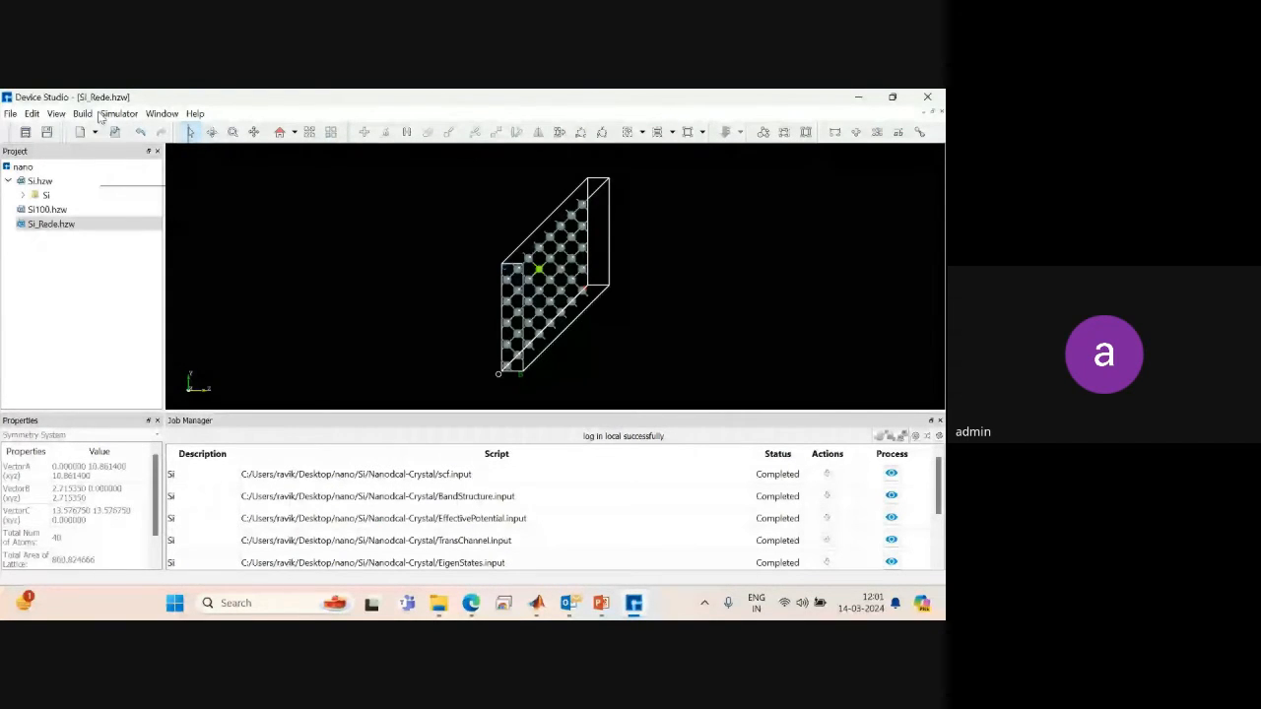
{"action": "left_click", "coordinate": [102, 115]}
{"action": "mouse_move", "coordinate": [136, 132]}
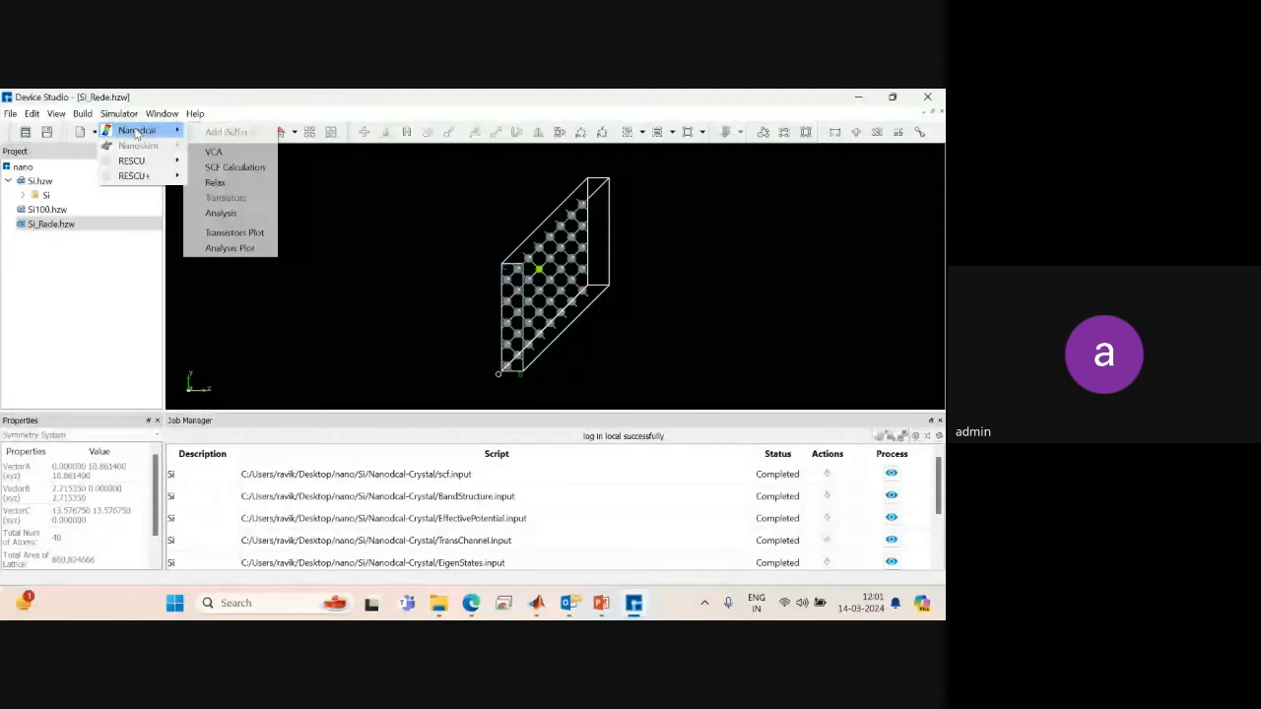
{"action": "left_click", "coordinate": [235, 168]}
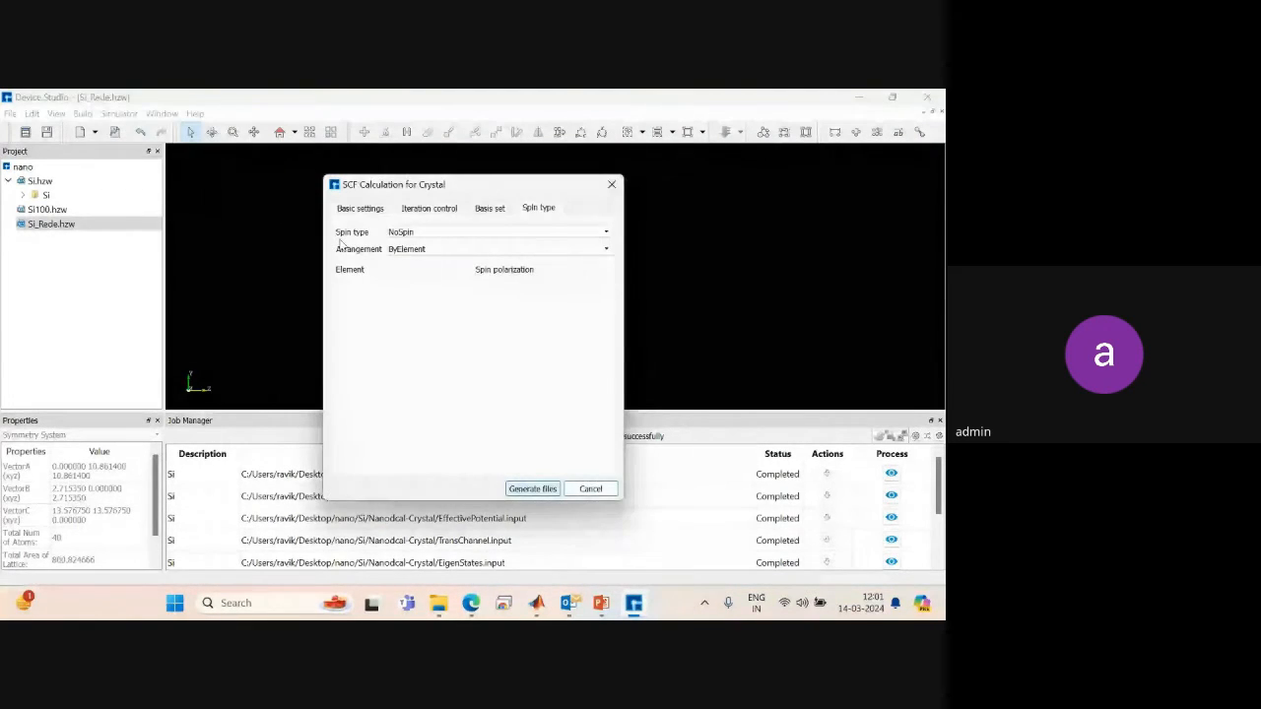
{"action": "left_click", "coordinate": [360, 208]}
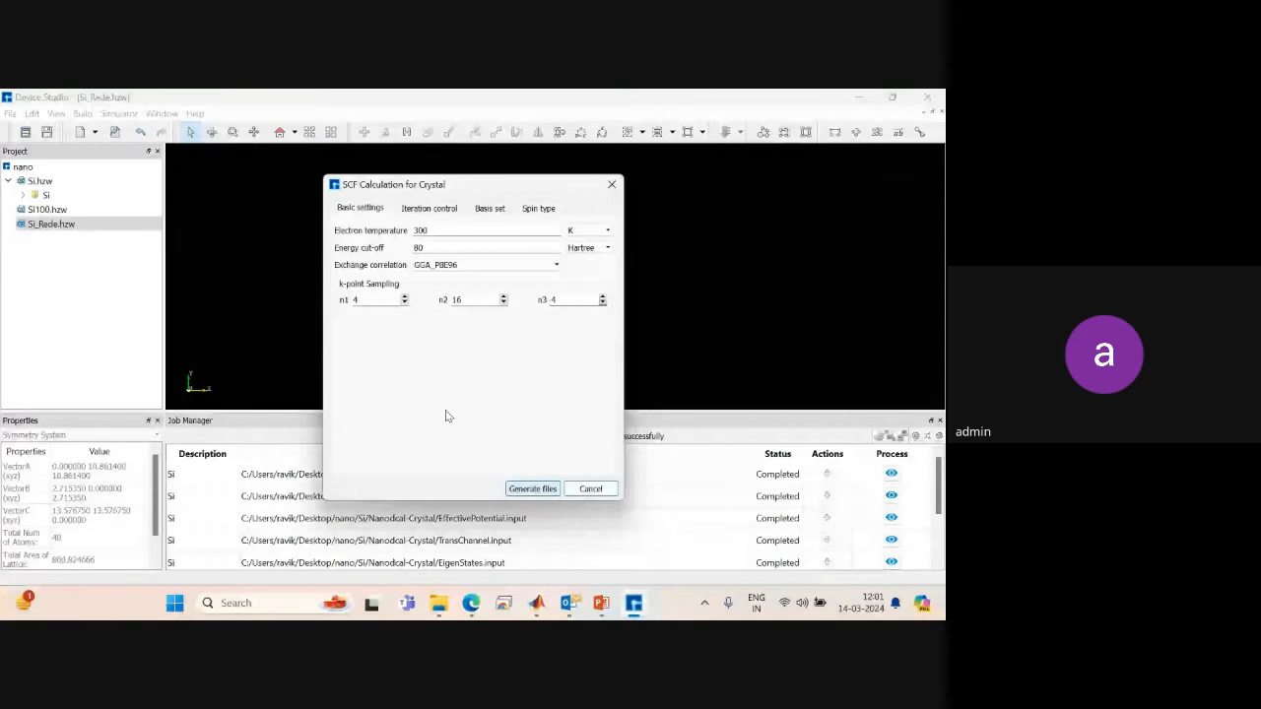
{"action": "left_click", "coordinate": [538, 490]}
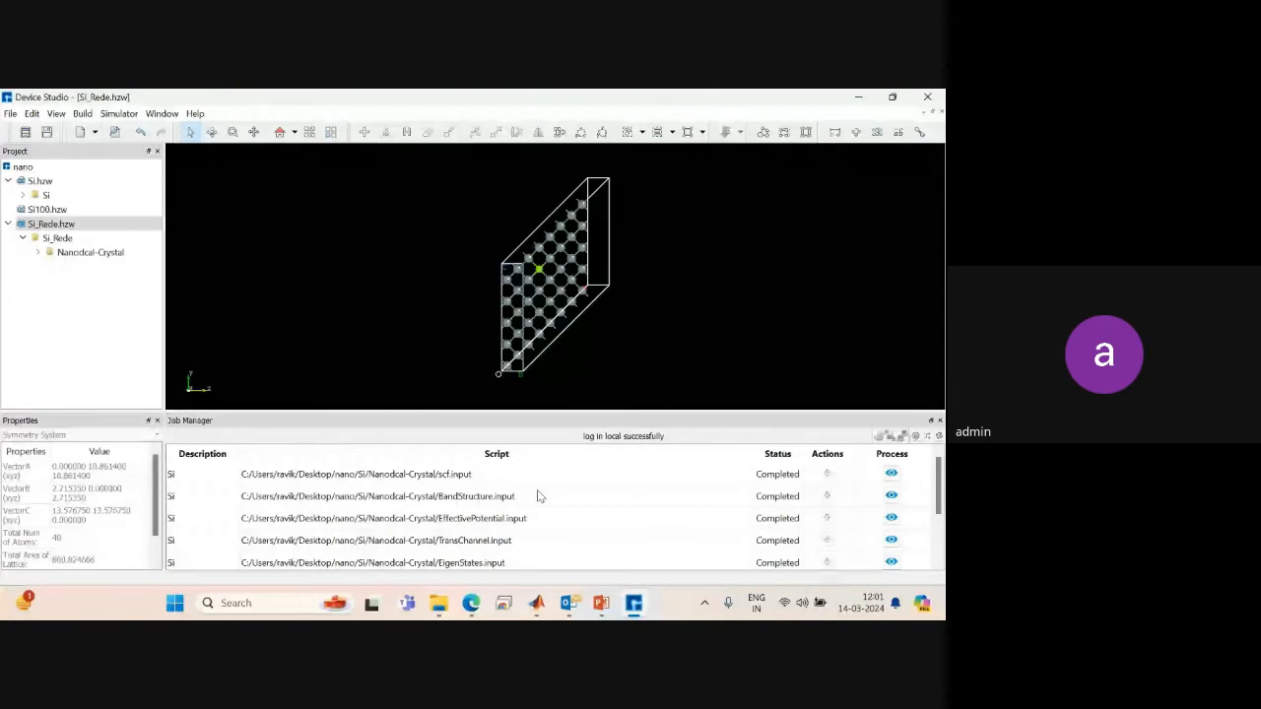
Run the scf.input file of the Si_Rede crystal and minimize its job status window.
{"action": "left_click", "coordinate": [37, 253]}
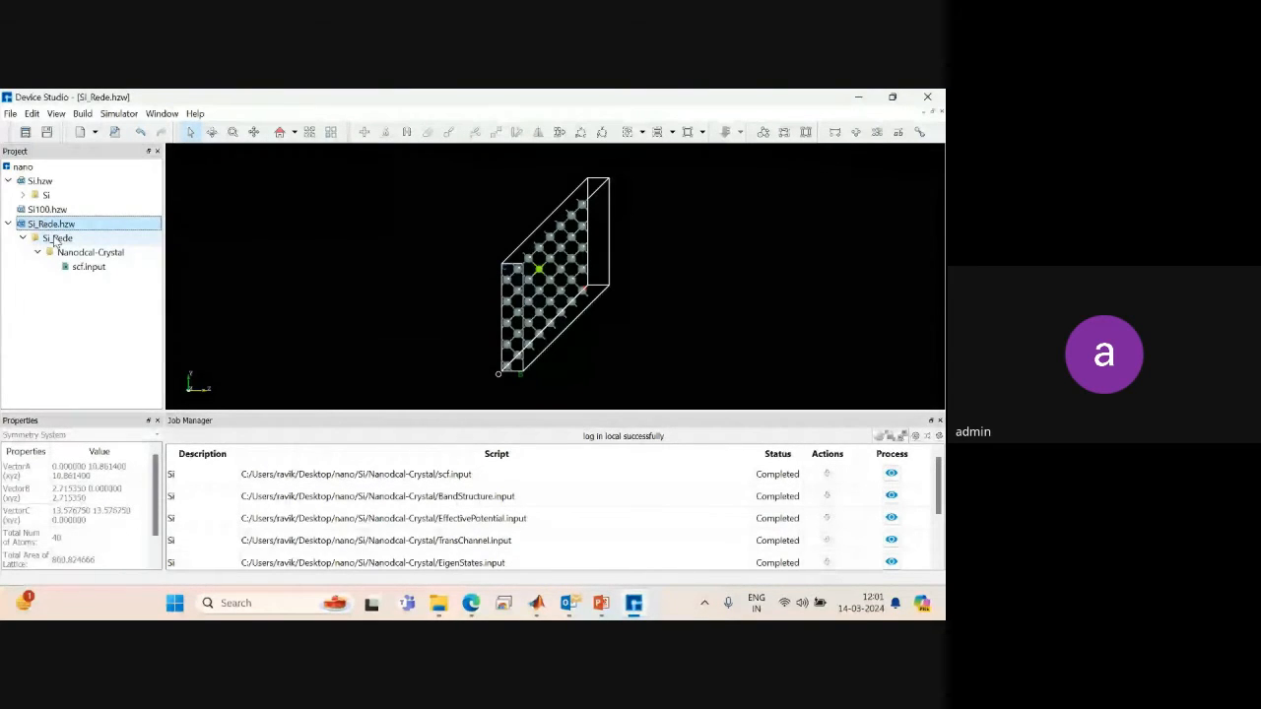
{"action": "right_click", "coordinate": [92, 270]}
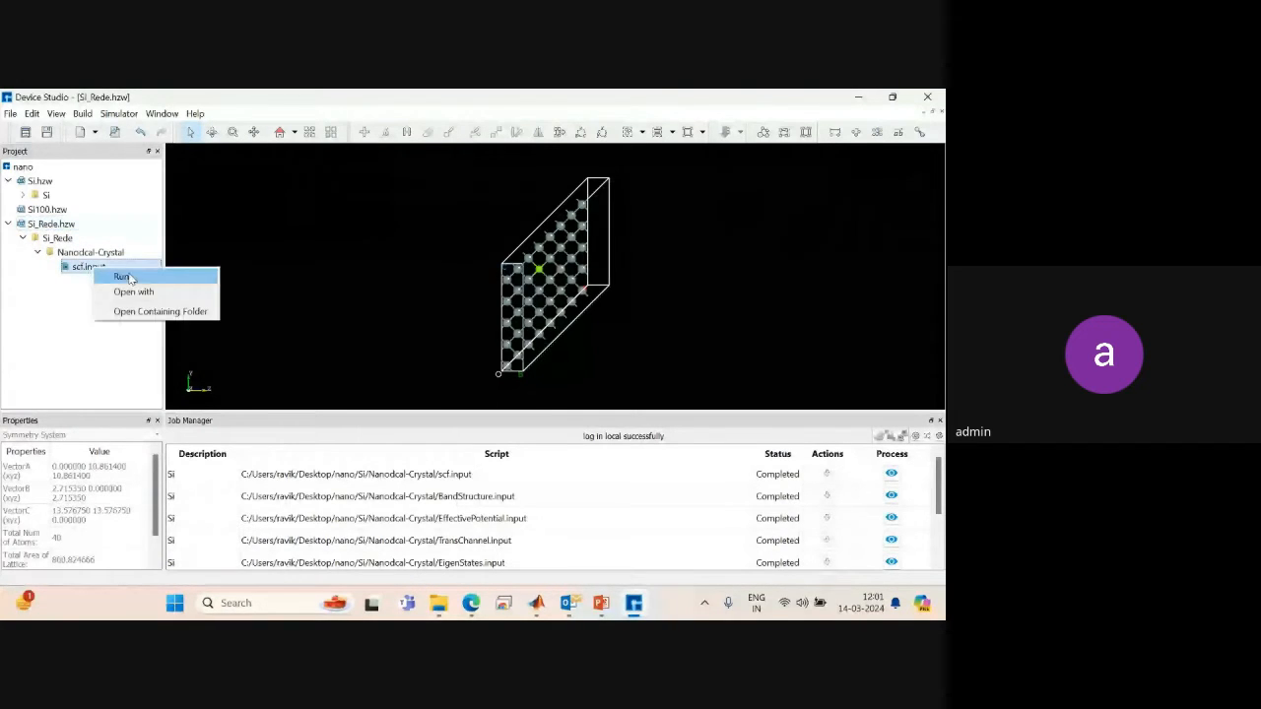
{"action": "left_click", "coordinate": [133, 275]}
{"action": "key", "text": "Return"}
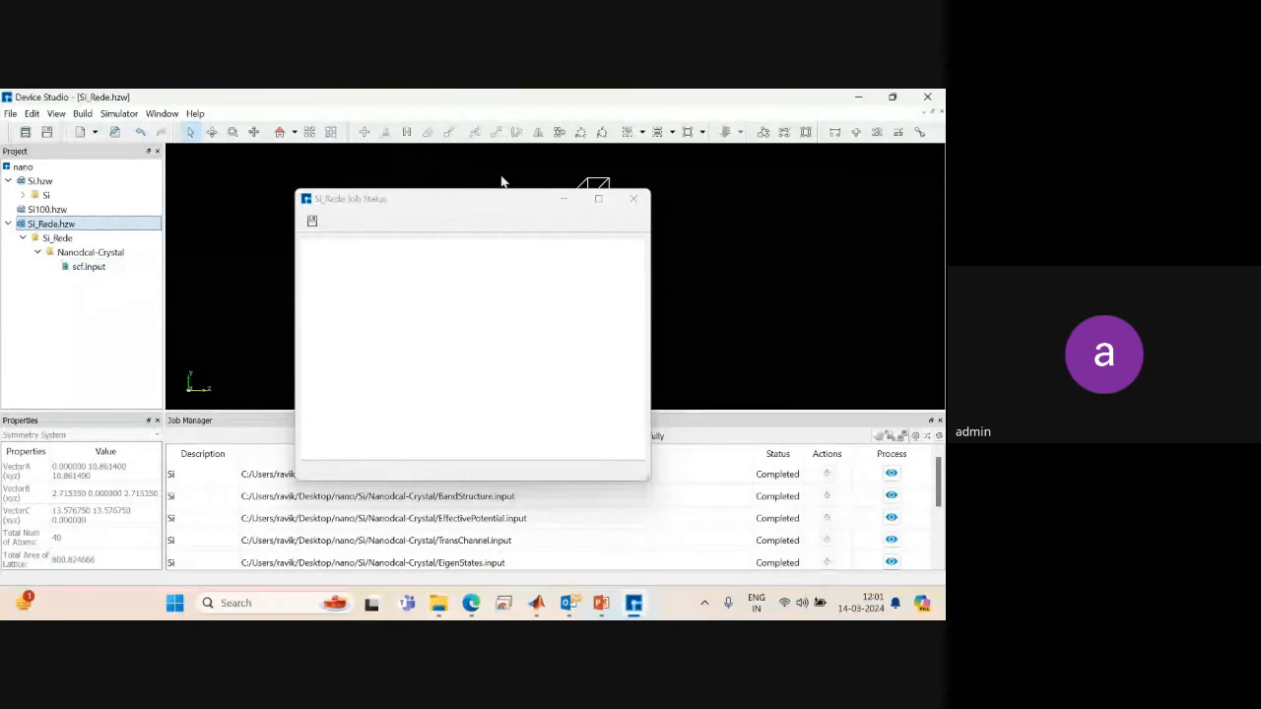
{"action": "left_click", "coordinate": [563, 198]}
Start a Nanodcal analysis for the Si_Rede crystal and add TotalEnergy, ElectronDensity and Potential to the selected calculations.
{"action": "left_click", "coordinate": [118, 113]}
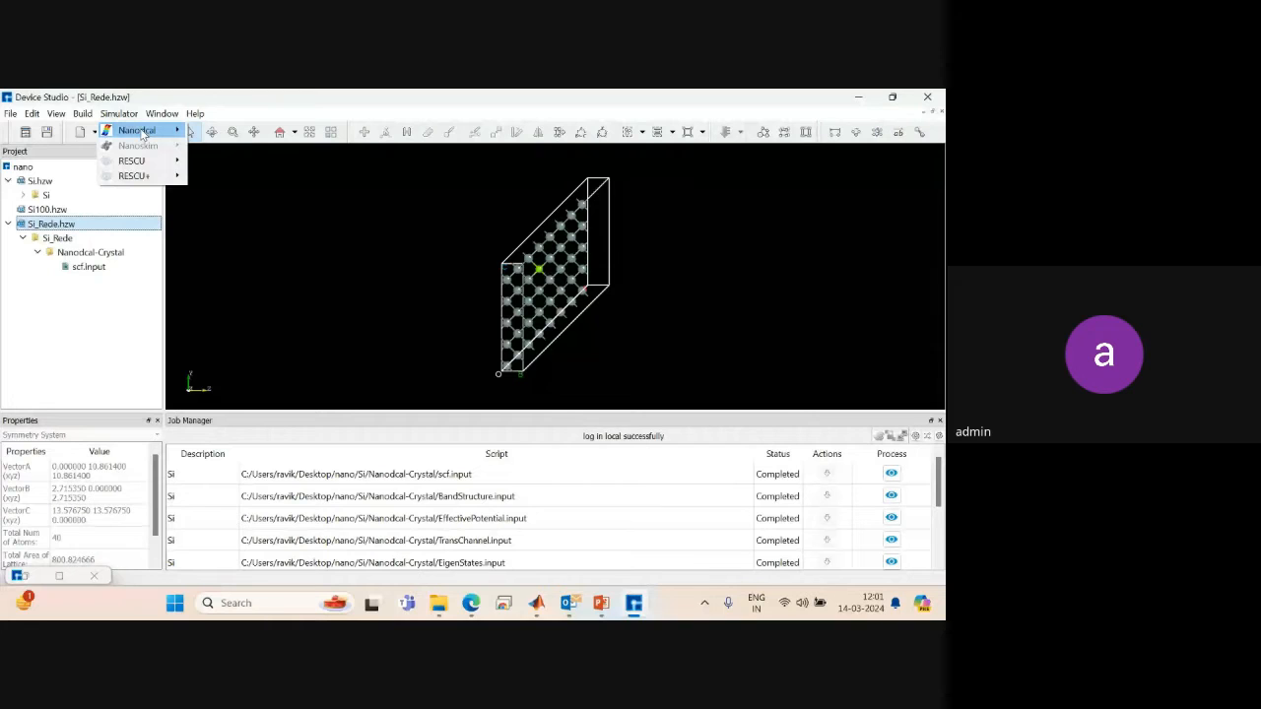
{"action": "mouse_move", "coordinate": [141, 131]}
{"action": "left_click", "coordinate": [231, 211]}
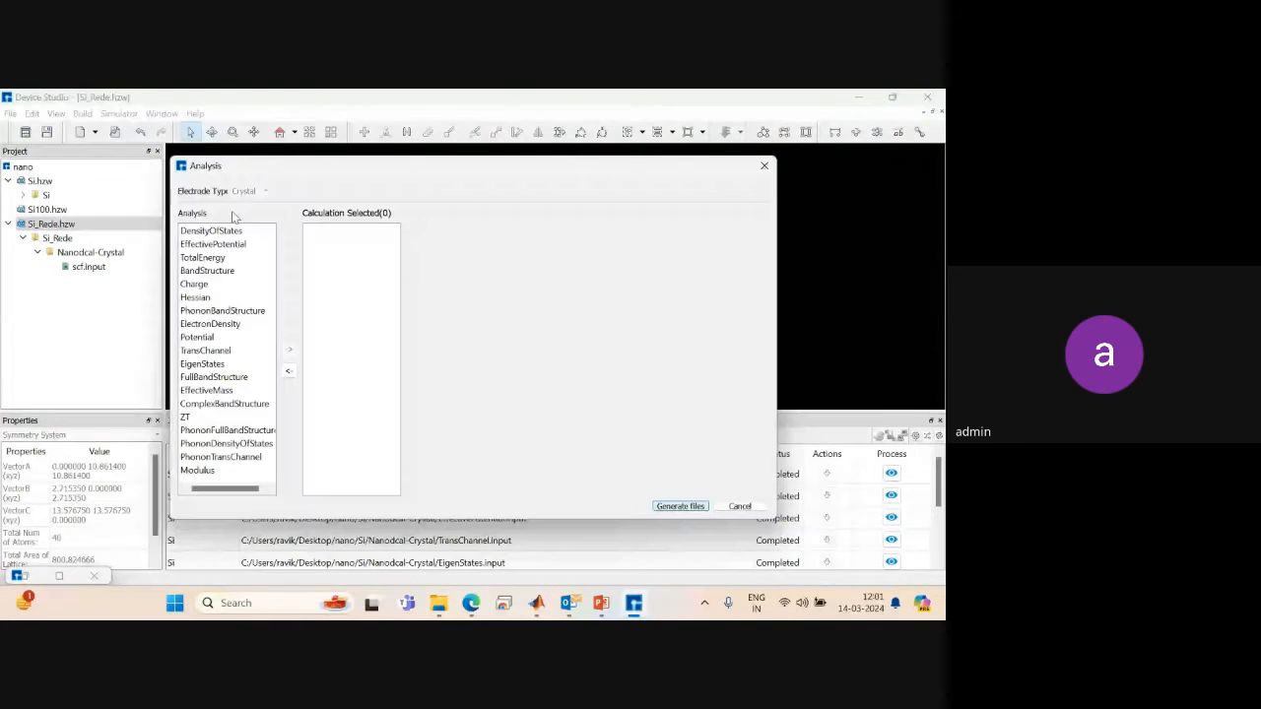
{"action": "double_click", "coordinate": [213, 259]}
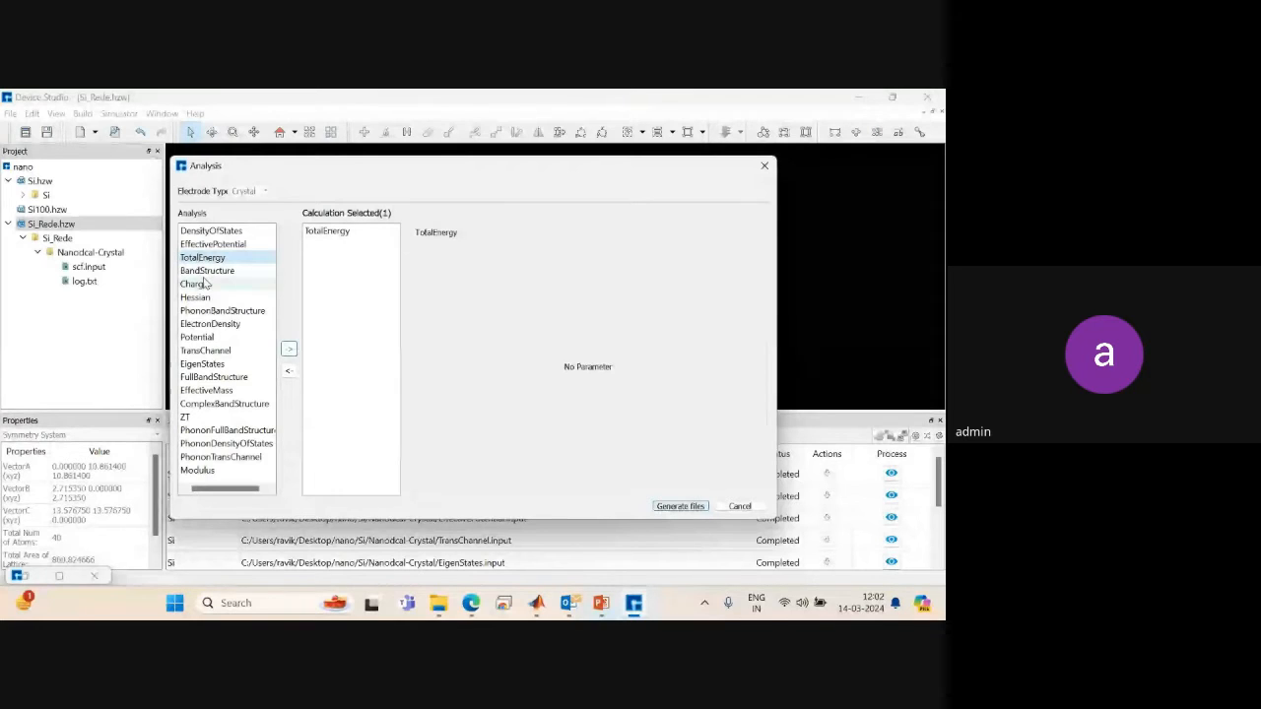
{"action": "double_click", "coordinate": [210, 323]}
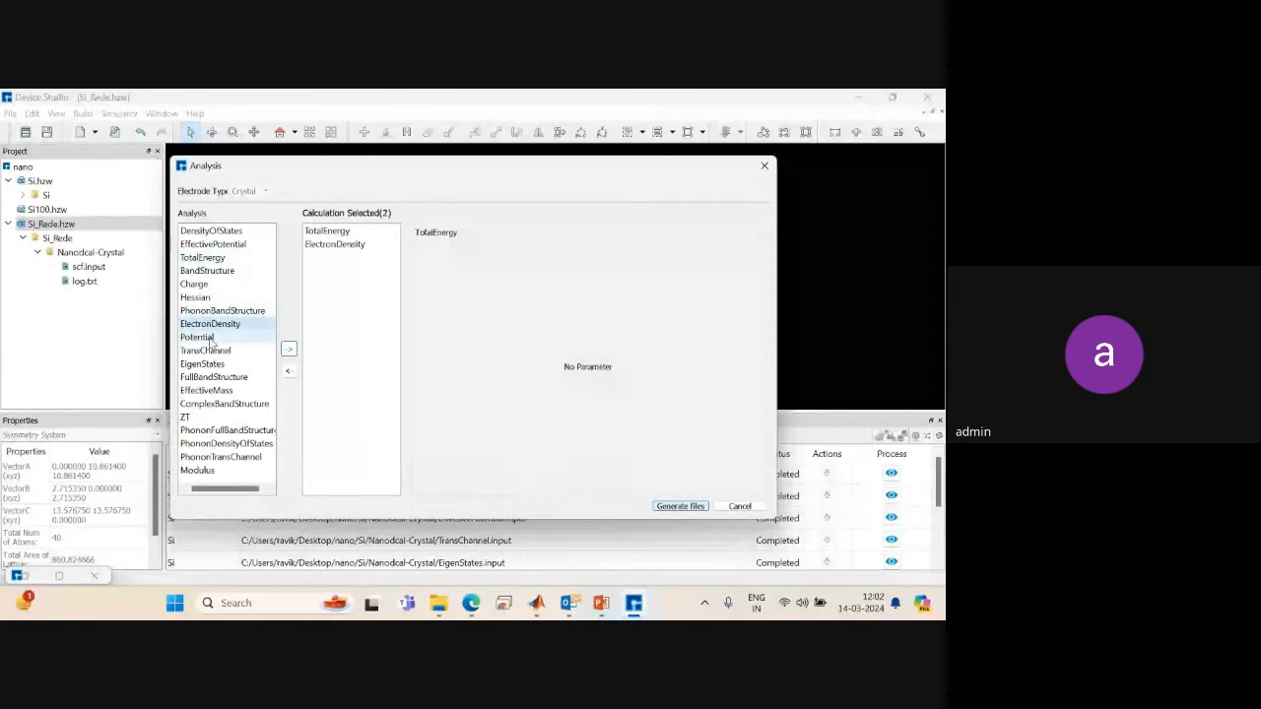
{"action": "double_click", "coordinate": [197, 337]}
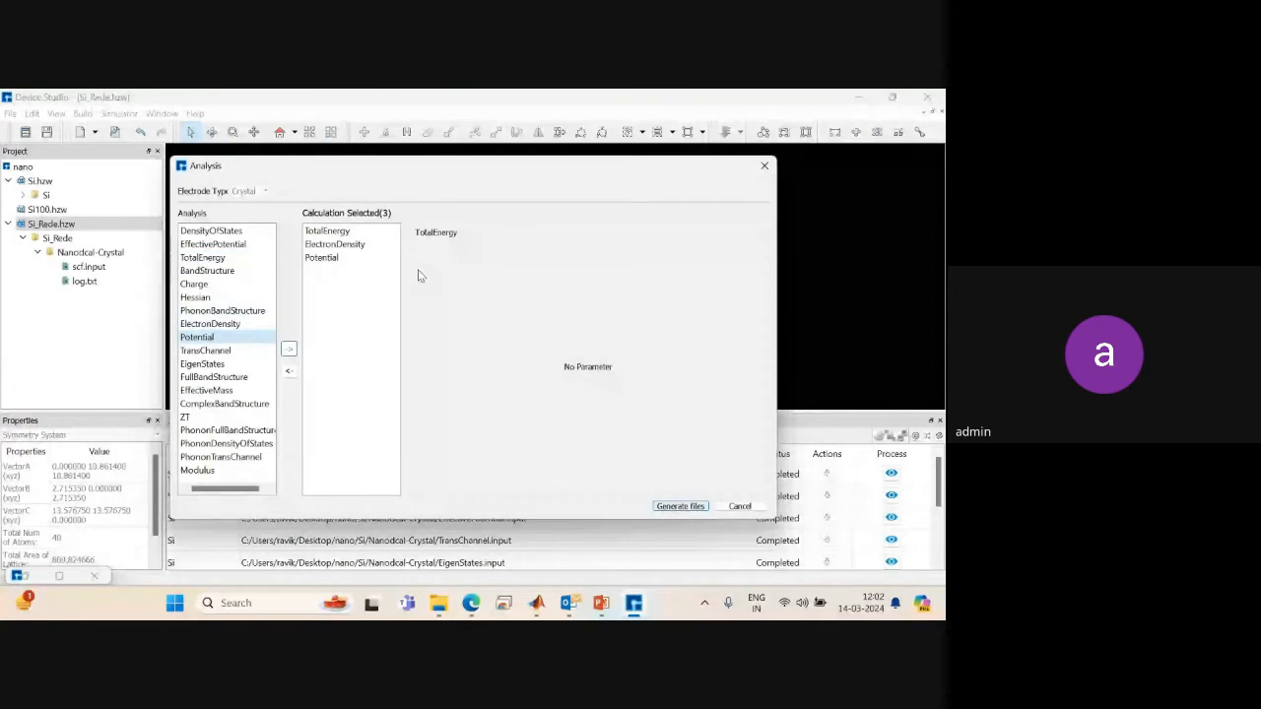
Set the Potential calculation's type to ExchangeCorrelation and add EigenStates to the selected calculations.
{"action": "left_click", "coordinate": [325, 258]}
{"action": "left_click", "coordinate": [630, 253]}
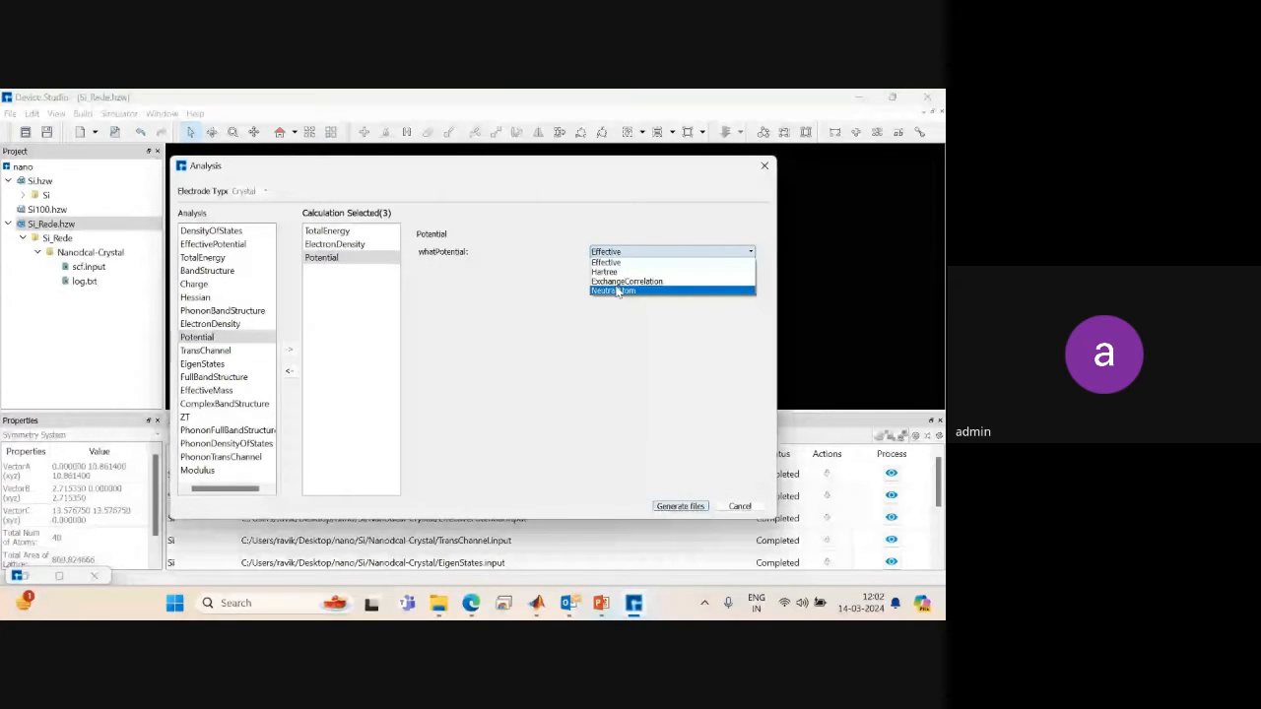
{"action": "left_click", "coordinate": [627, 282]}
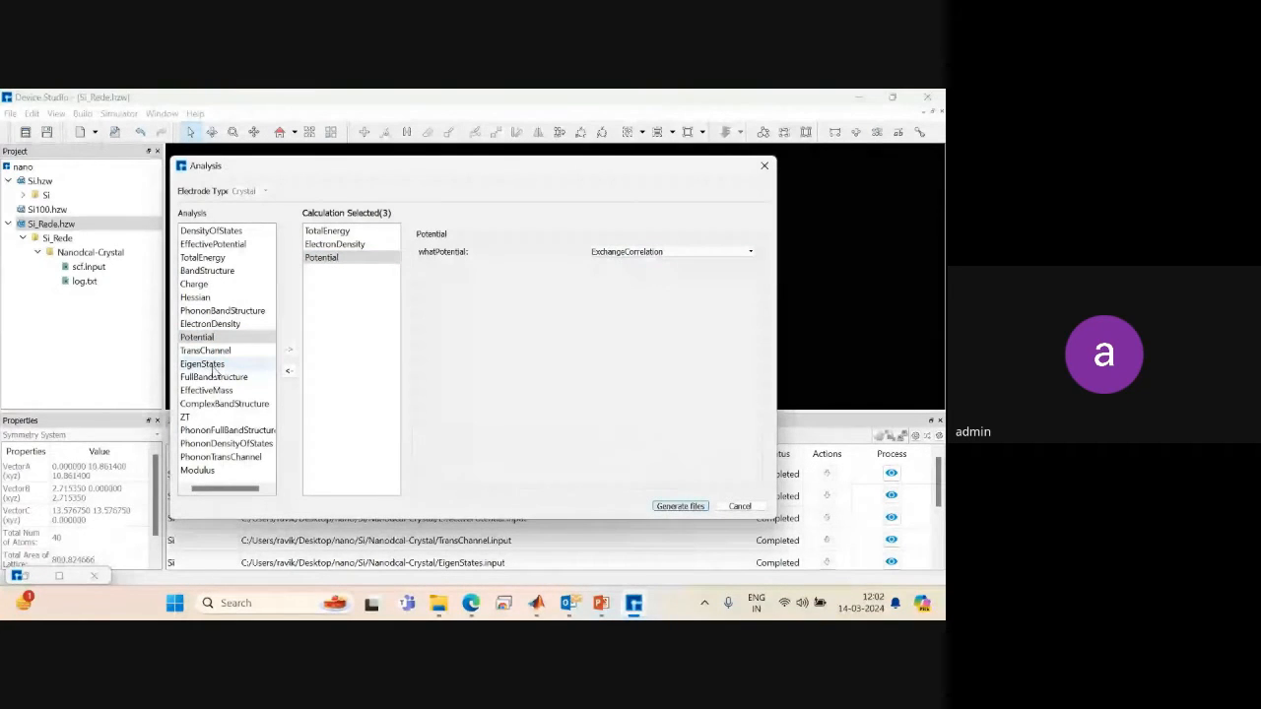
{"action": "left_click", "coordinate": [209, 365]}
{"action": "left_click", "coordinate": [289, 350]}
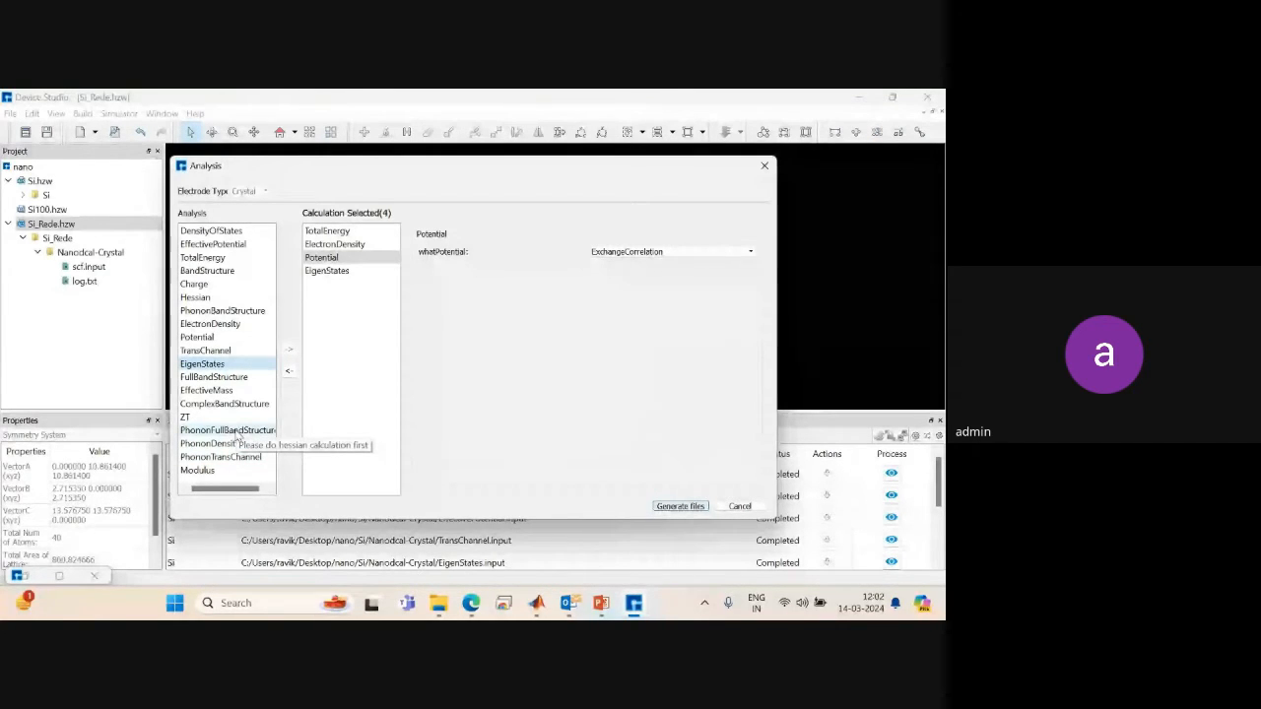
Add PhononBandStructure to the selected calculations, view its k-point settings, and remove it again.
{"action": "left_click", "coordinate": [221, 310]}
{"action": "left_click", "coordinate": [289, 350]}
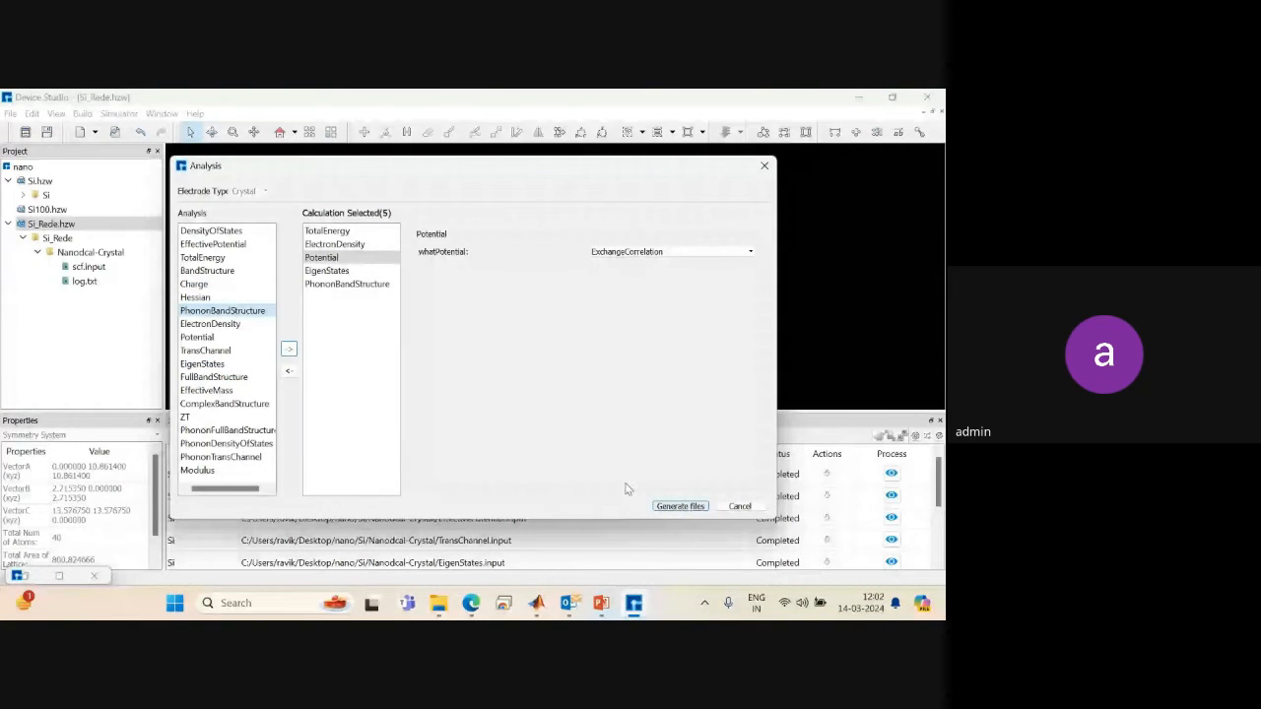
{"action": "left_click", "coordinate": [355, 285]}
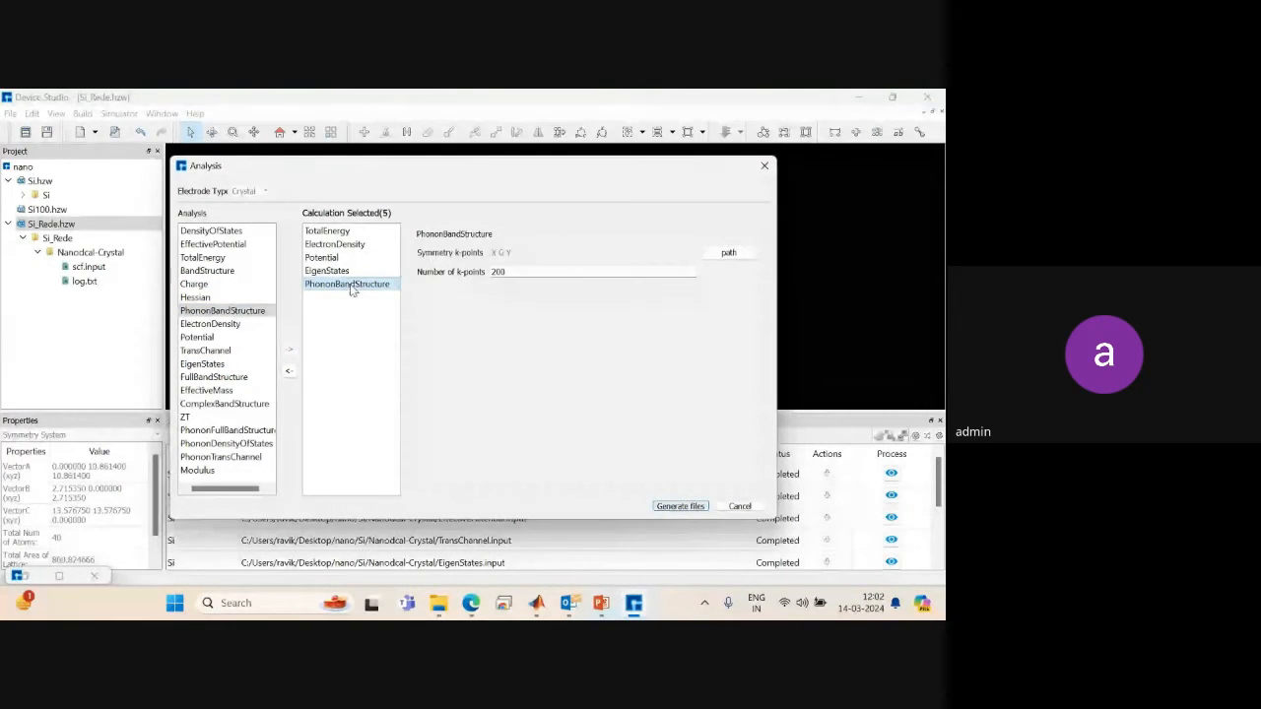
{"action": "left_click", "coordinate": [288, 372]}
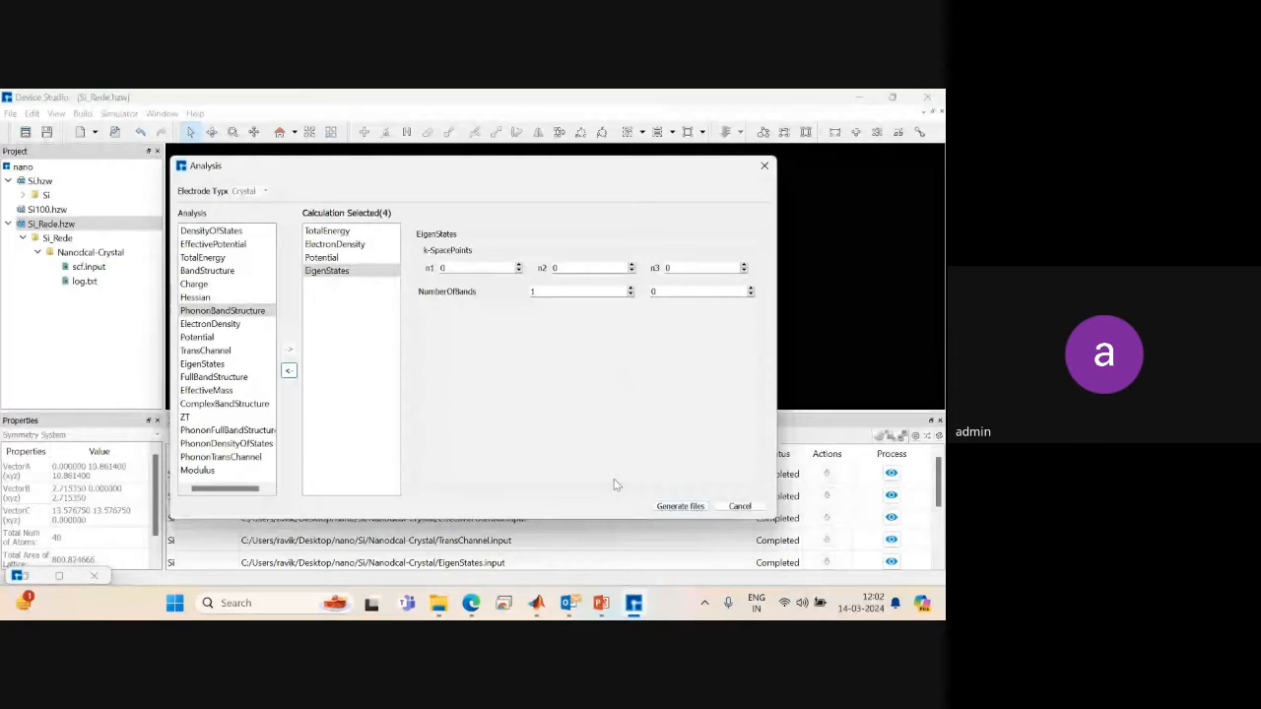
Generate the input files for the selected TotalEnergy, ElectronDensity, Potential and EigenStates analyses.
{"action": "left_click", "coordinate": [679, 506]}
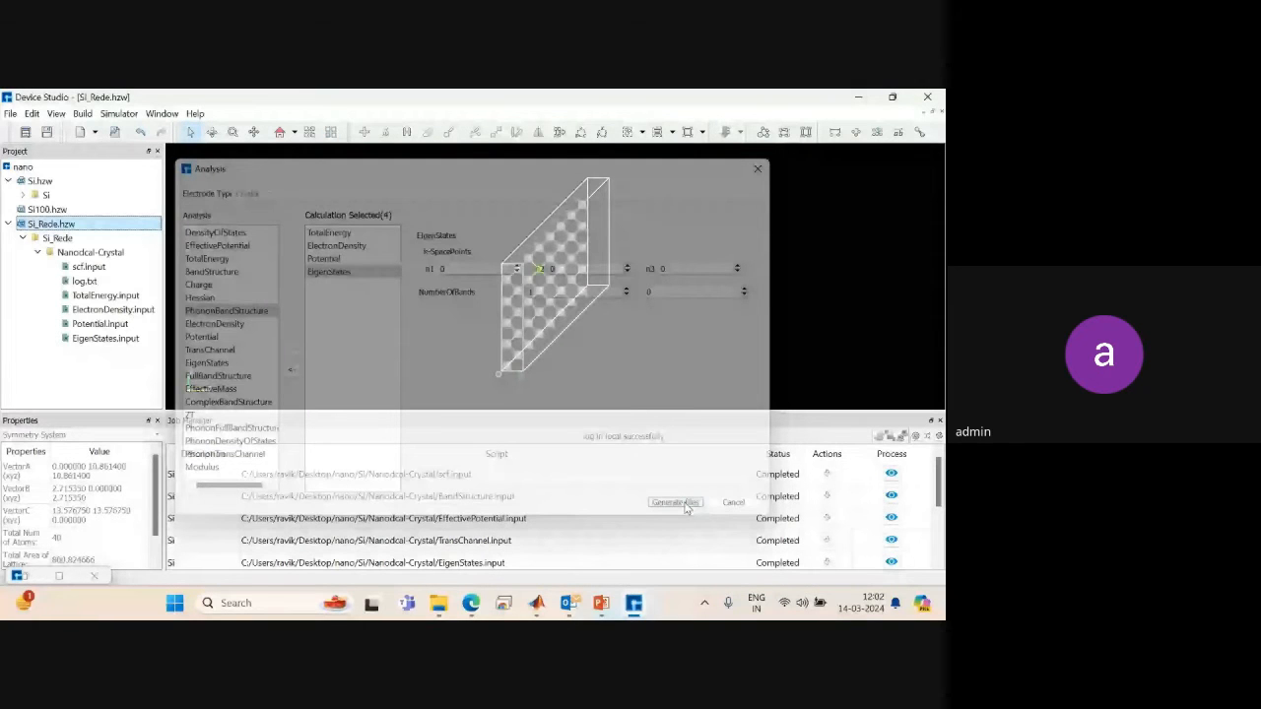
Run the TotalEnergy.input and ElectronDensity.input calculations of Si_Rede on MyComputer(127.0.0.1).
{"action": "right_click", "coordinate": [114, 299]}
{"action": "left_click", "coordinate": [138, 316]}
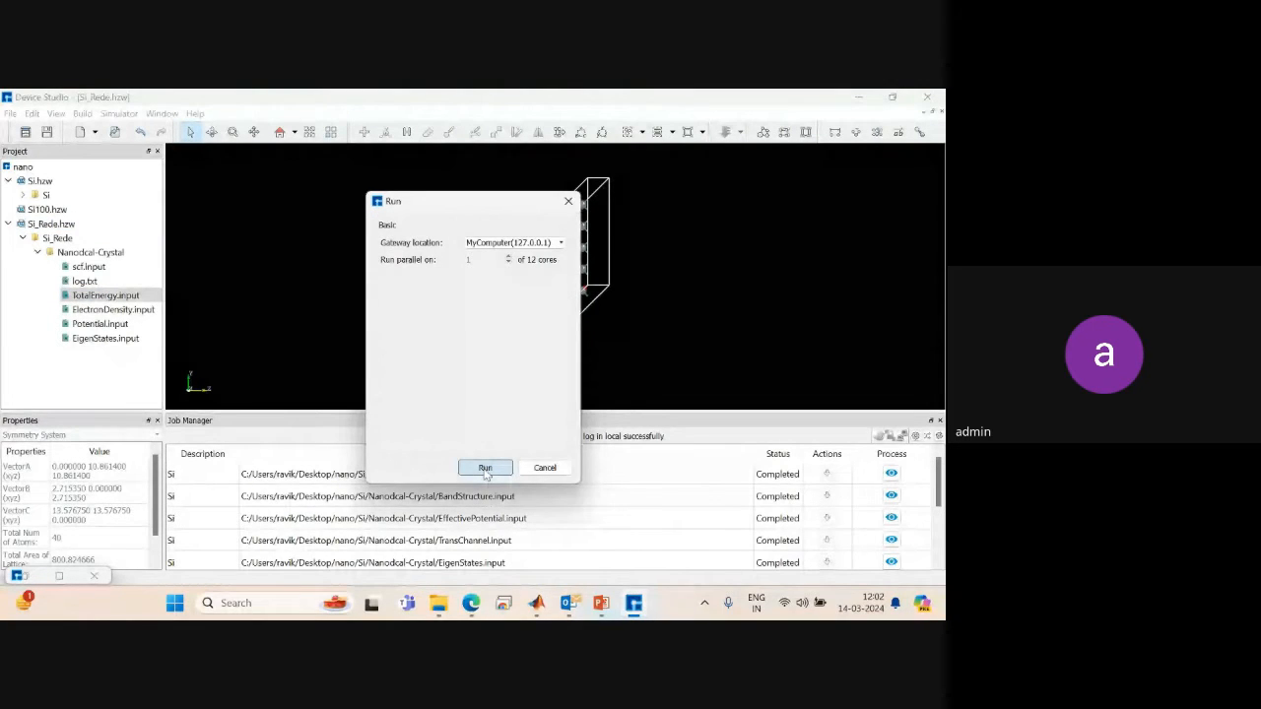
{"action": "left_click", "coordinate": [485, 469]}
{"action": "right_click", "coordinate": [136, 314]}
{"action": "left_click", "coordinate": [158, 330]}
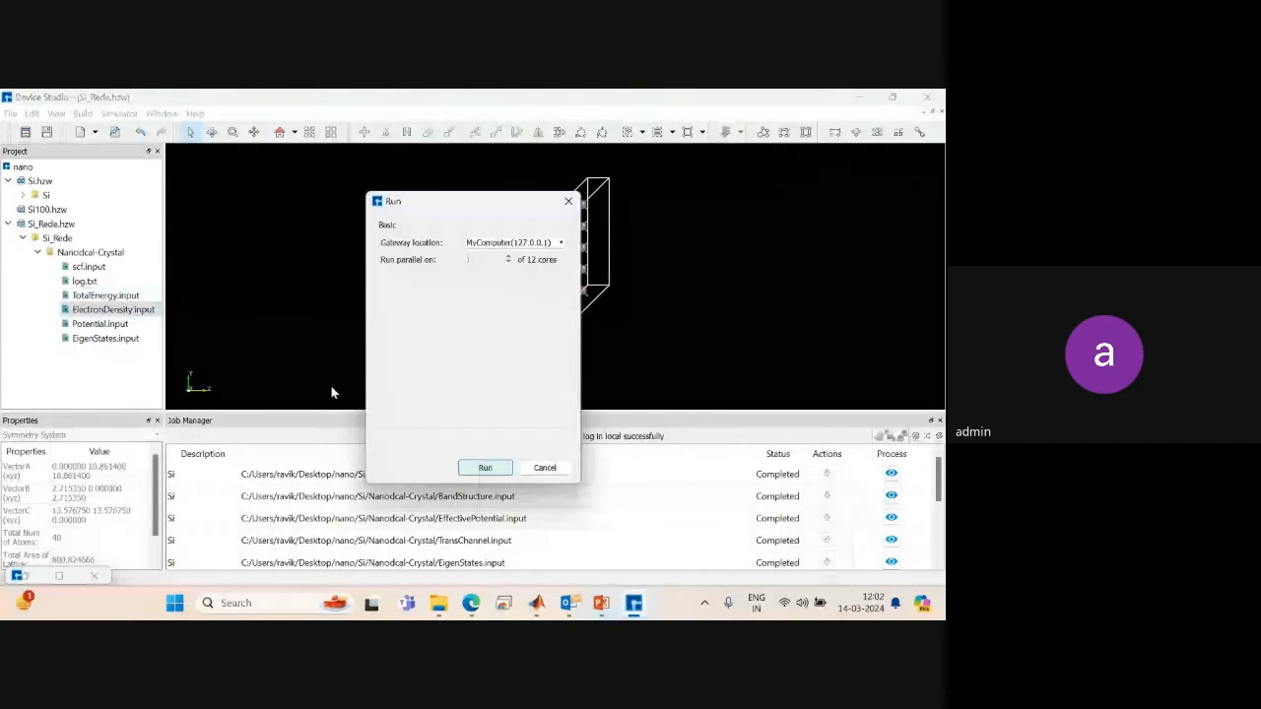
{"action": "left_click", "coordinate": [485, 469]}
Run the Potential.input and EigenStates.input calculations of Si_Rede on the local computer.
{"action": "right_click", "coordinate": [87, 324]}
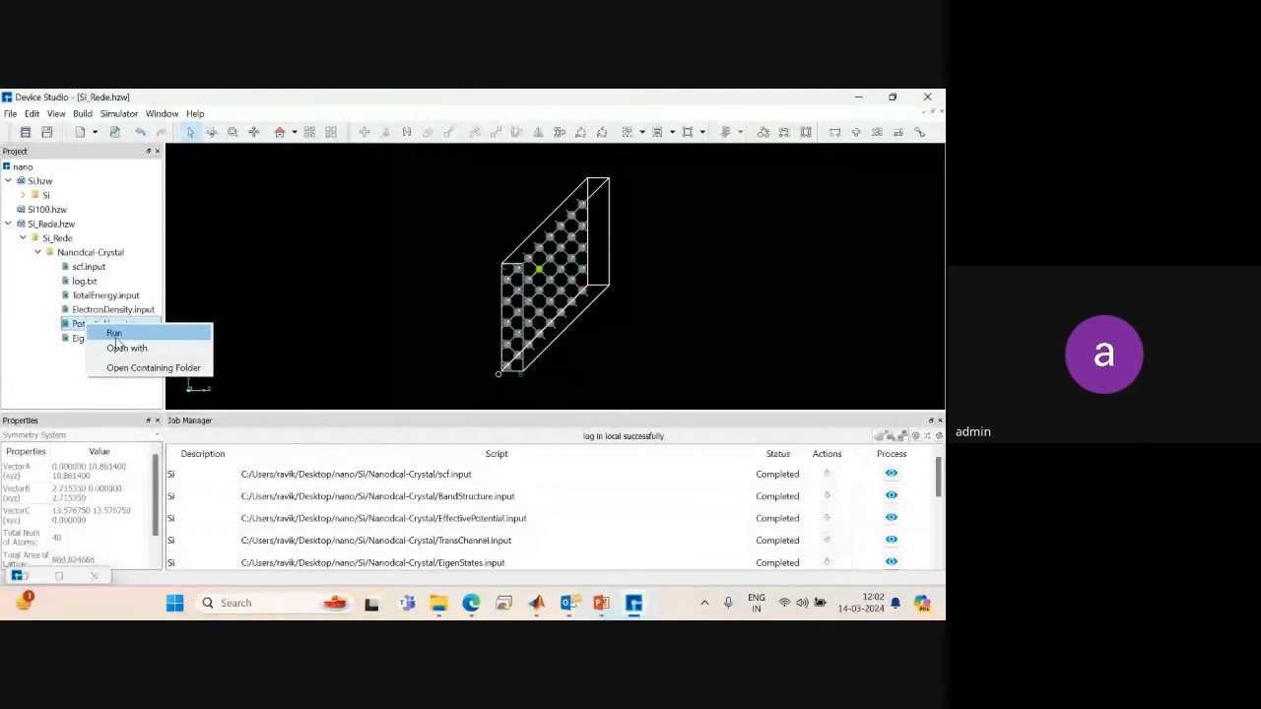
{"action": "left_click", "coordinate": [115, 334]}
{"action": "left_click", "coordinate": [485, 467]}
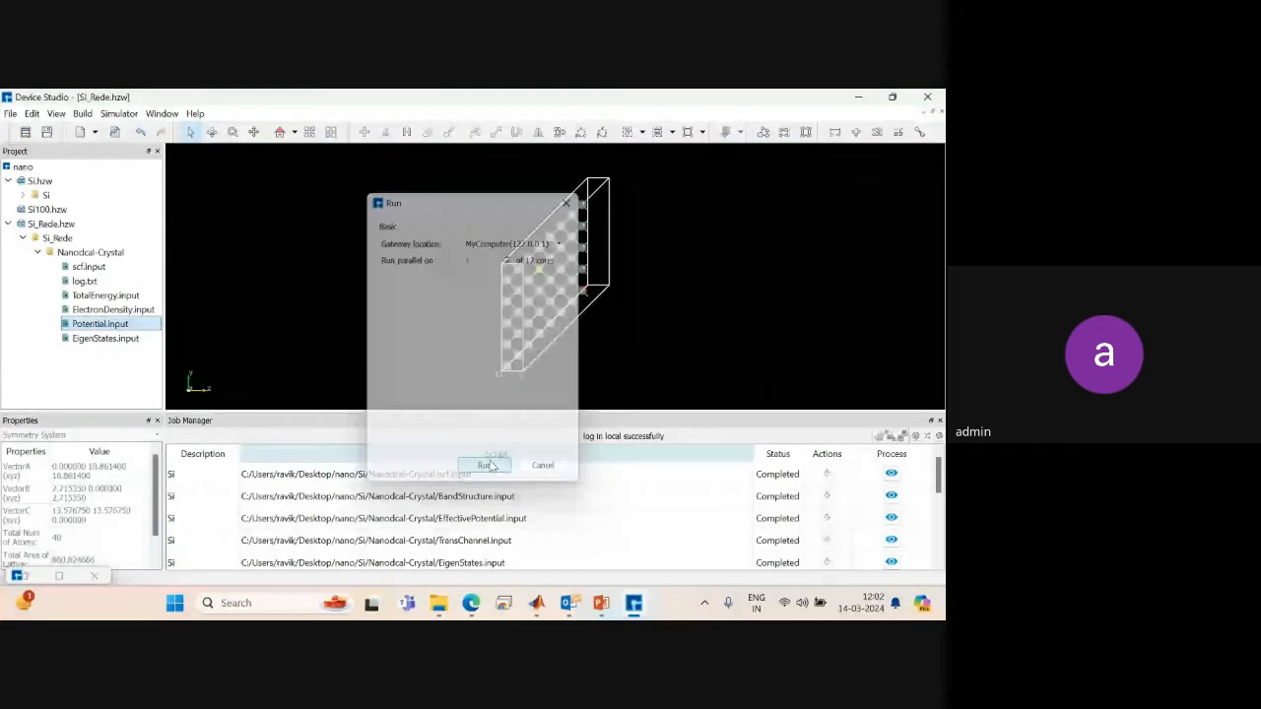
{"action": "right_click", "coordinate": [93, 338]}
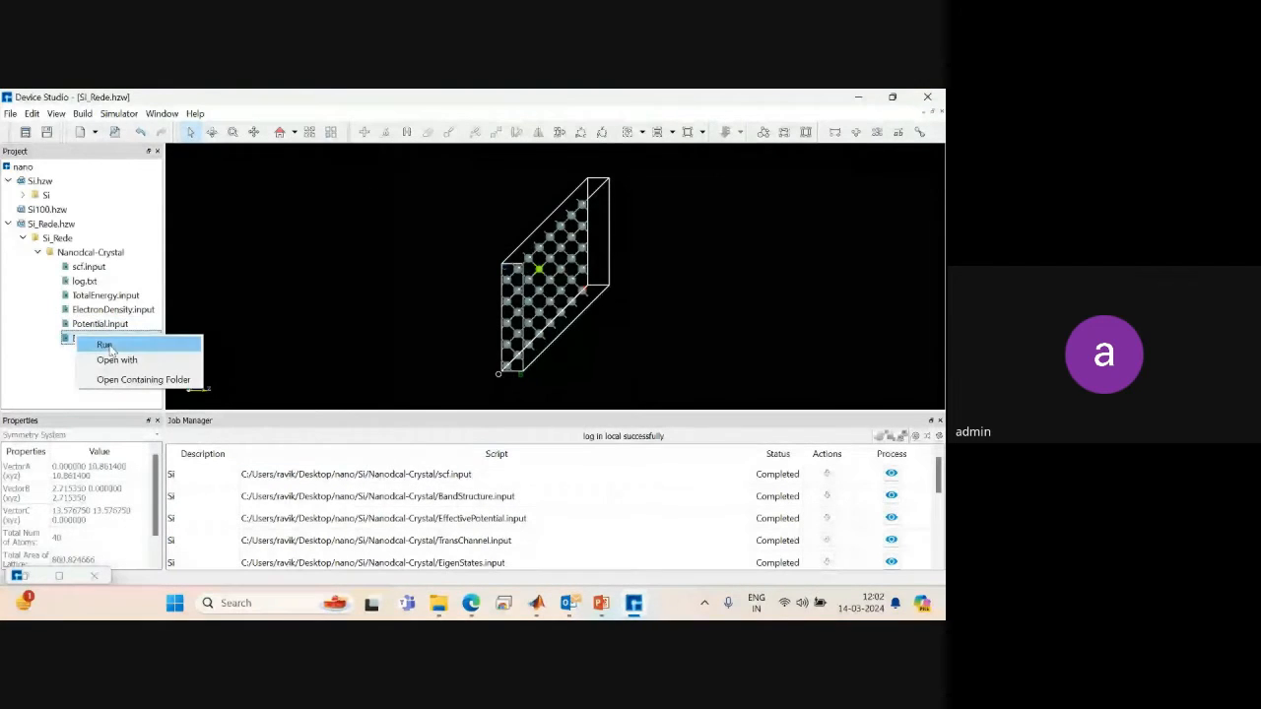
{"action": "left_click", "coordinate": [110, 348]}
{"action": "left_click", "coordinate": [498, 469]}
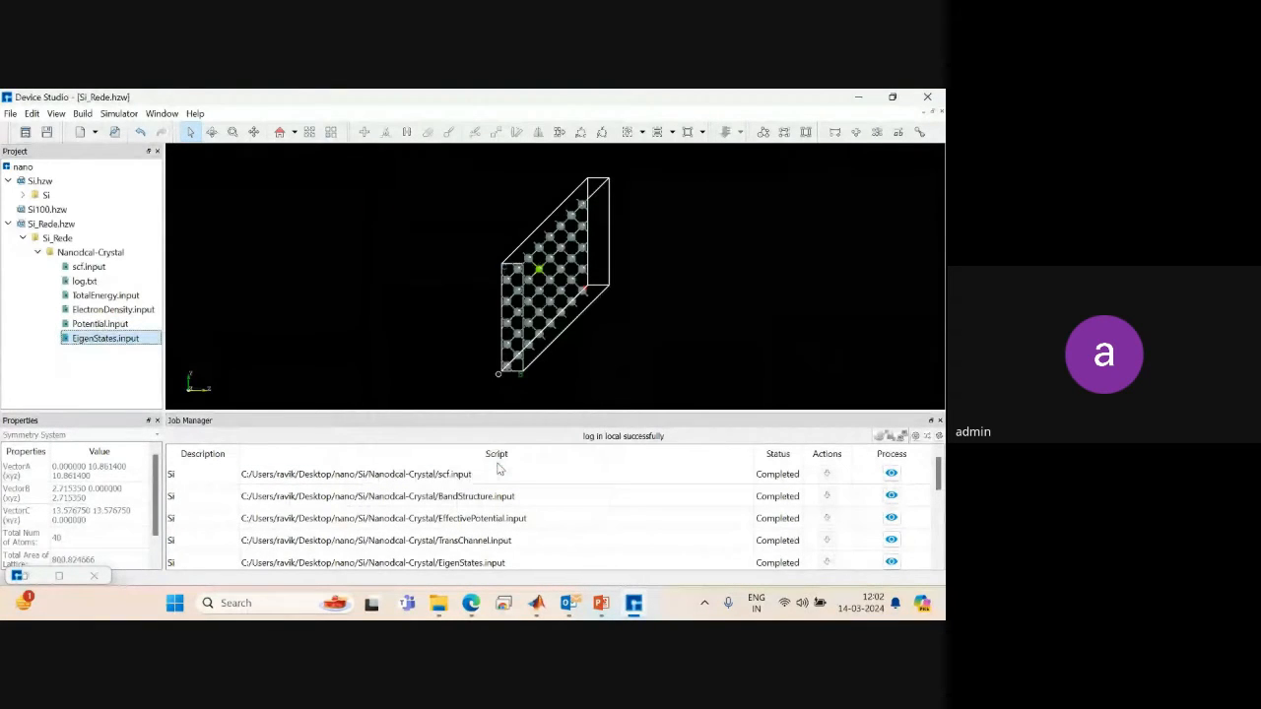
Check the status of the Si_Rede jobs in the job list.
{"action": "left_click_drag", "start_coordinate": [581, 410], "coordinate": [581, 402]}
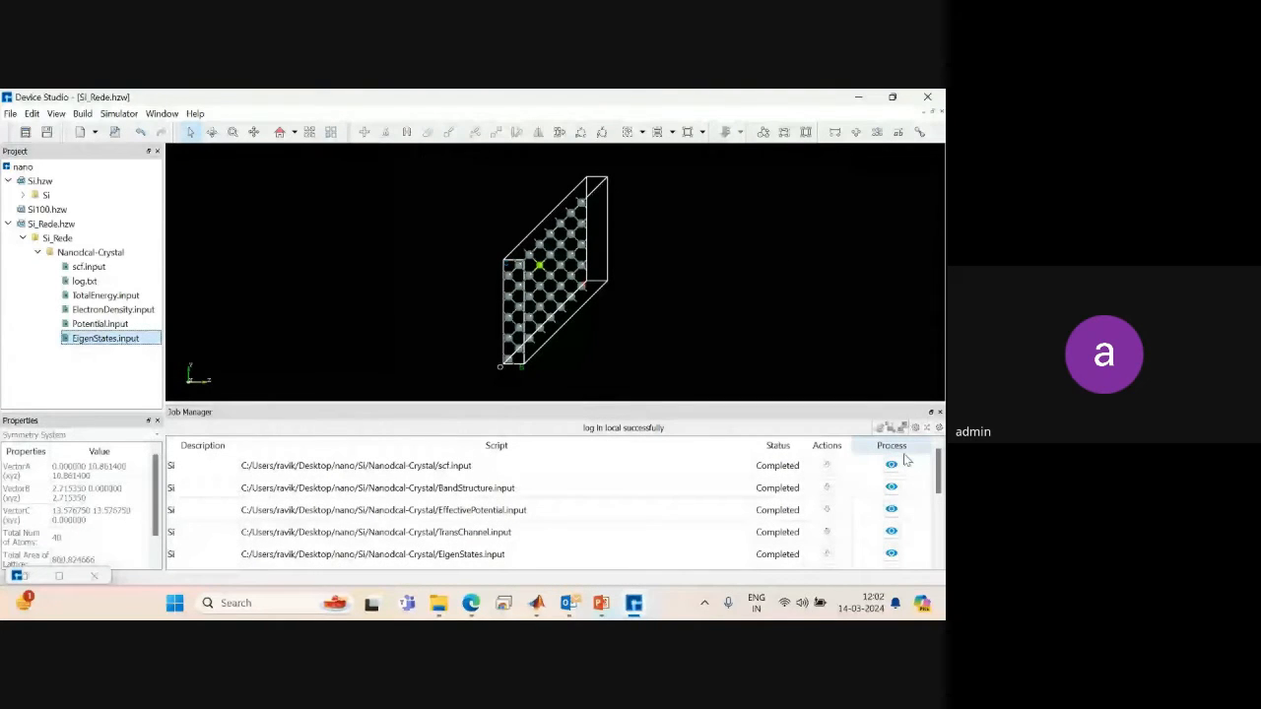
{"action": "scroll", "coordinate": [904, 460], "scroll_direction": "down", "scroll_amount": 2}
{"action": "left_click", "coordinate": [749, 511]}
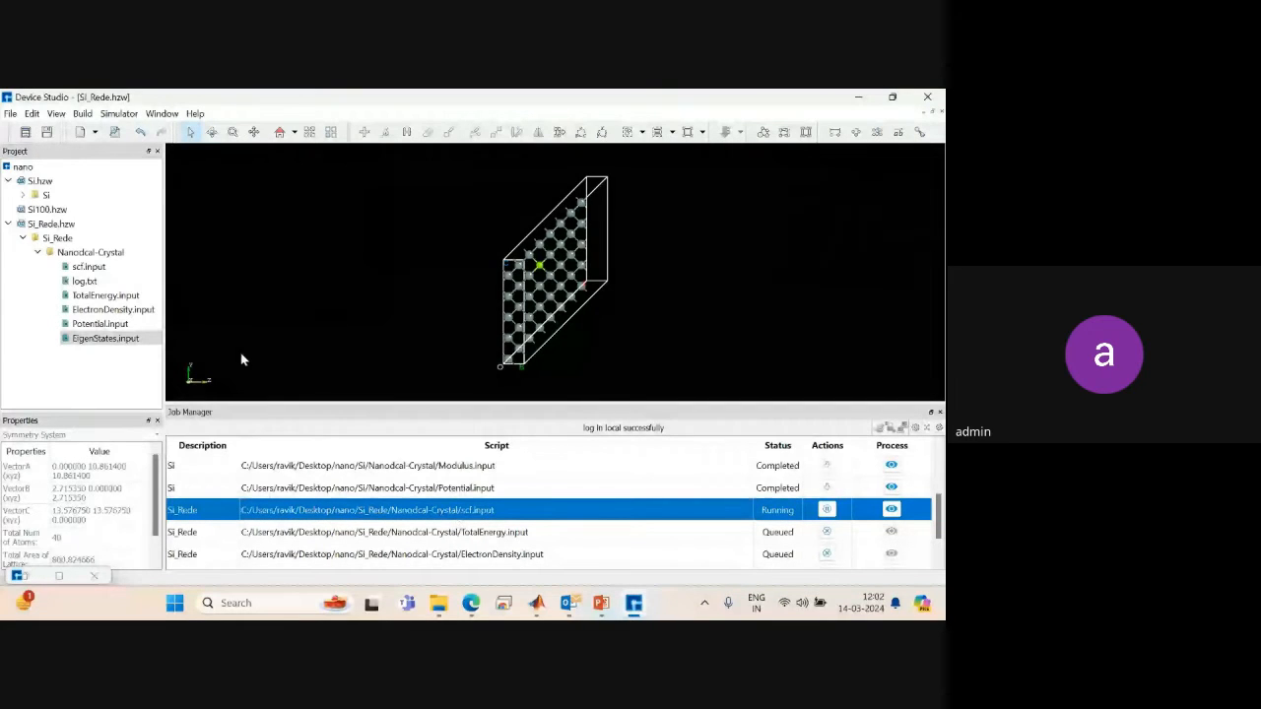
Define a carbon Gr_Nanoribbon with hydrogen-passivated dangling bonds and chiral indices n 3 and m 5, and preview it.
{"action": "left_click", "coordinate": [82, 115]}
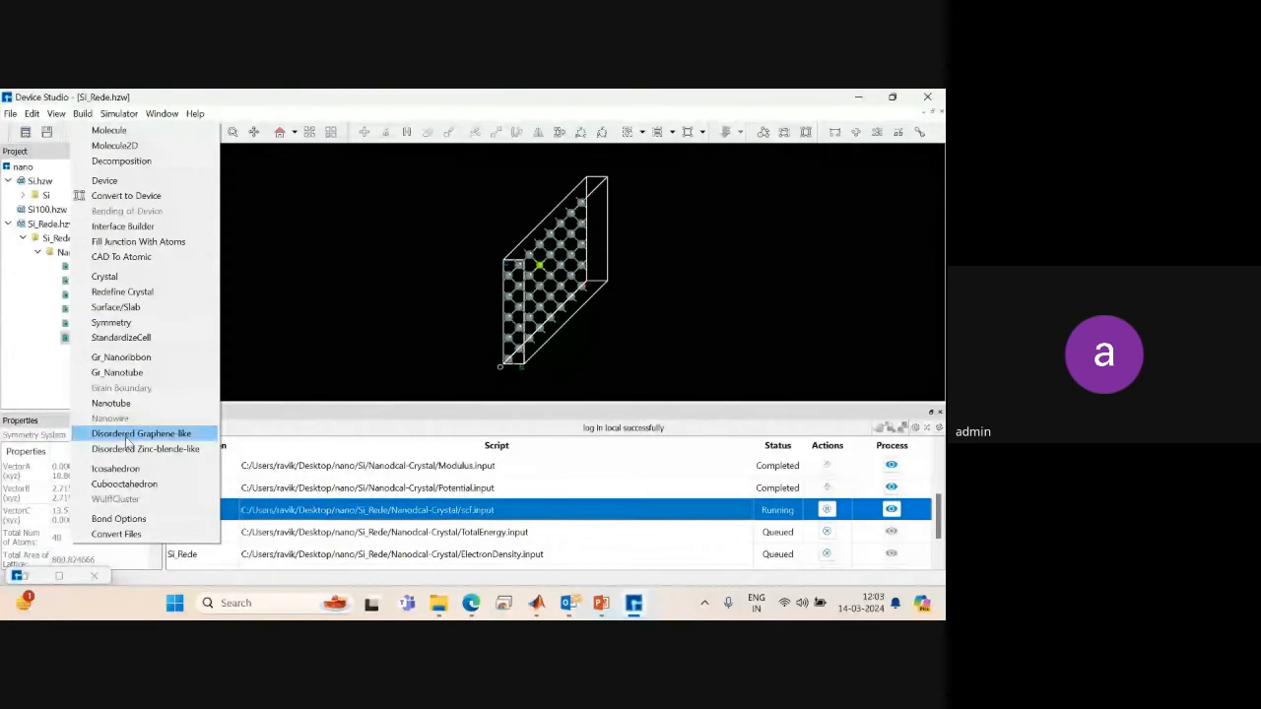
{"action": "left_click", "coordinate": [144, 361]}
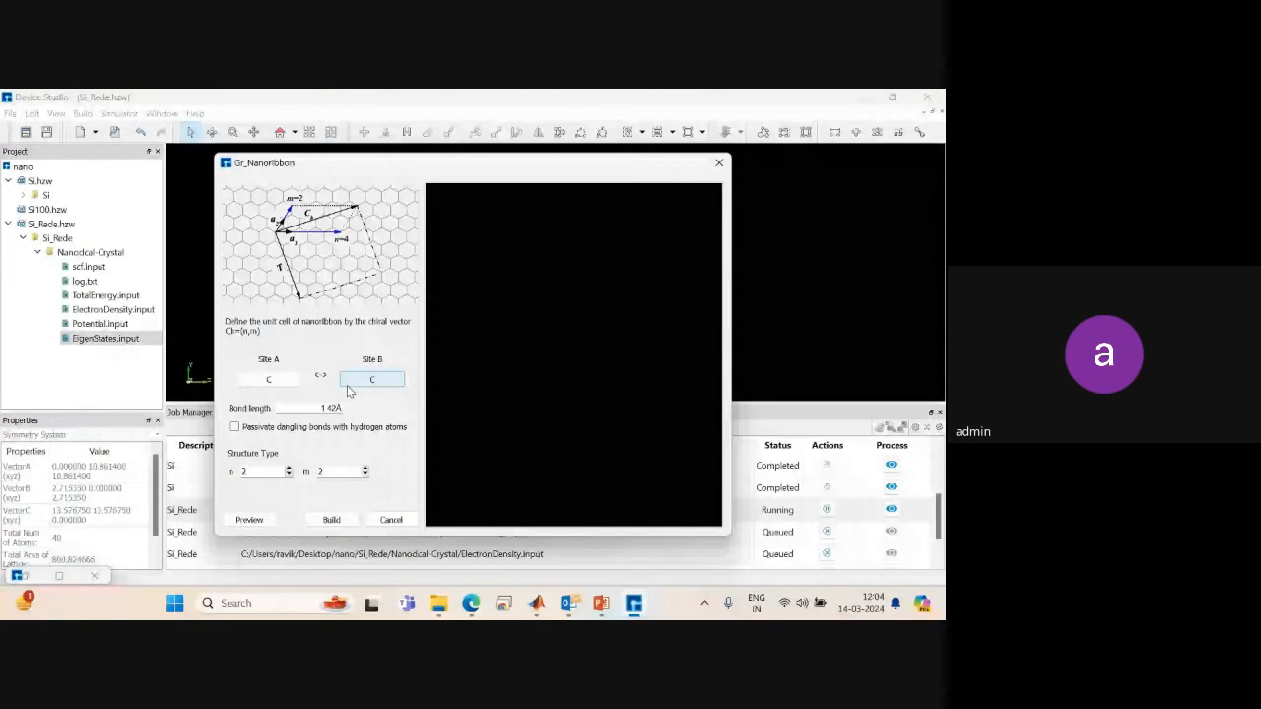
{"action": "left_click", "coordinate": [292, 382]}
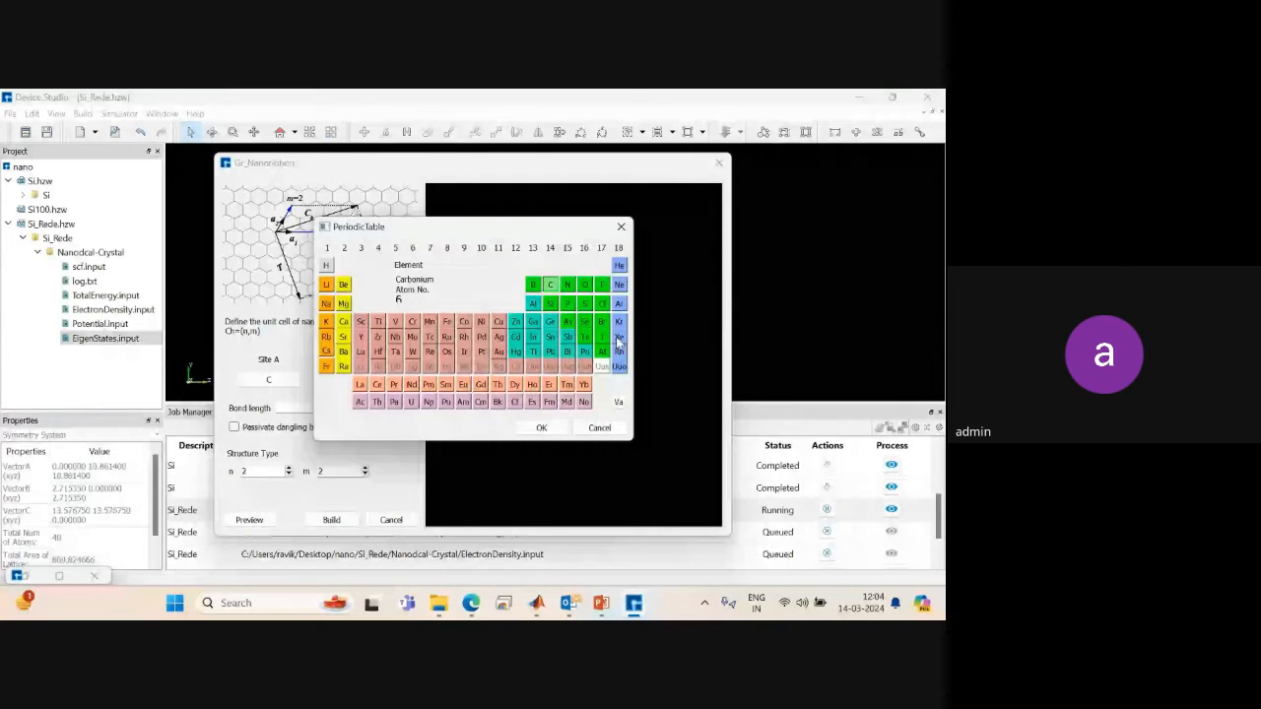
{"action": "left_click", "coordinate": [621, 228]}
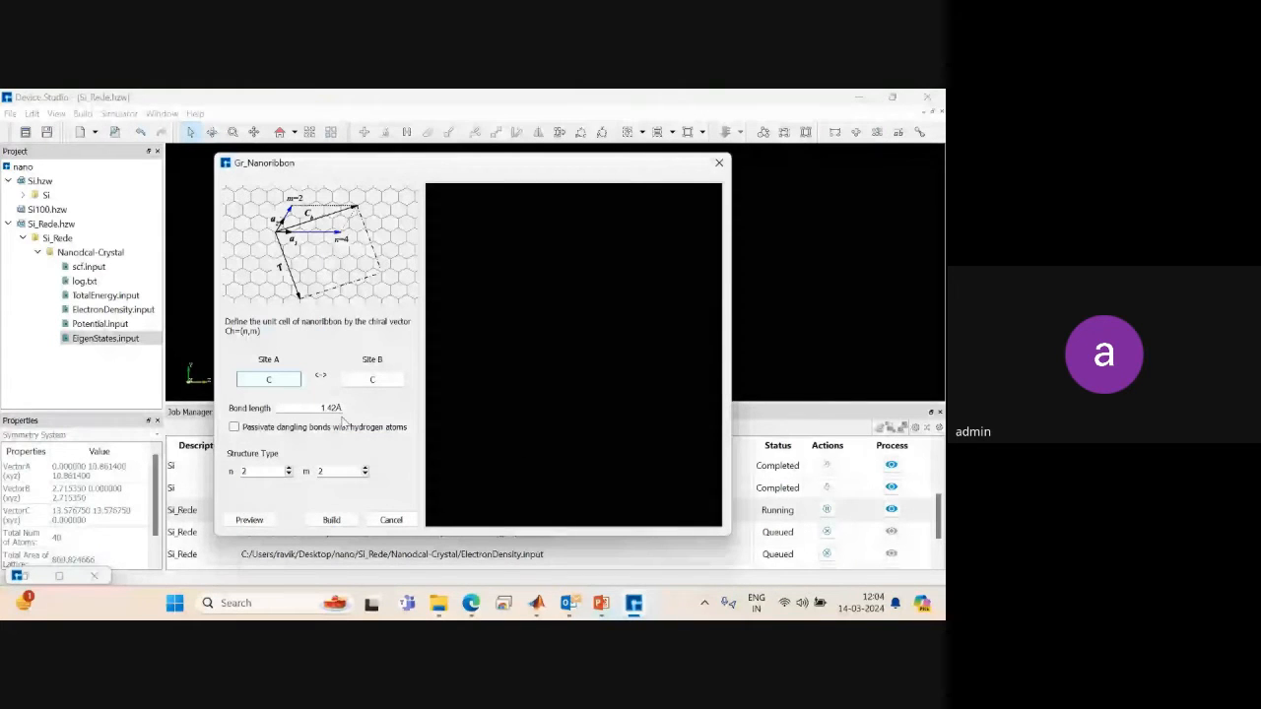
{"action": "left_click_drag", "start_coordinate": [313, 408], "coordinate": [342, 407]}
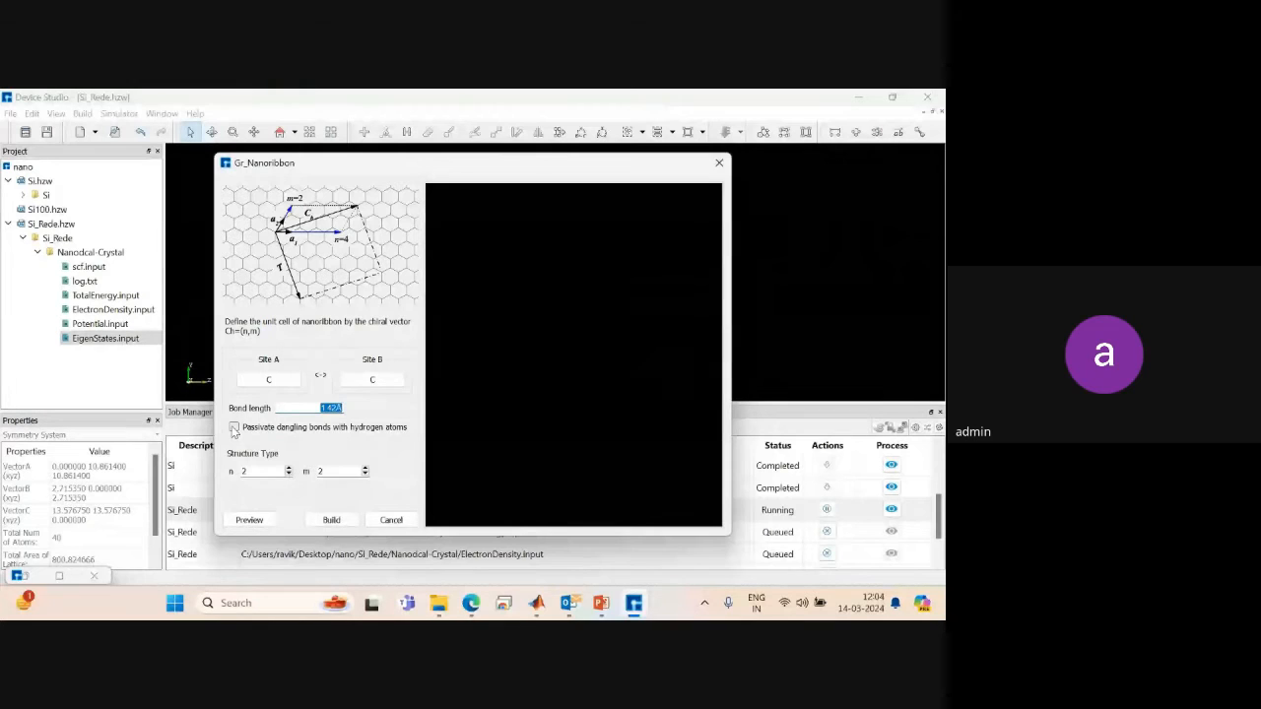
{"action": "left_click", "coordinate": [233, 427]}
{"action": "left_click", "coordinate": [289, 474]}
{"action": "left_click", "coordinate": [366, 472]}
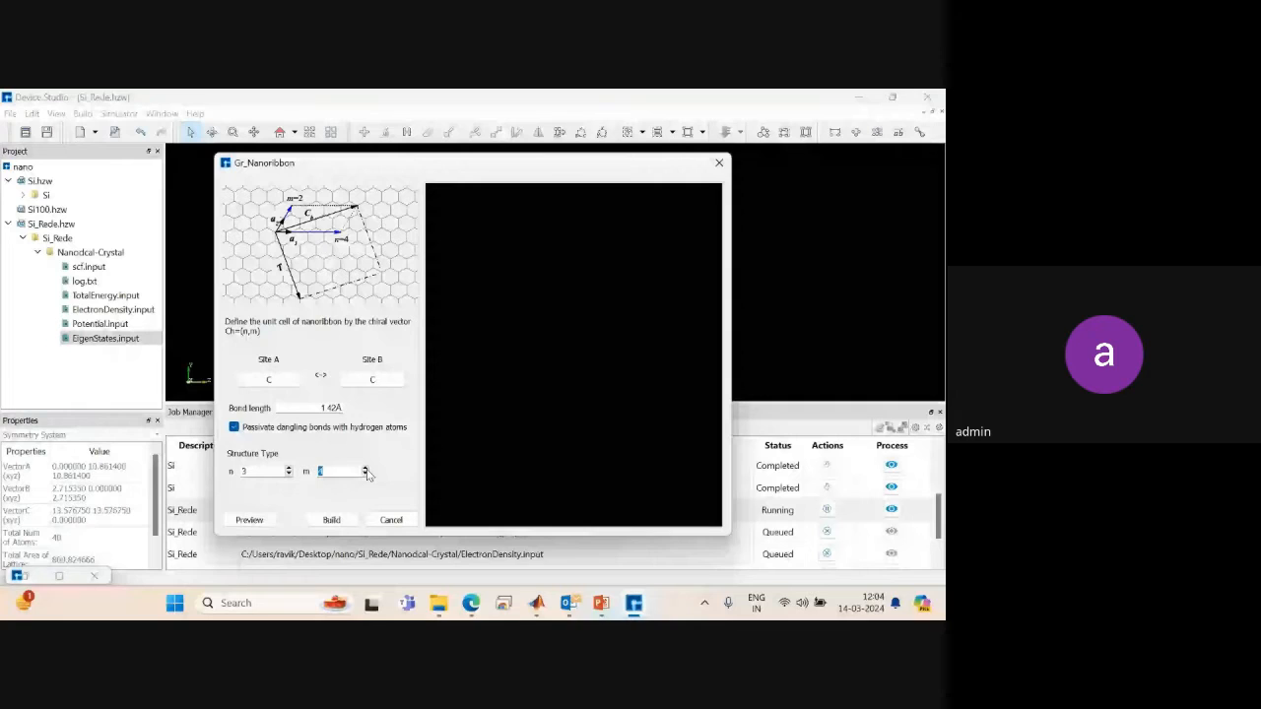
{"action": "left_click", "coordinate": [249, 519]}
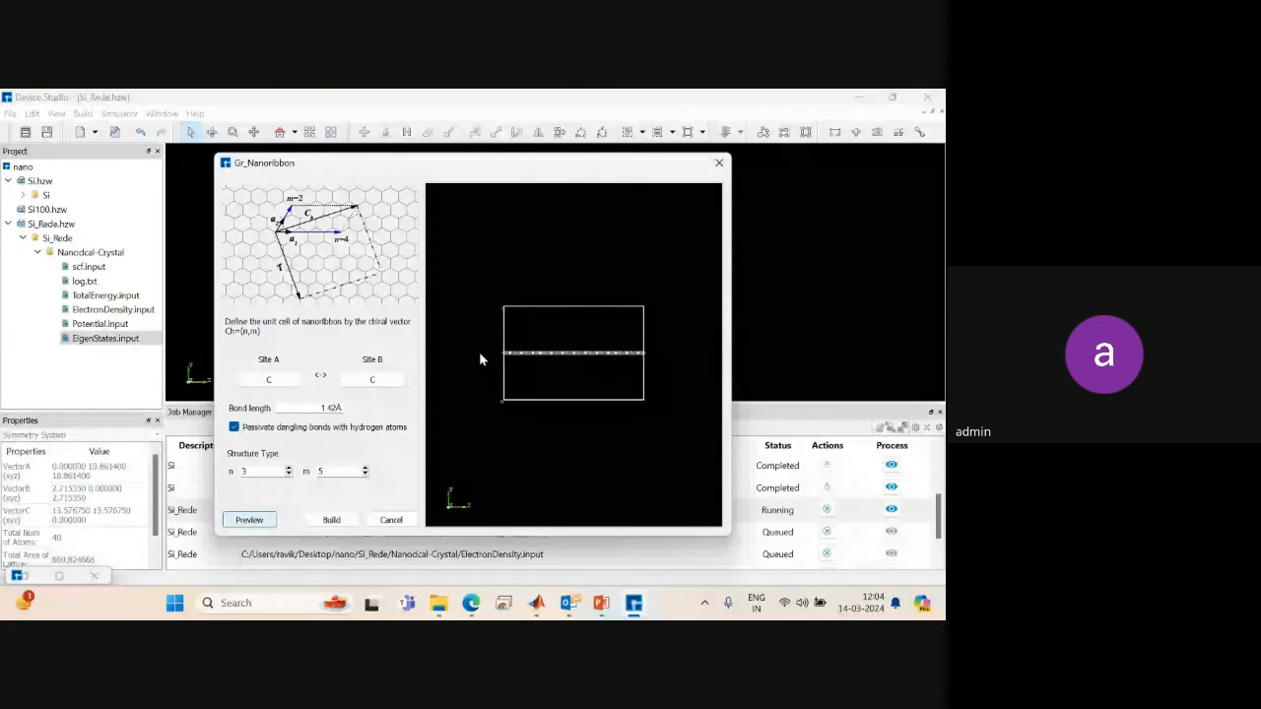
Inspect the previewed nanoribbon from several angles and build it.
{"action": "left_click_drag", "start_coordinate": [479, 359], "coordinate": [554, 383]}
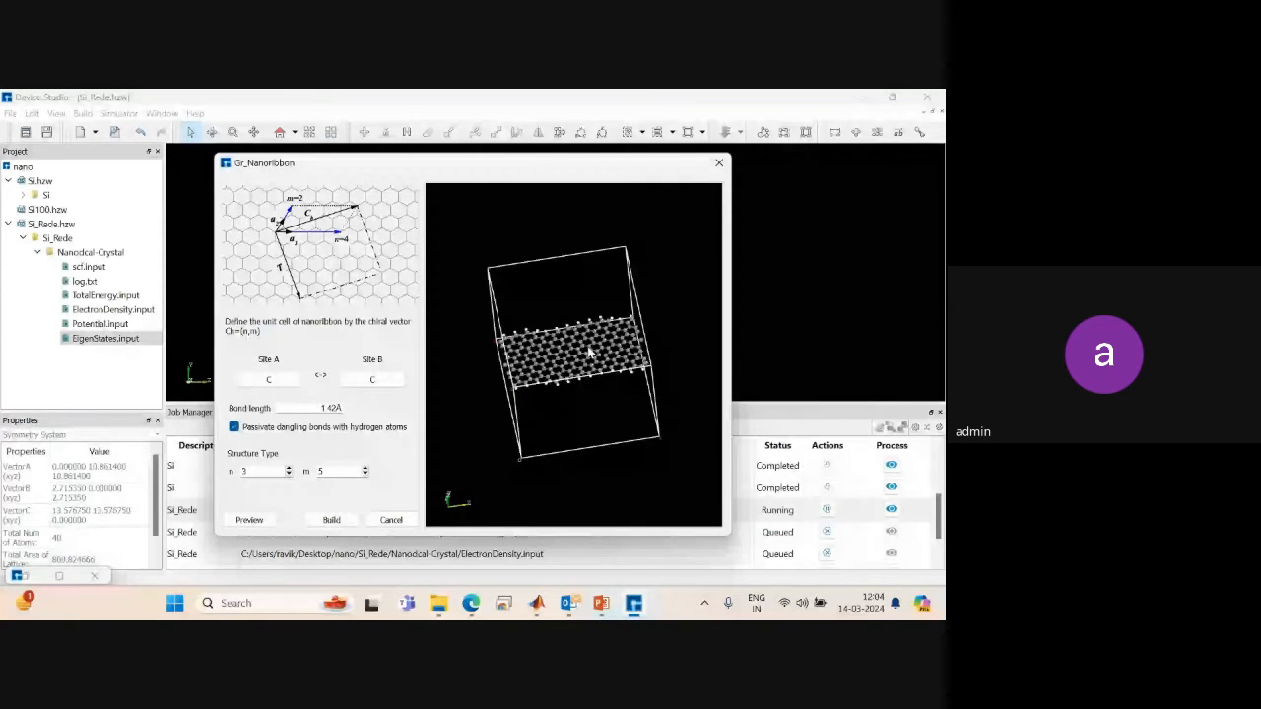
{"action": "left_click_drag", "start_coordinate": [589, 350], "coordinate": [572, 429]}
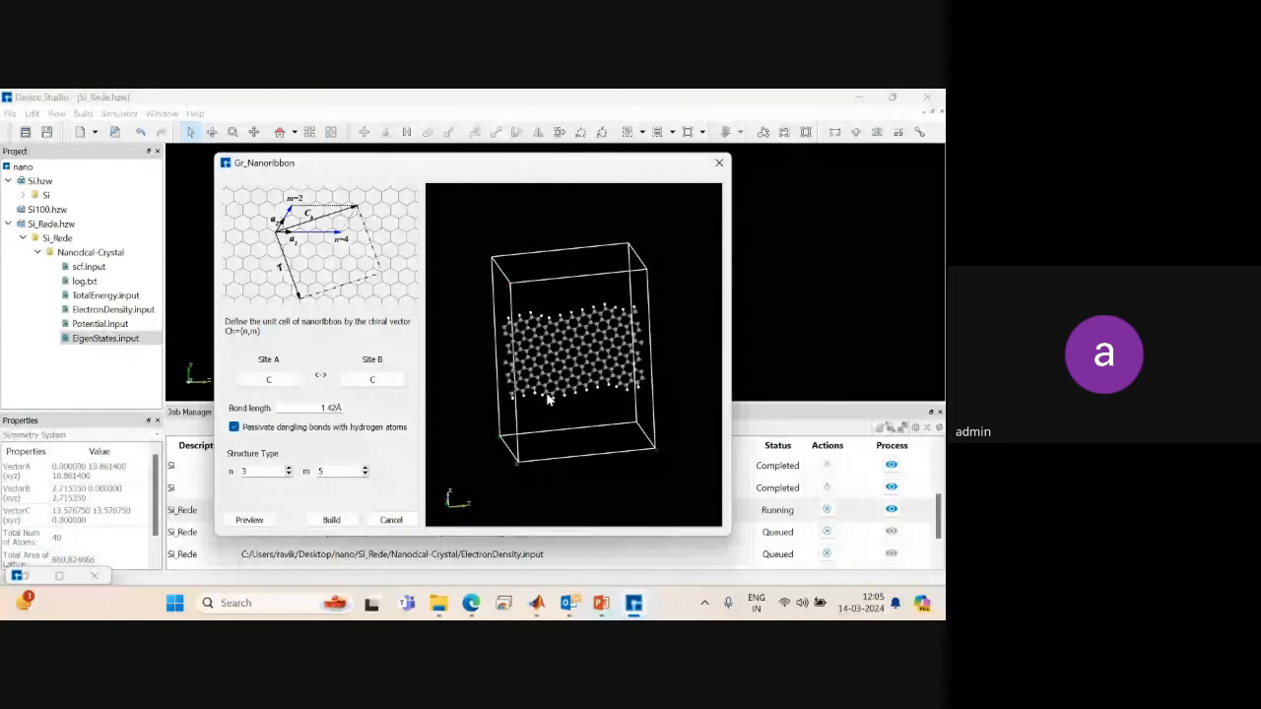
{"action": "left_click_drag", "start_coordinate": [549, 398], "coordinate": [607, 406]}
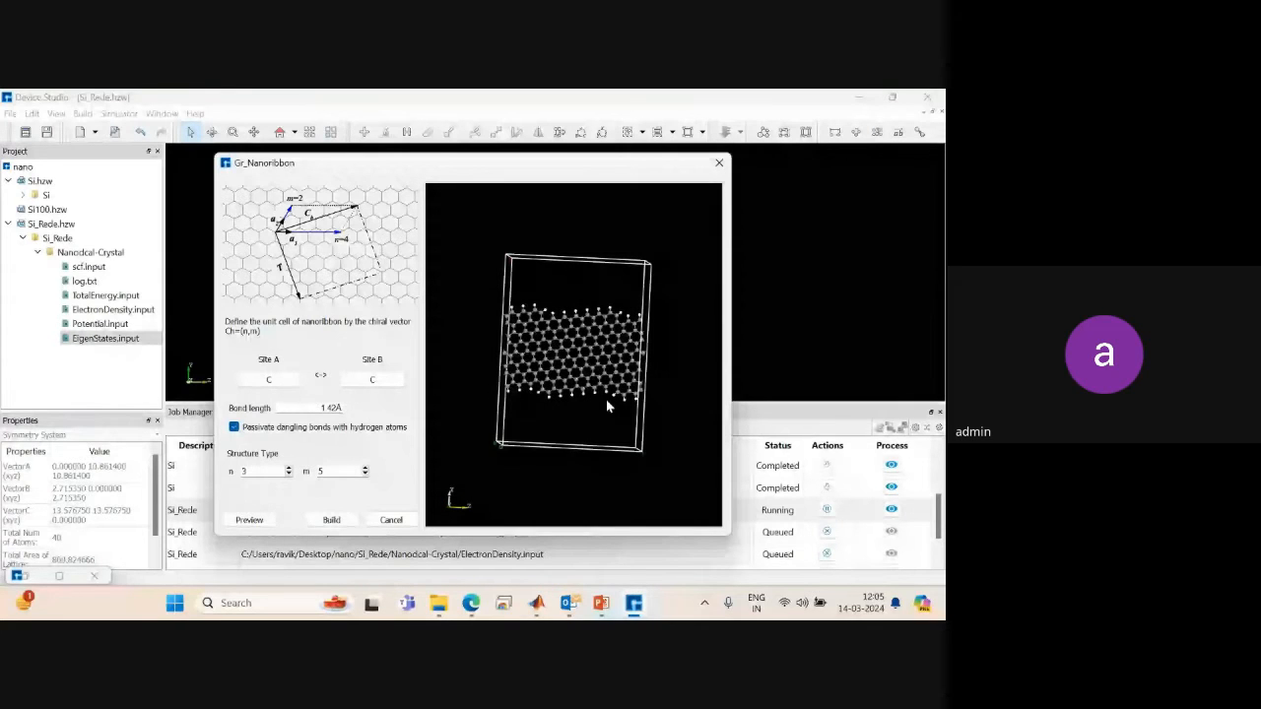
{"action": "left_click", "coordinate": [325, 522]}
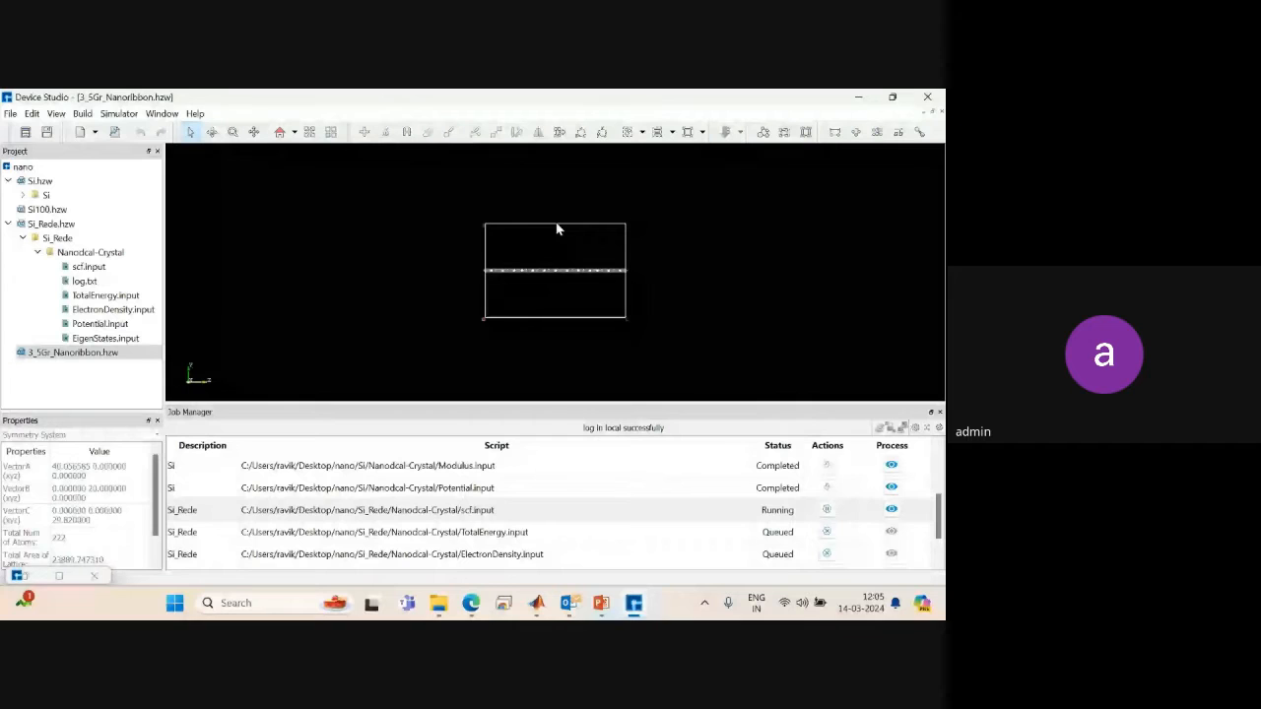
Examine the built nanoribbon's lattice up close, both face-on and edge-on.
{"action": "right_click_drag", "start_coordinate": [557, 228], "coordinate": [541, 394]}
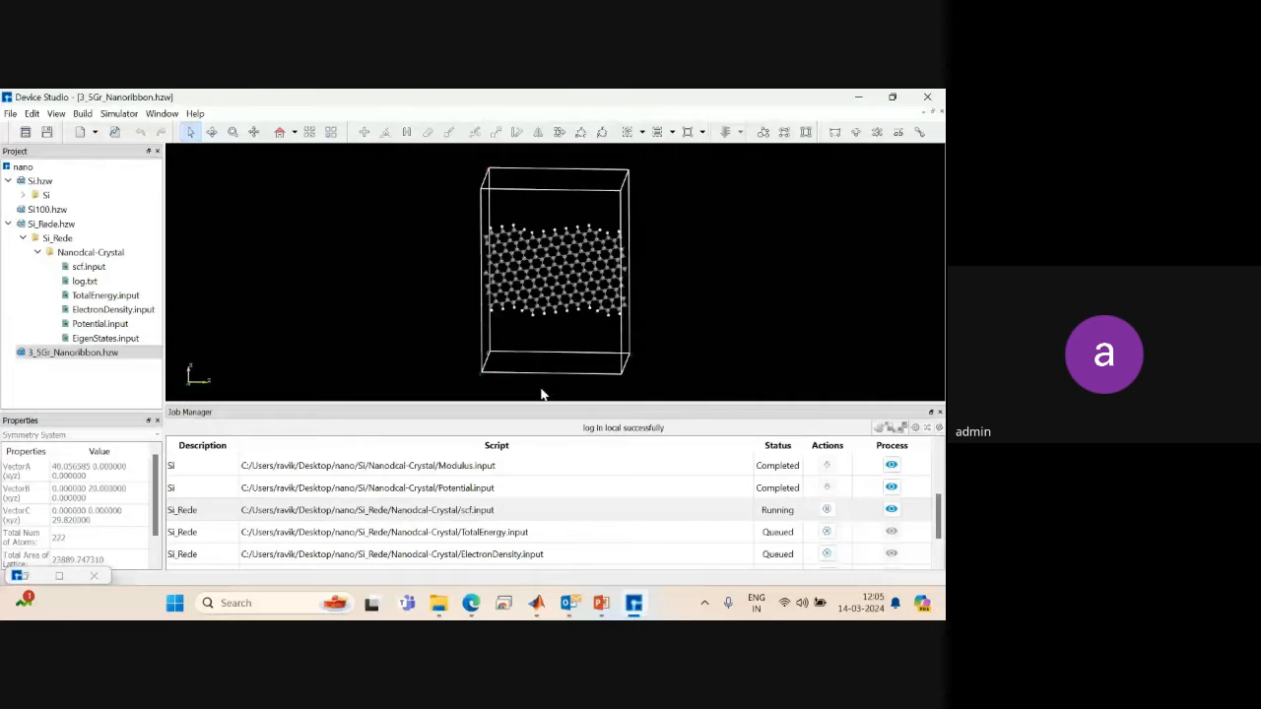
{"action": "left_click_drag", "start_coordinate": [541, 187], "coordinate": [544, 286]}
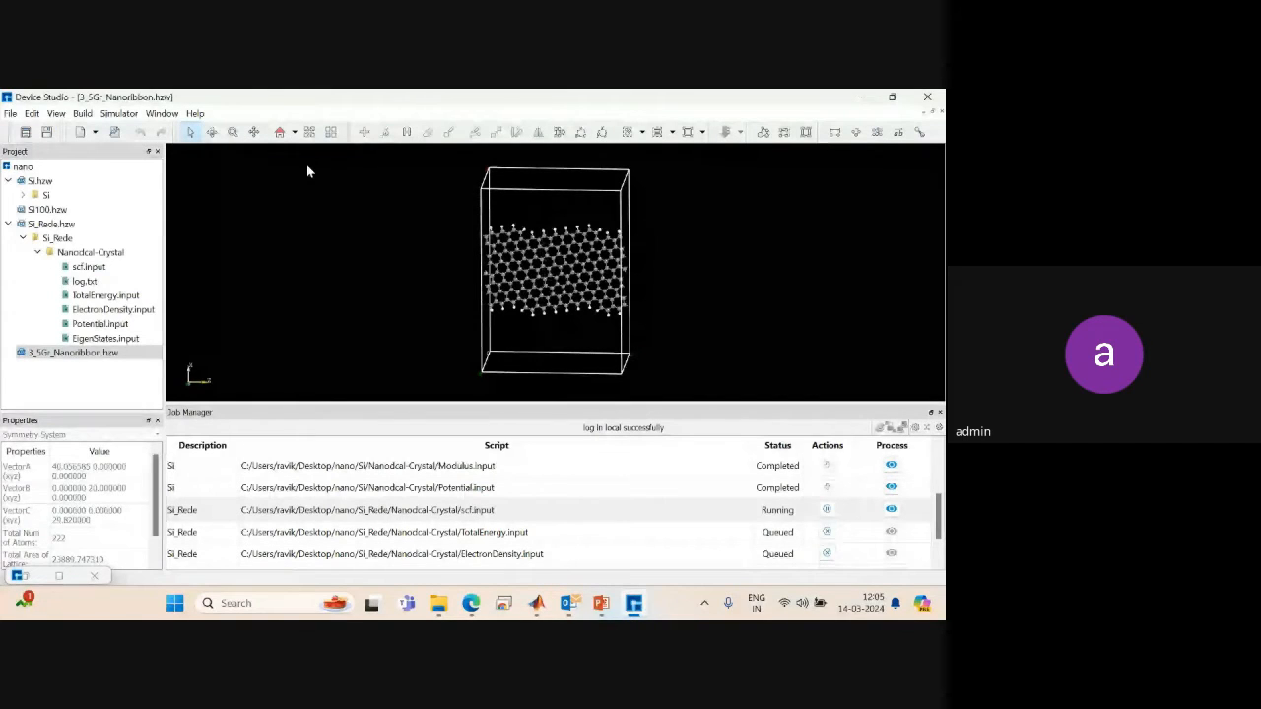
{"action": "left_click", "coordinate": [234, 132]}
{"action": "scroll", "coordinate": [547, 253], "scroll_direction": "up", "scroll_amount": 7}
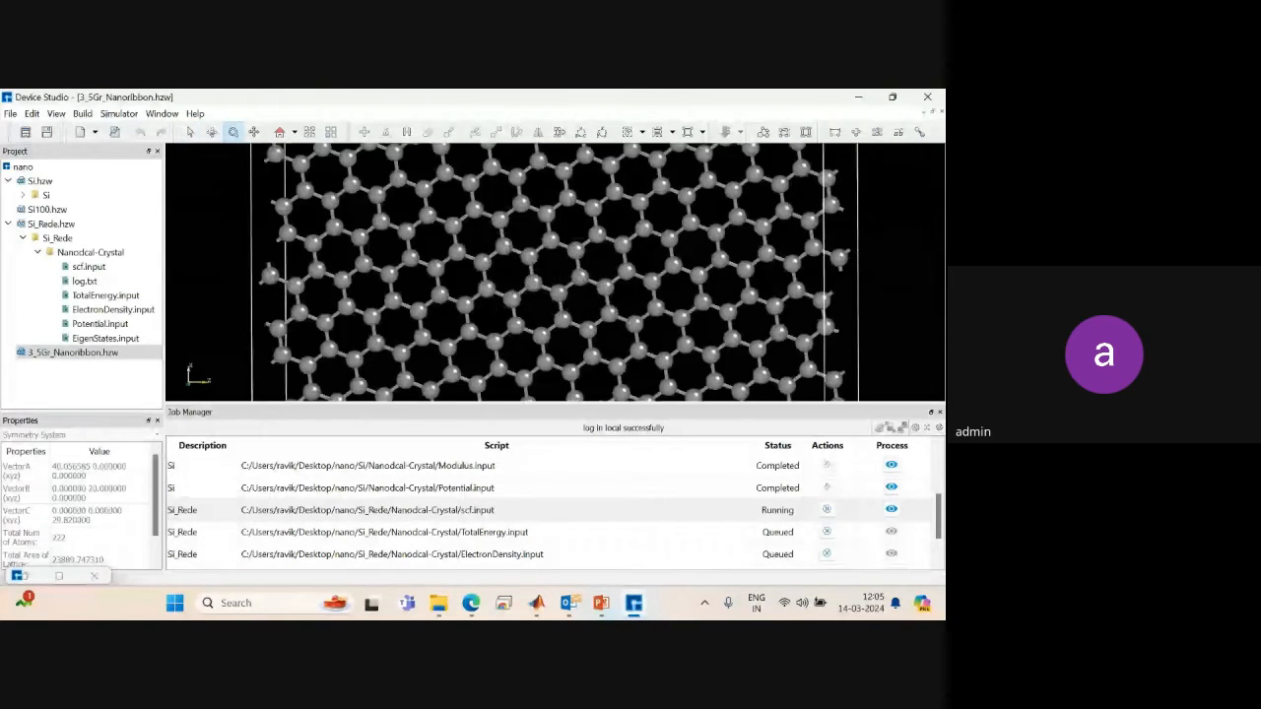
{"action": "right_click_drag", "start_coordinate": [558, 279], "coordinate": [595, 182]}
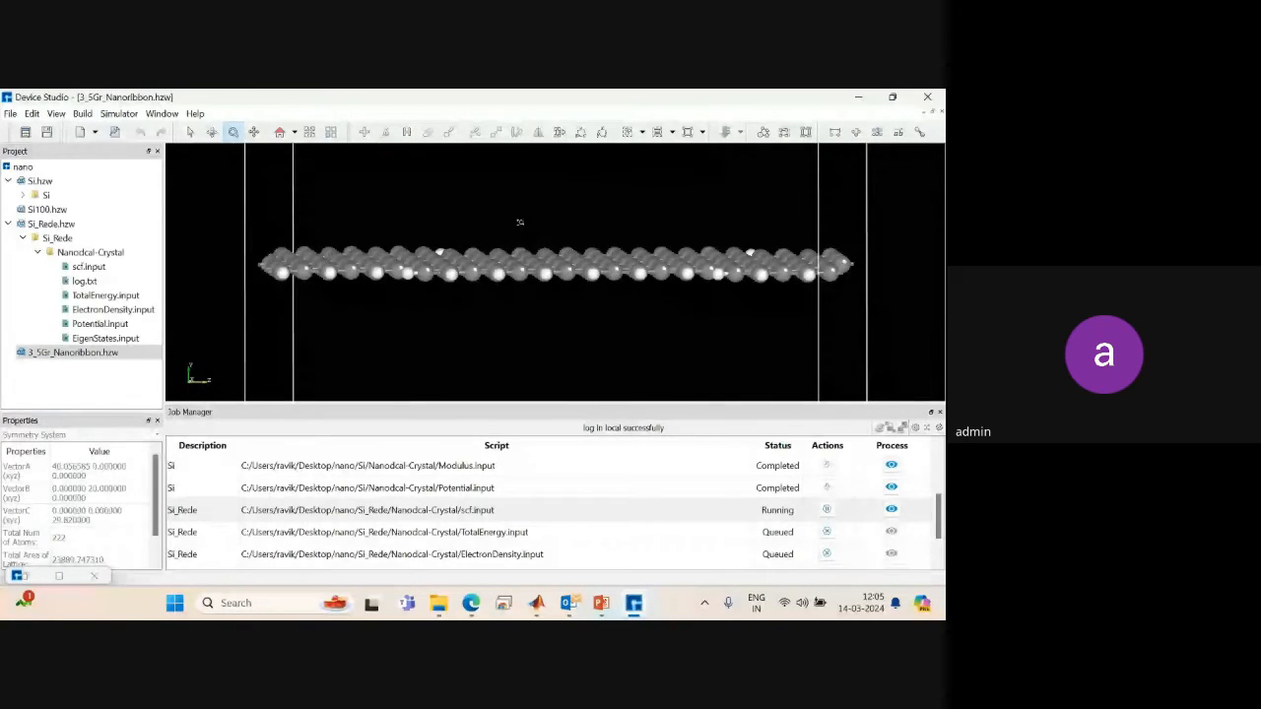
{"action": "right_click_drag", "start_coordinate": [520, 222], "coordinate": [514, 352]}
Delete a six-atom carbon ring near the middle of the nanoribbon and undo the deletion.
{"action": "left_click", "coordinate": [190, 132]}
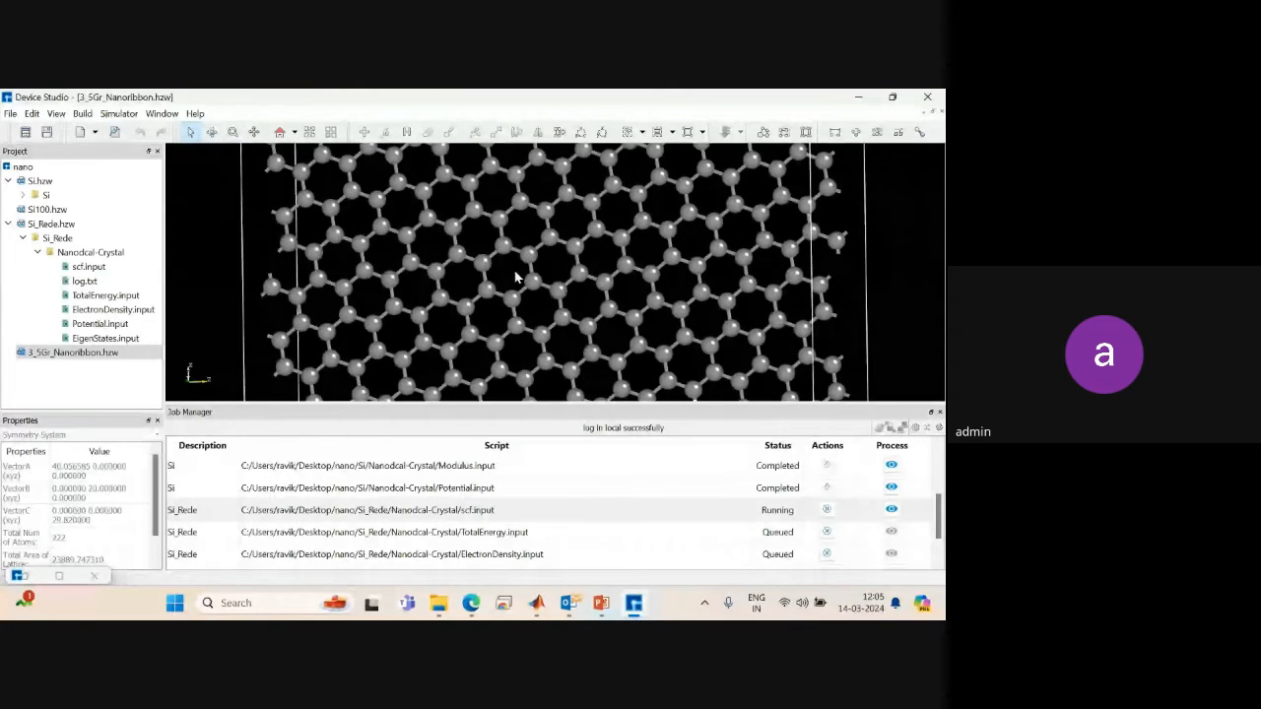
{"action": "left_click_drag", "start_coordinate": [471, 235], "coordinate": [540, 308]}
{"action": "left_click", "coordinate": [475, 246]}
{"action": "left_click_drag", "start_coordinate": [475, 244], "coordinate": [537, 297]}
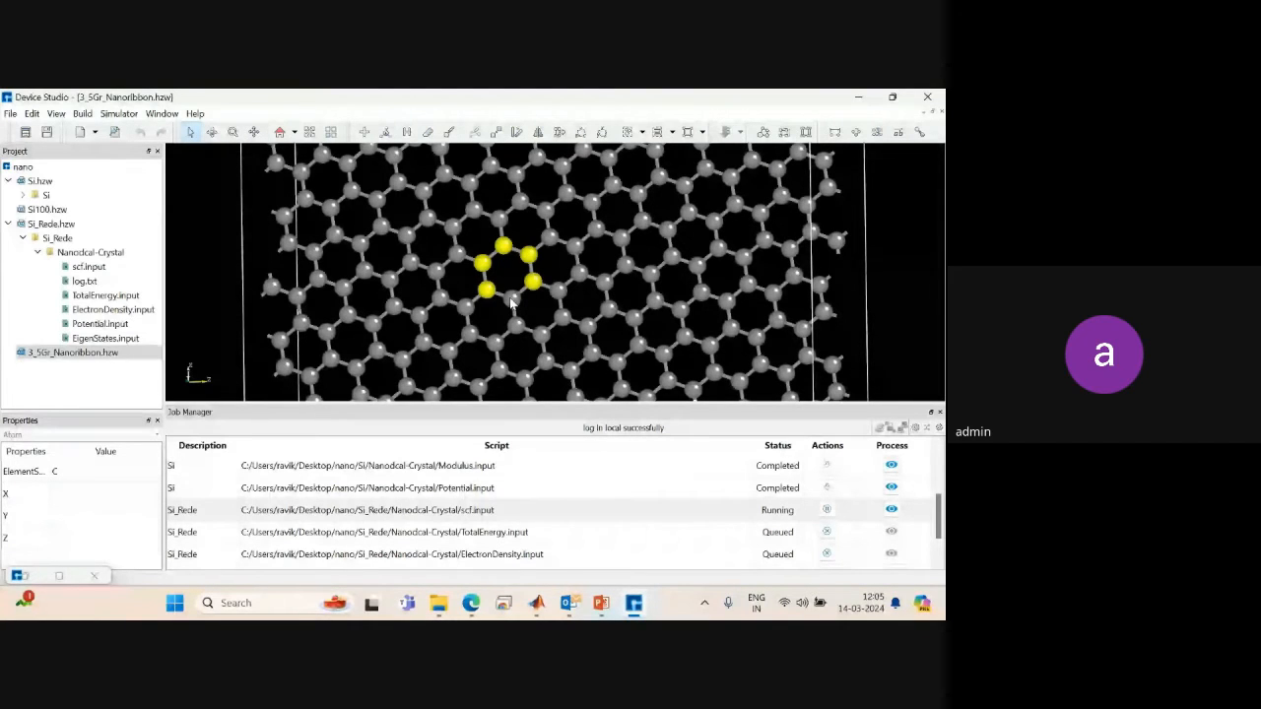
{"action": "key", "text": "Delete"}
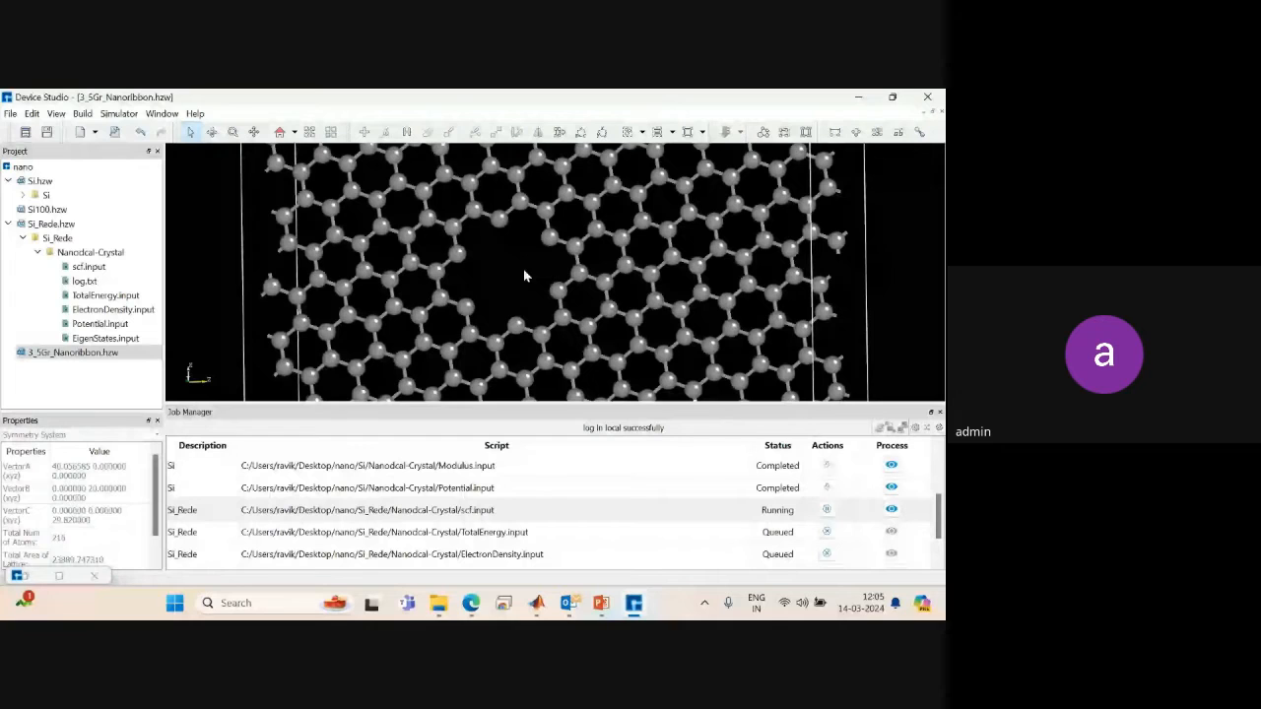
{"action": "key", "text": "ctrl+z"}
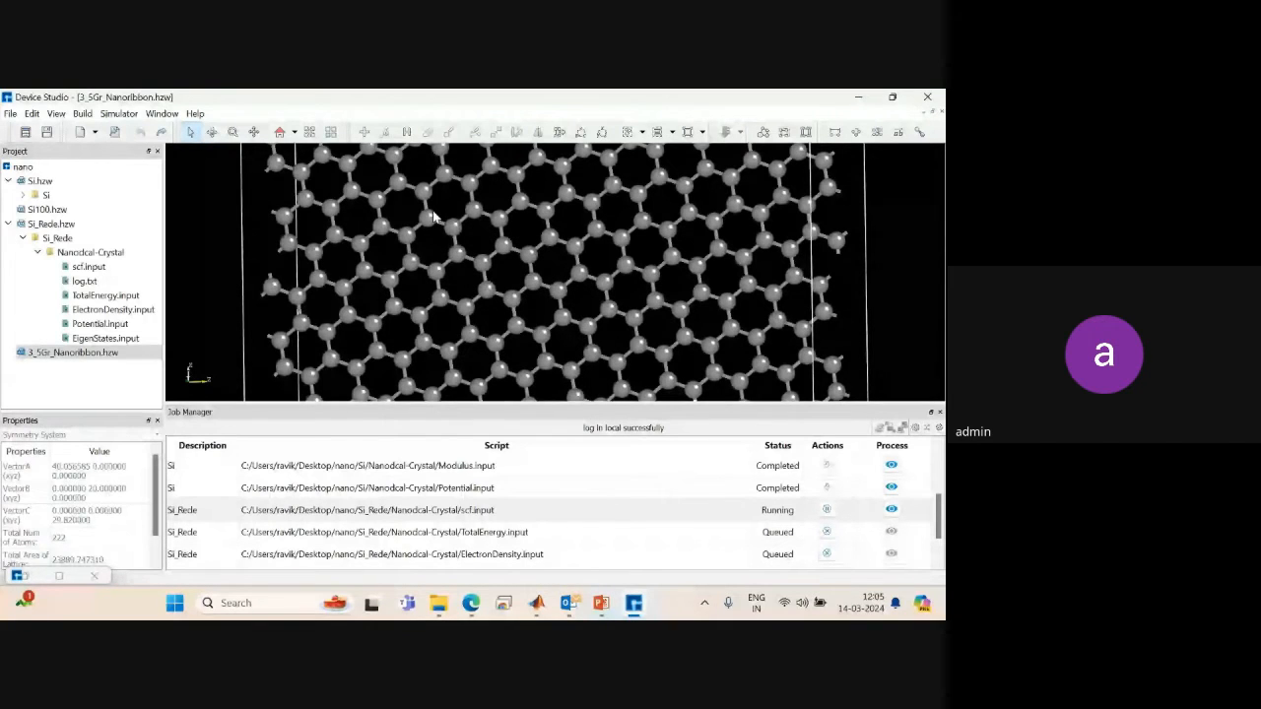
Select the central carbon ring, view its Move Atom and Rotation options without applying any, and clear the selection.
{"action": "left_click_drag", "start_coordinate": [481, 241], "coordinate": [535, 303]}
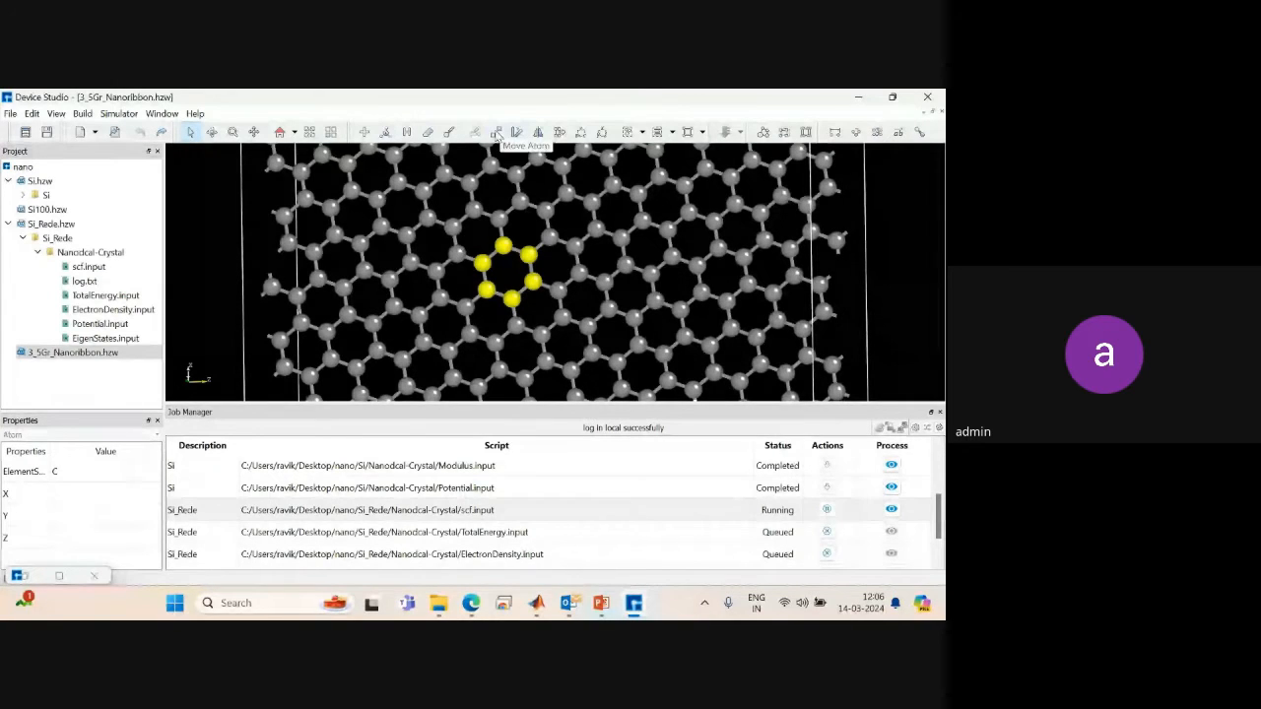
{"action": "left_click", "coordinate": [497, 133]}
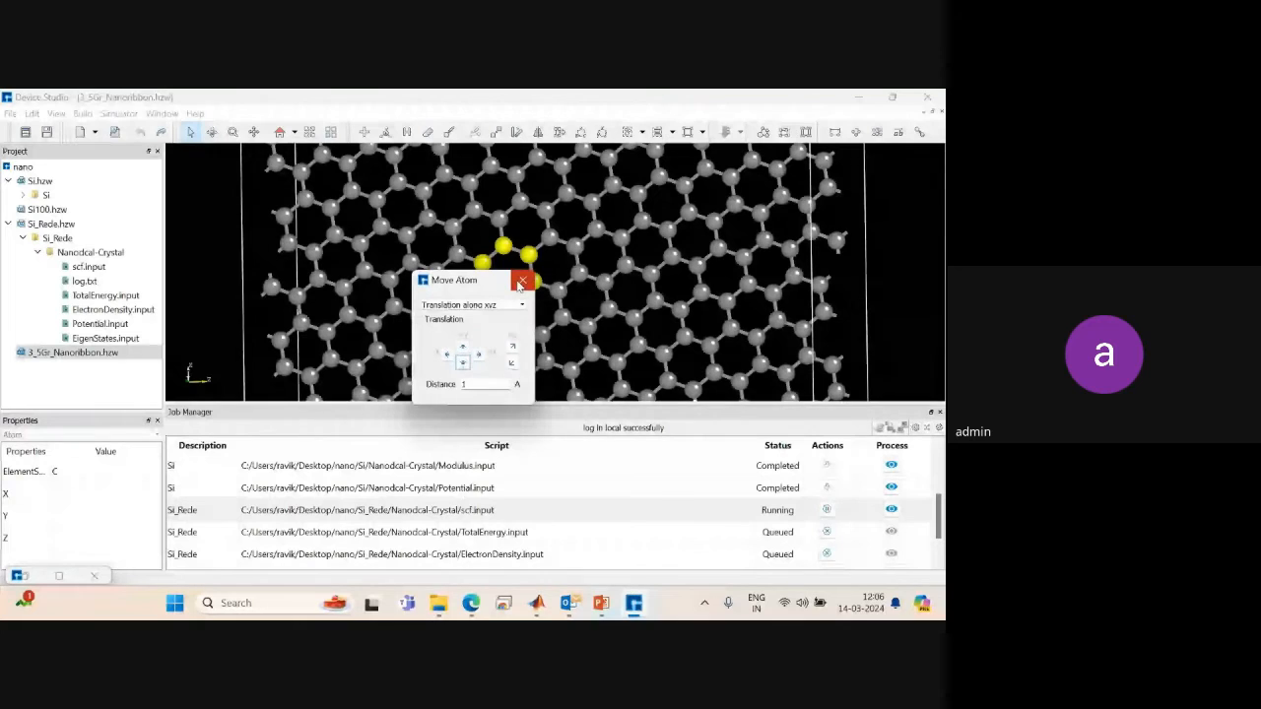
{"action": "left_click", "coordinate": [521, 283]}
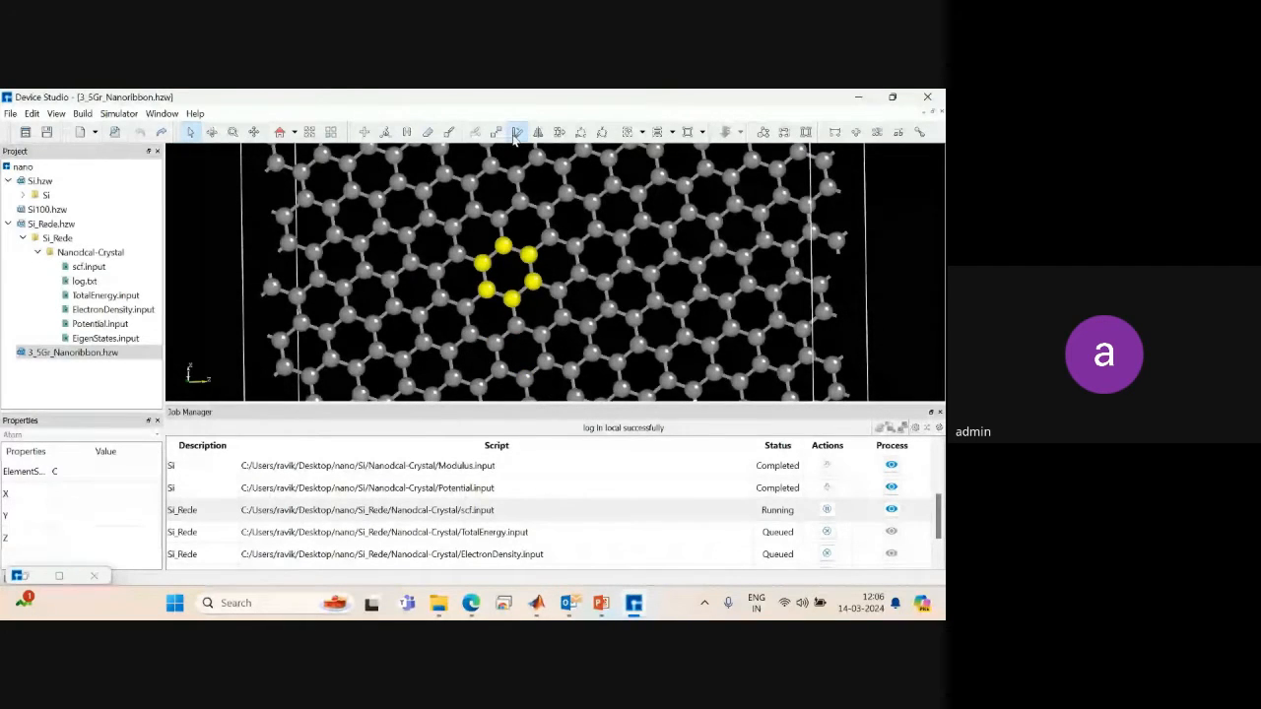
{"action": "left_click", "coordinate": [516, 134]}
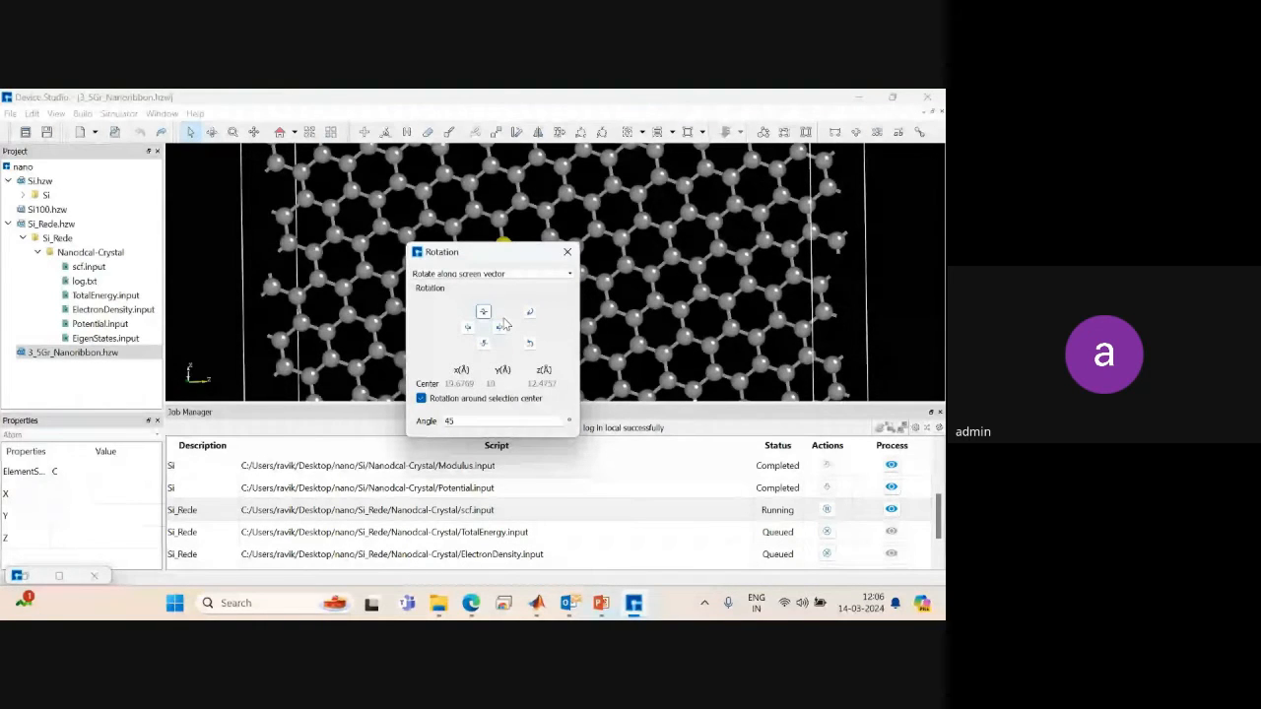
{"action": "left_click", "coordinate": [459, 421]}
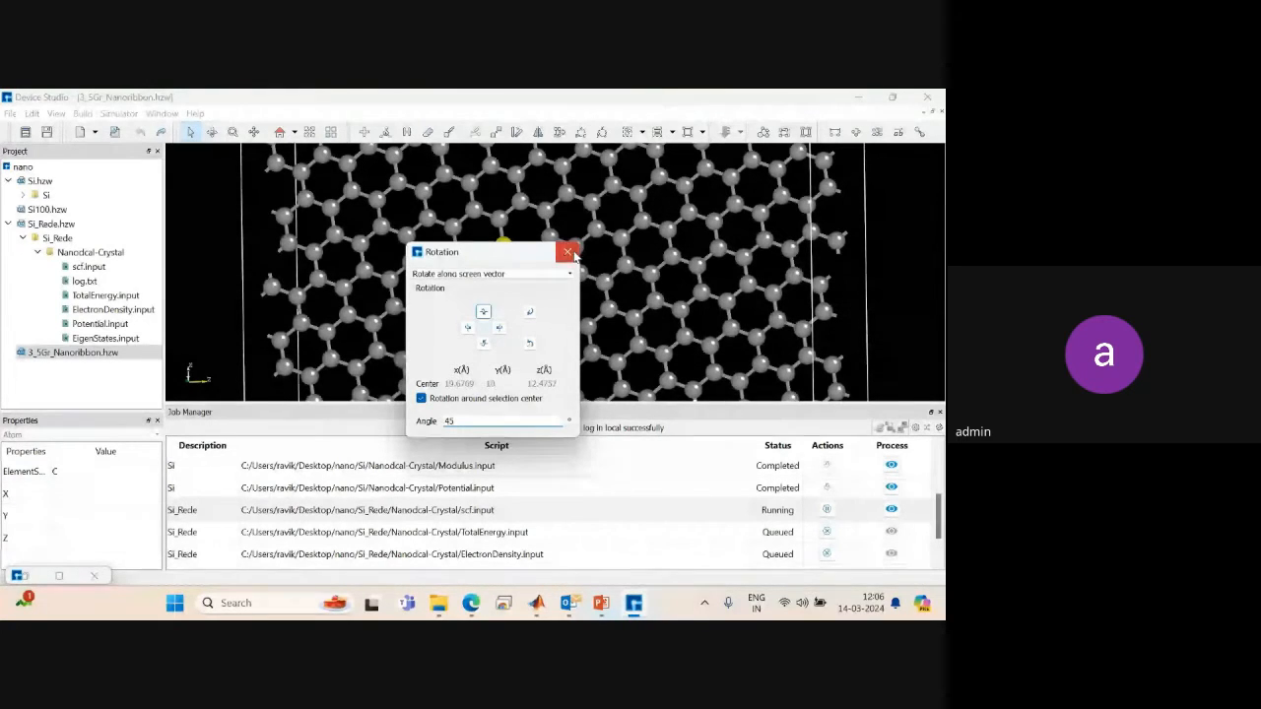
{"action": "left_click", "coordinate": [552, 246]}
{"action": "left_click", "coordinate": [451, 214]}
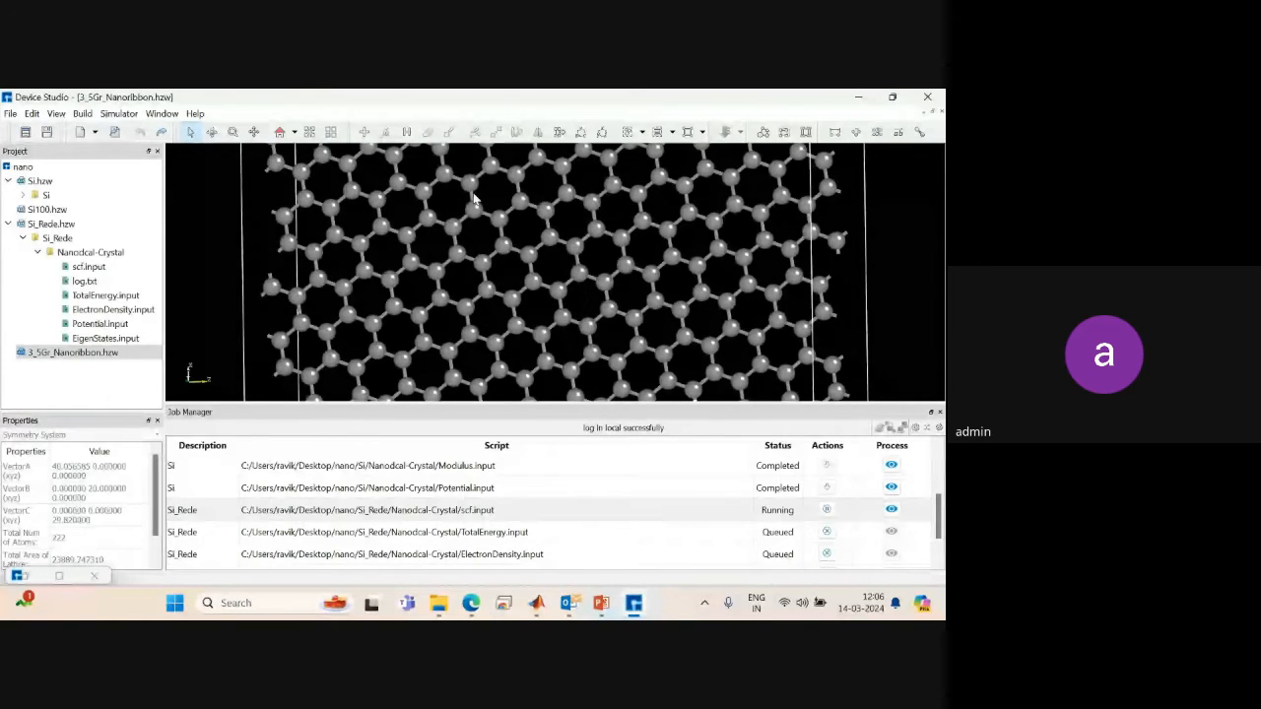
Add a lithium atom near the middle of the nanoribbon, at about X 19.96, Y 10.33, Z 12.50.
{"action": "left_click", "coordinate": [364, 132]}
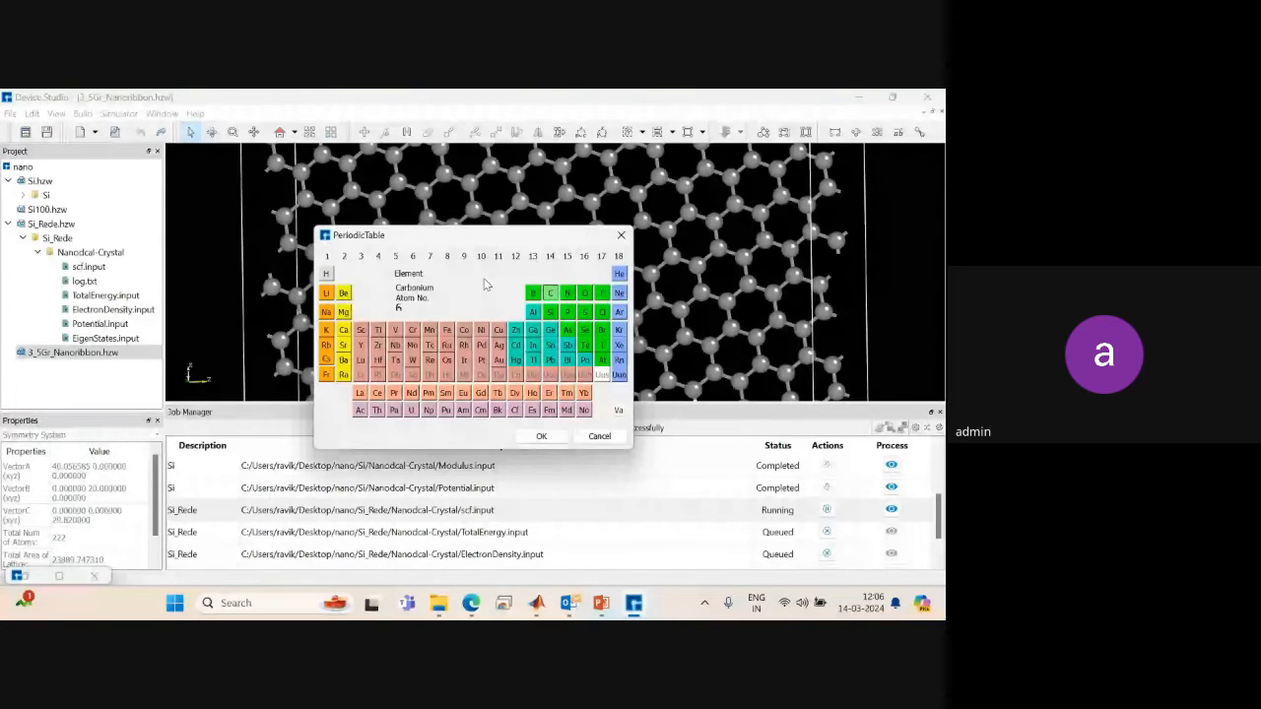
{"action": "left_click", "coordinate": [327, 294]}
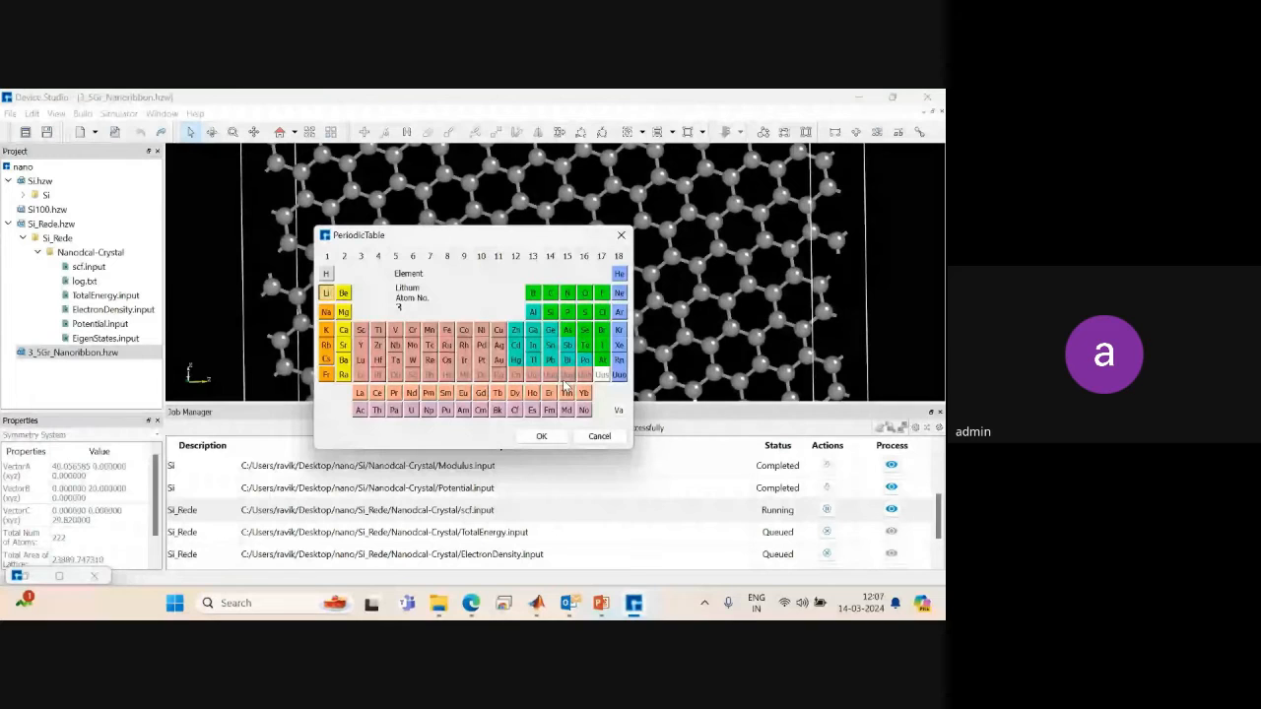
{"action": "left_click", "coordinate": [540, 437]}
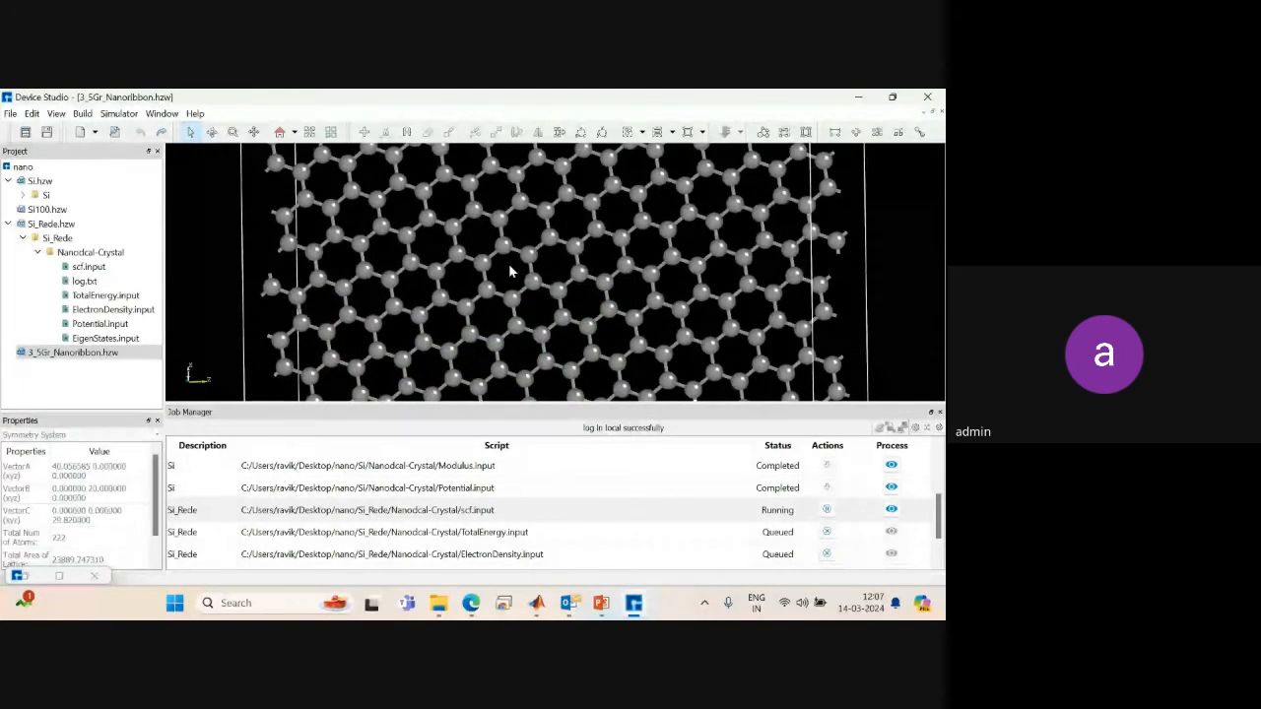
{"action": "left_click", "coordinate": [506, 264]}
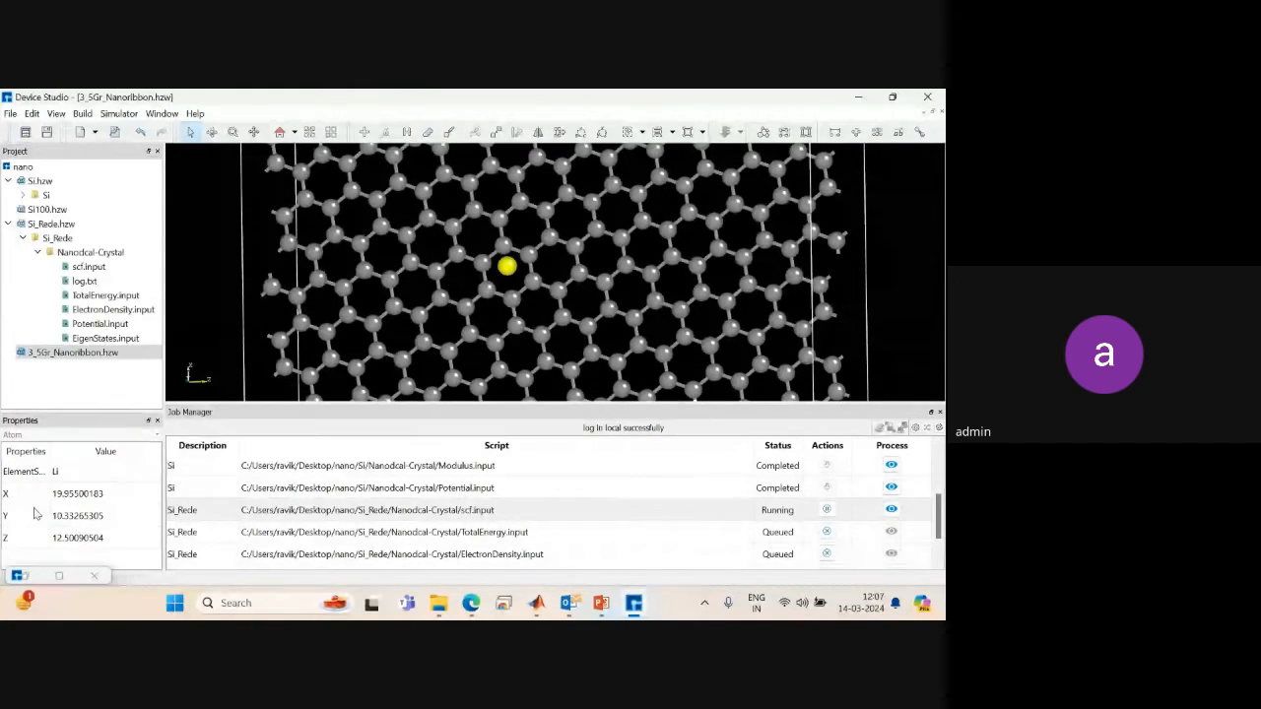
Open the element choices for the added lithium atom, dismiss them, and clear the selection.
{"action": "left_click", "coordinate": [56, 472]}
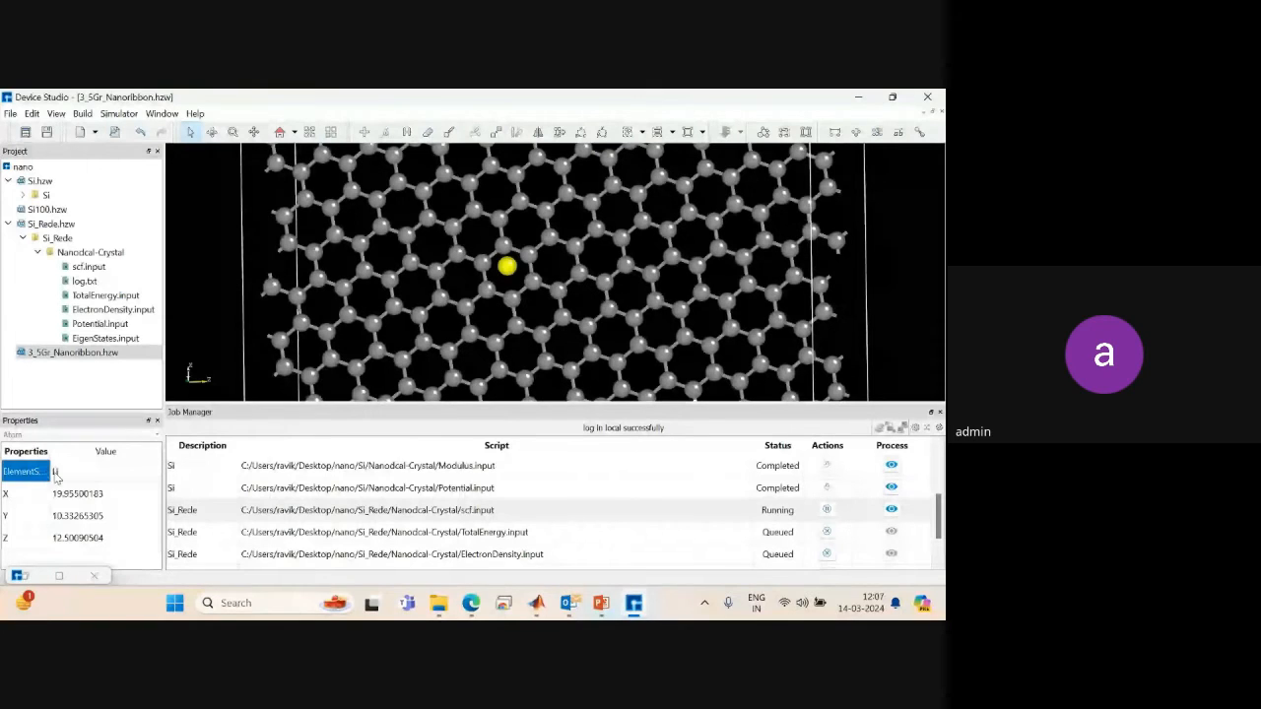
{"action": "left_click", "coordinate": [57, 476]}
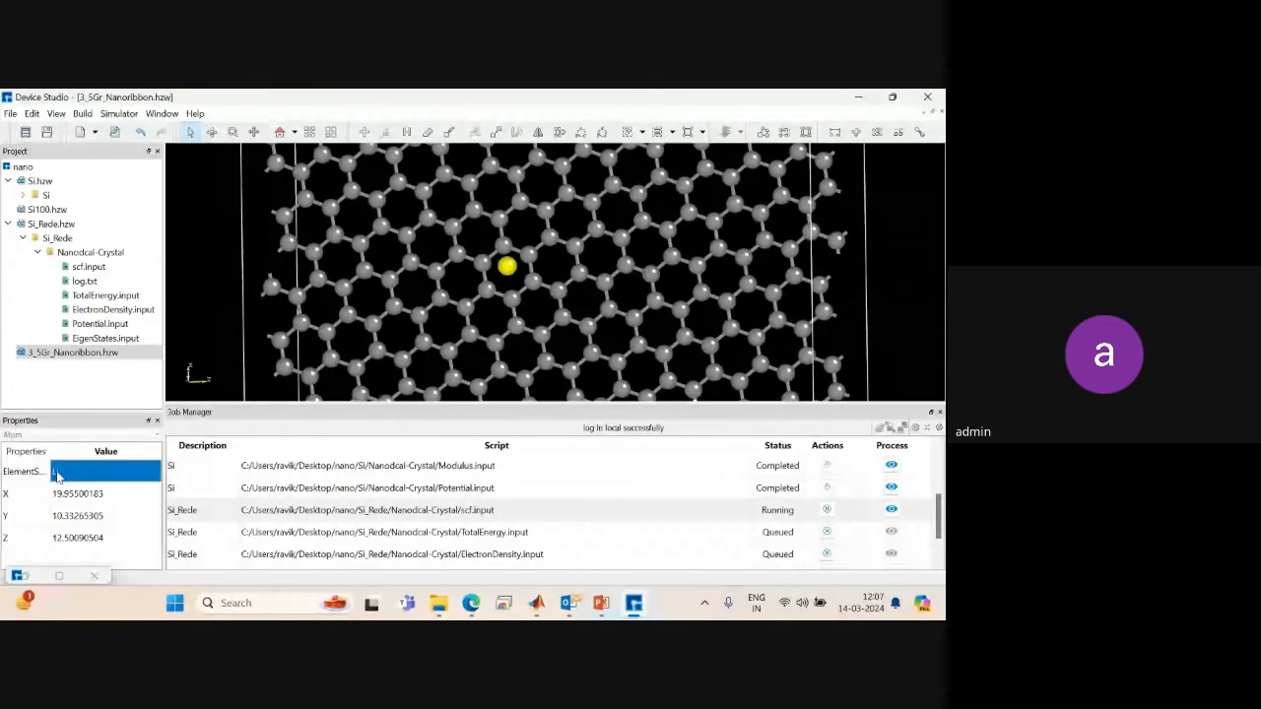
{"action": "key", "text": "BackSpace"}
{"action": "left_click", "coordinate": [54, 474]}
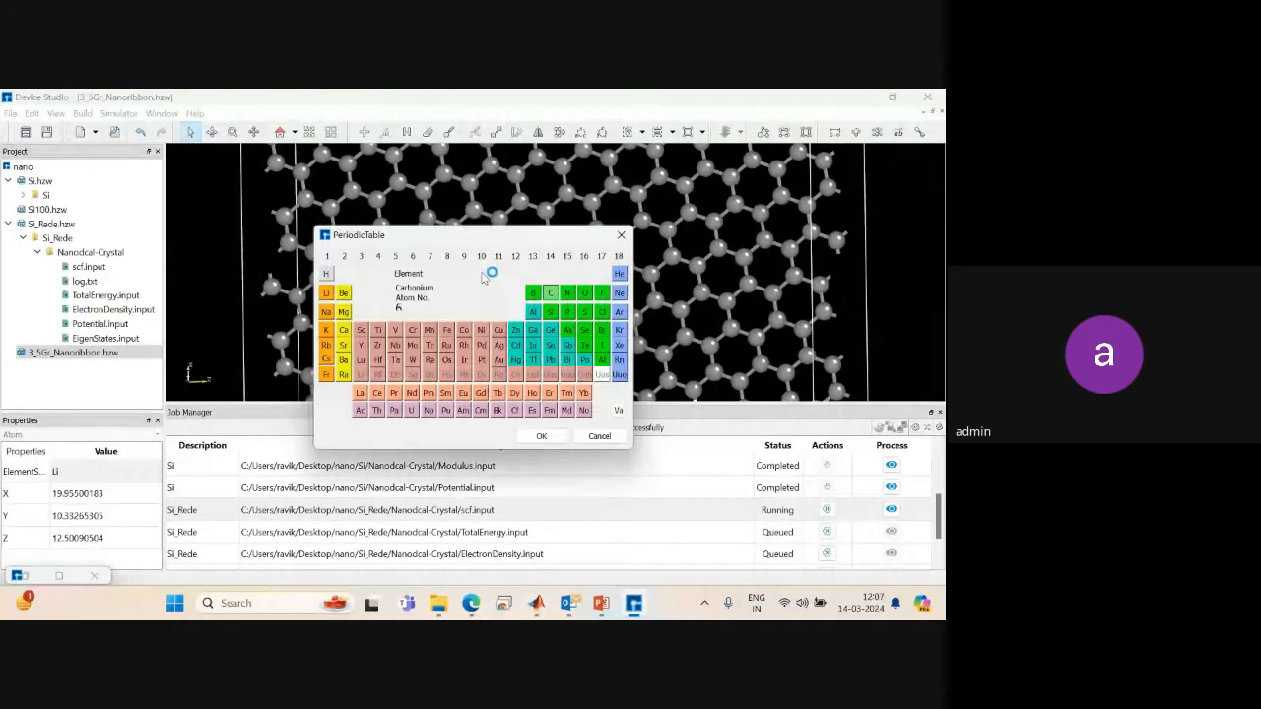
{"action": "left_click", "coordinate": [620, 236]}
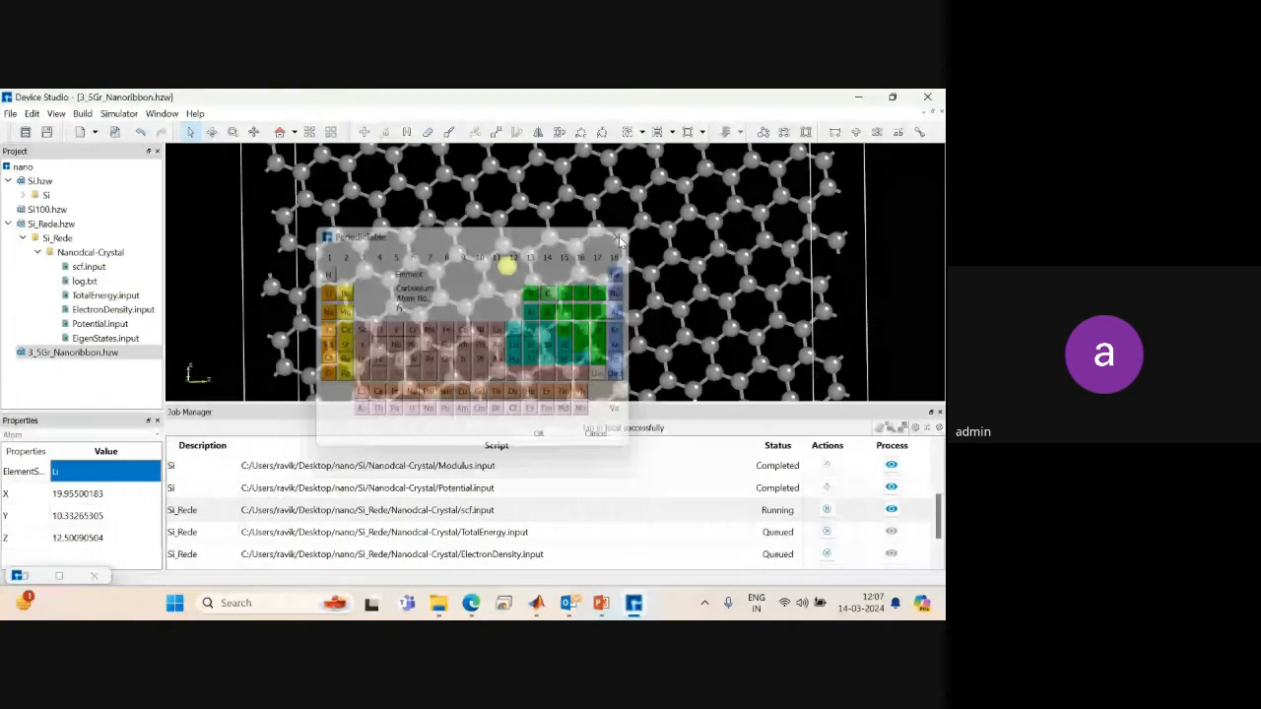
{"action": "left_click", "coordinate": [487, 289]}
{"action": "left_click", "coordinate": [519, 281]}
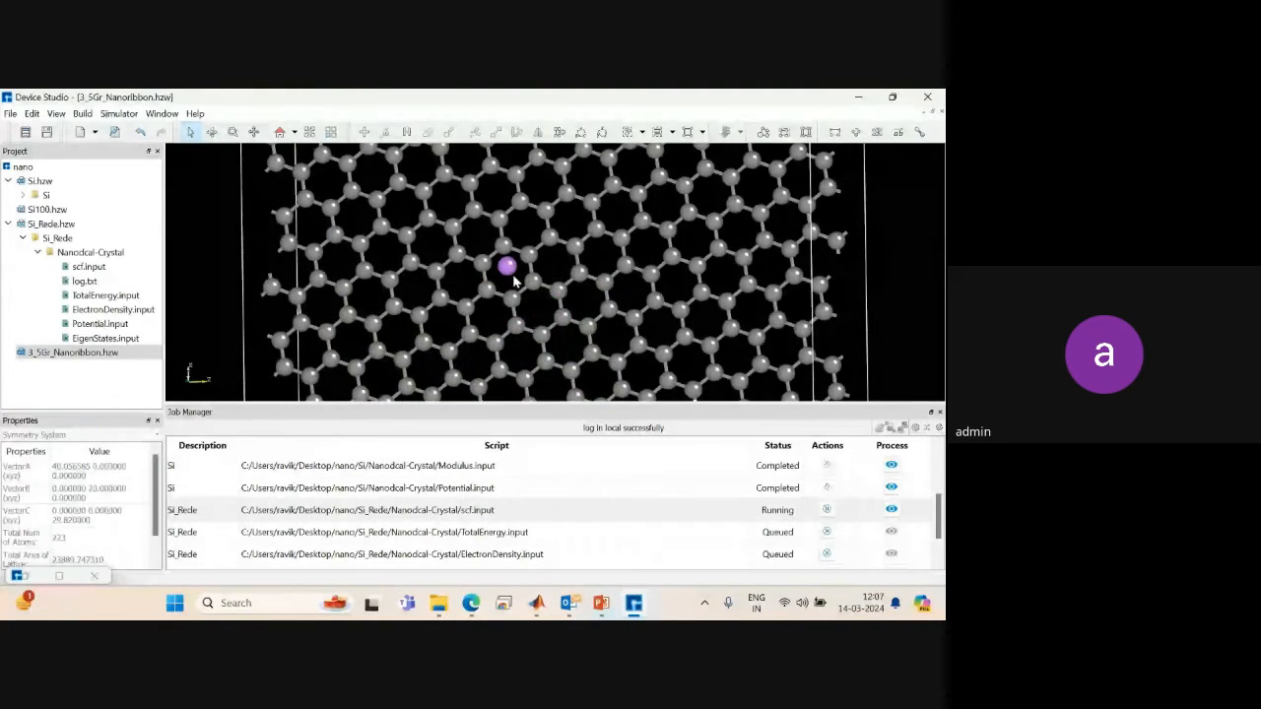
Move the lithium atom 1 Å along positive Y, off the nanoribbon plane, and check its position from the side.
{"action": "right_click_drag", "start_coordinate": [520, 281], "coordinate": [512, 189]}
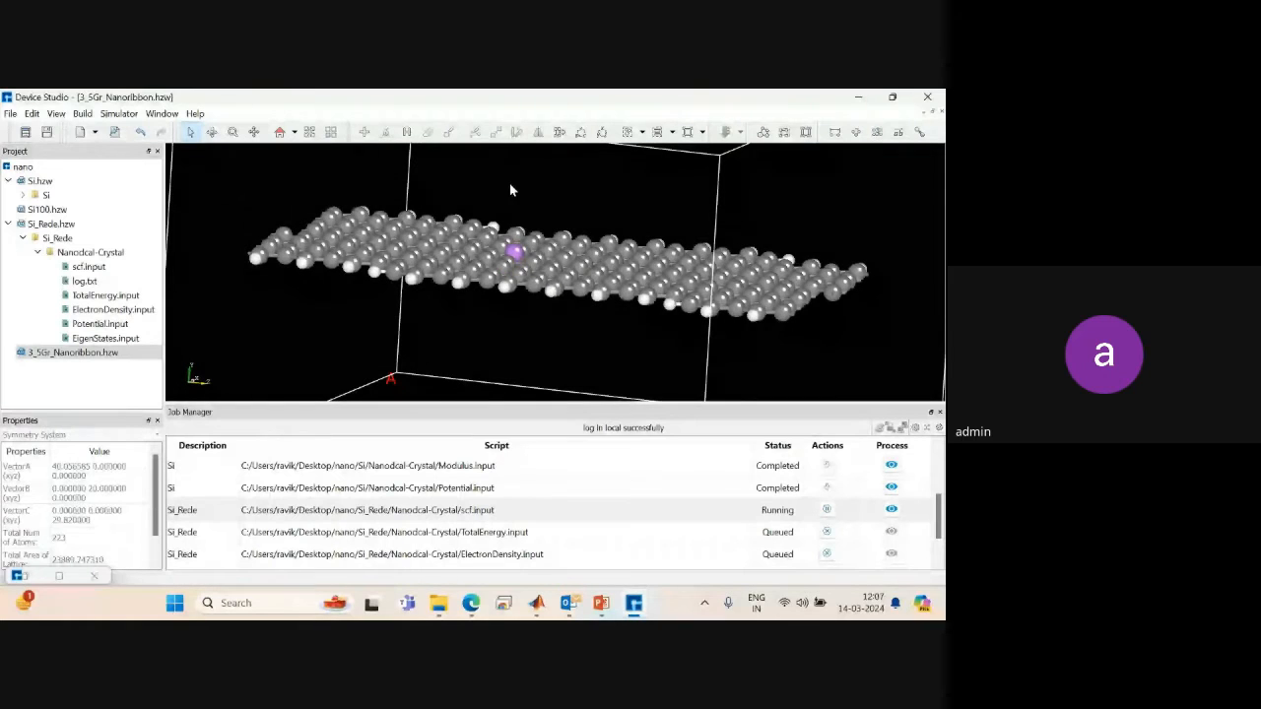
{"action": "left_click", "coordinate": [514, 253]}
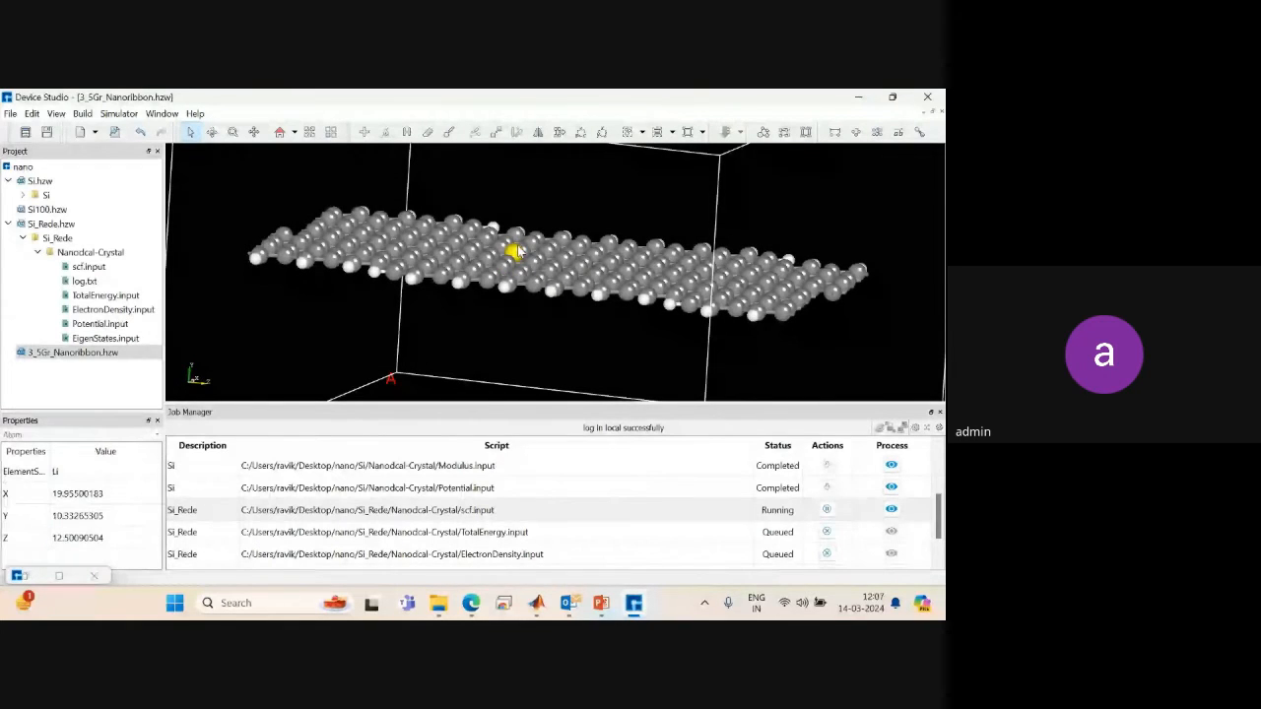
{"action": "left_click", "coordinate": [496, 134]}
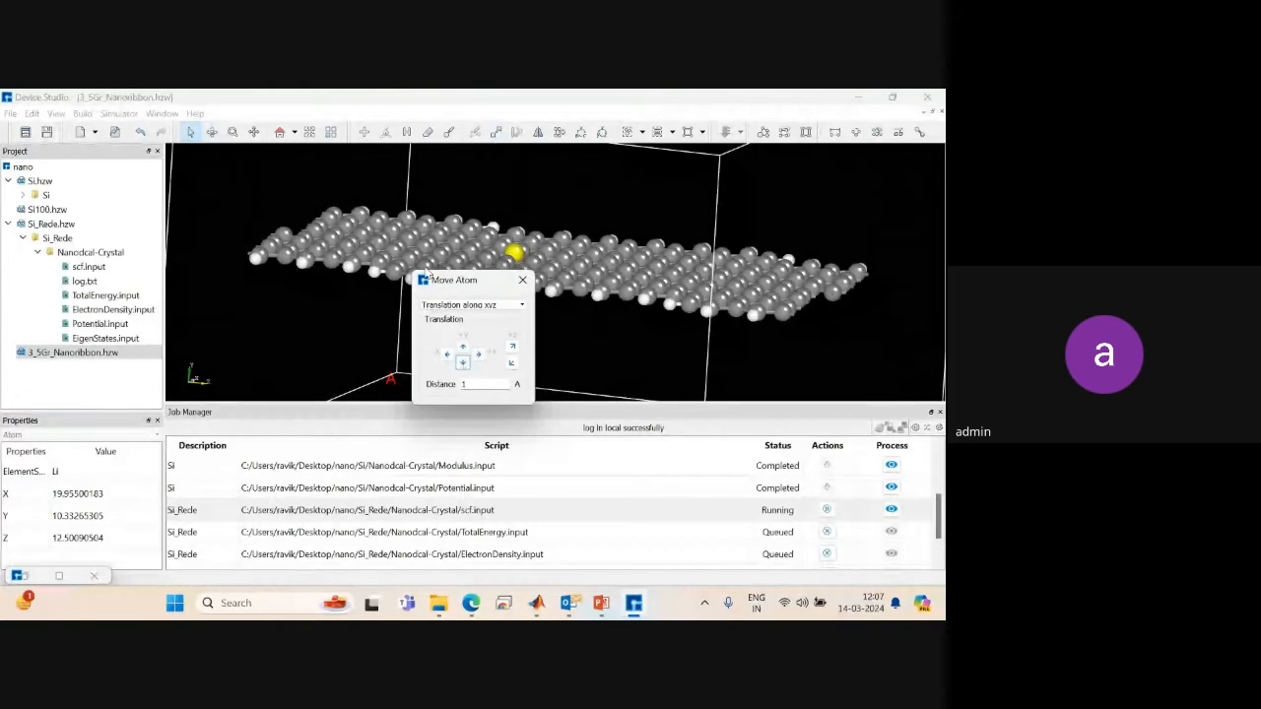
{"action": "left_click", "coordinate": [464, 349]}
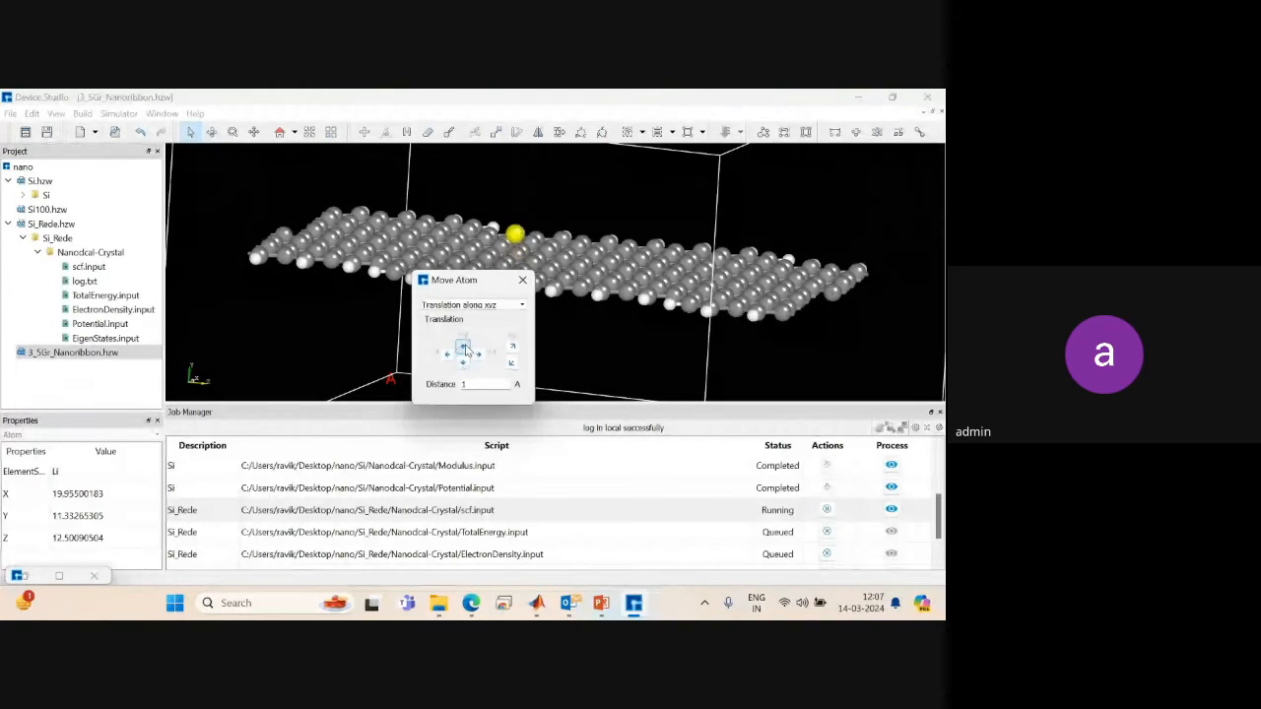
{"action": "left_click", "coordinate": [523, 280]}
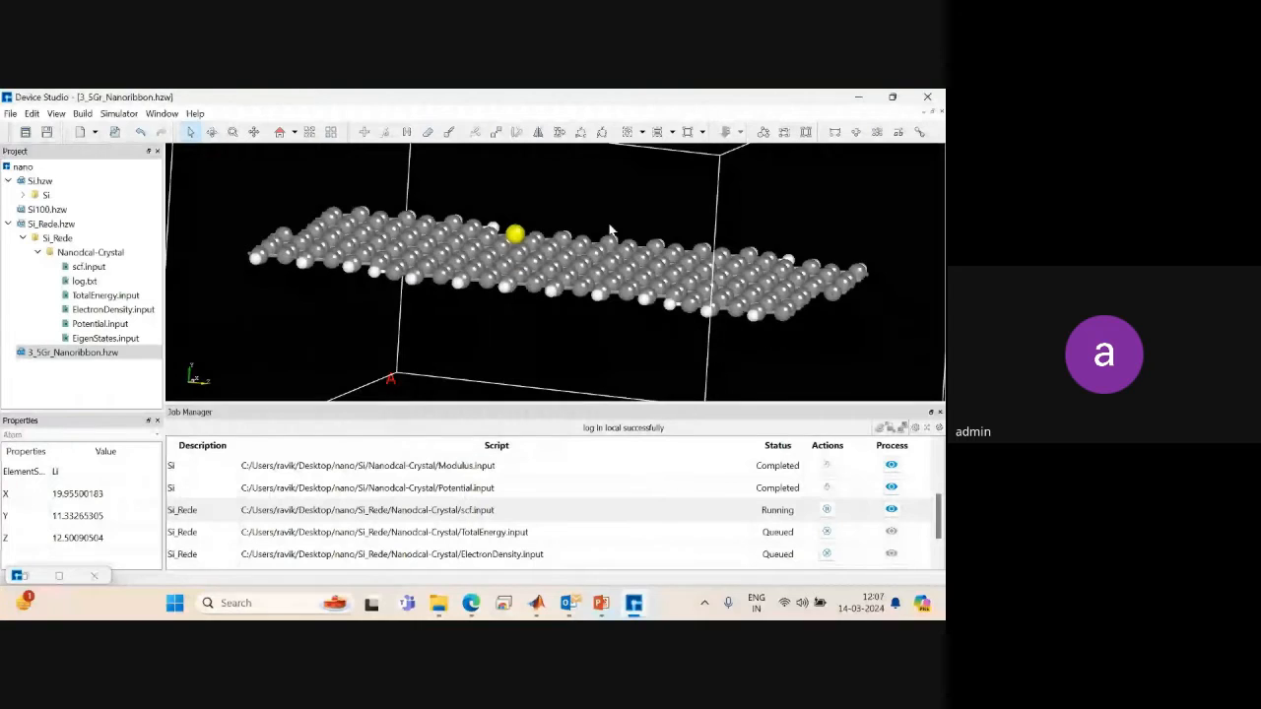
{"action": "left_click", "coordinate": [610, 229]}
{"action": "right_click_drag", "start_coordinate": [610, 230], "coordinate": [286, 200]}
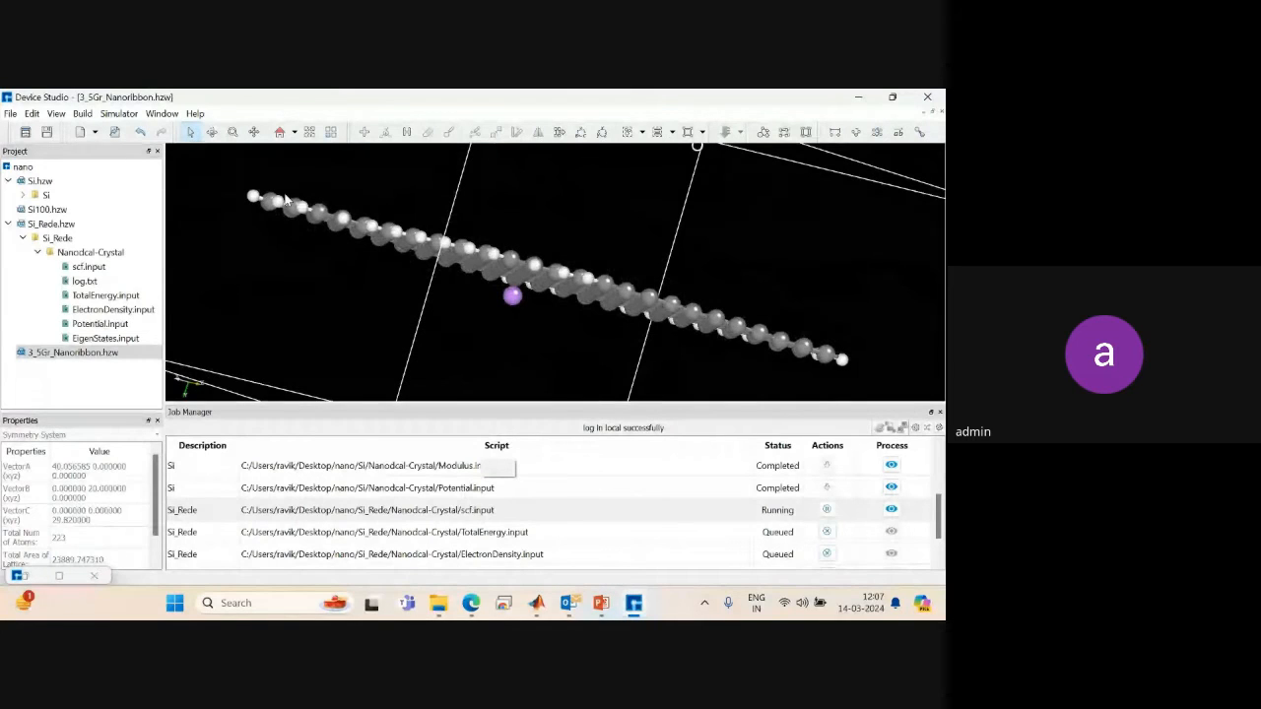
{"action": "left_click", "coordinate": [283, 133]}
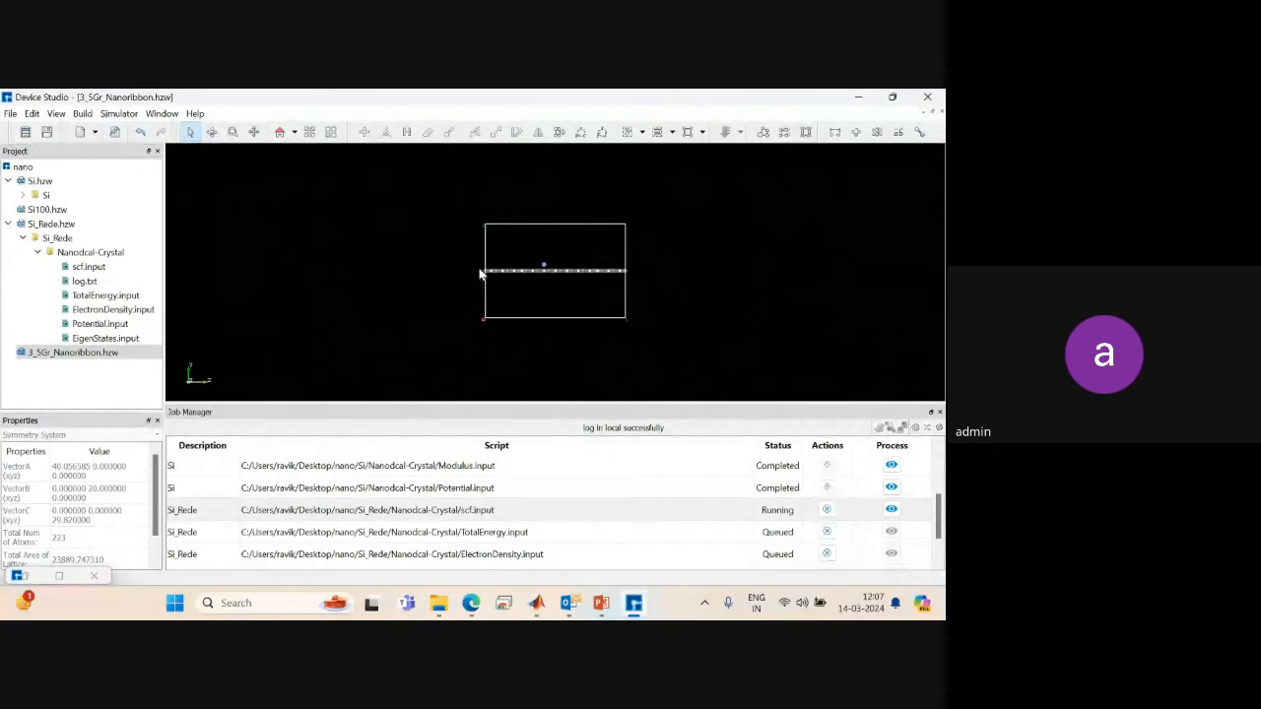
Mirror the whole nanoribbon sheet across the xy plane, creating a copy with the Copy option enabled.
{"action": "right_click_drag", "start_coordinate": [479, 268], "coordinate": [205, 150]}
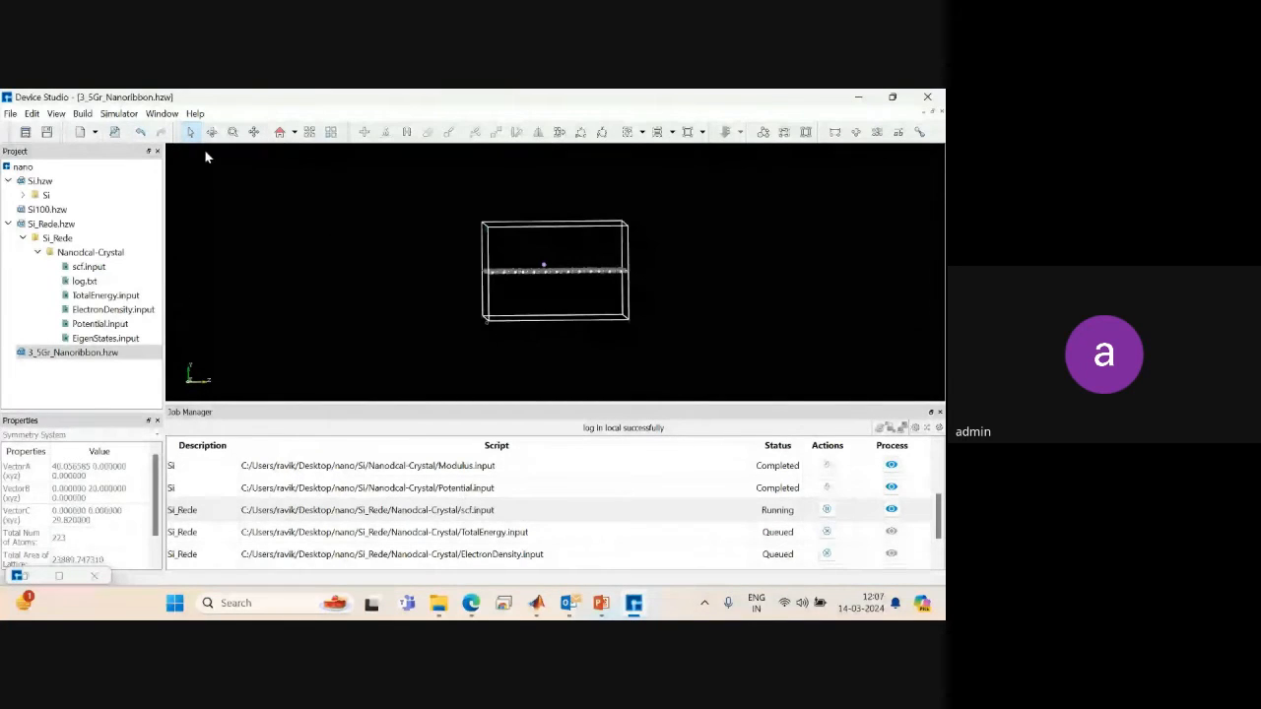
{"action": "left_click", "coordinate": [280, 132]}
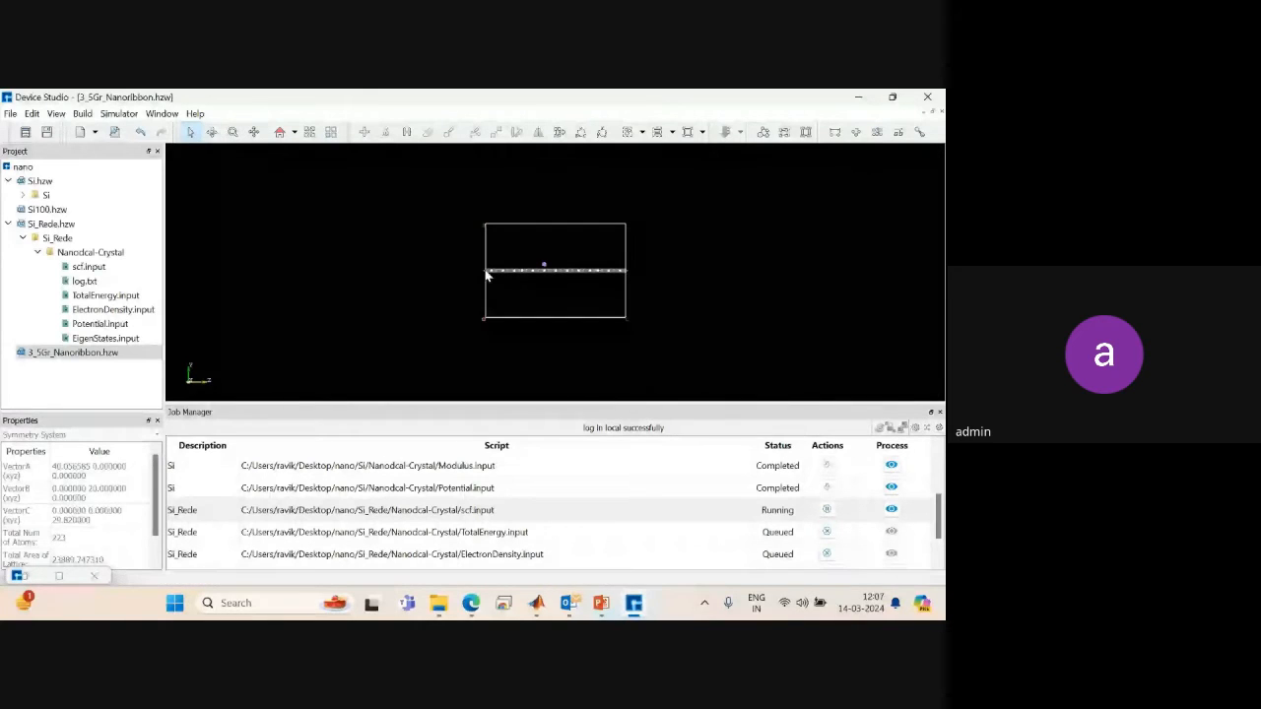
{"action": "right_click_drag", "start_coordinate": [485, 271], "coordinate": [481, 272]}
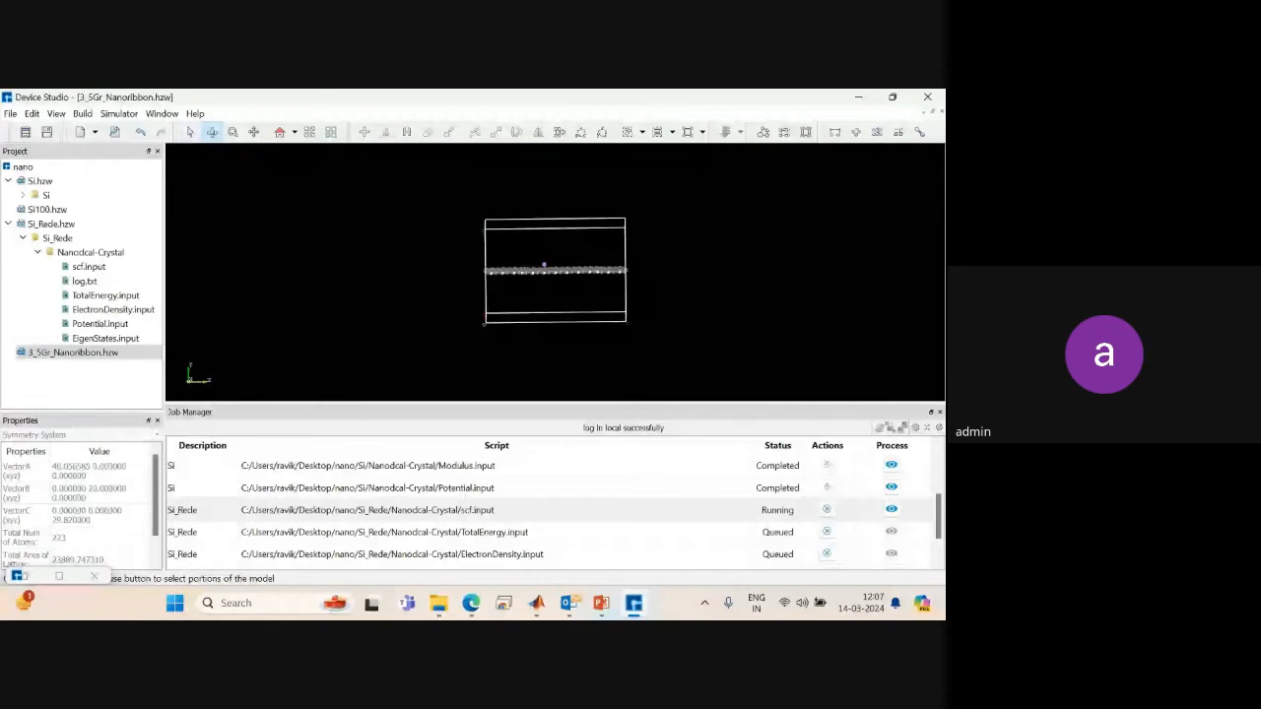
{"action": "left_click", "coordinate": [279, 131]}
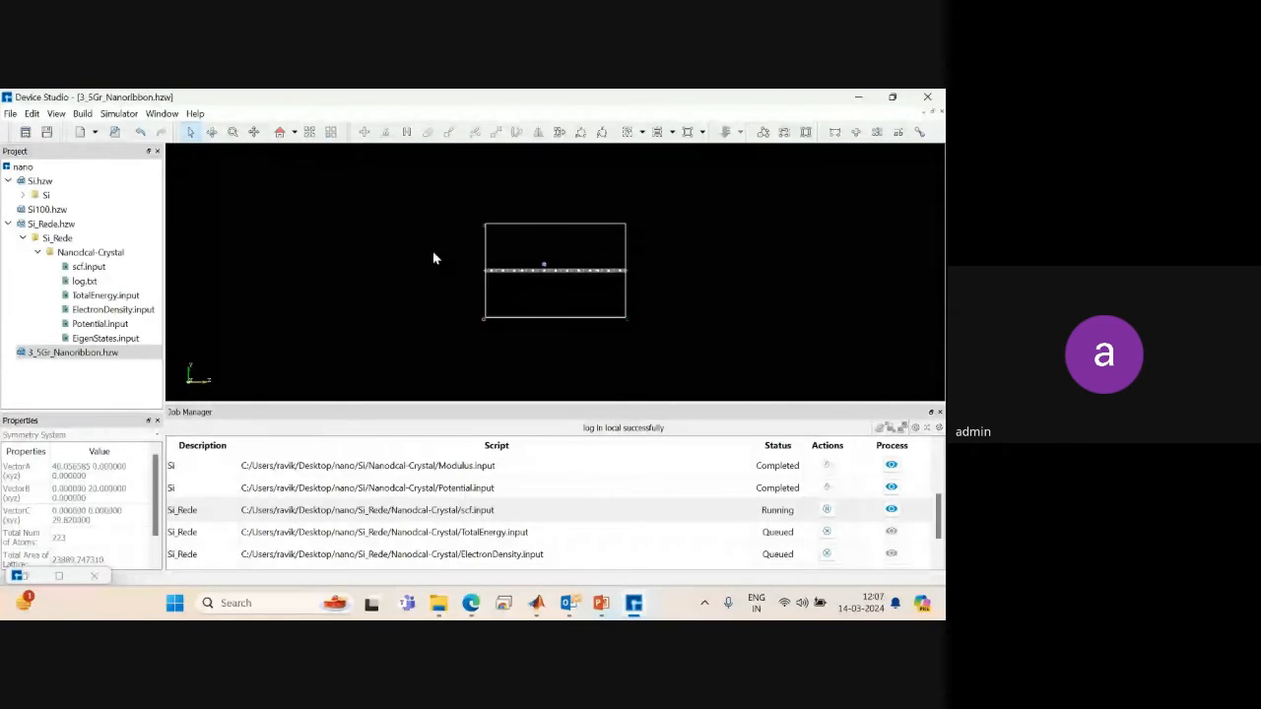
{"action": "left_click_drag", "start_coordinate": [513, 281], "coordinate": [651, 288]}
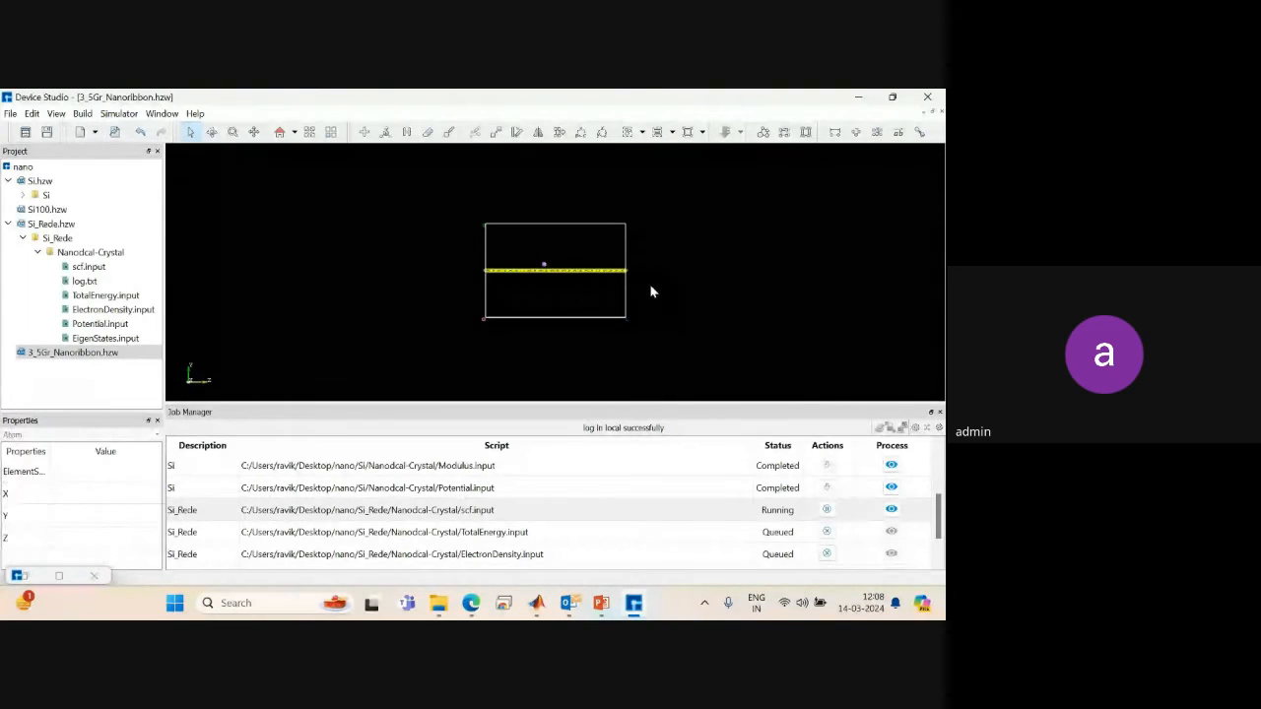
{"action": "left_click", "coordinate": [233, 131]}
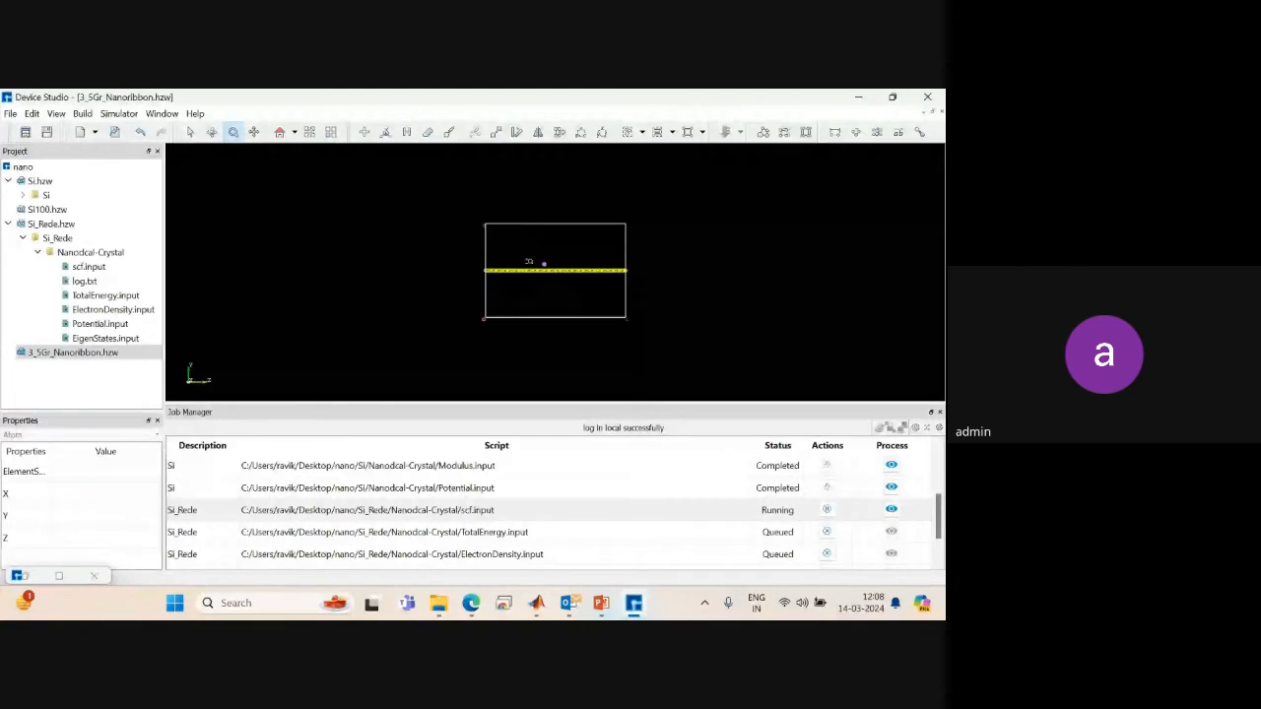
{"action": "left_click_drag", "start_coordinate": [528, 262], "coordinate": [594, 186]}
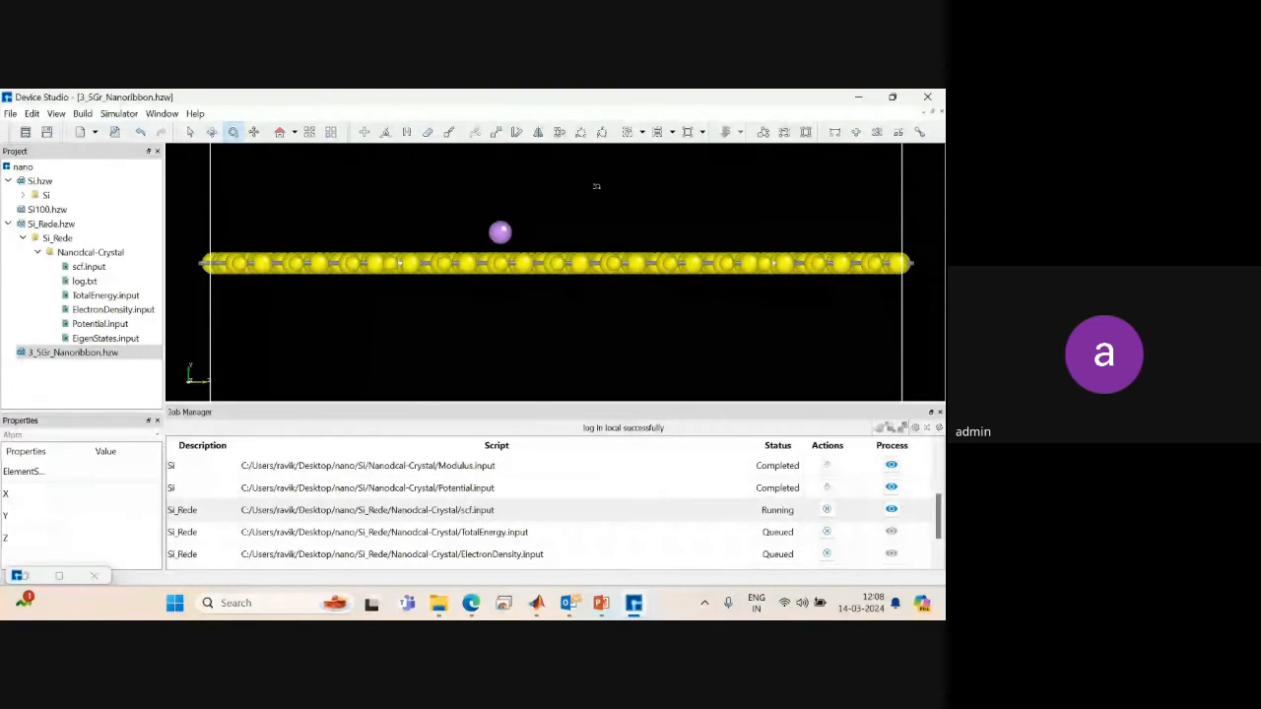
{"action": "mouse_move", "coordinate": [595, 186]}
{"action": "middle_mouse_down"}
{"action": "mouse_move", "coordinate": [579, 209]}
{"action": "mouse_move", "coordinate": [496, 240]}
{"action": "mouse_move", "coordinate": [563, 183]}
{"action": "mouse_move", "coordinate": [584, 190]}
{"action": "mouse_move", "coordinate": [576, 182]}
{"action": "middle_mouse_up"}
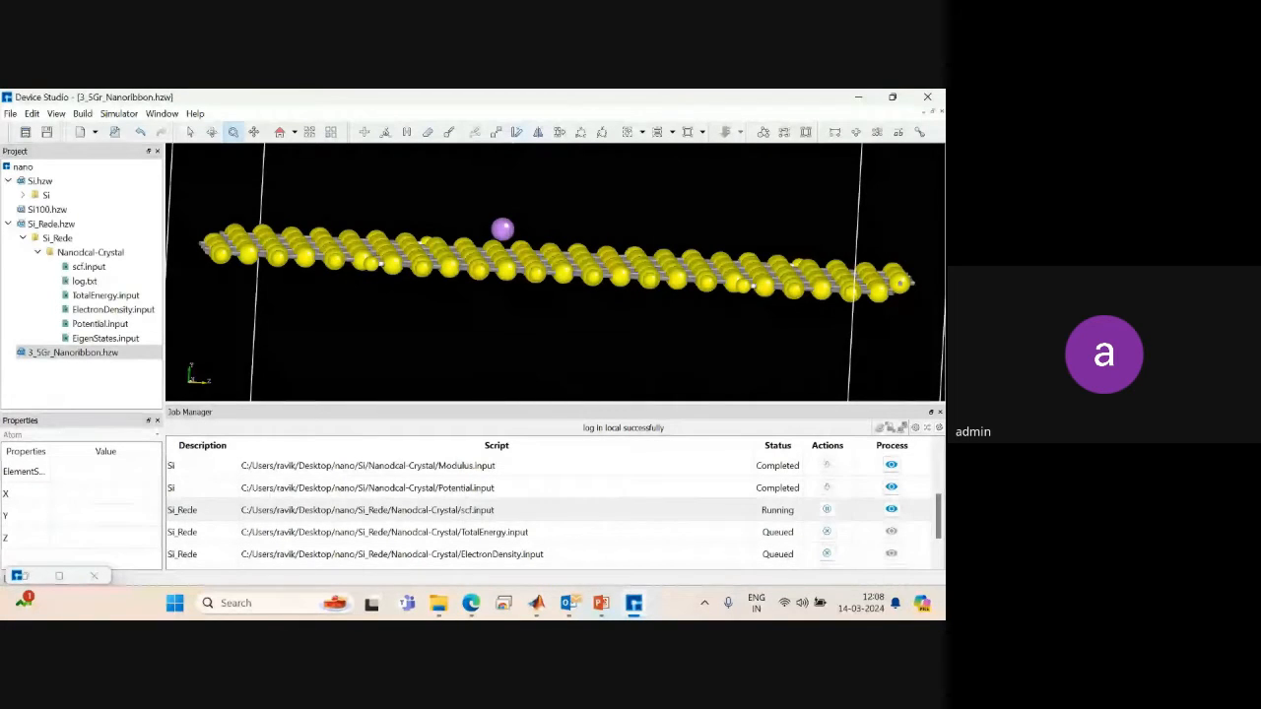
{"action": "left_click", "coordinate": [538, 132]}
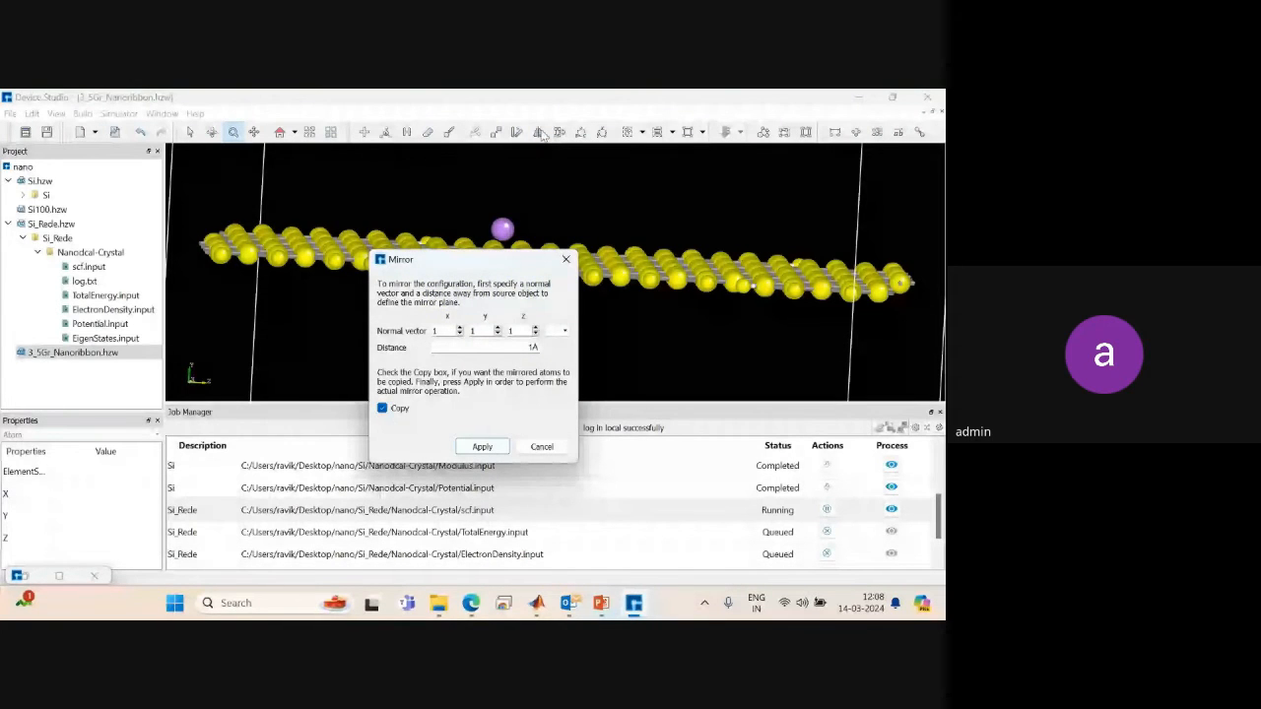
{"action": "left_click", "coordinate": [558, 332]}
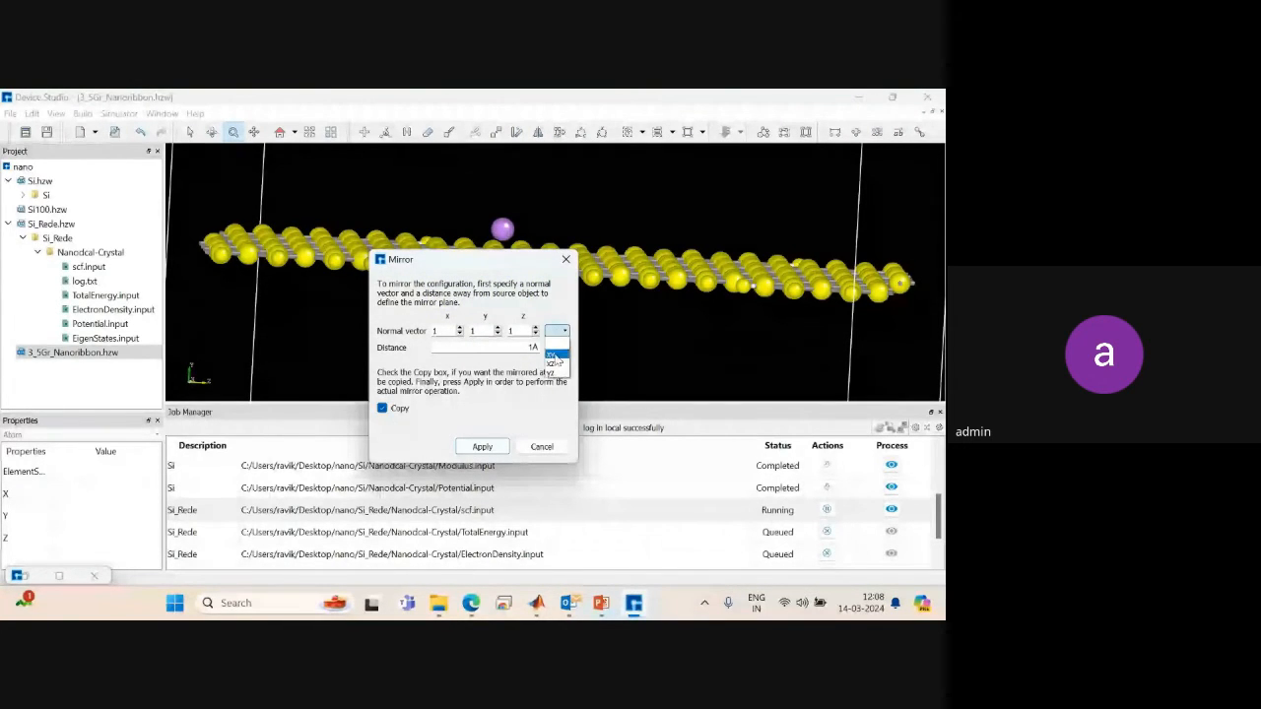
{"action": "left_click", "coordinate": [556, 355]}
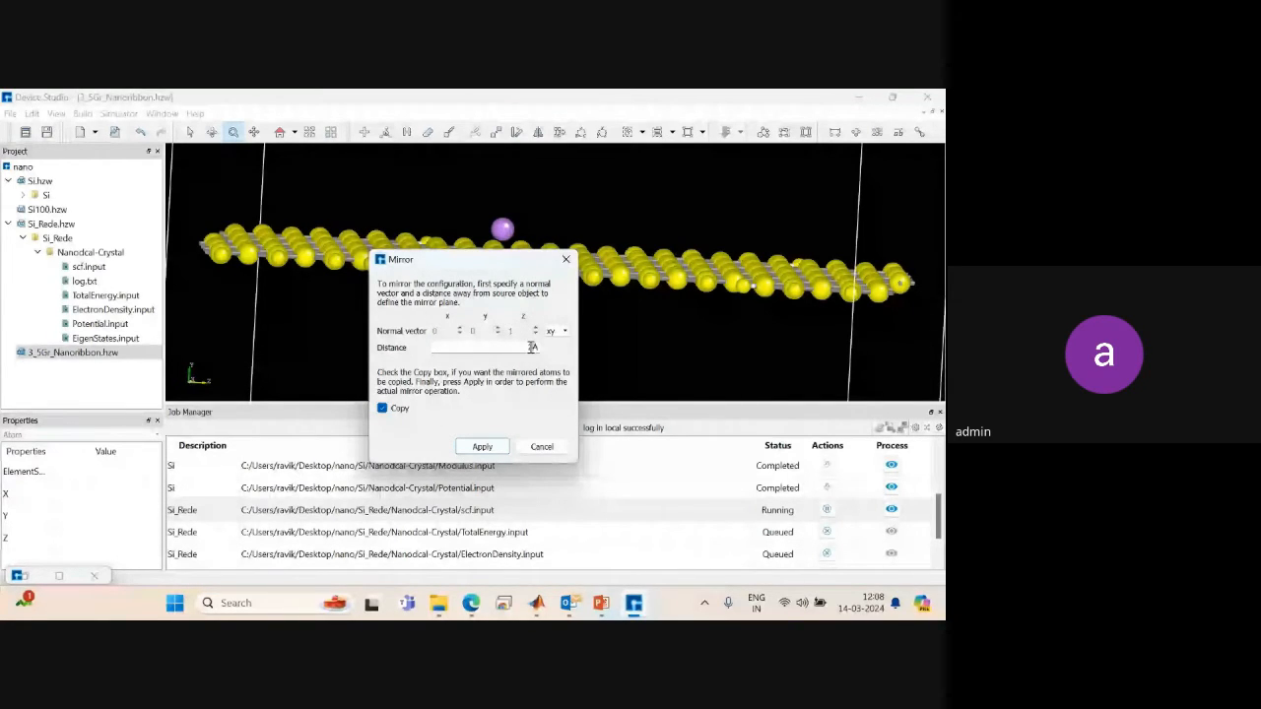
{"action": "left_click", "coordinate": [531, 347]}
{"action": "left_click", "coordinate": [481, 447]}
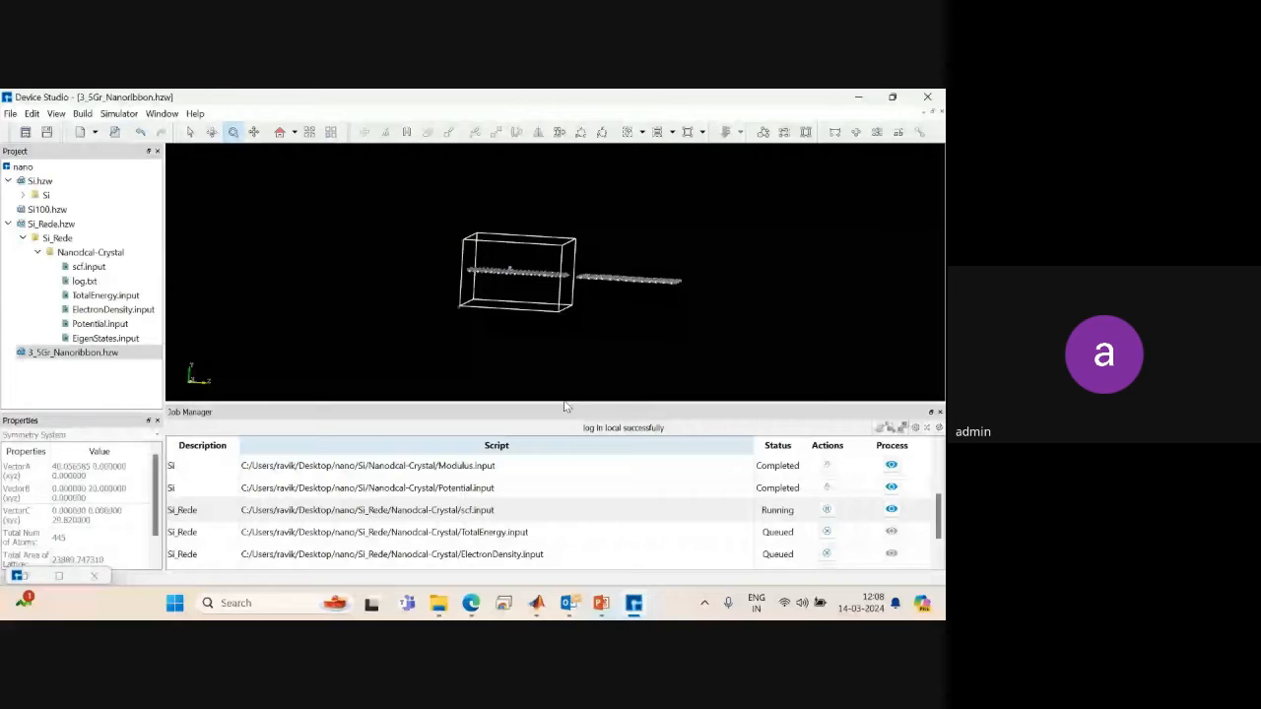
Examine the mirrored sheet beside the original unit cell from several angles, ending in the default view.
{"action": "left_click", "coordinate": [280, 134]}
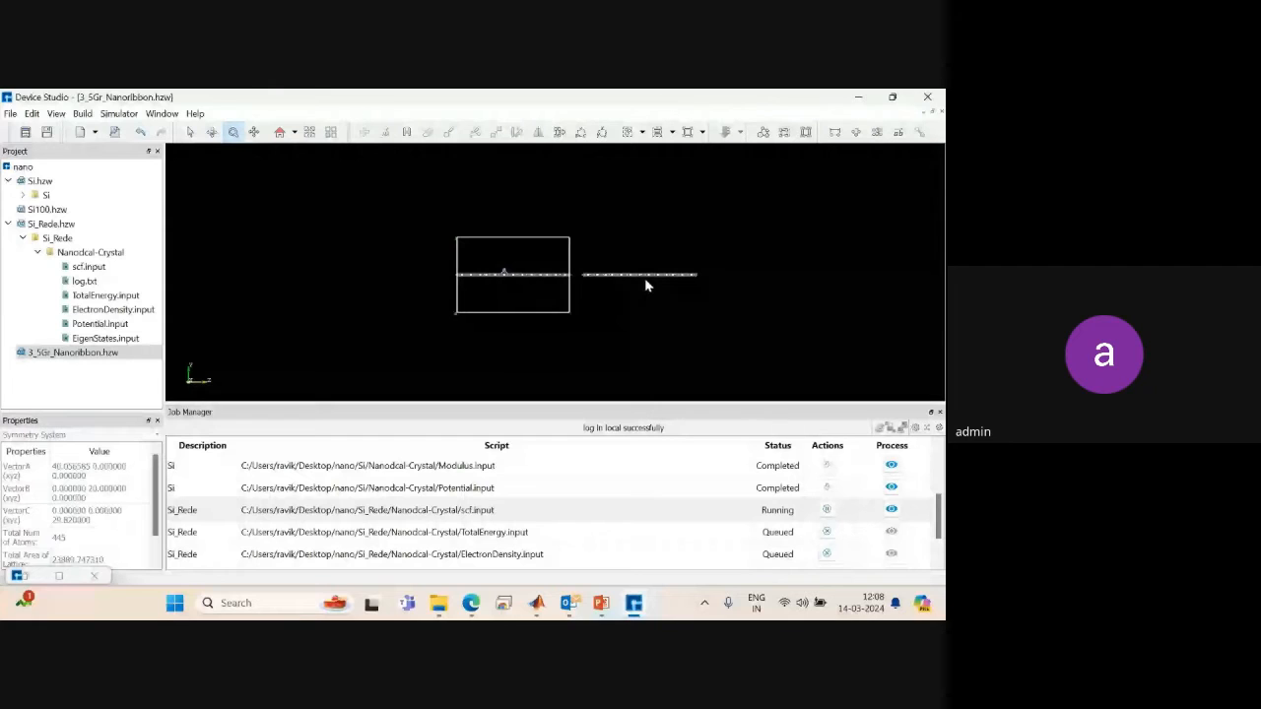
{"action": "scroll", "coordinate": [646, 280], "scroll_direction": "up", "scroll_amount": 2}
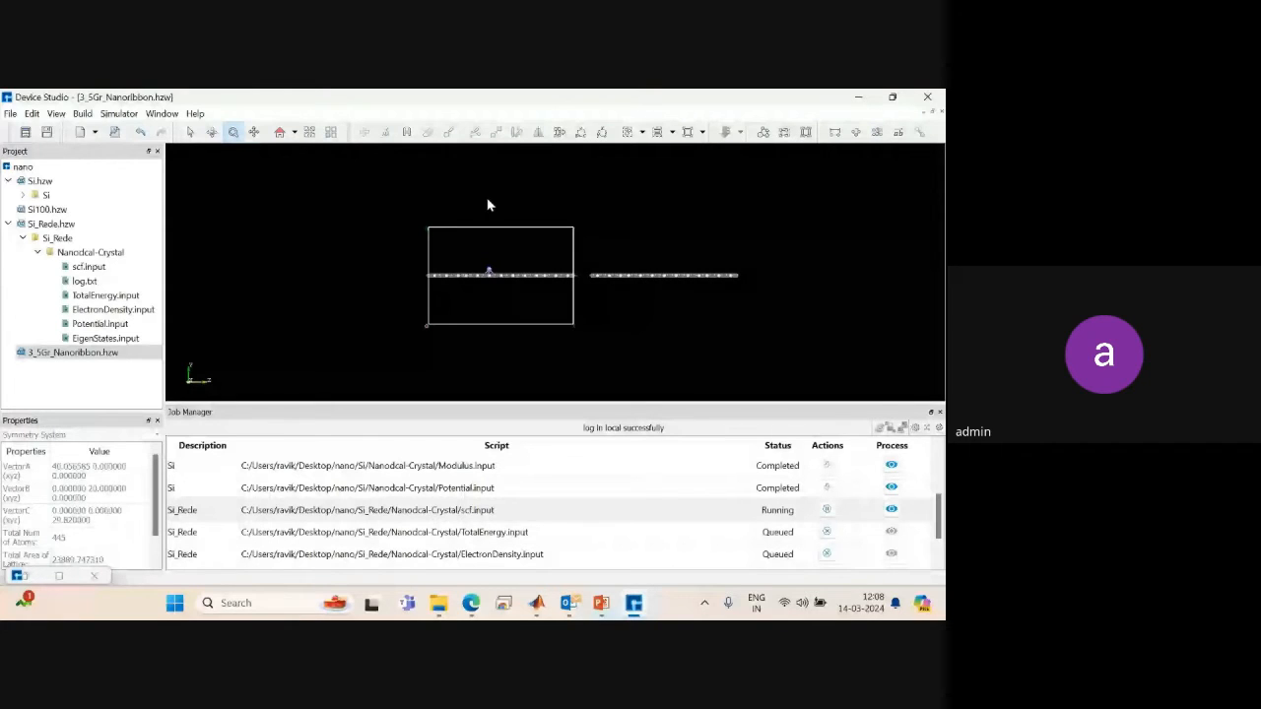
{"action": "scroll", "coordinate": [610, 258], "scroll_direction": "up", "scroll_amount": 4}
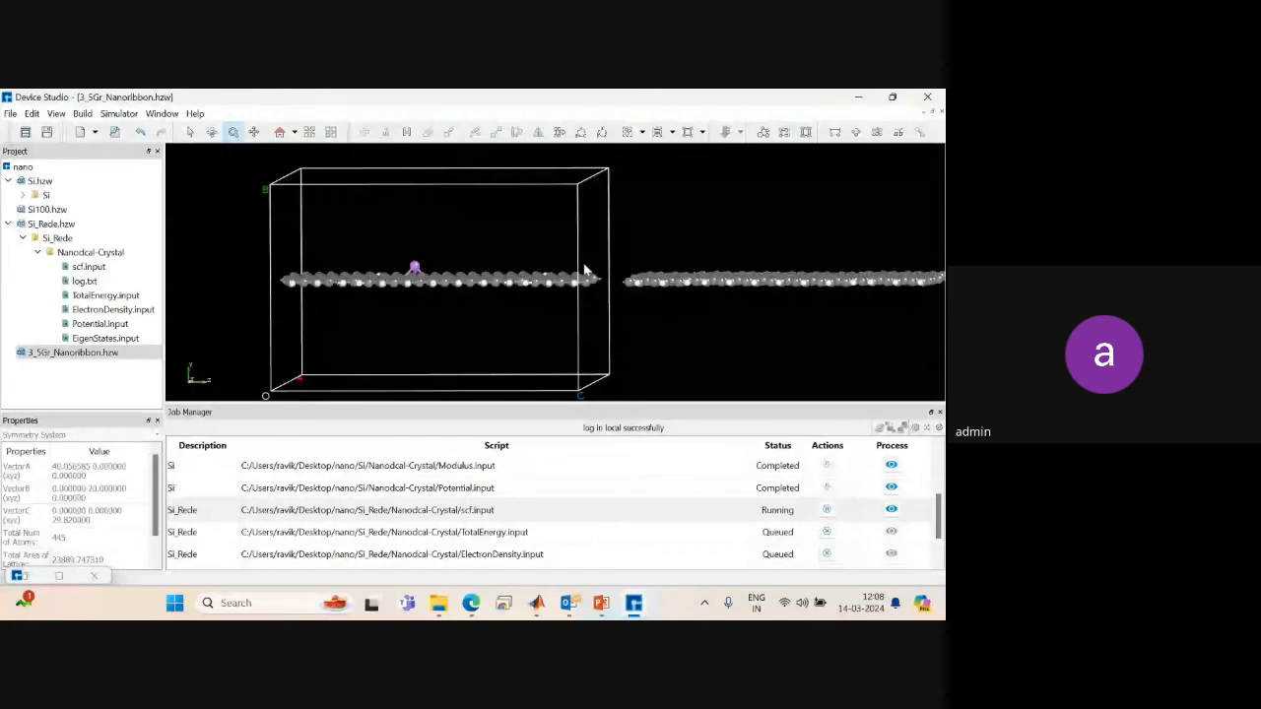
{"action": "left_click_drag", "start_coordinate": [585, 269], "coordinate": [575, 382]}
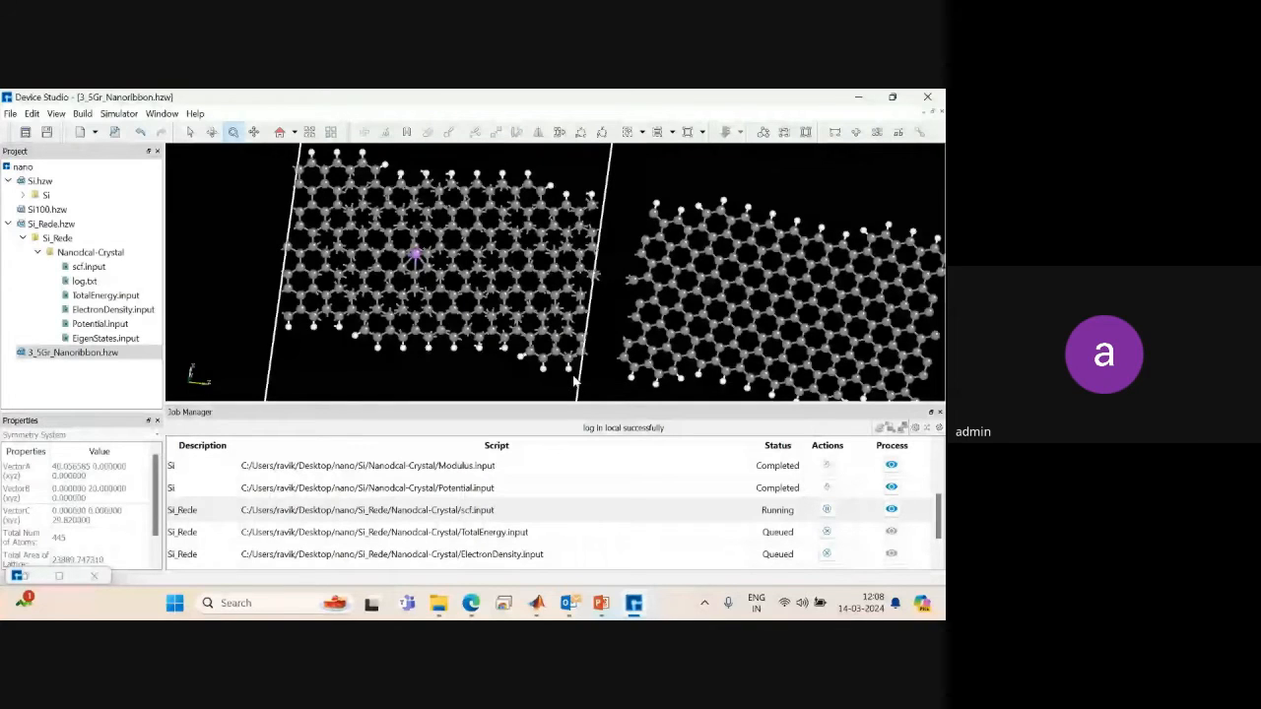
{"action": "left_click", "coordinate": [281, 133]}
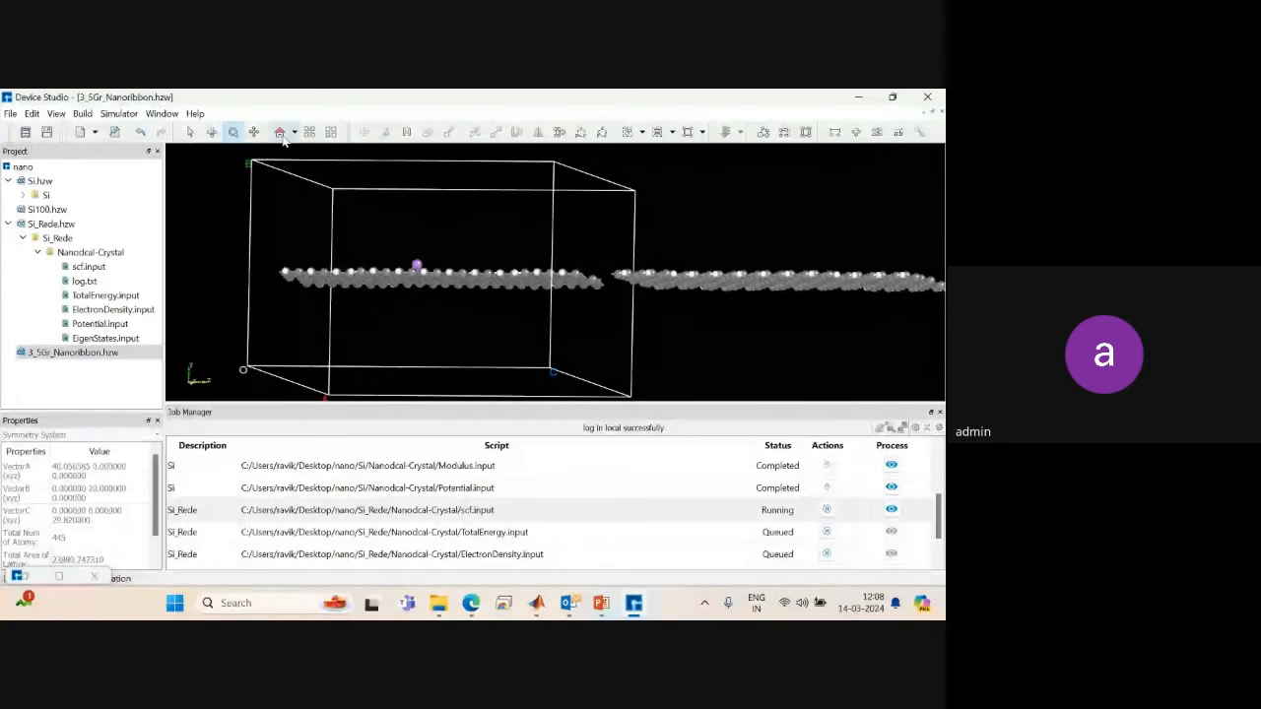
{"action": "left_click", "coordinate": [282, 135]}
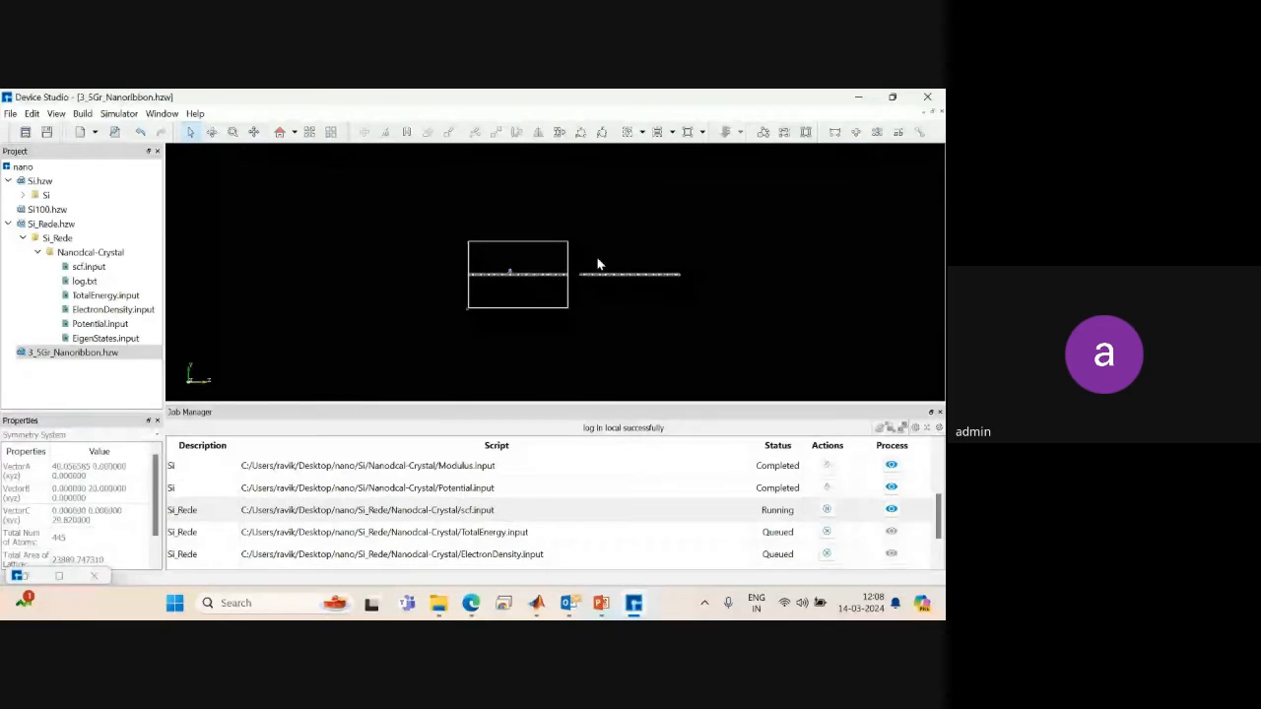
{"action": "left_click_drag", "start_coordinate": [597, 264], "coordinate": [590, 268]}
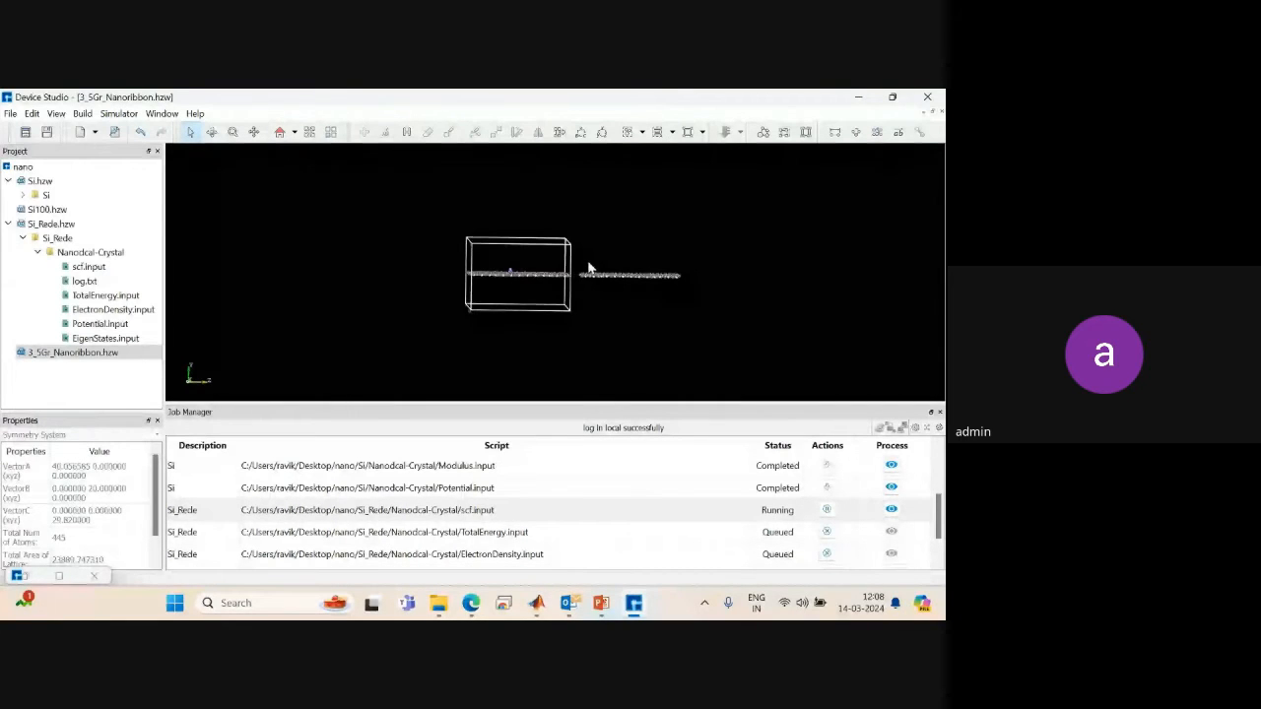
{"action": "left_click", "coordinate": [212, 132]}
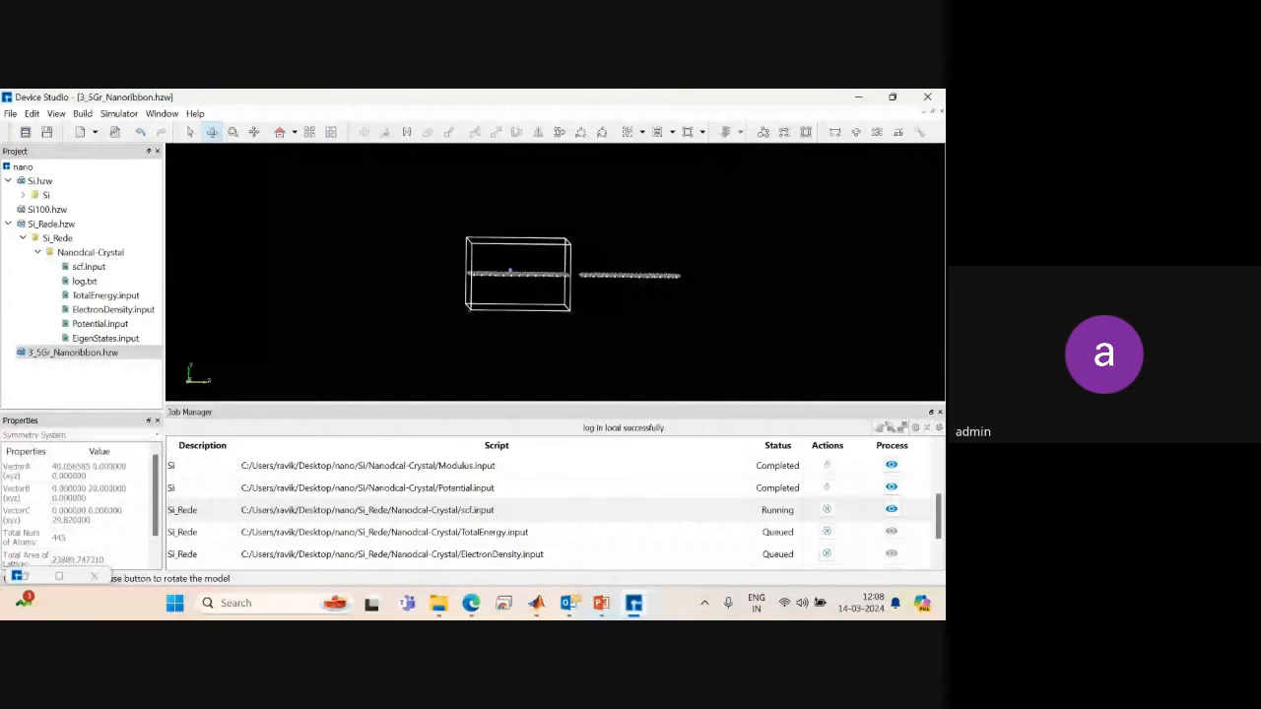
{"action": "left_click", "coordinate": [281, 133]}
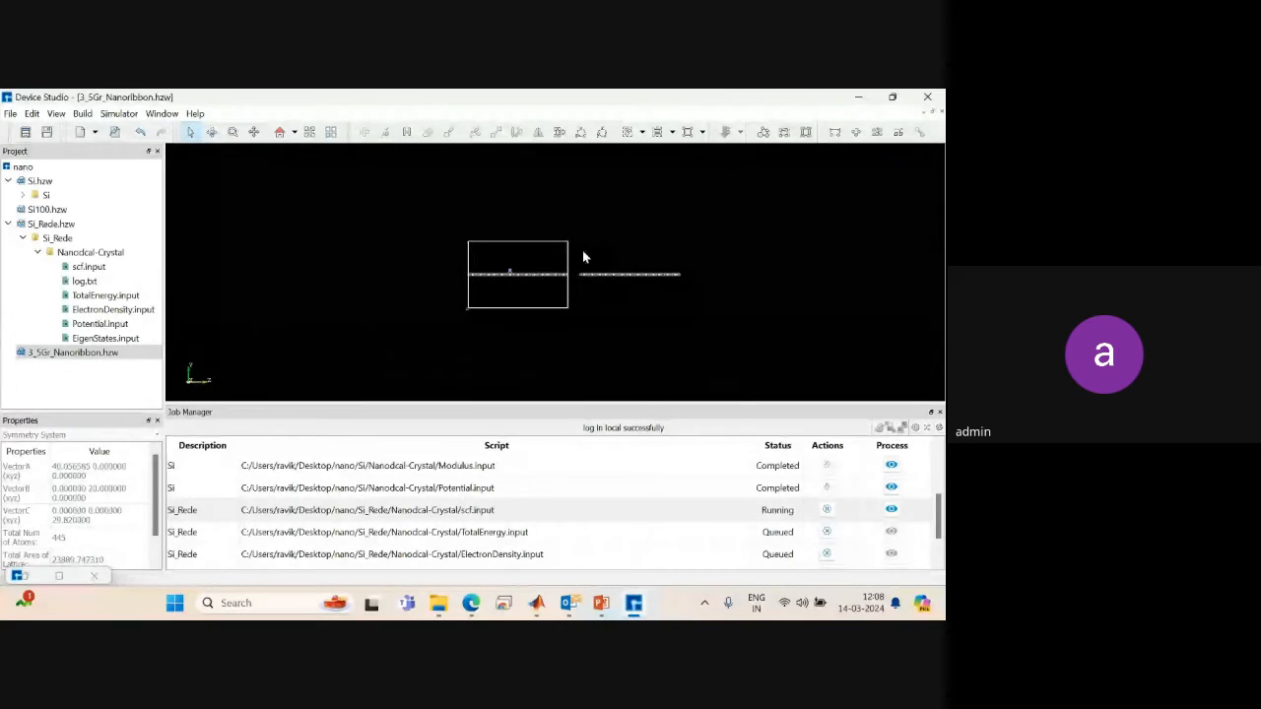
{"action": "left_click_drag", "start_coordinate": [583, 252], "coordinate": [619, 285]}
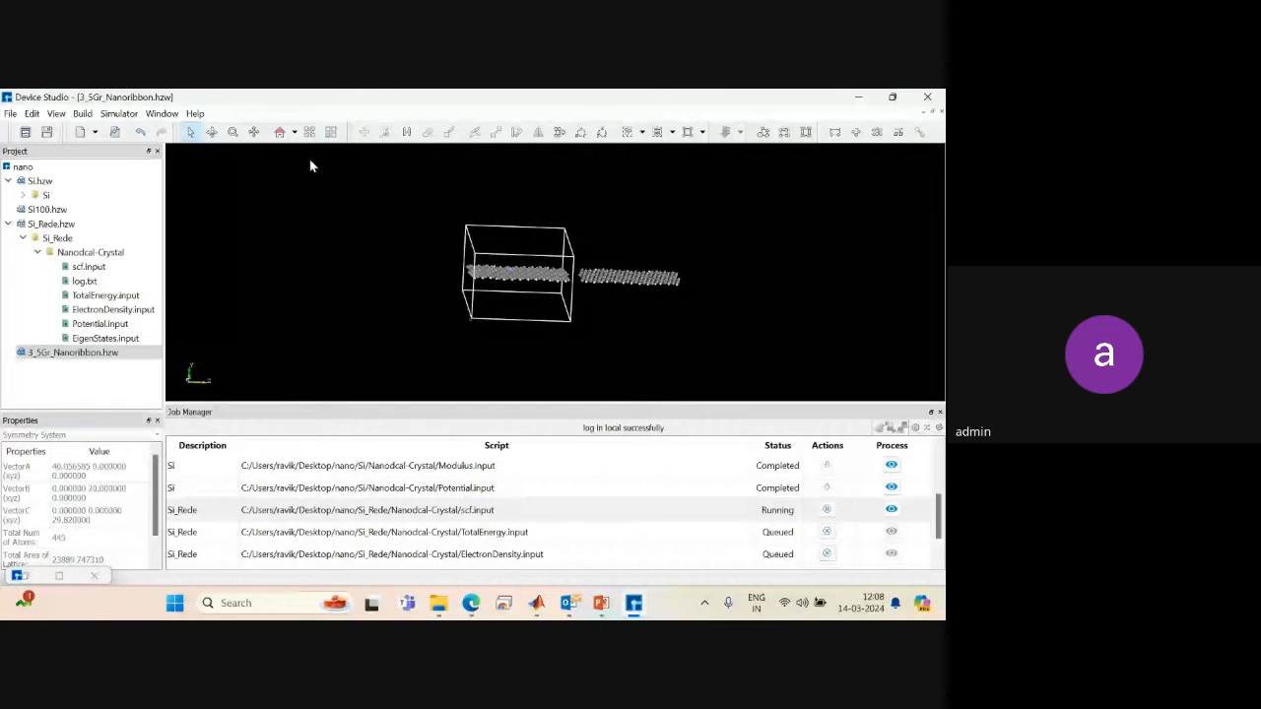
{"action": "left_click", "coordinate": [281, 133]}
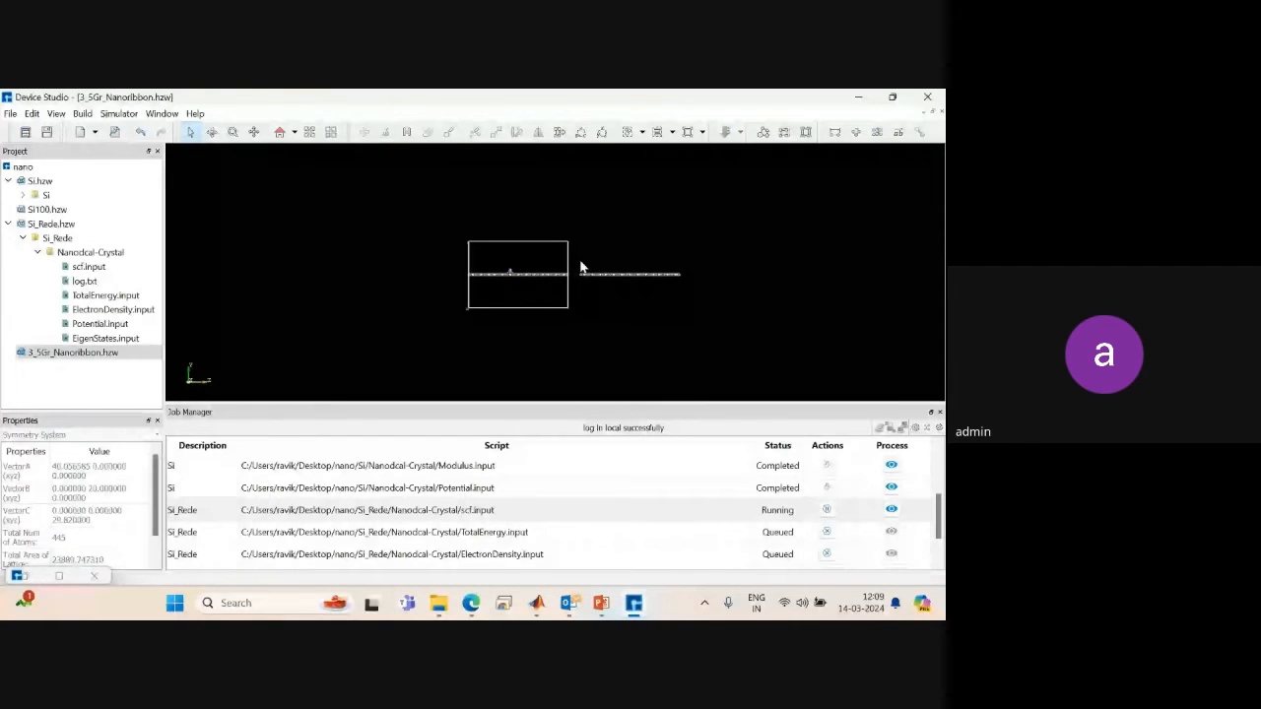
Raise the mirrored sheet outside the cell along positive y in 1 Å increments, above the original sheet's plane.
{"action": "left_click_drag", "start_coordinate": [582, 264], "coordinate": [706, 286]}
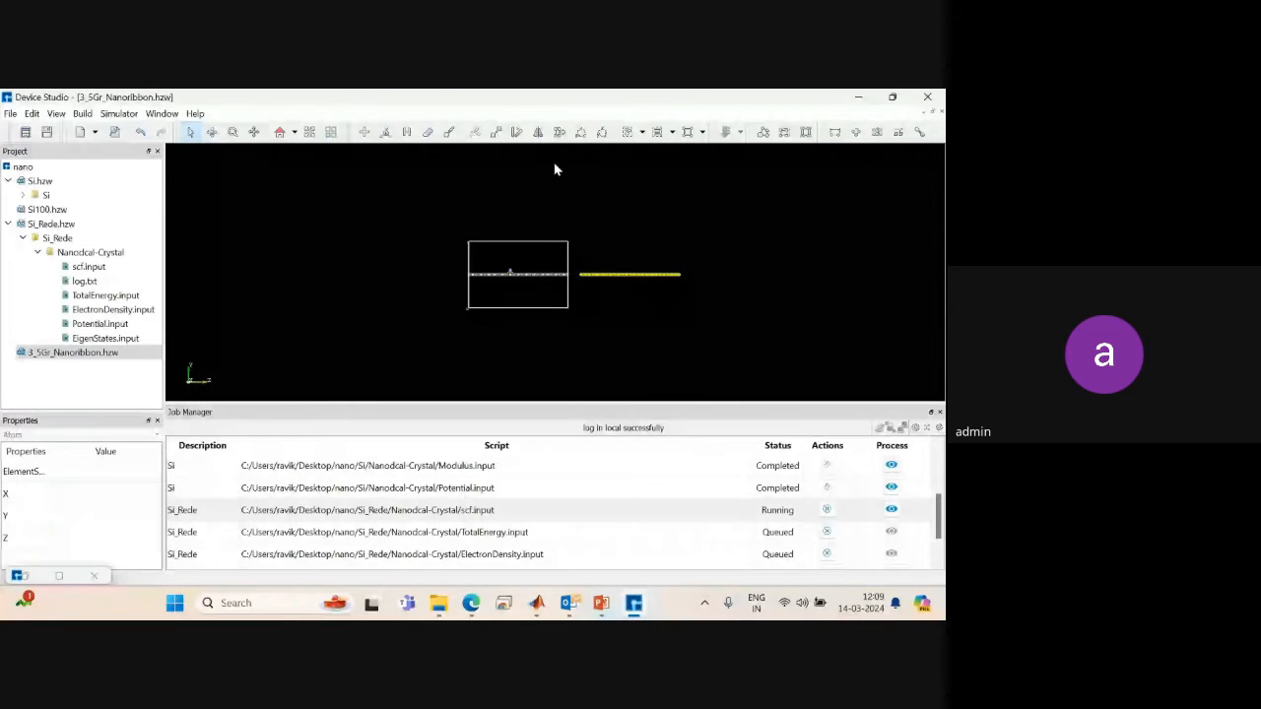
{"action": "left_click", "coordinate": [495, 134]}
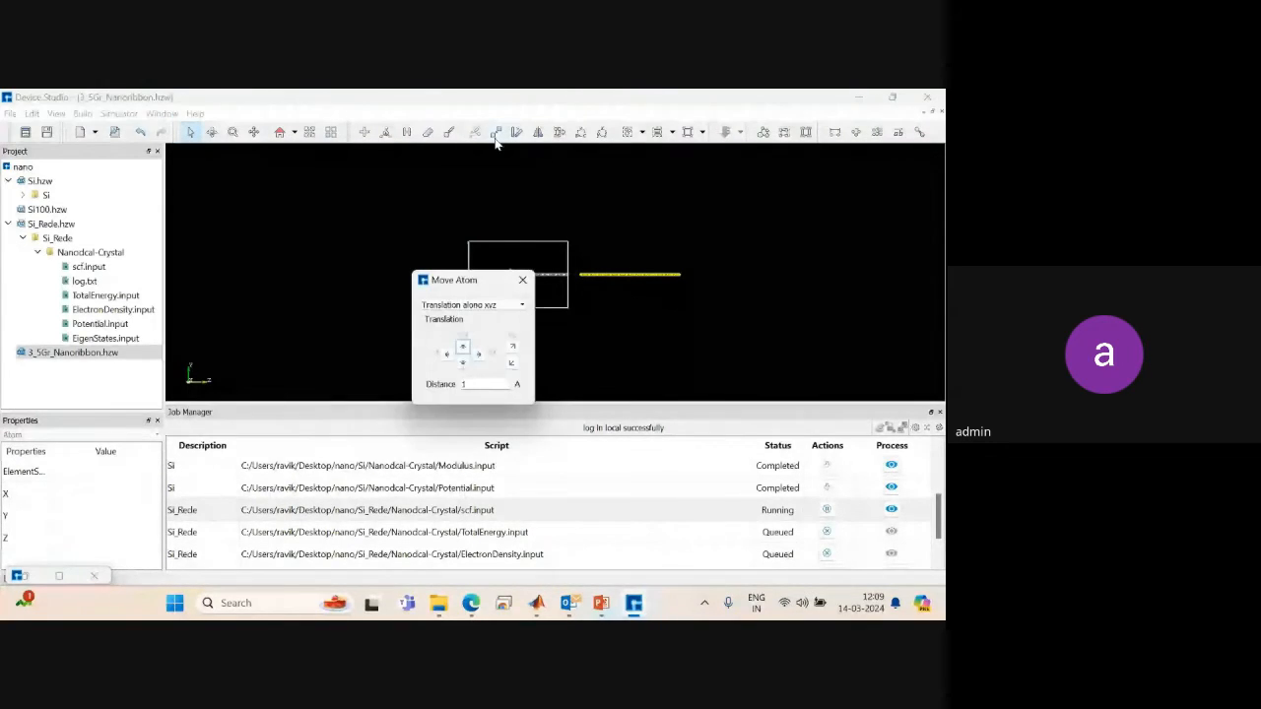
{"action": "left_click", "coordinate": [463, 350]}
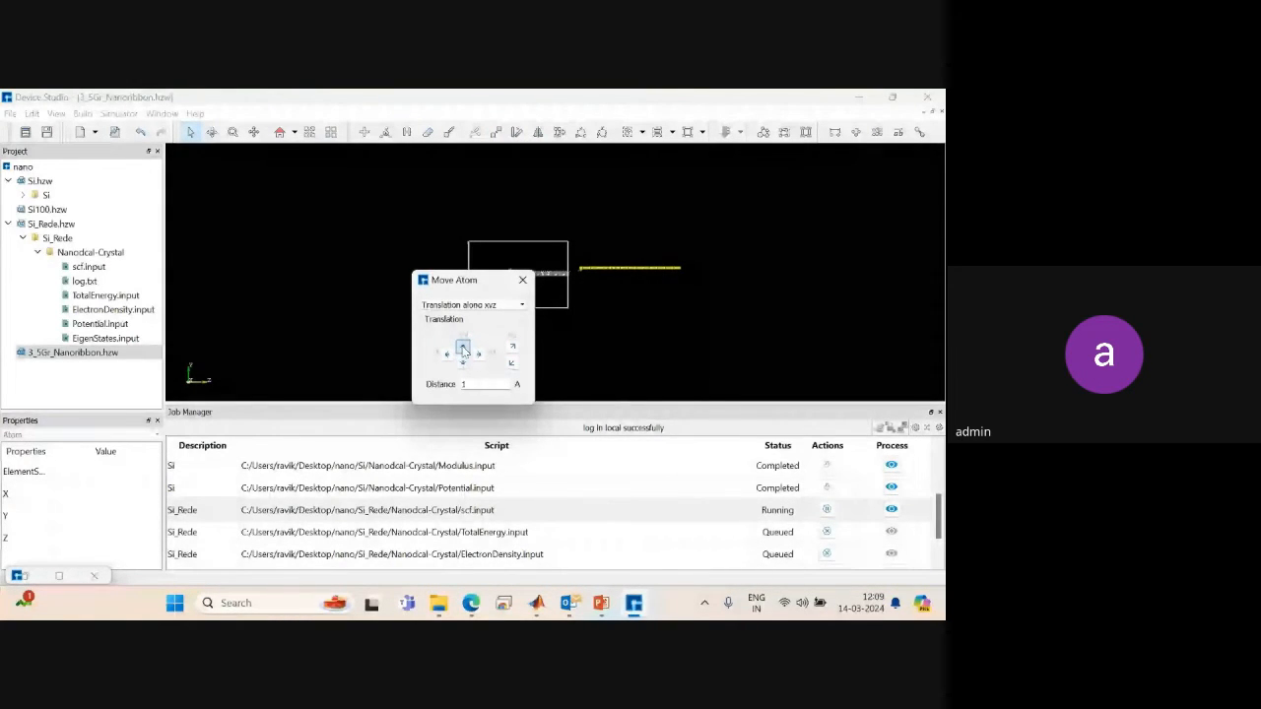
{"action": "left_click", "coordinate": [463, 350]}
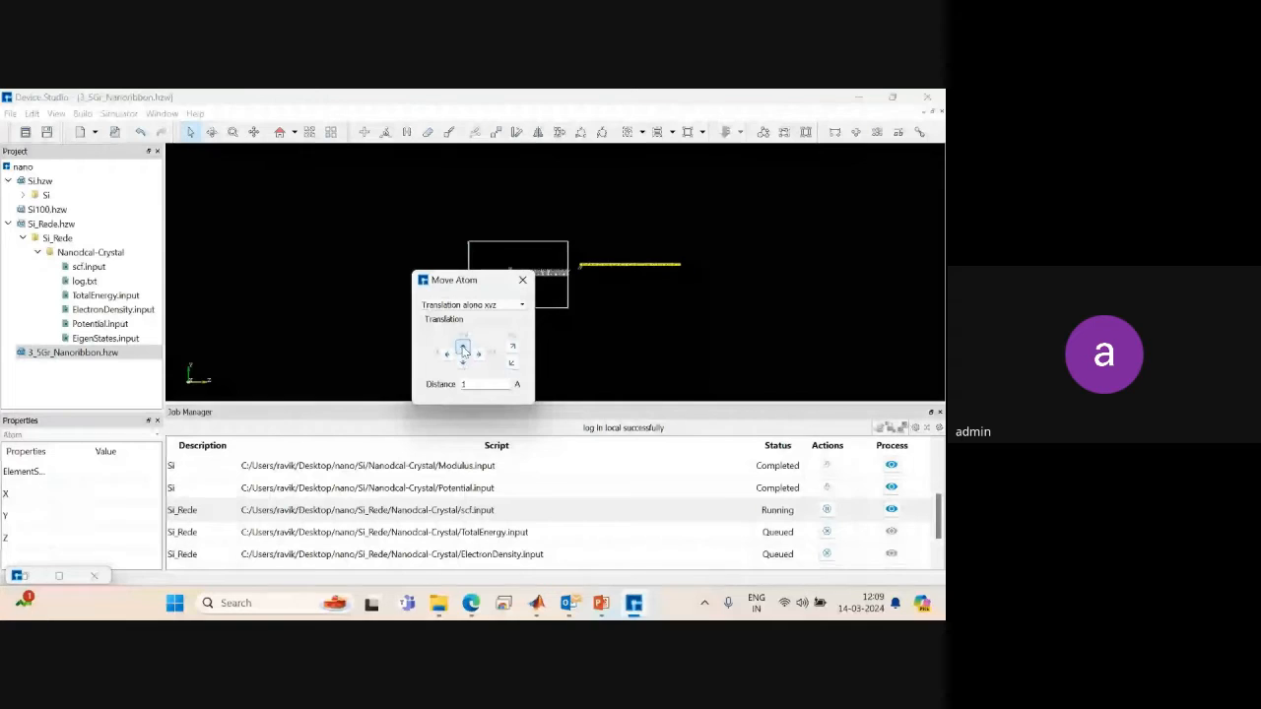
{"action": "left_click", "coordinate": [523, 282]}
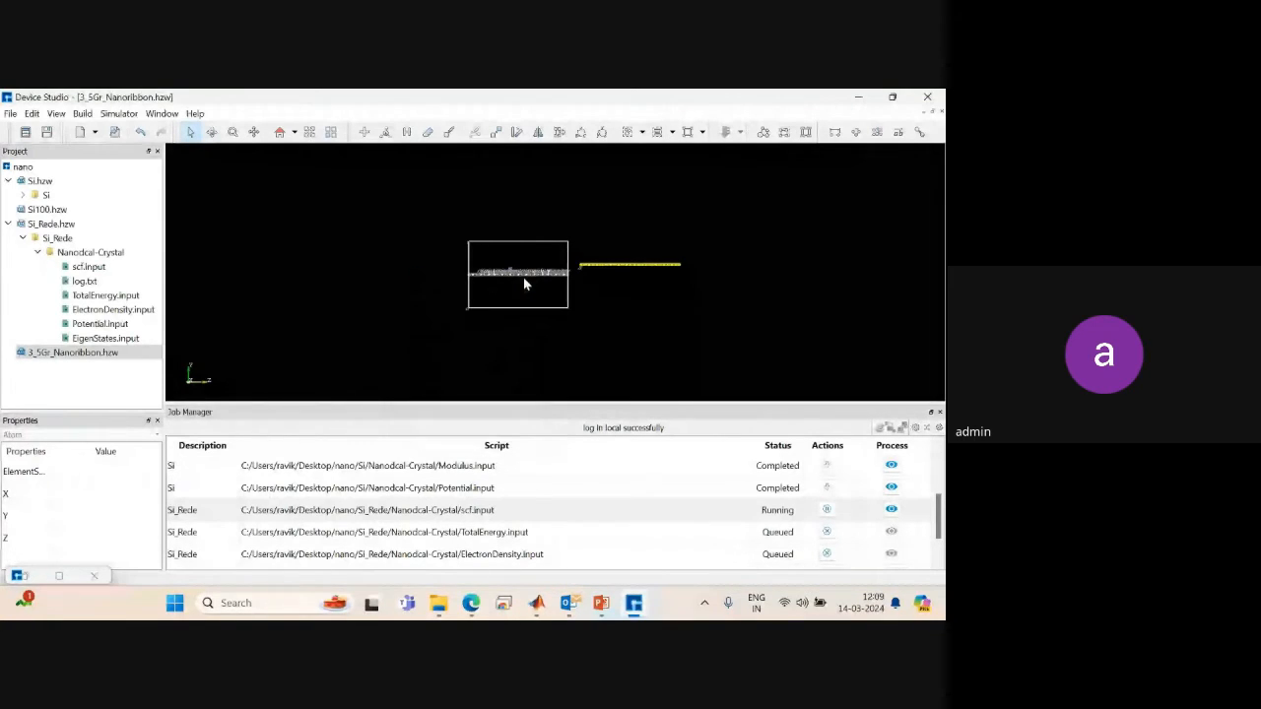
Translate the raised sheet along negative z in 1 Å increments until it lies directly over the original sheet within the cell.
{"action": "left_click", "coordinate": [496, 133]}
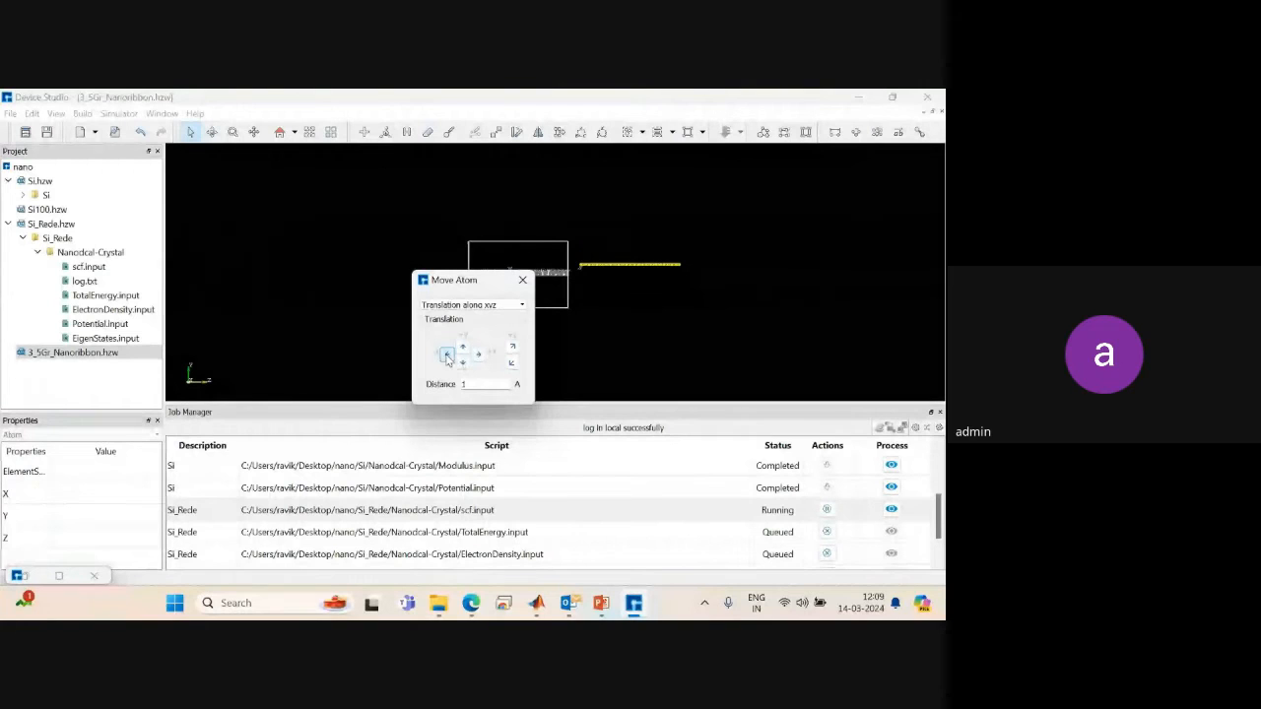
{"action": "left_click", "coordinate": [511, 363]}
{"action": "left_click", "coordinate": [511, 363]}
{"action": "left_click", "coordinate": [511, 364]}
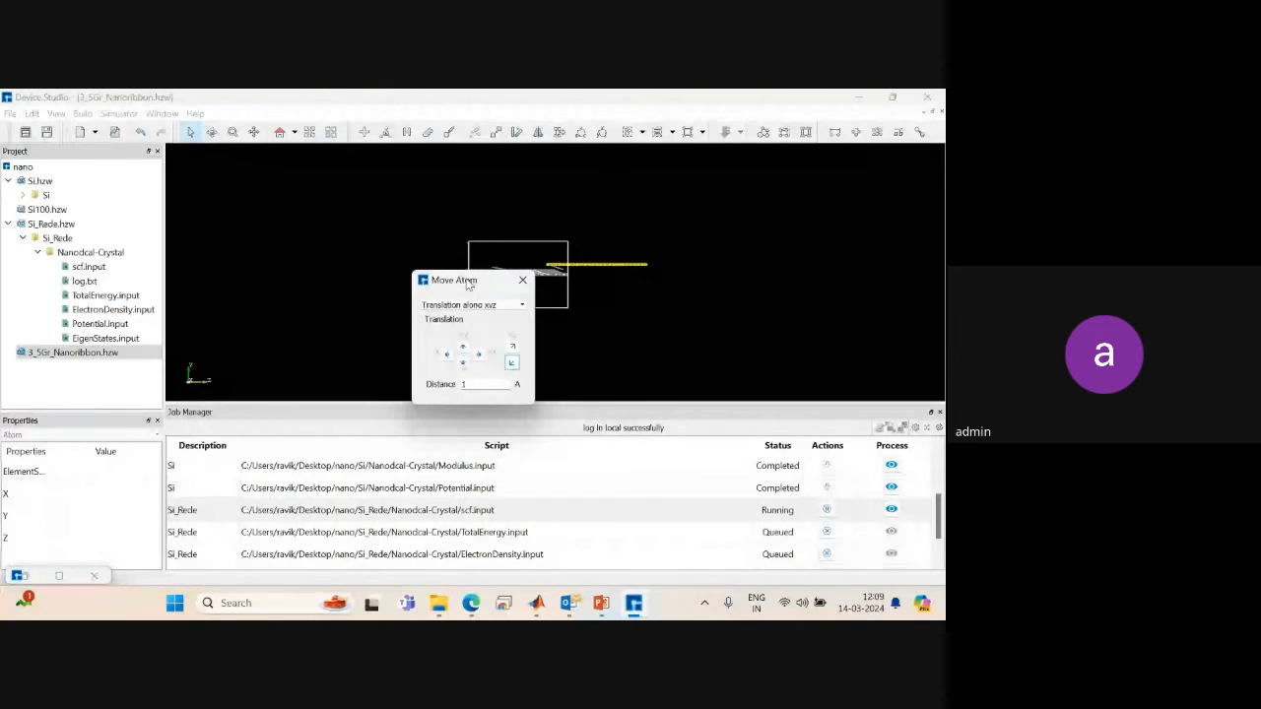
{"action": "left_click_drag", "start_coordinate": [465, 283], "coordinate": [332, 314]}
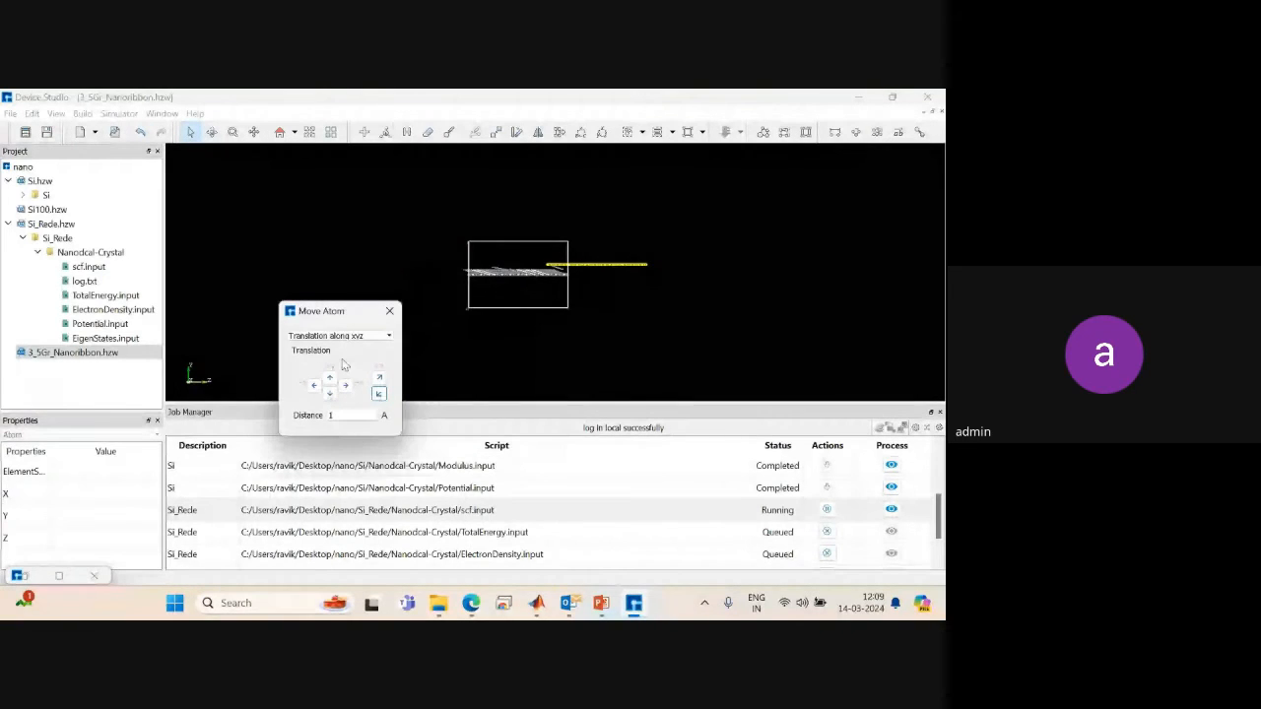
{"action": "left_click", "coordinate": [379, 395]}
{"action": "left_click", "coordinate": [379, 395]}
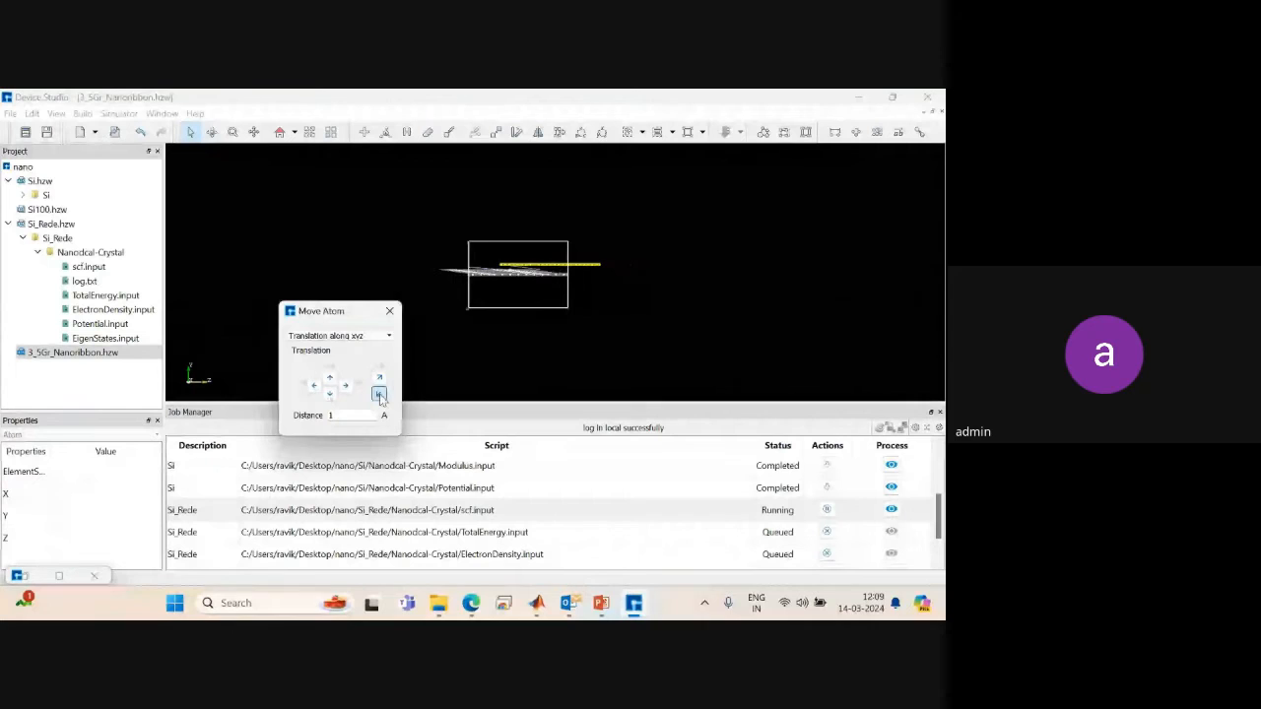
{"action": "left_click", "coordinate": [380, 395]}
{"action": "left_click", "coordinate": [379, 395]}
{"action": "left_click", "coordinate": [379, 396]}
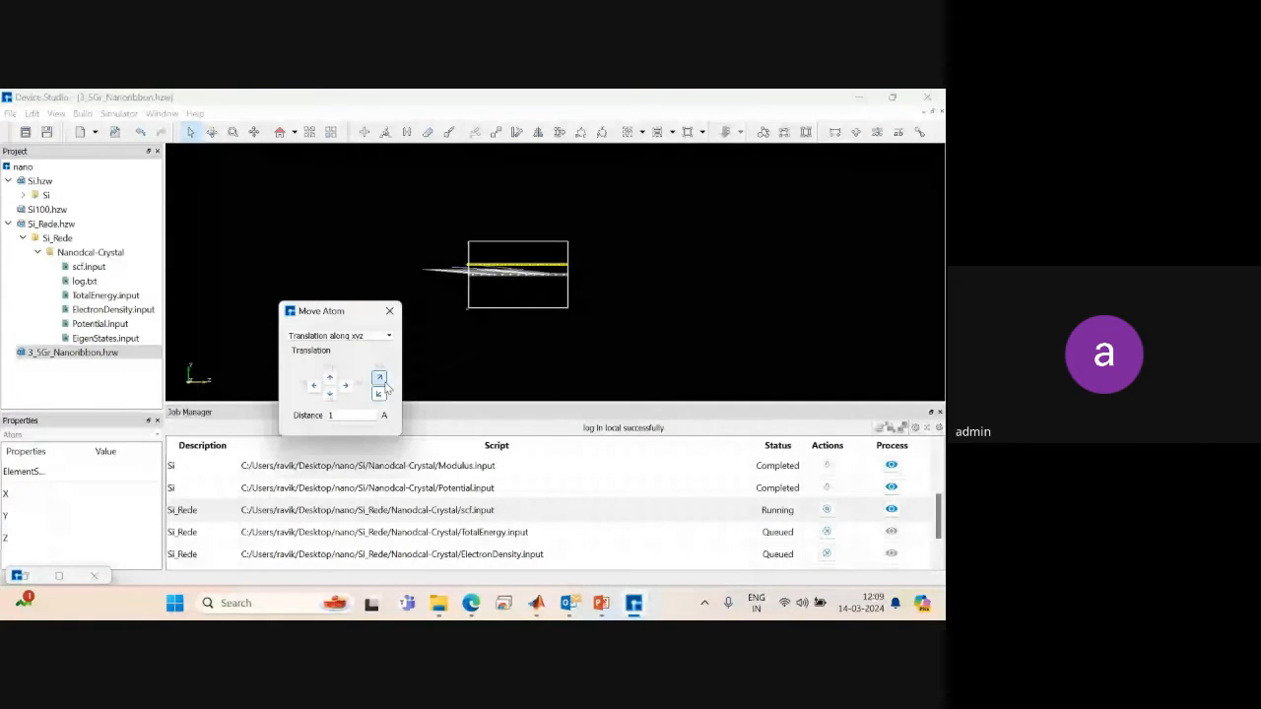
{"action": "left_click", "coordinate": [383, 385]}
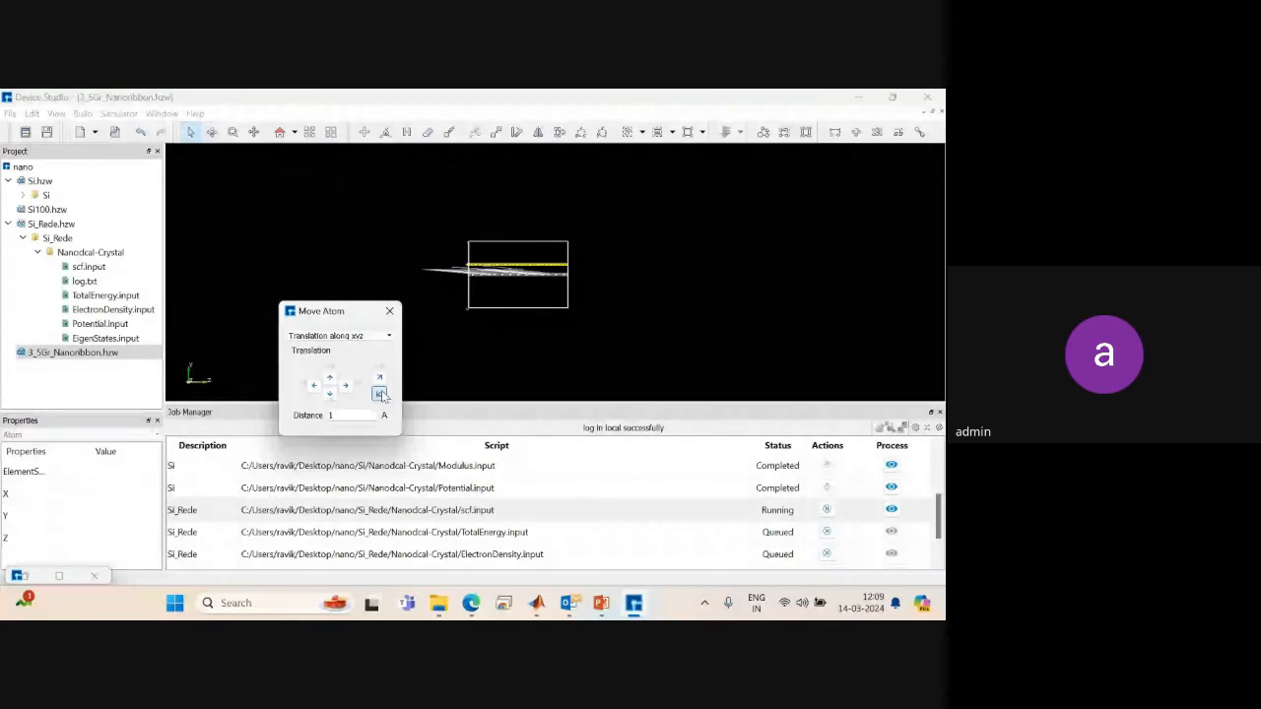
{"action": "left_click", "coordinate": [389, 311]}
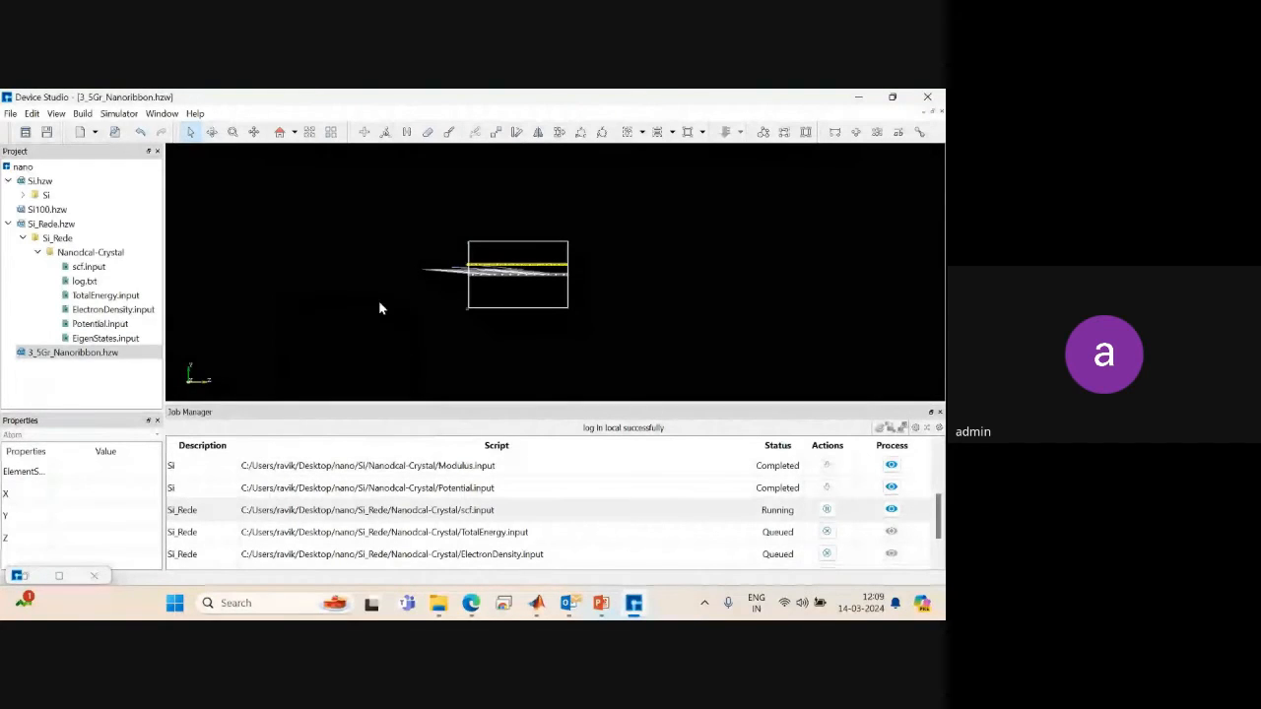
Recalculate the bonds of the stacked two-sheet nanoribbon structure and clear the atom selection.
{"action": "left_click", "coordinate": [233, 132]}
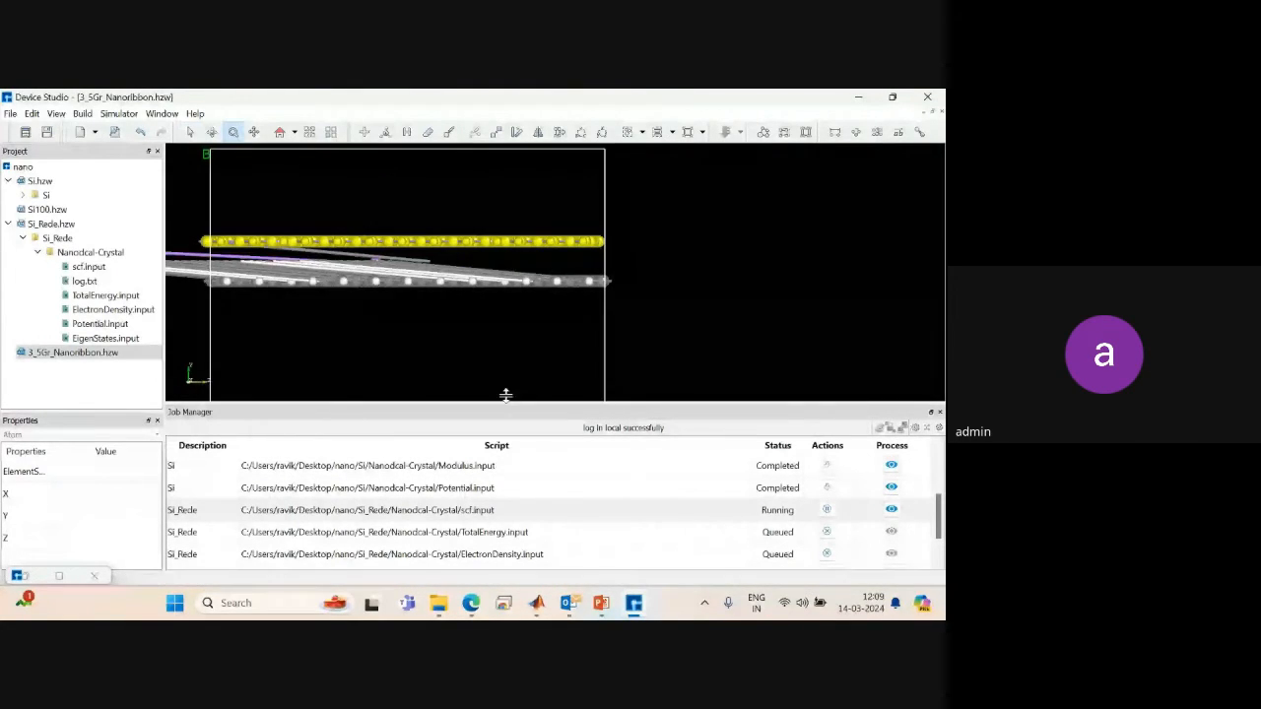
{"action": "left_click_drag", "start_coordinate": [483, 295], "coordinate": [475, 254]}
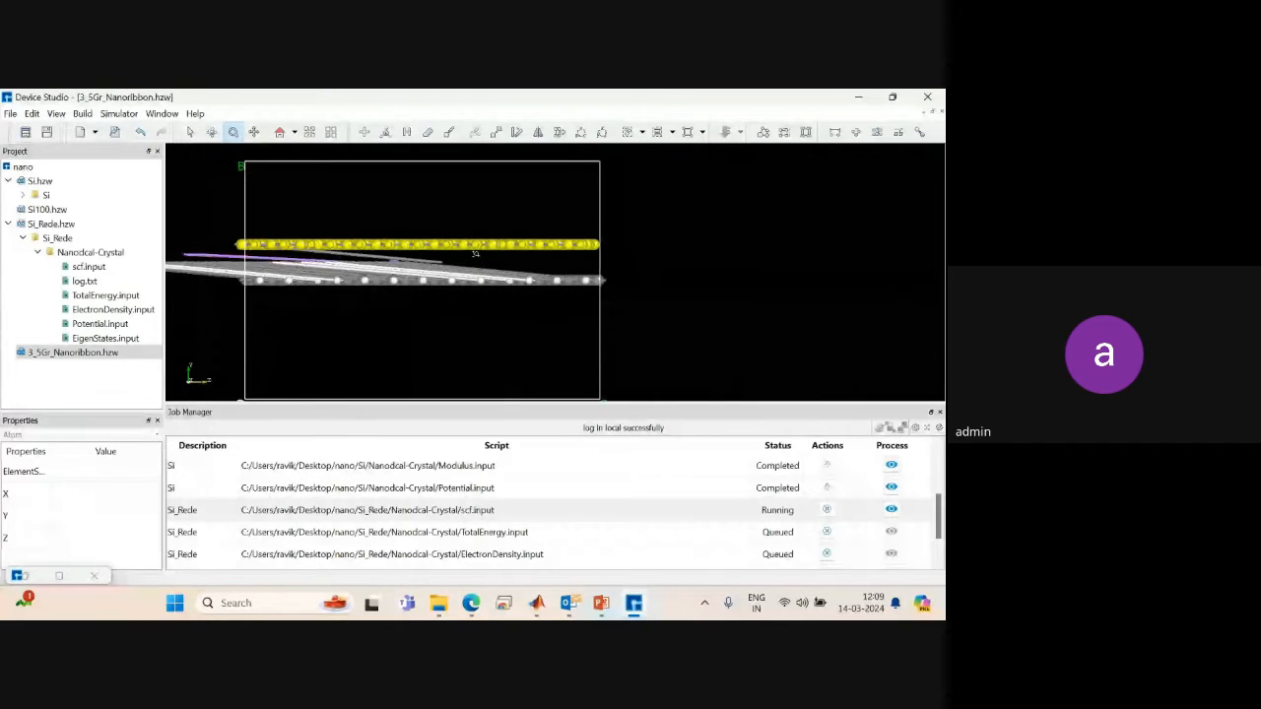
{"action": "right_click_drag", "start_coordinate": [475, 255], "coordinate": [588, 324]}
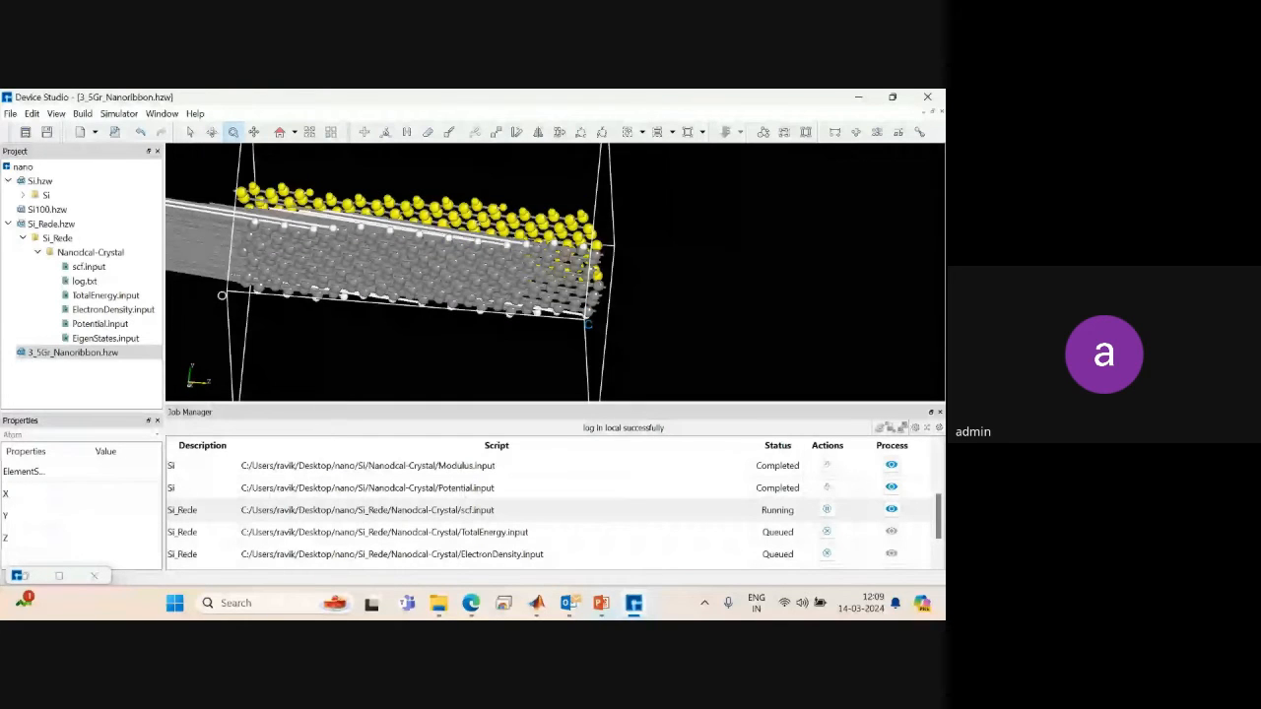
{"action": "right_click_drag", "start_coordinate": [464, 237], "coordinate": [335, 138]}
{"action": "left_click", "coordinate": [281, 130]}
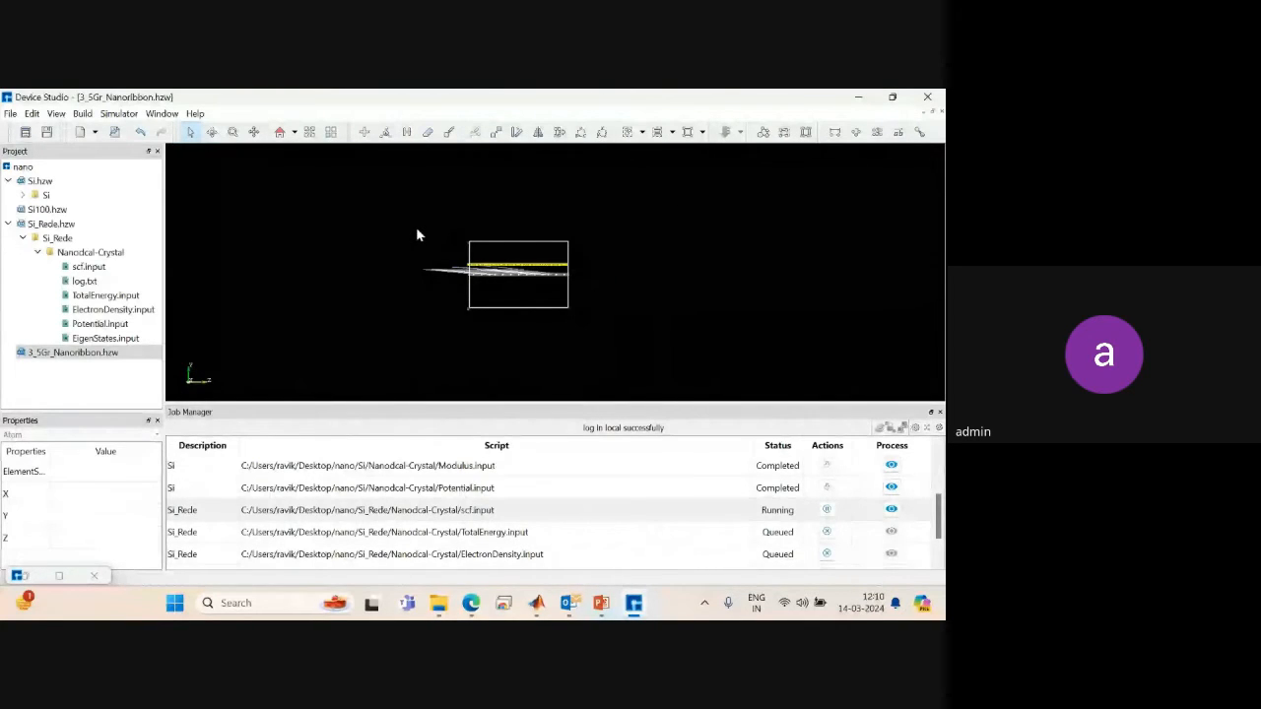
{"action": "right_click_drag", "start_coordinate": [416, 234], "coordinate": [778, 217]}
{"action": "left_click", "coordinate": [919, 132]}
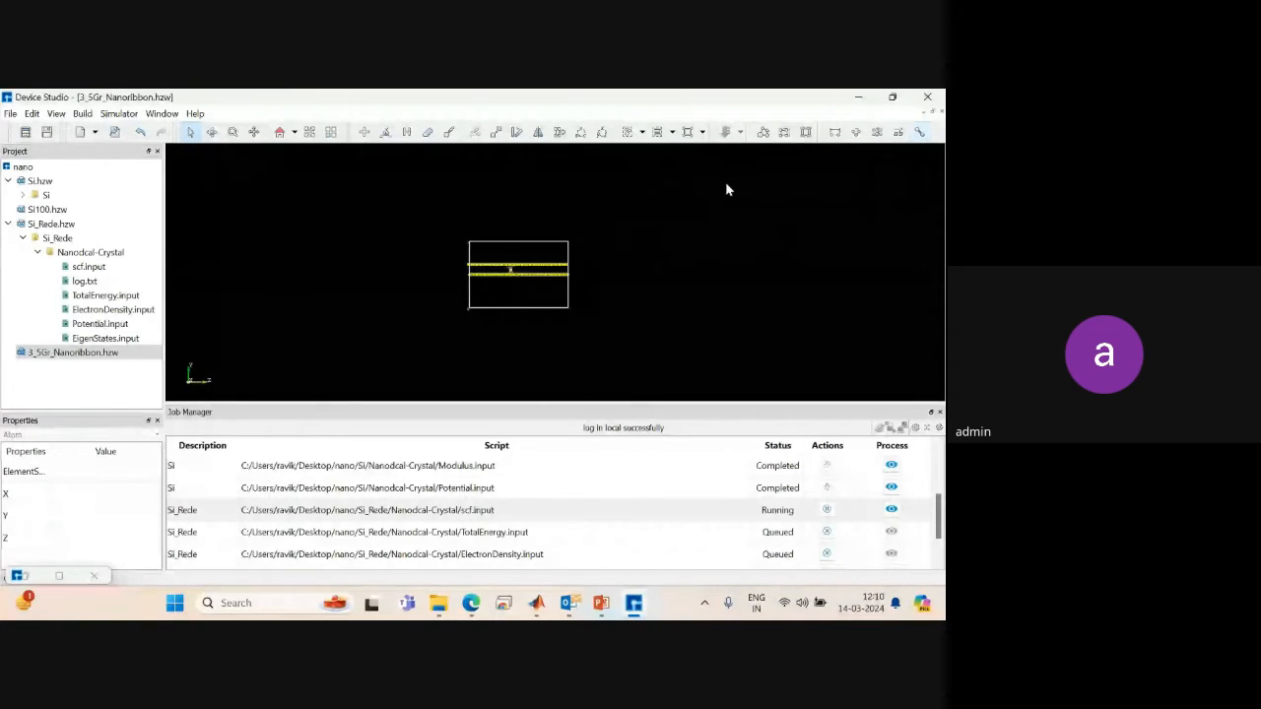
{"action": "left_click", "coordinate": [486, 238]}
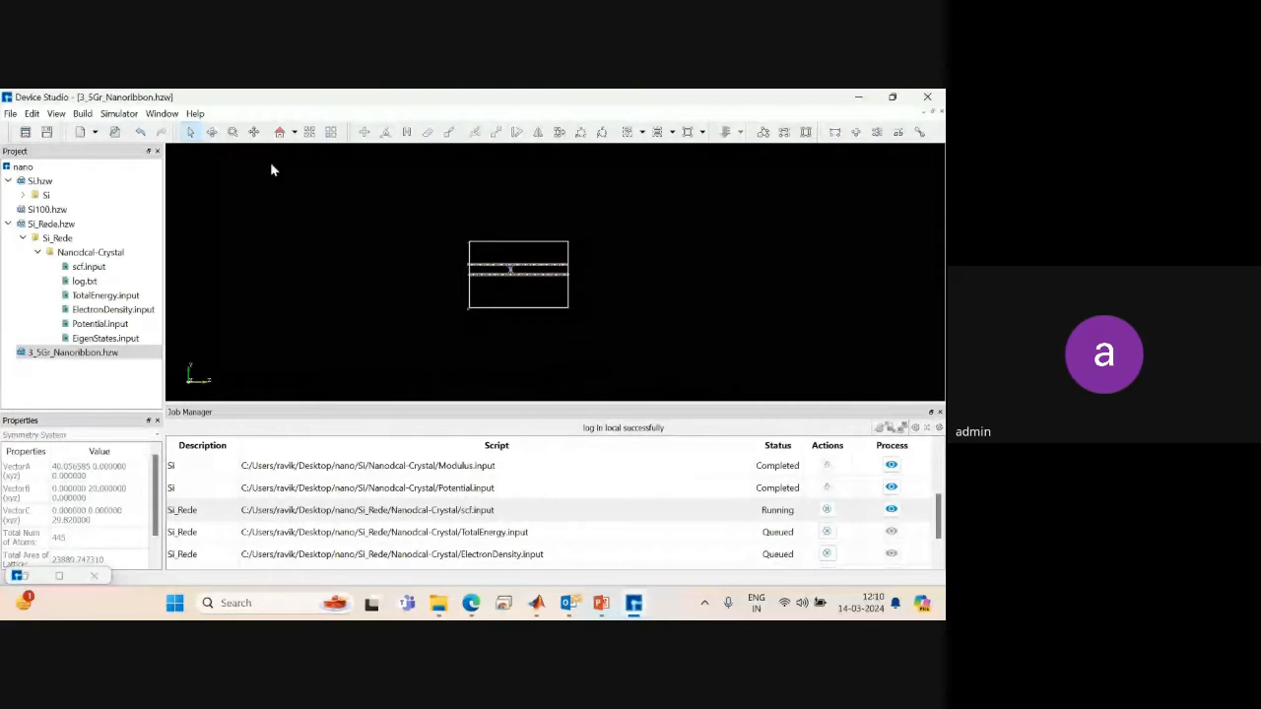
Examine the two graphene layers and the atom between them from several angles, including the xz and yz views.
{"action": "left_click", "coordinate": [232, 132]}
{"action": "left_click_drag", "start_coordinate": [492, 239], "coordinate": [619, 306]}
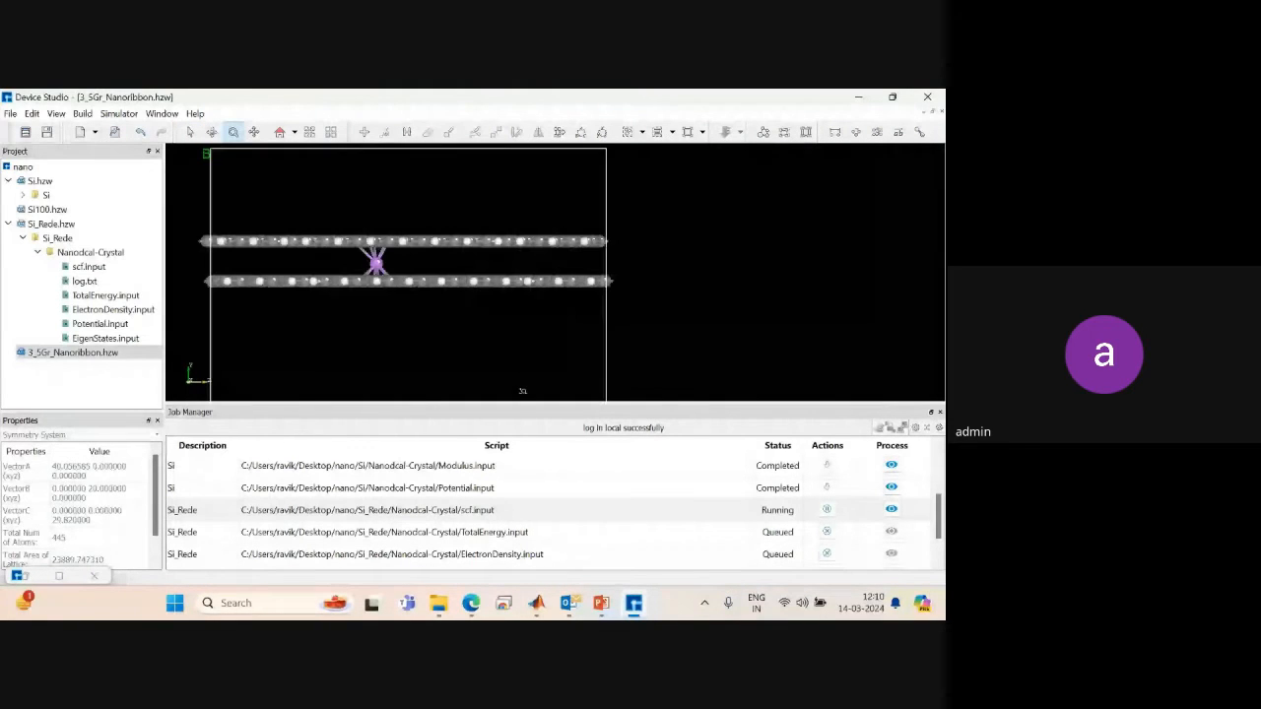
{"action": "right_click_drag", "start_coordinate": [431, 313], "coordinate": [501, 282]}
{"action": "scroll", "coordinate": [499, 282], "scroll_direction": "up", "scroll_amount": 5}
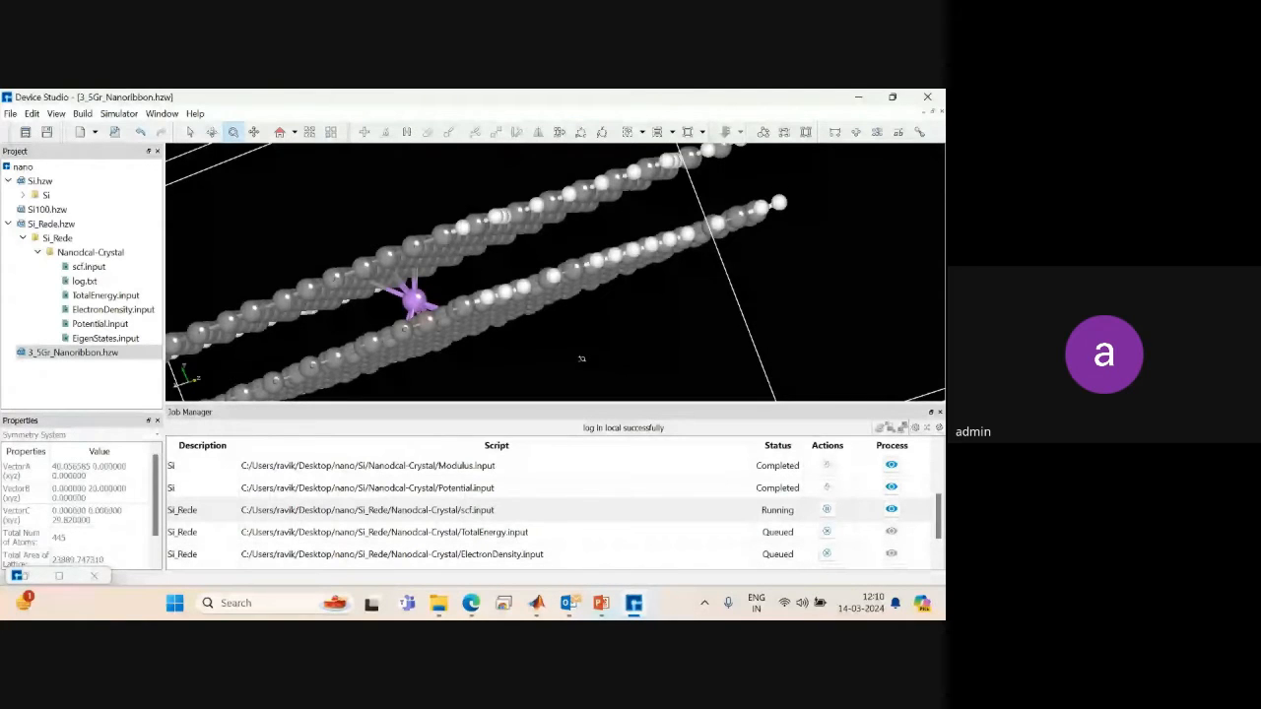
{"action": "left_click_drag", "start_coordinate": [375, 284], "coordinate": [547, 267]}
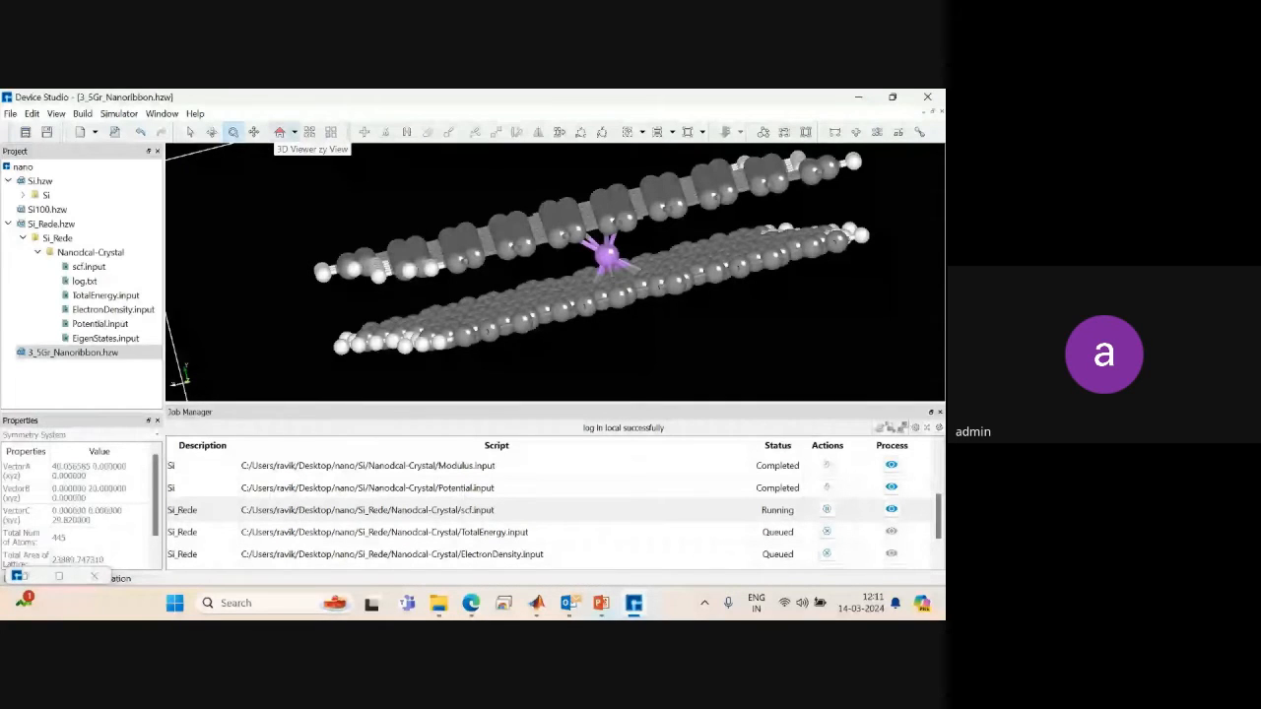
{"action": "left_click", "coordinate": [294, 132]}
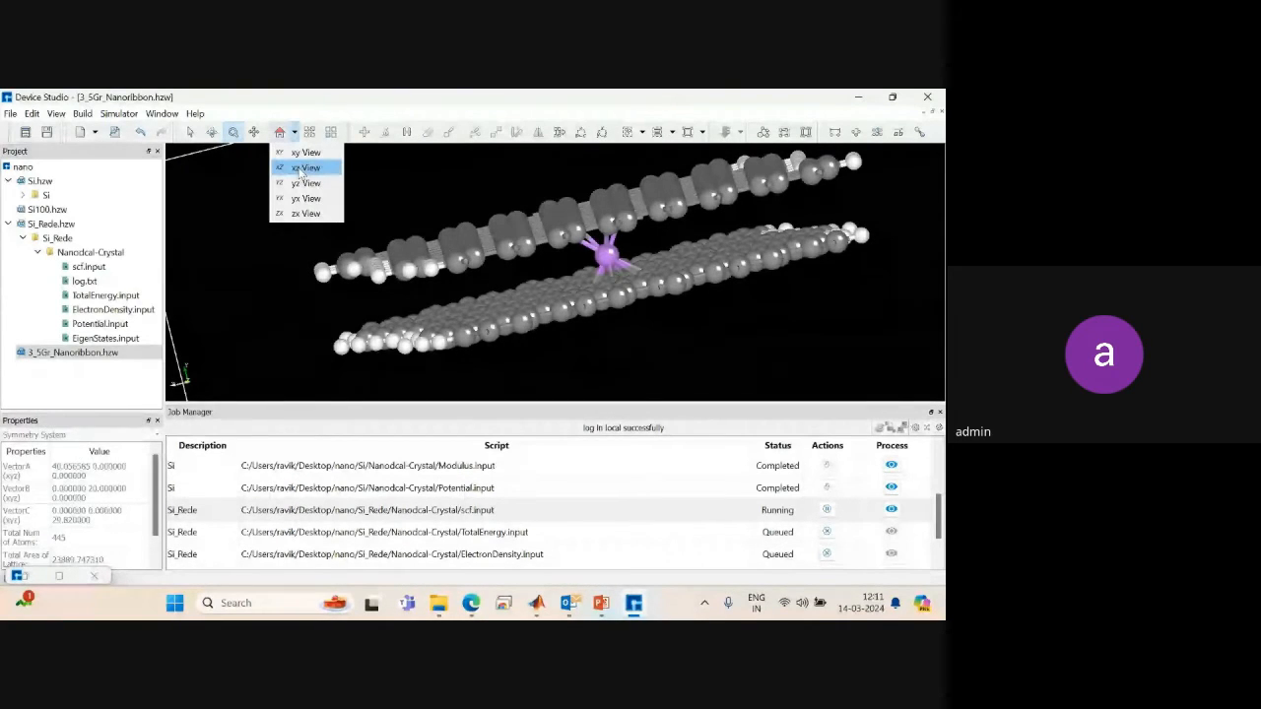
{"action": "left_click", "coordinate": [304, 168]}
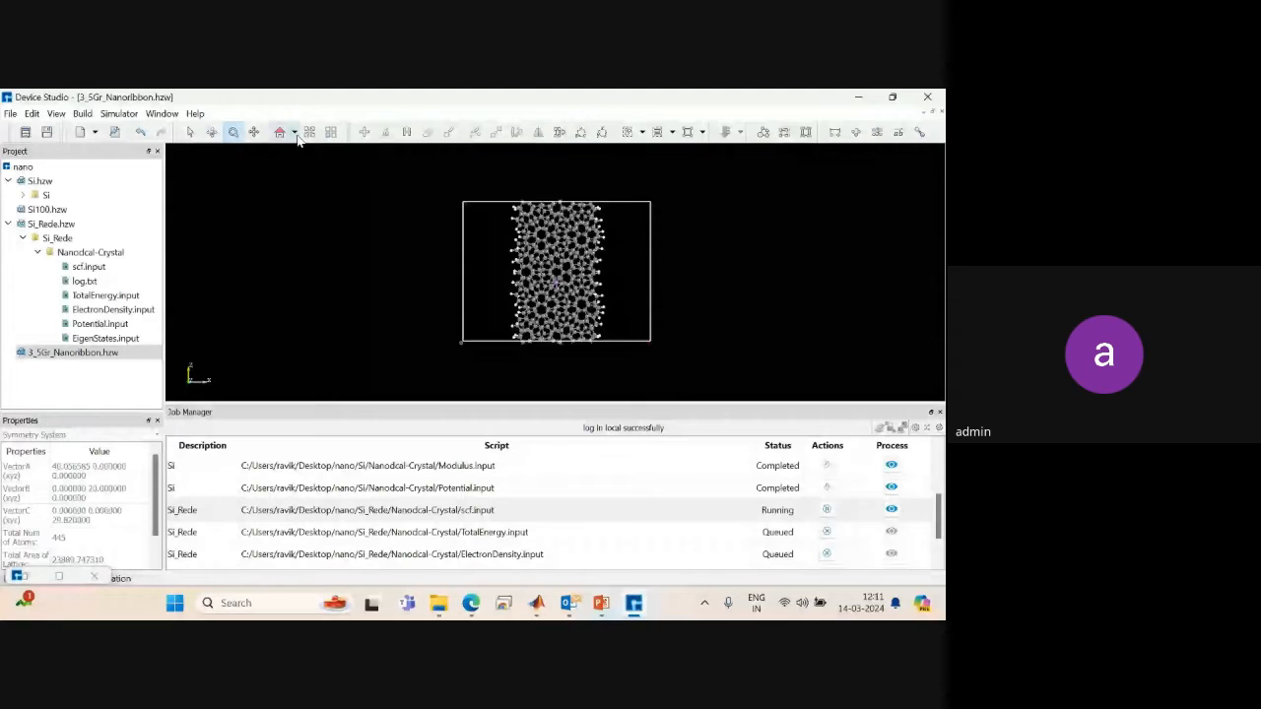
{"action": "left_click", "coordinate": [293, 132]}
{"action": "left_click", "coordinate": [304, 190]}
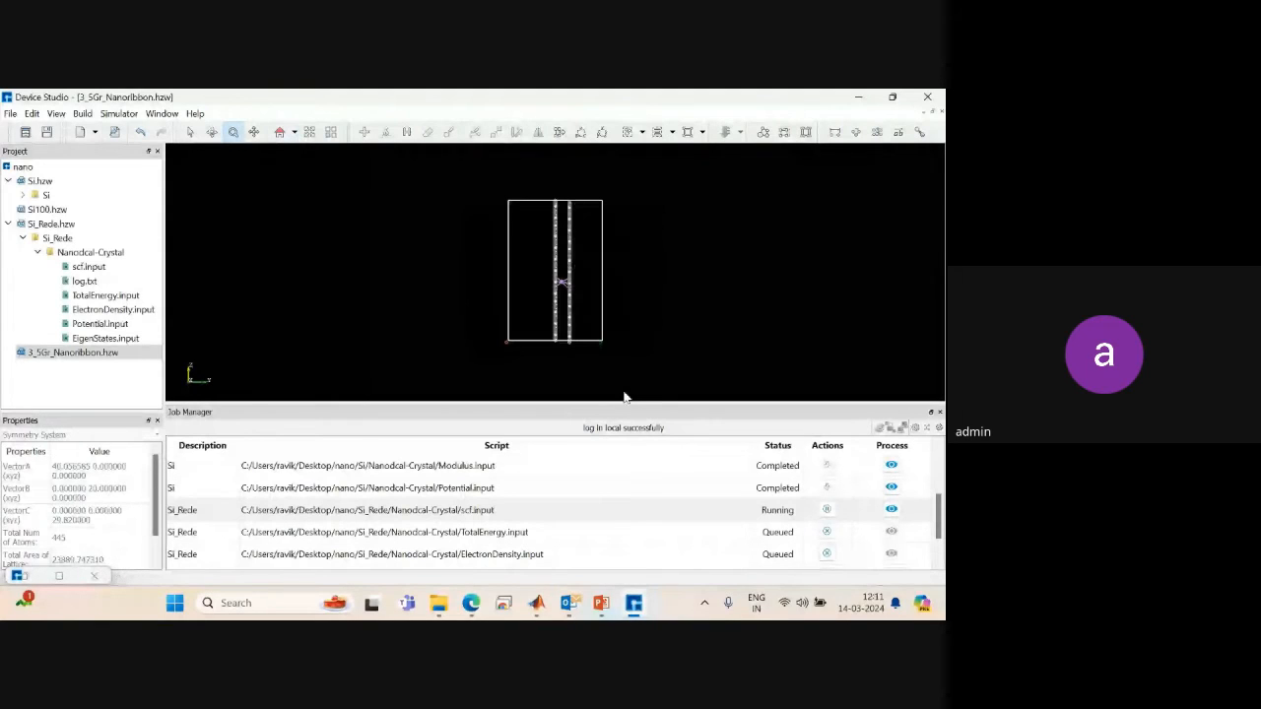
Check the status of the Si_Rede jobs, enlarge the 3D viewer and collapse the Si_Rede.hzw project branch.
{"action": "left_click", "coordinate": [776, 510]}
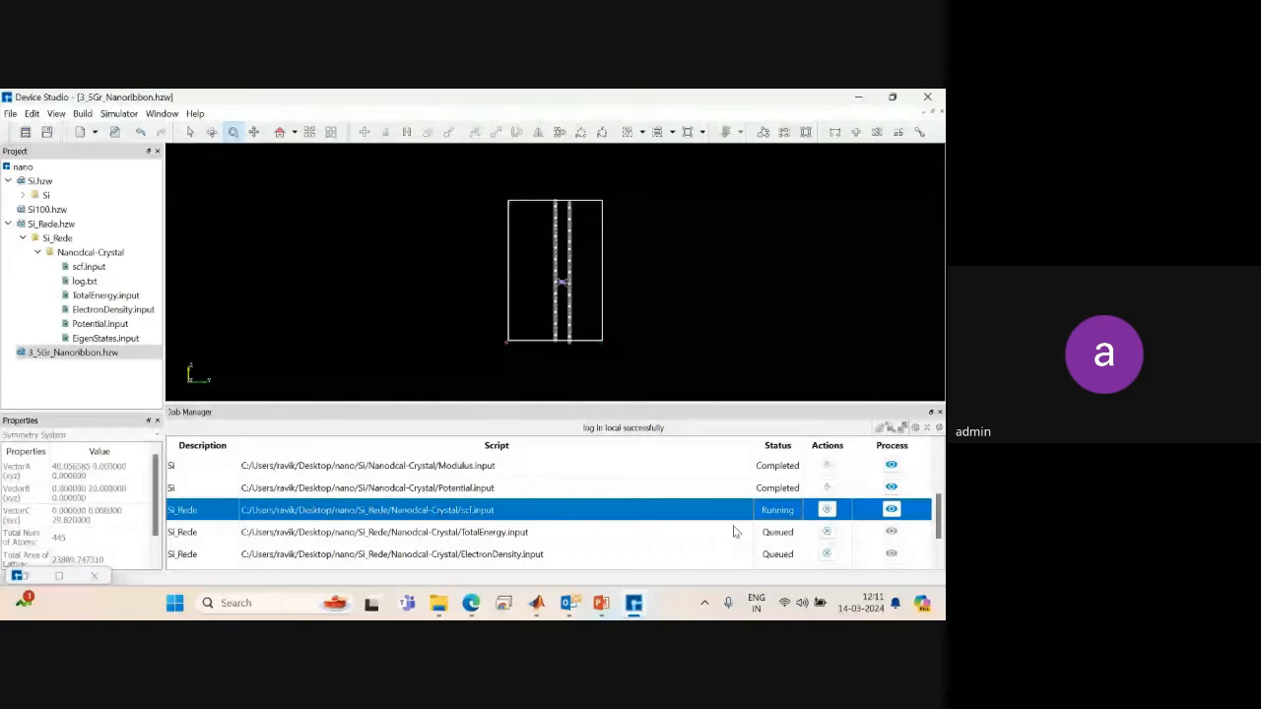
{"action": "left_click", "coordinate": [777, 533]}
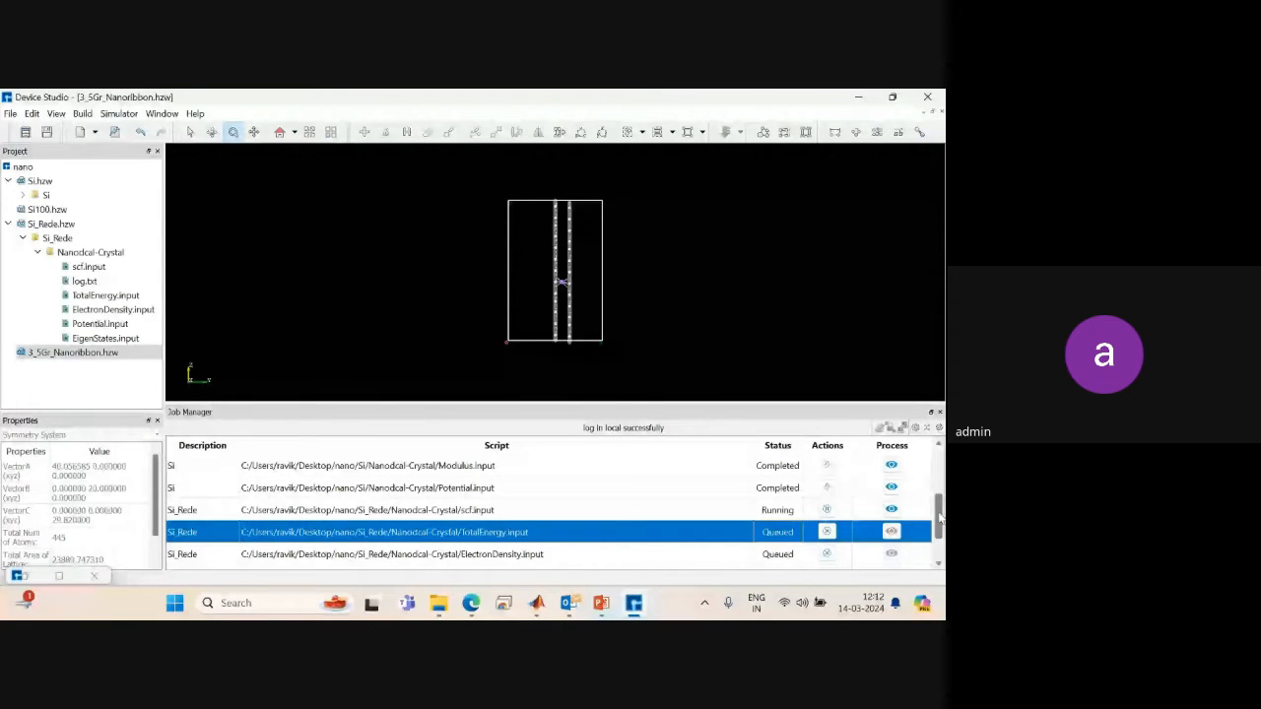
{"action": "left_click_drag", "start_coordinate": [941, 517], "coordinate": [940, 547]}
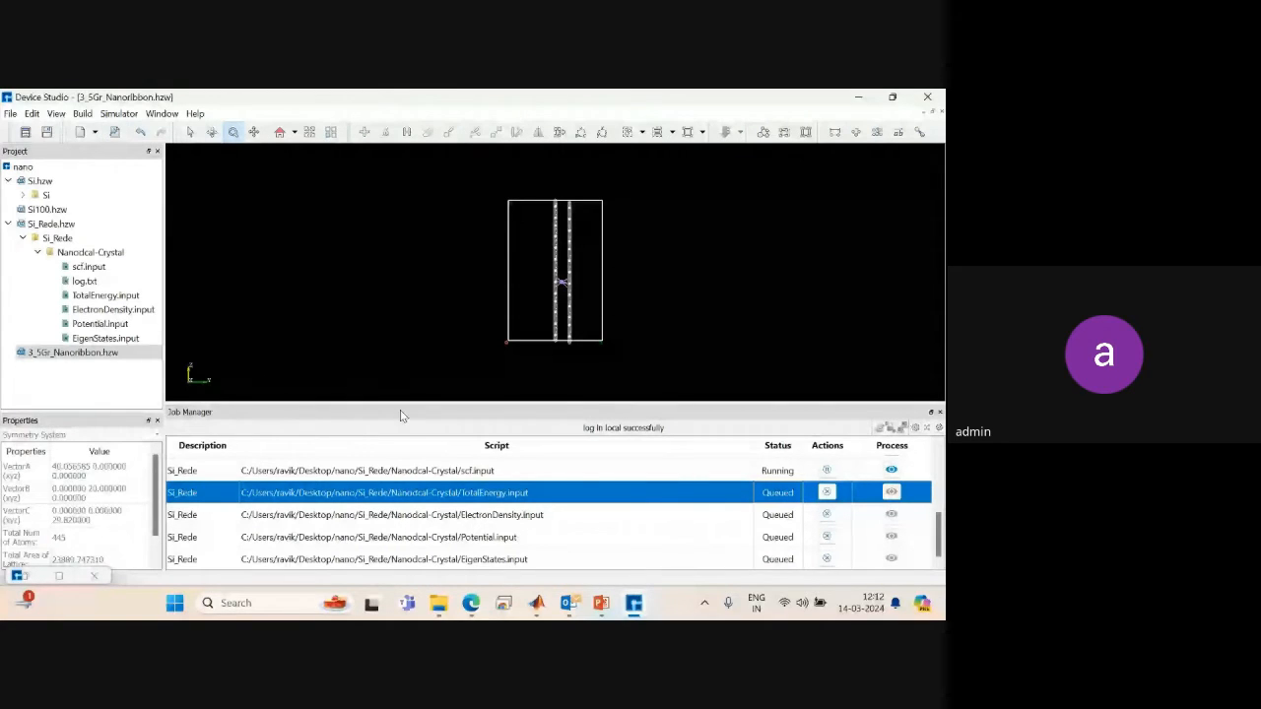
{"action": "left_click_drag", "start_coordinate": [438, 402], "coordinate": [438, 427]}
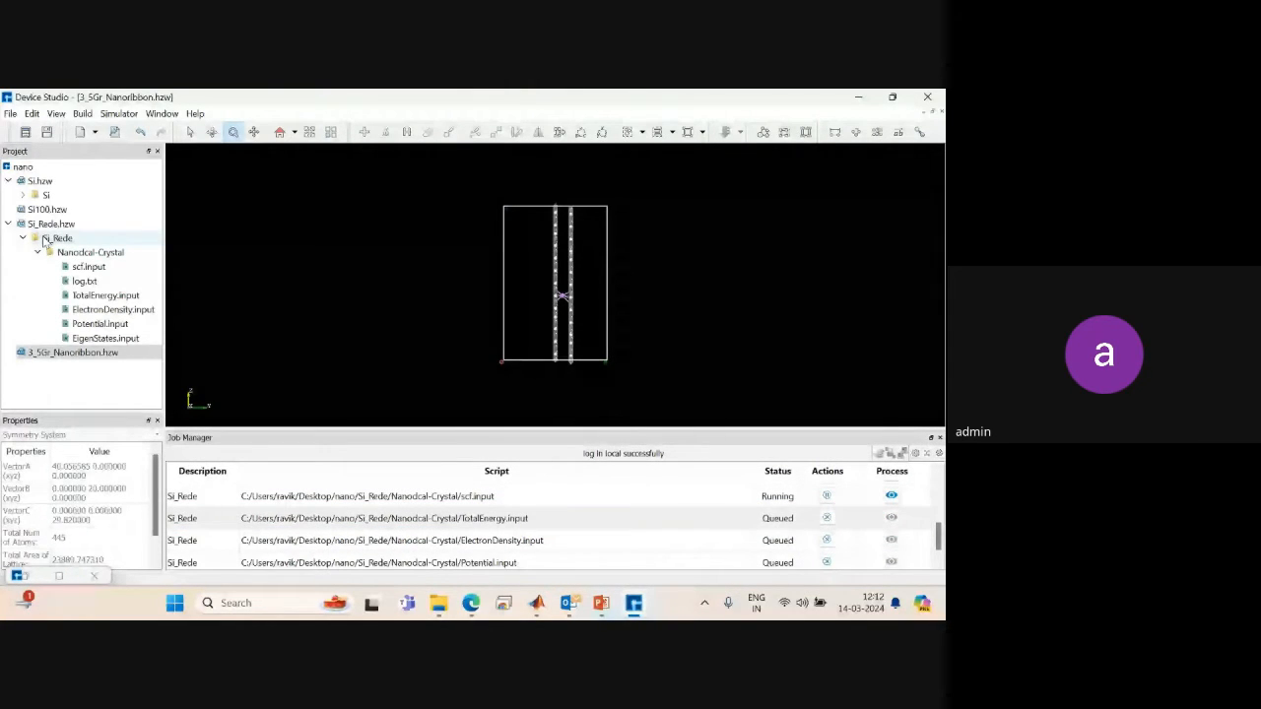
{"action": "left_click", "coordinate": [9, 223]}
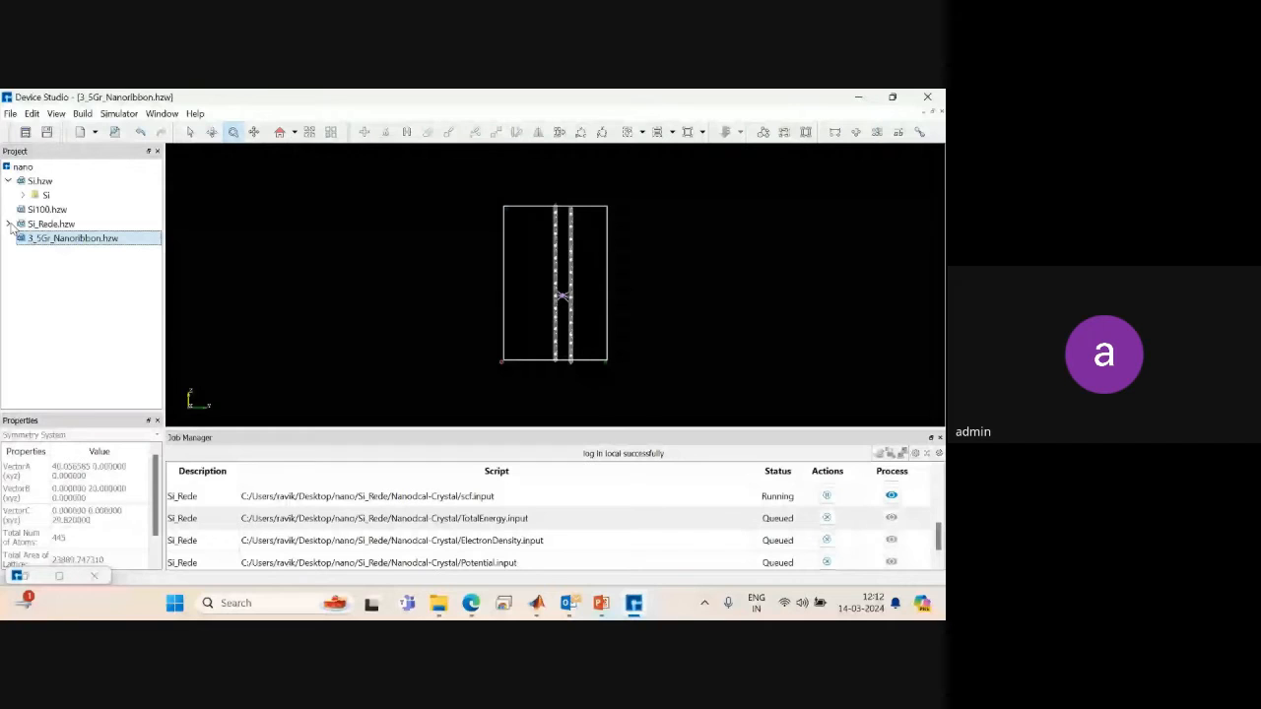
Import the local silver crystal Ag.hzw from the 3Dmaterials/Conductor/Pure_metal material folder.
{"action": "left_click", "coordinate": [10, 115]}
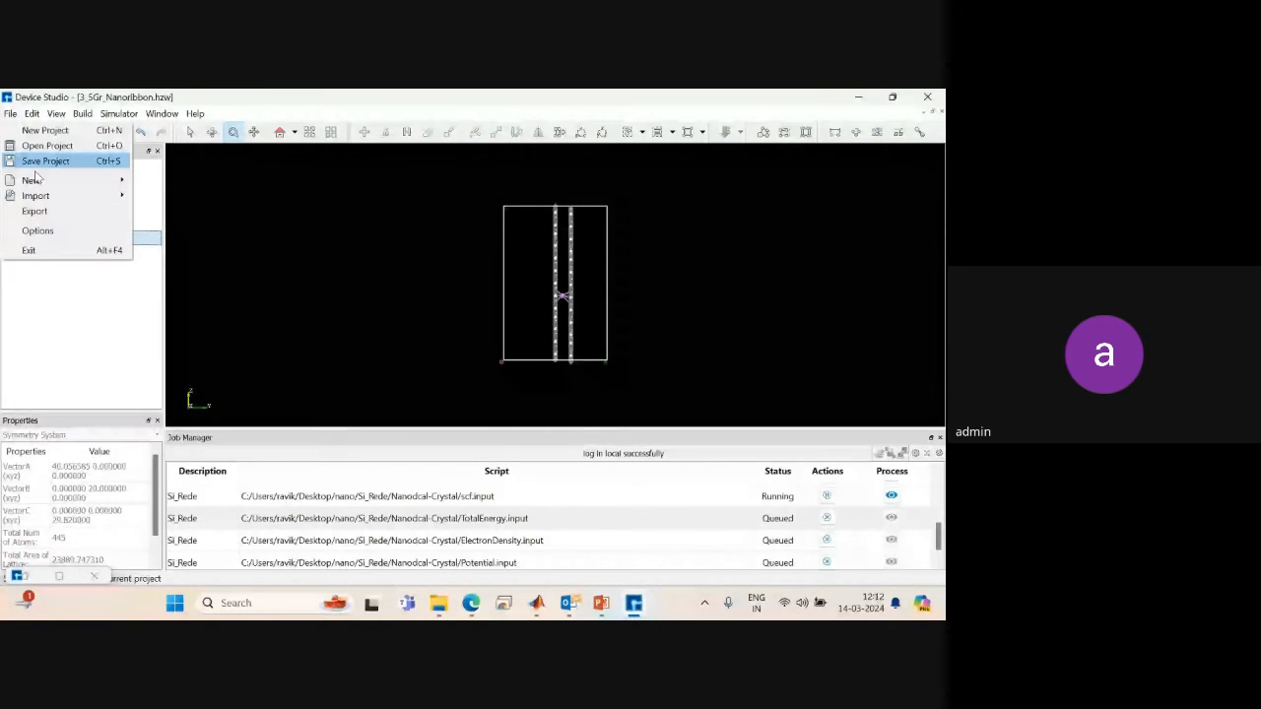
{"action": "mouse_move", "coordinate": [60, 195]}
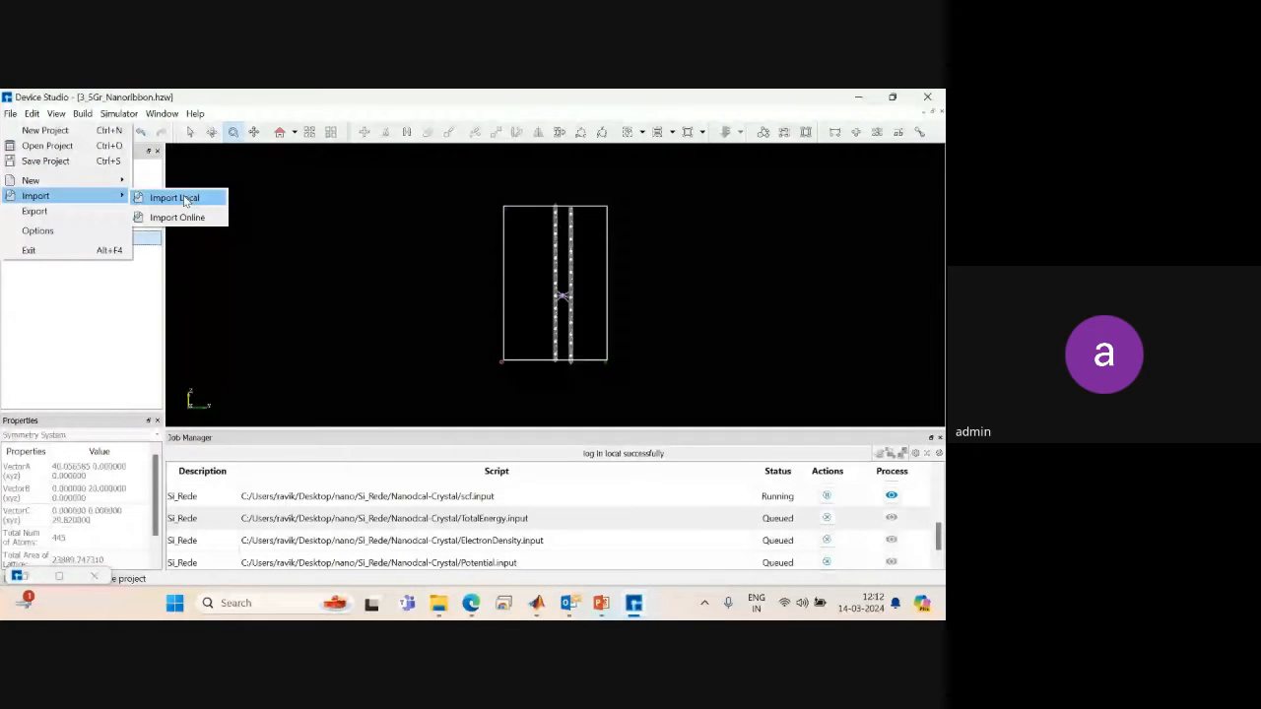
{"action": "left_click", "coordinate": [186, 200]}
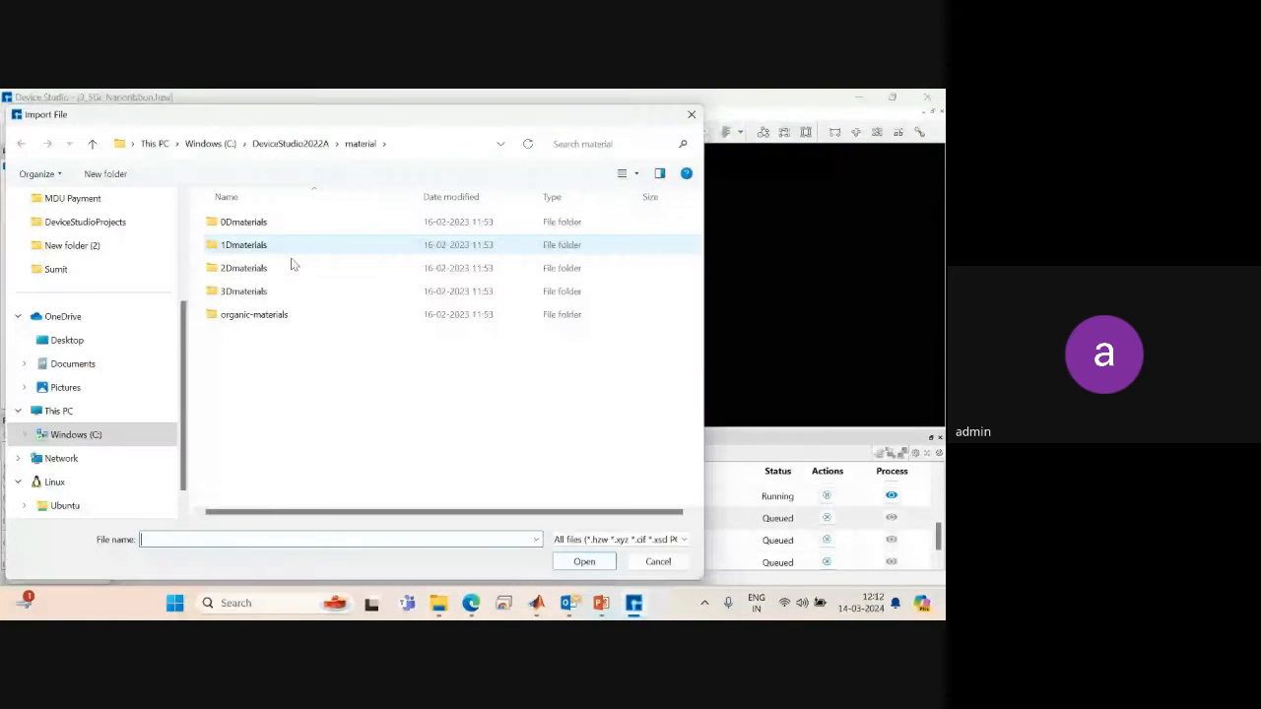
{"action": "double_click", "coordinate": [238, 292]}
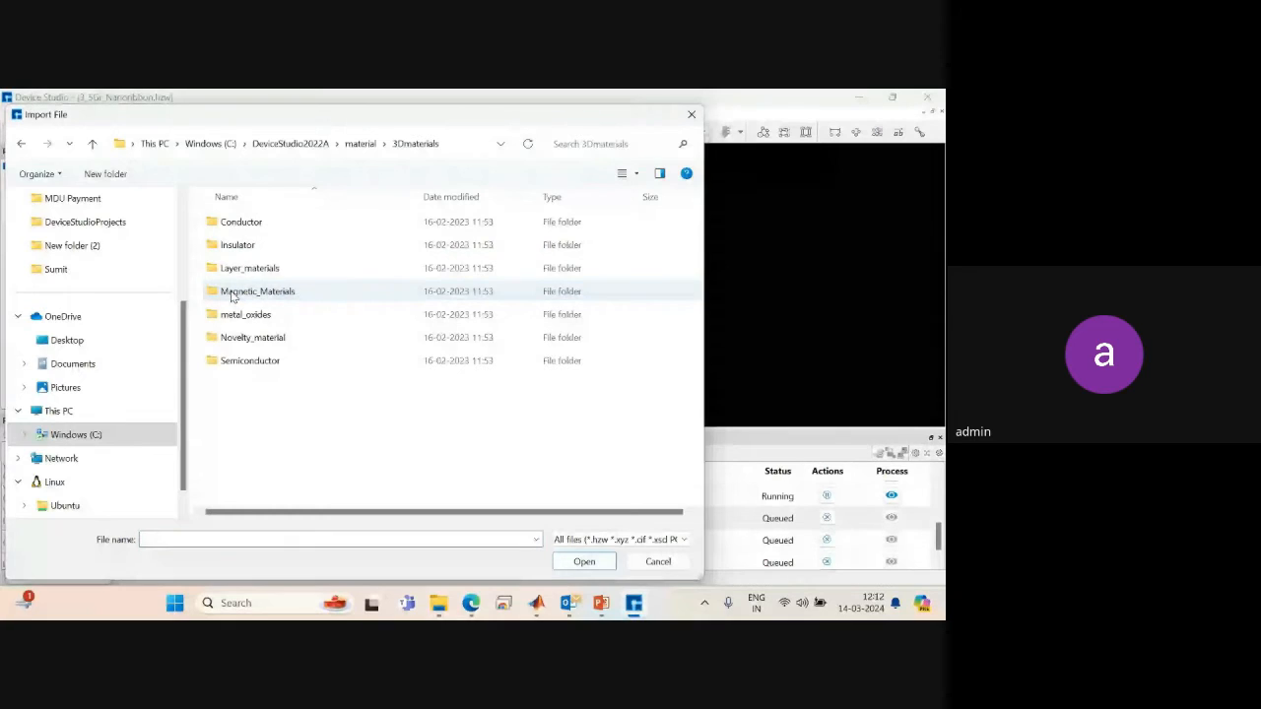
{"action": "double_click", "coordinate": [236, 221]}
{"action": "left_click", "coordinate": [232, 223]}
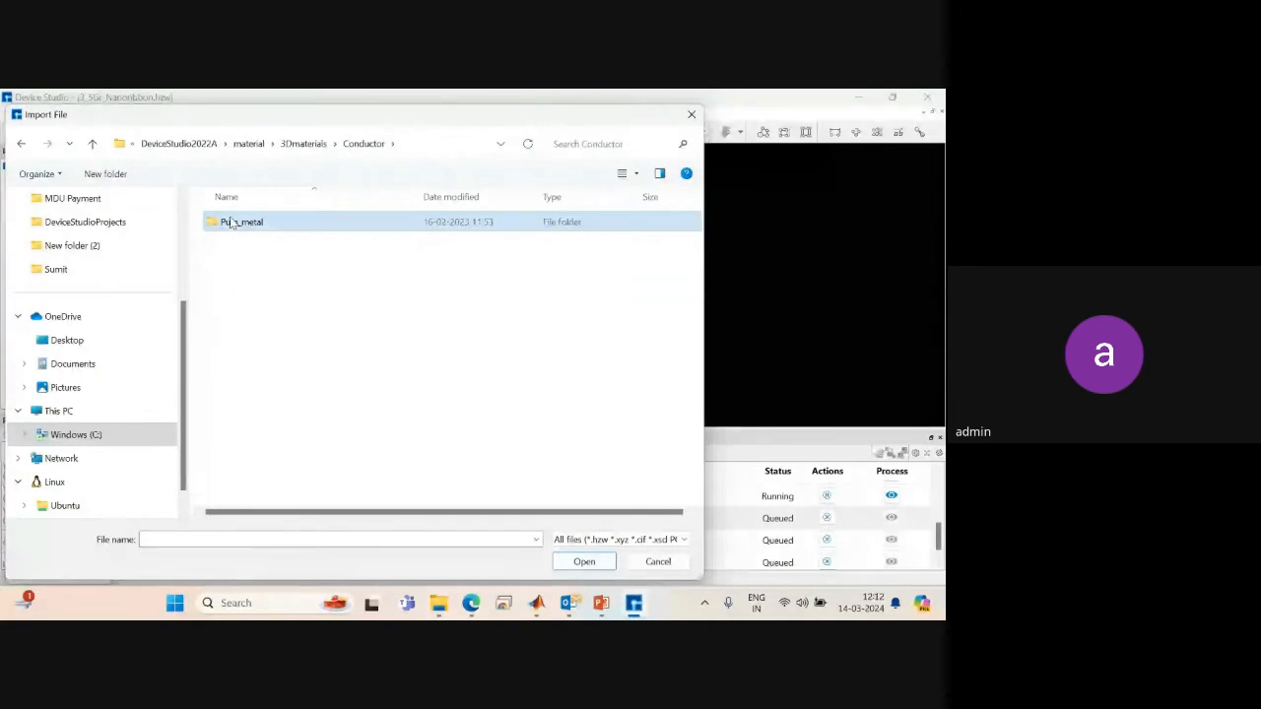
{"action": "double_click", "coordinate": [230, 223]}
{"action": "left_click", "coordinate": [229, 246]}
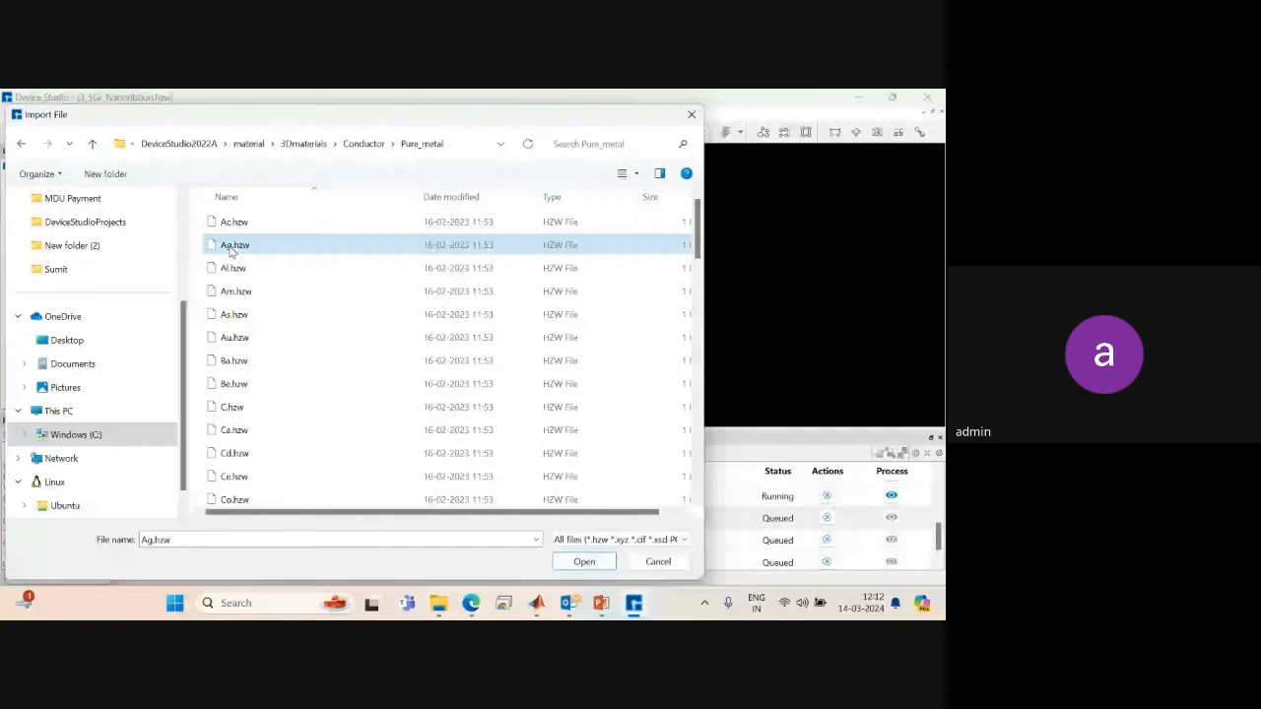
{"action": "left_click", "coordinate": [581, 563]}
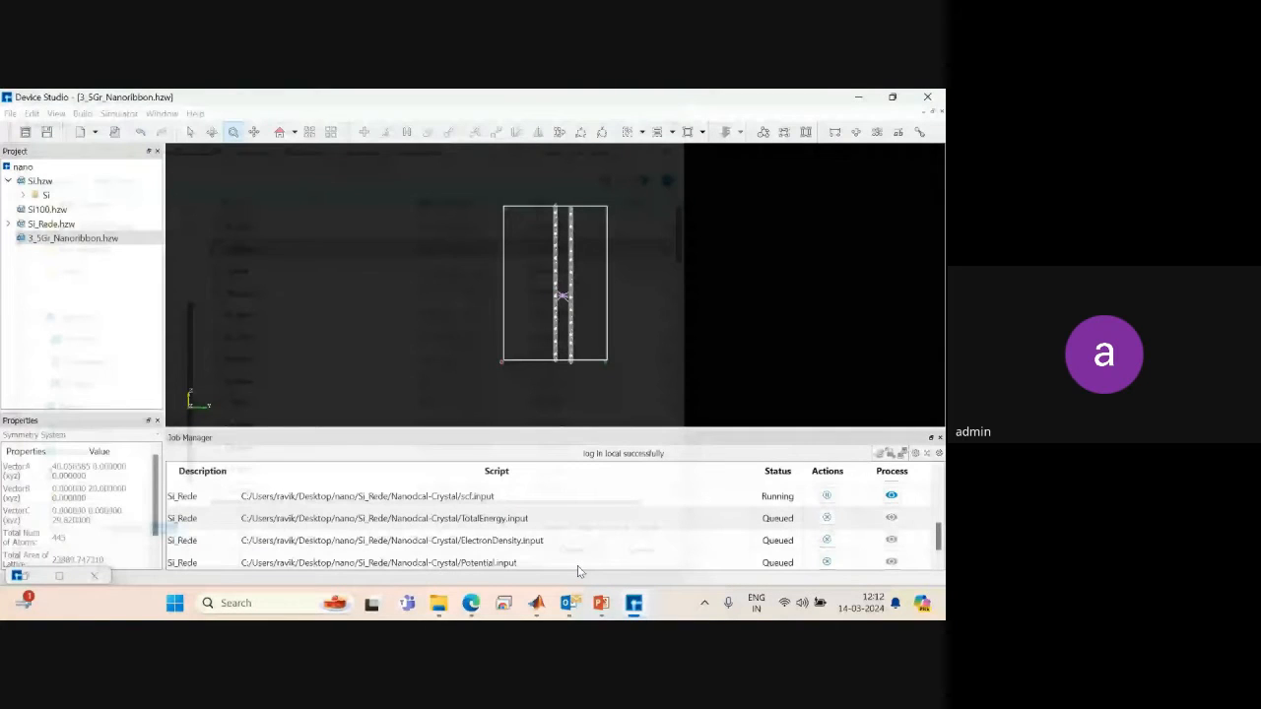
{"action": "left_click", "coordinate": [577, 564]}
Import the local gold crystal Au.hzw from the 3Dmaterials/Conductor/Pure_metal material folder.
{"action": "left_click", "coordinate": [10, 113]}
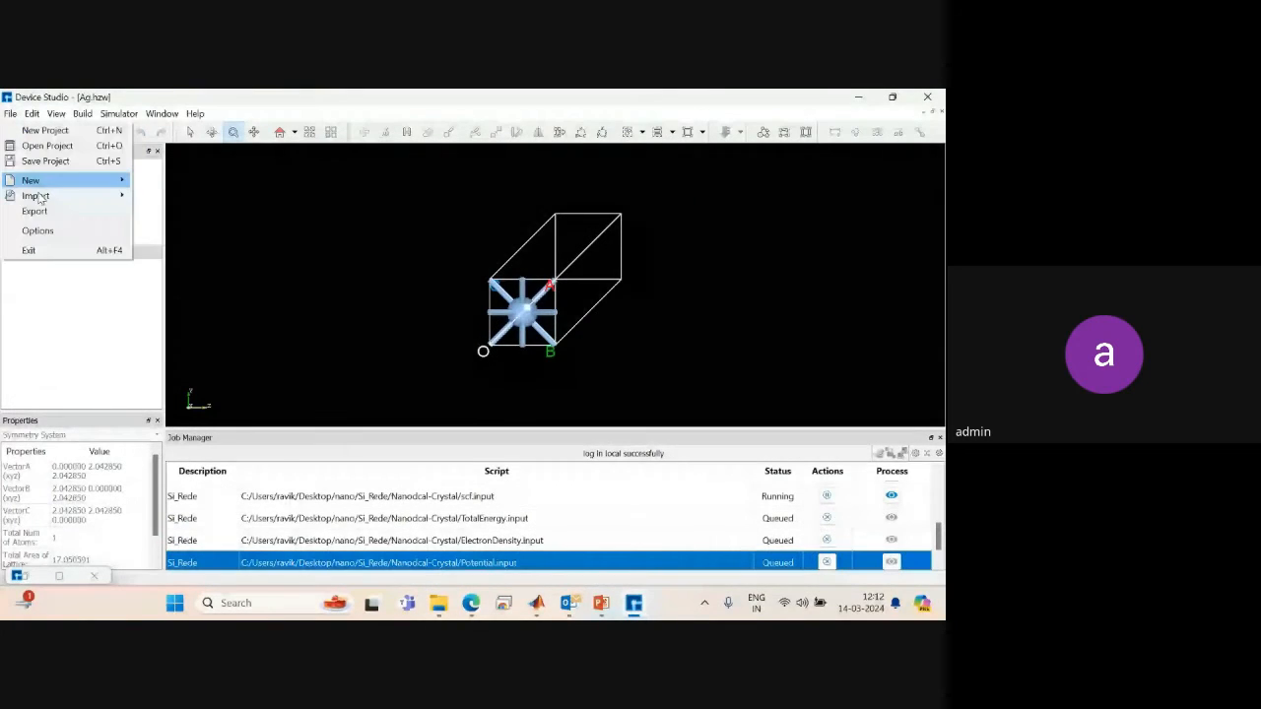
{"action": "mouse_move", "coordinate": [40, 196]}
{"action": "left_click", "coordinate": [173, 193]}
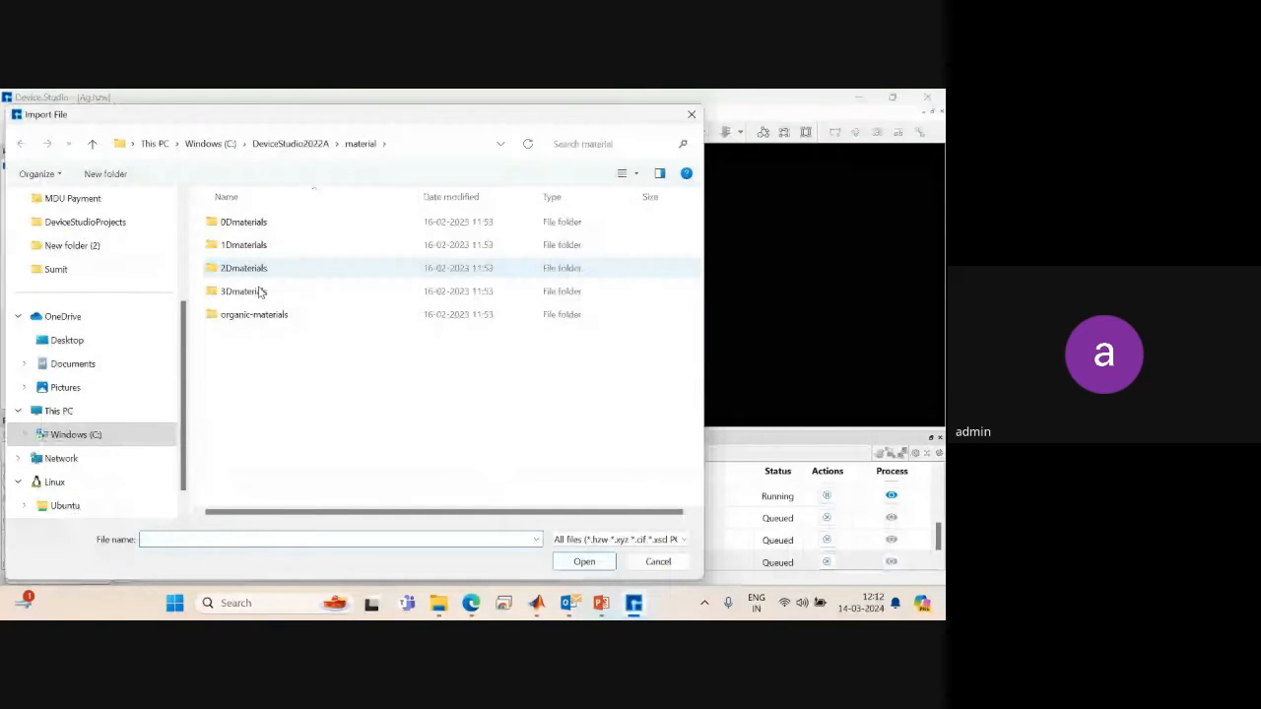
{"action": "double_click", "coordinate": [258, 292]}
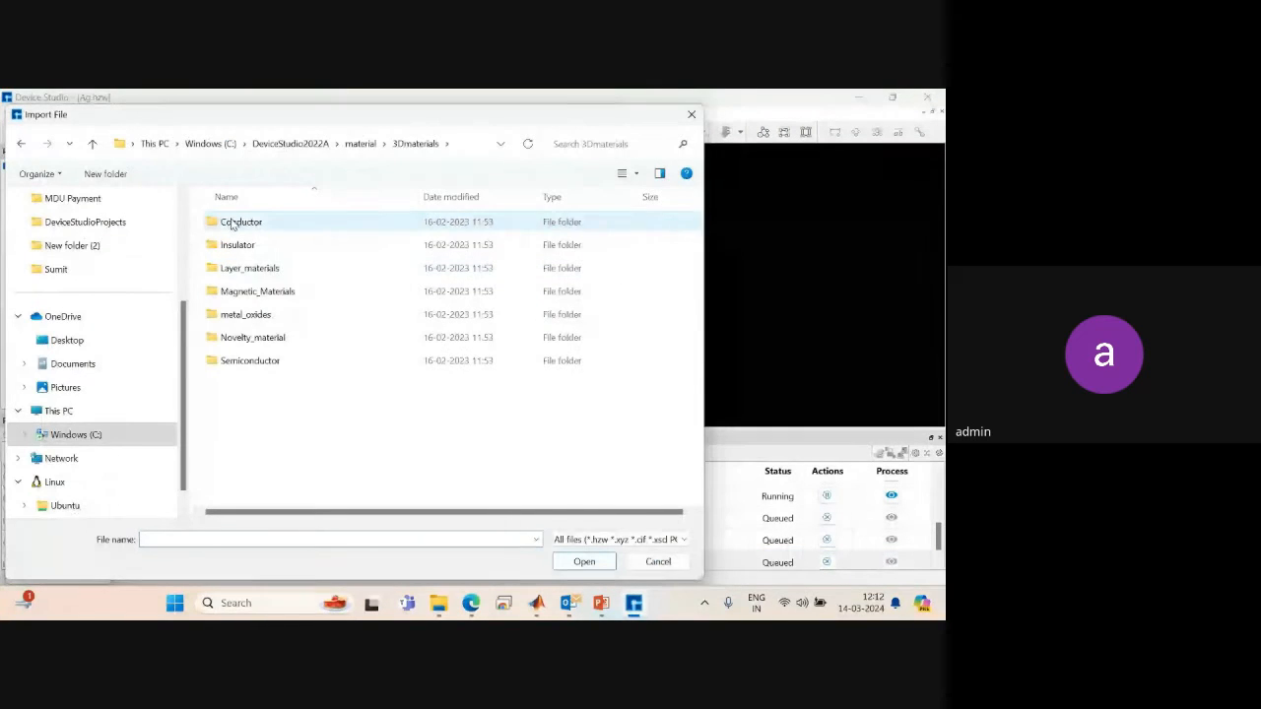
{"action": "double_click", "coordinate": [233, 222]}
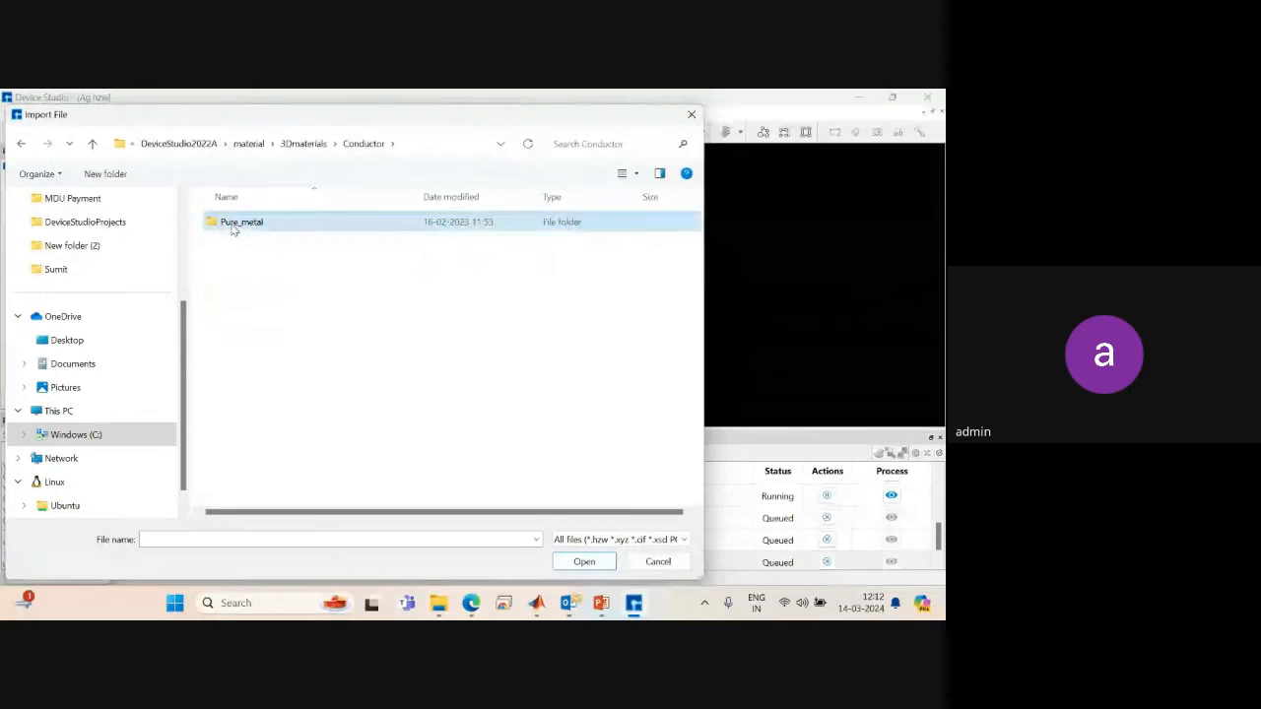
{"action": "double_click", "coordinate": [233, 222]}
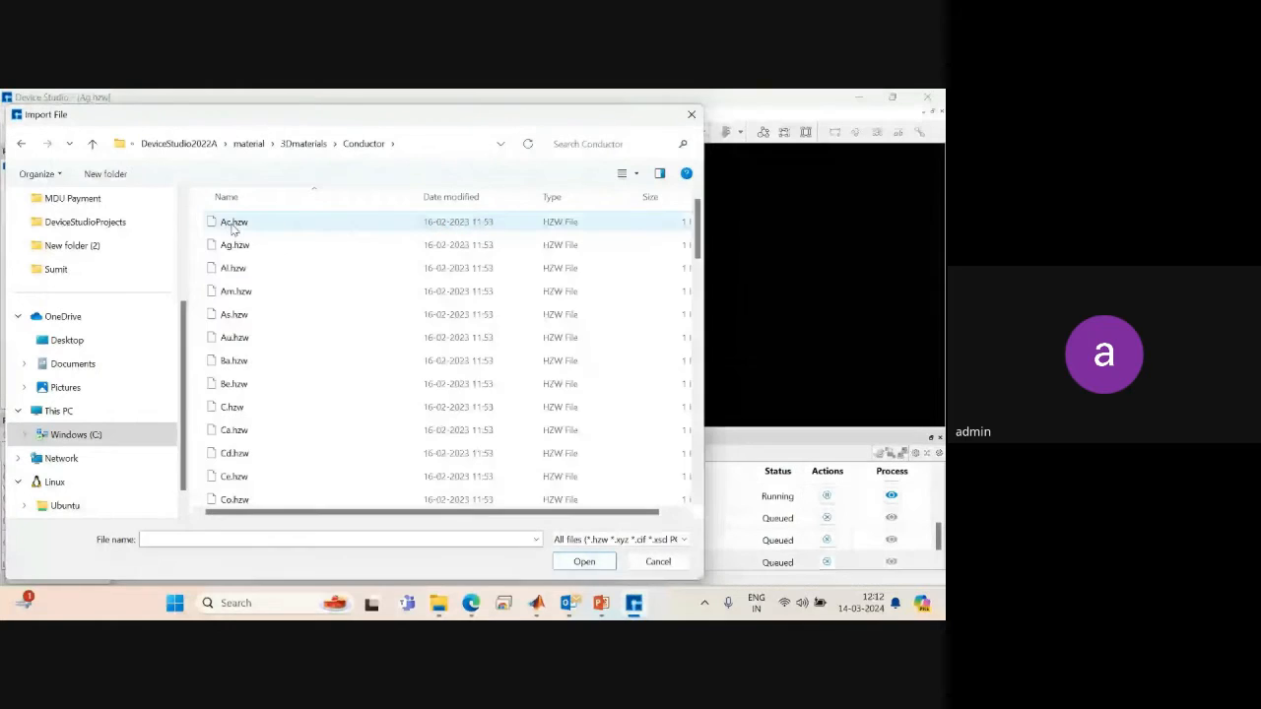
{"action": "left_click", "coordinate": [229, 337]}
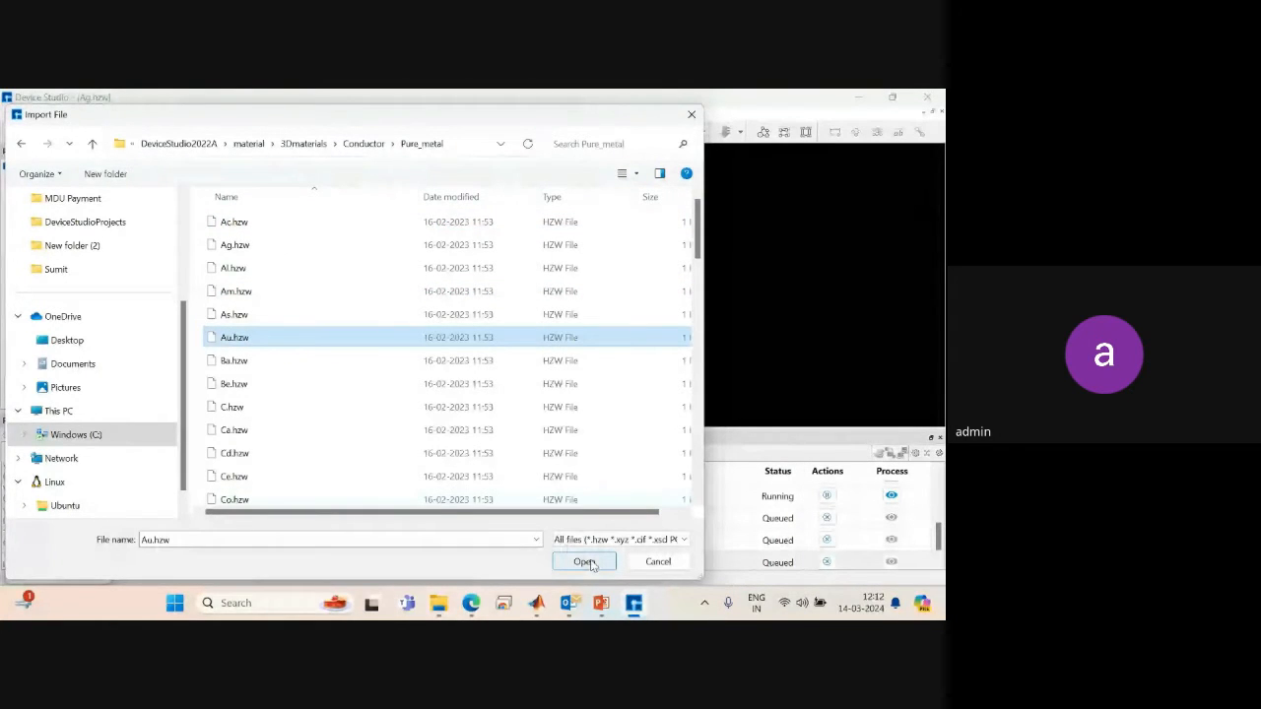
{"action": "left_click", "coordinate": [587, 563]}
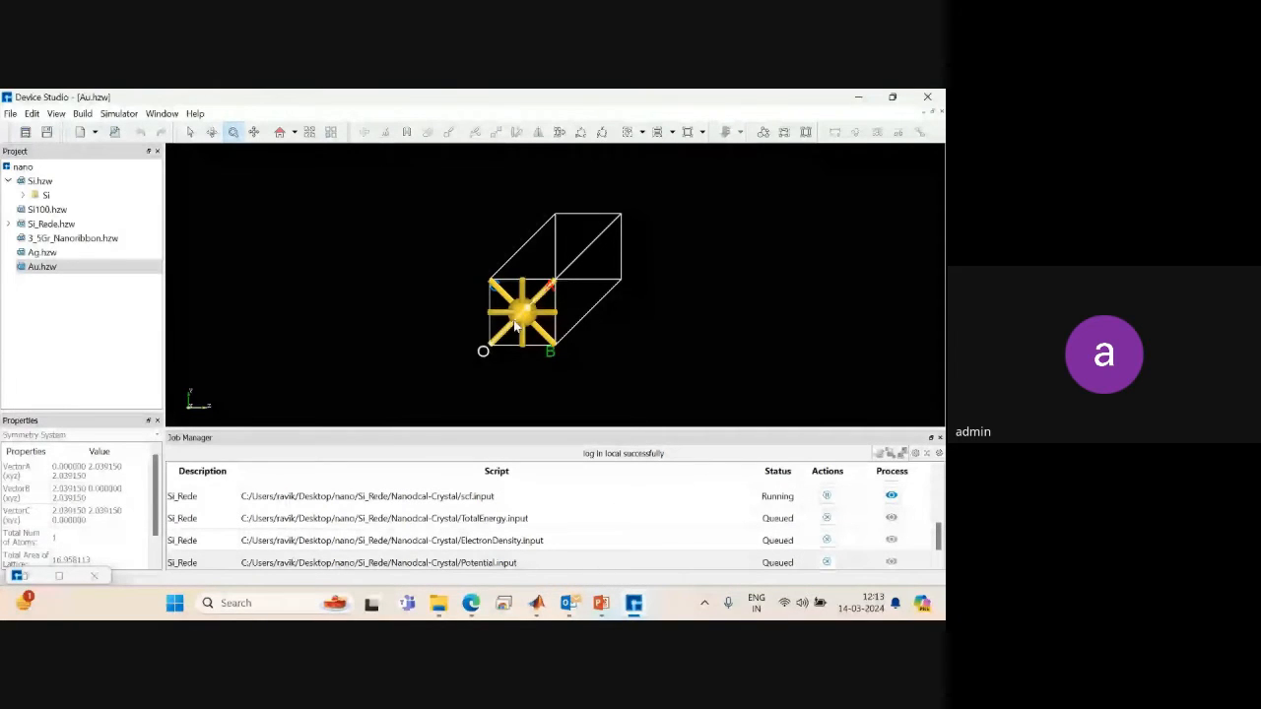
Start the Interface Builder with Ag.hzw as Structure A and Au.hzw as Structure B.
{"action": "left_click", "coordinate": [61, 253]}
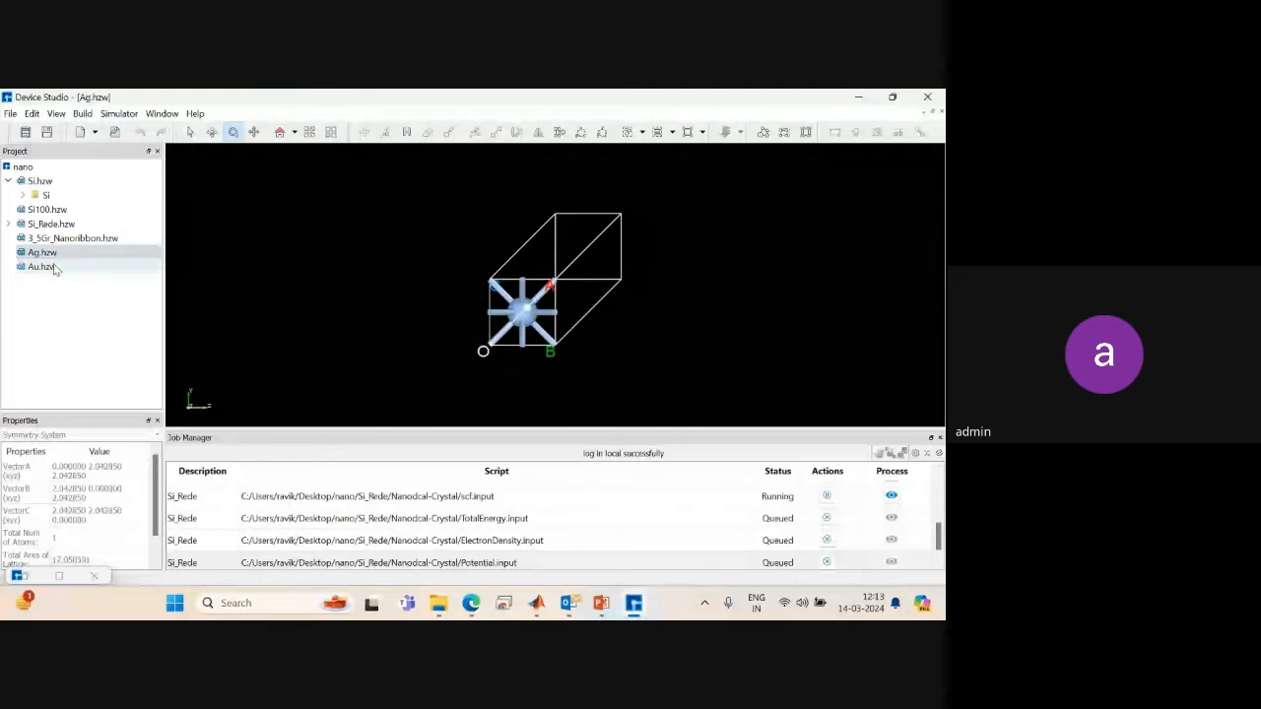
{"action": "left_click", "coordinate": [49, 266]}
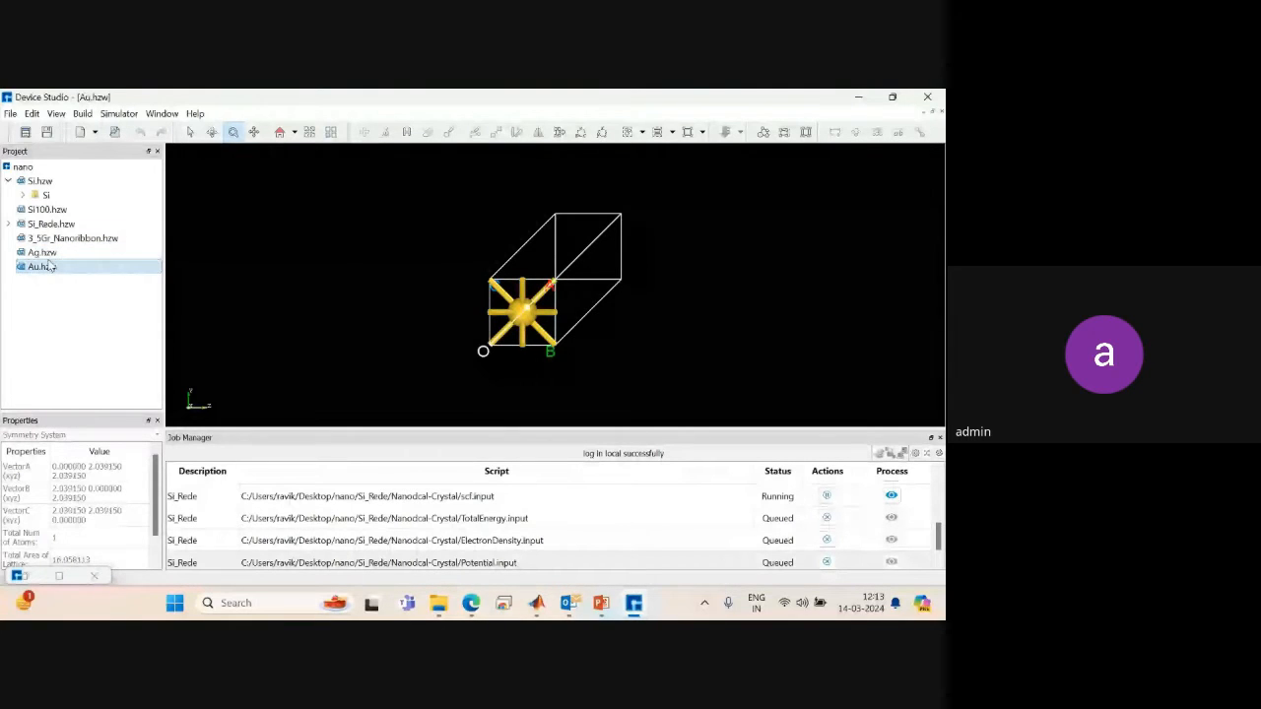
{"action": "left_click", "coordinate": [47, 252]}
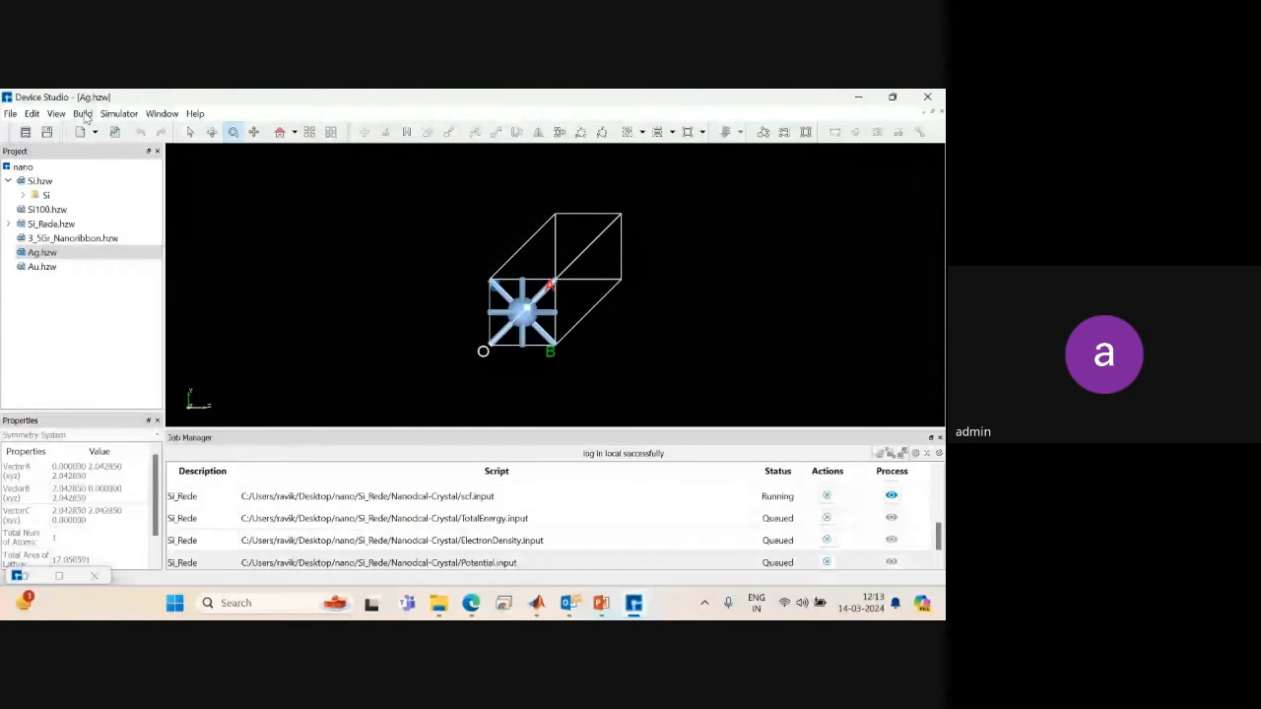
{"action": "left_click", "coordinate": [83, 114]}
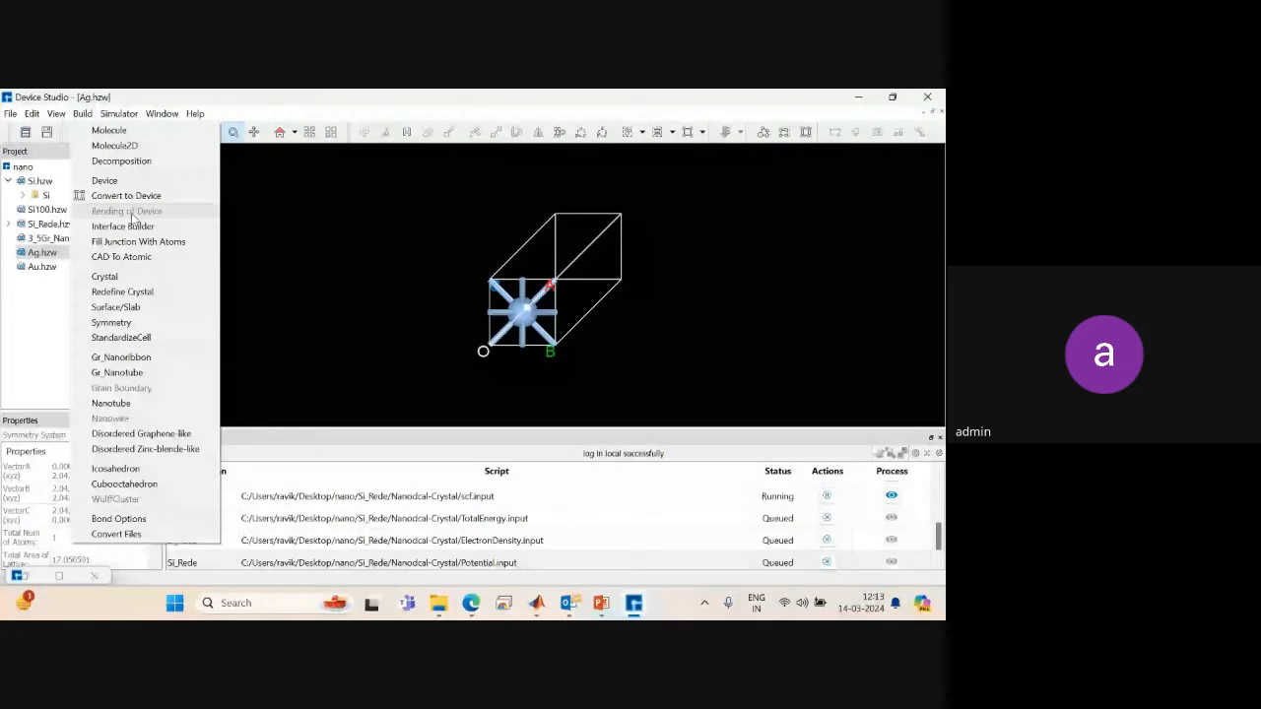
{"action": "left_click", "coordinate": [143, 227]}
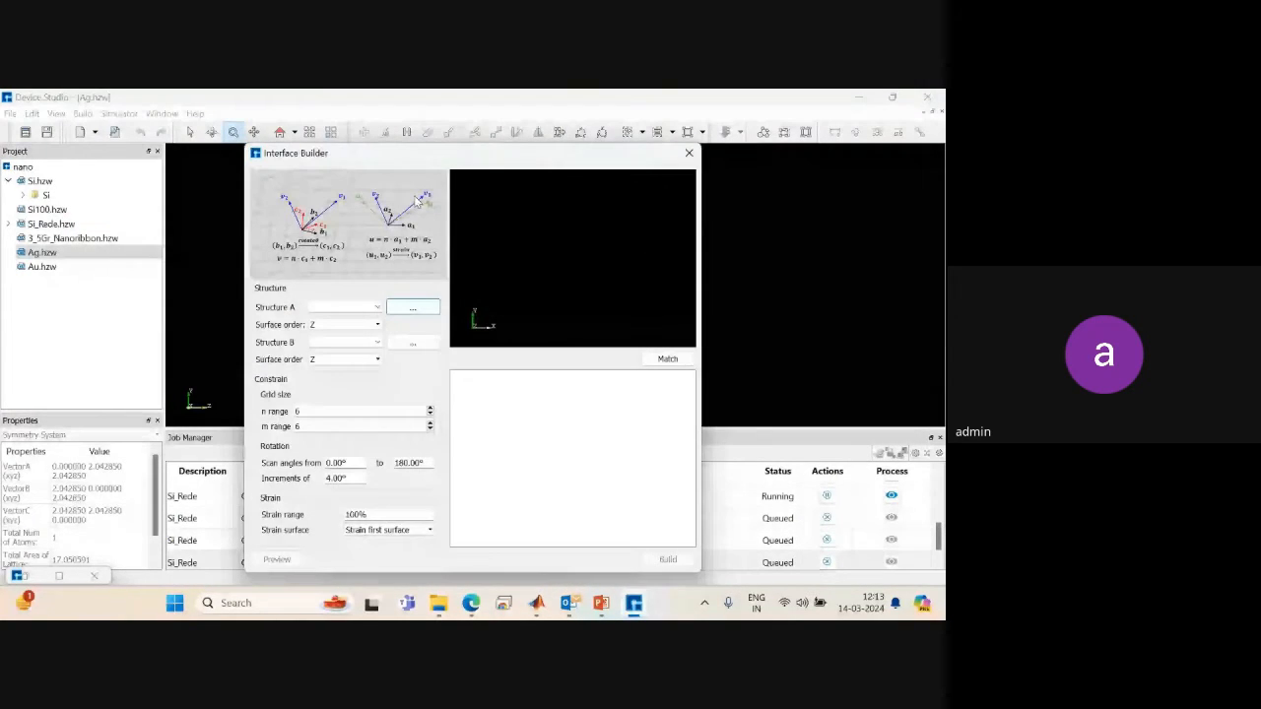
{"action": "left_click", "coordinate": [378, 307]}
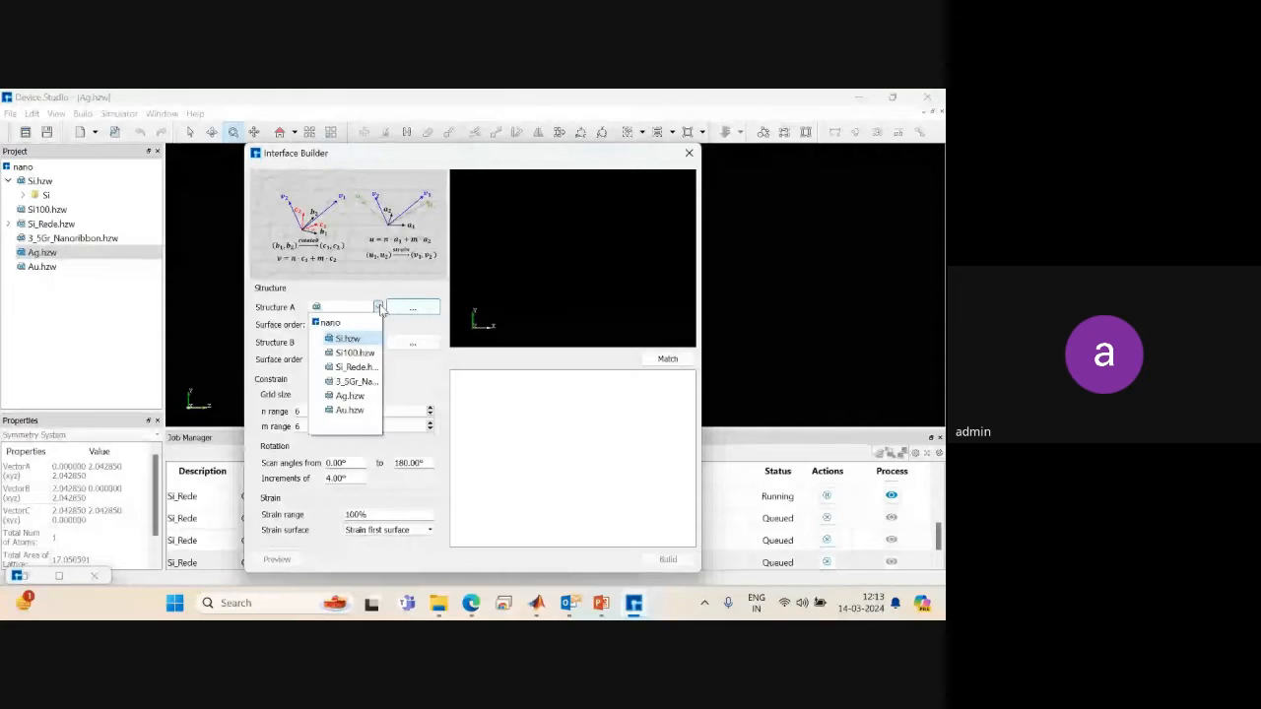
{"action": "left_click", "coordinate": [351, 395]}
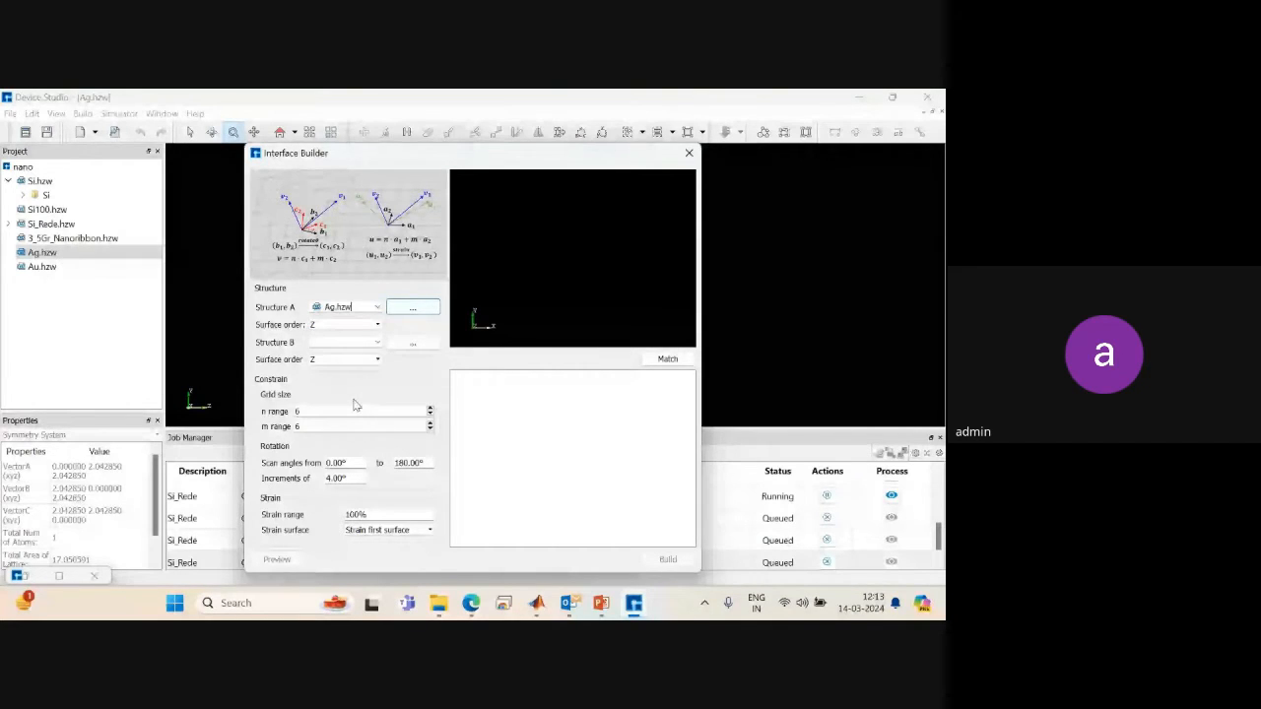
{"action": "left_click", "coordinate": [377, 342]}
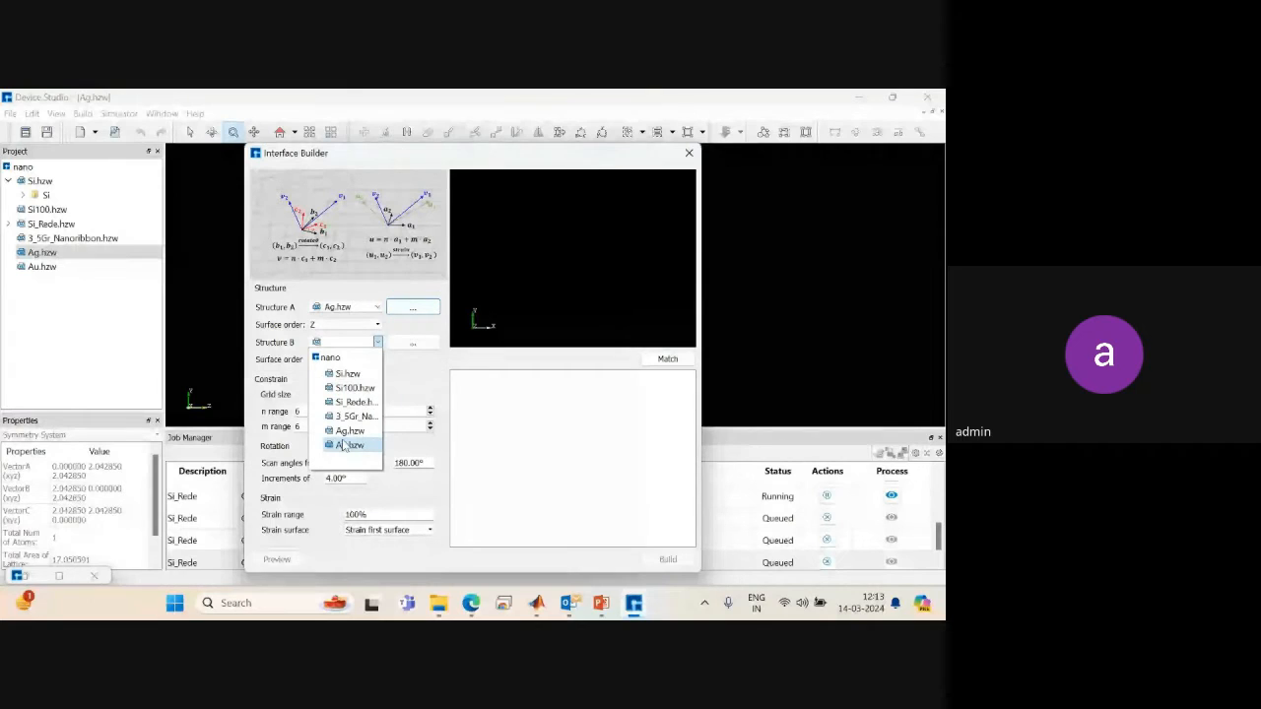
{"action": "left_click", "coordinate": [345, 445]}
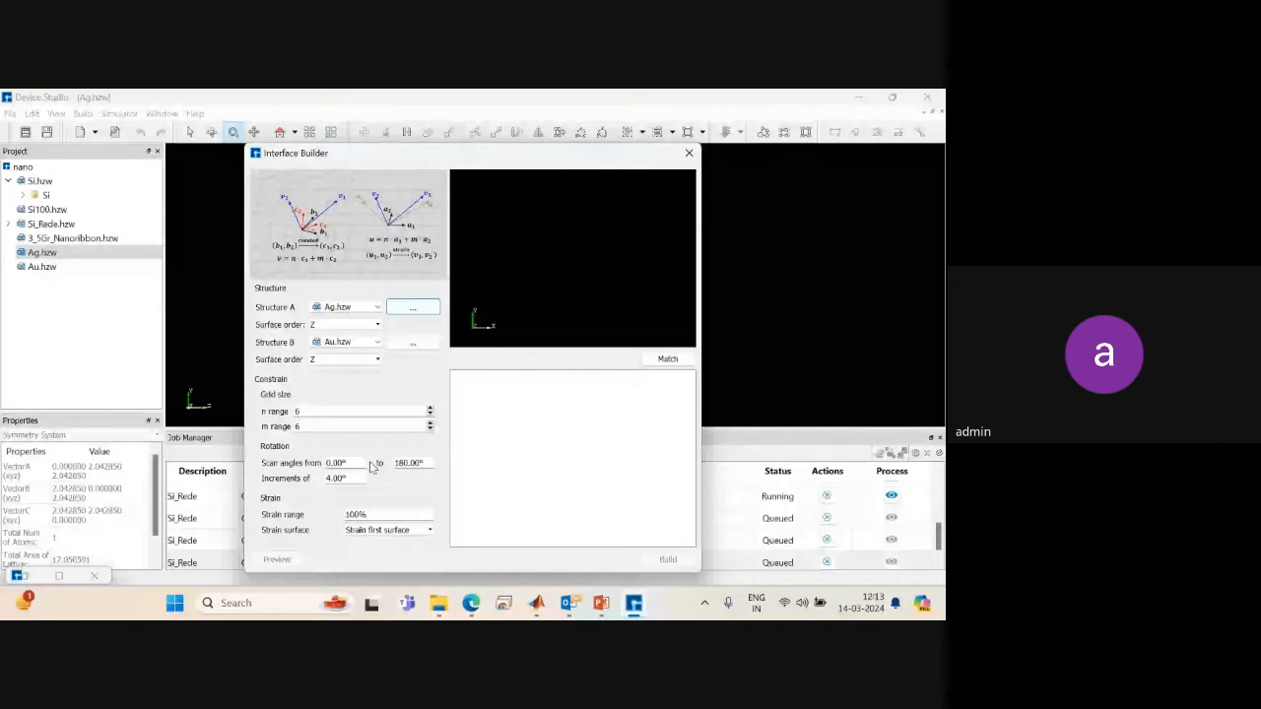
Set the interface's strain surface option to Strain both surface.
{"action": "left_click", "coordinate": [386, 530]}
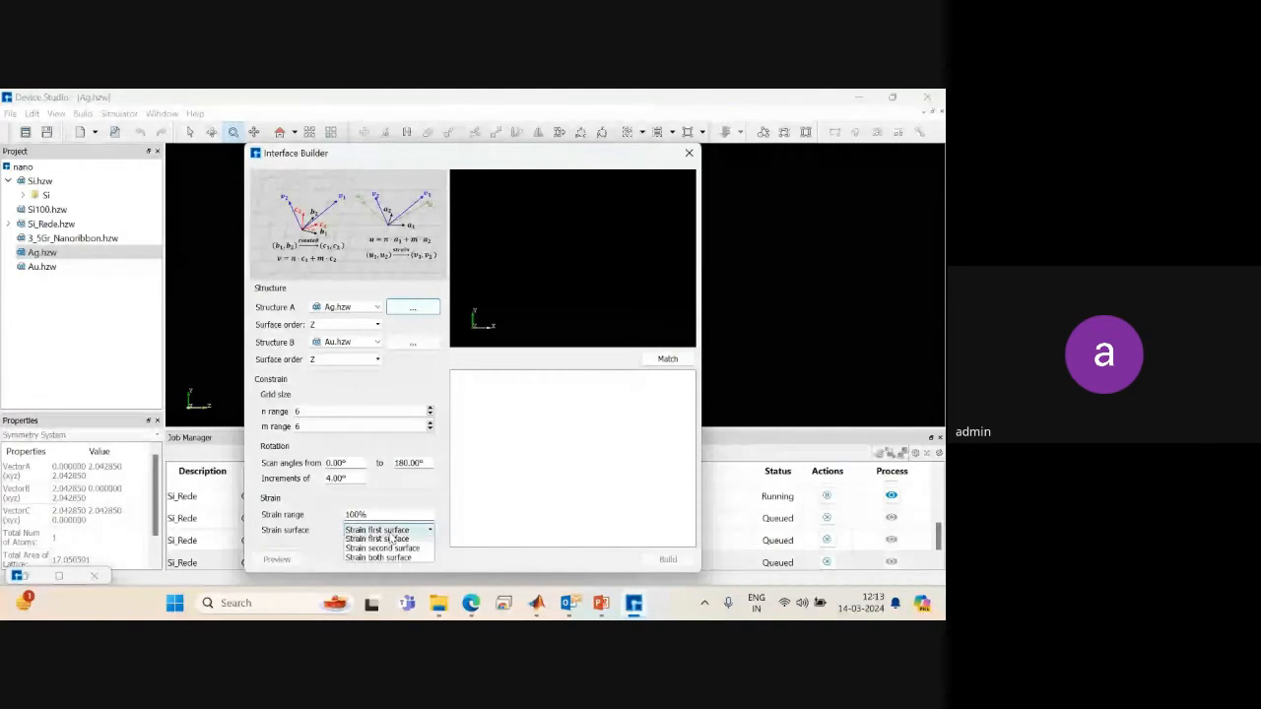
{"action": "left_click", "coordinate": [380, 548]}
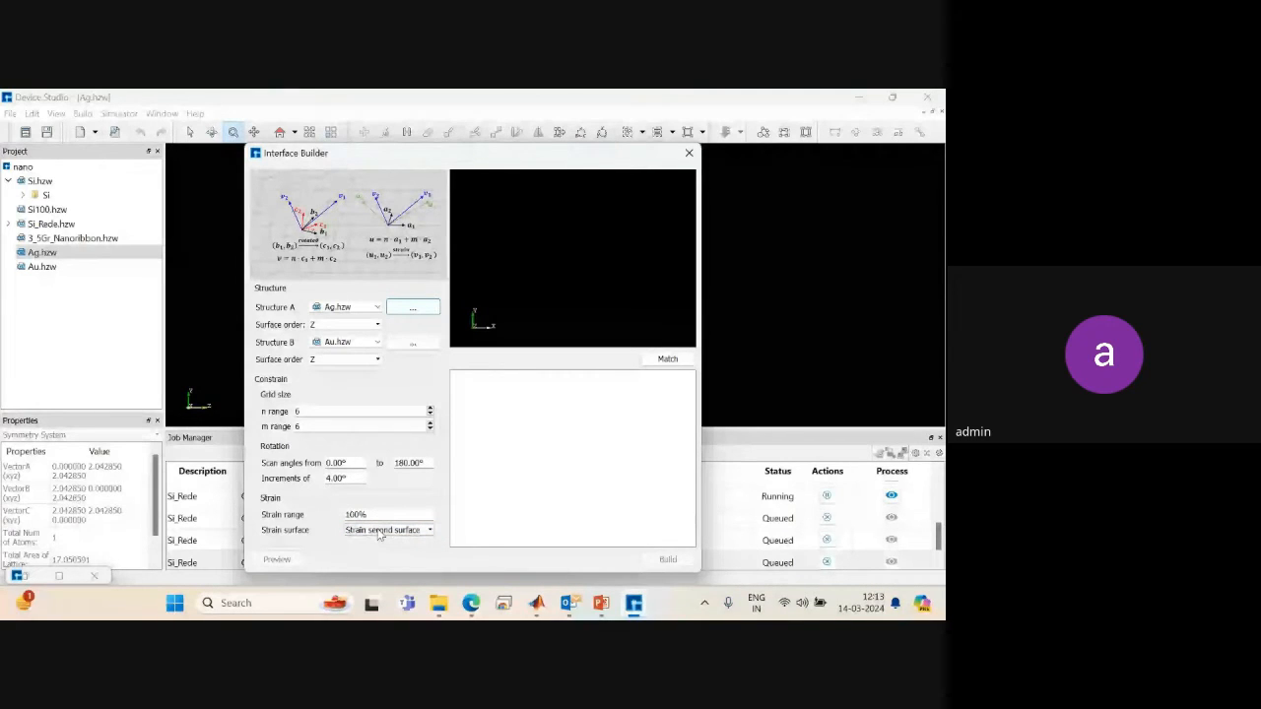
{"action": "left_click", "coordinate": [378, 532]}
{"action": "left_click", "coordinate": [384, 564]}
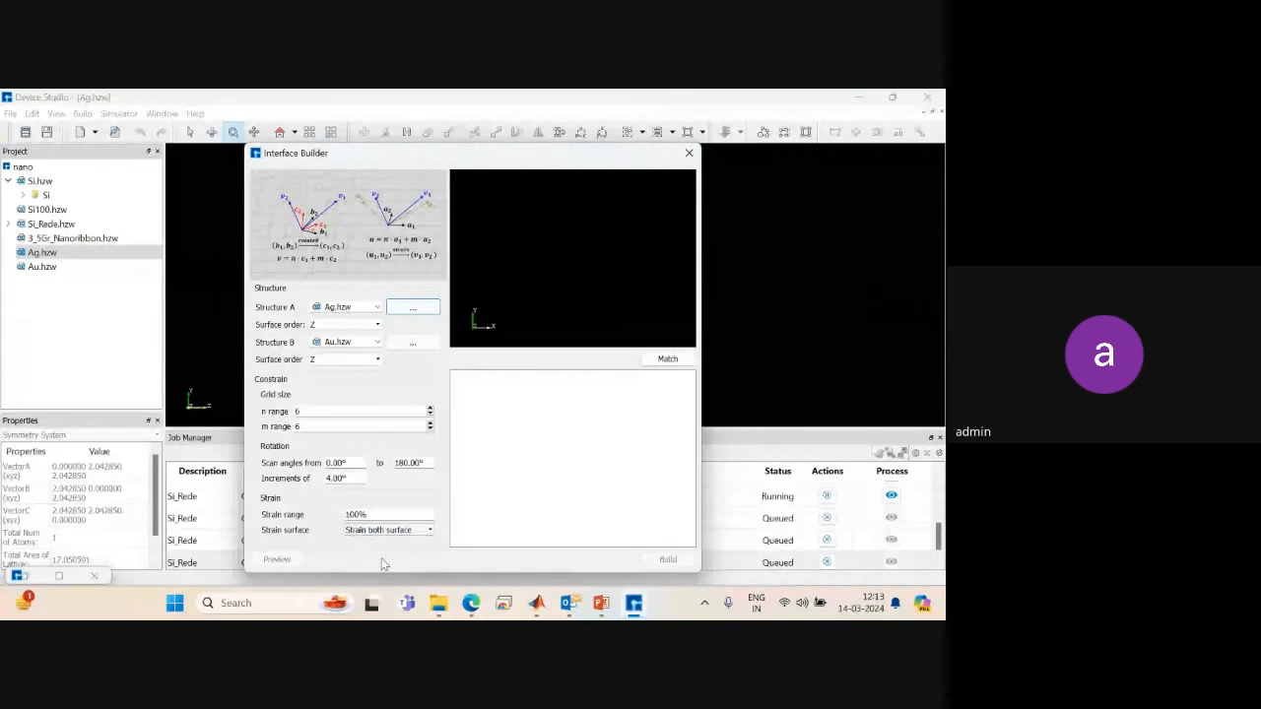
Match the silver and gold crystals and inspect the preview of the default match in a widened Interface Builder window.
{"action": "left_click", "coordinate": [668, 359]}
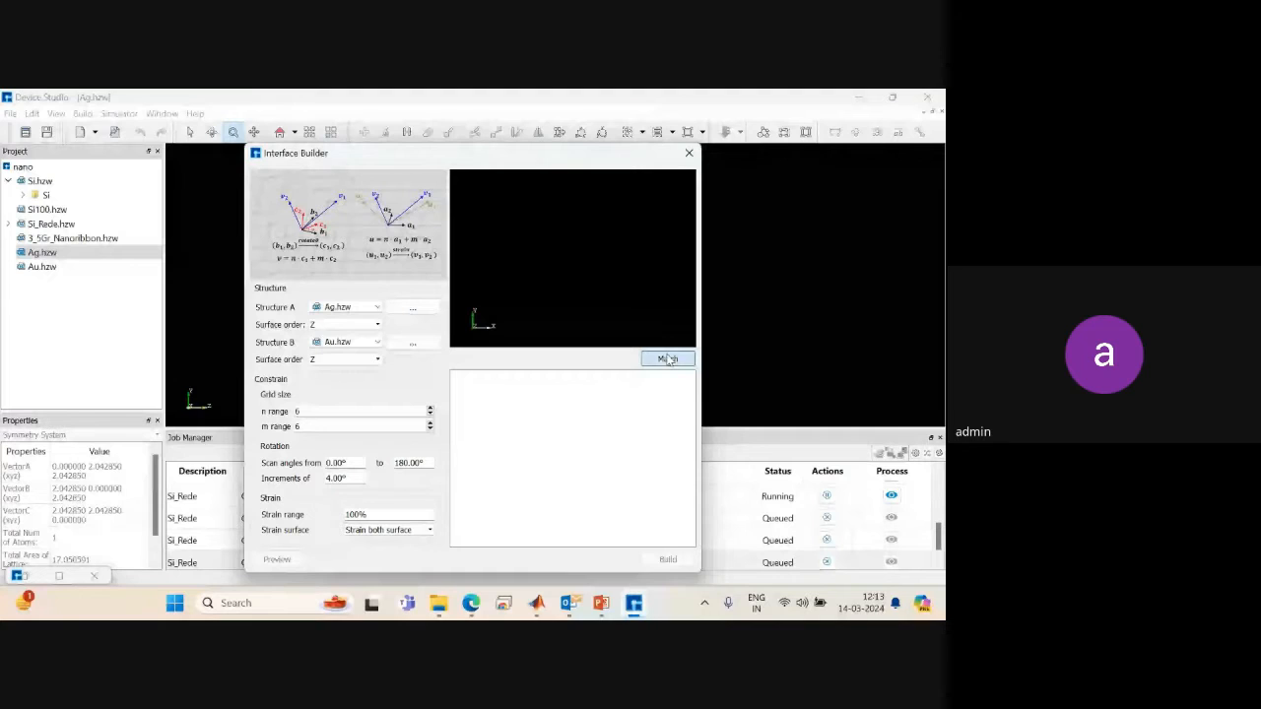
{"action": "left_click", "coordinate": [277, 560]}
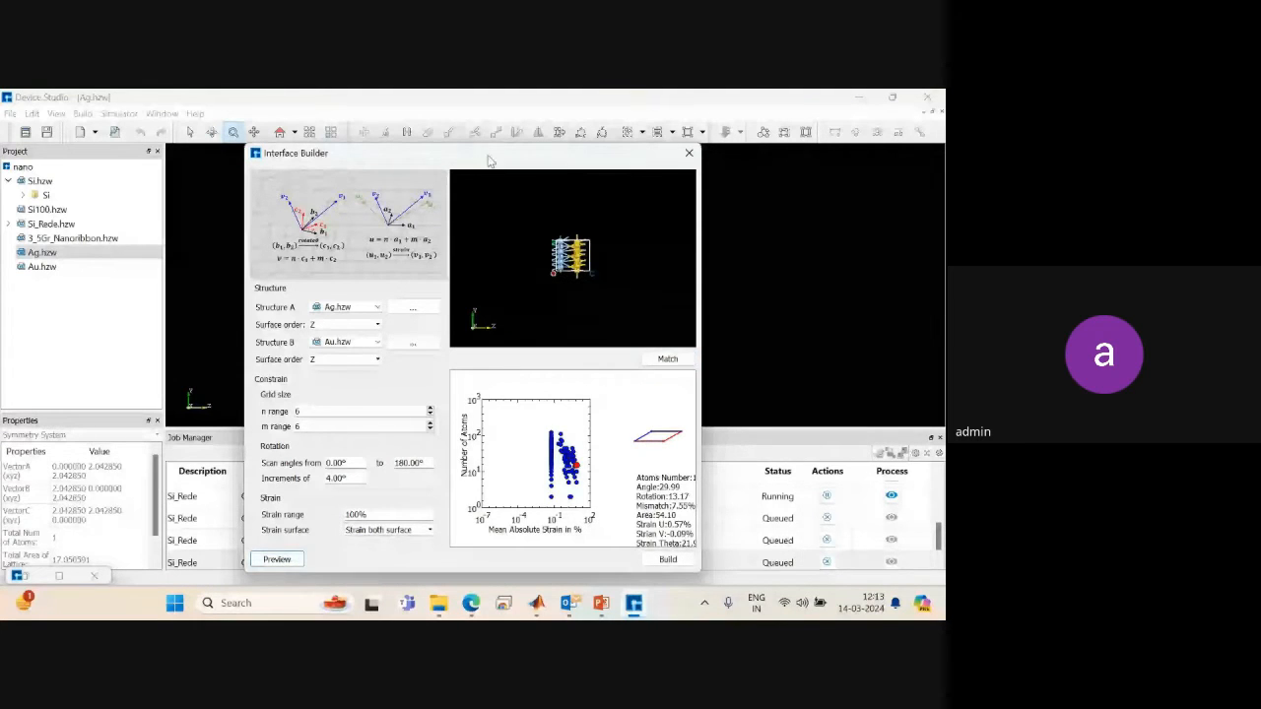
{"action": "left_click_drag", "start_coordinate": [489, 152], "coordinate": [420, 139]}
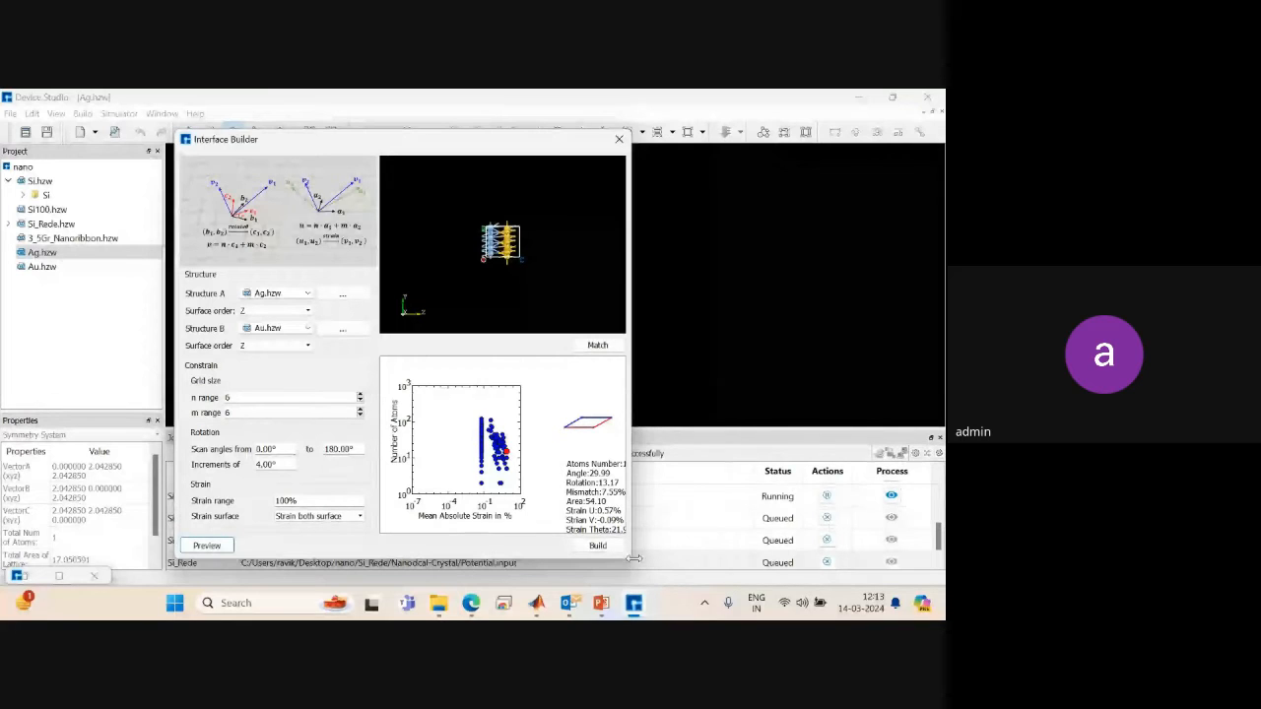
{"action": "left_click_drag", "start_coordinate": [636, 558], "coordinate": [709, 562]}
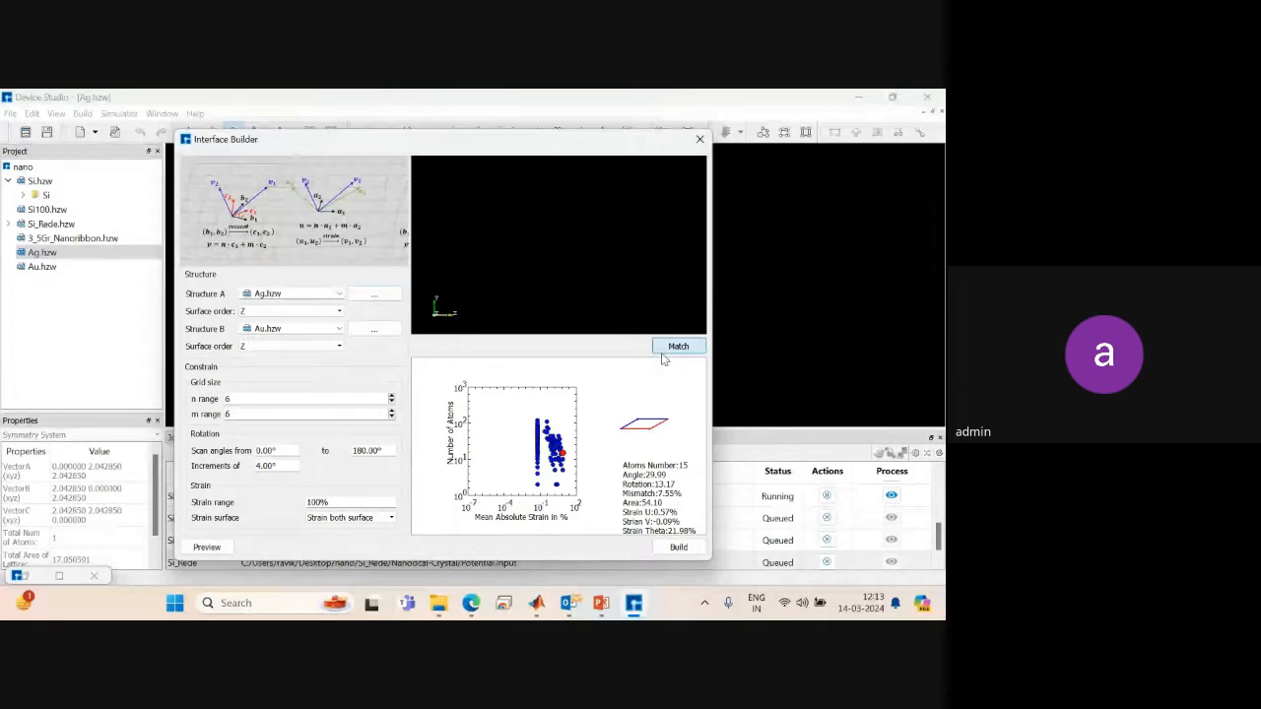
{"action": "left_click", "coordinate": [207, 547]}
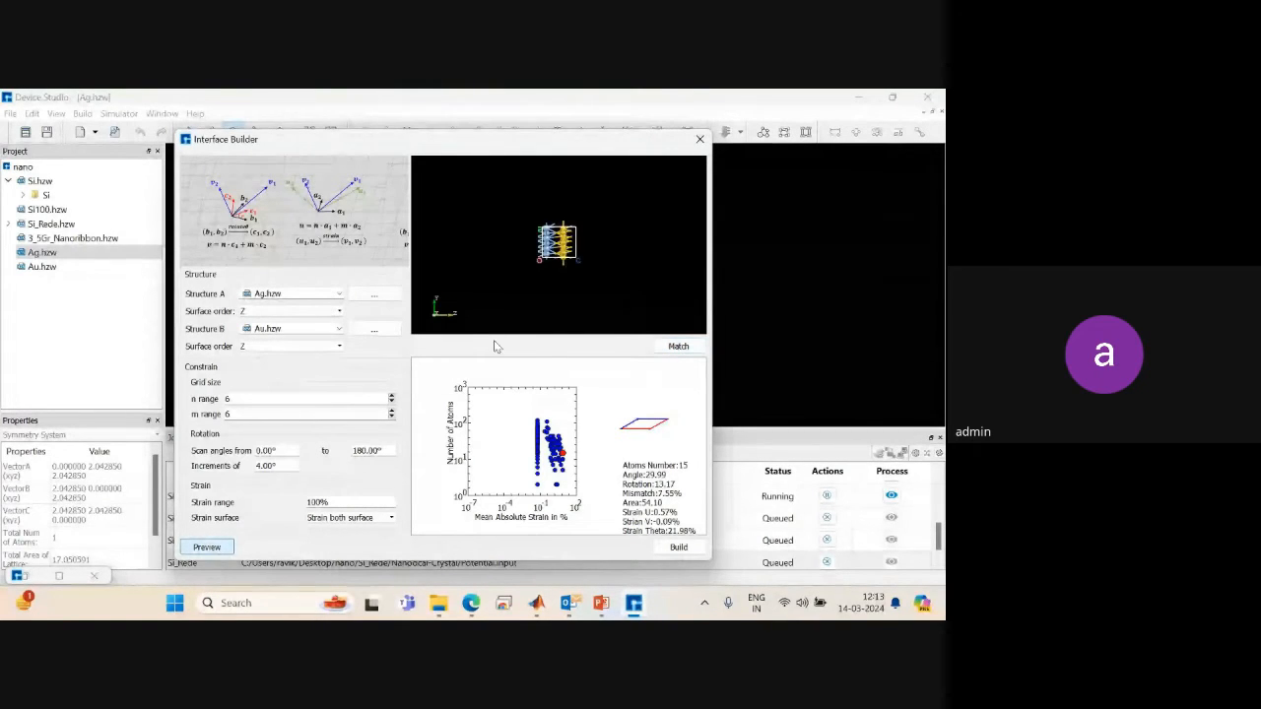
{"action": "scroll", "coordinate": [555, 290], "scroll_direction": "up", "scroll_amount": 5}
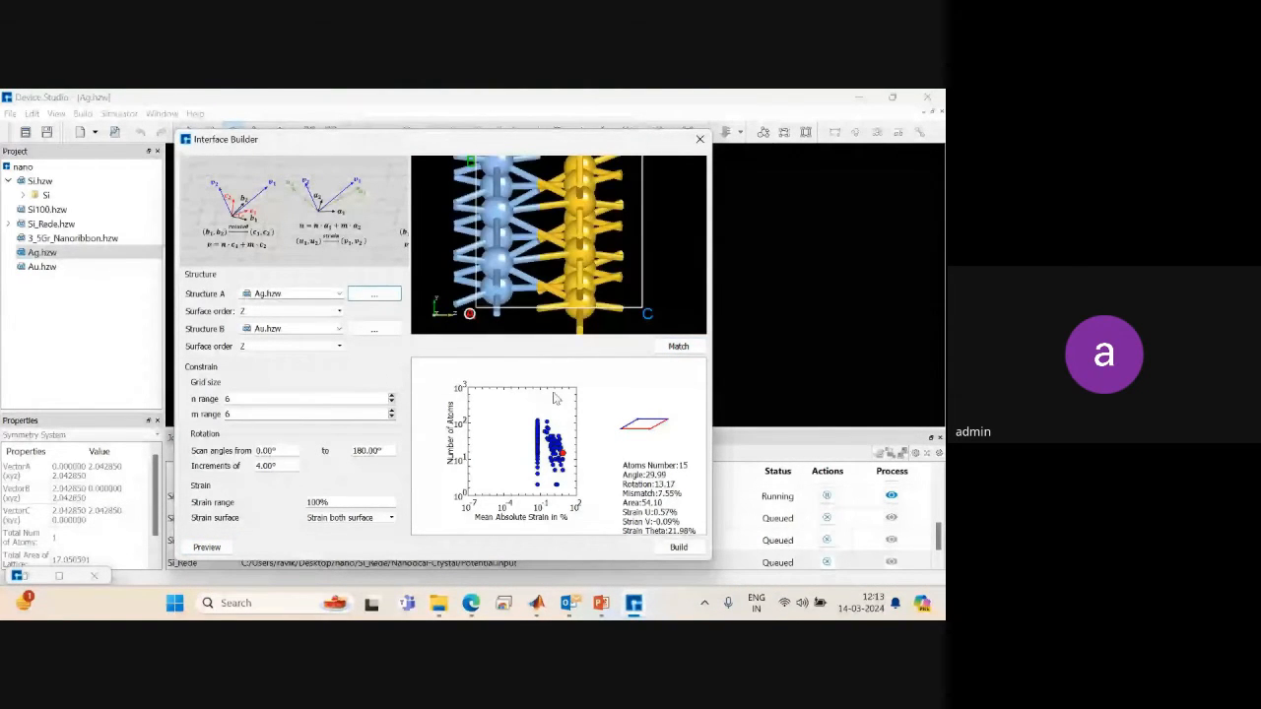
{"action": "left_click_drag", "start_coordinate": [581, 286], "coordinate": [598, 197]}
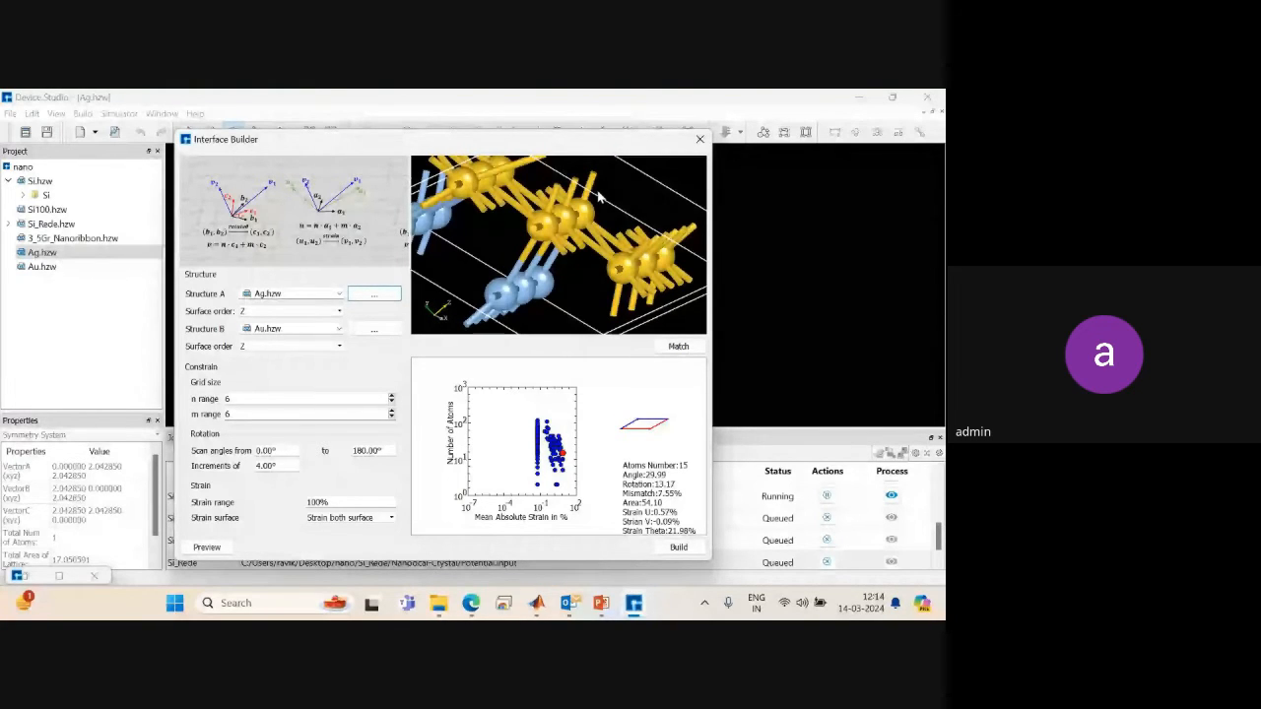
Choose the 102-atom match at the top of the low-strain column in the plot, preview it and build the interface.
{"action": "left_click", "coordinate": [537, 424]}
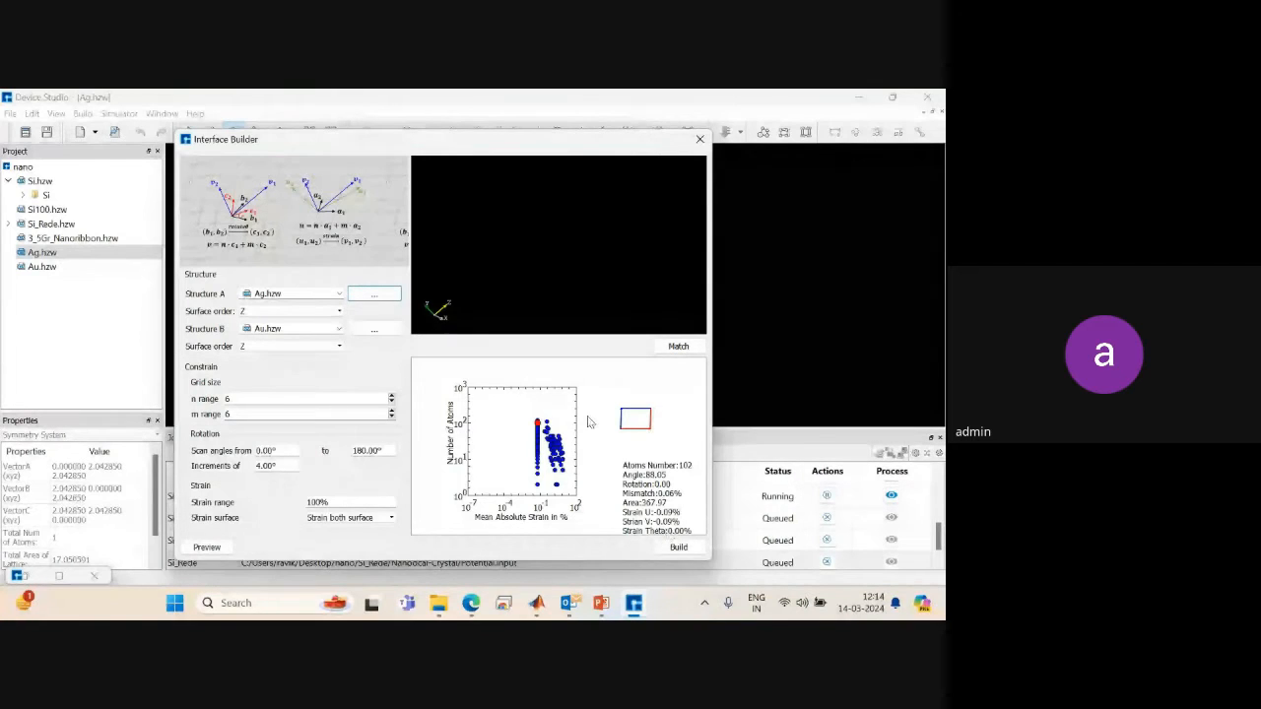
{"action": "left_click", "coordinate": [209, 551]}
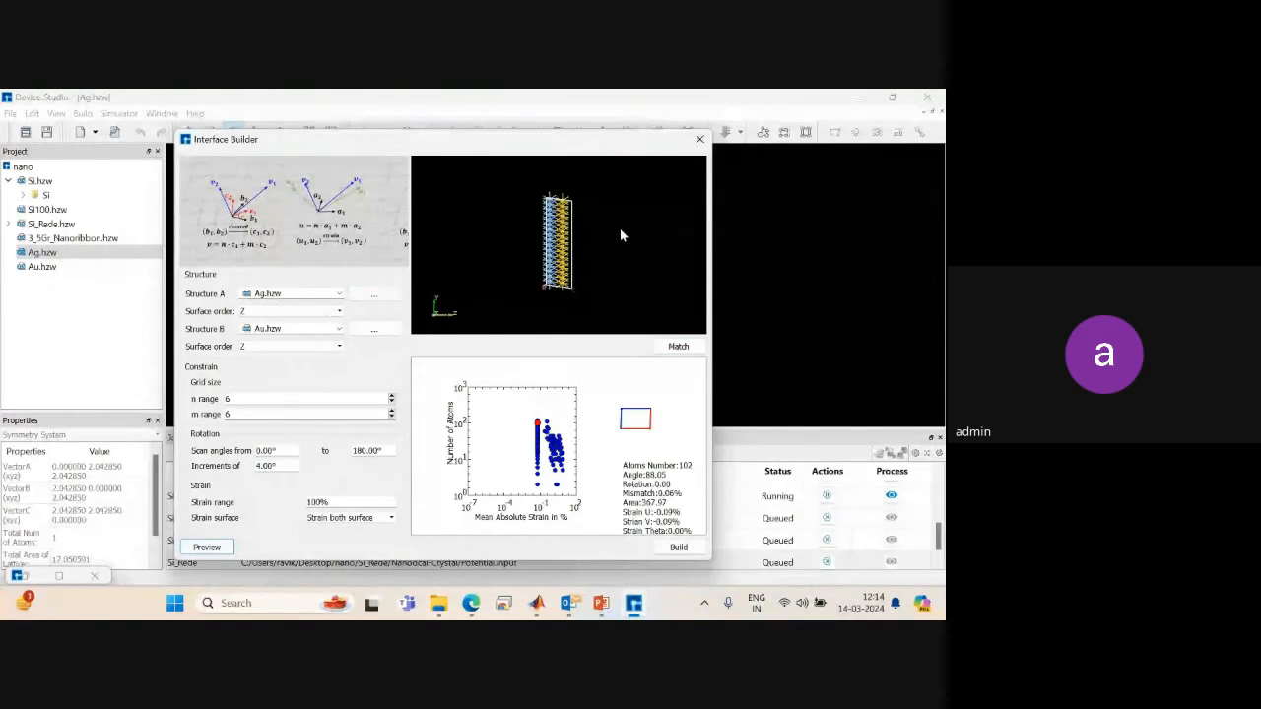
{"action": "scroll", "coordinate": [620, 228], "scroll_direction": "up", "scroll_amount": 3}
{"action": "left_click_drag", "start_coordinate": [622, 236], "coordinate": [507, 335]}
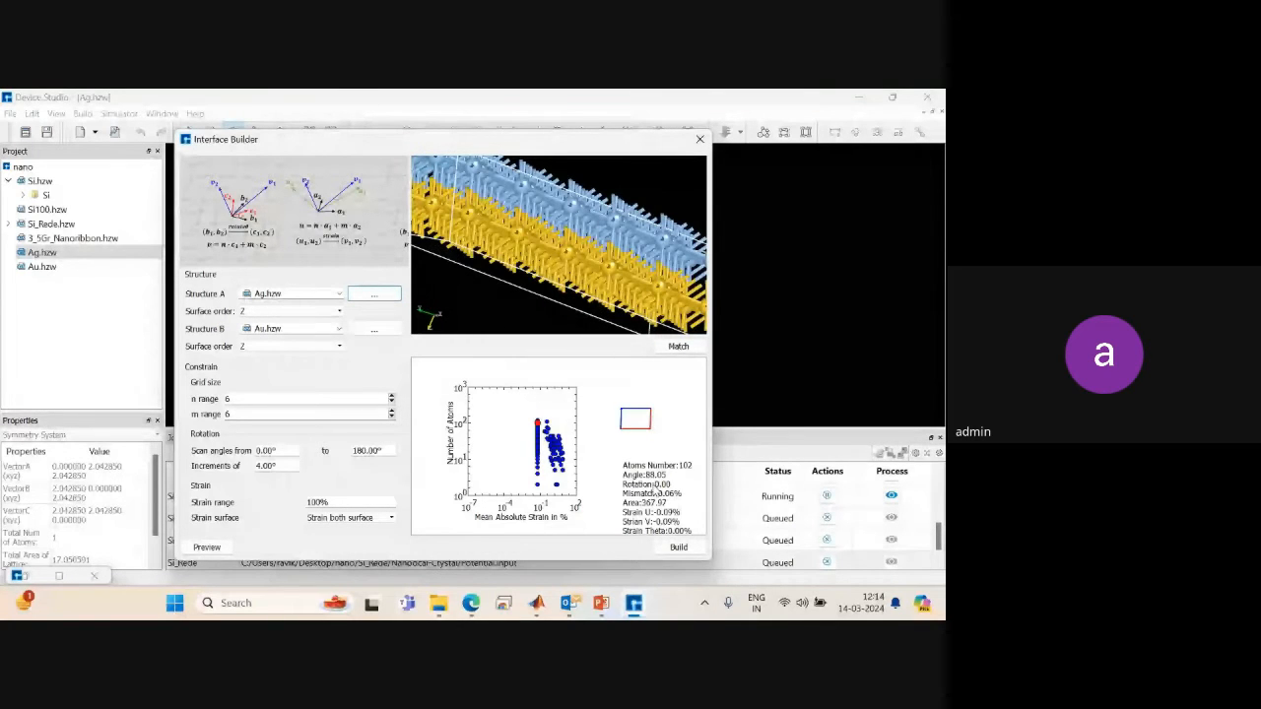
{"action": "left_click", "coordinate": [684, 548]}
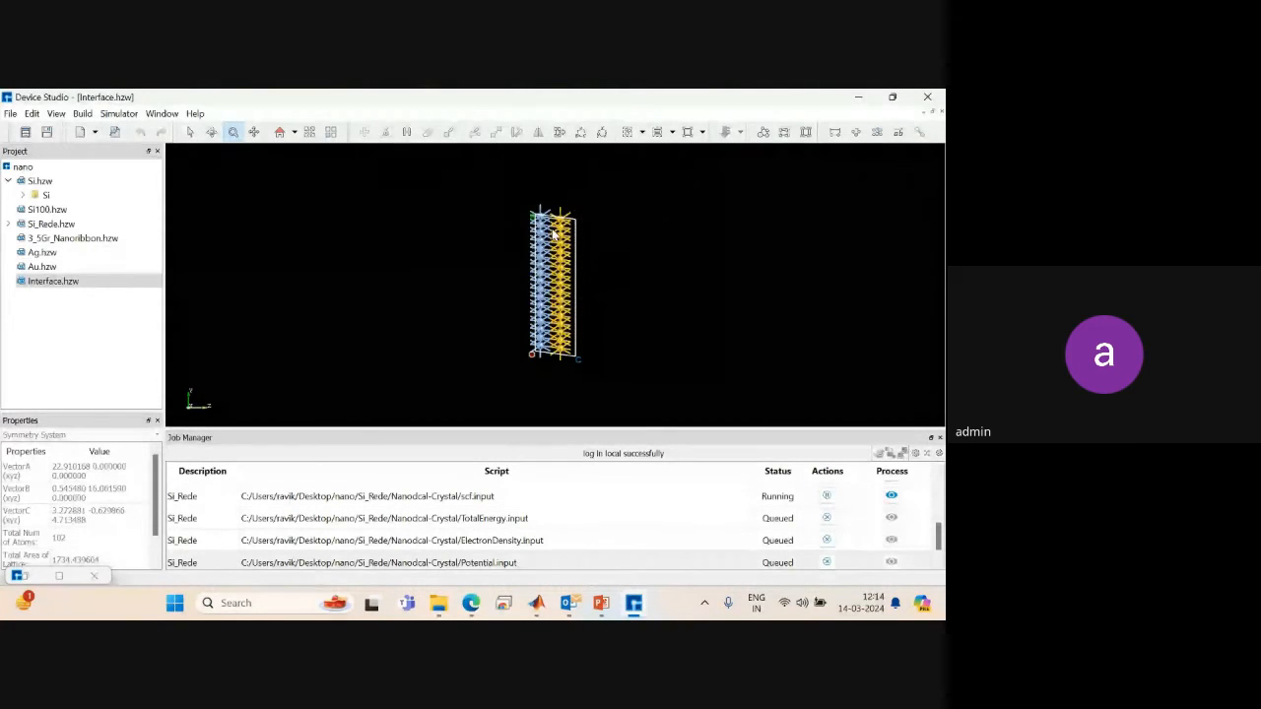
Examine the bonding between the gold and silver layers of the built interface up close from several angles.
{"action": "scroll", "coordinate": [557, 330], "scroll_direction": "up", "scroll_amount": 3}
{"action": "left_click_drag", "start_coordinate": [732, 310], "coordinate": [507, 203]}
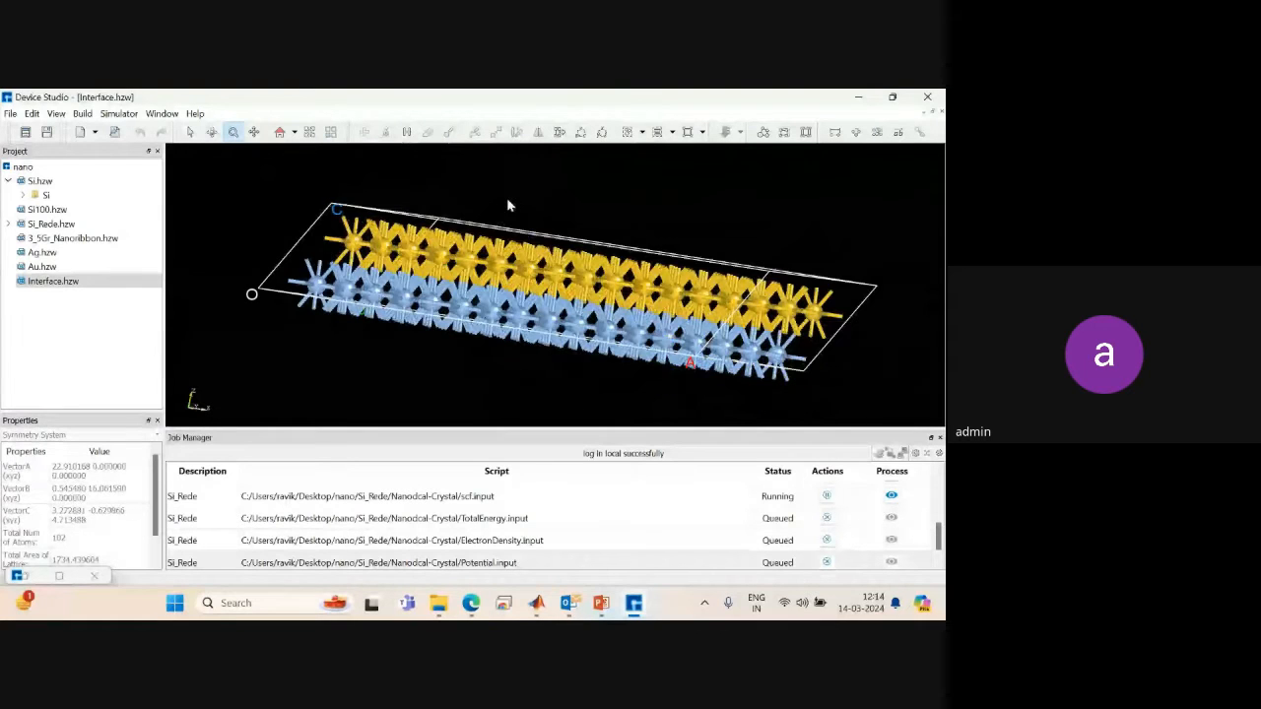
{"action": "scroll", "coordinate": [605, 301], "scroll_direction": "up", "scroll_amount": 2}
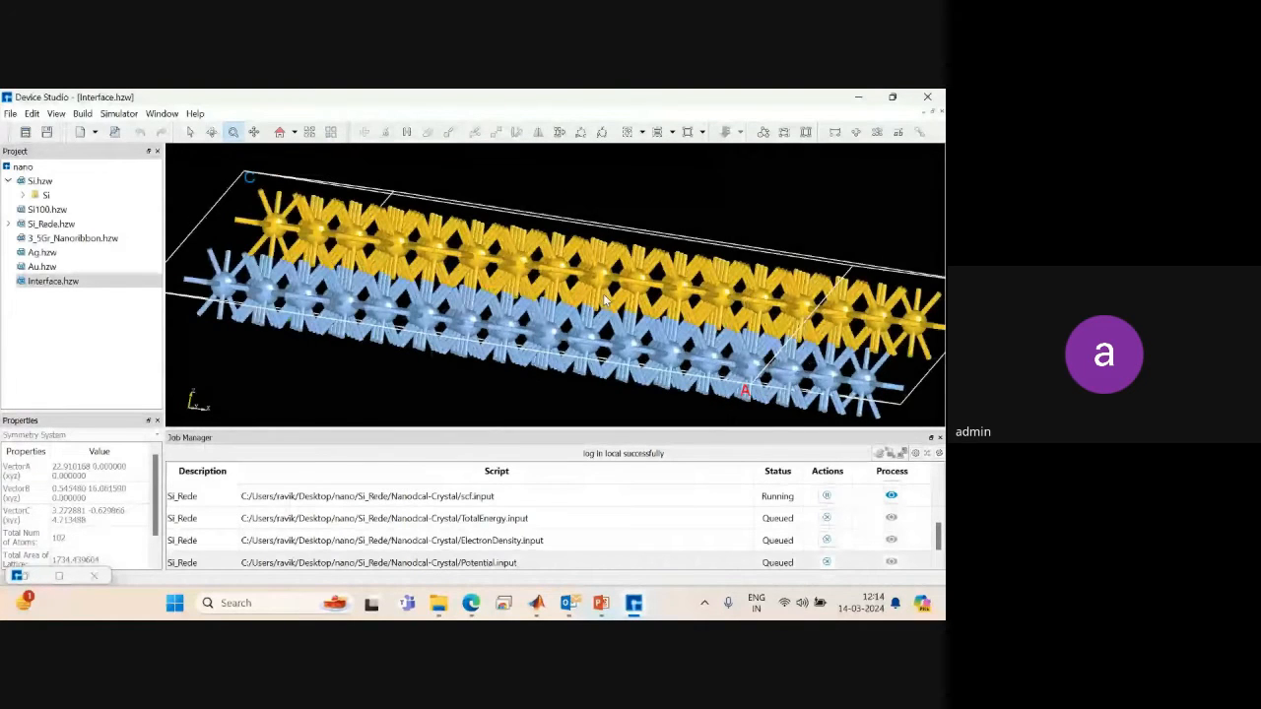
{"action": "scroll", "coordinate": [605, 301], "scroll_direction": "up", "scroll_amount": 2}
{"action": "left_click_drag", "start_coordinate": [607, 313], "coordinate": [529, 311]}
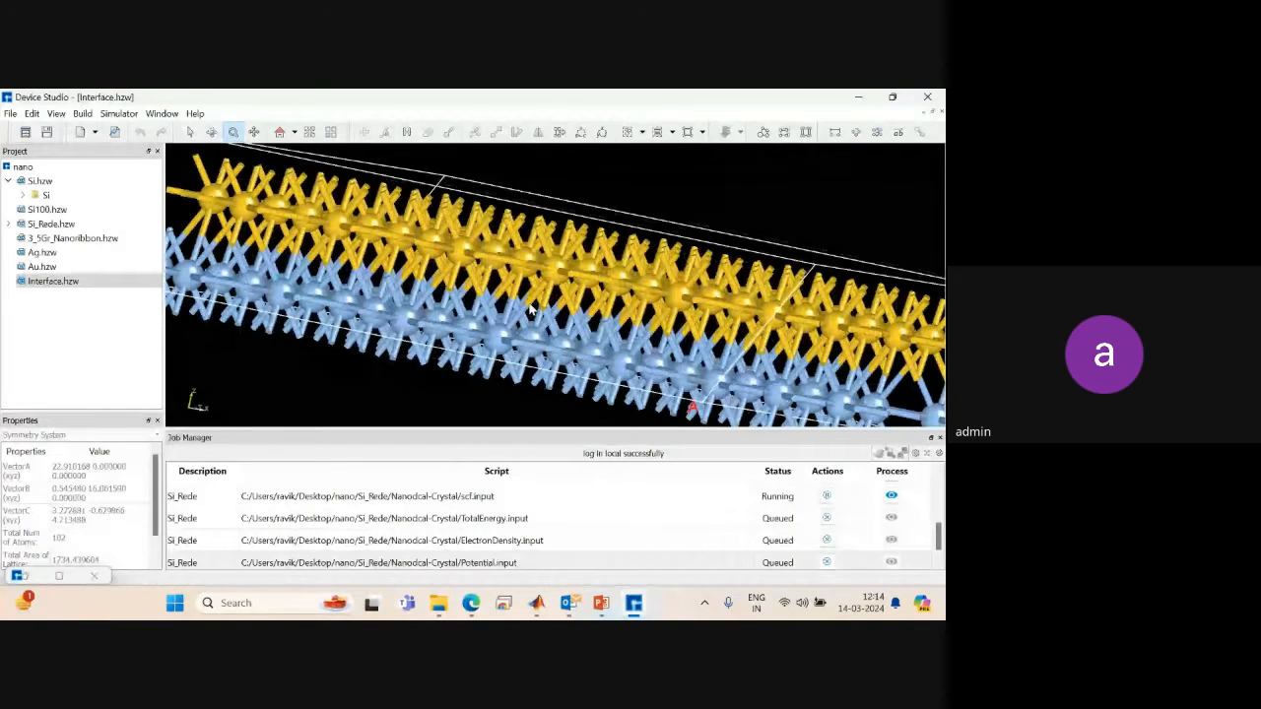
{"action": "left_click_drag", "start_coordinate": [529, 310], "coordinate": [434, 305]}
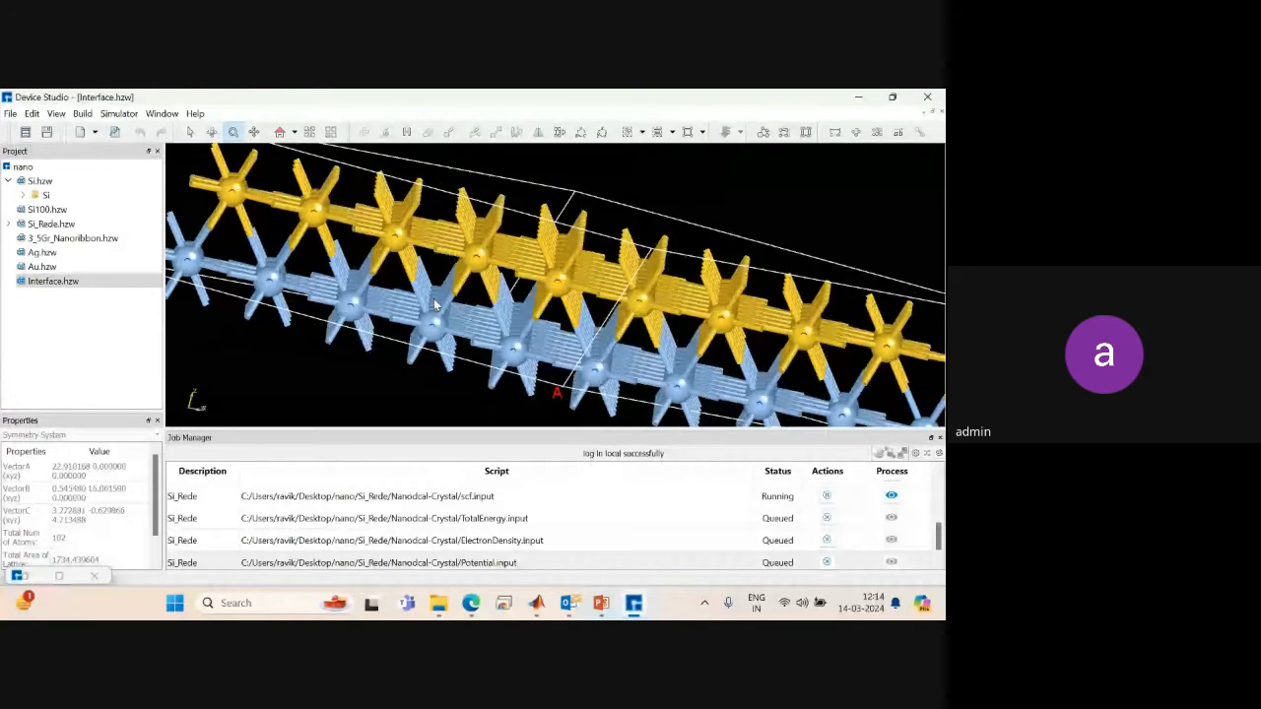
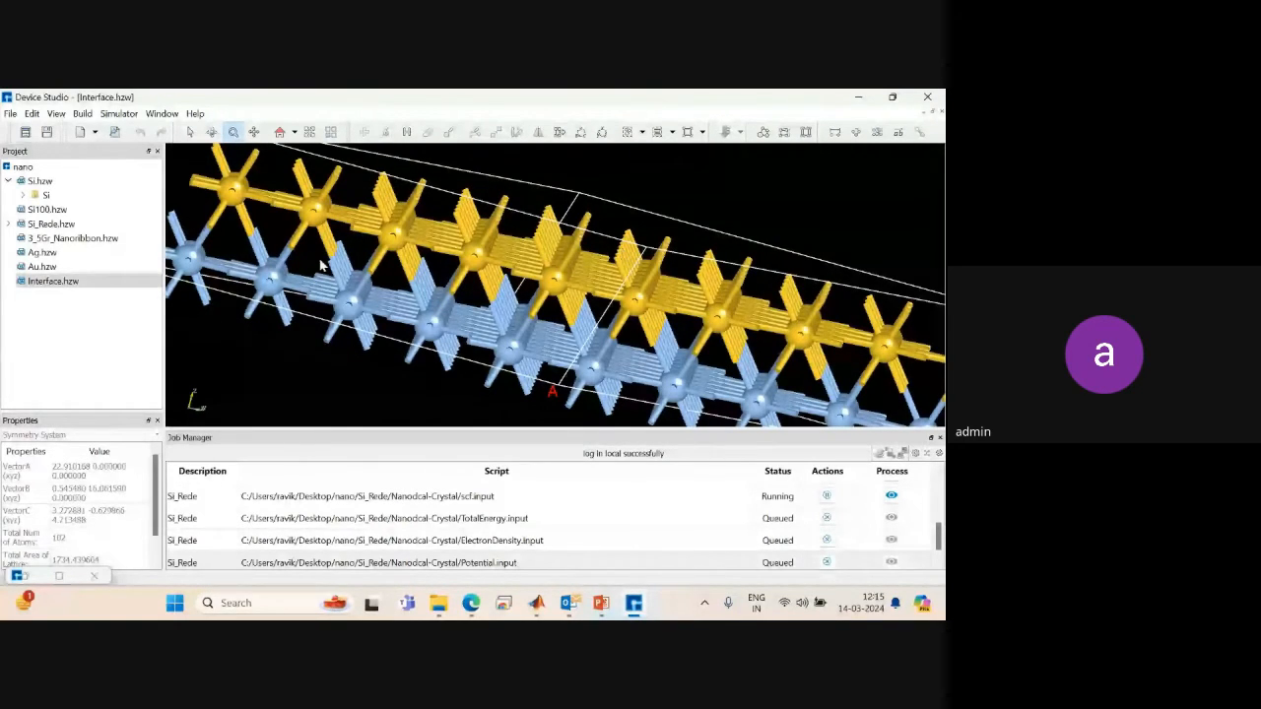
Review the relax method and iteration control settings of Nanodcal's Relax calculation for the interface, and close it without generating files.
{"action": "left_click", "coordinate": [116, 114]}
{"action": "mouse_move", "coordinate": [126, 130]}
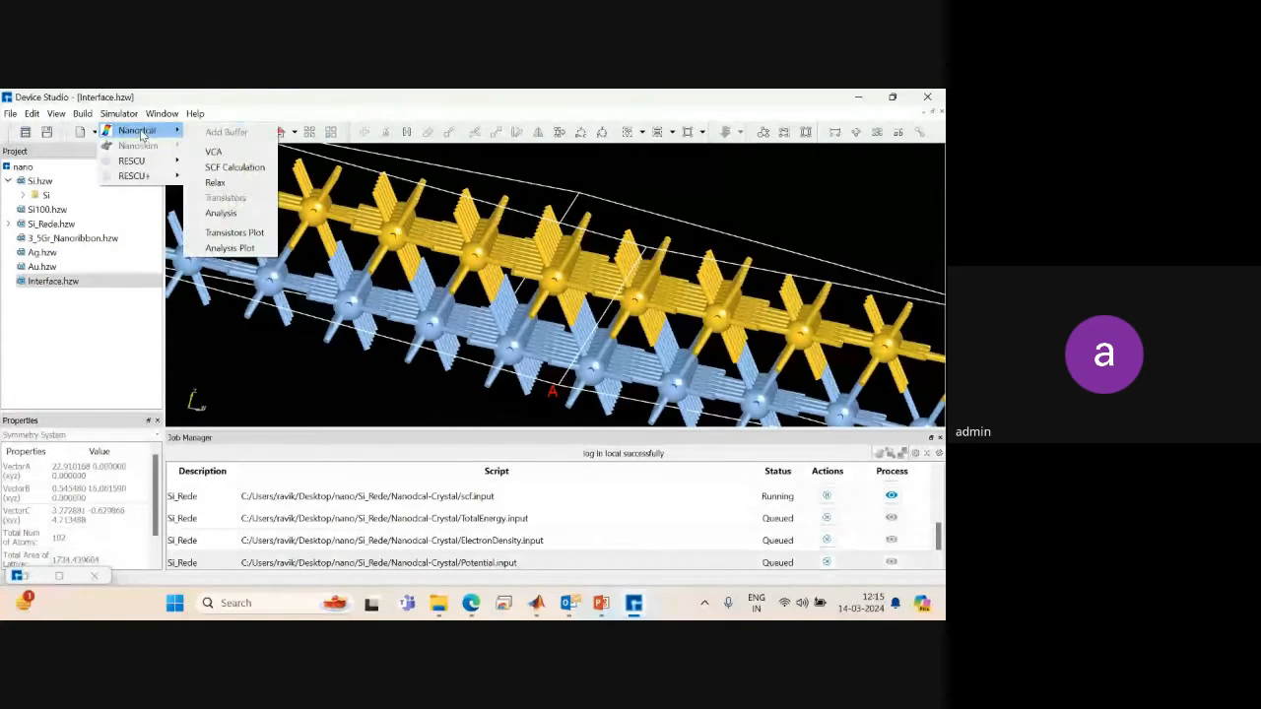
{"action": "left_click", "coordinate": [216, 183]}
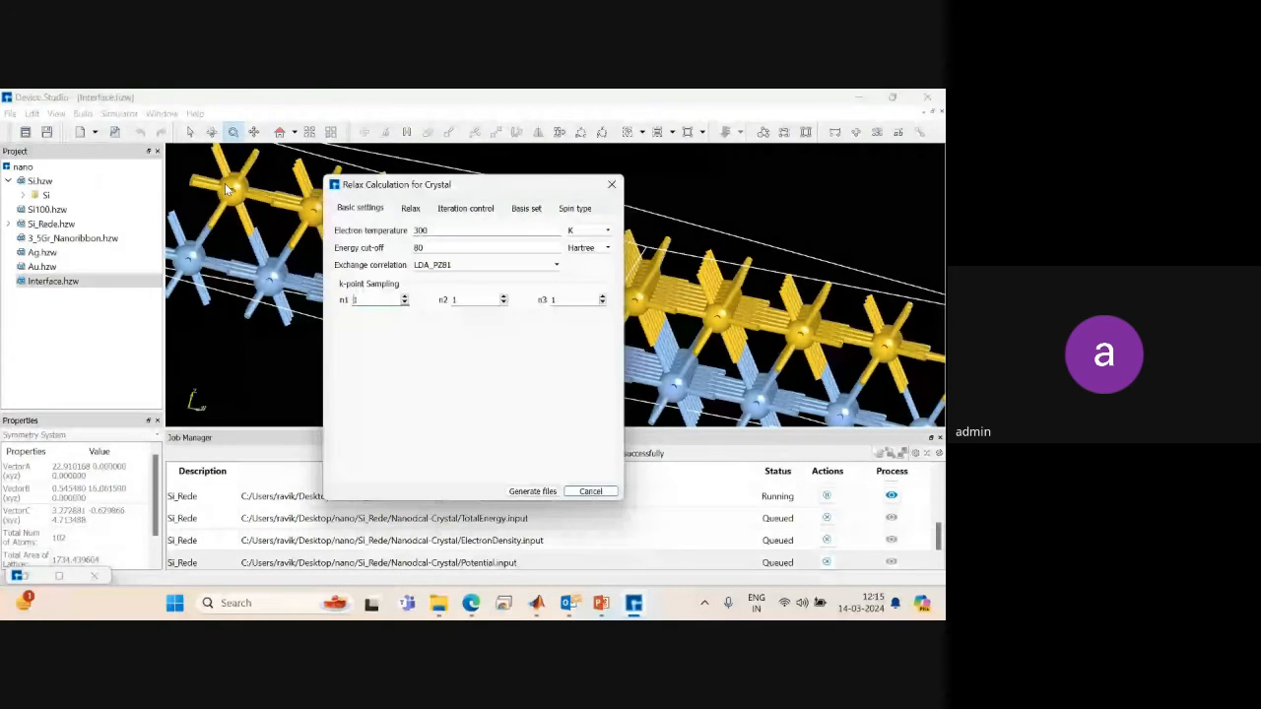
{"action": "left_click", "coordinate": [410, 208]}
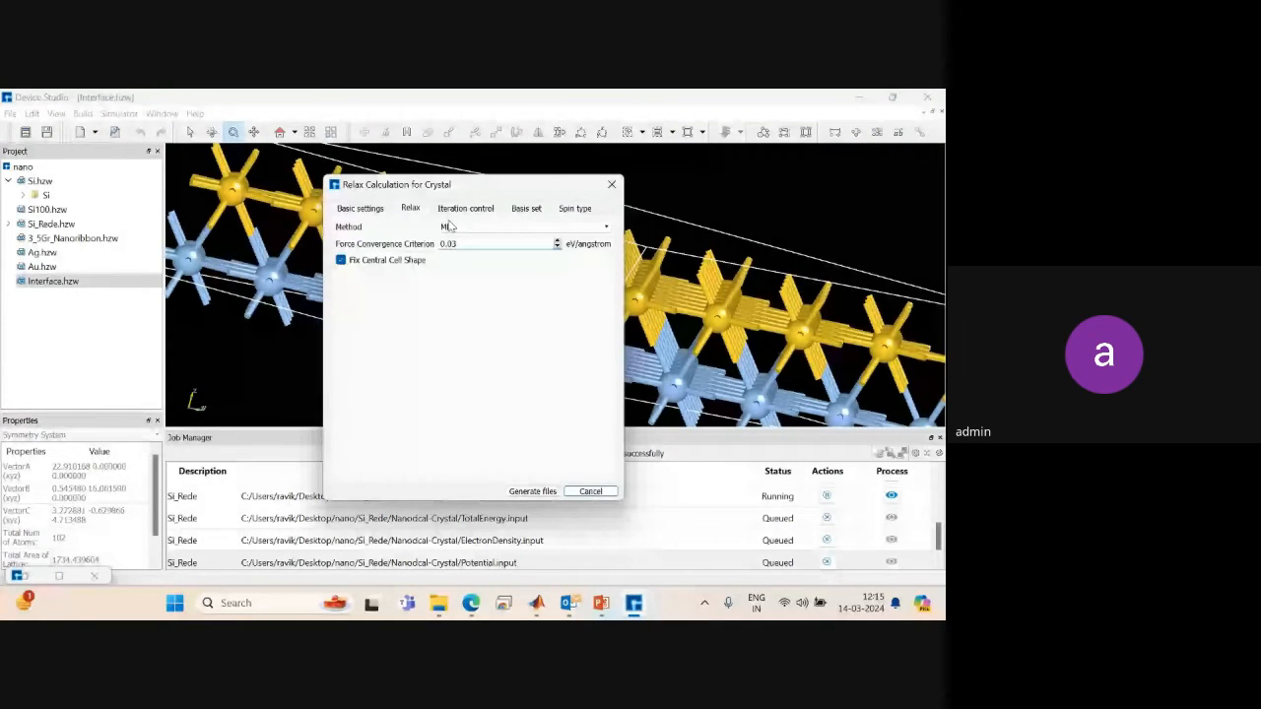
{"action": "left_click", "coordinate": [458, 228]}
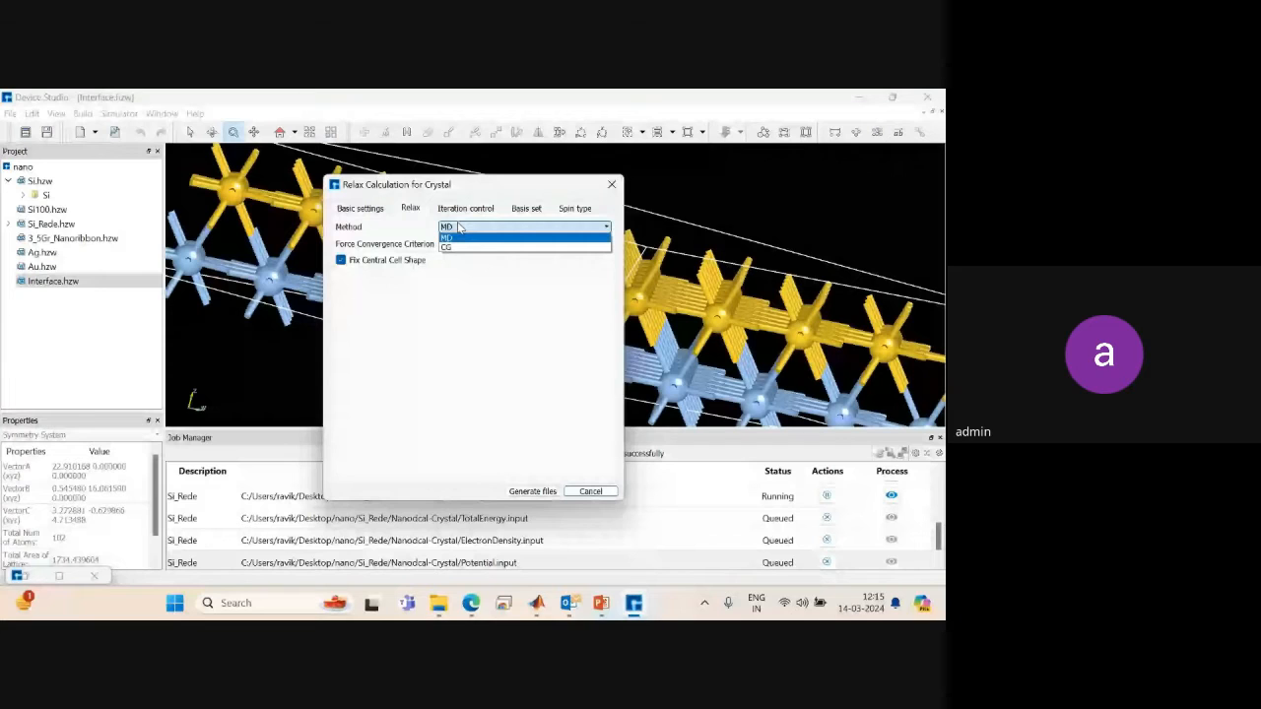
{"action": "left_click", "coordinate": [458, 237]}
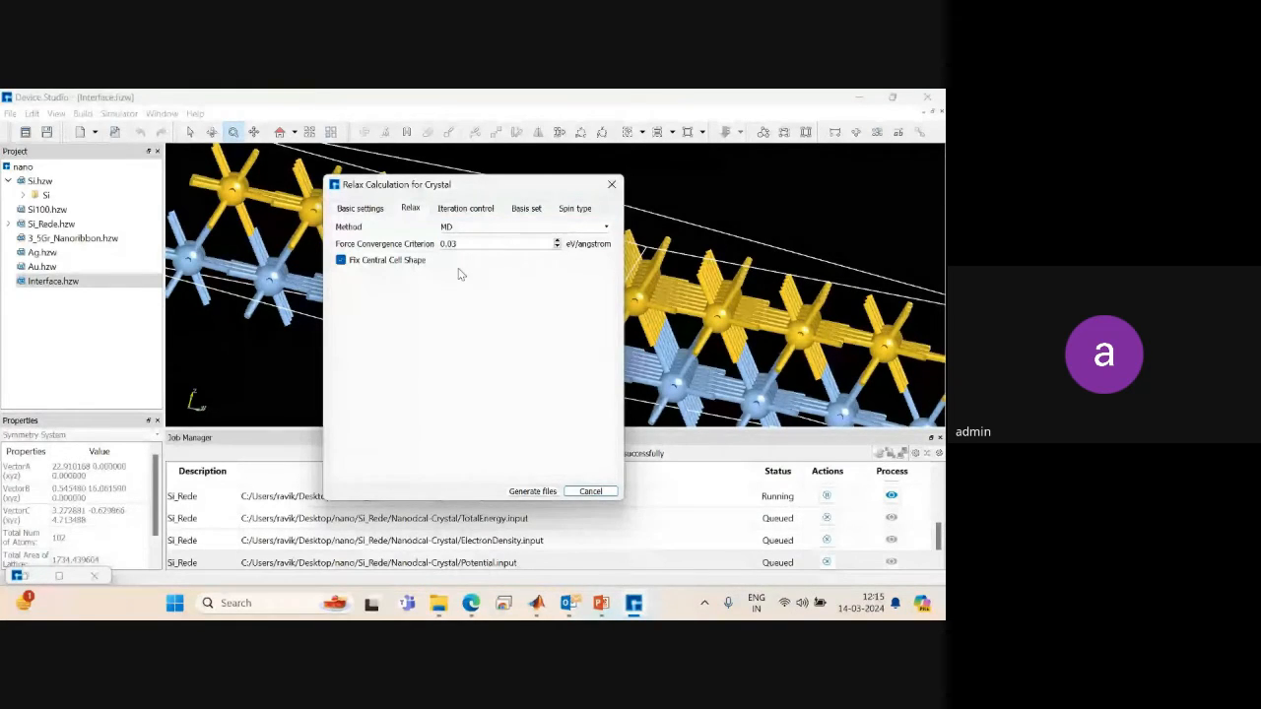
{"action": "left_click", "coordinate": [466, 209]}
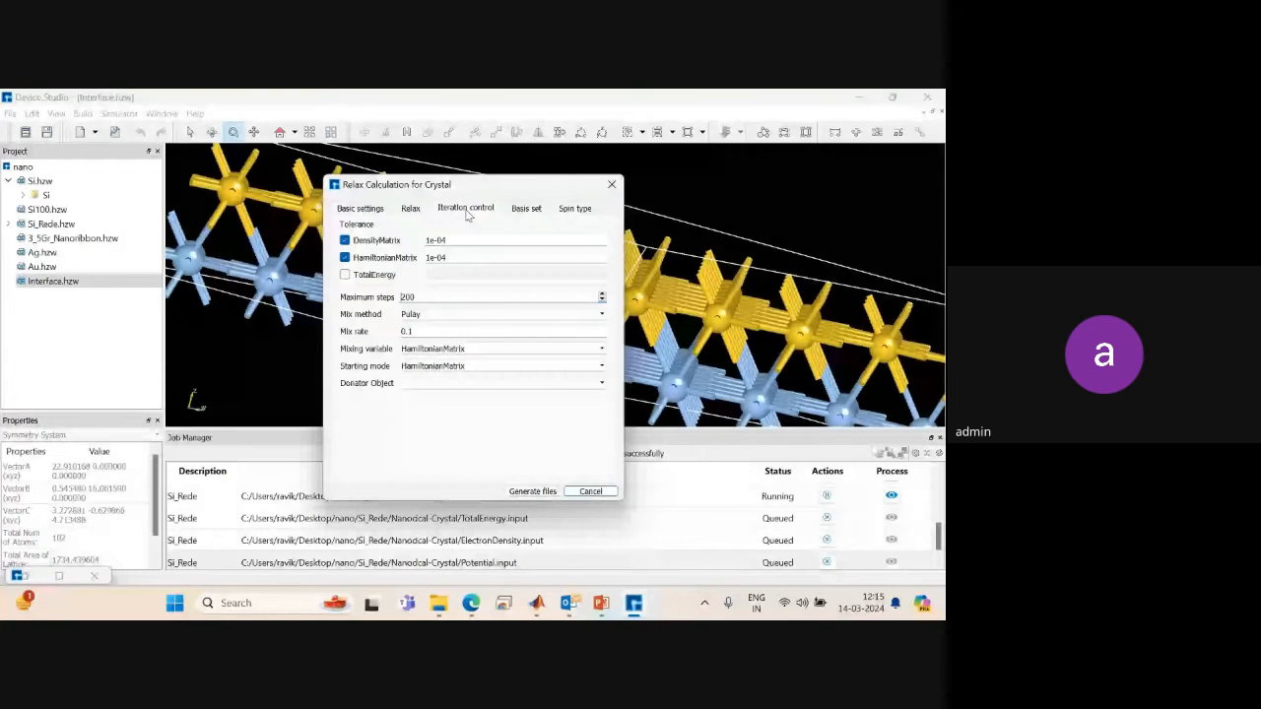
{"action": "left_click", "coordinate": [610, 186]}
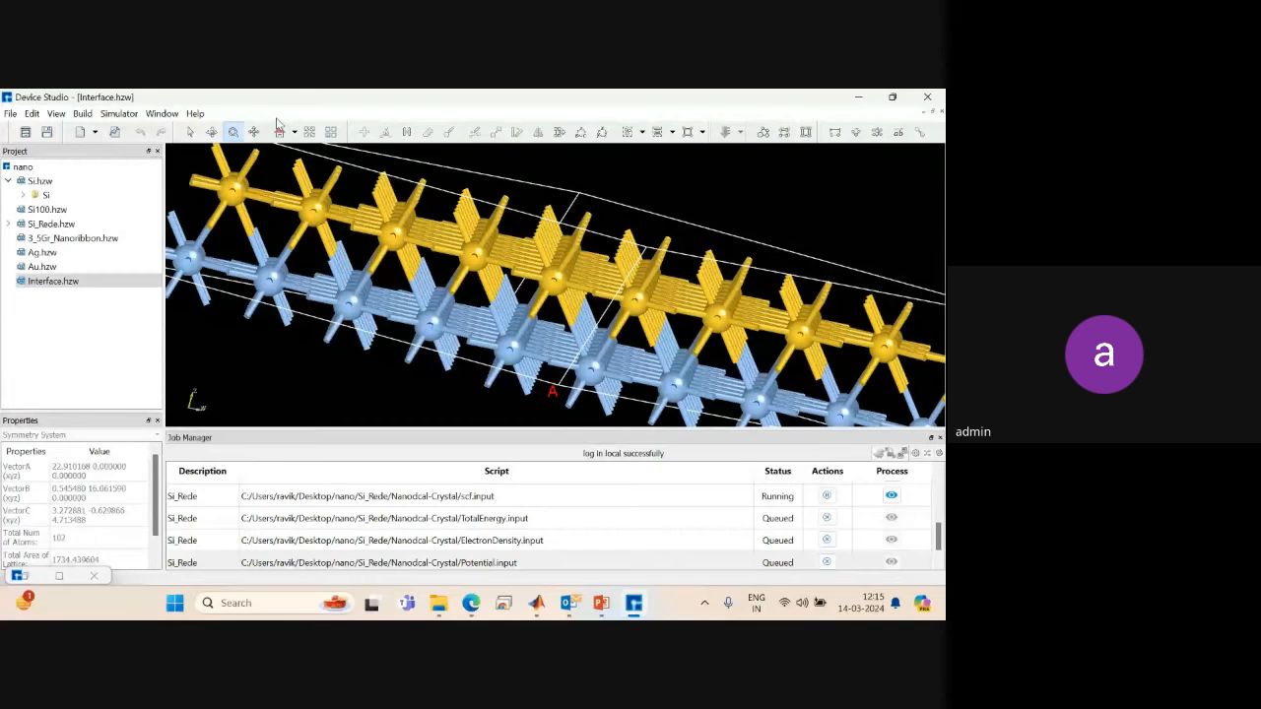
{"action": "left_click", "coordinate": [82, 114]}
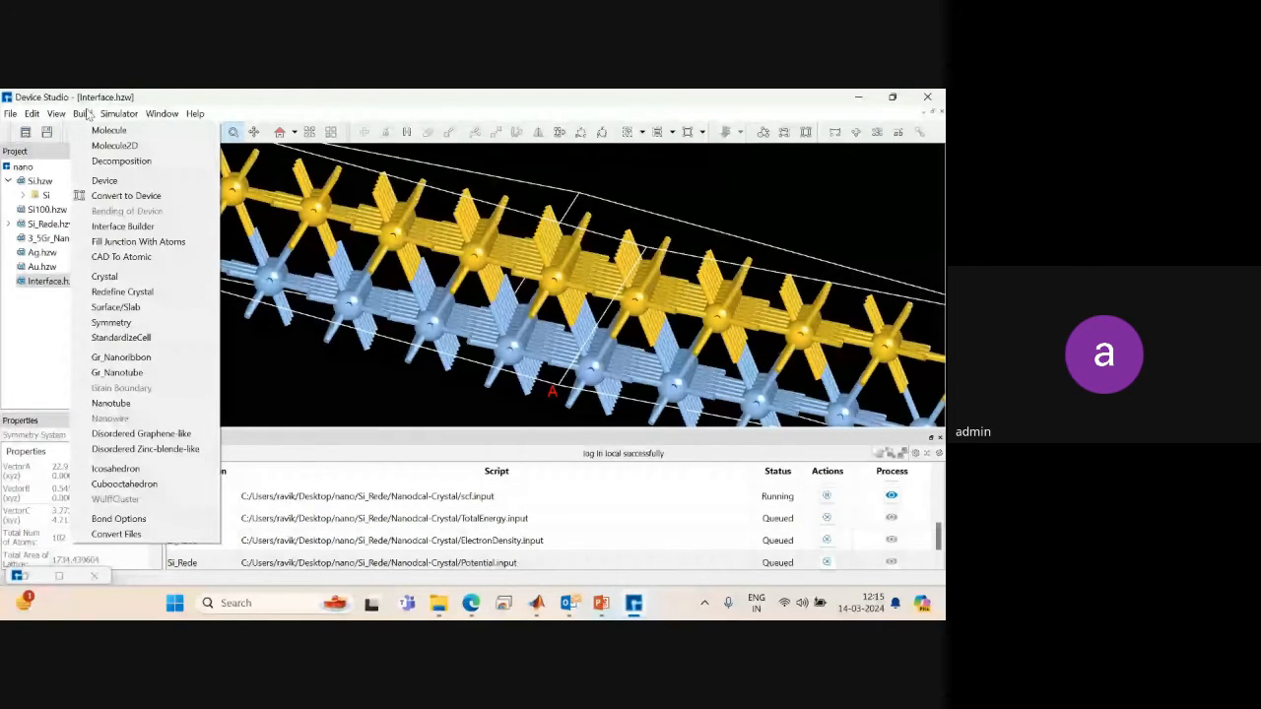
{"action": "left_click", "coordinate": [115, 242]}
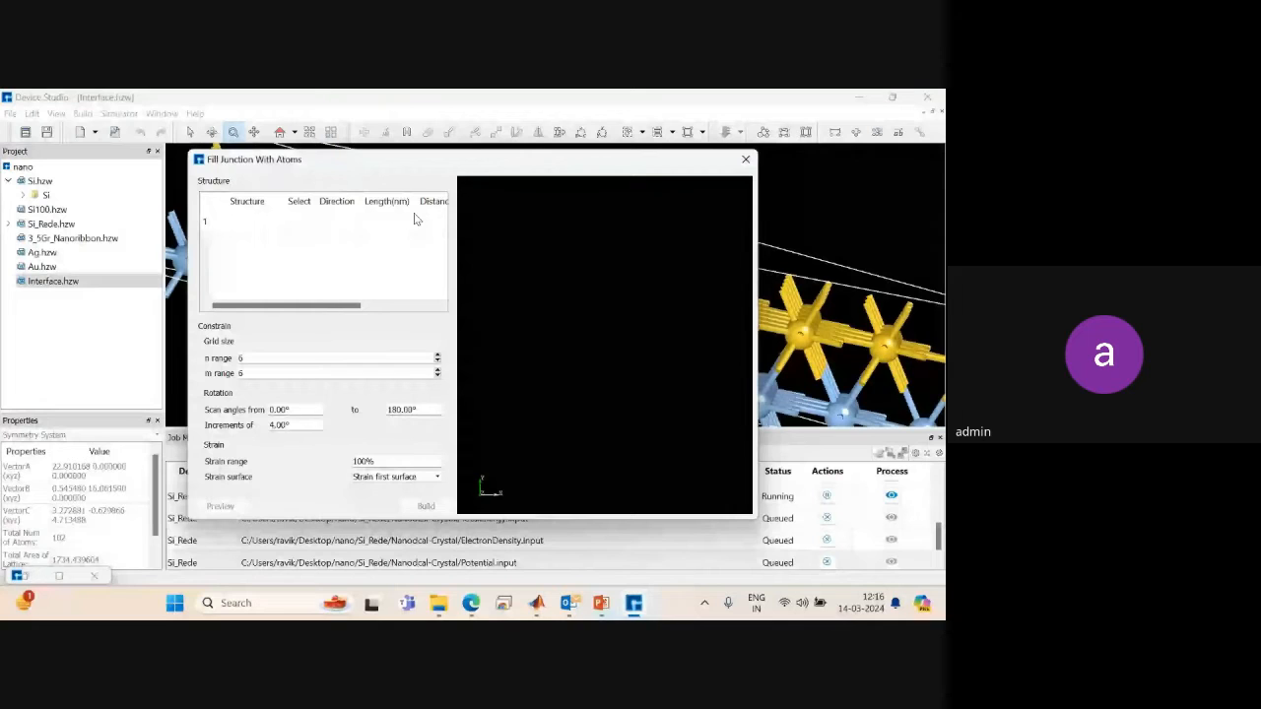
{"action": "left_click", "coordinate": [744, 161]}
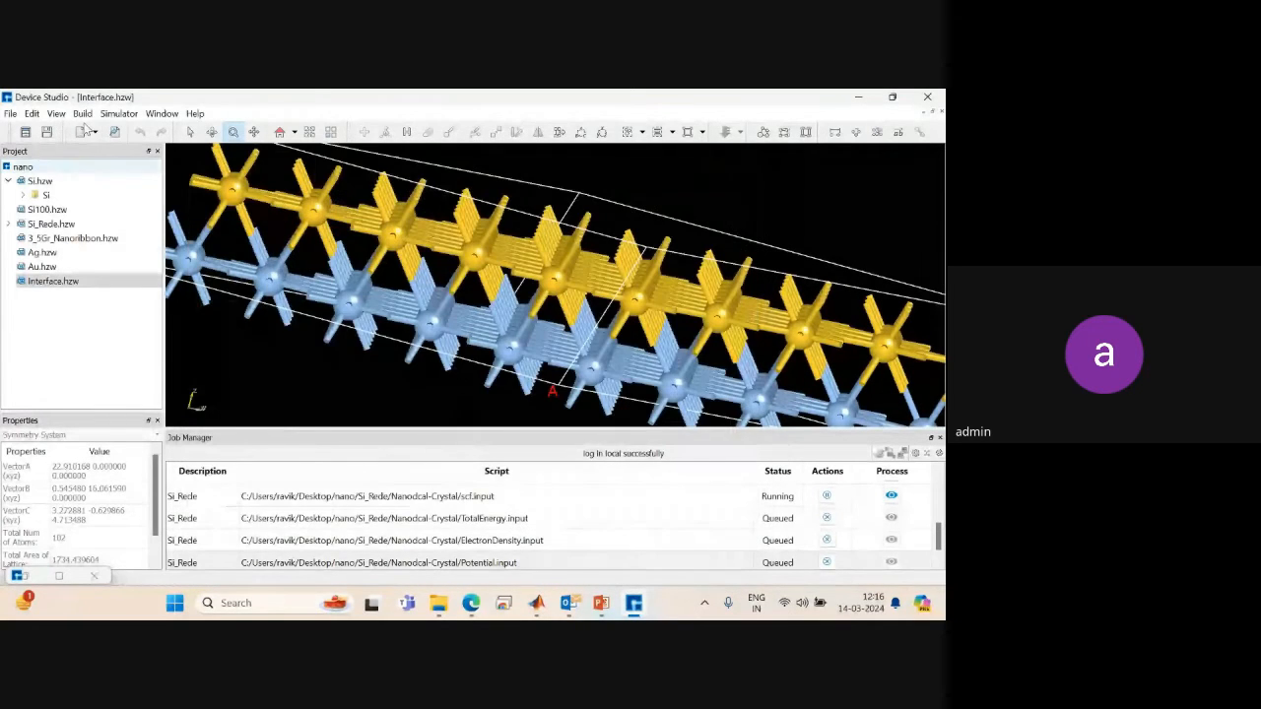
Start the CAD To Atomic builder and place four equal rectangular blocks side by side in a row on the canvas.
{"action": "left_click", "coordinate": [84, 119]}
{"action": "left_click", "coordinate": [106, 256]}
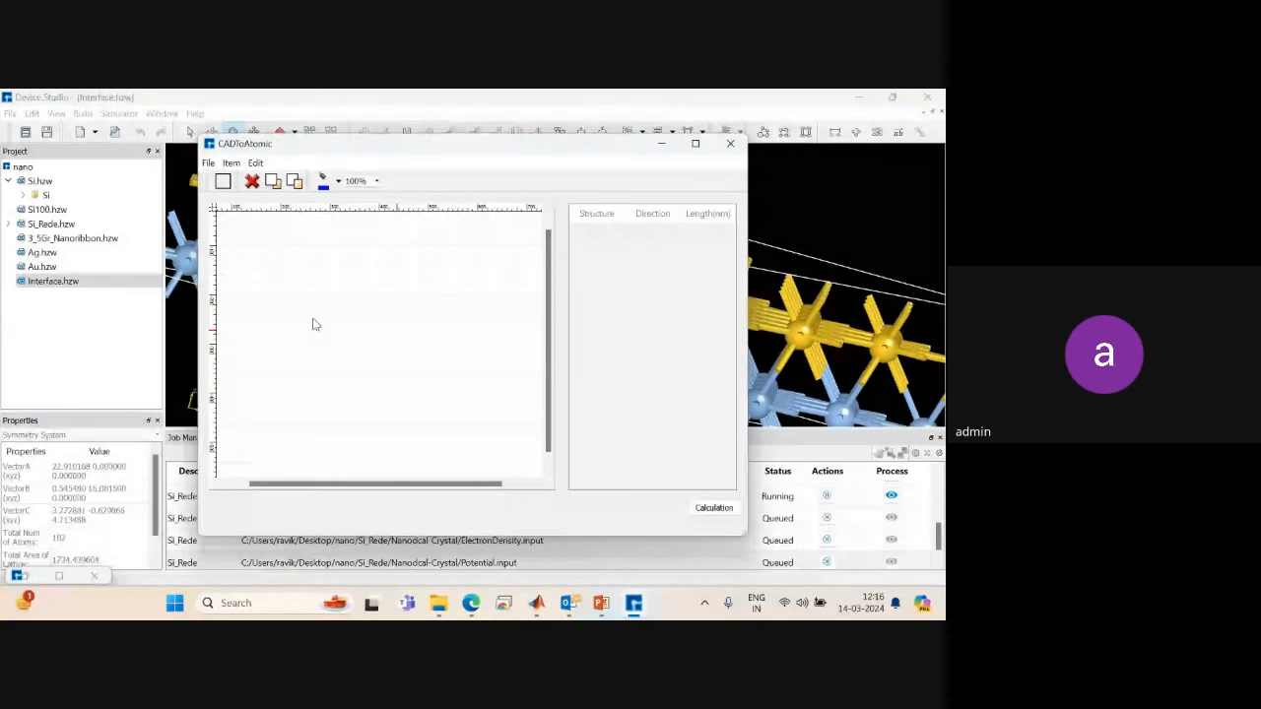
{"action": "left_click", "coordinate": [224, 180]}
{"action": "left_click", "coordinate": [270, 320]}
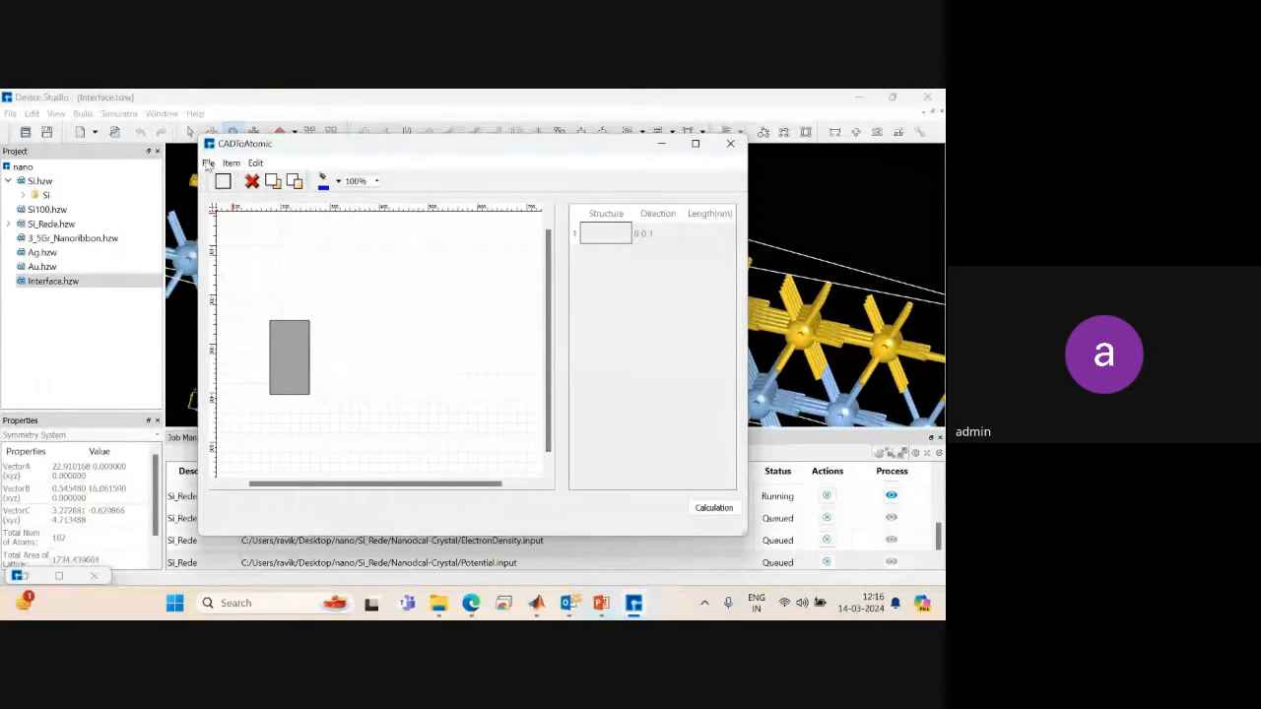
{"action": "left_click", "coordinate": [224, 181]}
{"action": "left_click", "coordinate": [316, 331]}
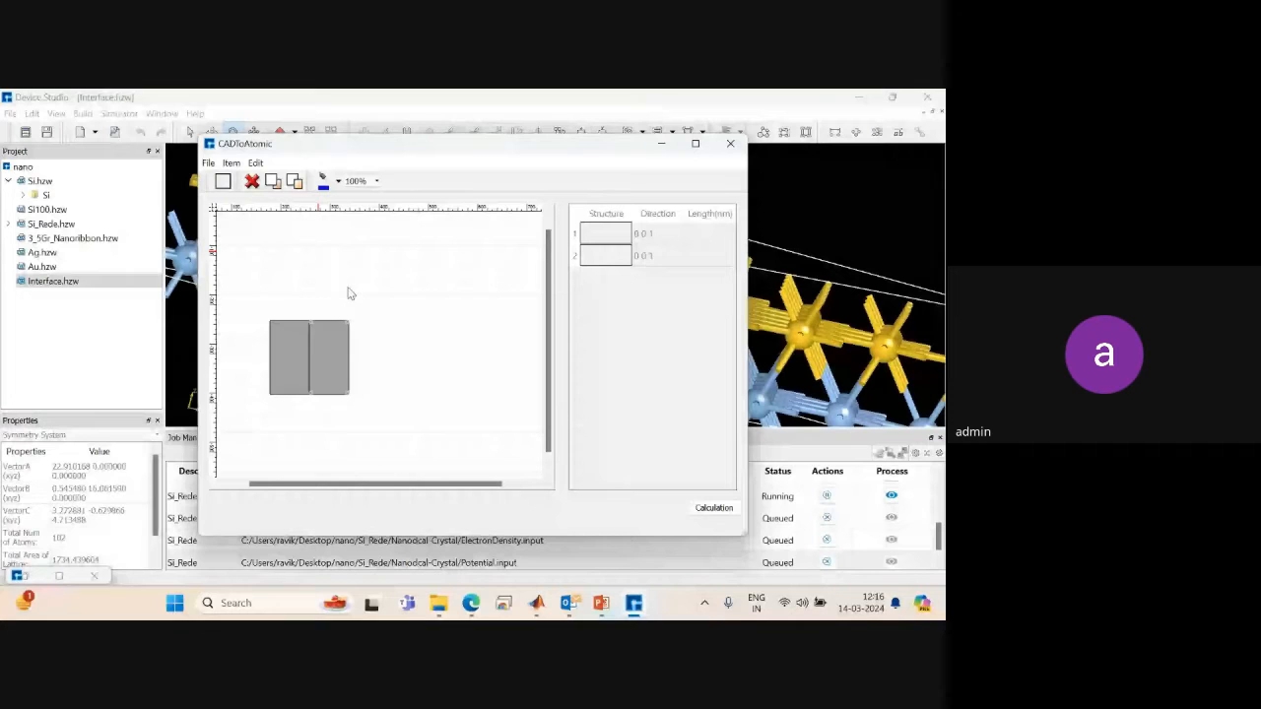
{"action": "left_click_drag", "start_coordinate": [370, 349], "coordinate": [366, 333]}
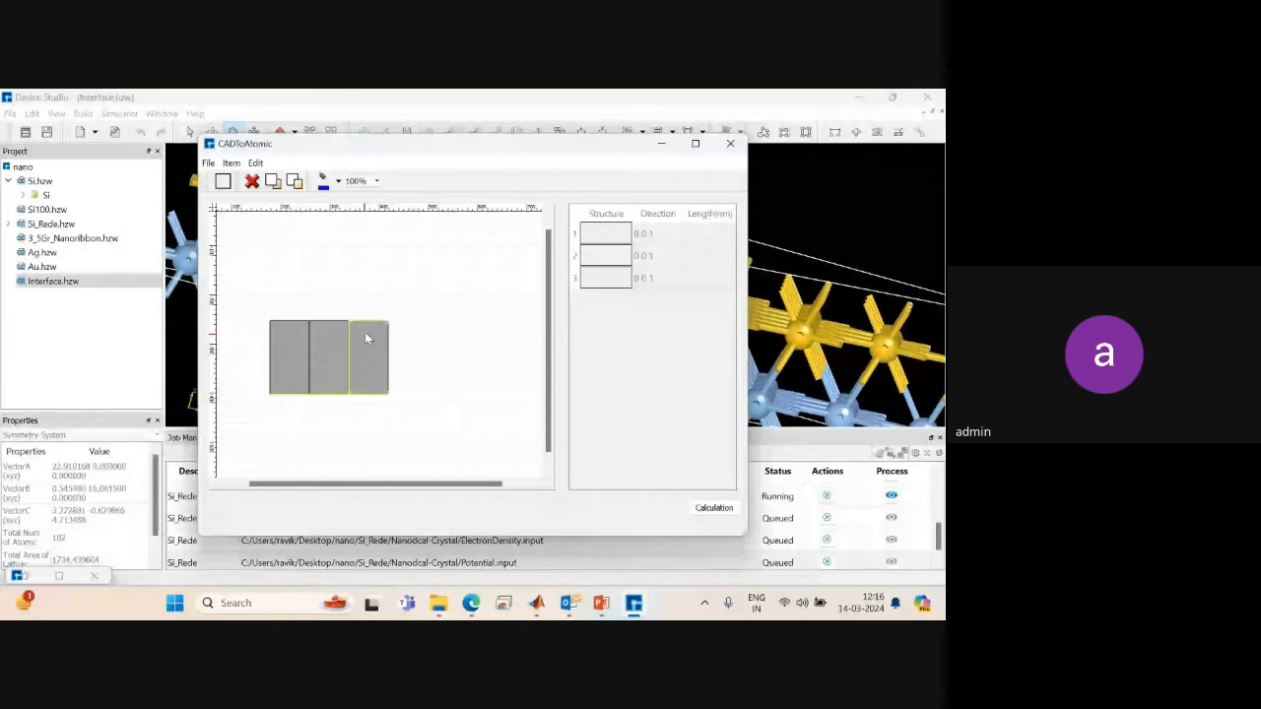
{"action": "left_click", "coordinate": [352, 260]}
{"action": "left_click", "coordinate": [418, 335]}
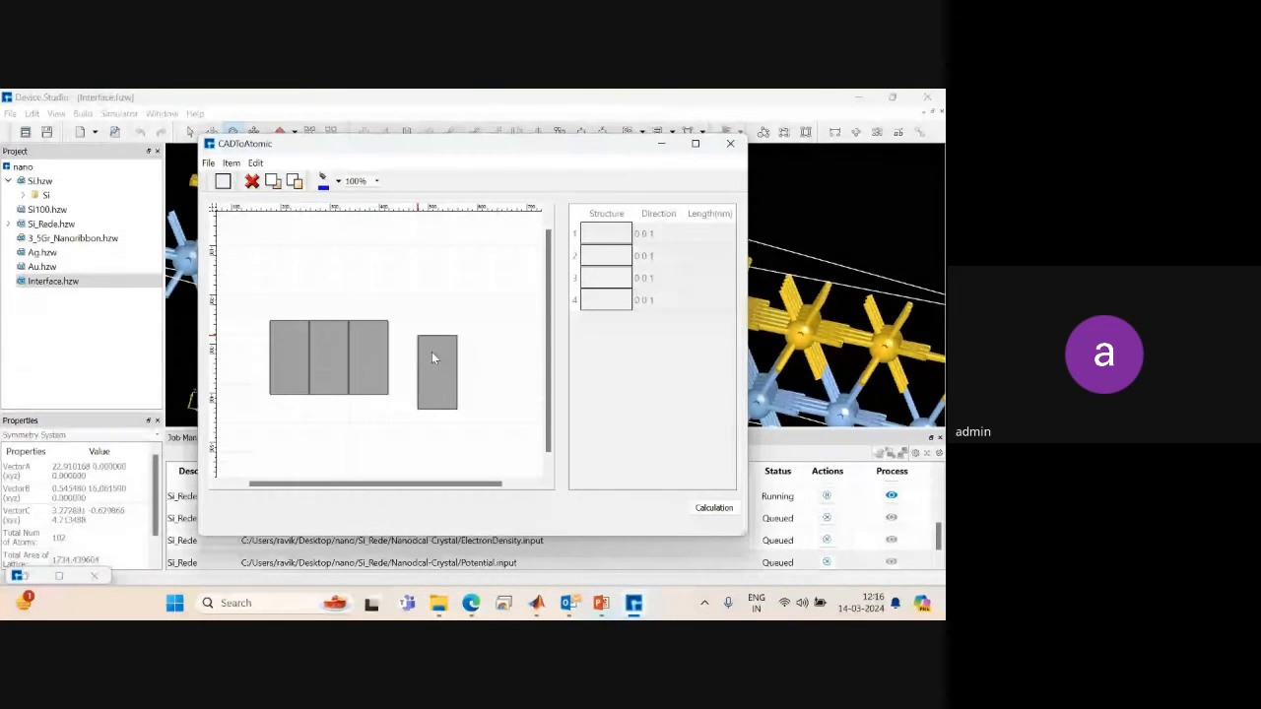
{"action": "left_click_drag", "start_coordinate": [431, 359], "coordinate": [413, 346]}
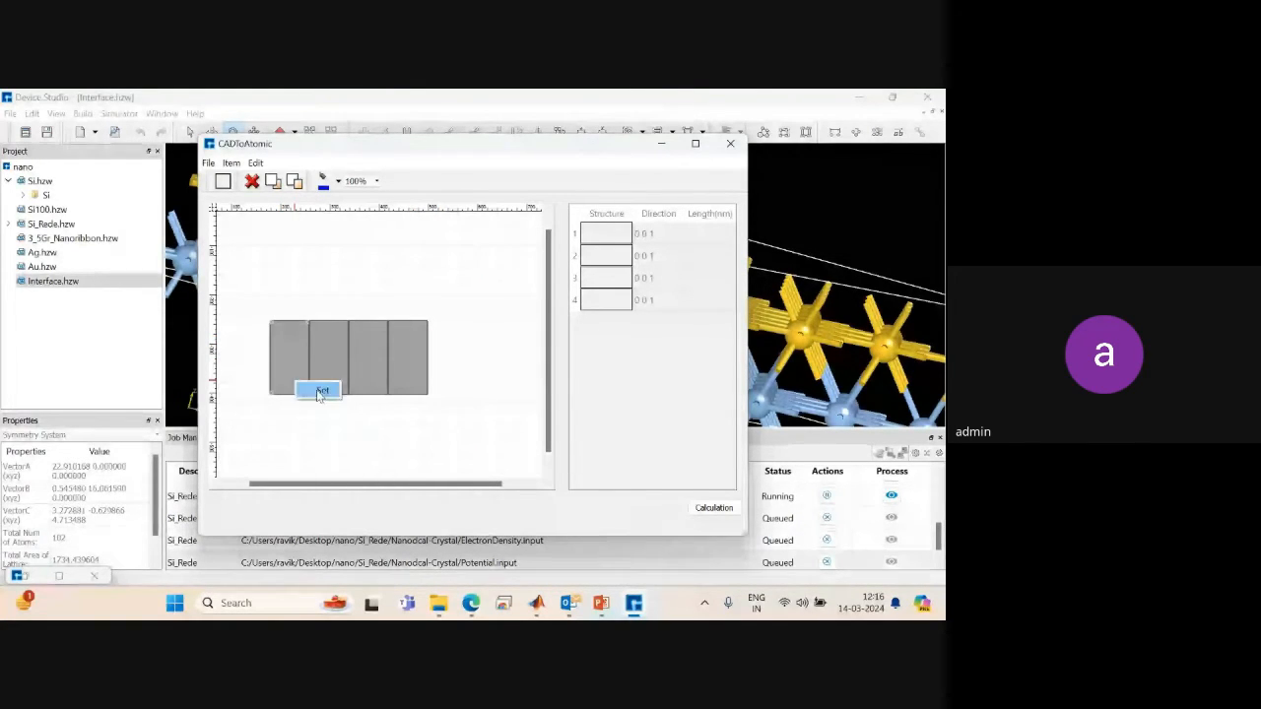
Assign the pure-metal crystal Ag.hzw to the first block, keeping the direction 0 0 1.
{"action": "double_click", "coordinate": [295, 386]}
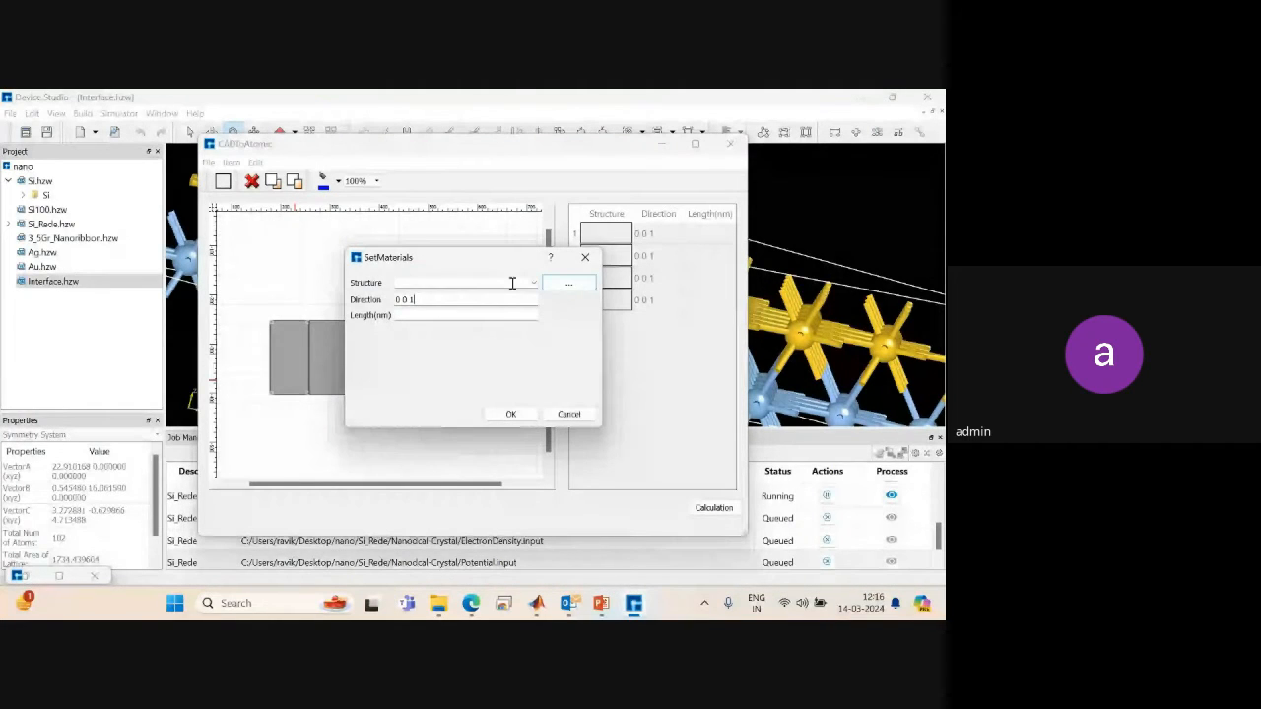
{"action": "left_click", "coordinate": [560, 283]}
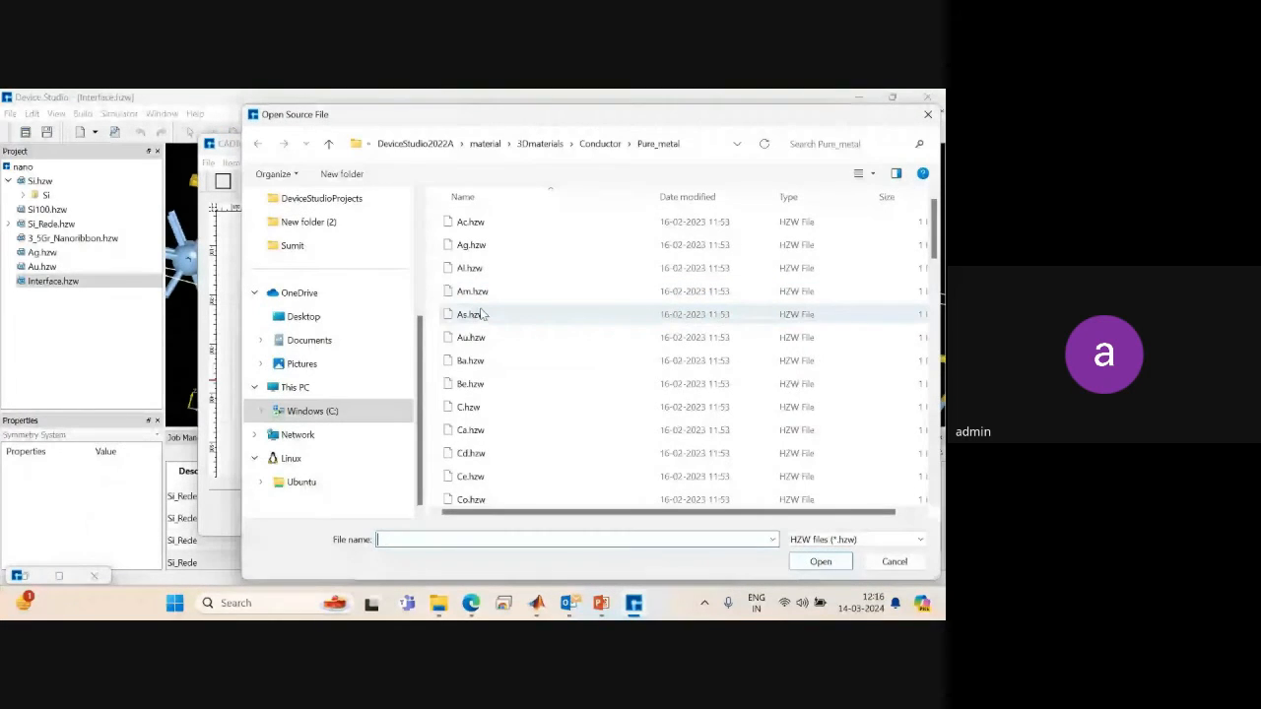
{"action": "double_click", "coordinate": [470, 246]}
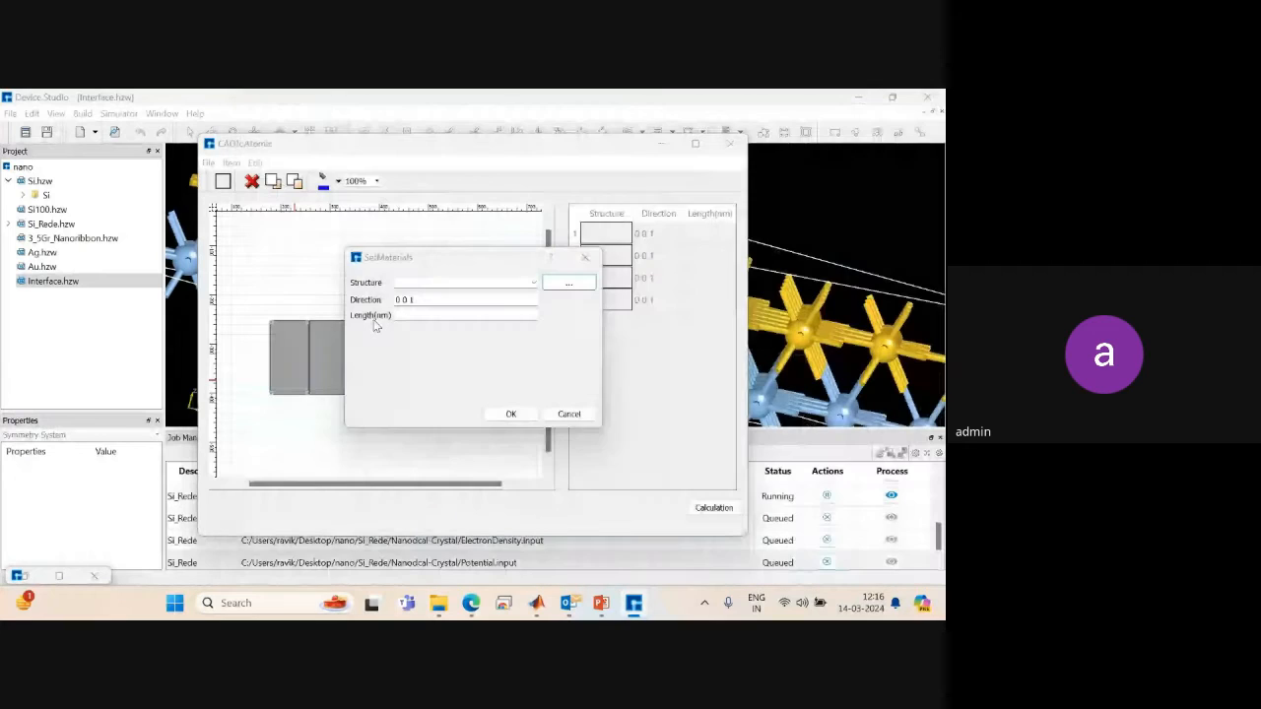
{"action": "left_click", "coordinate": [510, 414]}
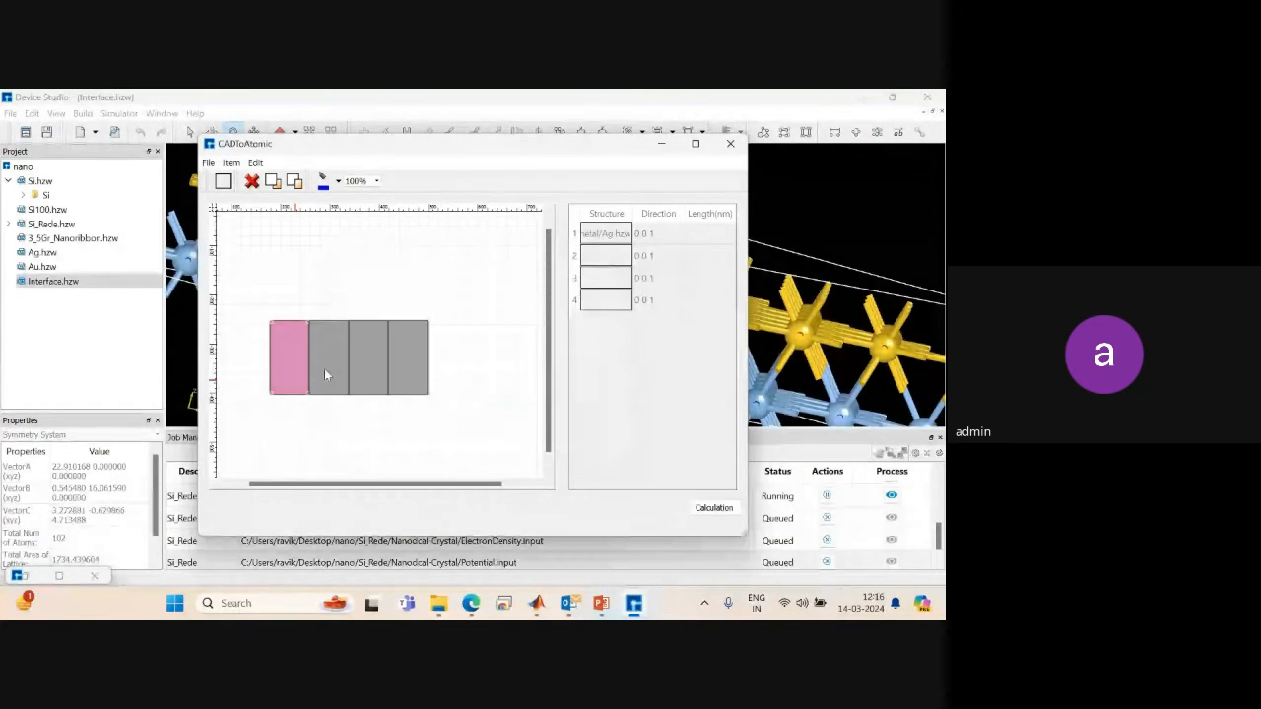
Assign the pure-metal crystal As.hzw to the second block, keeping the direction 0 0 1.
{"action": "right_click", "coordinate": [325, 350]}
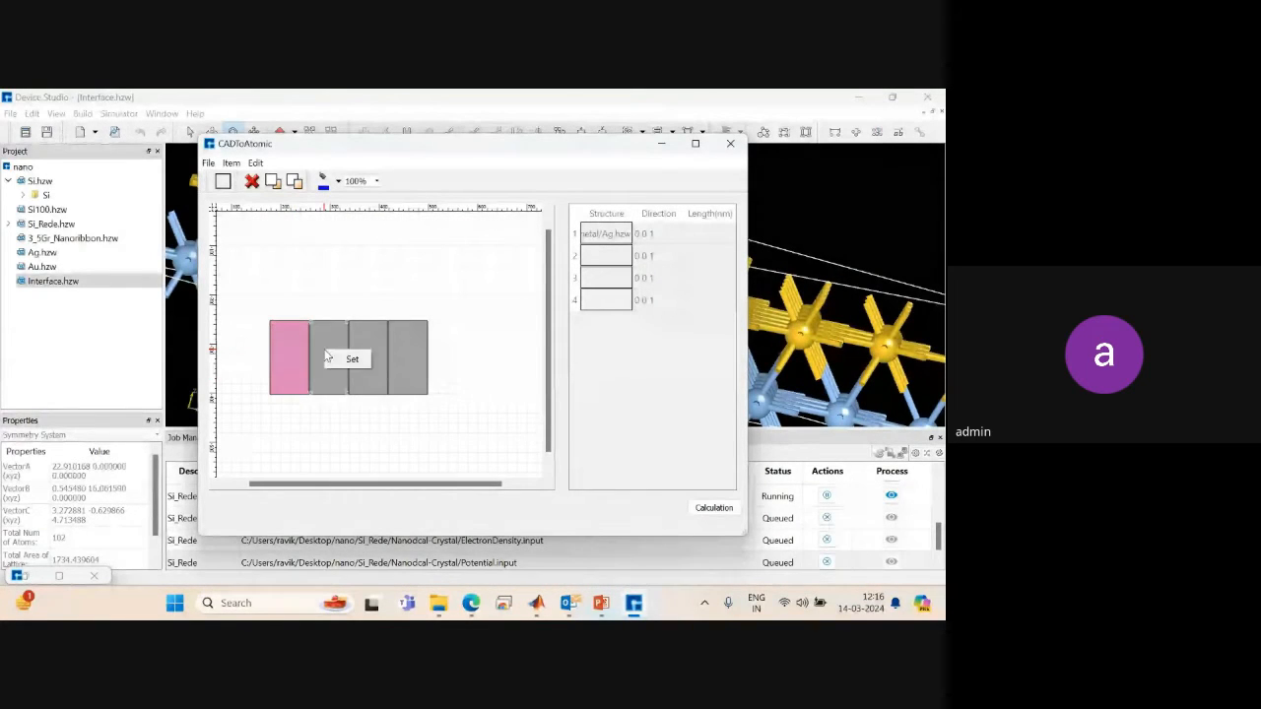
{"action": "left_click", "coordinate": [335, 359]}
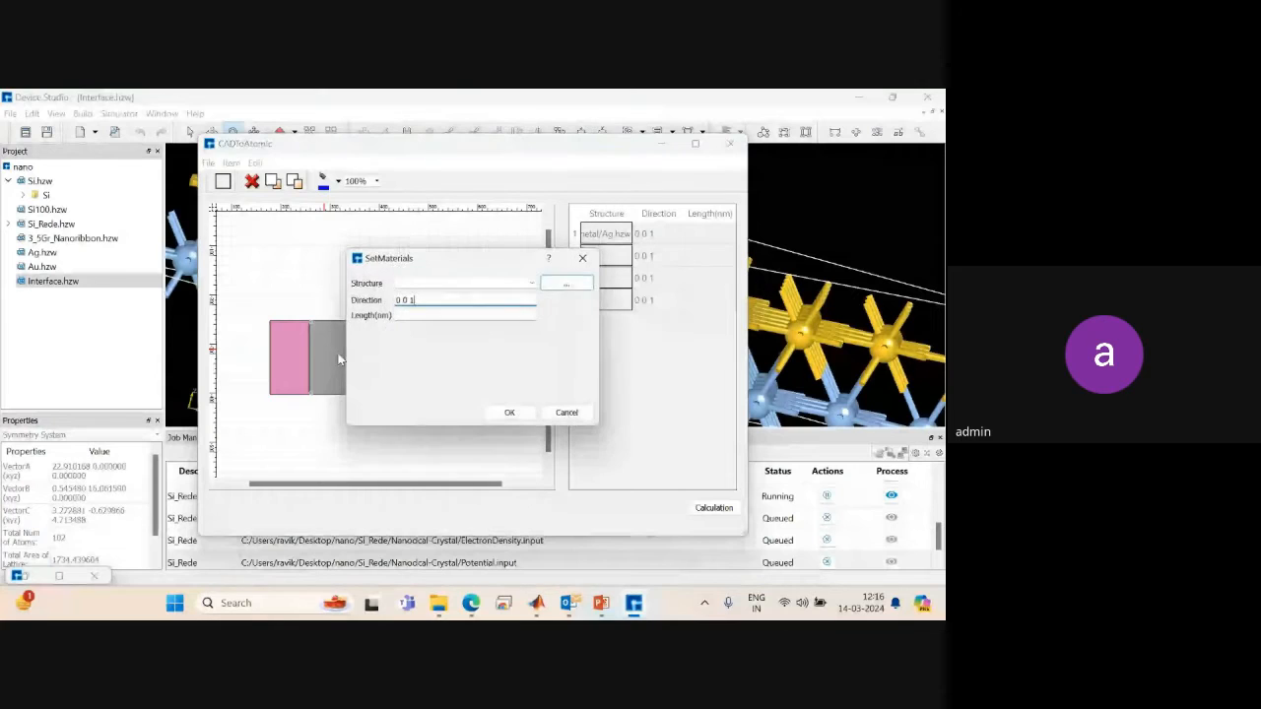
{"action": "left_click", "coordinate": [558, 286]}
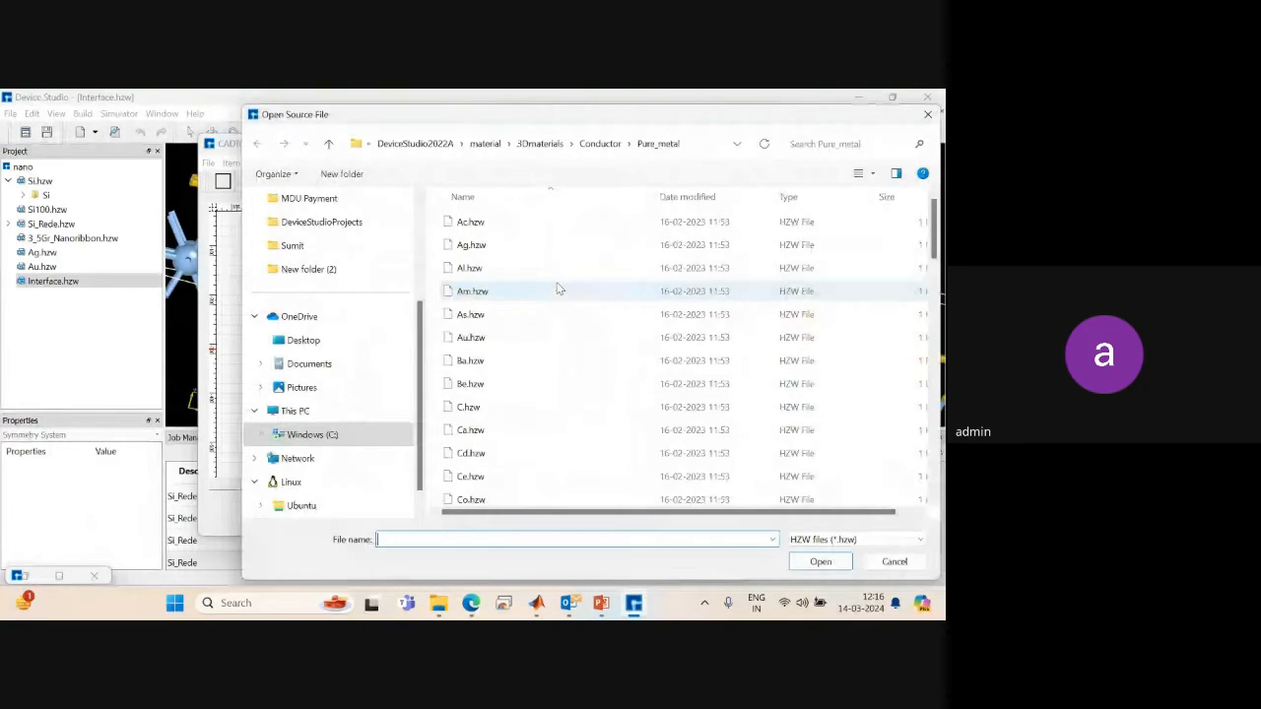
{"action": "left_click", "coordinate": [486, 315]}
{"action": "double_click", "coordinate": [485, 314]}
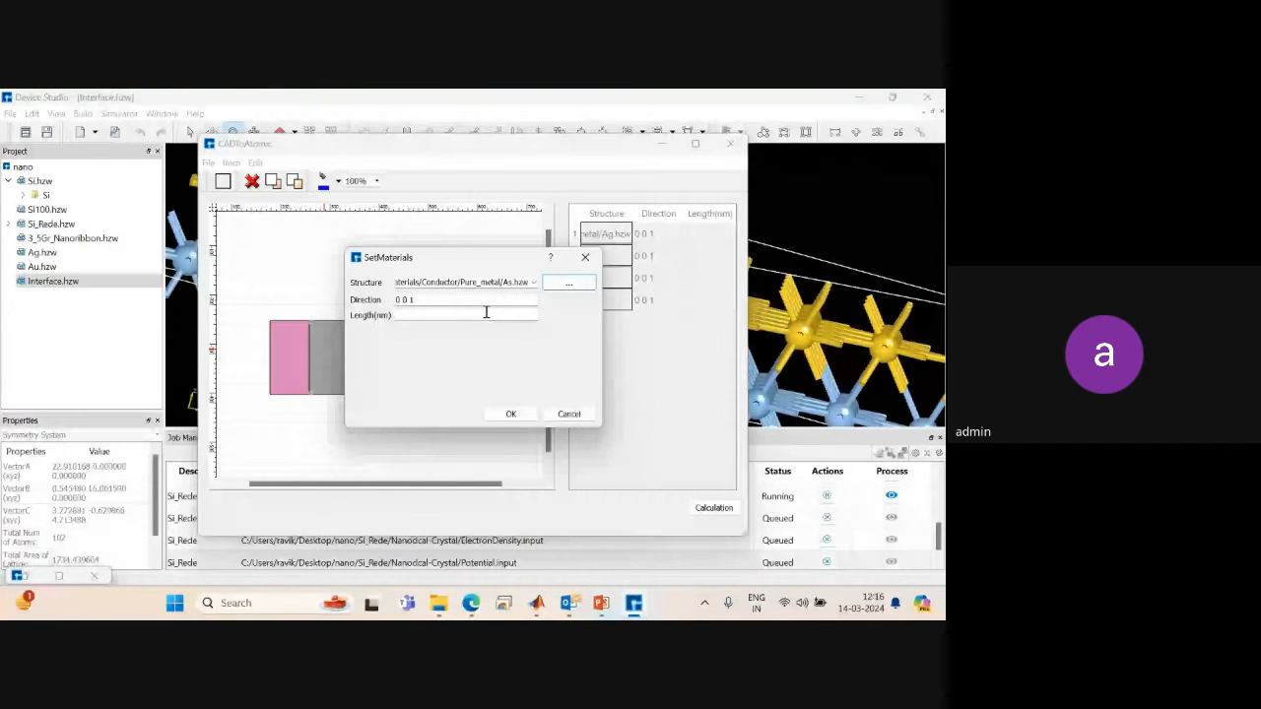
{"action": "left_click", "coordinate": [511, 414]}
Assign the pure-metal crystal Au.hzw to the third block, keeping the direction 0 0 1.
{"action": "right_click", "coordinate": [367, 351]}
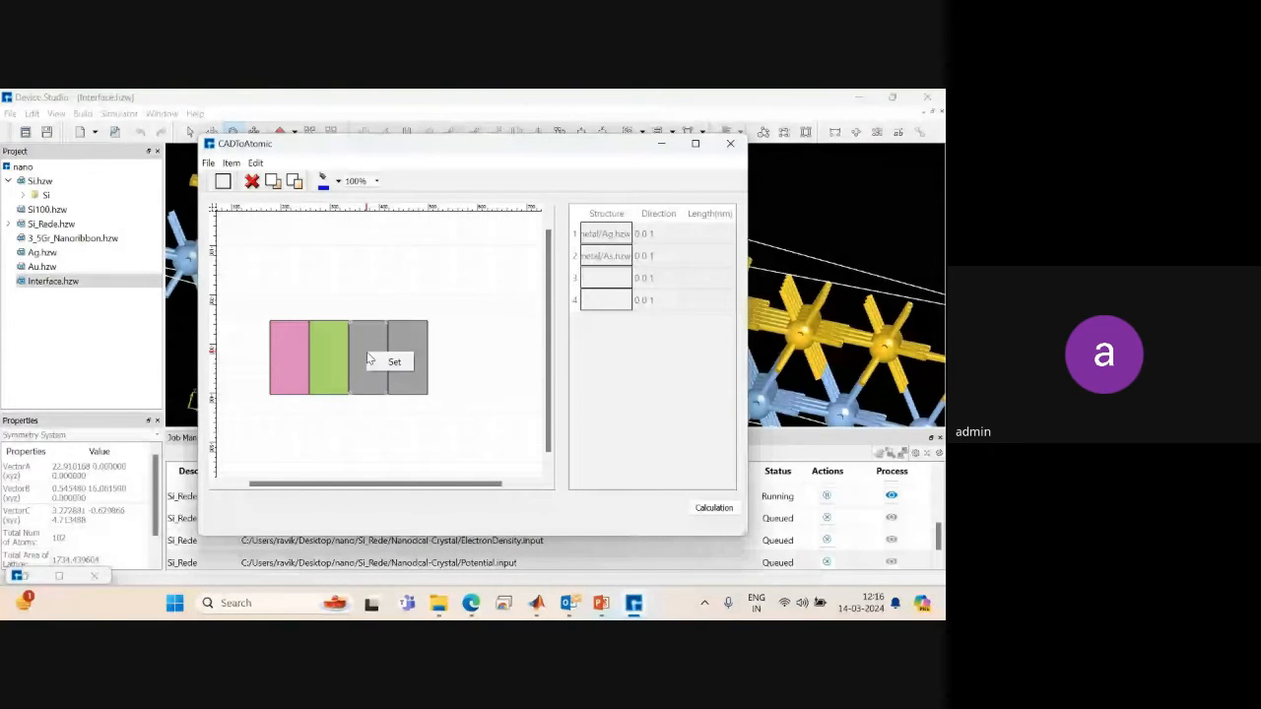
{"action": "left_click", "coordinate": [392, 362]}
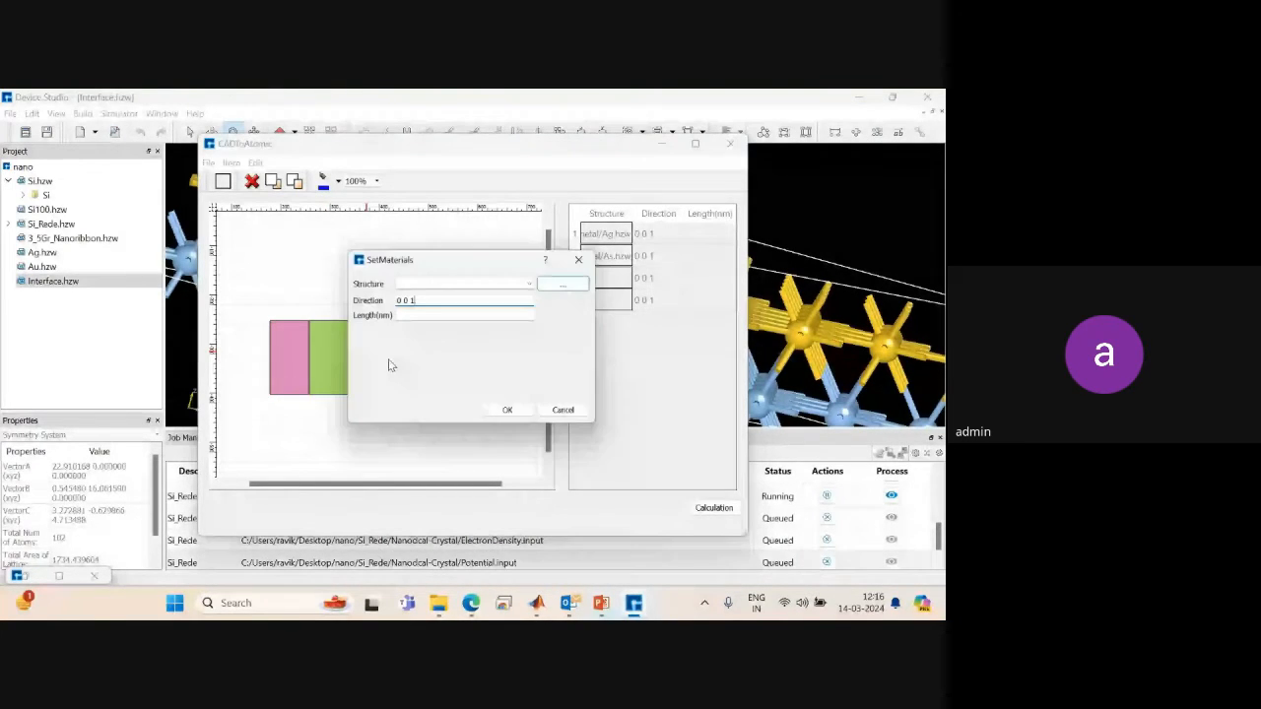
{"action": "left_click", "coordinate": [563, 284]}
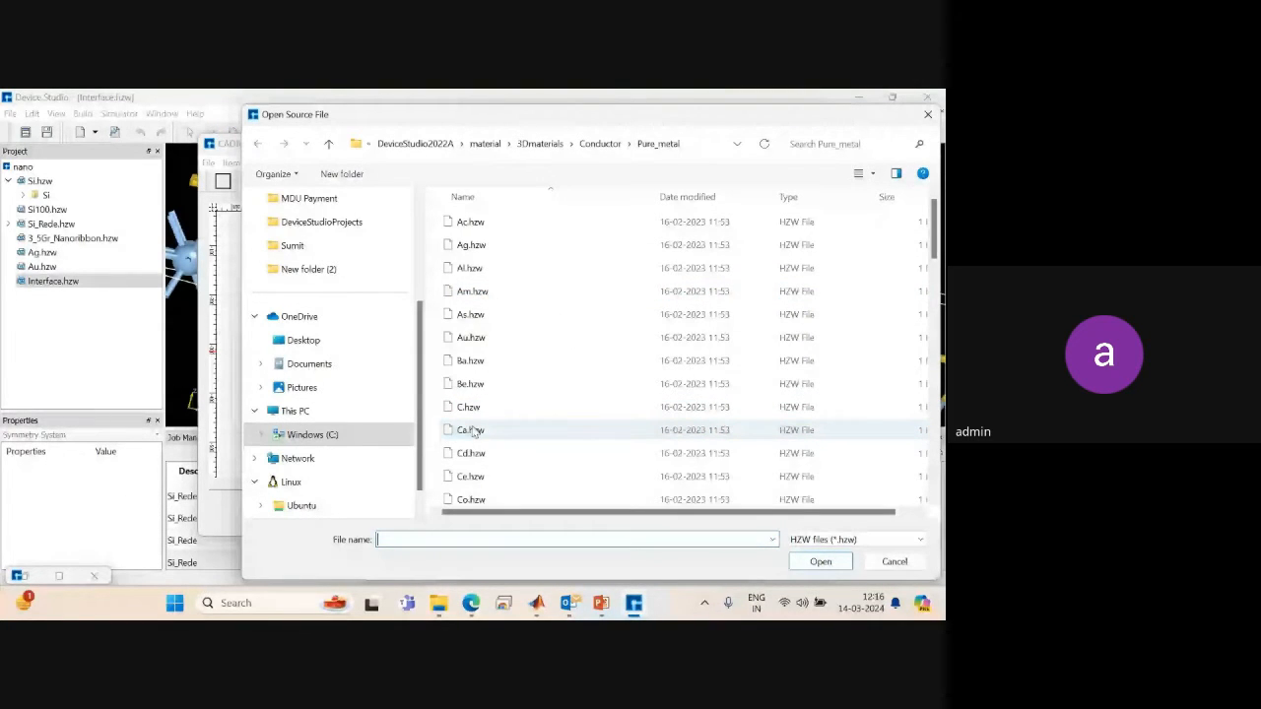
{"action": "double_click", "coordinate": [471, 337]}
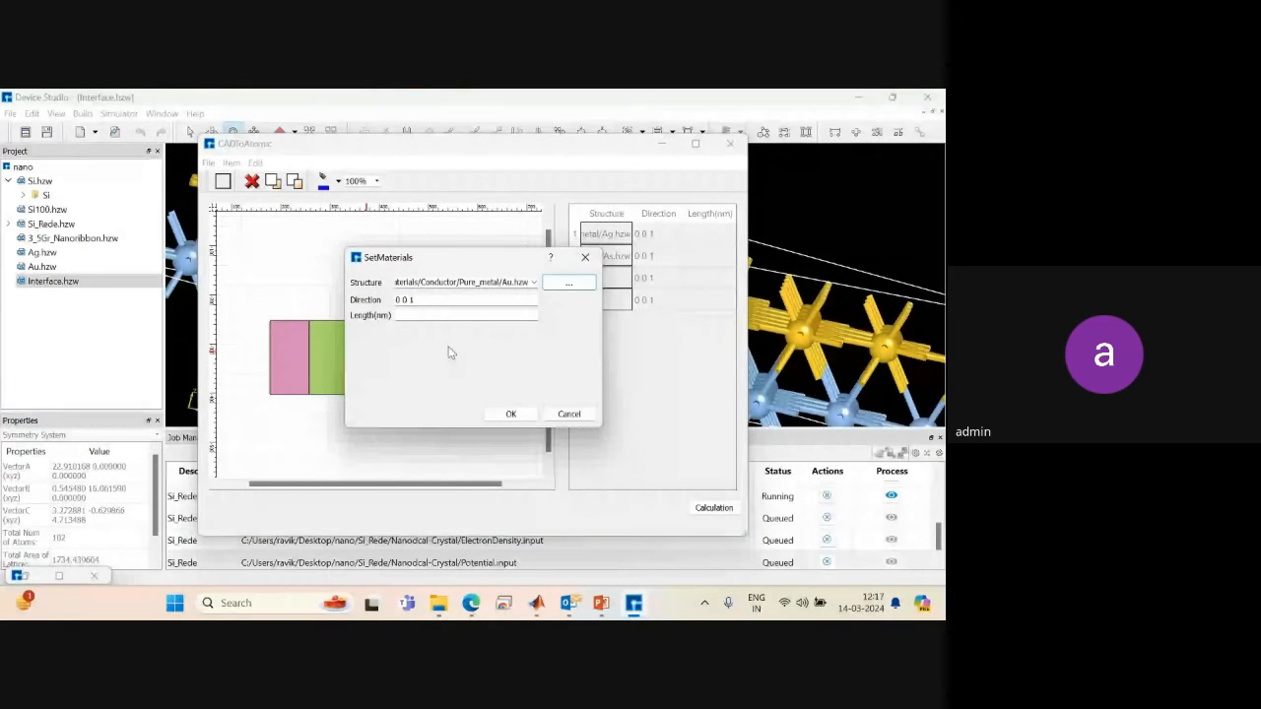
{"action": "left_click", "coordinate": [510, 414]}
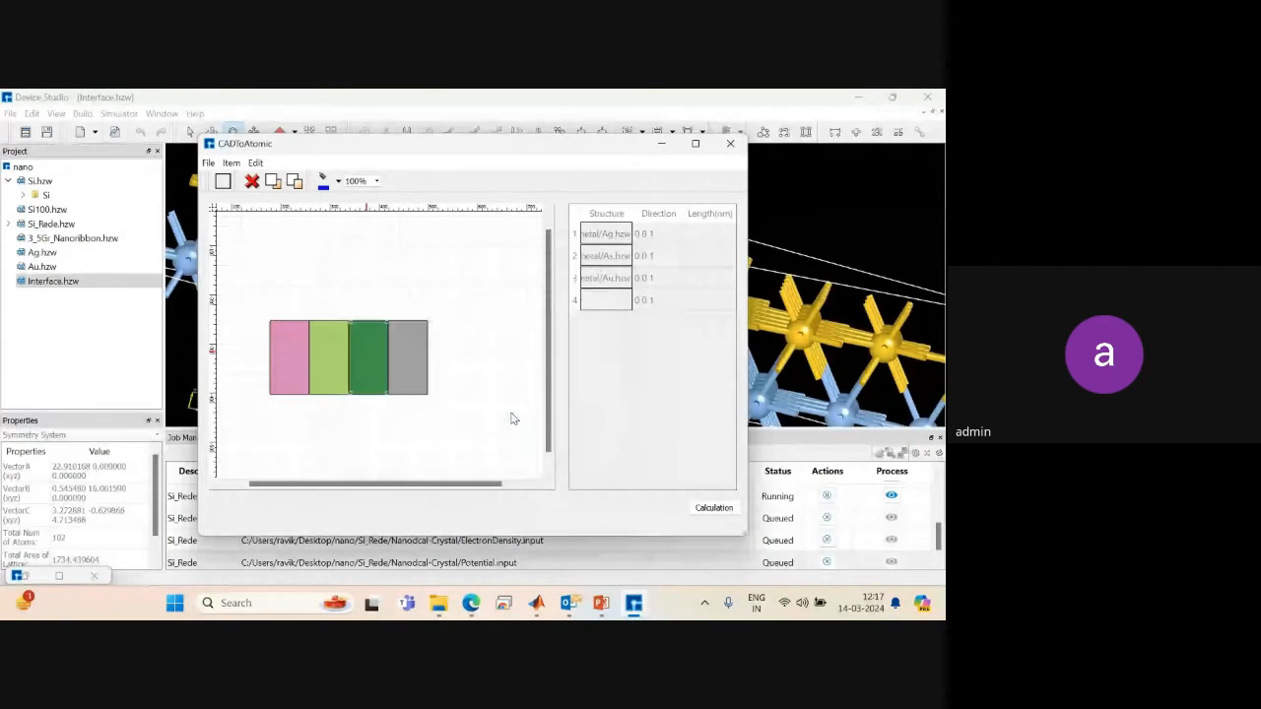
Assign the pure-metal crystal Al.hzw to the fourth block, then run the calculation and preview the four-material junction.
{"action": "right_click", "coordinate": [395, 339]}
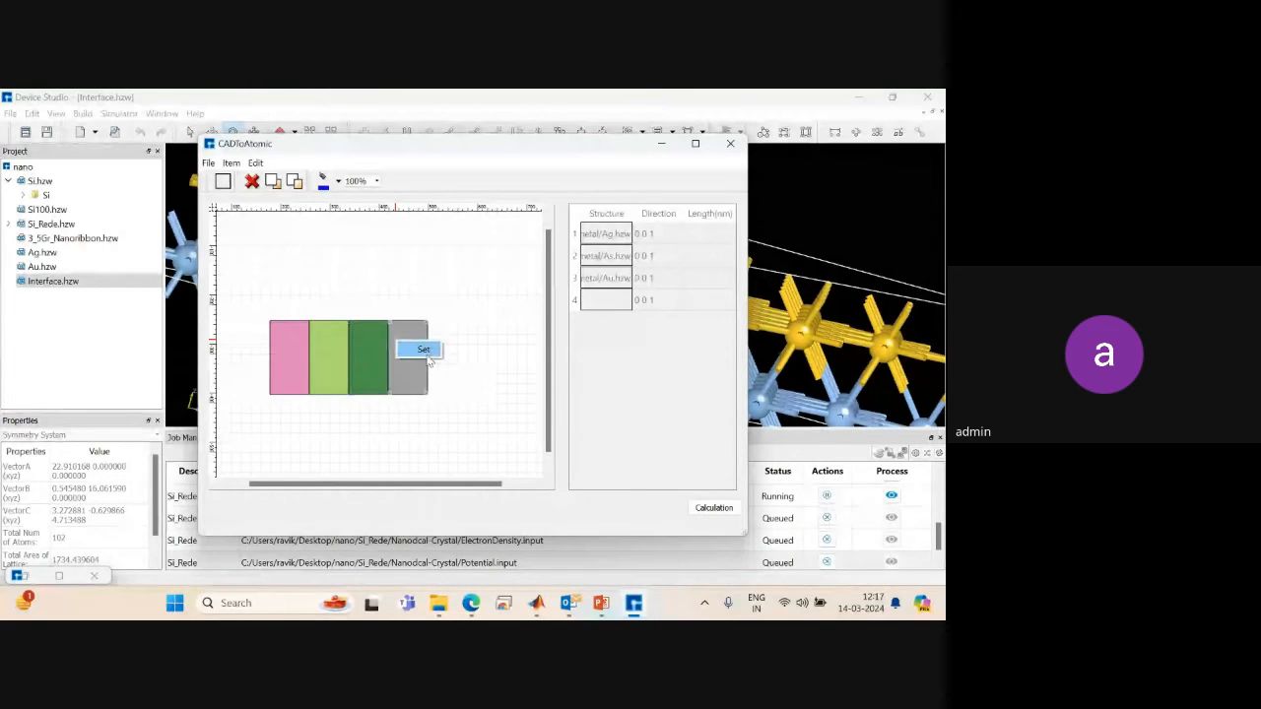
{"action": "left_click", "coordinate": [426, 352]}
{"action": "left_click", "coordinate": [559, 284]}
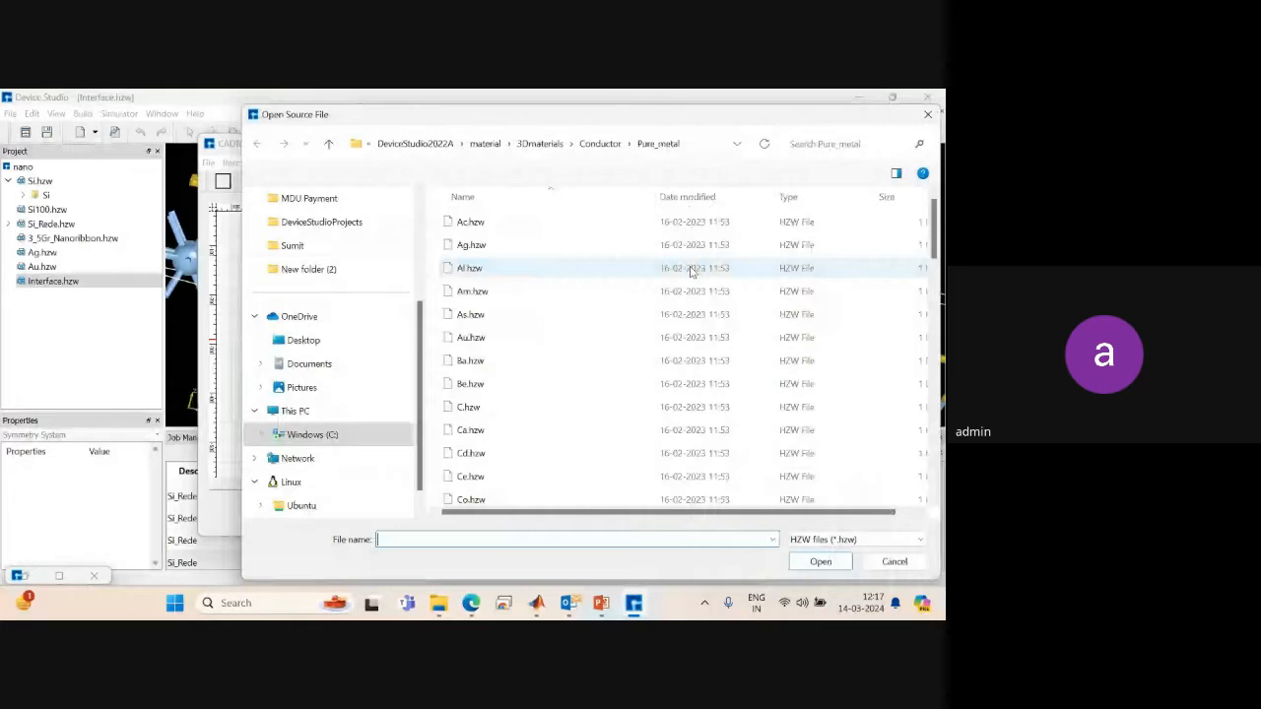
{"action": "right_click", "coordinate": [933, 223]}
{"action": "left_click", "coordinate": [934, 227]}
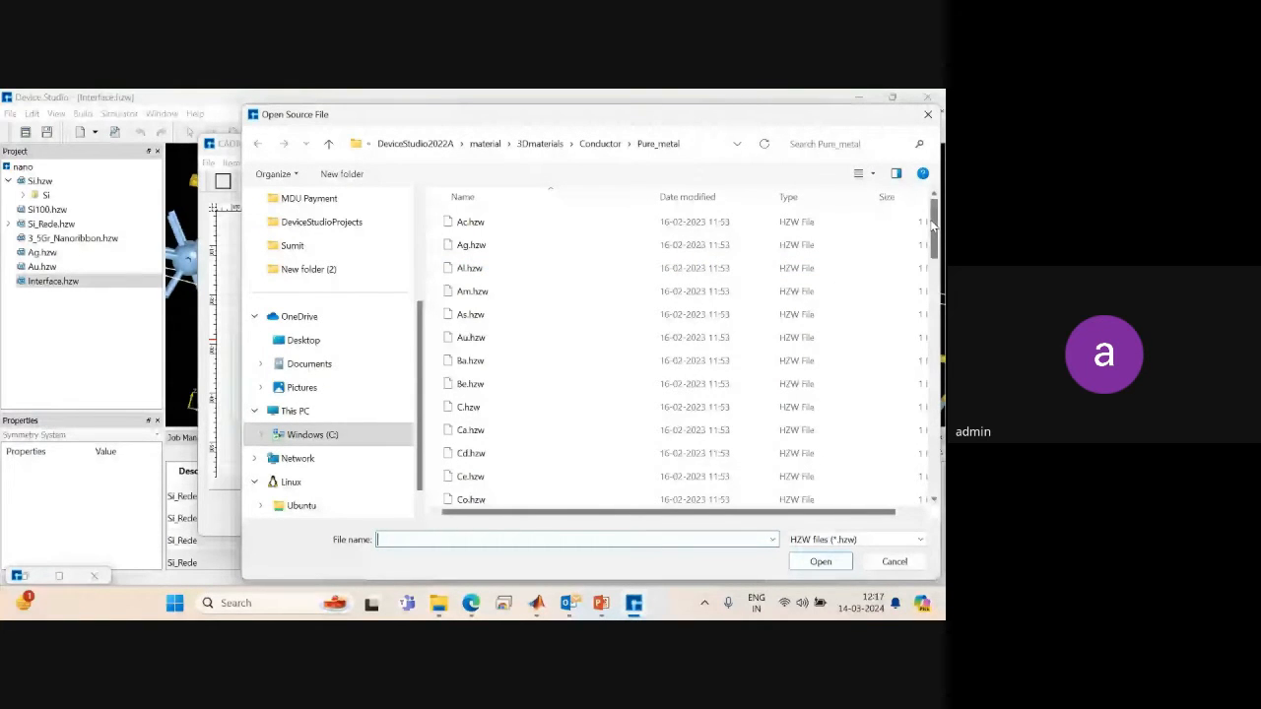
{"action": "mouse_move", "coordinate": [933, 226]}
{"action": "left_mouse_down"}
{"action": "mouse_move", "coordinate": [937, 426]}
{"action": "mouse_move", "coordinate": [934, 225]}
{"action": "left_mouse_up"}
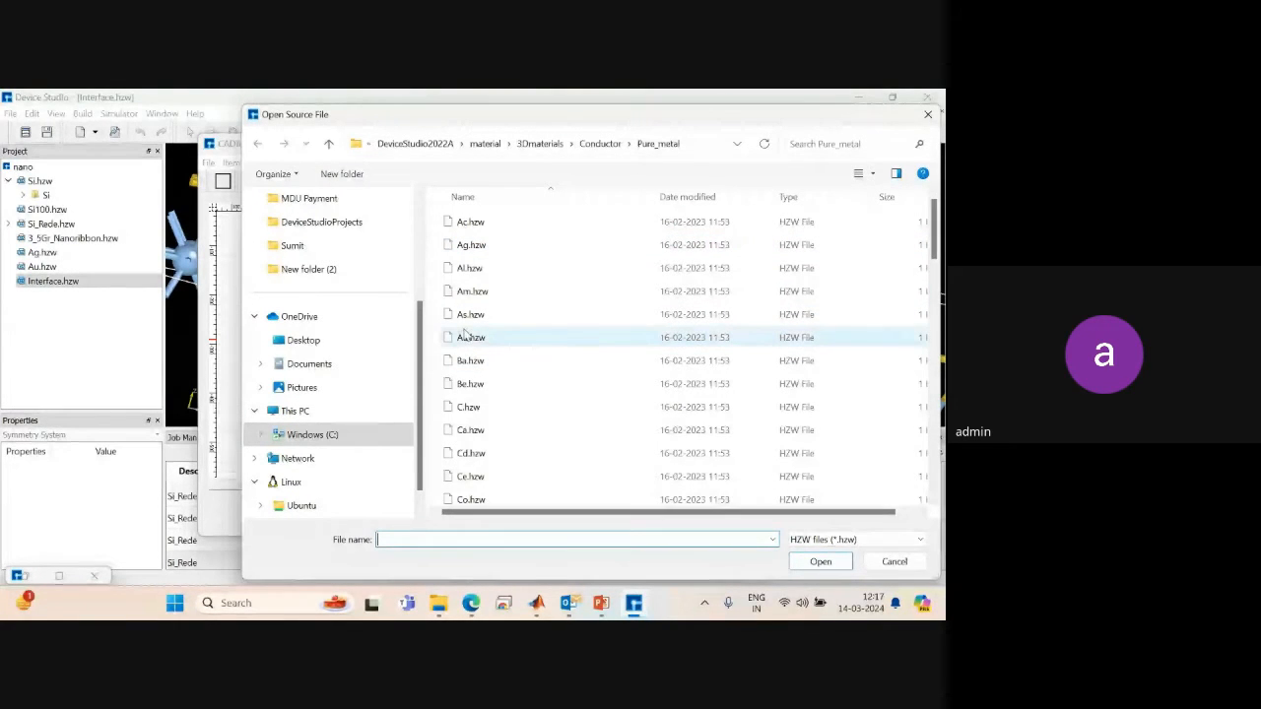
{"action": "left_click", "coordinate": [469, 268]}
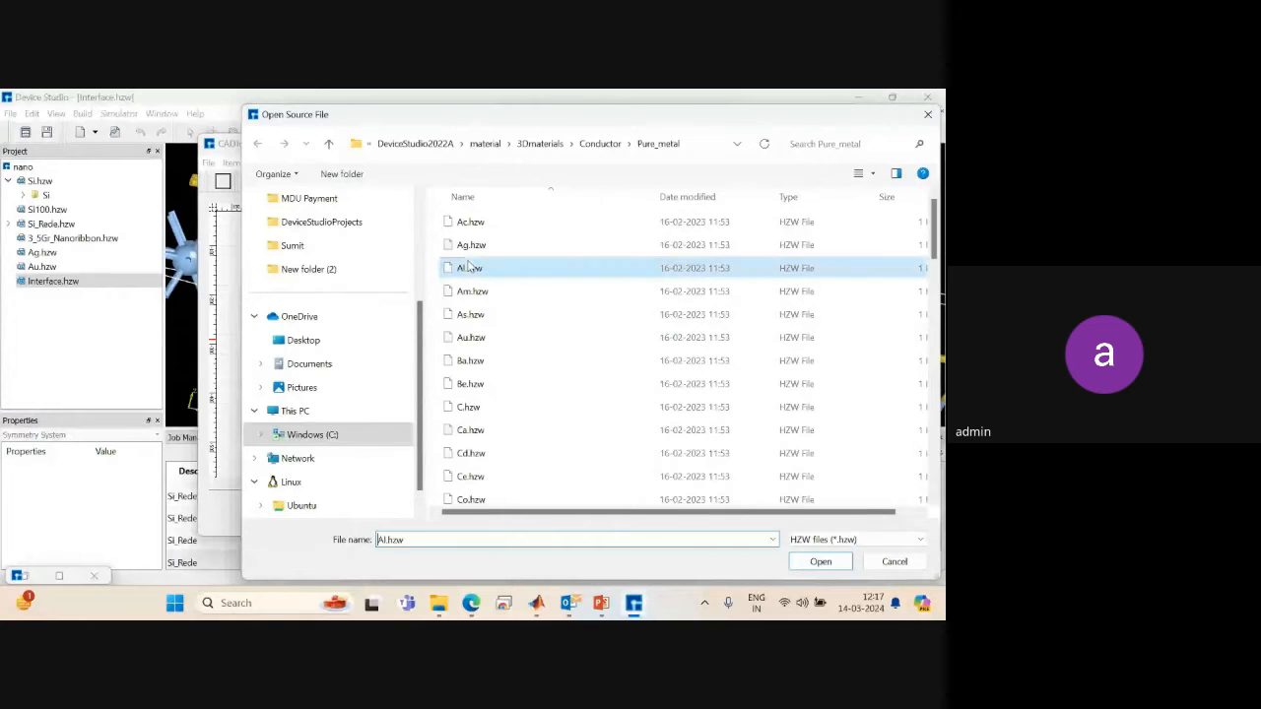
{"action": "left_click", "coordinate": [818, 562]}
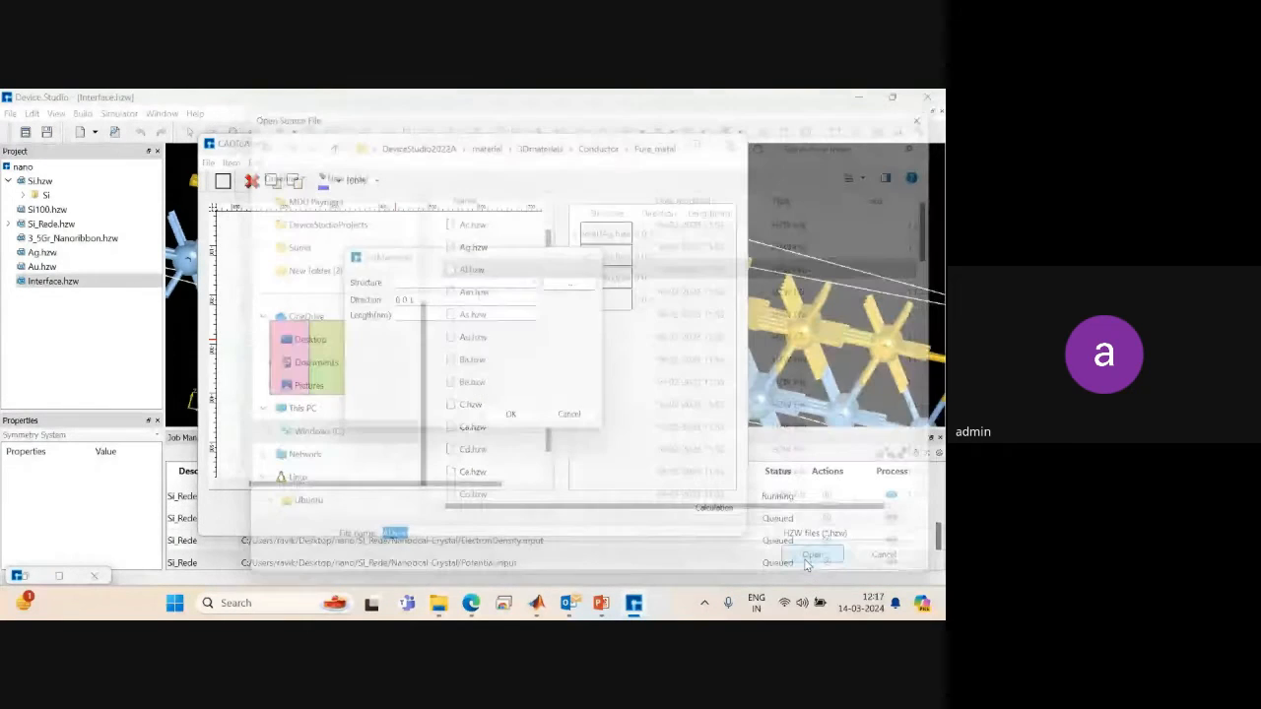
{"action": "left_click", "coordinate": [511, 414]}
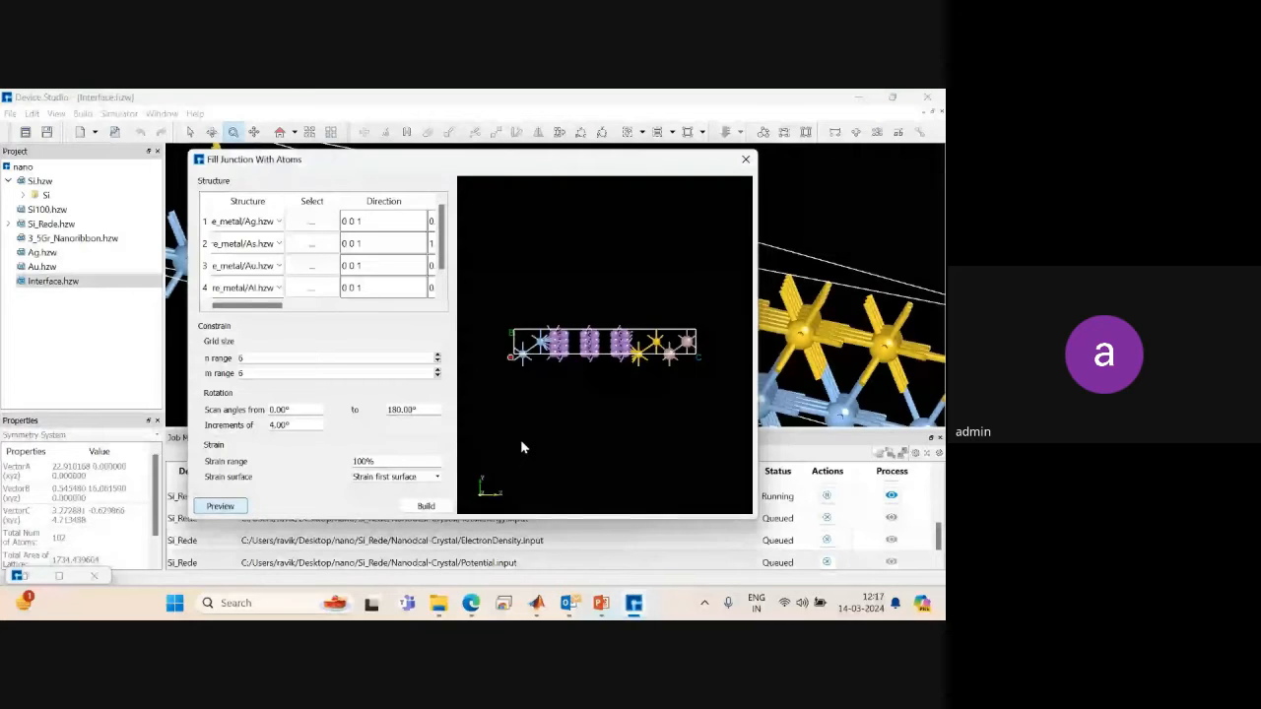
Check the previewed Ag-As-Au-Al junction from another angle, build it and rotate the built structure to show its layers.
{"action": "left_click_drag", "start_coordinate": [676, 358], "coordinate": [661, 249]}
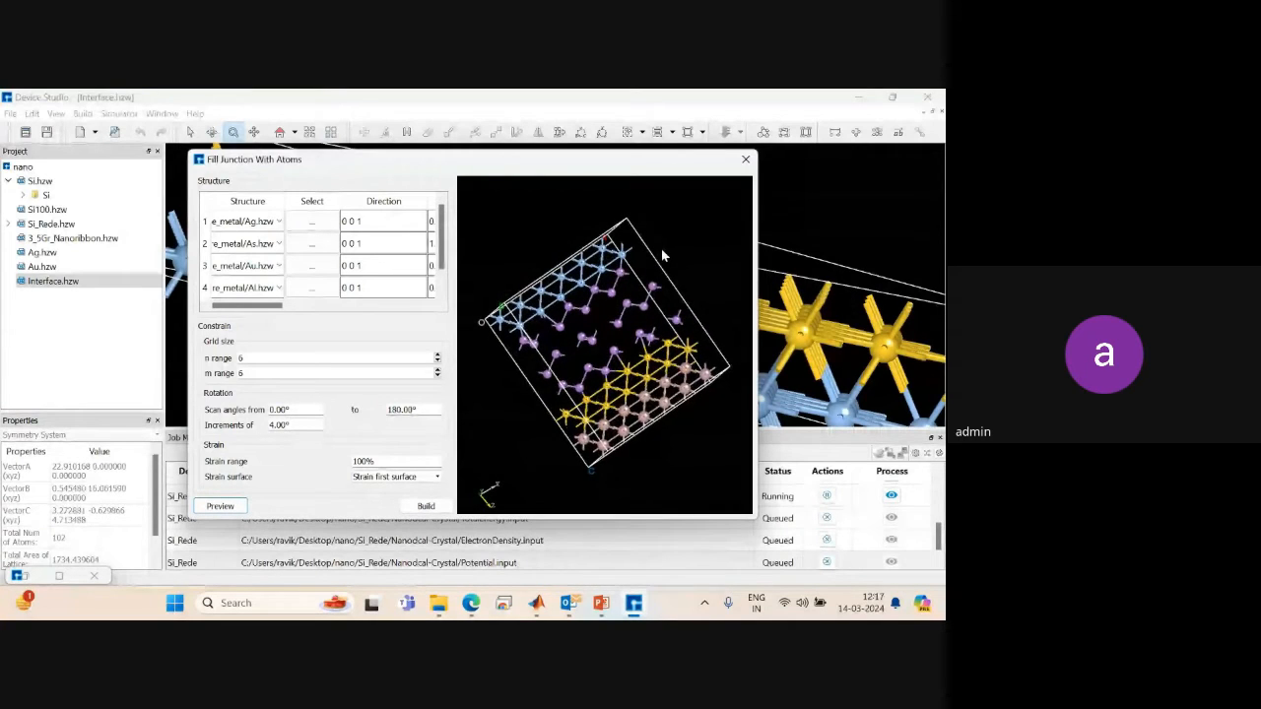
{"action": "left_click", "coordinate": [424, 507]}
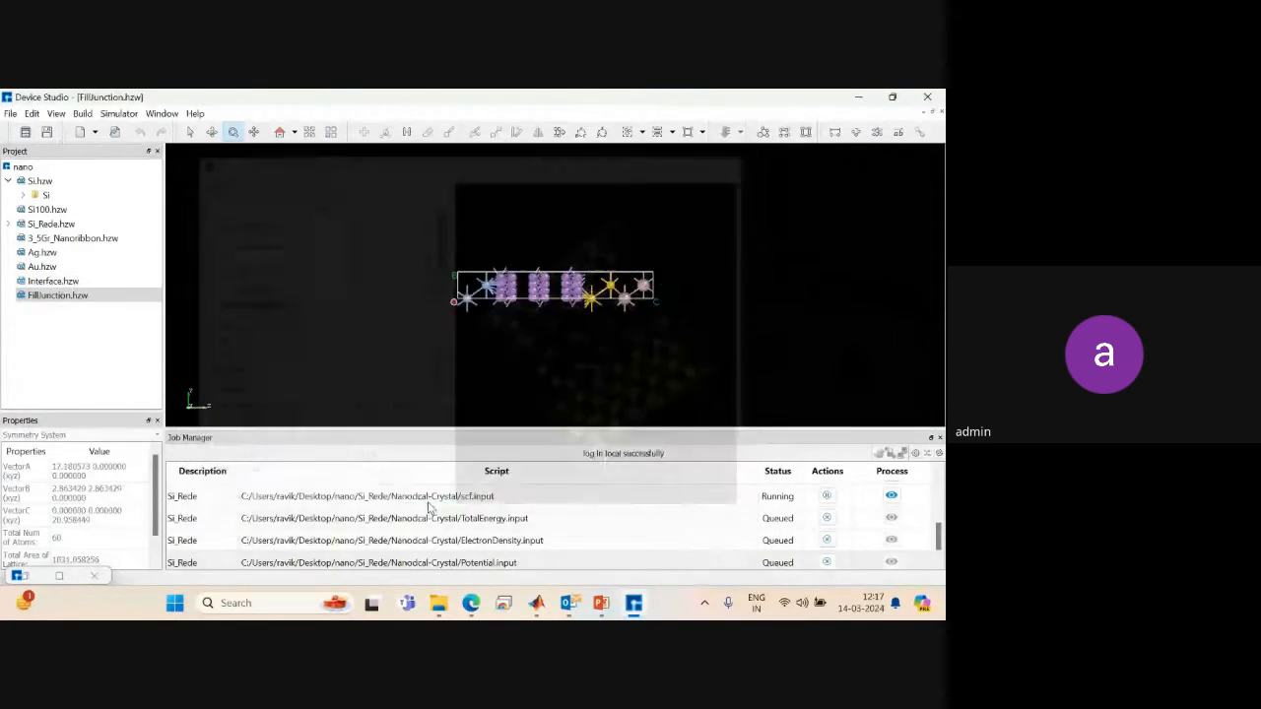
{"action": "left_click_drag", "start_coordinate": [563, 212], "coordinate": [618, 344]}
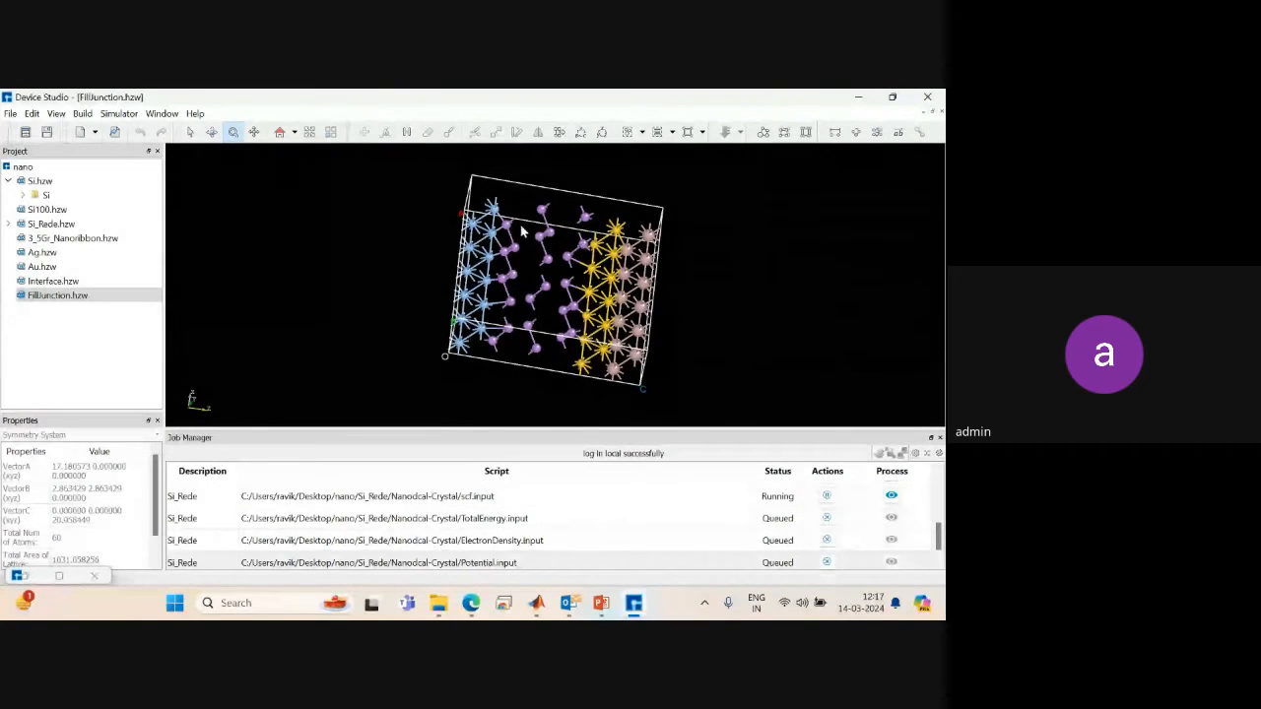
Select all atoms of the built junction, clear the selection and view the structure from a slightly different angle.
{"action": "left_click", "coordinate": [191, 132]}
{"action": "left_click_drag", "start_coordinate": [423, 169], "coordinate": [871, 405]}
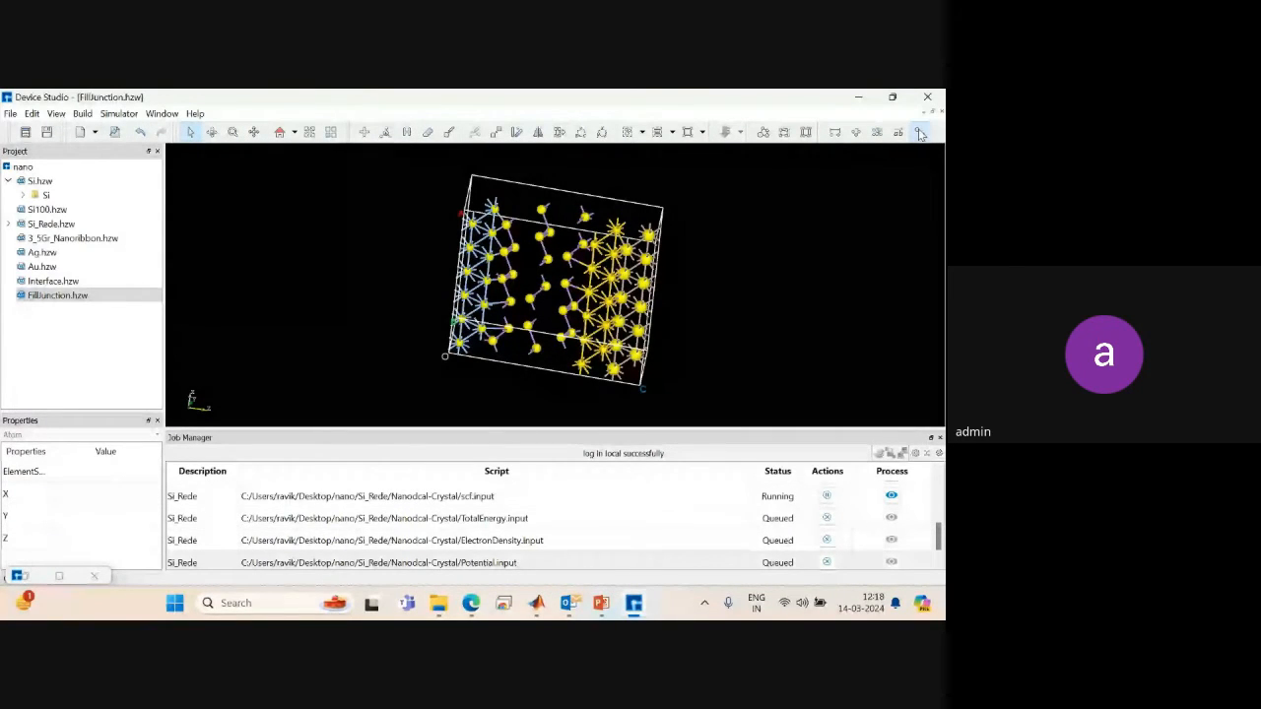
{"action": "left_click", "coordinate": [558, 216]}
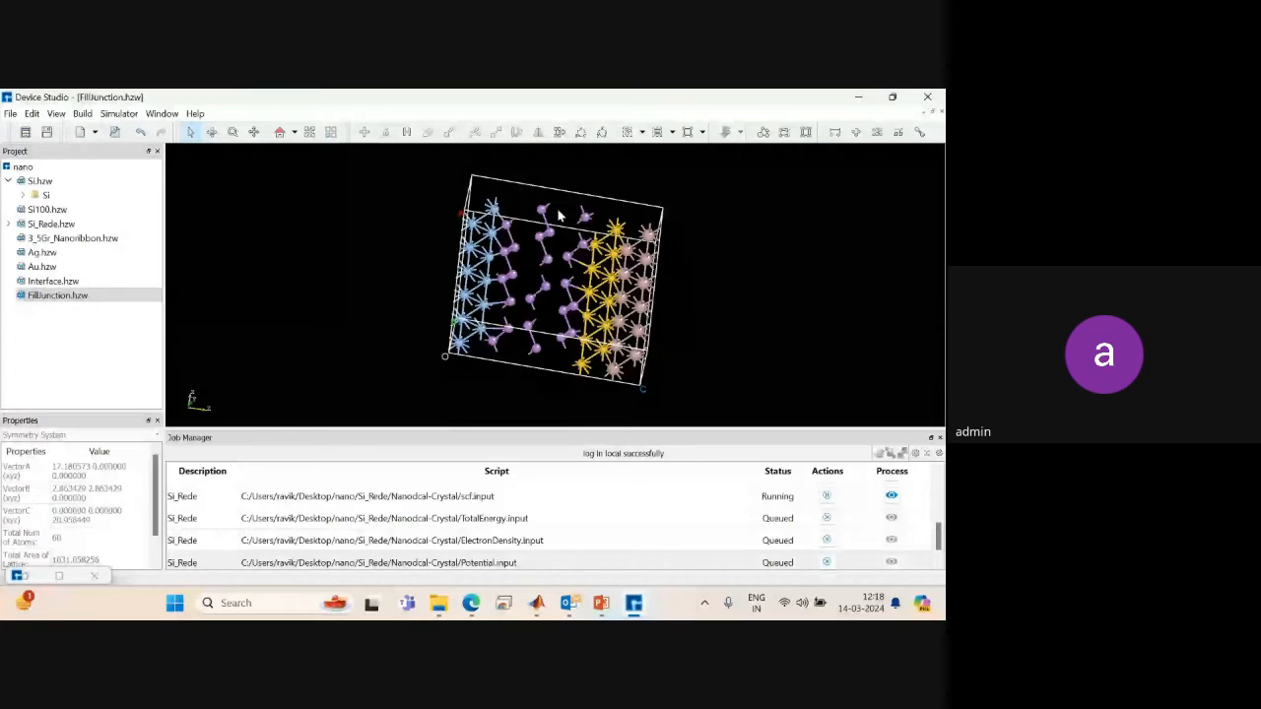
{"action": "middle_click_drag", "start_coordinate": [559, 216], "coordinate": [295, 178]}
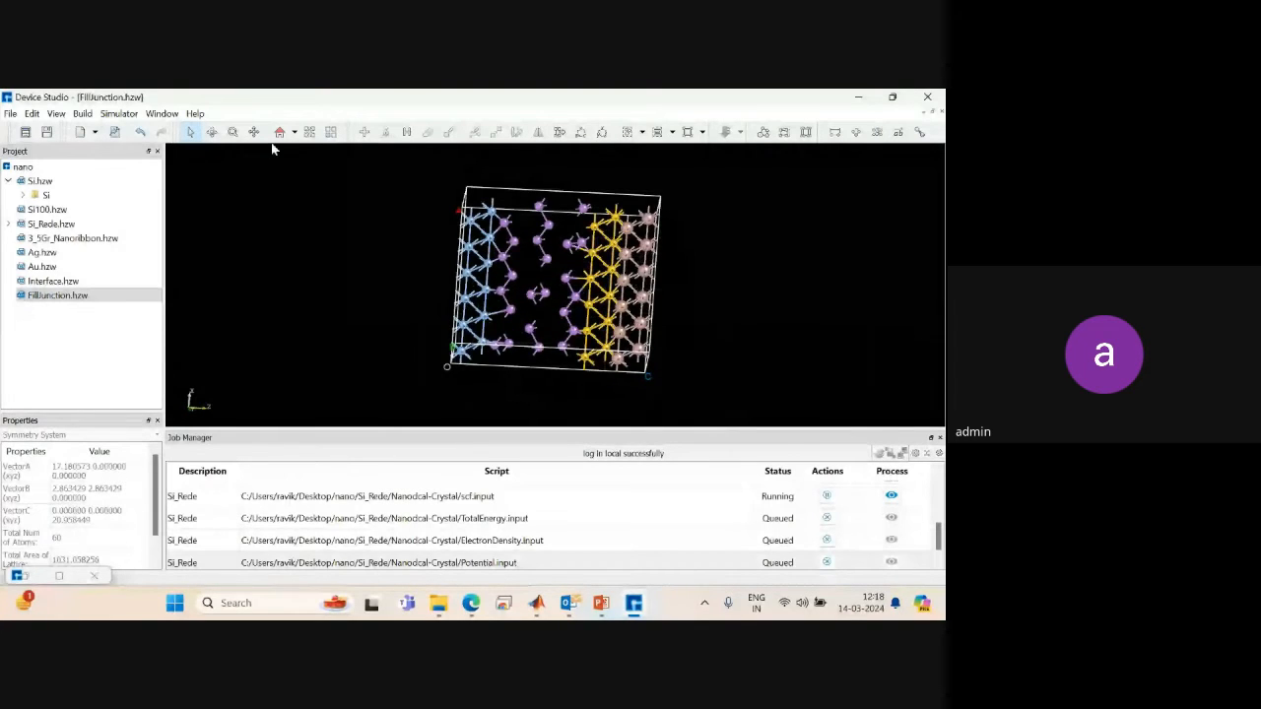
Select the gold, aluminium and all arsenic atoms beyond the first arsenic group, shift them 1 Å along -z, and clear the selection.
{"action": "left_click", "coordinate": [279, 138]}
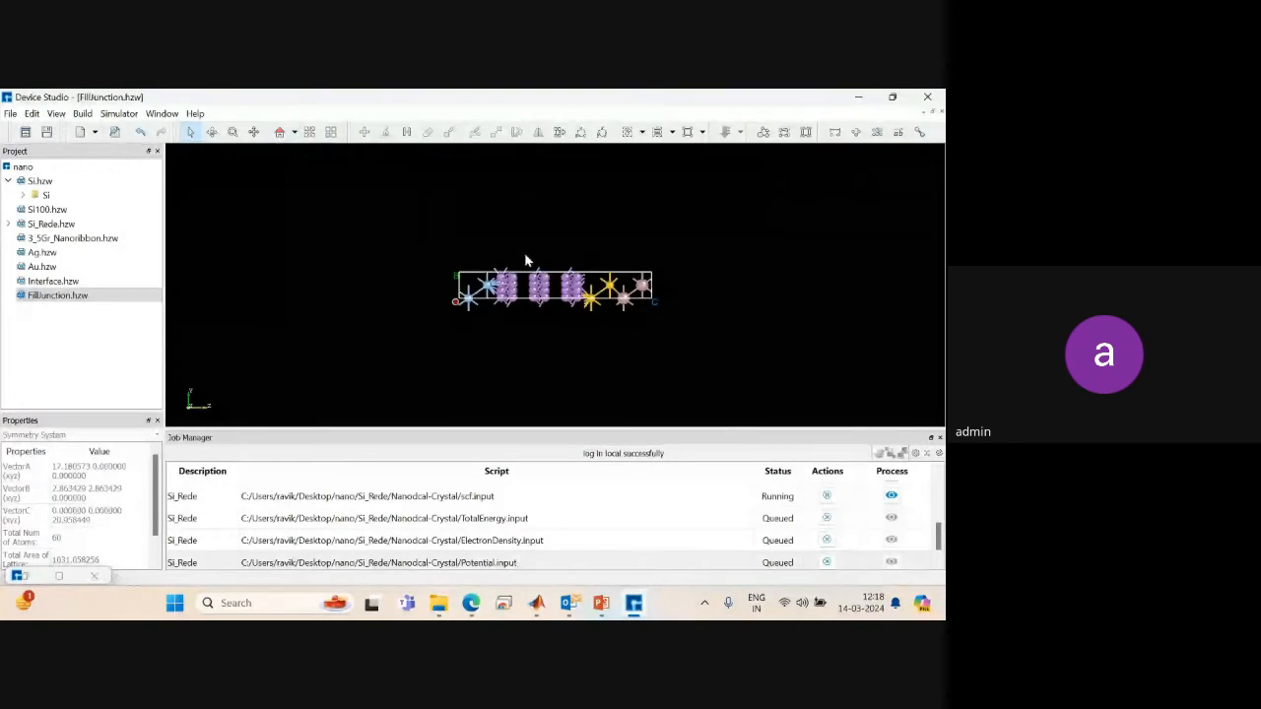
{"action": "middle_click_drag", "start_coordinate": [530, 262], "coordinate": [592, 296]}
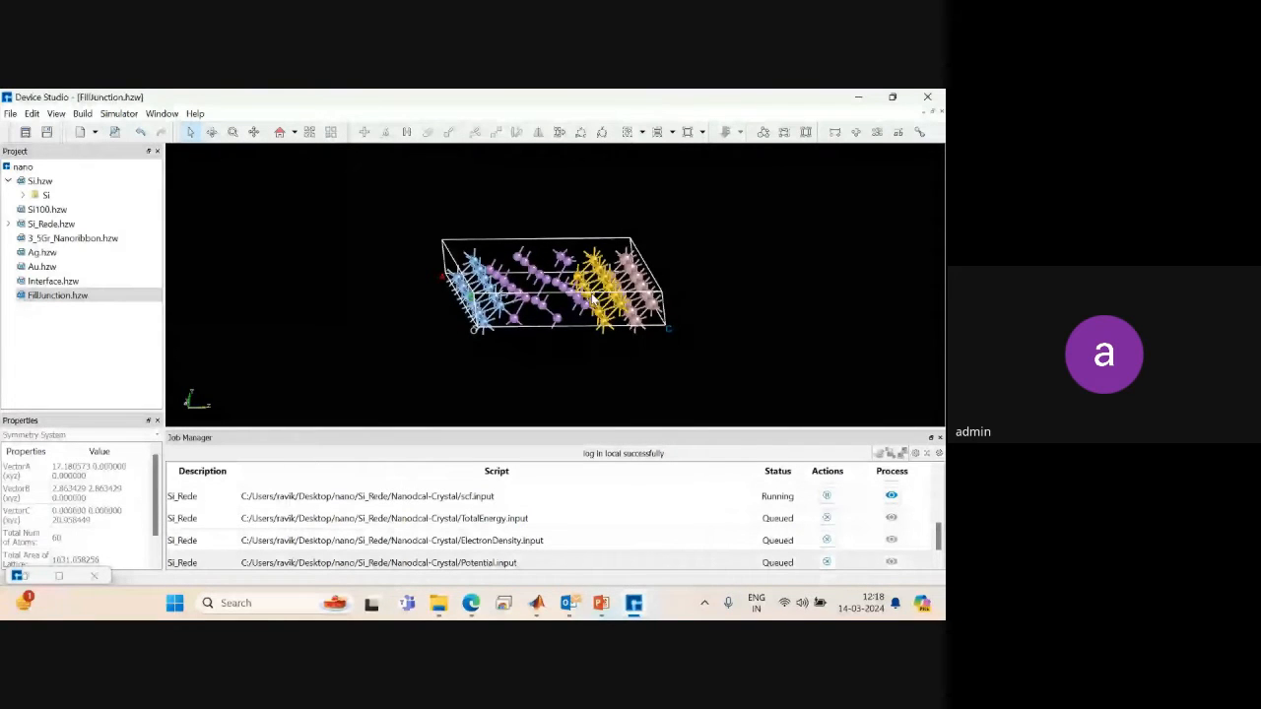
{"action": "left_click", "coordinate": [283, 135]}
{"action": "left_click_drag", "start_coordinate": [520, 240], "coordinate": [669, 321]}
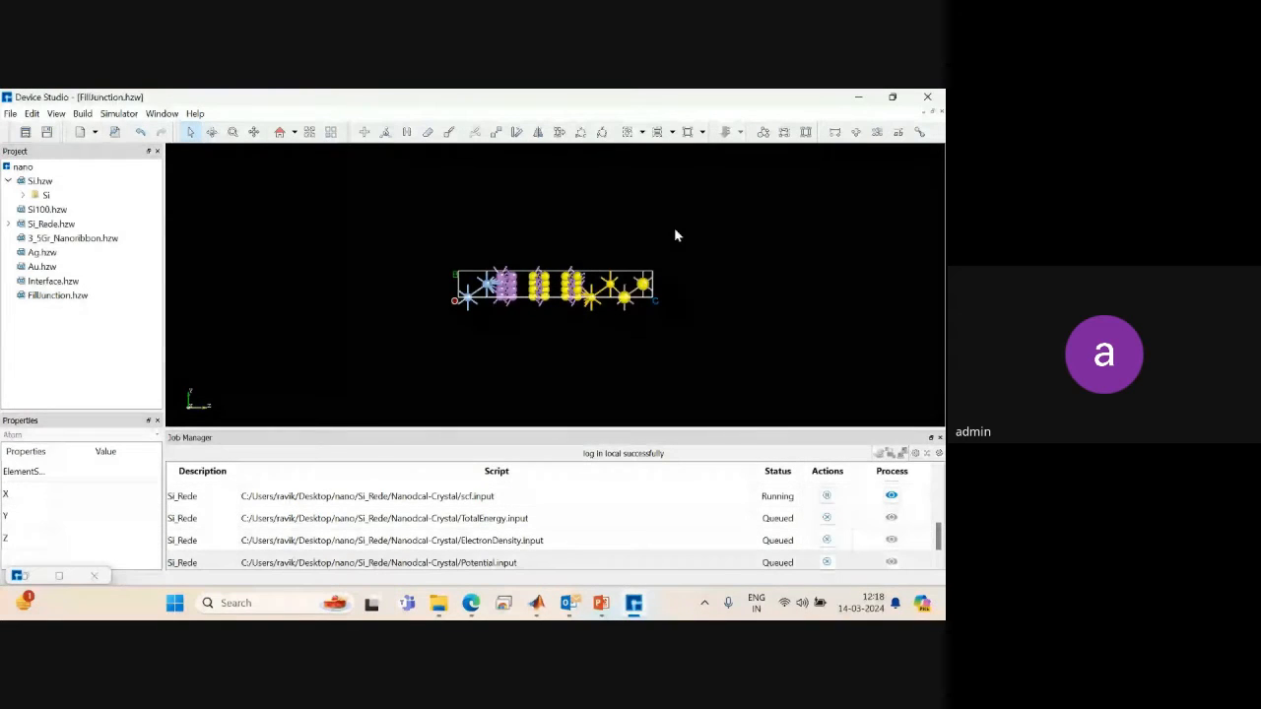
{"action": "left_click", "coordinate": [233, 133]}
{"action": "scroll", "coordinate": [437, 151], "scroll_direction": "up", "scroll_amount": 5}
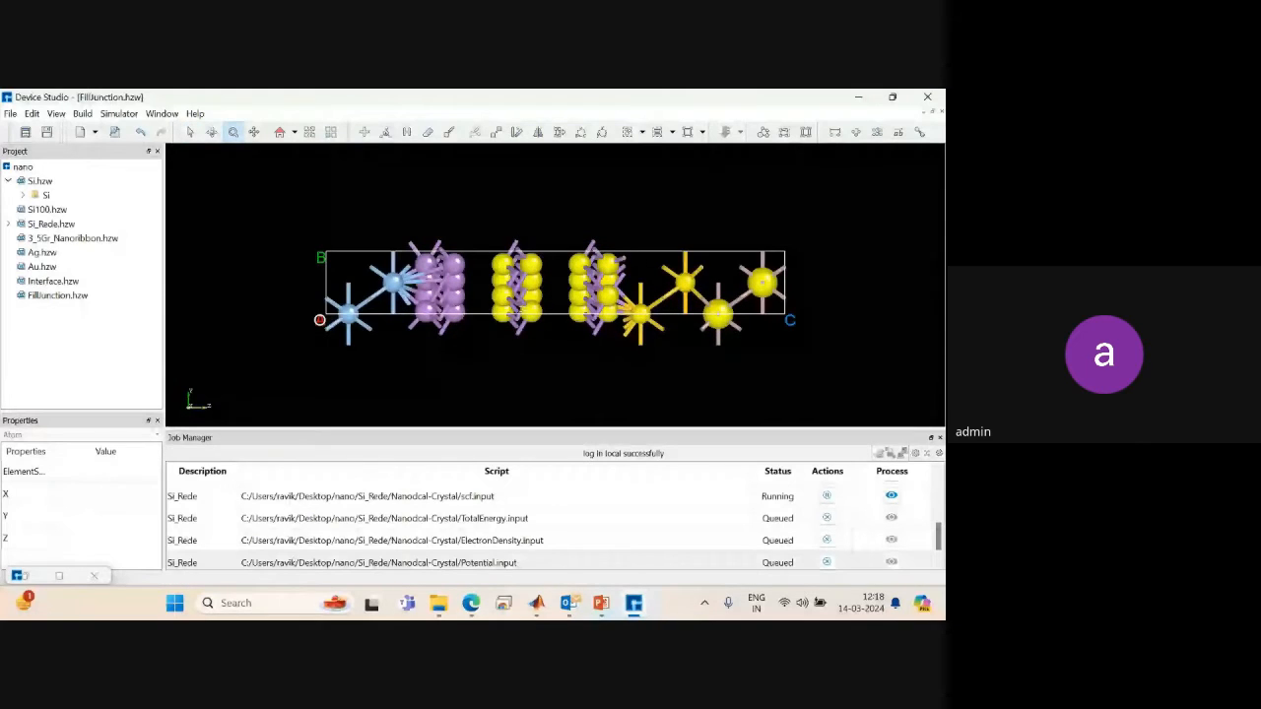
{"action": "left_click", "coordinate": [495, 132]}
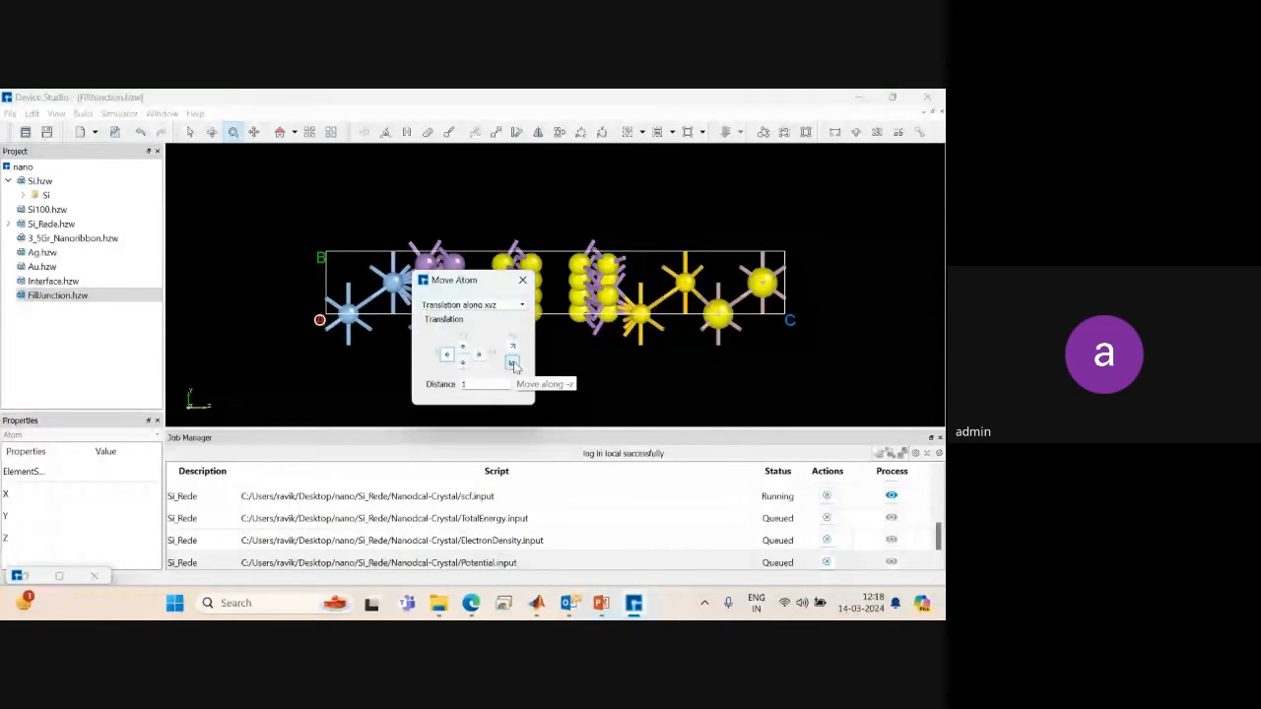
{"action": "left_click", "coordinate": [514, 367]}
{"action": "left_click", "coordinate": [522, 280]}
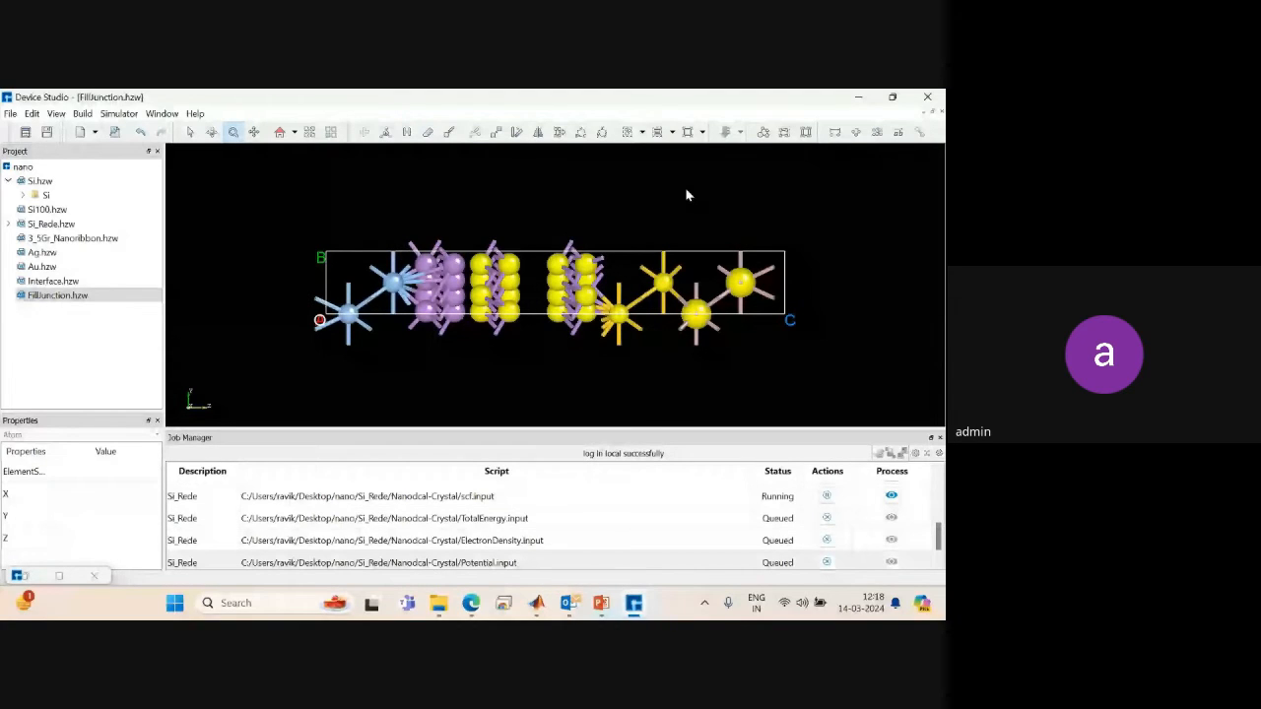
{"action": "left_click", "coordinate": [190, 132]}
{"action": "left_click", "coordinate": [298, 251]}
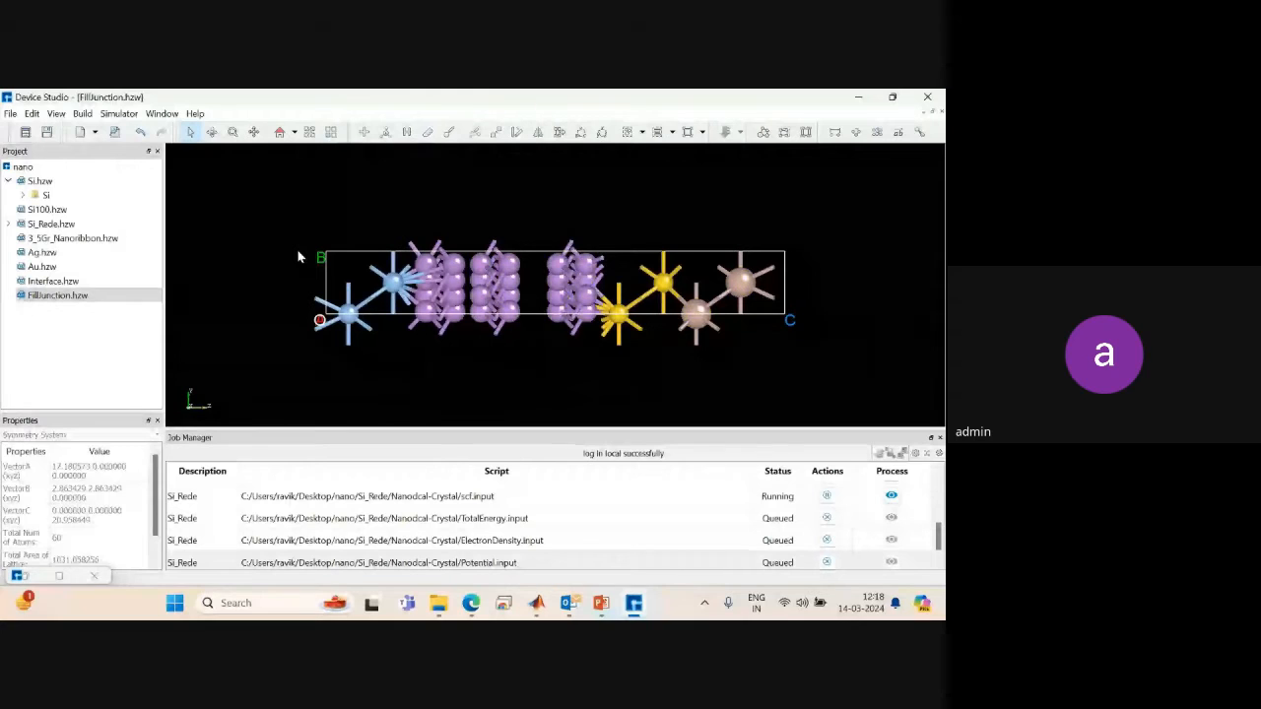
Rotate the shifted junction to examine its layers, select all atoms, and pick a single arsenic atom beside the gold.
{"action": "left_click_drag", "start_coordinate": [298, 256], "coordinate": [426, 202]}
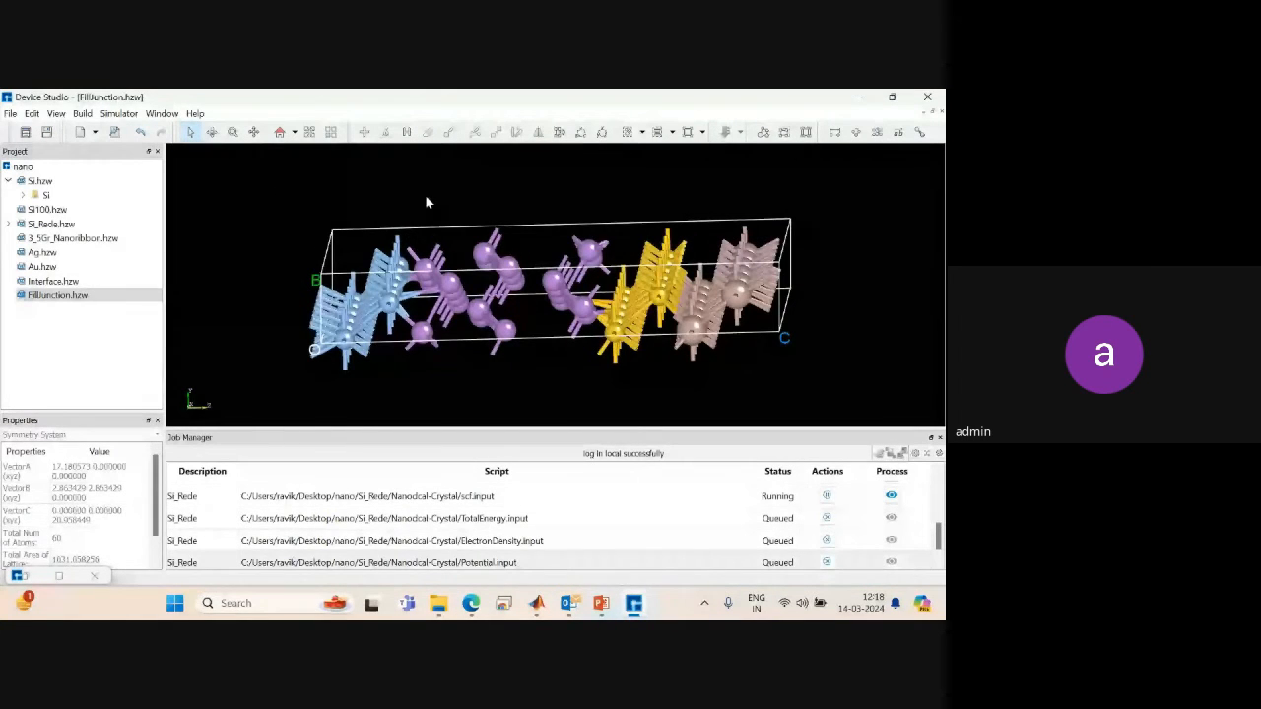
{"action": "key", "text": "ctrl+a"}
{"action": "left_click", "coordinate": [923, 136]}
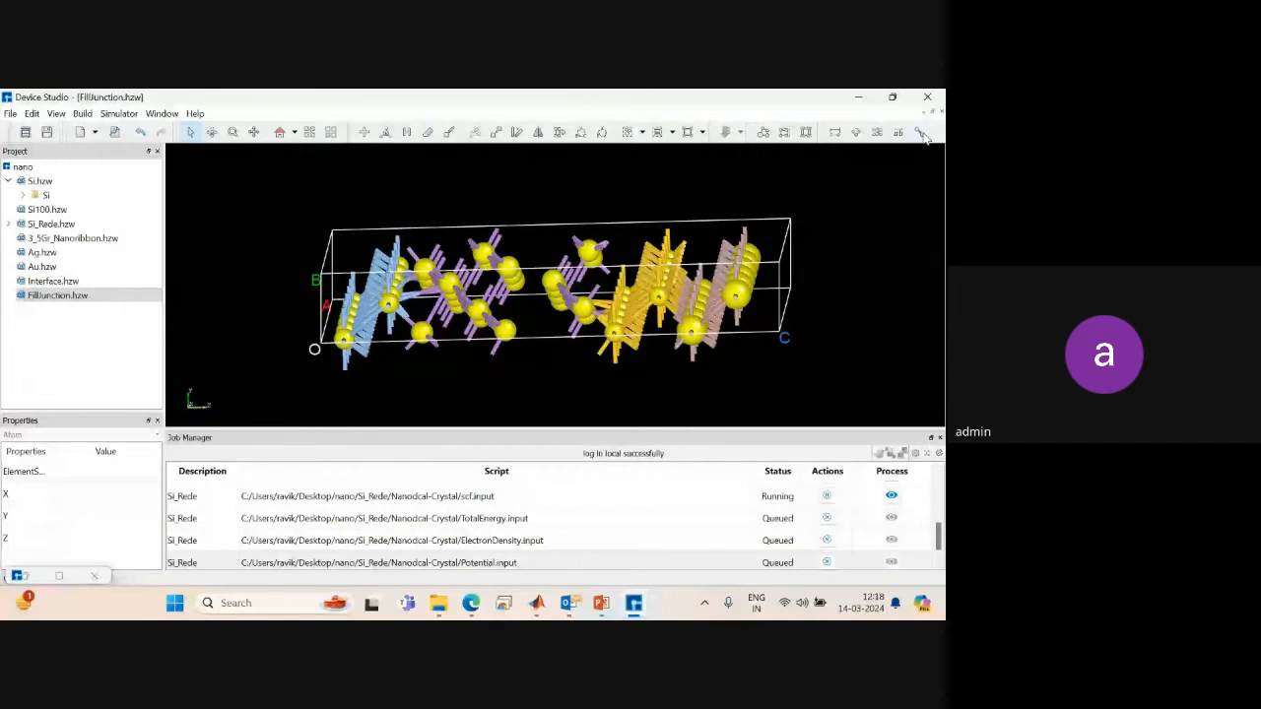
{"action": "left_click", "coordinate": [583, 309]}
{"action": "right_click_drag", "start_coordinate": [538, 339], "coordinate": [739, 286]}
Select the last arsenic group together with the gold and aluminium atoms and shift them 1 Å along -z.
{"action": "left_click", "coordinate": [280, 131]}
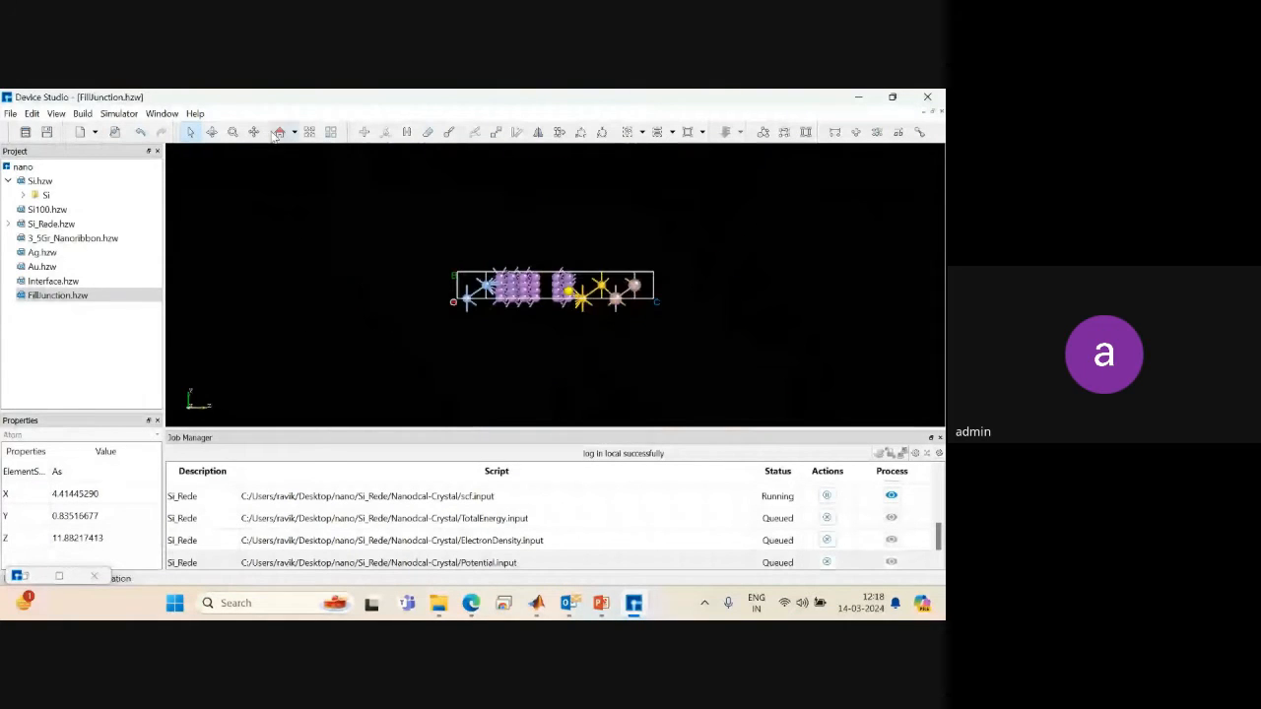
{"action": "right_click_drag", "start_coordinate": [556, 225], "coordinate": [553, 247]}
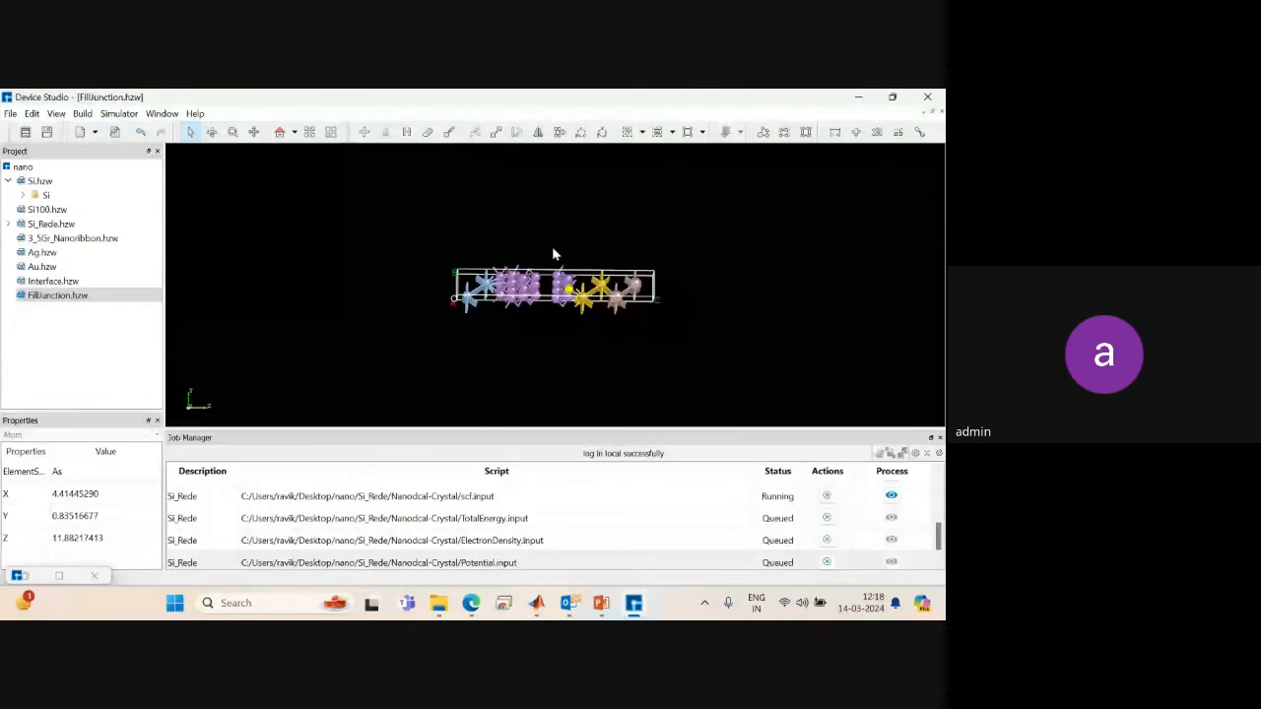
{"action": "left_click", "coordinate": [281, 132]}
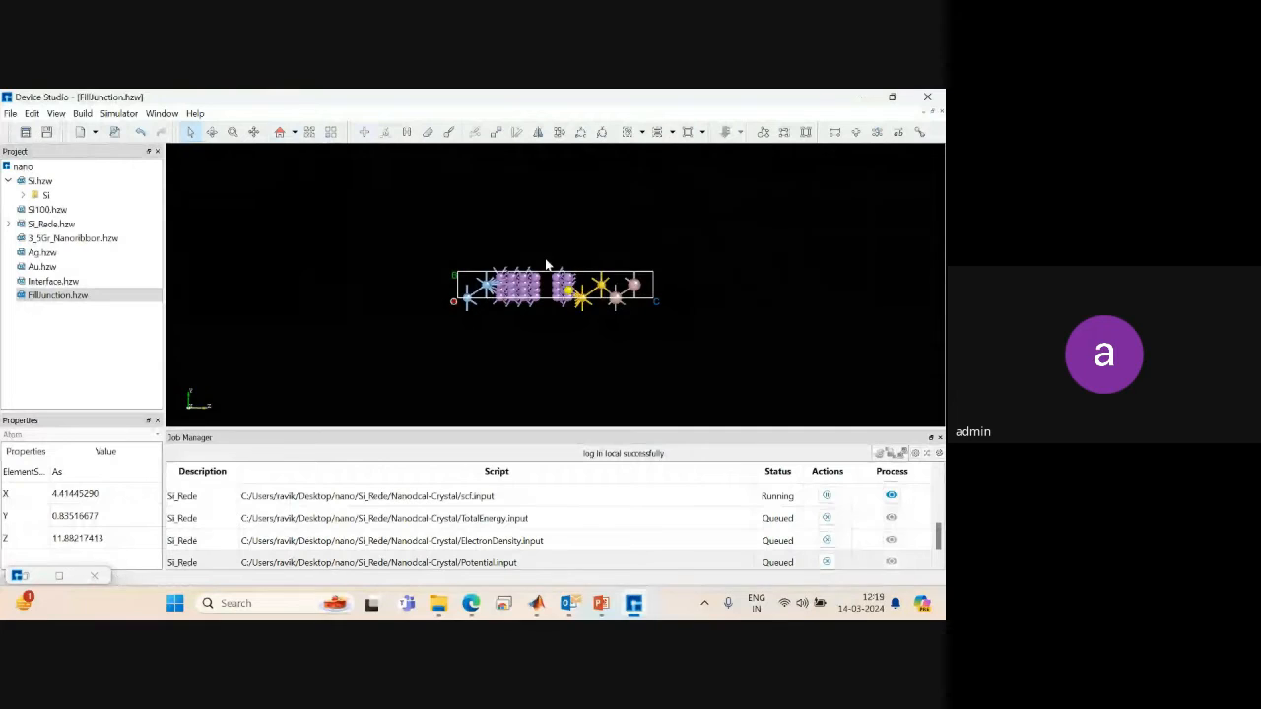
{"action": "left_click_drag", "start_coordinate": [545, 260], "coordinate": [687, 323]}
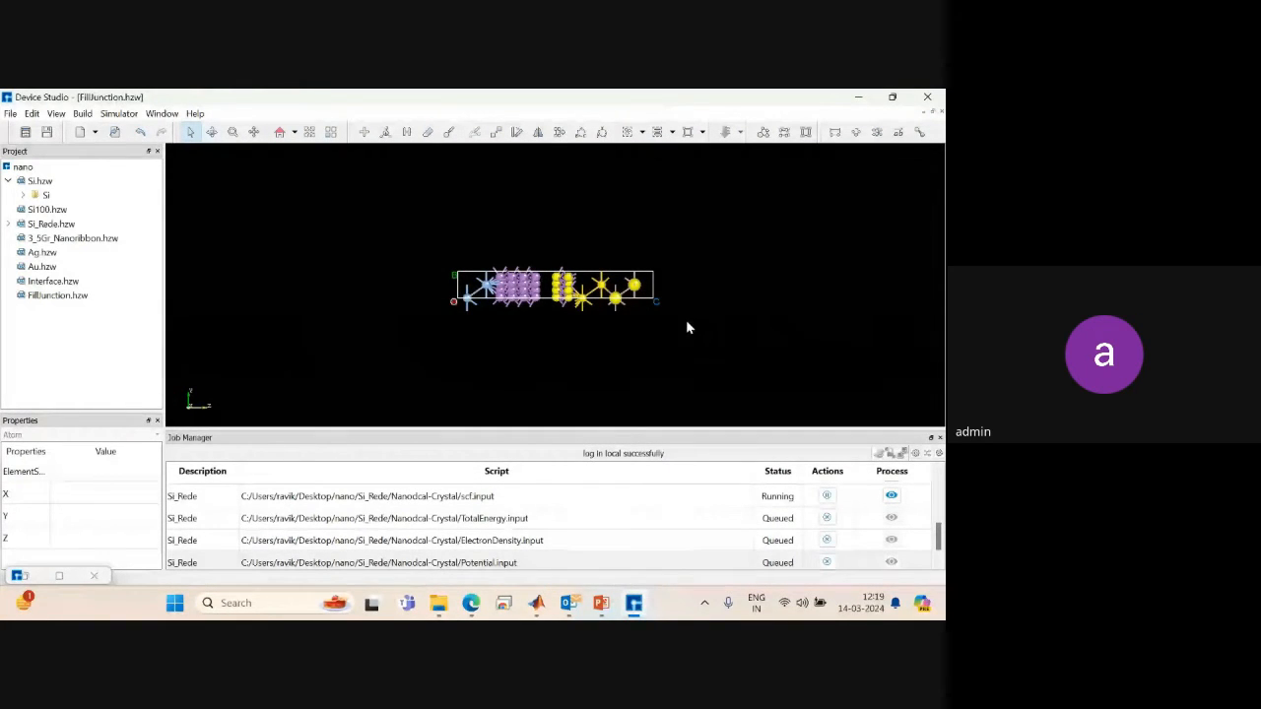
{"action": "left_click", "coordinate": [497, 132]}
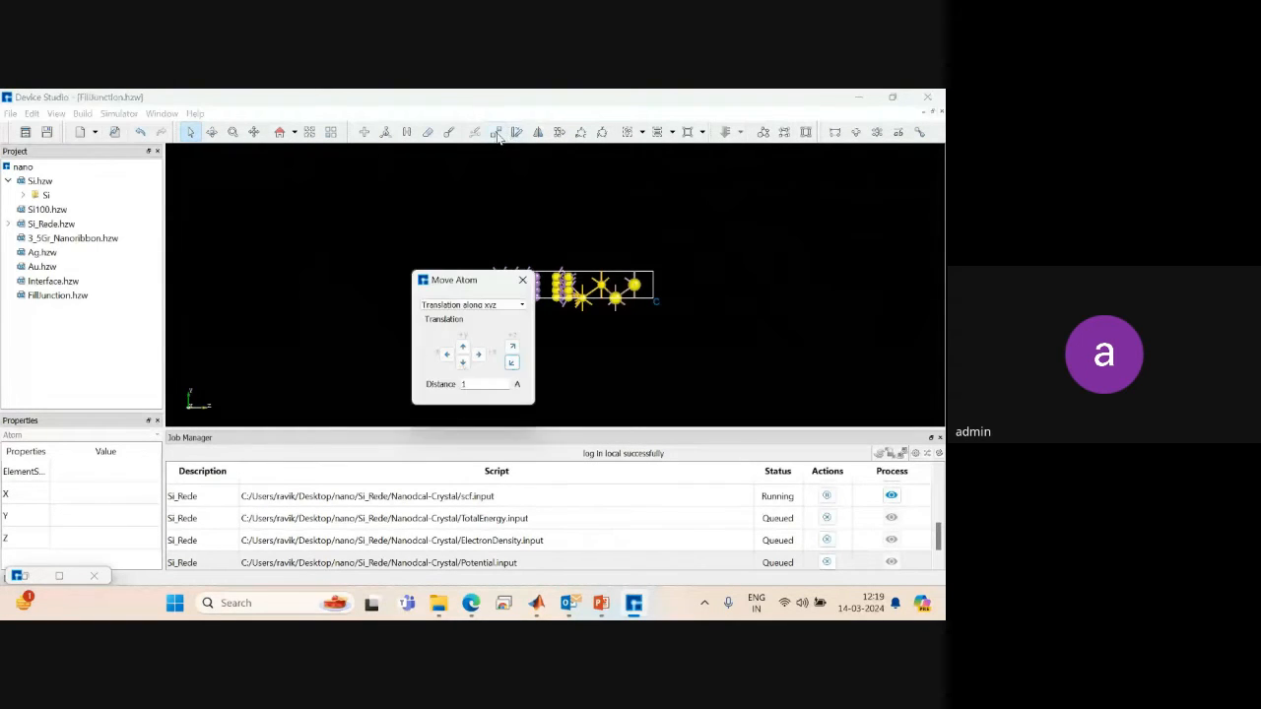
{"action": "left_click", "coordinate": [513, 363]}
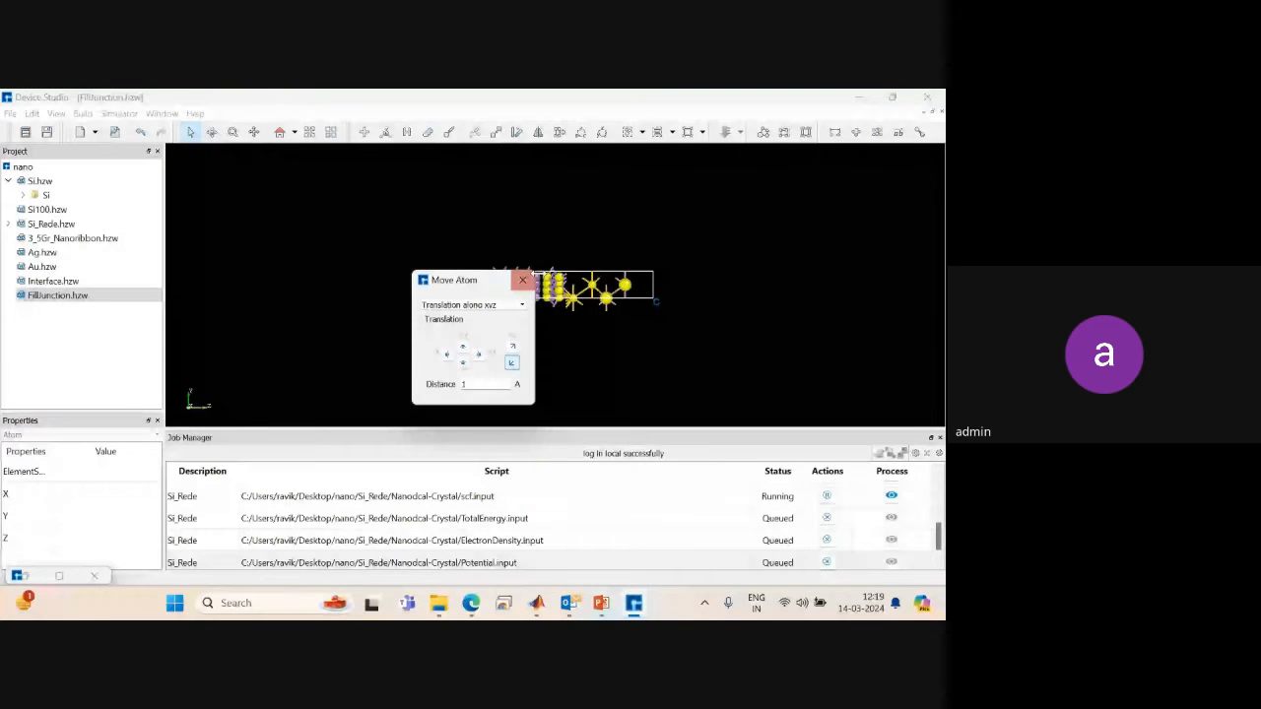
{"action": "left_click", "coordinate": [523, 280]}
Select all atoms of the compacted junction, clear the selection, and examine the four layers up close from a rotated view.
{"action": "left_click_drag", "start_coordinate": [402, 218], "coordinate": [773, 342]}
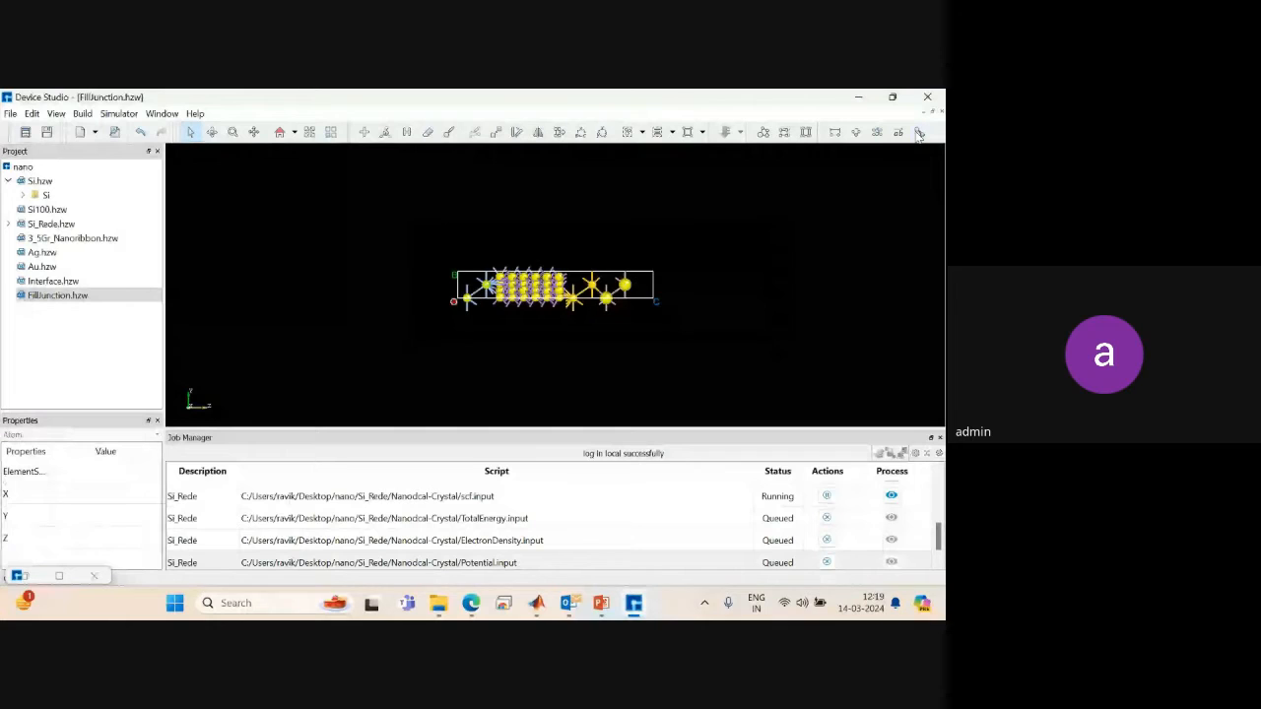
{"action": "left_click", "coordinate": [553, 184]}
{"action": "left_click", "coordinate": [234, 133]}
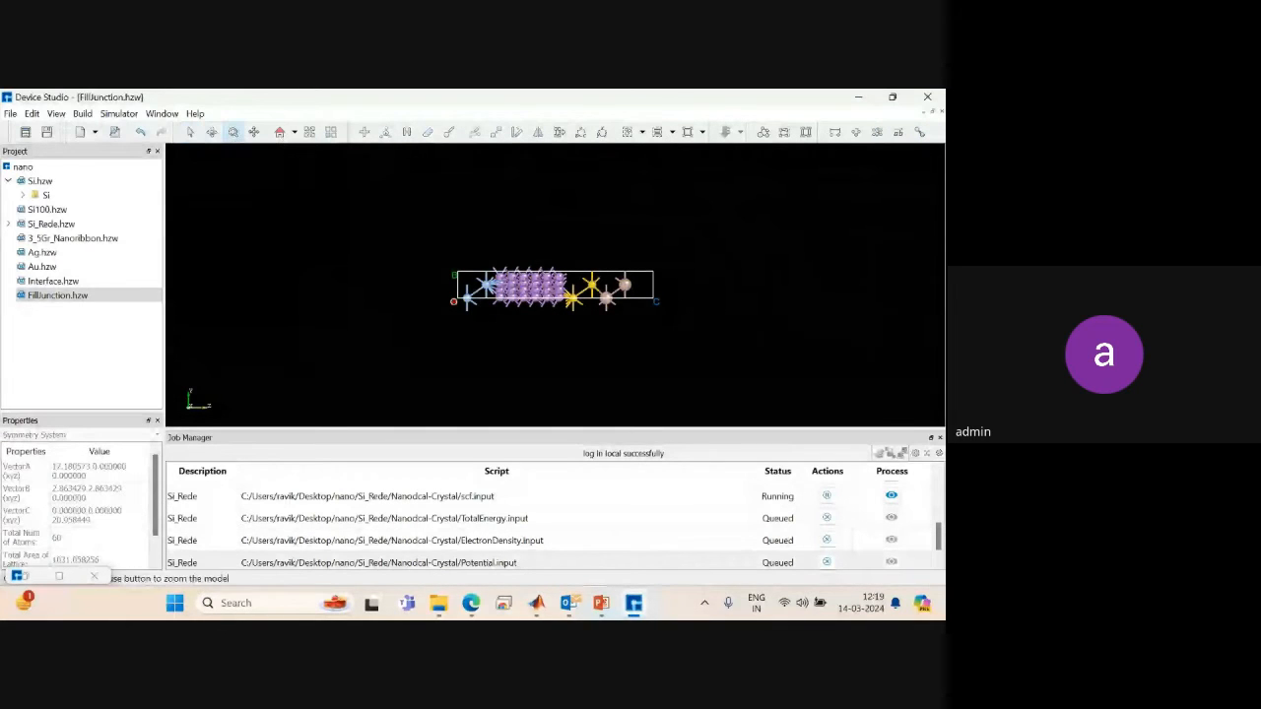
{"action": "left_click_drag", "start_coordinate": [488, 245], "coordinate": [355, 175]}
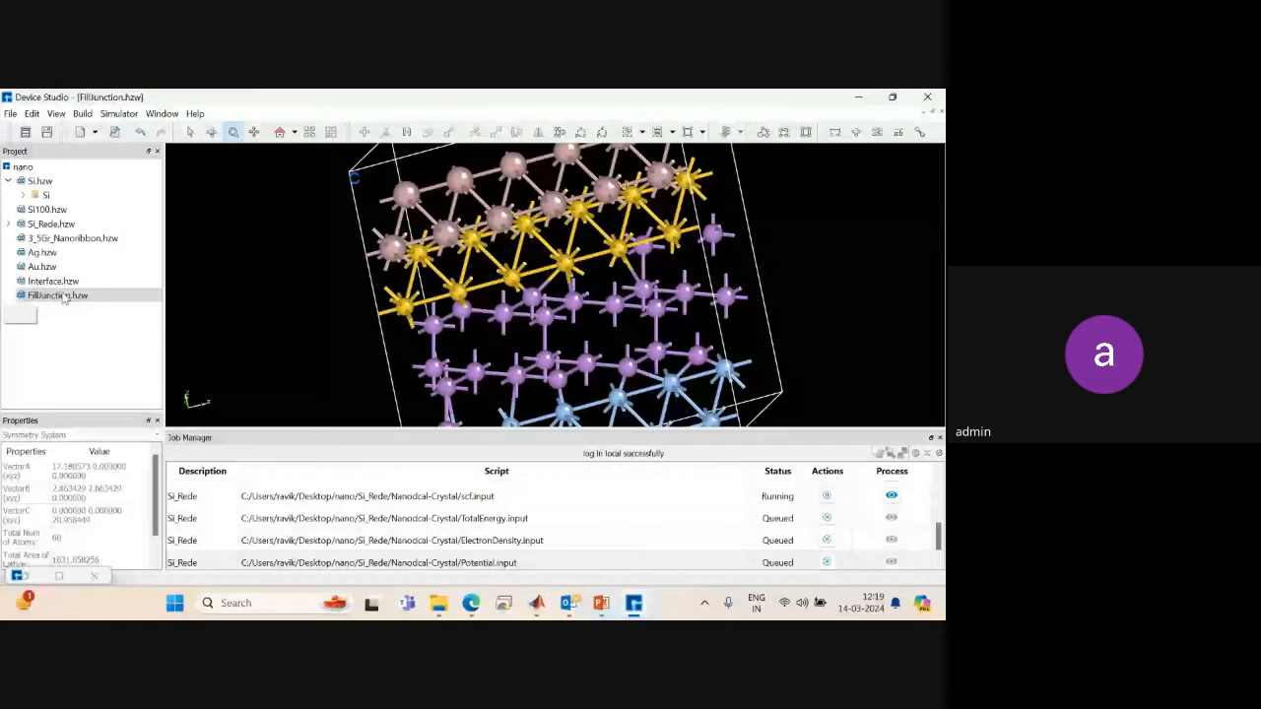
{"action": "left_click", "coordinate": [88, 241]}
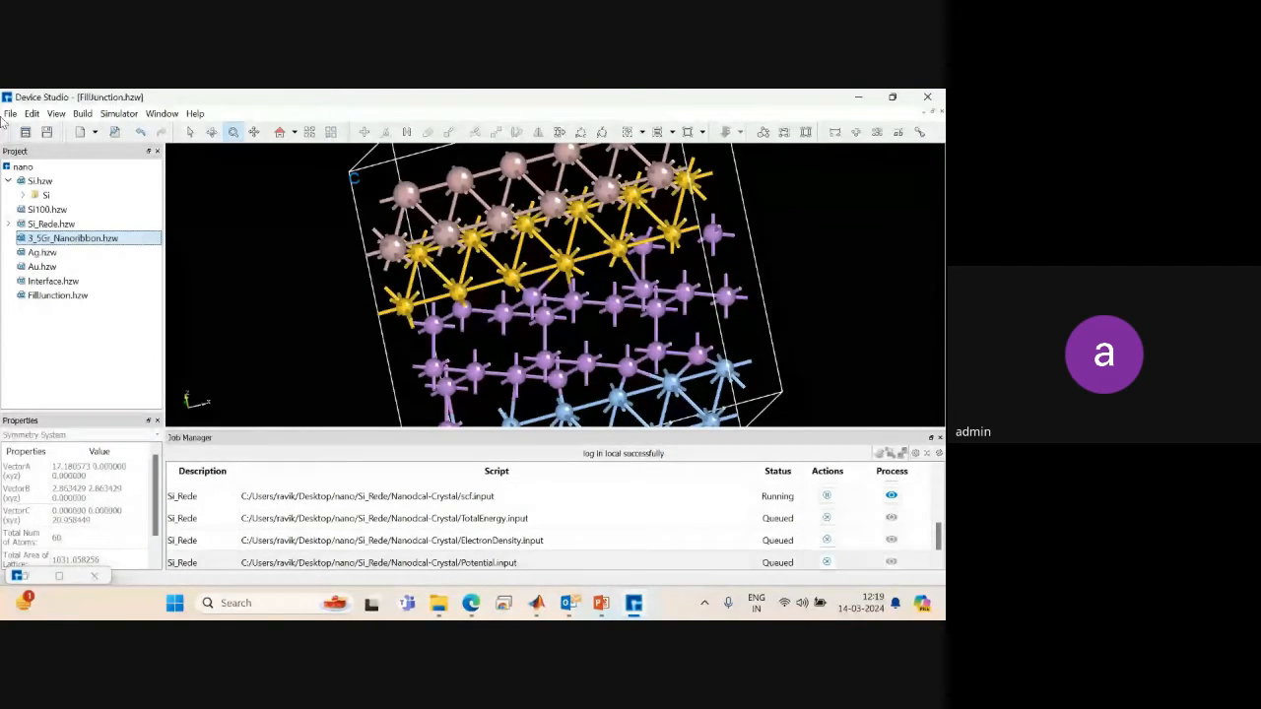
{"action": "left_click", "coordinate": [280, 131]}
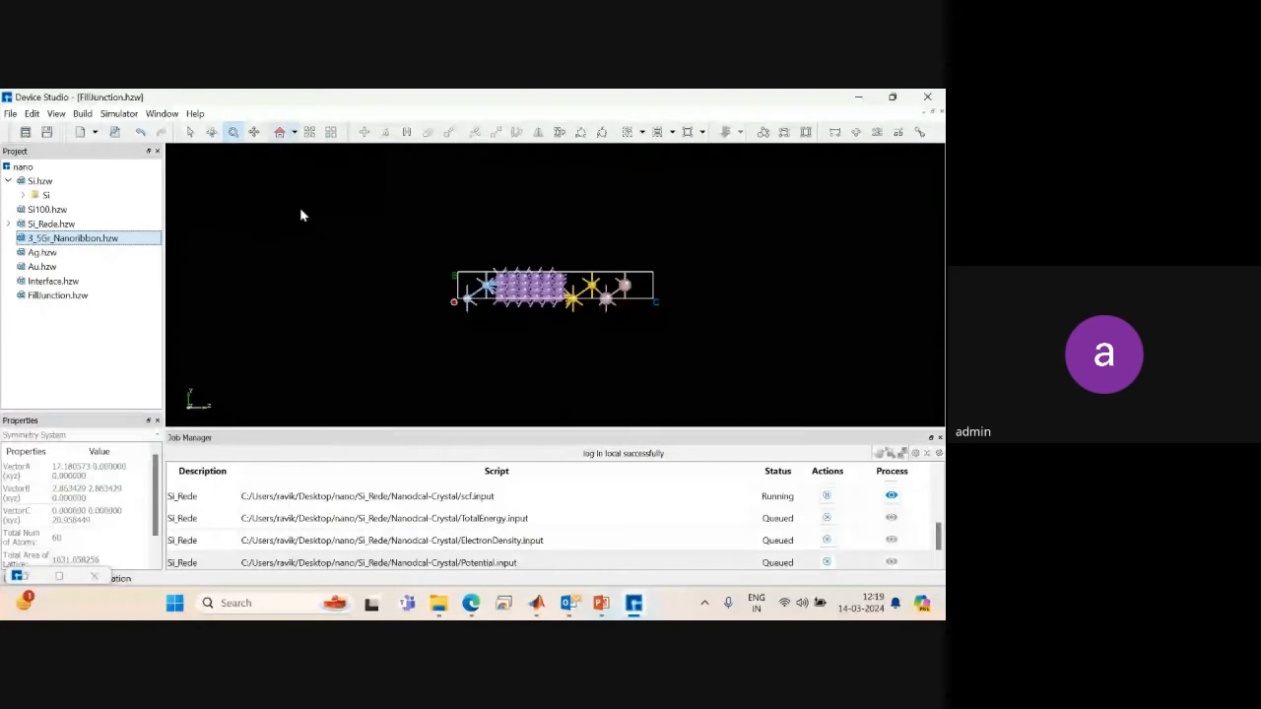
Start a new crystal structure, then enlarge and reposition the Crystal dialog.
{"action": "left_click", "coordinate": [82, 113]}
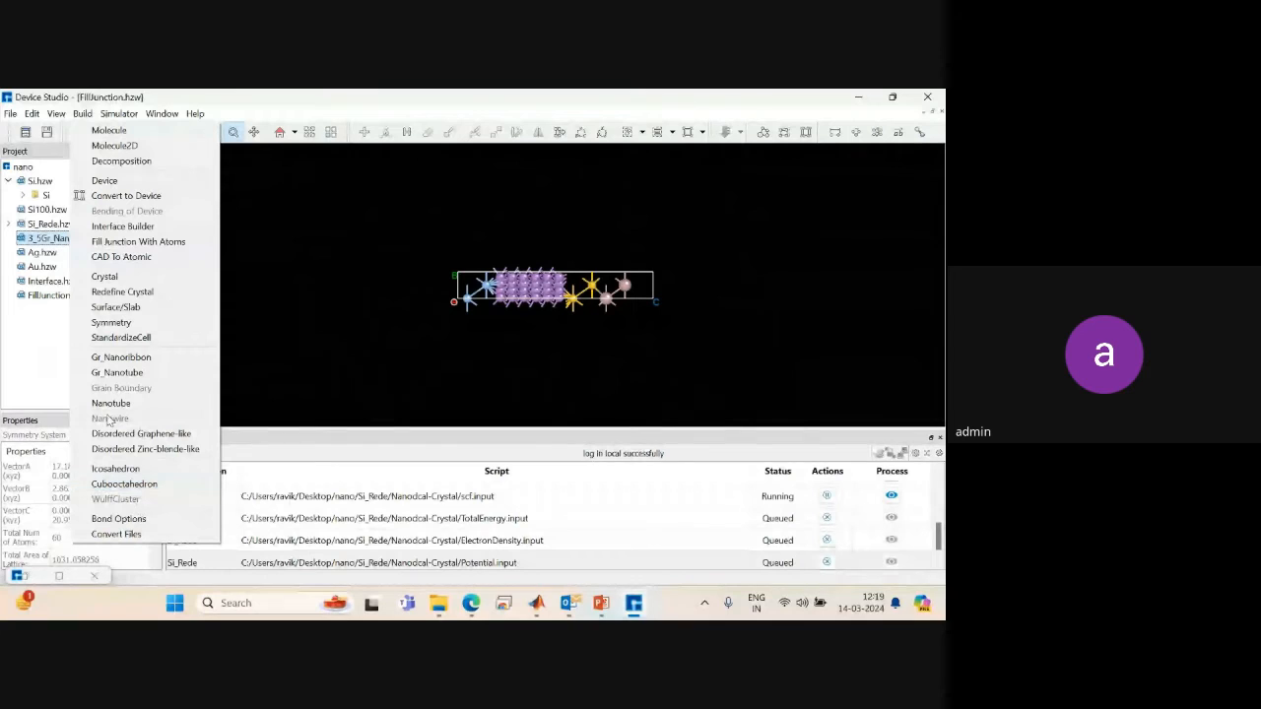
{"action": "mouse_move", "coordinate": [10, 113]}
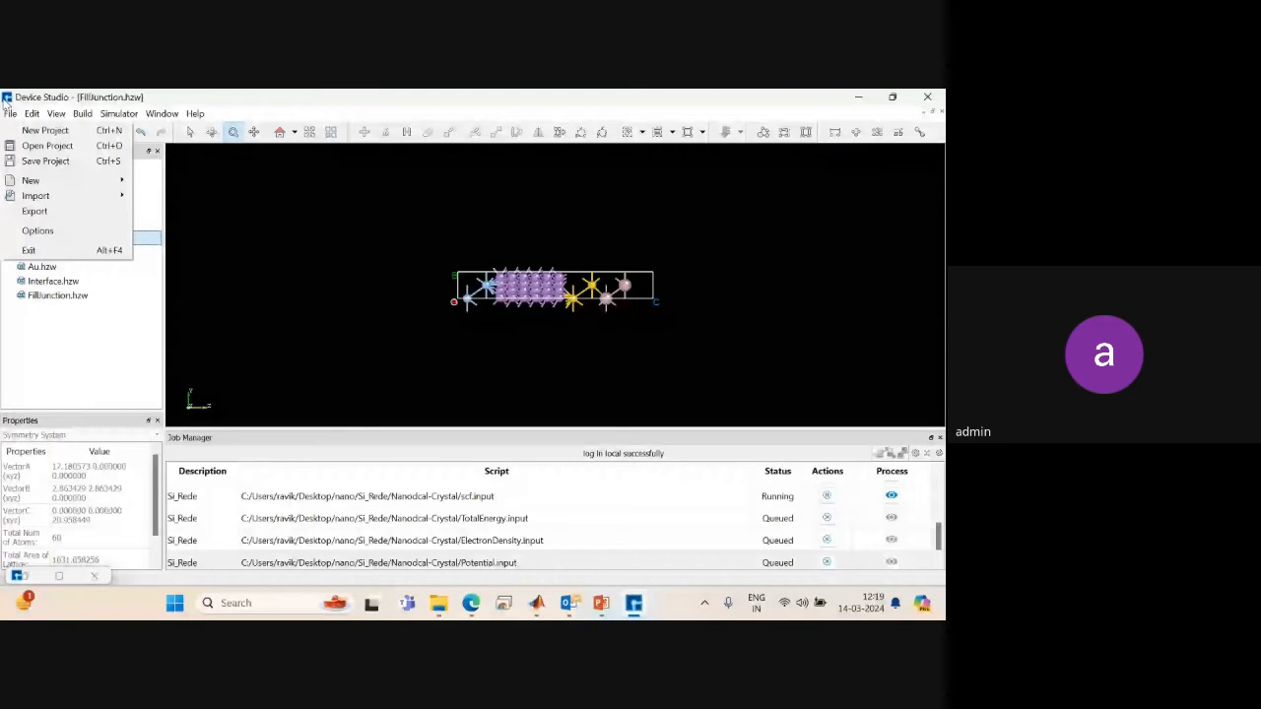
{"action": "mouse_move", "coordinate": [116, 188]}
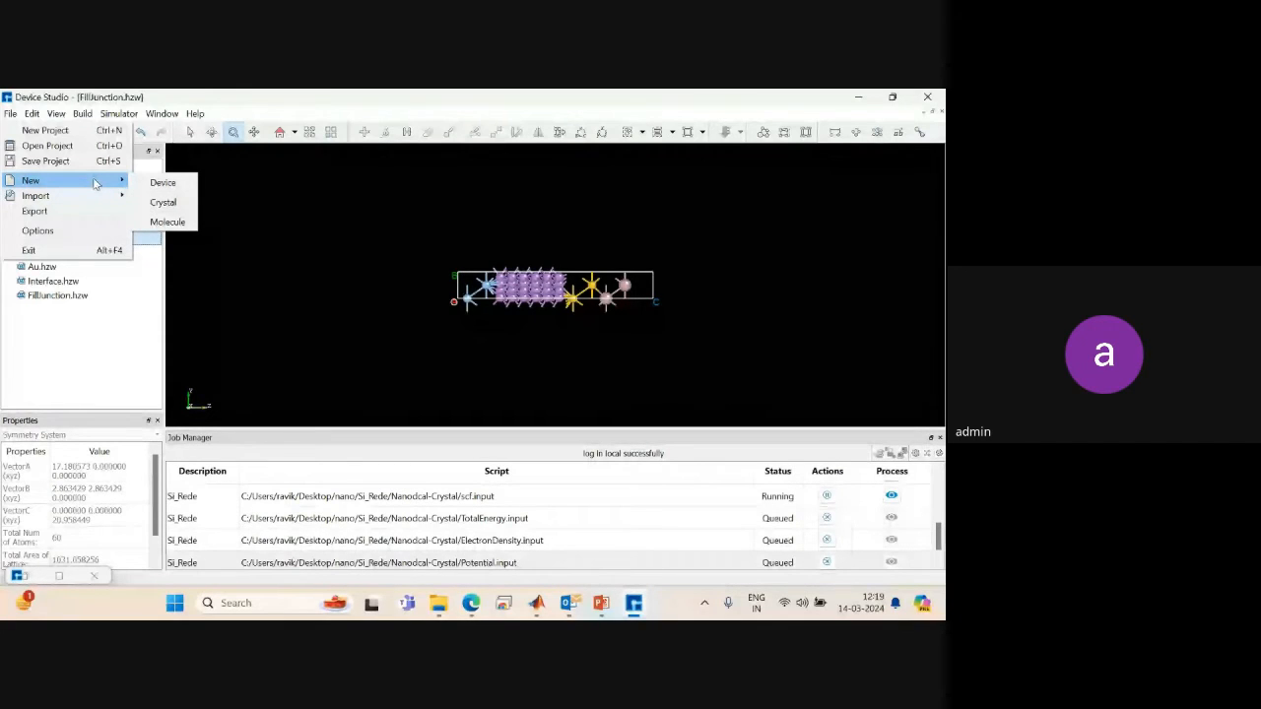
{"action": "left_click", "coordinate": [10, 115]}
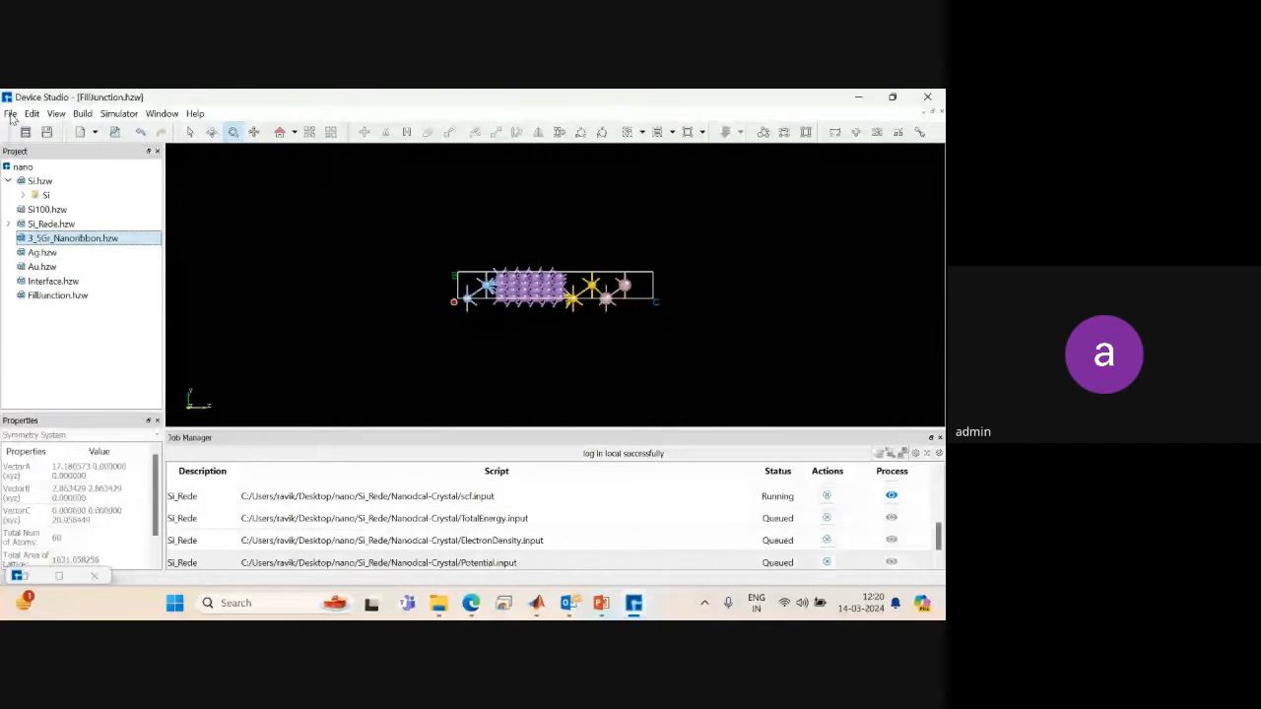
{"action": "left_click", "coordinate": [9, 114]}
{"action": "mouse_move", "coordinate": [57, 184]}
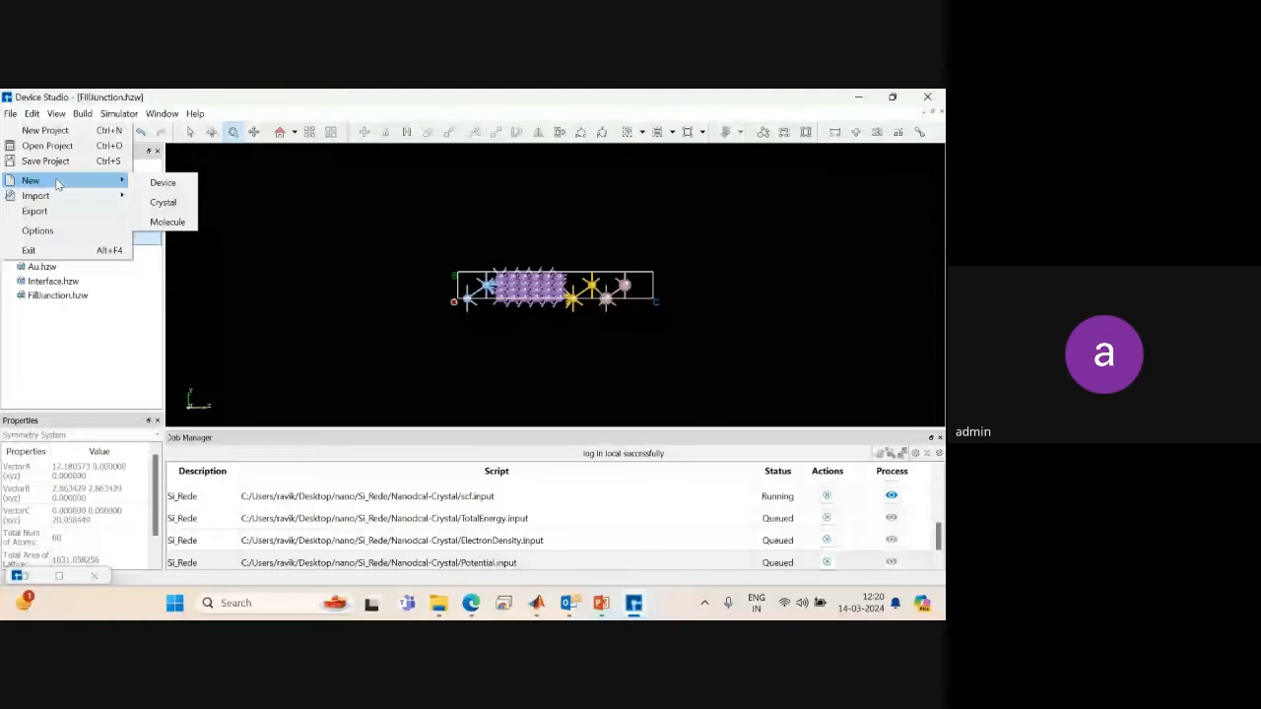
{"action": "left_click", "coordinate": [163, 203]}
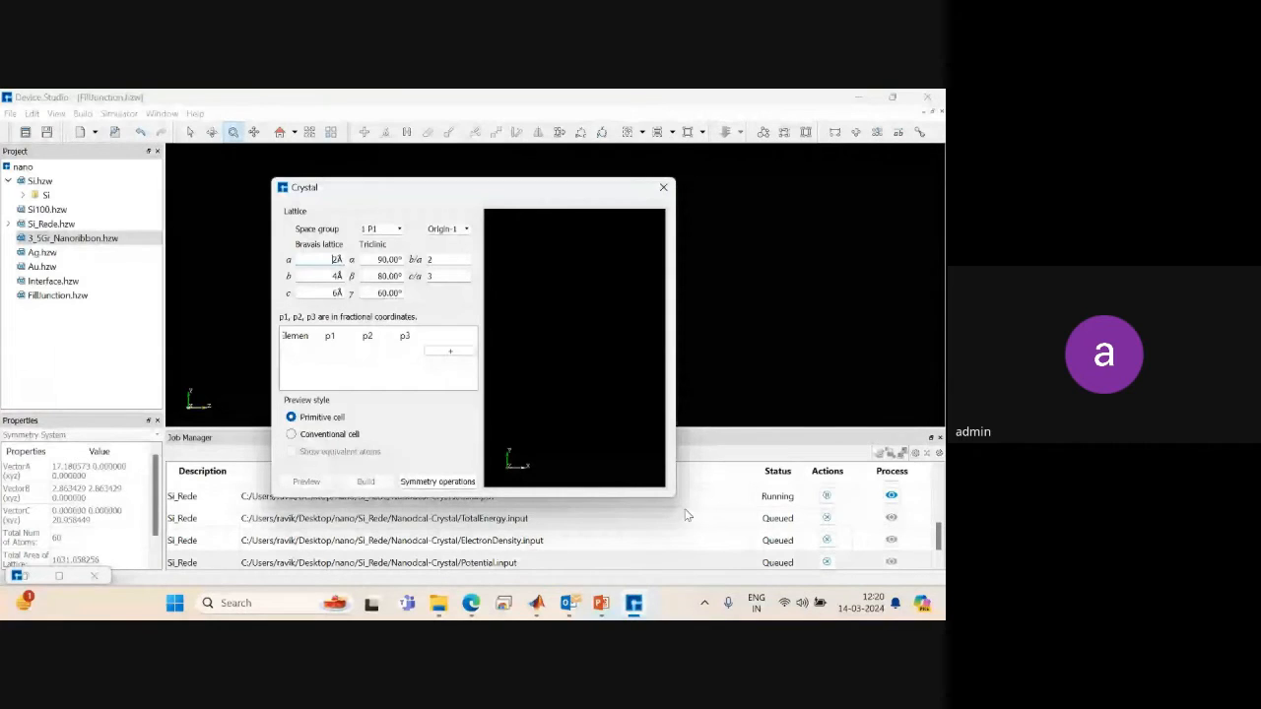
{"action": "left_click_drag", "start_coordinate": [681, 508], "coordinate": [778, 570]}
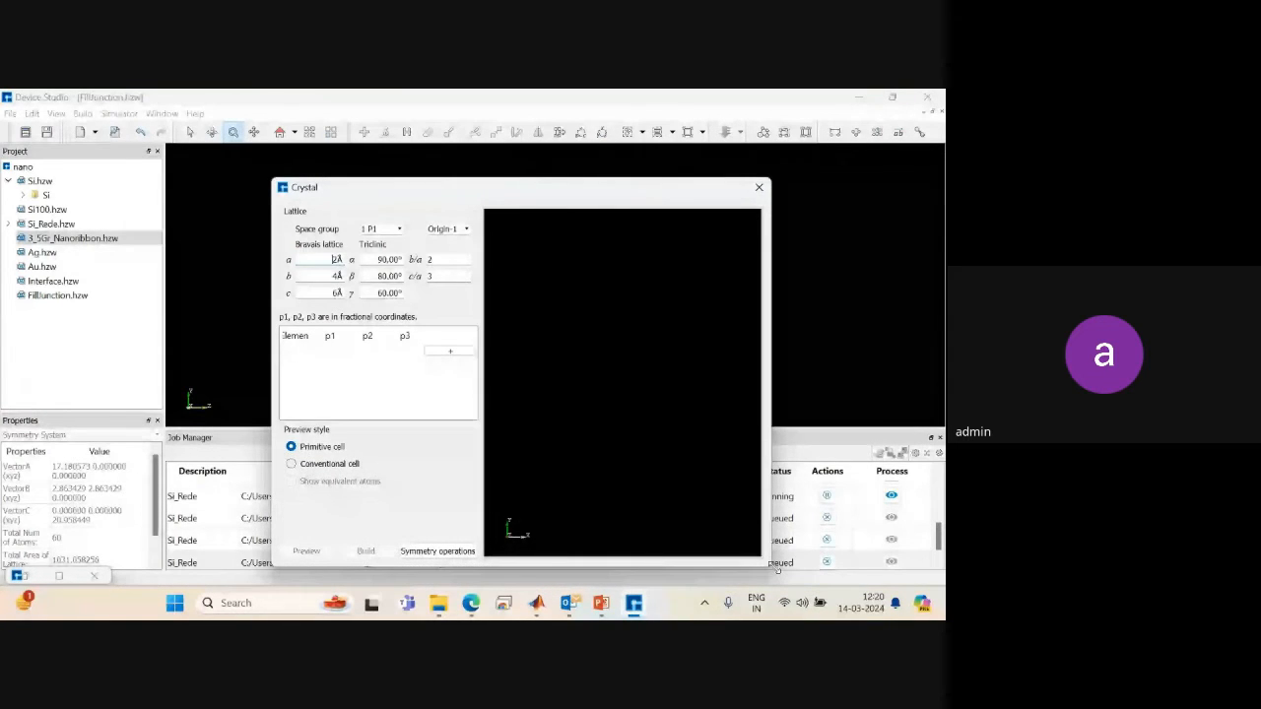
{"action": "left_click_drag", "start_coordinate": [497, 190], "coordinate": [485, 141]}
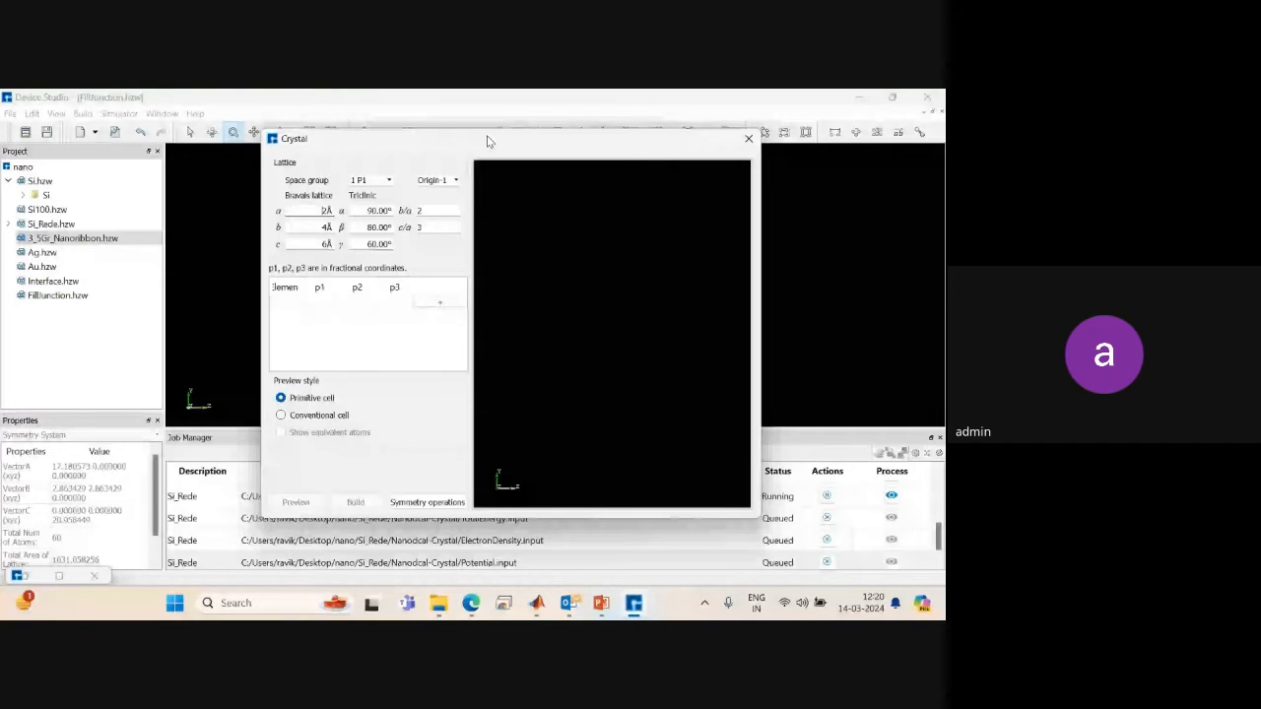
Set the new crystal's space group to 63 CMCM.
{"action": "left_click", "coordinate": [383, 181]}
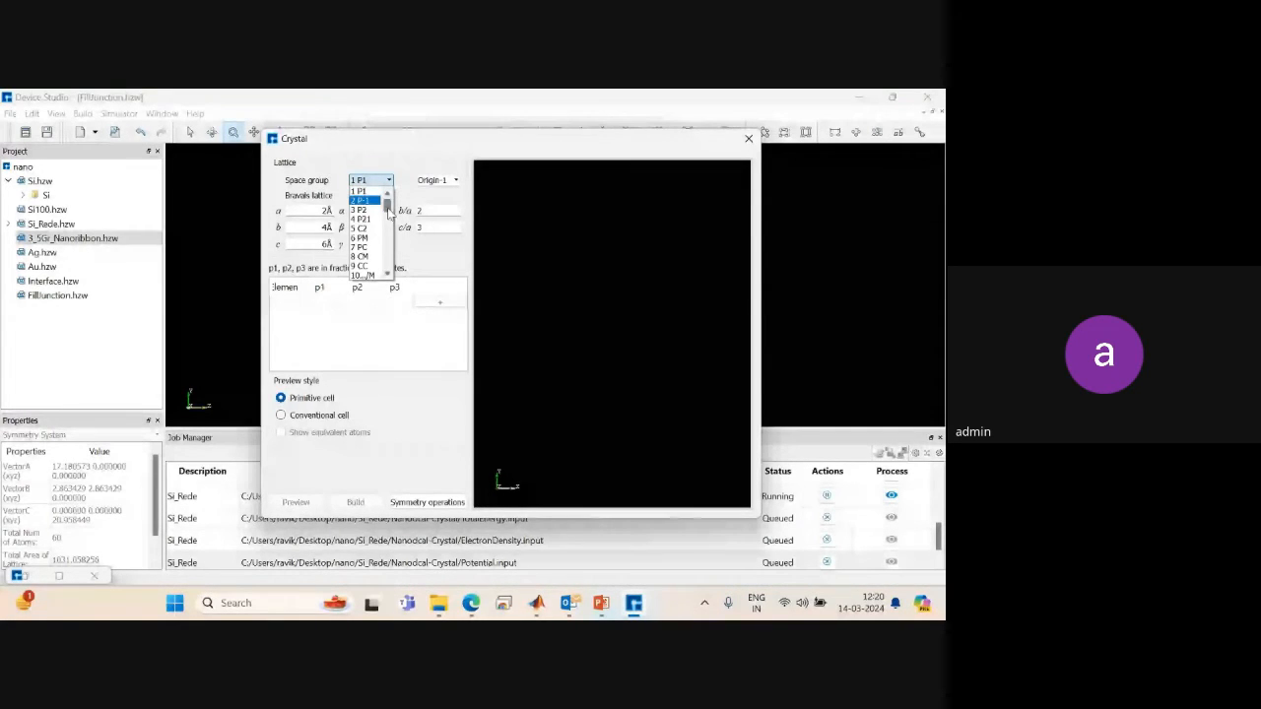
{"action": "left_click_drag", "start_coordinate": [389, 212], "coordinate": [389, 229]}
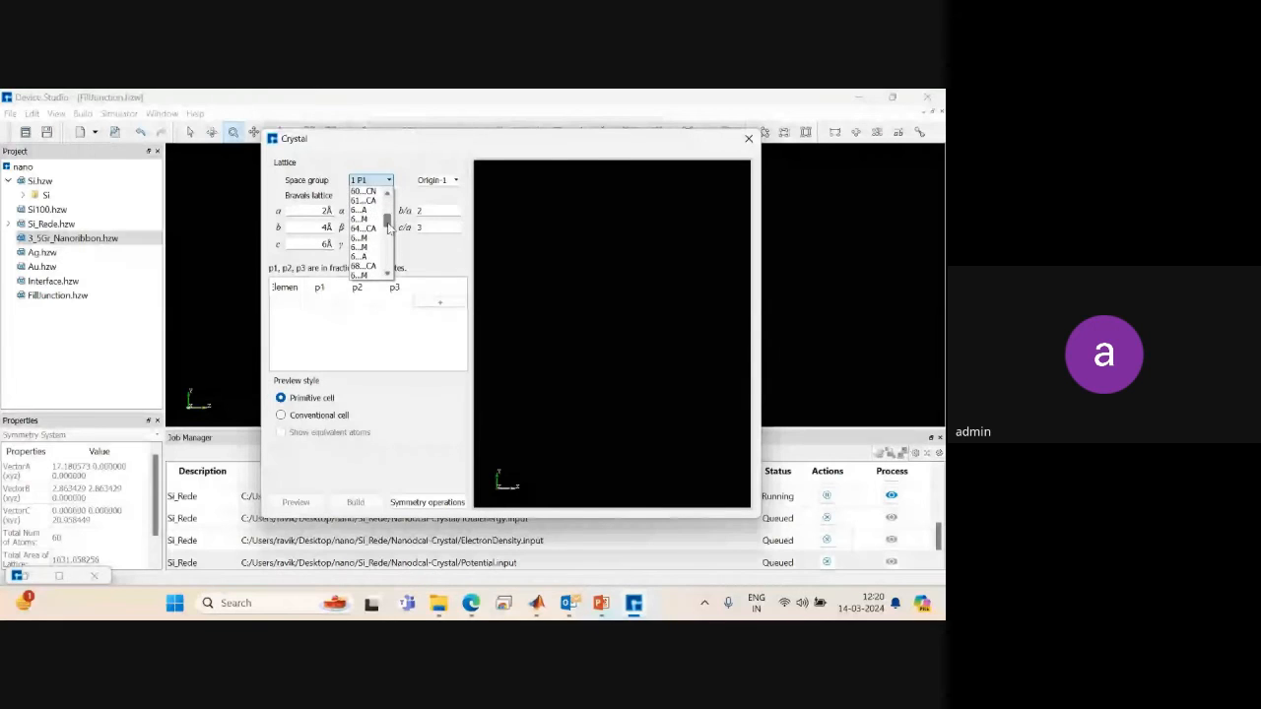
{"action": "left_click", "coordinate": [360, 219]}
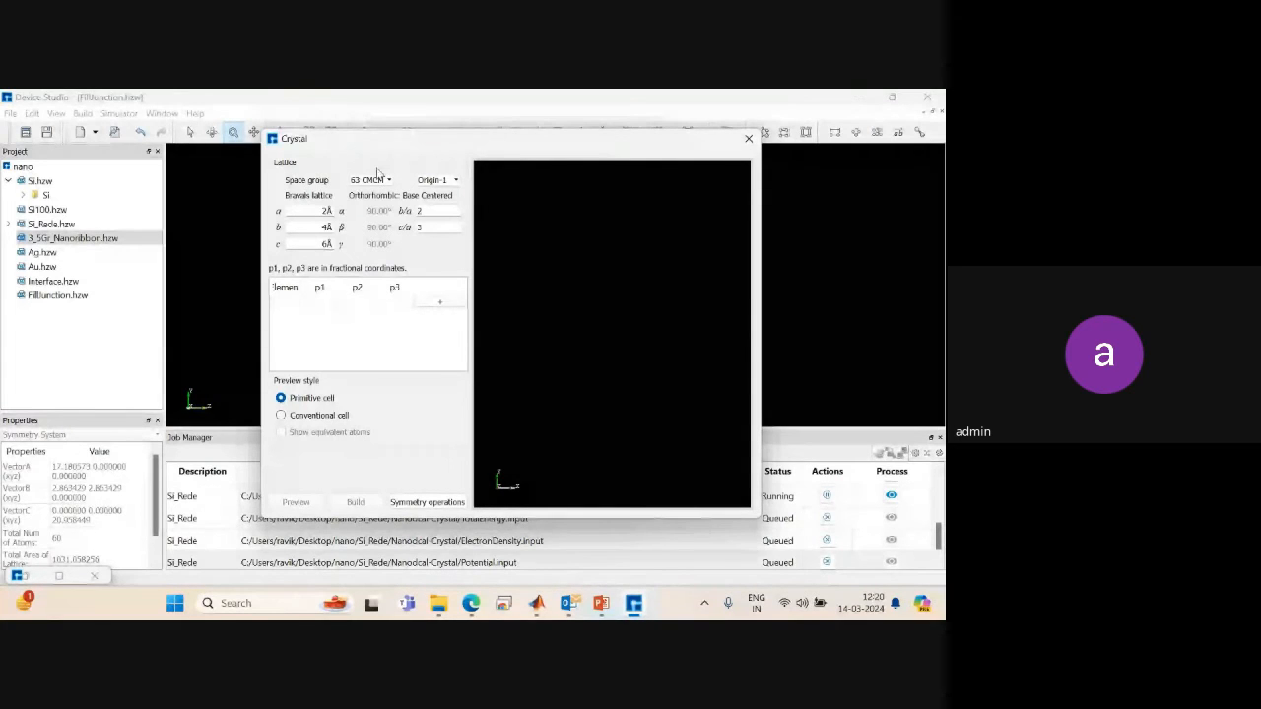
Set the new crystal's space group to number 142, a body-centered tetragonal lattice.
{"action": "left_click", "coordinate": [387, 182]}
{"action": "left_click_drag", "start_coordinate": [387, 215], "coordinate": [387, 243]}
{"action": "left_click", "coordinate": [364, 228]}
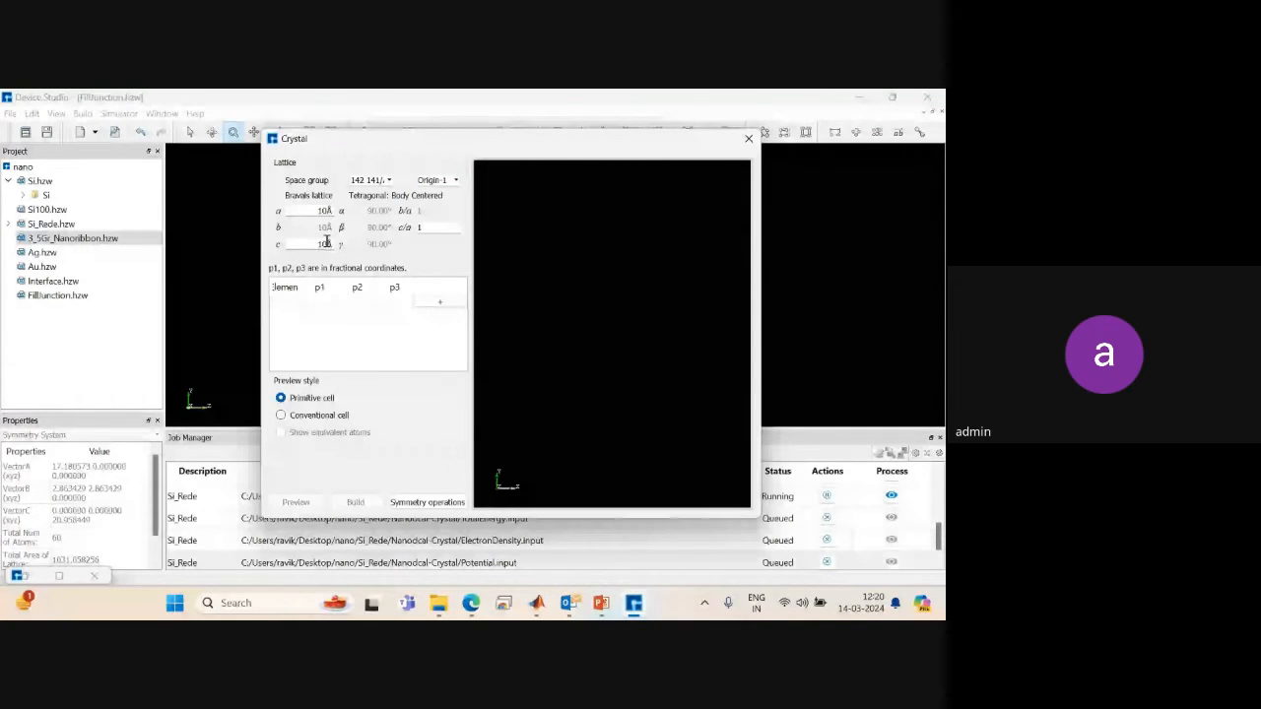
Add a basis atom at fractional position 0, 0, 0.5 and set its element to Na.
{"action": "left_click", "coordinate": [431, 307]}
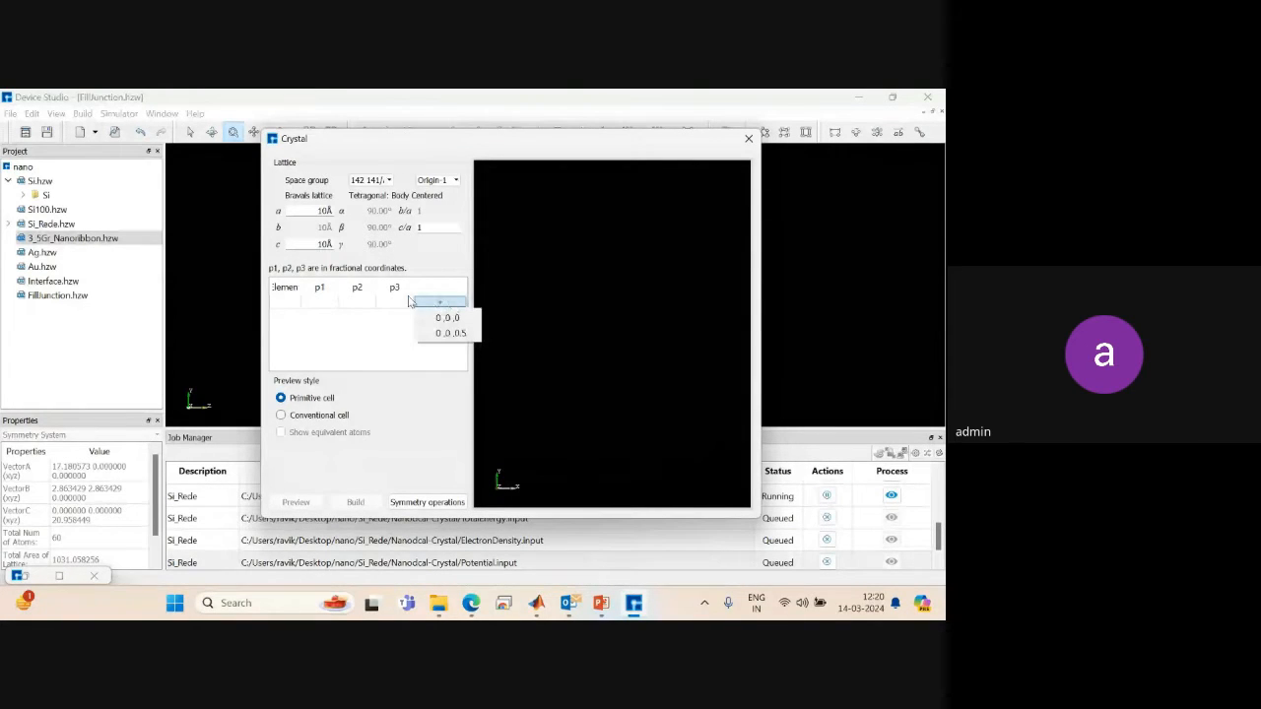
{"action": "left_click", "coordinate": [463, 333]}
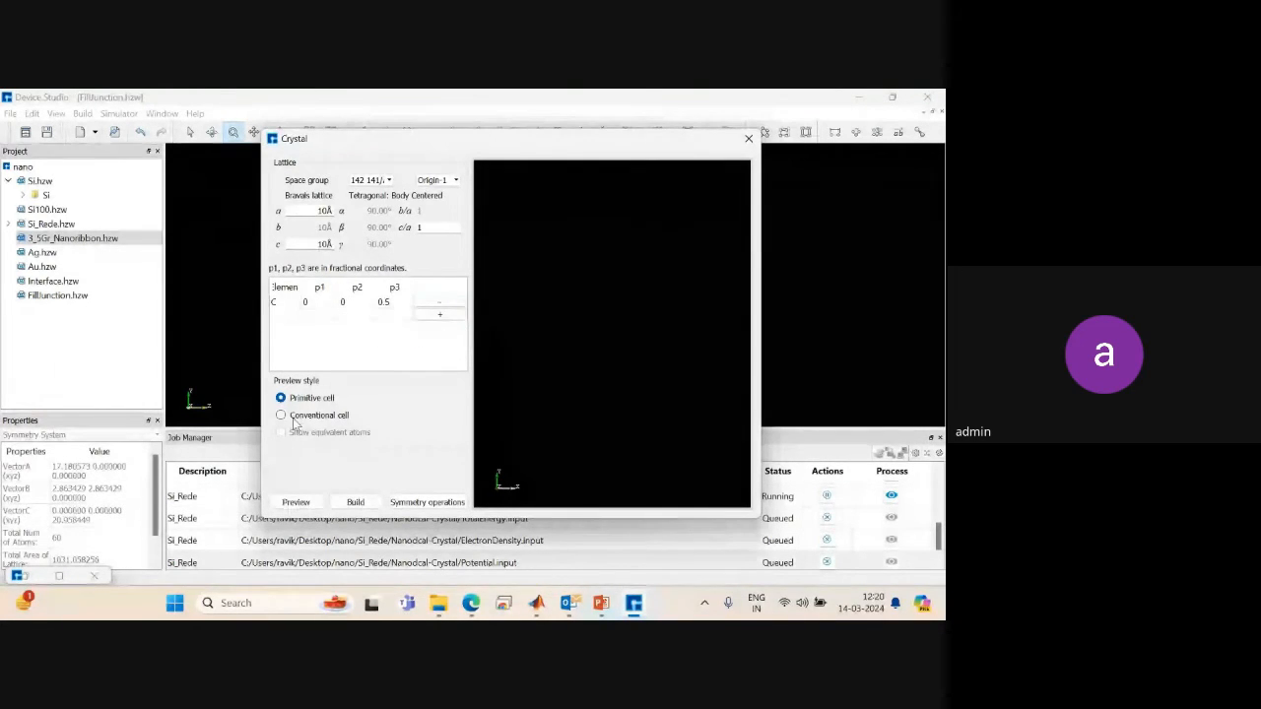
{"action": "left_click", "coordinate": [277, 304]}
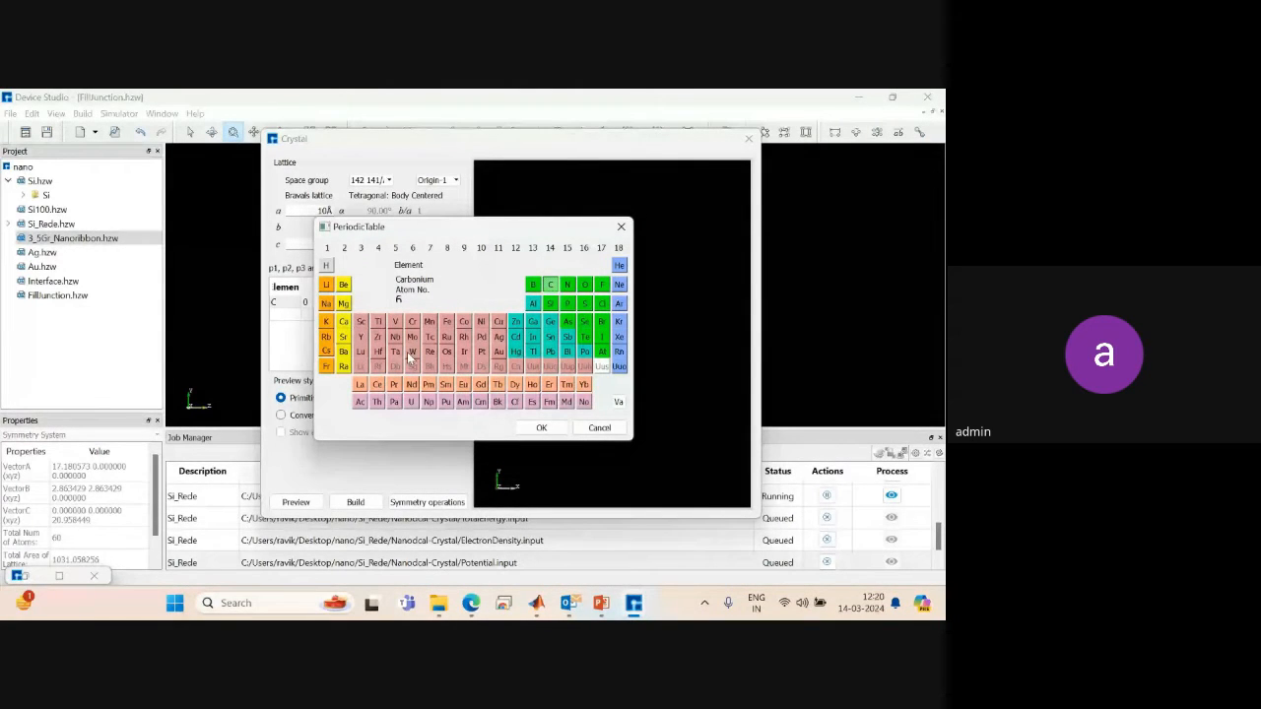
{"action": "left_click", "coordinate": [326, 303]}
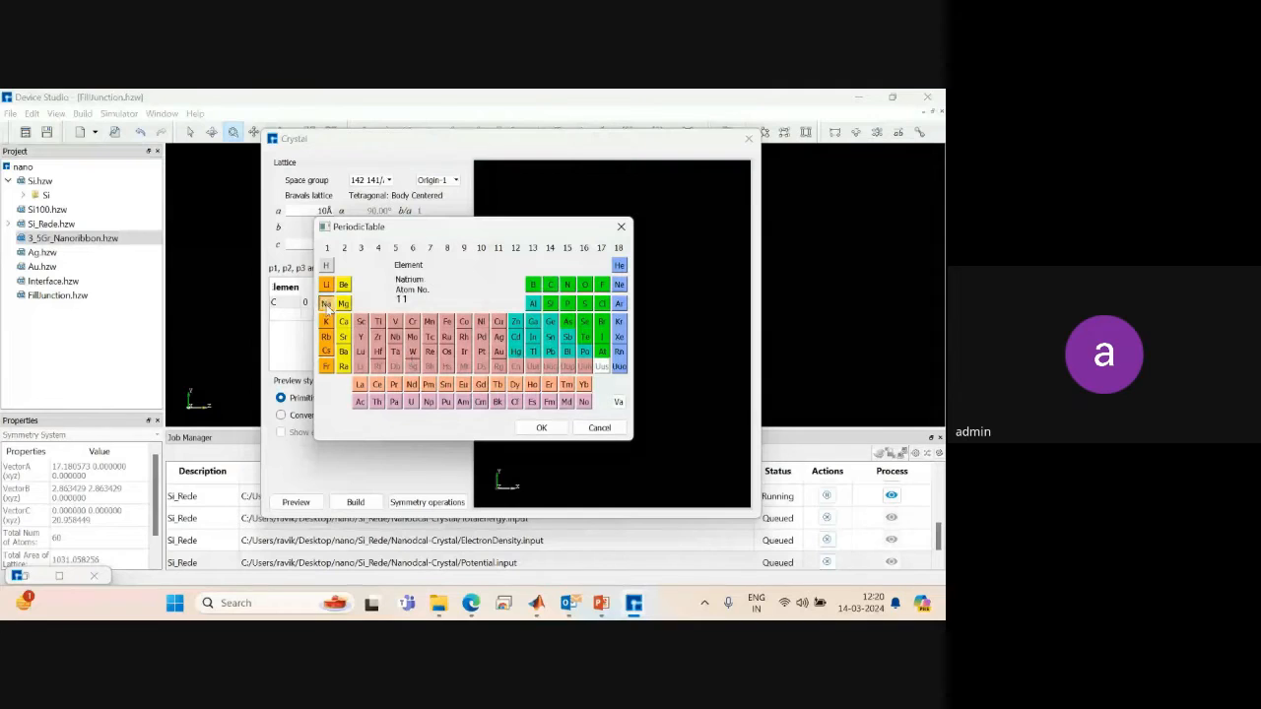
{"action": "left_click", "coordinate": [541, 428]}
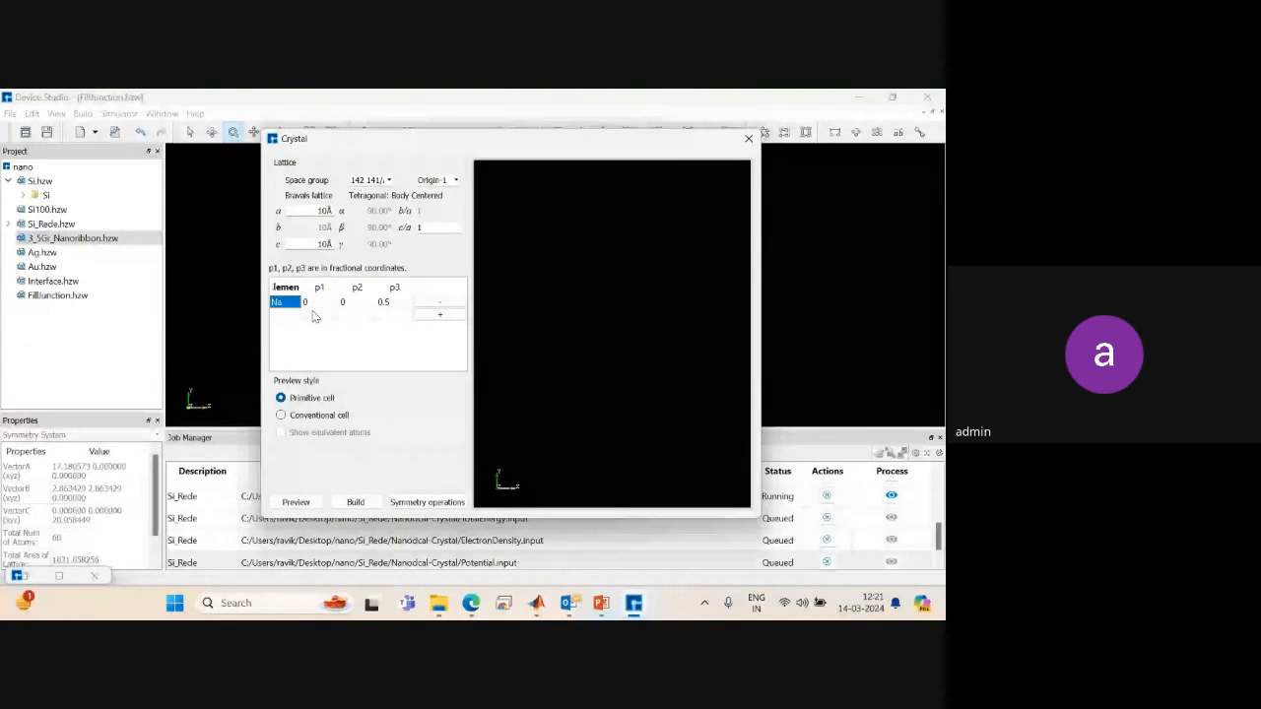
Add a second basis atom, set its element to Cl, and place it at fractional position 0, 0, 0.
{"action": "left_click", "coordinate": [440, 316]}
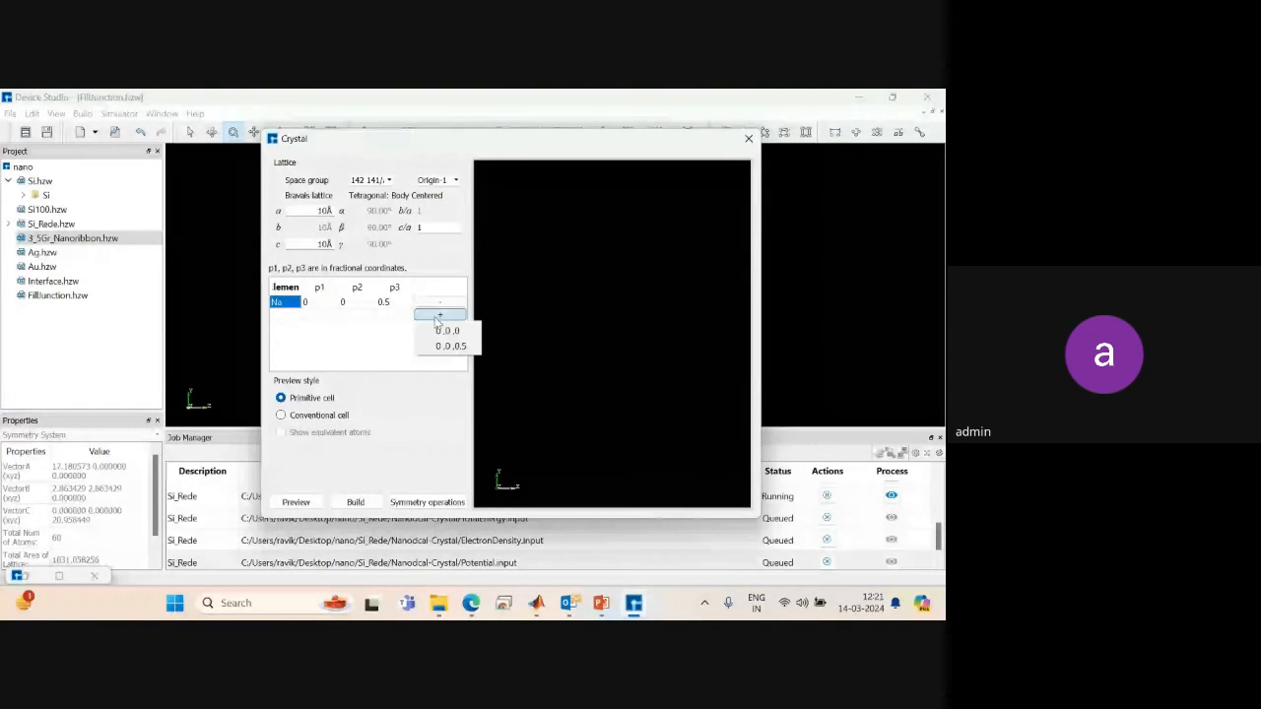
{"action": "left_click", "coordinate": [443, 330]}
{"action": "double_click", "coordinate": [279, 315]}
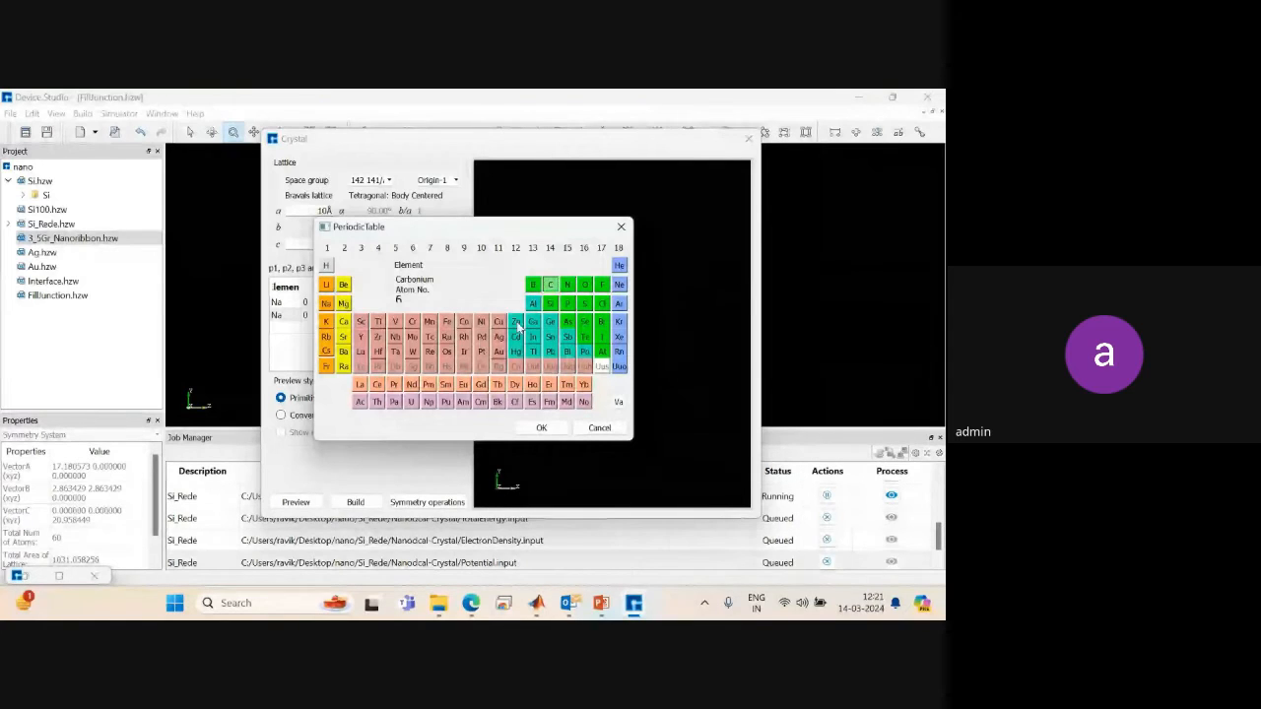
{"action": "left_click", "coordinate": [602, 302]}
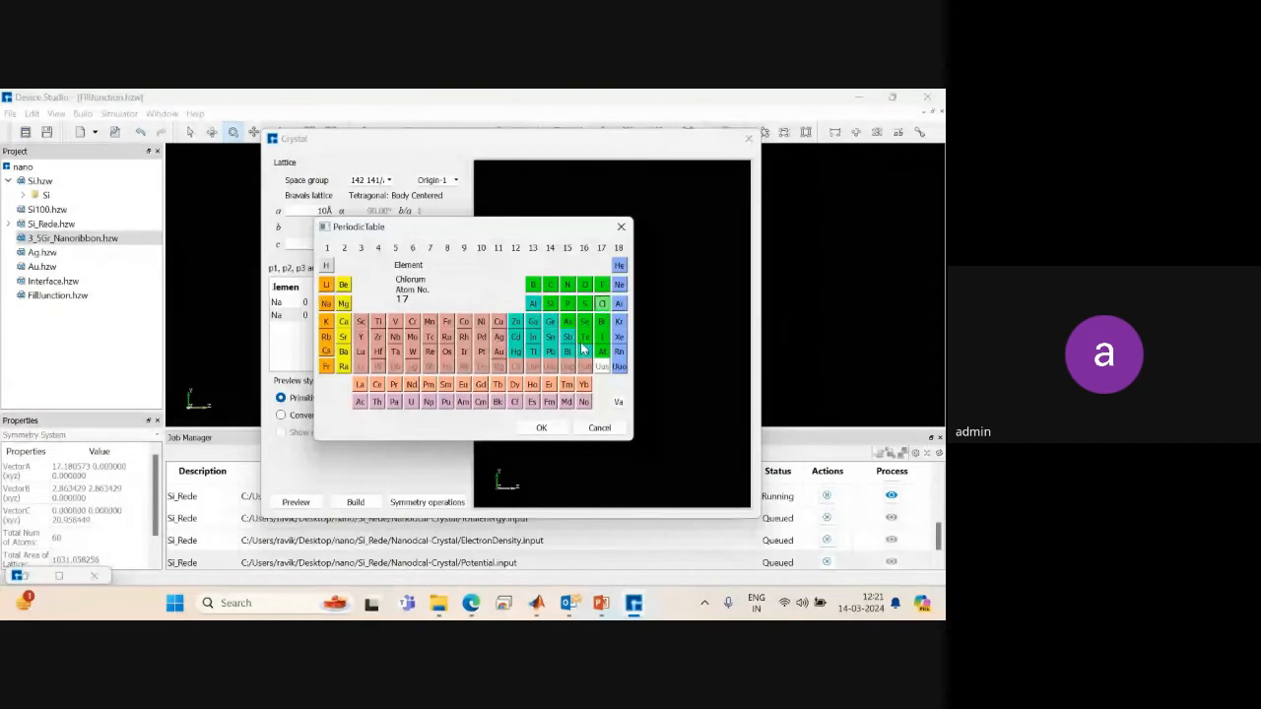
{"action": "left_click", "coordinate": [541, 427]}
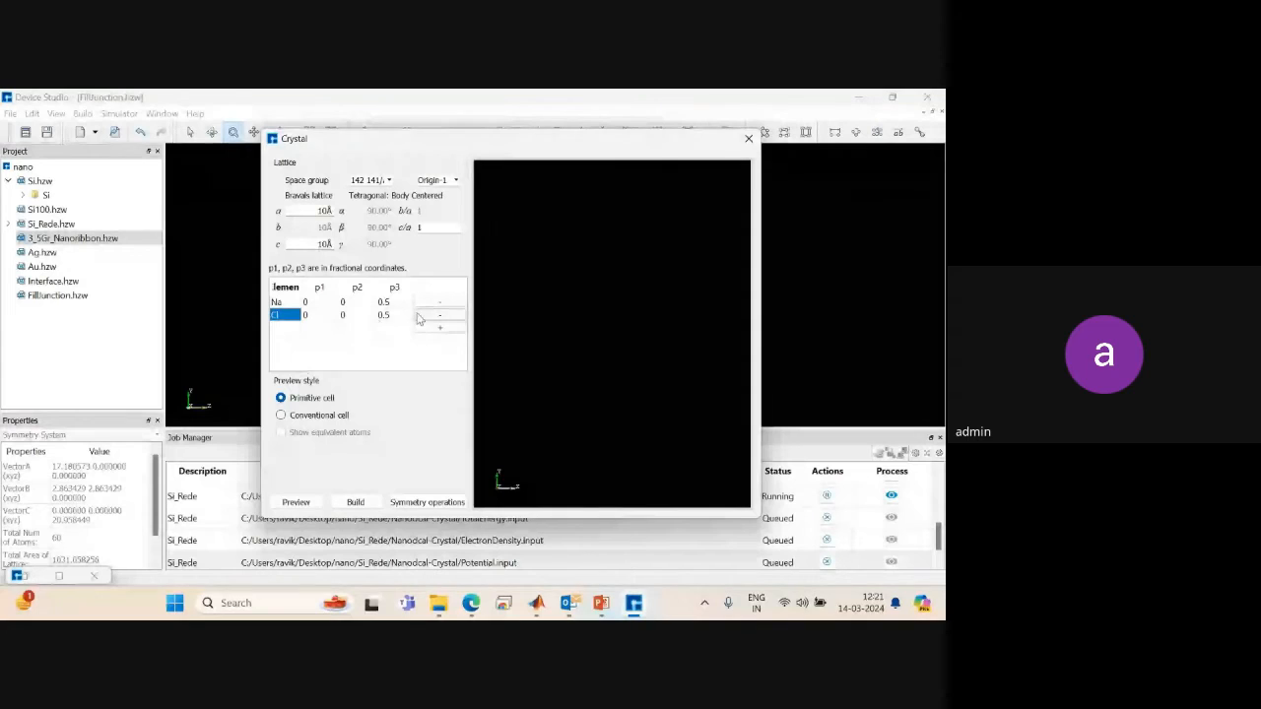
{"action": "double_click", "coordinate": [385, 315]}
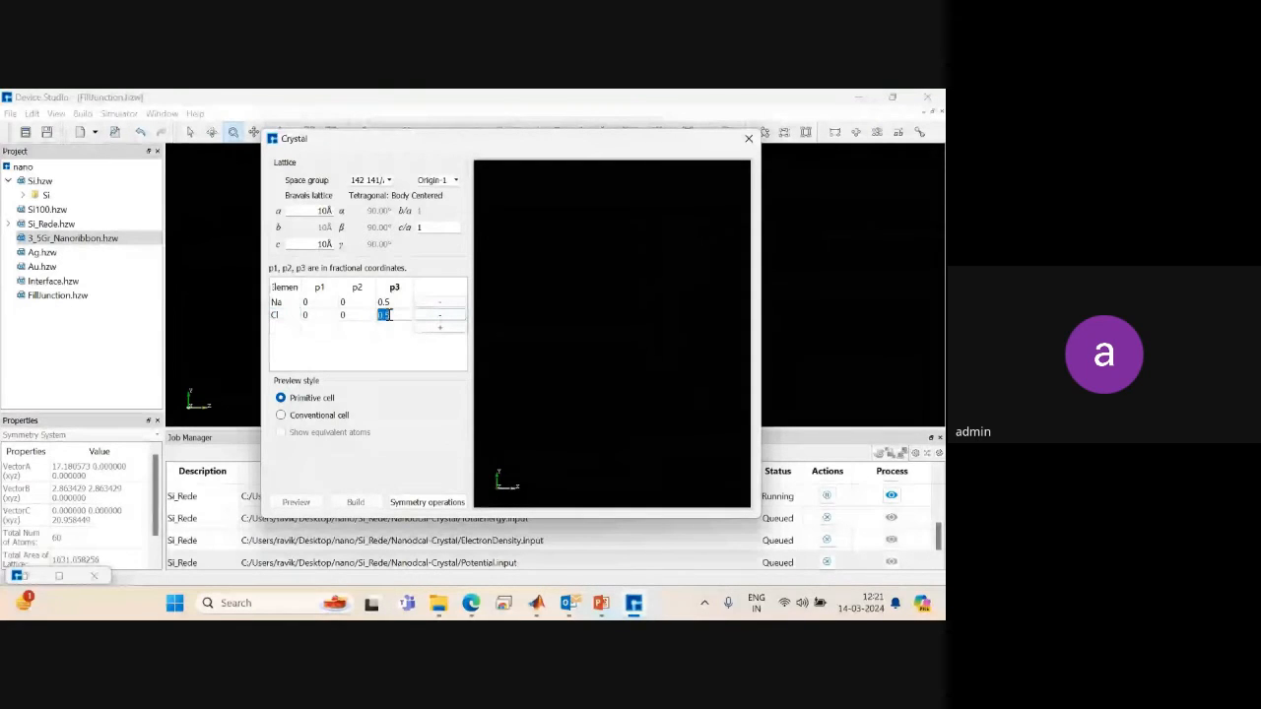
{"action": "type", "text": "0"}
{"action": "left_click", "coordinate": [370, 305]}
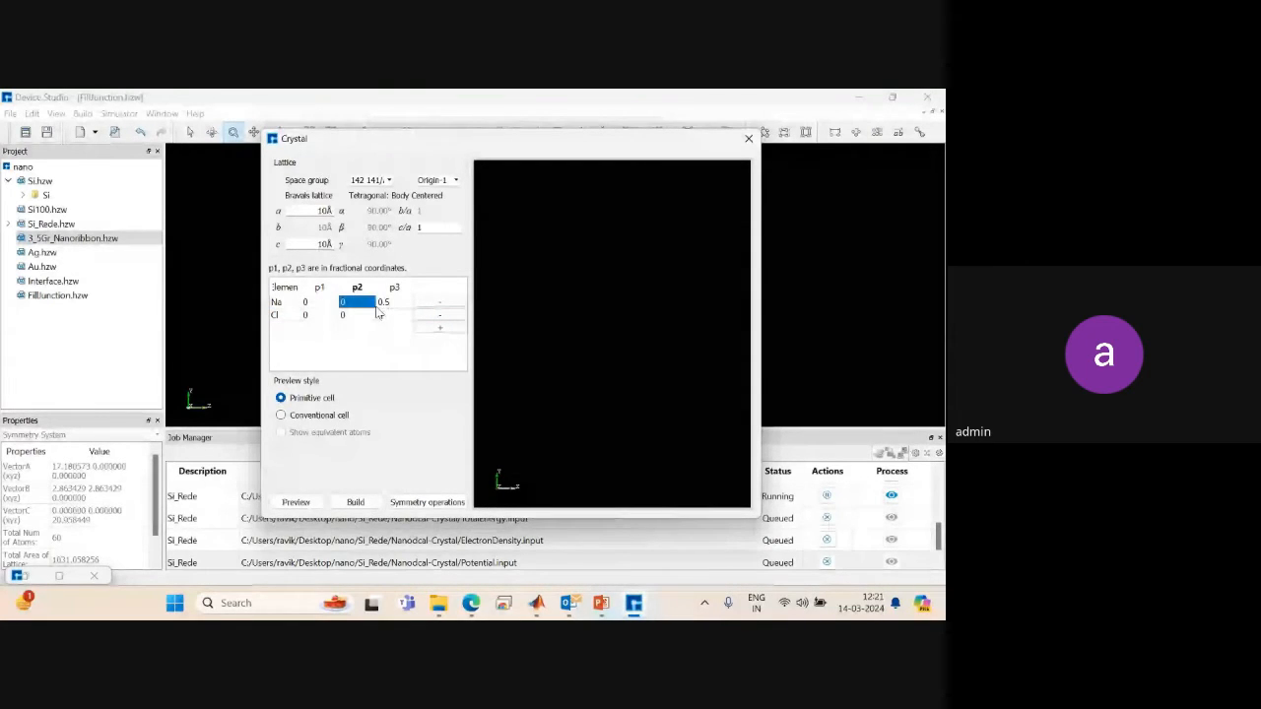
Preview the crystal as a primitive cell and as a conventional cell, rotating each preview to inspect the atoms.
{"action": "left_click", "coordinate": [299, 504]}
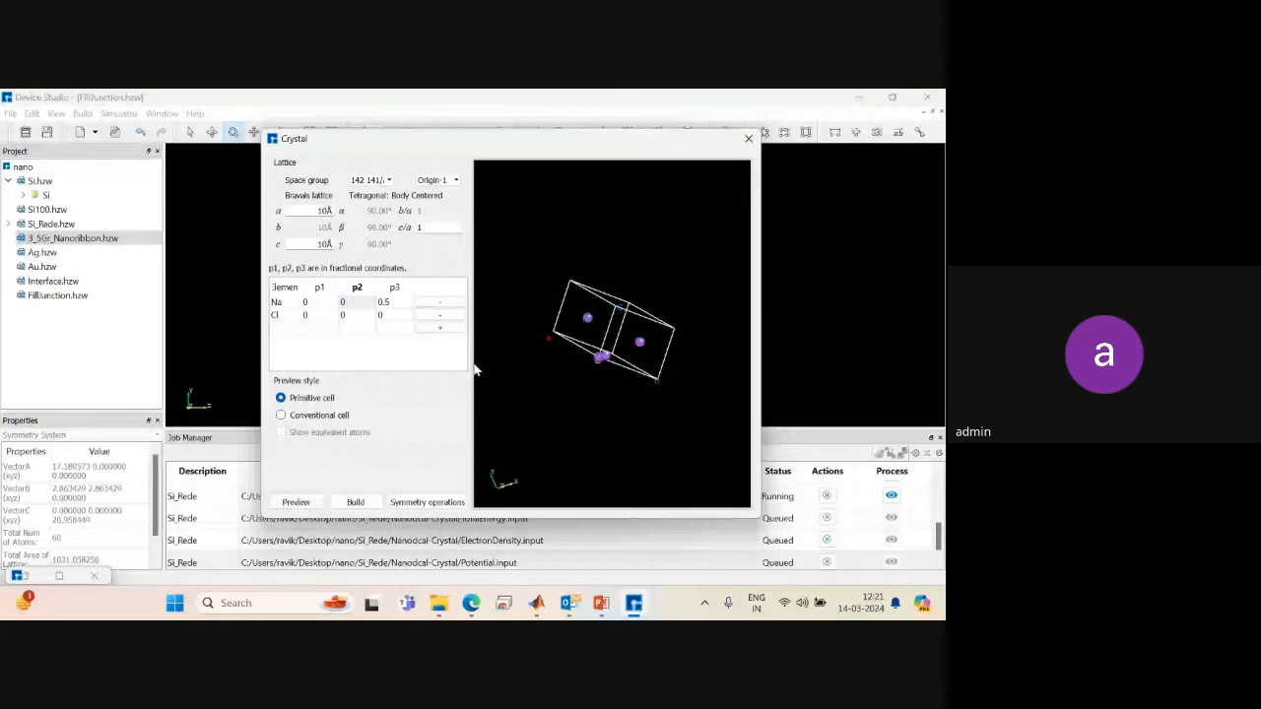
{"action": "left_click_drag", "start_coordinate": [473, 366], "coordinate": [550, 391]}
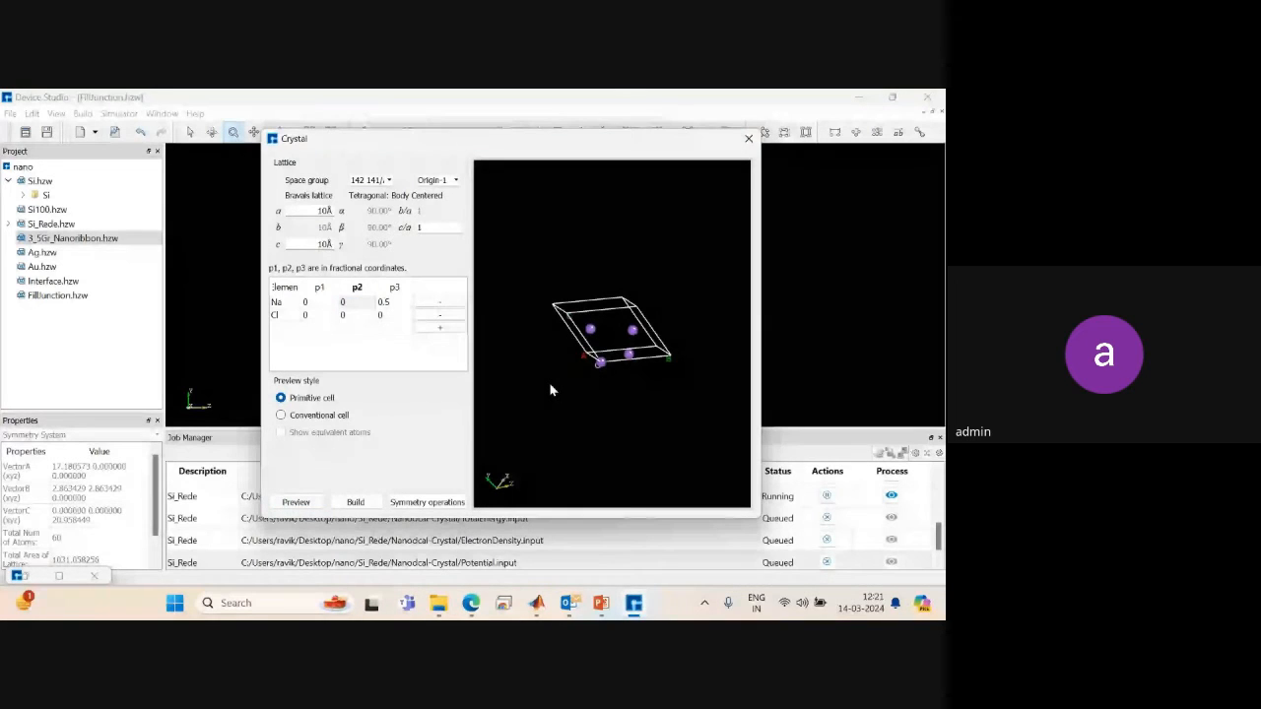
{"action": "left_click", "coordinate": [283, 415]}
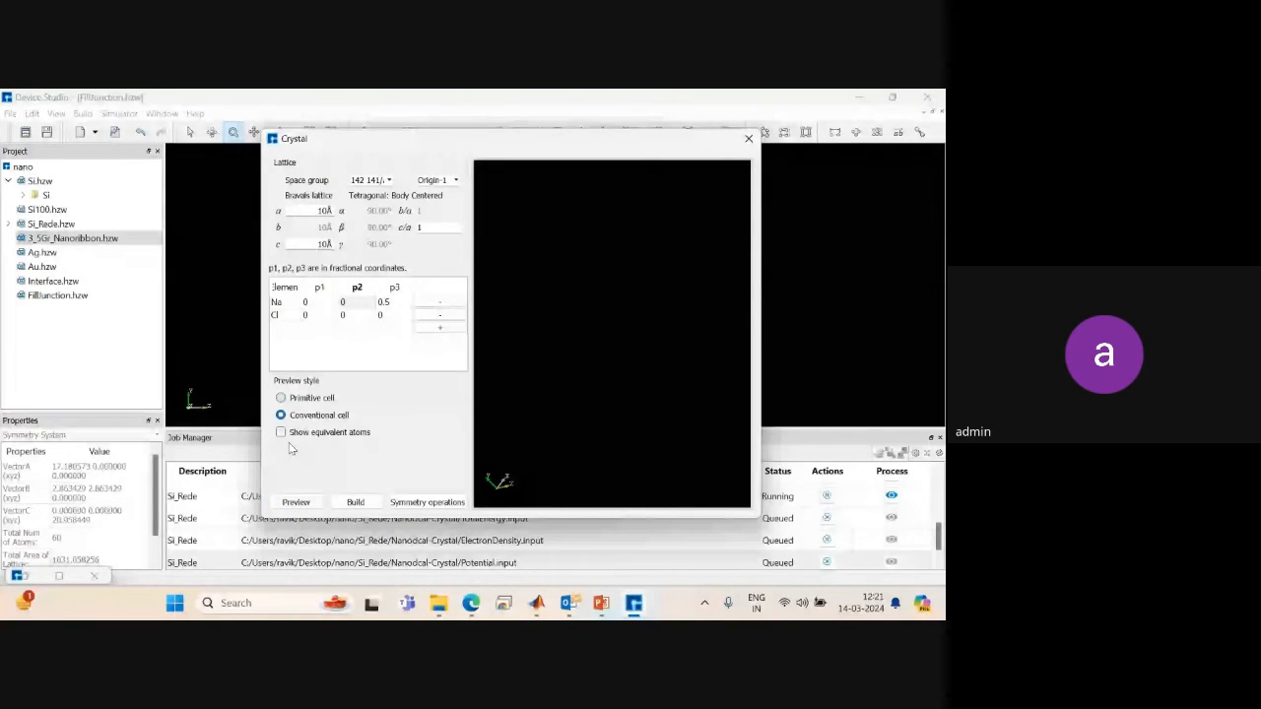
{"action": "left_click", "coordinate": [296, 502]}
{"action": "left_click_drag", "start_coordinate": [655, 366], "coordinate": [547, 369]}
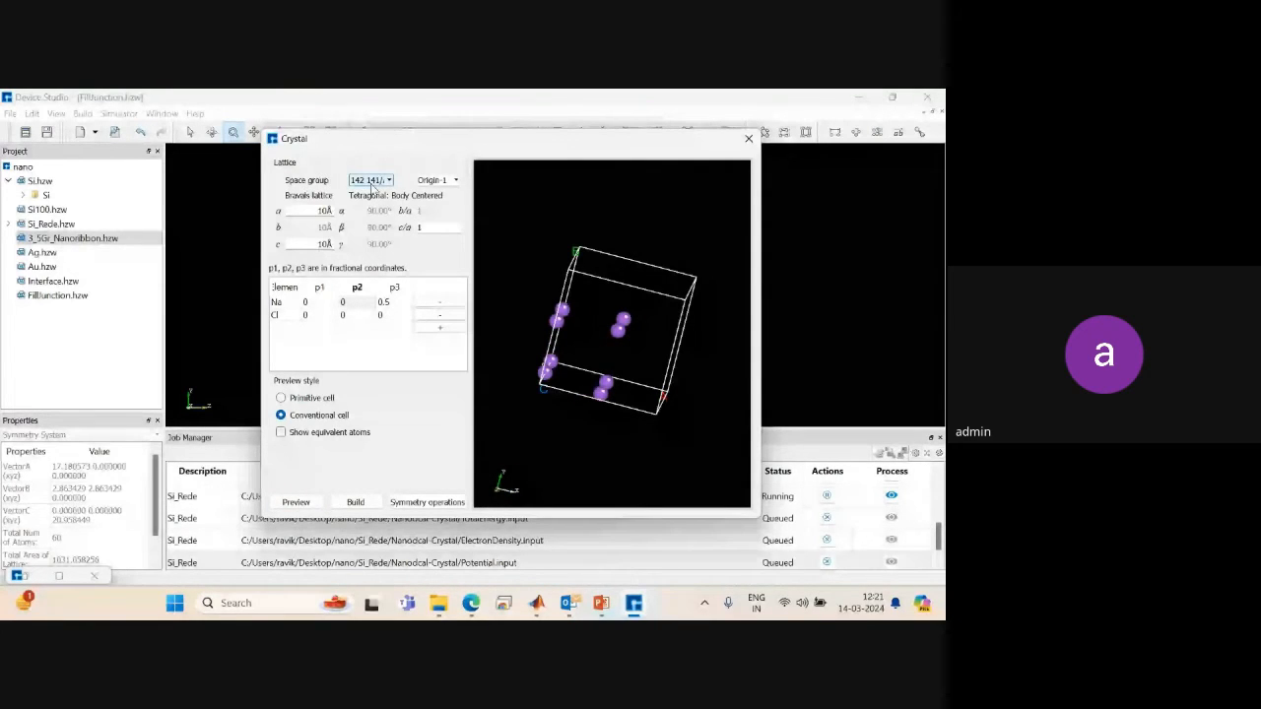
Set the space group to number 228, keeping the existing basis atoms, and preview the conventional cell from a rotated angle.
{"action": "left_click", "coordinate": [371, 182]}
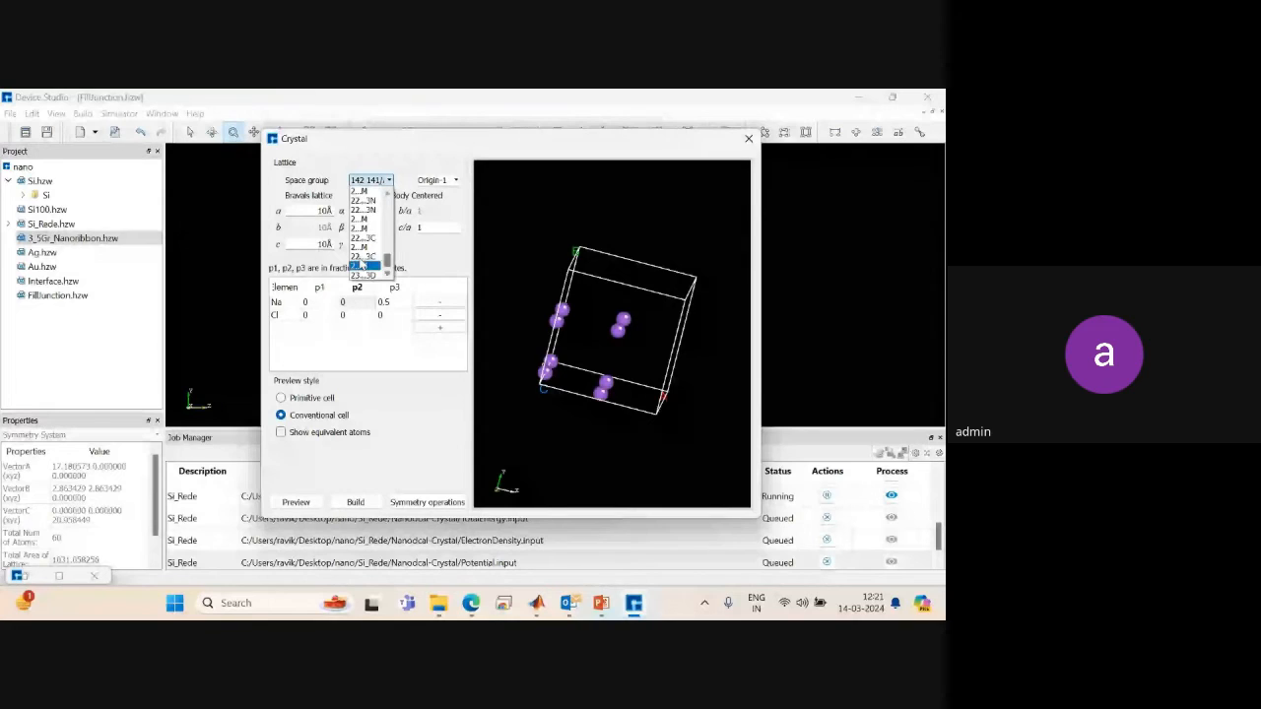
{"action": "left_click", "coordinate": [362, 265]}
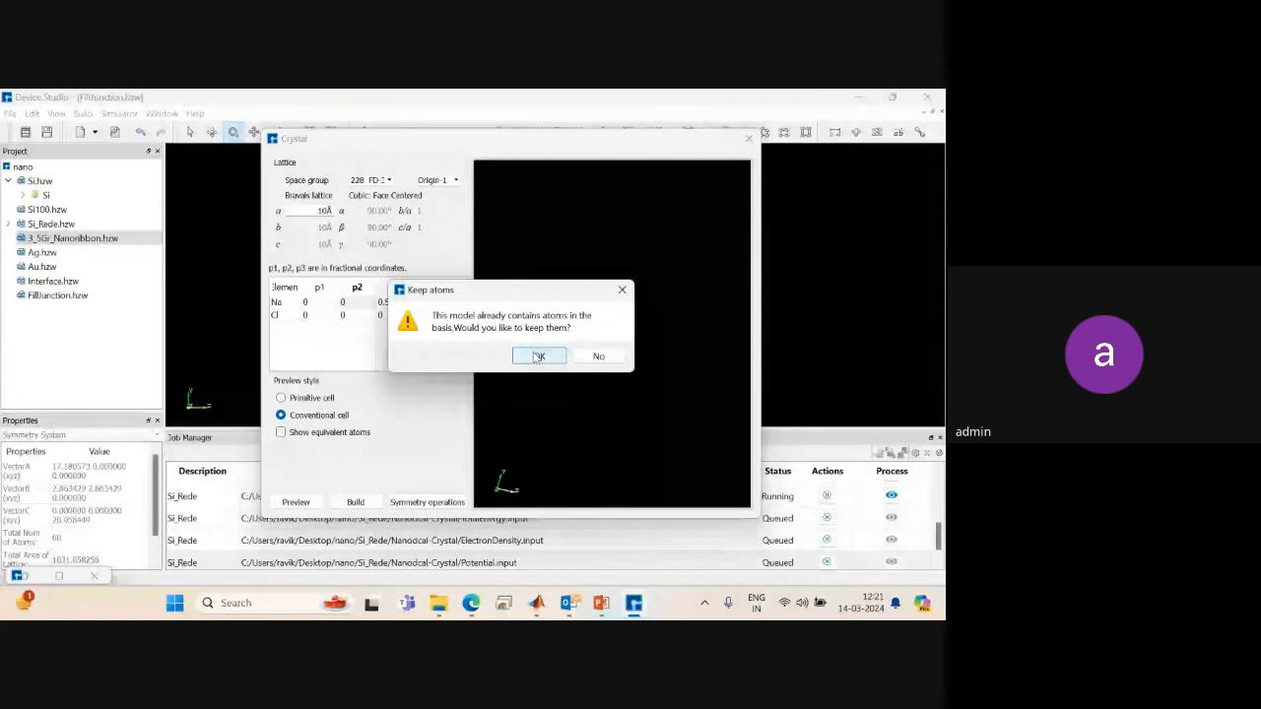
{"action": "left_click", "coordinate": [538, 357]}
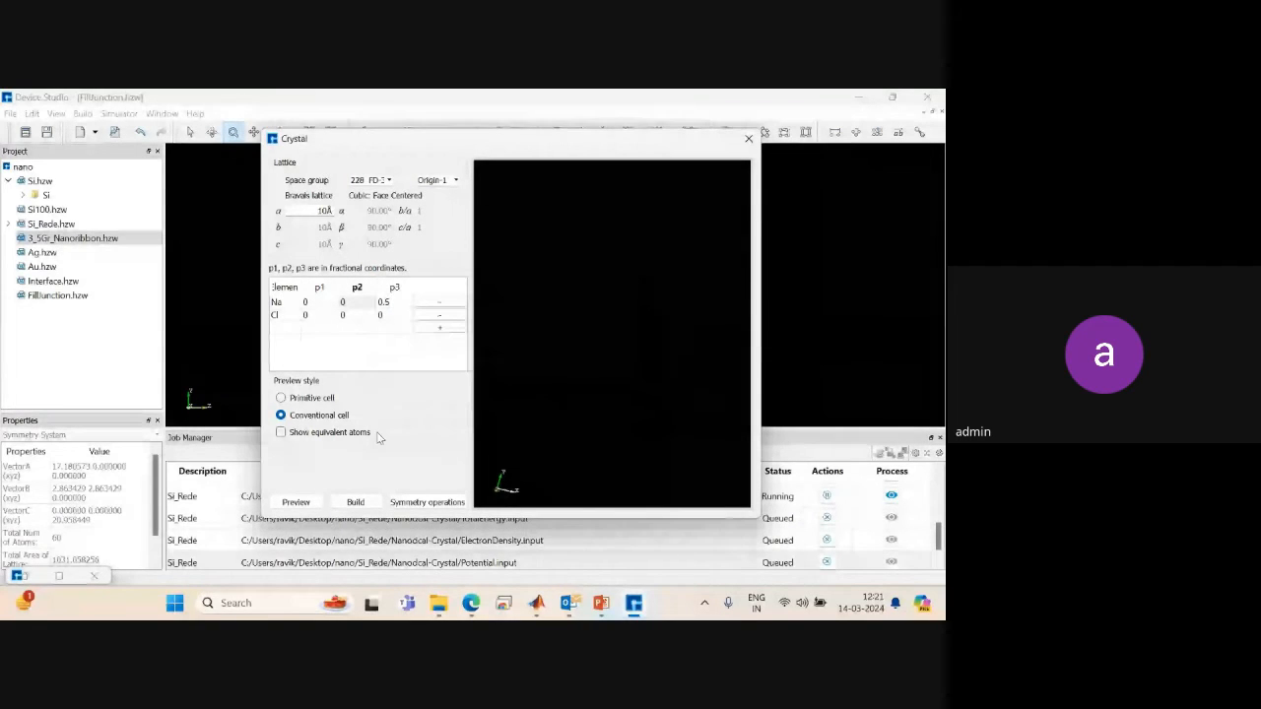
{"action": "left_click", "coordinate": [297, 503]}
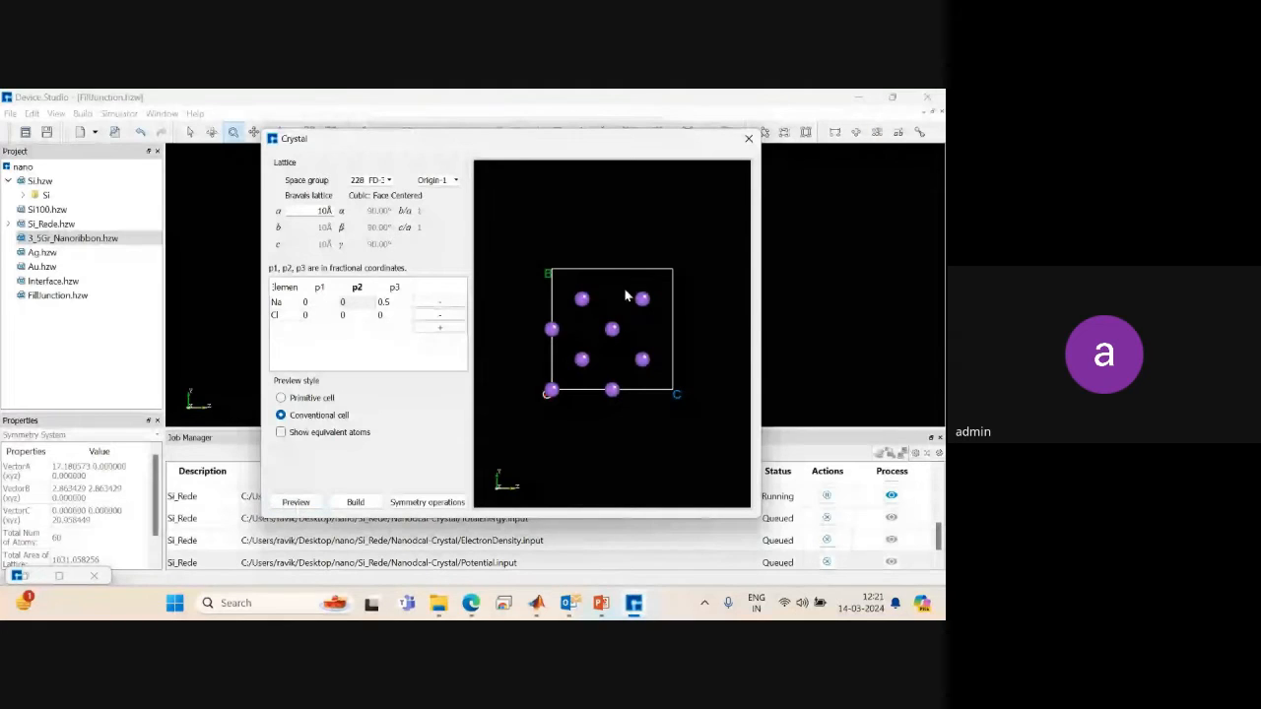
{"action": "left_click_drag", "start_coordinate": [626, 296], "coordinate": [482, 338]}
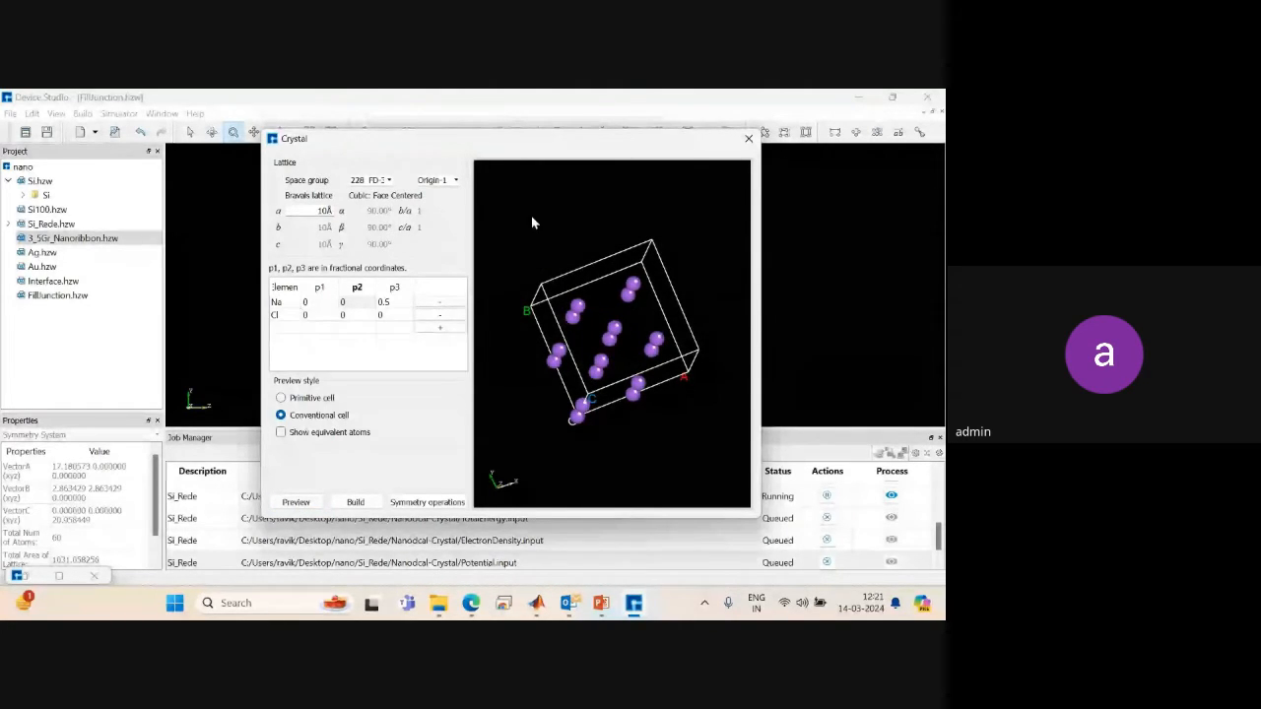
Add Cl atoms at 0.5, 0.5, 0 and 0.625, 0.625, 0.125, and preview the conventional cell.
{"action": "left_click", "coordinate": [450, 331]}
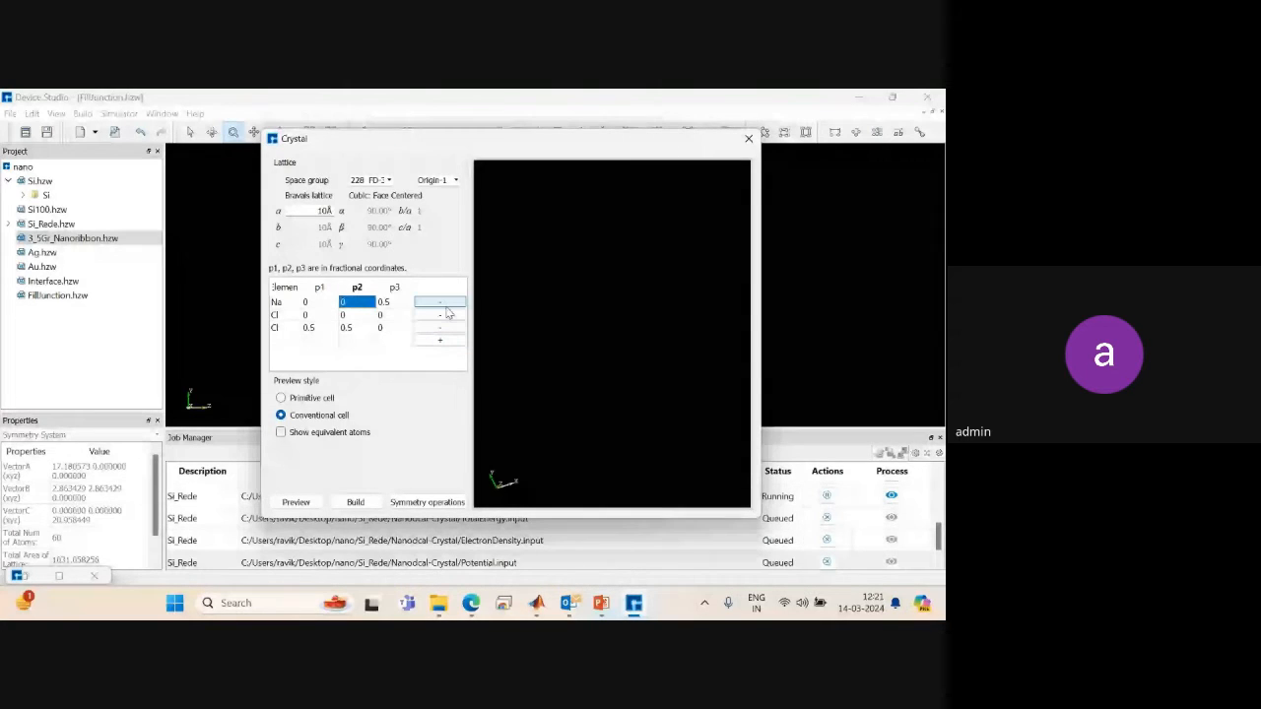
{"action": "left_click", "coordinate": [440, 340]}
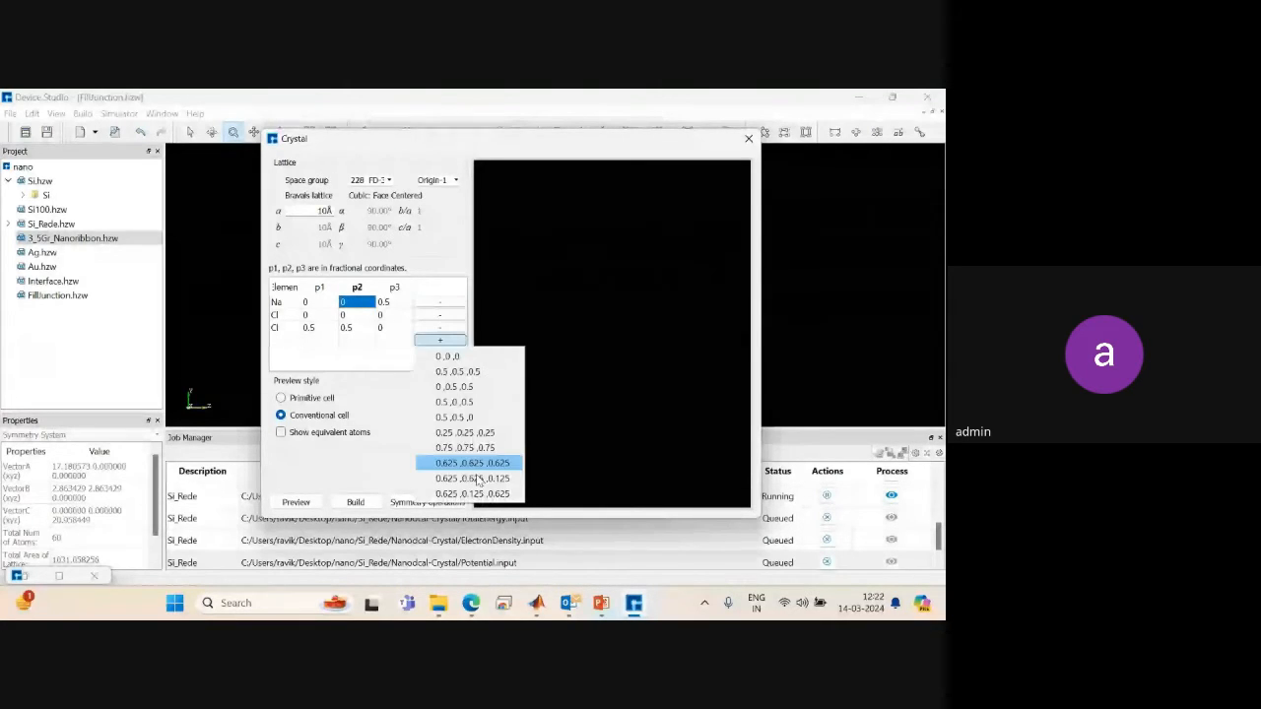
{"action": "left_click", "coordinate": [473, 479]}
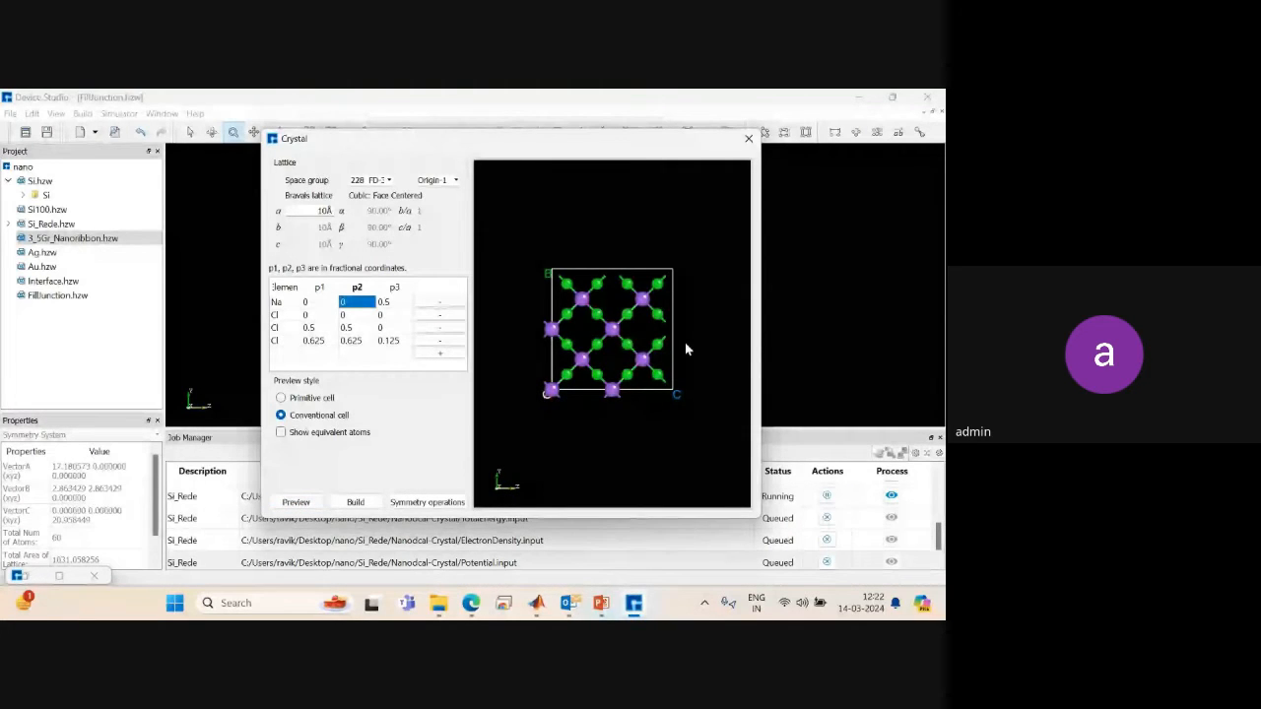
{"action": "left_click_drag", "start_coordinate": [684, 341], "coordinate": [562, 345]}
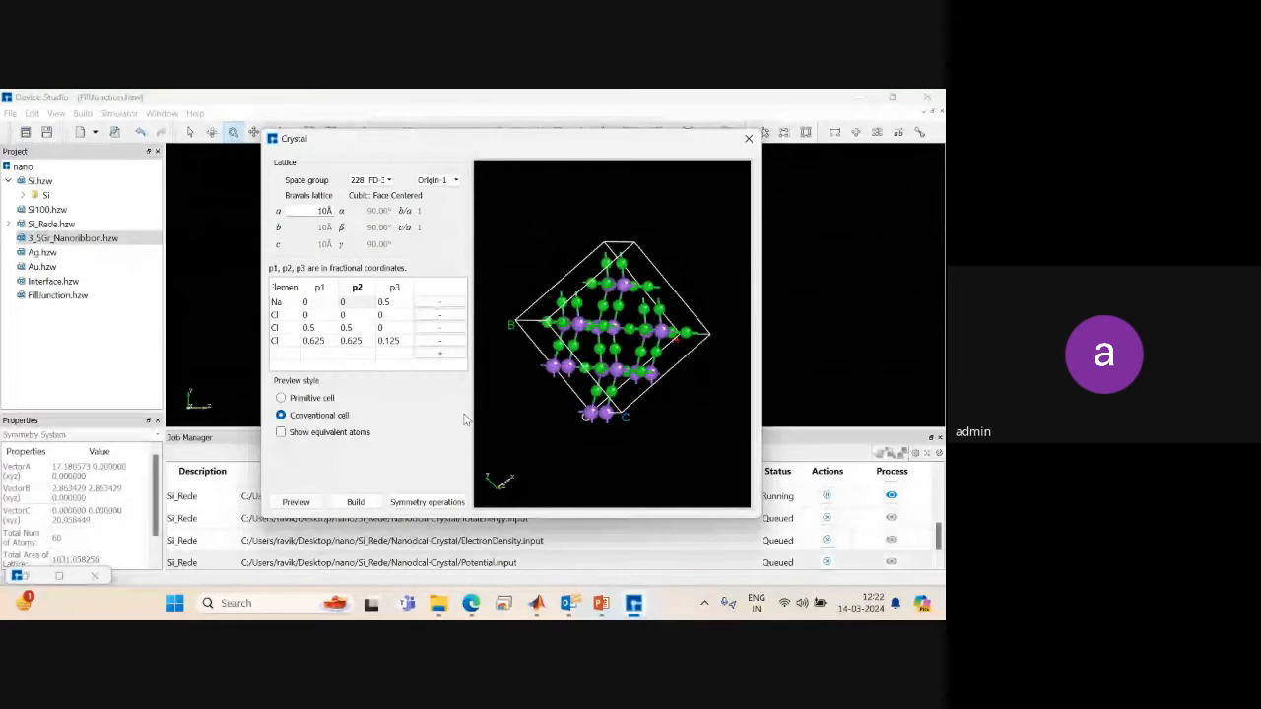
Switch the preview style to primitive cell and preview the structure from a rotated angle.
{"action": "left_click", "coordinate": [303, 399]}
{"action": "left_click", "coordinate": [300, 503]}
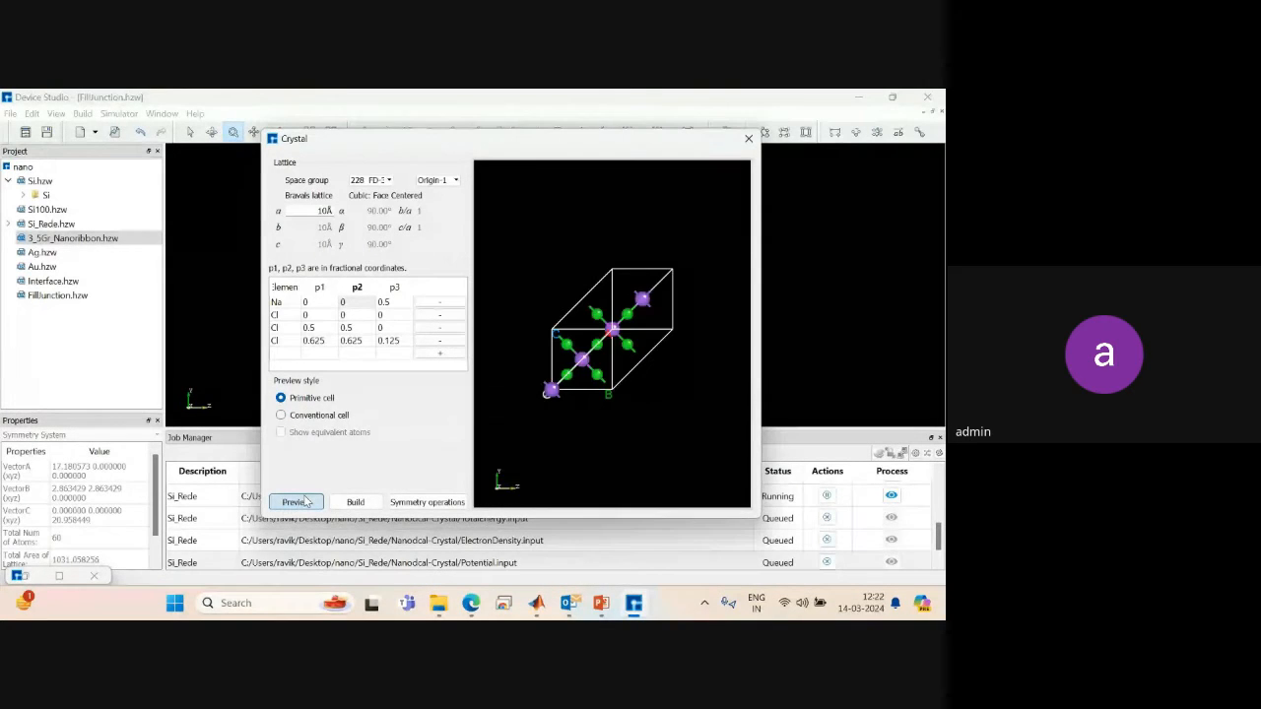
{"action": "left_click_drag", "start_coordinate": [495, 407], "coordinate": [587, 309]}
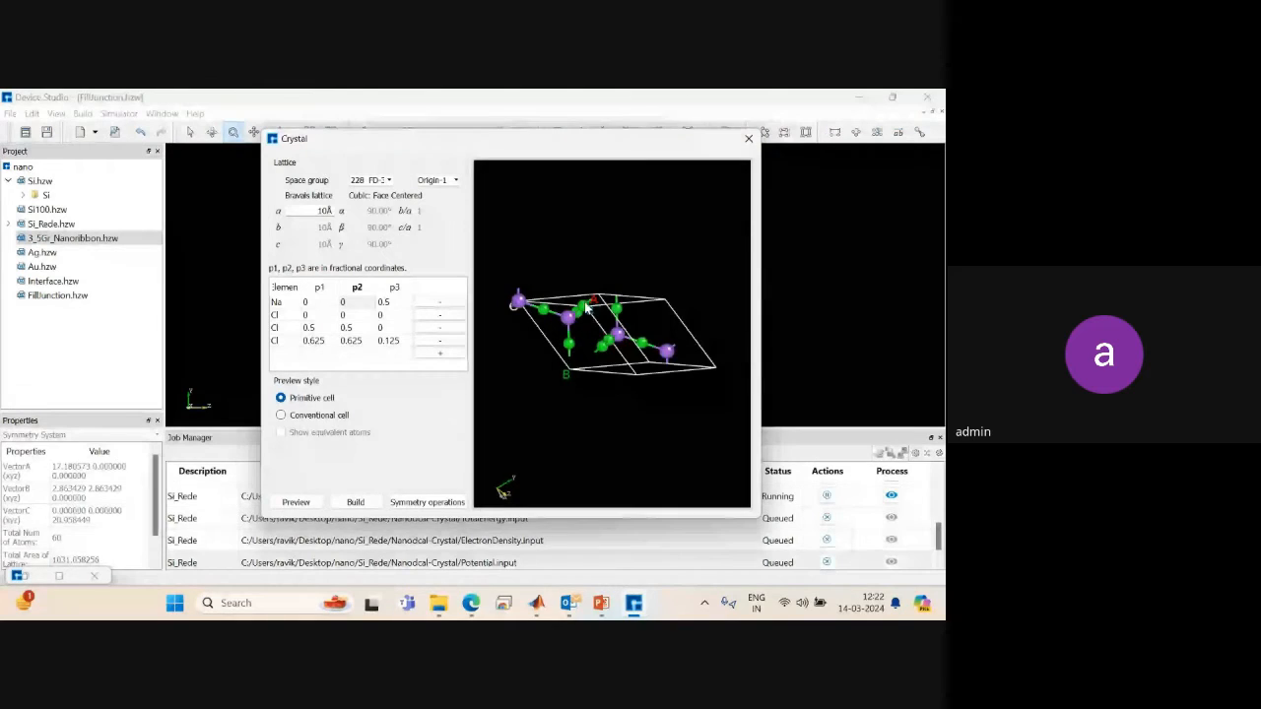
Change the element of the basis atom at 0, 0, 0 to Na and refresh the preview.
{"action": "double_click", "coordinate": [283, 326]}
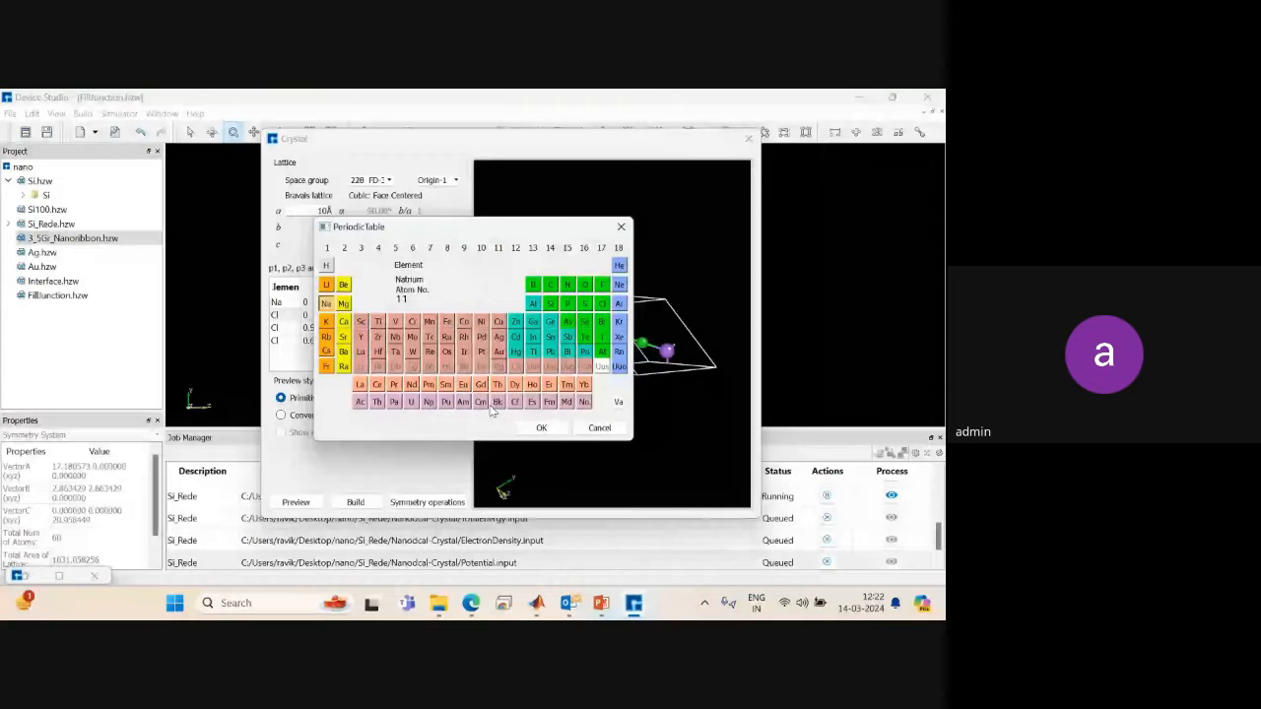
{"action": "key", "text": "Return"}
{"action": "left_click", "coordinate": [294, 503]}
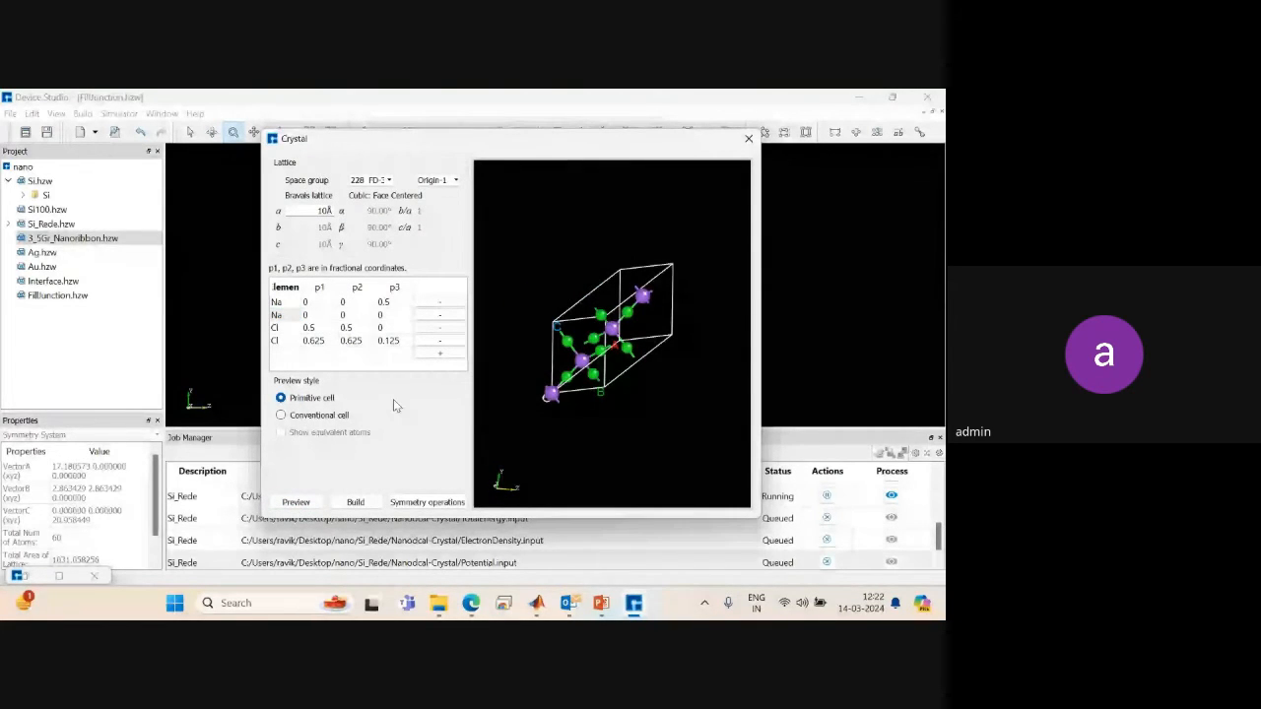
Review the list of symmetry operations for space group 228 and close it.
{"action": "left_click", "coordinate": [427, 503]}
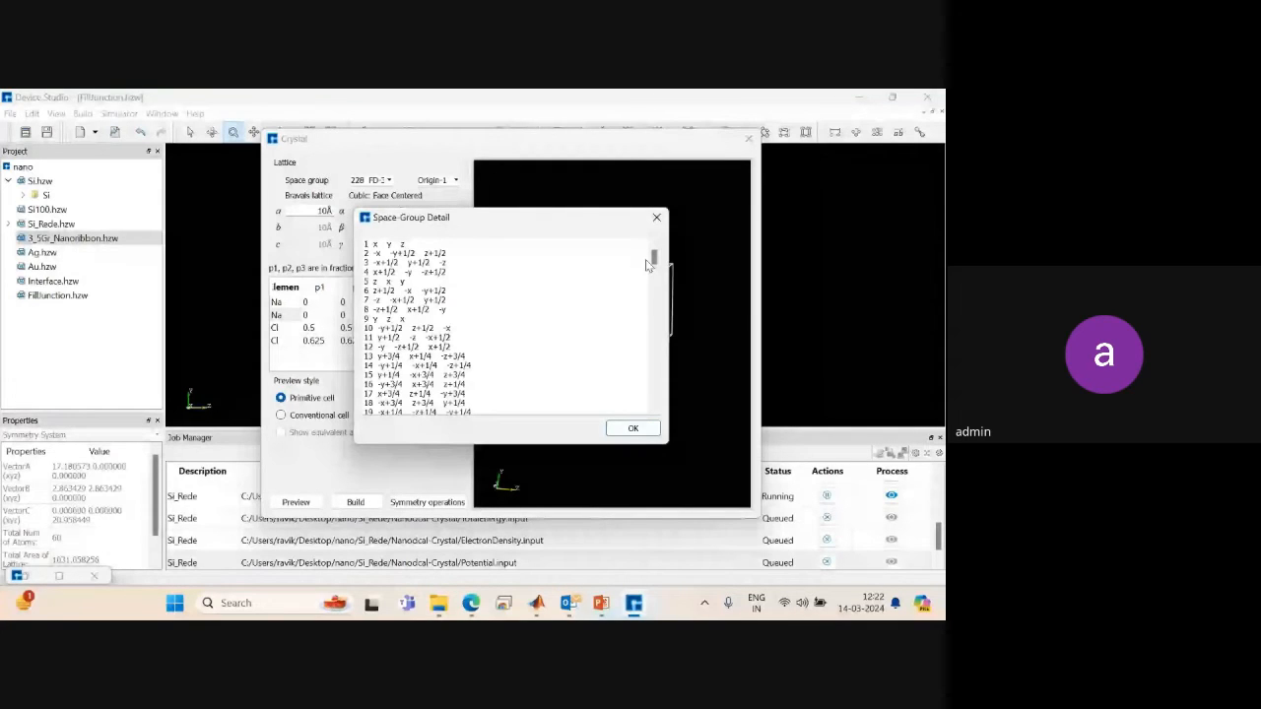
{"action": "mouse_move", "coordinate": [649, 263]}
{"action": "left_mouse_down"}
{"action": "mouse_move", "coordinate": [650, 401]}
{"action": "mouse_move", "coordinate": [655, 253]}
{"action": "left_mouse_up"}
{"action": "left_click", "coordinate": [632, 428]}
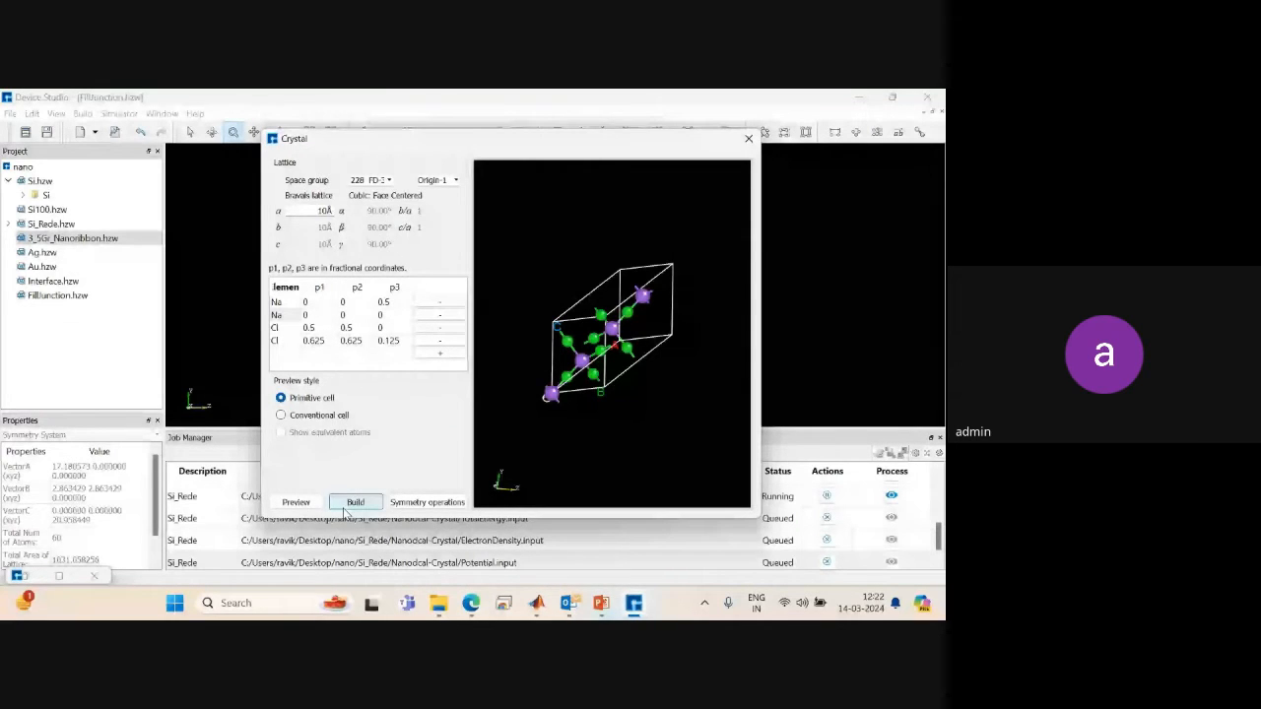
Build the Na-Cl crystal from the defined basis and examine it up close, from the default view, and rotated.
{"action": "left_click", "coordinate": [355, 503]}
{"action": "left_click_drag", "start_coordinate": [480, 248], "coordinate": [483, 336]}
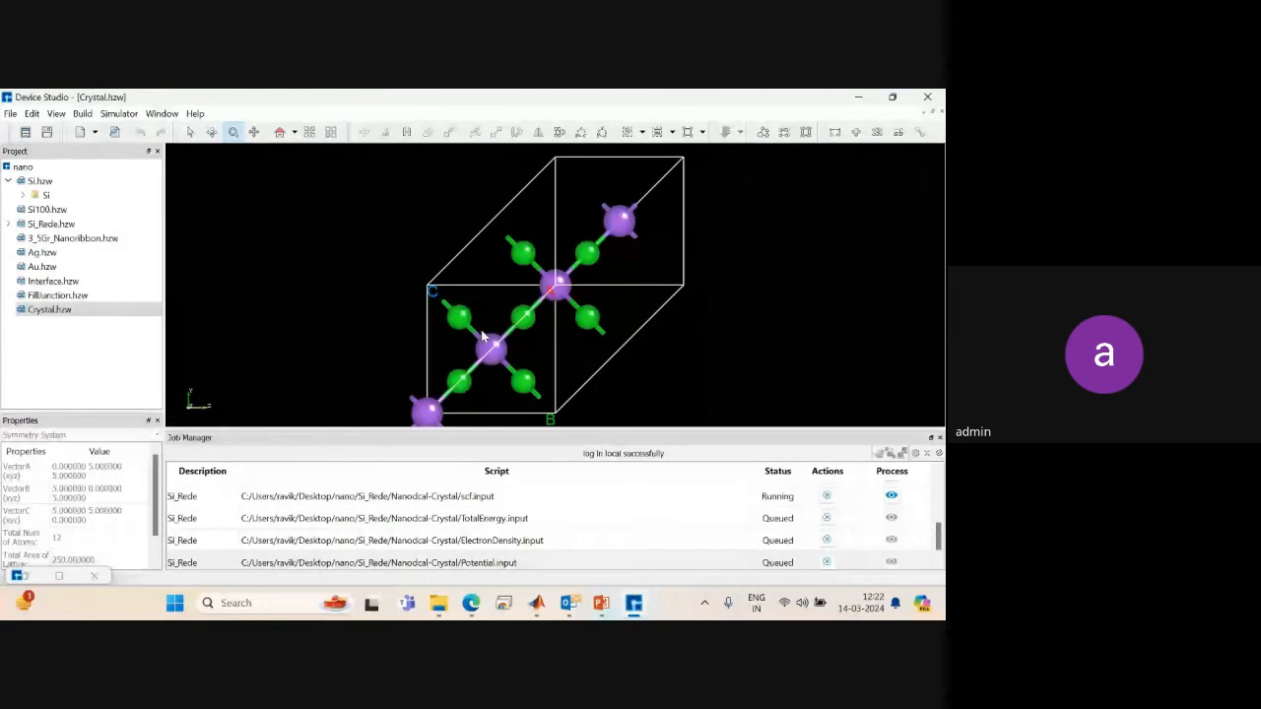
{"action": "right_click_drag", "start_coordinate": [483, 336], "coordinate": [321, 267]}
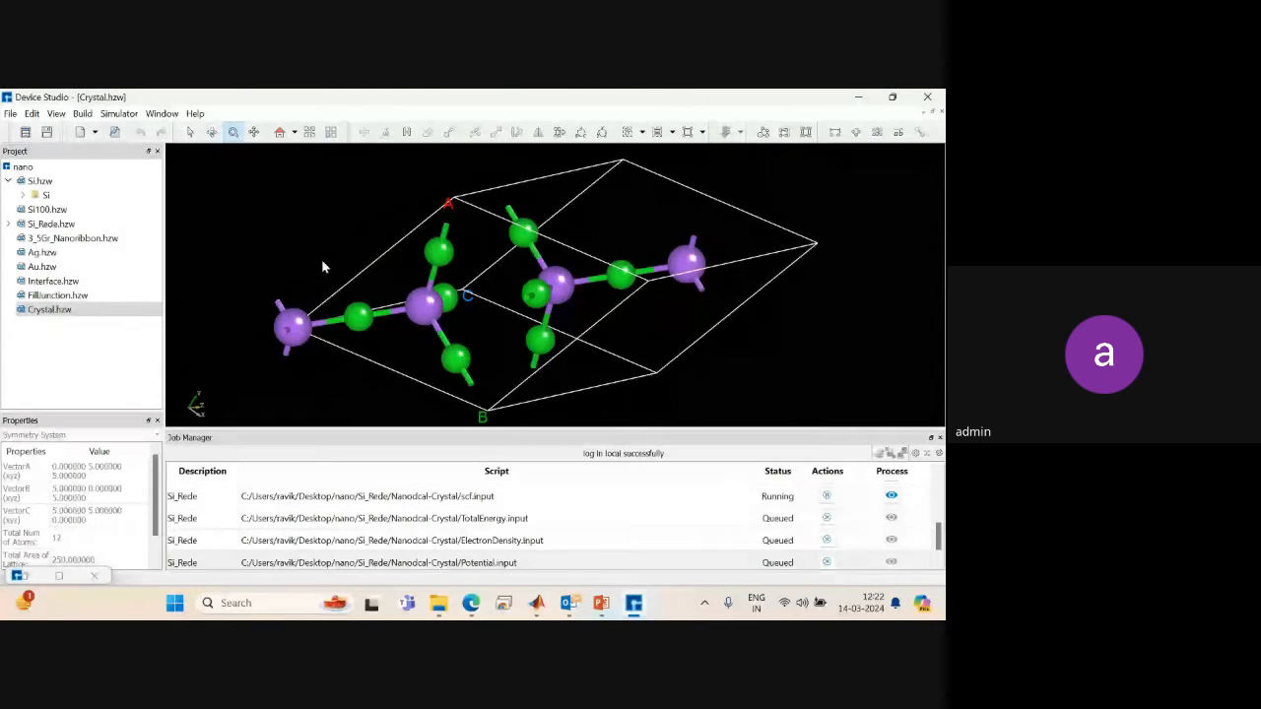
{"action": "left_click", "coordinate": [196, 133]}
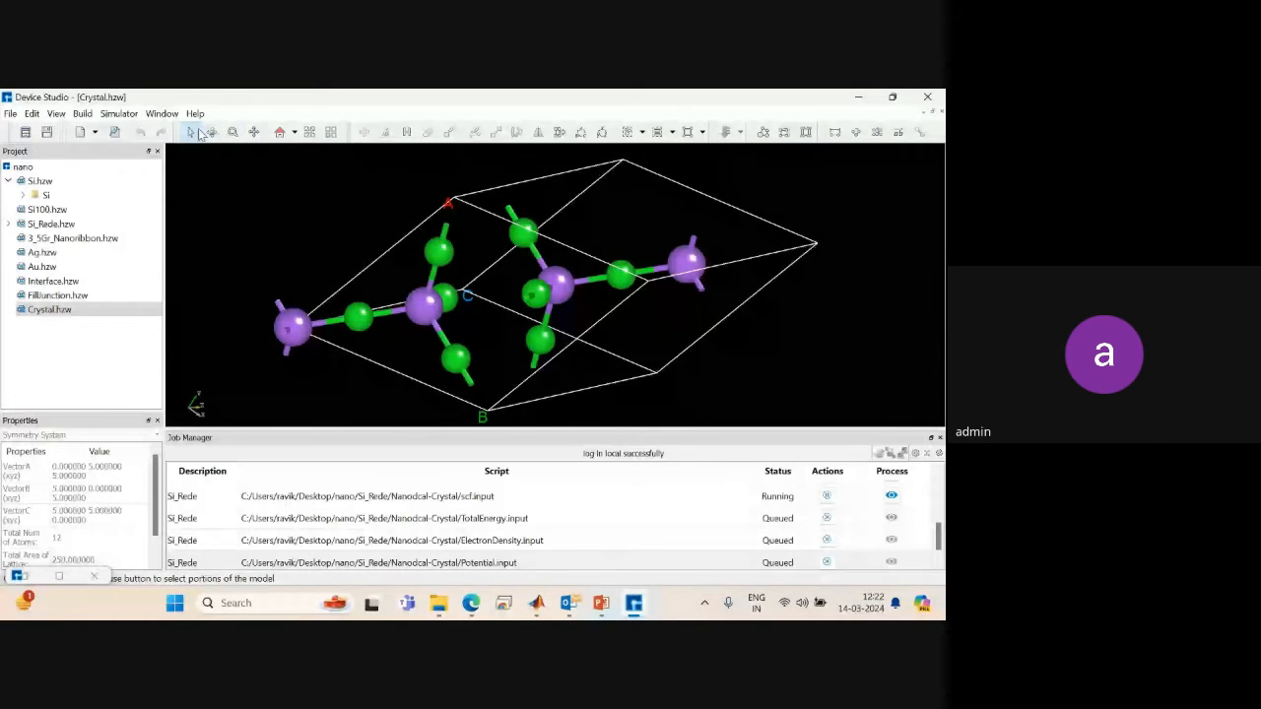
{"action": "left_click", "coordinate": [280, 132]}
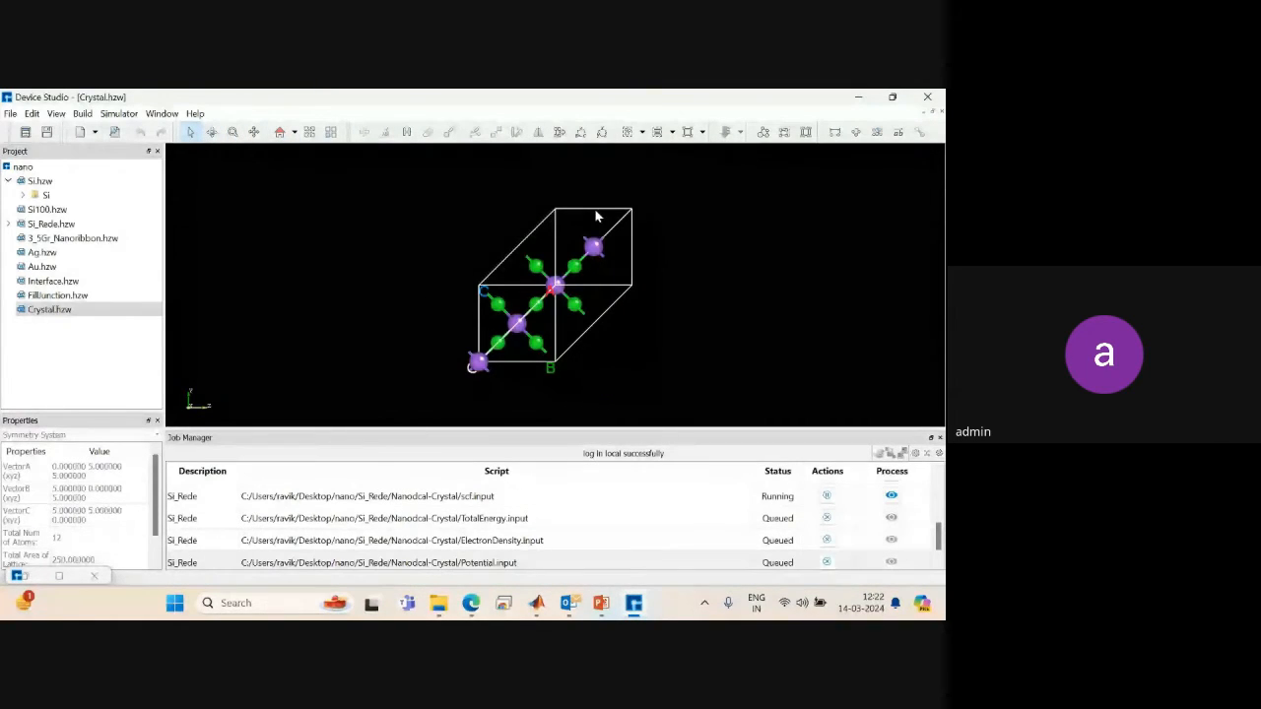
{"action": "left_click_drag", "start_coordinate": [595, 215], "coordinate": [572, 304]}
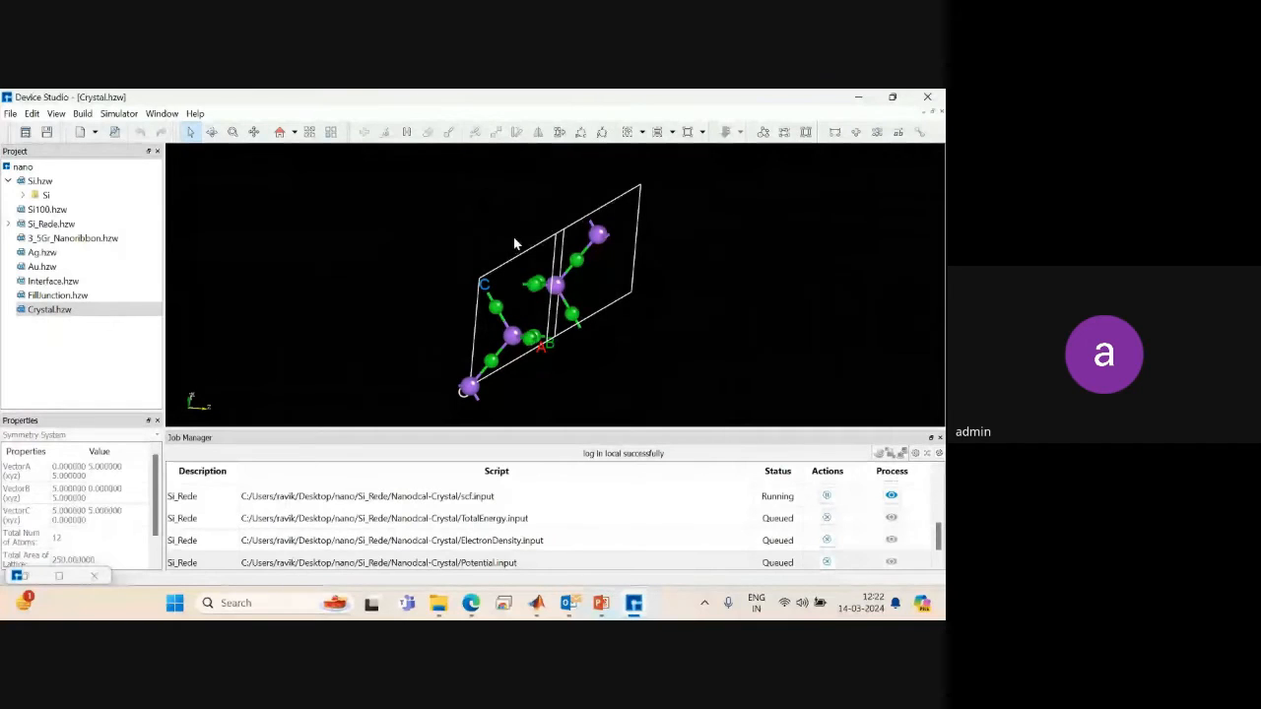
Delete the six atoms in the half of the Na-Cl cell farthest from the origin and view the remaining structure.
{"action": "left_click_drag", "start_coordinate": [513, 237], "coordinate": [640, 309]}
{"action": "left_click", "coordinate": [690, 200]}
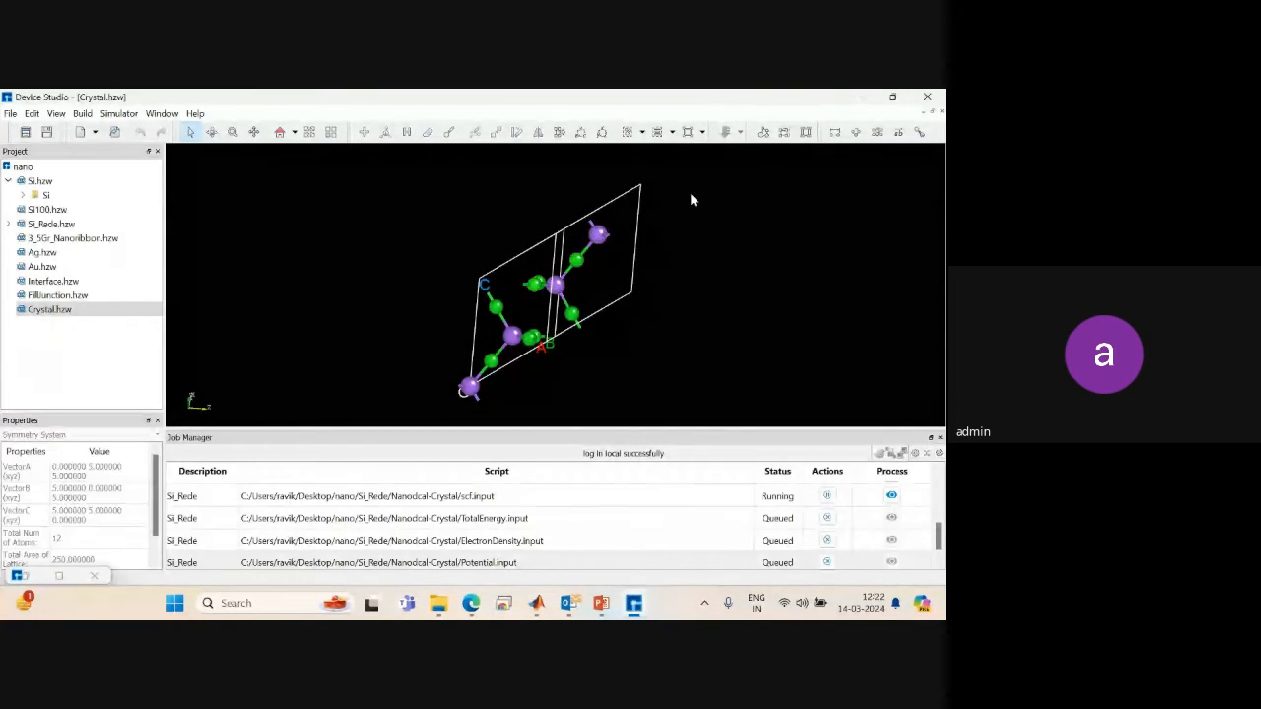
{"action": "left_click_drag", "start_coordinate": [690, 194], "coordinate": [537, 315]}
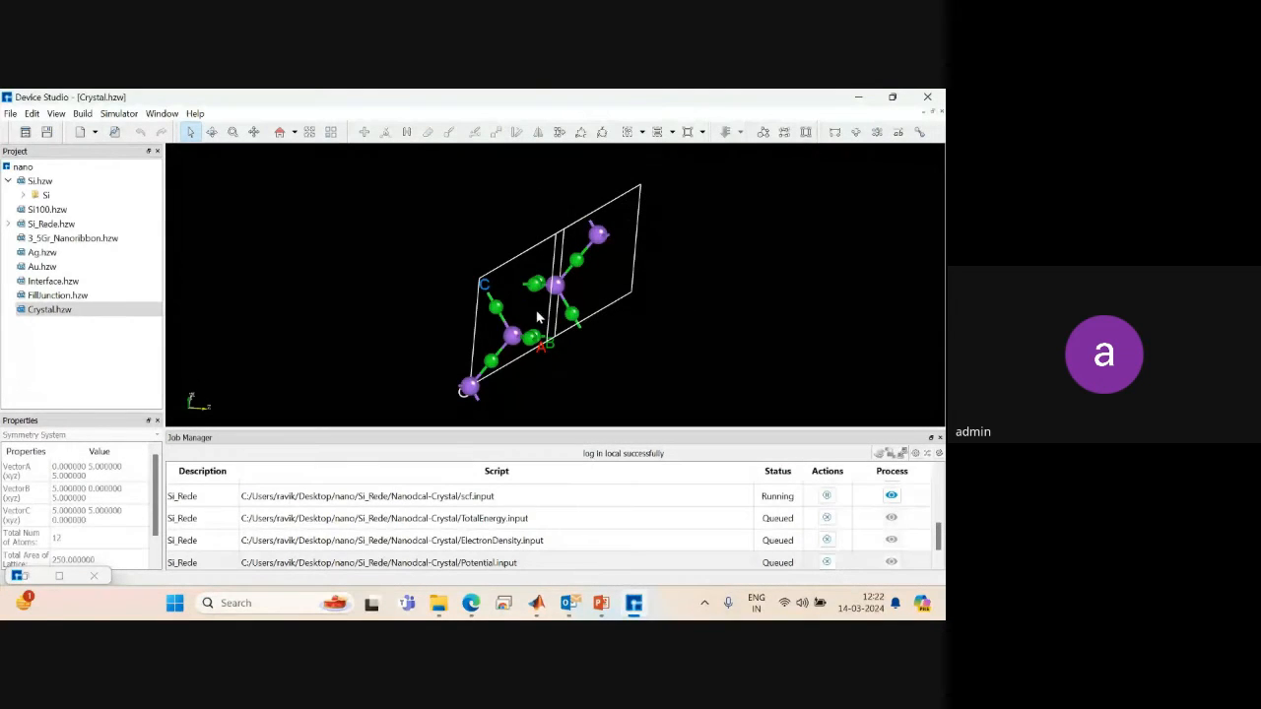
{"action": "left_click_drag", "start_coordinate": [497, 201], "coordinate": [671, 318]}
{"action": "left_click_drag", "start_coordinate": [671, 320], "coordinate": [672, 318]}
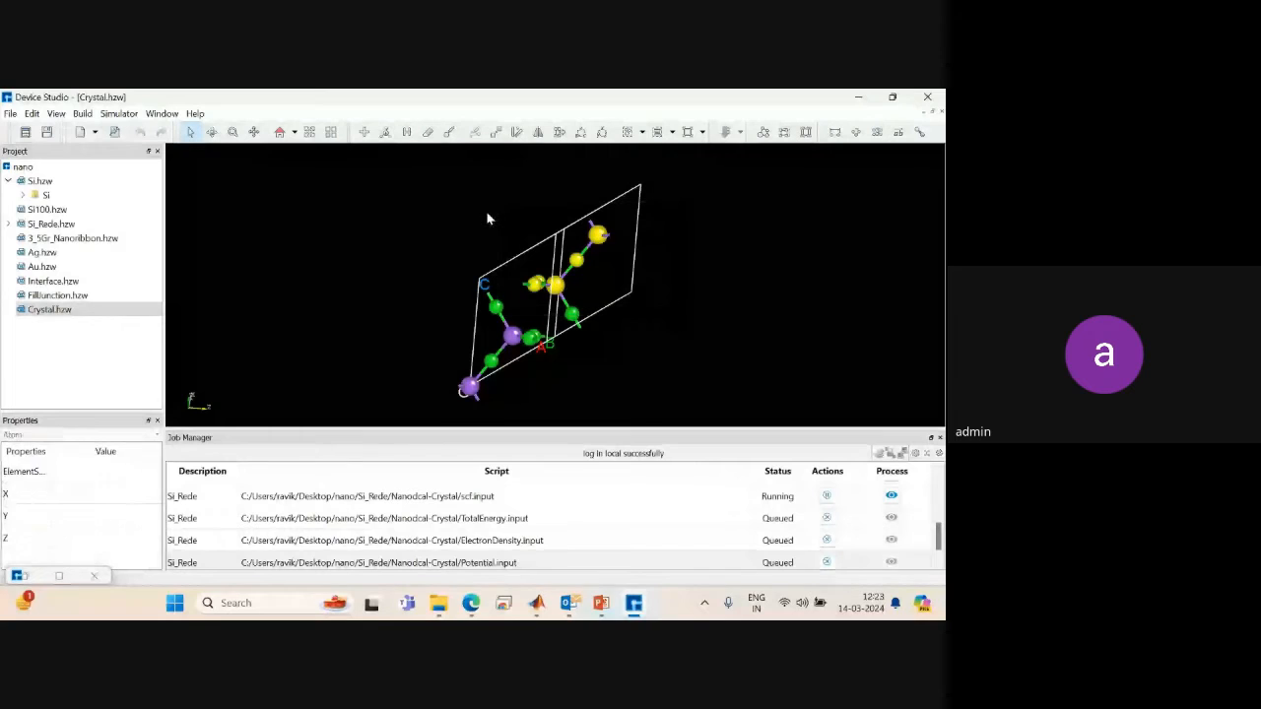
{"action": "left_click_drag", "start_coordinate": [509, 210], "coordinate": [627, 311]}
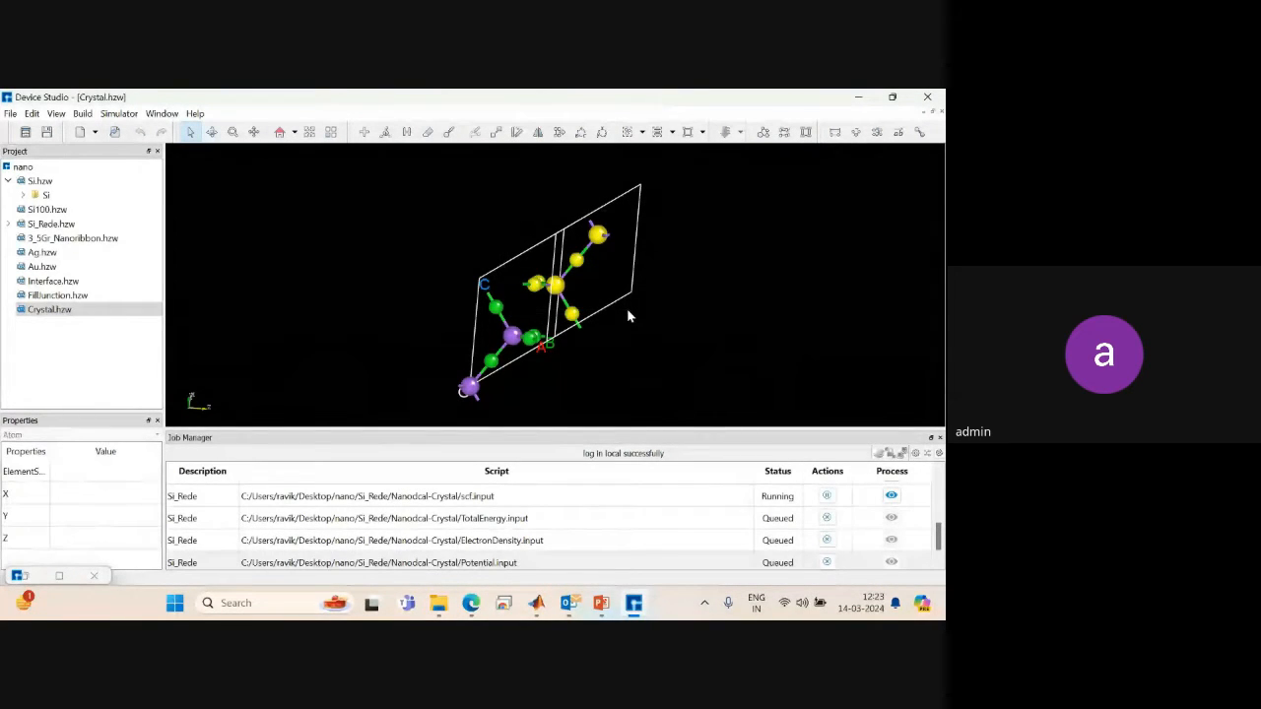
{"action": "left_click", "coordinate": [430, 134]}
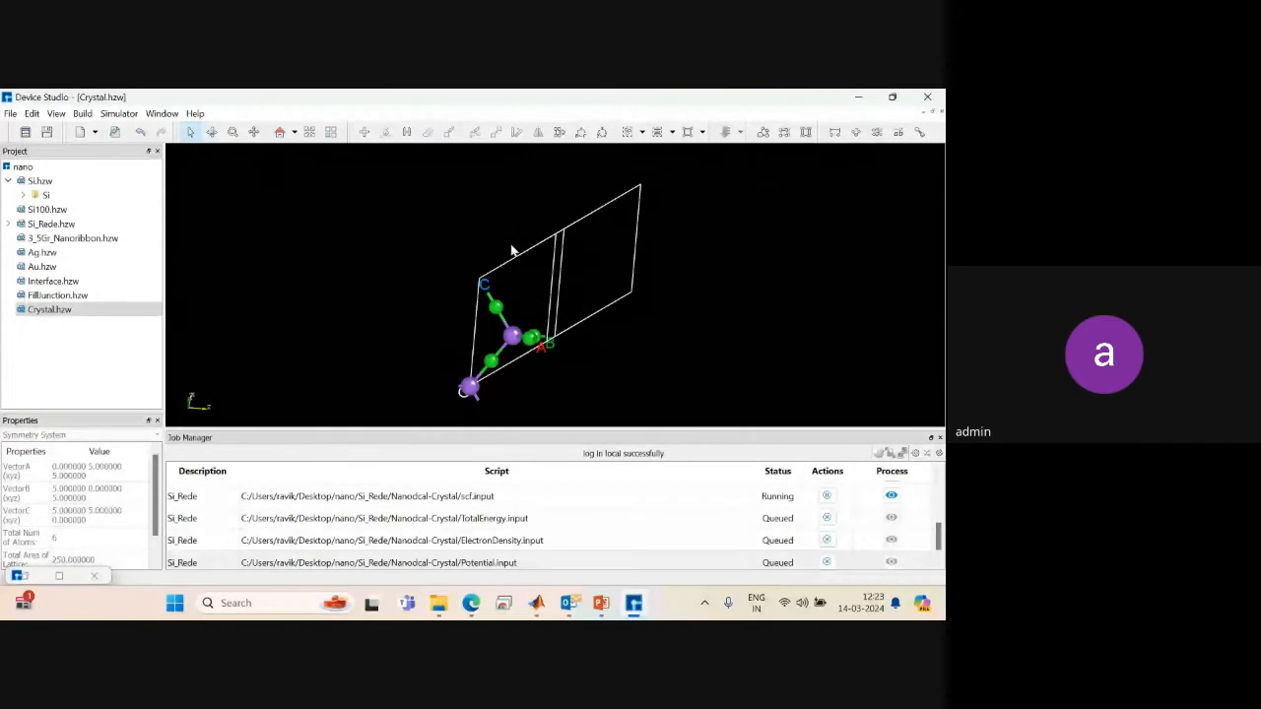
{"action": "middle_click_drag", "start_coordinate": [511, 250], "coordinate": [394, 187]}
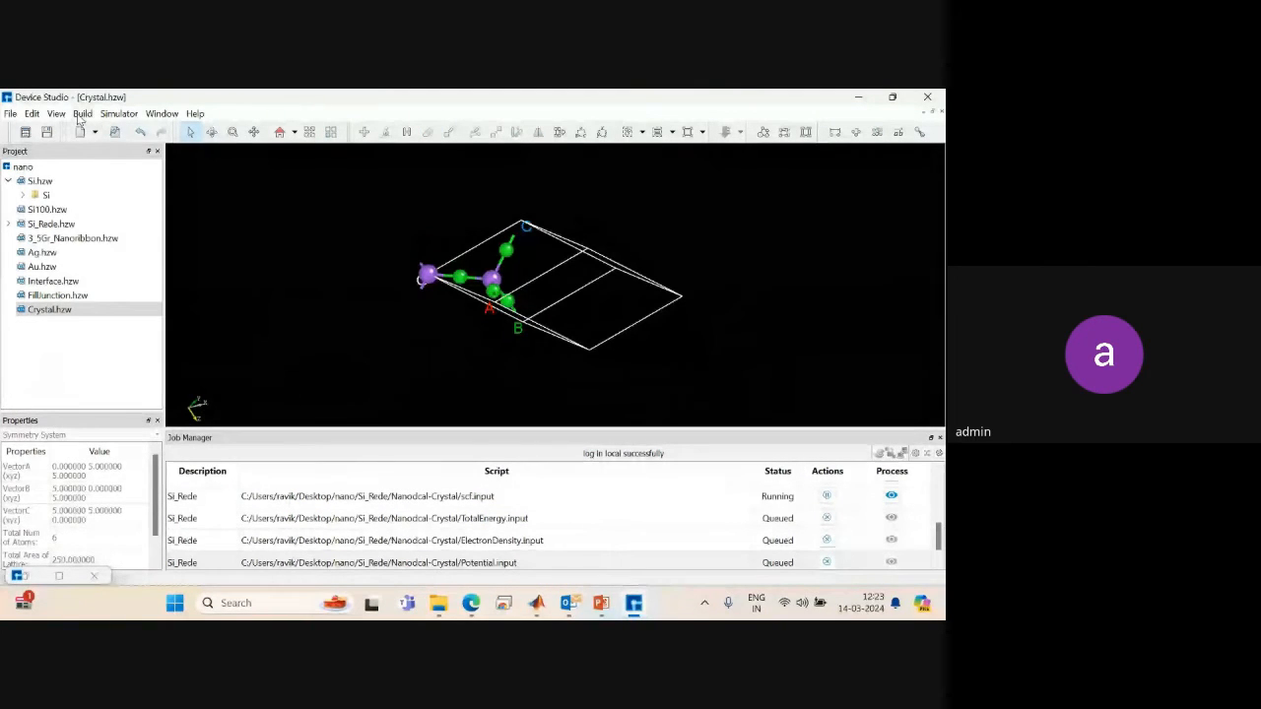
Redefine the crystal with u set to 3 along a and w to 3 along c, preview it, and build it.
{"action": "left_click", "coordinate": [82, 114]}
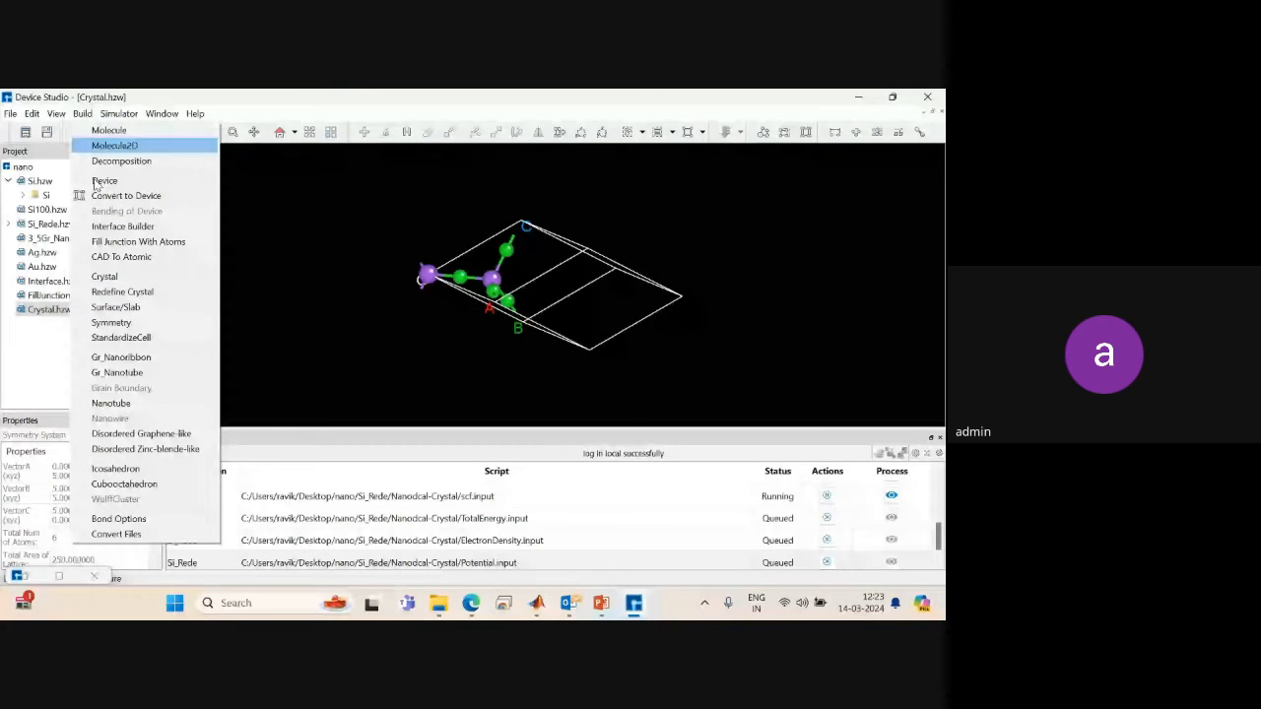
{"action": "left_click", "coordinate": [122, 291]}
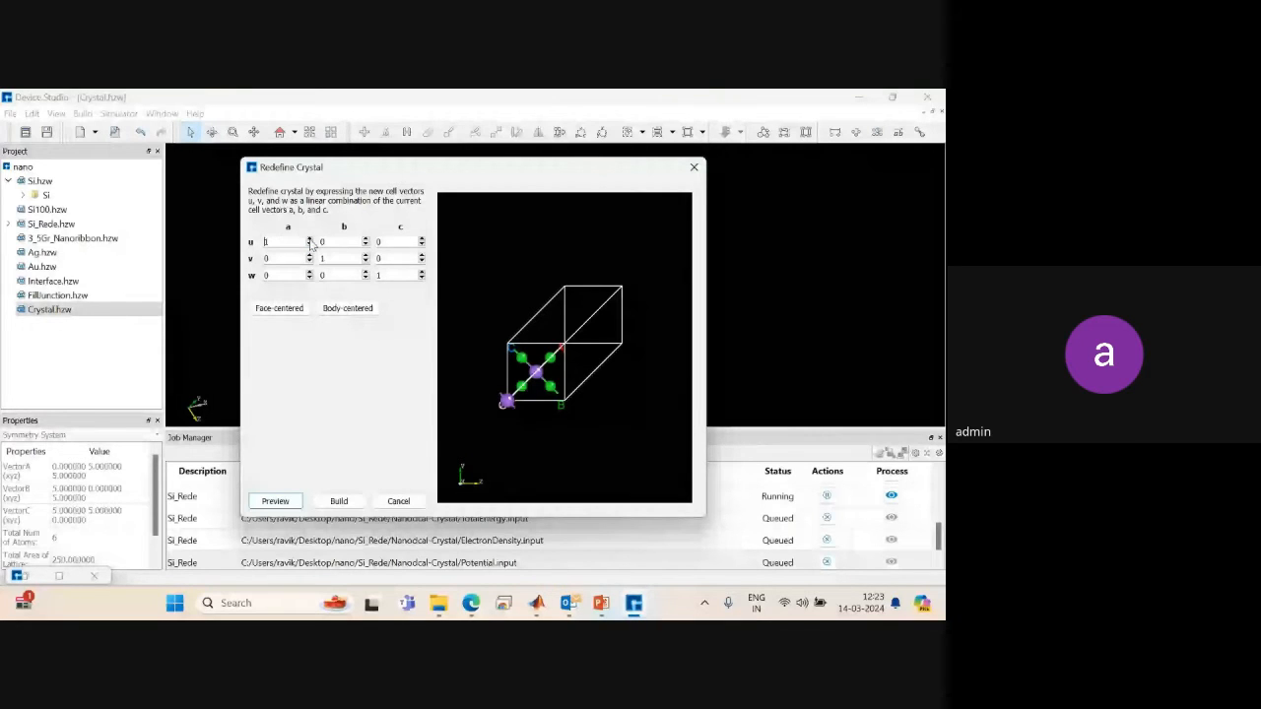
{"action": "left_click", "coordinate": [310, 242]}
{"action": "left_click", "coordinate": [310, 241]}
{"action": "left_click", "coordinate": [422, 273]}
{"action": "left_click", "coordinate": [422, 273]}
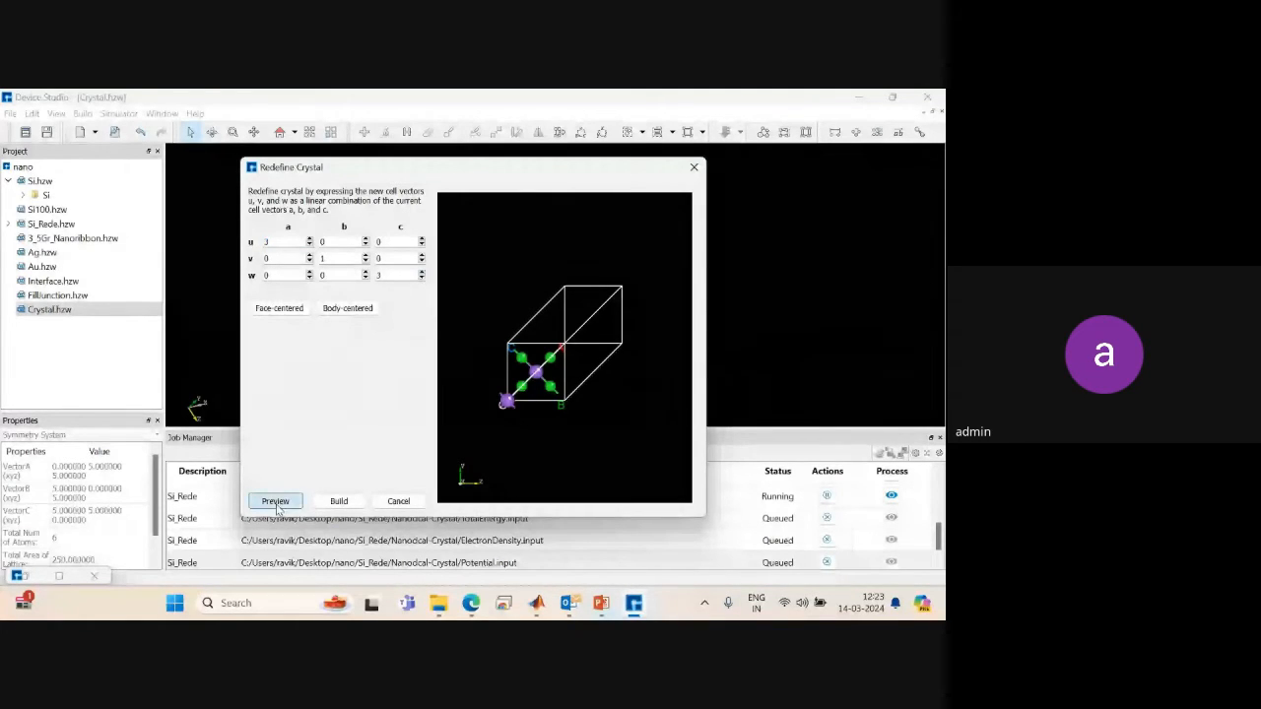
{"action": "left_click", "coordinate": [276, 502]}
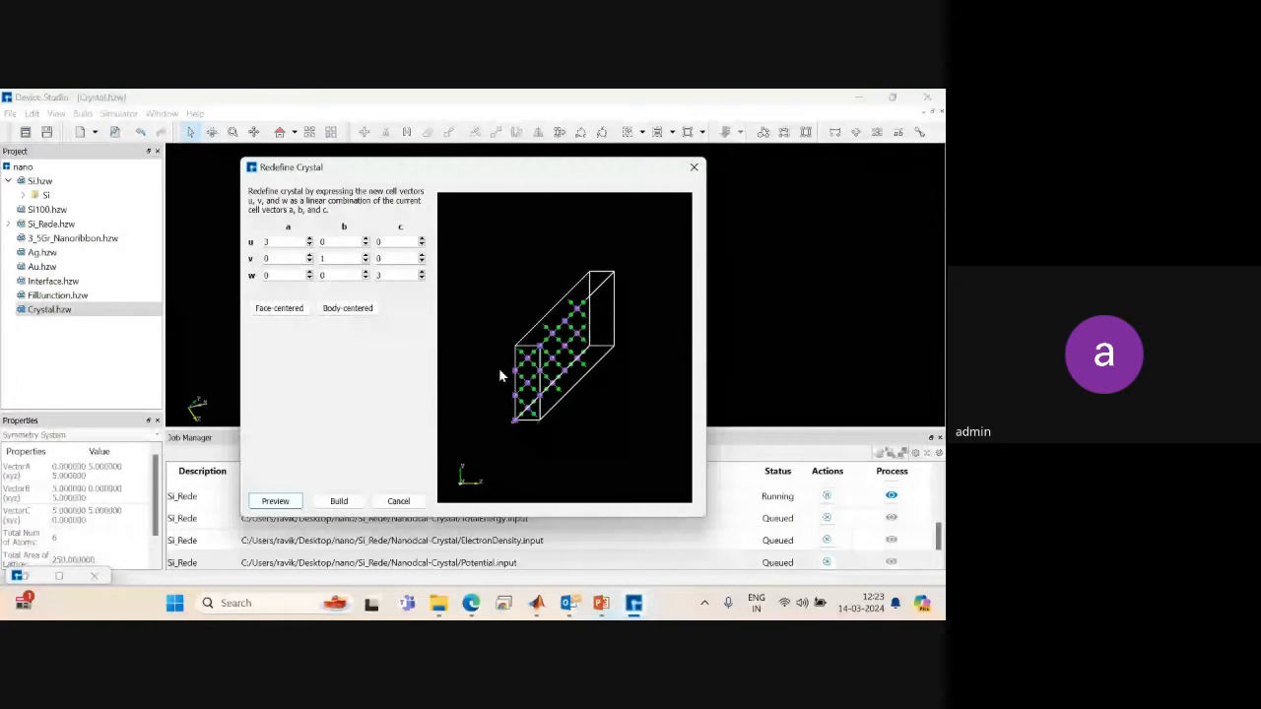
{"action": "left_click_drag", "start_coordinate": [498, 367], "coordinate": [569, 482]}
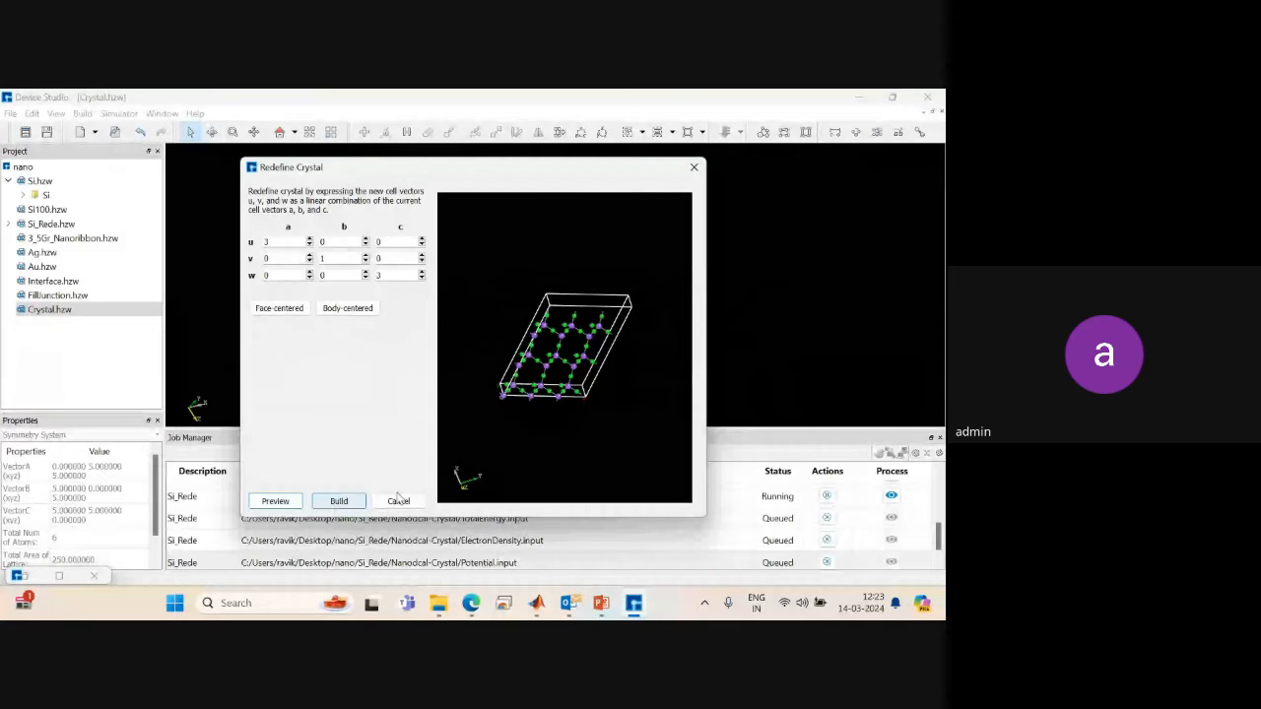
{"action": "left_click", "coordinate": [339, 502]}
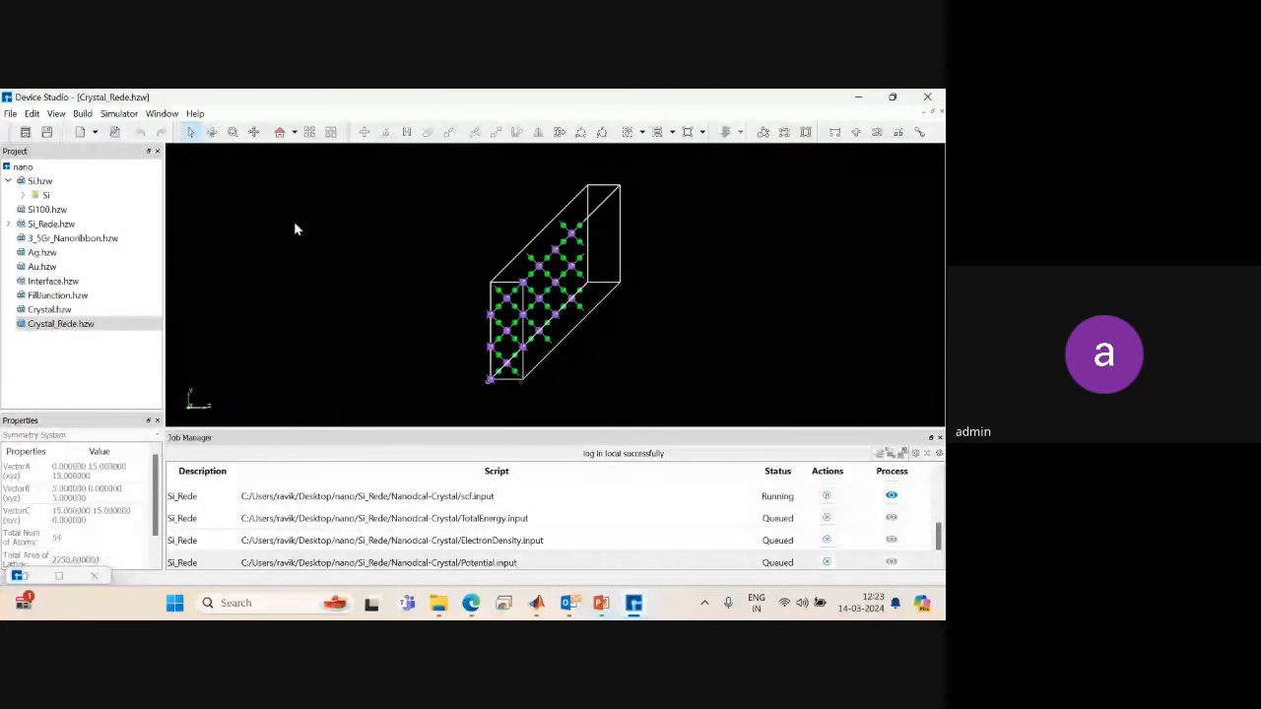
Import the local file GaAs_mp-2534_primitive.cif from the Desktop's file extension folder and view the structure from a rotated angle.
{"action": "left_click", "coordinate": [9, 114]}
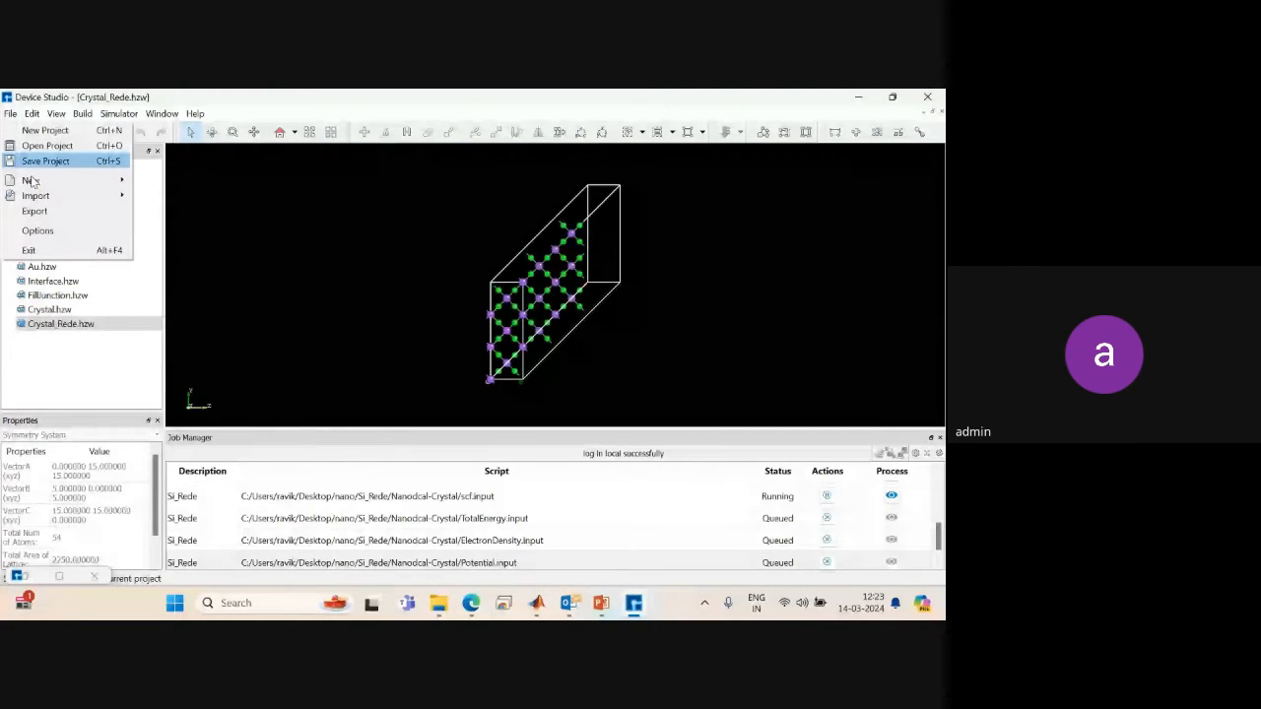
{"action": "mouse_move", "coordinate": [98, 196]}
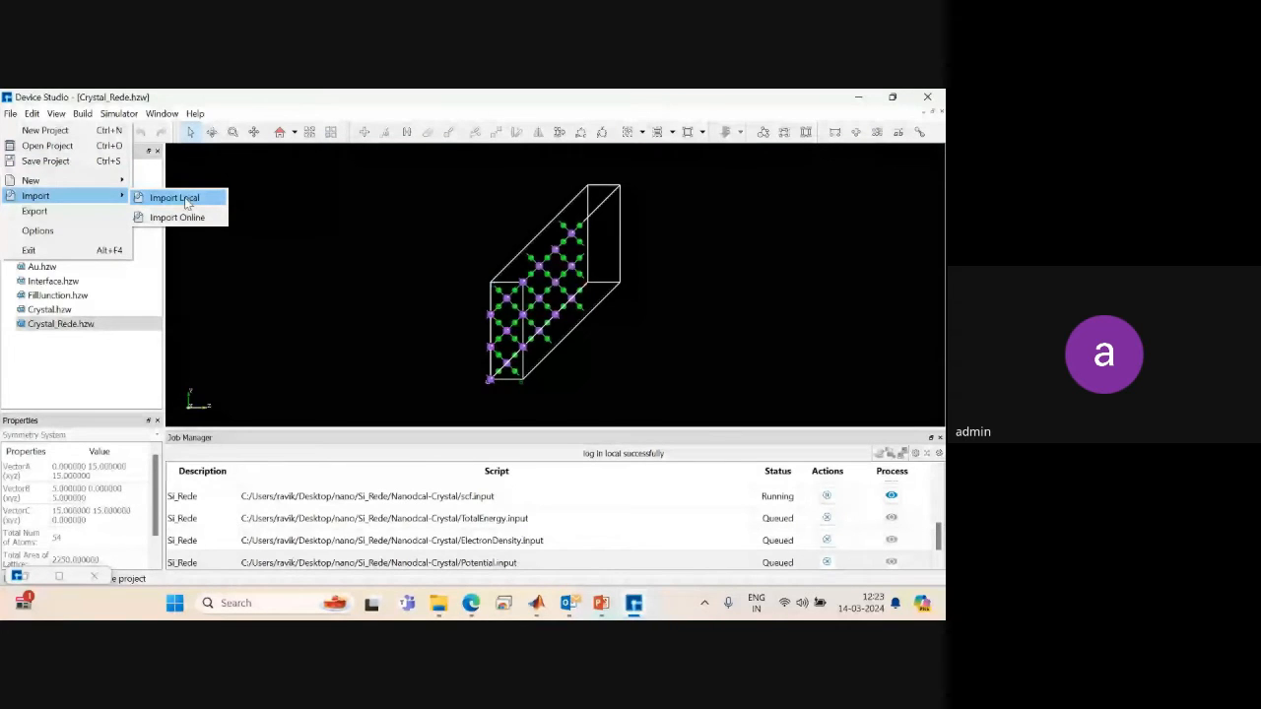
{"action": "left_click", "coordinate": [186, 202]}
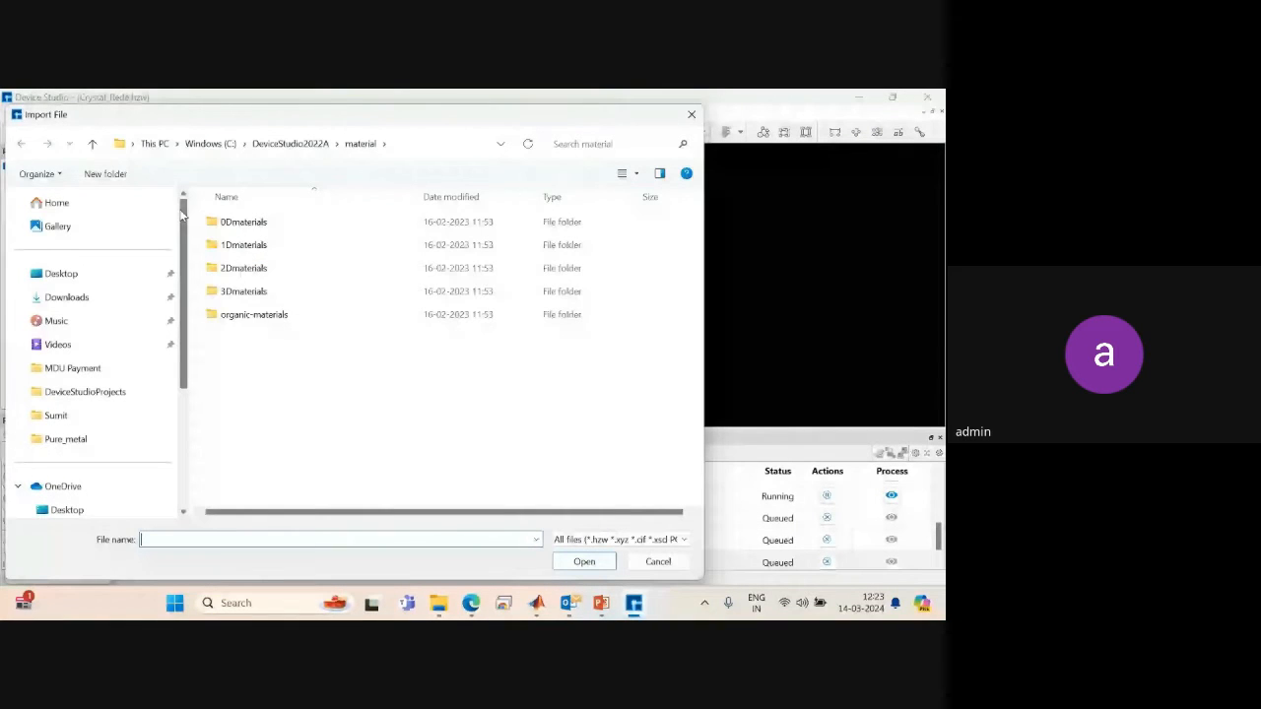
{"action": "left_click", "coordinate": [61, 273]}
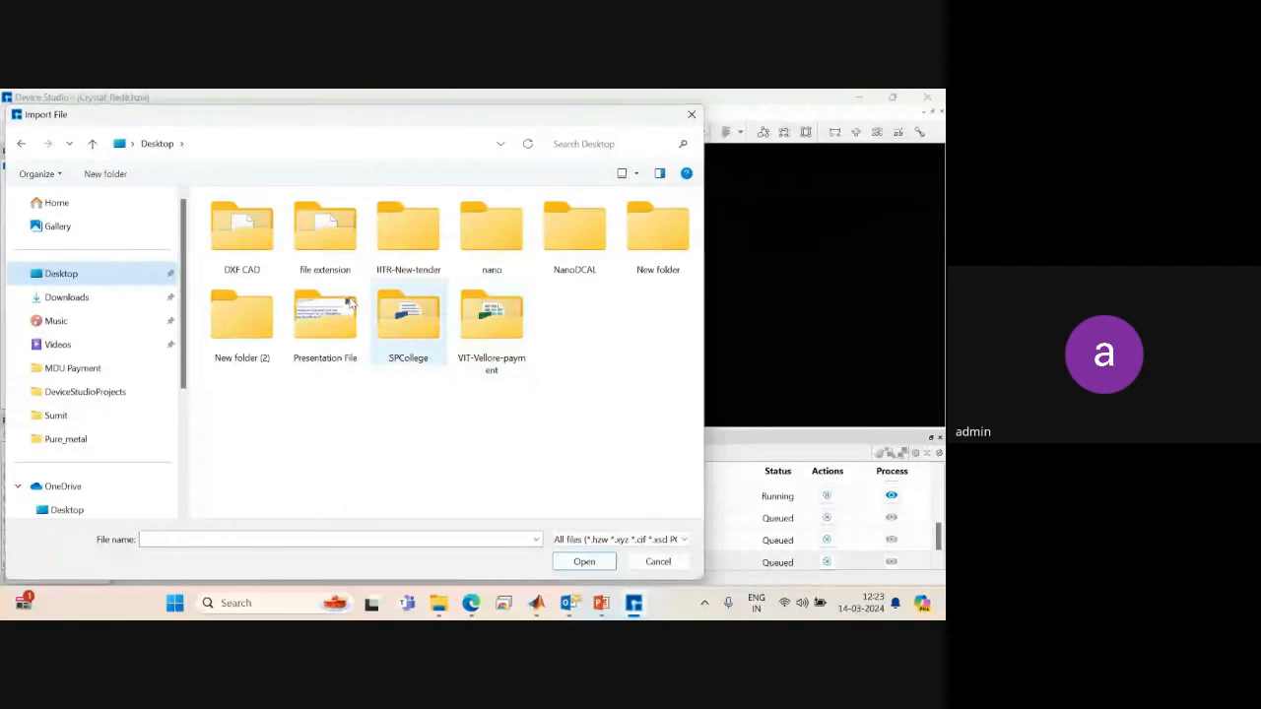
{"action": "double_click", "coordinate": [324, 229]}
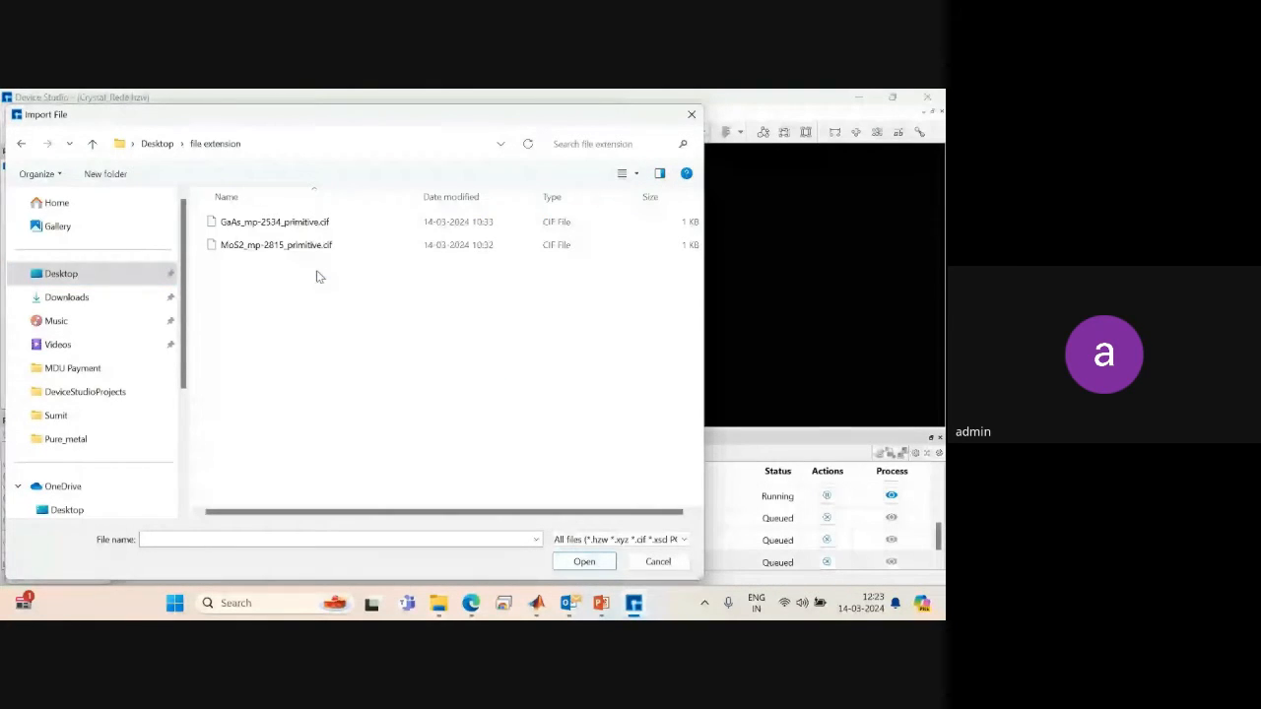
{"action": "left_click", "coordinate": [316, 222]}
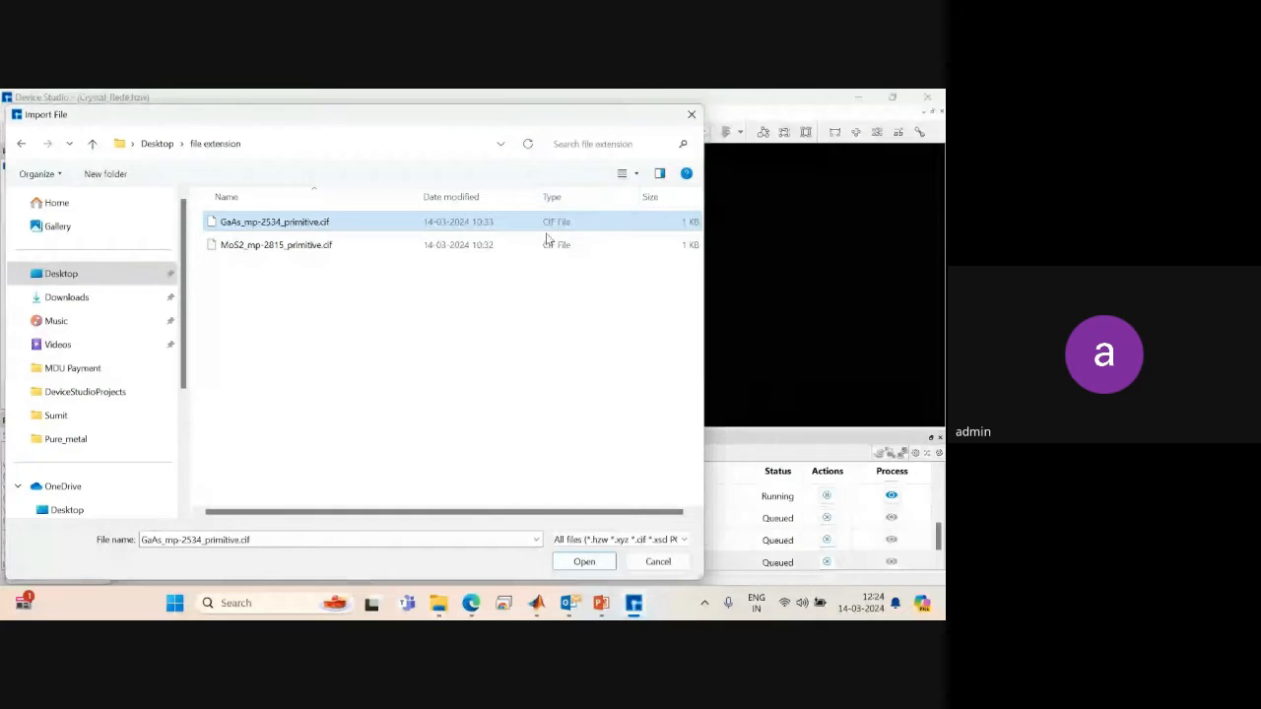
{"action": "left_click", "coordinate": [584, 561]}
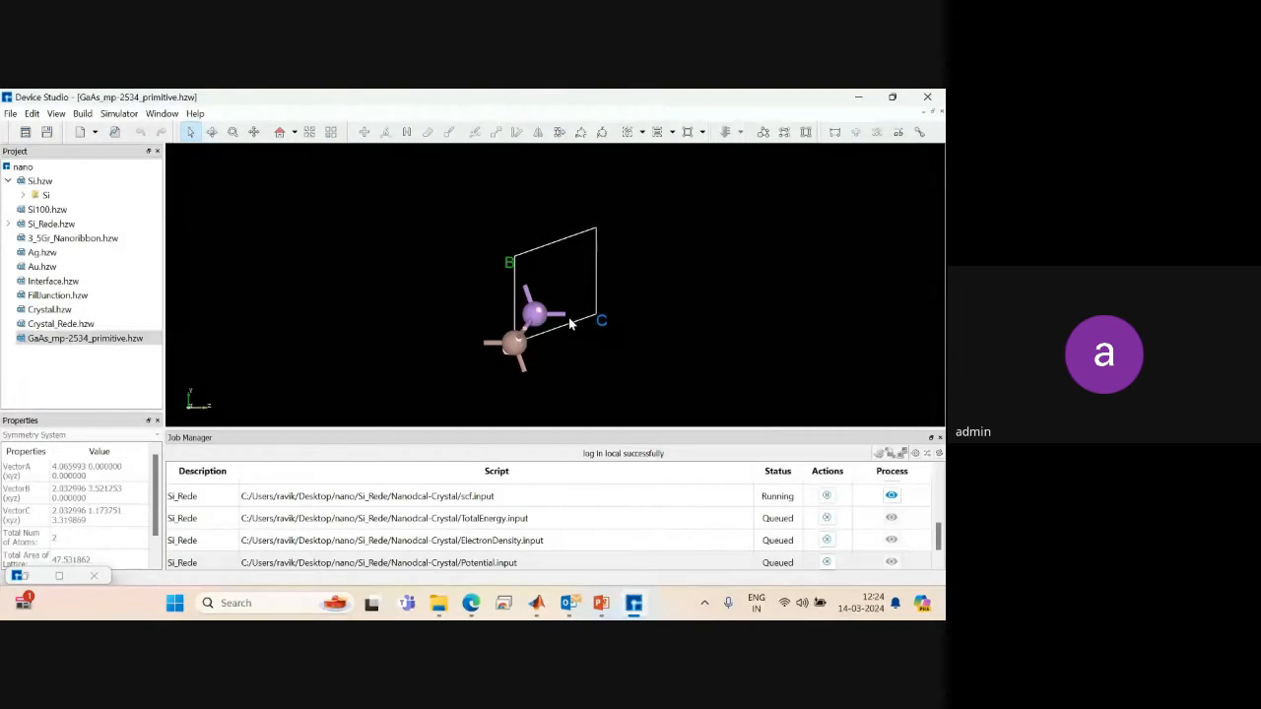
{"action": "right_click_drag", "start_coordinate": [570, 324], "coordinate": [736, 372]}
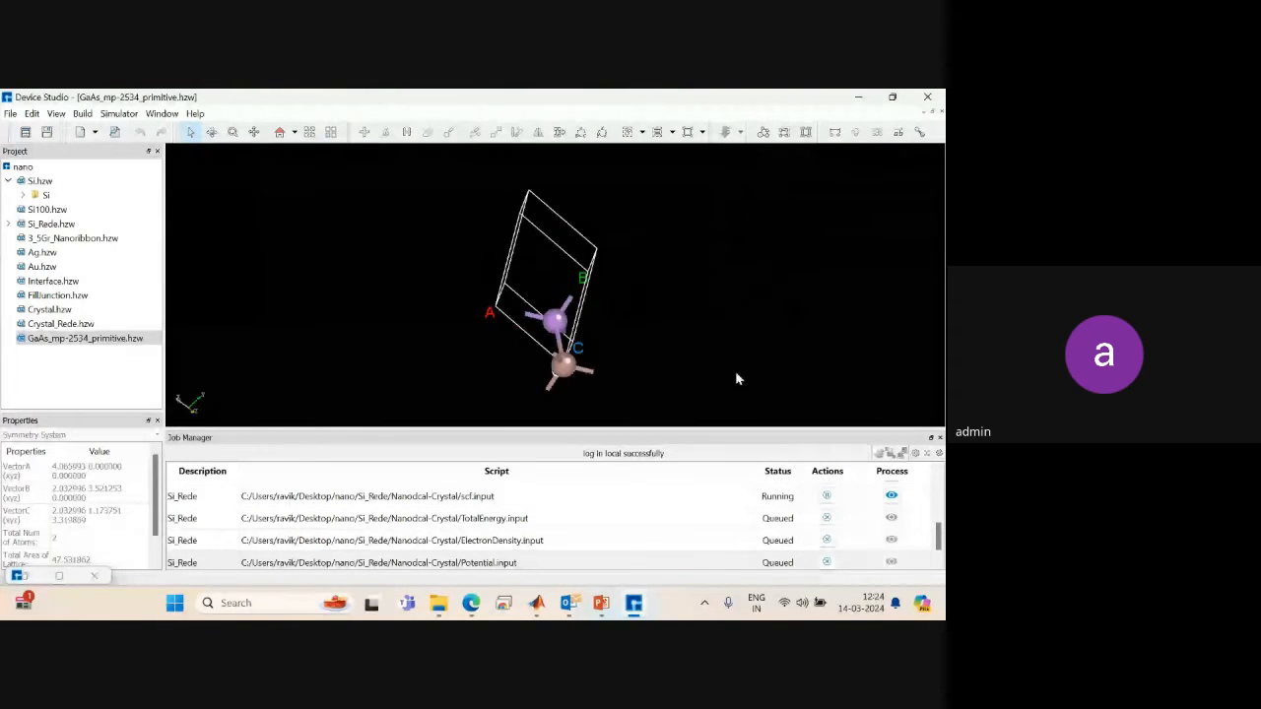
Import the local file MoS2_mp-2815_primitive.cif from the Desktop's file extension folder and view its structure at an angle.
{"action": "left_click", "coordinate": [12, 114]}
{"action": "left_click", "coordinate": [178, 199]}
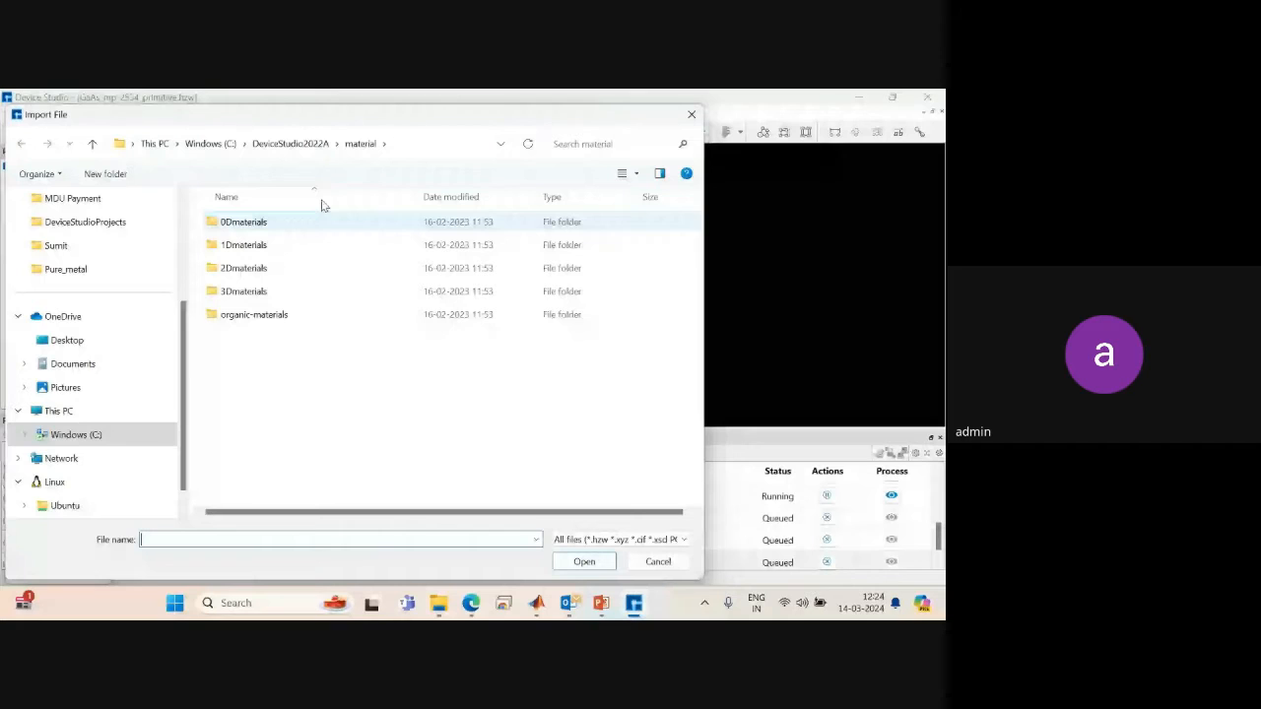
{"action": "scroll", "coordinate": [85, 278], "scroll_direction": "up", "scroll_amount": 3}
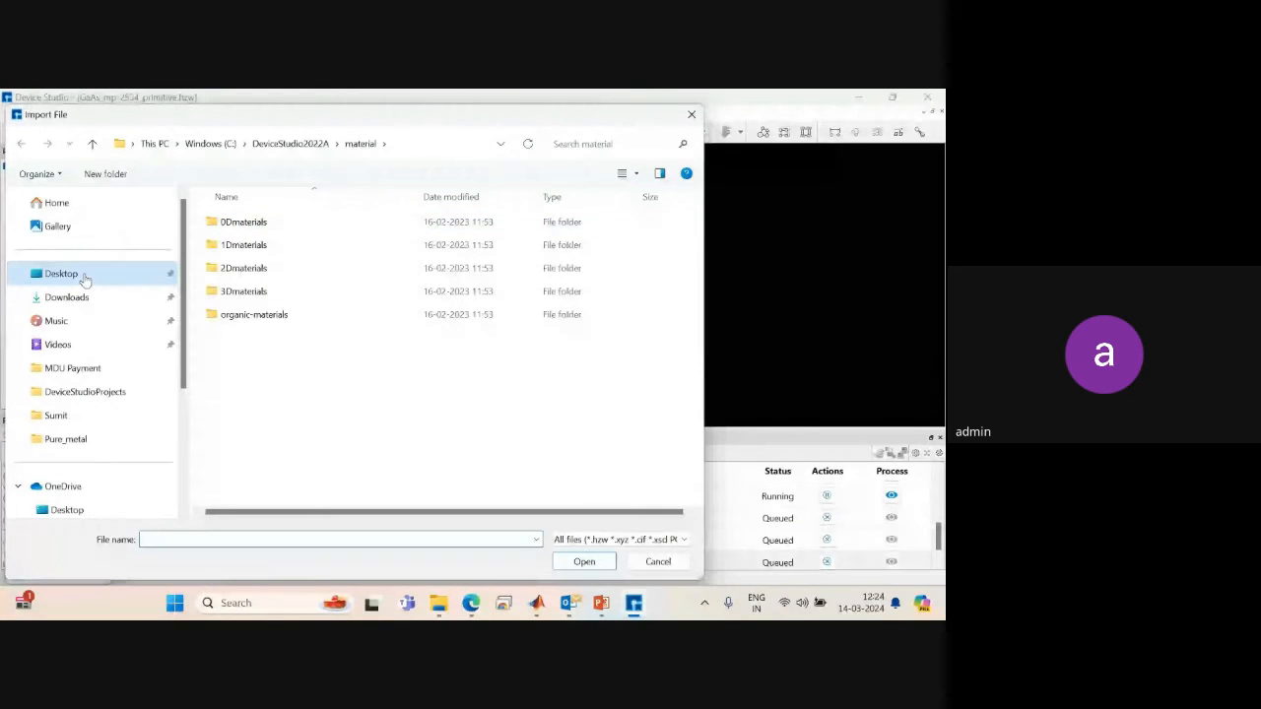
{"action": "left_click", "coordinate": [85, 279]}
{"action": "double_click", "coordinate": [244, 244]}
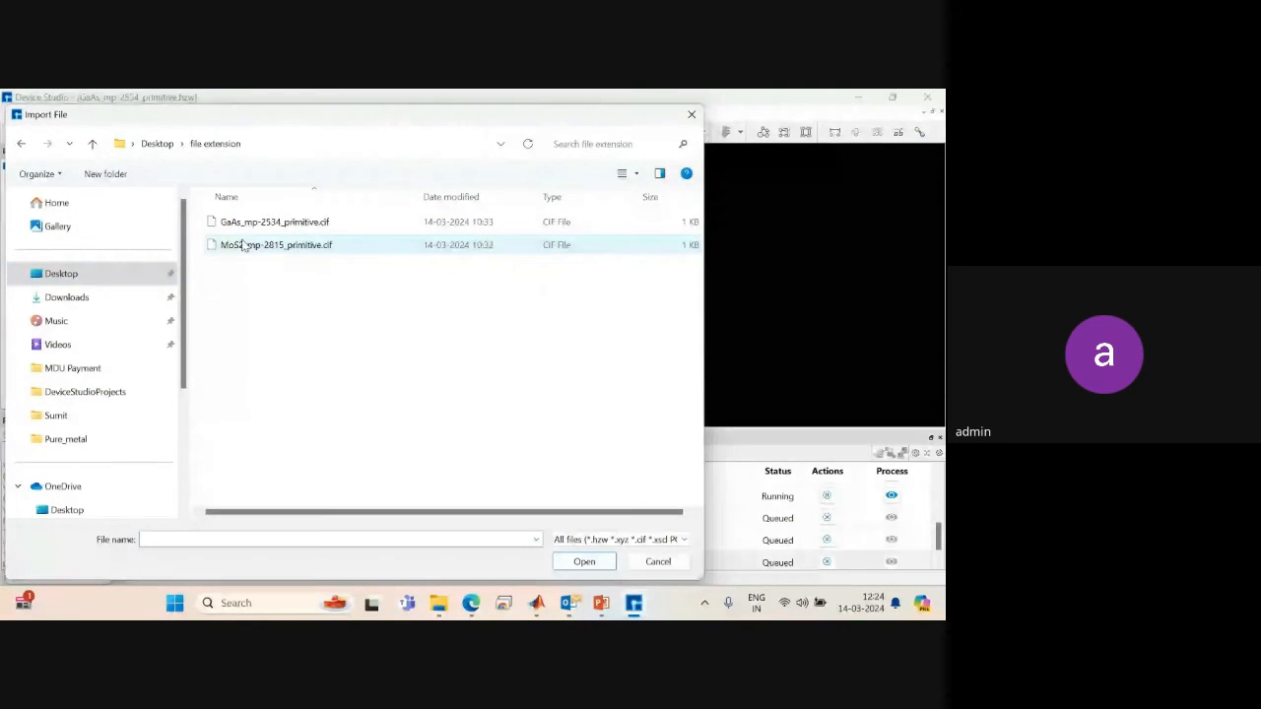
{"action": "left_click", "coordinate": [245, 244]}
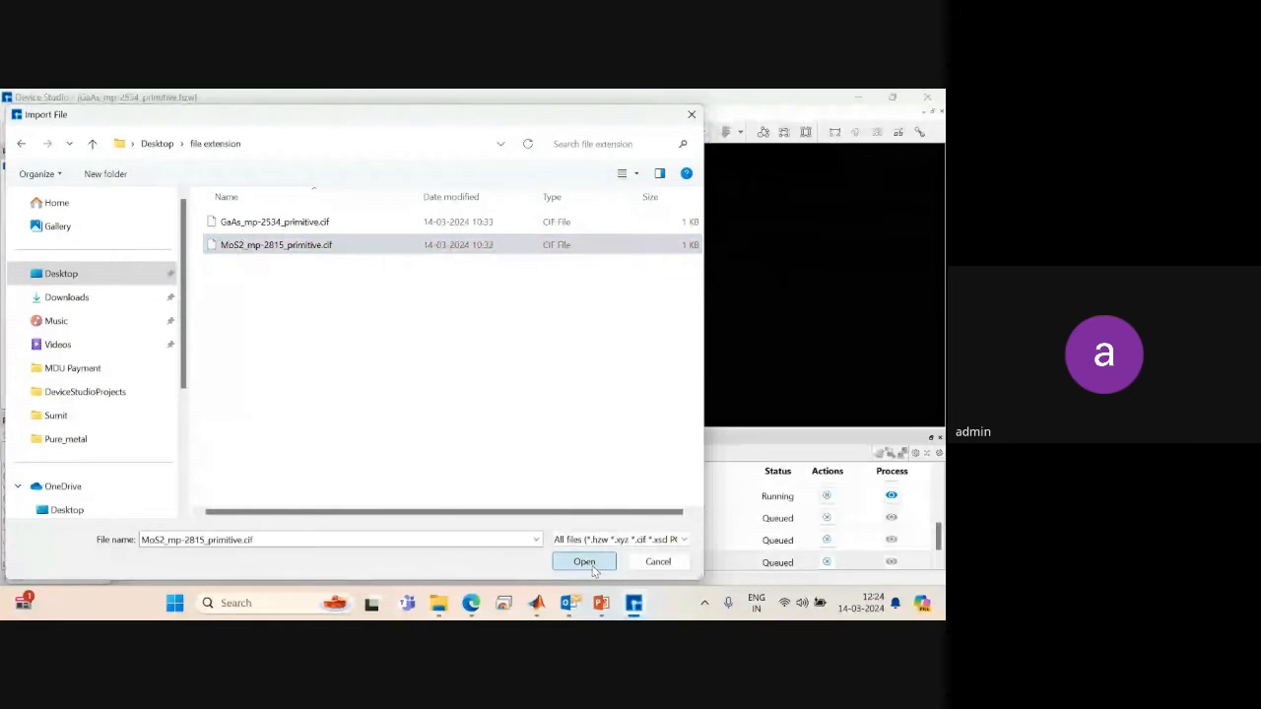
{"action": "left_click", "coordinate": [582, 561]}
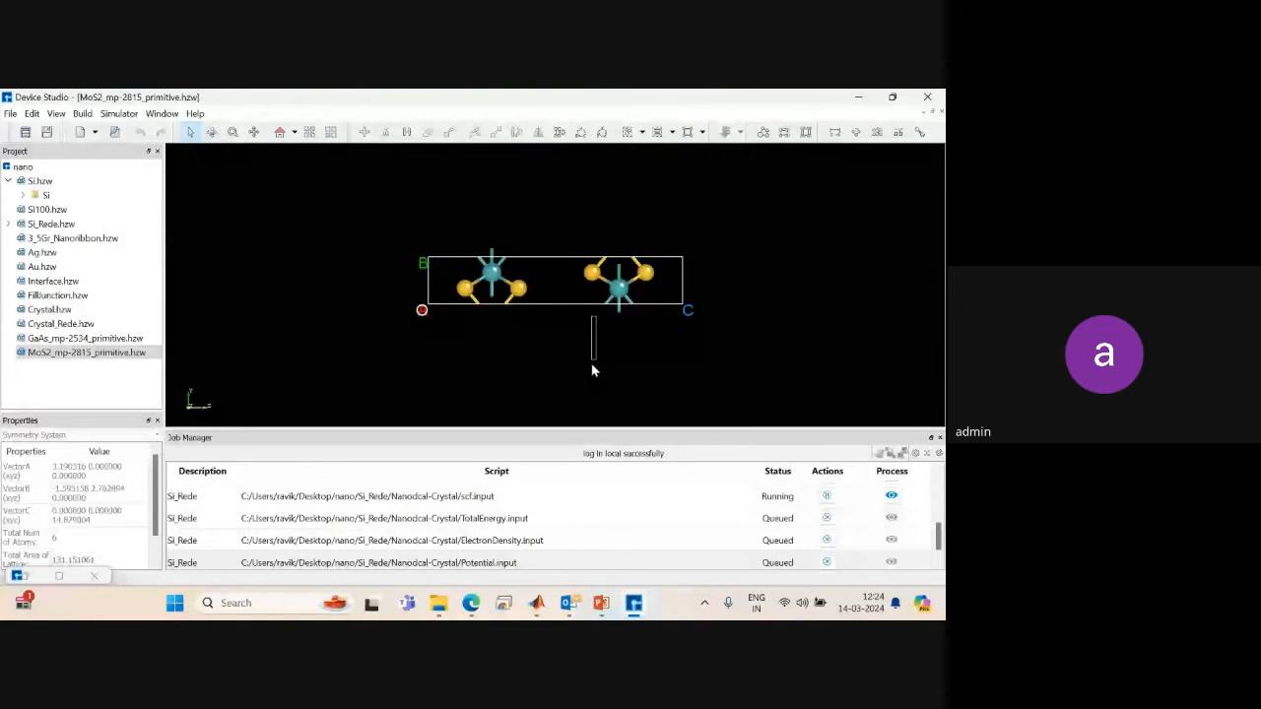
{"action": "right_click_drag", "start_coordinate": [593, 364], "coordinate": [623, 312]}
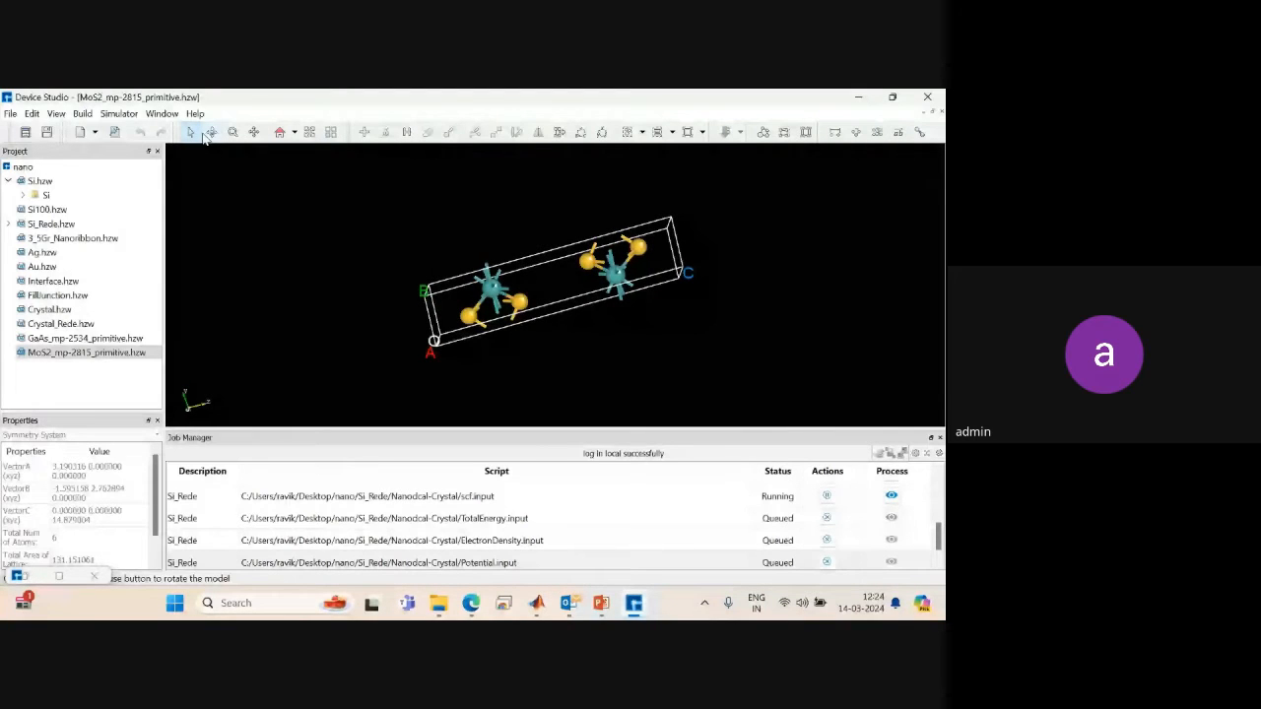
Restore the default view and delete the MoS2 layer nearest the C end of the cell.
{"action": "left_click", "coordinate": [280, 132]}
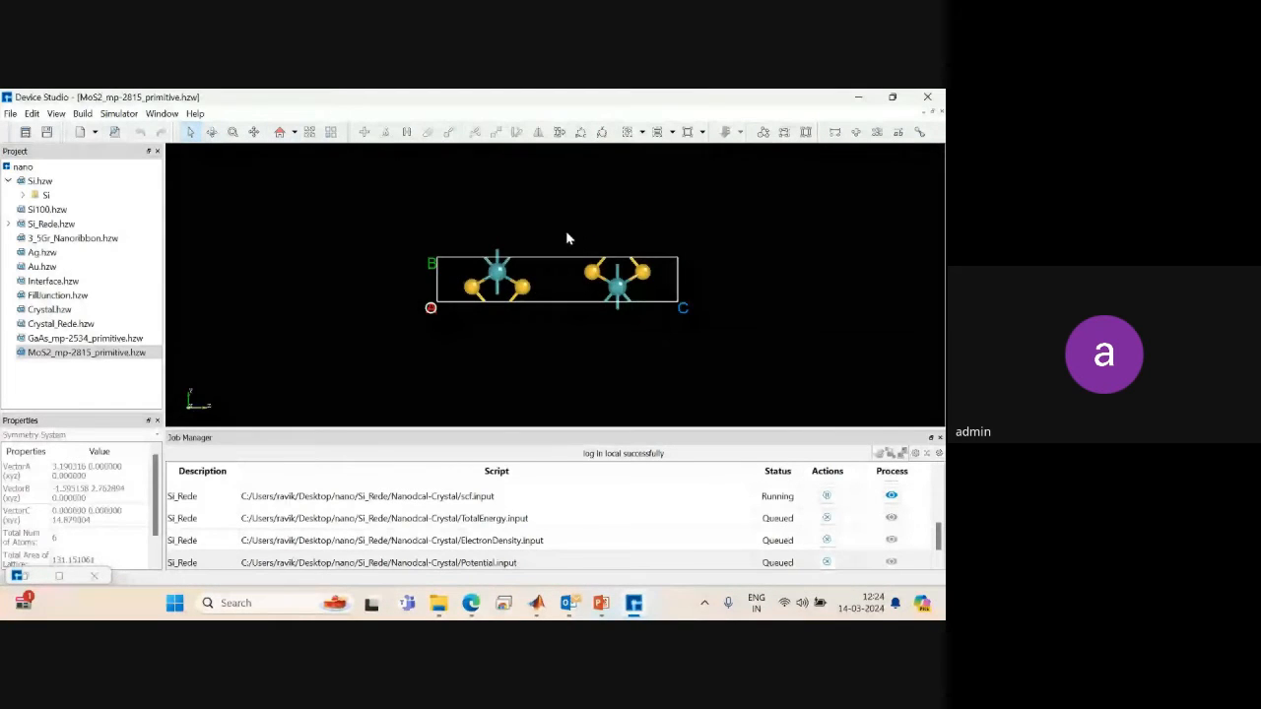
{"action": "left_click_drag", "start_coordinate": [566, 234], "coordinate": [706, 345]}
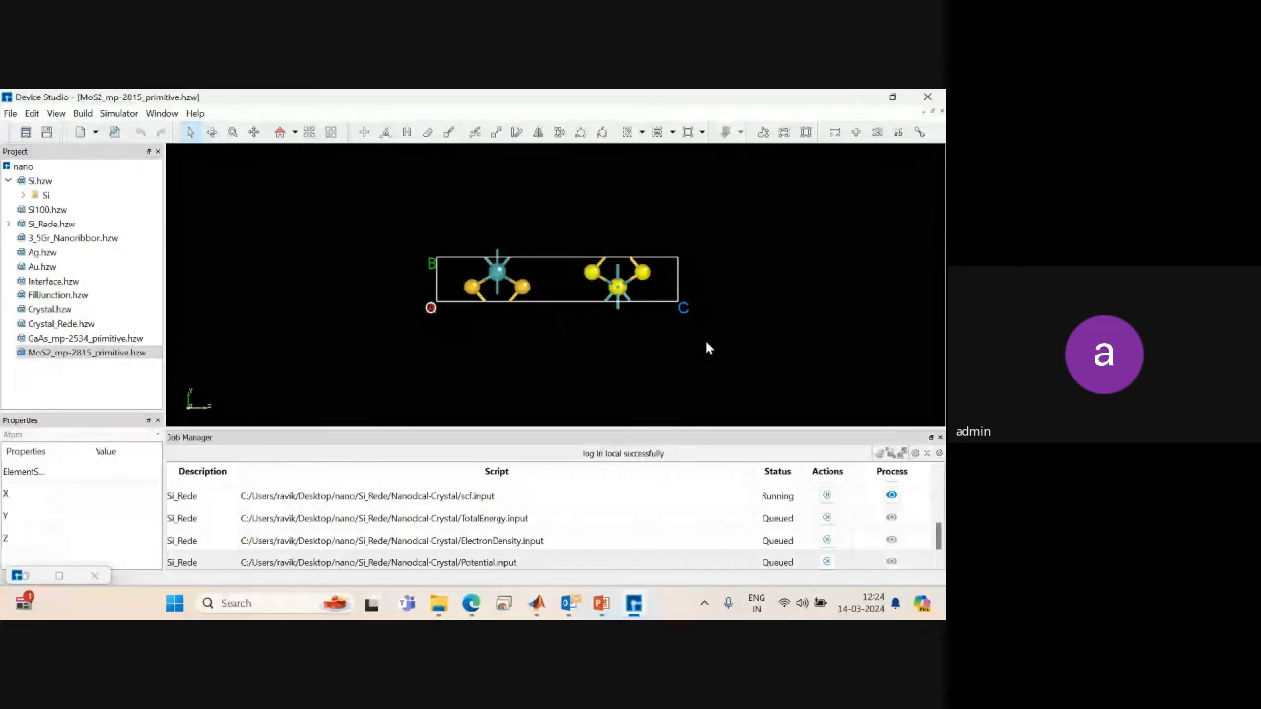
{"action": "key", "text": "Delete"}
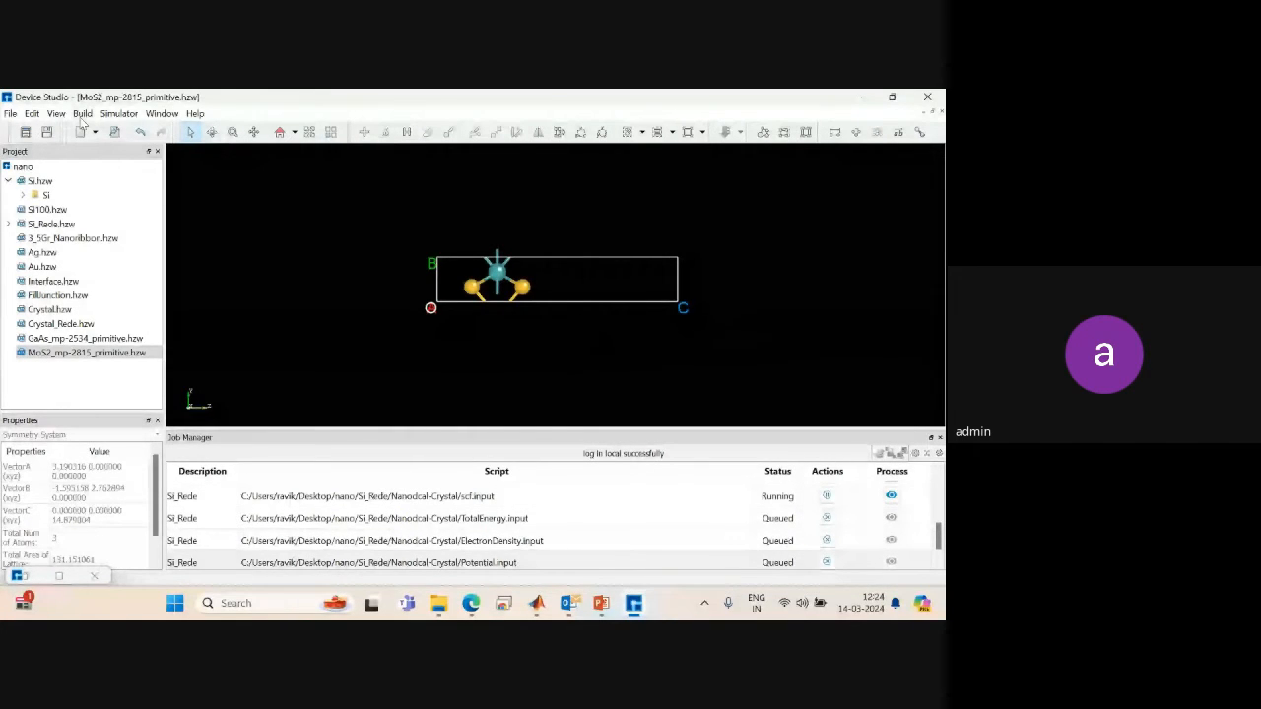
Open the file converter and load Interface.py from the Desktop's file extension folder as the source file.
{"action": "left_click", "coordinate": [83, 114]}
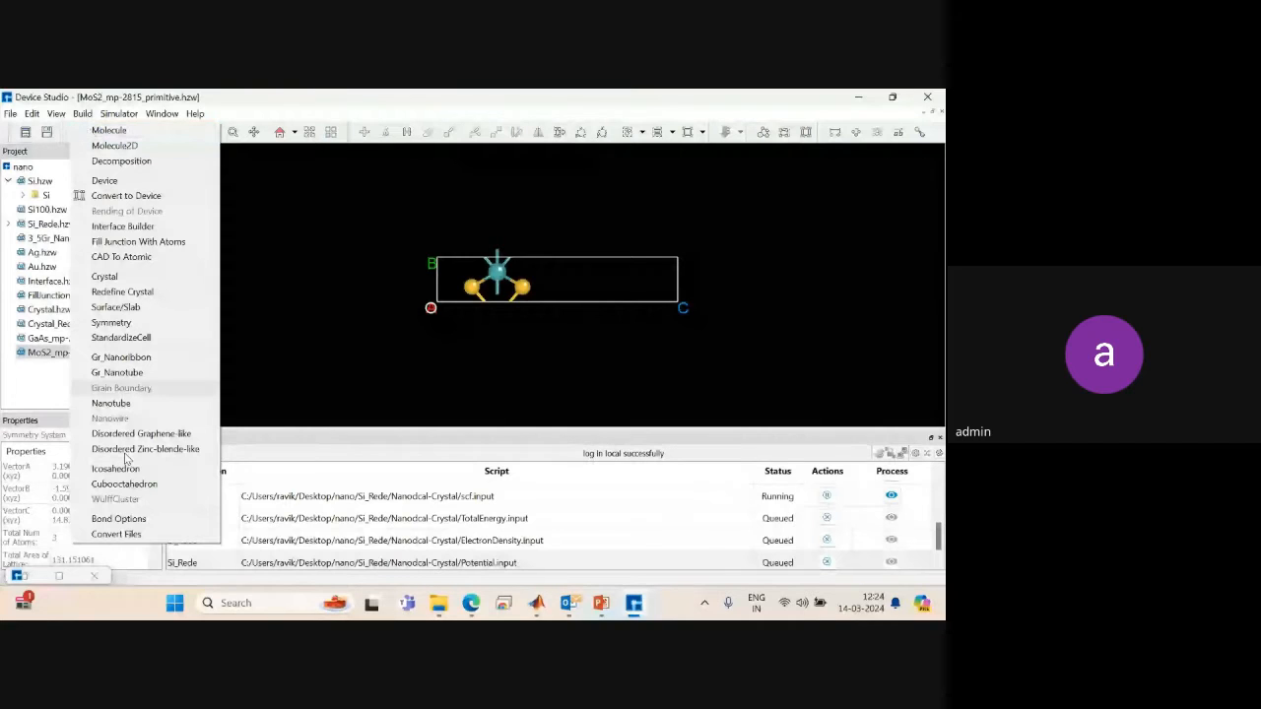
{"action": "left_click", "coordinate": [123, 538]}
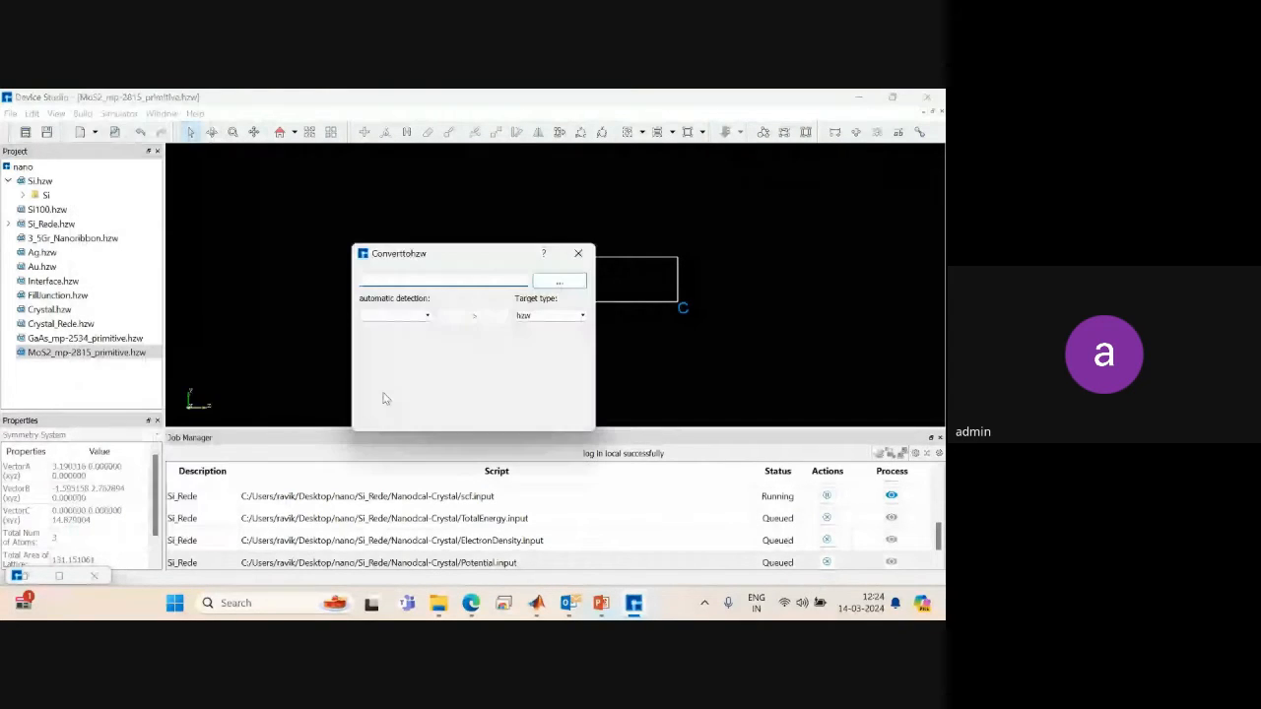
{"action": "left_click", "coordinate": [559, 283]}
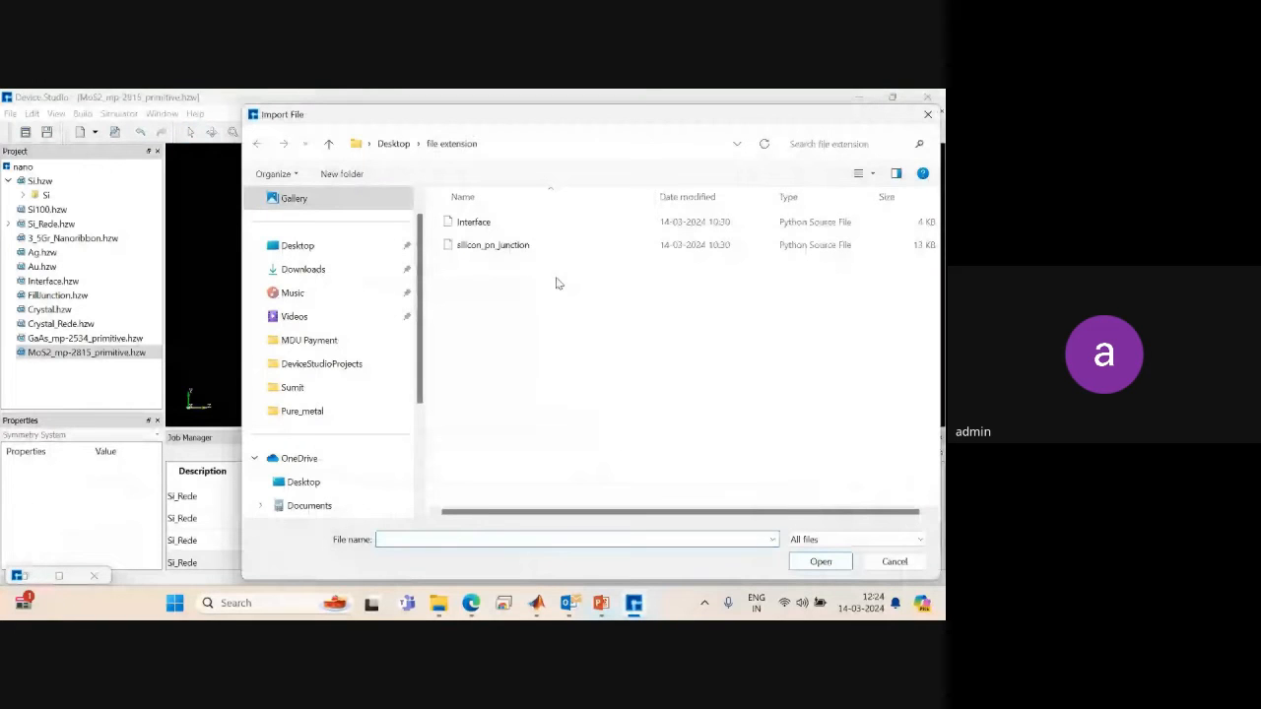
{"action": "left_click", "coordinate": [491, 219]}
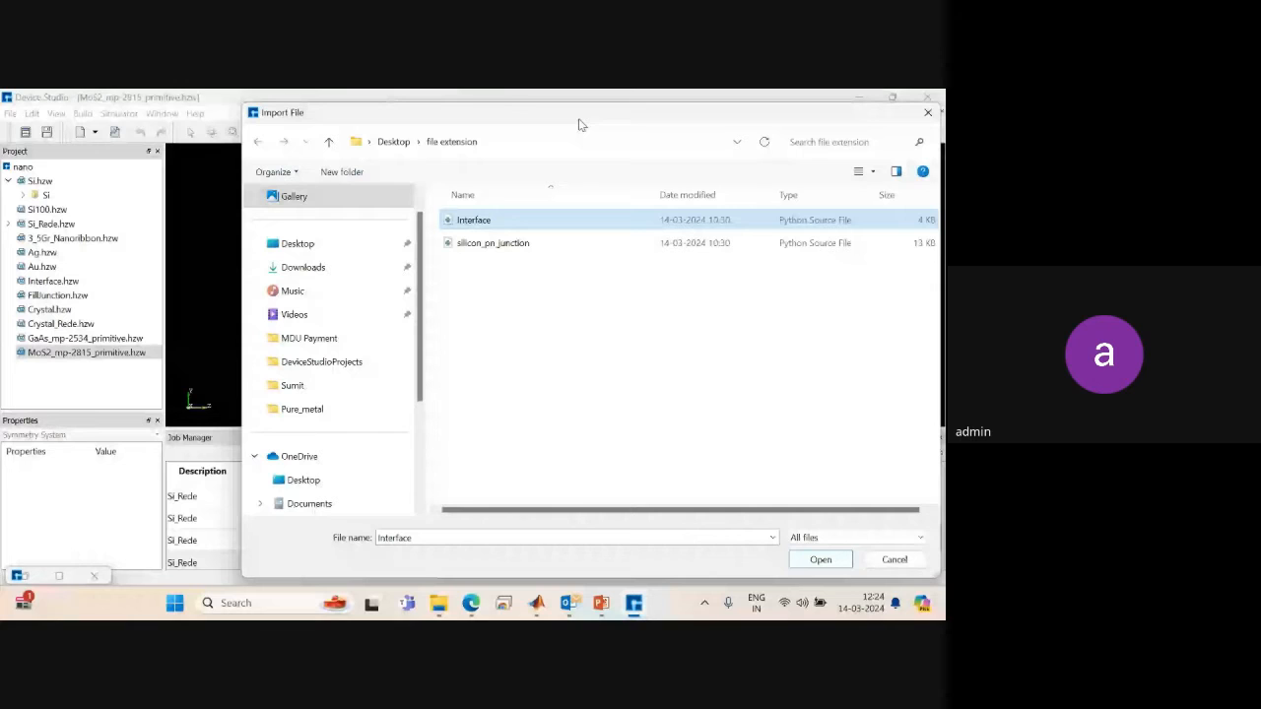
{"action": "left_click_drag", "start_coordinate": [580, 125], "coordinate": [424, 116]}
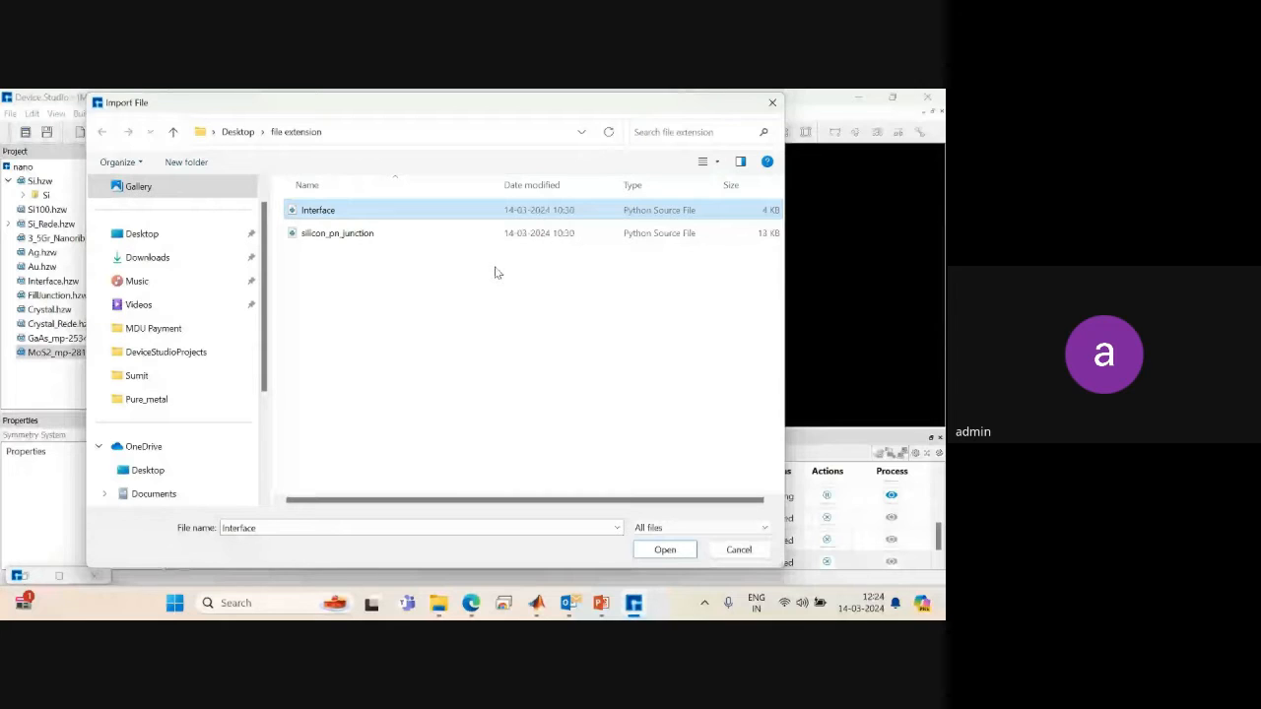
{"action": "left_click", "coordinate": [662, 550]}
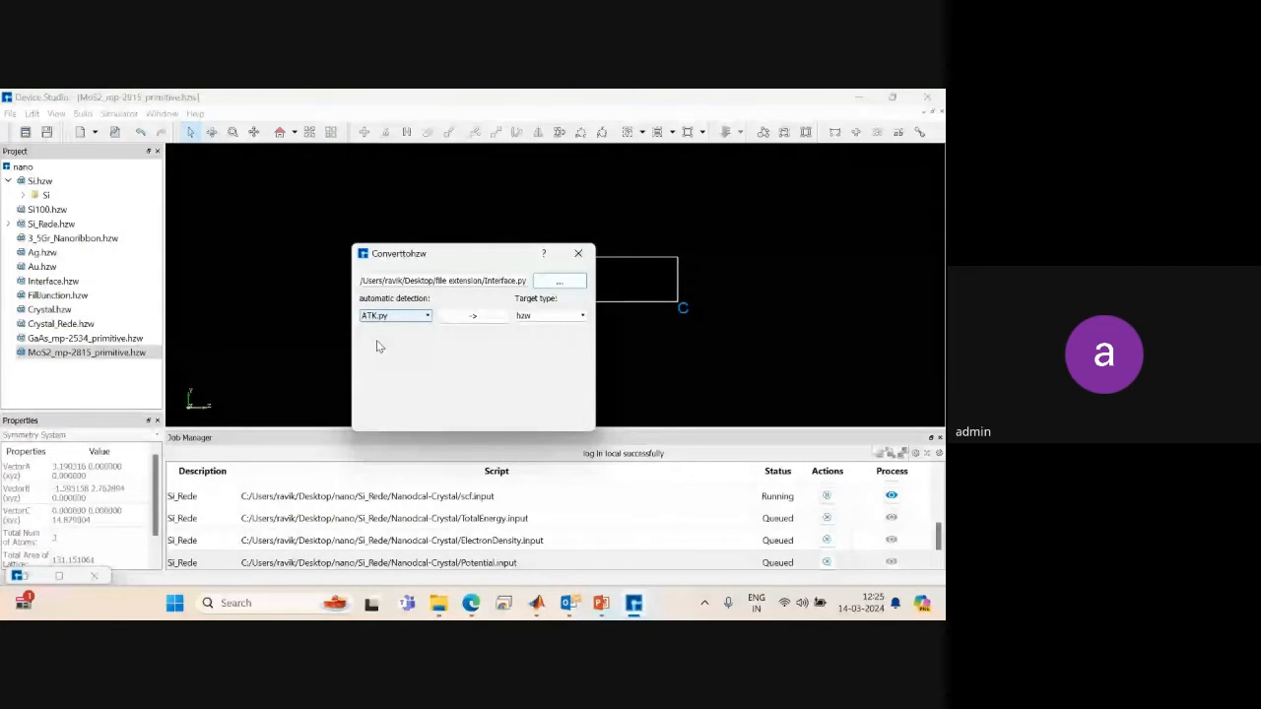
Convert Interface.py to hzw format and also to xyz format, and close the file converter.
{"action": "left_click", "coordinate": [473, 315]}
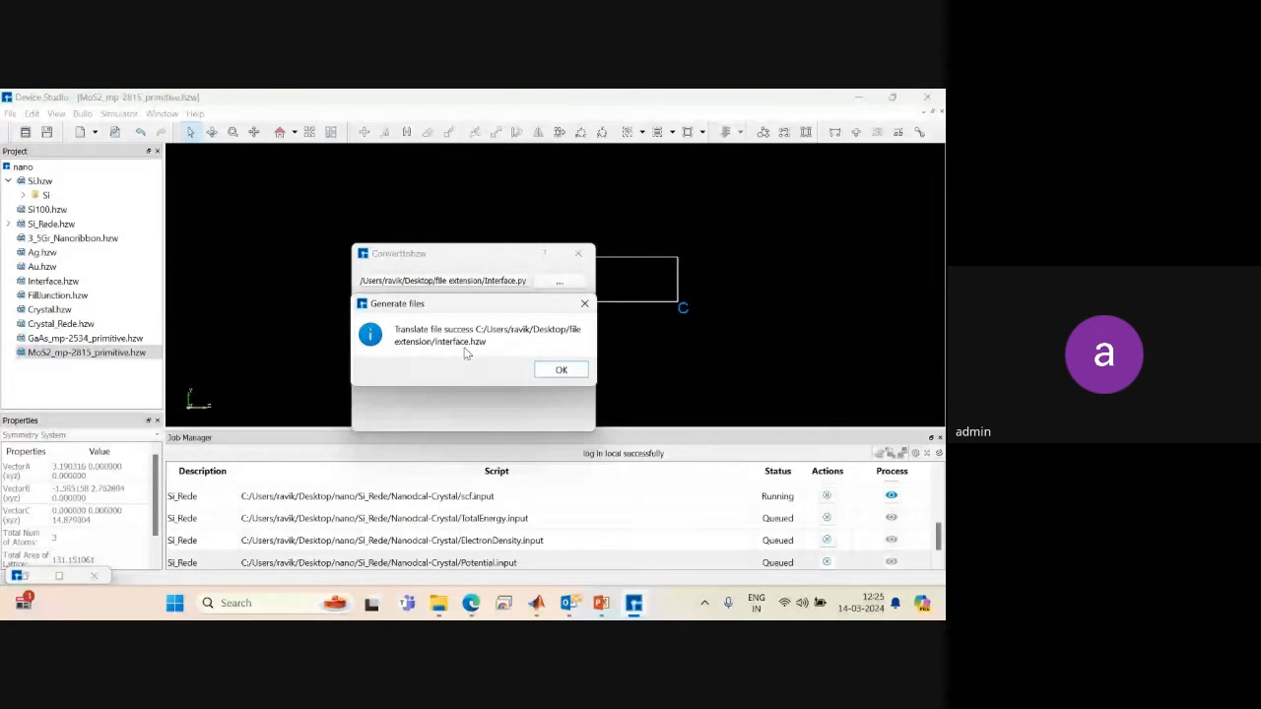
{"action": "left_click", "coordinate": [559, 370]}
{"action": "left_click", "coordinate": [537, 315]}
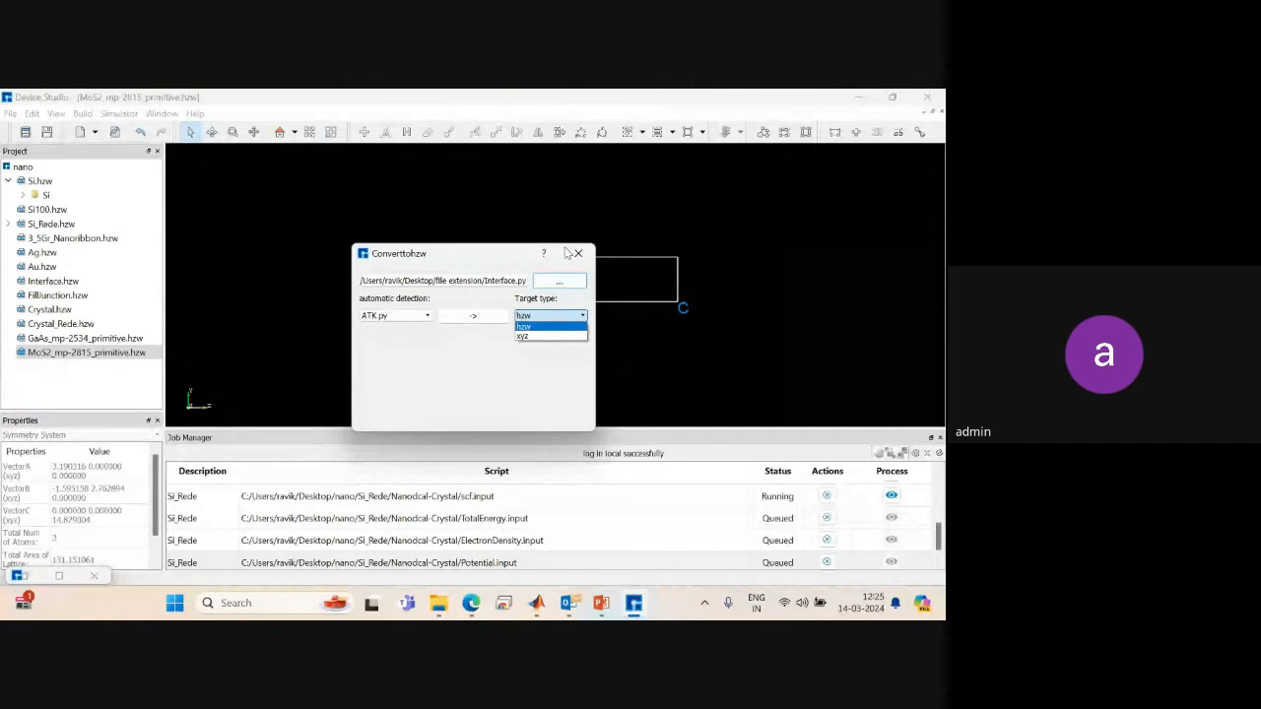
{"action": "left_click", "coordinate": [538, 337]}
{"action": "left_click", "coordinate": [473, 316]}
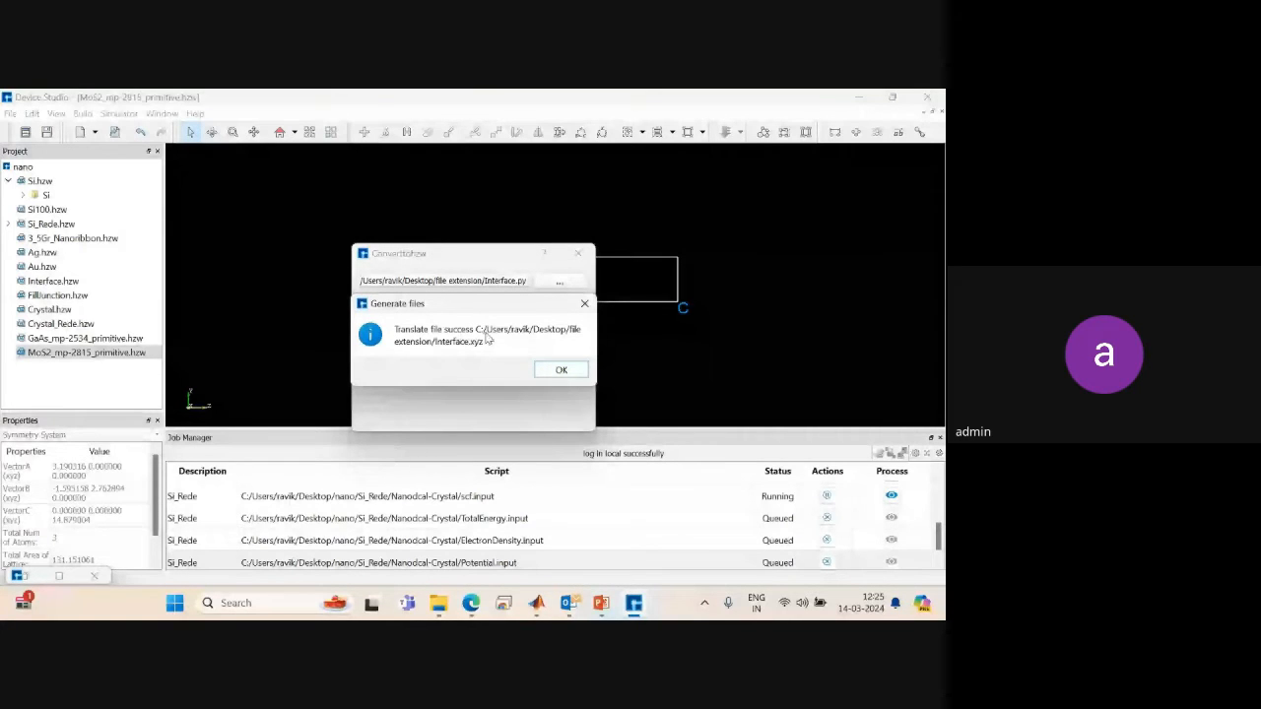
{"action": "left_click", "coordinate": [562, 369]}
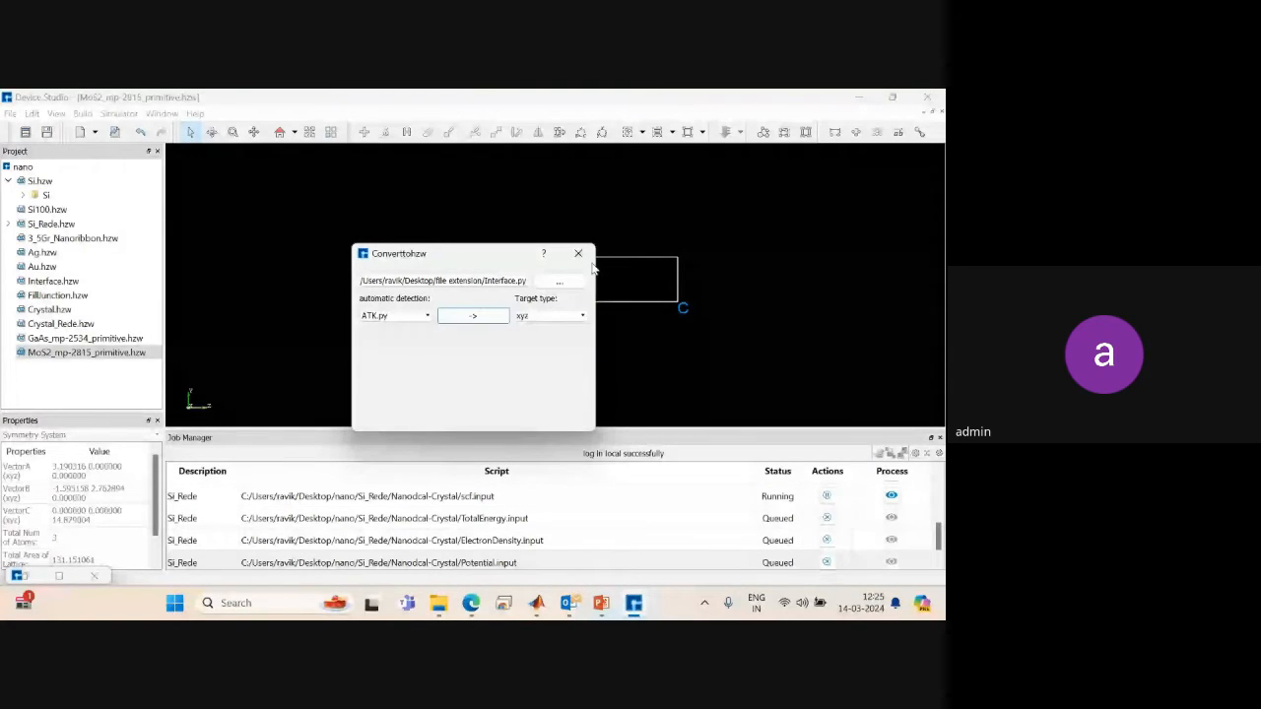
{"action": "left_click", "coordinate": [578, 253]}
Import the local file Interface.xyz from the Desktop's file extension folder and view the structure enlarged from a rotated angle.
{"action": "left_click", "coordinate": [10, 113]}
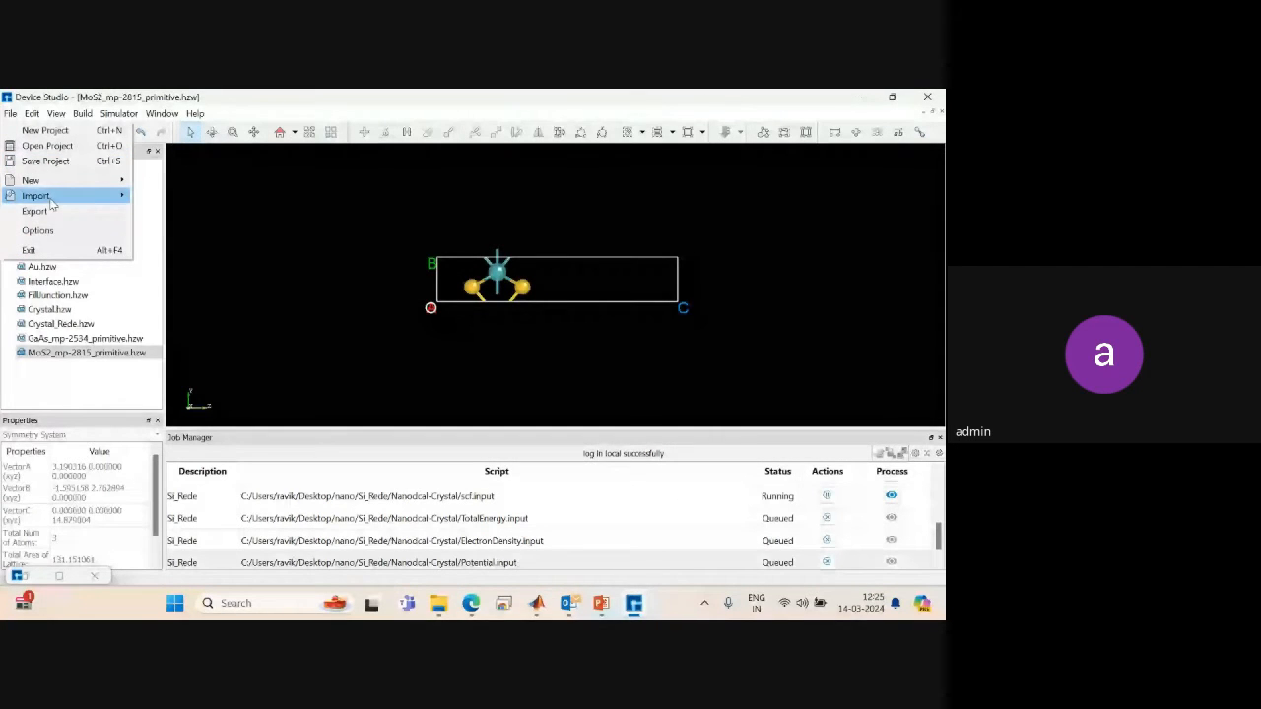
{"action": "left_click", "coordinate": [175, 202]}
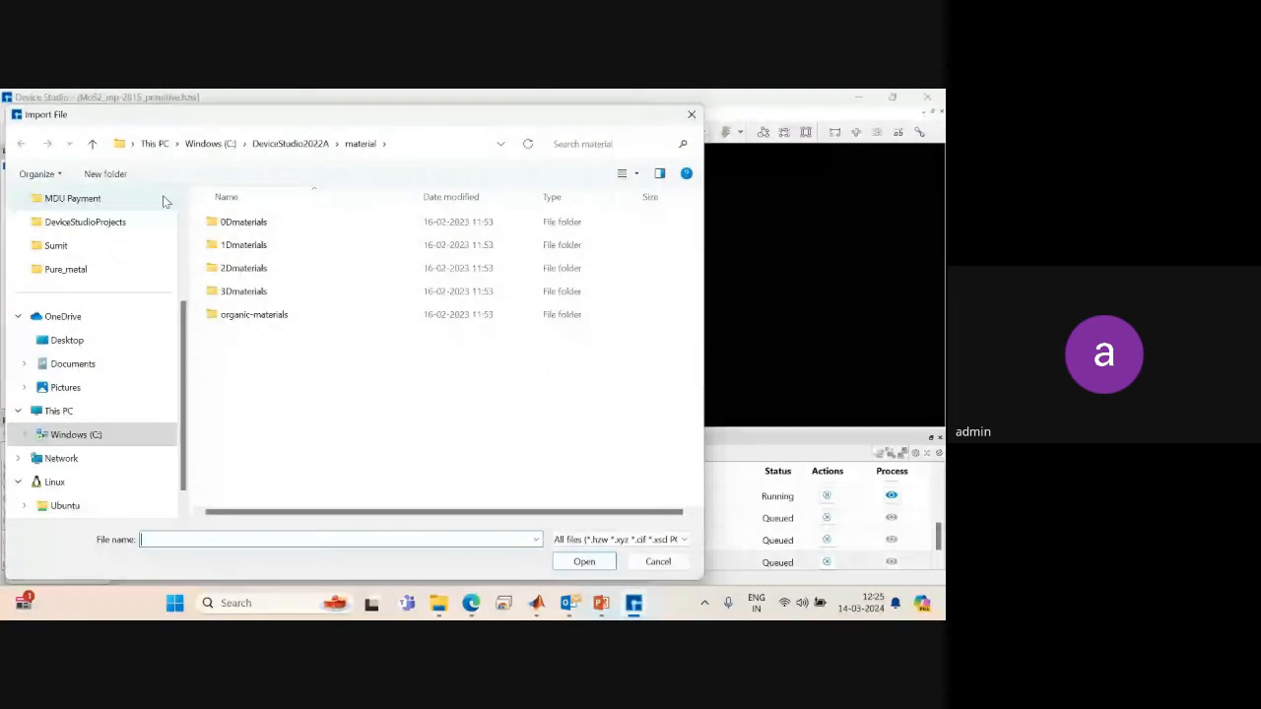
{"action": "scroll", "coordinate": [101, 276], "scroll_direction": "up", "scroll_amount": 3}
{"action": "left_click", "coordinate": [98, 273]}
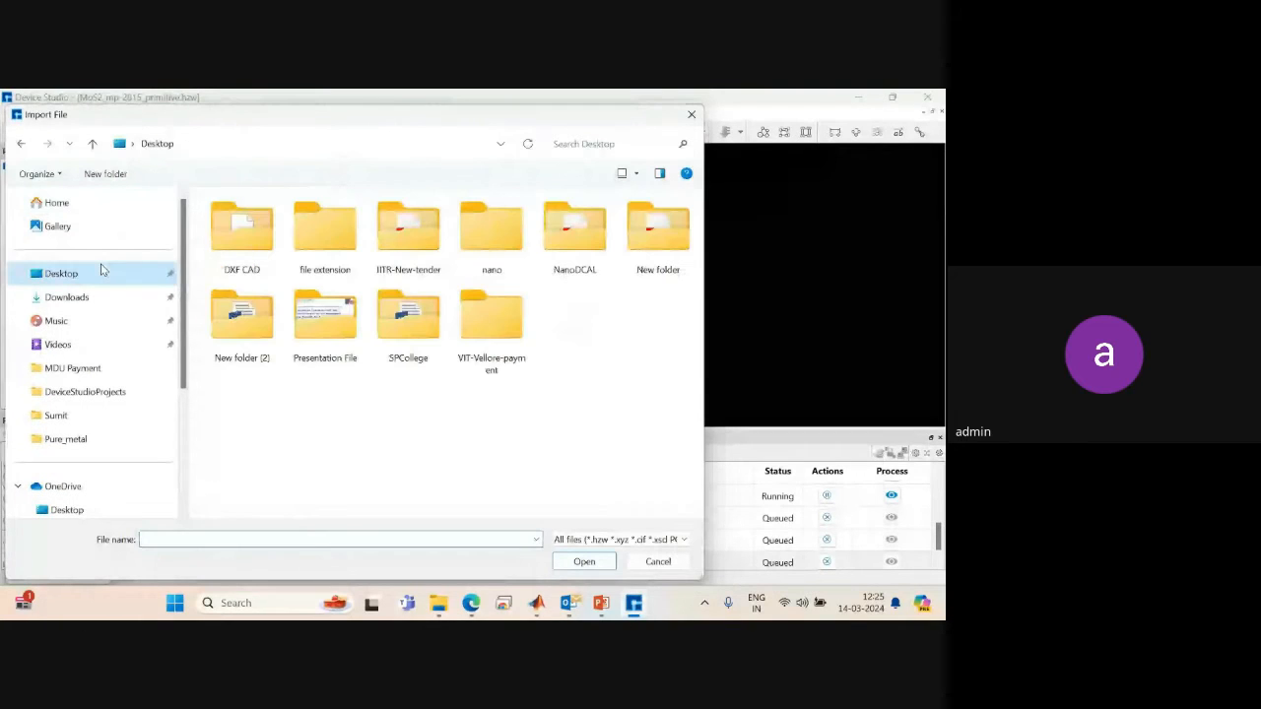
{"action": "double_click", "coordinate": [344, 247]}
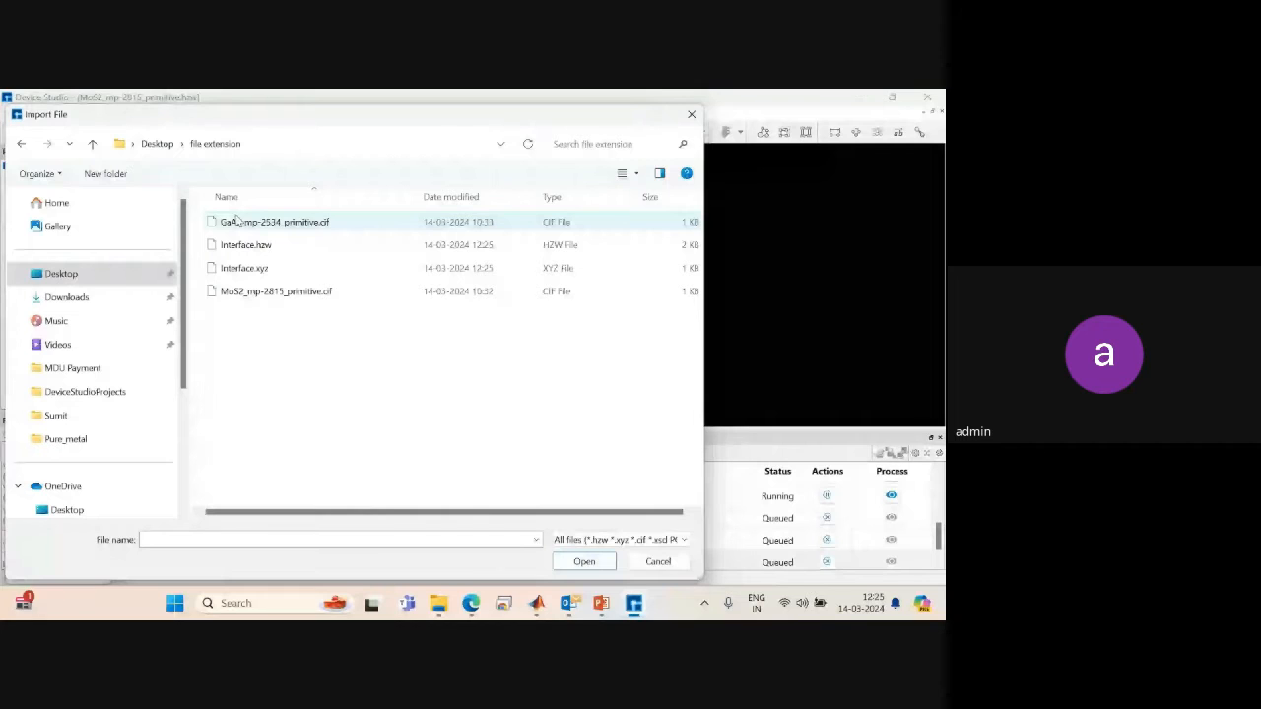
{"action": "left_click", "coordinate": [253, 295]}
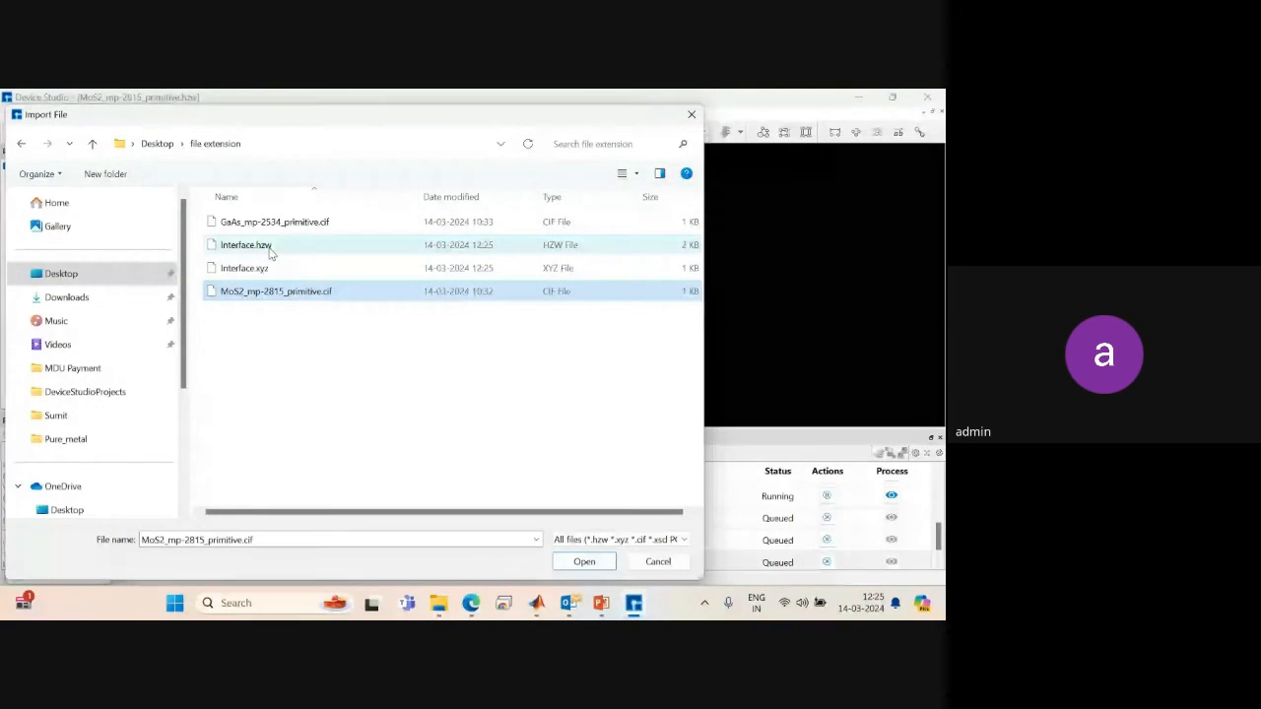
{"action": "left_click", "coordinate": [268, 248]}
{"action": "left_click", "coordinate": [244, 269]}
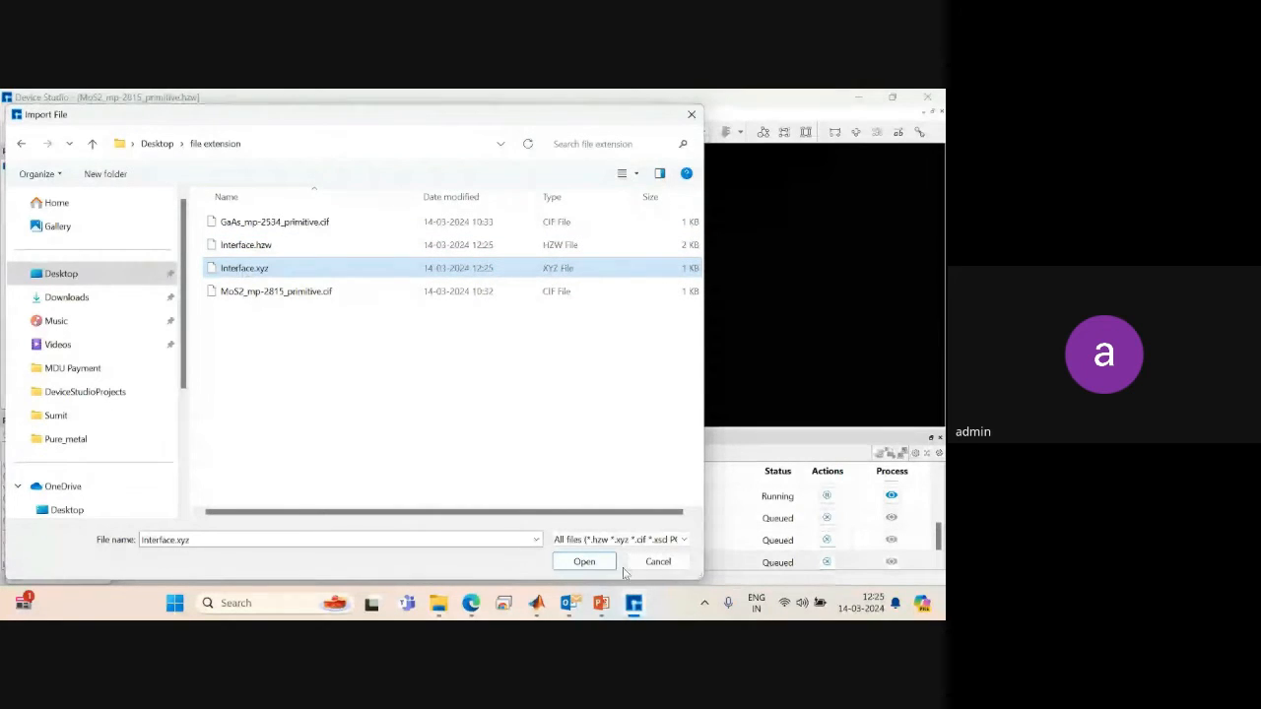
{"action": "left_click", "coordinate": [583, 564]}
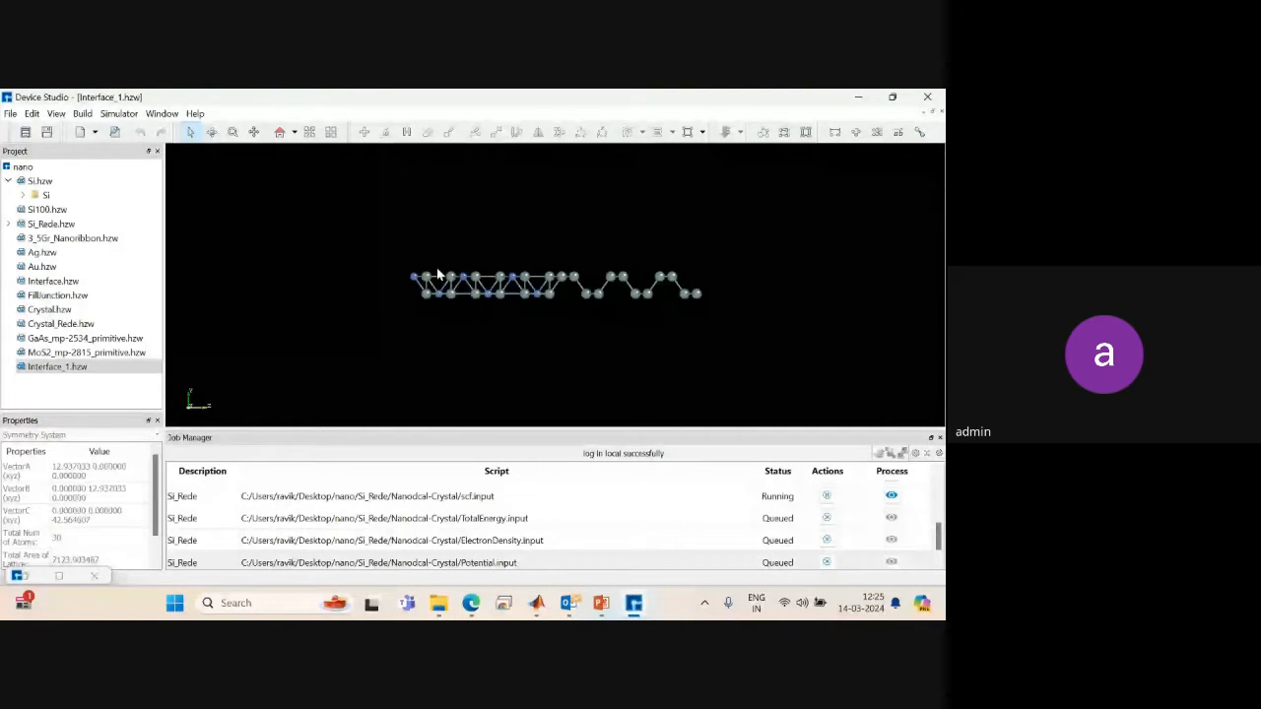
{"action": "left_click", "coordinate": [233, 132]}
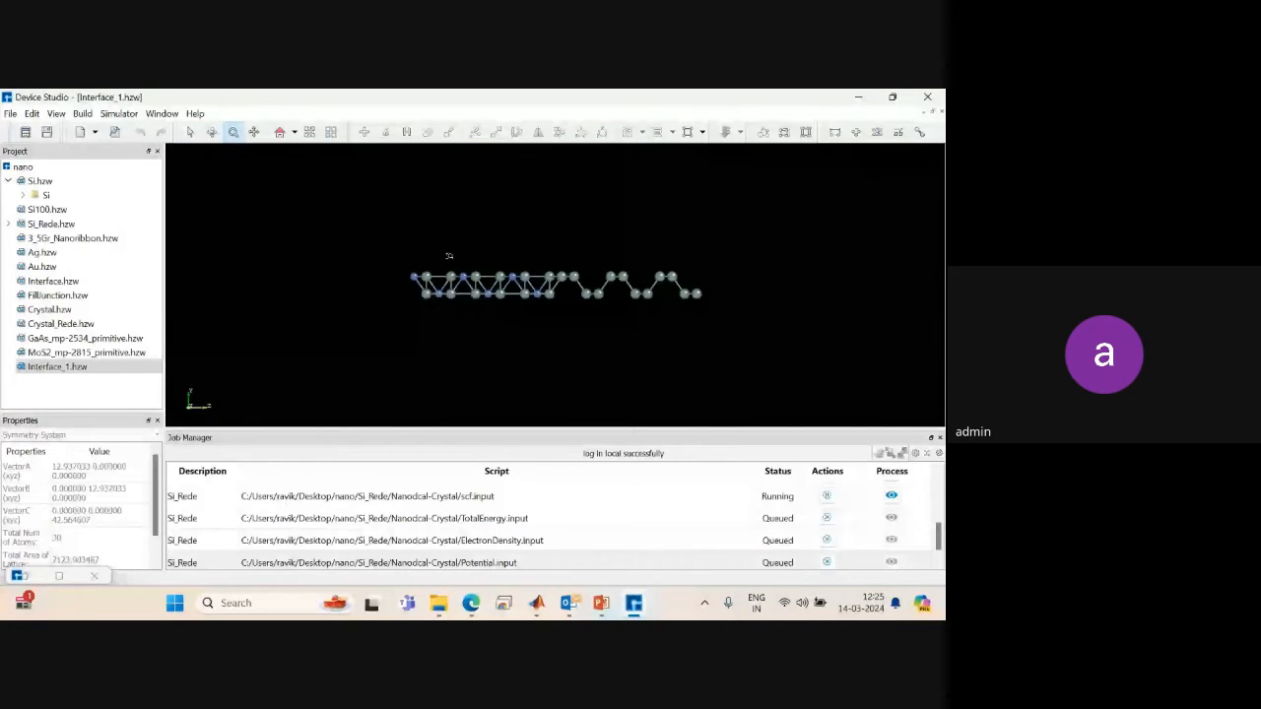
{"action": "left_click_drag", "start_coordinate": [449, 256], "coordinate": [498, 281]}
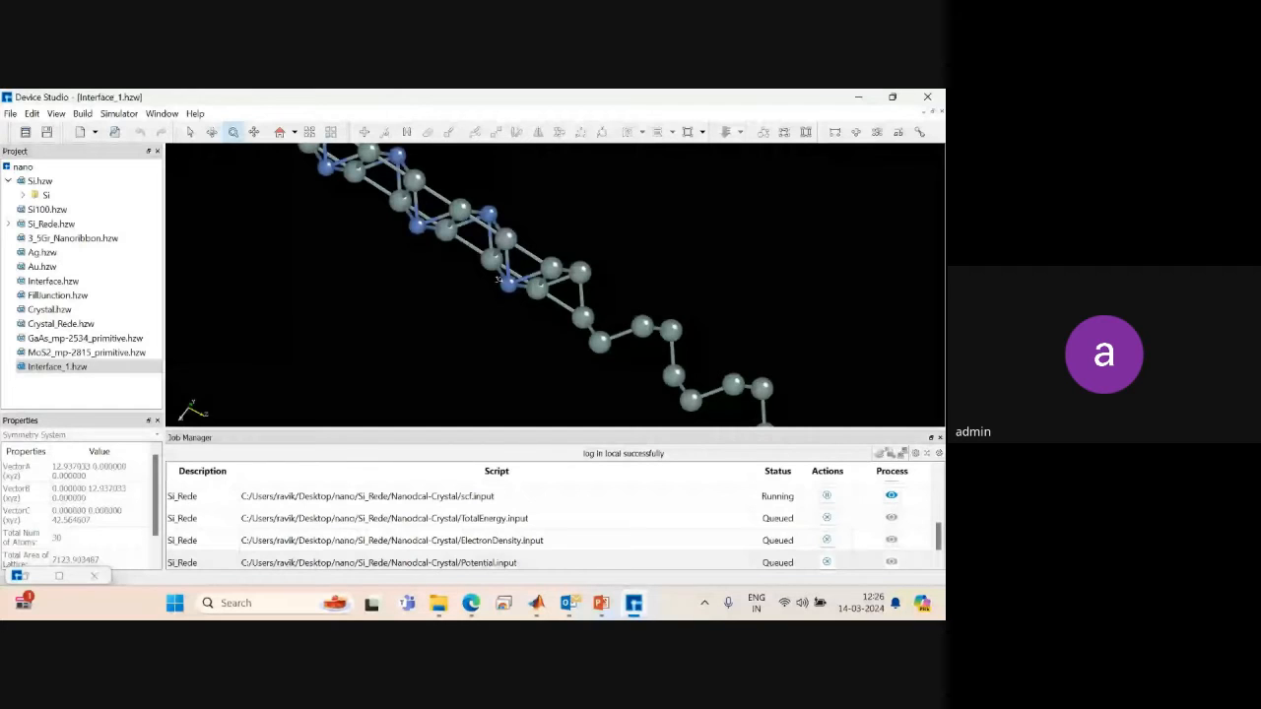
Switch to the Google Meet call in the browser and read back through the participants' questions in the in-call messages.
{"action": "mouse_move", "coordinate": [471, 601]}
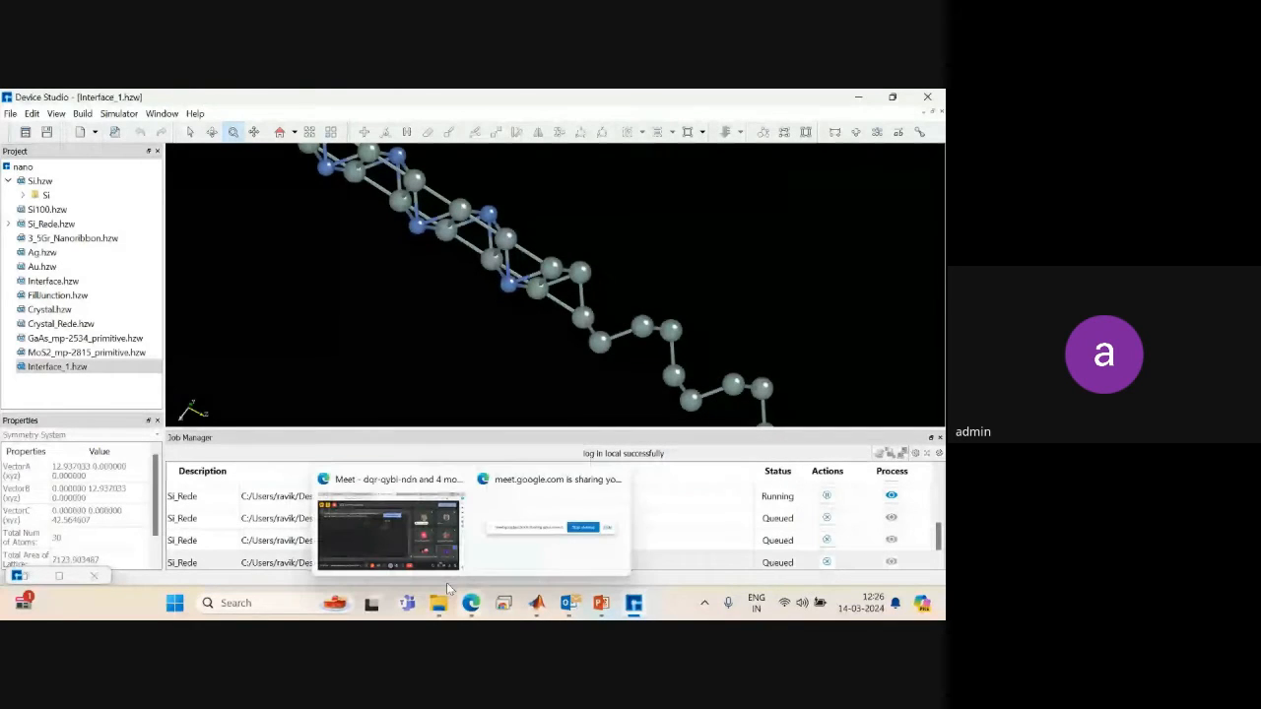
{"action": "left_click", "coordinate": [370, 535]}
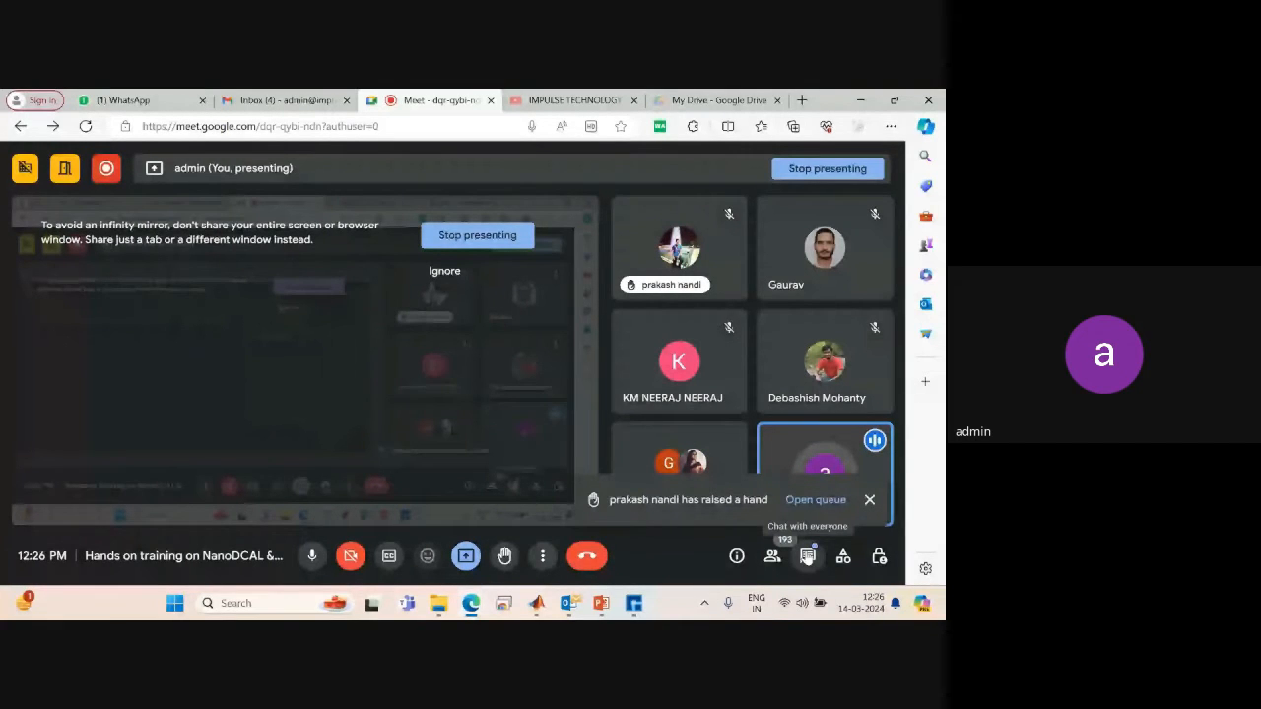
{"action": "left_click", "coordinate": [807, 557]}
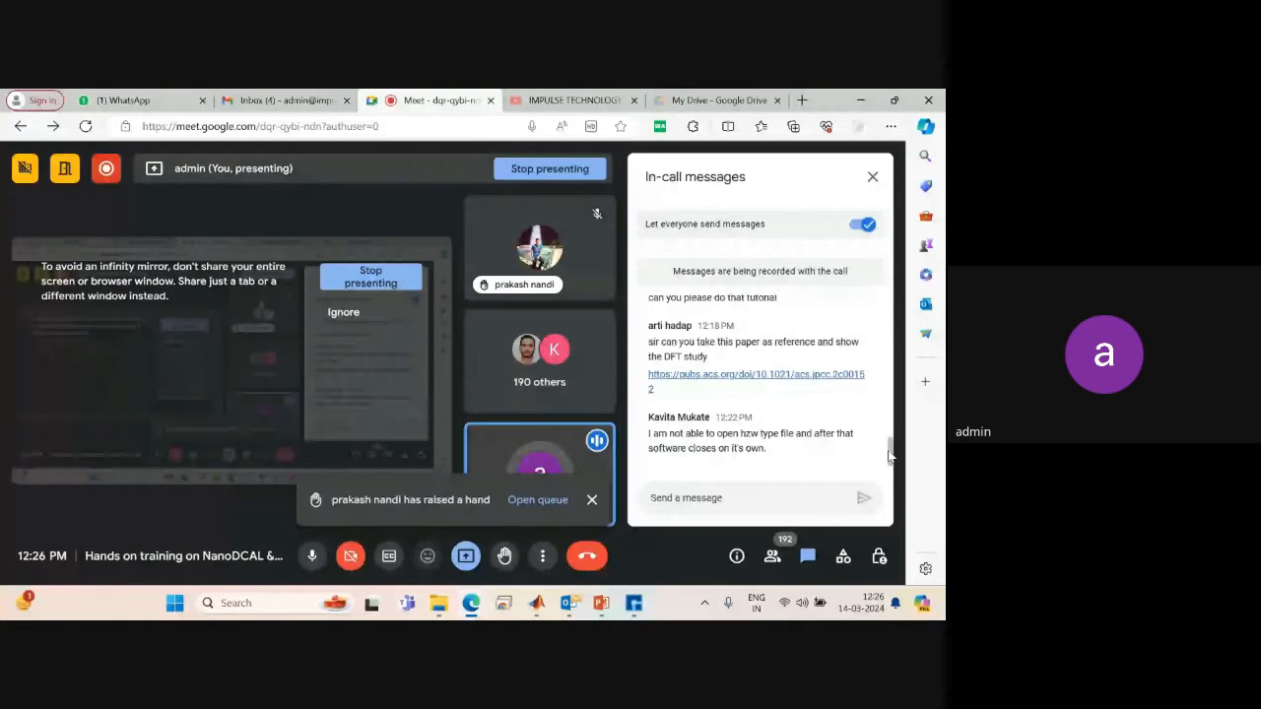
{"action": "left_click", "coordinate": [592, 502]}
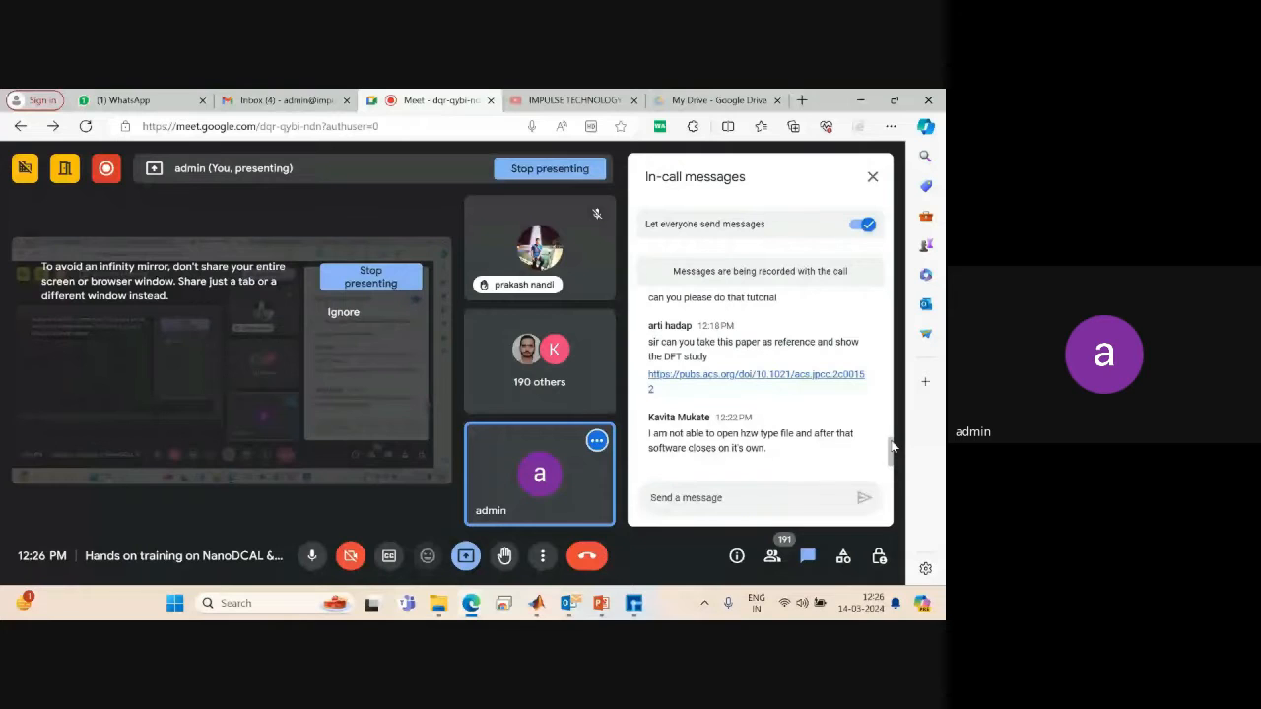
{"action": "left_click_drag", "start_coordinate": [893, 449], "coordinate": [893, 421]}
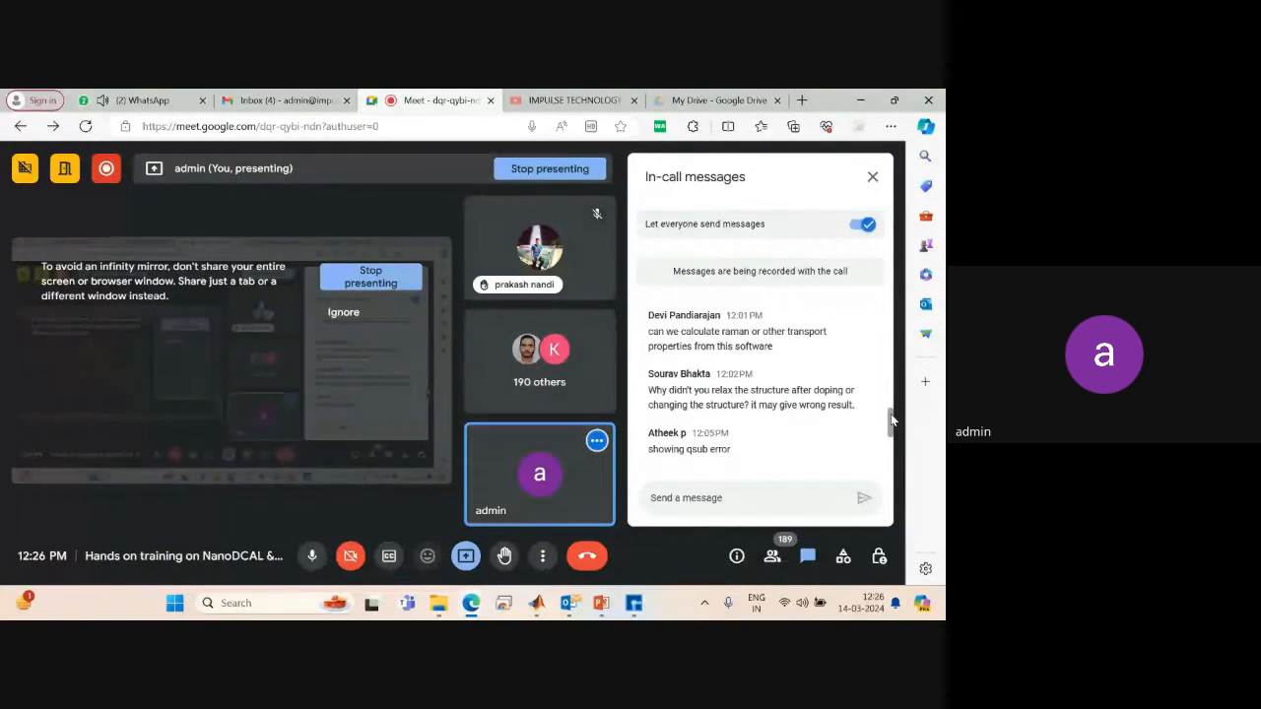
{"action": "left_click_drag", "start_coordinate": [893, 421], "coordinate": [893, 396]}
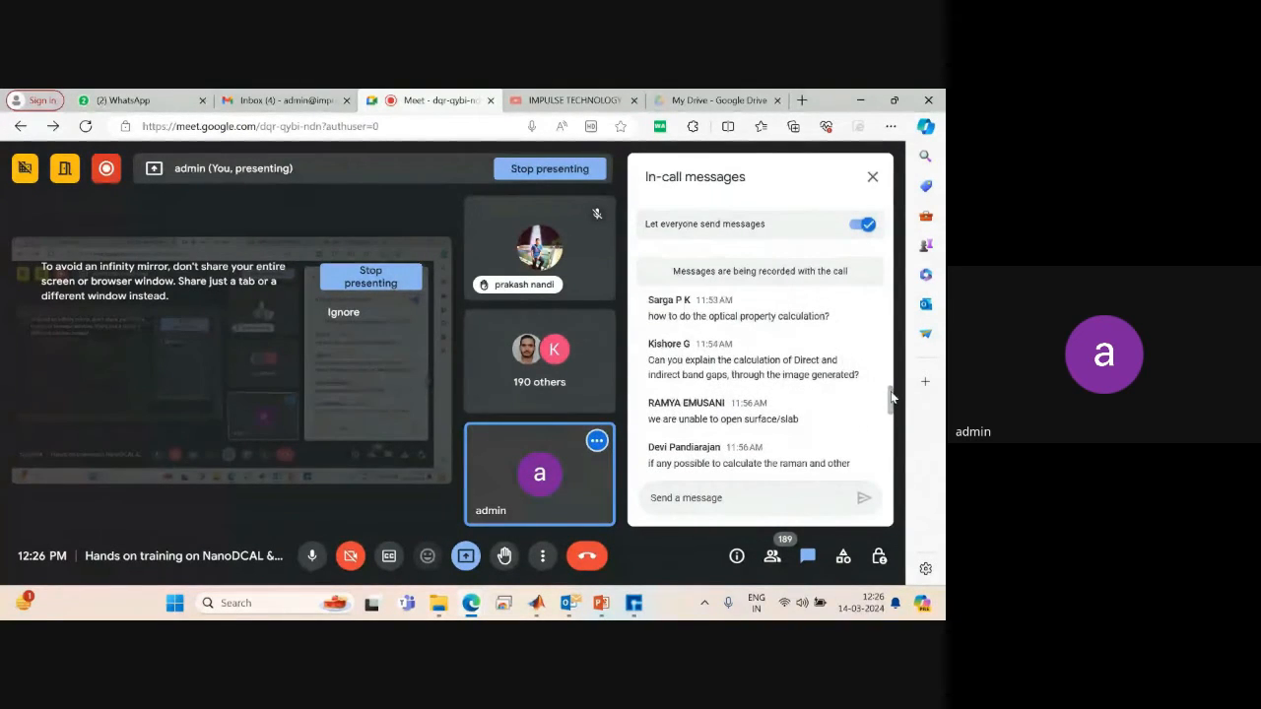
Switch to the Impulse Technology YouTube channel, highlight the search phrase "impulse technology innovate your research" and browse the channel's videos.
{"action": "left_click", "coordinate": [570, 99]}
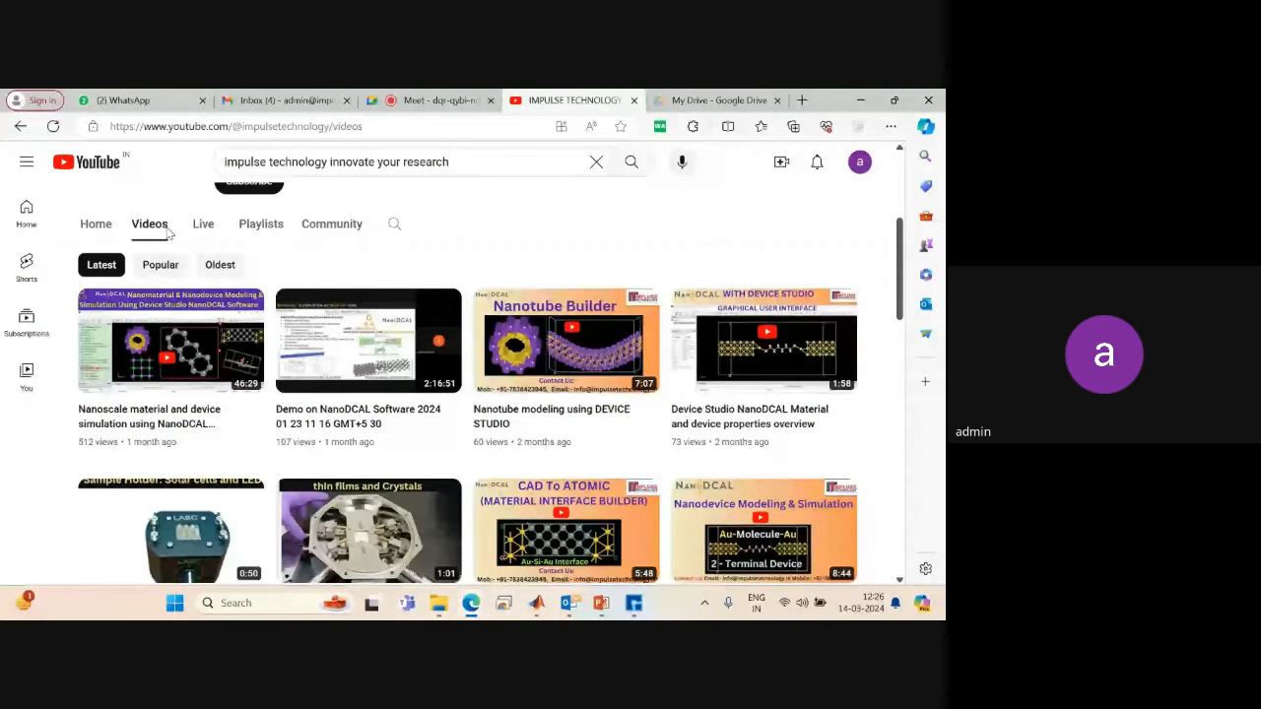
{"action": "left_click", "coordinate": [459, 162]}
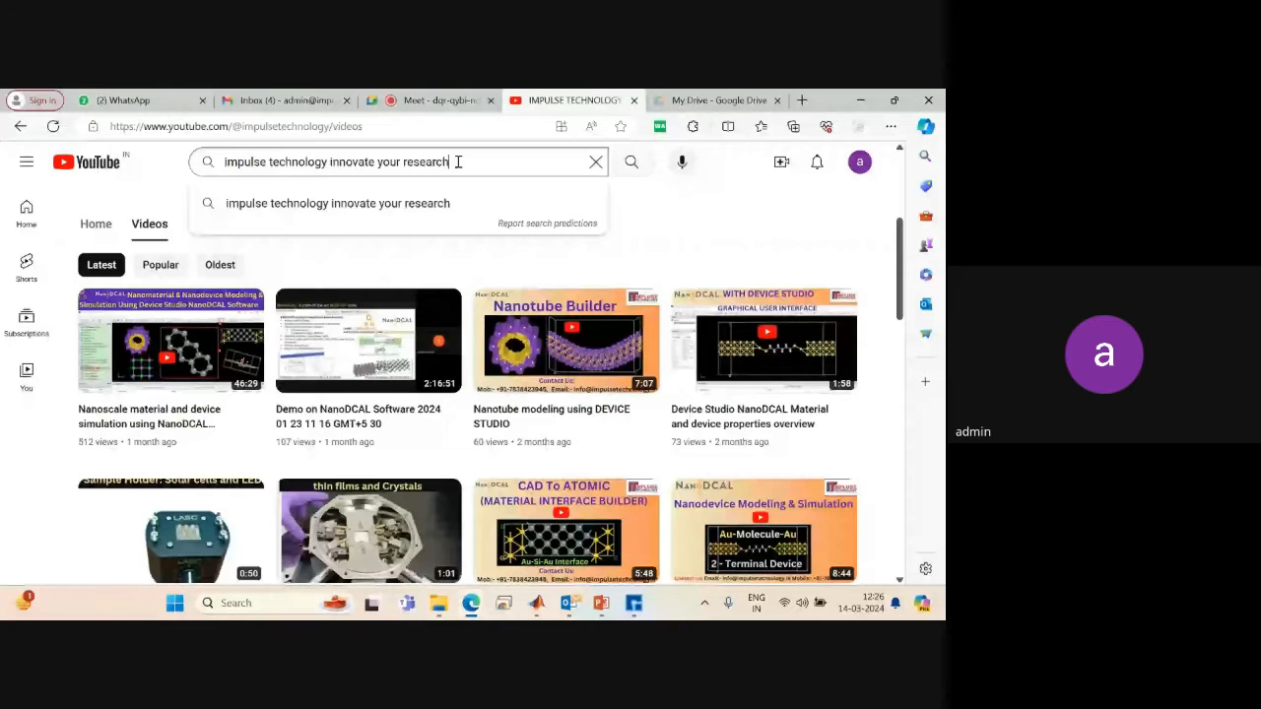
{"action": "left_click_drag", "start_coordinate": [458, 161], "coordinate": [222, 165]}
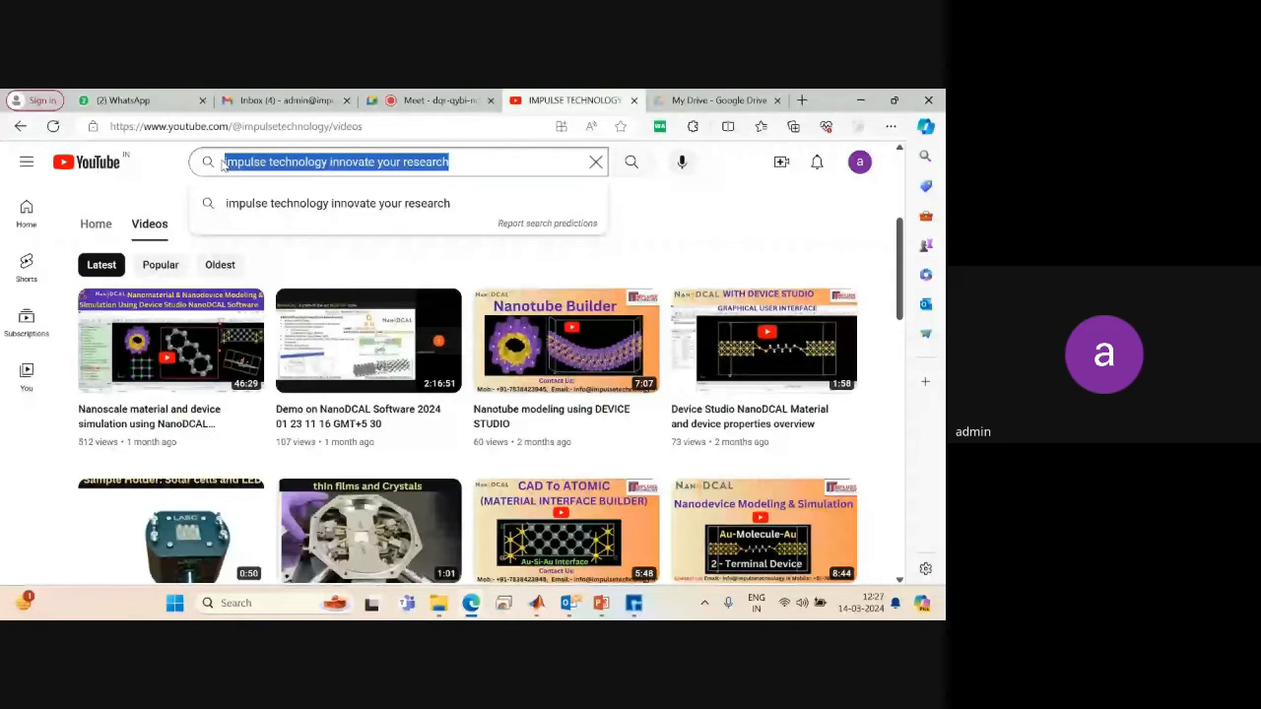
{"action": "left_click", "coordinate": [788, 225]}
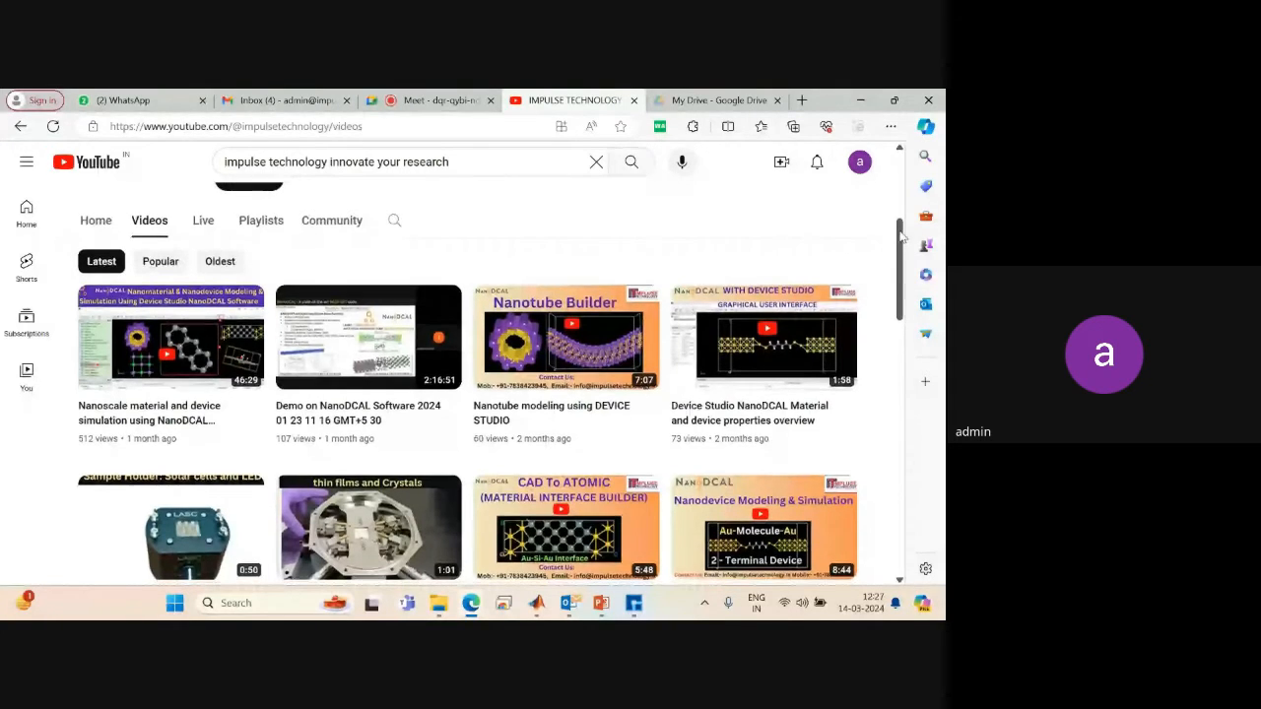
{"action": "scroll", "coordinate": [899, 251], "scroll_direction": "down", "scroll_amount": 1}
{"action": "left_click_drag", "start_coordinate": [899, 251], "coordinate": [898, 305]}
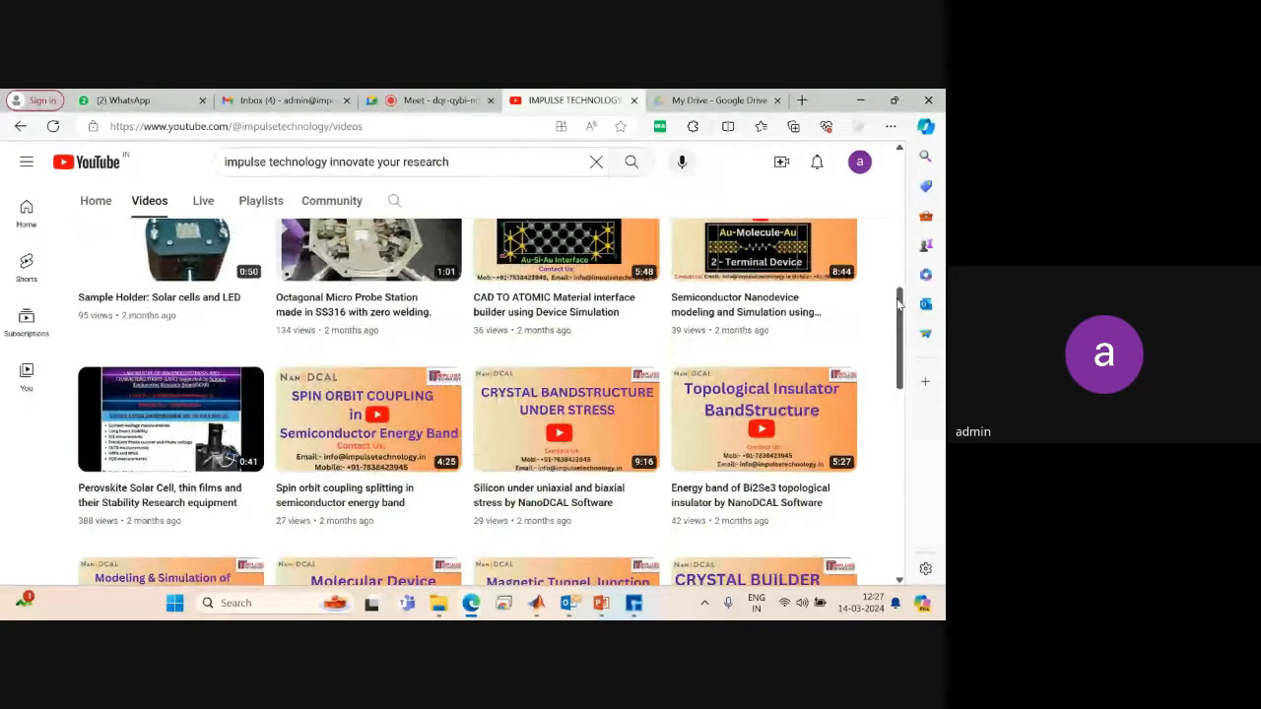
{"action": "left_click_drag", "start_coordinate": [899, 305], "coordinate": [883, 330]}
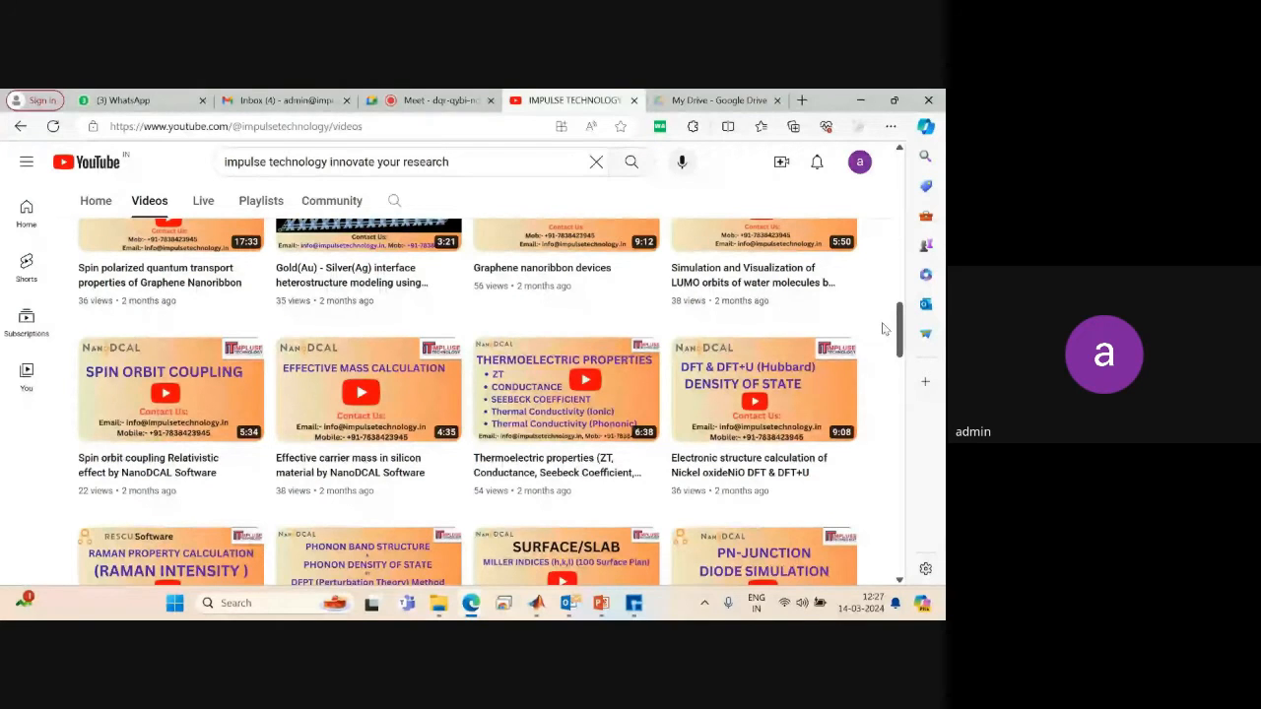
{"action": "left_click_drag", "start_coordinate": [884, 329], "coordinate": [884, 321]}
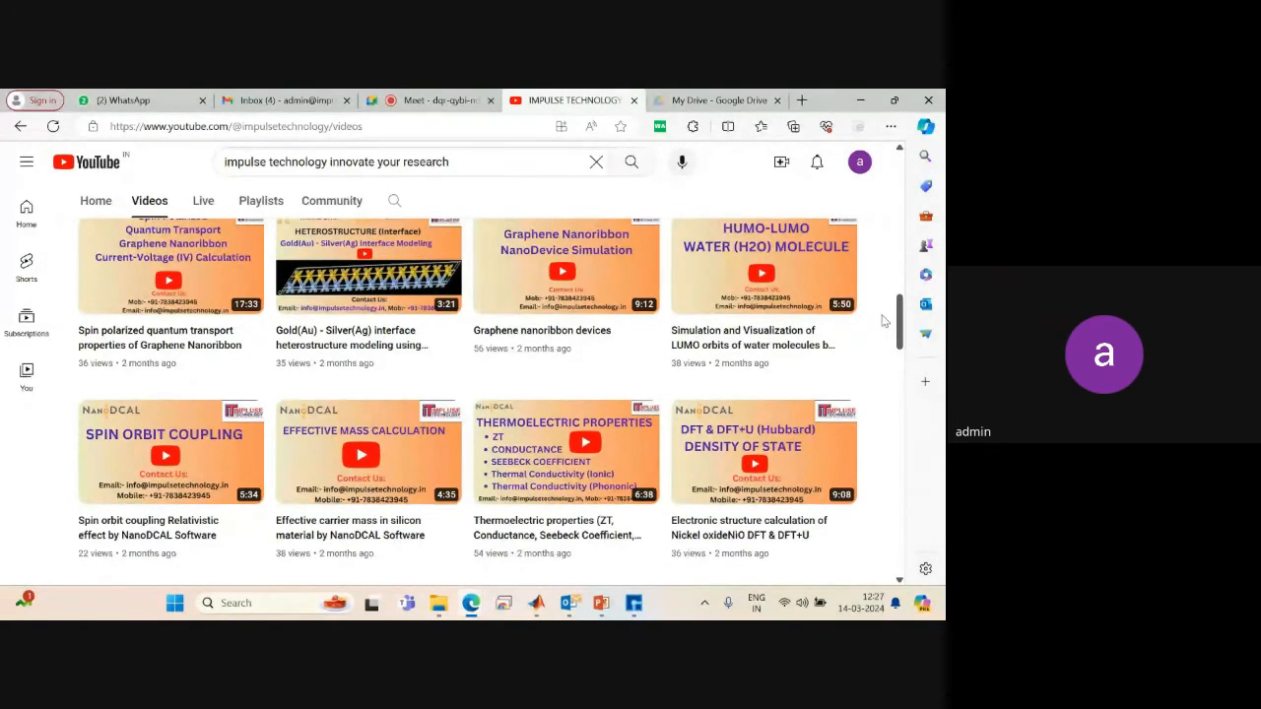
{"action": "left_click_drag", "start_coordinate": [900, 320], "coordinate": [891, 433]}
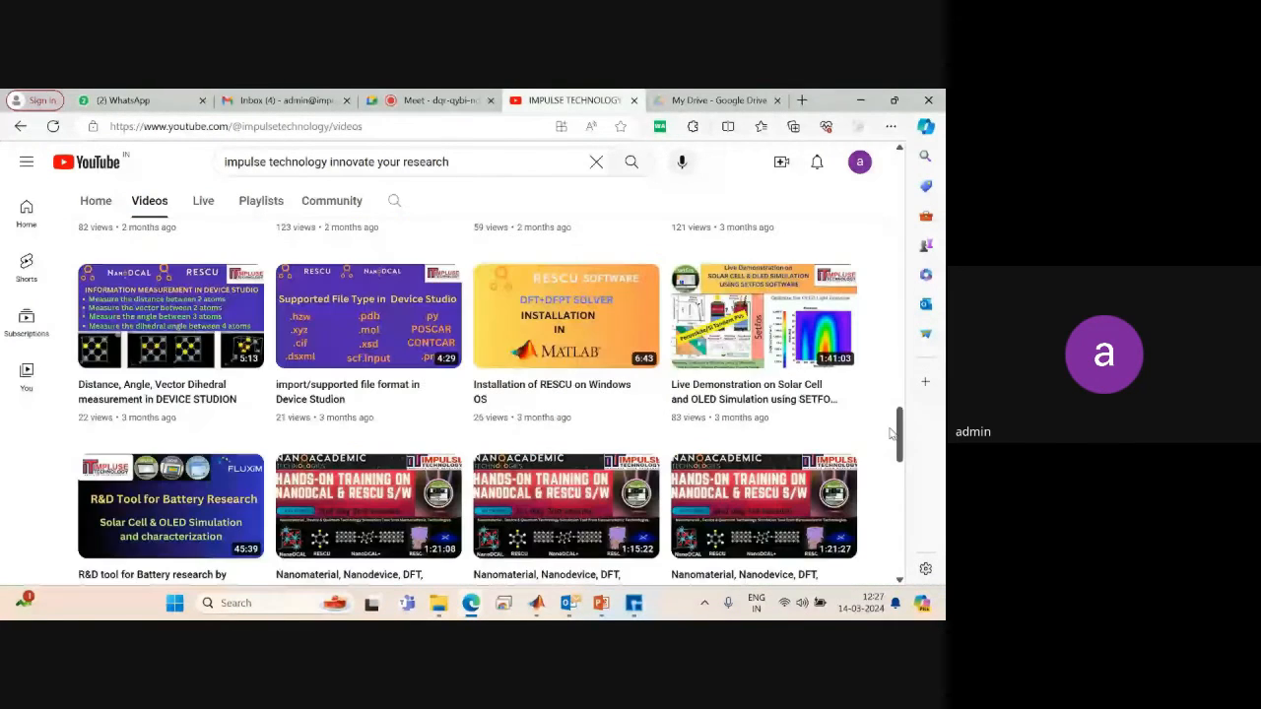
Open nanoacademic.com in a new browser tab and go to its Documentation and Tutorials page.
{"action": "left_click", "coordinate": [801, 100]}
{"action": "type", "text": "nanoacademic.com"}
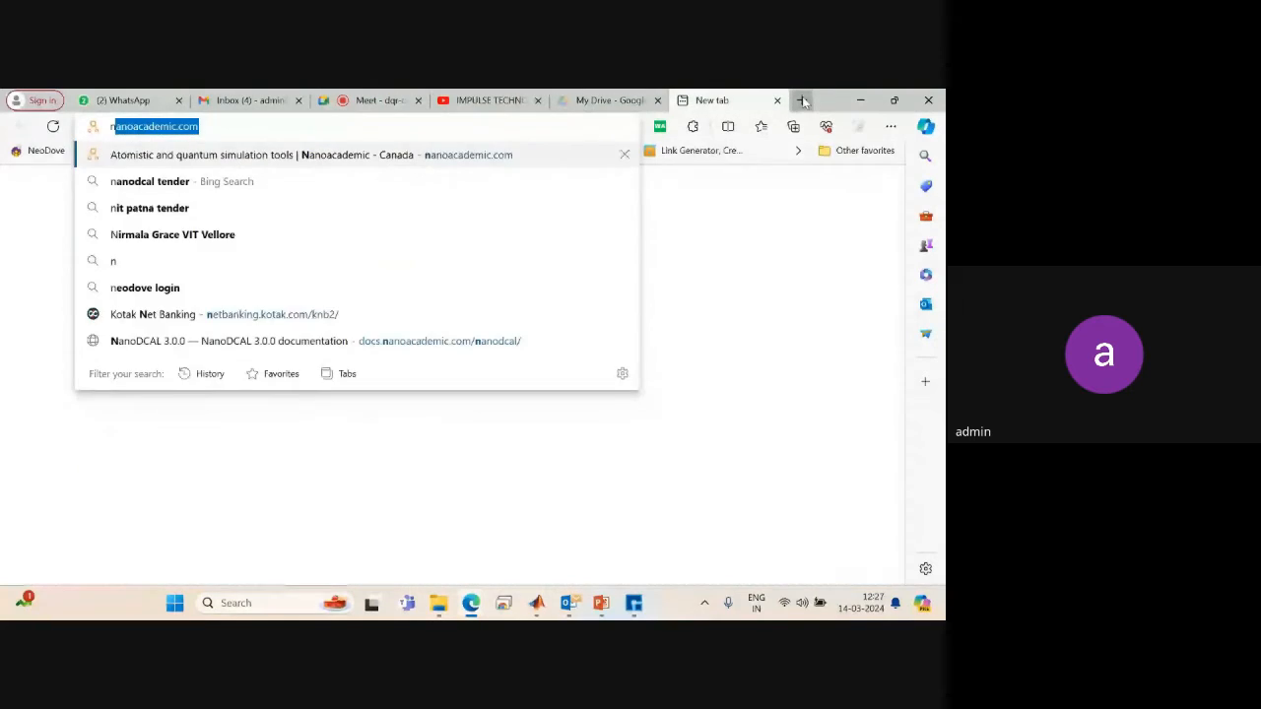
{"action": "key", "text": "Return"}
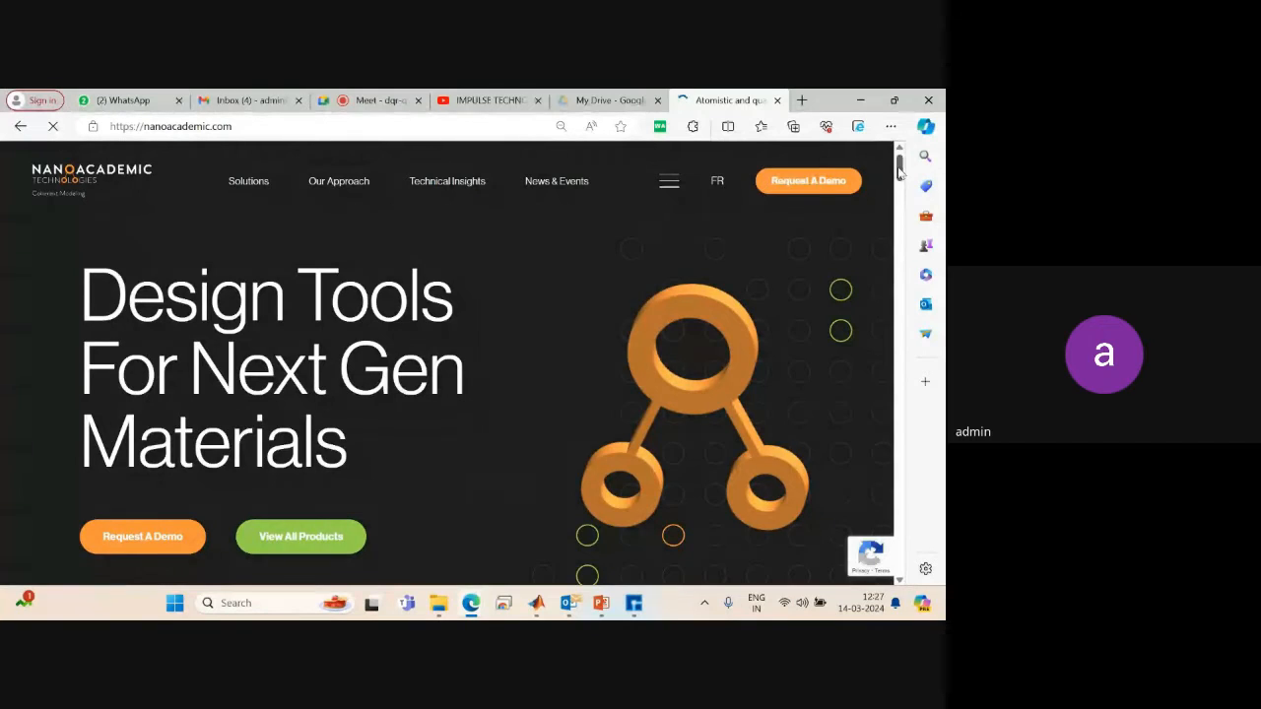
{"action": "left_click_drag", "start_coordinate": [900, 171], "coordinate": [911, 570]}
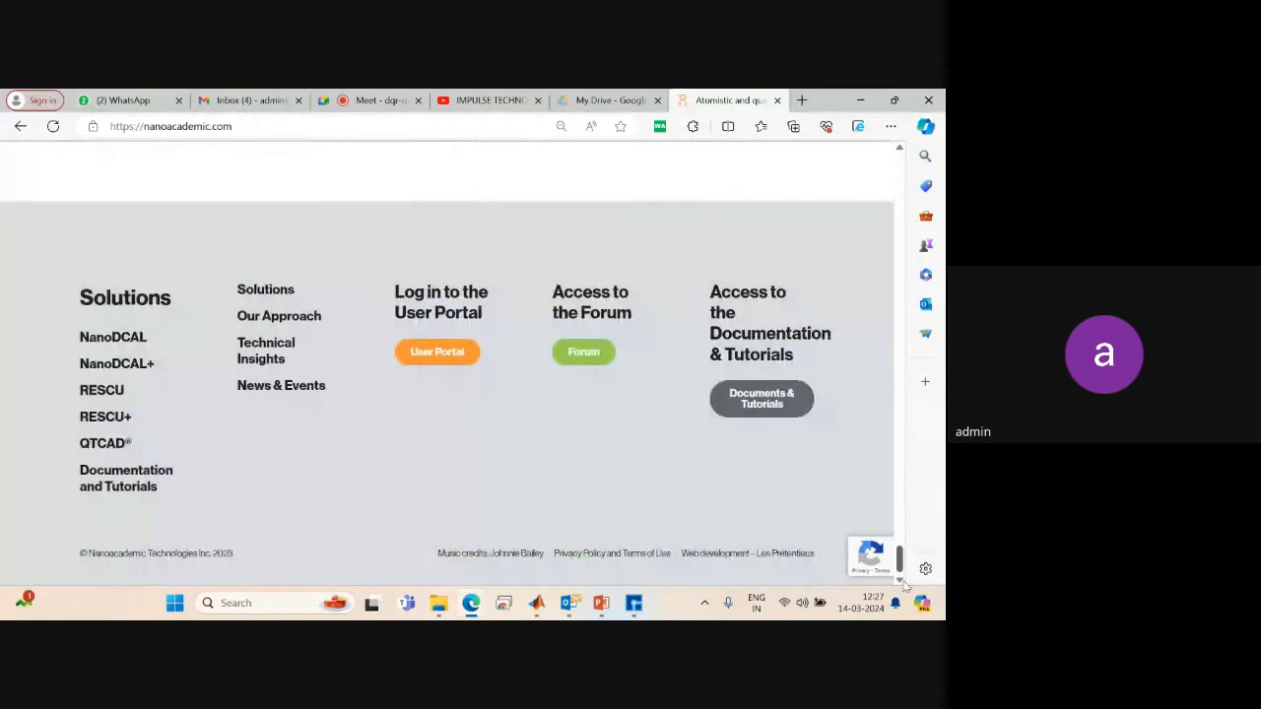
{"action": "left_click", "coordinate": [133, 482]}
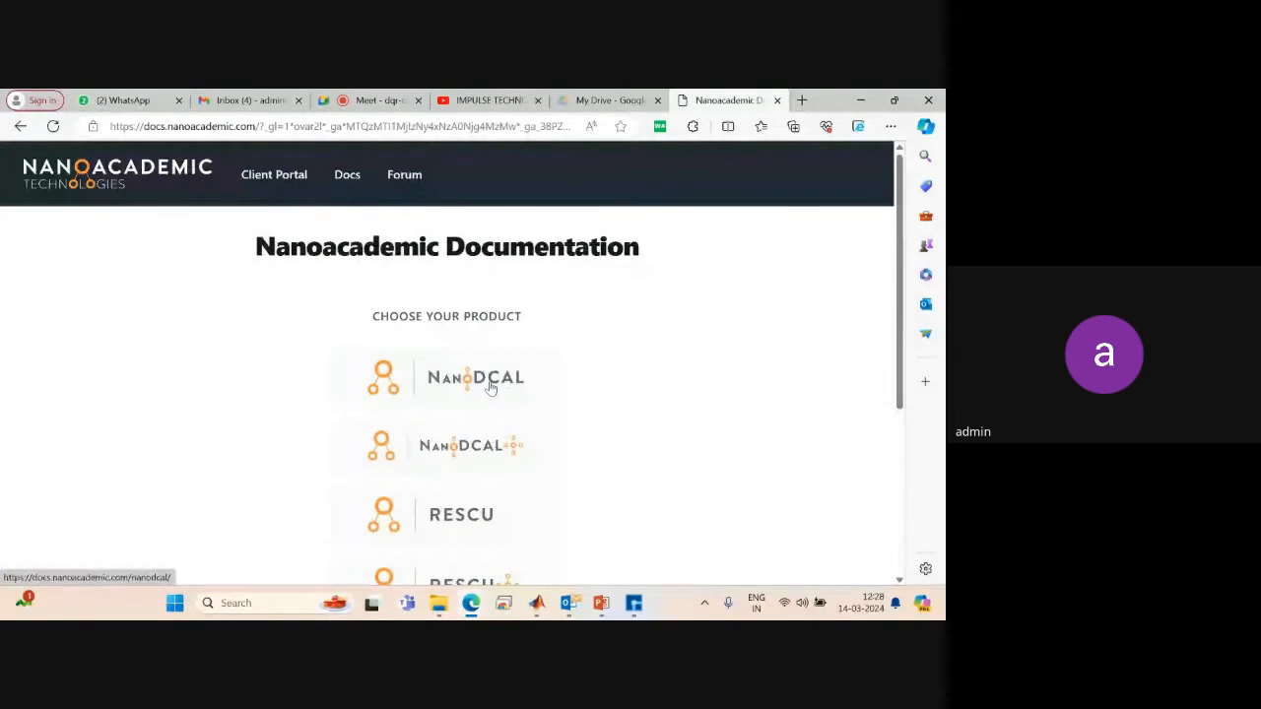
Open the Tutorials section of the NanoDCAL documentation and look through the list of tutorial topics.
{"action": "left_click", "coordinate": [487, 387]}
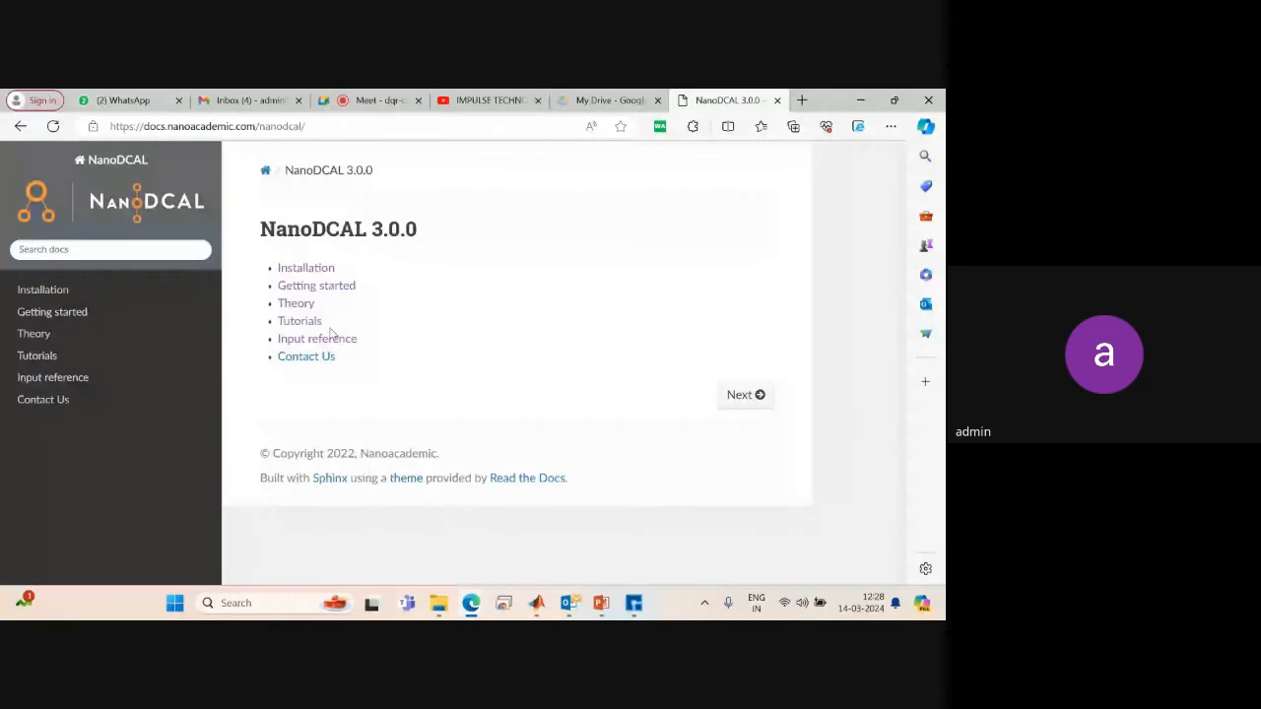
{"action": "left_click", "coordinate": [298, 325]}
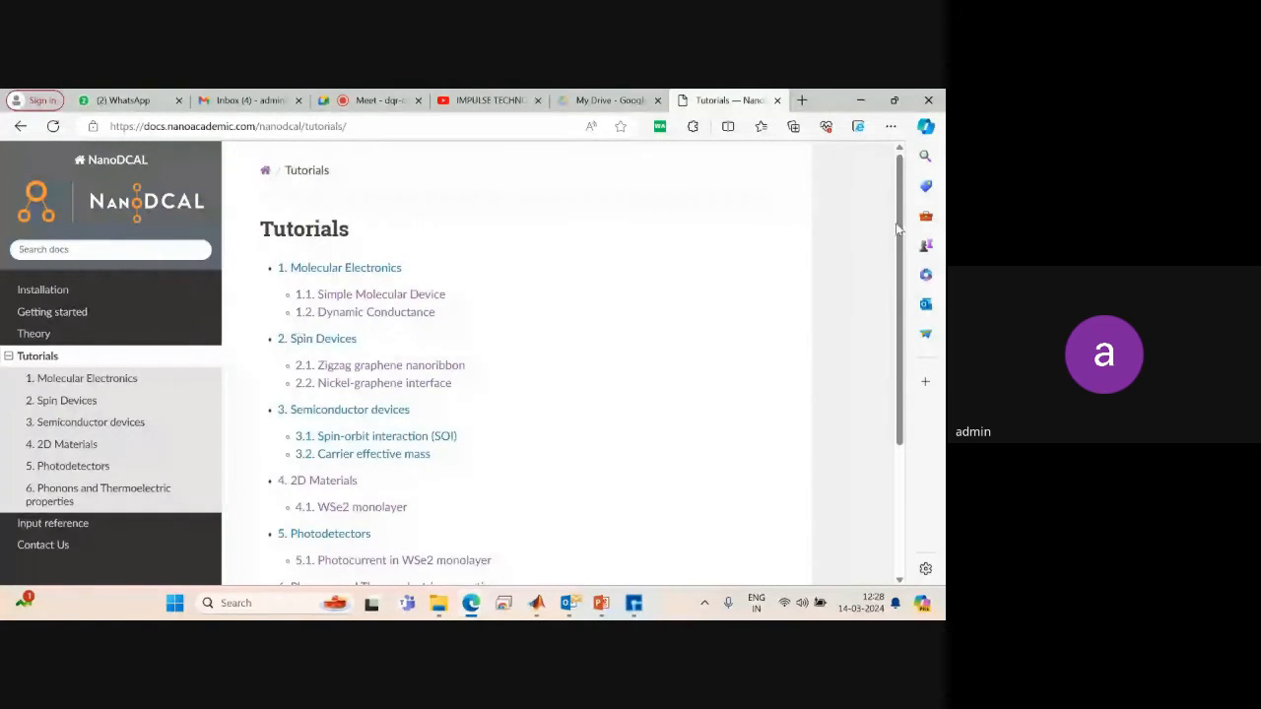
{"action": "scroll", "coordinate": [897, 305], "scroll_direction": "down", "scroll_amount": 2}
{"action": "scroll", "coordinate": [897, 306], "scroll_direction": "down", "scroll_amount": 1}
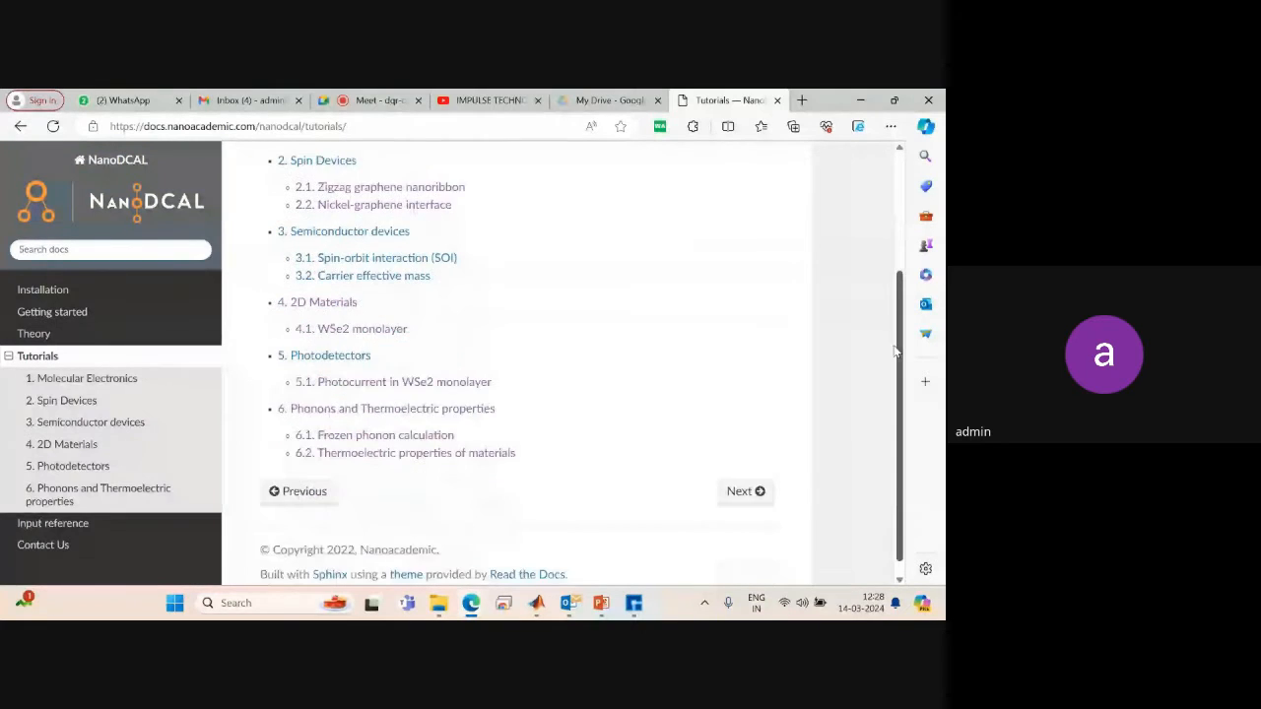
{"action": "scroll", "coordinate": [878, 295], "scroll_direction": "up", "scroll_amount": 1}
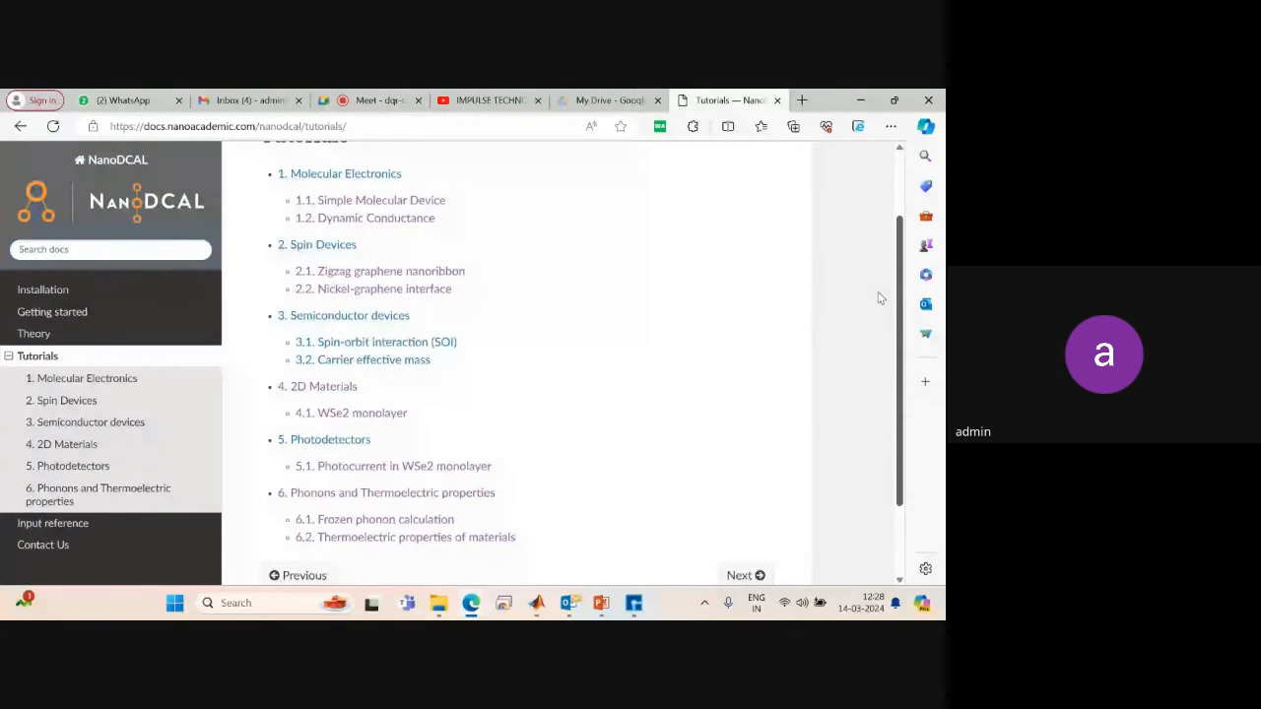
Look through the rest of the NanoDCAL tutorial list and switch to the PowerPoint presentation.
{"action": "scroll", "coordinate": [879, 296], "scroll_direction": "down", "scroll_amount": 1}
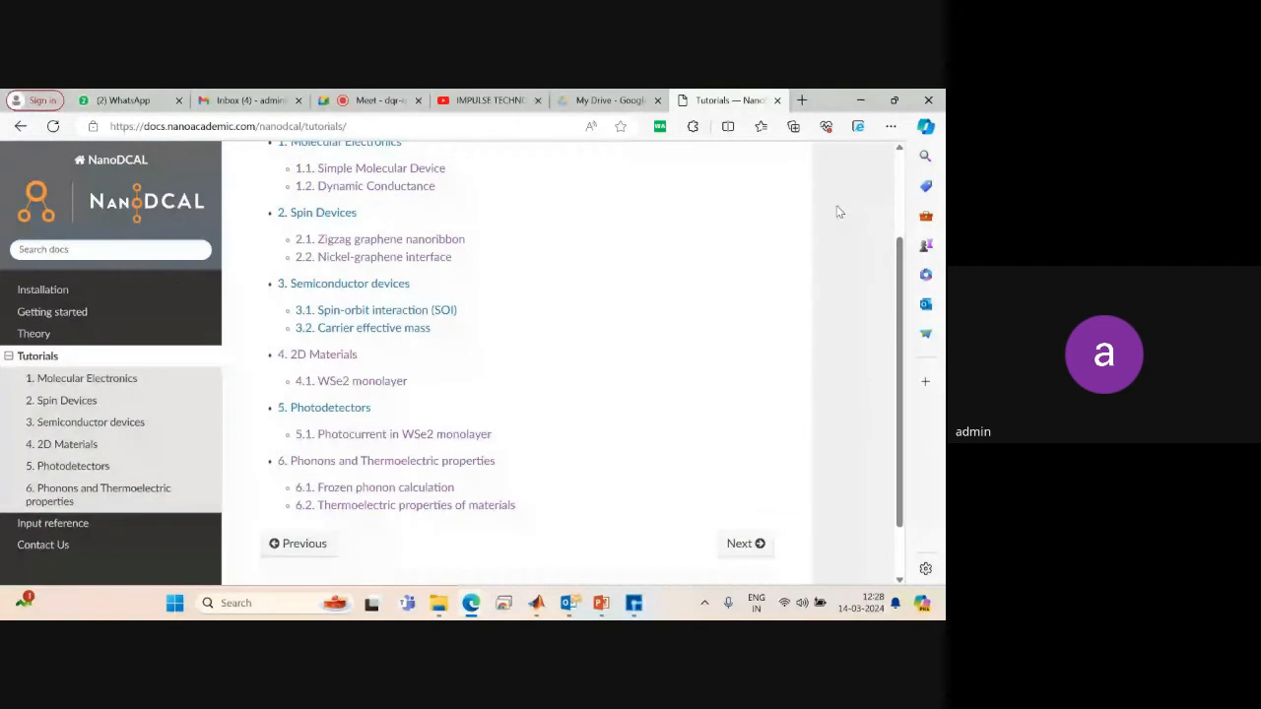
{"action": "left_click_drag", "start_coordinate": [901, 259], "coordinate": [848, 223]}
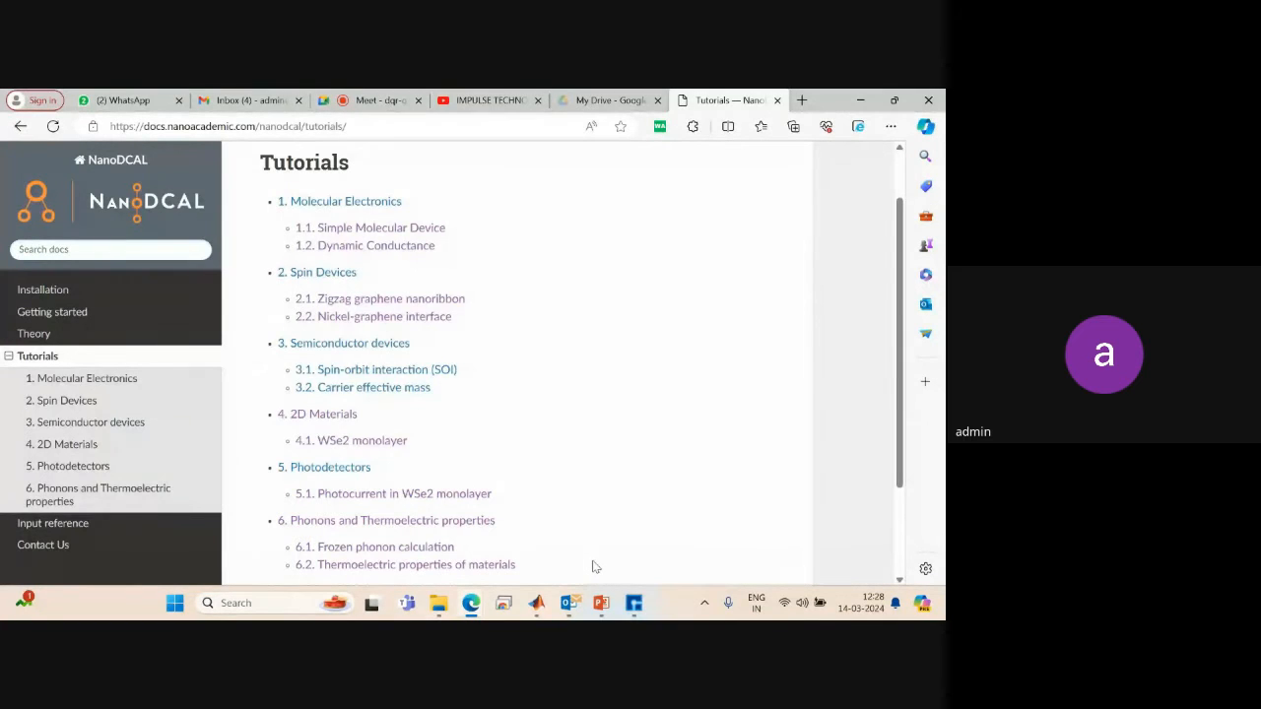
{"action": "left_click", "coordinate": [601, 609]}
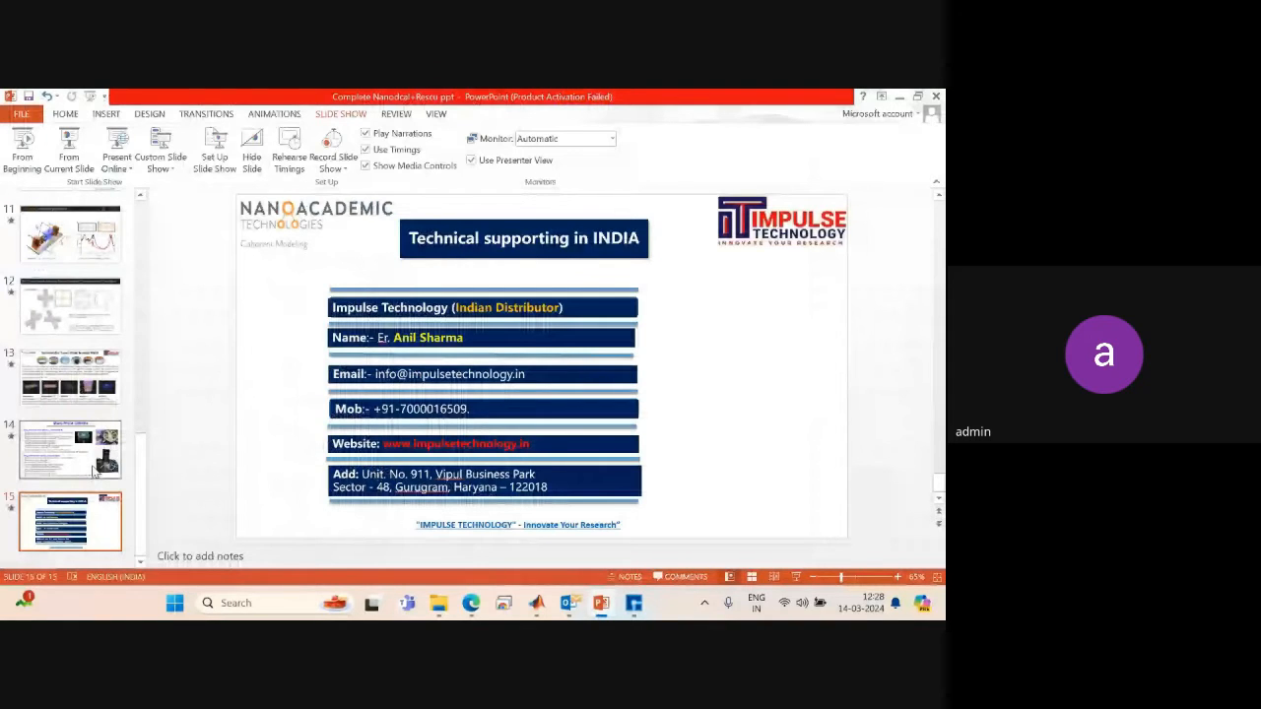
Return to the browser and open lasc.co.in in a new tab.
{"action": "key", "text": "alt+Tab"}
{"action": "left_click", "coordinate": [802, 101]}
{"action": "type", "text": "l"}
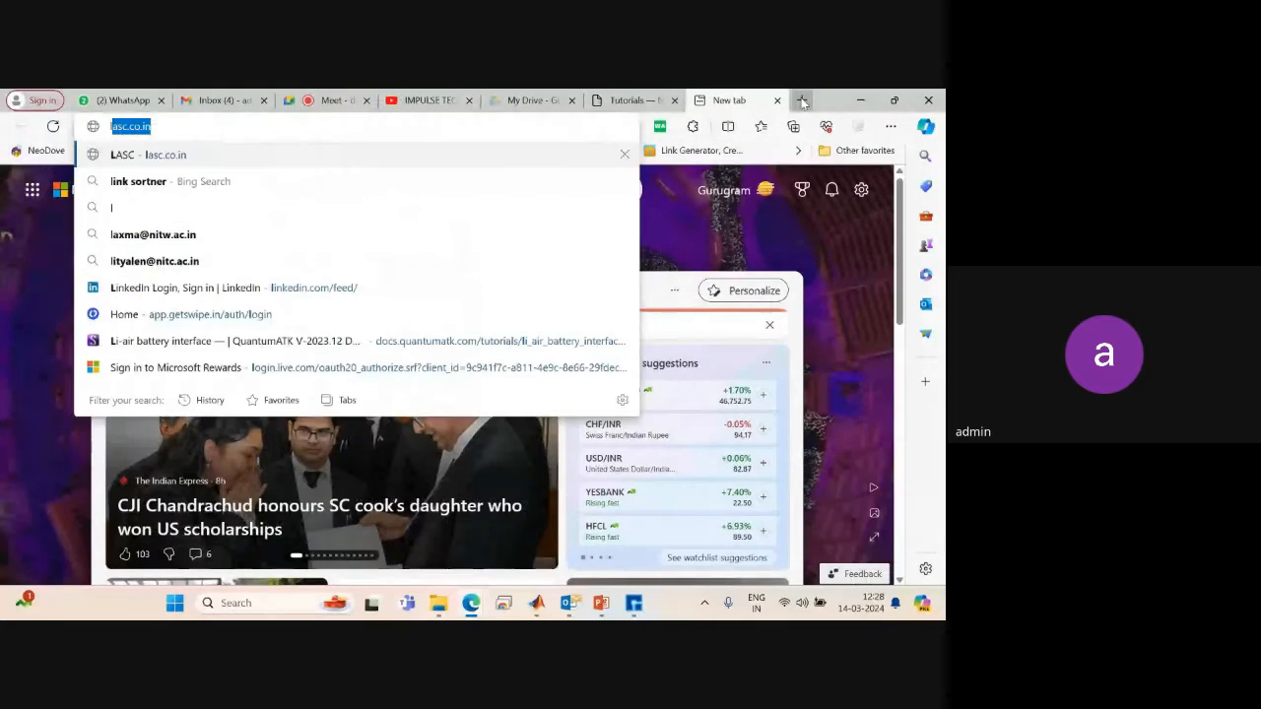
{"action": "key", "text": "Return"}
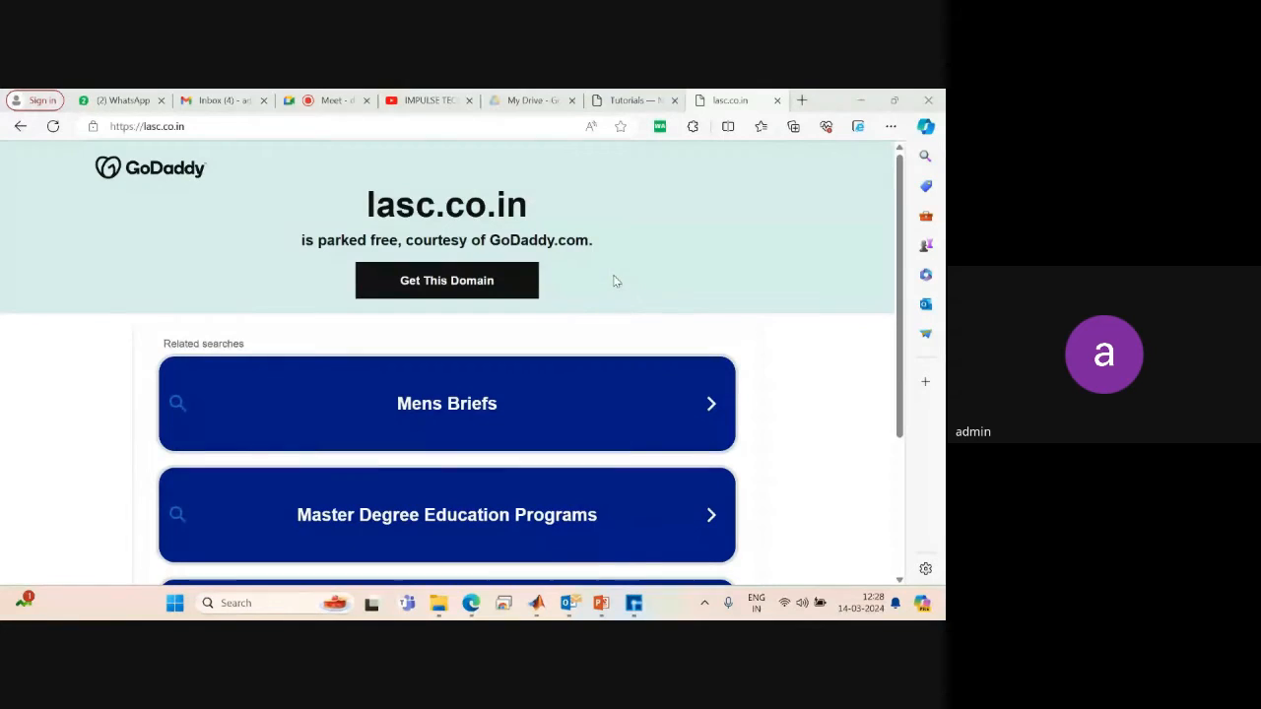
{"action": "left_click", "coordinate": [147, 126]}
{"action": "key", "text": "ctrl+a"}
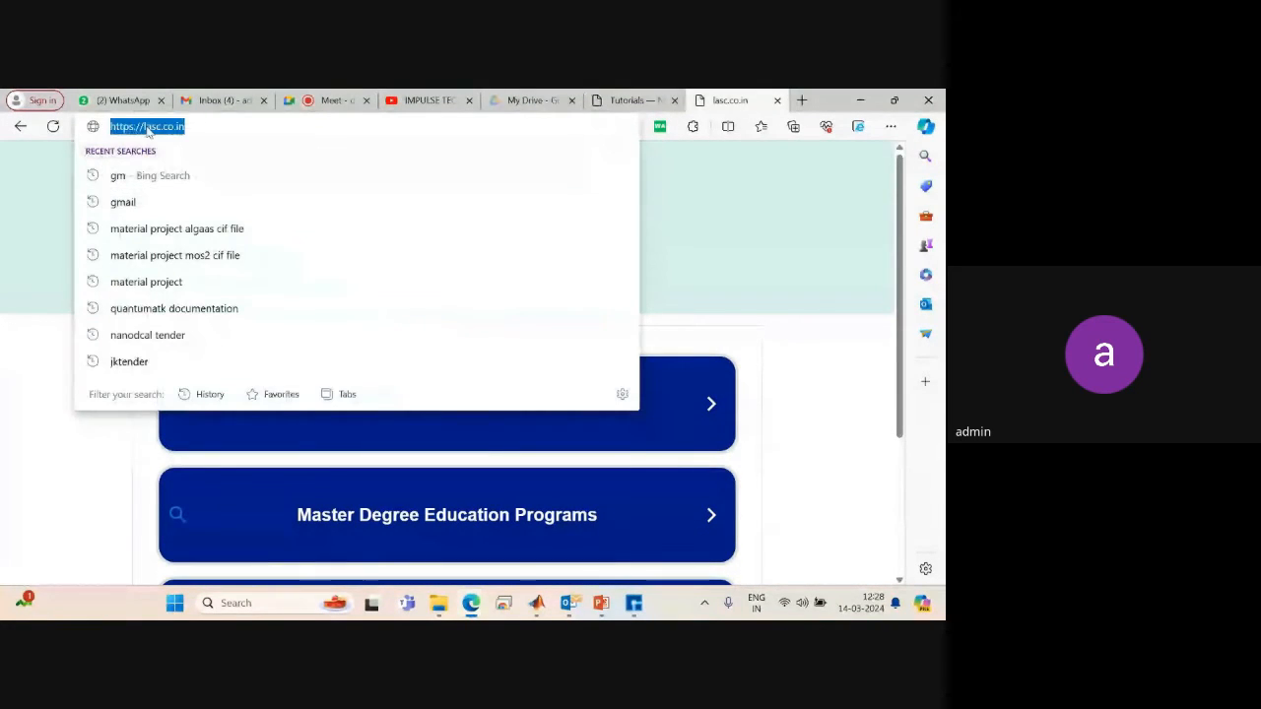
{"action": "type", "text": "www.lasc.c"}
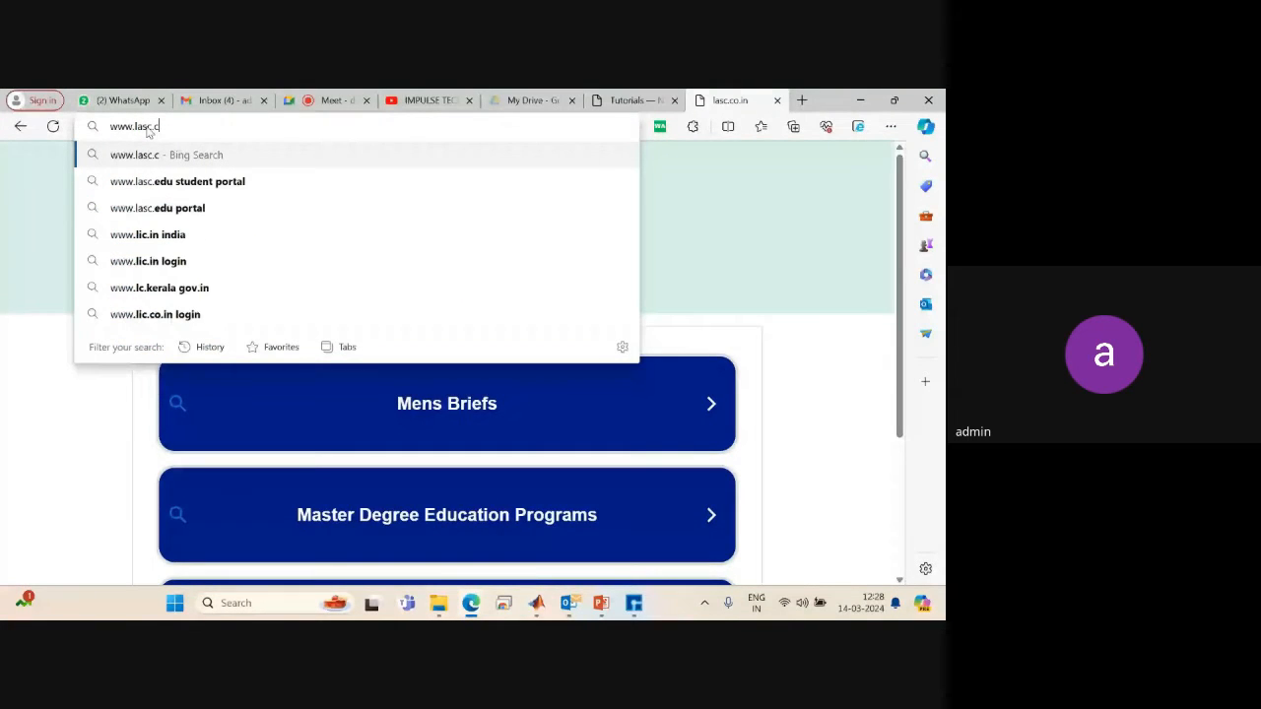
{"action": "type", "text": "o.in"}
{"action": "key", "text": "Return"}
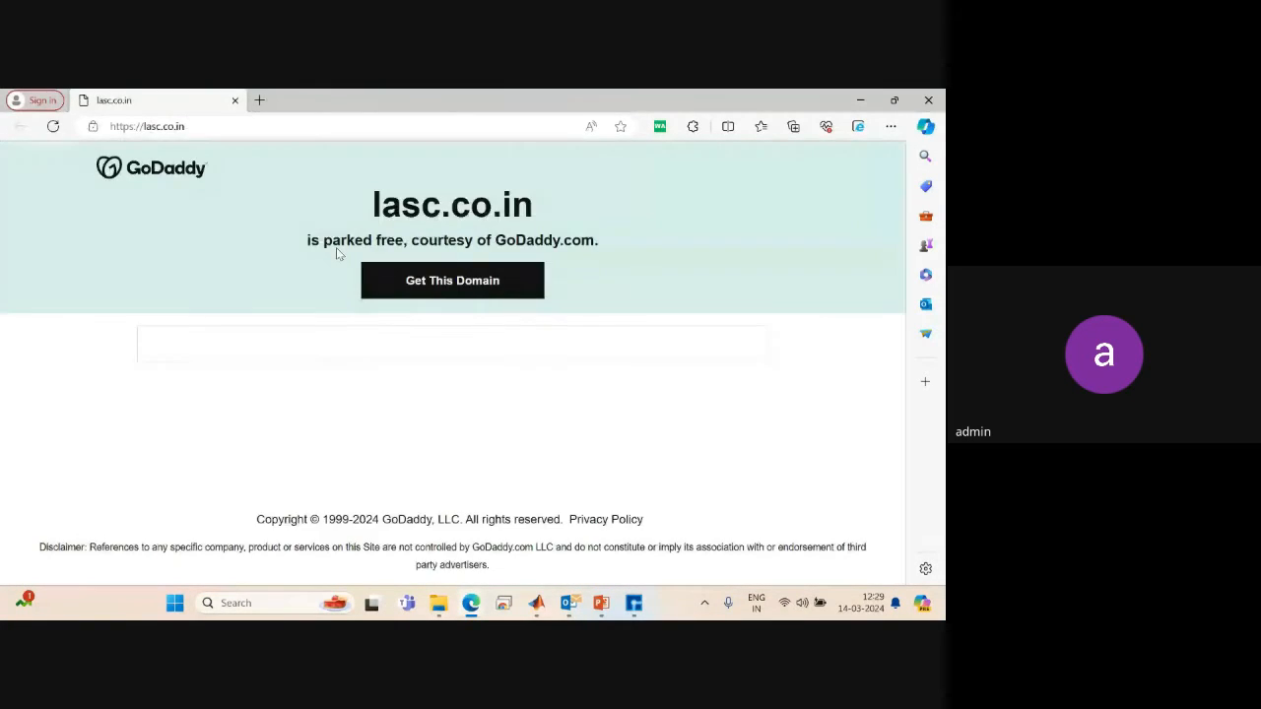
{"action": "left_click", "coordinate": [303, 602]}
{"action": "type", "text": "chr"}
{"action": "key", "text": "Return"}
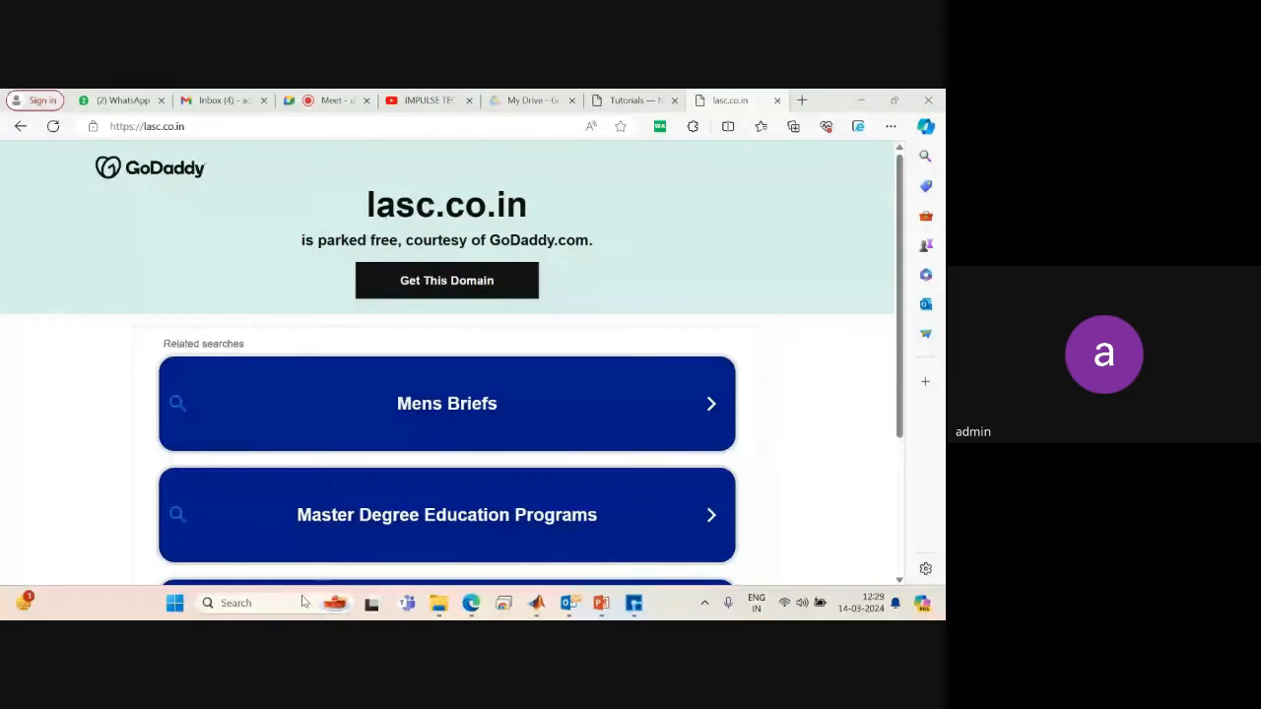
Minimize the browser, PowerPoint, Device Studio and File Explorer windows to reach the desktop.
{"action": "left_click", "coordinate": [873, 96]}
{"action": "left_click", "coordinate": [873, 95]}
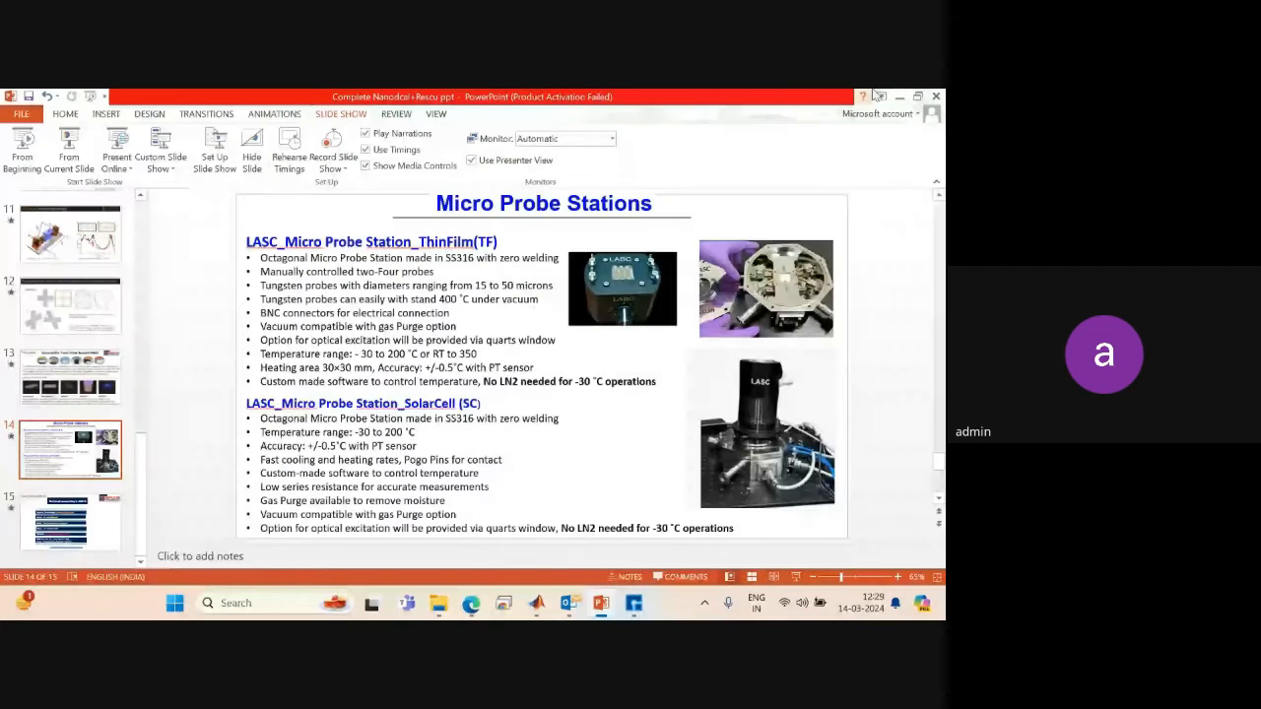
{"action": "left_click", "coordinate": [898, 96]}
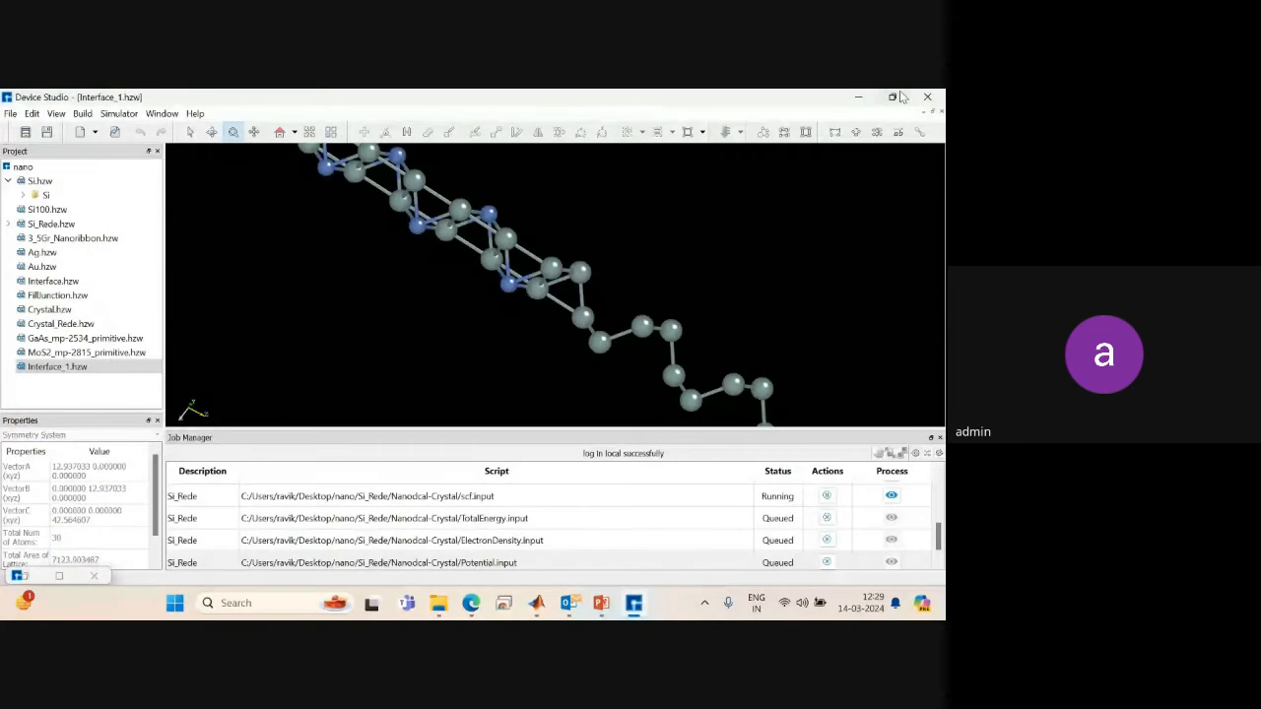
{"action": "left_click", "coordinate": [860, 96]}
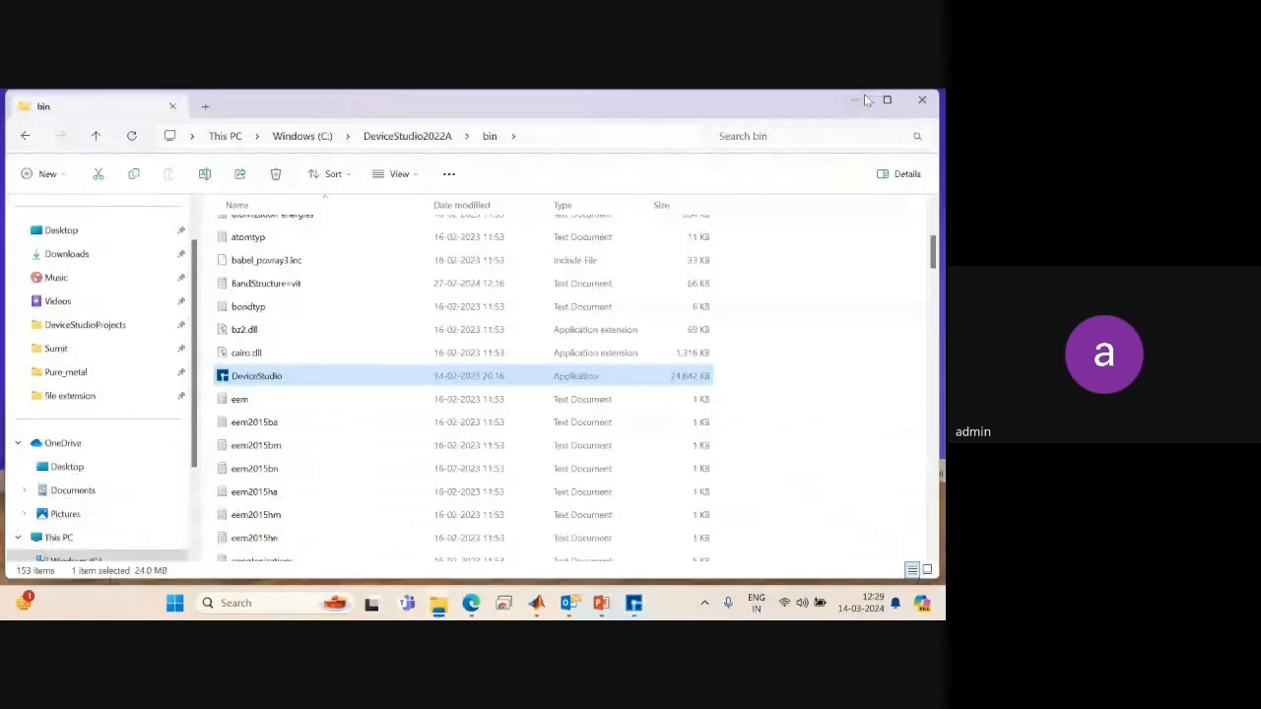
{"action": "left_click", "coordinate": [864, 94]}
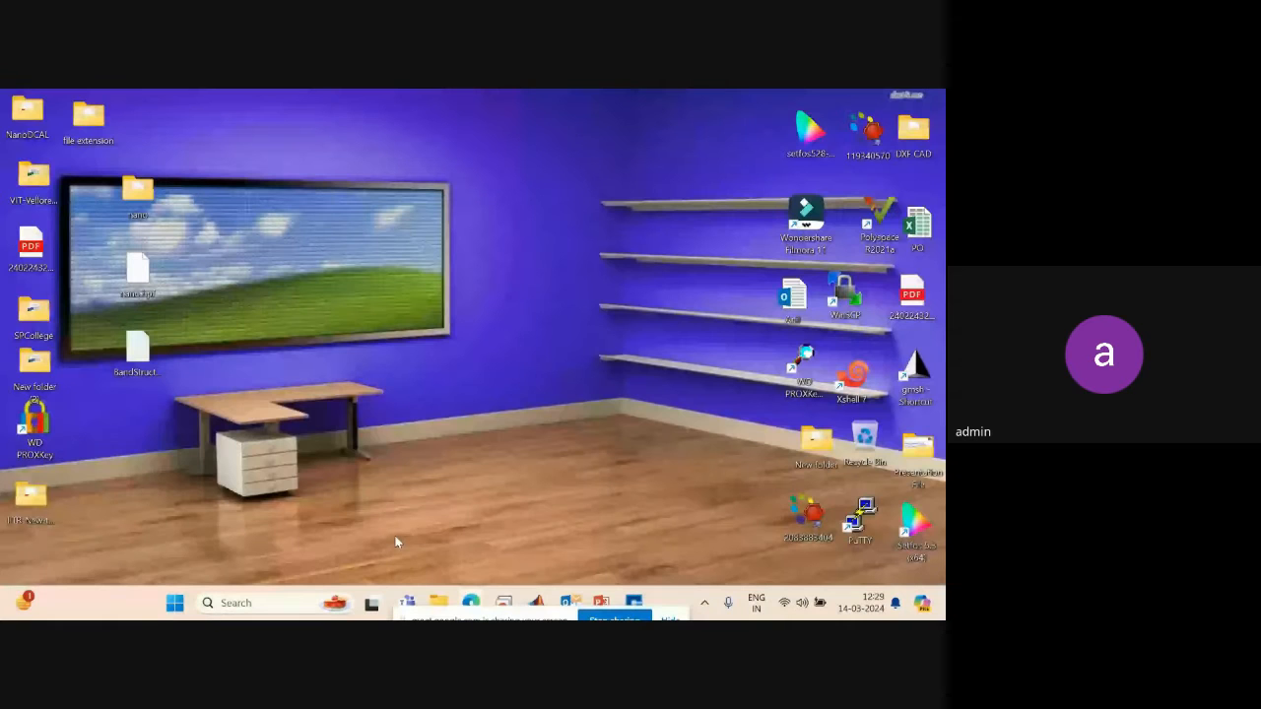
{"action": "left_click", "coordinate": [222, 602]}
{"action": "type", "text": "cmd"}
{"action": "key", "text": "Return"}
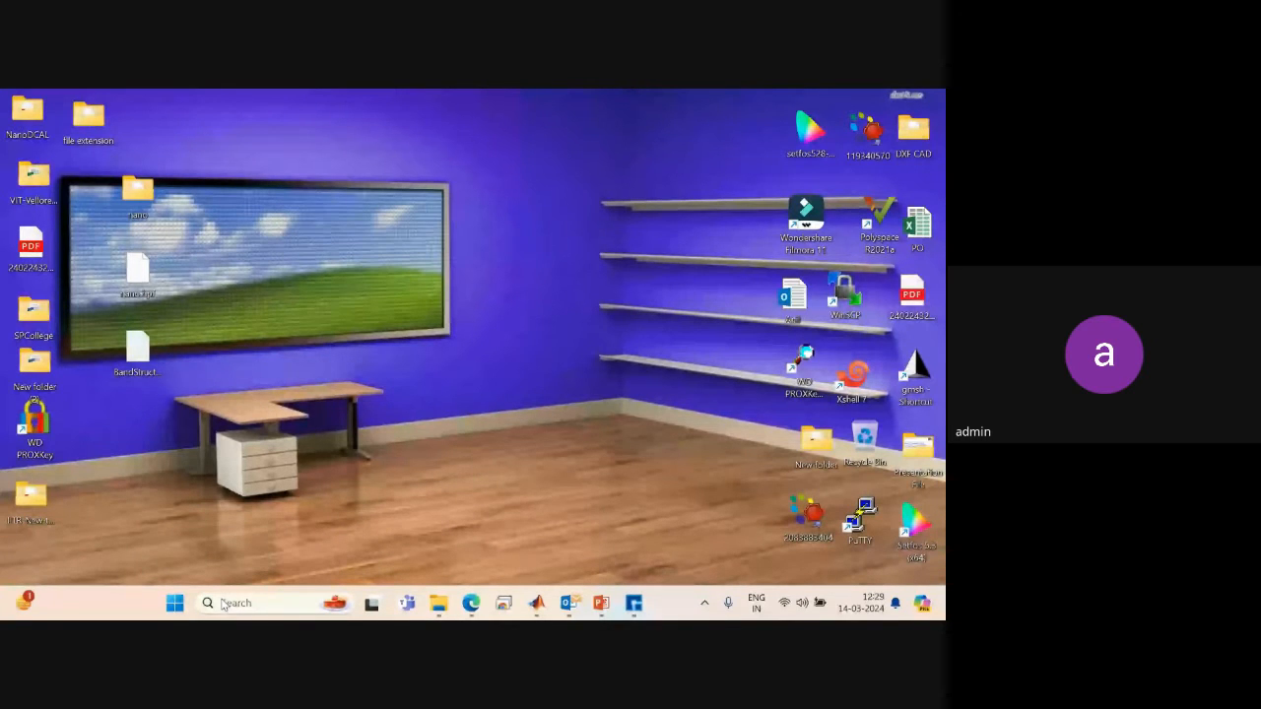
{"action": "left_click", "coordinate": [228, 608]}
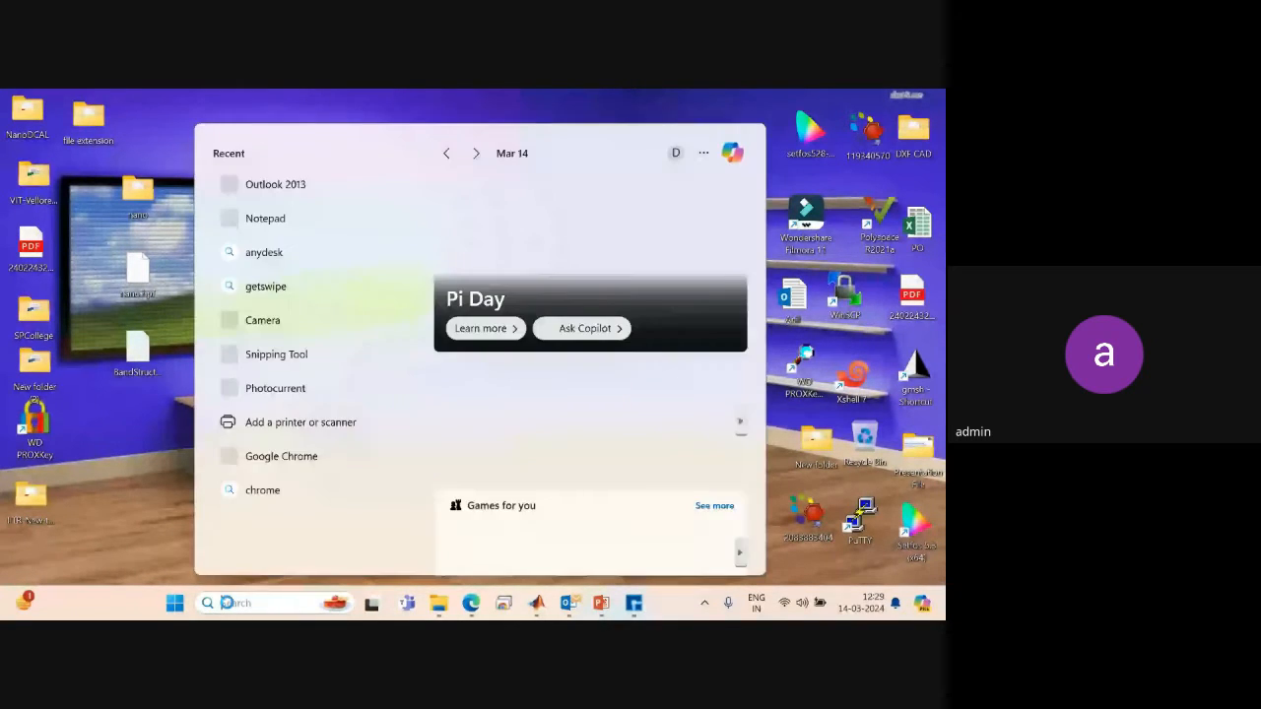
{"action": "left_click", "coordinate": [229, 608]}
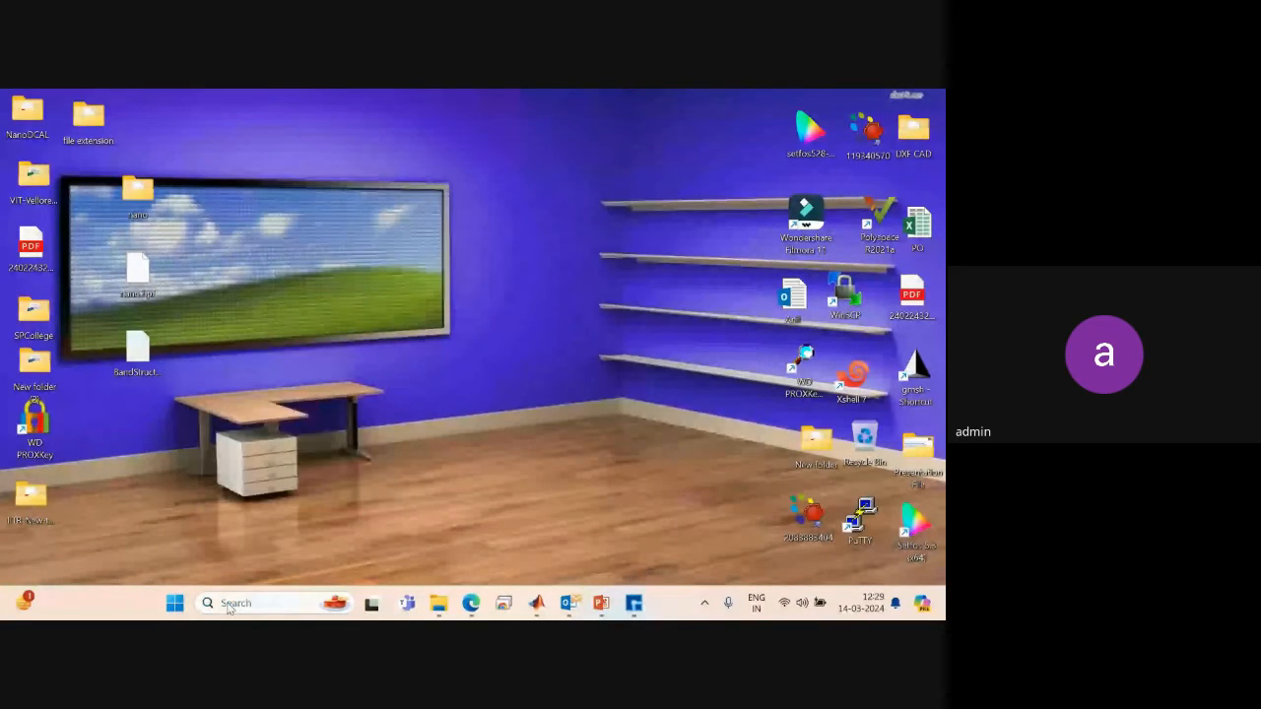
Switch to the PowerPoint presentation and start the slide show from the Micro Probe Stations slide.
{"action": "left_click", "coordinate": [601, 603]}
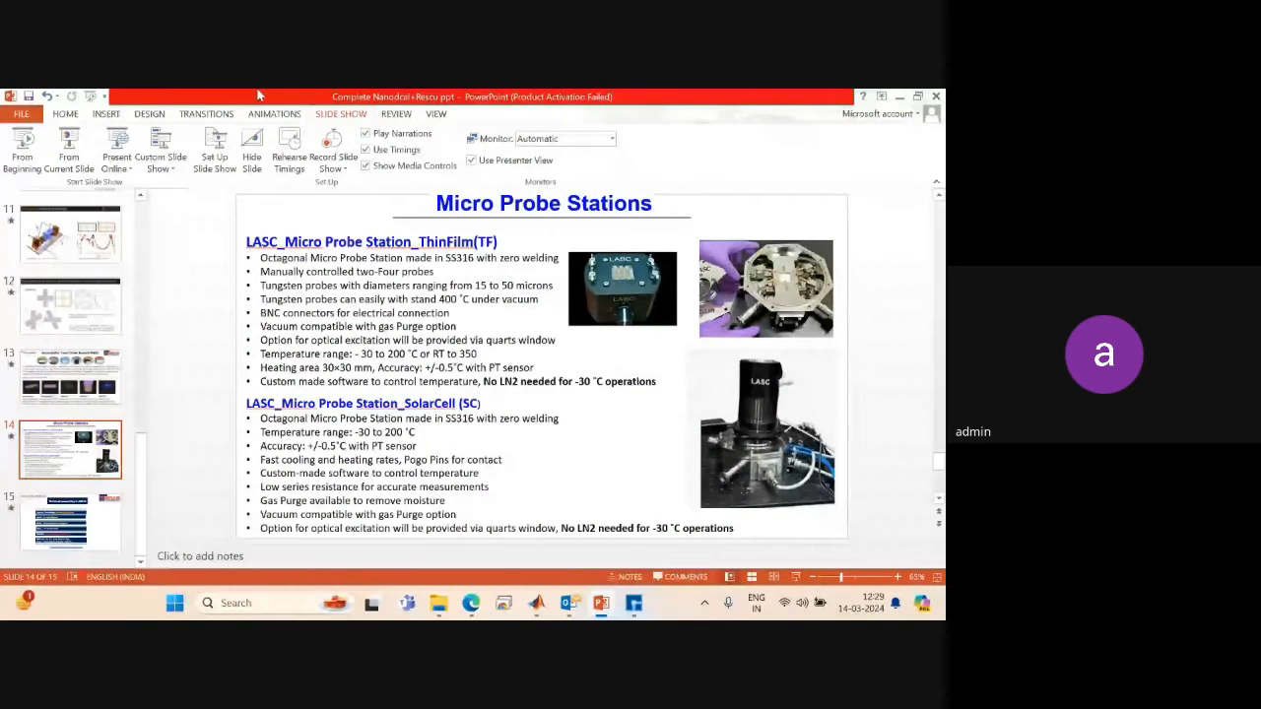
{"action": "left_click", "coordinate": [69, 155]}
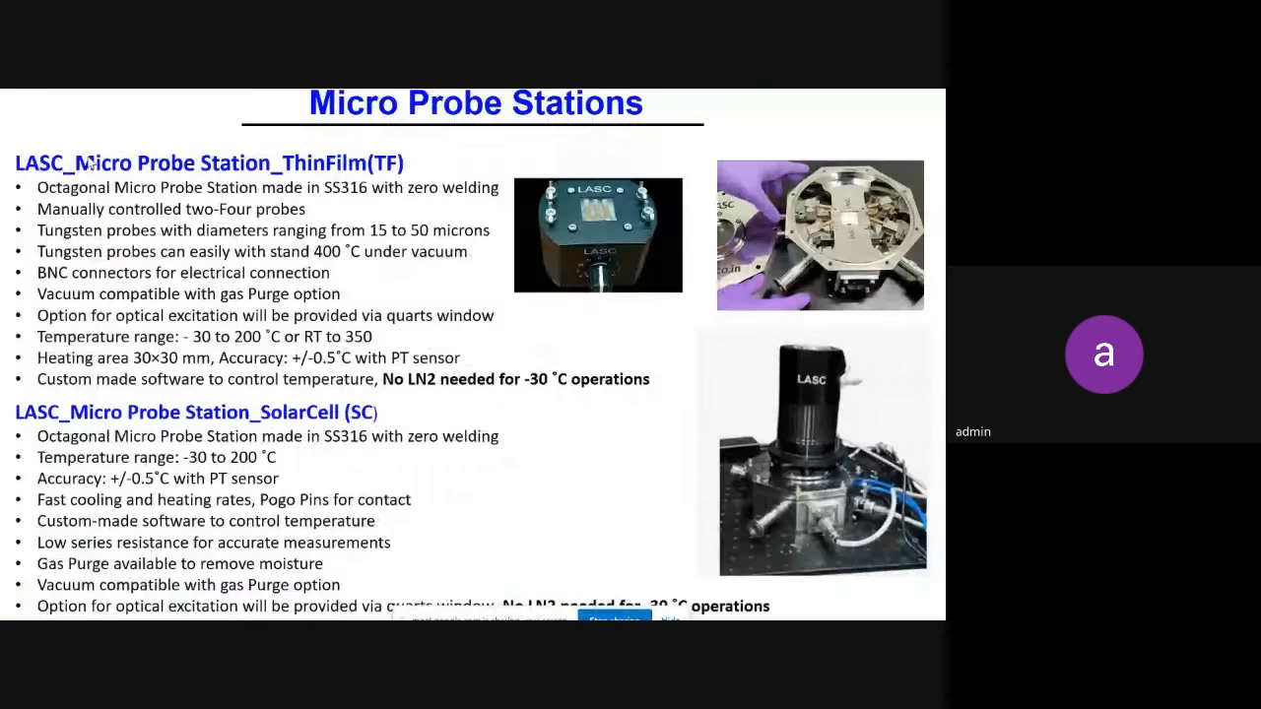
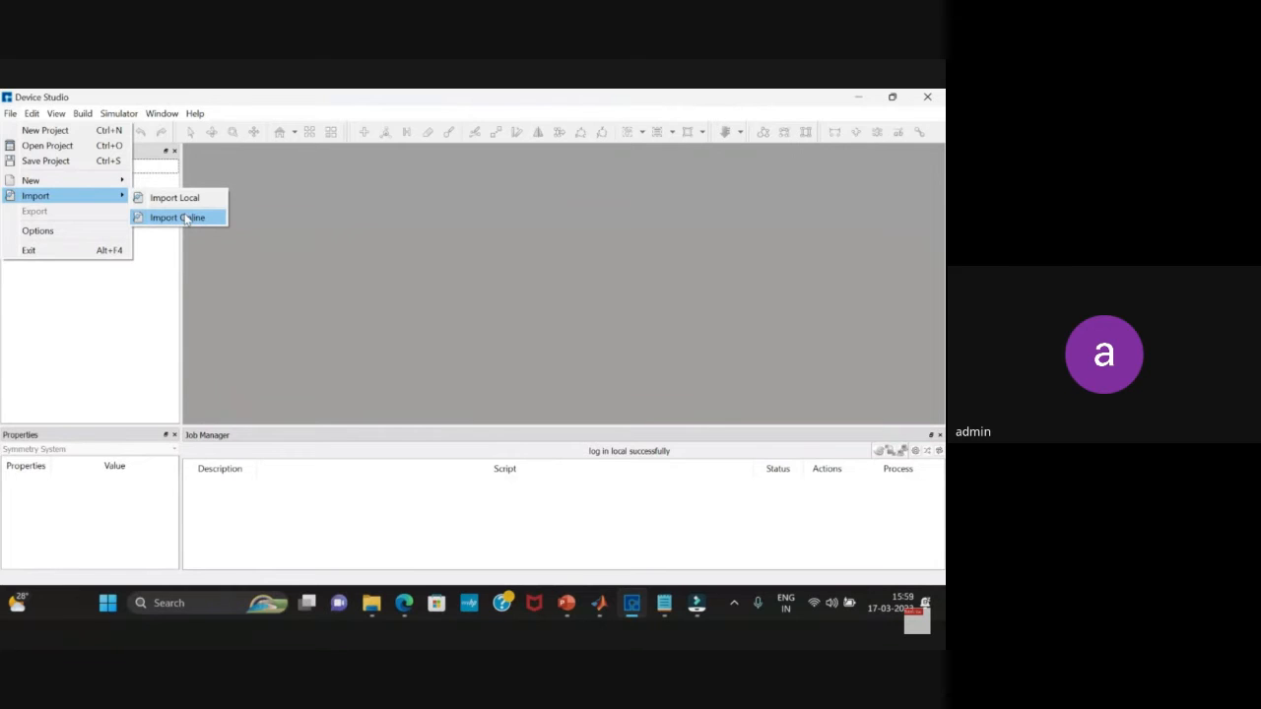
Search the online Materials Project for AlN and import the Al2N2 structure with space group P6_3mc into the project.
{"action": "left_click", "coordinate": [187, 218]}
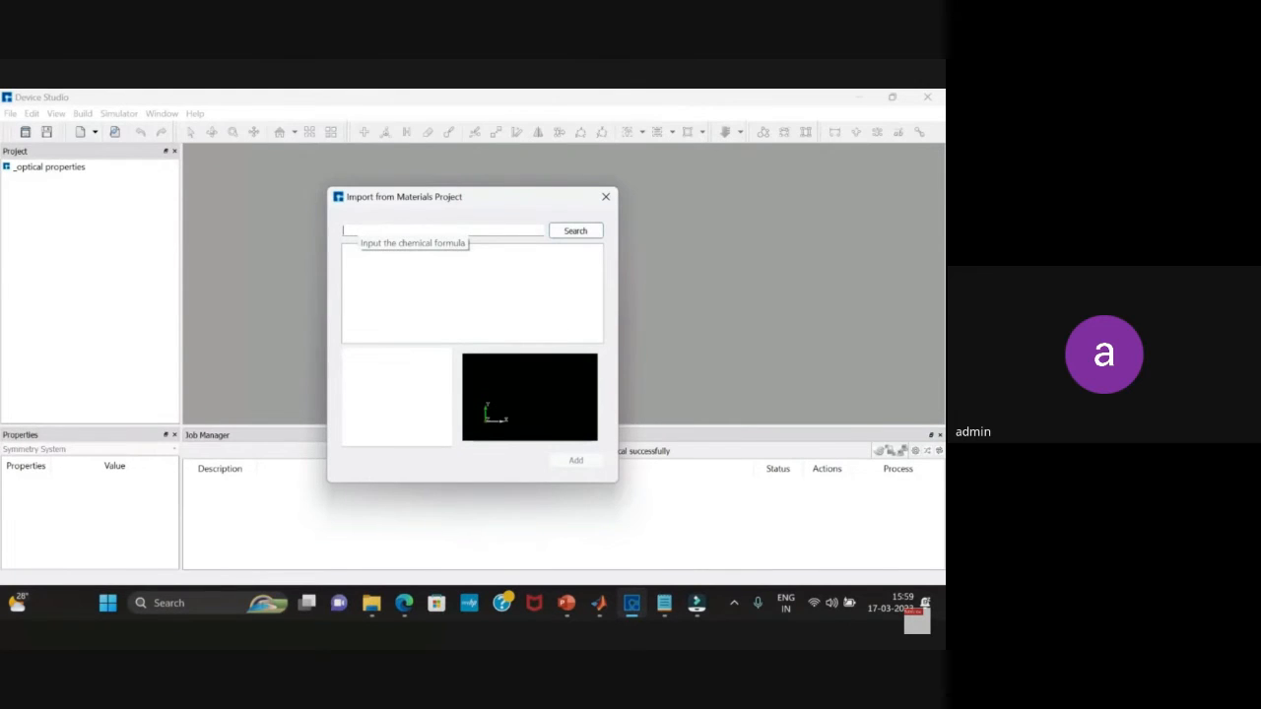
{"action": "type", "text": "AlN"}
{"action": "left_click", "coordinate": [580, 233]}
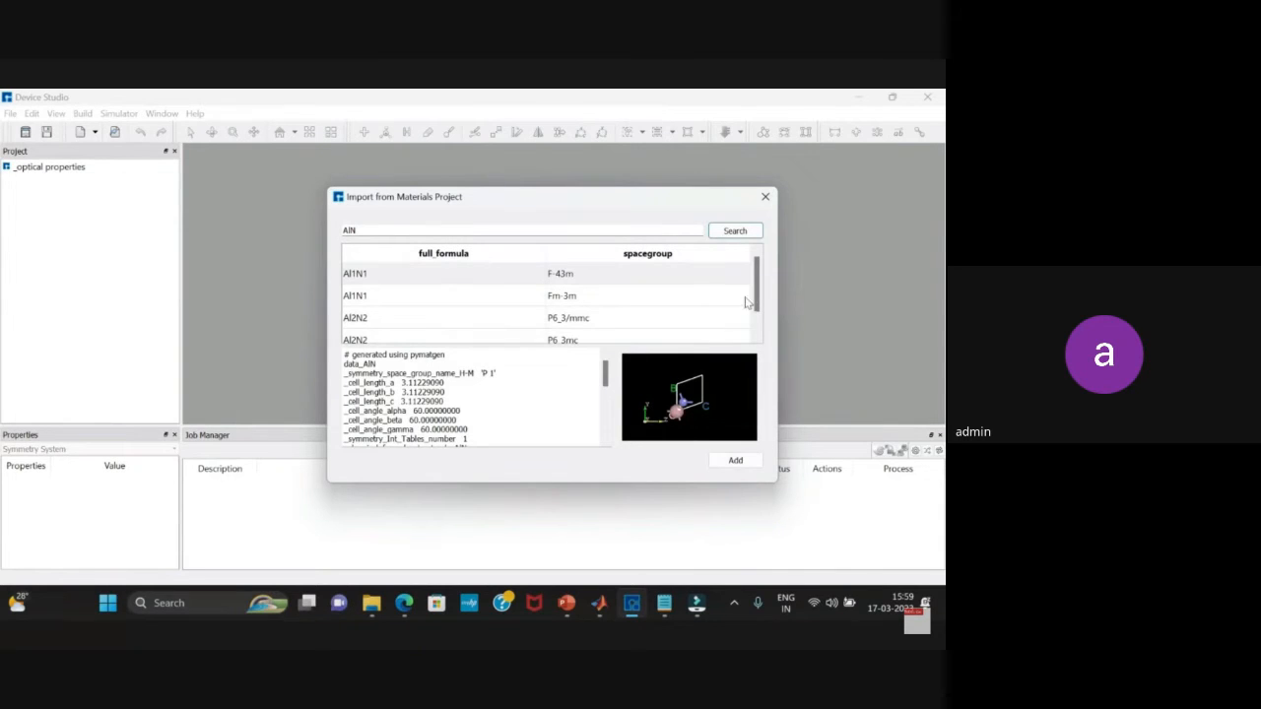
{"action": "left_click", "coordinate": [757, 332]}
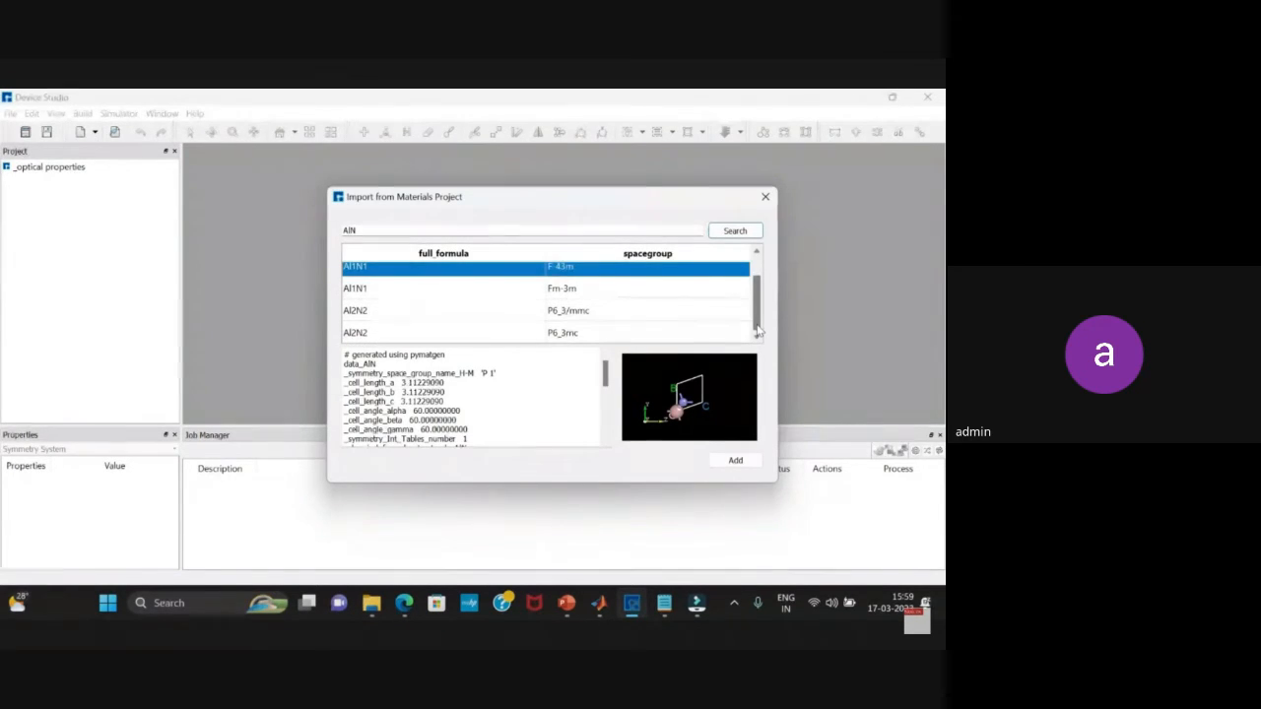
{"action": "left_click", "coordinate": [438, 332]}
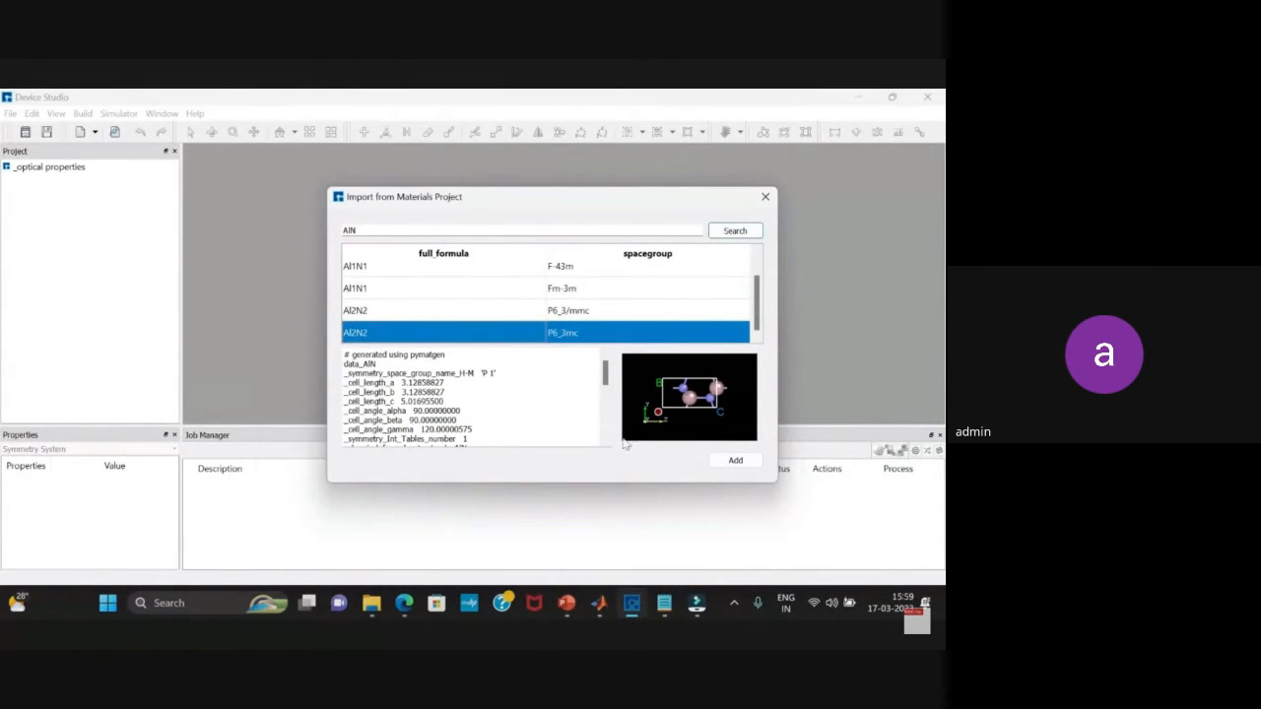
{"action": "left_click", "coordinate": [735, 460]}
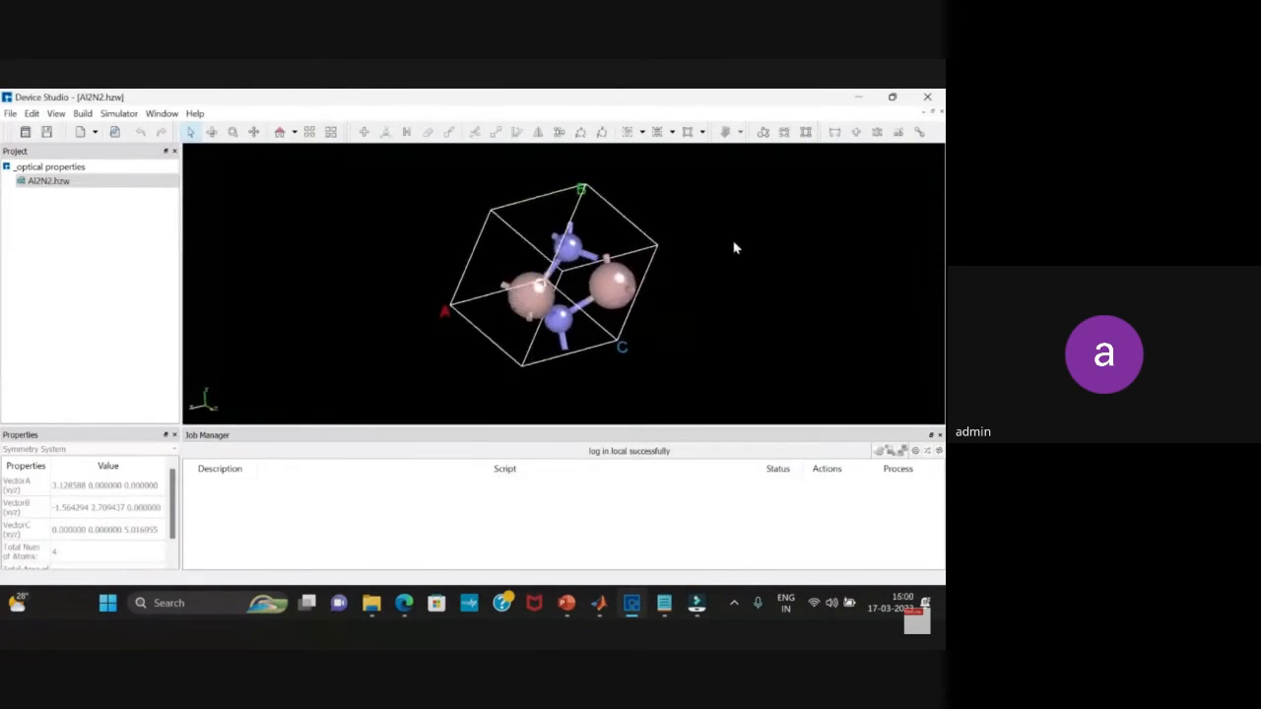
Open the RESCU DFPT calculation setup for the imported Al2N2 crystal.
{"action": "right_click_drag", "start_coordinate": [734, 248], "coordinate": [428, 217]}
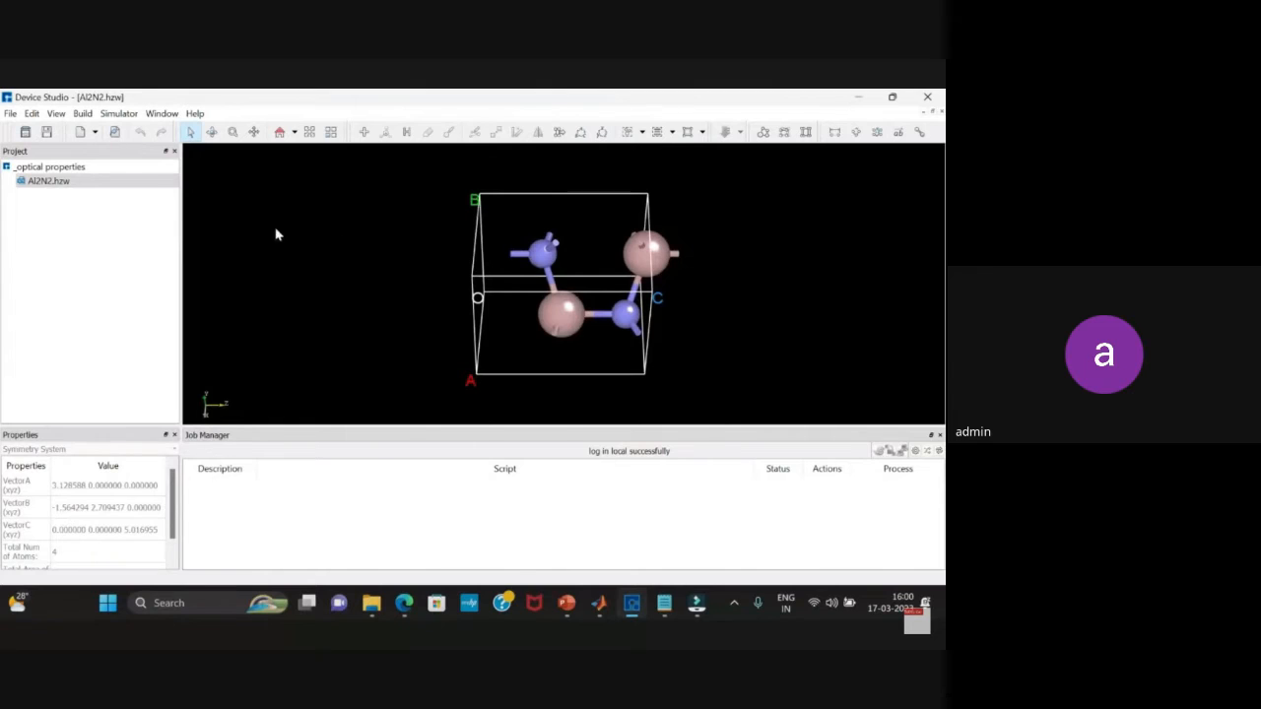
{"action": "left_click", "coordinate": [117, 114]}
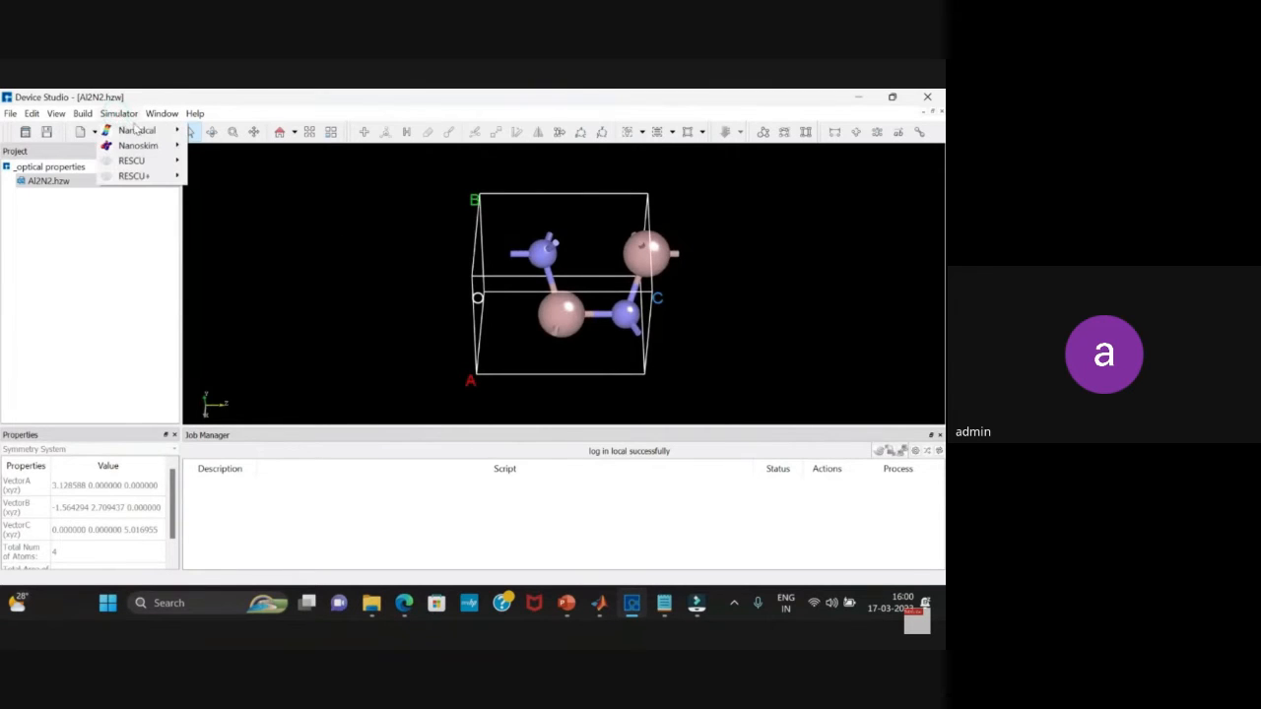
{"action": "mouse_move", "coordinate": [166, 162]}
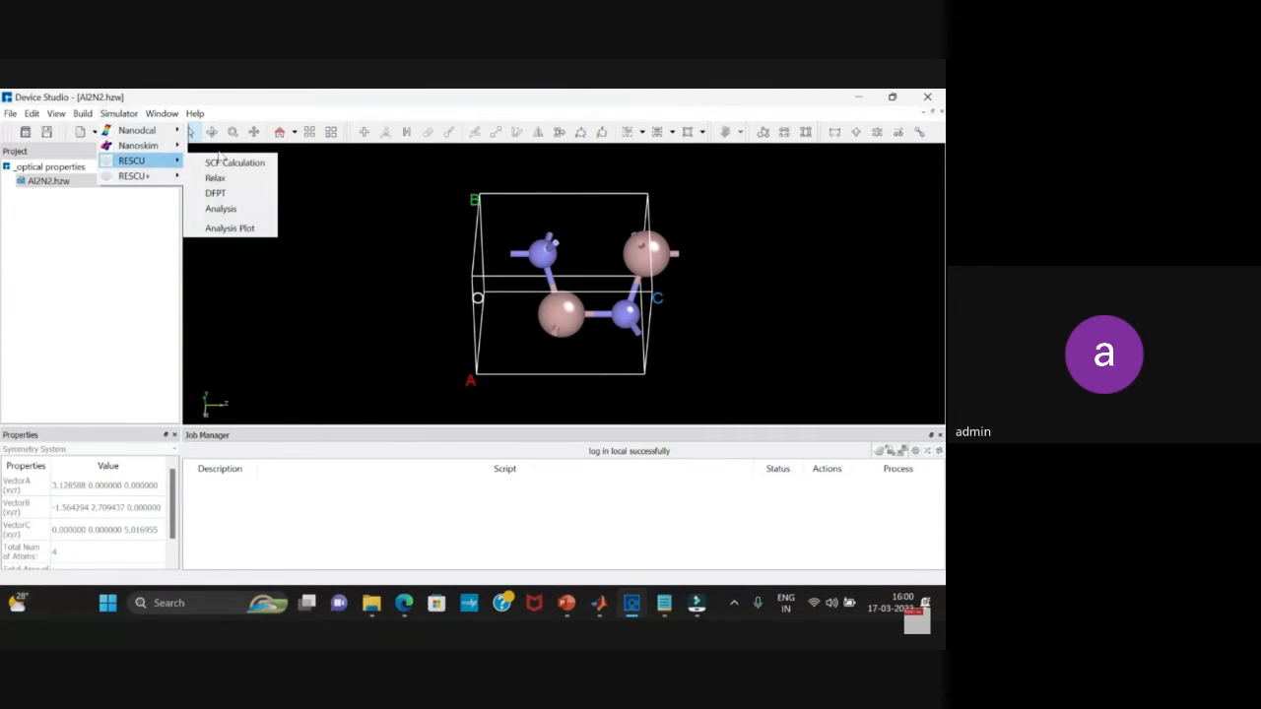
{"action": "left_click", "coordinate": [234, 195]}
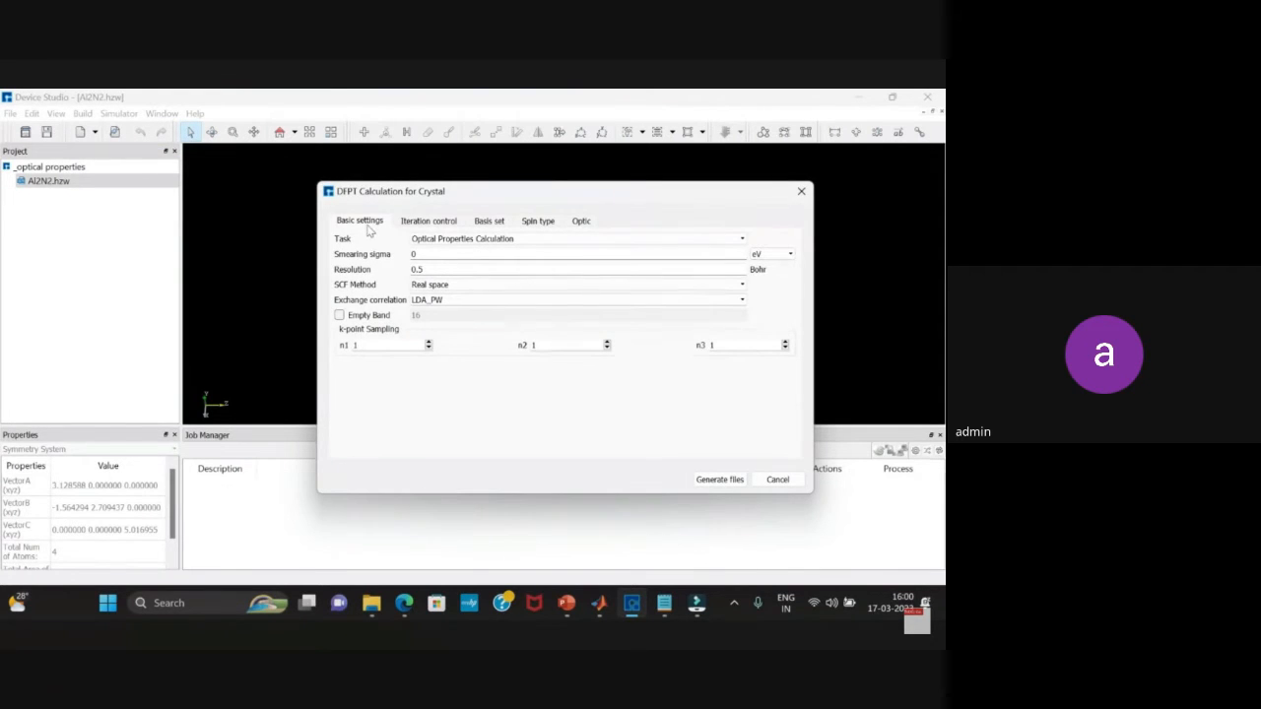
Examine the DFPT task and exchange correlation options, and review the iteration control, basis set, spin type and optic settings.
{"action": "left_click", "coordinate": [423, 242]}
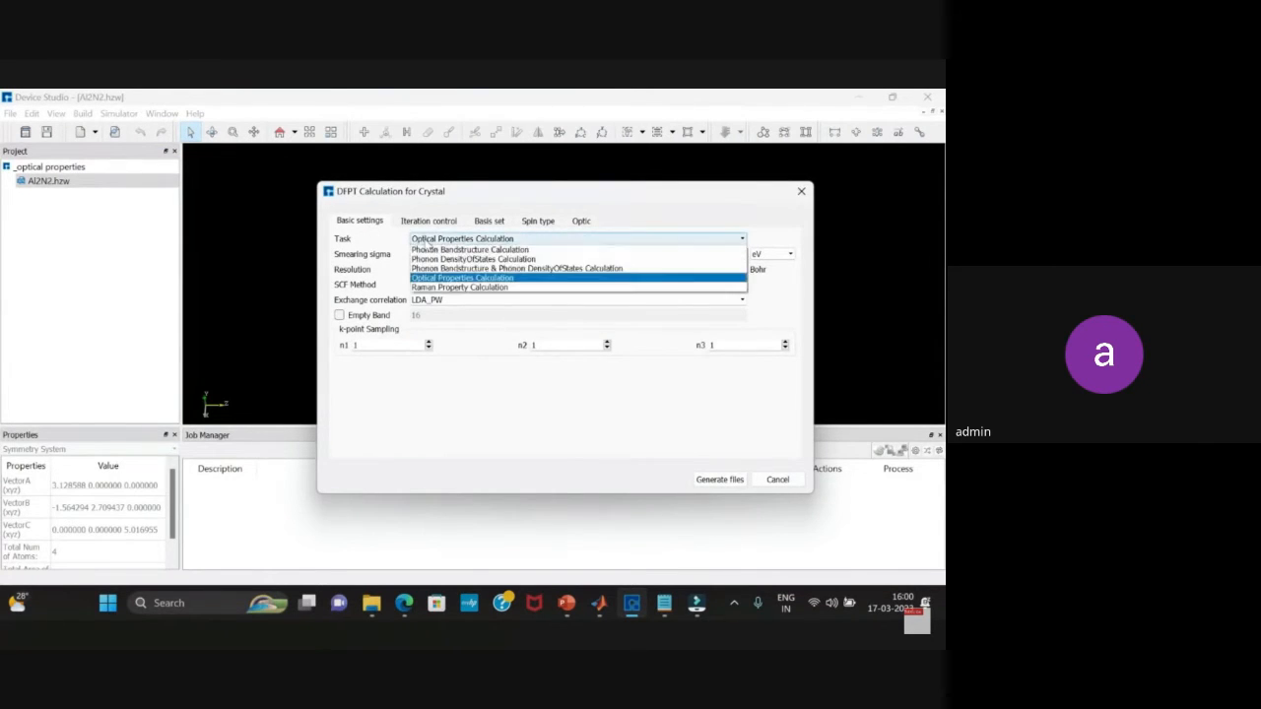
{"action": "left_click", "coordinate": [427, 242]}
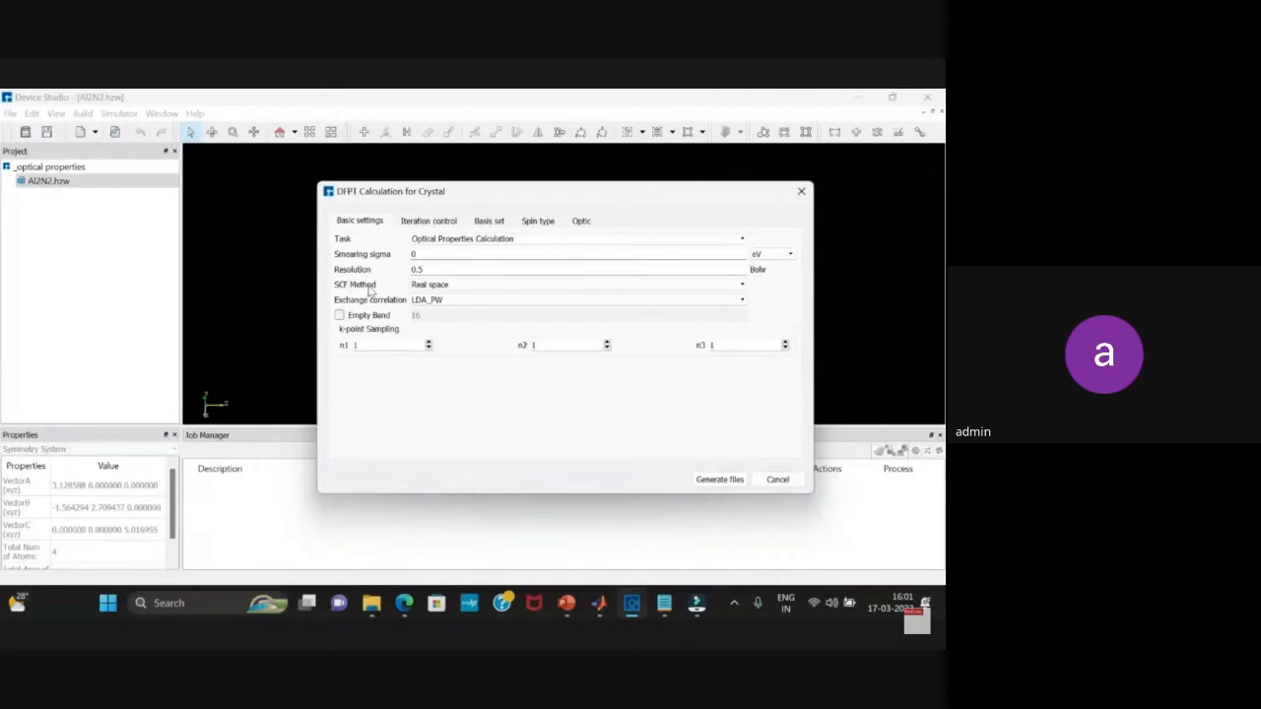
{"action": "left_click", "coordinate": [449, 300]}
{"action": "left_click", "coordinate": [450, 306]}
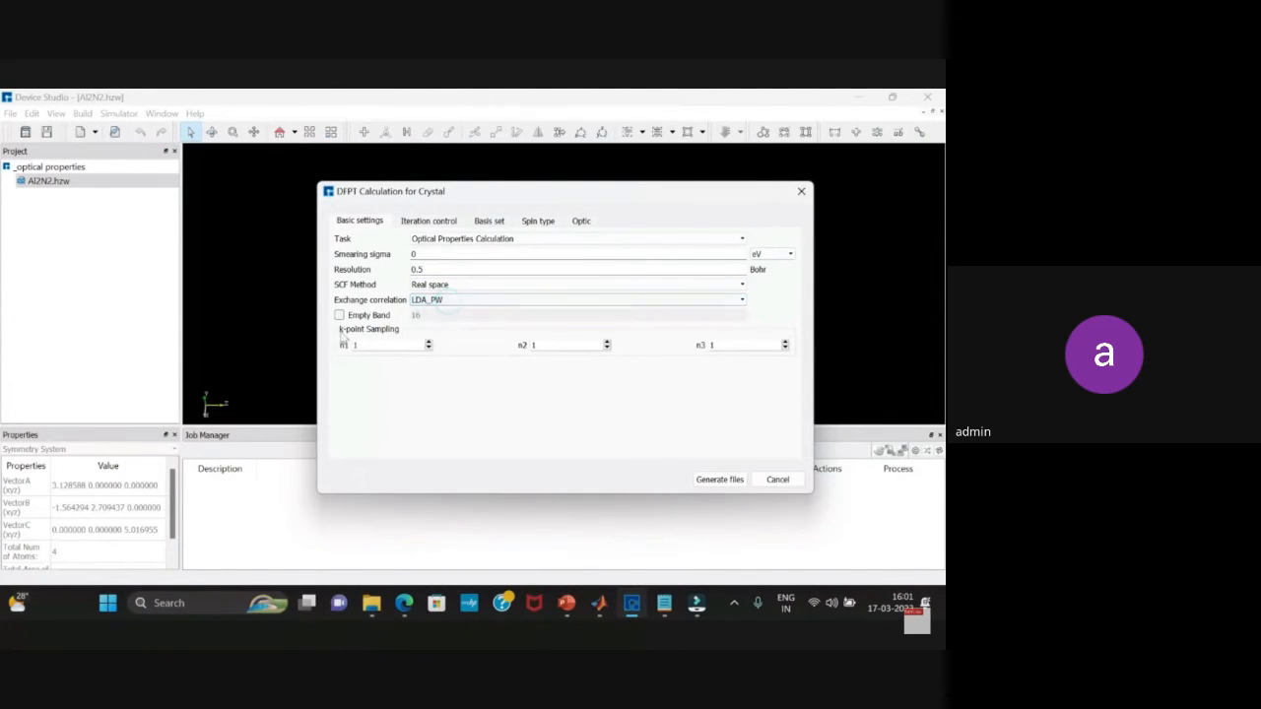
{"action": "left_click", "coordinate": [425, 222]}
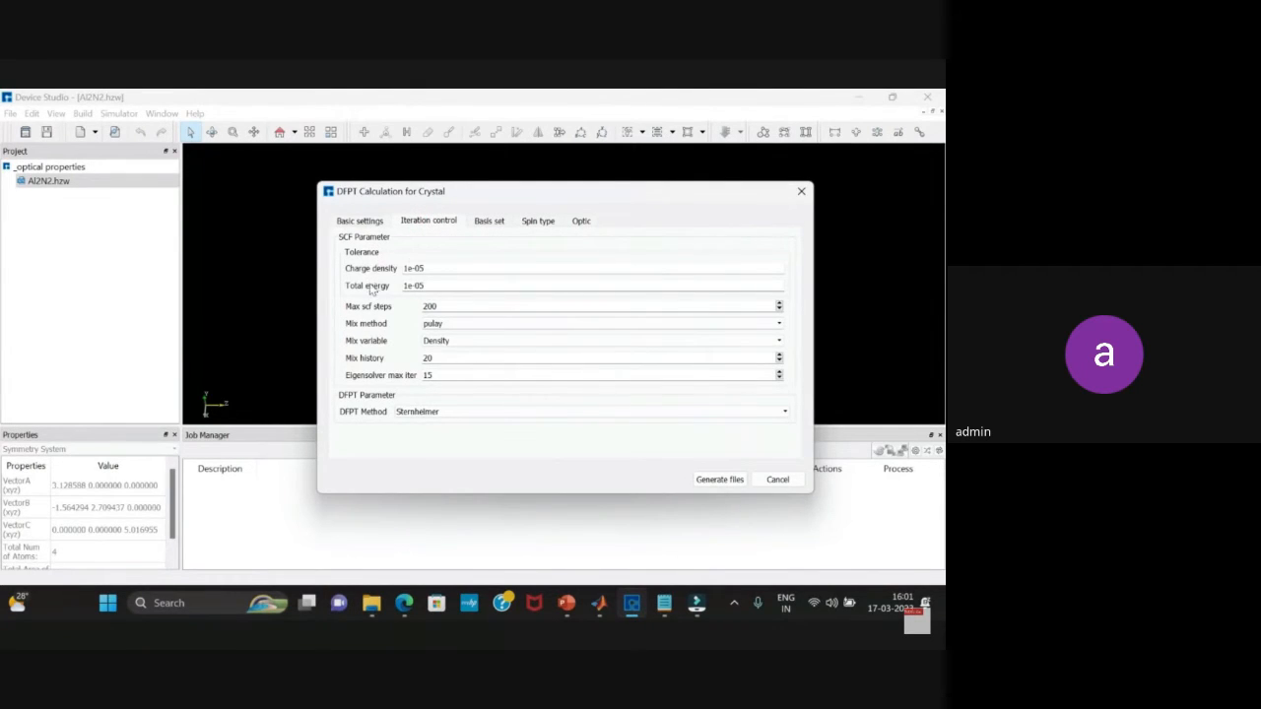
{"action": "left_click", "coordinate": [490, 222]}
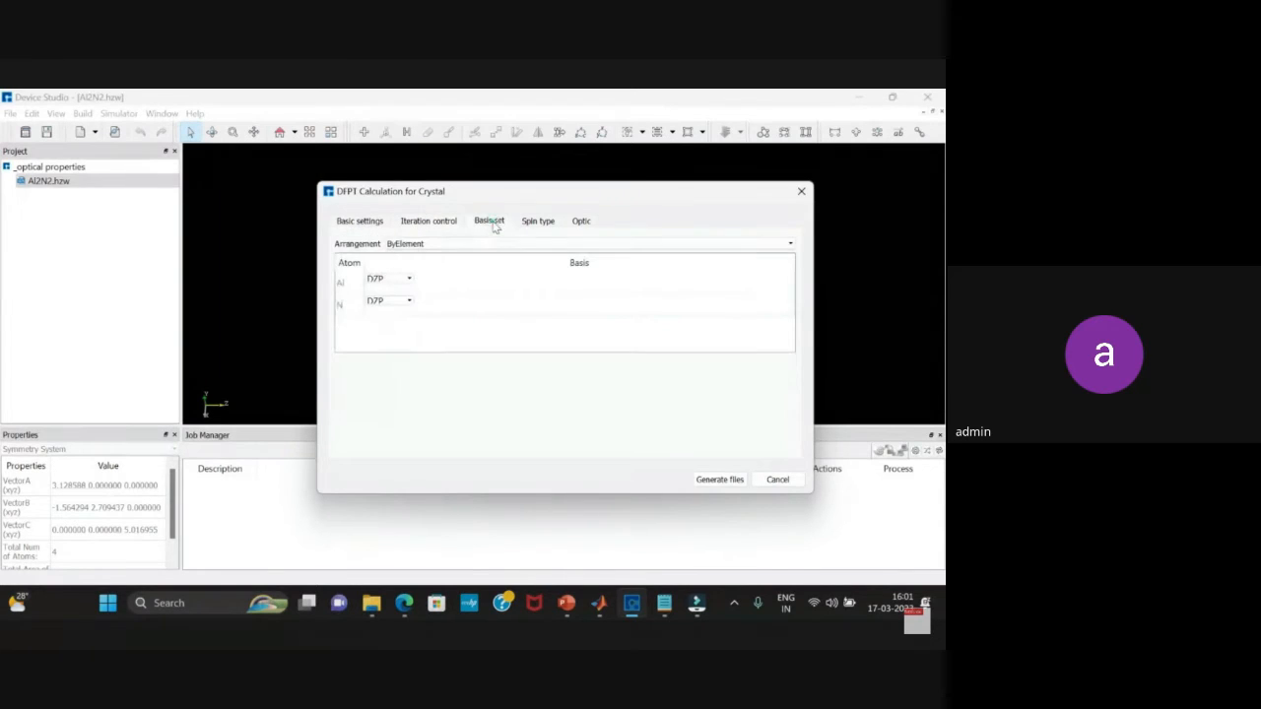
{"action": "left_click", "coordinate": [537, 223]}
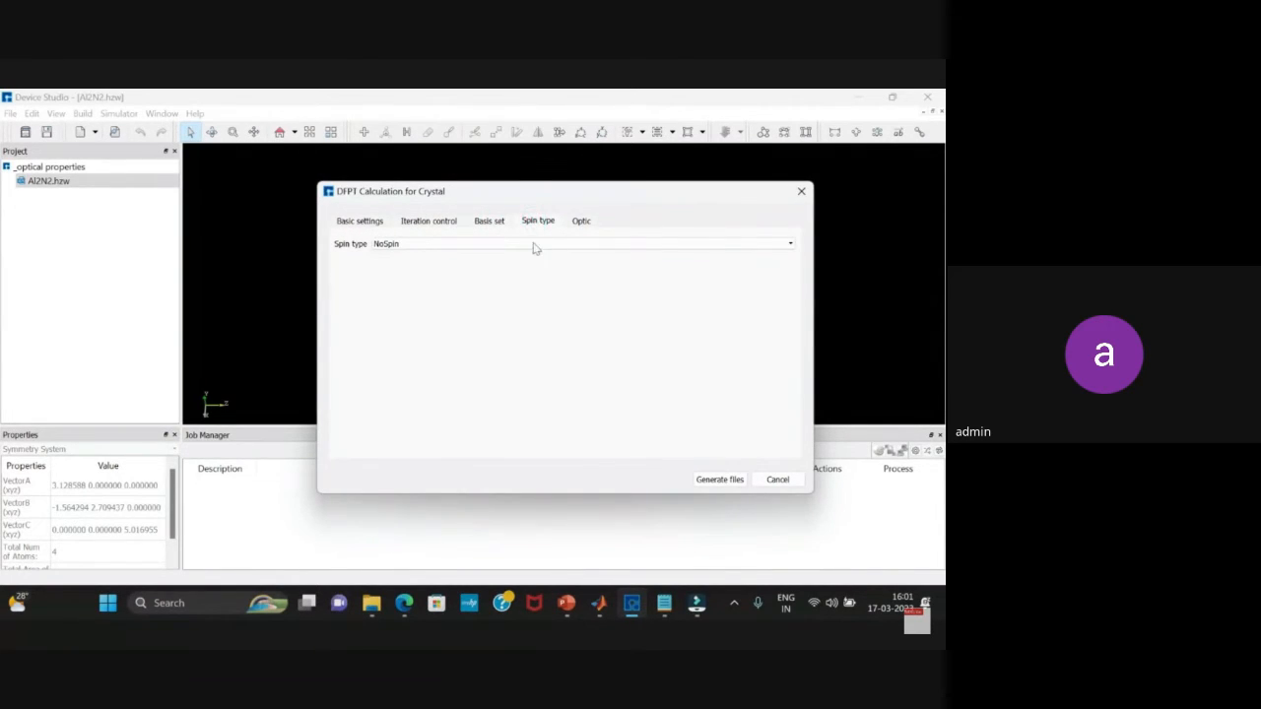
{"action": "left_click", "coordinate": [582, 222]}
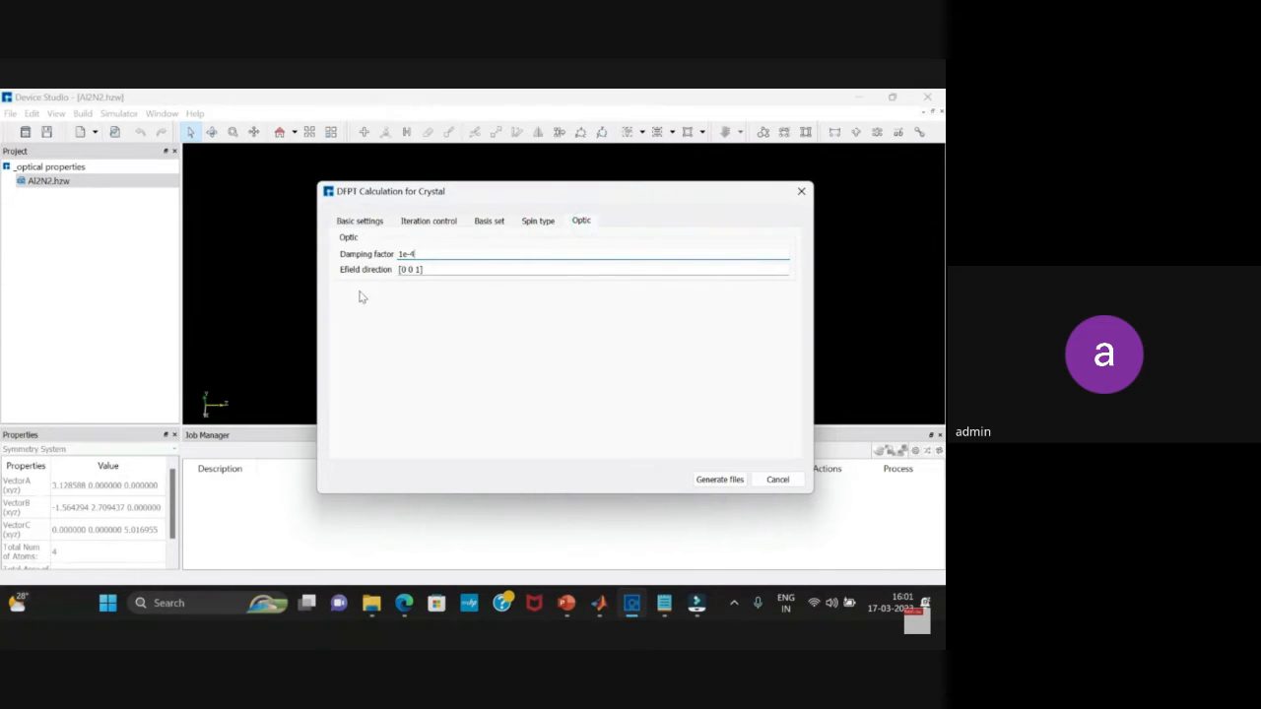
Generate the input files for the Al2N2 optical properties calculation and review the contents of scf.input.
{"action": "left_click", "coordinate": [360, 221]}
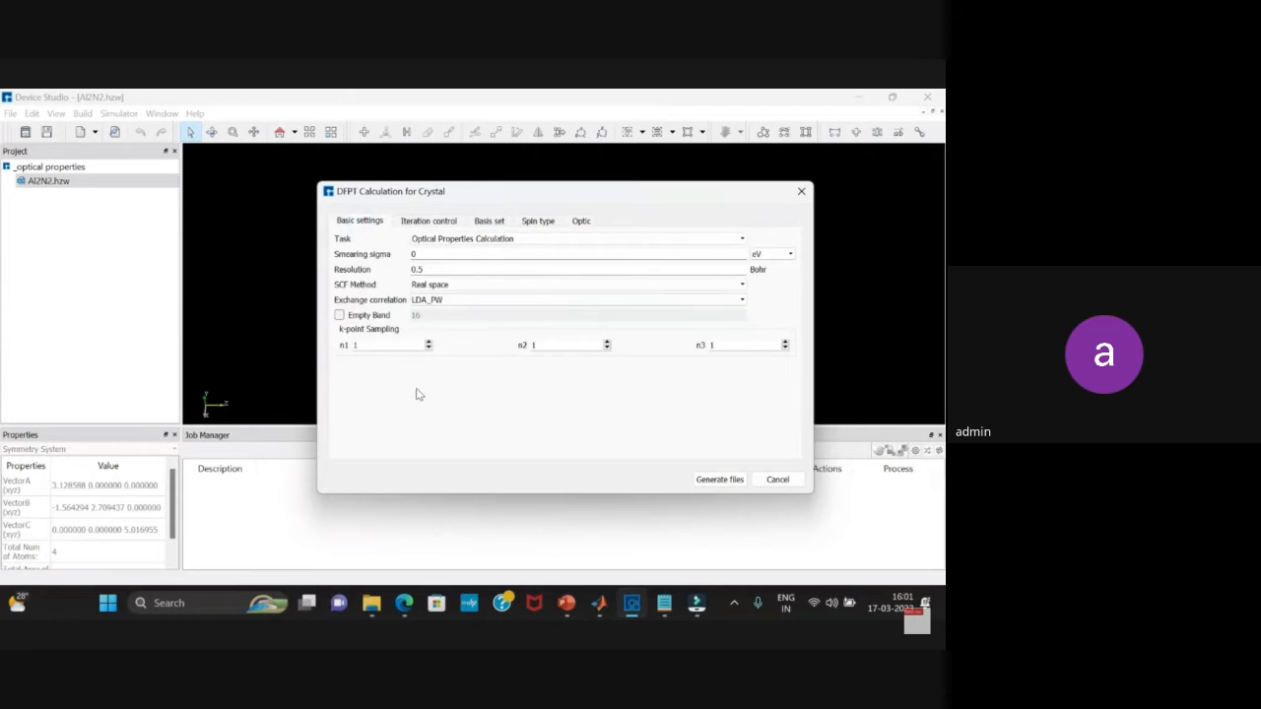
{"action": "left_click", "coordinate": [719, 480]}
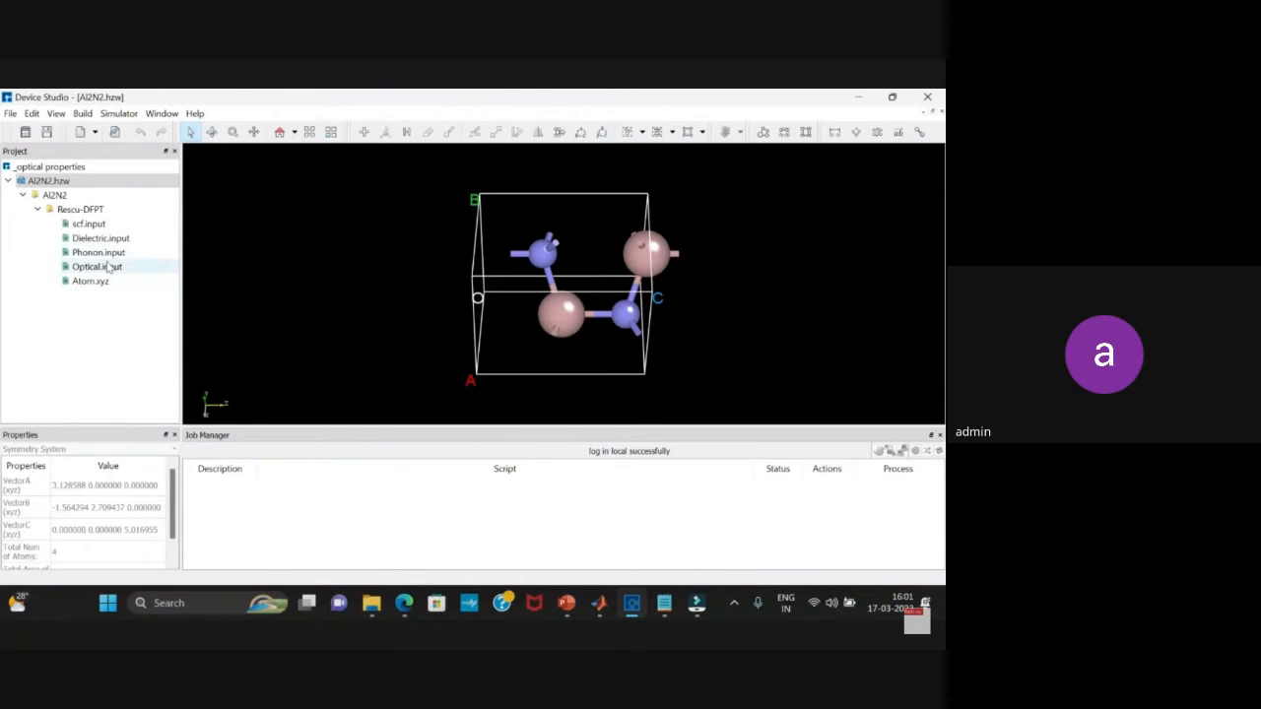
{"action": "left_click", "coordinate": [84, 225]}
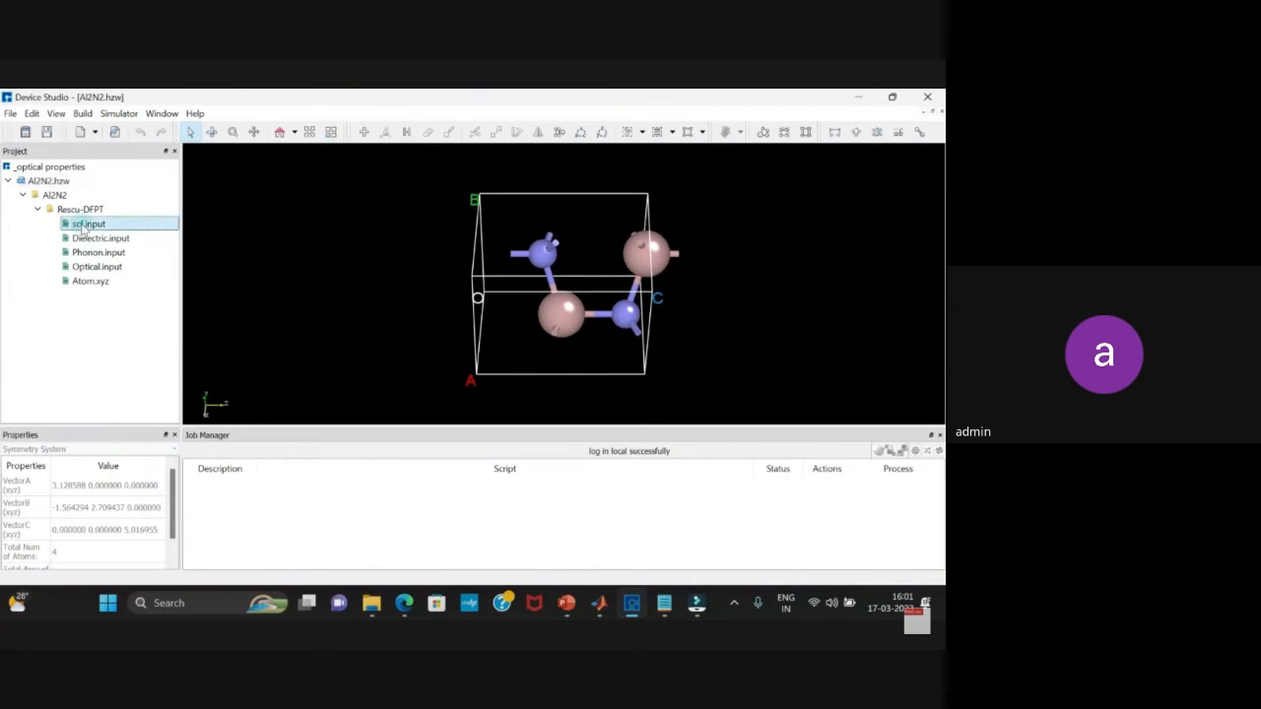
{"action": "right_click", "coordinate": [84, 227]}
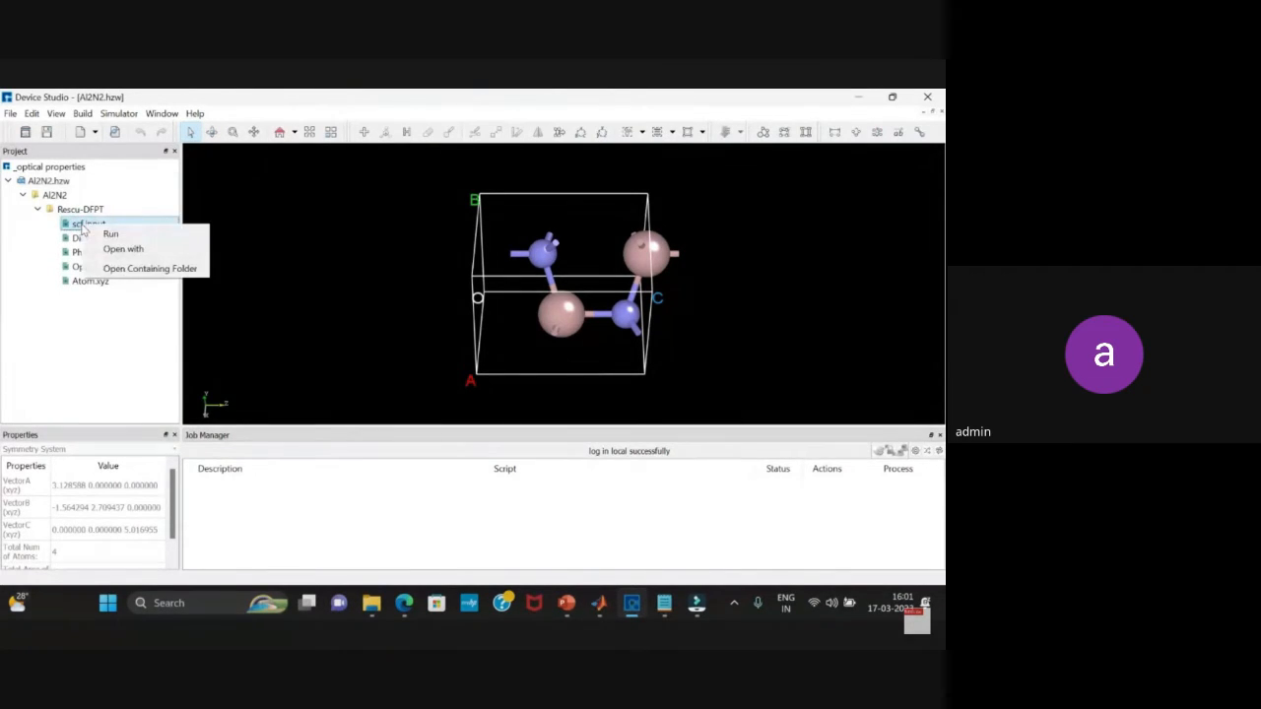
{"action": "left_click", "coordinate": [129, 249]}
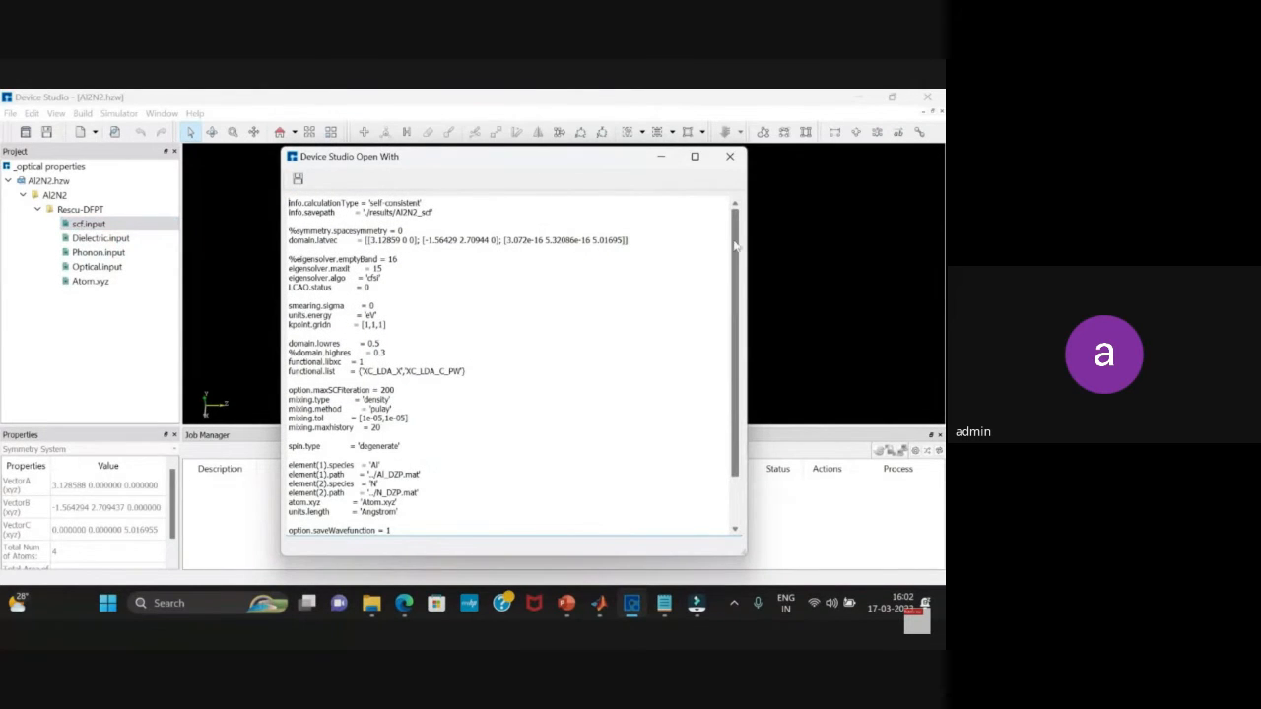
{"action": "left_click", "coordinate": [730, 155]}
Review the contents of the generated Dielectric.input file and close it.
{"action": "left_click", "coordinate": [110, 239]}
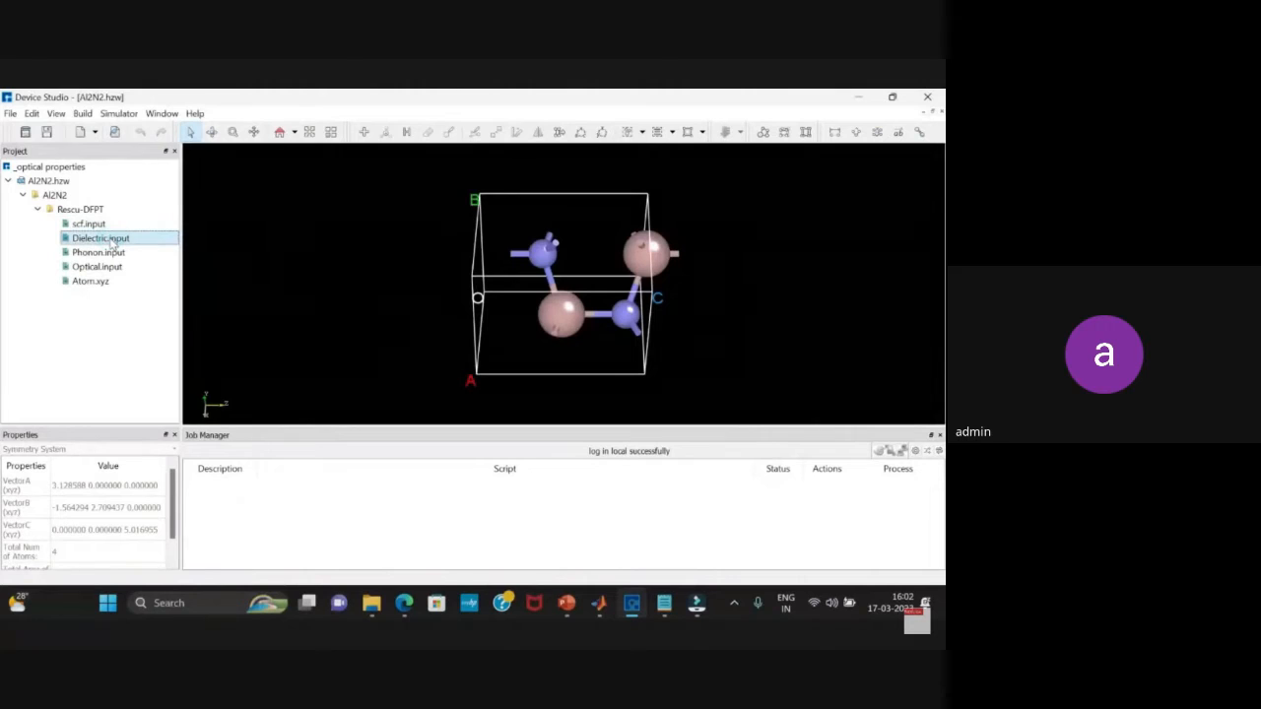
{"action": "right_click", "coordinate": [114, 243]}
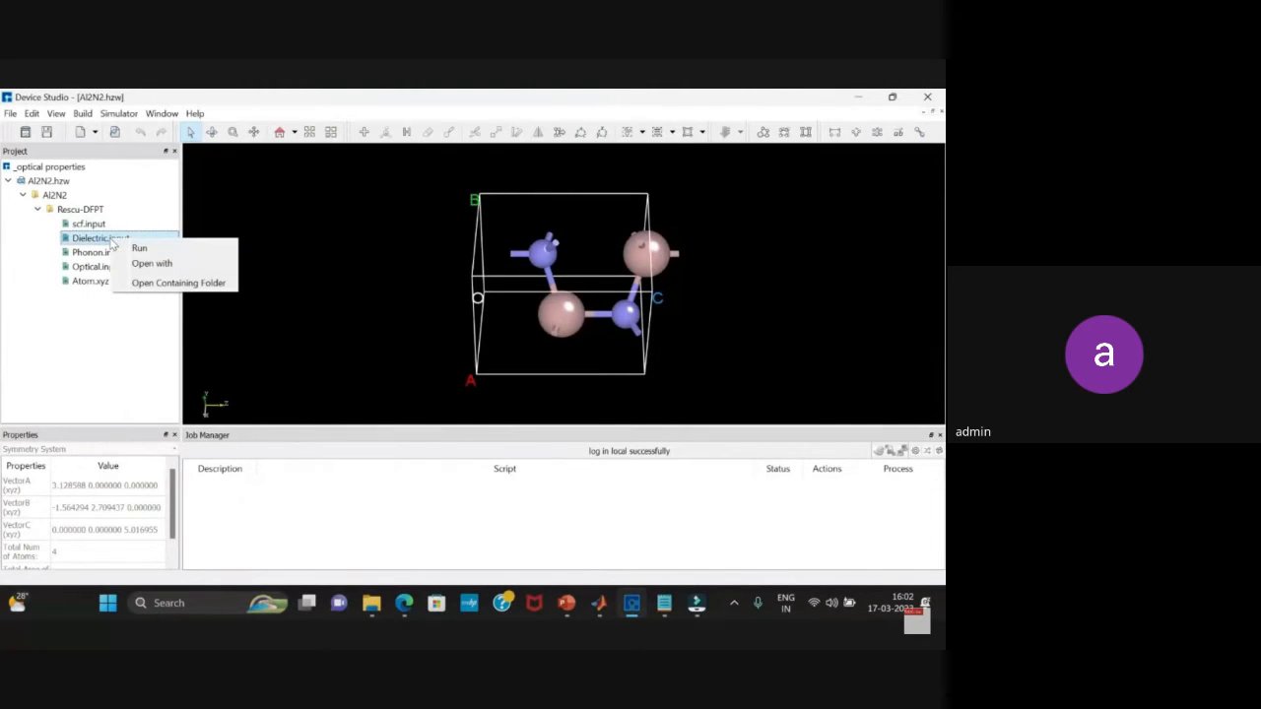
{"action": "left_click", "coordinate": [151, 264]}
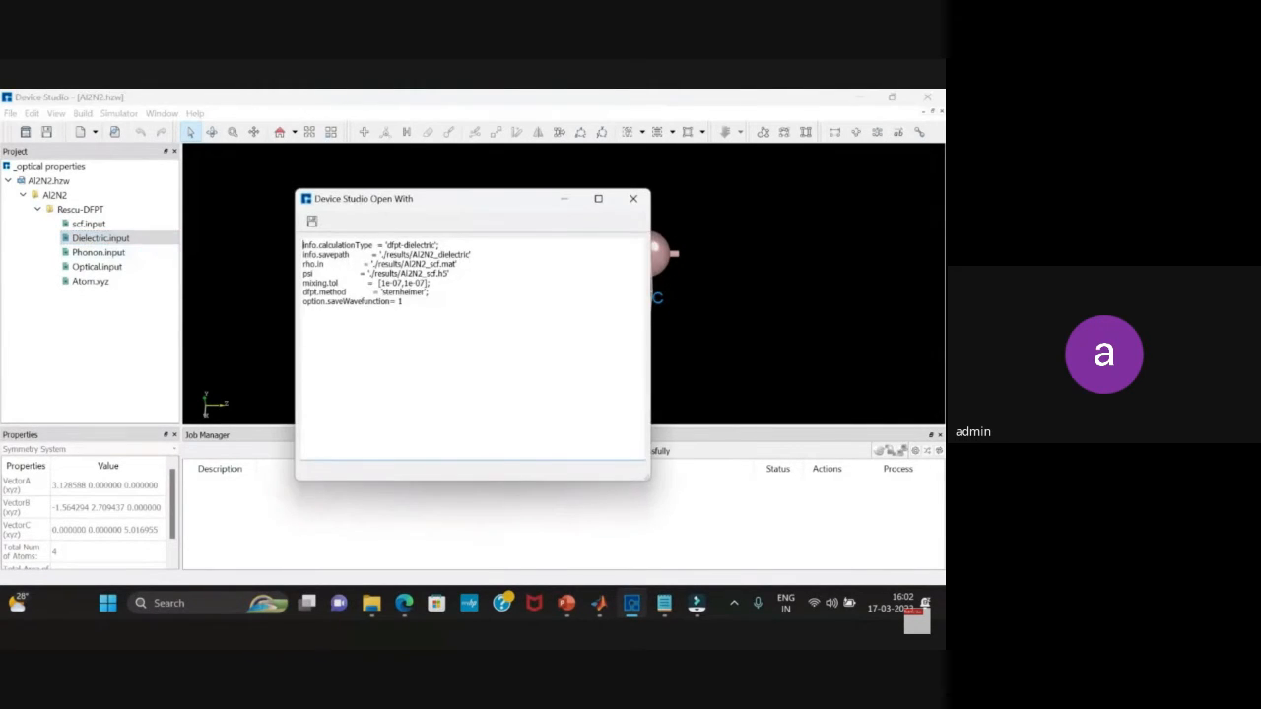
{"action": "left_click", "coordinate": [634, 198]}
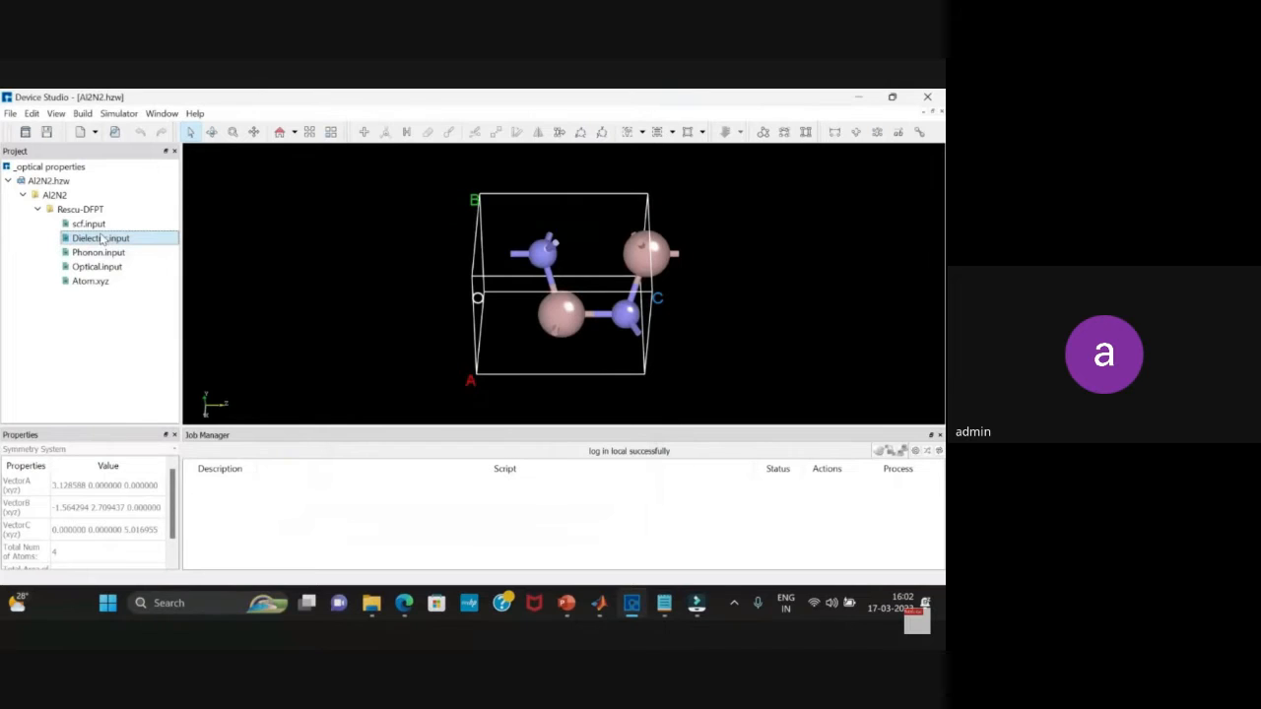
Run the scf.input calculation on the MyComputer gateway, followed by the Dielectric.input calculation.
{"action": "left_click", "coordinate": [89, 225]}
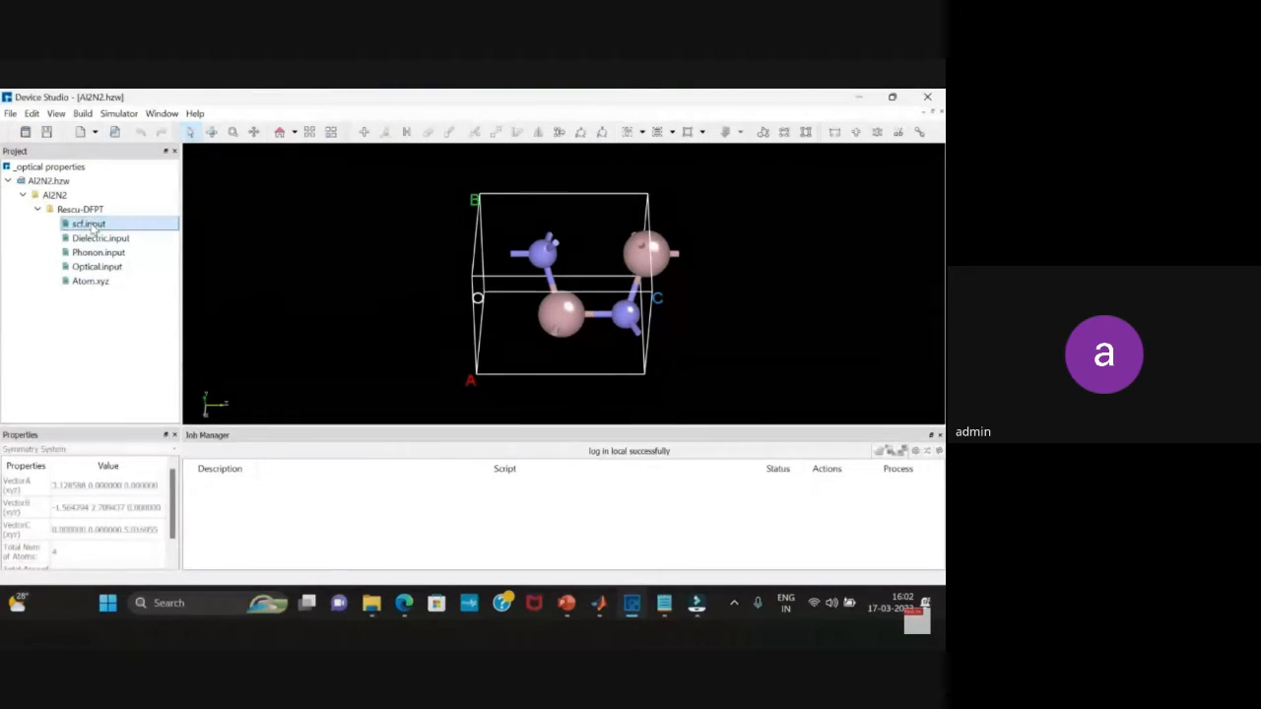
{"action": "right_click", "coordinate": [93, 227]}
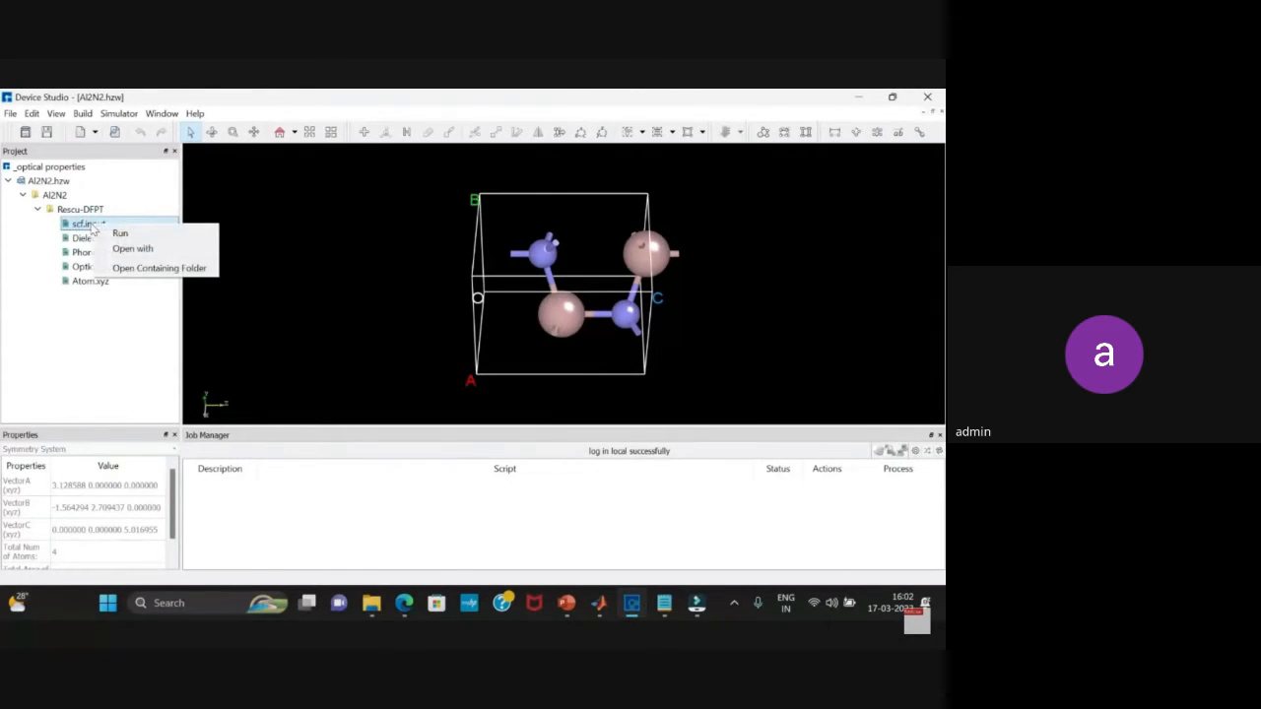
{"action": "left_click", "coordinate": [122, 233]}
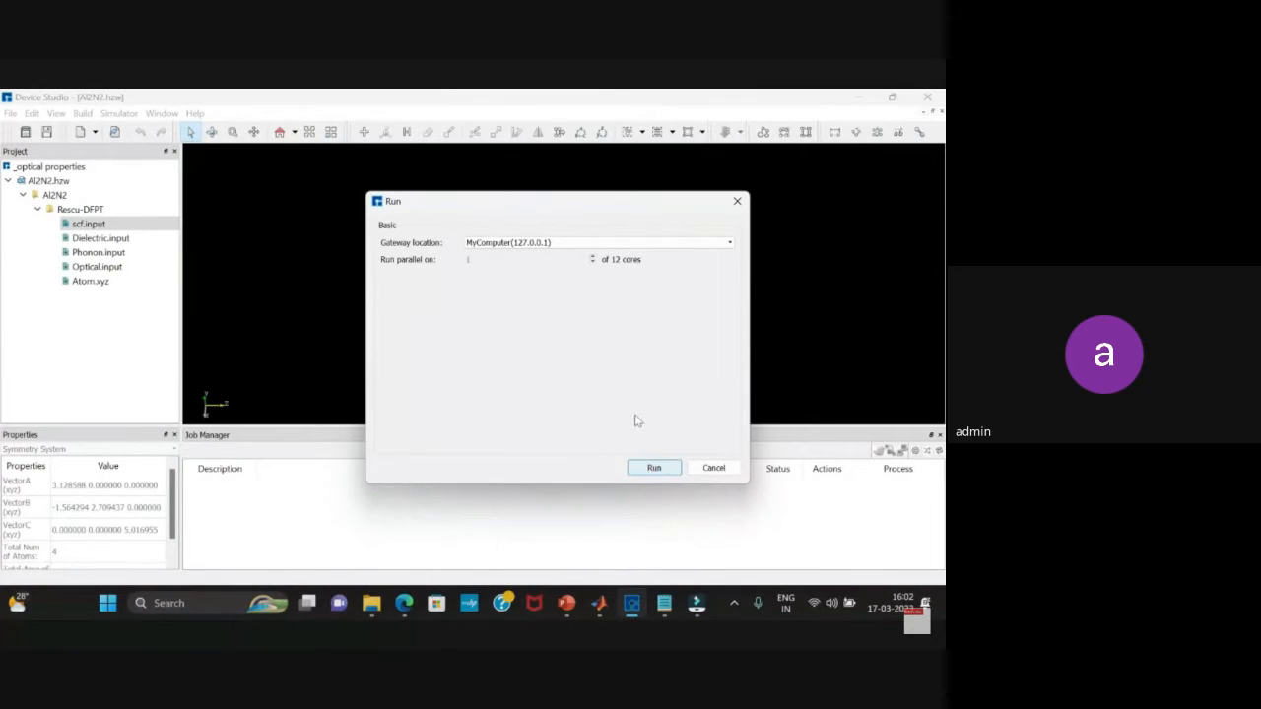
{"action": "left_click", "coordinate": [650, 468]}
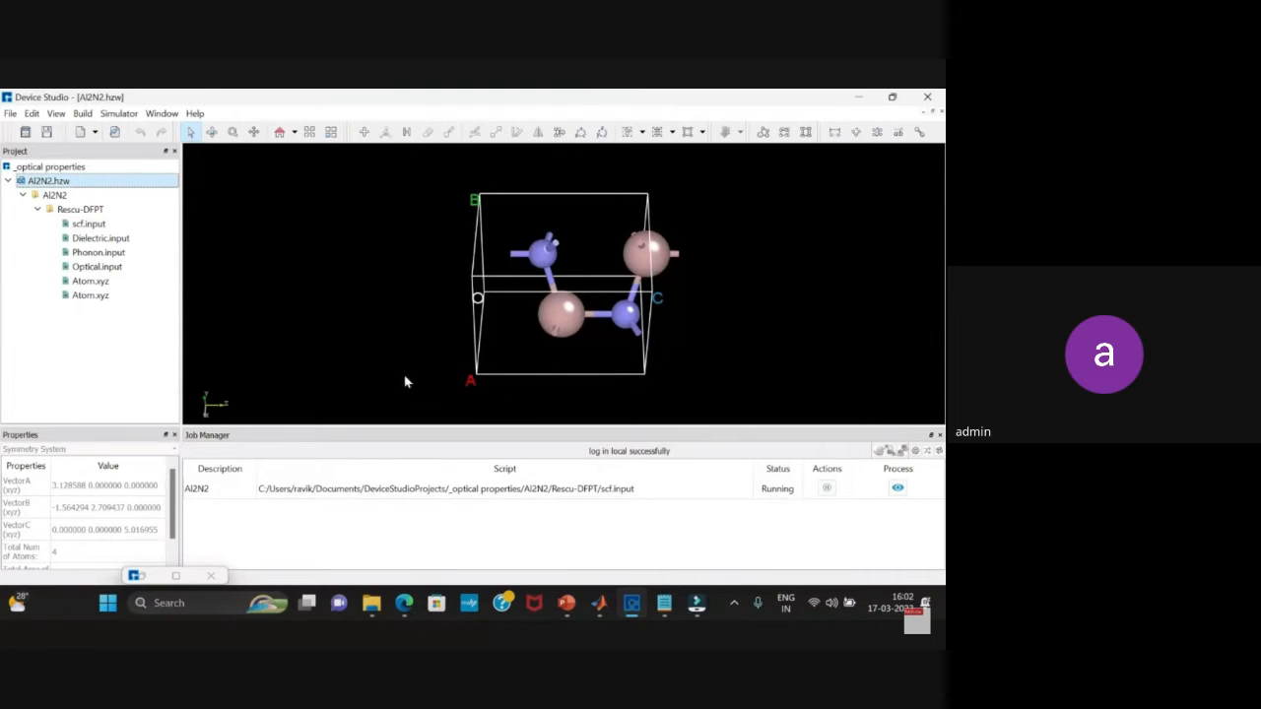
{"action": "left_click", "coordinate": [90, 243]}
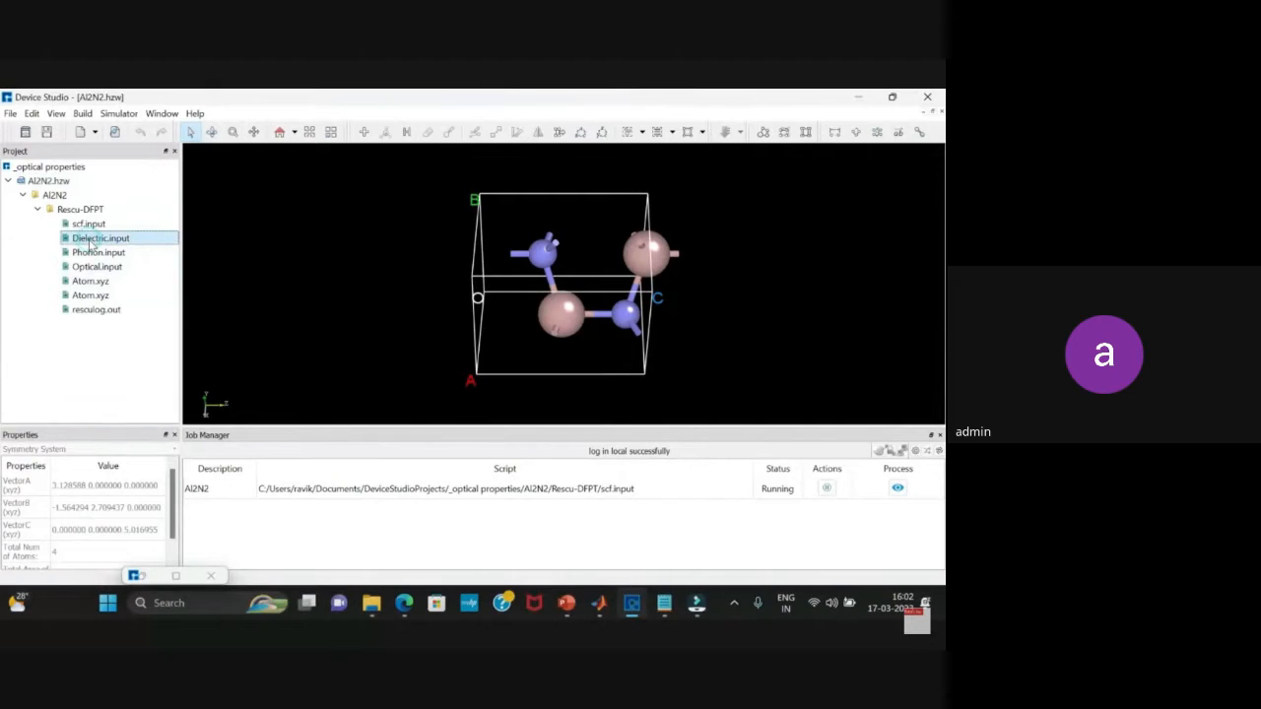
{"action": "right_click", "coordinate": [94, 246]}
{"action": "left_click", "coordinate": [118, 250]}
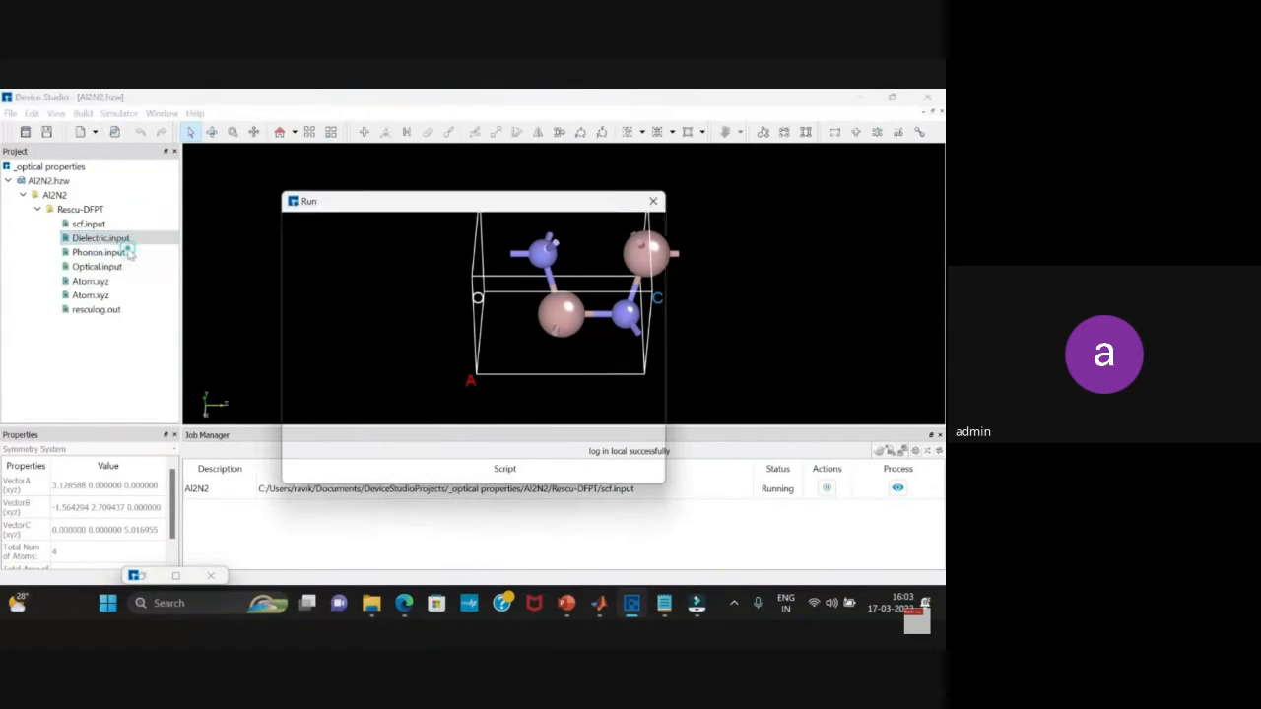
{"action": "left_click", "coordinate": [567, 467]}
Run the Phonon.input calculation and then the Optical.input calculation for Al2N2.
{"action": "left_click", "coordinate": [98, 254]}
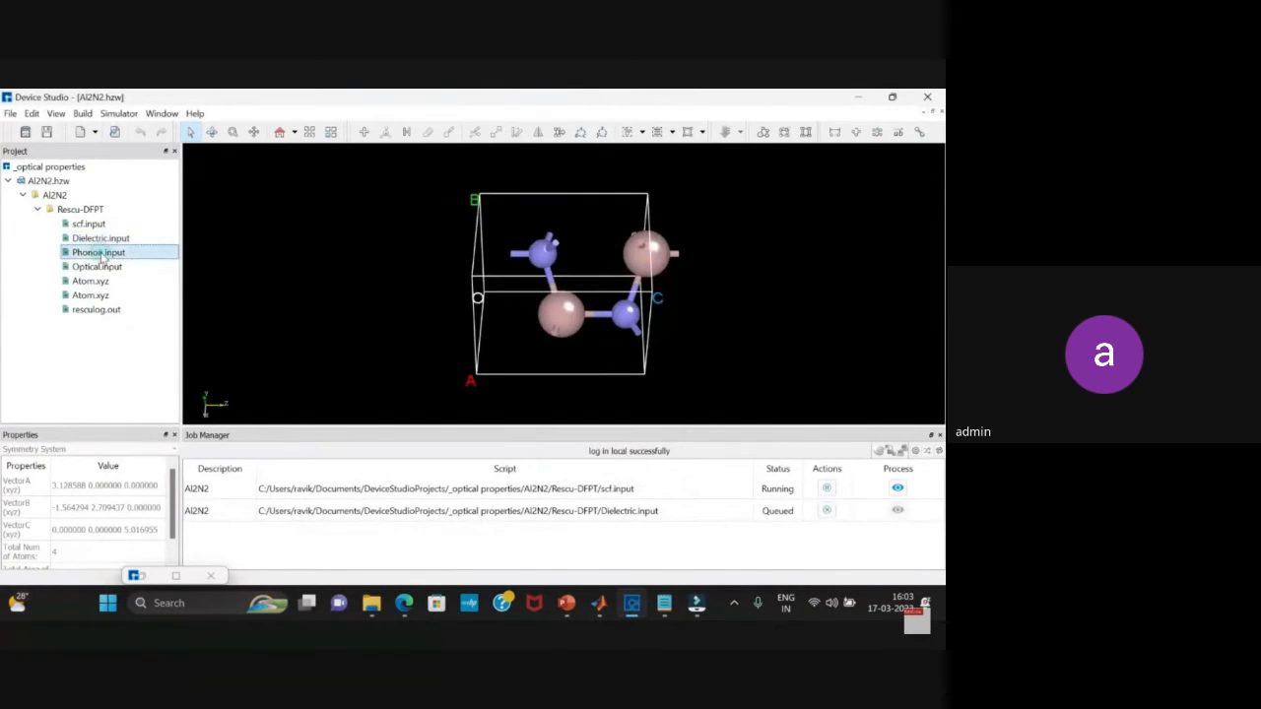
{"action": "right_click", "coordinate": [102, 259]}
{"action": "left_click", "coordinate": [123, 262]}
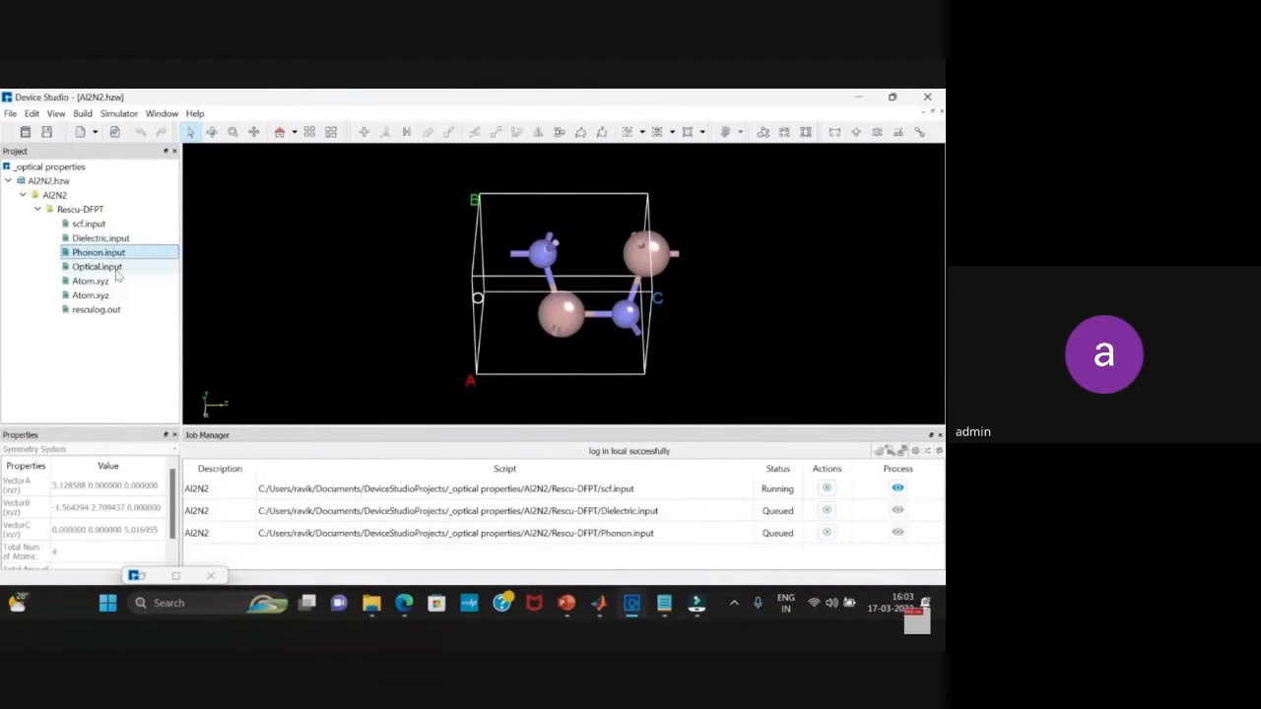
{"action": "left_click", "coordinate": [108, 270]}
{"action": "right_click", "coordinate": [103, 267]}
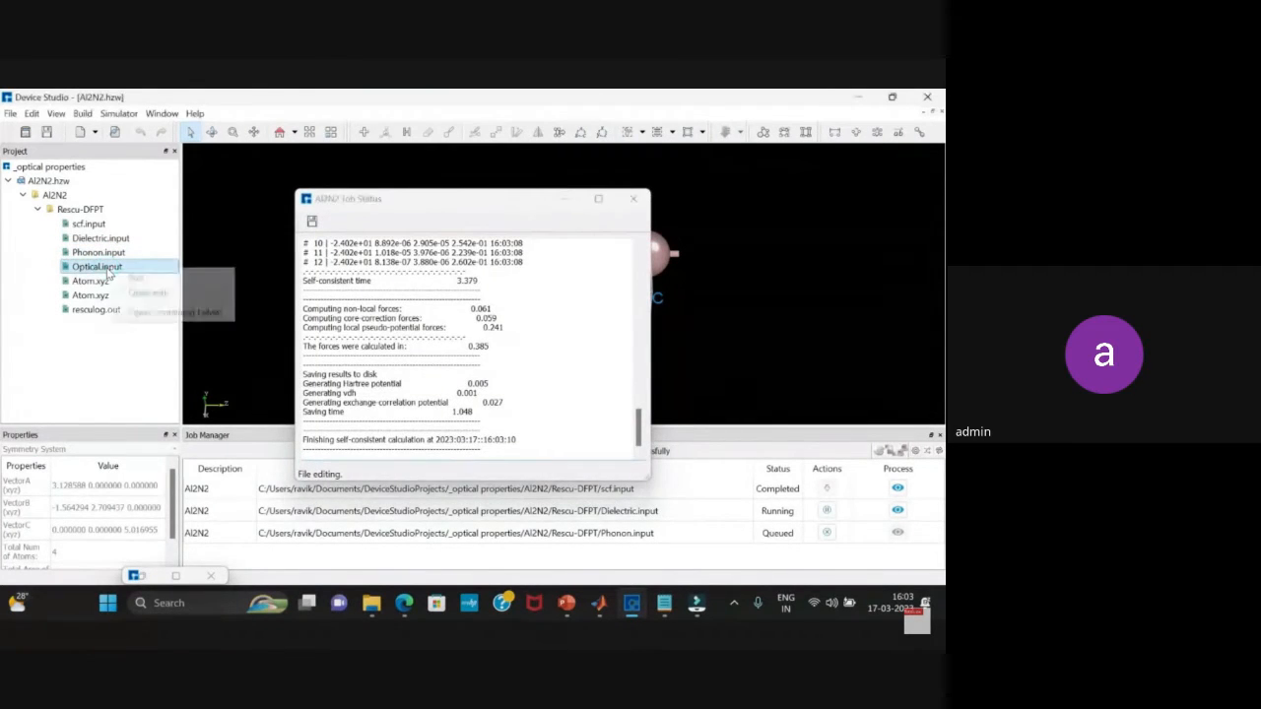
{"action": "left_click", "coordinate": [133, 273]}
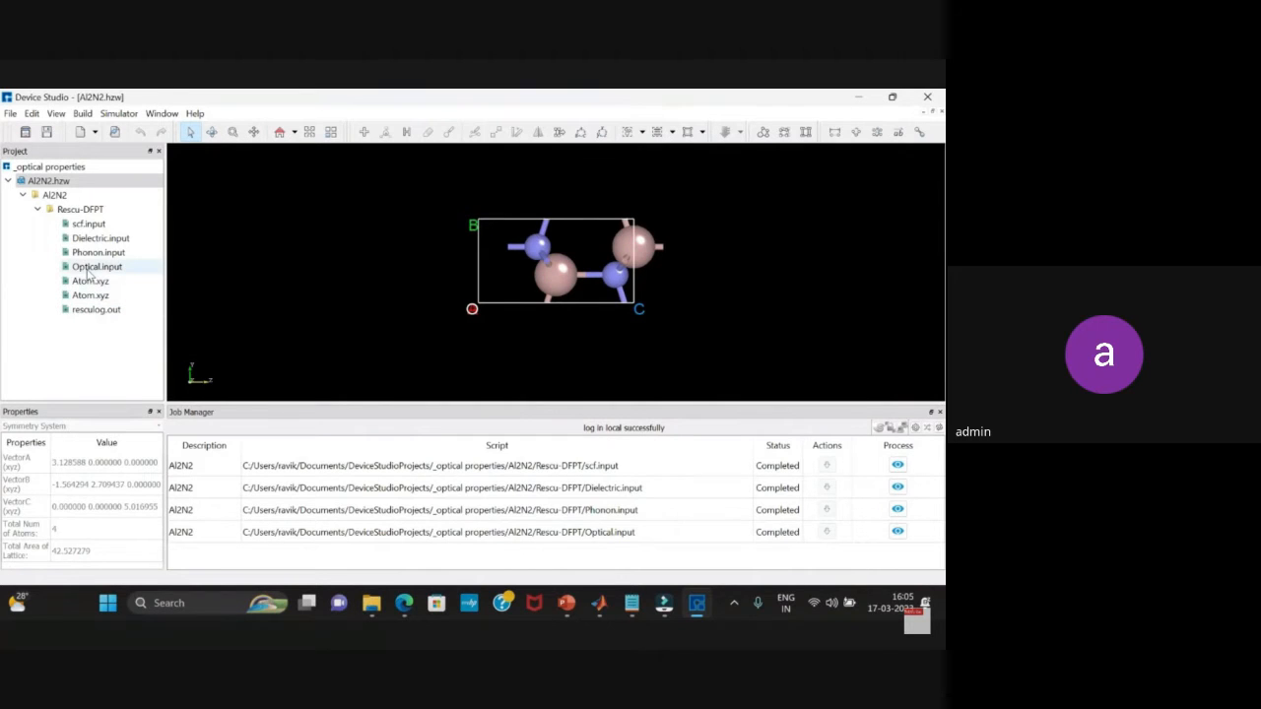
Add the plotting line "rescu -p ./results/Al2N2_optic.mat" to the end of Optical.input and save the file.
{"action": "left_click", "coordinate": [90, 268]}
{"action": "right_click", "coordinate": [90, 274]}
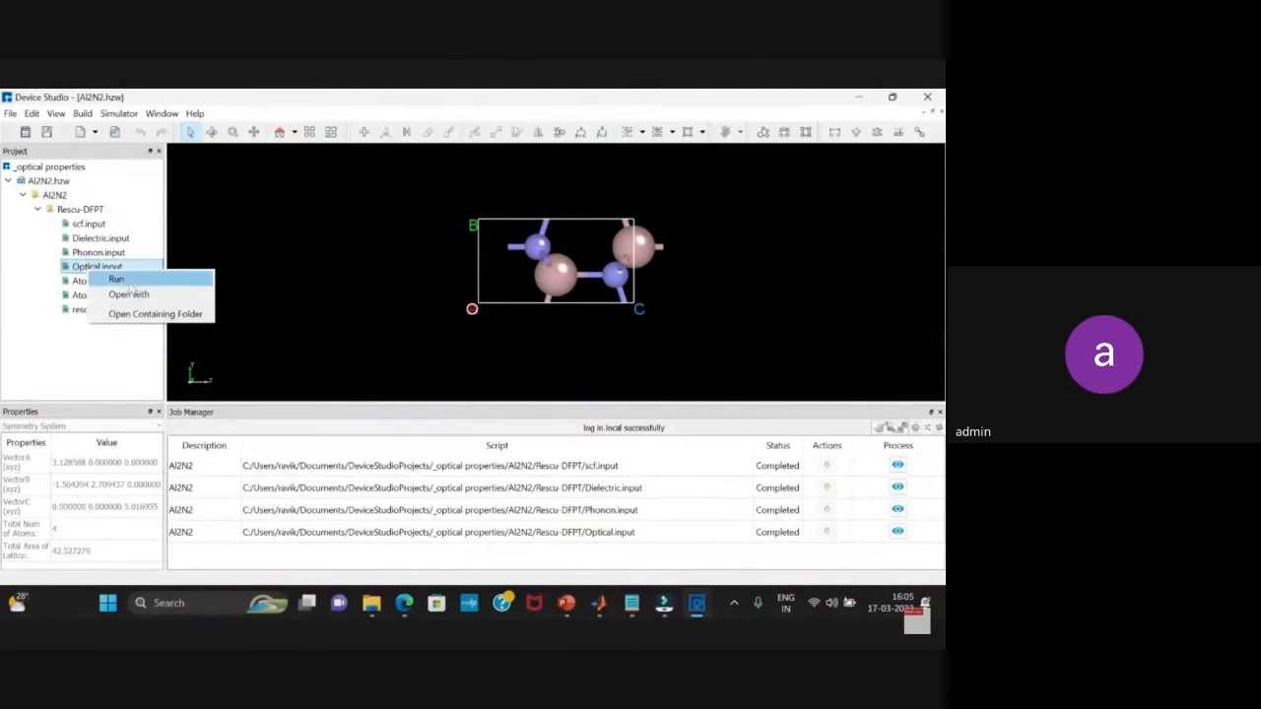
{"action": "left_click", "coordinate": [136, 294]}
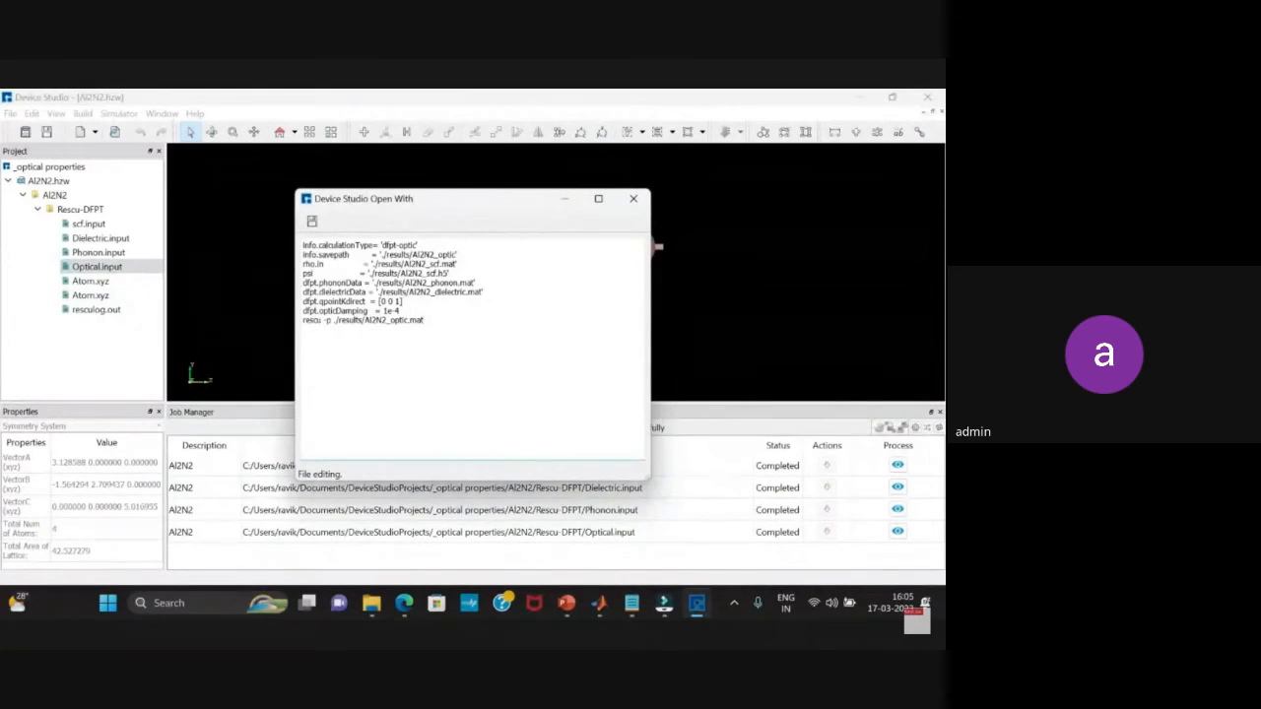
{"action": "left_click", "coordinate": [311, 220]}
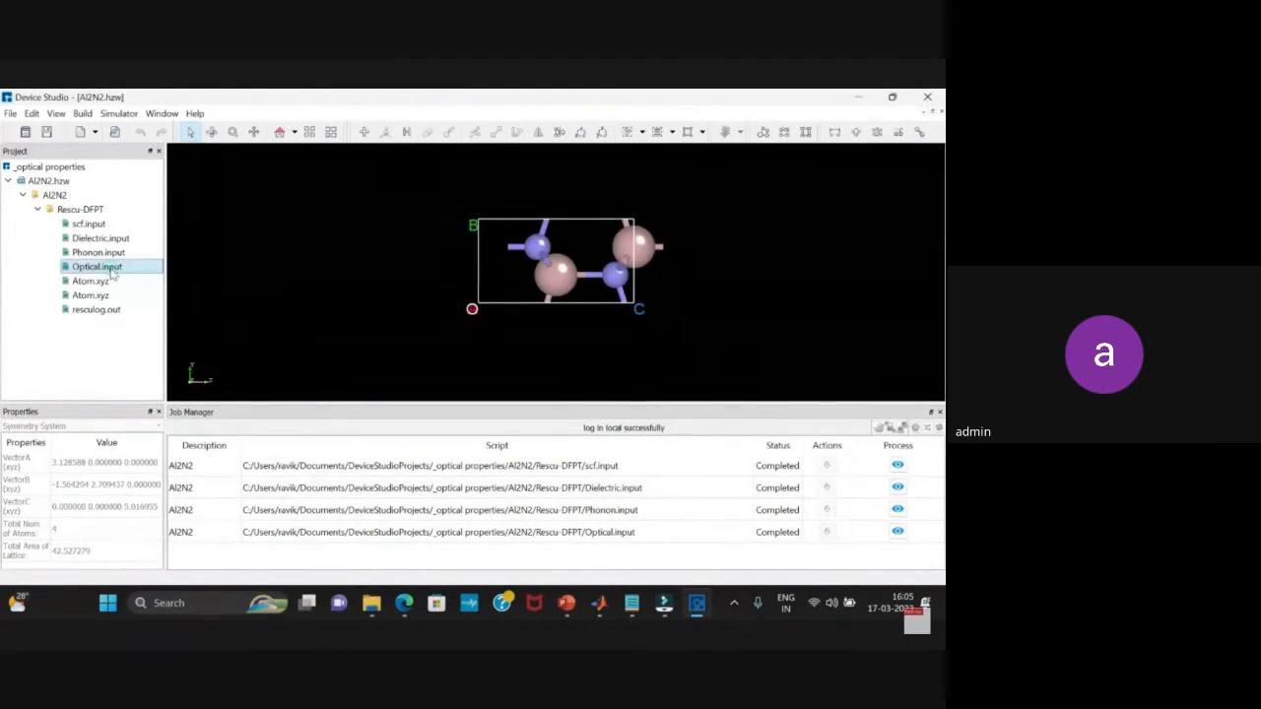
Run the edited Optical.input calculation again on the MyComputer gateway.
{"action": "right_click", "coordinate": [113, 274]}
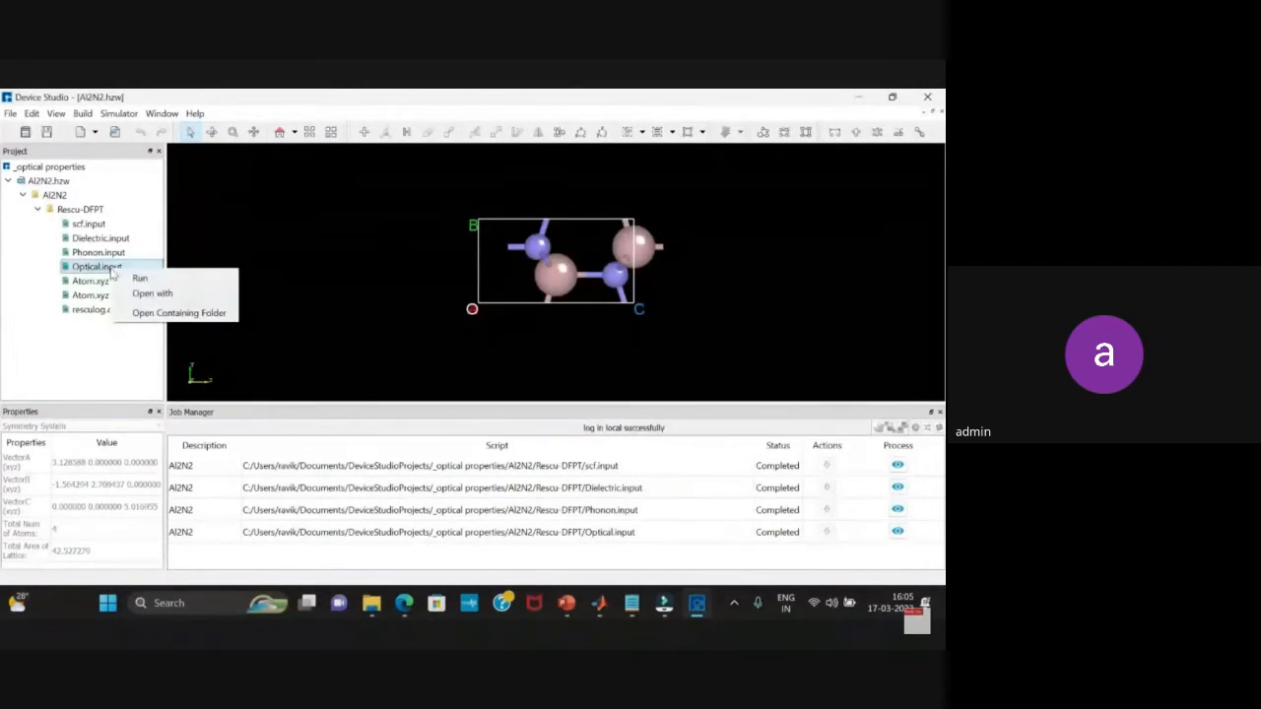
{"action": "left_click", "coordinate": [139, 279]}
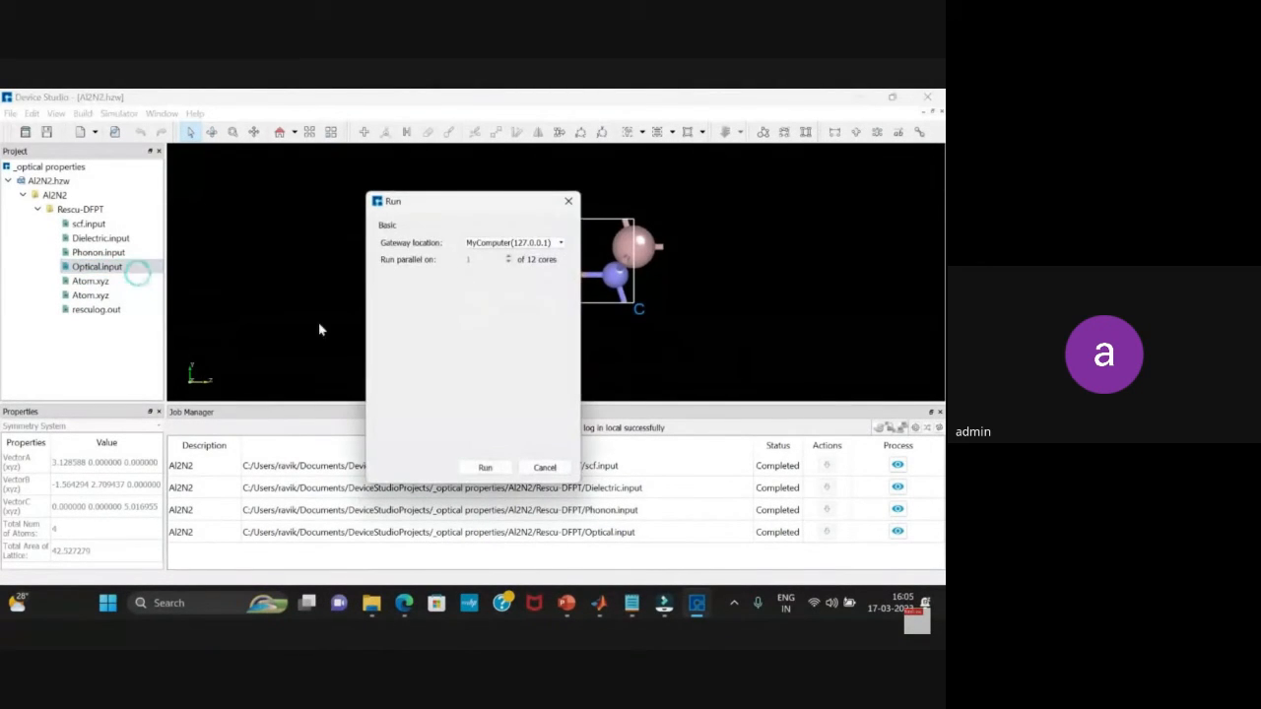
{"action": "left_click", "coordinate": [465, 459]}
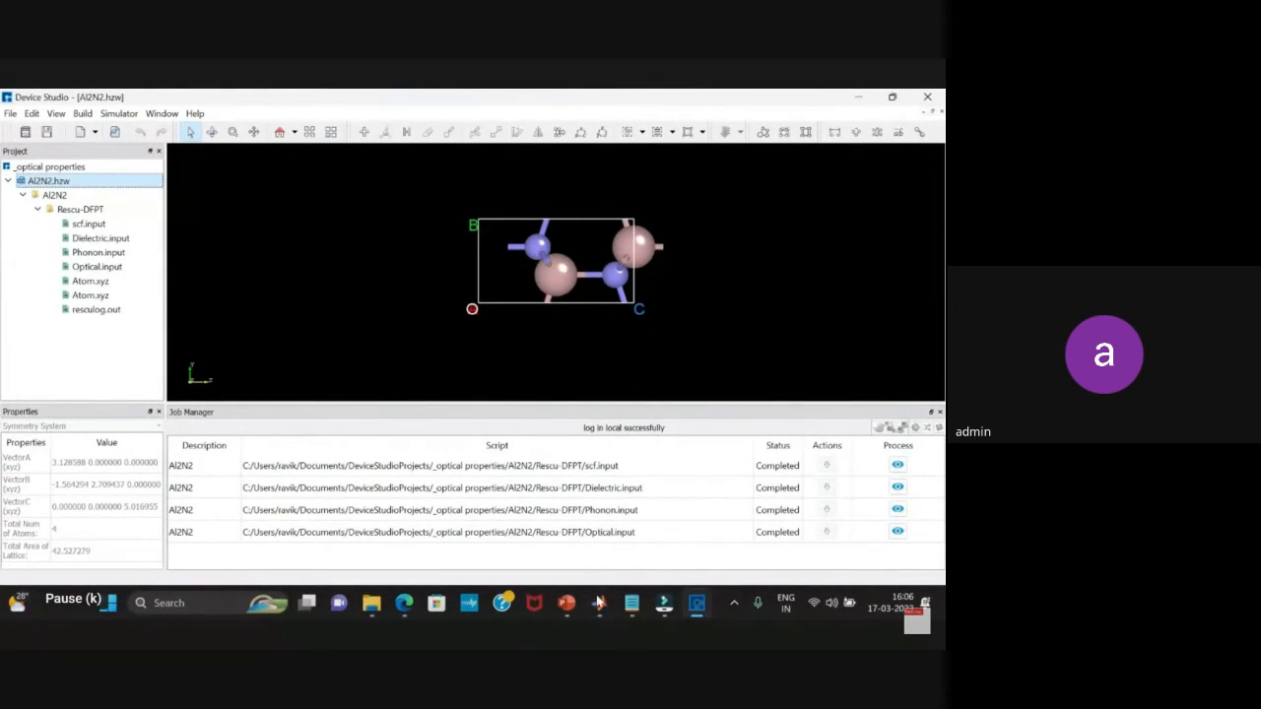
Switch to MATLAB and set the current folder to "optical properties" inside DeviceStudioProjects.
{"action": "left_click", "coordinate": [598, 603]}
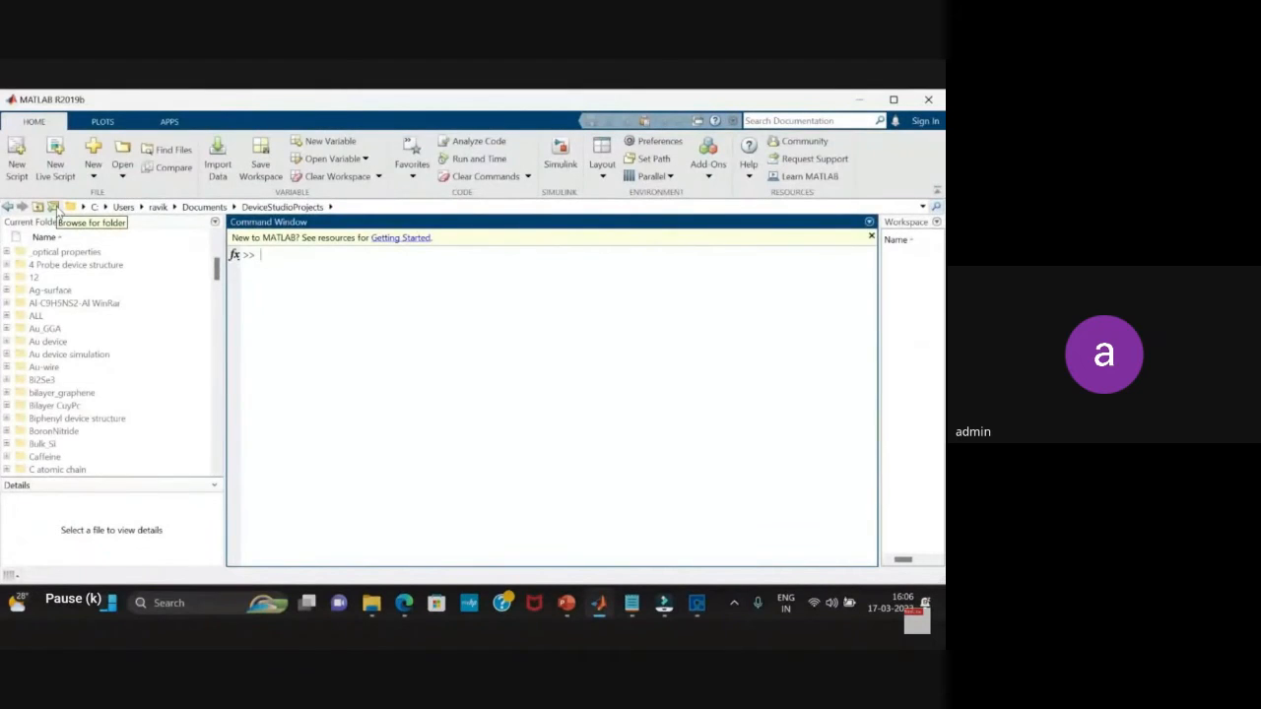
{"action": "left_click", "coordinate": [54, 208]}
{"action": "scroll", "coordinate": [291, 340], "scroll_direction": "down", "scroll_amount": 10}
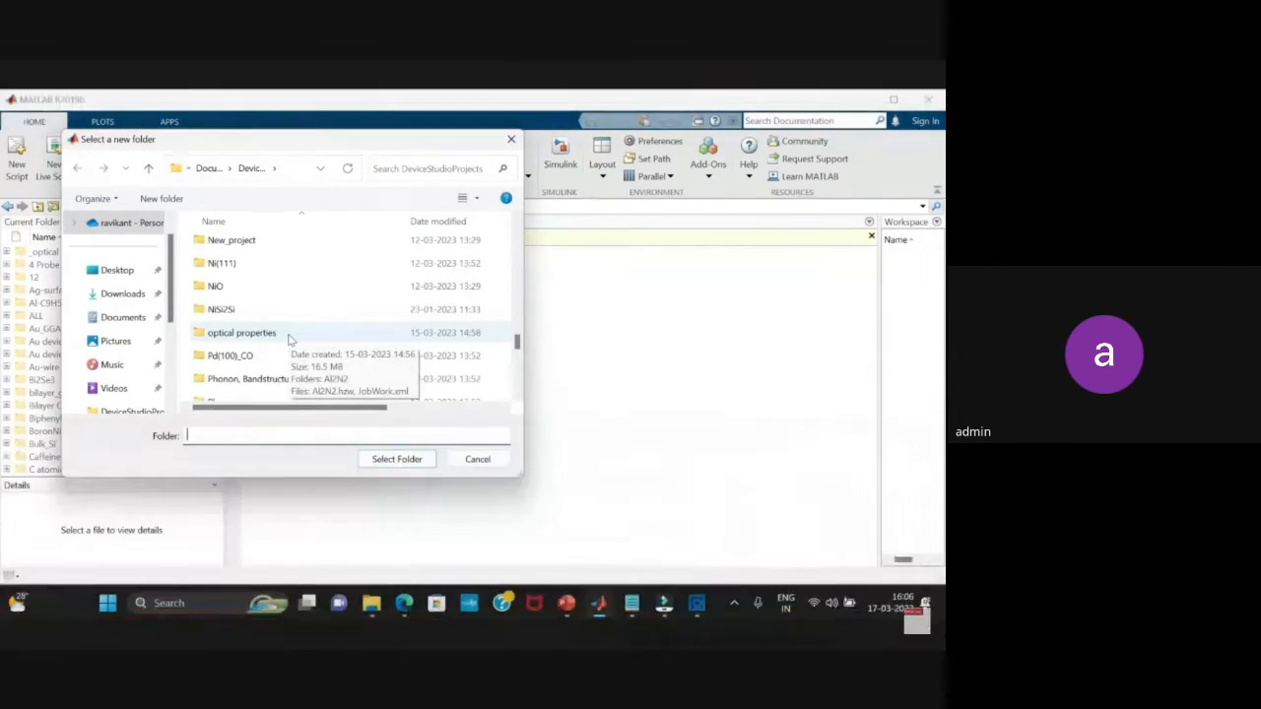
{"action": "left_click", "coordinate": [290, 335]}
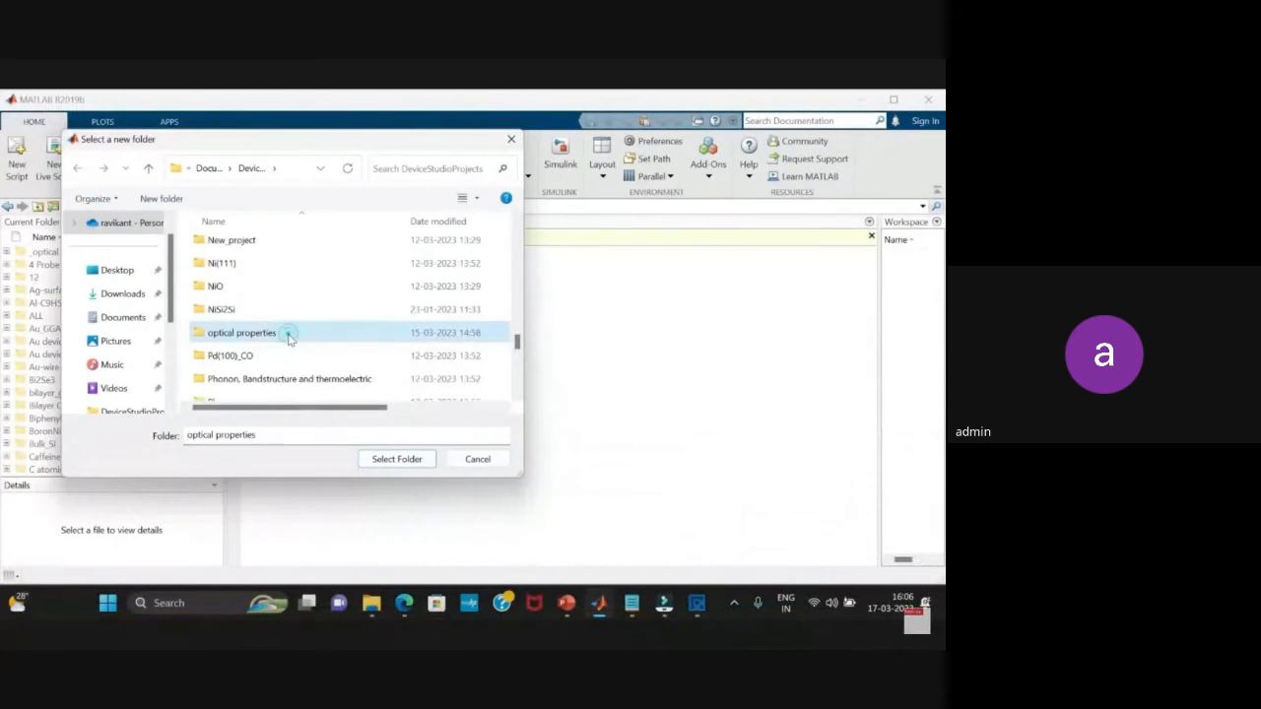
{"action": "left_click", "coordinate": [389, 460]}
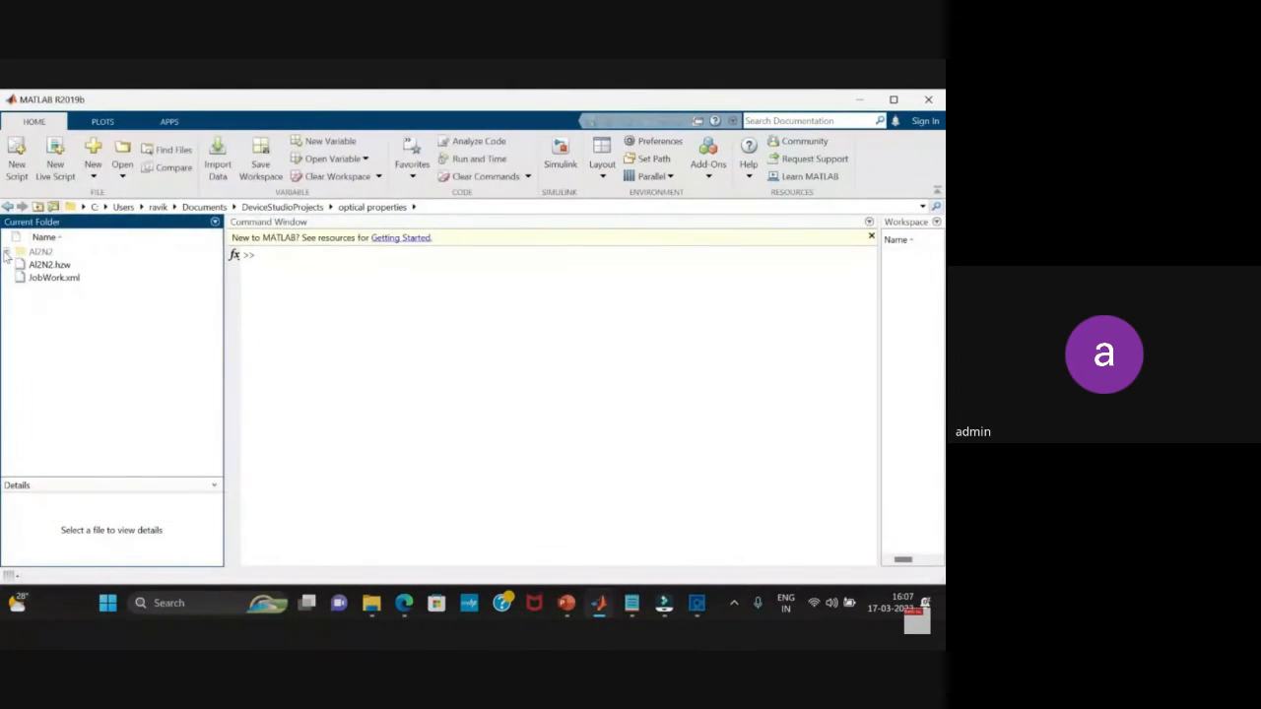
Open the dielectric function, IR intensities, energy loss and refractive index figures from the Rescu-DFPT folder inside Al2N2.
{"action": "left_click", "coordinate": [7, 252]}
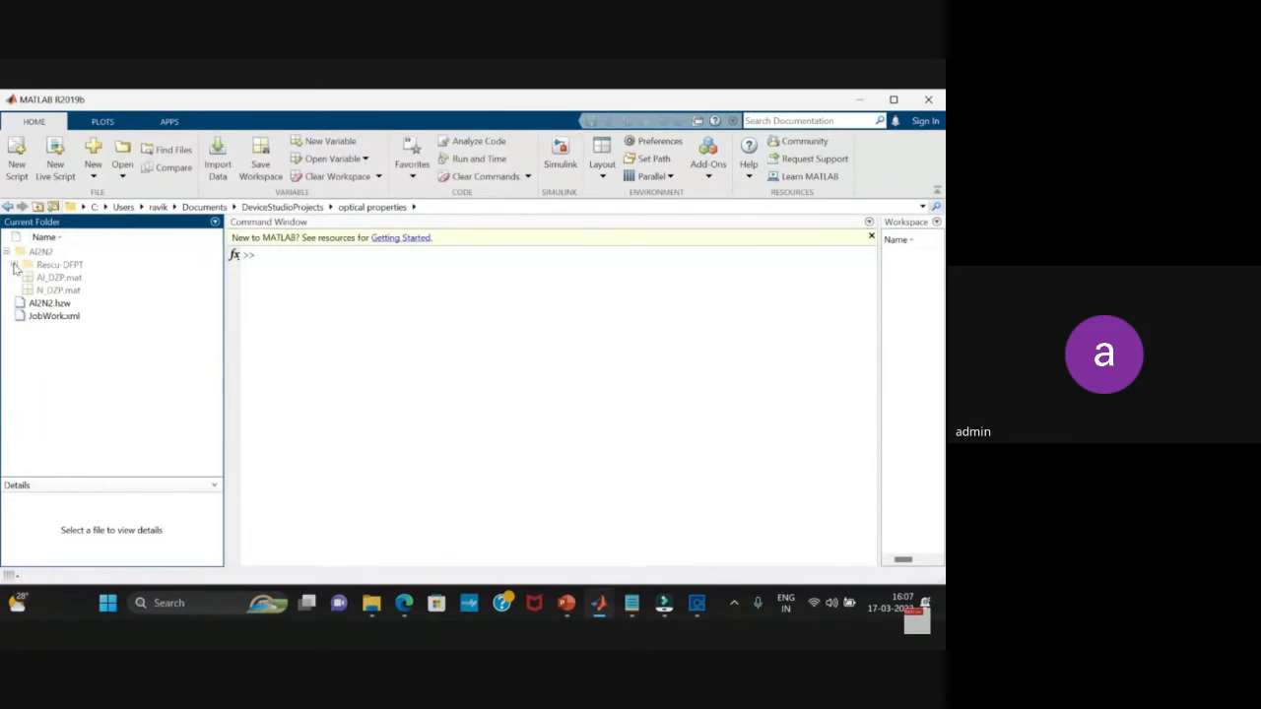
{"action": "left_click", "coordinate": [13, 266]}
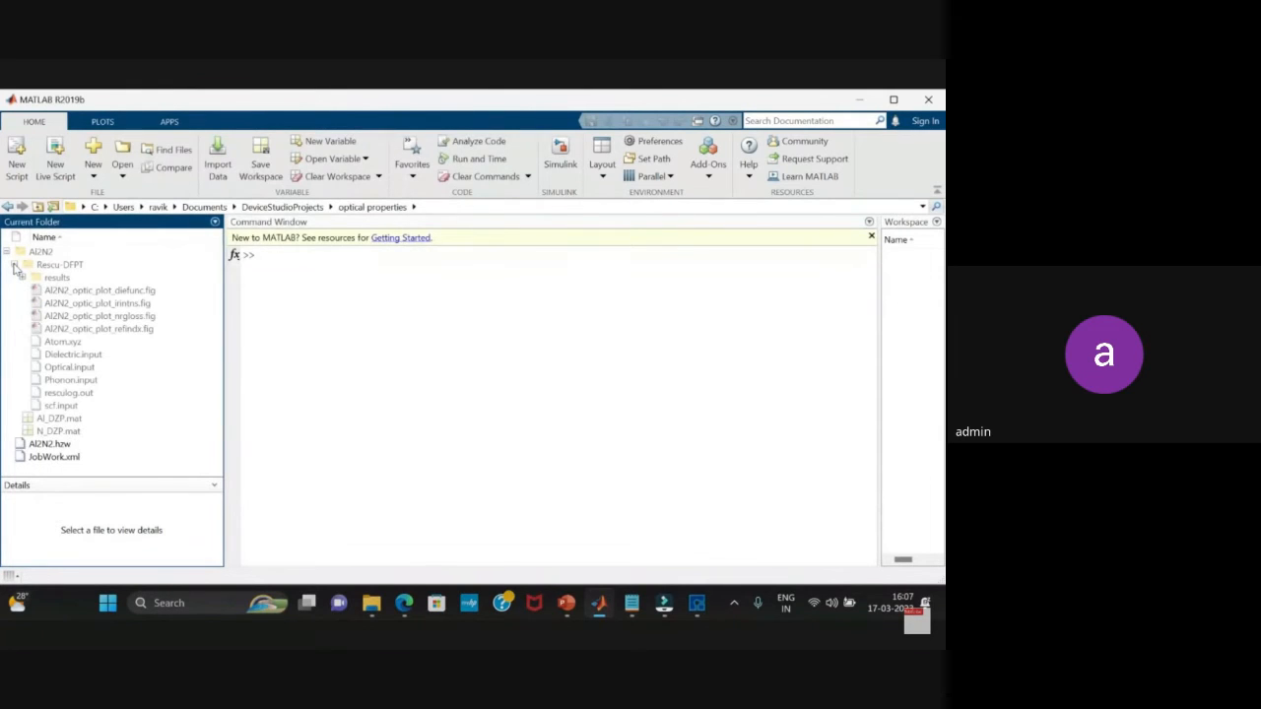
{"action": "mouse_move", "coordinate": [86, 294]}
{"action": "double_click", "coordinate": [128, 291]}
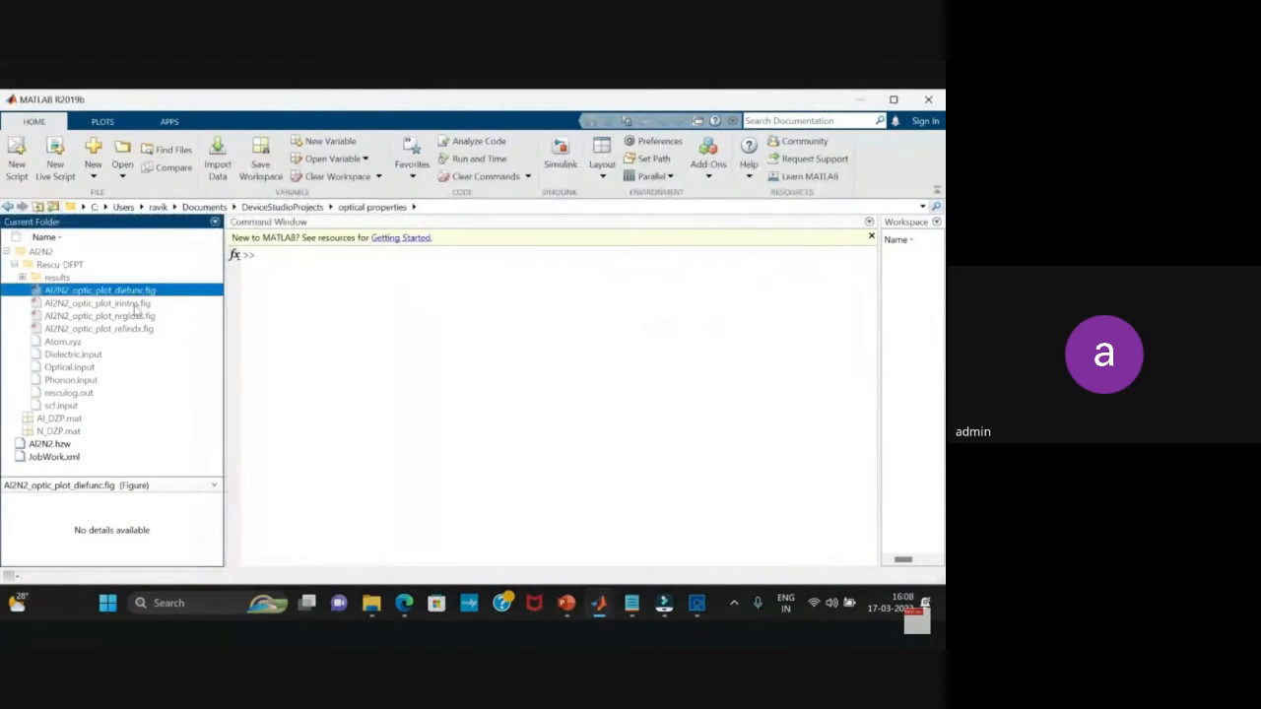
{"action": "double_click", "coordinate": [126, 304]}
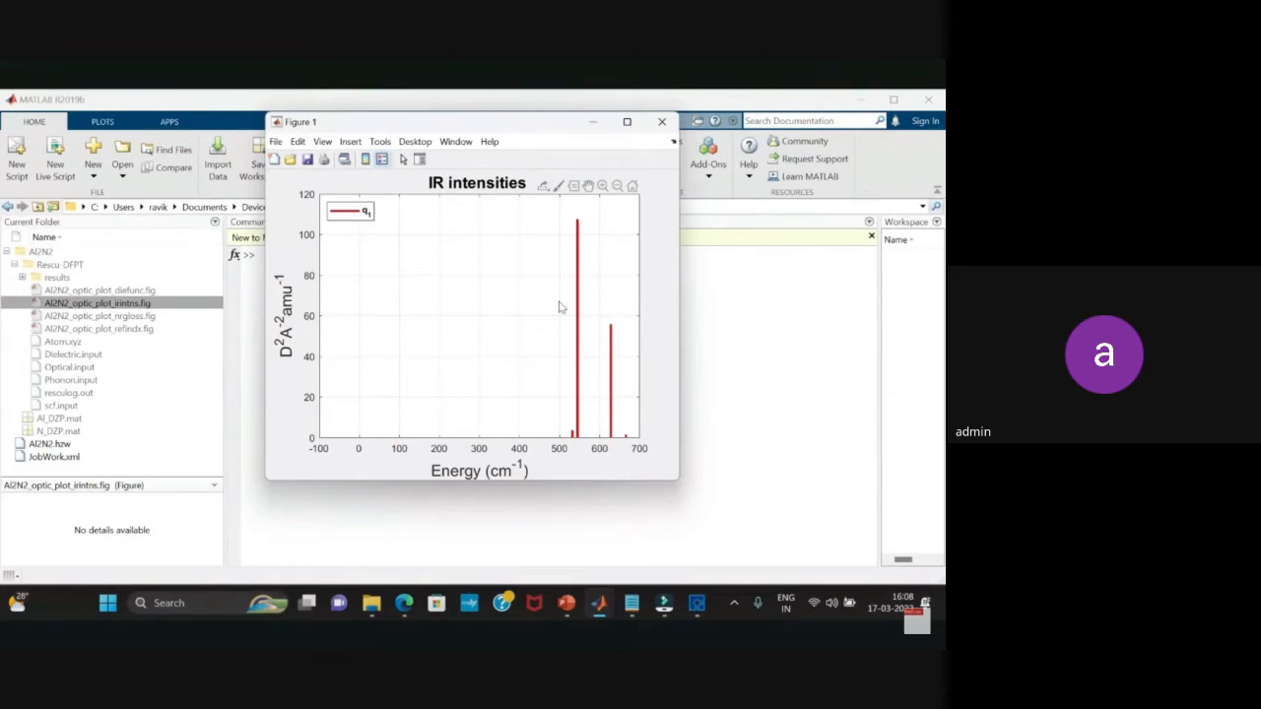
{"action": "left_click", "coordinate": [134, 317]}
{"action": "double_click", "coordinate": [134, 318]}
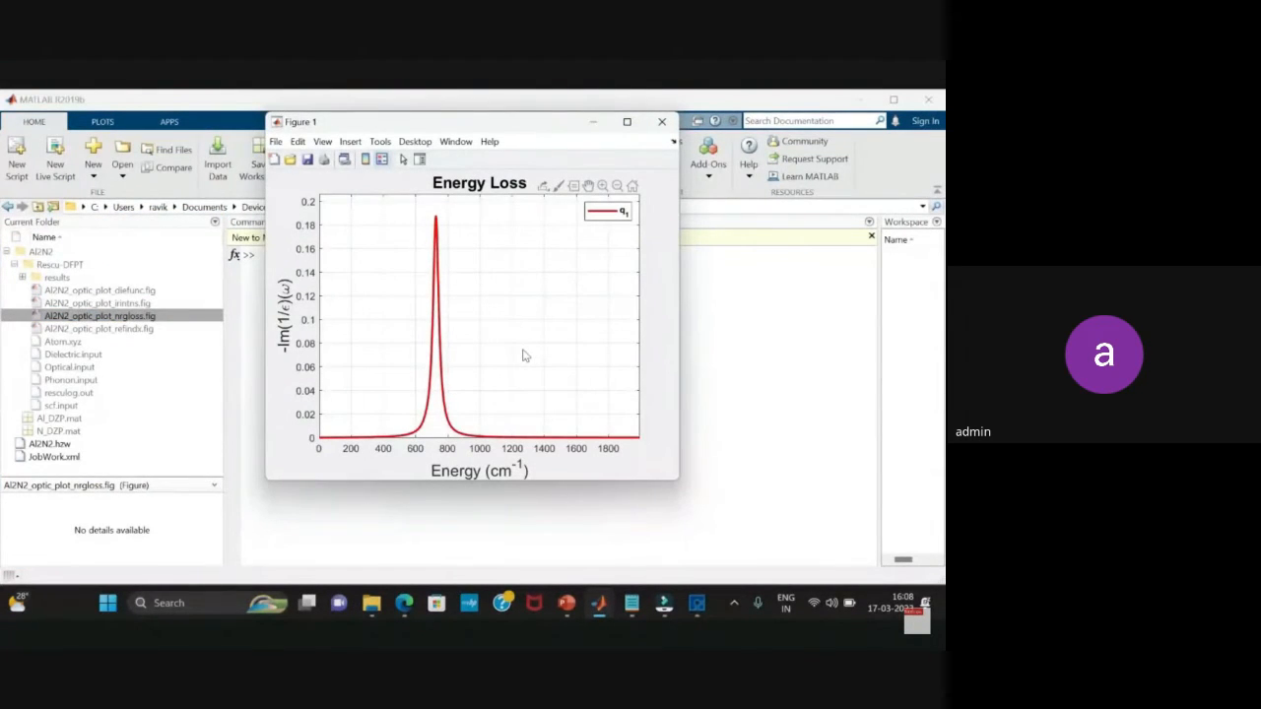
{"action": "left_click", "coordinate": [168, 335]}
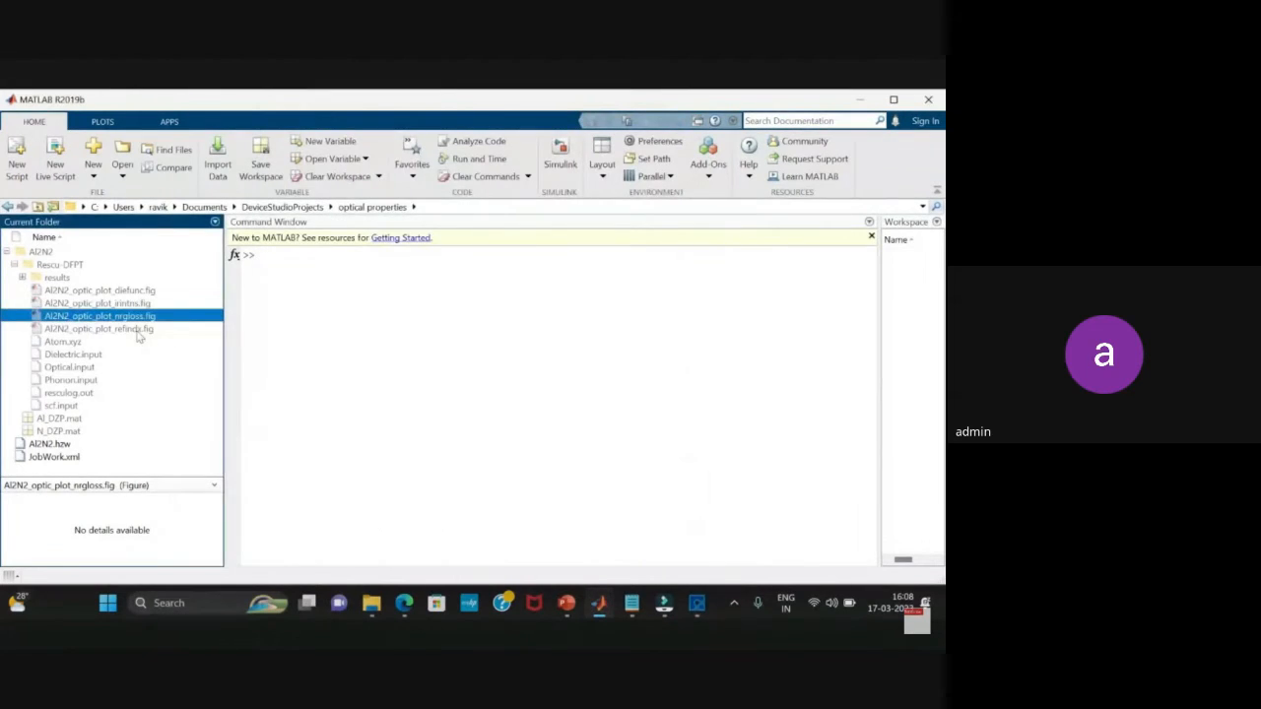
{"action": "left_click", "coordinate": [140, 335]}
{"action": "double_click", "coordinate": [138, 336]}
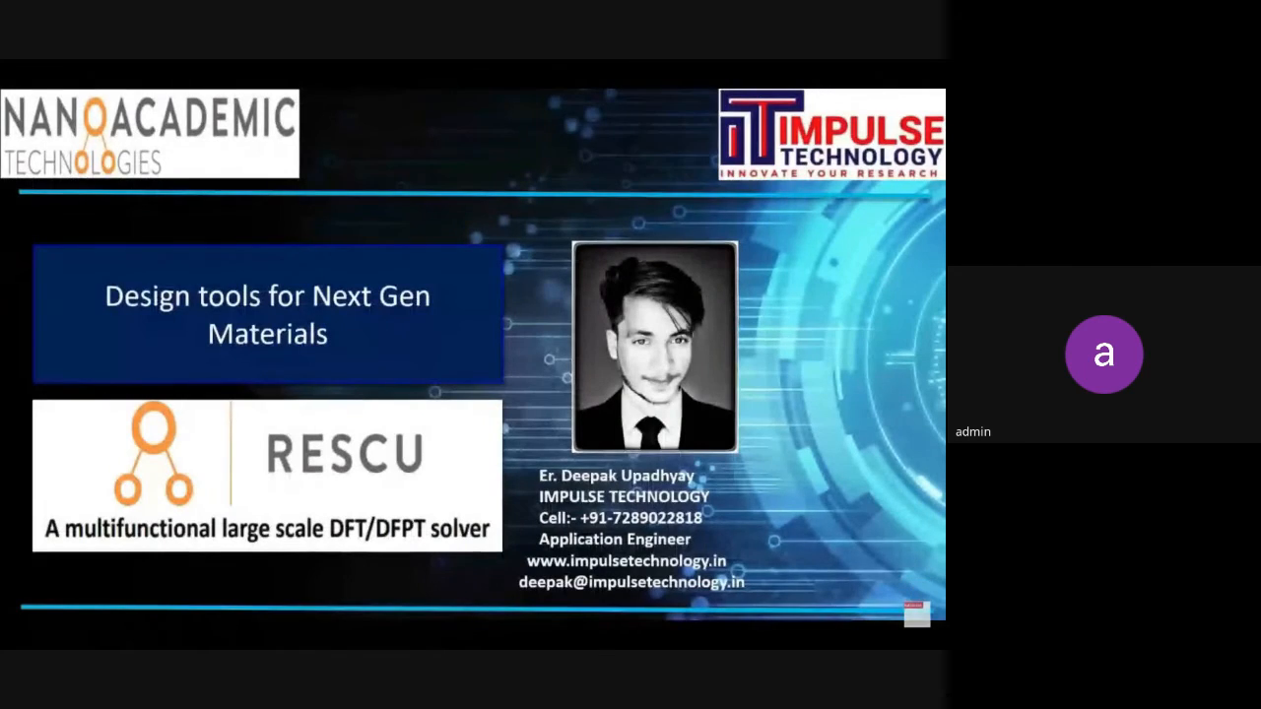
Switch to Device Studio, show the TotalElectronDensity result of Si_Rede under Nanodcal-Crystal, and minimise its viewer.
{"action": "key", "text": "alt+Left"}
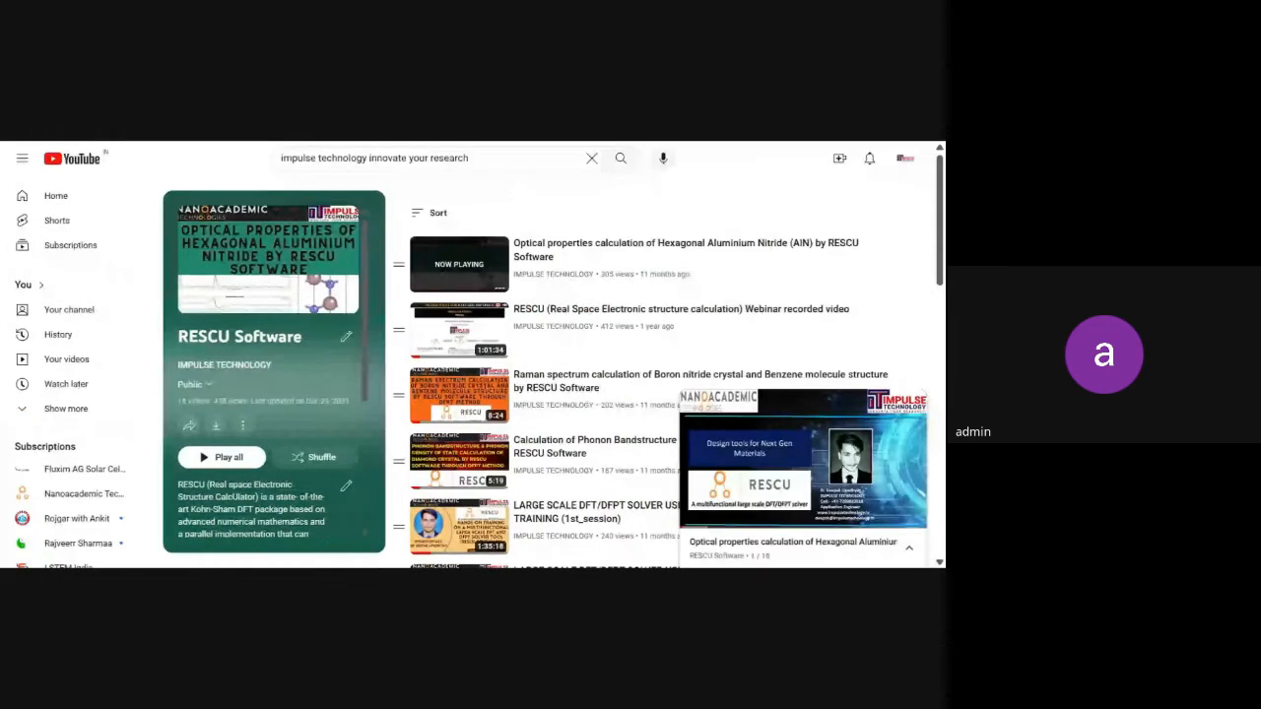
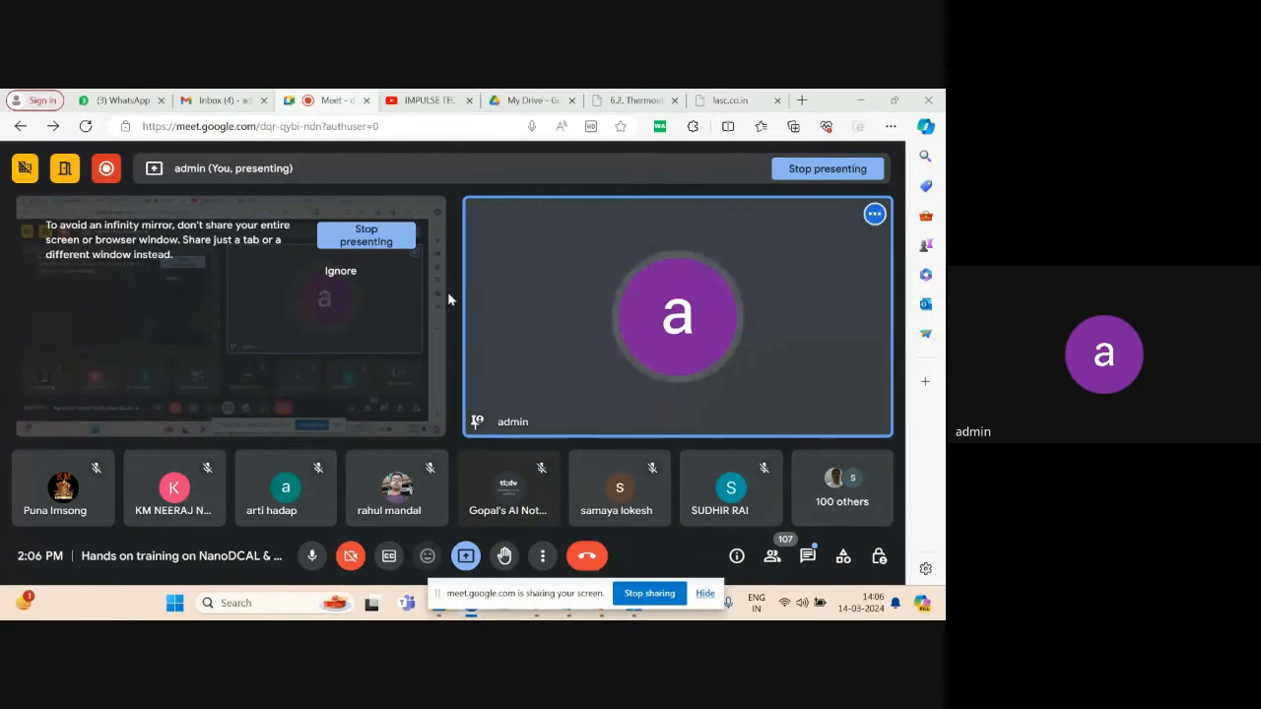
{"action": "left_click", "coordinate": [858, 98]}
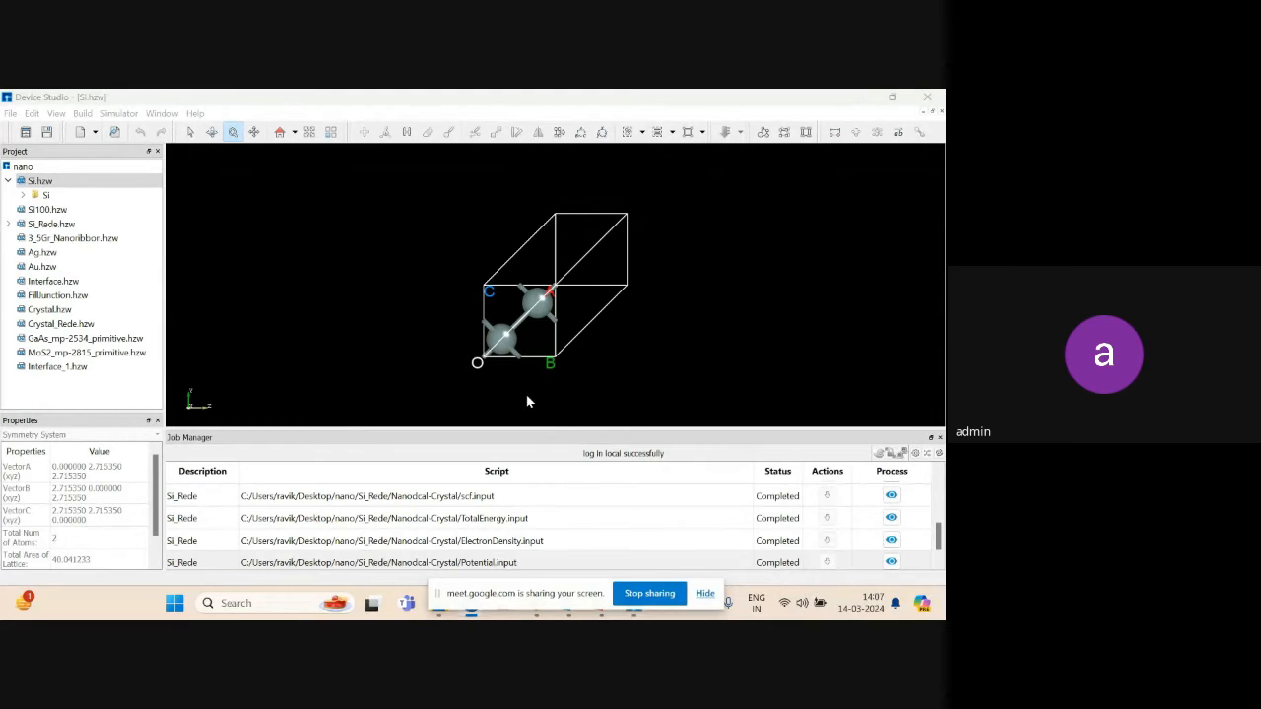
{"action": "left_click", "coordinate": [11, 225]}
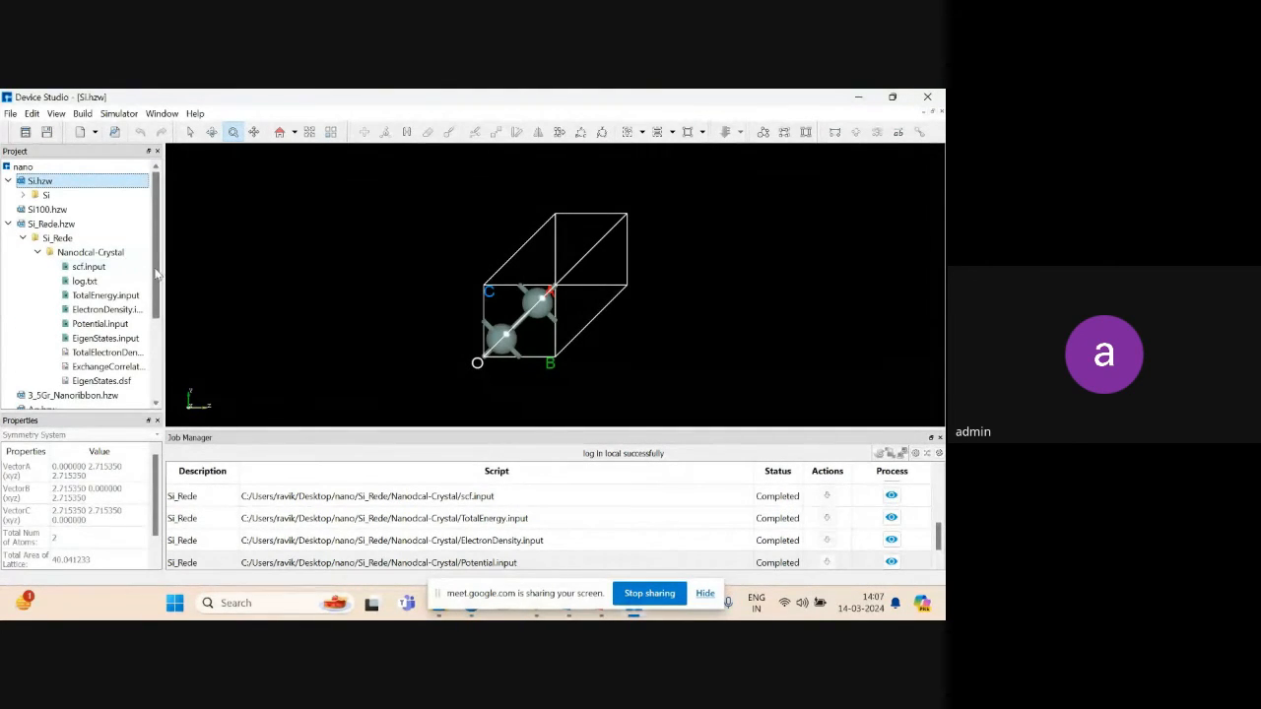
{"action": "left_click_drag", "start_coordinate": [155, 275], "coordinate": [155, 332]}
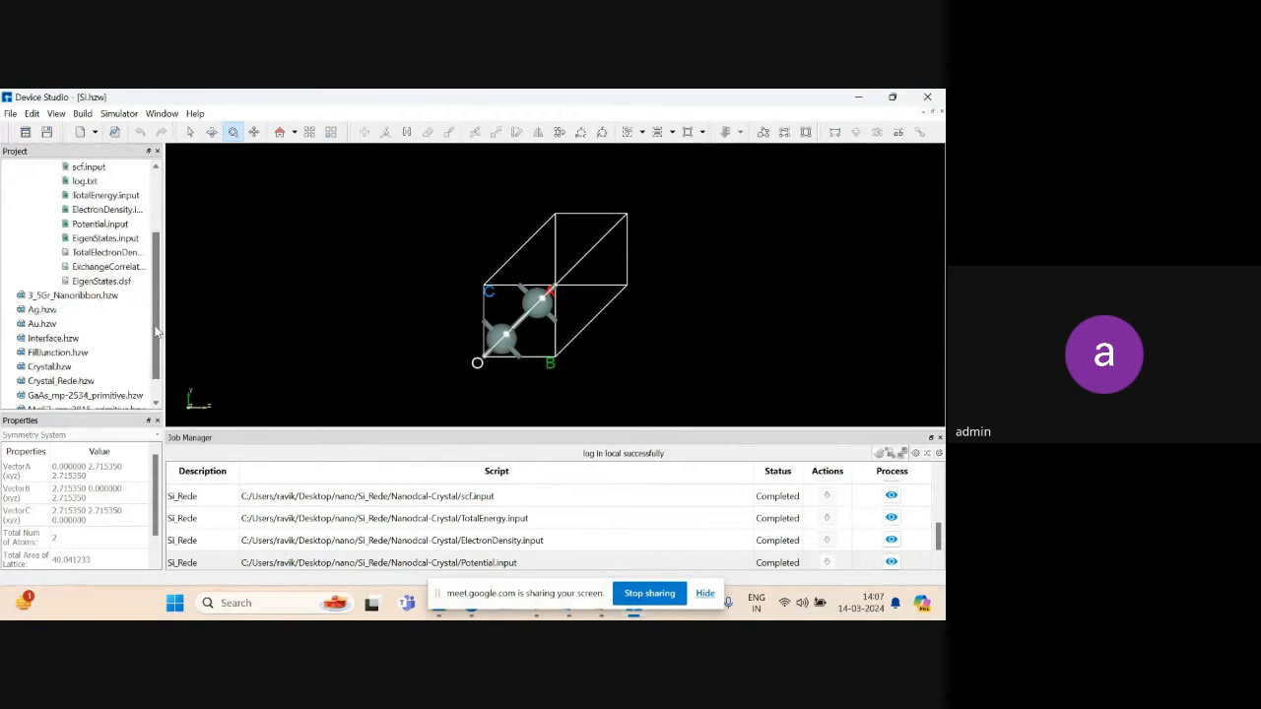
{"action": "right_click", "coordinate": [104, 254]}
{"action": "left_click", "coordinate": [174, 267]}
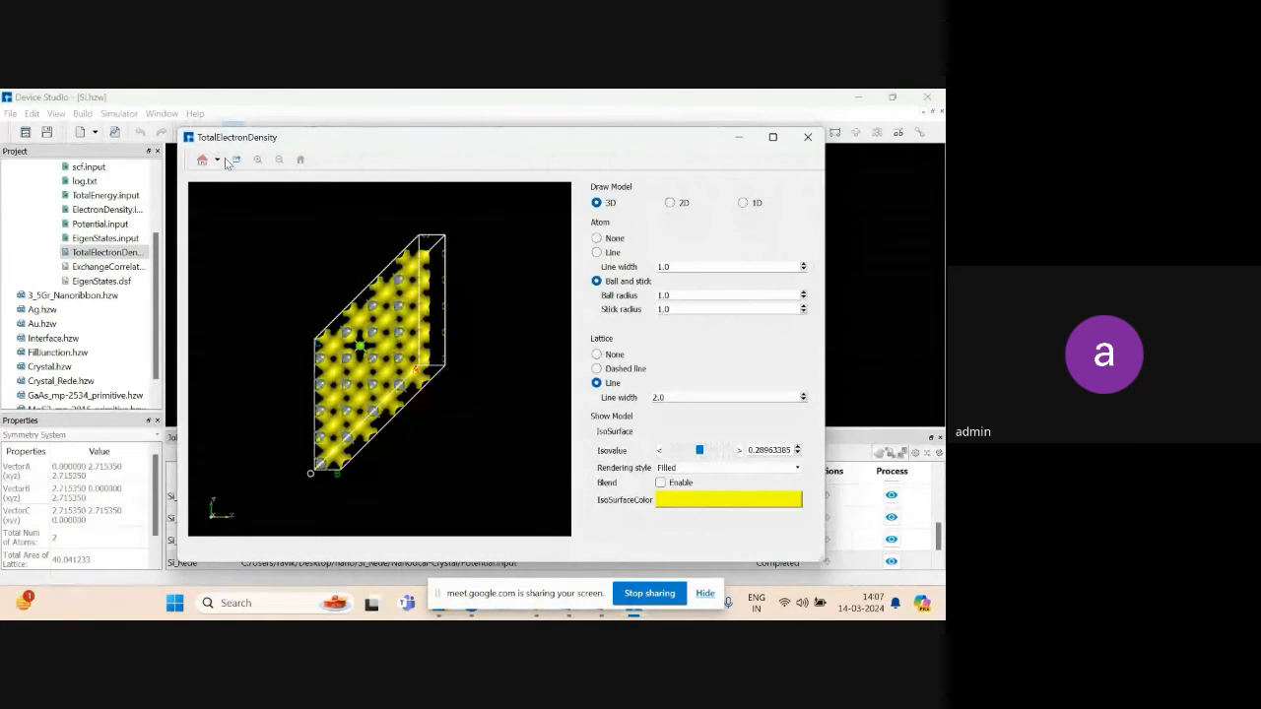
{"action": "left_click", "coordinate": [740, 138]}
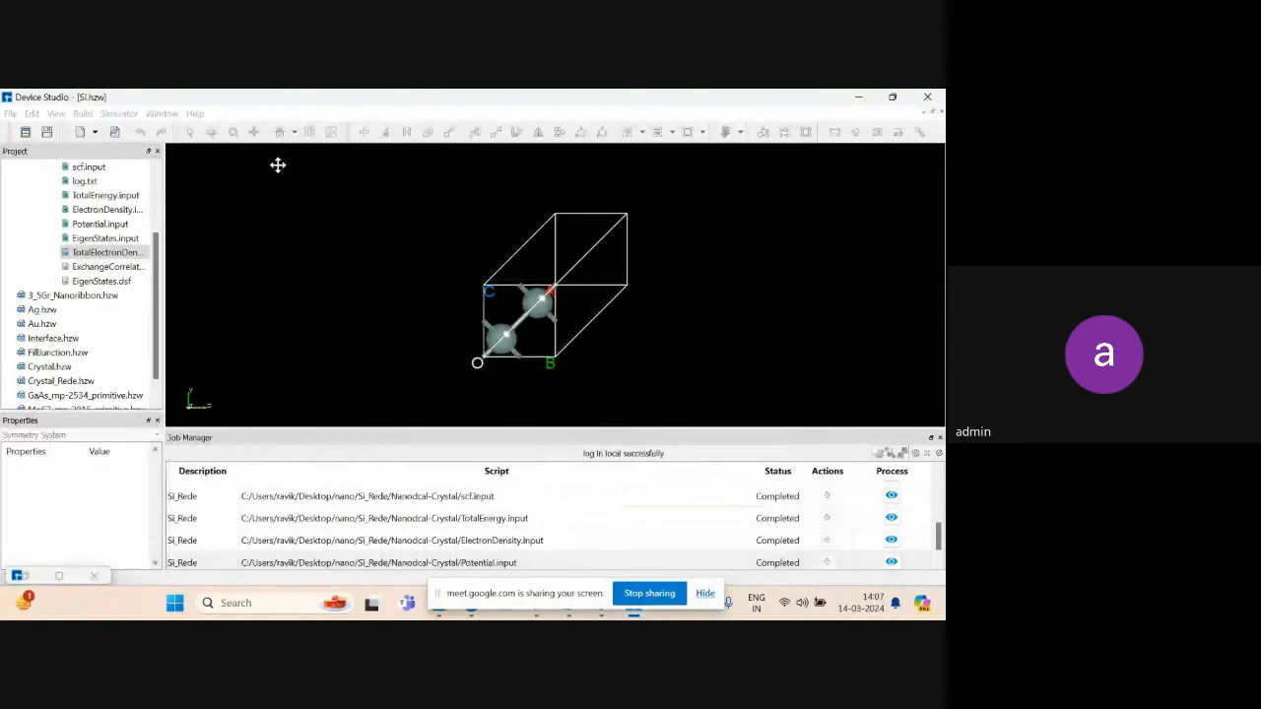
Display the Si_Rede structure and show the view of its EigenStates.dsf result.
{"action": "left_click", "coordinate": [51, 208]}
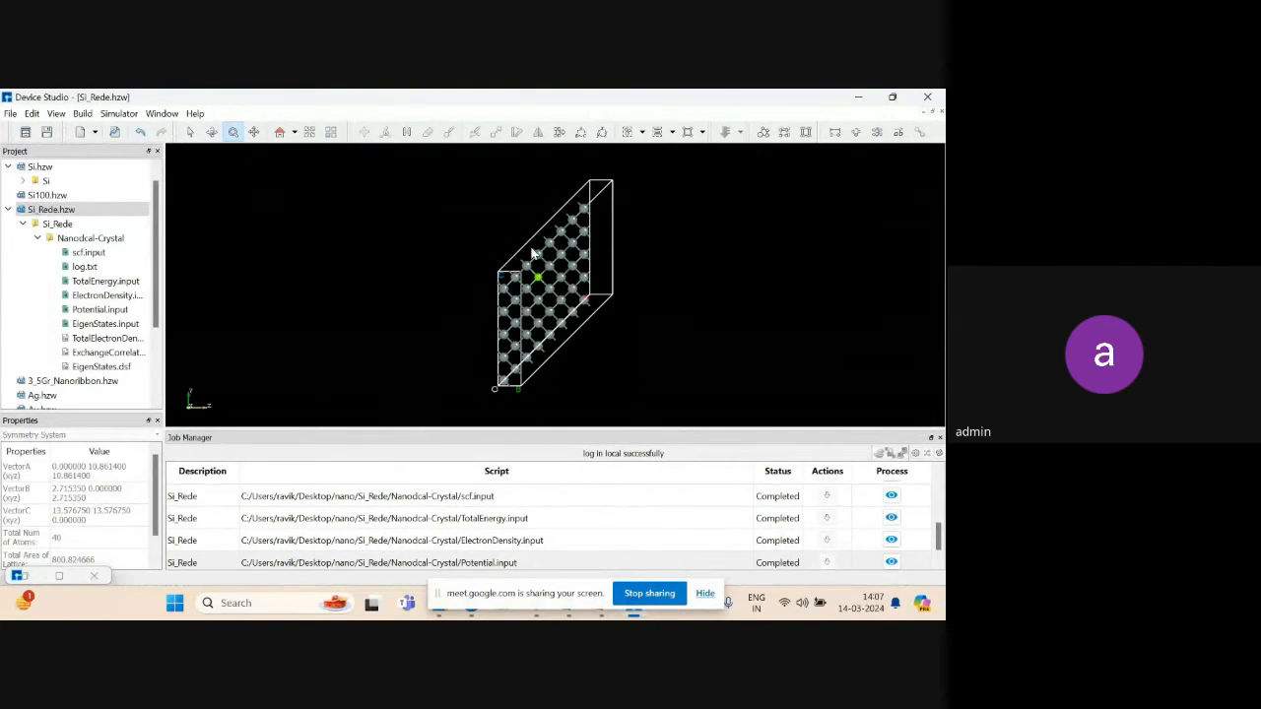
{"action": "scroll", "coordinate": [537, 286], "scroll_direction": "up", "scroll_amount": 10}
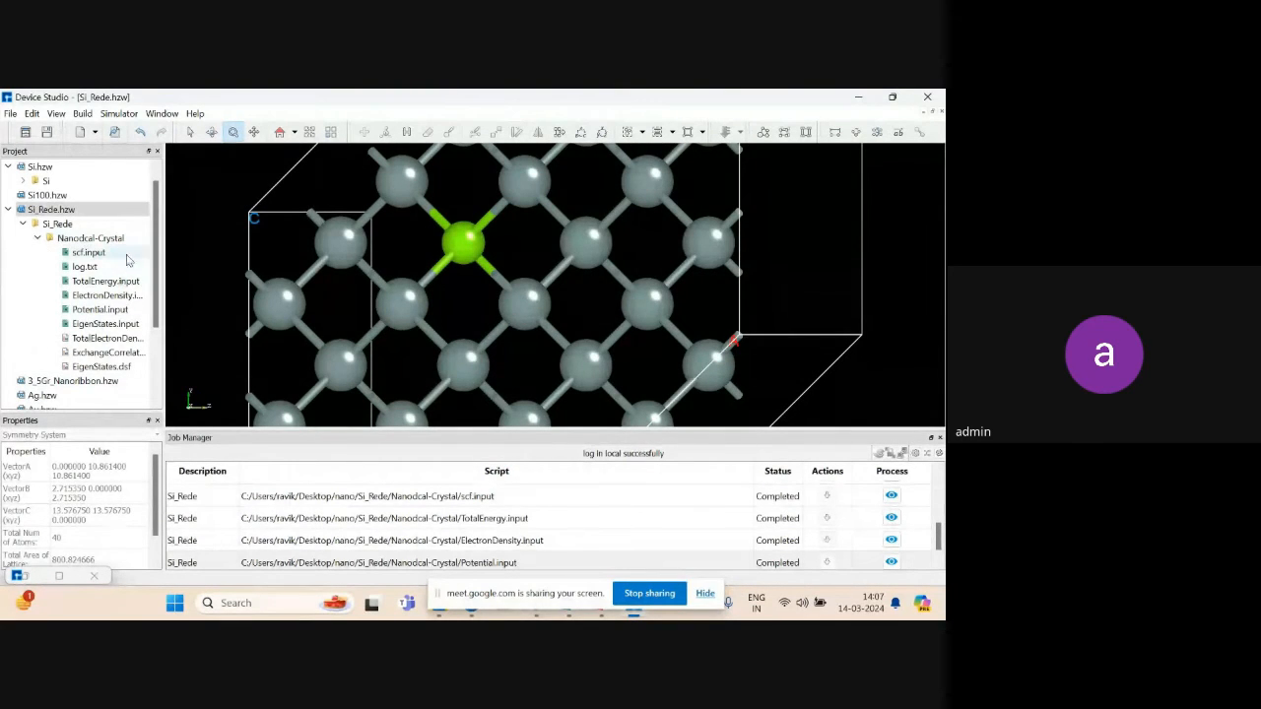
{"action": "right_click", "coordinate": [86, 341]}
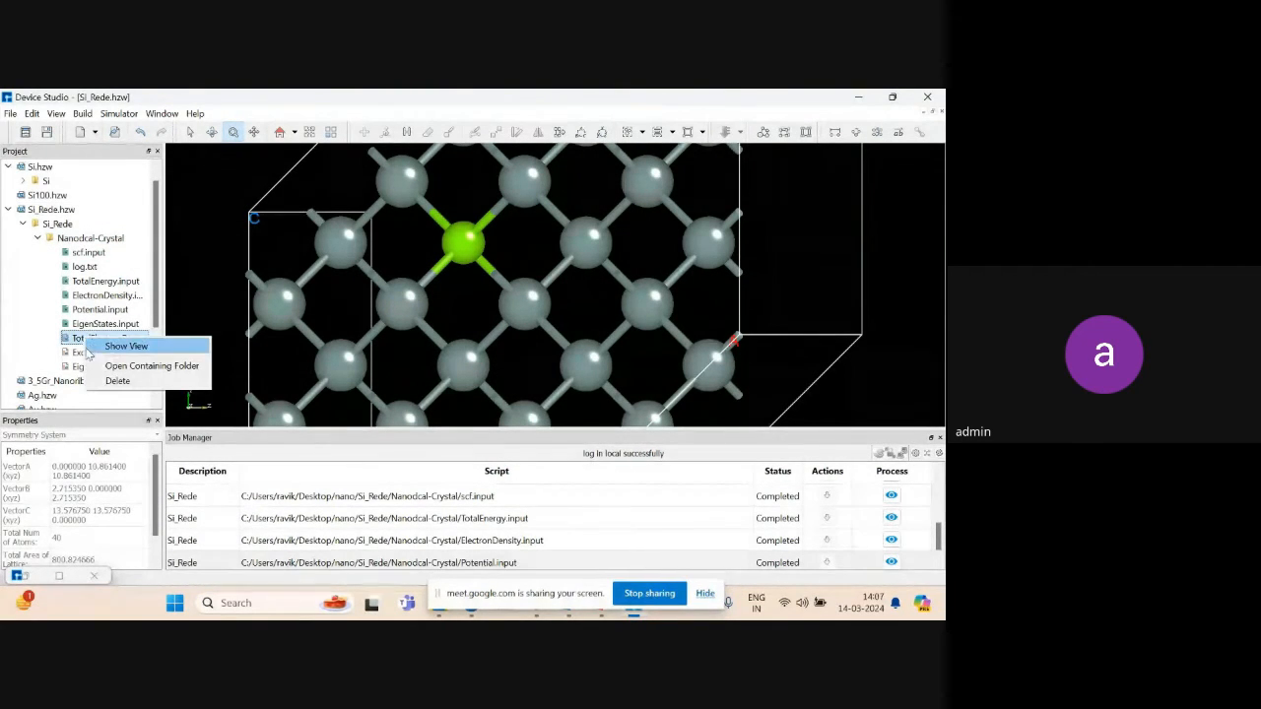
{"action": "left_click", "coordinate": [75, 368]}
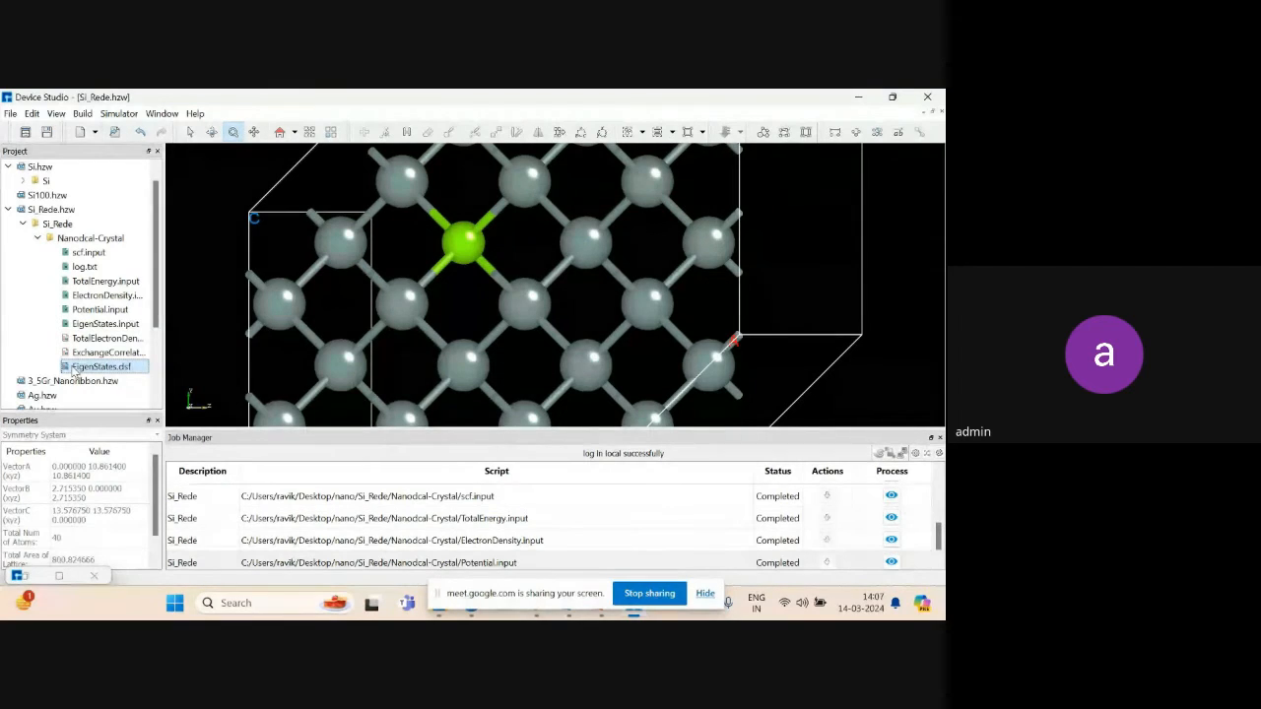
{"action": "right_click", "coordinate": [77, 367]}
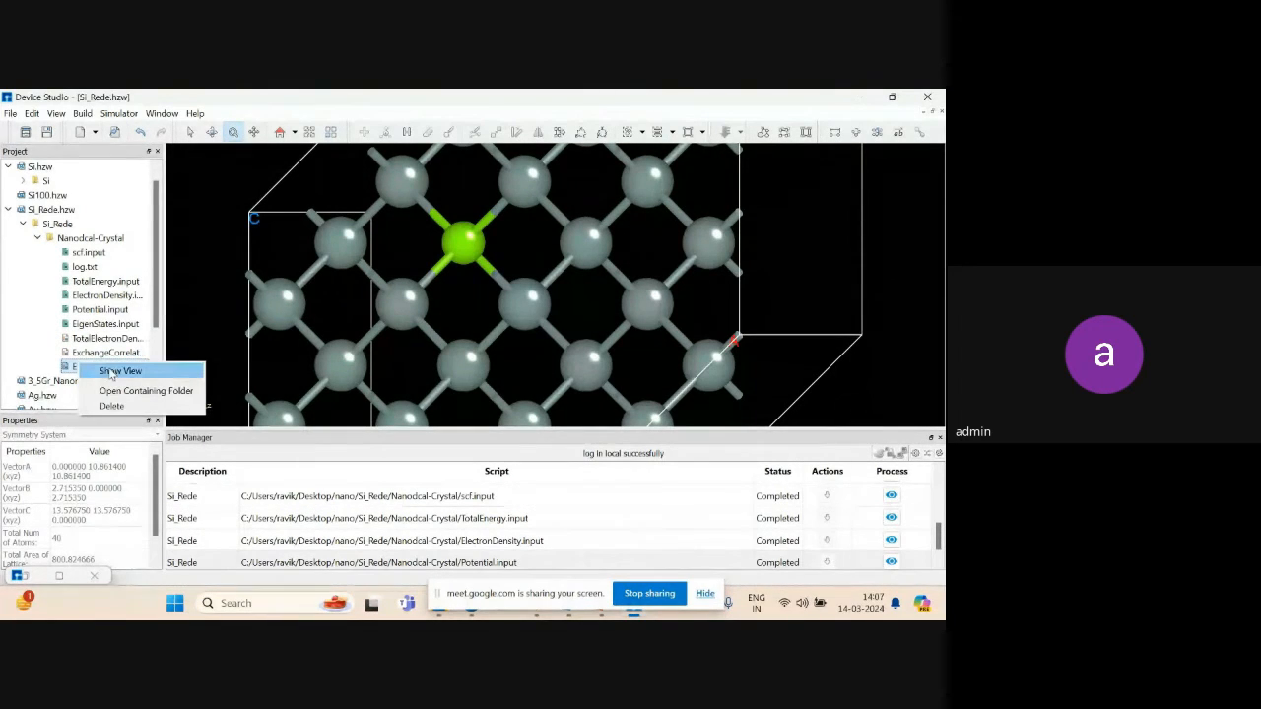
{"action": "left_click", "coordinate": [113, 374]}
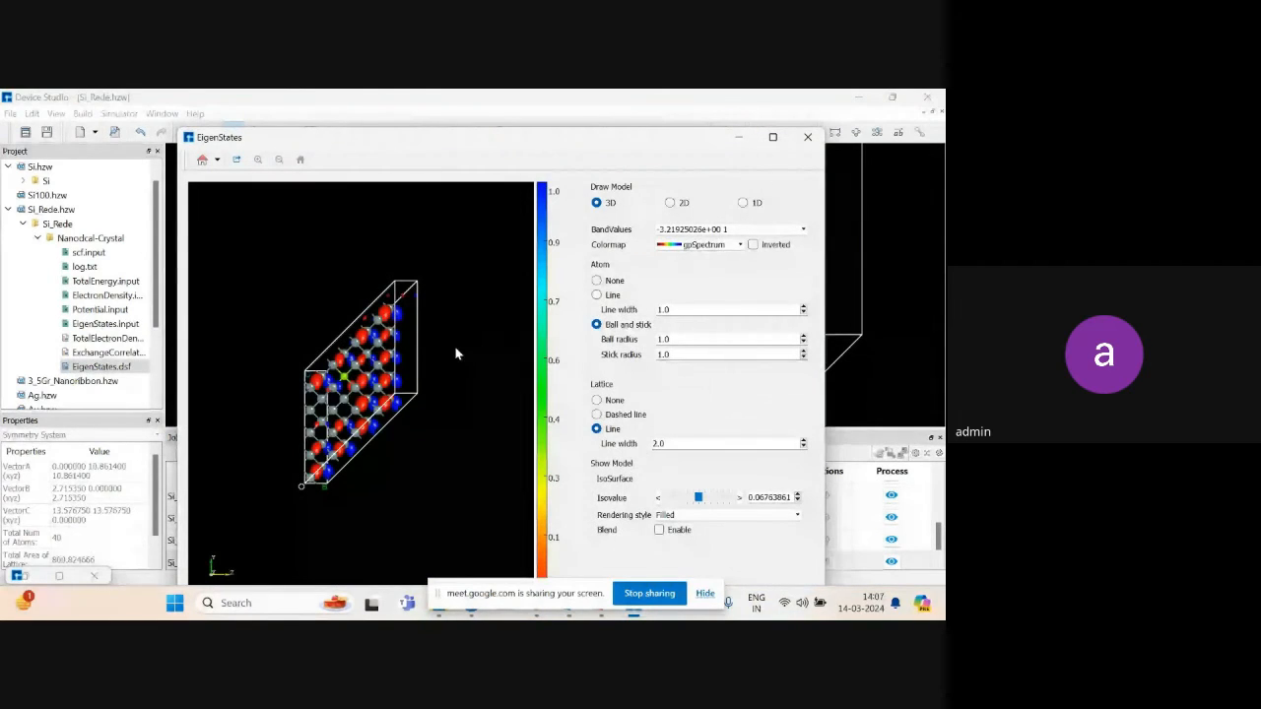
Examine the eigenstates as a rotated 3D model, a 2D map and a 1D plot, and close the viewer.
{"action": "left_click_drag", "start_coordinate": [454, 346], "coordinate": [427, 162]}
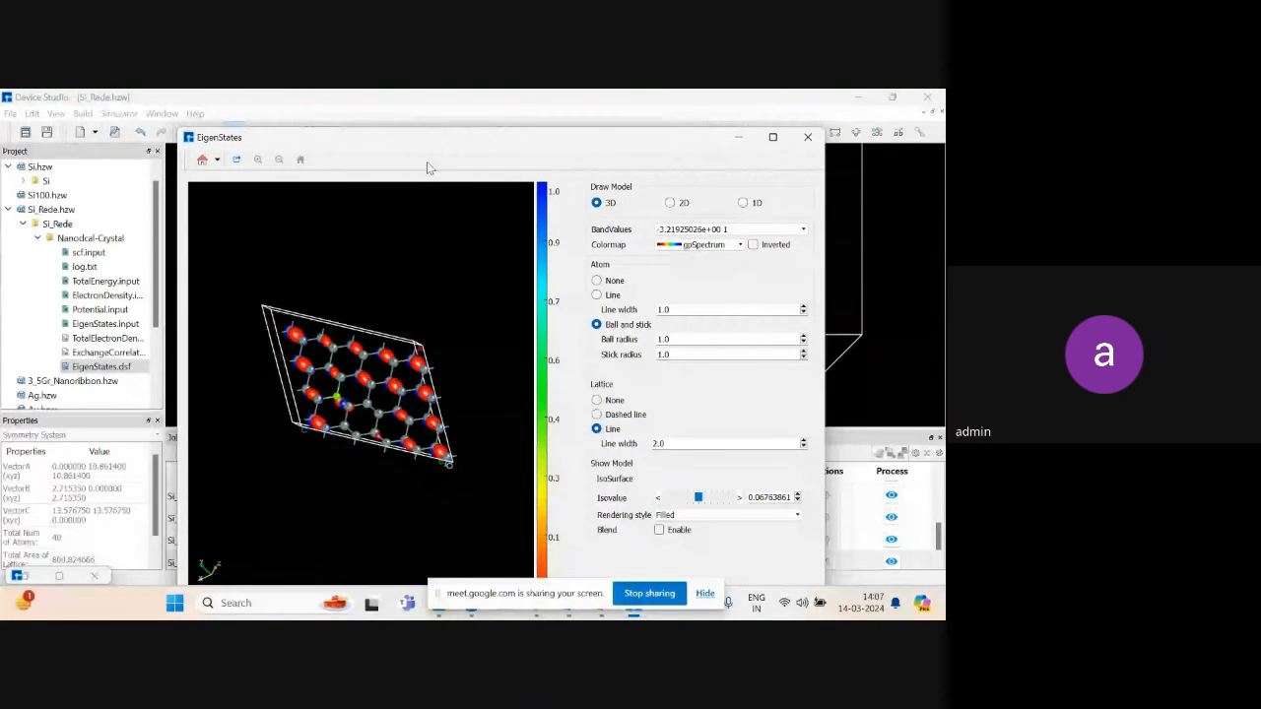
{"action": "left_click", "coordinate": [670, 203]}
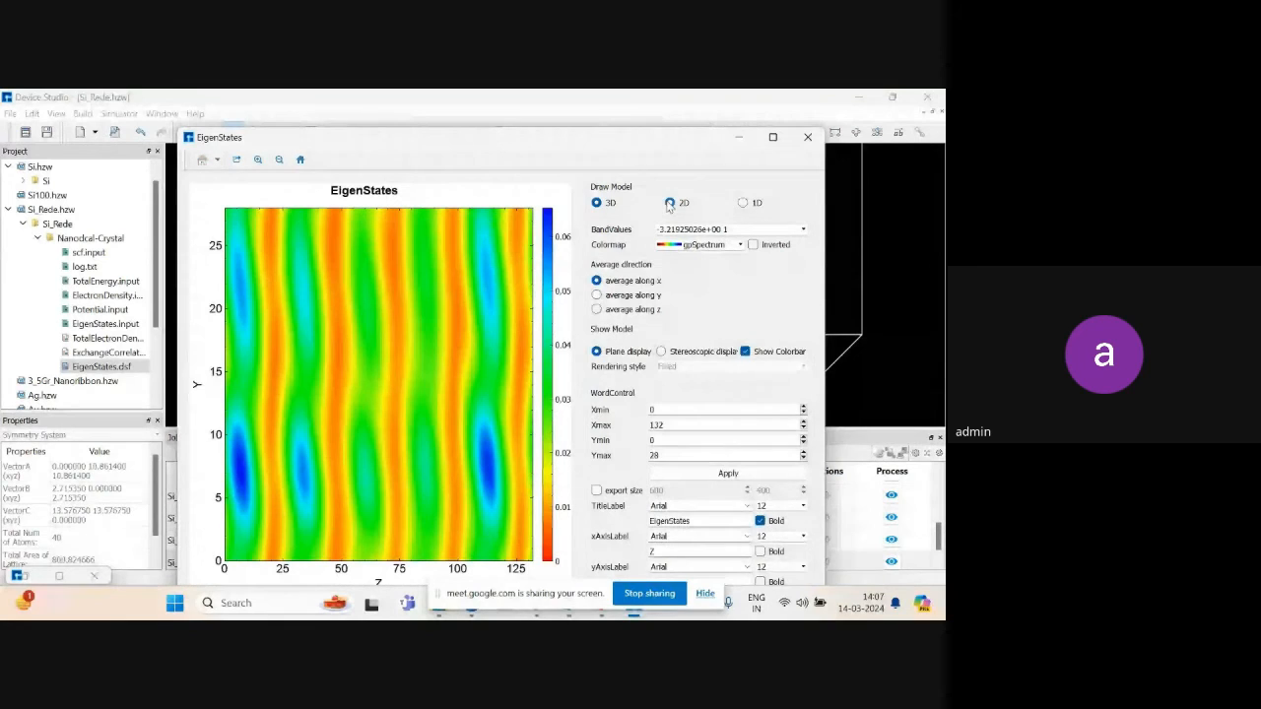
{"action": "left_click", "coordinate": [765, 203]}
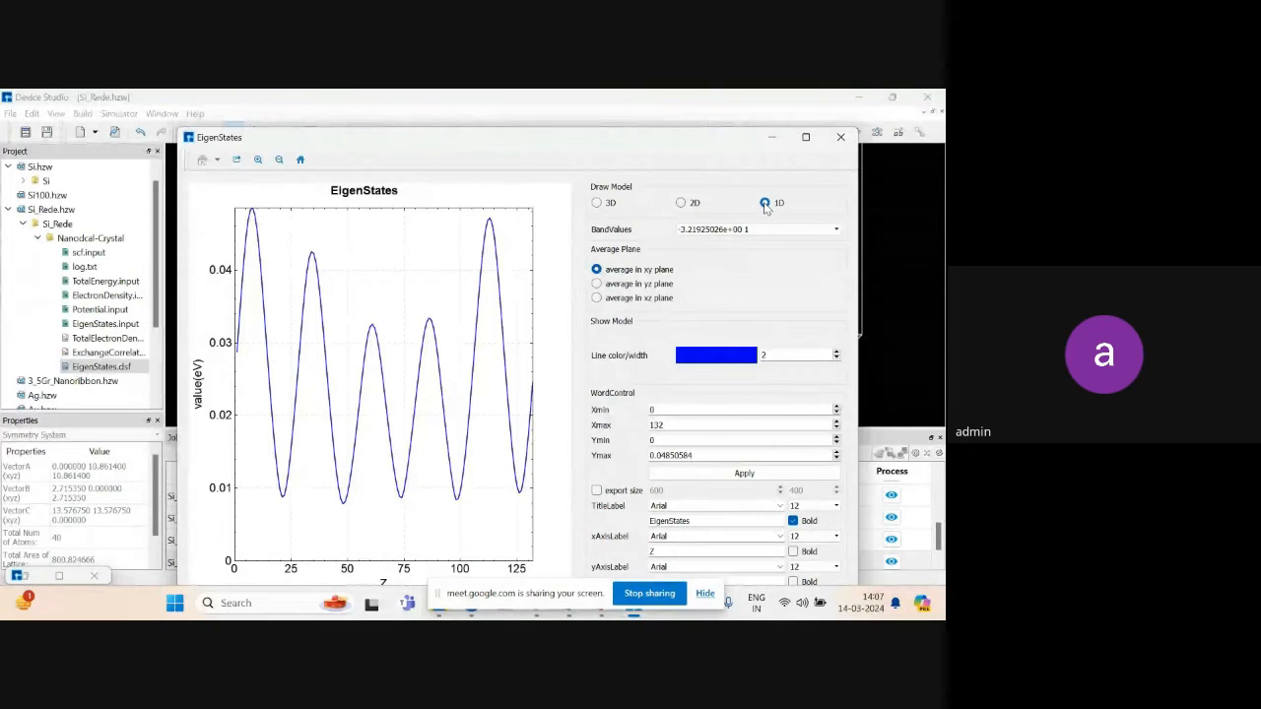
{"action": "left_click", "coordinate": [840, 137]}
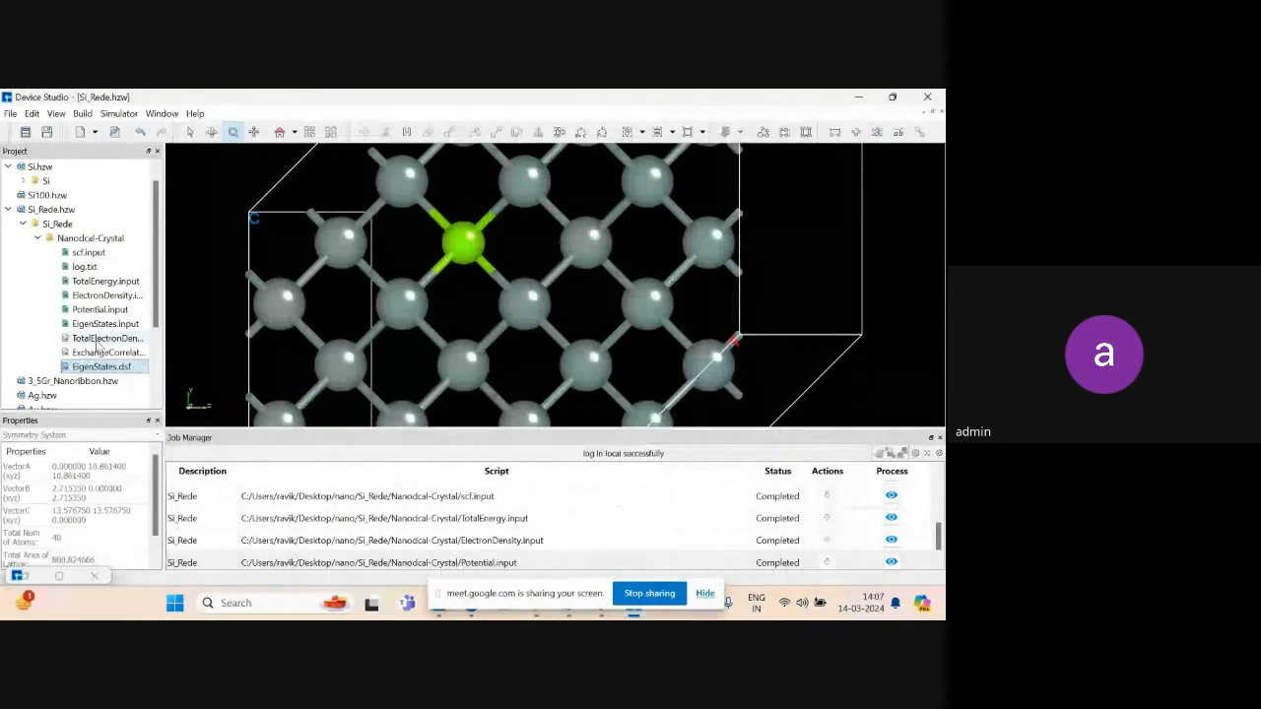
Show the TotalElectronDensity result of Si_Rede again, inspect its 3D isosurface from another angle, and close the viewer.
{"action": "right_click", "coordinate": [99, 340]}
{"action": "left_click", "coordinate": [128, 348]}
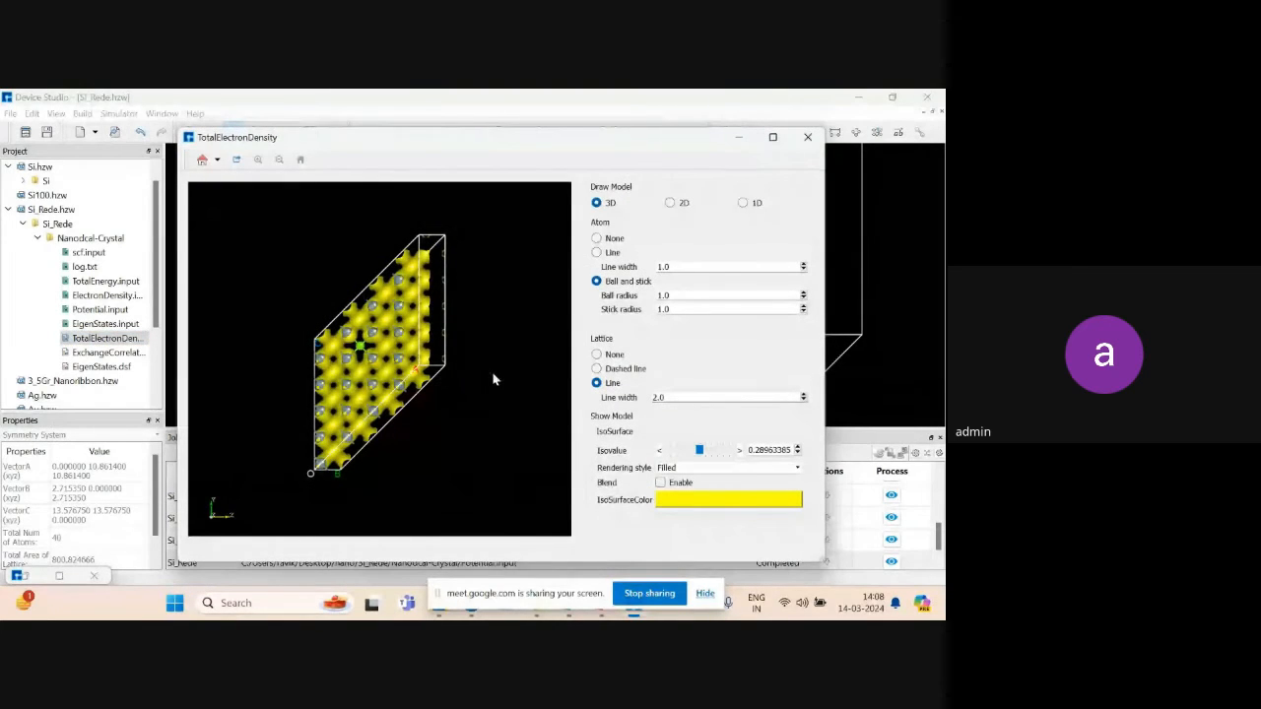
{"action": "left_click_drag", "start_coordinate": [494, 378], "coordinate": [411, 503]}
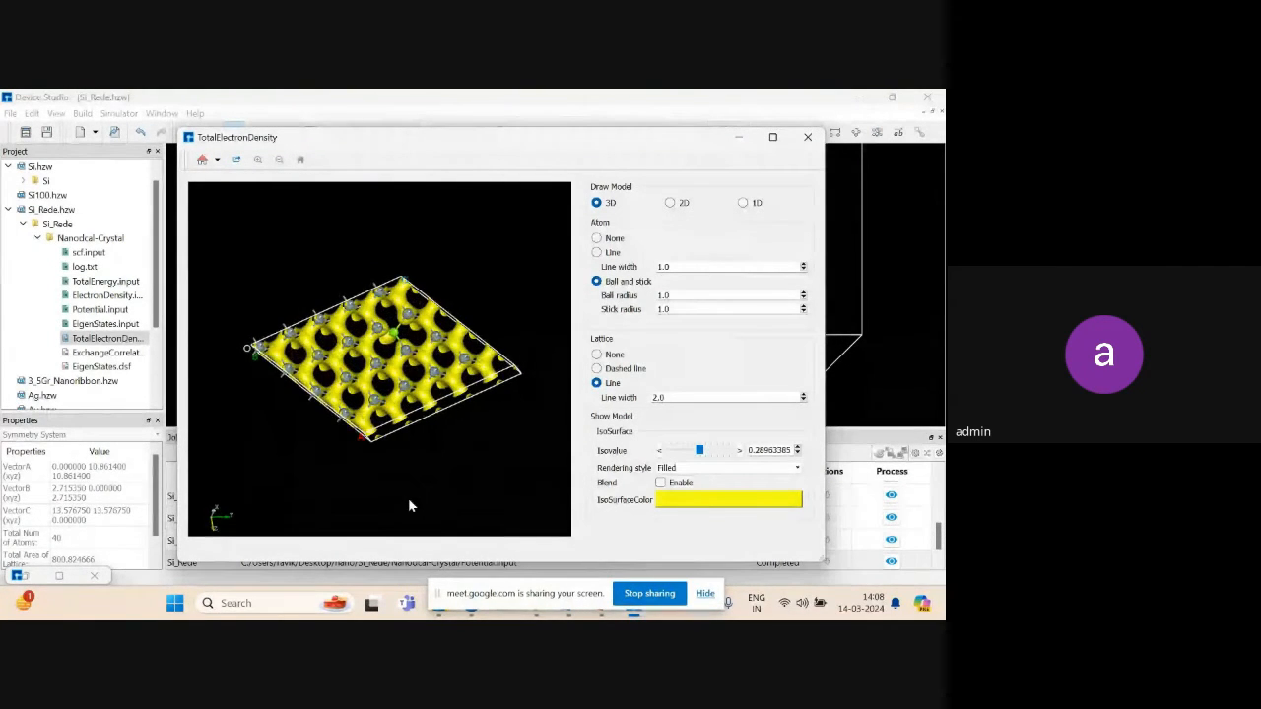
{"action": "left_click", "coordinate": [810, 143]}
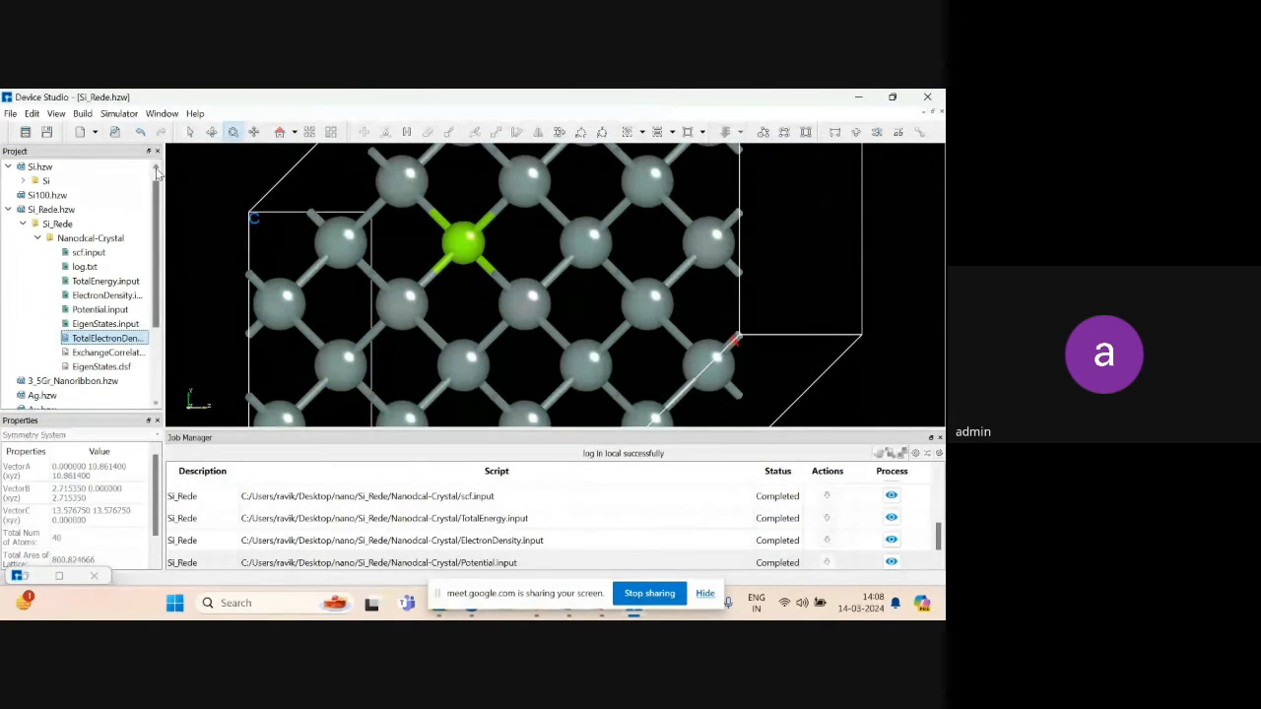
{"action": "left_click", "coordinate": [156, 169]}
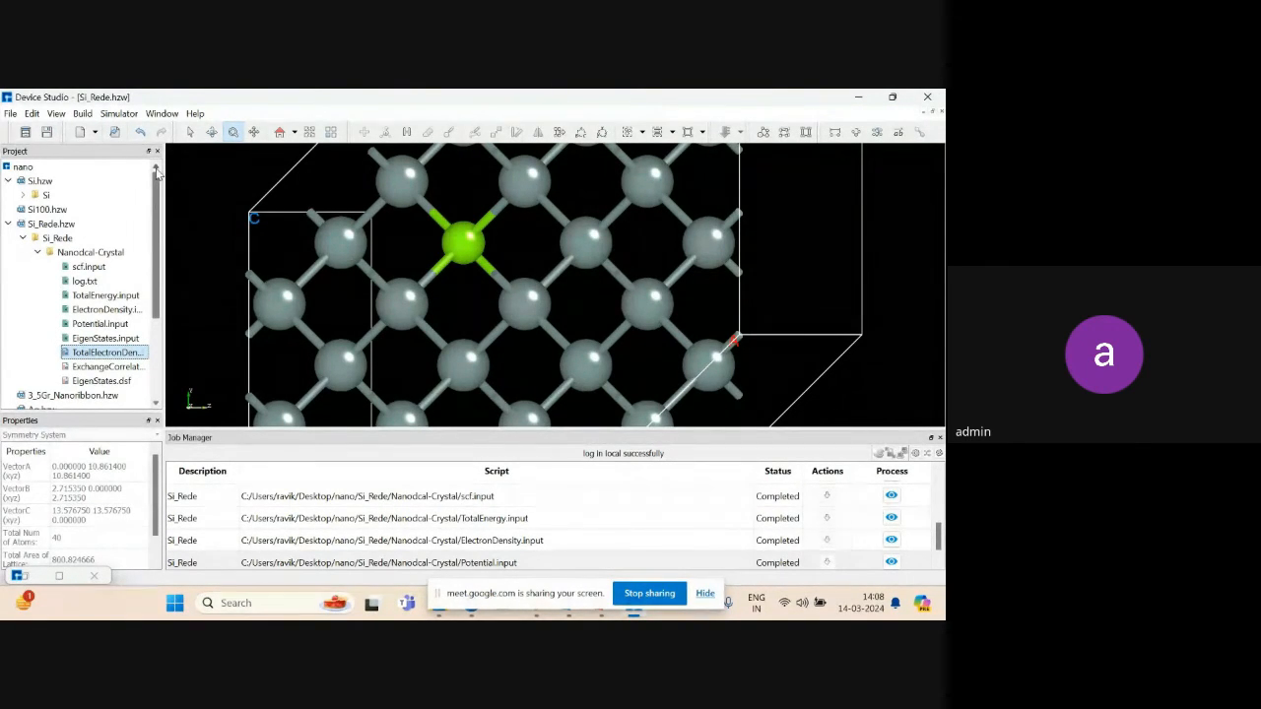
Start an online structure import from Materials Project and search for the formula BN.
{"action": "left_click", "coordinate": [12, 116]}
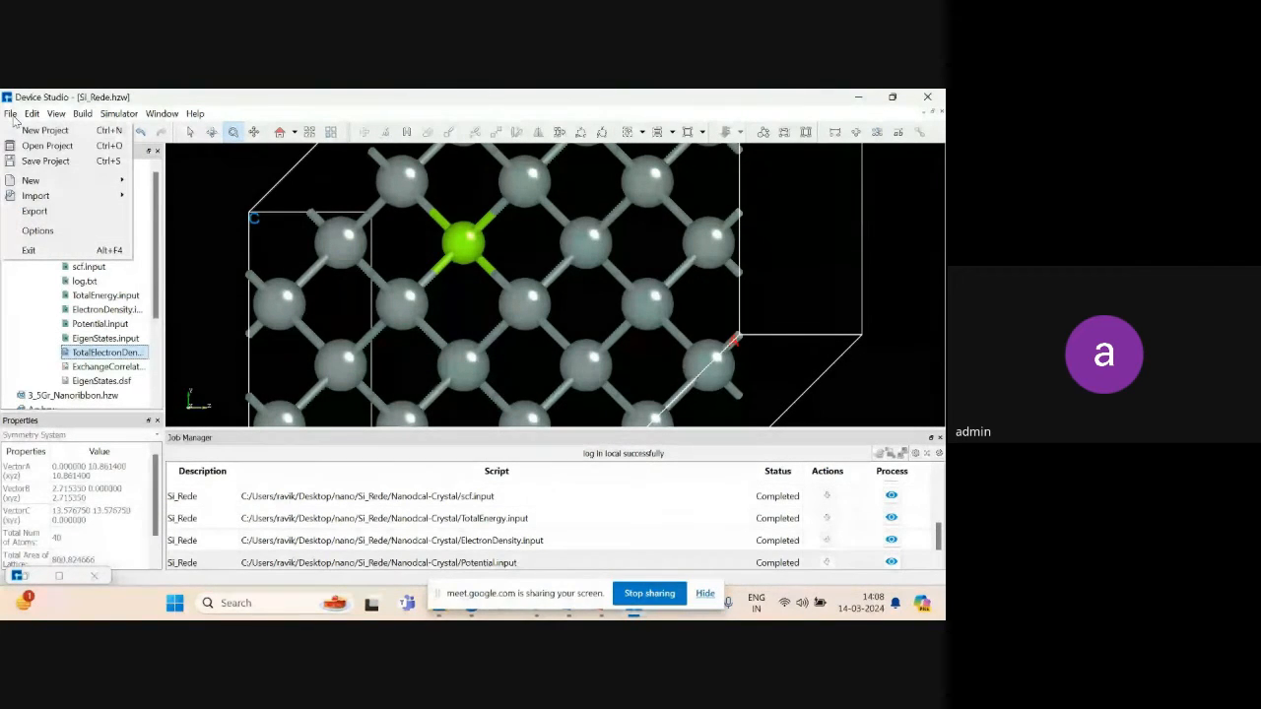
{"action": "mouse_move", "coordinate": [41, 183]}
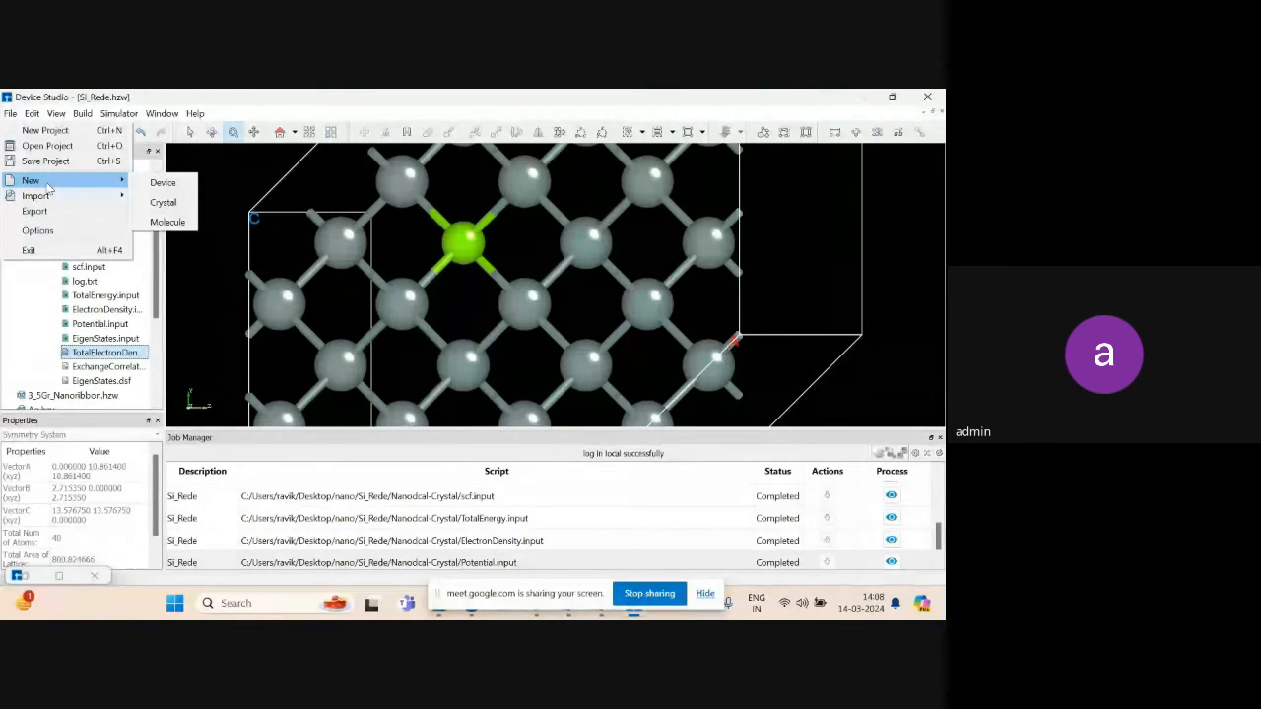
{"action": "mouse_move", "coordinate": [74, 200]}
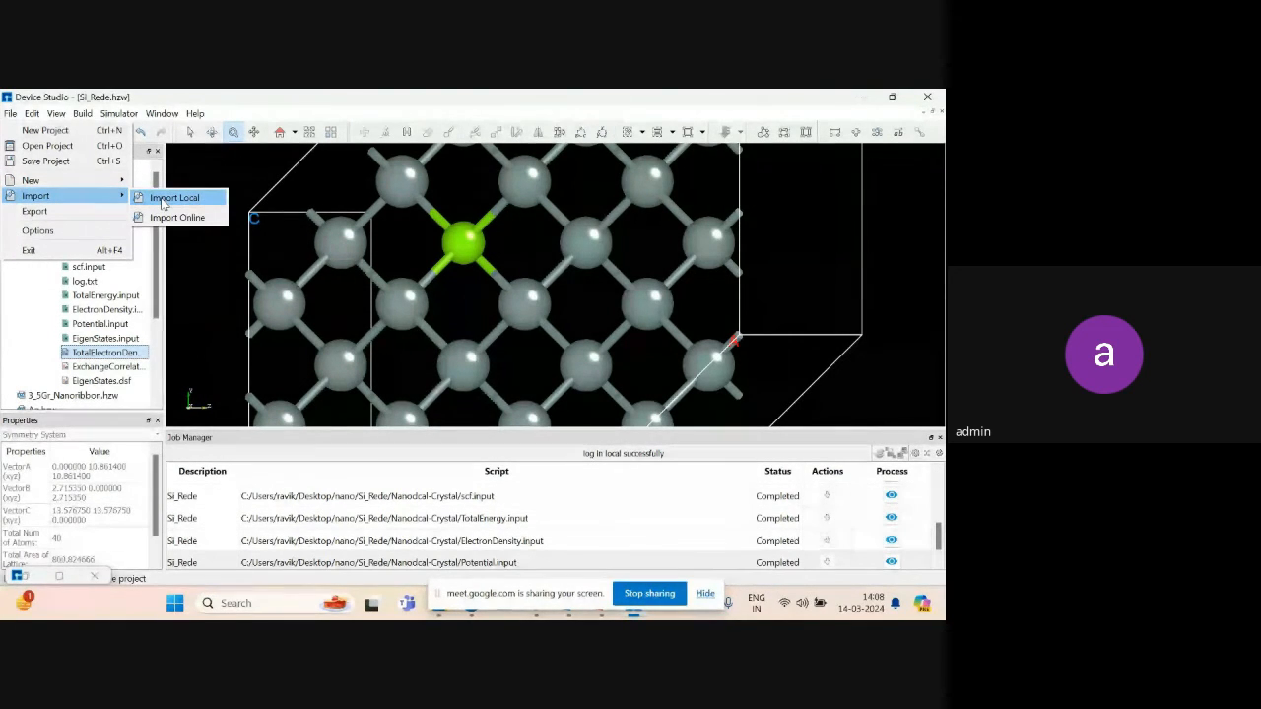
{"action": "mouse_move", "coordinate": [108, 180]}
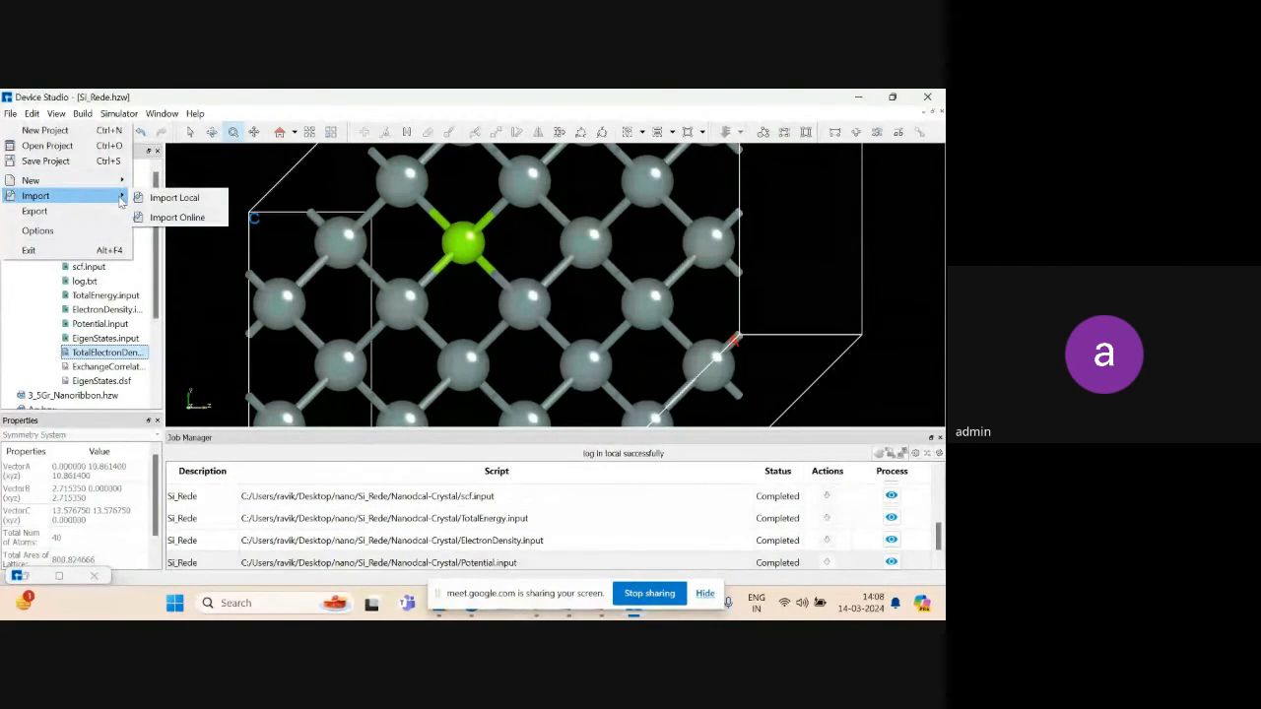
{"action": "left_click", "coordinate": [184, 217]}
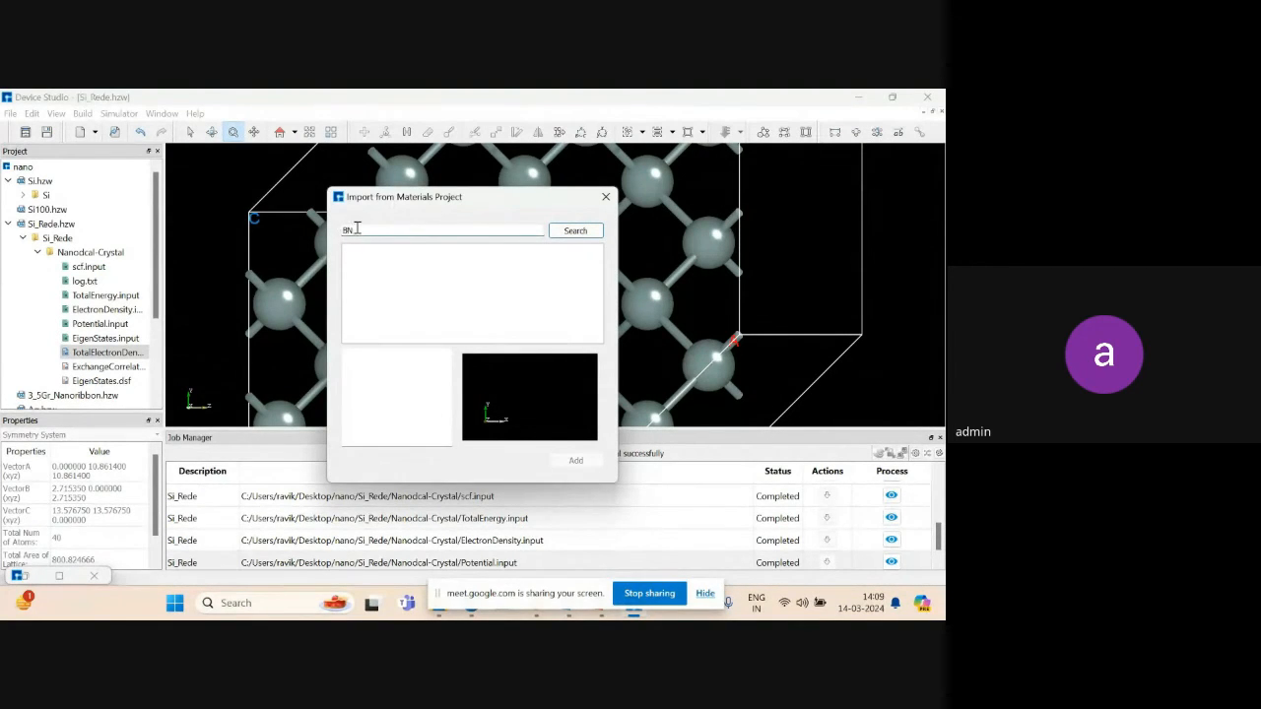
{"action": "left_click", "coordinate": [569, 235]}
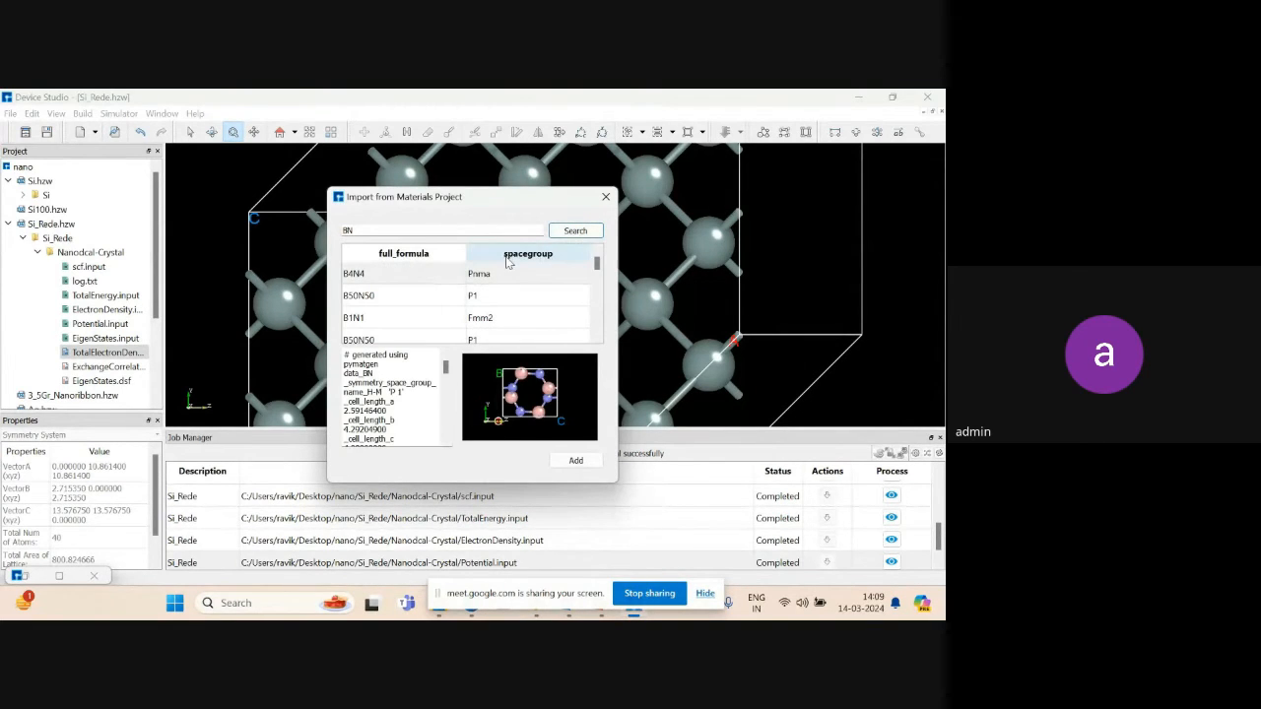
Preview the B4N4, B1N1 (Fmm2) and B50N50 (P1) structures, and move and enlarge the import window.
{"action": "left_click", "coordinate": [408, 276]}
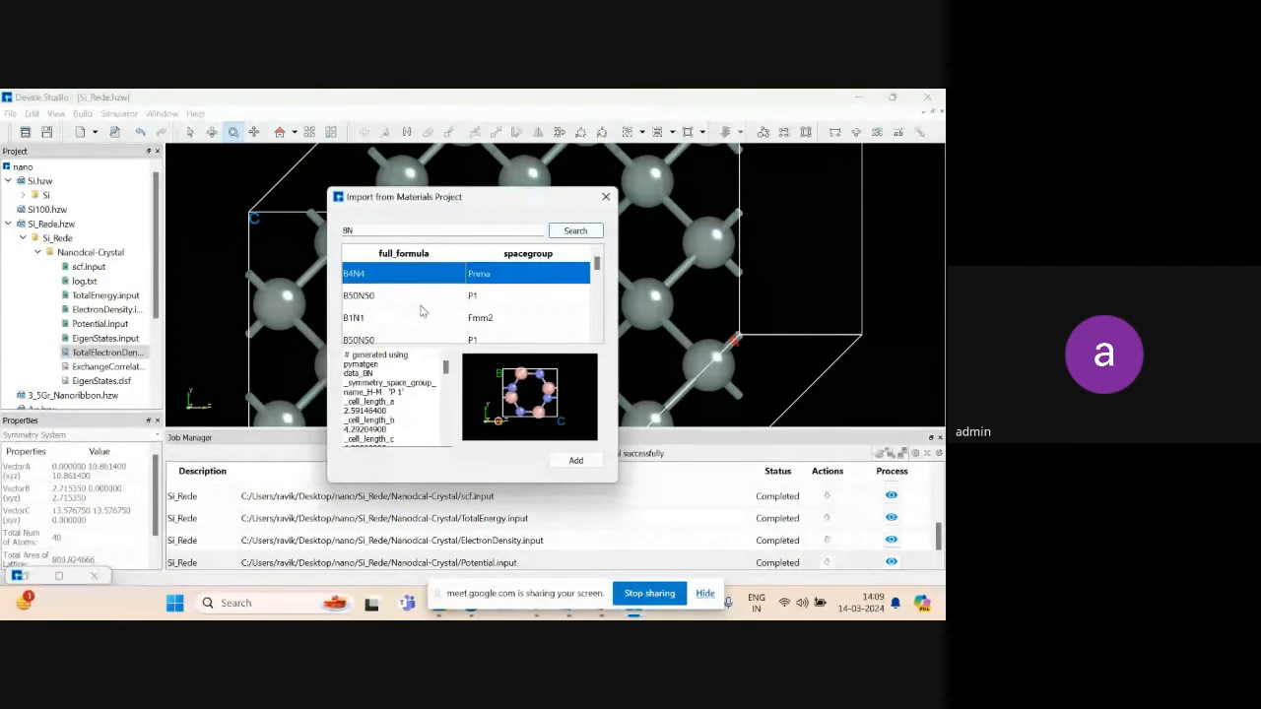
{"action": "left_click", "coordinate": [420, 305]}
{"action": "left_click", "coordinate": [420, 327]}
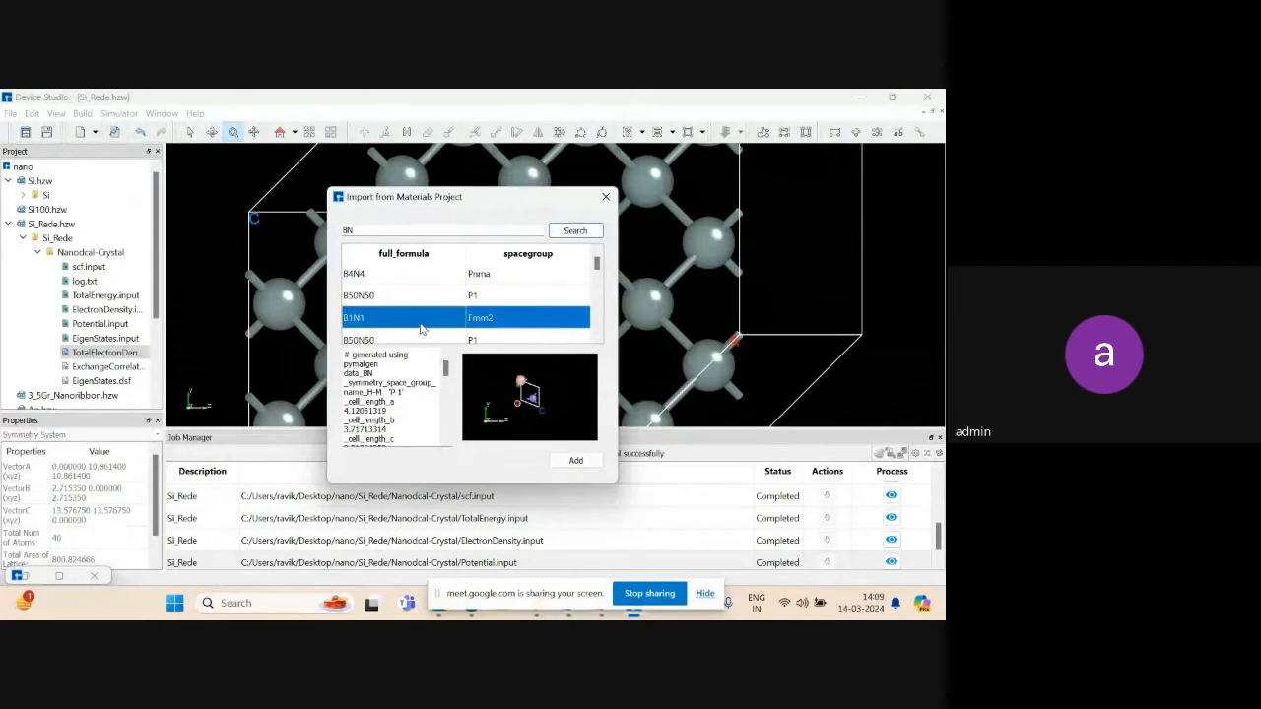
{"action": "scroll", "coordinate": [600, 287], "scroll_direction": "down", "scroll_amount": 1}
{"action": "scroll", "coordinate": [600, 287], "scroll_direction": "down", "scroll_amount": 1}
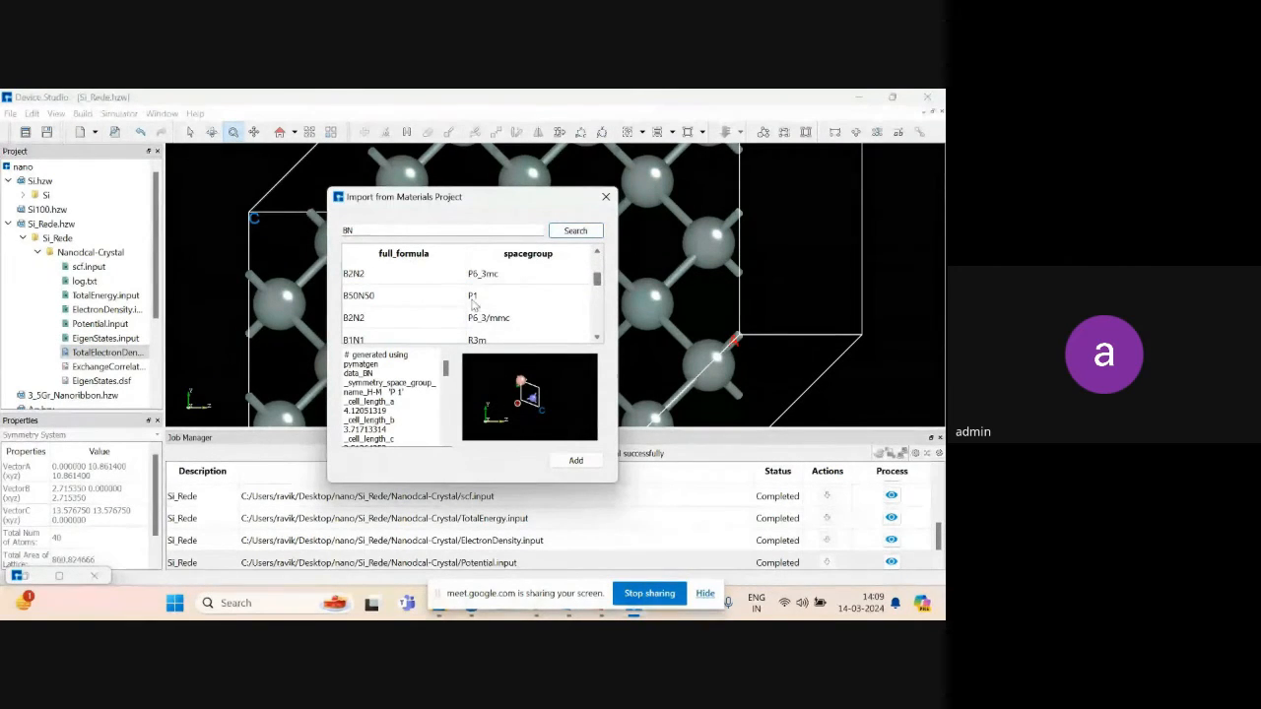
{"action": "left_click", "coordinate": [458, 296]}
{"action": "left_click_drag", "start_coordinate": [435, 201], "coordinate": [401, 150]}
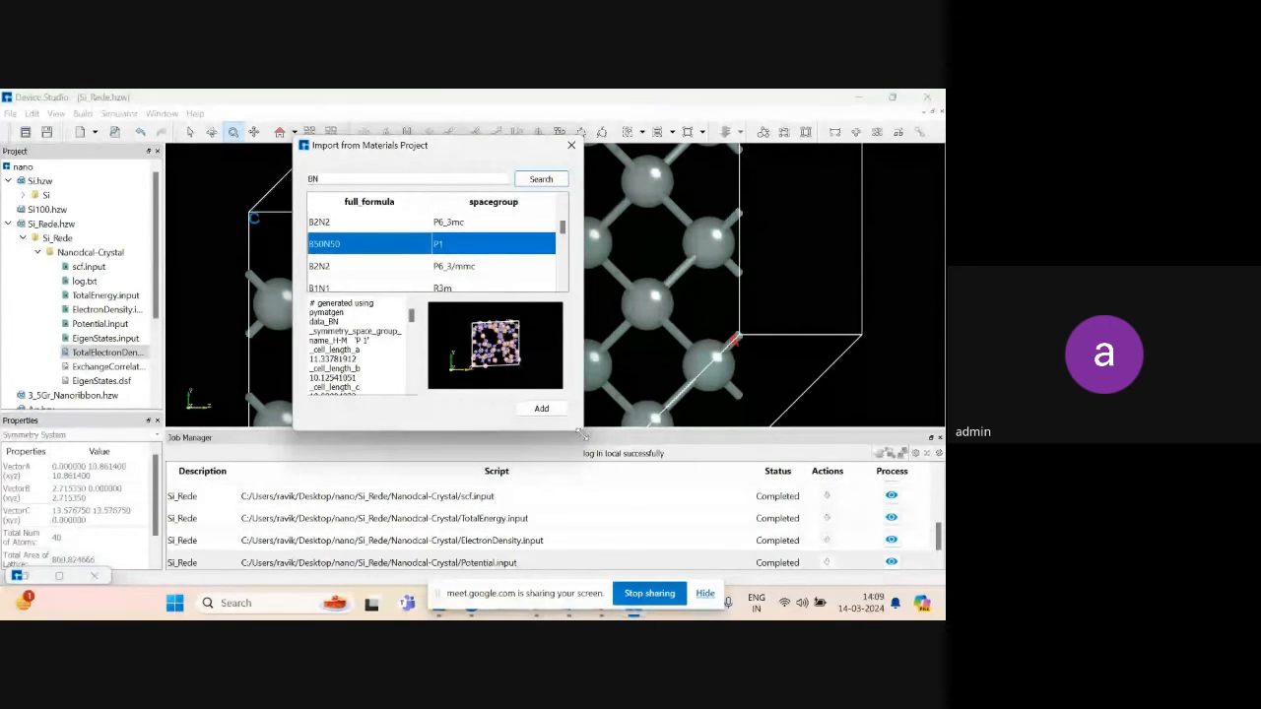
{"action": "left_click_drag", "start_coordinate": [581, 435], "coordinate": [722, 559]}
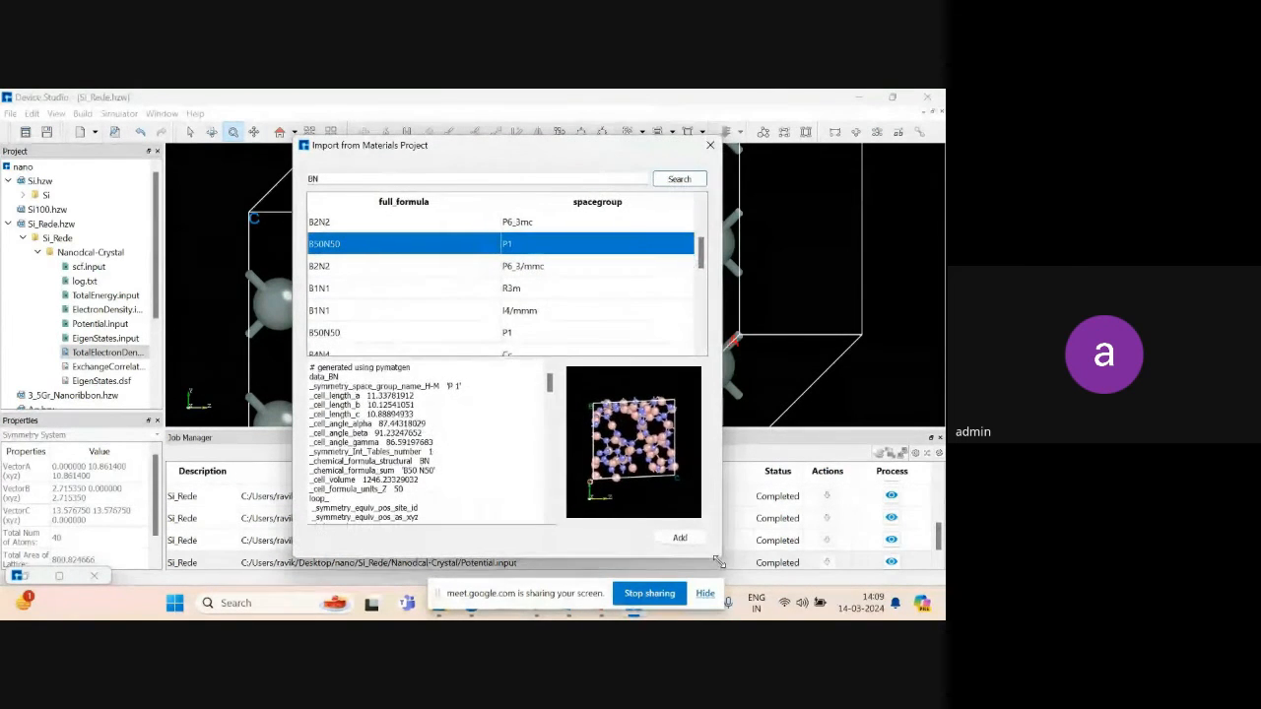
Try to search Materials Project for the formula MGO, dismissing the message.
{"action": "left_click", "coordinate": [374, 184]}
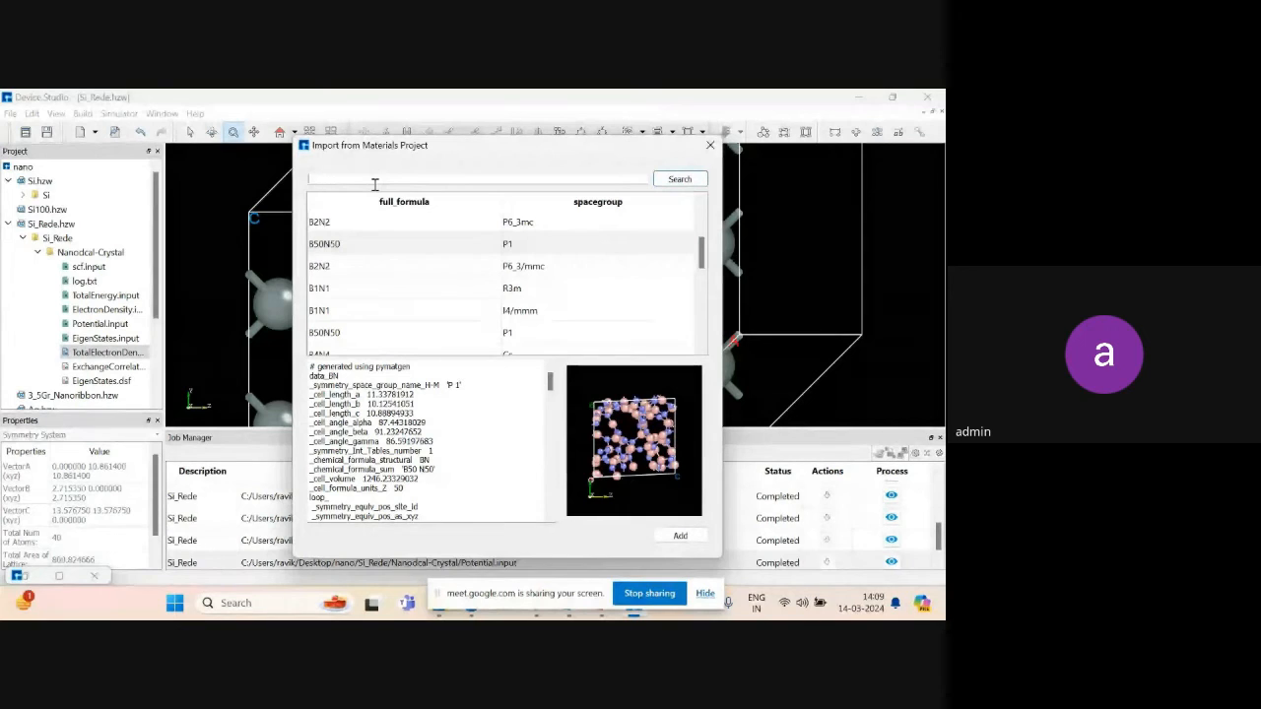
{"action": "key", "text": "BackSpace"}
{"action": "type", "text": "MGO"}
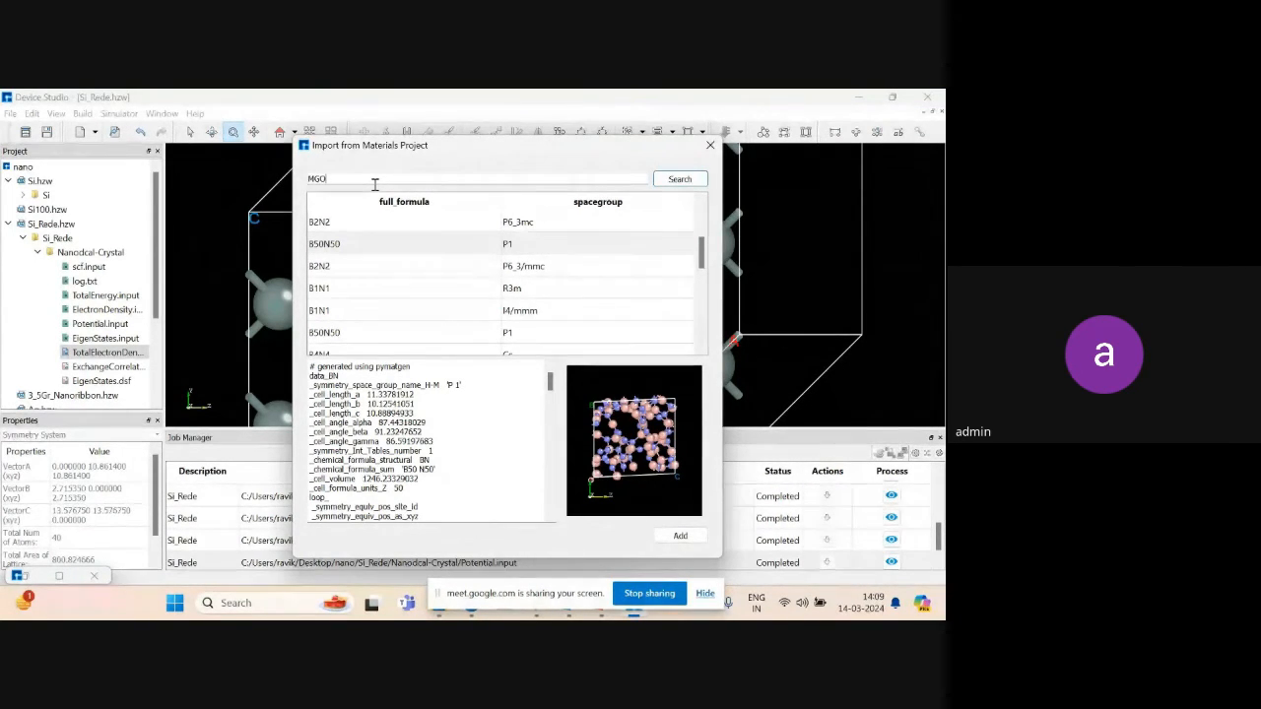
{"action": "left_click", "coordinate": [680, 180]}
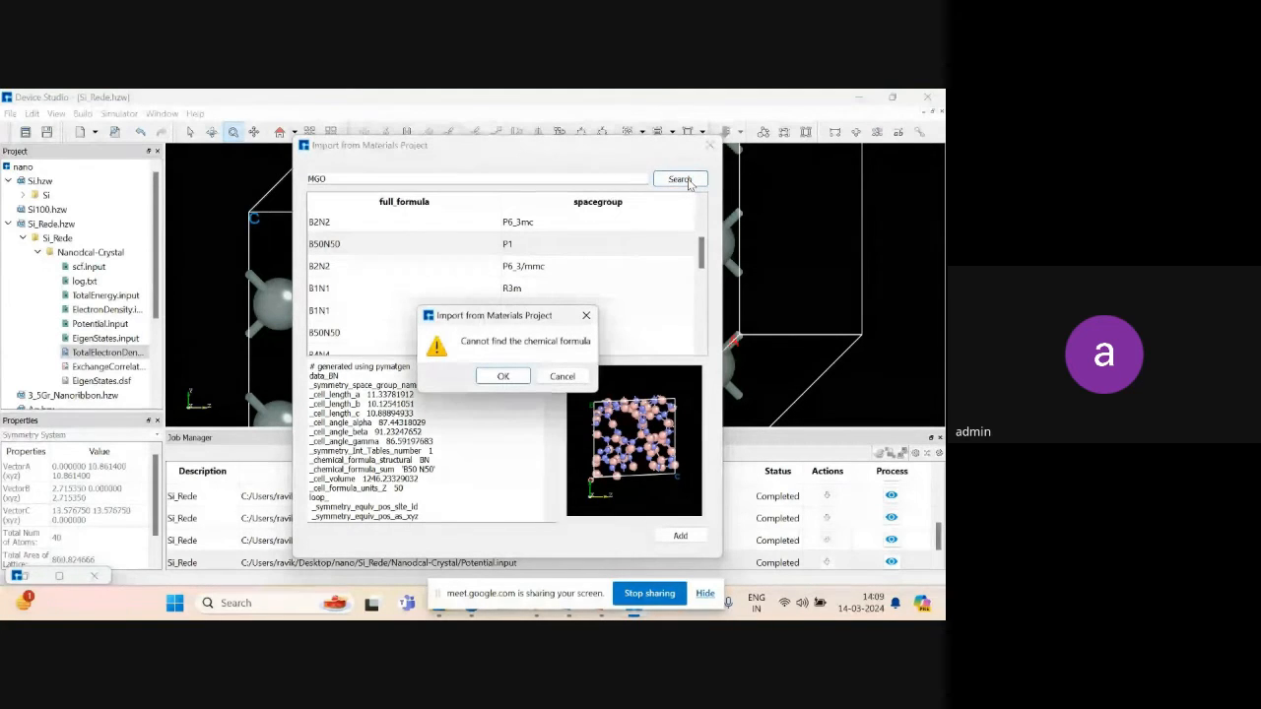
{"action": "left_click", "coordinate": [505, 377]}
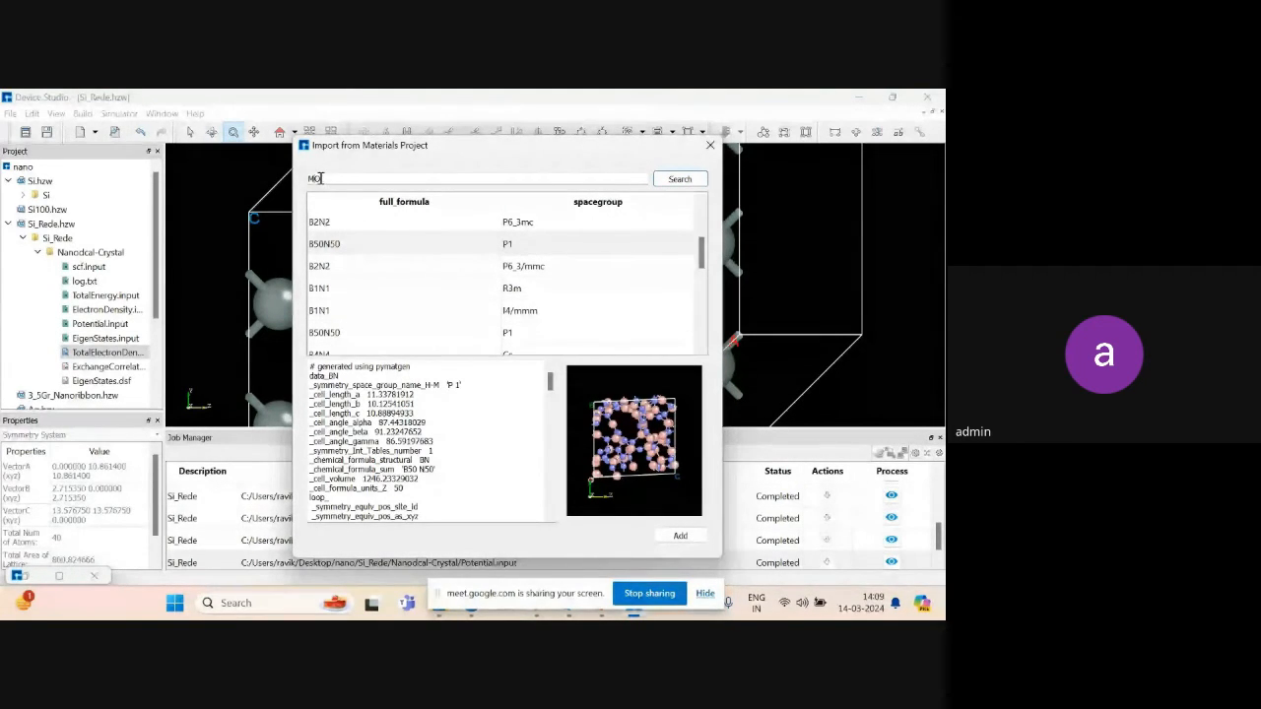
Correct the search formula to MgO and preview the results Mg1O1, Mg40O40, Mg2O2, Mg6O6 and Mg12O12.
{"action": "type", "text": "gO"}
{"action": "left_click", "coordinate": [680, 181]}
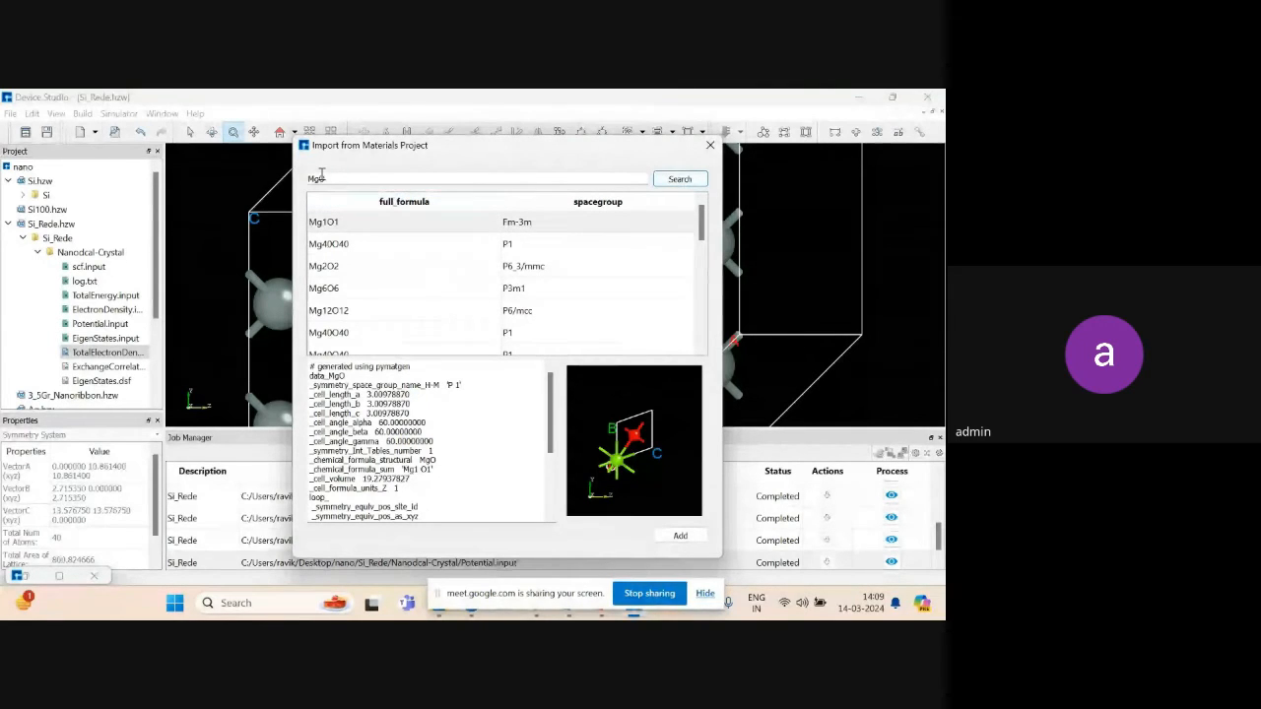
{"action": "left_click", "coordinate": [325, 229]}
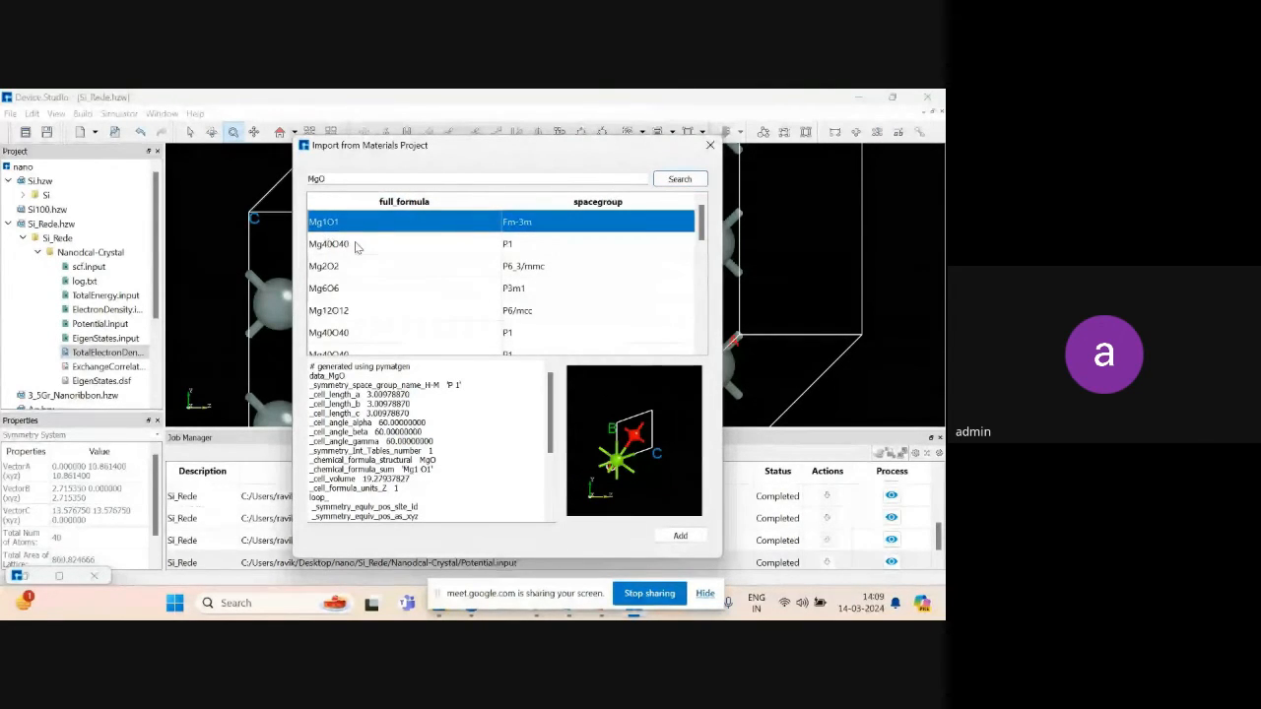
{"action": "left_click", "coordinate": [351, 245]}
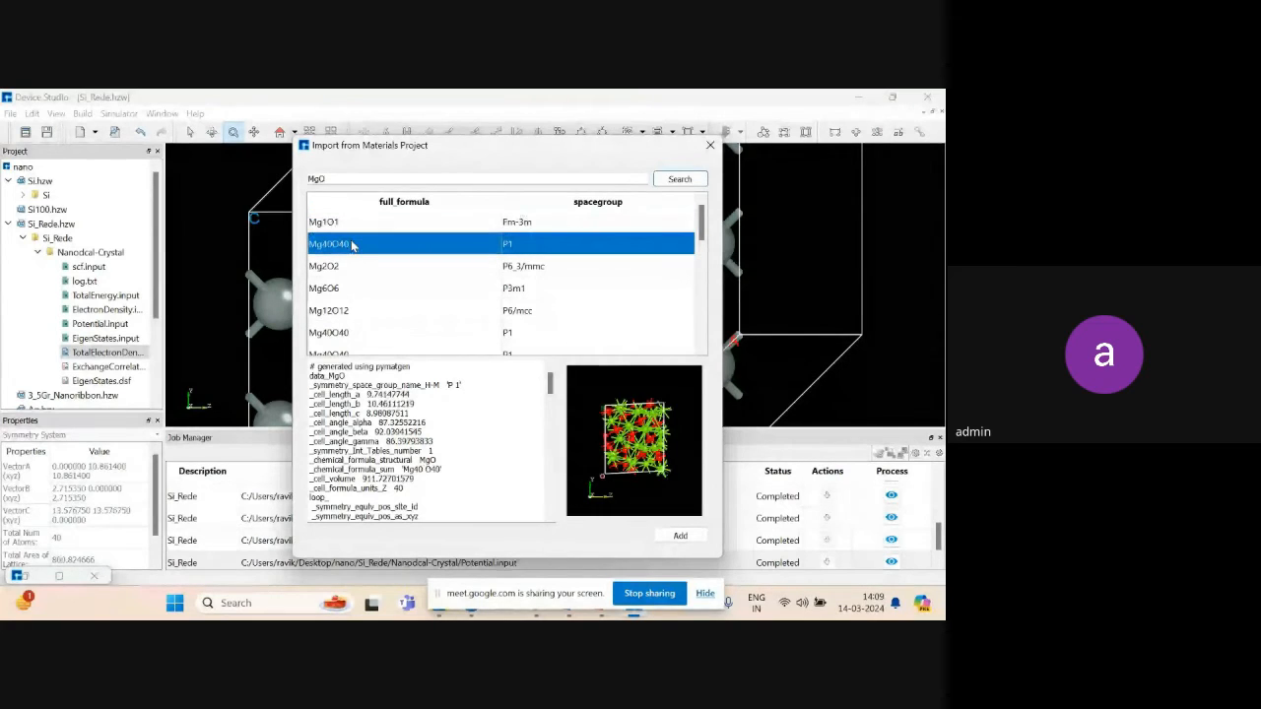
{"action": "left_click", "coordinate": [357, 266]}
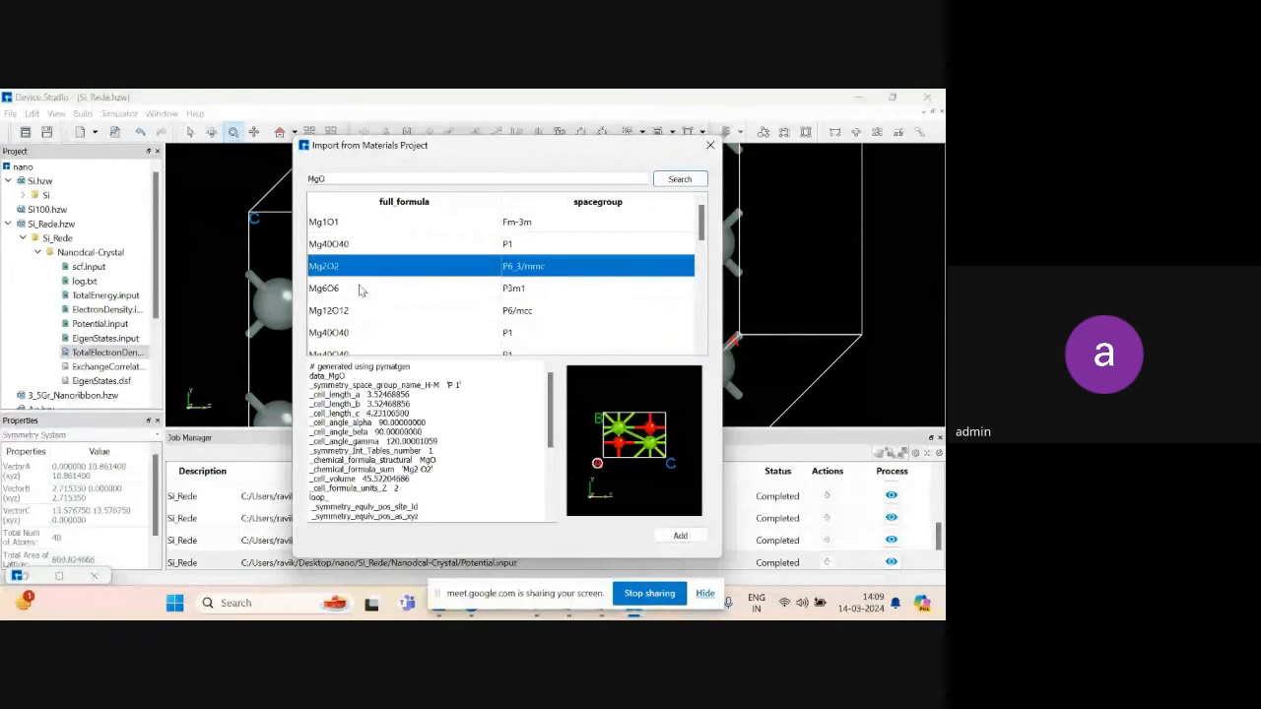
{"action": "left_click", "coordinate": [363, 287]}
{"action": "left_click", "coordinate": [383, 311]}
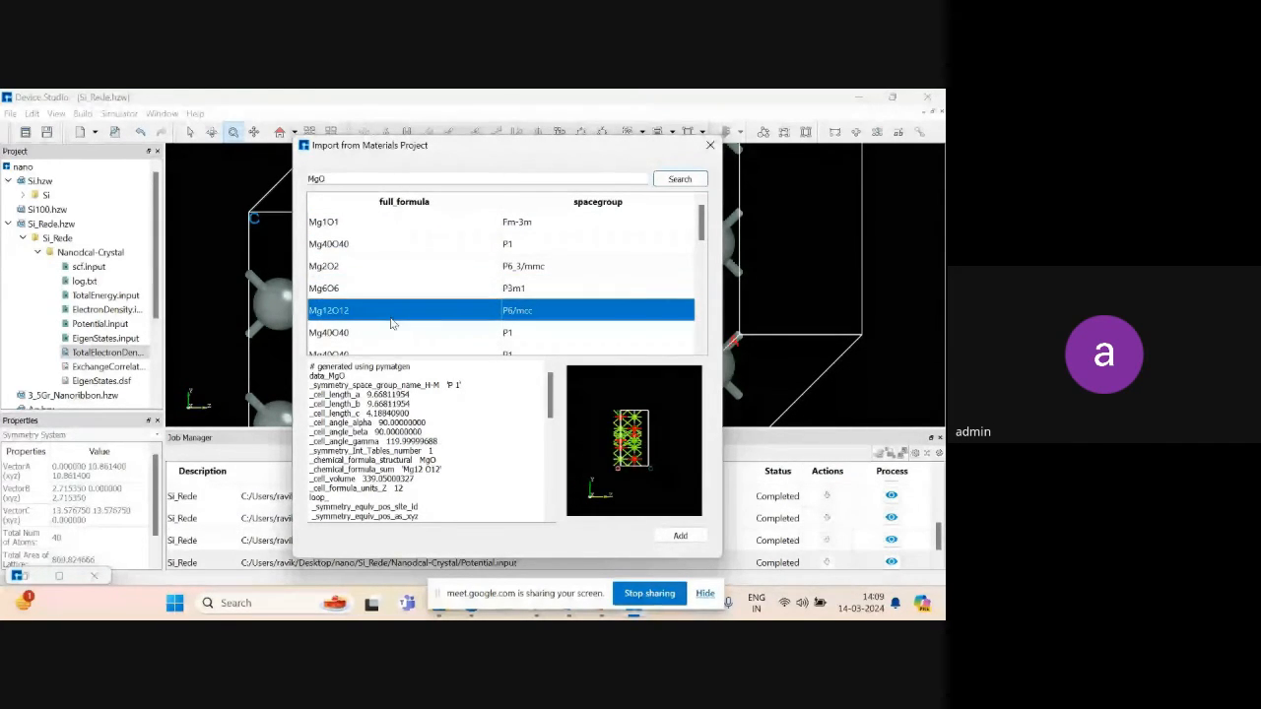
{"action": "left_click", "coordinate": [399, 333]}
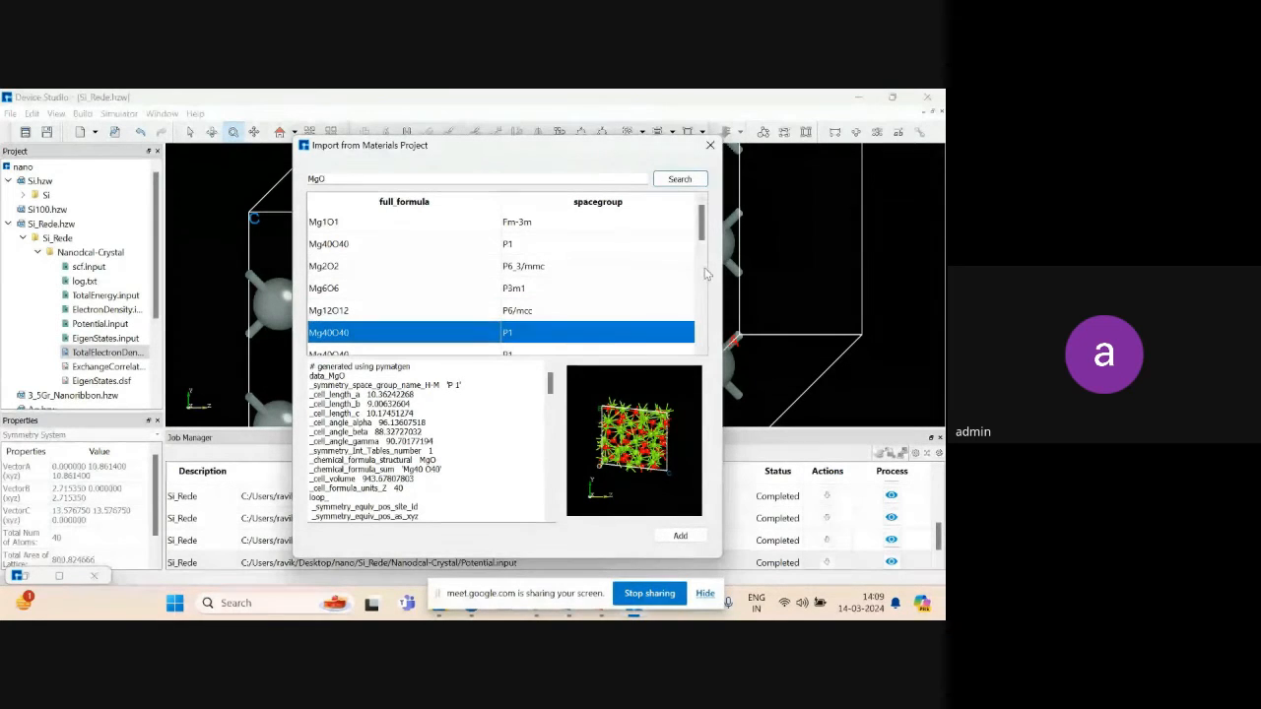
Preview the Mg40O40 P1 and Mg1O1 P-6m2 structures in the MgO results.
{"action": "scroll", "coordinate": [699, 276], "scroll_direction": "down", "scroll_amount": 2}
{"action": "left_click", "coordinate": [422, 288]}
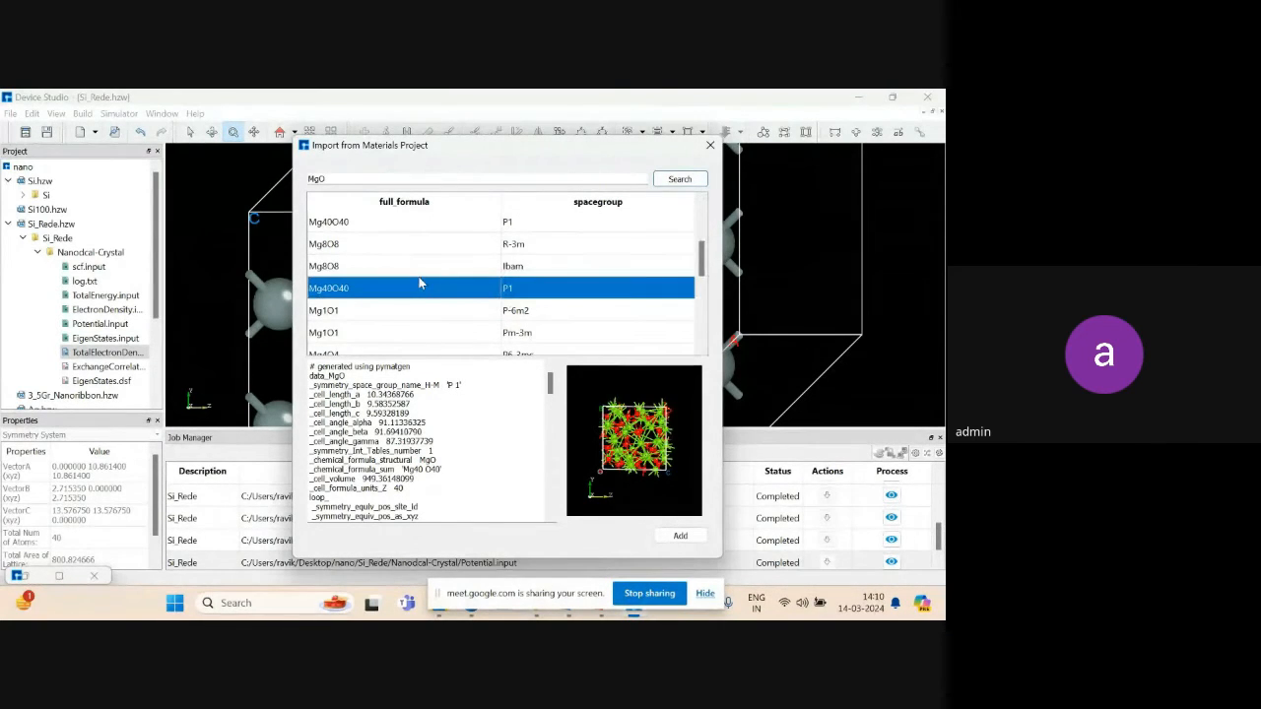
{"action": "left_click", "coordinate": [418, 312]}
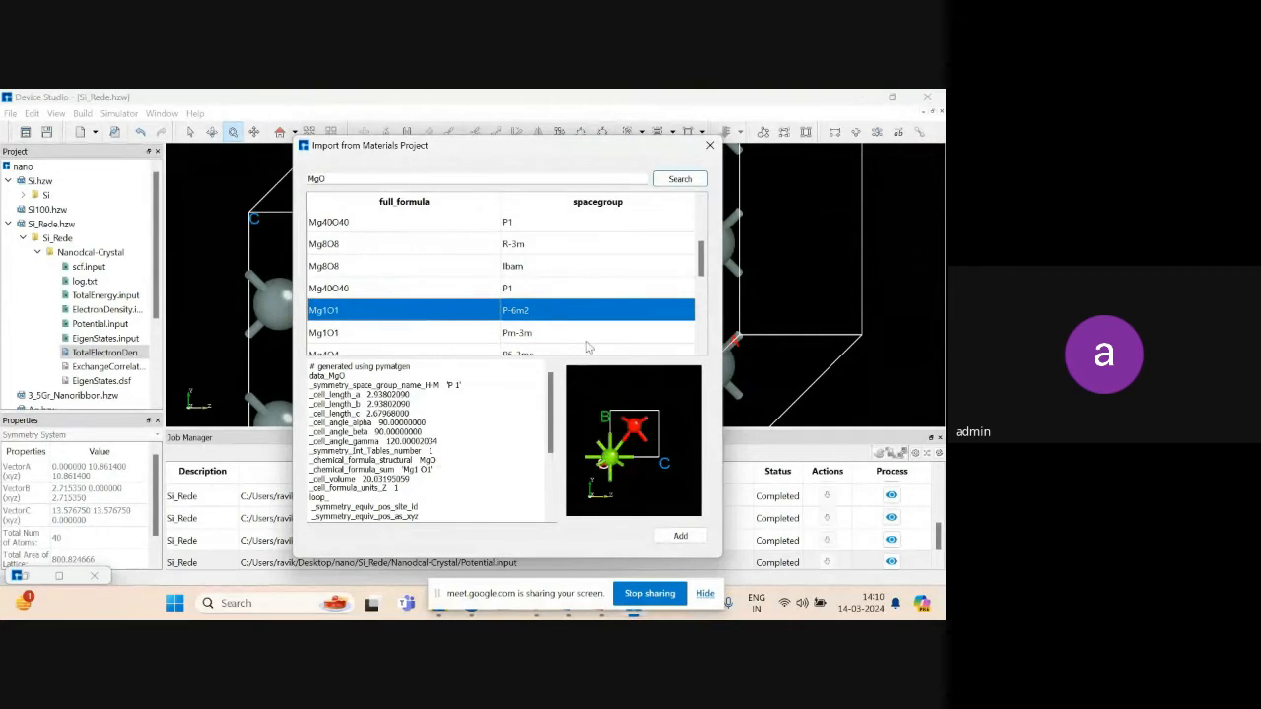
Search the Materials Project for MoS2 and preview several entries, including Mo2S4, Mo18S36 Pmmn and Mo1S2 P-6m2.
{"action": "left_click", "coordinate": [336, 184]}
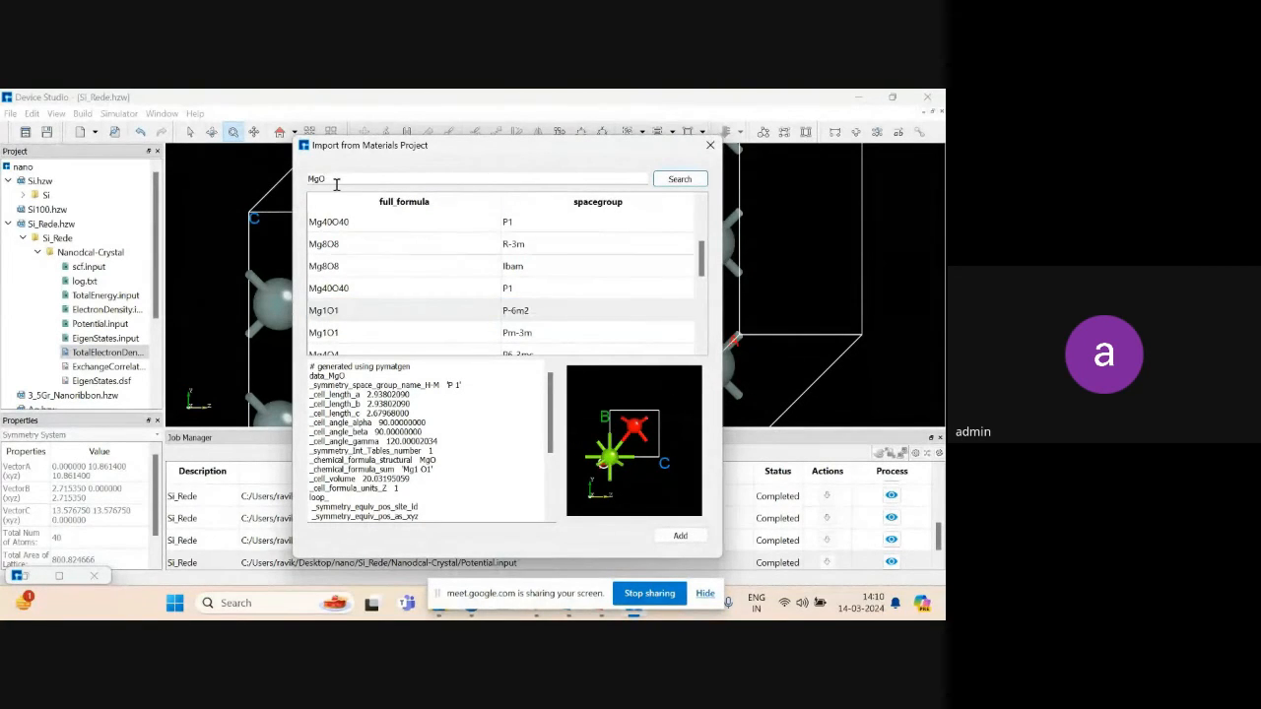
{"action": "key", "text": "BackSpace"}
{"action": "key", "text": "BackSpace"}
{"action": "key", "text": "BackSpace"}
{"action": "type", "text": "MoS2"}
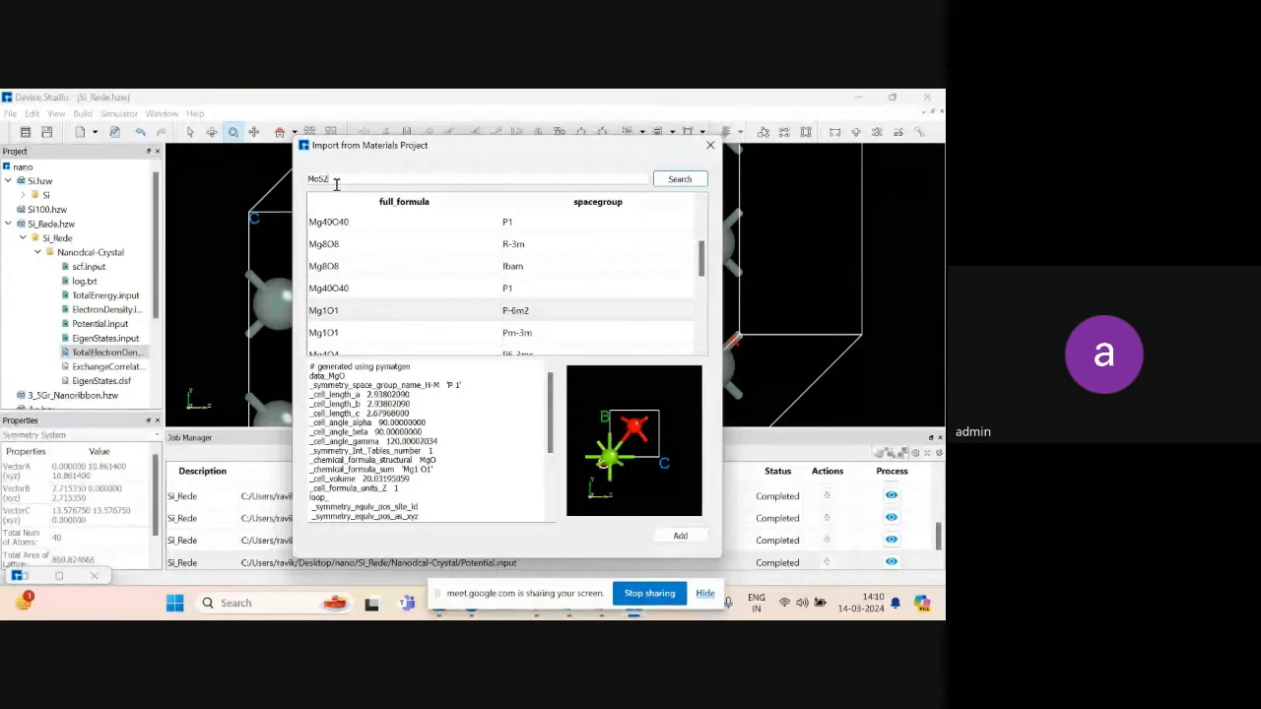
{"action": "left_click", "coordinate": [667, 182]}
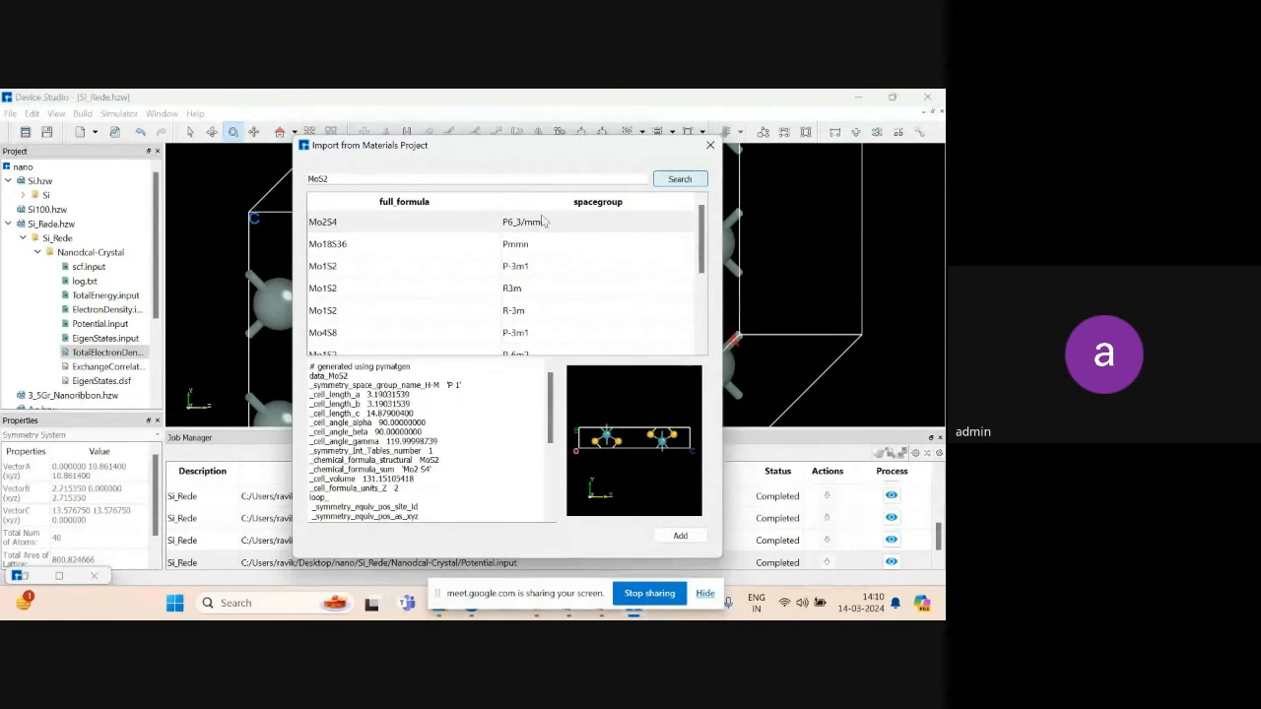
{"action": "left_click", "coordinate": [360, 227]}
{"action": "left_click", "coordinate": [365, 246]}
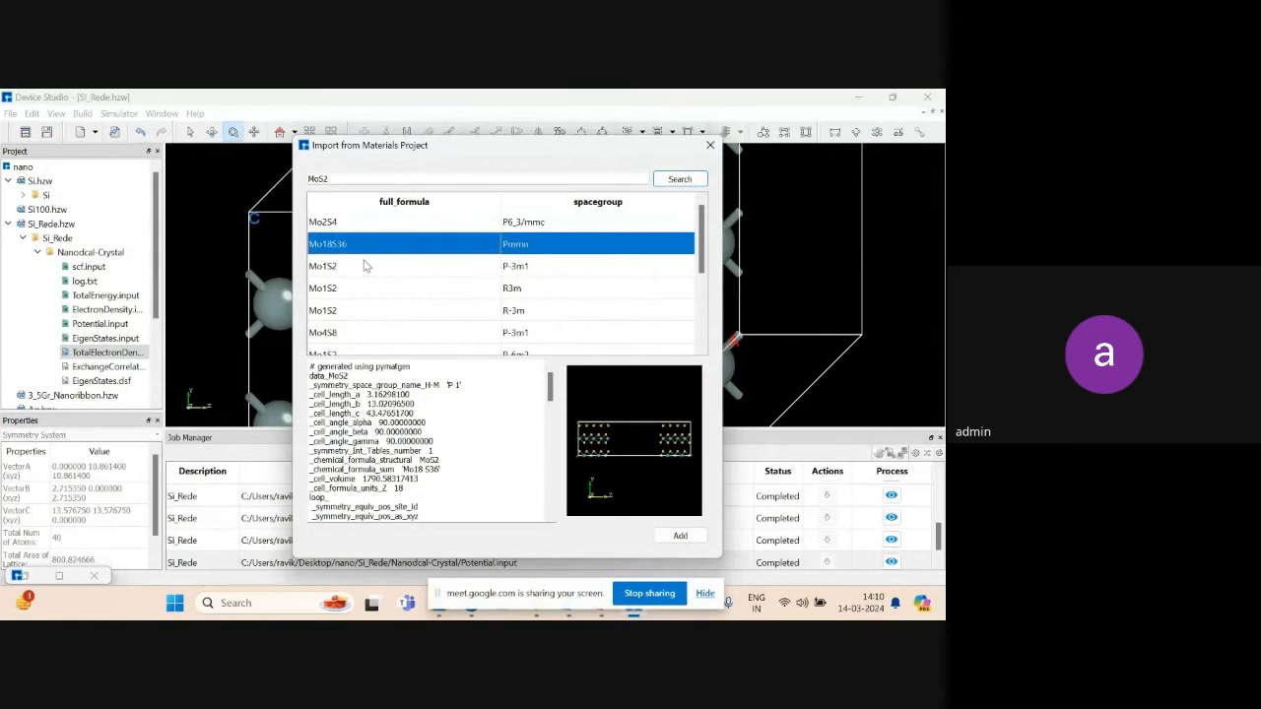
{"action": "left_click", "coordinate": [371, 311]}
{"action": "left_click", "coordinate": [372, 352]}
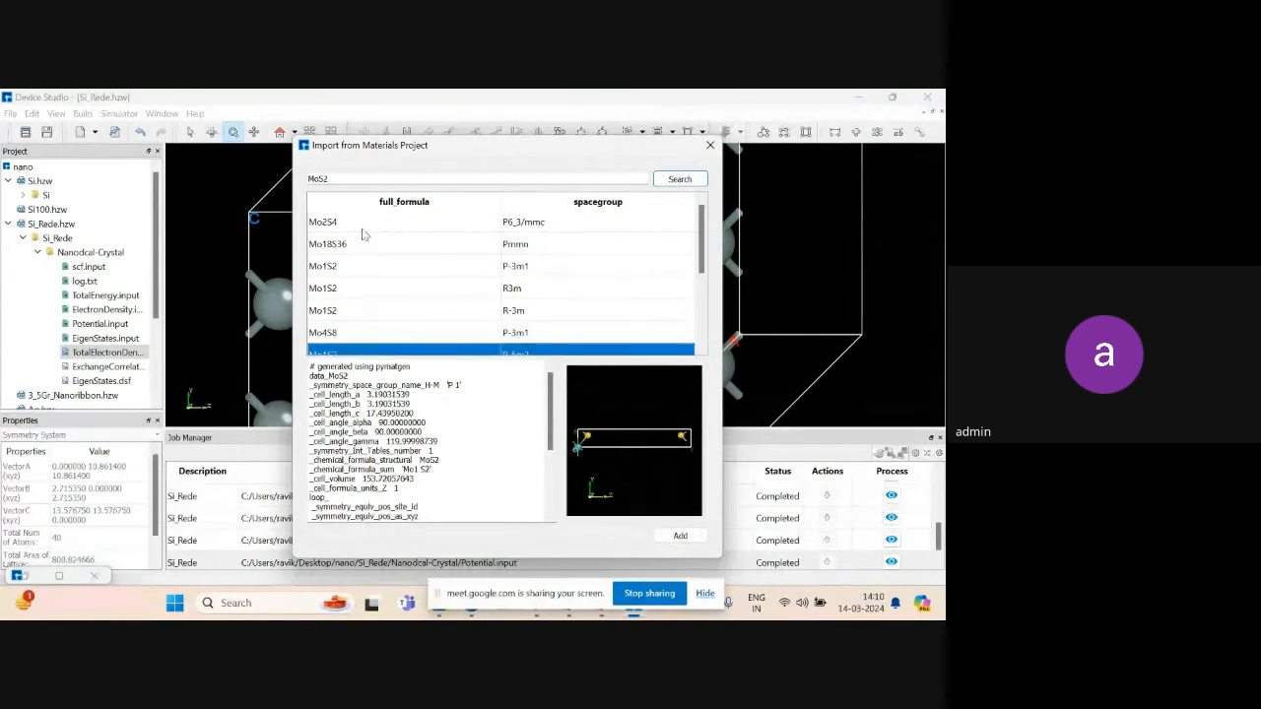
Search the Materials Project for NiO and preview the Ni2O2 Fm-3m and Ni1O1 P6/mmm structures.
{"action": "left_click", "coordinate": [363, 179]}
{"action": "key", "text": "BackSpace"}
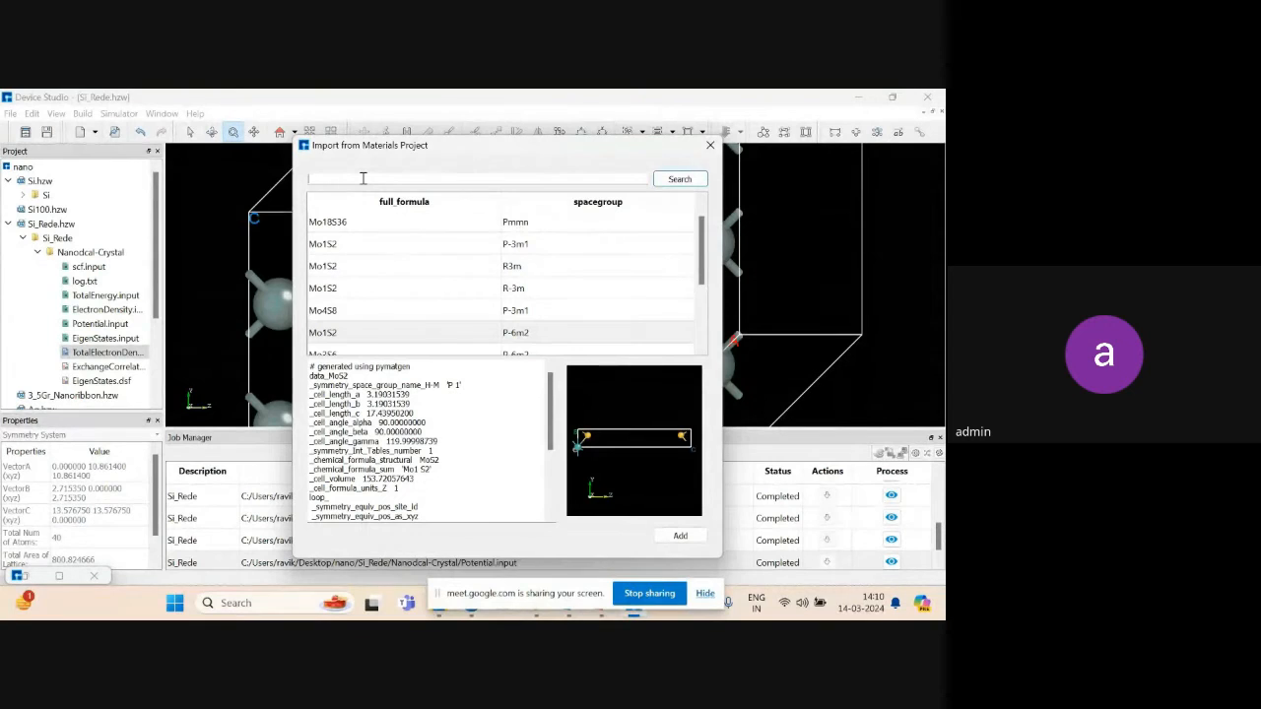
{"action": "type", "text": "NiO"}
{"action": "left_click", "coordinate": [687, 179]}
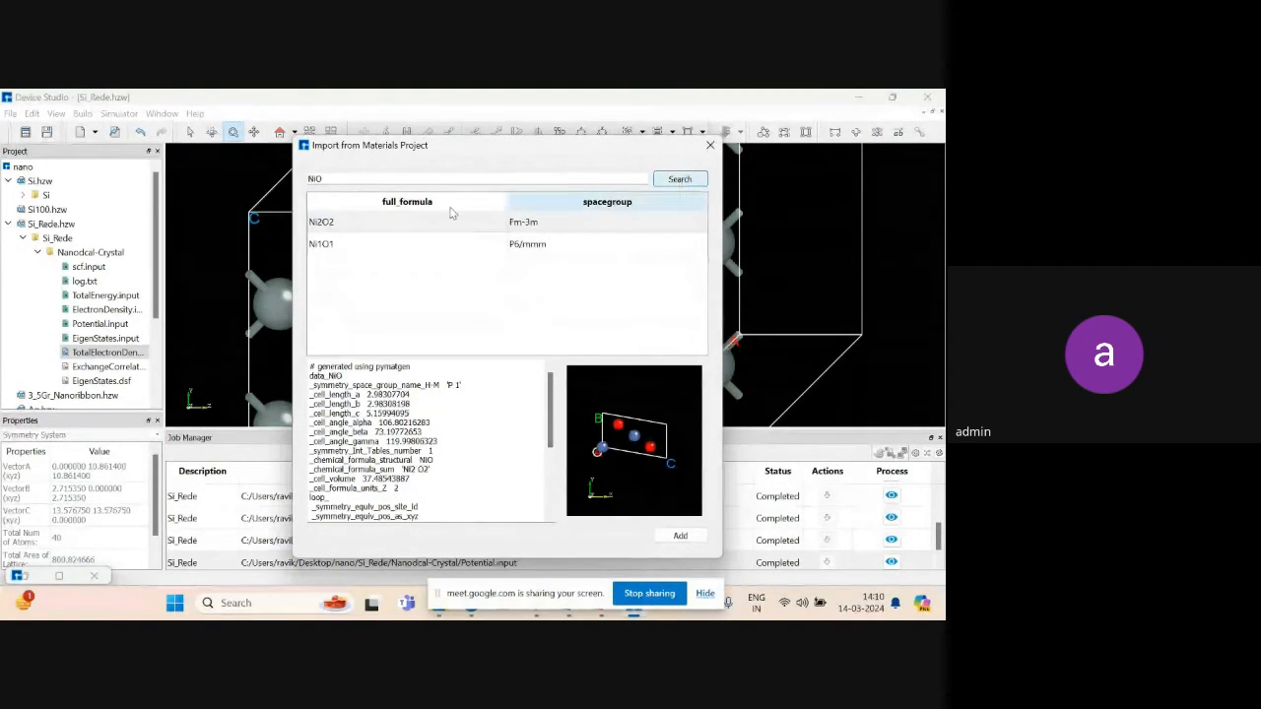
{"action": "left_click", "coordinate": [401, 223]}
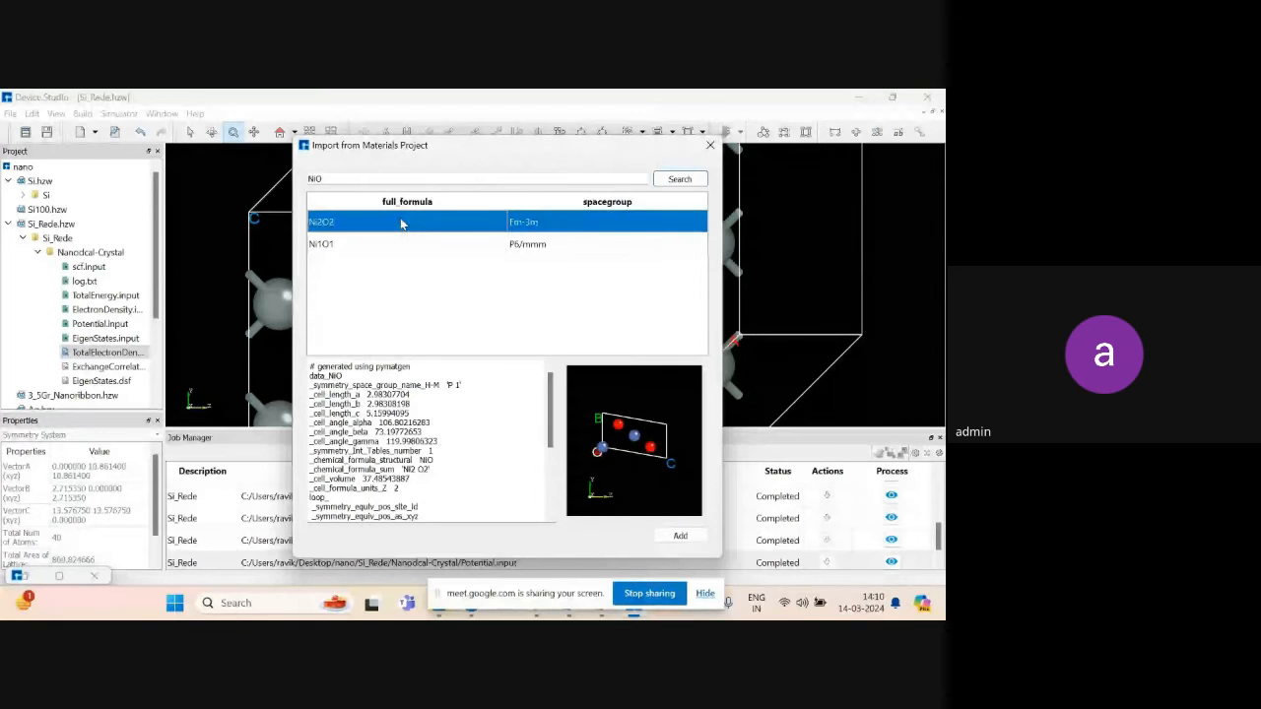
{"action": "left_click", "coordinate": [466, 244]}
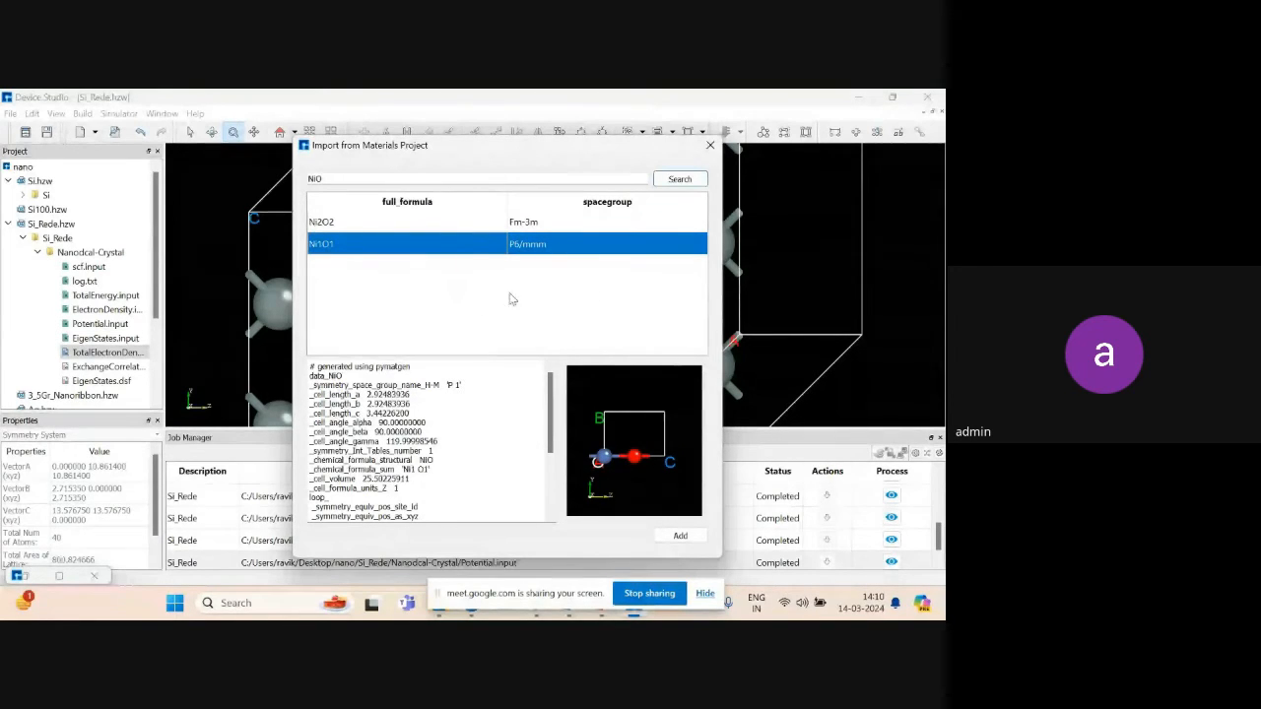
Search the Materials Project for BN and select the B4N4 entry with space group Pnma.
{"action": "left_click", "coordinate": [340, 177]}
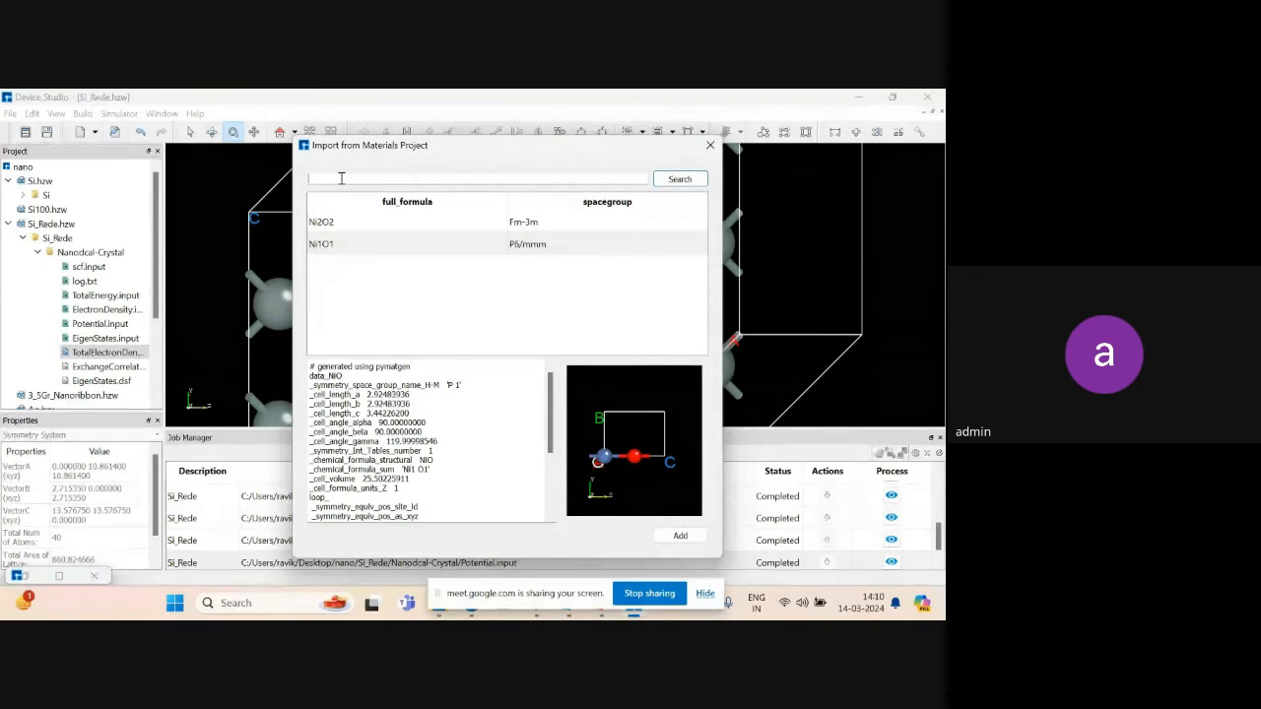
{"action": "type", "text": "BN"}
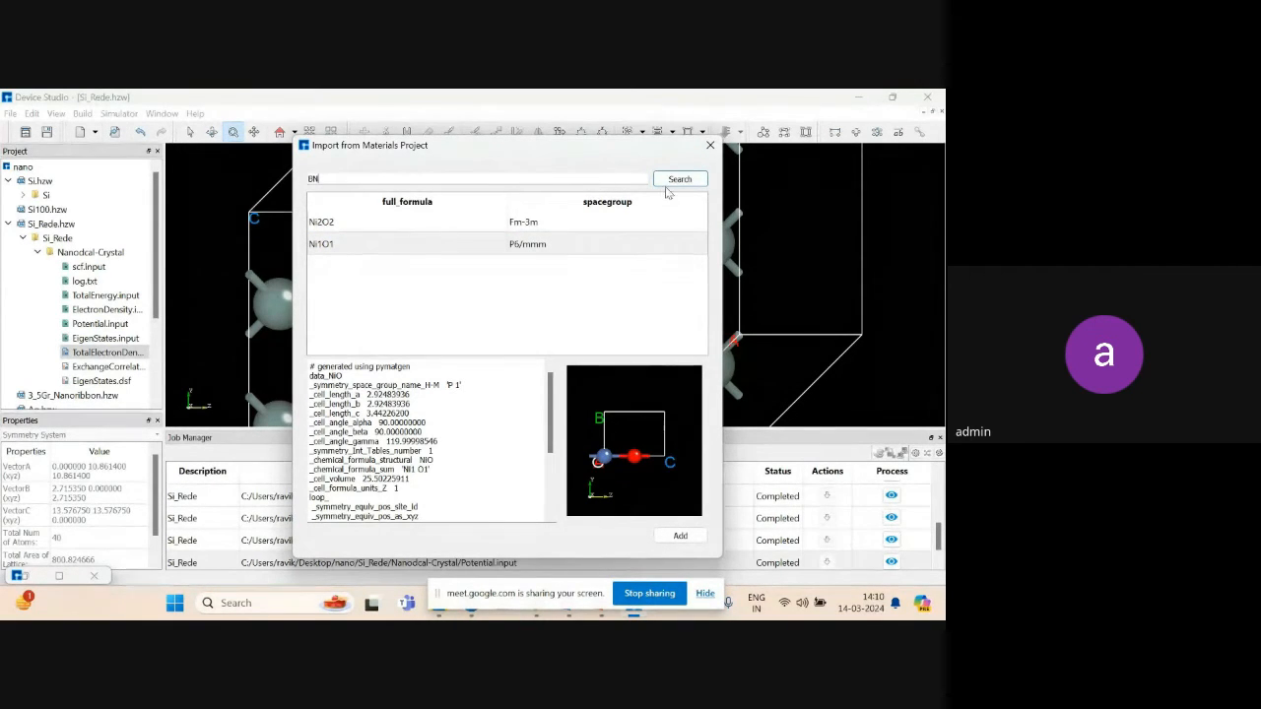
{"action": "left_click", "coordinate": [672, 181]}
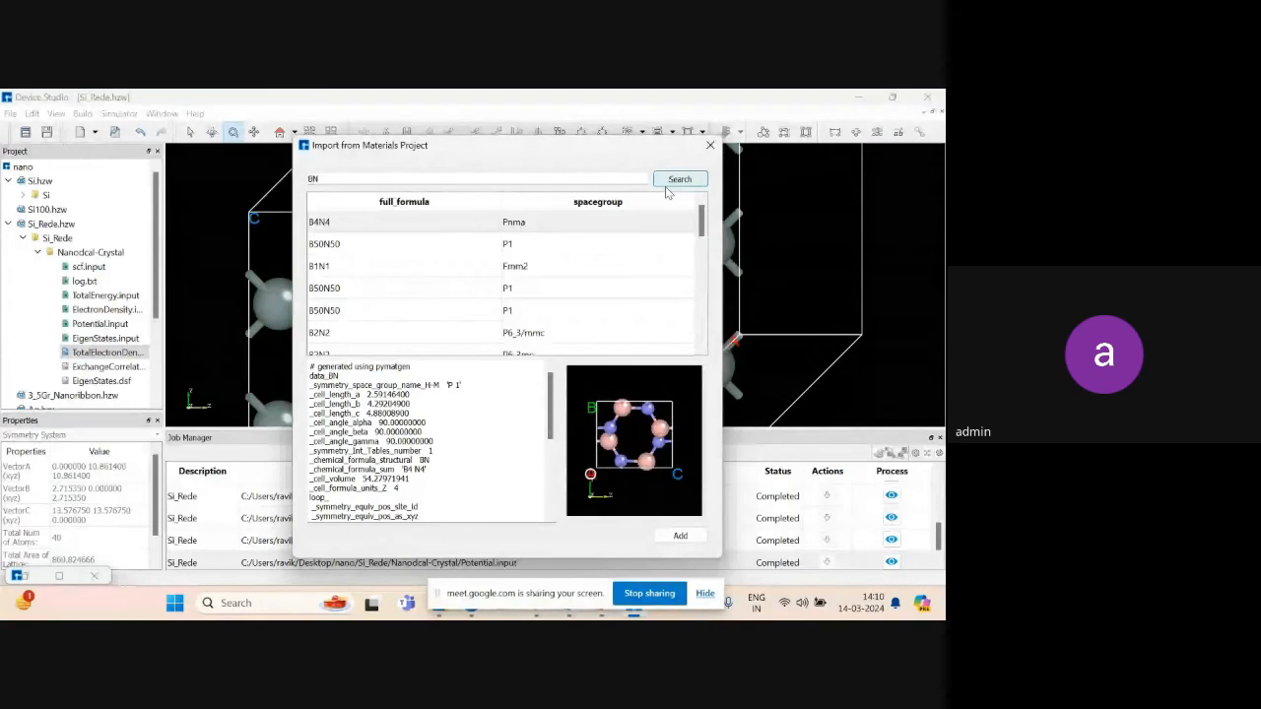
{"action": "left_click", "coordinate": [381, 232]}
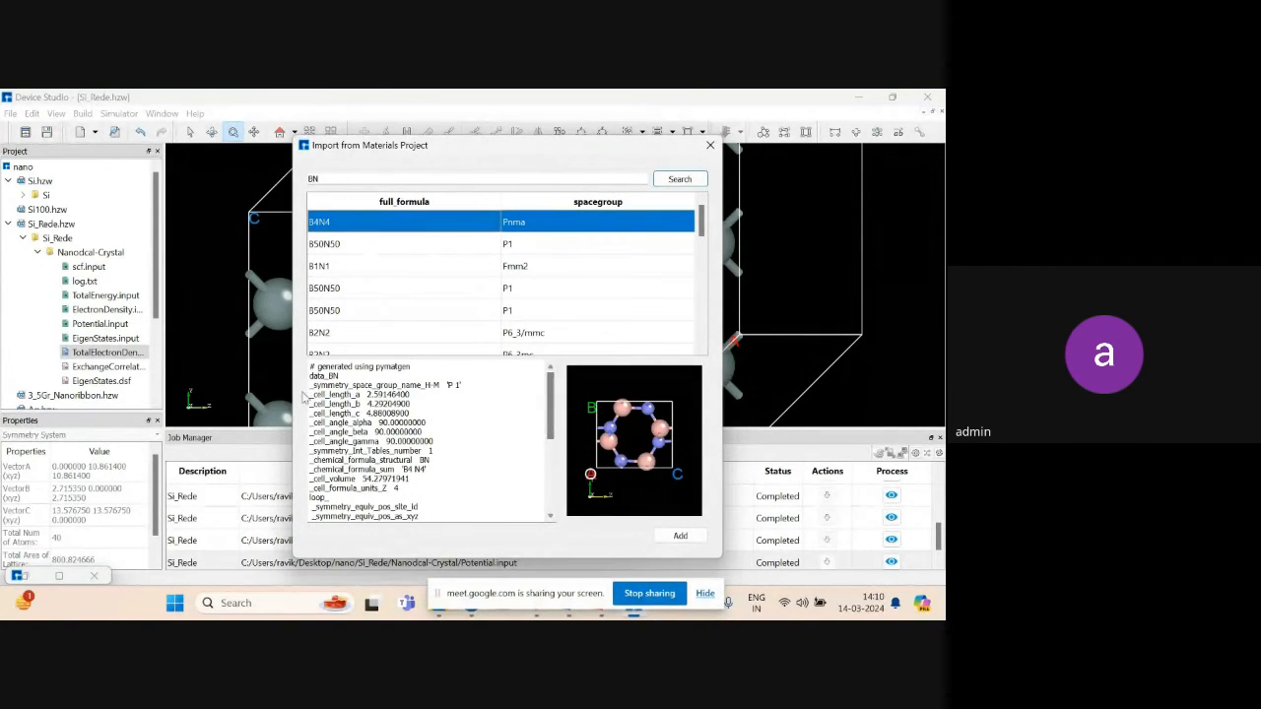
Review the B4N4 cell lengths, cell angles and atom coordinates, and add the structure to the project.
{"action": "left_click_drag", "start_coordinate": [313, 398], "coordinate": [420, 414]}
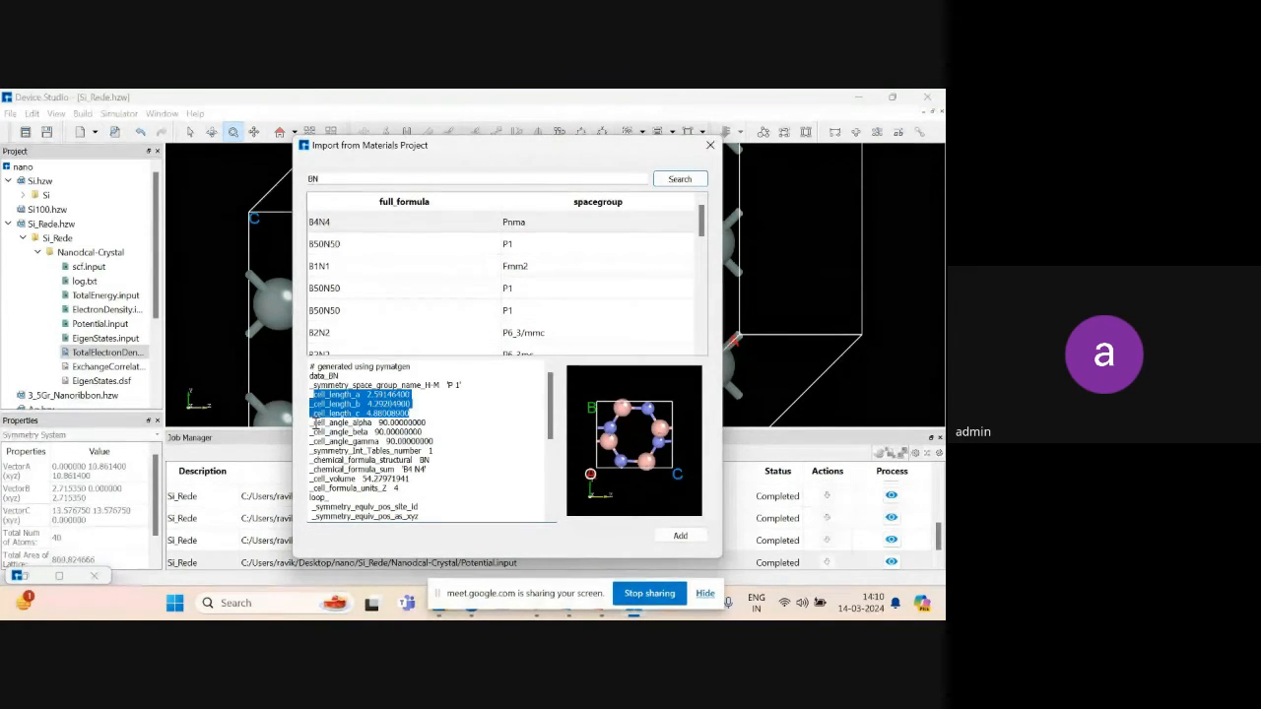
{"action": "left_click_drag", "start_coordinate": [312, 421], "coordinate": [451, 445]}
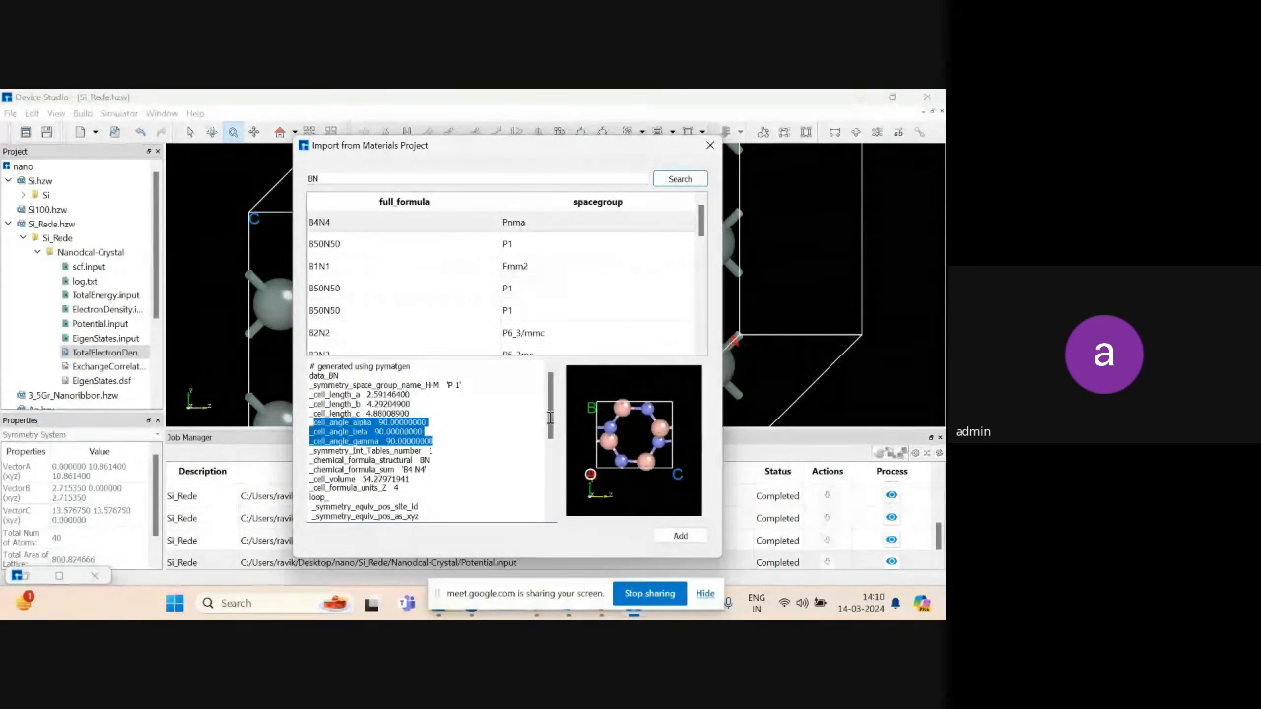
{"action": "left_click_drag", "start_coordinate": [549, 418], "coordinate": [306, 443]}
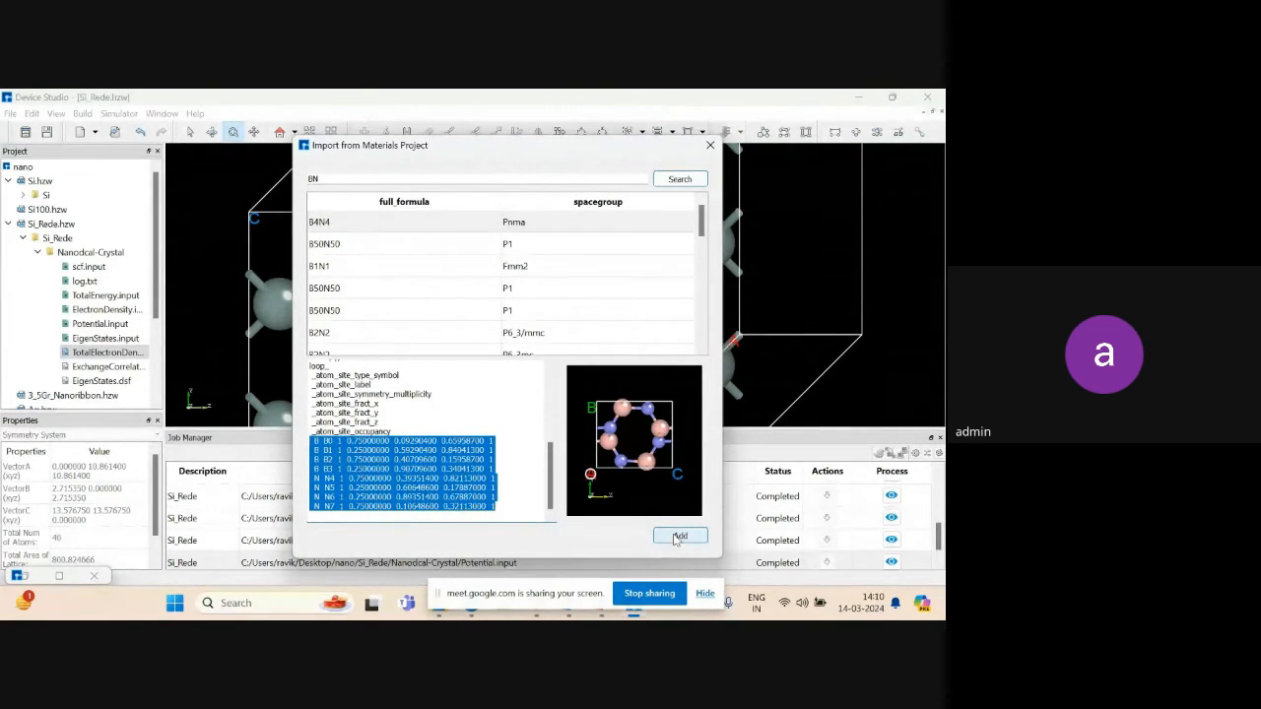
{"action": "left_click", "coordinate": [679, 536]}
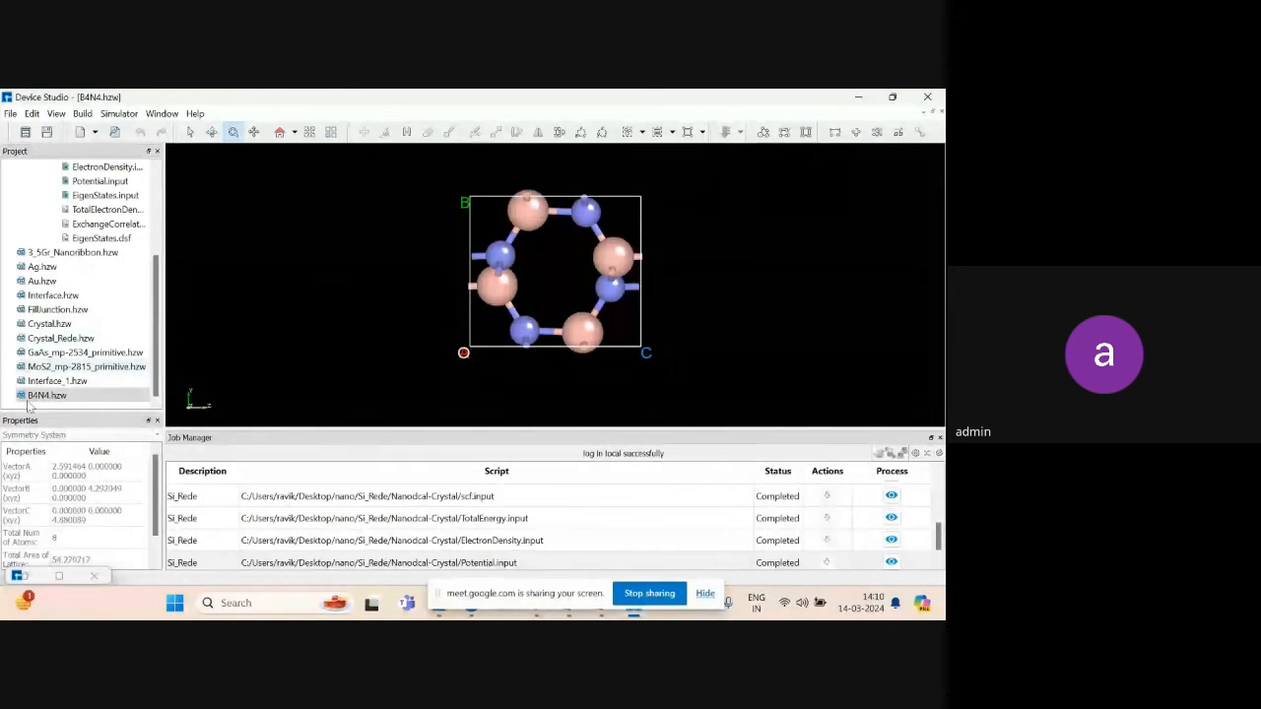
Open the RESCU SCF calculation settings for the B4N4 crystal and review the available exchange-correlation functionals.
{"action": "left_click", "coordinate": [116, 116]}
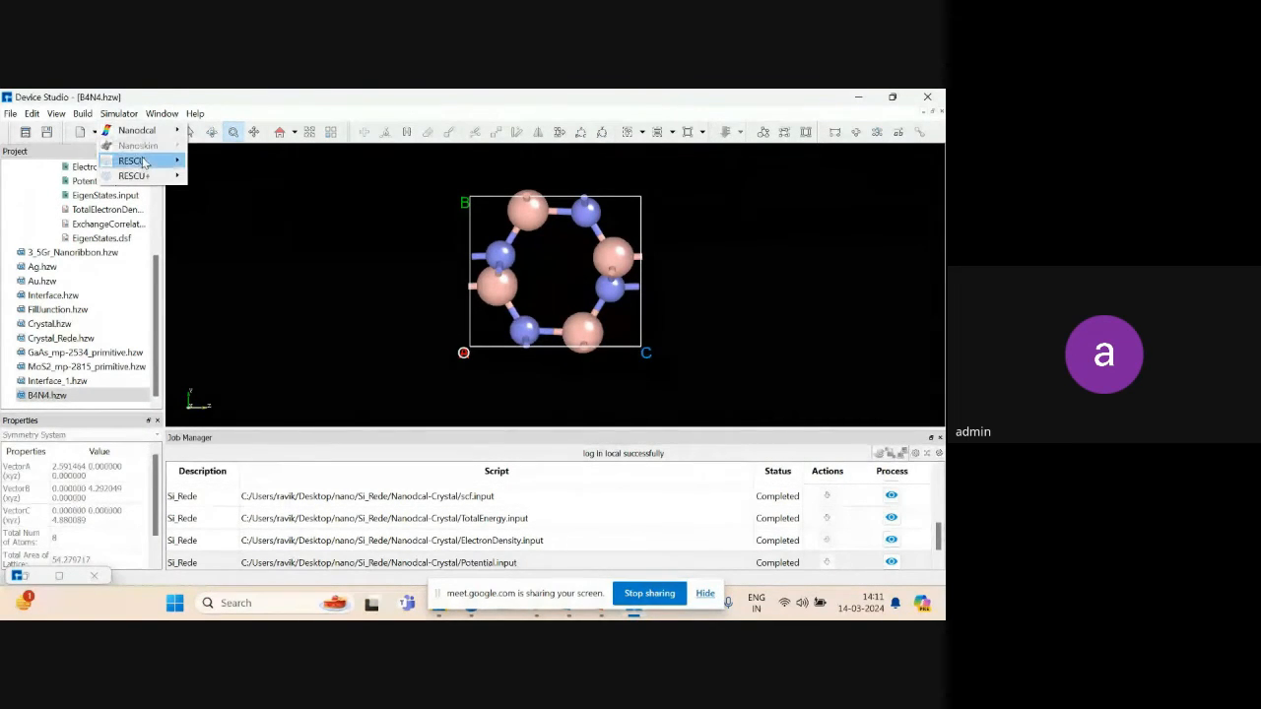
{"action": "mouse_move", "coordinate": [145, 161]}
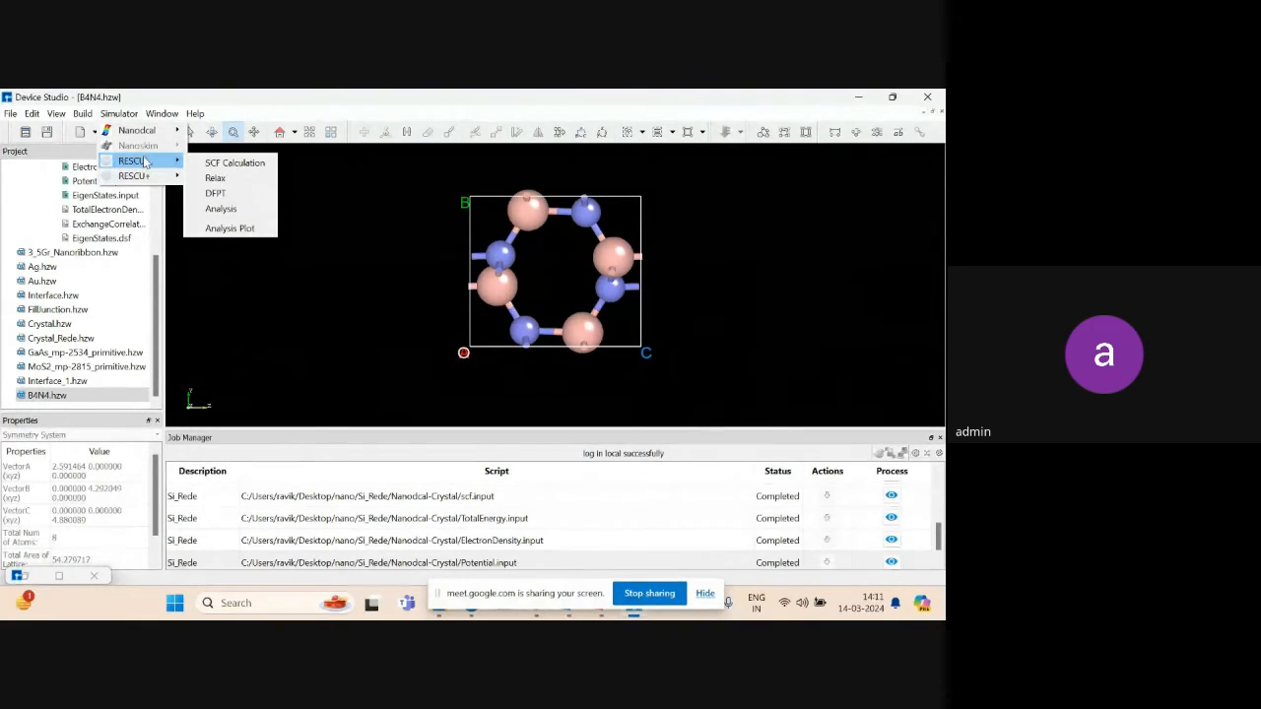
{"action": "left_click", "coordinate": [218, 164]}
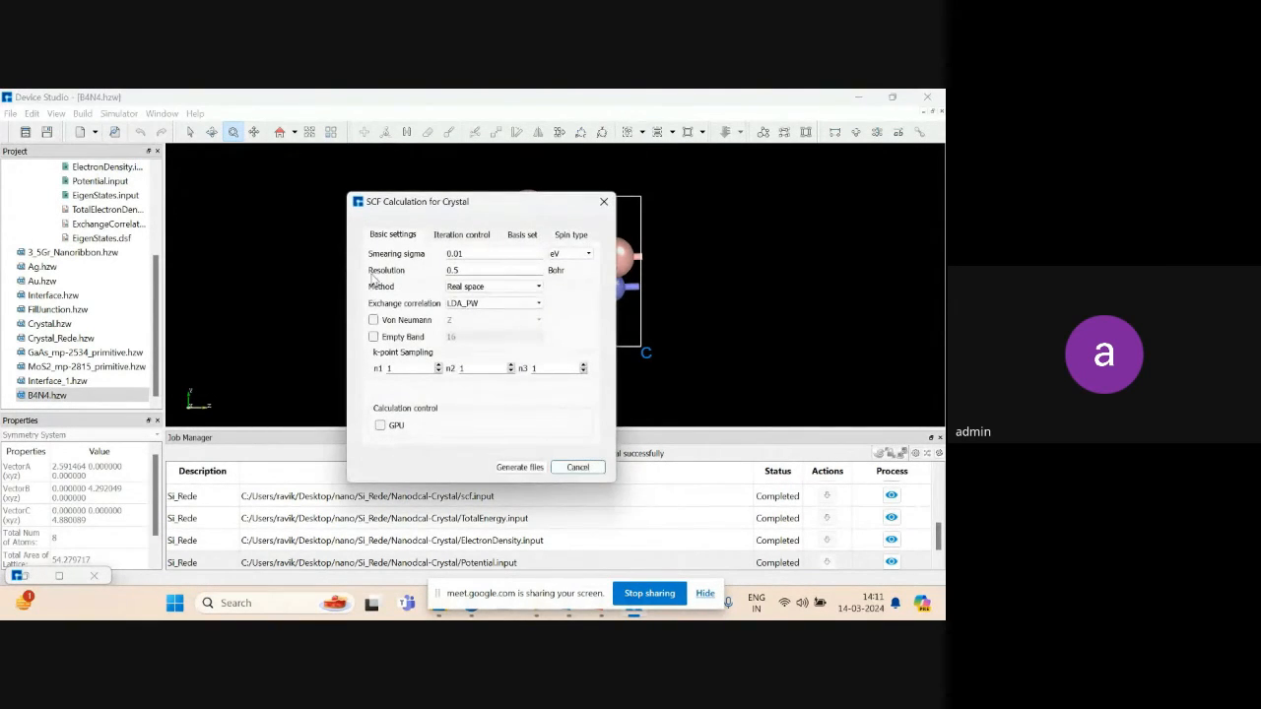
{"action": "left_click", "coordinate": [461, 303]}
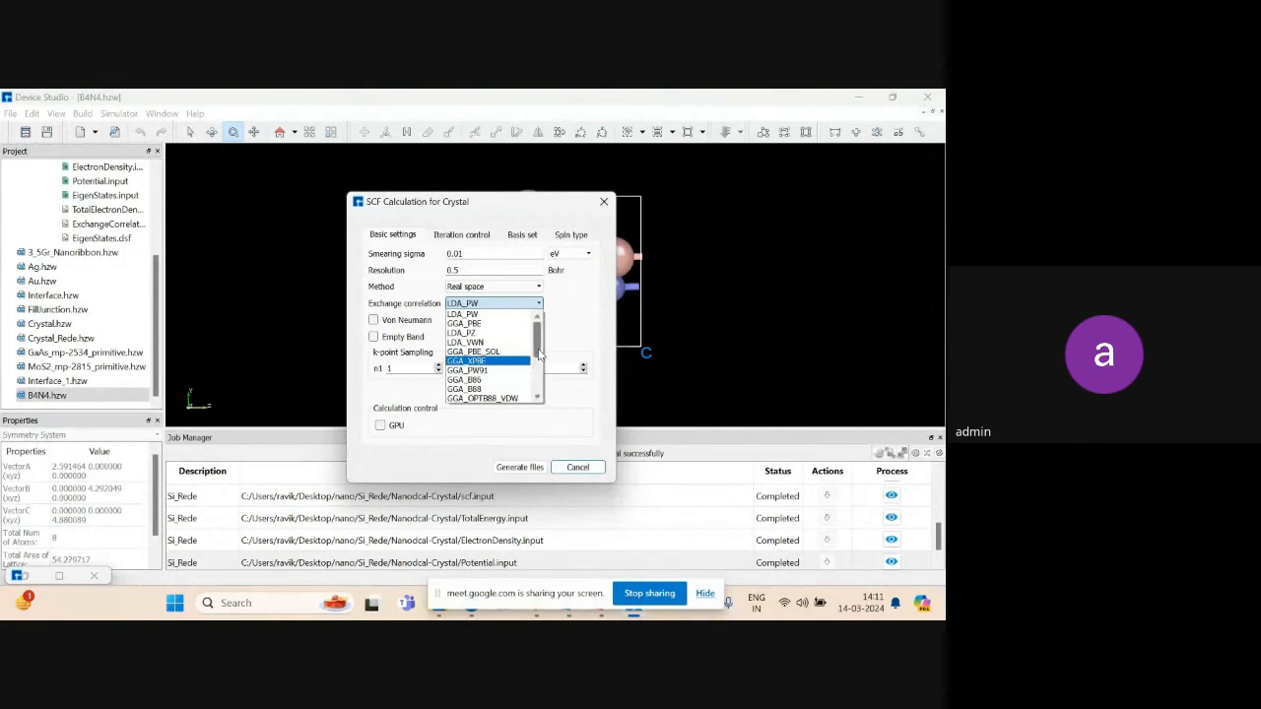
{"action": "left_click_drag", "start_coordinate": [537, 344], "coordinate": [540, 377]}
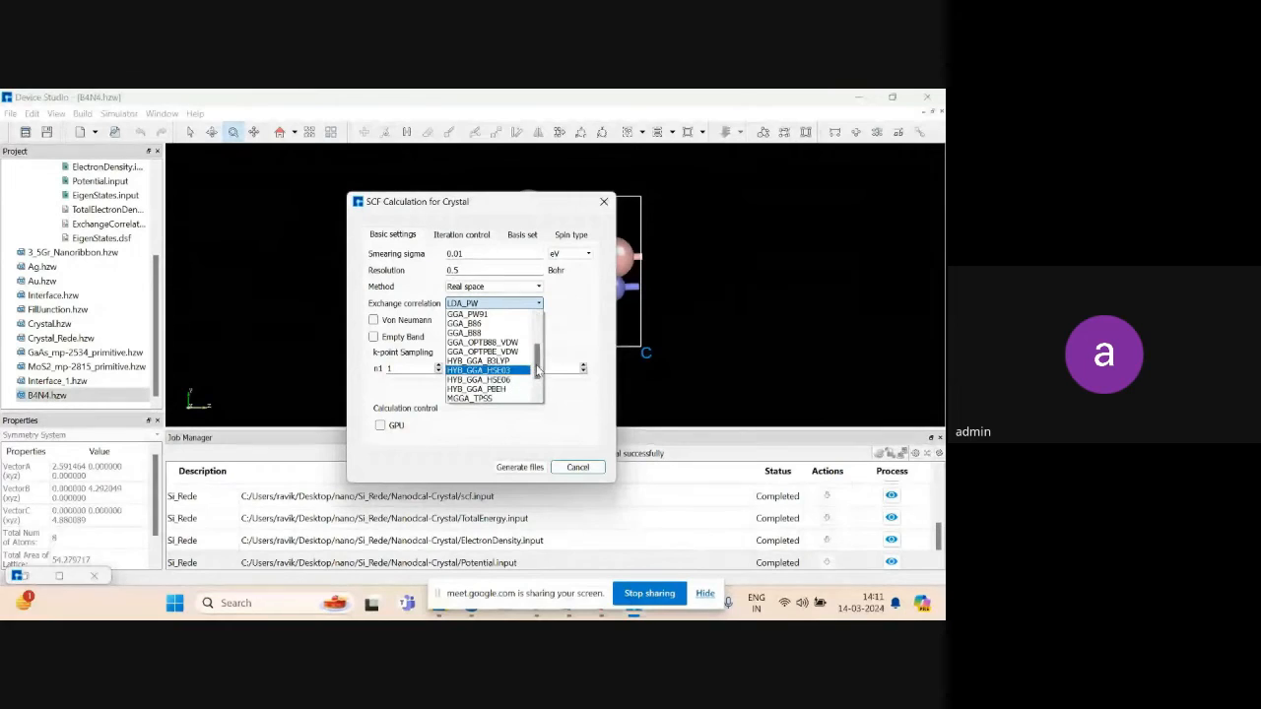
{"action": "left_click_drag", "start_coordinate": [538, 368], "coordinate": [537, 380]}
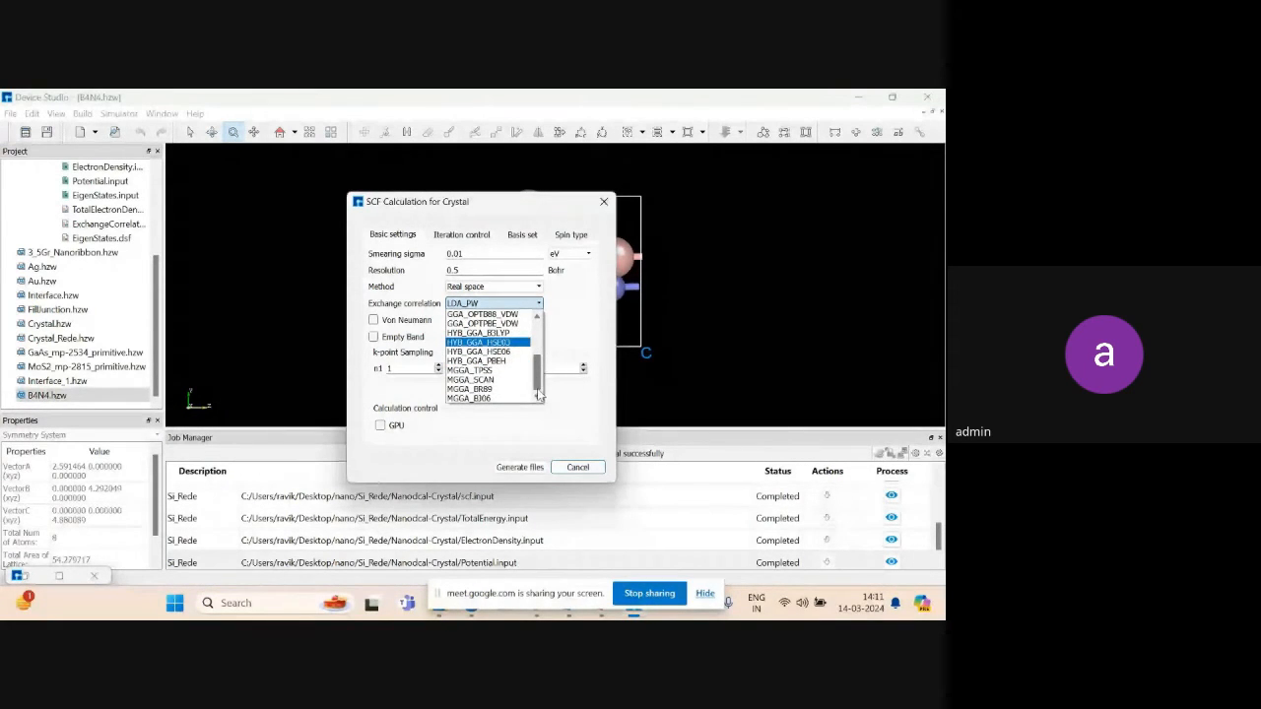
{"action": "scroll", "coordinate": [513, 374], "scroll_direction": "down", "scroll_amount": 1}
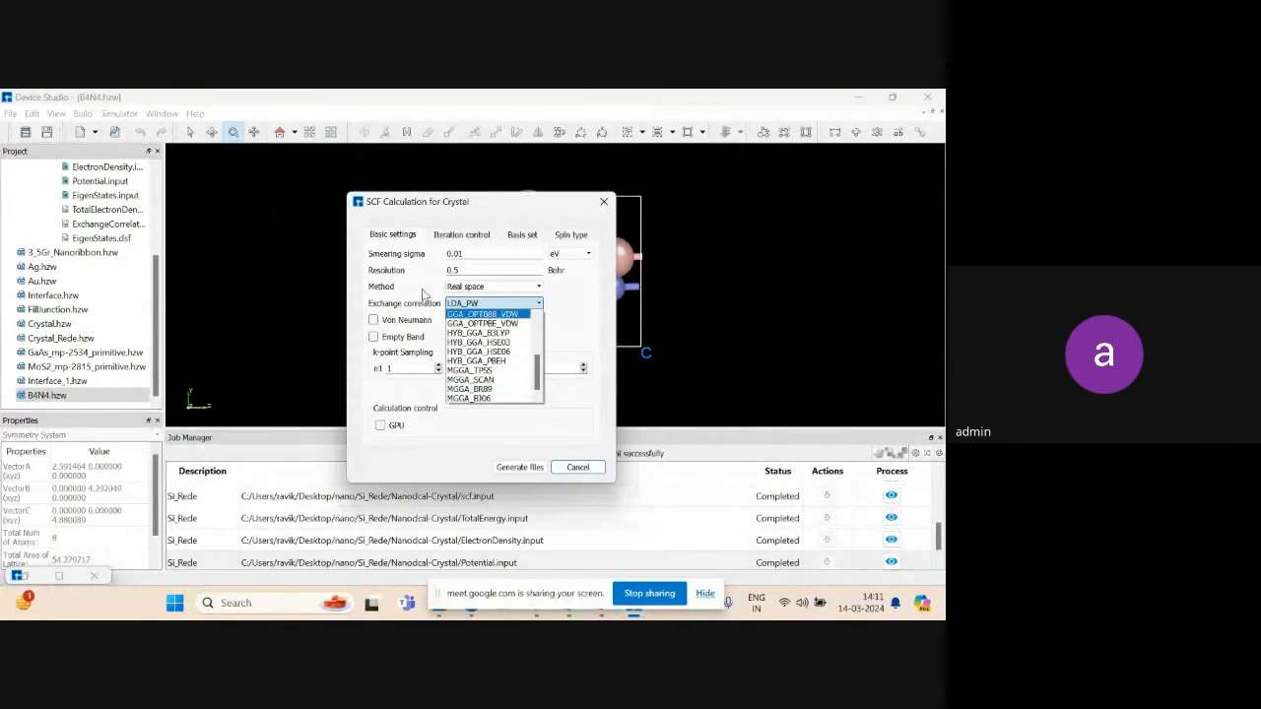
{"action": "left_click", "coordinate": [488, 304]}
Review the SCF method options, Real space and LCAO, and close the calculation settings without generating files.
{"action": "left_click", "coordinate": [476, 288]}
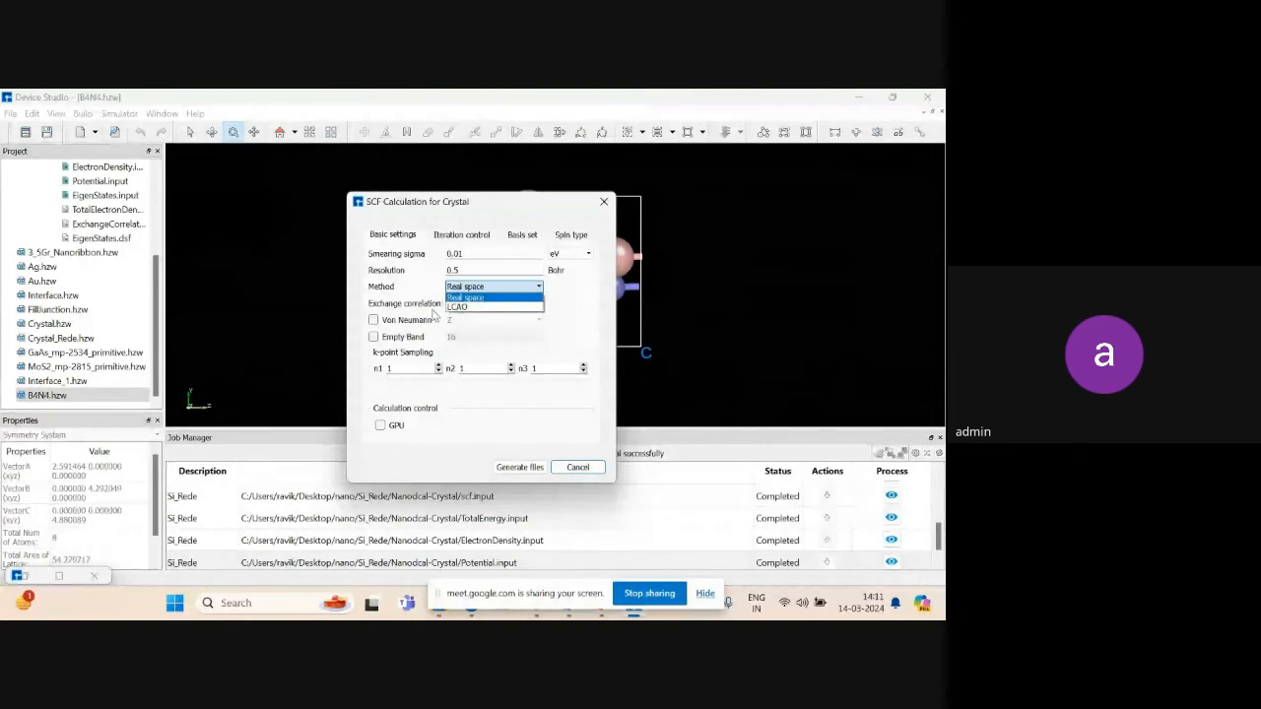
{"action": "key", "text": "Down"}
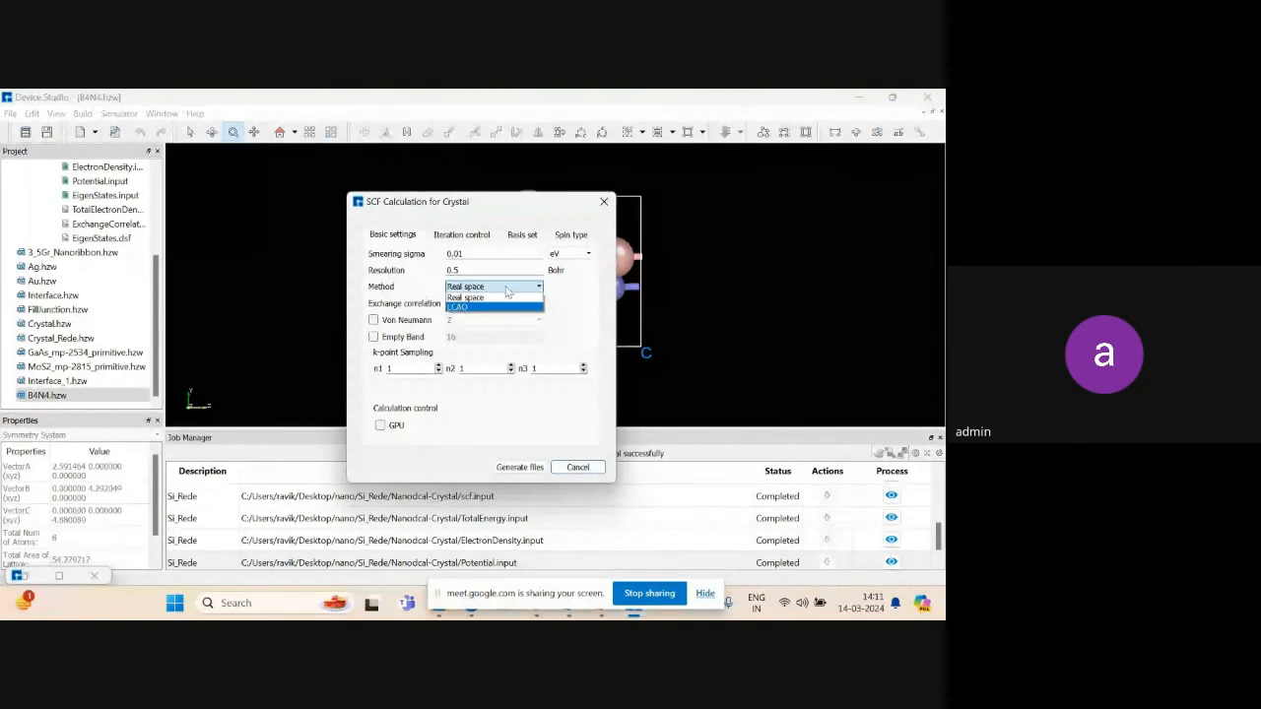
{"action": "key", "text": "Up"}
{"action": "left_click", "coordinate": [605, 204]}
{"action": "left_click", "coordinate": [605, 204]}
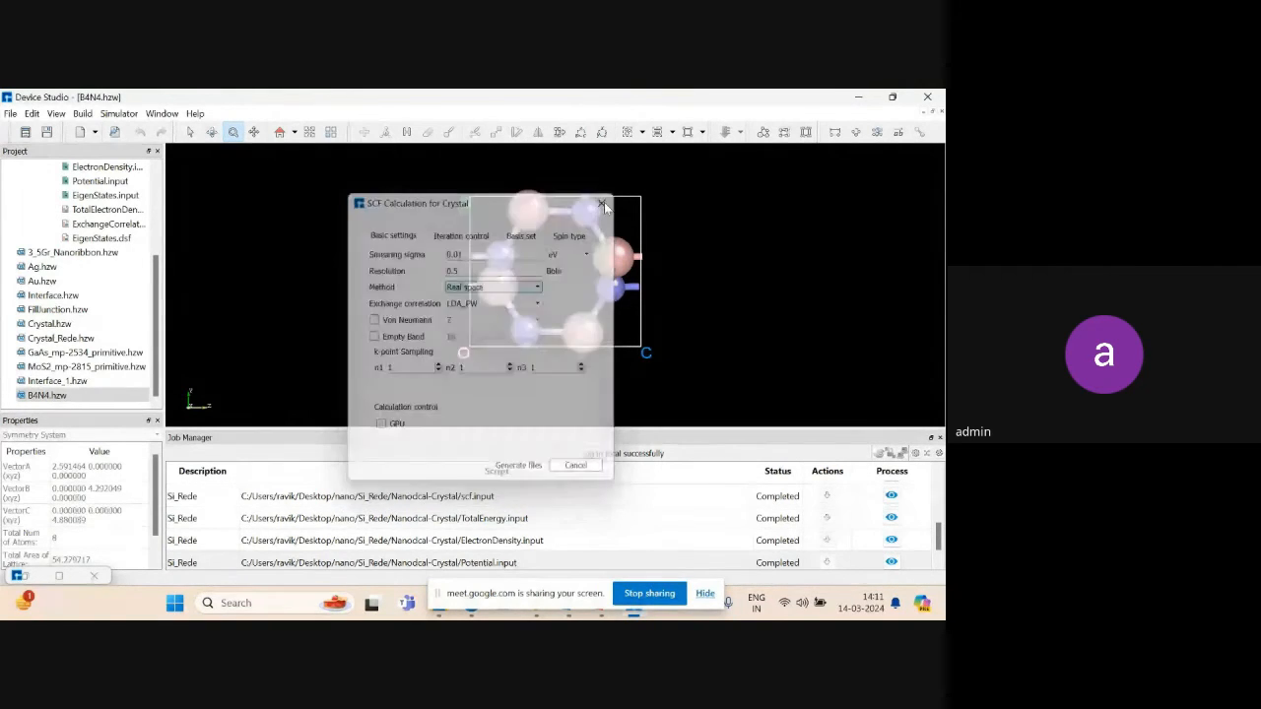
Open the RESCU DFPT calculation settings for the B4N4 crystal and set the task to Raman Property Calculation.
{"action": "left_click", "coordinate": [117, 114]}
{"action": "mouse_move", "coordinate": [148, 160]}
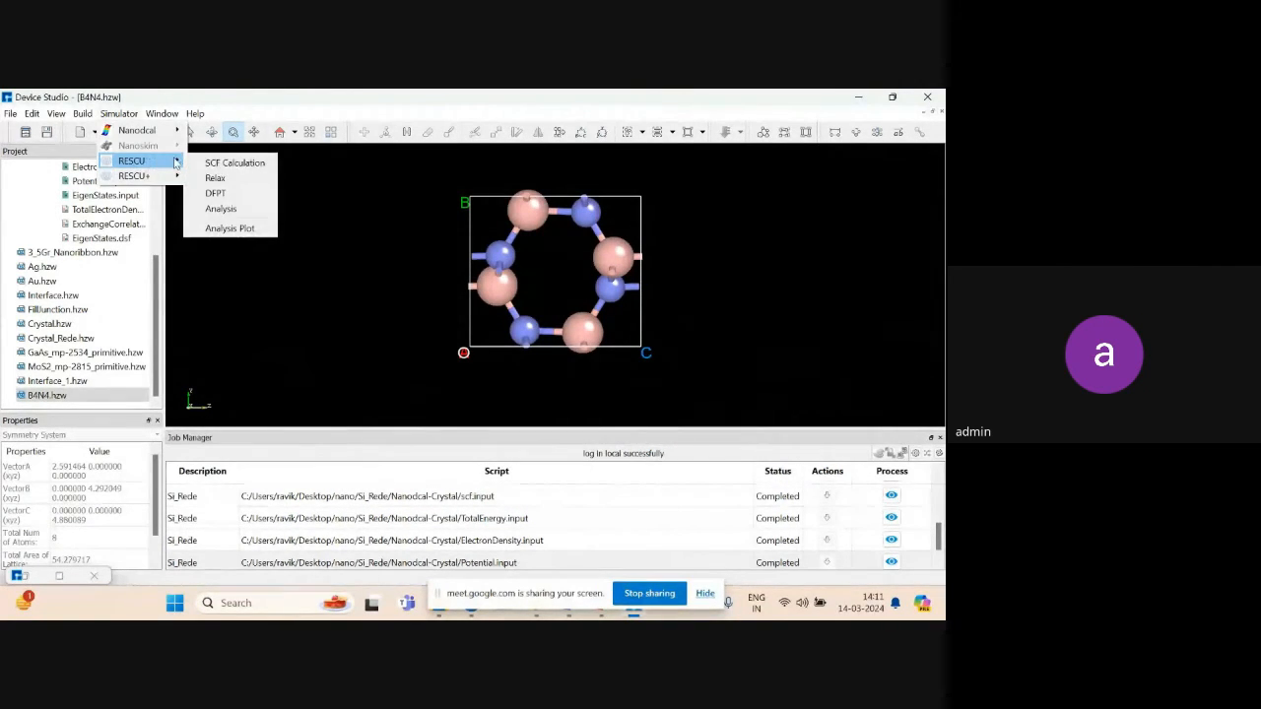
{"action": "left_click", "coordinate": [223, 194]}
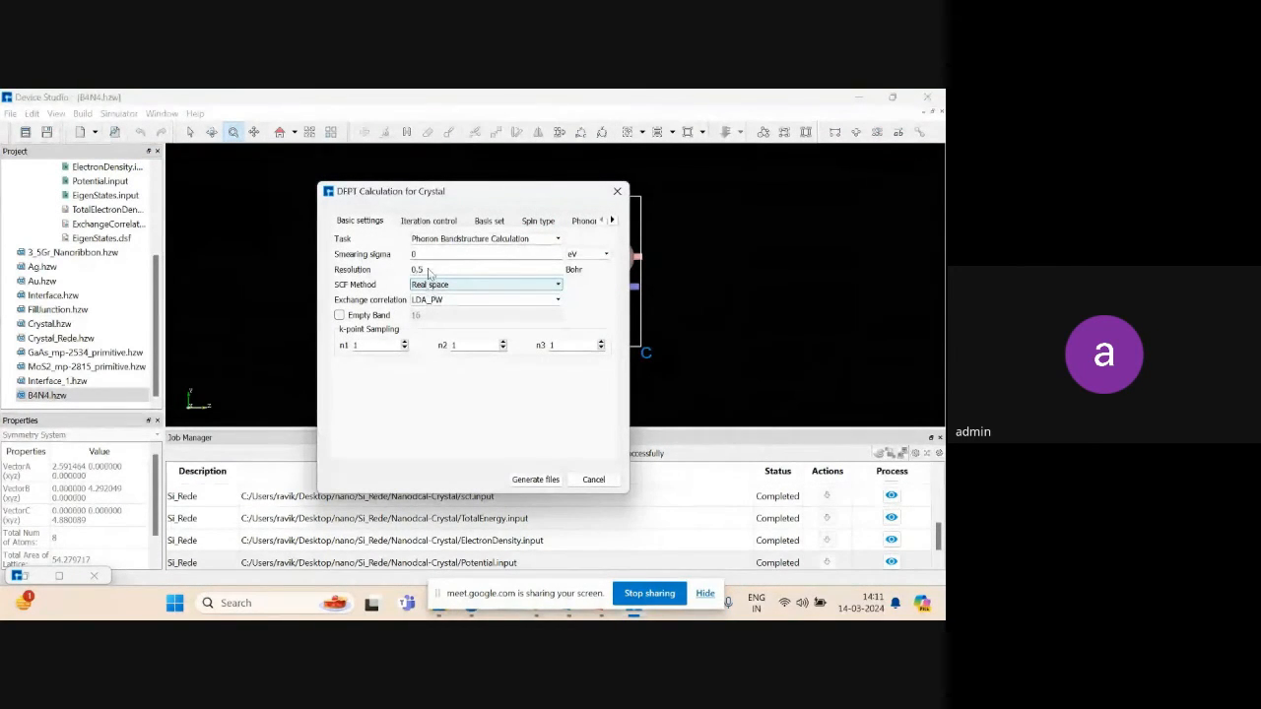
{"action": "left_click", "coordinate": [430, 239]}
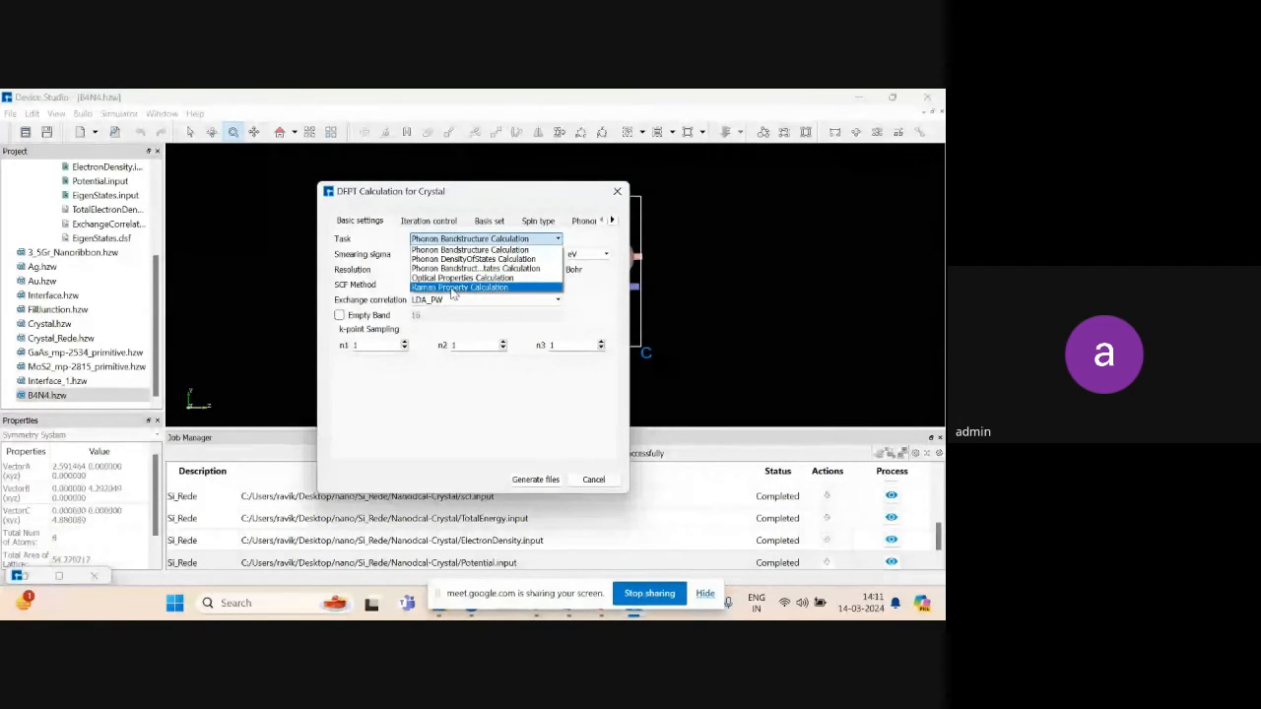
{"action": "left_click", "coordinate": [433, 290]}
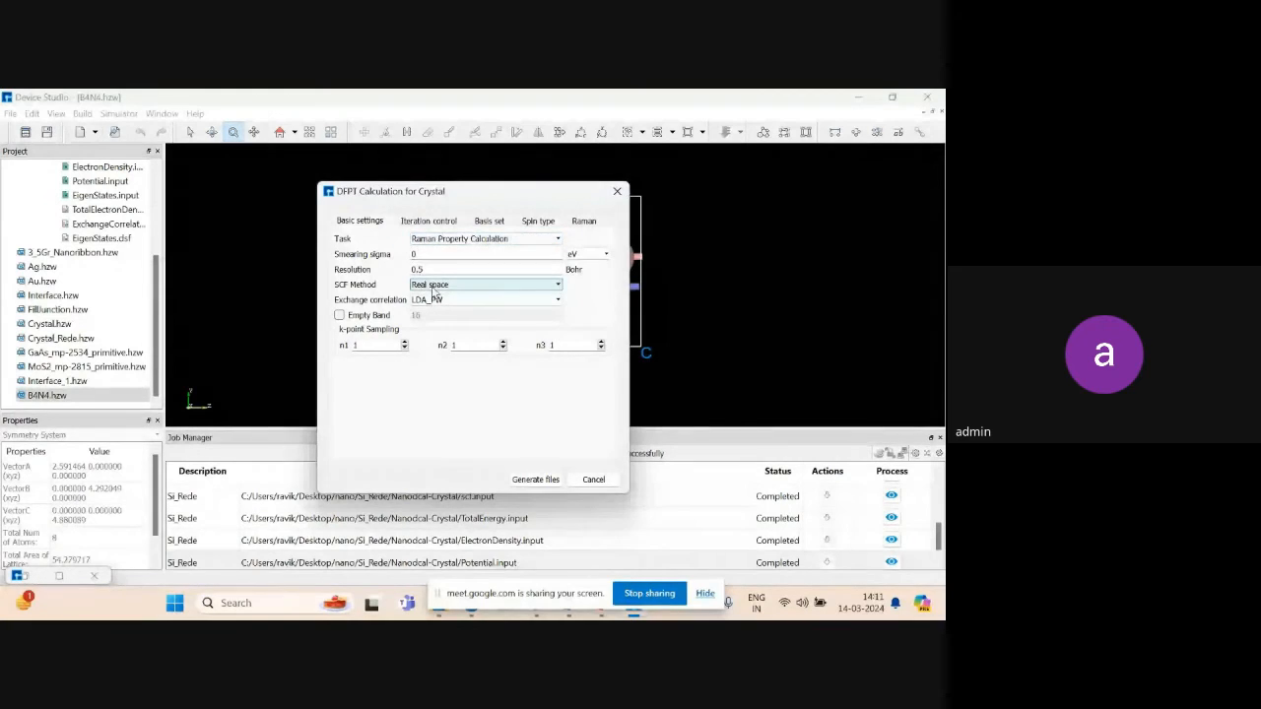
Review the DFPT iteration control parameters, DFPT method options, basis set and spin type for the B4N4 crystal.
{"action": "left_click_drag", "start_coordinate": [632, 241], "coordinate": [735, 241]}
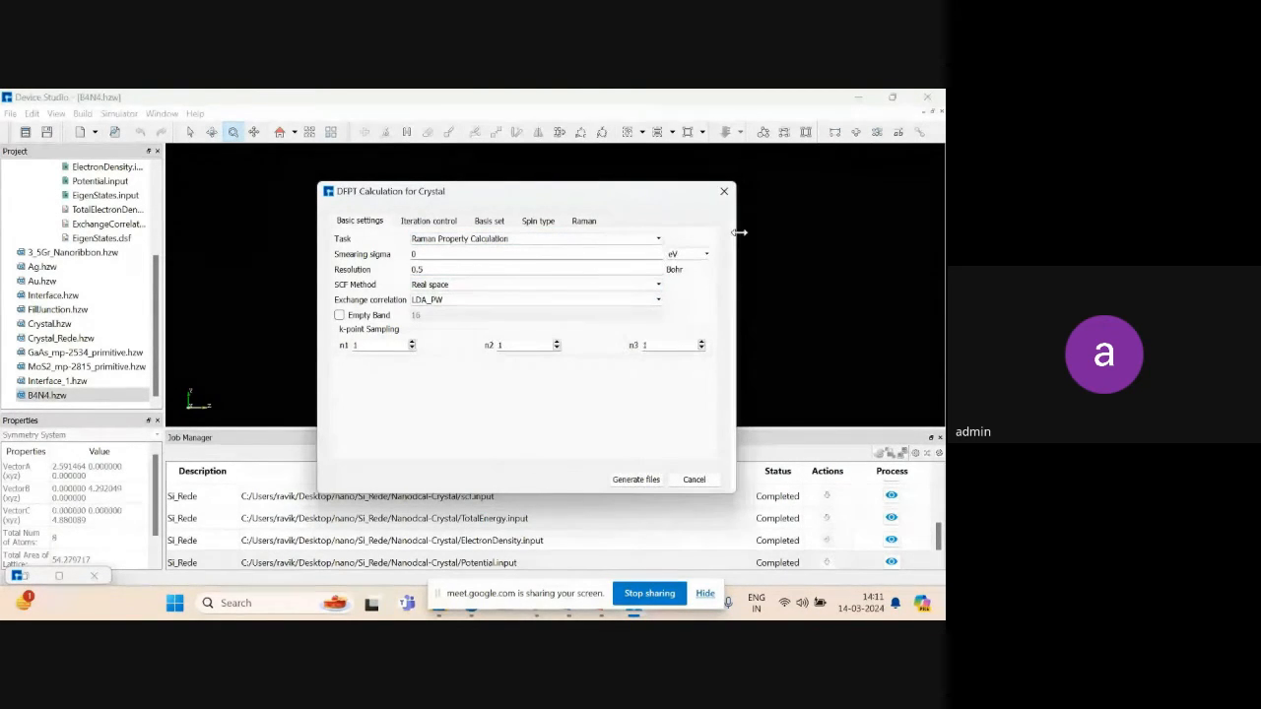
{"action": "left_click", "coordinate": [426, 223]}
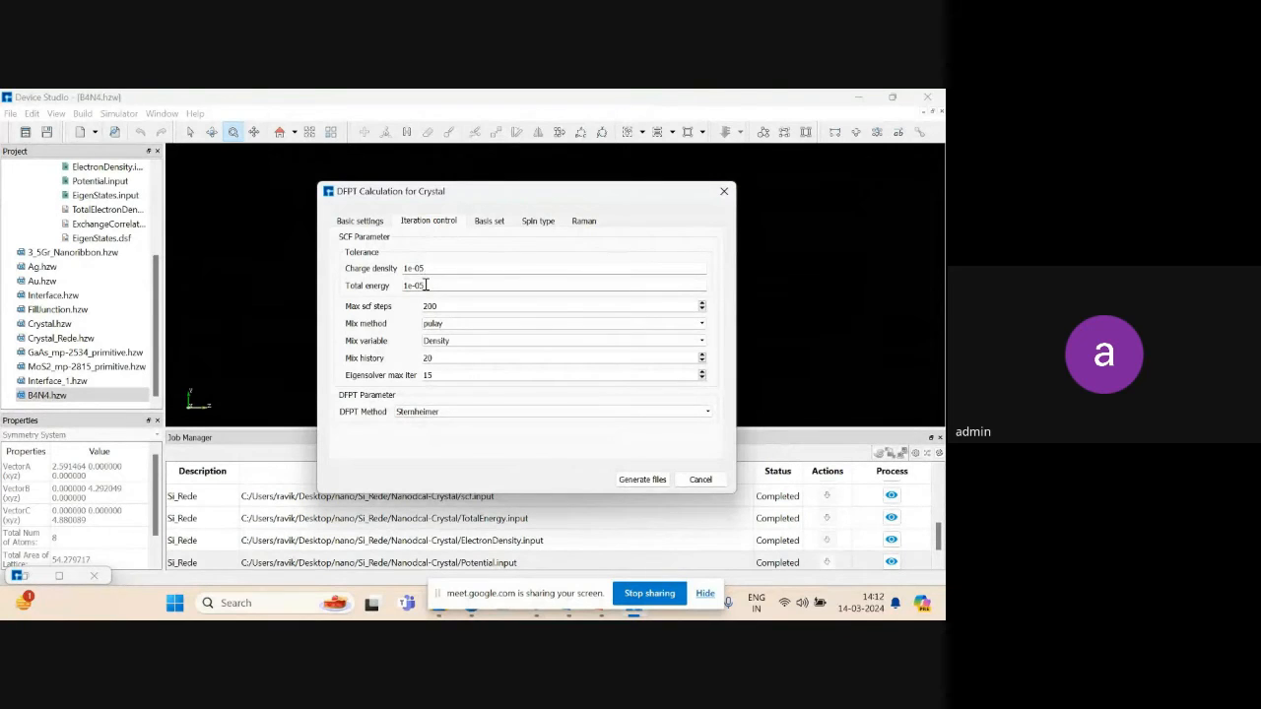
{"action": "left_click", "coordinate": [437, 414]}
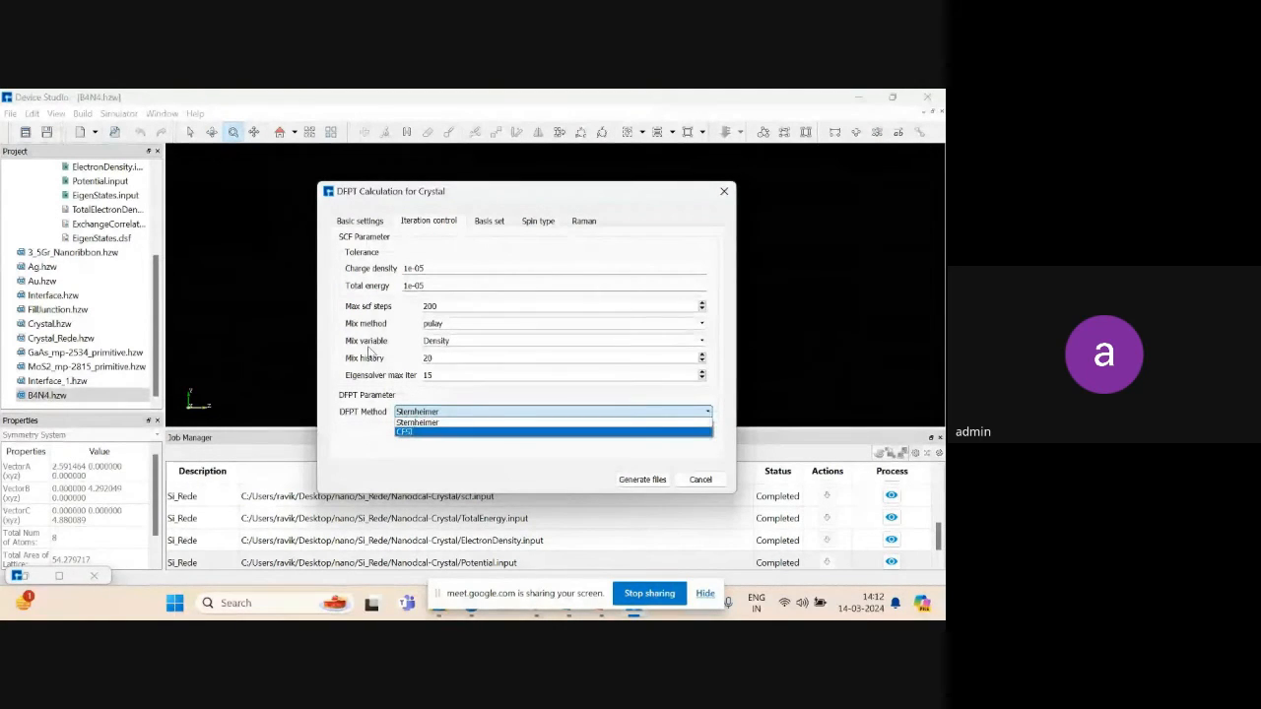
{"action": "left_click", "coordinate": [484, 223]}
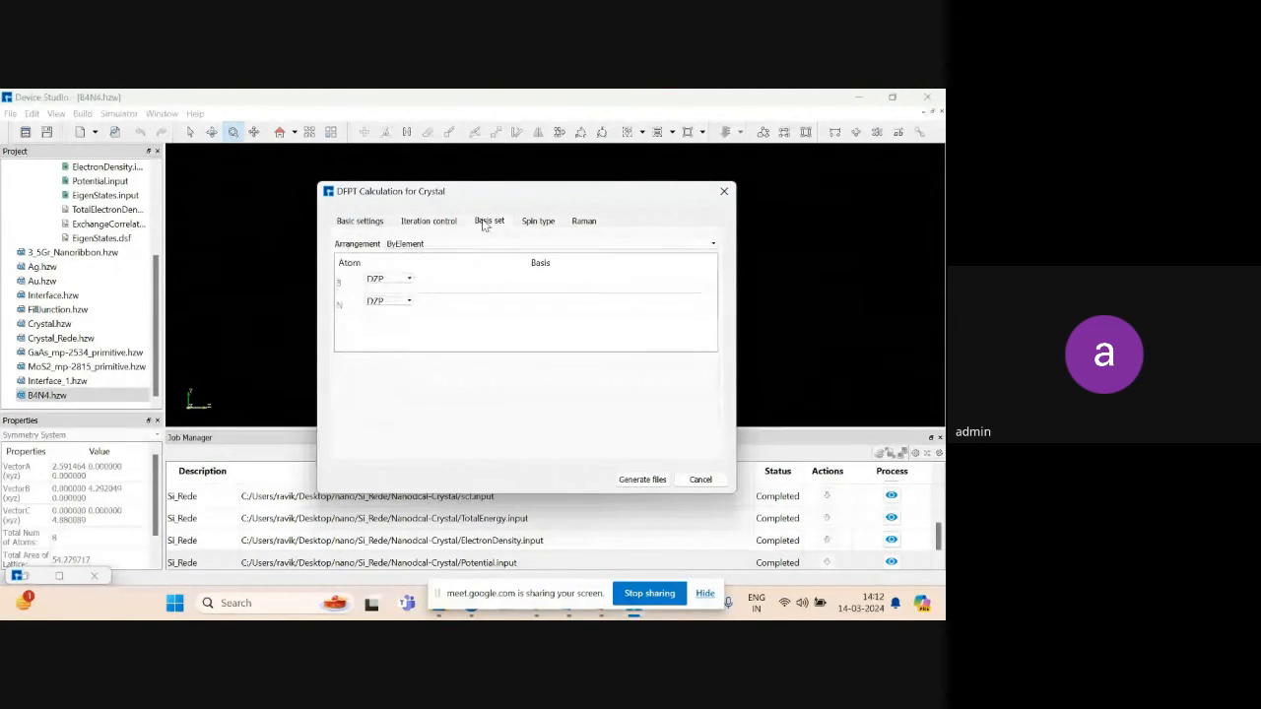
{"action": "left_click", "coordinate": [537, 223]}
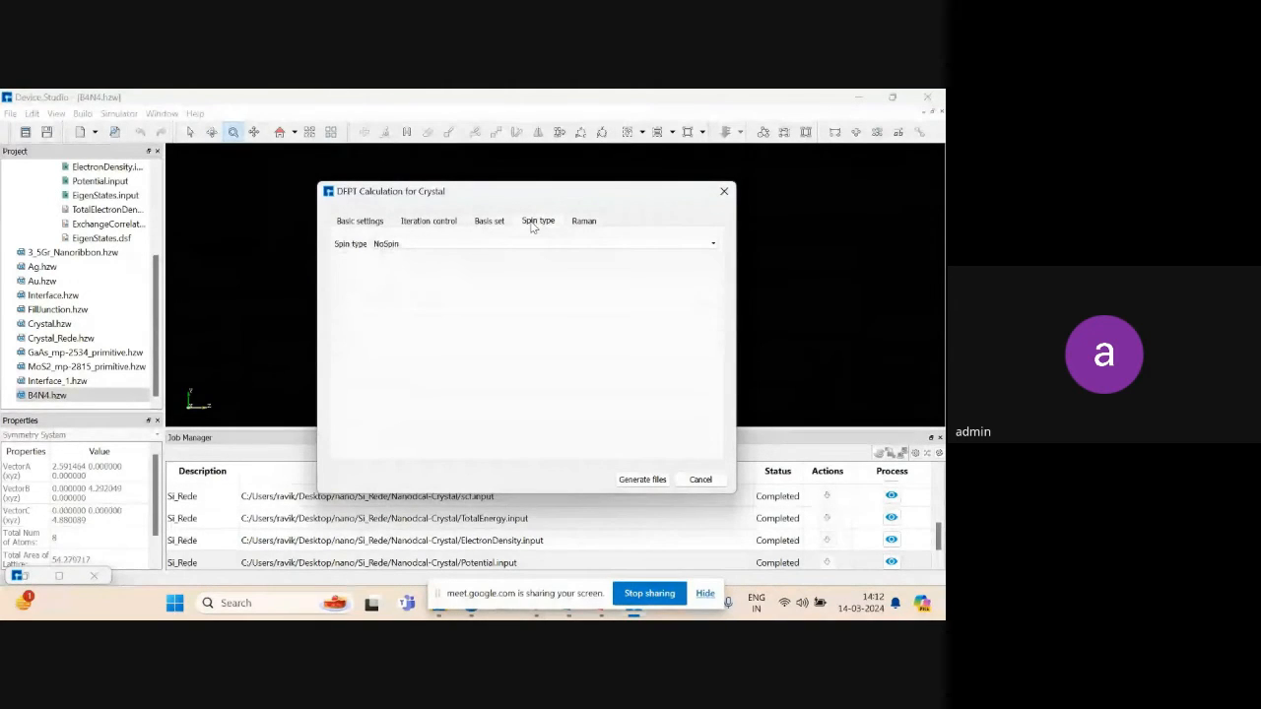
{"action": "left_click", "coordinate": [584, 247]}
Review the Raman polarization and photon wavelength parameters, and generate the DFPT input files for B4N4.
{"action": "left_click", "coordinate": [579, 225]}
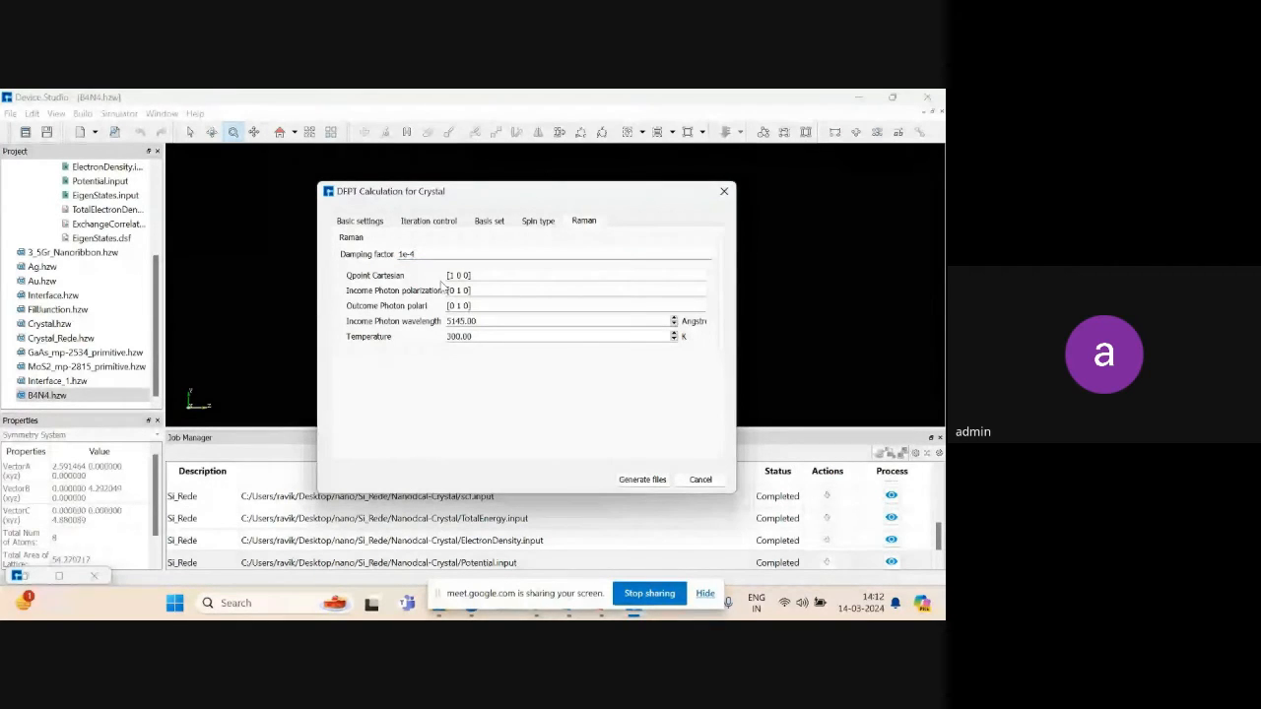
{"action": "left_click_drag", "start_coordinate": [477, 291], "coordinate": [444, 291]}
{"action": "left_click", "coordinate": [481, 308]}
{"action": "left_click", "coordinate": [483, 324]}
{"action": "left_click", "coordinate": [645, 480]}
{"action": "left_click", "coordinate": [159, 374]}
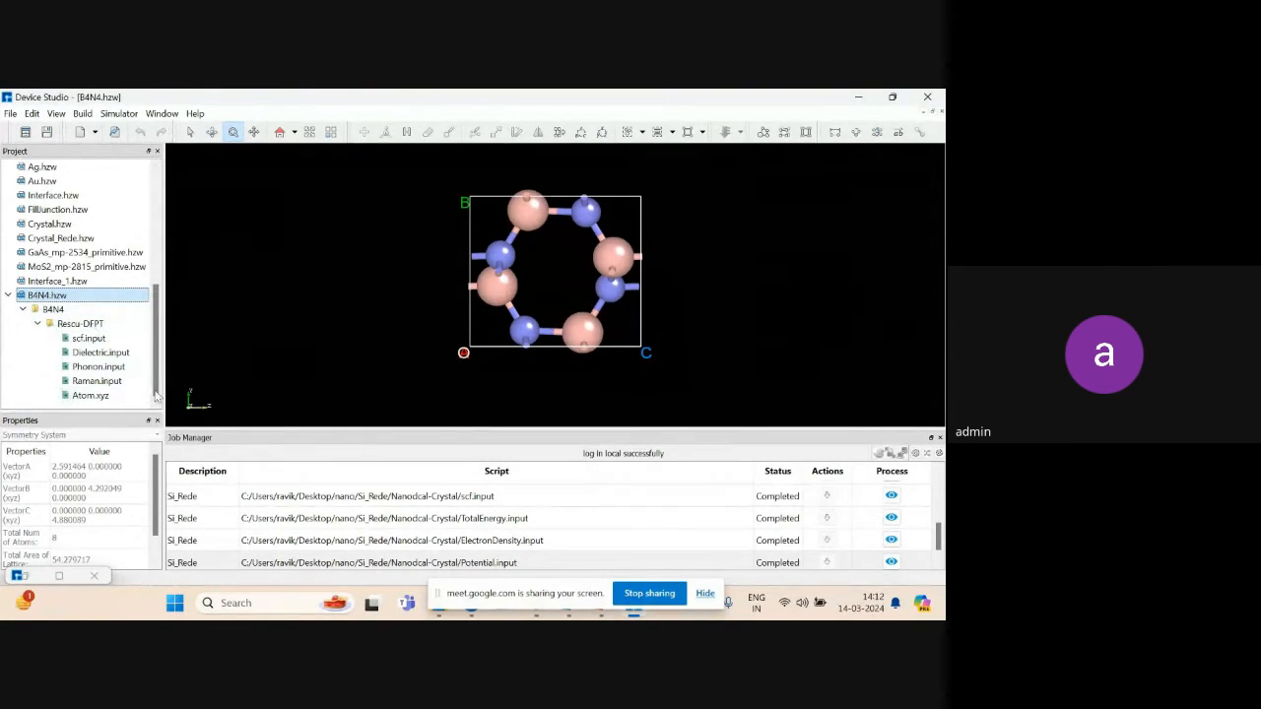
Look through the generated Rescu-DFPT files and run the scf.input calculation on MyComputer.
{"action": "left_click", "coordinate": [77, 338]}
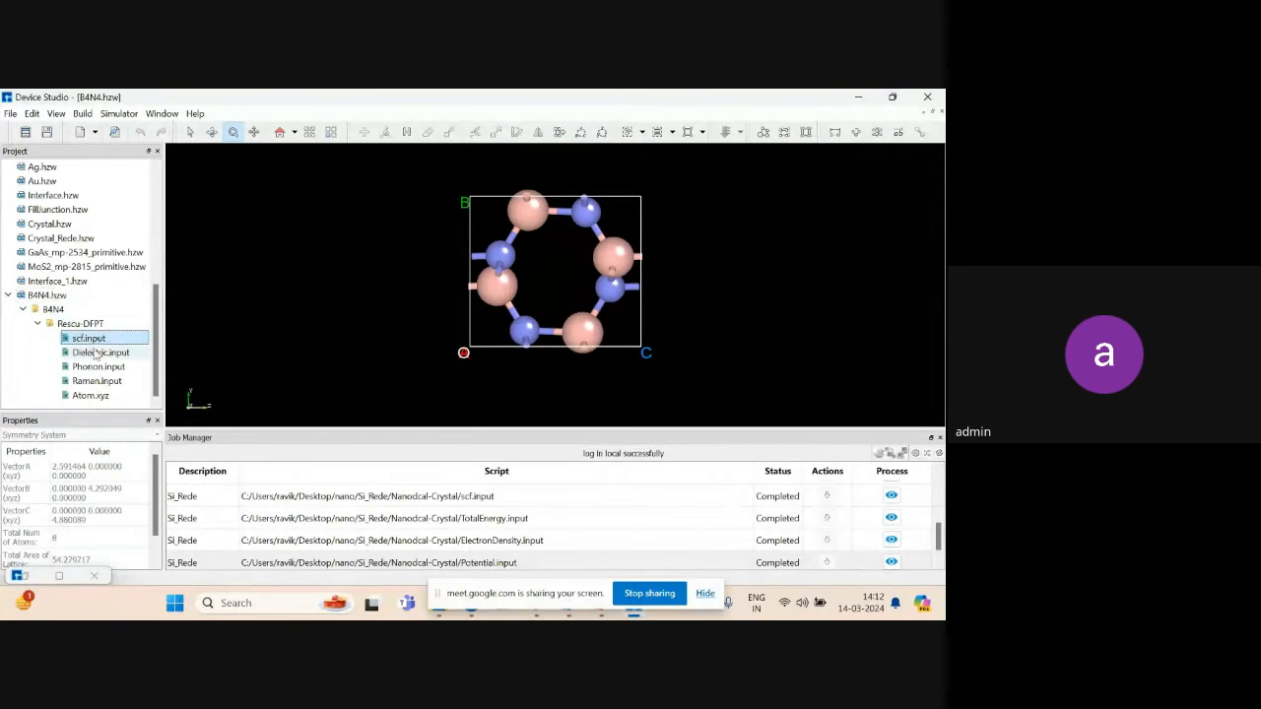
{"action": "left_click", "coordinate": [101, 353]}
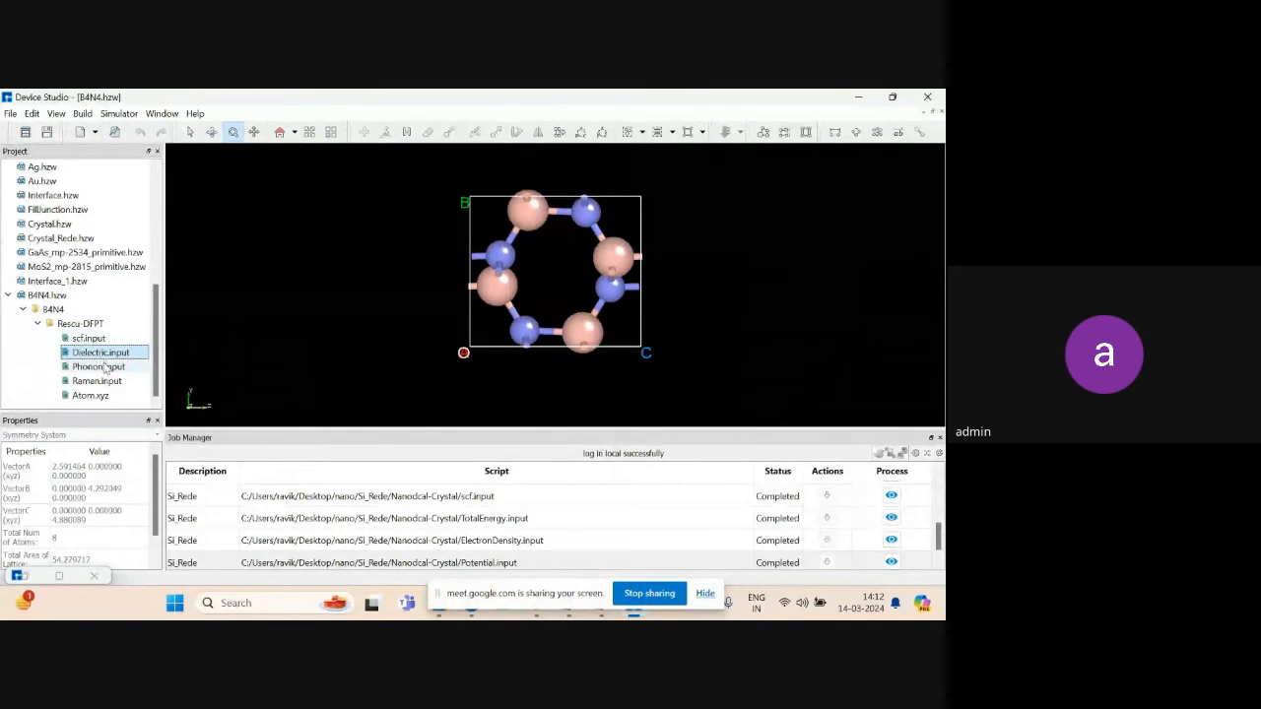
{"action": "left_click", "coordinate": [98, 381]}
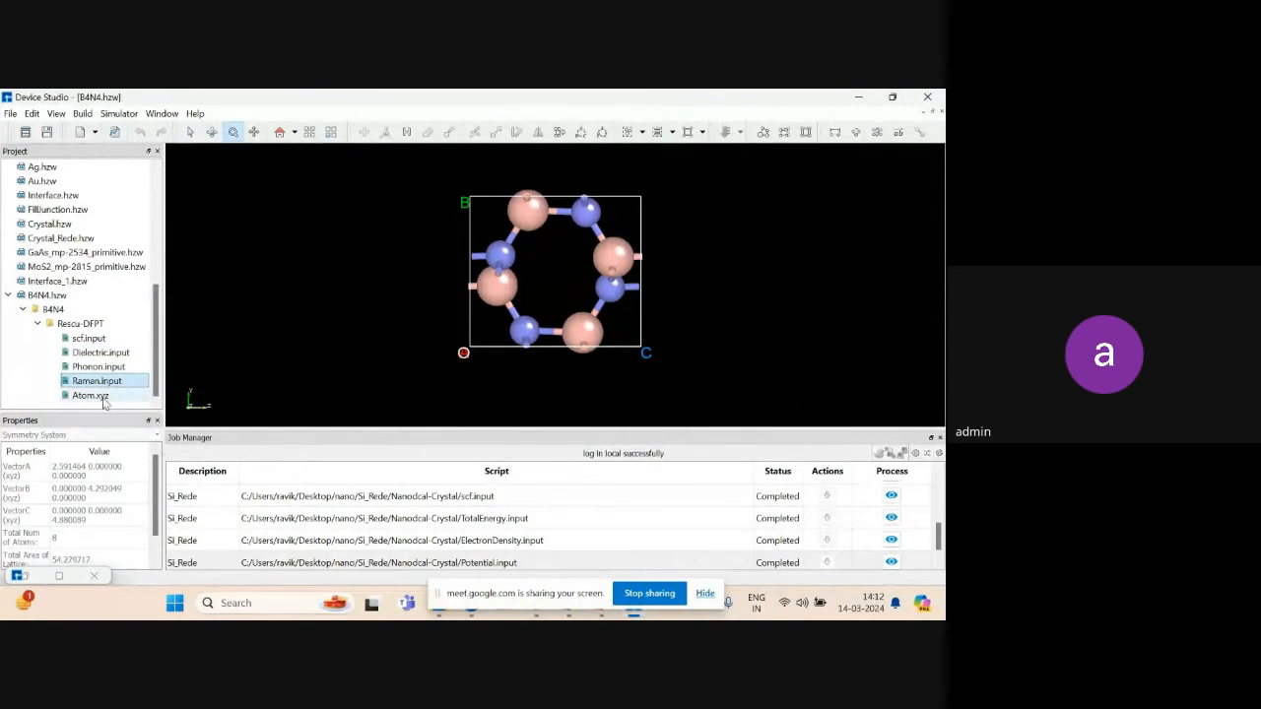
{"action": "left_click", "coordinate": [104, 398]}
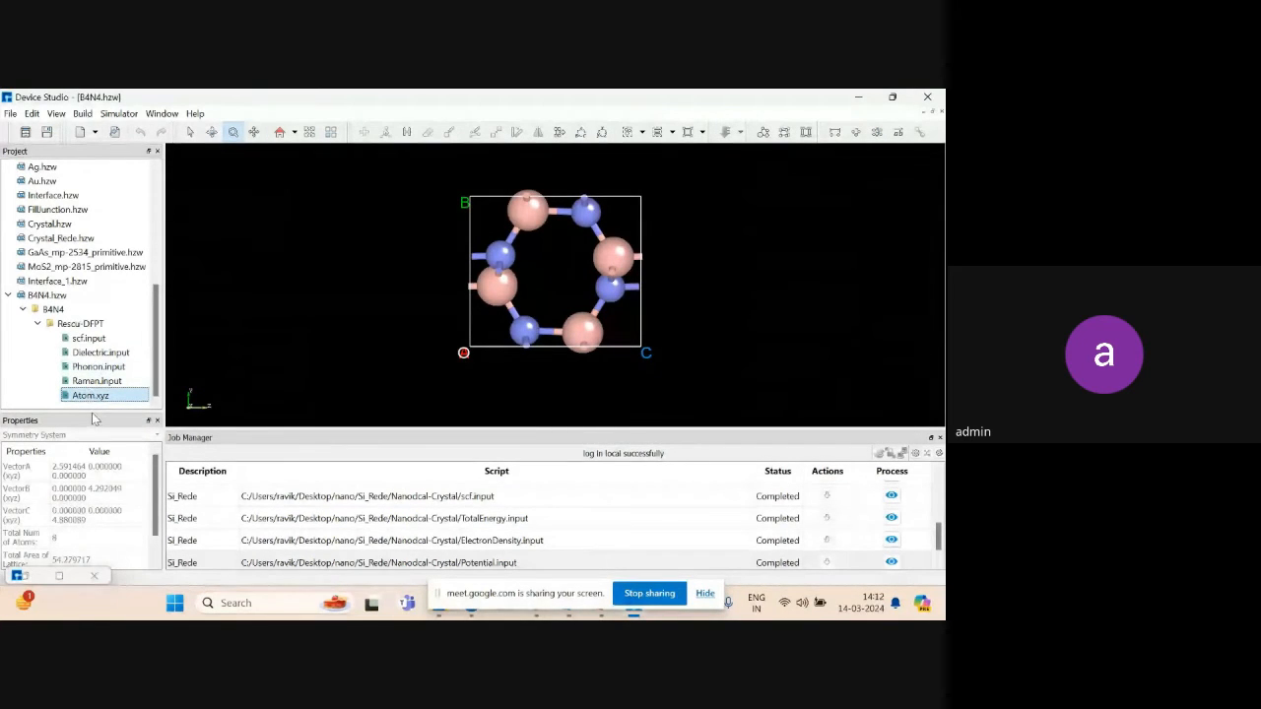
{"action": "right_click", "coordinate": [98, 339]}
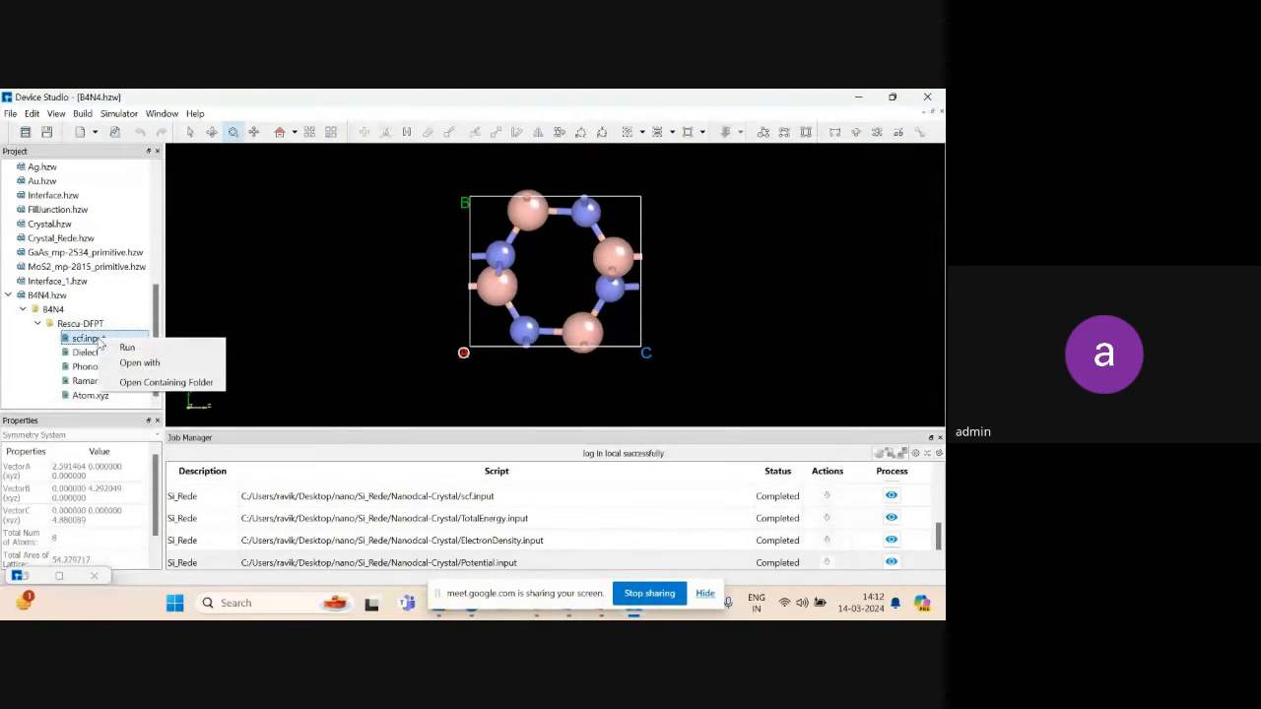
{"action": "left_click", "coordinate": [128, 348]}
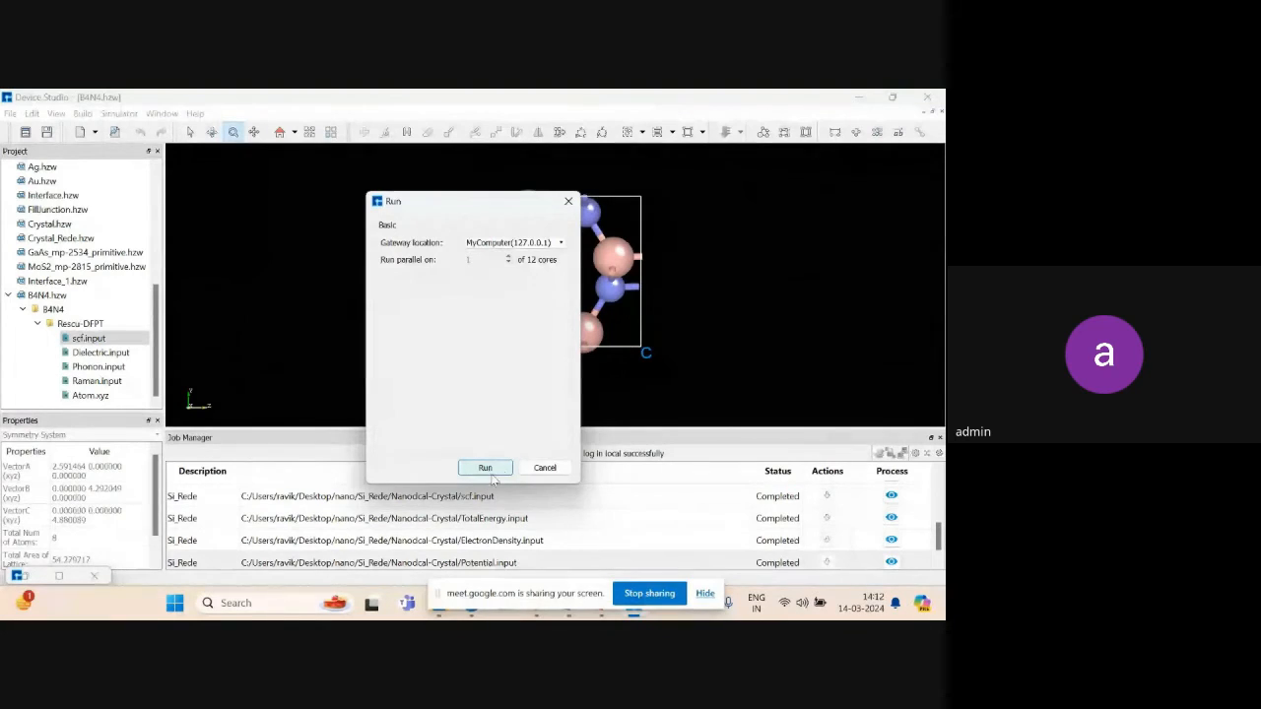
{"action": "left_click", "coordinate": [486, 469]}
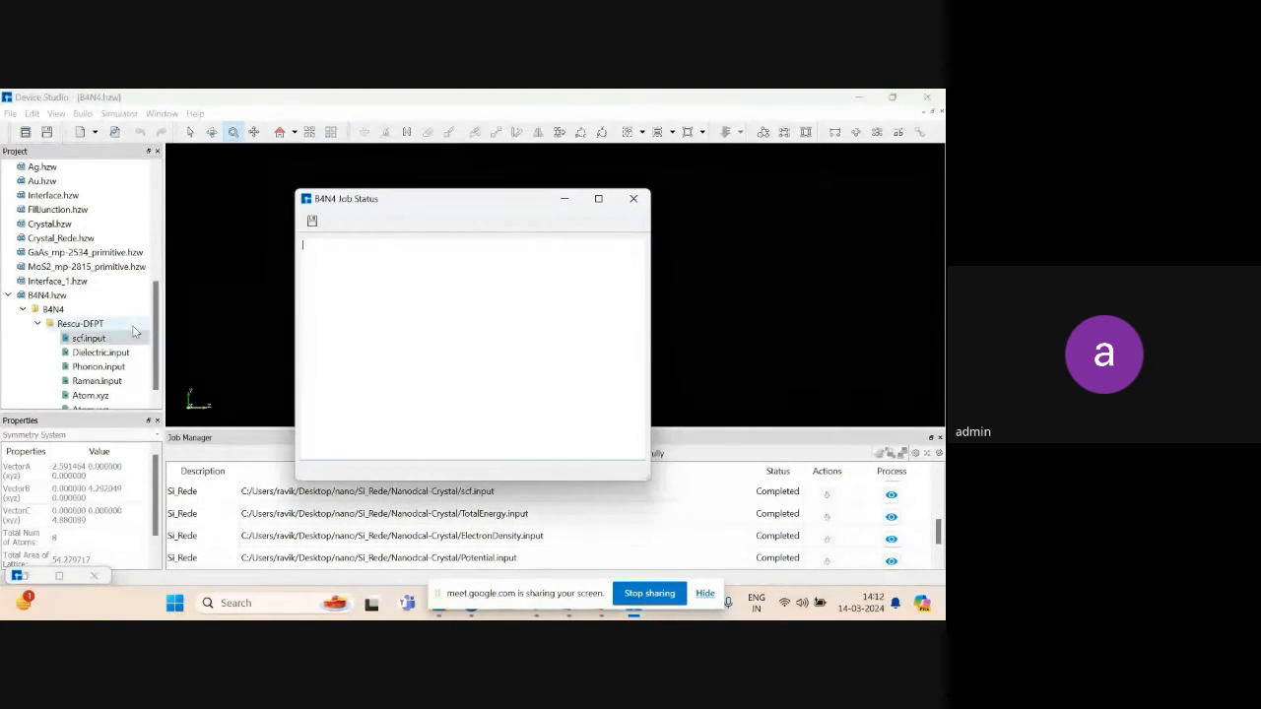
Submit the Dielectric.input and Phonon.input calculations of B4N4 to run with the default run settings.
{"action": "right_click", "coordinate": [99, 352]}
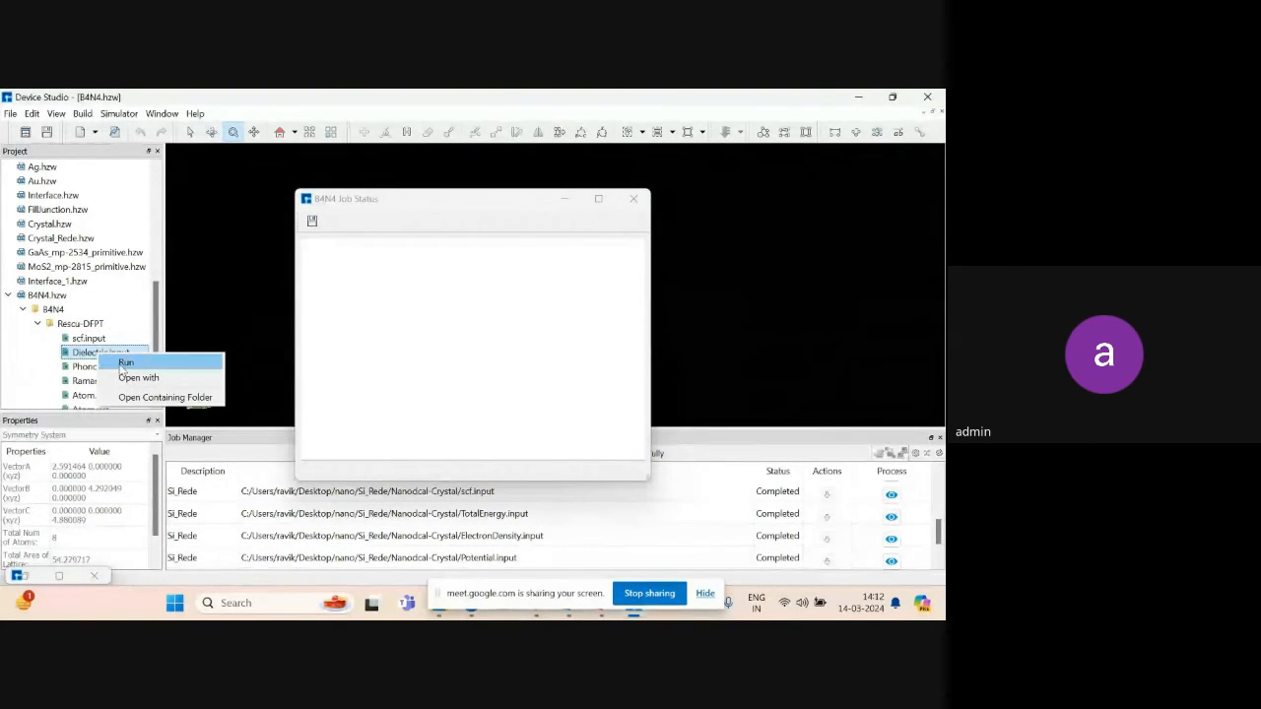
{"action": "left_click", "coordinate": [125, 364]}
{"action": "left_click", "coordinate": [485, 469]}
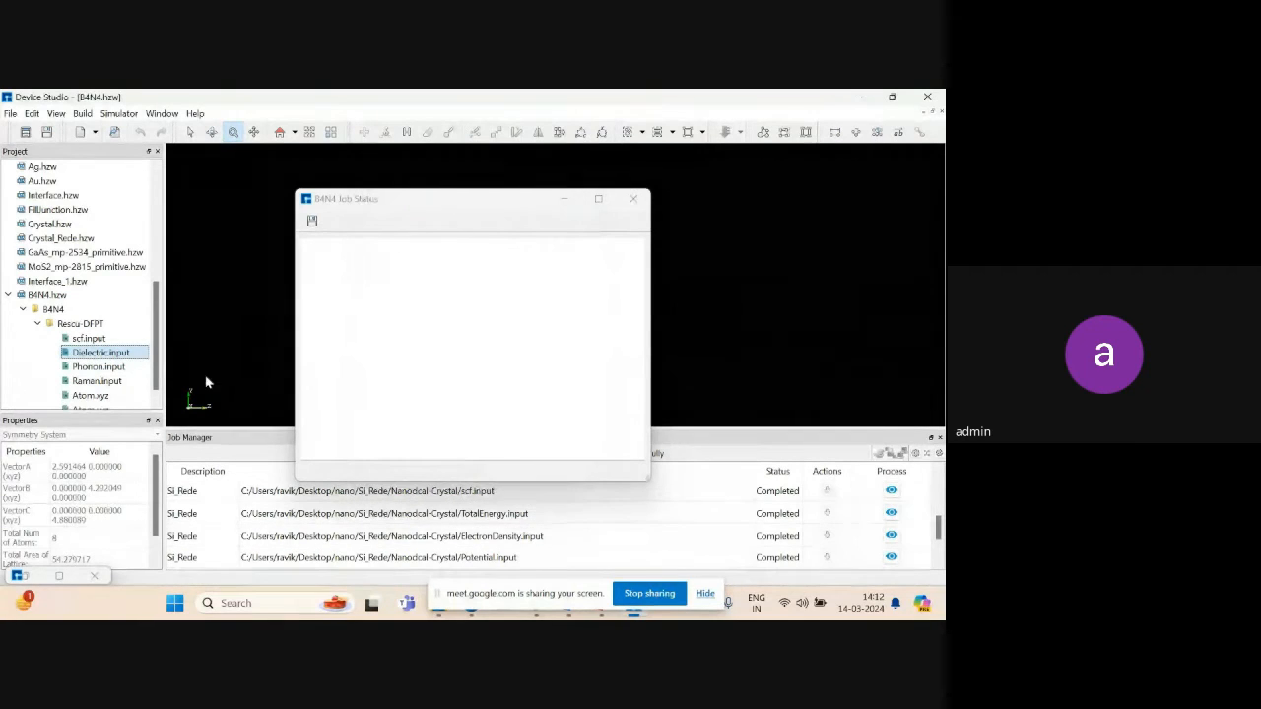
{"action": "right_click", "coordinate": [108, 366]}
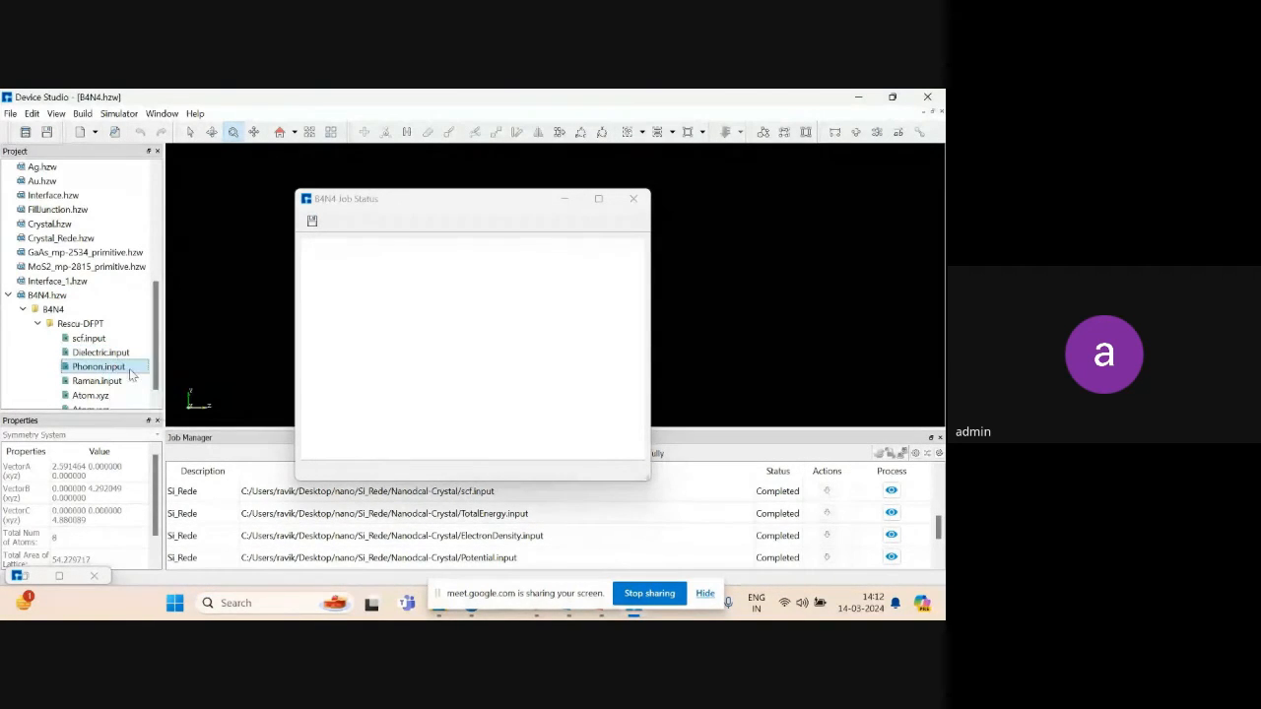
{"action": "left_click", "coordinate": [133, 379]}
{"action": "left_click", "coordinate": [486, 467]}
Submit Raman.input and the first Atom.xyz file of B4N4 to run on MyComputer.
{"action": "left_click", "coordinate": [91, 382]}
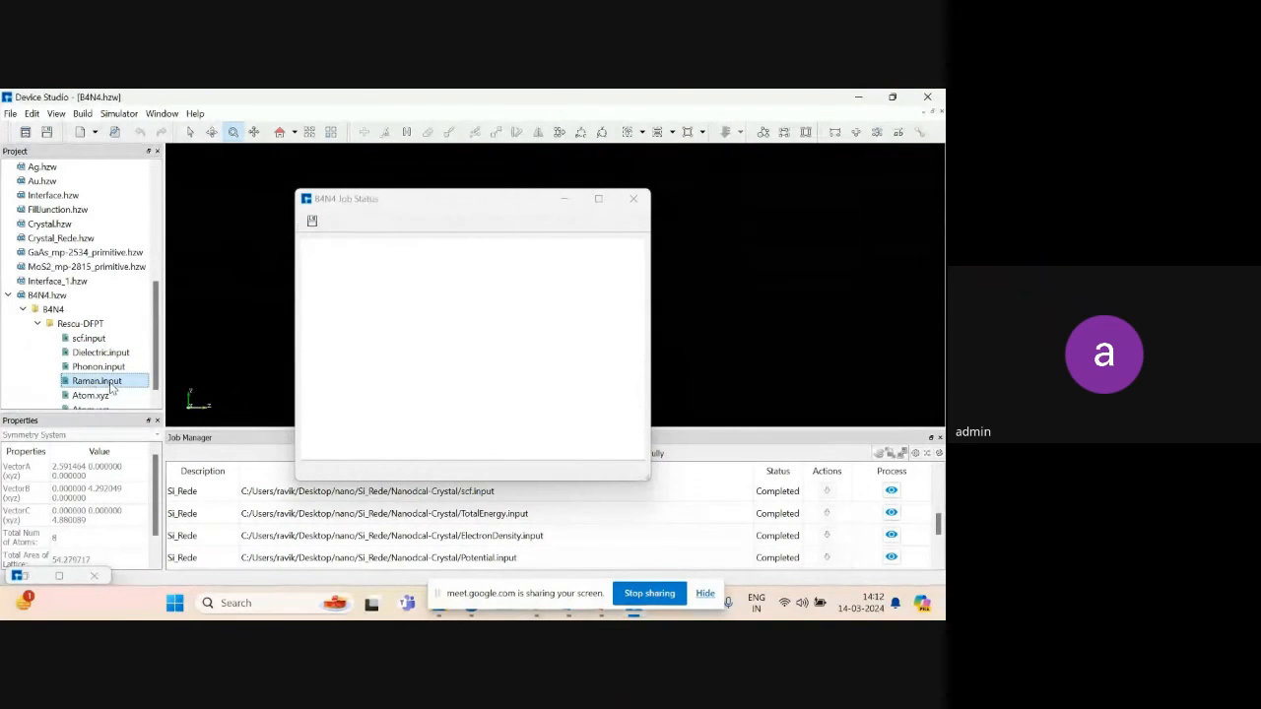
{"action": "right_click", "coordinate": [110, 386]}
{"action": "left_click", "coordinate": [133, 392]}
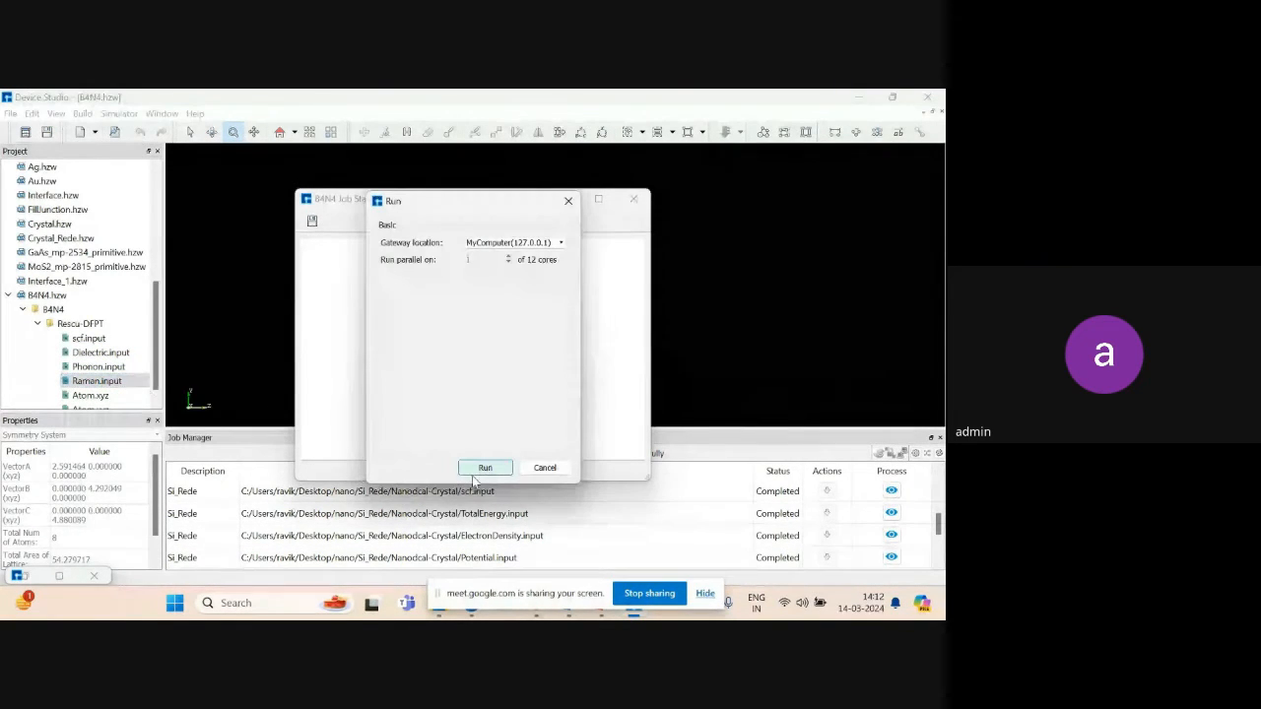
{"action": "left_click", "coordinate": [485, 469]}
{"action": "left_click", "coordinate": [83, 395]}
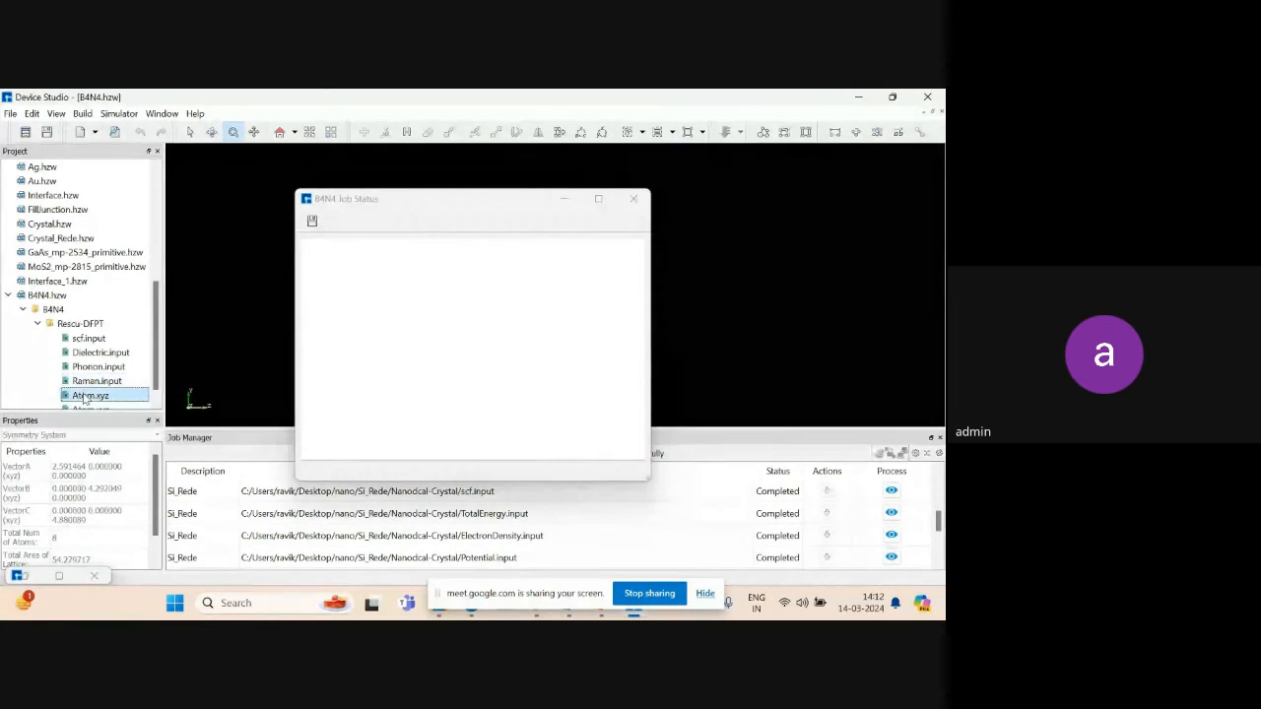
{"action": "right_click", "coordinate": [84, 397]}
{"action": "left_click", "coordinate": [112, 402]}
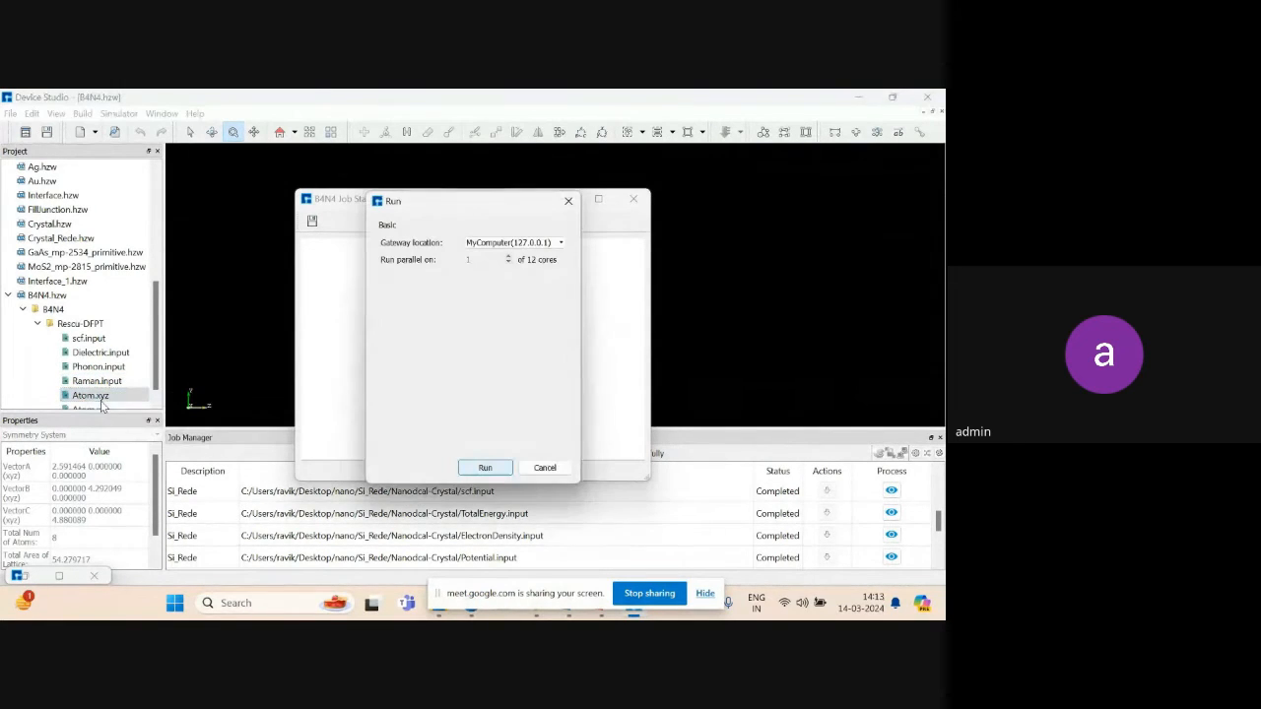
{"action": "left_click", "coordinate": [483, 468]}
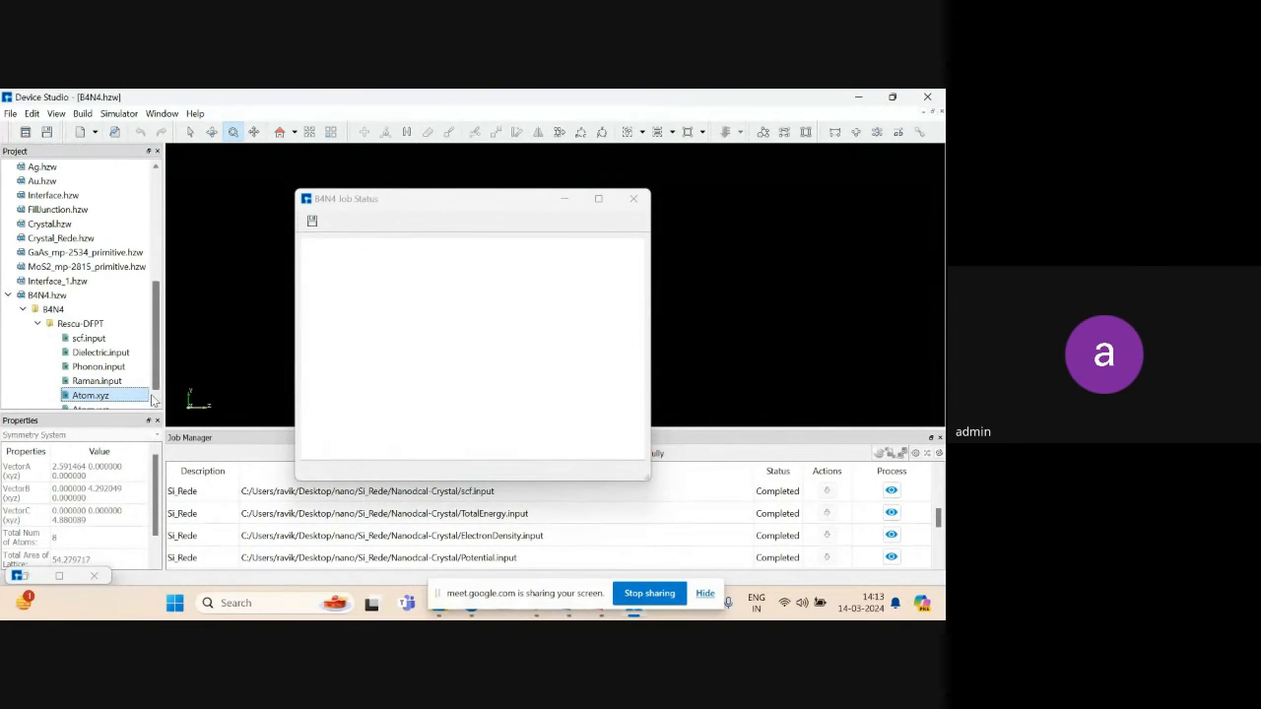
Check which actions are available for the second Atom.xyz file in the Rescu-DFPT folder.
{"action": "left_click", "coordinate": [155, 407]}
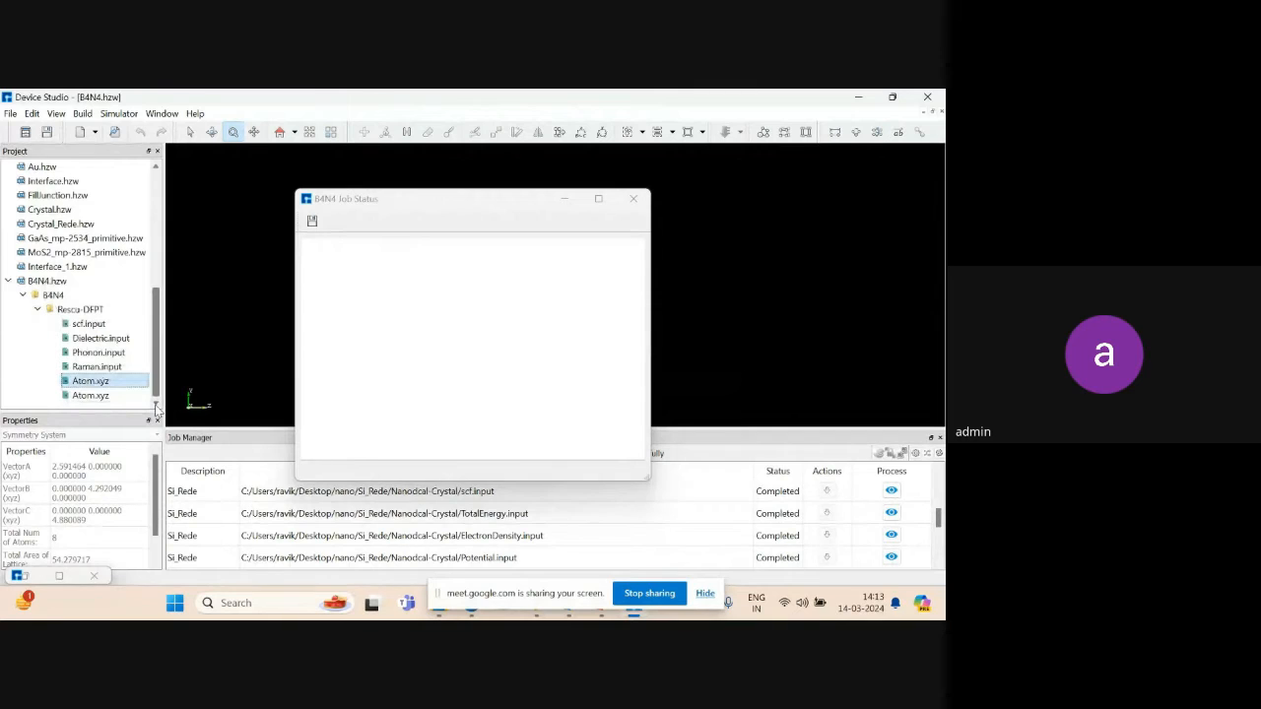
{"action": "left_click", "coordinate": [92, 396]}
{"action": "right_click", "coordinate": [91, 397]}
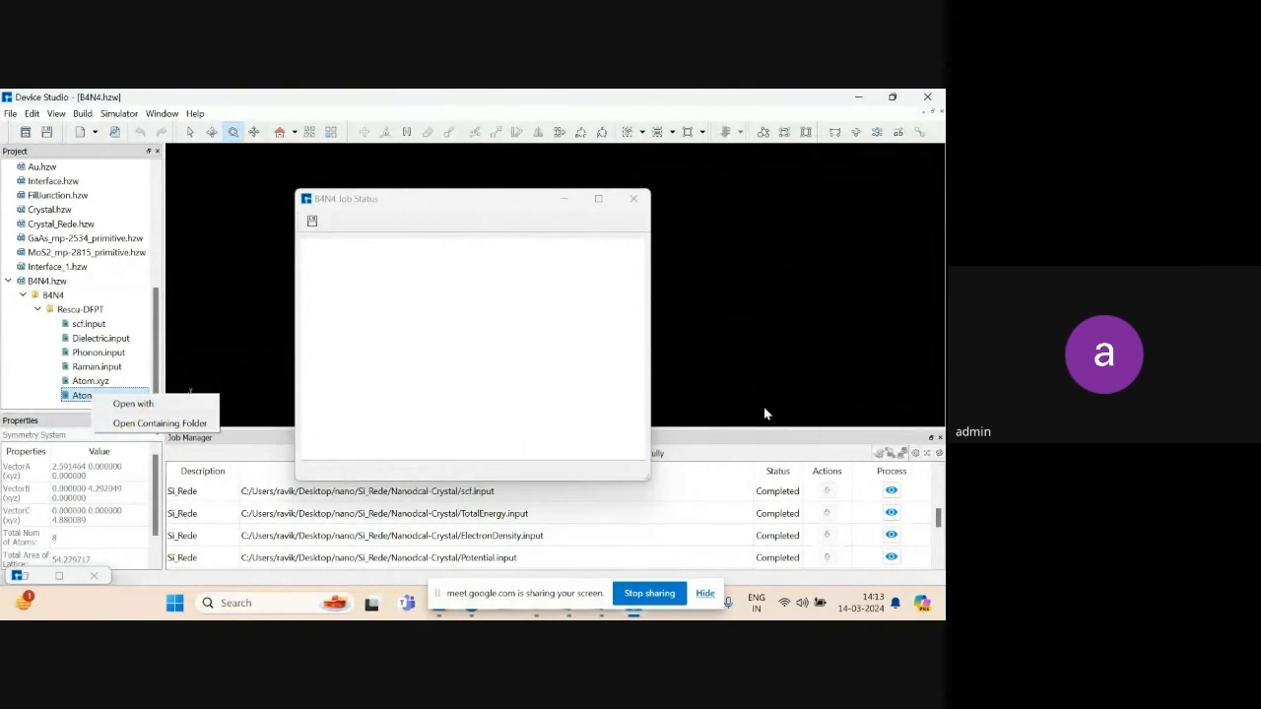
Check the status of the B4N4 scf.input job in the job list and minimize the B4N4 job status window.
{"action": "left_click", "coordinate": [806, 513]}
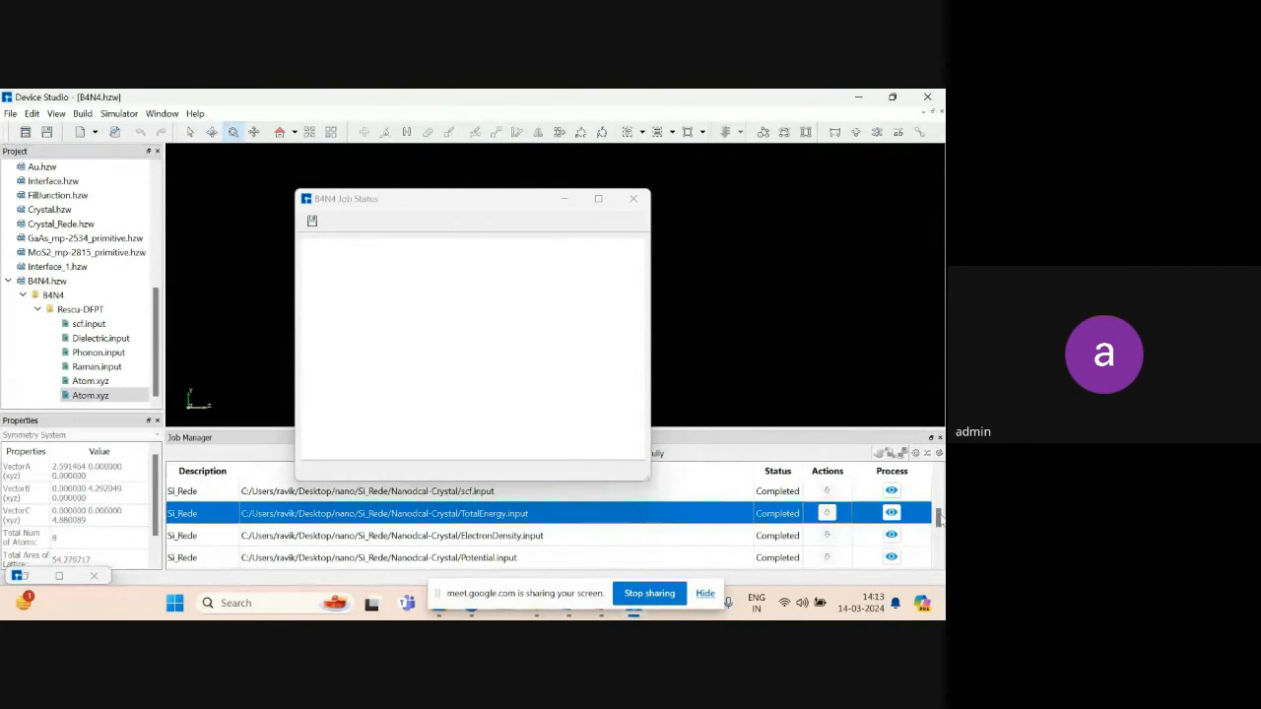
{"action": "left_click_drag", "start_coordinate": [938, 517], "coordinate": [938, 533]}
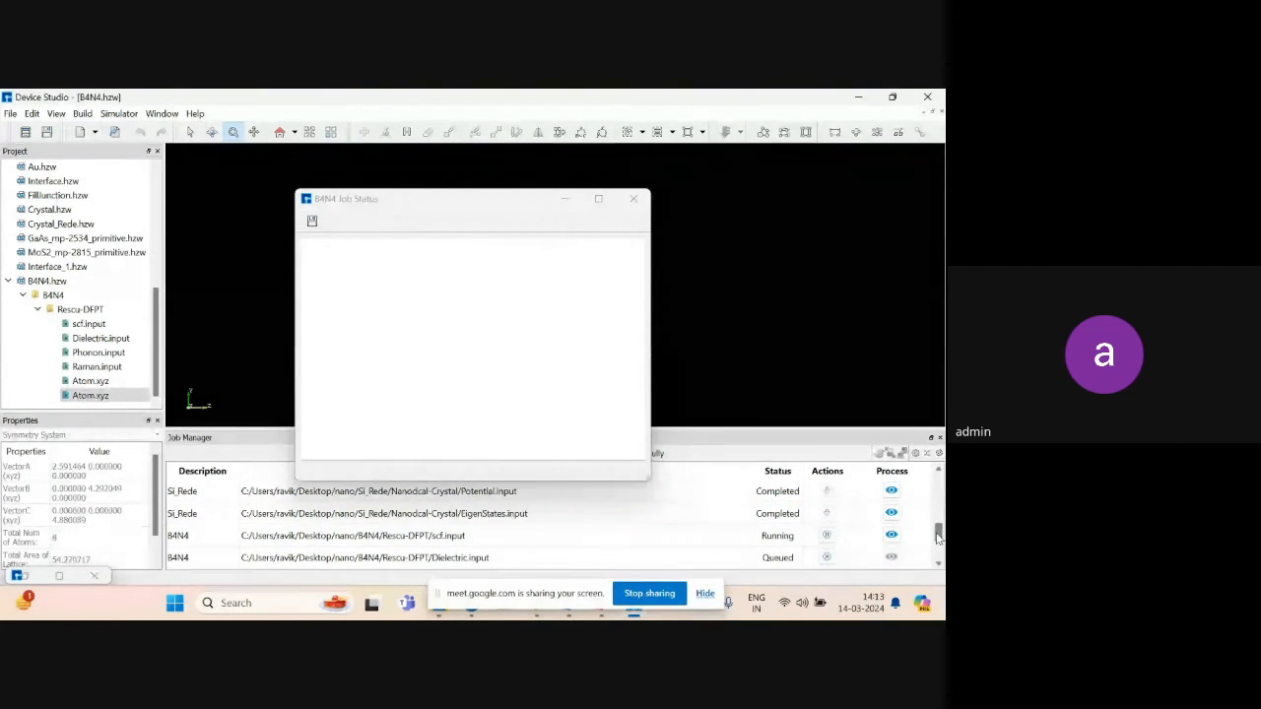
{"action": "left_click", "coordinate": [785, 534]}
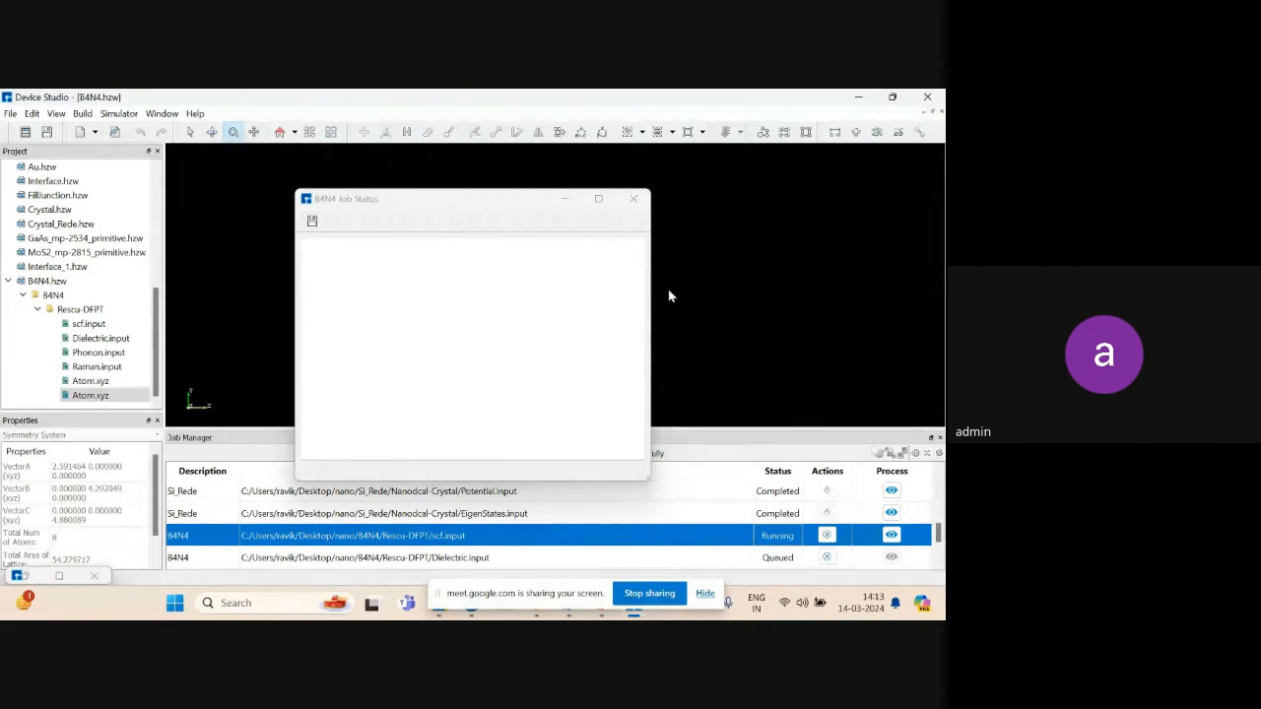
{"action": "left_click", "coordinate": [564, 200]}
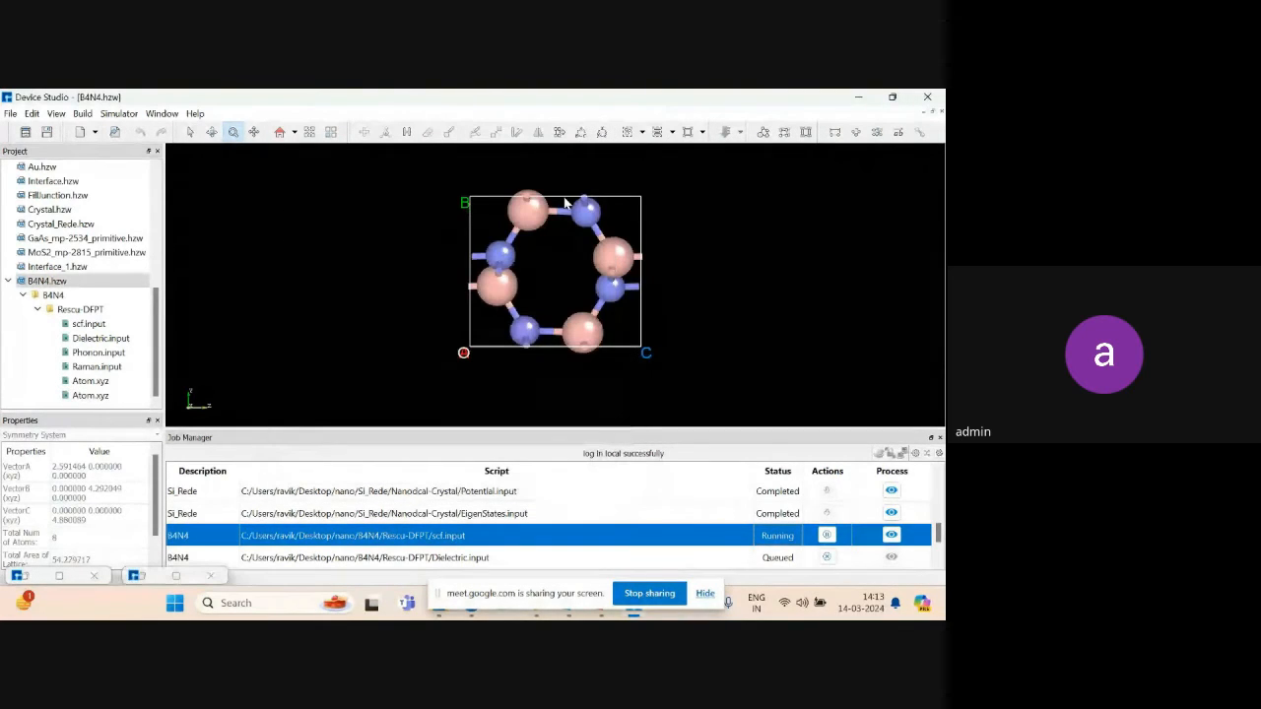
Search the Materials Project online import for Benzene and close the import dialog.
{"action": "left_click", "coordinate": [155, 405]}
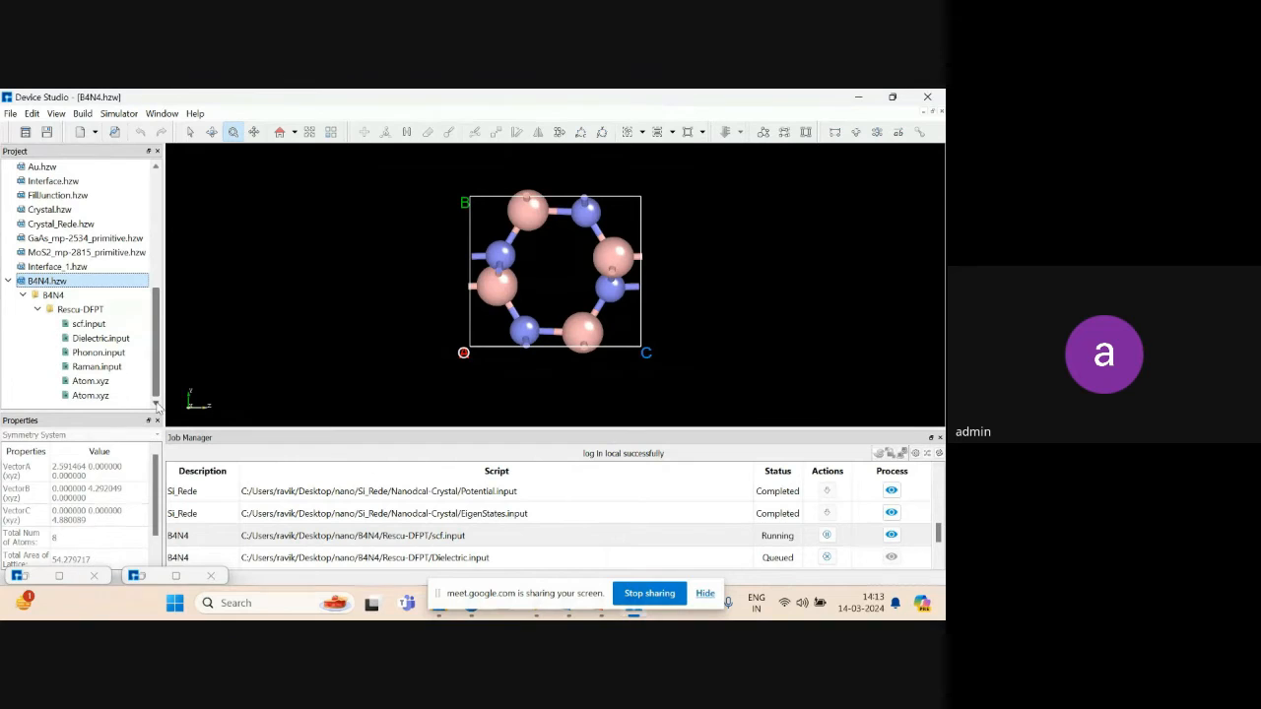
{"action": "left_click", "coordinate": [10, 114]}
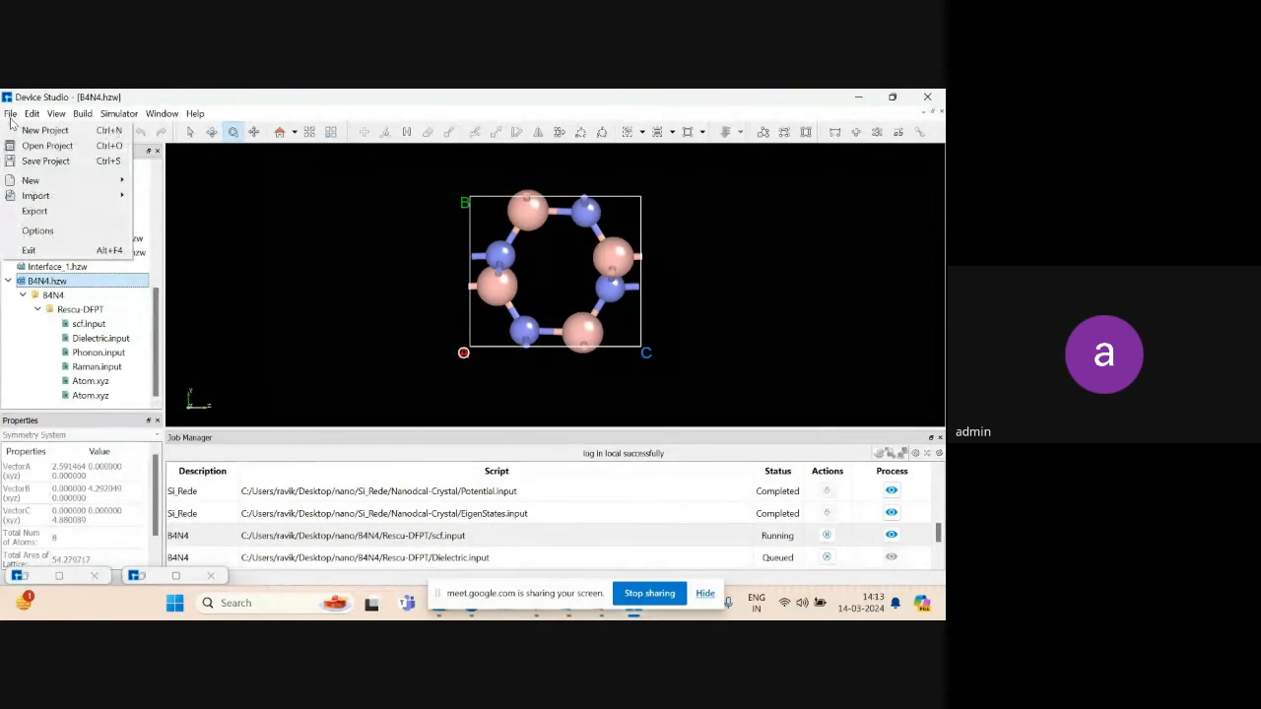
{"action": "mouse_move", "coordinate": [44, 202]}
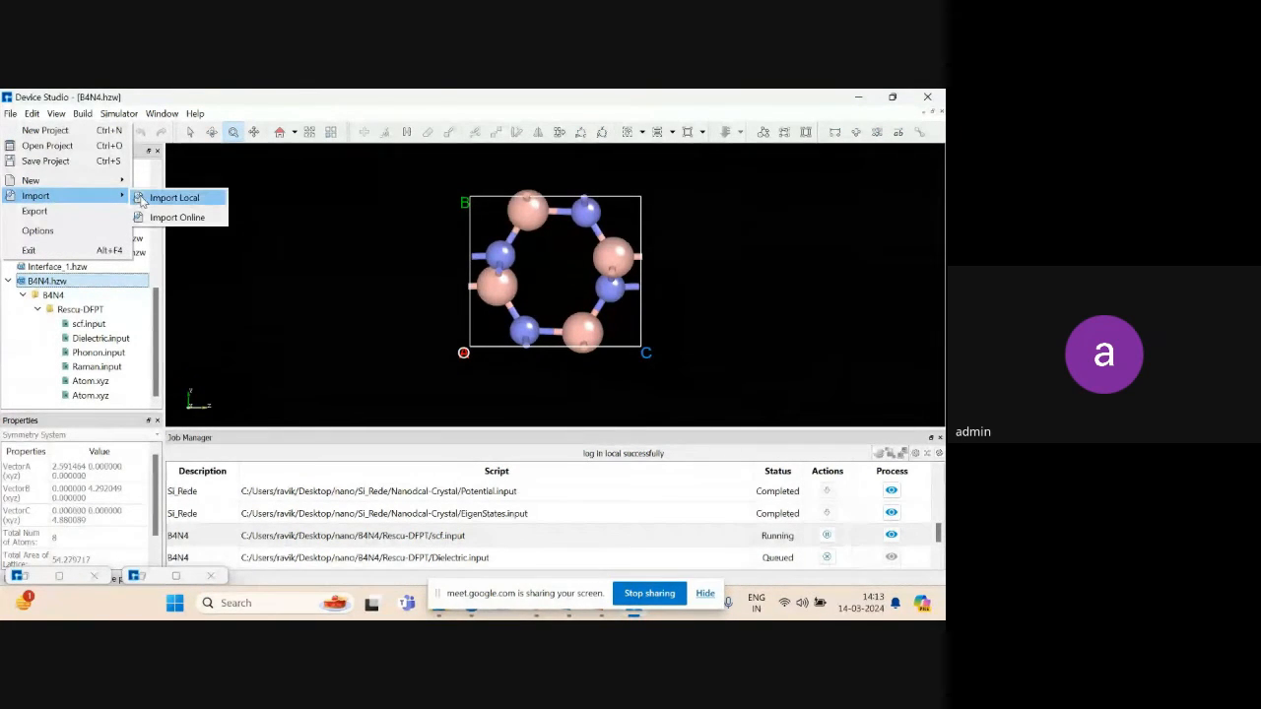
{"action": "left_click", "coordinate": [176, 217]}
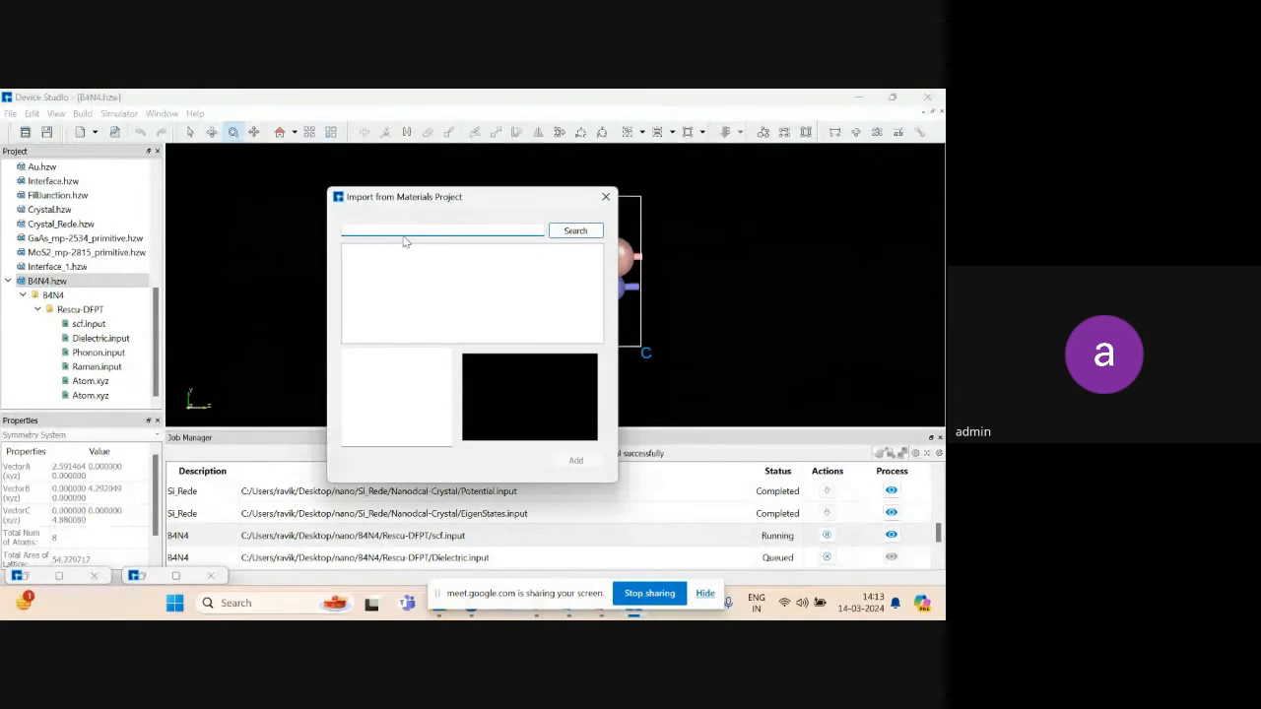
{"action": "type", "text": "Benzene"}
{"action": "left_click", "coordinate": [579, 232]}
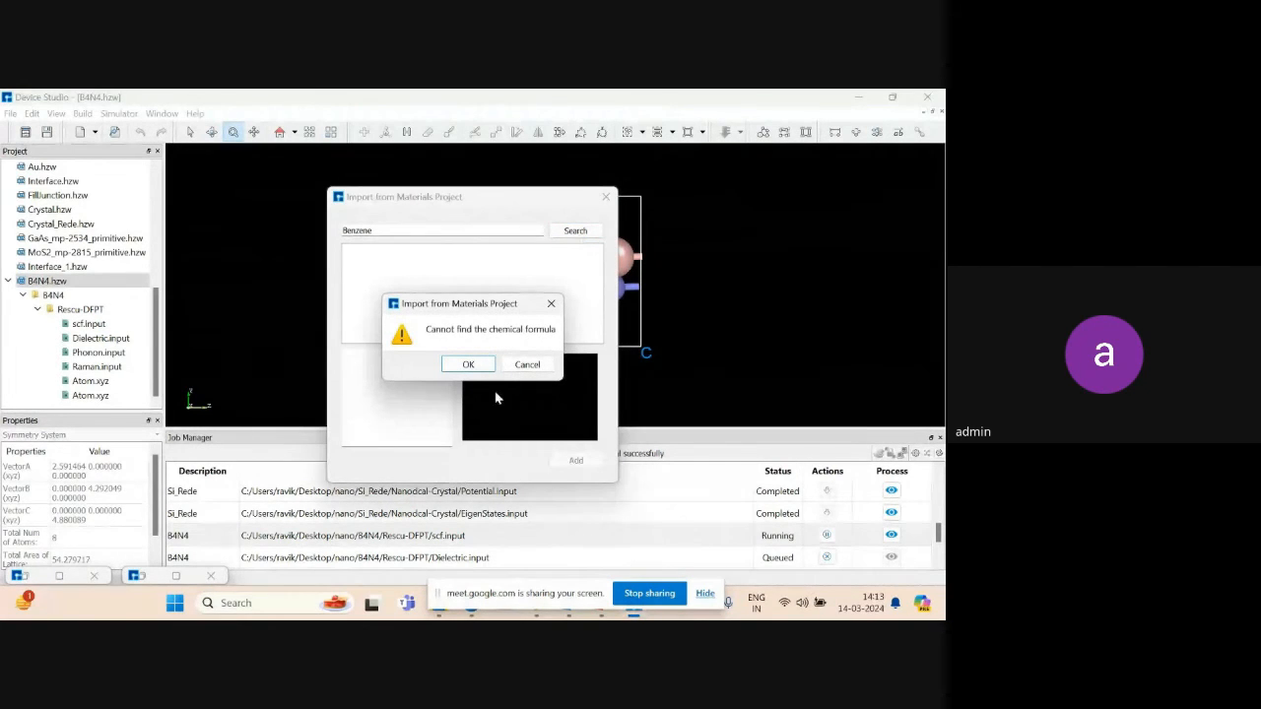
{"action": "left_click", "coordinate": [519, 369]}
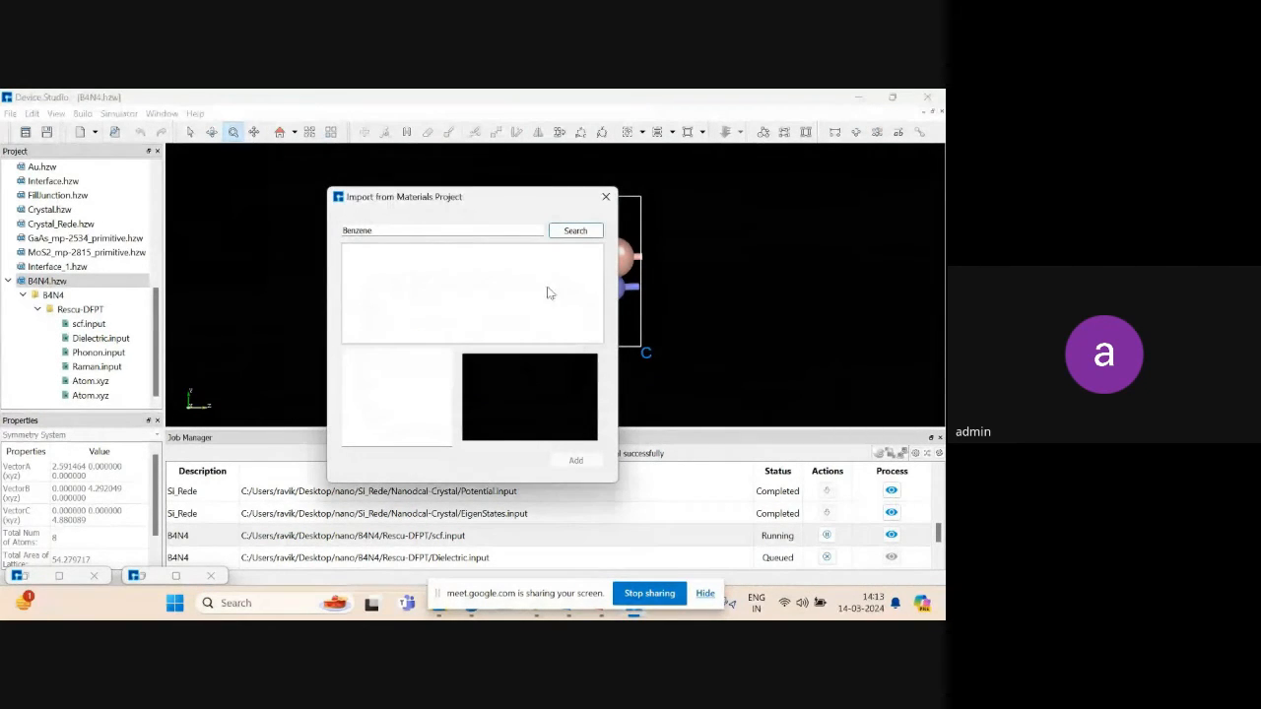
{"action": "left_click", "coordinate": [605, 197]}
Start a new 2D molecule drawing and place a six-membered carbon ring near the middle of the canvas.
{"action": "left_click", "coordinate": [79, 114]}
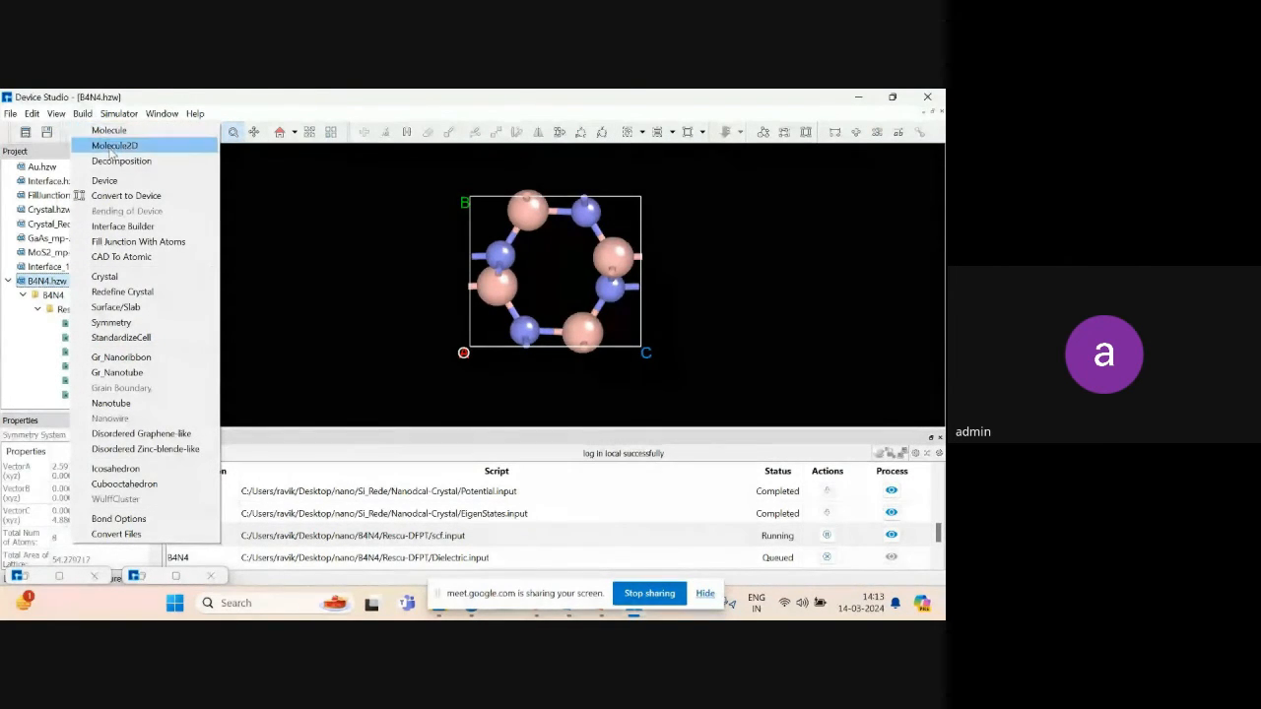
{"action": "left_click", "coordinate": [111, 146]}
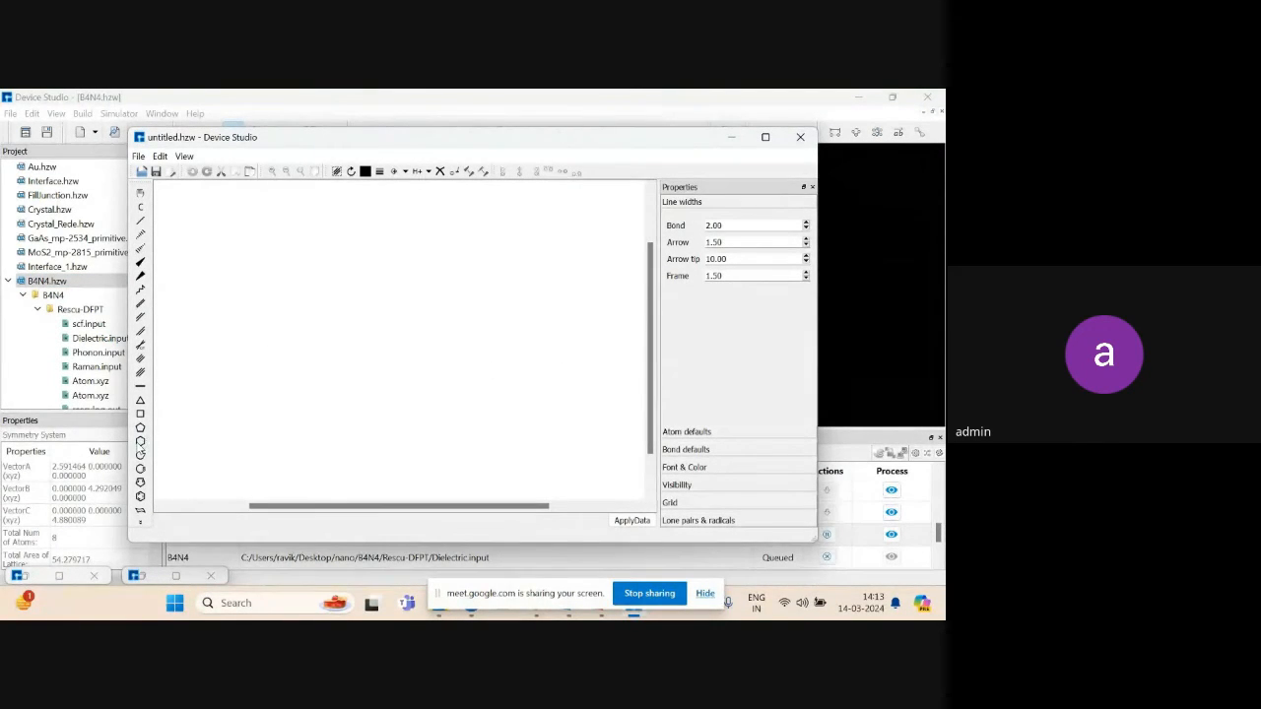
{"action": "left_click", "coordinate": [140, 444]}
{"action": "left_click", "coordinate": [380, 344]}
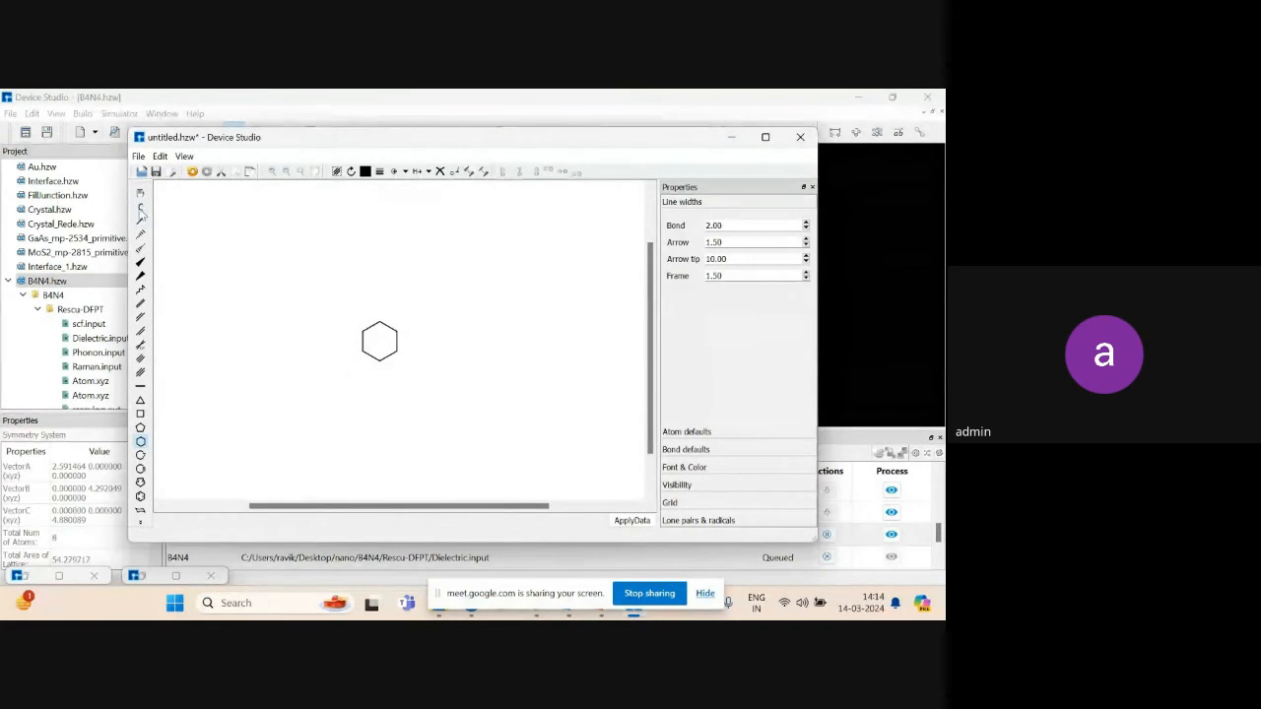
Add single carbon bonds just above the six-membered ring, extending the chain from its CH3 end.
{"action": "left_click", "coordinate": [141, 221]}
{"action": "left_click", "coordinate": [383, 324]}
{"action": "left_click", "coordinate": [383, 314]}
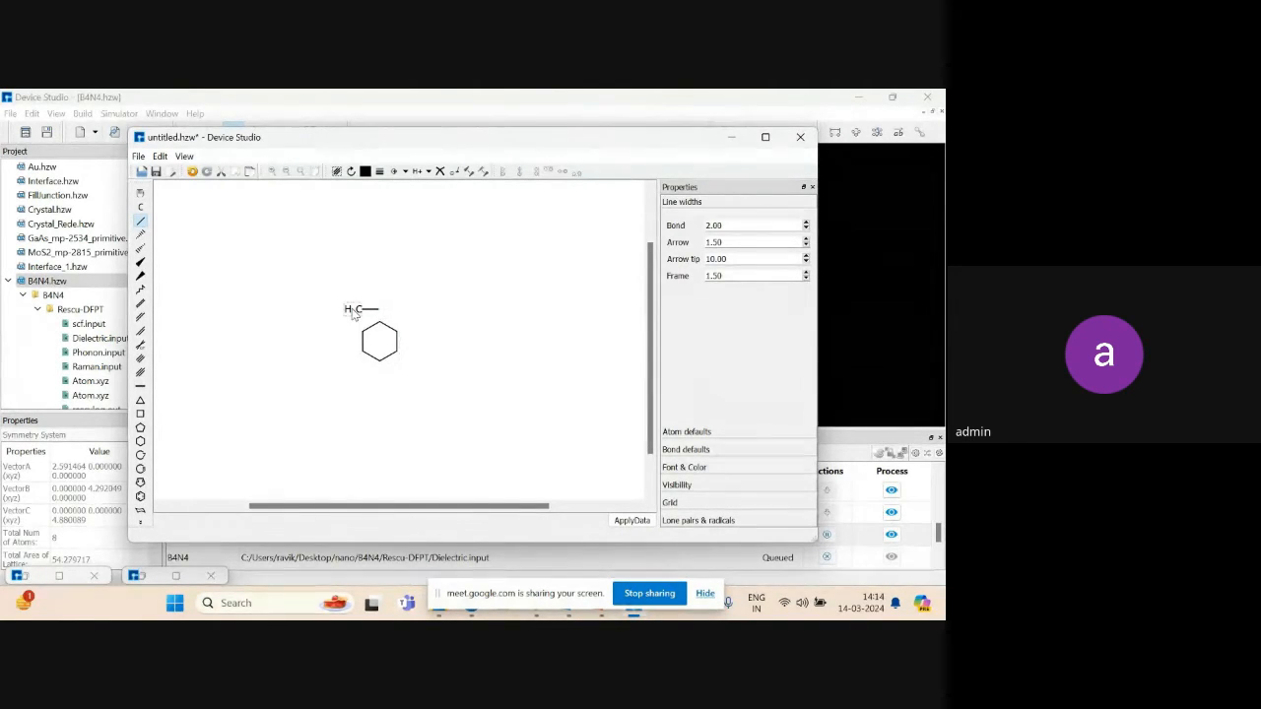
{"action": "left_click", "coordinate": [355, 311]}
Choose hydrogen from the periodic table, place it at the ring's upper-right corner, and minimize the 2D molecule window.
{"action": "left_click", "coordinate": [141, 207]}
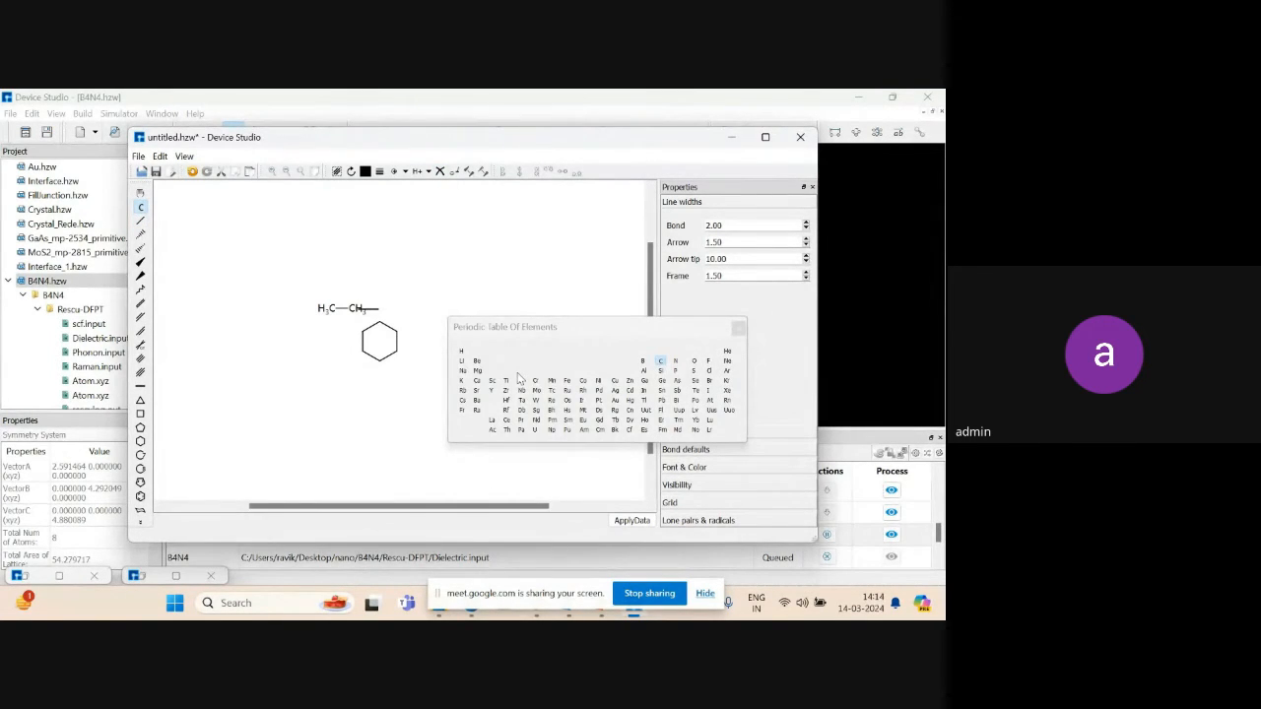
{"action": "left_click", "coordinate": [462, 352]}
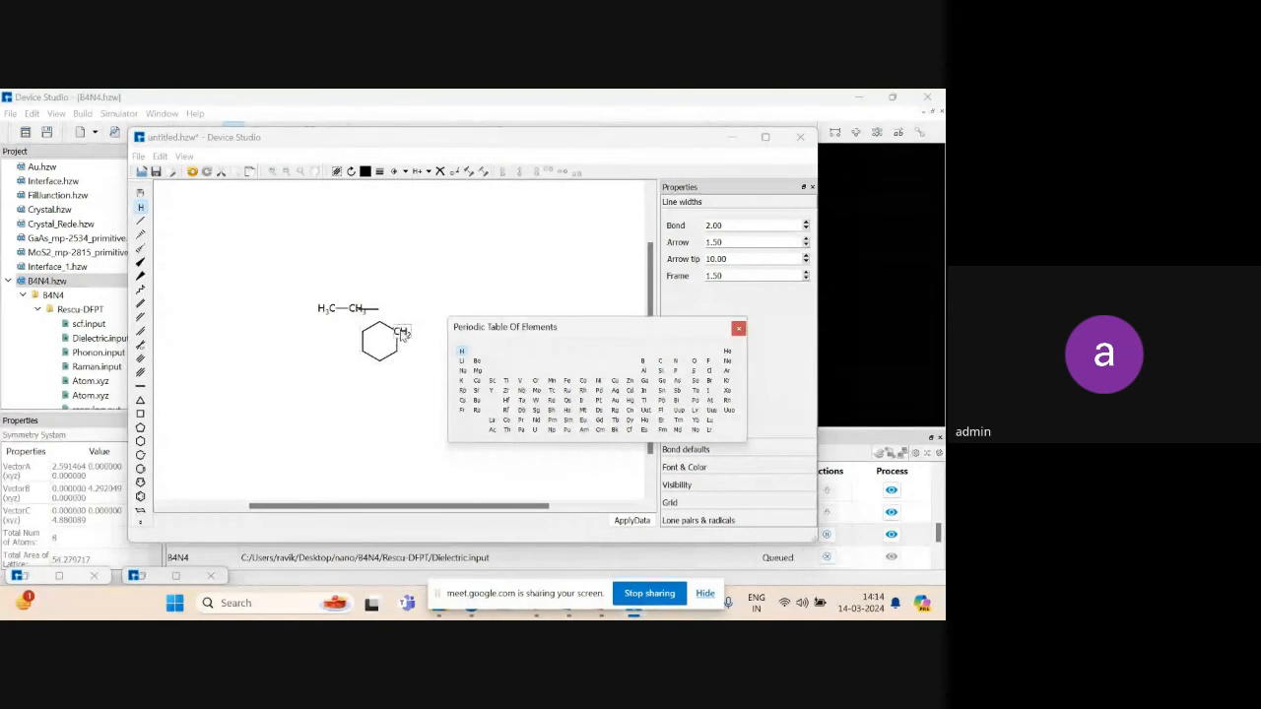
{"action": "left_click", "coordinate": [406, 335]}
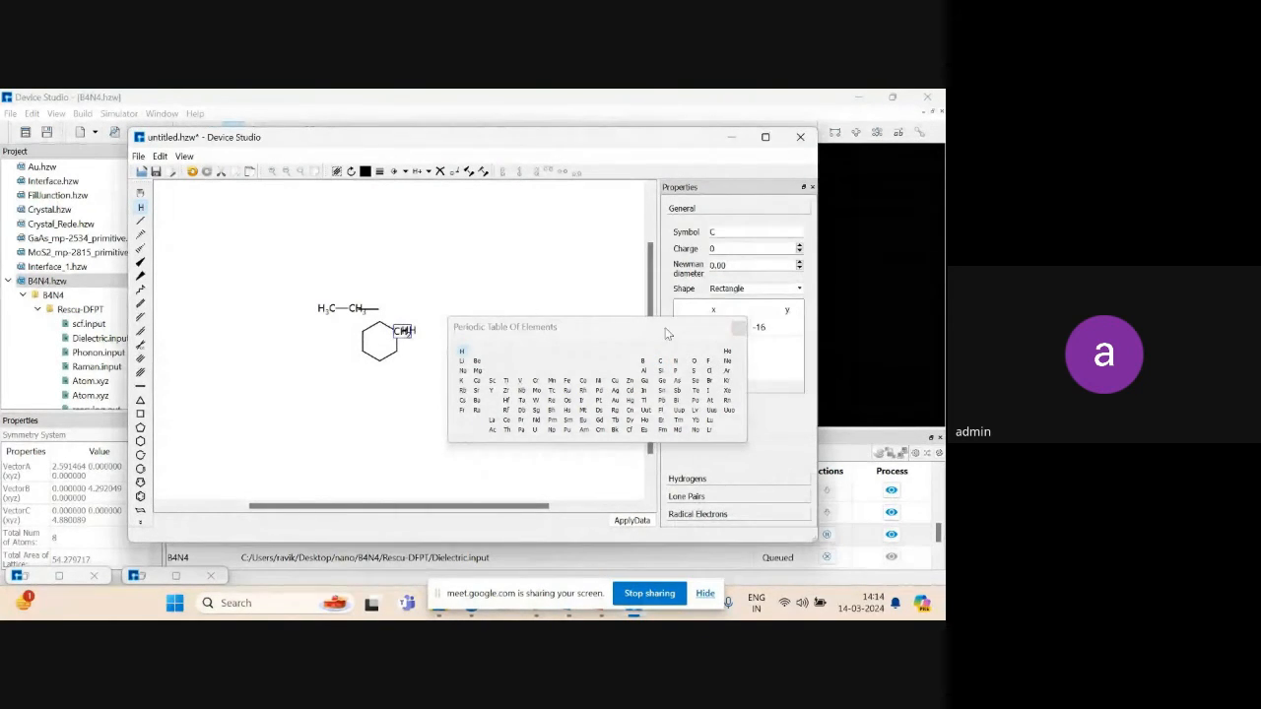
{"action": "left_click", "coordinate": [739, 329]}
{"action": "left_click", "coordinate": [408, 332]}
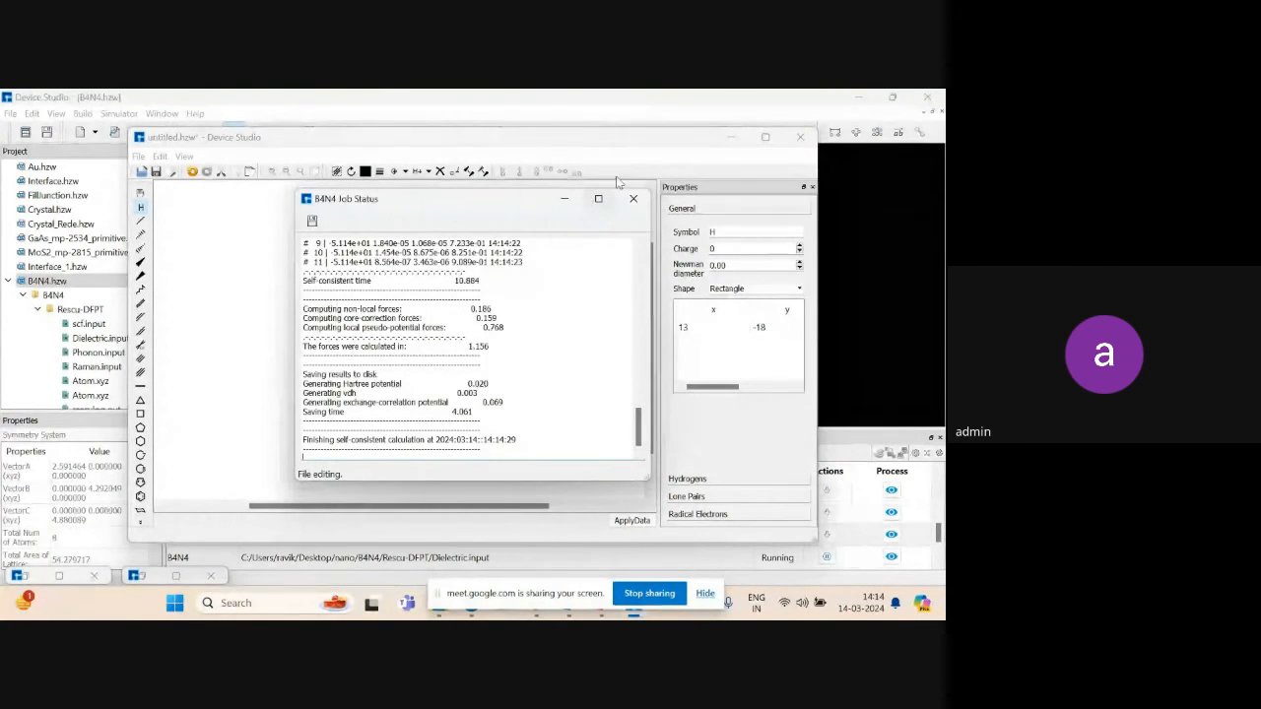
{"action": "left_click", "coordinate": [736, 140]}
{"action": "left_click", "coordinate": [735, 140]}
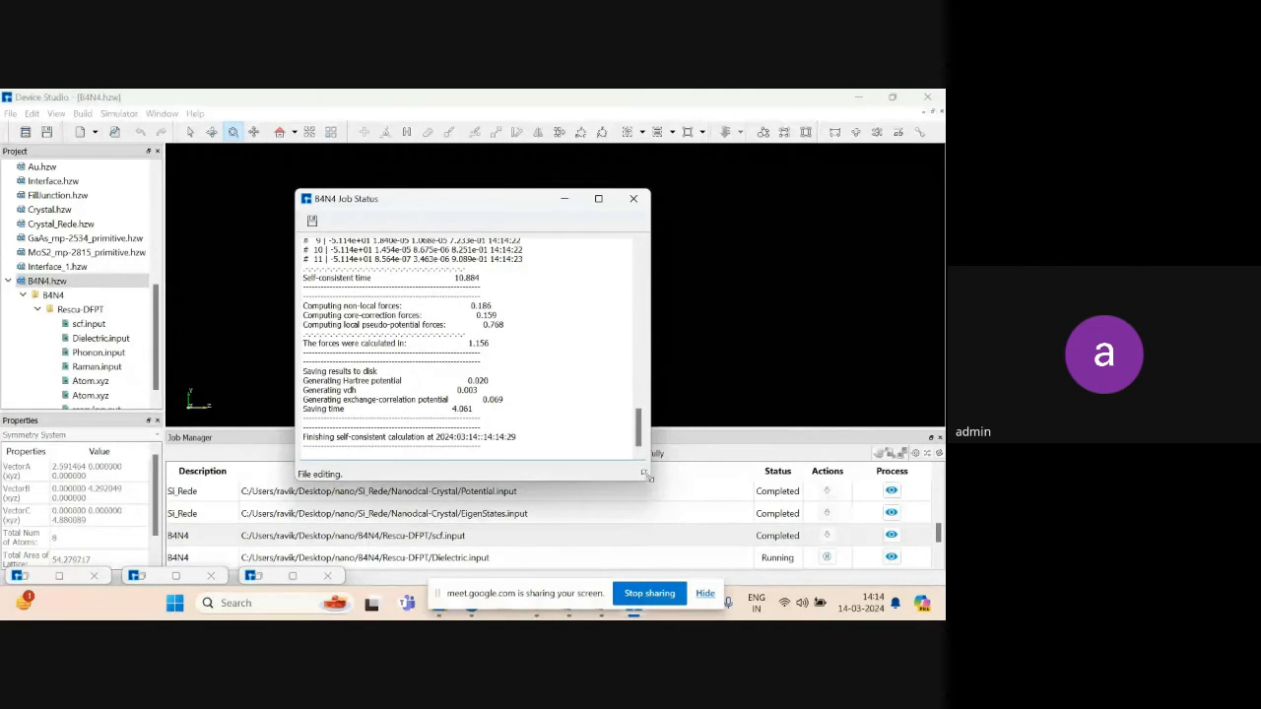
Widen the B4N4 job status window and check the Rescu-DFPT output files and the scf.input job entry.
{"action": "left_click_drag", "start_coordinate": [650, 479], "coordinate": [713, 481]}
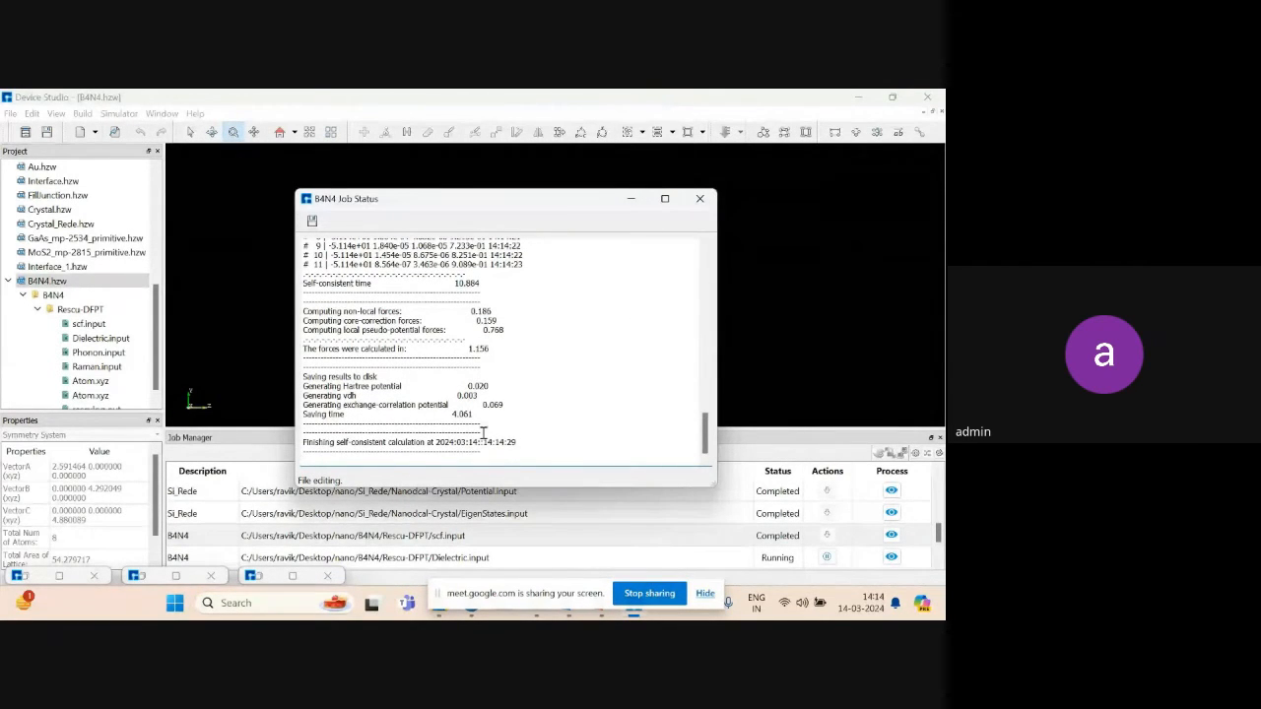
{"action": "left_click", "coordinate": [156, 402]}
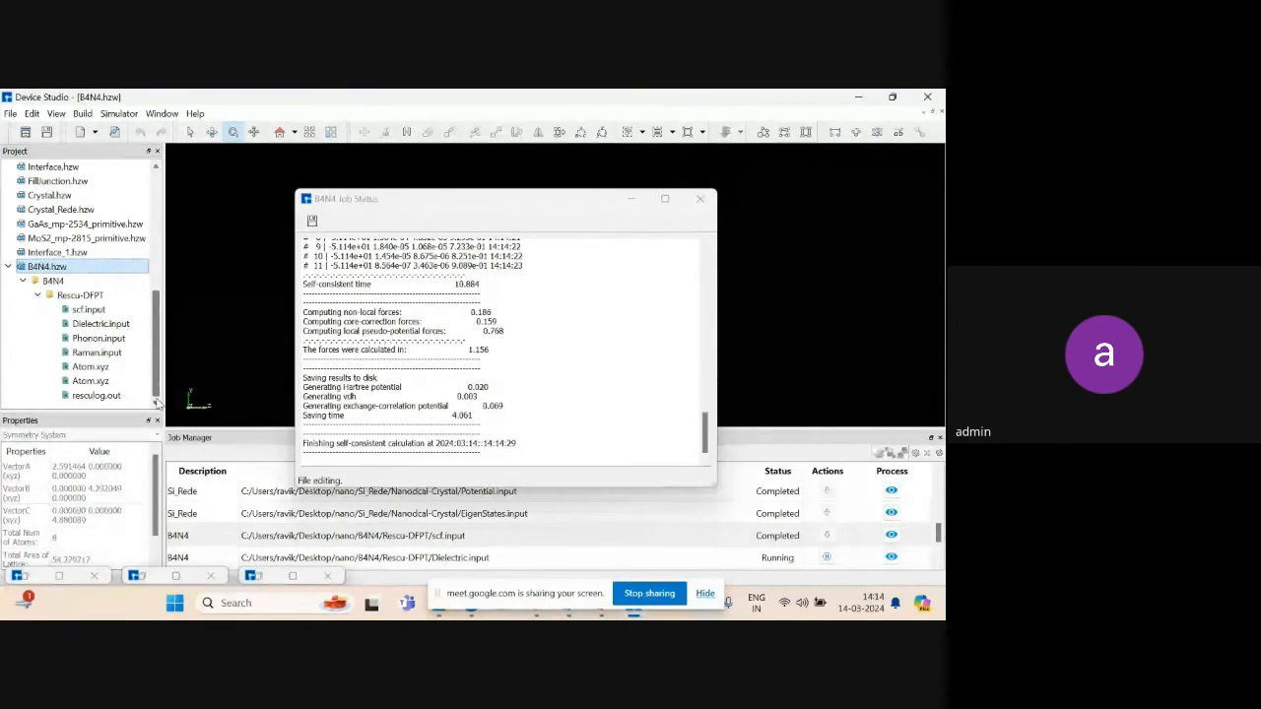
{"action": "left_click", "coordinate": [733, 532]}
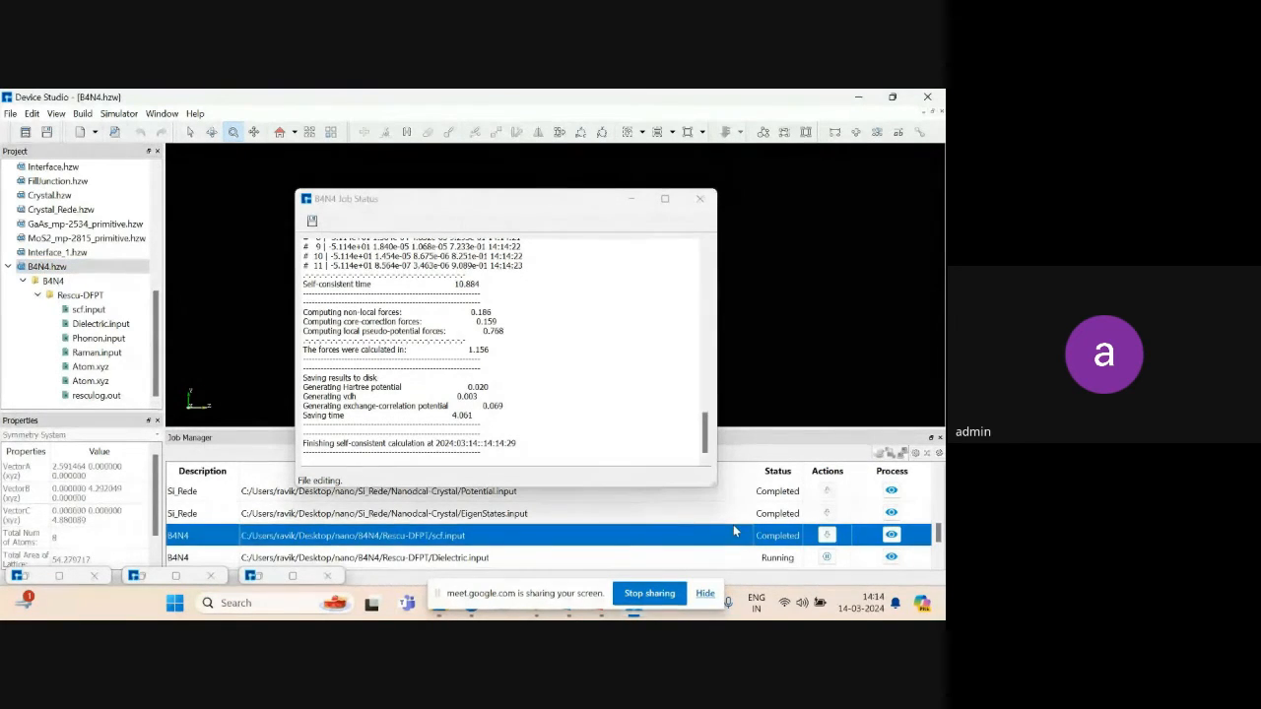
Try to sketch a six-membered ring with a single bond in a new 2D molecule, and discard the drawing.
{"action": "left_click", "coordinate": [81, 113]}
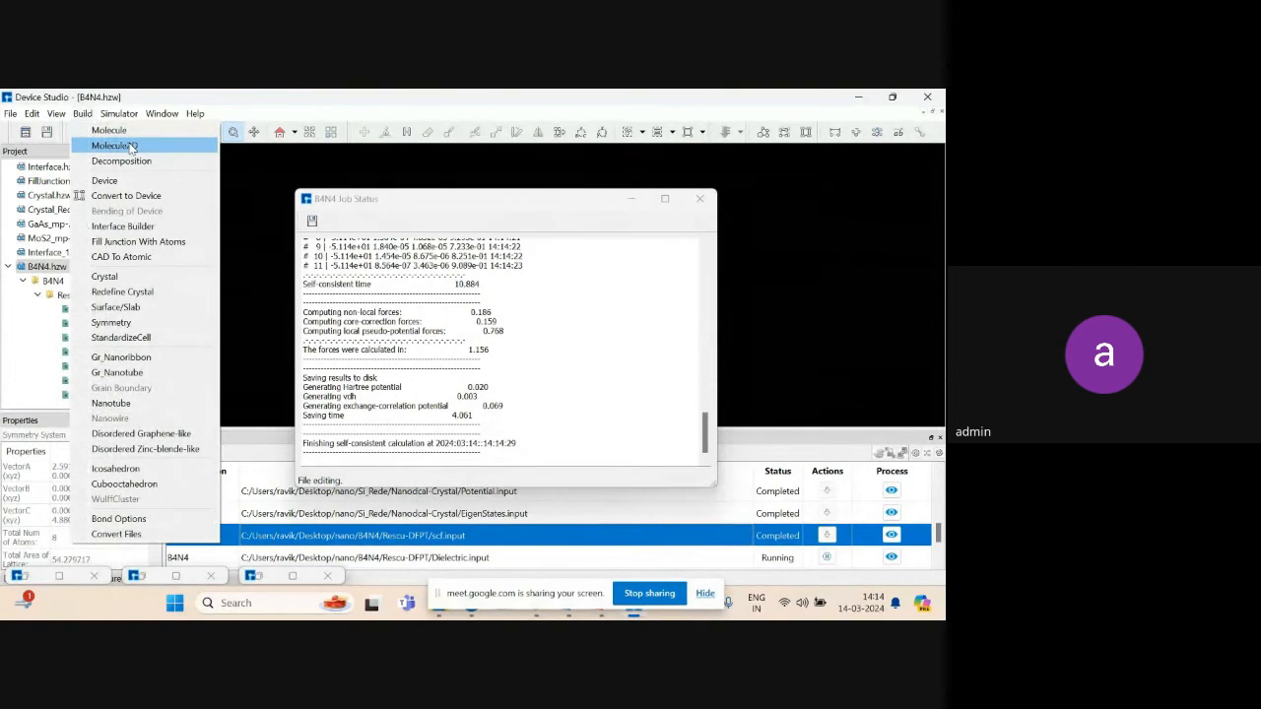
{"action": "left_click", "coordinate": [114, 146]}
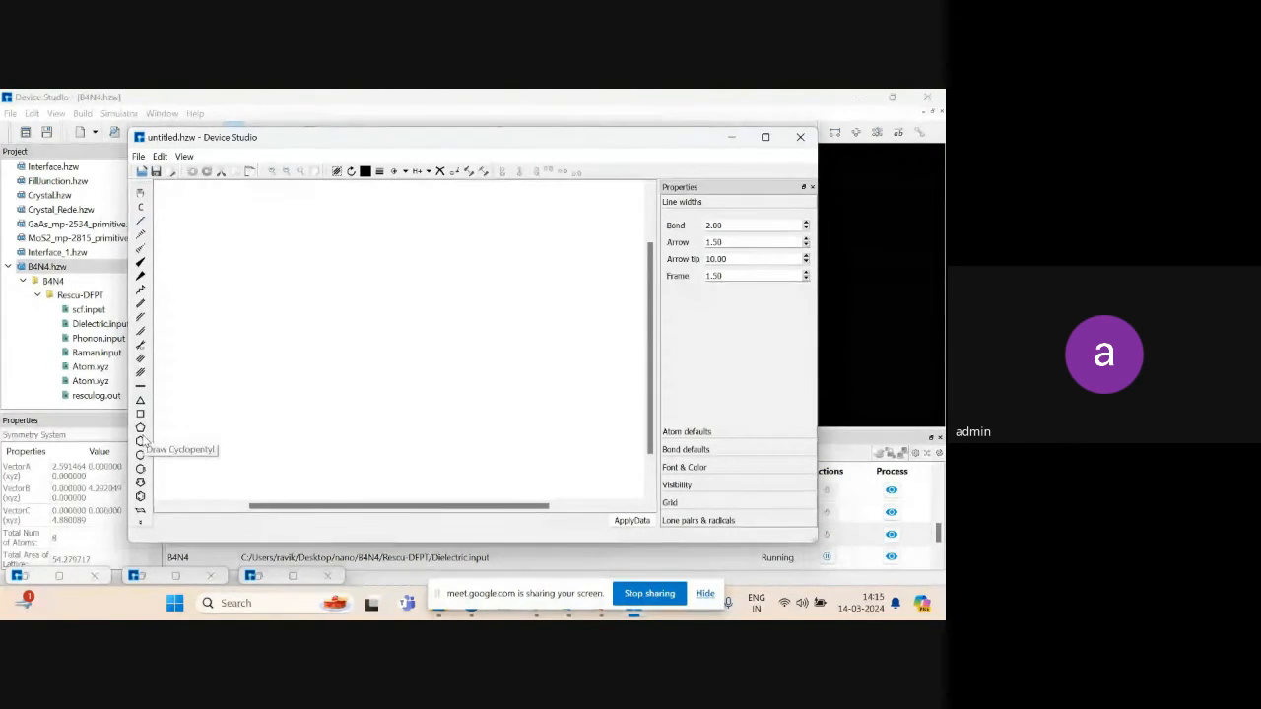
{"action": "left_click", "coordinate": [141, 442]}
{"action": "left_click", "coordinate": [282, 388]}
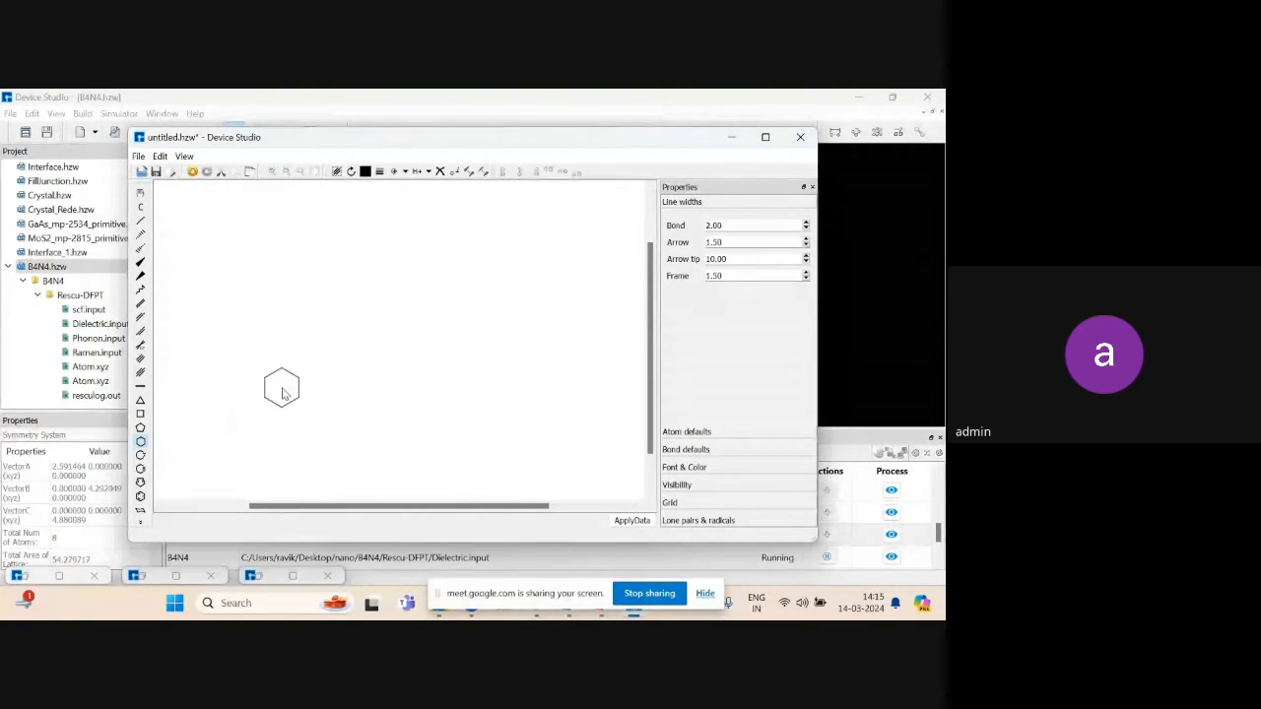
{"action": "left_click", "coordinate": [141, 222]}
{"action": "left_click", "coordinate": [284, 370]}
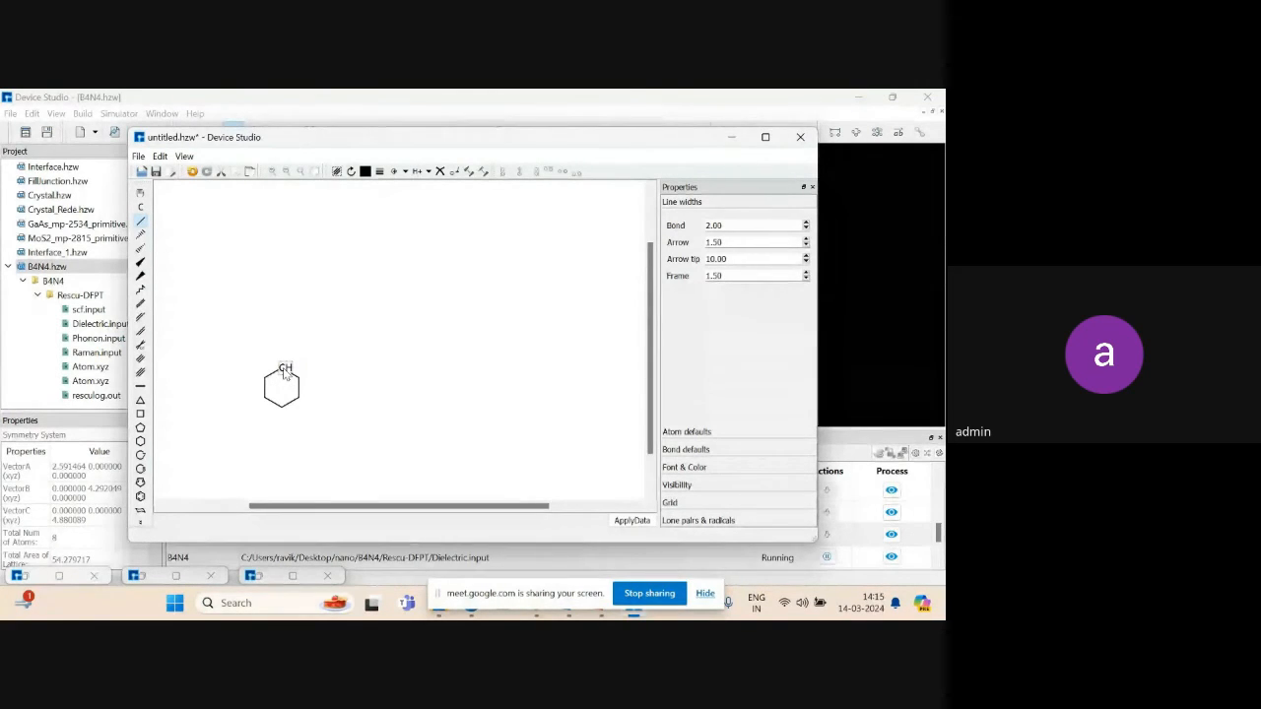
{"action": "left_click_drag", "start_coordinate": [284, 373], "coordinate": [303, 389]}
{"action": "left_click", "coordinate": [800, 138]}
{"action": "left_click", "coordinate": [473, 367]}
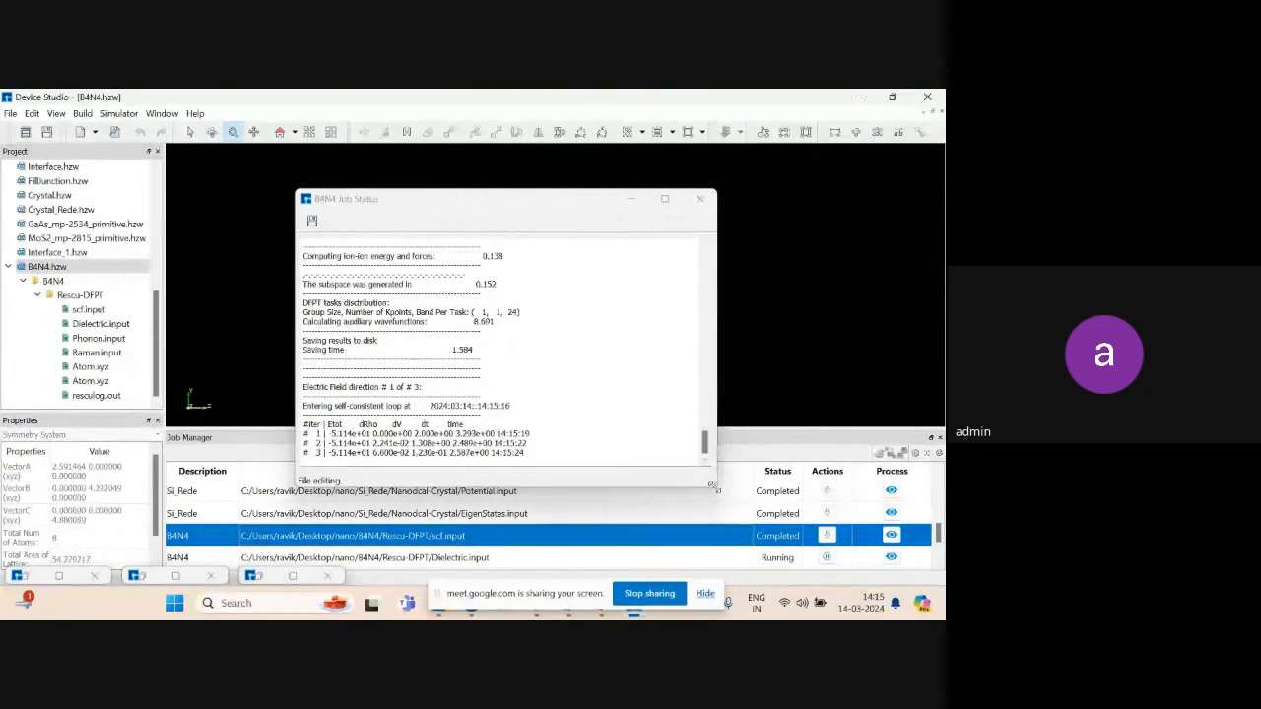
Enlarge the B4N4 job status window to follow its output and move it below the structure.
{"action": "left_click_drag", "start_coordinate": [715, 485], "coordinate": [749, 507]}
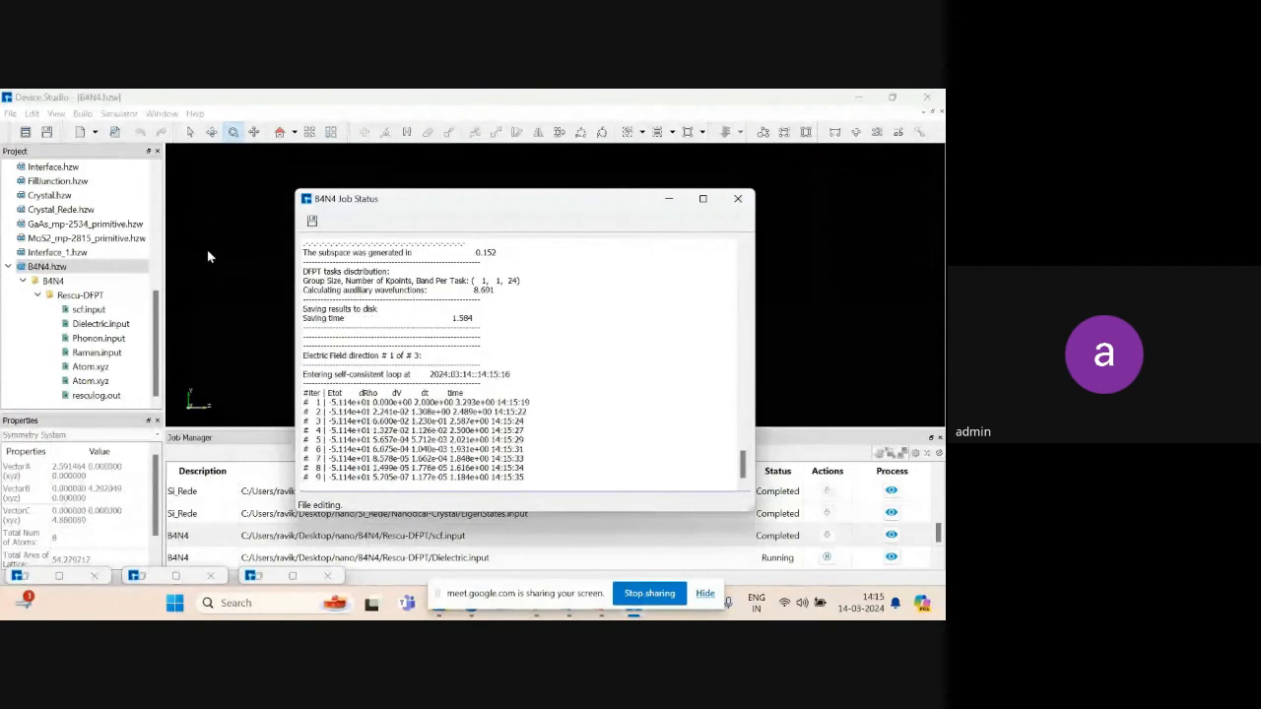
{"action": "left_click", "coordinate": [81, 113]}
{"action": "left_click", "coordinate": [82, 114]}
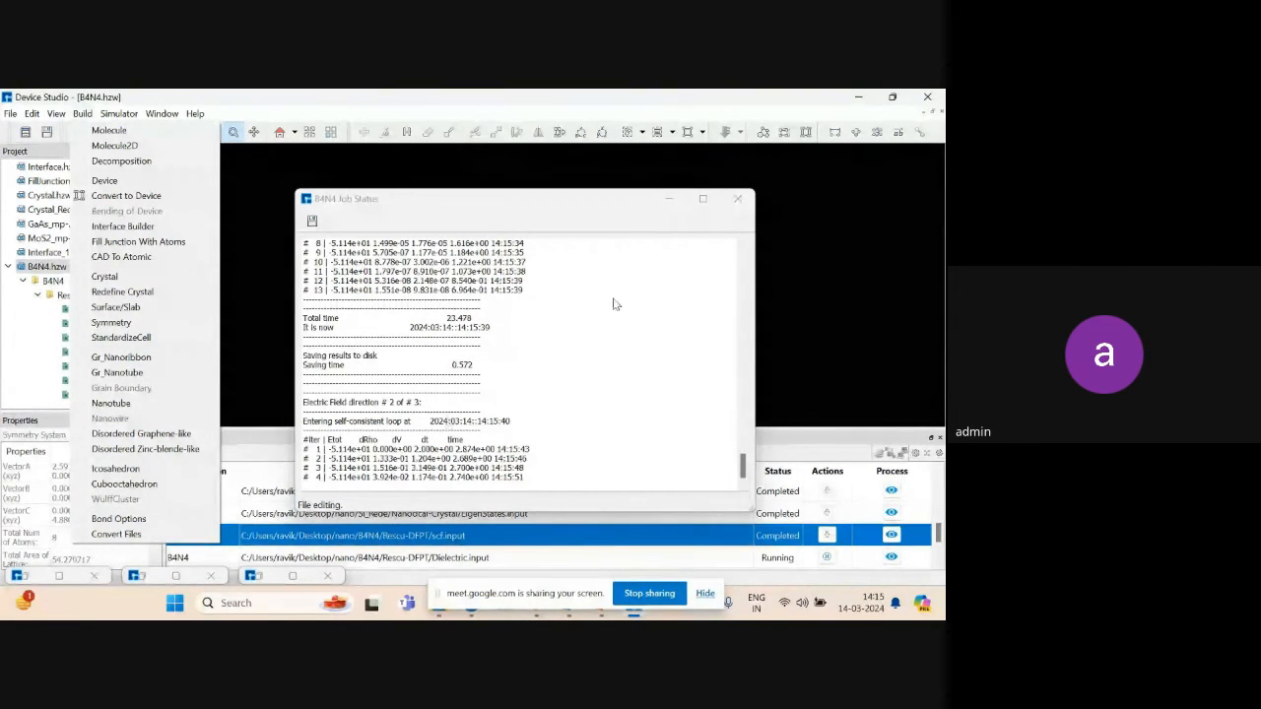
{"action": "left_click", "coordinate": [670, 203]}
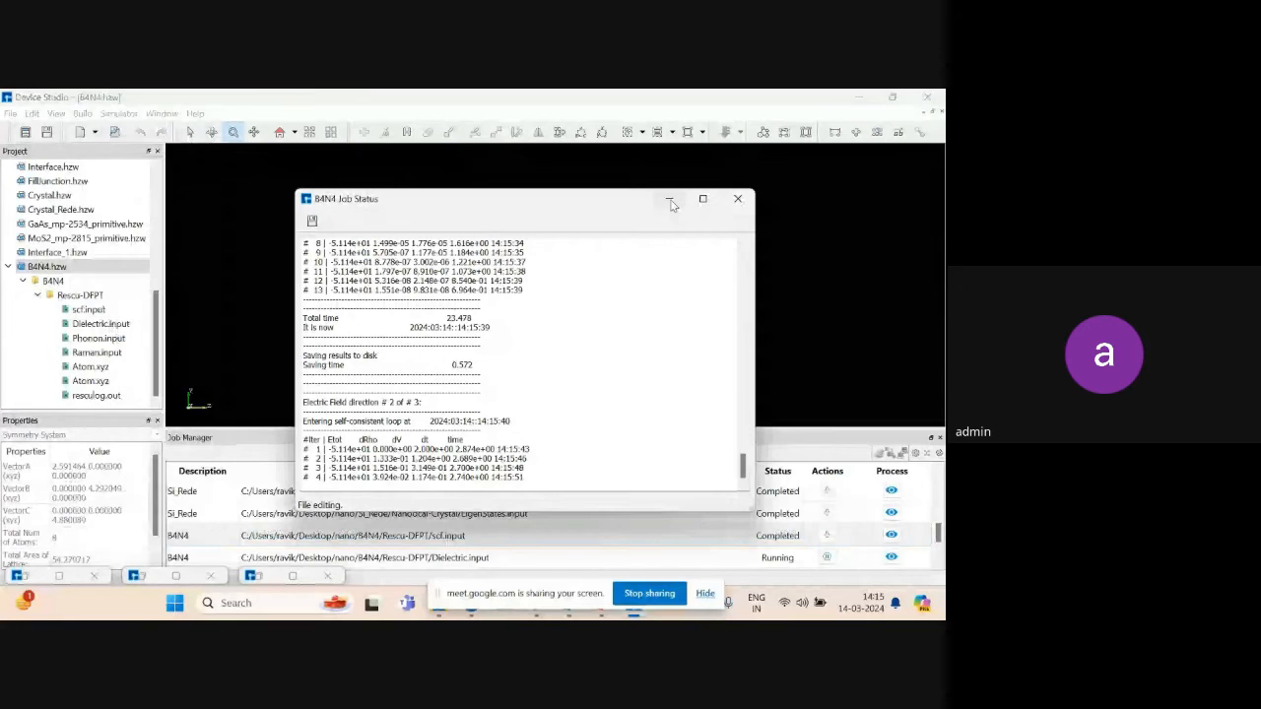
{"action": "left_click_drag", "start_coordinate": [408, 201], "coordinate": [339, 371]}
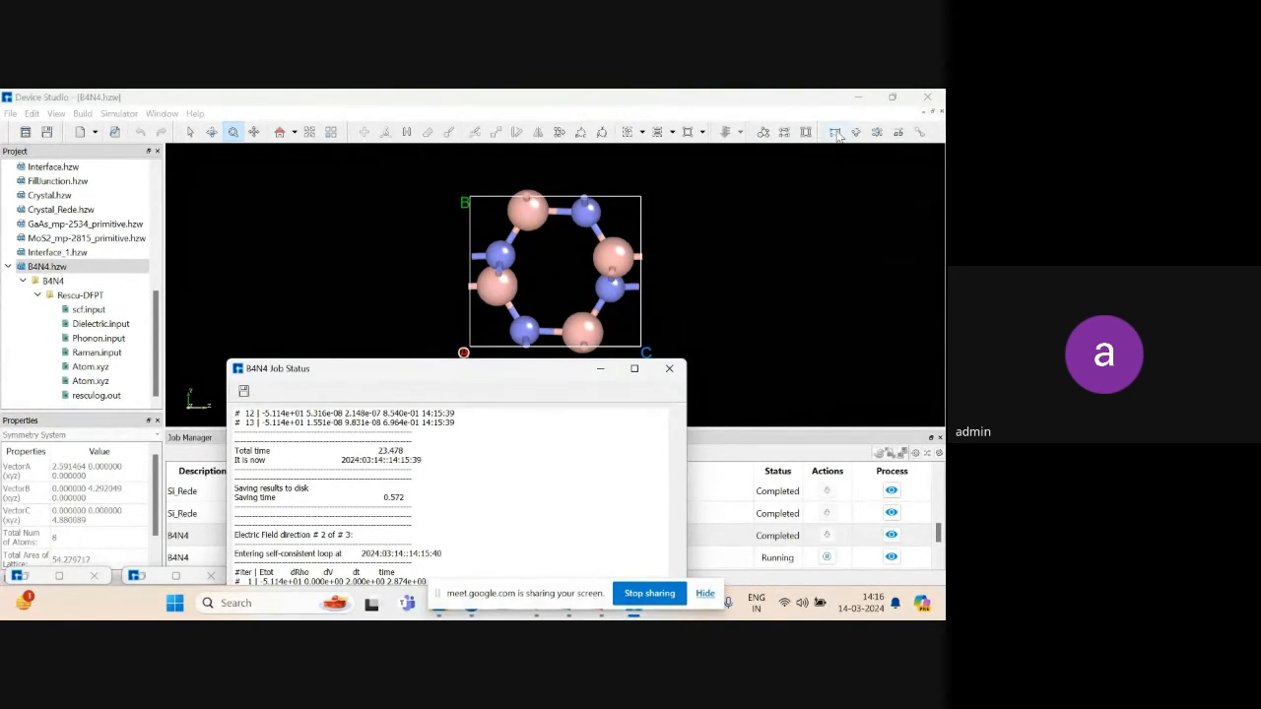
Measure the distance between two boron atoms on opposite sides of the B4N4 ring and examine it up close.
{"action": "left_click", "coordinate": [835, 134]}
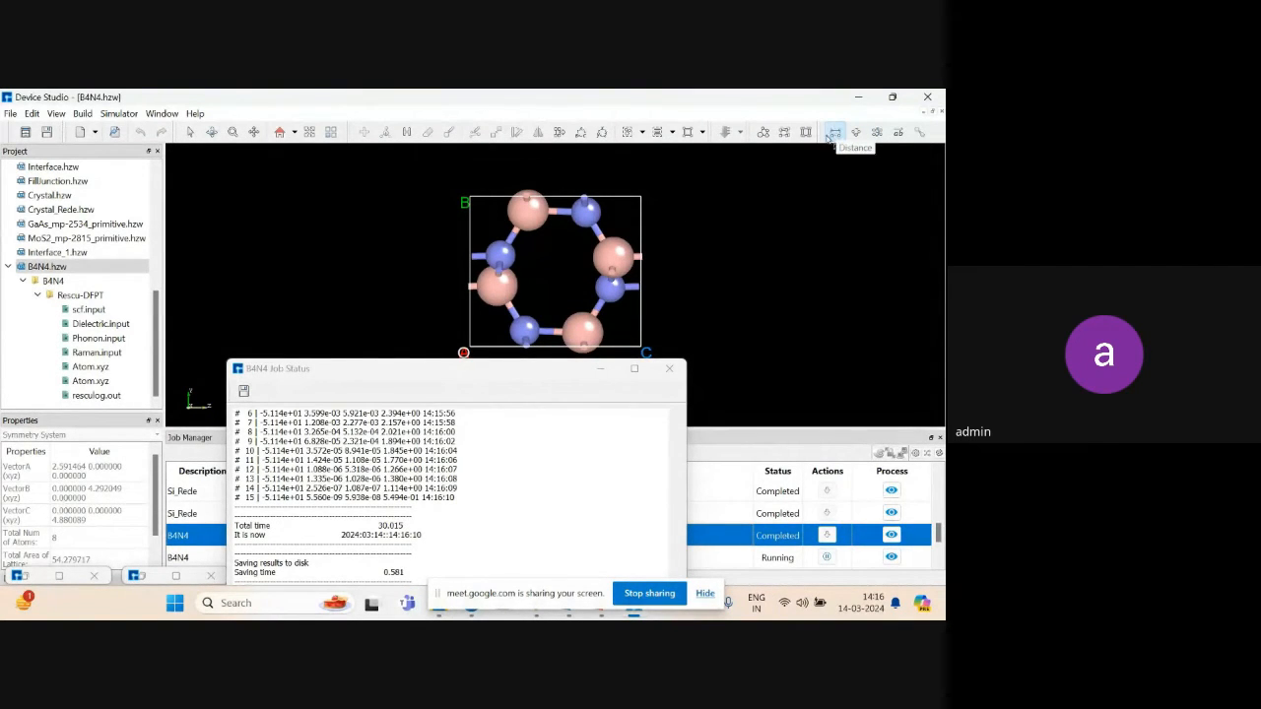
{"action": "left_click", "coordinate": [834, 132]}
{"action": "left_click", "coordinate": [499, 284]}
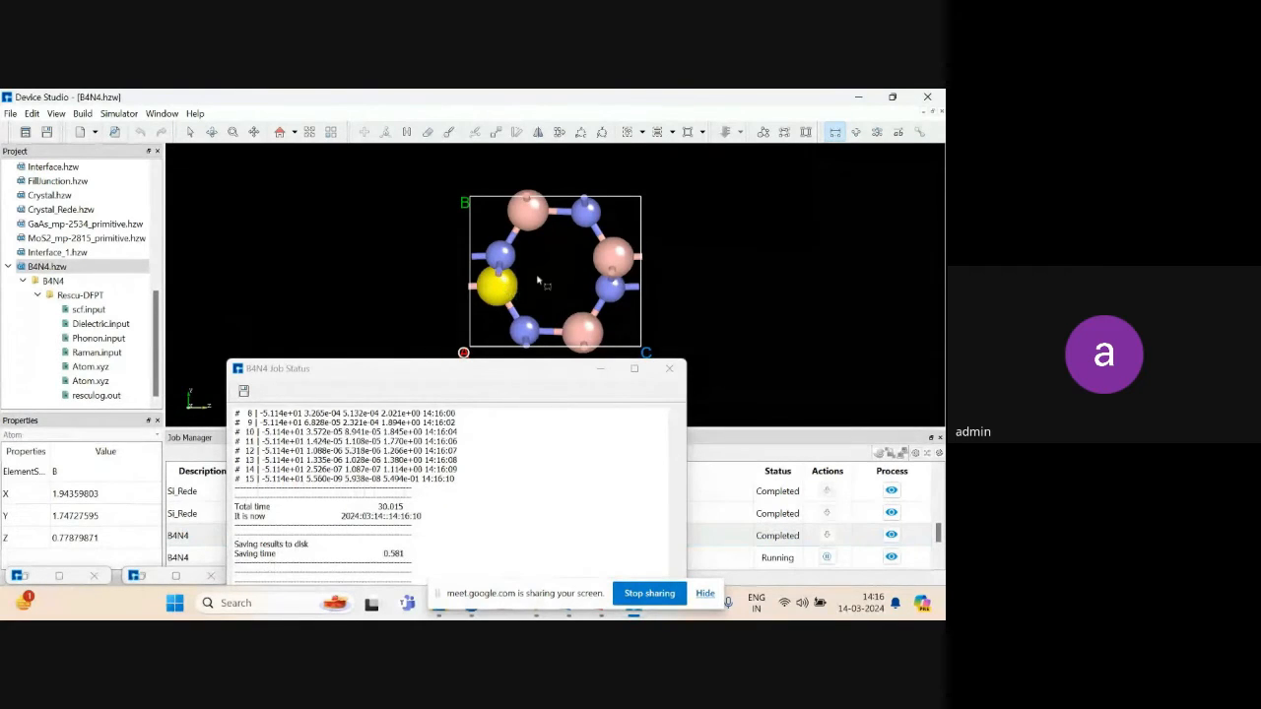
{"action": "left_click", "coordinate": [618, 254]}
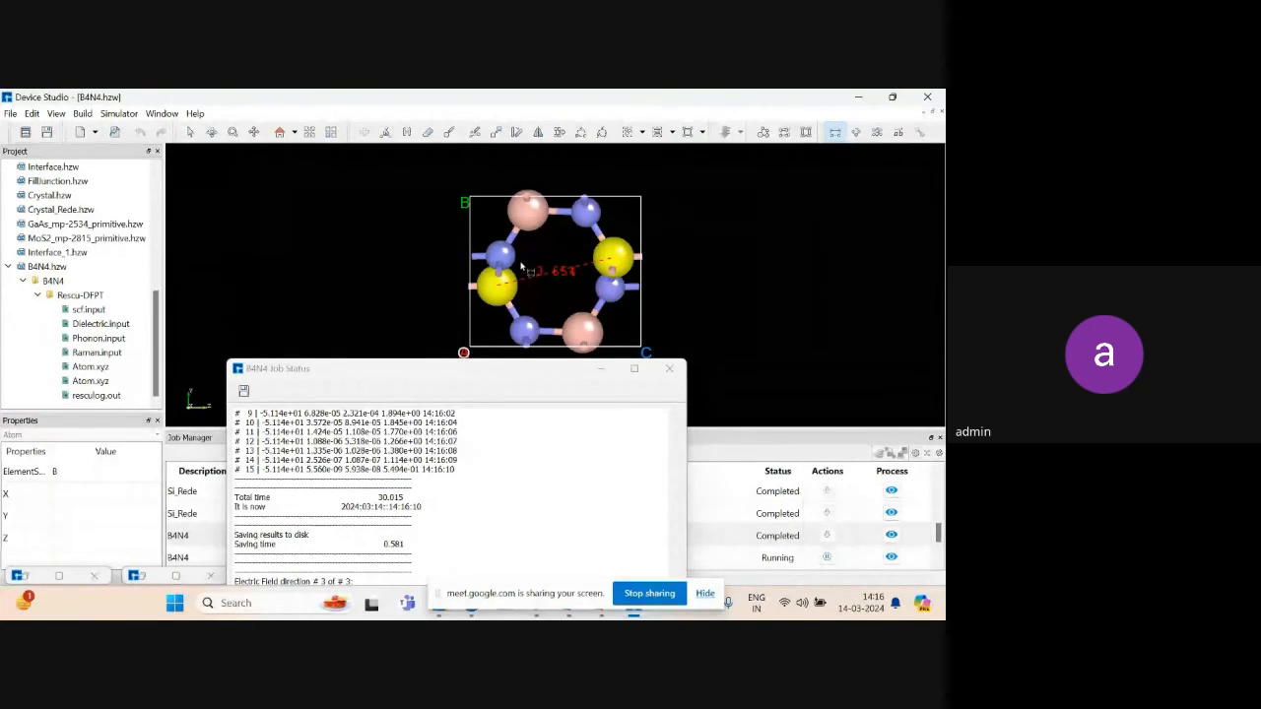
{"action": "left_click", "coordinate": [232, 132]}
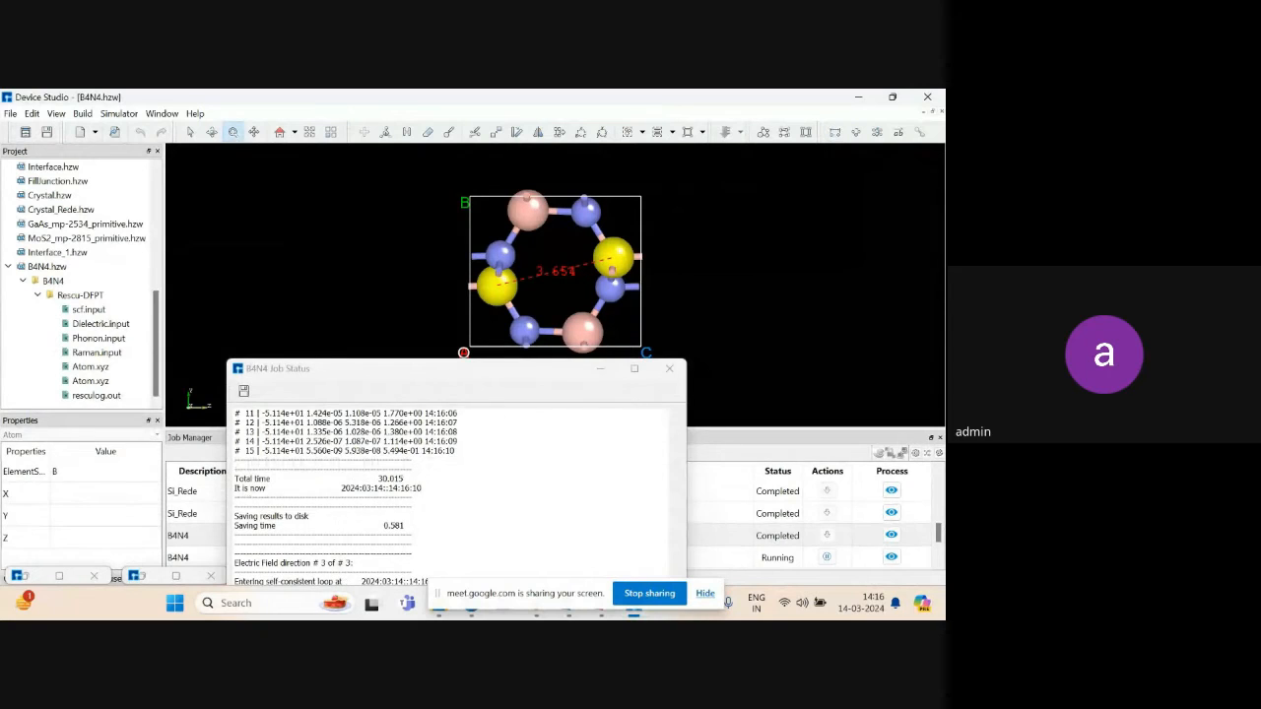
{"action": "left_click_drag", "start_coordinate": [589, 270], "coordinate": [586, 441]}
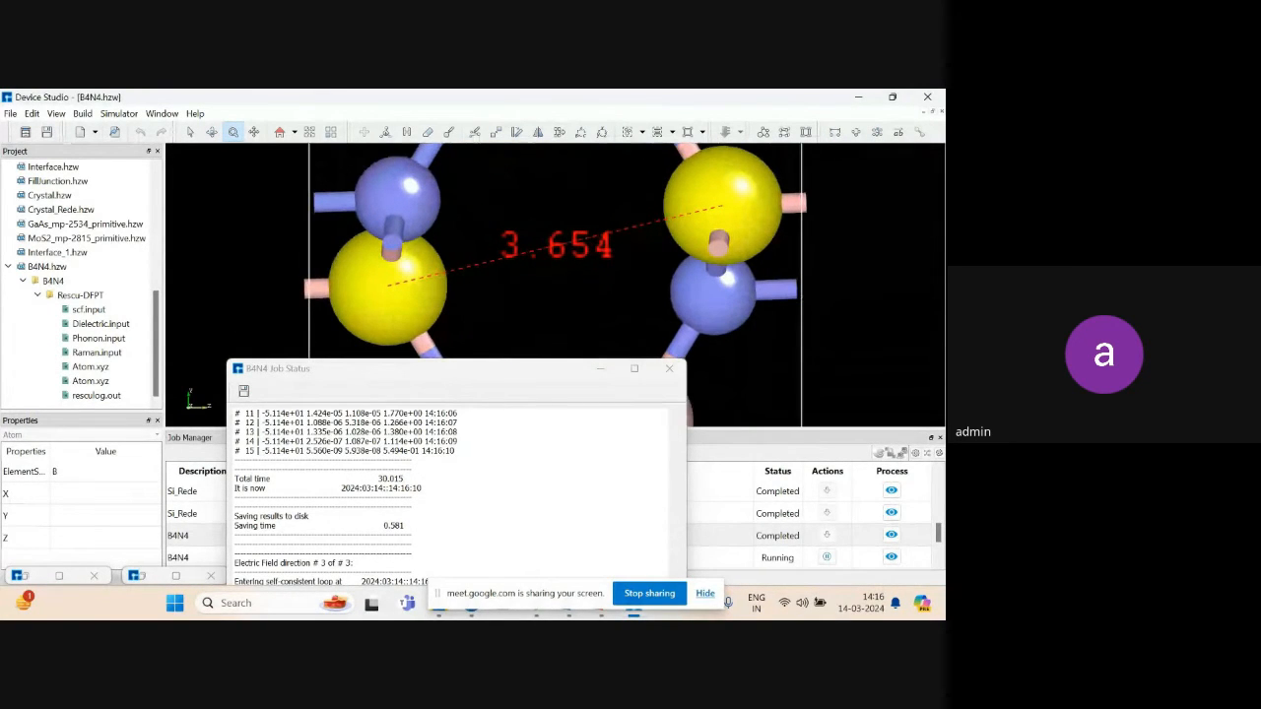
{"action": "left_click_drag", "start_coordinate": [733, 193], "coordinate": [732, 221]}
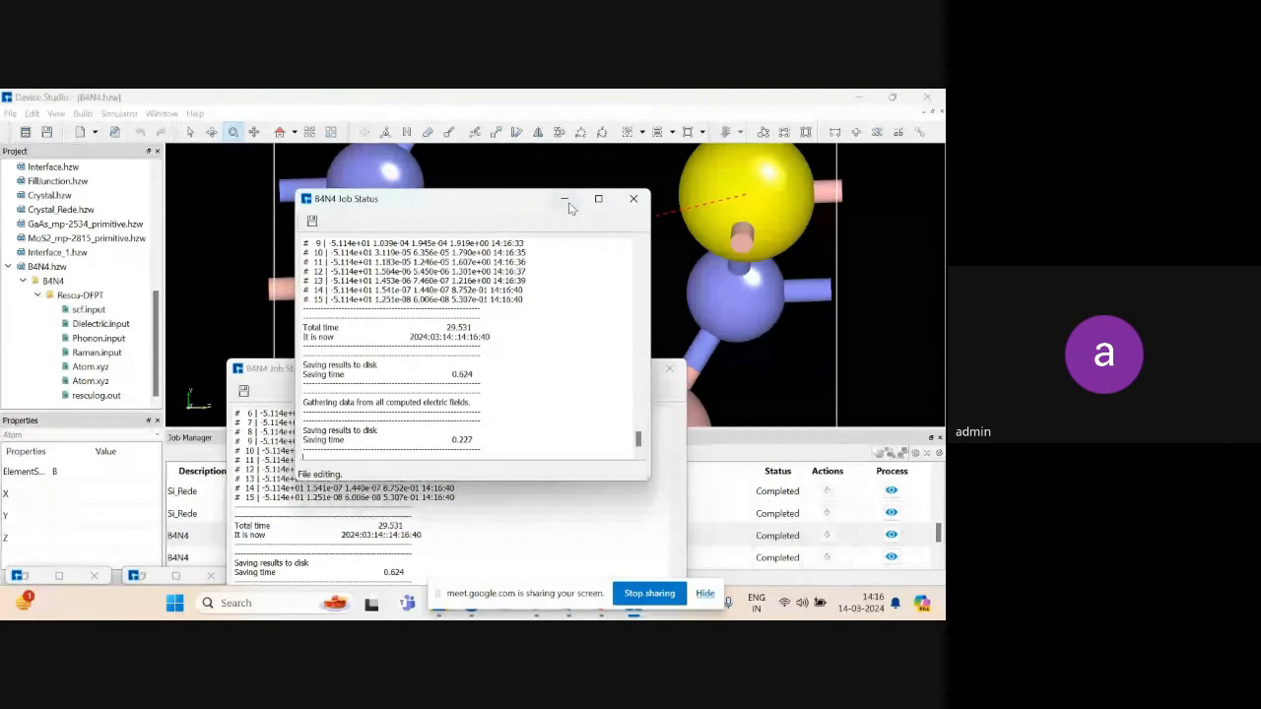
Minimize the B4N4 job status windows and measure the angle formed by three boron atoms.
{"action": "left_click", "coordinate": [566, 200]}
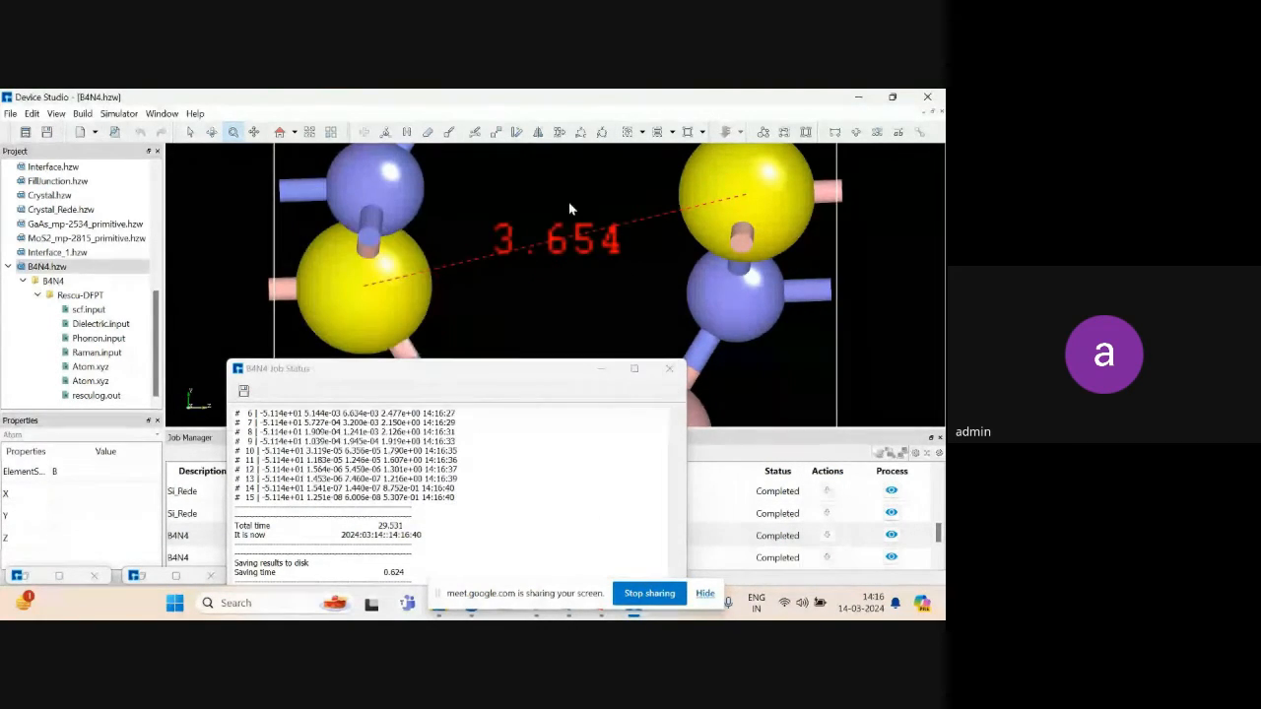
{"action": "left_click", "coordinate": [599, 372]}
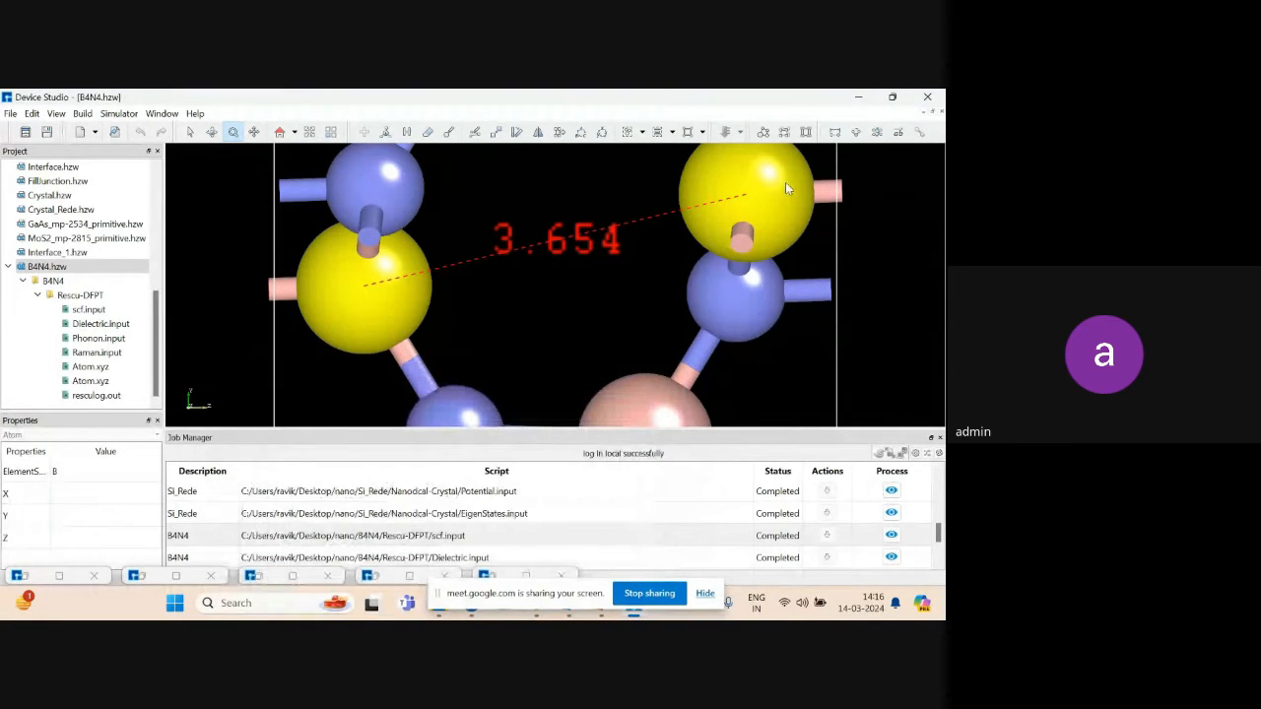
{"action": "left_click", "coordinate": [624, 398]}
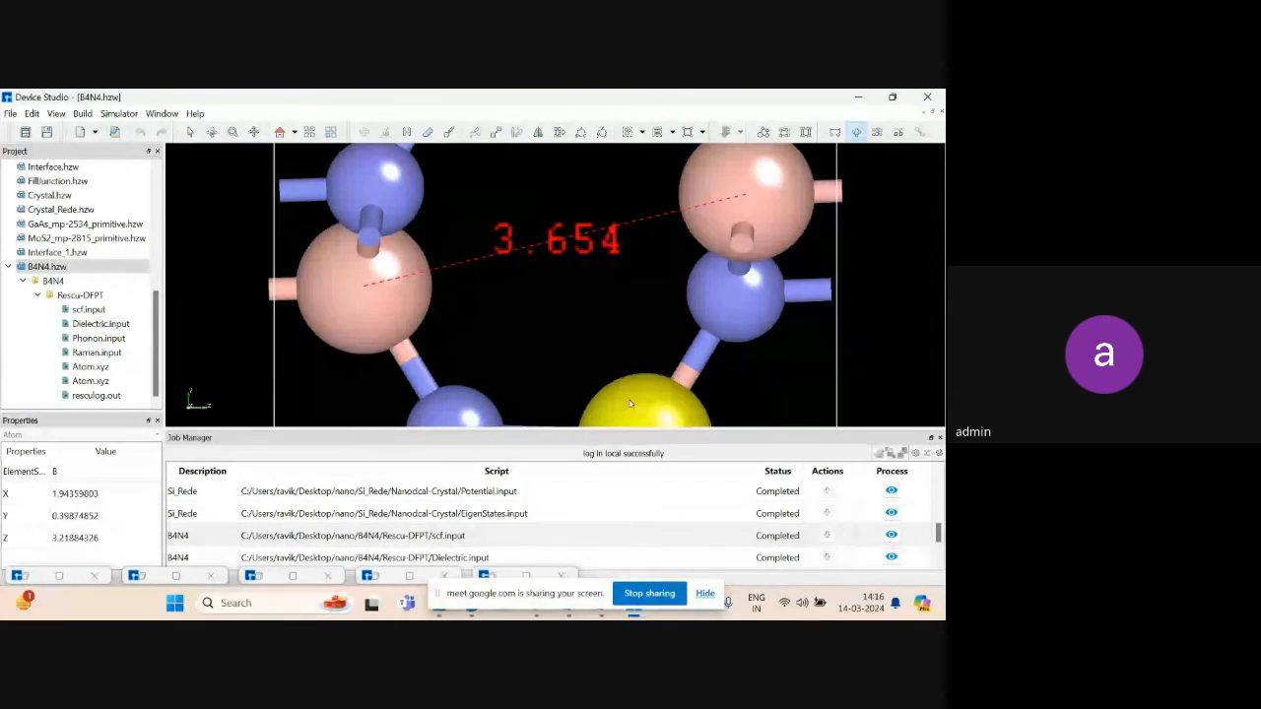
{"action": "left_click", "coordinate": [726, 181]}
{"action": "left_click", "coordinate": [422, 274]}
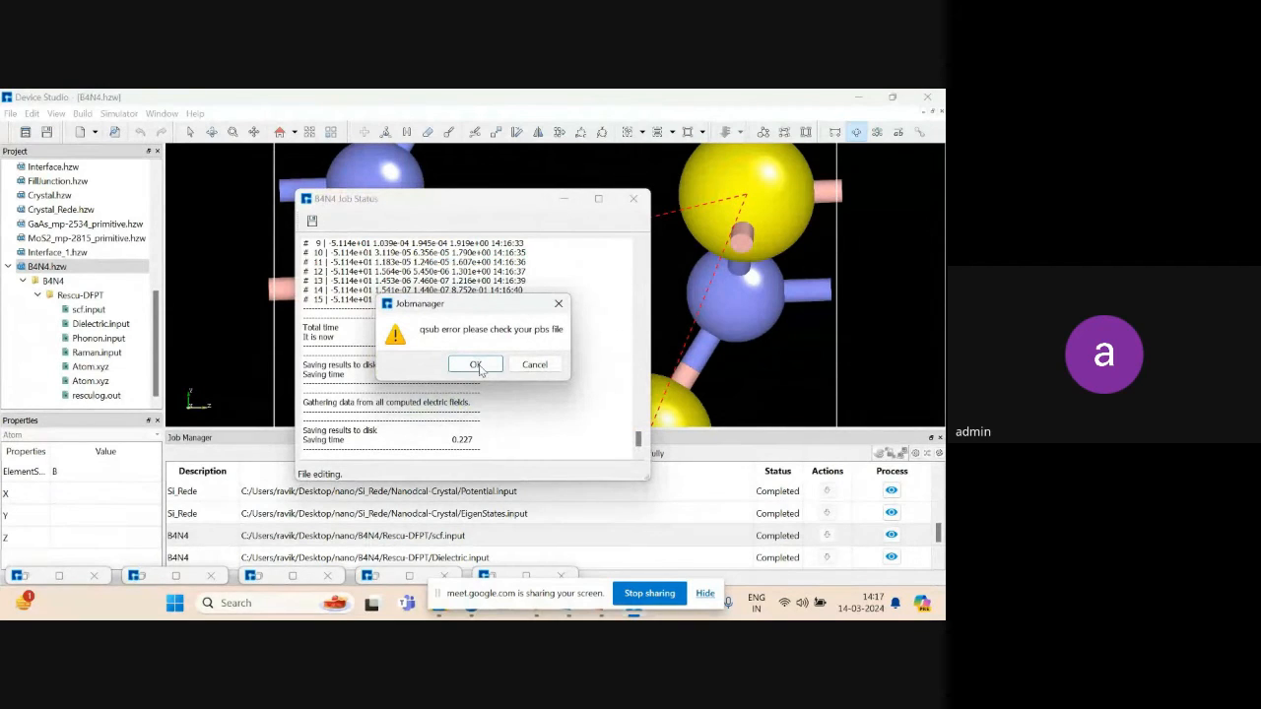
Dismiss the Jobmanager warning, activate the next geometry measurement tool, and widen the reopened B4N4 job status window to read its output.
{"action": "left_click", "coordinate": [476, 364]}
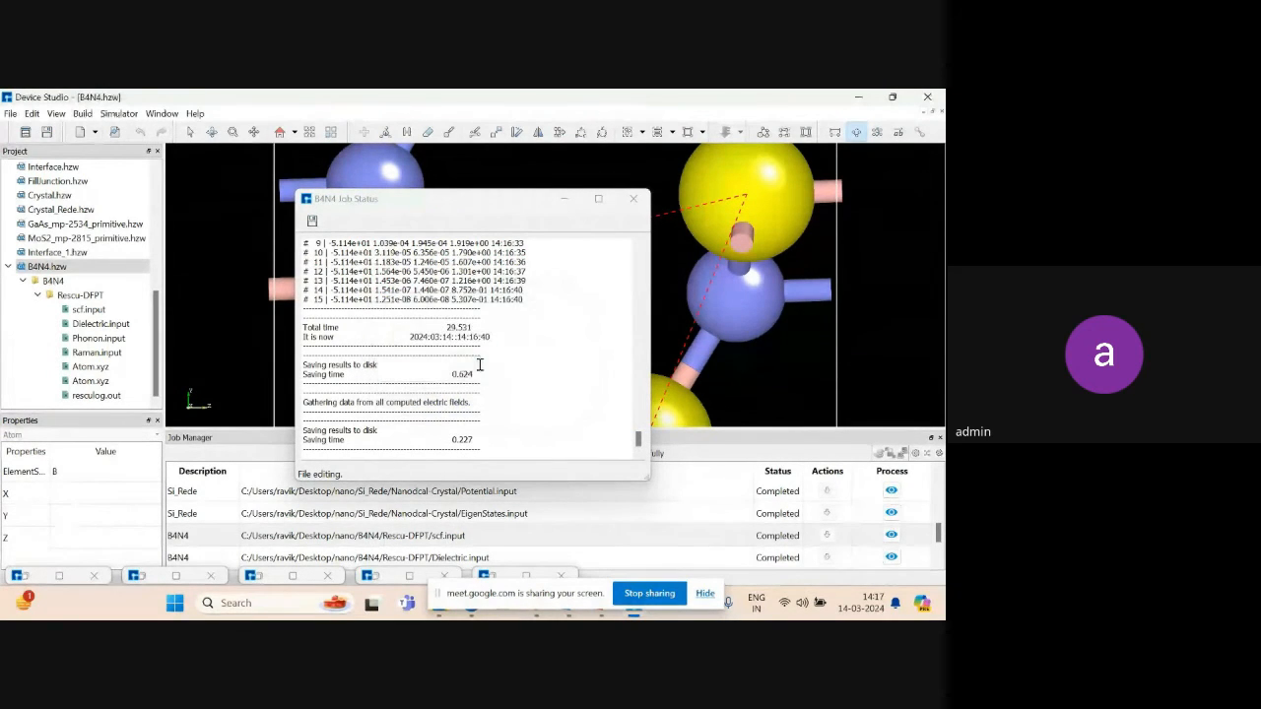
{"action": "left_click", "coordinate": [563, 202]}
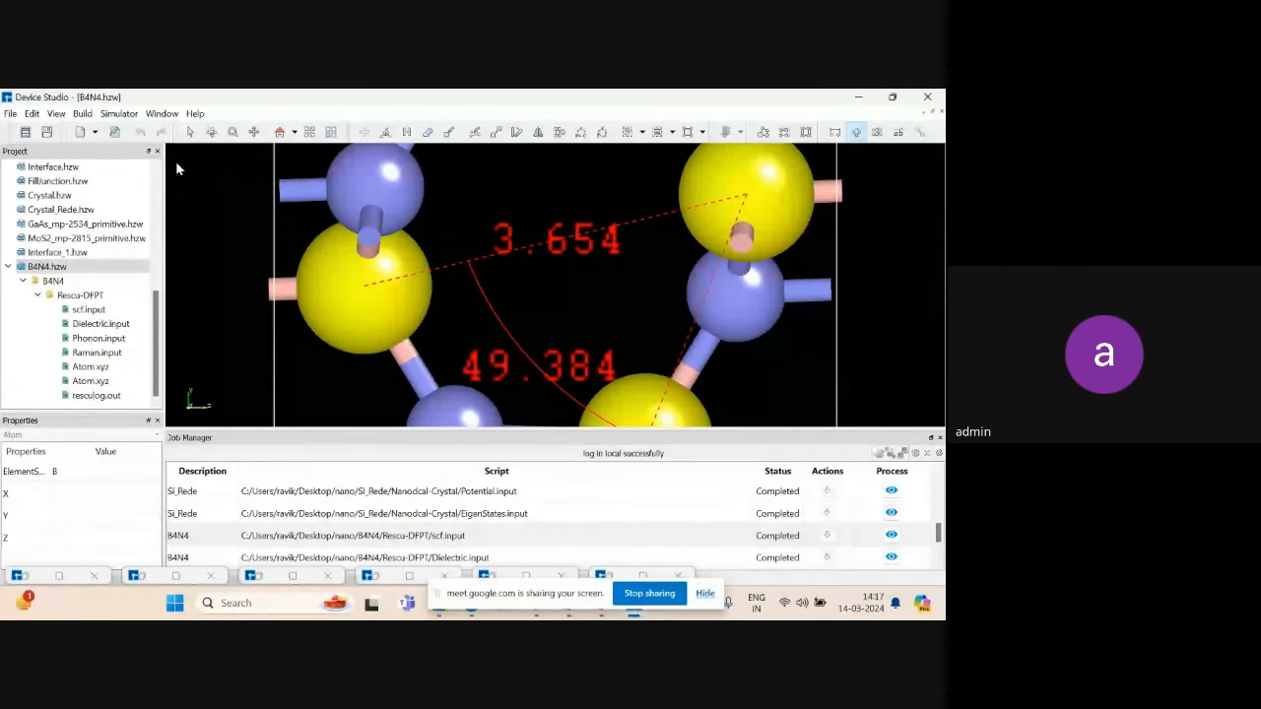
{"action": "left_click", "coordinate": [878, 133]}
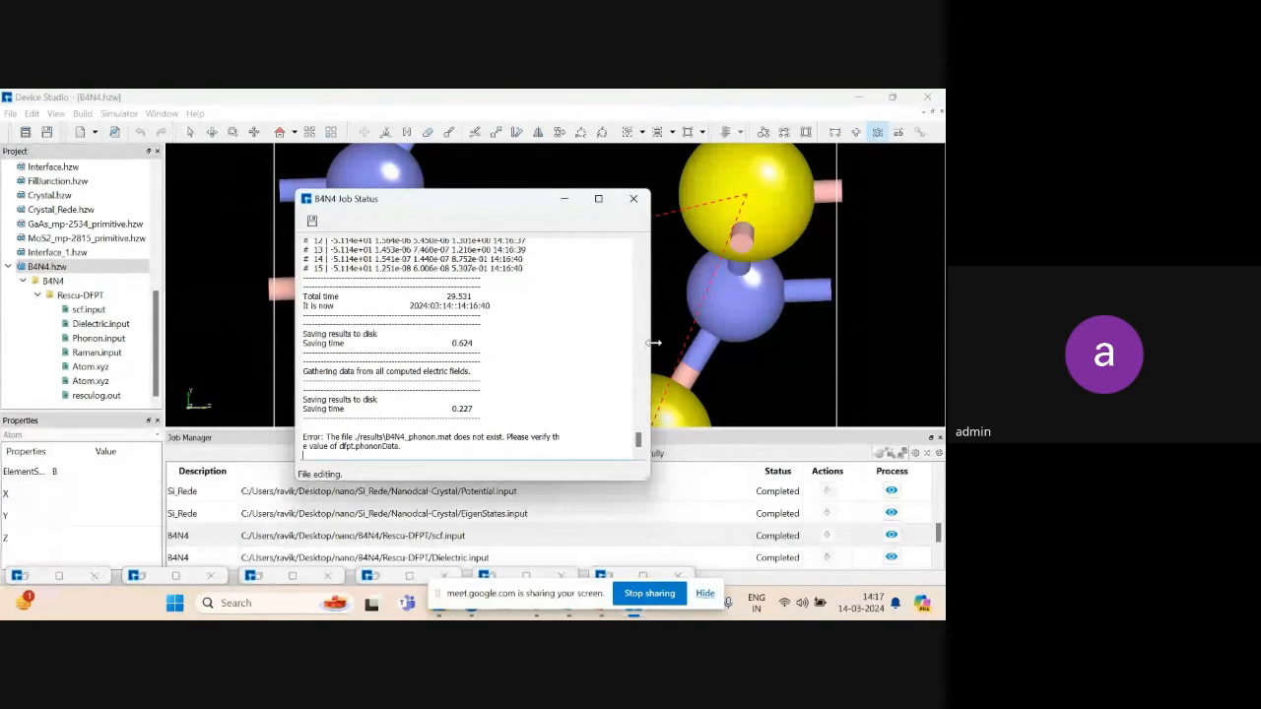
{"action": "left_click_drag", "start_coordinate": [651, 340], "coordinate": [744, 318]}
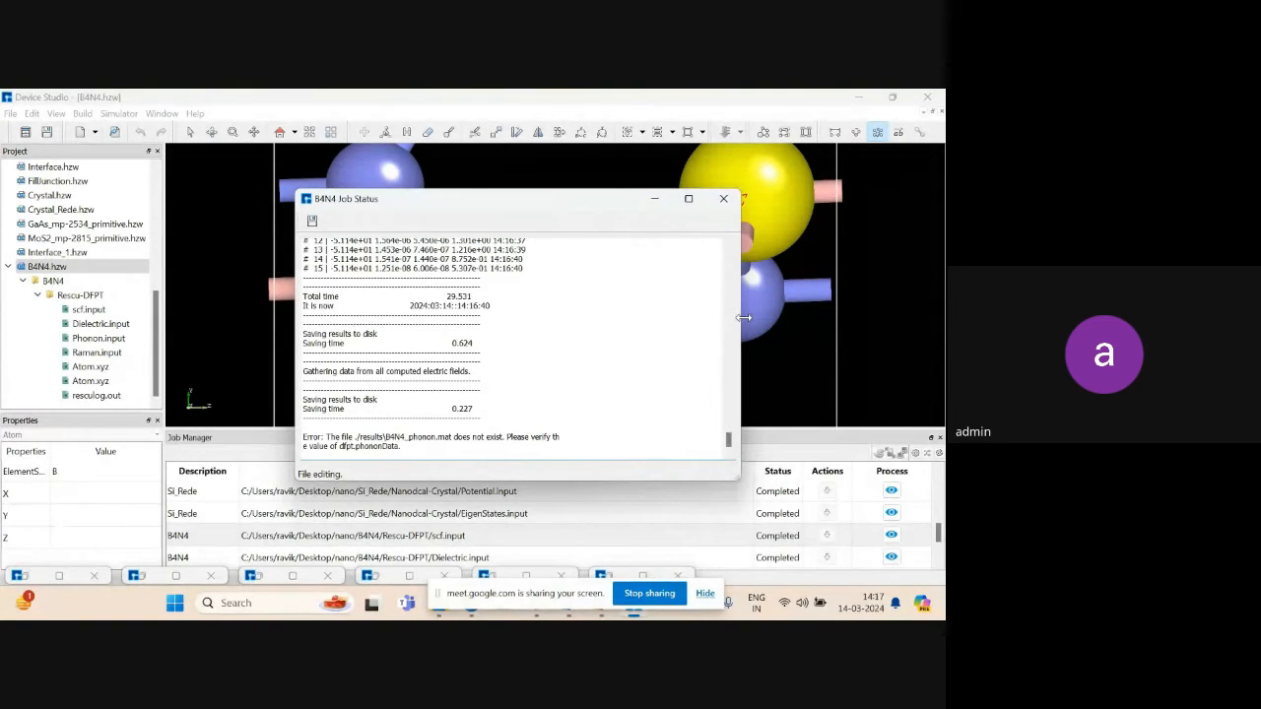
Minimize the B4N4 job status window, measure the vector from the upper nitrogen atom to the boron atom across the ring, and reset the view.
{"action": "left_click", "coordinate": [654, 202]}
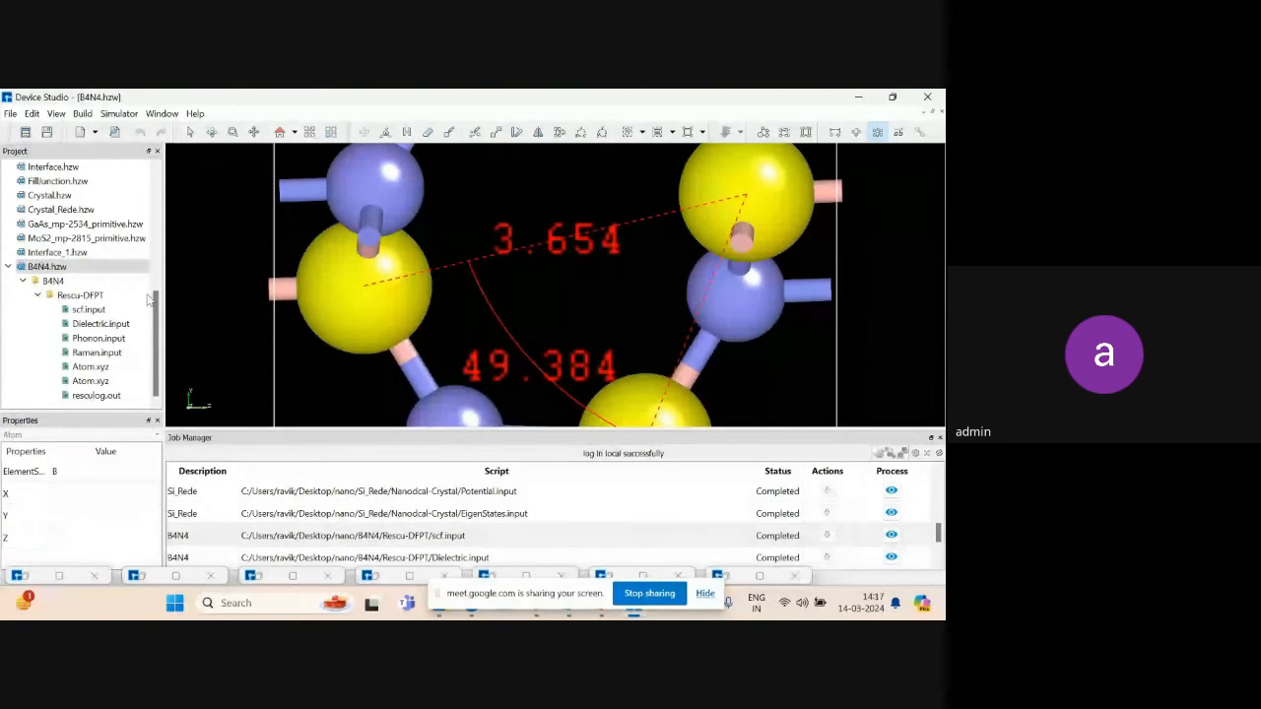
{"action": "left_click", "coordinate": [59, 266]}
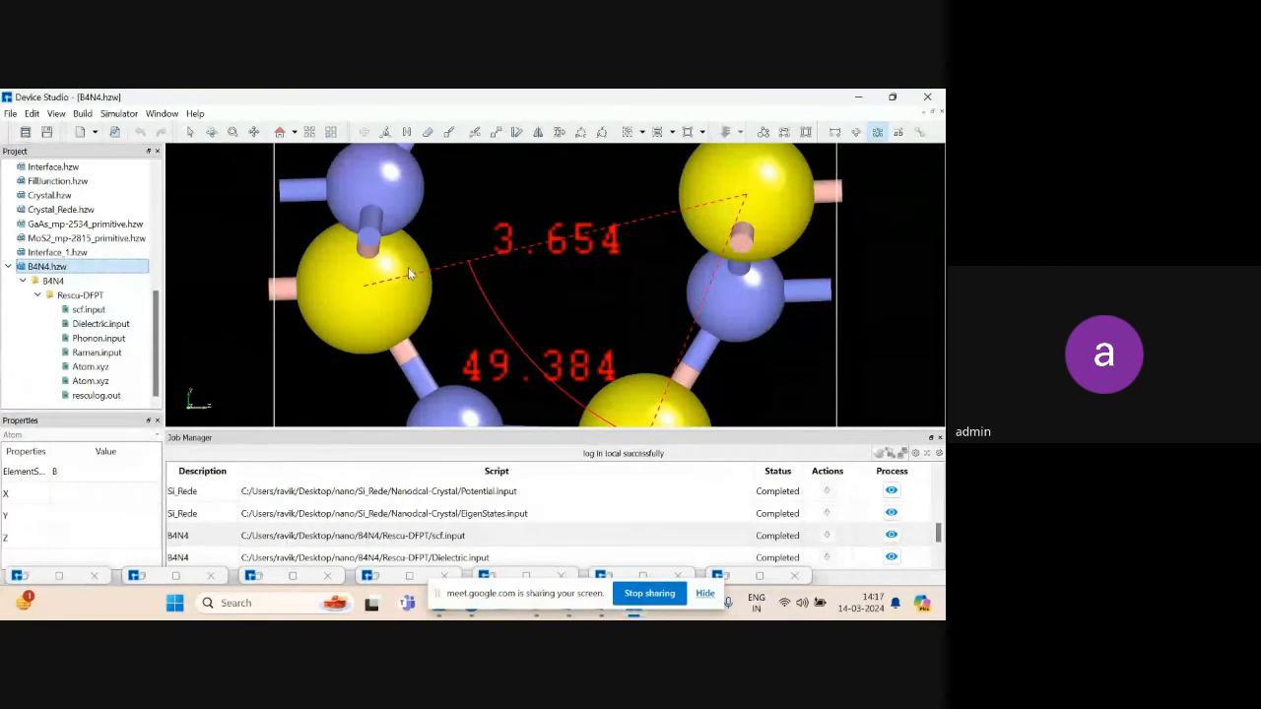
{"action": "left_click", "coordinate": [900, 134]}
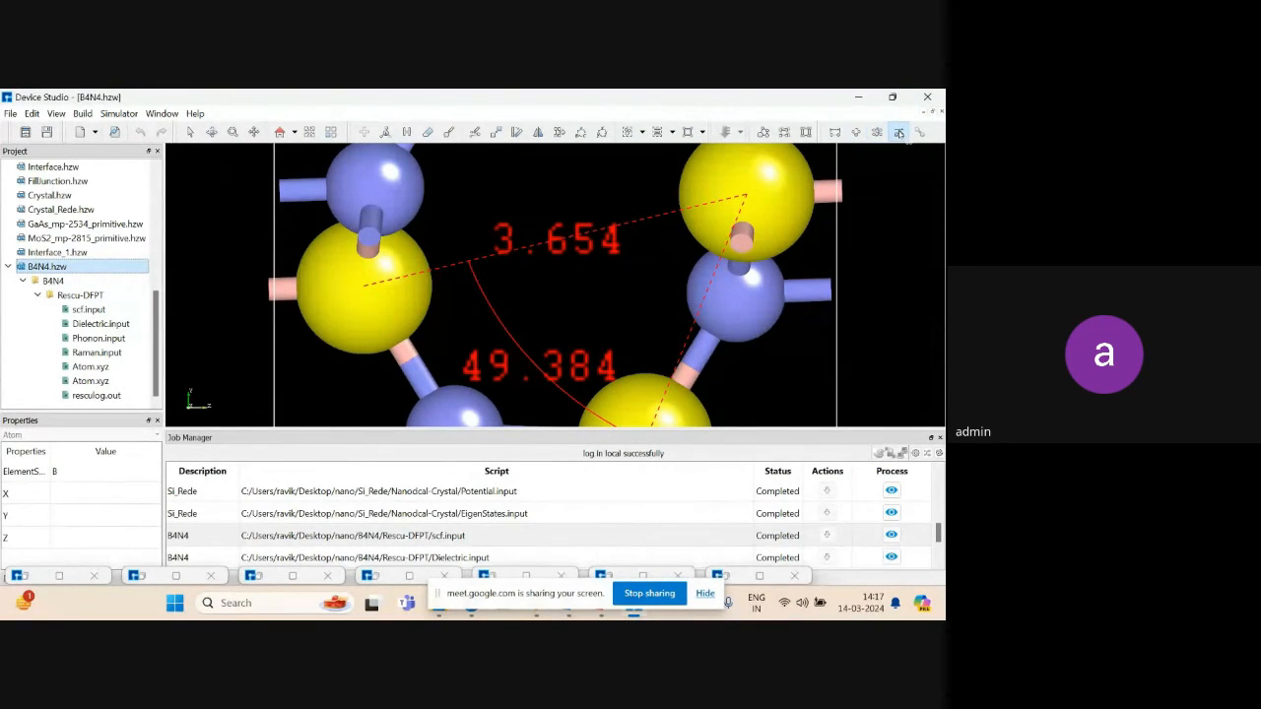
{"action": "left_click", "coordinate": [405, 195]}
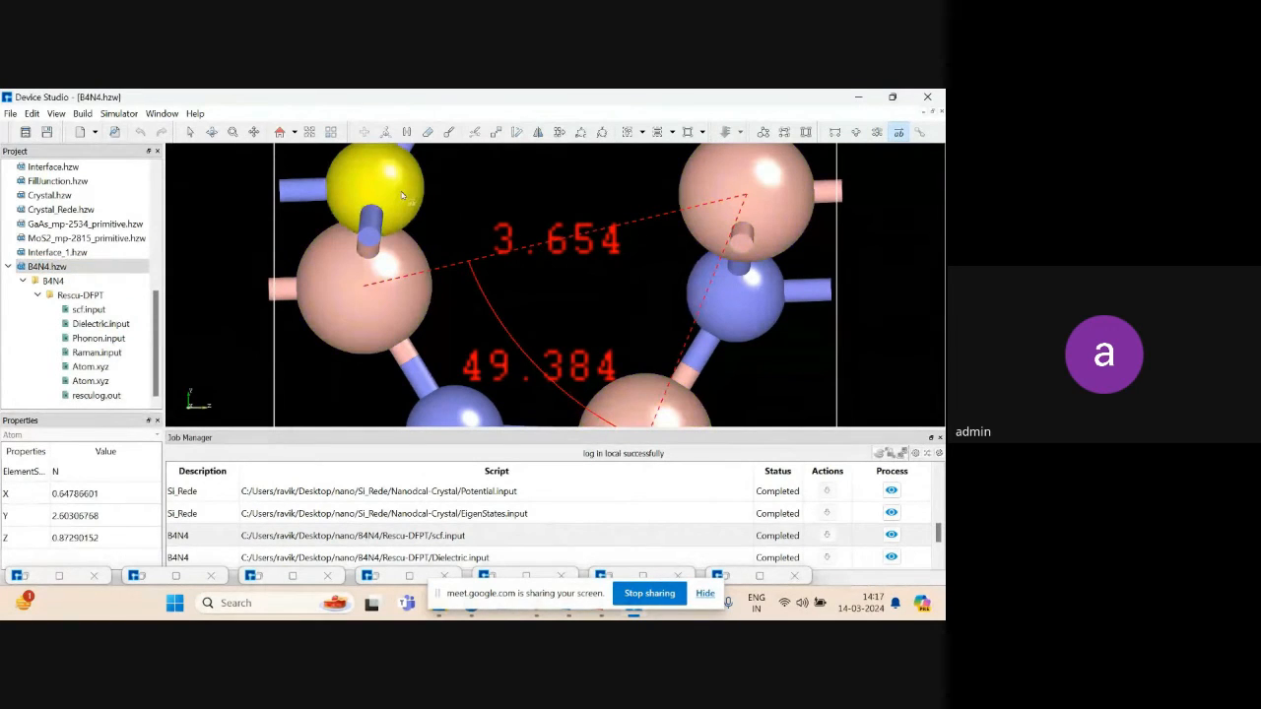
{"action": "left_click", "coordinate": [723, 190]}
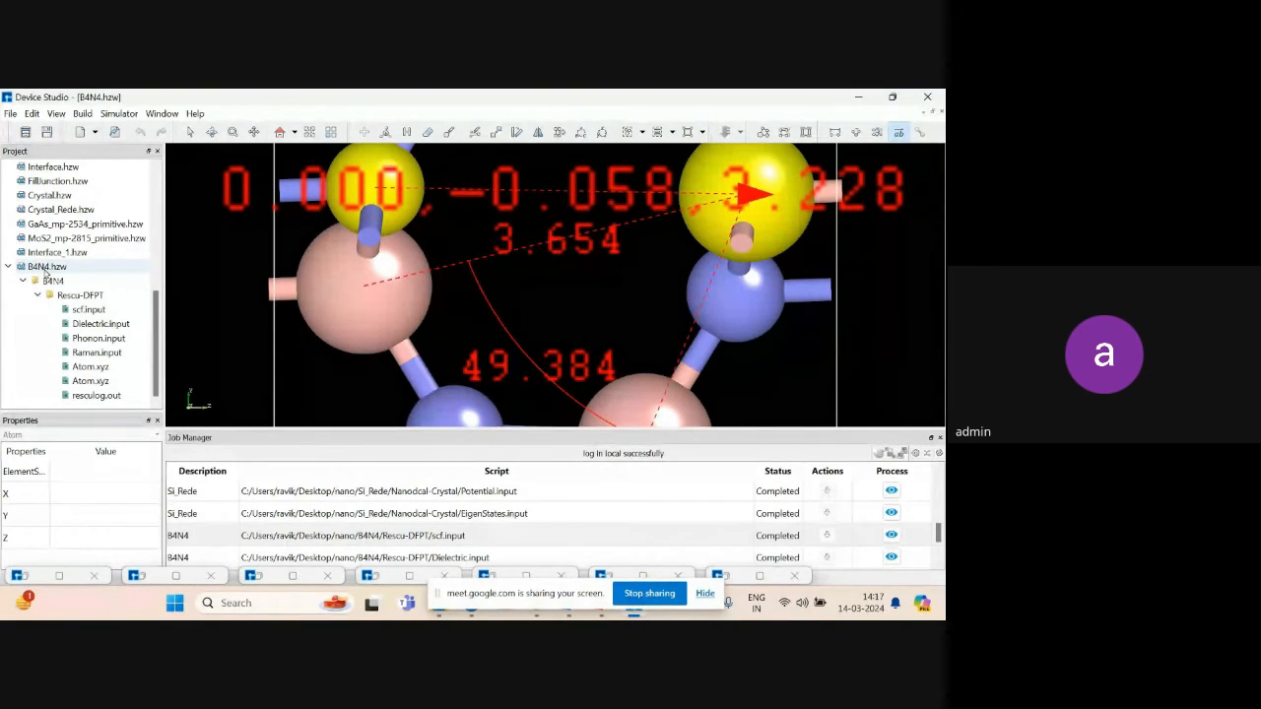
{"action": "left_click", "coordinate": [44, 268]}
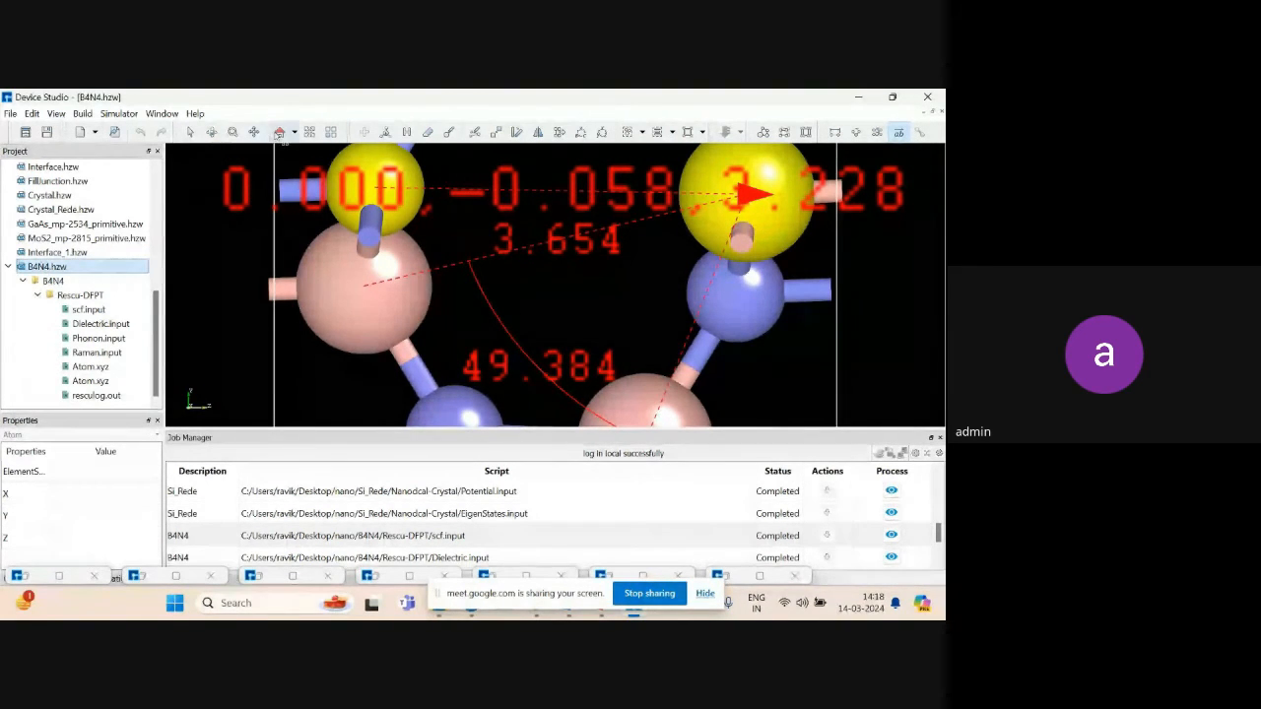
{"action": "left_click", "coordinate": [280, 132]}
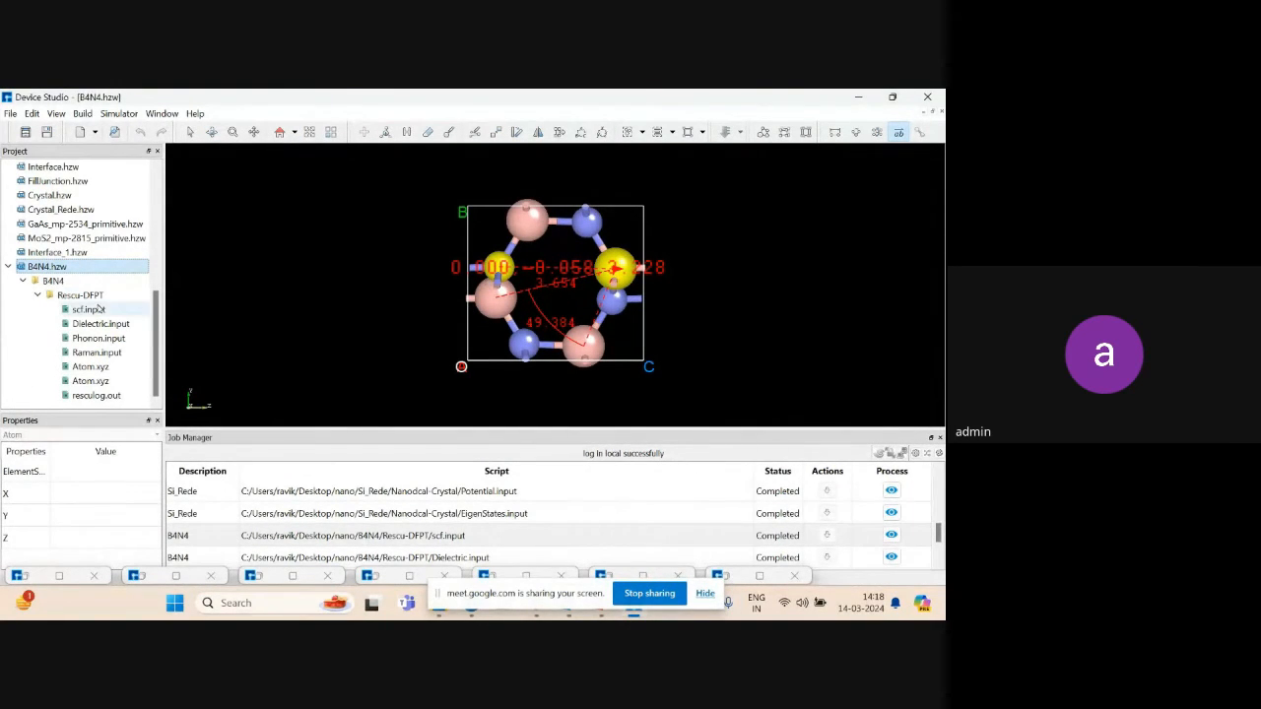
Open the folder containing B4N4's scf.input, review the files in its results subfolder, and close the folder window.
{"action": "right_click", "coordinate": [79, 311]}
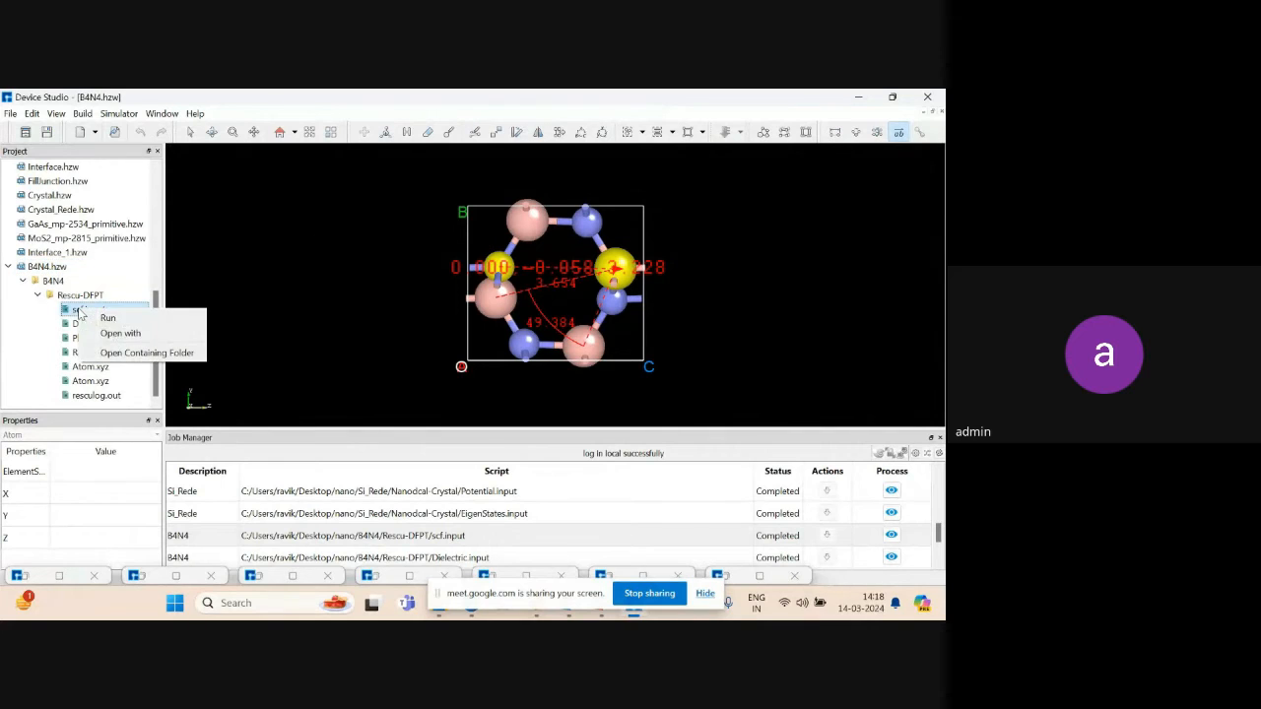
{"action": "left_click", "coordinate": [138, 350]}
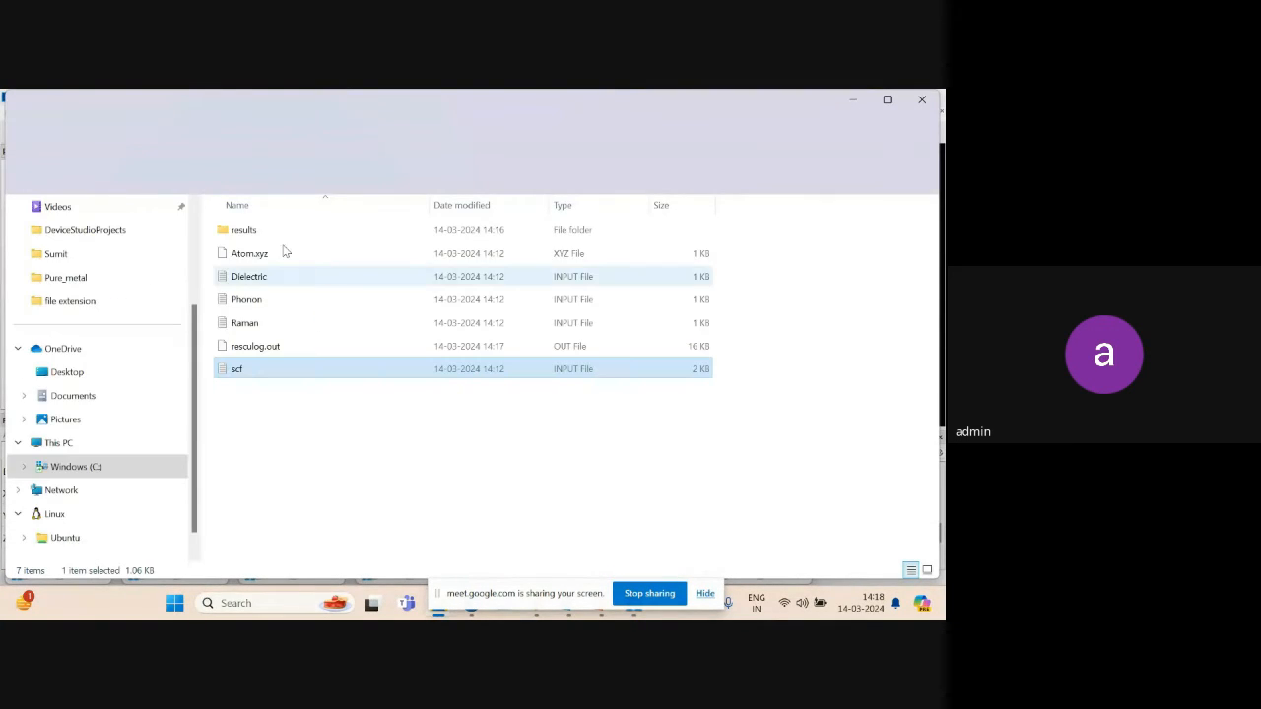
{"action": "double_click", "coordinate": [254, 233]}
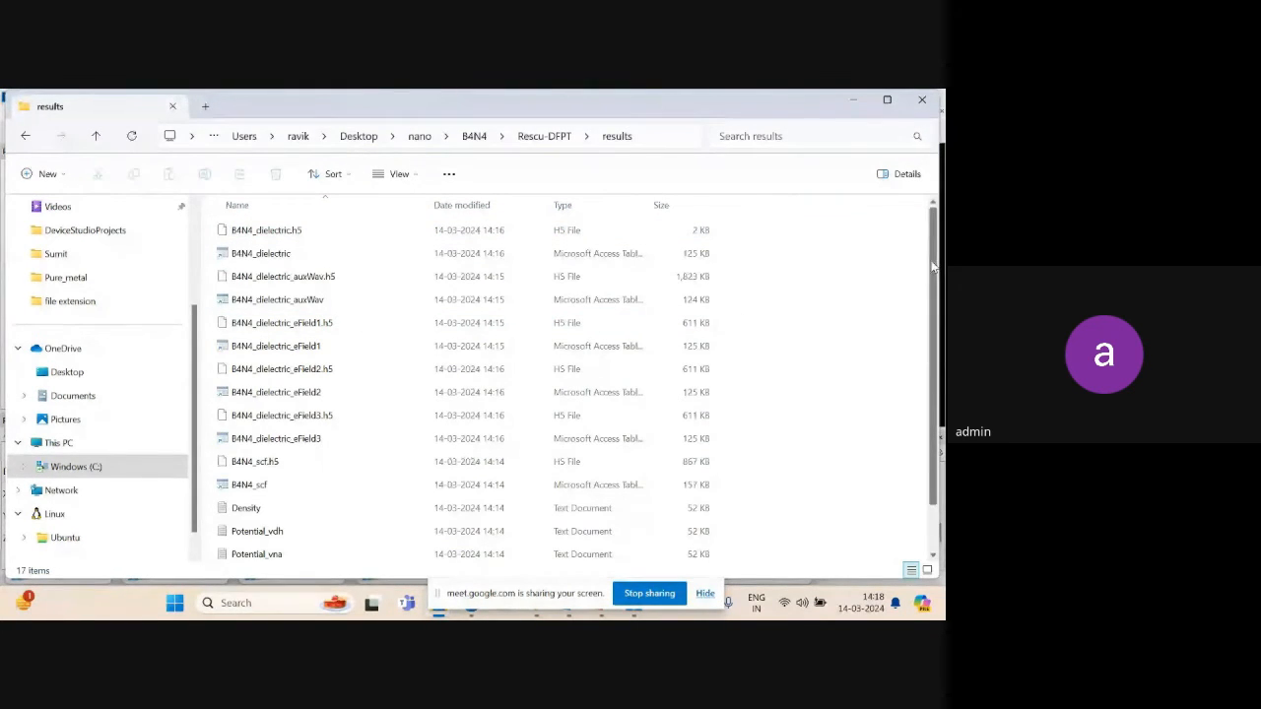
{"action": "scroll", "coordinate": [923, 342], "scroll_direction": "down", "scroll_amount": 1}
{"action": "scroll", "coordinate": [922, 316], "scroll_direction": "up", "scroll_amount": 1}
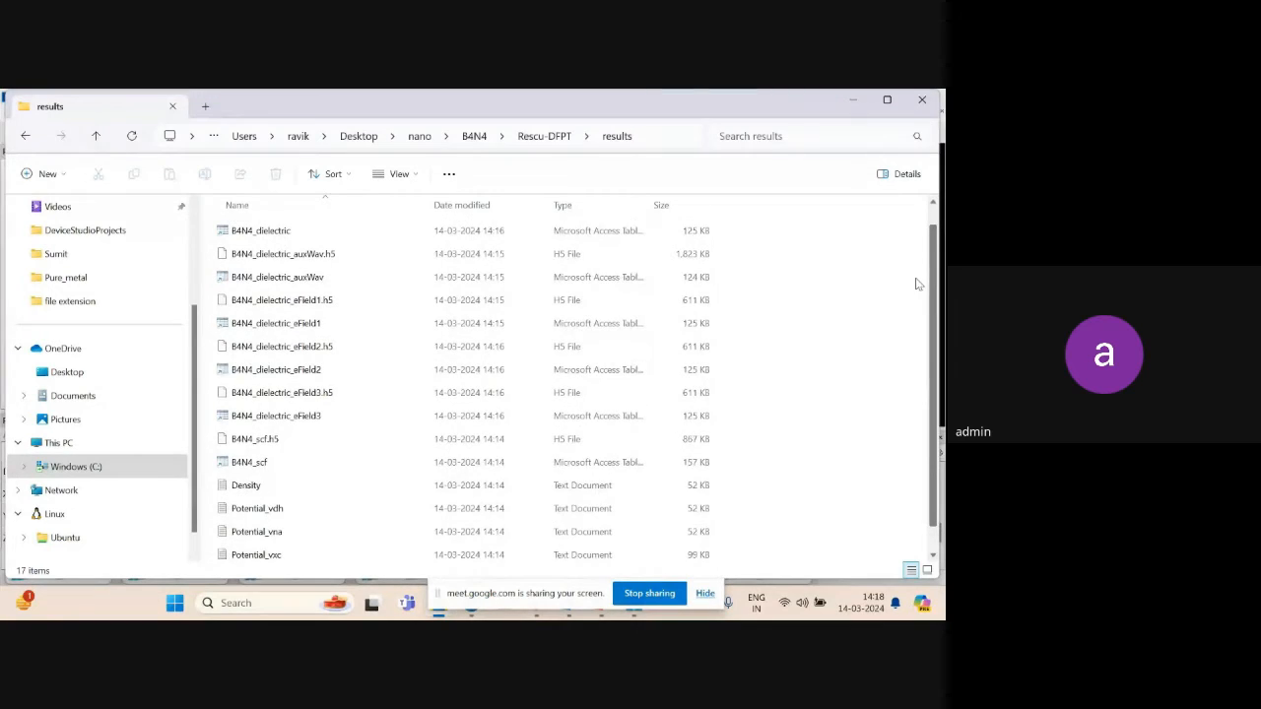
{"action": "scroll", "coordinate": [916, 335], "scroll_direction": "down", "scroll_amount": 1}
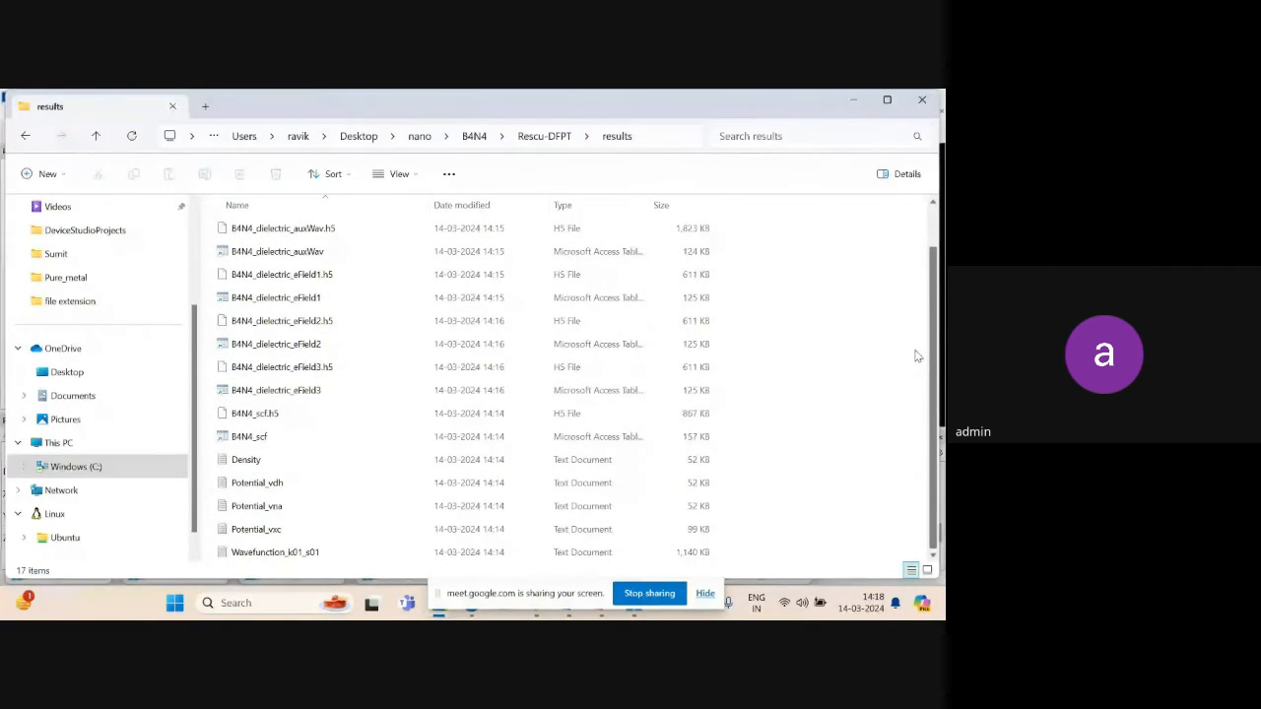
{"action": "scroll", "coordinate": [913, 285], "scroll_direction": "up", "scroll_amount": 1}
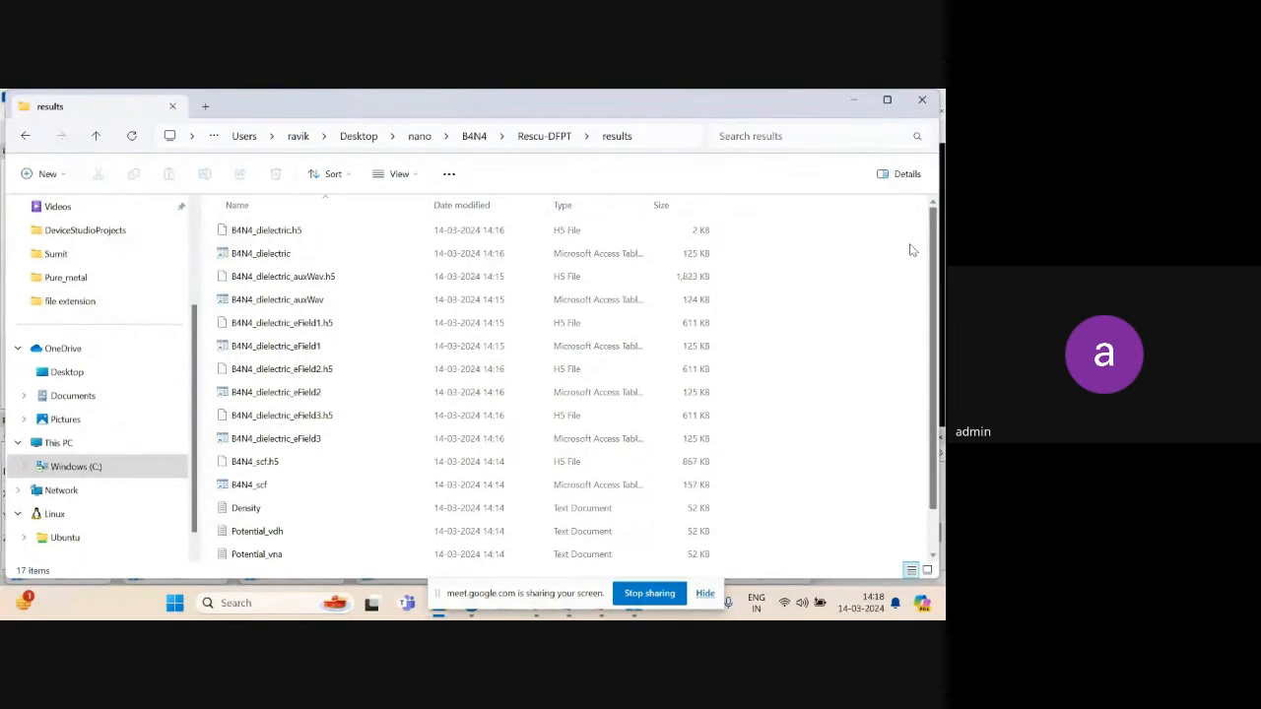
{"action": "left_click", "coordinate": [924, 101]}
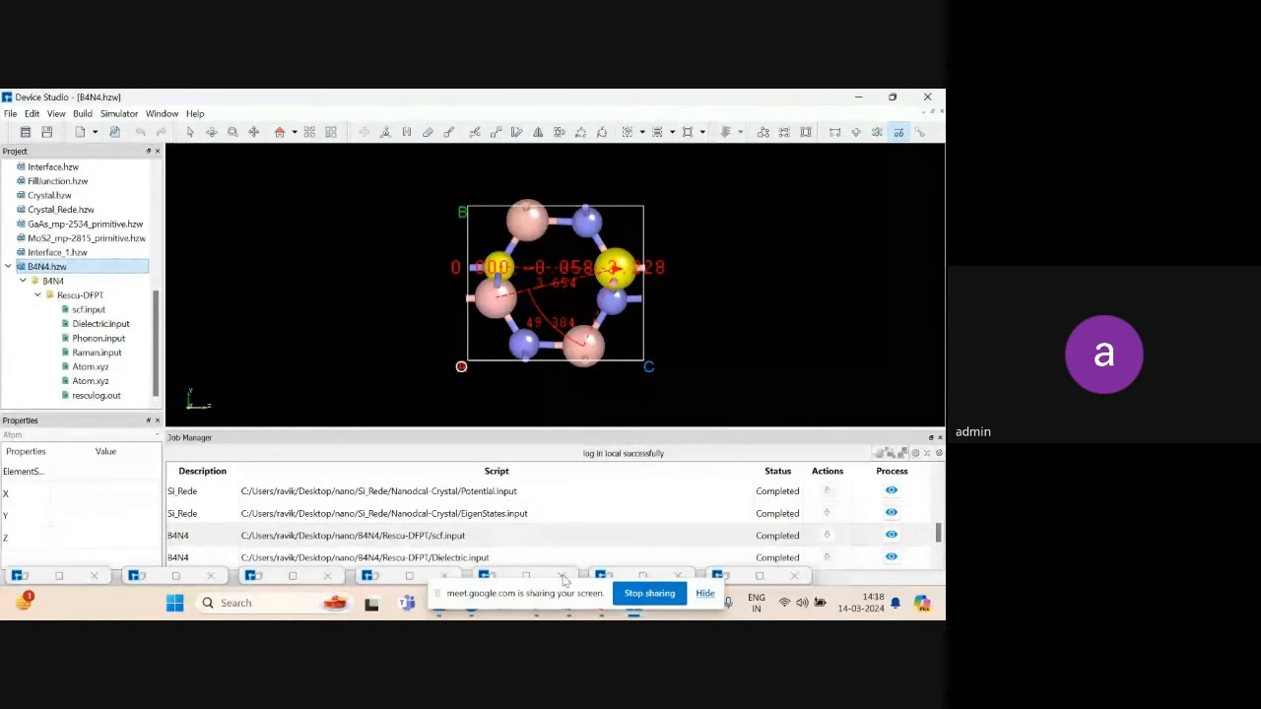
Close a minimized job status window and review the statuses of the B4N4 Rescu-DFPT jobs from Dielectric.input onward.
{"action": "left_click", "coordinate": [794, 575]}
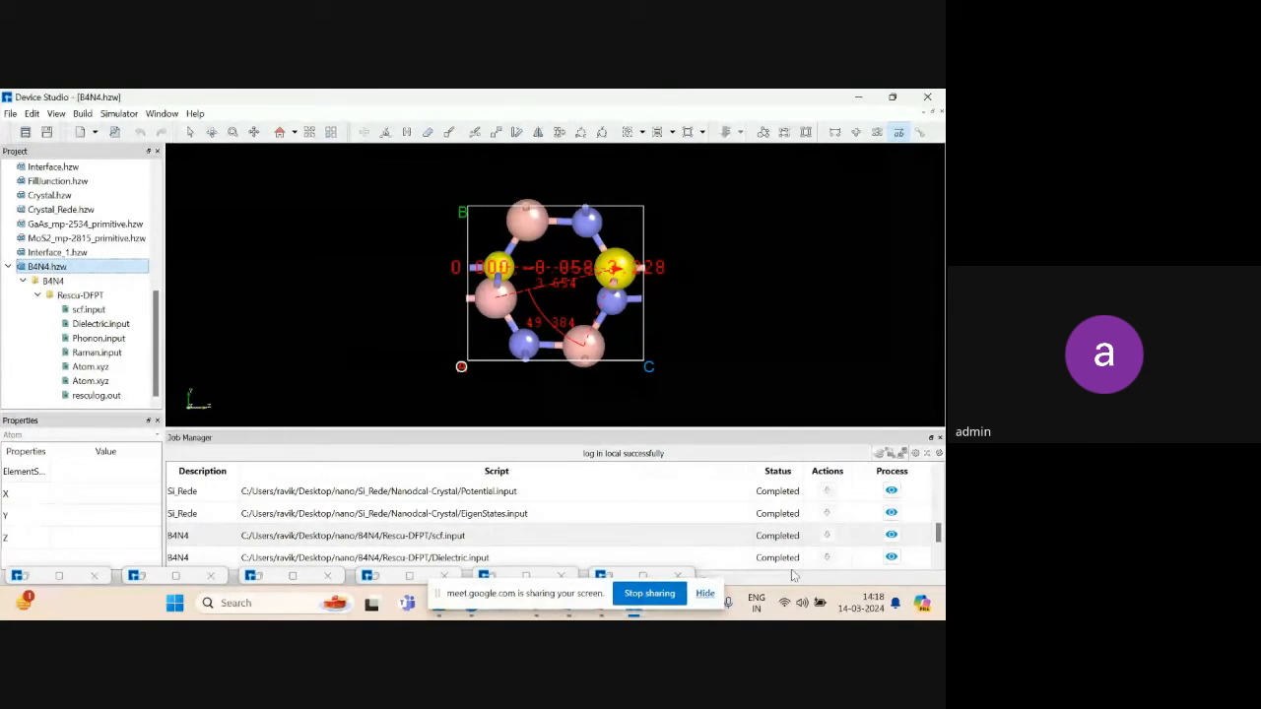
{"action": "left_click", "coordinate": [681, 575]}
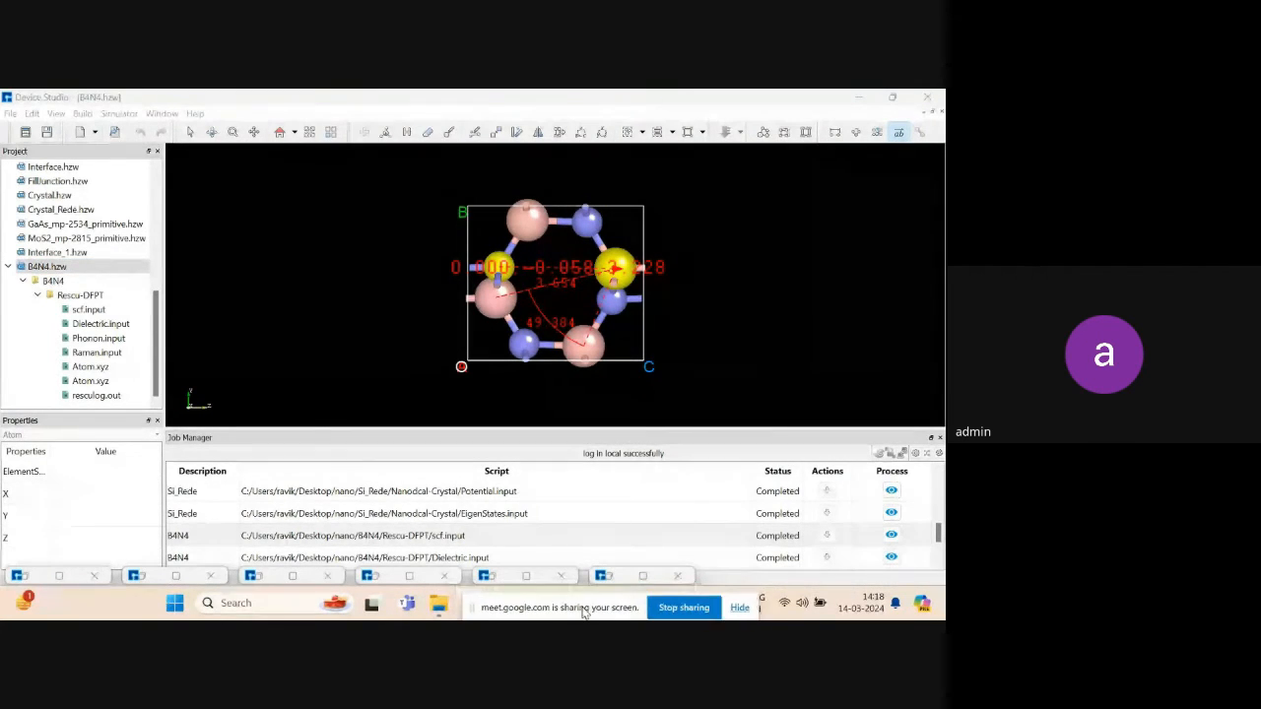
{"action": "left_click", "coordinate": [775, 558]}
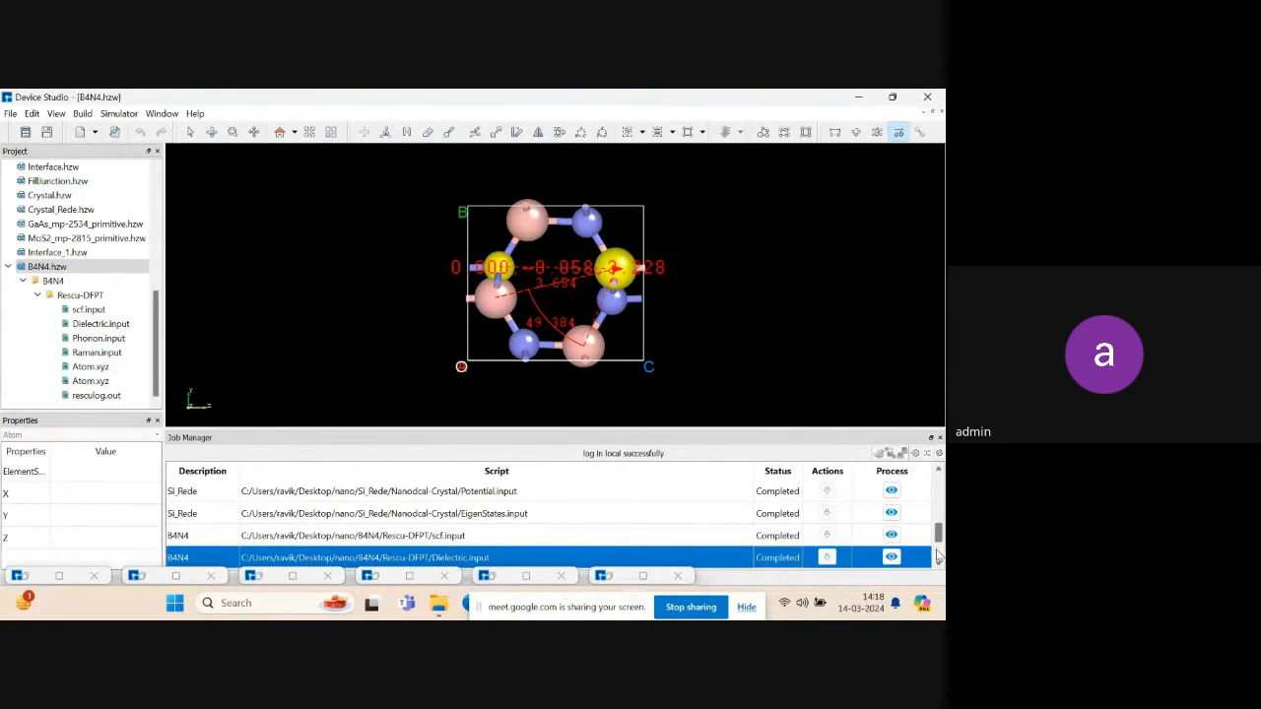
{"action": "scroll", "coordinate": [932, 551], "scroll_direction": "down", "scroll_amount": 1}
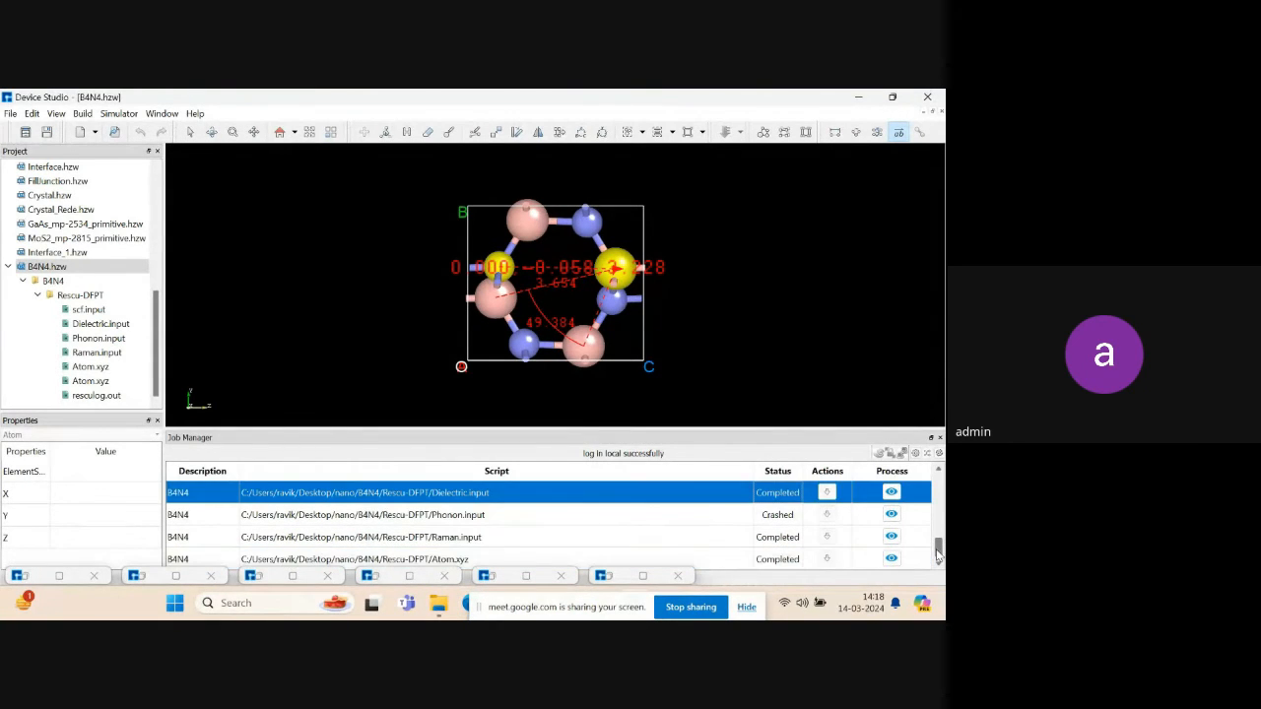
Close all remaining minimized windows, discarding the unsaved molecule changes.
{"action": "left_click", "coordinate": [682, 576]}
{"action": "left_click", "coordinate": [560, 576]}
{"action": "left_click", "coordinate": [452, 576]}
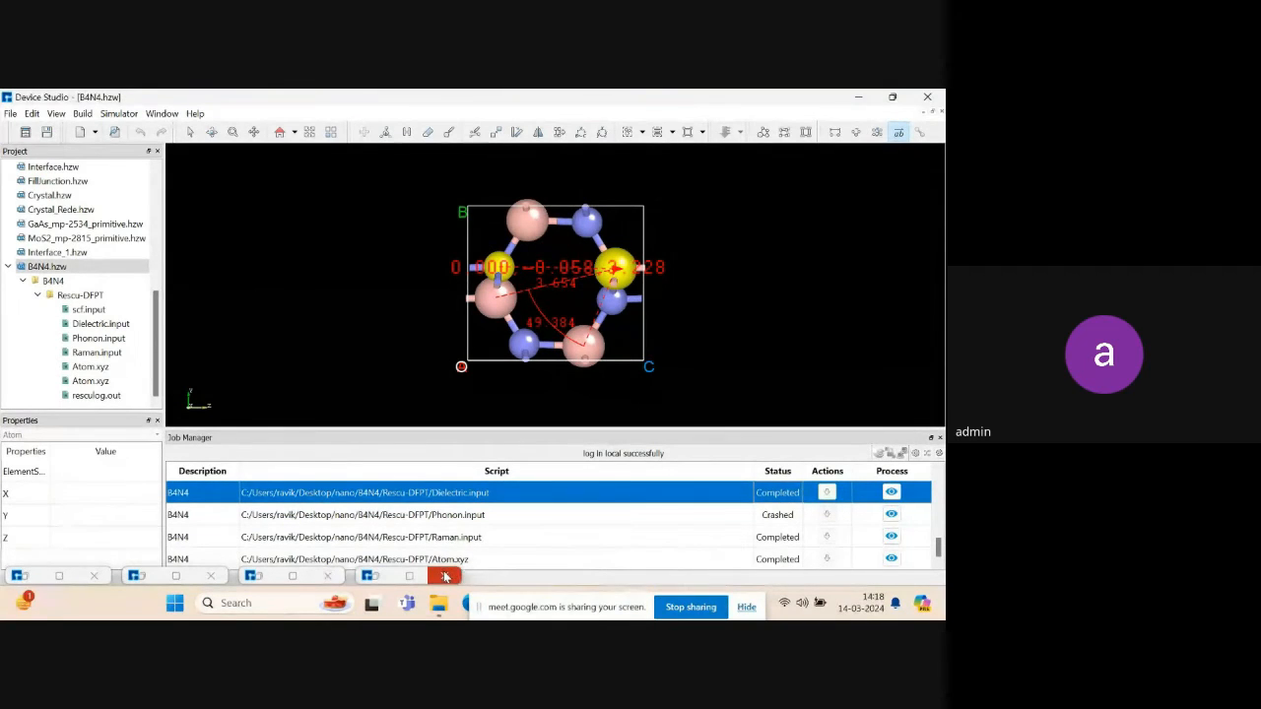
{"action": "left_click", "coordinate": [328, 575]}
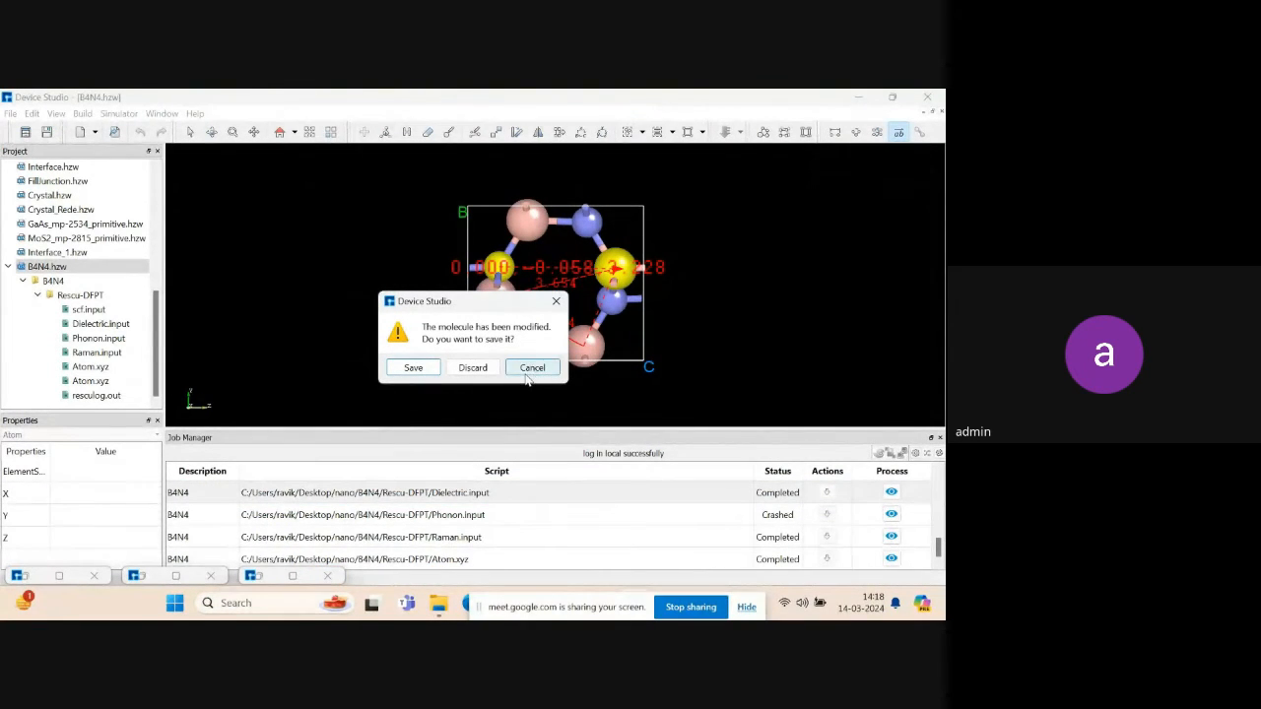
{"action": "left_click", "coordinate": [477, 367]}
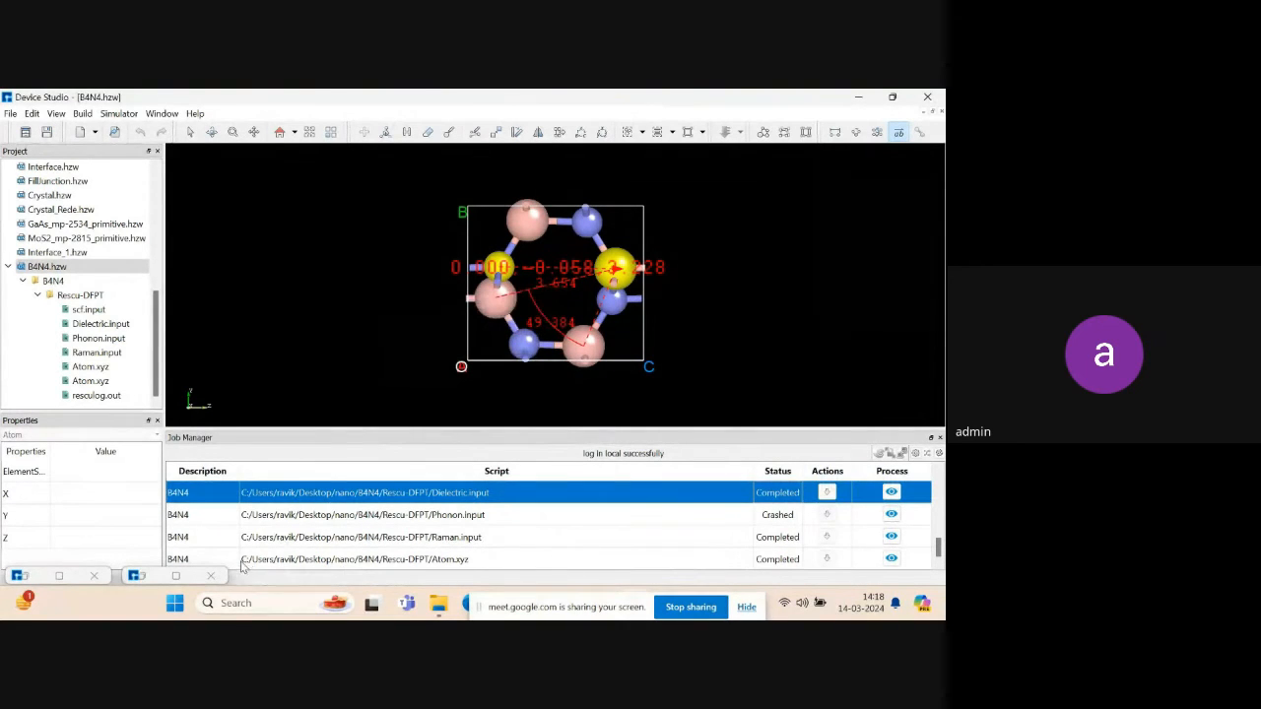
{"action": "left_click", "coordinate": [210, 575]}
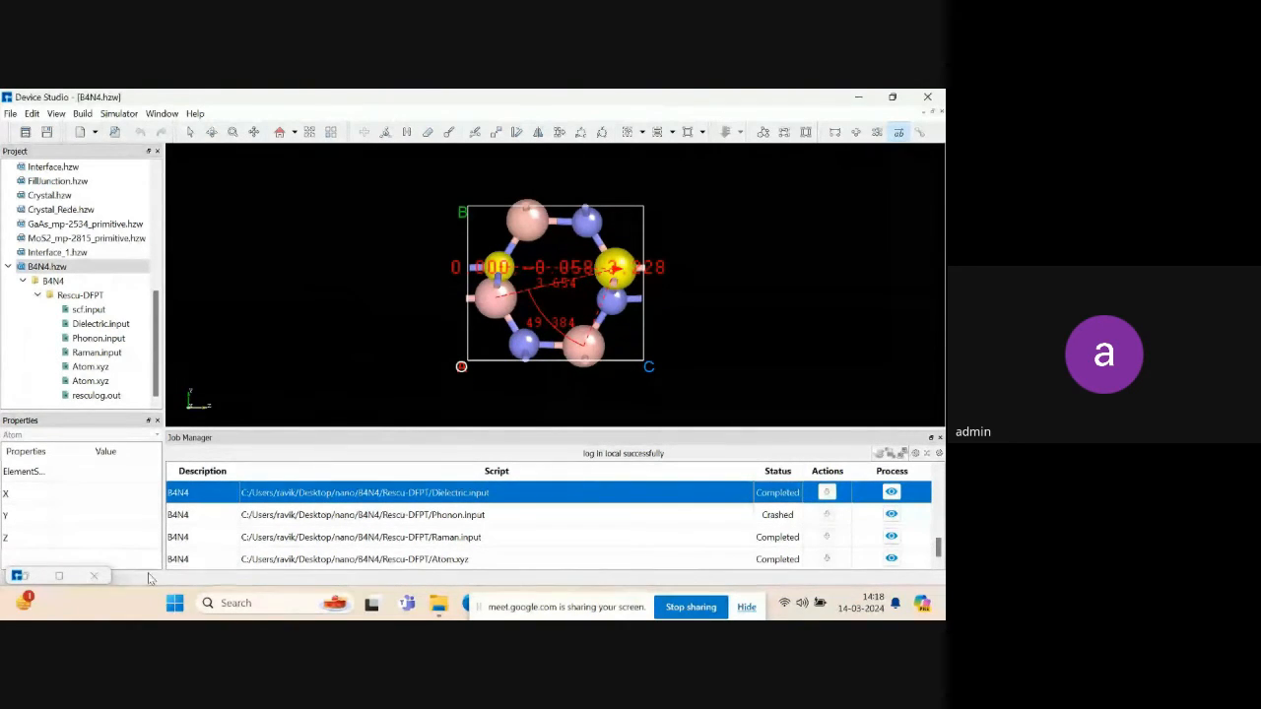
{"action": "left_click", "coordinate": [93, 579]}
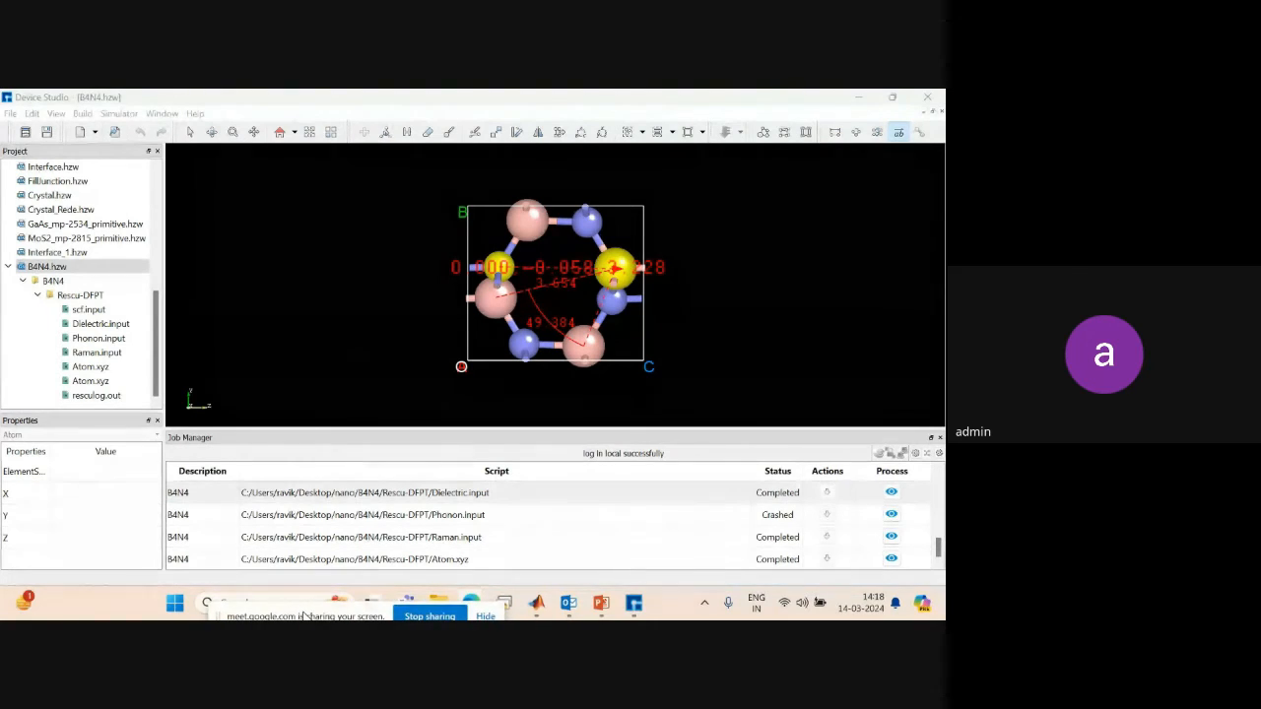
Switch to MATLAB and set the current folder to nano/B4N4/Rescu-DFPT/results.
{"action": "left_click", "coordinate": [539, 605]}
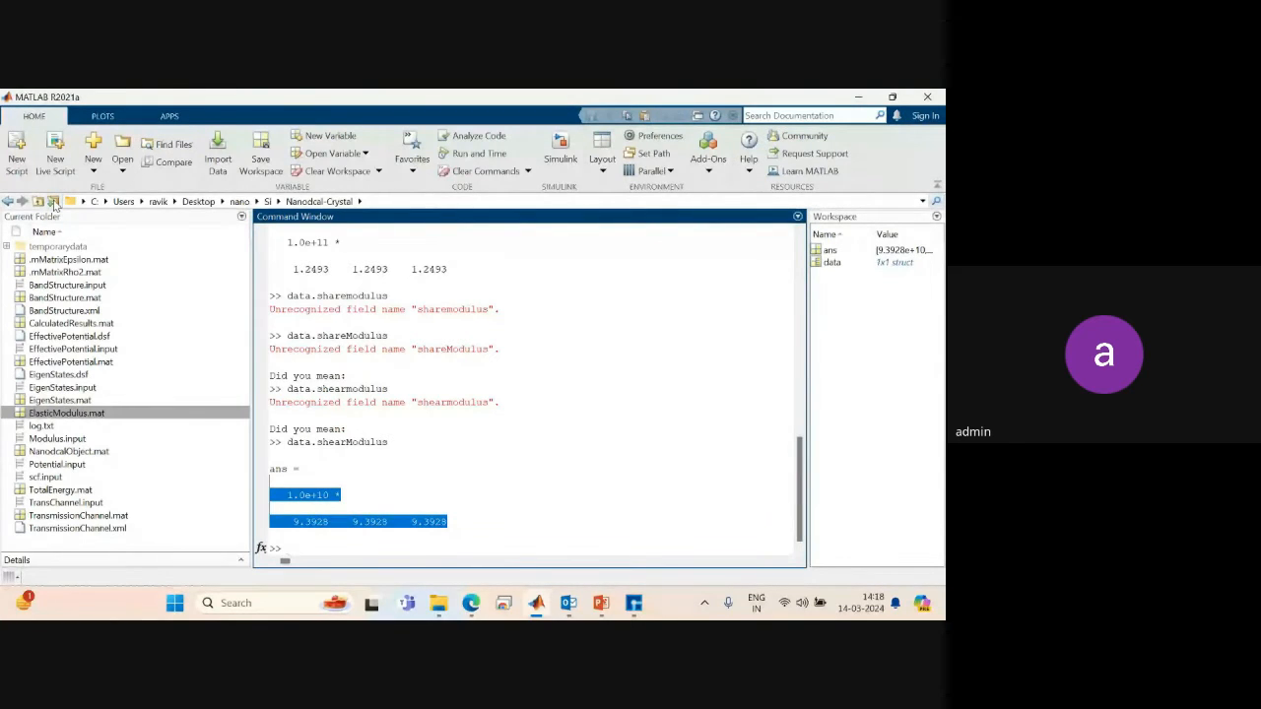
{"action": "left_click", "coordinate": [240, 202]}
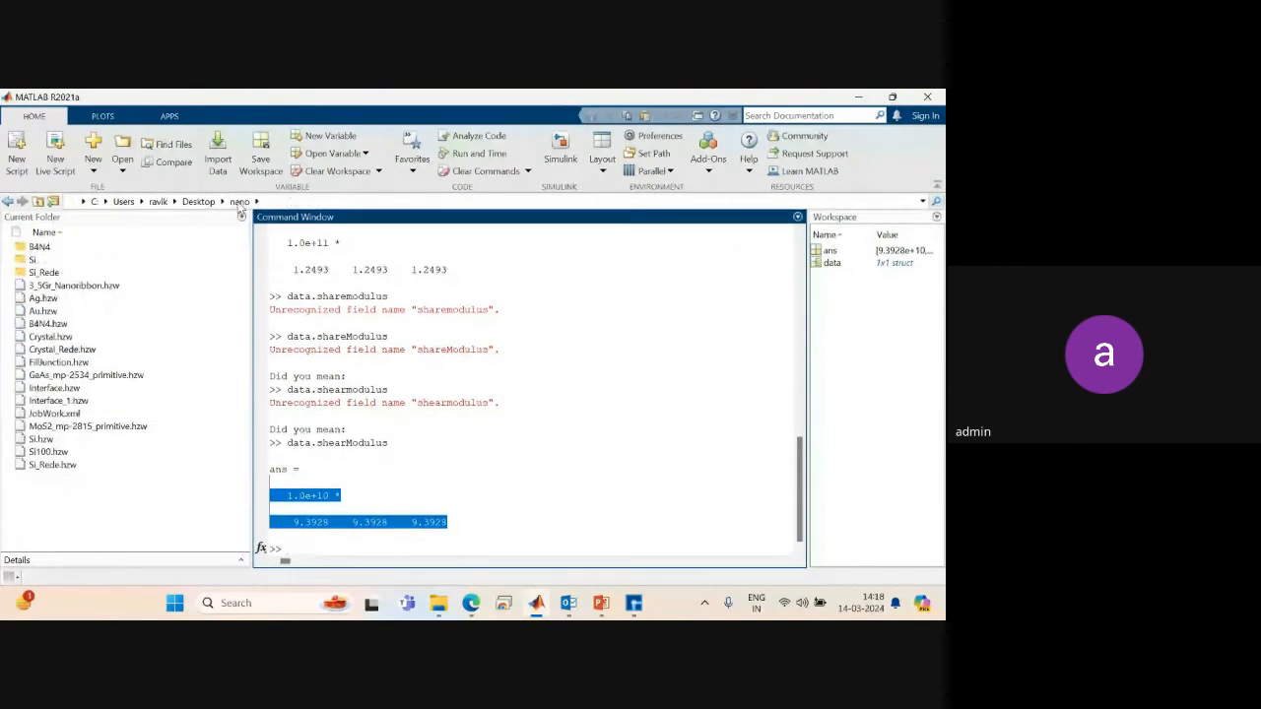
{"action": "double_click", "coordinate": [21, 249]}
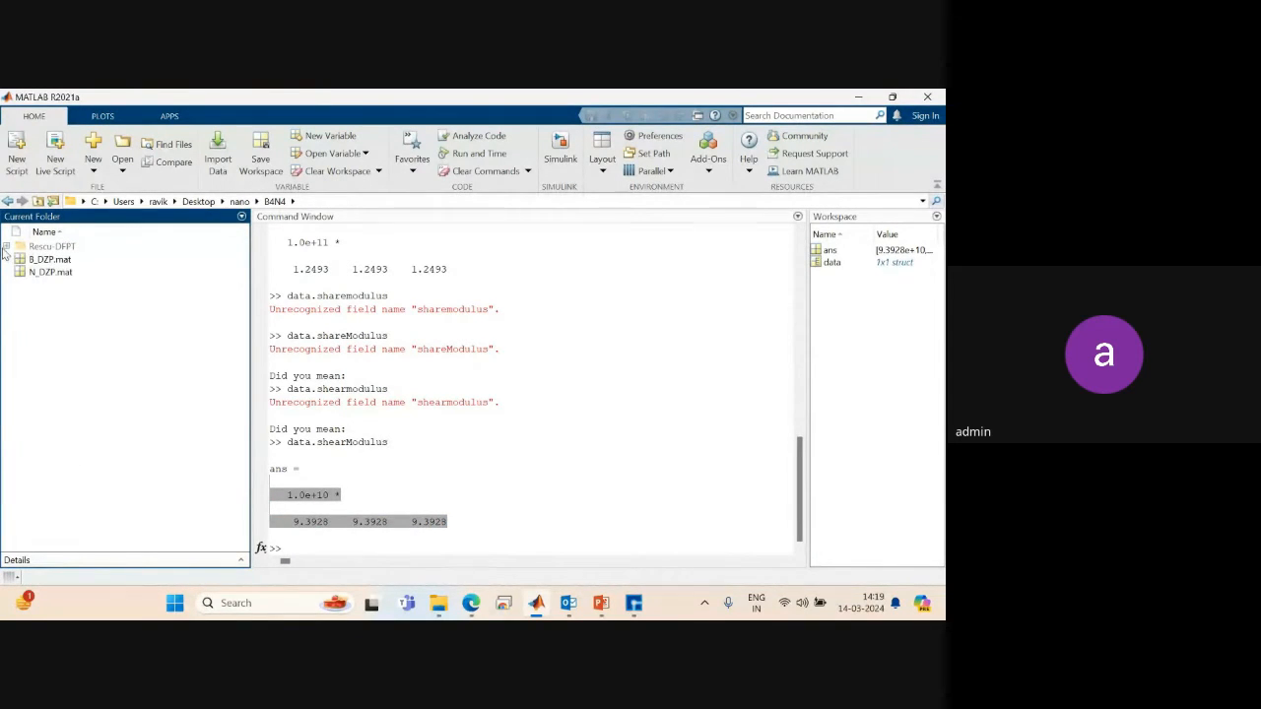
{"action": "left_click", "coordinate": [5, 247]}
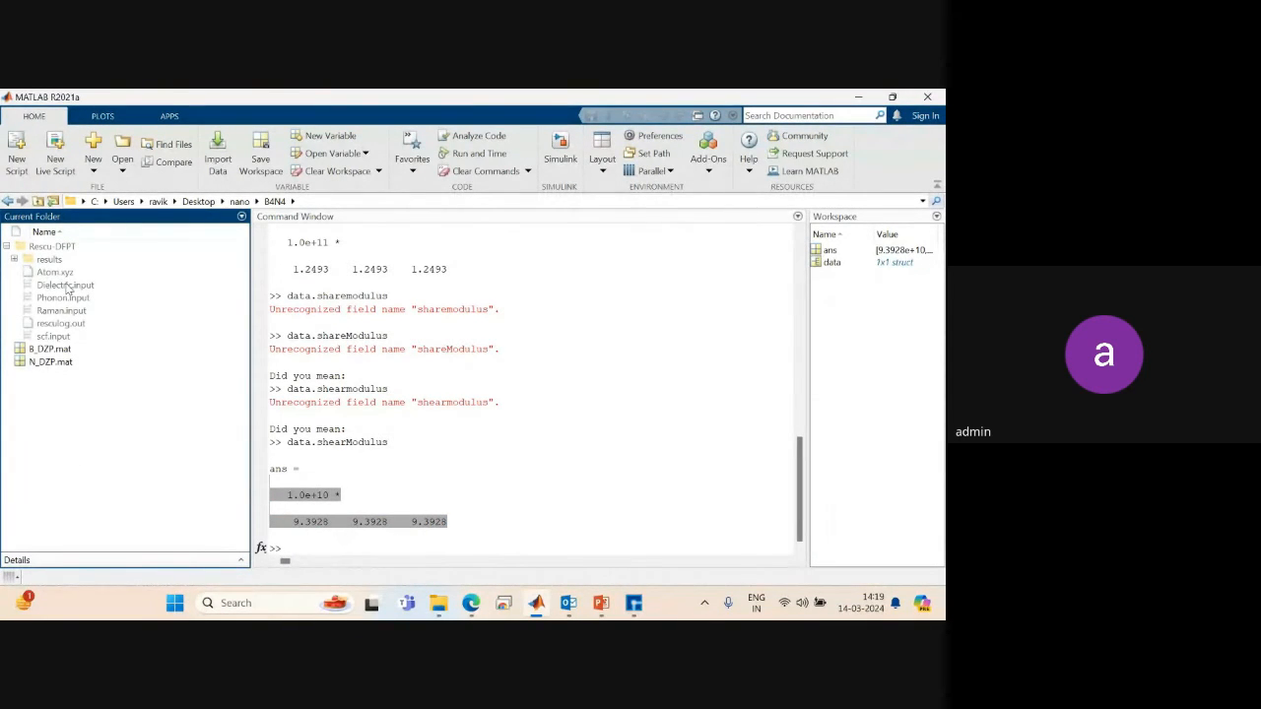
{"action": "mouse_move", "coordinate": [66, 284]}
{"action": "double_click", "coordinate": [45, 259]}
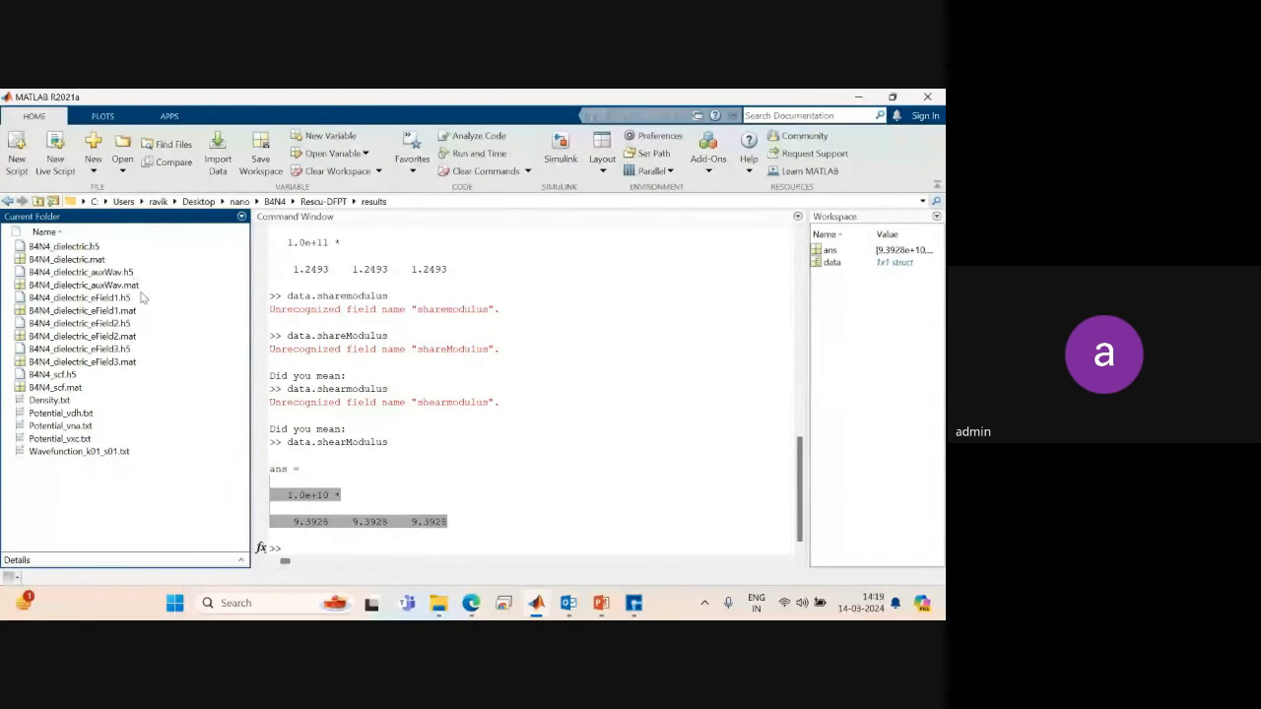
Load B4N4_dielectric_eField1.mat into the workspace, display the data structure, and highlight its modulus fields and the load command.
{"action": "left_click", "coordinate": [108, 311]}
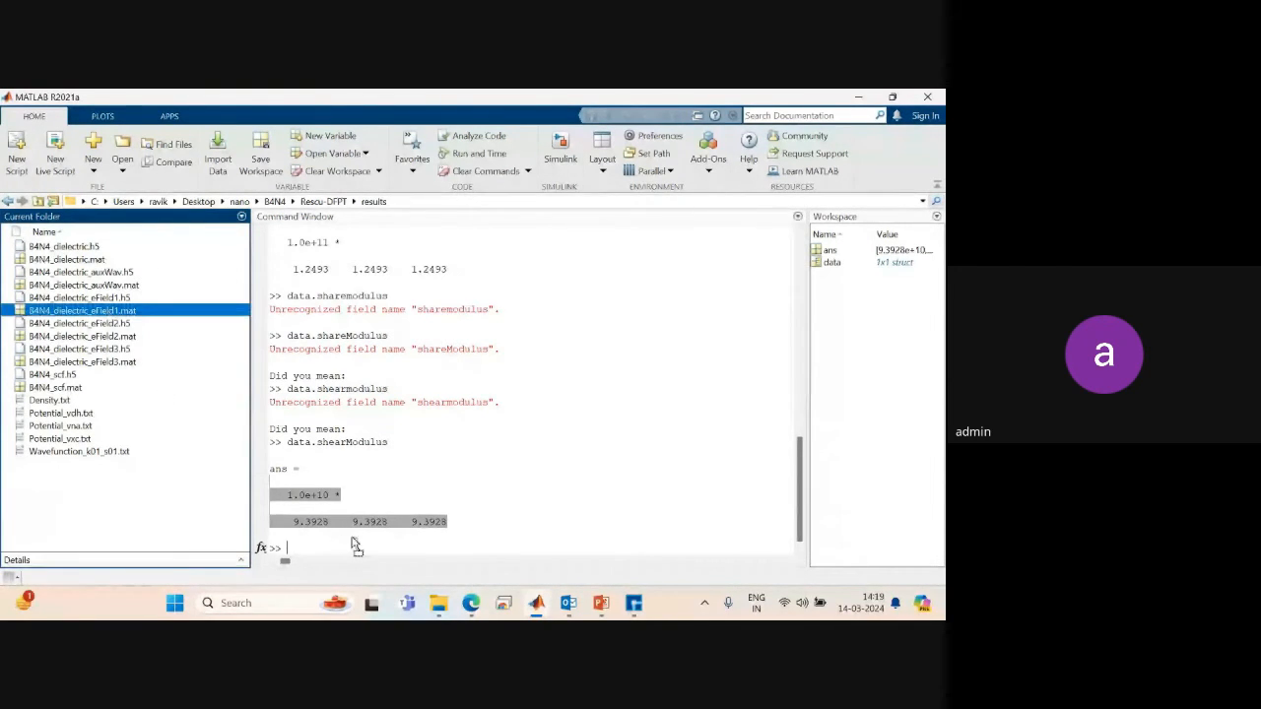
{"action": "left_click_drag", "start_coordinate": [356, 547], "coordinate": [352, 537]}
{"action": "type", "text": "dat"}
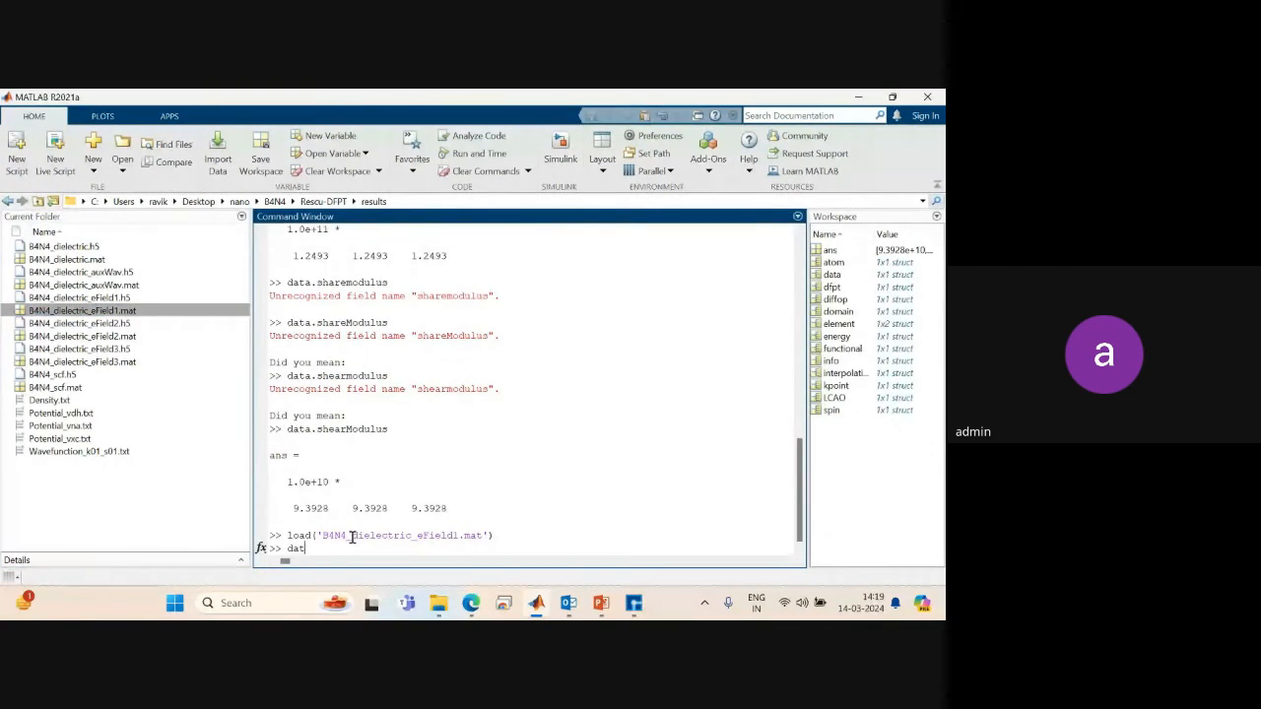
{"action": "type", "text": "a"}
{"action": "key", "text": "Return"}
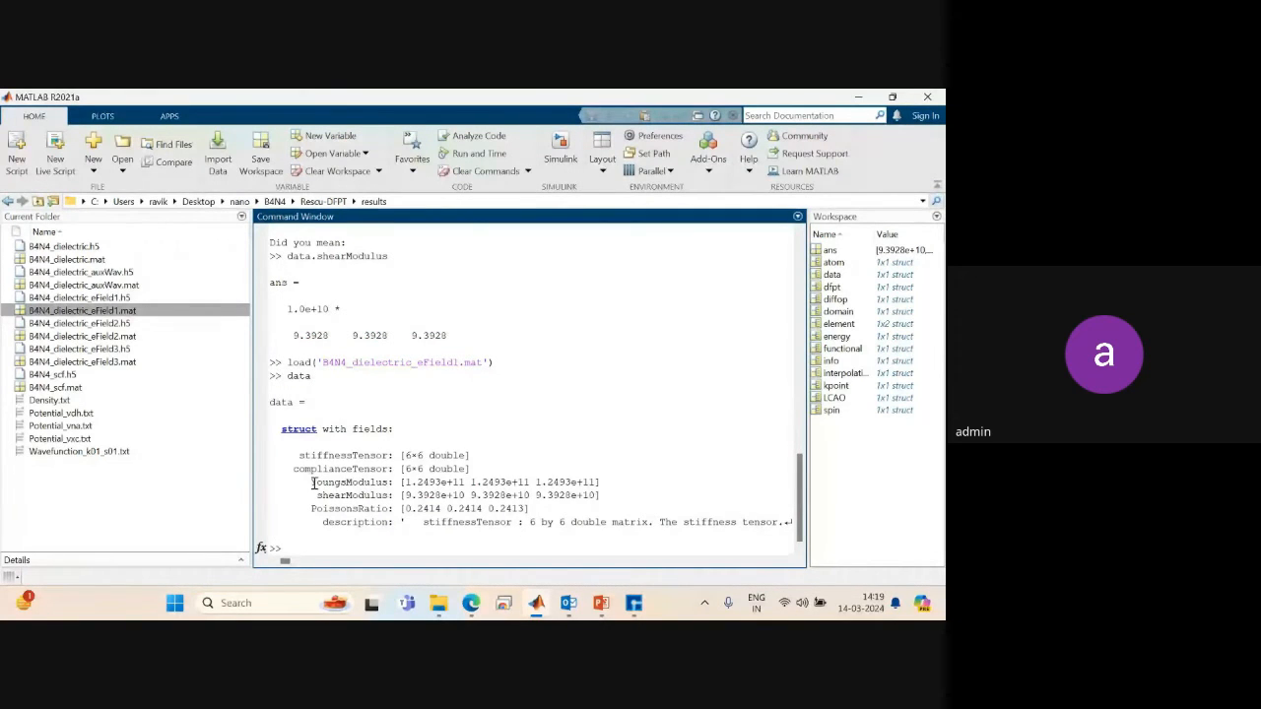
{"action": "left_click_drag", "start_coordinate": [312, 483], "coordinate": [384, 495]}
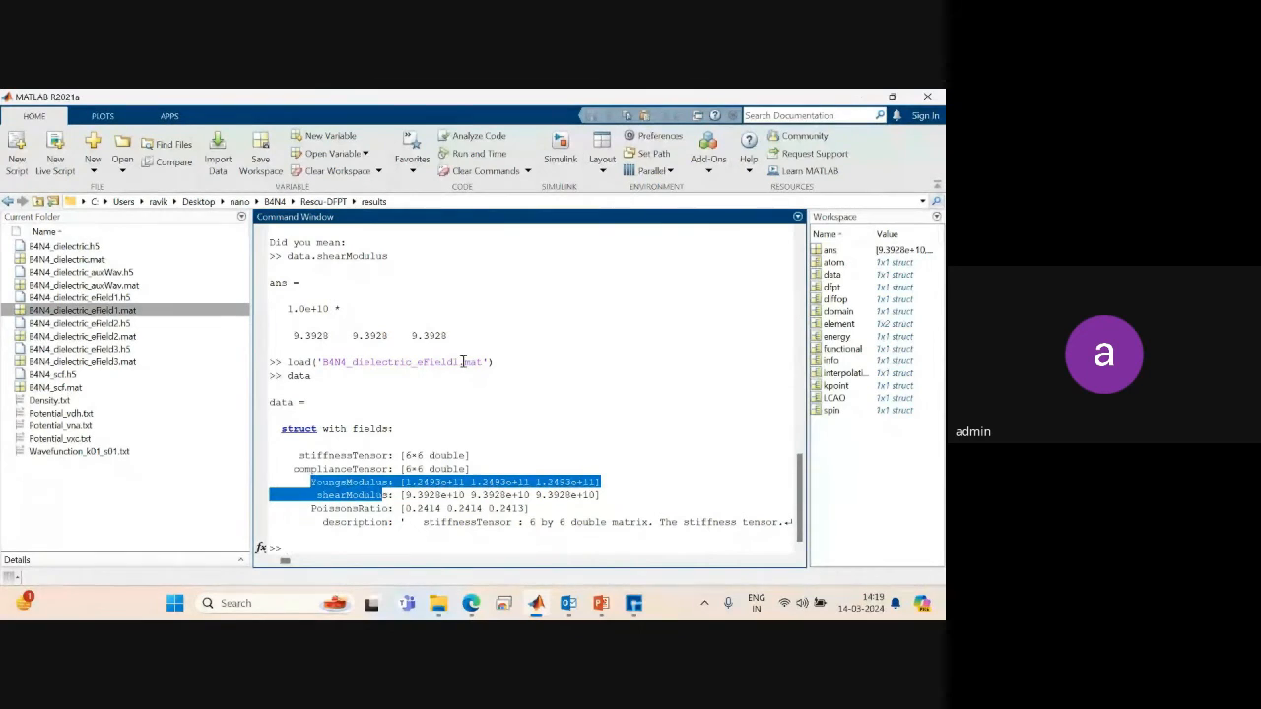
{"action": "left_click_drag", "start_coordinate": [515, 362], "coordinate": [115, 351]}
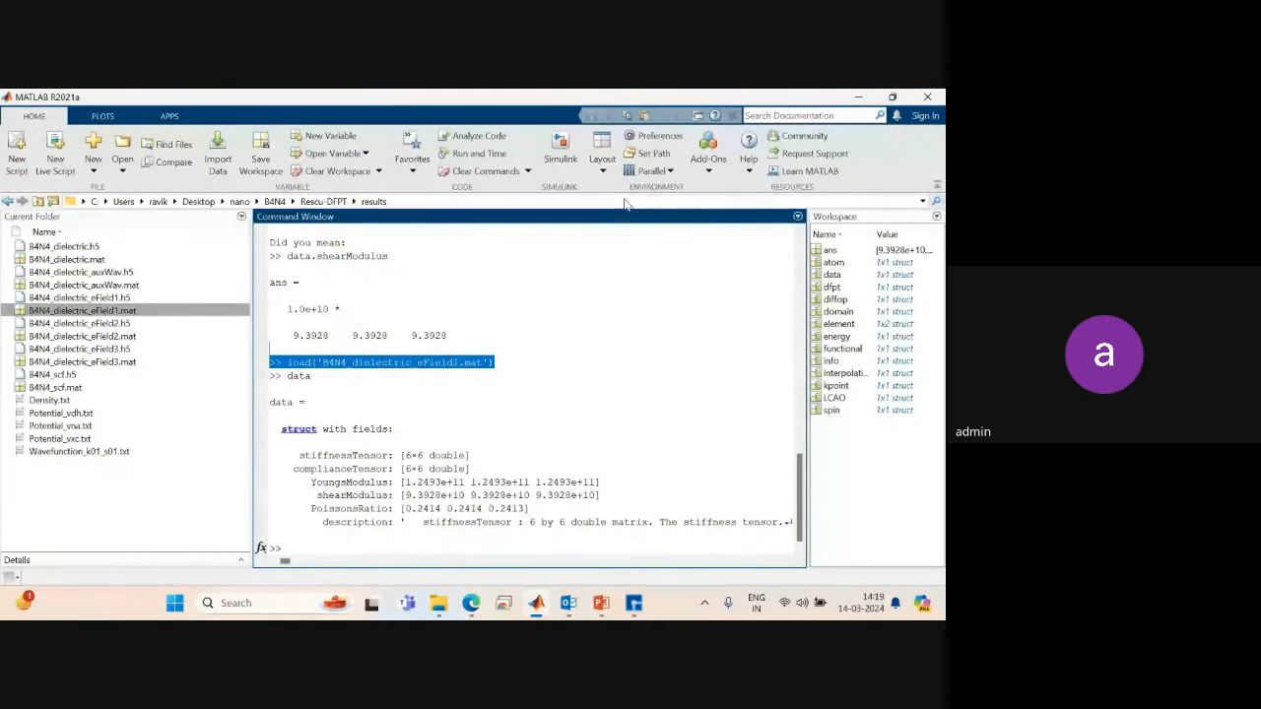
Return to Device Studio and open the Si_Rede.hzw structure from the nano project.
{"action": "left_click", "coordinate": [857, 97]}
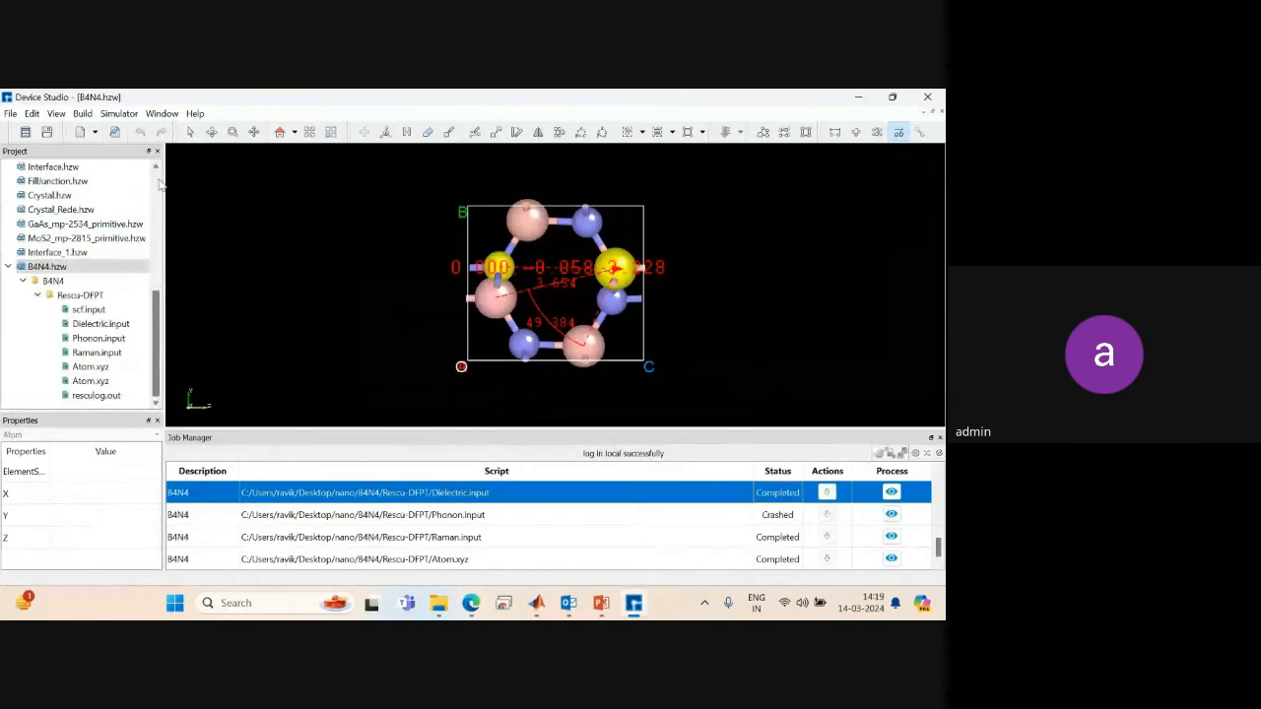
{"action": "scroll", "coordinate": [79, 237], "scroll_direction": "up", "scroll_amount": 10}
{"action": "double_click", "coordinate": [54, 225]}
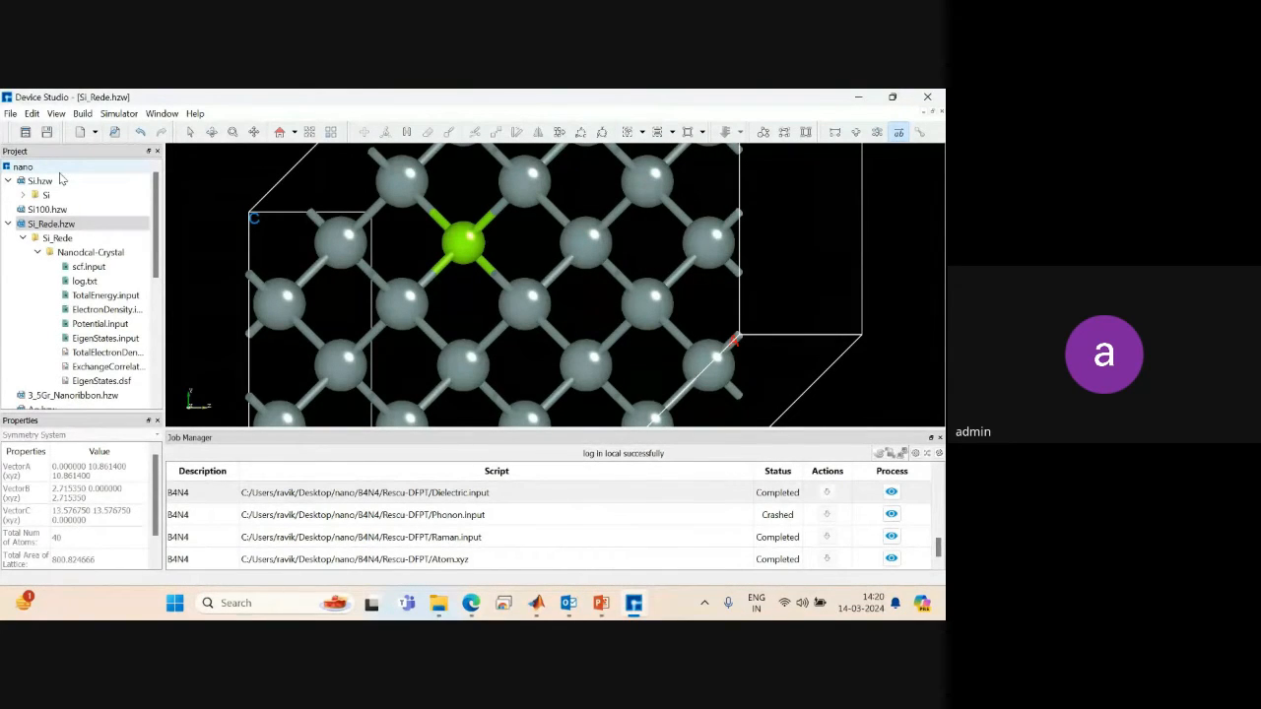
Import the local structure WSe2.hzw from the material library folder 3Dmaterials/Layer_materials.
{"action": "left_click", "coordinate": [10, 114]}
{"action": "mouse_move", "coordinate": [94, 196]}
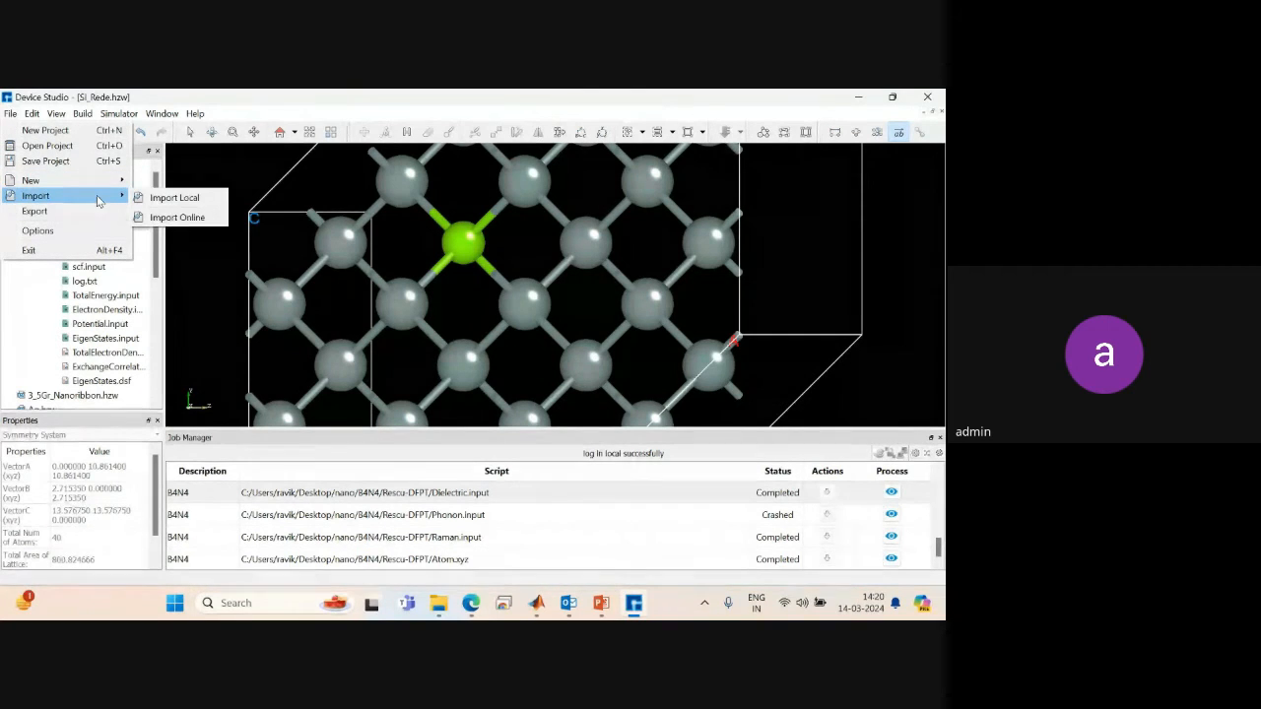
{"action": "left_click", "coordinate": [176, 198]}
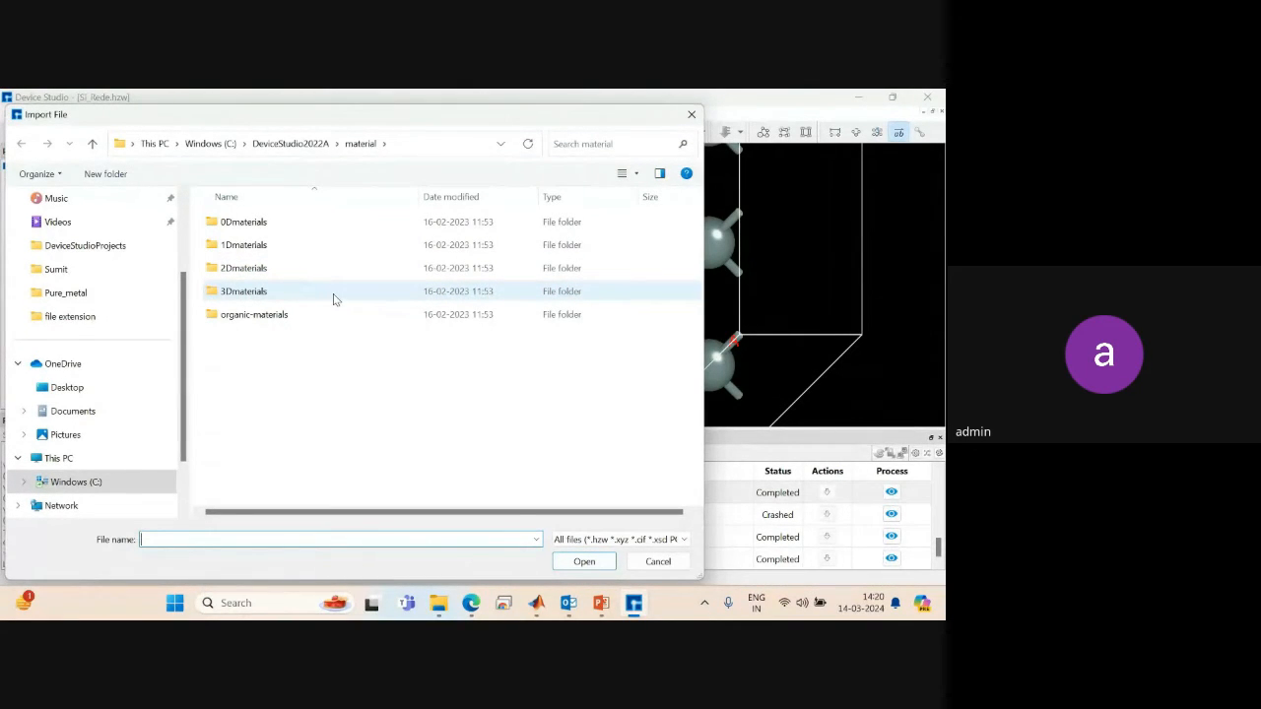
{"action": "double_click", "coordinate": [262, 293]}
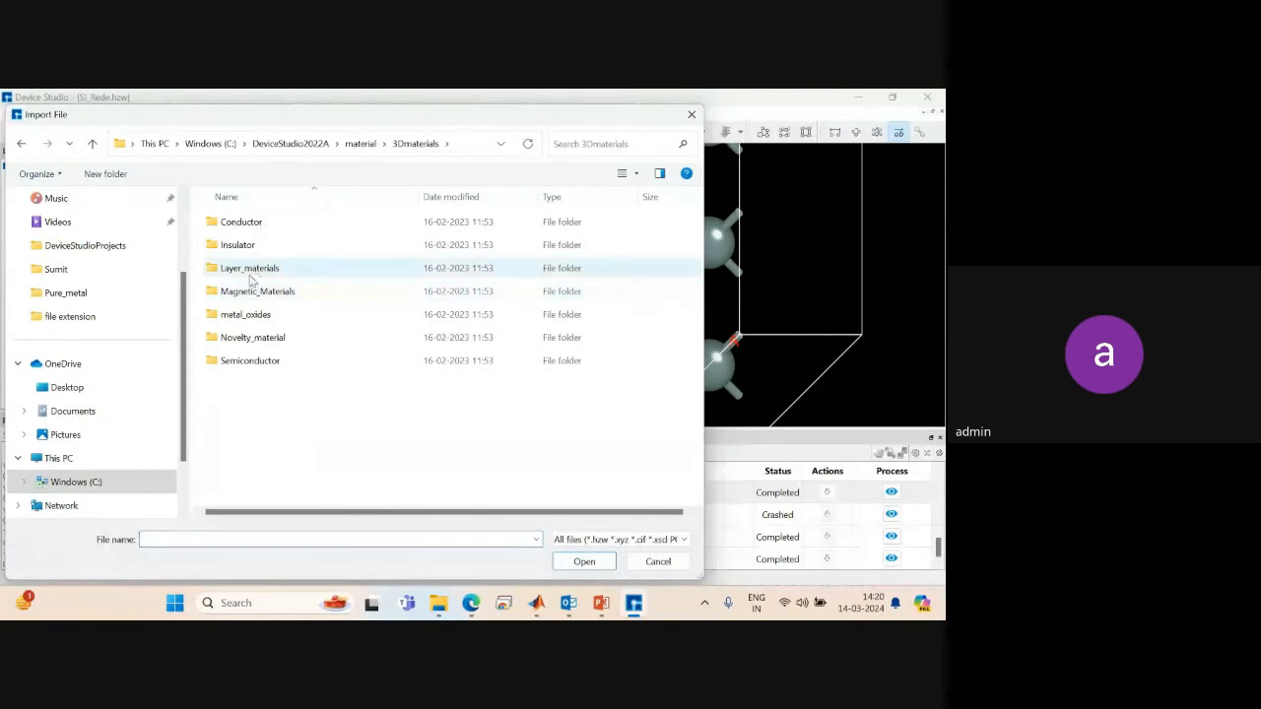
{"action": "double_click", "coordinate": [252, 272]}
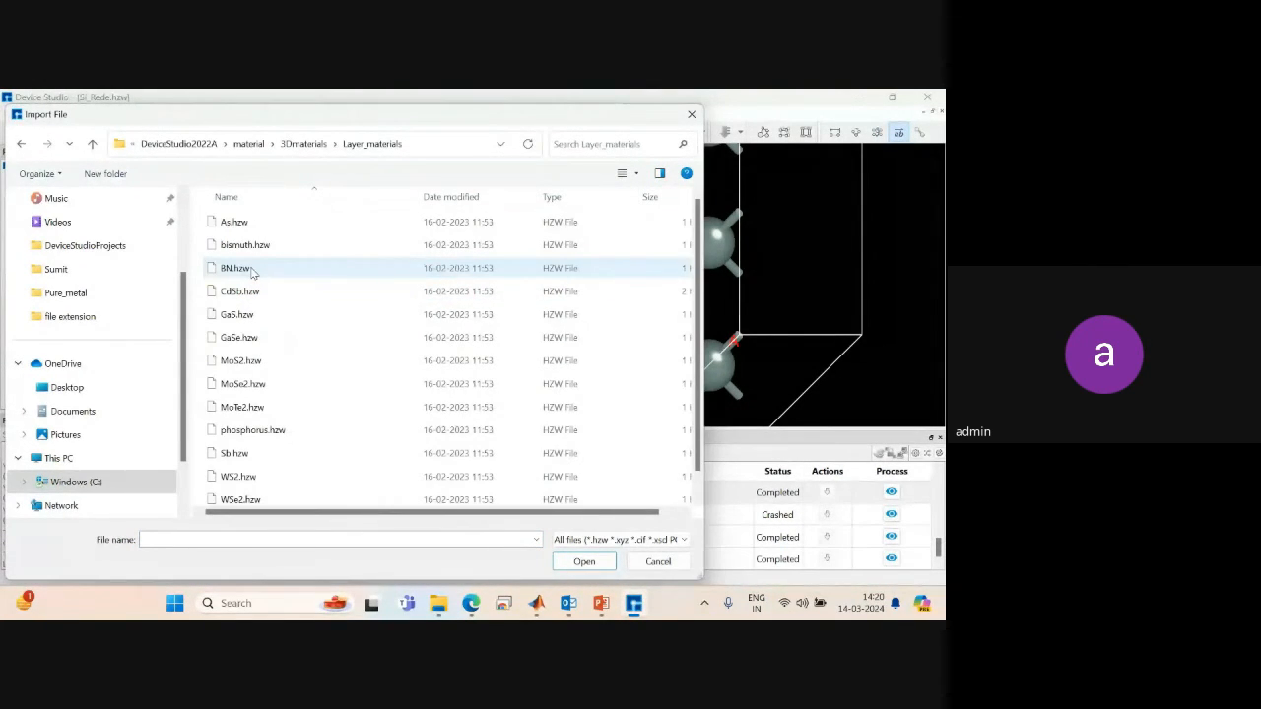
{"action": "left_click", "coordinate": [250, 270]}
{"action": "key", "text": "w"}
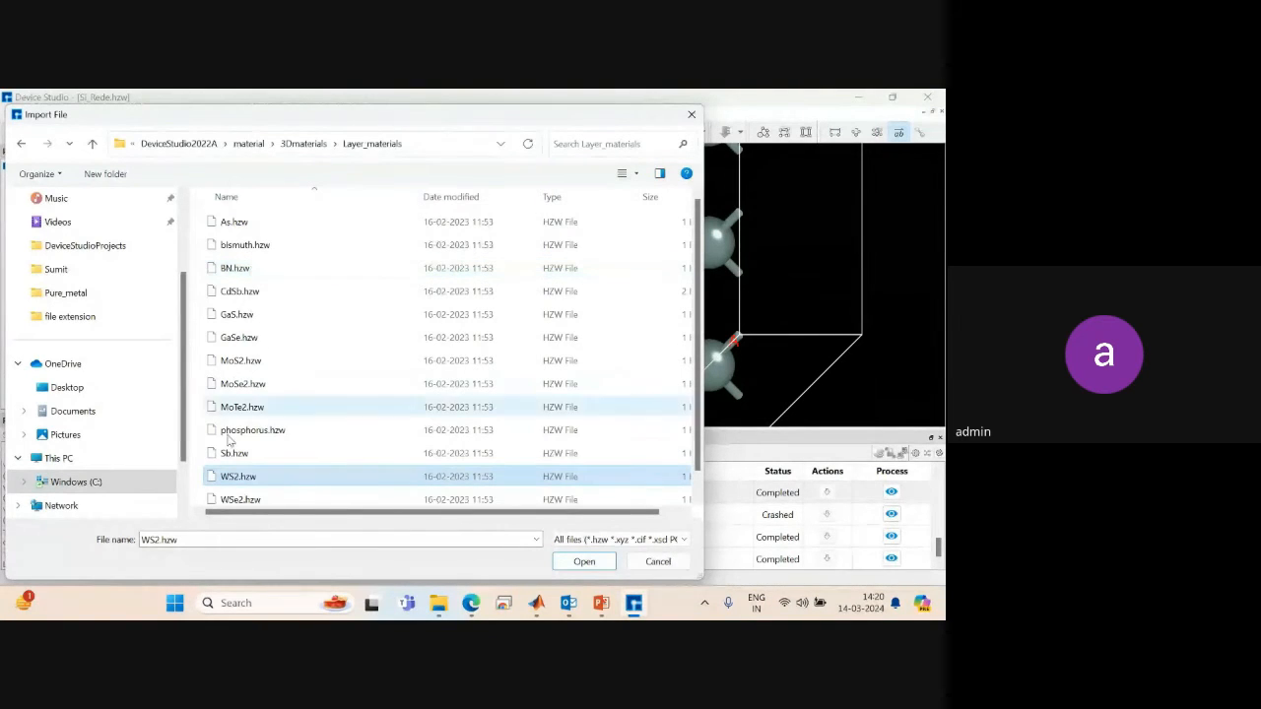
{"action": "left_click", "coordinate": [243, 501]}
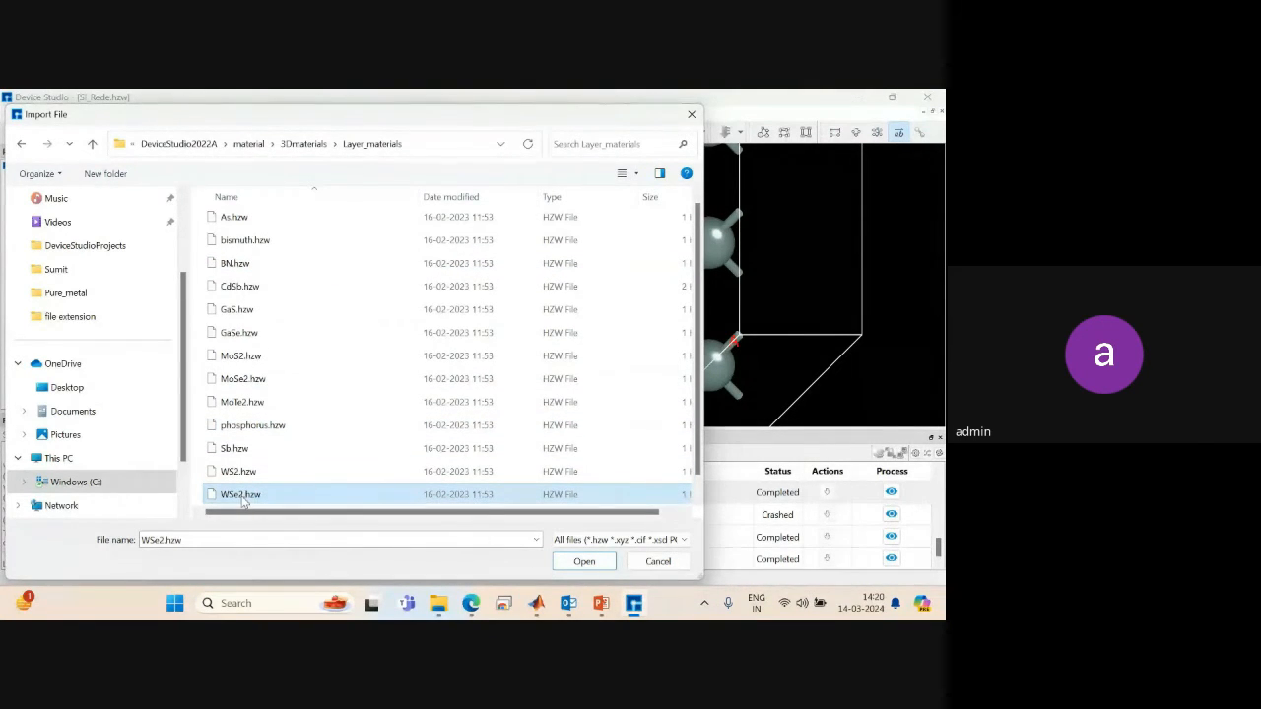
{"action": "left_click", "coordinate": [585, 562]}
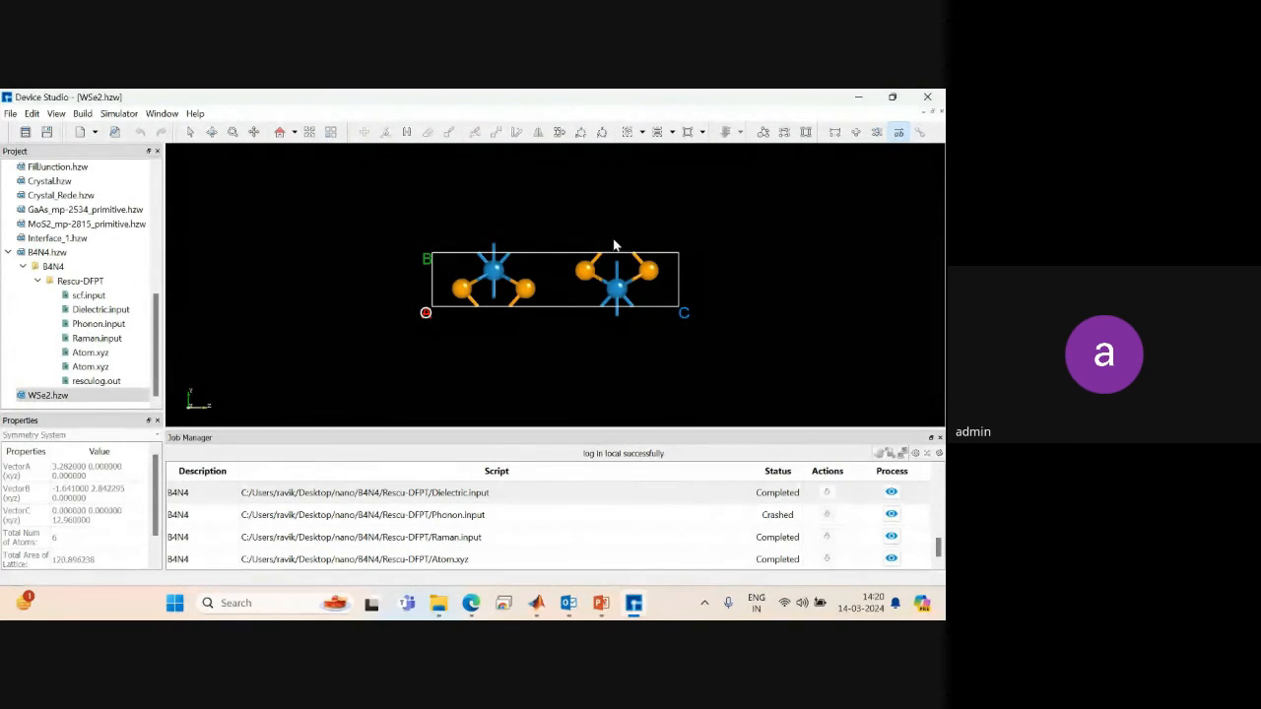
Delete the three atoms of the WSe2 layer nearer the C end of the cell, leaving a single layer.
{"action": "left_click_drag", "start_coordinate": [571, 216], "coordinate": [685, 323]}
{"action": "left_click", "coordinate": [192, 133]}
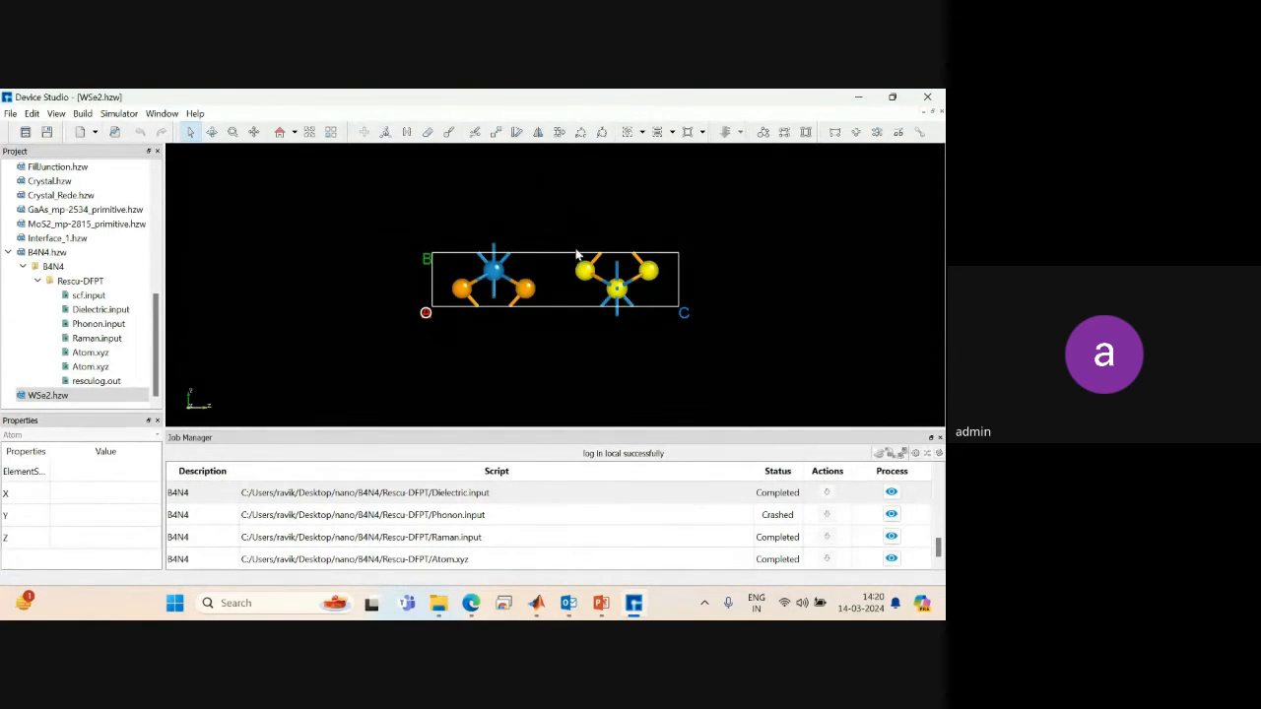
{"action": "left_click", "coordinate": [430, 132]}
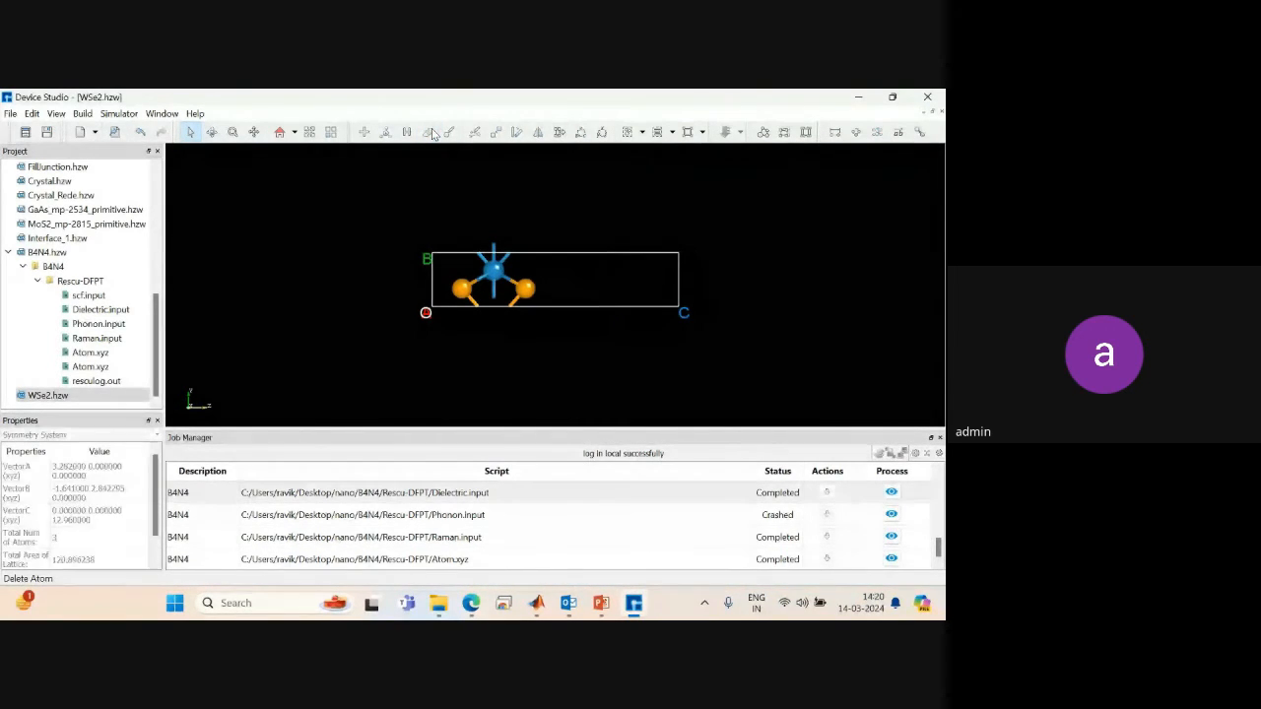
Redefine the WSe2 crystal with cell vectors u = (1, -1, 0), v = (12, 12, 0) and w = (0, 0, 1), previewing and building it.
{"action": "left_click", "coordinate": [83, 115]}
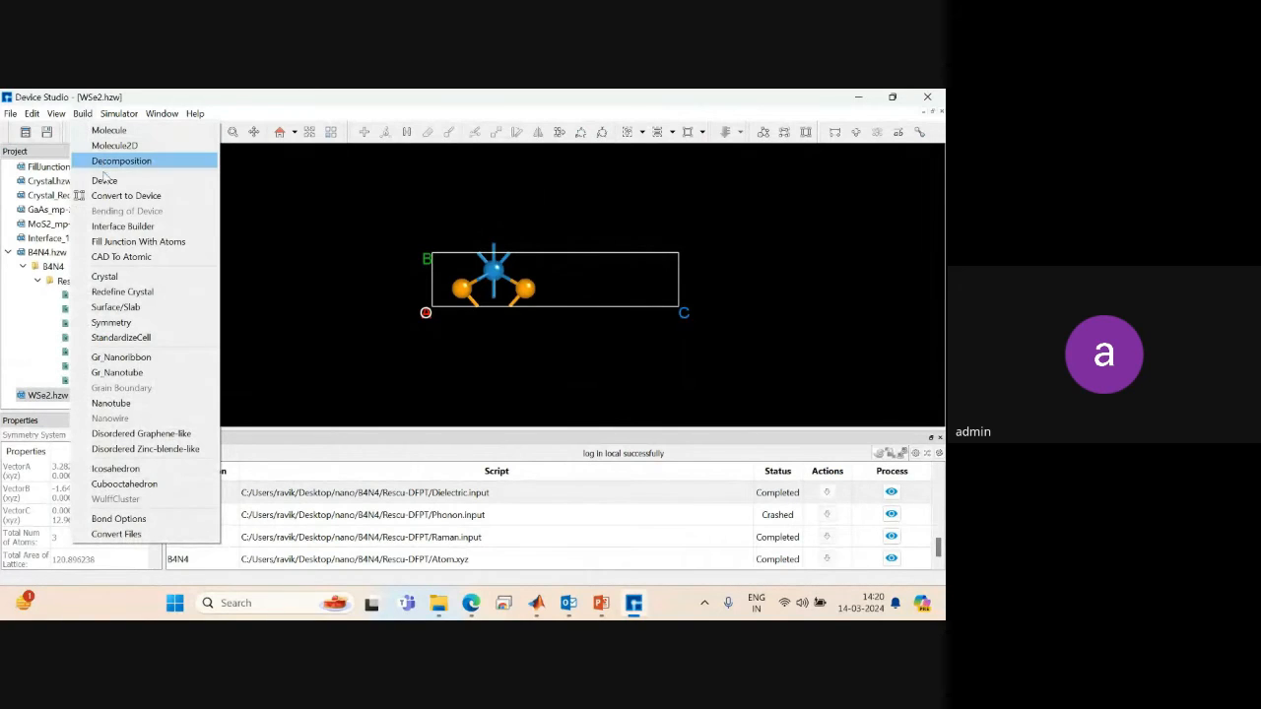
{"action": "left_click", "coordinate": [116, 292]}
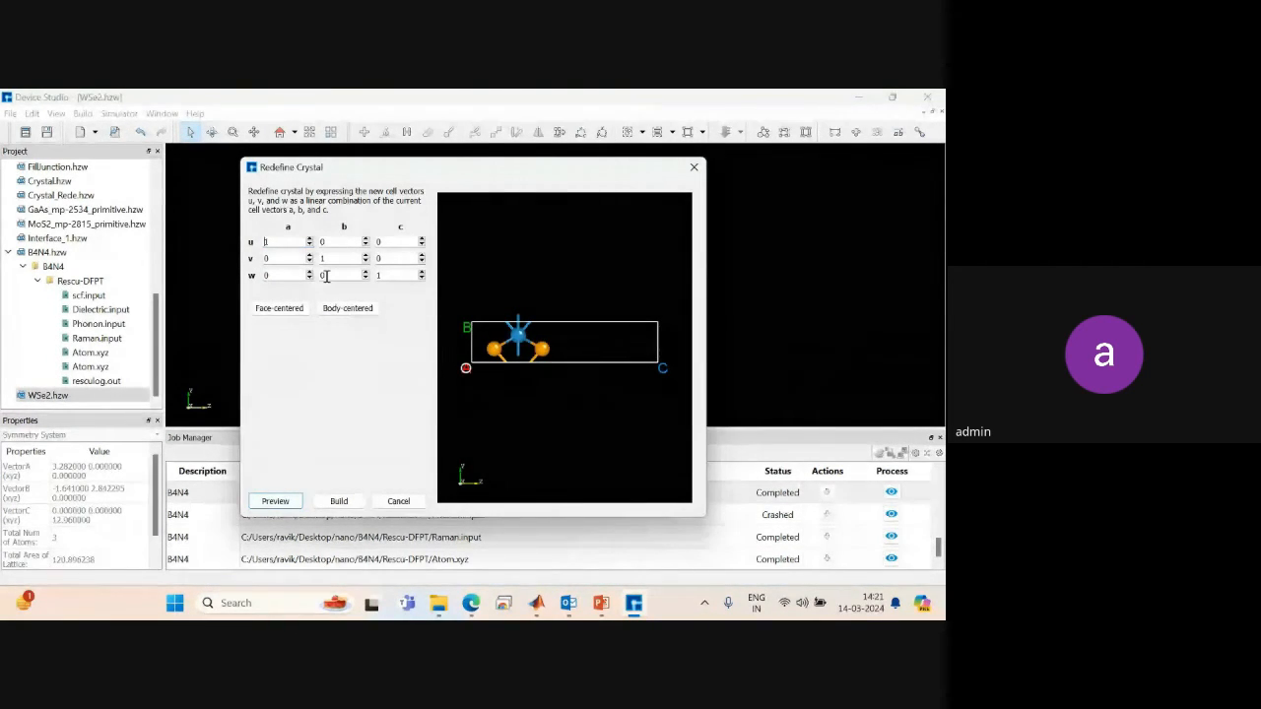
{"action": "left_click", "coordinate": [364, 240]}
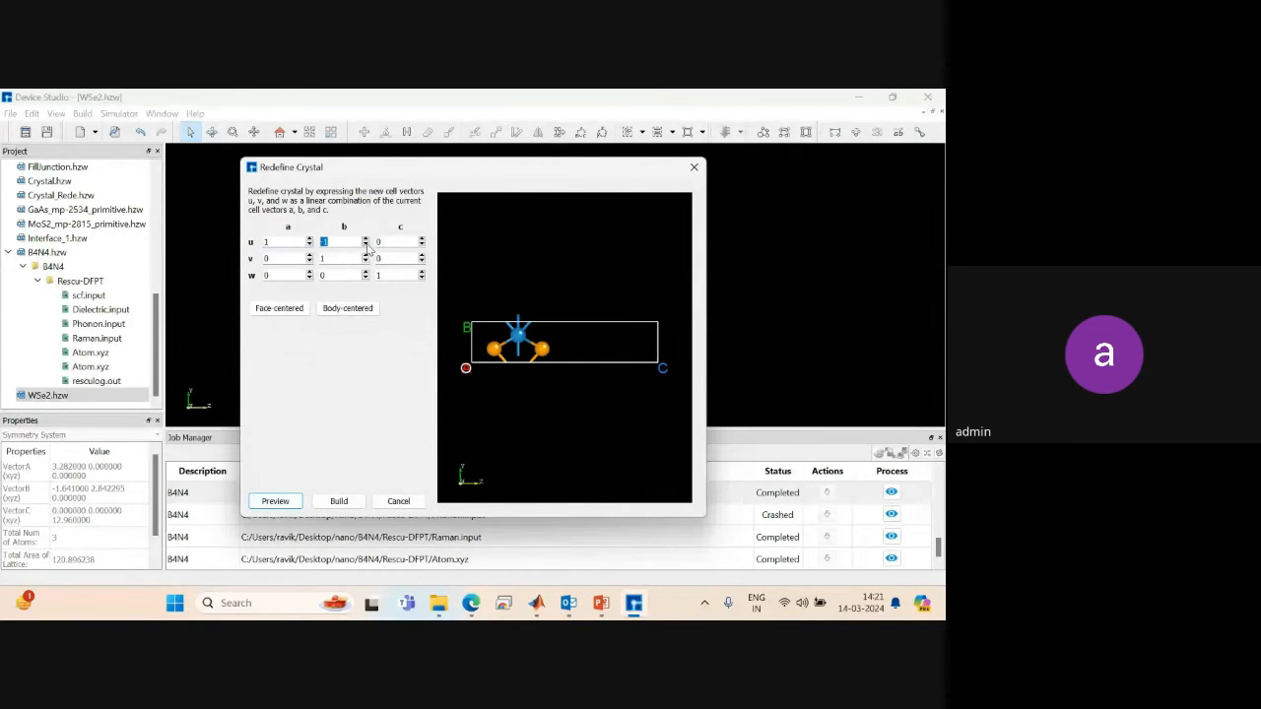
{"action": "left_click", "coordinate": [274, 259]}
{"action": "key", "text": "BackSpace"}
{"action": "type", "text": "12"}
{"action": "left_click", "coordinate": [344, 259]}
{"action": "left_click", "coordinate": [266, 501]}
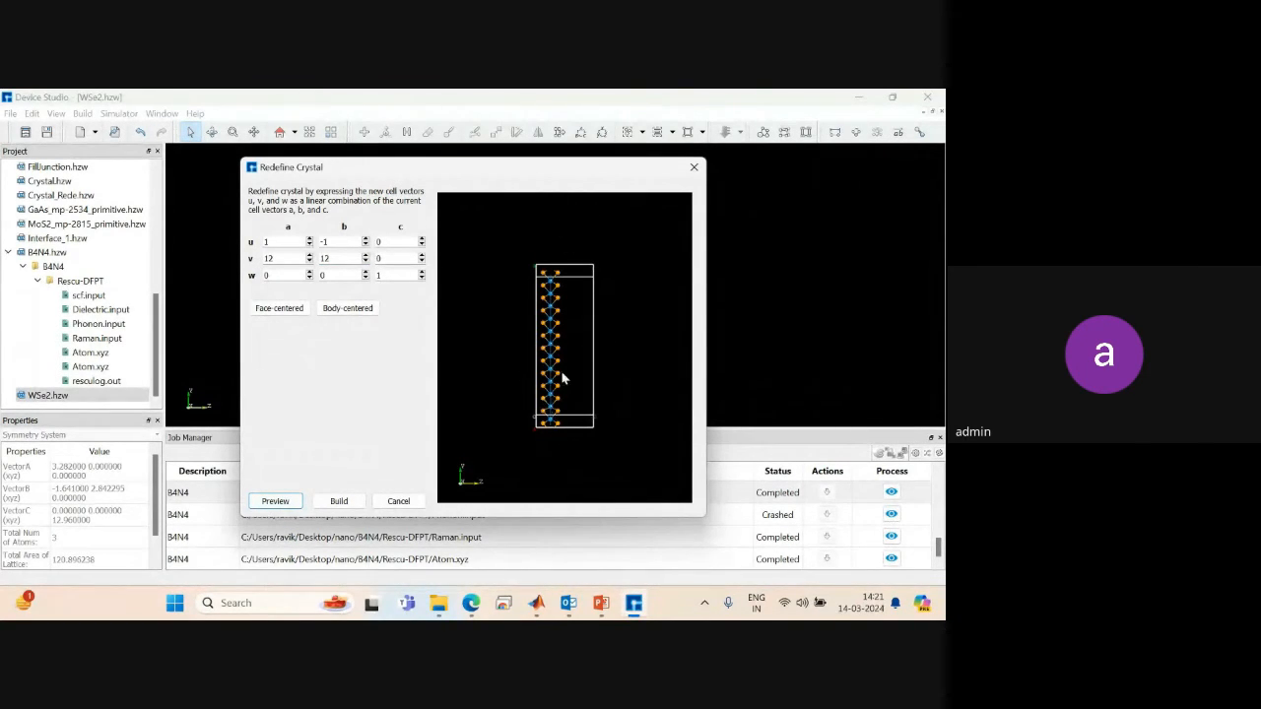
{"action": "left_click_drag", "start_coordinate": [658, 305], "coordinate": [603, 324]}
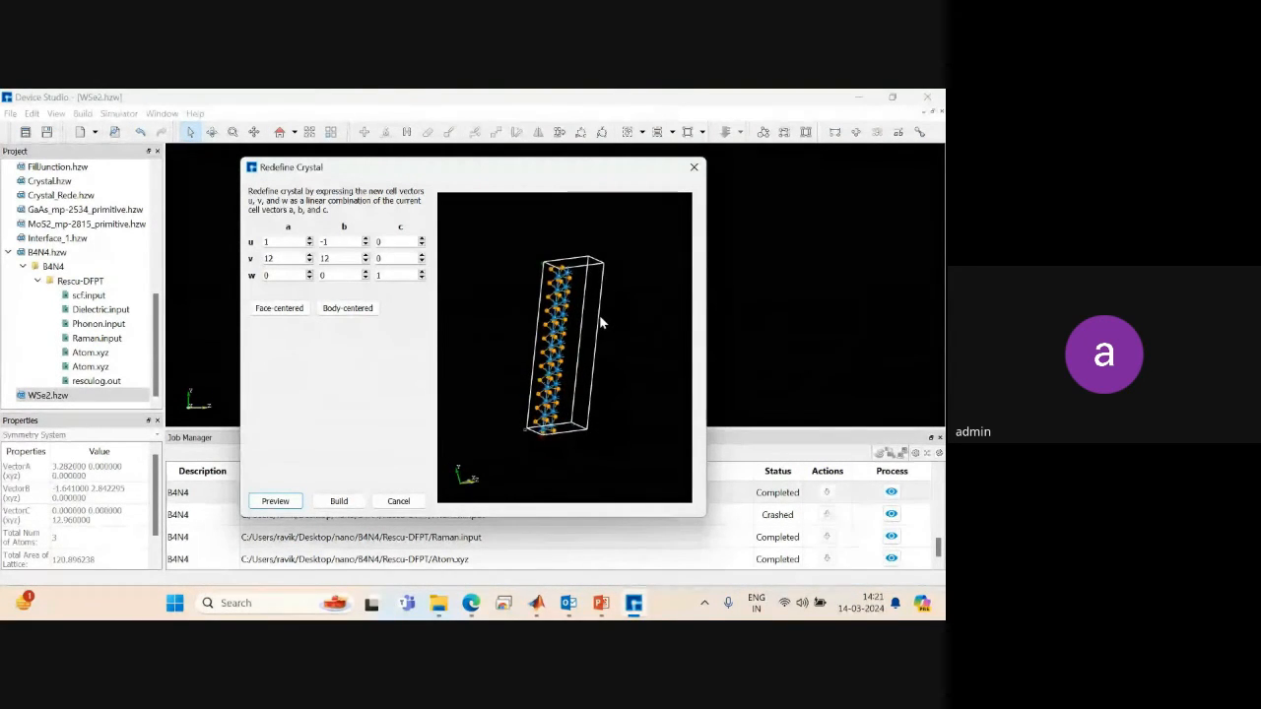
{"action": "left_click", "coordinate": [262, 502]}
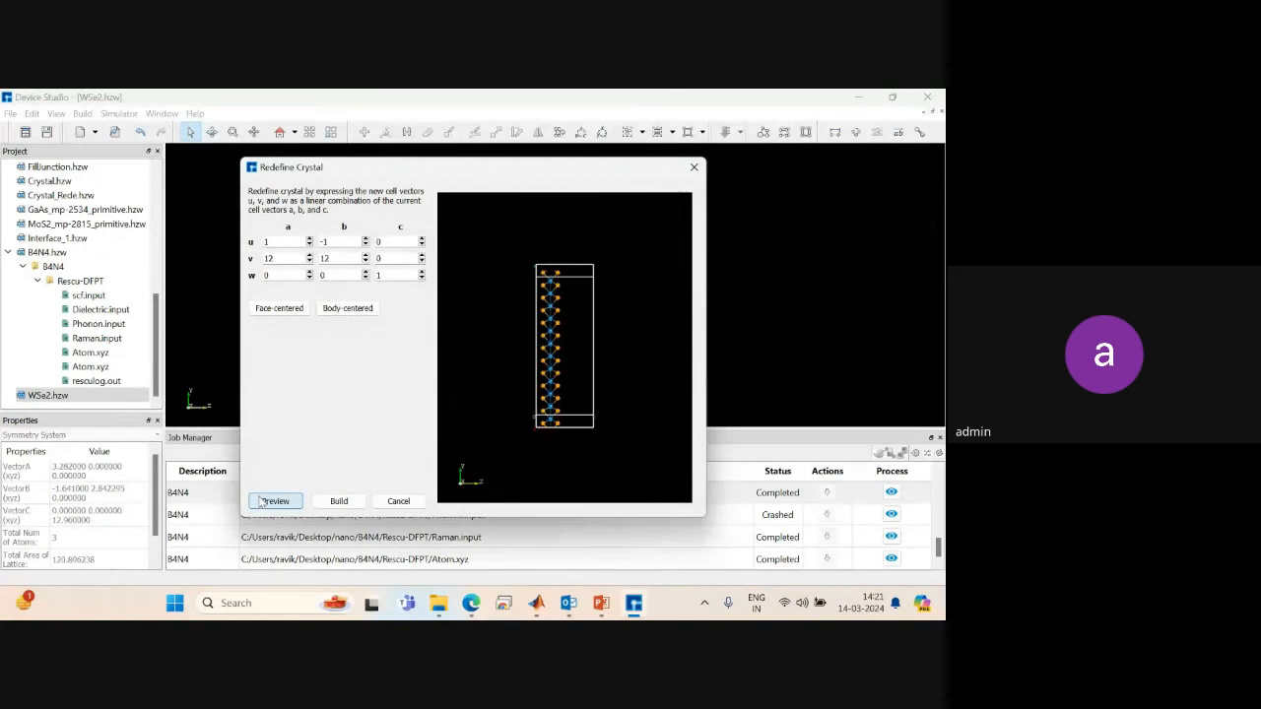
{"action": "left_click", "coordinate": [340, 501]}
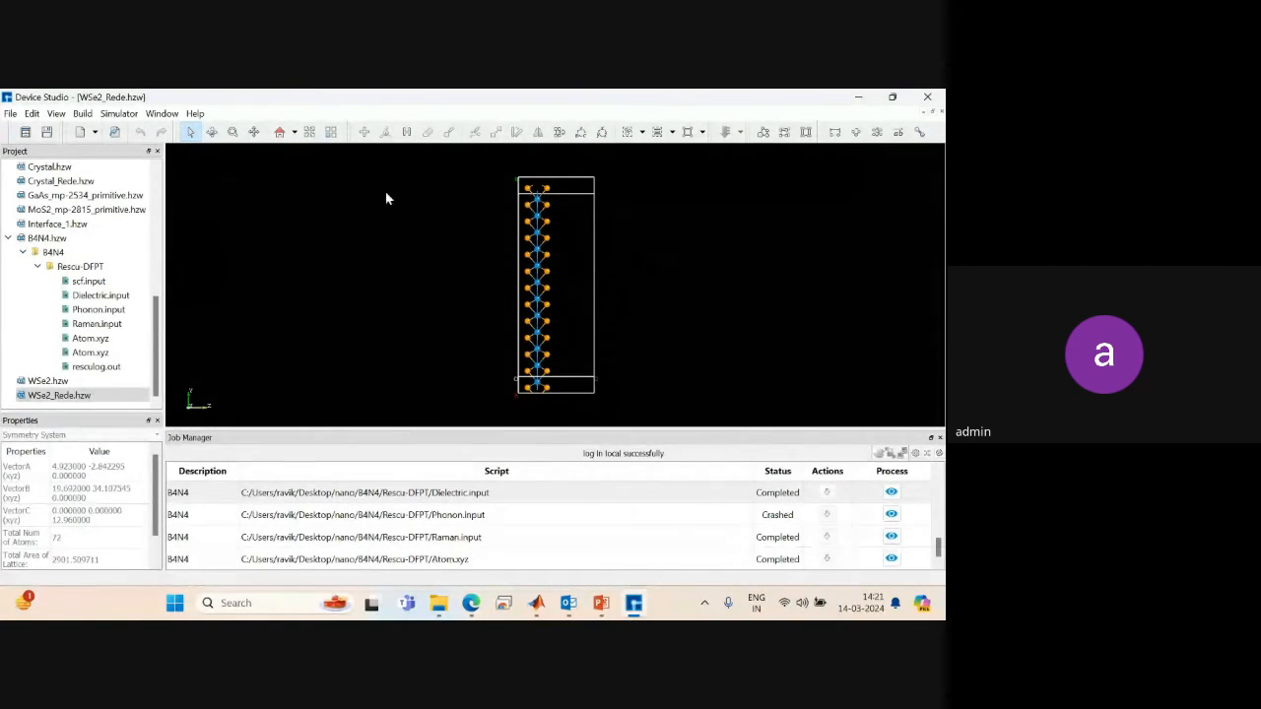
Cycle the redefined WSe2 cell's lattice vectors three times so its long axis lies along vector B.
{"action": "left_click", "coordinate": [601, 133]}
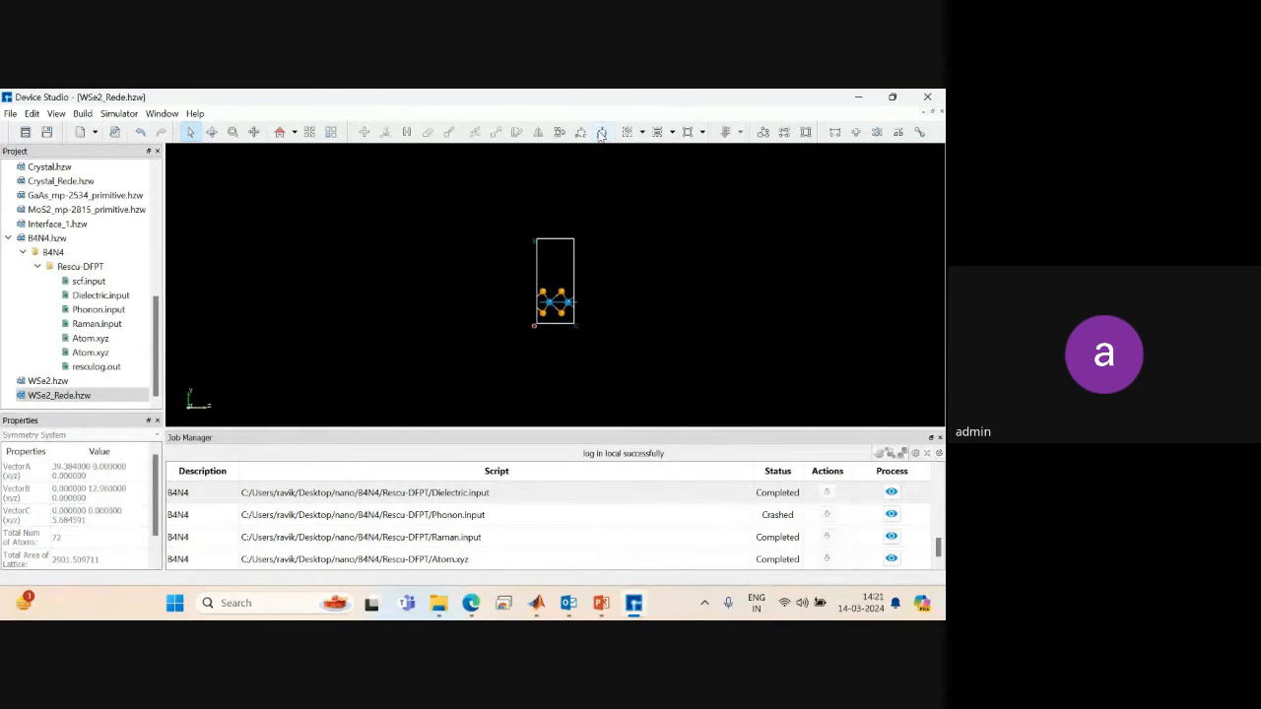
{"action": "left_click", "coordinate": [601, 133]}
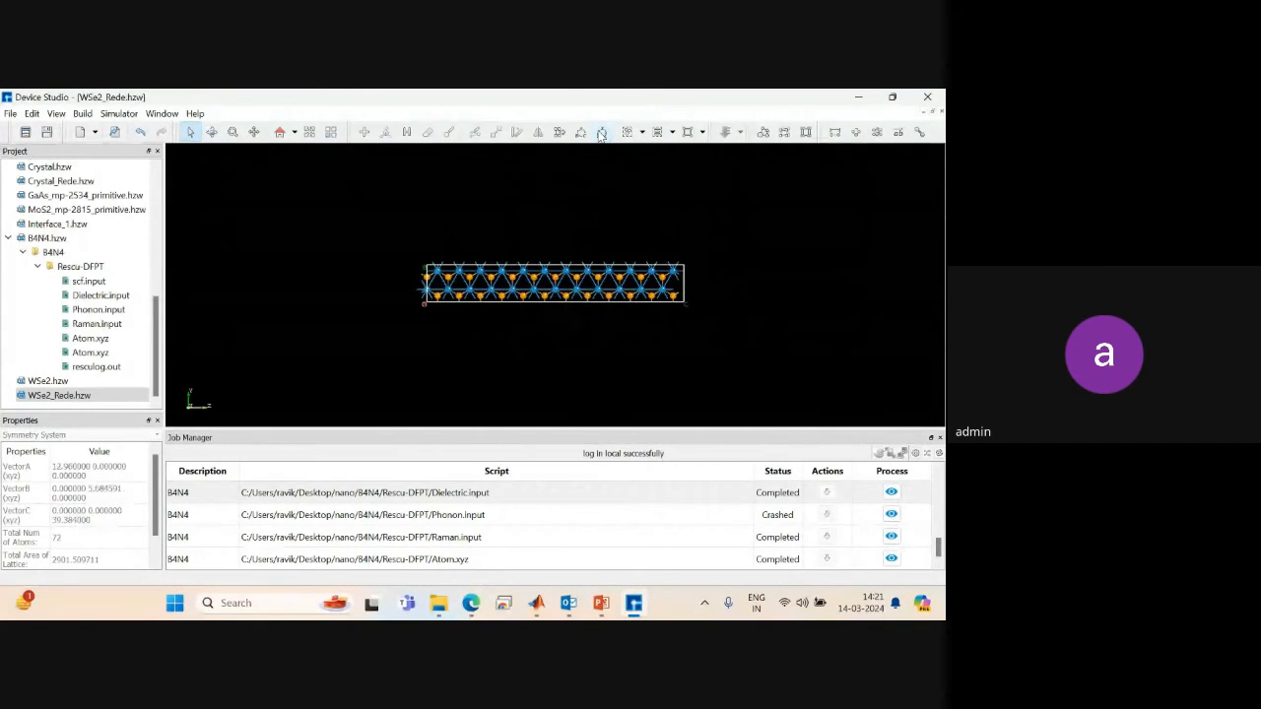
{"action": "left_click", "coordinate": [601, 133]}
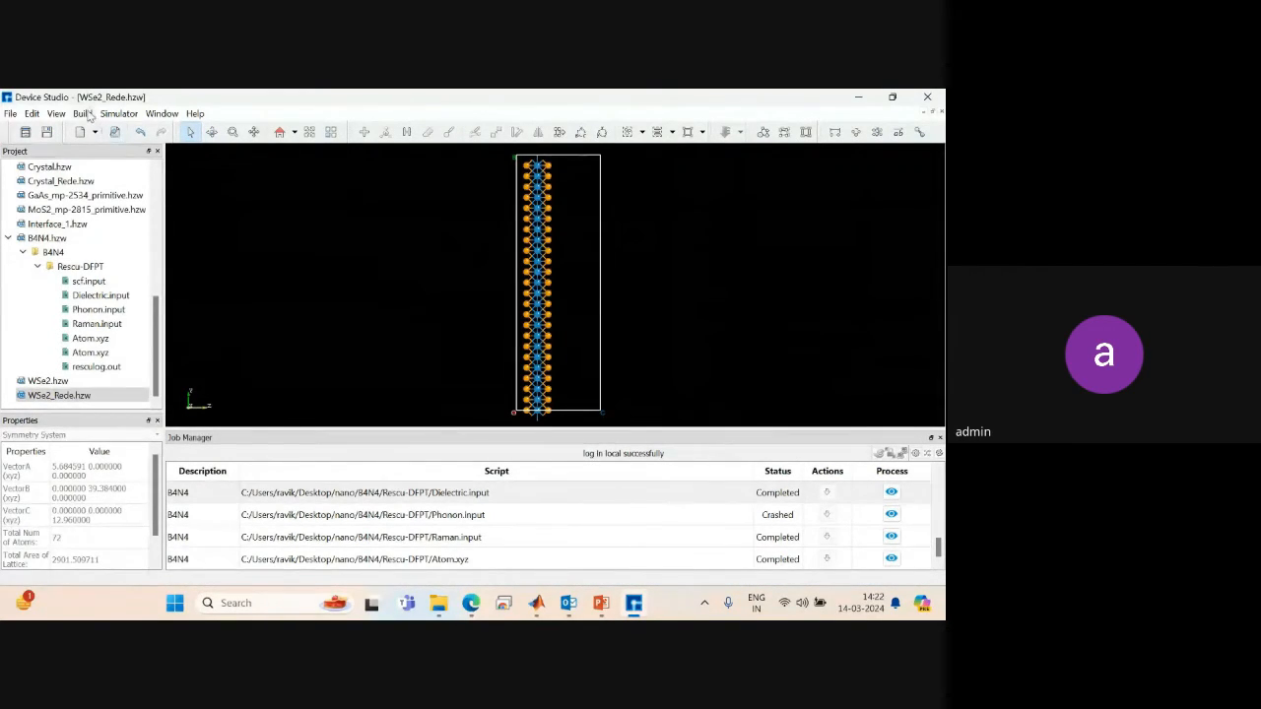
{"action": "left_click", "coordinate": [87, 114]}
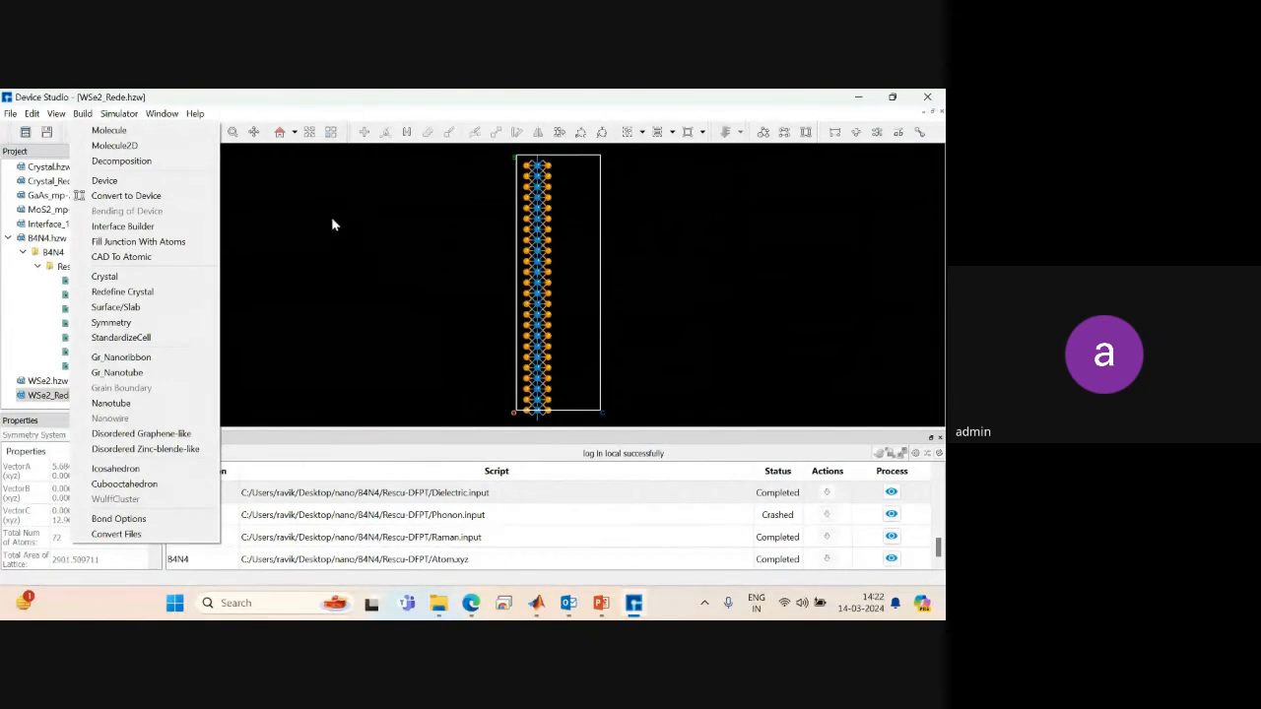
{"action": "left_click", "coordinate": [294, 212]}
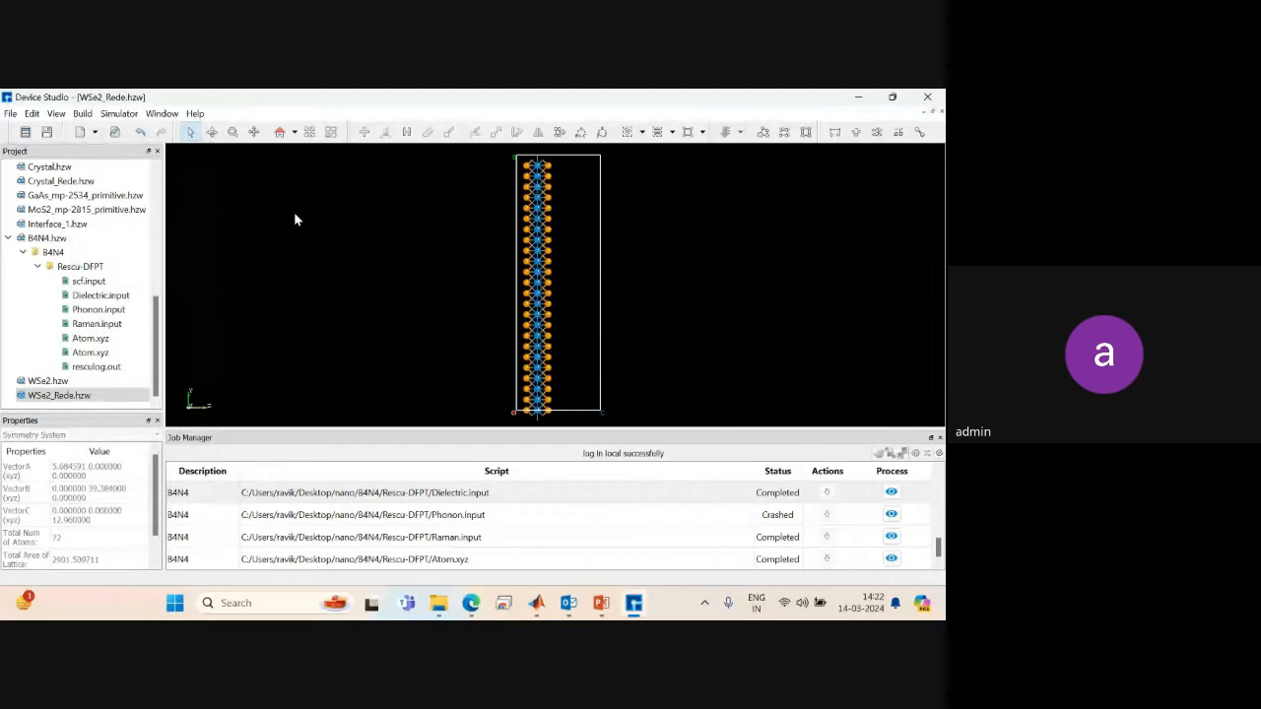
{"action": "left_click", "coordinate": [233, 132]}
{"action": "mouse_move", "coordinate": [569, 206]}
{"action": "left_mouse_down"}
{"action": "mouse_move", "coordinate": [580, 352]}
{"action": "mouse_move", "coordinate": [580, 205]}
{"action": "left_mouse_up"}
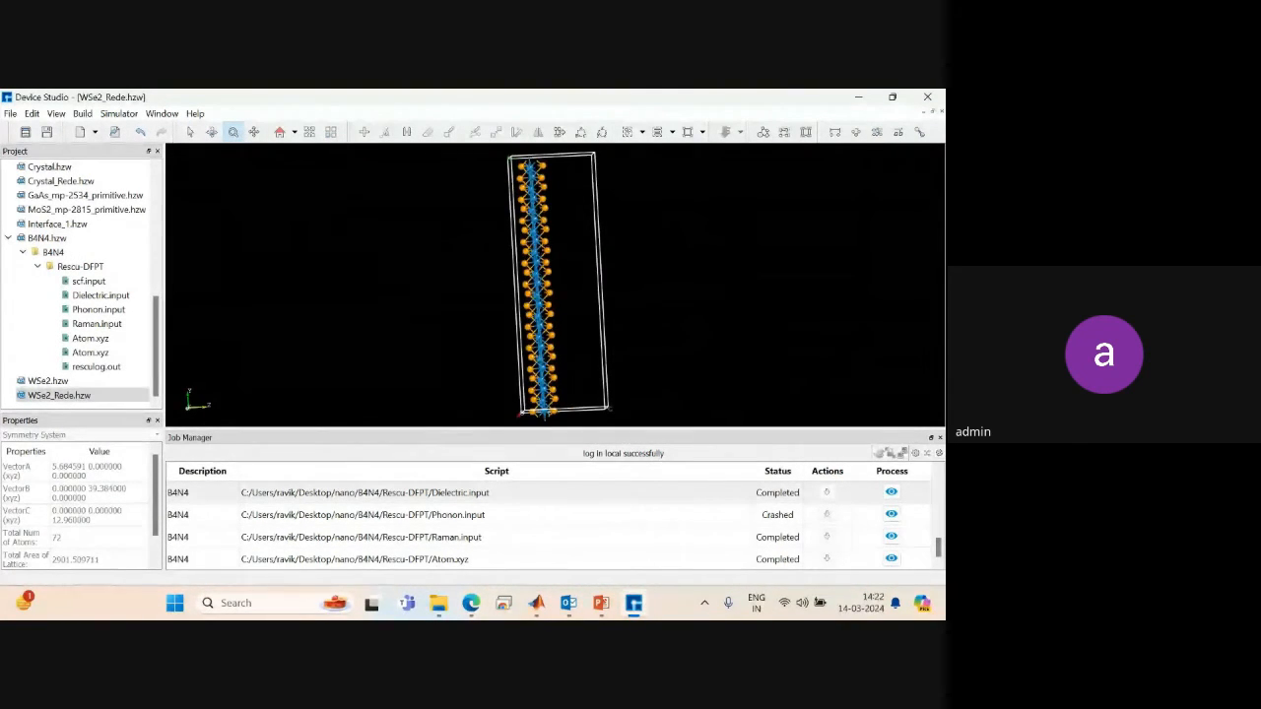
{"action": "left_click", "coordinate": [280, 132]}
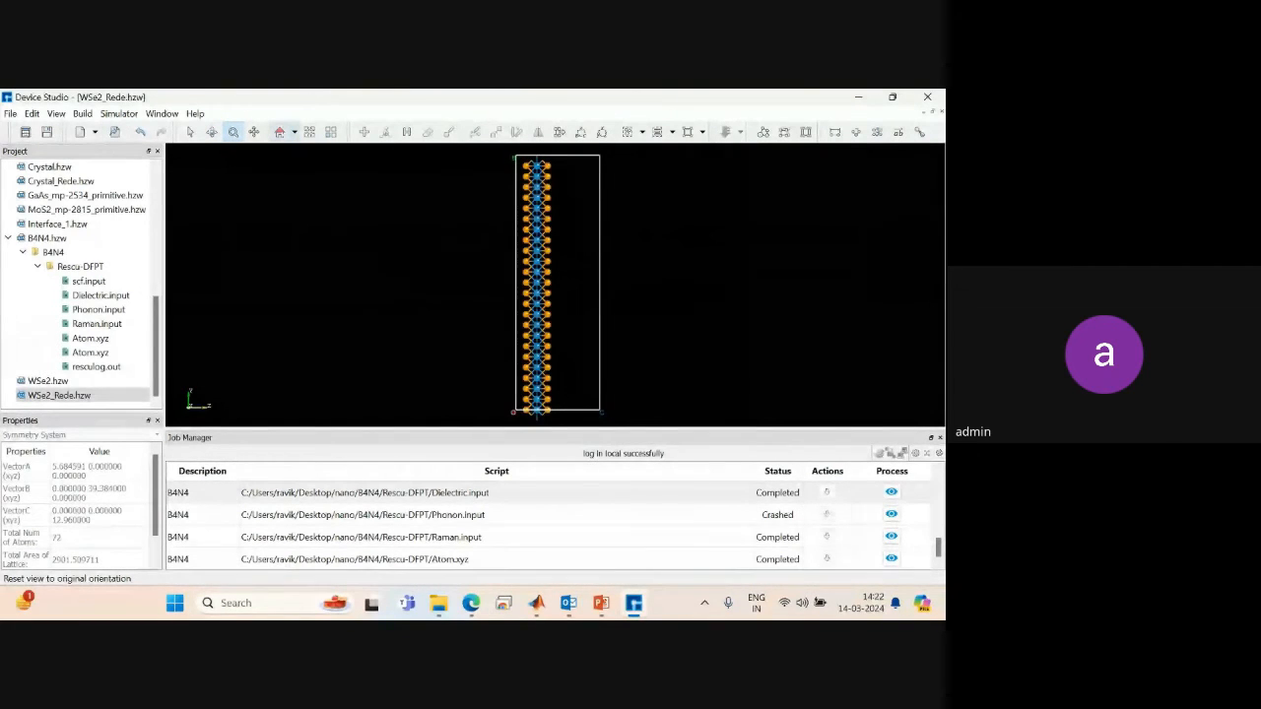
{"action": "left_click", "coordinate": [294, 133]}
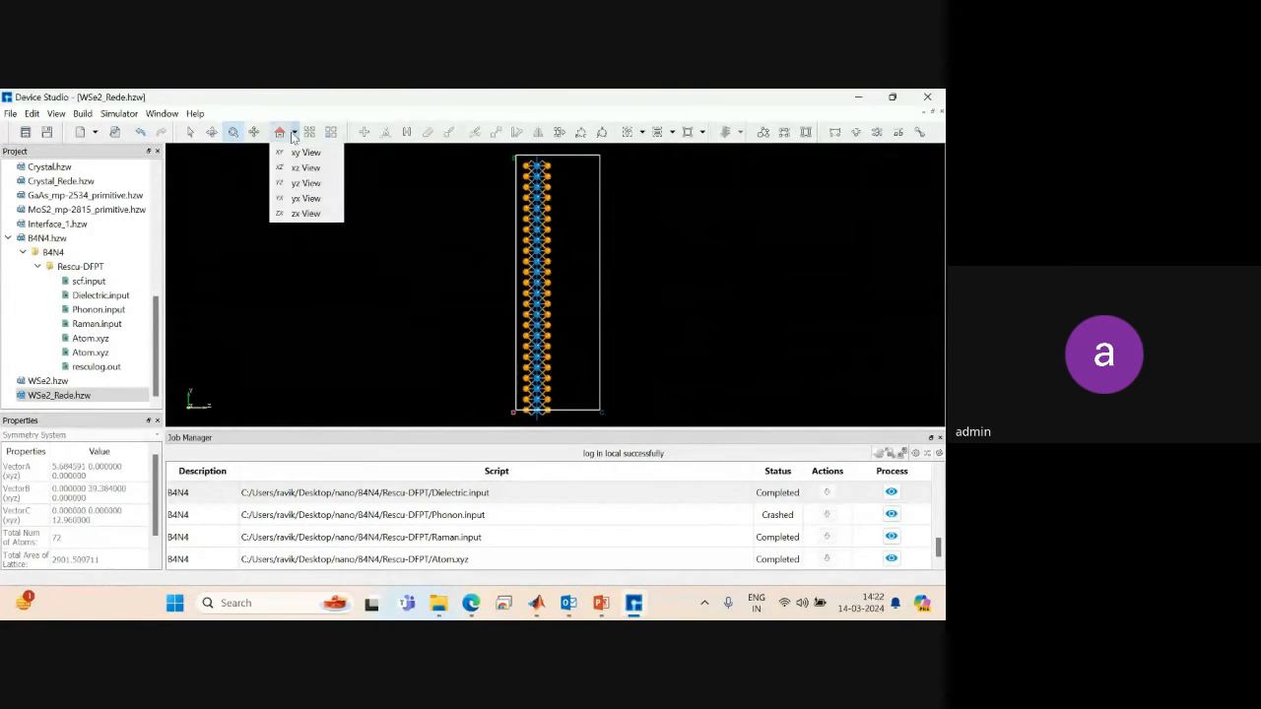
Convert the redefined WSe2 cell to a device with bottom and top electrodes, keeping the default extension vectors, then preview and build it.
{"action": "left_click", "coordinate": [83, 115]}
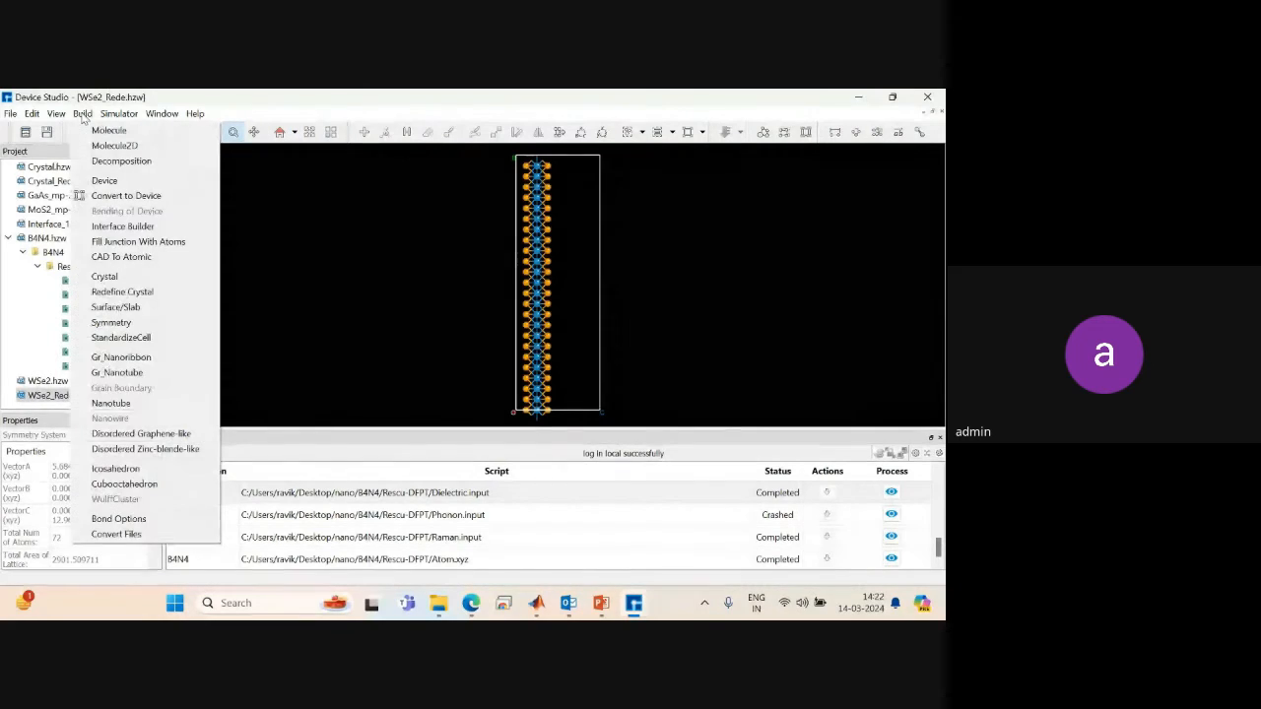
{"action": "left_click", "coordinate": [108, 197]}
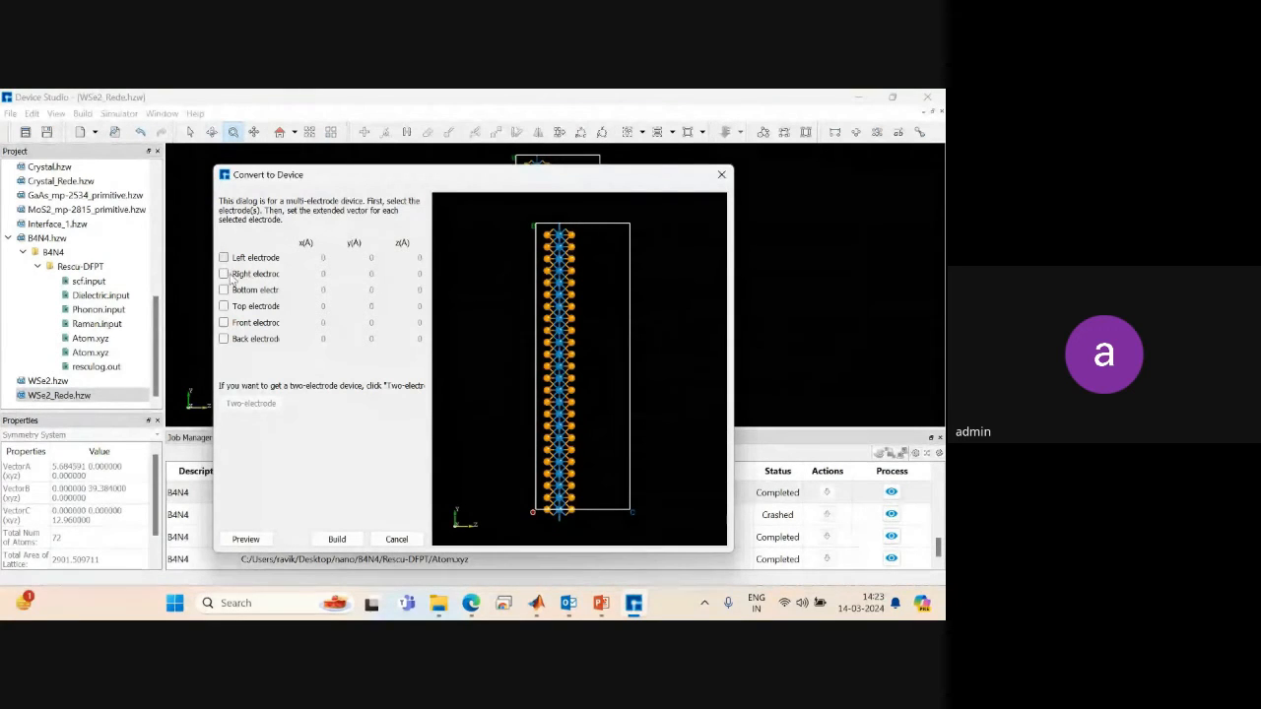
{"action": "left_click", "coordinate": [224, 290]}
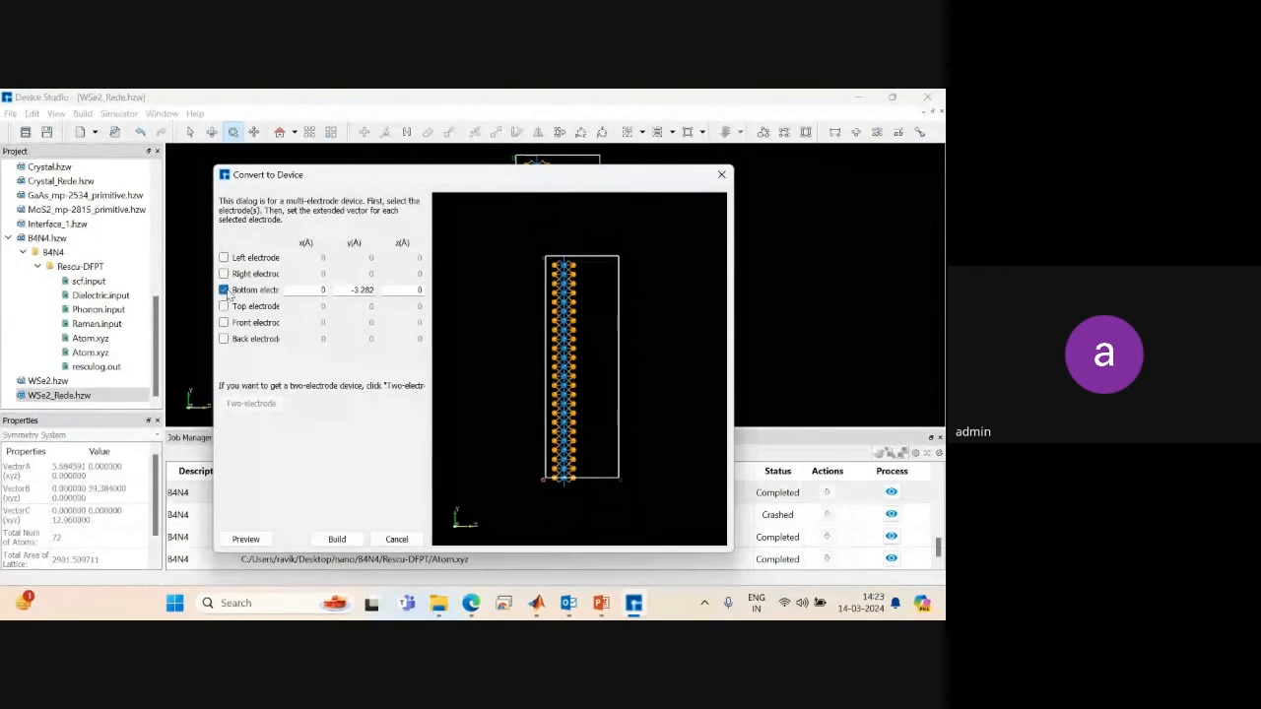
{"action": "left_click", "coordinate": [224, 306]}
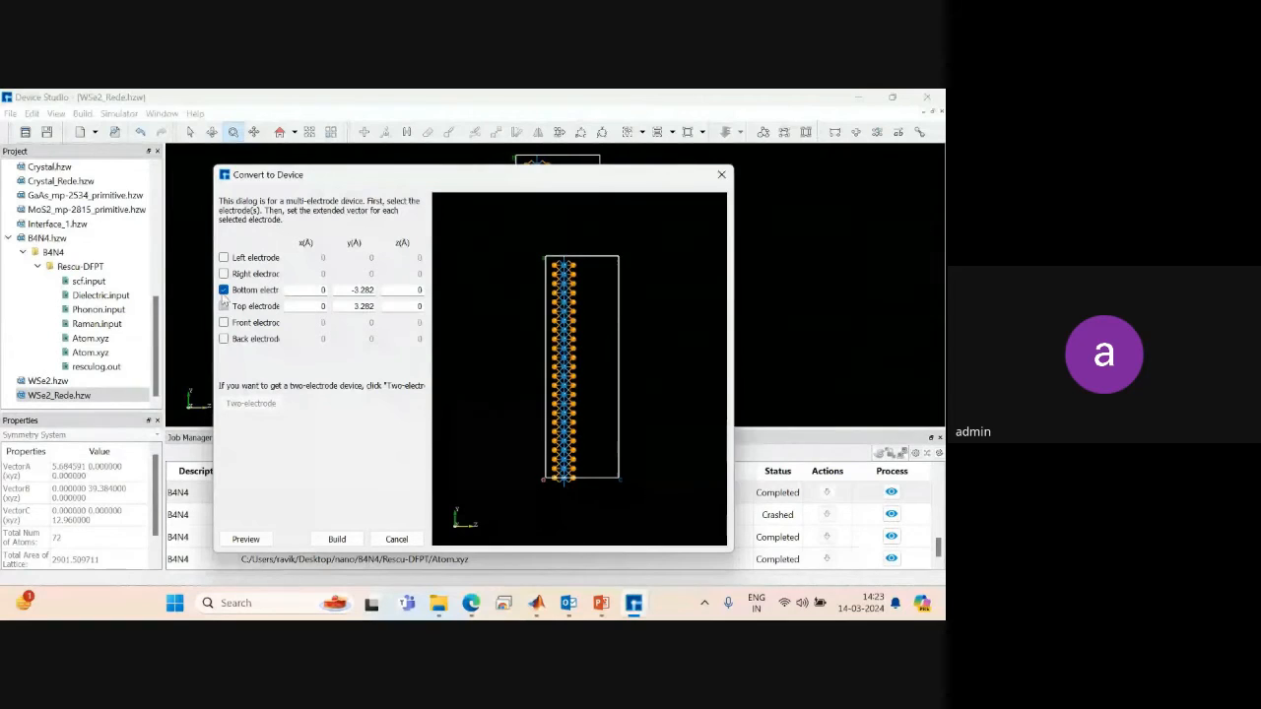
{"action": "left_click", "coordinate": [245, 539]}
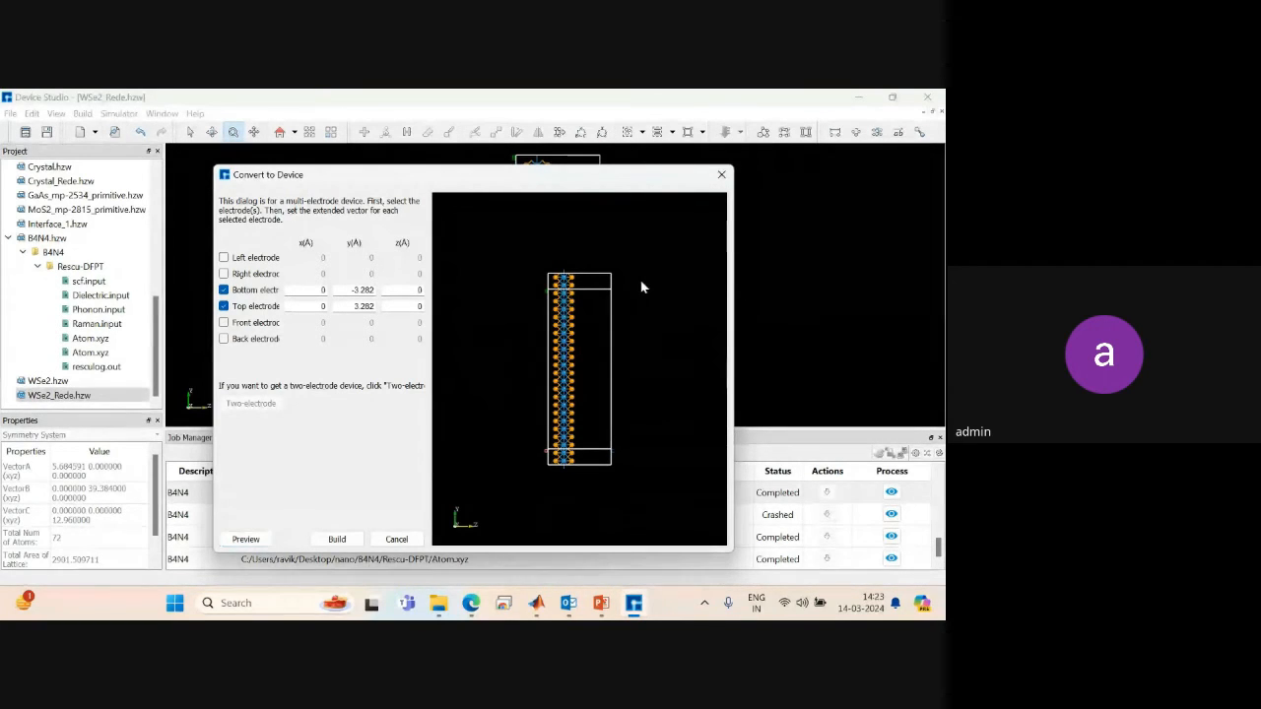
{"action": "left_click_drag", "start_coordinate": [642, 282], "coordinate": [530, 214]}
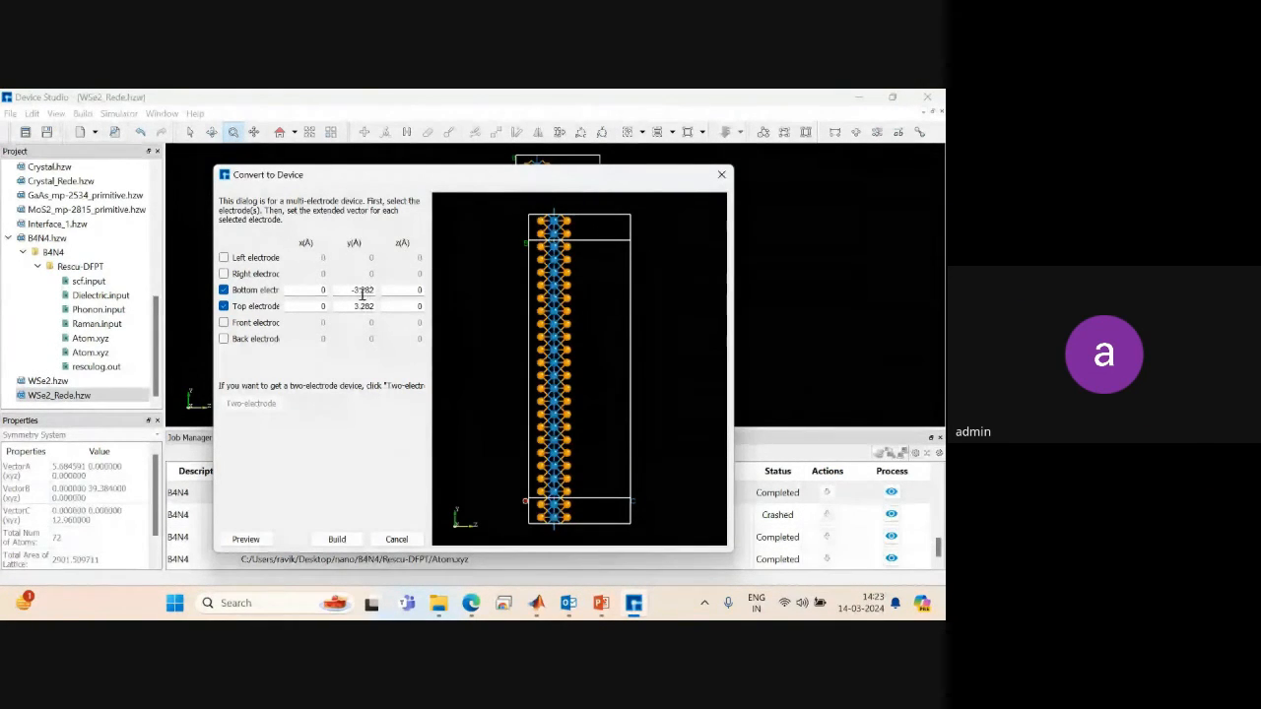
{"action": "left_click_drag", "start_coordinate": [352, 289], "coordinate": [374, 290]}
{"action": "left_click_drag", "start_coordinate": [350, 306], "coordinate": [375, 307]}
{"action": "left_click", "coordinate": [338, 539]}
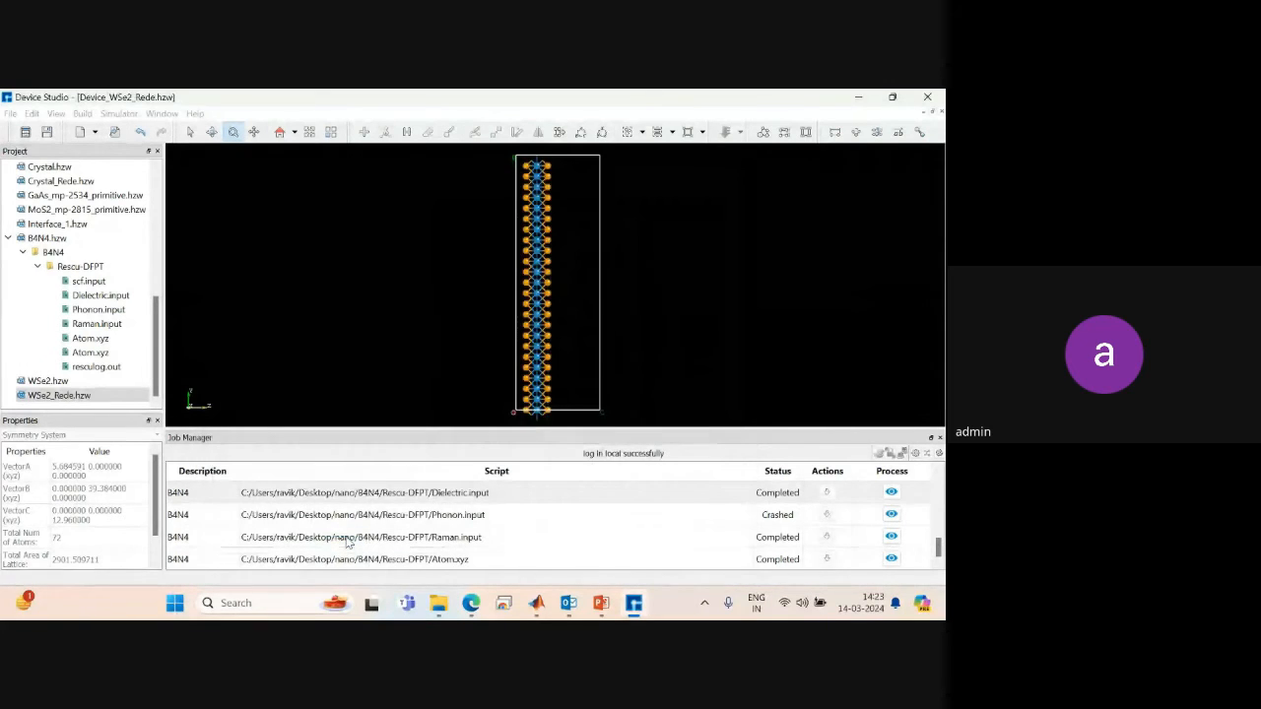
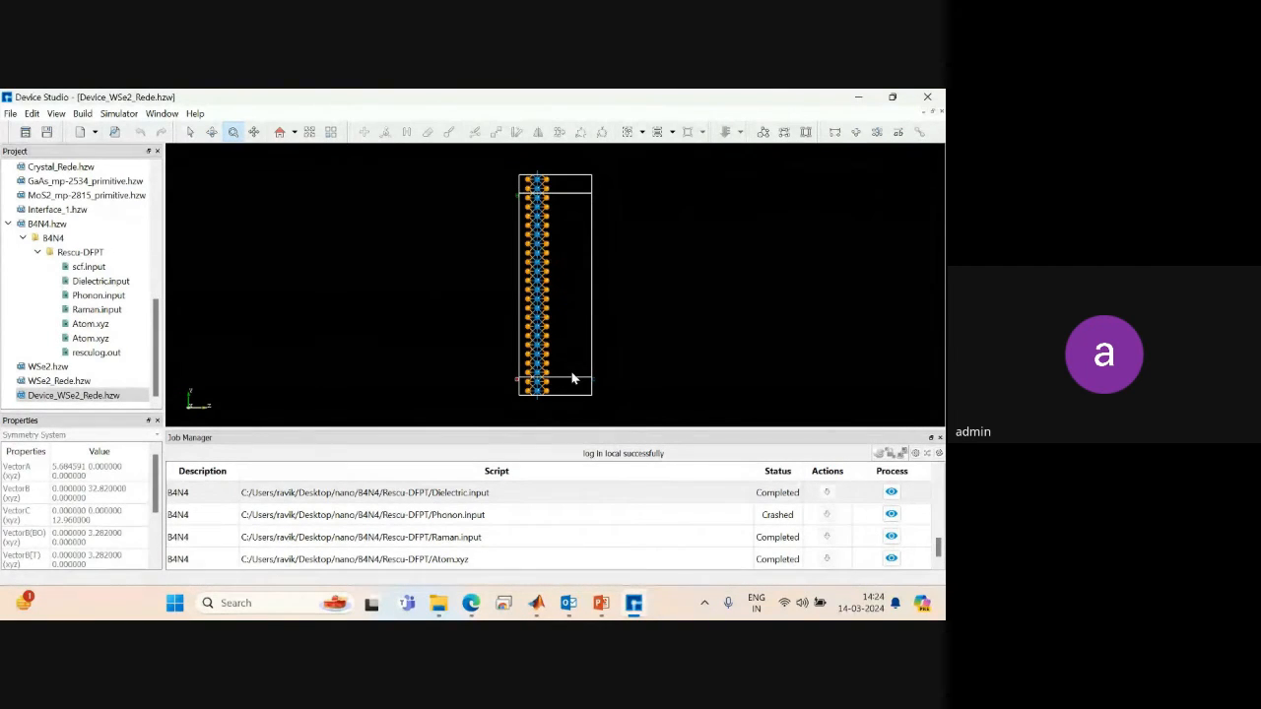
Open the Nanodcal SCF calculation settings for the WSe2 device and widen the dialog to show all setting groups.
{"action": "left_click", "coordinate": [85, 115]}
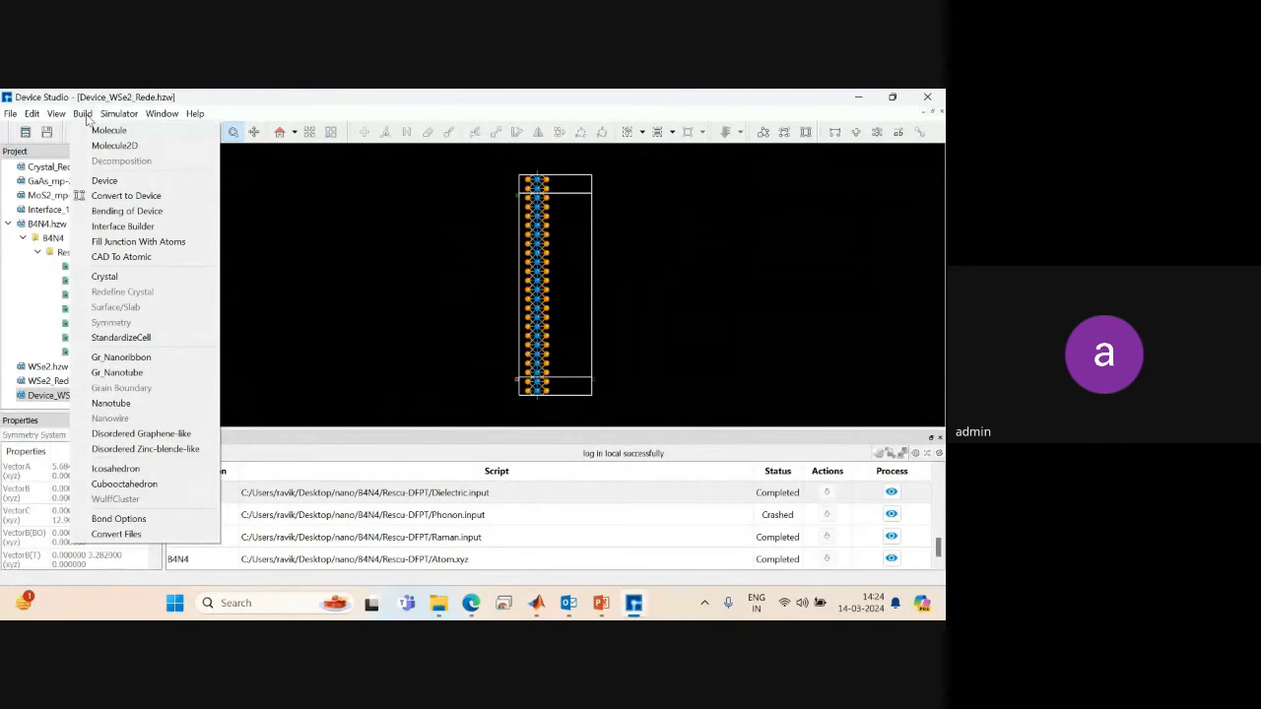
{"action": "mouse_move", "coordinate": [115, 119]}
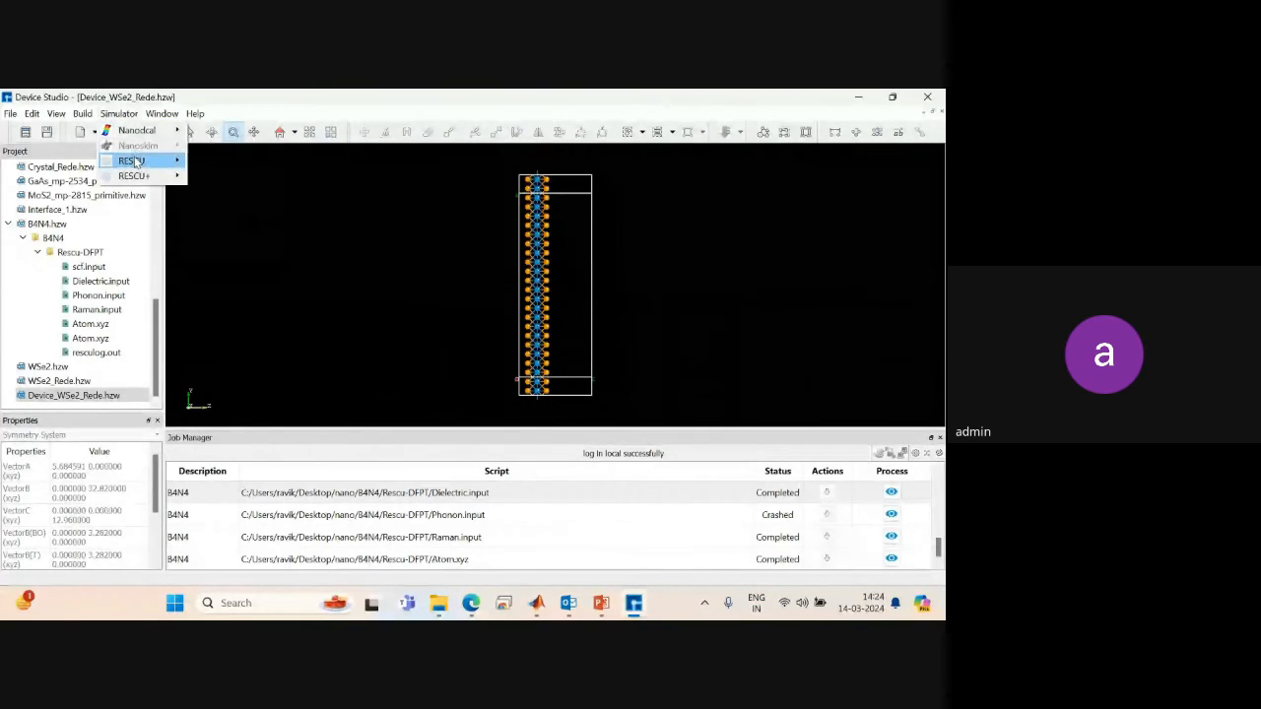
{"action": "mouse_move", "coordinate": [174, 166]}
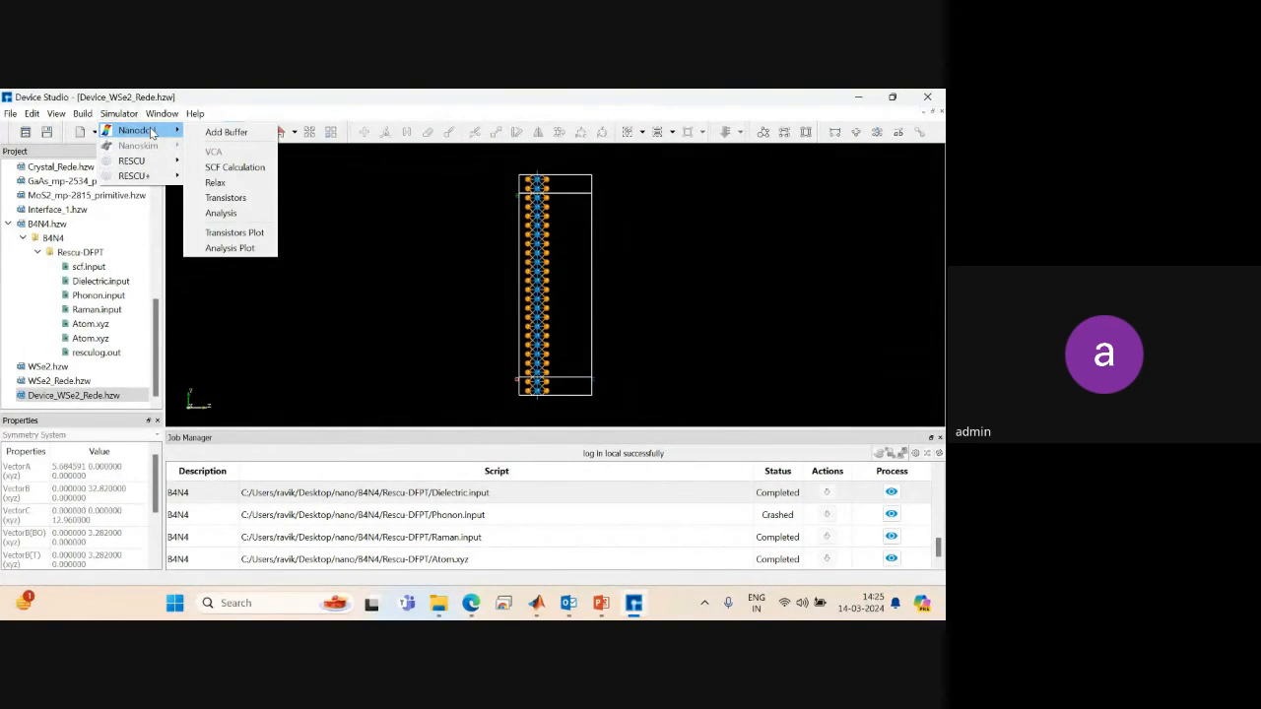
{"action": "left_click", "coordinate": [229, 169]}
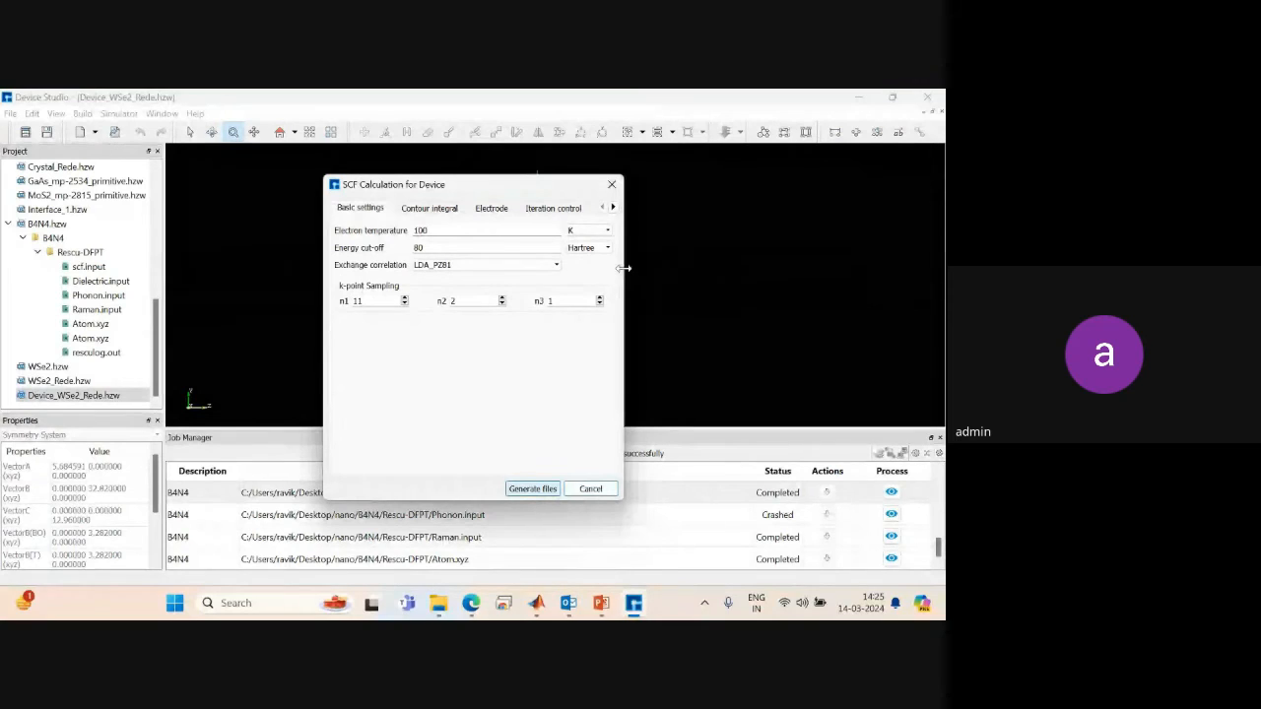
{"action": "left_click_drag", "start_coordinate": [624, 268], "coordinate": [788, 249]}
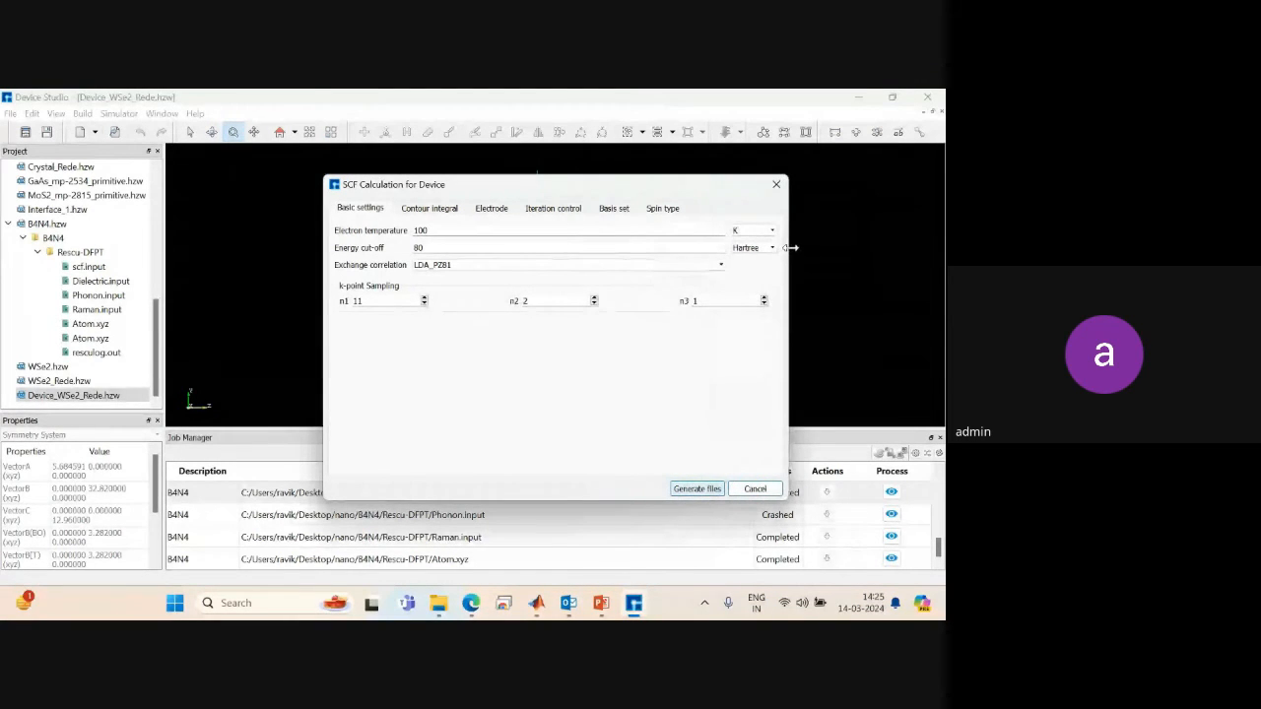
Review the SCF basic settings, including the exchange-correlation functionals and k-point sampling, and the contour integral parameters.
{"action": "left_click", "coordinate": [435, 228]}
{"action": "left_click", "coordinate": [457, 265]}
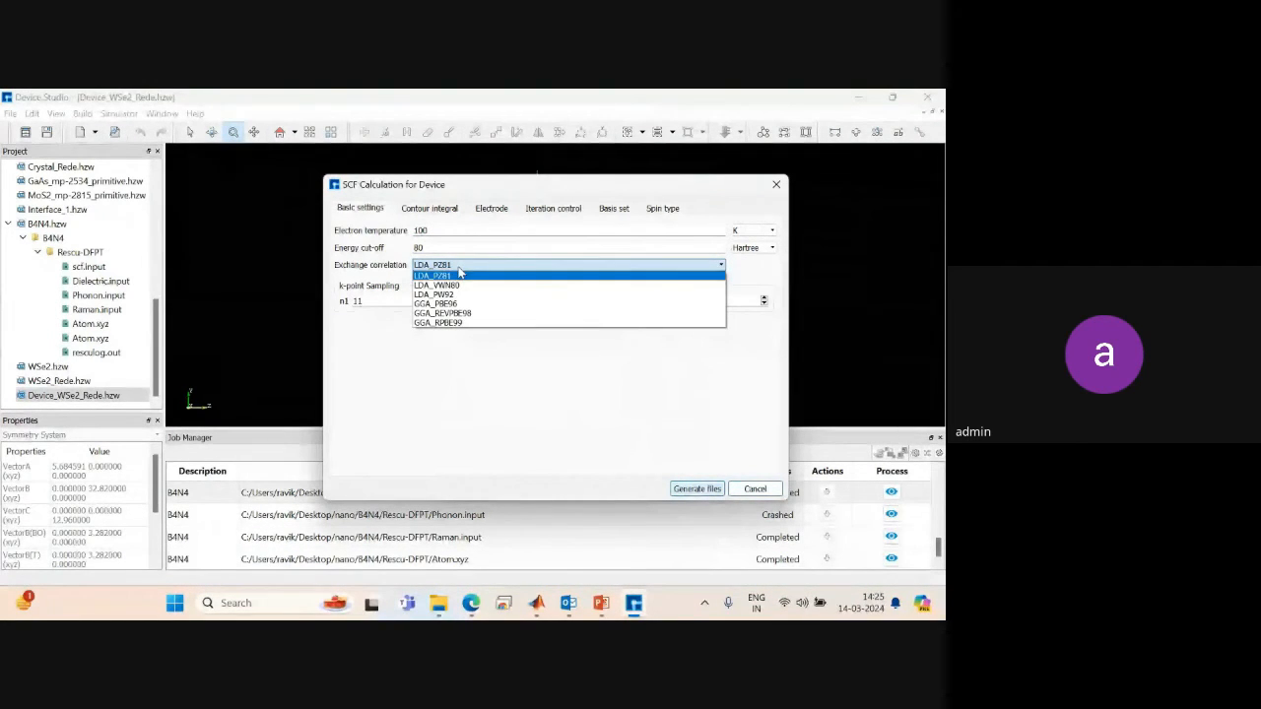
{"action": "left_click", "coordinate": [369, 263]}
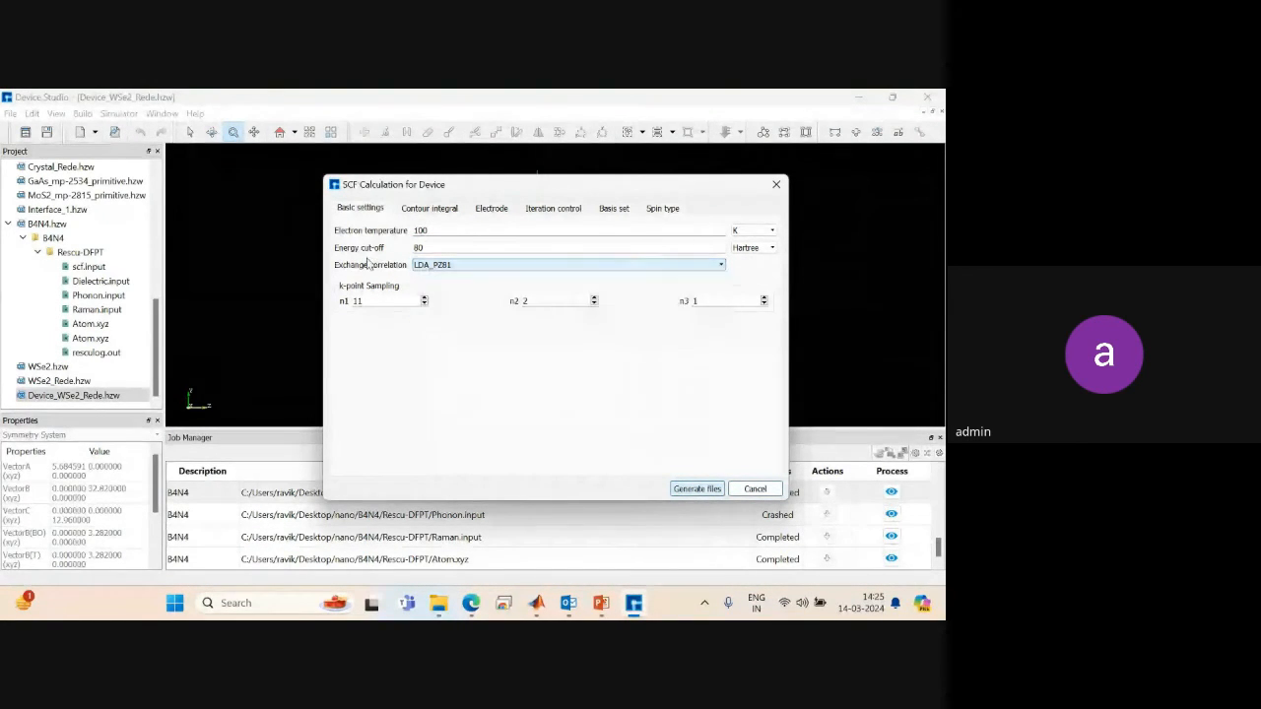
{"action": "left_click", "coordinate": [401, 301]}
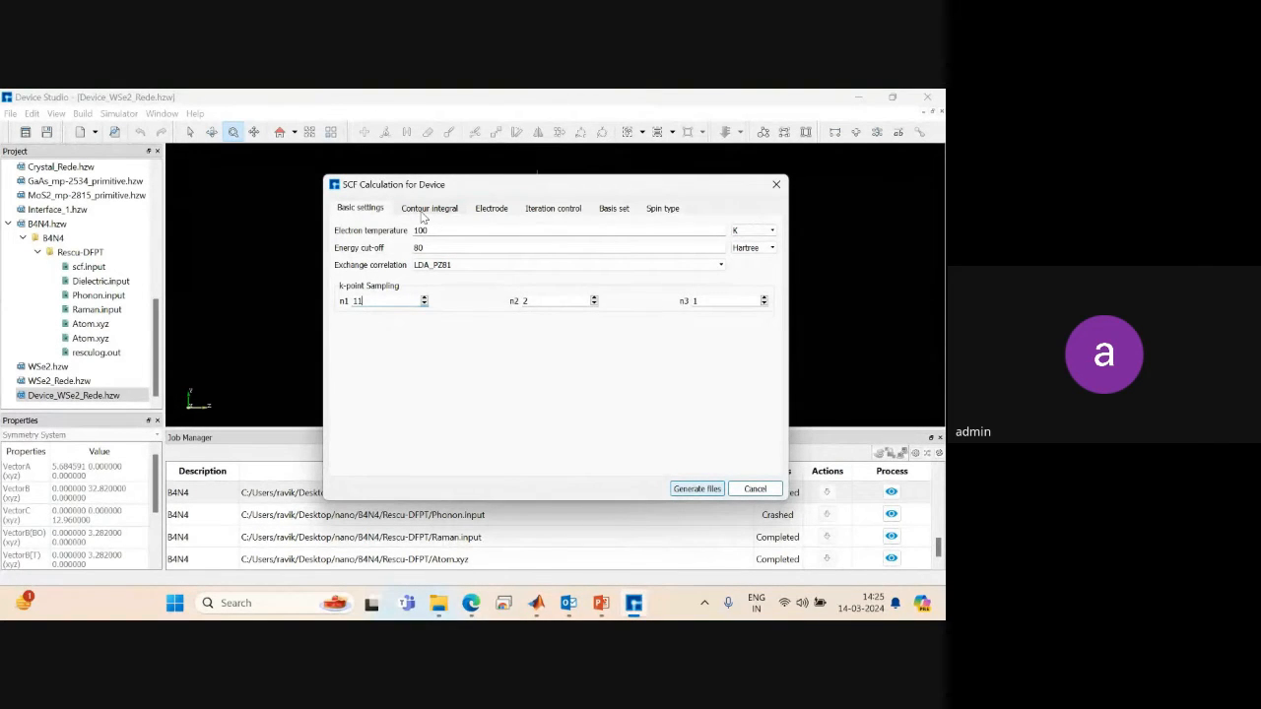
{"action": "left_click", "coordinate": [424, 213]}
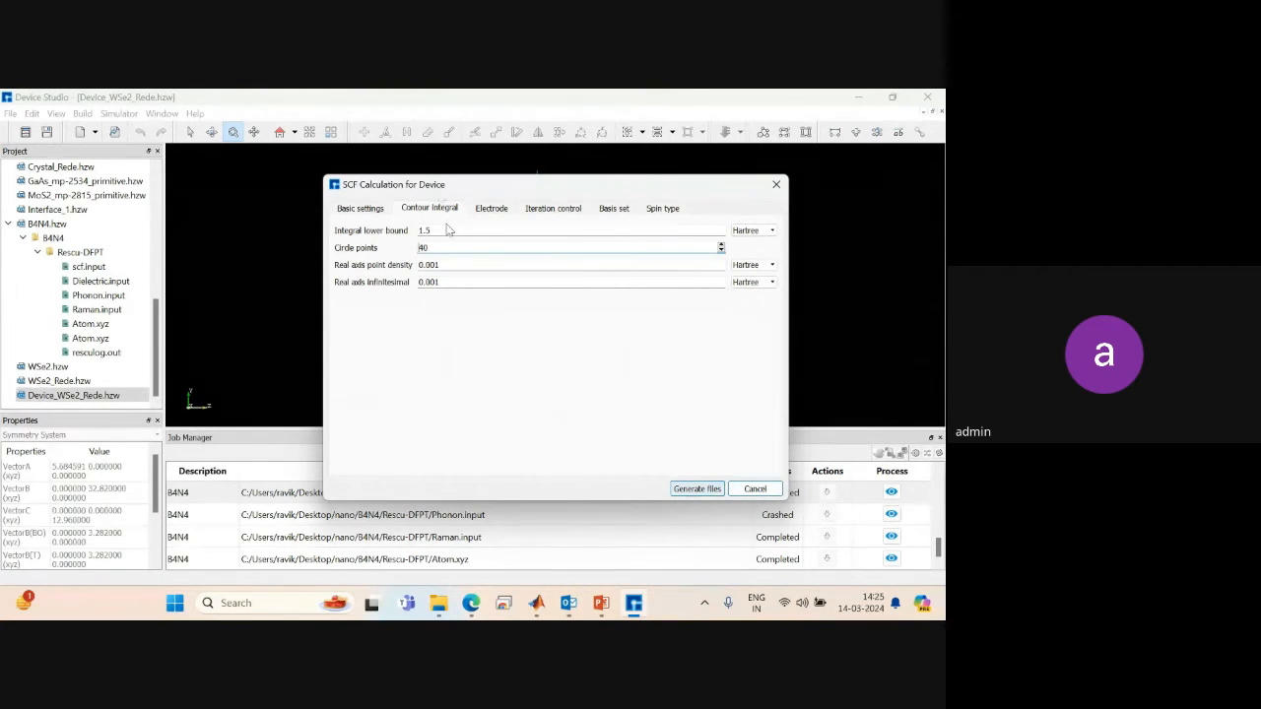
Set the bottom electrode voltage to 0.1 V and the top electrode voltage to 1 V.
{"action": "left_click", "coordinate": [483, 211]}
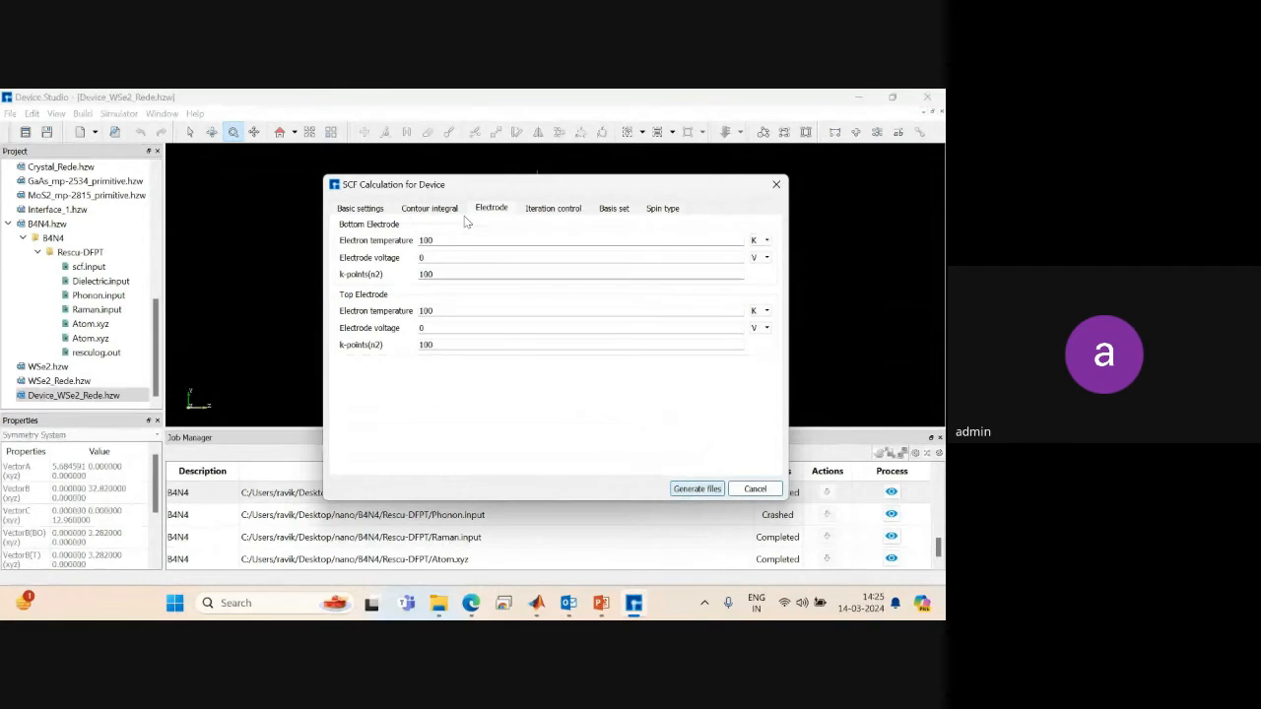
{"action": "left_click_drag", "start_coordinate": [446, 240], "coordinate": [374, 259]}
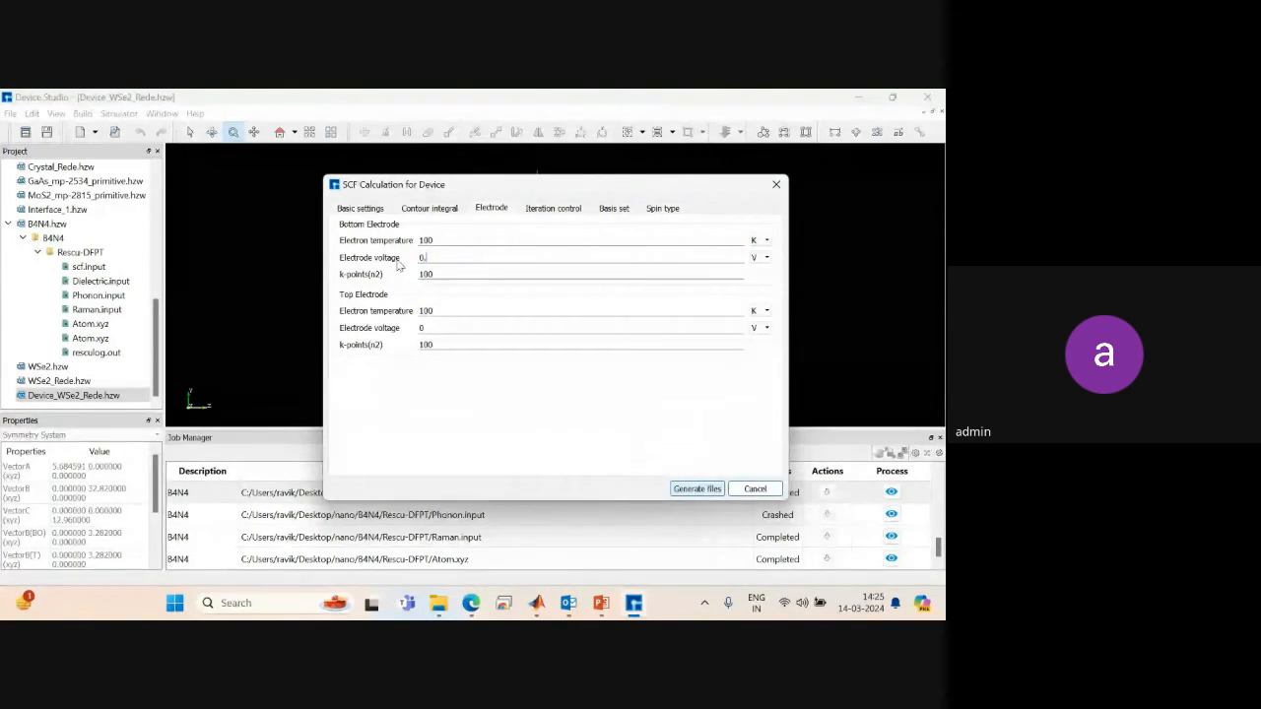
{"action": "type", "text": "1"}
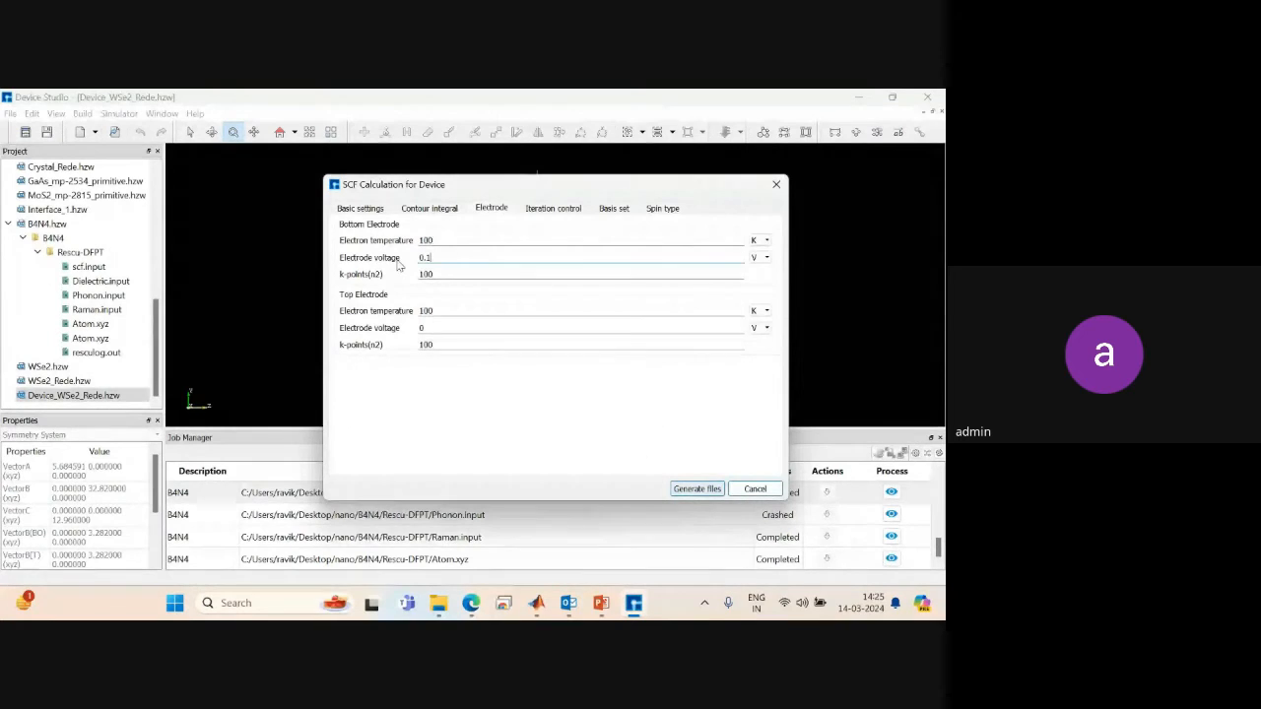
{"action": "left_click", "coordinate": [432, 327]}
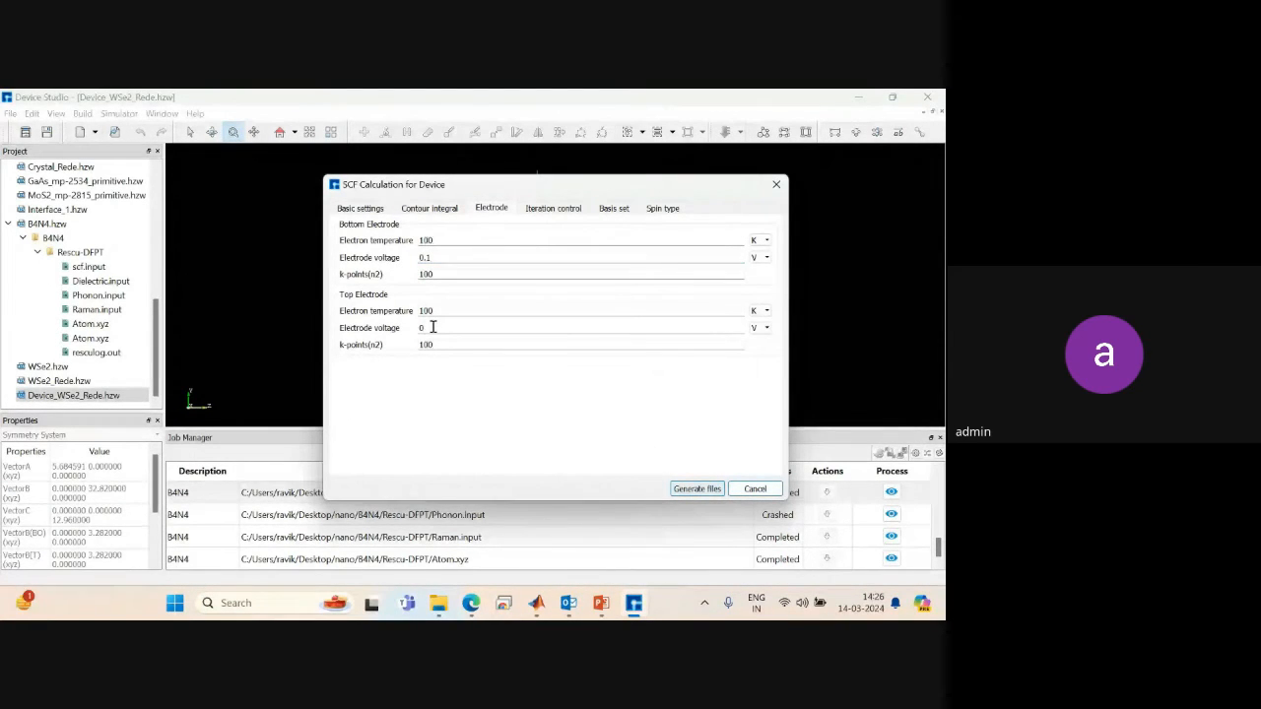
{"action": "key", "text": "BackSpace"}
{"action": "type", "text": "1"}
{"action": "left_click", "coordinate": [545, 208]}
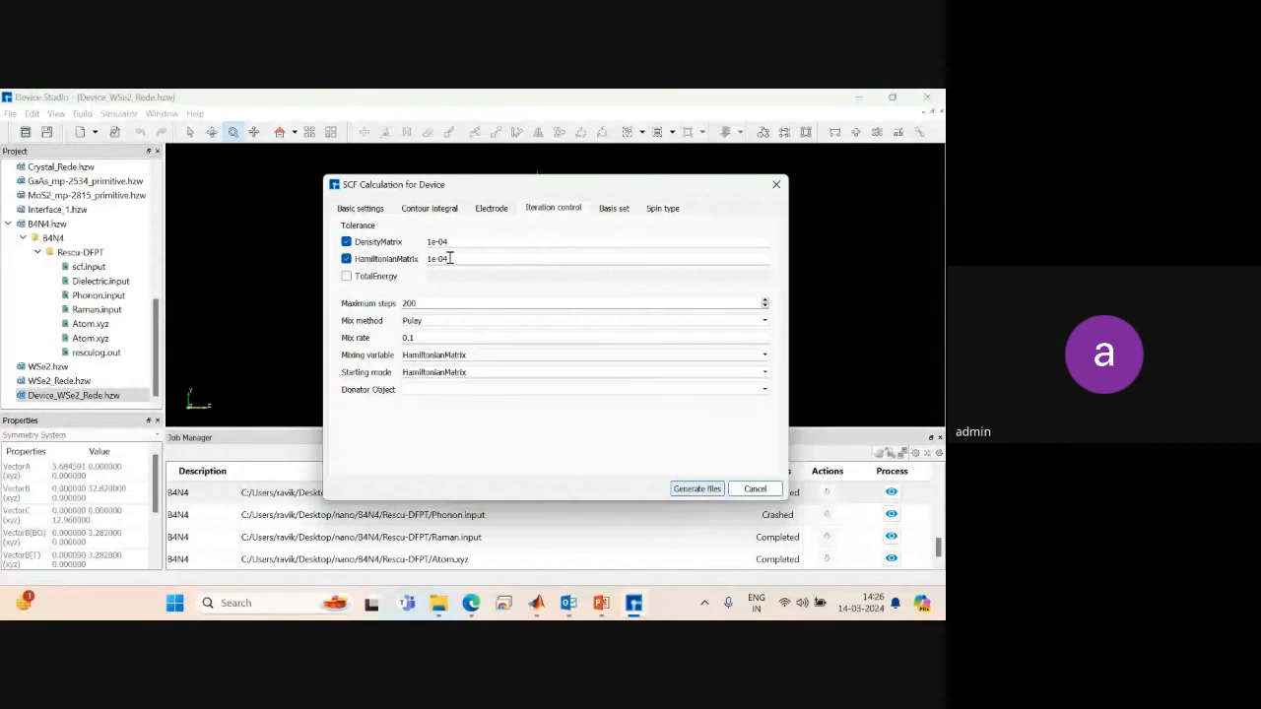
Enable doping in the basis set settings with Se as the element, and open its doping atom selection.
{"action": "left_click", "coordinate": [615, 209]}
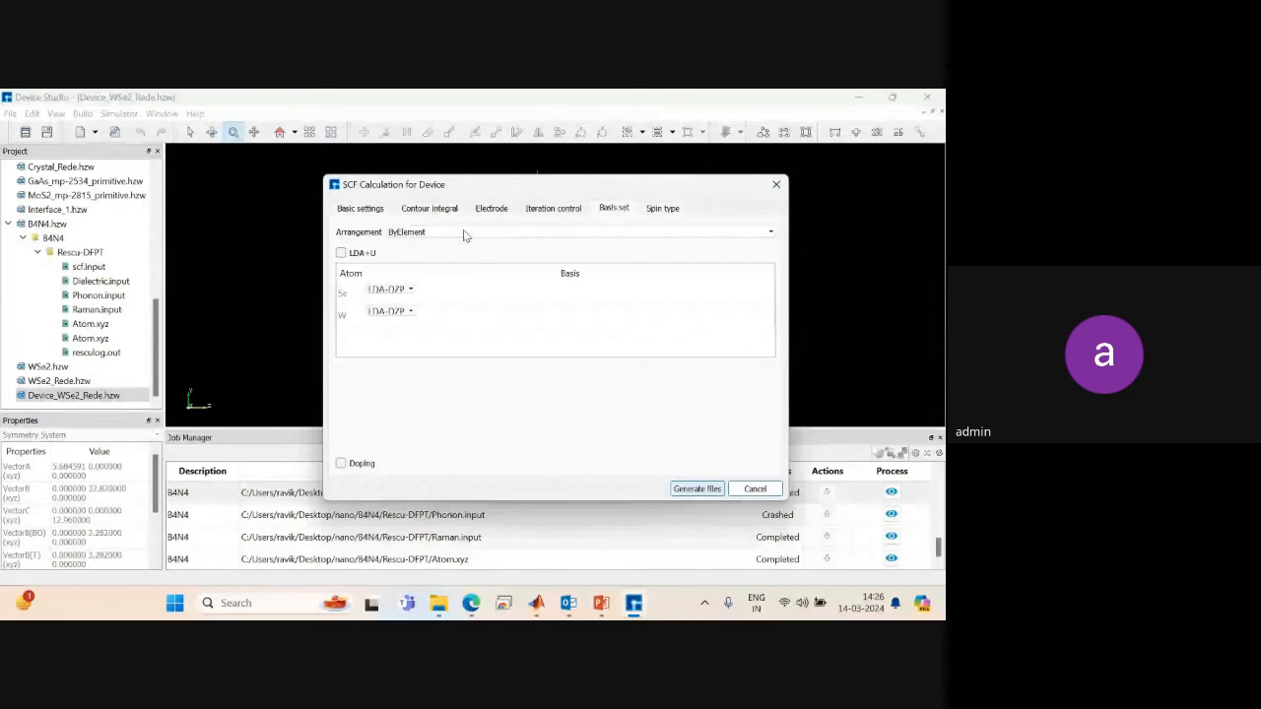
{"action": "left_click", "coordinate": [341, 464]}
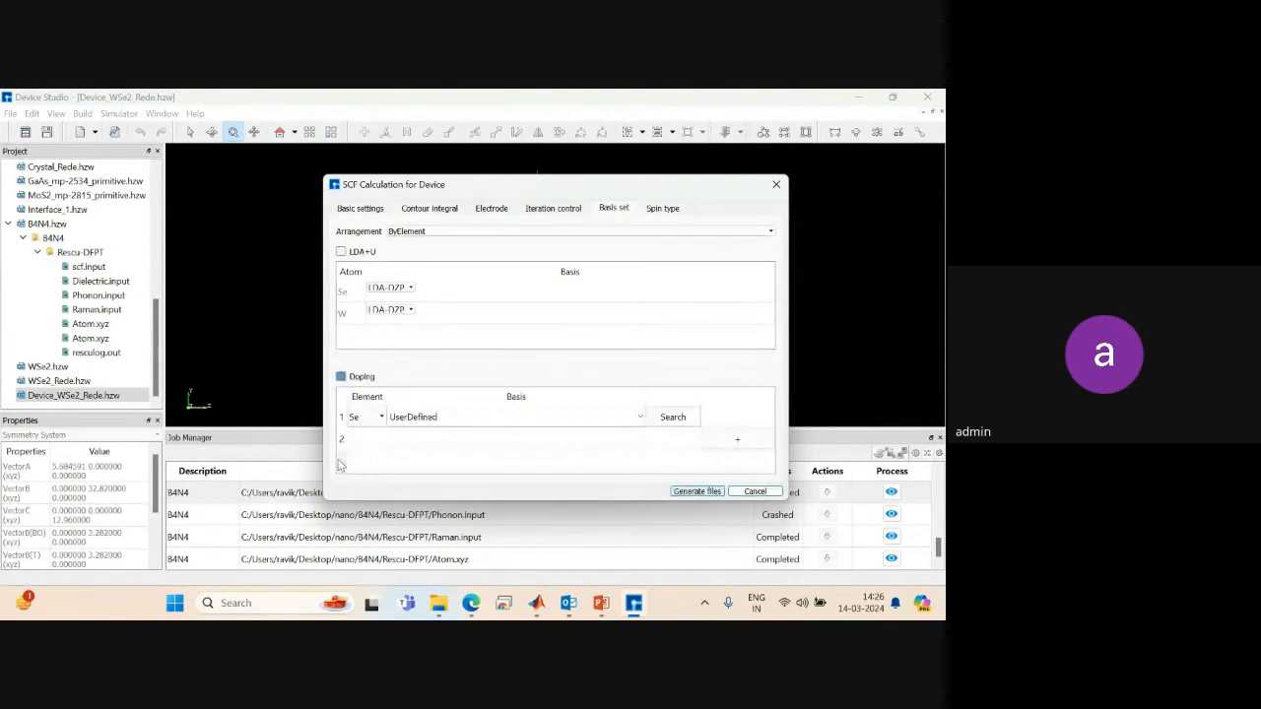
{"action": "left_click", "coordinate": [380, 416]}
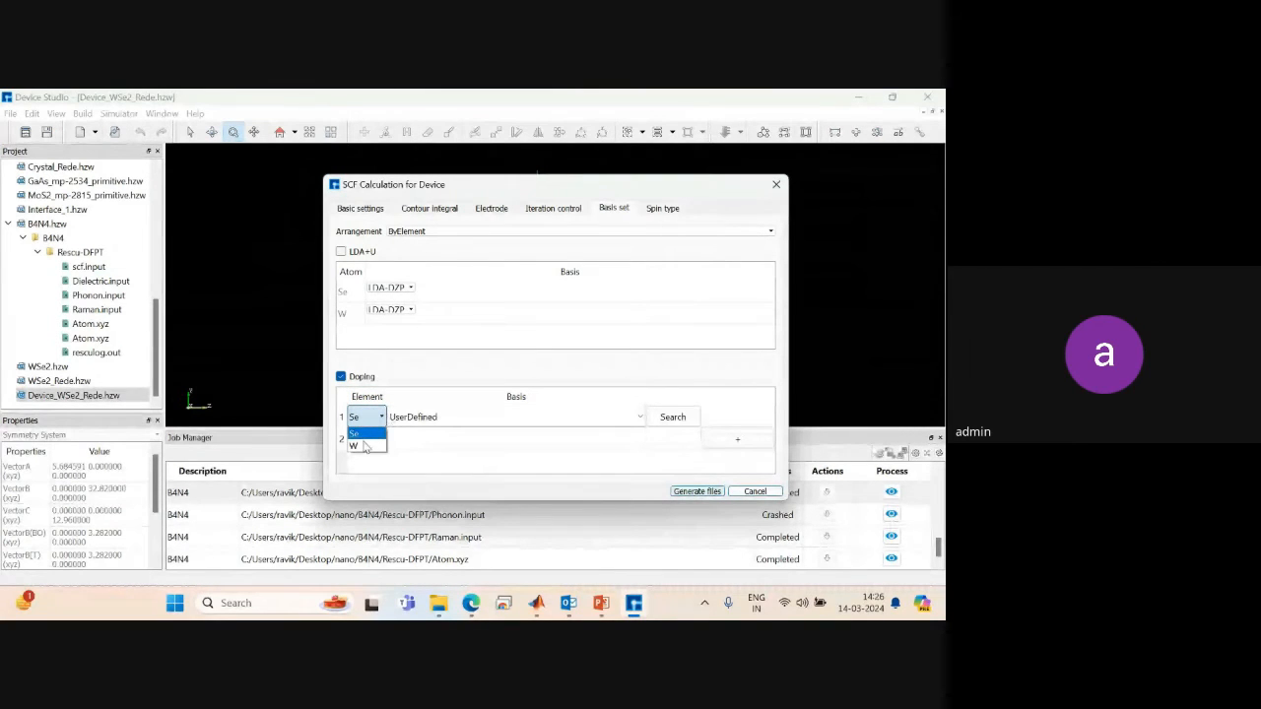
{"action": "left_click", "coordinate": [361, 435]}
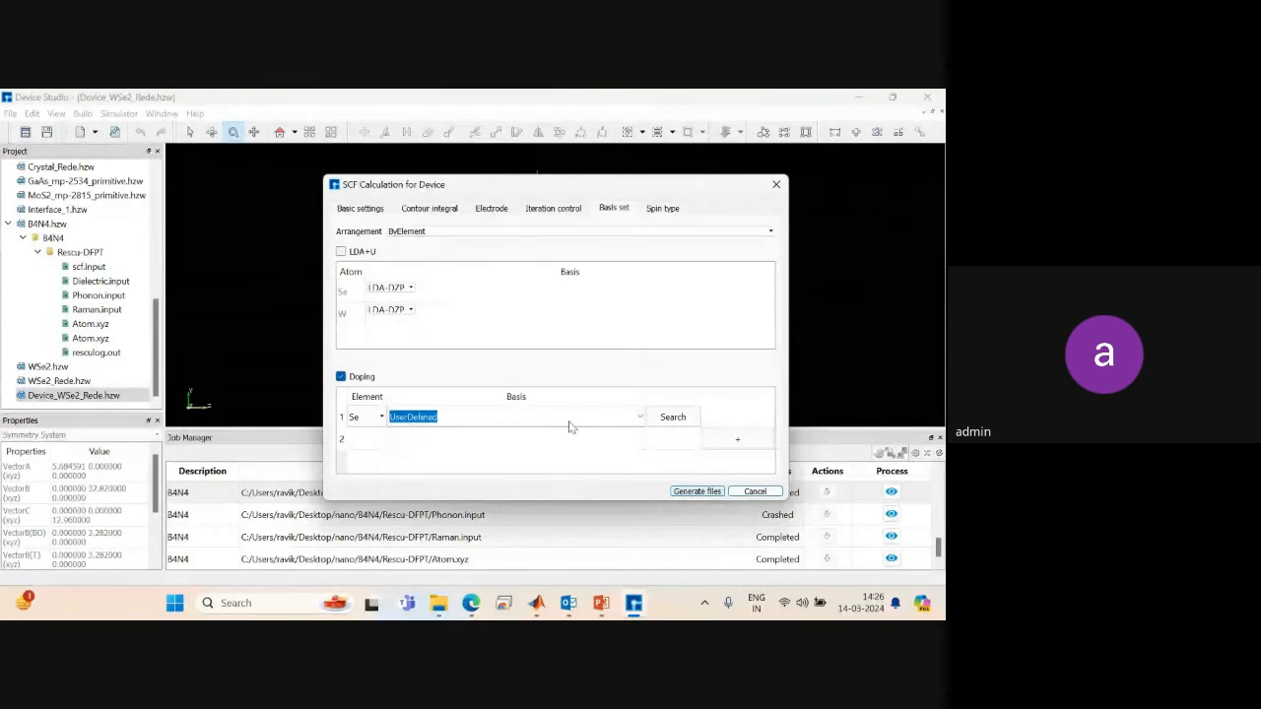
{"action": "left_click", "coordinate": [673, 418]}
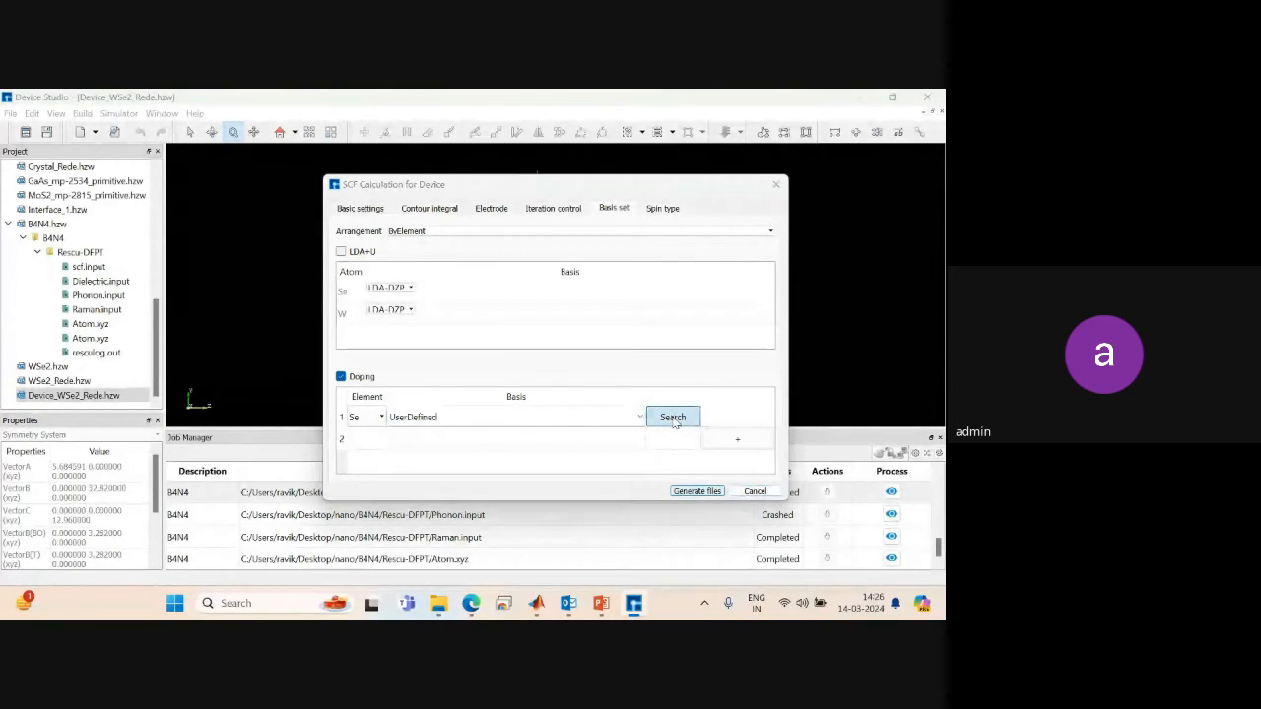
Examine the device structure in the doping atom selection, clear the atom indices, close the selection and disable doping.
{"action": "scroll", "coordinate": [562, 291], "scroll_direction": "up", "scroll_amount": 4}
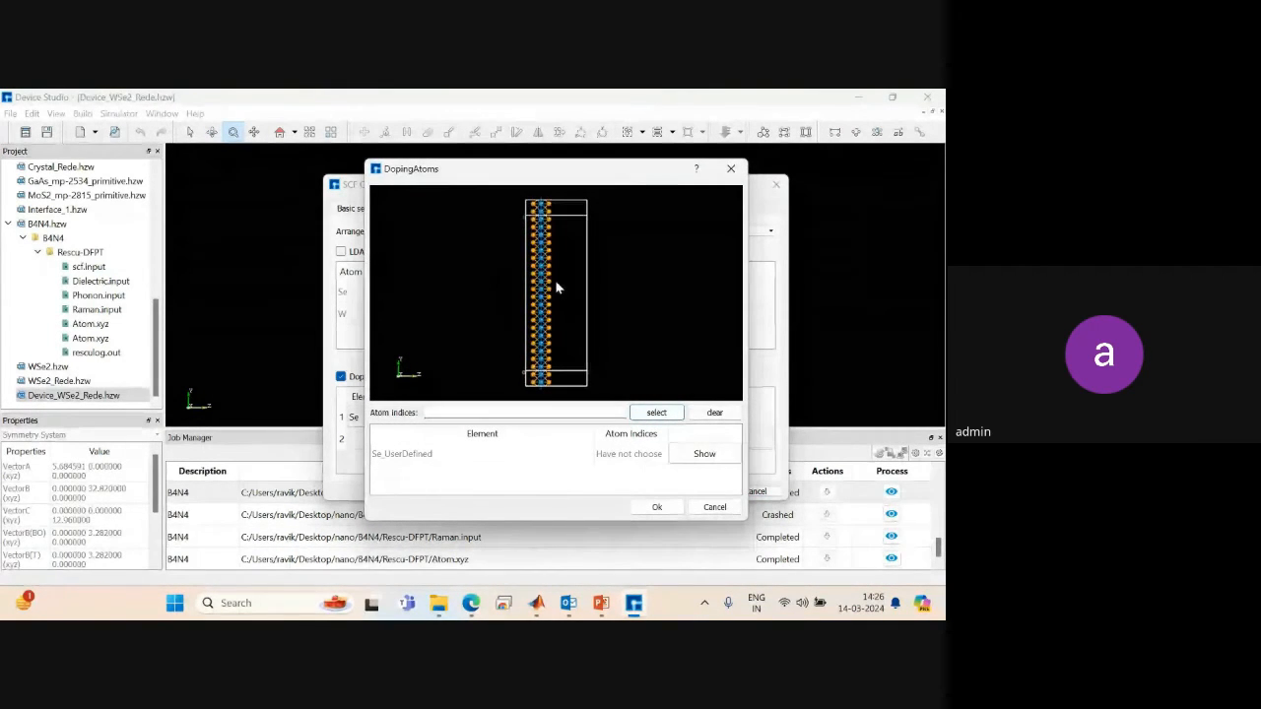
{"action": "scroll", "coordinate": [552, 293], "scroll_direction": "down", "scroll_amount": 3}
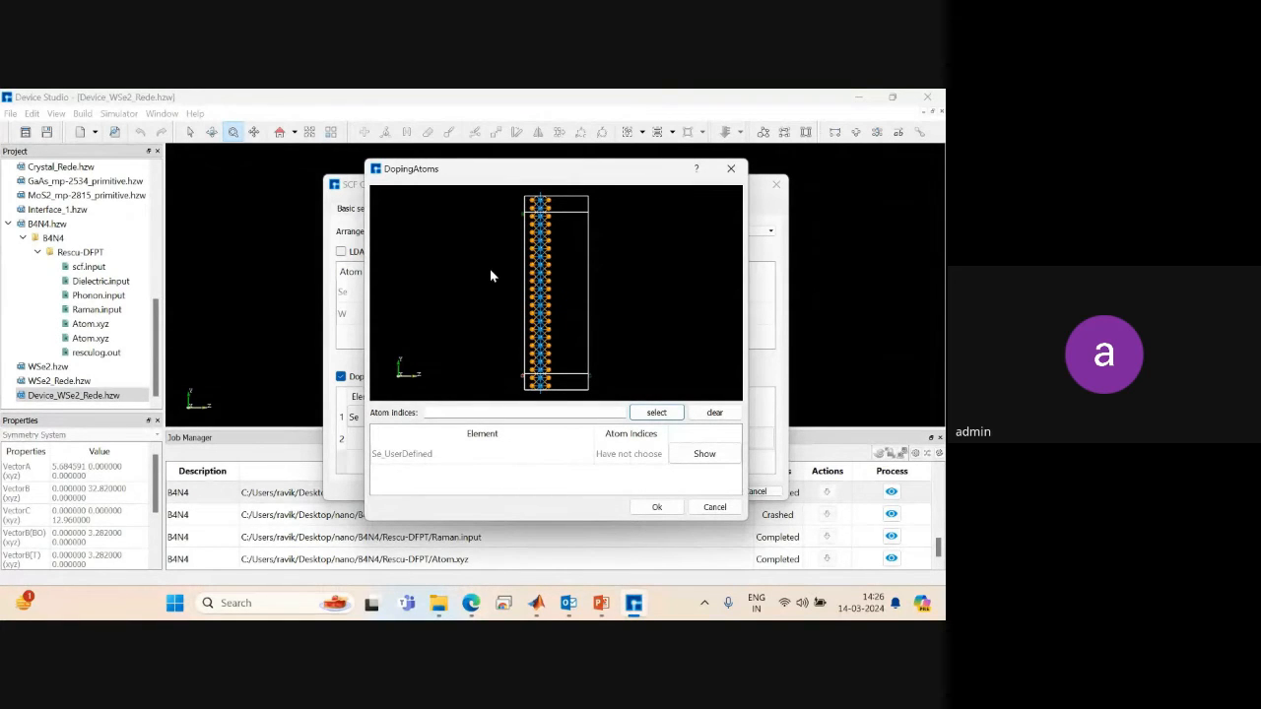
{"action": "scroll", "coordinate": [558, 280], "scroll_direction": "up", "scroll_amount": 1}
{"action": "scroll", "coordinate": [507, 261], "scroll_direction": "down", "scroll_amount": 2}
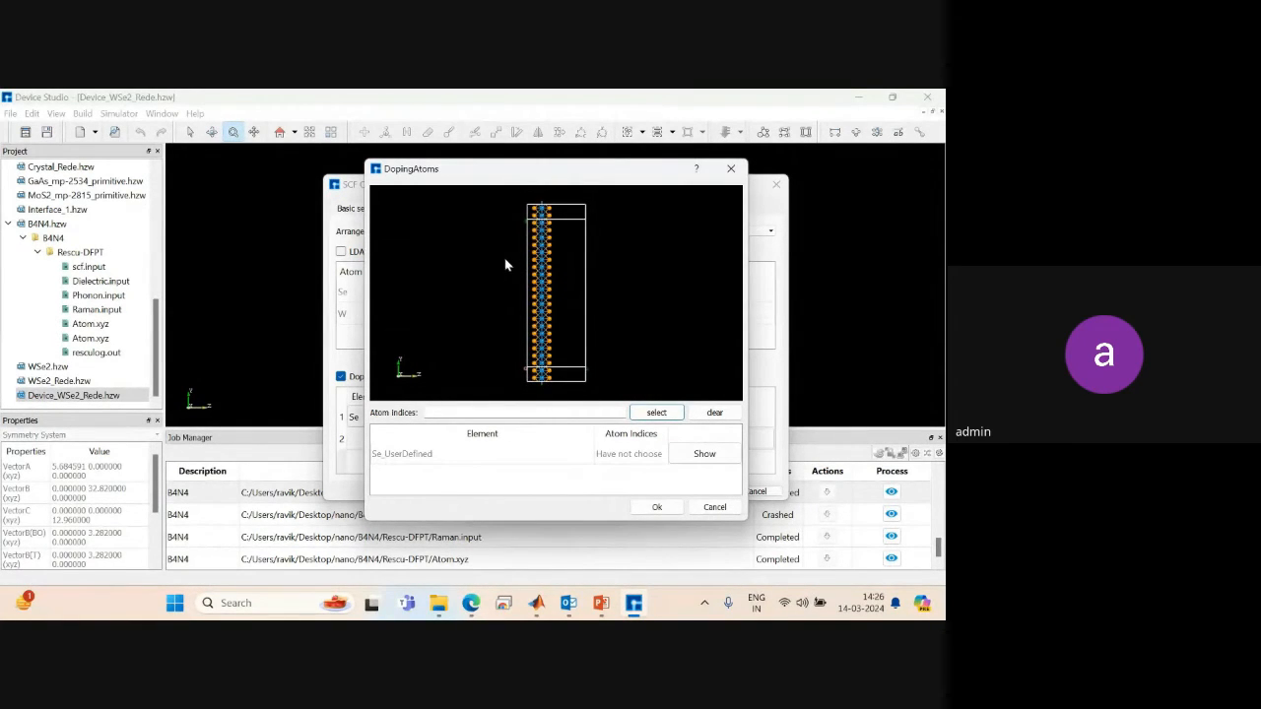
{"action": "left_click_drag", "start_coordinate": [599, 279], "coordinate": [419, 304]}
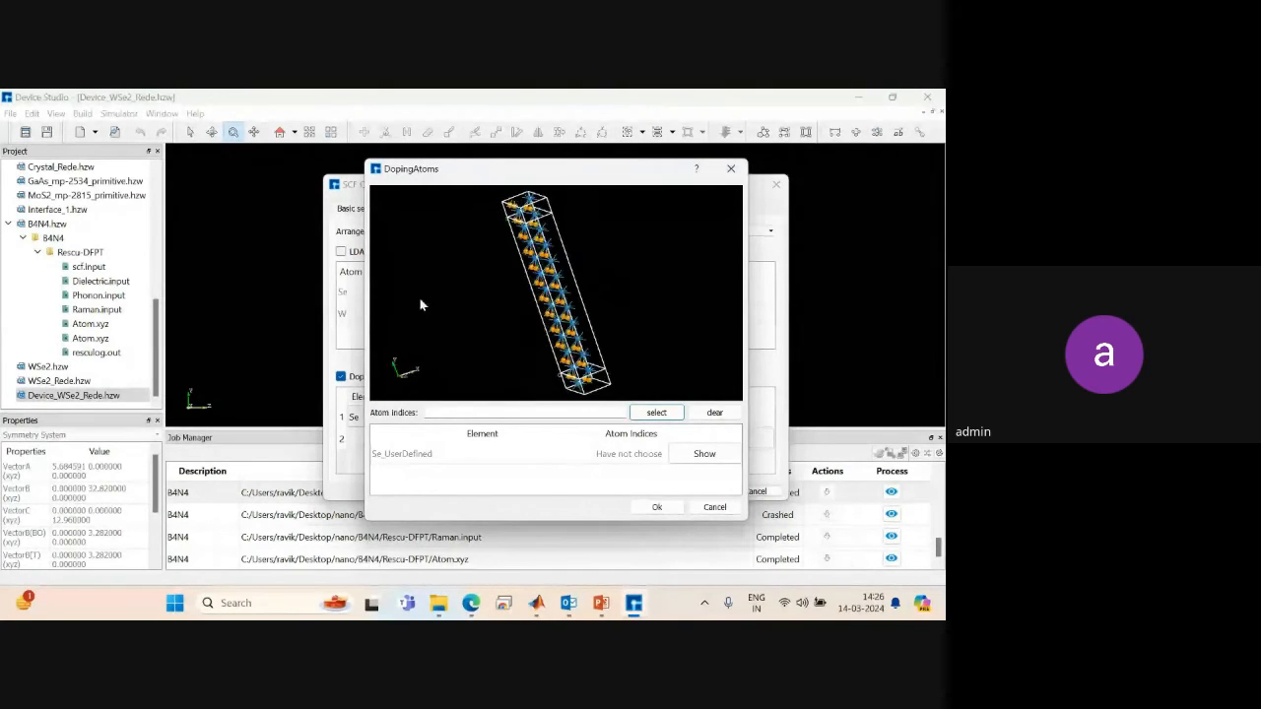
{"action": "scroll", "coordinate": [523, 295], "scroll_direction": "up", "scroll_amount": 5}
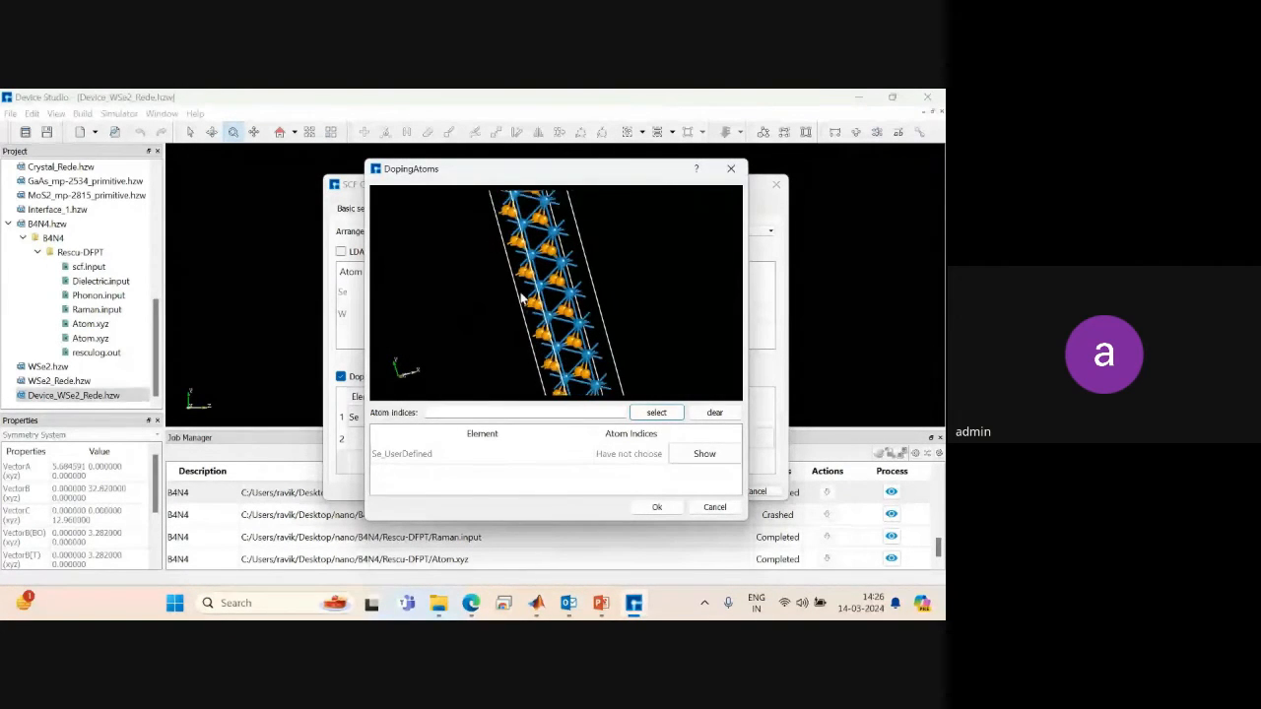
{"action": "right_click_drag", "start_coordinate": [522, 294], "coordinate": [535, 134]}
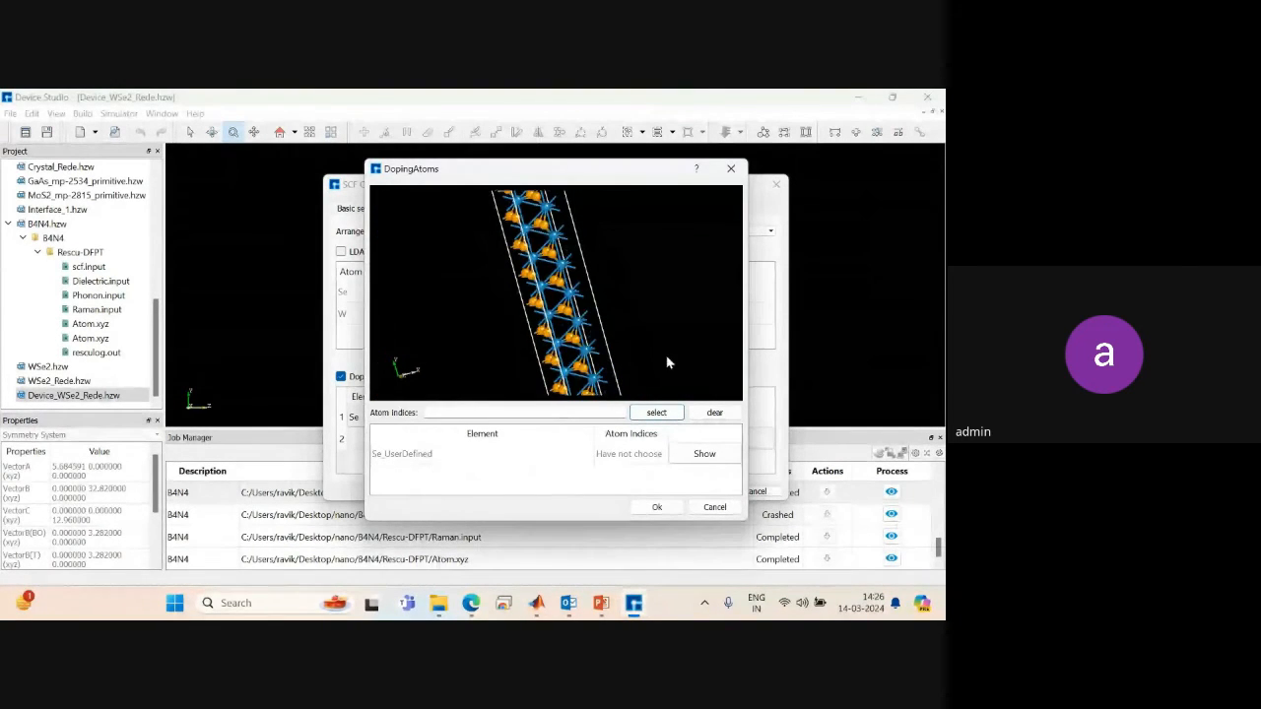
{"action": "left_click", "coordinate": [714, 412]}
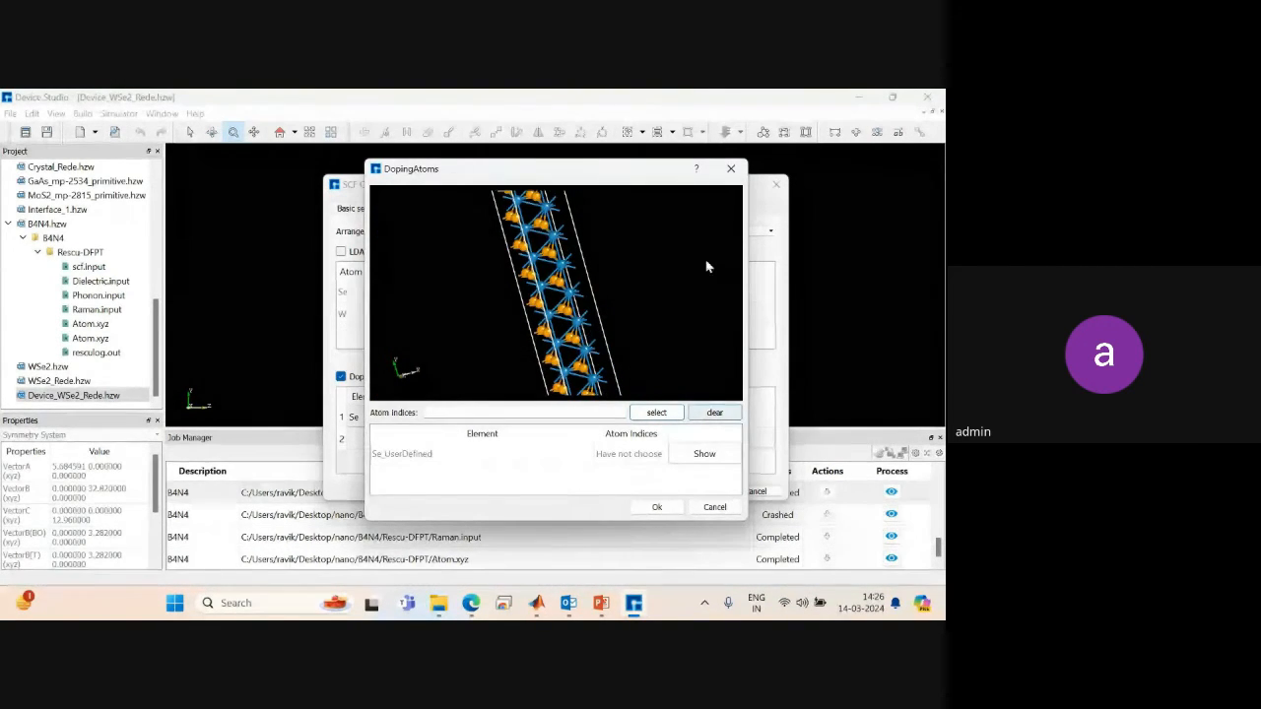
{"action": "left_click", "coordinate": [730, 169]}
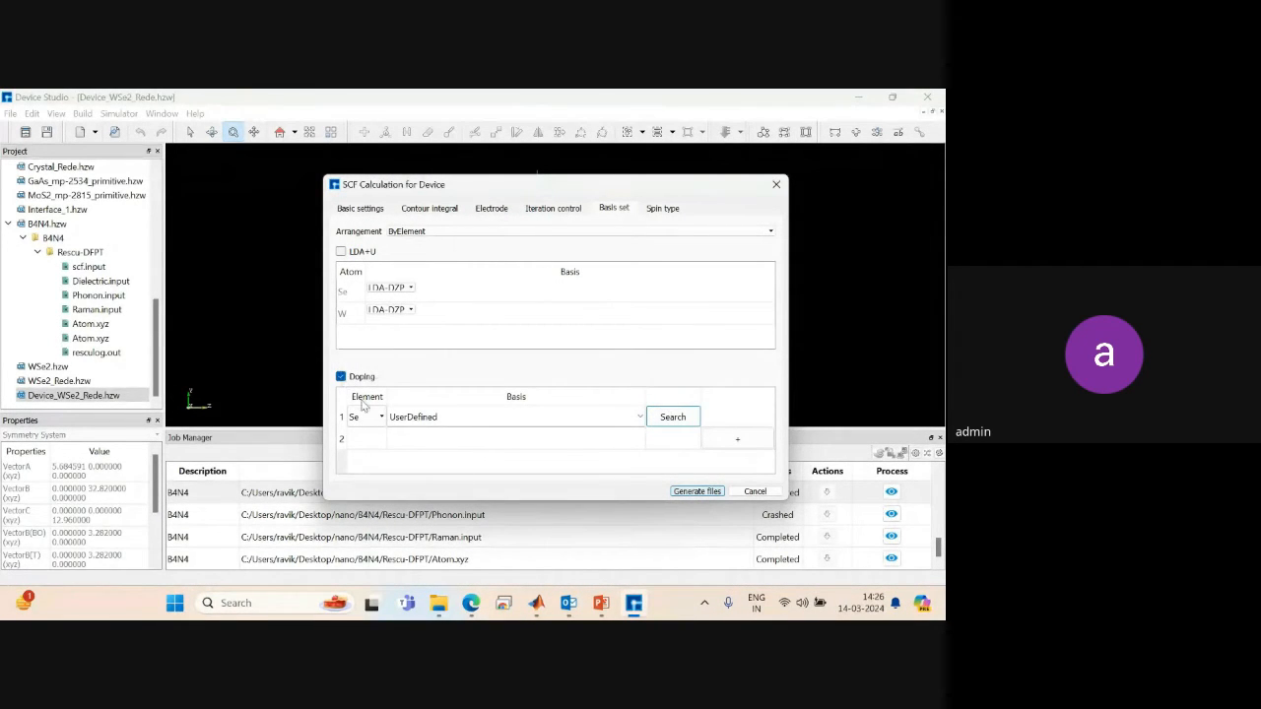
{"action": "left_click", "coordinate": [341, 377]}
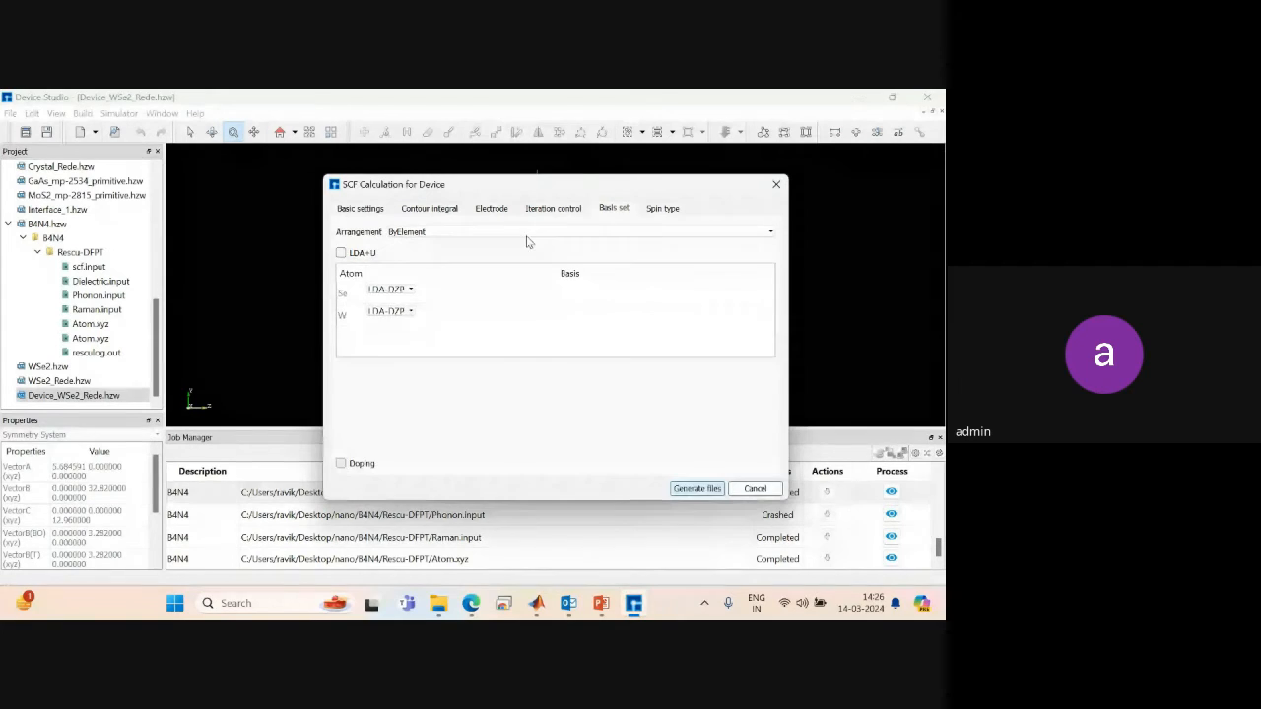
Try the CollinearSpin and GeneralSpin types to view their polarization parameters, and return the spin type to NoSpin.
{"action": "left_click", "coordinate": [663, 209]}
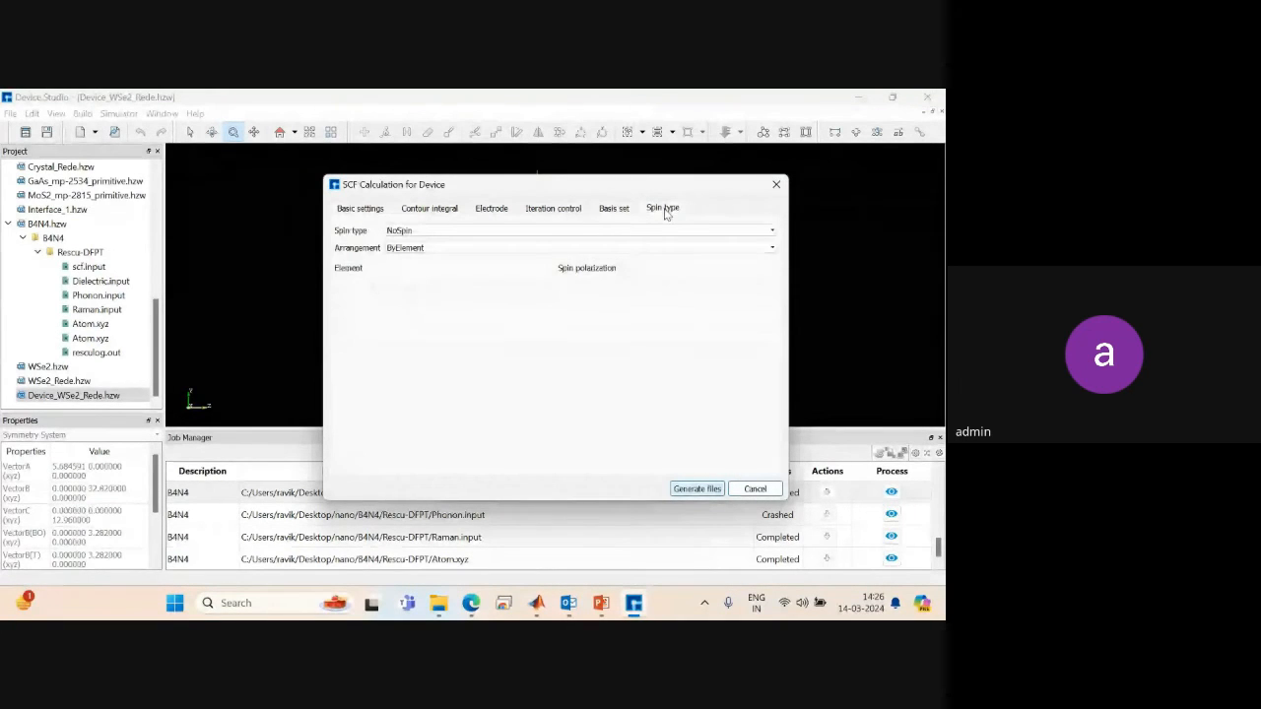
{"action": "left_click", "coordinate": [492, 232]}
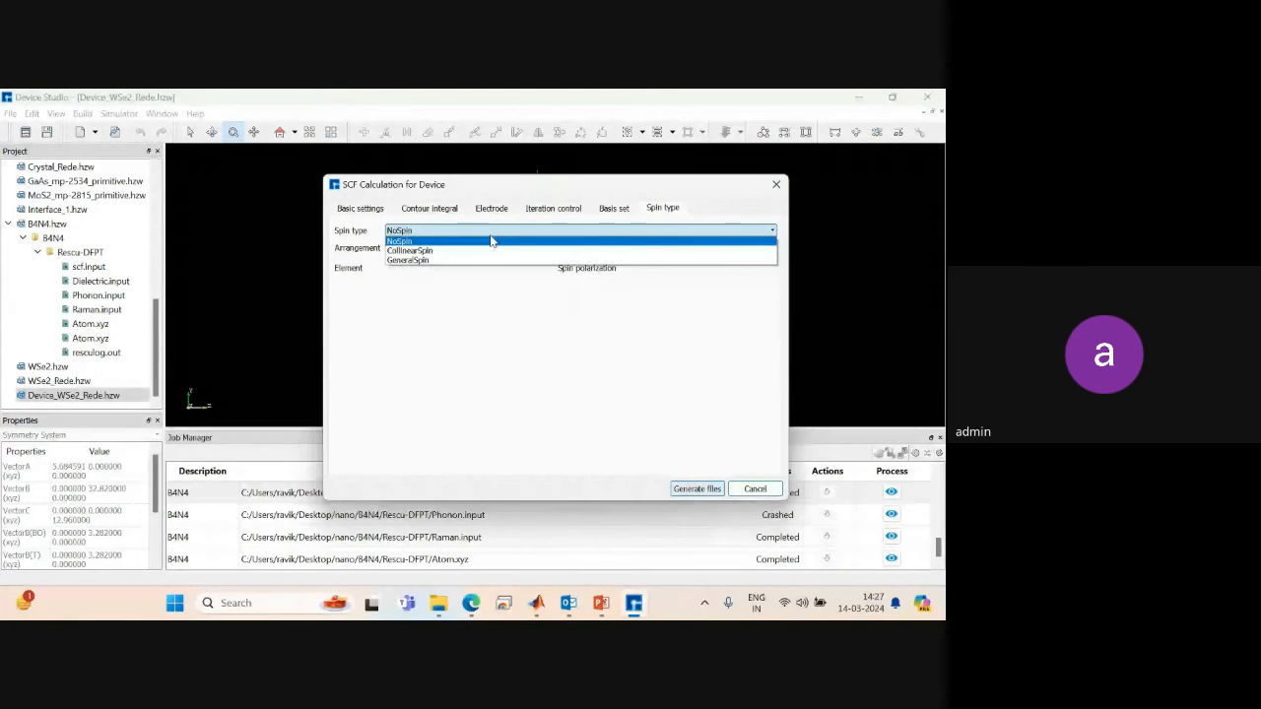
{"action": "left_click", "coordinate": [441, 252]}
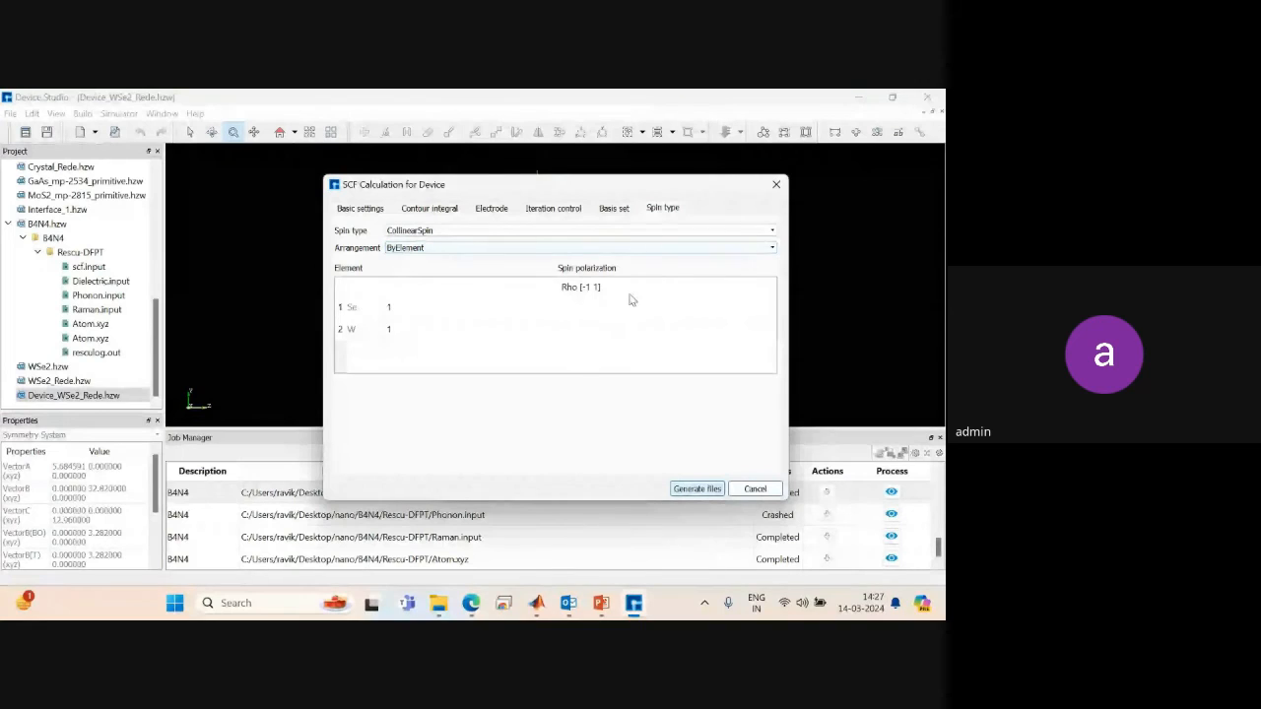
{"action": "left_click", "coordinate": [430, 233]}
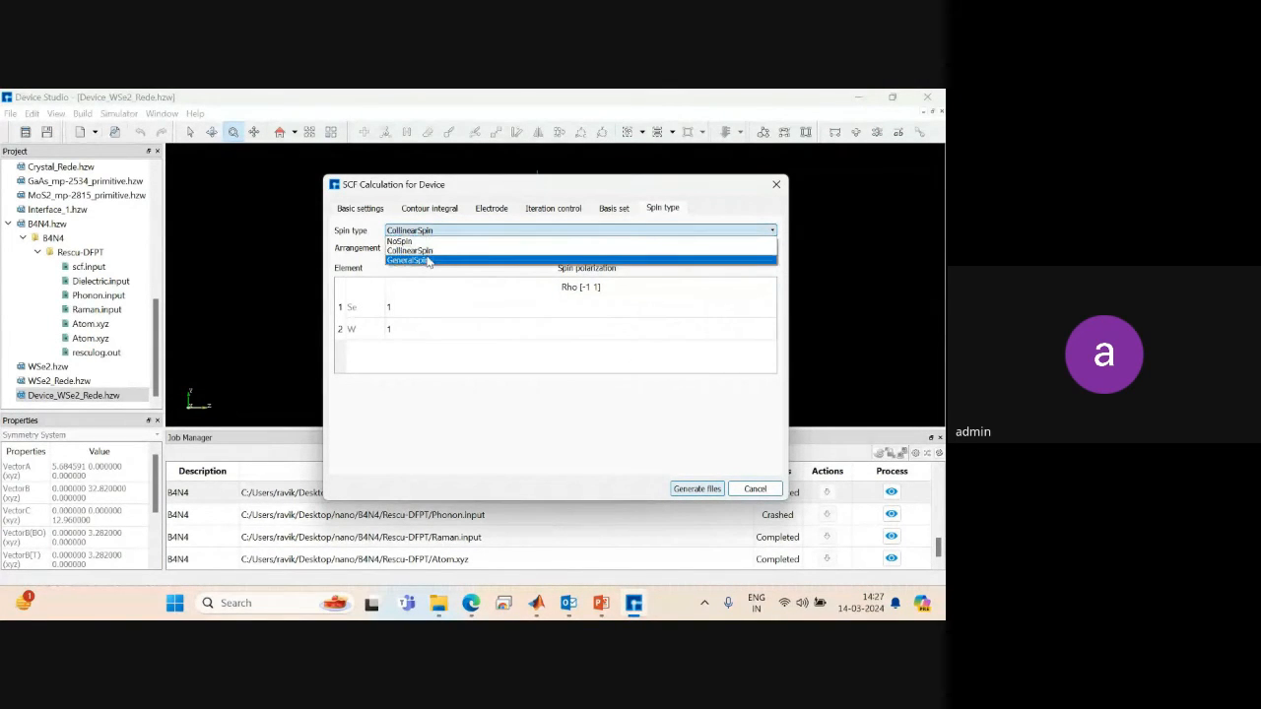
{"action": "left_click", "coordinate": [427, 261]}
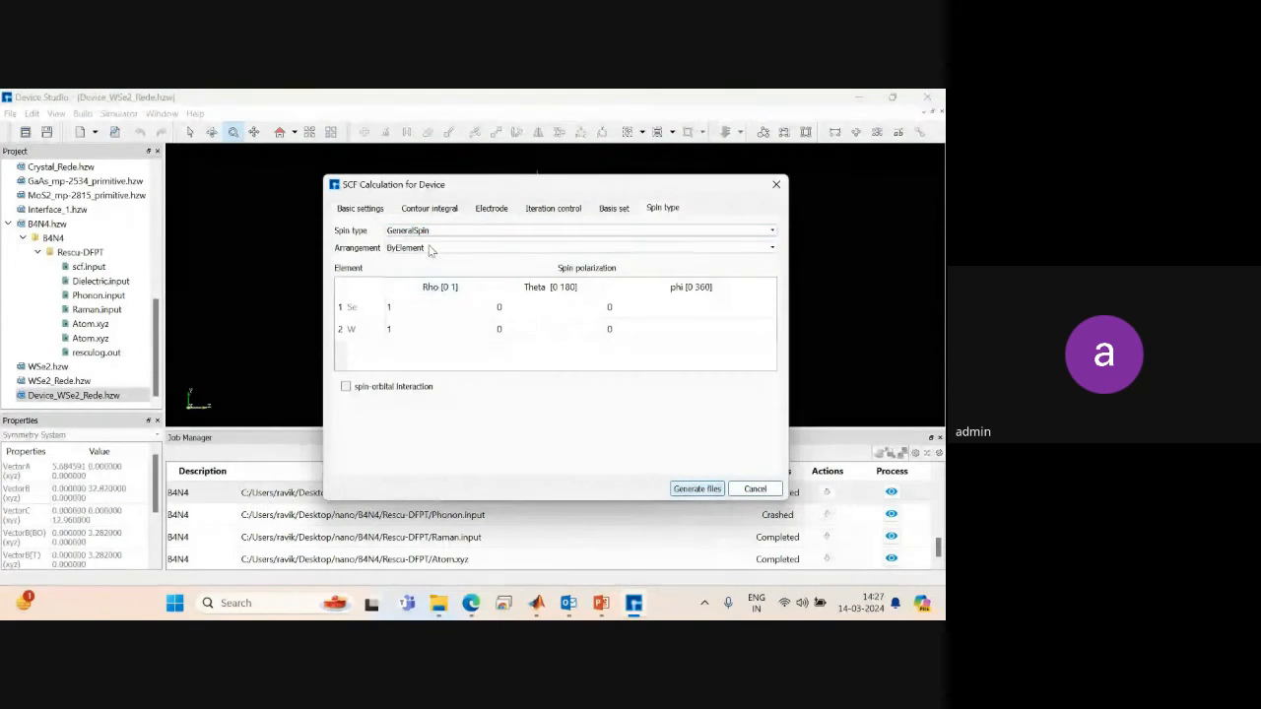
{"action": "left_click", "coordinate": [422, 233]}
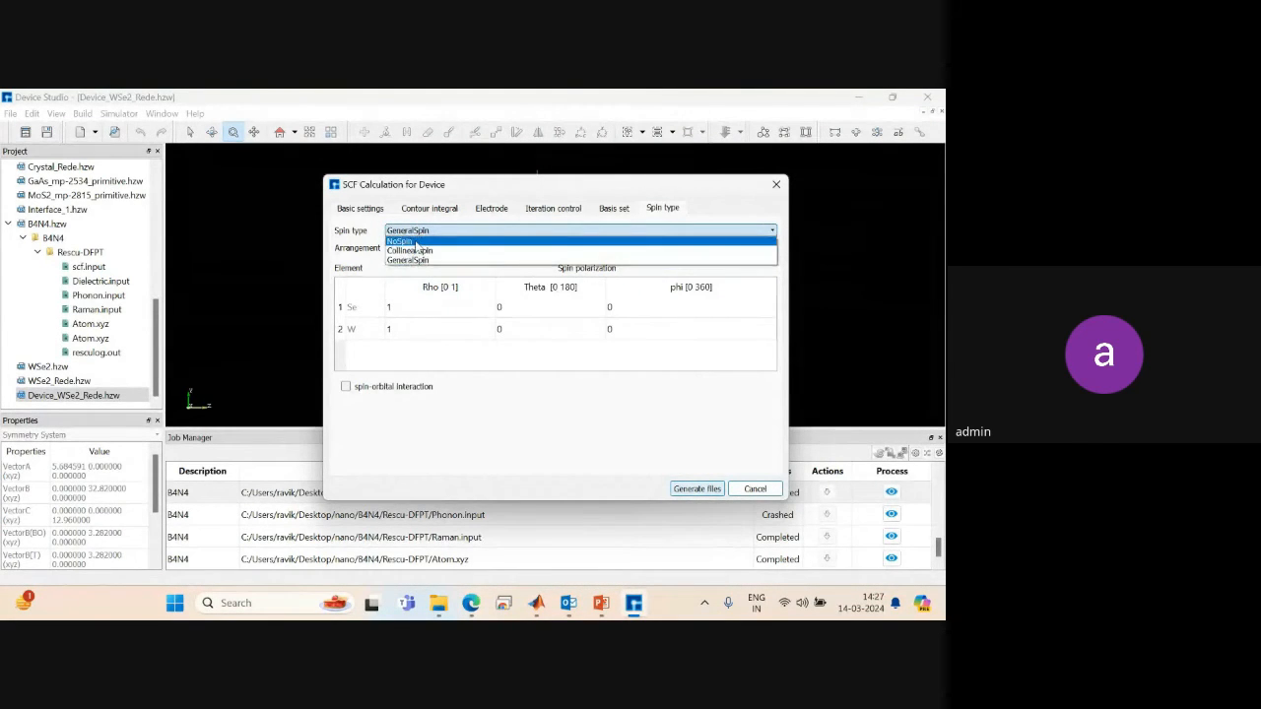
{"action": "left_click", "coordinate": [417, 242]}
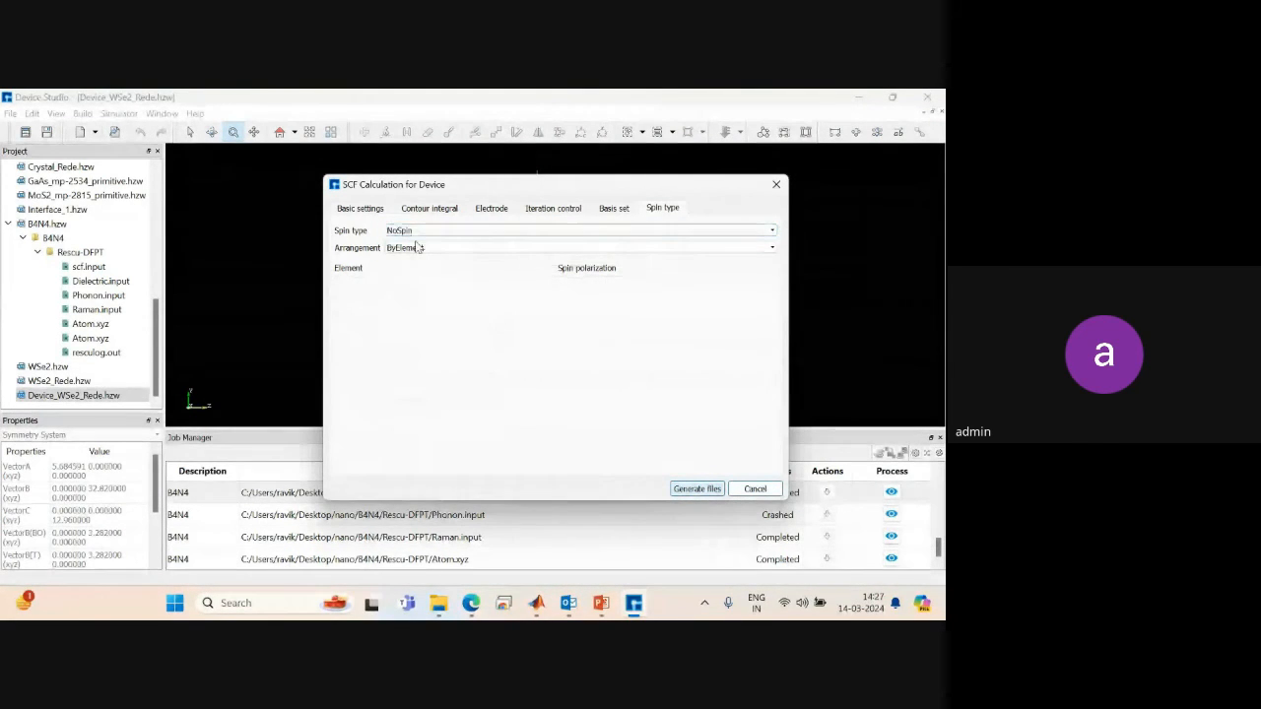
Generate the device's SCF input files and expand the Device, BottomElectrode and TopElectrode folders of the Device_WSe2_Rede project.
{"action": "left_click", "coordinate": [707, 490]}
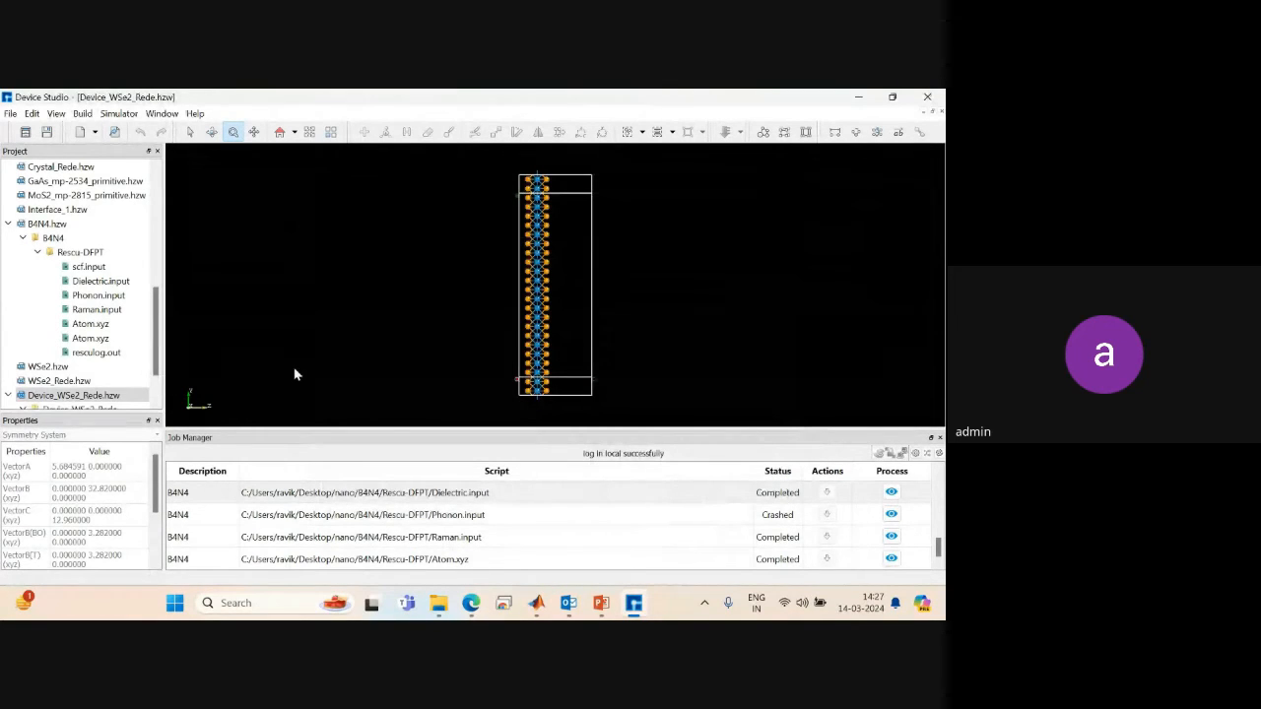
{"action": "scroll", "coordinate": [138, 372], "scroll_direction": "down", "scroll_amount": 2}
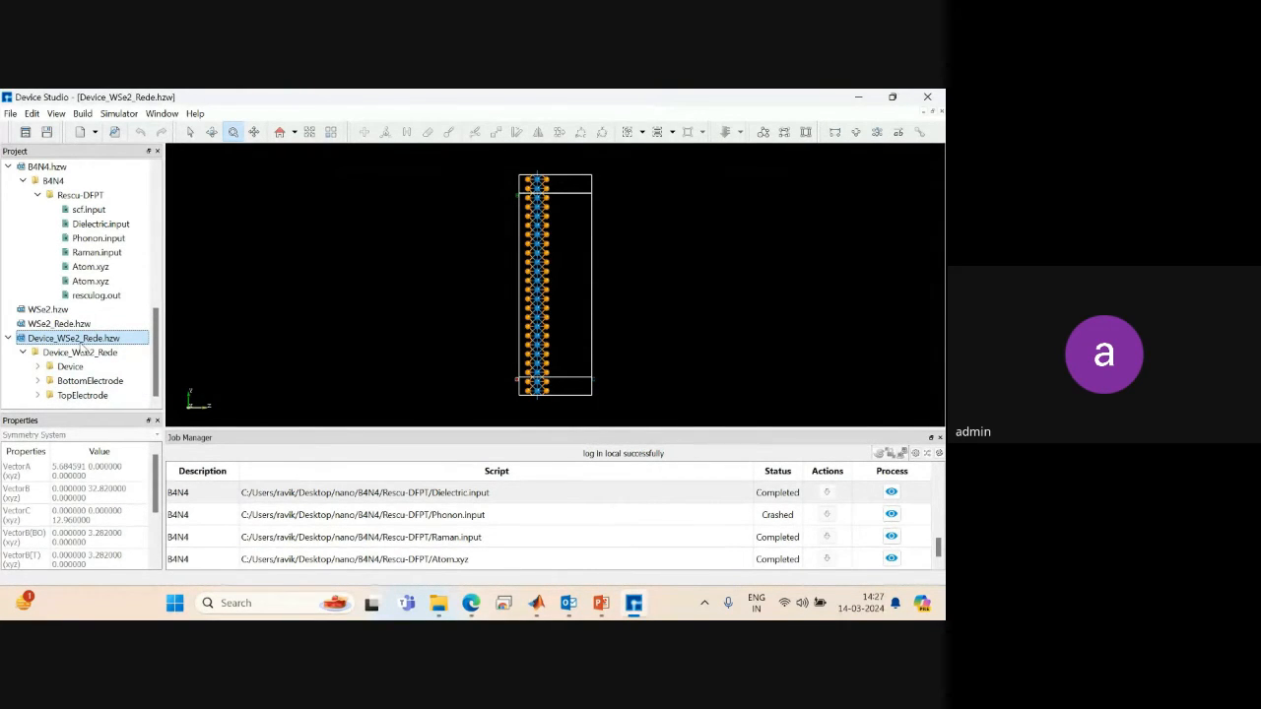
{"action": "left_click", "coordinate": [39, 367]}
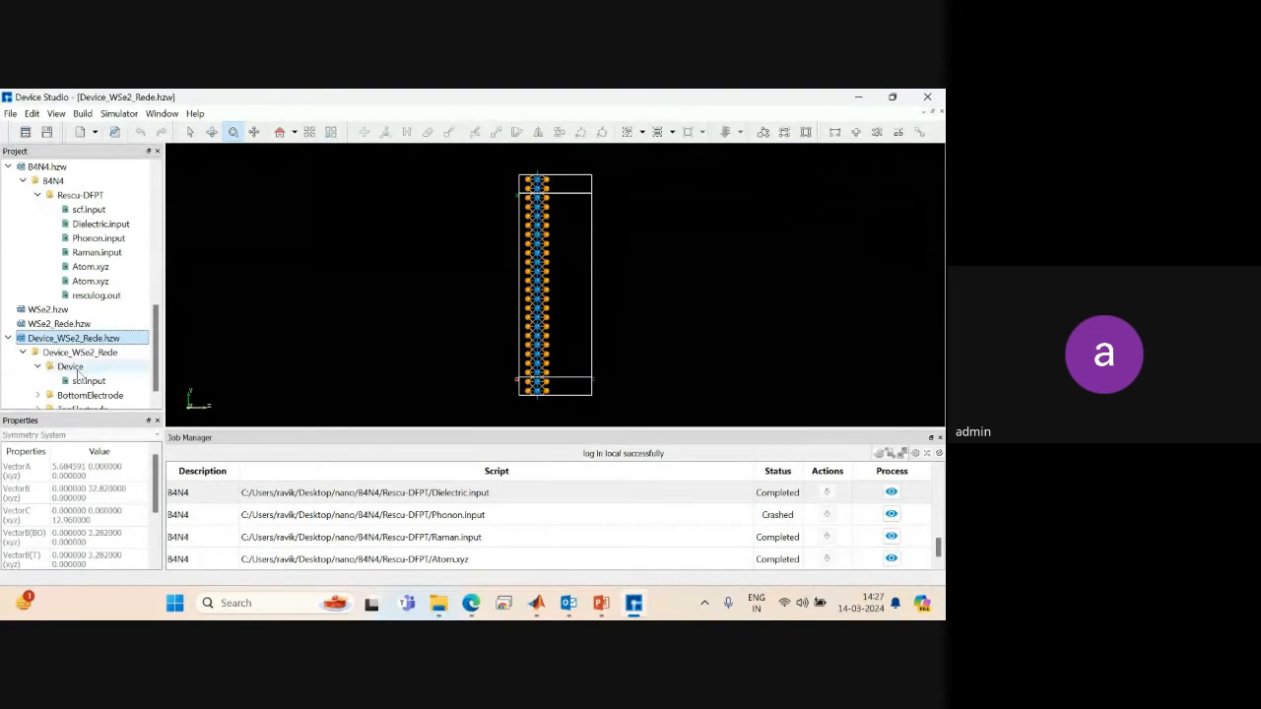
{"action": "scroll", "coordinate": [119, 394], "scroll_direction": "down", "scroll_amount": 1}
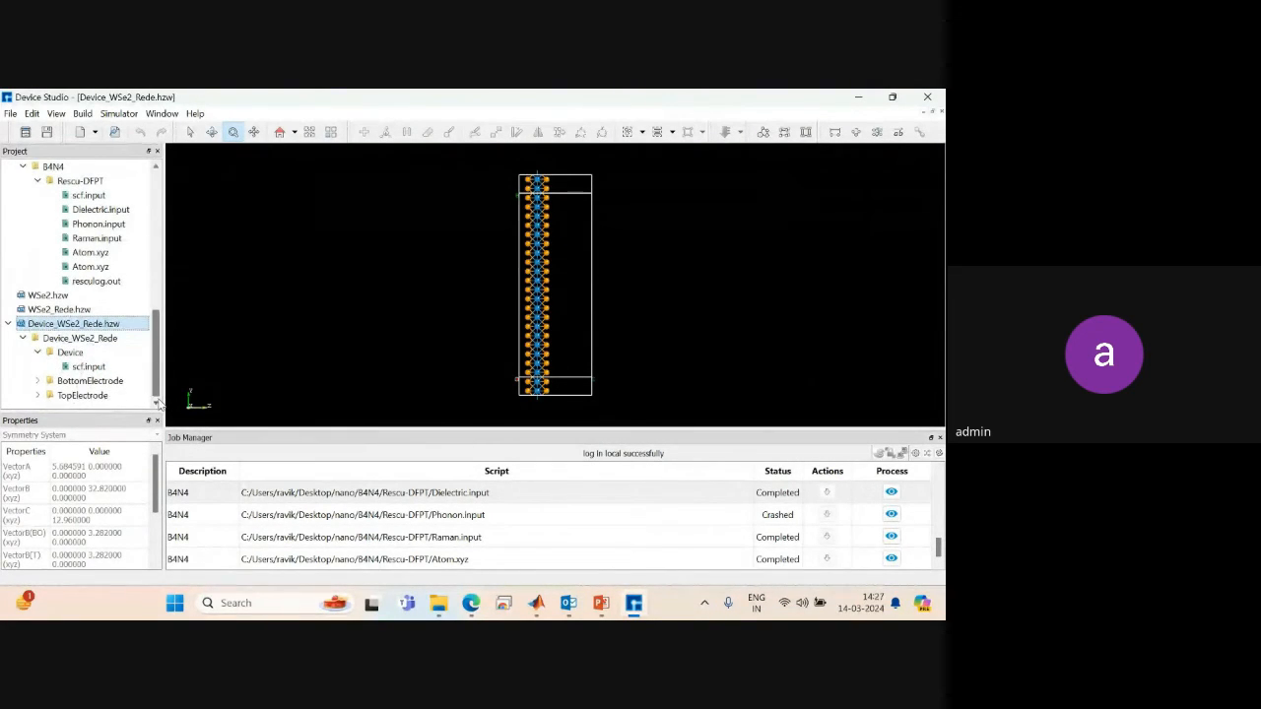
{"action": "left_click", "coordinate": [39, 382]}
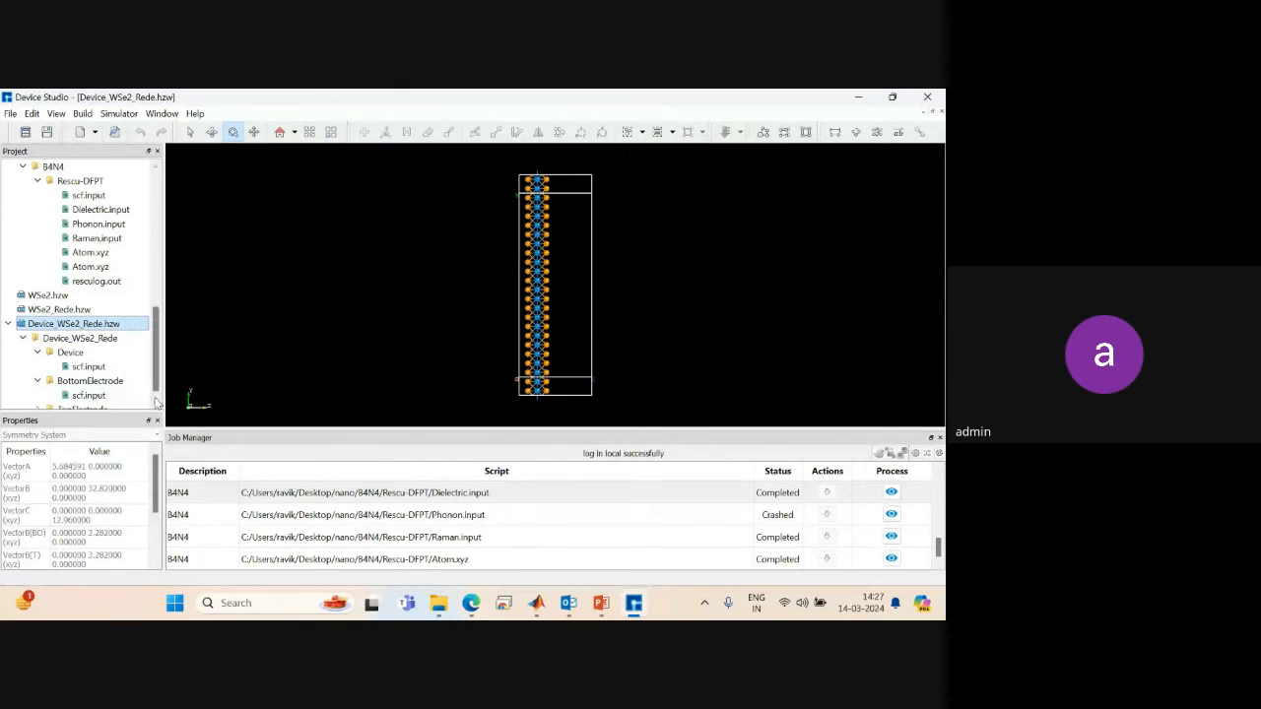
{"action": "scroll", "coordinate": [34, 402], "scroll_direction": "down", "scroll_amount": 1}
{"action": "left_click", "coordinate": [38, 395]}
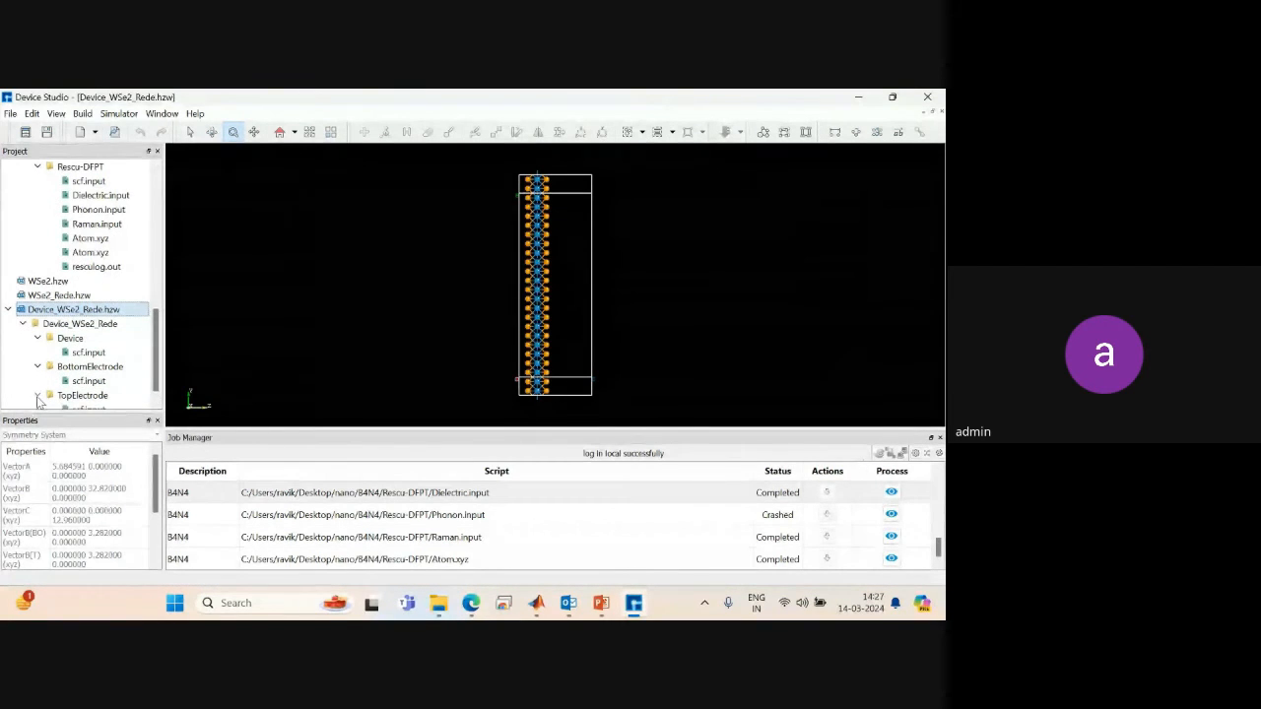
{"action": "left_click", "coordinate": [155, 404]}
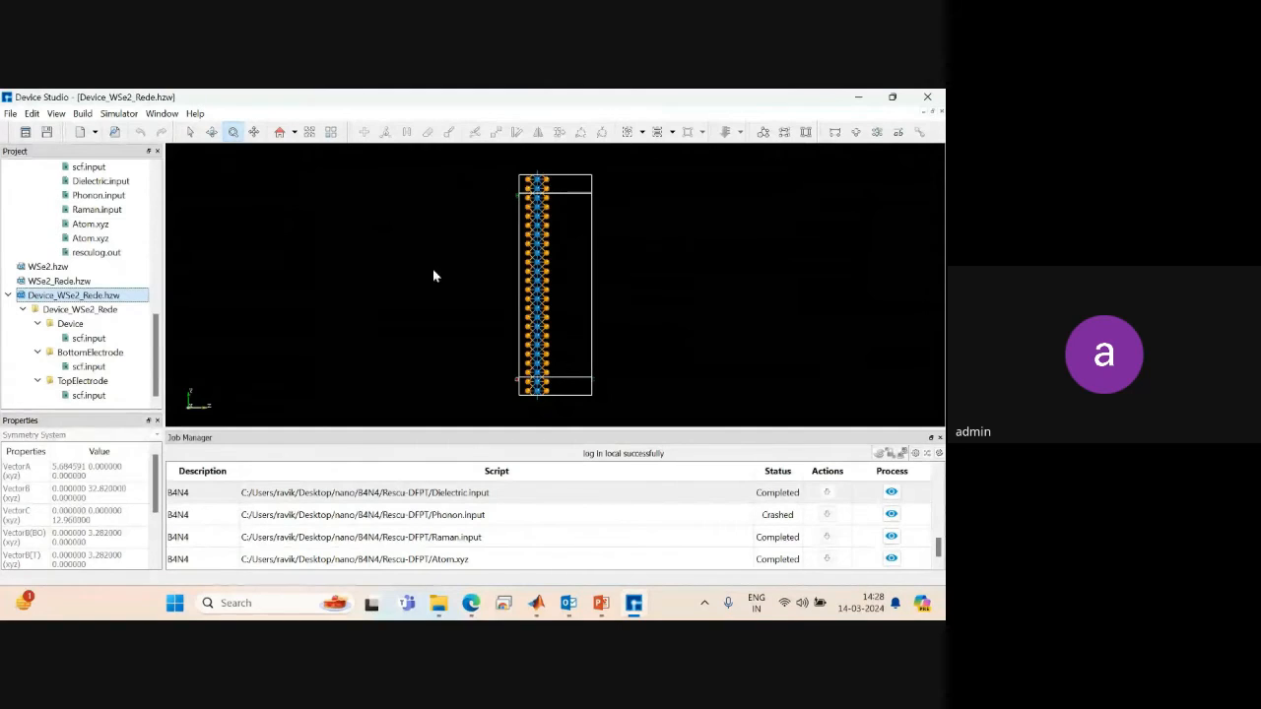
Run the BottomElectrode scf.input on the MyComputer gateway and minimize its job status window.
{"action": "right_click", "coordinate": [87, 366]}
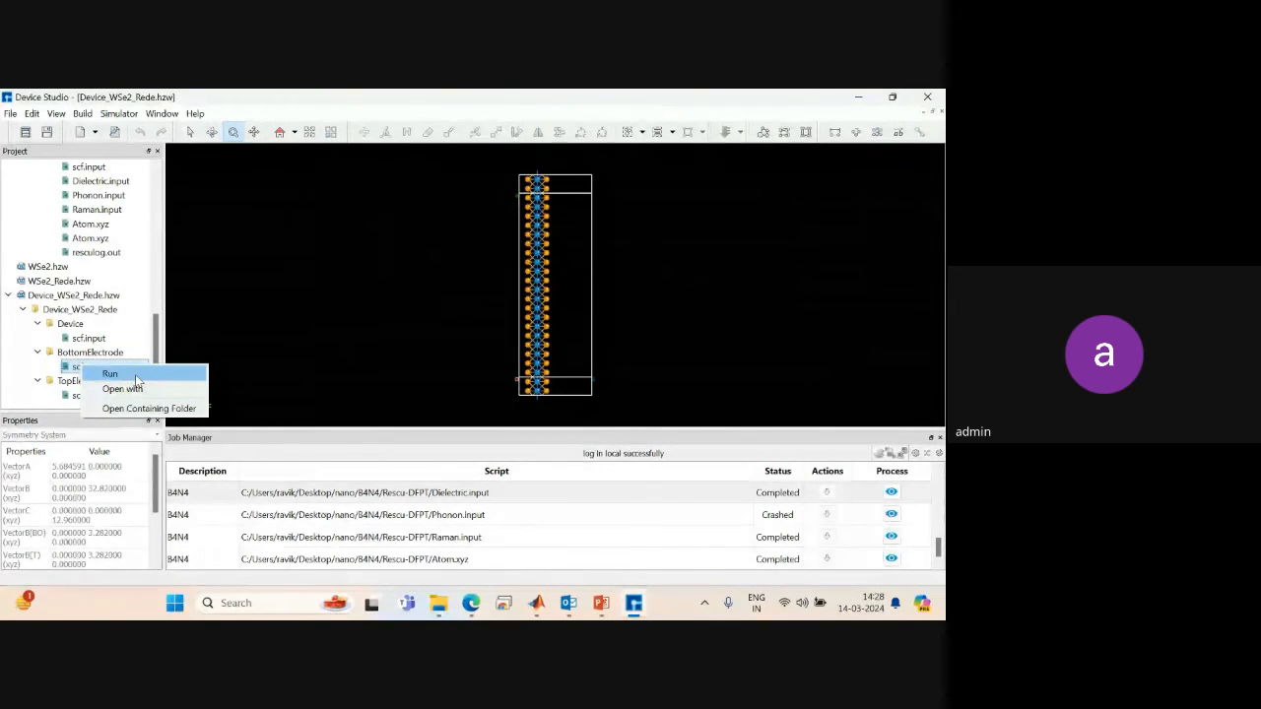
{"action": "left_click", "coordinate": [136, 378]}
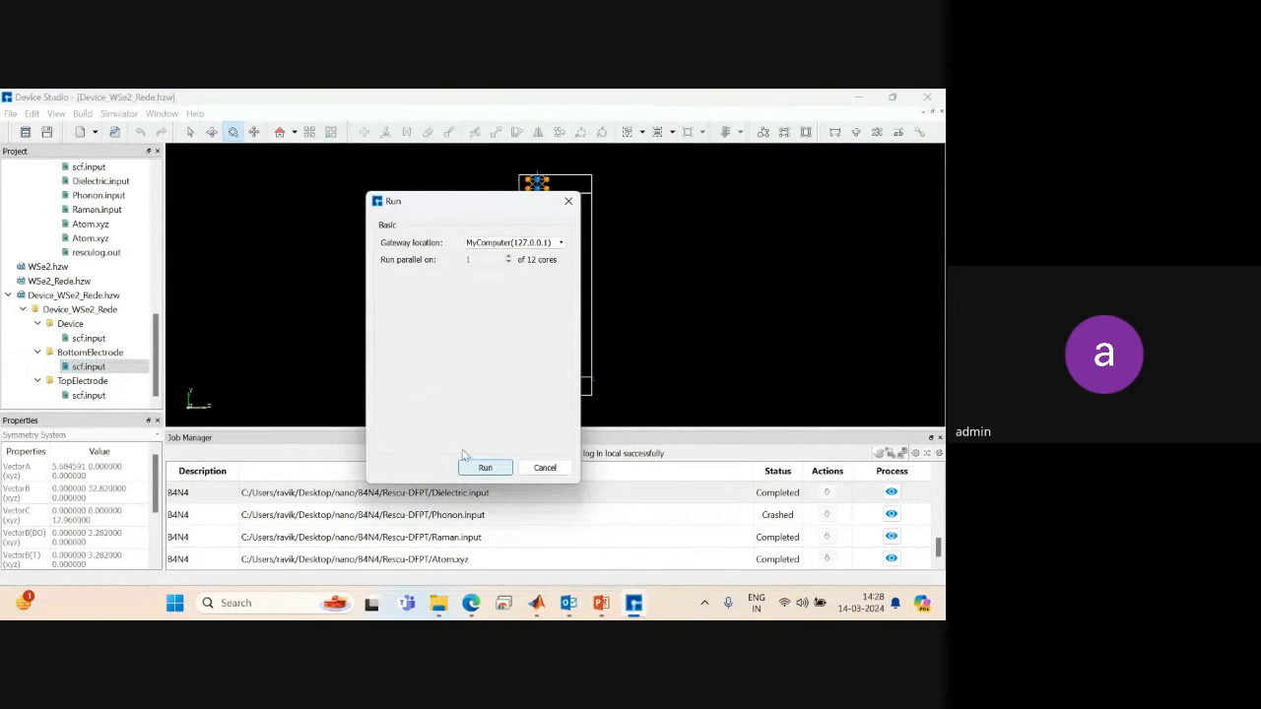
{"action": "left_click", "coordinate": [484, 469]}
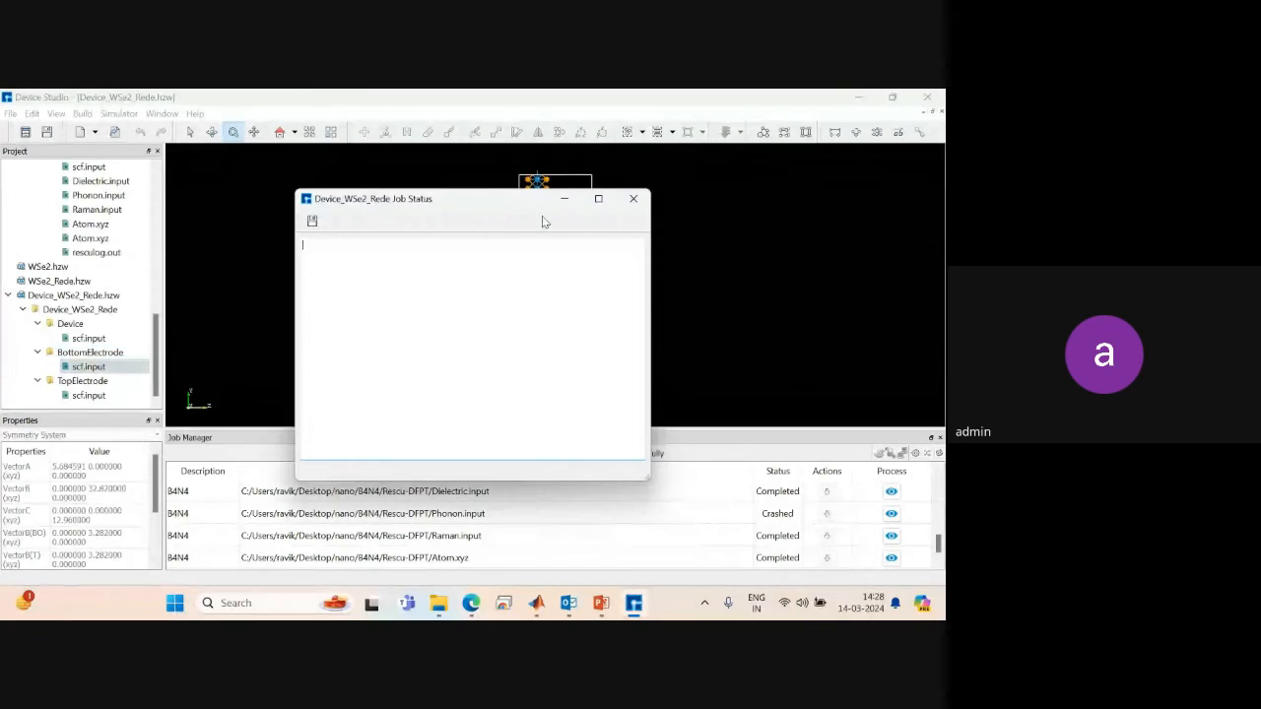
{"action": "left_click", "coordinate": [565, 202]}
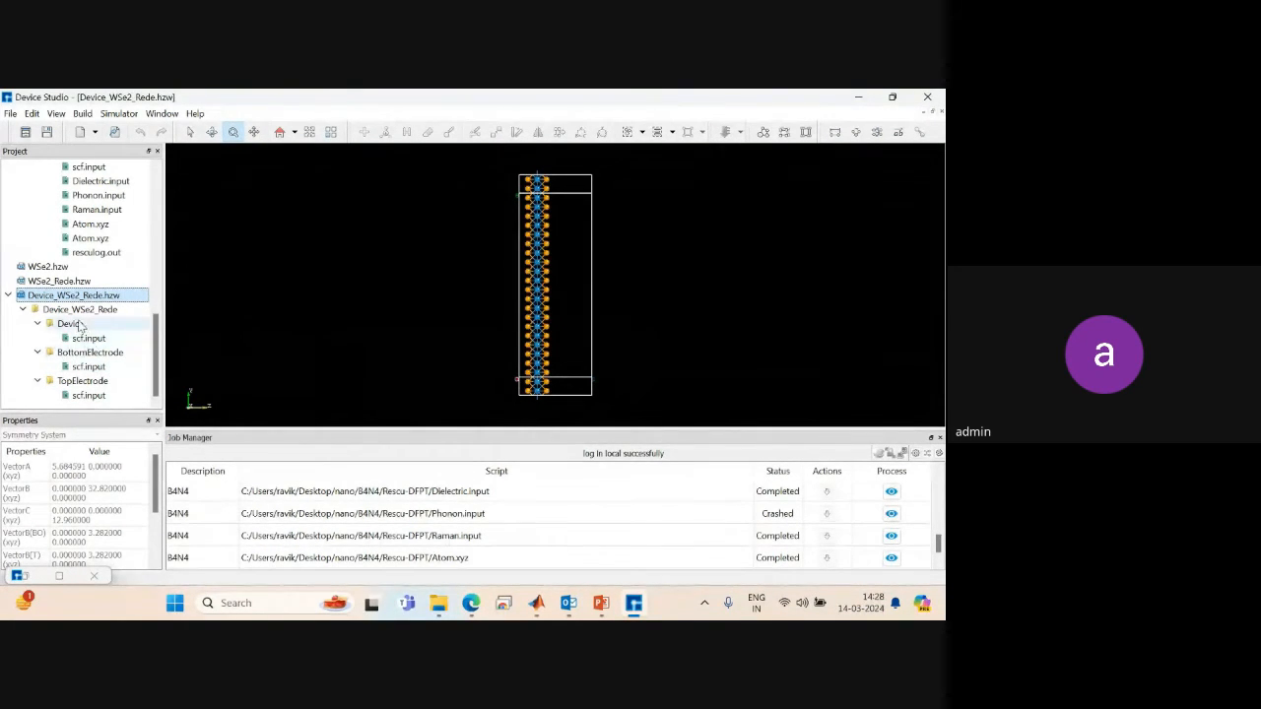
Open the Device folder's scf.input file as text for editing.
{"action": "right_click", "coordinate": [93, 396]}
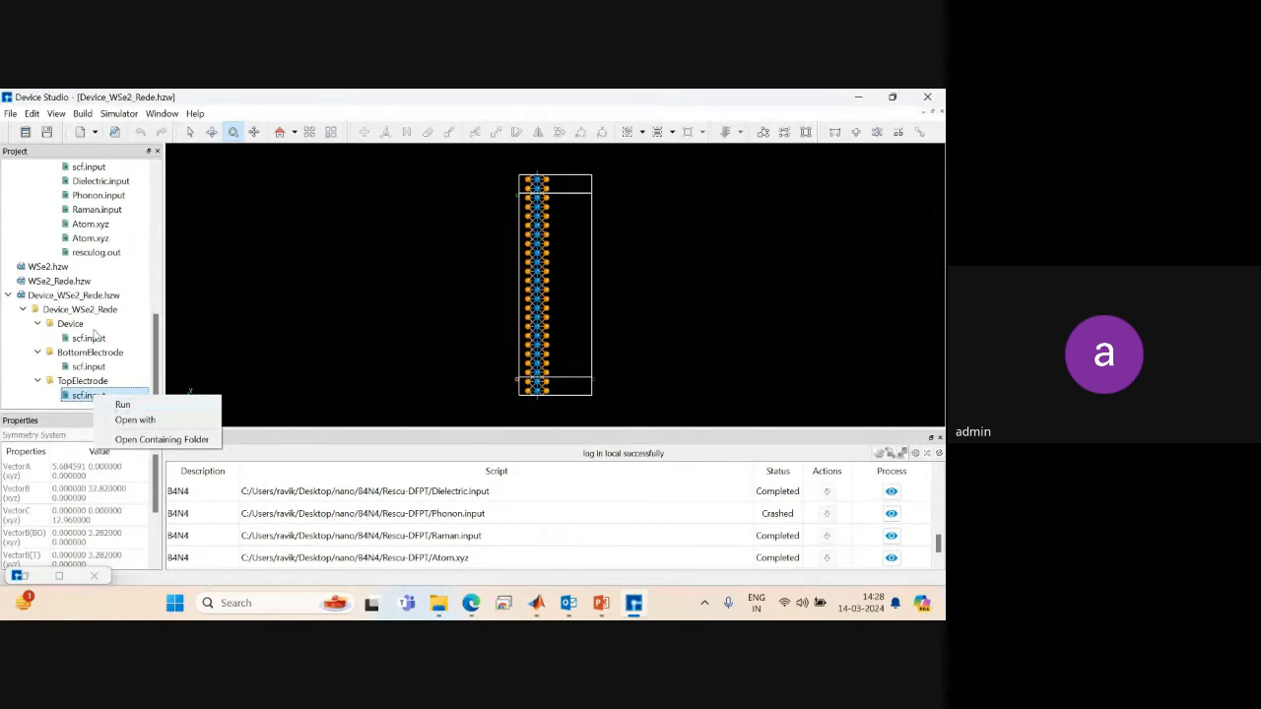
{"action": "left_click", "coordinate": [87, 367]}
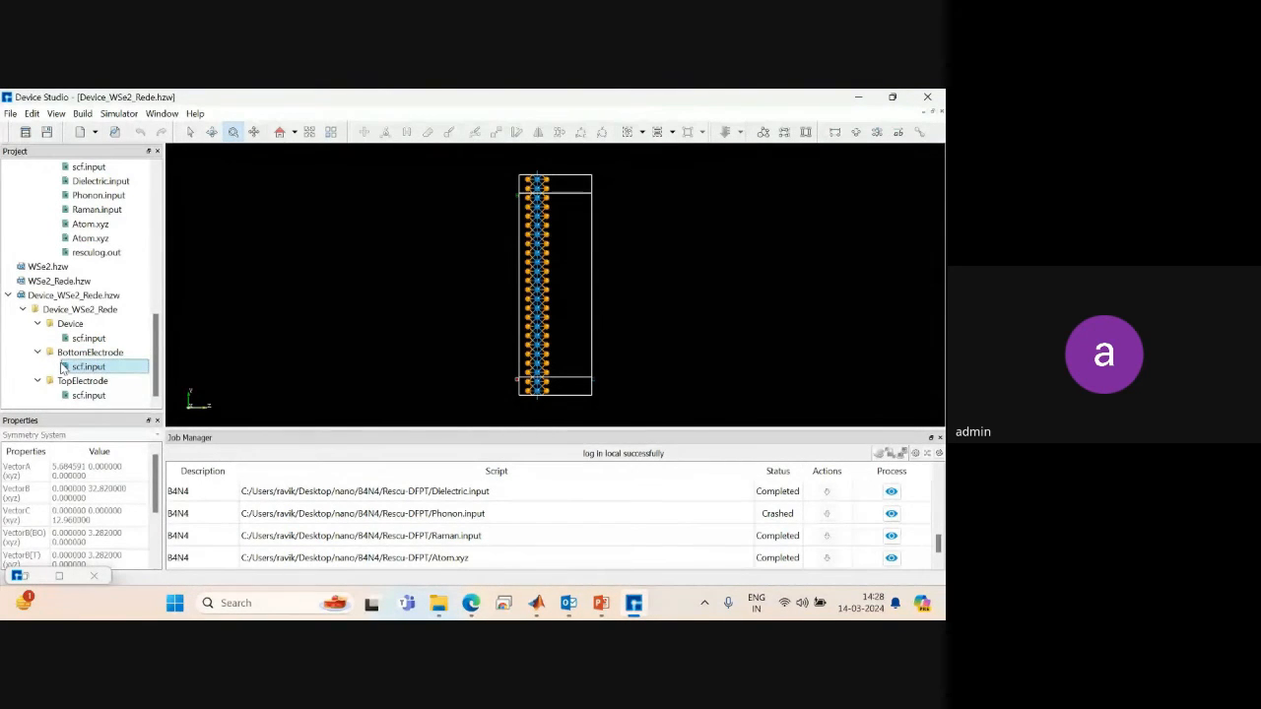
{"action": "left_click", "coordinate": [81, 340]}
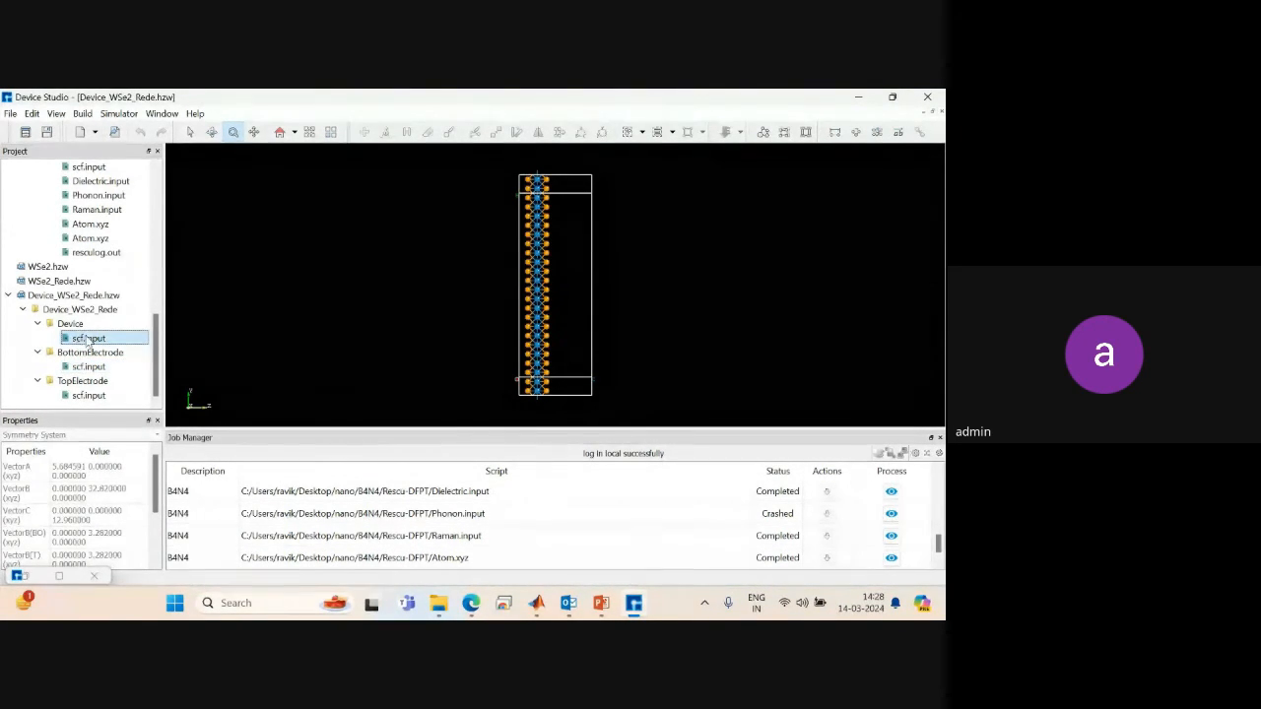
{"action": "right_click", "coordinate": [89, 340]}
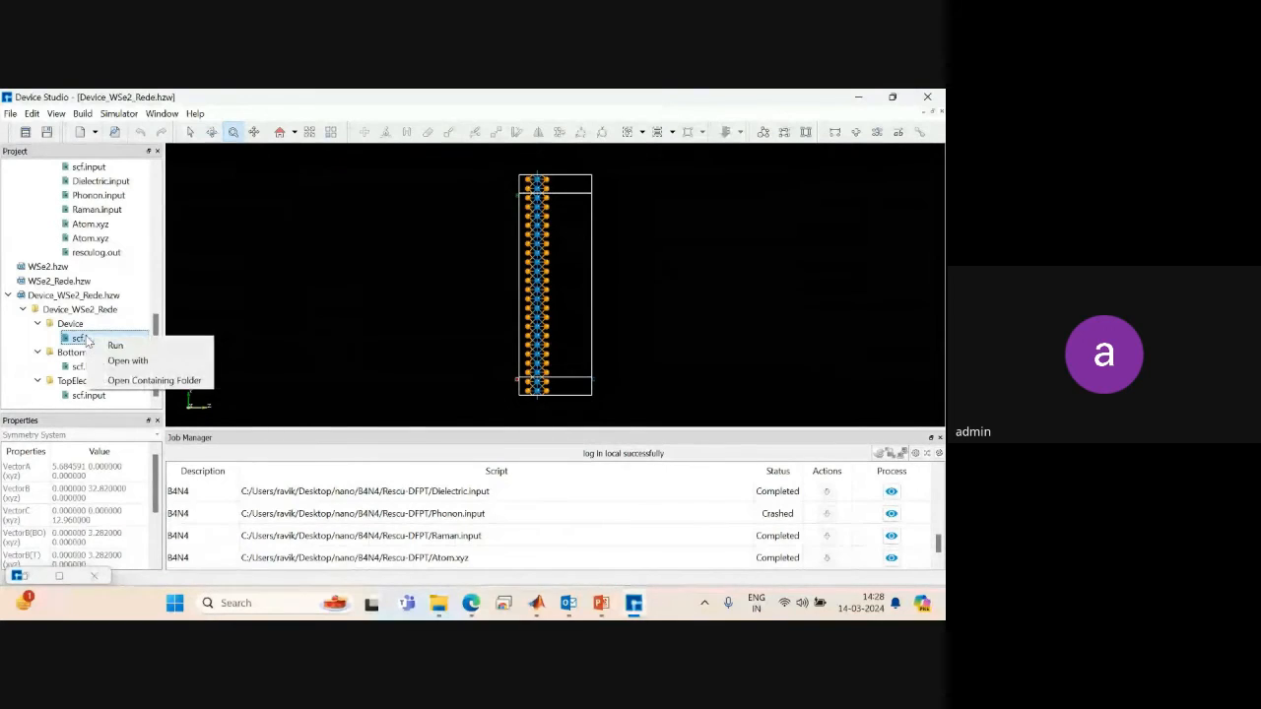
{"action": "left_click", "coordinate": [158, 362]}
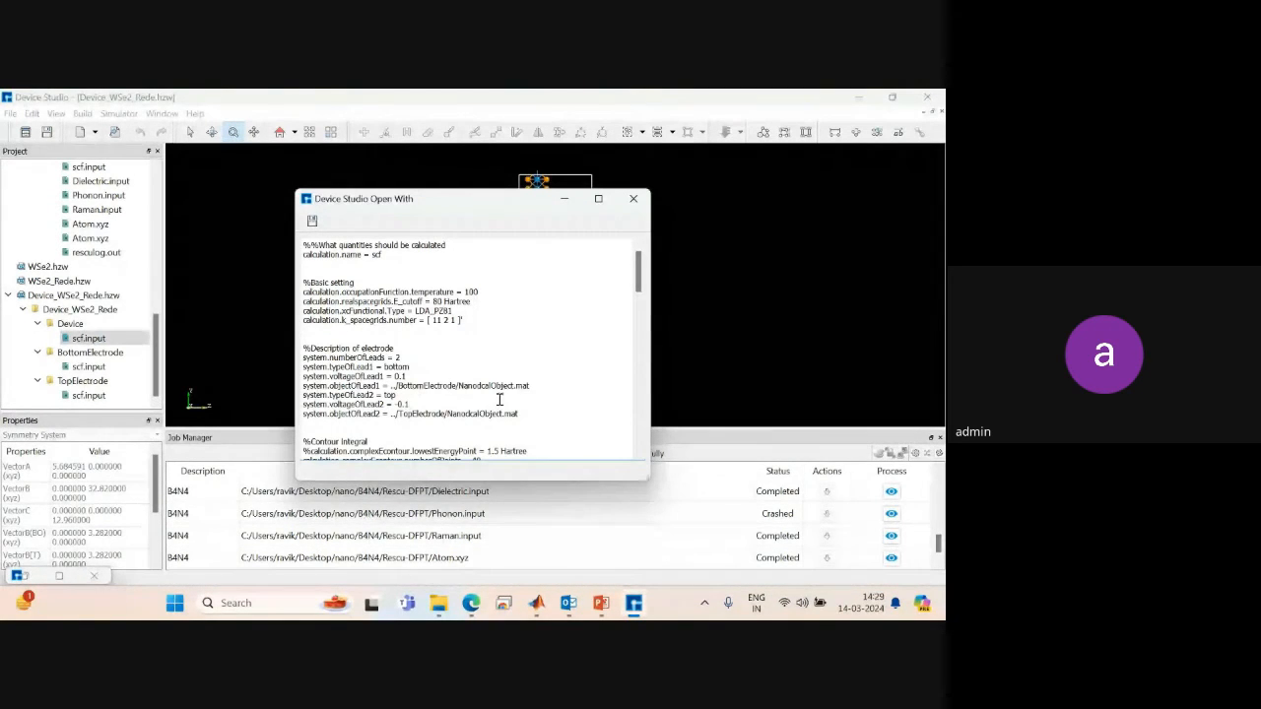
Change the system.objectOfLead2 path to ../BottomElectrode/NanodcalObject.mat, matching the first lead, and save and close the input file.
{"action": "key", "text": "BackSpace"}
{"action": "key", "text": "BackSpace"}
{"action": "key", "text": "BackSpace"}
{"action": "type", "text": "Bo"}
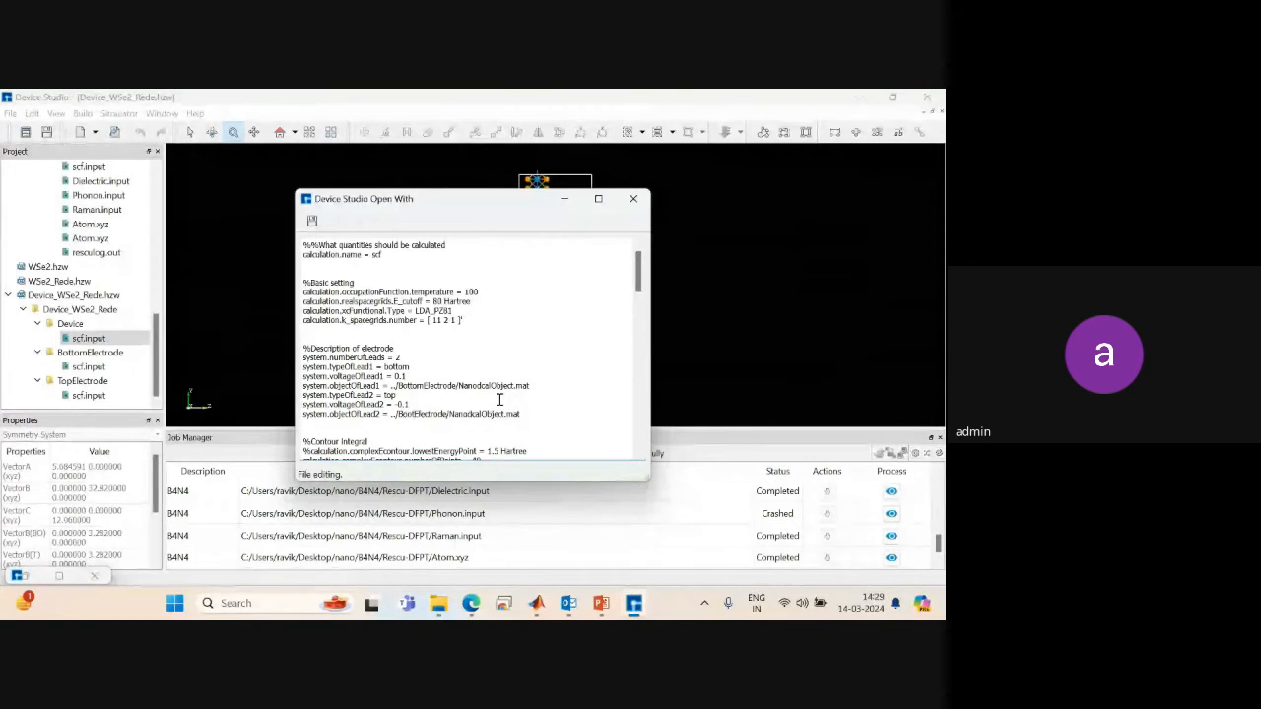
{"action": "type", "text": "ttom"}
{"action": "left_click_drag", "start_coordinate": [537, 385], "coordinate": [399, 388]}
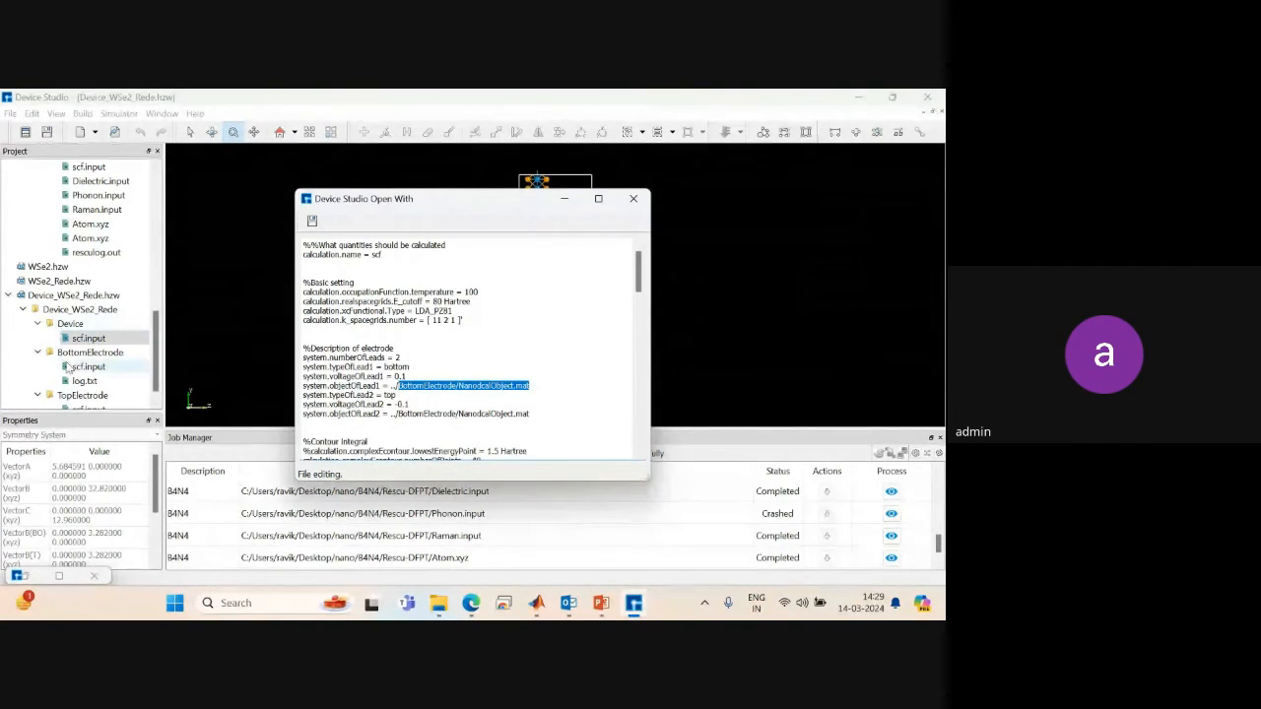
{"action": "left_click", "coordinate": [312, 221]}
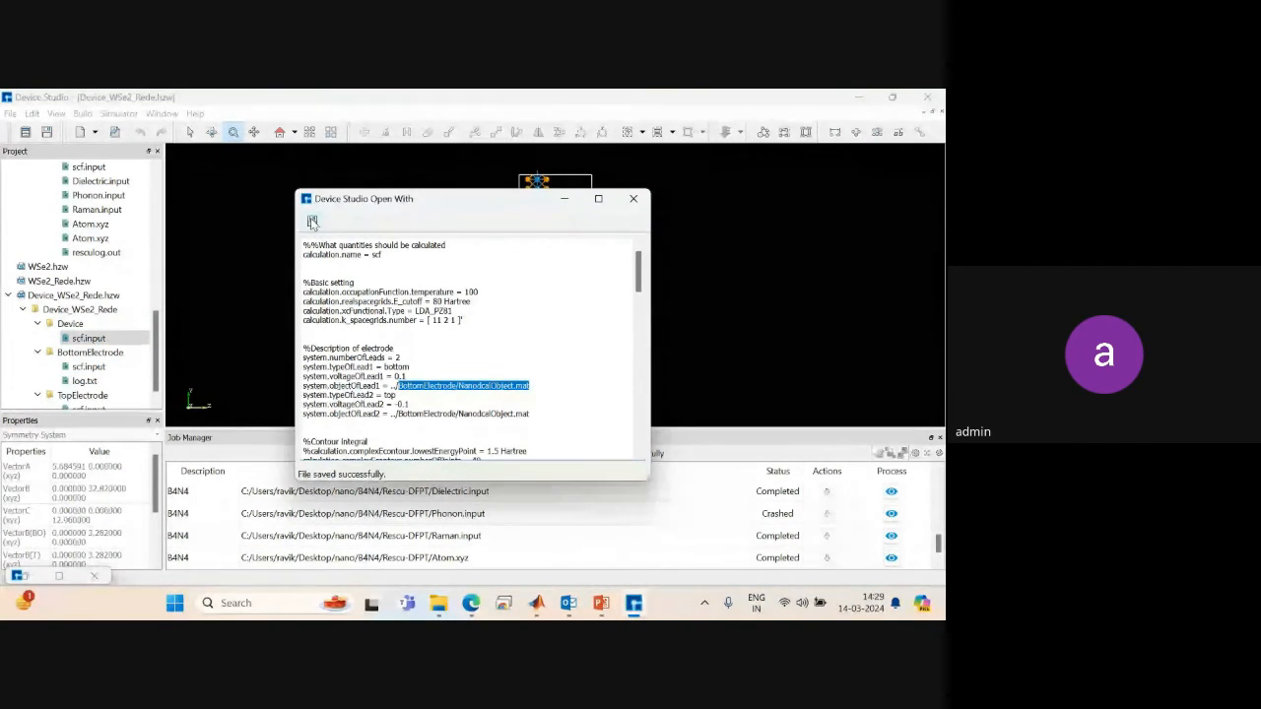
{"action": "left_click", "coordinate": [633, 198]}
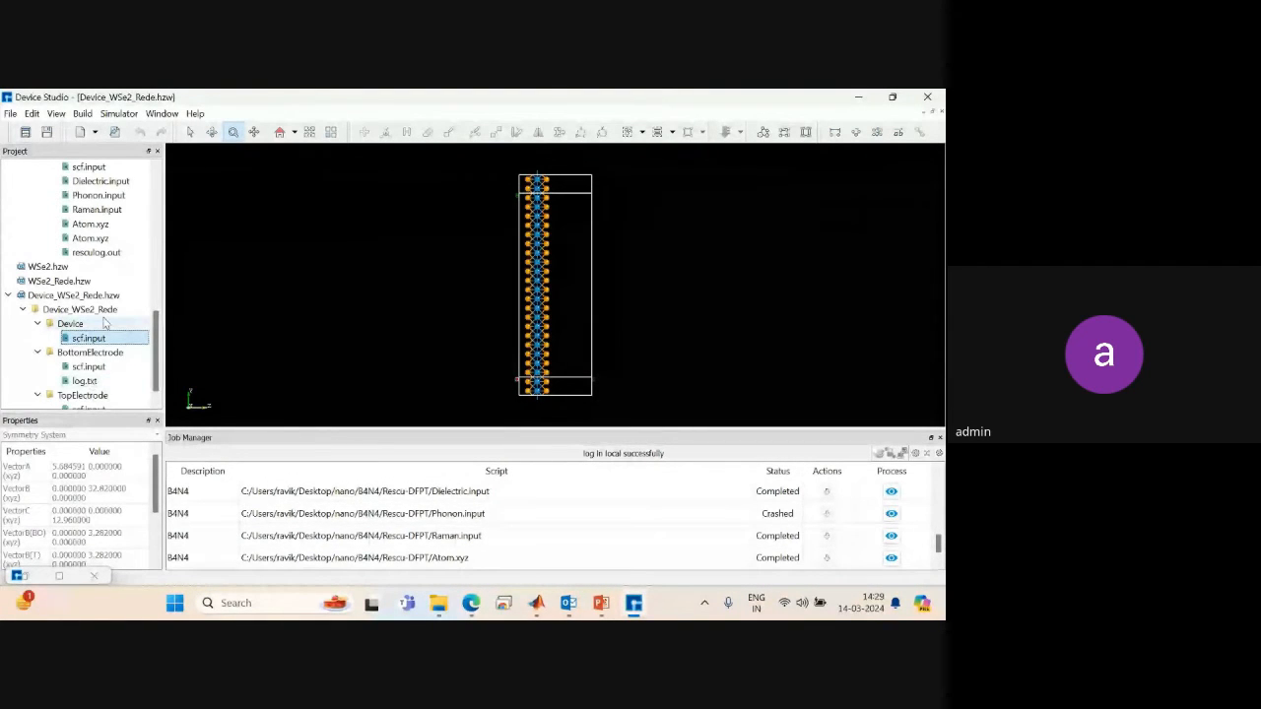
Run the Device folder's scf.input calculation with the default run settings.
{"action": "right_click", "coordinate": [77, 339]}
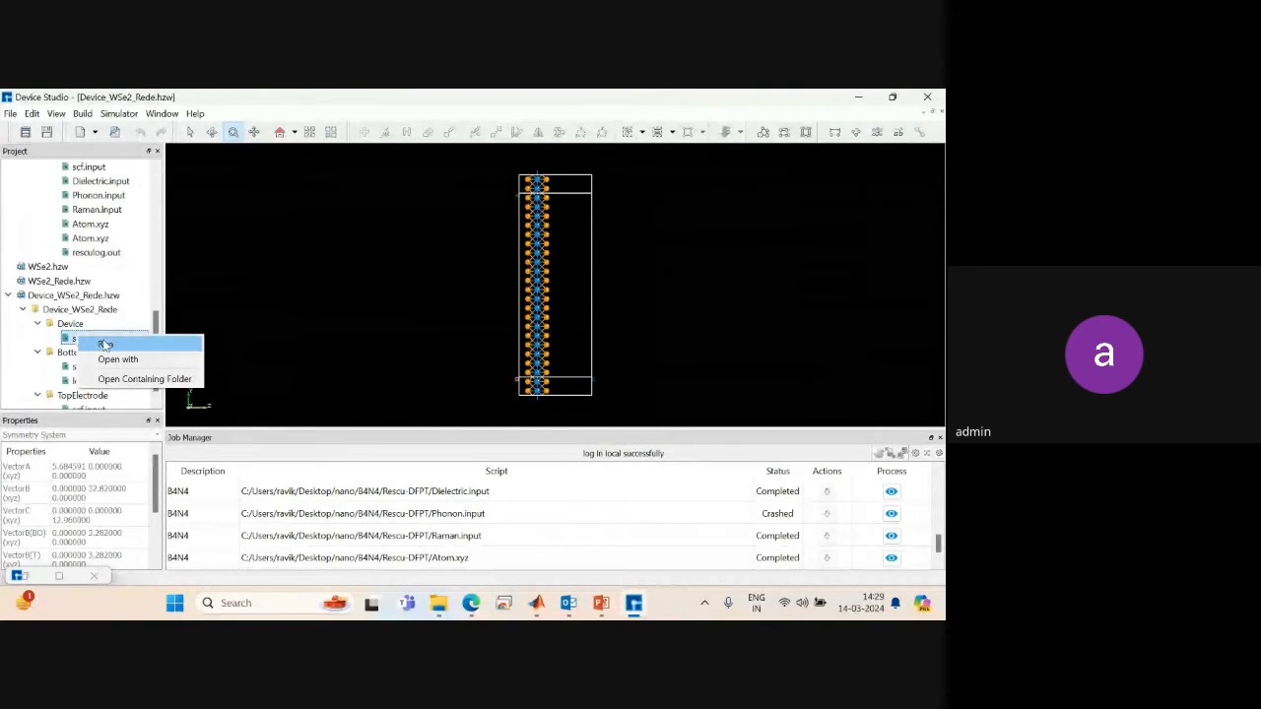
{"action": "left_click", "coordinate": [105, 344]}
{"action": "left_click", "coordinate": [485, 468]}
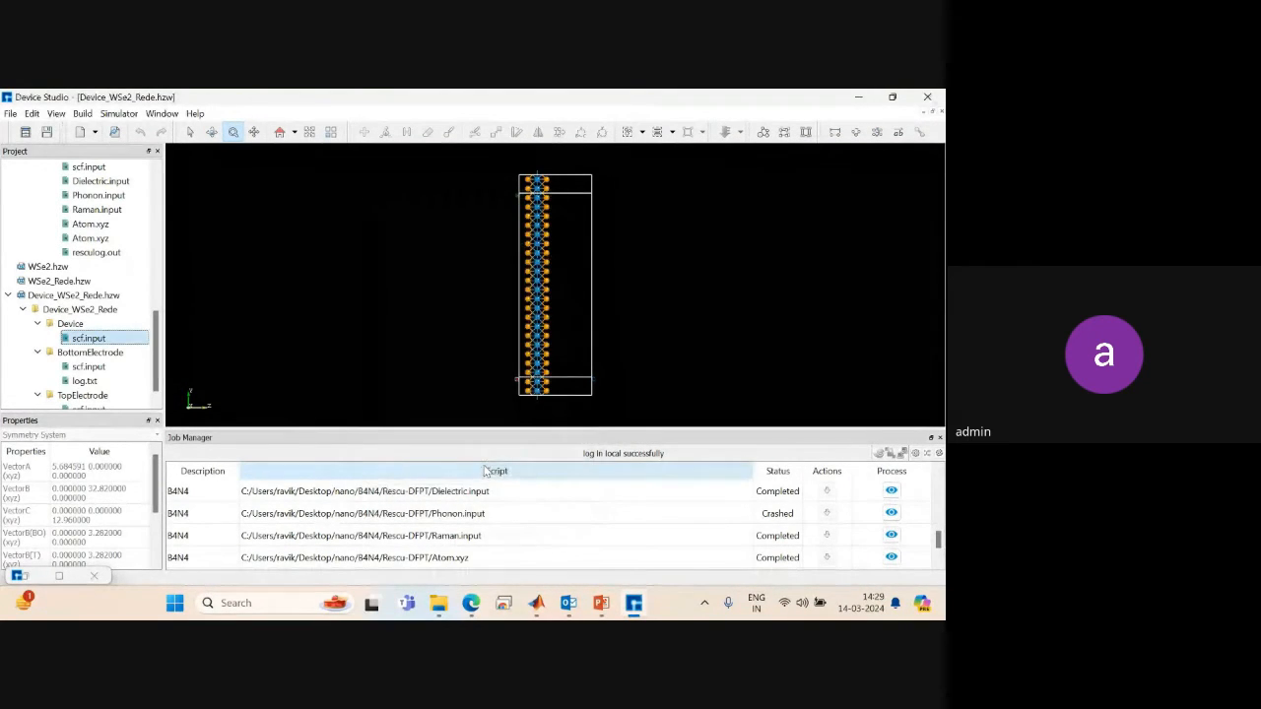
Enlarge the job manager and check the status of the BottomElectrode and Device SCF jobs.
{"action": "left_click_drag", "start_coordinate": [584, 428], "coordinate": [584, 376]}
{"action": "left_click", "coordinate": [763, 529]}
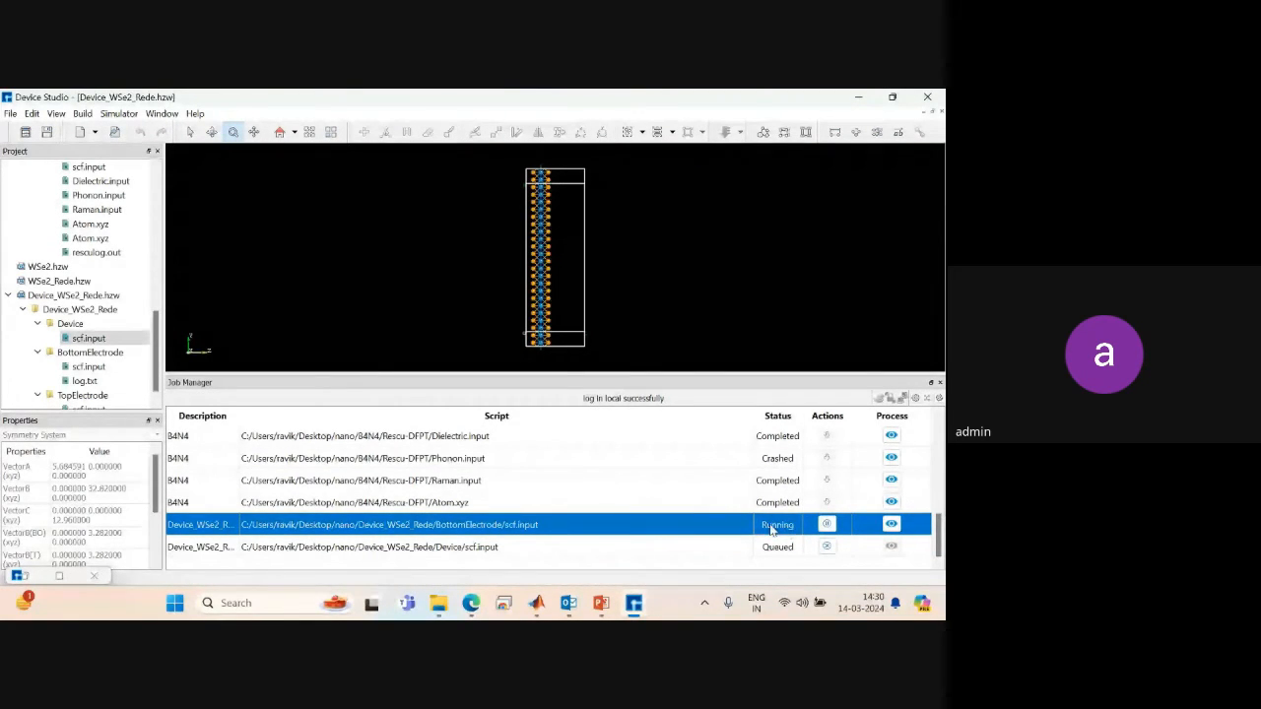
{"action": "left_click", "coordinate": [774, 548]}
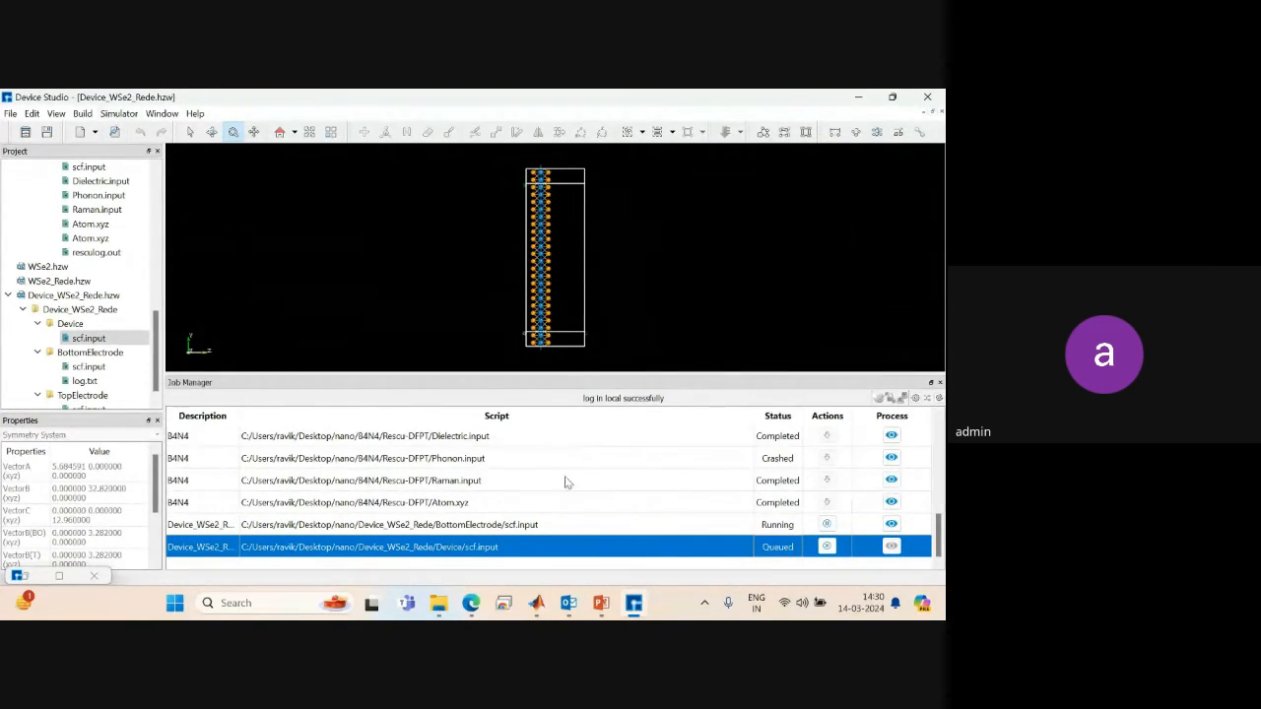
{"action": "left_click", "coordinate": [501, 525]}
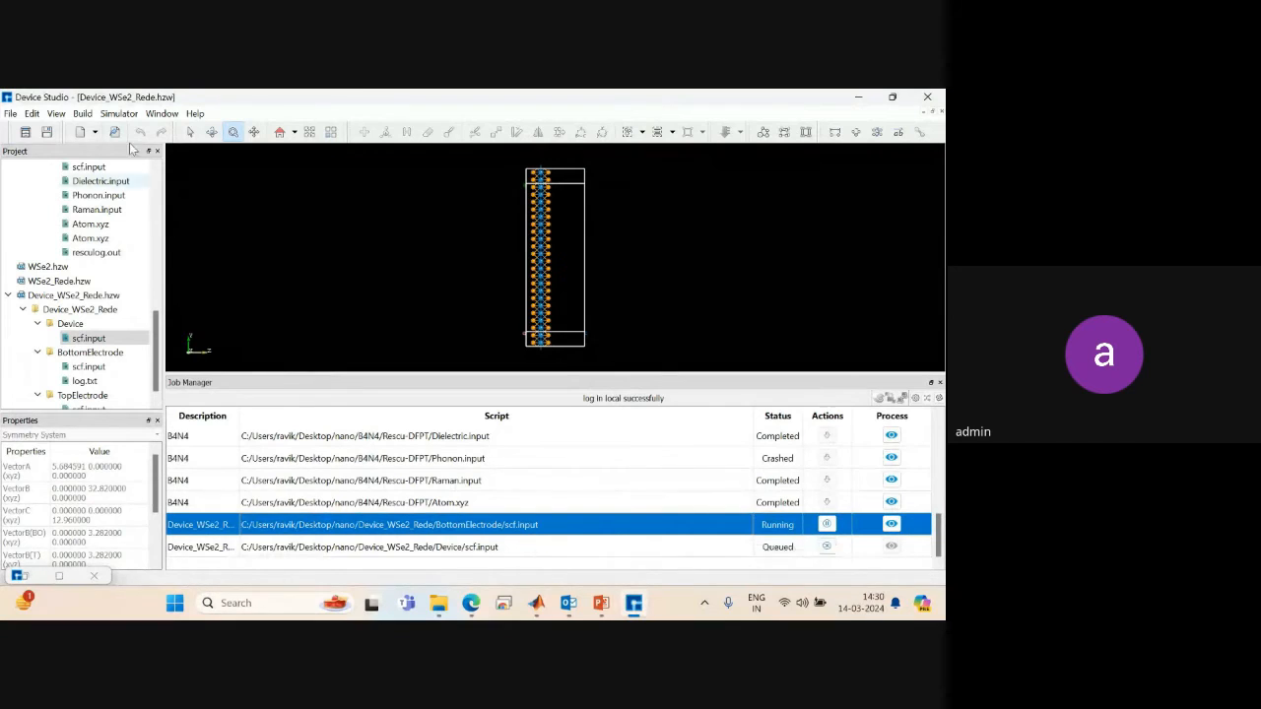
Open the Nanodcal Analysis setup, add Conductance, ThermoelectricCurrent and Seebeck to the selected calculations, and view their parameters.
{"action": "left_click", "coordinate": [117, 114]}
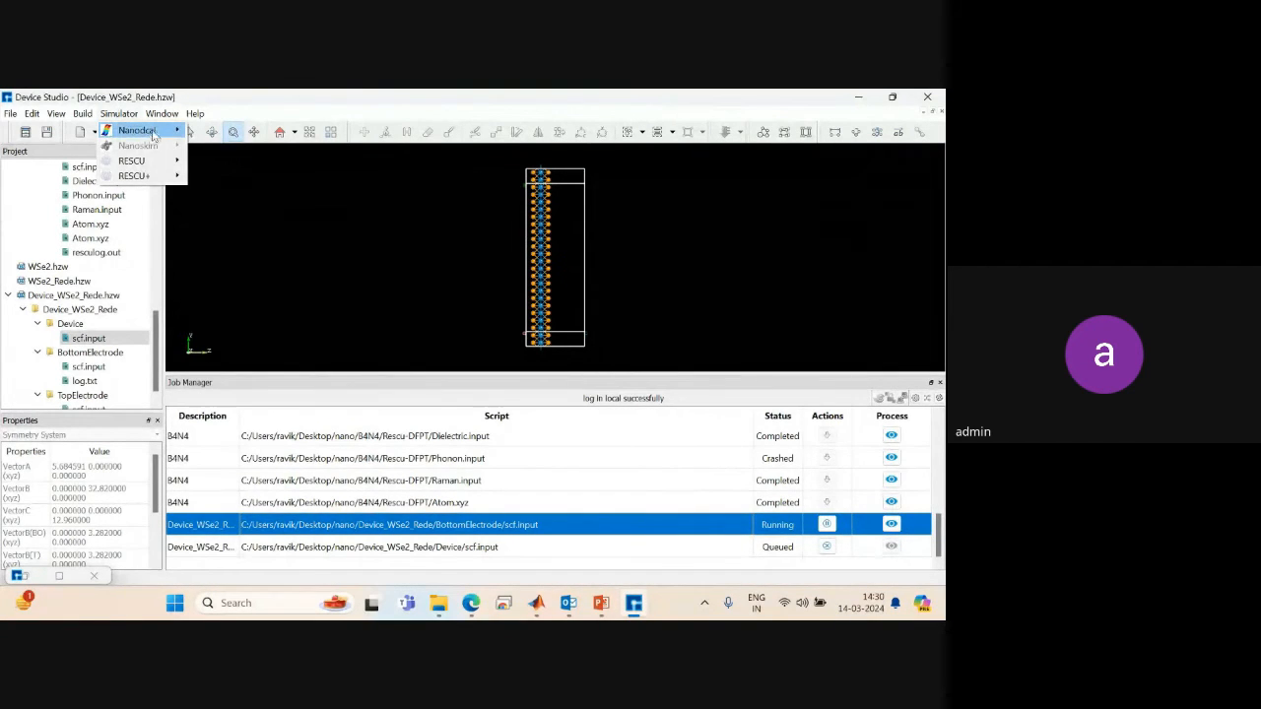
{"action": "mouse_move", "coordinate": [175, 135]}
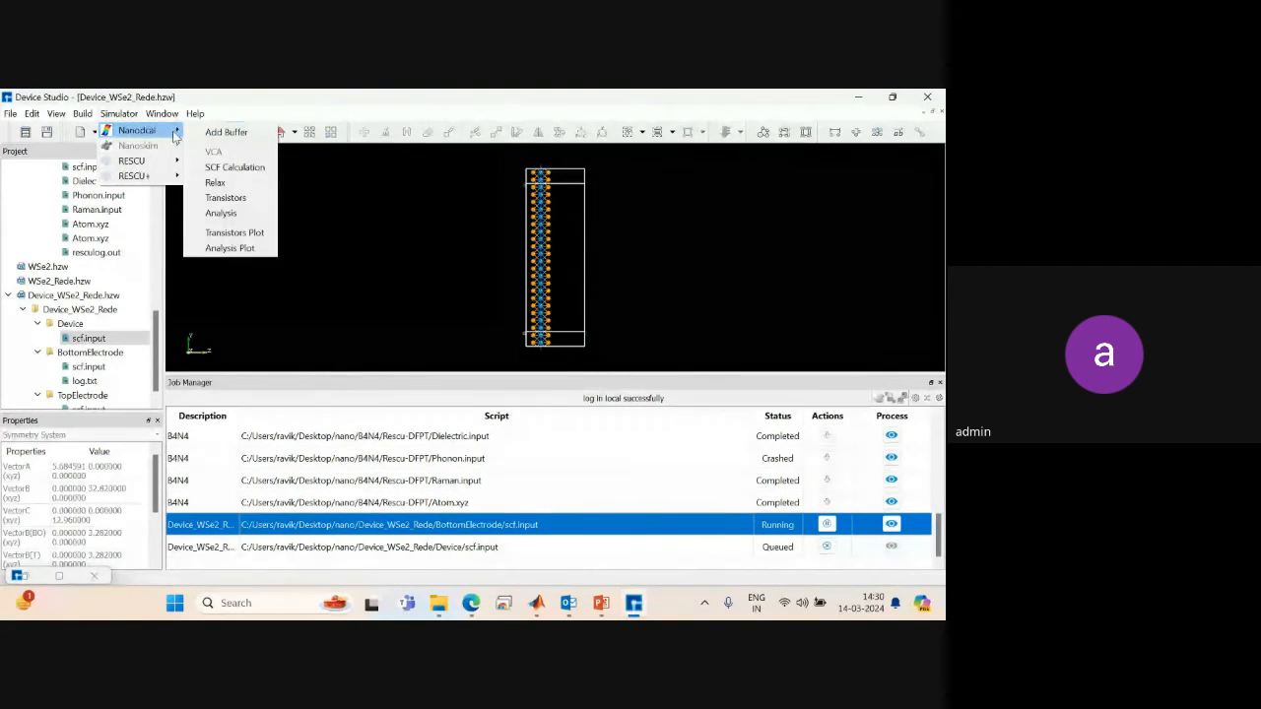
{"action": "left_click", "coordinate": [221, 214]}
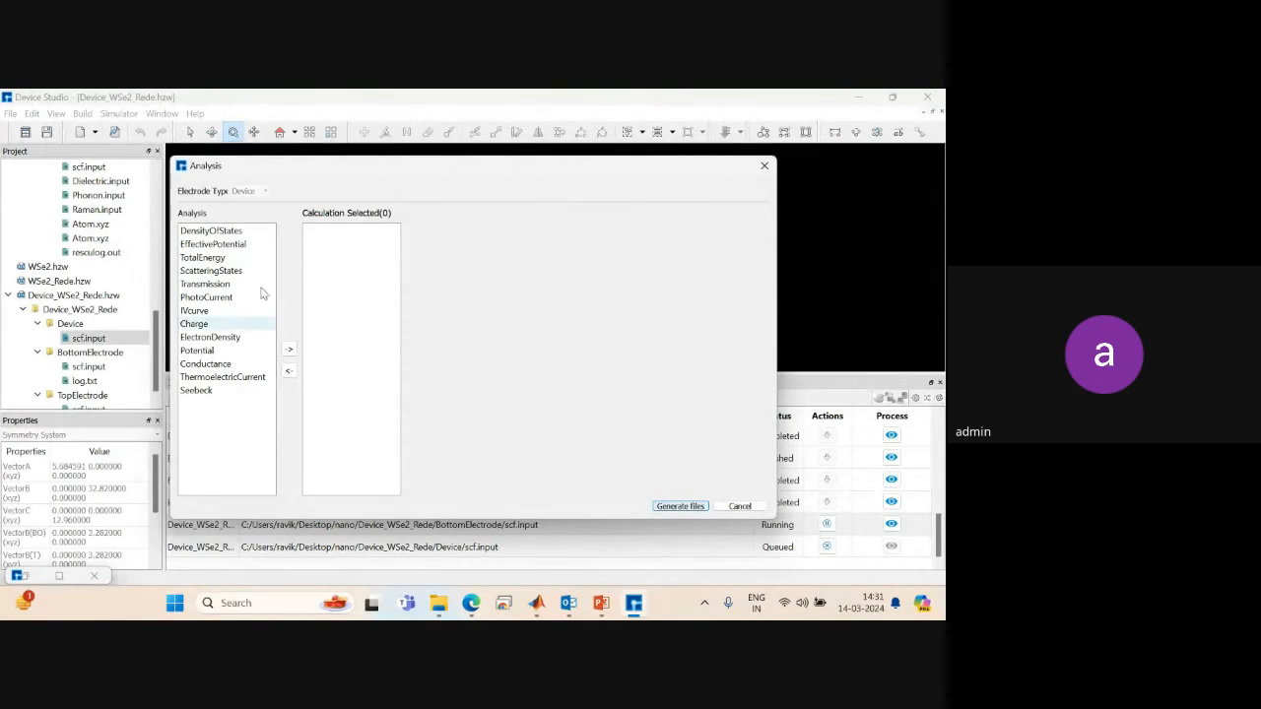
{"action": "double_click", "coordinate": [211, 365]}
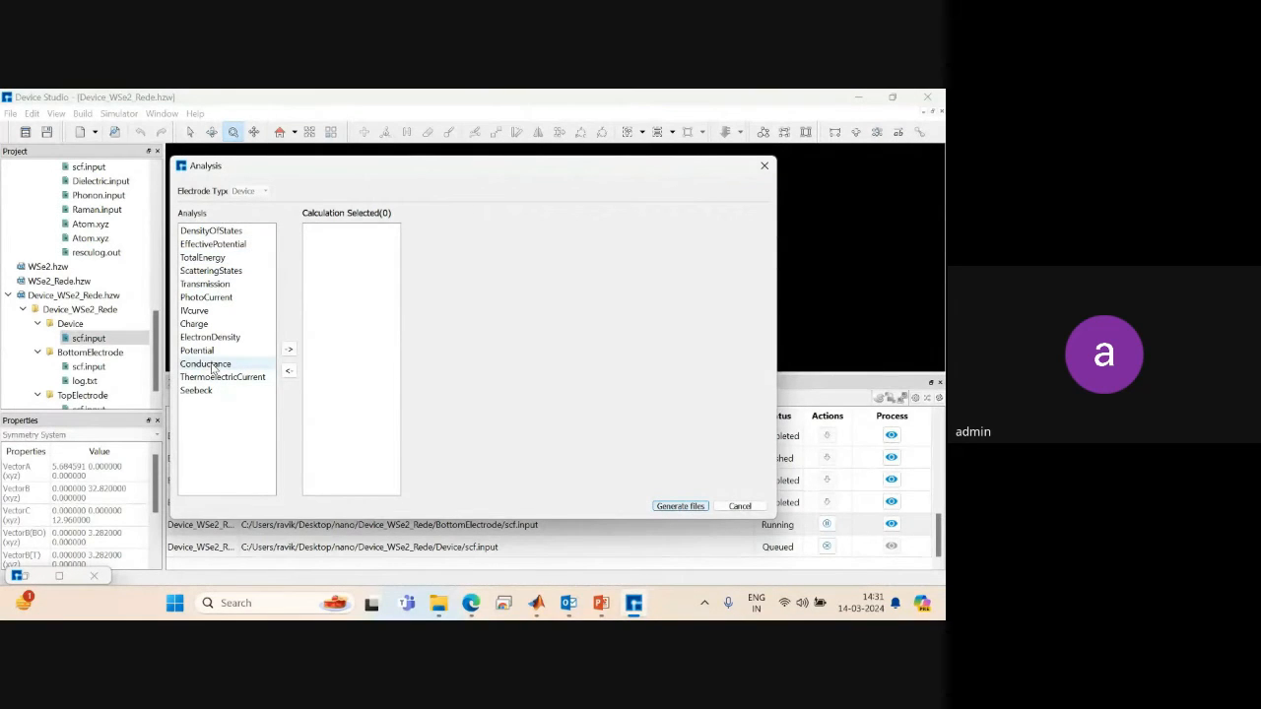
{"action": "double_click", "coordinate": [220, 378]}
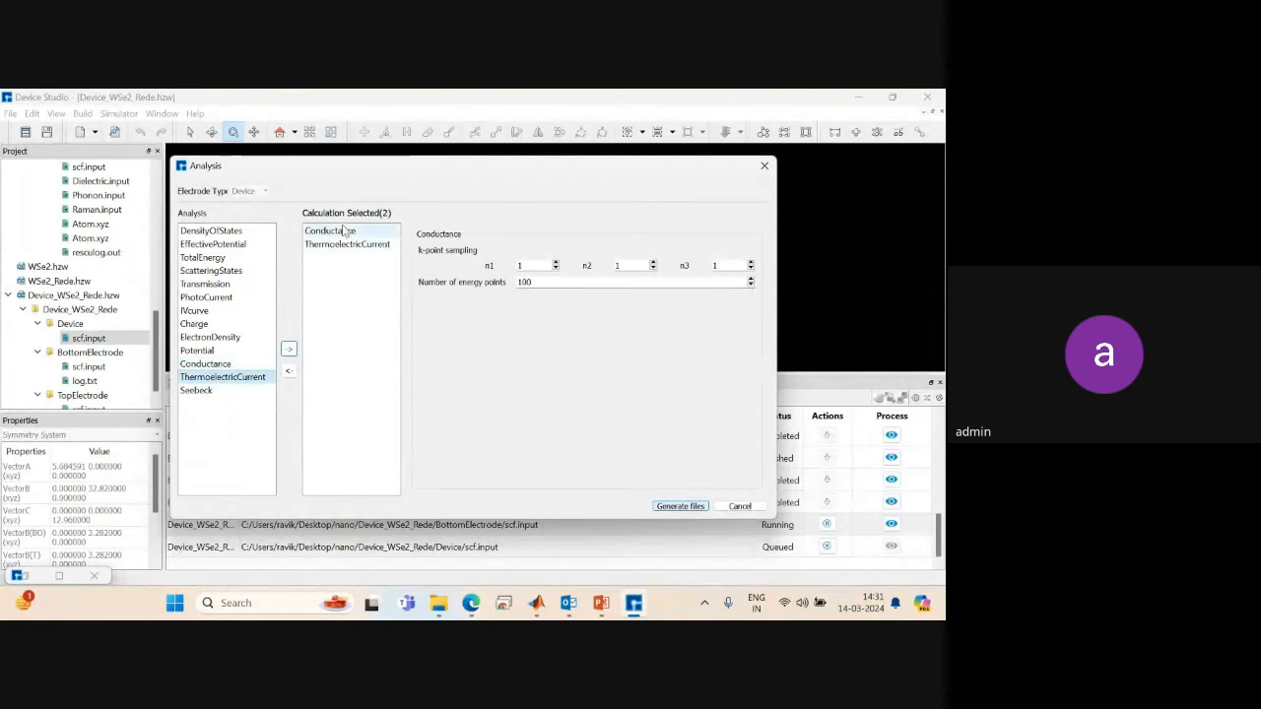
{"action": "left_click", "coordinate": [344, 244]}
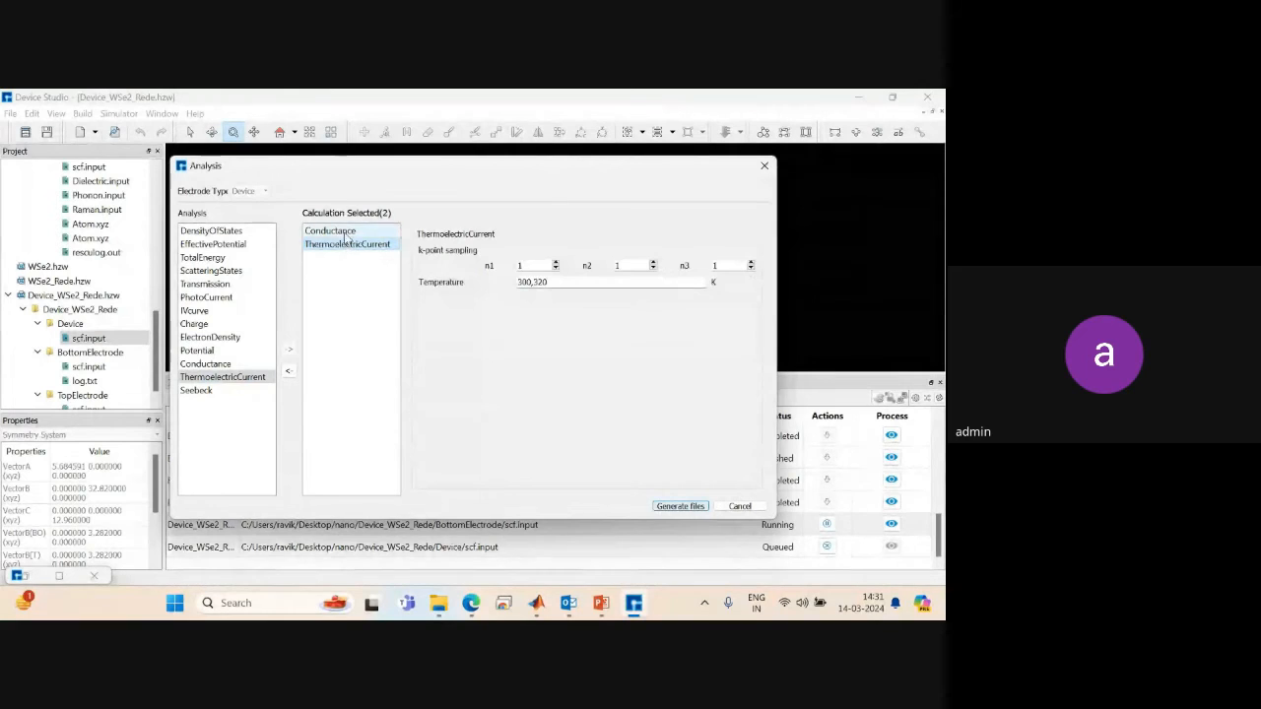
{"action": "left_click", "coordinate": [337, 233]}
{"action": "double_click", "coordinate": [202, 391]}
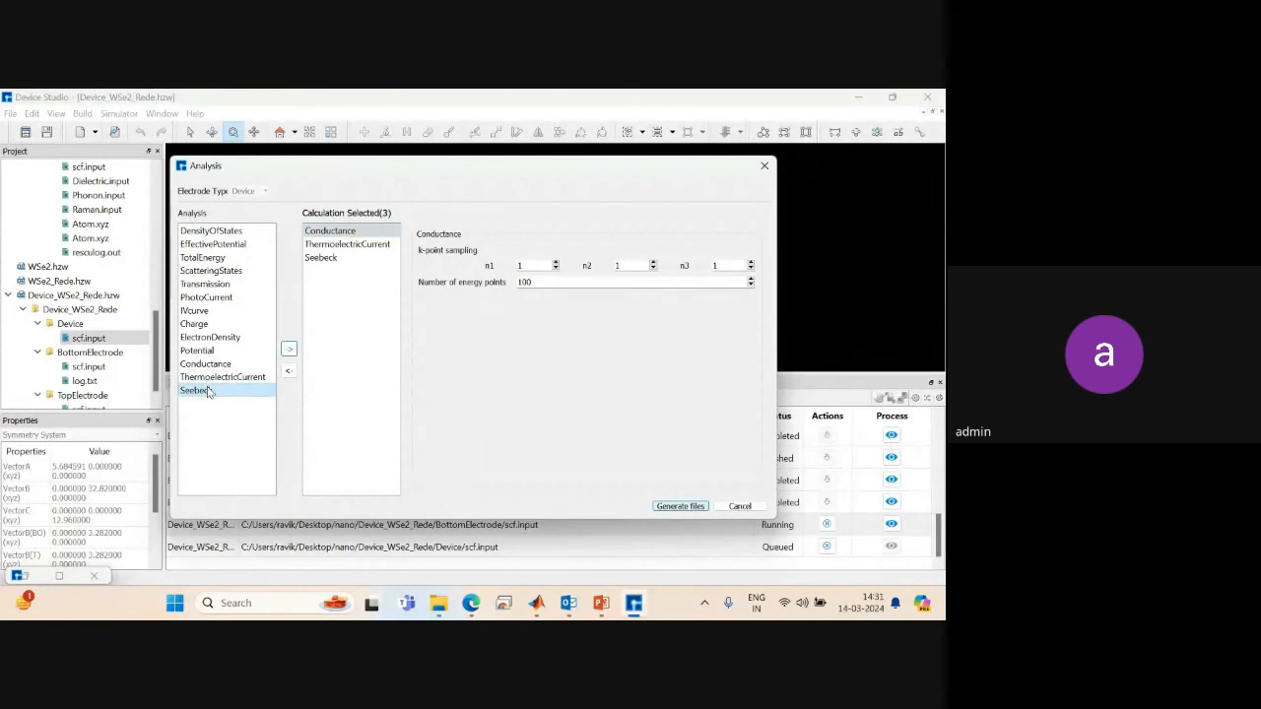
{"action": "left_click", "coordinate": [318, 260]}
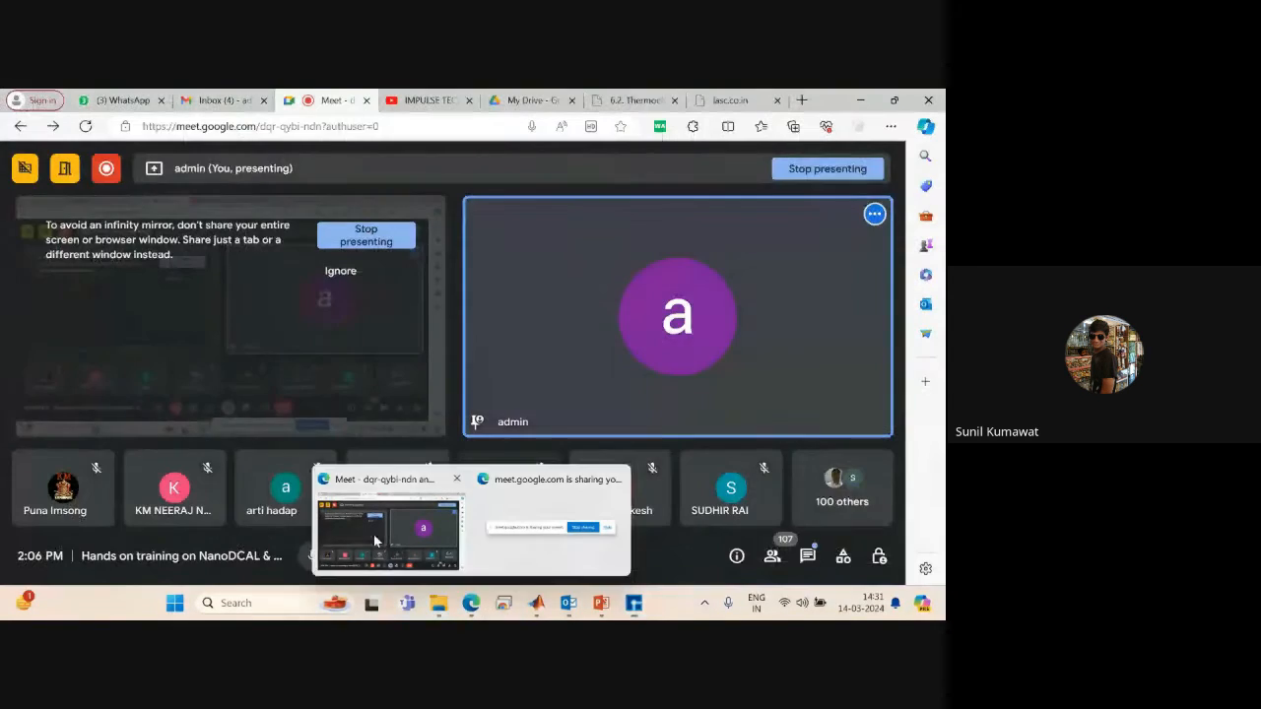
Switch to the Google Meet window, turn off the participants' microphone and video permissions in the host controls, and return to Device Studio.
{"action": "left_click", "coordinate": [376, 541]}
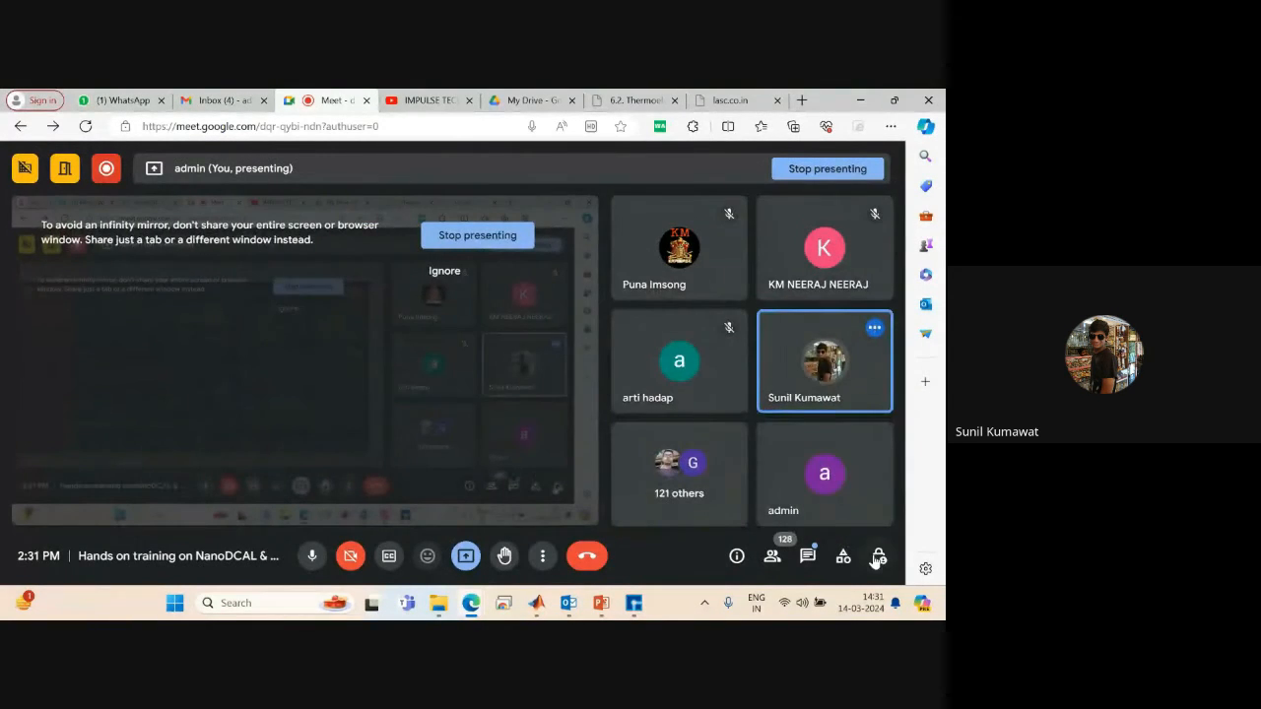
{"action": "left_click", "coordinate": [878, 557]}
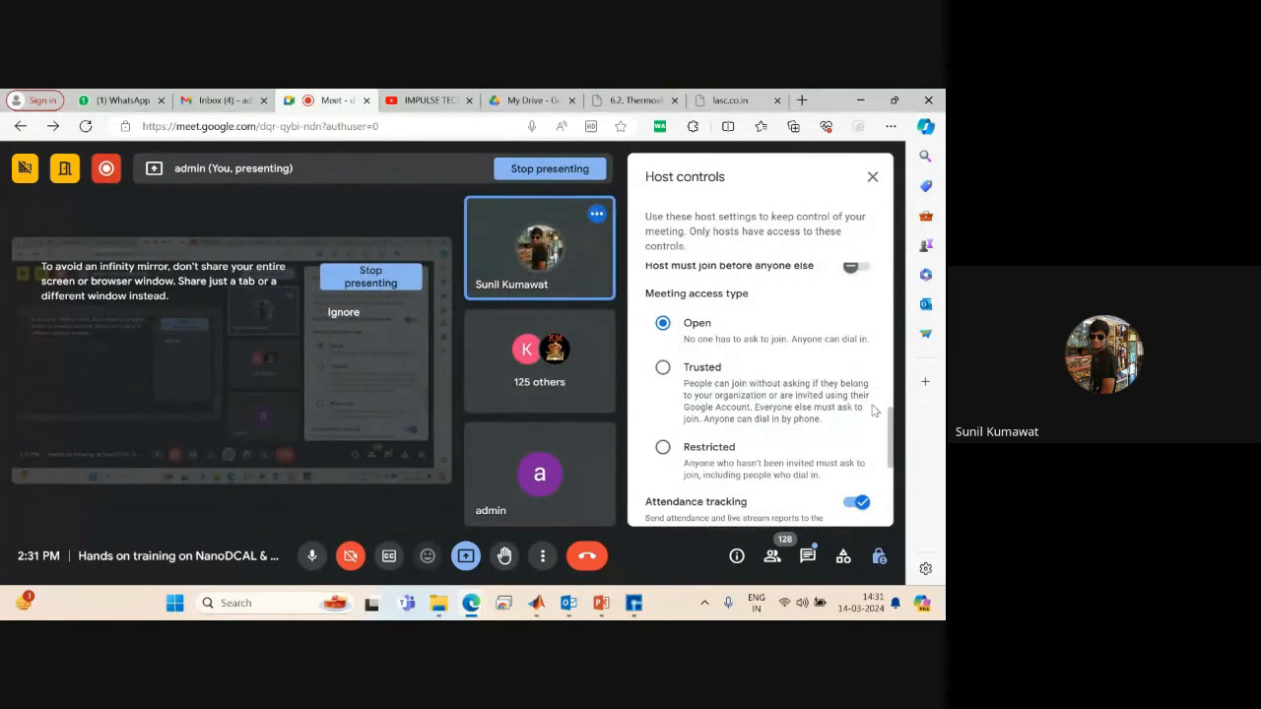
{"action": "left_click_drag", "start_coordinate": [887, 400], "coordinate": [860, 323]}
{"action": "left_click", "coordinate": [856, 346]}
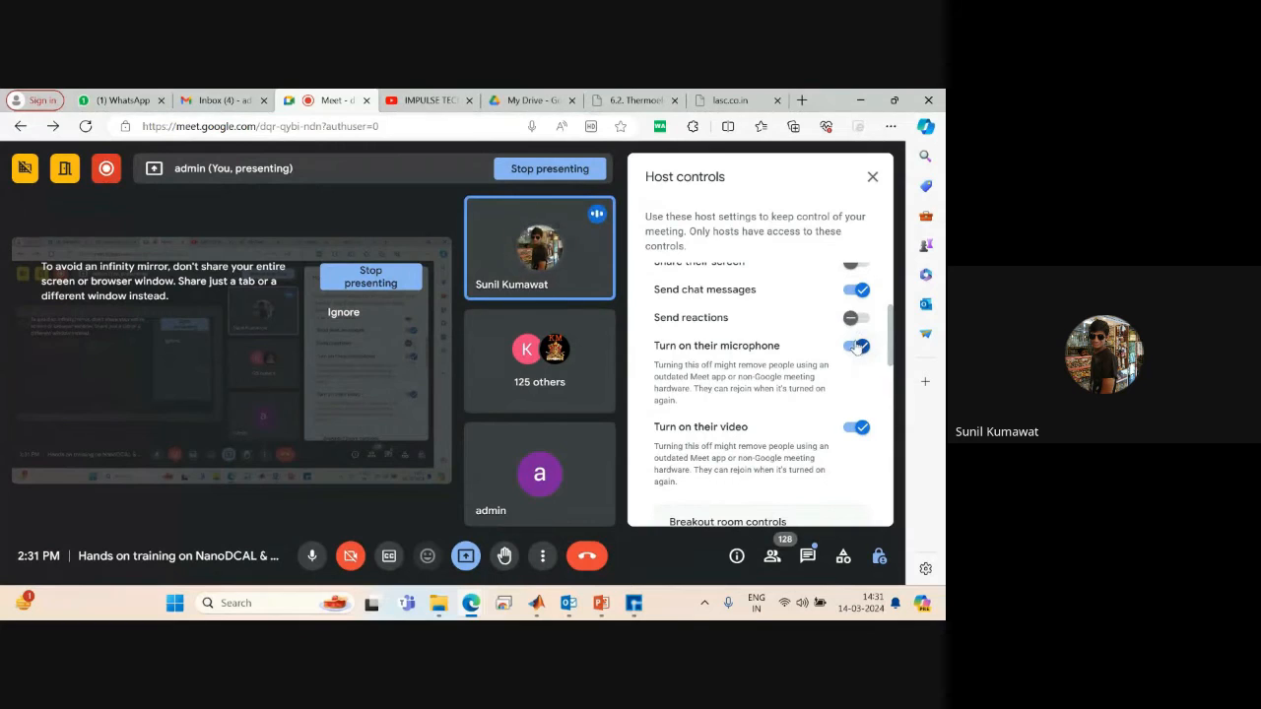
{"action": "left_click", "coordinate": [856, 429]}
{"action": "left_click", "coordinate": [873, 176]}
{"action": "left_click", "coordinate": [859, 99]}
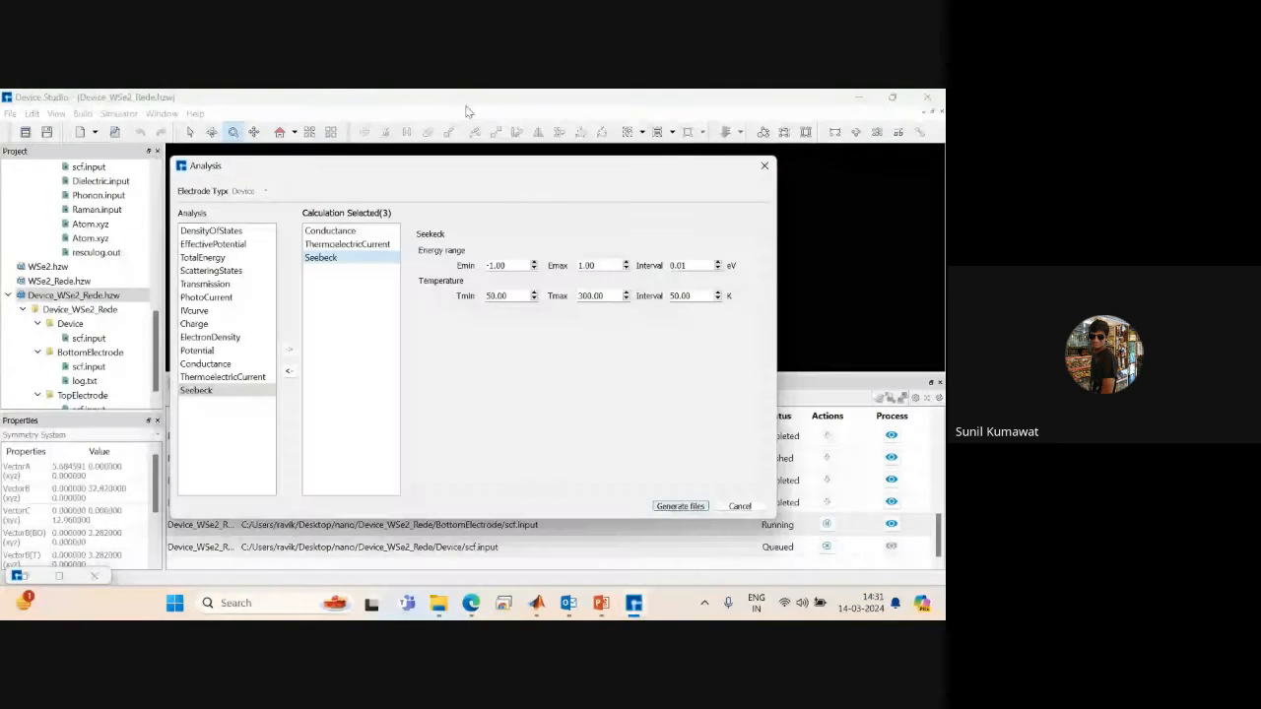
Review the parameters of the selected Conductance, ThermoelectricCurrent and Seebeck calculations, including the thermoelectric temperature setting.
{"action": "left_click", "coordinate": [322, 234]}
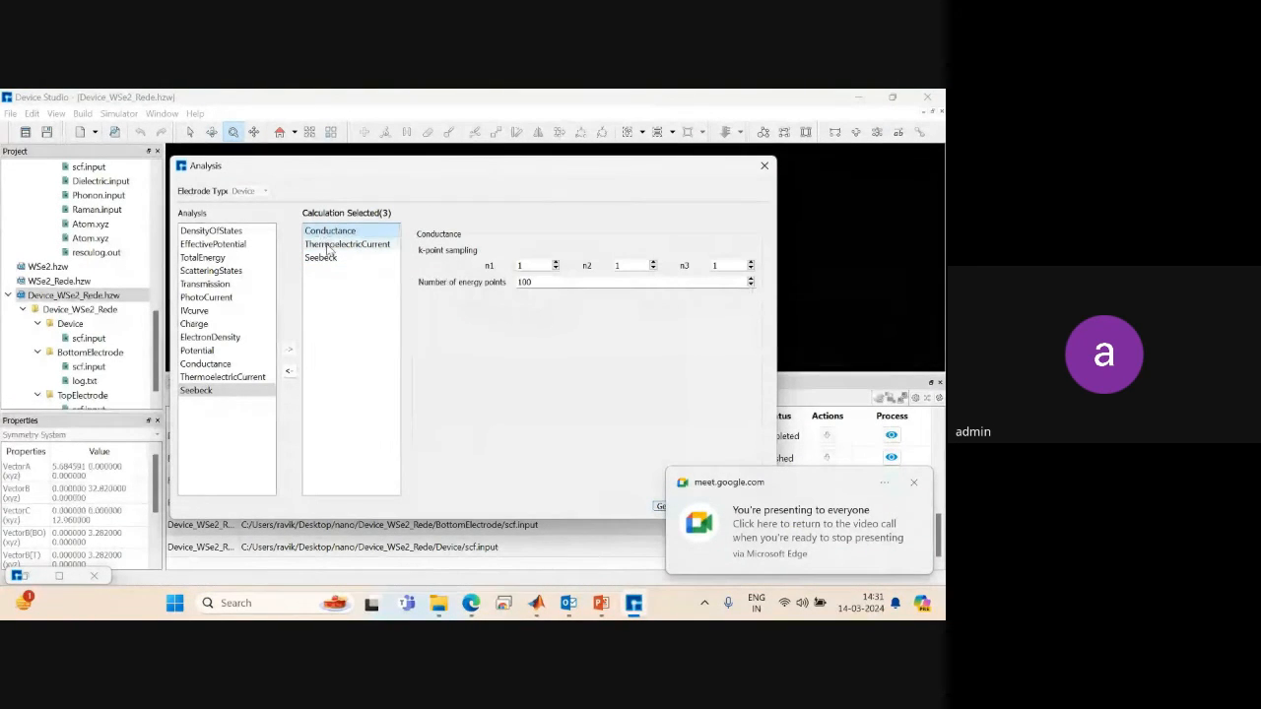
{"action": "left_click", "coordinate": [328, 245]}
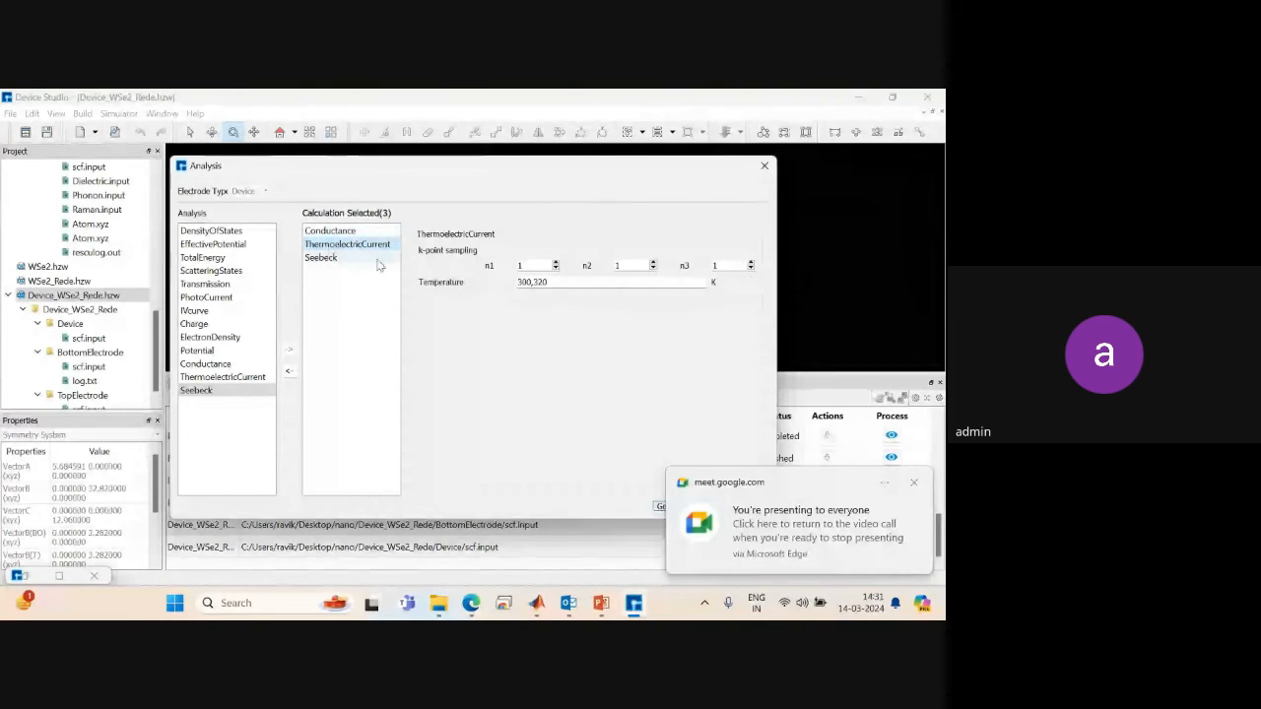
{"action": "left_click_drag", "start_coordinate": [553, 282], "coordinate": [516, 283]}
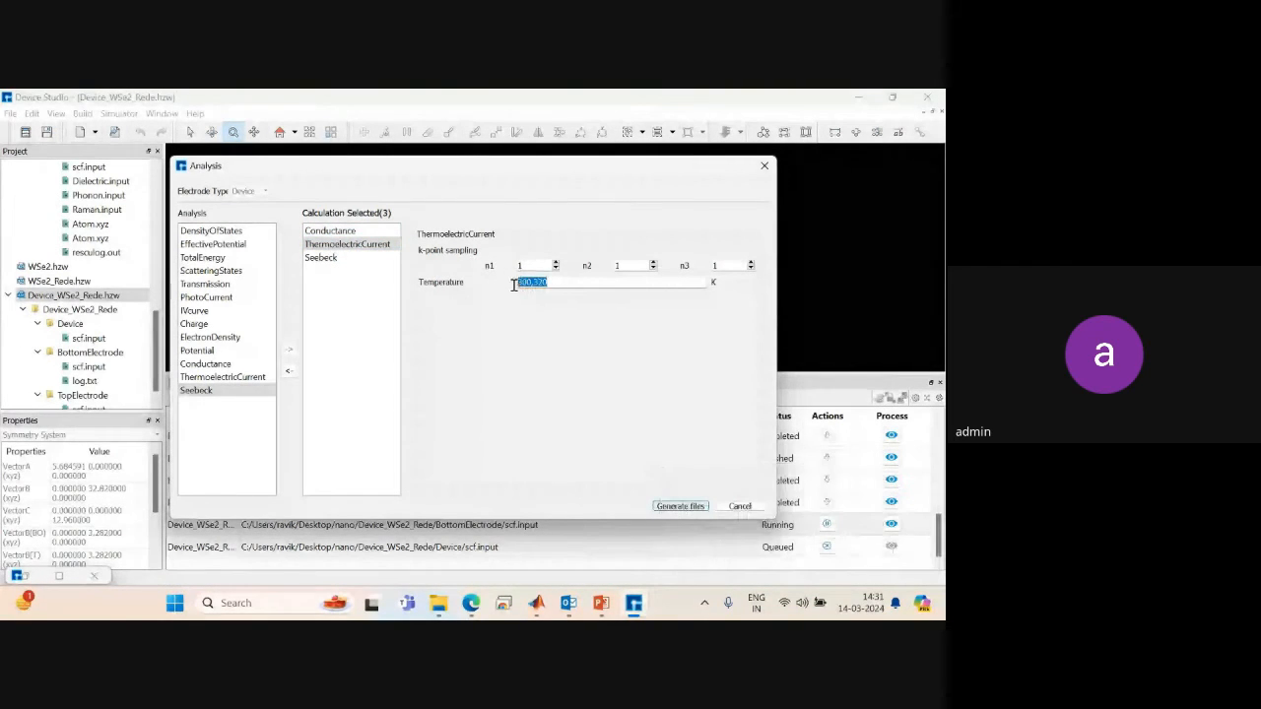
{"action": "left_click", "coordinate": [318, 258]}
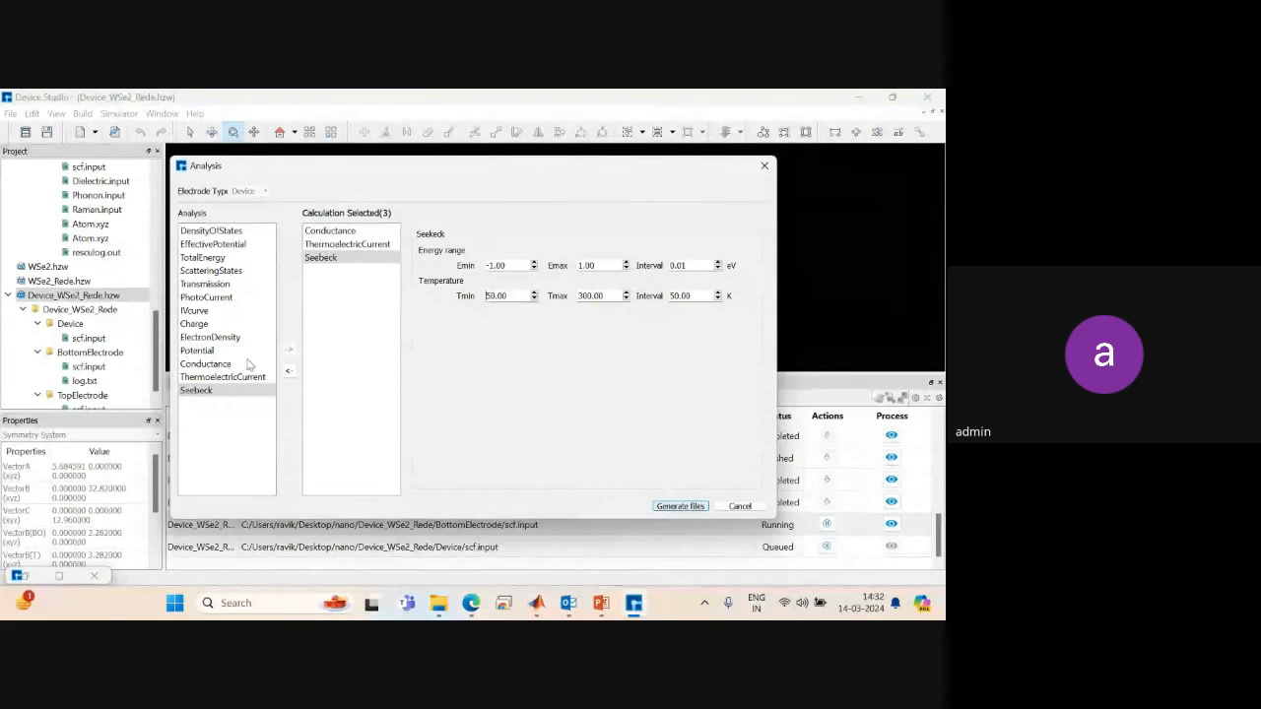
Add IVcurve and PhotoCurrent to the selected calculations and show each one's parameters.
{"action": "double_click", "coordinate": [202, 311]}
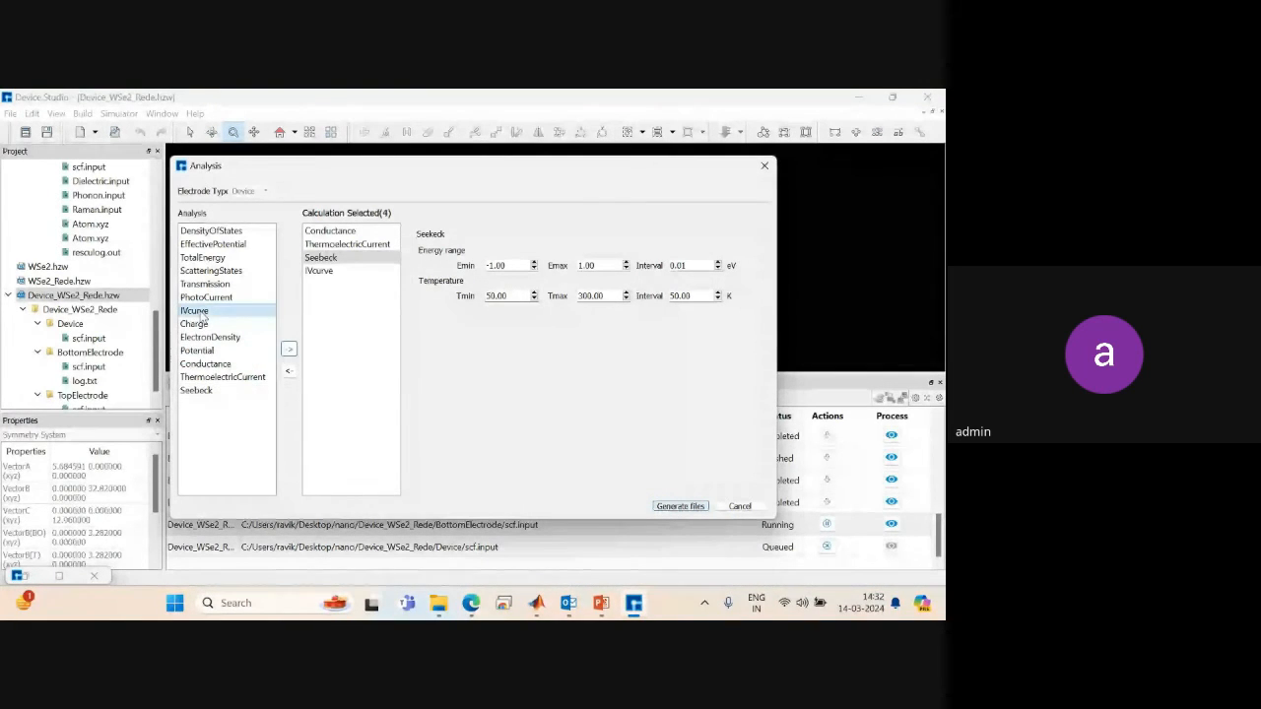
{"action": "left_click", "coordinate": [331, 271]}
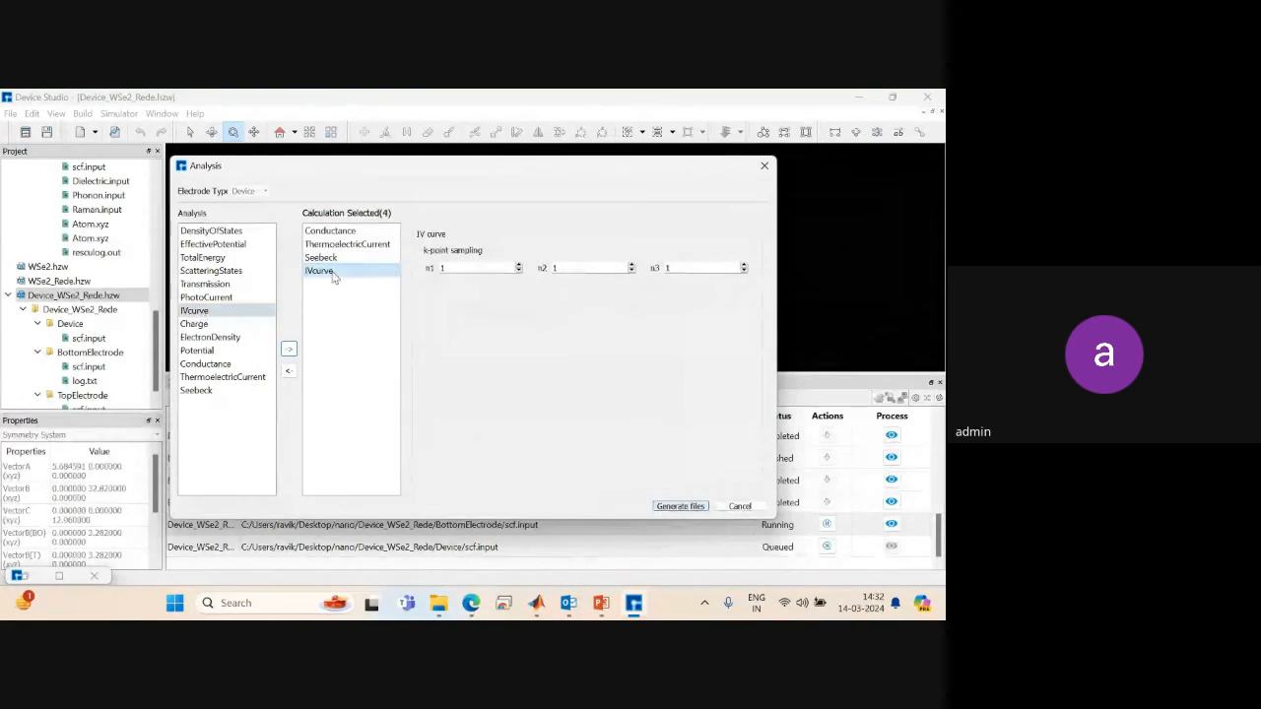
{"action": "double_click", "coordinate": [213, 298]}
{"action": "left_click", "coordinate": [353, 285]}
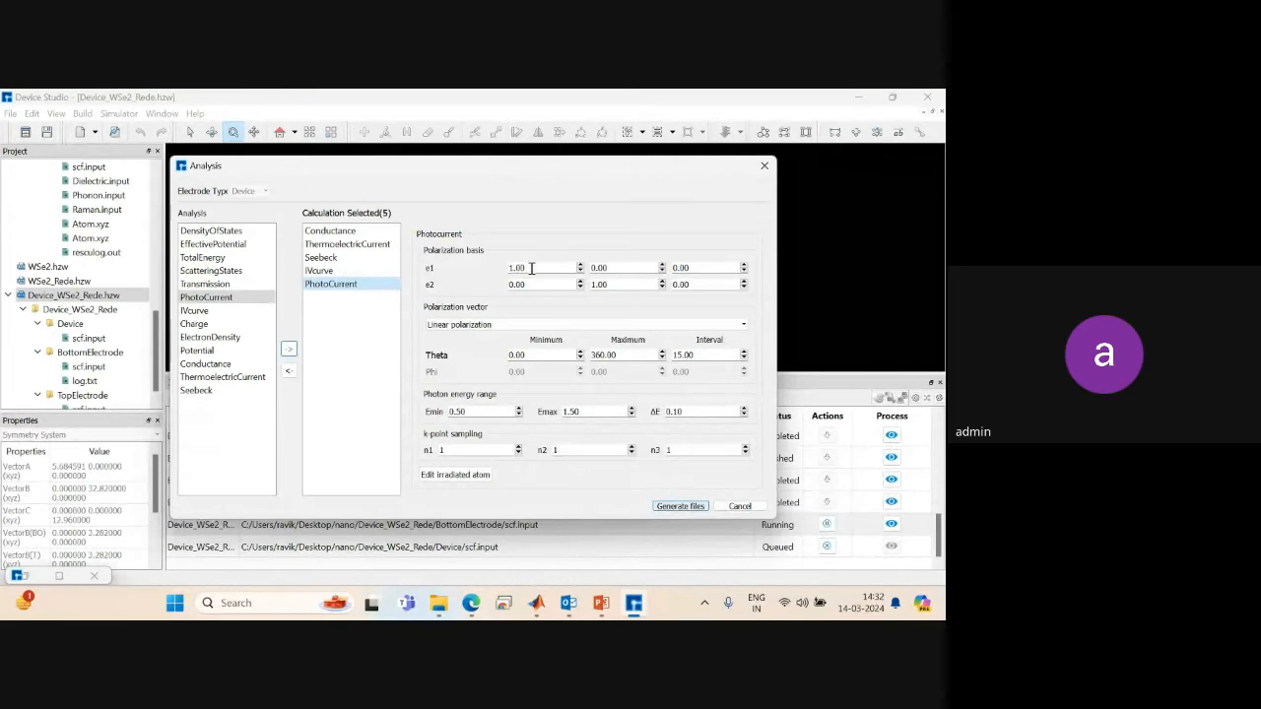
Examine the PhotoCurrent polarization types, theta and photon energy ranges, and irradiated-atom selection without changing them.
{"action": "left_click", "coordinate": [513, 325]}
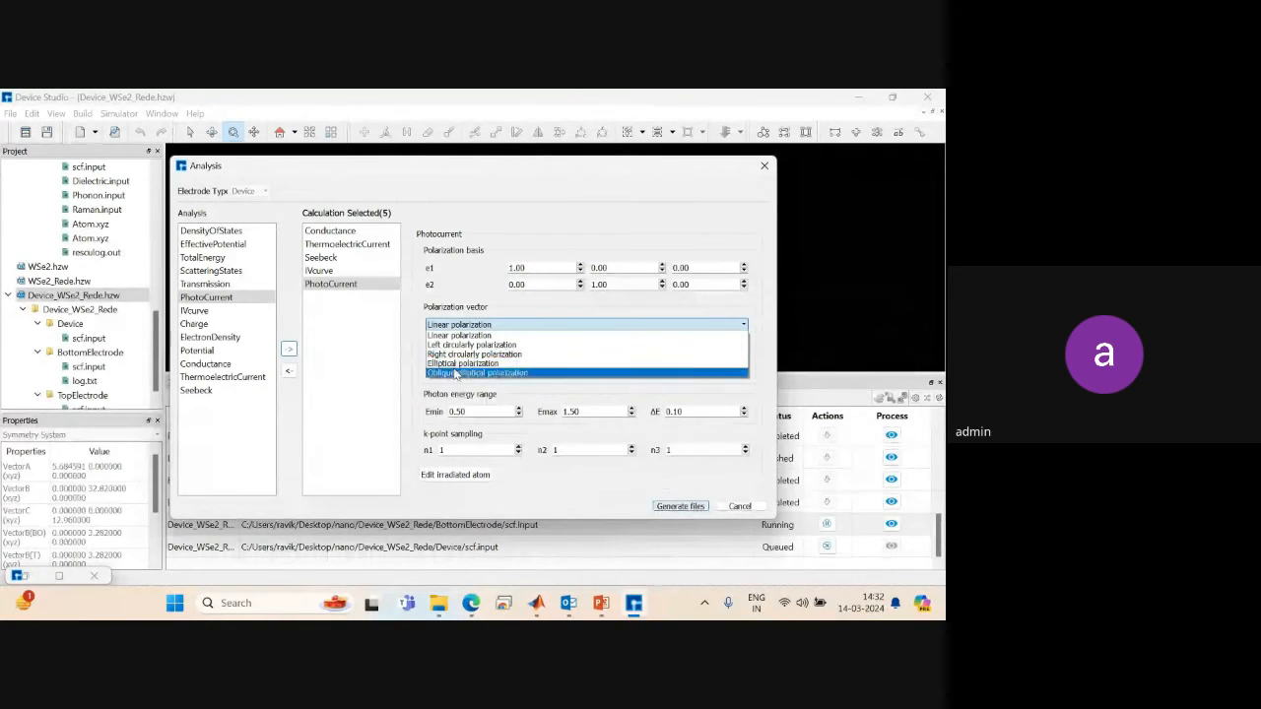
{"action": "left_click", "coordinate": [415, 324]}
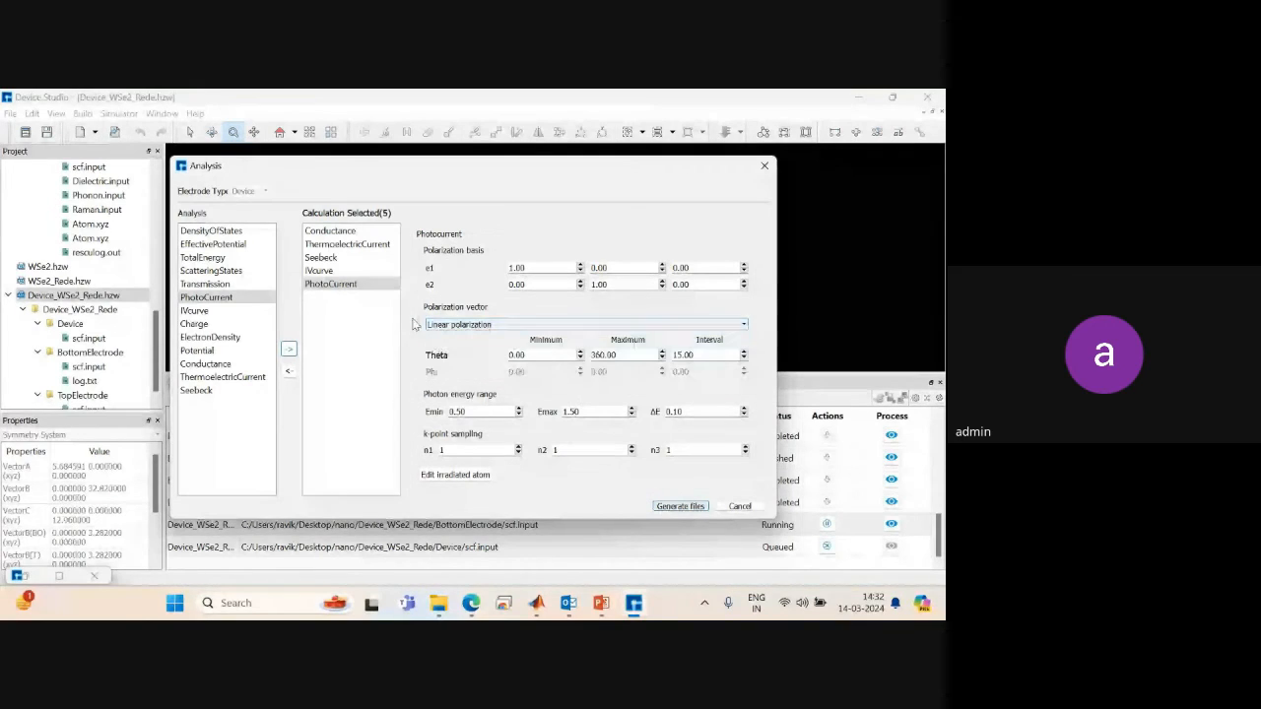
{"action": "left_click", "coordinate": [537, 354]}
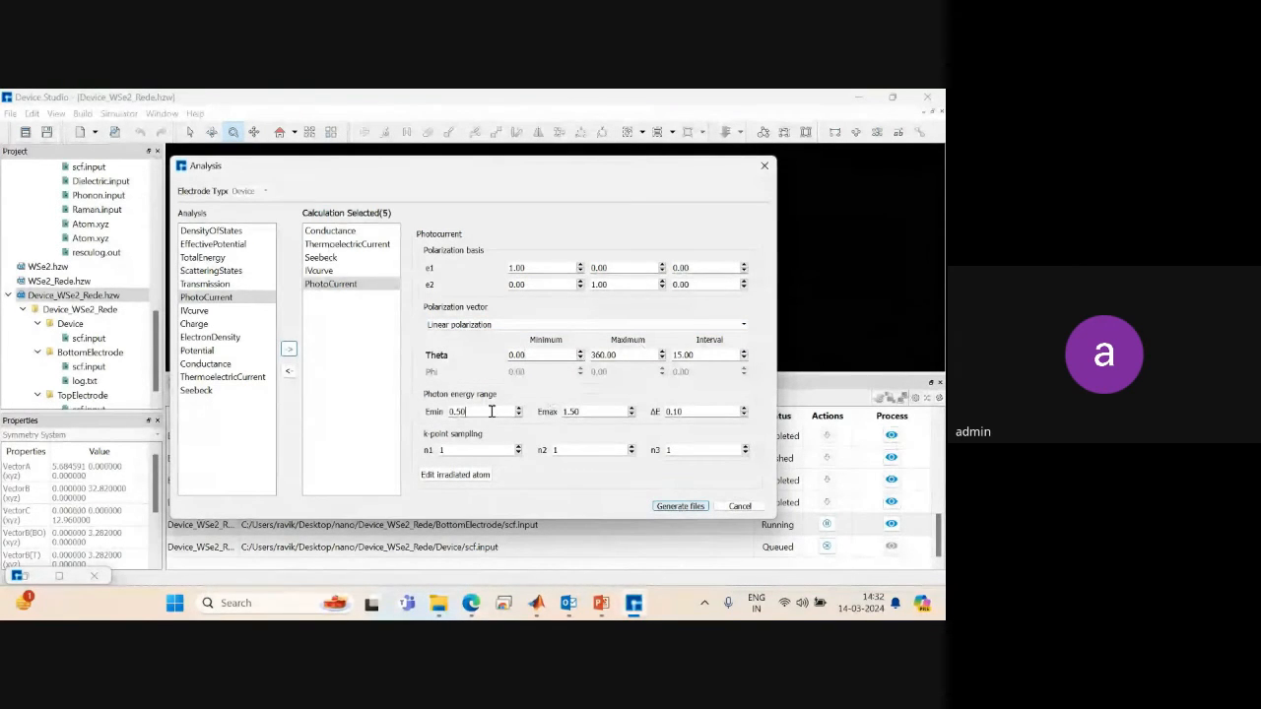
{"action": "left_click", "coordinate": [468, 475]}
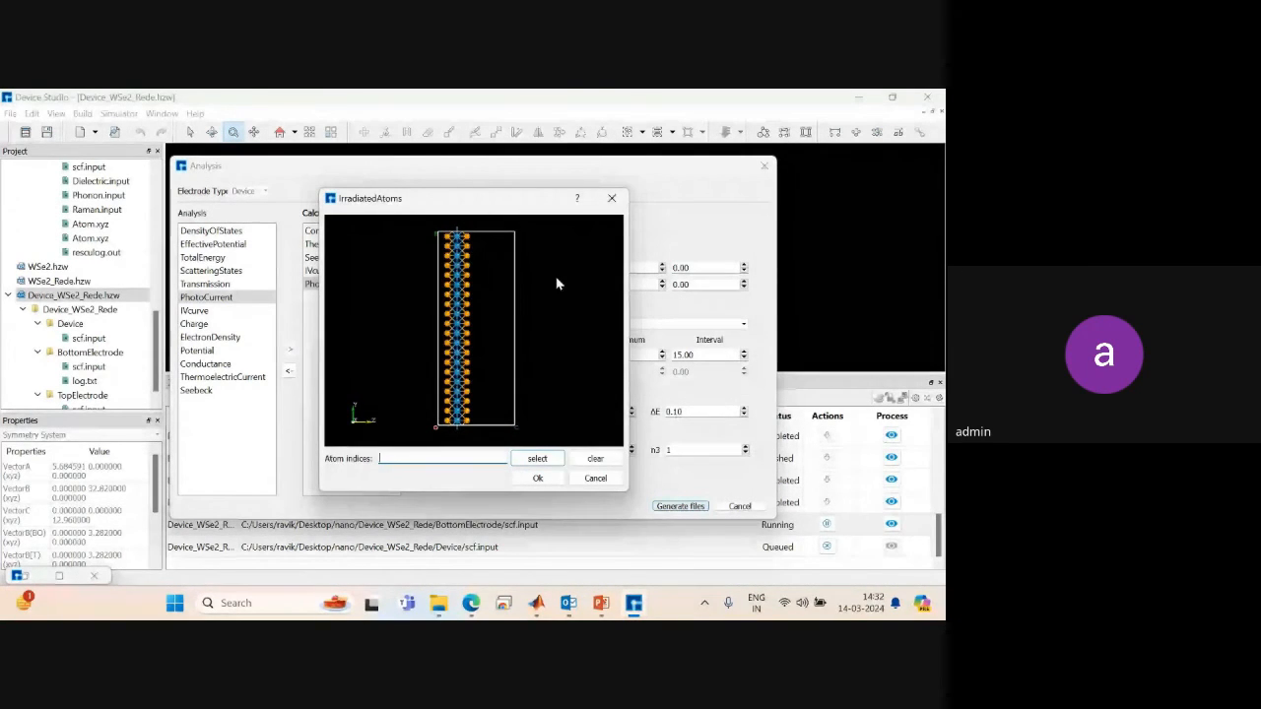
{"action": "left_click_drag", "start_coordinate": [558, 282], "coordinate": [418, 335]}
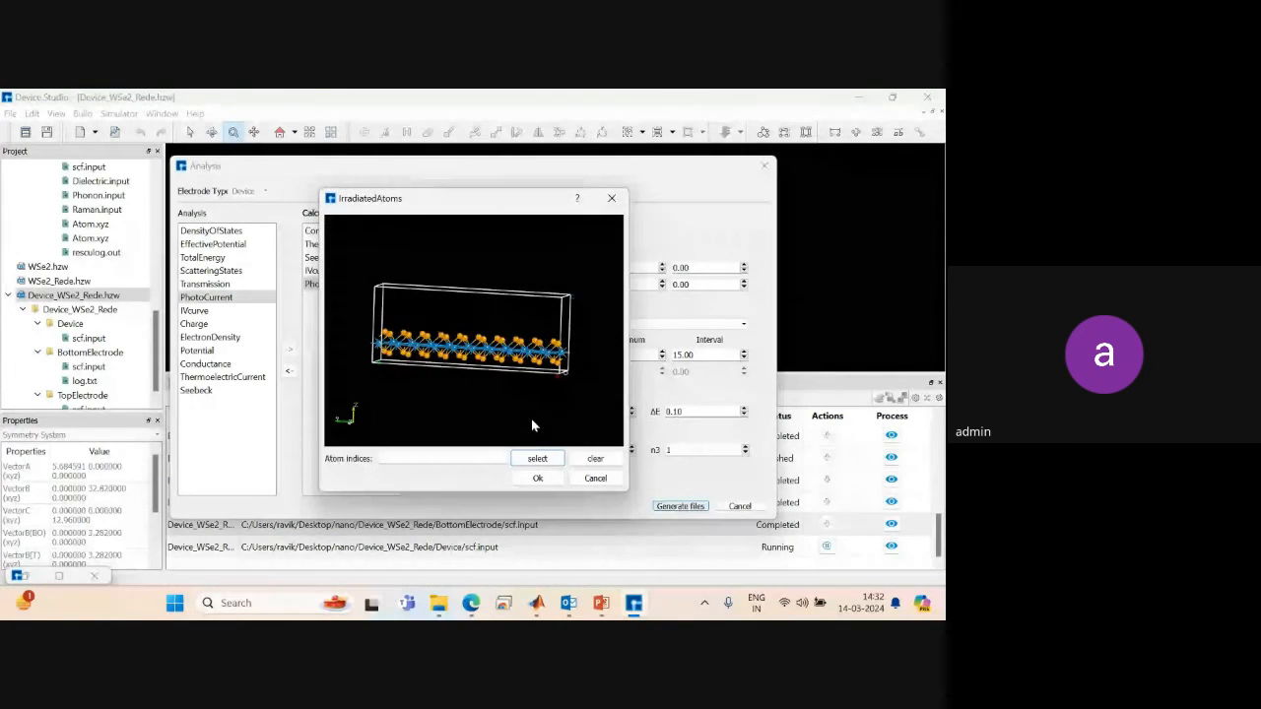
{"action": "left_click", "coordinate": [613, 197]}
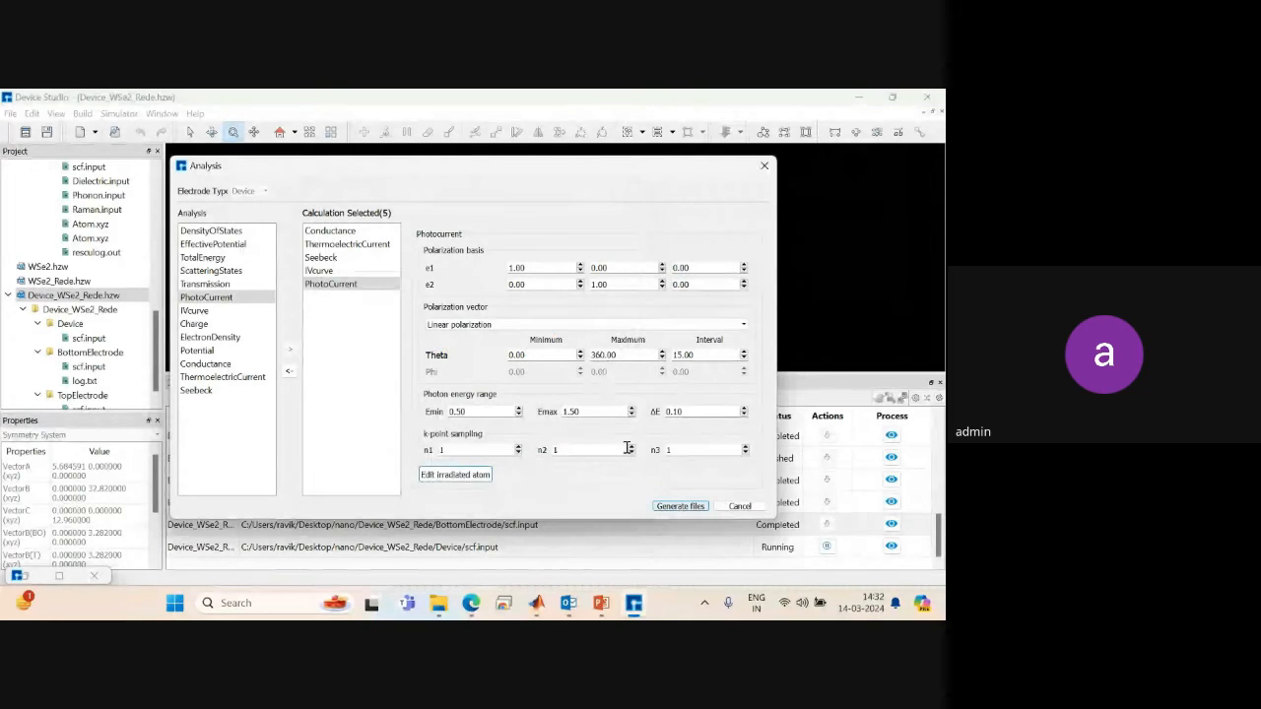
Generate the input files for the five selected analyses and show them in the project's Device folder.
{"action": "left_click", "coordinate": [682, 506]}
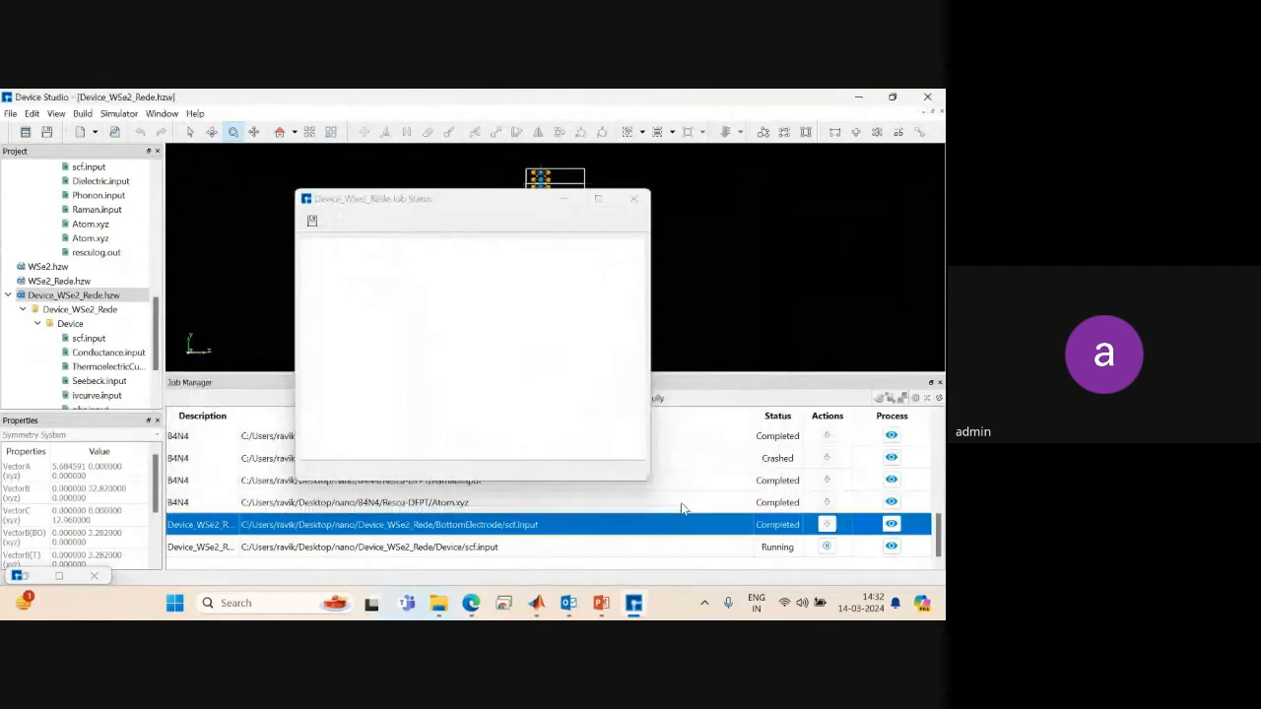
{"action": "left_click_drag", "start_coordinate": [155, 350], "coordinate": [155, 392]}
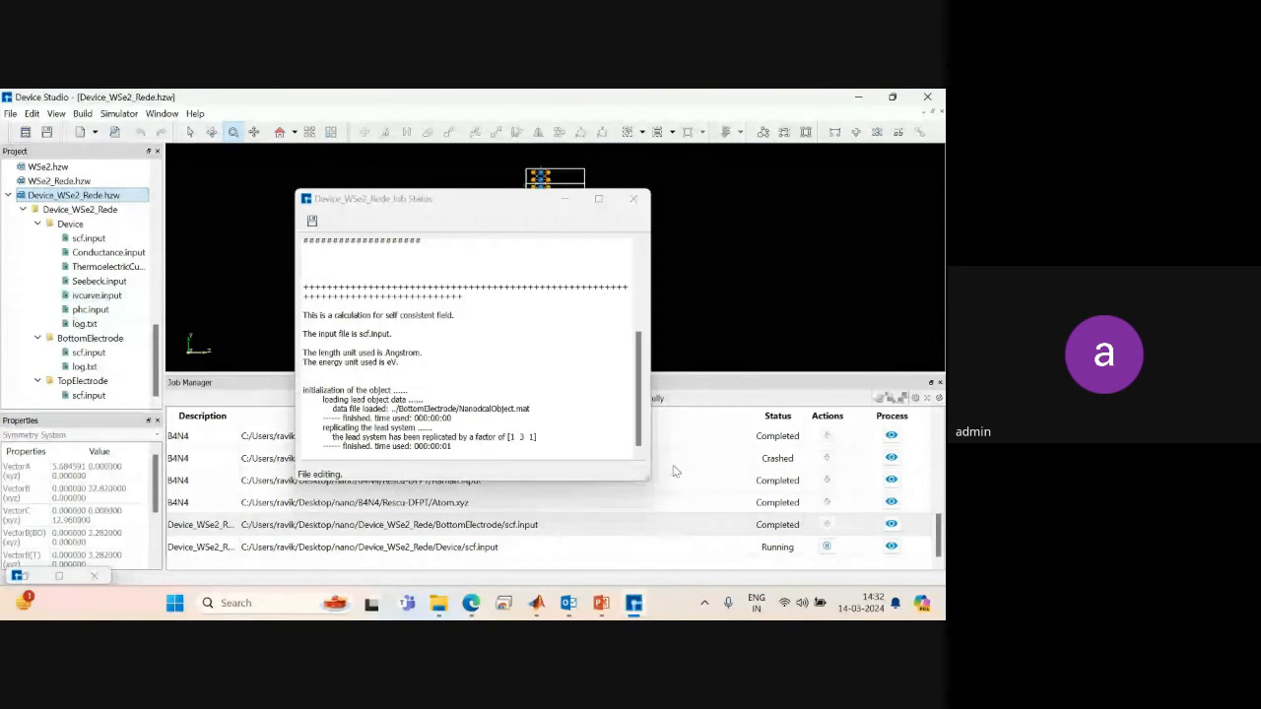
Read the log of the running Device SCF job, minimise its status window, and look over the device's structure properties.
{"action": "left_click", "coordinate": [647, 481]}
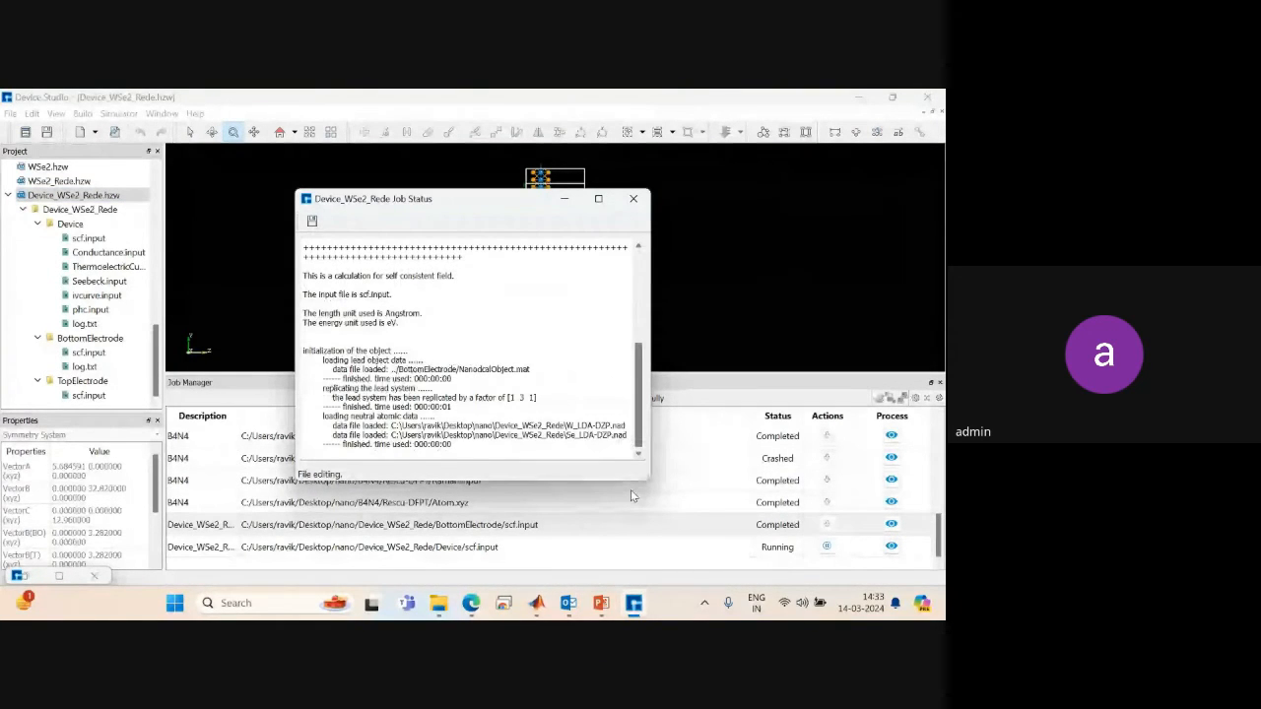
{"action": "left_click", "coordinate": [746, 543]}
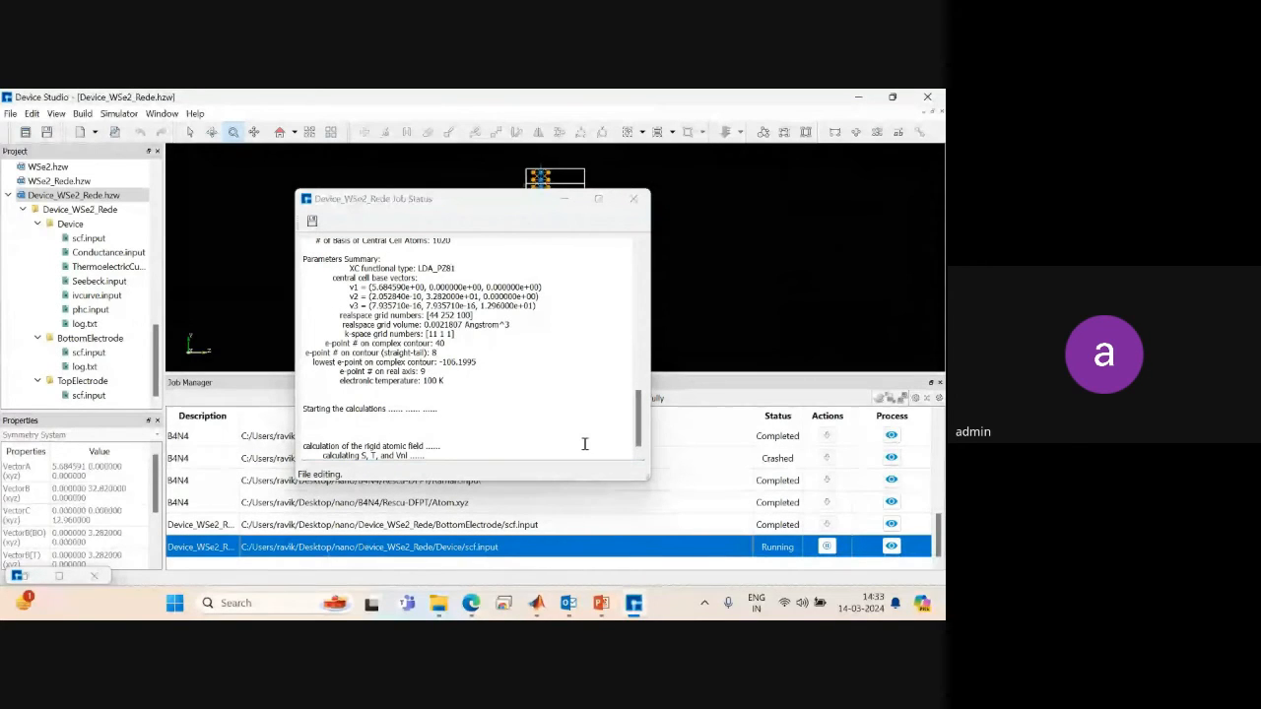
{"action": "left_click", "coordinate": [566, 205]}
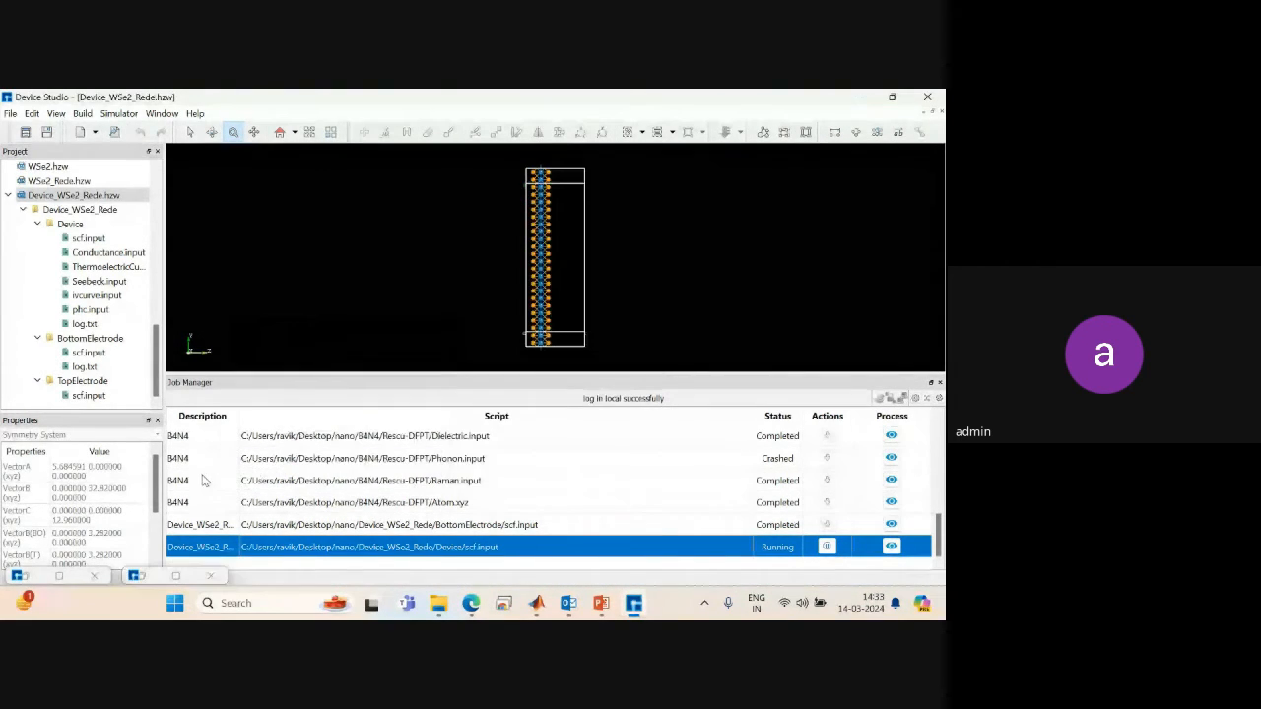
{"action": "left_click_drag", "start_coordinate": [156, 493], "coordinate": [156, 537]}
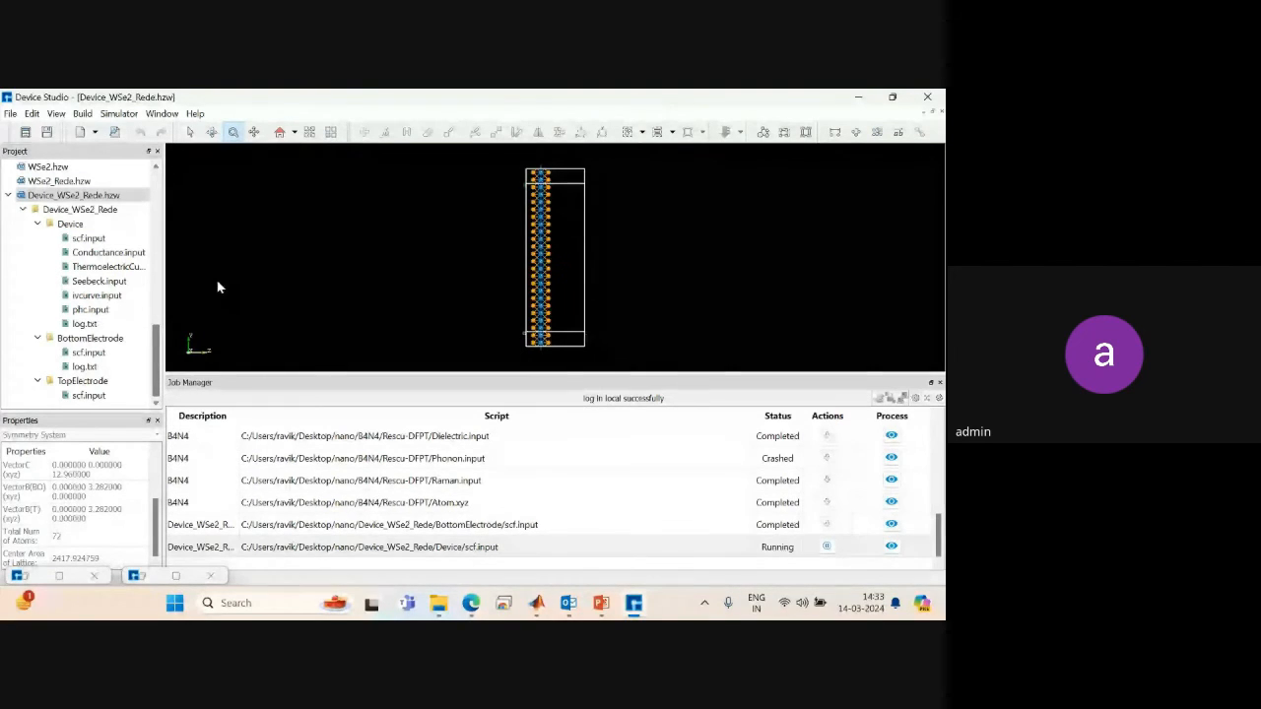
Reopen the Nanodcal Analysis setup for the device to view the available calculations, and close it without selecting any.
{"action": "left_click", "coordinate": [116, 114]}
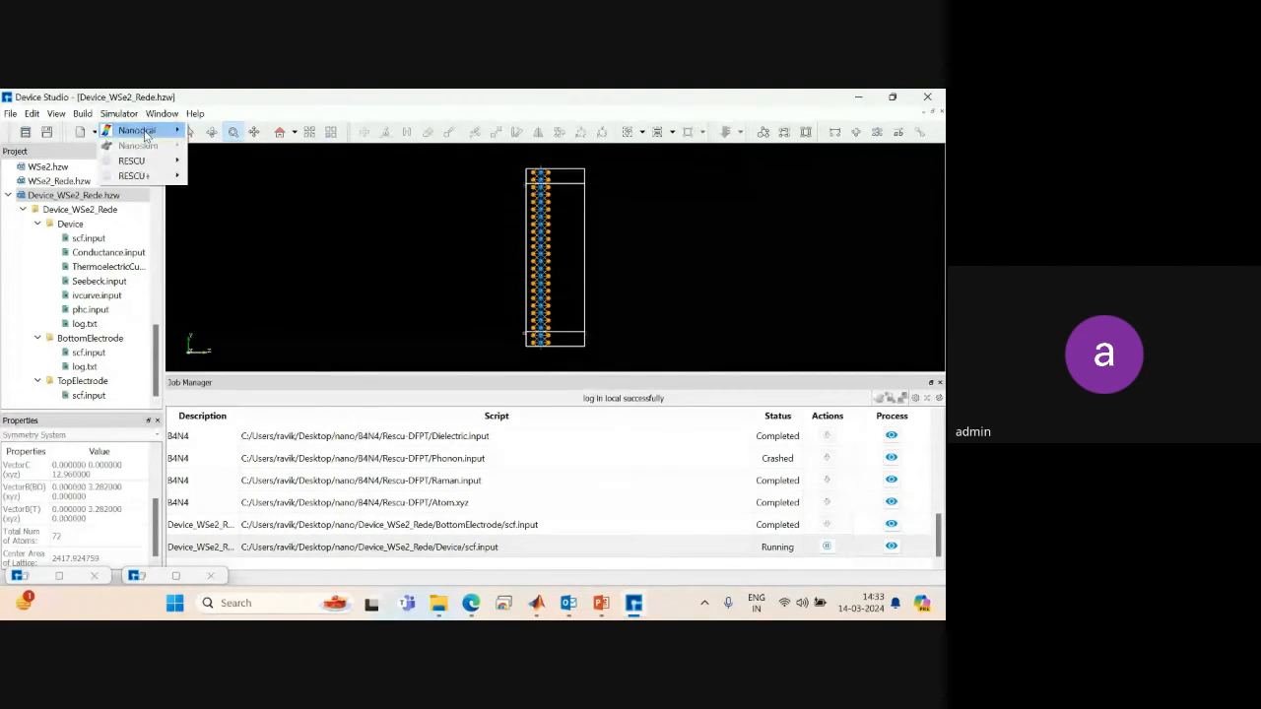
{"action": "mouse_move", "coordinate": [163, 131]}
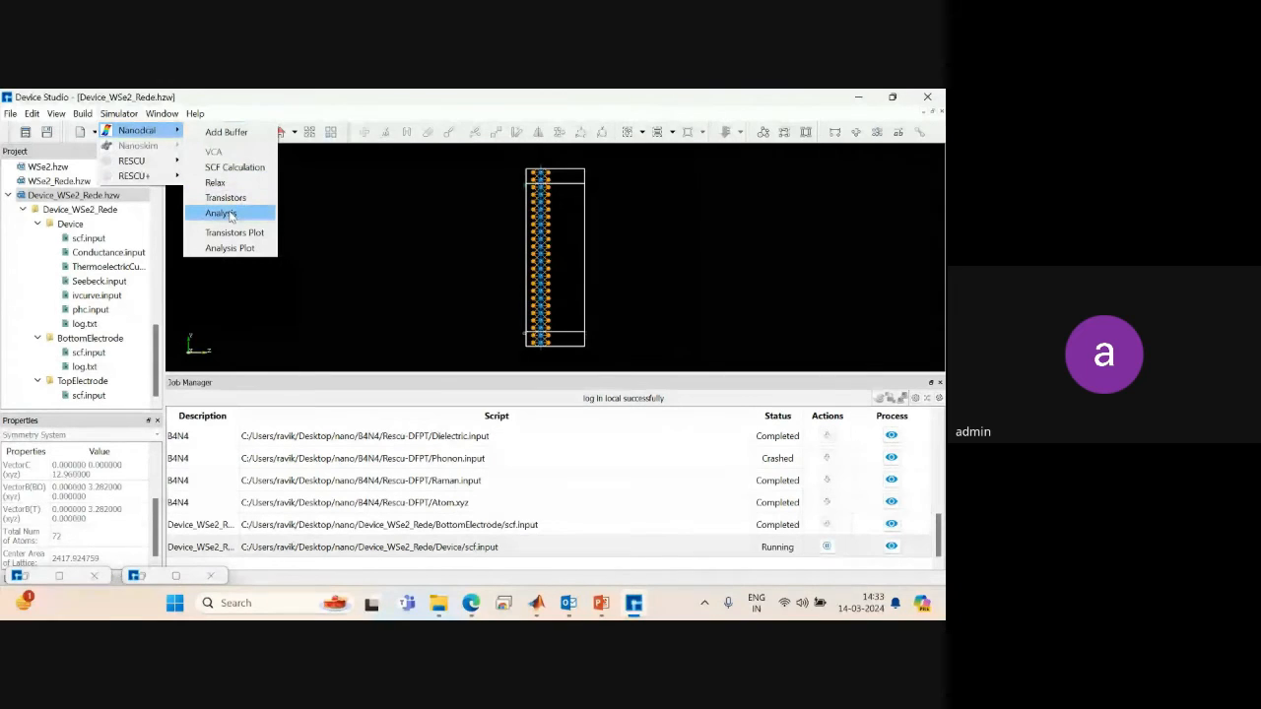
{"action": "left_click", "coordinate": [228, 212]}
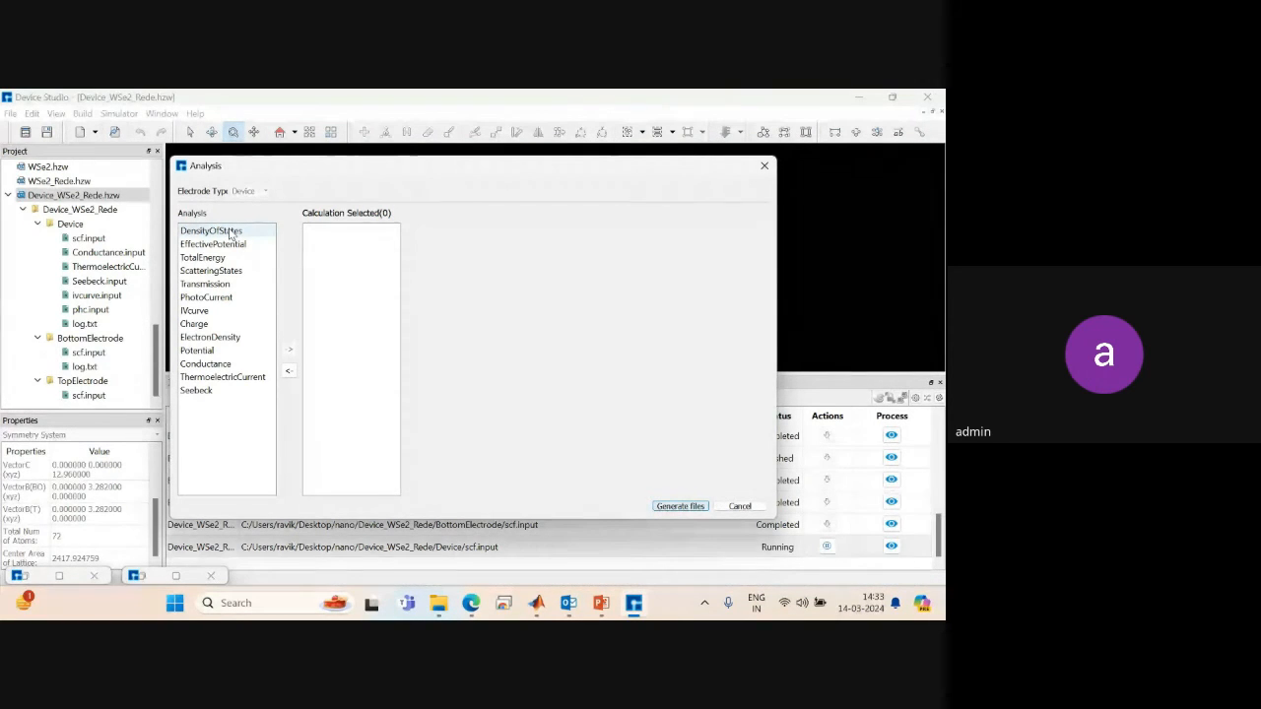
{"action": "left_click", "coordinate": [764, 167]}
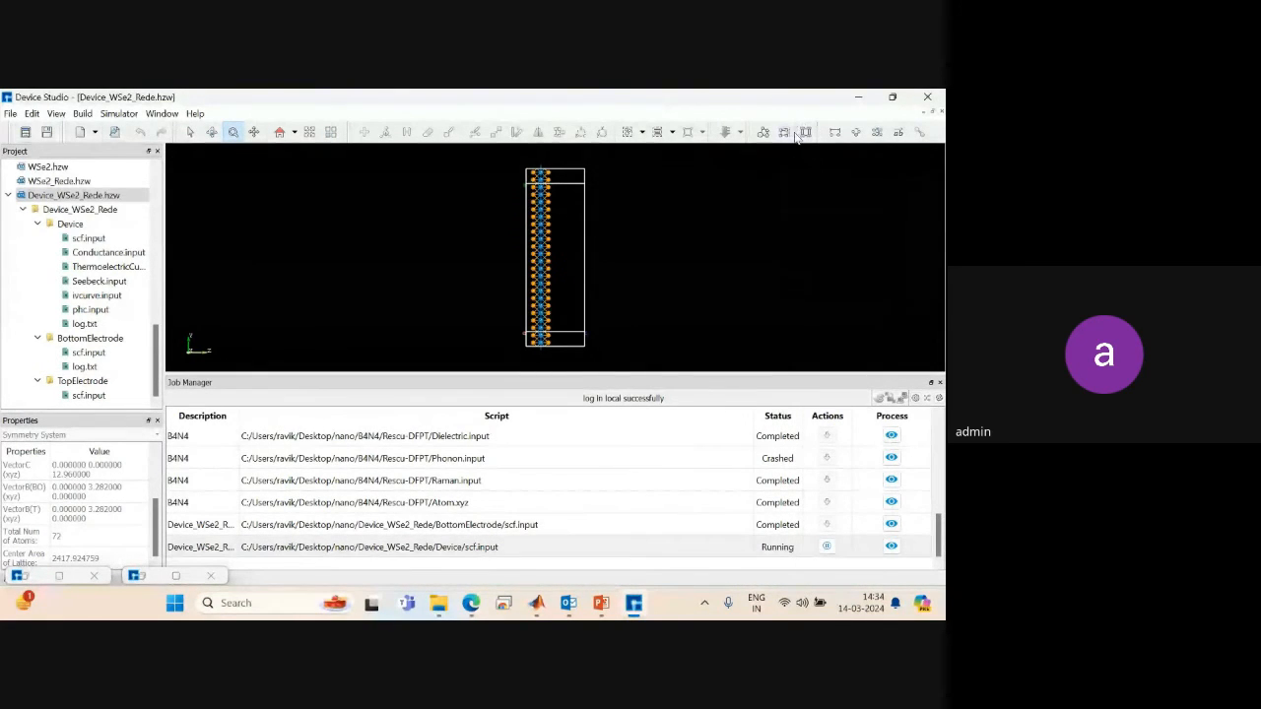
Open the WSe2.hzw structure, view its Redefine Crystal cell-vector settings, and close them without building.
{"action": "left_click", "coordinate": [47, 168]}
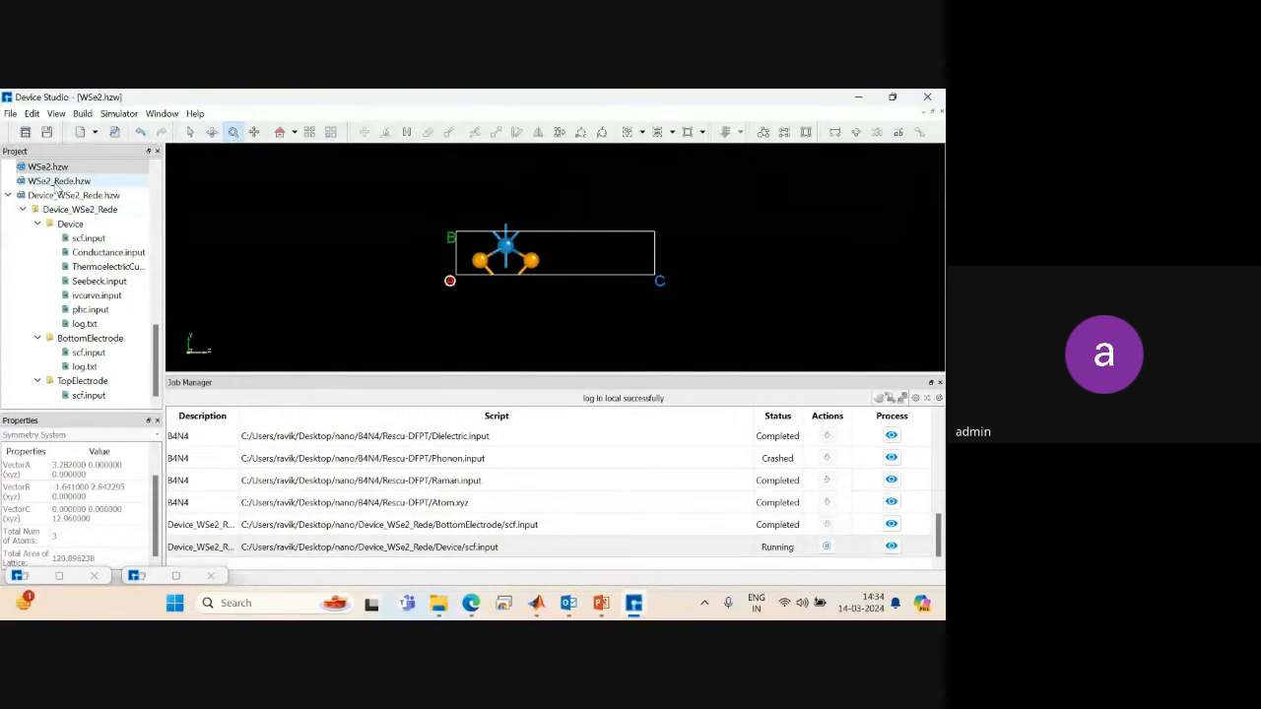
{"action": "left_click", "coordinate": [81, 114]}
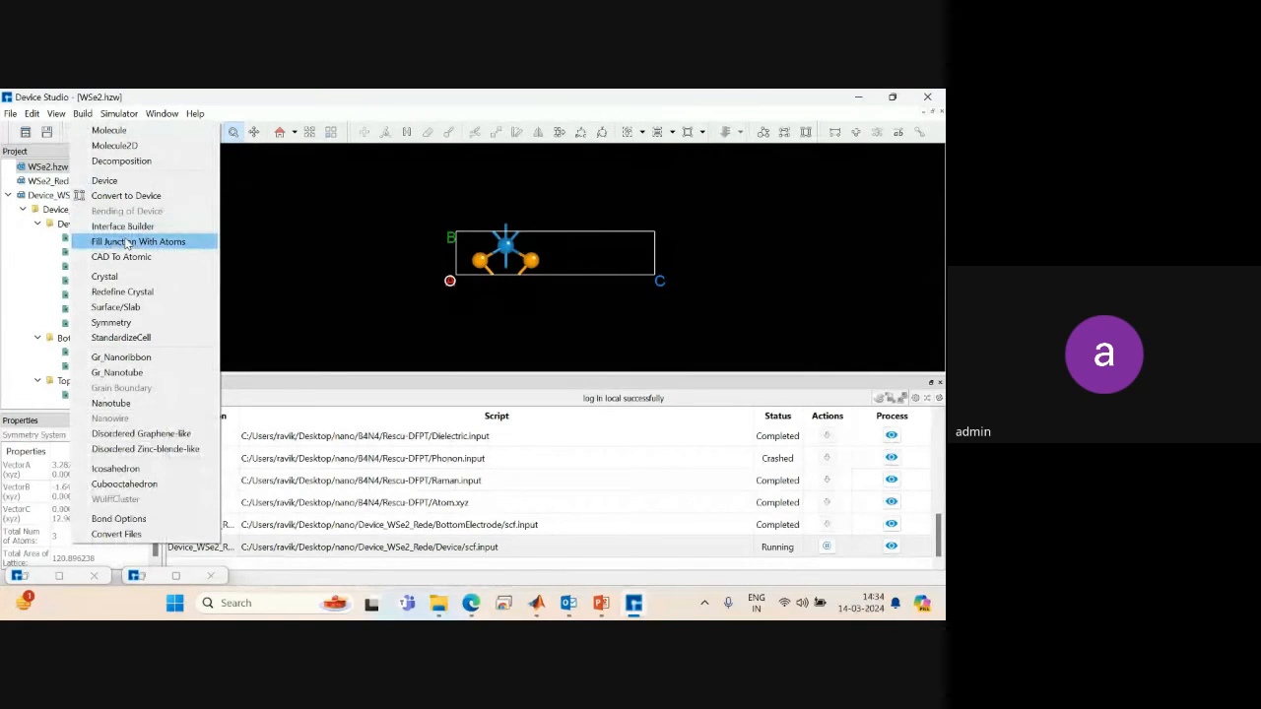
{"action": "left_click", "coordinate": [131, 294]}
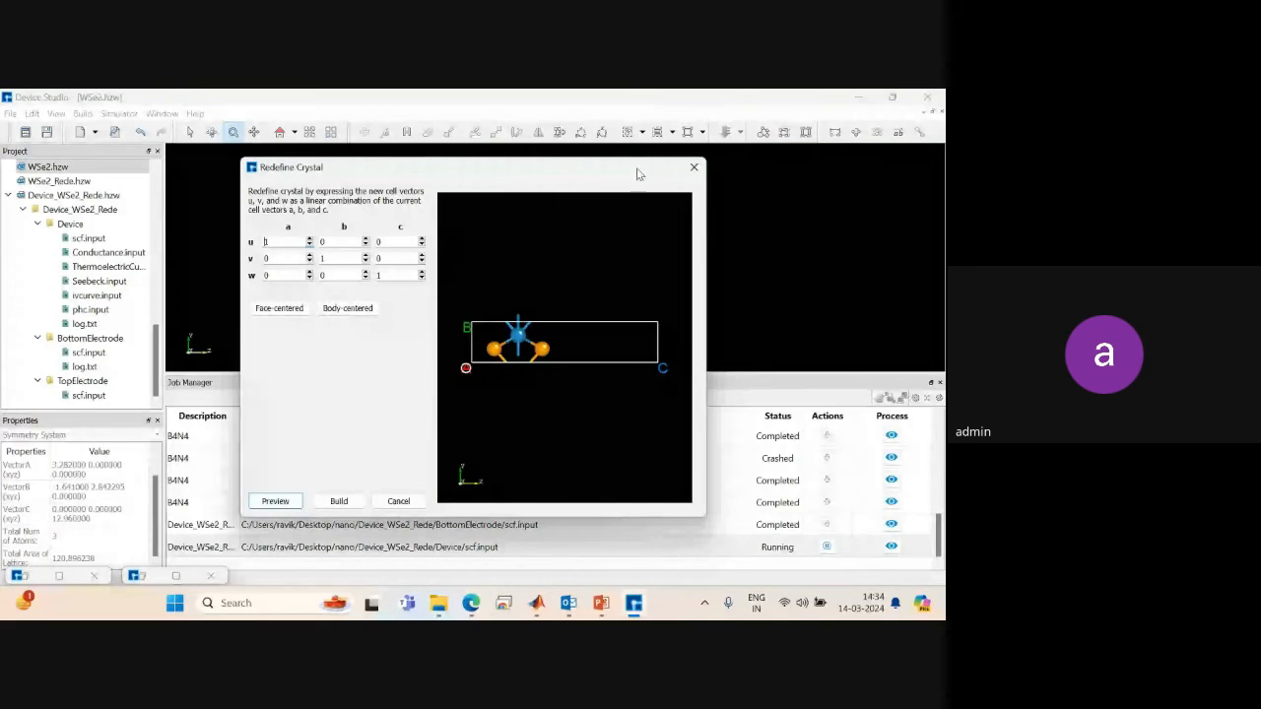
{"action": "left_click", "coordinate": [694, 167]}
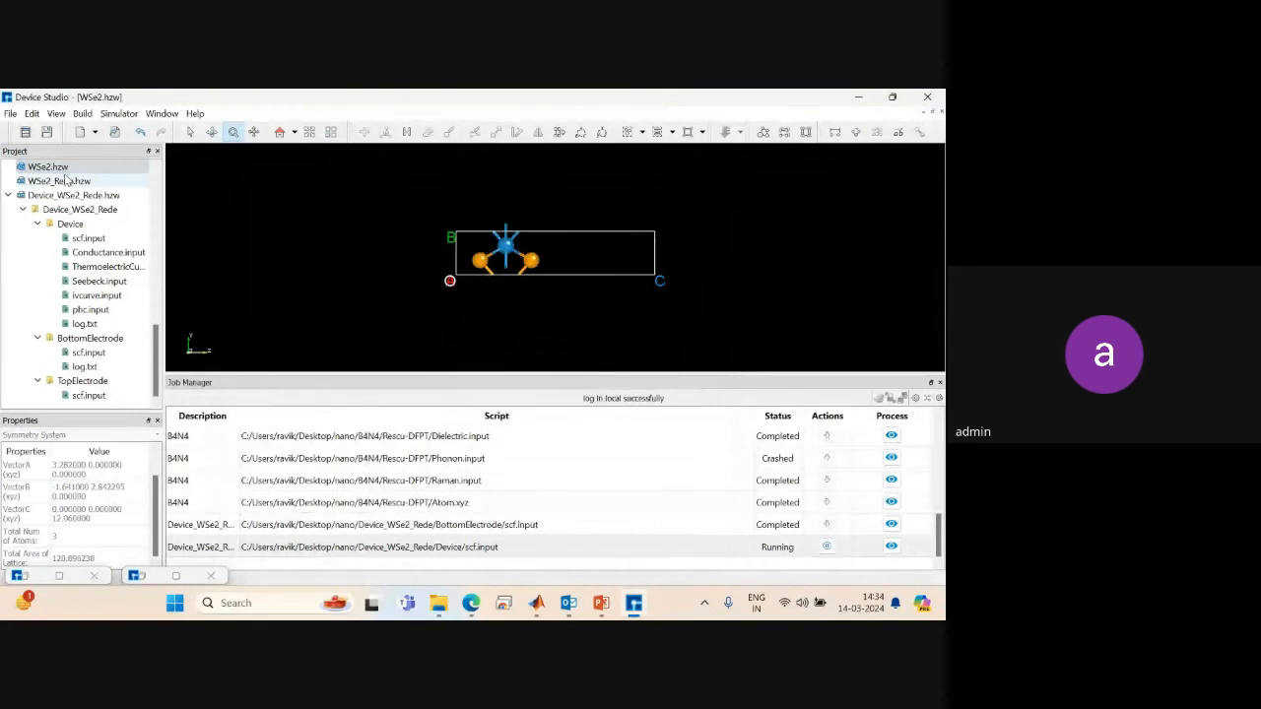
Open the WSe2_Rede.hzw structure, view its Convert to Device electrode settings, and close them without building.
{"action": "left_click", "coordinate": [54, 182]}
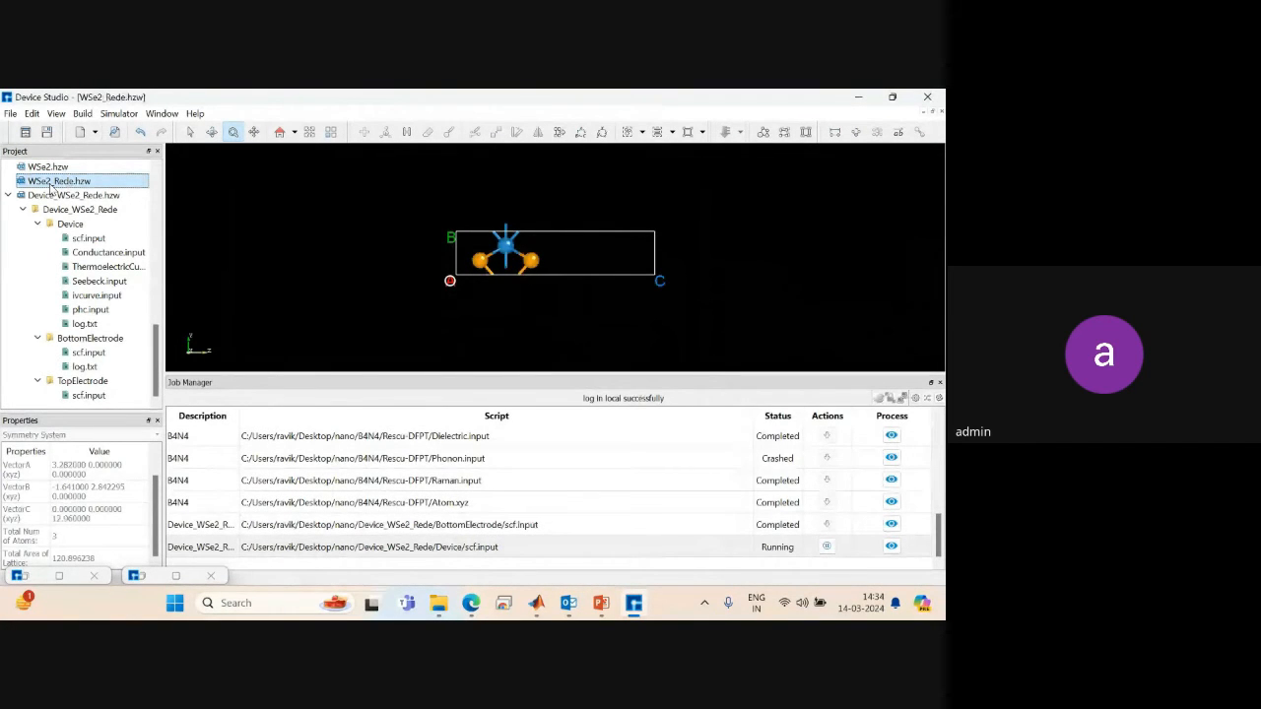
{"action": "left_click_drag", "start_coordinate": [347, 267], "coordinate": [688, 156]}
{"action": "left_click", "coordinate": [806, 132]}
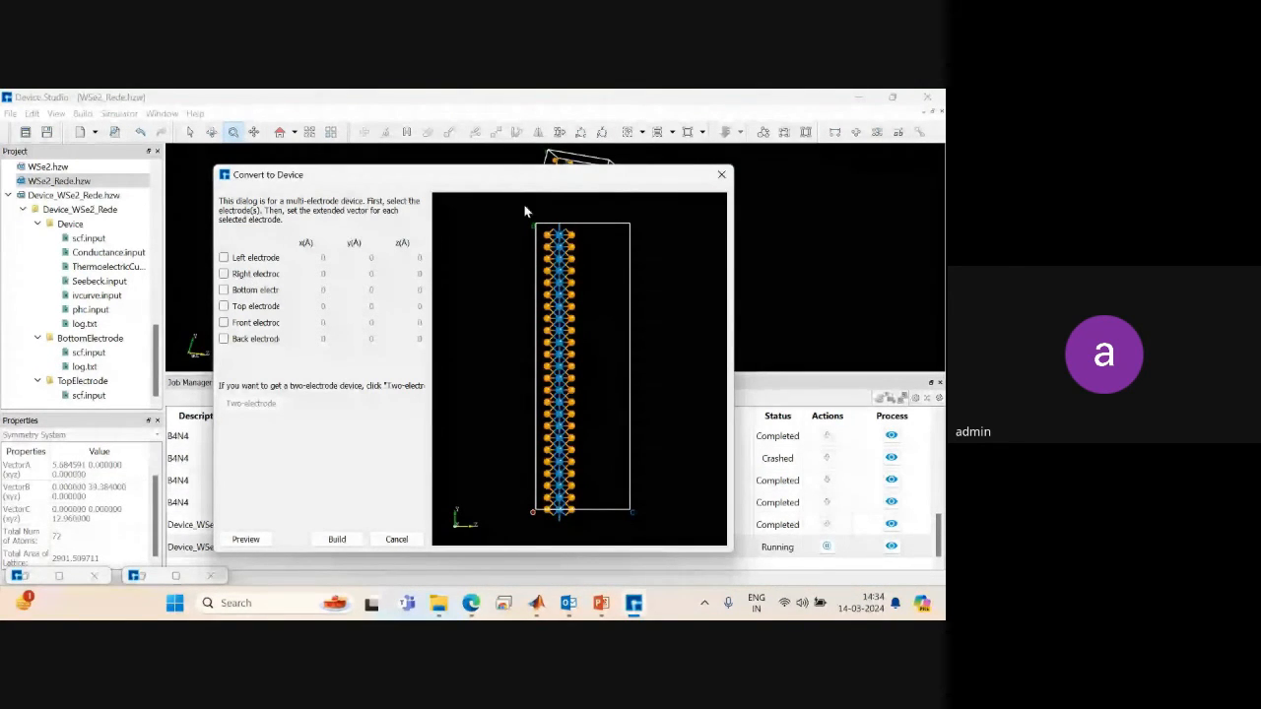
{"action": "left_click", "coordinate": [723, 176]}
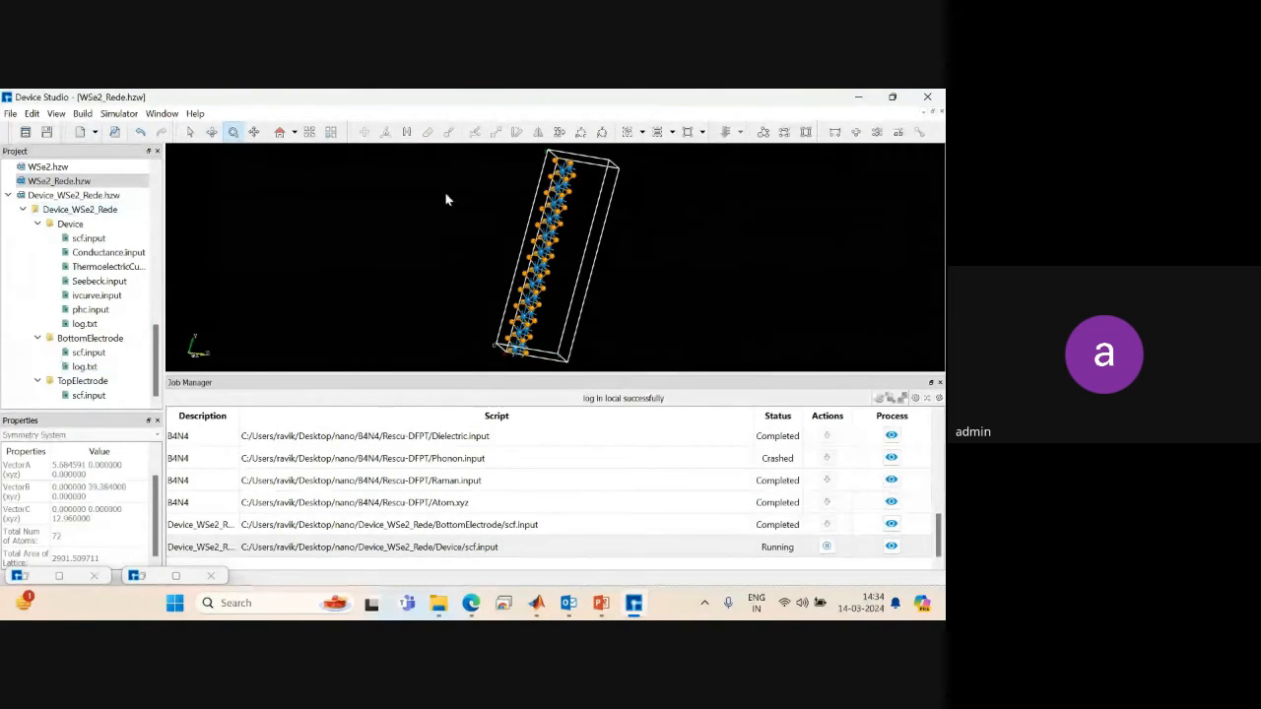
Open the Convert to Crystal settings for WSe2_Rede, keep the UserDefined Bravais lattice, and examine the structure preview from several angles.
{"action": "left_click", "coordinate": [786, 133]}
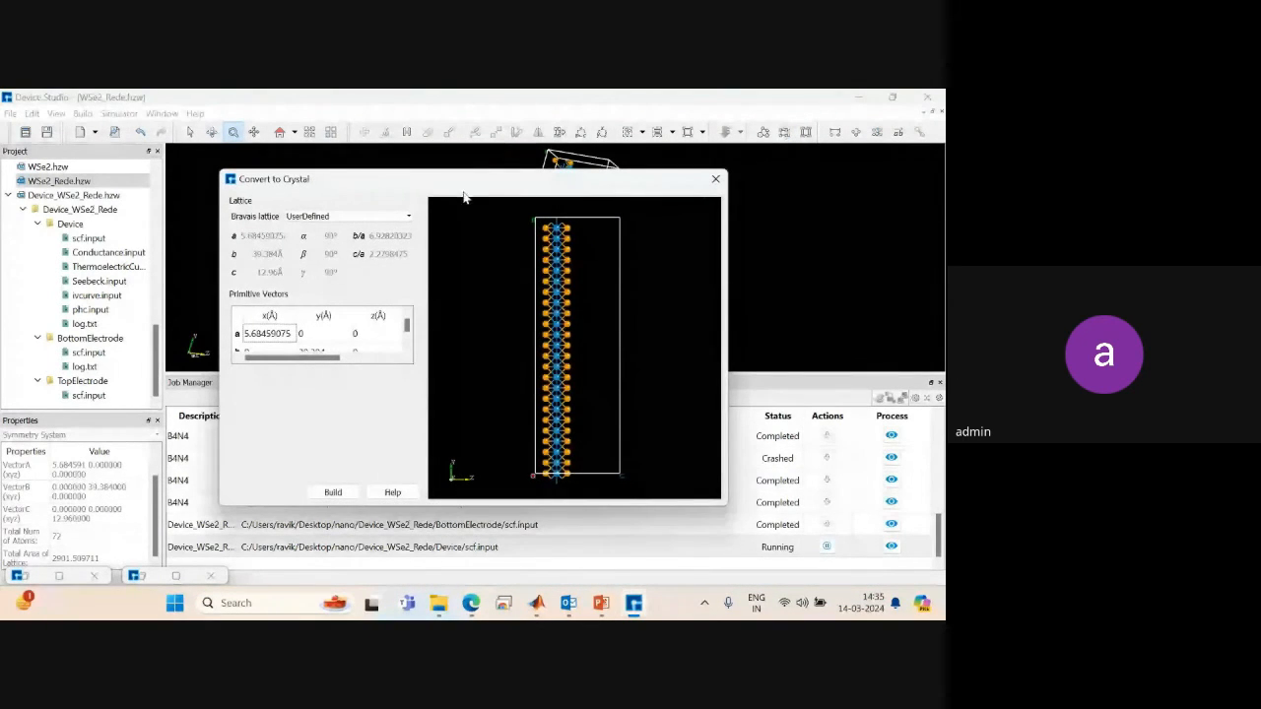
{"action": "left_click_drag", "start_coordinate": [434, 184], "coordinate": [412, 179]}
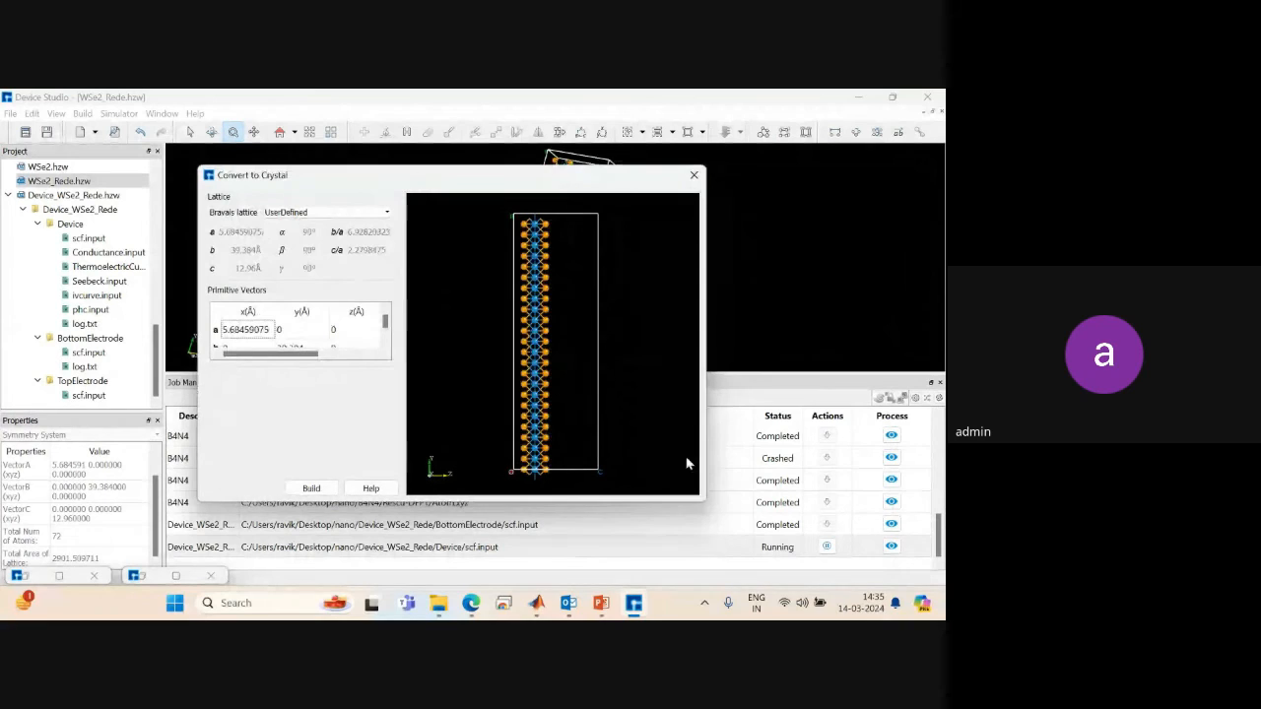
{"action": "left_click", "coordinate": [295, 213]}
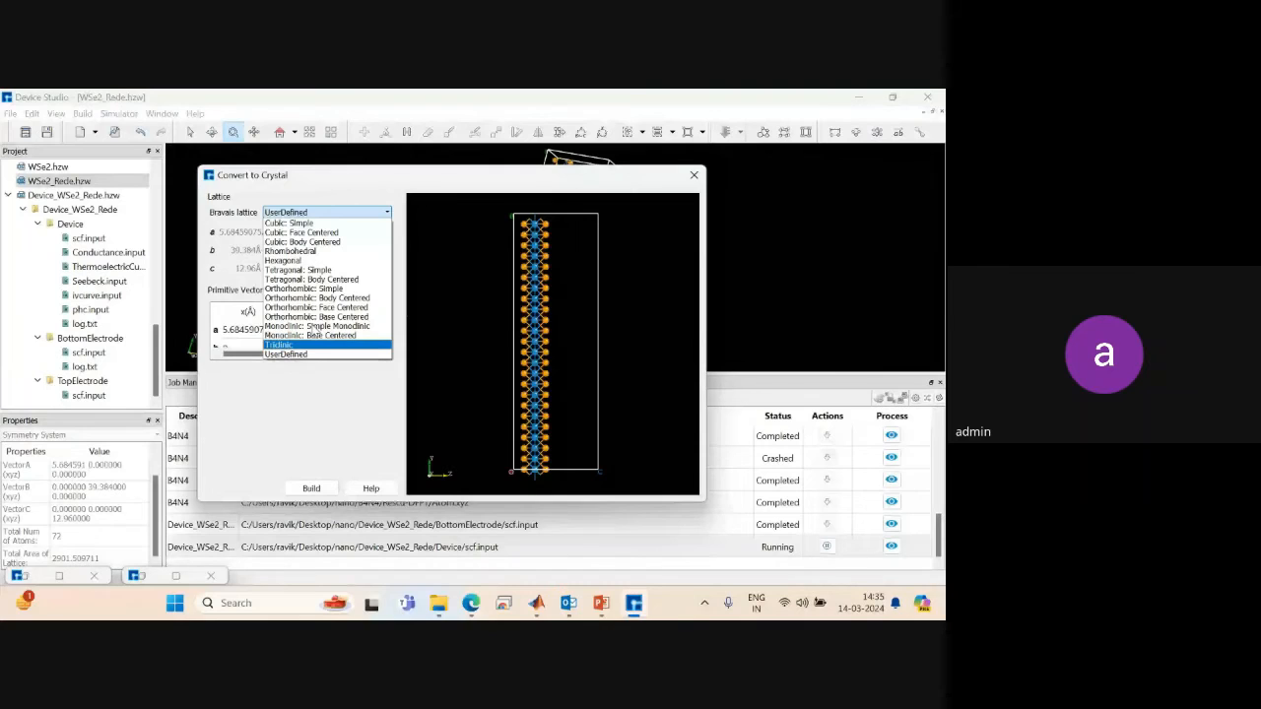
{"action": "left_click", "coordinate": [285, 354]}
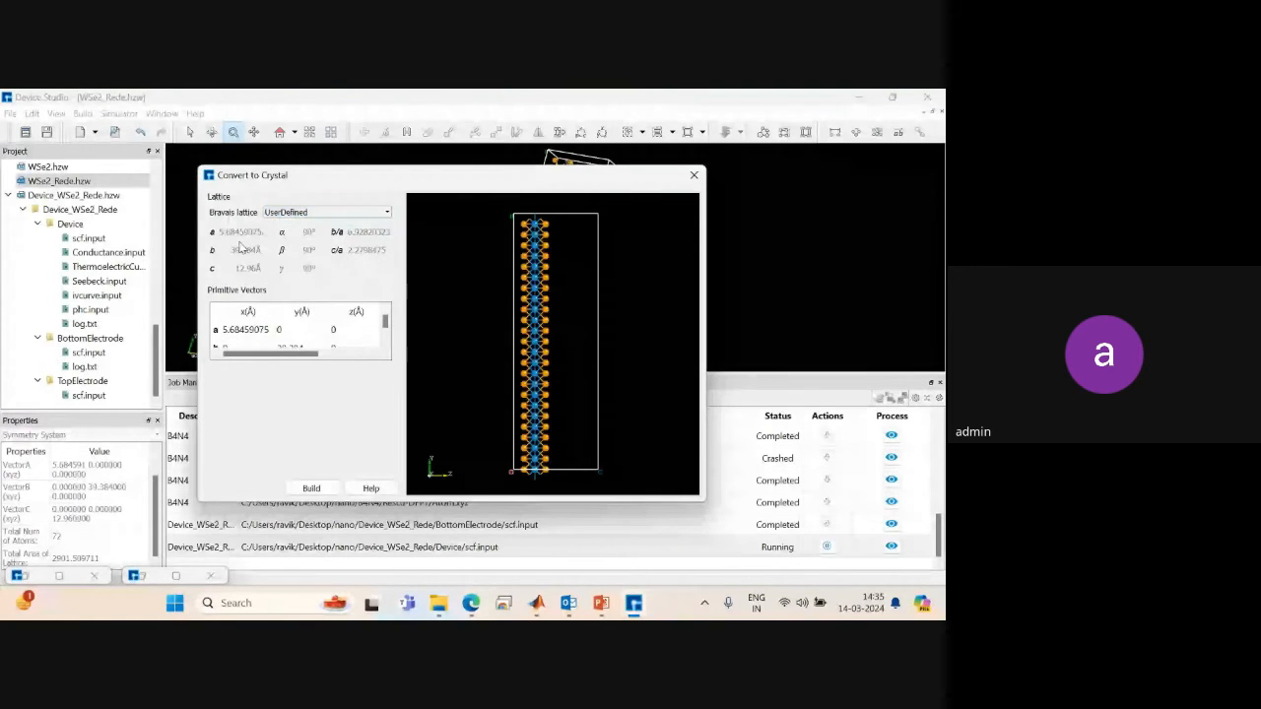
{"action": "left_click", "coordinate": [236, 330]}
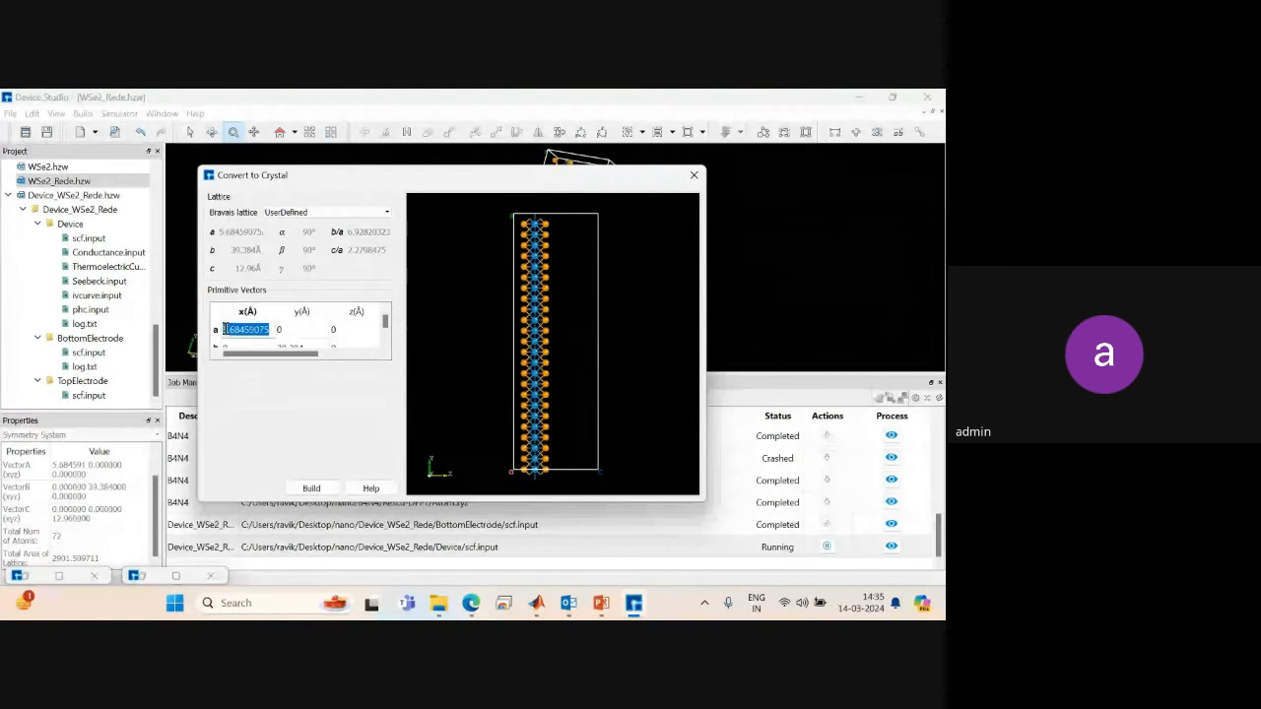
{"action": "left_click", "coordinate": [225, 329]}
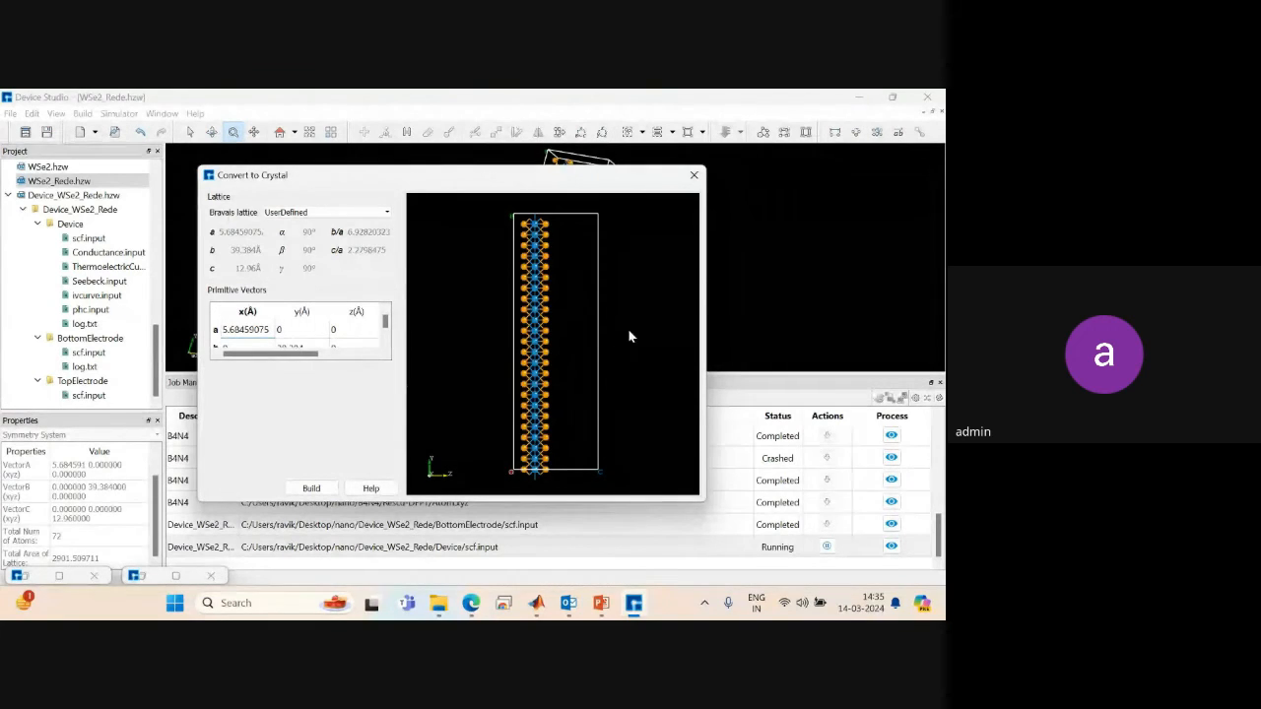
{"action": "left_click_drag", "start_coordinate": [628, 328], "coordinate": [483, 218]}
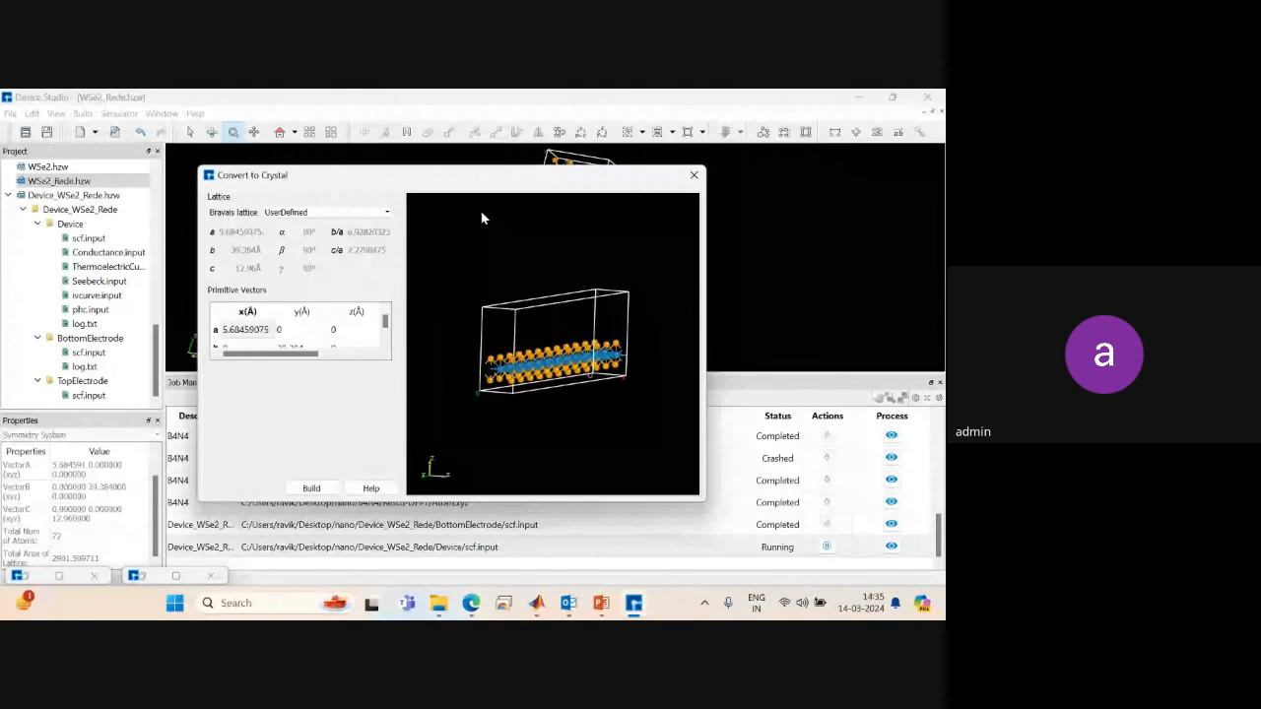
{"action": "left_click_drag", "start_coordinate": [644, 402], "coordinate": [509, 431]}
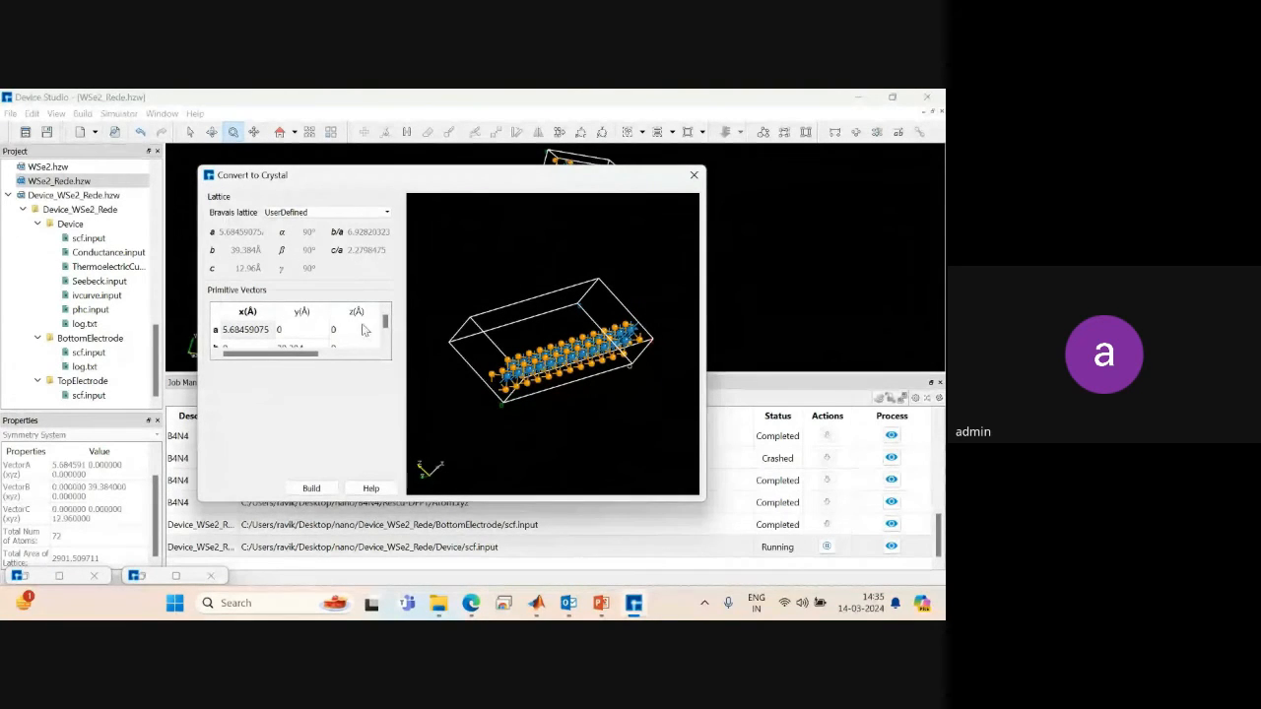
Set the x component of primitive vector a to 15.68459075 Å and examine the enlarged cell in the preview.
{"action": "double_click", "coordinate": [232, 330]}
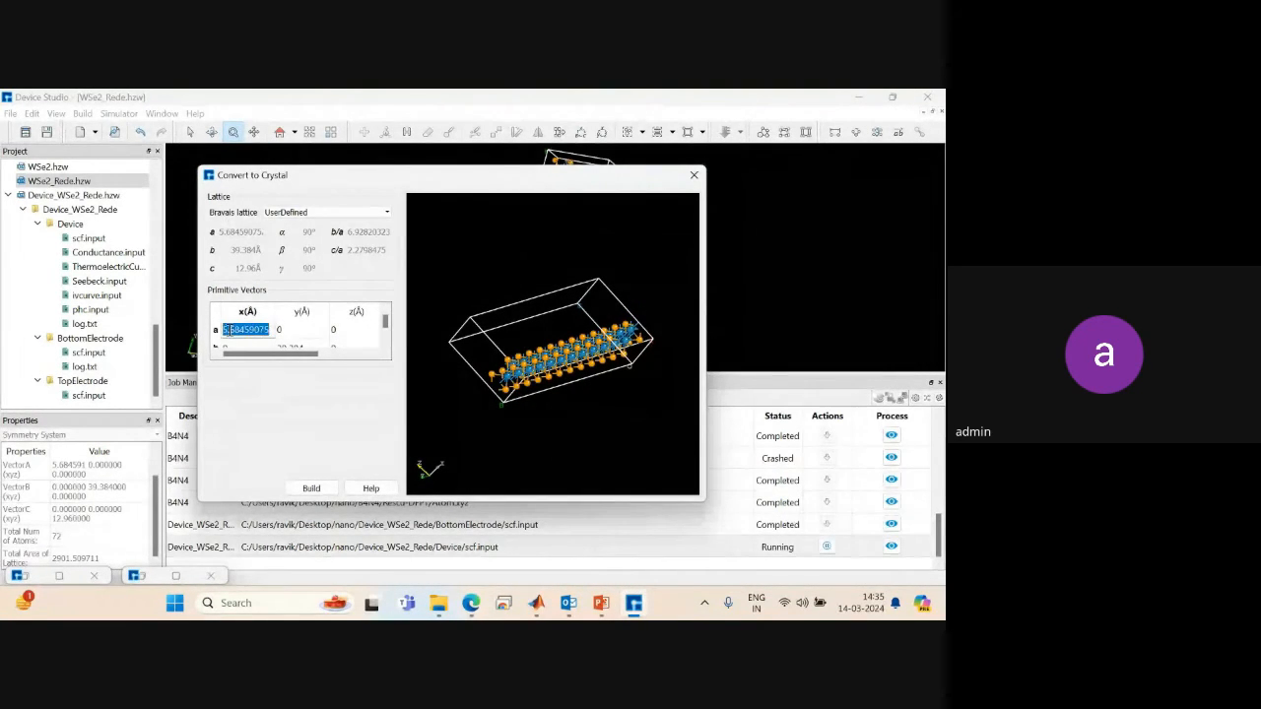
{"action": "left_click", "coordinate": [226, 330]}
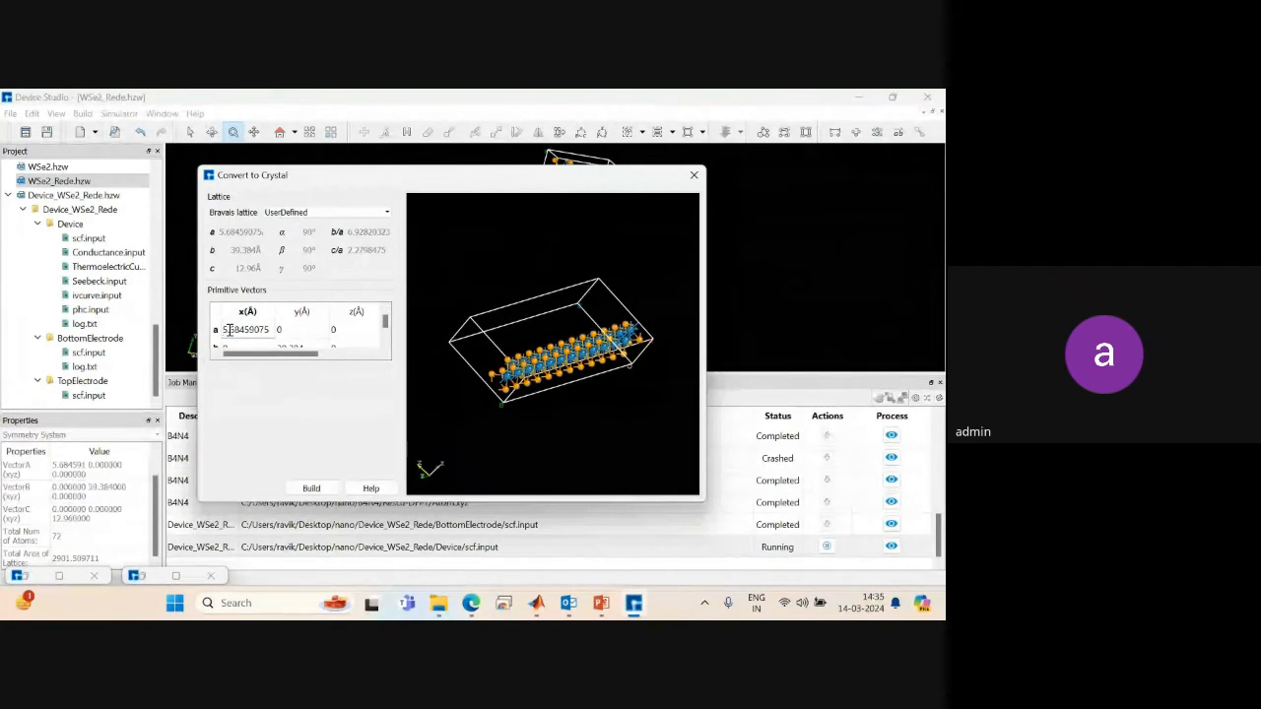
{"action": "type", "text": "1"}
{"action": "left_click", "coordinate": [286, 331]}
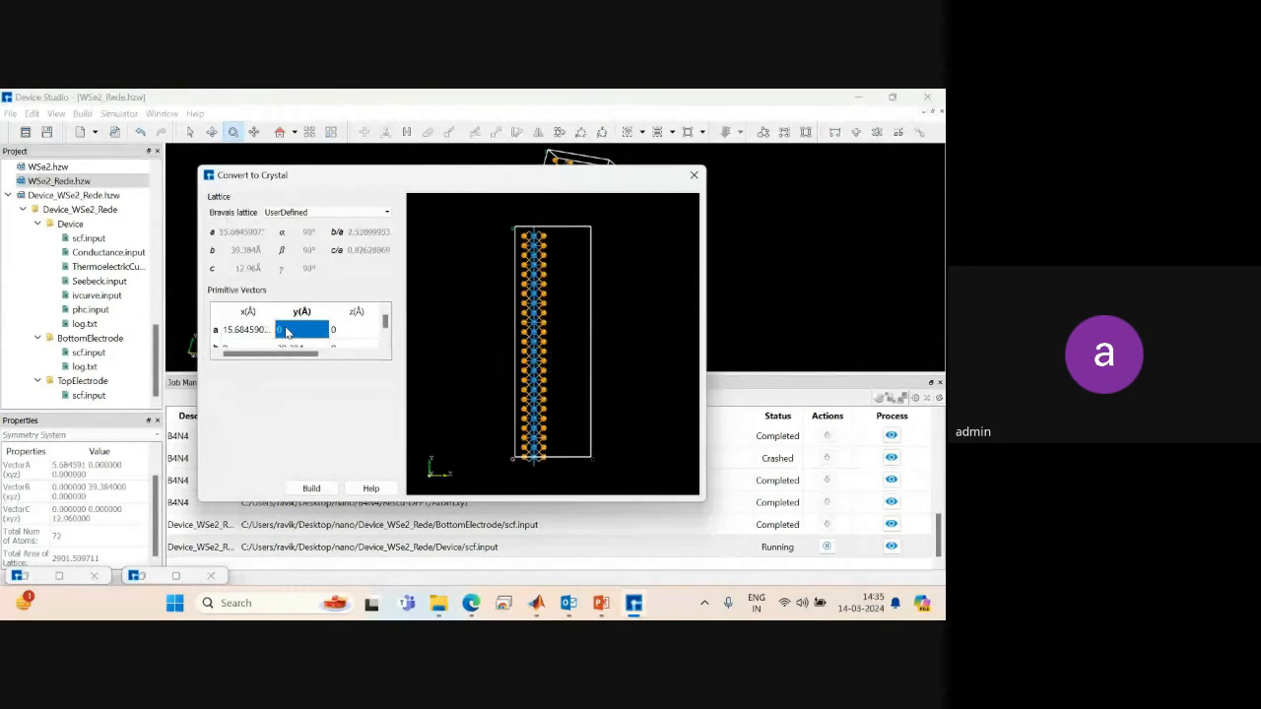
{"action": "left_click_drag", "start_coordinate": [648, 293], "coordinate": [460, 324]}
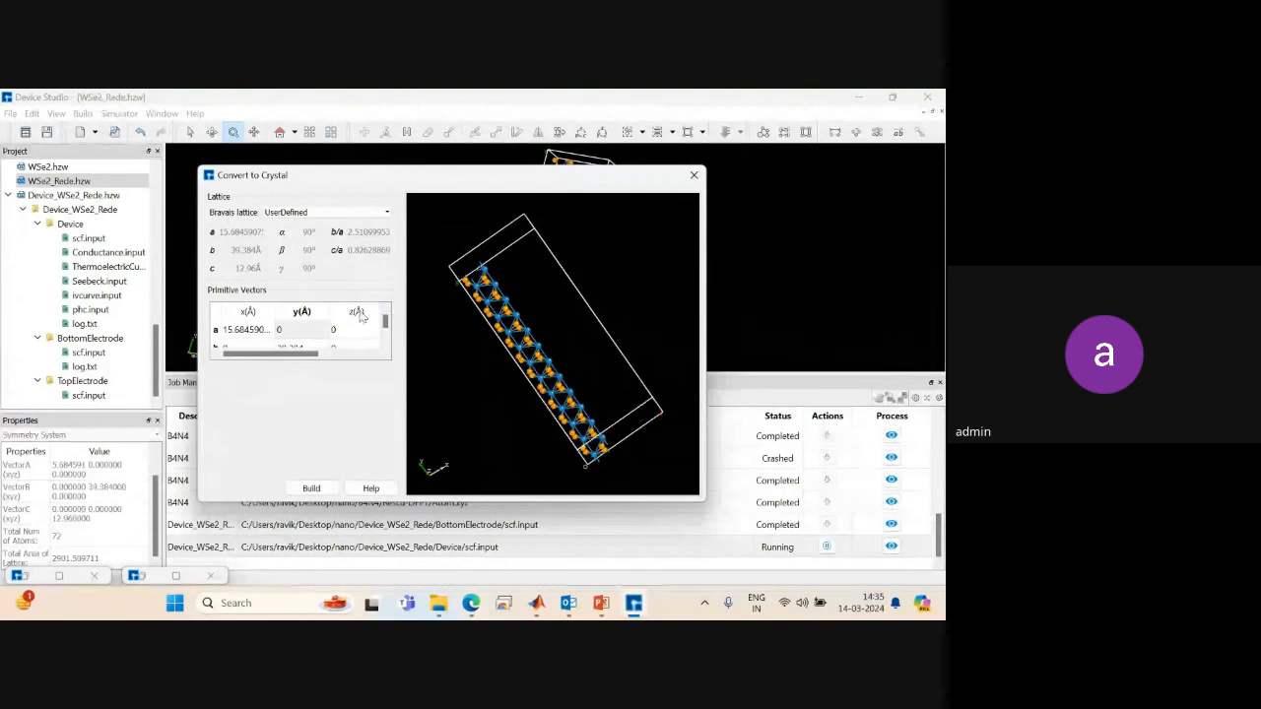
Change the x component of primitive vector a to 35.68459075 Å and inspect the wider cell in the preview.
{"action": "double_click", "coordinate": [226, 329]}
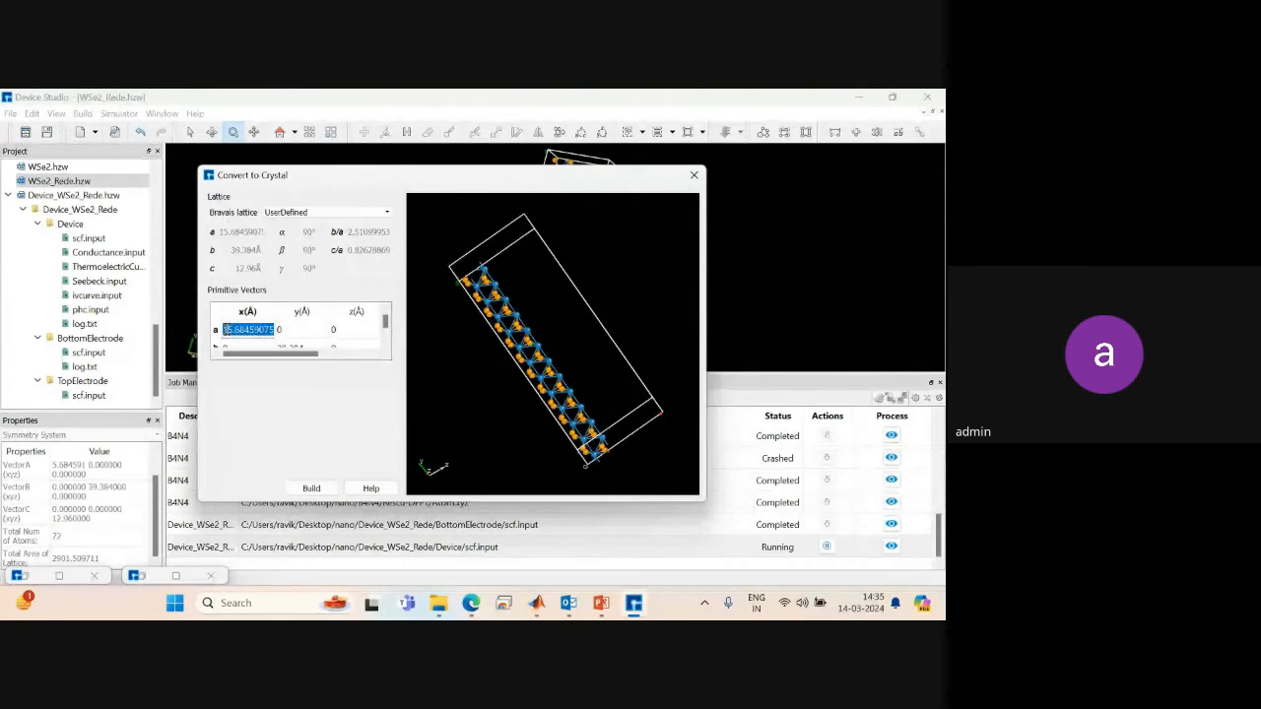
{"action": "left_click", "coordinate": [228, 329]}
{"action": "key", "text": "BackSpace"}
{"action": "type", "text": "2"}
{"action": "key", "text": "BackSpace"}
{"action": "type", "text": "3"}
{"action": "left_click", "coordinate": [292, 335]}
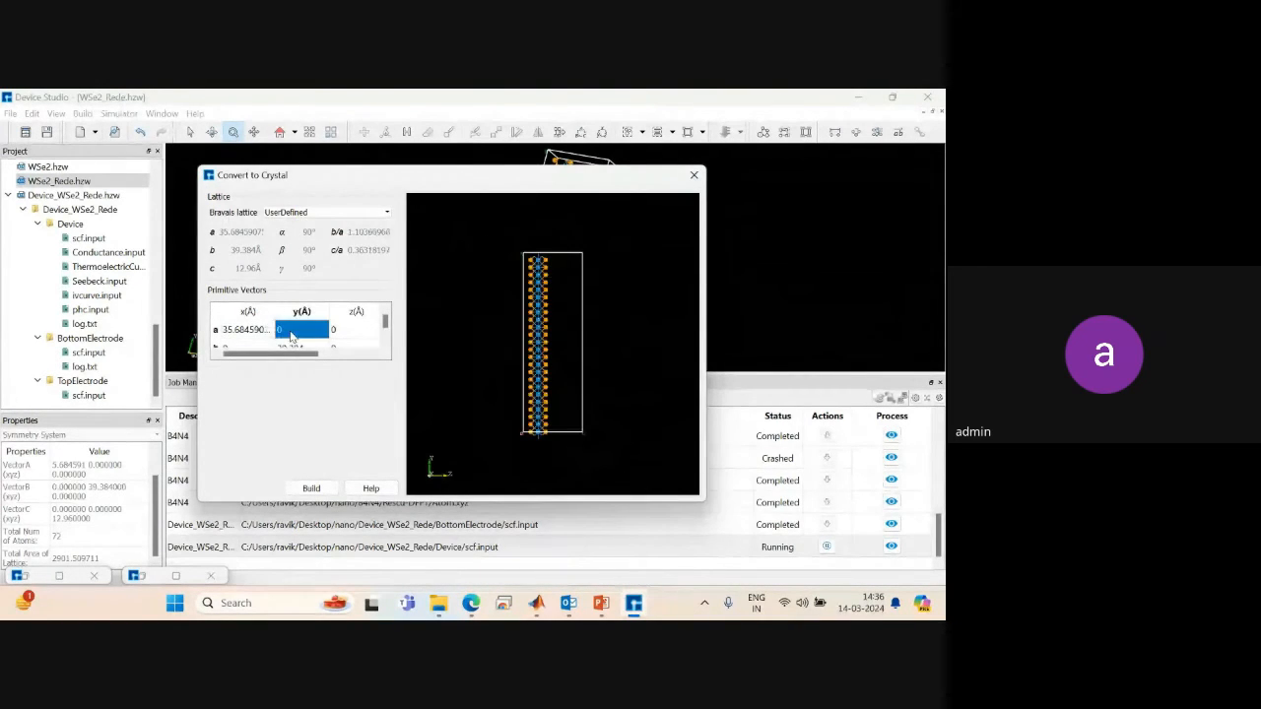
{"action": "left_click_drag", "start_coordinate": [642, 311], "coordinate": [514, 370]}
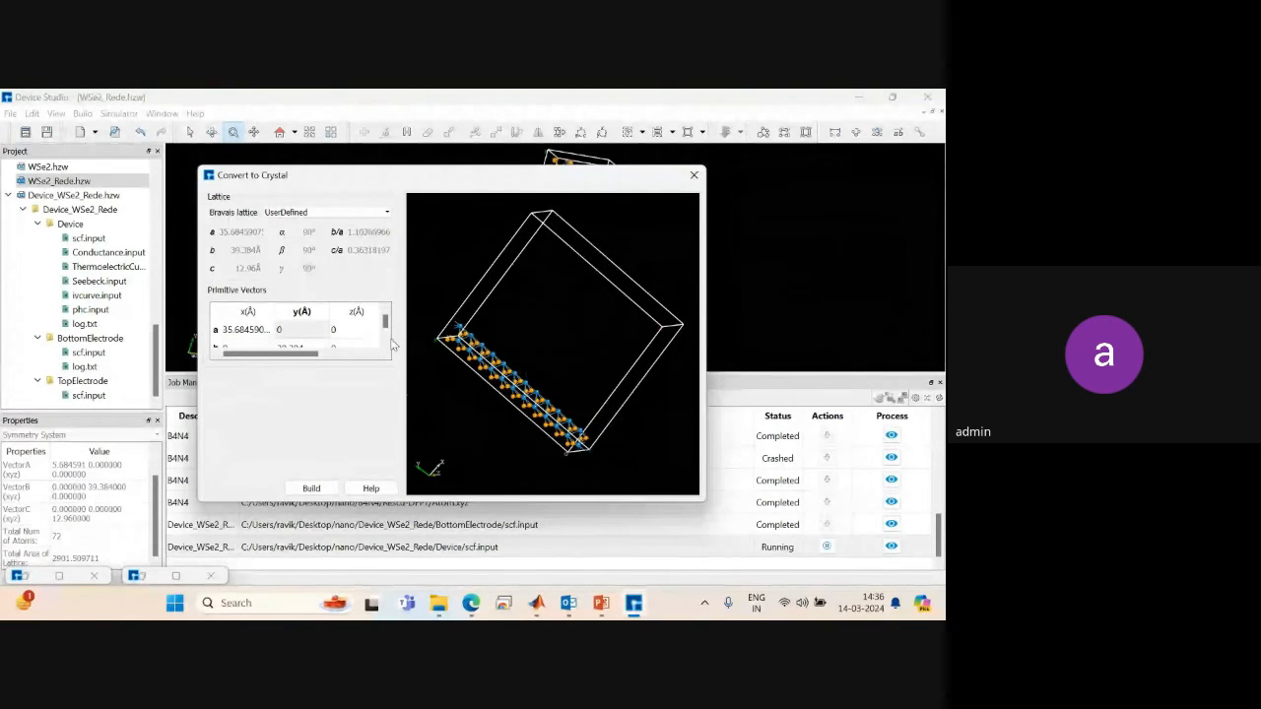
Review the components of primitive vectors b and c with the cell preview, and close Convert to Crystal without building.
{"action": "scroll", "coordinate": [388, 333], "scroll_direction": "down", "scroll_amount": 1}
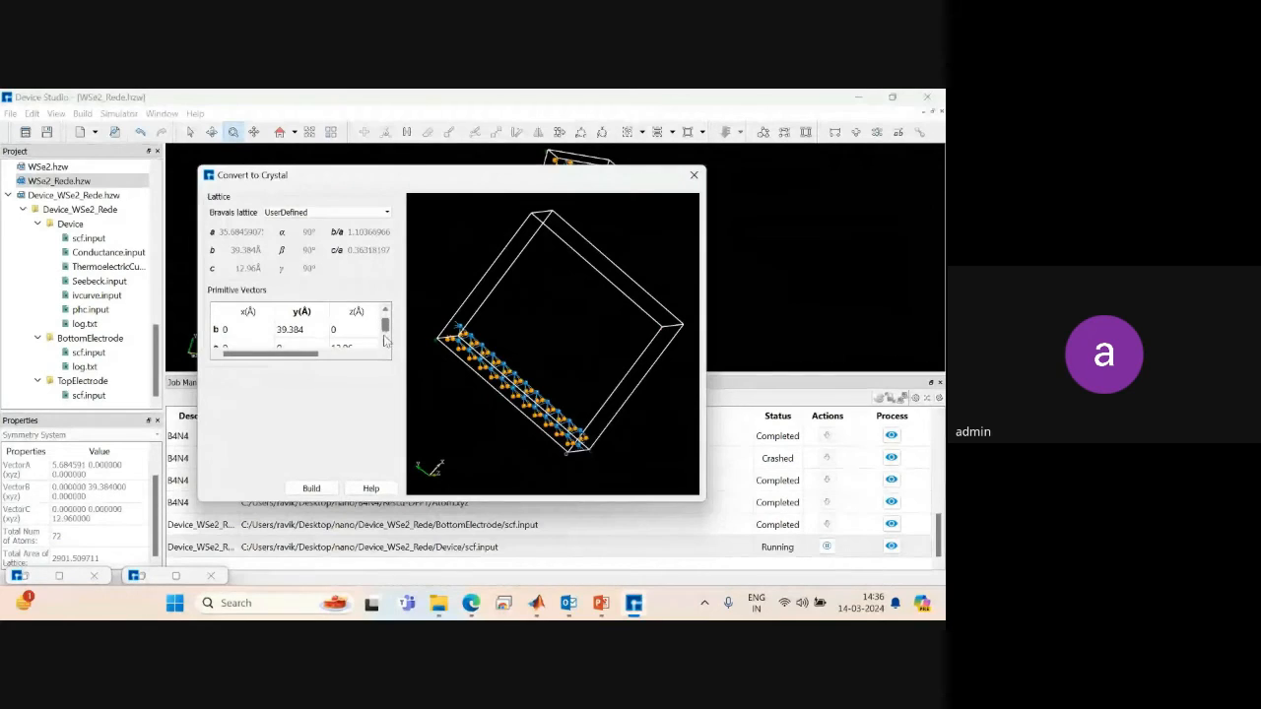
{"action": "double_click", "coordinate": [289, 331]}
{"action": "left_click", "coordinate": [350, 351]}
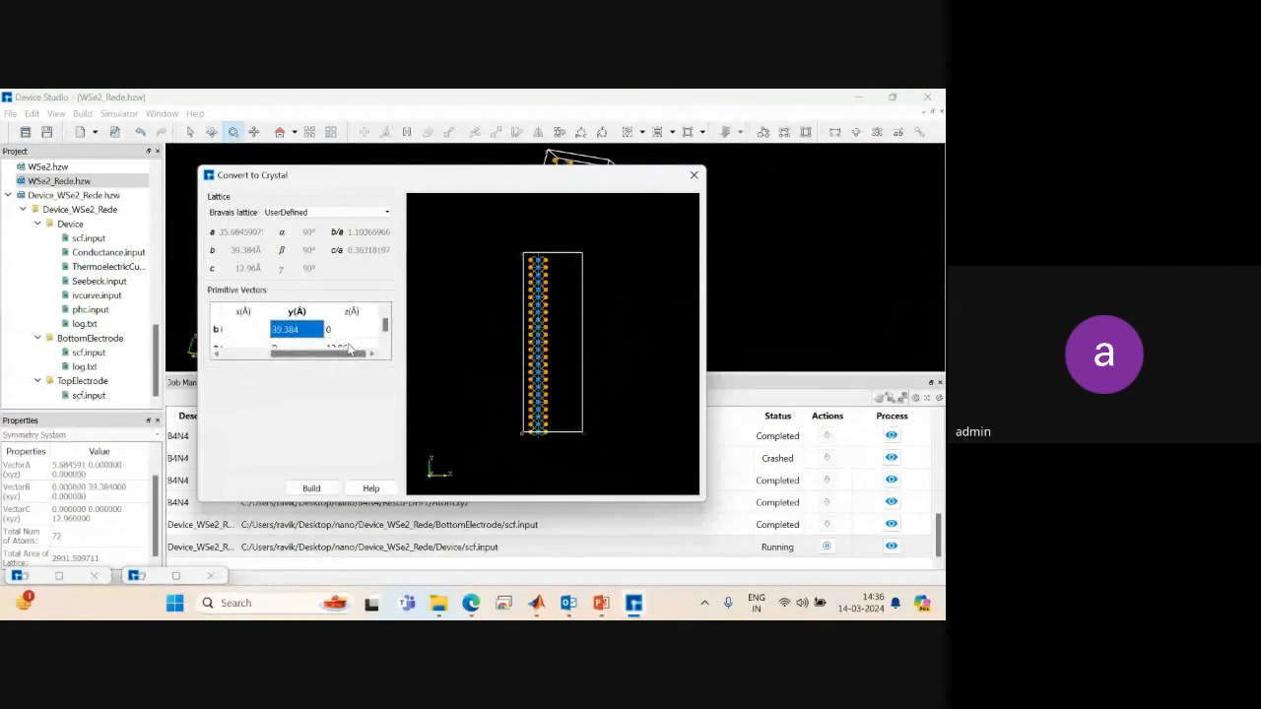
{"action": "left_click", "coordinate": [346, 347]}
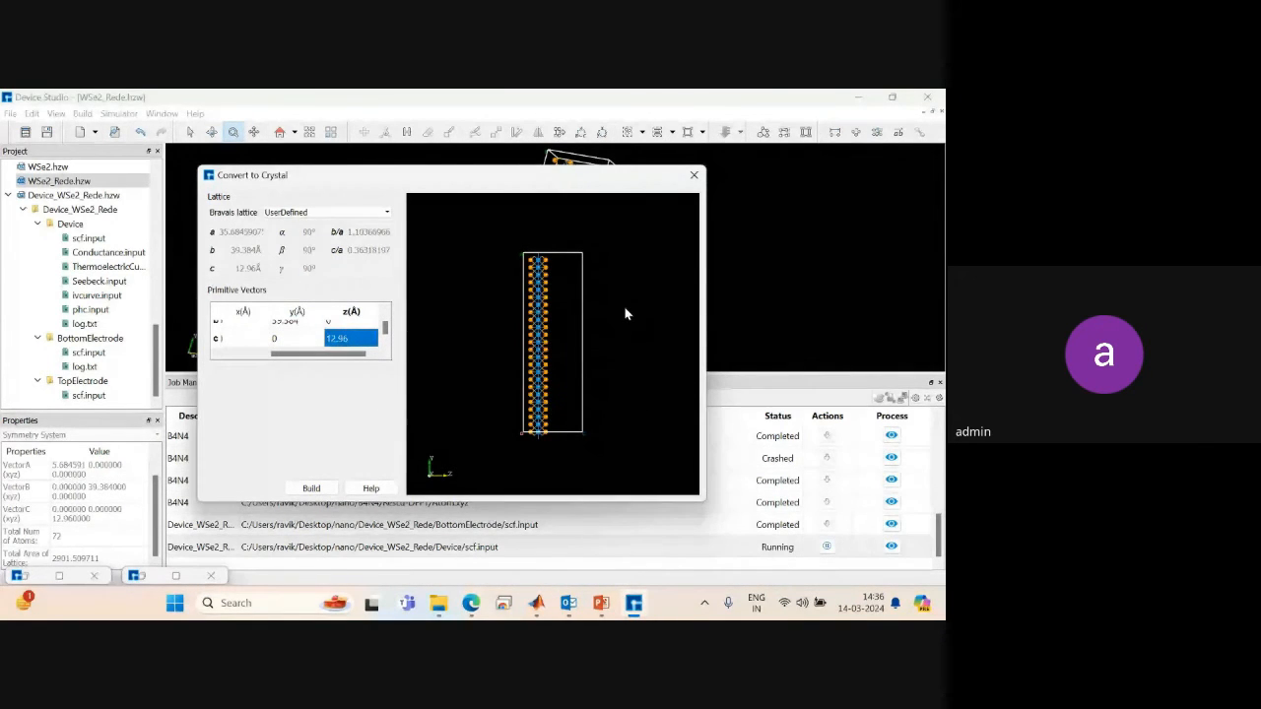
{"action": "left_click_drag", "start_coordinate": [625, 314], "coordinate": [507, 392]}
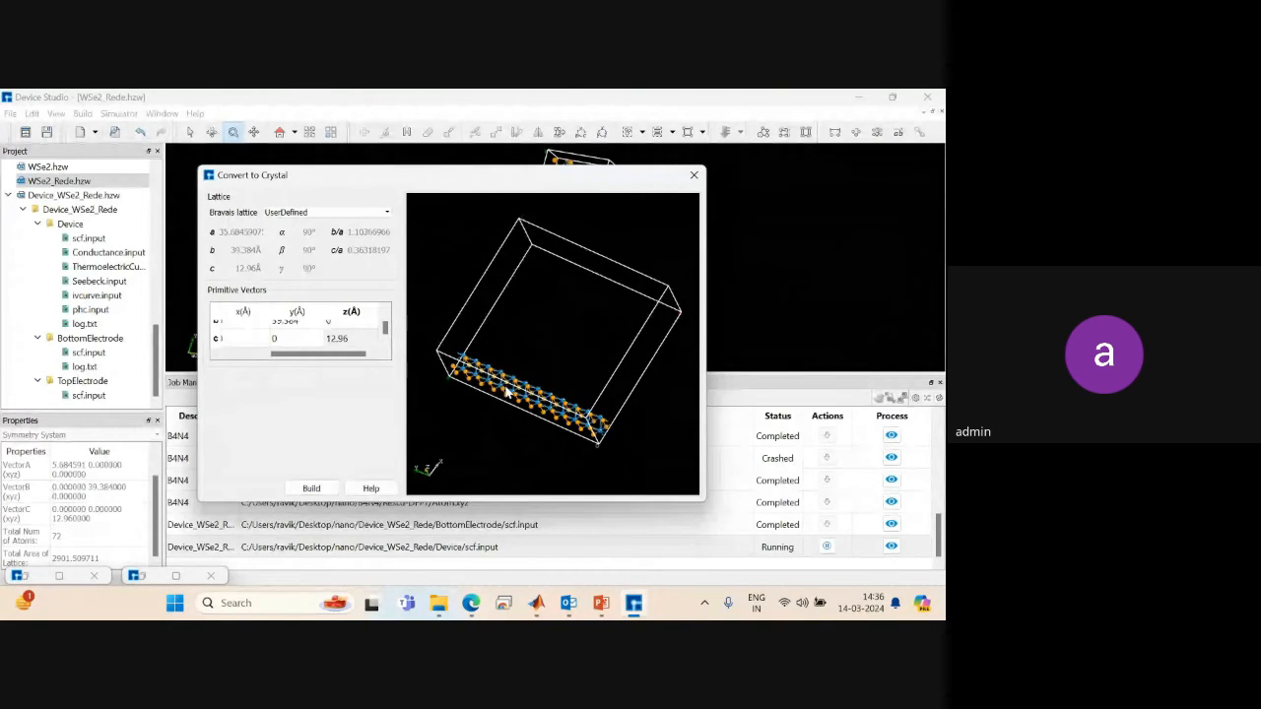
{"action": "left_click", "coordinate": [695, 177]}
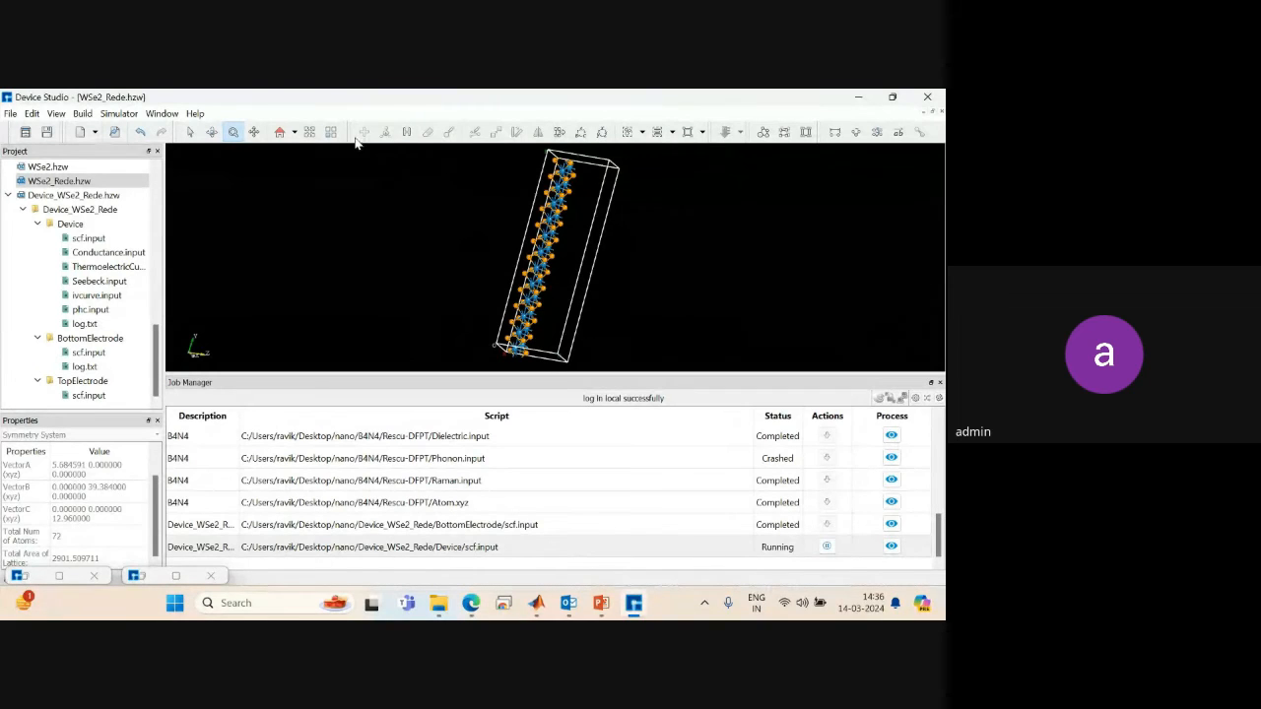
Enlarge the structure viewer and stretch the WSe2_Rede cell by -1.00% along a, 1.00% along b and 1.00% in angle α.
{"action": "left_click", "coordinate": [280, 132]}
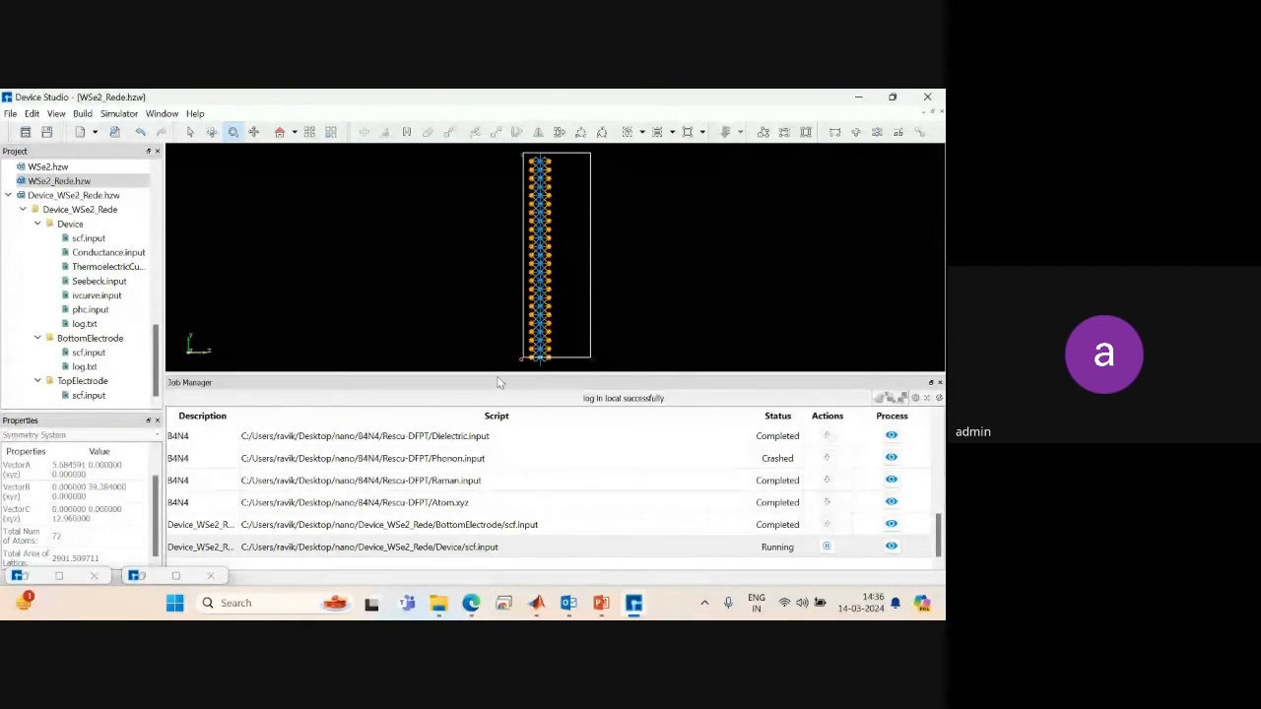
{"action": "left_click_drag", "start_coordinate": [498, 373], "coordinate": [500, 449]}
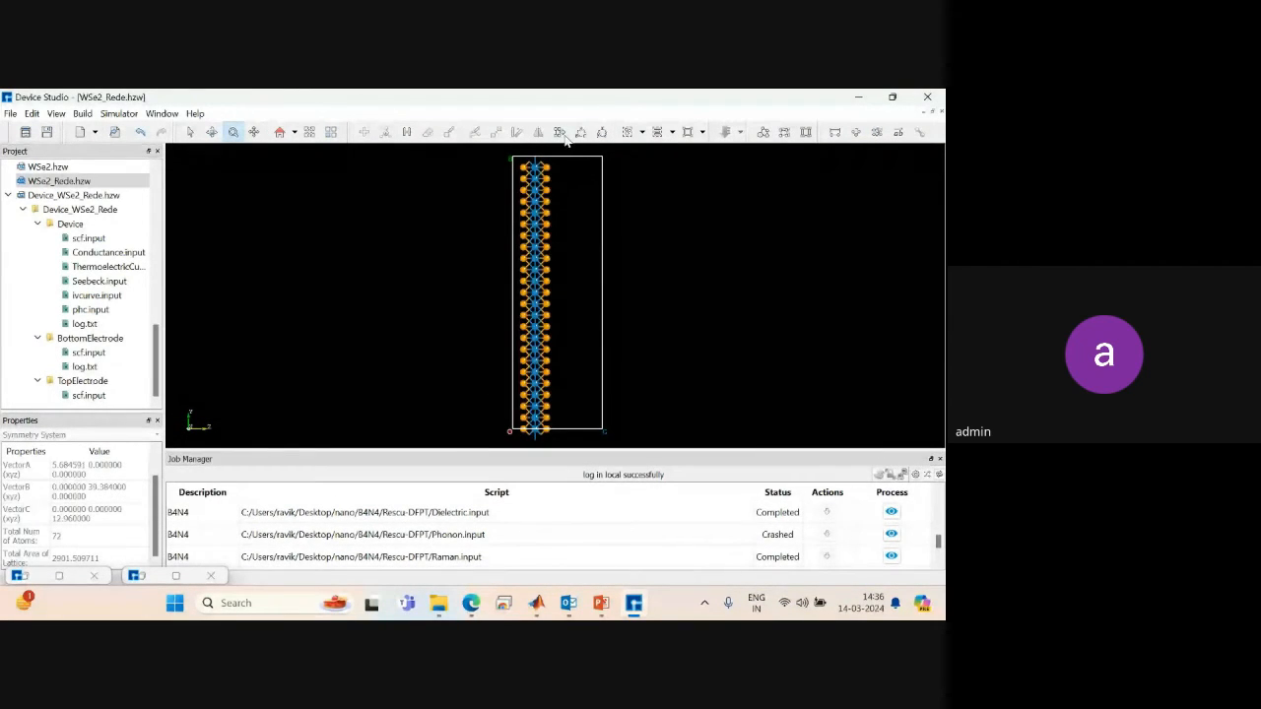
{"action": "left_click", "coordinate": [657, 134]}
{"action": "left_click_drag", "start_coordinate": [446, 285], "coordinate": [458, 229]}
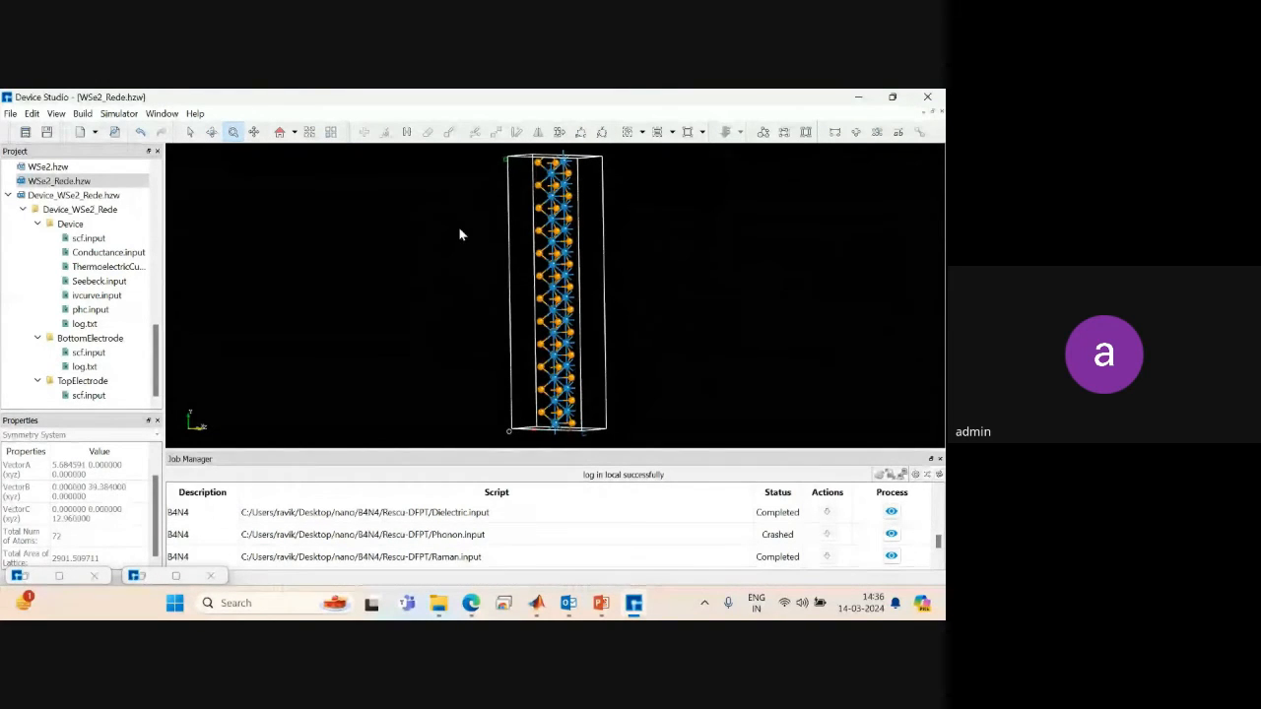
{"action": "left_click", "coordinate": [559, 133]}
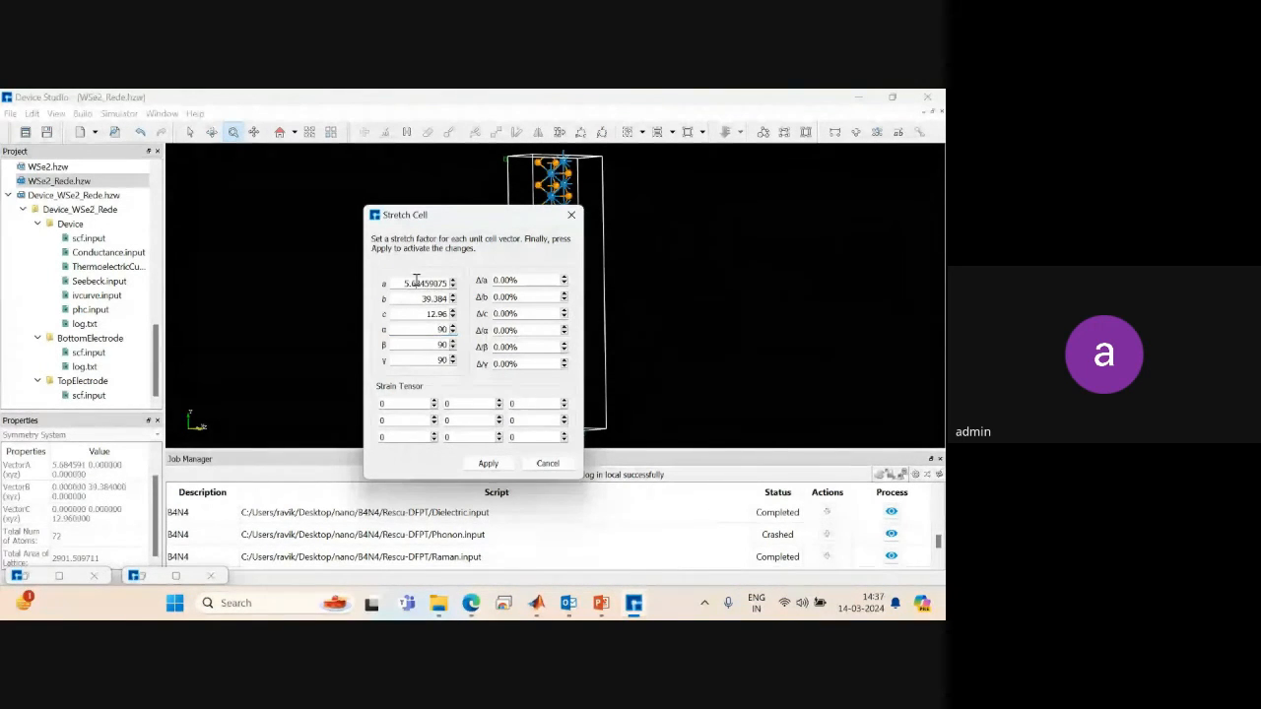
{"action": "left_click", "coordinate": [564, 284]}
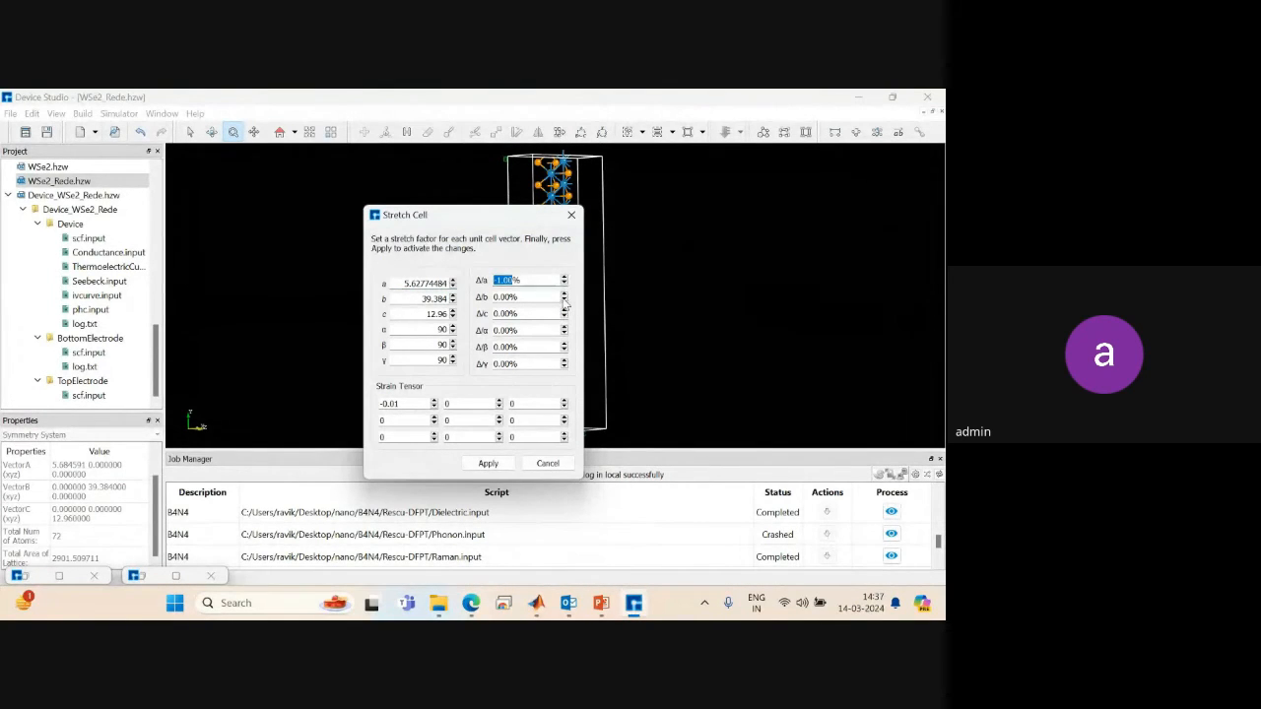
{"action": "left_click", "coordinate": [565, 300]}
{"action": "double_click", "coordinate": [565, 296]}
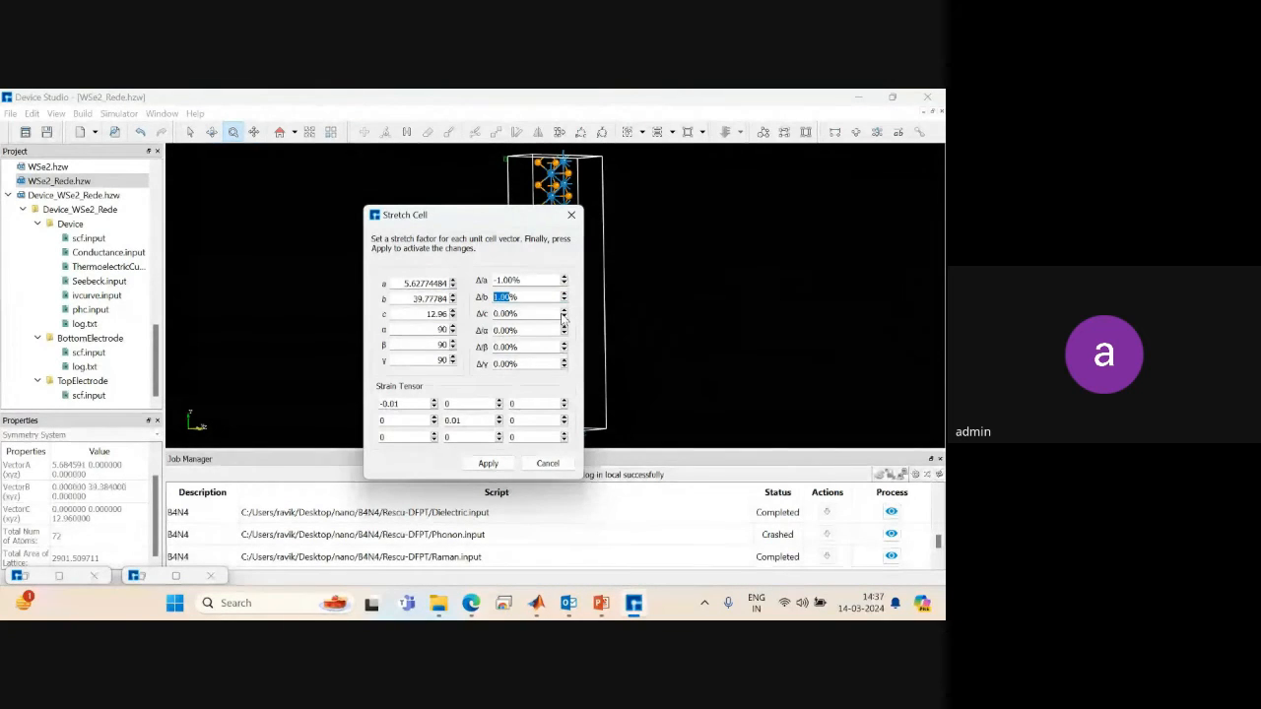
{"action": "left_click", "coordinate": [565, 328]}
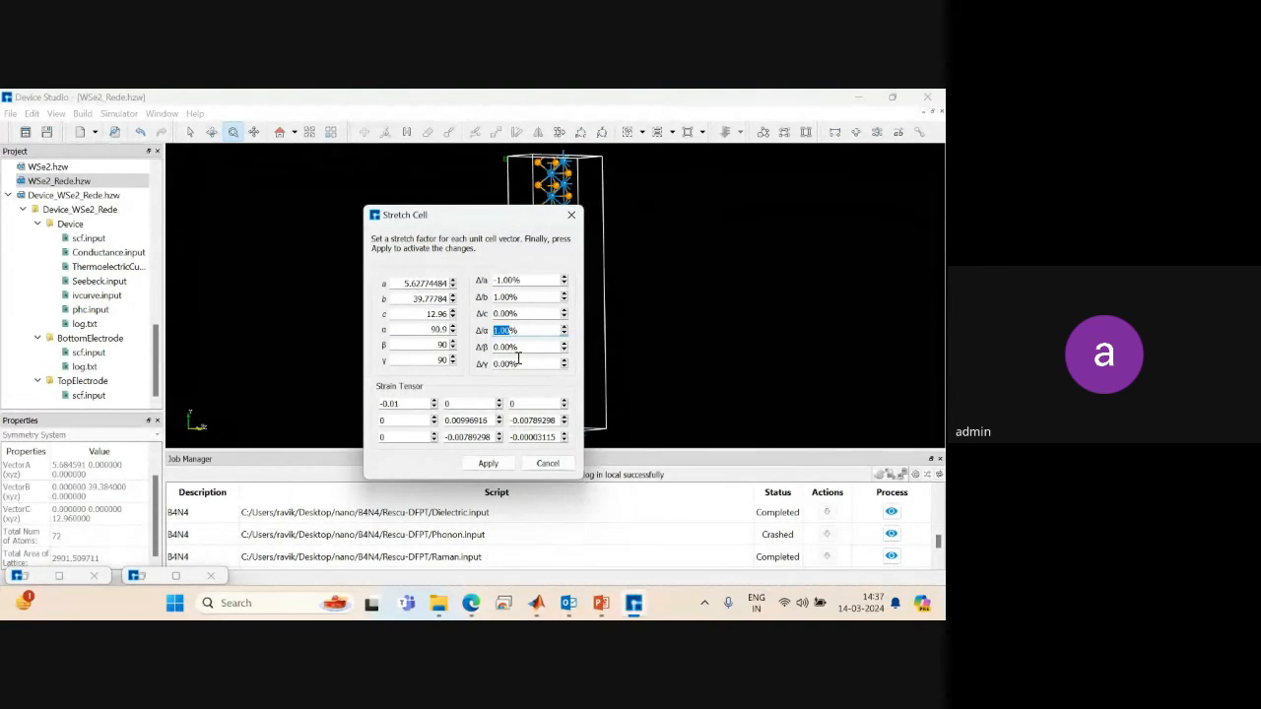
{"action": "left_click", "coordinate": [489, 464]}
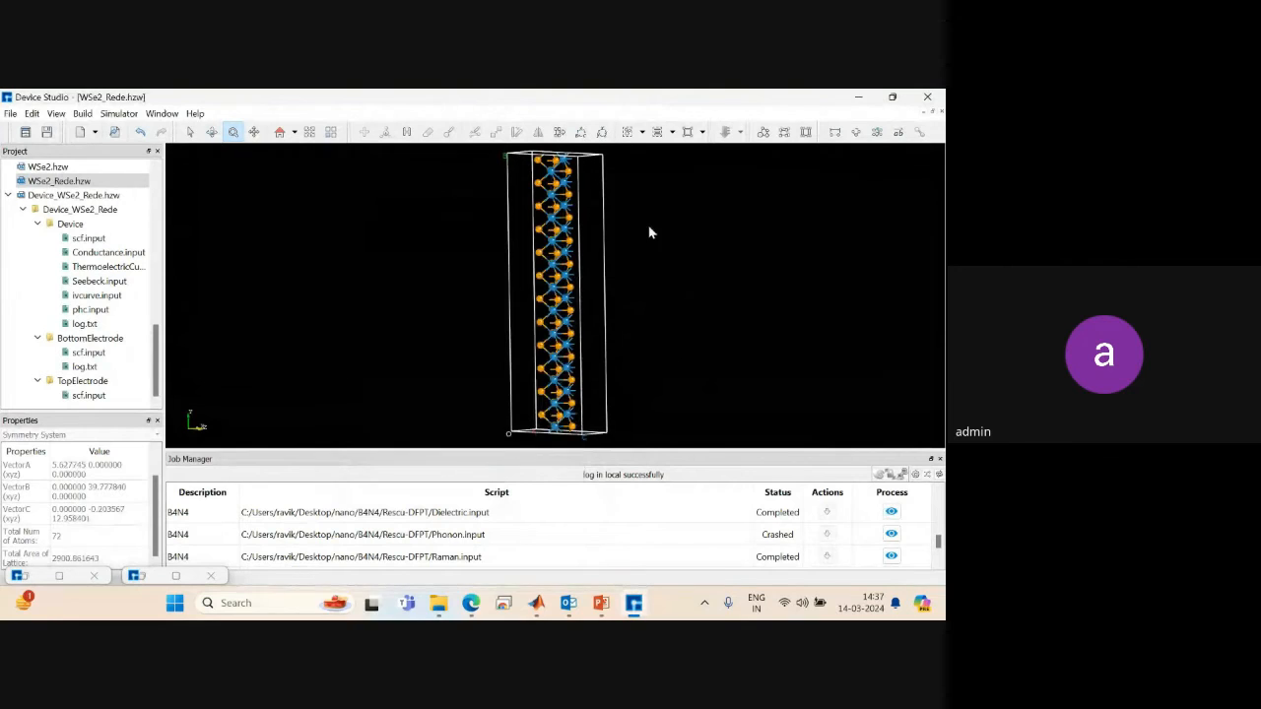
Inspect the stretched WSe2_Rede cell from several angles and look closely at its side profile.
{"action": "mouse_move", "coordinate": [650, 231]}
{"action": "left_mouse_down"}
{"action": "mouse_move", "coordinate": [467, 270]}
{"action": "mouse_move", "coordinate": [706, 200]}
{"action": "mouse_move", "coordinate": [633, 198]}
{"action": "mouse_move", "coordinate": [647, 252]}
{"action": "left_mouse_up"}
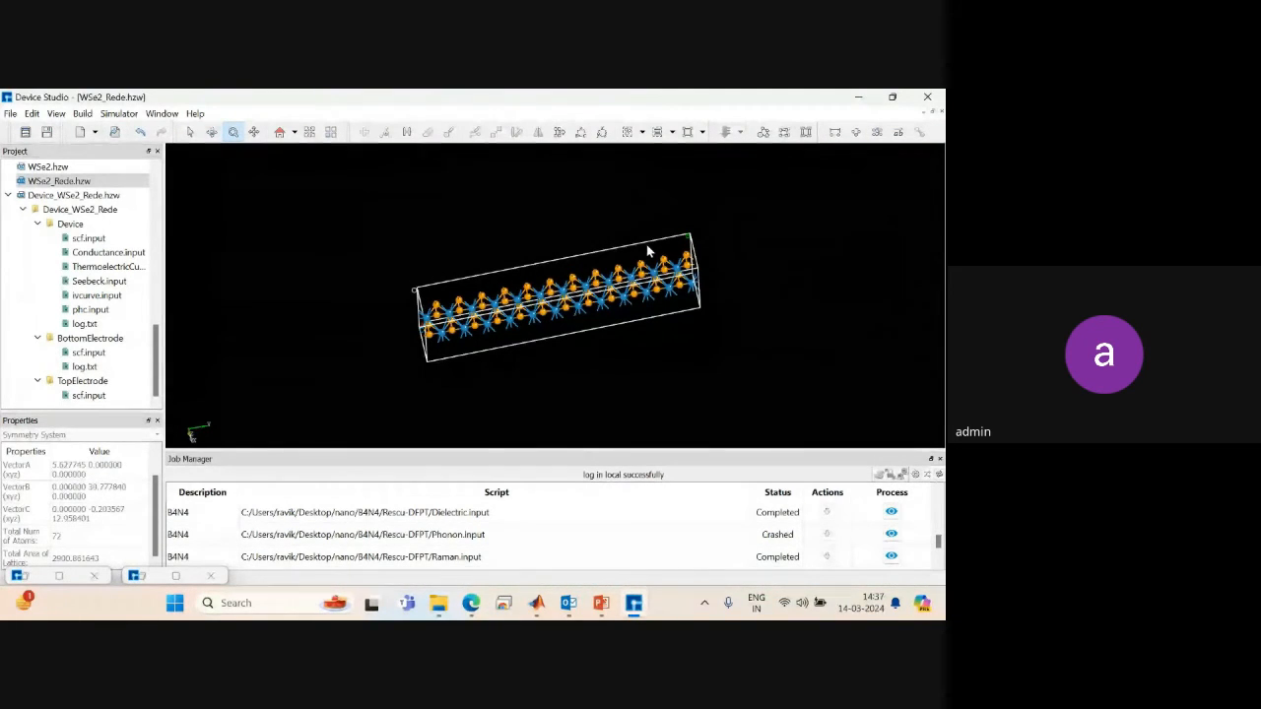
{"action": "left_click", "coordinate": [281, 133]}
{"action": "left_click_drag", "start_coordinate": [586, 284], "coordinate": [571, 366]}
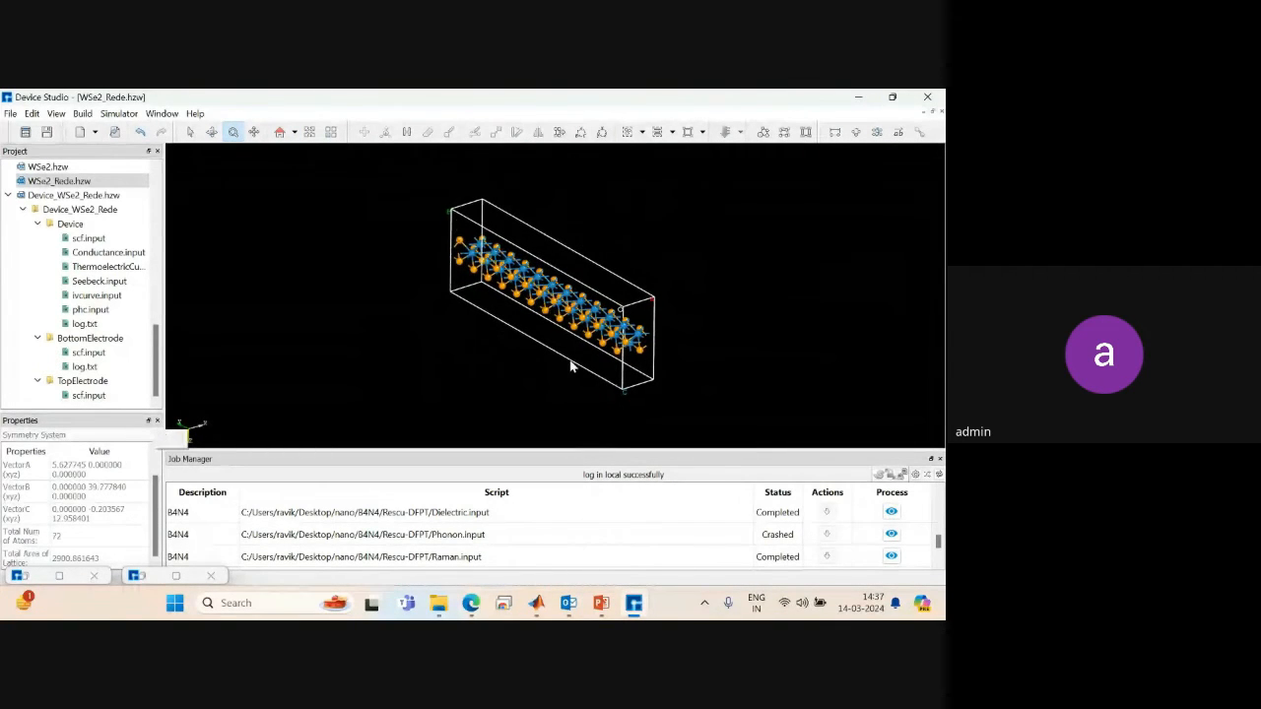
{"action": "left_click_drag", "start_coordinate": [615, 285], "coordinate": [411, 335]}
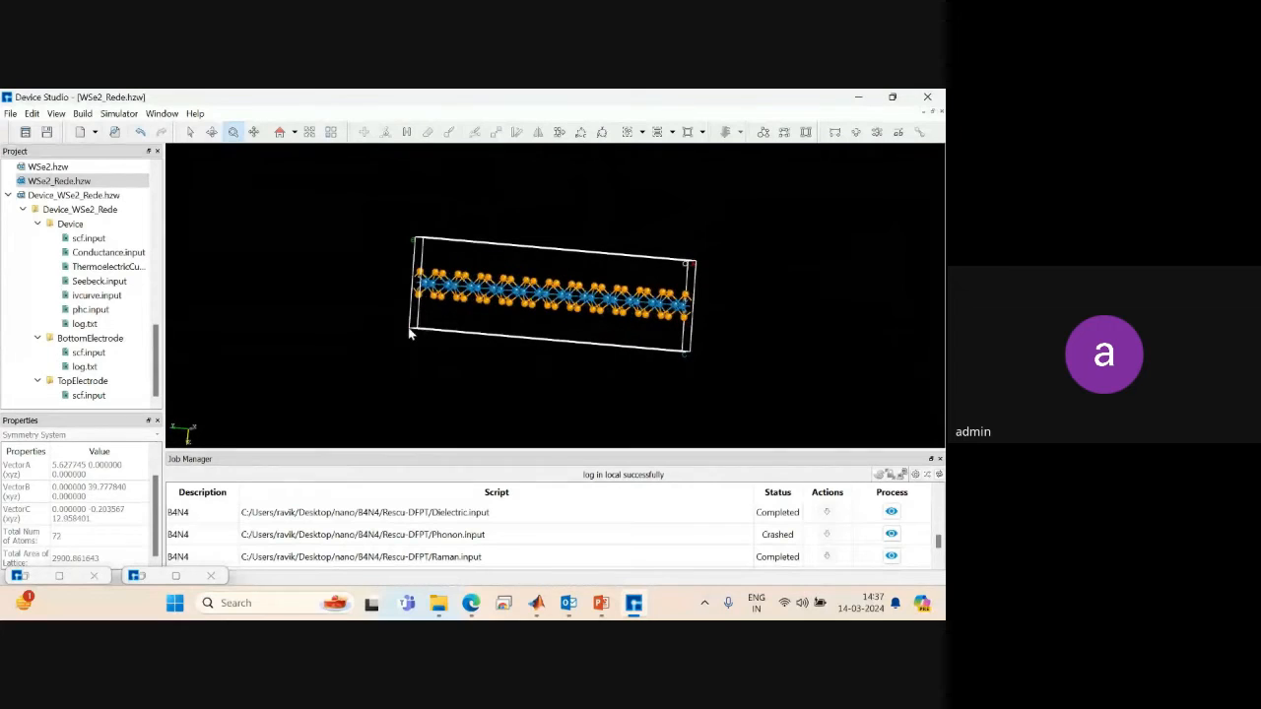
{"action": "scroll", "coordinate": [523, 344], "scroll_direction": "up", "scroll_amount": 4}
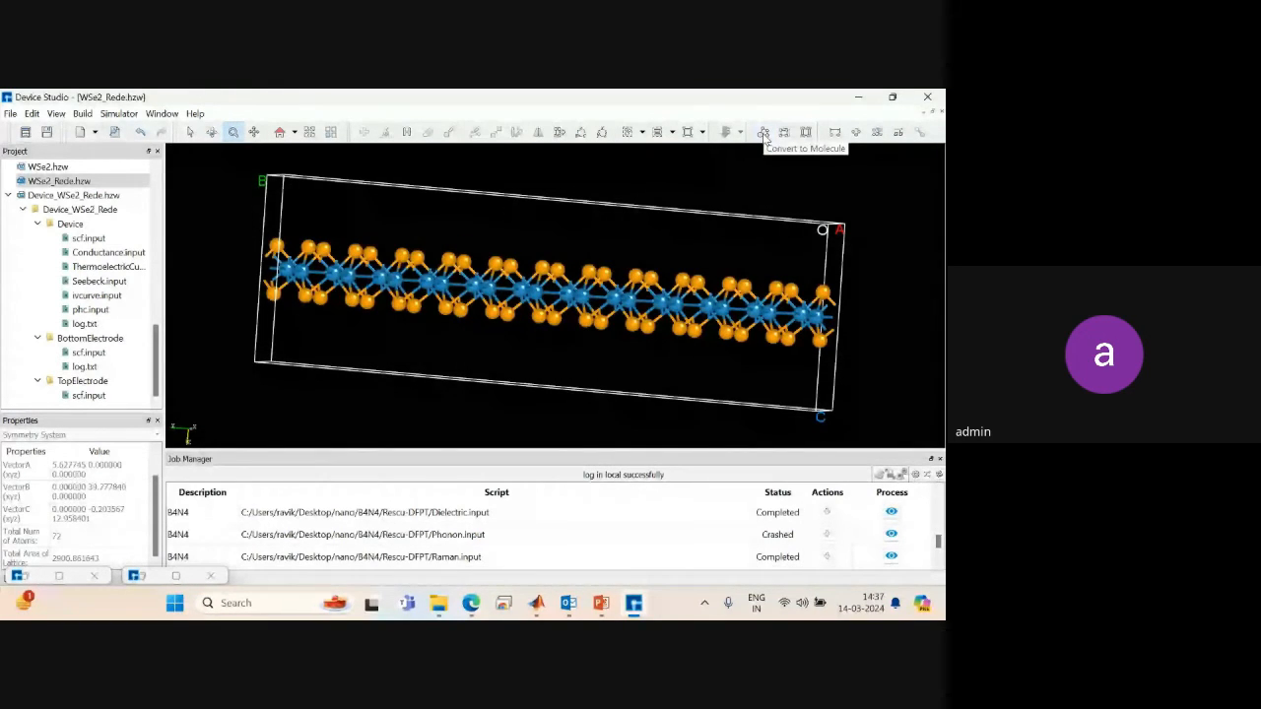
Convert the WSe2_Rede cell to a molecule and inspect the atoms up close from several angles.
{"action": "left_click", "coordinate": [763, 133]}
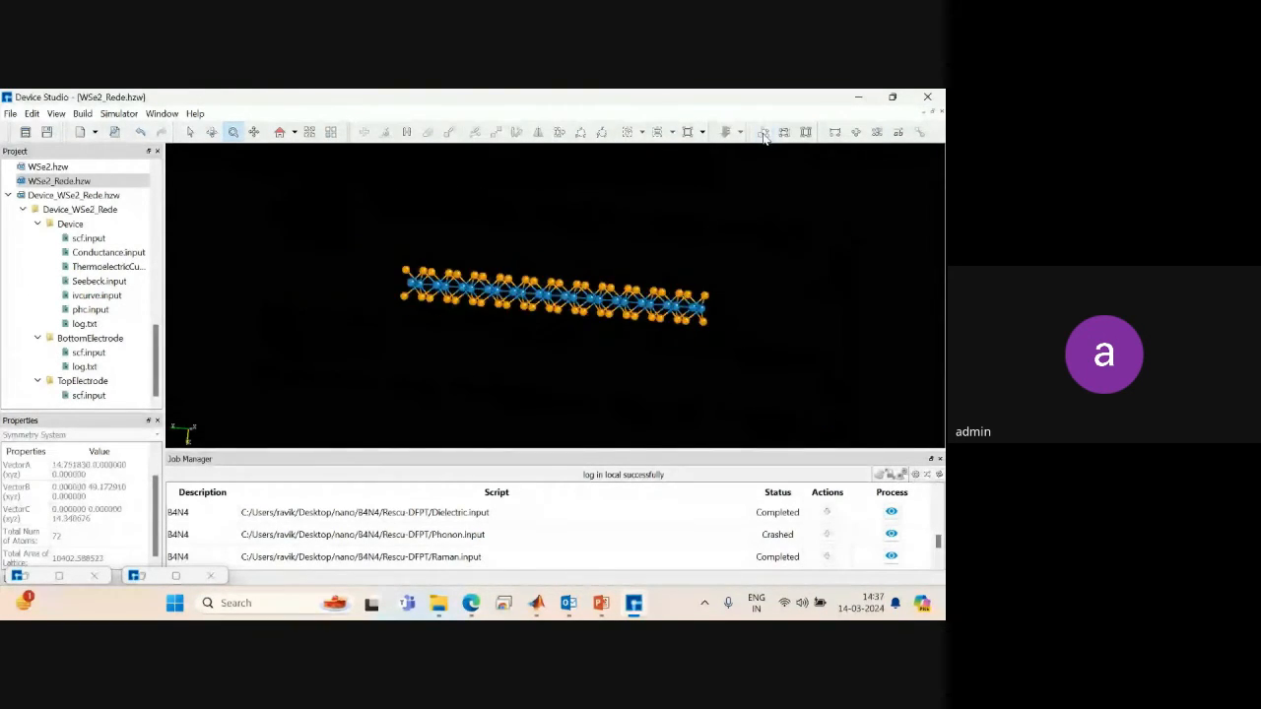
{"action": "left_click_drag", "start_coordinate": [726, 250], "coordinate": [288, 300]}
{"action": "left_click_drag", "start_coordinate": [394, 335], "coordinate": [550, 408]}
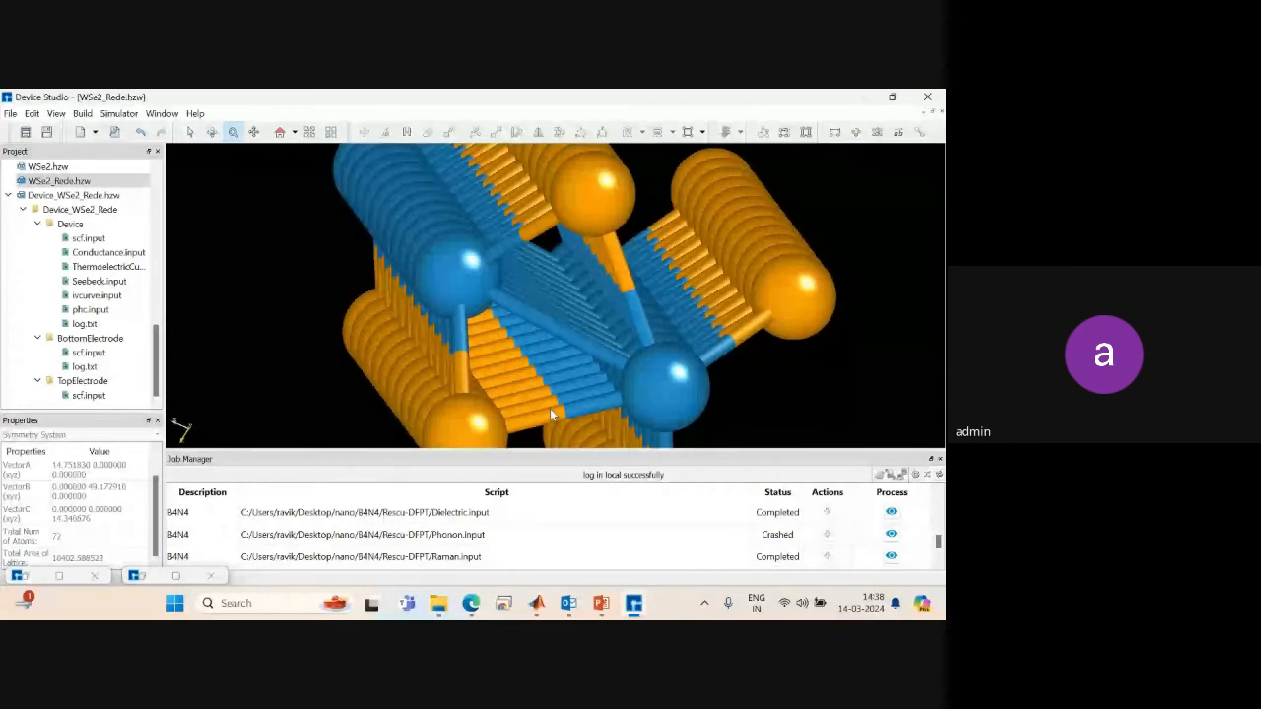
{"action": "right_click_drag", "start_coordinate": [550, 409], "coordinate": [859, 424]}
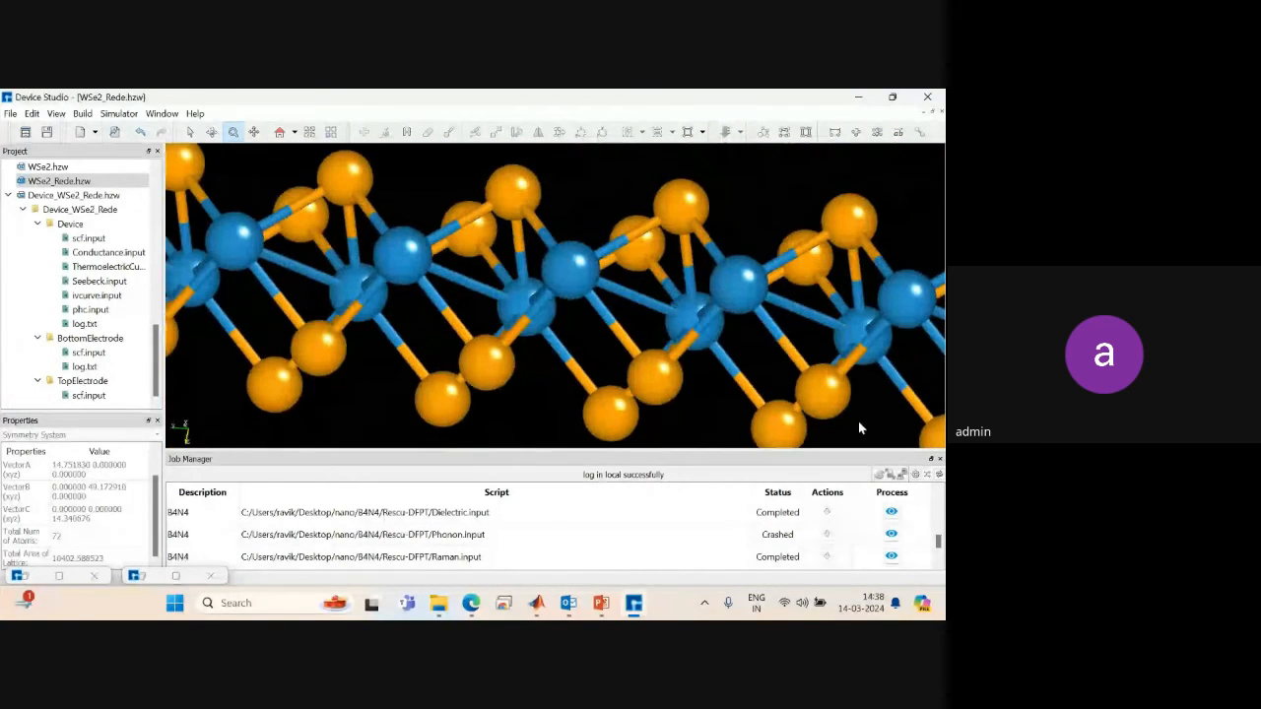
Select a neighbouring Se and W atom pair in the WSe2_Rede molecule and open its Z-matrix for editing.
{"action": "left_click", "coordinate": [281, 133]}
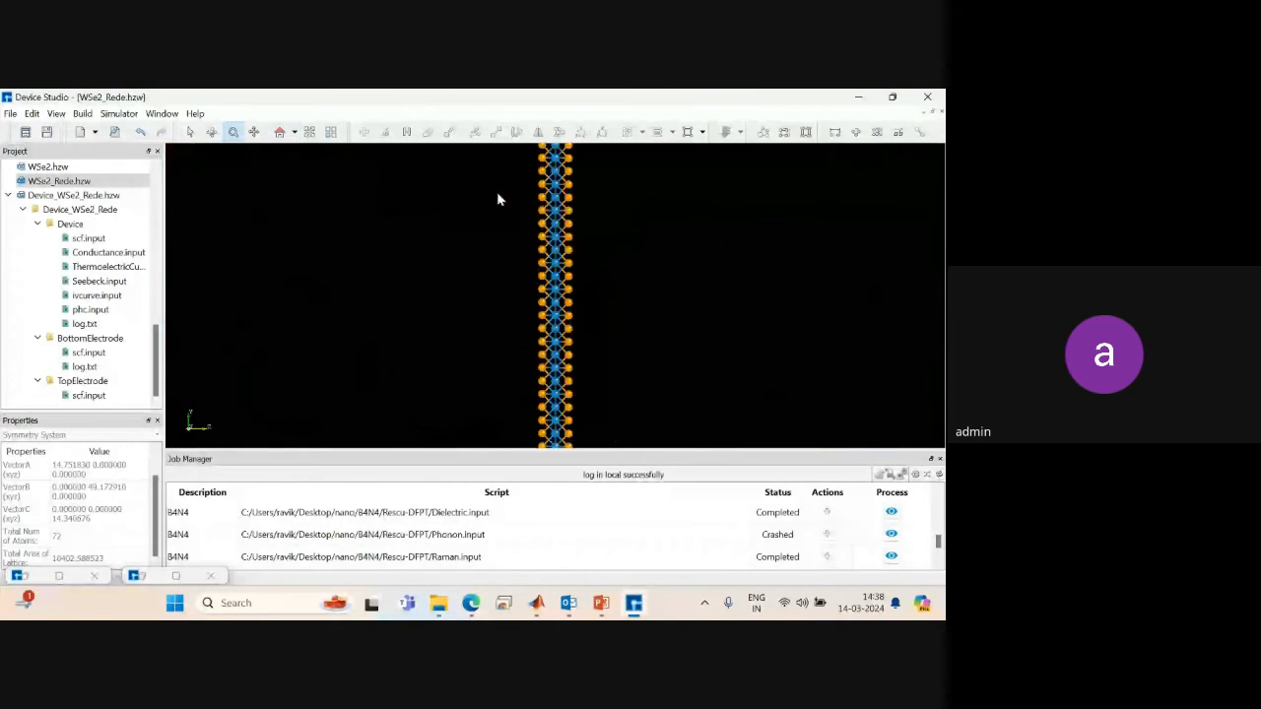
{"action": "left_click_drag", "start_coordinate": [513, 258], "coordinate": [508, 598]}
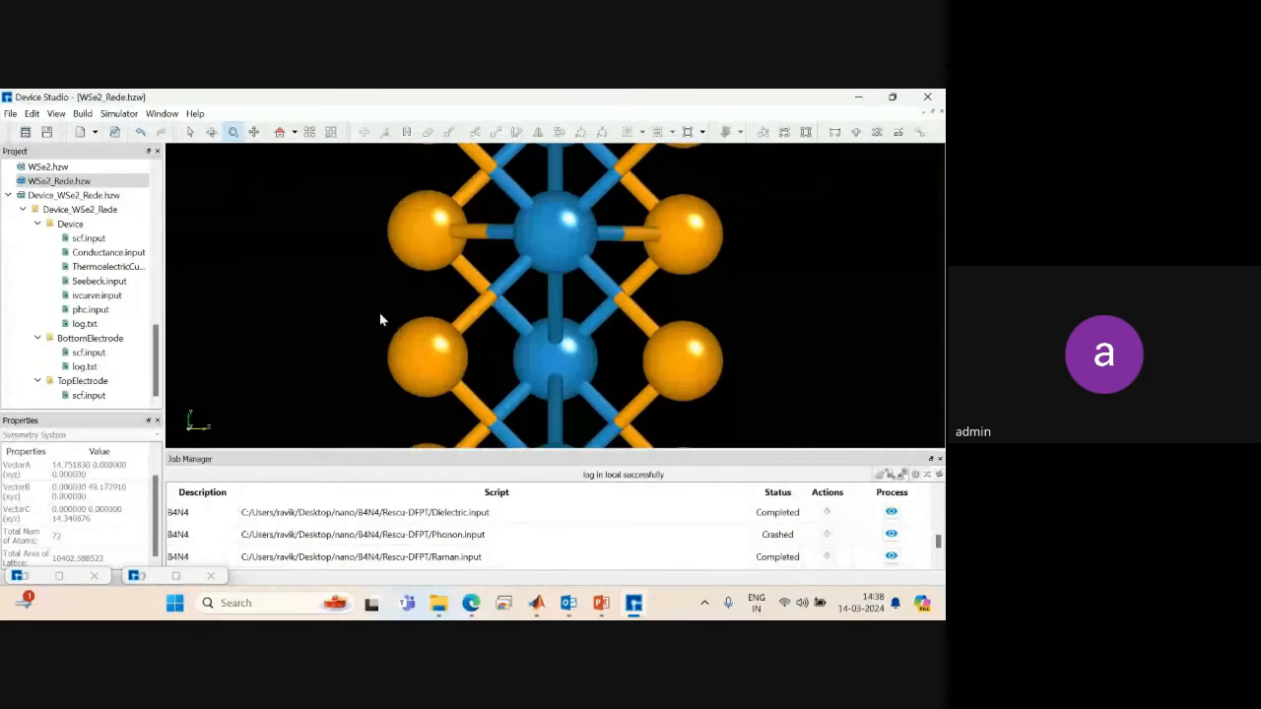
{"action": "left_click", "coordinate": [191, 134]}
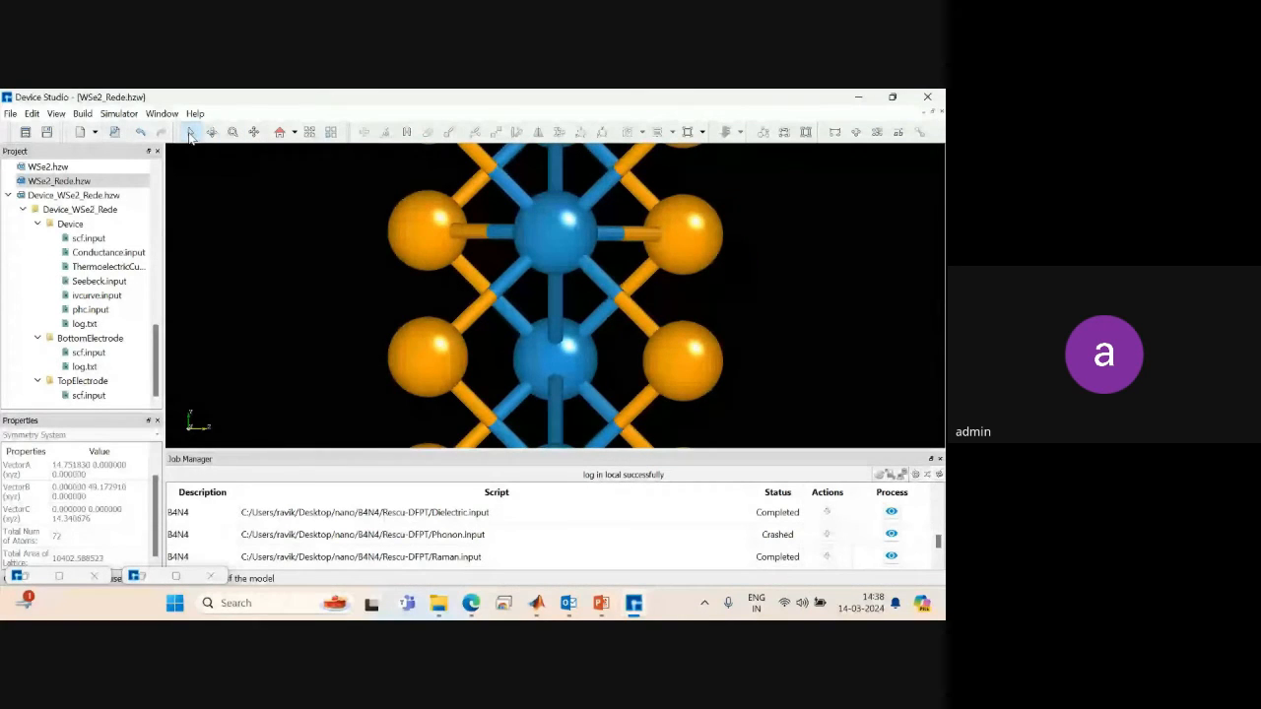
{"action": "left_click_drag", "start_coordinate": [397, 203], "coordinate": [576, 233]}
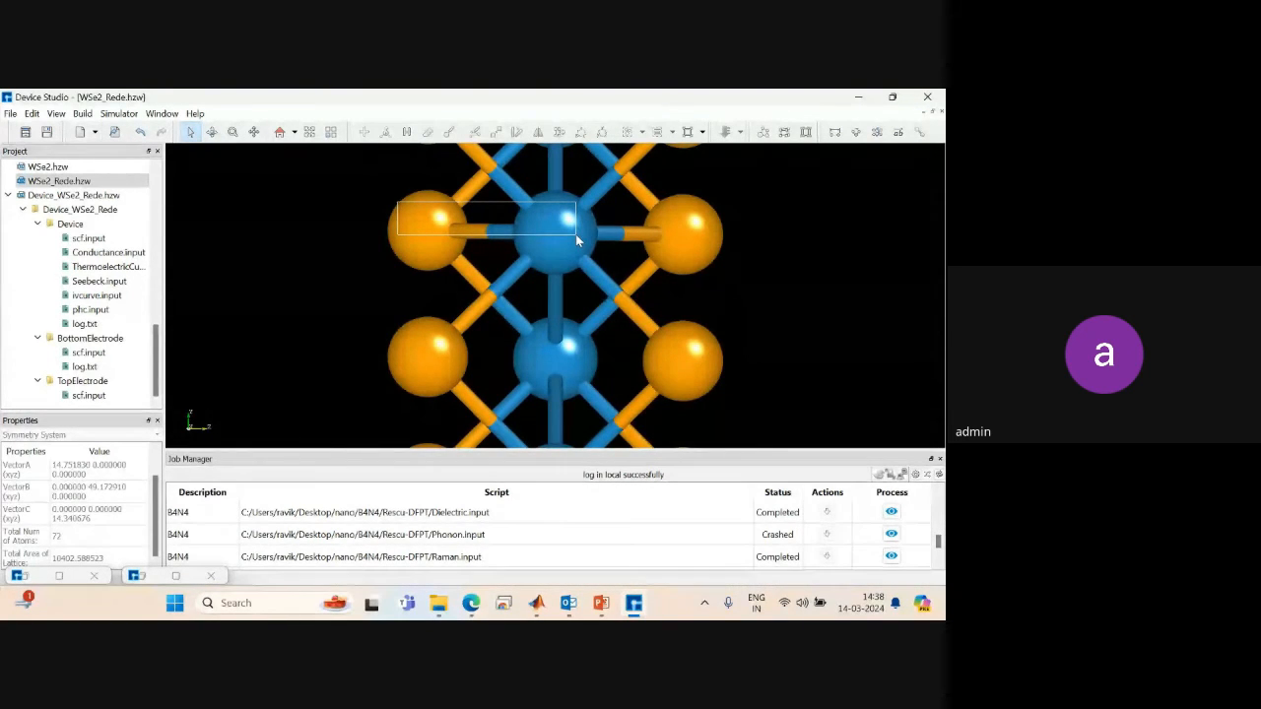
{"action": "left_click_drag", "start_coordinate": [576, 234], "coordinate": [575, 234]}
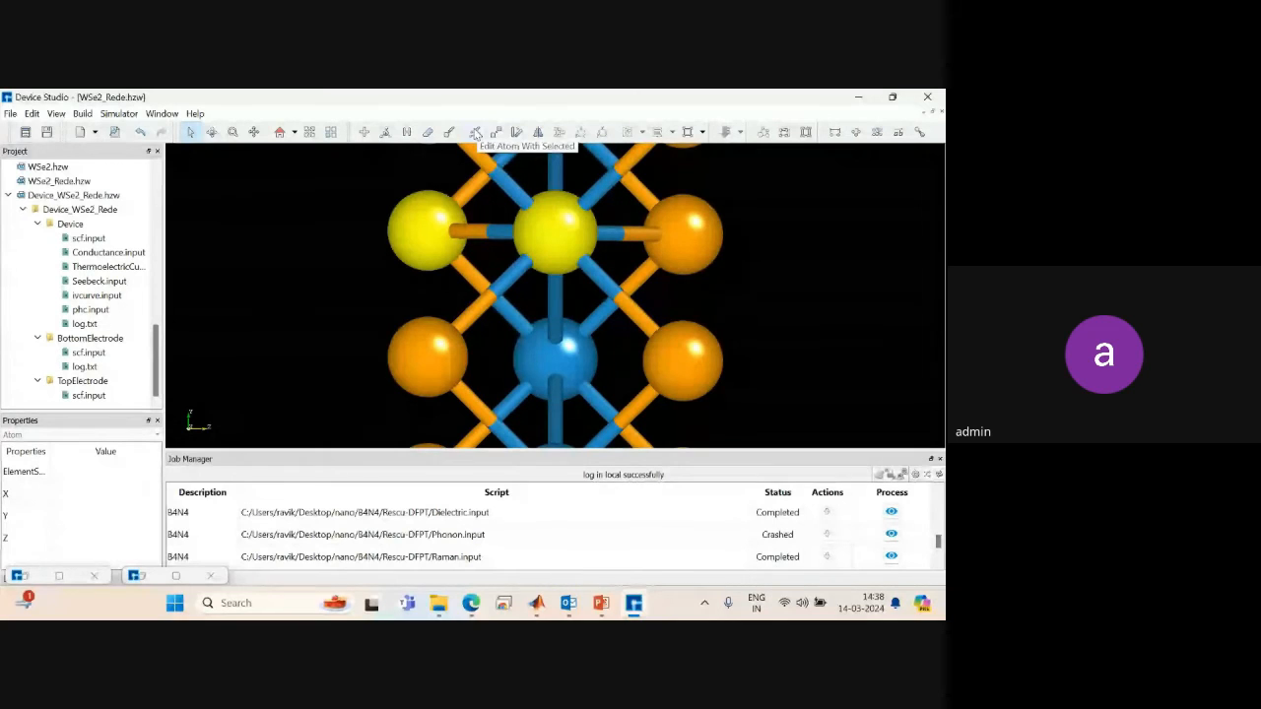
{"action": "left_click", "coordinate": [476, 132]}
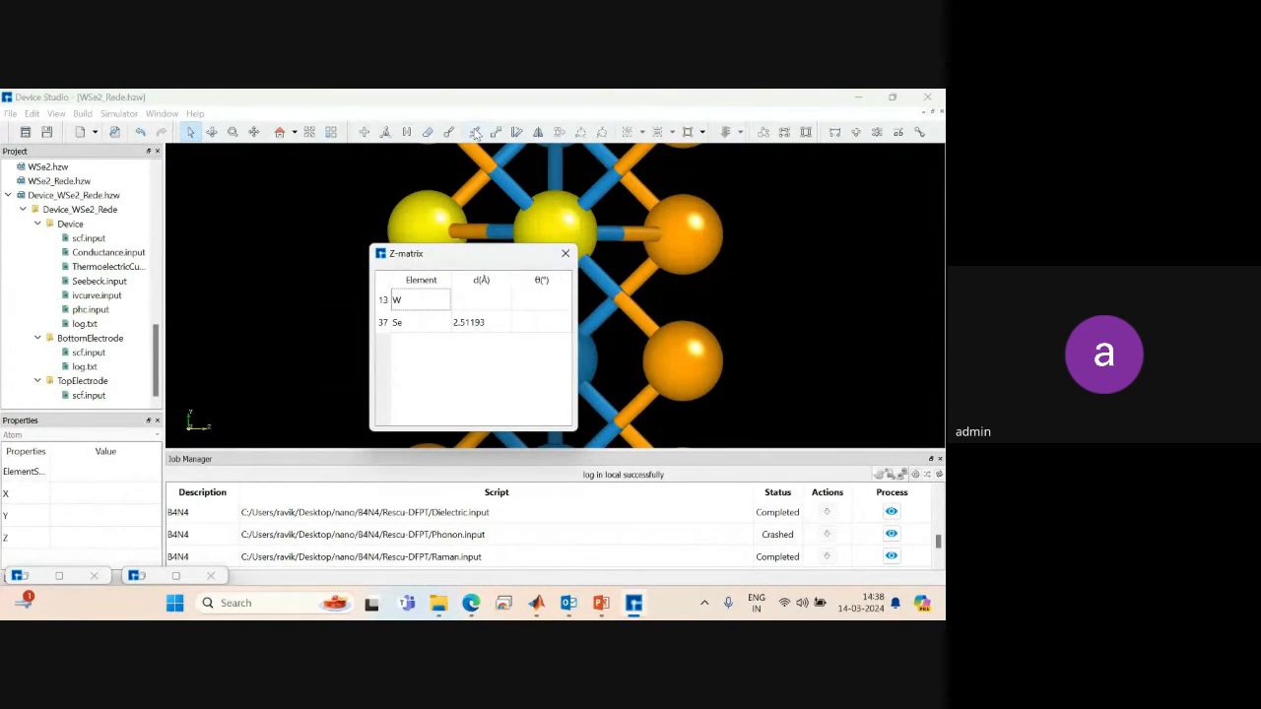
Review the element, distance and angle entries of the W and Se atoms, close the Z-matrix and clear the atom selection.
{"action": "left_click", "coordinate": [474, 323]}
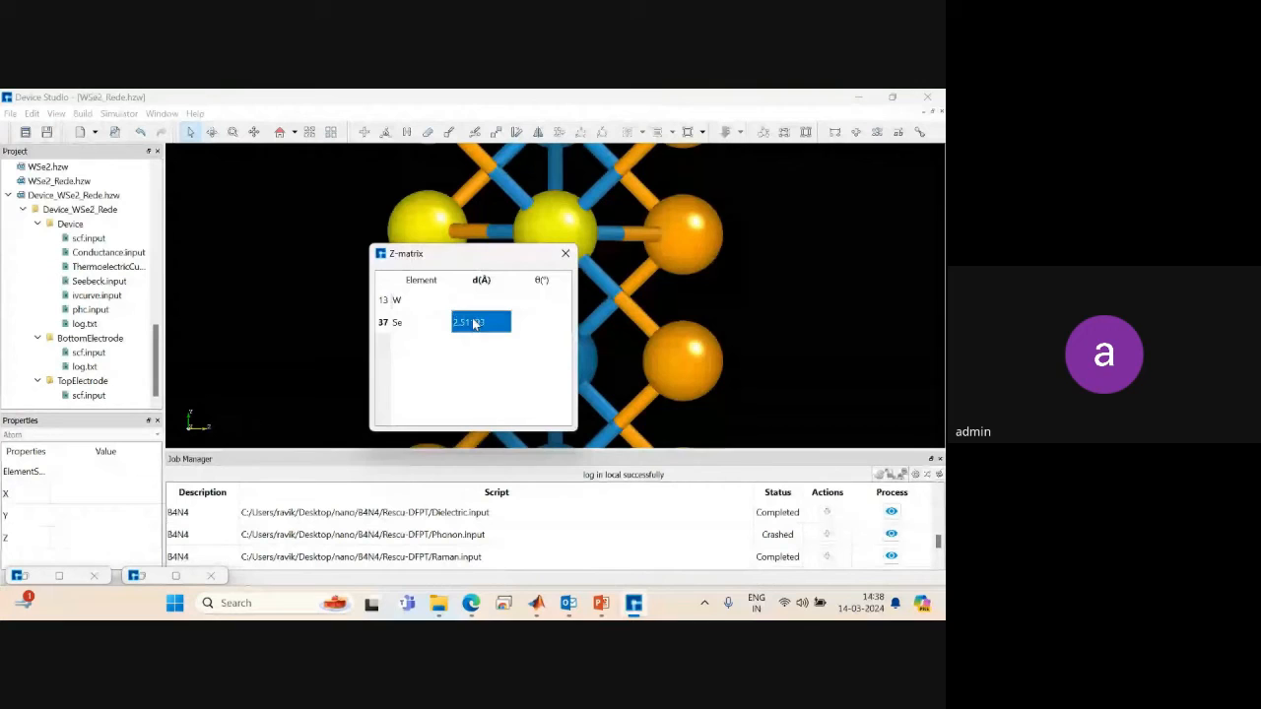
{"action": "left_click", "coordinate": [417, 300]}
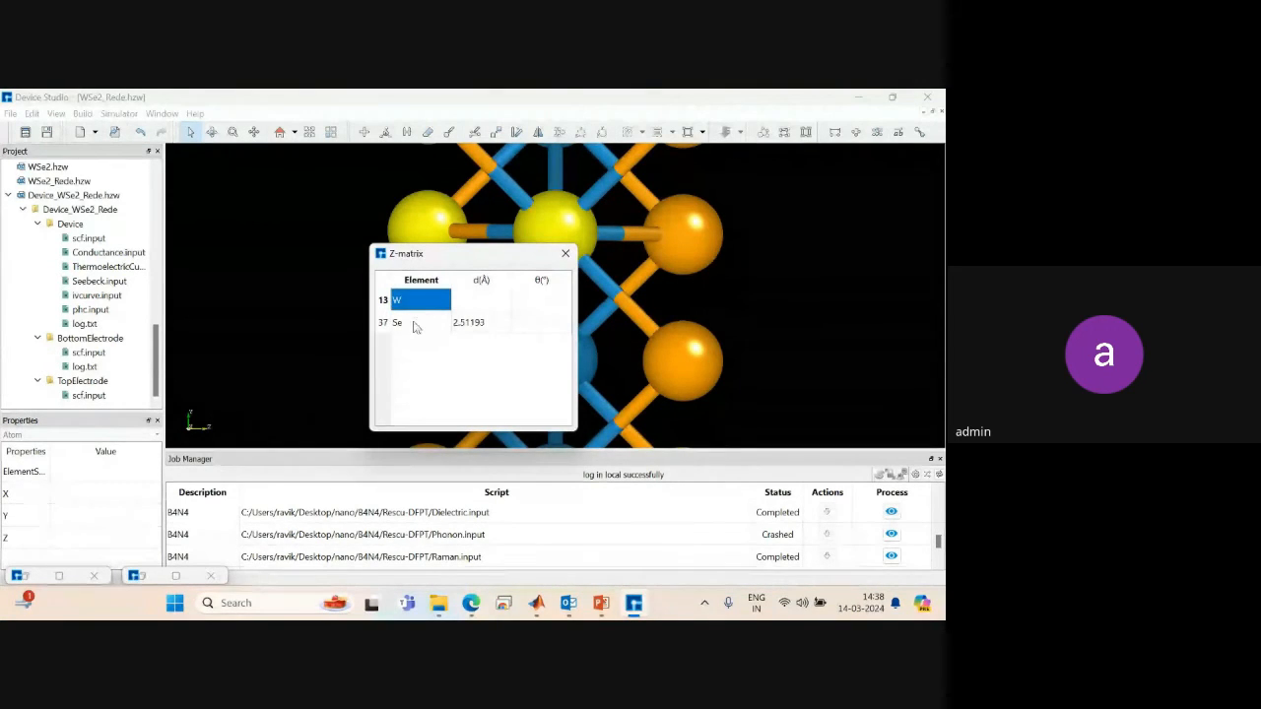
{"action": "left_click", "coordinate": [415, 326]}
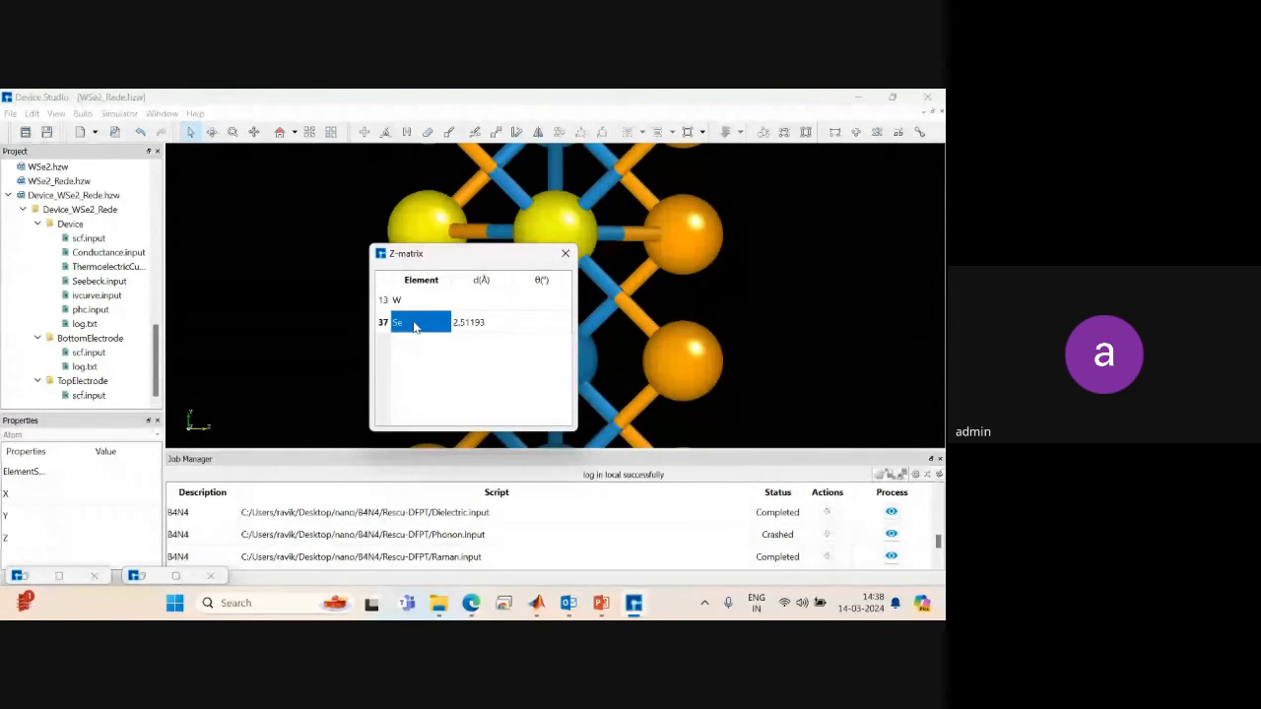
{"action": "double_click", "coordinate": [470, 322]}
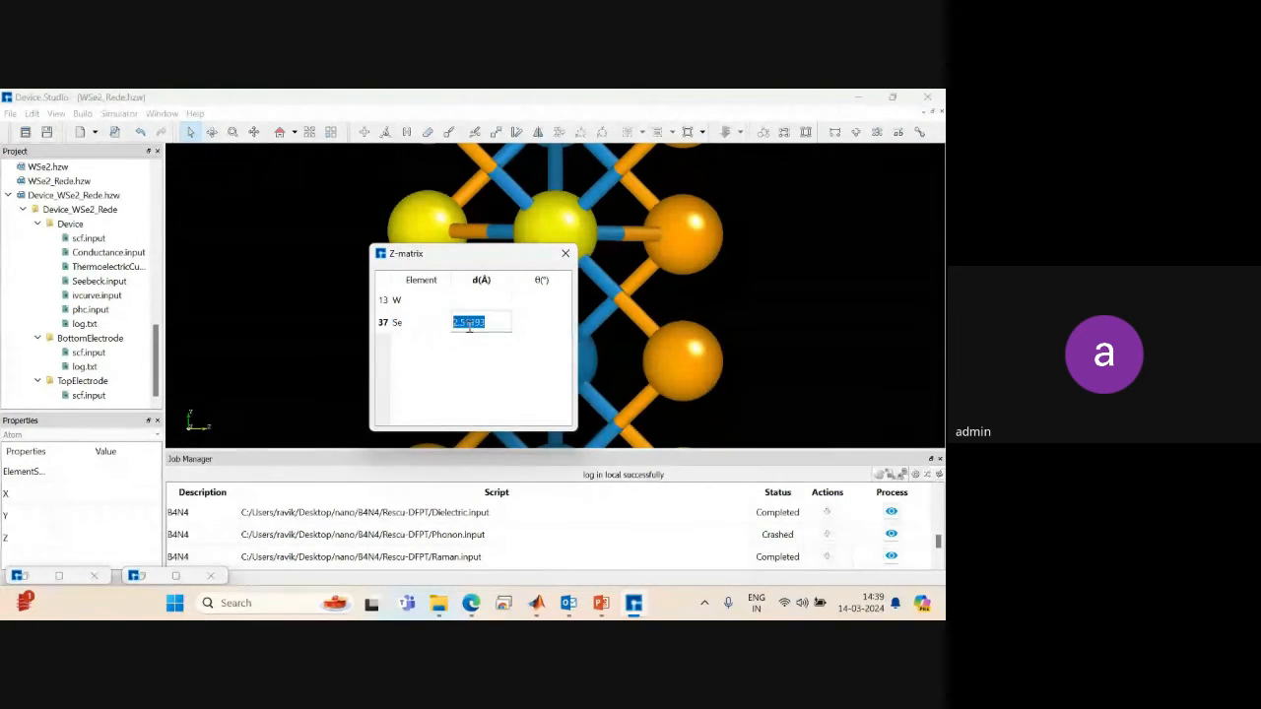
{"action": "mouse_move", "coordinate": [455, 322]}
{"action": "left_mouse_down"}
{"action": "mouse_move", "coordinate": [485, 323]}
{"action": "mouse_move", "coordinate": [453, 327]}
{"action": "left_mouse_up"}
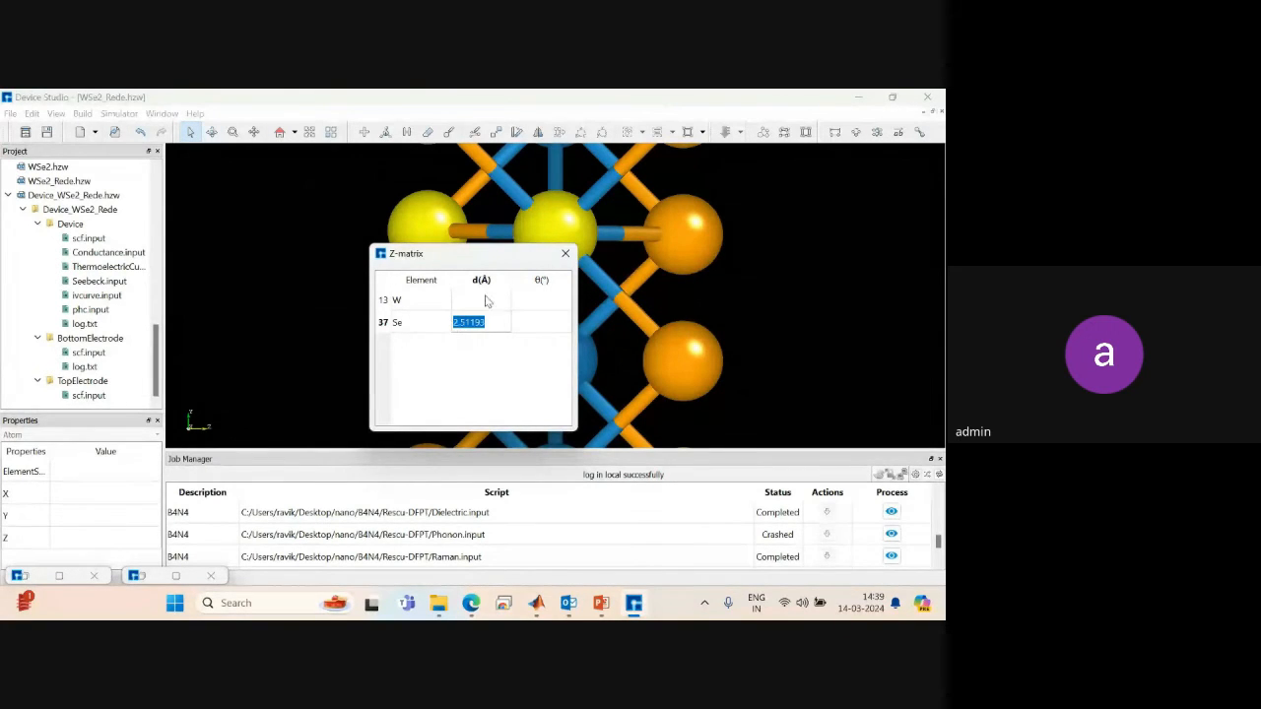
{"action": "left_click", "coordinate": [413, 301]}
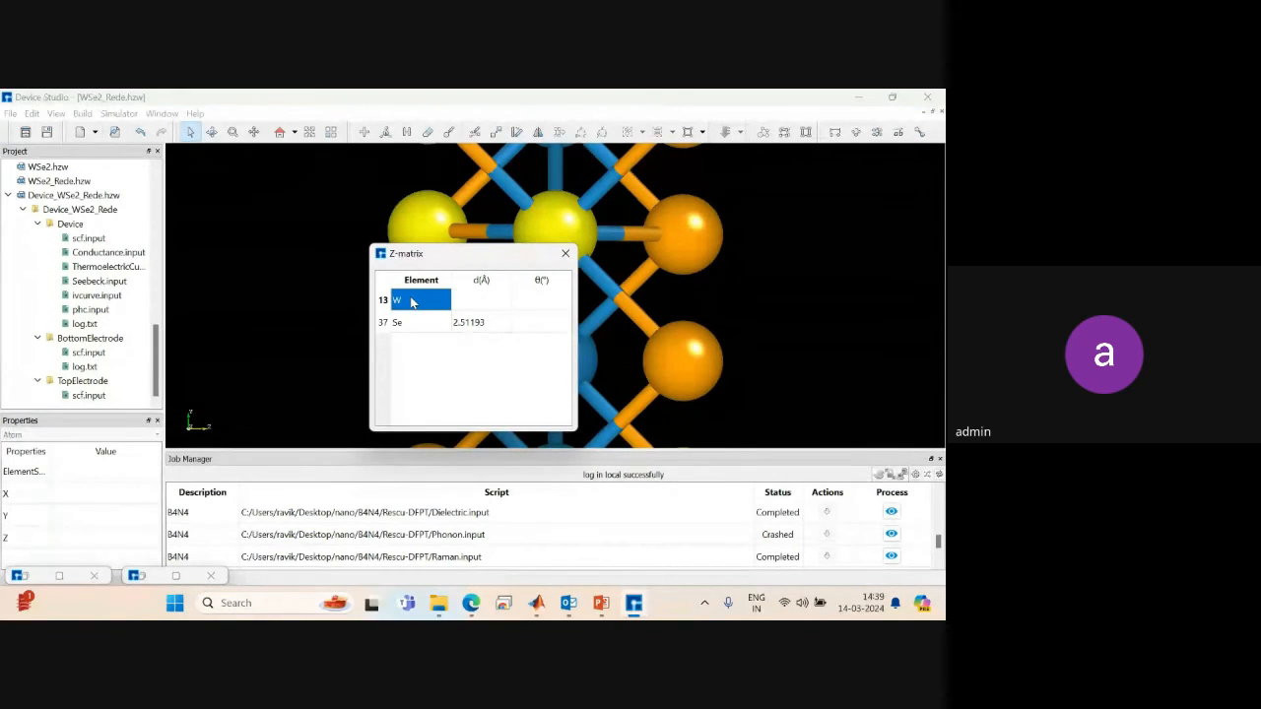
{"action": "left_click", "coordinate": [542, 301]}
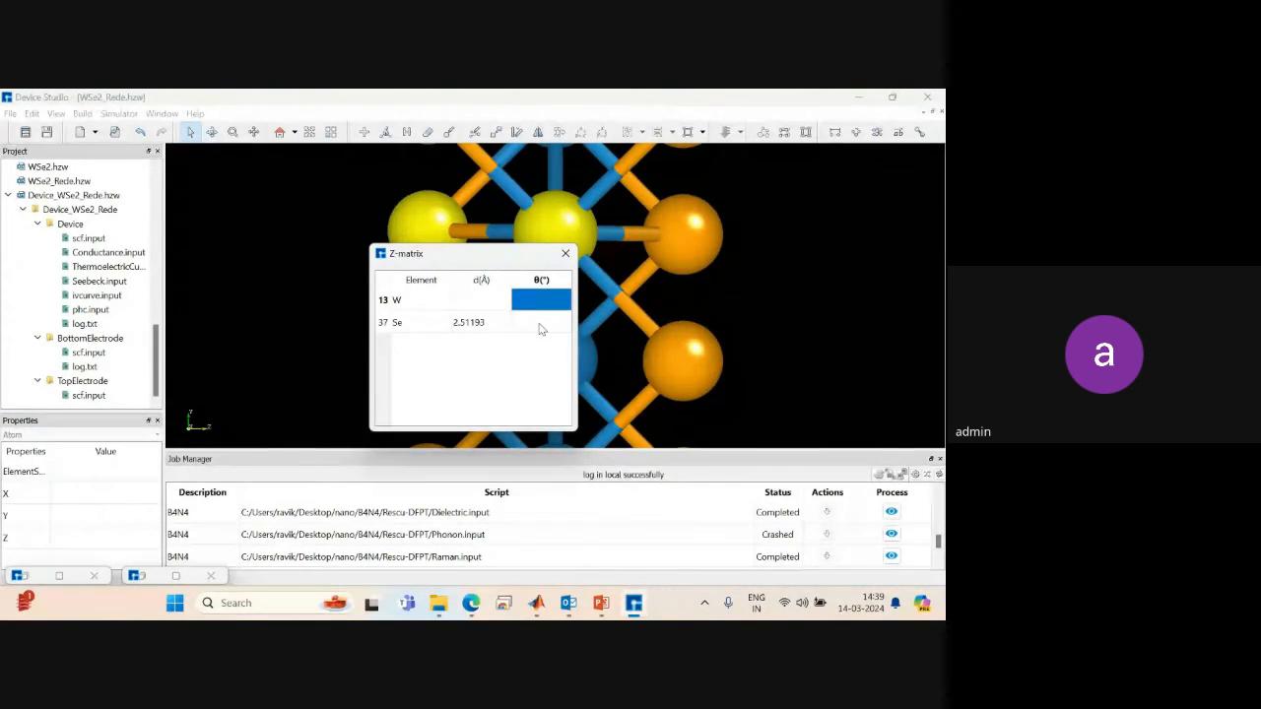
{"action": "left_click", "coordinate": [566, 253]}
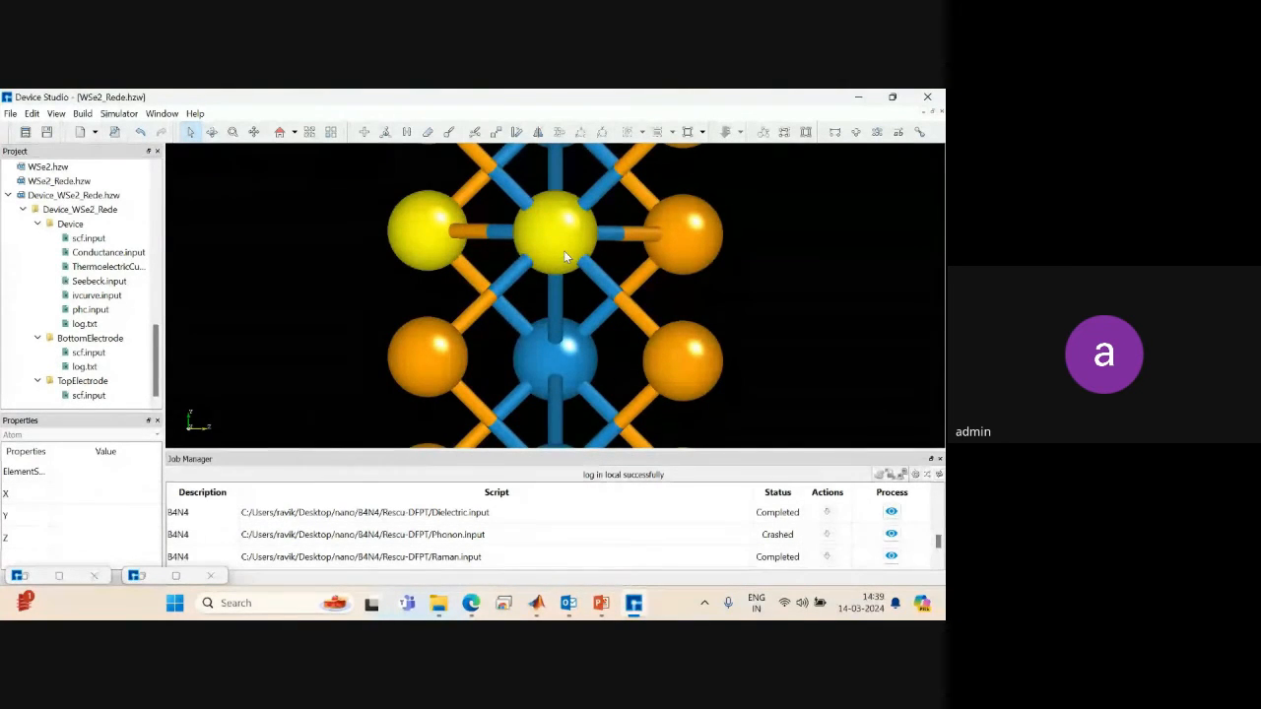
{"action": "left_click", "coordinate": [385, 215]}
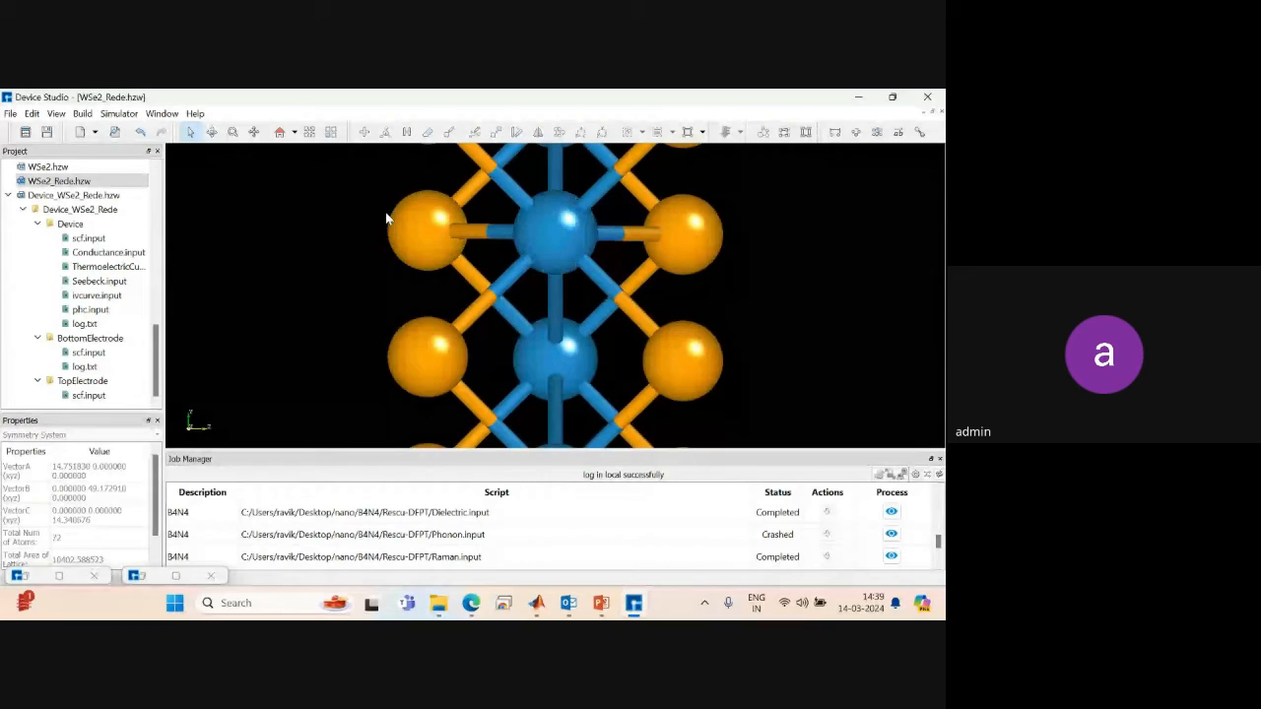
{"action": "left_click", "coordinate": [281, 133]}
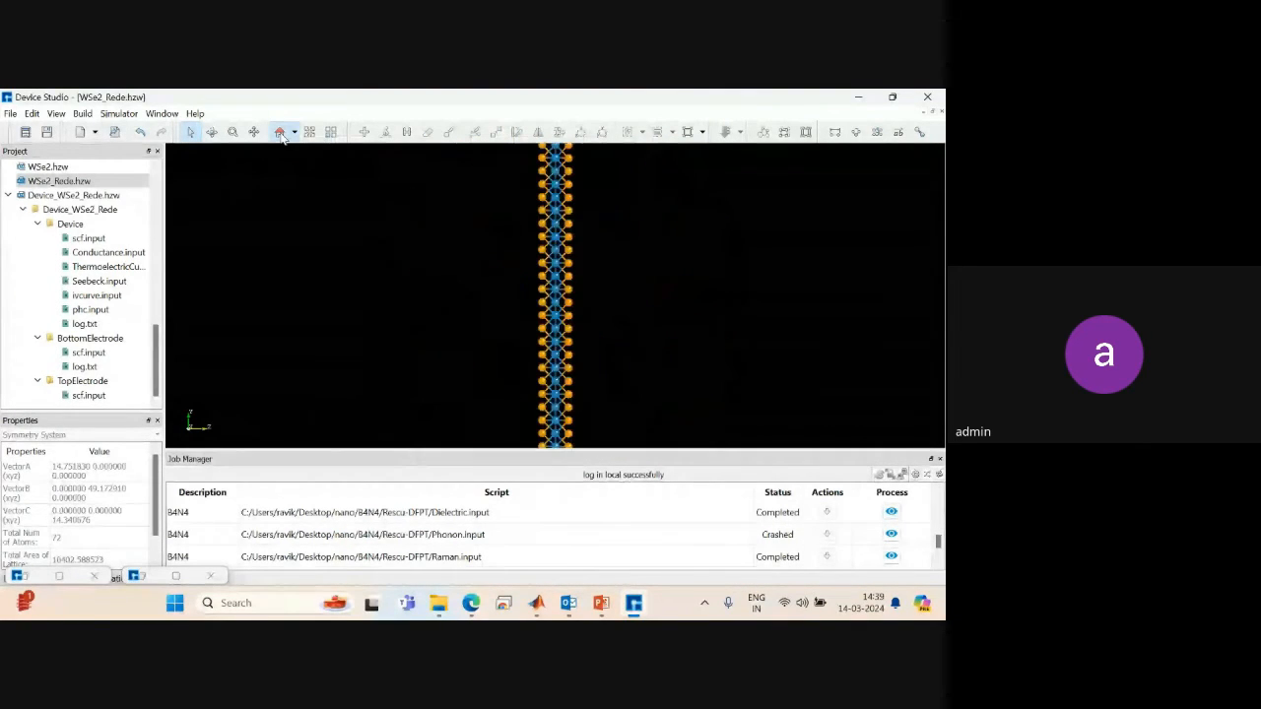
Open Device_WSe2_Rede.hzw and orient the two-electrode device to show its side profile.
{"action": "double_click", "coordinate": [74, 195]}
{"action": "middle_click_drag", "start_coordinate": [686, 285], "coordinate": [763, 444]}
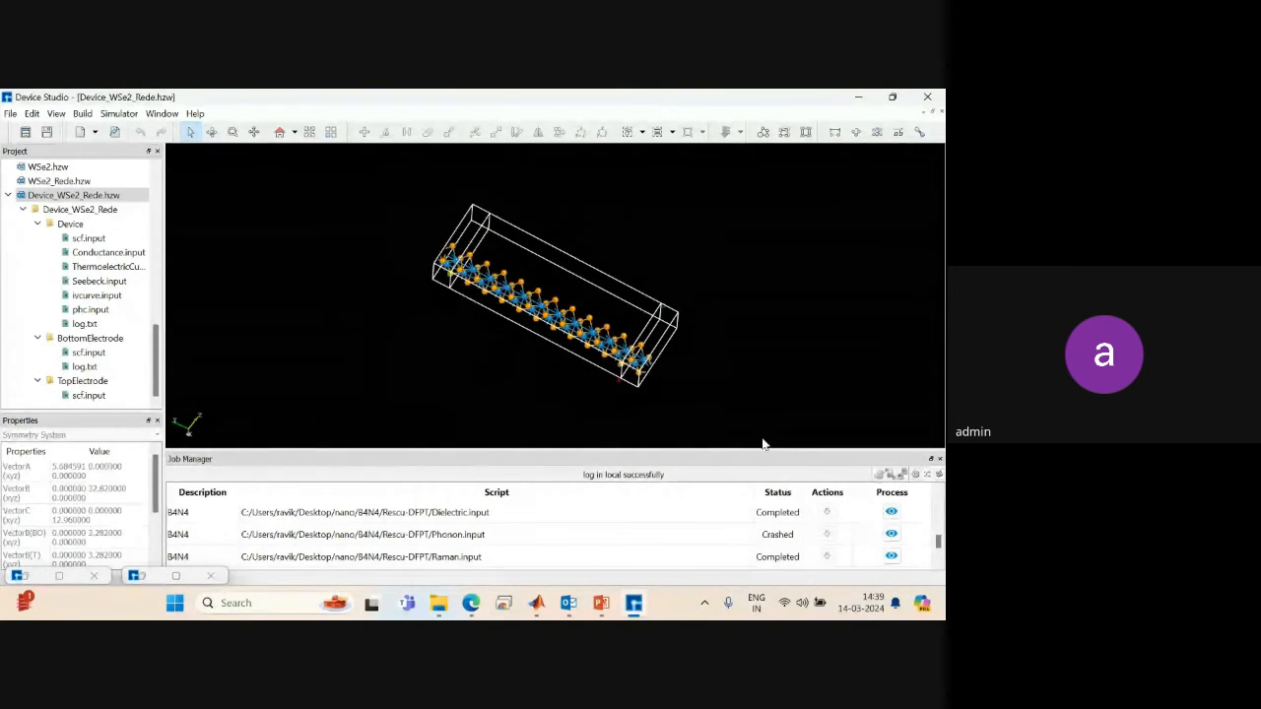
{"action": "left_click", "coordinate": [83, 114]}
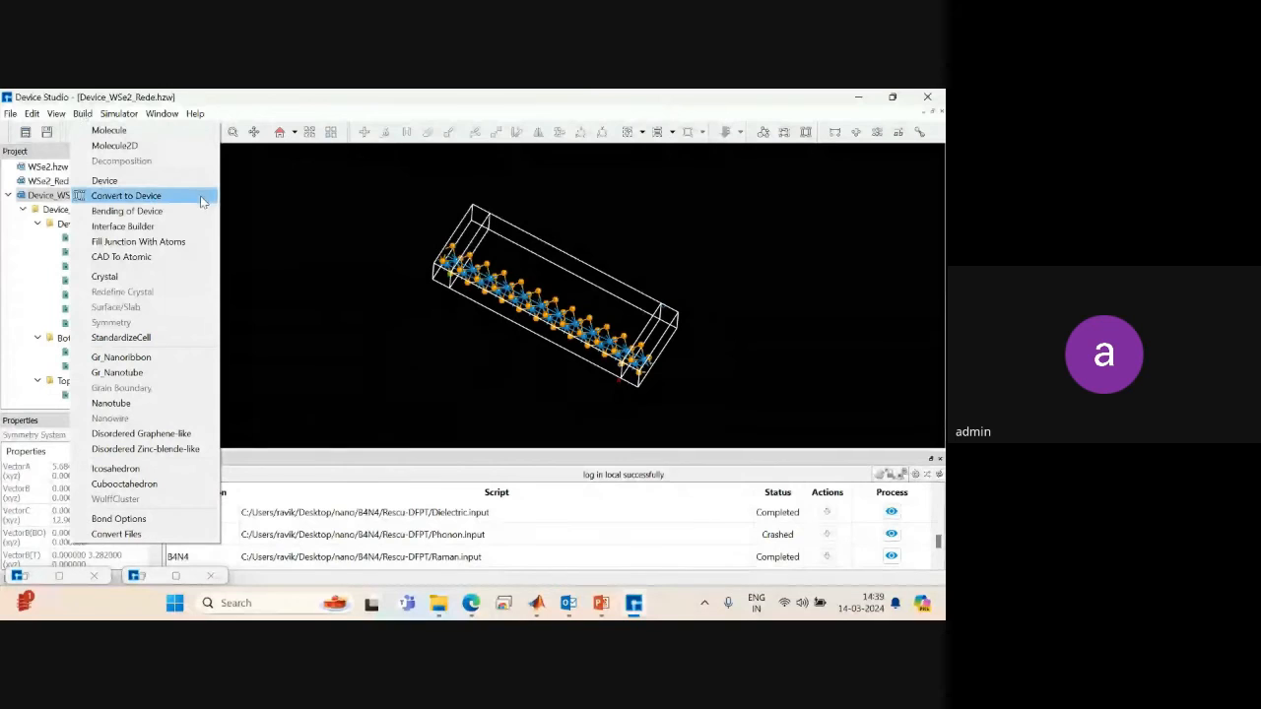
{"action": "left_click", "coordinate": [674, 363]}
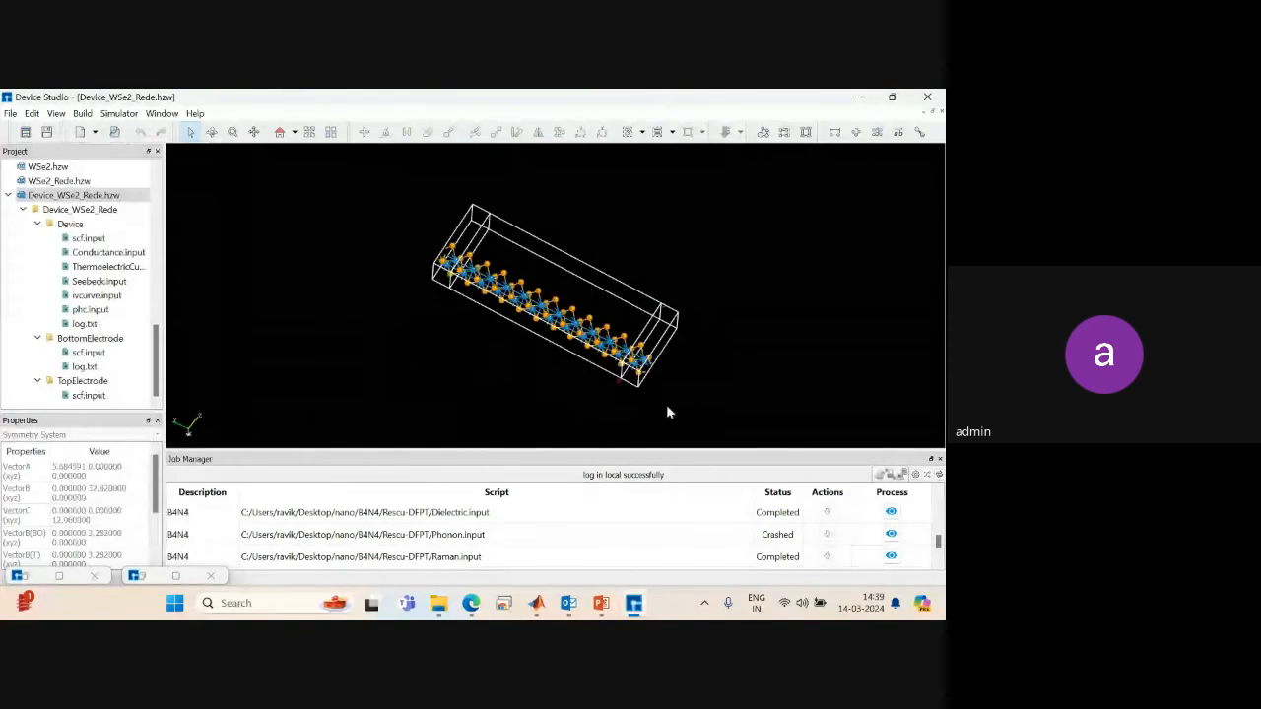
{"action": "left_click", "coordinate": [232, 132]}
{"action": "left_click_drag", "start_coordinate": [405, 275], "coordinate": [566, 371]}
Start Bending of Device and preview a One Side bend with θ set to 40°.
{"action": "left_click", "coordinate": [83, 114]}
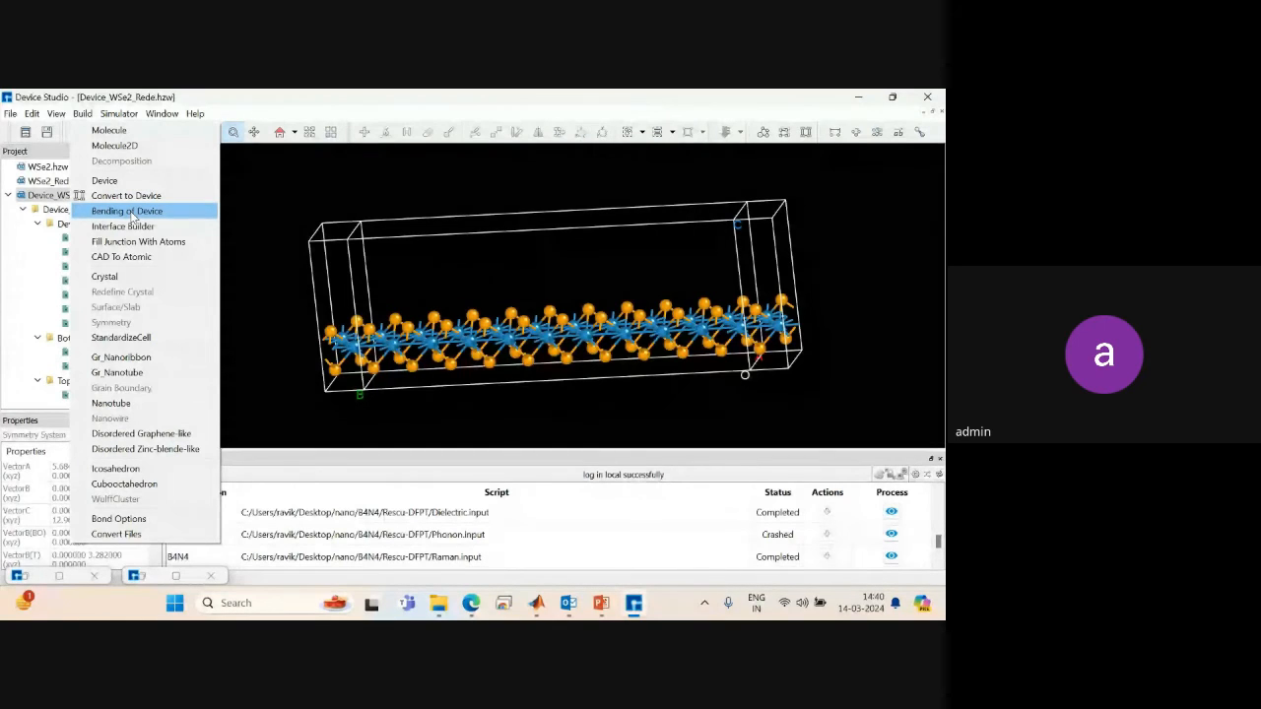
{"action": "left_click", "coordinate": [132, 216]}
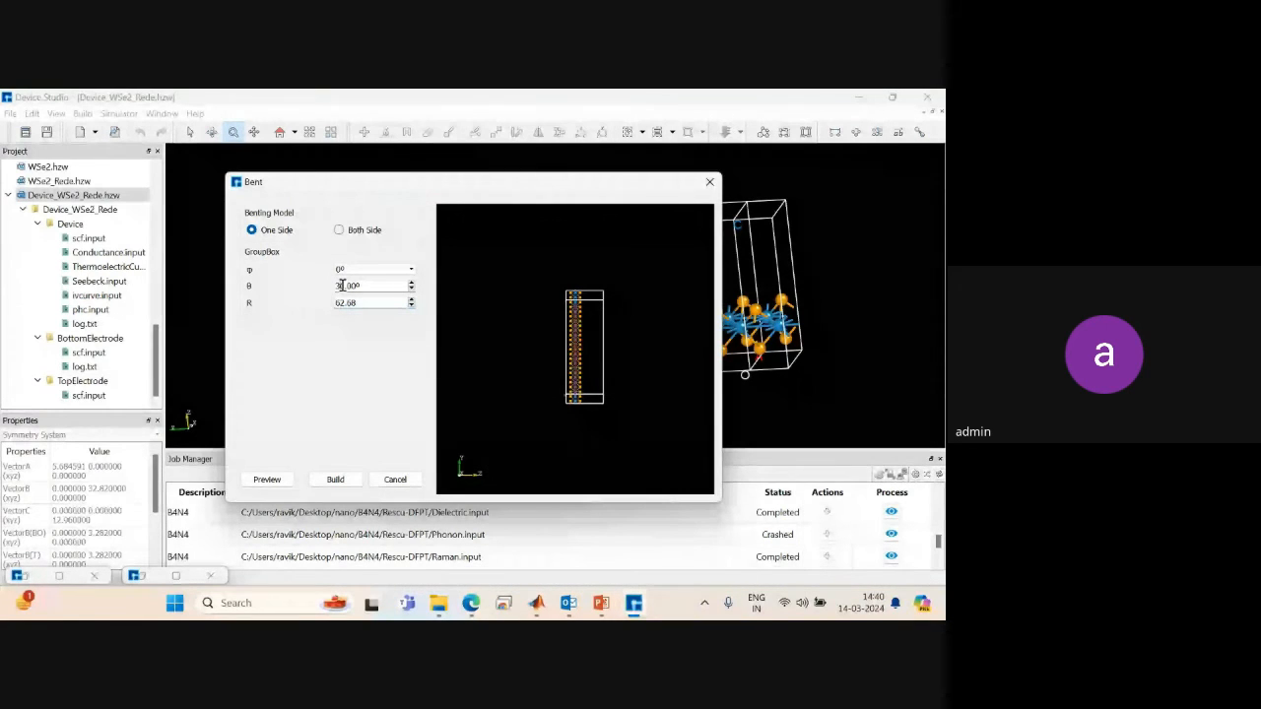
{"action": "scroll", "coordinate": [341, 285], "scroll_direction": "up", "scroll_amount": 10}
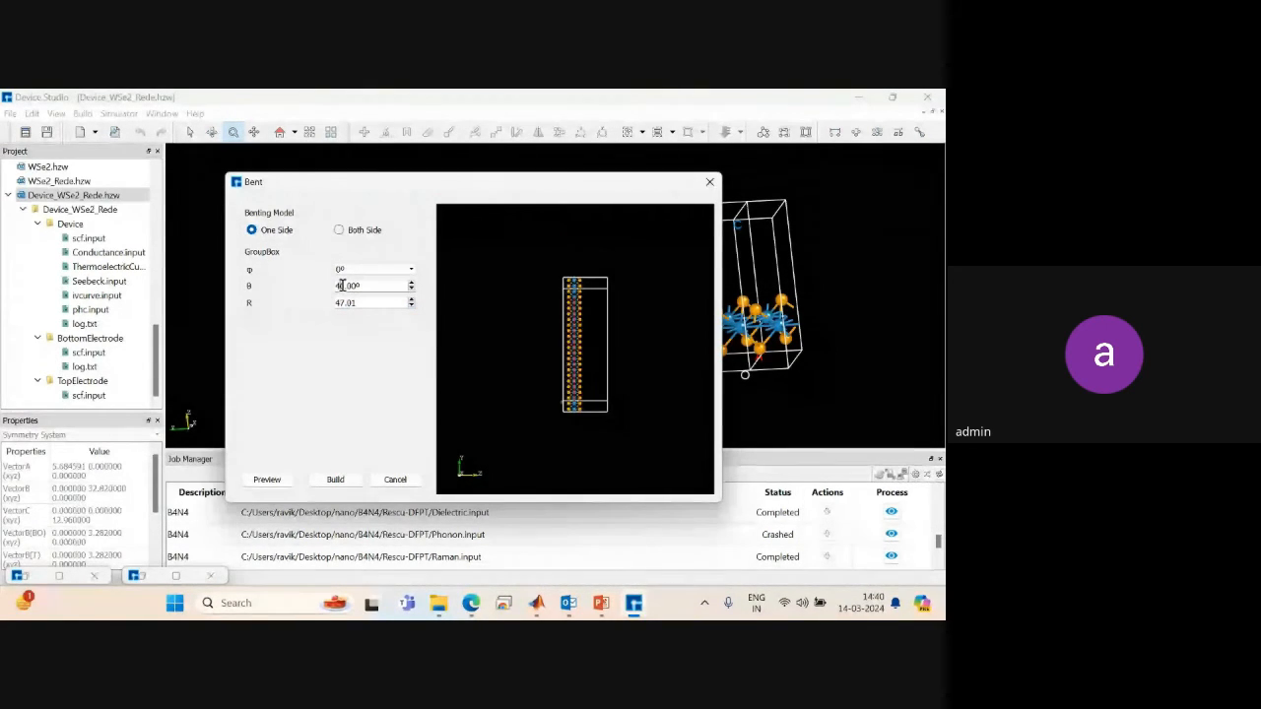
{"action": "left_click", "coordinate": [286, 480]}
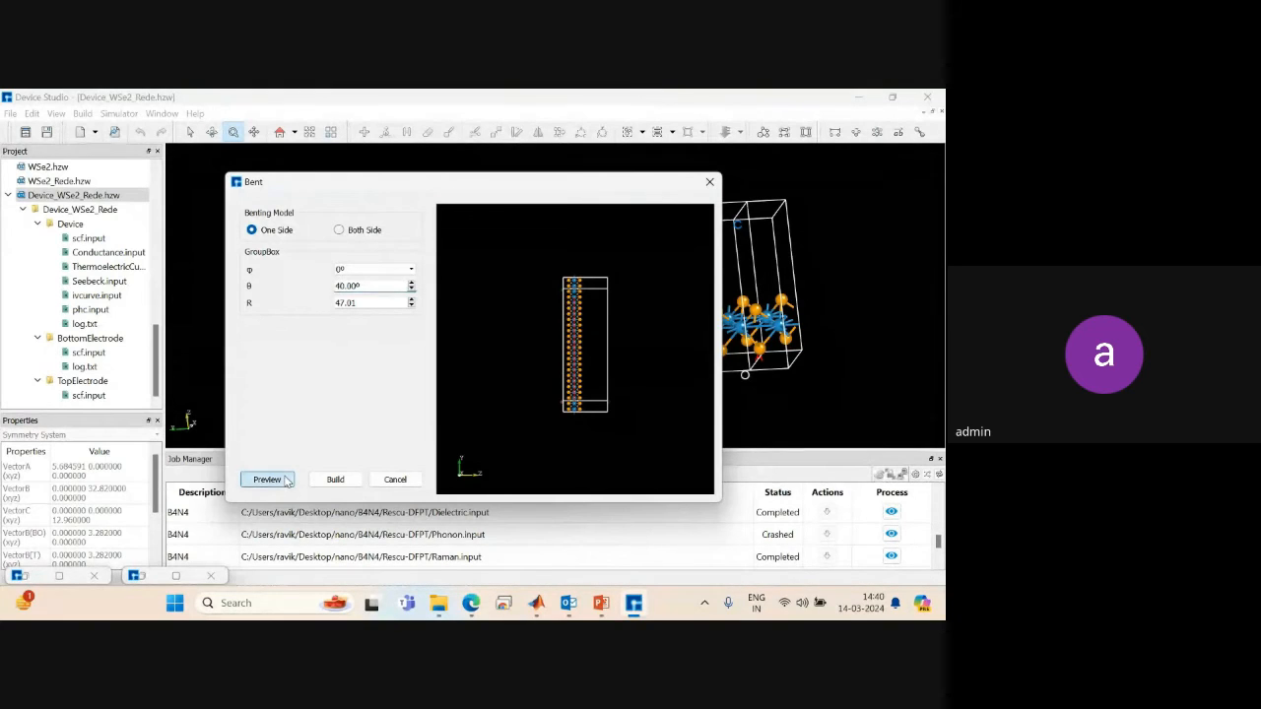
{"action": "left_click_drag", "start_coordinate": [666, 304], "coordinate": [372, 312]}
{"action": "scroll", "coordinate": [577, 365], "scroll_direction": "up", "scroll_amount": 3}
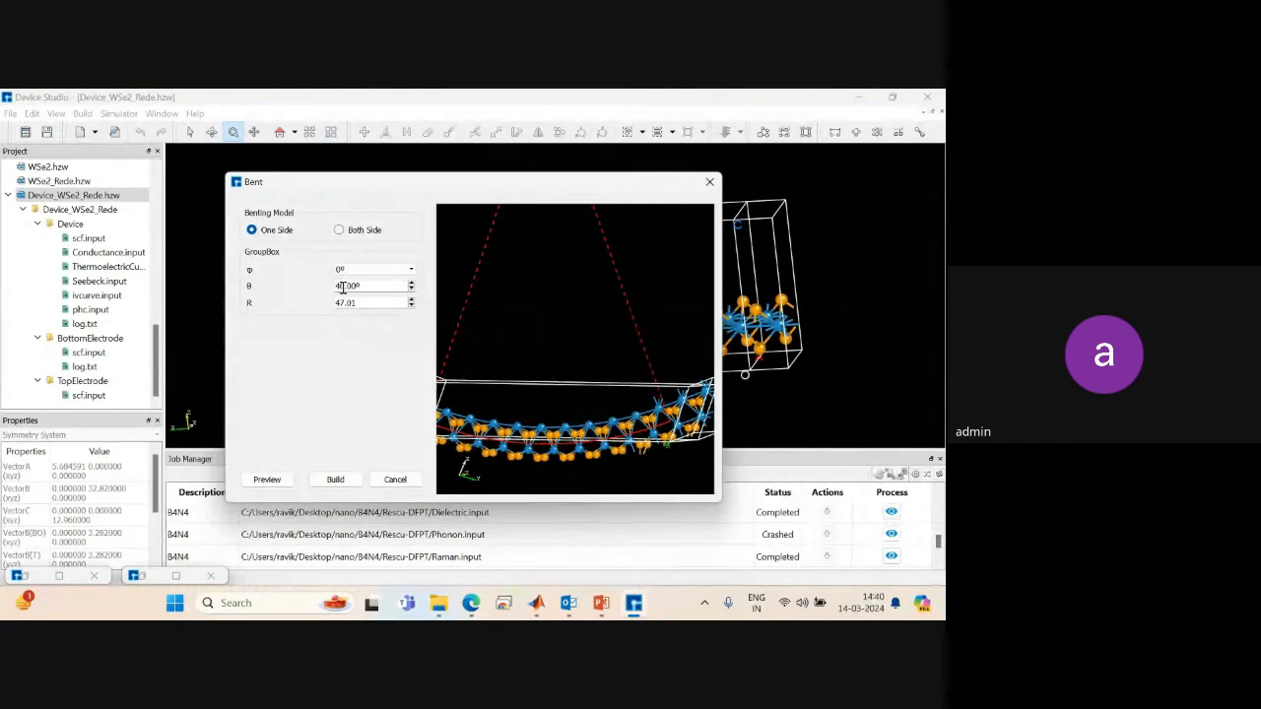
Set the bending angle θ to 70° and inspect the One Side preview from several angles.
{"action": "left_click", "coordinate": [343, 288]}
{"action": "key", "text": "BackSpace"}
{"action": "type", "text": "7"}
{"action": "left_click", "coordinate": [277, 486]}
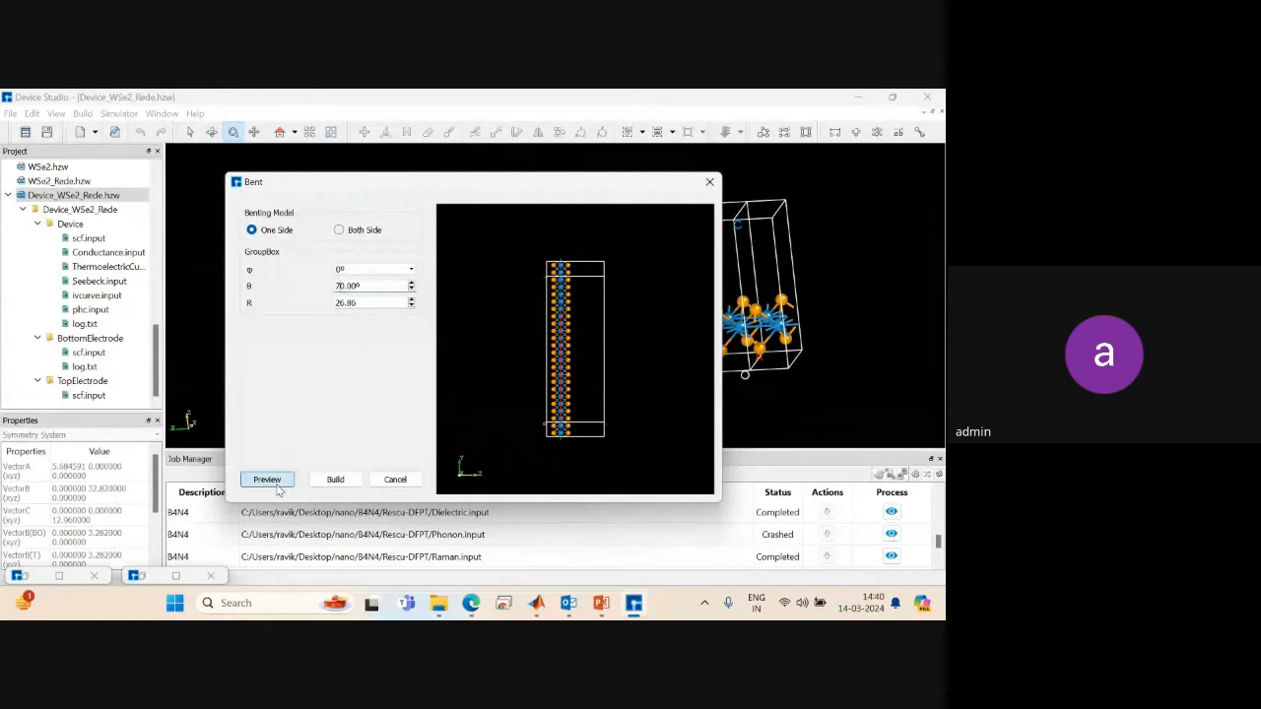
{"action": "left_click_drag", "start_coordinate": [667, 306], "coordinate": [697, 307]}
{"action": "scroll", "coordinate": [589, 447], "scroll_direction": "up", "scroll_amount": 5}
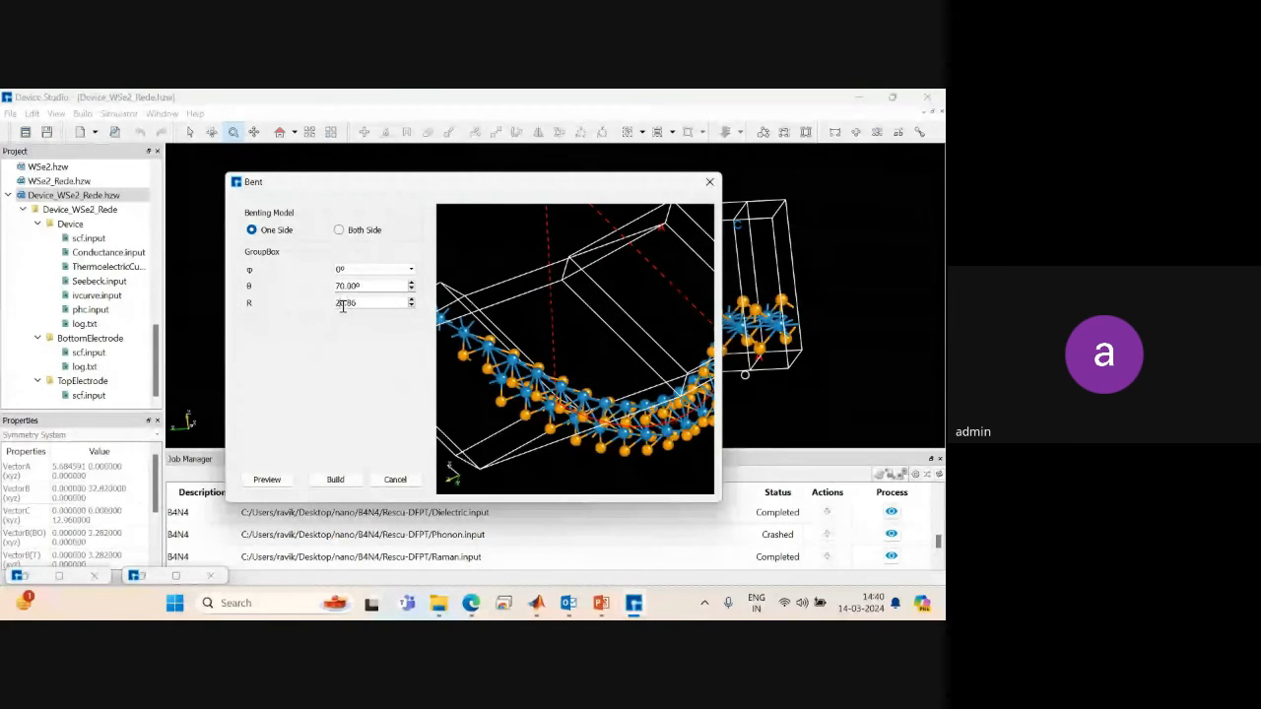
{"action": "left_click", "coordinate": [267, 480]}
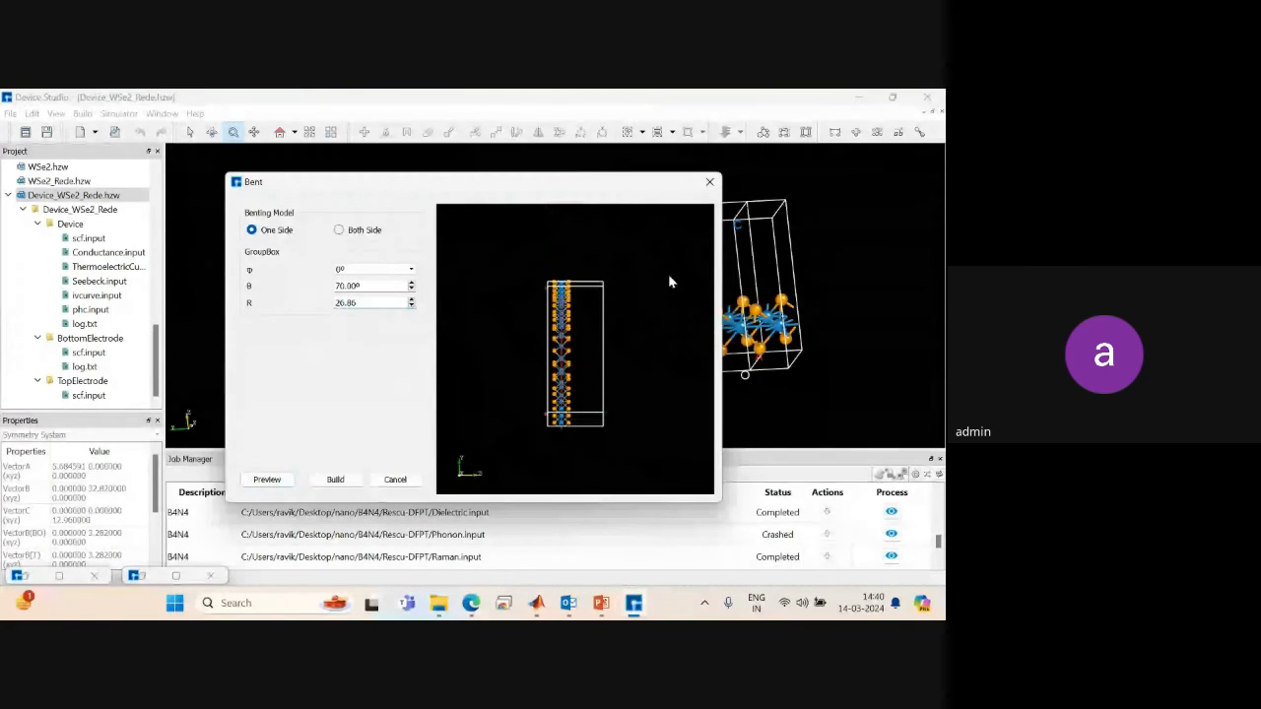
{"action": "left_click_drag", "start_coordinate": [668, 274], "coordinate": [588, 428]}
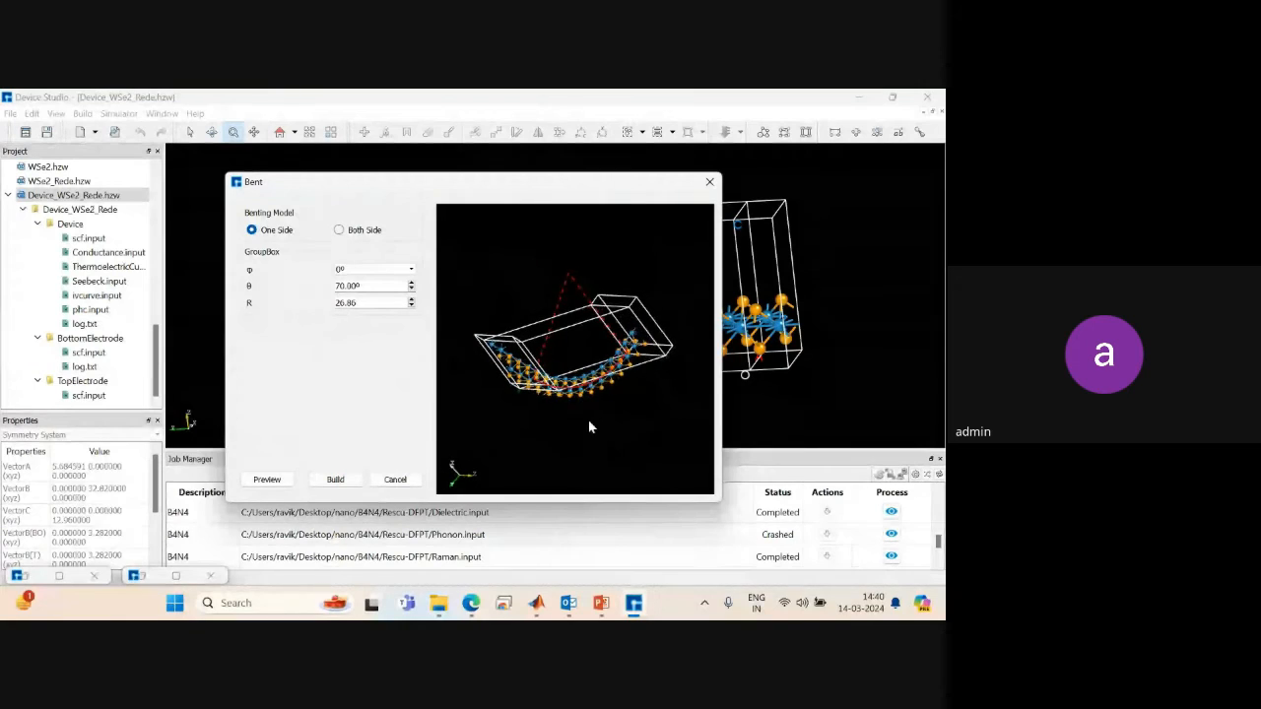
Switch the bending model to Both Side, preview the bent device and build it.
{"action": "left_click", "coordinate": [340, 232]}
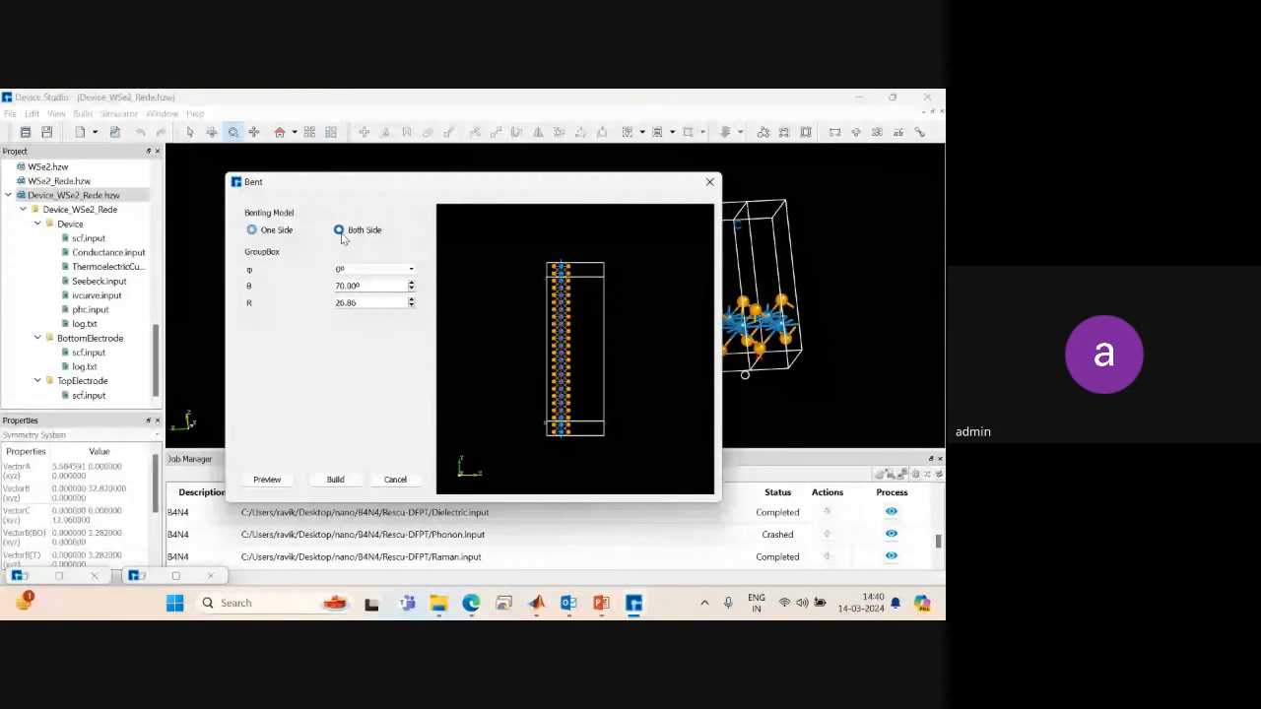
{"action": "left_click", "coordinate": [279, 481]}
{"action": "scroll", "coordinate": [621, 369], "scroll_direction": "up", "scroll_amount": 5}
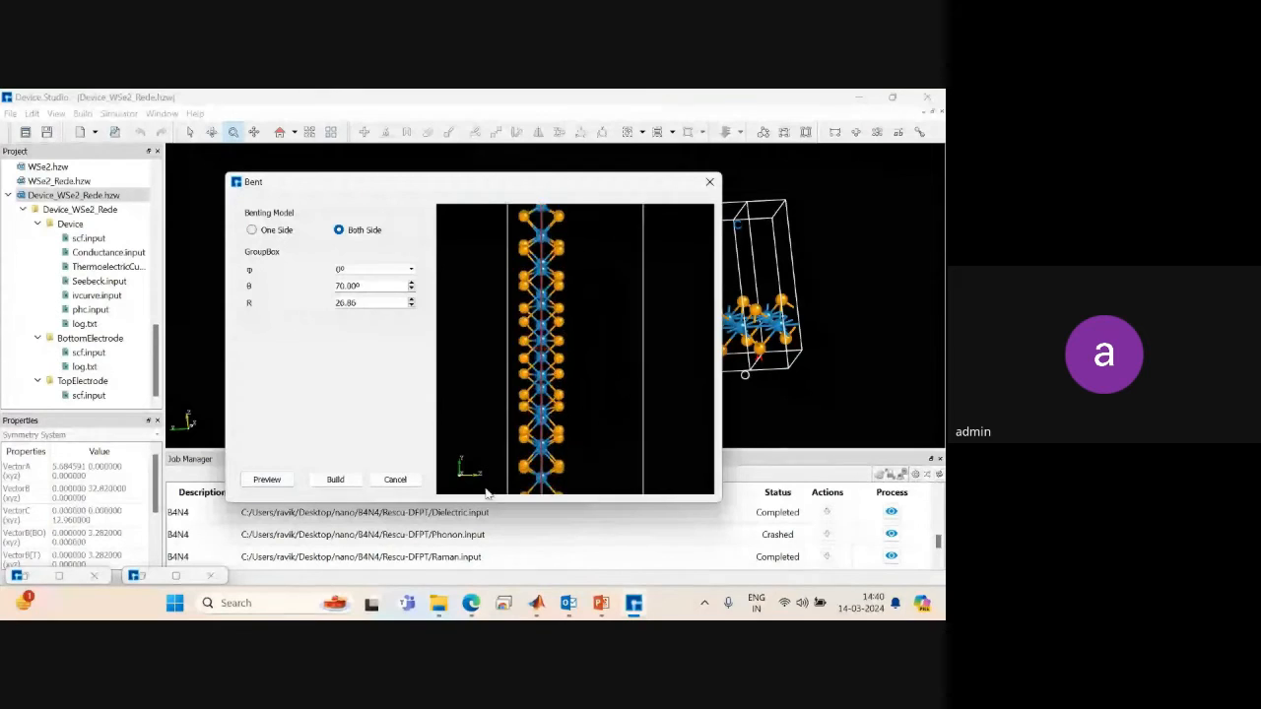
{"action": "scroll", "coordinate": [614, 368], "scroll_direction": "down", "scroll_amount": 5}
{"action": "left_click_drag", "start_coordinate": [614, 369], "coordinate": [509, 517]}
{"action": "left_click", "coordinate": [335, 480]}
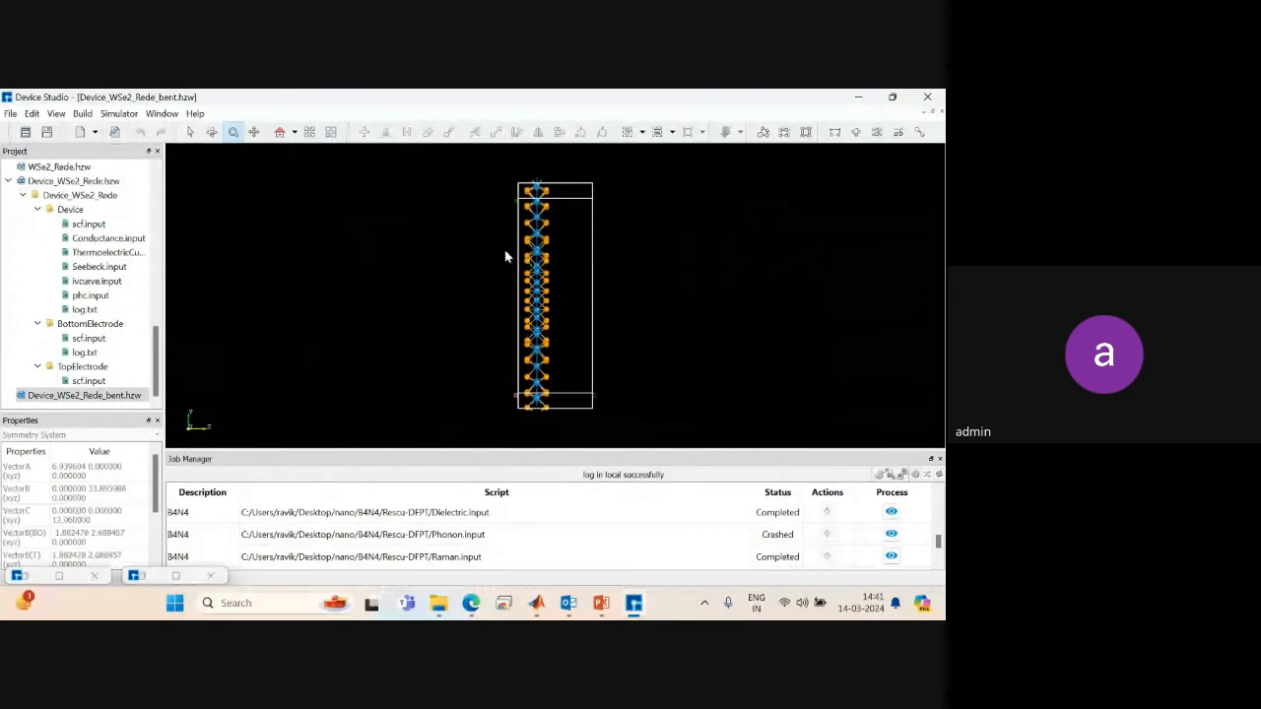
Inspect the curvature of the built bent device from the side.
{"action": "left_click_drag", "start_coordinate": [507, 256], "coordinate": [497, 280]}
{"action": "scroll", "coordinate": [387, 338], "scroll_direction": "up", "scroll_amount": 3}
{"action": "scroll", "coordinate": [411, 363], "scroll_direction": "up", "scroll_amount": 2}
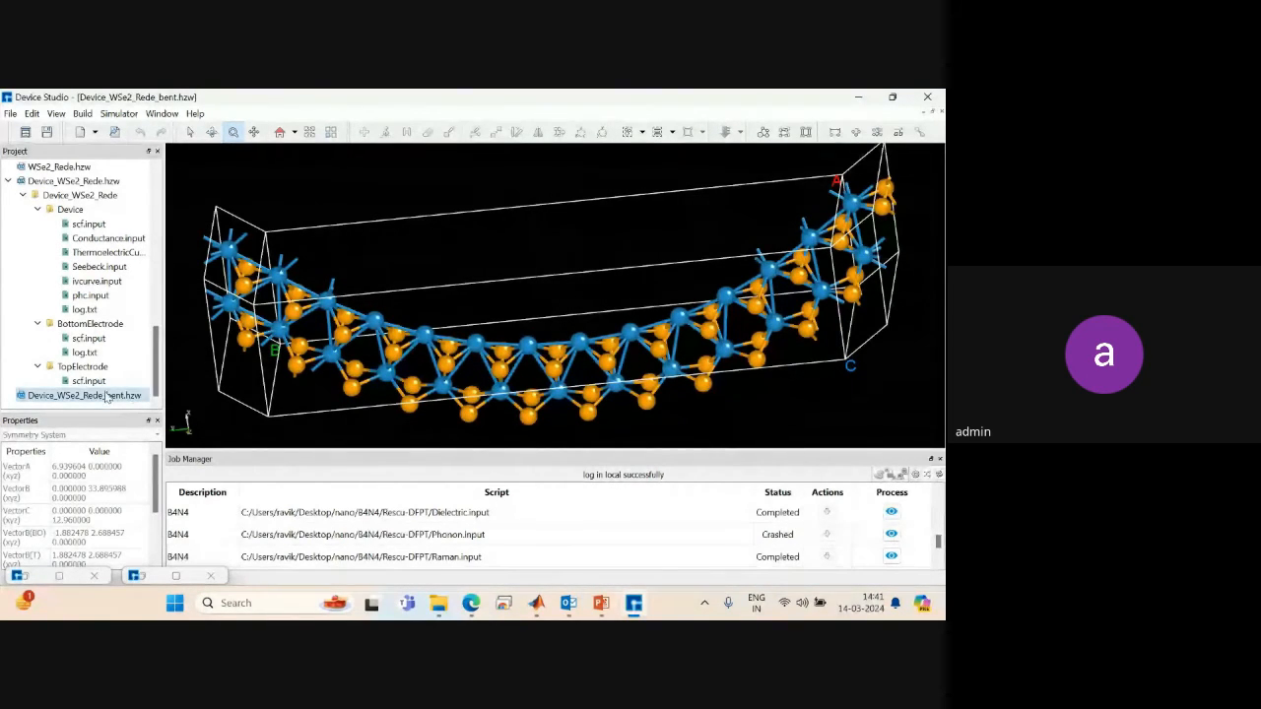
Open Device_WSe2_Rede.hzw, start the Nanodcal Transistors setup and set the dielectric thickness to 4 Å.
{"action": "double_click", "coordinate": [83, 184]}
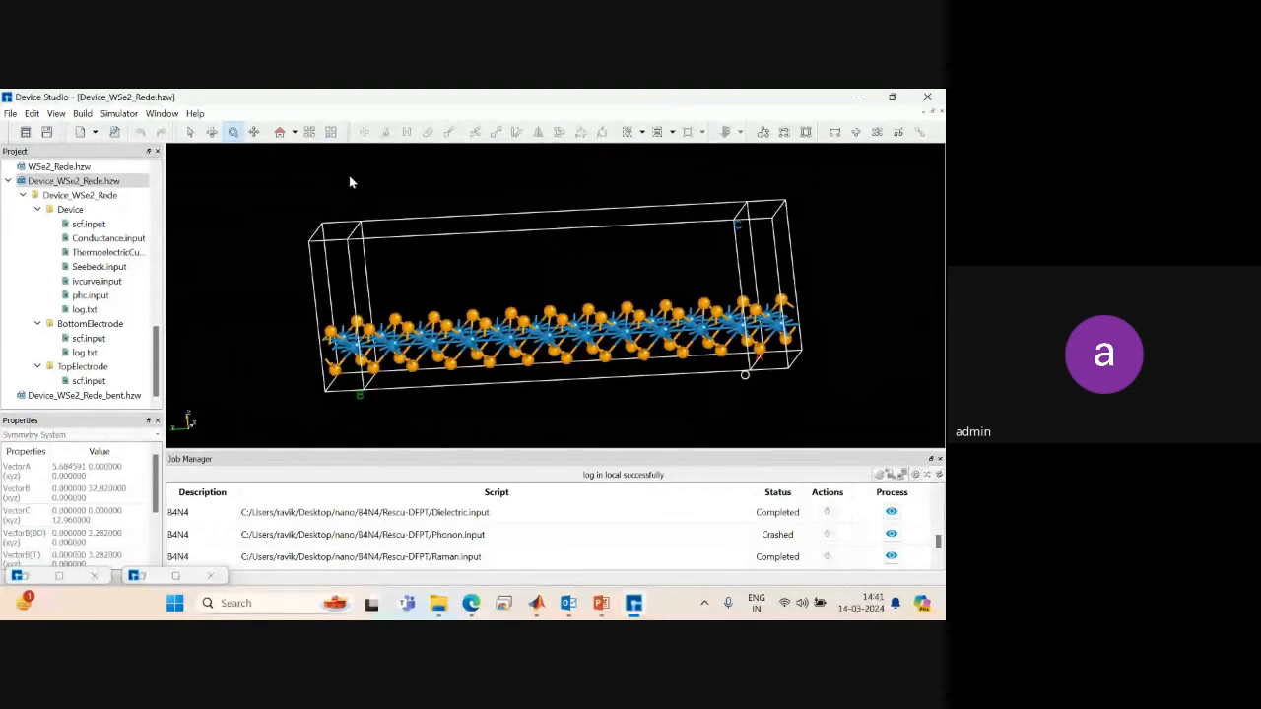
{"action": "left_click", "coordinate": [117, 115]}
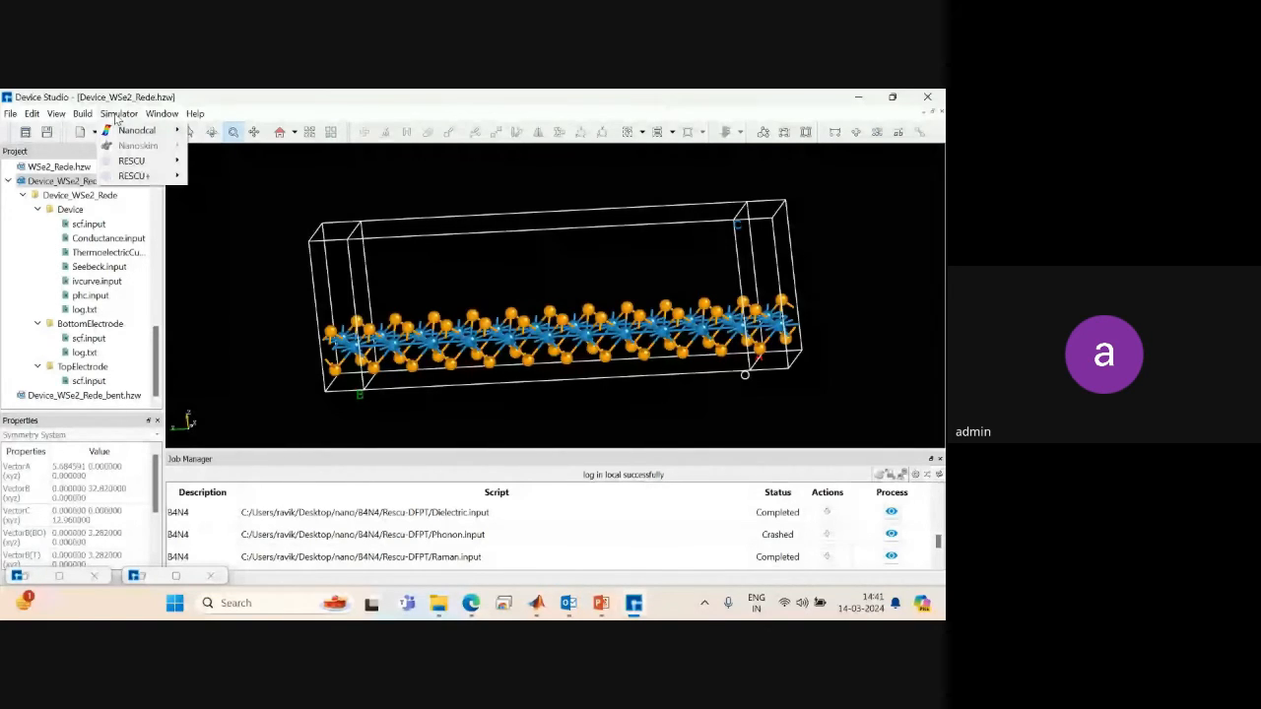
{"action": "mouse_move", "coordinate": [138, 130]}
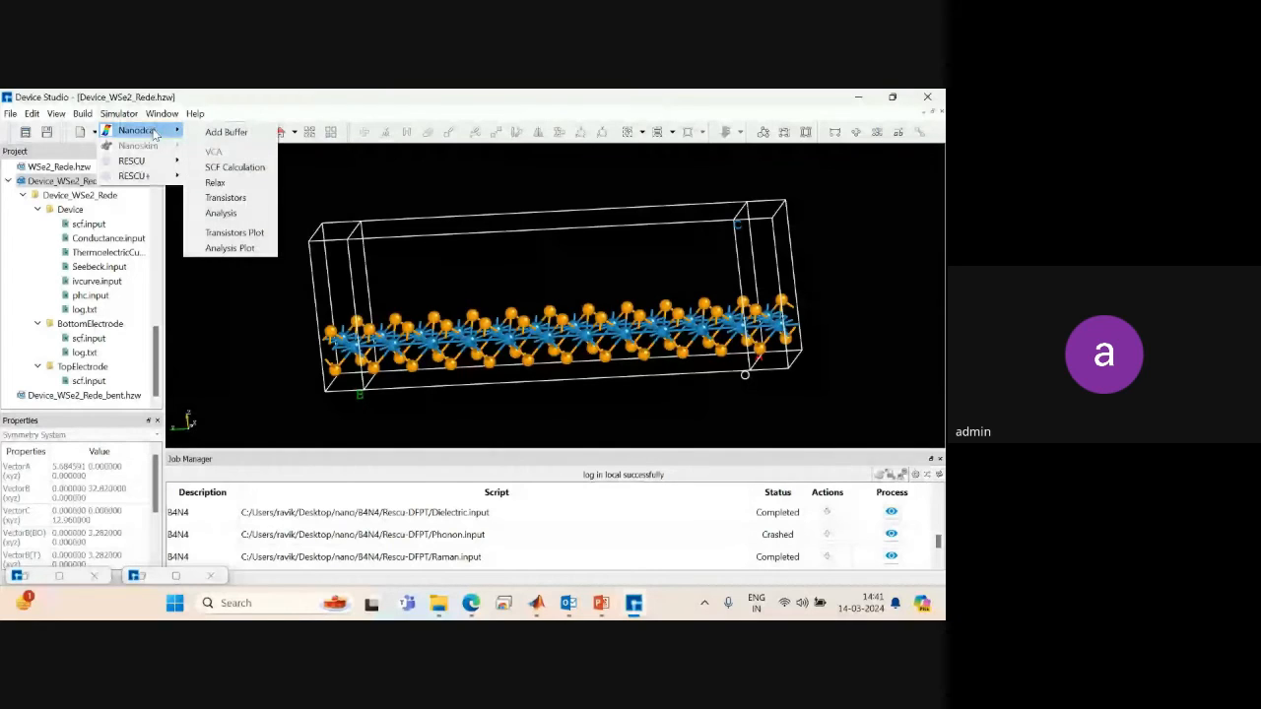
{"action": "left_click", "coordinate": [248, 202]}
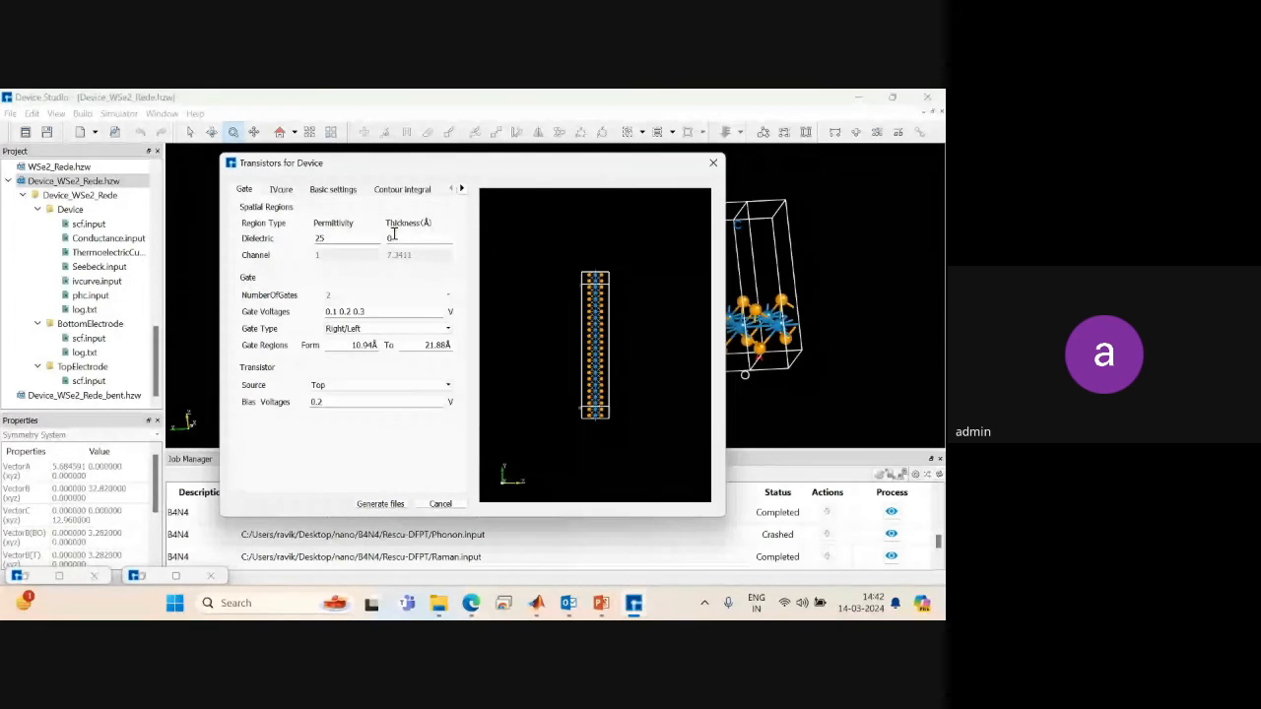
{"action": "type", "text": "4"}
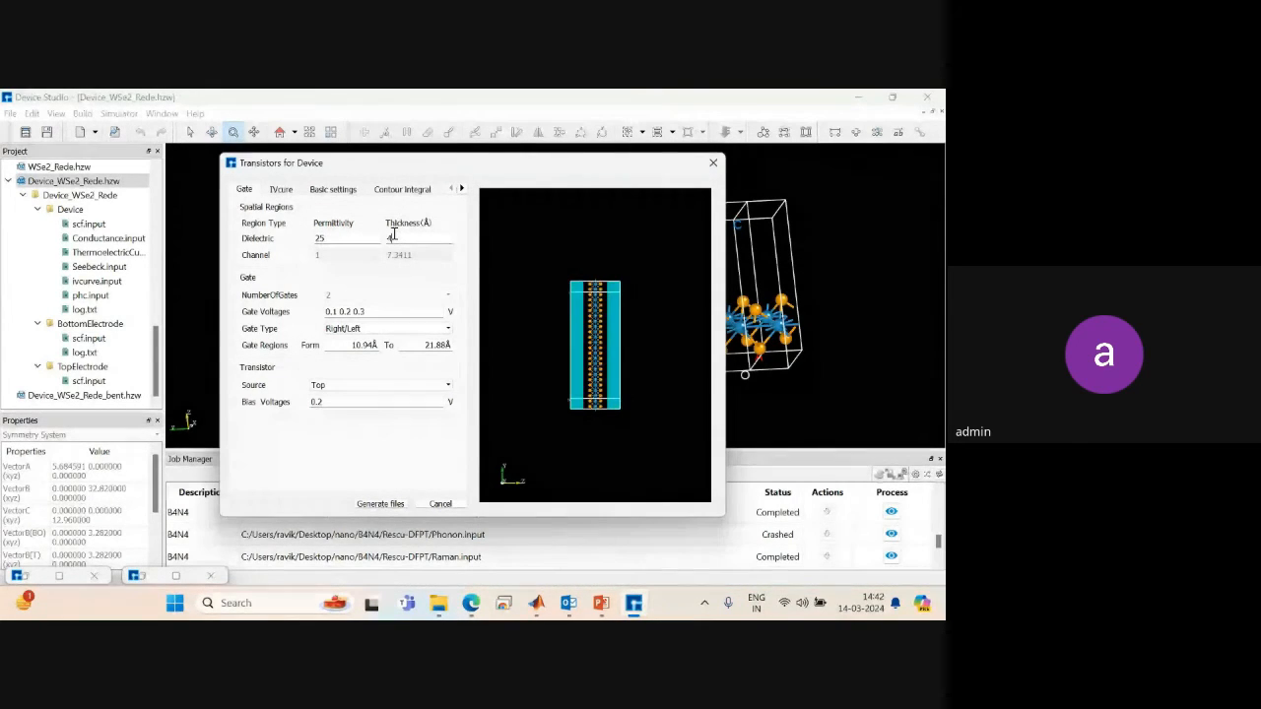
Check the gate type and gate voltage settings and examine the gate and dielectric layers in the transistor preview from several angles.
{"action": "left_click", "coordinate": [345, 331]}
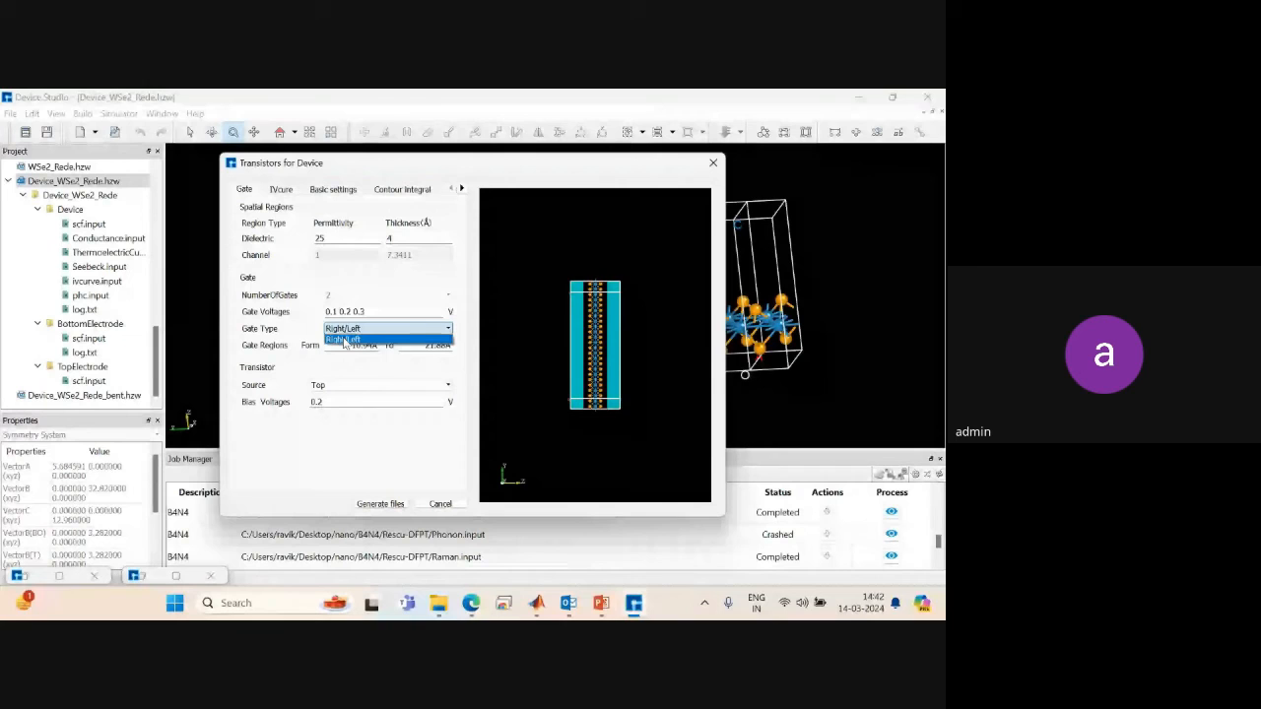
{"action": "left_click", "coordinate": [357, 310]}
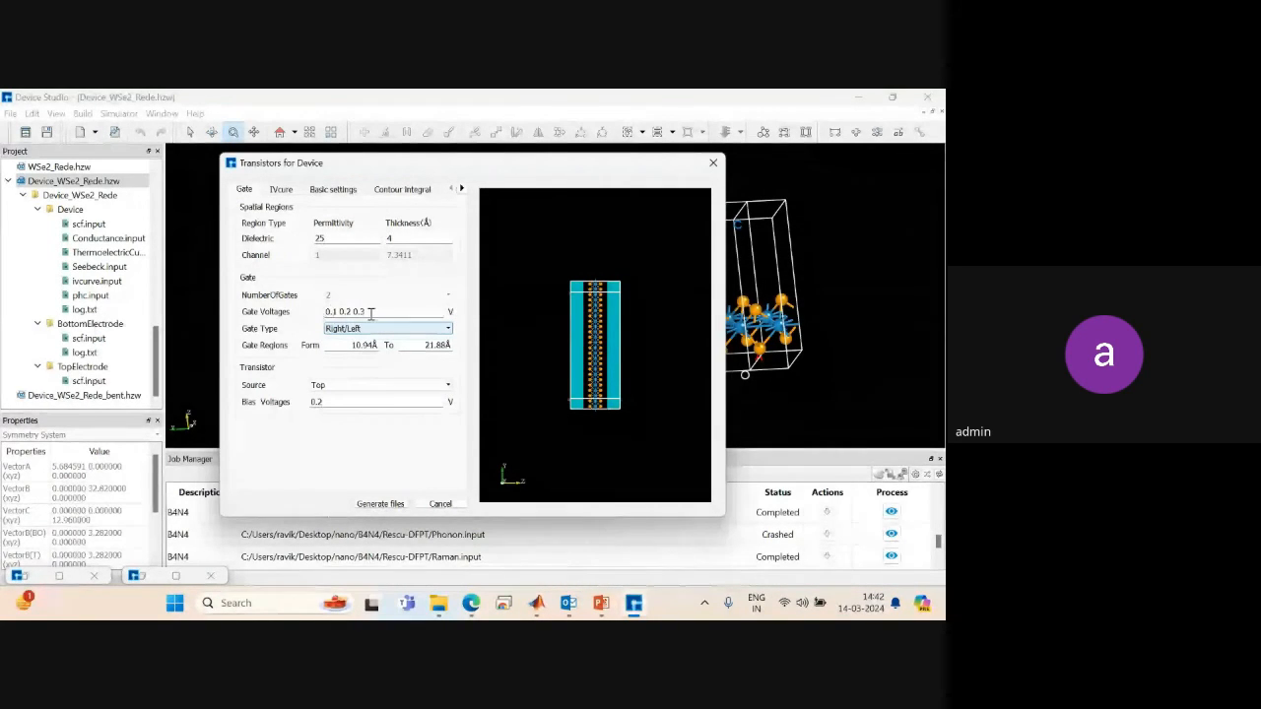
{"action": "left_click_drag", "start_coordinate": [365, 312], "coordinate": [345, 311]}
{"action": "left_click", "coordinate": [345, 312]}
{"action": "left_click_drag", "start_coordinate": [486, 319], "coordinate": [477, 338]}
{"action": "right_click_drag", "start_coordinate": [627, 257], "coordinate": [607, 450]}
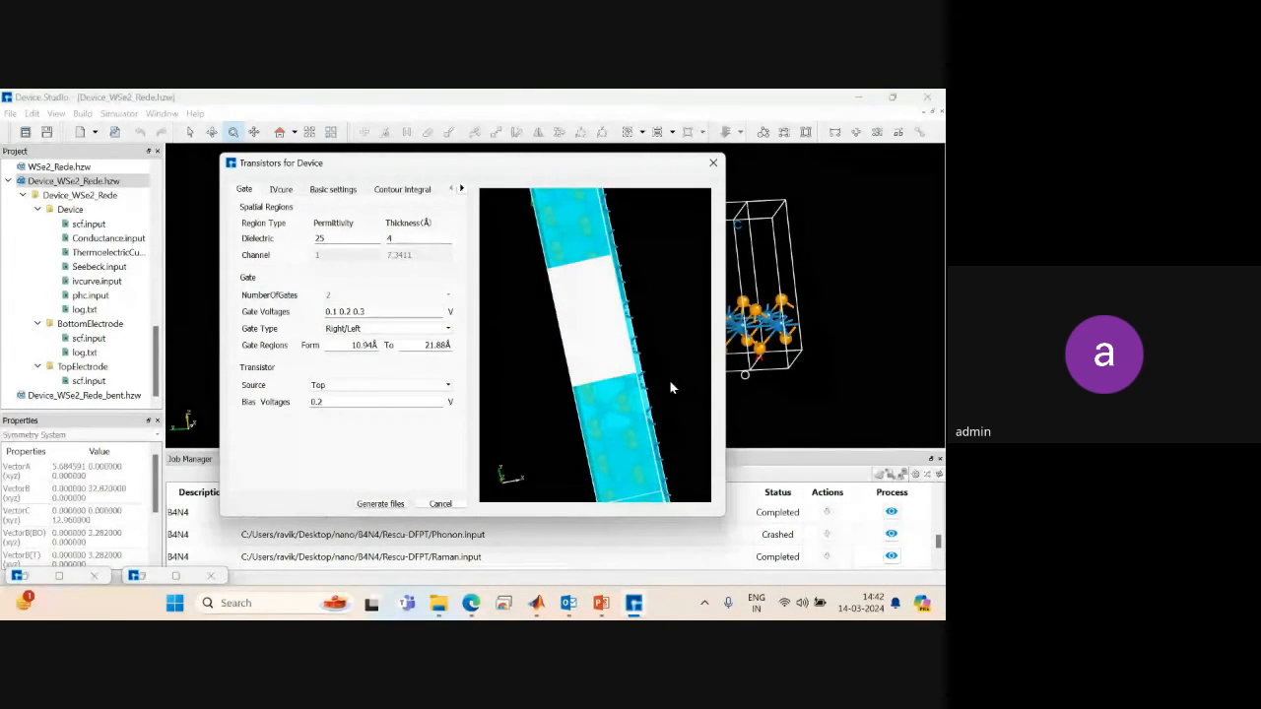
{"action": "left_click_drag", "start_coordinate": [670, 388], "coordinate": [603, 286]}
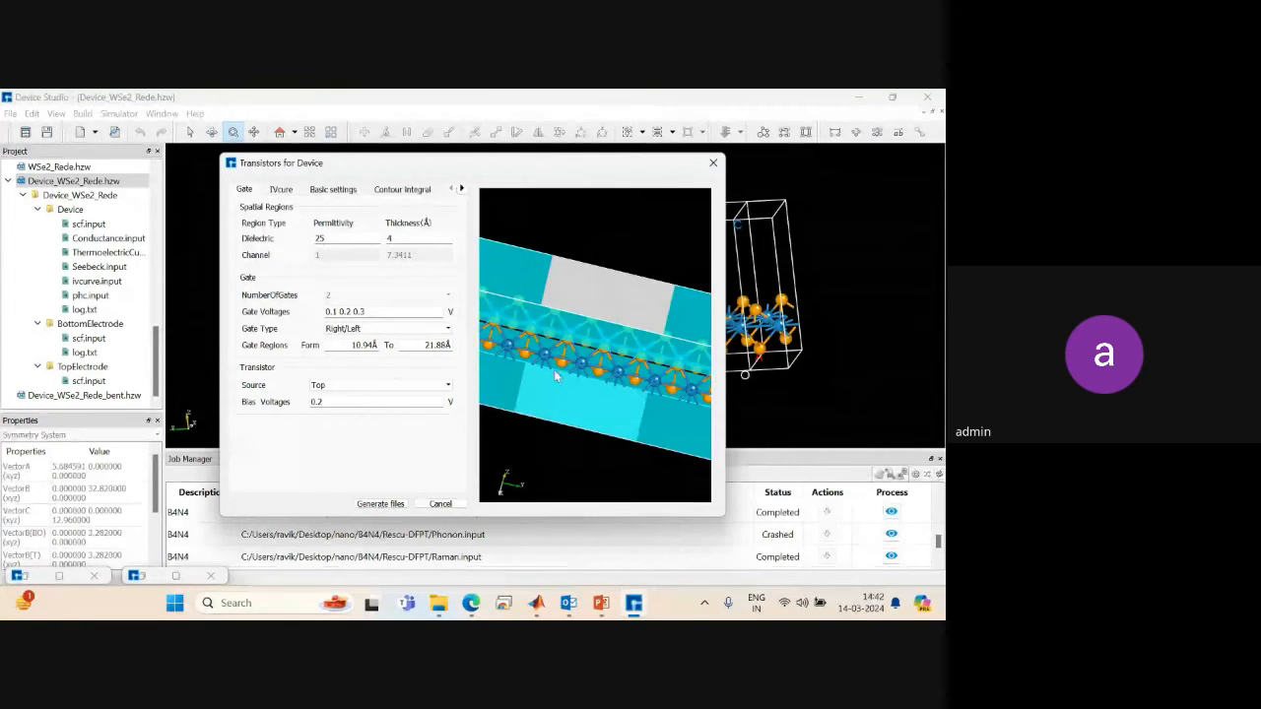
{"action": "left_click_drag", "start_coordinate": [575, 372], "coordinate": [585, 297]}
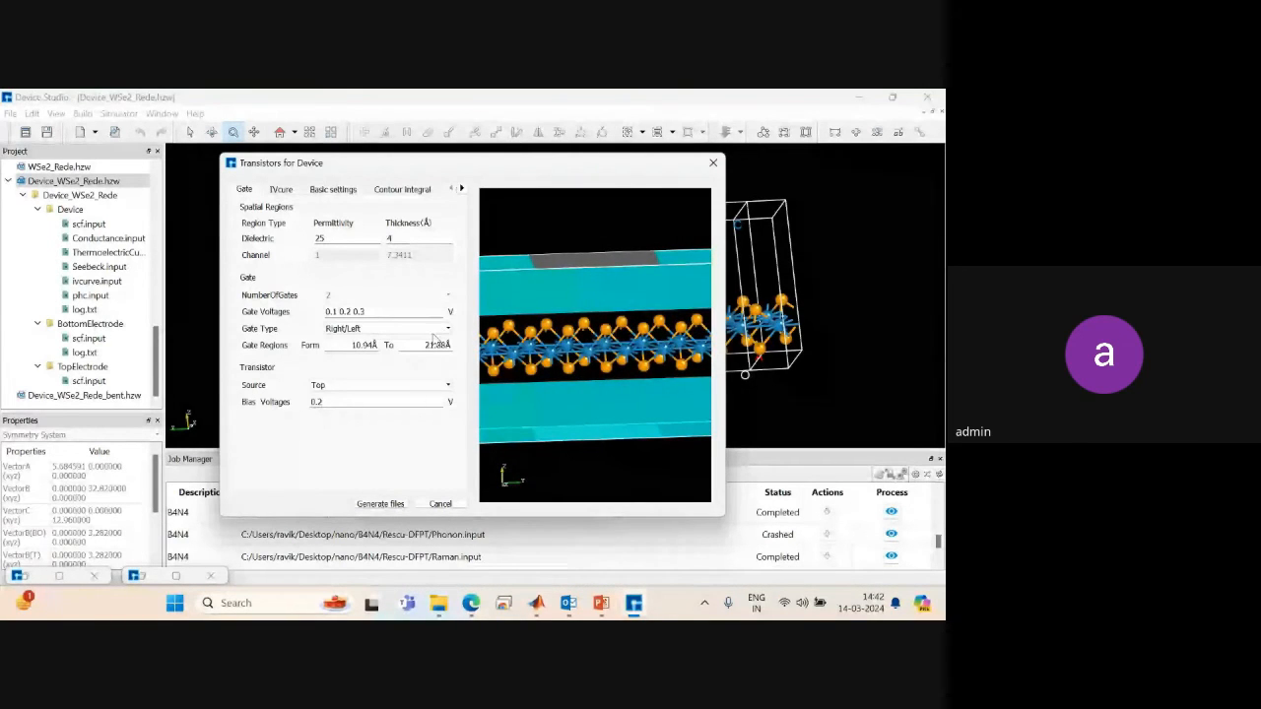
{"action": "left_click_drag", "start_coordinate": [589, 252], "coordinate": [588, 309]}
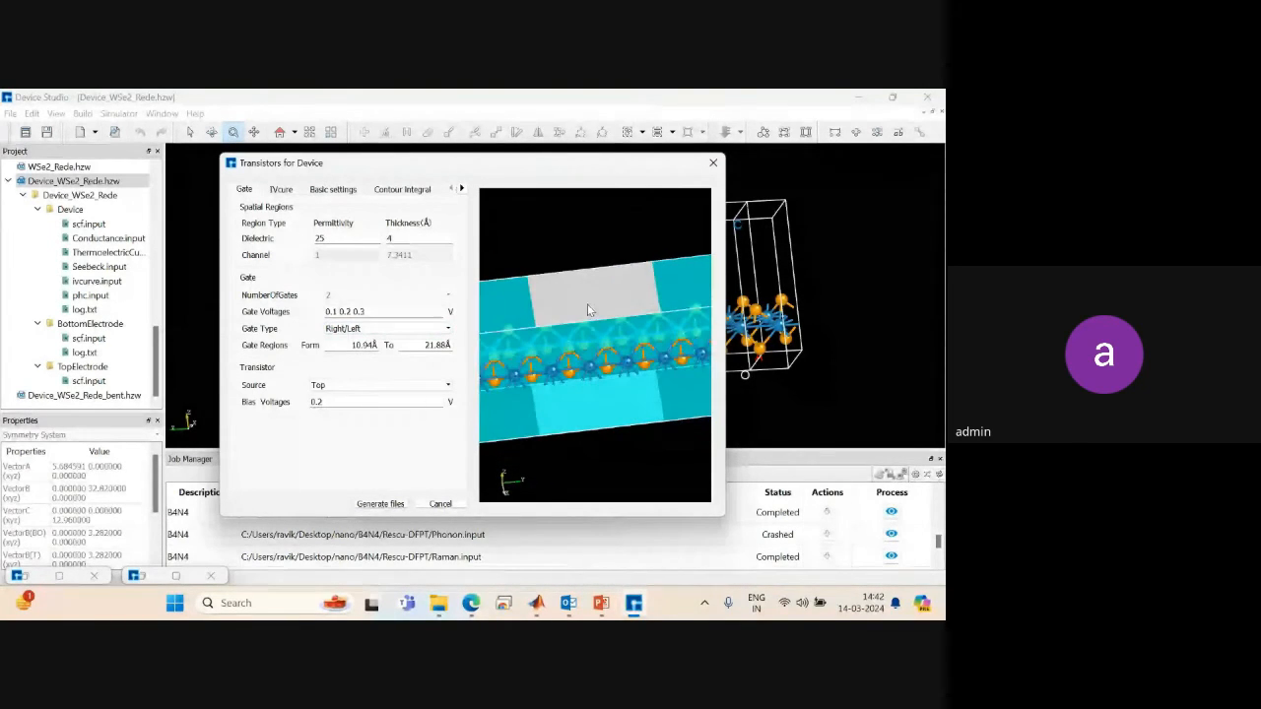
Set the gate region to run from 2.94 Å to 26.88 Å and check the gate's extent in the preview.
{"action": "left_click", "coordinate": [362, 345]}
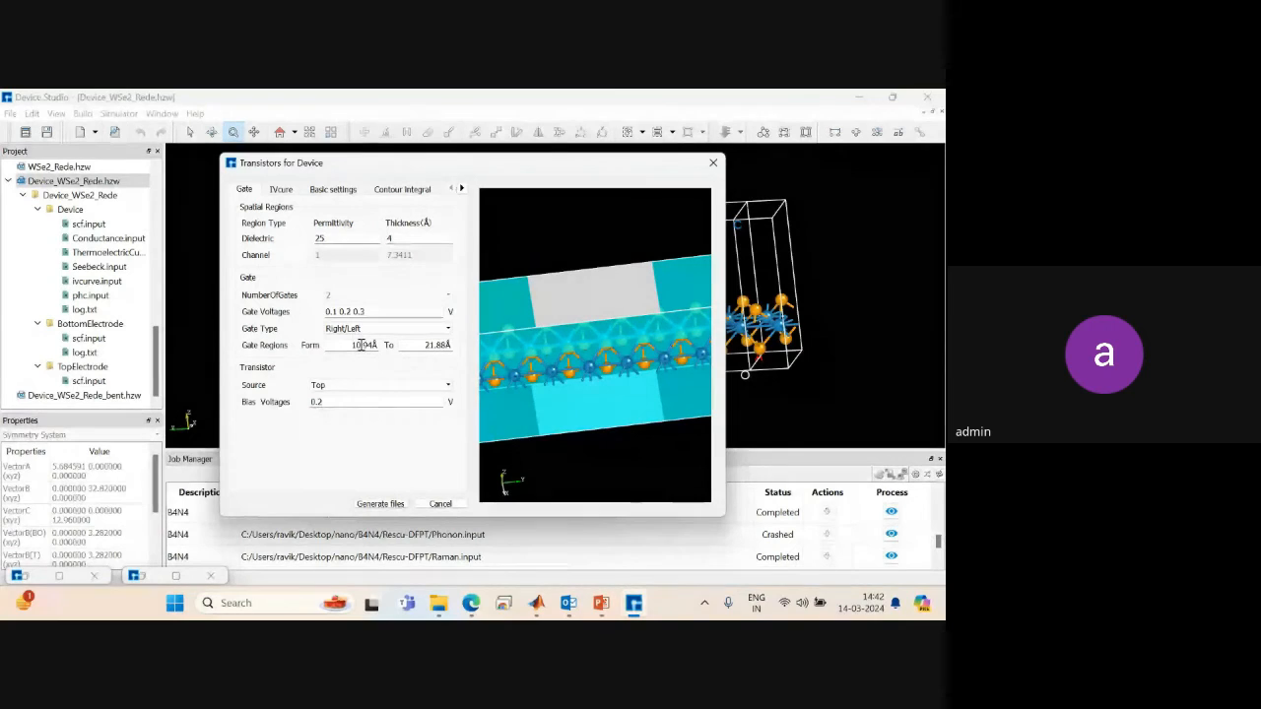
{"action": "key", "text": "BackSpace"}
{"action": "left_click", "coordinate": [411, 346]}
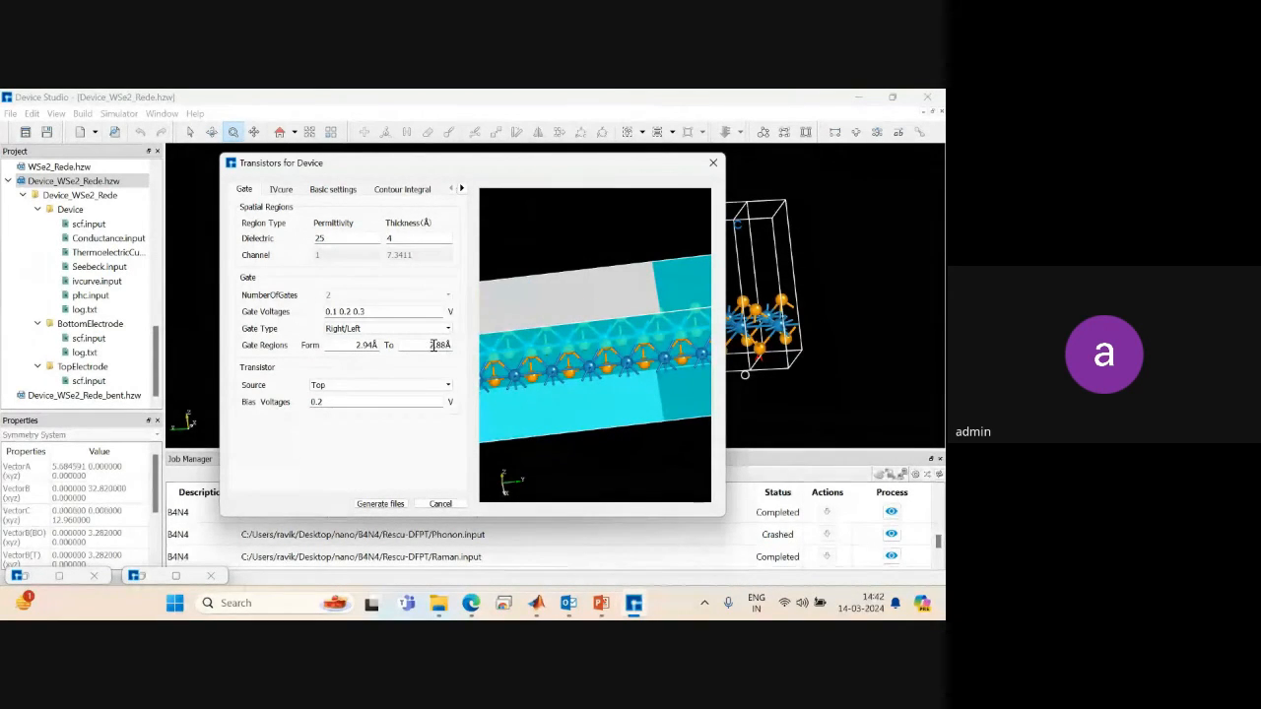
{"action": "left_click", "coordinate": [347, 343]}
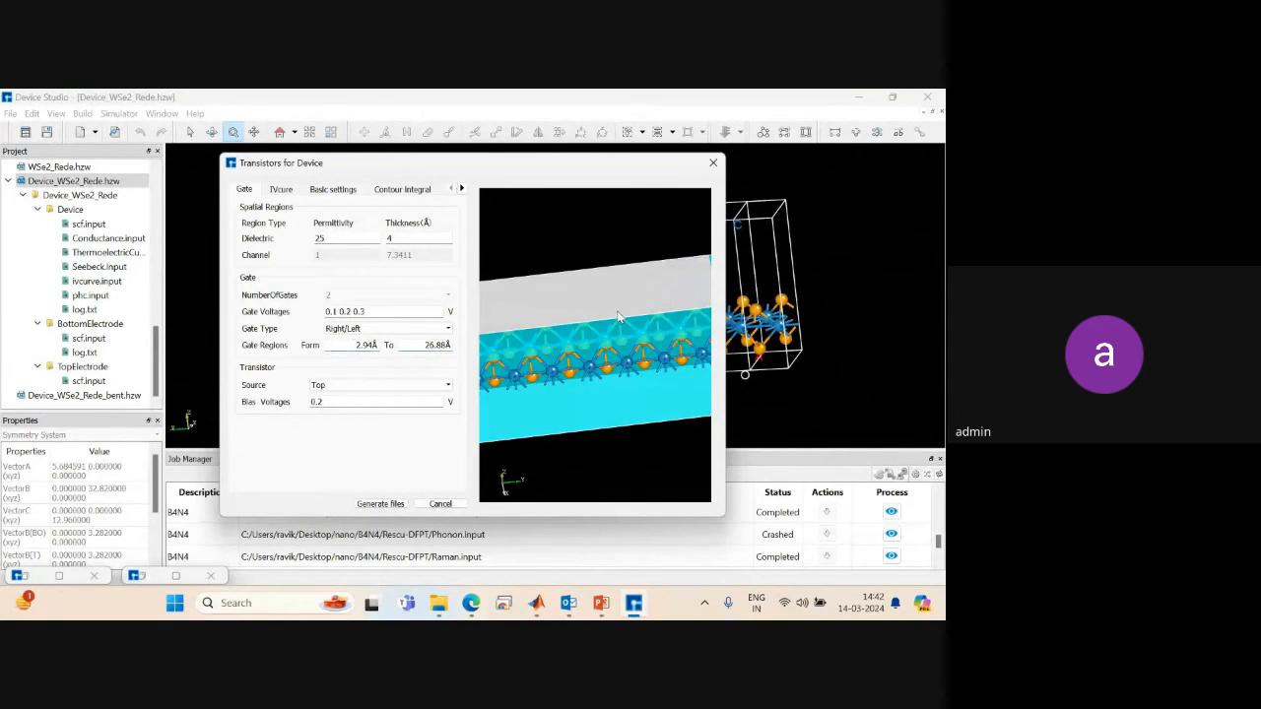
{"action": "left_click_drag", "start_coordinate": [619, 316], "coordinate": [541, 353]}
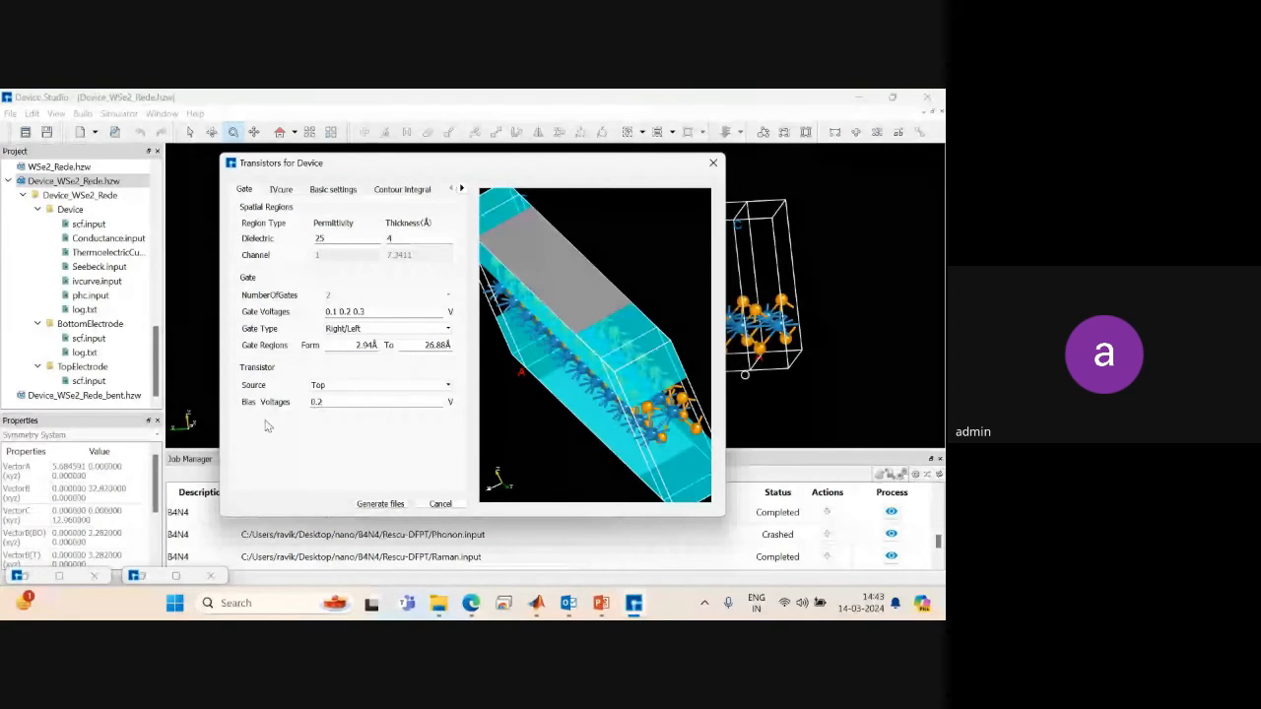
Try Bottom as the transistor source and return it to Top.
{"action": "left_click", "coordinate": [329, 386]}
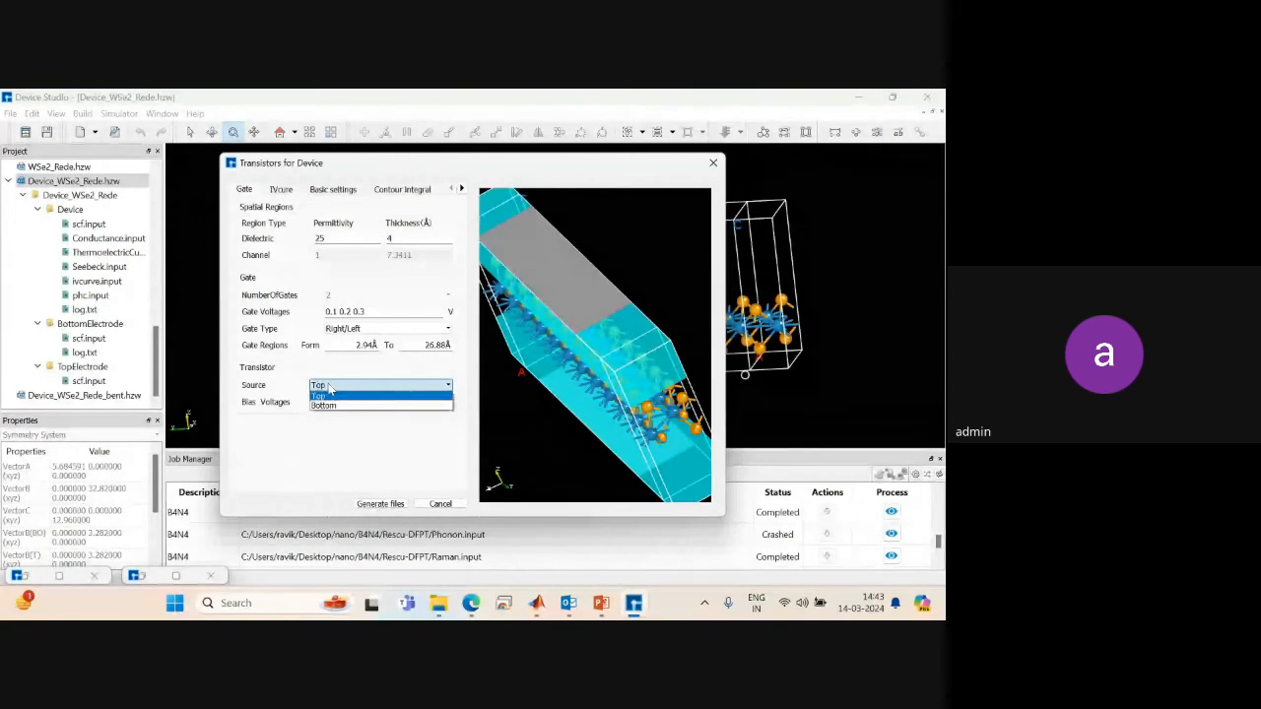
{"action": "left_click", "coordinate": [329, 405]}
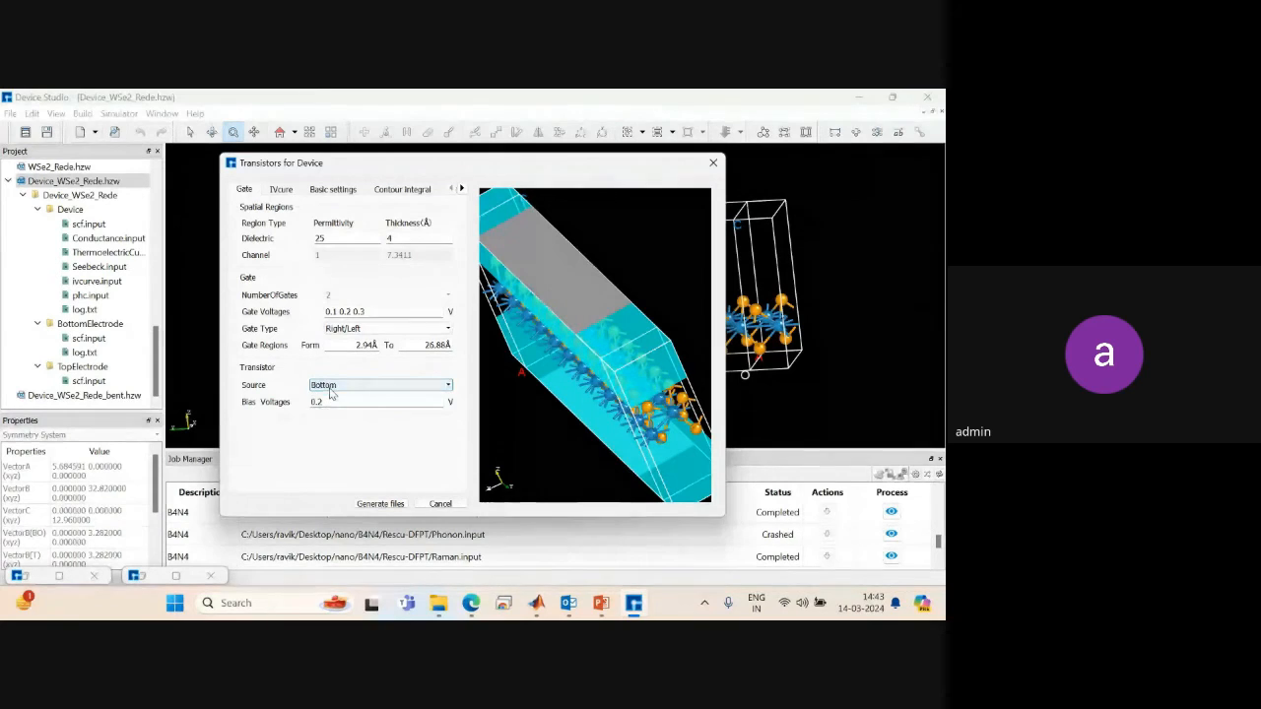
{"action": "left_click", "coordinate": [332, 385]}
{"action": "left_click", "coordinate": [329, 396]}
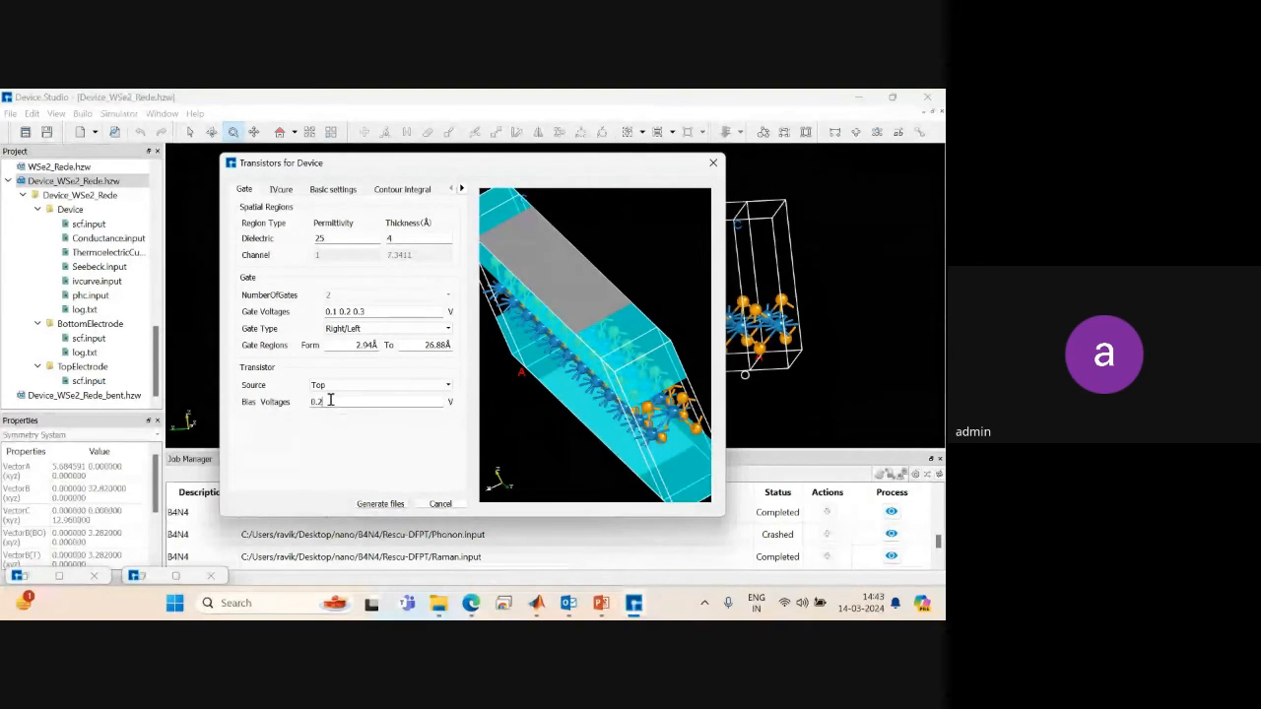
Set bias voltages to 0.2 0.4 0.6 V and gate voltages to 0.1 0.2 0.3 0.4 0.5 V, and generate the transistor input files.
{"action": "type", "text": "0.4 0.6"}
{"action": "left_click", "coordinate": [393, 310]}
{"action": "type", "text": "0.4 0"}
{"action": "type", "text": "5"}
{"action": "left_click", "coordinate": [382, 503]}
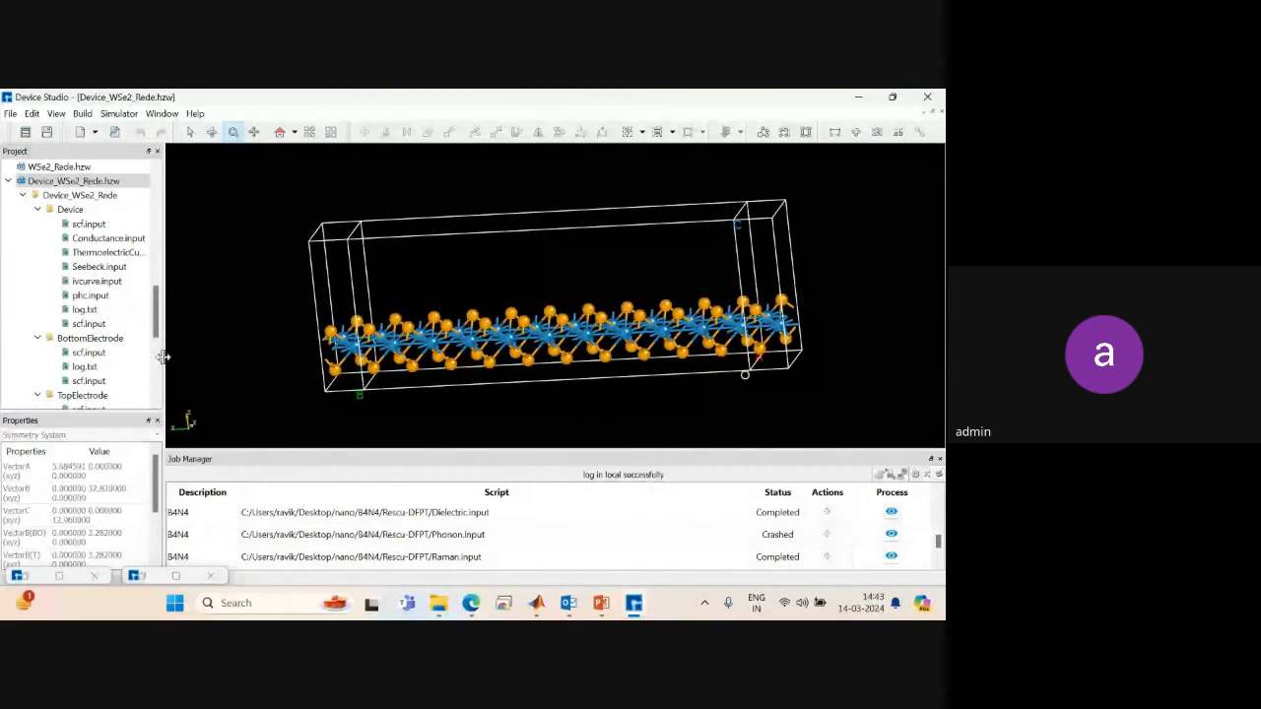
Look through the generated bias and gate voltage folders in the project, from VD_0_Nogate onward.
{"action": "scroll", "coordinate": [158, 363], "scroll_direction": "down", "scroll_amount": 5}
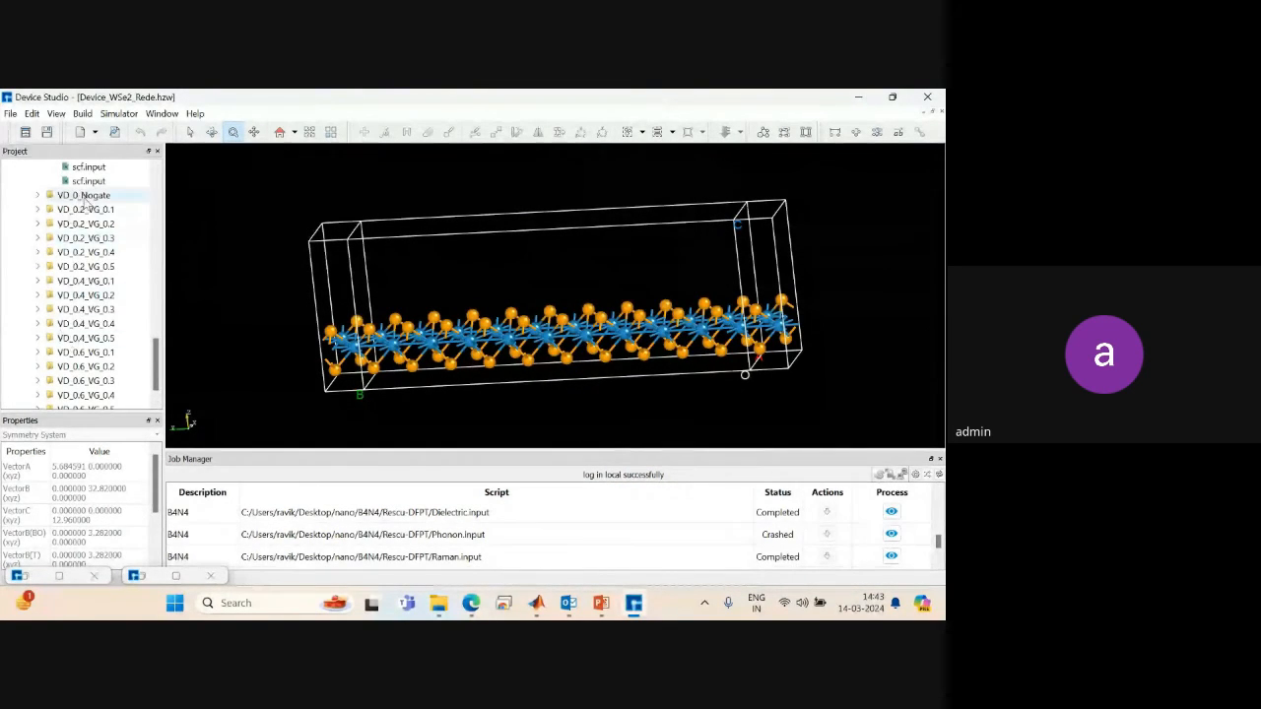
{"action": "scroll", "coordinate": [156, 359], "scroll_direction": "up", "scroll_amount": 3}
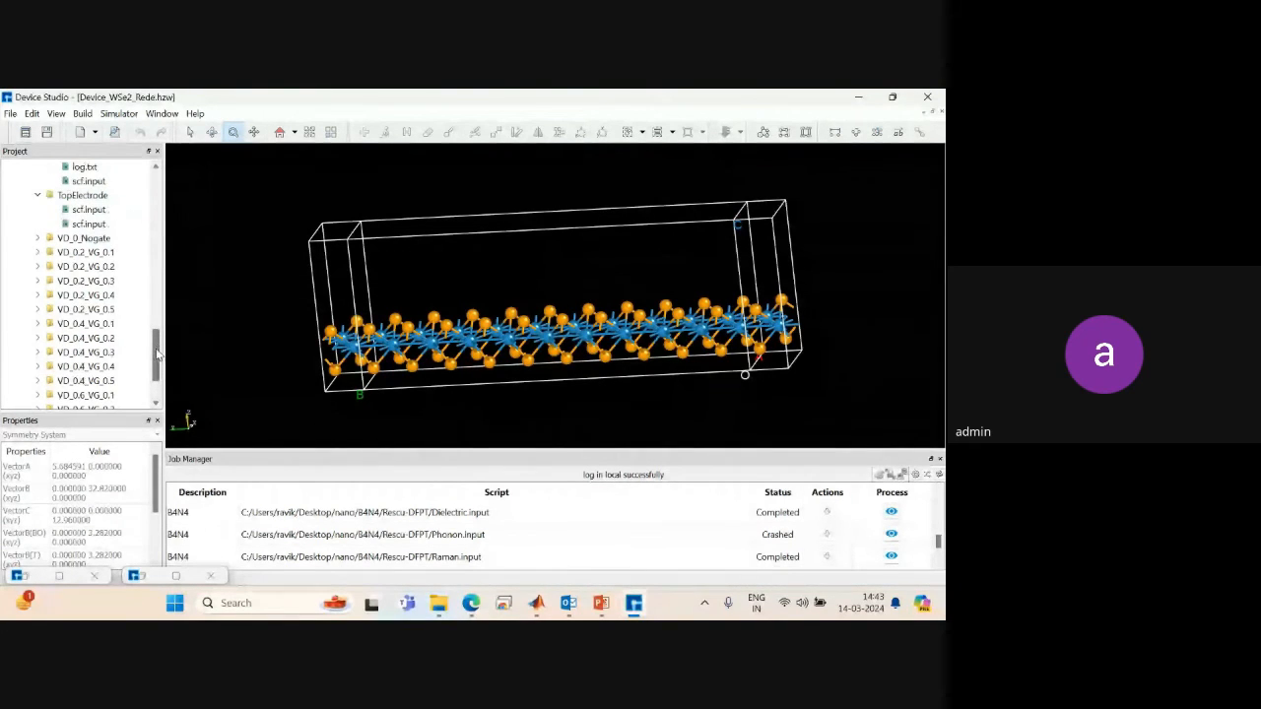
{"action": "mouse_move", "coordinate": [153, 333]}
{"action": "left_mouse_down"}
{"action": "mouse_move", "coordinate": [152, 305]}
{"action": "mouse_move", "coordinate": [152, 356]}
{"action": "left_mouse_up"}
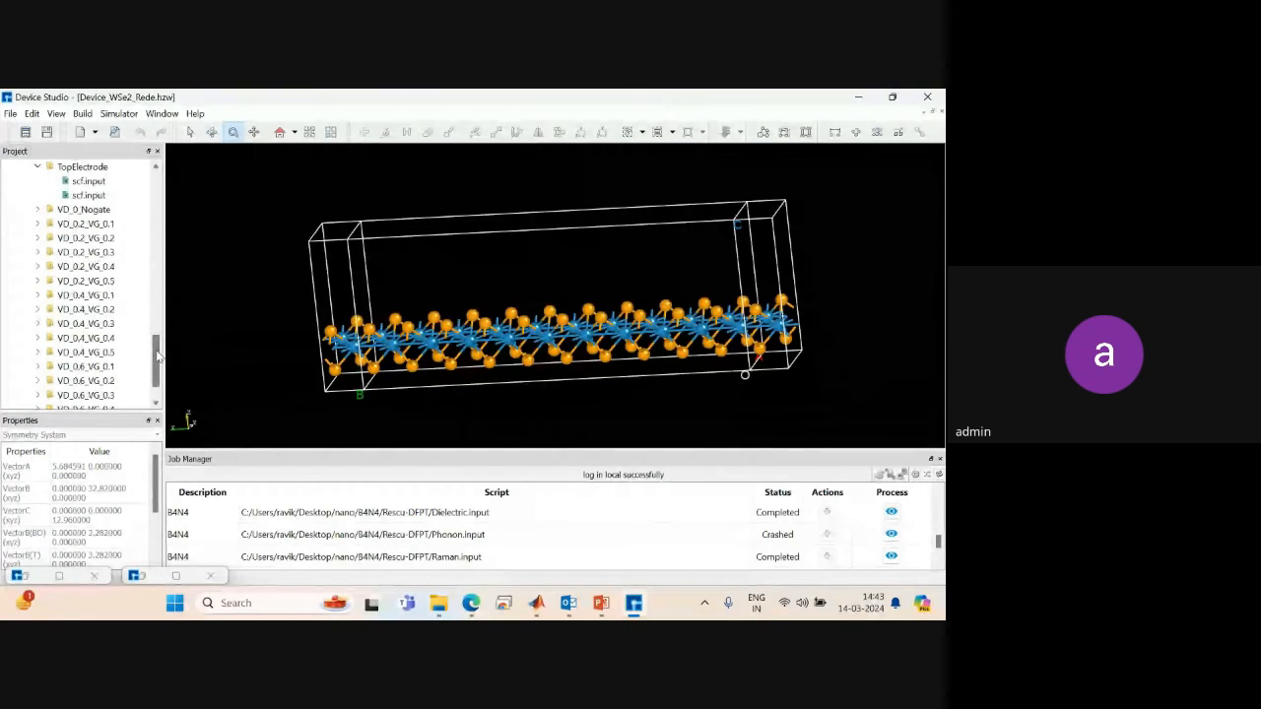
{"action": "left_click", "coordinate": [93, 210]}
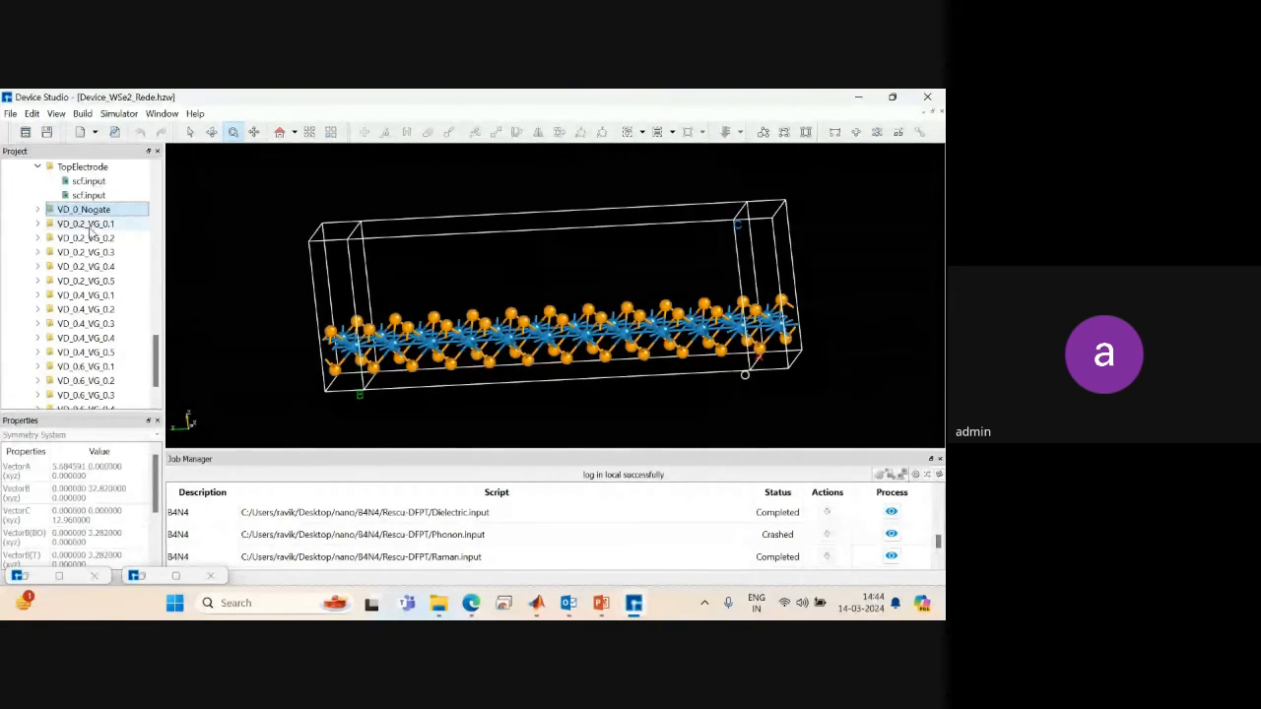
{"action": "left_click", "coordinate": [85, 225]}
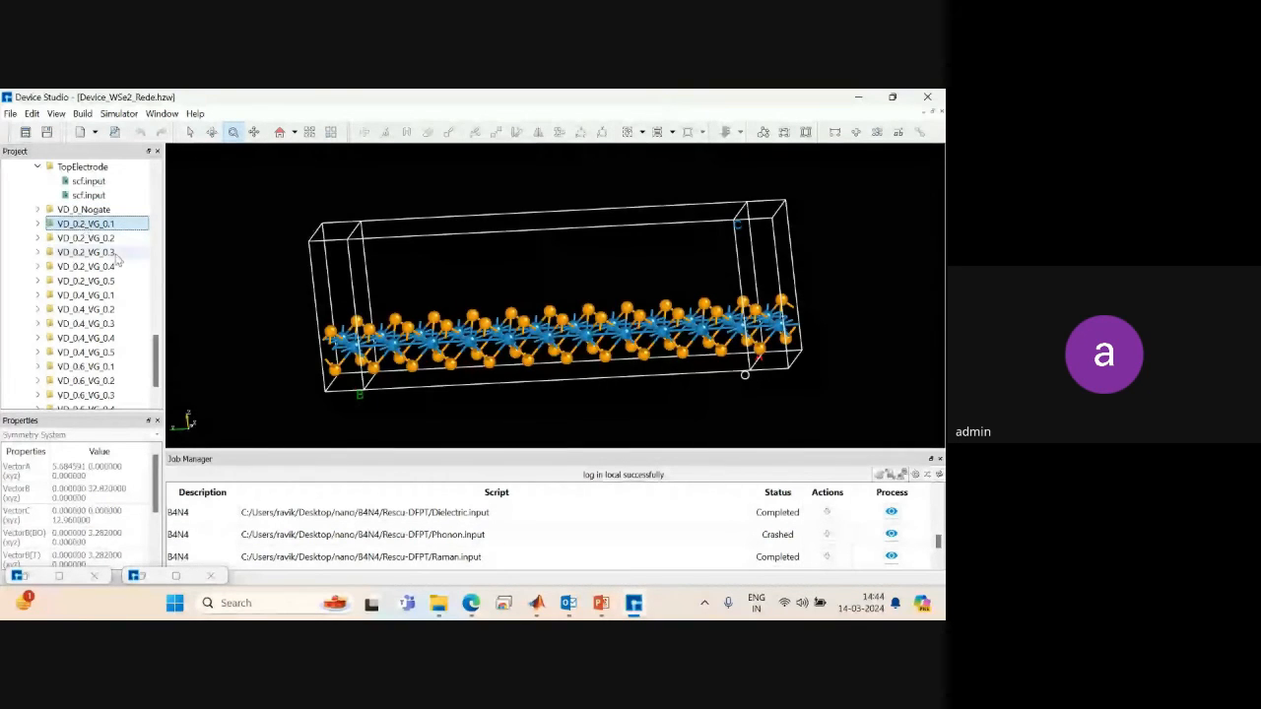
Expand the VD_0.2 folders for gate voltages 0.1 to 0.5 and examine their input files.
{"action": "left_click", "coordinate": [38, 224]}
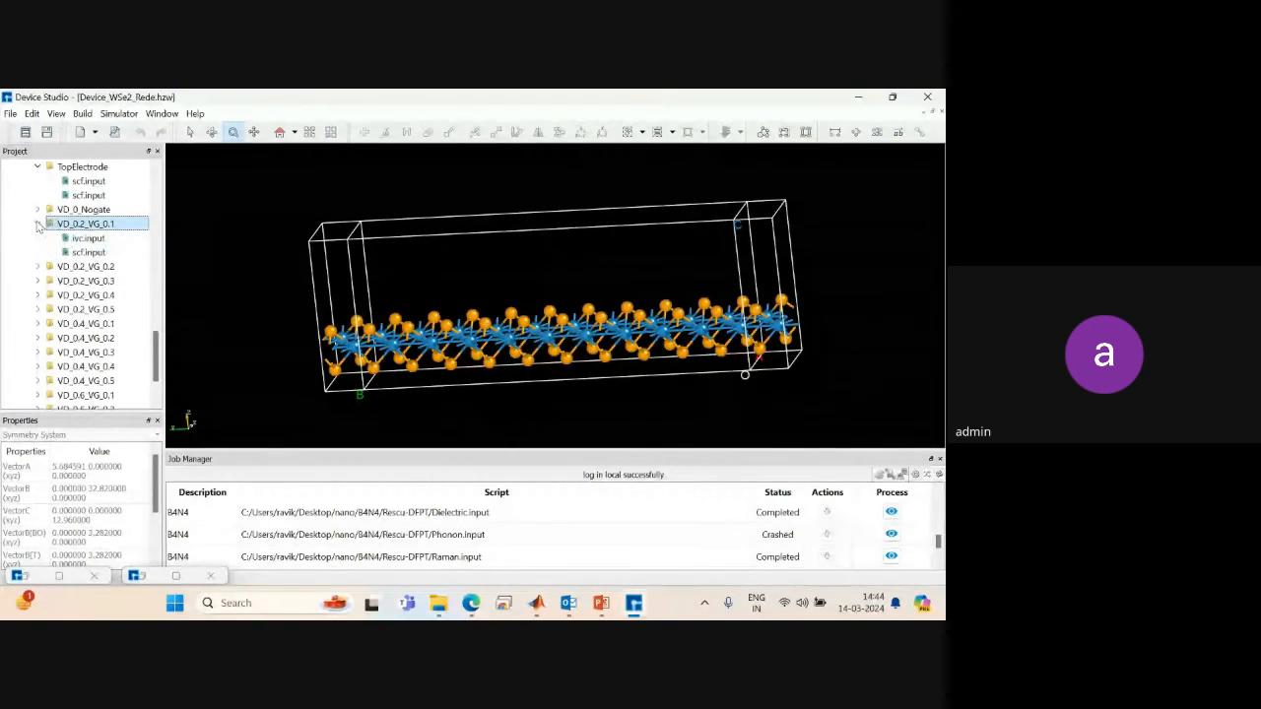
{"action": "left_click", "coordinate": [39, 266]}
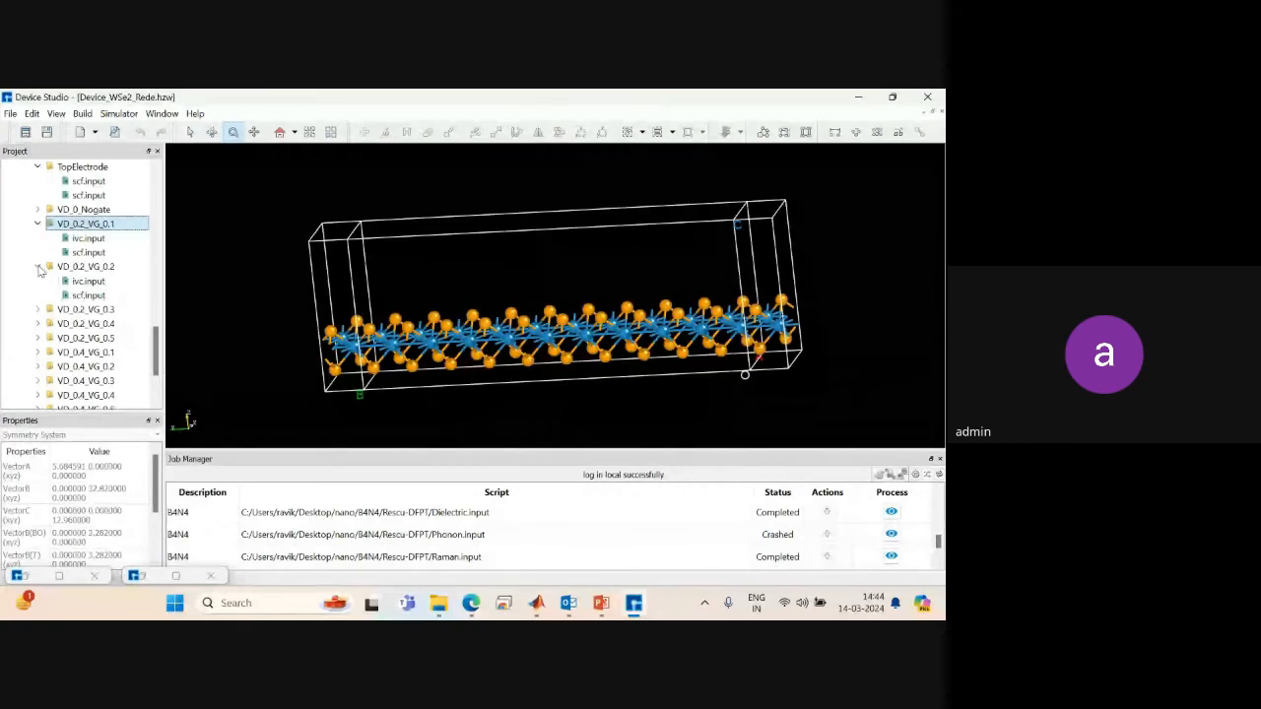
{"action": "left_click", "coordinate": [37, 309]}
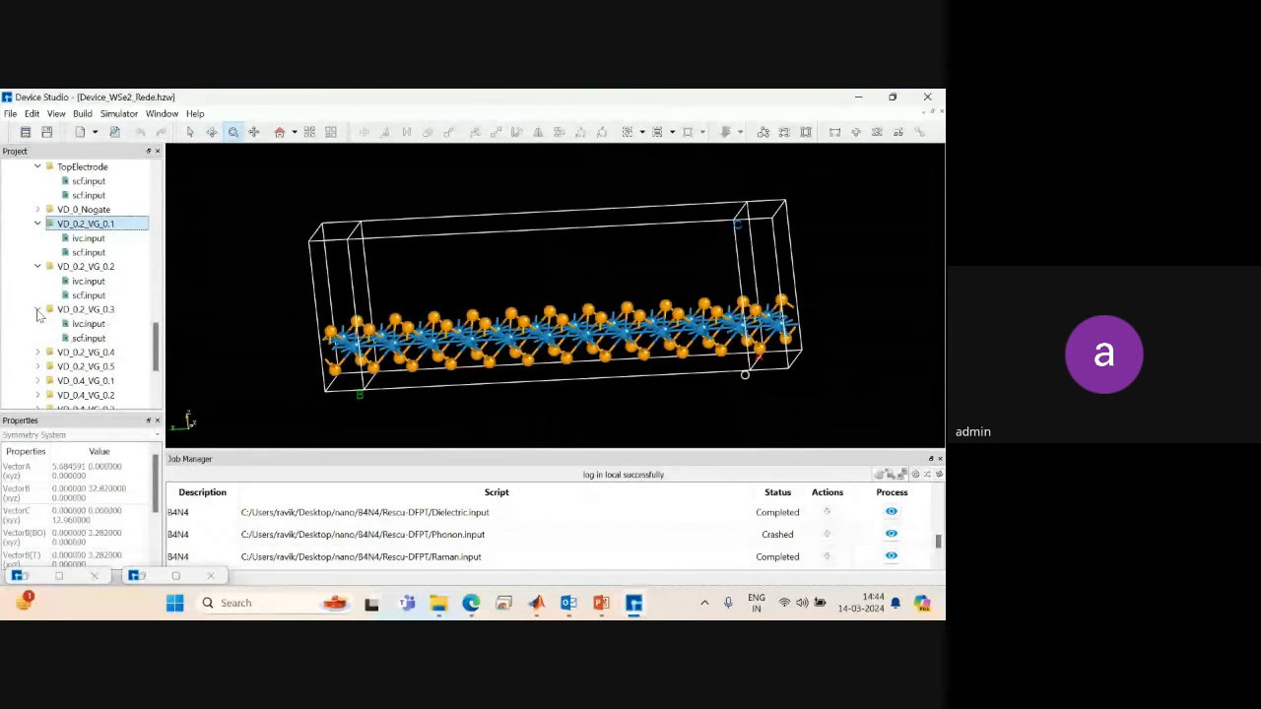
{"action": "left_click", "coordinate": [37, 352]}
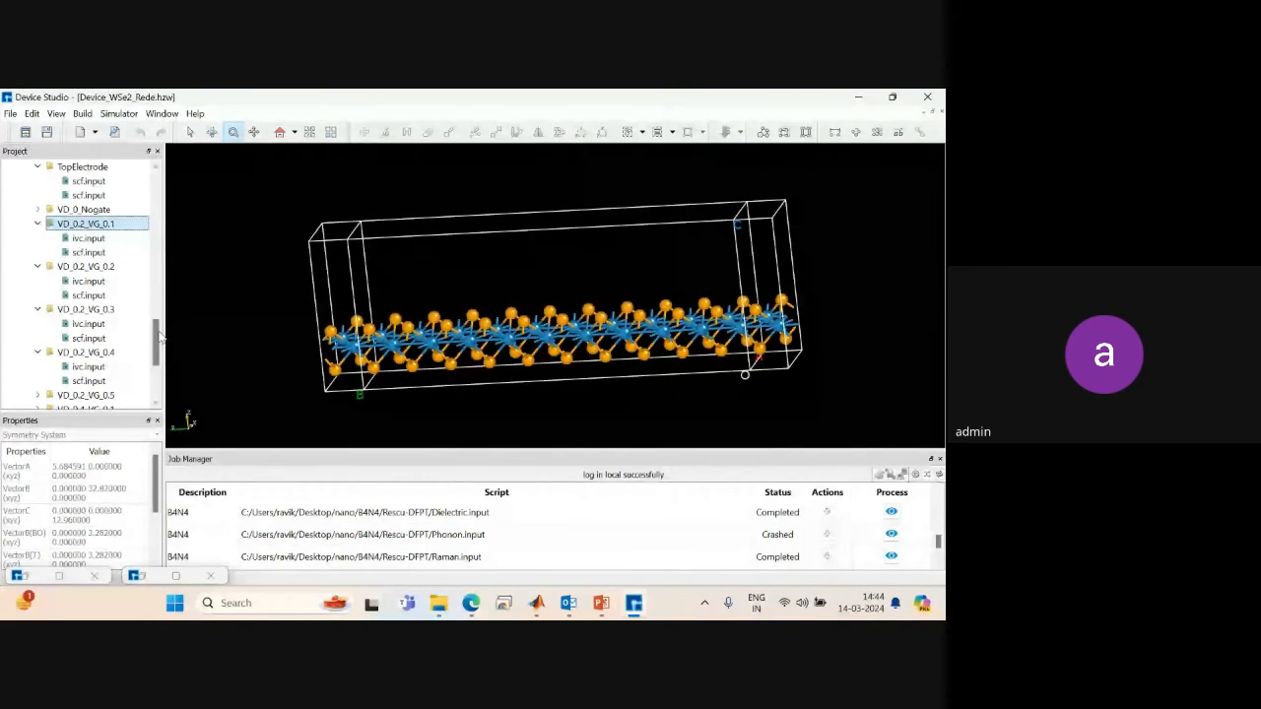
{"action": "scroll", "coordinate": [160, 338], "scroll_direction": "down", "scroll_amount": 3}
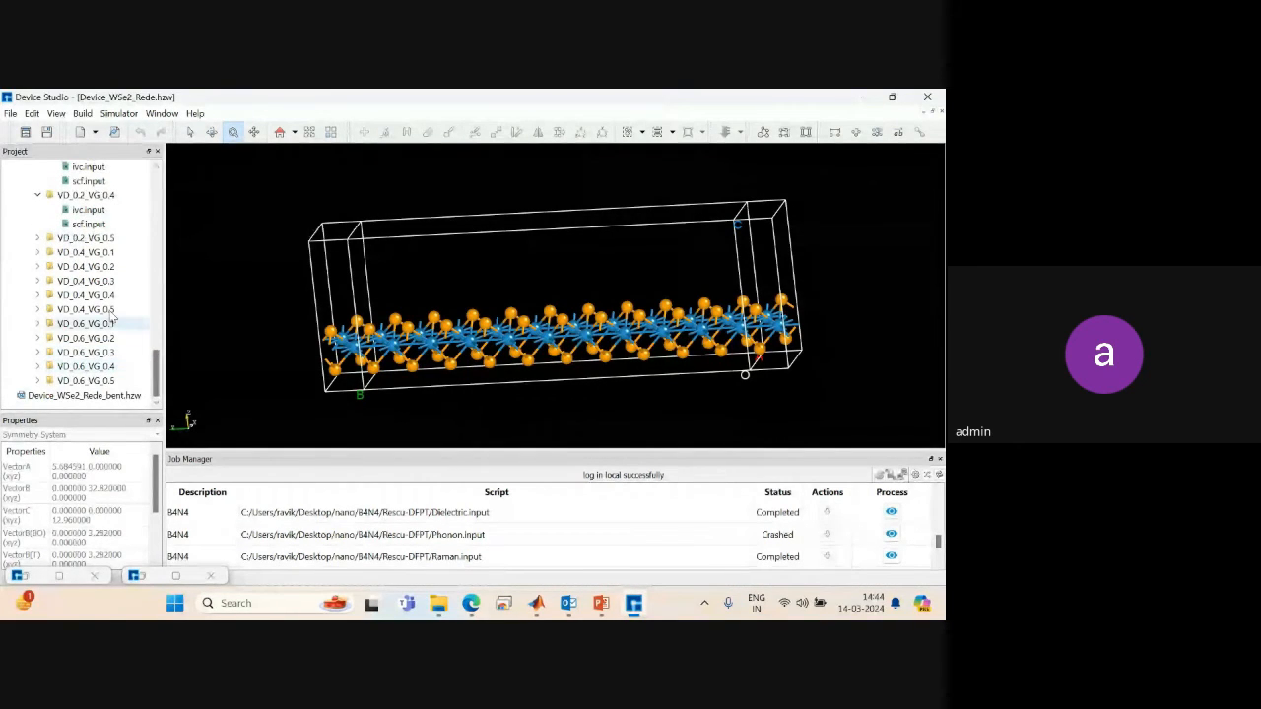
{"action": "left_click", "coordinate": [37, 238]}
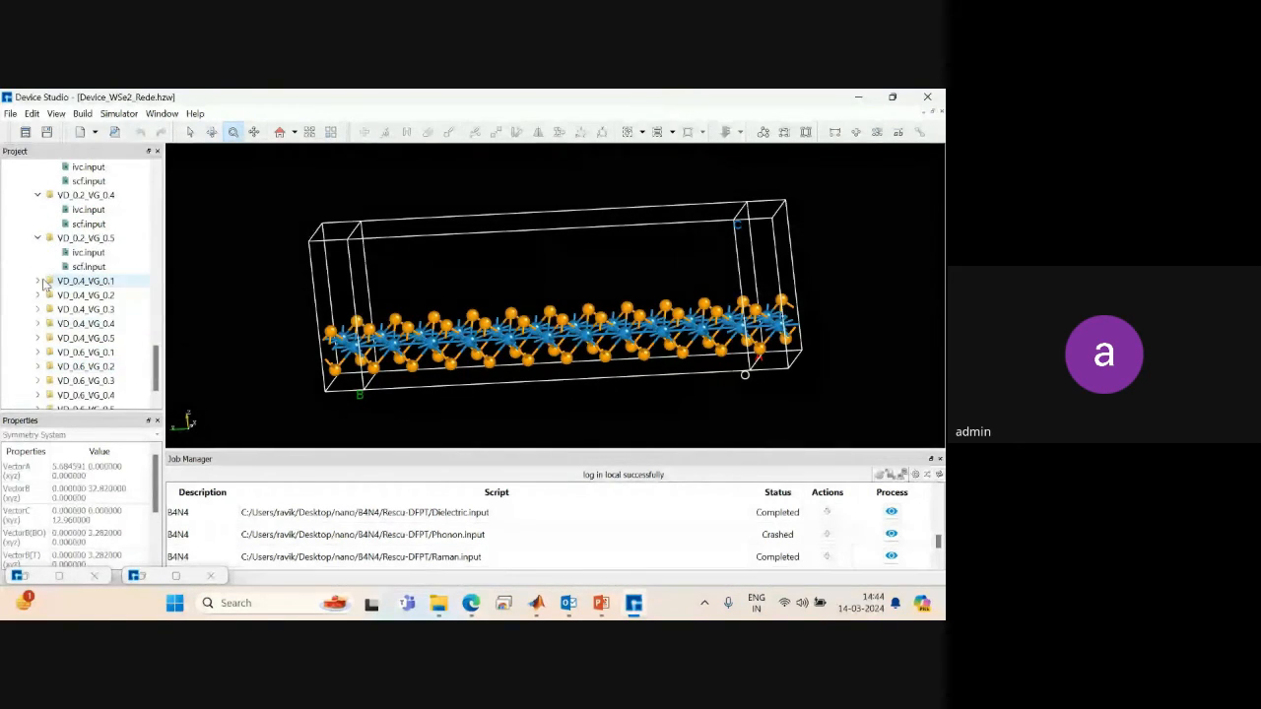
Expand the VD_0.4 folders for gate voltages 0.1 to 0.3 and VD_0.6_VG_0.2, and select the latter's ivc.input.
{"action": "left_click", "coordinate": [36, 281]}
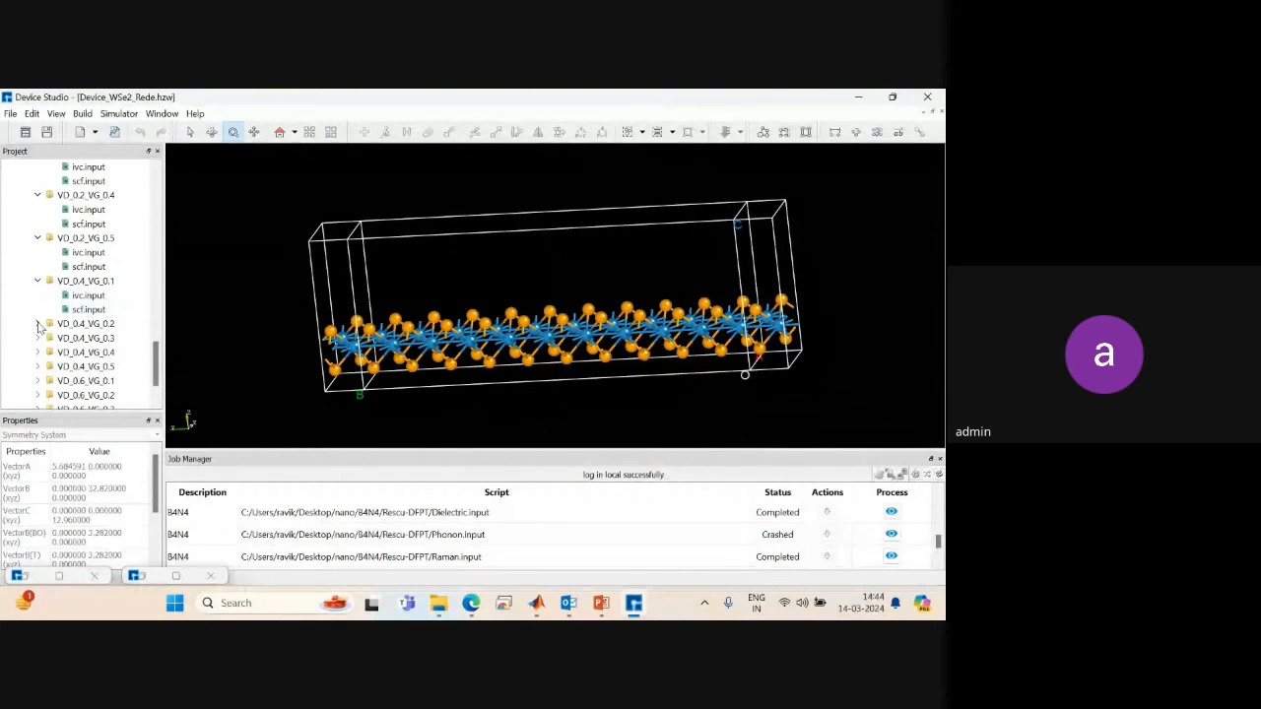
{"action": "left_click", "coordinate": [38, 323]}
{"action": "left_click", "coordinate": [38, 366]}
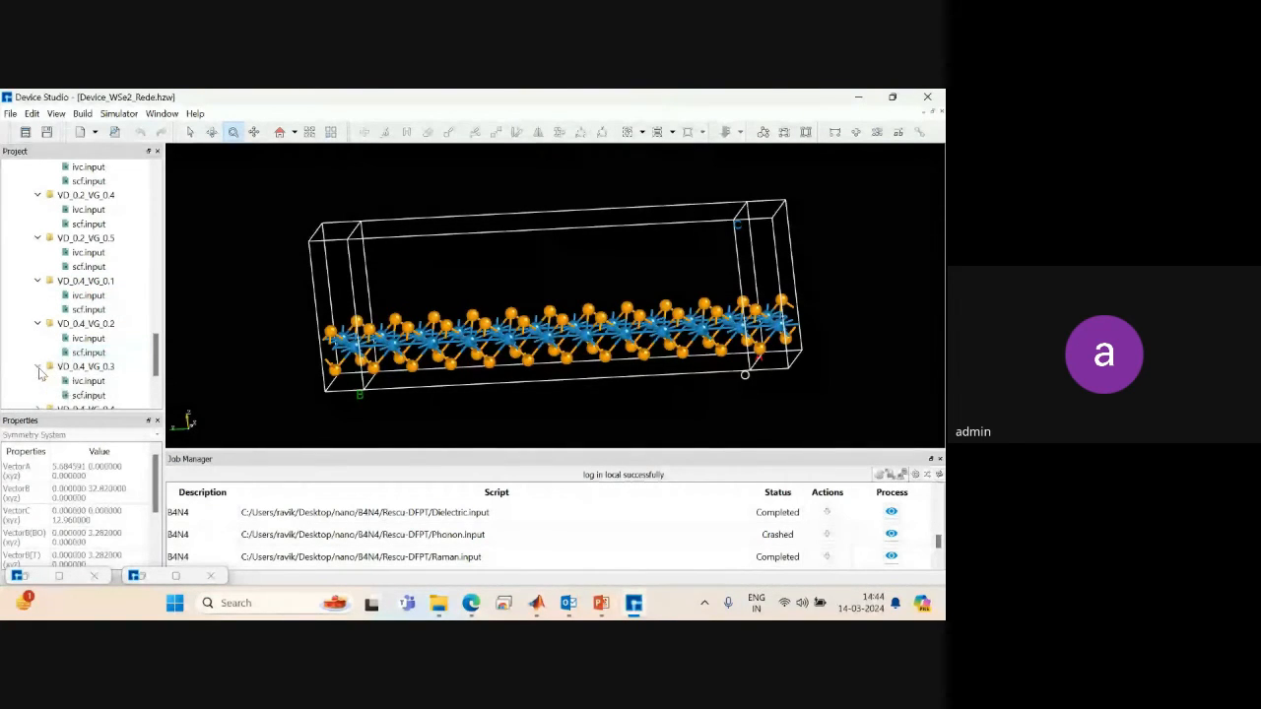
{"action": "left_click_drag", "start_coordinate": [154, 365], "coordinate": [155, 395]}
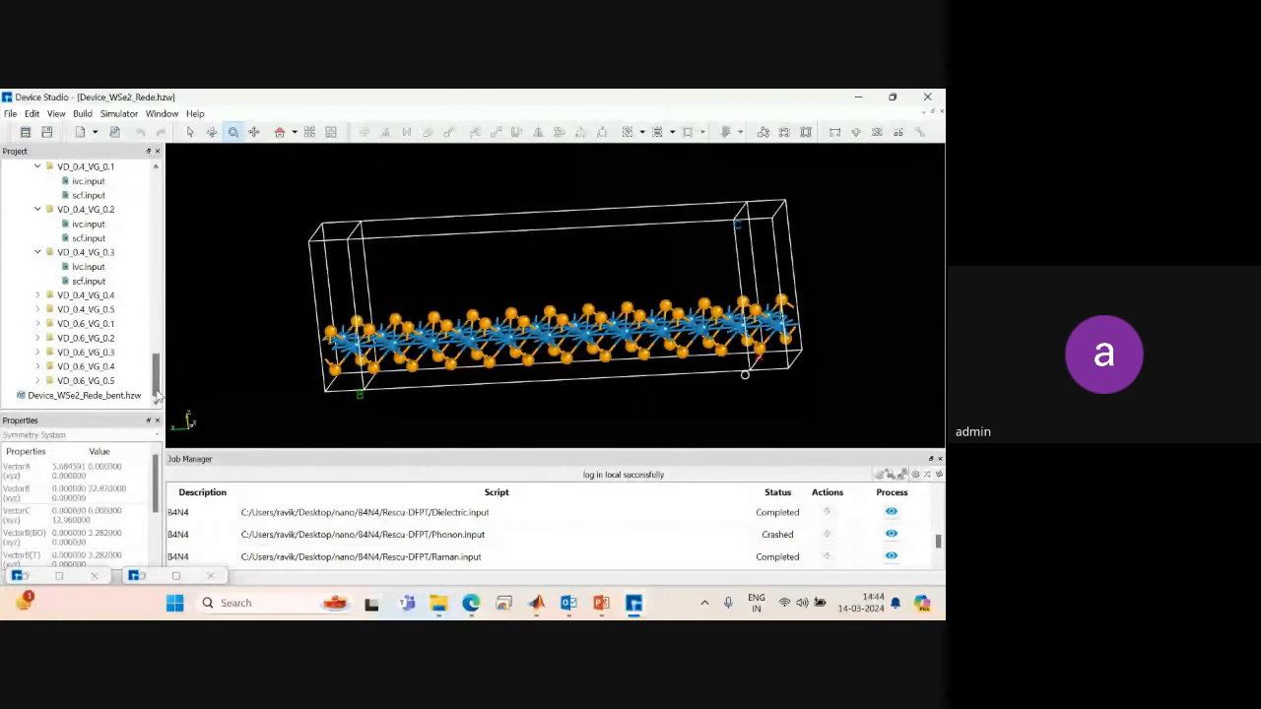
{"action": "left_click", "coordinate": [37, 338]}
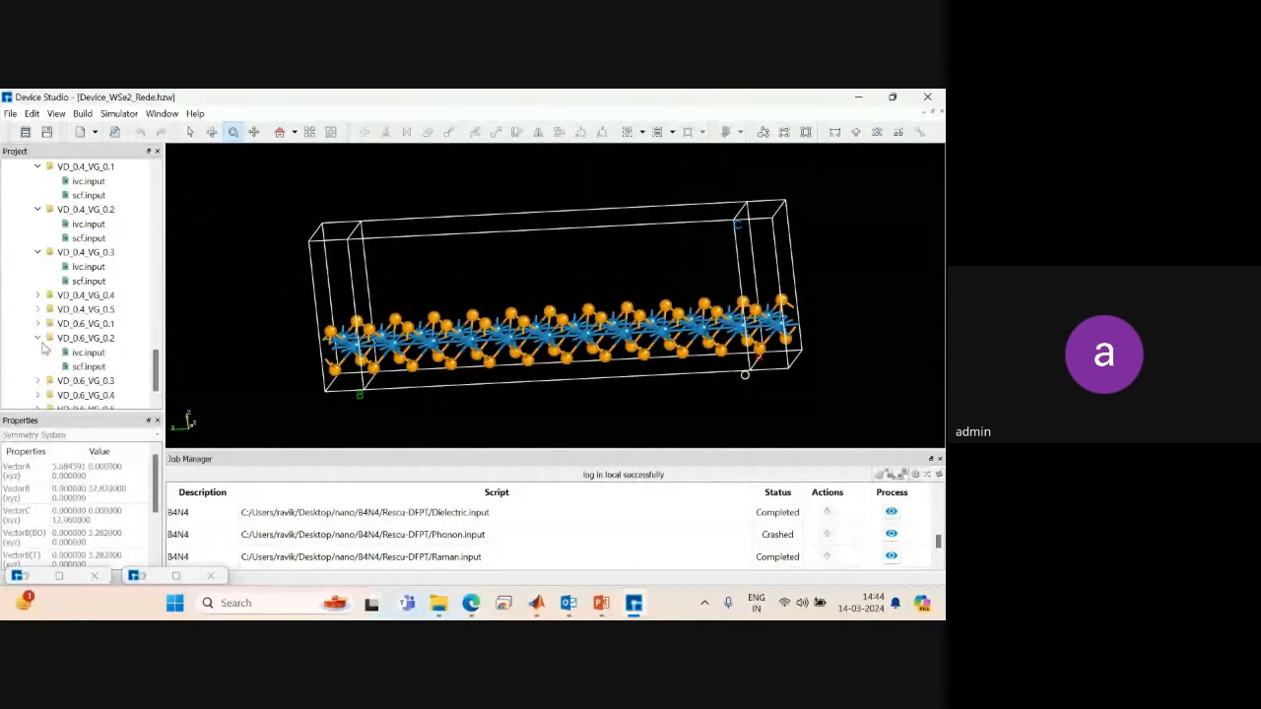
{"action": "left_click", "coordinate": [88, 352]}
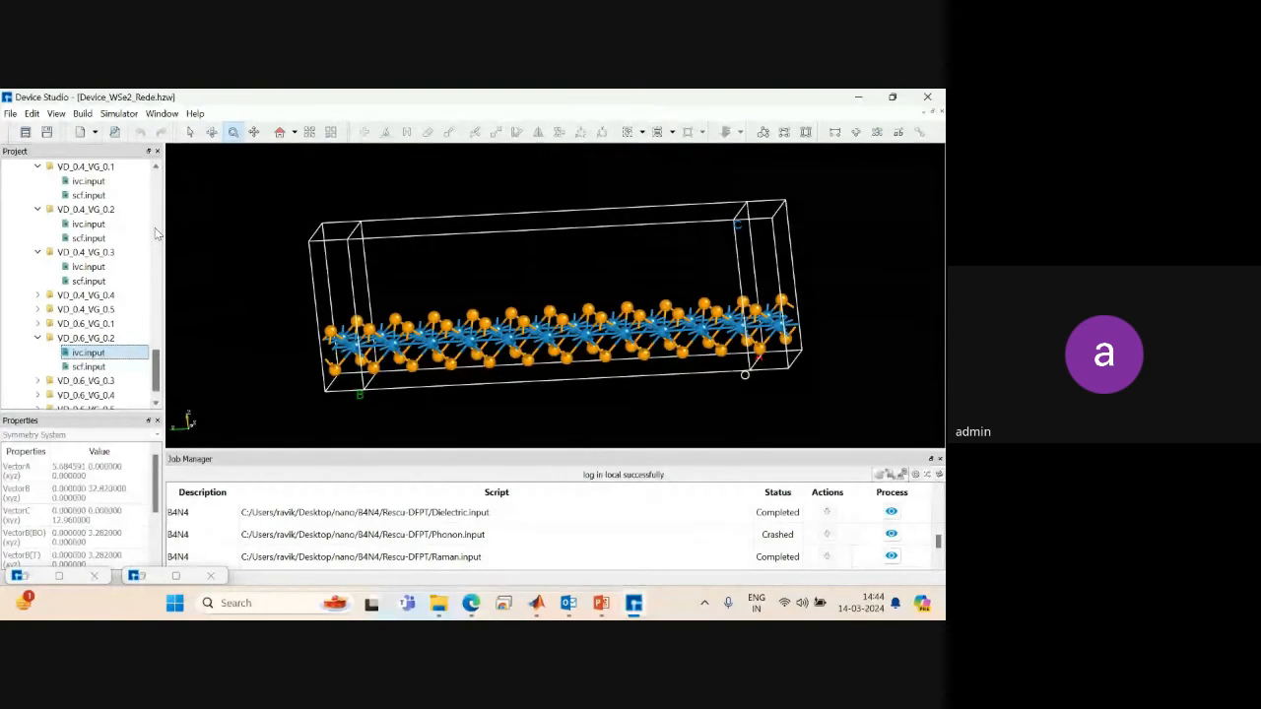
Check the most recent entries in the job list and view the Nanodcal calculations available for the WSe2 device.
{"action": "left_click", "coordinate": [939, 561]}
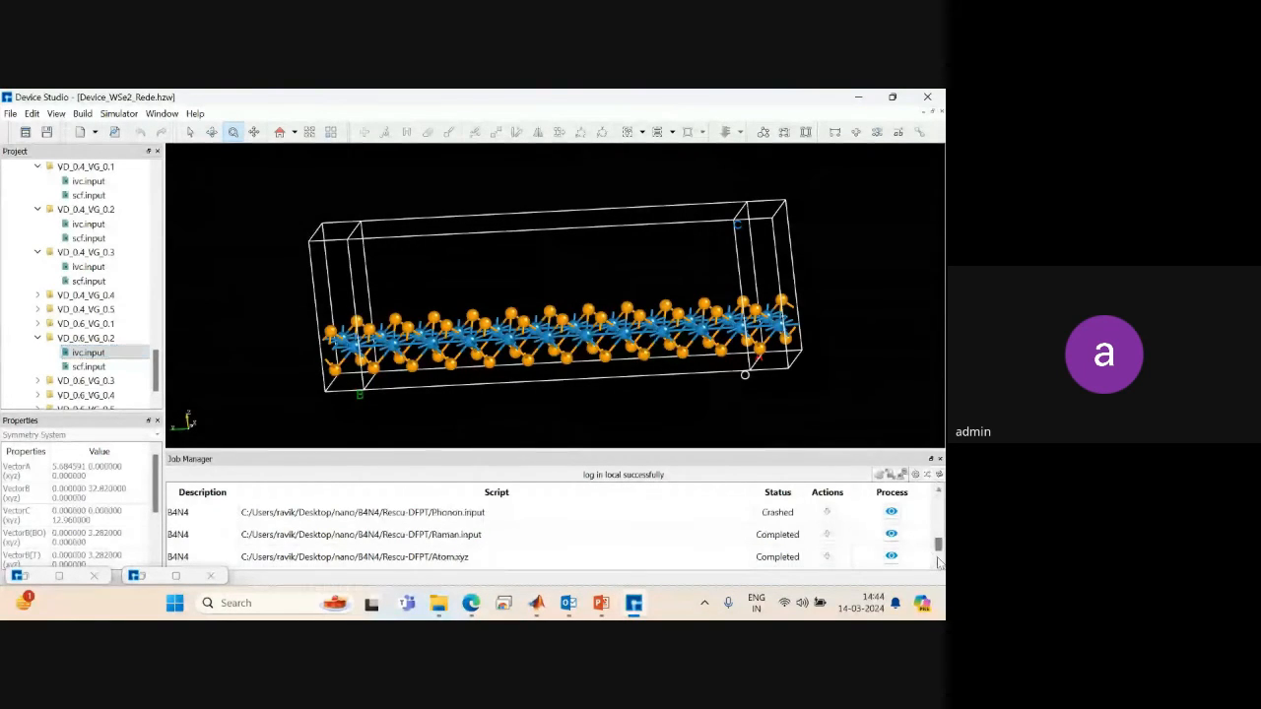
{"action": "left_click", "coordinate": [122, 115]}
{"action": "mouse_move", "coordinate": [138, 131]}
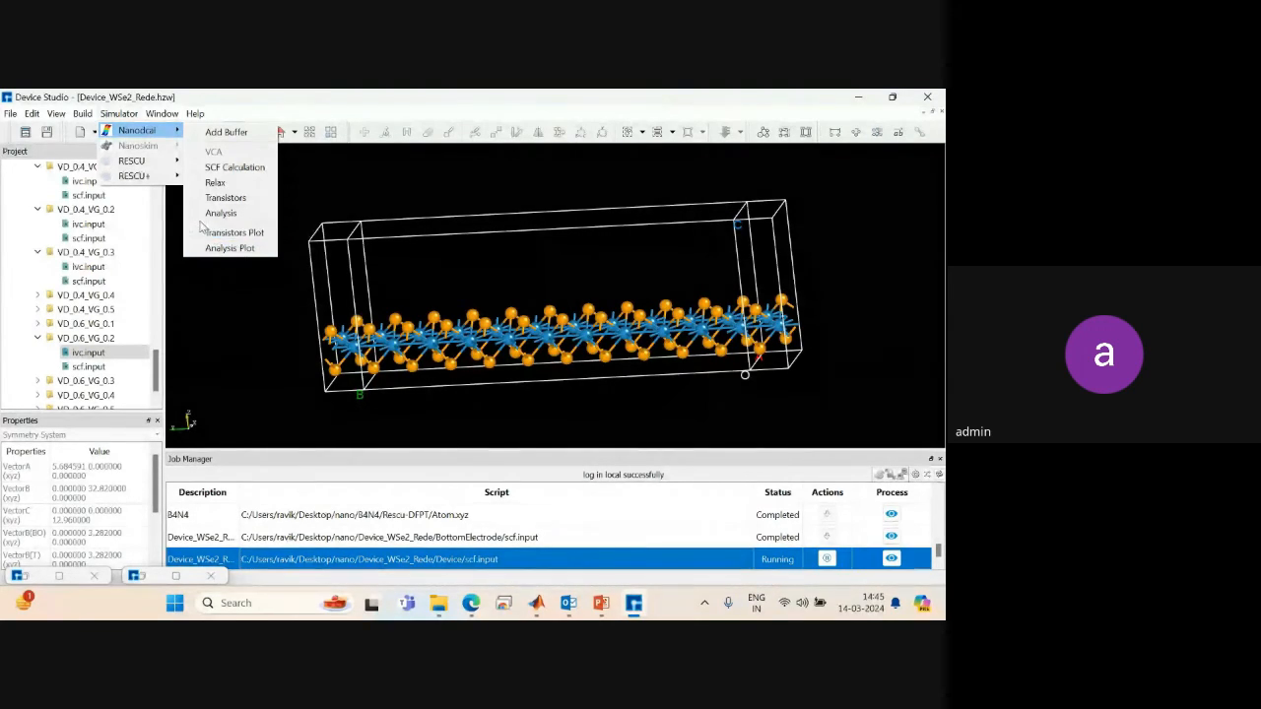
Open the Si_Rede.hzw structure from the project, followed by the Ag.hzw structure.
{"action": "left_click", "coordinate": [155, 222]}
{"action": "left_click", "coordinate": [155, 221]}
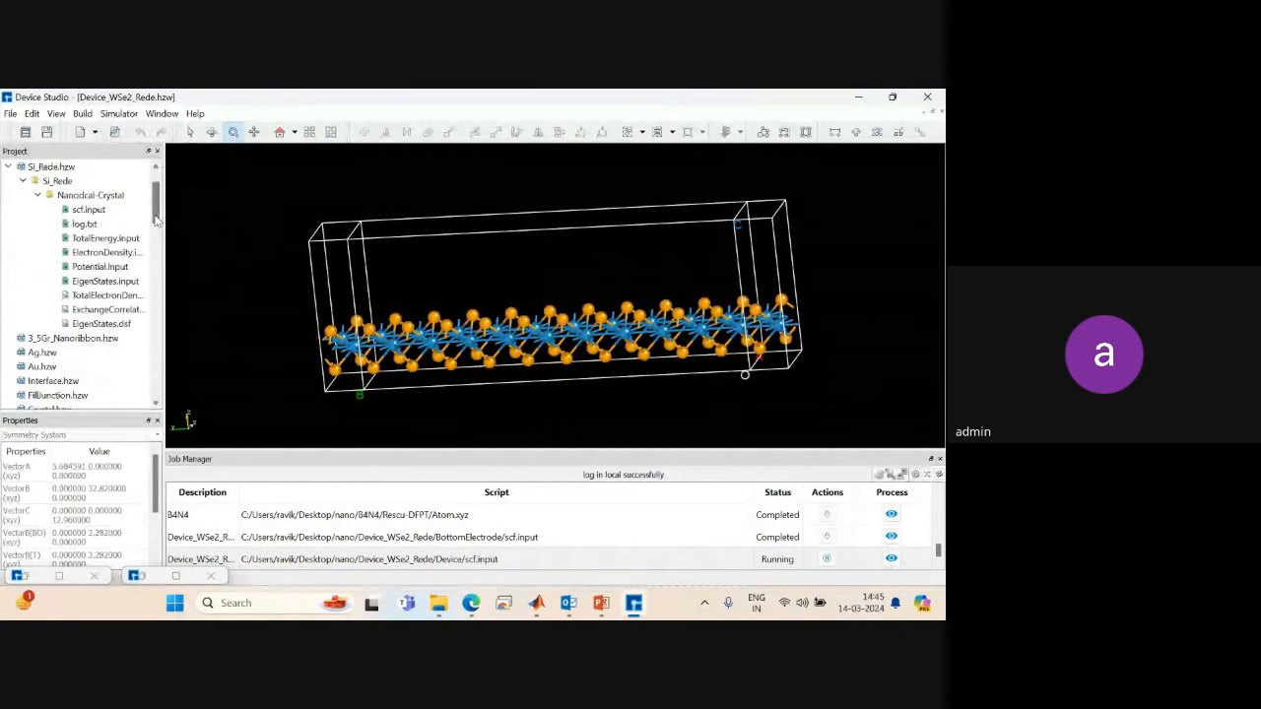
{"action": "double_click", "coordinate": [59, 167]}
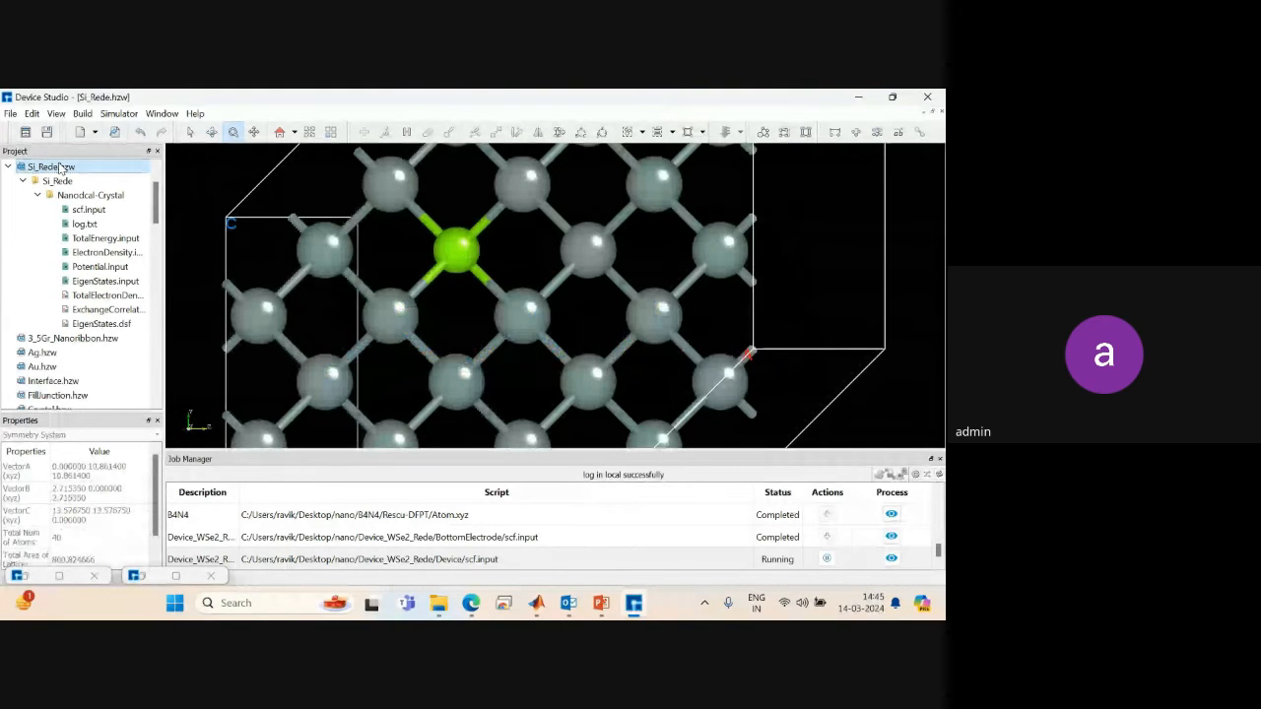
{"action": "double_click", "coordinate": [42, 352]}
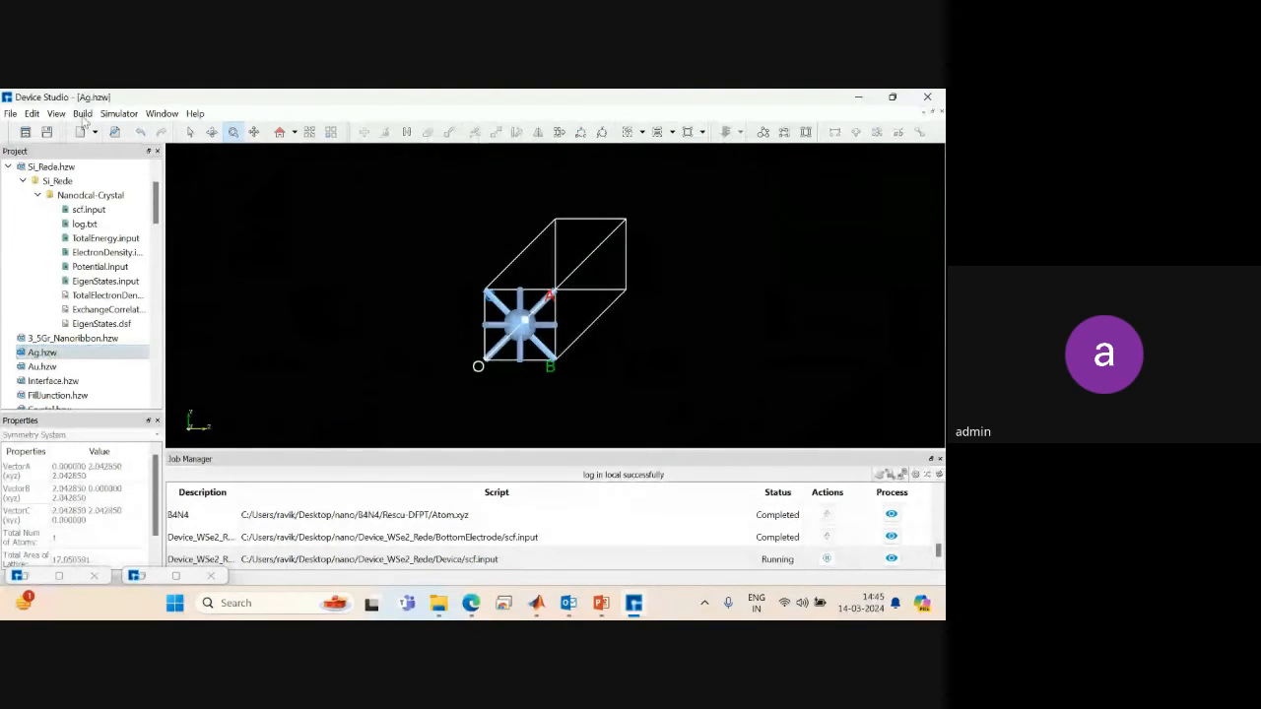
Open the Nanodcal VCA calculation for the Ag structure and view the doping type options for Mixture vacancy.
{"action": "left_click", "coordinate": [117, 113]}
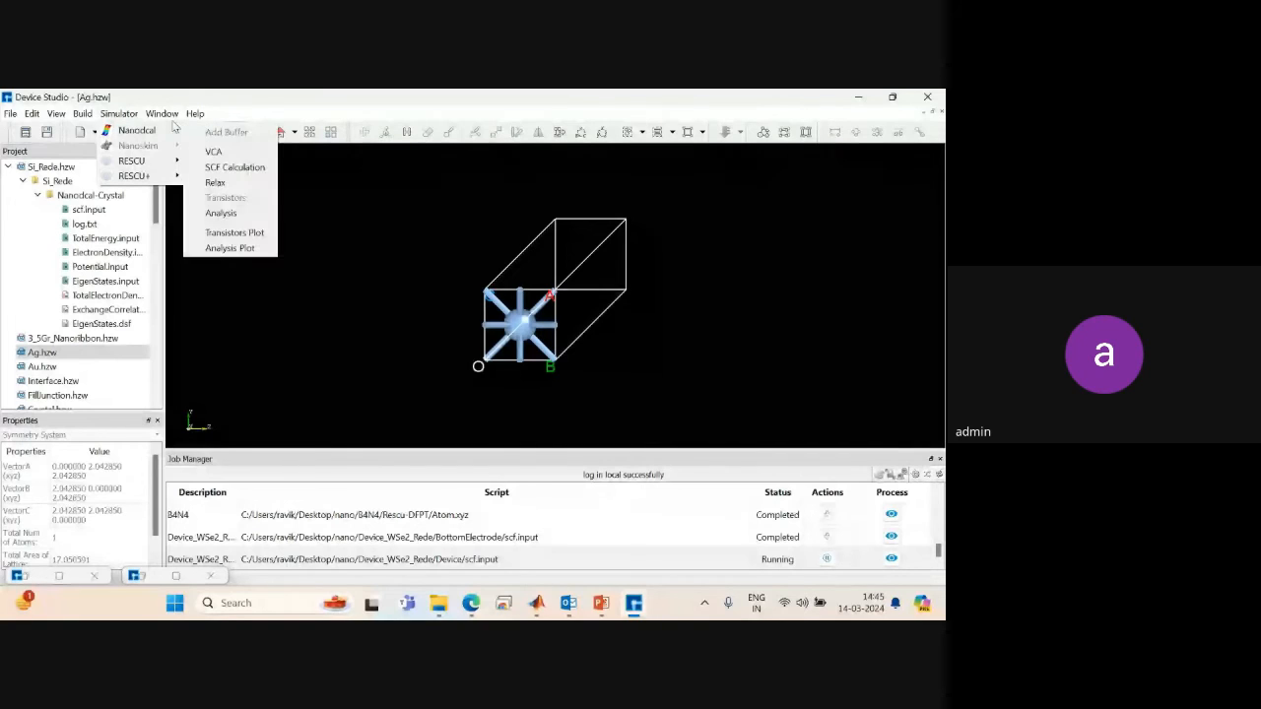
{"action": "mouse_move", "coordinate": [178, 135]}
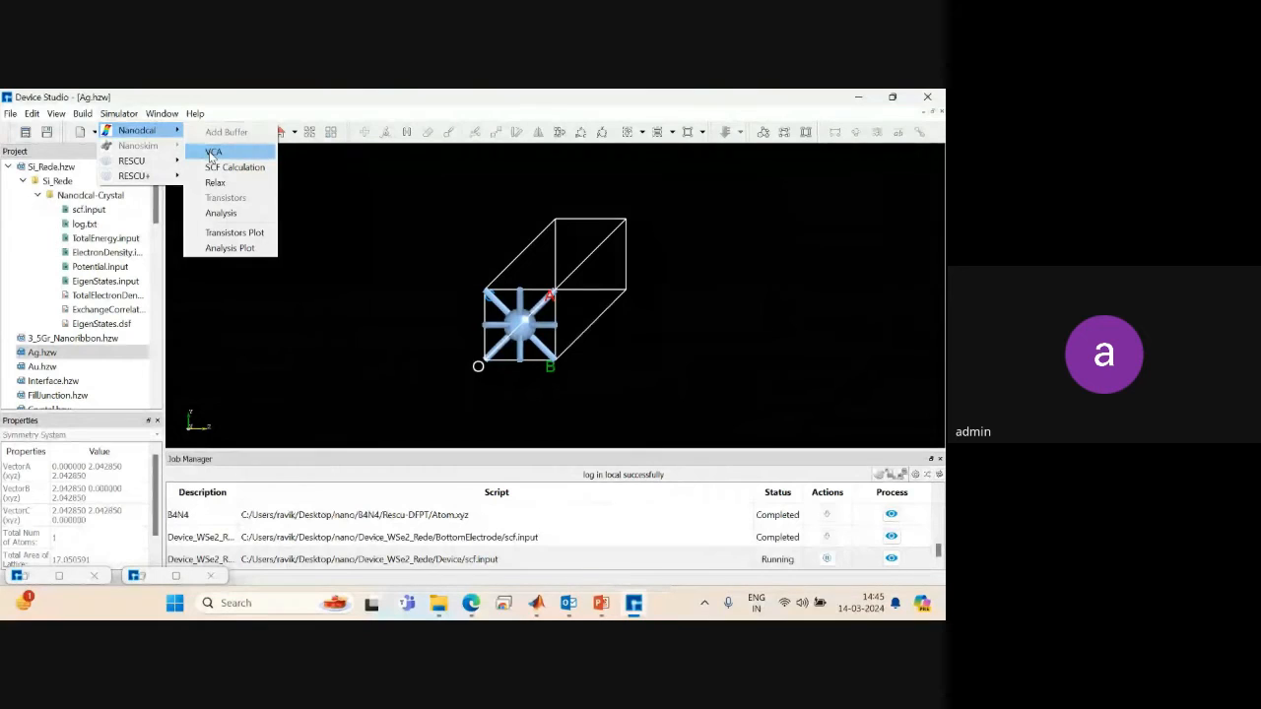
{"action": "left_click", "coordinate": [212, 154]}
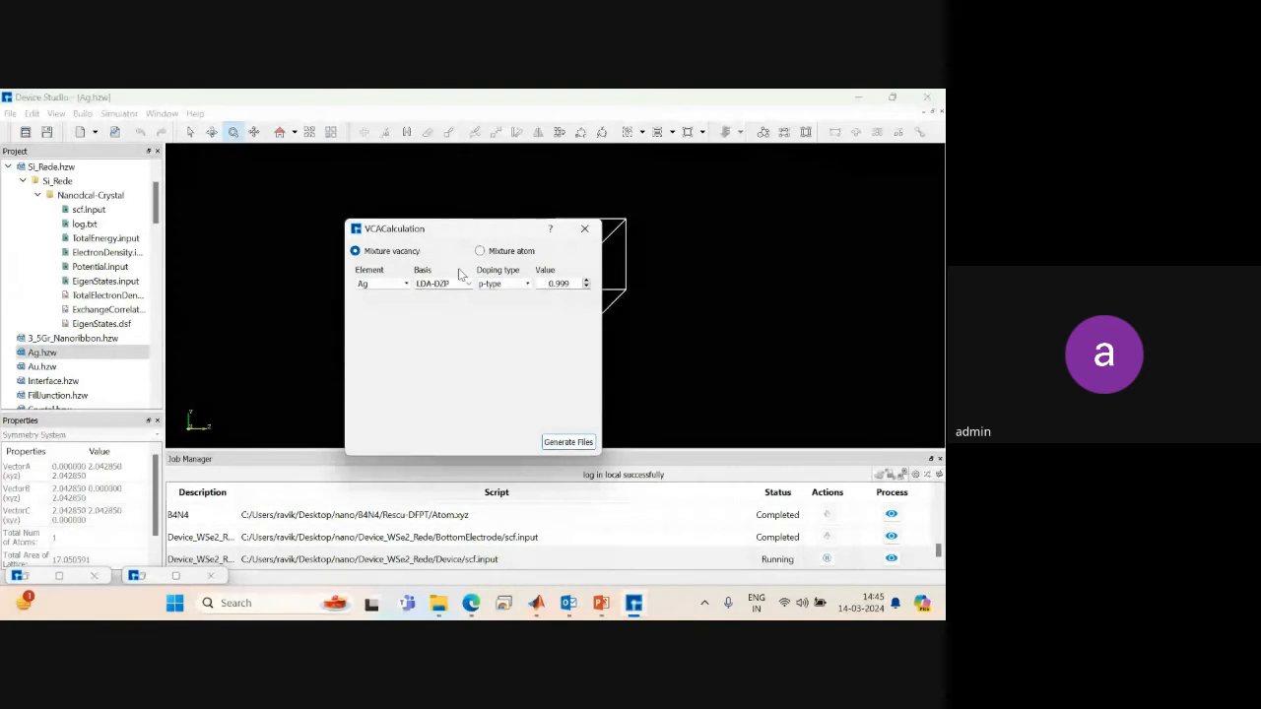
{"action": "left_click", "coordinate": [506, 285]}
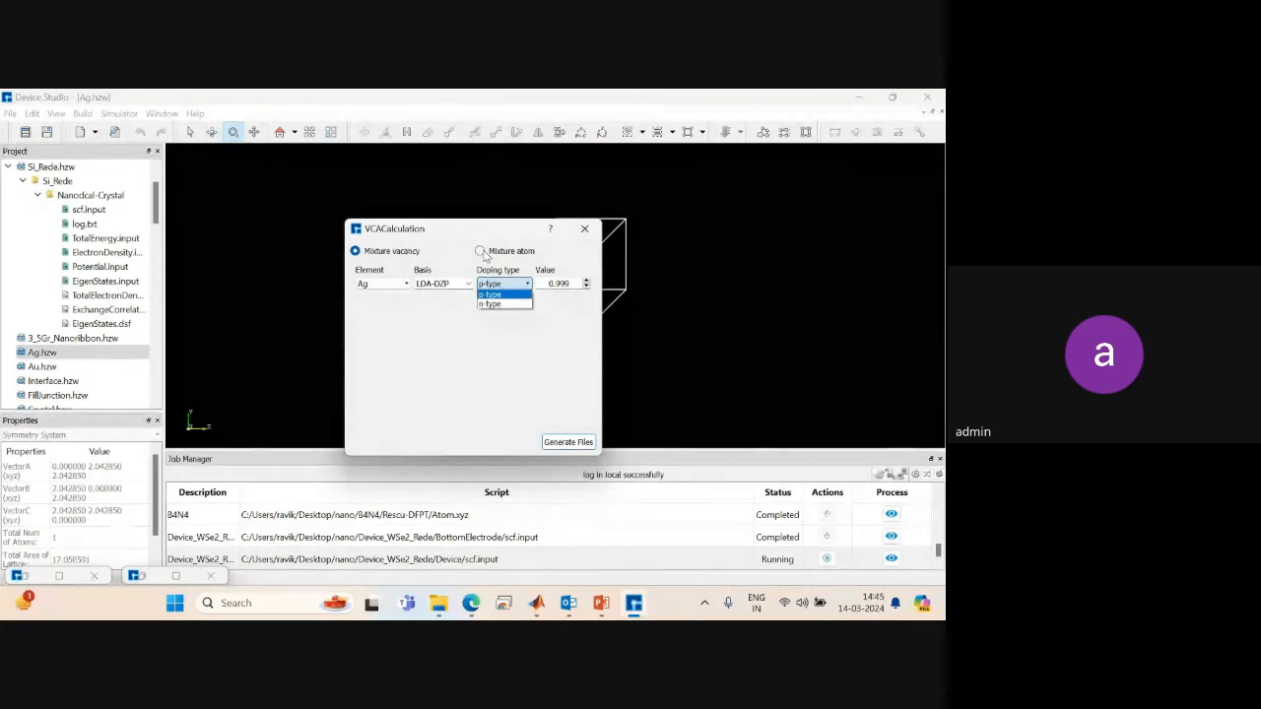
Switch the VCA calculation to Mixture atom, and examine the Ag element, basis and composition settings in a widened dialog.
{"action": "left_click", "coordinate": [481, 252]}
{"action": "left_click", "coordinate": [479, 251]}
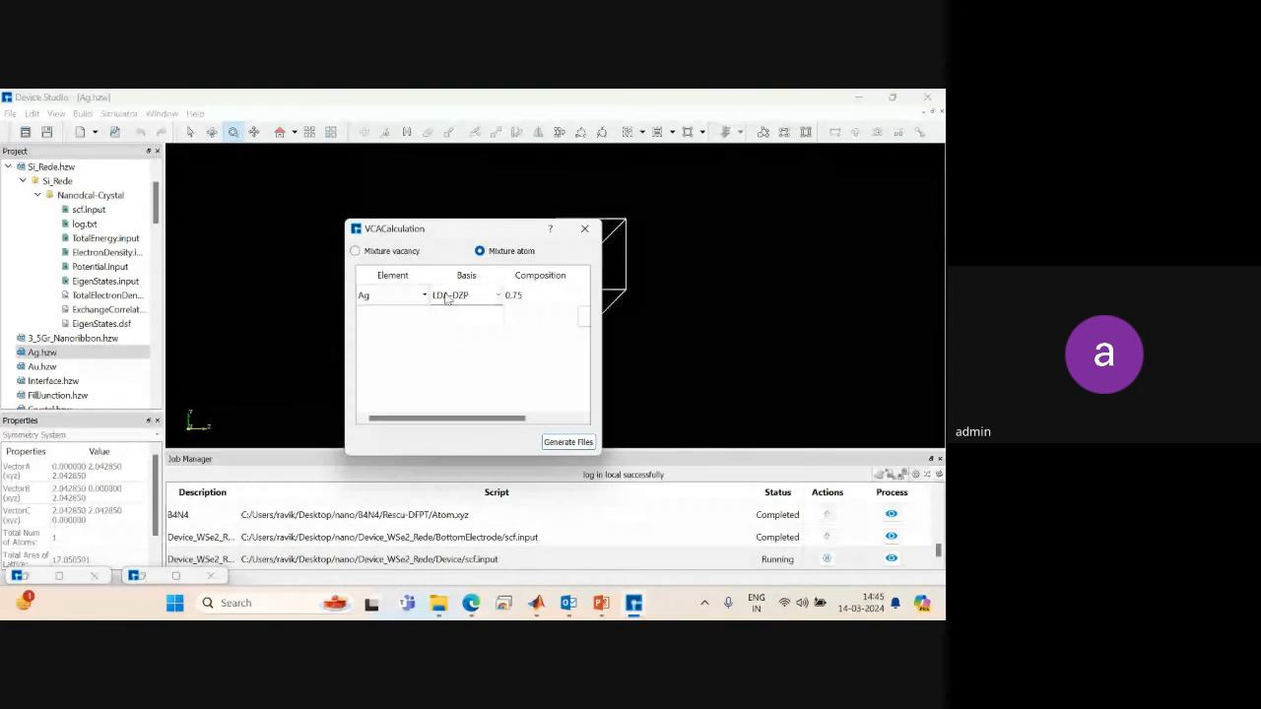
{"action": "left_click", "coordinate": [388, 300]}
{"action": "left_click", "coordinate": [387, 300]}
{"action": "left_click", "coordinate": [387, 303]}
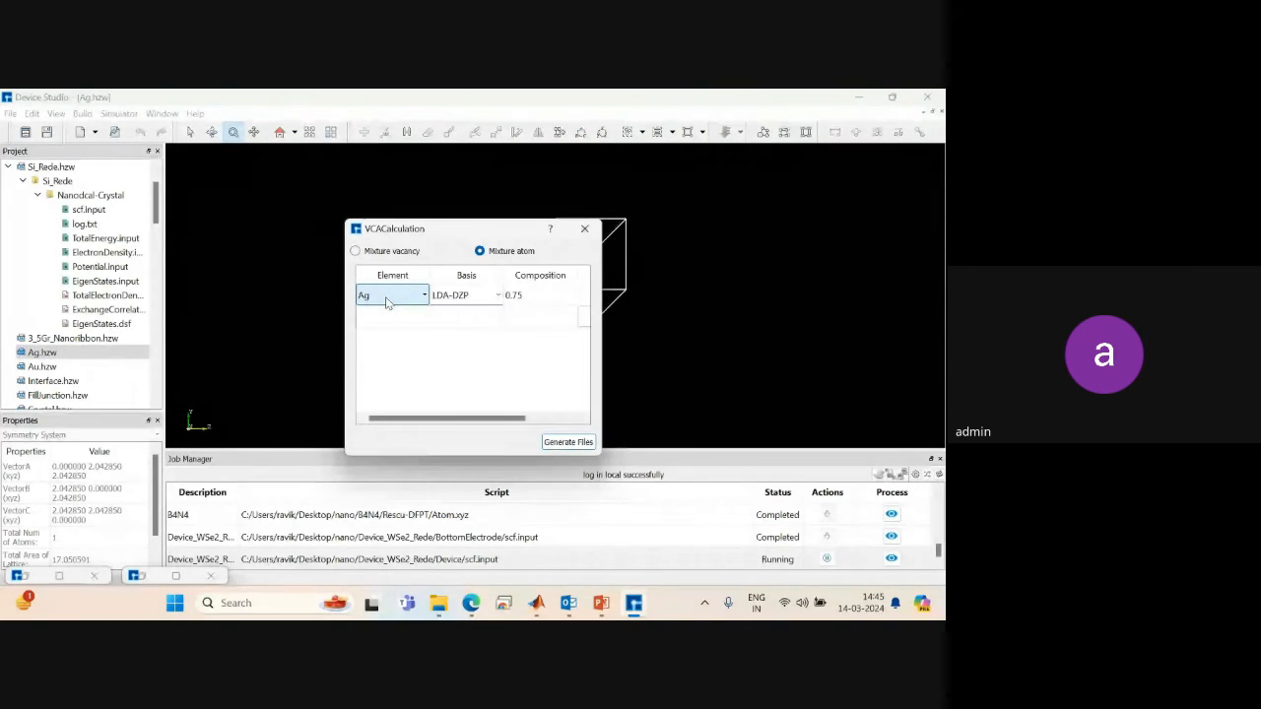
{"action": "left_click", "coordinate": [498, 296]}
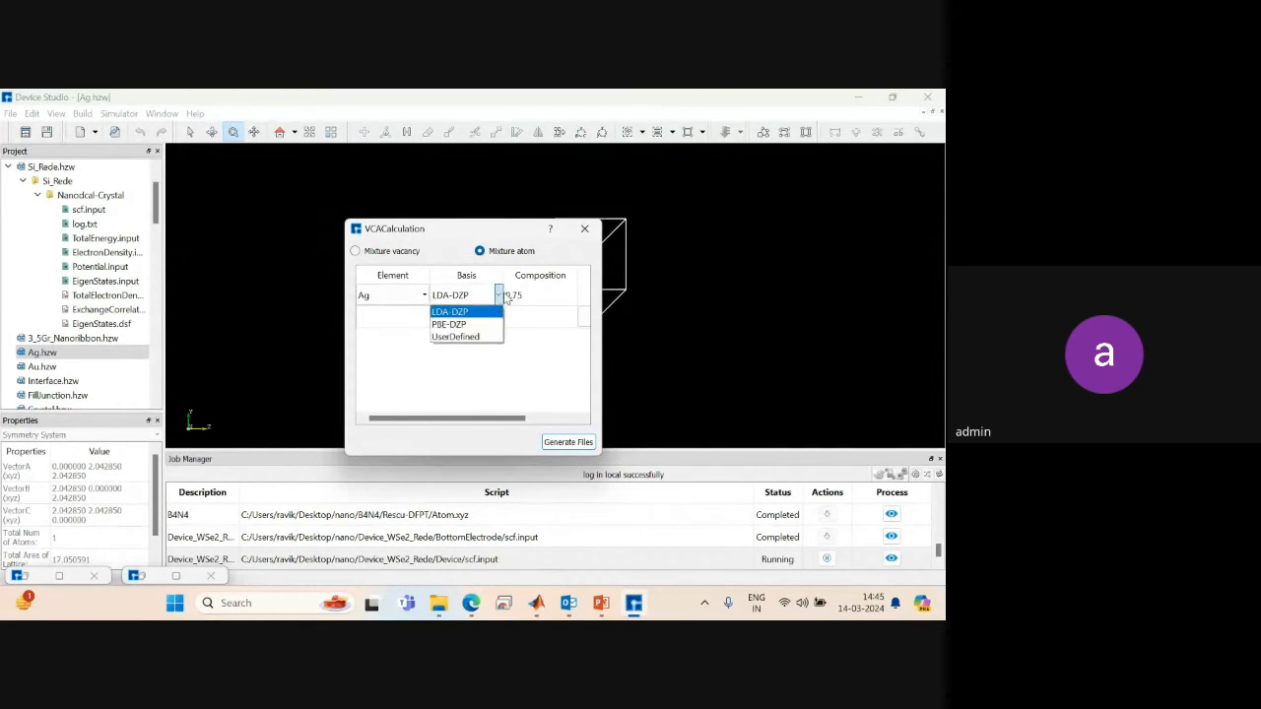
{"action": "double_click", "coordinate": [540, 295]}
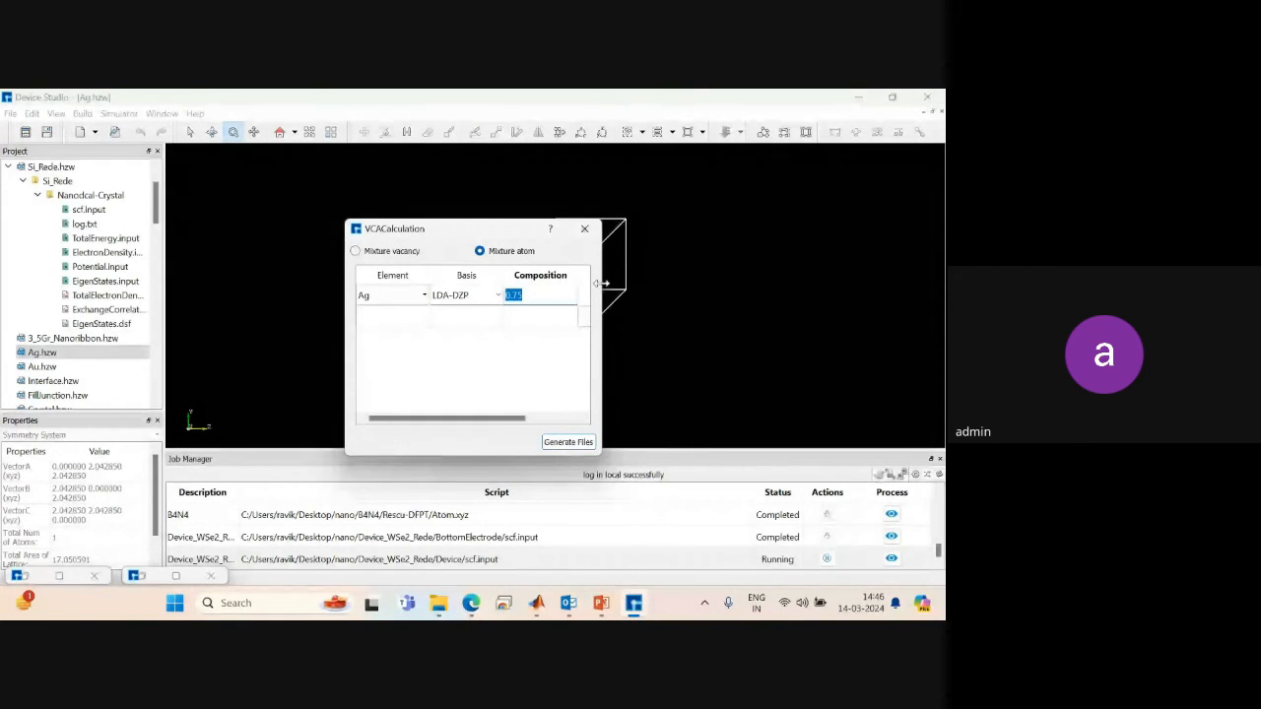
{"action": "left_click_drag", "start_coordinate": [601, 282], "coordinate": [701, 282]}
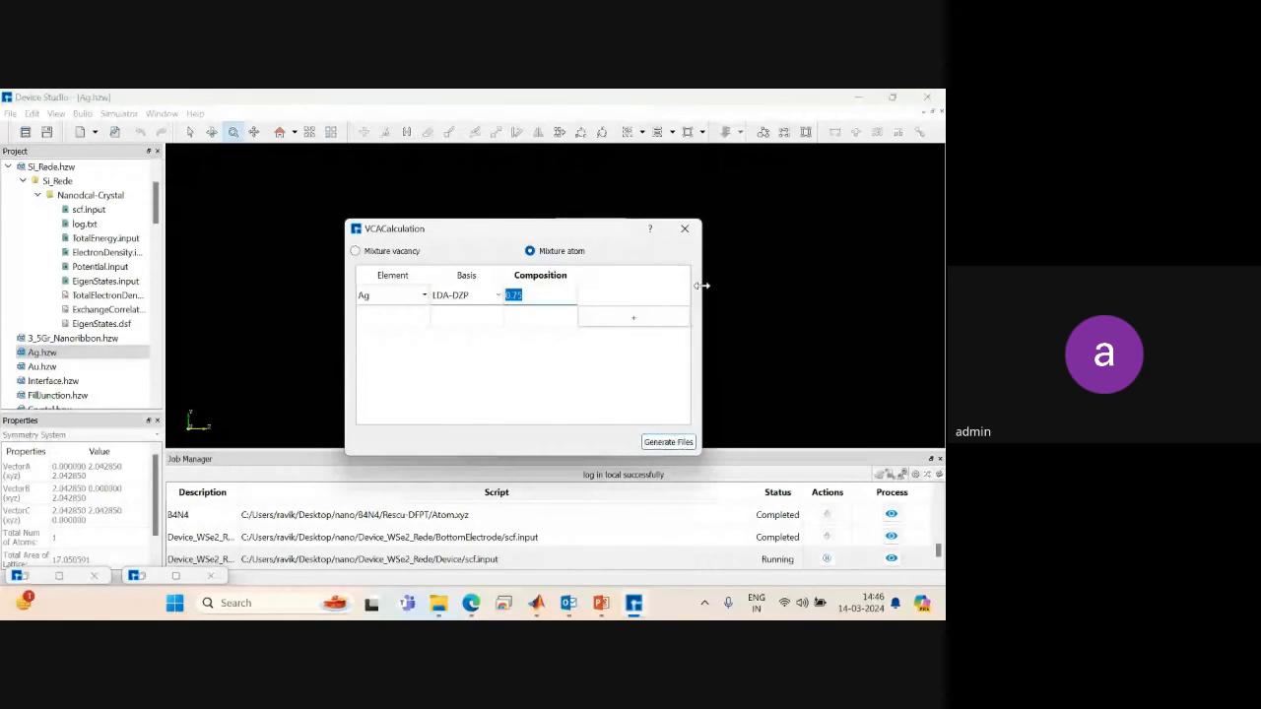
Add a second element row to the VCA mixture and set its element to silicon (Si).
{"action": "left_click", "coordinate": [654, 317]}
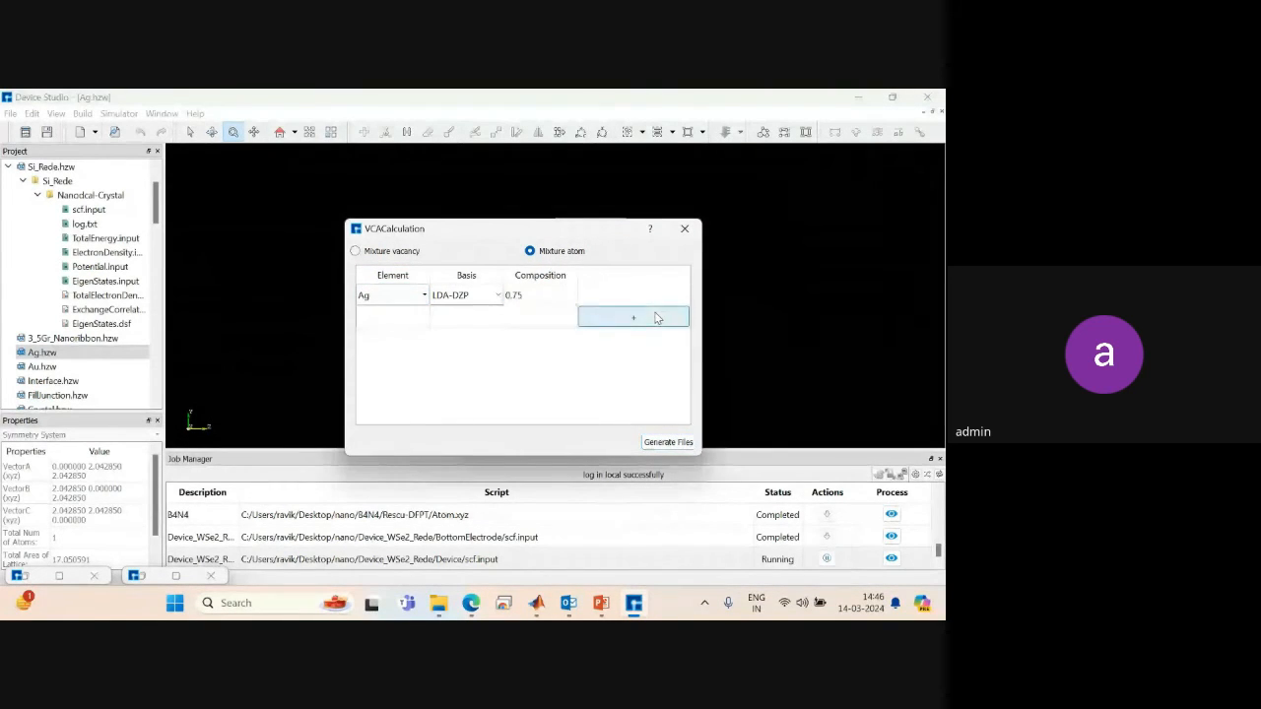
{"action": "double_click", "coordinate": [387, 319]}
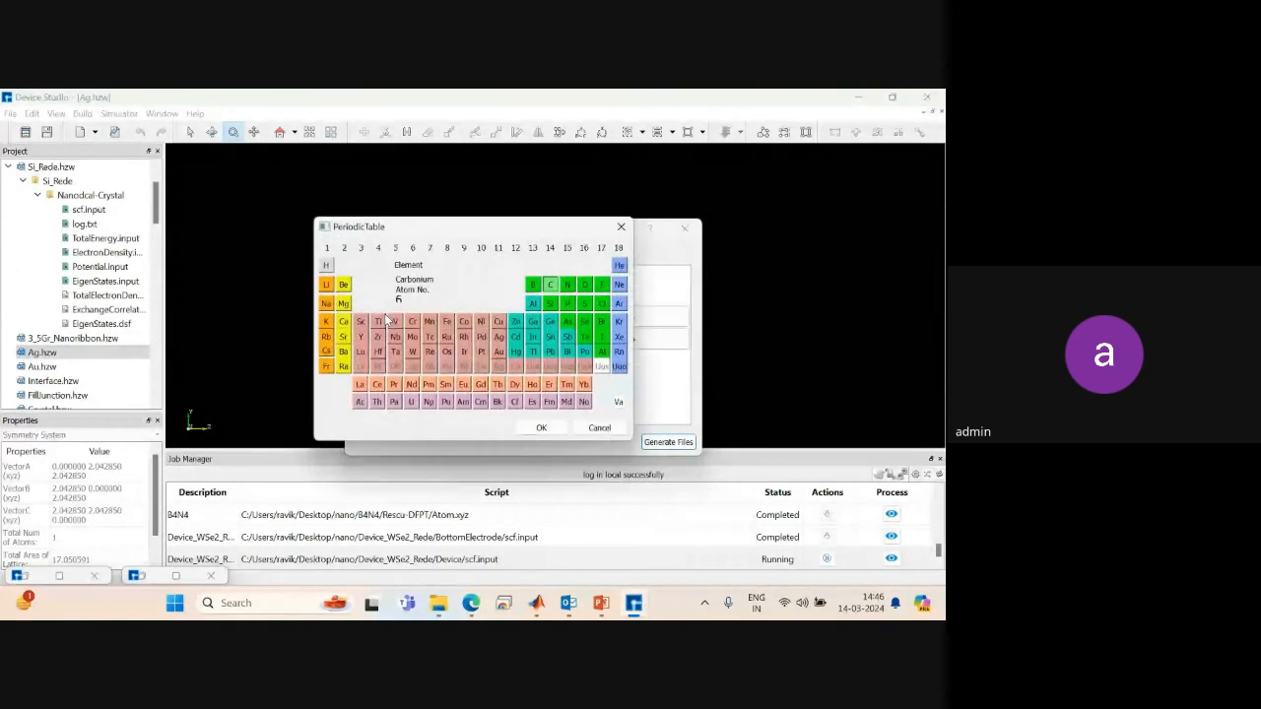
{"action": "left_click", "coordinate": [550, 304]}
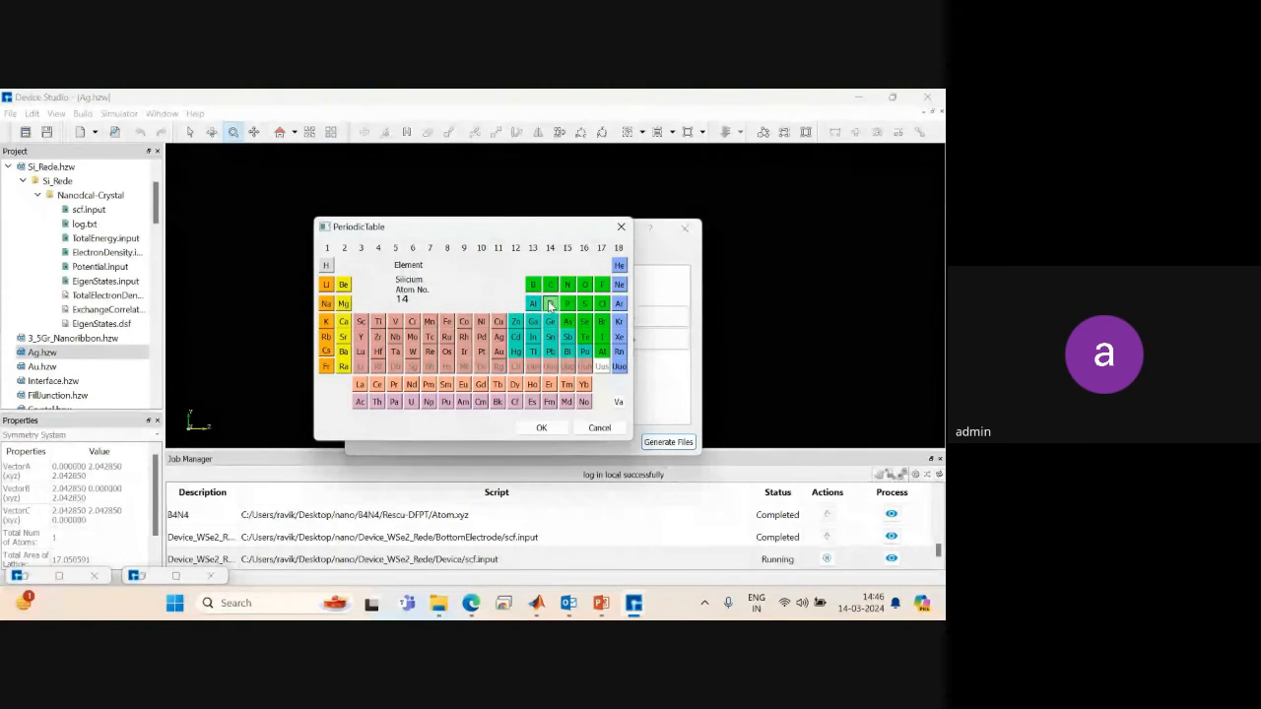
{"action": "left_click", "coordinate": [541, 427]}
Add carbon (C) as the third element of the VCA mixture.
{"action": "left_click", "coordinate": [633, 342]}
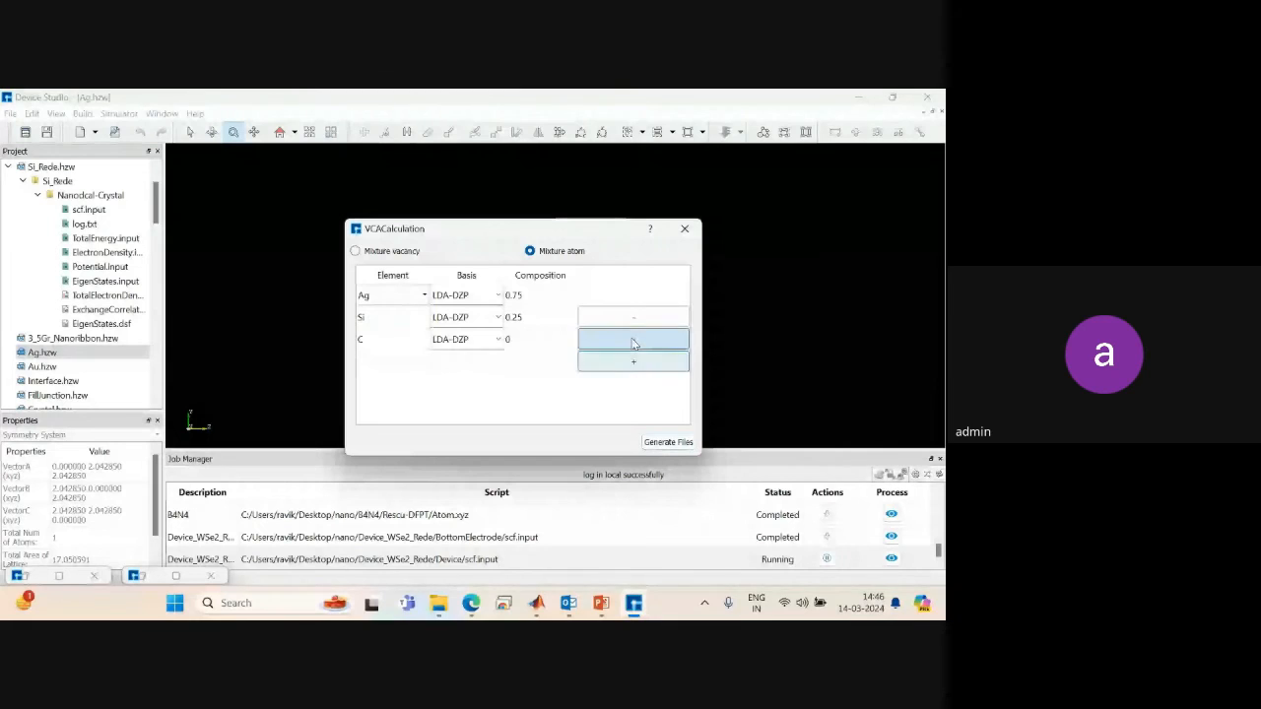
{"action": "left_click", "coordinate": [634, 343]}
{"action": "left_click", "coordinate": [634, 343]}
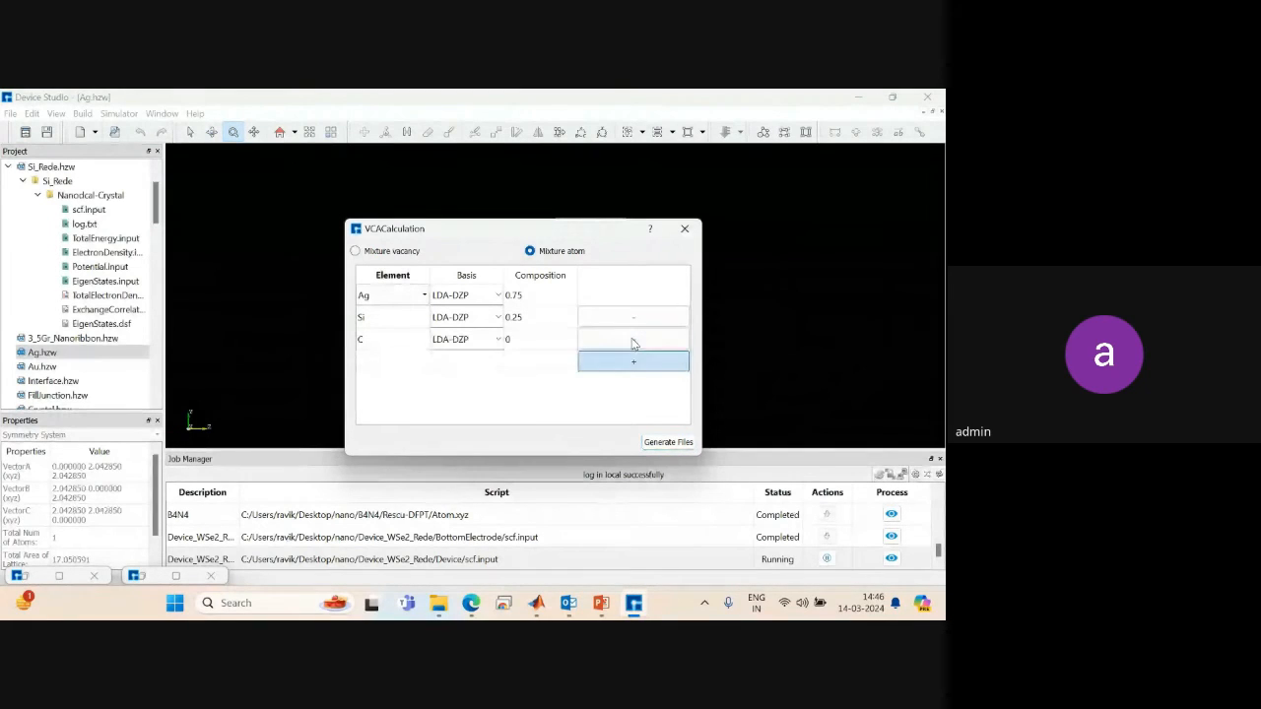
{"action": "left_click", "coordinate": [389, 339]}
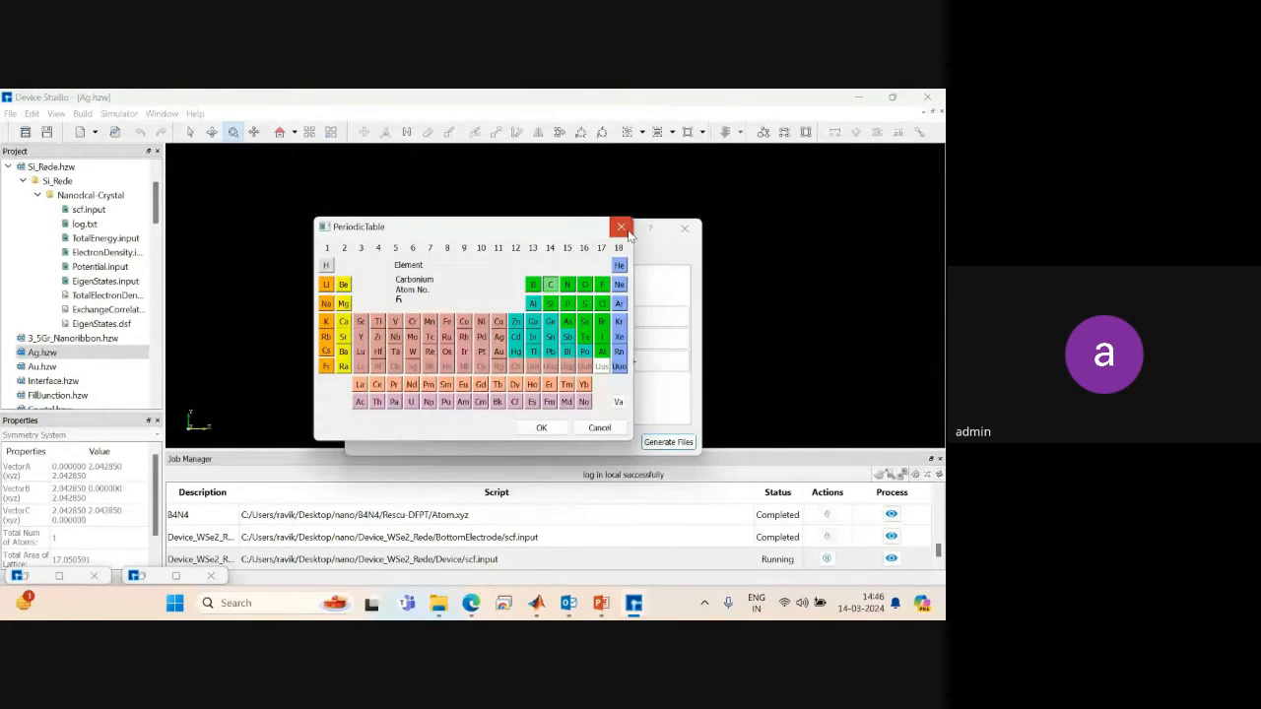
{"action": "left_click", "coordinate": [621, 226]}
Set the mixture compositions to 0.20 for Si and 0.05 for C.
{"action": "double_click", "coordinate": [527, 317]}
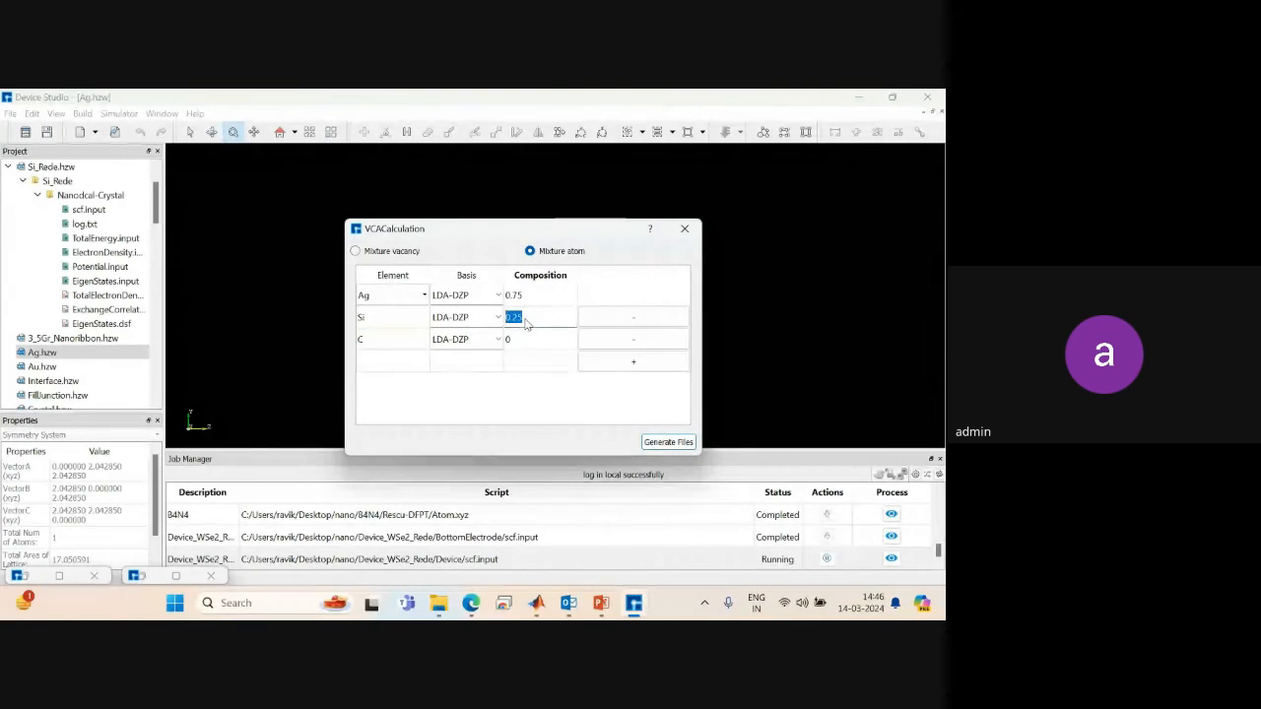
{"action": "left_click", "coordinate": [525, 317]}
{"action": "key", "text": "BackSpace"}
{"action": "type", "text": "0"}
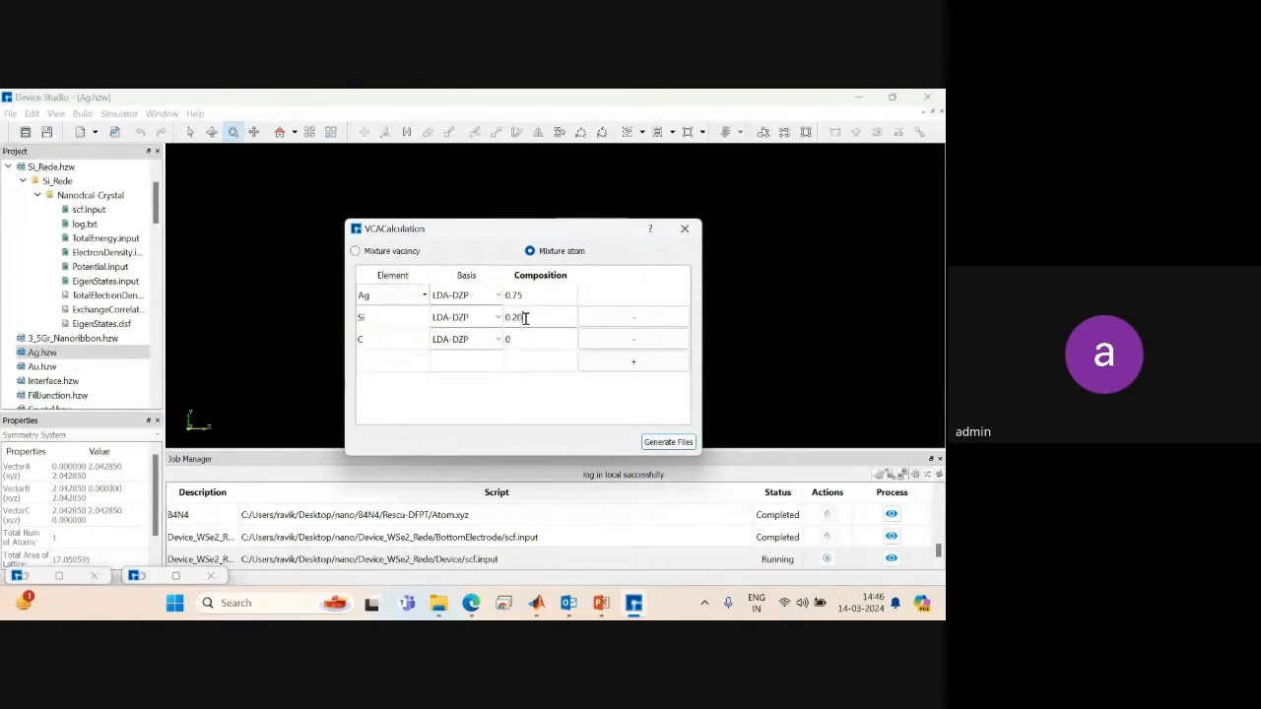
{"action": "double_click", "coordinate": [523, 340]}
{"action": "left_click", "coordinate": [520, 339]}
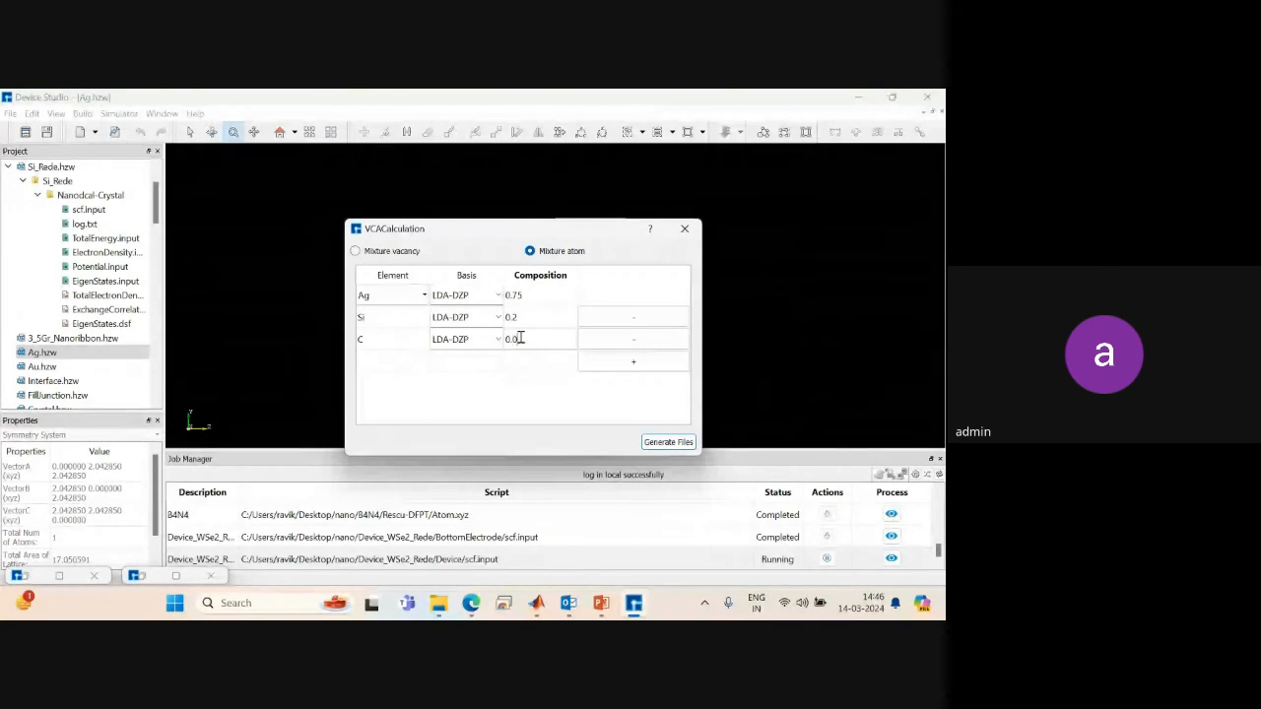
{"action": "left_click", "coordinate": [539, 313]}
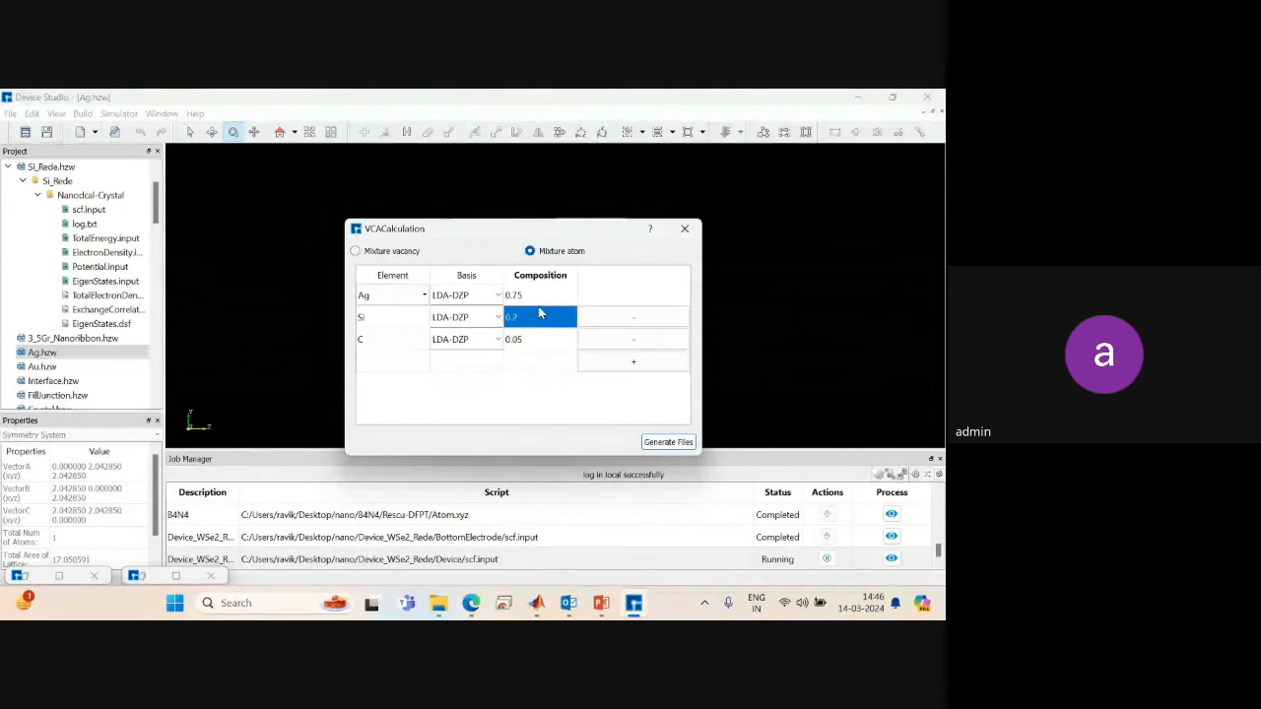
{"action": "double_click", "coordinate": [539, 314]}
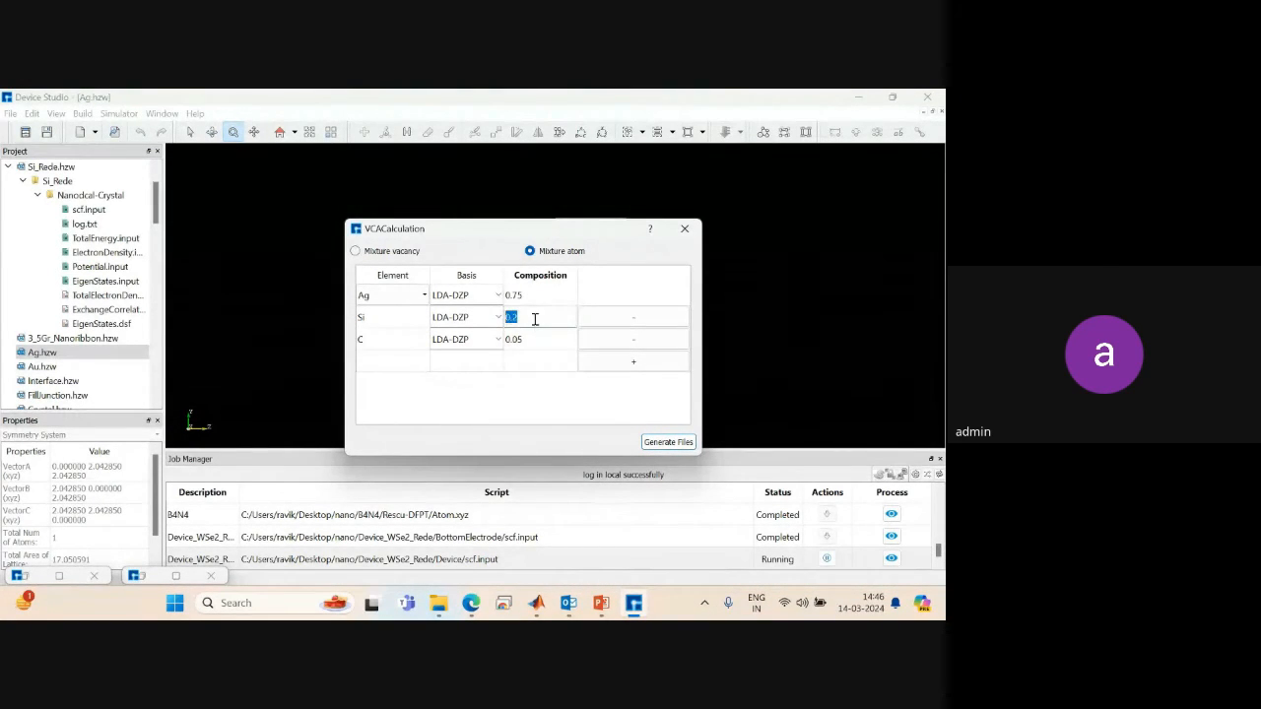
Generate the VCA calculation files and show them in the Nanodcal-Crystal folder of Ag, with the project tree widened.
{"action": "left_click", "coordinate": [667, 445]}
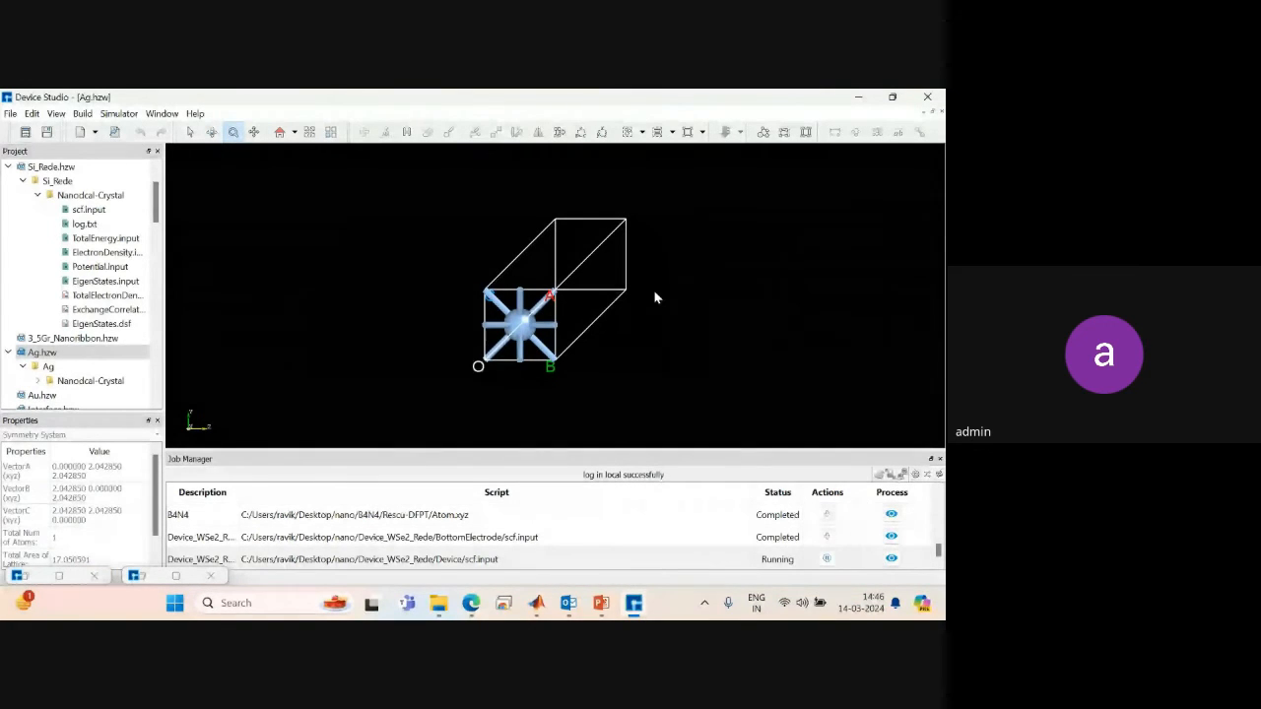
{"action": "left_click", "coordinate": [37, 382]}
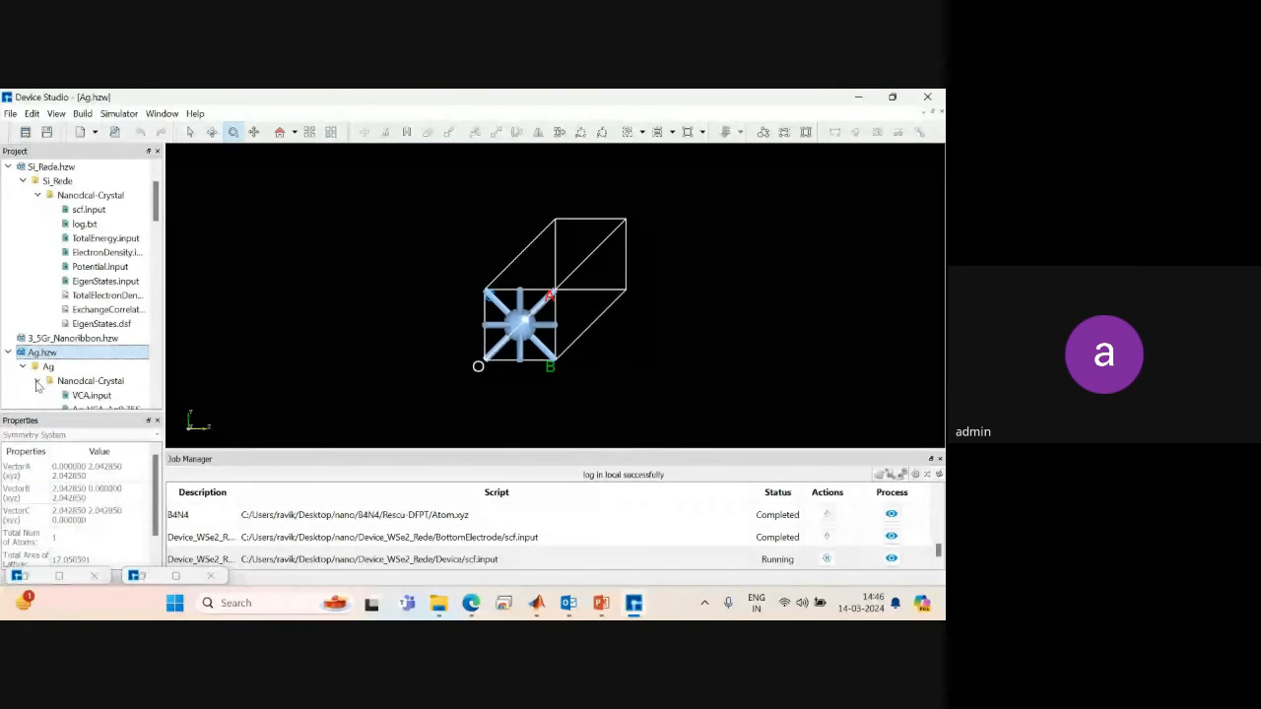
{"action": "left_click_drag", "start_coordinate": [155, 214], "coordinate": [209, 242]}
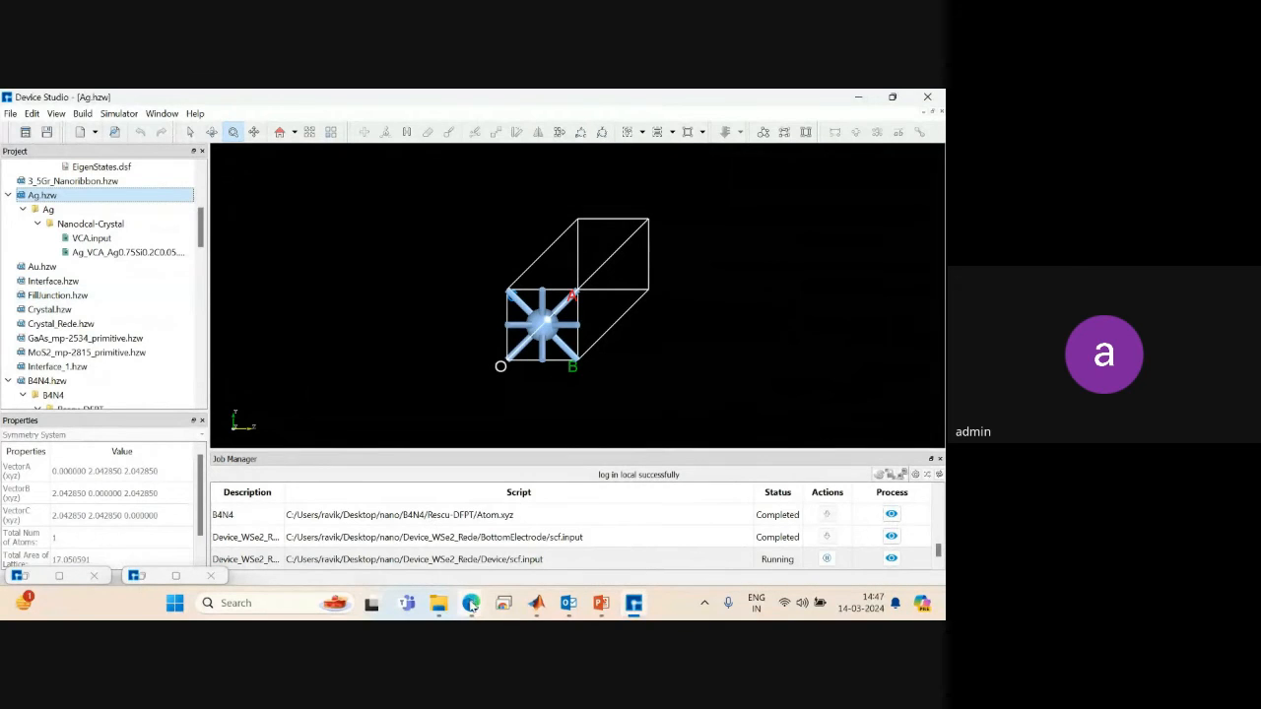
Switch to the Google Meet call in Microsoft Edge and check the in-call messages for participants' questions.
{"action": "mouse_move", "coordinate": [471, 596]}
{"action": "left_click", "coordinate": [380, 542]}
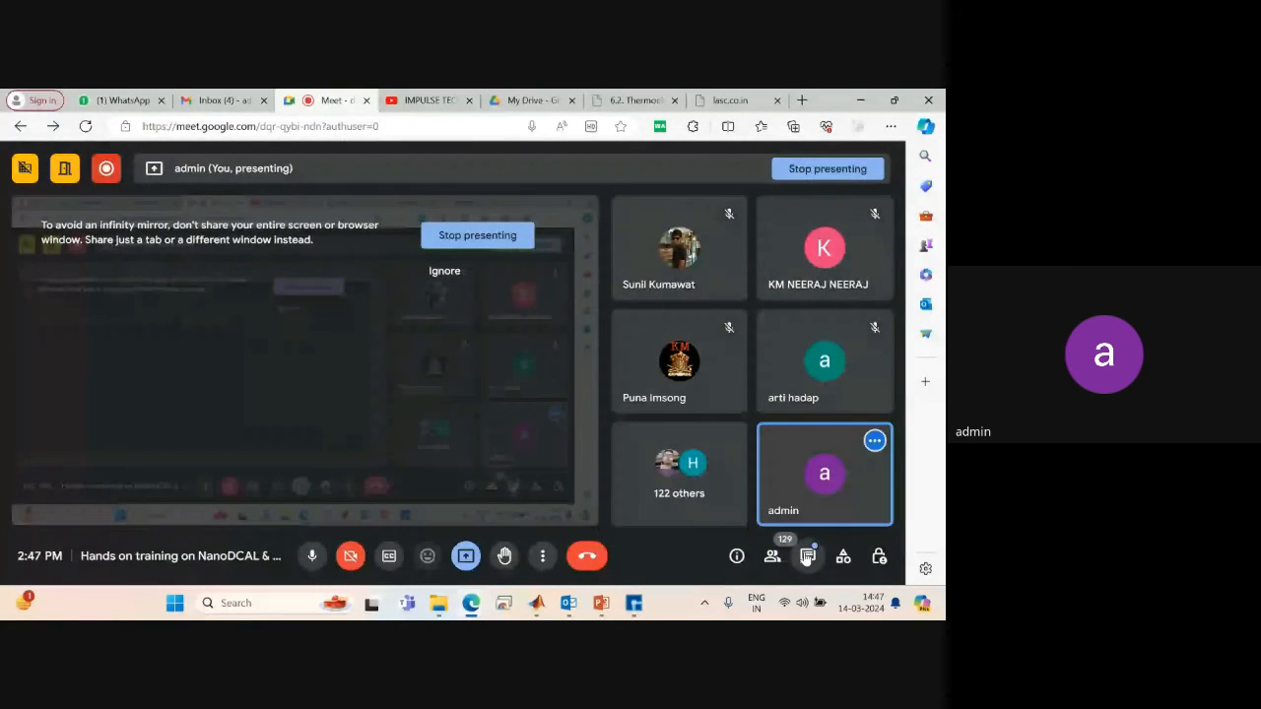
{"action": "left_click", "coordinate": [807, 557]}
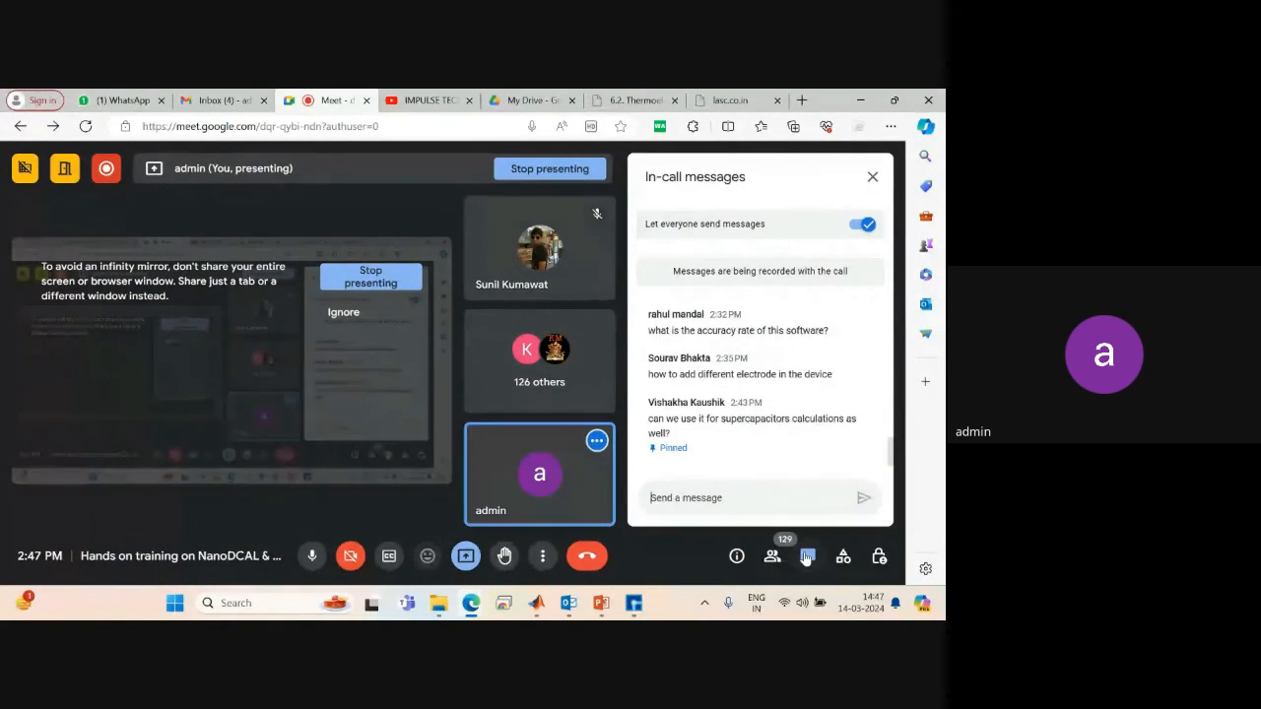
{"action": "left_click", "coordinate": [807, 558]}
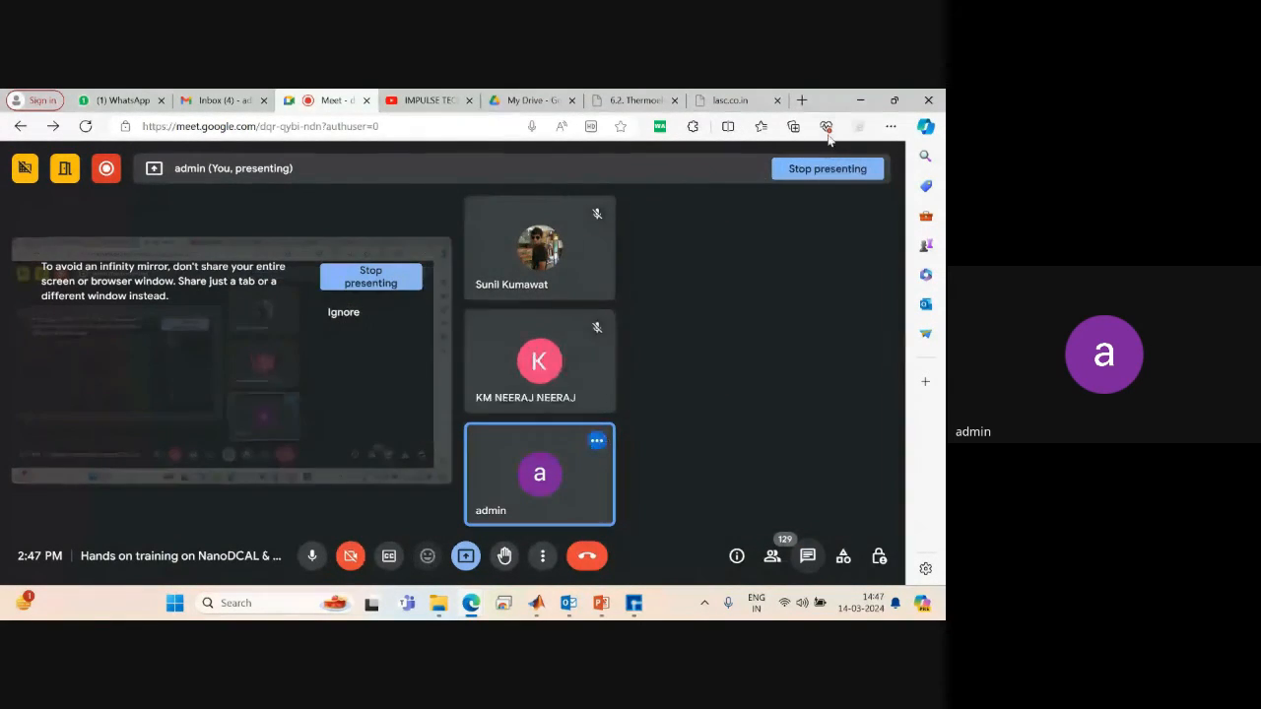
{"action": "left_click", "coordinate": [857, 98]}
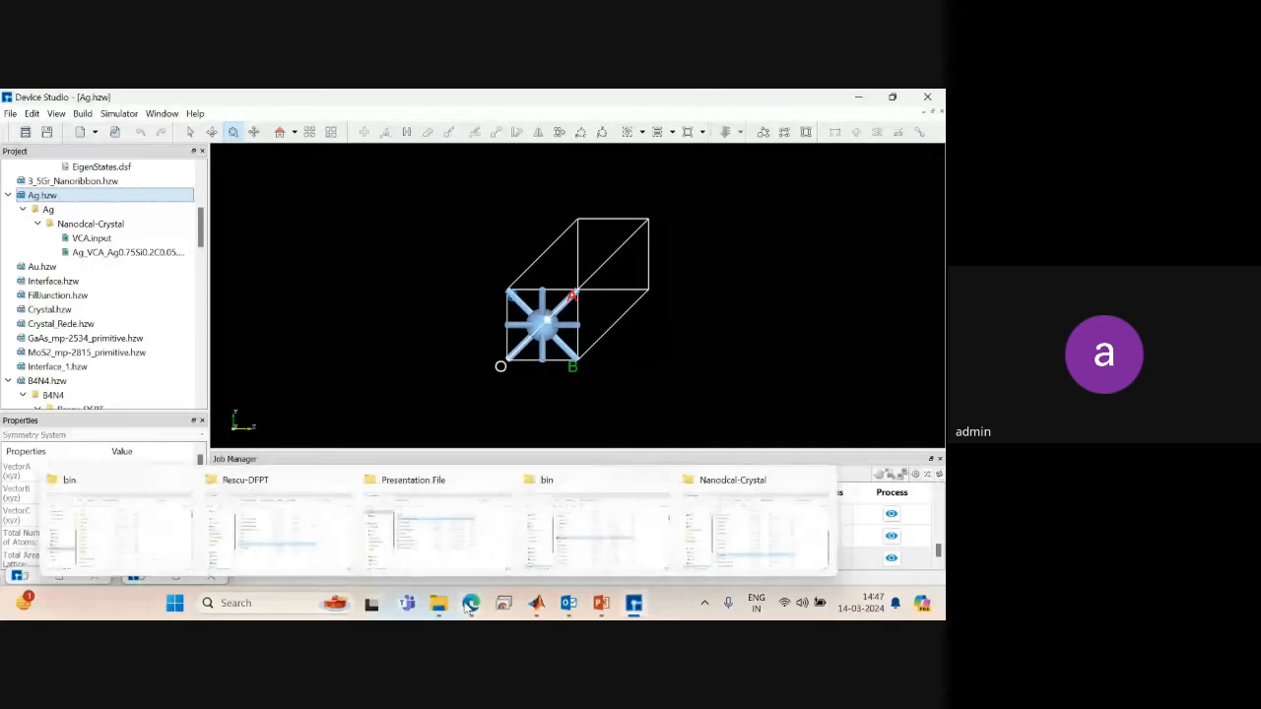
Switch to Microsoft Edge, search for google scholar in a new tab and open Google Scholar.
{"action": "mouse_move", "coordinate": [470, 607]}
{"action": "left_click", "coordinate": [339, 533]}
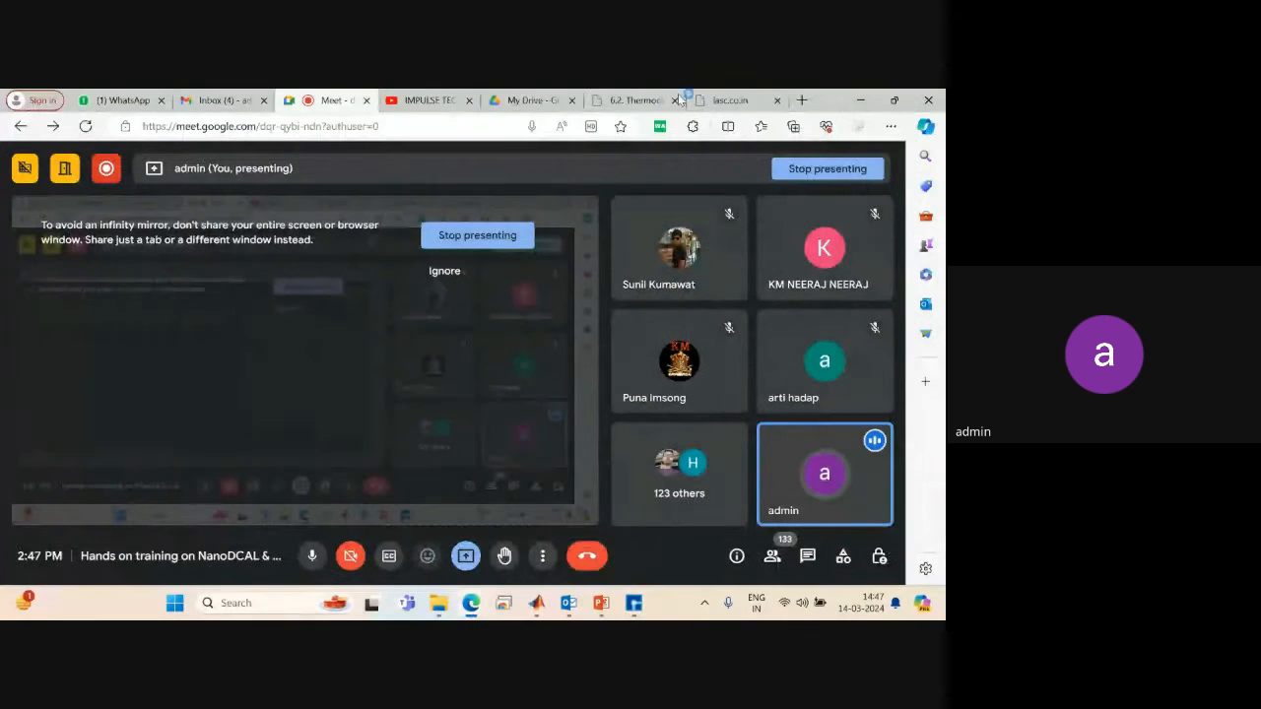
{"action": "left_click", "coordinate": [802, 102]}
{"action": "type", "text": "google "}
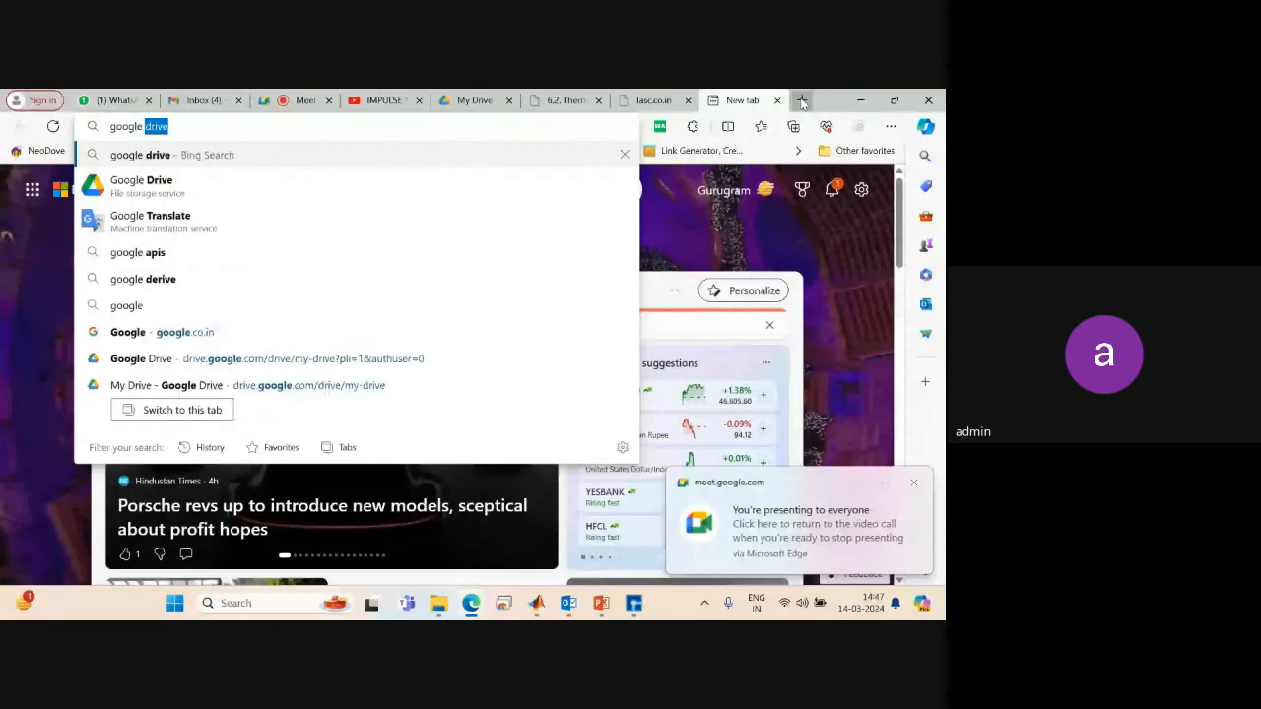
{"action": "type", "text": "scholar"}
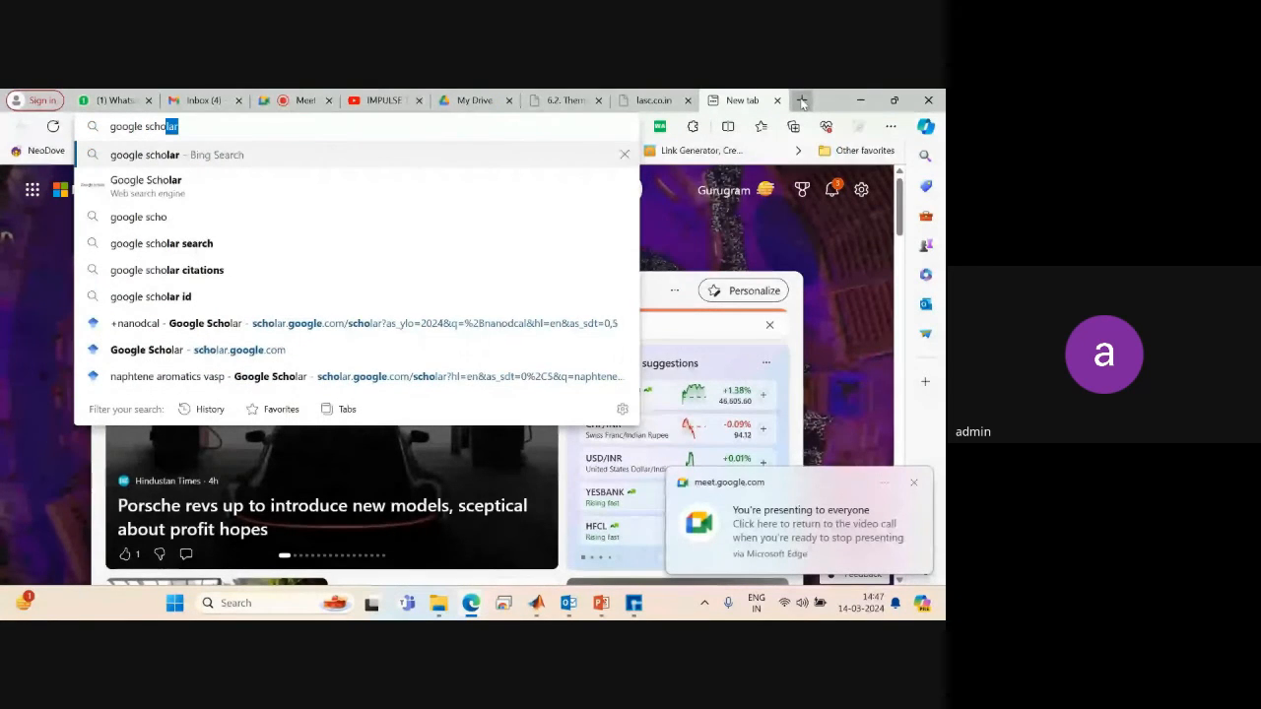
{"action": "key", "text": "Return"}
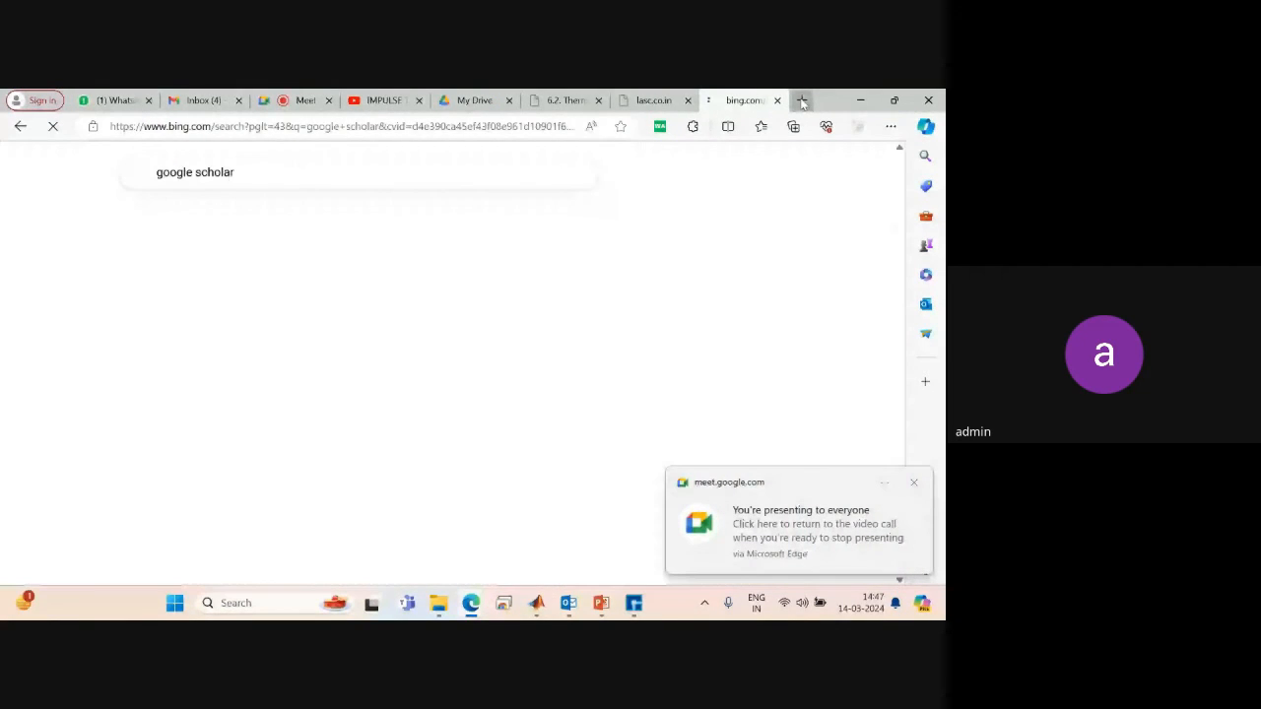
{"action": "left_click", "coordinate": [207, 313]}
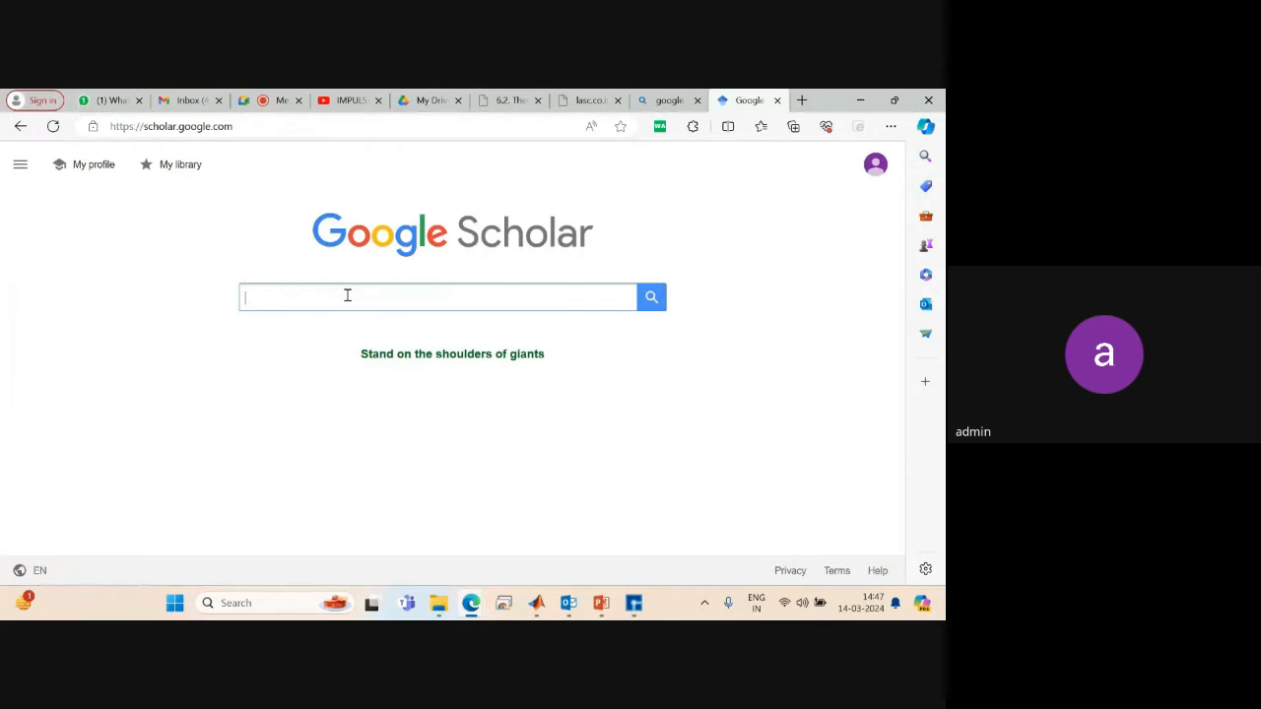
Search Google Scholar for nanodcal articles since 2024 and view the second results page.
{"action": "type", "text": "Na"}
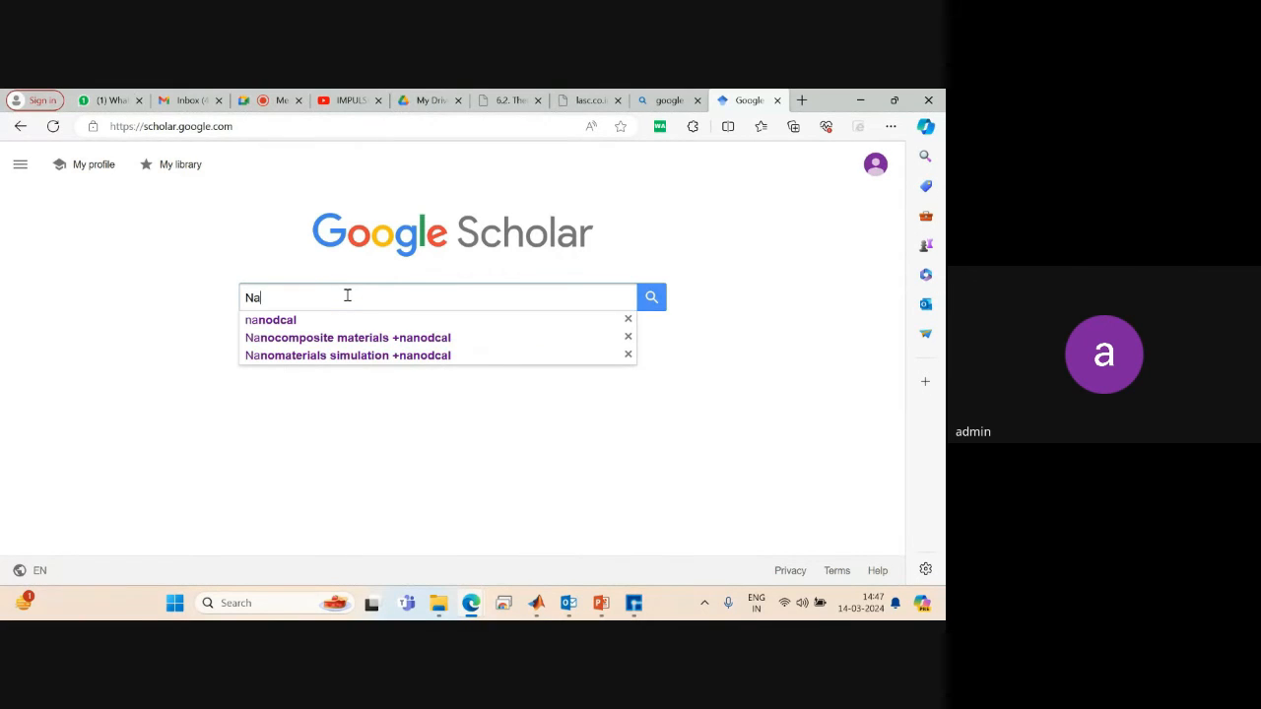
{"action": "left_click", "coordinate": [291, 320]}
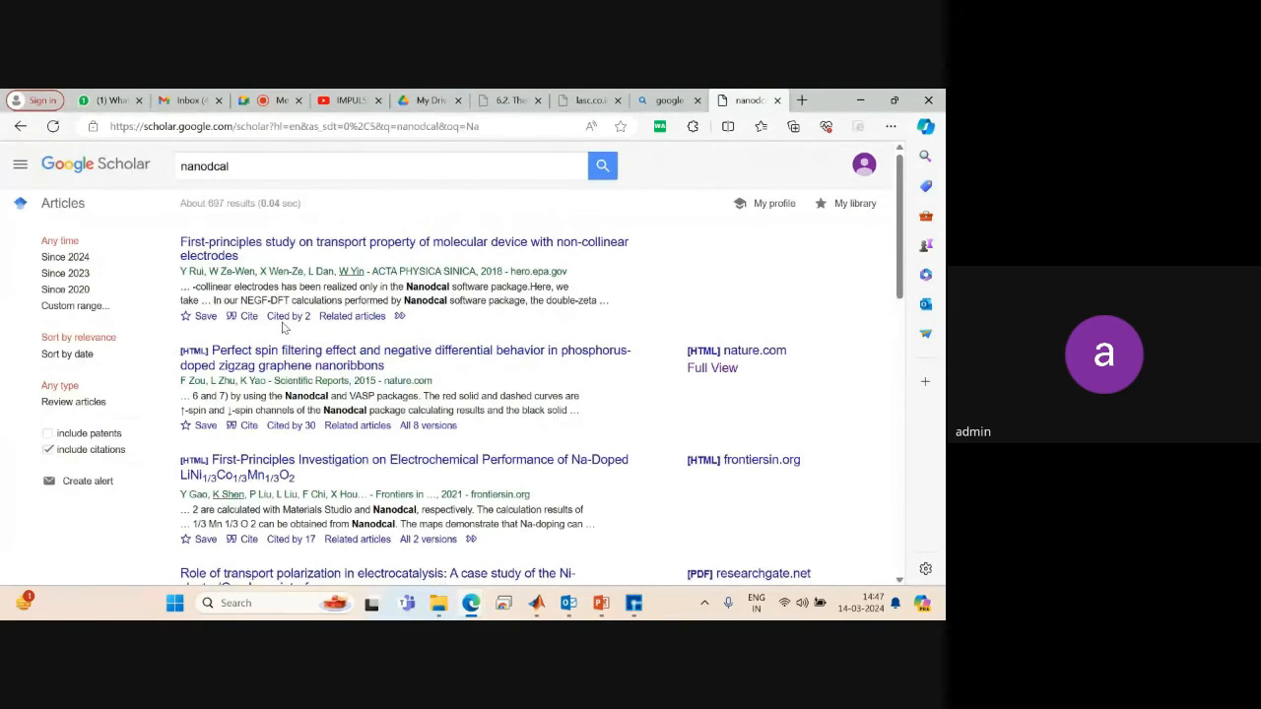
{"action": "left_click", "coordinate": [83, 258]}
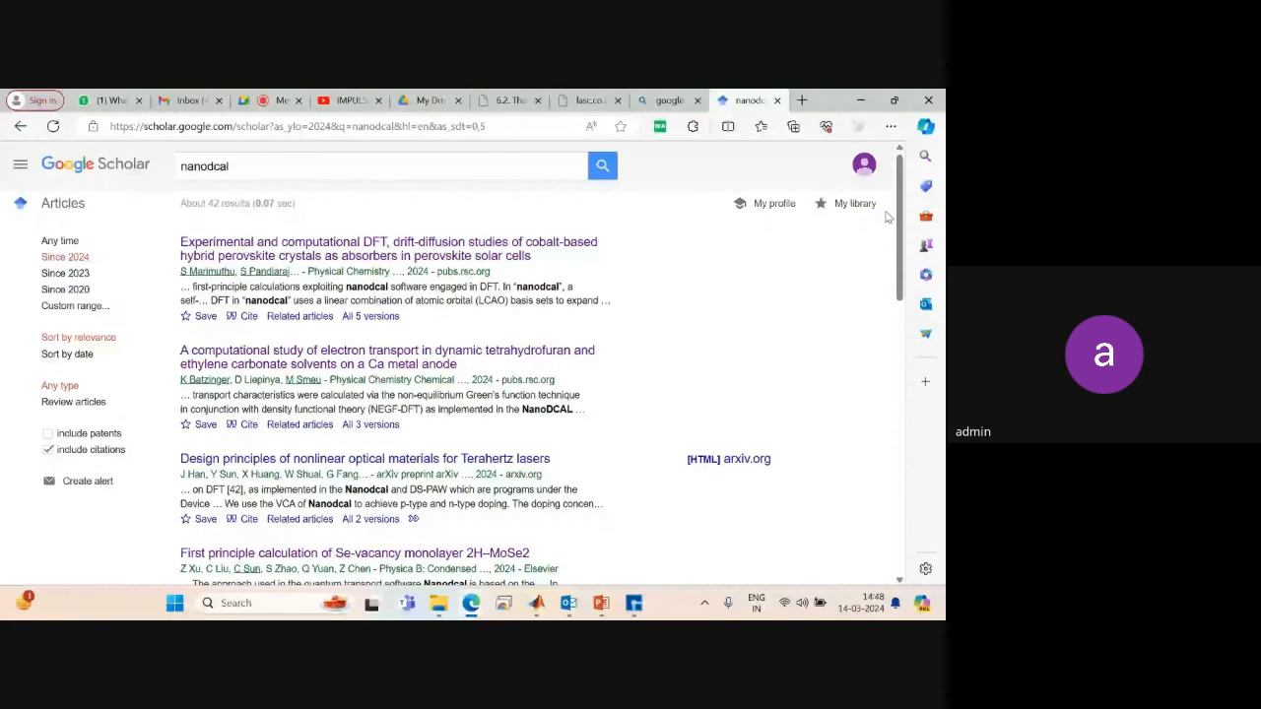
{"action": "left_click_drag", "start_coordinate": [898, 217], "coordinate": [856, 524]}
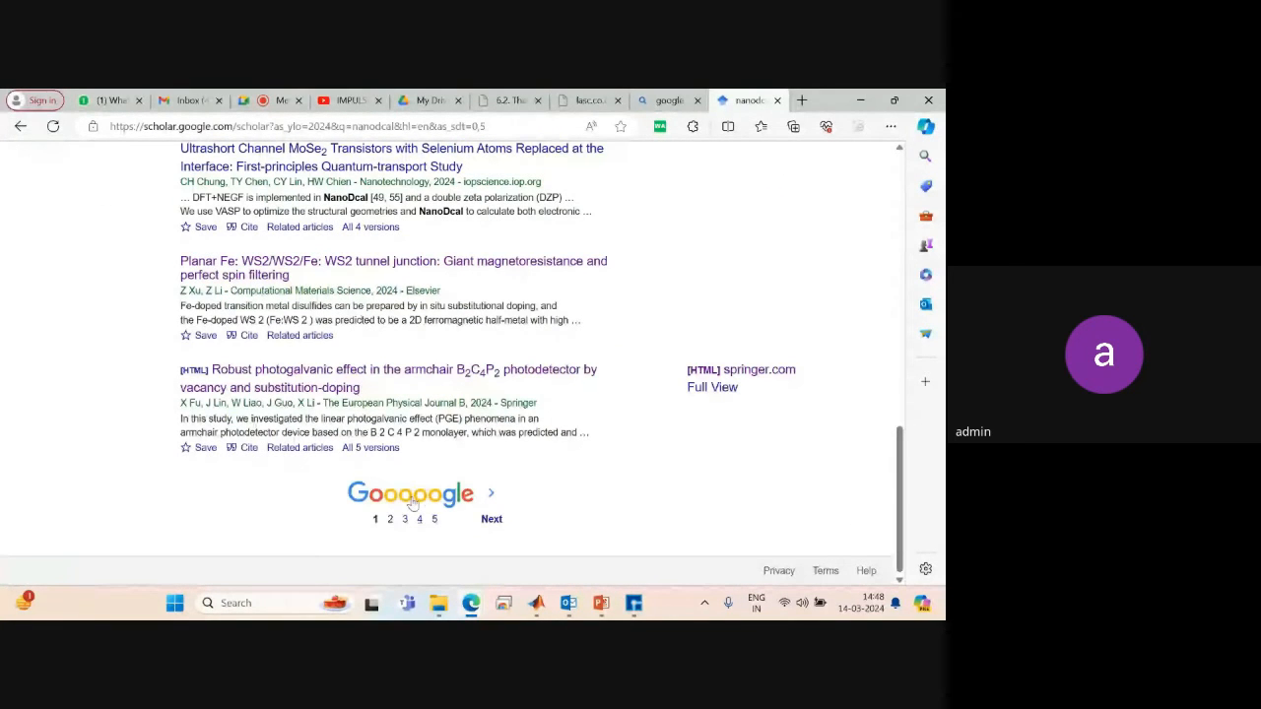
{"action": "left_click", "coordinate": [390, 522]}
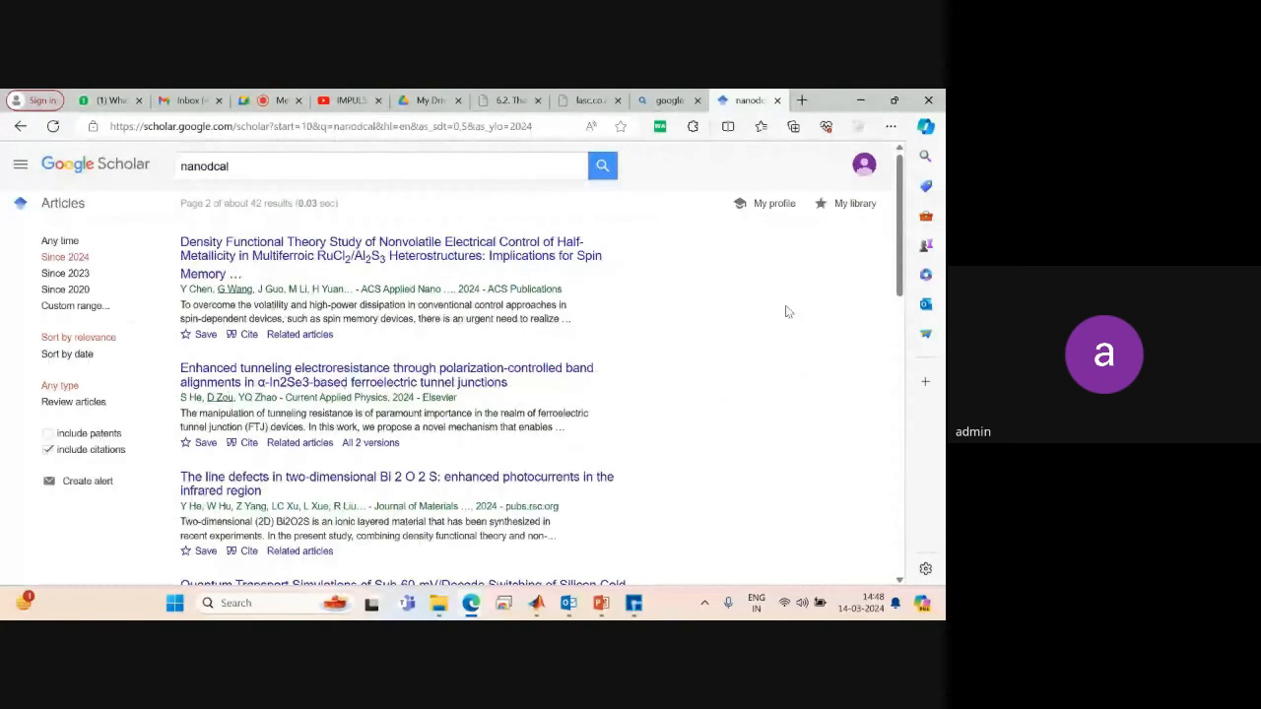
Filter the nanodcal results to articles since 2023 and look through the listed publications.
{"action": "left_click", "coordinate": [65, 273]}
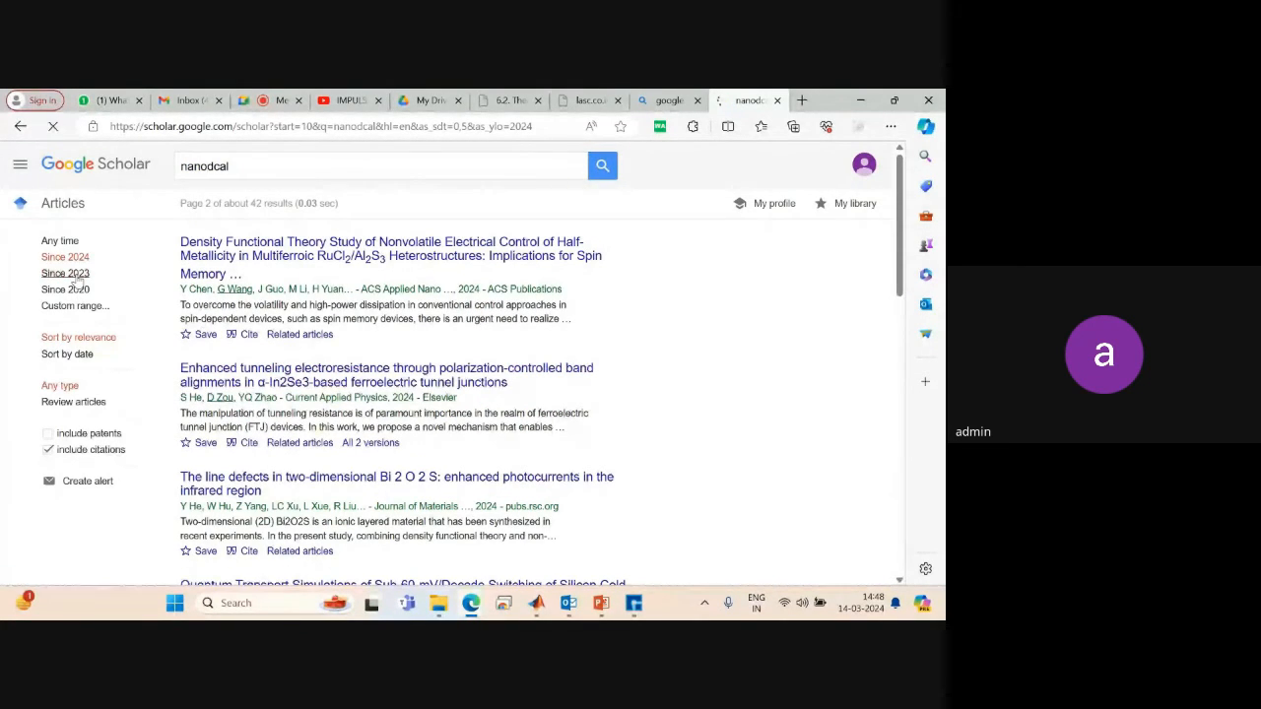
{"action": "scroll", "coordinate": [890, 345], "scroll_direction": "down", "scroll_amount": 5}
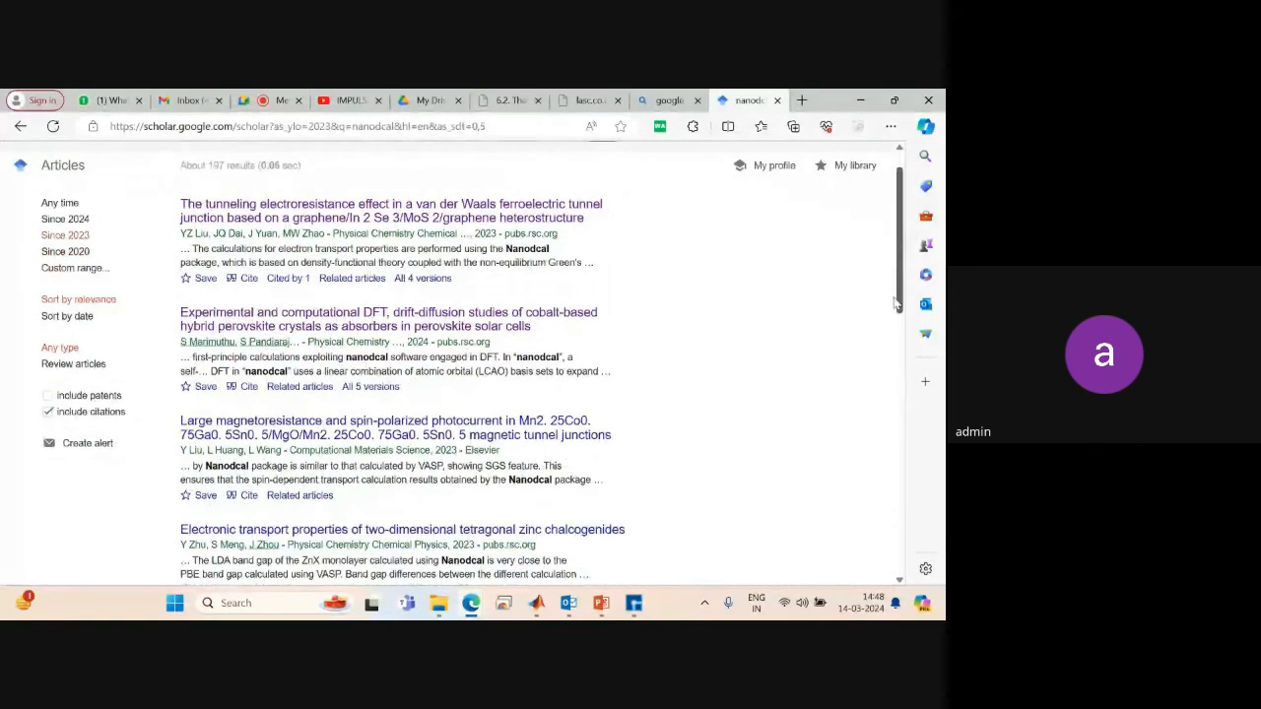
{"action": "scroll", "coordinate": [890, 344], "scroll_direction": "down", "scroll_amount": 4}
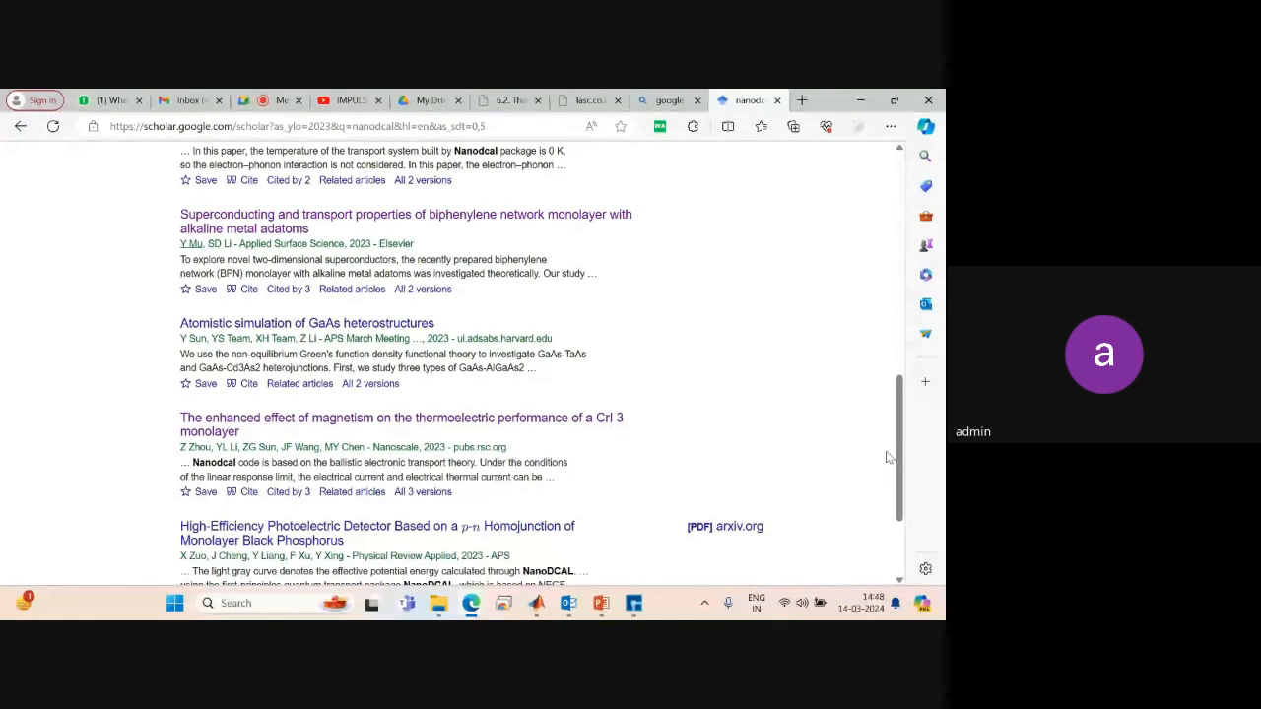
{"action": "left_click_drag", "start_coordinate": [903, 460], "coordinate": [876, 250]}
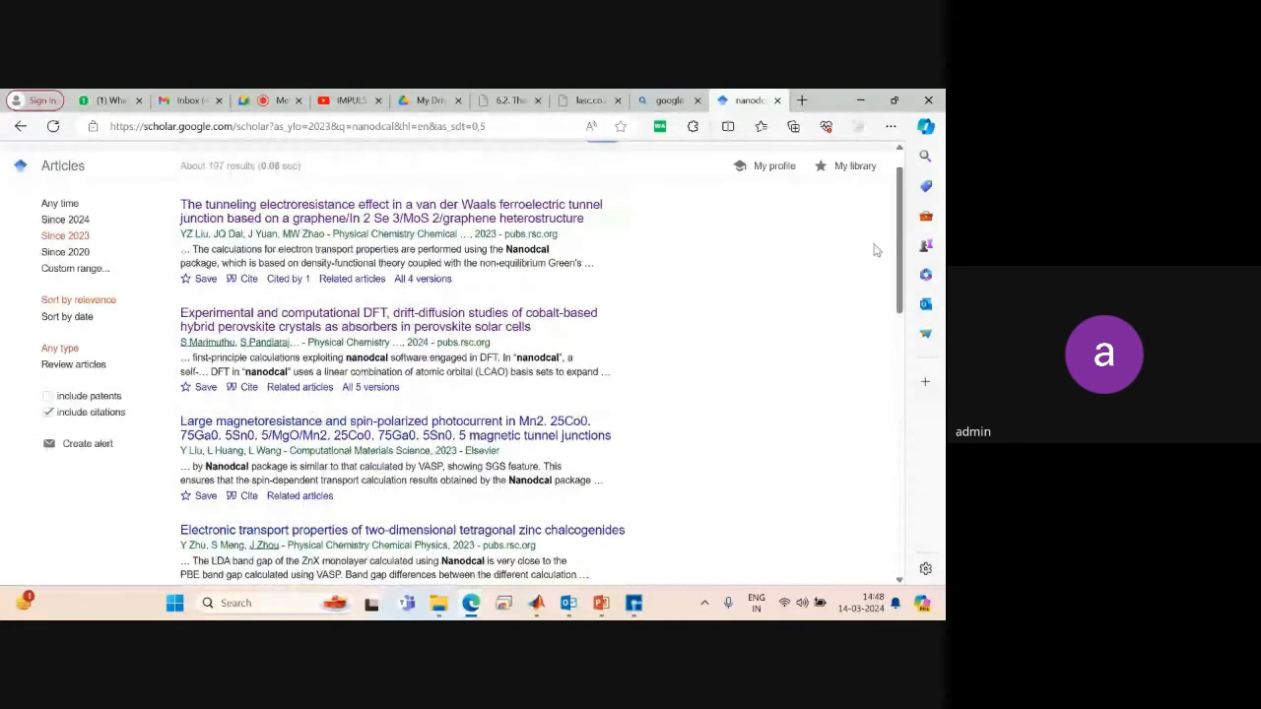
Switch to Device Studio and open the device builder for an L-C-R structure.
{"action": "left_click", "coordinate": [858, 97]}
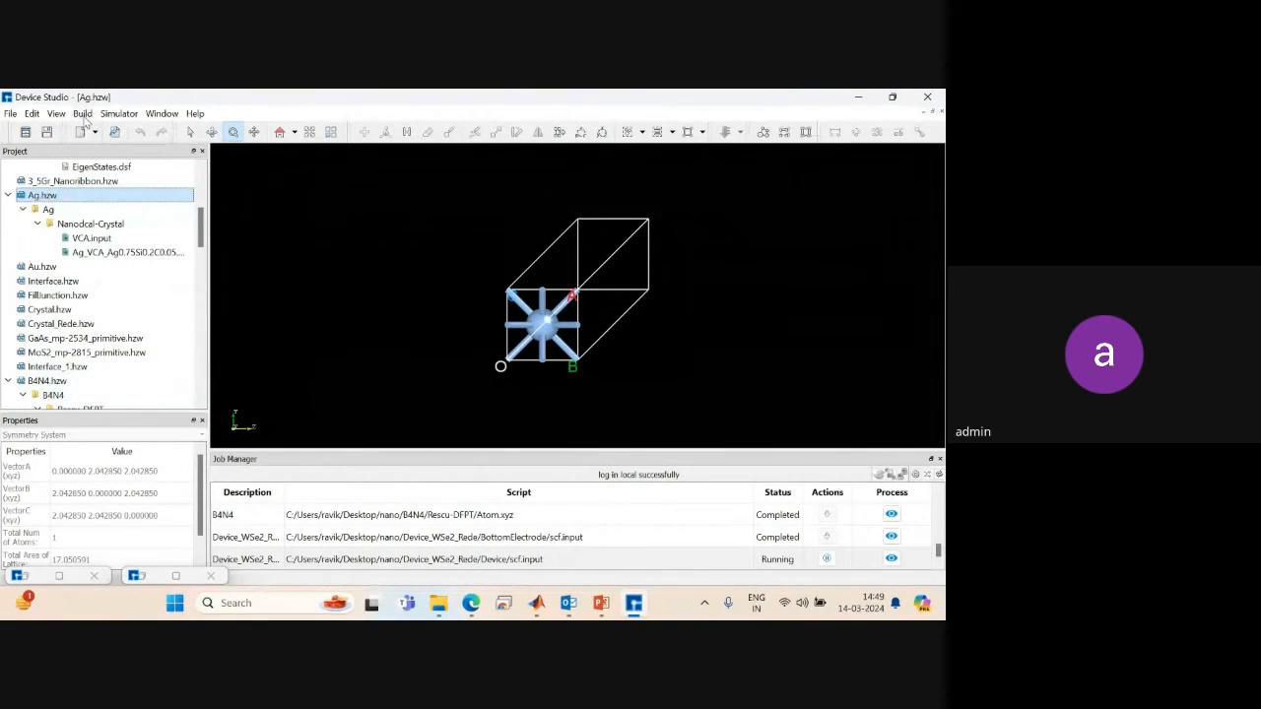
{"action": "left_click", "coordinate": [83, 115]}
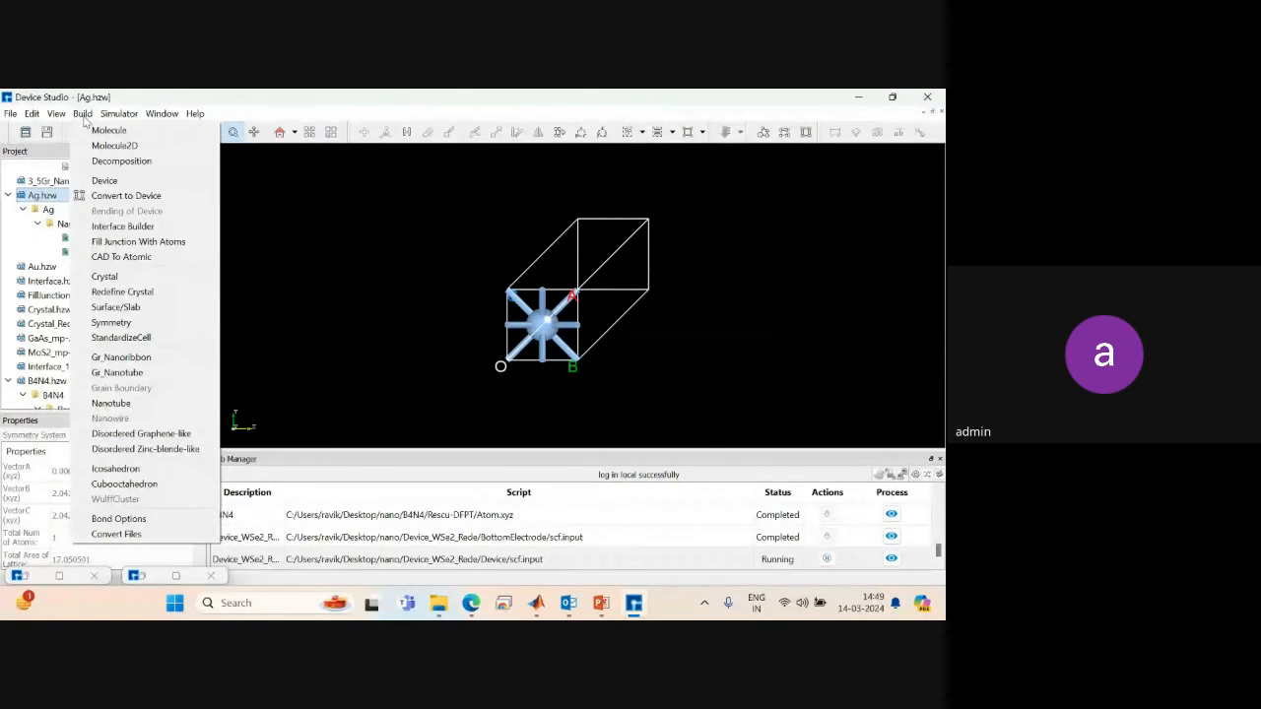
{"action": "left_click", "coordinate": [122, 183]}
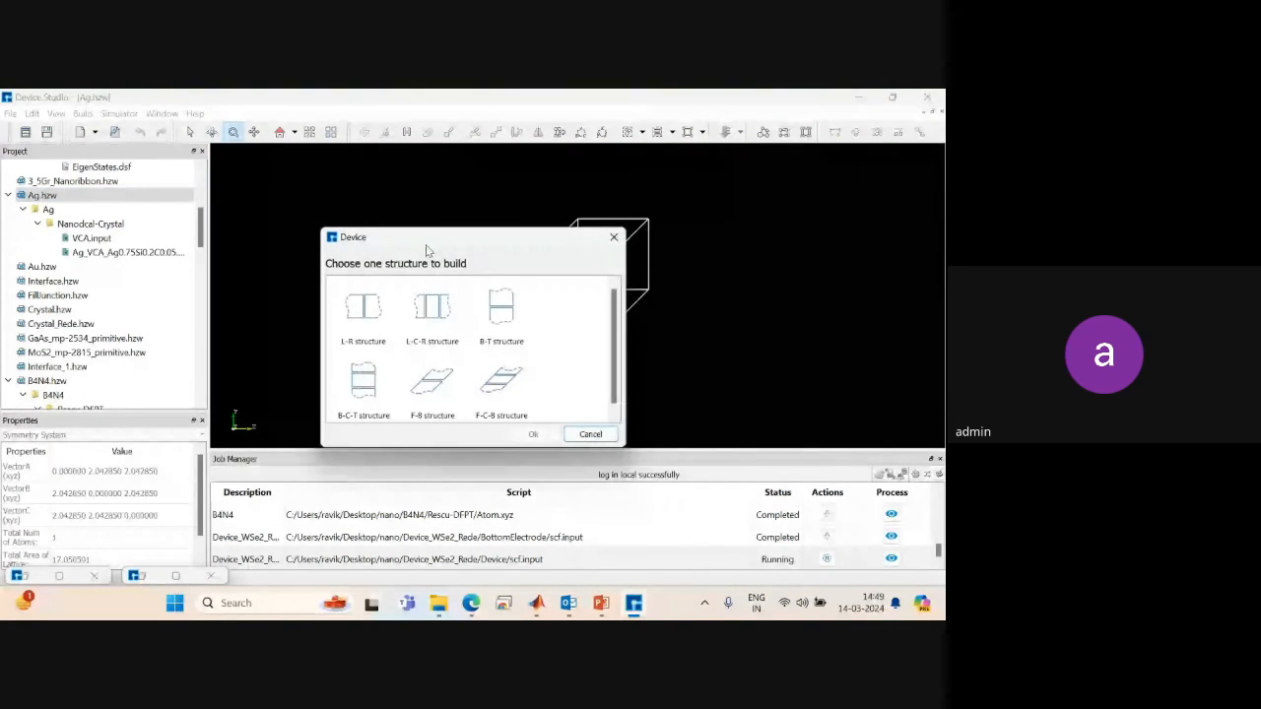
{"action": "left_click_drag", "start_coordinate": [402, 236], "coordinate": [379, 217]}
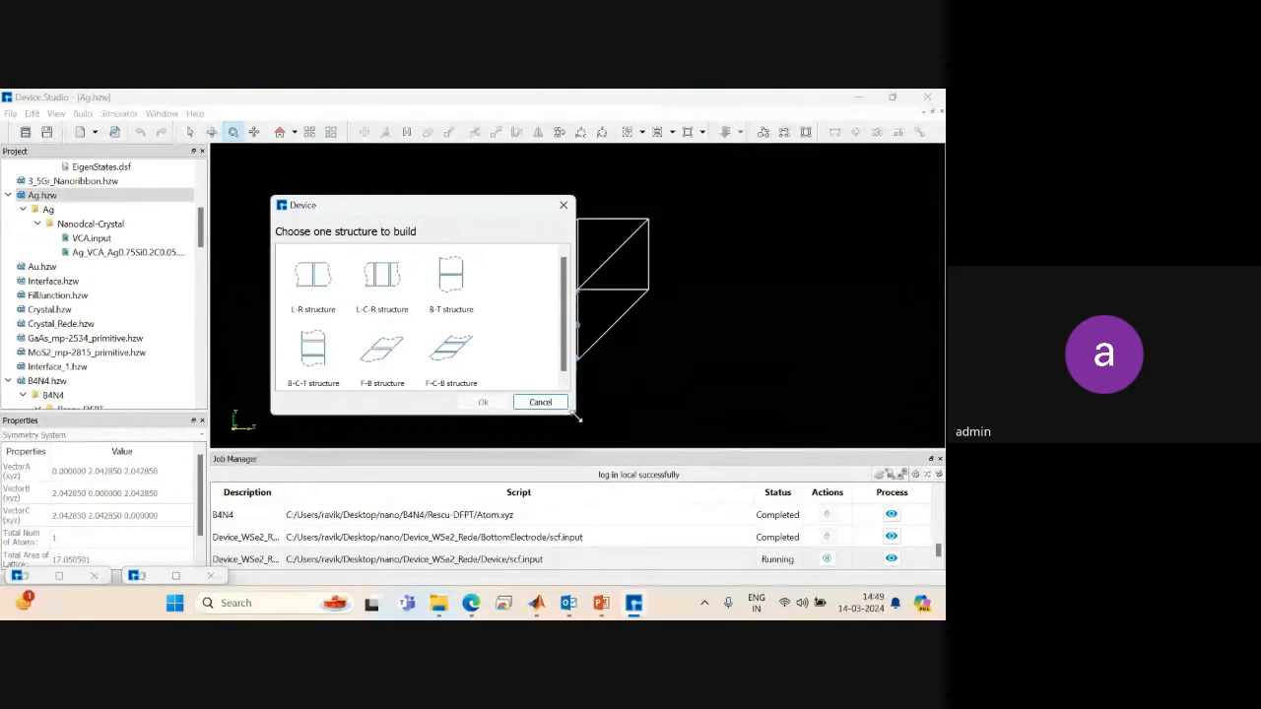
{"action": "left_click_drag", "start_coordinate": [573, 415], "coordinate": [752, 448]}
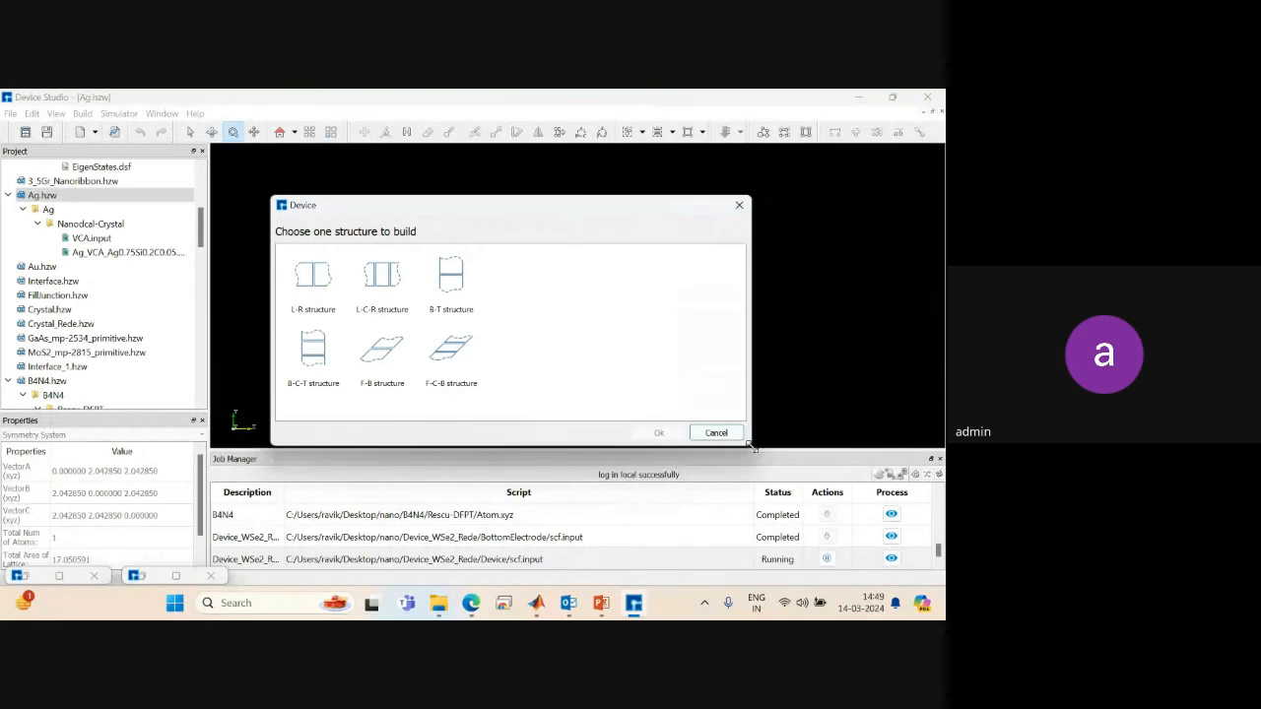
{"action": "left_click", "coordinate": [308, 310]}
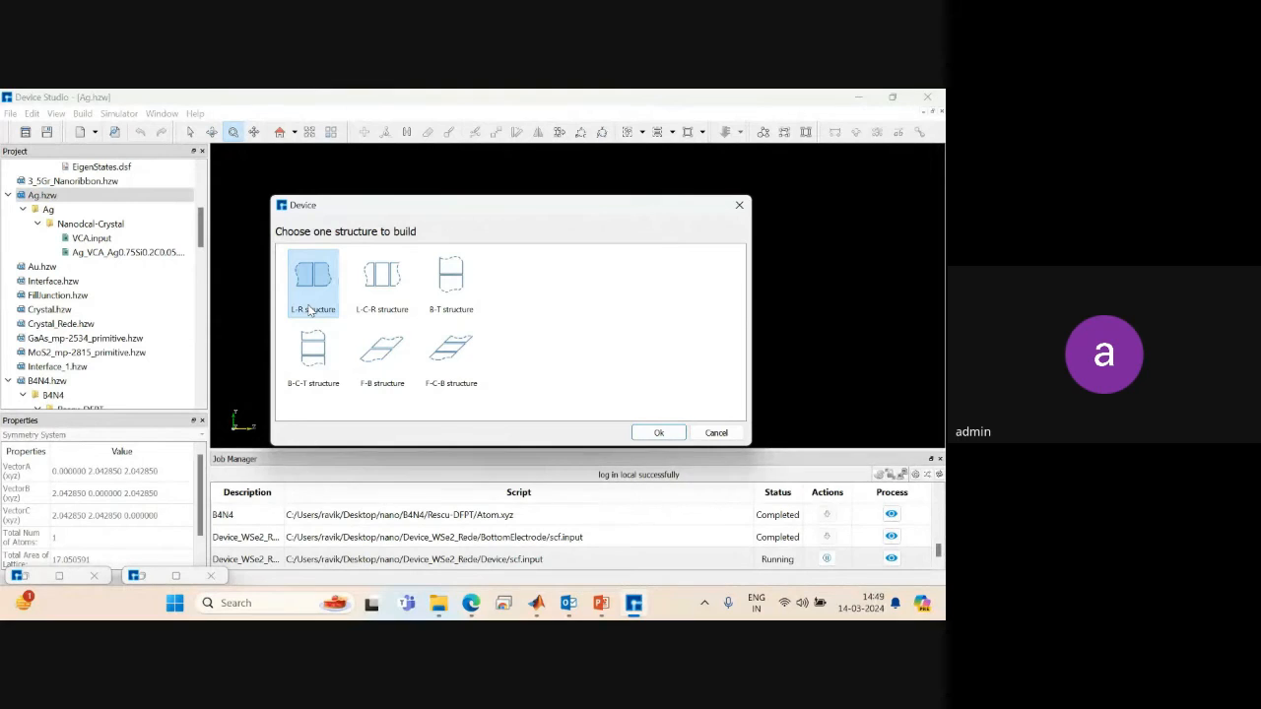
{"action": "left_click", "coordinate": [379, 287]}
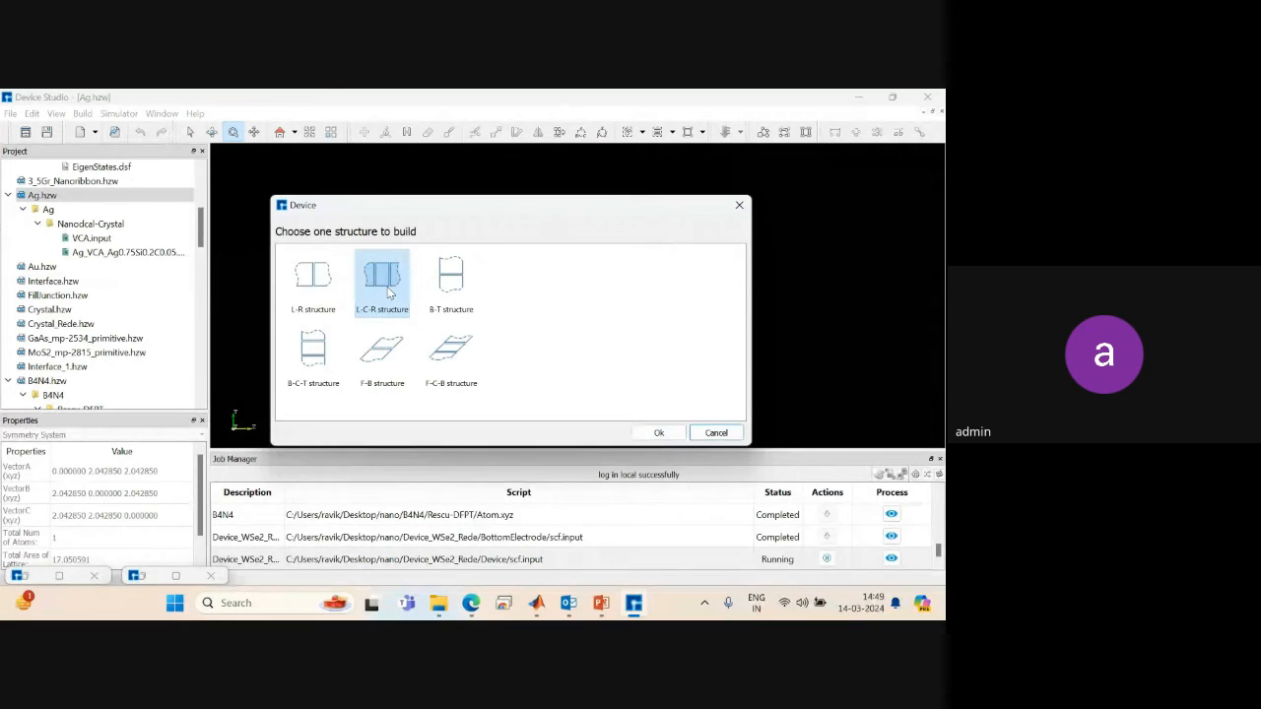
{"action": "double_click", "coordinate": [388, 288]}
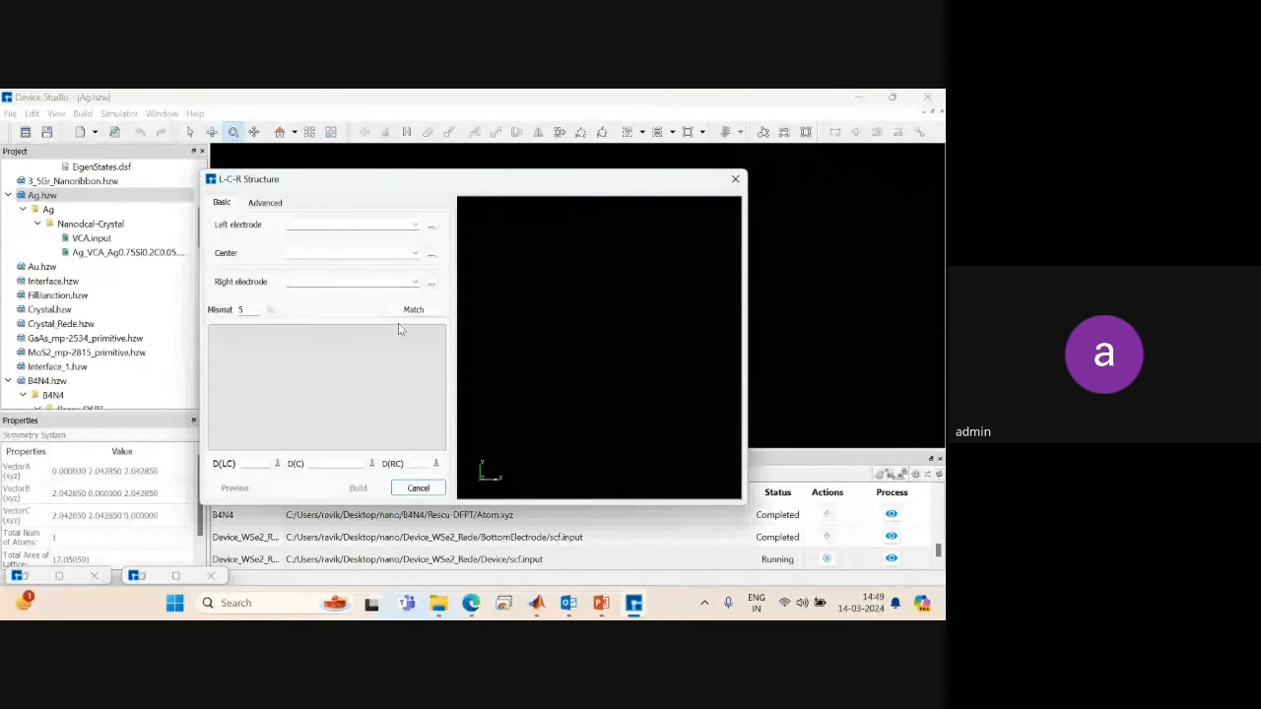
In the advanced L-C-R settings, load Ag.hzw from material/3Dmaterials/Conductor/Pure_metal as the left electrode.
{"action": "left_click", "coordinate": [265, 204]}
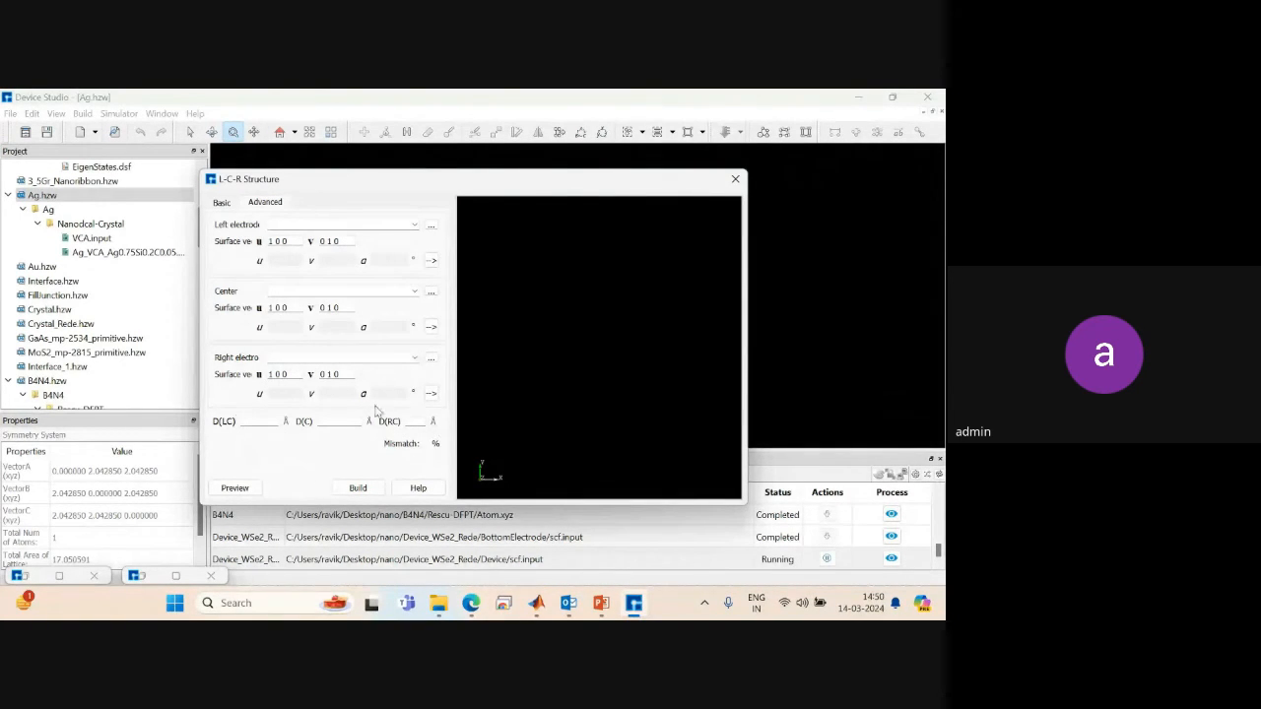
{"action": "left_click", "coordinate": [431, 225]}
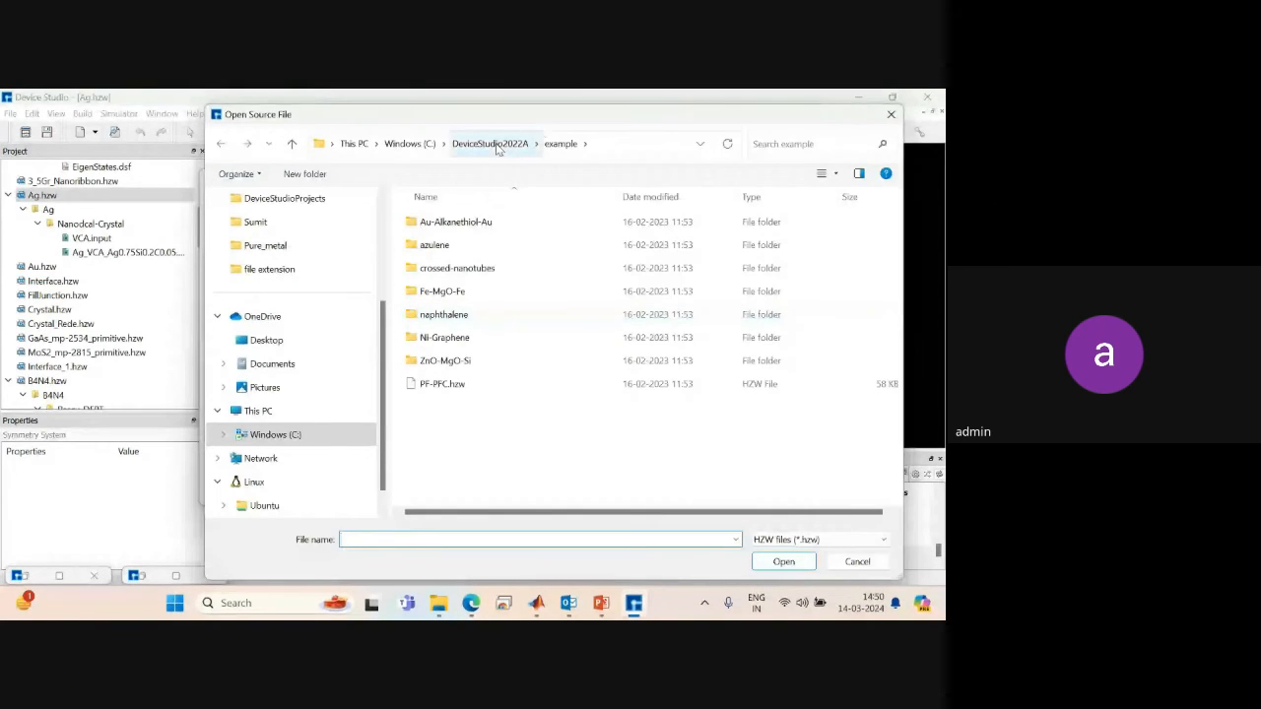
{"action": "left_click", "coordinate": [498, 145]}
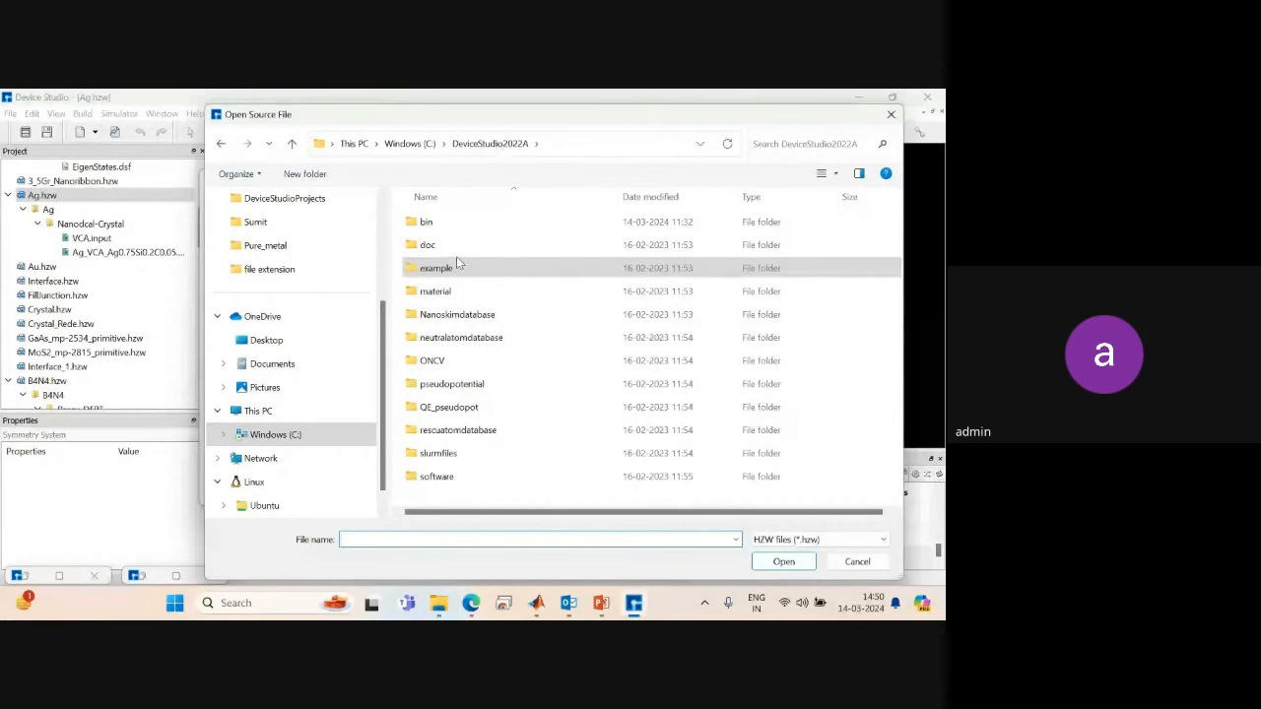
{"action": "double_click", "coordinate": [453, 291]}
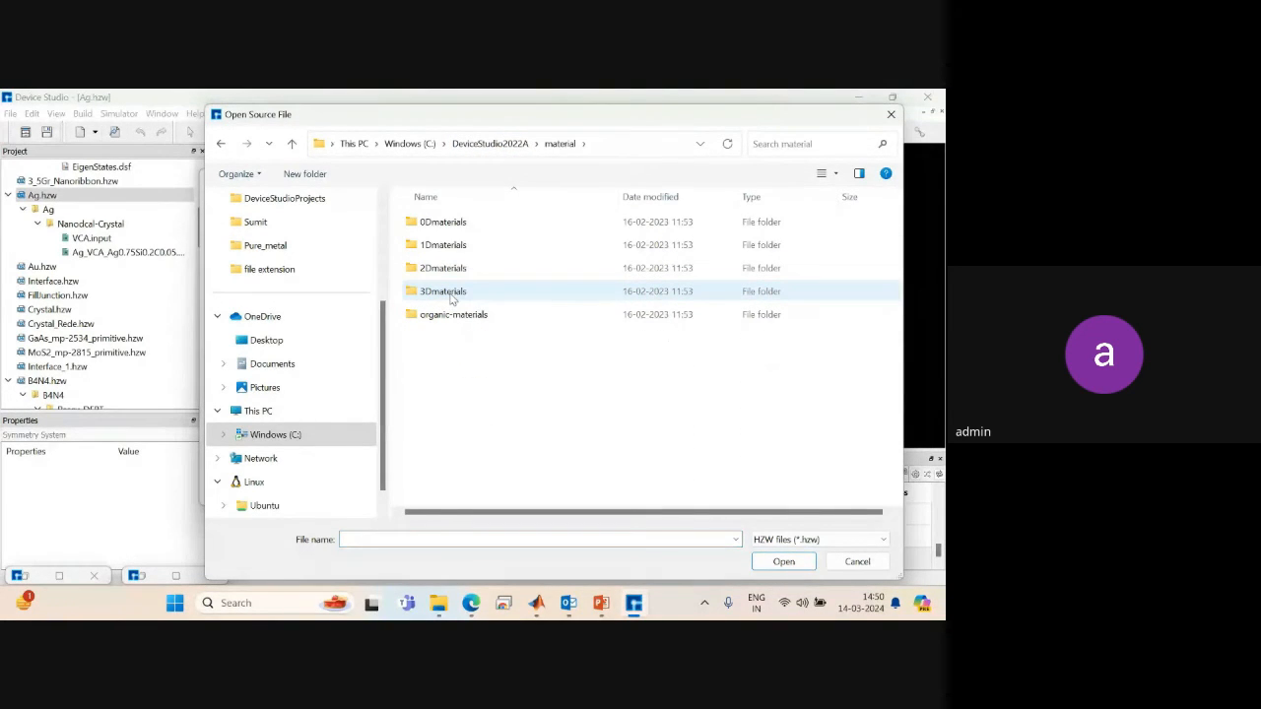
{"action": "double_click", "coordinate": [449, 294]}
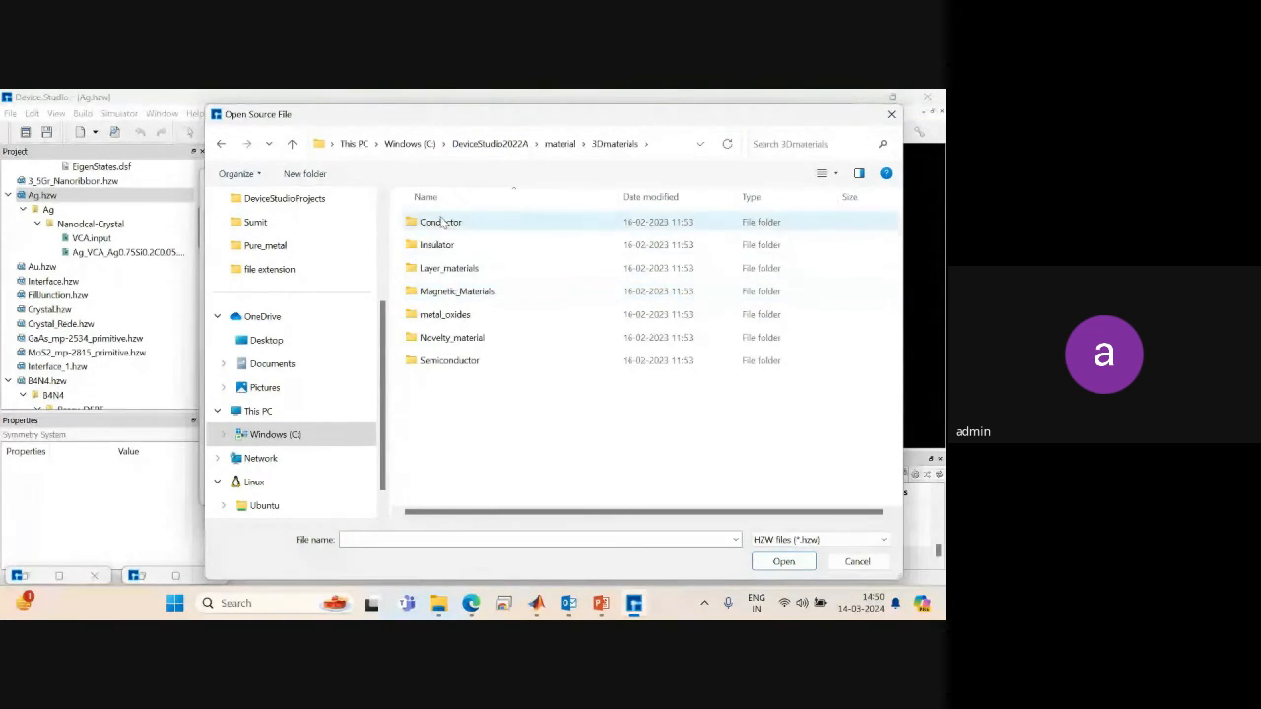
{"action": "double_click", "coordinate": [442, 223]}
{"action": "double_click", "coordinate": [438, 222]}
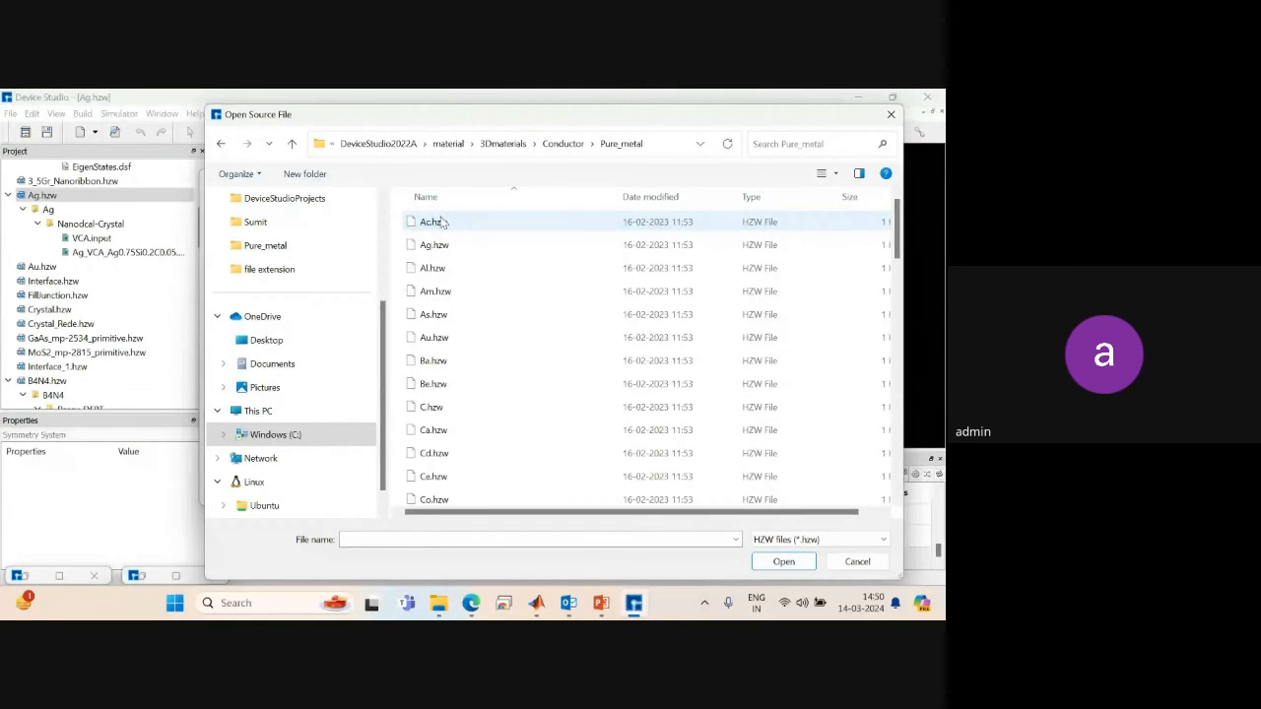
{"action": "double_click", "coordinate": [433, 245]}
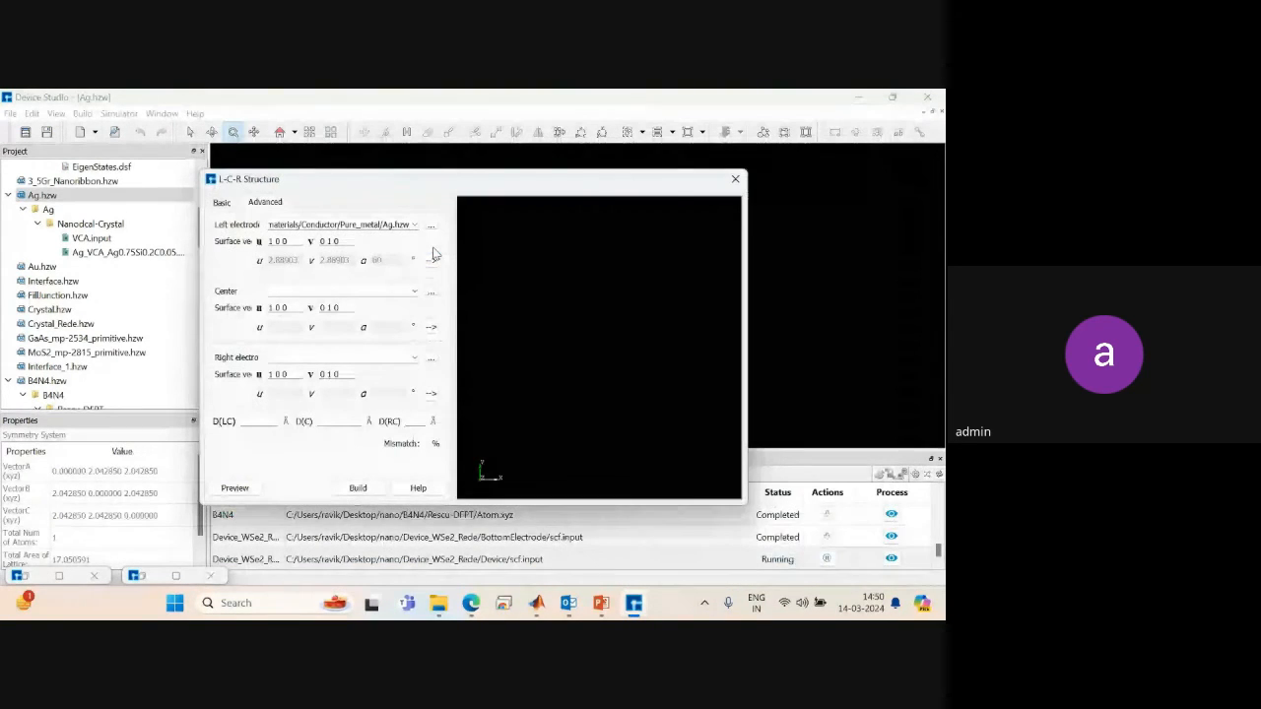
Load Au.hzw from material/3Dmaterials/Conductor/Pure_metal as the right electrode of the L-C-R structure.
{"action": "left_click", "coordinate": [431, 359]}
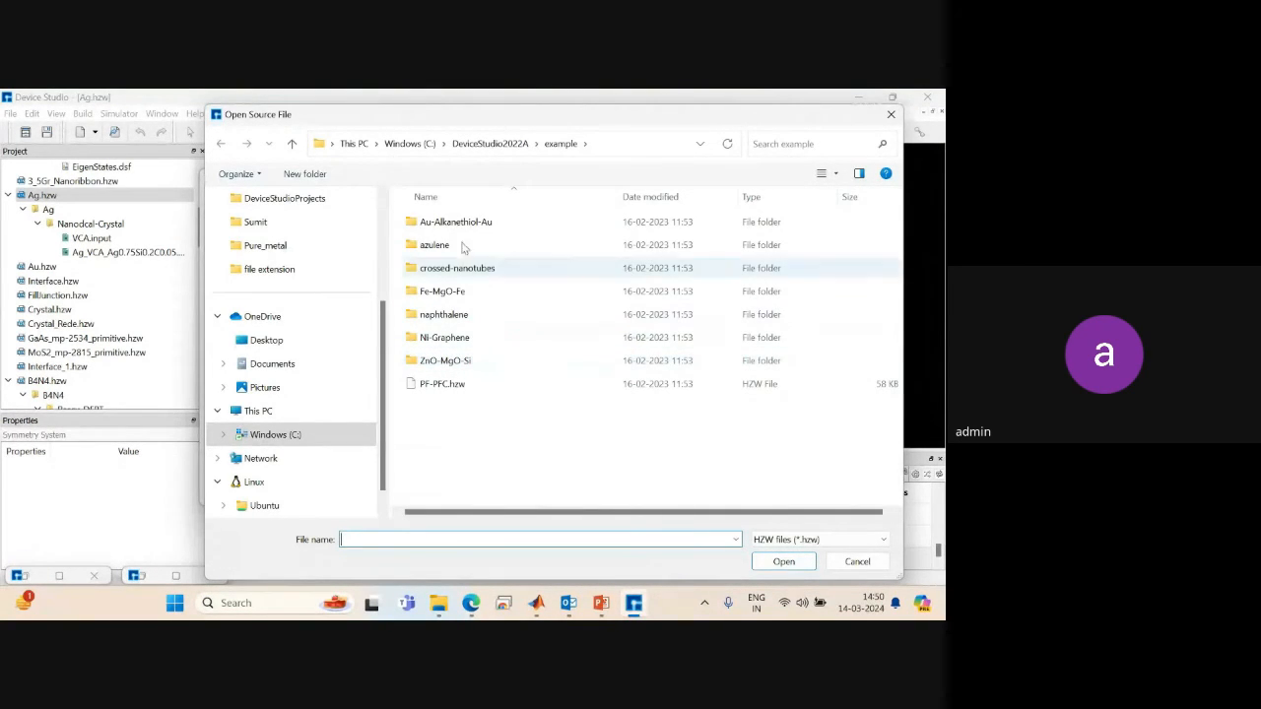
{"action": "left_click", "coordinate": [501, 144]}
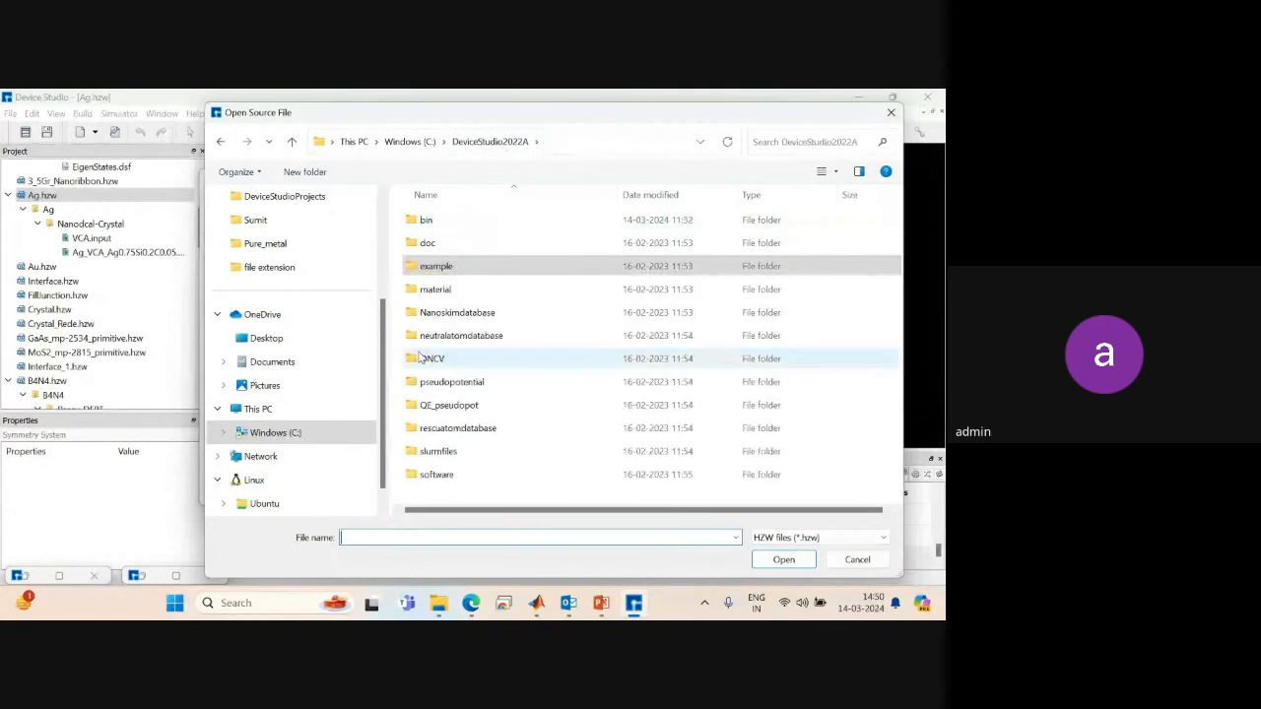
{"action": "double_click", "coordinate": [433, 290]}
{"action": "double_click", "coordinate": [439, 294]}
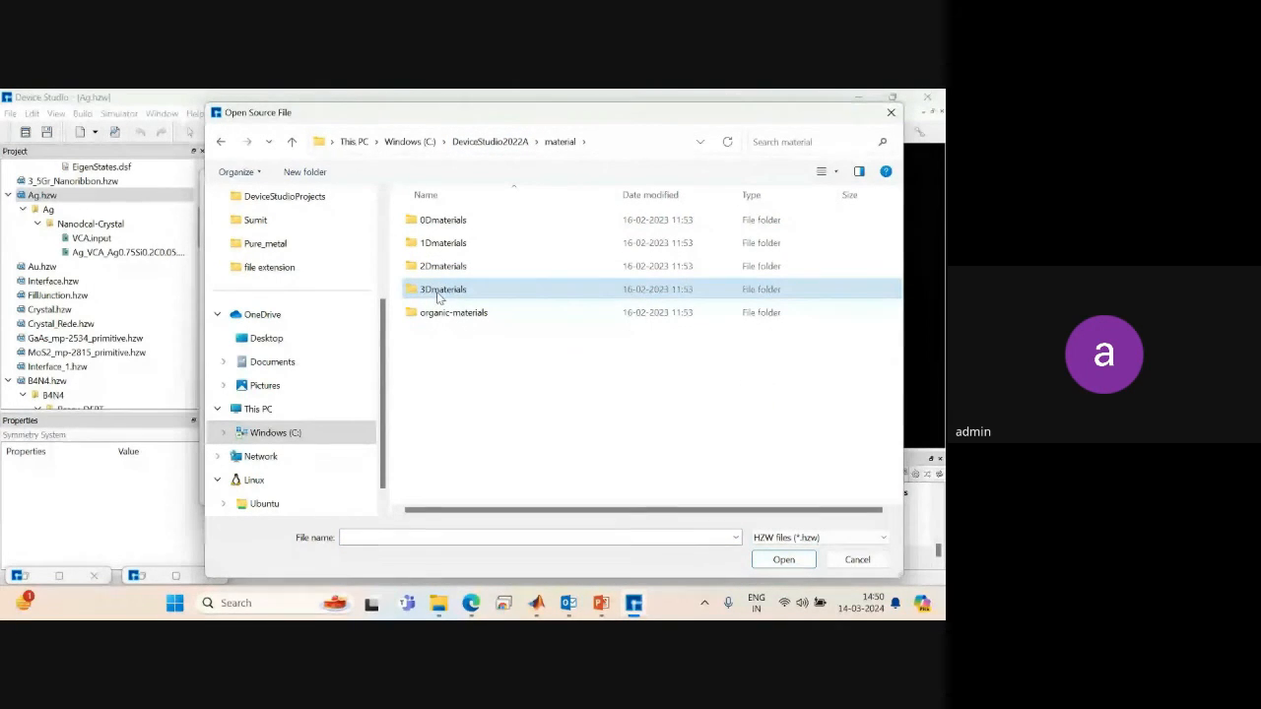
{"action": "left_click", "coordinate": [432, 226]}
{"action": "double_click", "coordinate": [432, 225]}
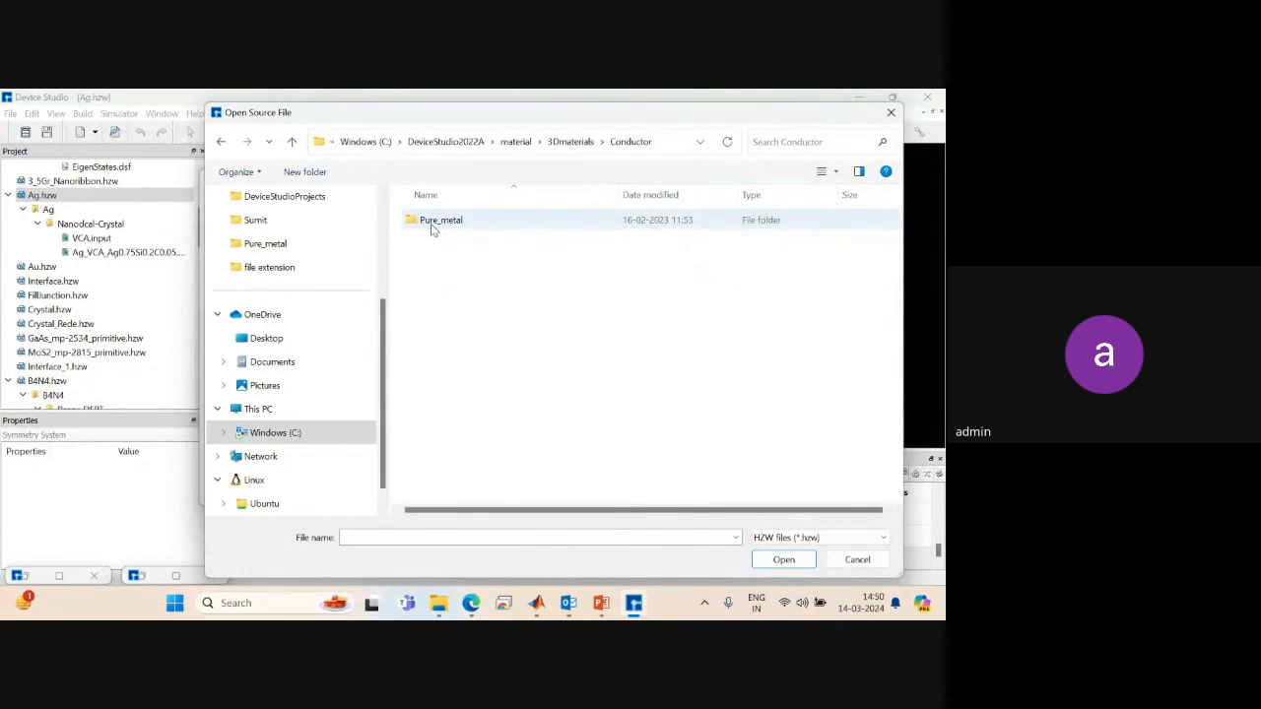
{"action": "double_click", "coordinate": [432, 225]}
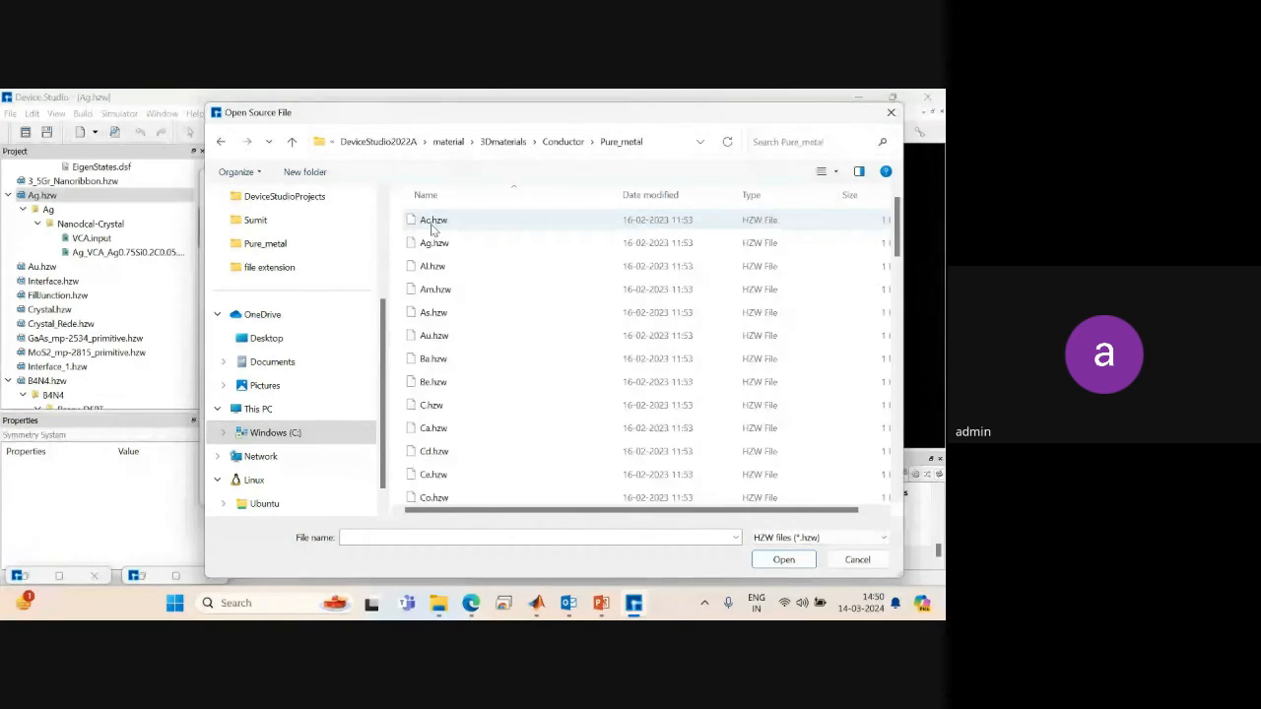
{"action": "double_click", "coordinate": [435, 336]}
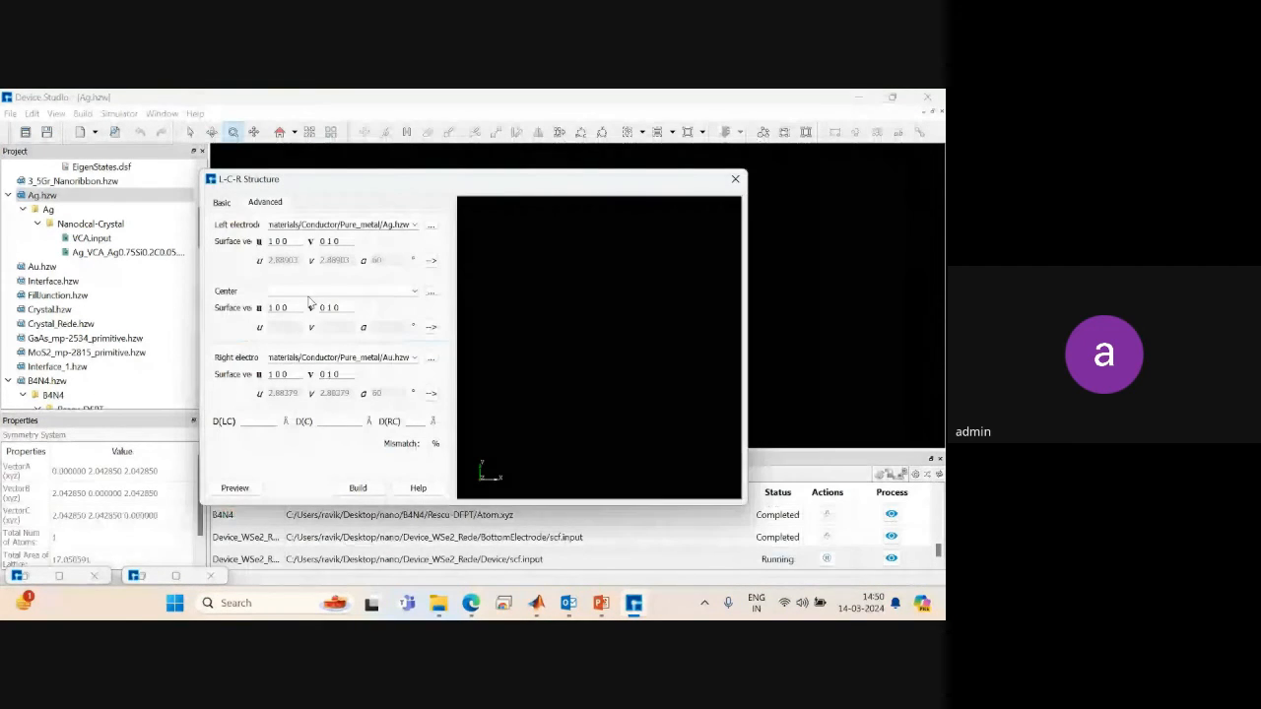
Load graphene.hzw from material/2Dmaterials/X-enes as the center of the L-C-R structure.
{"action": "left_click", "coordinate": [431, 293]}
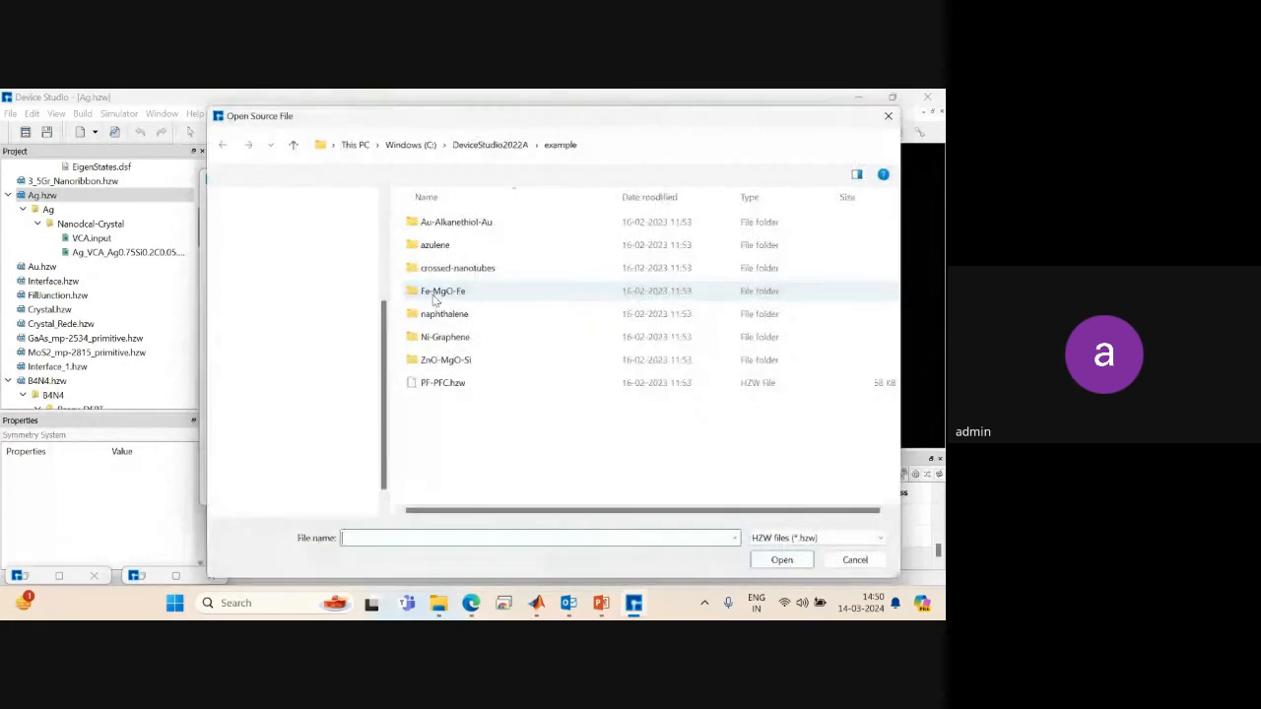
{"action": "left_click", "coordinate": [522, 142]}
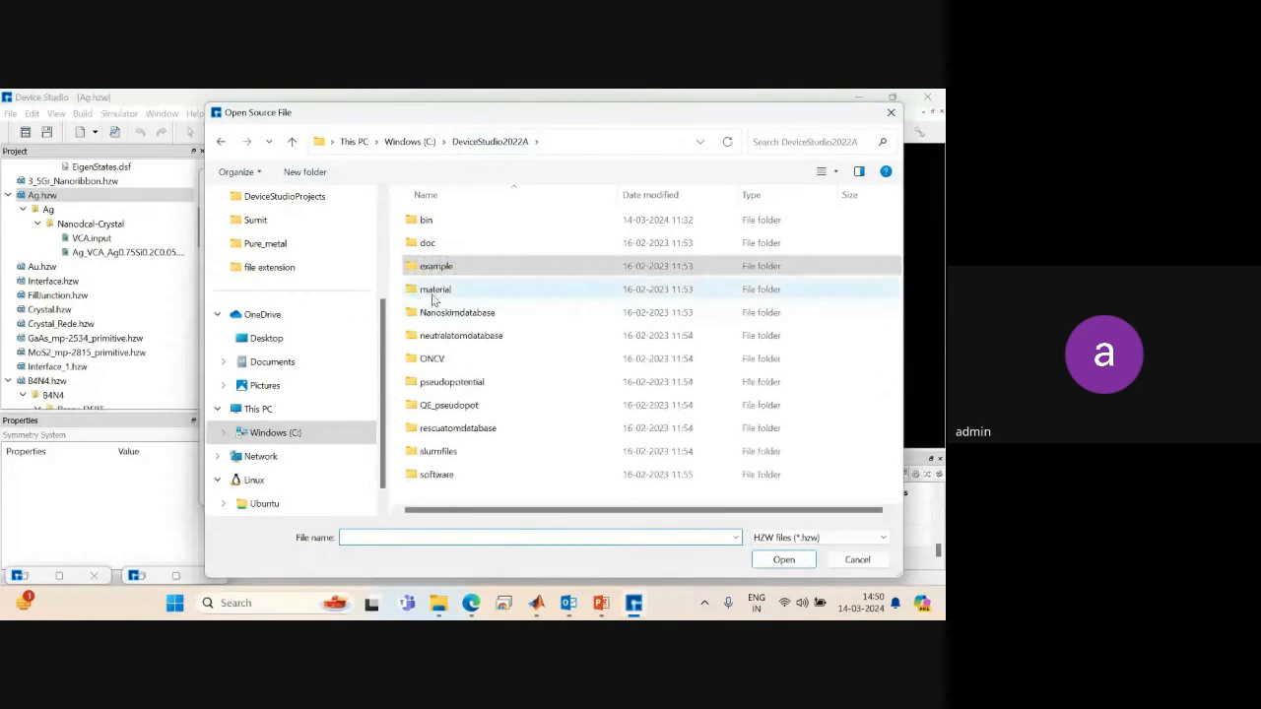
{"action": "double_click", "coordinate": [433, 289]}
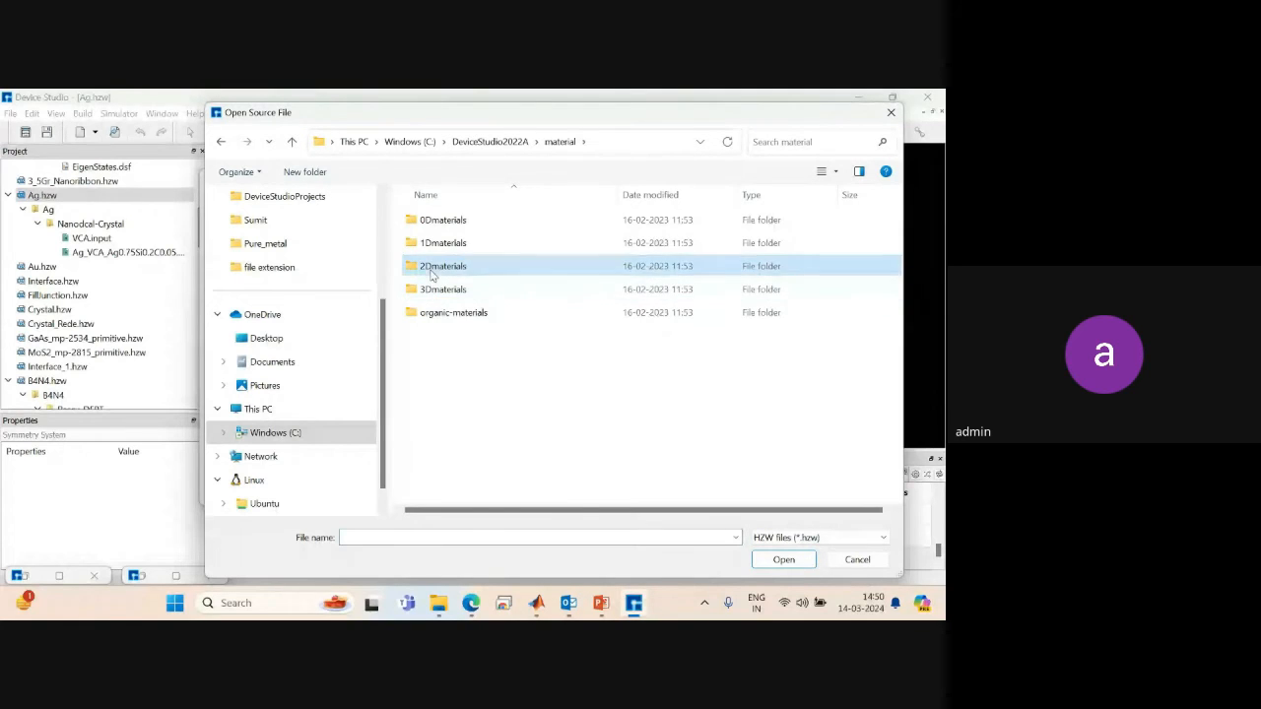
{"action": "double_click", "coordinate": [434, 268]}
{"action": "double_click", "coordinate": [422, 244]}
{"action": "double_click", "coordinate": [424, 222]}
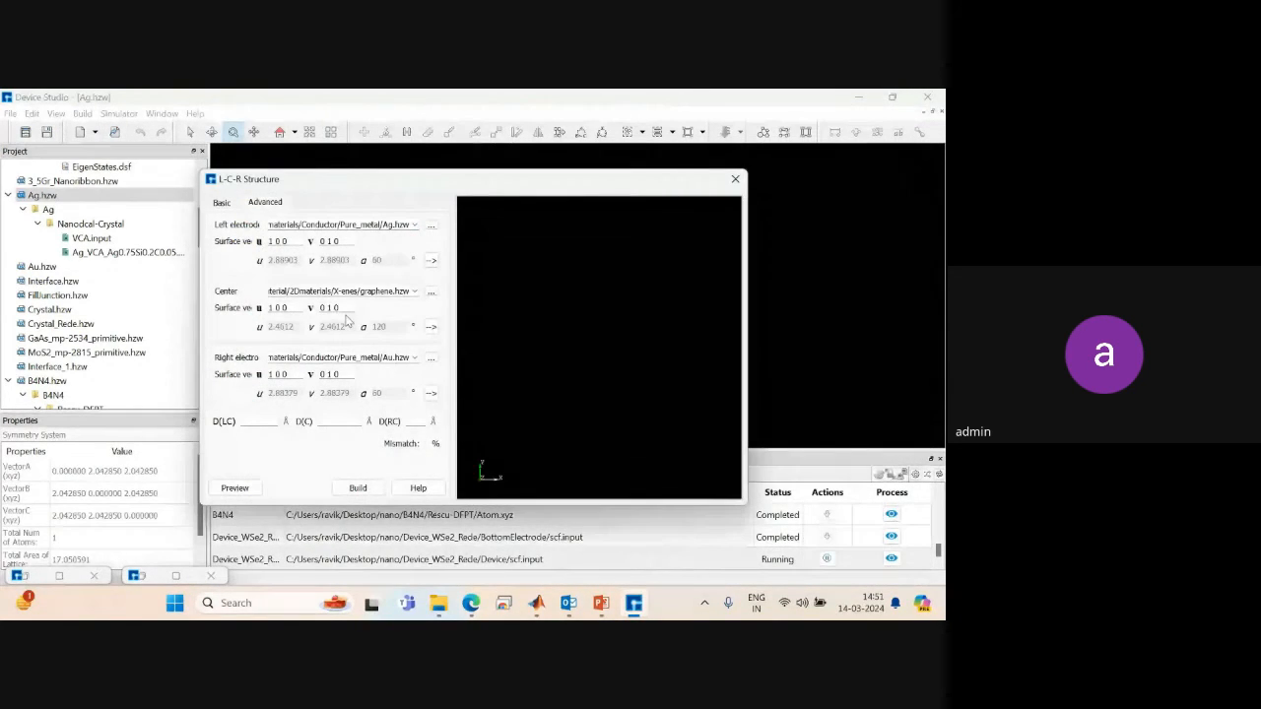
Preview the Ag-graphene-Au structure and the graphene center's surface vectors, closing the L-C-R builder without building.
{"action": "left_click", "coordinate": [254, 488]}
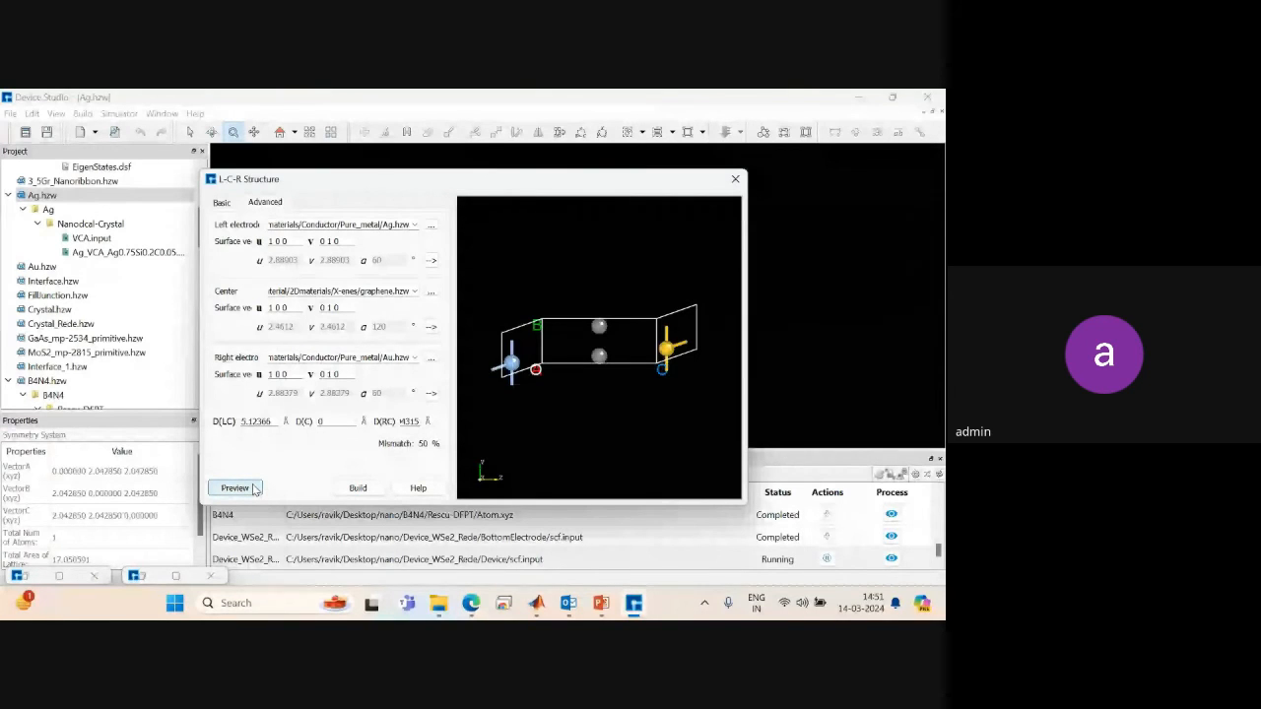
{"action": "left_click_drag", "start_coordinate": [638, 297], "coordinate": [617, 378]}
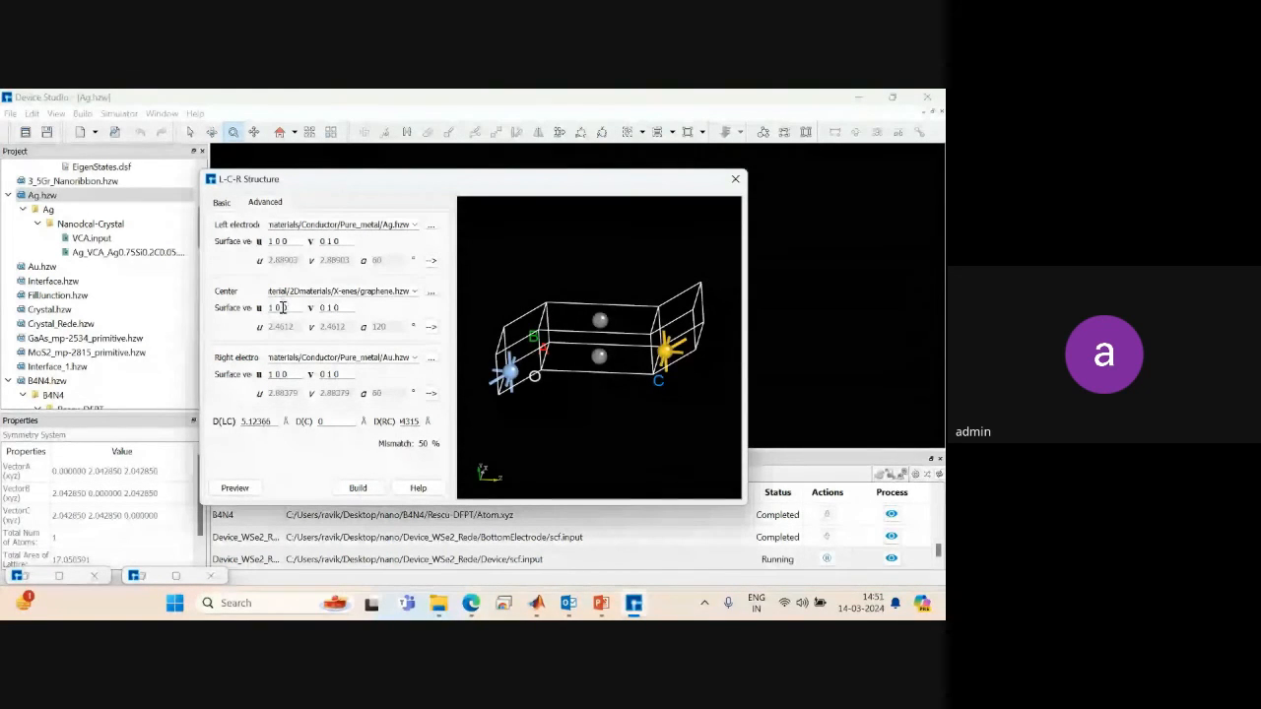
{"action": "left_click", "coordinate": [432, 328]}
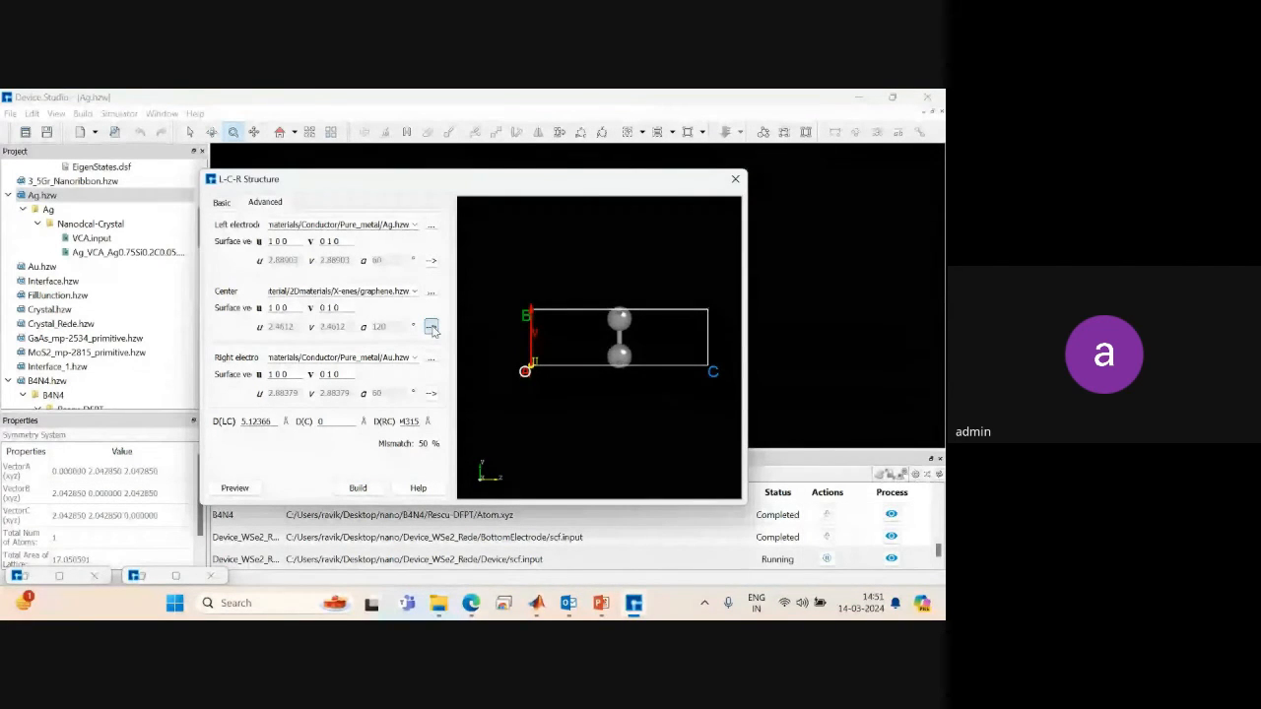
{"action": "left_click", "coordinate": [432, 328]}
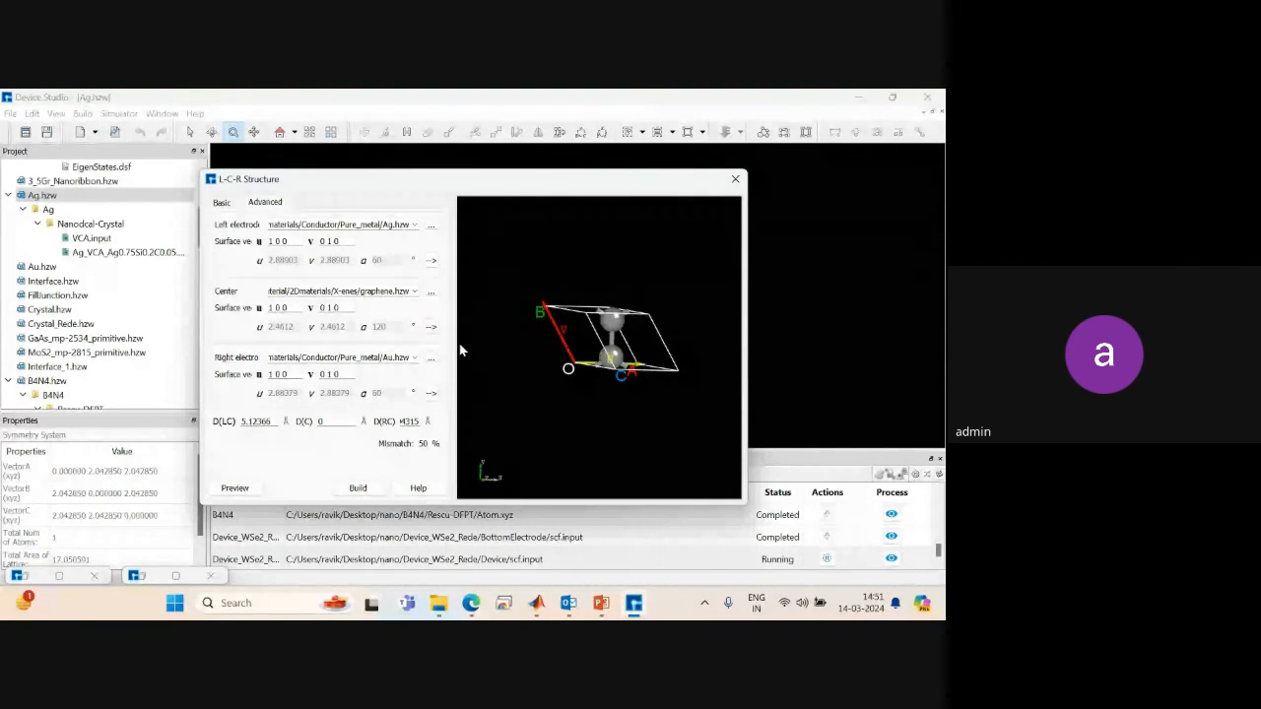
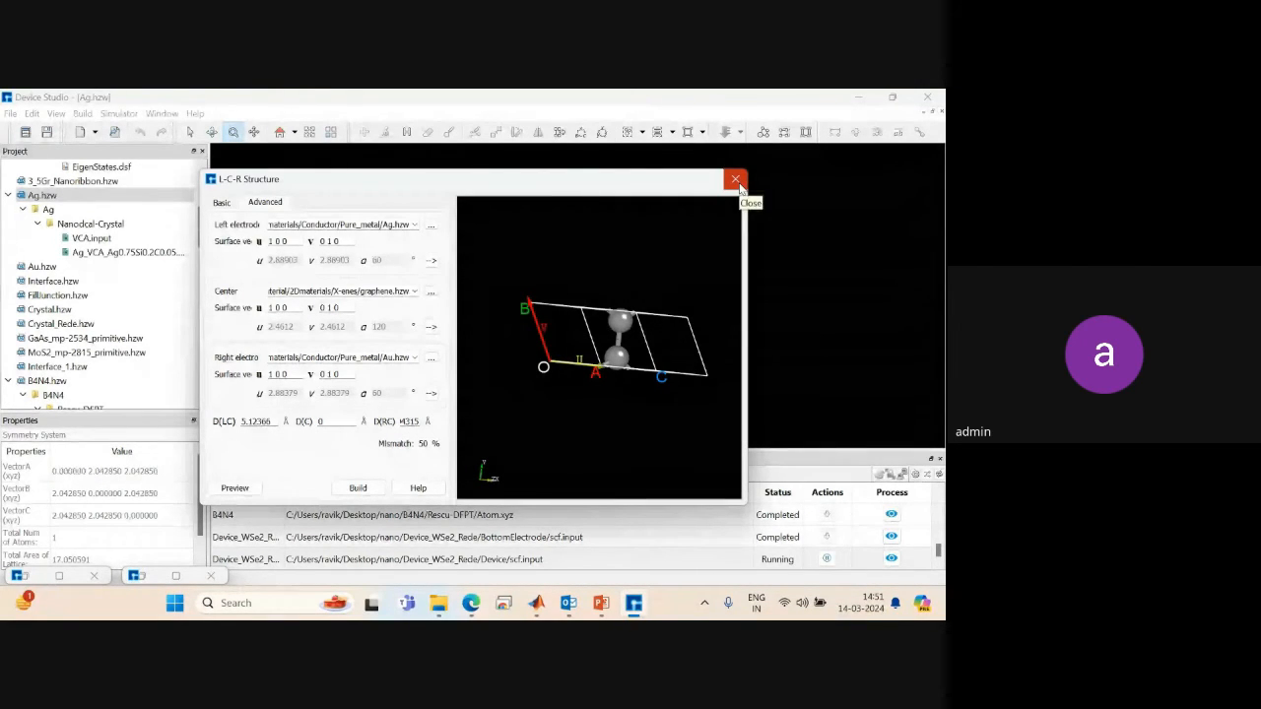
{"action": "left_click", "coordinate": [737, 181]}
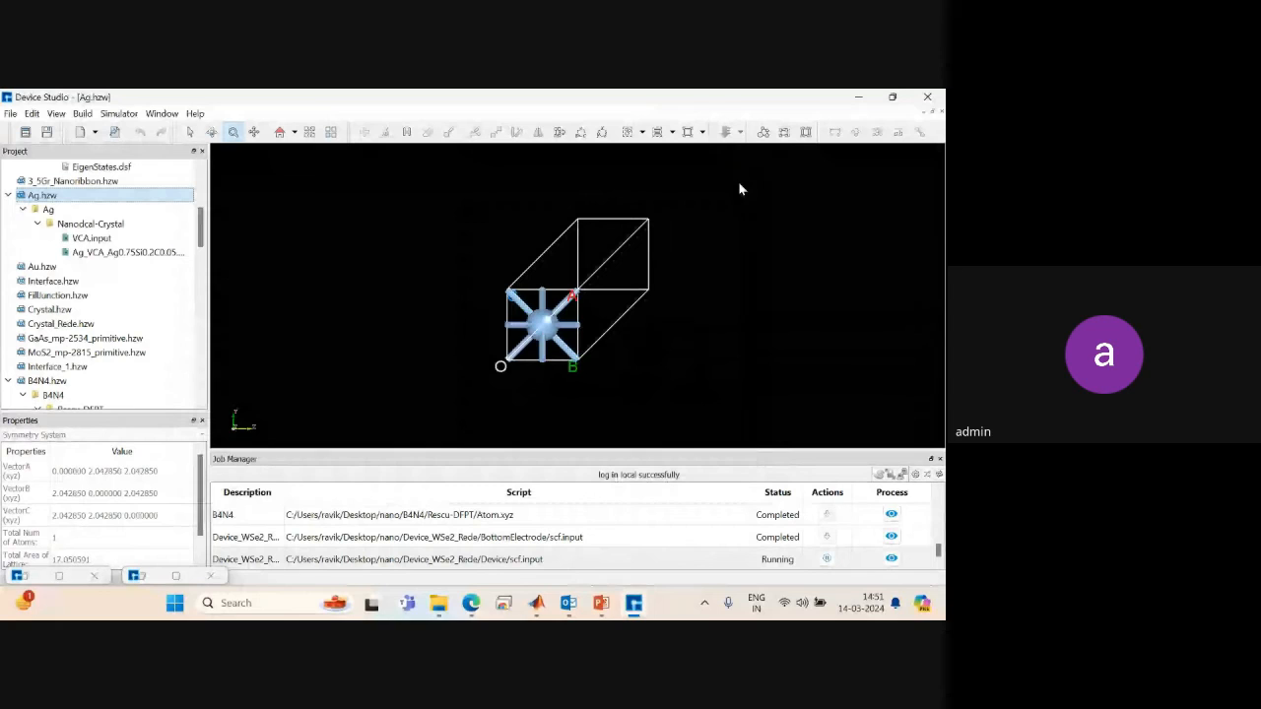
Import the local graphene.hzw structure from material/2Dmaterials/X-enes into the project.
{"action": "left_click", "coordinate": [11, 114]}
{"action": "mouse_move", "coordinate": [89, 195]}
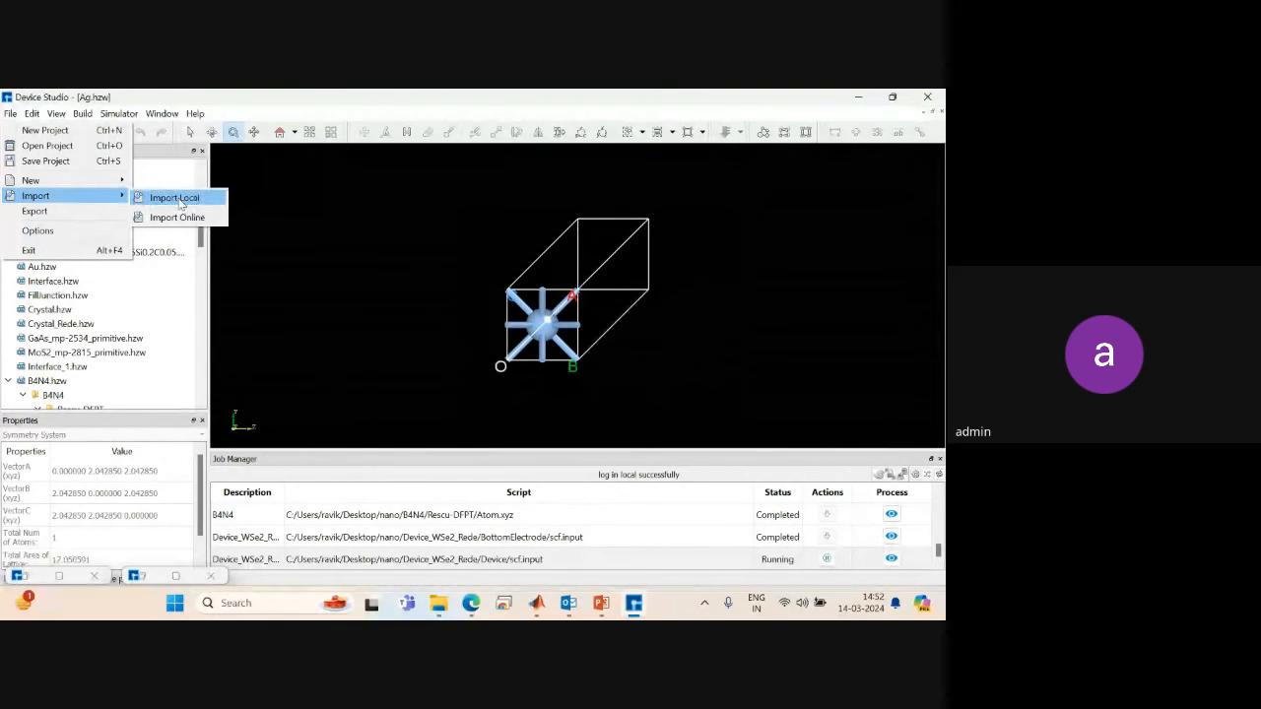
{"action": "left_click", "coordinate": [174, 199]}
{"action": "double_click", "coordinate": [233, 266]}
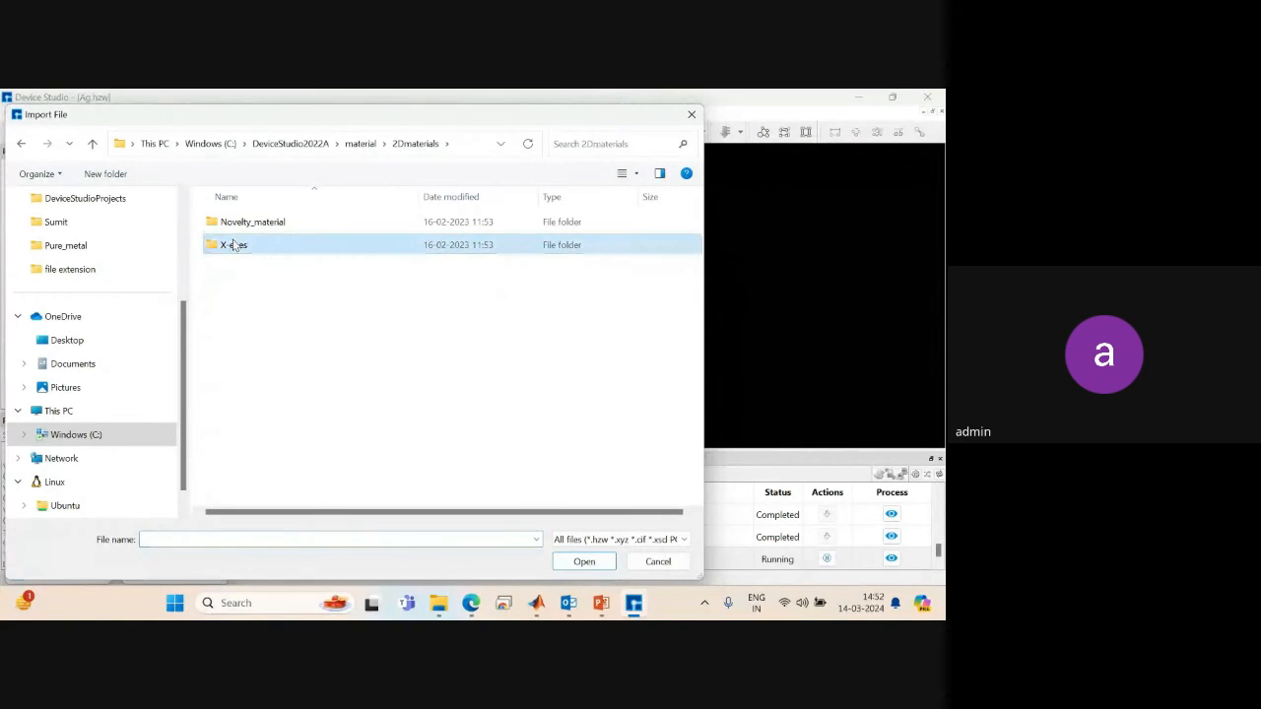
{"action": "double_click", "coordinate": [233, 246]}
{"action": "double_click", "coordinate": [237, 225]}
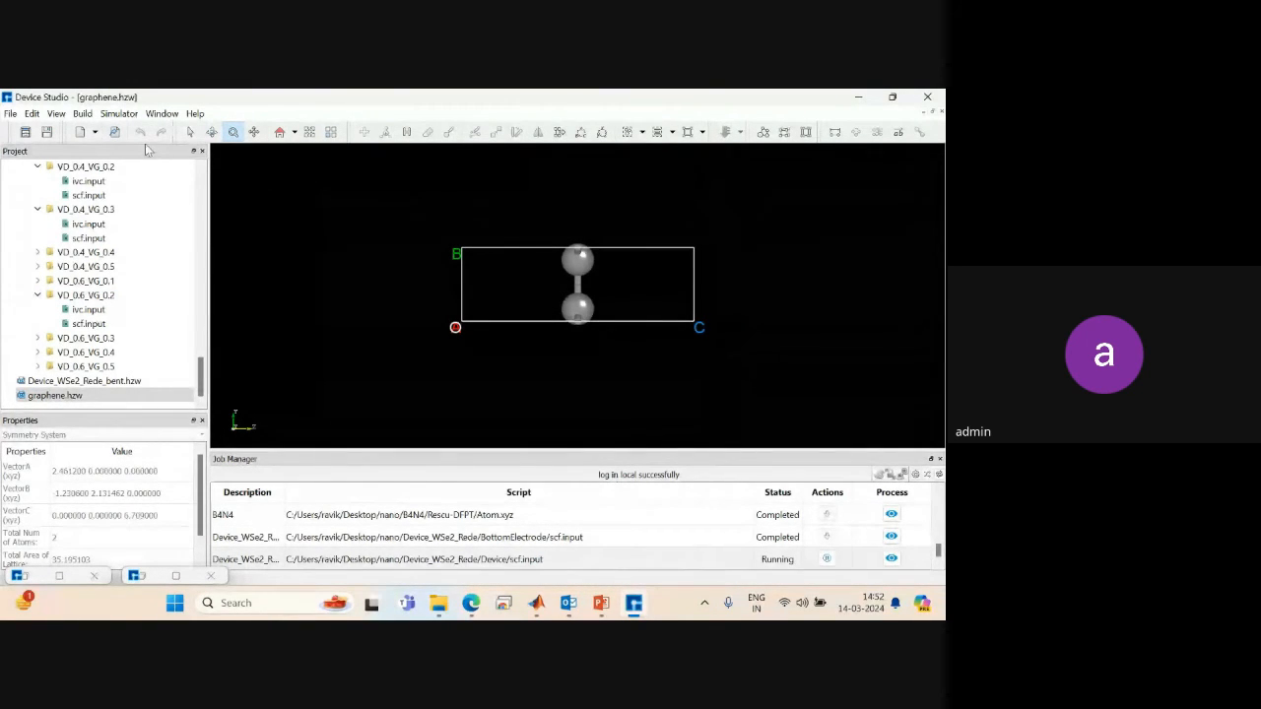
Redefine the graphene crystal as a 10 × 10 × 1 supercell, checking the preview, and build it.
{"action": "left_click", "coordinate": [81, 113]}
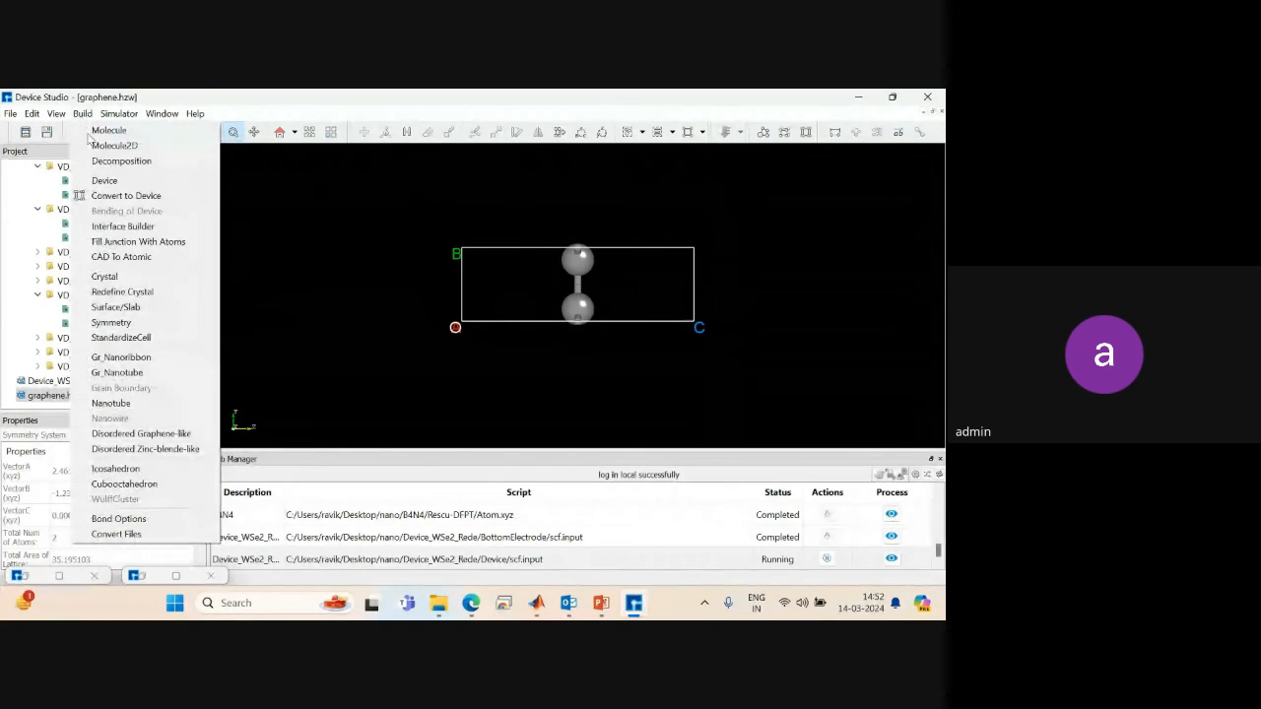
{"action": "left_click", "coordinate": [116, 292]}
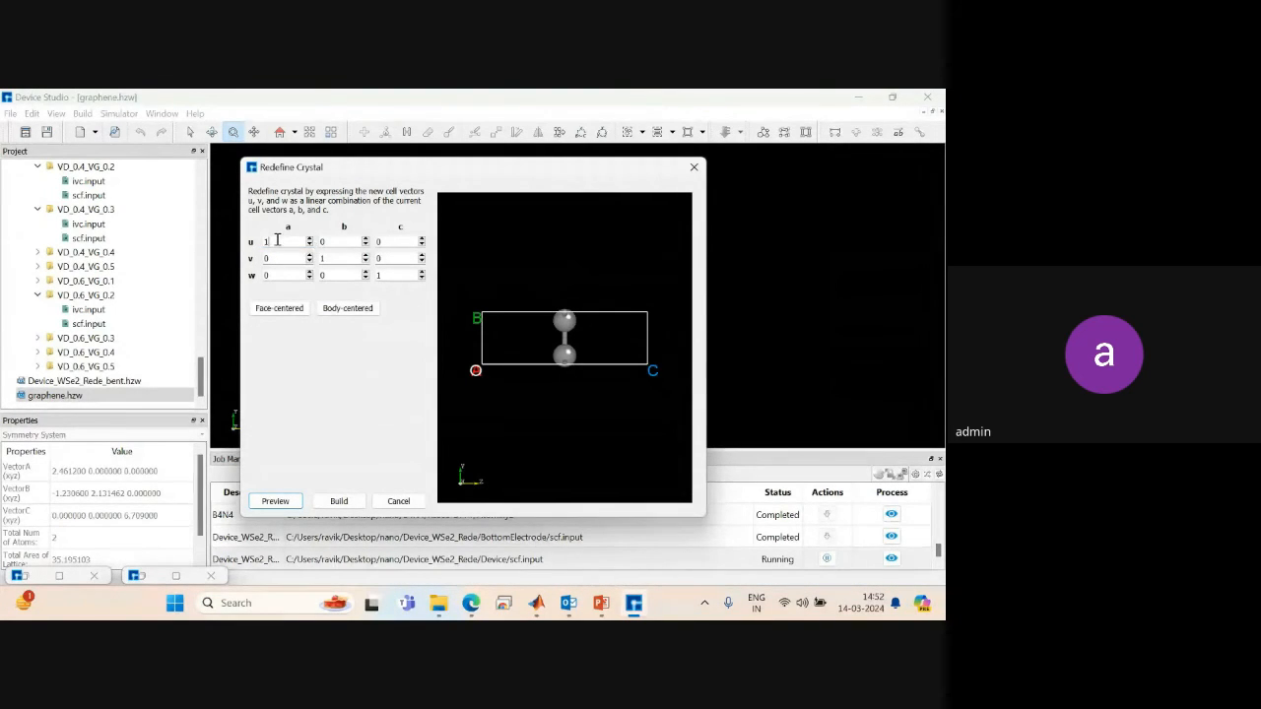
{"action": "left_click", "coordinate": [282, 505]}
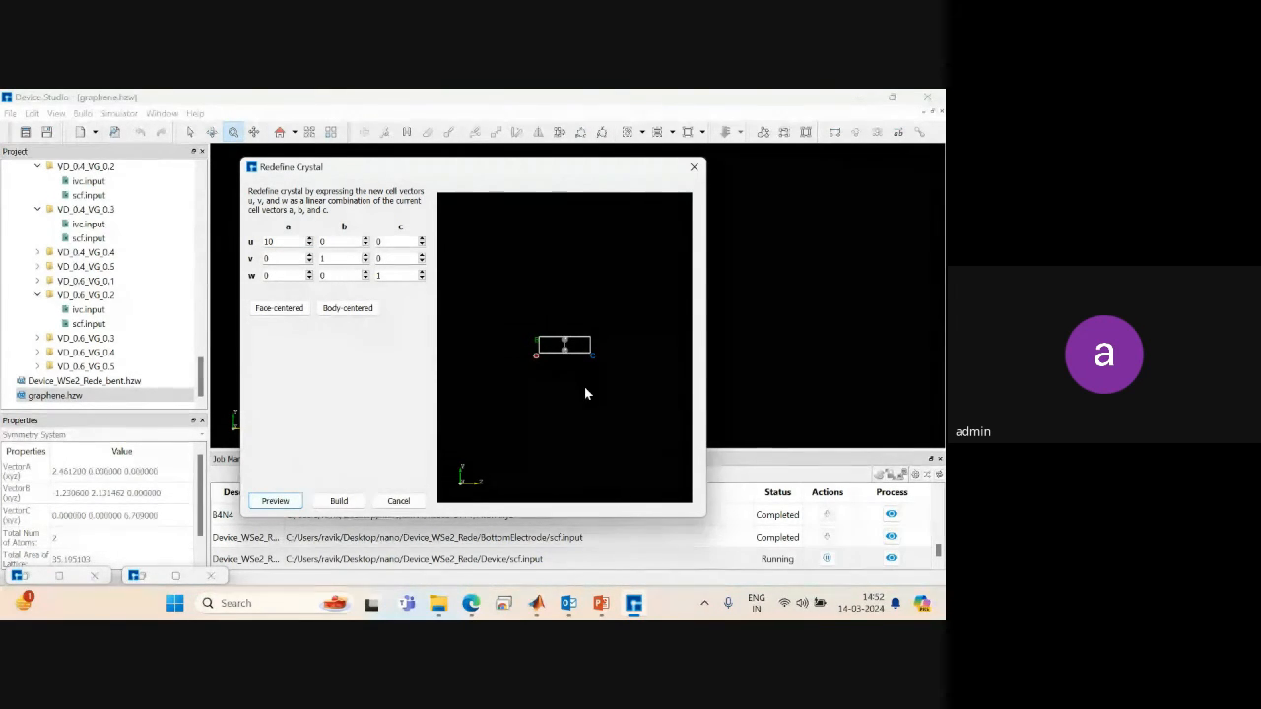
{"action": "mouse_move", "coordinate": [584, 387]}
{"action": "left_mouse_down"}
{"action": "mouse_move", "coordinate": [562, 395]}
{"action": "mouse_move", "coordinate": [589, 397]}
{"action": "left_mouse_up"}
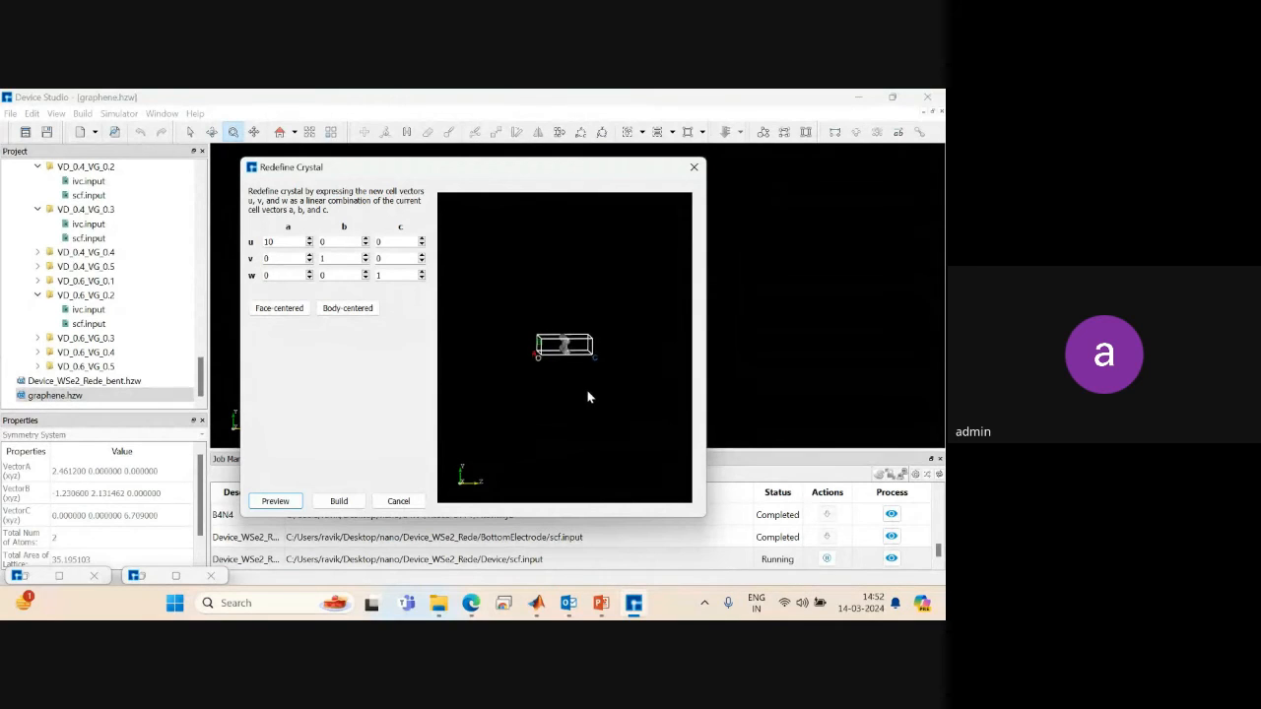
{"action": "left_click", "coordinate": [328, 258]}
{"action": "type", "text": "0"}
{"action": "left_click", "coordinate": [276, 501]}
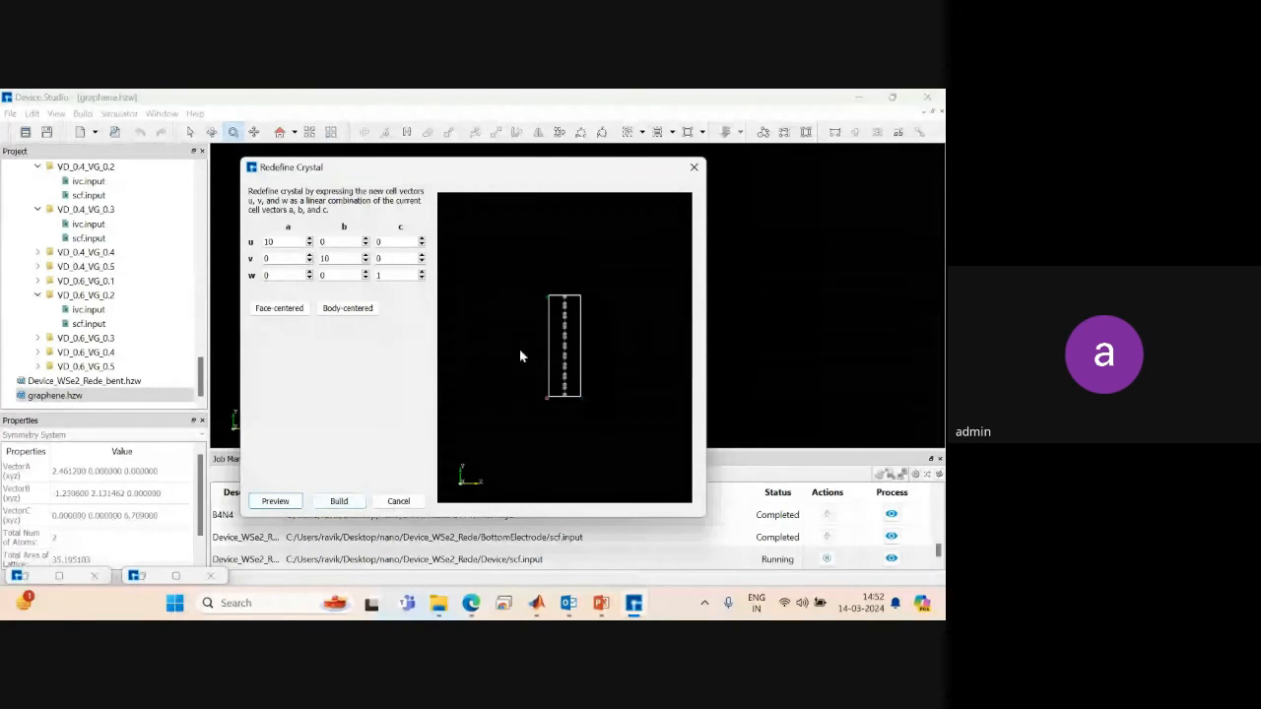
{"action": "left_click", "coordinate": [339, 501]}
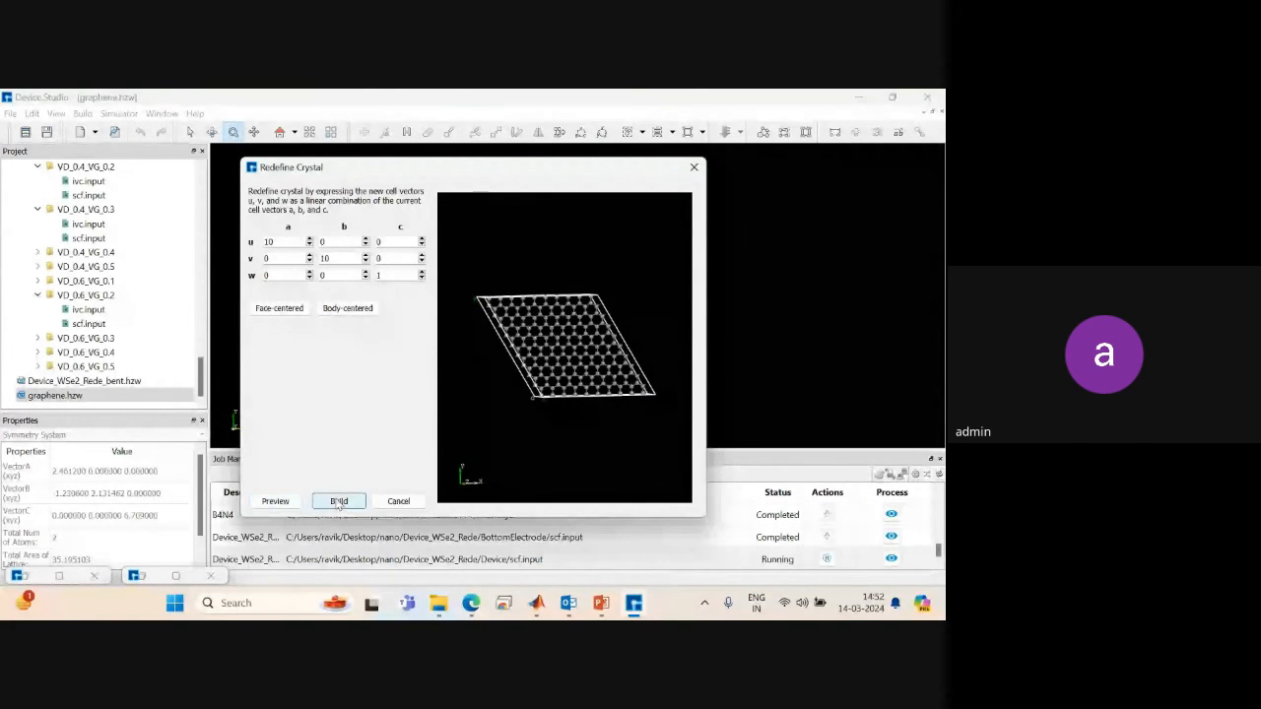
{"action": "left_click_drag", "start_coordinate": [675, 395], "coordinate": [492, 281]}
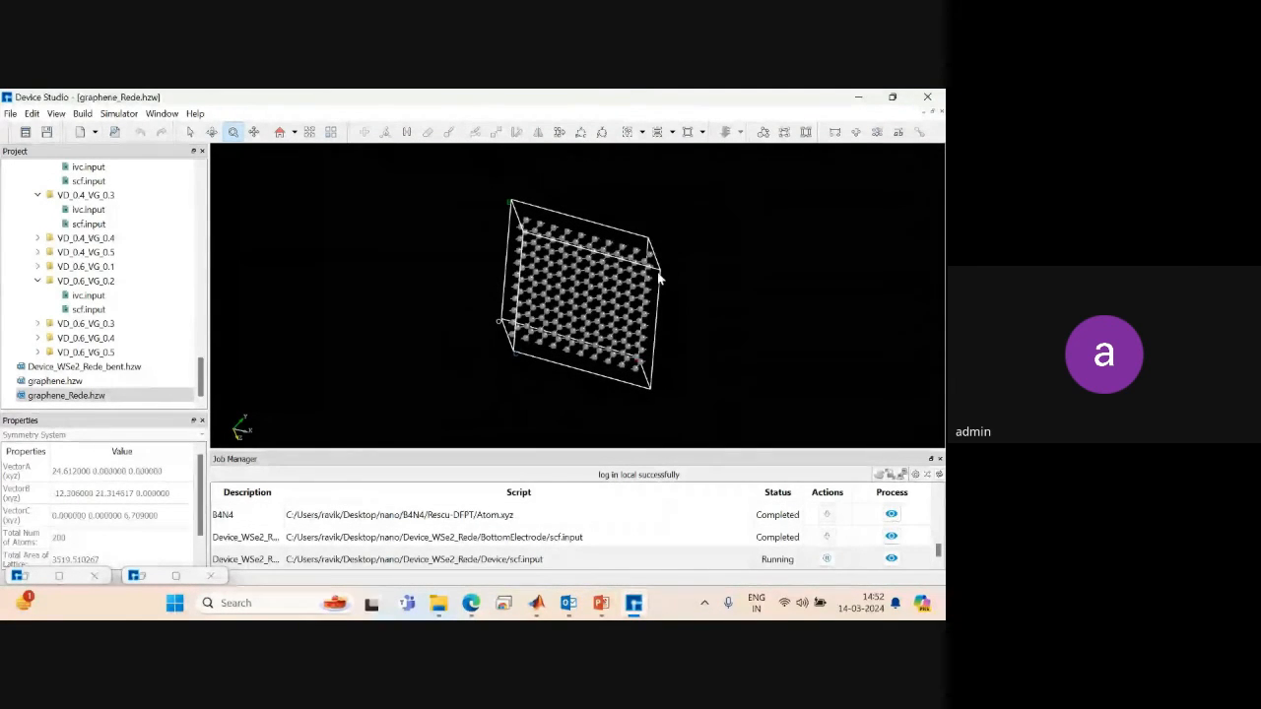
{"action": "left_click_drag", "start_coordinate": [659, 278], "coordinate": [526, 277]}
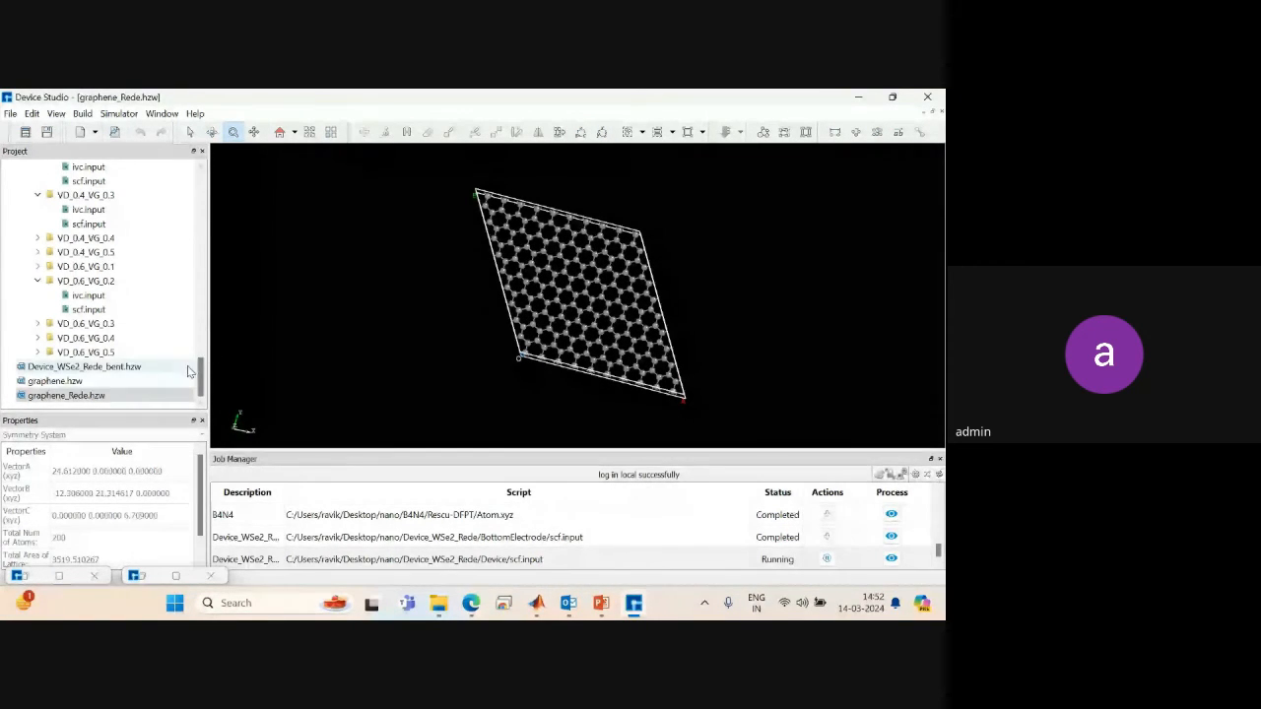
{"action": "left_click", "coordinate": [10, 114]}
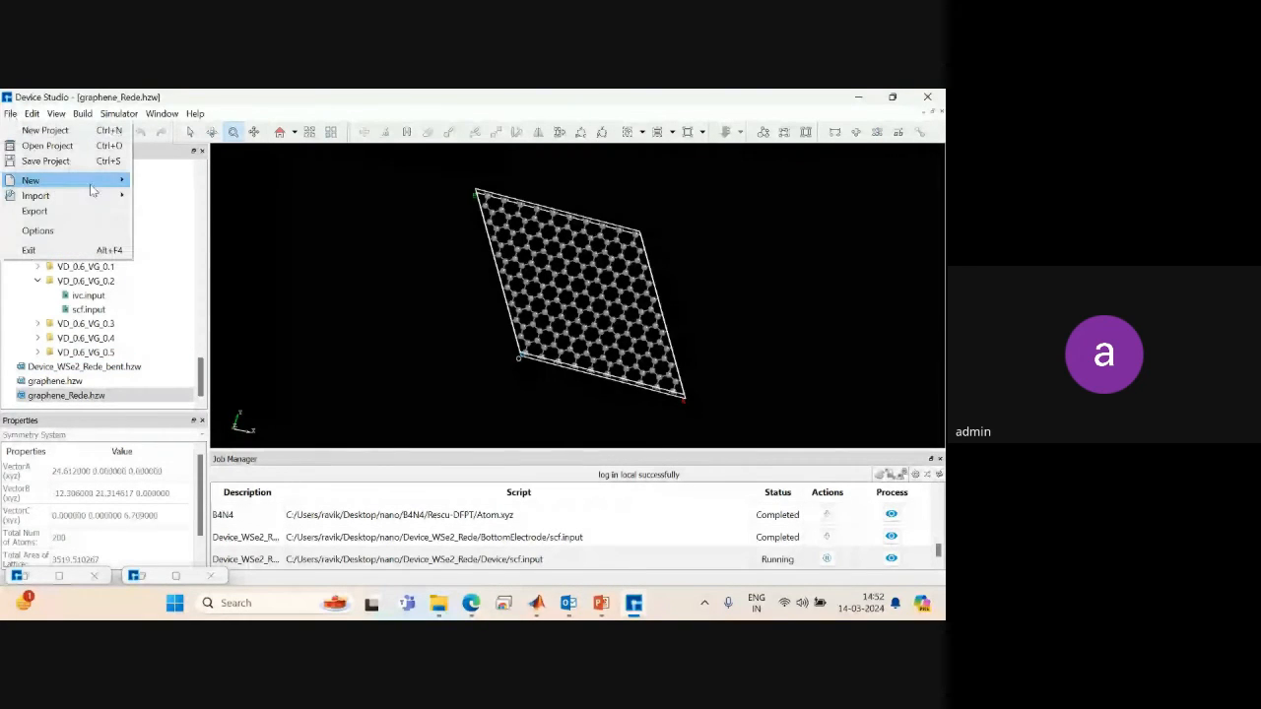
{"action": "mouse_move", "coordinate": [91, 182]}
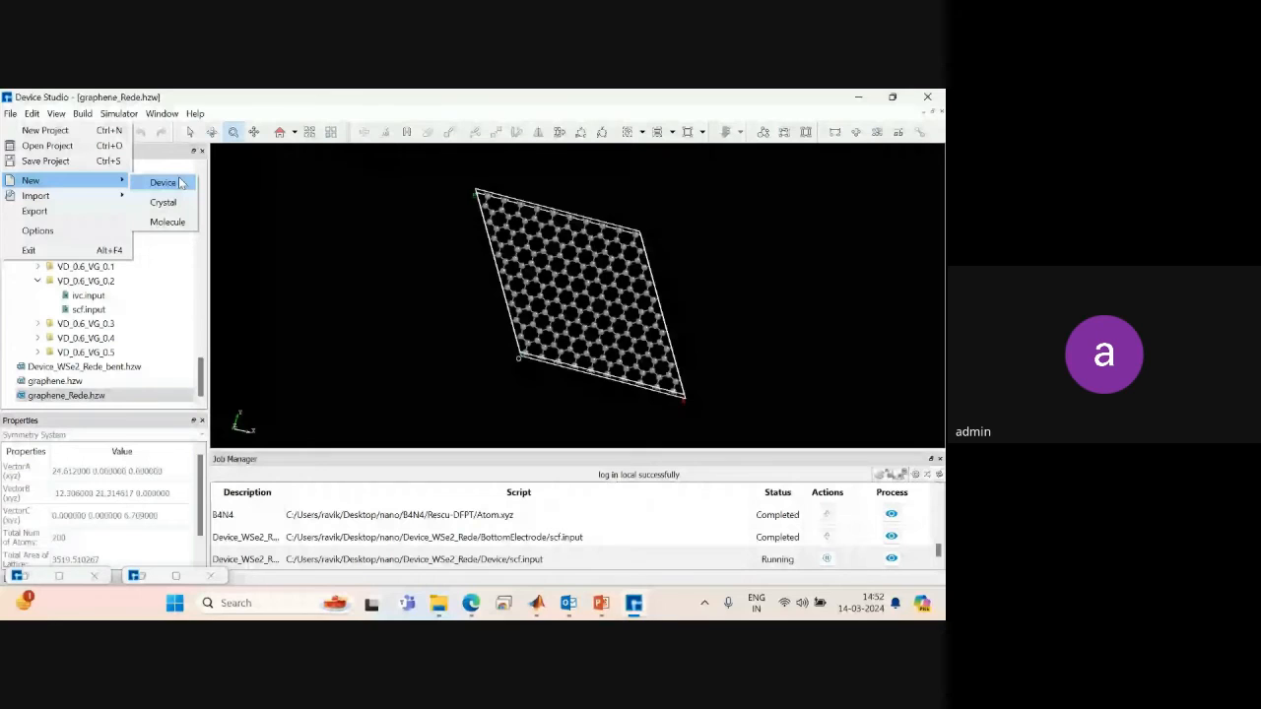
{"action": "left_click", "coordinate": [164, 182]}
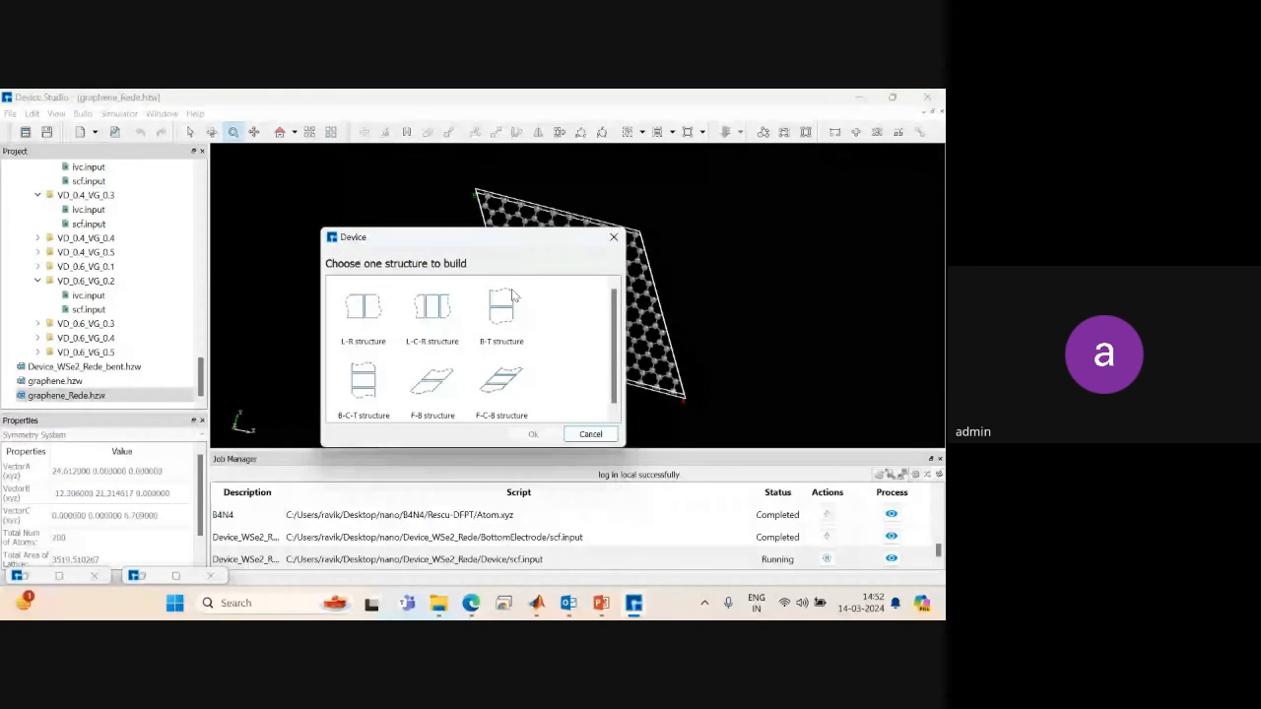
{"action": "double_click", "coordinate": [430, 311]}
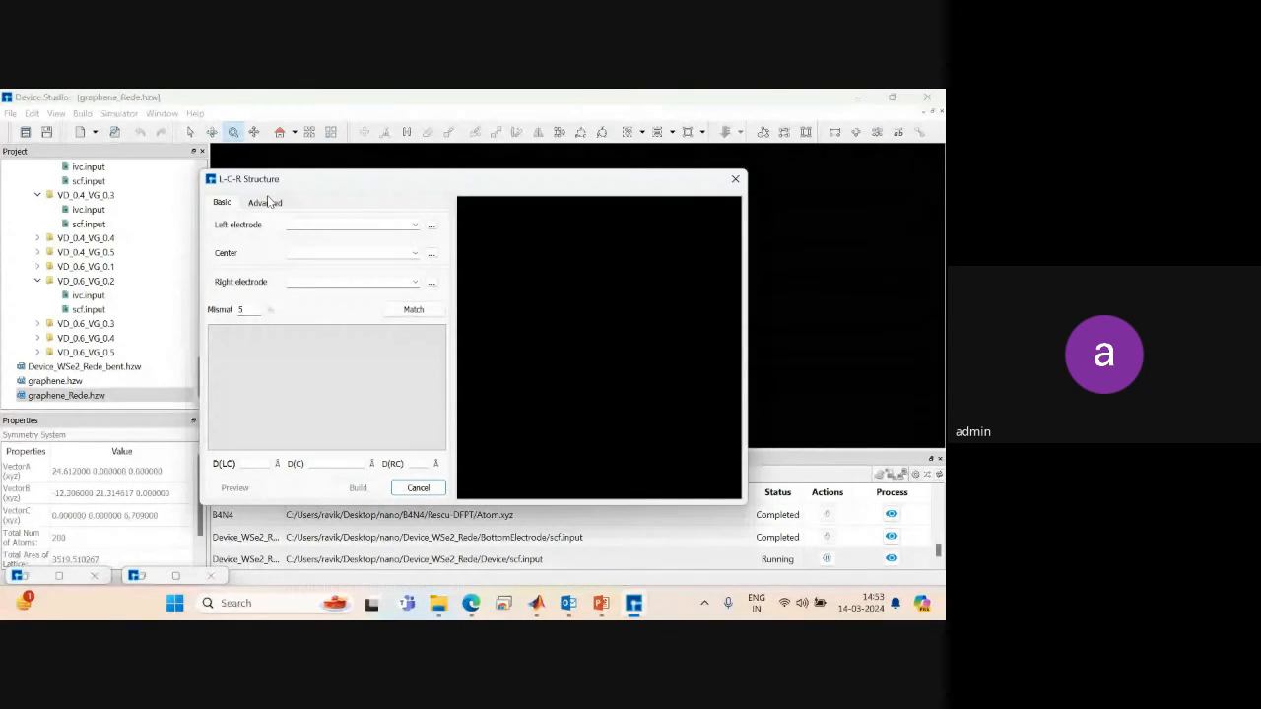
Switch to the Google Meet call in Edge, review the participants' in-call messages, and return to Device Studio.
{"action": "left_click", "coordinate": [474, 604]}
{"action": "left_click", "coordinate": [387, 530]}
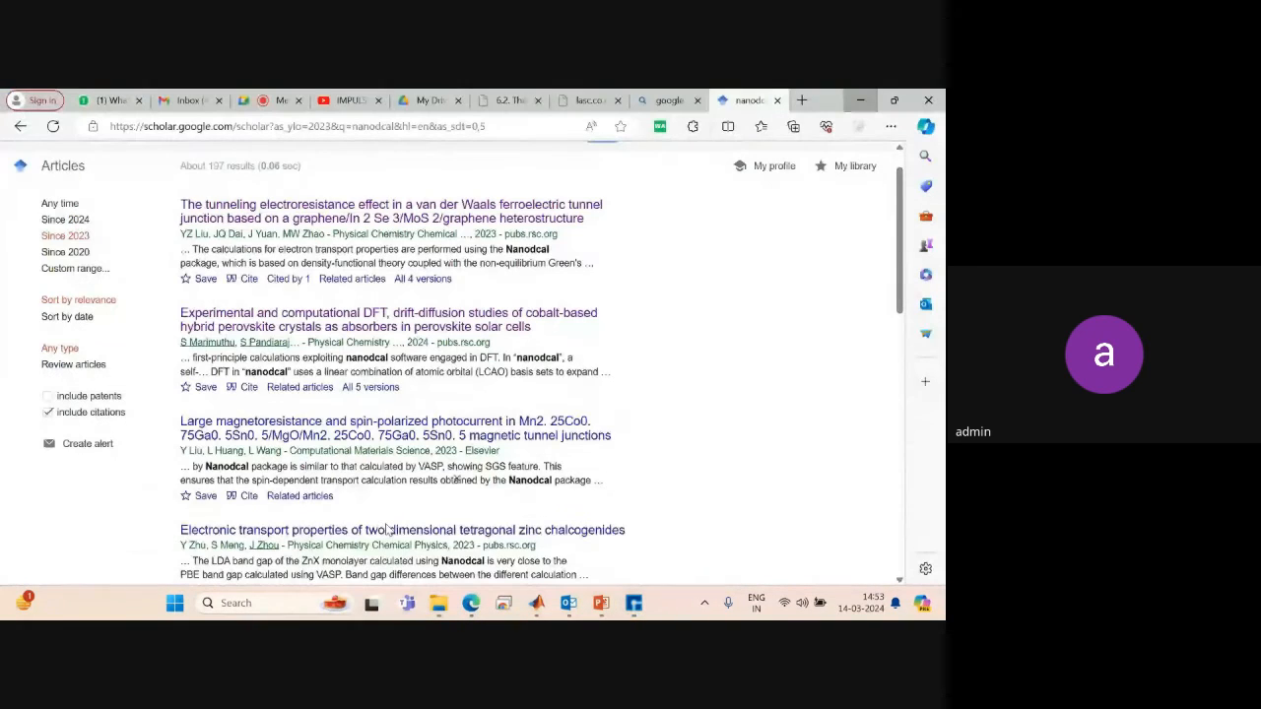
{"action": "left_click", "coordinate": [266, 101]}
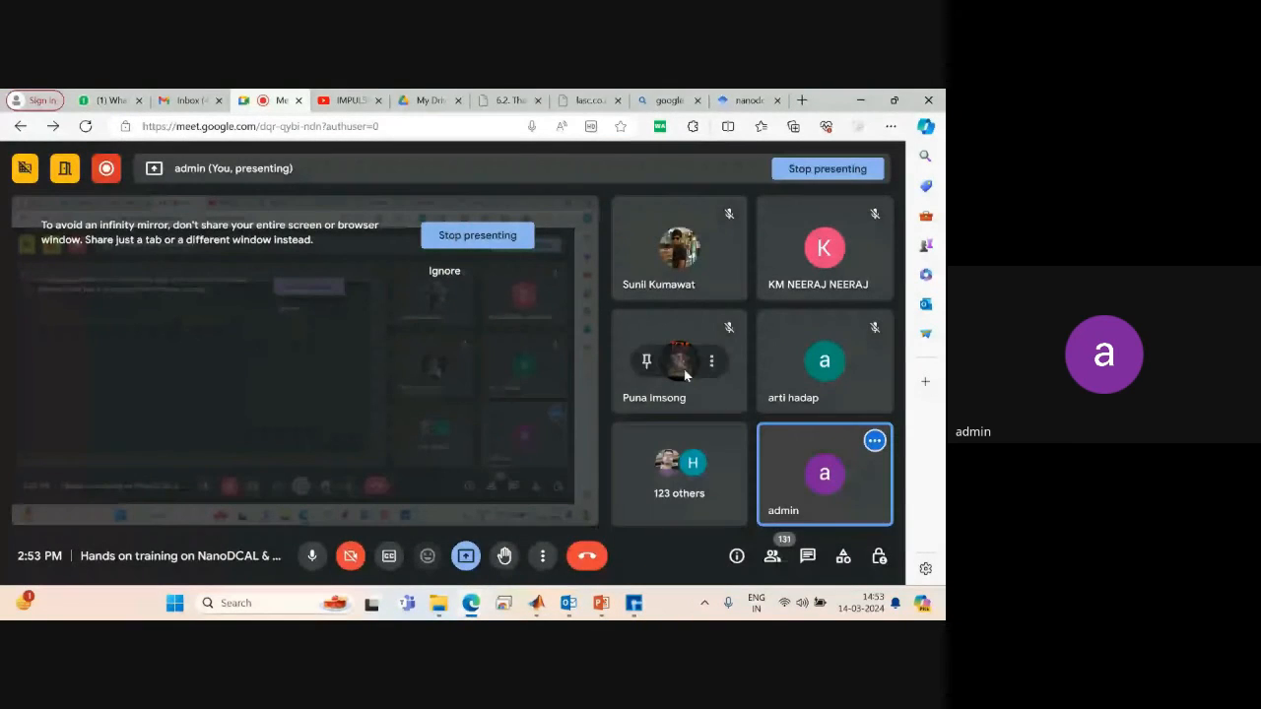
{"action": "left_click", "coordinate": [808, 556]}
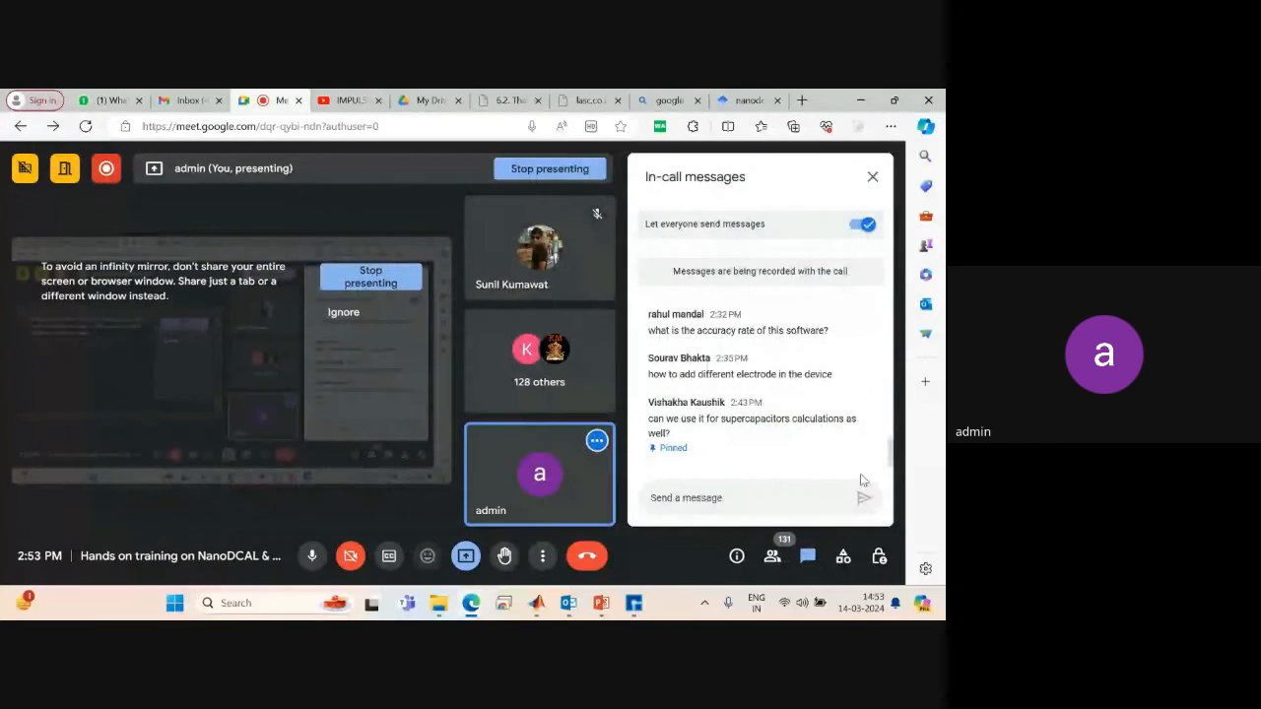
{"action": "scroll", "coordinate": [892, 450], "scroll_direction": "up", "scroll_amount": 5}
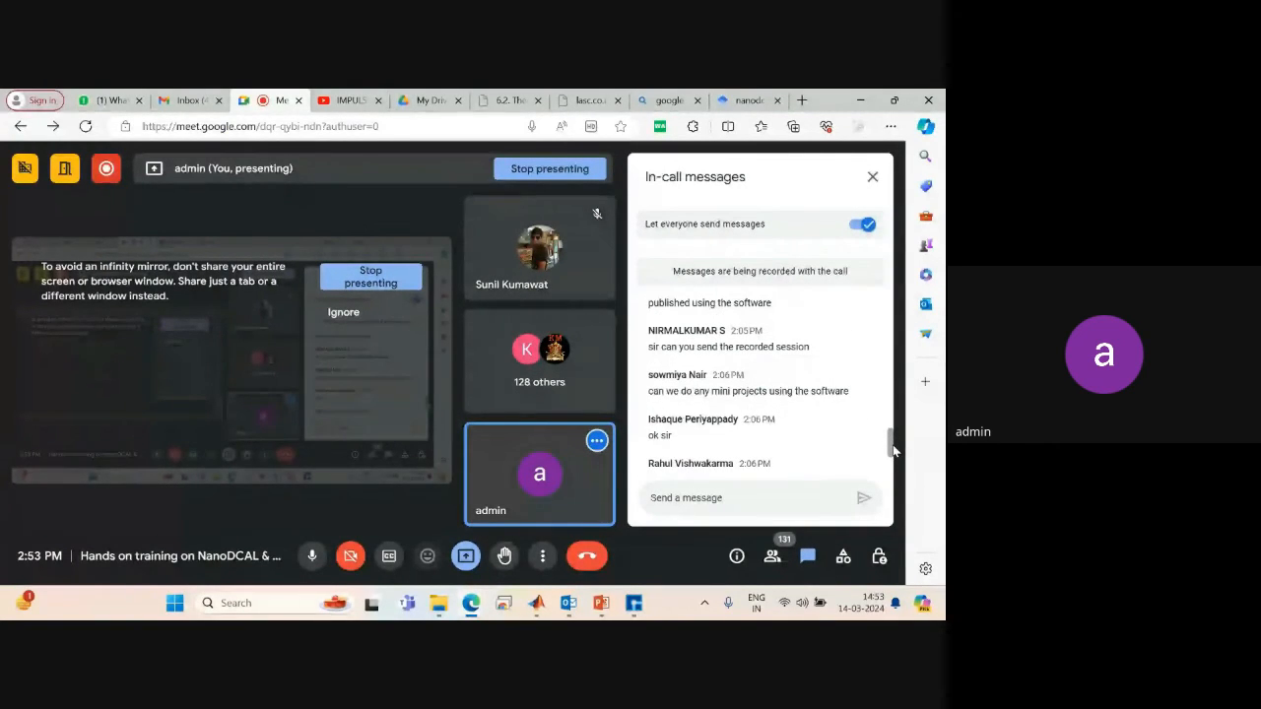
{"action": "scroll", "coordinate": [891, 450], "scroll_direction": "down", "scroll_amount": 5}
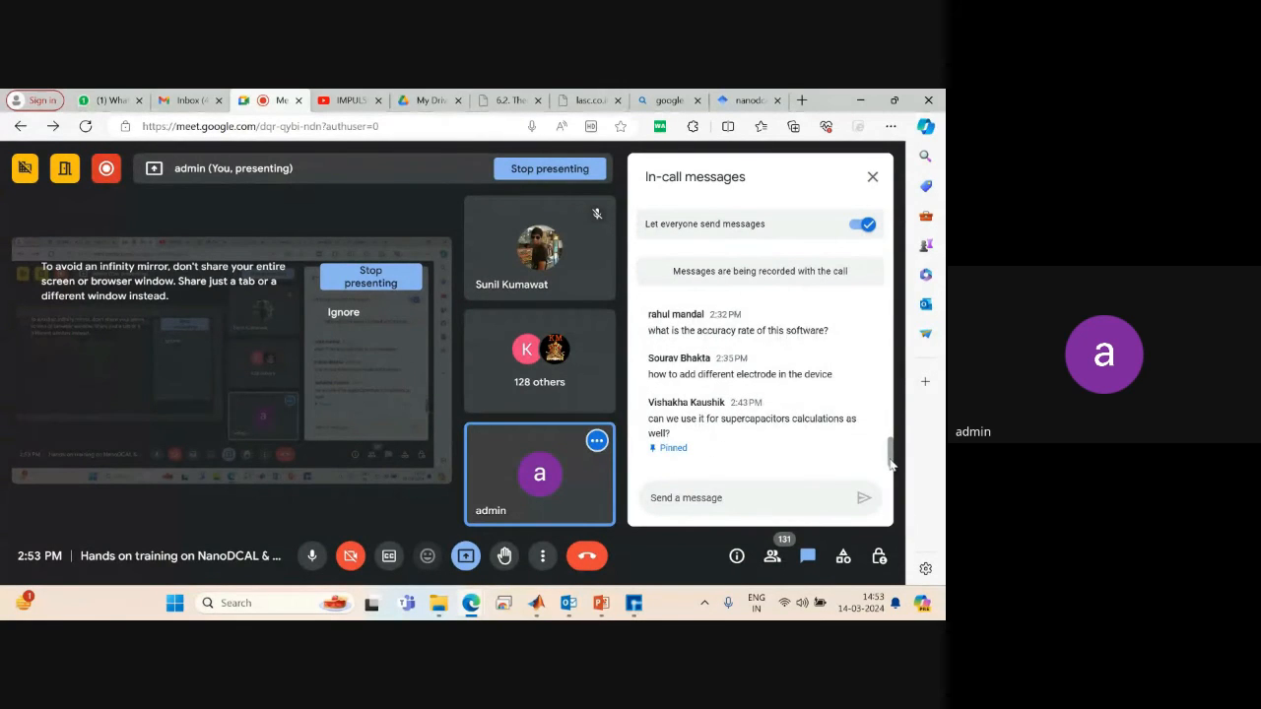
{"action": "left_click_drag", "start_coordinate": [891, 463], "coordinate": [891, 444]}
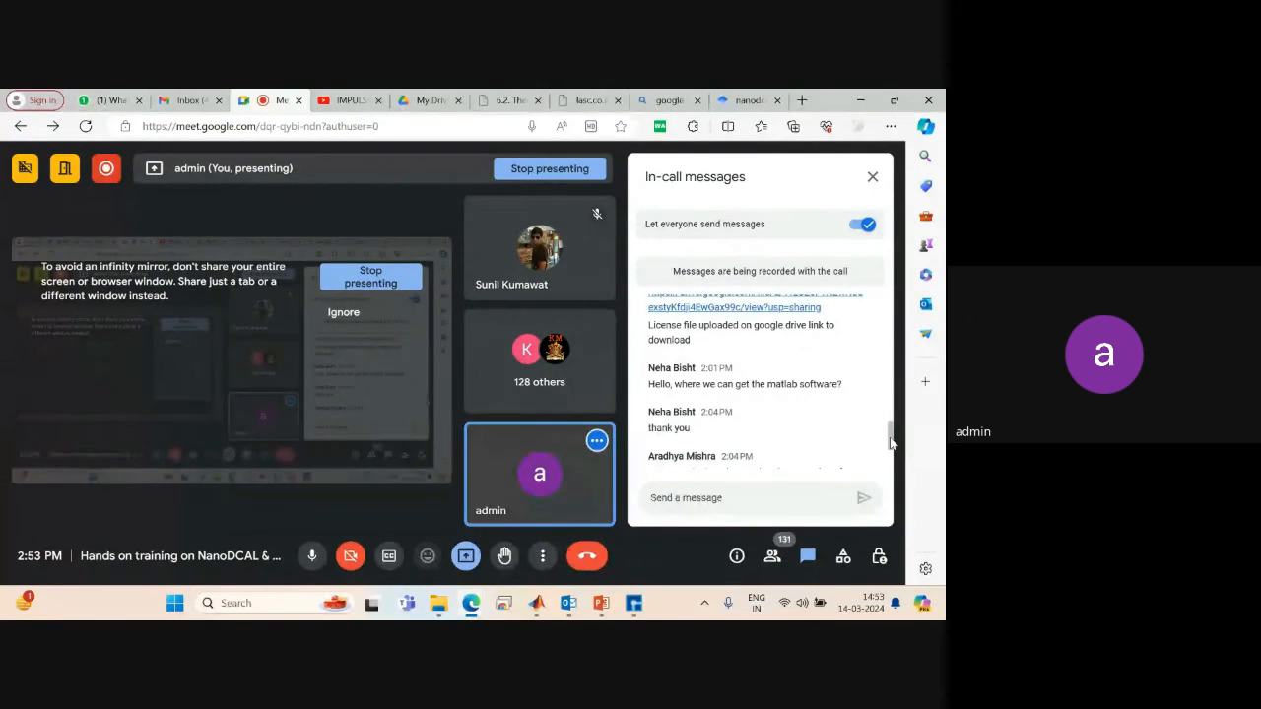
{"action": "left_click", "coordinate": [871, 178]}
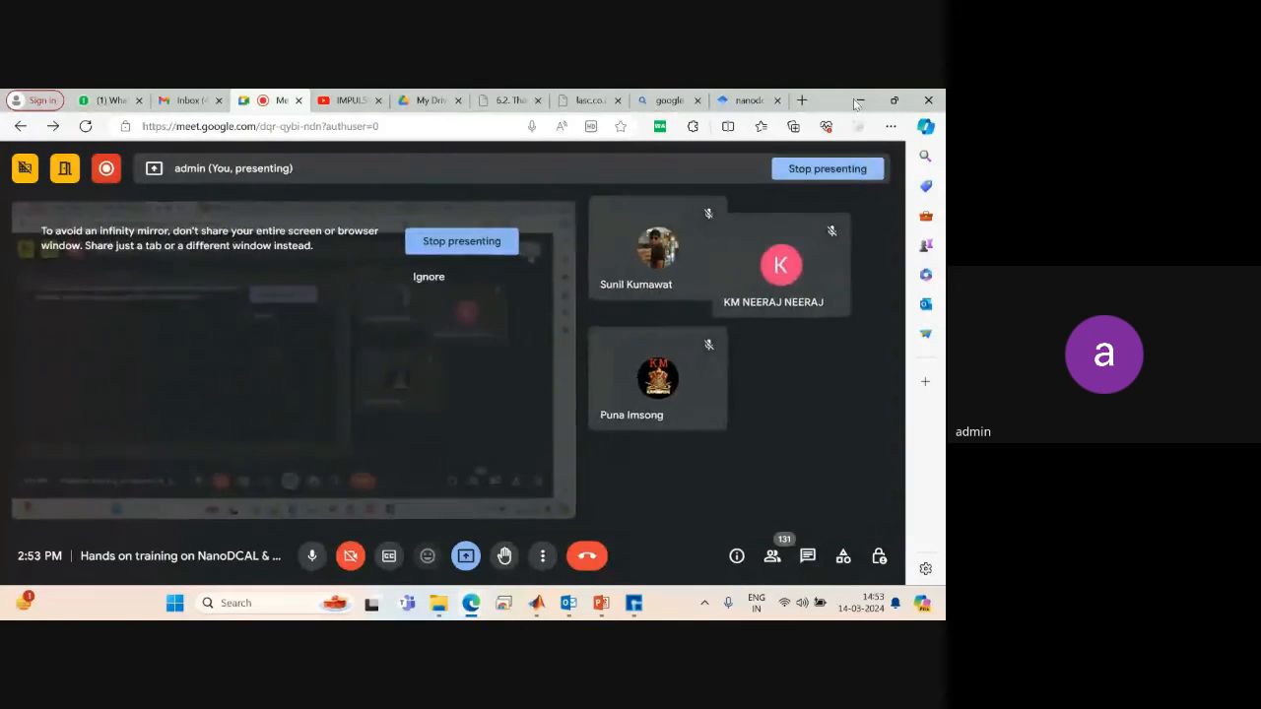
{"action": "left_click", "coordinate": [861, 101]}
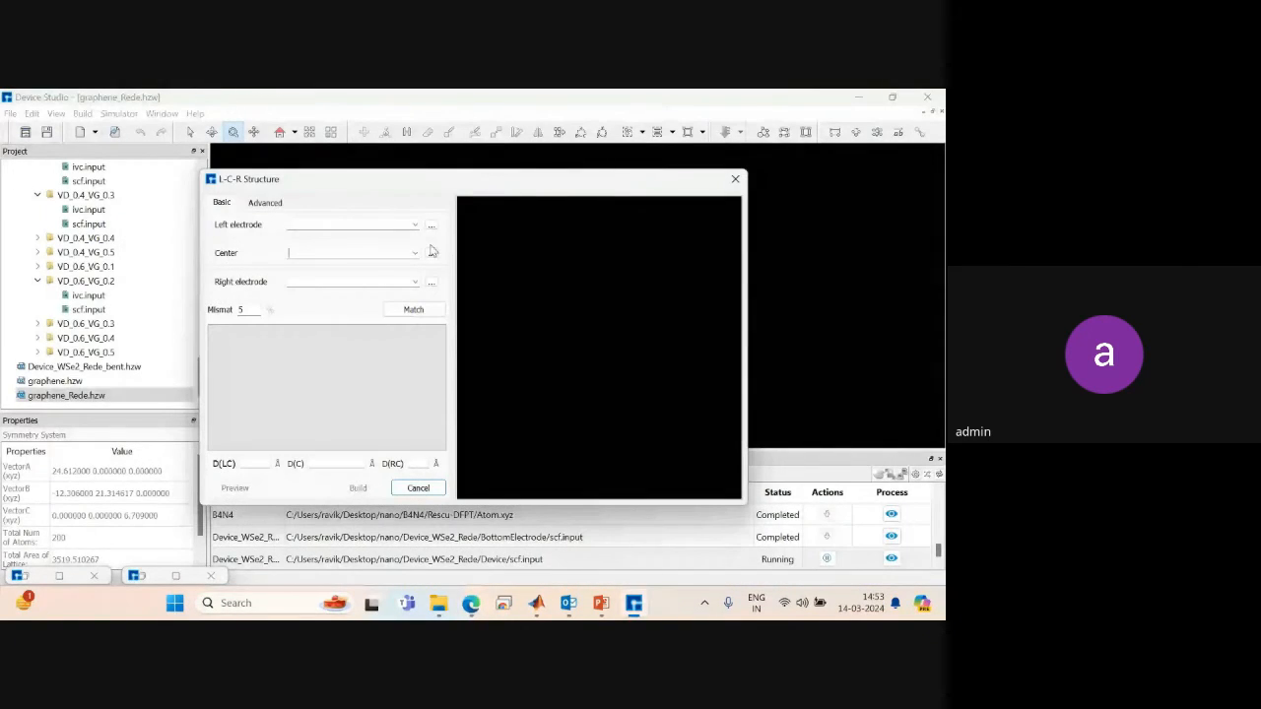
Close the L-C-R structure builder without building and open Si.hzw from the nano project.
{"action": "left_click", "coordinate": [737, 181]}
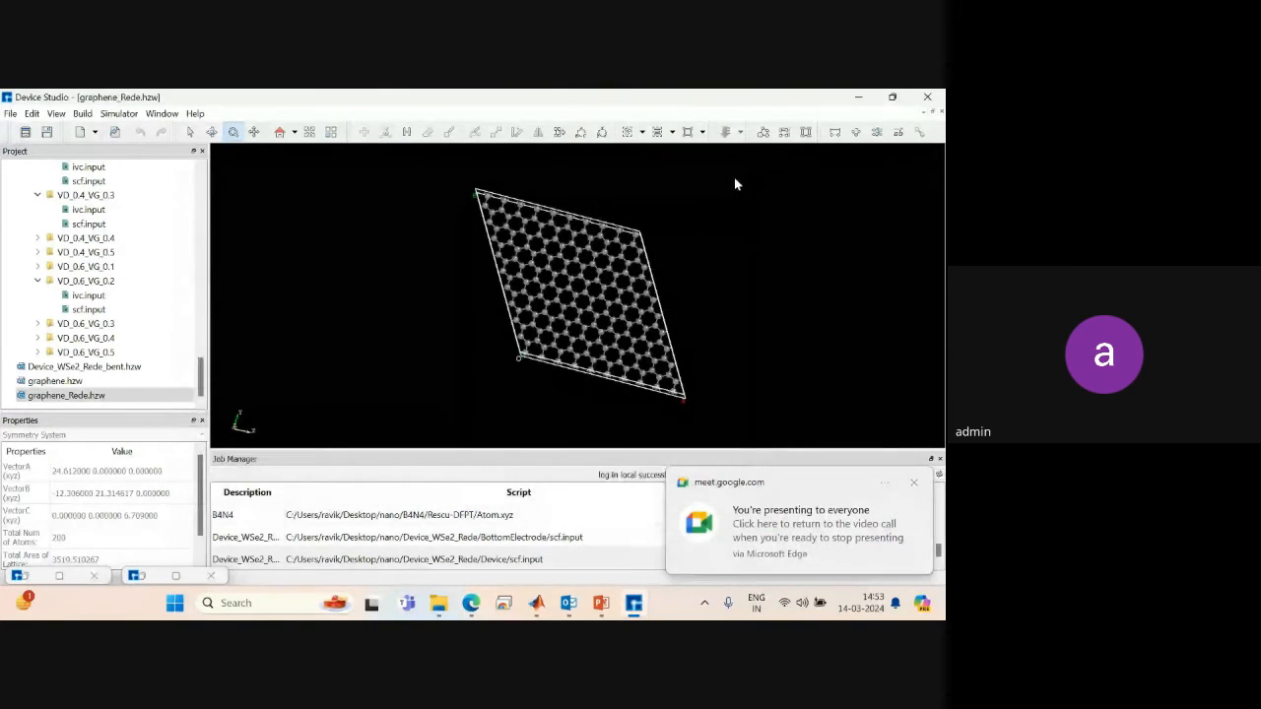
{"action": "scroll", "coordinate": [204, 226], "scroll_direction": "up", "scroll_amount": 15}
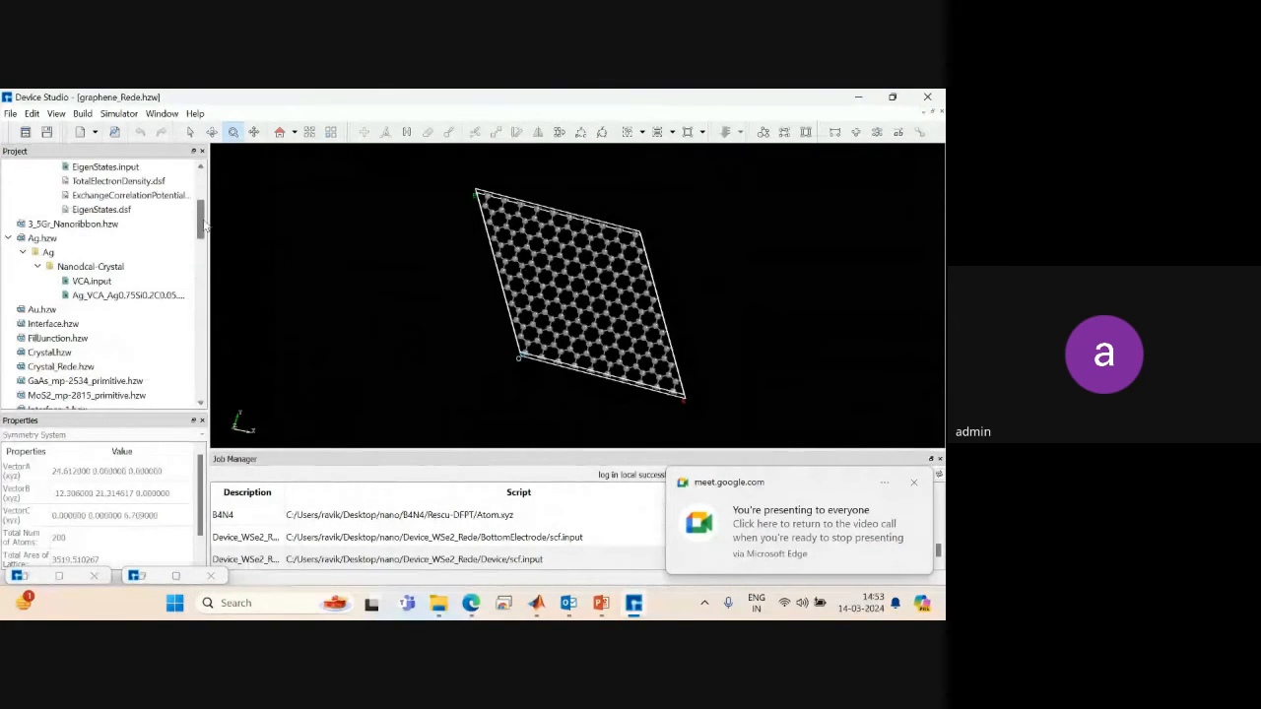
{"action": "scroll", "coordinate": [202, 201], "scroll_direction": "up", "scroll_amount": 2}
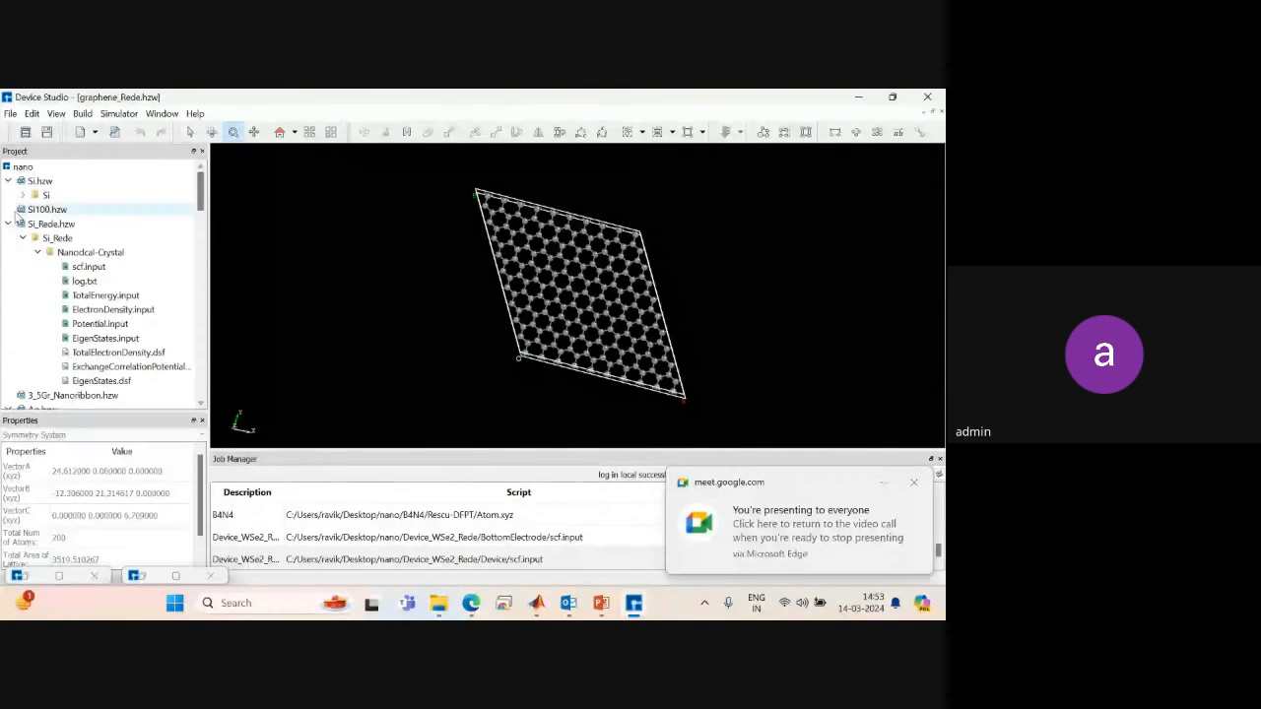
{"action": "double_click", "coordinate": [47, 209]}
{"action": "double_click", "coordinate": [39, 181]}
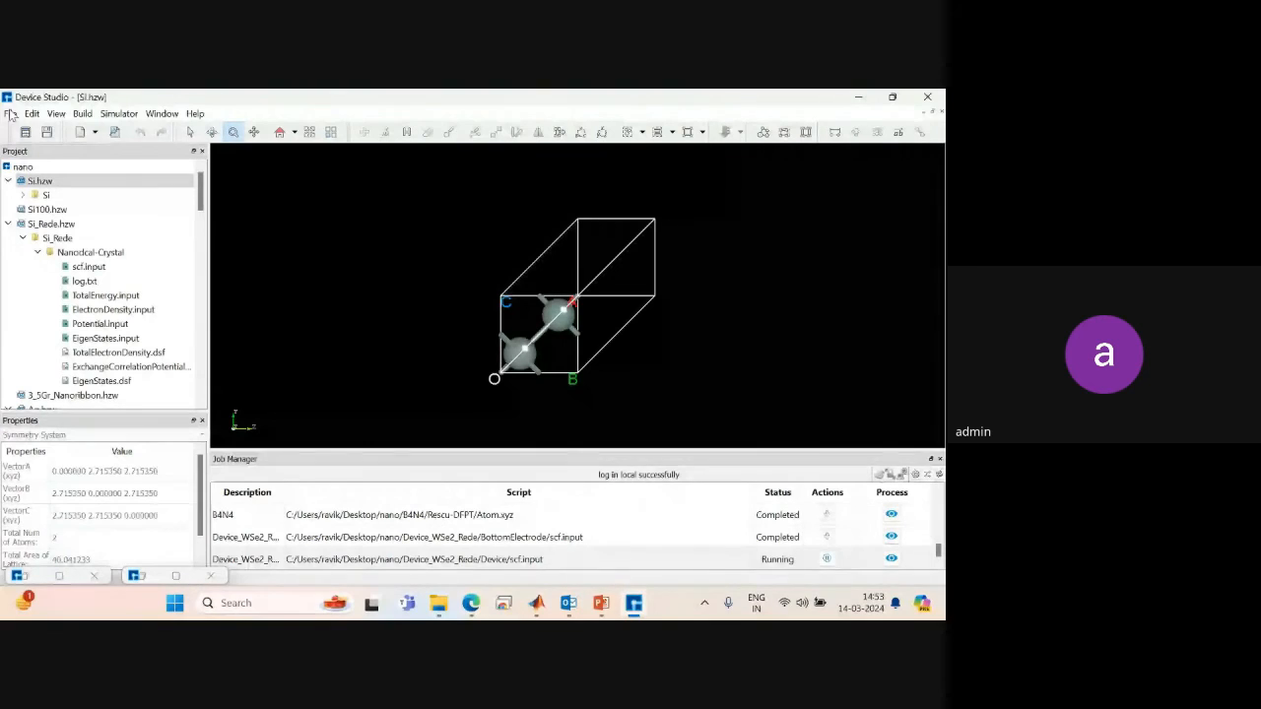
Build a Si surface cleaved along Miller indices 1 0 0 with 0.00 Å vacuum and no slab.
{"action": "left_click", "coordinate": [81, 115]}
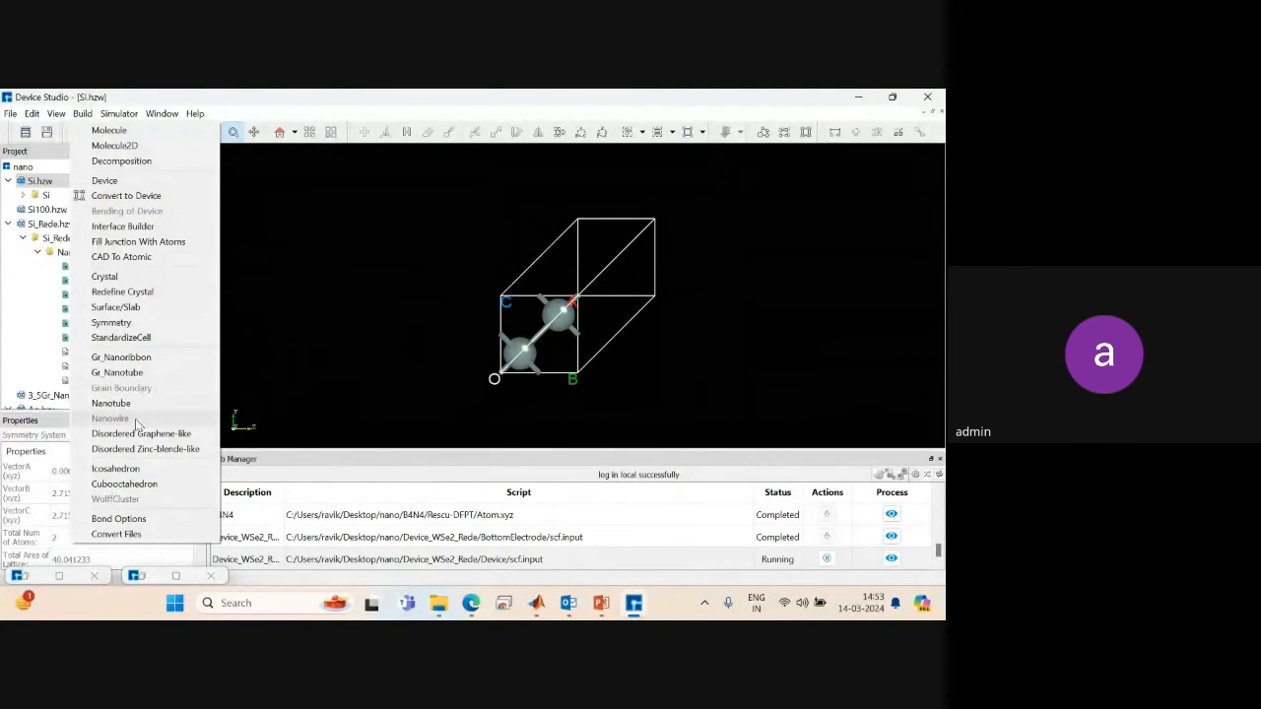
{"action": "left_click", "coordinate": [118, 308]}
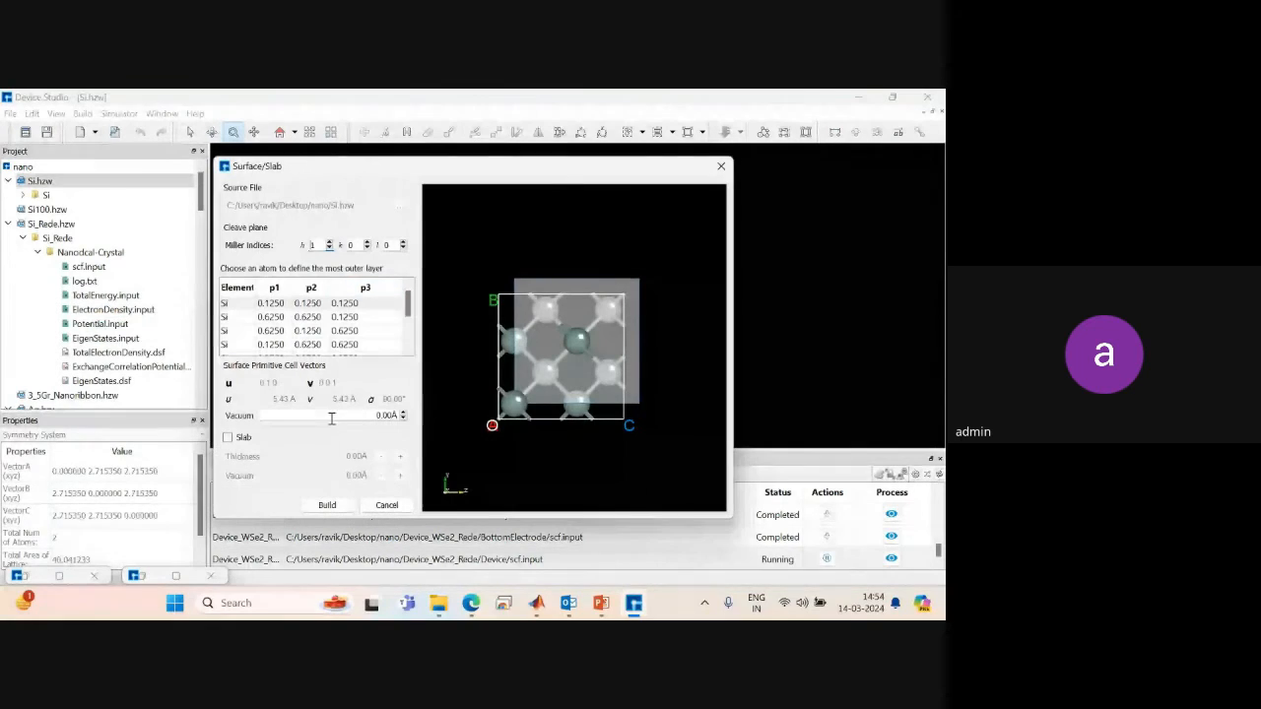
{"action": "left_click", "coordinate": [326, 506]}
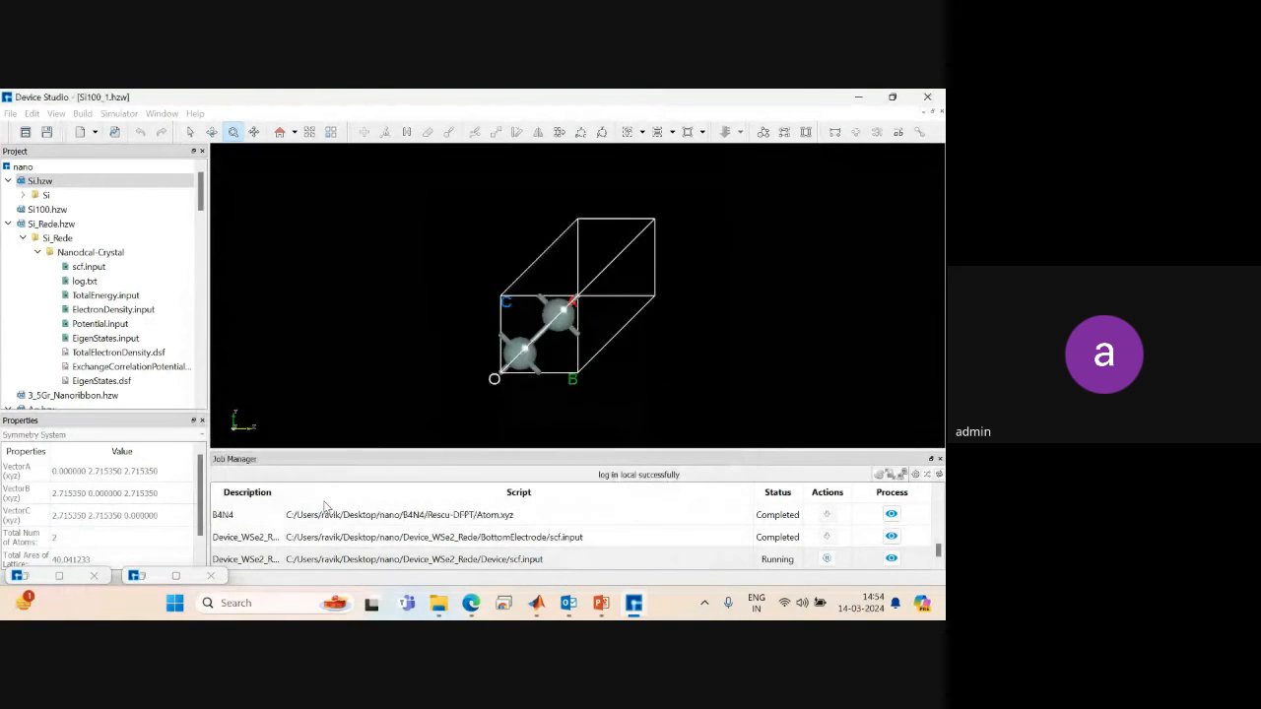
Start a nanowire from the Si100_1 surface and preview it along the (100) direction with a 7.5 Å cluster radius.
{"action": "left_click", "coordinate": [82, 115]}
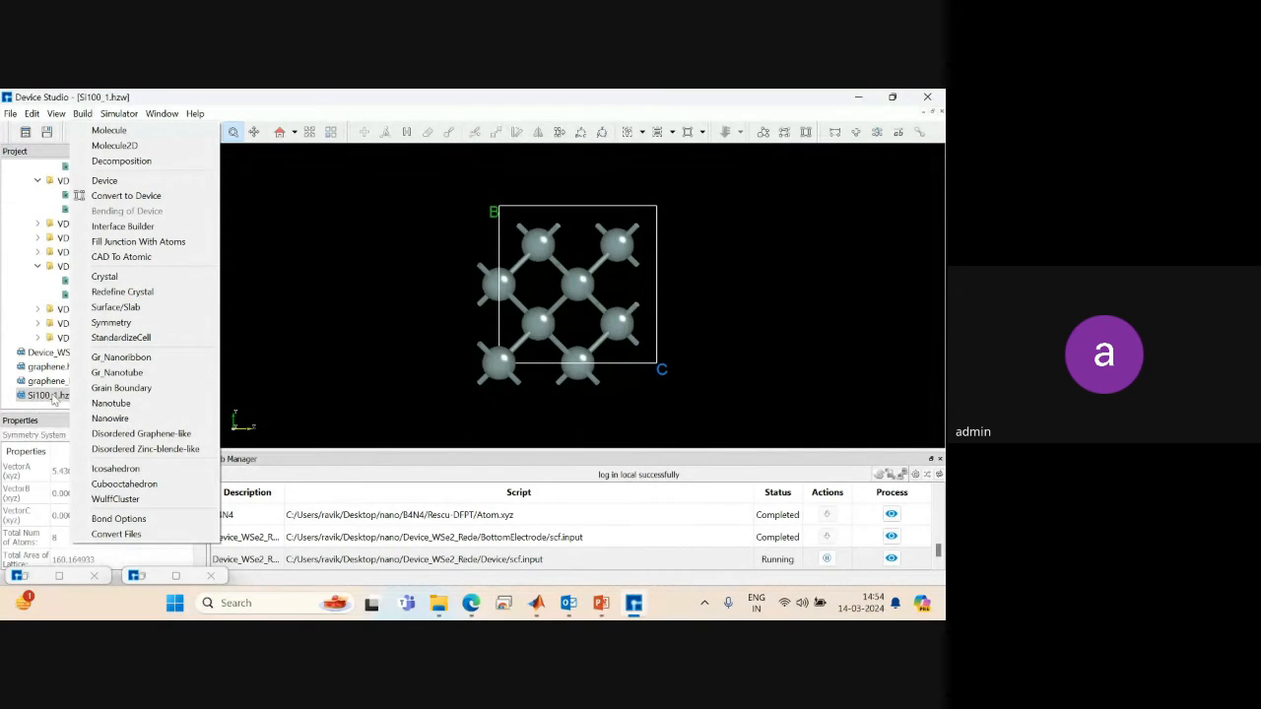
{"action": "left_click", "coordinate": [111, 419]}
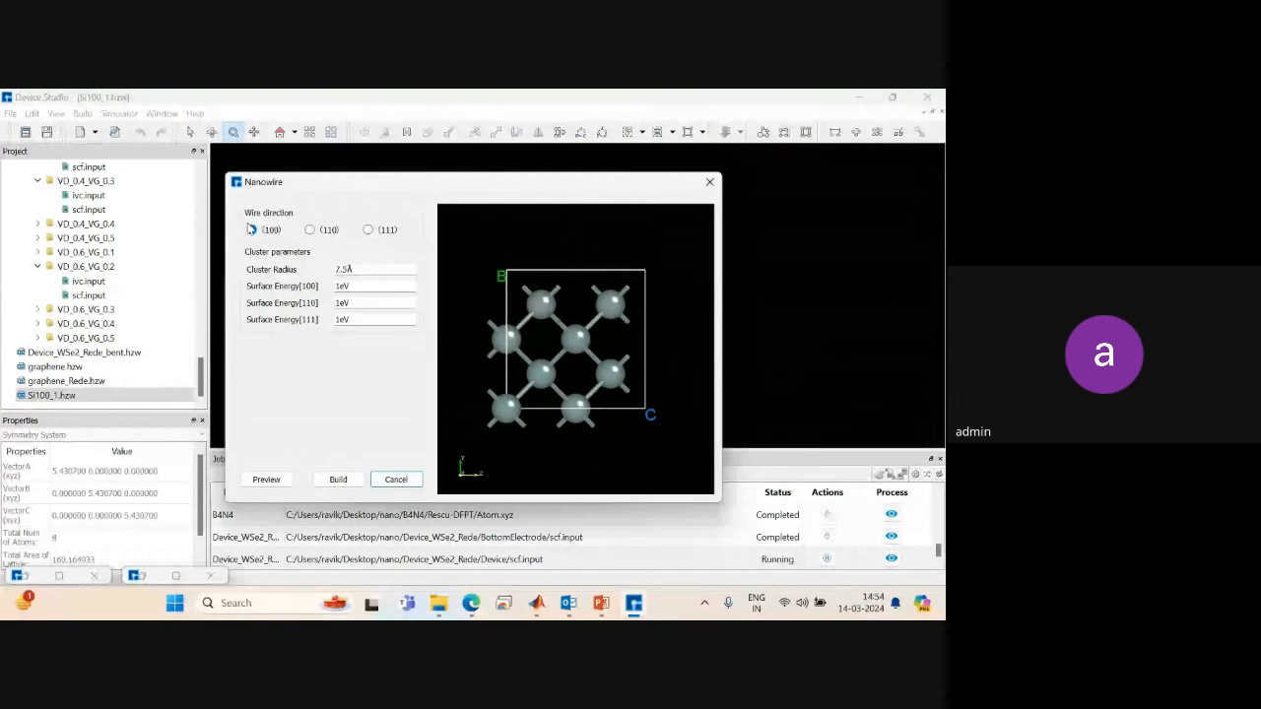
{"action": "left_click", "coordinate": [348, 271]}
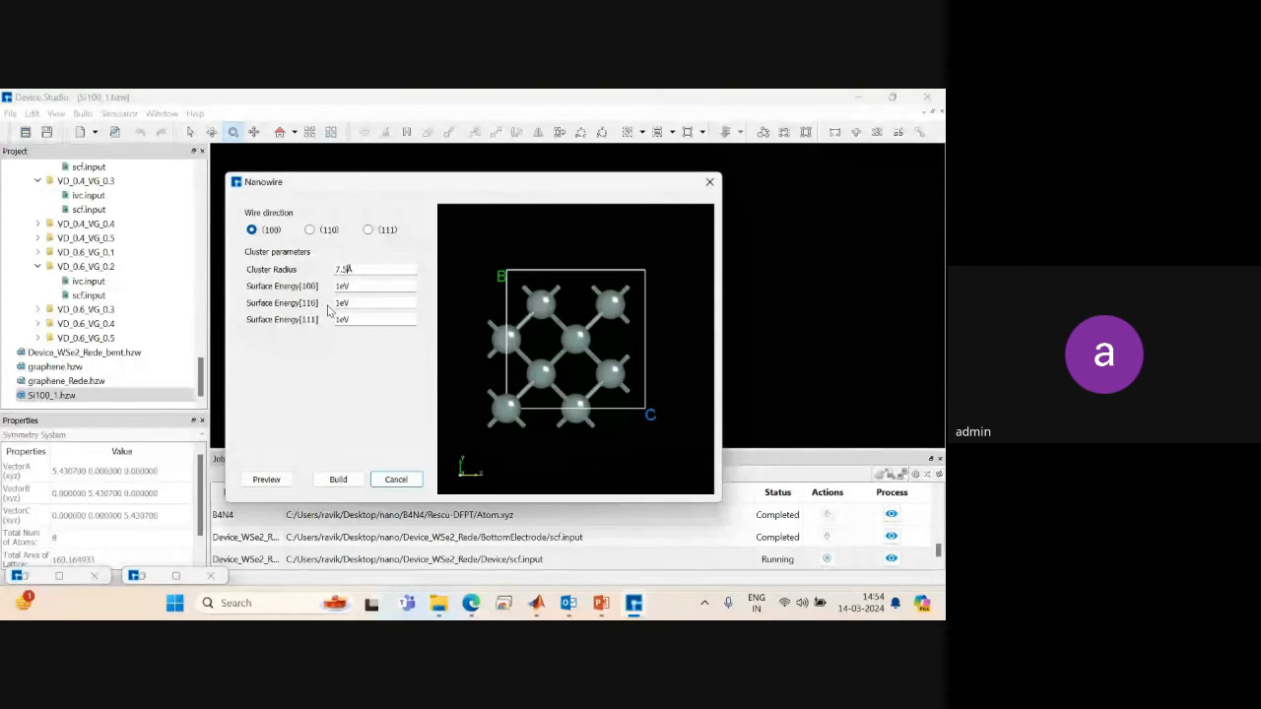
{"action": "left_click", "coordinate": [273, 480]}
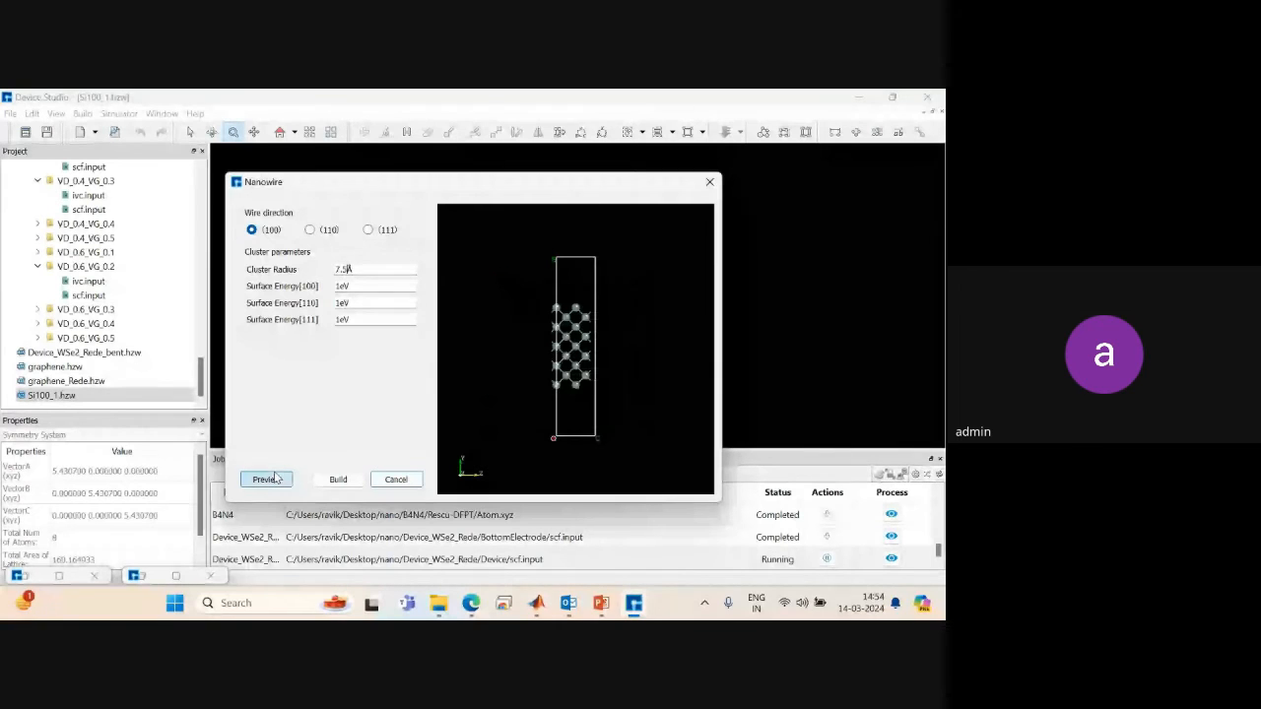
{"action": "left_click_drag", "start_coordinate": [651, 320], "coordinate": [558, 300]}
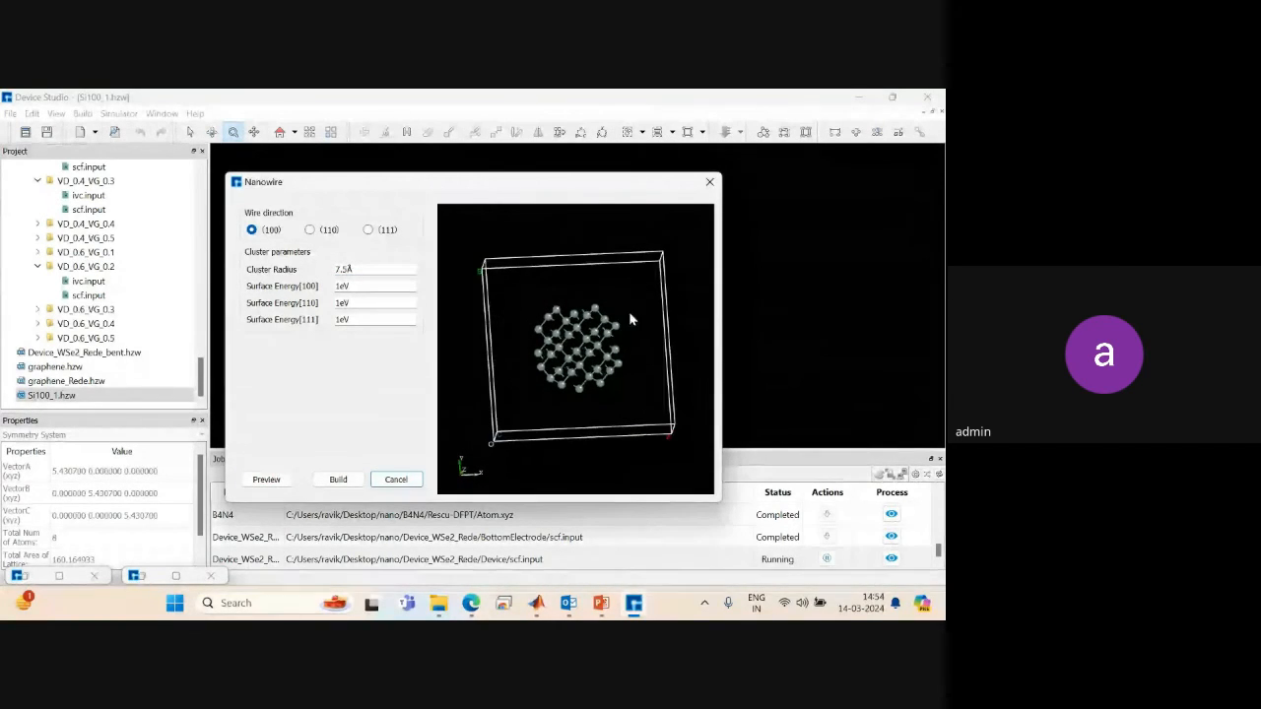
{"action": "scroll", "coordinate": [629, 311], "scroll_direction": "up", "scroll_amount": 5}
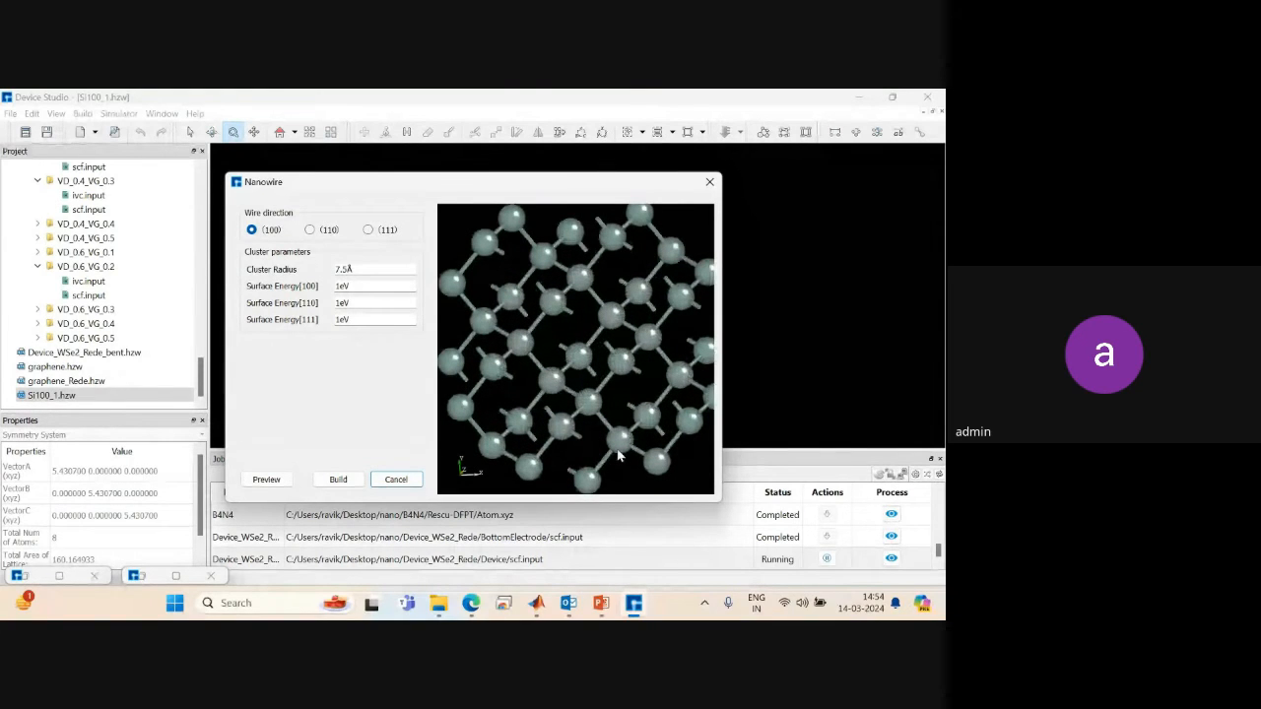
{"action": "scroll", "coordinate": [592, 246], "scroll_direction": "down", "scroll_amount": 5}
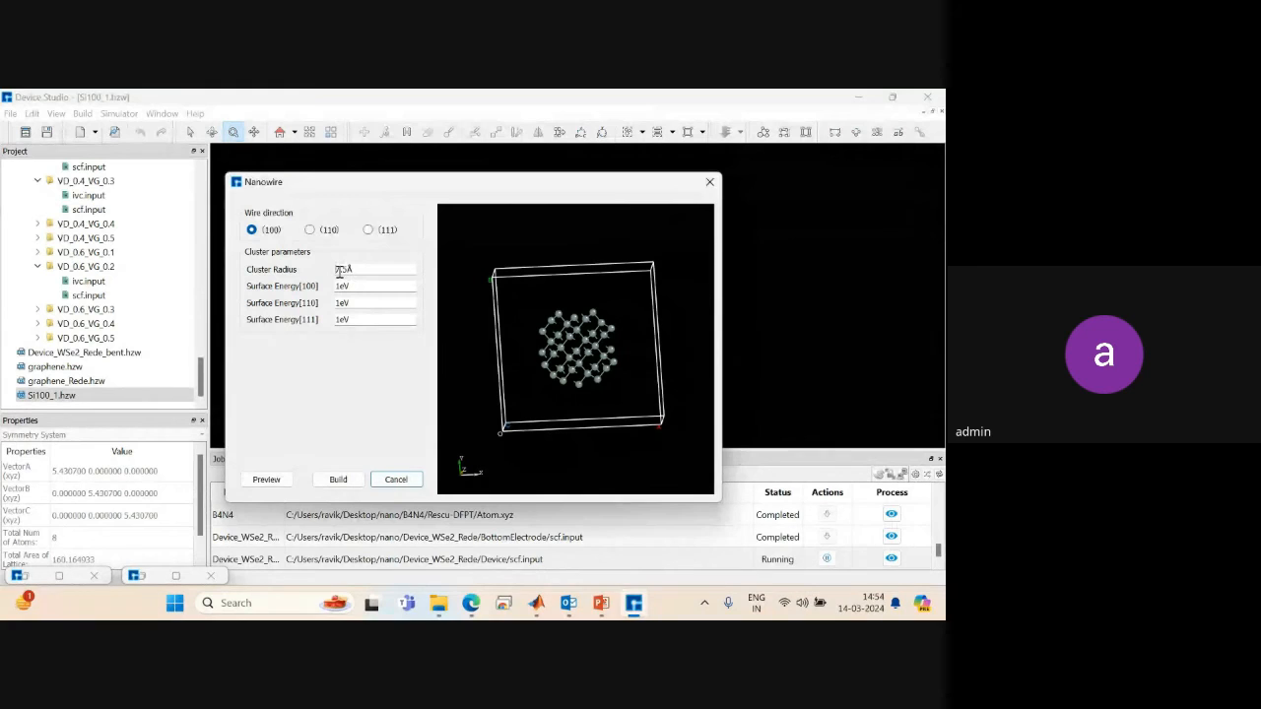
Set the nanowire's cluster radius to 17.5 Å and preview its cross-section along the (100) direction.
{"action": "left_click", "coordinate": [266, 478]}
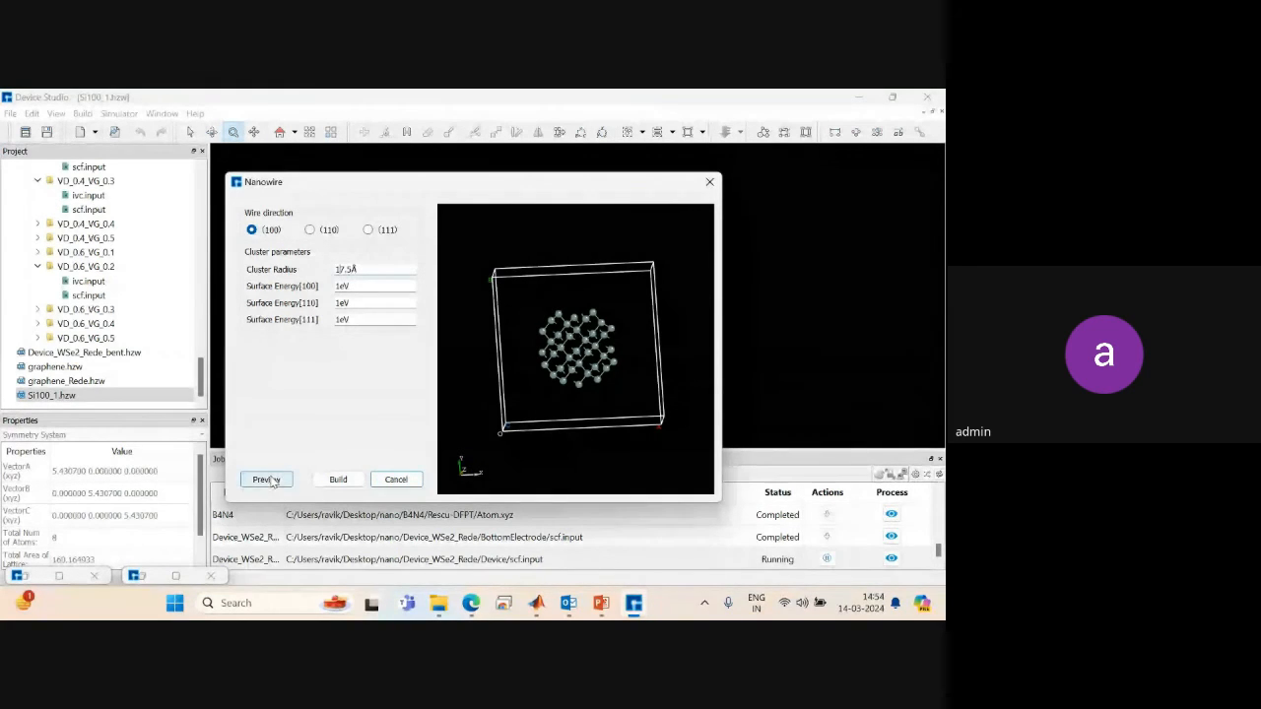
{"action": "left_click_drag", "start_coordinate": [658, 344], "coordinate": [521, 332]}
{"action": "right_click_drag", "start_coordinate": [624, 341], "coordinate": [629, 493]}
{"action": "right_click_drag", "start_coordinate": [630, 593], "coordinate": [380, 246]}
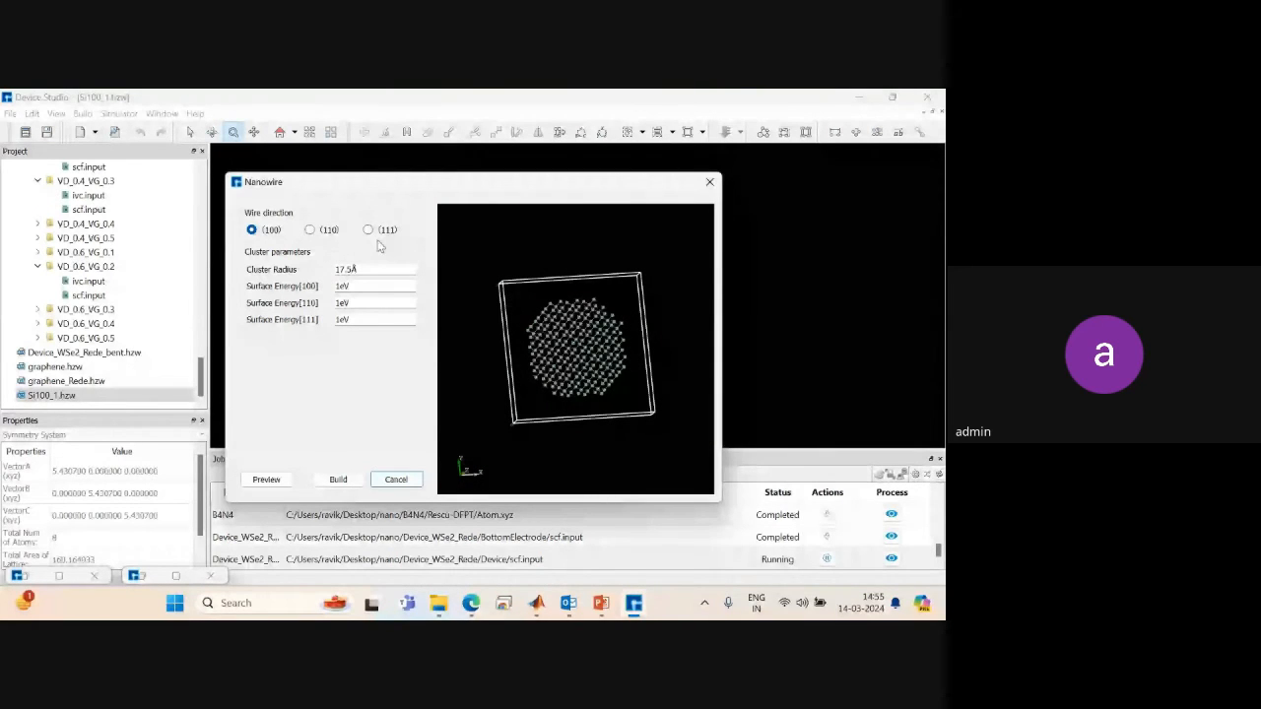
Switch the wire direction to (110) and preview the nanowire's cross-section.
{"action": "left_click", "coordinate": [310, 230]}
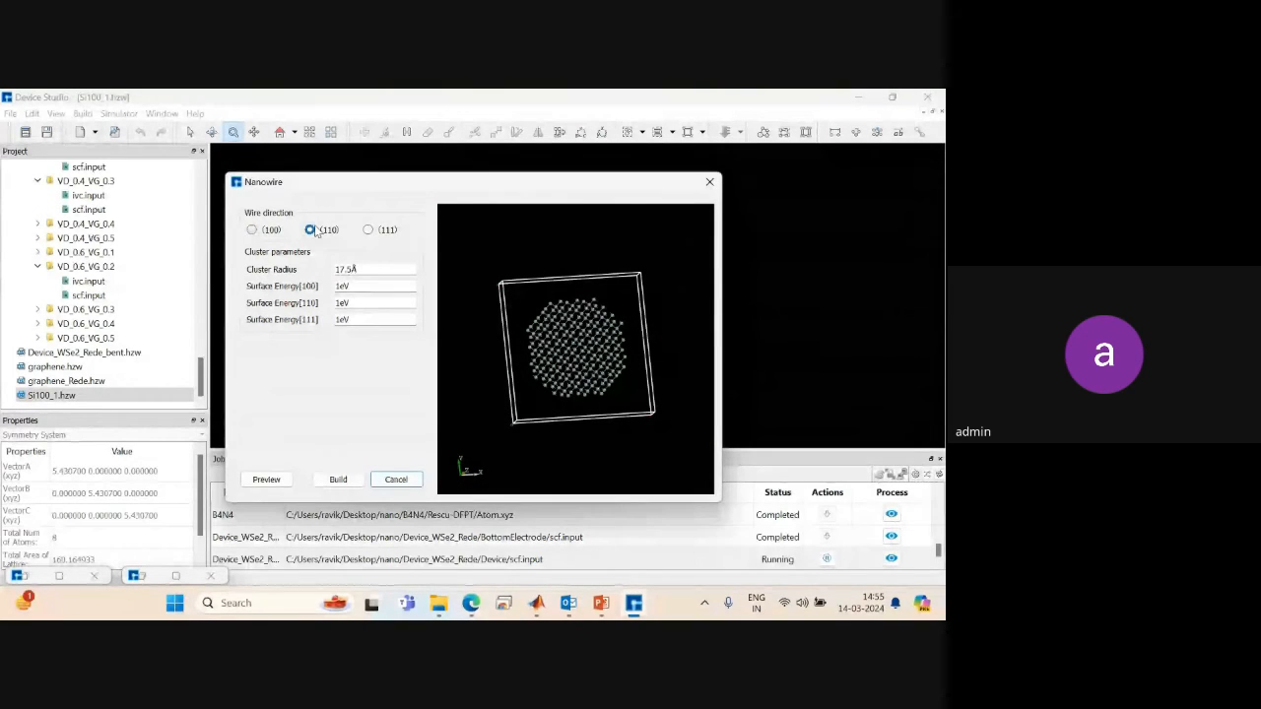
{"action": "left_click", "coordinate": [266, 479]}
{"action": "left_click_drag", "start_coordinate": [661, 348], "coordinate": [509, 346]}
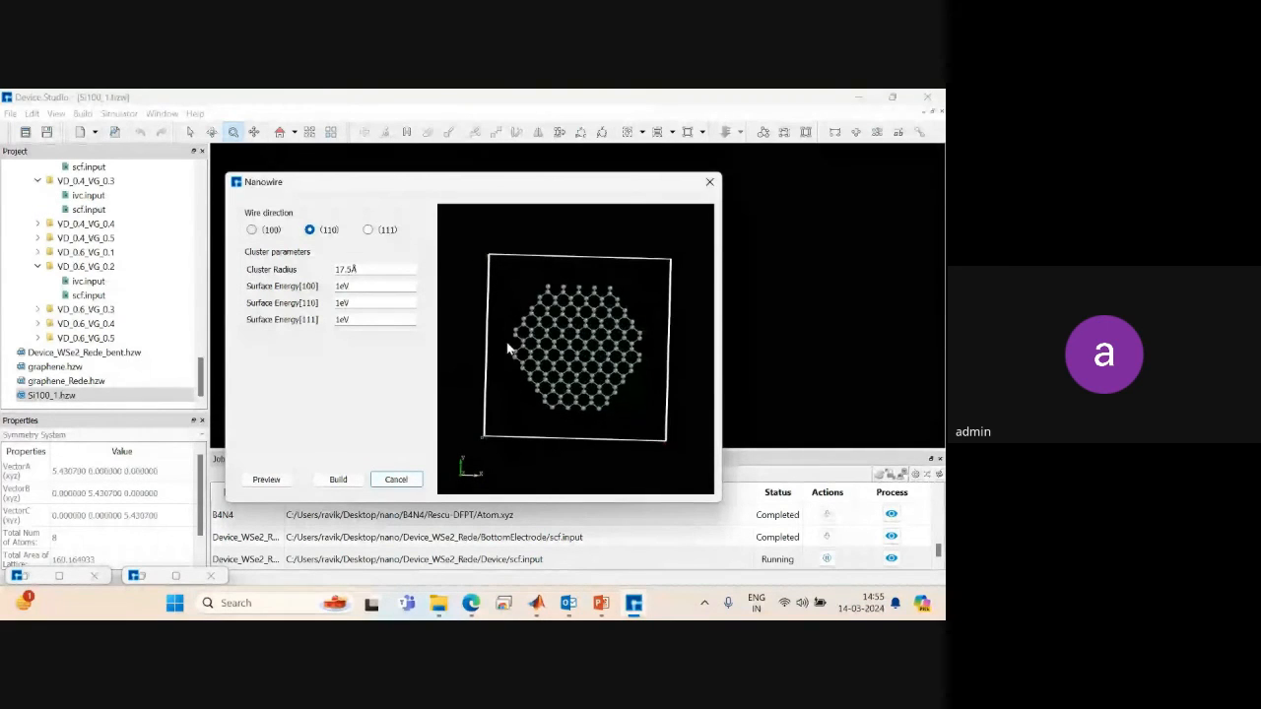
Set the wire direction to (111), check the preview, build the nanowire, and examine its structure from several angles.
{"action": "left_click", "coordinate": [367, 230]}
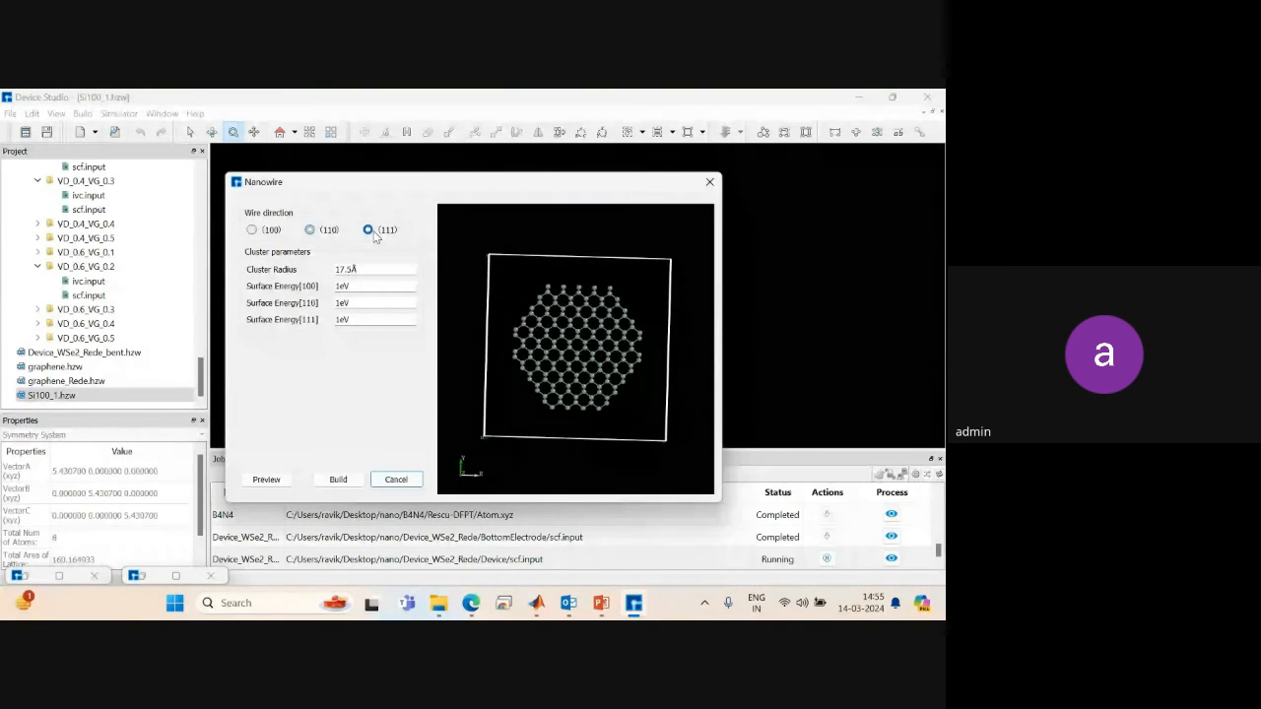
{"action": "left_click", "coordinate": [266, 477]}
{"action": "left_click_drag", "start_coordinate": [630, 372], "coordinate": [467, 305]}
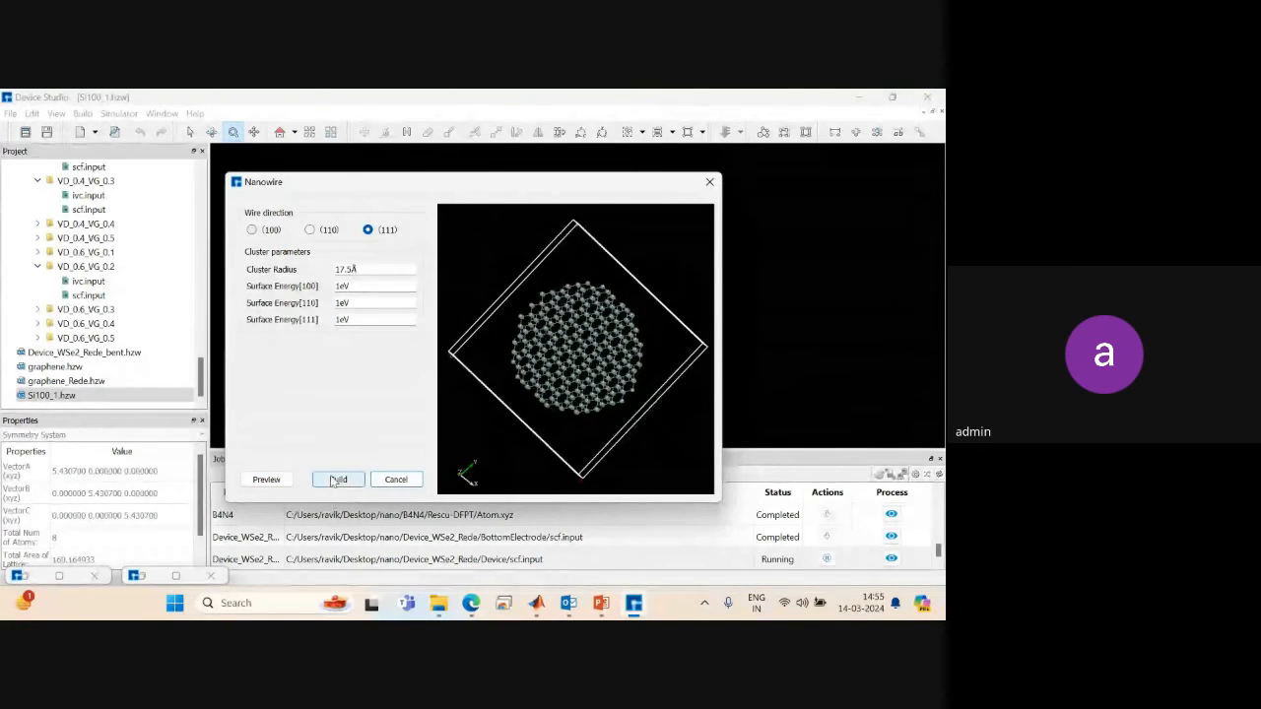
{"action": "left_click", "coordinate": [336, 480]}
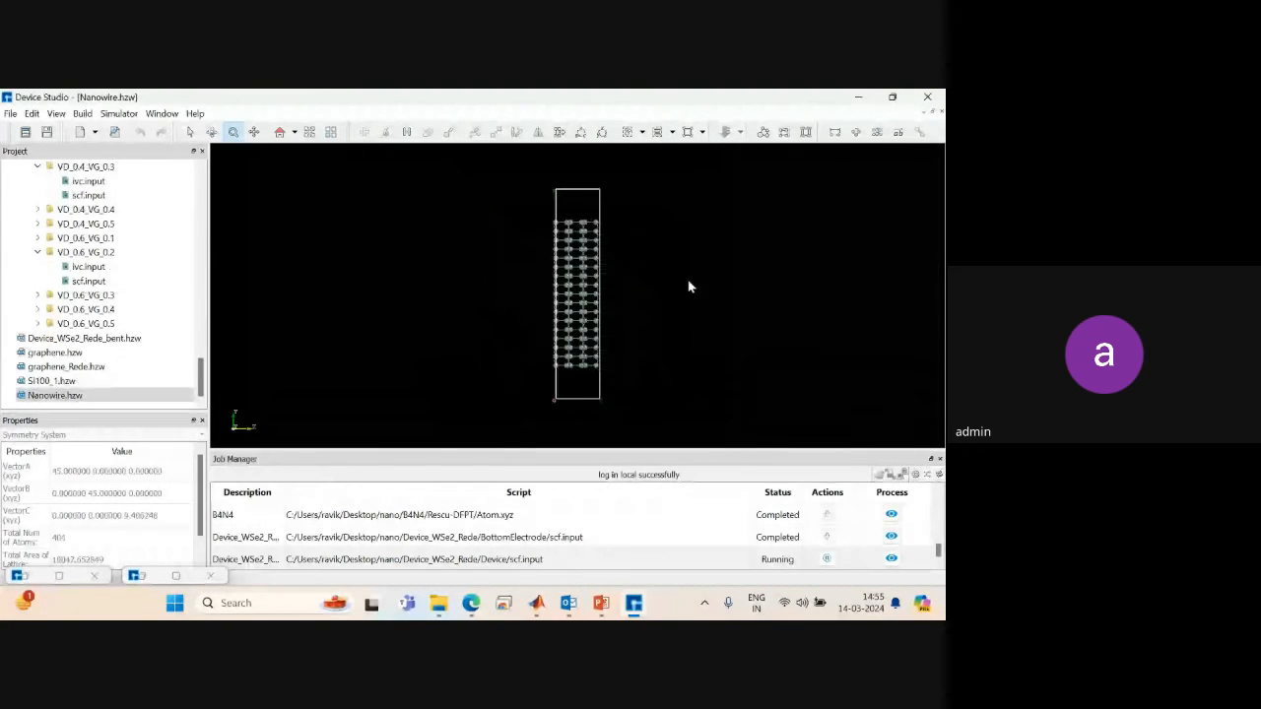
{"action": "left_click_drag", "start_coordinate": [688, 286], "coordinate": [348, 287]}
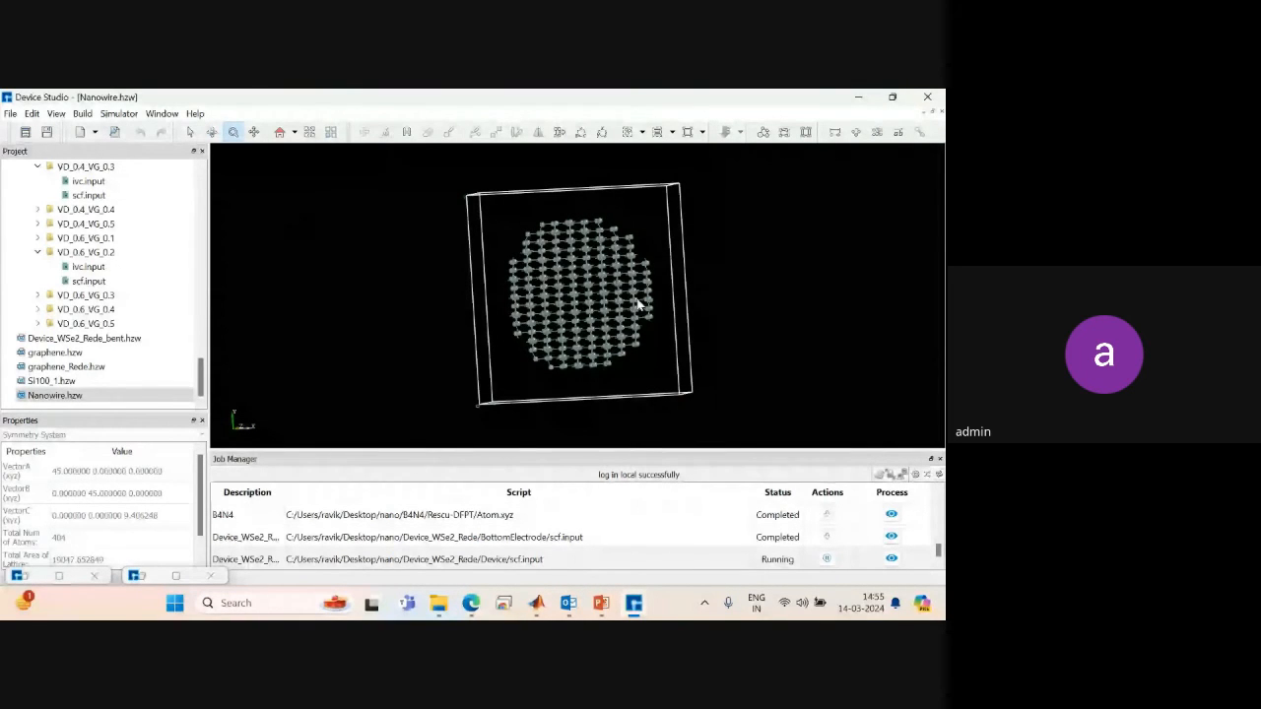
{"action": "left_click_drag", "start_coordinate": [637, 304], "coordinate": [605, 221]}
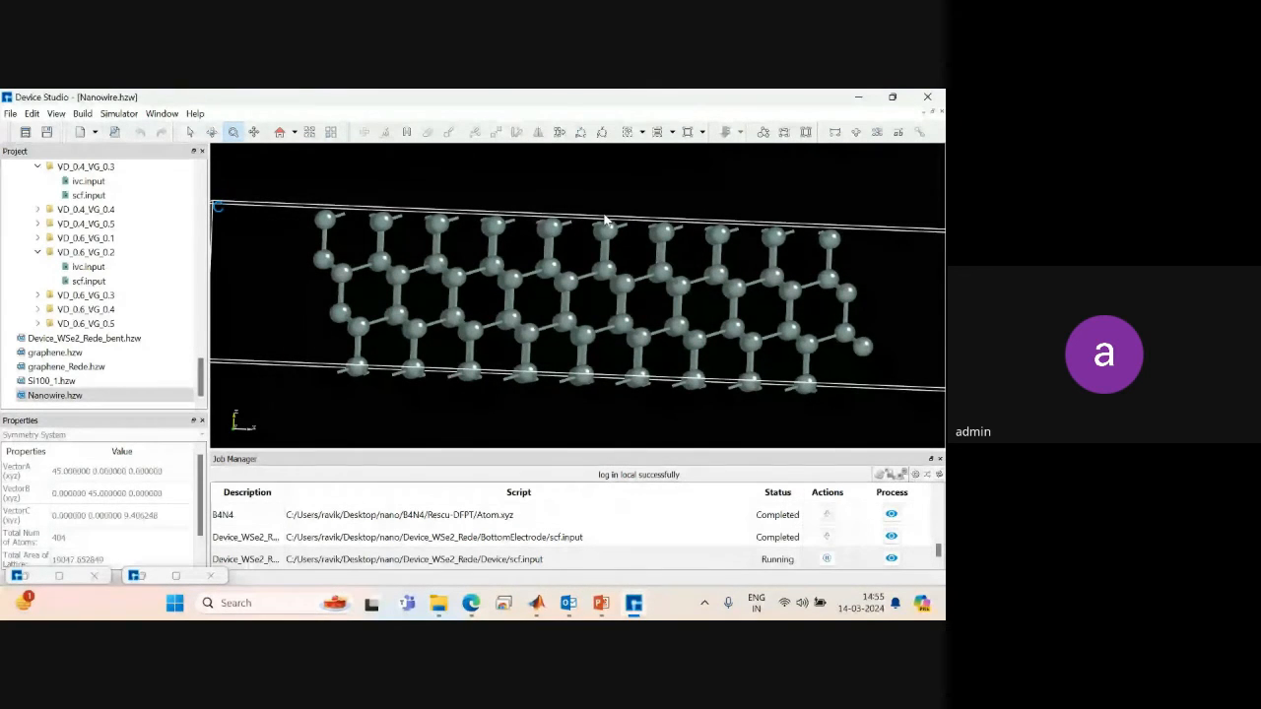
{"action": "left_click_drag", "start_coordinate": [605, 221], "coordinate": [513, 365]}
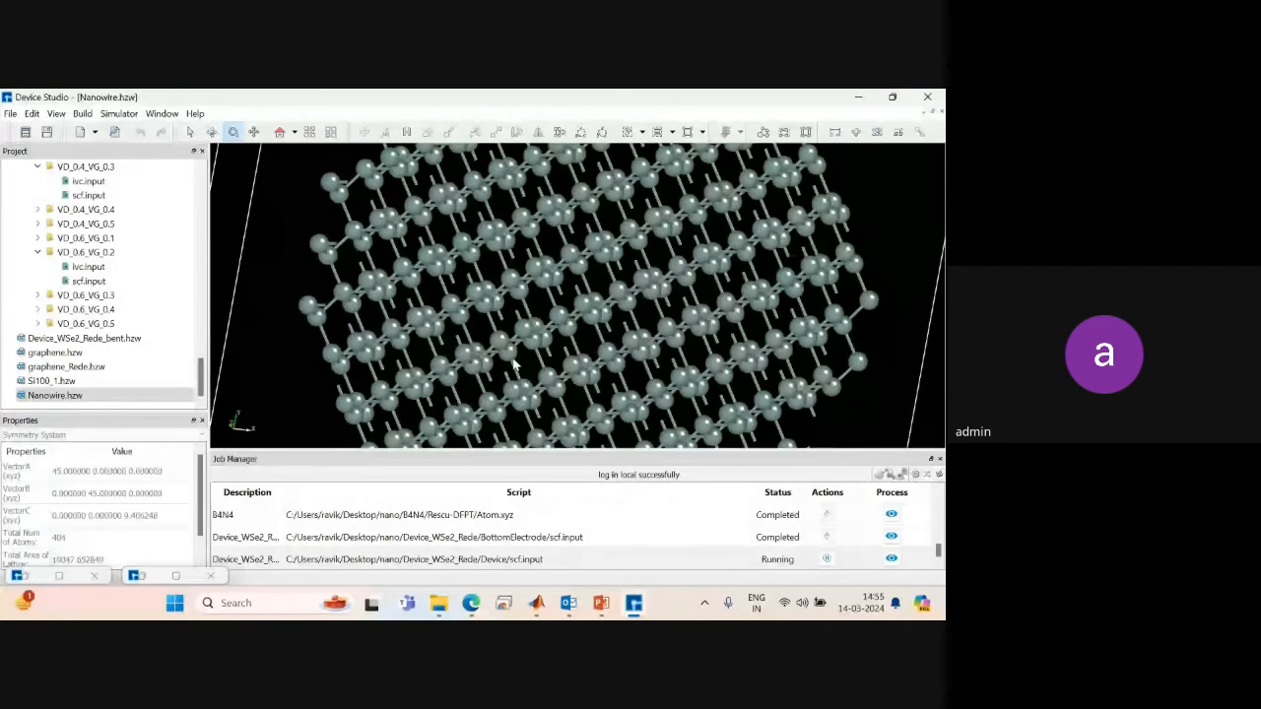
Start a grain boundary from Si100_1.hzw with sigma 29 and rotation axis <5 5 2> at 149.55°.
{"action": "left_click", "coordinate": [84, 115]}
{"action": "left_click", "coordinate": [51, 381]}
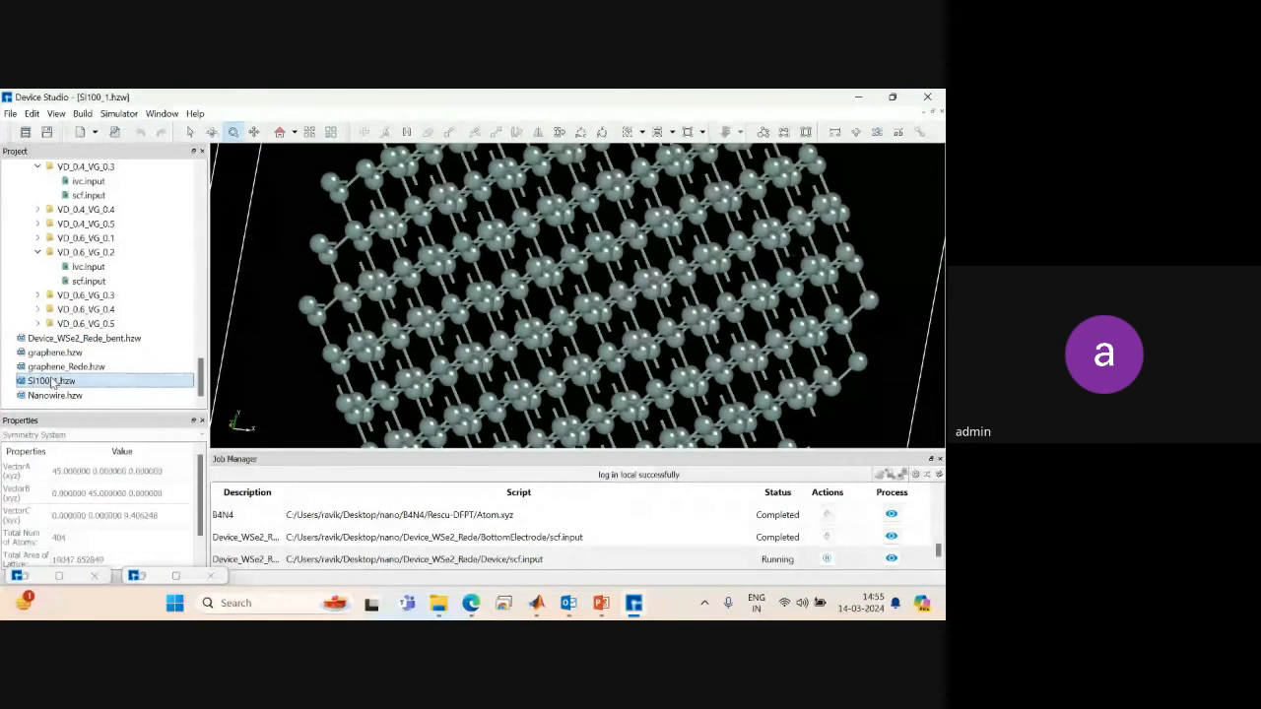
{"action": "left_click", "coordinate": [82, 113]}
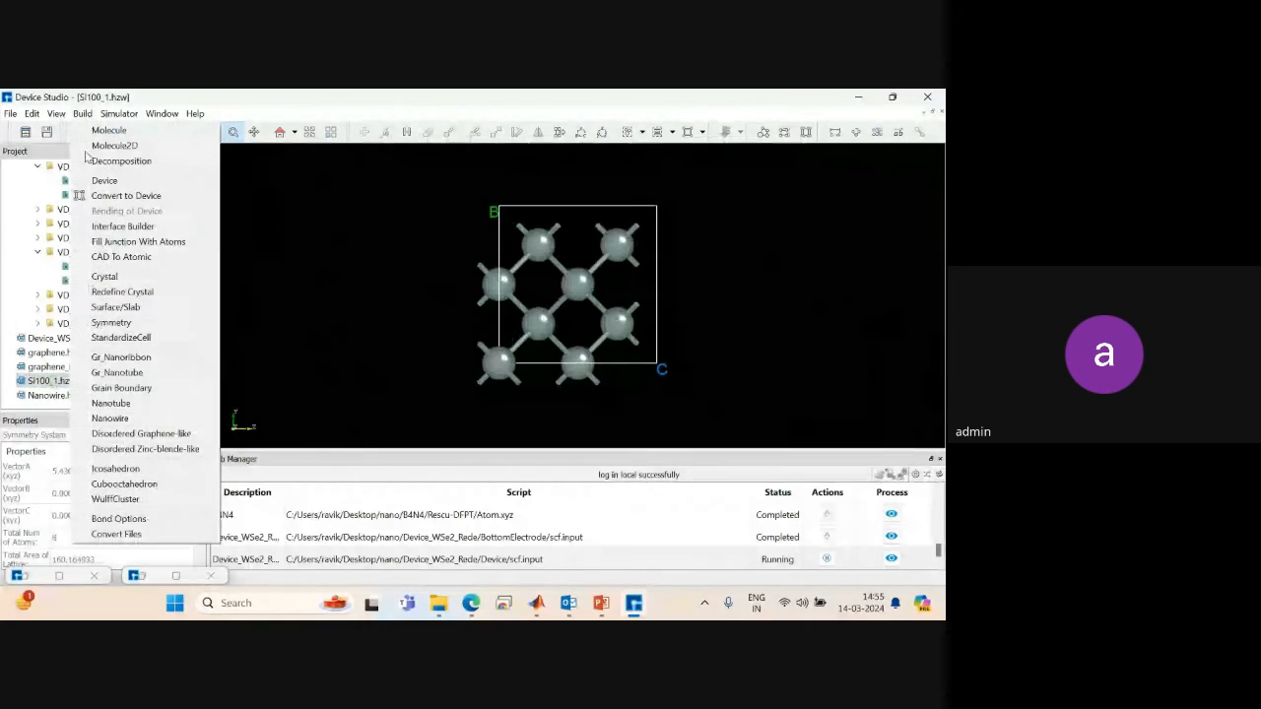
{"action": "left_click", "coordinate": [120, 389]}
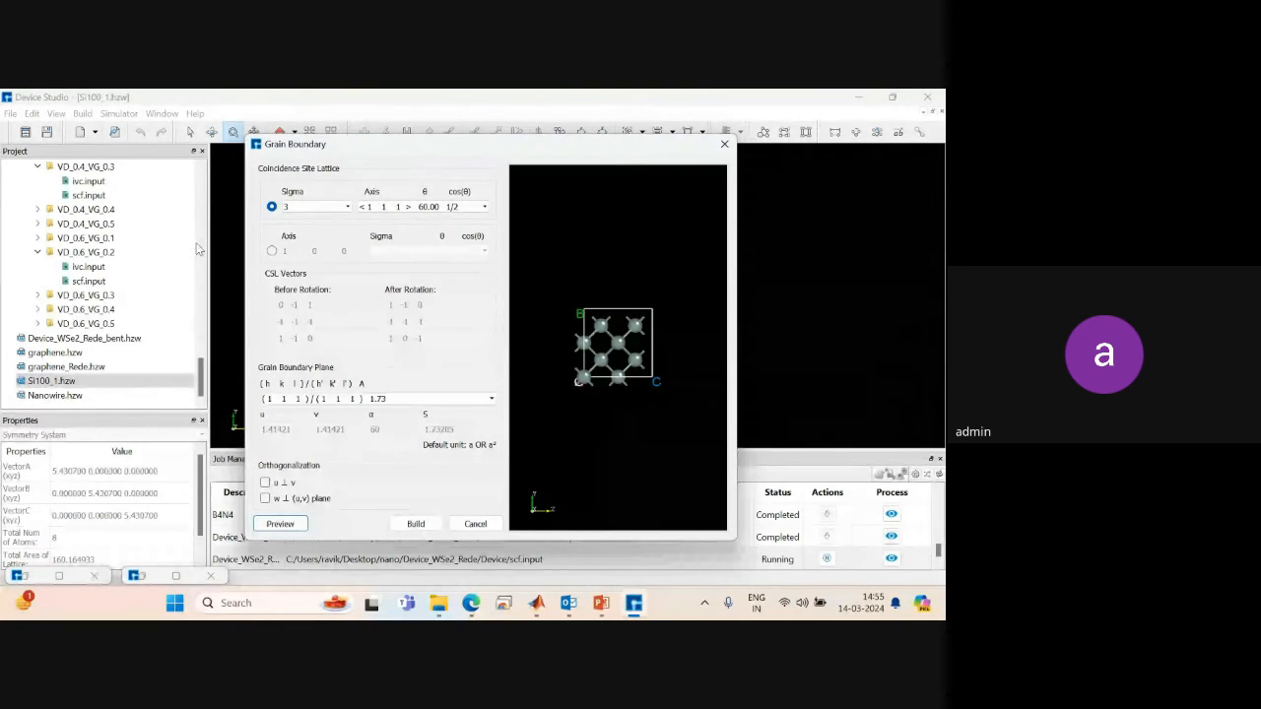
{"action": "left_click", "coordinate": [329, 214]}
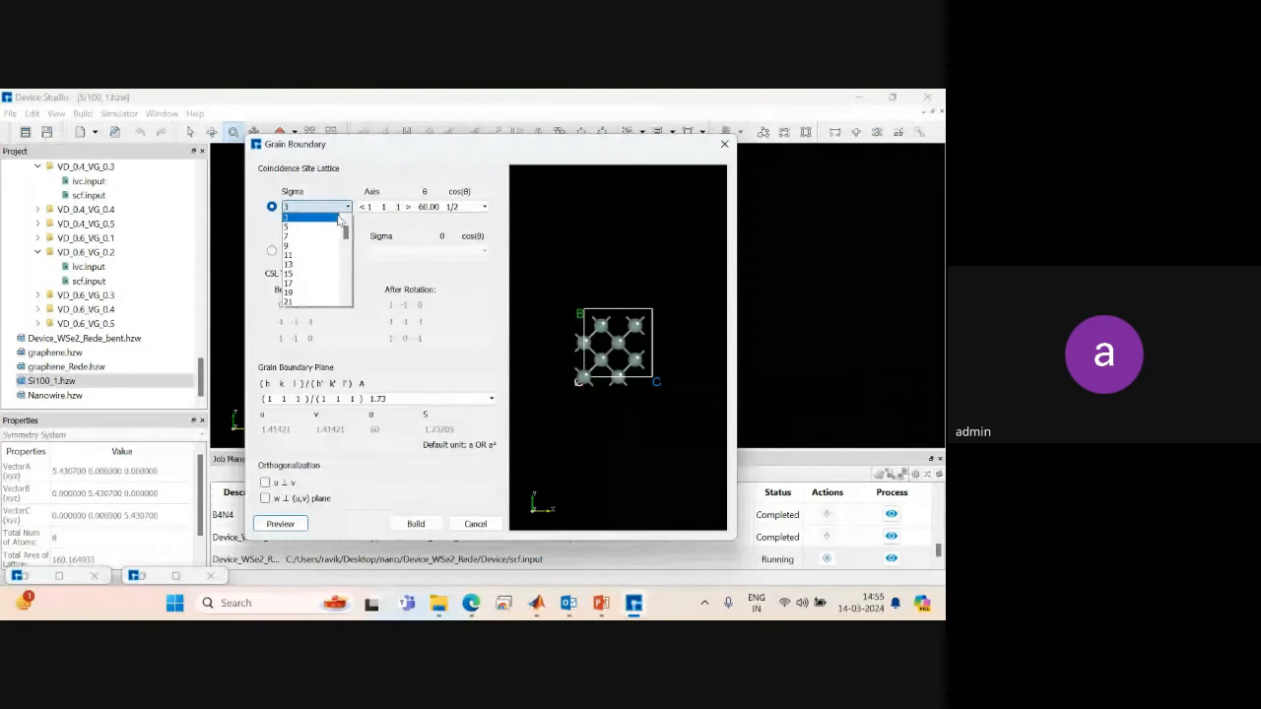
{"action": "left_click_drag", "start_coordinate": [345, 231], "coordinate": [345, 243]}
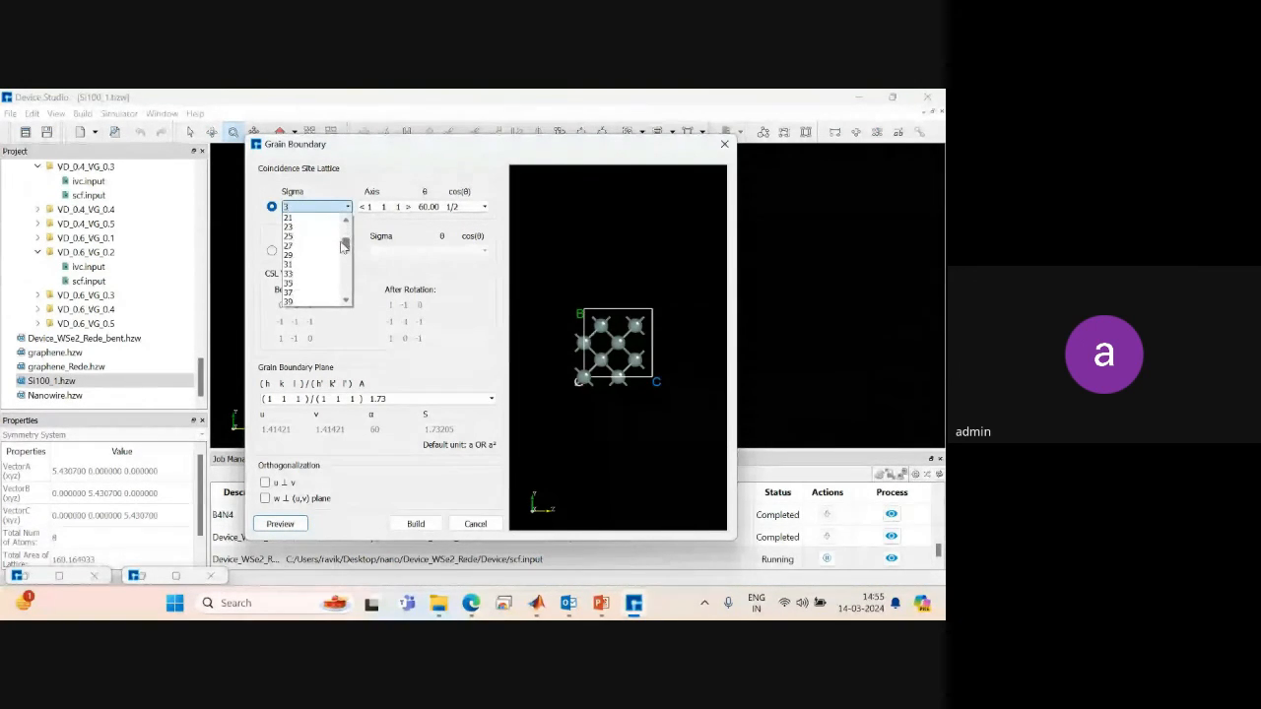
{"action": "left_click", "coordinate": [313, 250]}
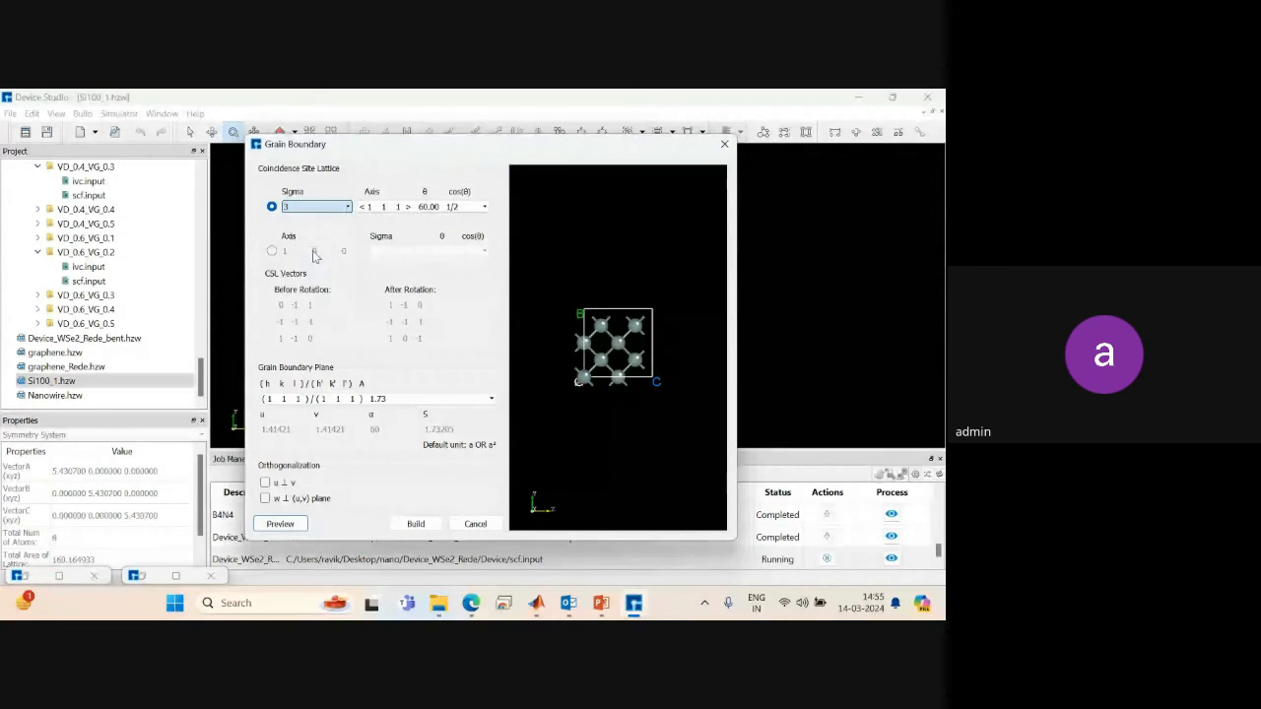
{"action": "left_click", "coordinate": [425, 207]}
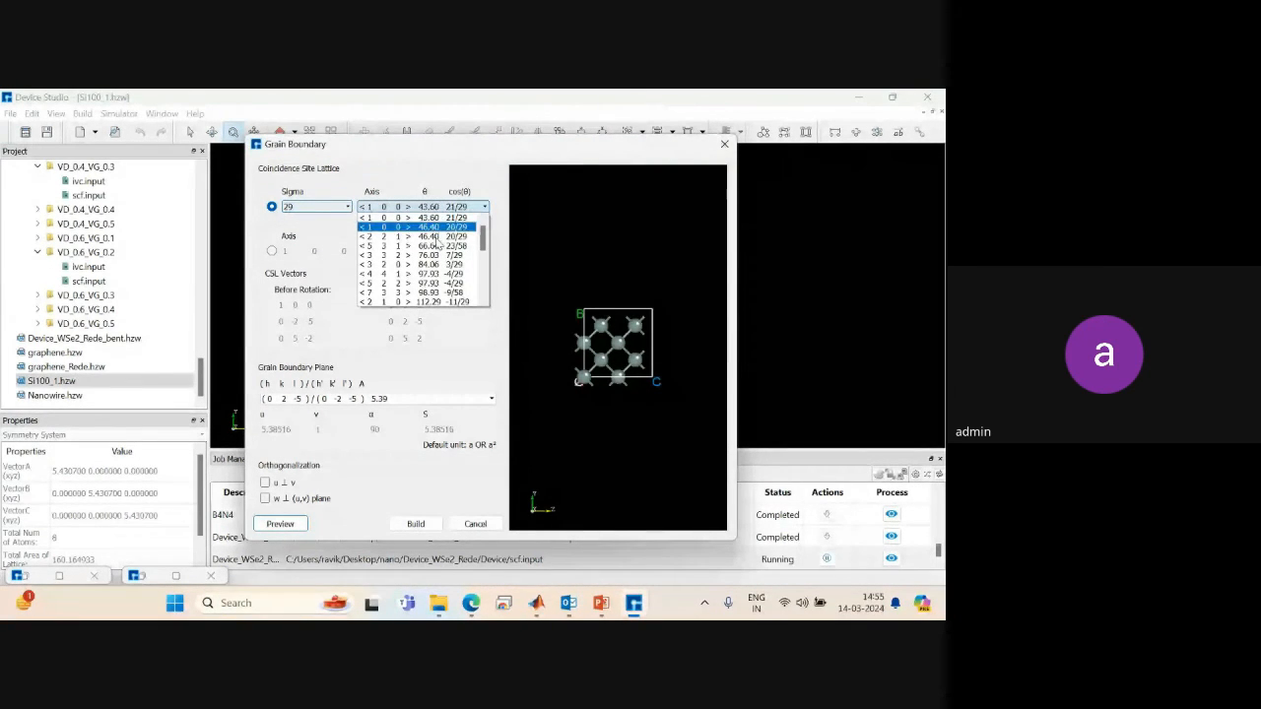
{"action": "left_click_drag", "start_coordinate": [483, 232], "coordinate": [480, 274]}
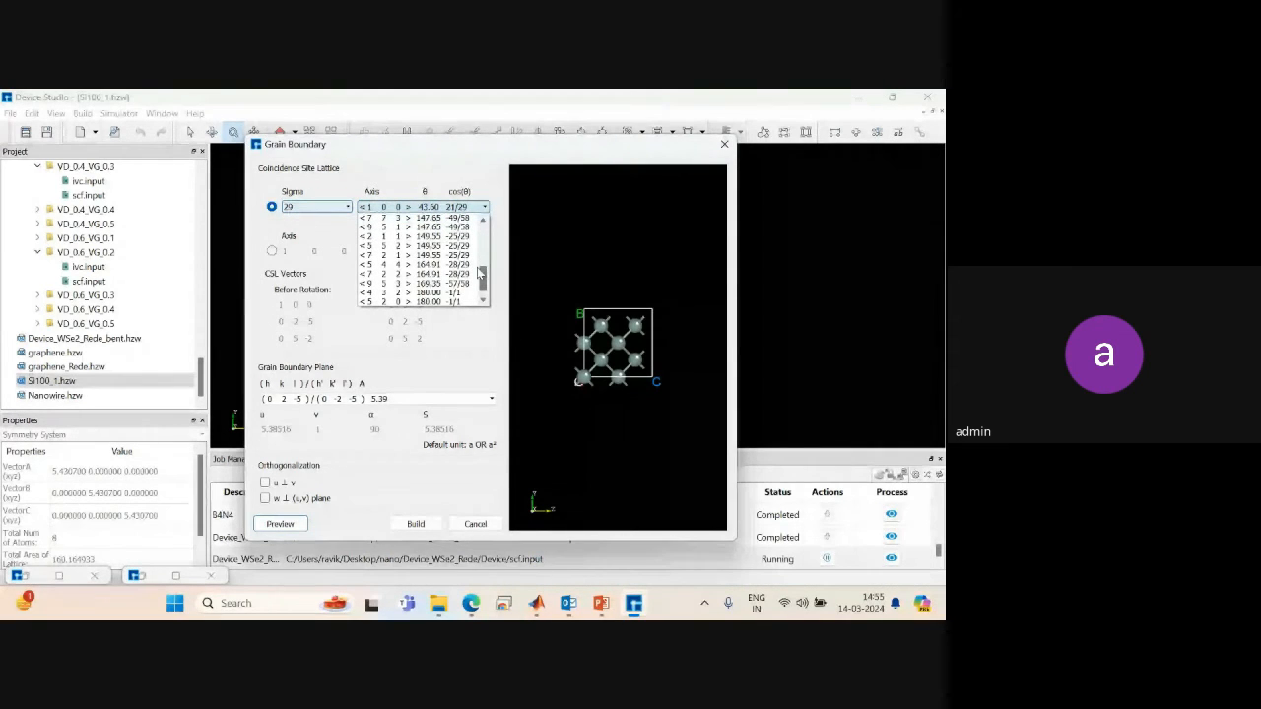
{"action": "left_click", "coordinate": [424, 245]}
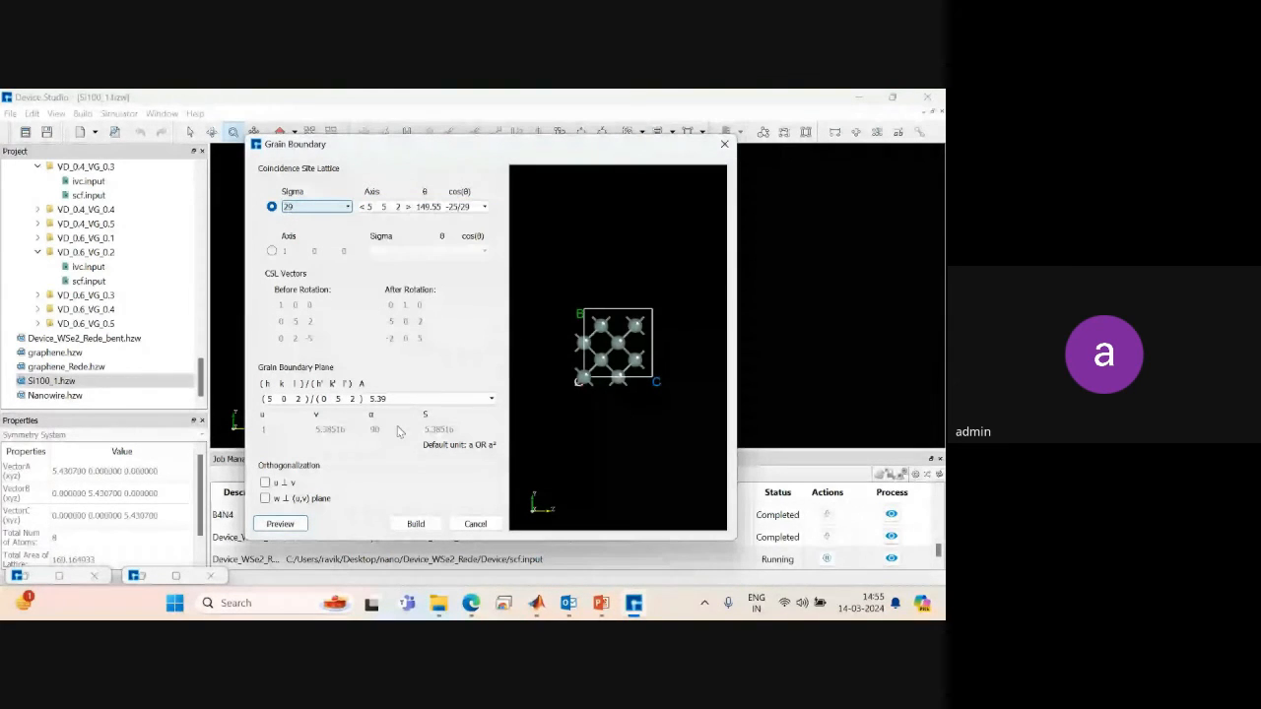
Preview the sigma 29 grain boundary and examine the interface between the two grains from several angles.
{"action": "left_click", "coordinate": [279, 525]}
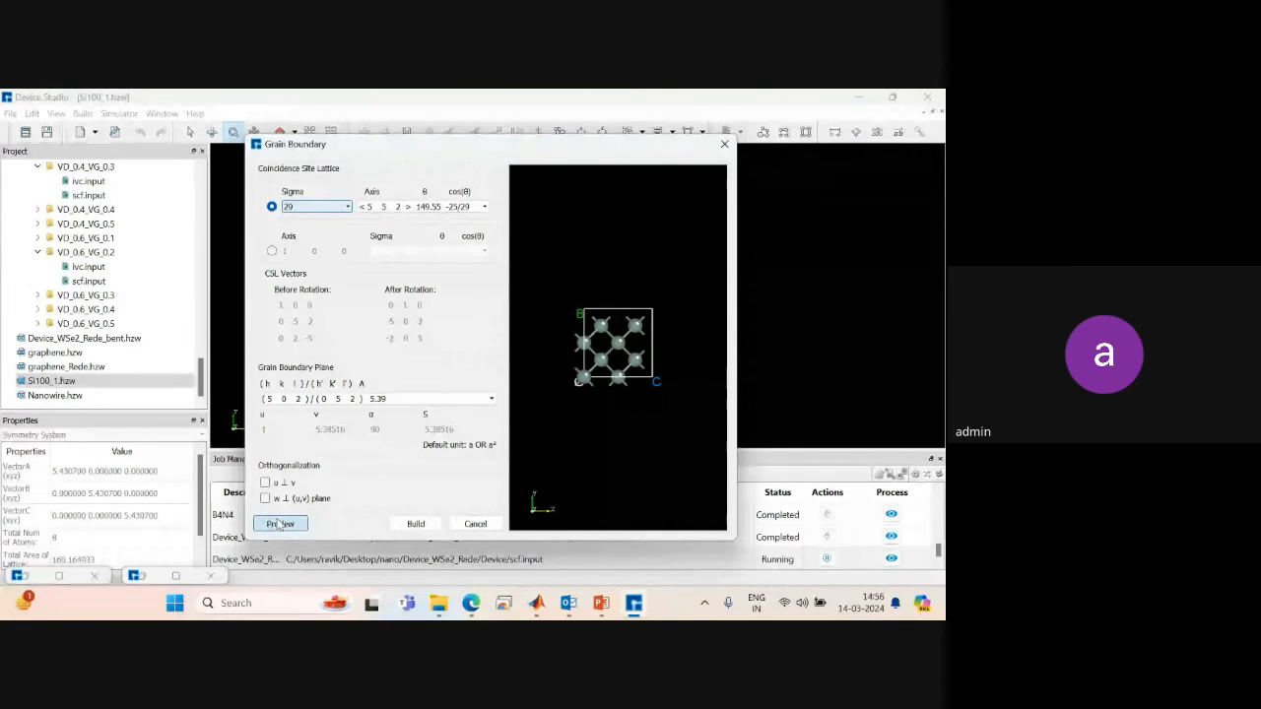
{"action": "scroll", "coordinate": [619, 338], "scroll_direction": "up", "scroll_amount": 1}
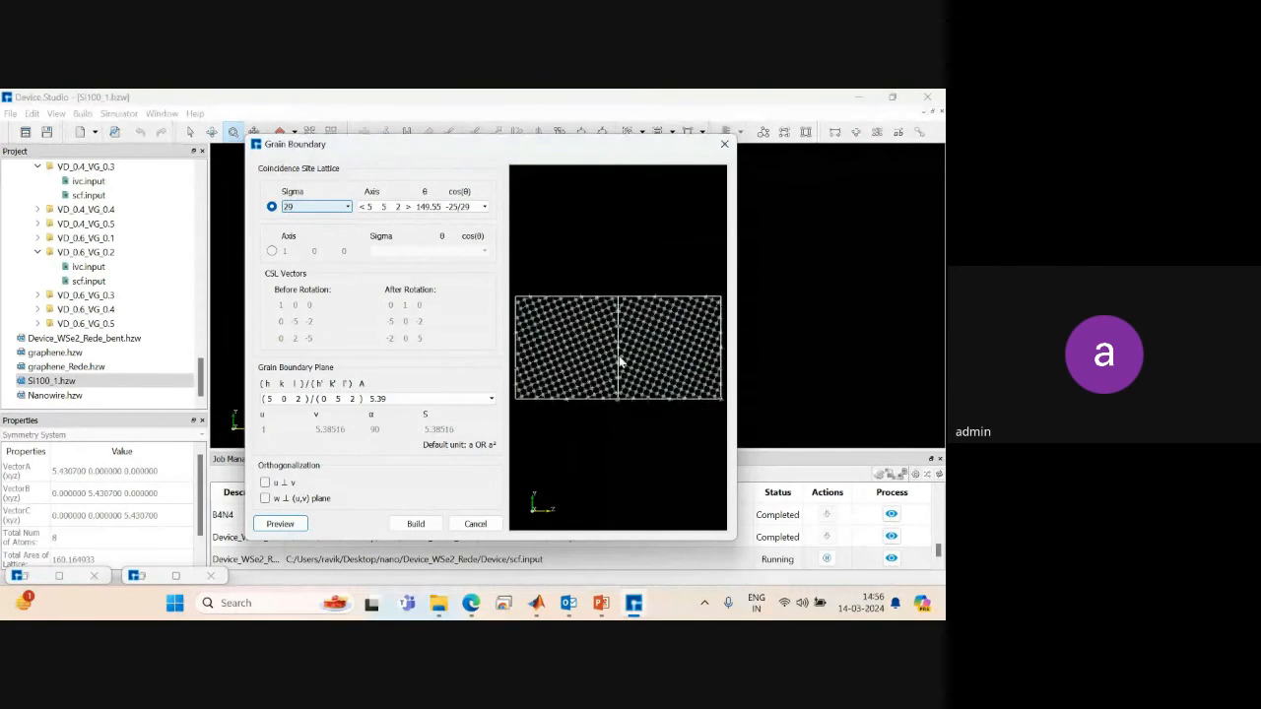
{"action": "scroll", "coordinate": [621, 363], "scroll_direction": "up", "scroll_amount": 4}
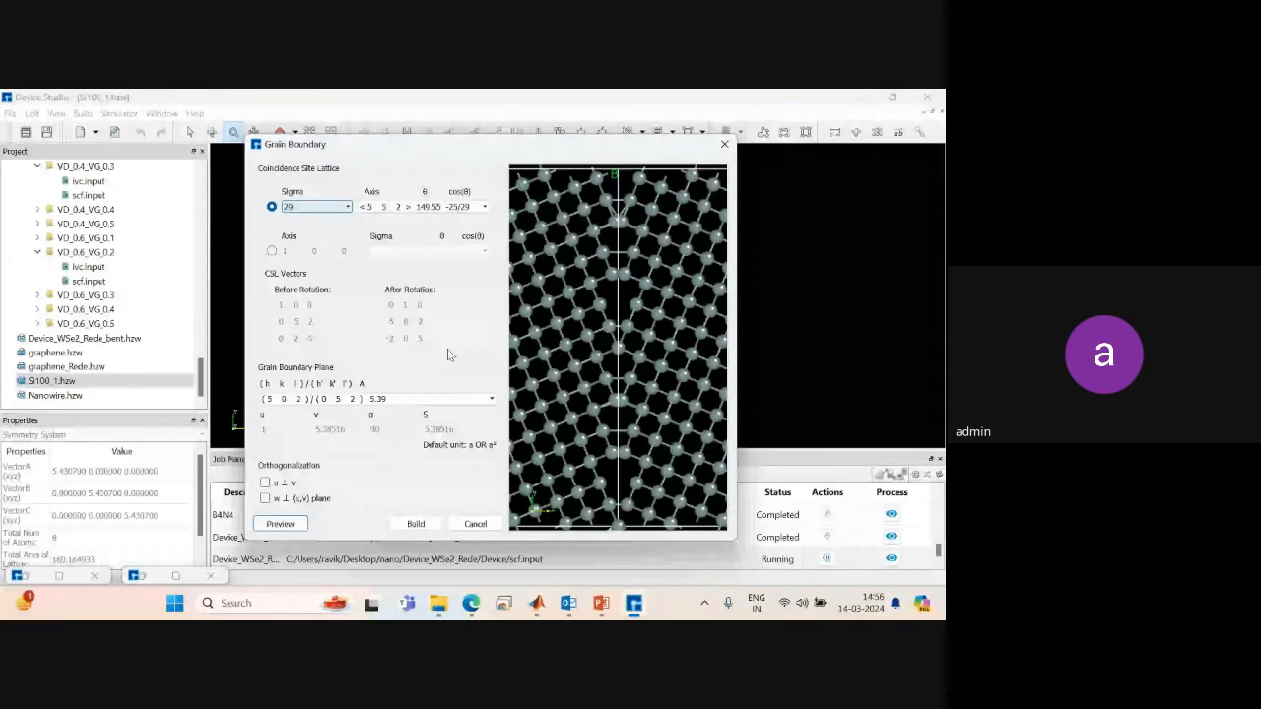
{"action": "left_click_drag", "start_coordinate": [623, 335], "coordinate": [672, 214]}
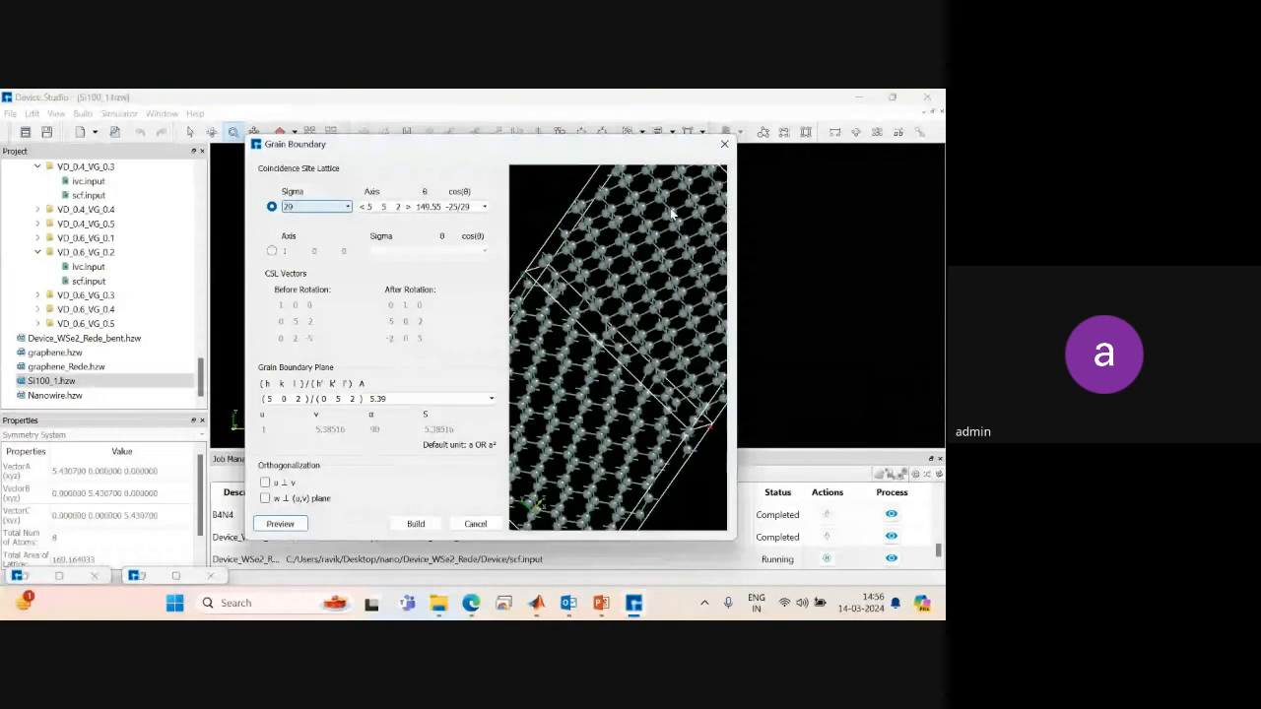
{"action": "scroll", "coordinate": [671, 214], "scroll_direction": "down", "scroll_amount": 3}
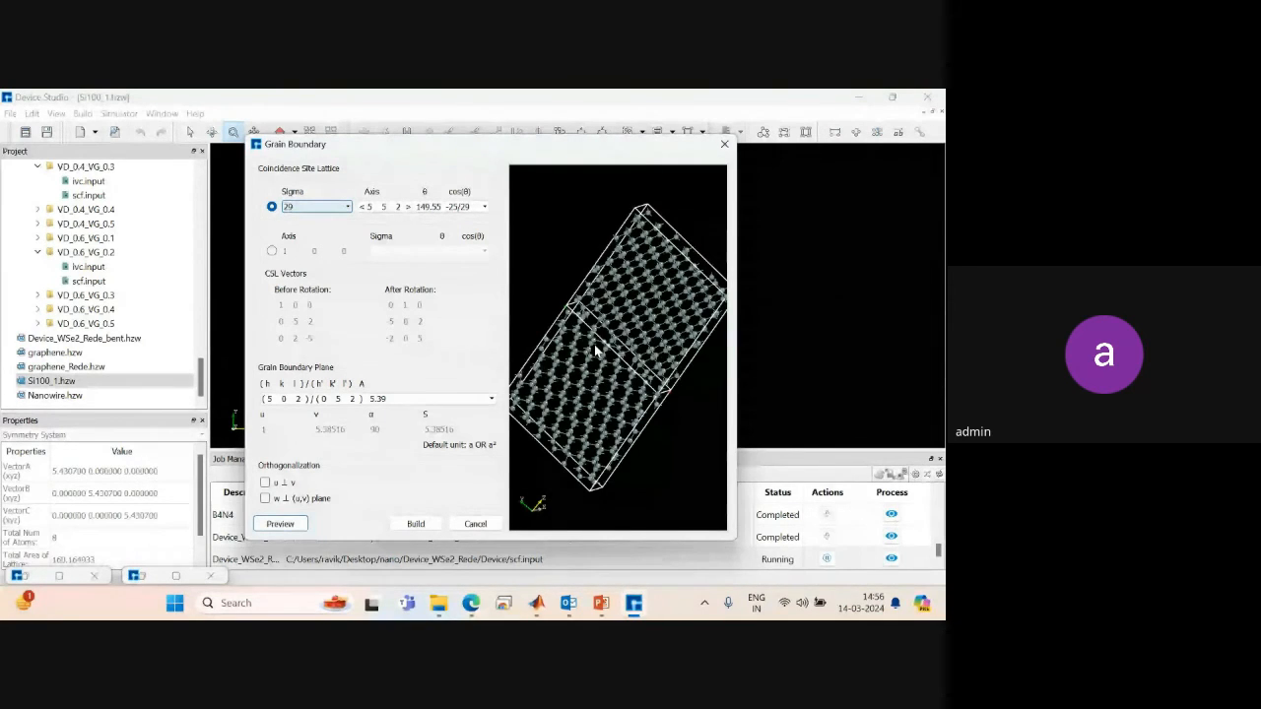
{"action": "left_click_drag", "start_coordinate": [595, 350], "coordinate": [693, 379]}
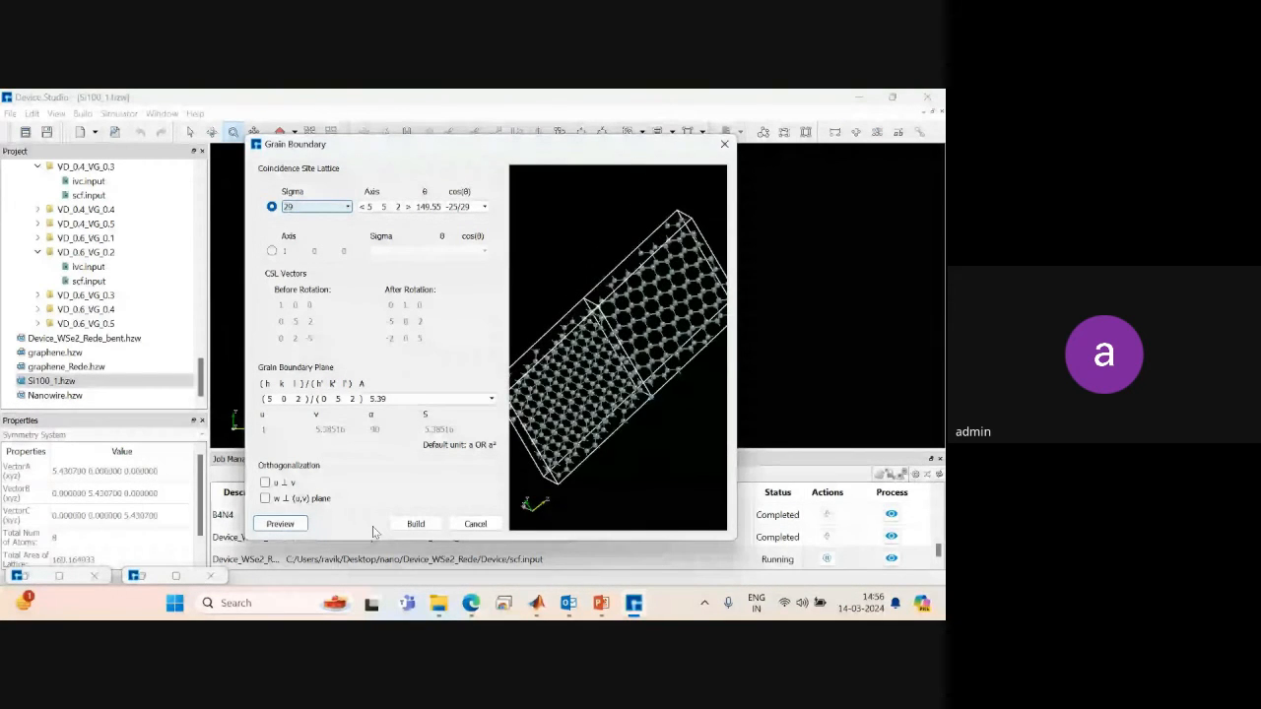
Try the orthogonalization options, leave both u ⊥ v and w ⊥ (u,v) plane off, and build the grain boundary.
{"action": "left_click", "coordinate": [276, 483]}
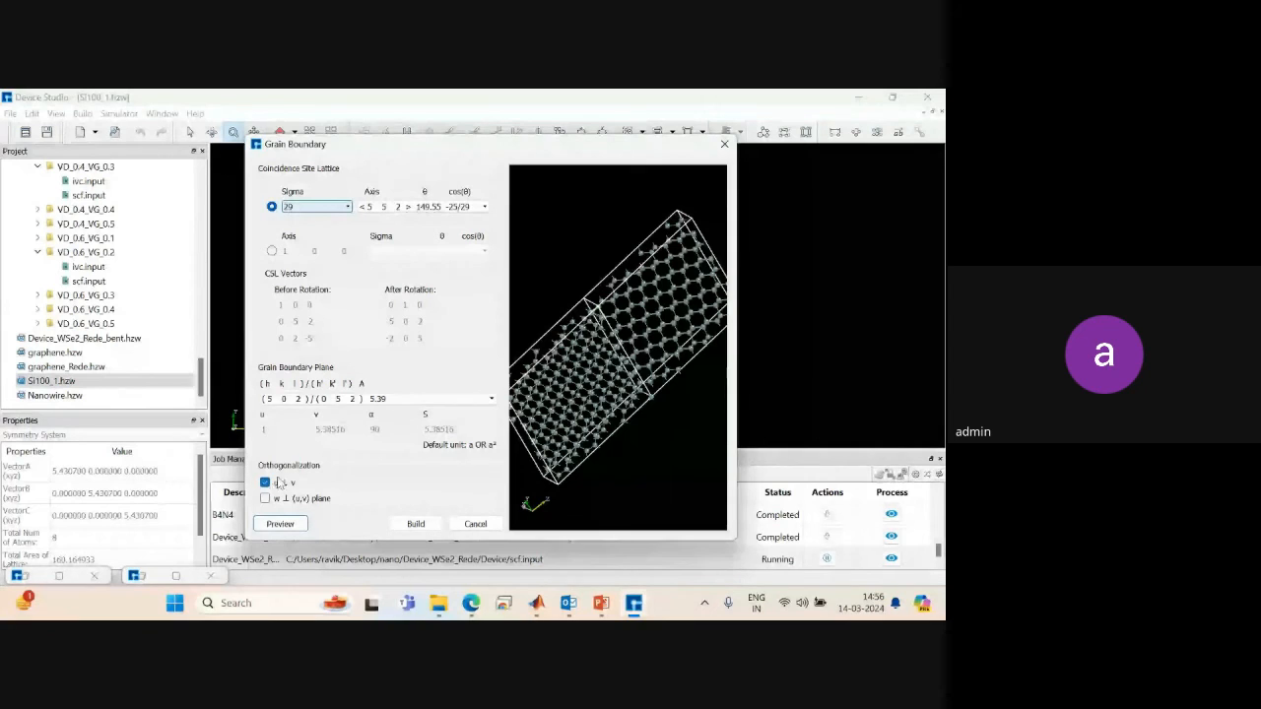
{"action": "left_click", "coordinate": [267, 499]}
{"action": "left_click", "coordinate": [265, 499]}
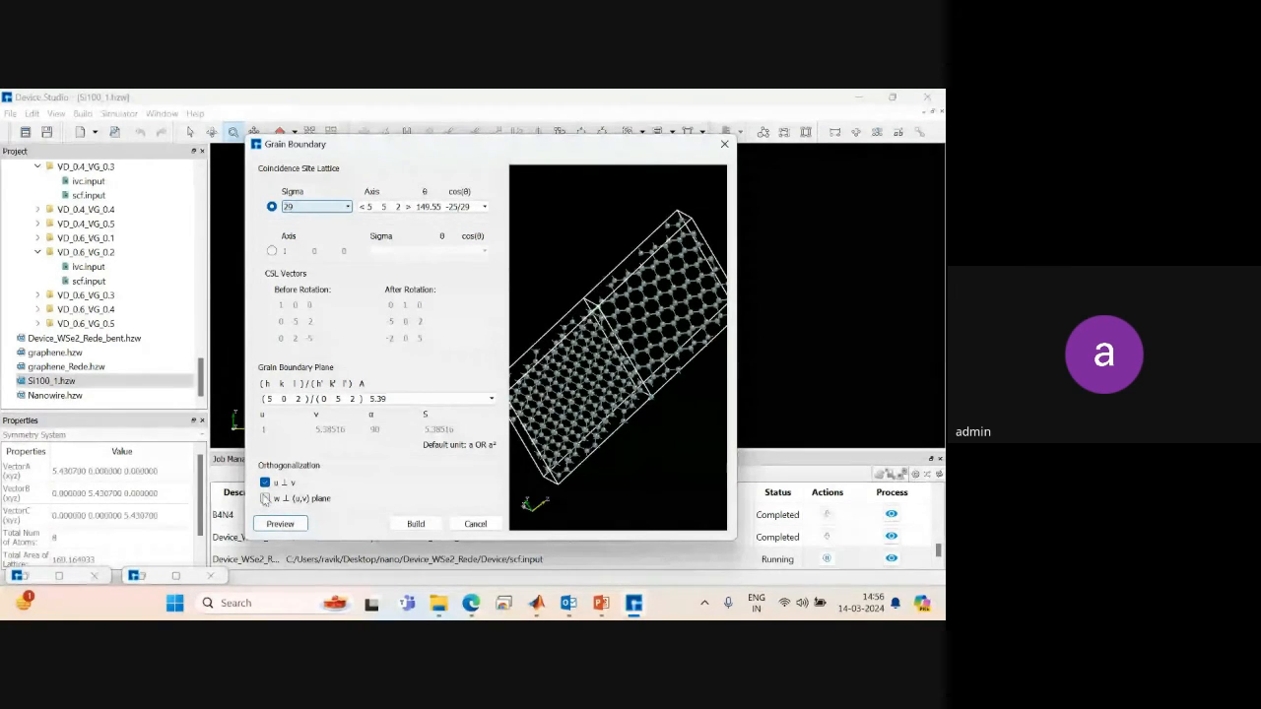
{"action": "left_click", "coordinate": [264, 483]}
{"action": "left_click", "coordinate": [415, 522]}
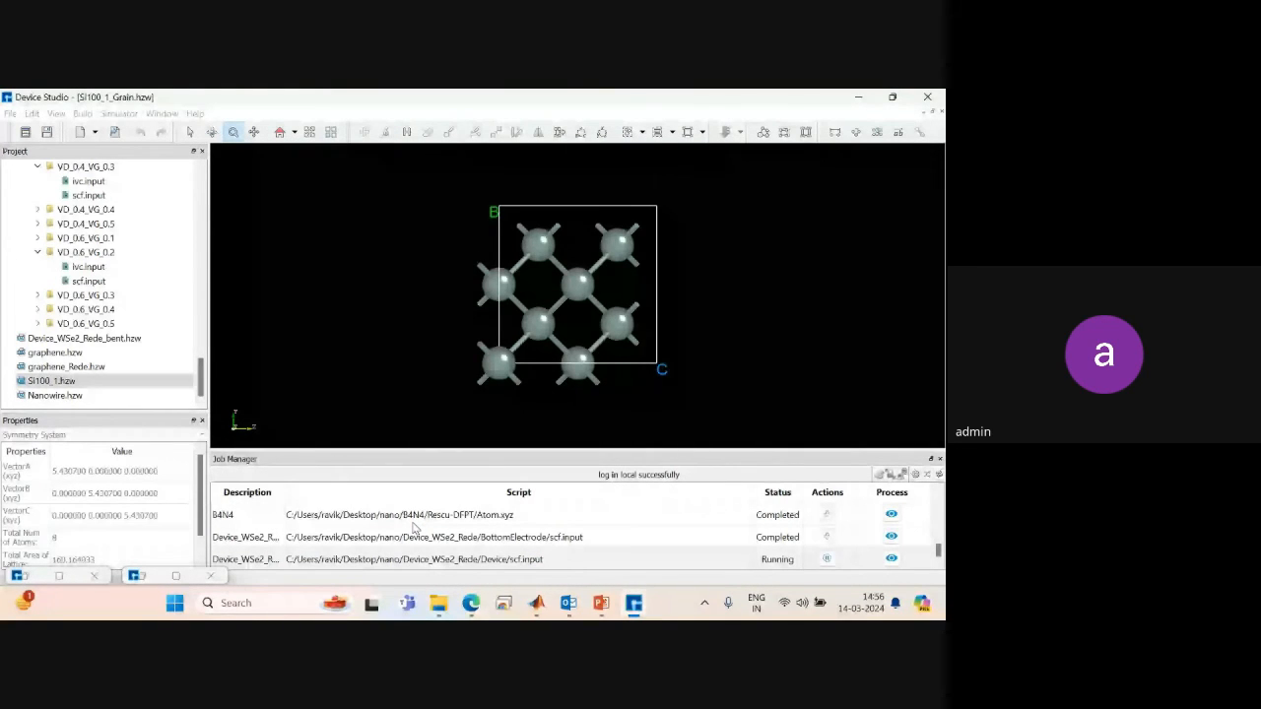
Examine the built silicon grain boundary up close from another angle and restore the default view.
{"action": "scroll", "coordinate": [743, 326], "scroll_direction": "up", "scroll_amount": 5}
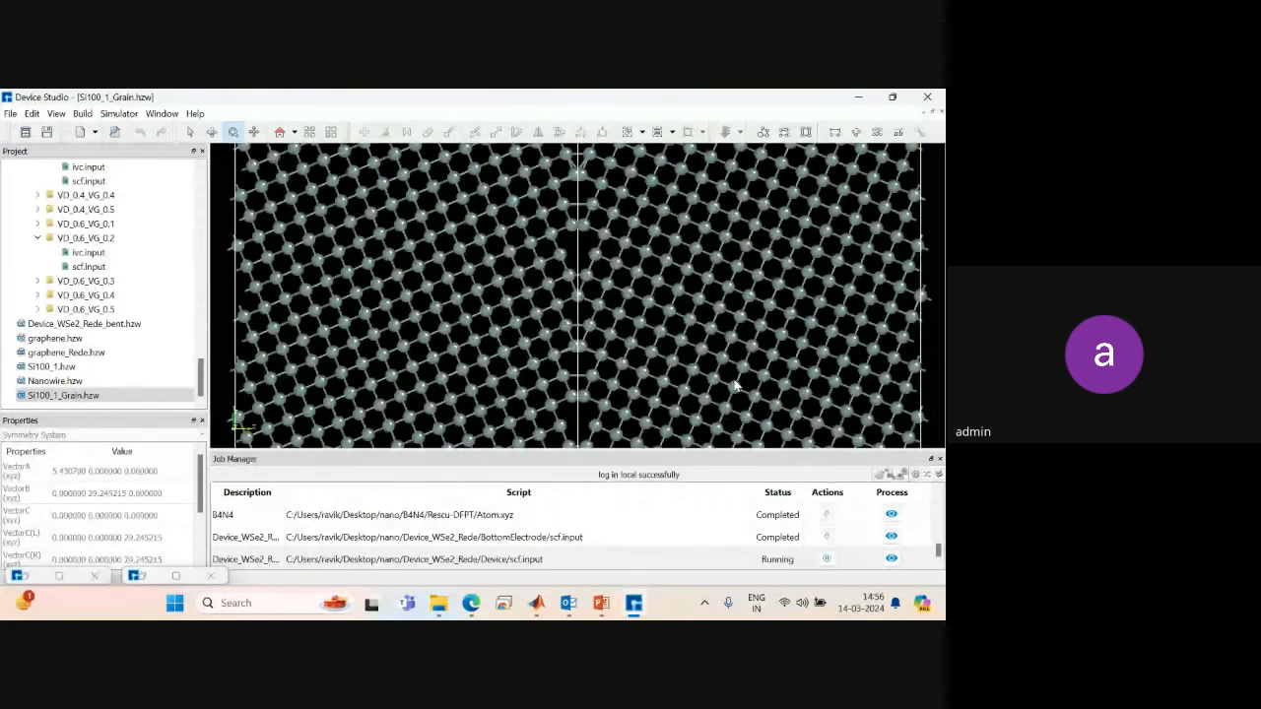
{"action": "right_click_drag", "start_coordinate": [735, 386], "coordinate": [434, 285]}
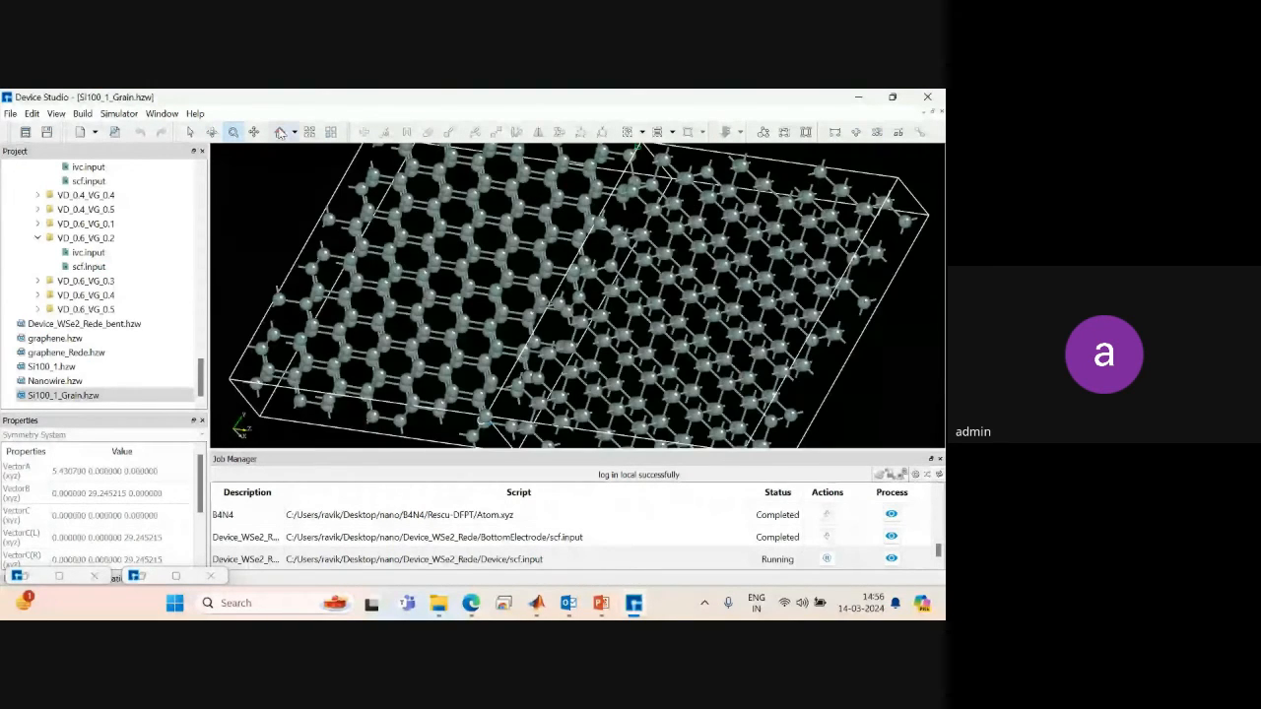
{"action": "left_click", "coordinate": [281, 133]}
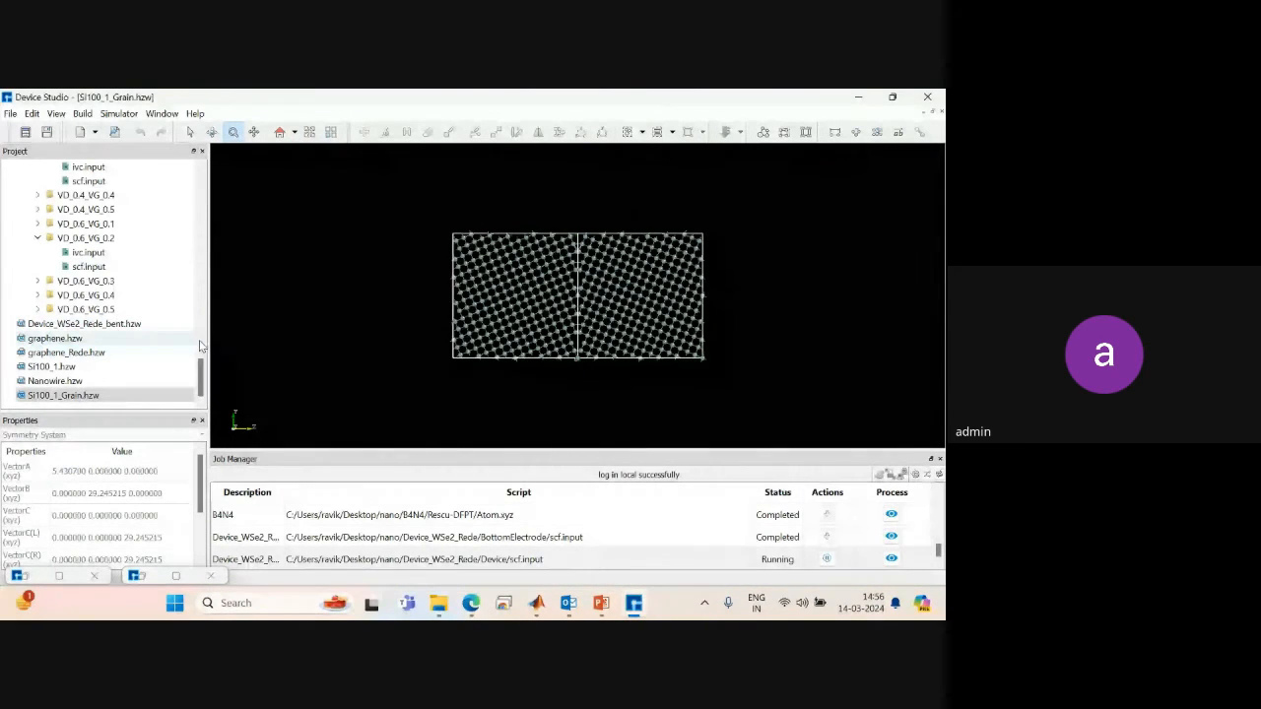
{"action": "left_click_drag", "start_coordinate": [201, 372], "coordinate": [204, 181]}
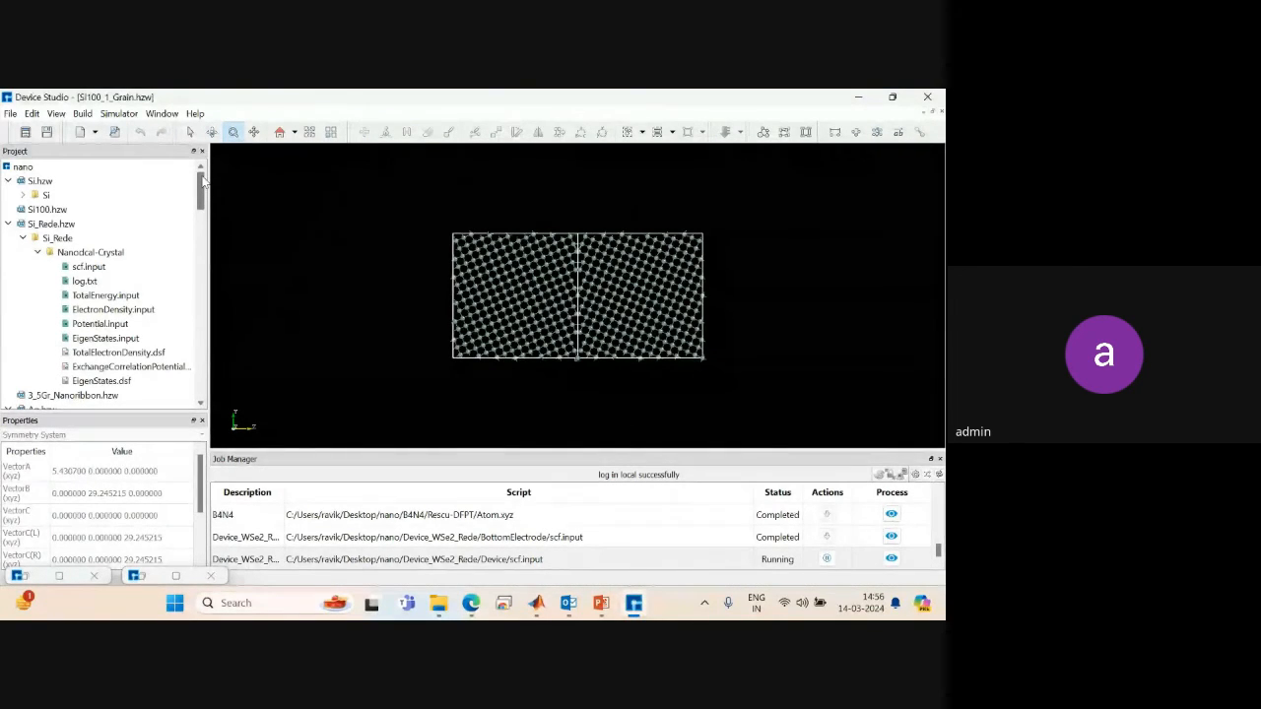
Import the local Au-Alkanethiol-Au.hzw structure from the Au-Alkanethiol-Au folder in the DeviceStudio2022A example library.
{"action": "left_click", "coordinate": [11, 115]}
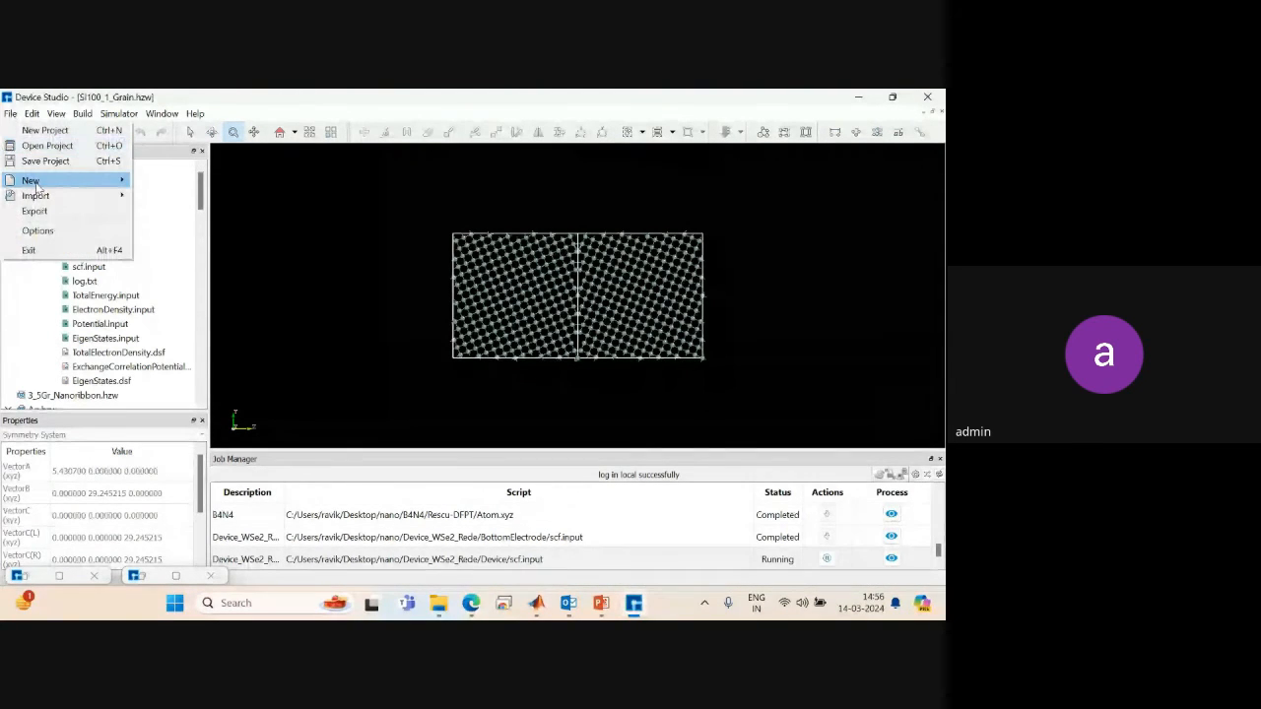
{"action": "mouse_move", "coordinate": [58, 202]}
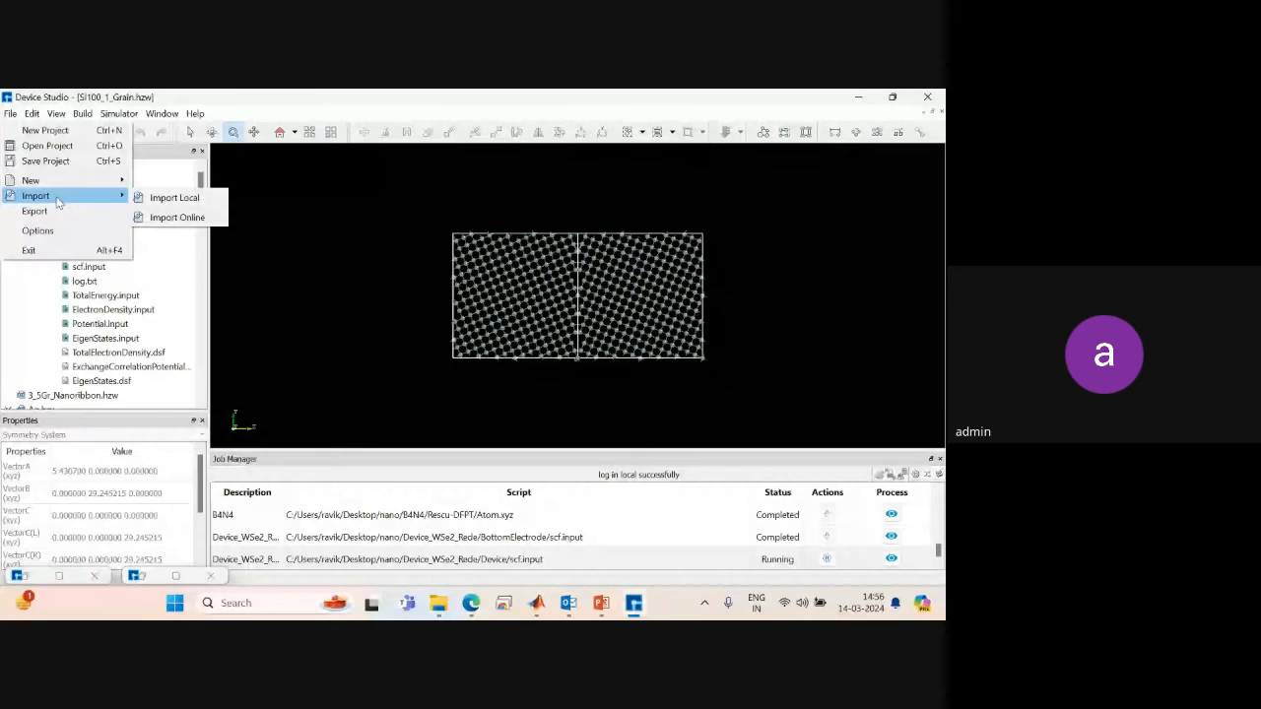
{"action": "left_click", "coordinate": [175, 198]}
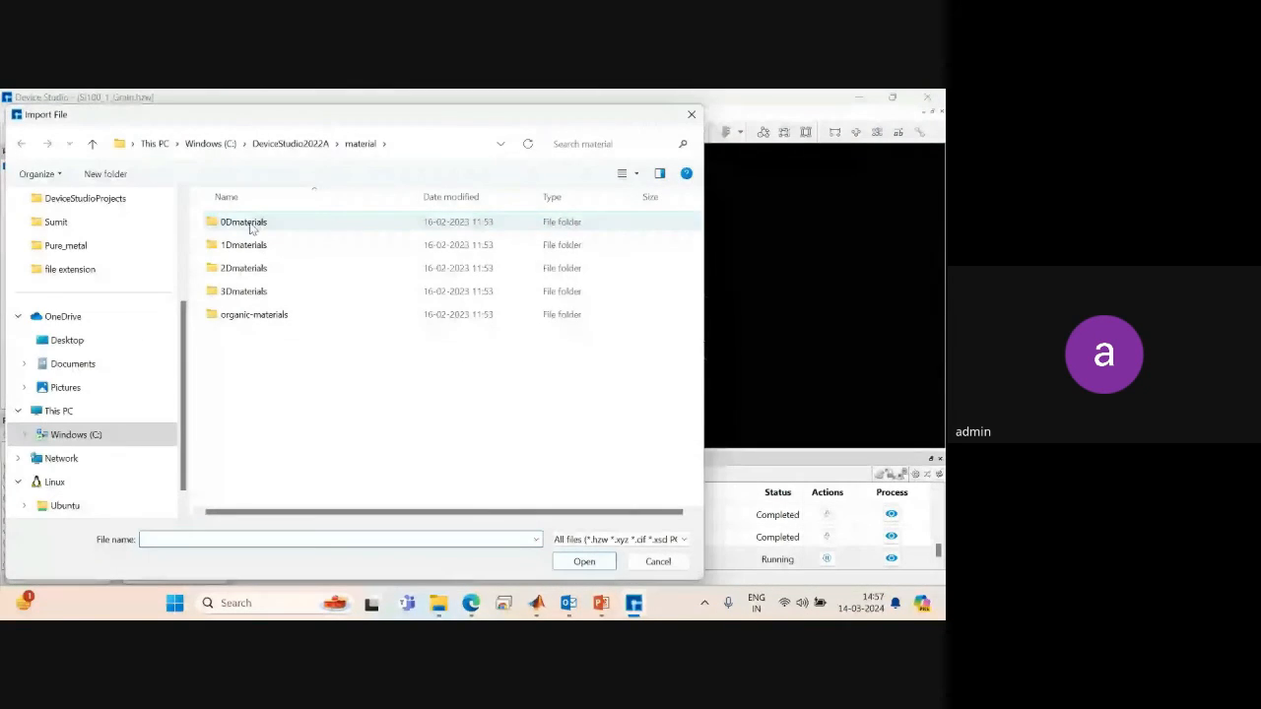
{"action": "left_click", "coordinate": [285, 148]}
{"action": "left_click", "coordinate": [234, 273]}
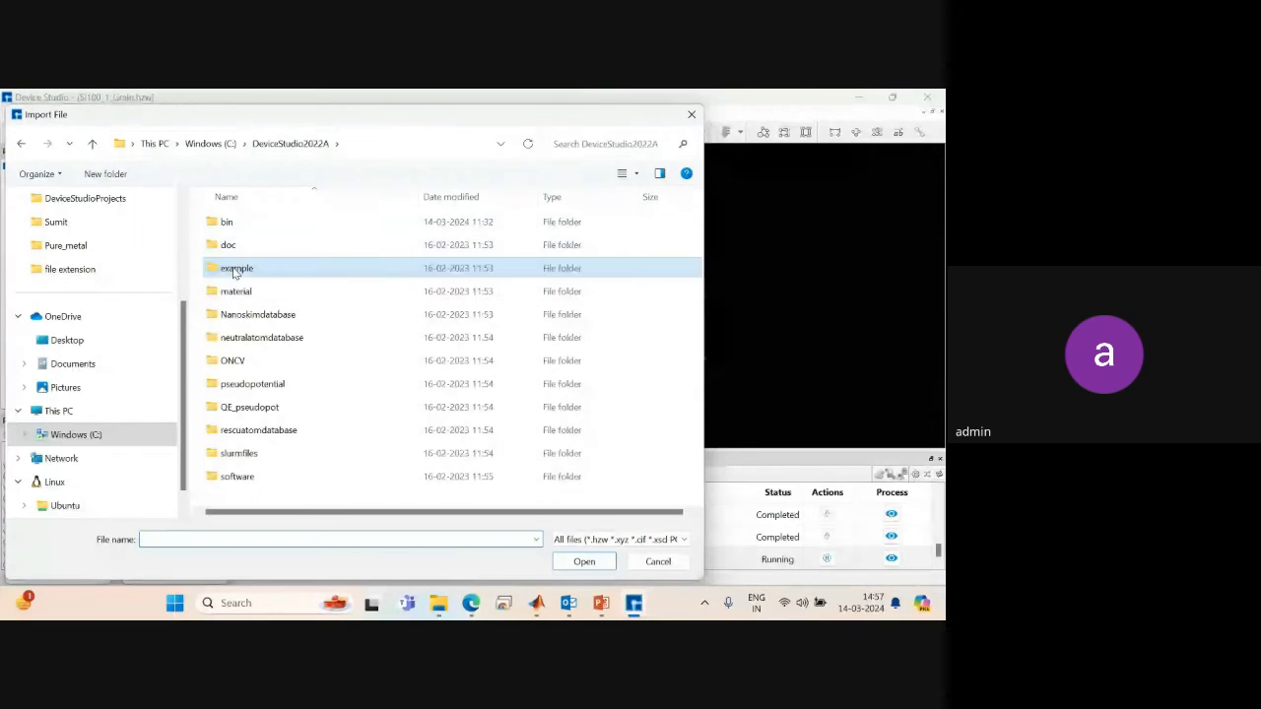
{"action": "double_click", "coordinate": [235, 273]}
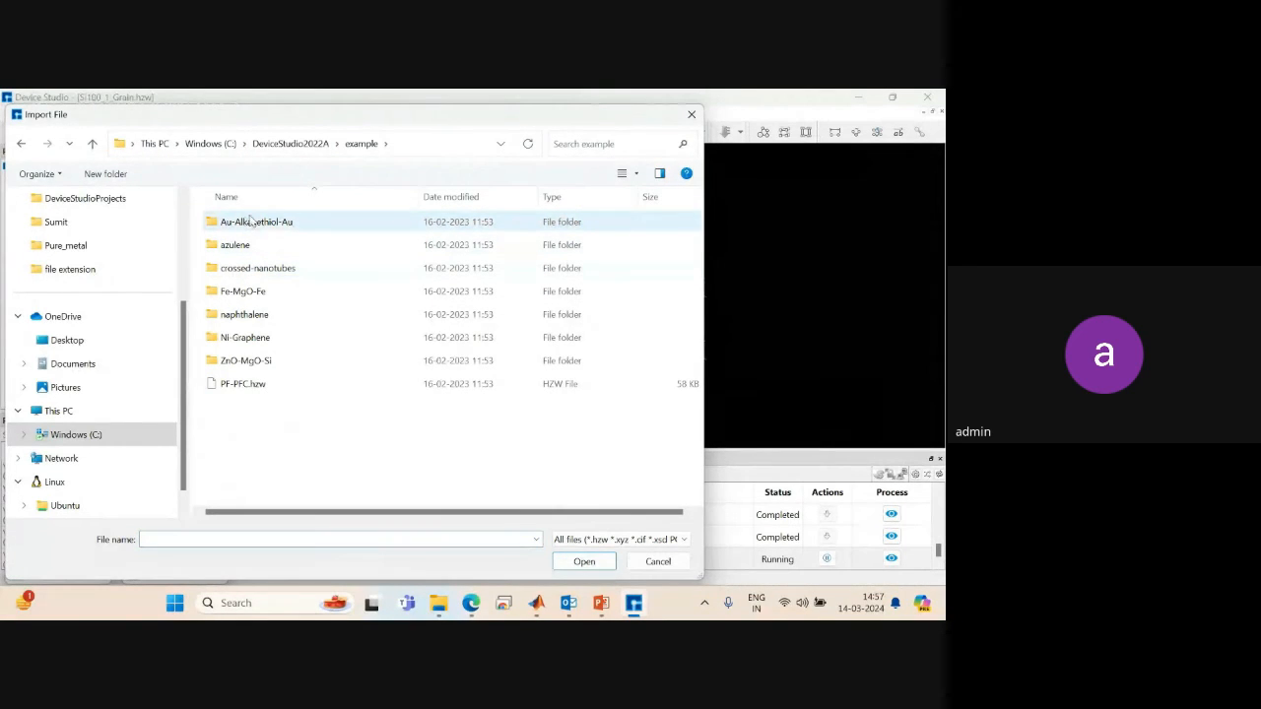
{"action": "double_click", "coordinate": [249, 223]}
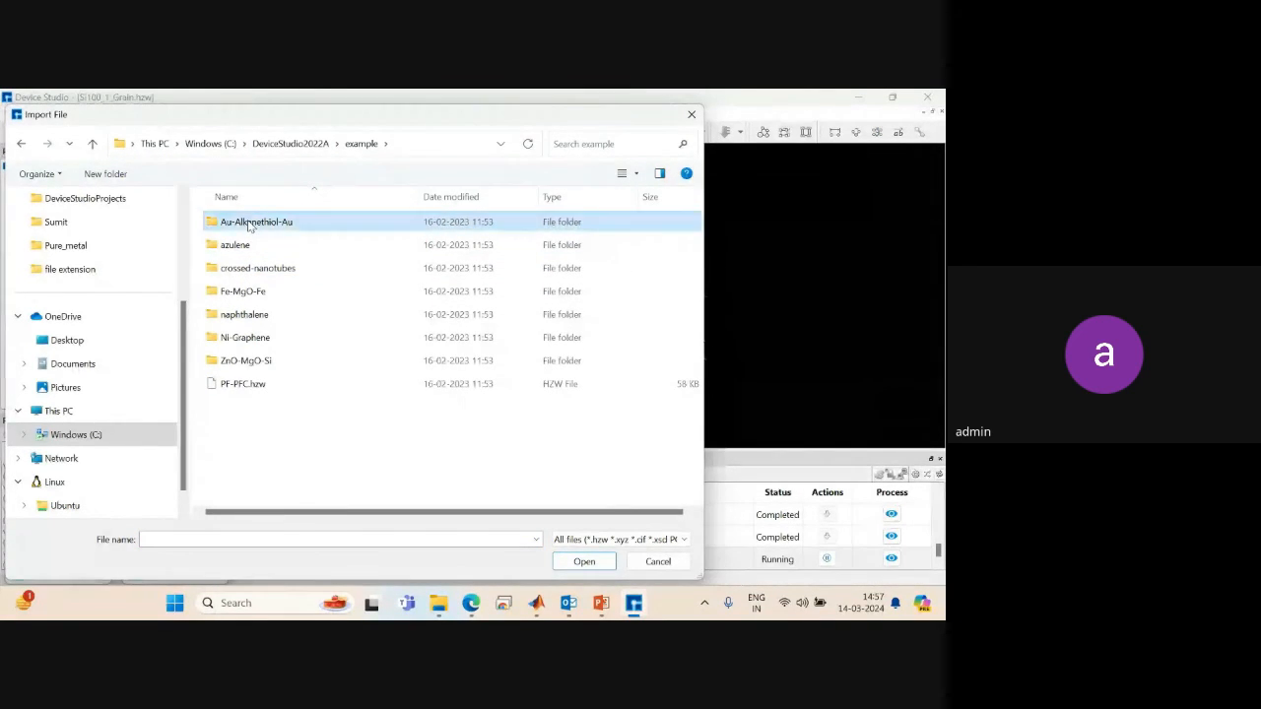
{"action": "double_click", "coordinate": [249, 223]}
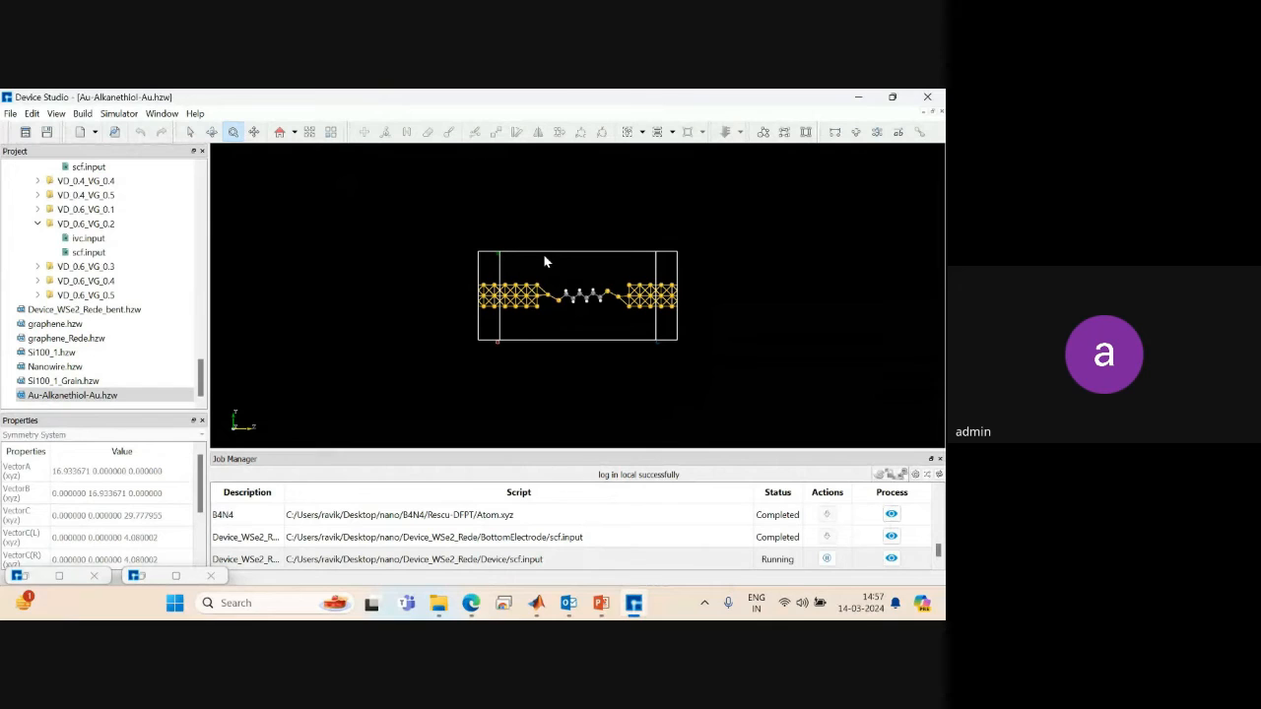
Select the alkanethiol molecule between the gold electrodes, inspect it from several angles, and restore the default view.
{"action": "left_click_drag", "start_coordinate": [544, 256], "coordinate": [580, 412]}
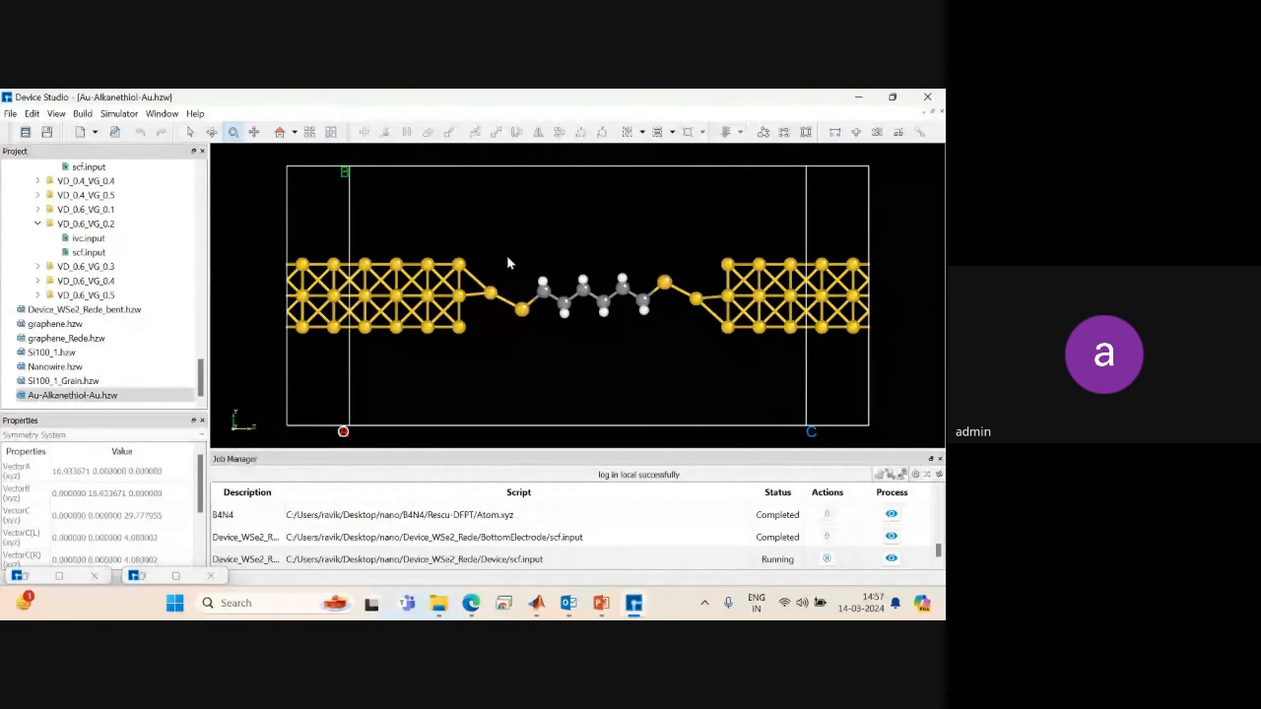
{"action": "left_click", "coordinate": [190, 132]}
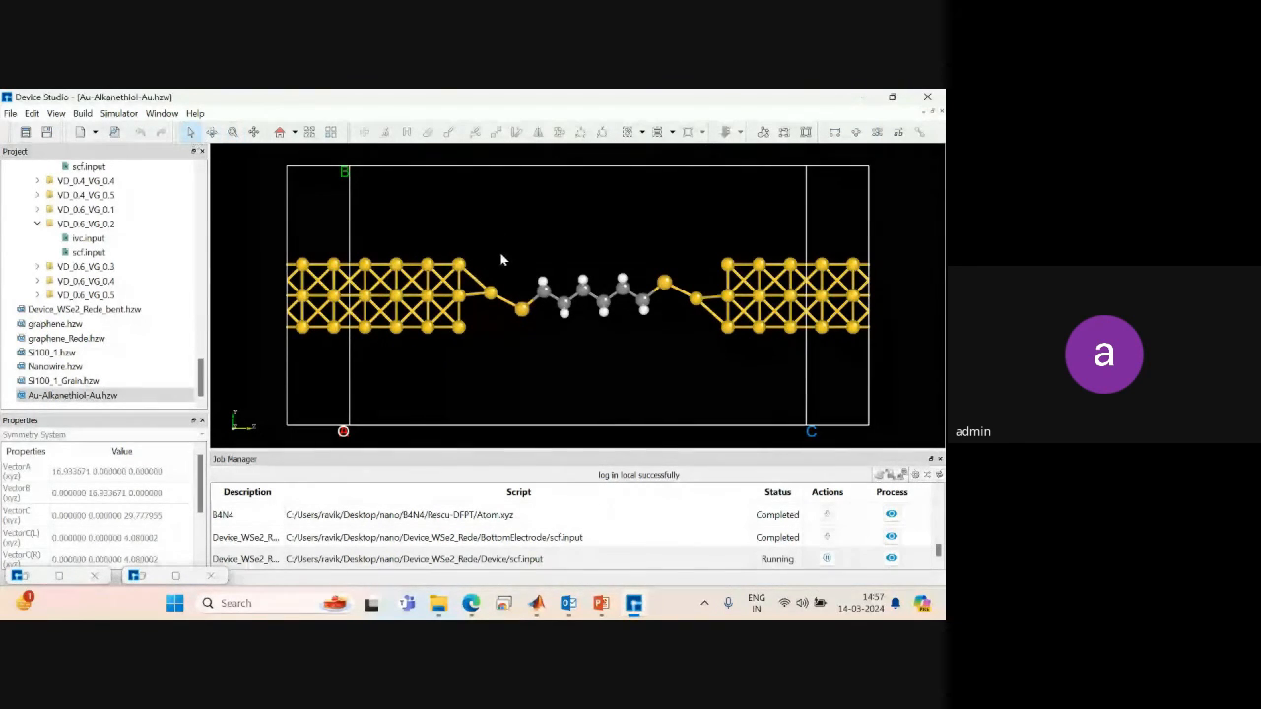
{"action": "left_click_drag", "start_coordinate": [509, 252], "coordinate": [684, 343]}
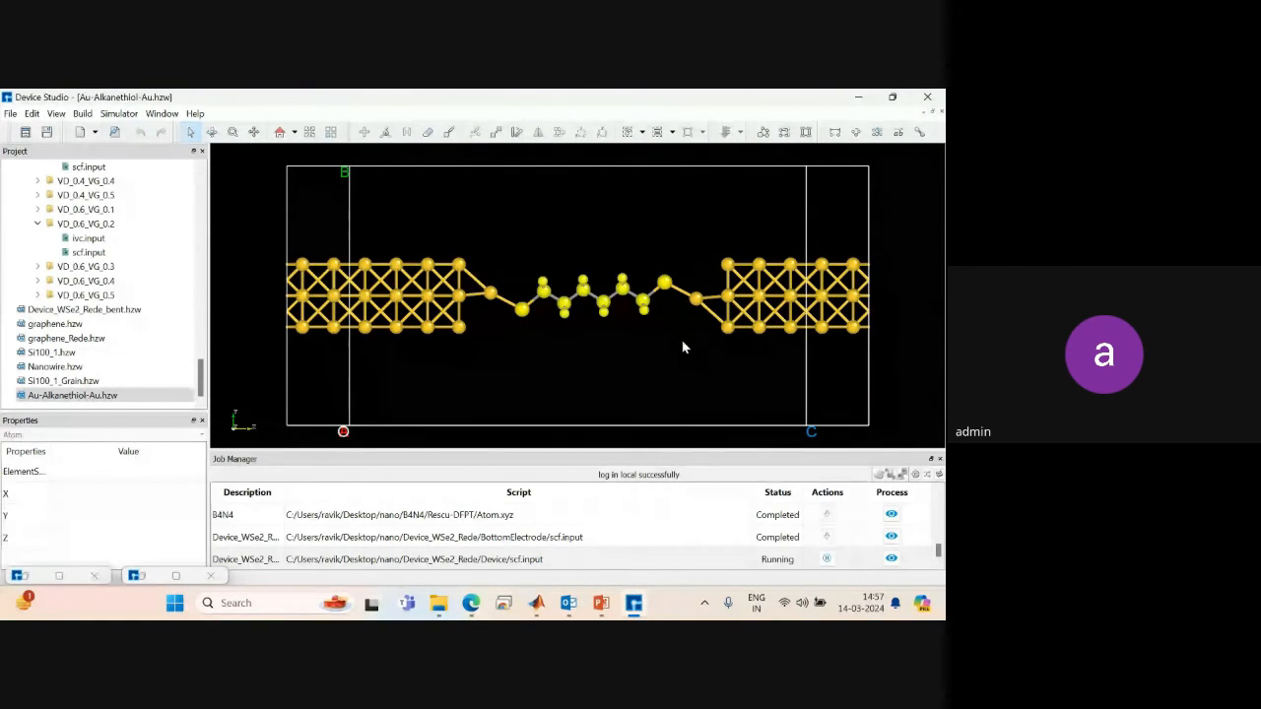
{"action": "right_click_drag", "start_coordinate": [683, 347], "coordinate": [691, 284]}
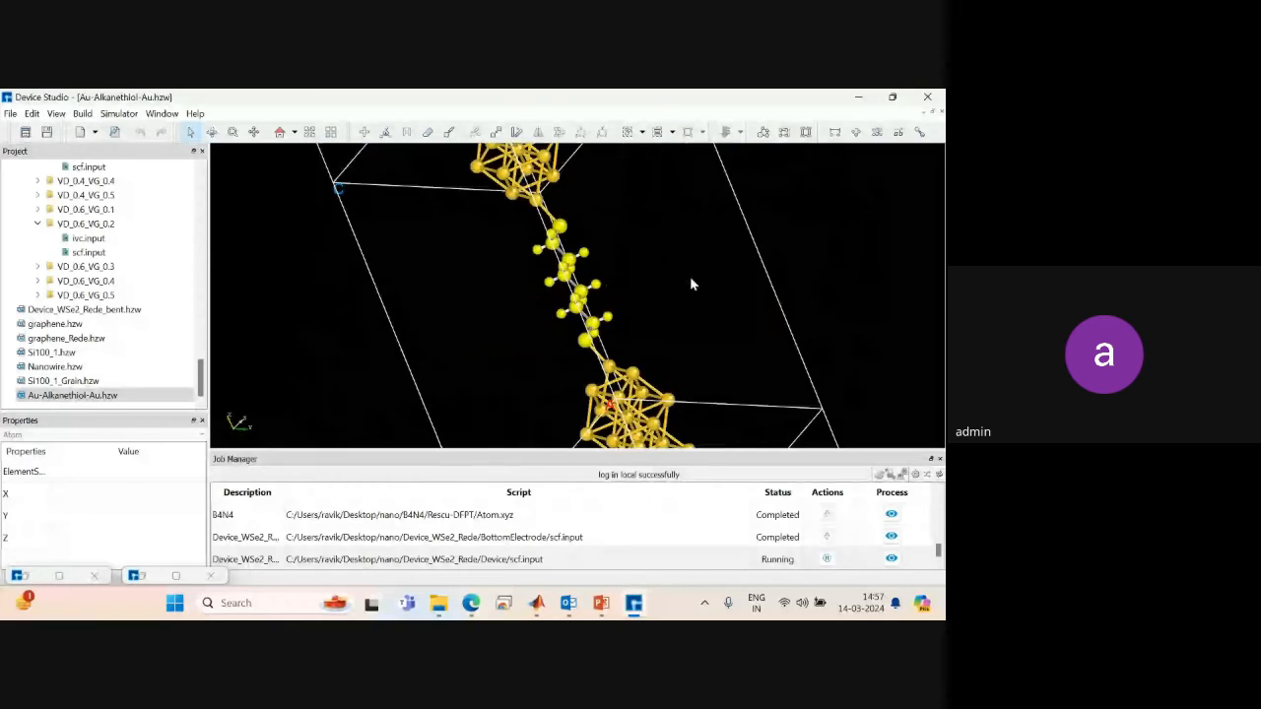
{"action": "left_click", "coordinate": [281, 133]}
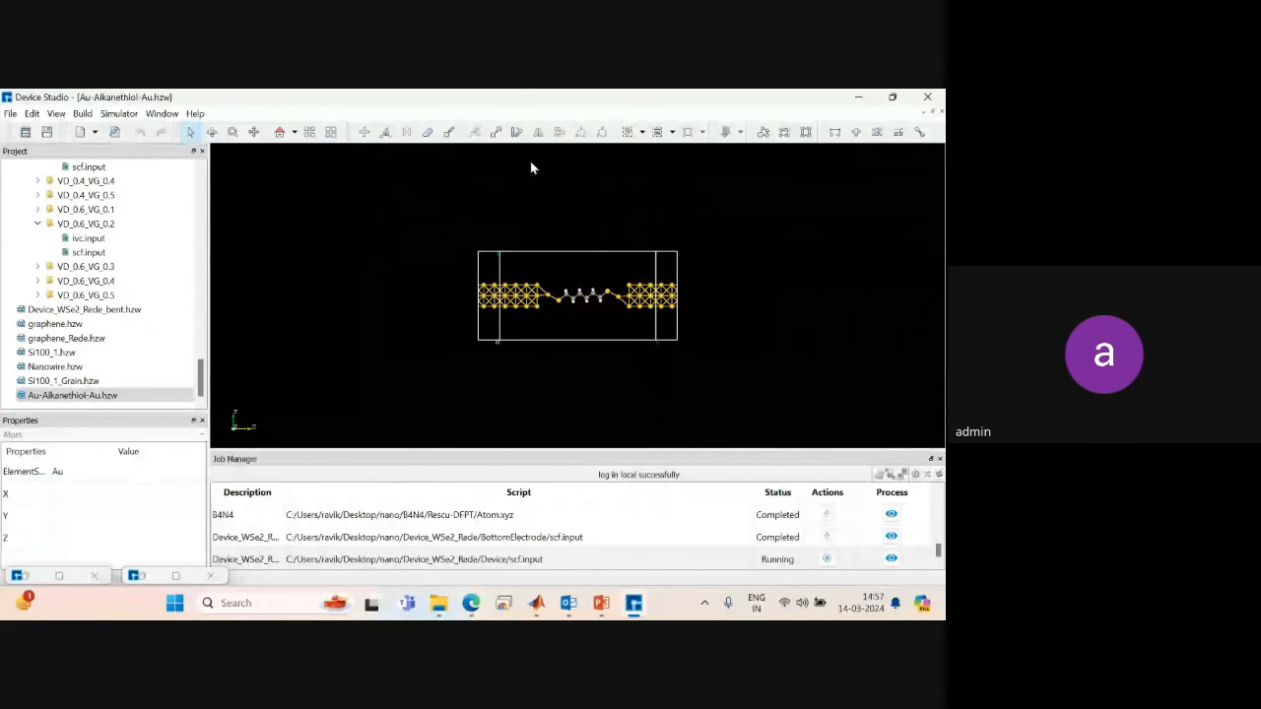
Select all atoms of the gold–alkanethiol device and display their element and coordinate list in an enlarged window.
{"action": "left_click", "coordinate": [232, 132]}
{"action": "left_click_drag", "start_coordinate": [477, 189], "coordinate": [518, 340]}
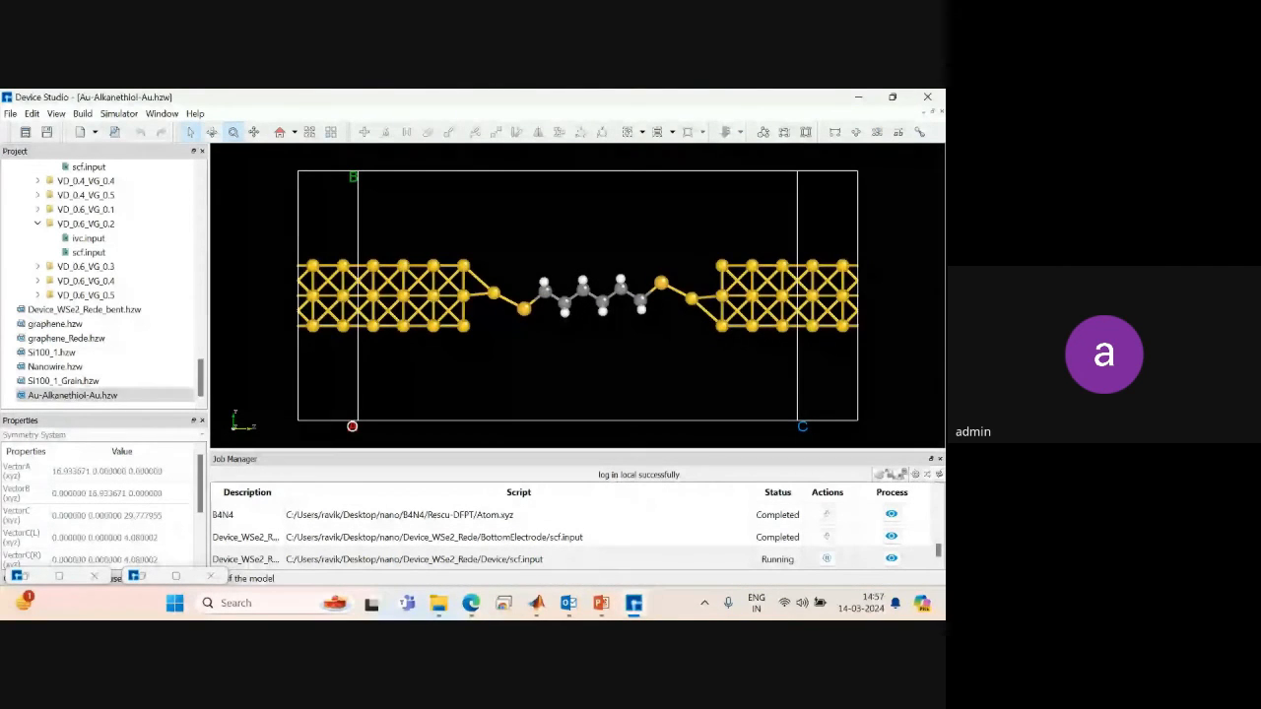
{"action": "left_click", "coordinate": [190, 132]}
{"action": "left_click_drag", "start_coordinate": [220, 172], "coordinate": [882, 355]}
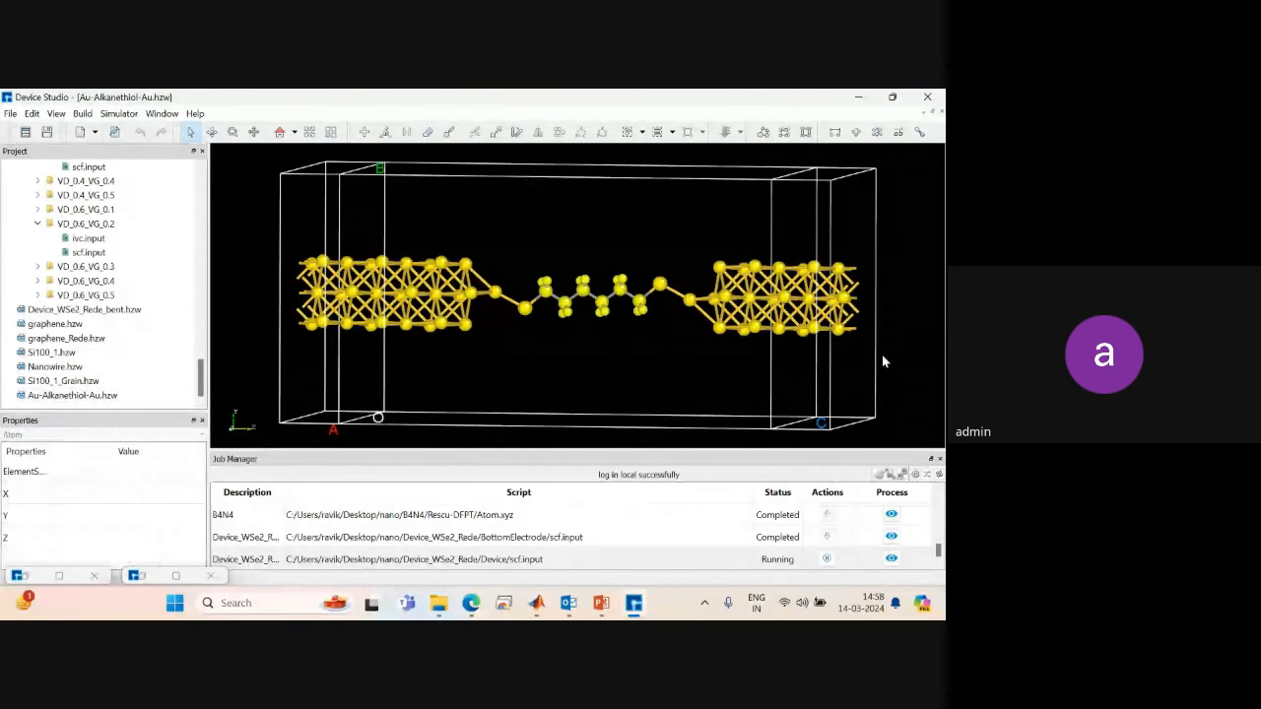
{"action": "right_click", "coordinate": [752, 300]}
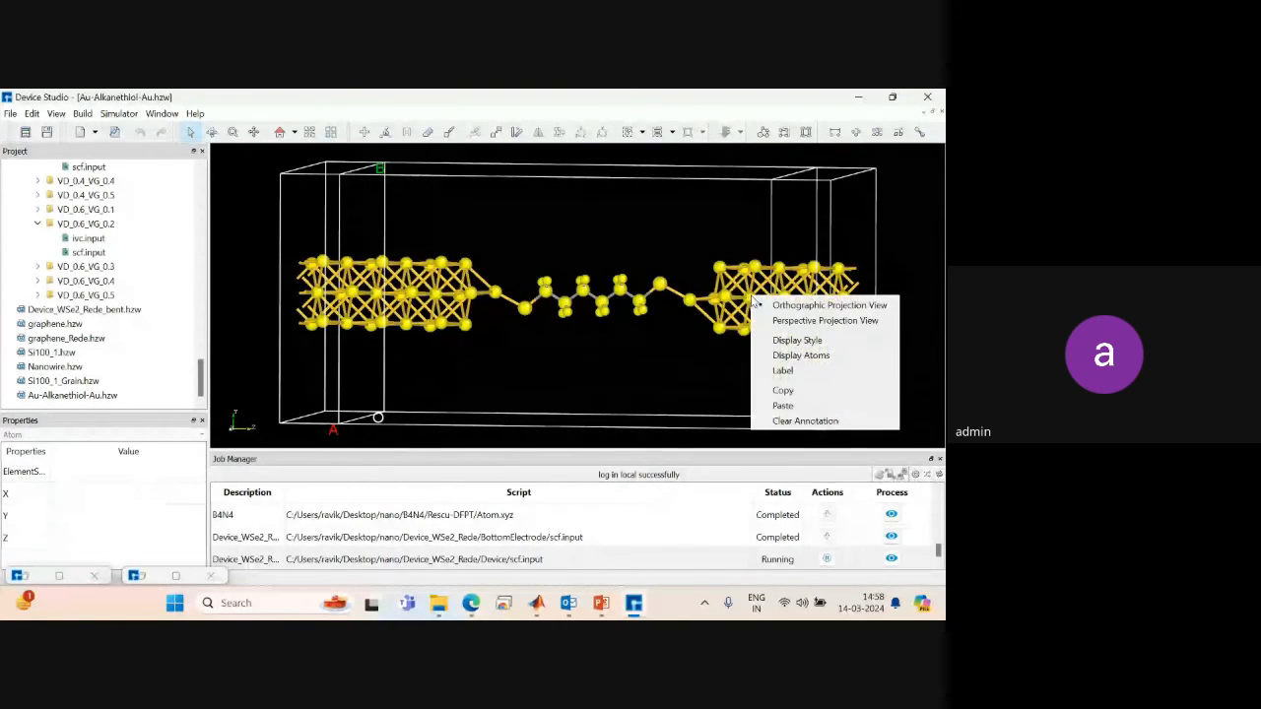
{"action": "left_click", "coordinate": [811, 356]}
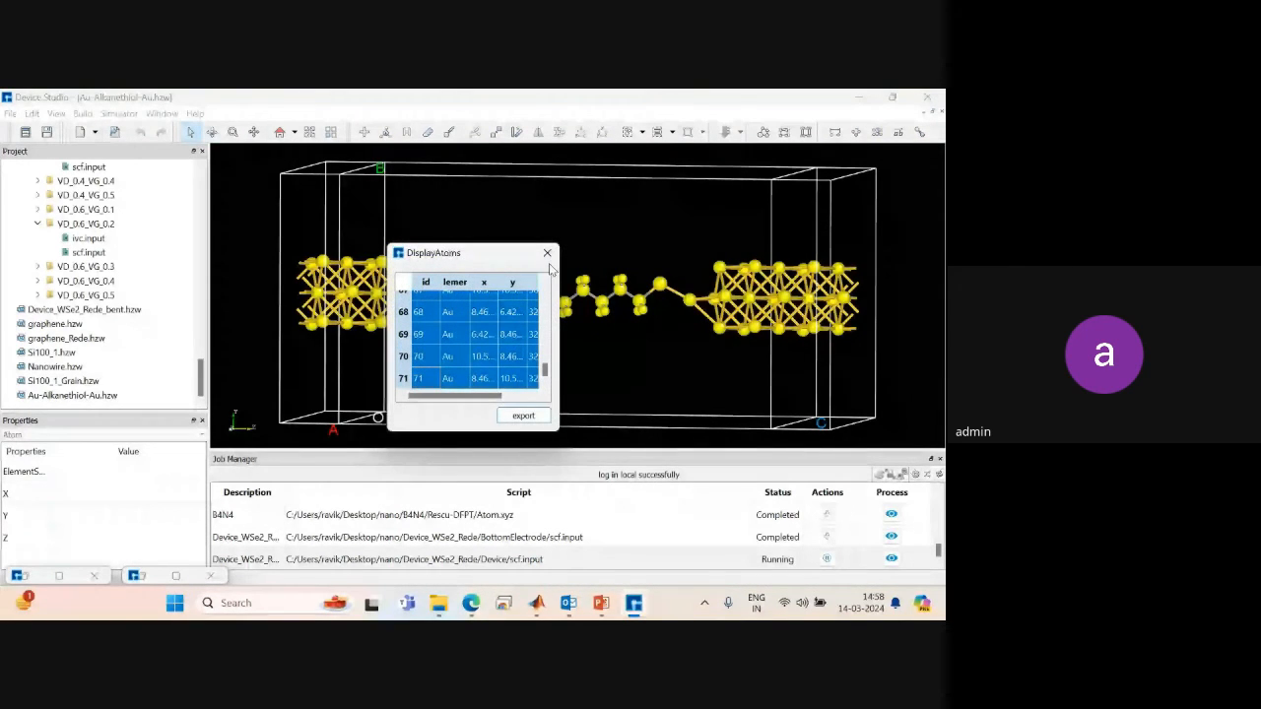
{"action": "left_click_drag", "start_coordinate": [537, 253], "coordinate": [465, 167]}
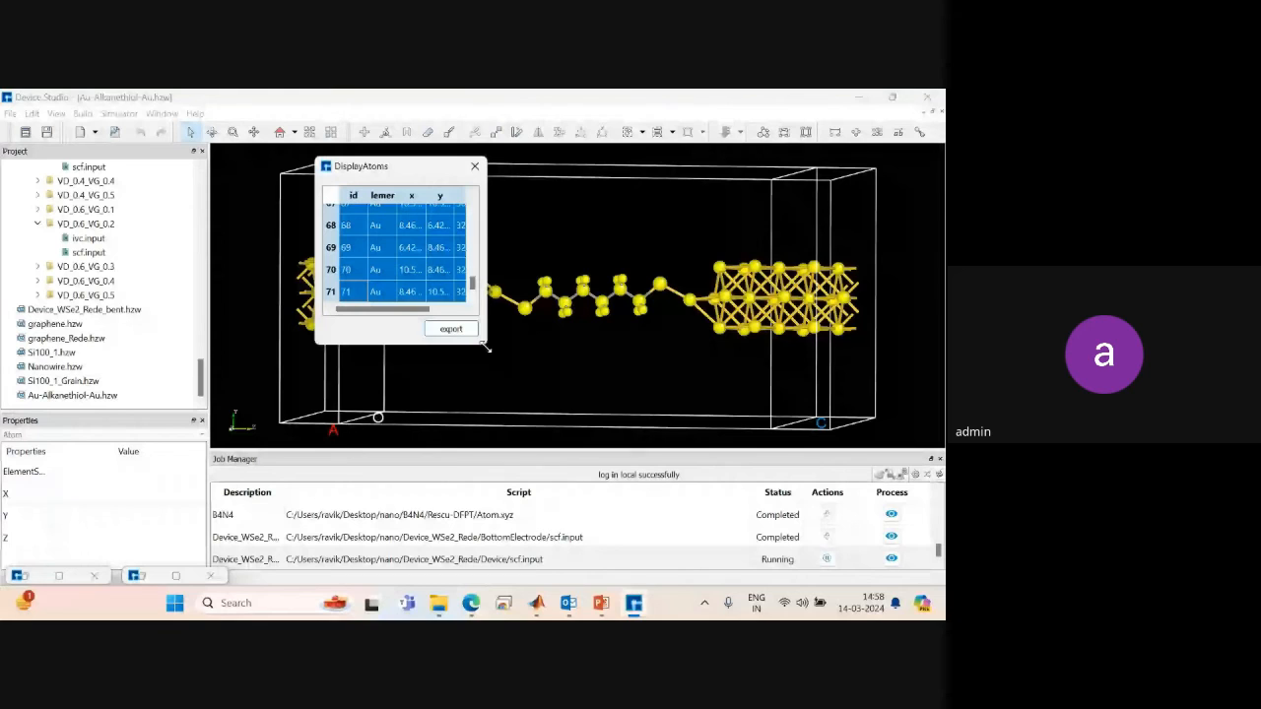
{"action": "left_click_drag", "start_coordinate": [485, 347], "coordinate": [703, 589]}
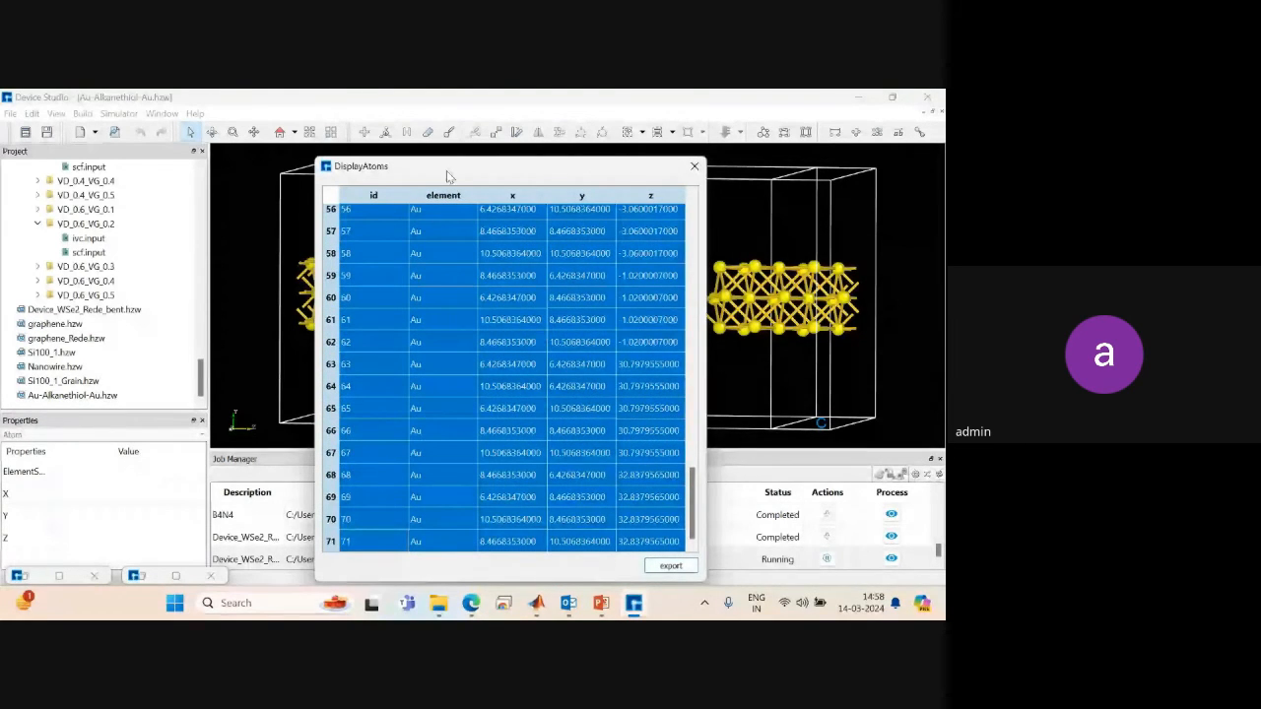
{"action": "left_click_drag", "start_coordinate": [434, 168], "coordinate": [363, 101]}
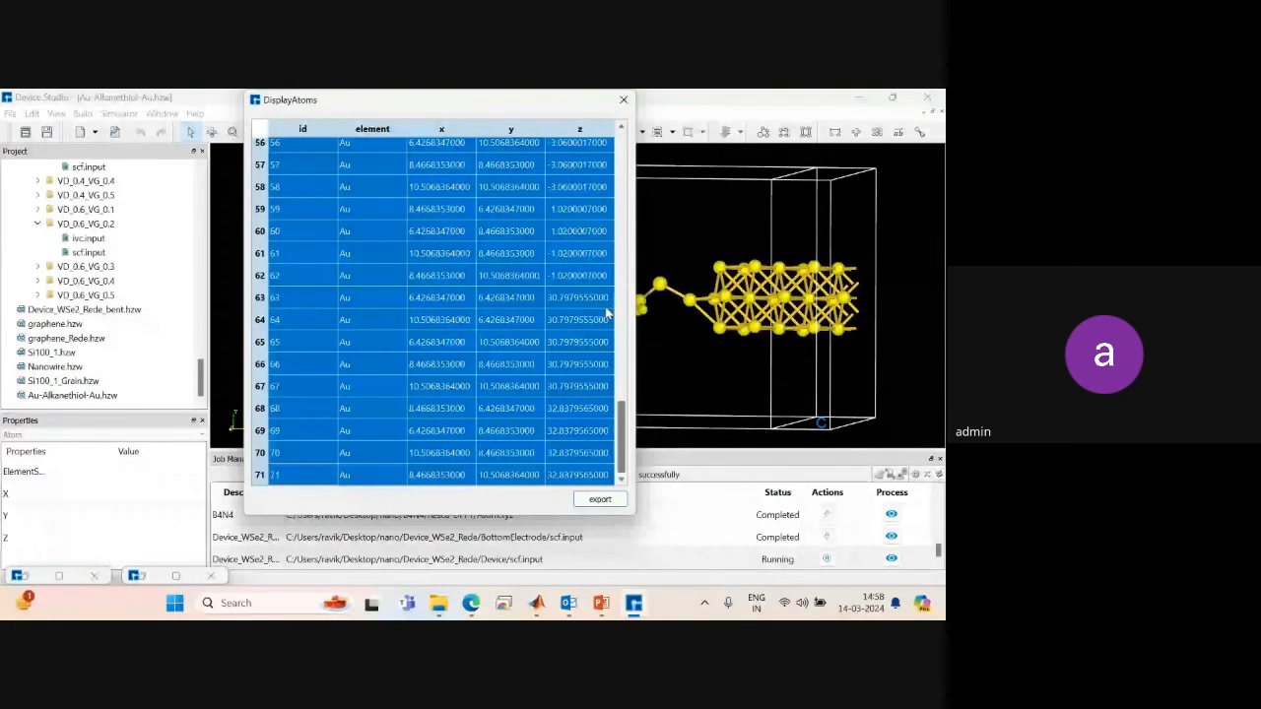
Review the atom coordinates from first to last entry, excluding atoms 1, 3 and 65 from the list selection.
{"action": "left_click", "coordinate": [603, 341], "text": "ctrl"}
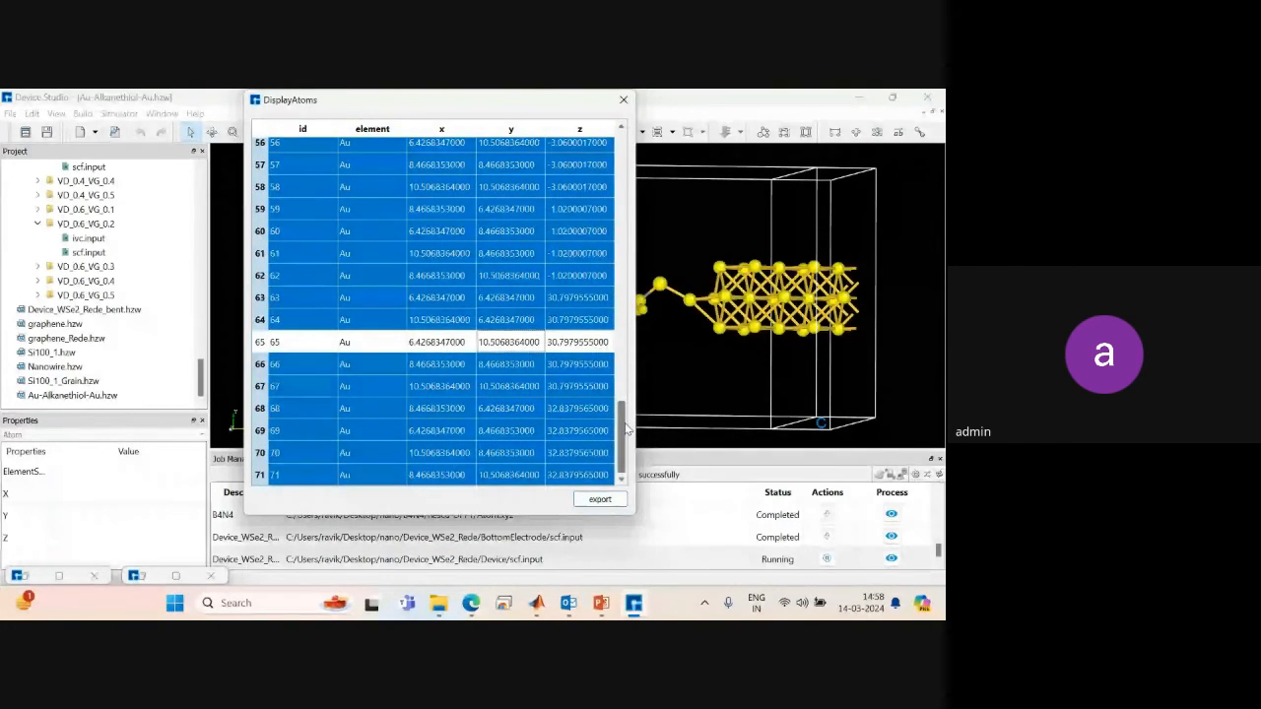
{"action": "scroll", "coordinate": [616, 313], "scroll_direction": "up", "scroll_amount": 10}
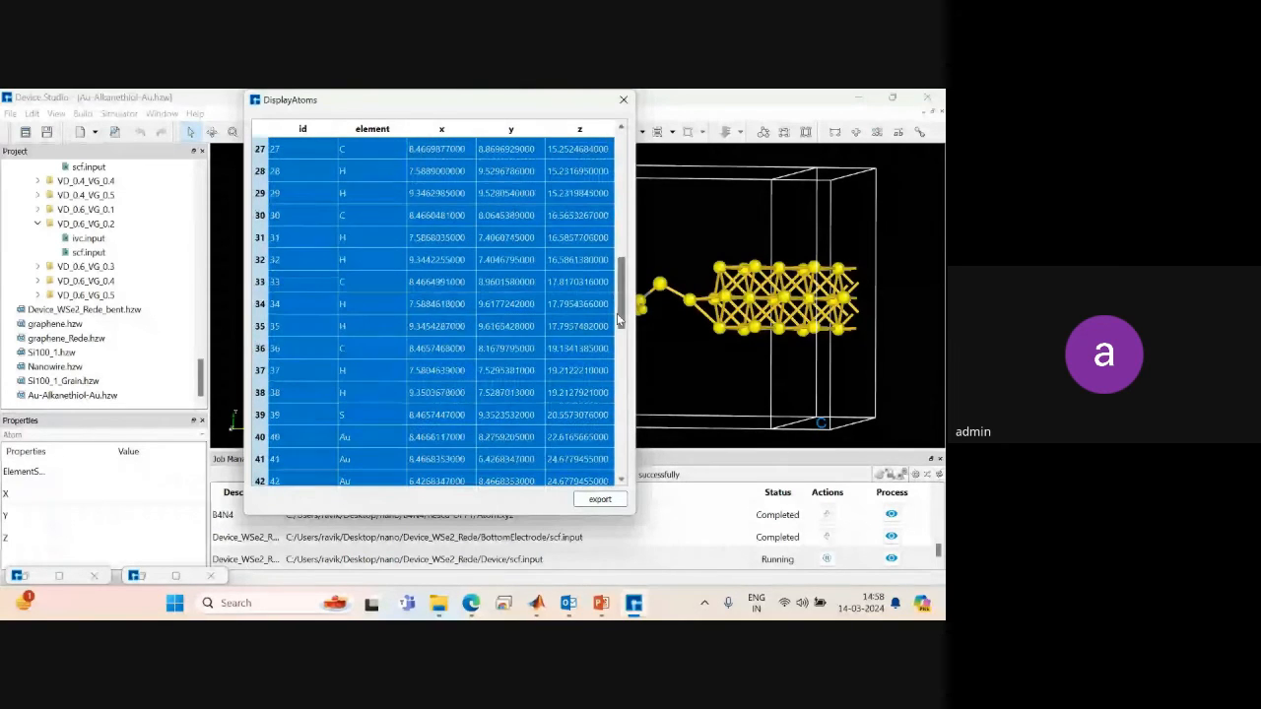
{"action": "scroll", "coordinate": [617, 313], "scroll_direction": "up", "scroll_amount": 9}
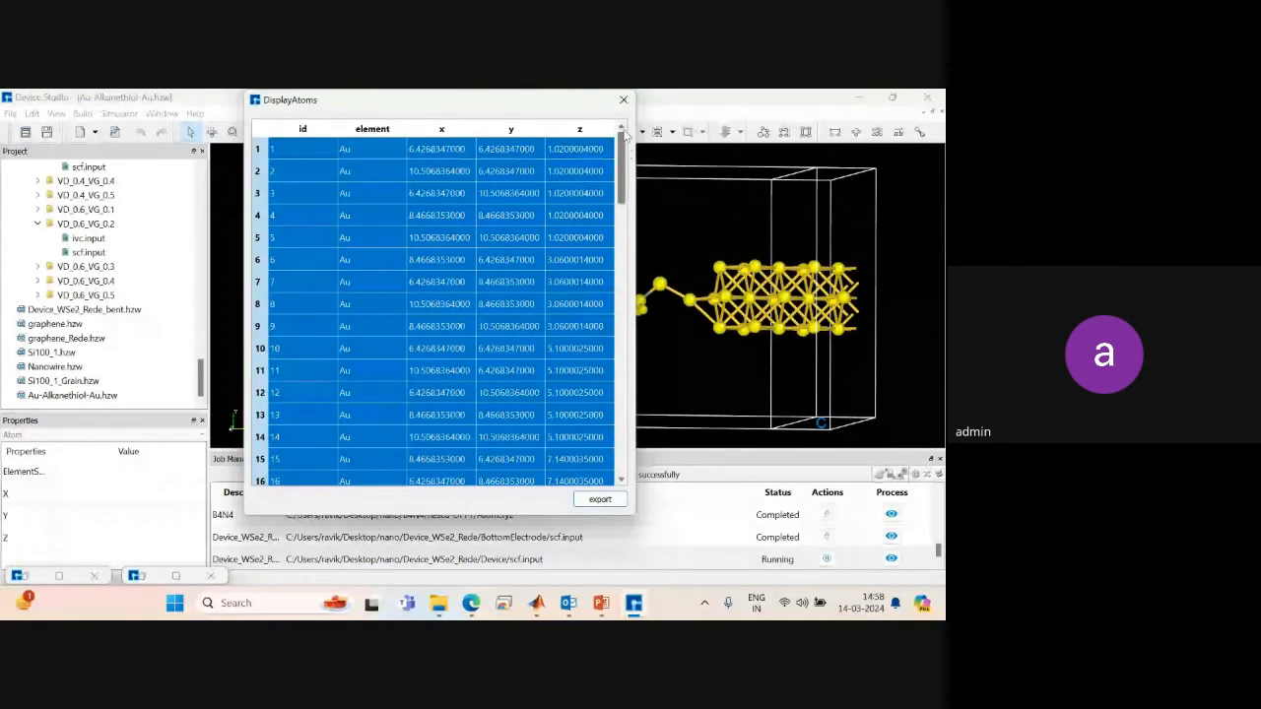
{"action": "left_click", "coordinate": [273, 151], "text": "ctrl"}
{"action": "left_click", "coordinate": [283, 172], "text": "ctrl"}
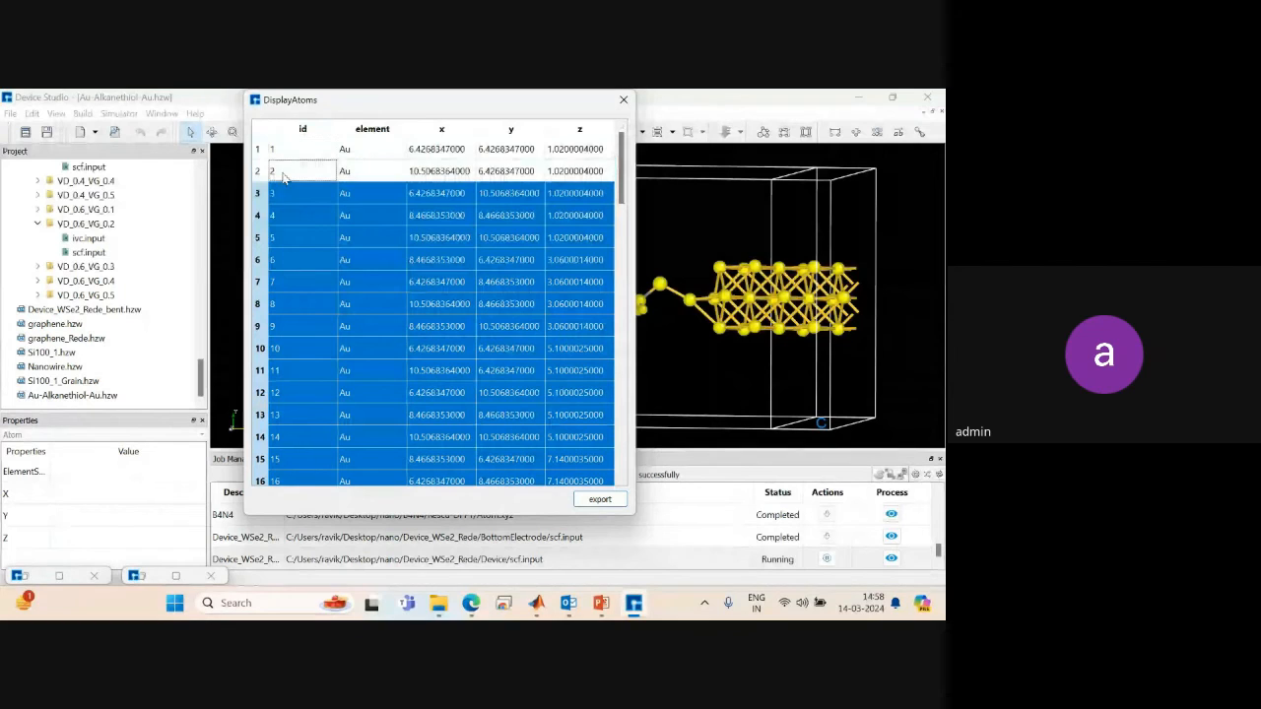
{"action": "left_click", "coordinate": [283, 172], "text": "ctrl"}
{"action": "left_click", "coordinate": [285, 192], "text": "ctrl"}
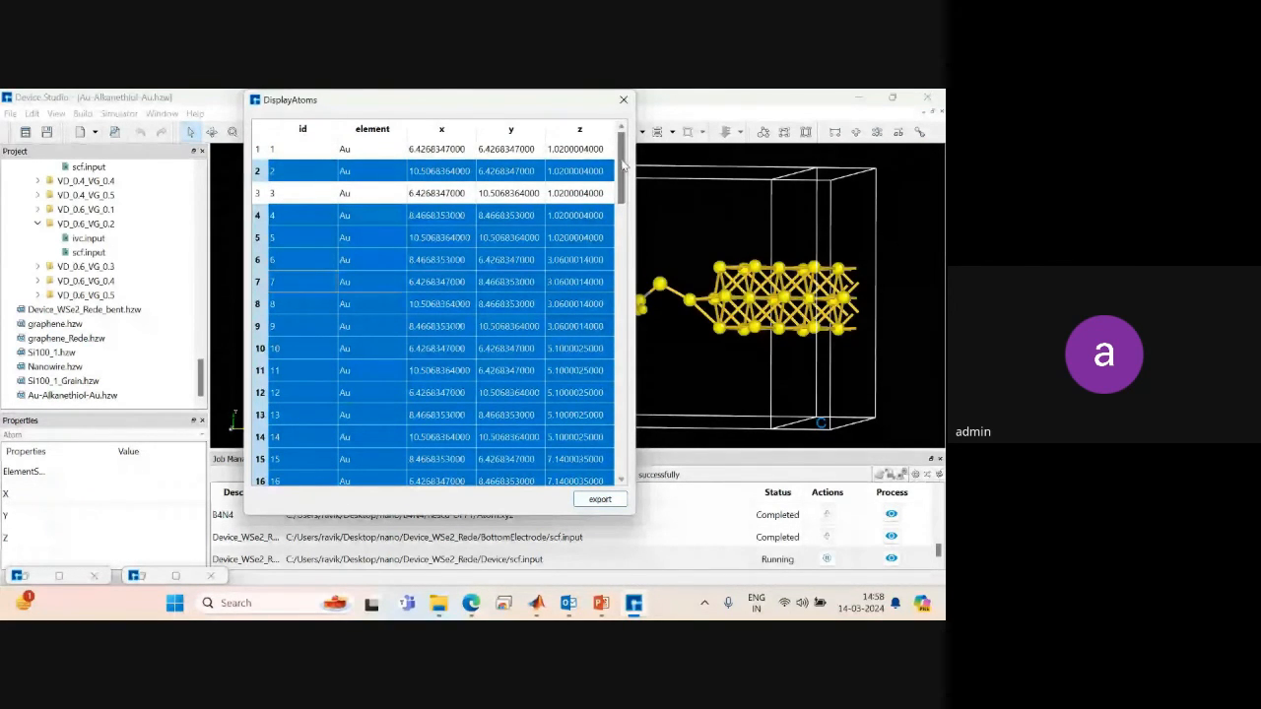
{"action": "left_click_drag", "start_coordinate": [623, 168], "coordinate": [608, 444]}
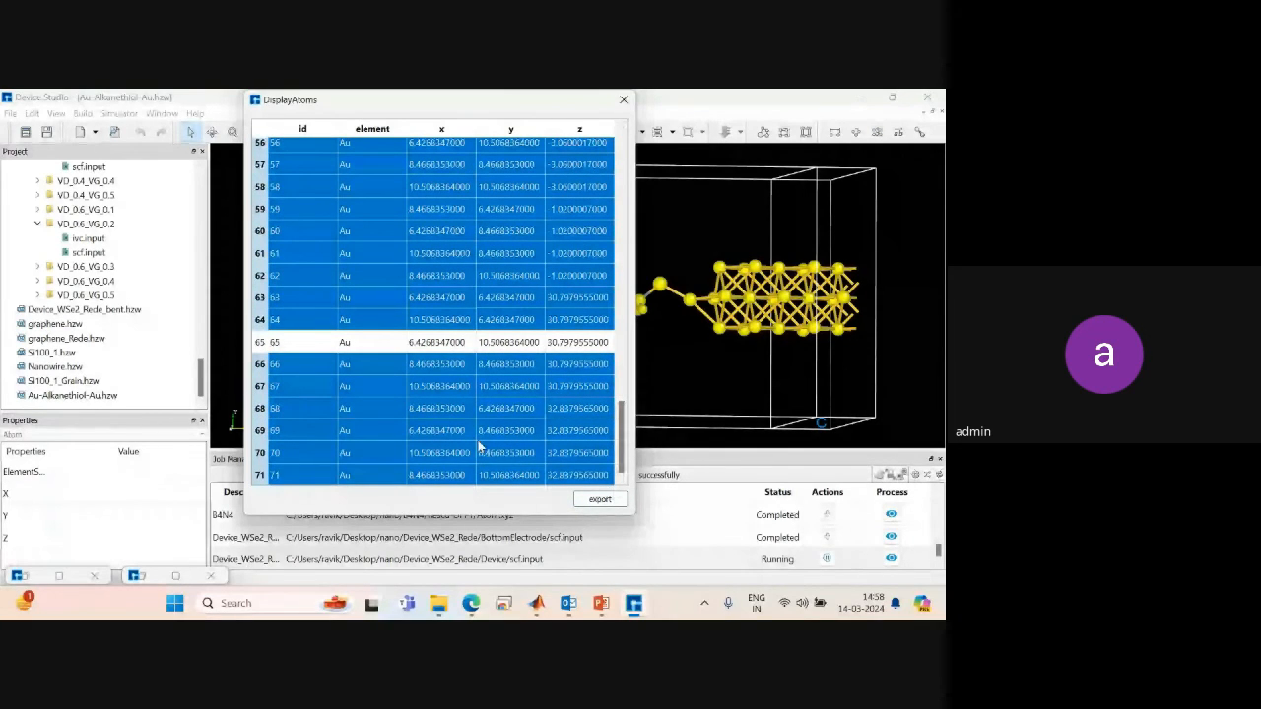
Switch to the Google Meet call, read the in-call messages, and return to Device Studio.
{"action": "mouse_move", "coordinate": [471, 601]}
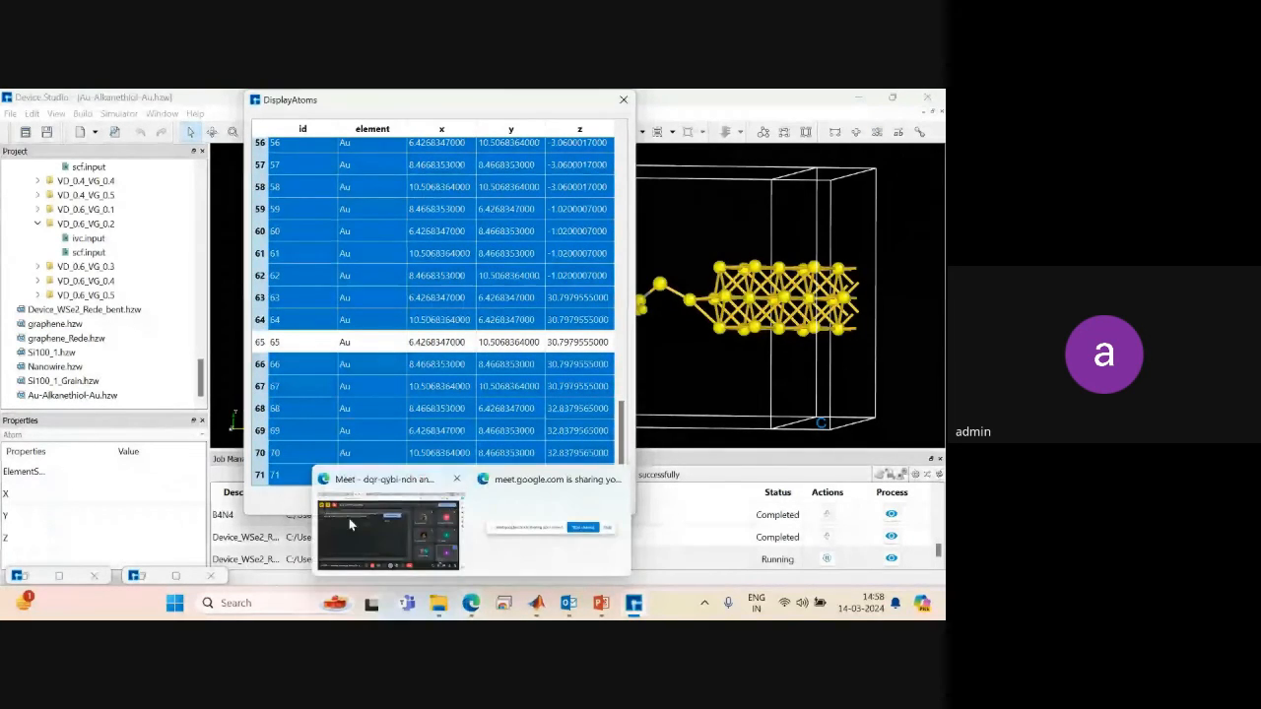
{"action": "left_click", "coordinate": [349, 519]}
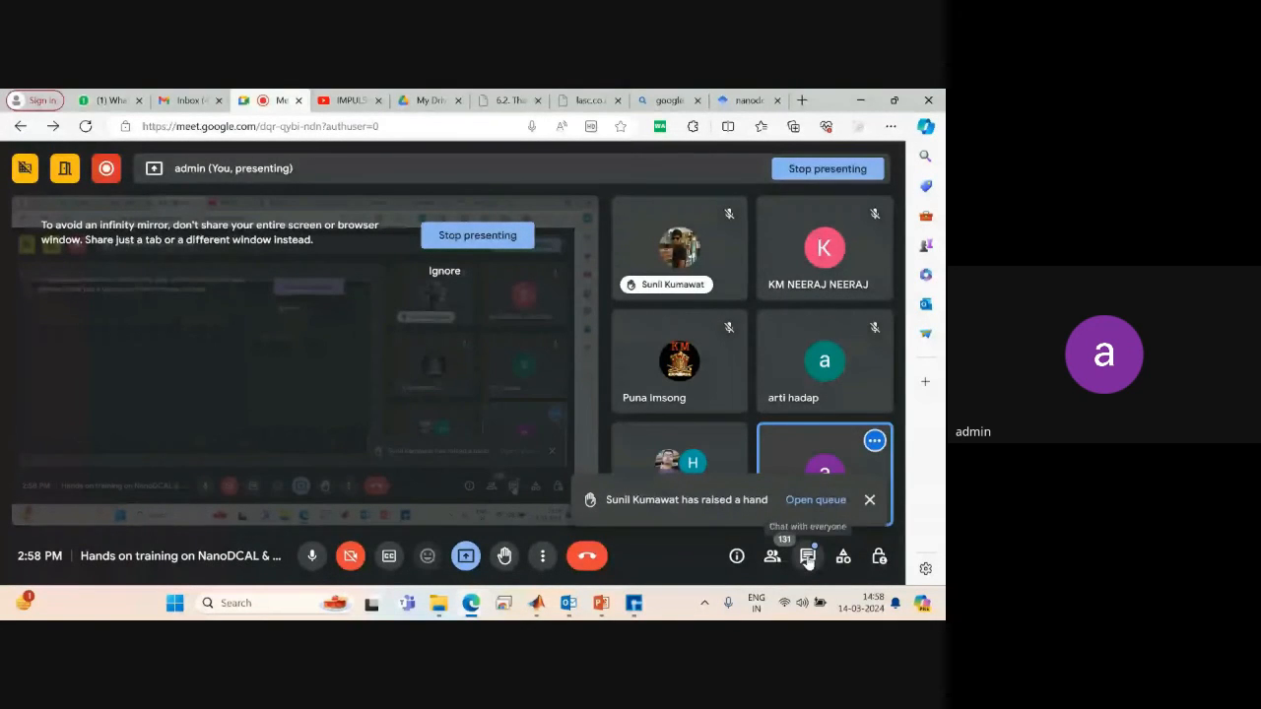
{"action": "left_click", "coordinate": [805, 560]}
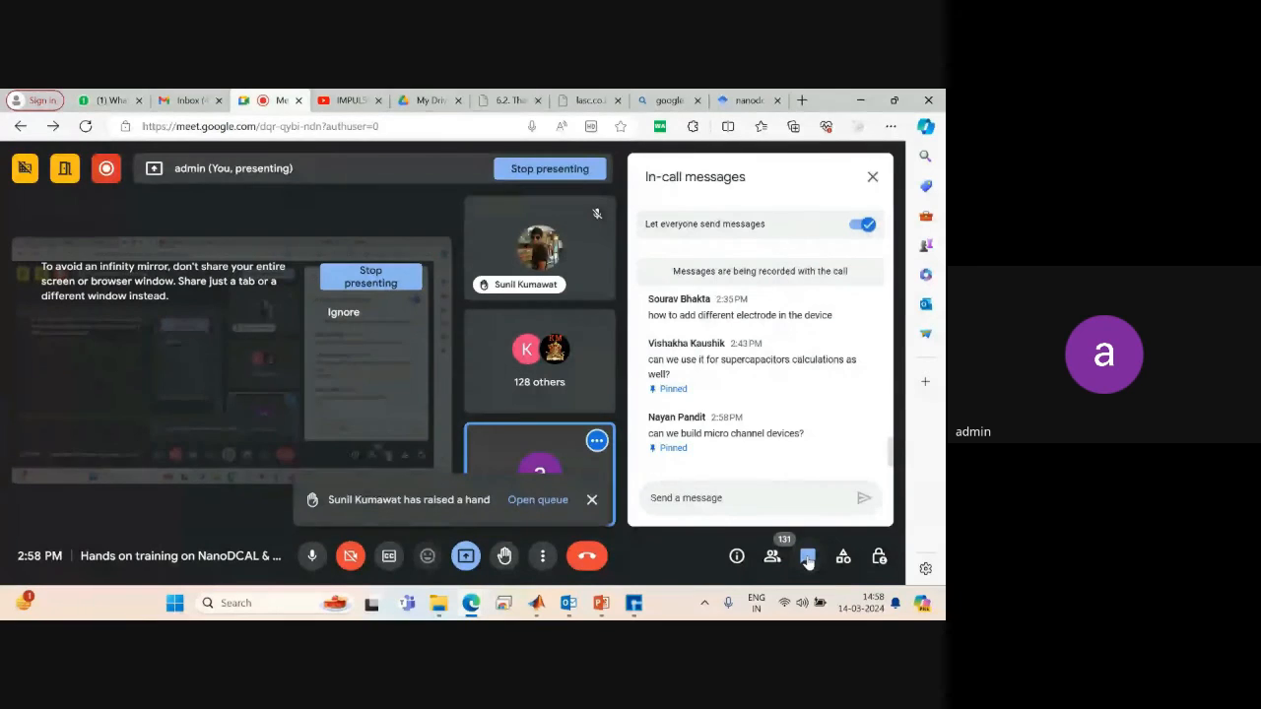
{"action": "left_click", "coordinate": [863, 103]}
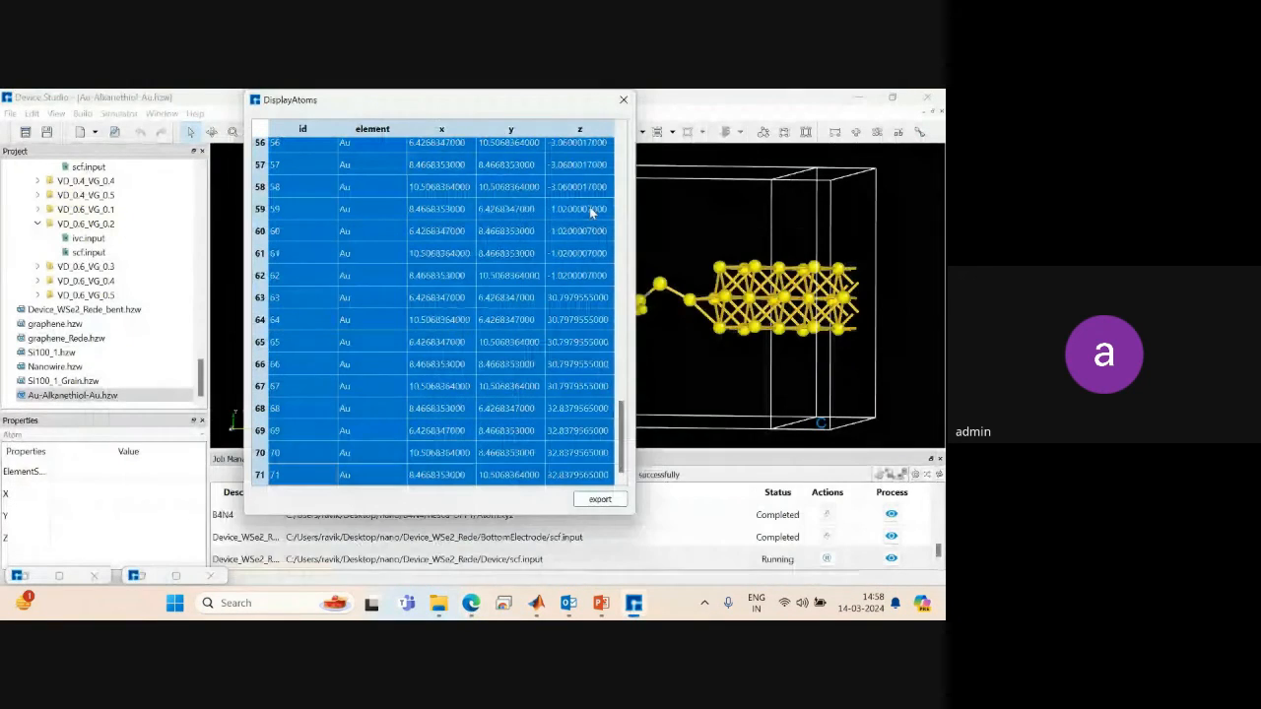
Close the atom list and clear the atom selection in the gold–alkanethiol device.
{"action": "left_click", "coordinate": [625, 102]}
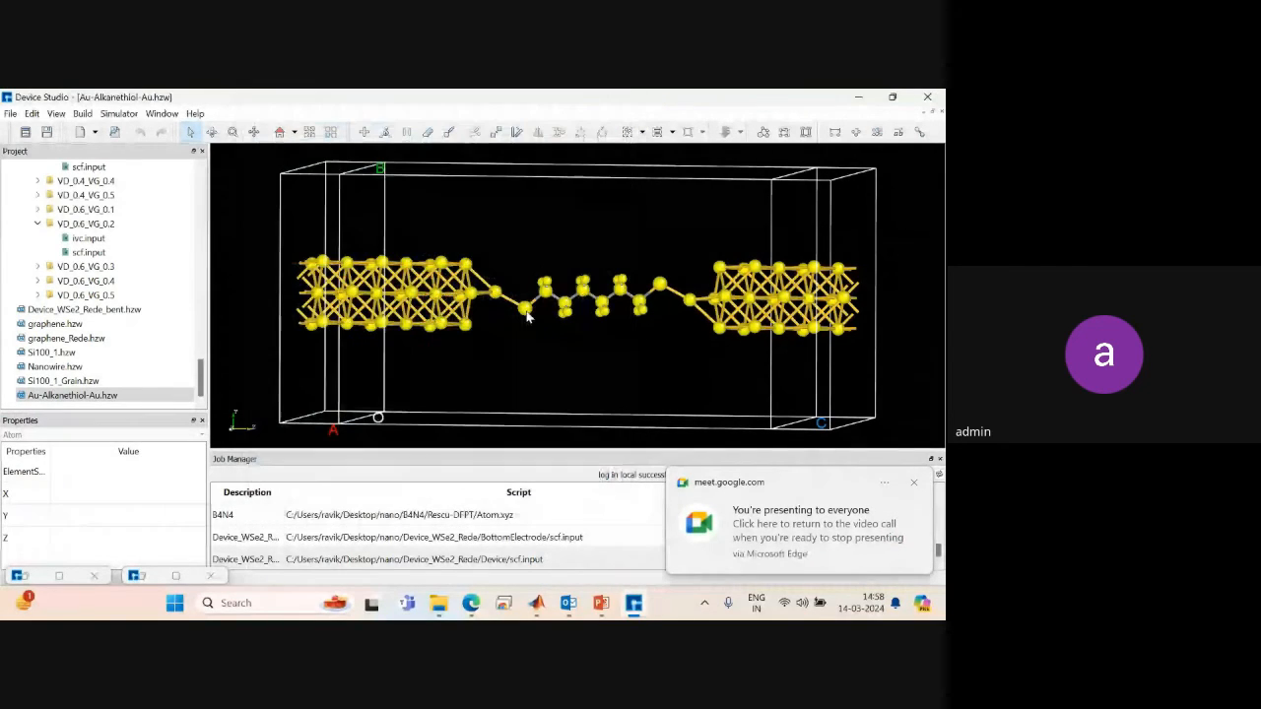
{"action": "left_click", "coordinate": [498, 320]}
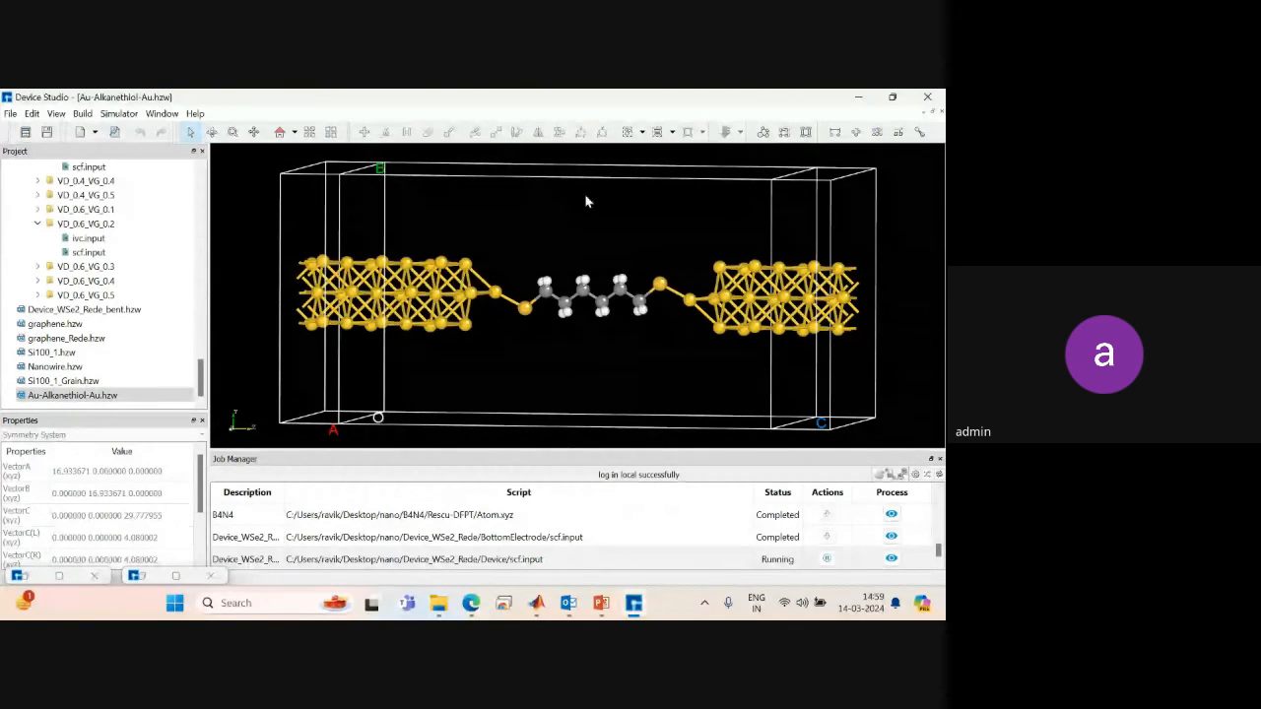
Review the Nanodcal transistor gate and bias settings for the gold–alkanethiol device without generating files.
{"action": "left_click", "coordinate": [120, 114]}
{"action": "mouse_move", "coordinate": [138, 130]}
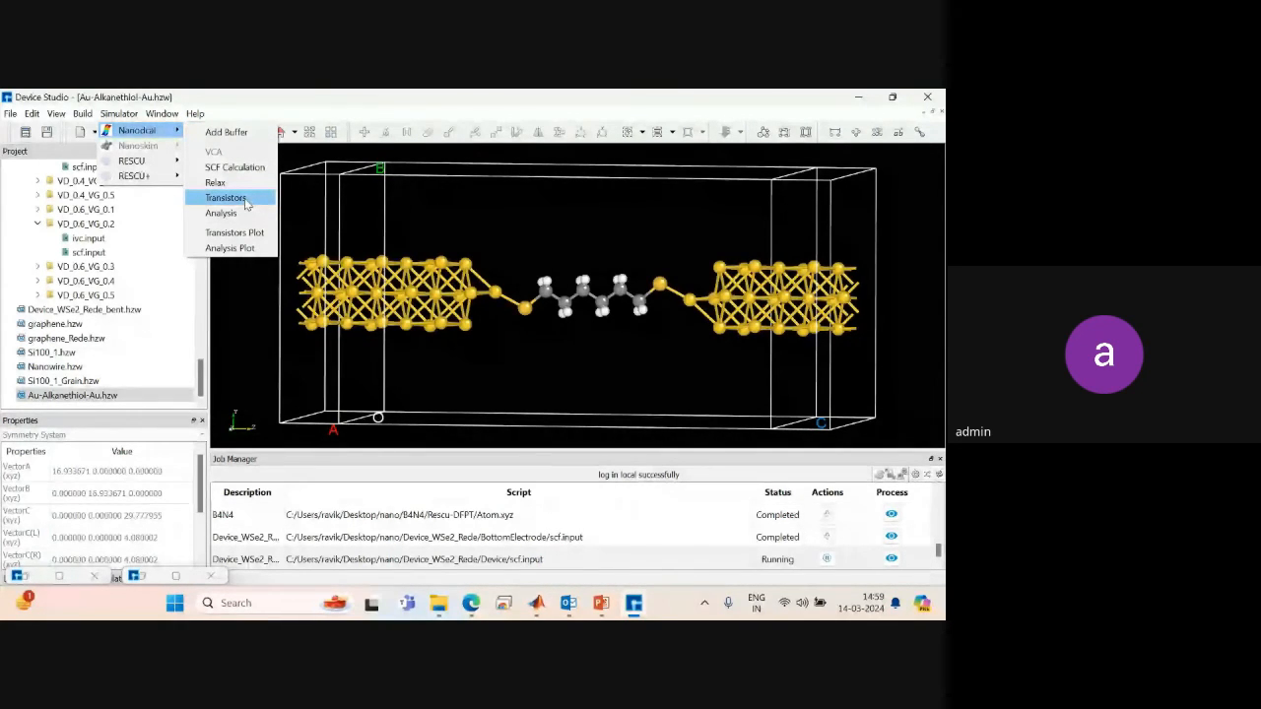
{"action": "left_click", "coordinate": [245, 201]}
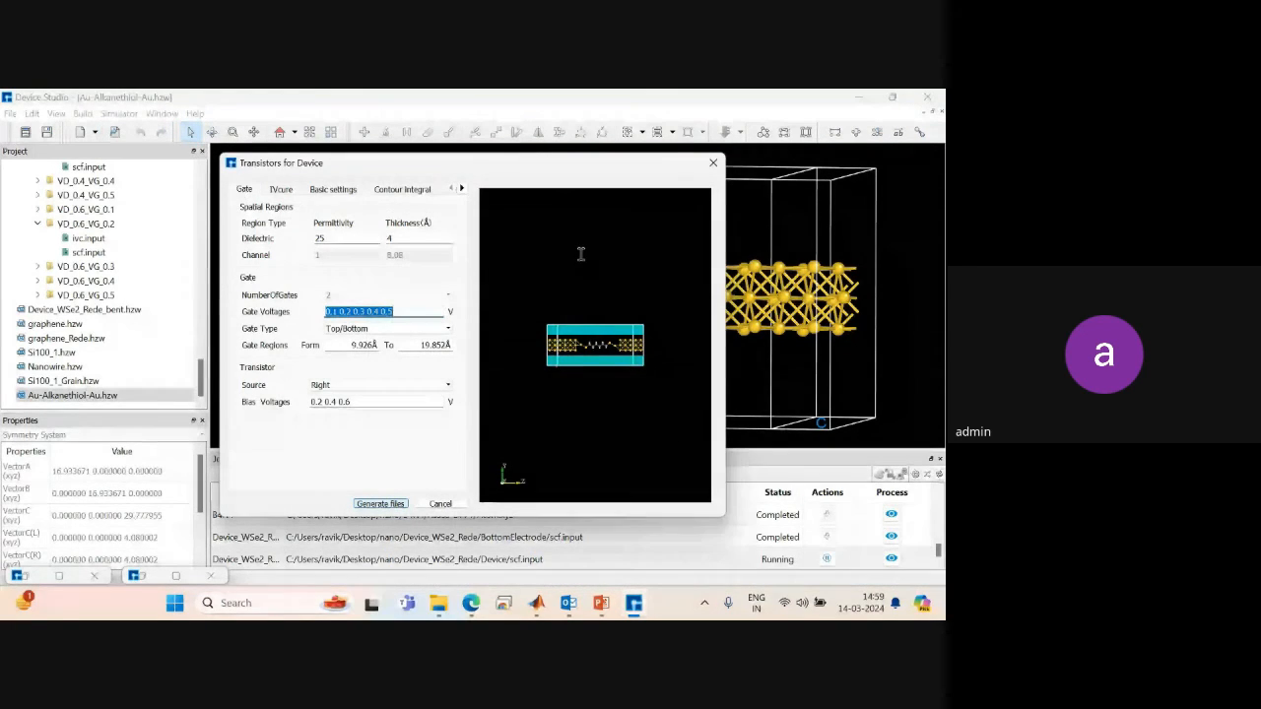
{"action": "left_click", "coordinate": [714, 164]}
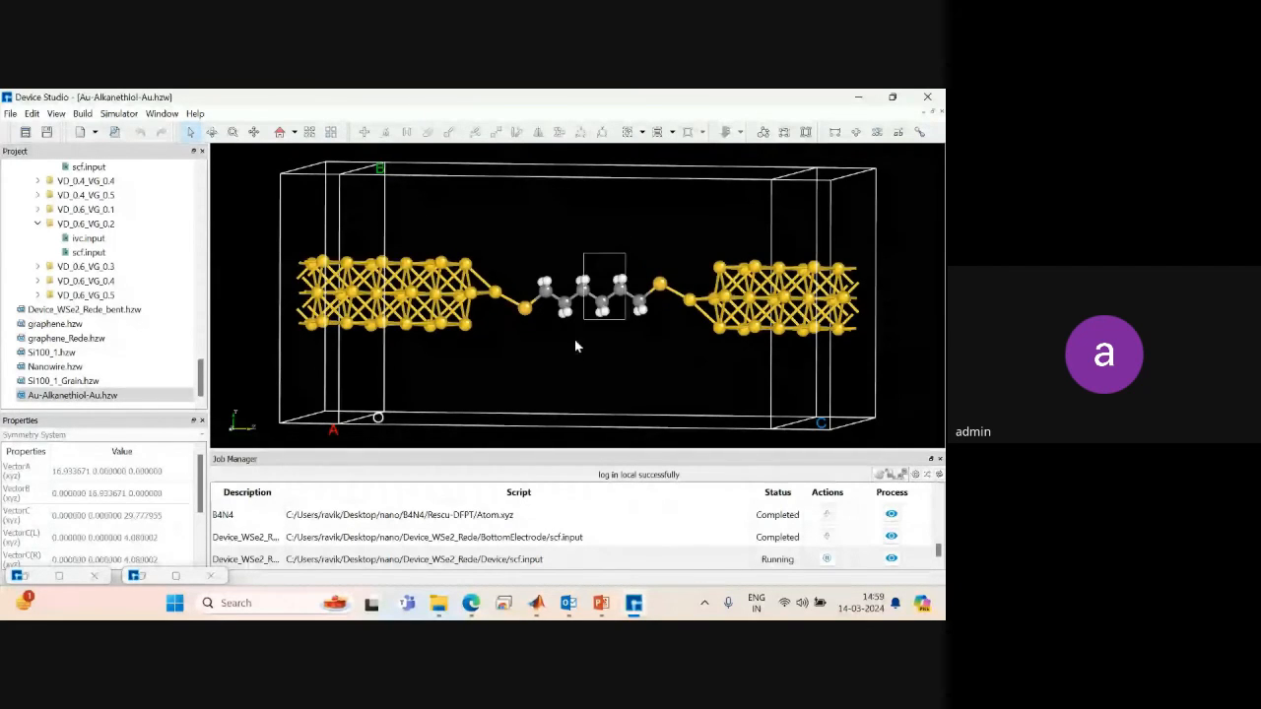
Select the carbon atom bonded to the first linker atom of the alkanethiol chain and view the periodic table for its element replacement.
{"action": "left_click", "coordinate": [233, 133]}
{"action": "left_click_drag", "start_coordinate": [496, 243], "coordinate": [537, 407]}
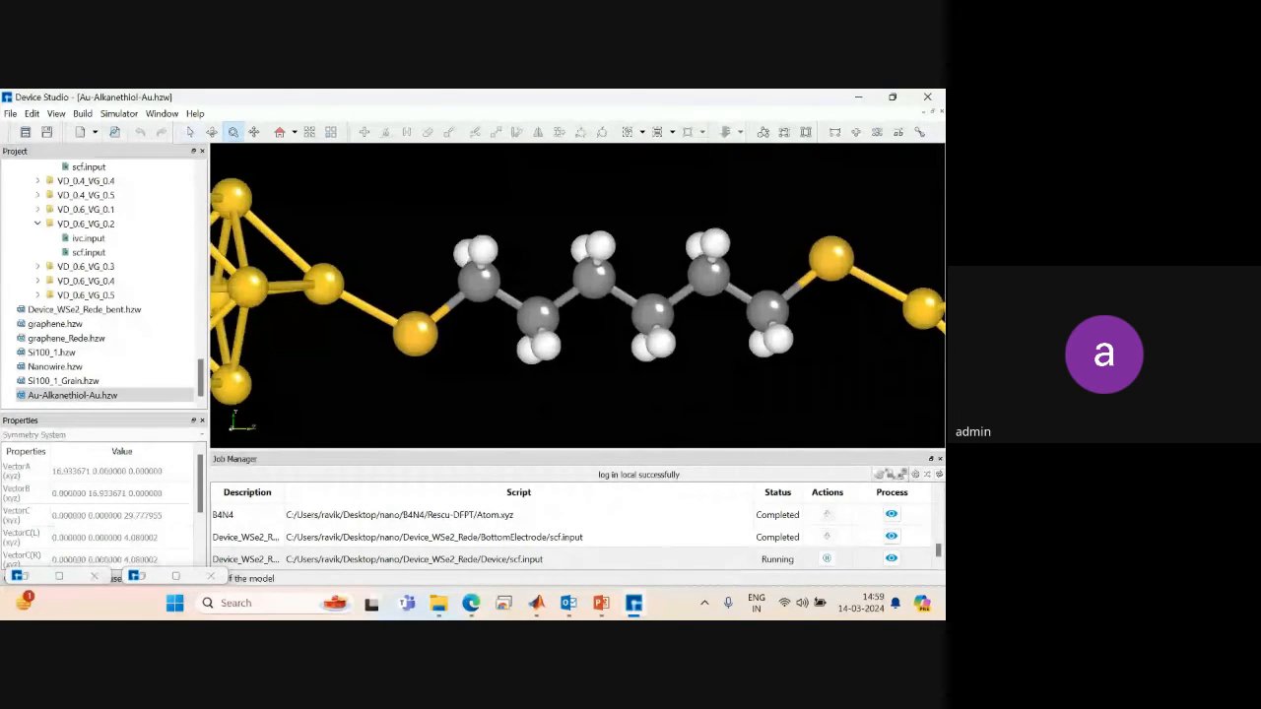
{"action": "left_click", "coordinate": [190, 132]}
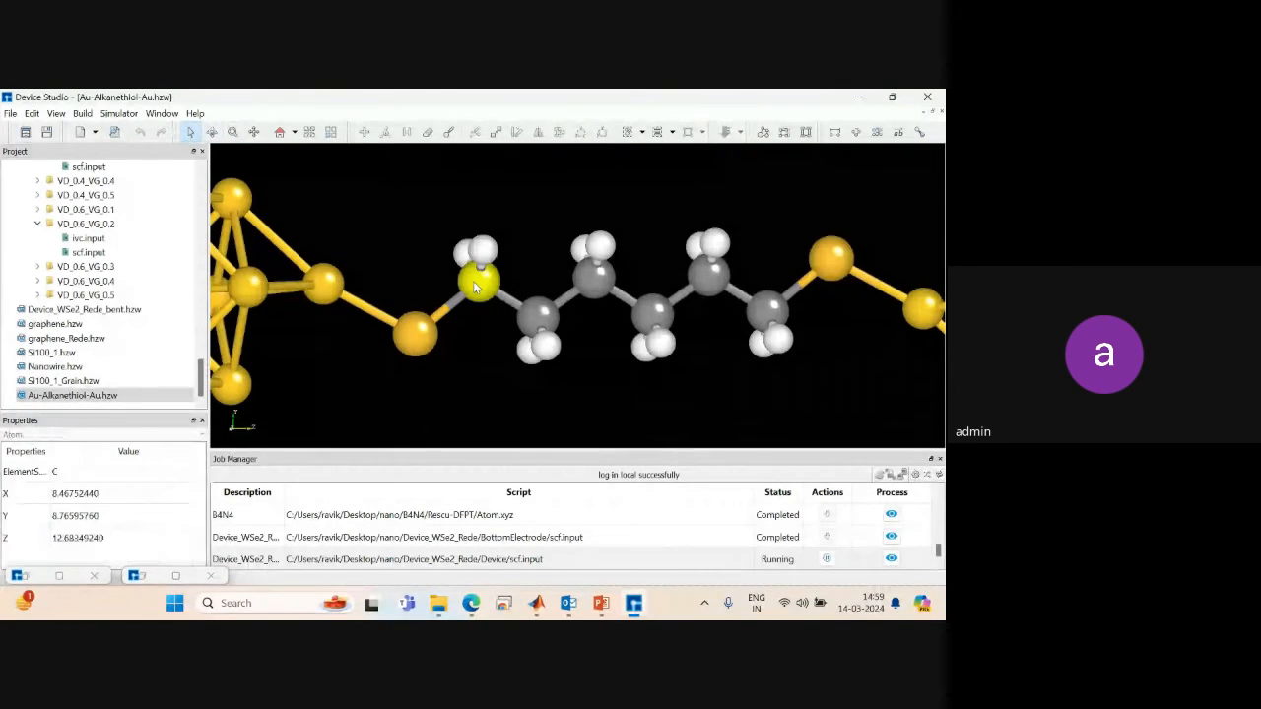
{"action": "left_click", "coordinate": [474, 285]}
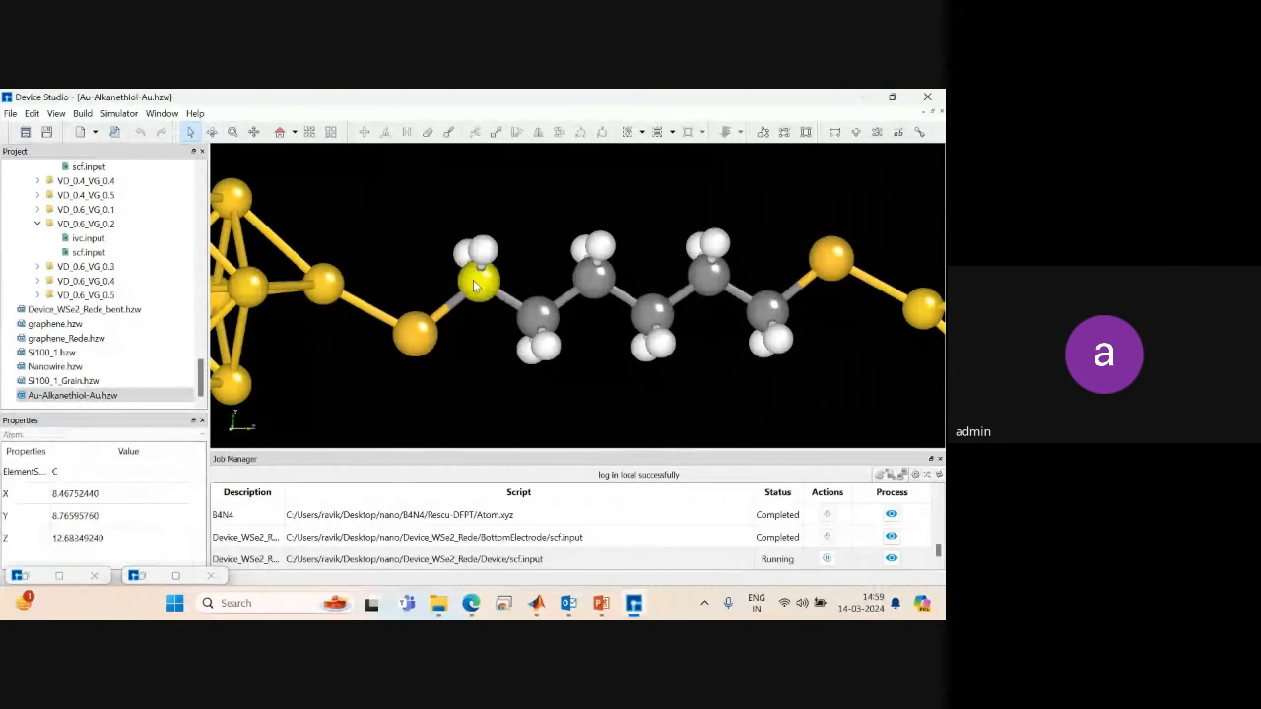
{"action": "left_click", "coordinate": [451, 134]}
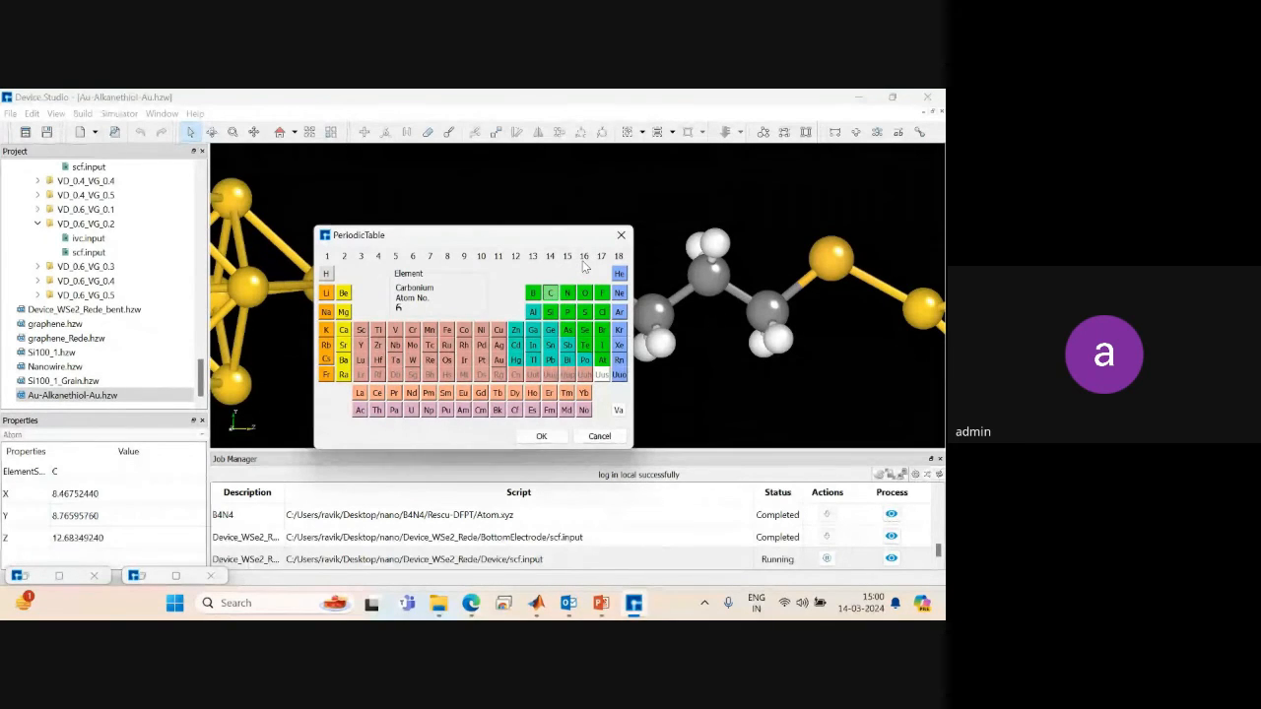
{"action": "left_click", "coordinate": [622, 238]}
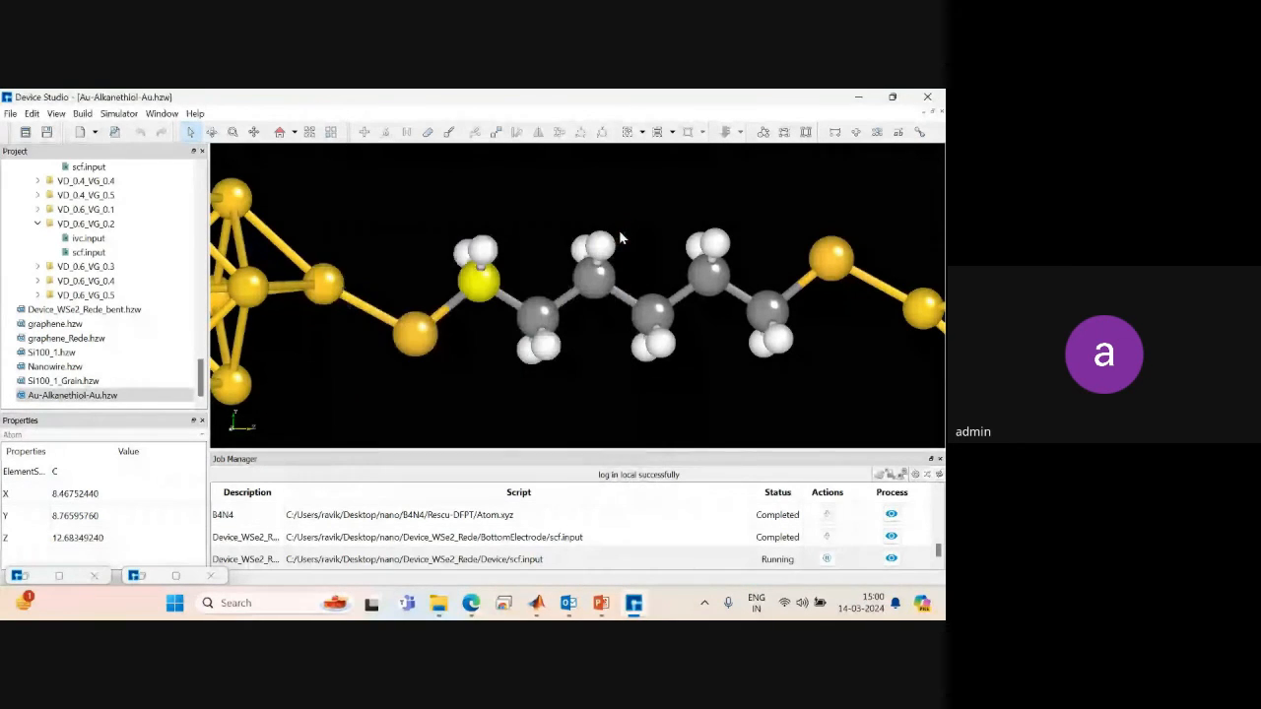
Reset the device view and inspect the translation modes available for moving the selected carbon atom, leaving the atom in place.
{"action": "left_click", "coordinate": [281, 135]}
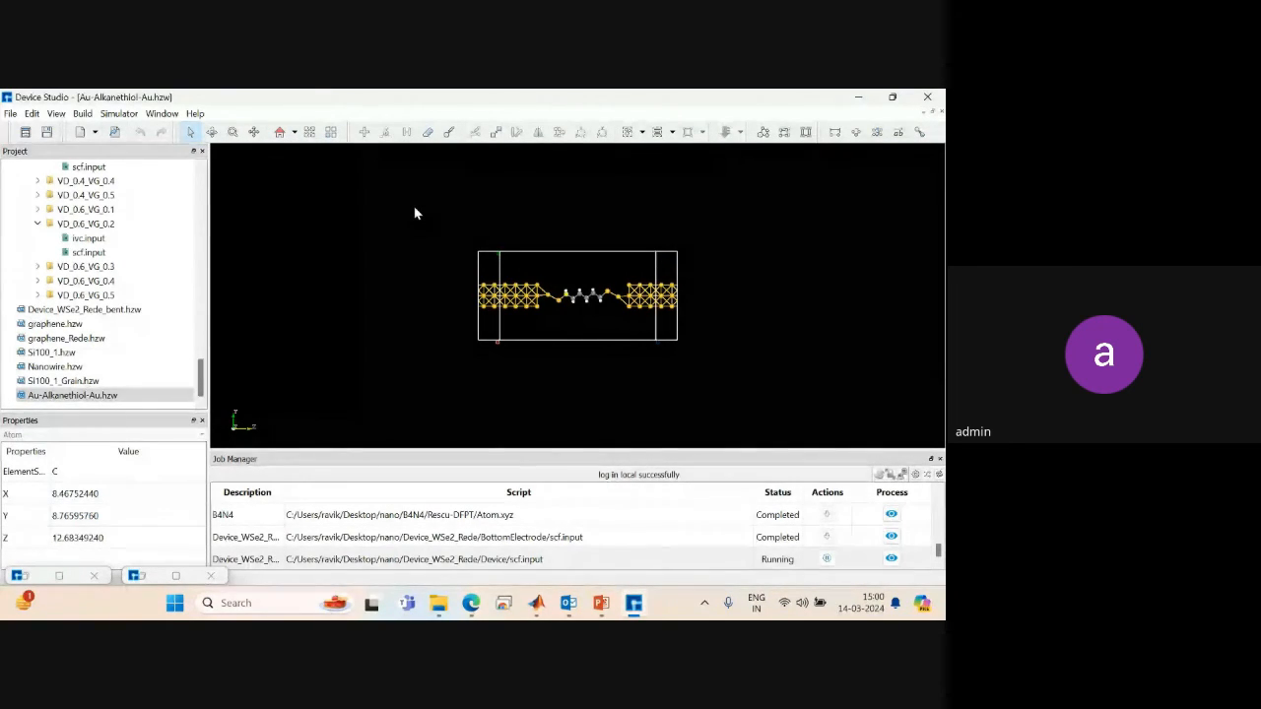
{"action": "left_click", "coordinate": [497, 132]}
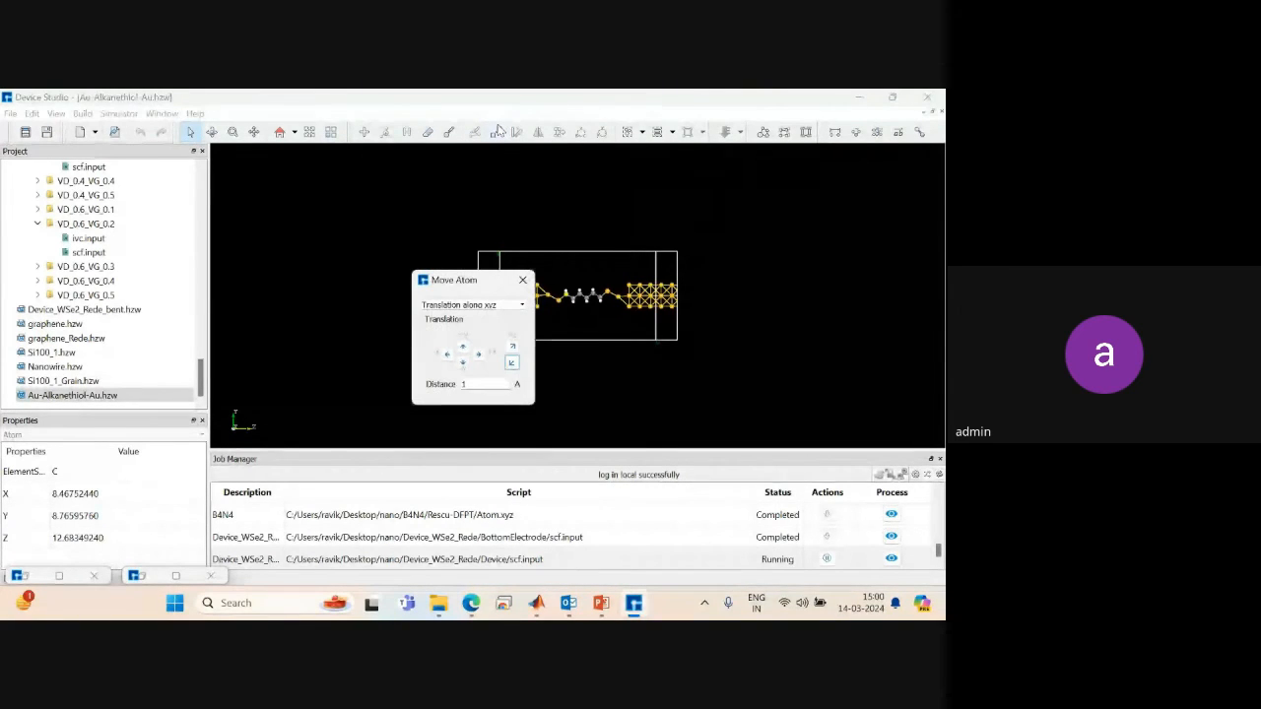
{"action": "left_click", "coordinate": [488, 305]}
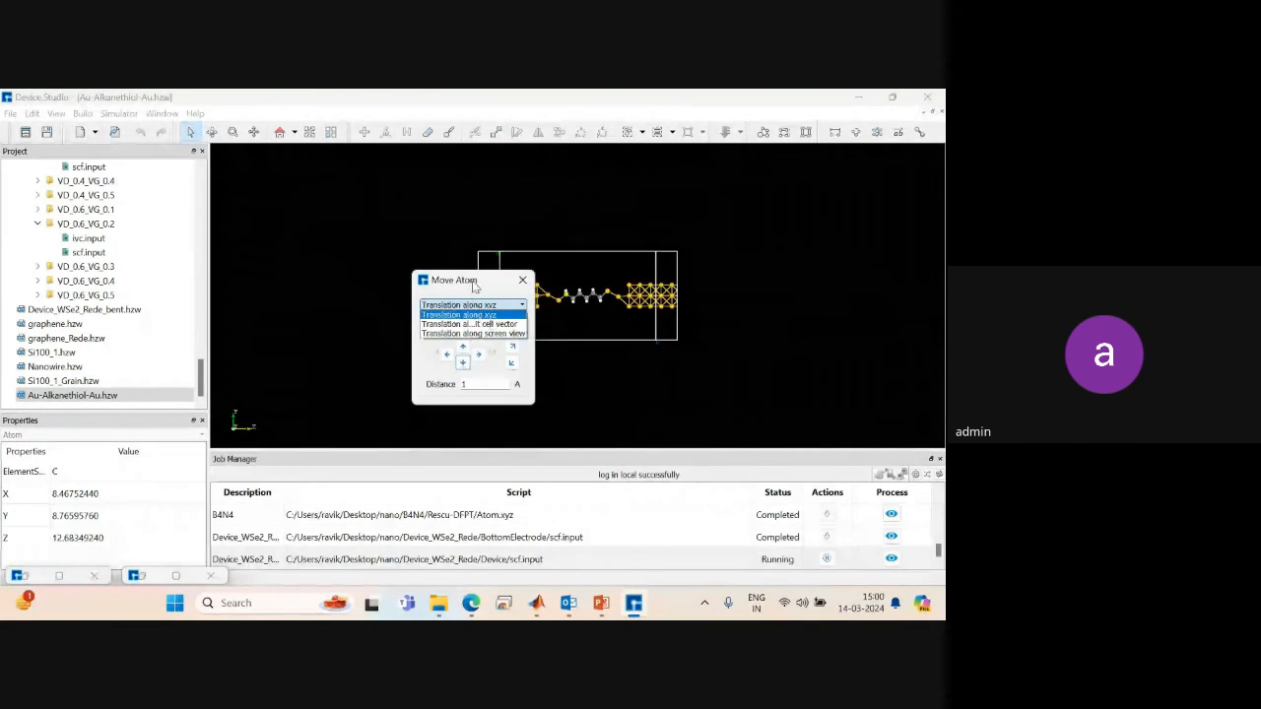
{"action": "left_click", "coordinate": [474, 284]}
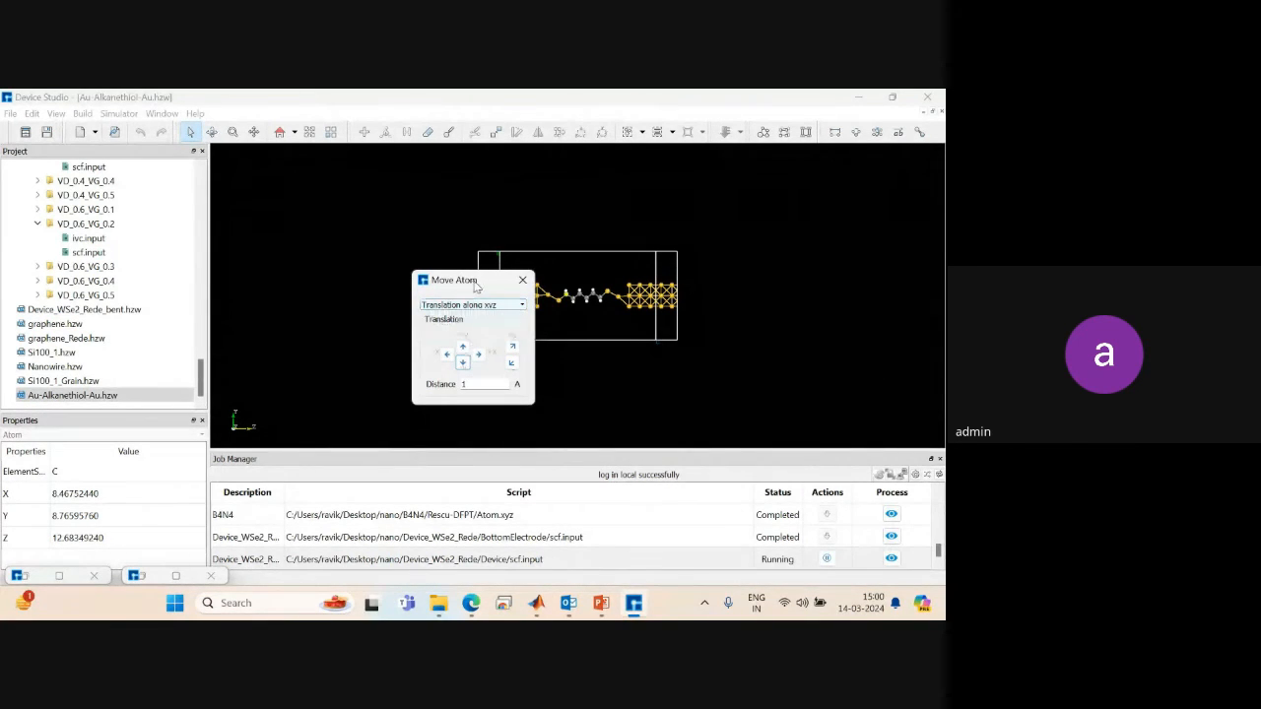
{"action": "left_click", "coordinate": [521, 281]}
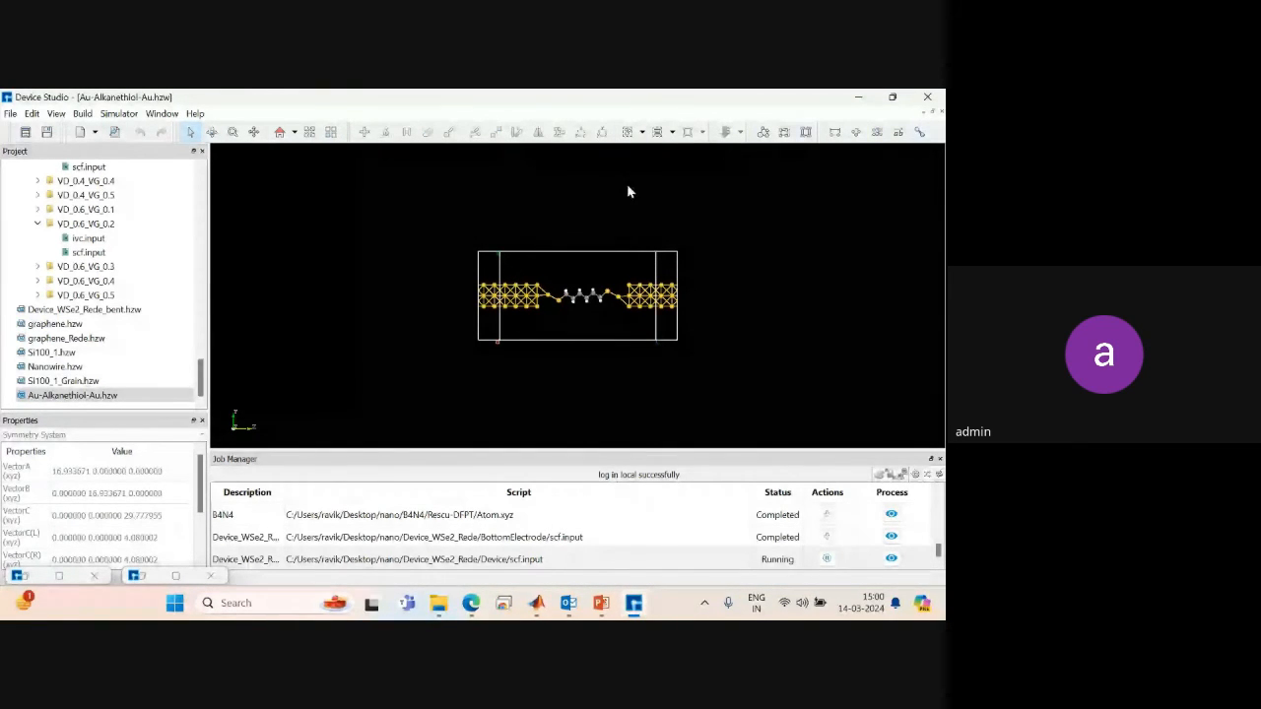
{"action": "left_click", "coordinate": [83, 114]}
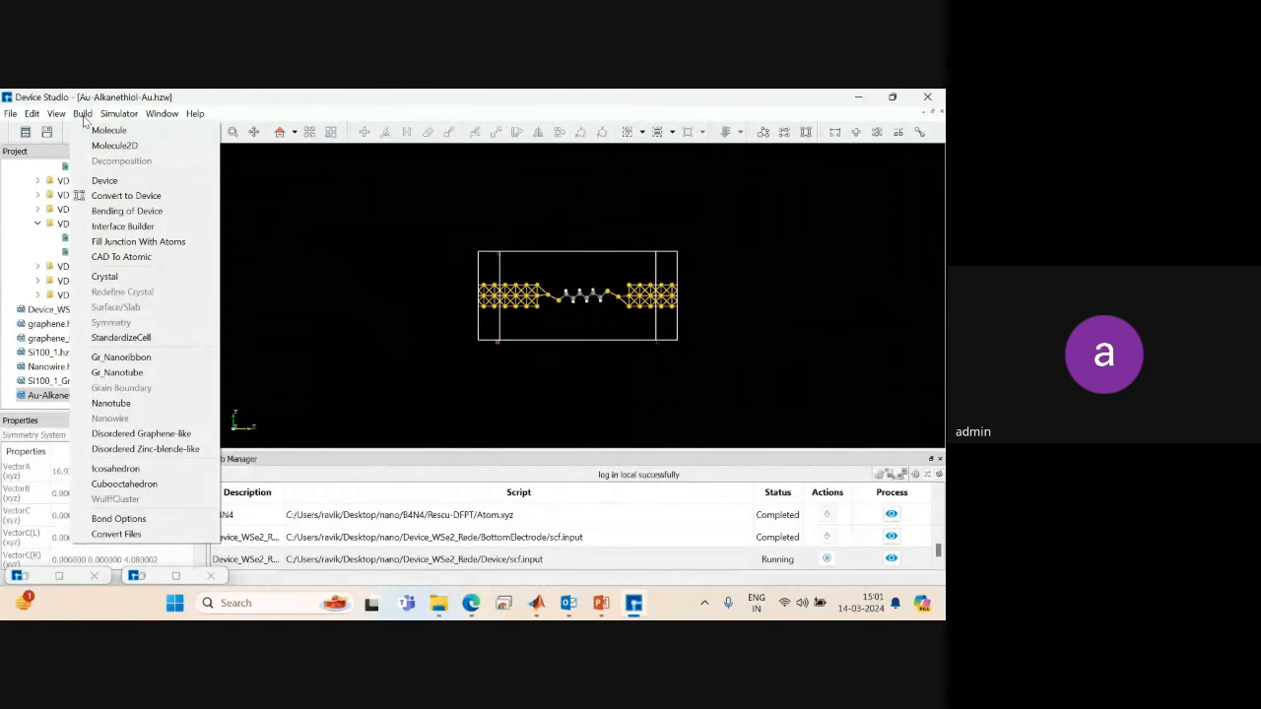
{"action": "mouse_move", "coordinate": [10, 114]}
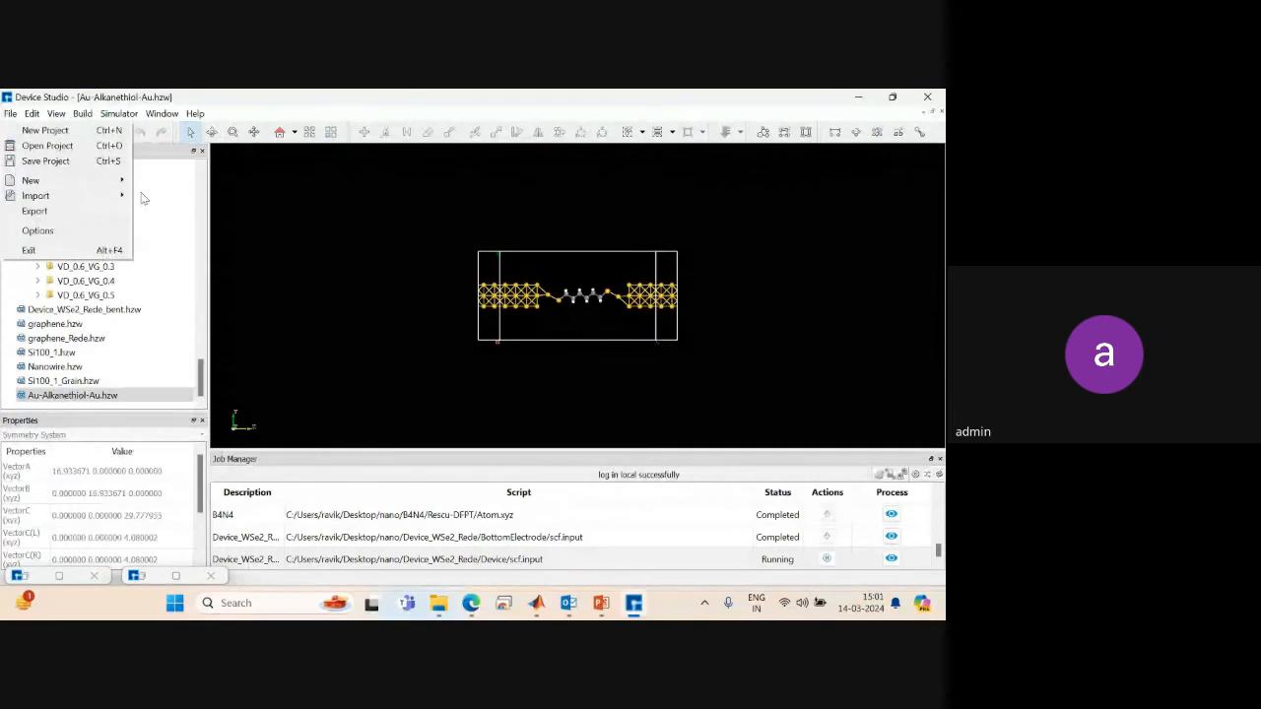
{"action": "left_click", "coordinate": [192, 257]}
{"action": "scroll", "coordinate": [192, 257], "scroll_direction": "up", "scroll_amount": 15}
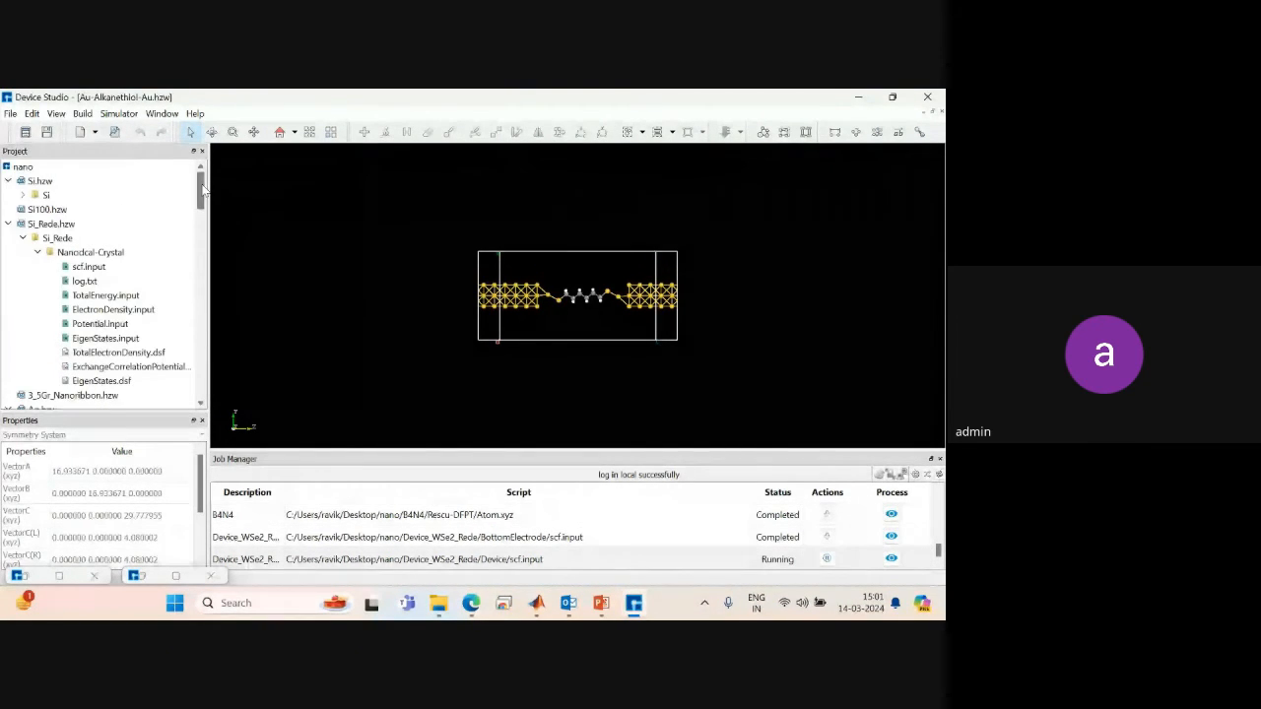
Start opening another project and browse to the DeviceStudioProjects folder in the user's Documents on drive C.
{"action": "left_click", "coordinate": [11, 114]}
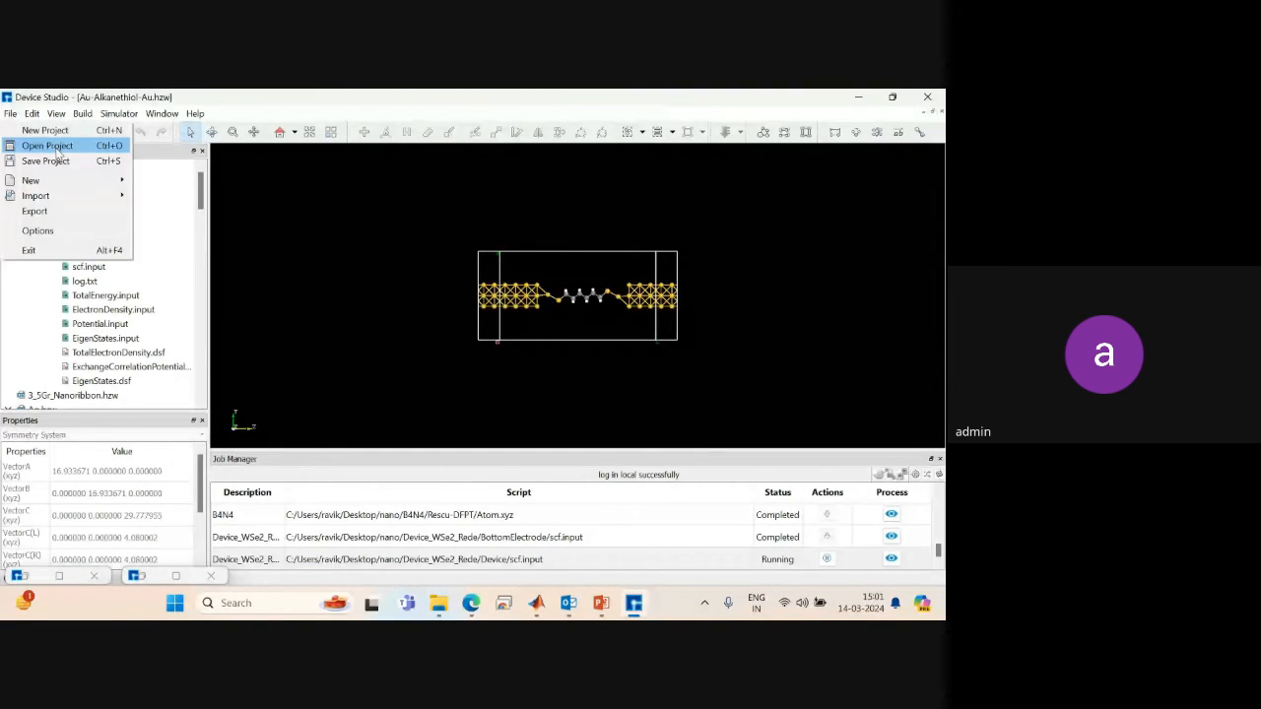
{"action": "left_click", "coordinate": [57, 147]}
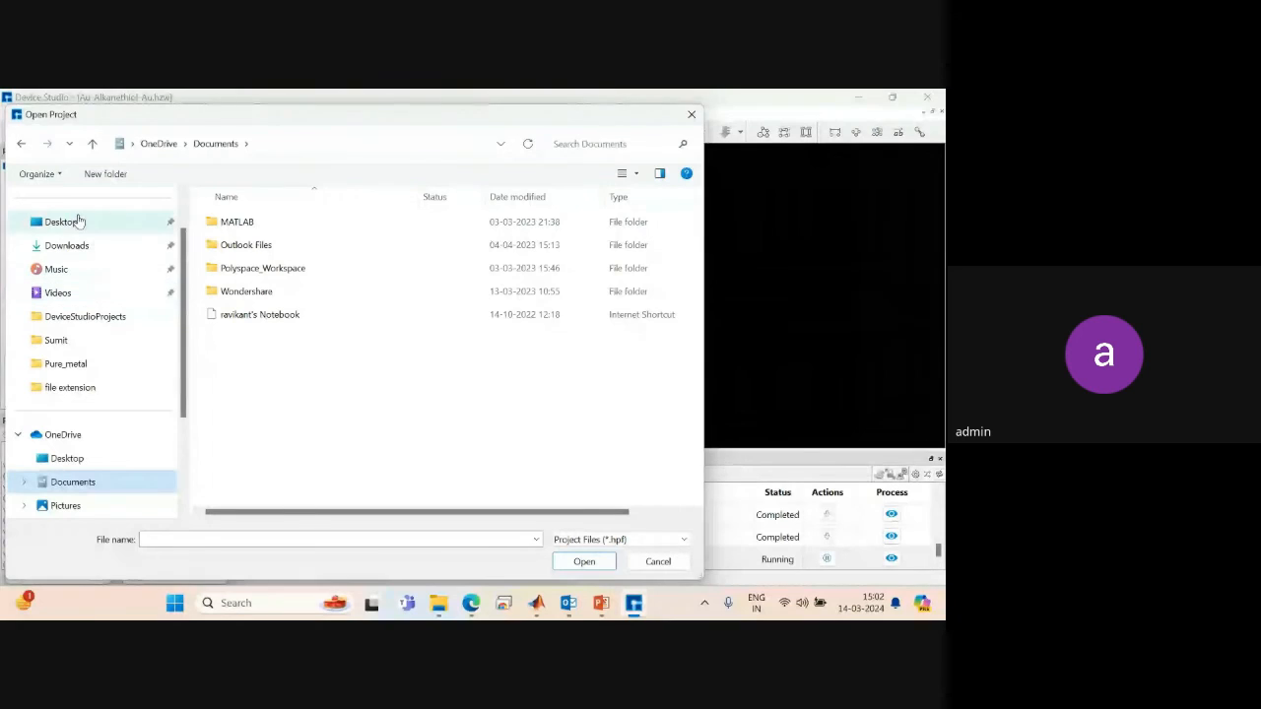
{"action": "scroll", "coordinate": [182, 443], "scroll_direction": "down", "scroll_amount": 3}
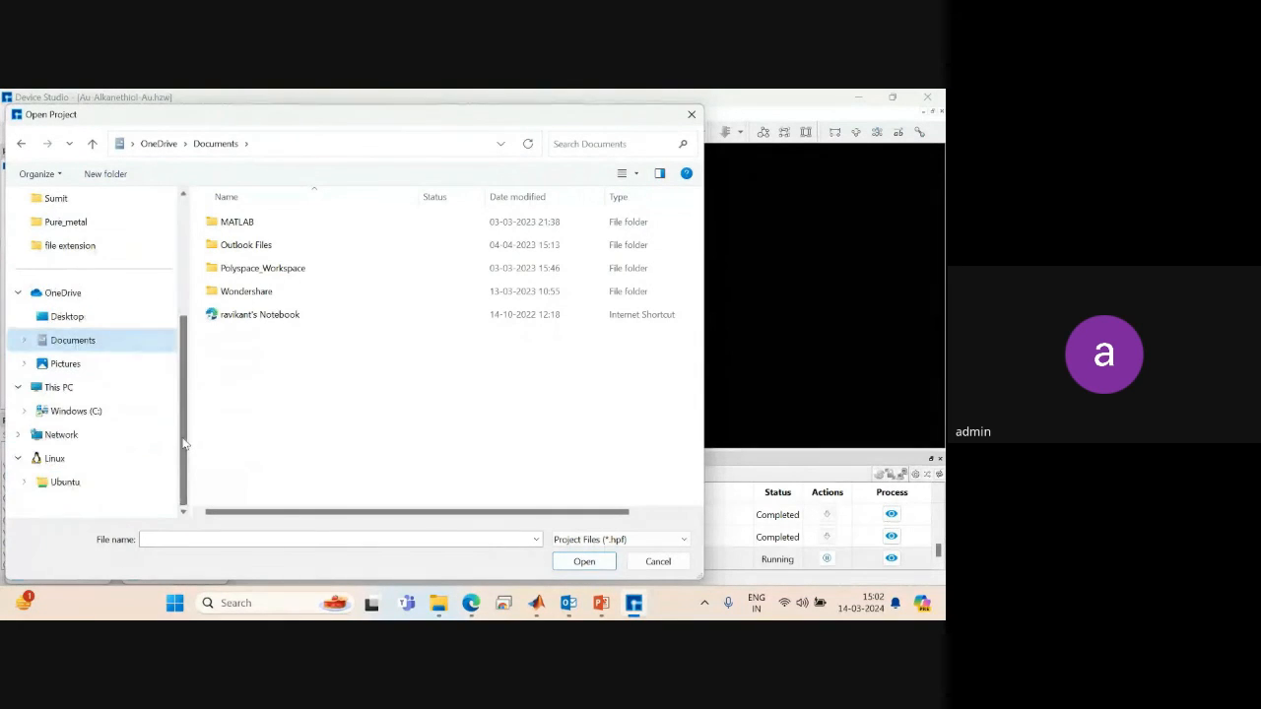
{"action": "left_click", "coordinate": [79, 413]}
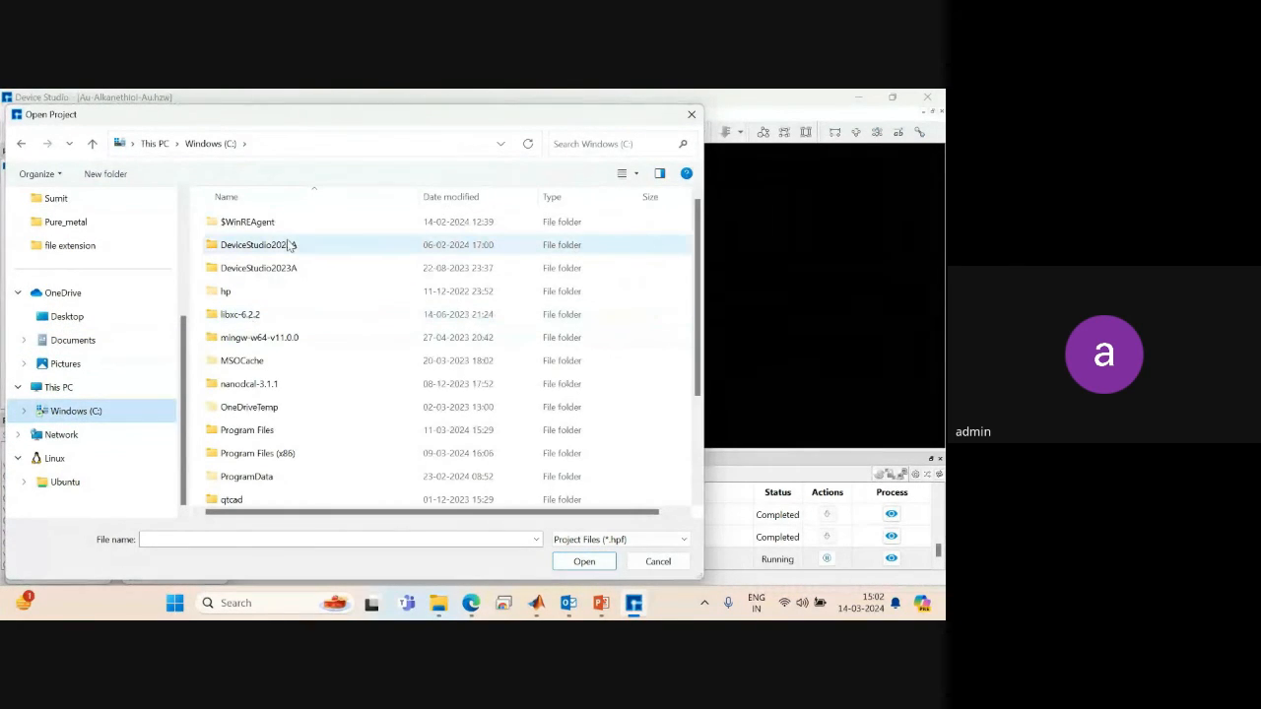
{"action": "scroll", "coordinate": [696, 411], "scroll_direction": "down", "scroll_amount": 2}
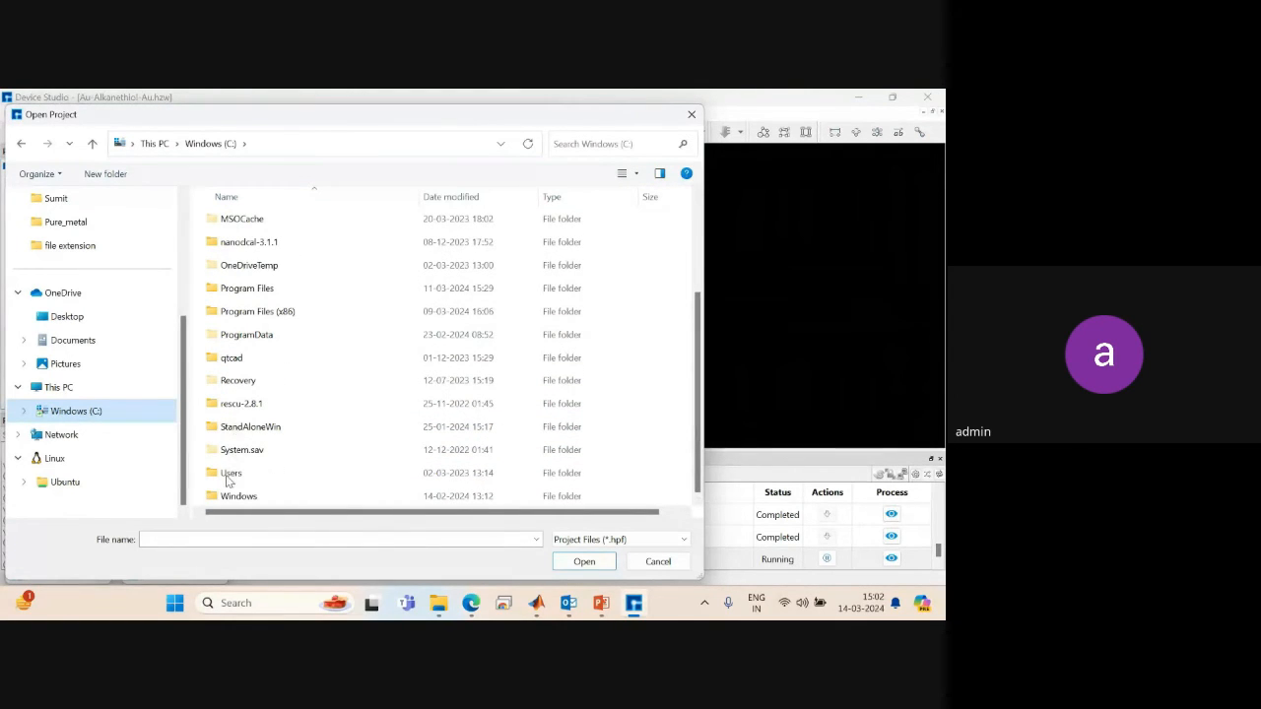
{"action": "double_click", "coordinate": [229, 473]}
{"action": "double_click", "coordinate": [232, 267]}
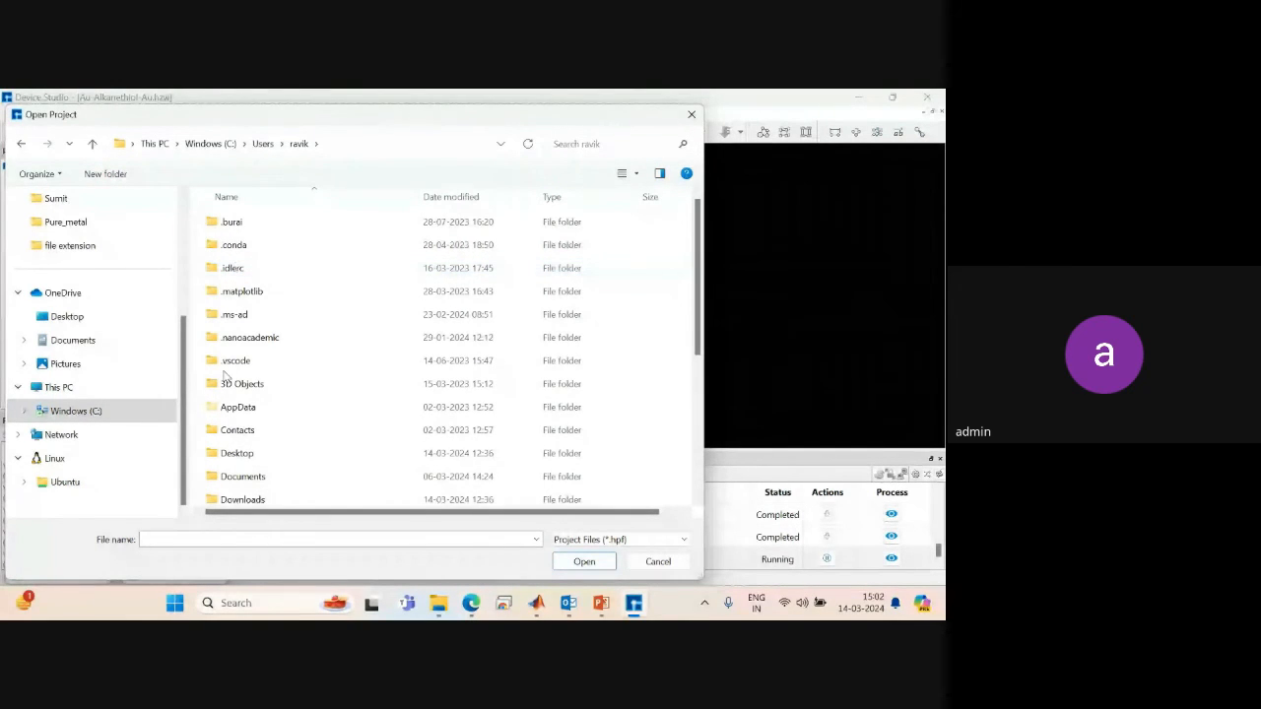
{"action": "double_click", "coordinate": [238, 477]}
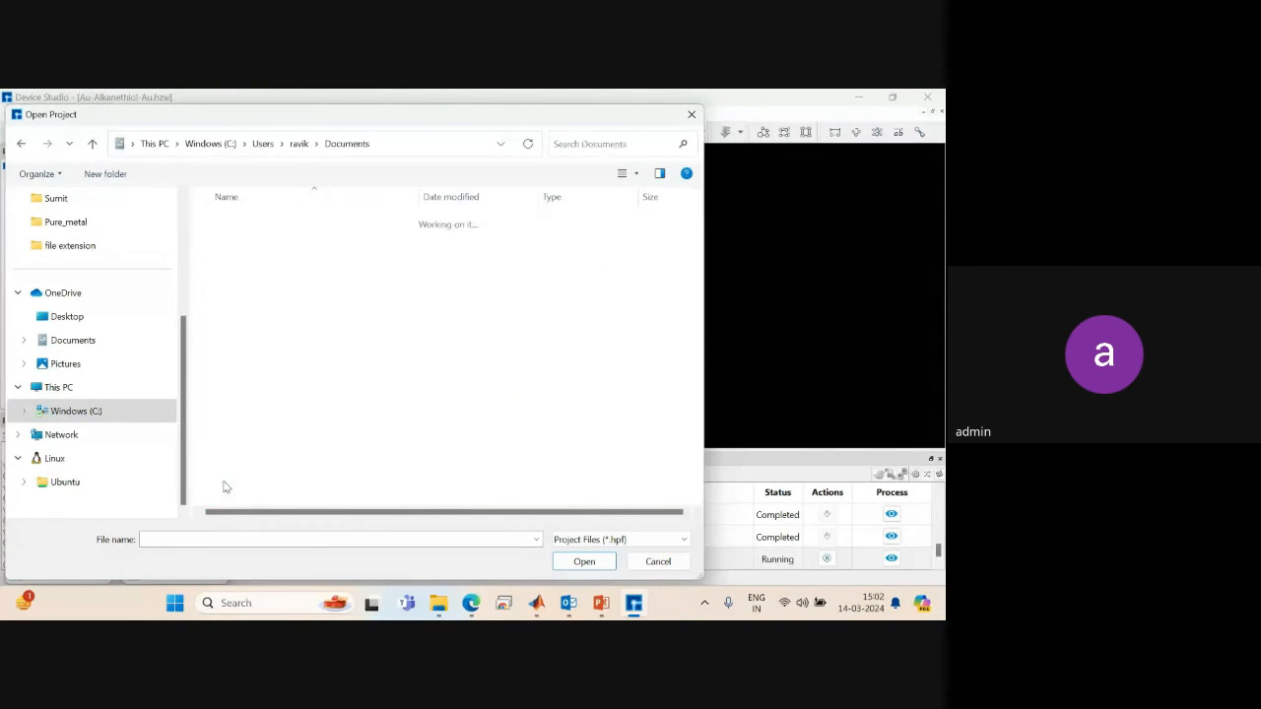
{"action": "double_click", "coordinate": [258, 245]}
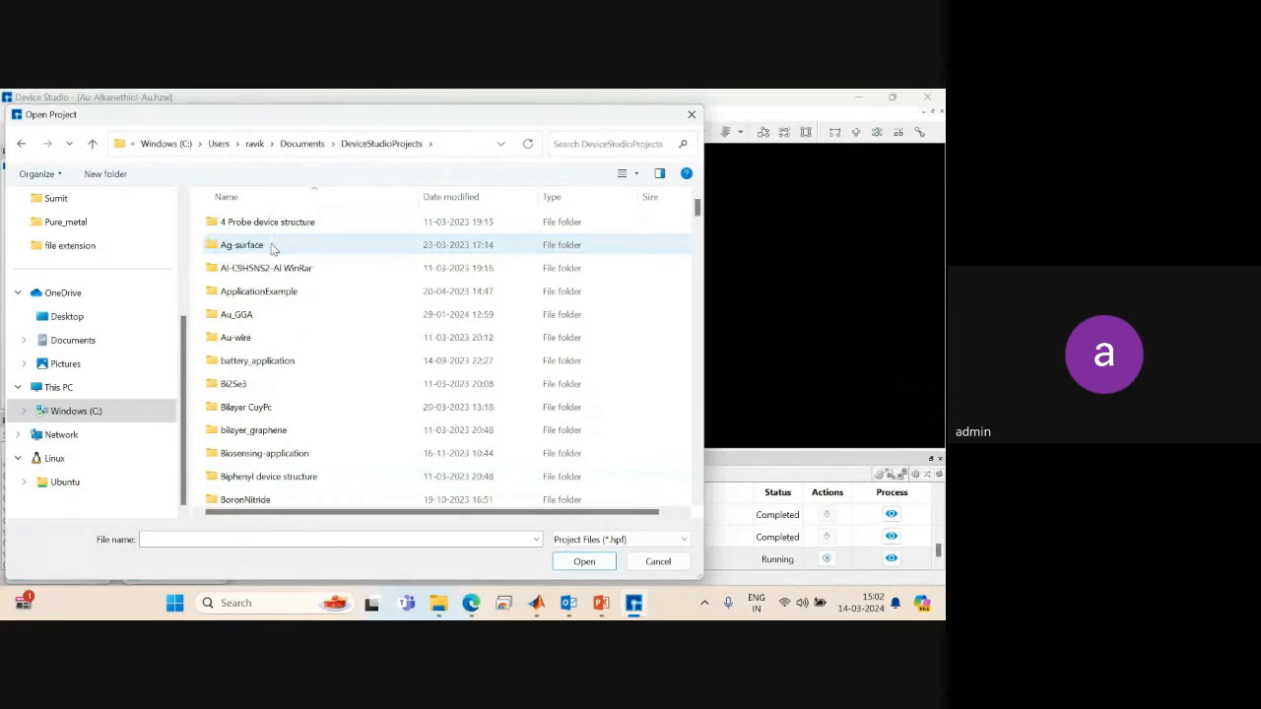
Find the project file silicon.hpf in the DeviceStudioProjects folder and open it.
{"action": "mouse_move", "coordinate": [441, 116]}
{"action": "left_mouse_down"}
{"action": "mouse_move", "coordinate": [437, 18]}
{"action": "mouse_move", "coordinate": [435, 93]}
{"action": "left_mouse_up"}
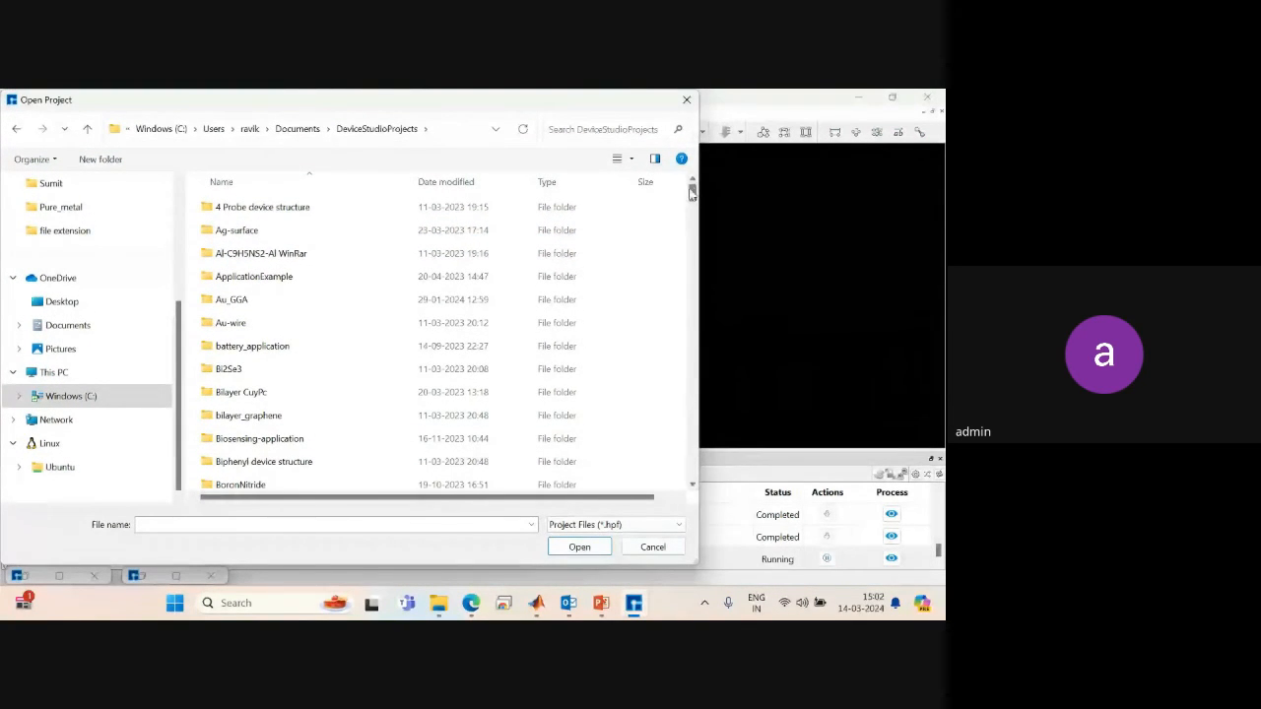
{"action": "left_click_drag", "start_coordinate": [693, 194], "coordinate": [673, 450]}
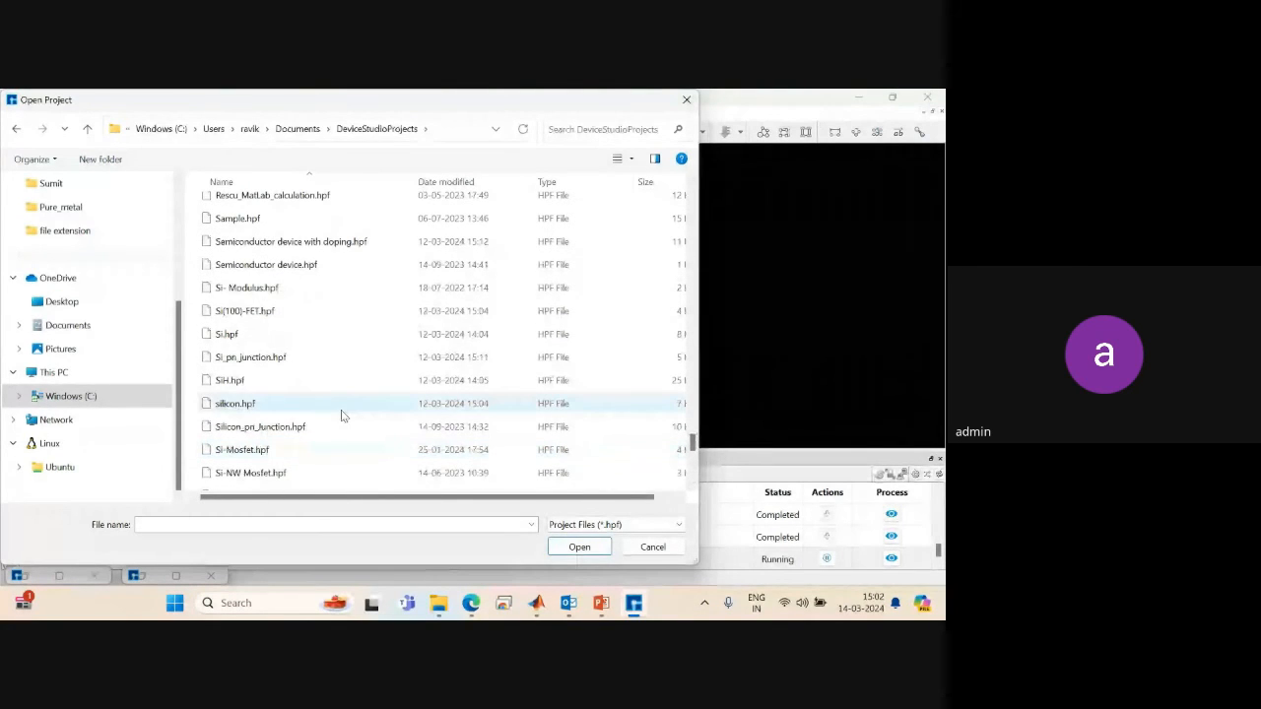
{"action": "left_click", "coordinate": [243, 405]}
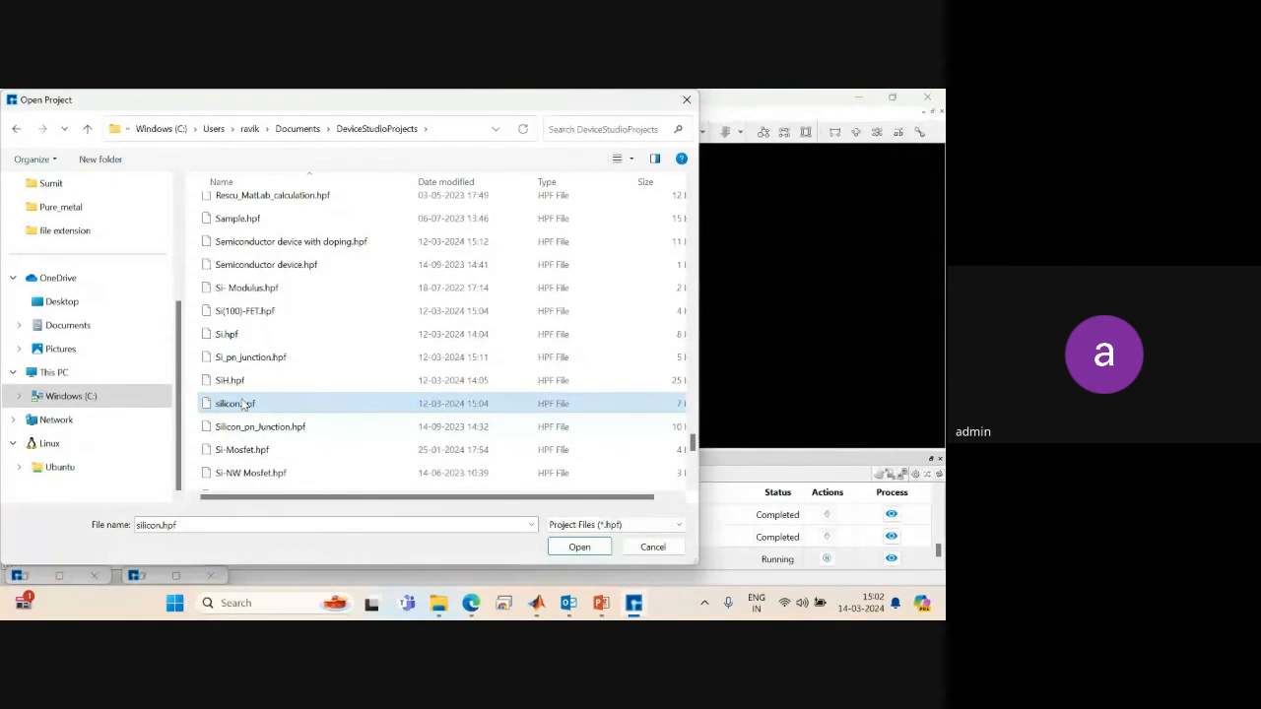
{"action": "left_click", "coordinate": [595, 549]}
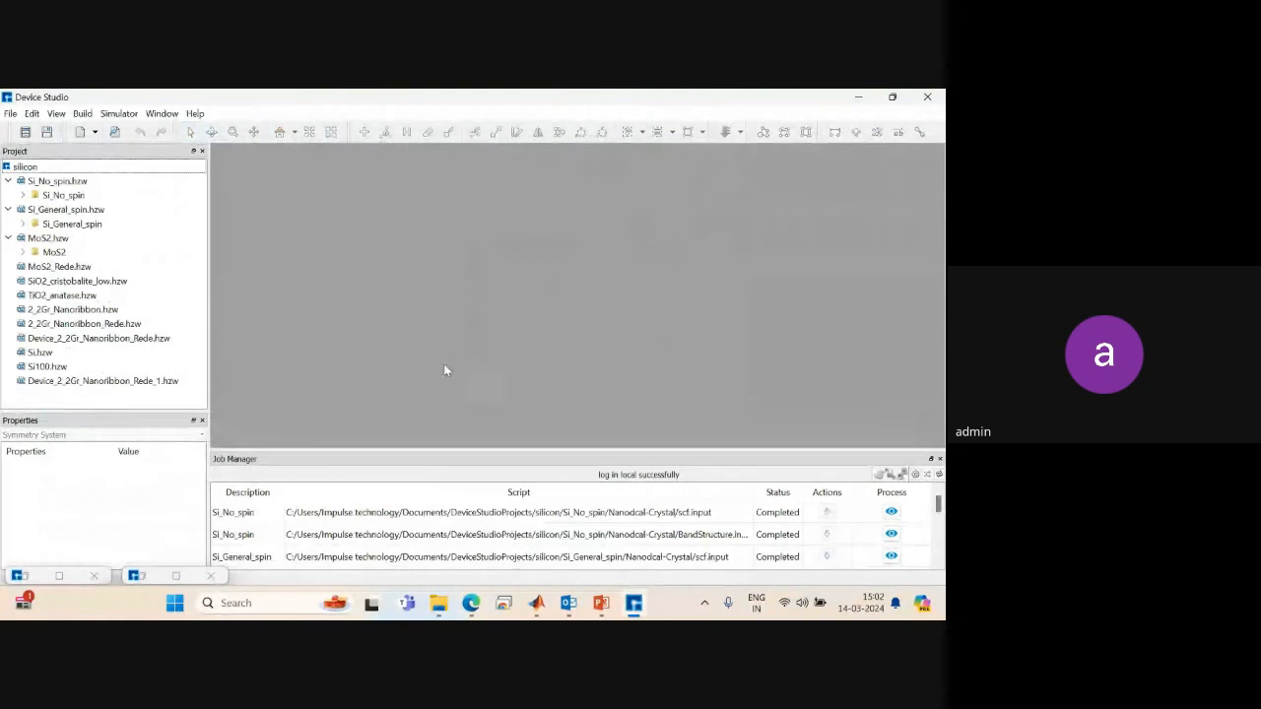
Expand the Nanodcal-Crystal files of Si_No_spin and open the Si_No_spin.hzw structure in a maximized view.
{"action": "left_click", "coordinate": [23, 195]}
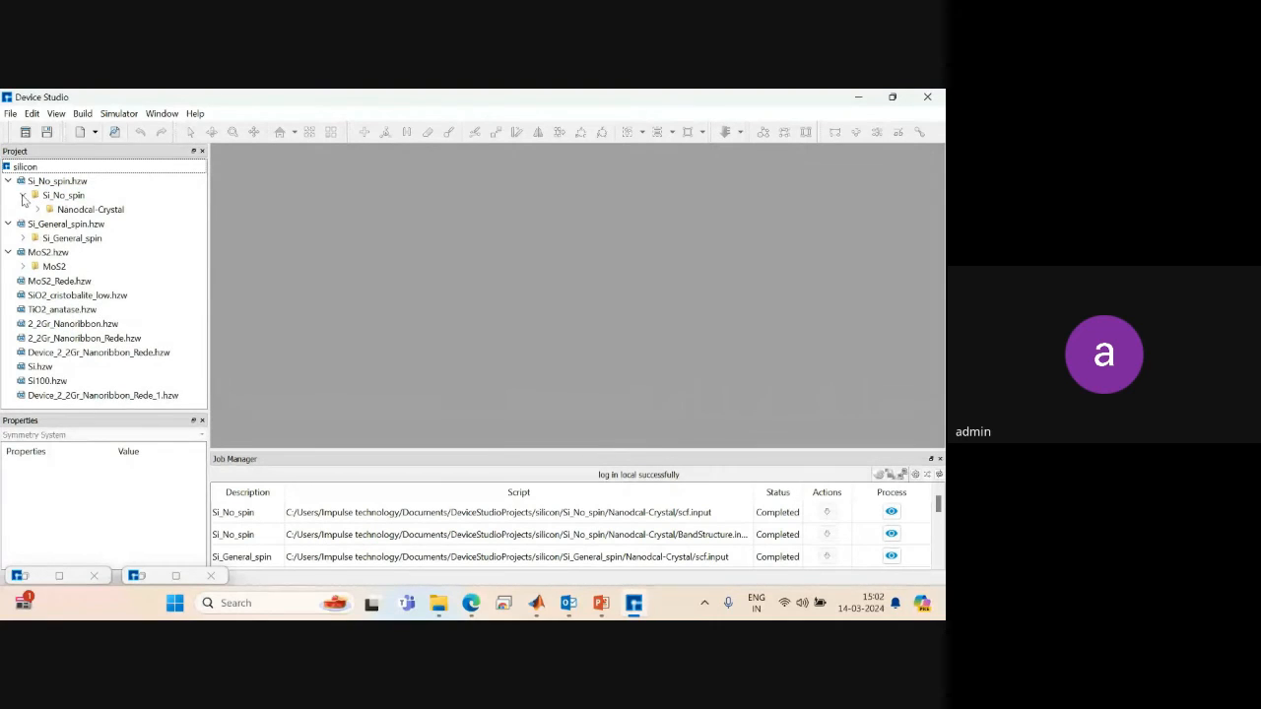
{"action": "left_click", "coordinate": [36, 210]}
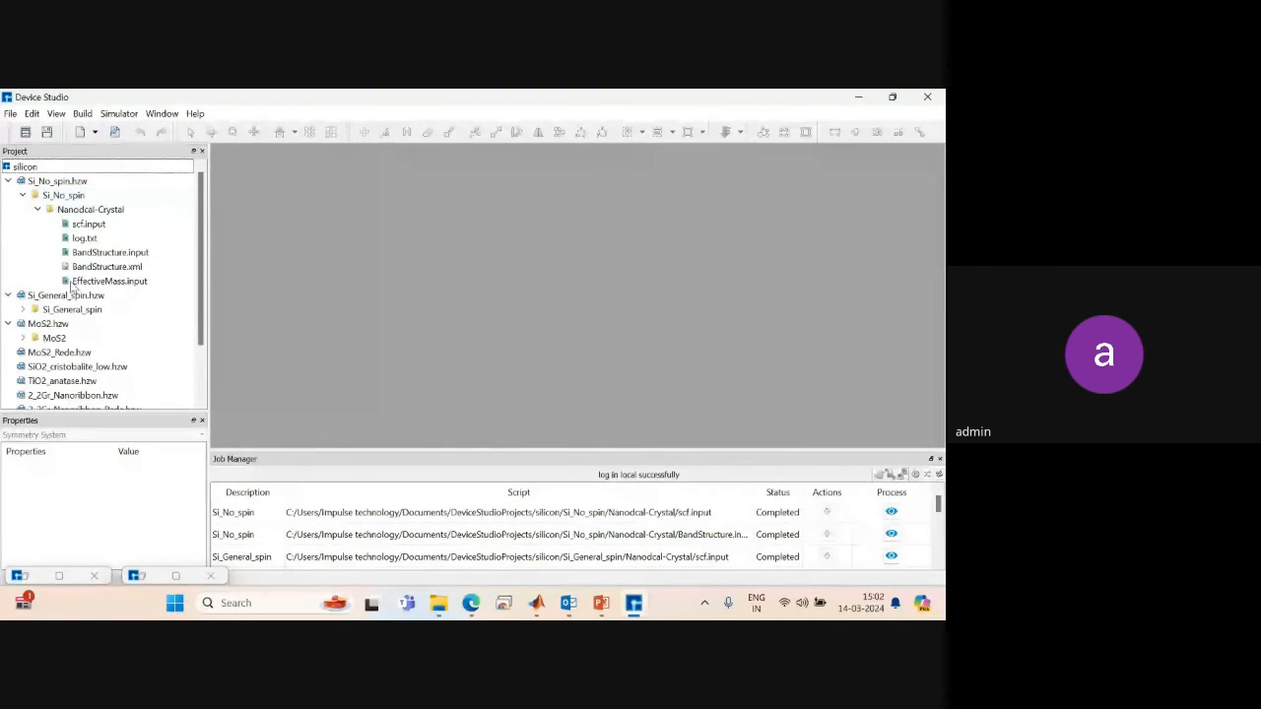
{"action": "left_click", "coordinate": [53, 182]}
{"action": "double_click", "coordinate": [52, 186]}
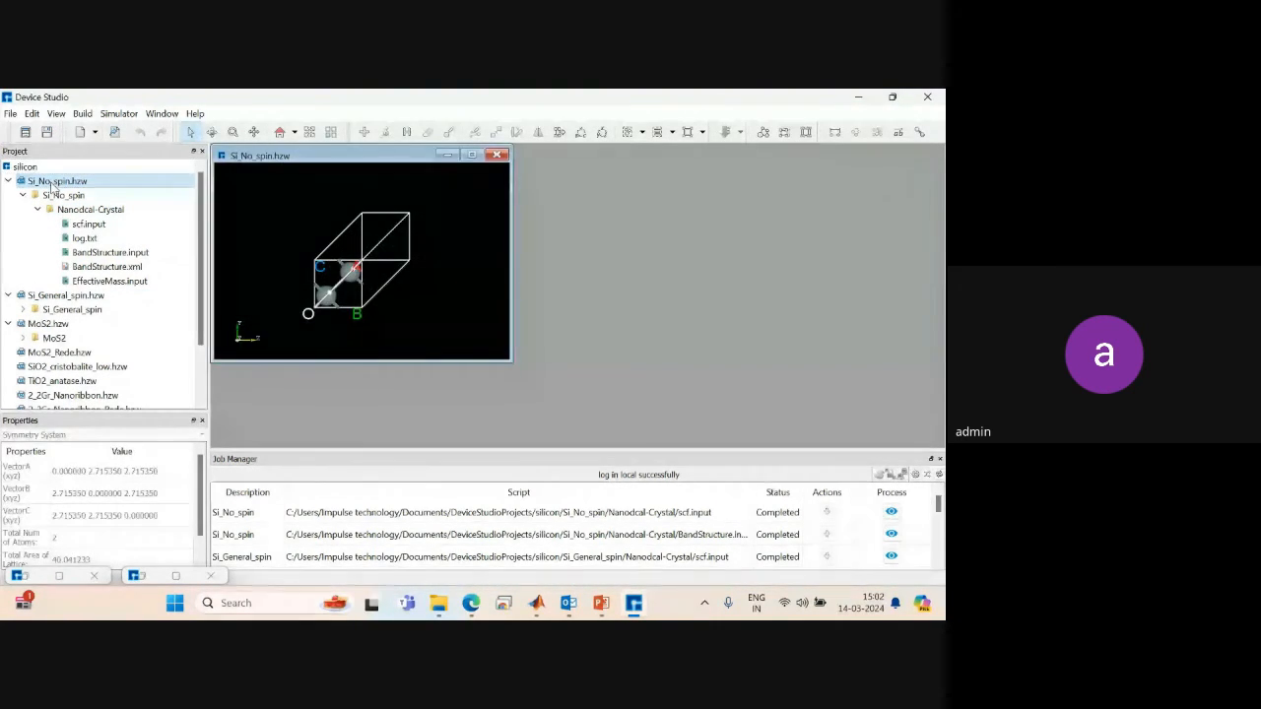
{"action": "left_click", "coordinate": [467, 156]}
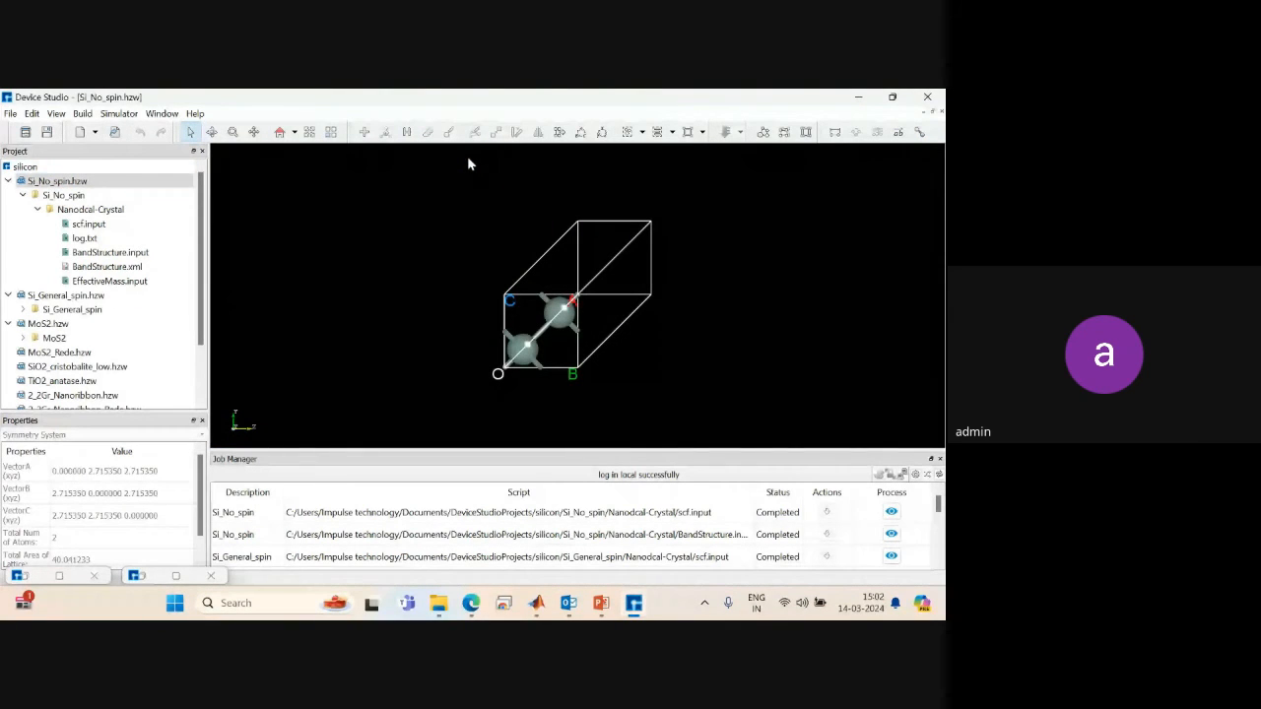
View the band structure plot from BandStructure.xml of Si_No_spin and close the plot.
{"action": "right_click", "coordinate": [99, 267]}
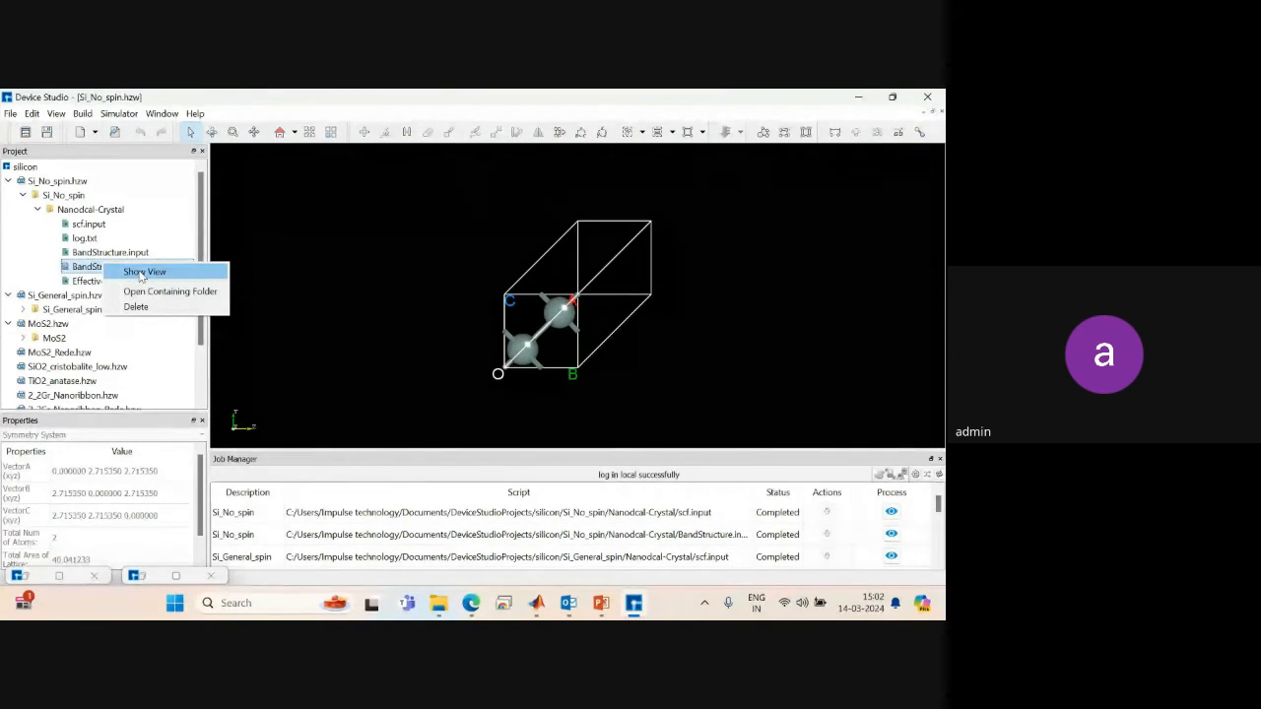
{"action": "left_click", "coordinate": [143, 273]}
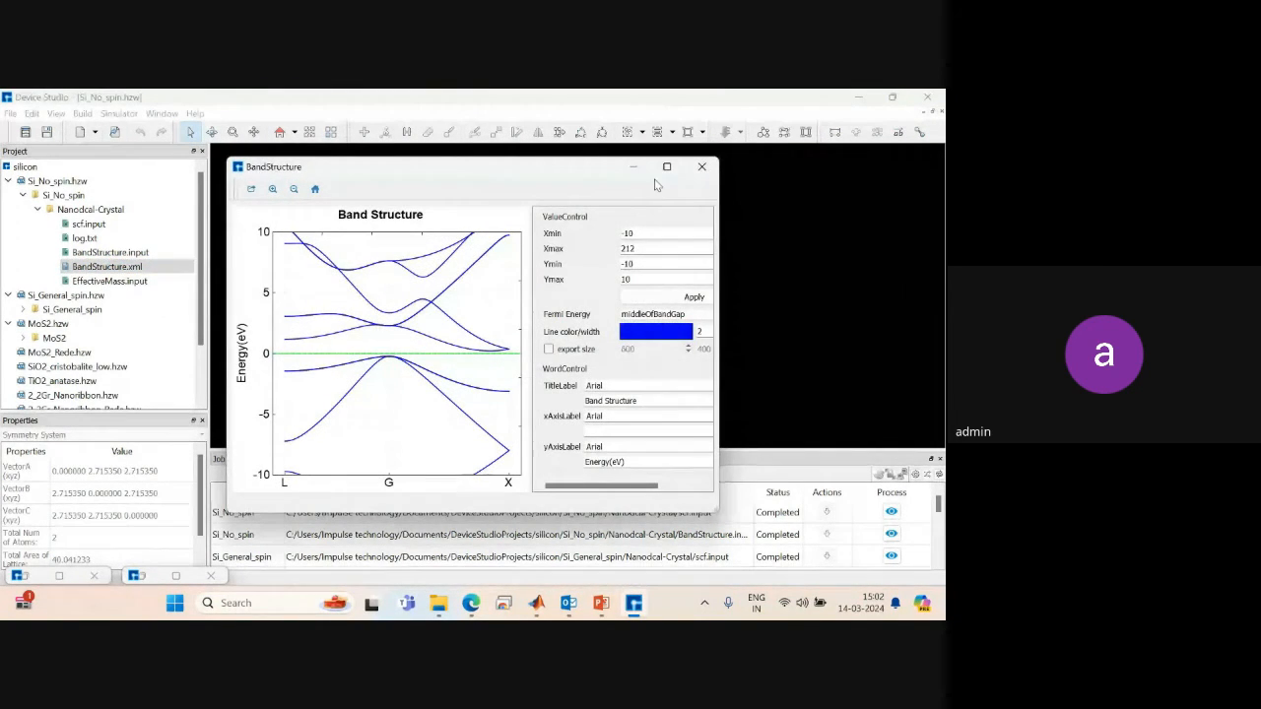
{"action": "left_click", "coordinate": [701, 166]}
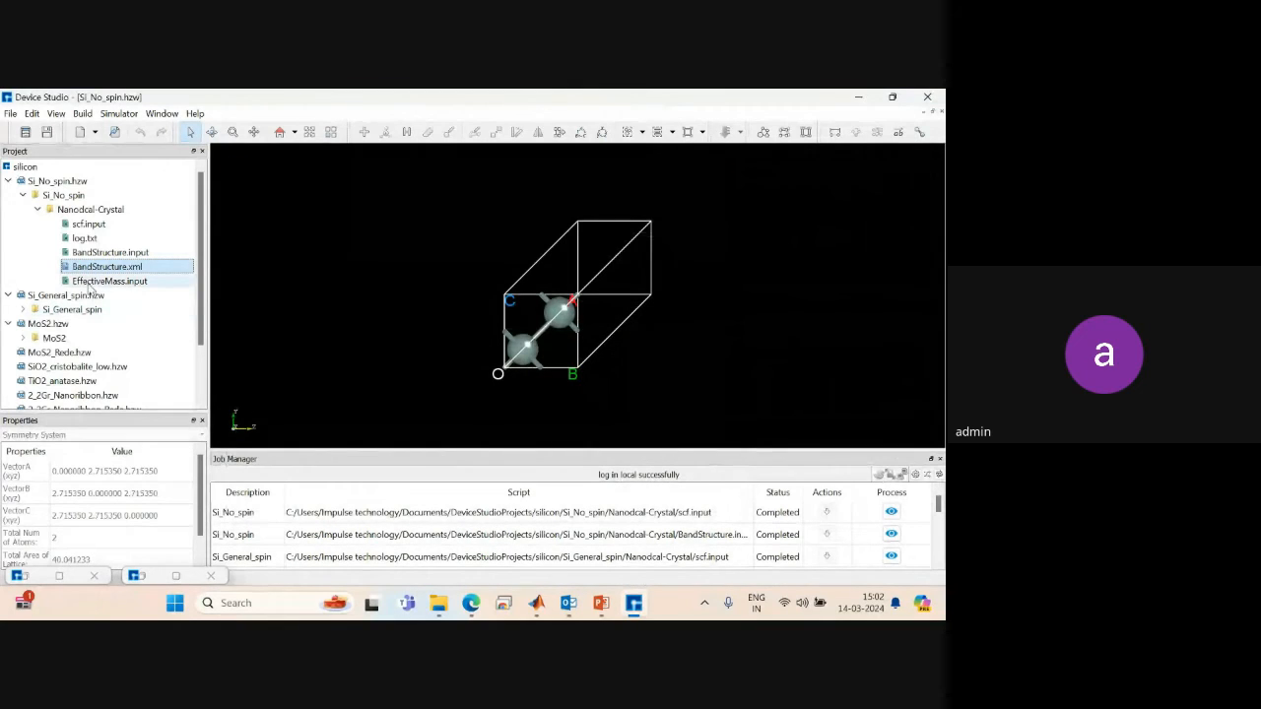
Open the MoS2.hzw structure and expand its Nanodcal-Crystal files in a widened project tree.
{"action": "mouse_move", "coordinate": [541, 602]}
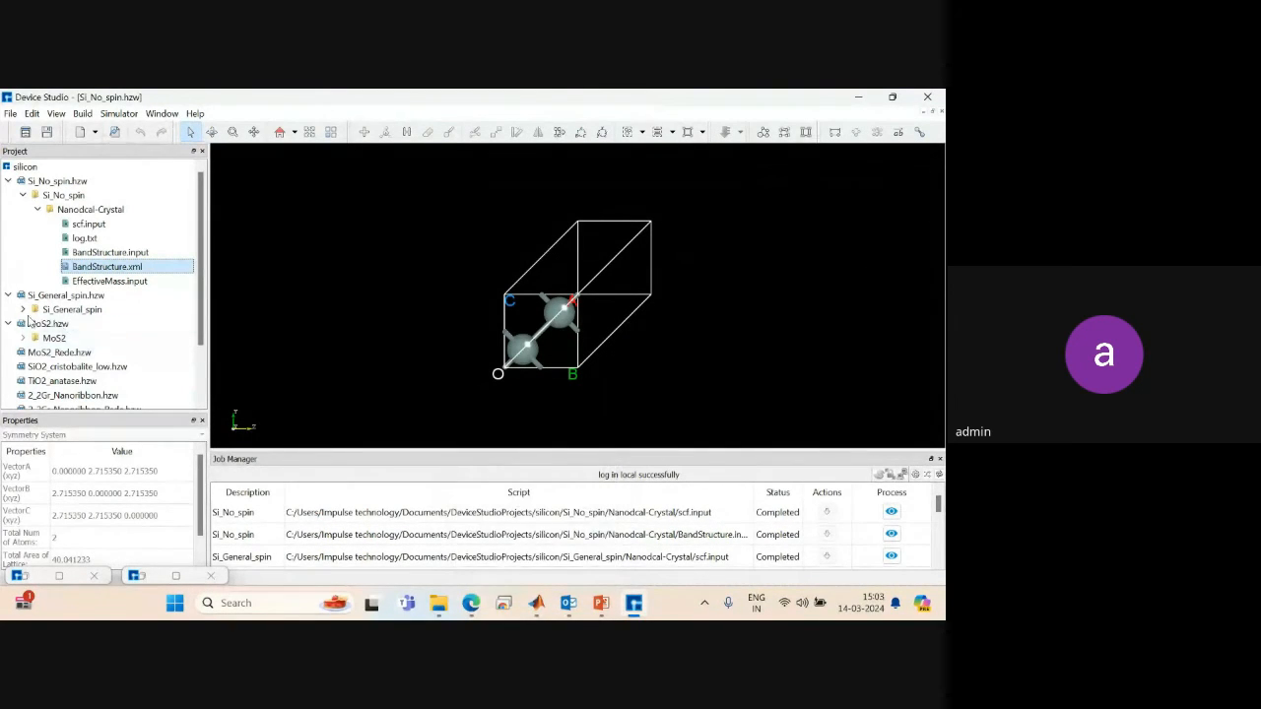
{"action": "left_click", "coordinate": [23, 339]}
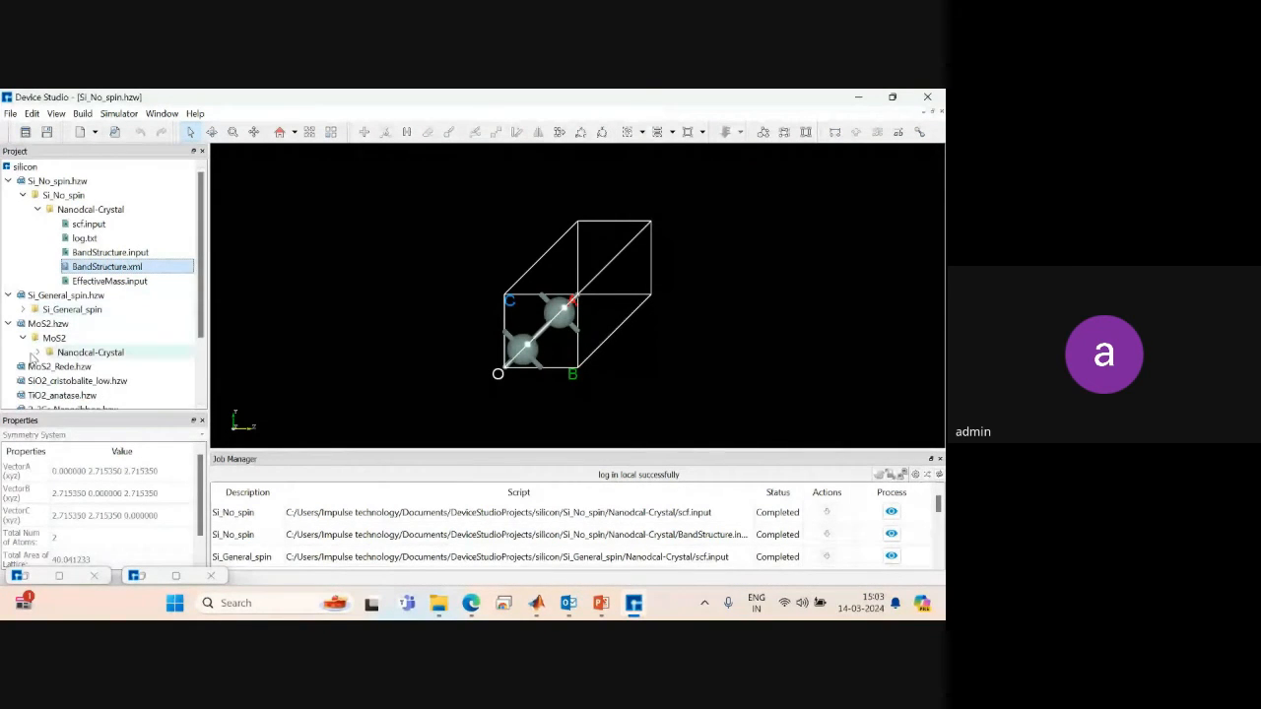
{"action": "left_click", "coordinate": [45, 324]}
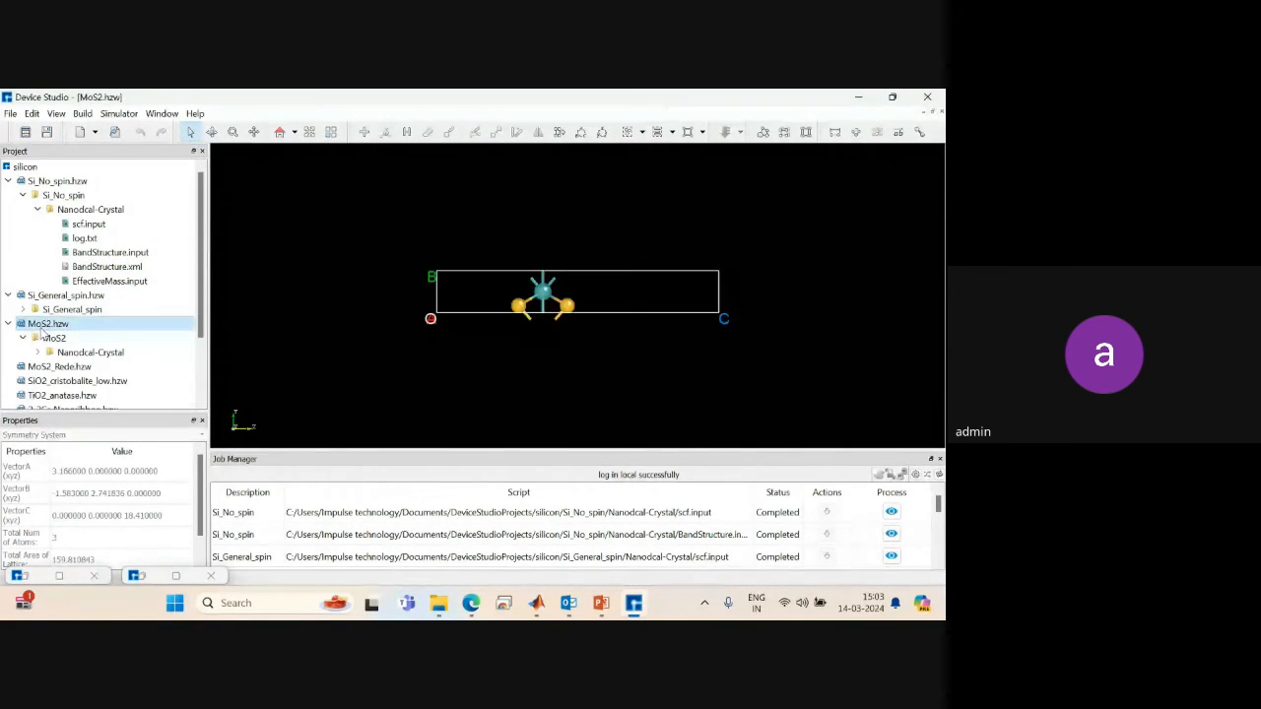
{"action": "left_click_drag", "start_coordinate": [480, 248], "coordinate": [473, 355]}
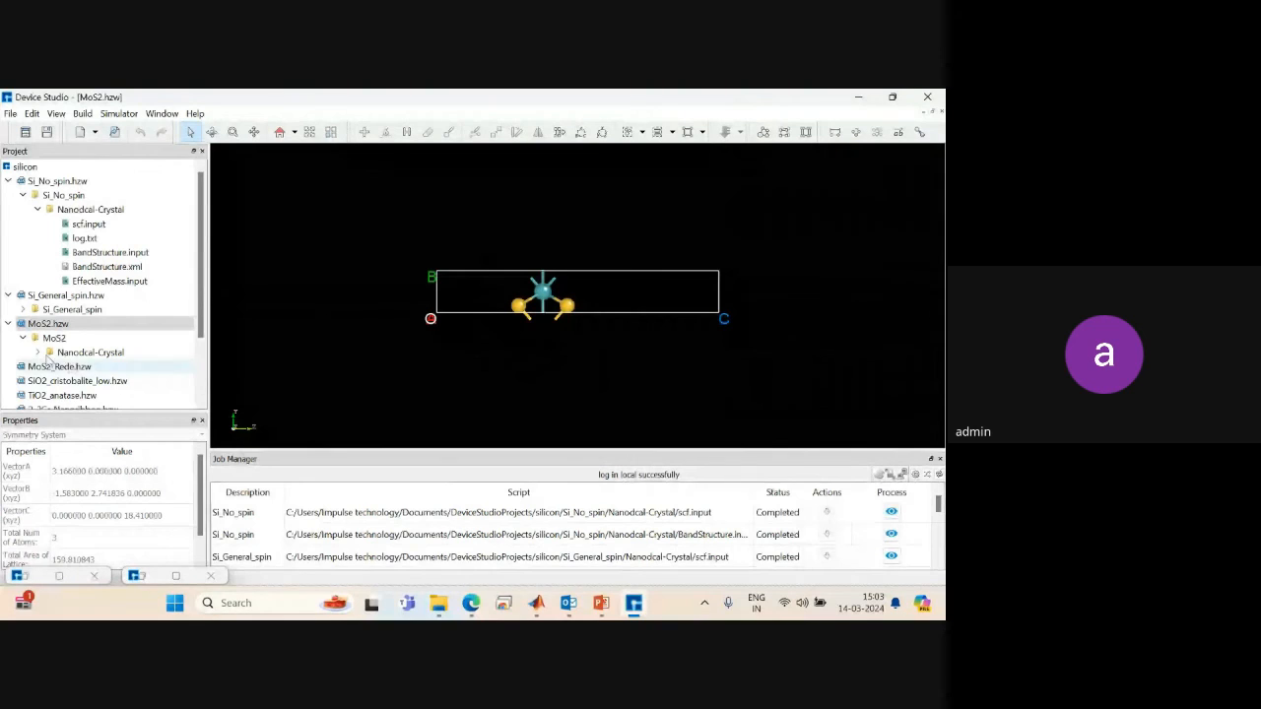
{"action": "left_click", "coordinate": [37, 352]}
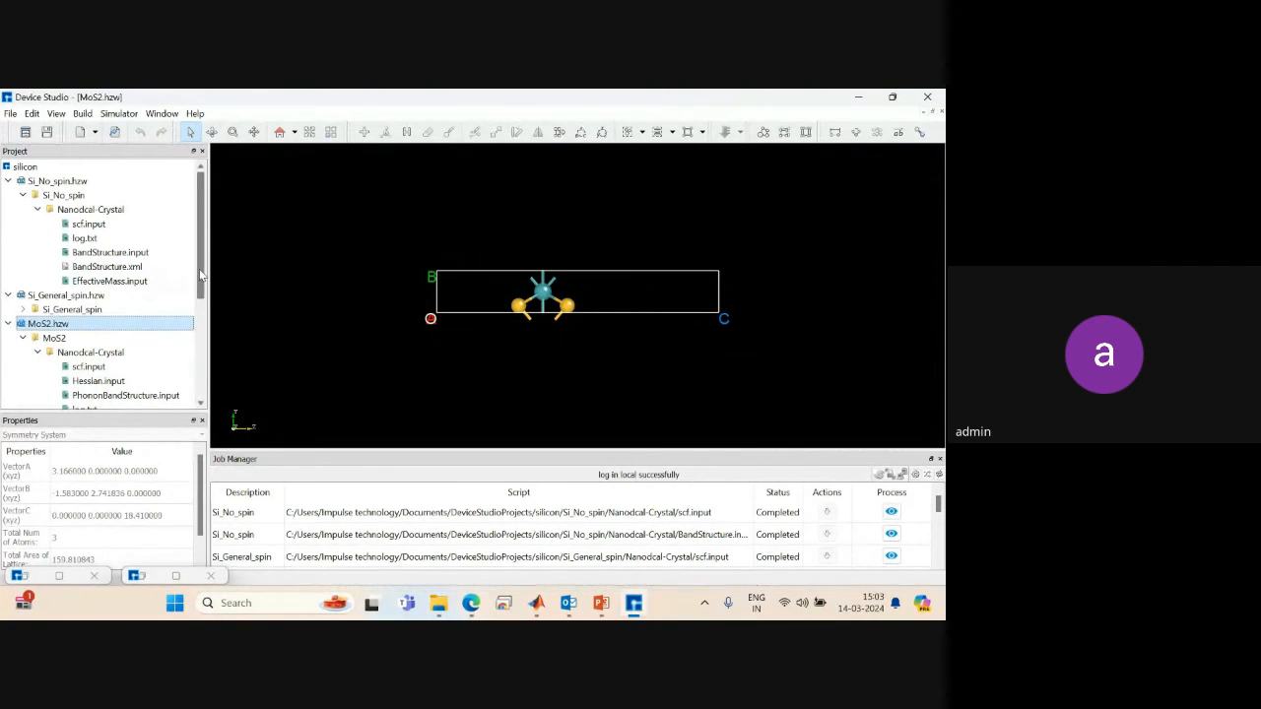
{"action": "left_click_drag", "start_coordinate": [200, 275], "coordinate": [257, 311]}
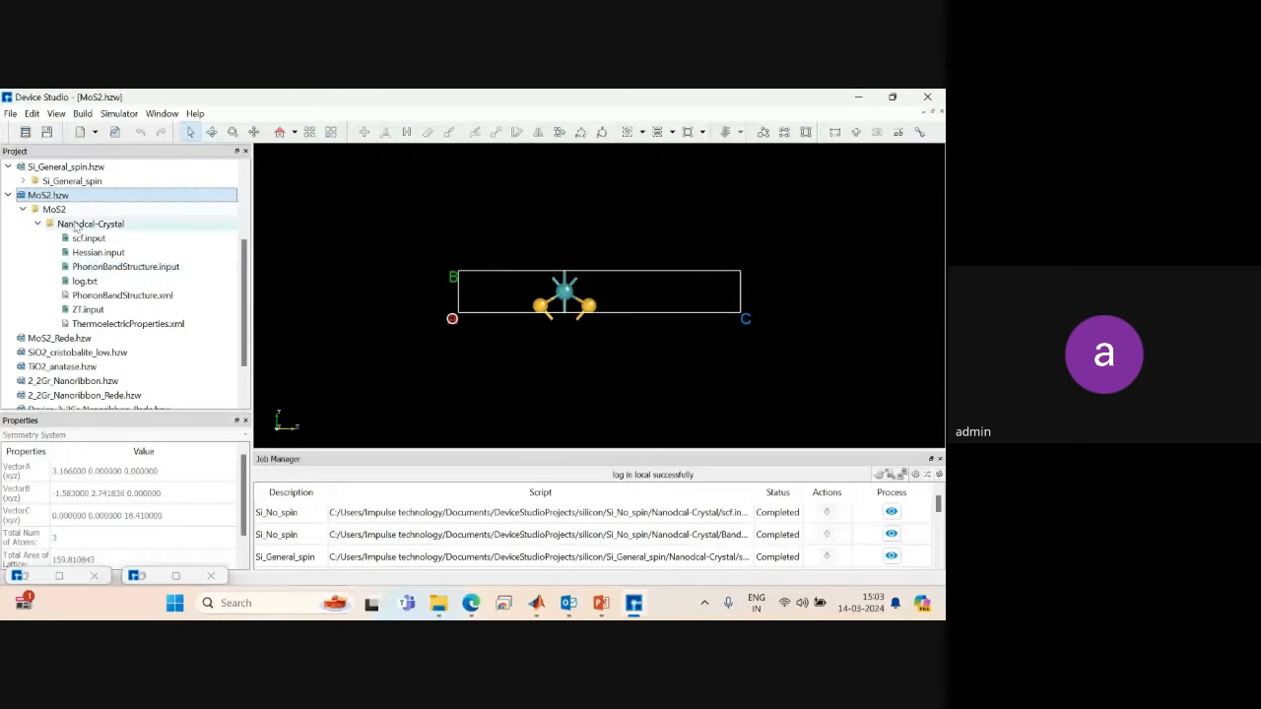
View the phonon band structure plot from PhononBandStructure.xml of MoS2 and close the plot.
{"action": "right_click", "coordinate": [103, 297]}
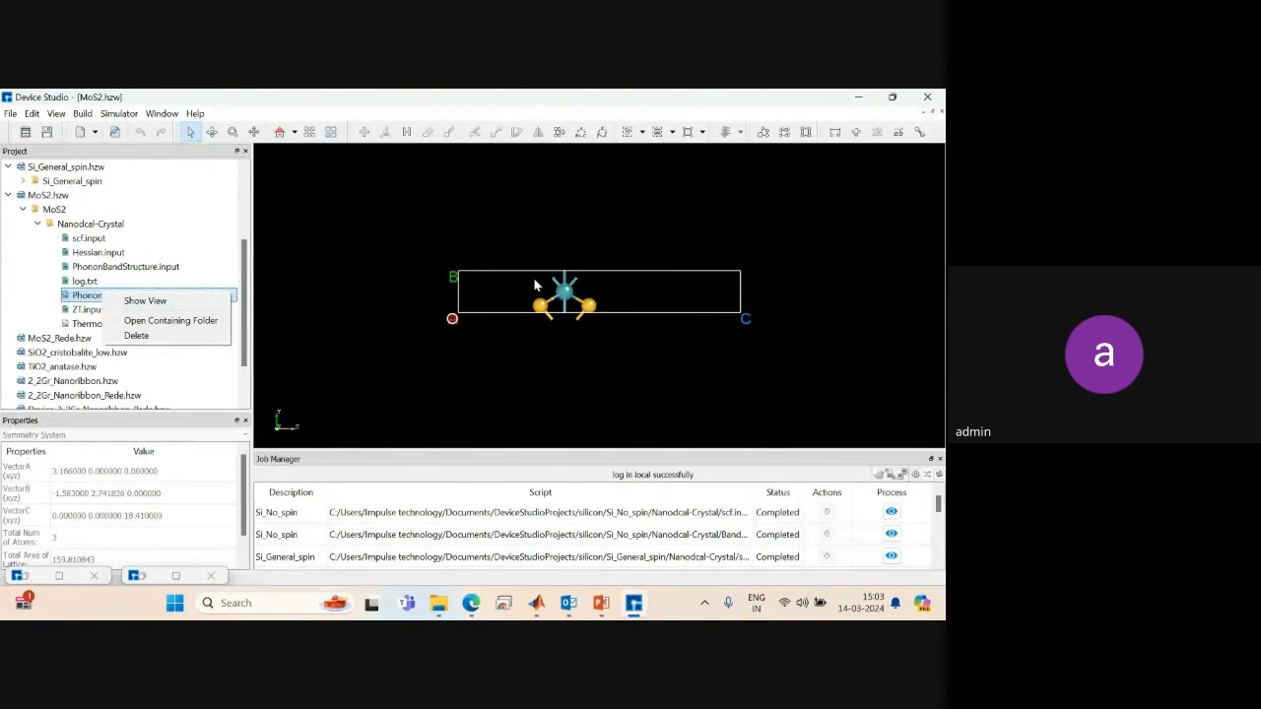
{"action": "left_click", "coordinate": [192, 302]}
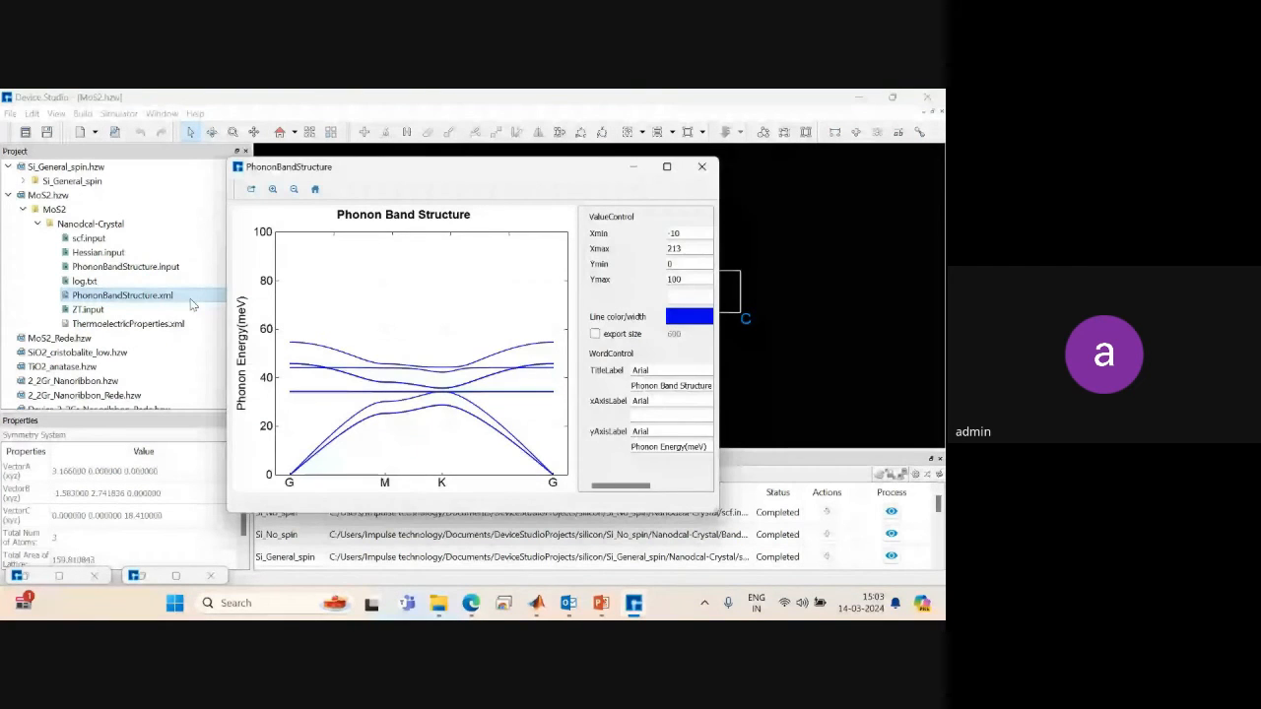
{"action": "left_click", "coordinate": [696, 174]}
Show the thermoelectric properties plot from ThermoelectricProperties.xml of MoS2.
{"action": "left_click", "coordinate": [109, 326]}
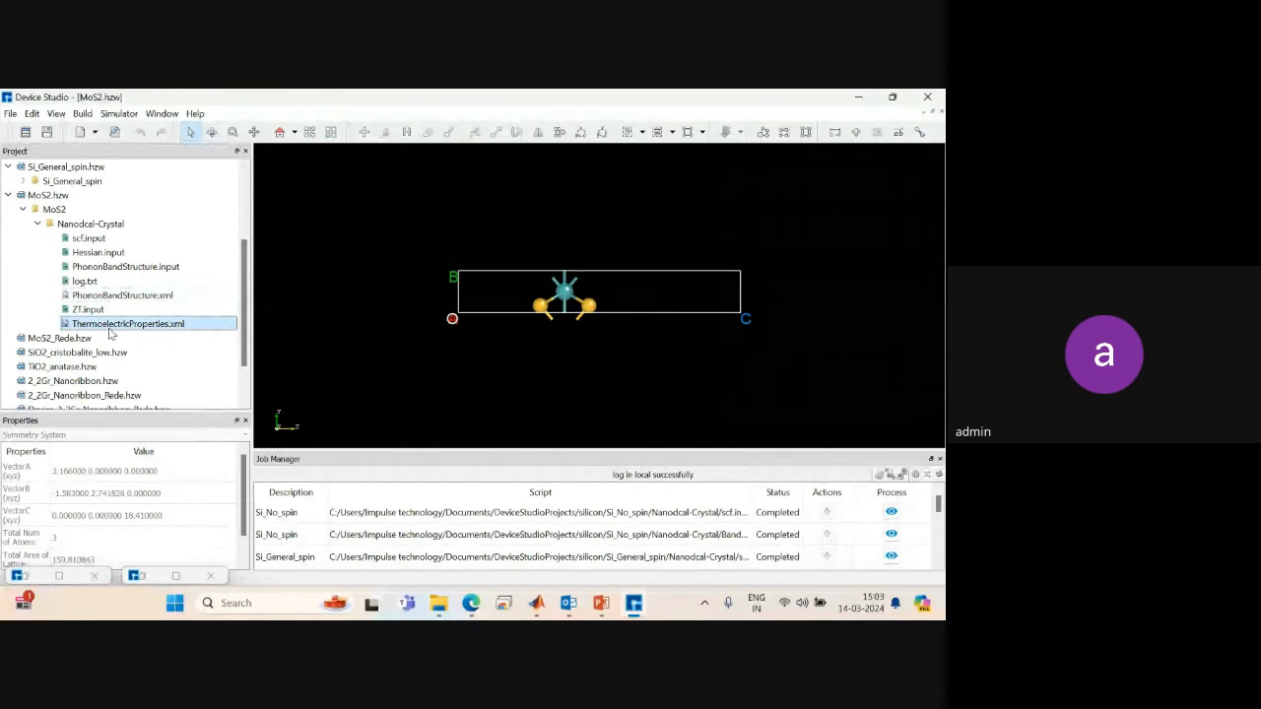
{"action": "right_click", "coordinate": [109, 333]}
{"action": "left_click", "coordinate": [150, 339]}
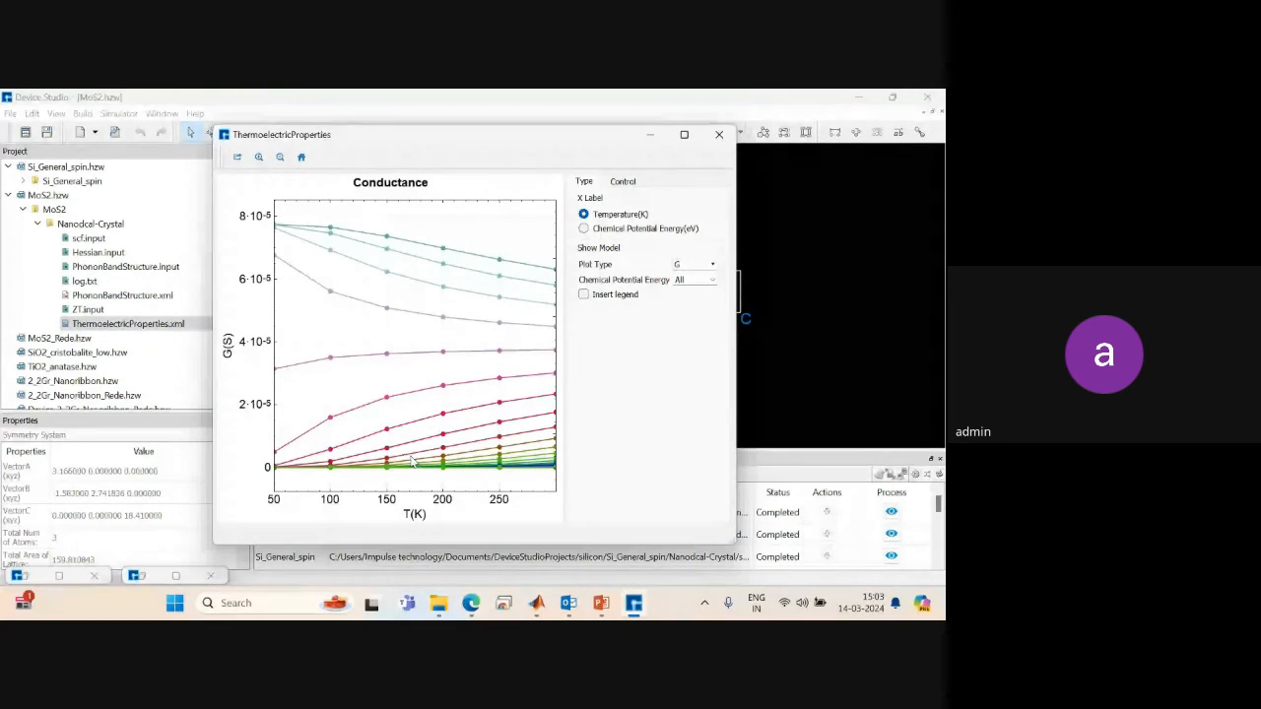
Hide the conductance curves for the first ten chemical potential energies, starting from -1 eV, and look through the remaining energy values.
{"action": "left_click", "coordinate": [709, 281]}
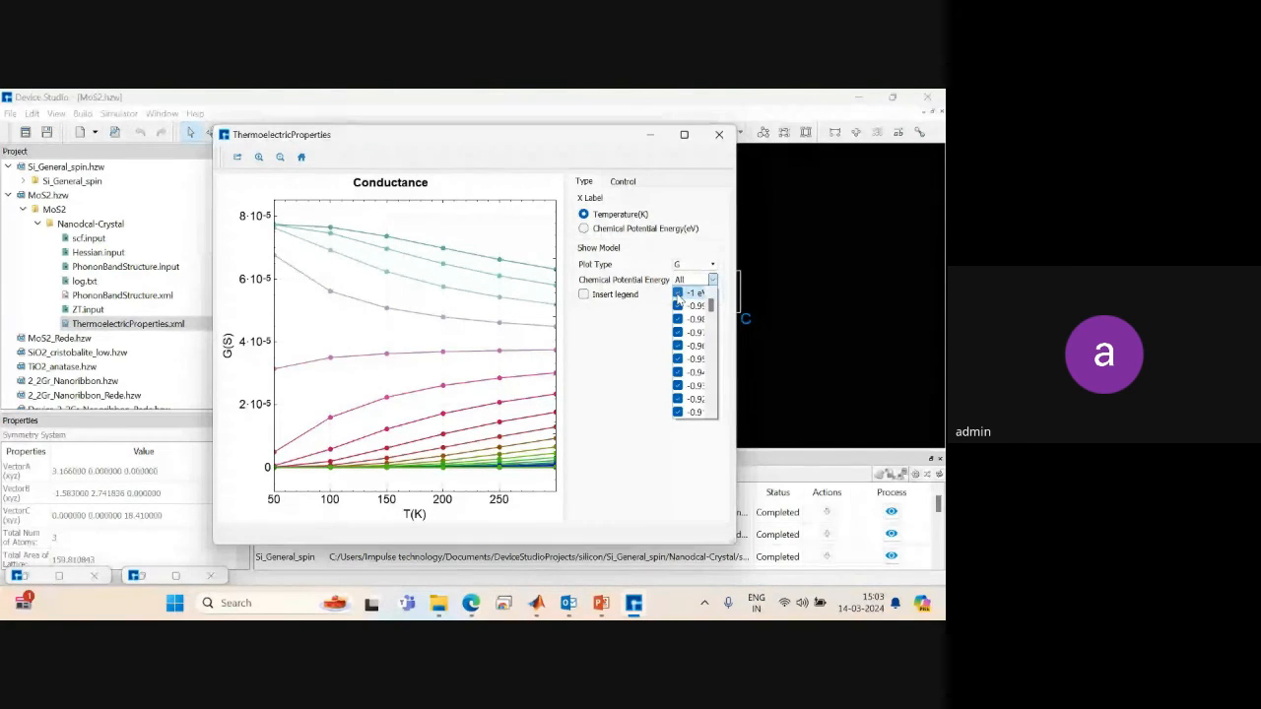
{"action": "left_click", "coordinate": [677, 292]}
{"action": "left_click", "coordinate": [678, 305]}
{"action": "left_click", "coordinate": [678, 319]}
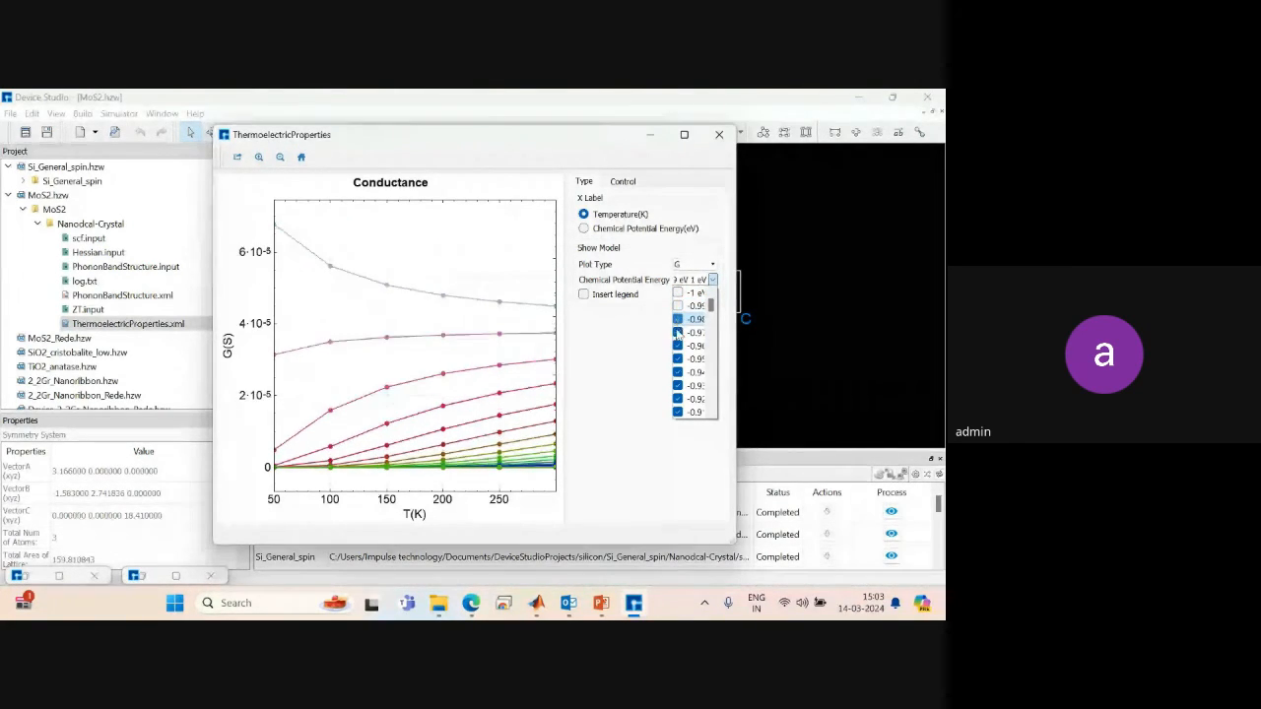
{"action": "left_click", "coordinate": [678, 333]}
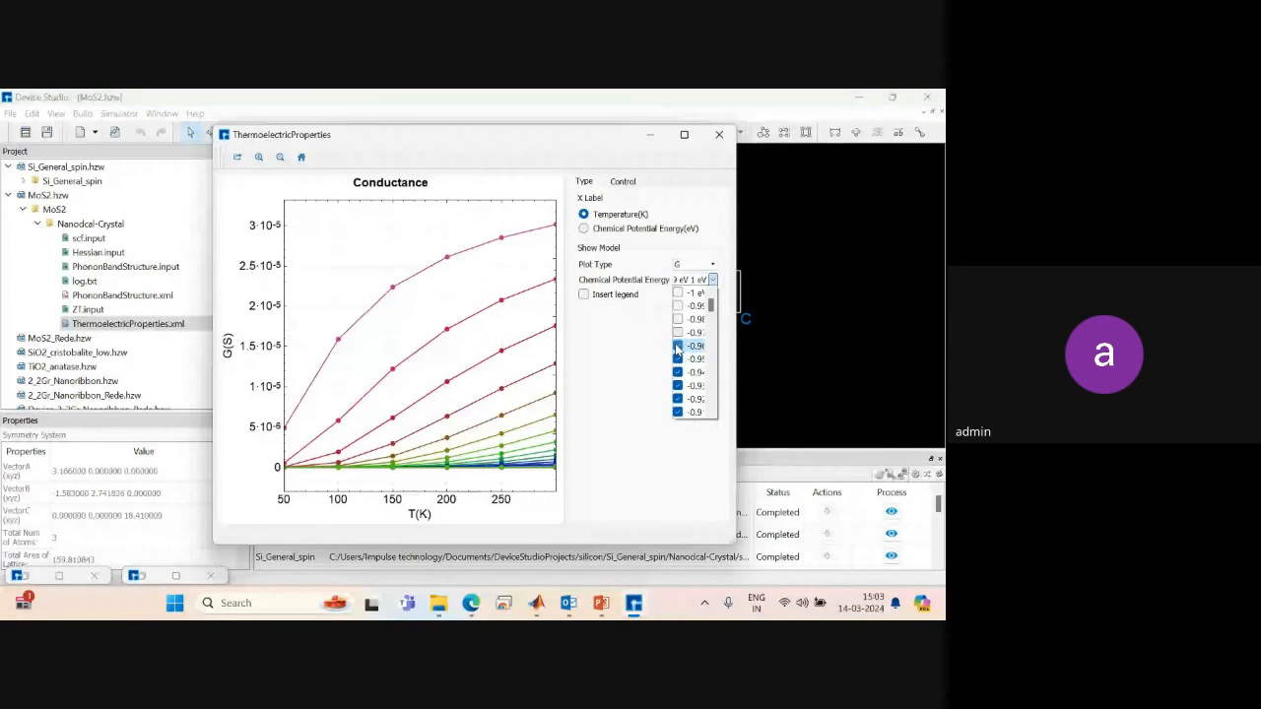
{"action": "left_click", "coordinate": [677, 346]}
{"action": "left_click", "coordinate": [677, 358]}
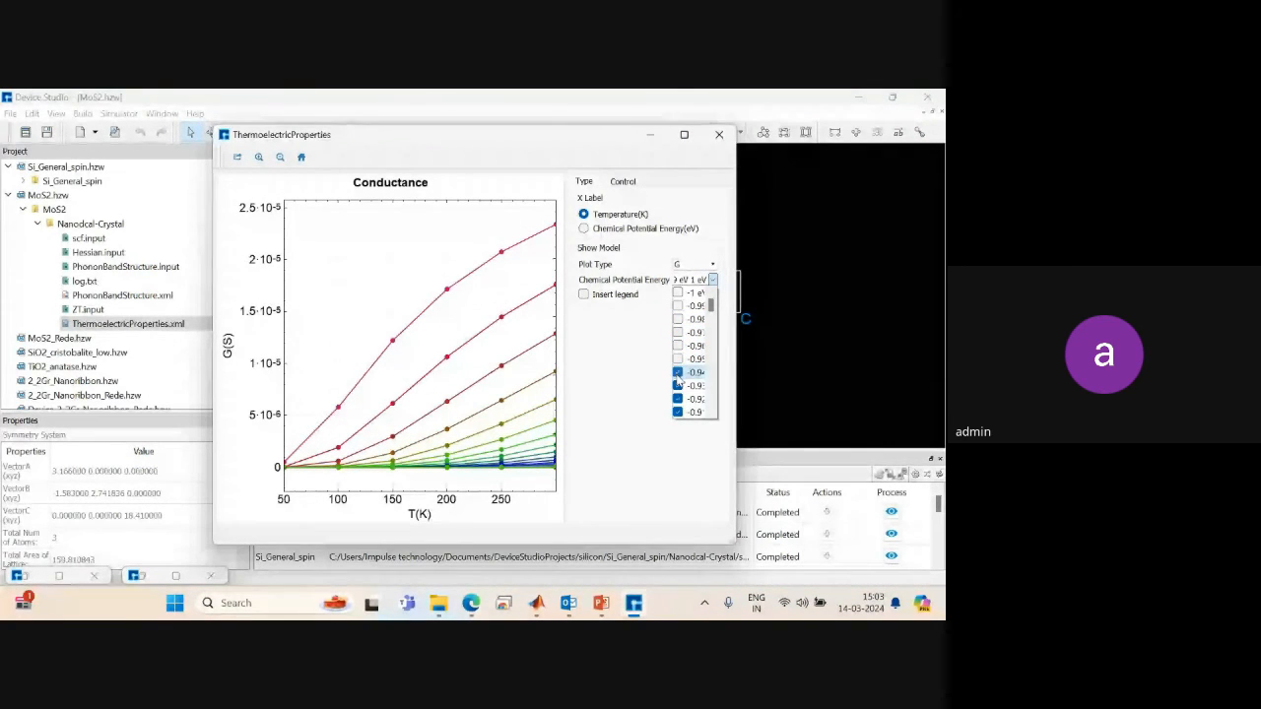
{"action": "left_click", "coordinate": [678, 372]}
{"action": "left_click", "coordinate": [678, 385]}
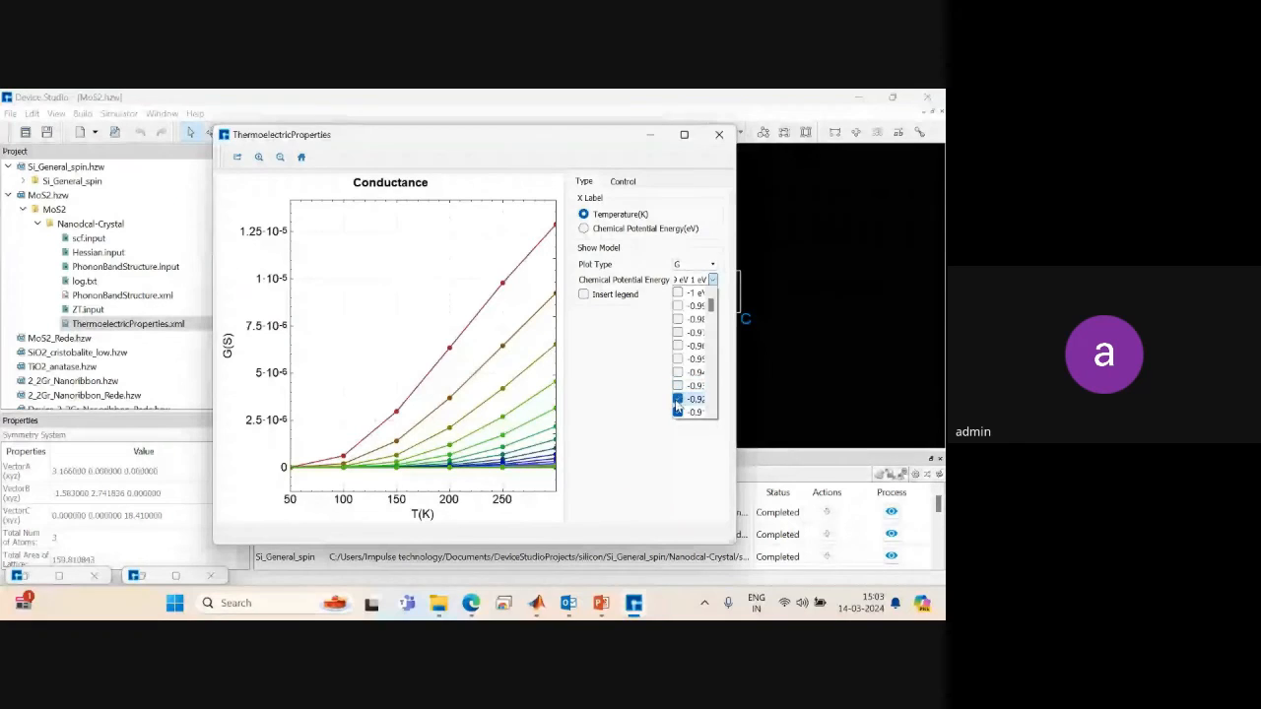
{"action": "left_click", "coordinate": [678, 399]}
{"action": "left_click", "coordinate": [678, 411]}
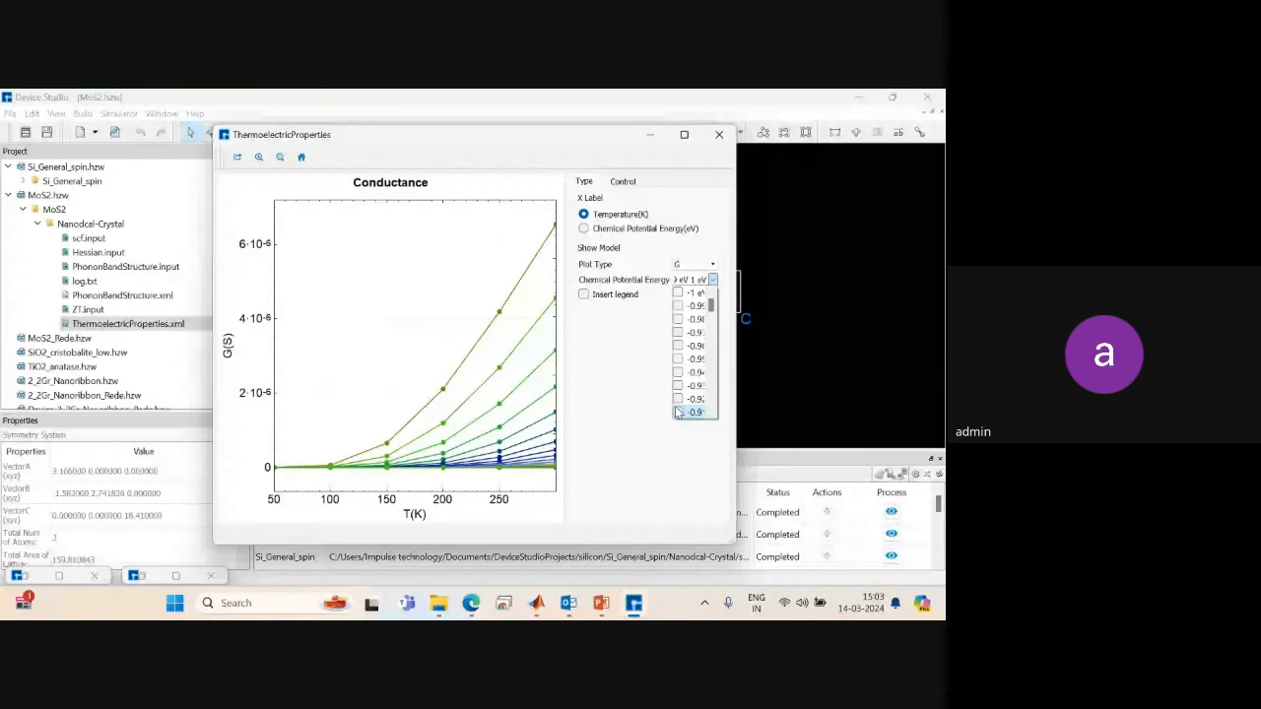
{"action": "left_click_drag", "start_coordinate": [711, 307], "coordinate": [712, 375]}
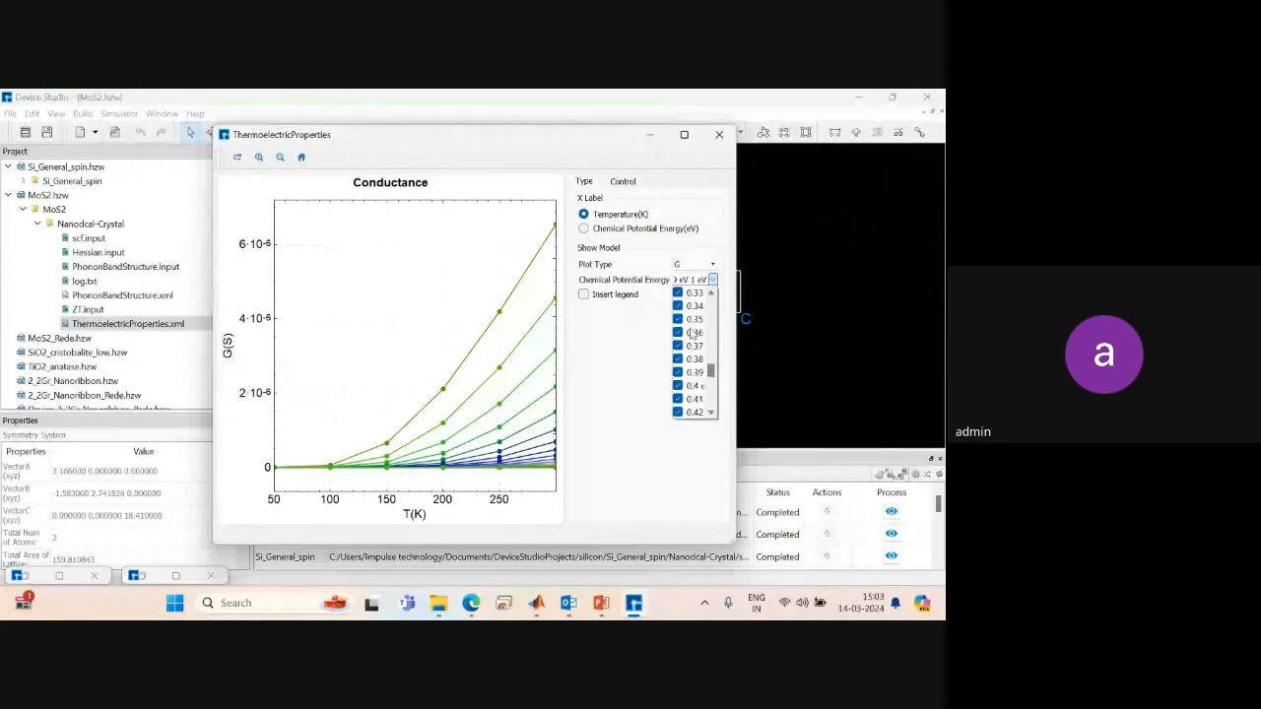
{"action": "left_click", "coordinate": [734, 549]}
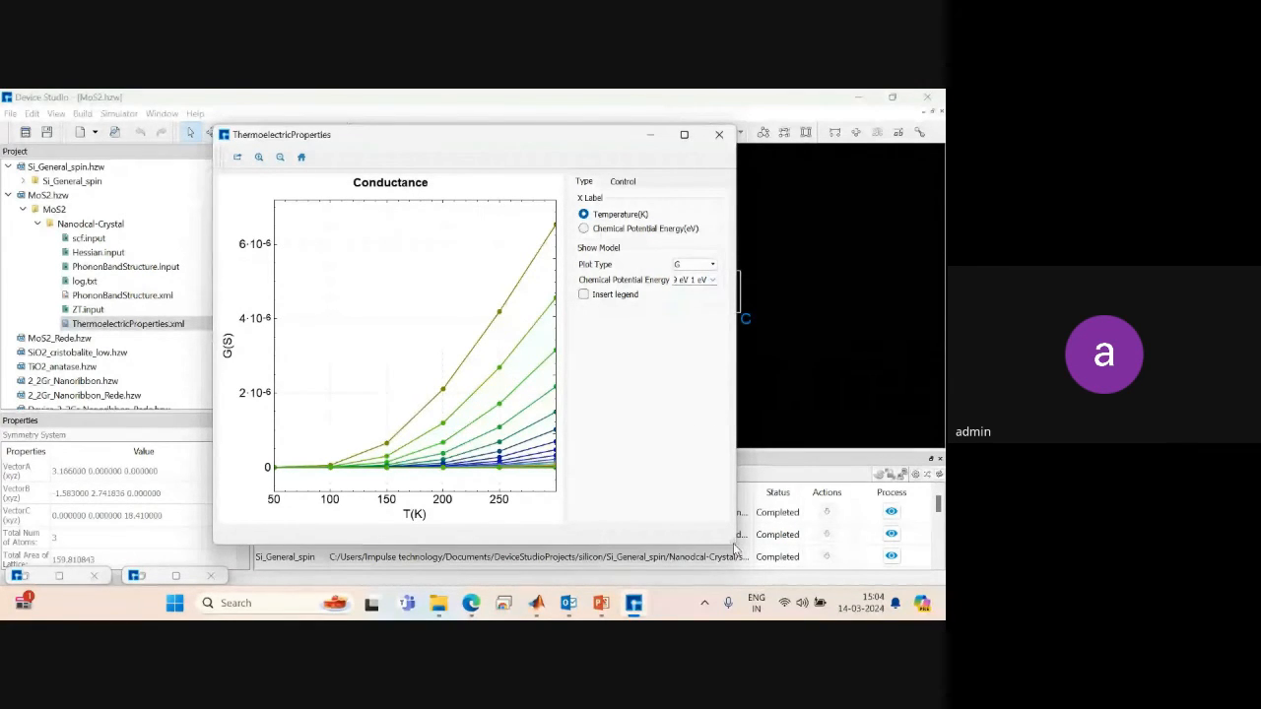
Switch the plot type to S against temperature and toggle the 0.33 eV chemical potential energy entry.
{"action": "left_click", "coordinate": [695, 264]}
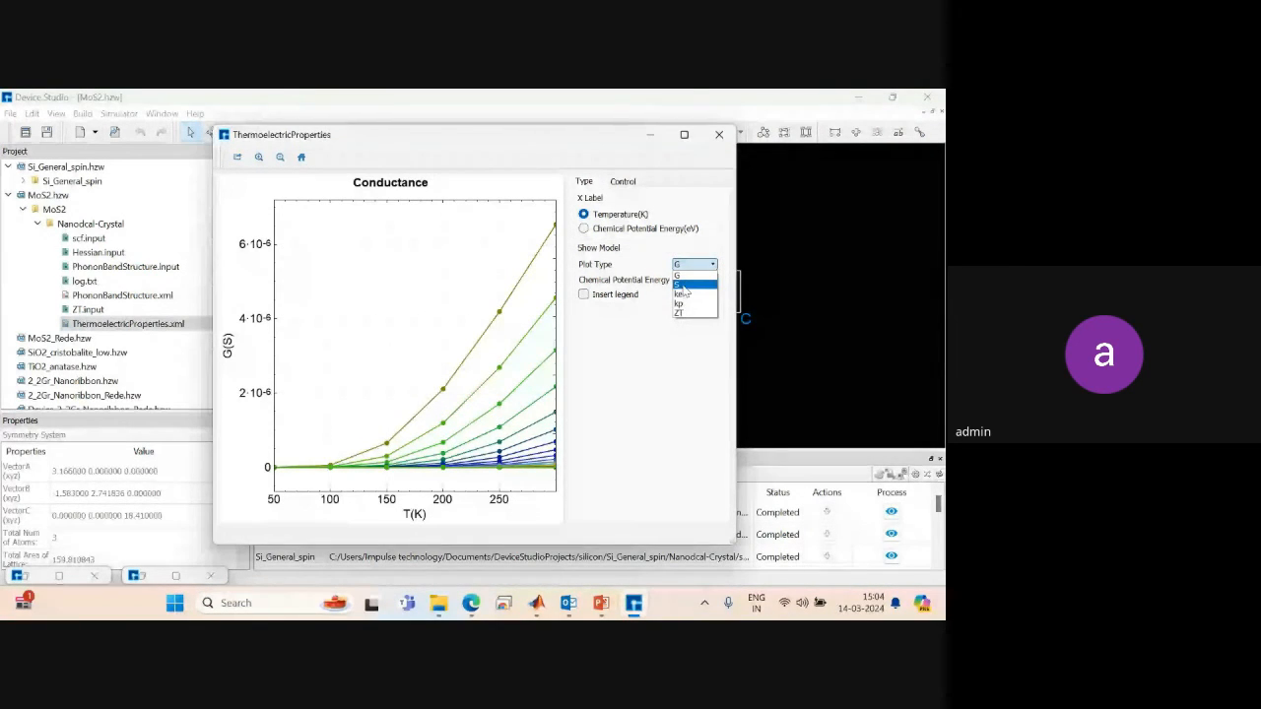
{"action": "left_click", "coordinate": [683, 285]}
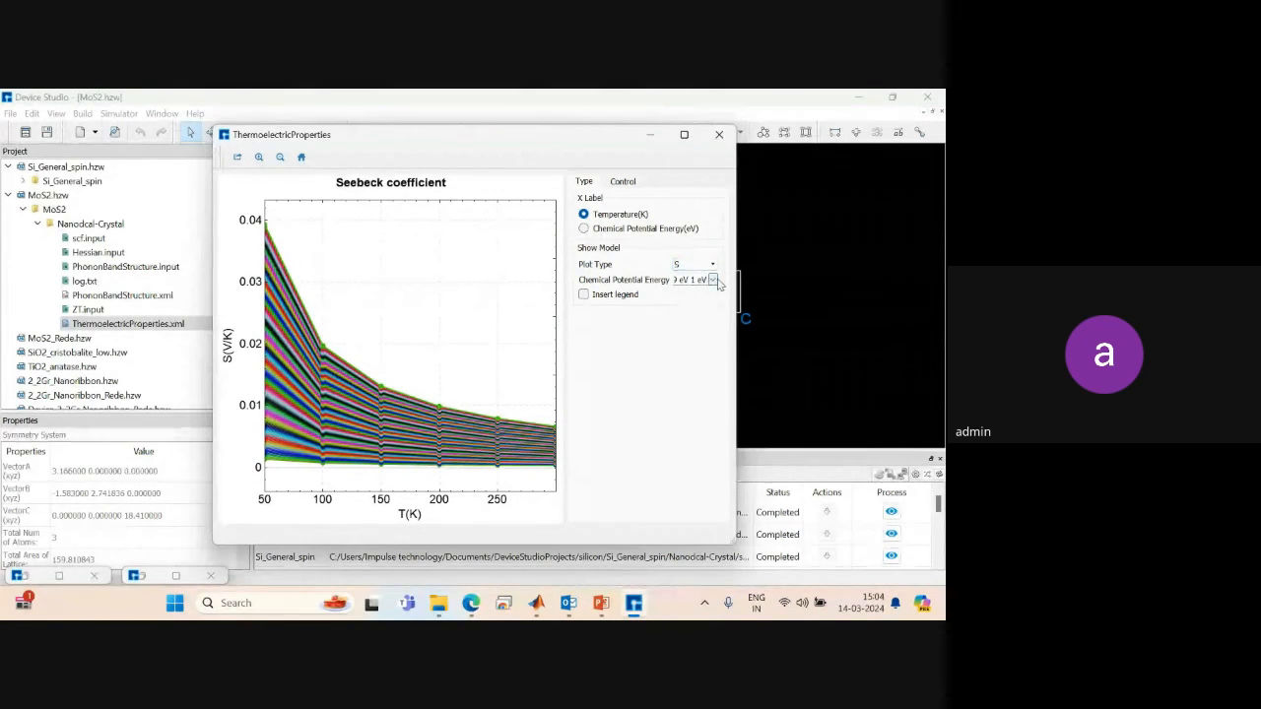
{"action": "left_click", "coordinate": [718, 282]}
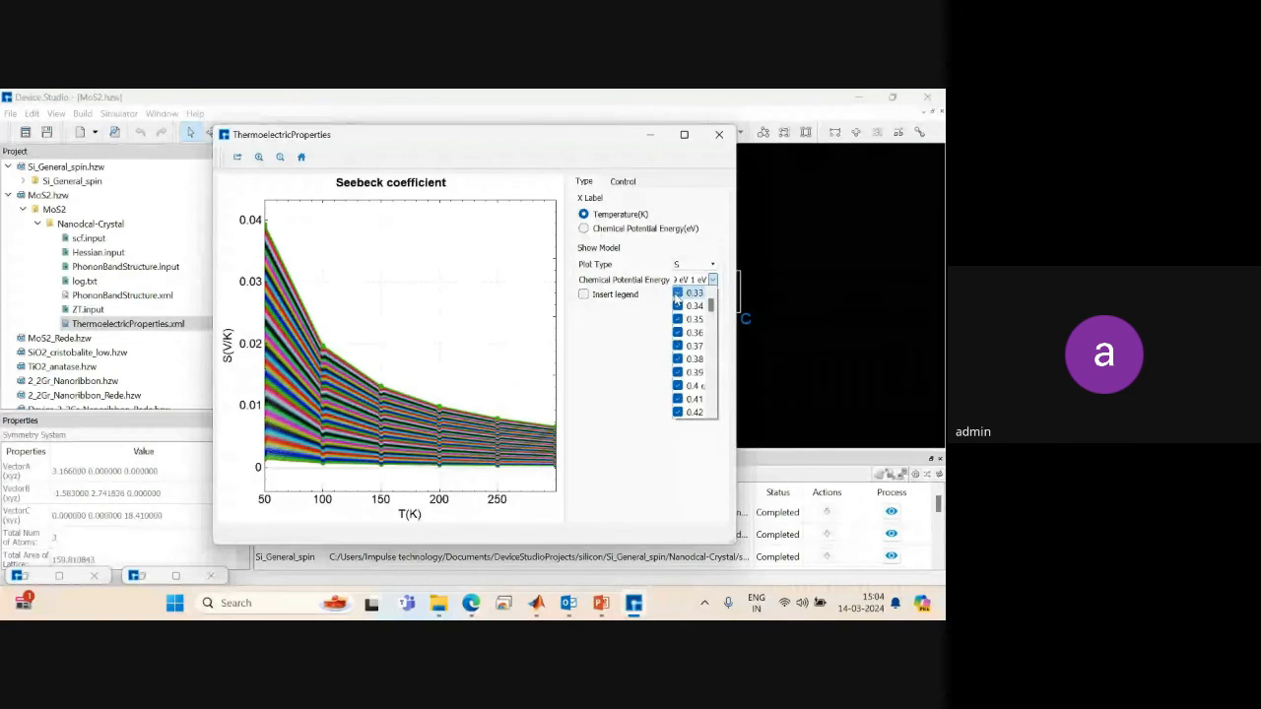
{"action": "left_click", "coordinate": [678, 294]}
{"action": "left_click", "coordinate": [679, 294]}
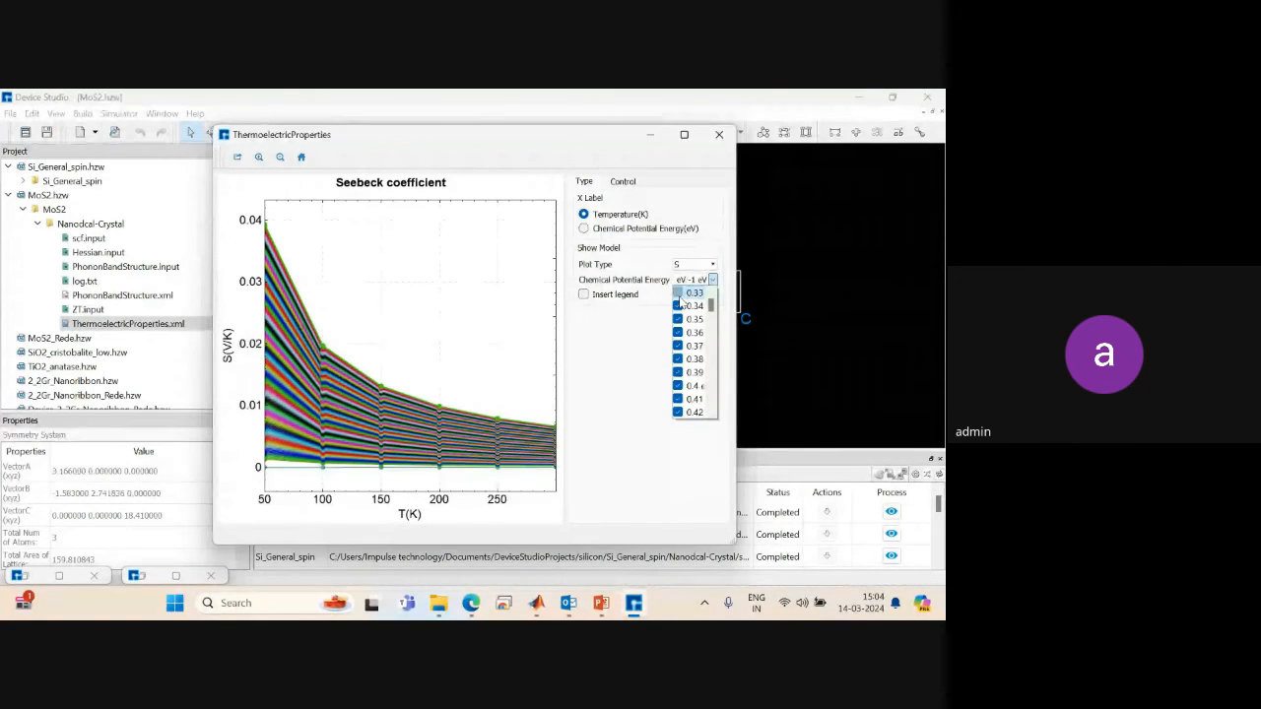
Plot against Chemical Potential Energy(eV) instead of temperature and set the plot type to ke.
{"action": "left_click", "coordinate": [615, 234]}
{"action": "left_click", "coordinate": [614, 230]}
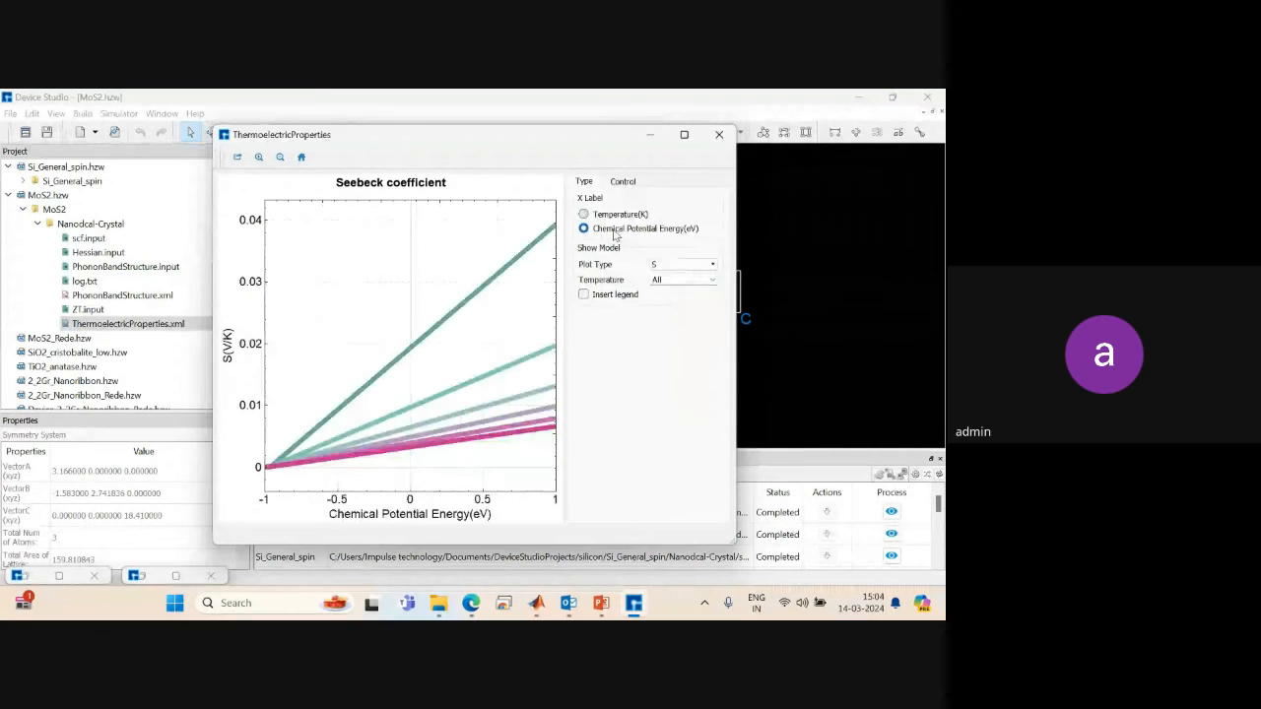
{"action": "left_click", "coordinate": [671, 264]}
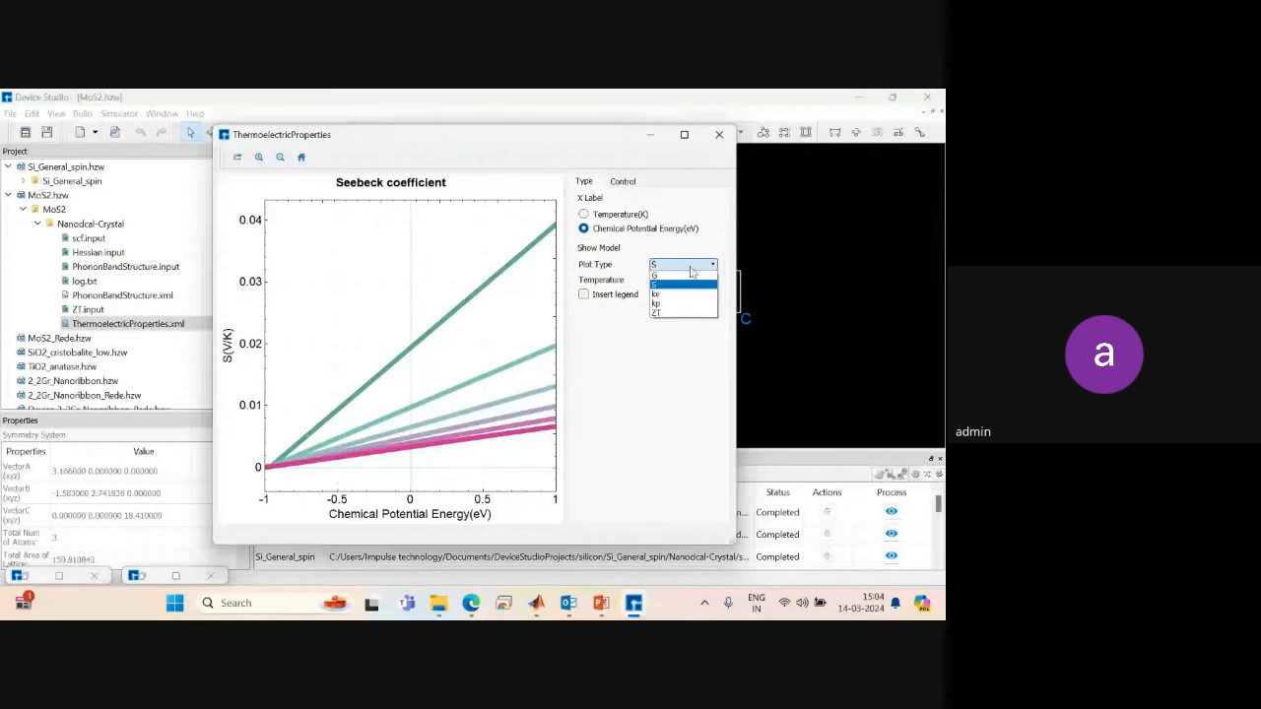
{"action": "left_click", "coordinate": [675, 295]}
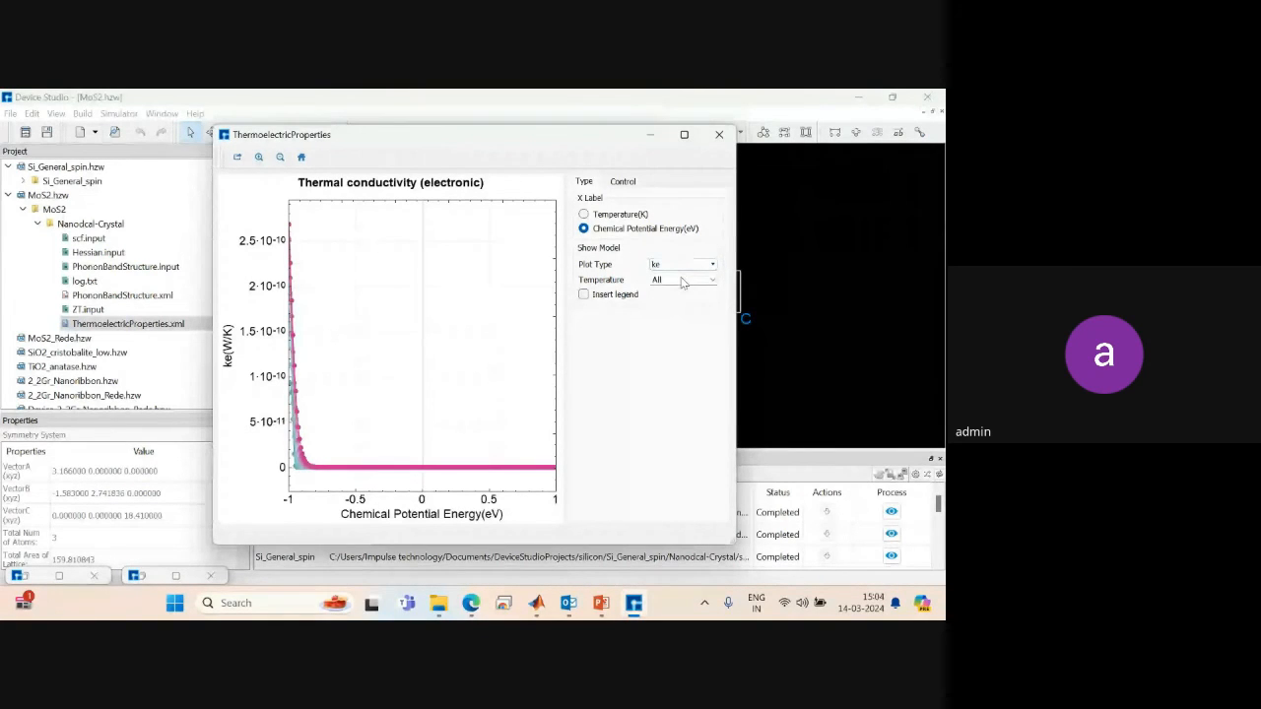
Limit the electronic thermal conductivity plot to the 300 K curve by hiding the 50 K to 250 K curves, and inspect it.
{"action": "left_click", "coordinate": [709, 280]}
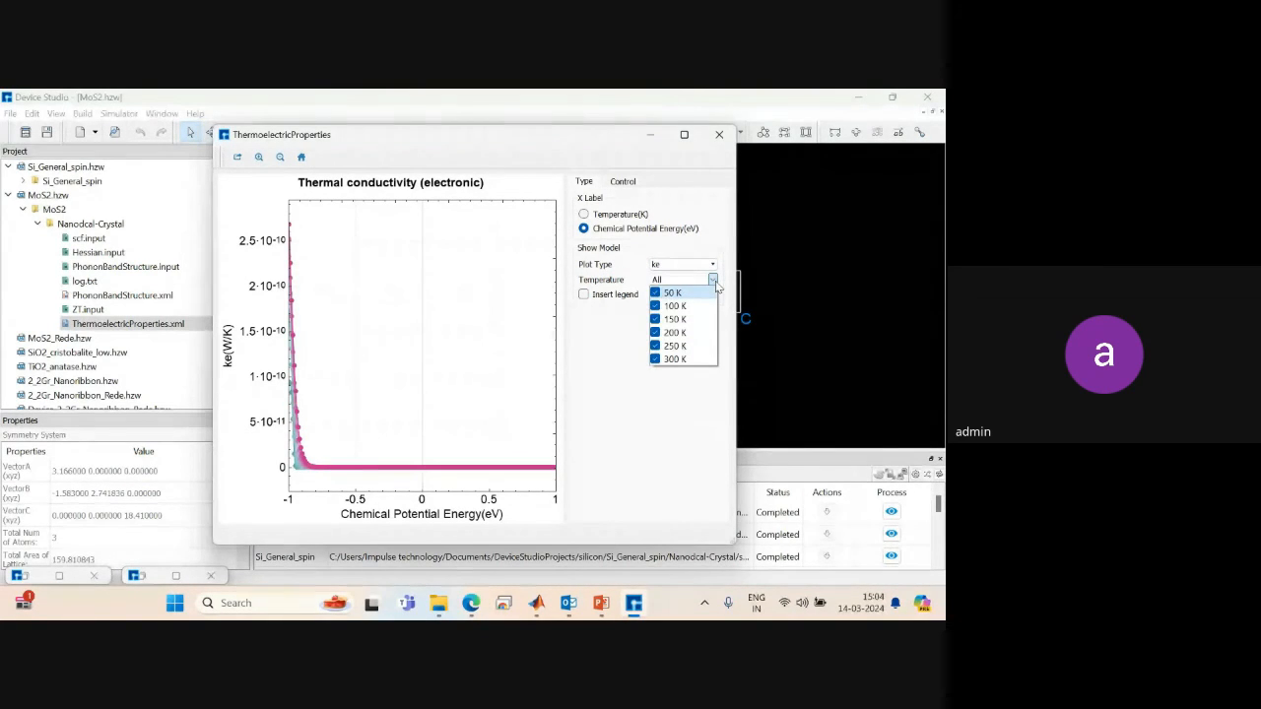
{"action": "left_click", "coordinate": [656, 294]}
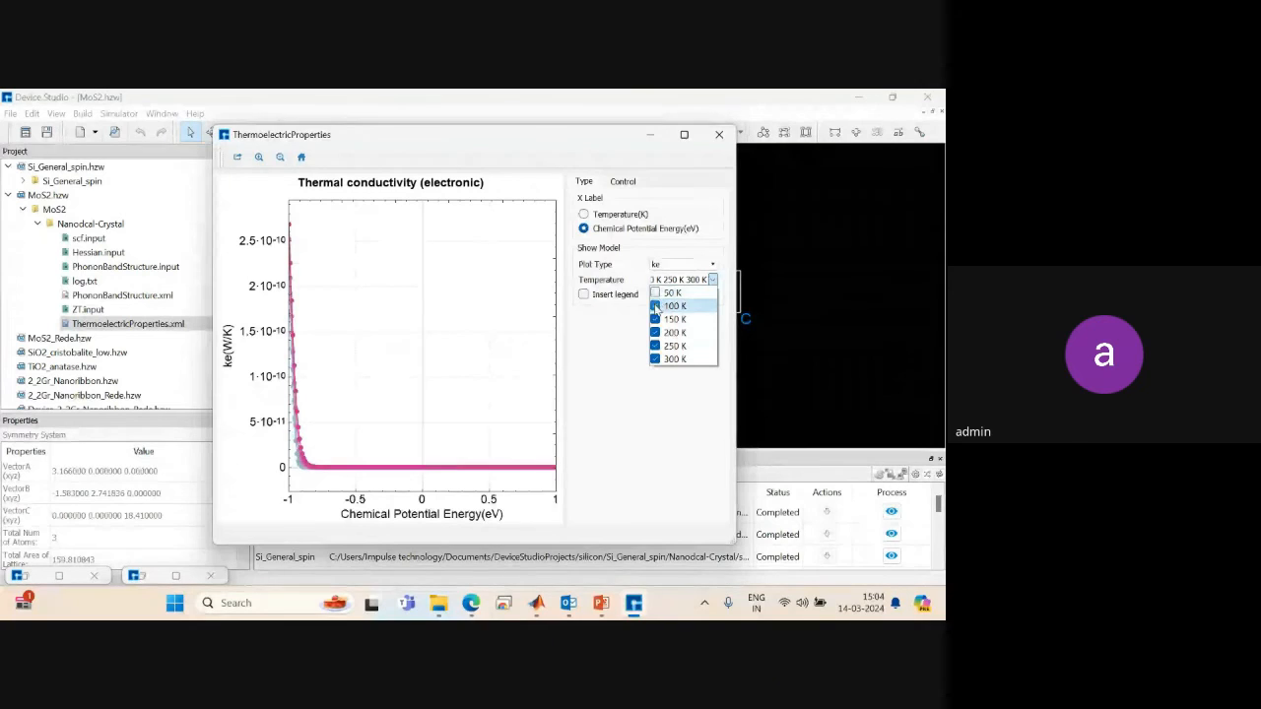
{"action": "left_click", "coordinate": [656, 307]}
{"action": "left_click", "coordinate": [656, 319]}
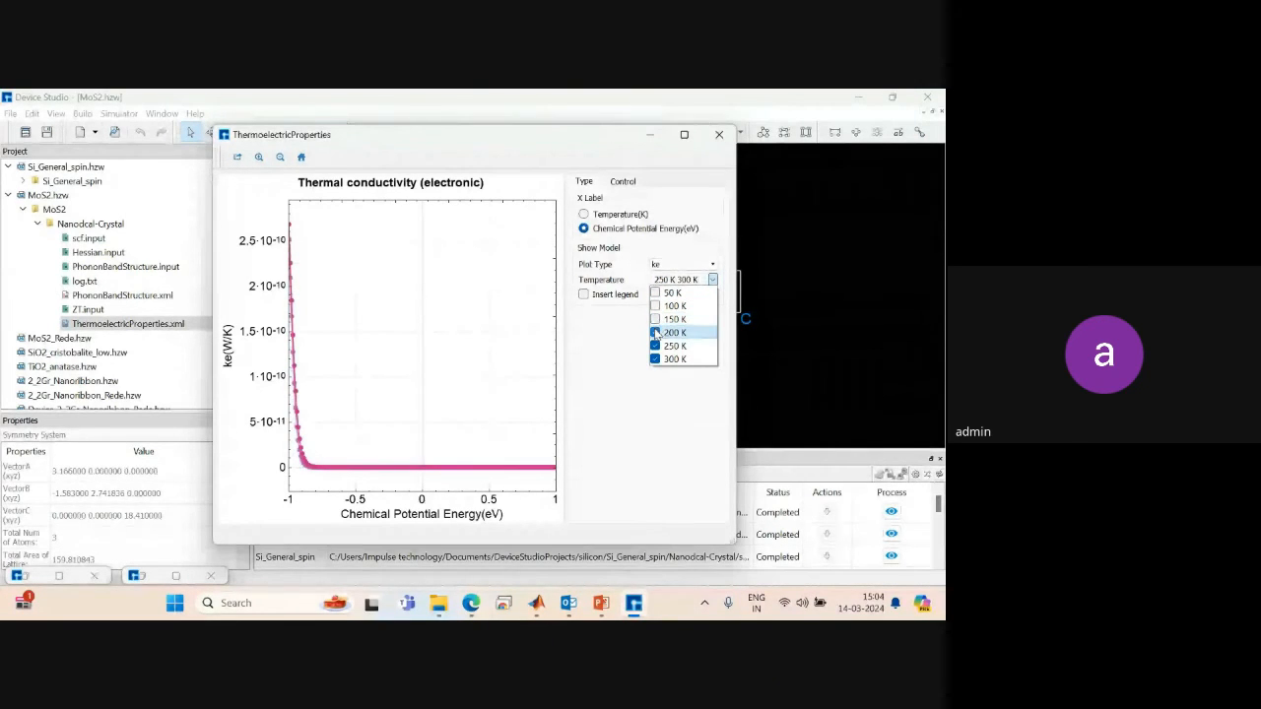
{"action": "left_click", "coordinate": [657, 333]}
{"action": "left_click", "coordinate": [655, 346]}
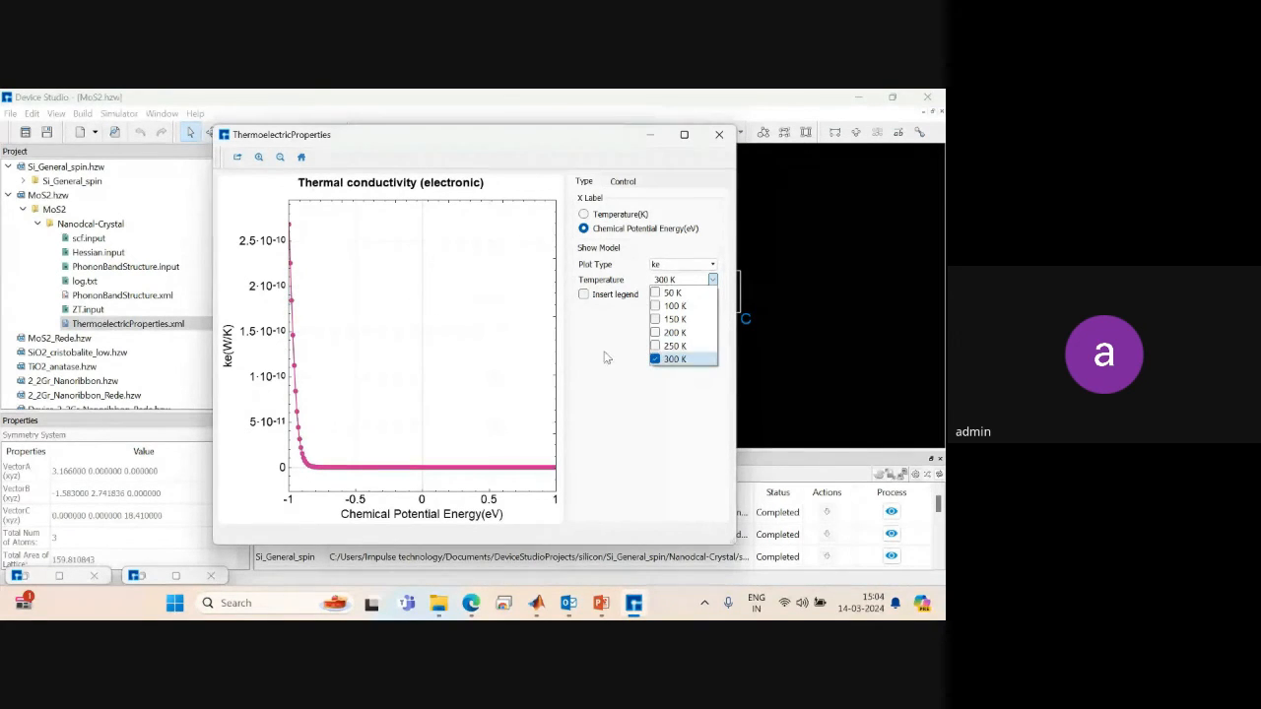
{"action": "left_click", "coordinate": [277, 219]}
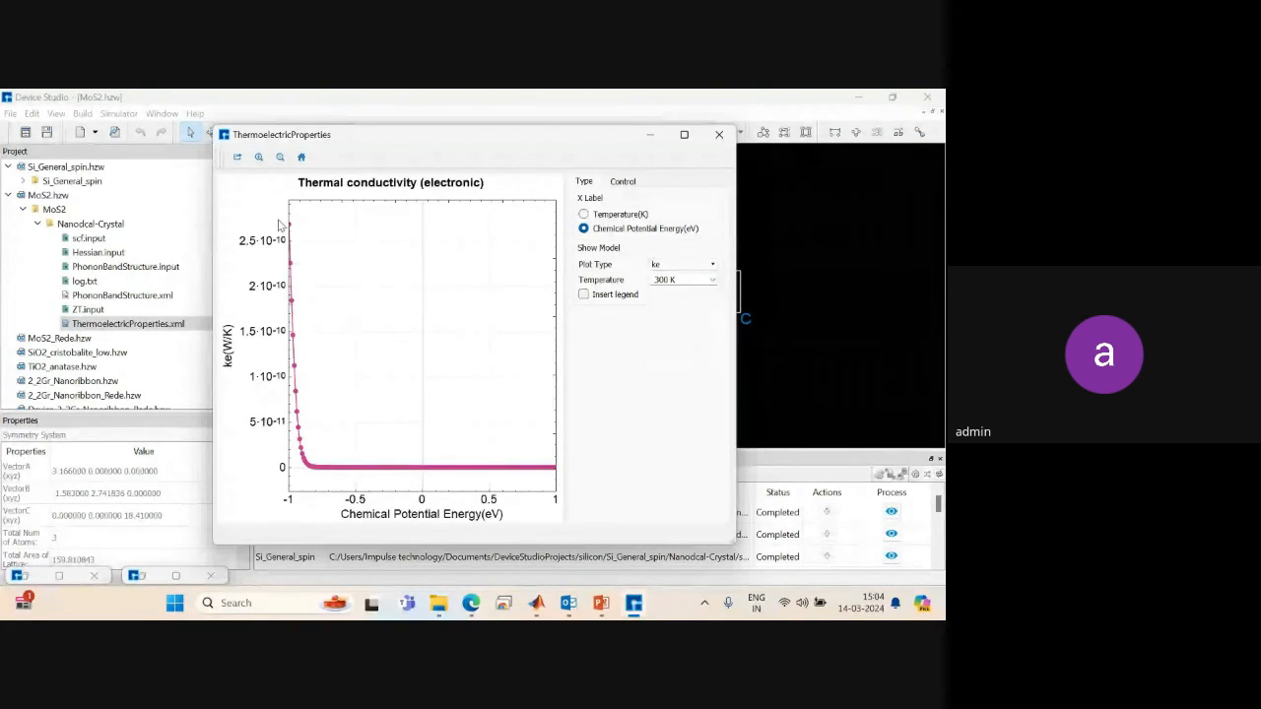
{"action": "mouse_move", "coordinate": [277, 219]}
{"action": "left_mouse_down"}
{"action": "mouse_move", "coordinate": [333, 337]}
{"action": "mouse_move", "coordinate": [311, 239]}
{"action": "mouse_move", "coordinate": [289, 209]}
{"action": "mouse_move", "coordinate": [274, 211]}
{"action": "left_mouse_up"}
{"action": "left_click_drag", "start_coordinate": [273, 347], "coordinate": [545, 481]}
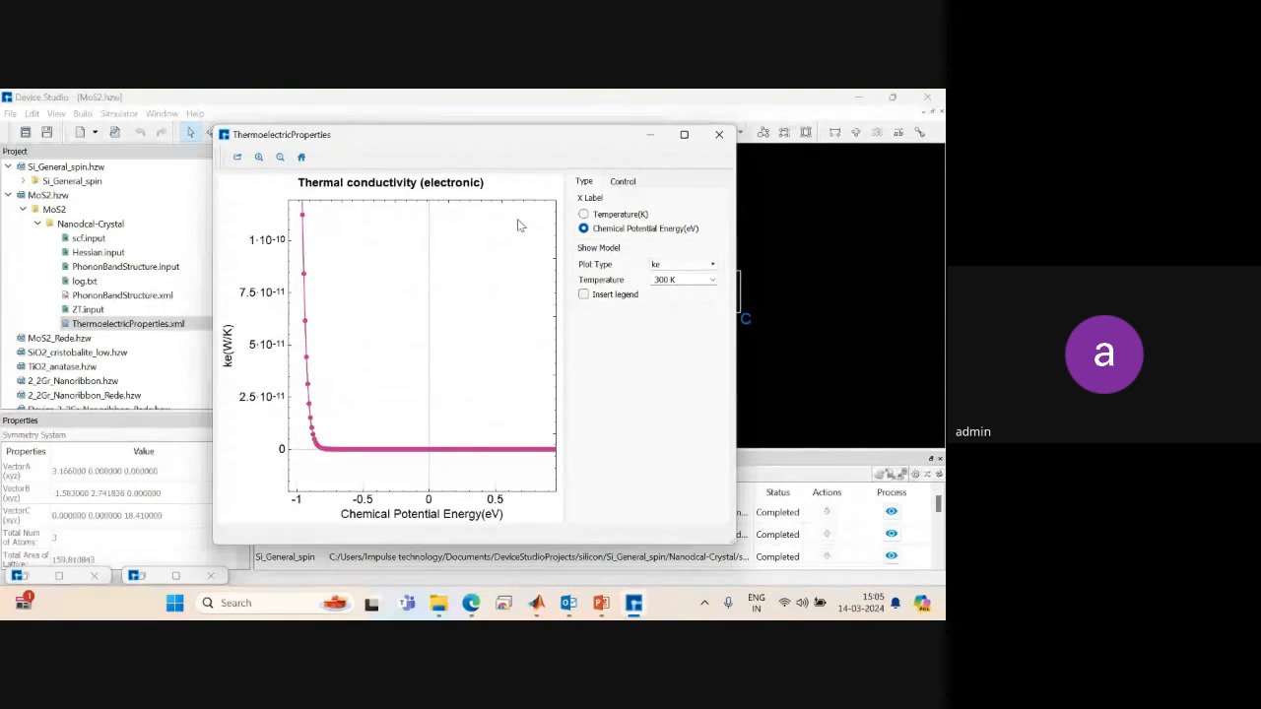
Compare the kp and ke plots against chemical potential energy at 300 K, and switch the plot type to ZT.
{"action": "left_click", "coordinate": [659, 268]}
{"action": "left_click", "coordinate": [666, 310]}
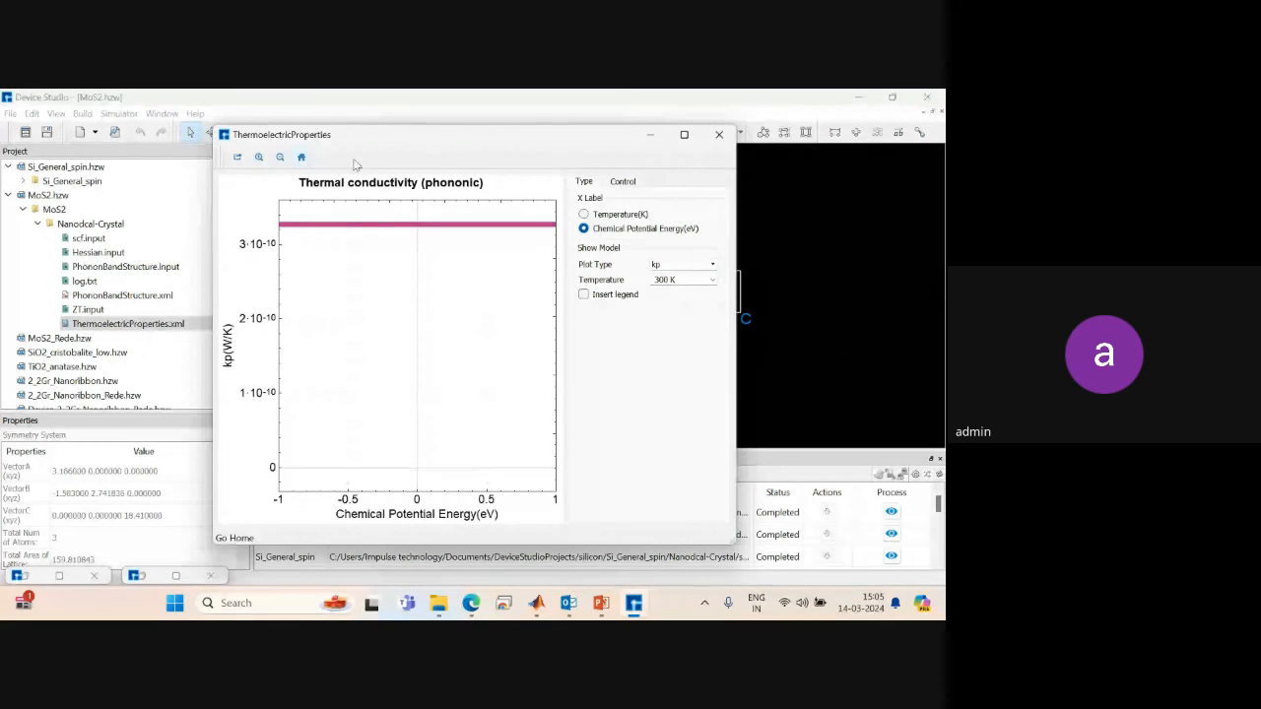
{"action": "left_click", "coordinate": [676, 267]}
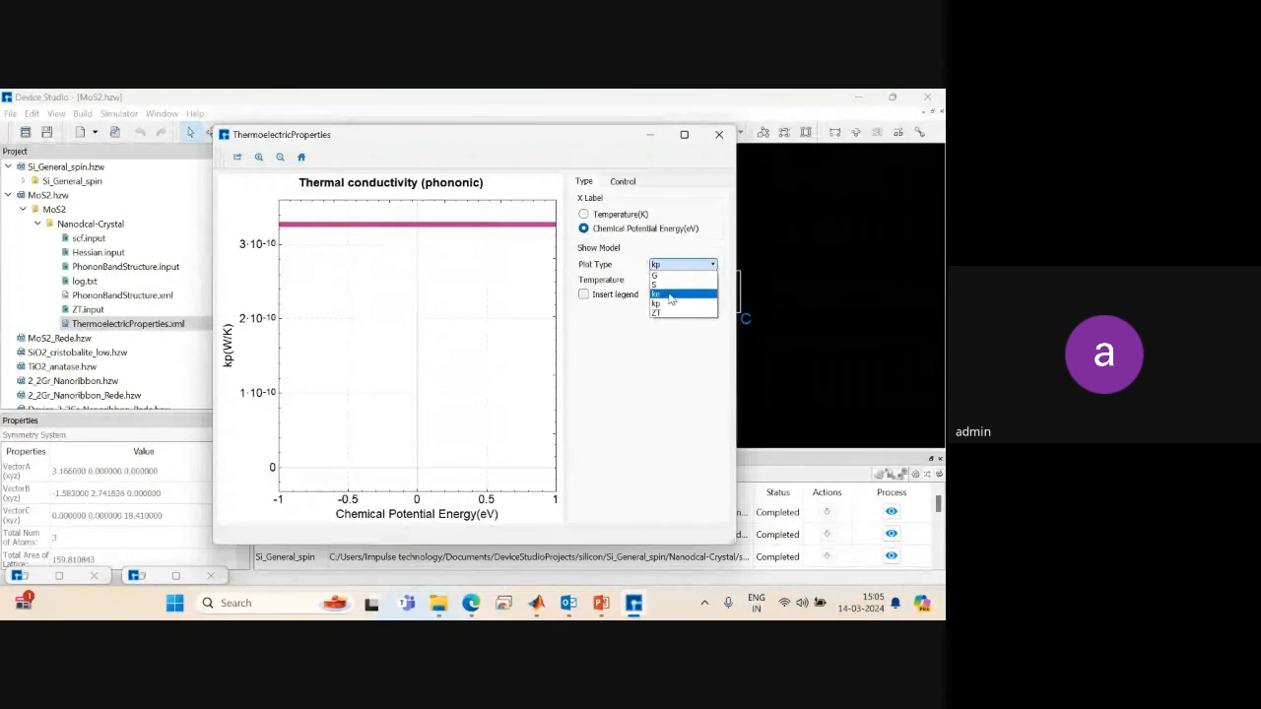
{"action": "left_click", "coordinate": [659, 293]}
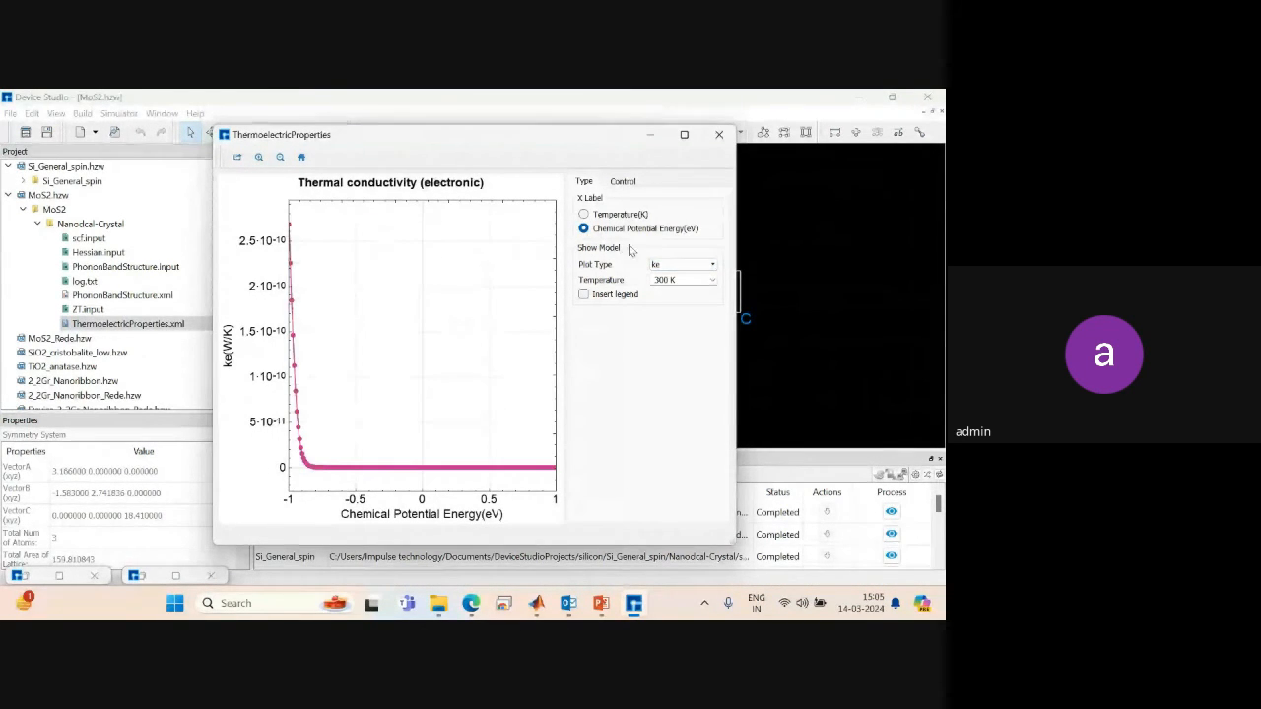
{"action": "left_click", "coordinate": [668, 268]}
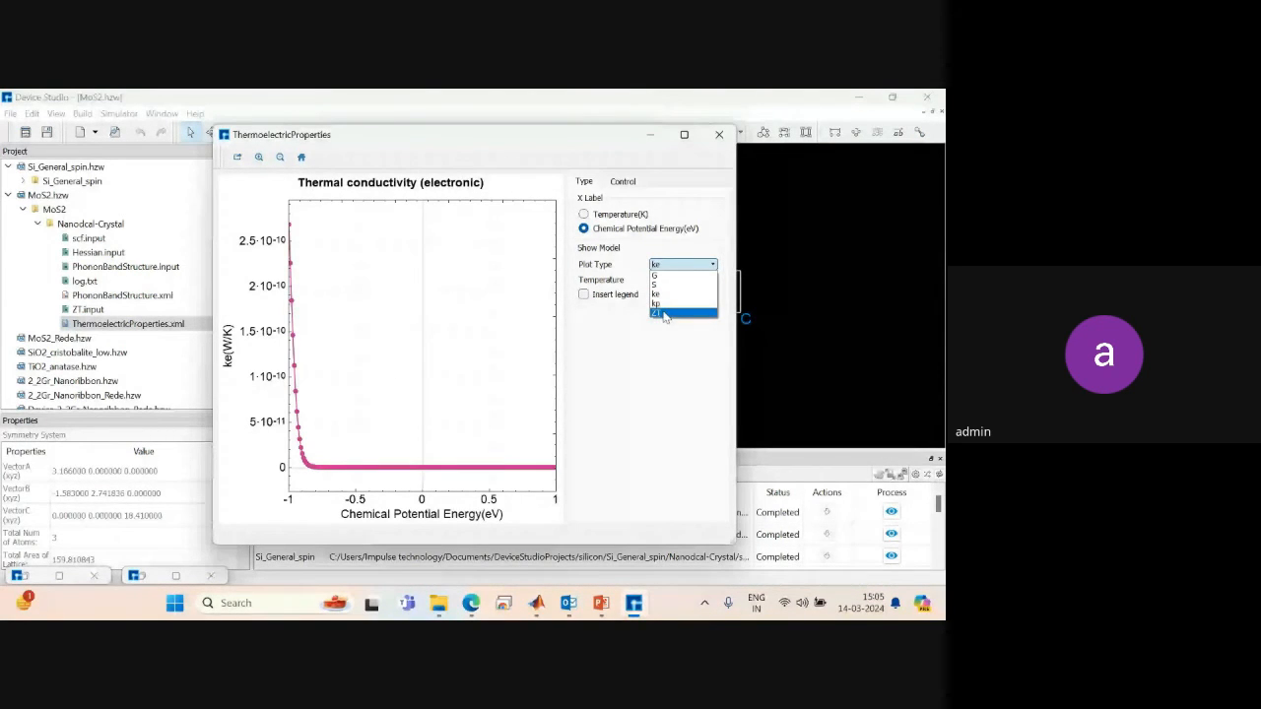
{"action": "left_click", "coordinate": [665, 313]}
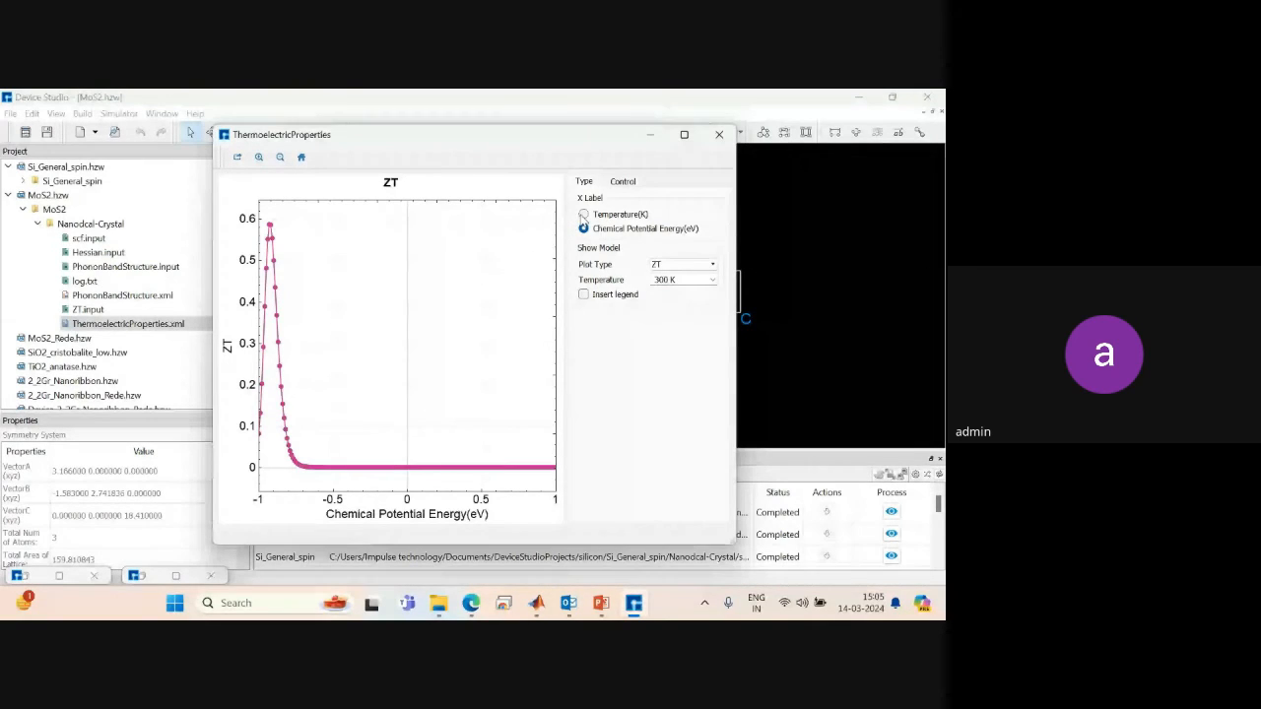
Plot ZT against Temperature(K) and insert the legend.
{"action": "left_click", "coordinate": [583, 215]}
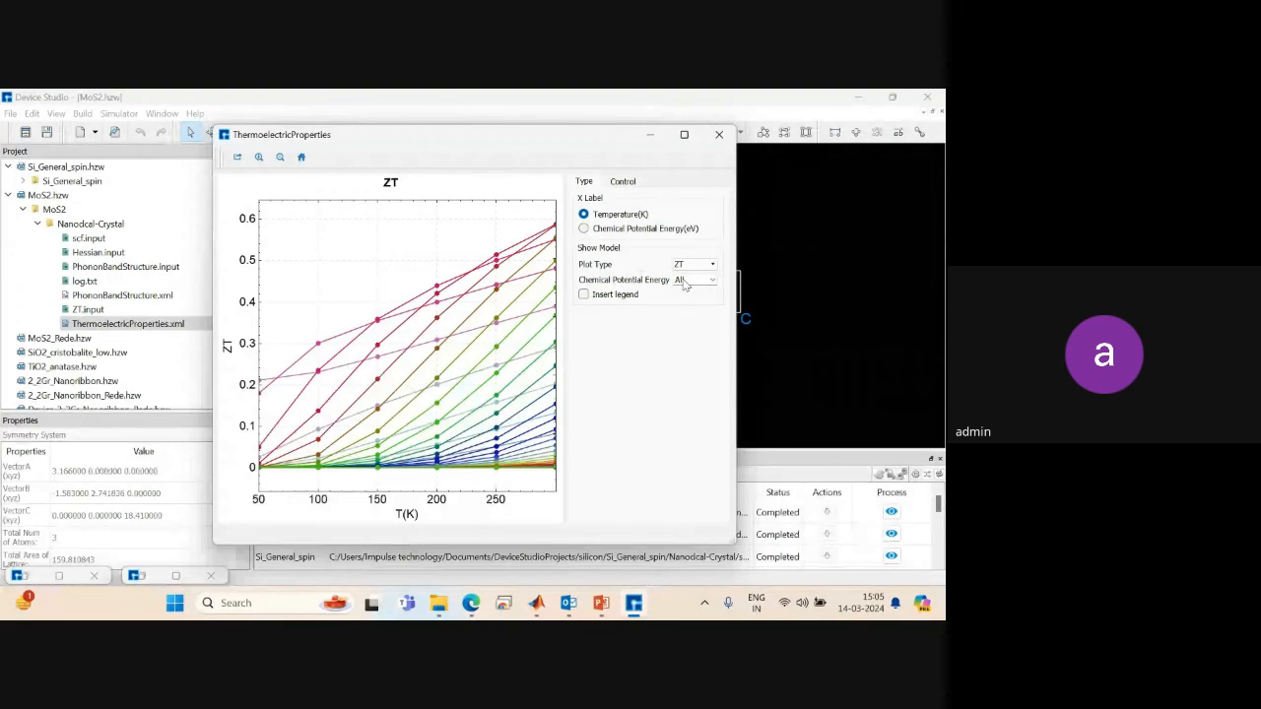
{"action": "left_click", "coordinate": [584, 295]}
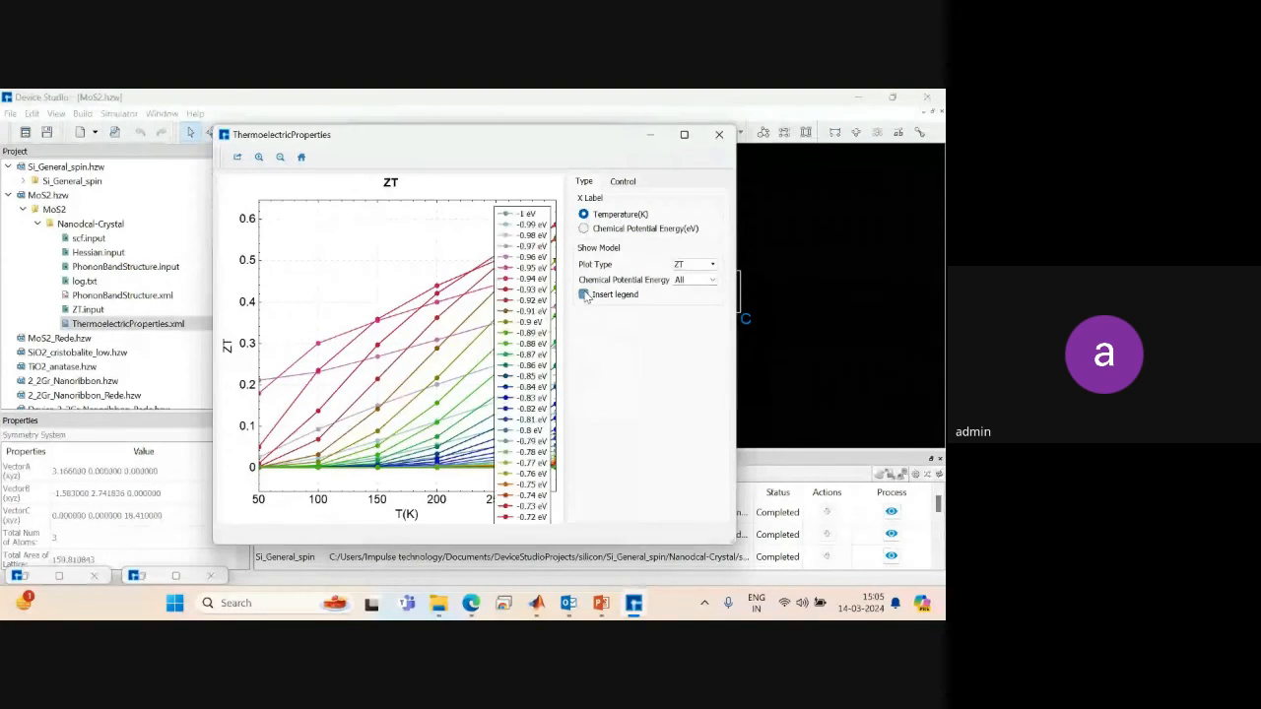
{"action": "left_click", "coordinate": [584, 295]}
{"action": "left_click", "coordinate": [584, 294]}
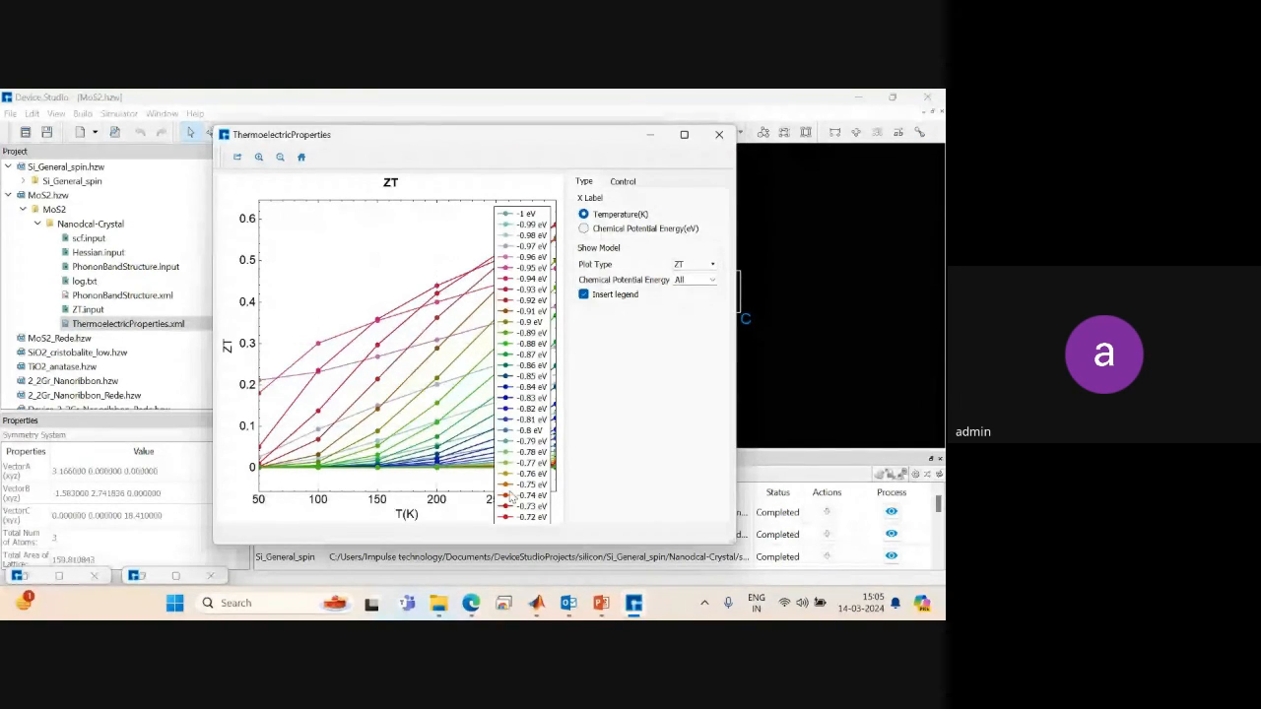
Hide the 0.47 eV chemical potential energy curve in the ZT plot and close the thermoelectric properties plot.
{"action": "left_click", "coordinate": [711, 281]}
{"action": "scroll", "coordinate": [711, 325], "scroll_direction": "down", "scroll_amount": 3}
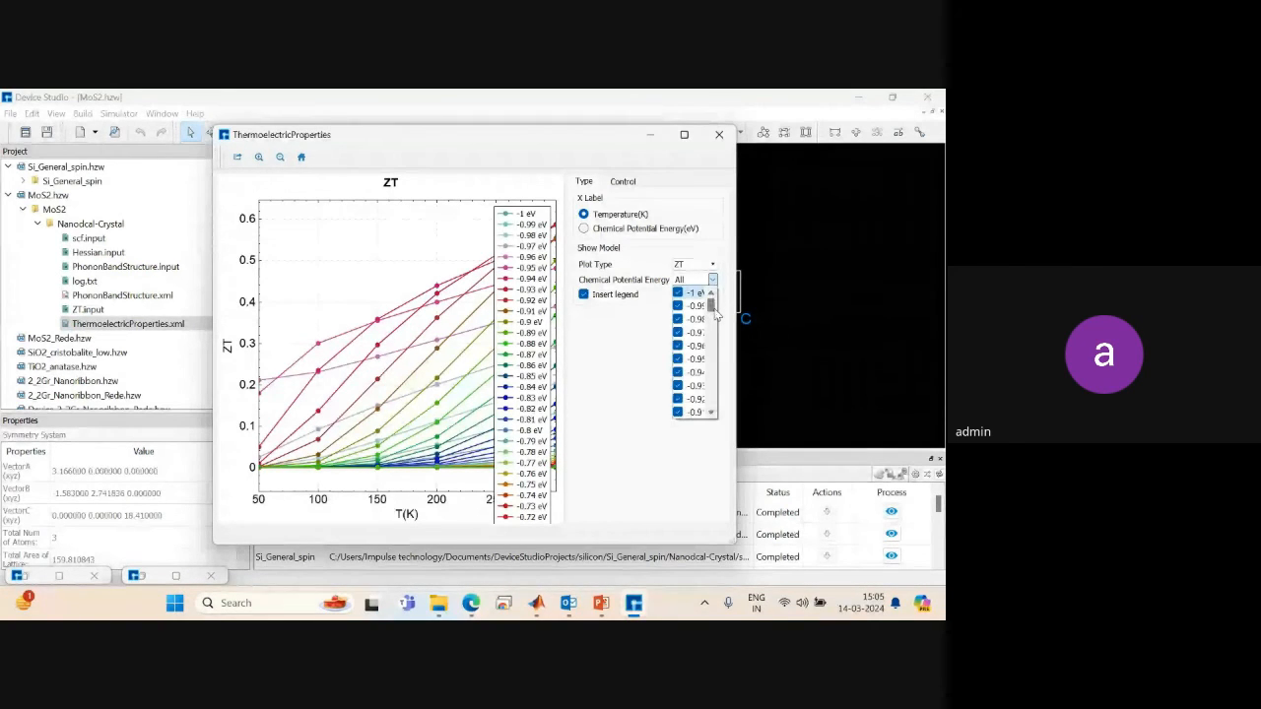
{"action": "scroll", "coordinate": [713, 330], "scroll_direction": "down", "scroll_amount": 15}
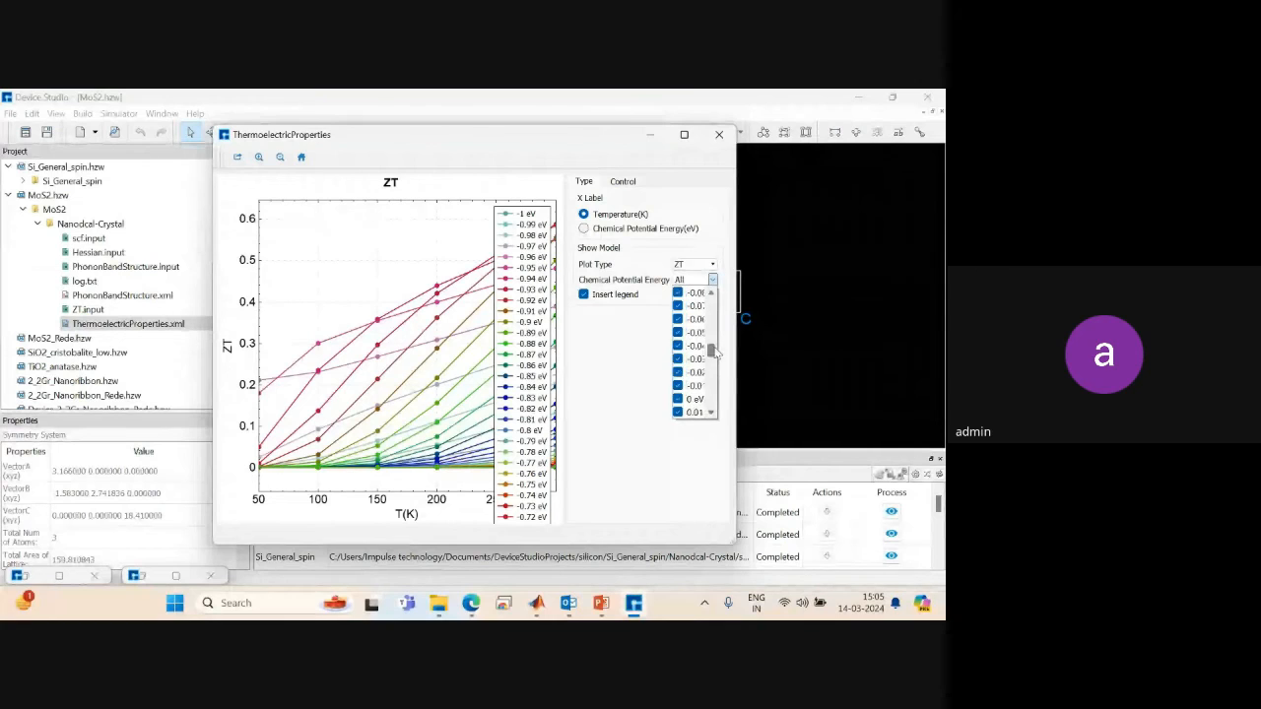
{"action": "left_click_drag", "start_coordinate": [712, 340], "coordinate": [715, 365]}
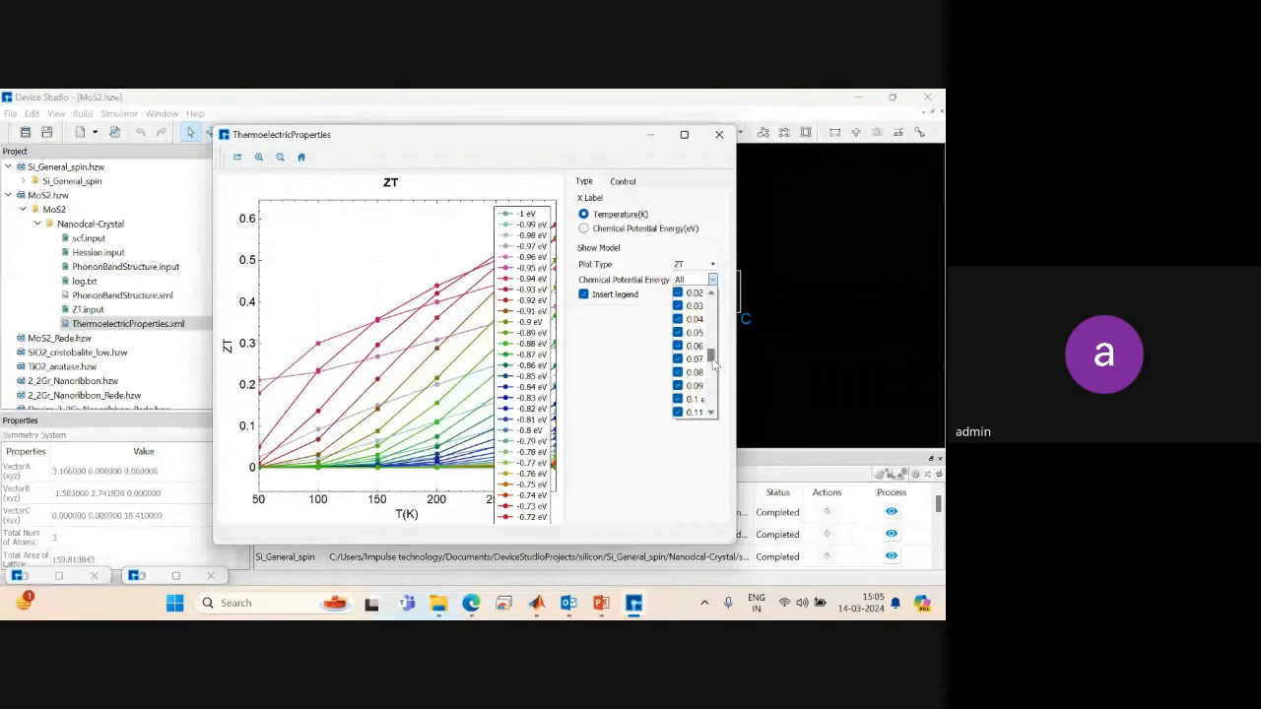
{"action": "left_click_drag", "start_coordinate": [713, 362], "coordinate": [714, 384]}
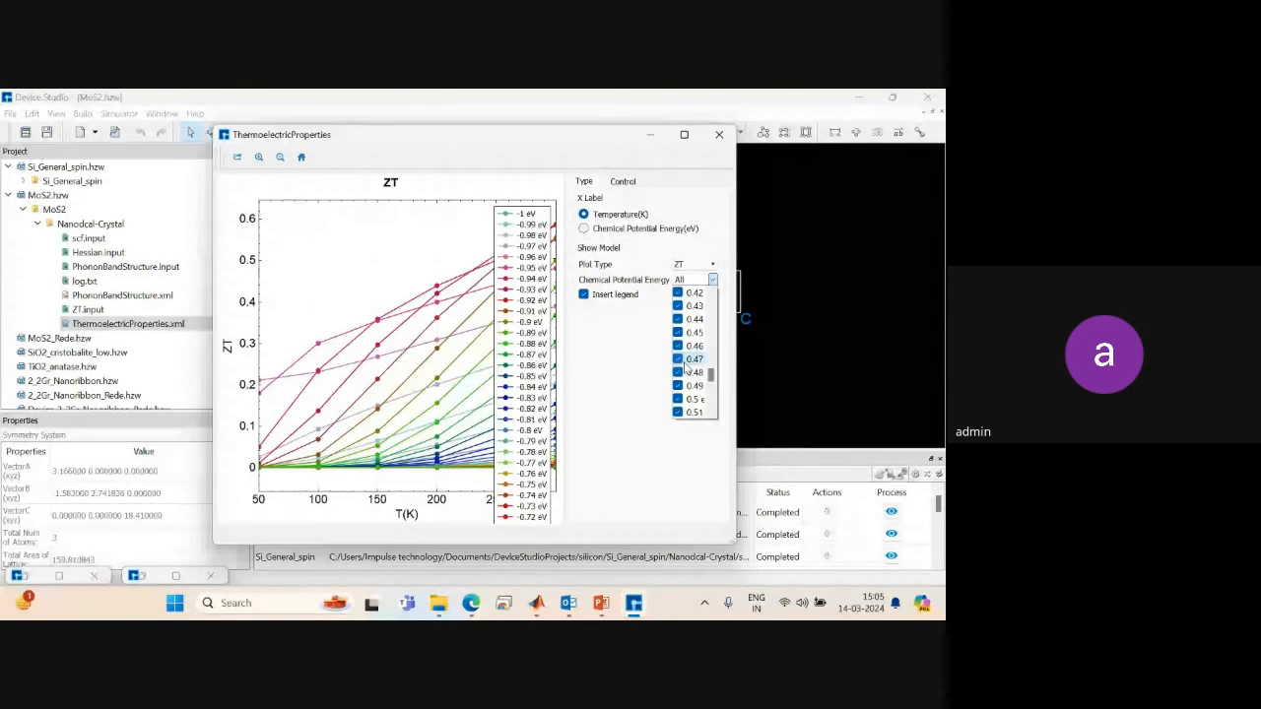
{"action": "left_click", "coordinate": [685, 363]}
{"action": "left_click", "coordinate": [538, 287]}
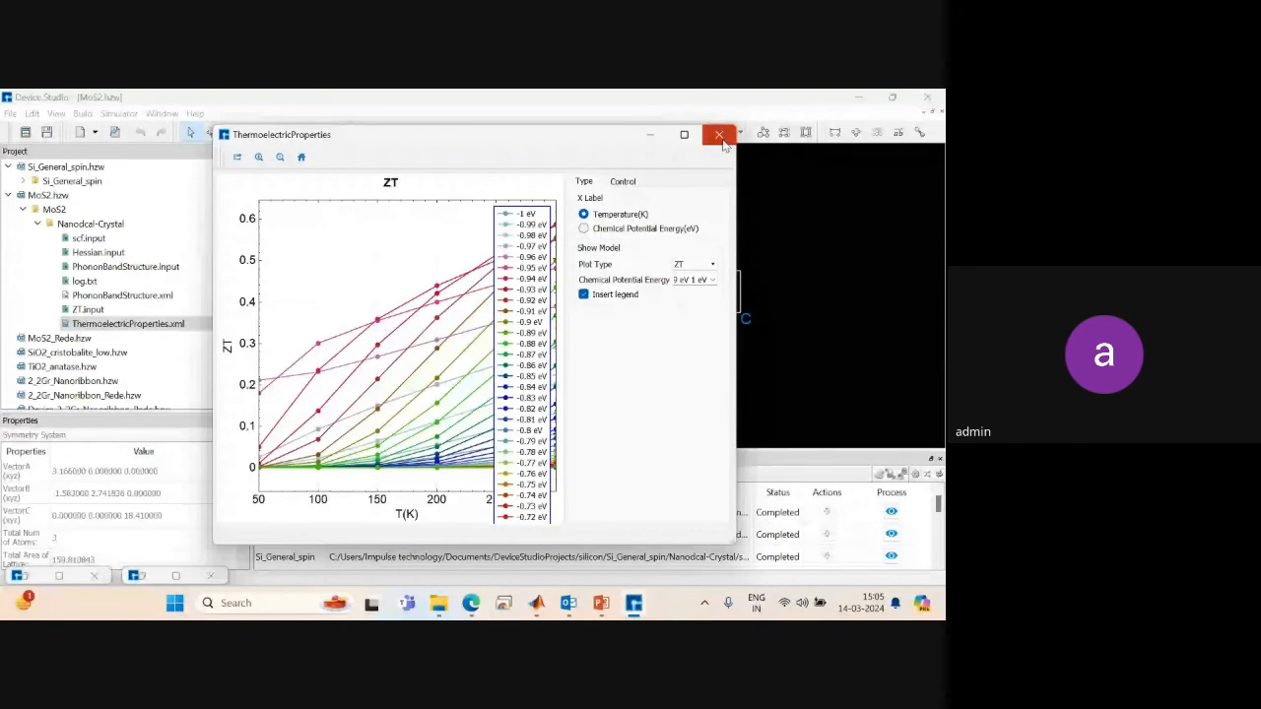
{"action": "left_click", "coordinate": [720, 136]}
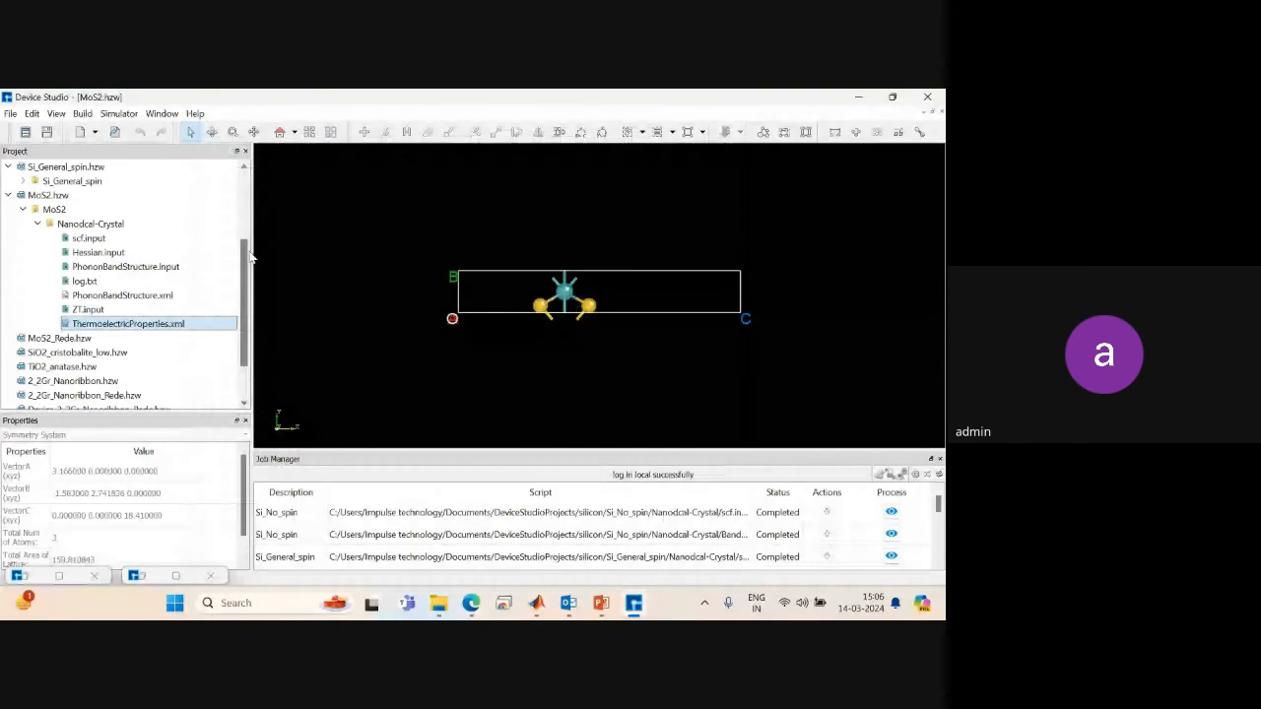
View the SiO2_cristobalite_low, TiO2_anatase, 2_2Gr_Nanoribbon and 2_2Gr_Nanoribbon_Rede structures, rotating the last one to show its lattice.
{"action": "left_click_drag", "start_coordinate": [246, 261], "coordinate": [240, 308]}
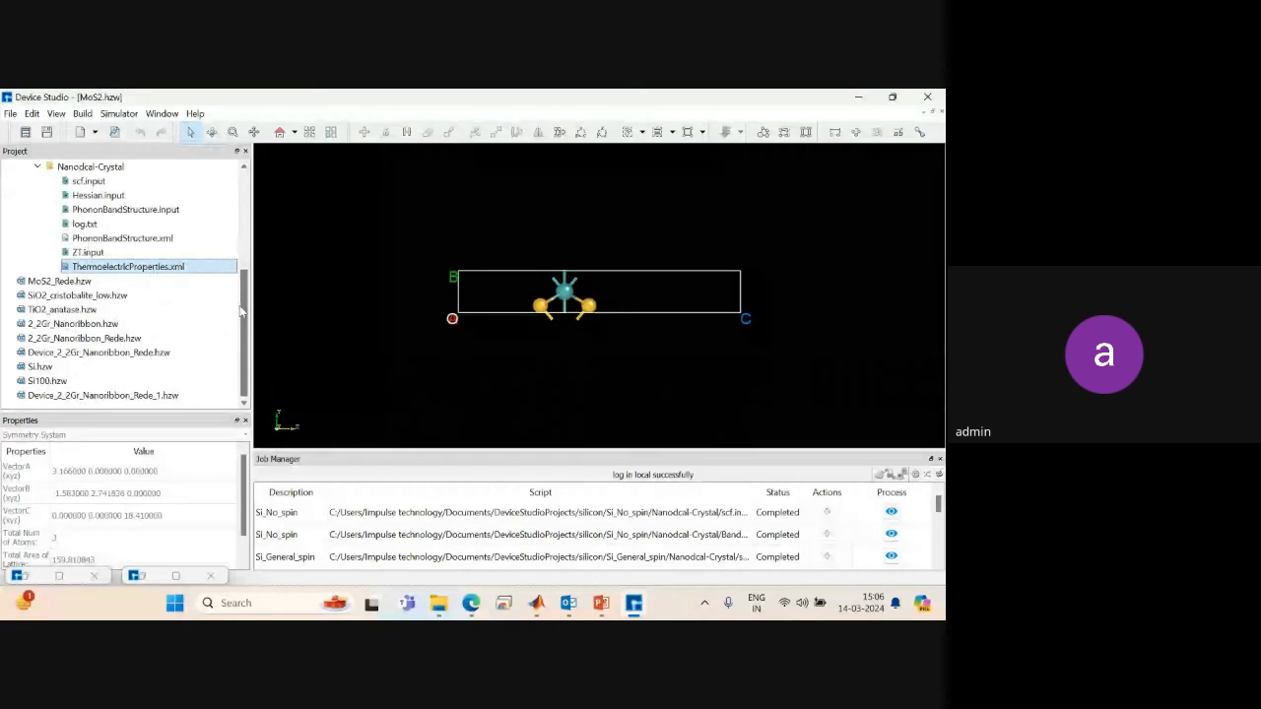
{"action": "left_click", "coordinate": [61, 296]}
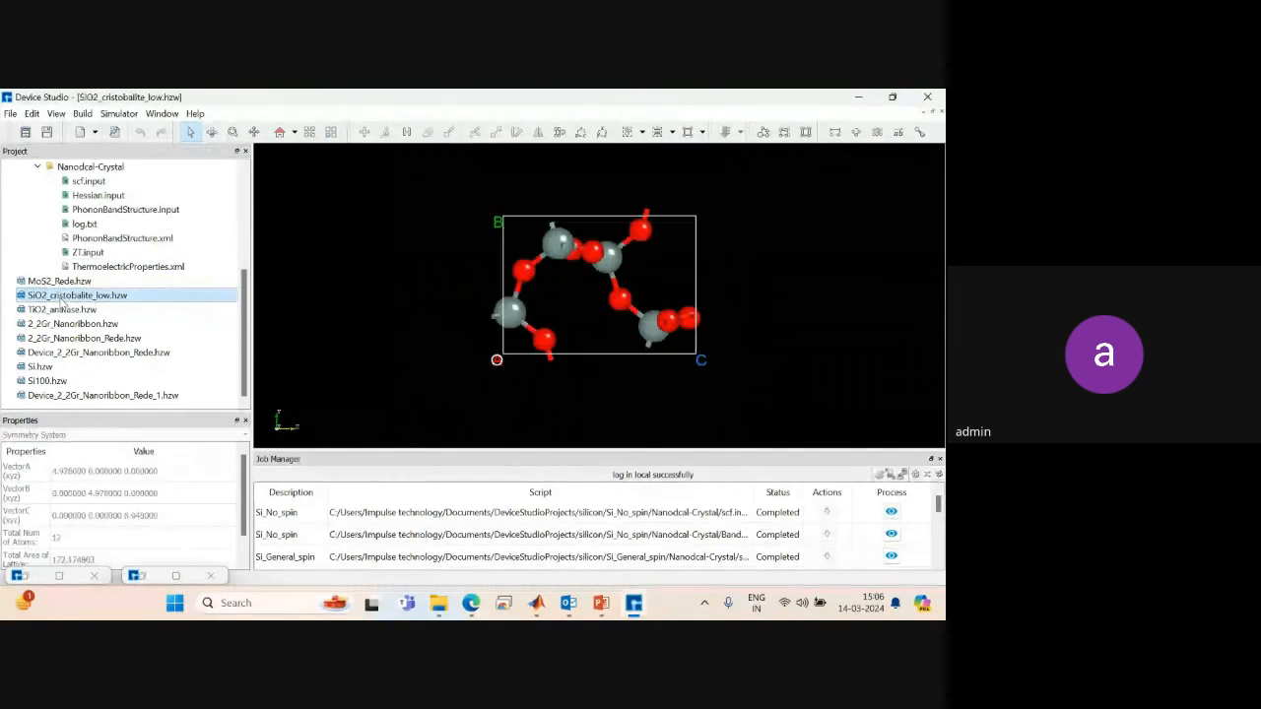
{"action": "left_click", "coordinate": [66, 312]}
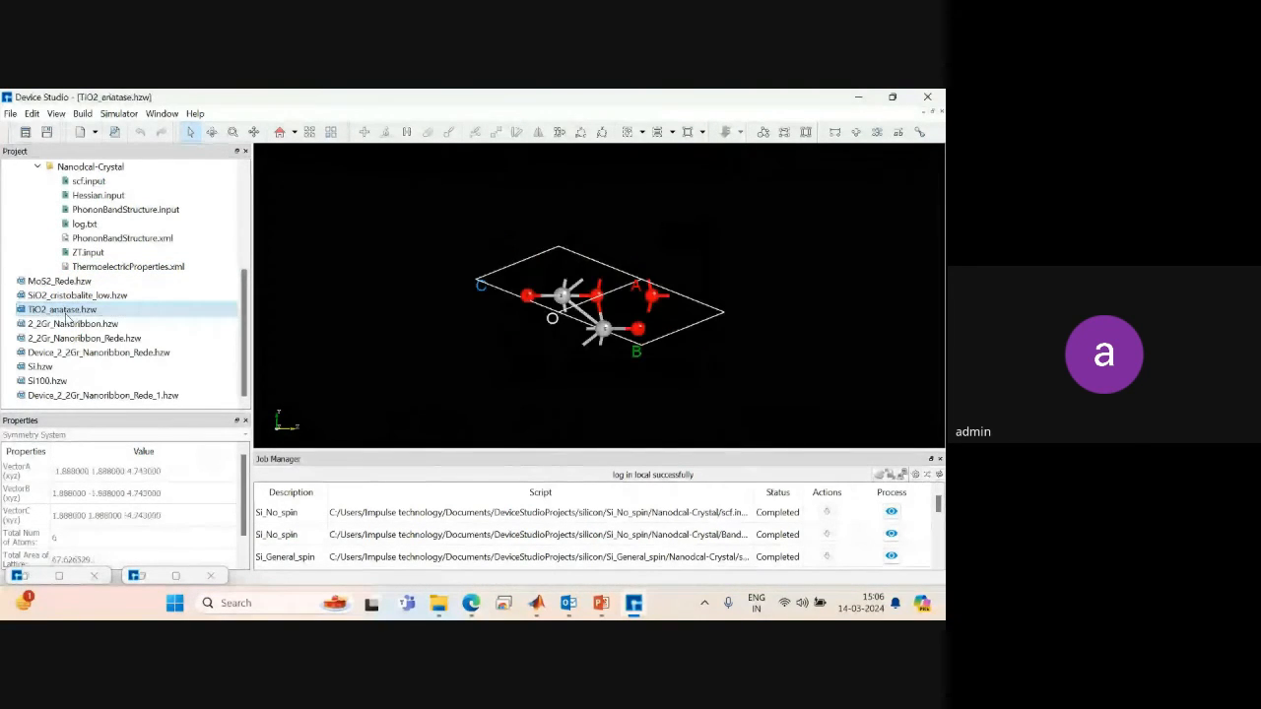
{"action": "left_click", "coordinate": [71, 324]}
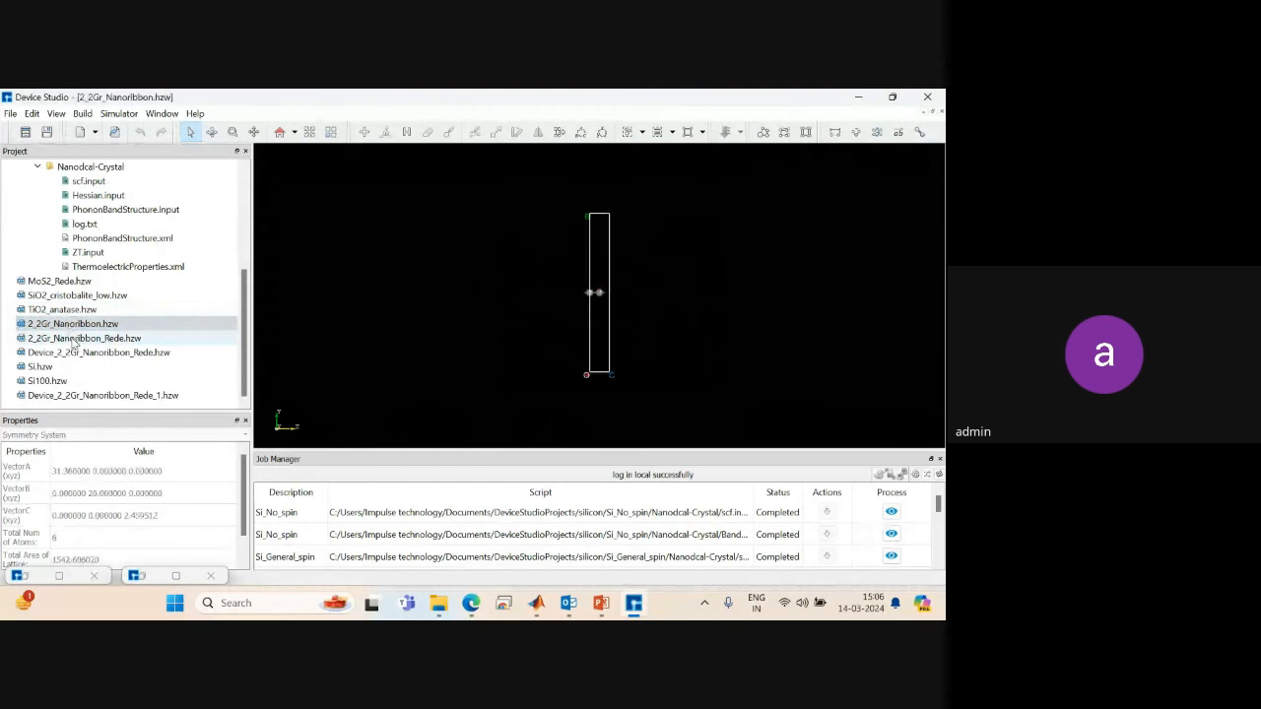
{"action": "left_click", "coordinate": [73, 339]}
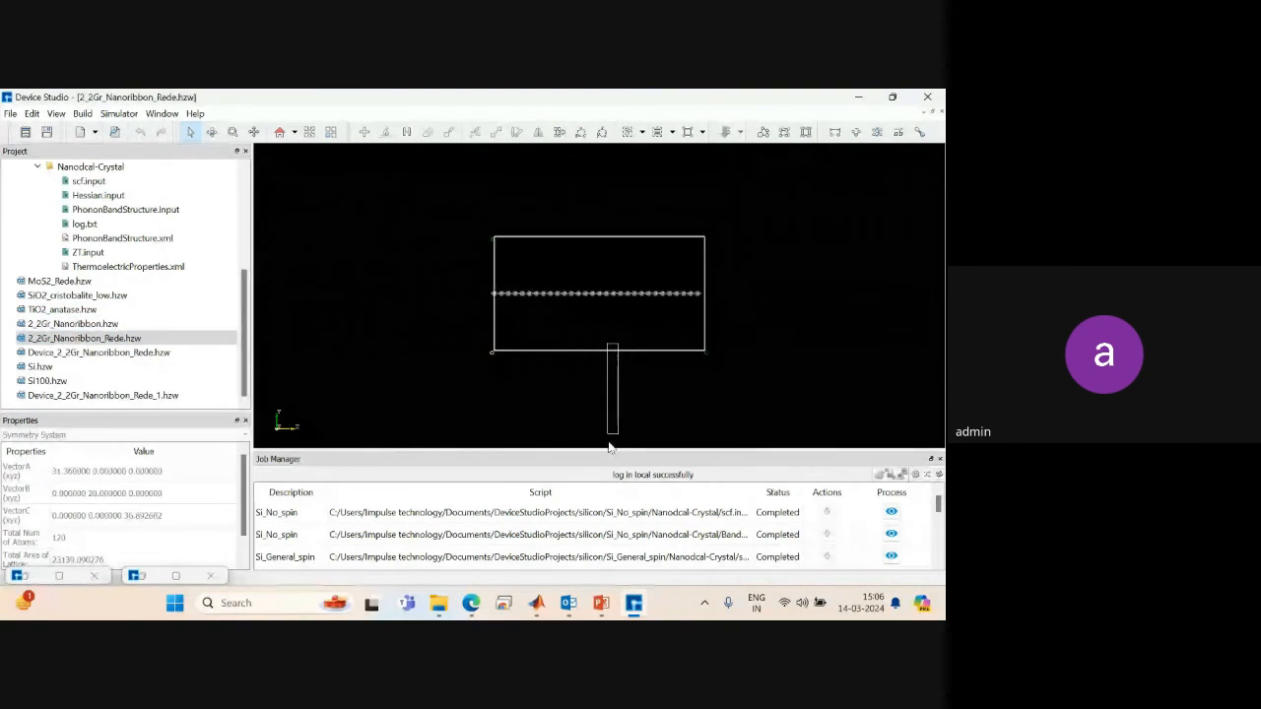
{"action": "left_click_drag", "start_coordinate": [578, 306], "coordinate": [566, 415]}
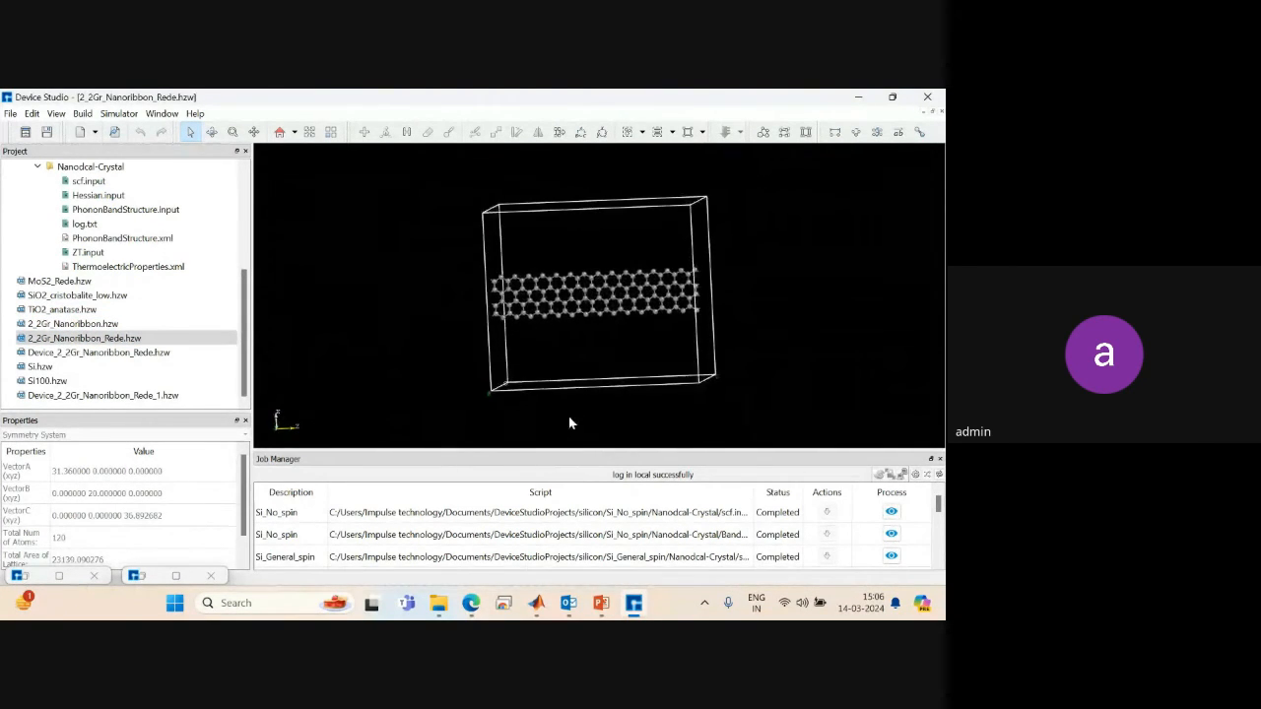
Open the Device_2_2Gr_Nanoribbon_Rede and Device_2_2Gr_Nanoribbon_Rede_1 structures and inspect both nanoribbon devices and their electrodes from tilted angles.
{"action": "left_click", "coordinate": [117, 354]}
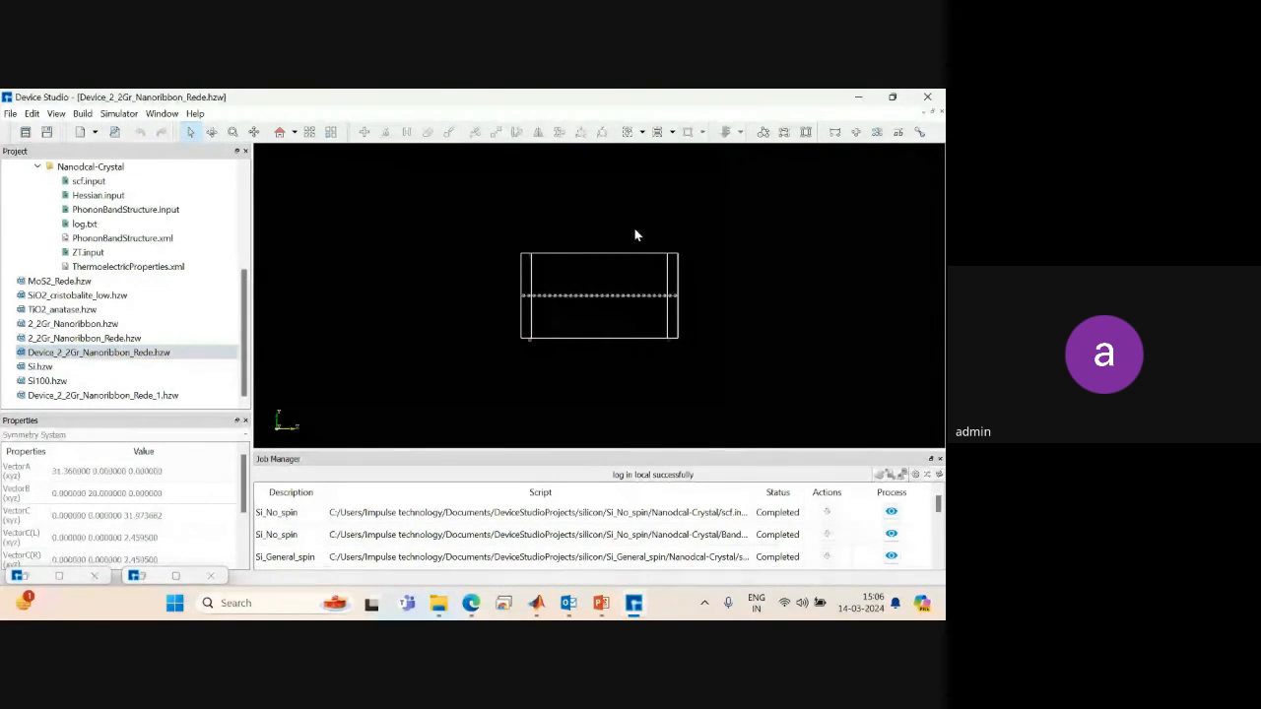
{"action": "left_click_drag", "start_coordinate": [635, 235], "coordinate": [525, 369]}
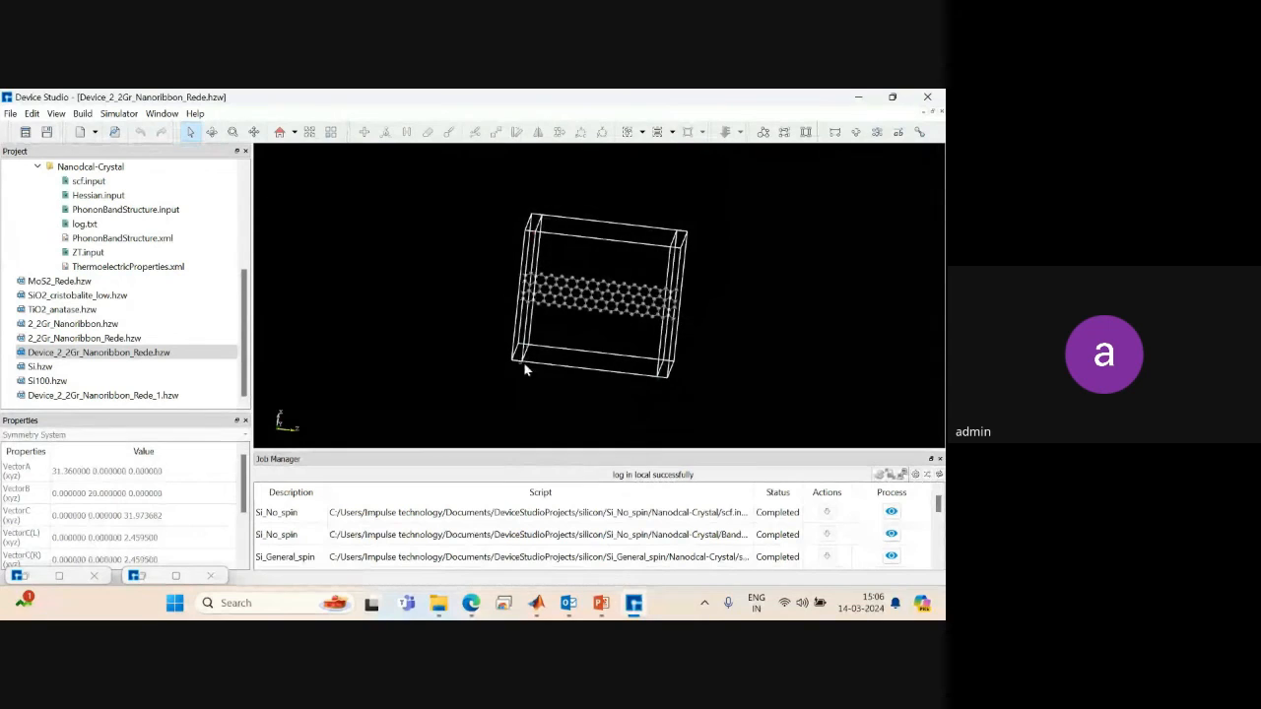
{"action": "left_click", "coordinate": [236, 138]}
{"action": "left_click_drag", "start_coordinate": [540, 256], "coordinate": [552, 432]}
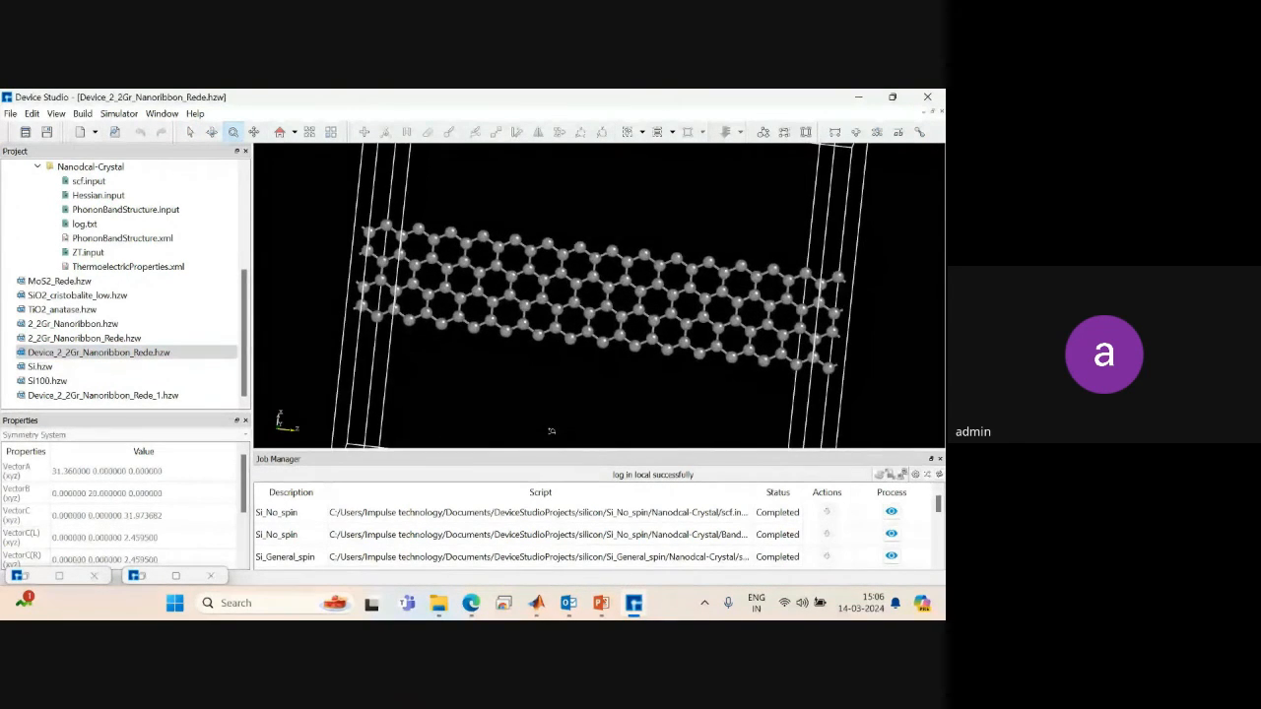
{"action": "right_click_drag", "start_coordinate": [551, 432], "coordinate": [575, 322]}
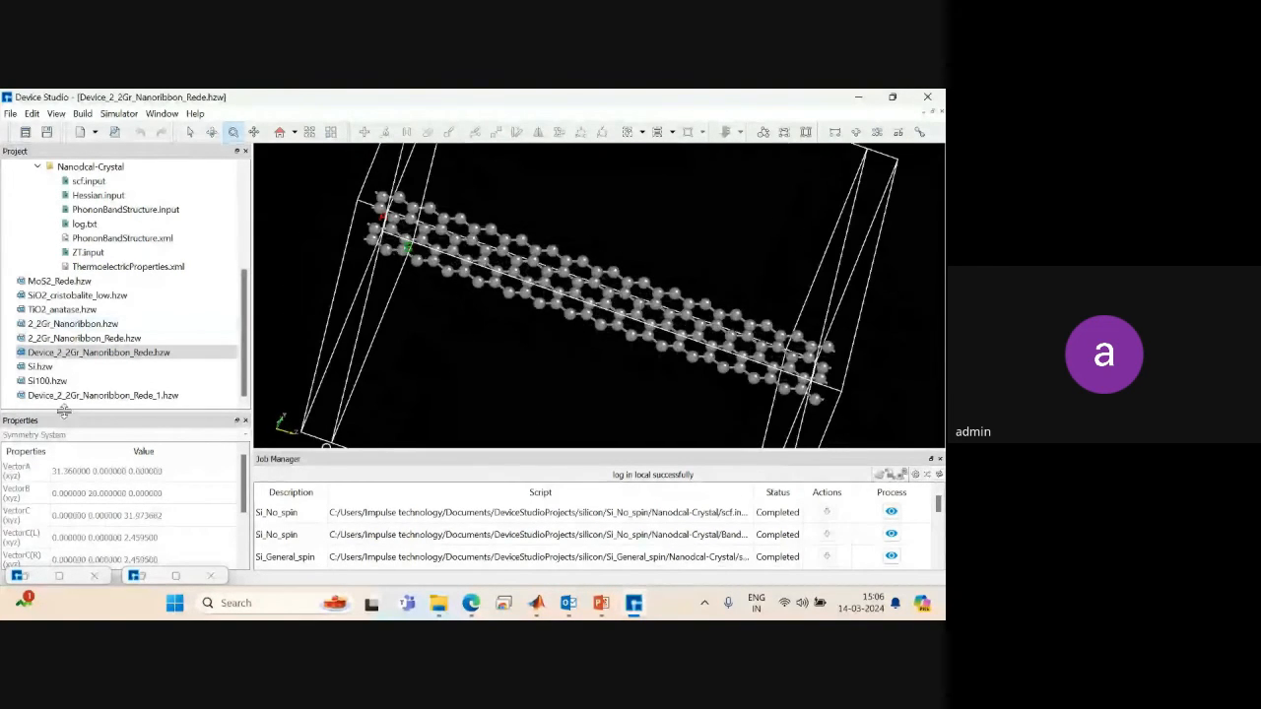
{"action": "double_click", "coordinate": [102, 395]}
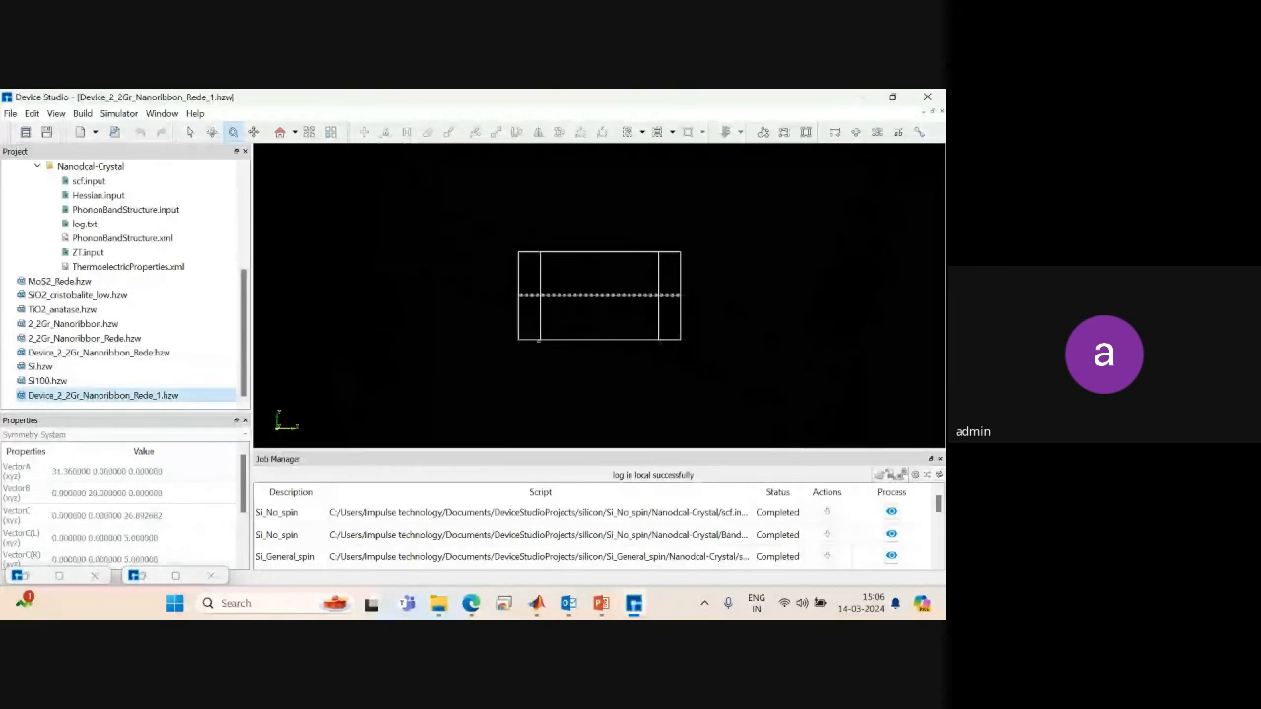
{"action": "right_click_drag", "start_coordinate": [546, 174], "coordinate": [587, 369]}
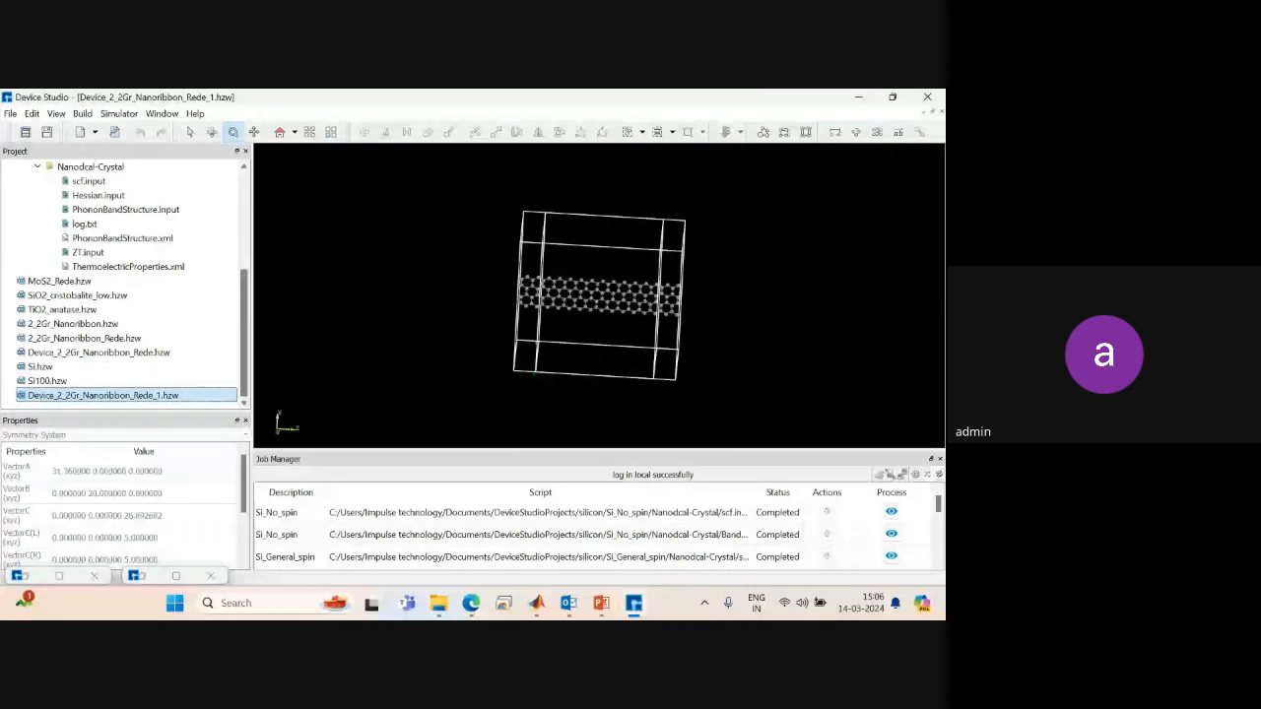
Open the Si_General_spin.hzw structure and expand its Nanodcal-Crystal result files.
{"action": "scroll", "coordinate": [126, 286], "scroll_direction": "up", "scroll_amount": 5}
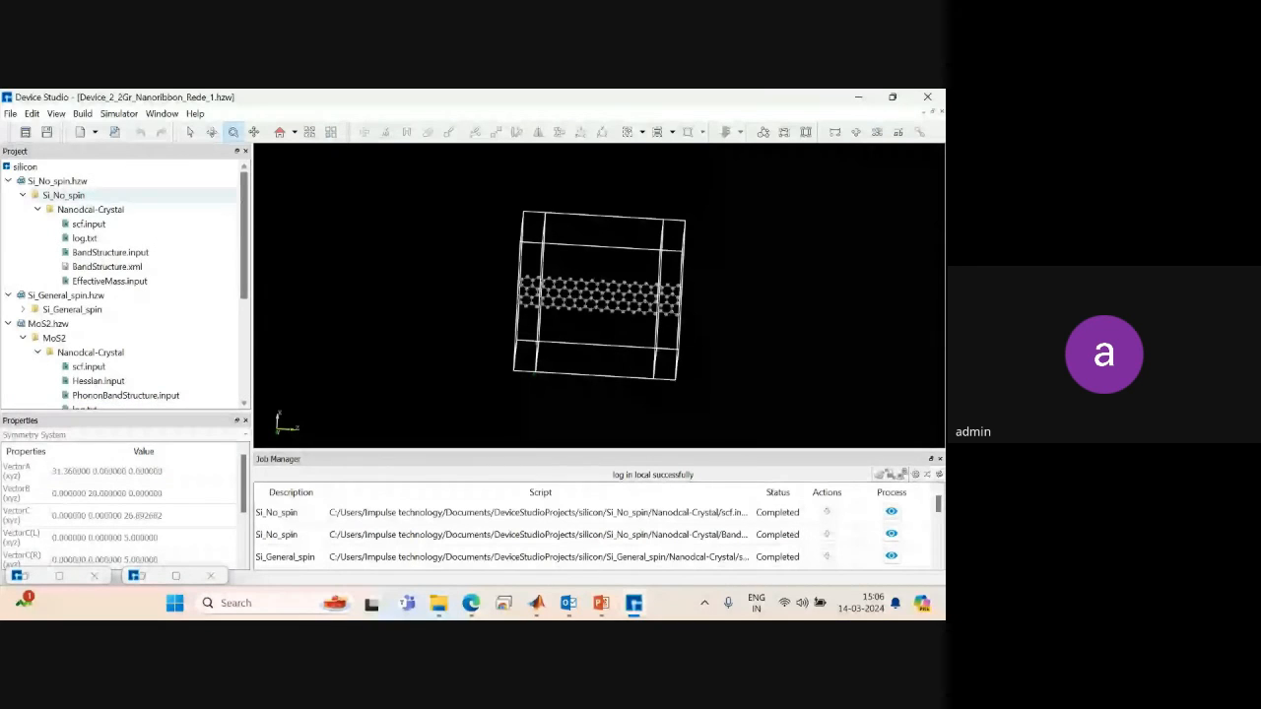
{"action": "left_click", "coordinate": [73, 310]}
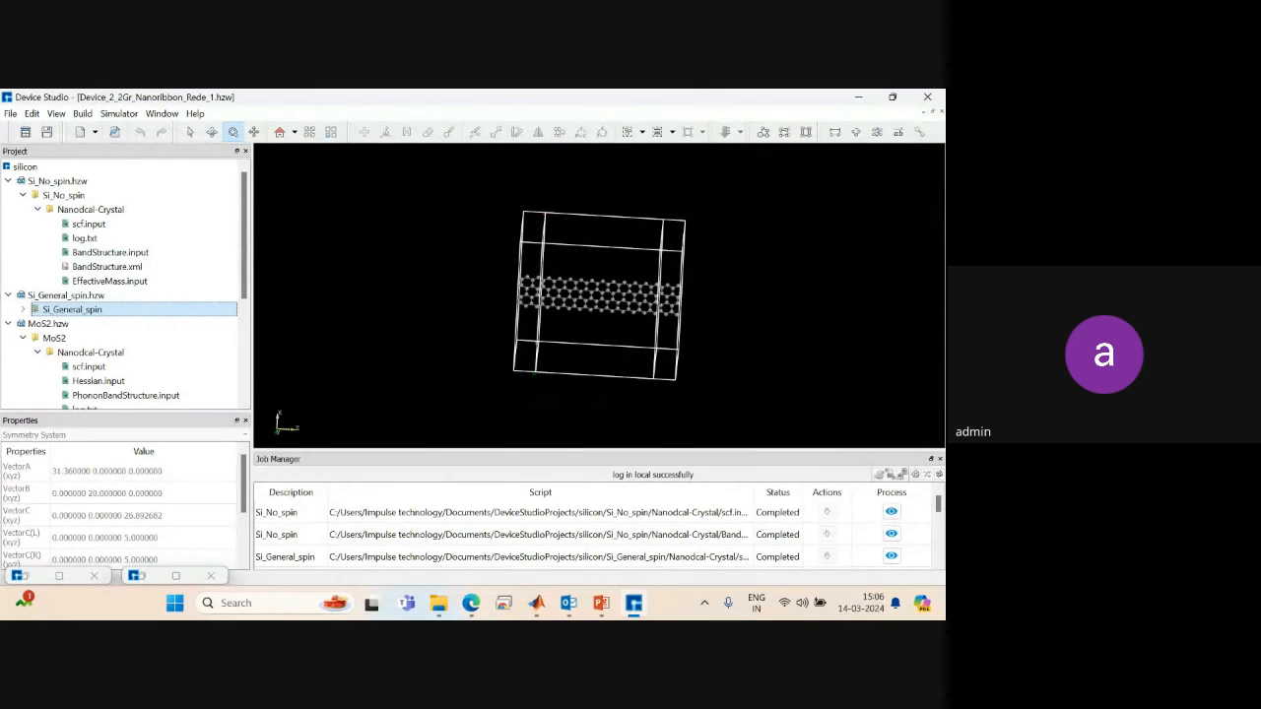
{"action": "double_click", "coordinate": [65, 295]}
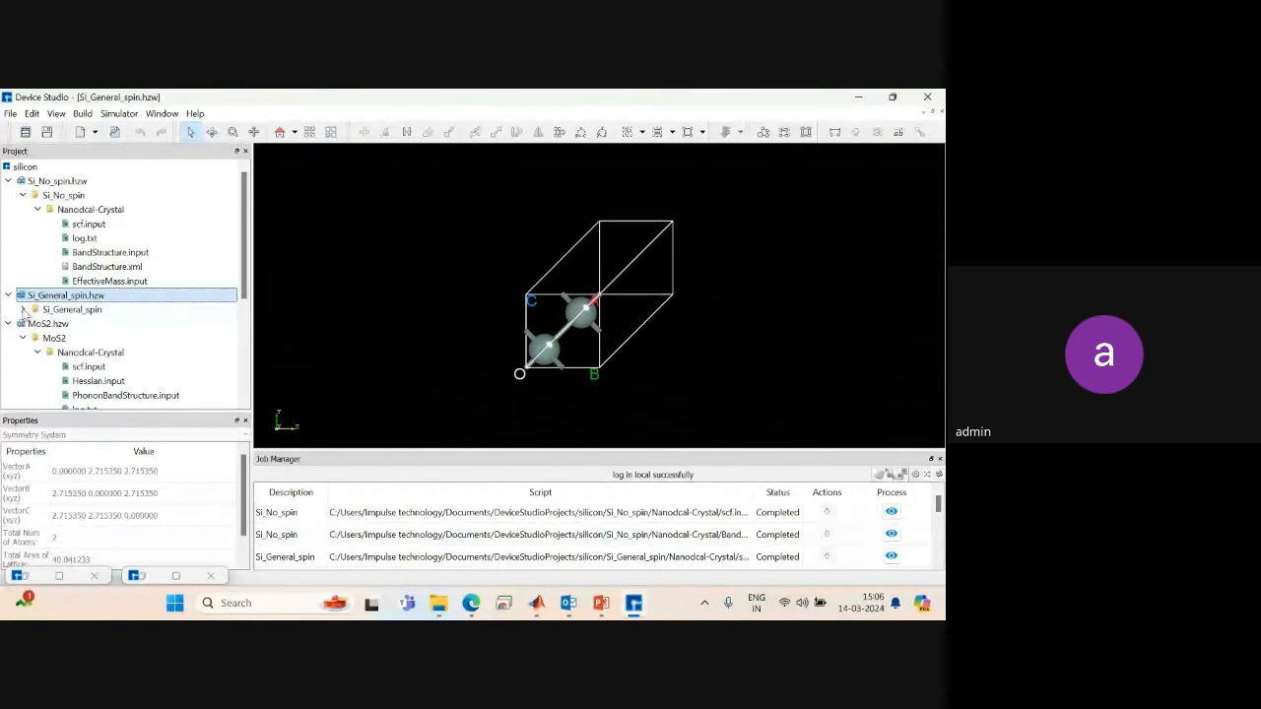
{"action": "left_click", "coordinate": [23, 309]}
{"action": "left_click", "coordinate": [37, 324]}
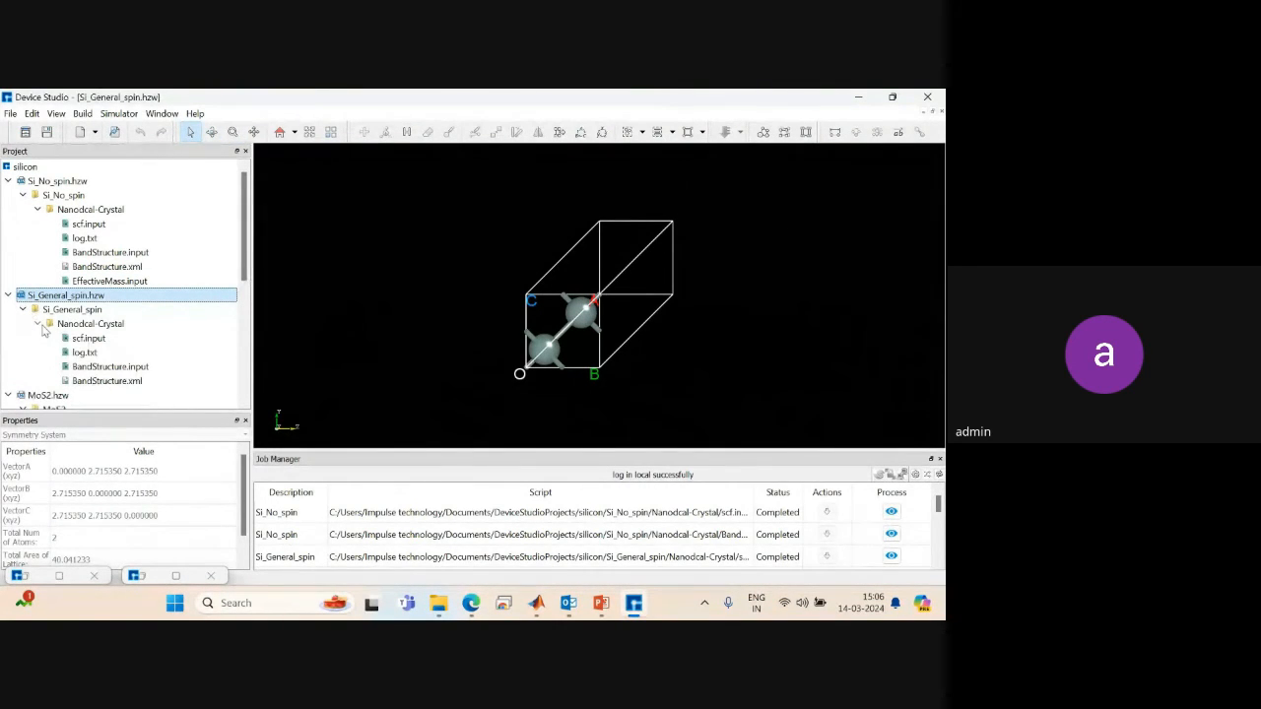
Display the band structure plot from BandStructure.xml of Si_General_spin and close it after inspection.
{"action": "right_click", "coordinate": [119, 380]}
{"action": "left_click", "coordinate": [132, 387]}
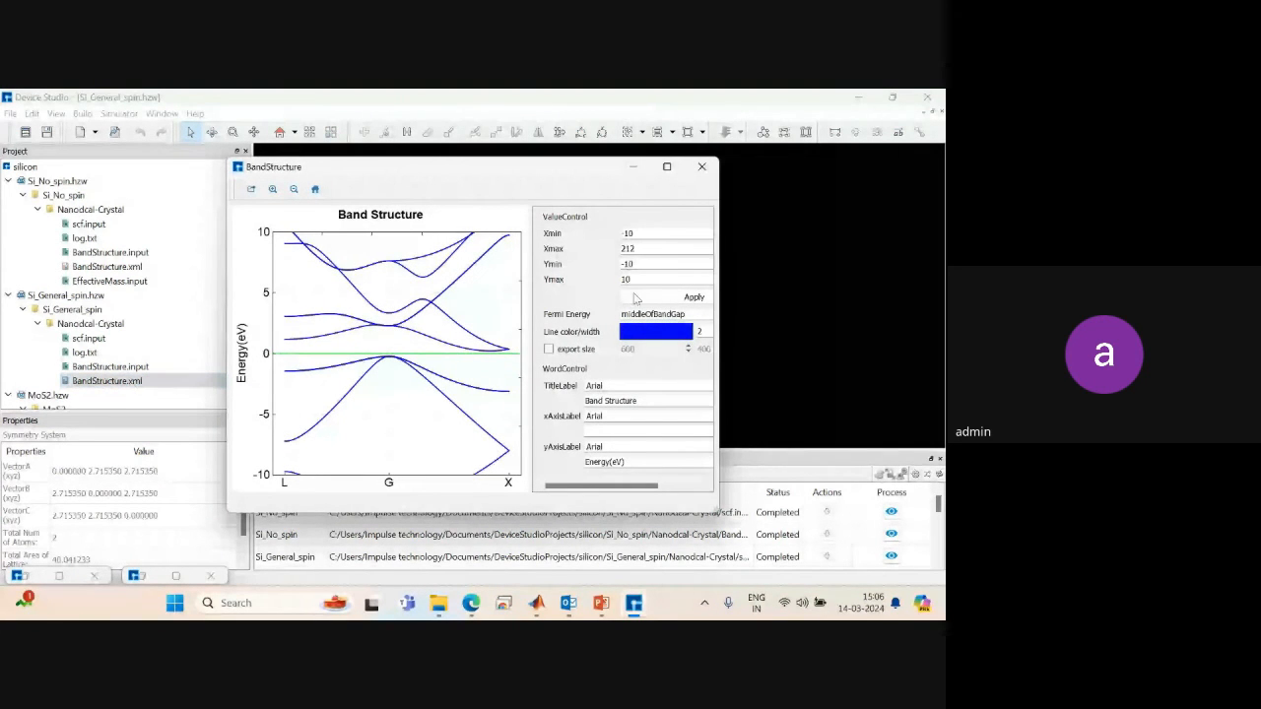
{"action": "left_click", "coordinate": [702, 166]}
Open the project 4 Probe device structure.hpf from the DeviceStudioProjects folder.
{"action": "left_click", "coordinate": [10, 114]}
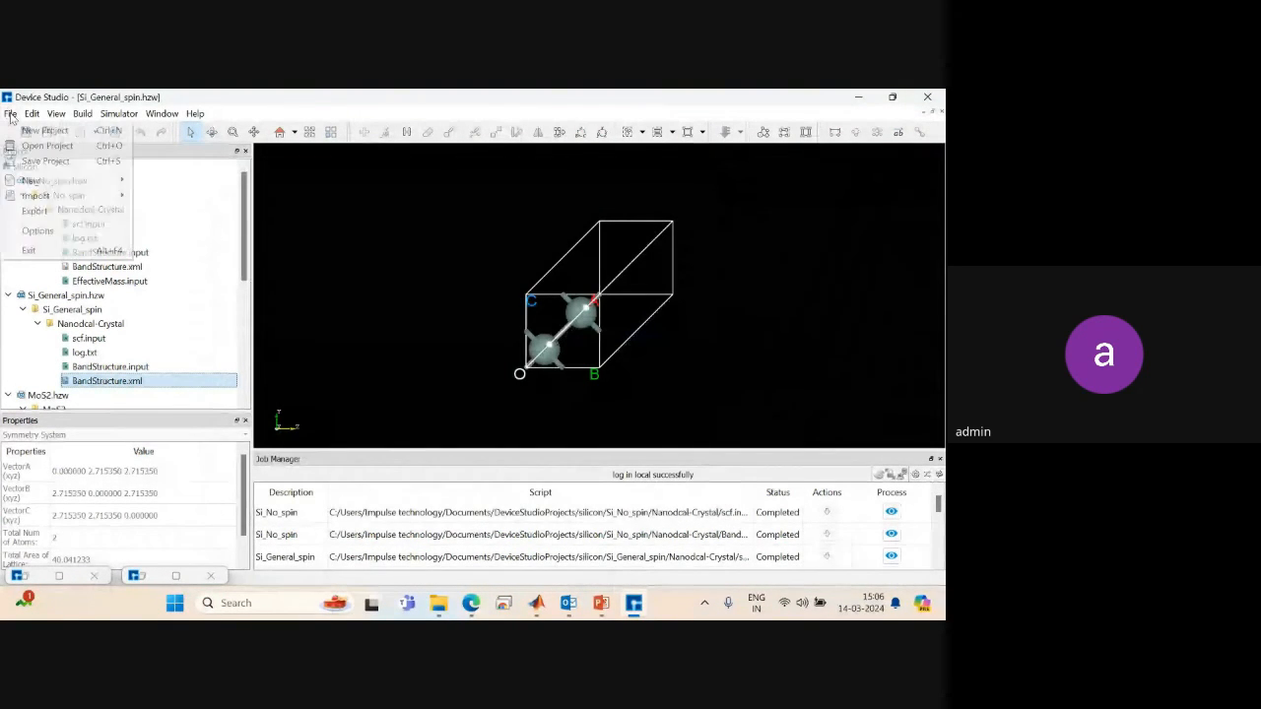
{"action": "left_click", "coordinate": [42, 148]}
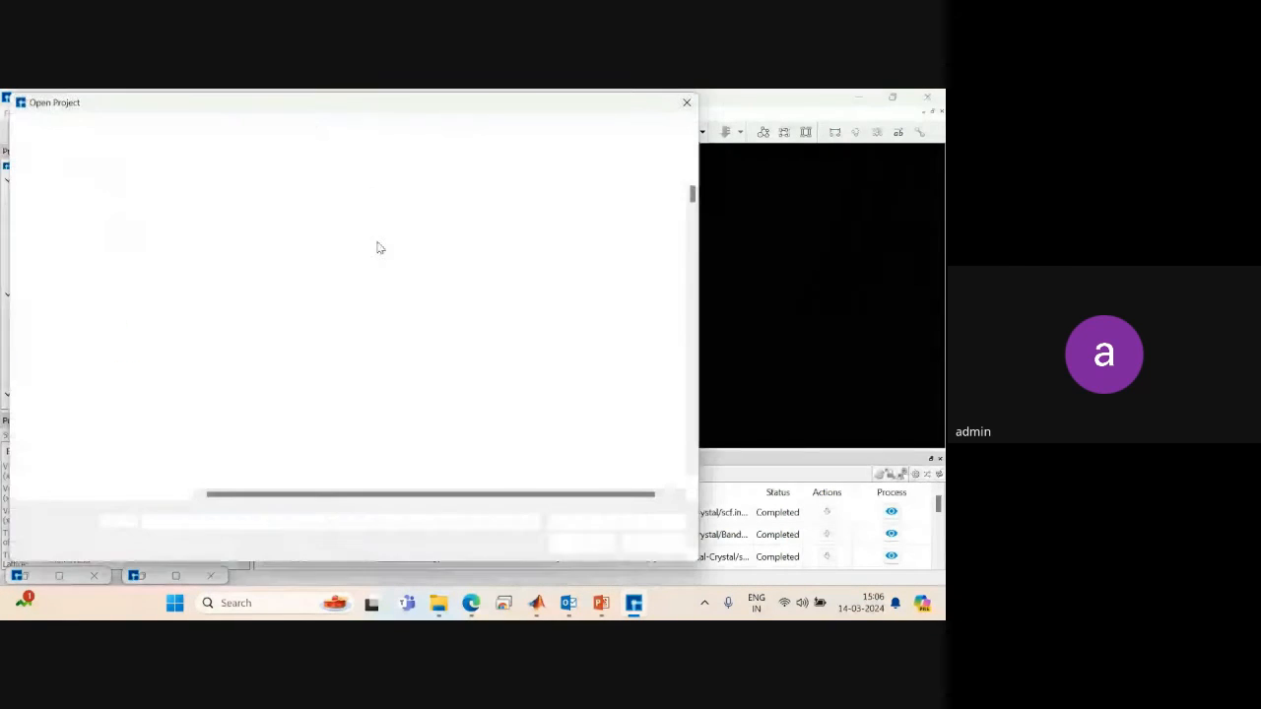
{"action": "left_click_drag", "start_coordinate": [699, 195], "coordinate": [697, 333]}
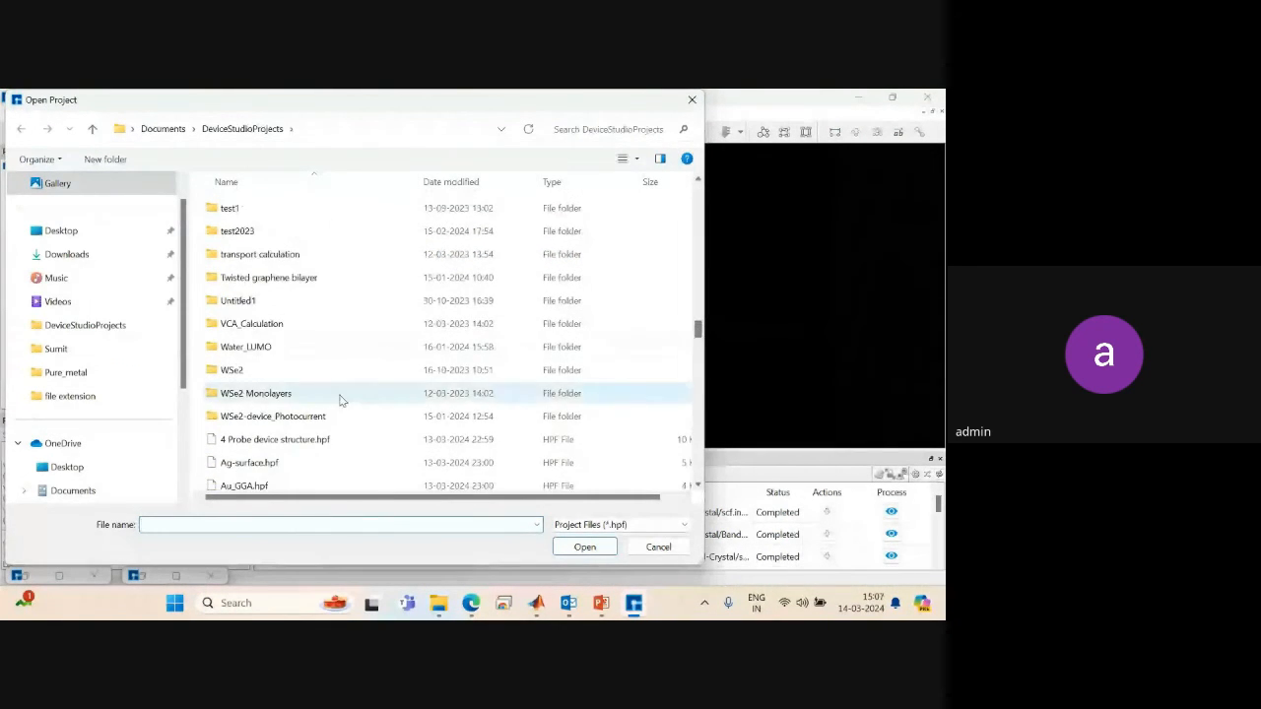
{"action": "left_click", "coordinate": [257, 442]}
{"action": "double_click", "coordinate": [257, 442]}
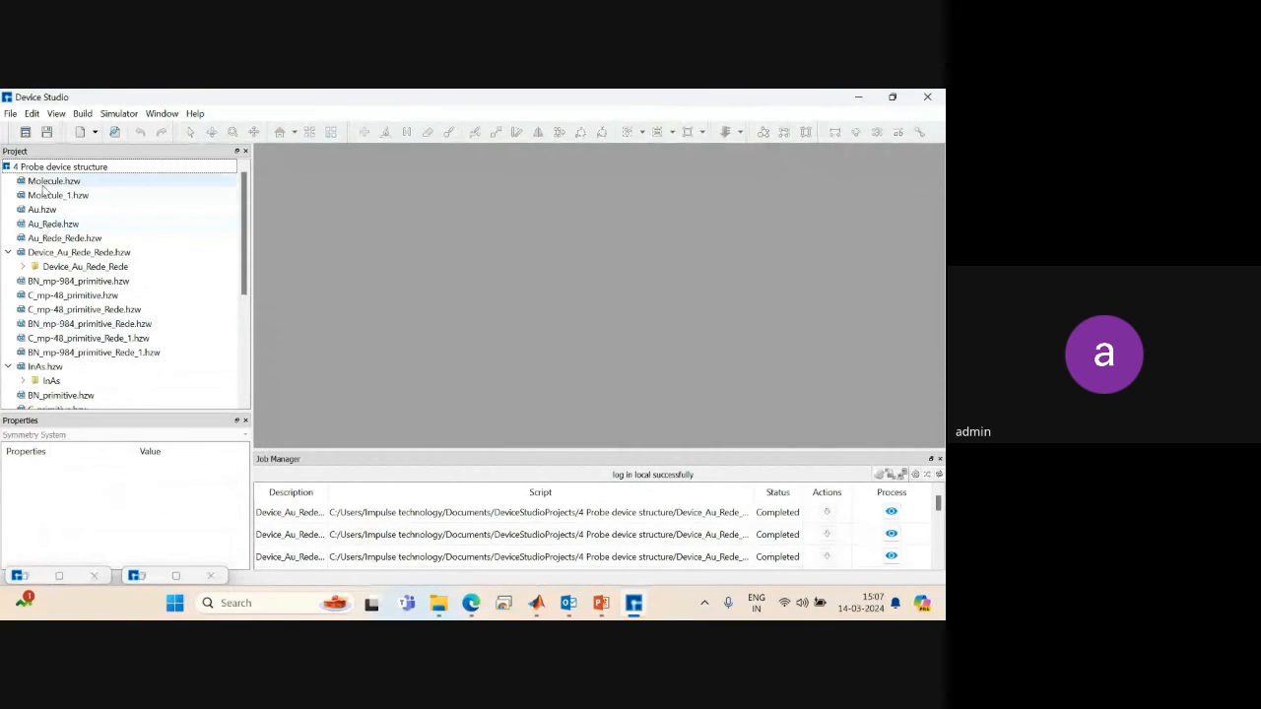
Open the Molecule.hzw structure in a maximized view and inspect the whole molecule face-on and up close.
{"action": "double_click", "coordinate": [54, 181]}
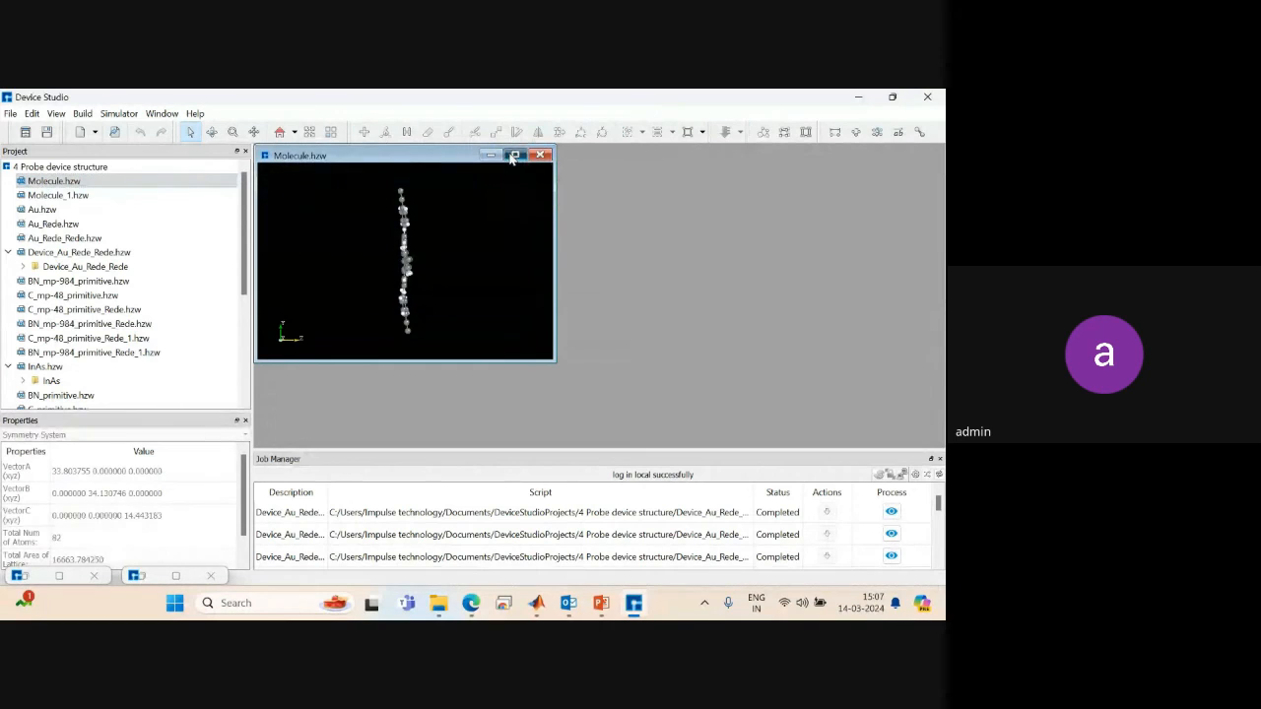
{"action": "left_click", "coordinate": [512, 156]}
{"action": "left_click_drag", "start_coordinate": [579, 241], "coordinate": [371, 297]}
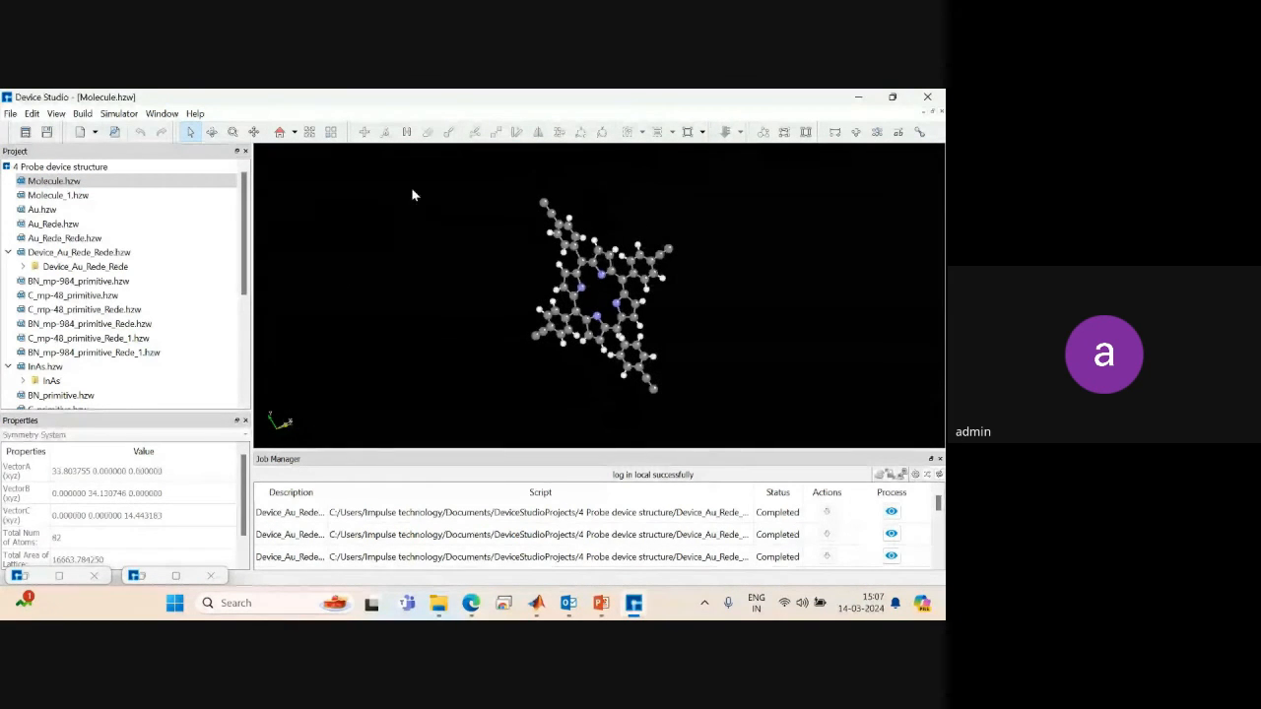
{"action": "left_click_drag", "start_coordinate": [687, 230], "coordinate": [291, 161]}
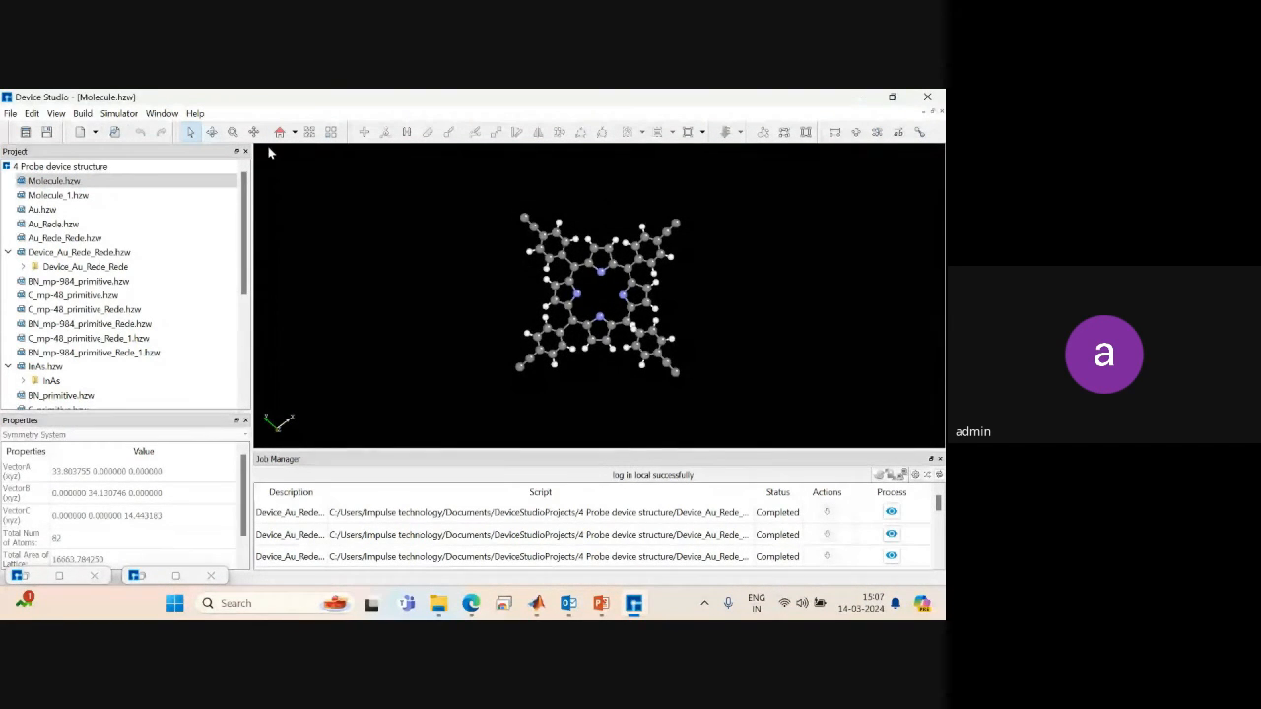
{"action": "left_click", "coordinate": [233, 132]}
{"action": "left_click_drag", "start_coordinate": [408, 194], "coordinate": [640, 421]}
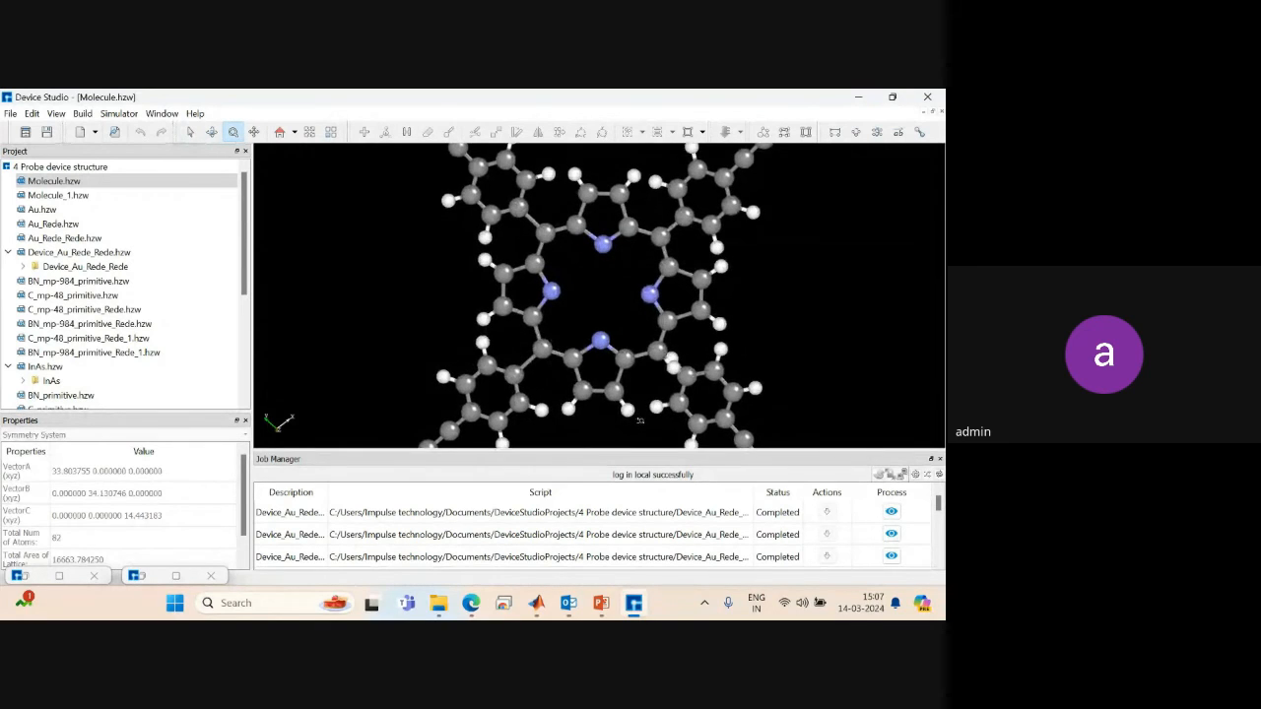
{"action": "right_click_drag", "start_coordinate": [639, 420], "coordinate": [603, 325]}
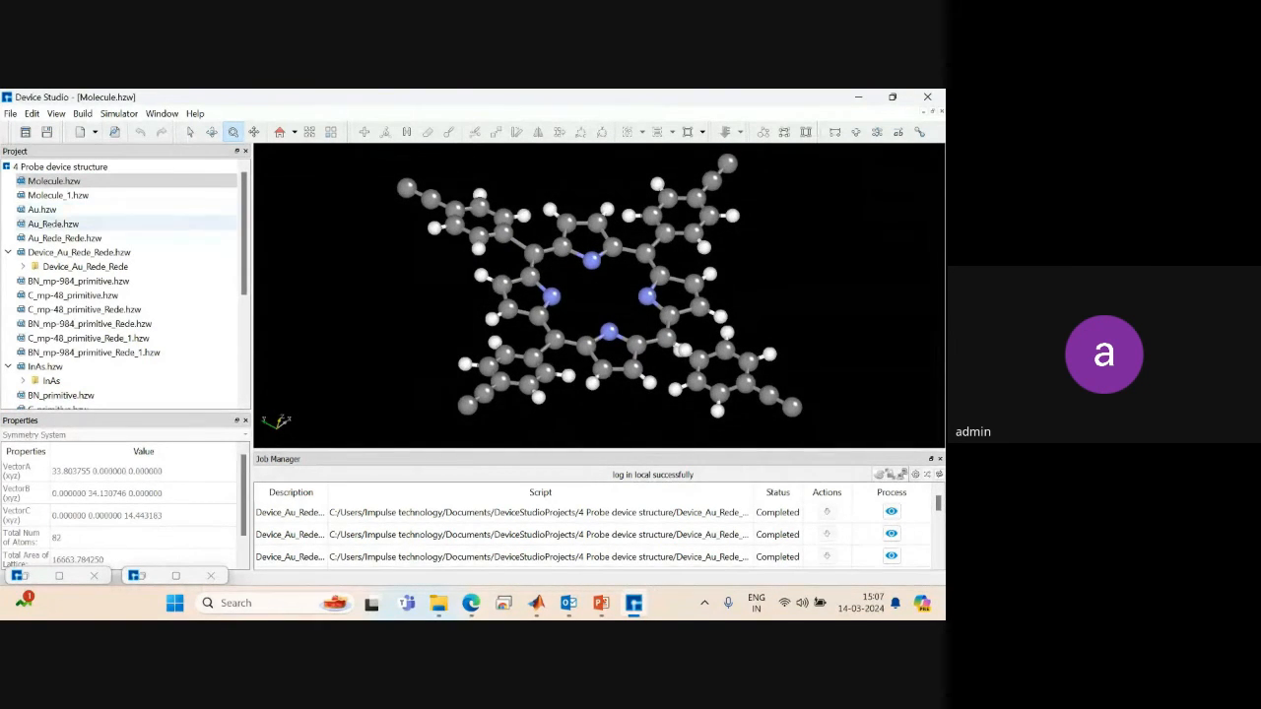
Open the Au.hzw and Au_Rede.hzw structures to view the gold unit cells.
{"action": "double_click", "coordinate": [41, 209]}
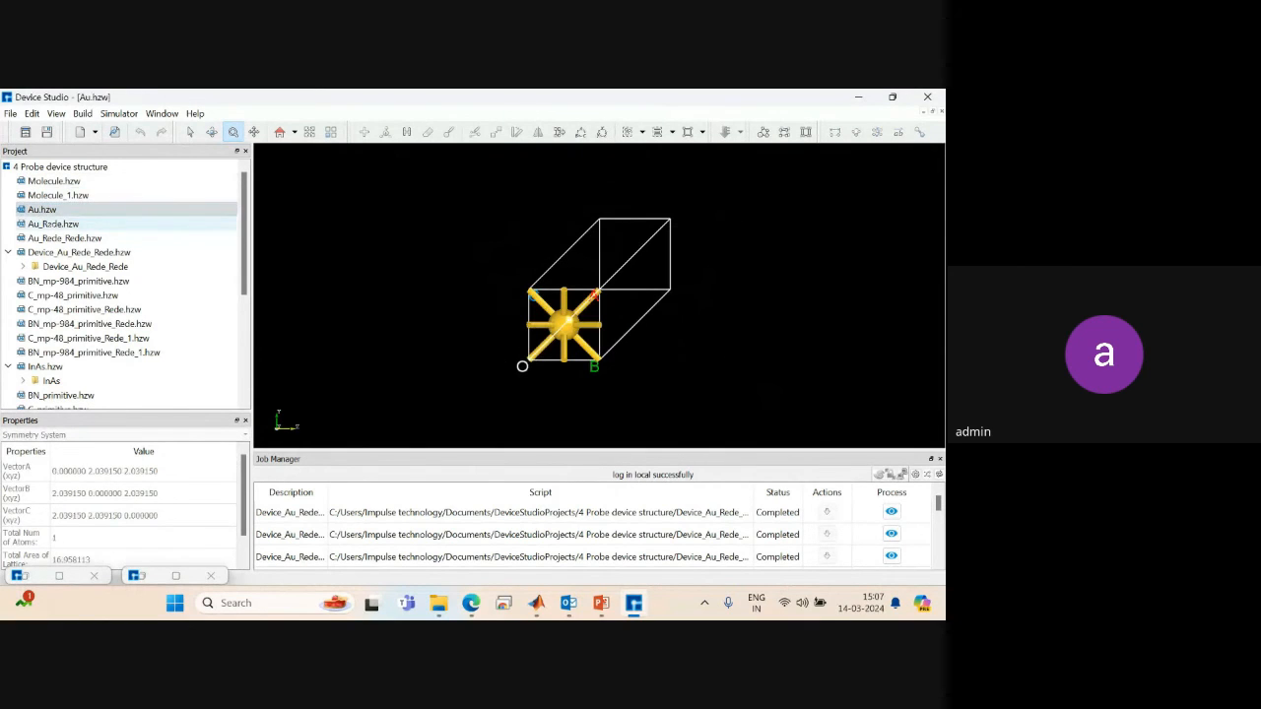
{"action": "left_click", "coordinate": [53, 224]}
{"action": "double_click", "coordinate": [53, 224]}
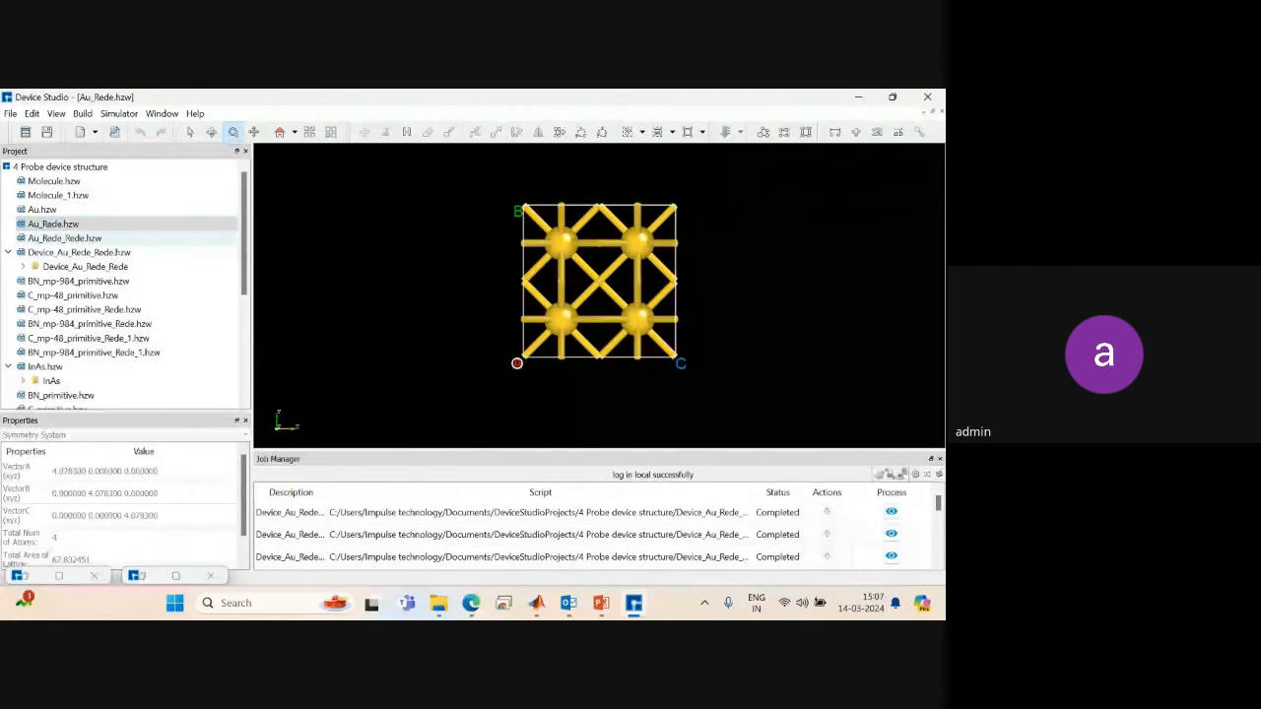
Open the Au_Rede_Rede.hzw structure and examine the central molecule and its four gold probes from tilted angles.
{"action": "double_click", "coordinate": [64, 238]}
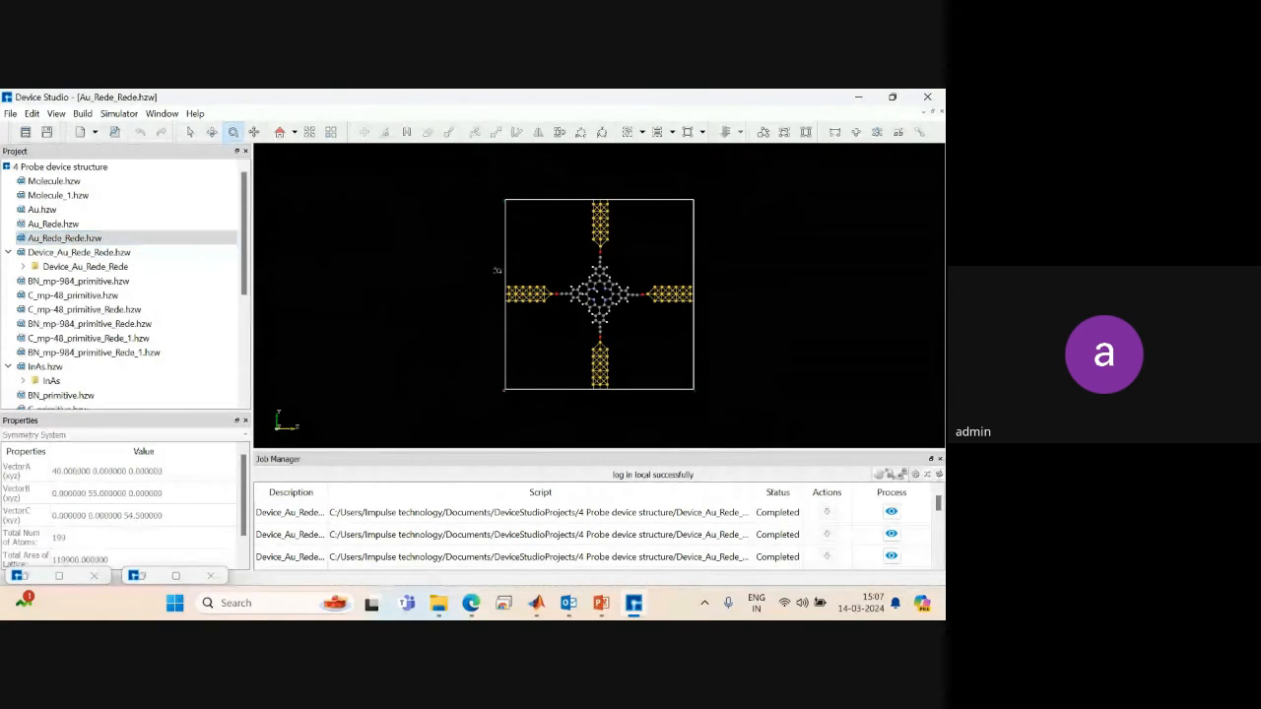
{"action": "left_click_drag", "start_coordinate": [662, 320], "coordinate": [657, 452]}
{"action": "right_click_drag", "start_coordinate": [713, 363], "coordinate": [600, 384]}
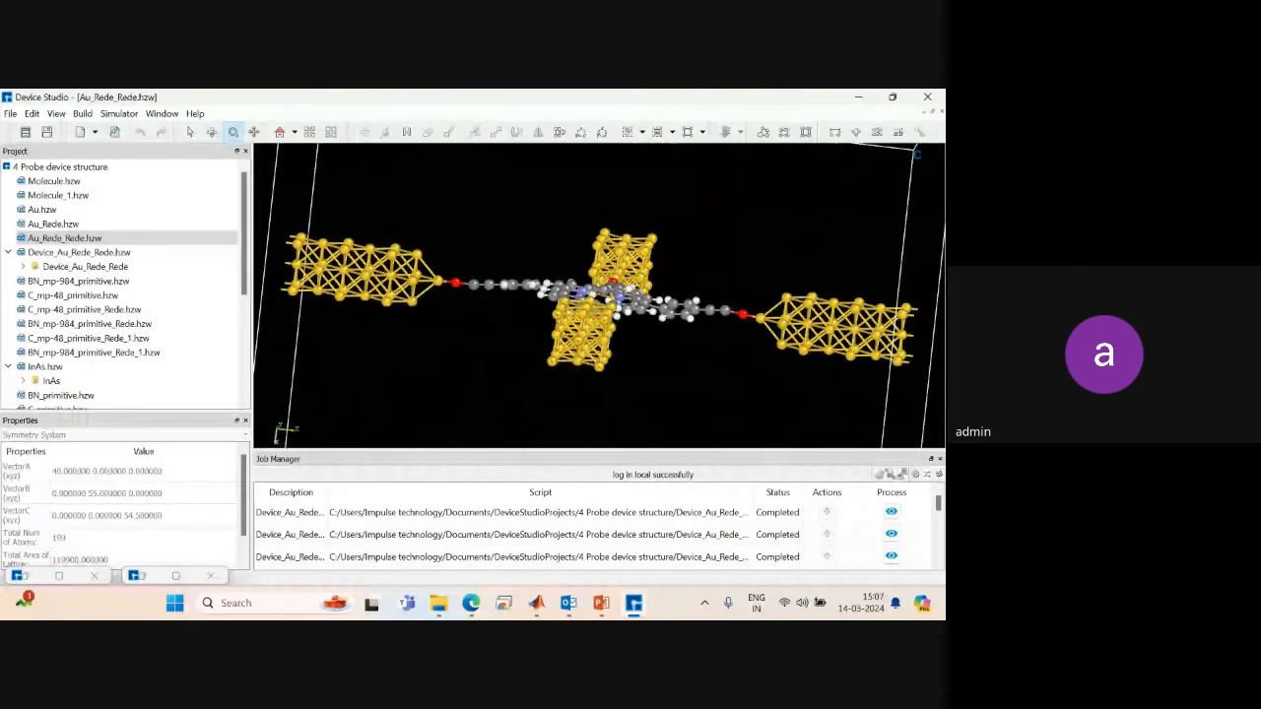
{"action": "left_click_drag", "start_coordinate": [660, 212], "coordinate": [664, 231]}
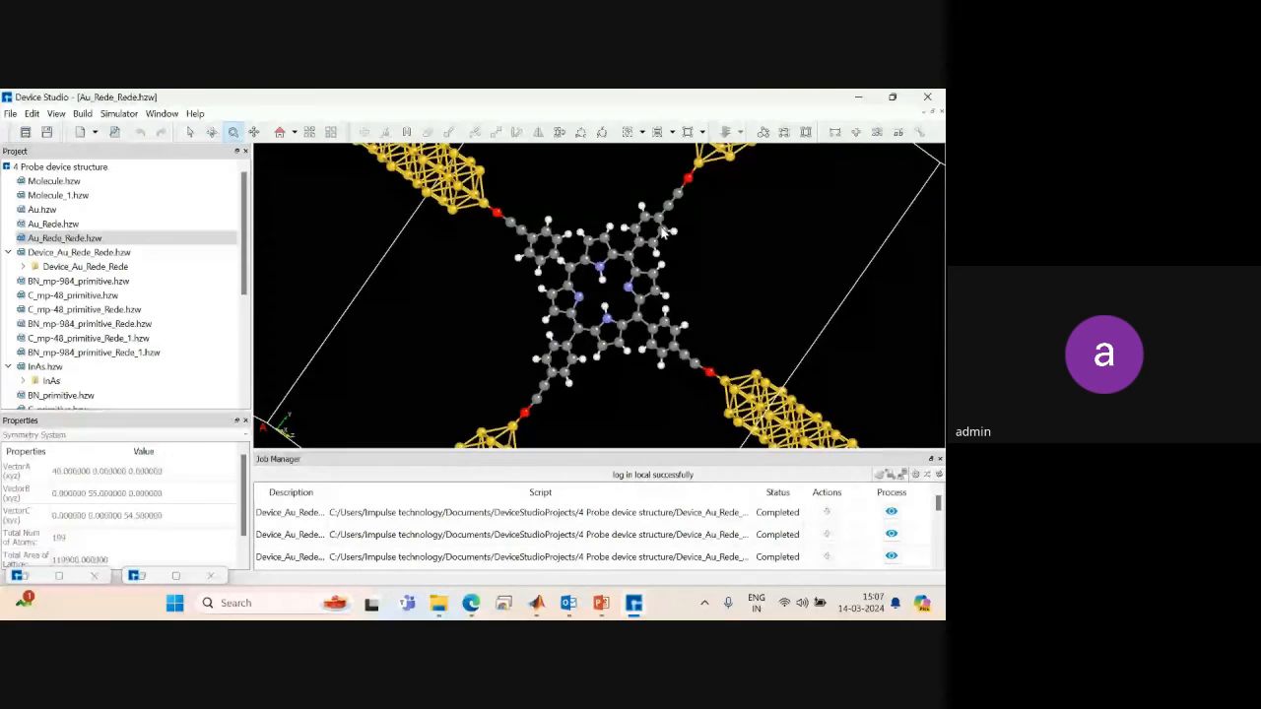
Open the Device_Au_Rede_Rede.hzw structure and examine the four-probe device with its electrode boxes from several angles.
{"action": "double_click", "coordinate": [118, 255]}
{"action": "left_click_drag", "start_coordinate": [612, 260], "coordinate": [560, 347]}
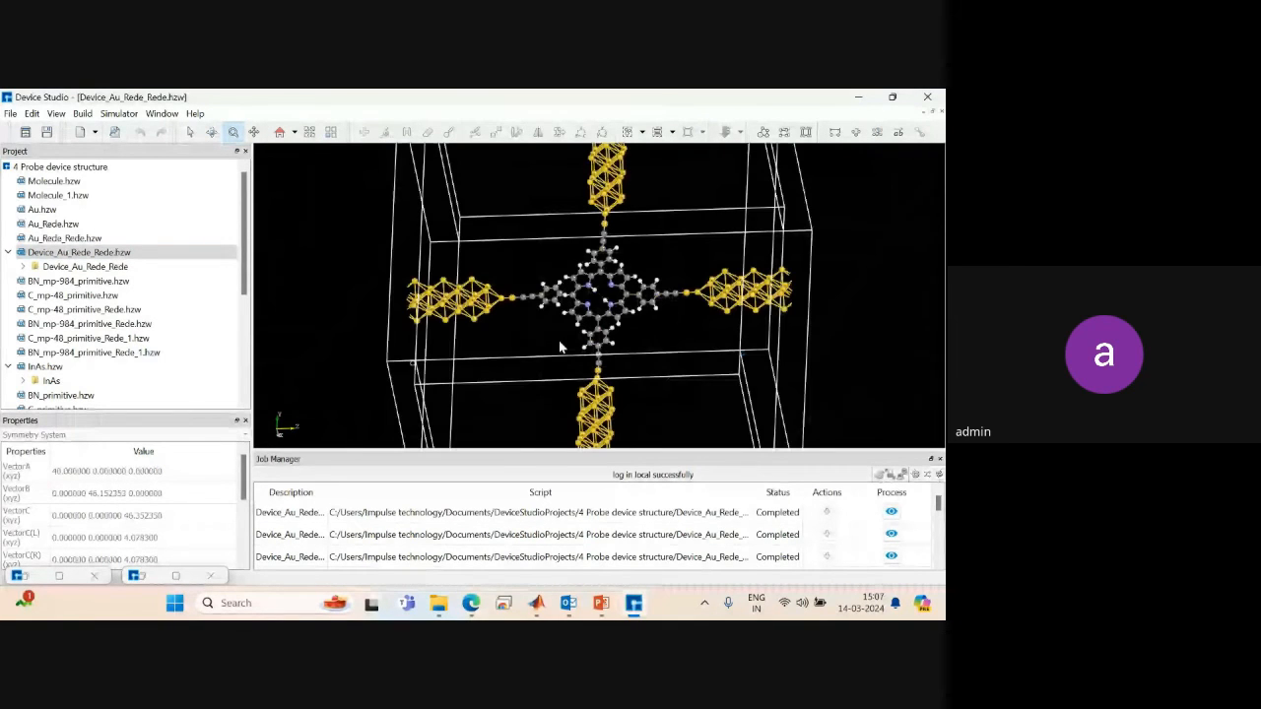
{"action": "left_click_drag", "start_coordinate": [705, 352], "coordinate": [386, 372]}
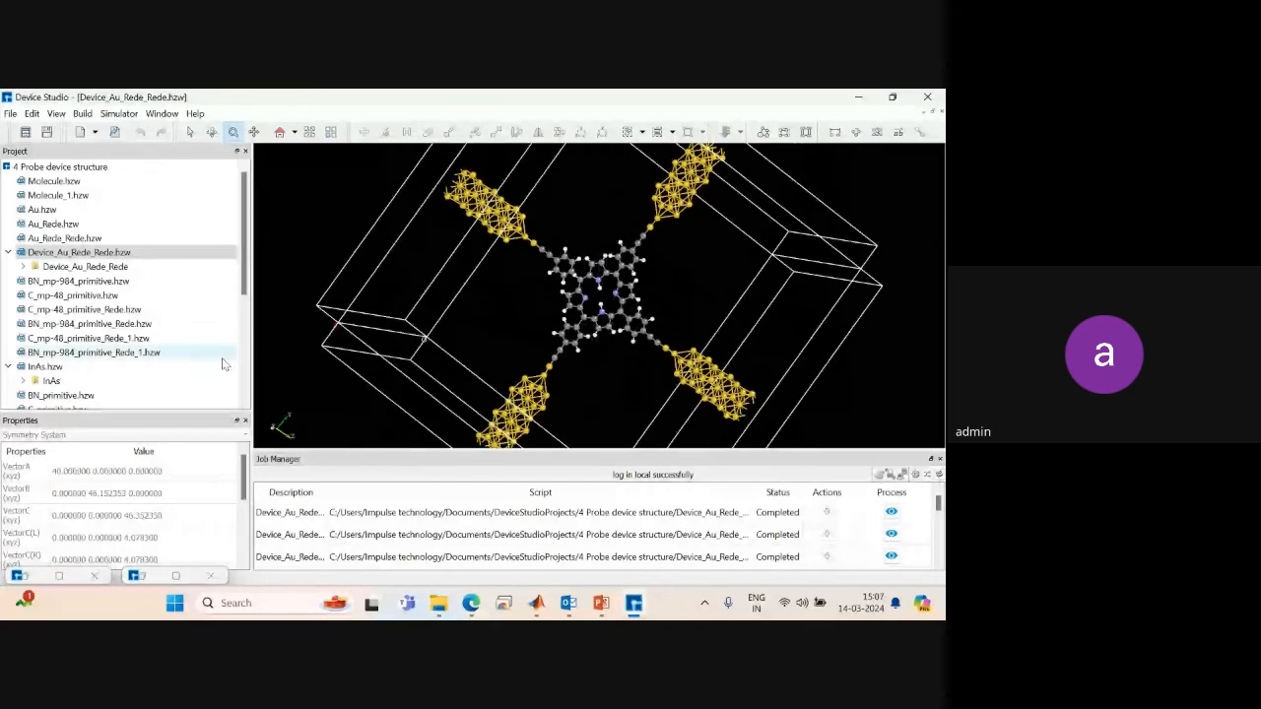
Expand the Device_Au_Rede_Rede folder and review the input files of its RightElectrode and Device subfolders, collapsing Device again.
{"action": "double_click", "coordinate": [75, 267]}
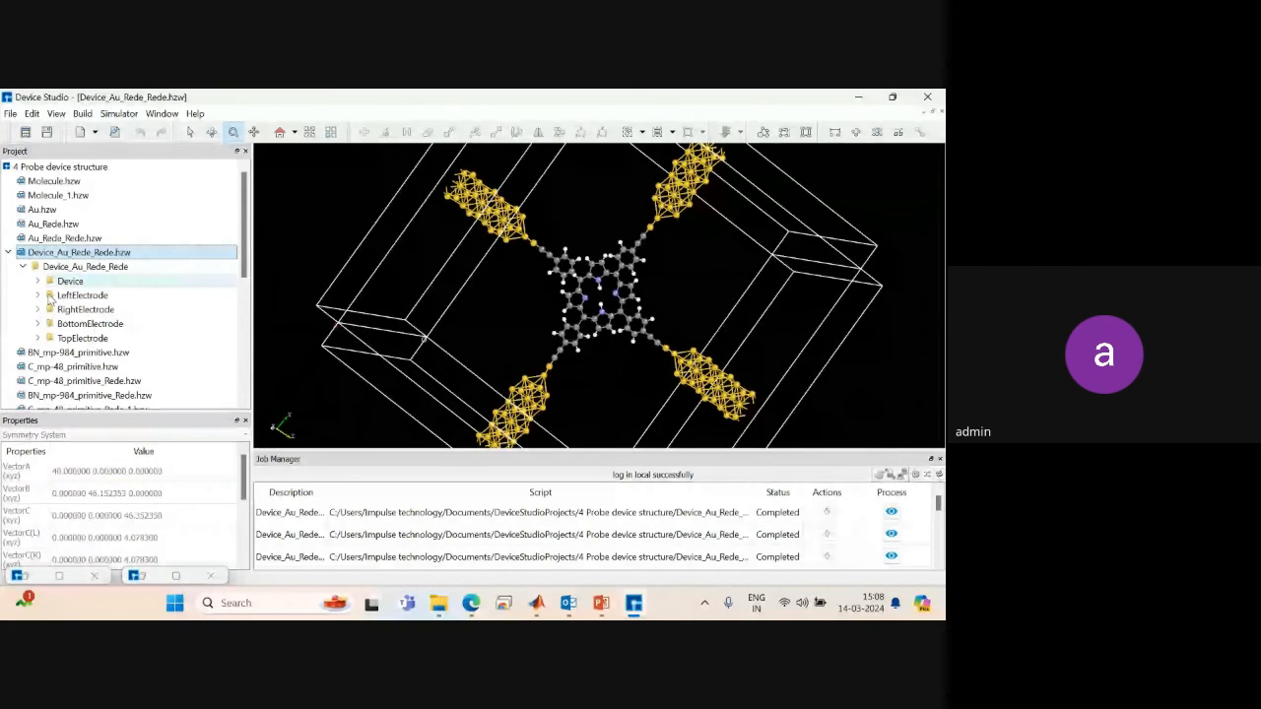
{"action": "left_click", "coordinate": [38, 309]}
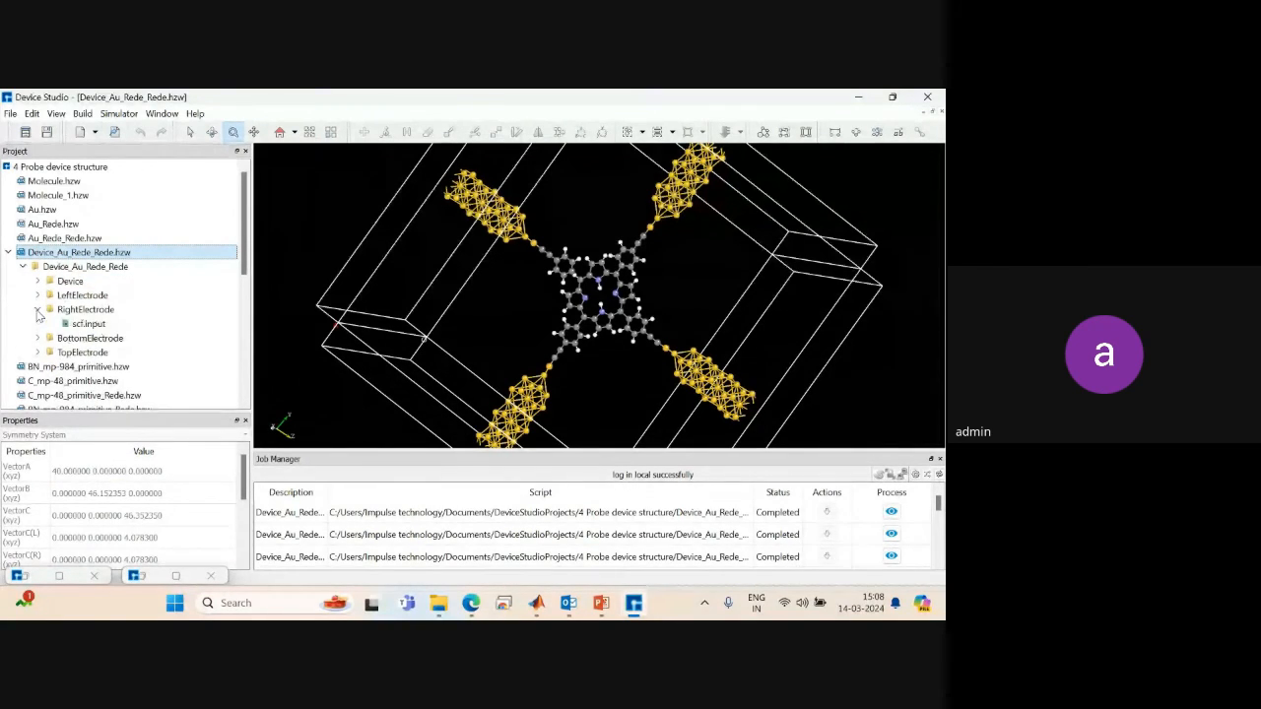
{"action": "left_click", "coordinate": [37, 282]}
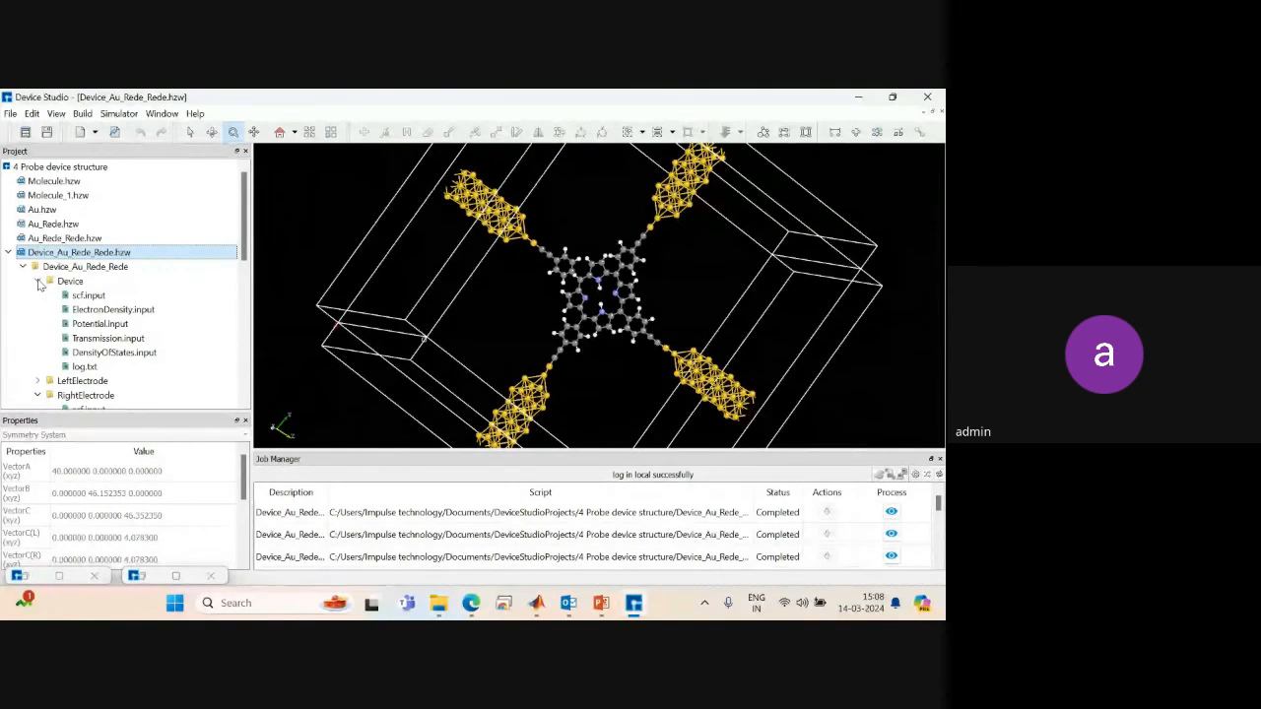
{"action": "left_click", "coordinate": [37, 282]}
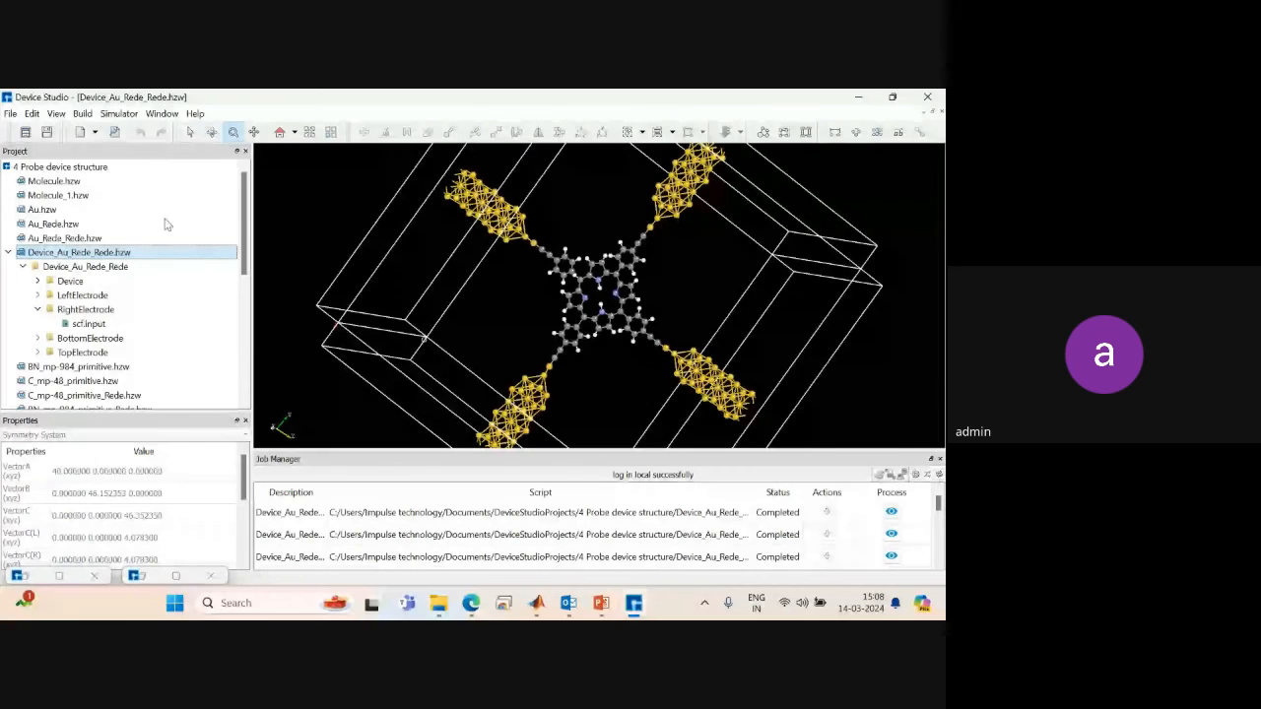
Open the BN_mp-984_primitive.hzw and porphyrin phenylacetylene.hzw structures to view them.
{"action": "double_click", "coordinate": [79, 367]}
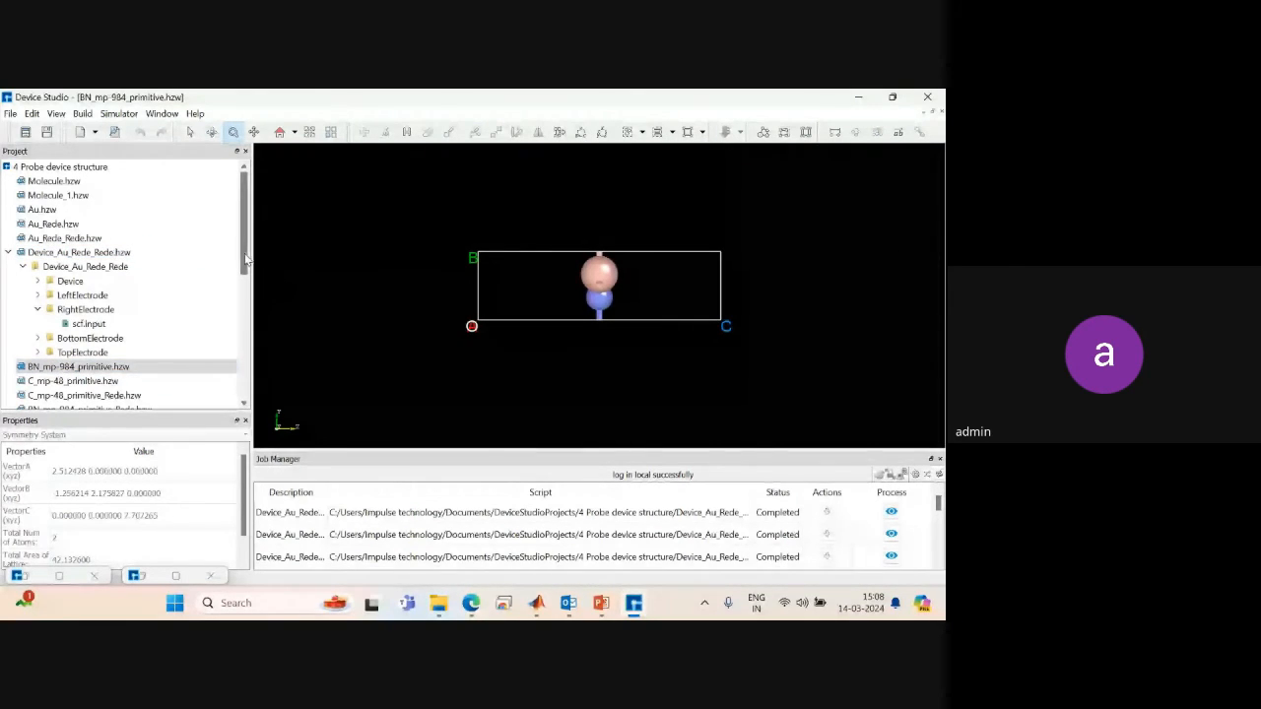
{"action": "right_click", "coordinate": [243, 321]}
{"action": "left_click", "coordinate": [271, 329]}
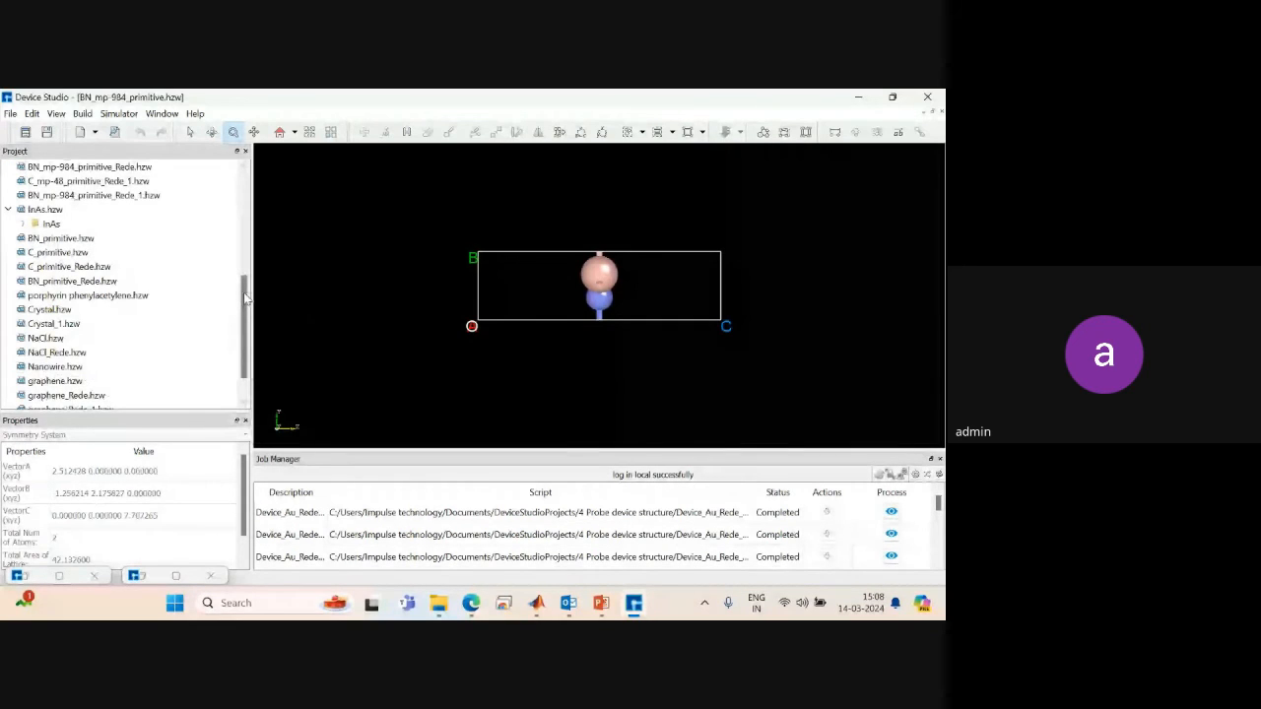
{"action": "double_click", "coordinate": [117, 298]}
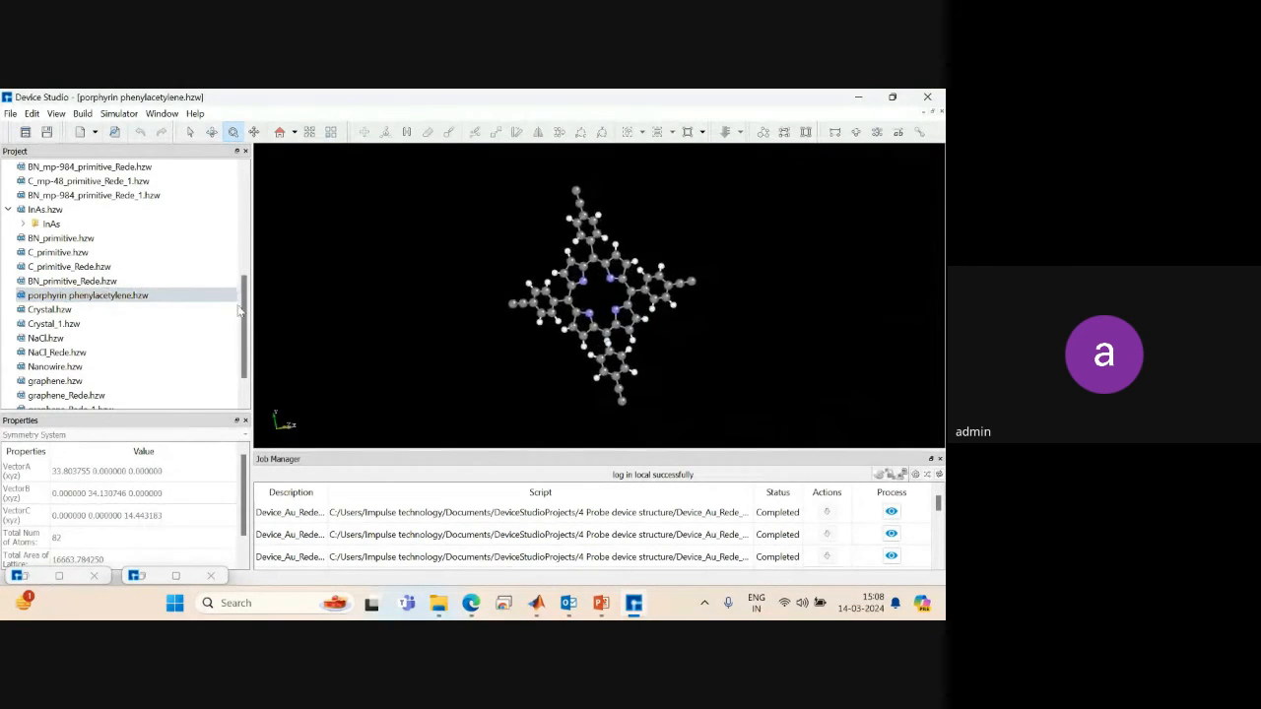
Open the NaCl.hzw and NaCl_Rede.hzw structures and inspect the NaCl_Rede cell from a tilted angle.
{"action": "scroll", "coordinate": [245, 413], "scroll_direction": "down", "scroll_amount": 1}
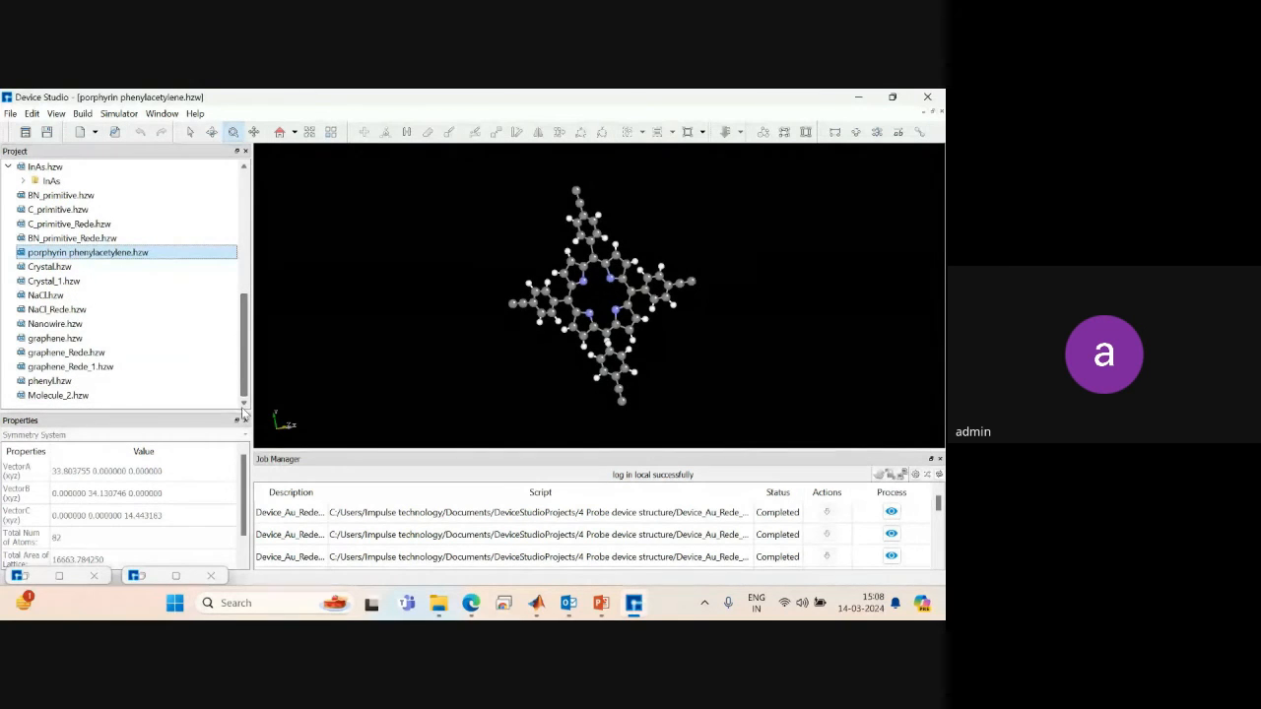
{"action": "double_click", "coordinate": [48, 296]}
{"action": "double_click", "coordinate": [51, 309]}
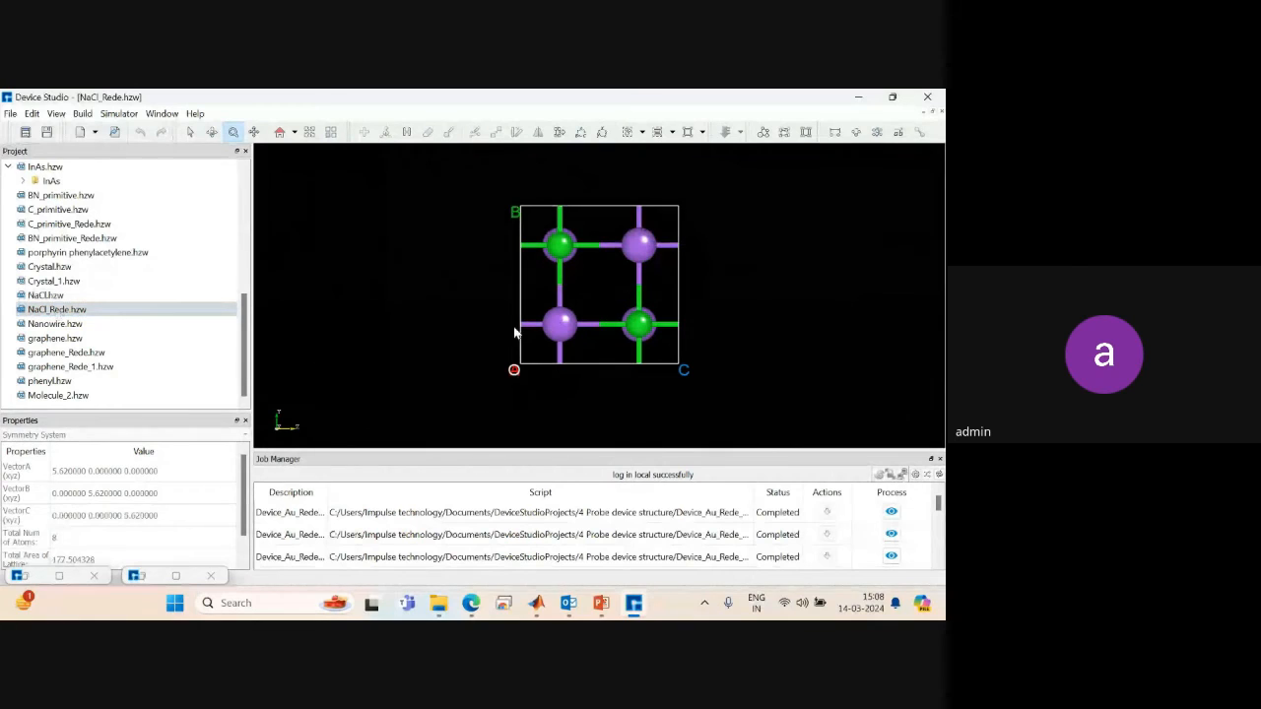
{"action": "left_click_drag", "start_coordinate": [700, 288], "coordinate": [264, 317]}
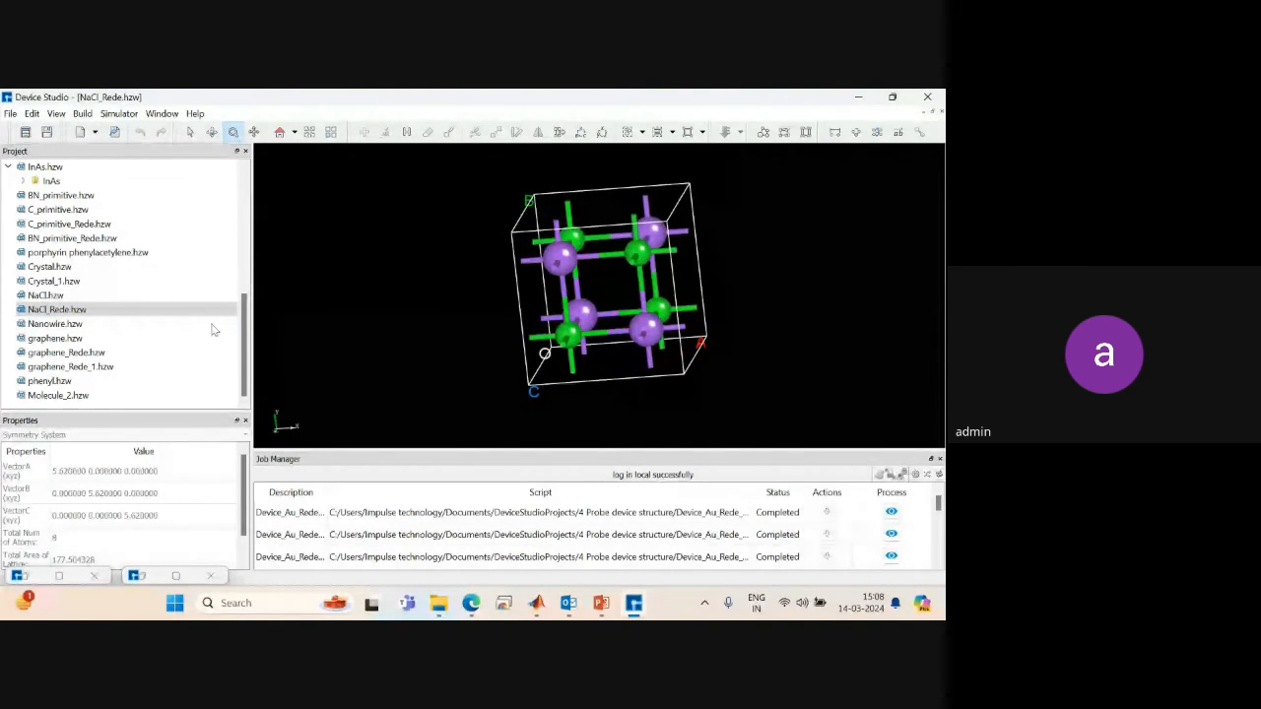
Open the graphene_Rede.hzw and phenyl.hzw structures and inspect the graphene layers and the phenyl ring from rotated views.
{"action": "left_click", "coordinate": [81, 355]}
{"action": "double_click", "coordinate": [82, 355]}
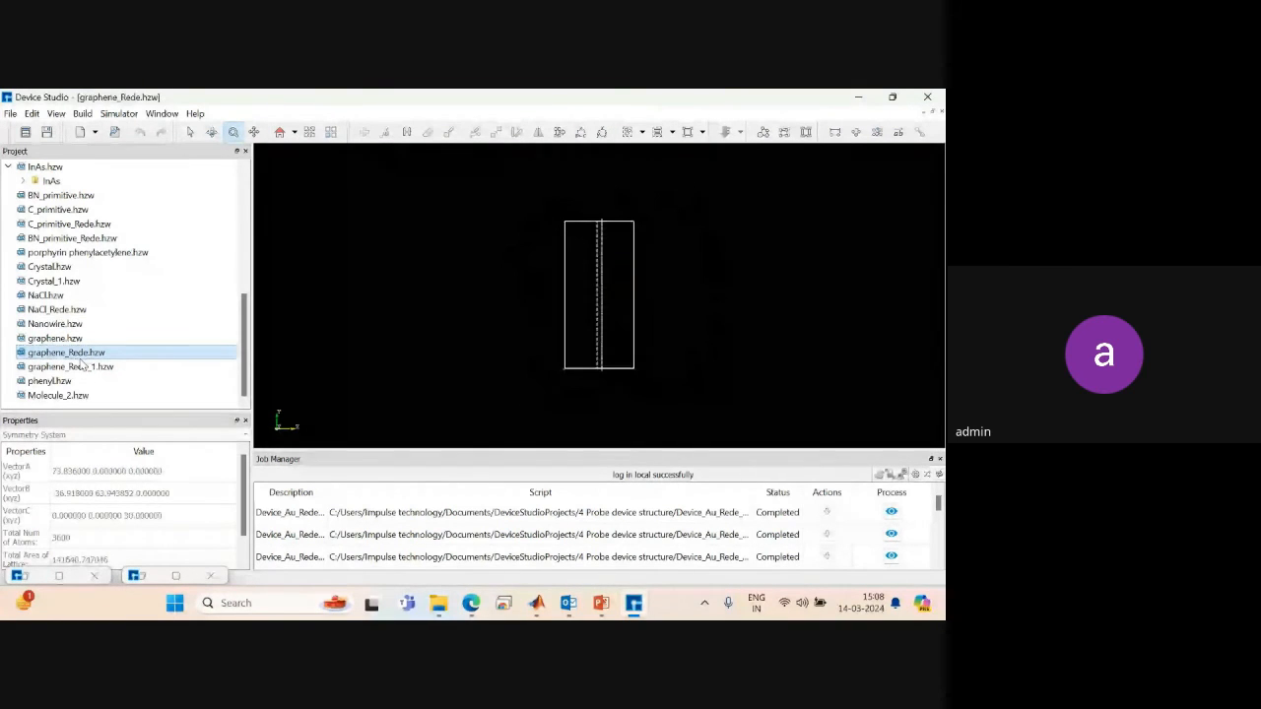
{"action": "left_click_drag", "start_coordinate": [631, 236], "coordinate": [541, 259]}
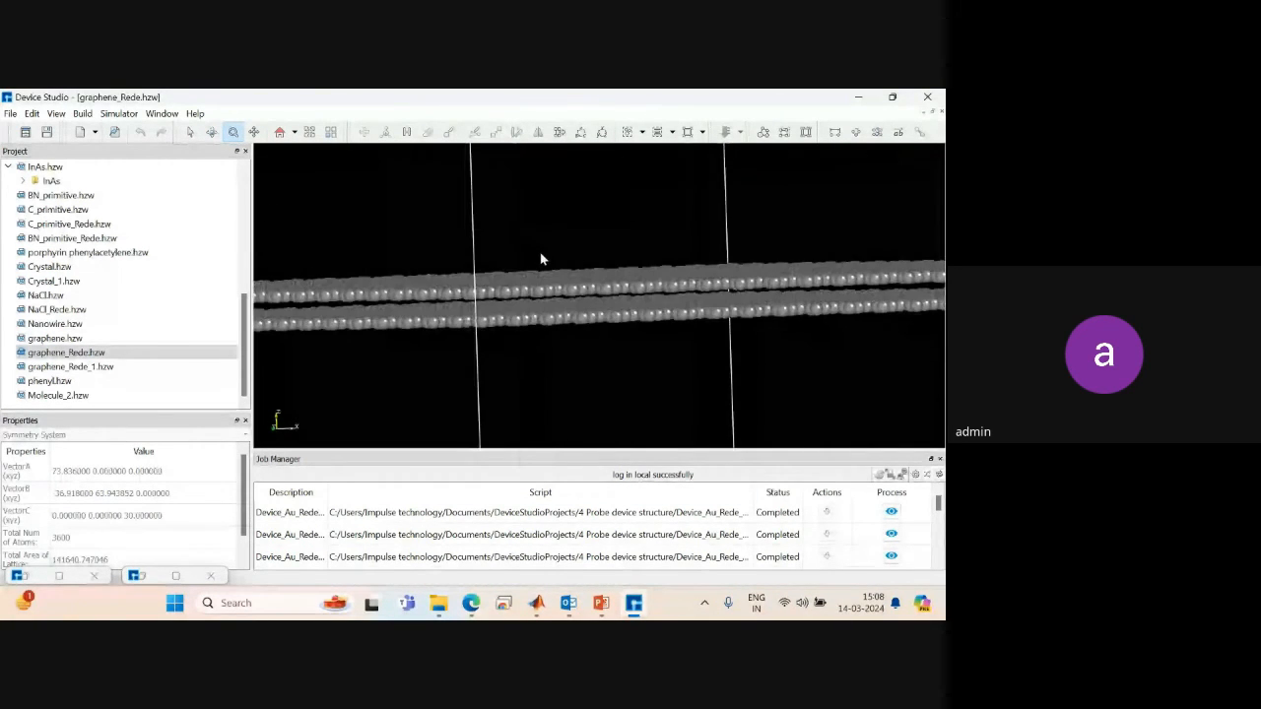
{"action": "double_click", "coordinate": [47, 382]}
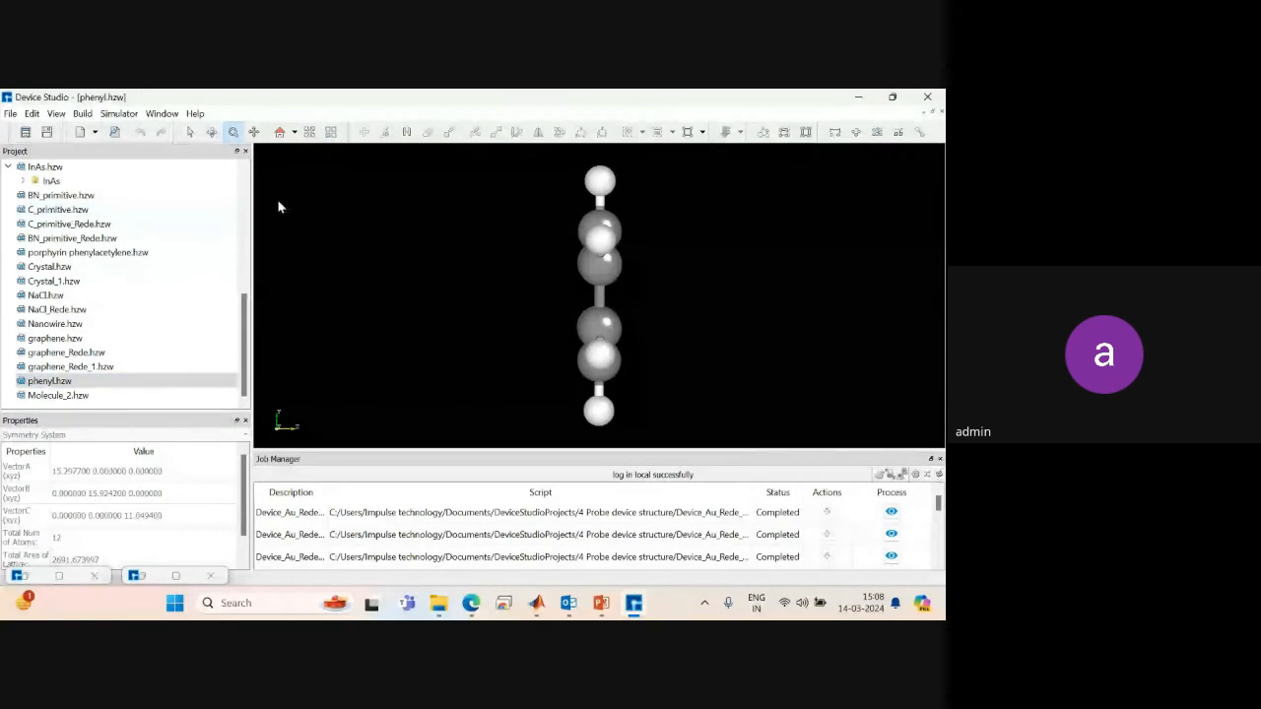
{"action": "left_click_drag", "start_coordinate": [545, 264], "coordinate": [330, 216]}
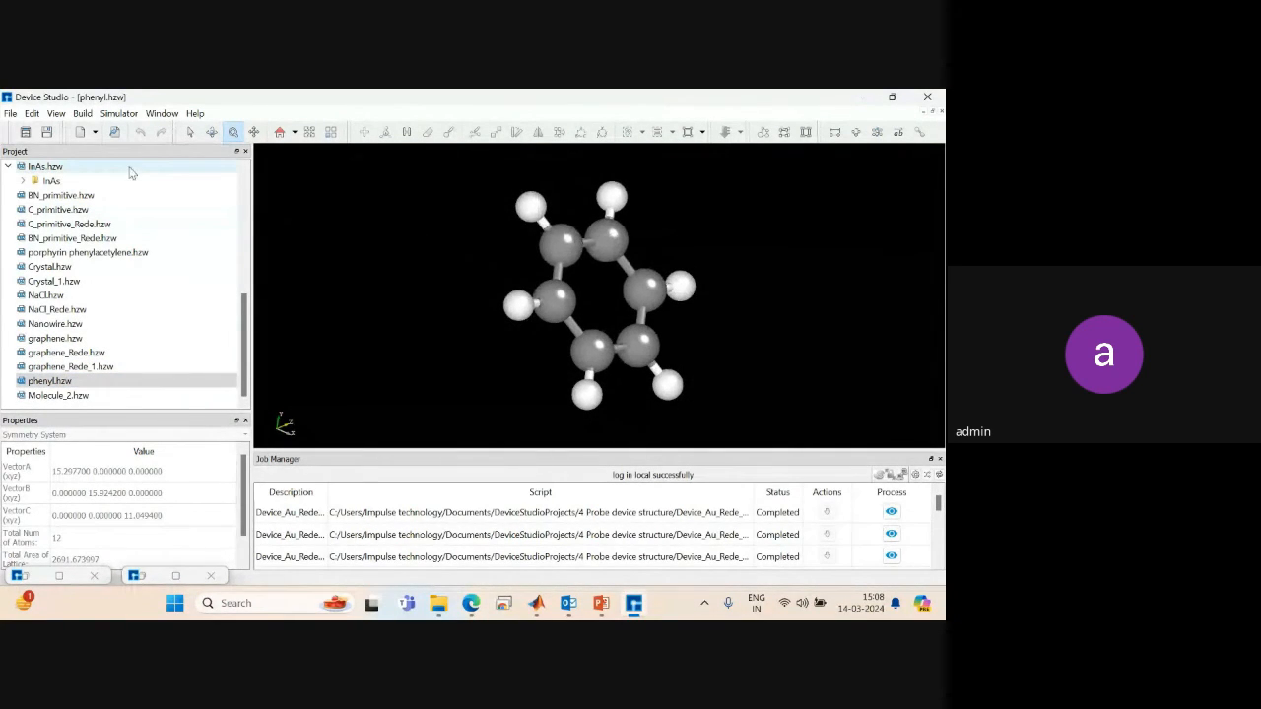
Open the project Spin orbit.hpf from the DeviceStudioProjects folder.
{"action": "left_click", "coordinate": [10, 113]}
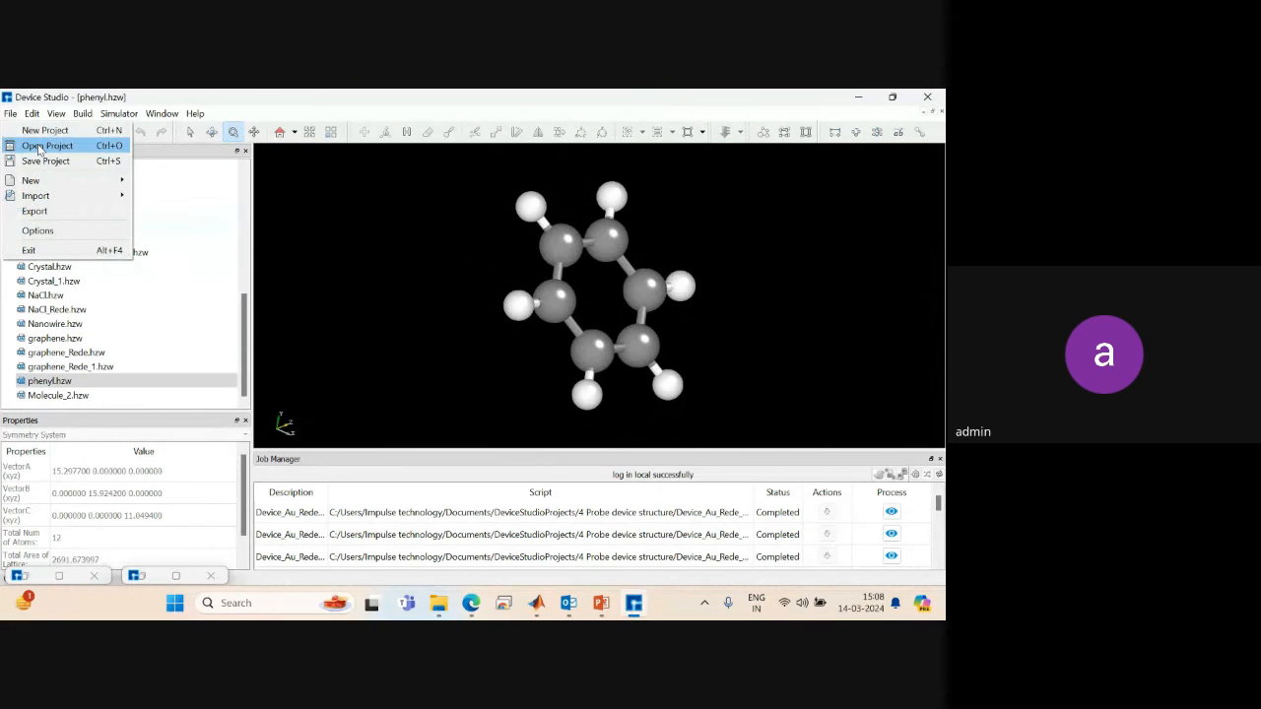
{"action": "left_click", "coordinate": [40, 146]}
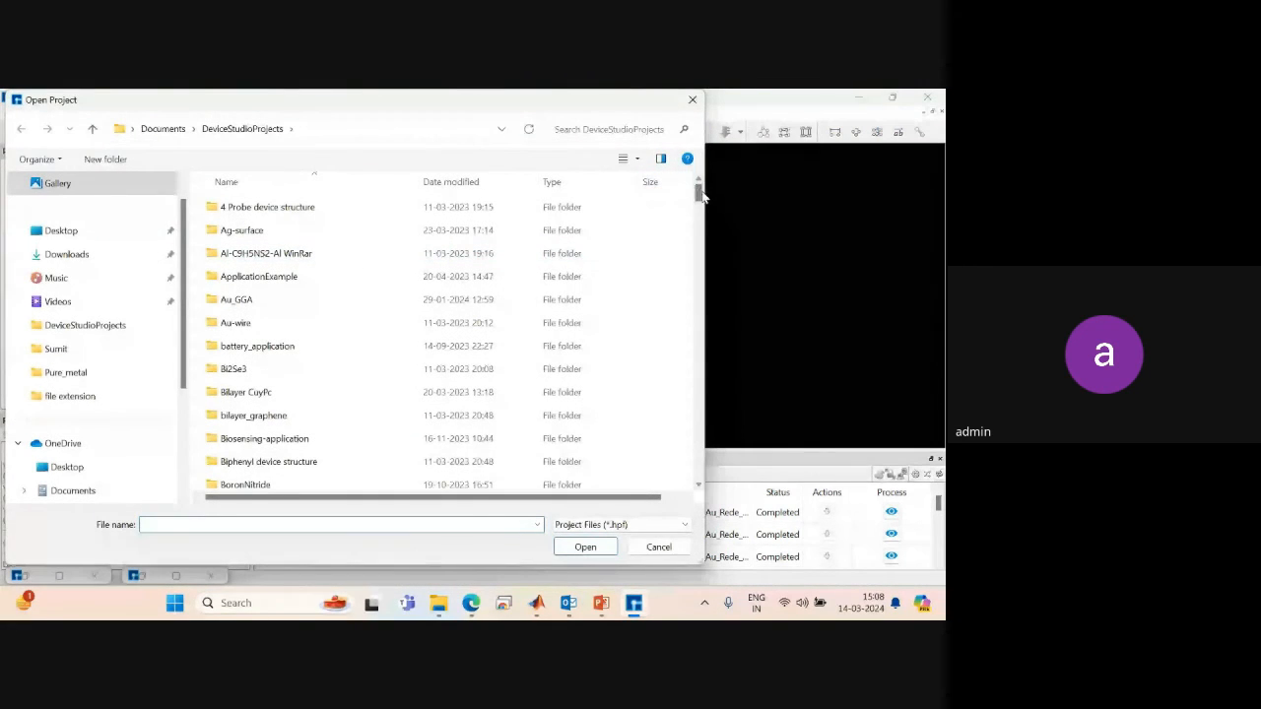
{"action": "right_click", "coordinate": [700, 210]}
{"action": "left_click", "coordinate": [698, 196]}
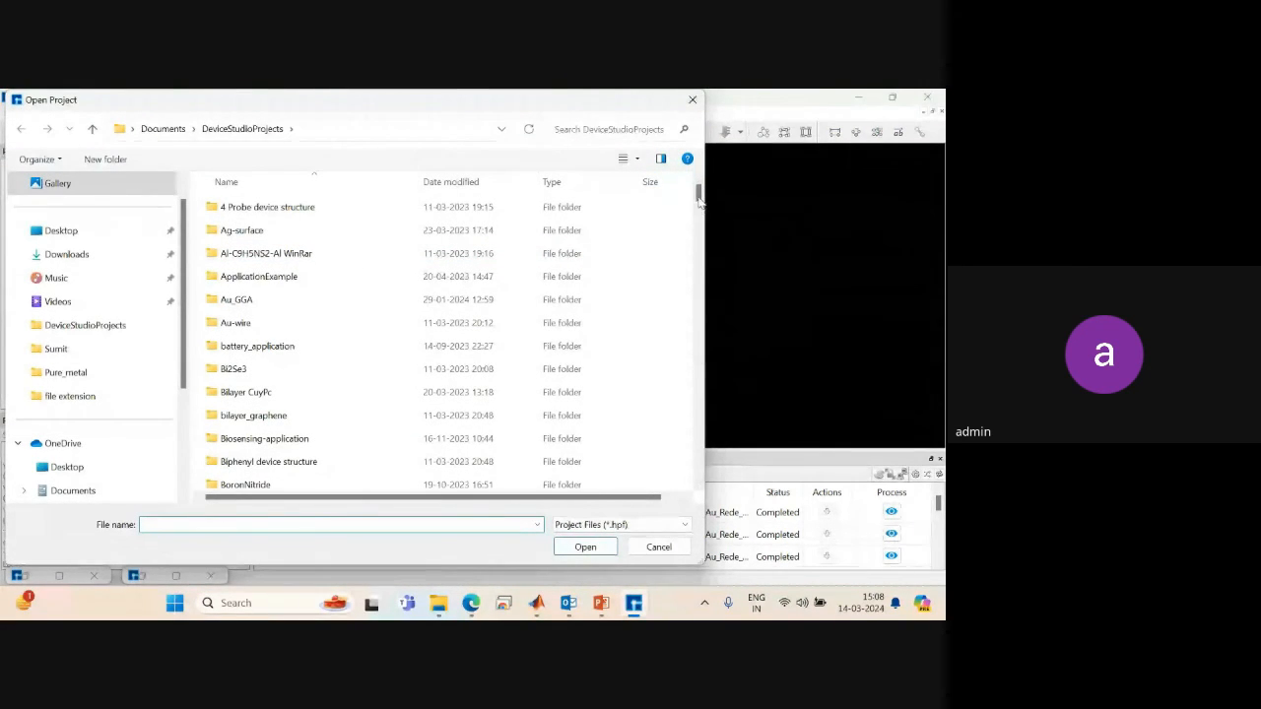
{"action": "left_click_drag", "start_coordinate": [699, 196], "coordinate": [690, 303]}
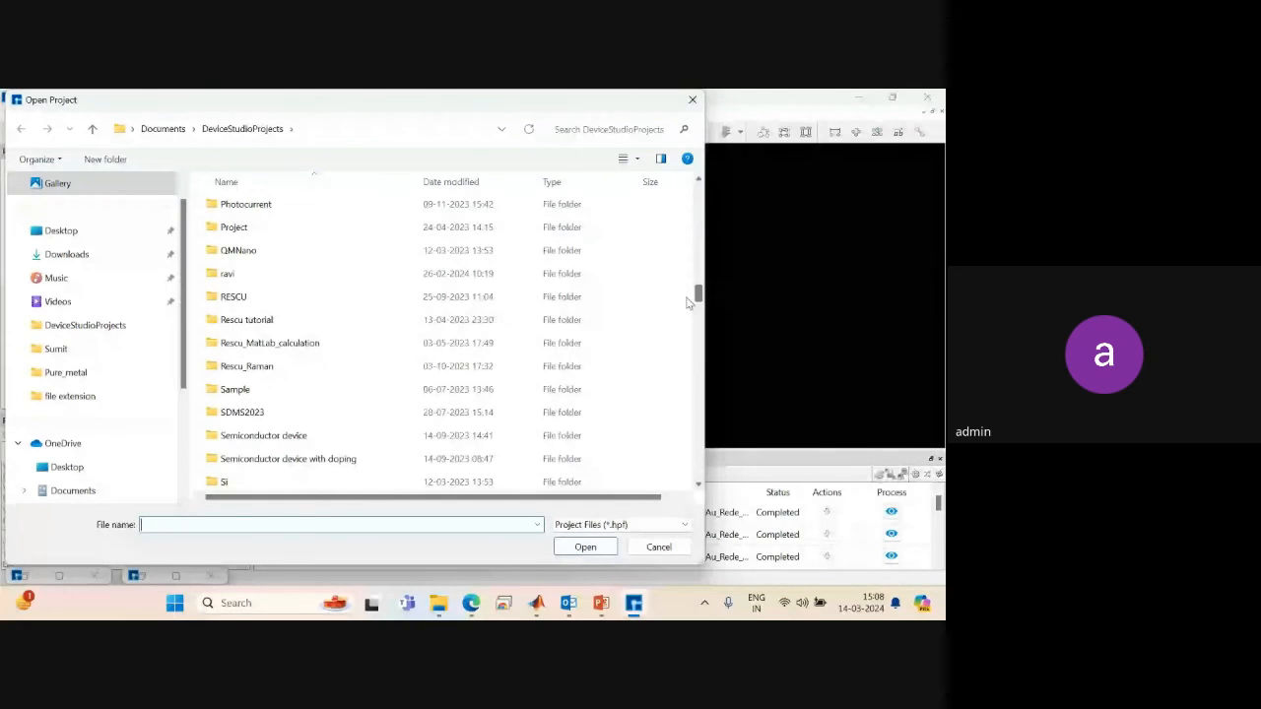
{"action": "scroll", "coordinate": [670, 408], "scroll_direction": "down", "scroll_amount": 15}
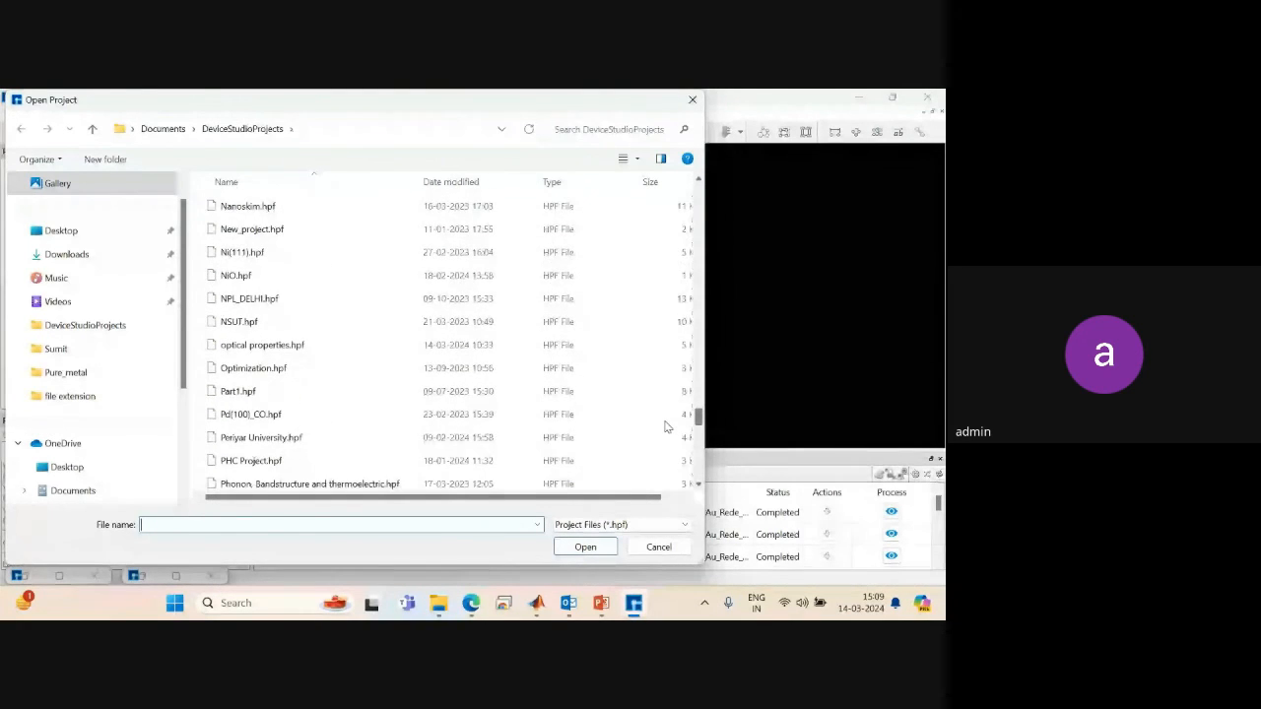
{"action": "scroll", "coordinate": [665, 426], "scroll_direction": "down", "scroll_amount": 3}
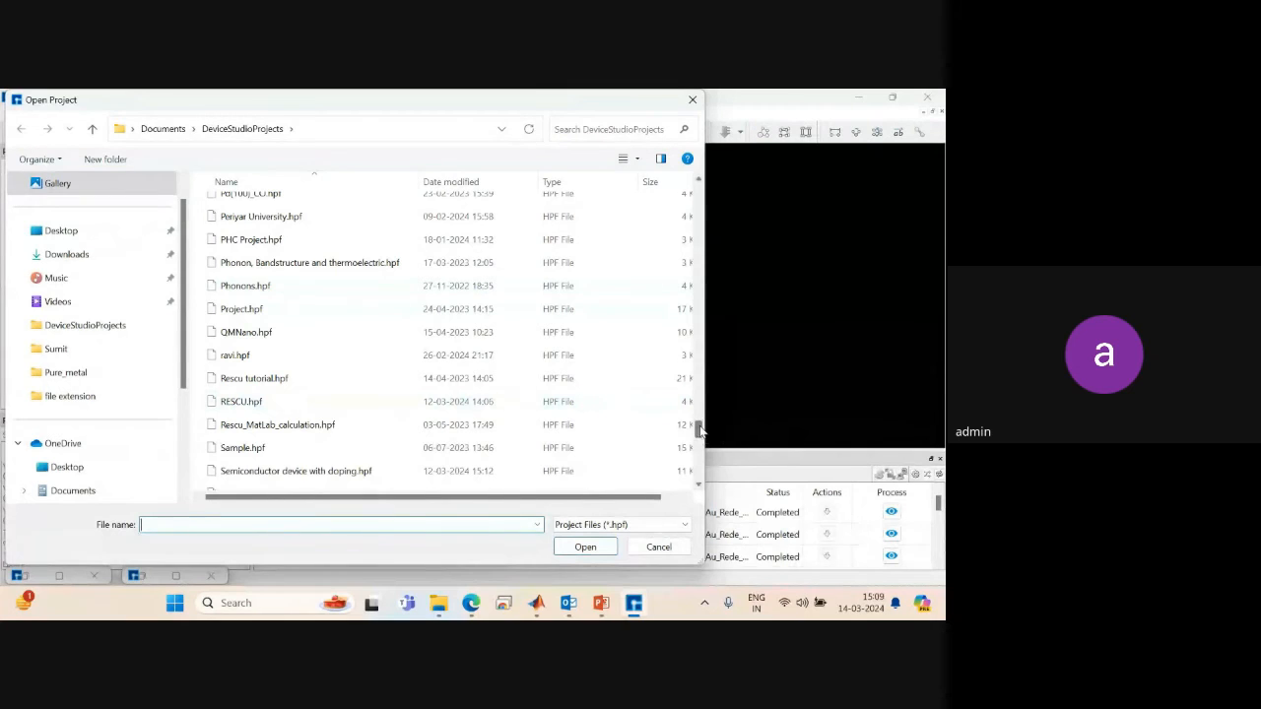
{"action": "left_click_drag", "start_coordinate": [699, 429], "coordinate": [699, 453]}
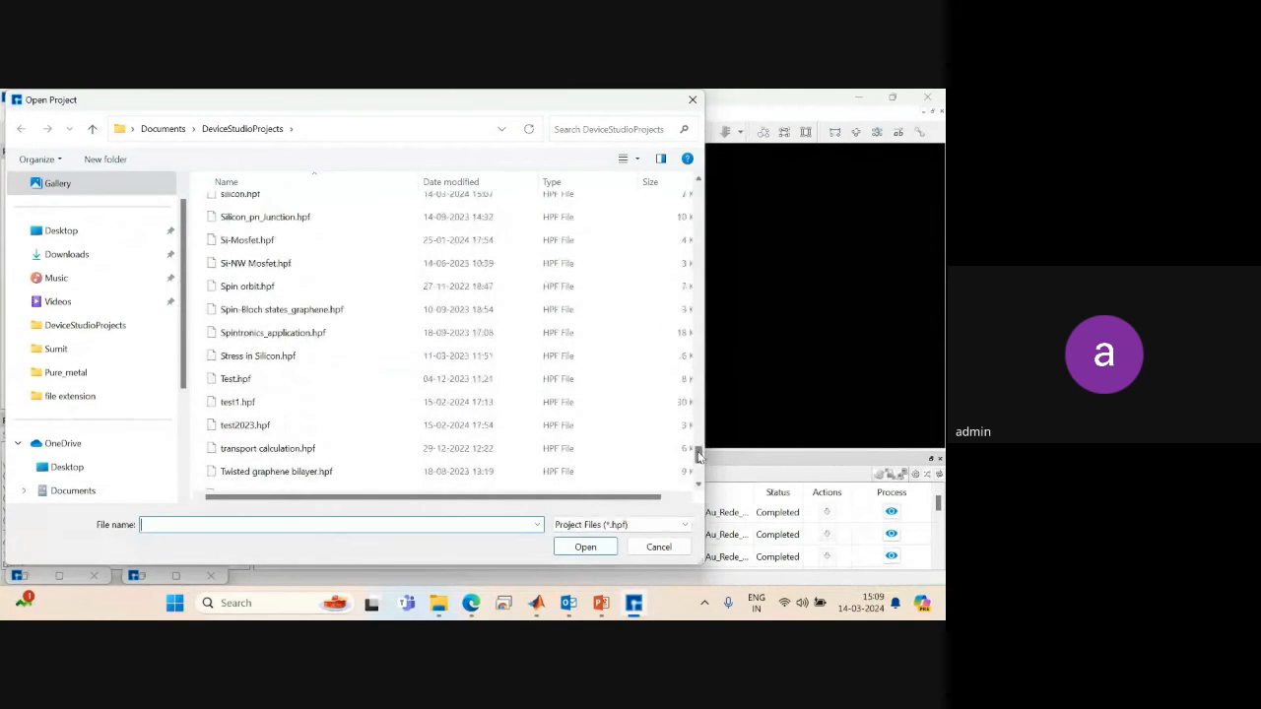
{"action": "left_click", "coordinate": [256, 286]}
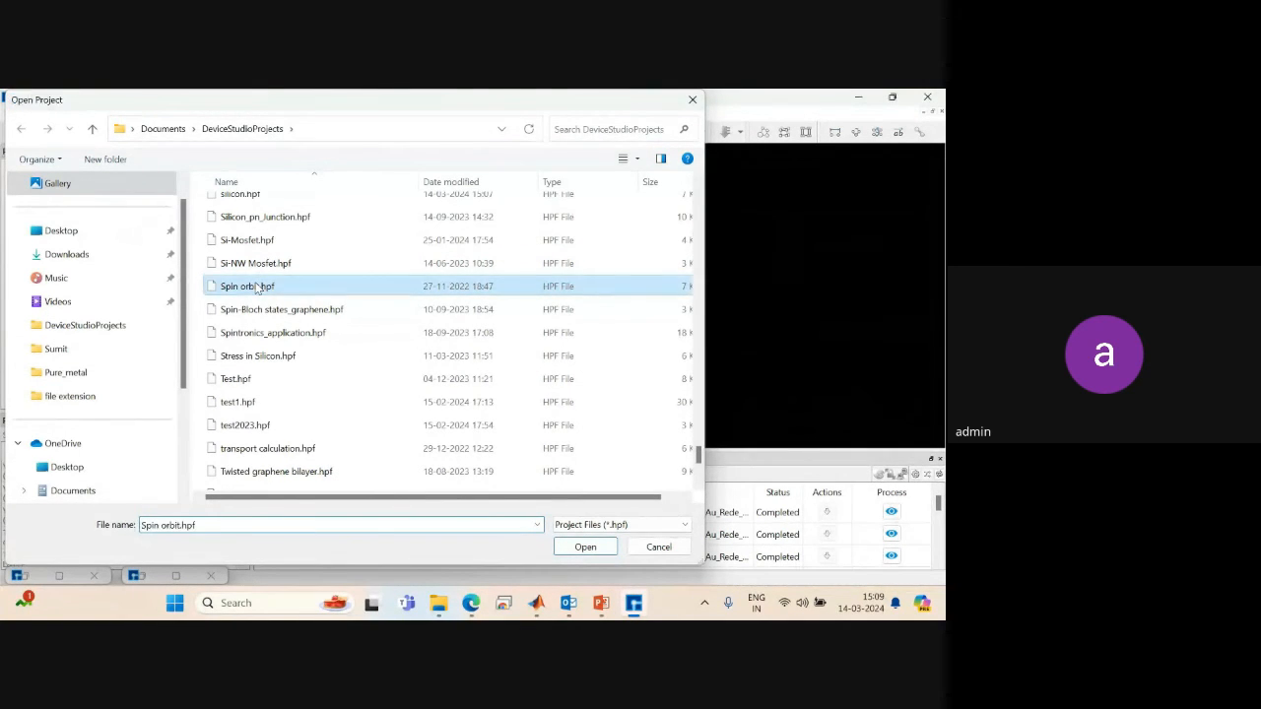
{"action": "double_click", "coordinate": [254, 285]}
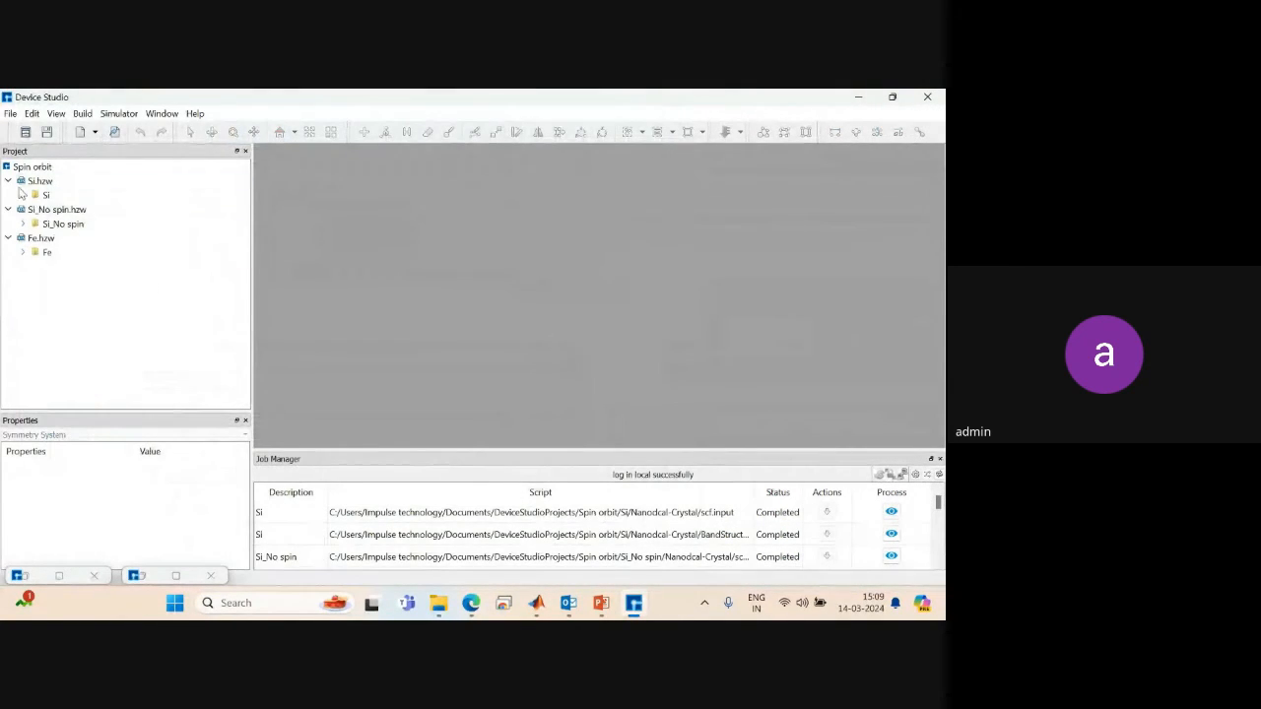
Expand the Si calculation's Nanodcal-Crystal files and open the Si.hzw structure in a maximized view.
{"action": "left_click", "coordinate": [24, 196]}
{"action": "left_click", "coordinate": [38, 210]}
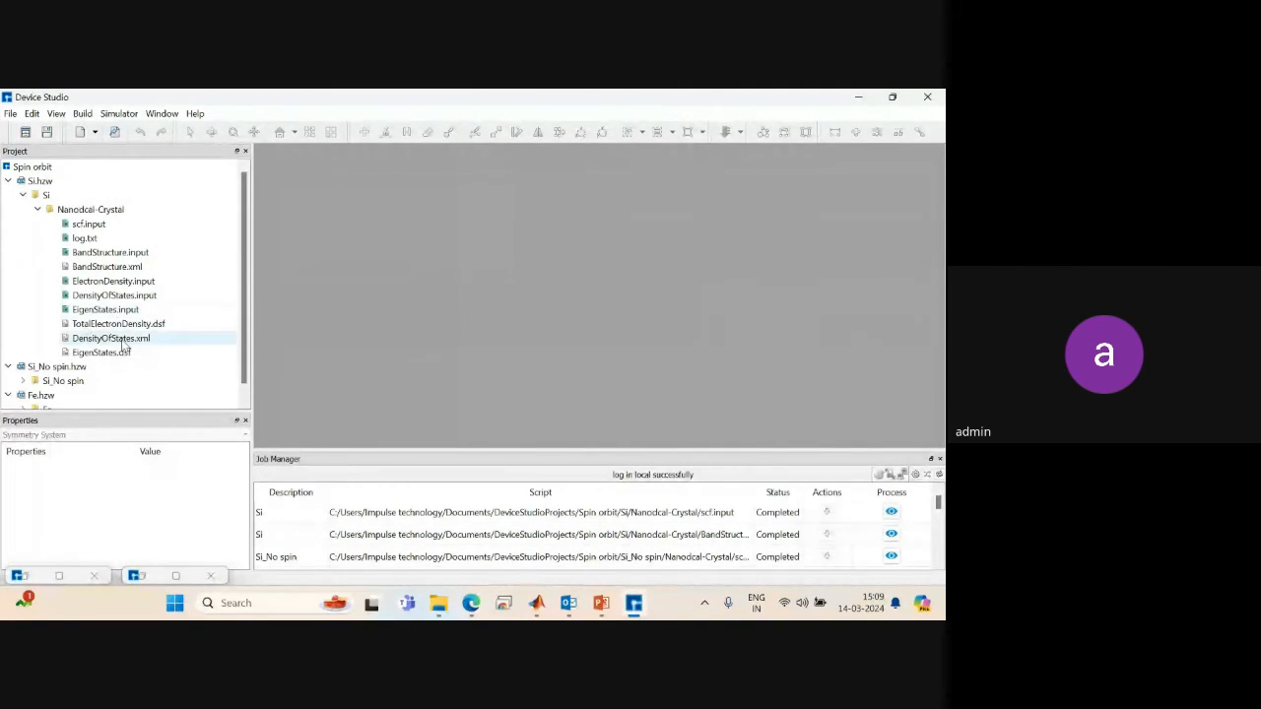
{"action": "double_click", "coordinate": [39, 182]}
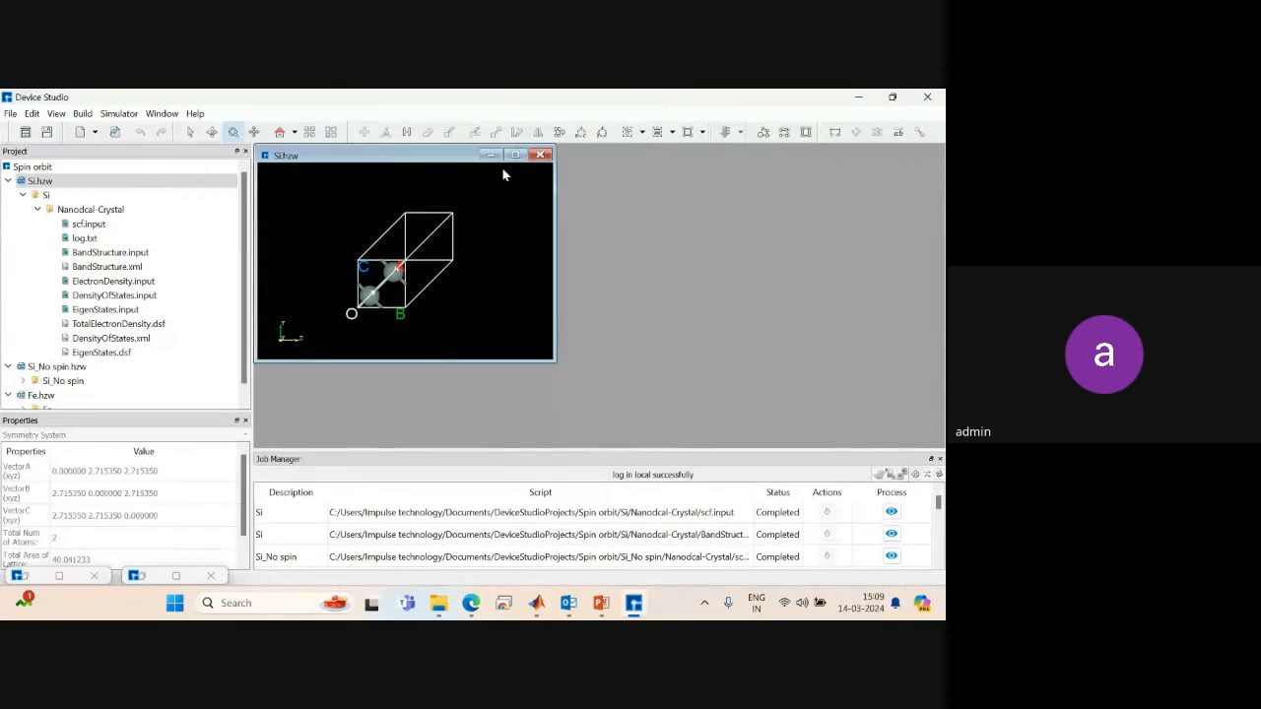
{"action": "left_click", "coordinate": [514, 156]}
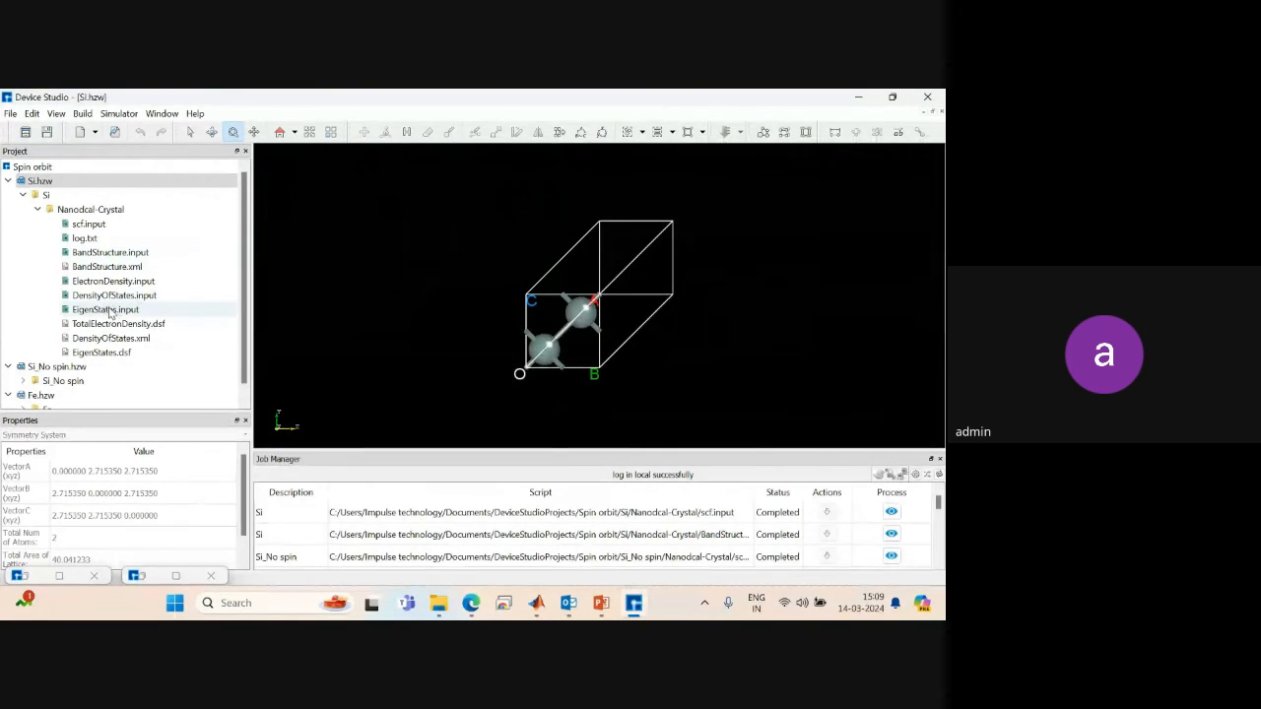
View the Si density of states plot for spin Down and for Both spins, and close the plot.
{"action": "right_click", "coordinate": [119, 337]}
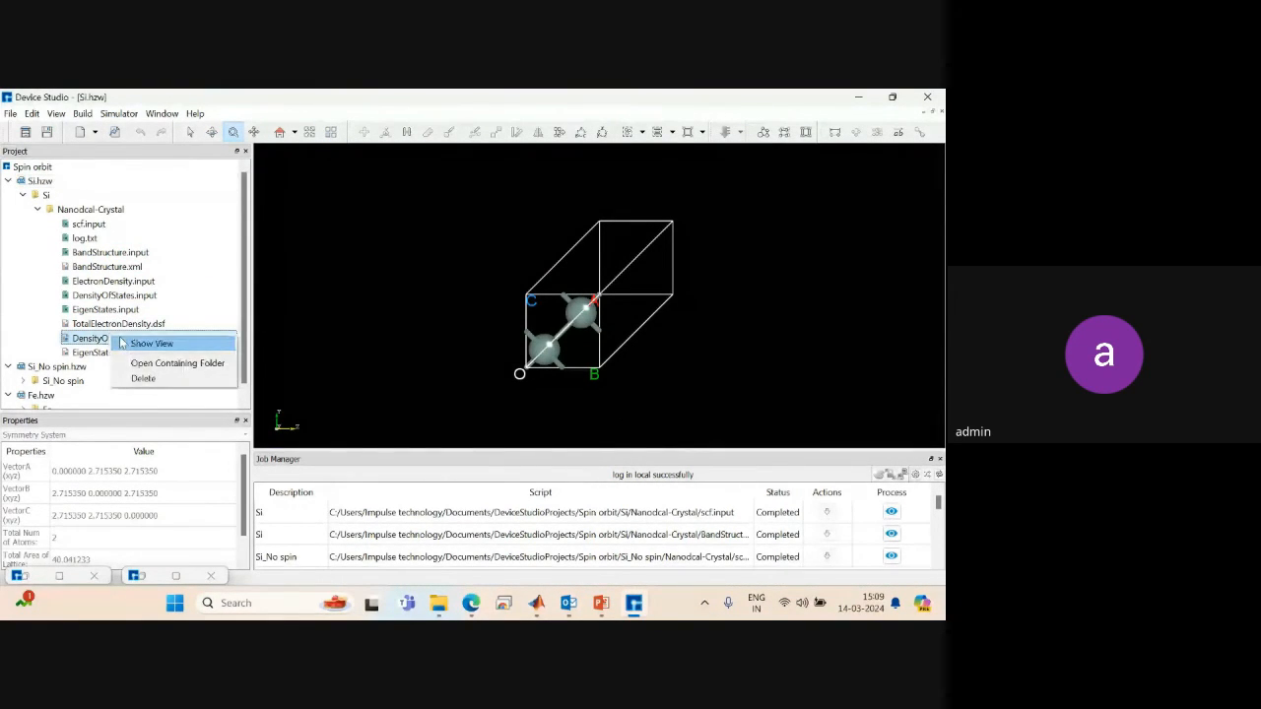
{"action": "left_click", "coordinate": [123, 343]}
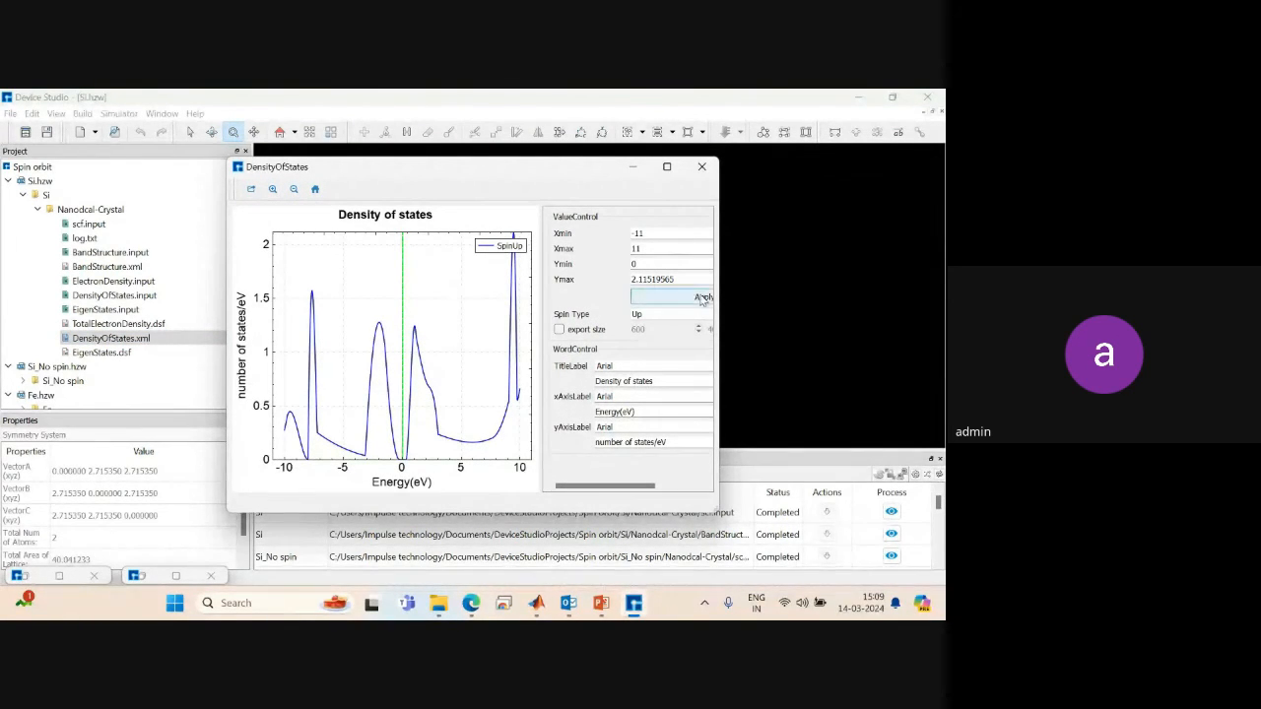
{"action": "left_click_drag", "start_coordinate": [724, 293], "coordinate": [876, 268]}
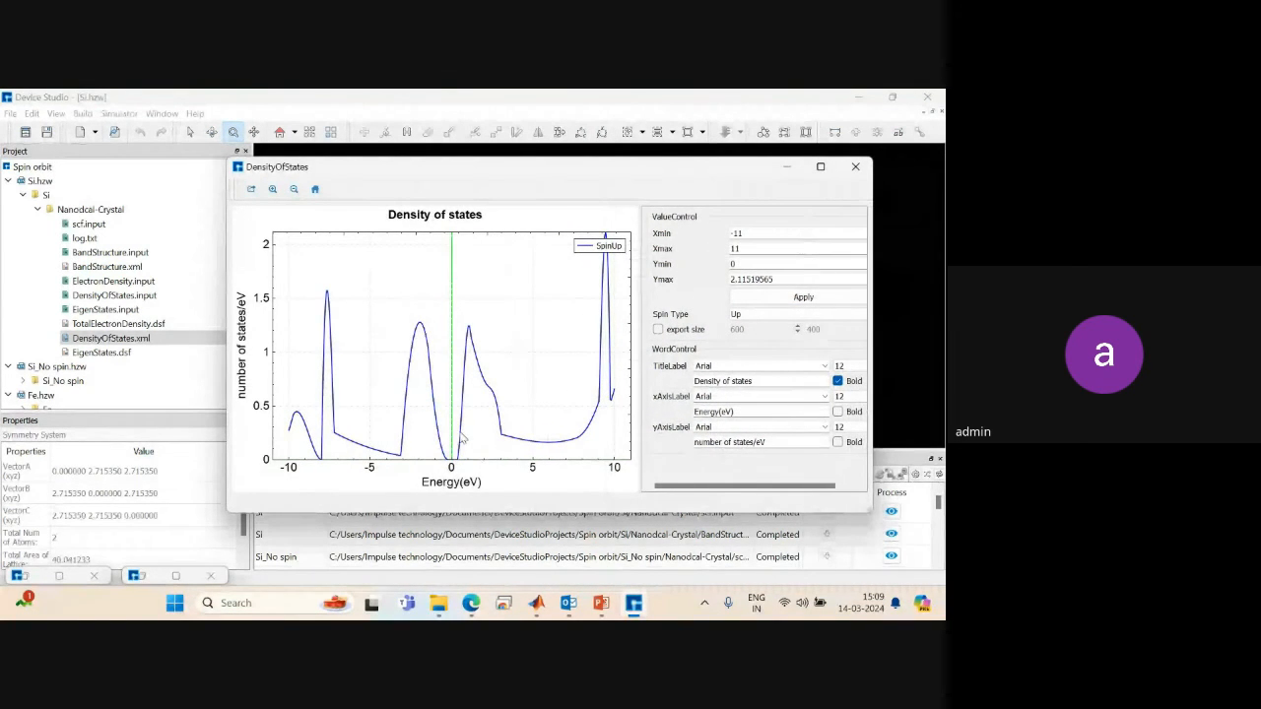
{"action": "left_click", "coordinate": [748, 314]}
{"action": "left_click", "coordinate": [747, 334]}
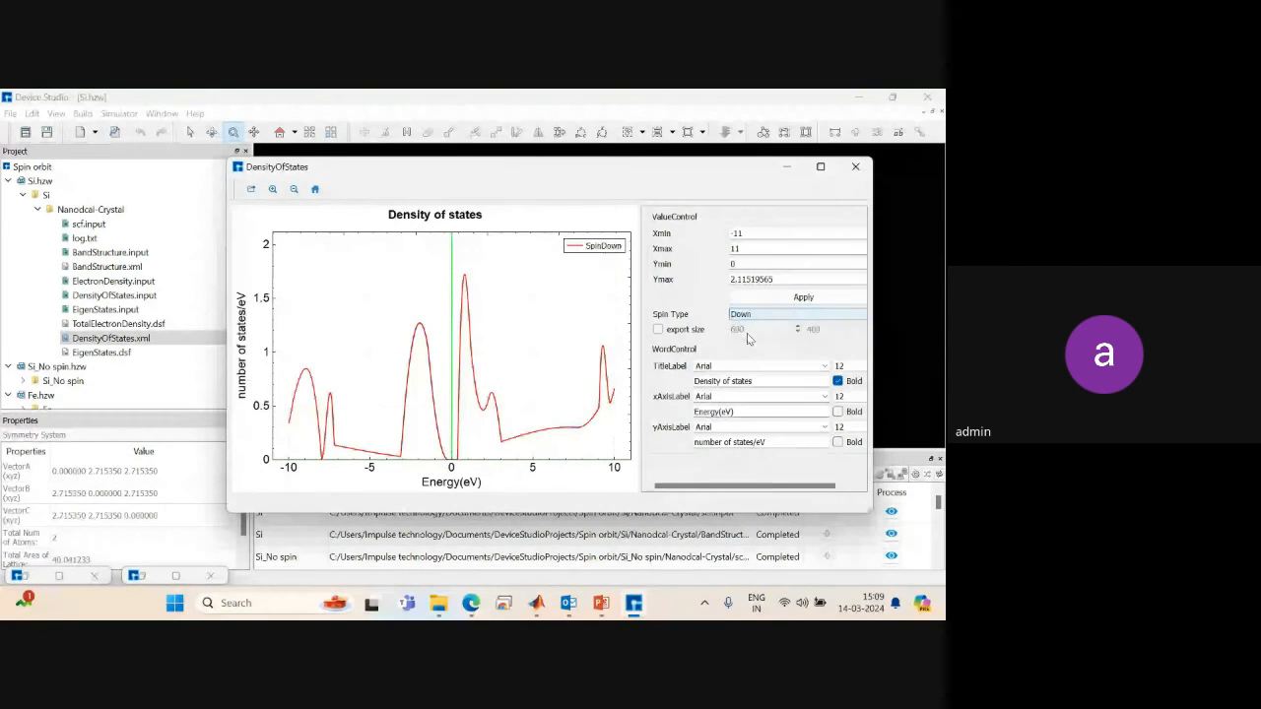
{"action": "left_click", "coordinate": [749, 314]}
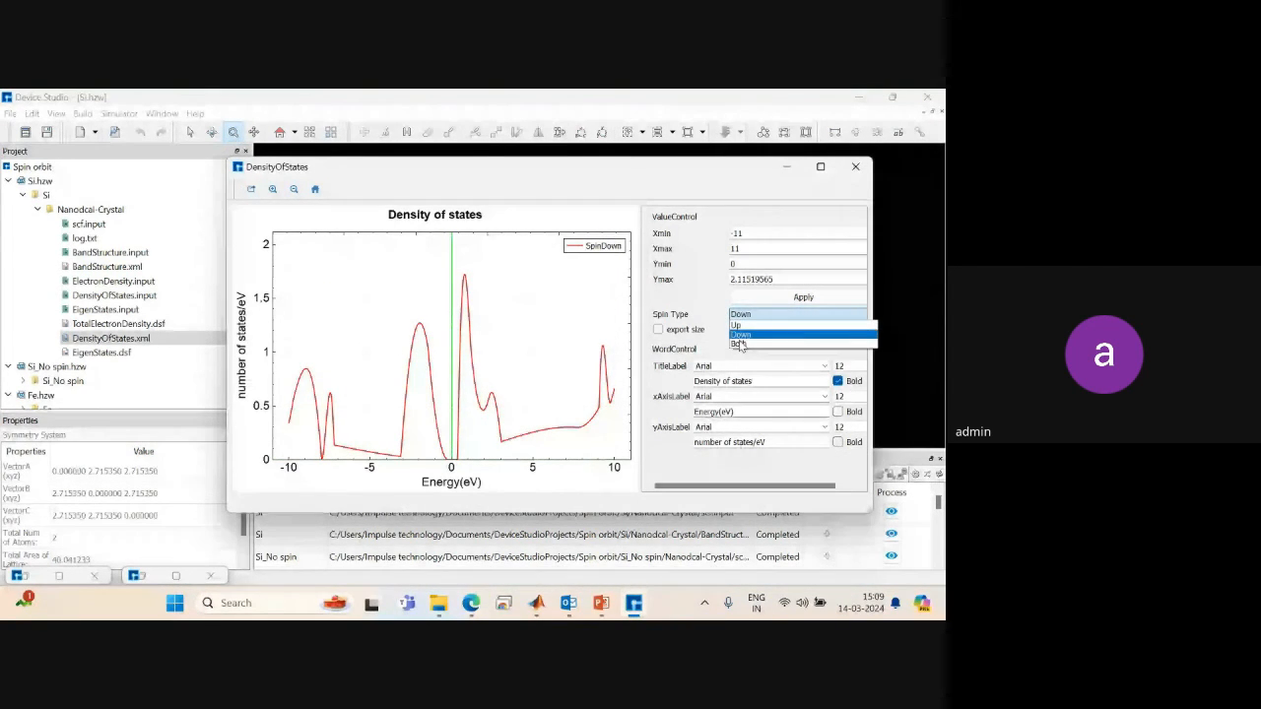
{"action": "left_click", "coordinate": [749, 347]}
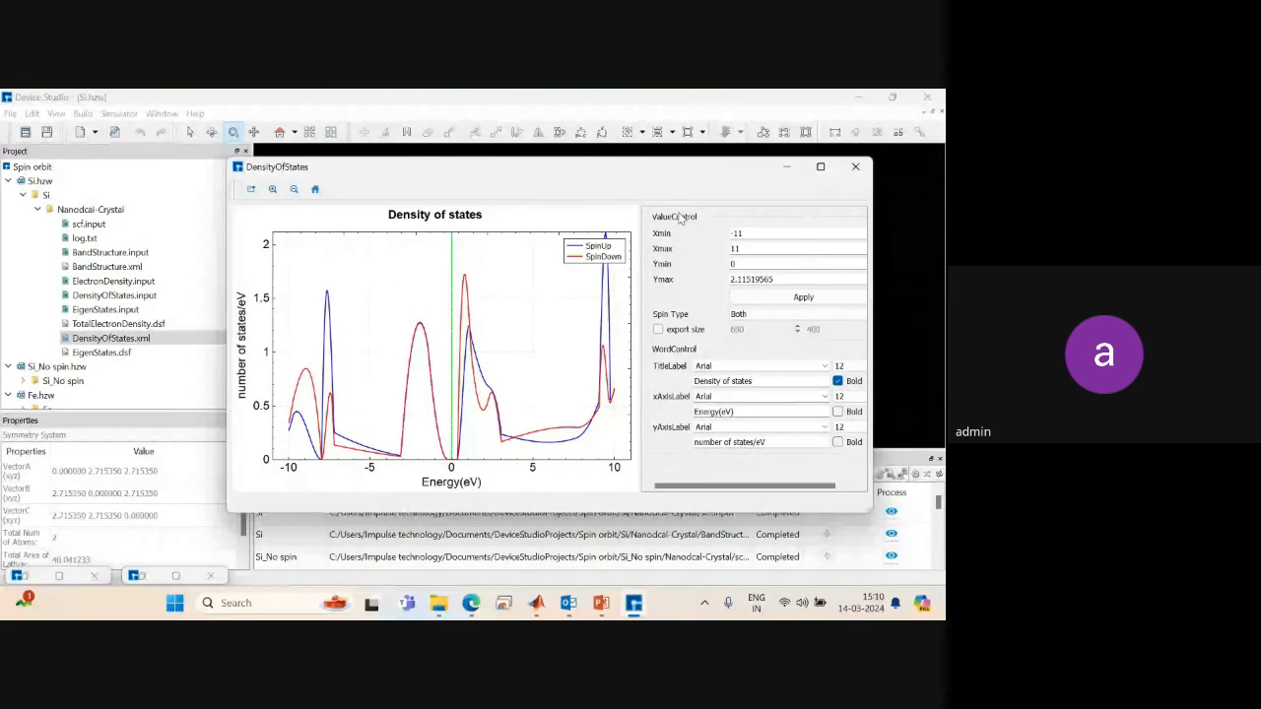
{"action": "left_click", "coordinate": [863, 171]}
Expand the Nanodcal-Crystal files of Si_No spin and Fe, and collapse the Si.hzw and Si_No spin.hzw entries in the project tree.
{"action": "left_click", "coordinate": [24, 383]}
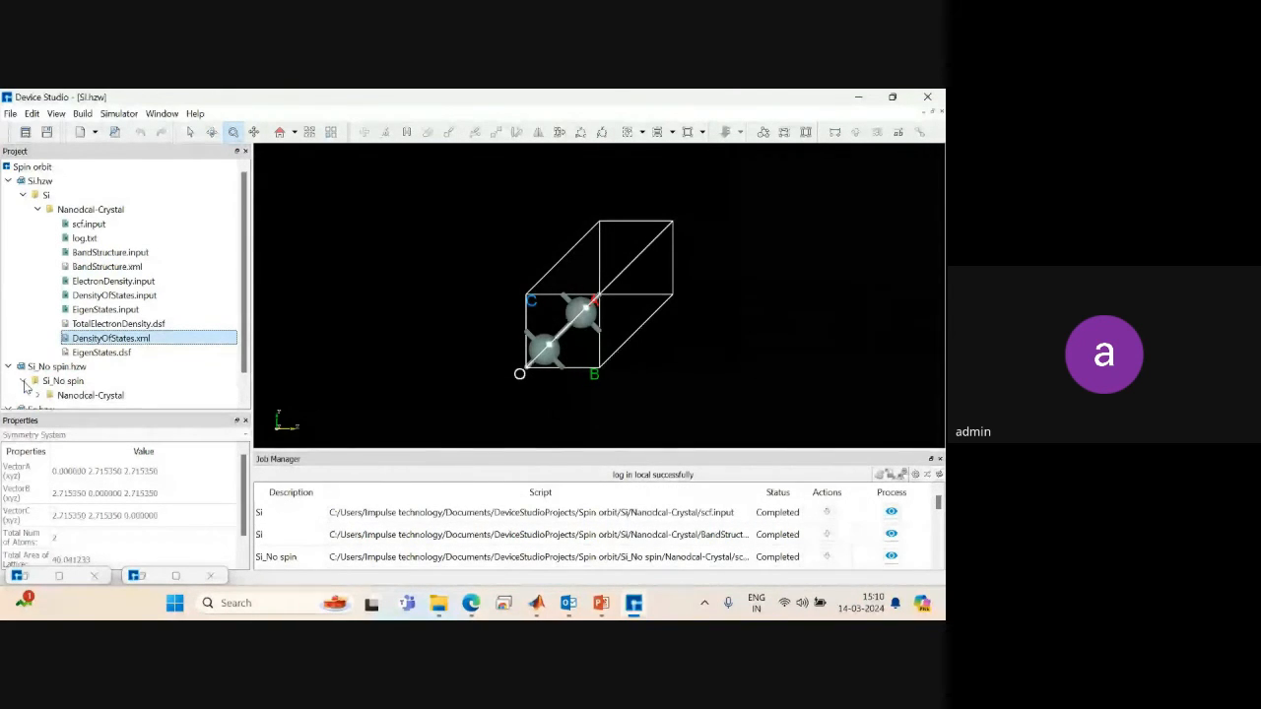
{"action": "left_click", "coordinate": [37, 395]}
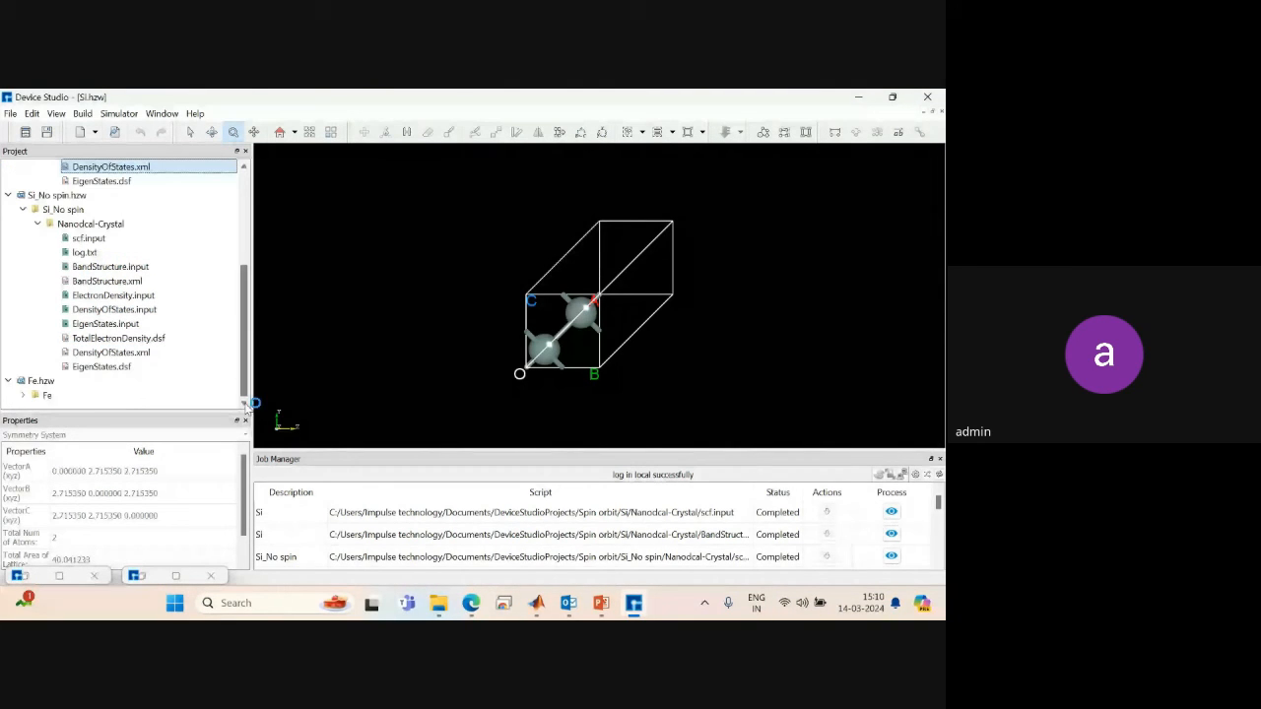
{"action": "left_click", "coordinate": [25, 395]}
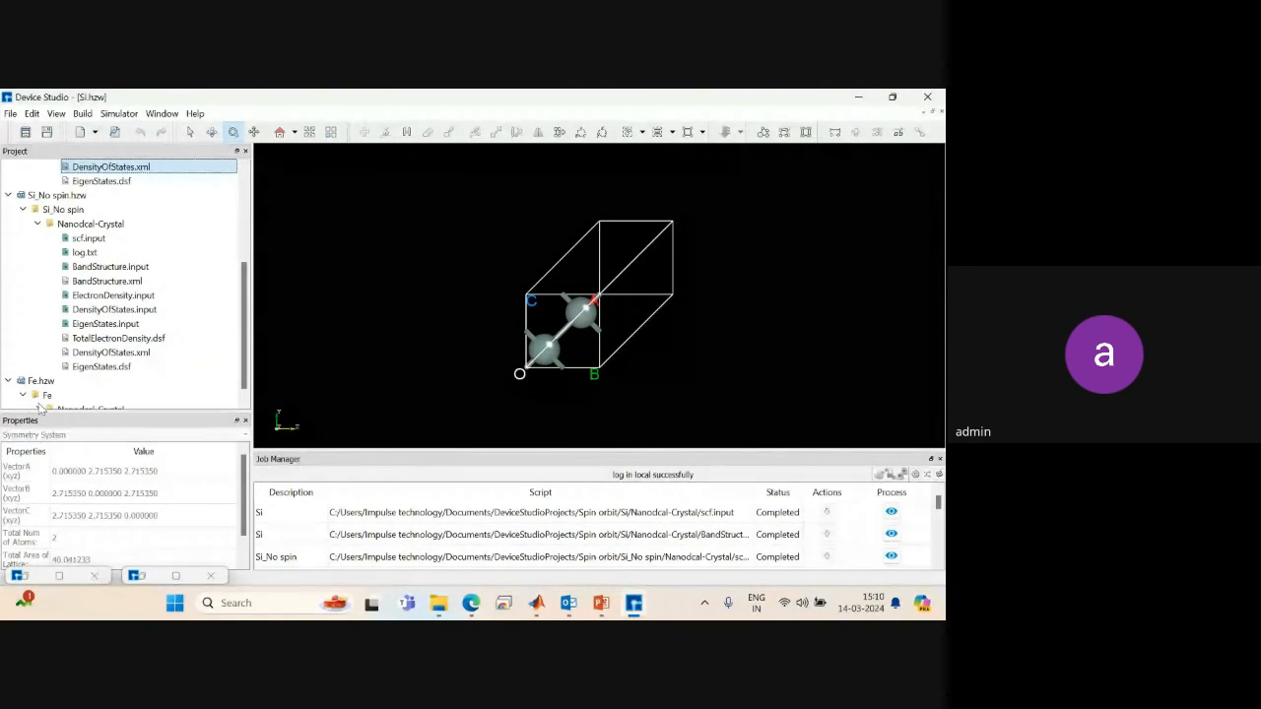
{"action": "left_click", "coordinate": [37, 395]}
{"action": "left_click", "coordinate": [7, 195]}
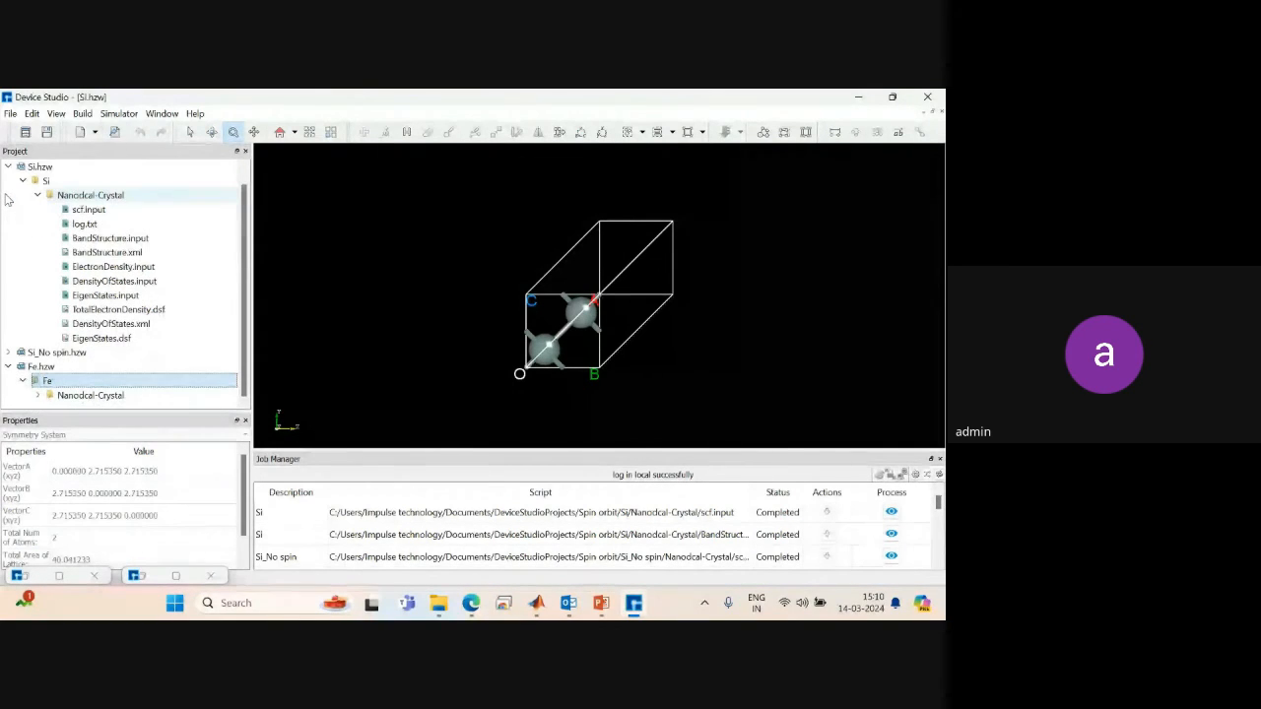
{"action": "left_click", "coordinate": [9, 168]}
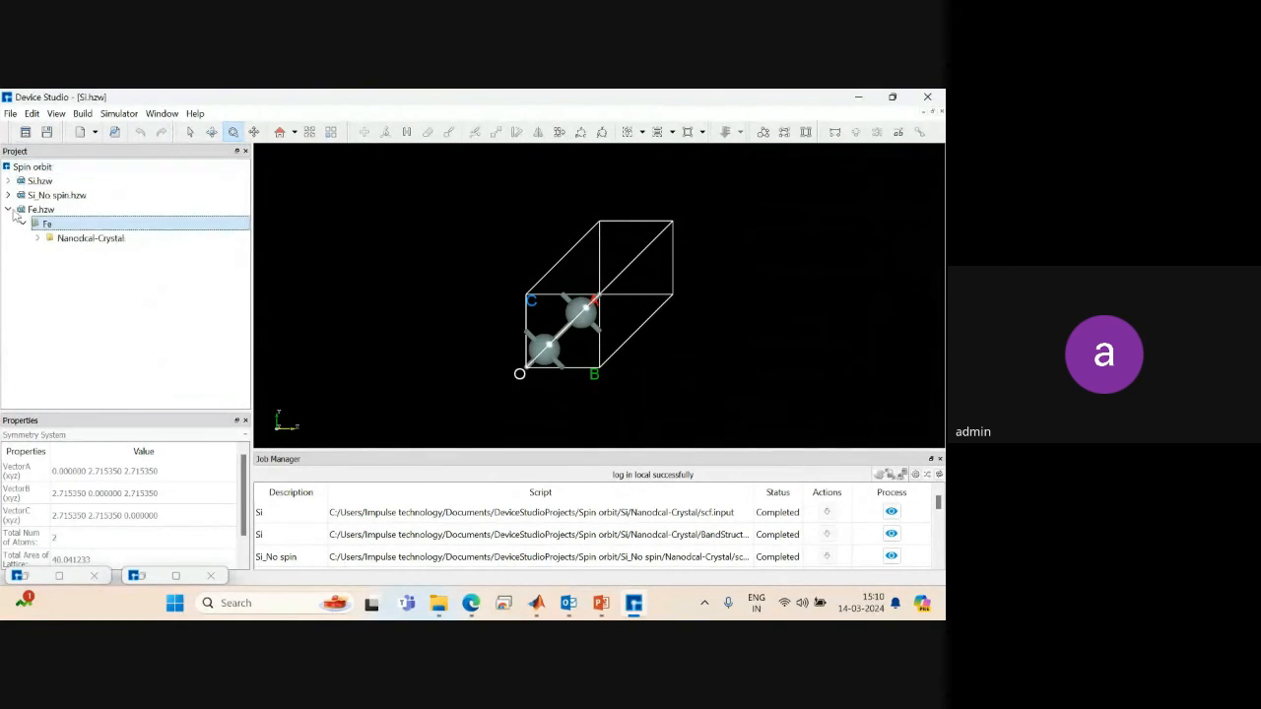
{"action": "left_click", "coordinate": [37, 238]}
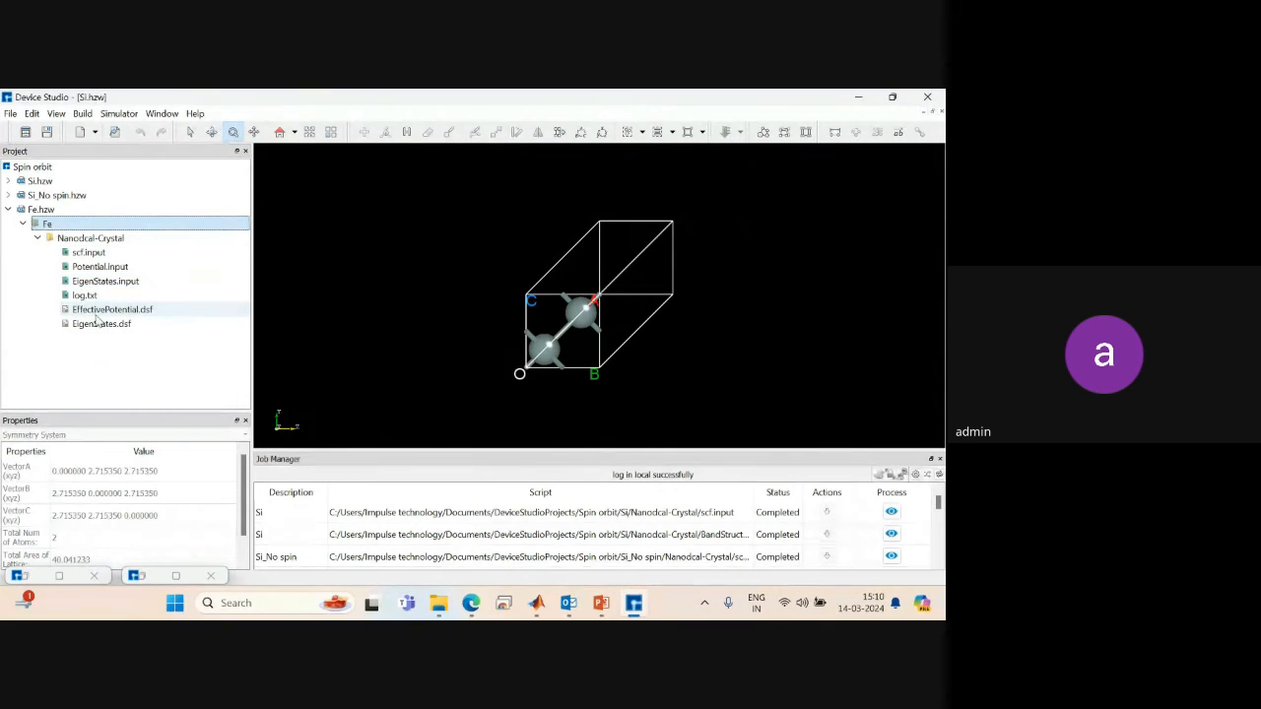
Open the Fe.hzw structure, view its EffectivePotential.dsf result, and close the result view.
{"action": "left_click", "coordinate": [41, 210]}
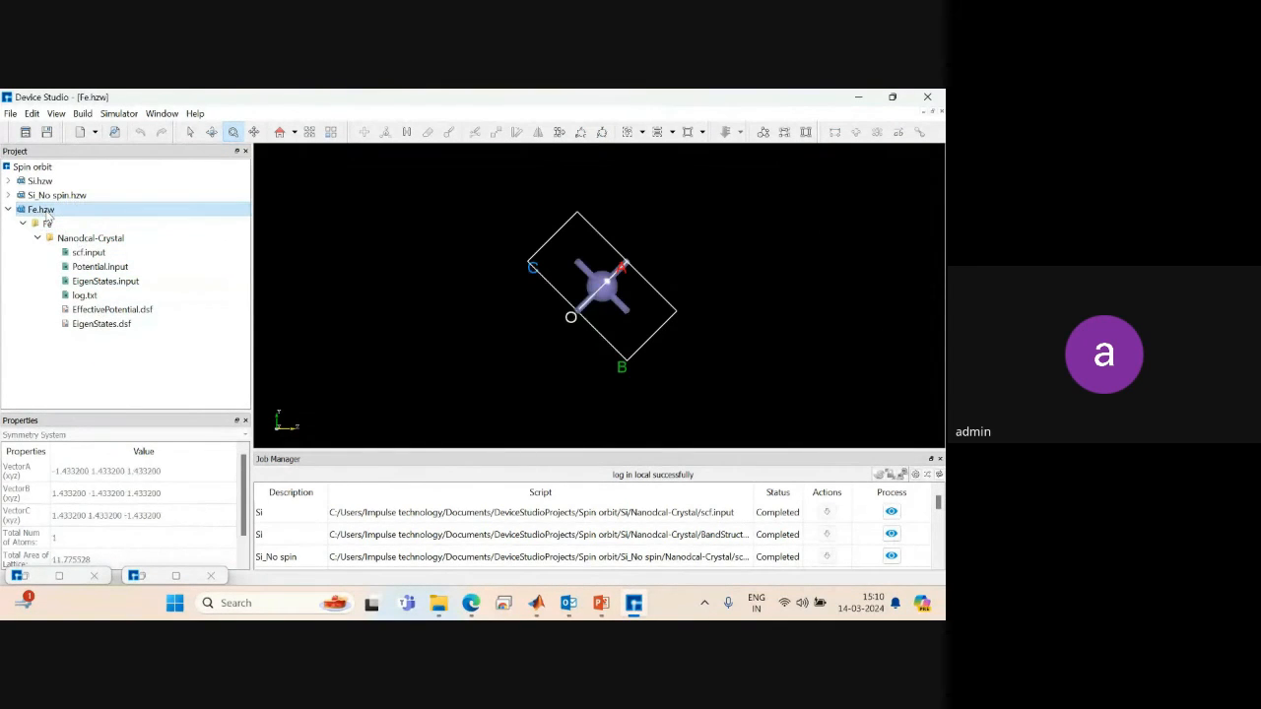
{"action": "right_click", "coordinate": [111, 311]}
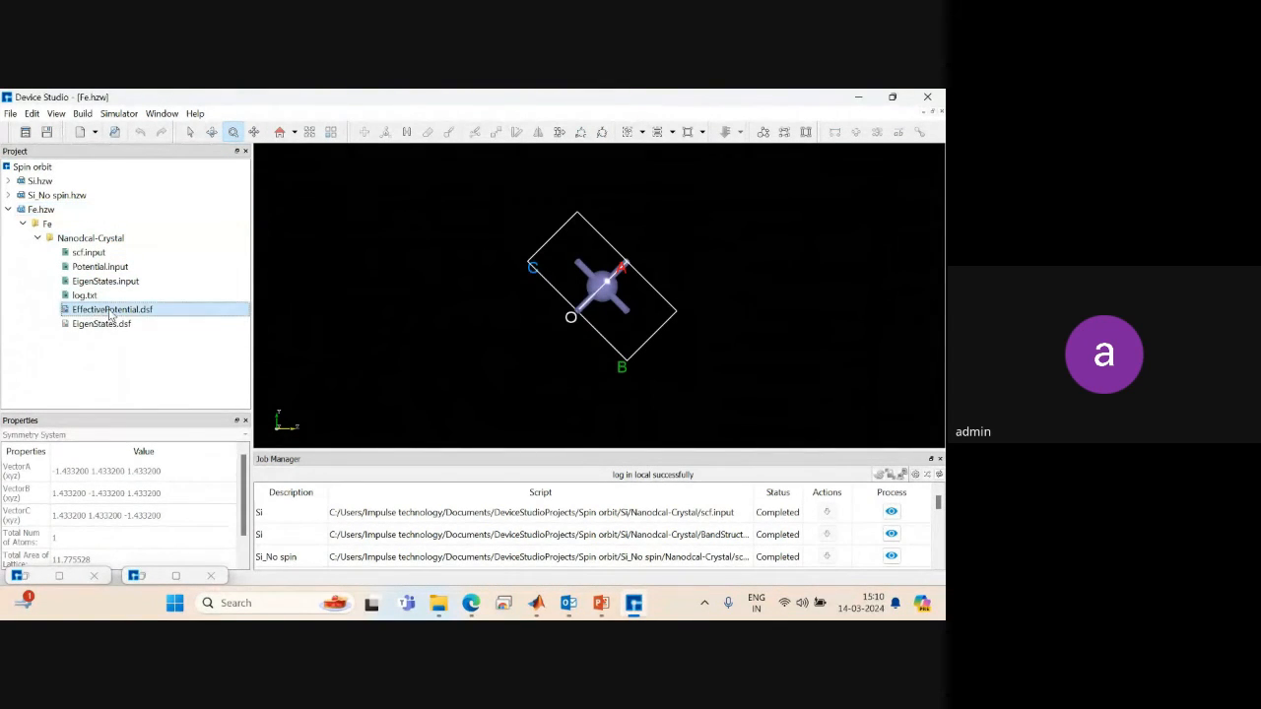
{"action": "left_click", "coordinate": [138, 319]}
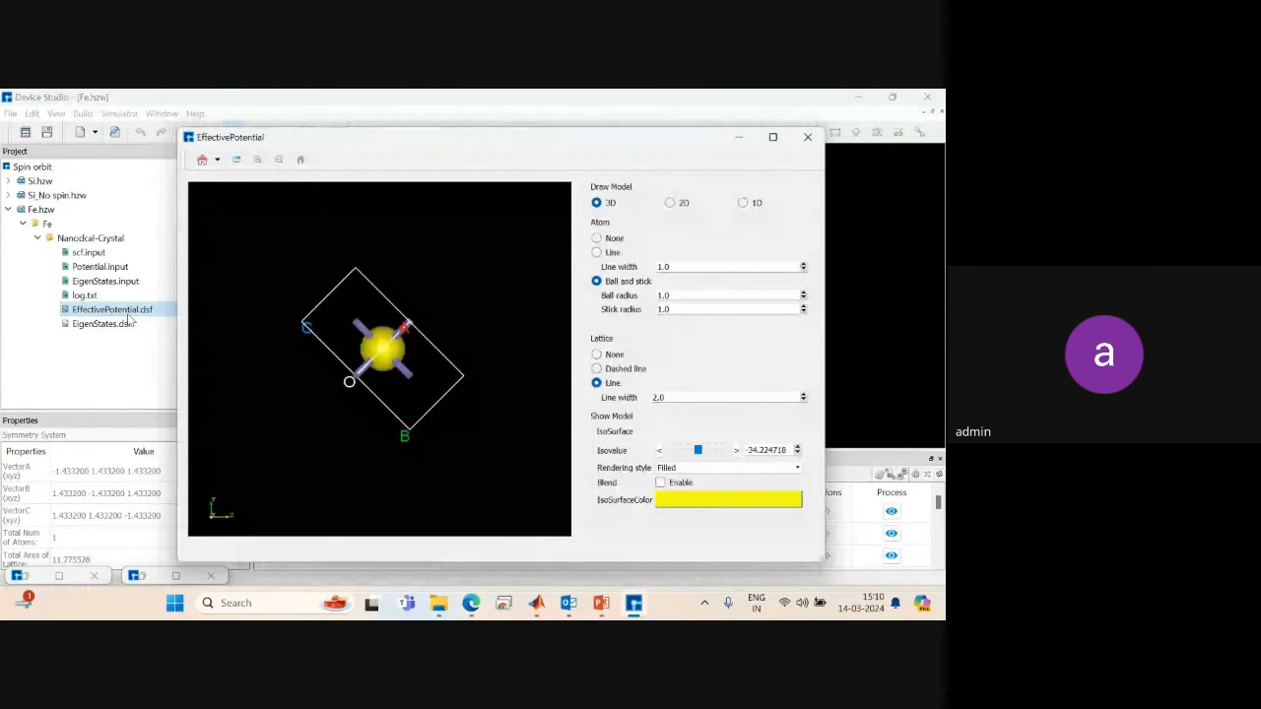
{"action": "left_click", "coordinate": [807, 137]}
Import the local Fe-MgO-Fe.hzw structure from the DeviceStudio2022A example folder into the project.
{"action": "left_click", "coordinate": [9, 113]}
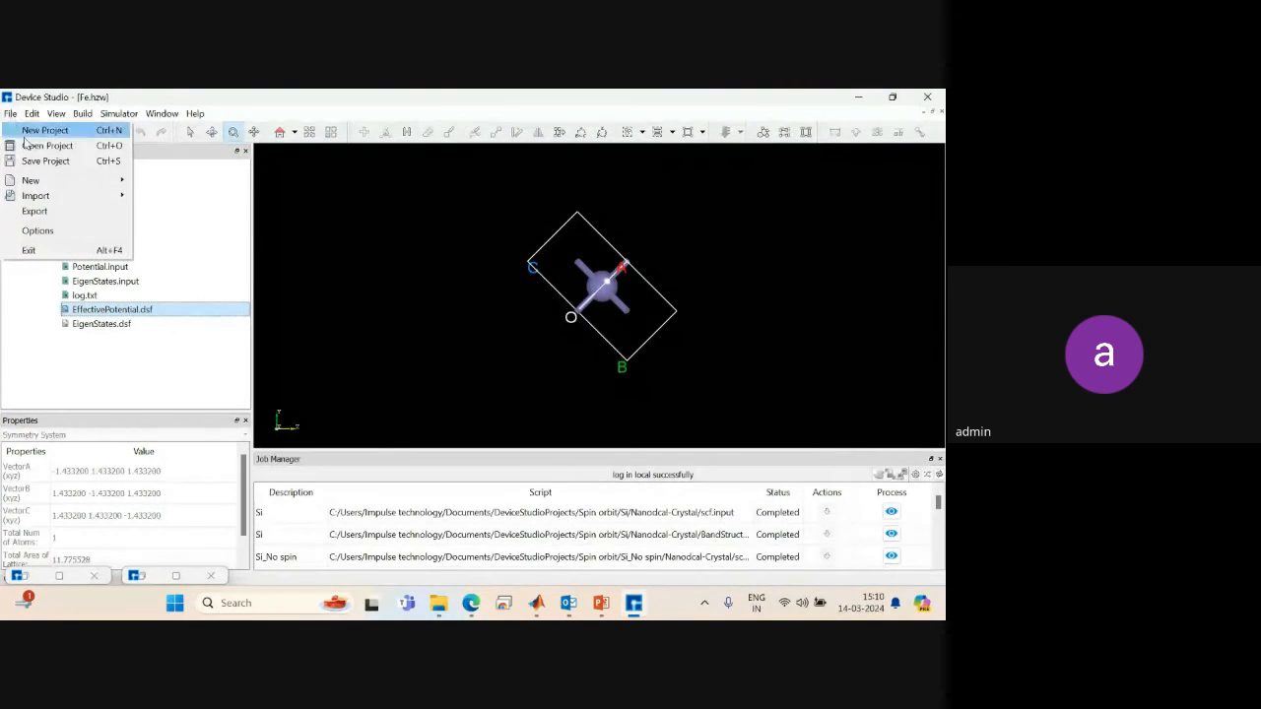
{"action": "mouse_move", "coordinate": [98, 195]}
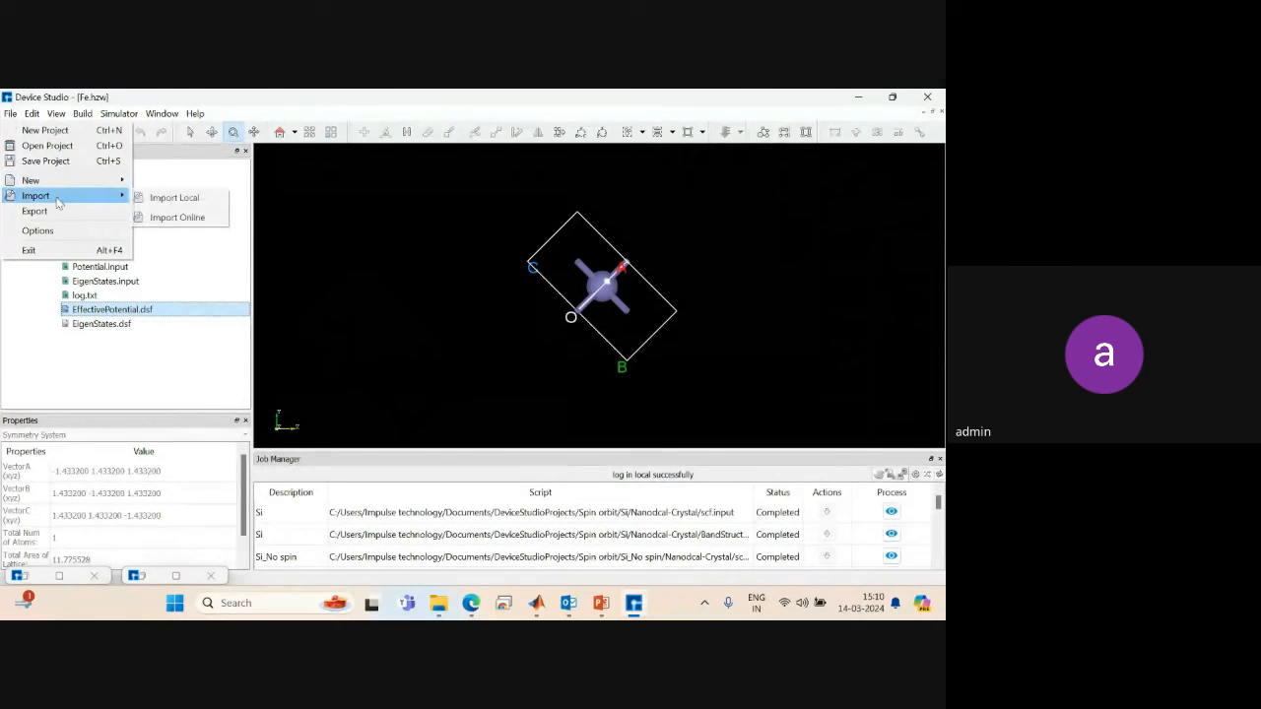
{"action": "left_click", "coordinate": [182, 201]}
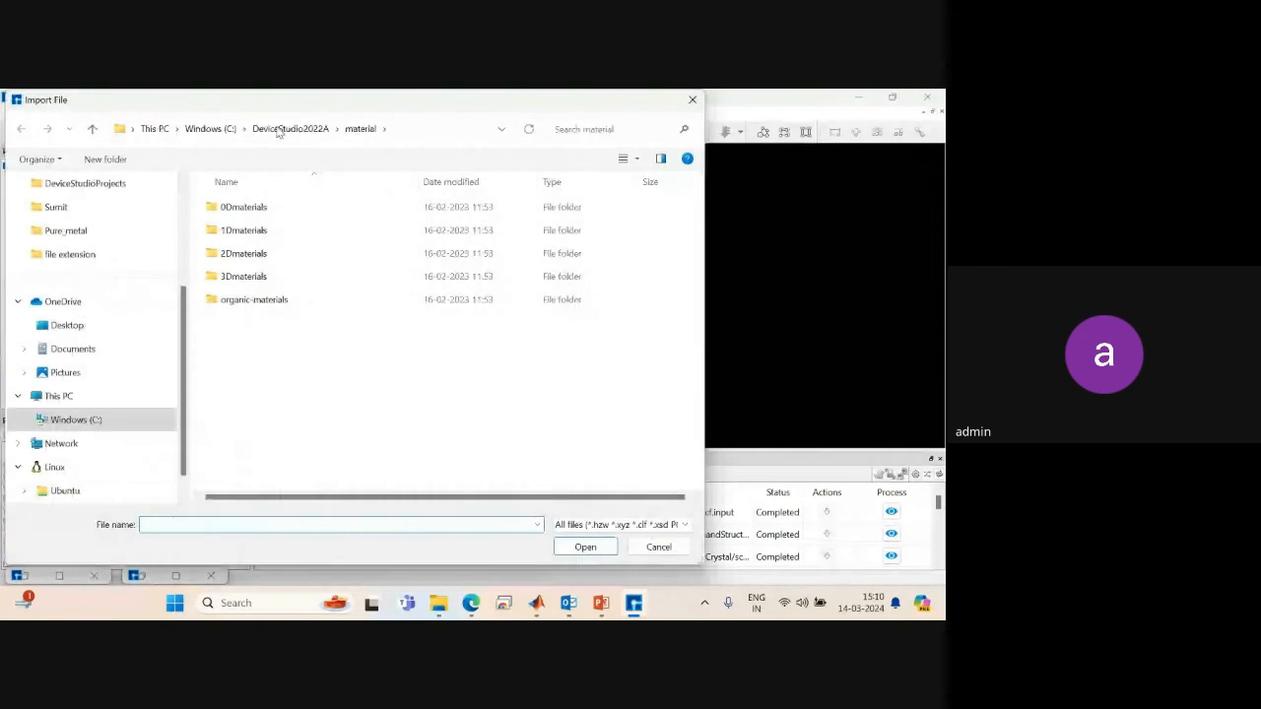
{"action": "left_click", "coordinate": [278, 131]}
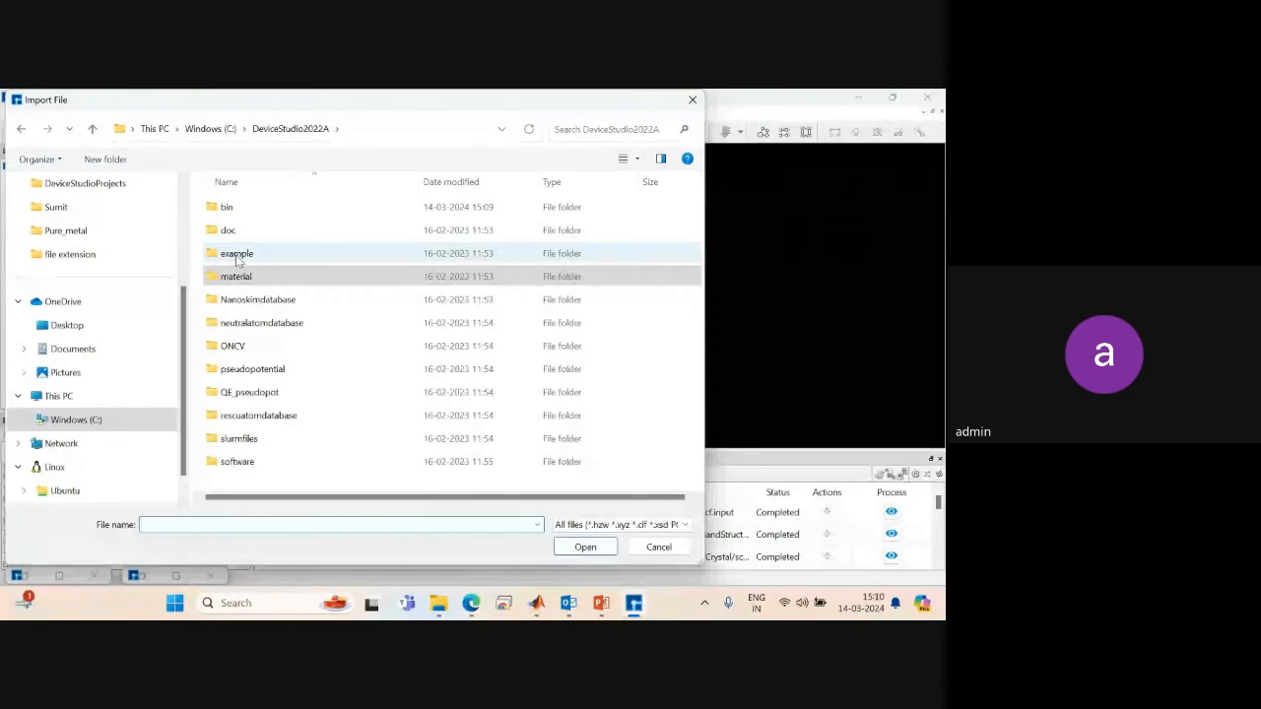
{"action": "double_click", "coordinate": [237, 253]}
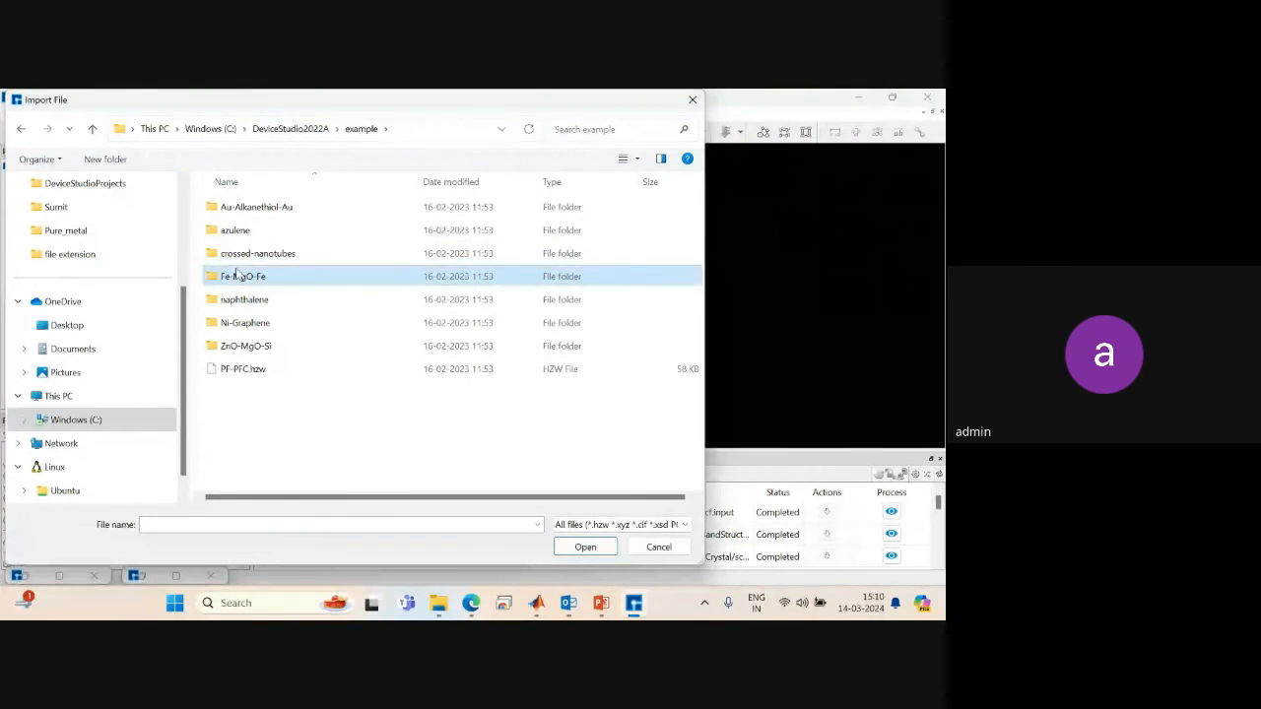
{"action": "double_click", "coordinate": [236, 276]}
{"action": "double_click", "coordinate": [248, 211]}
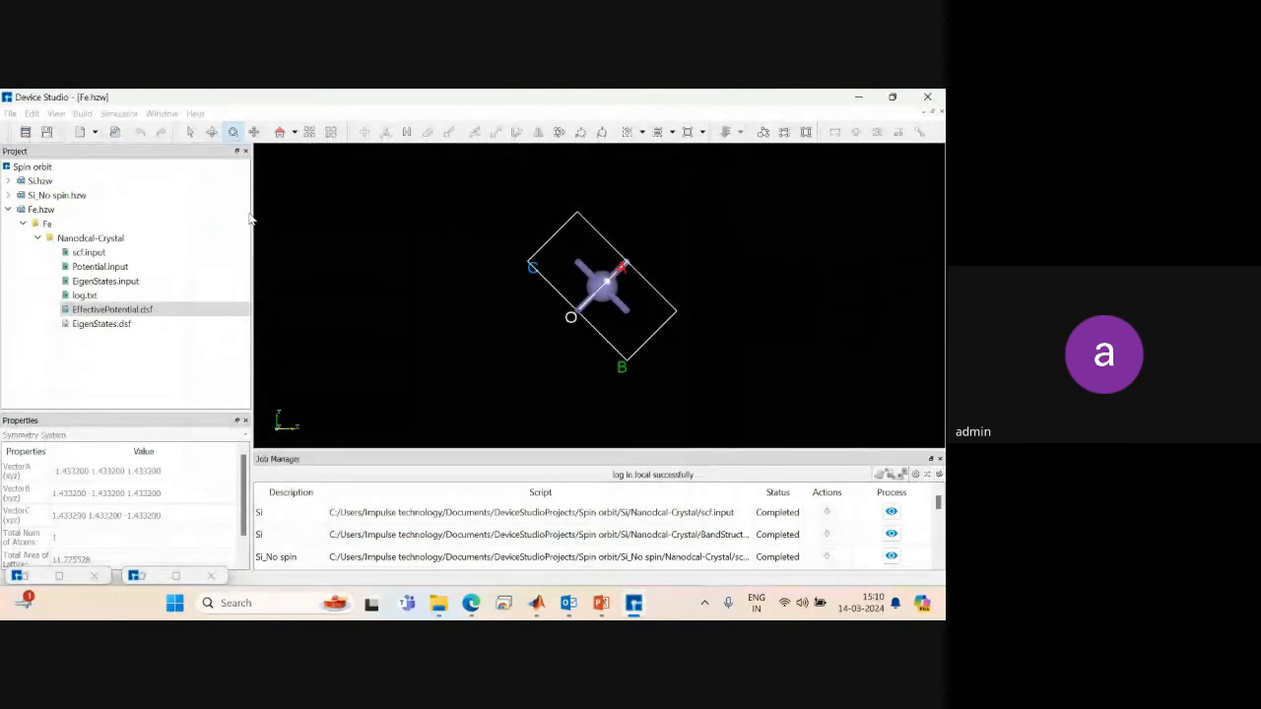
Inspect the Fe-MgO-Fe junction up close from several rotated angles and restore its default orientation.
{"action": "scroll", "coordinate": [608, 335], "scroll_direction": "up", "scroll_amount": 5}
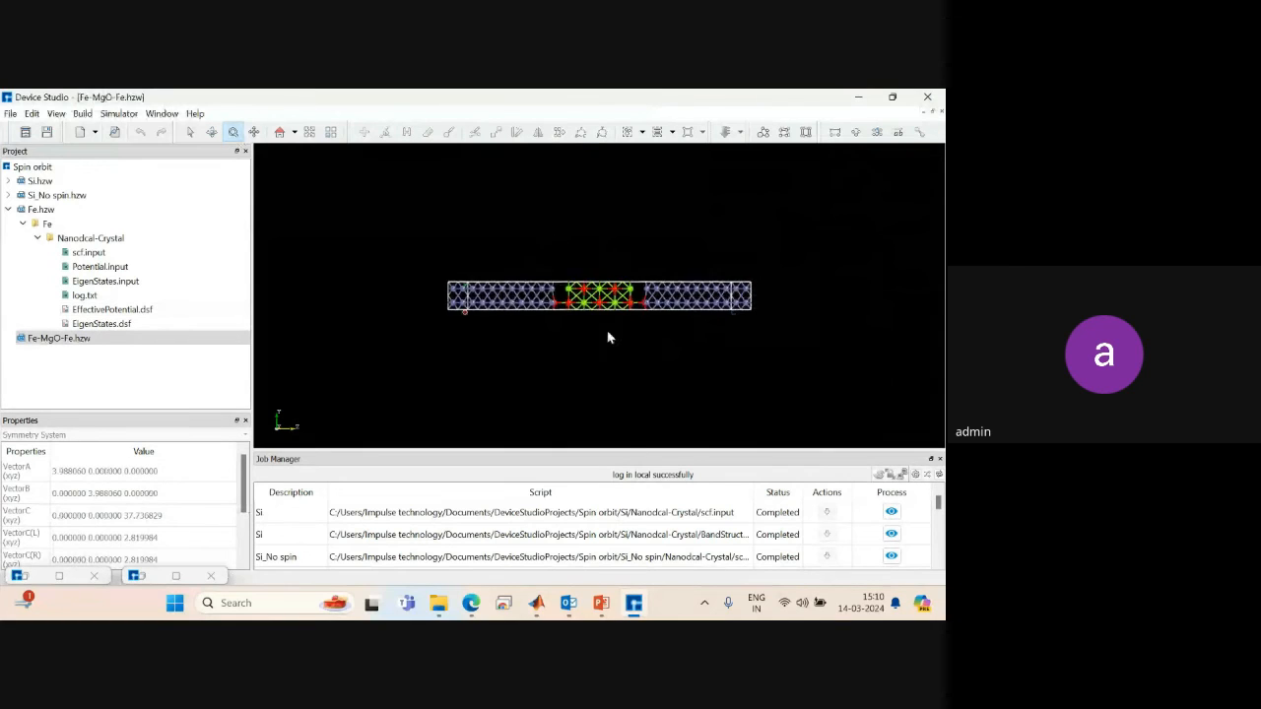
{"action": "left_click_drag", "start_coordinate": [735, 360], "coordinate": [693, 275]}
{"action": "left_click_drag", "start_coordinate": [591, 225], "coordinate": [581, 335]}
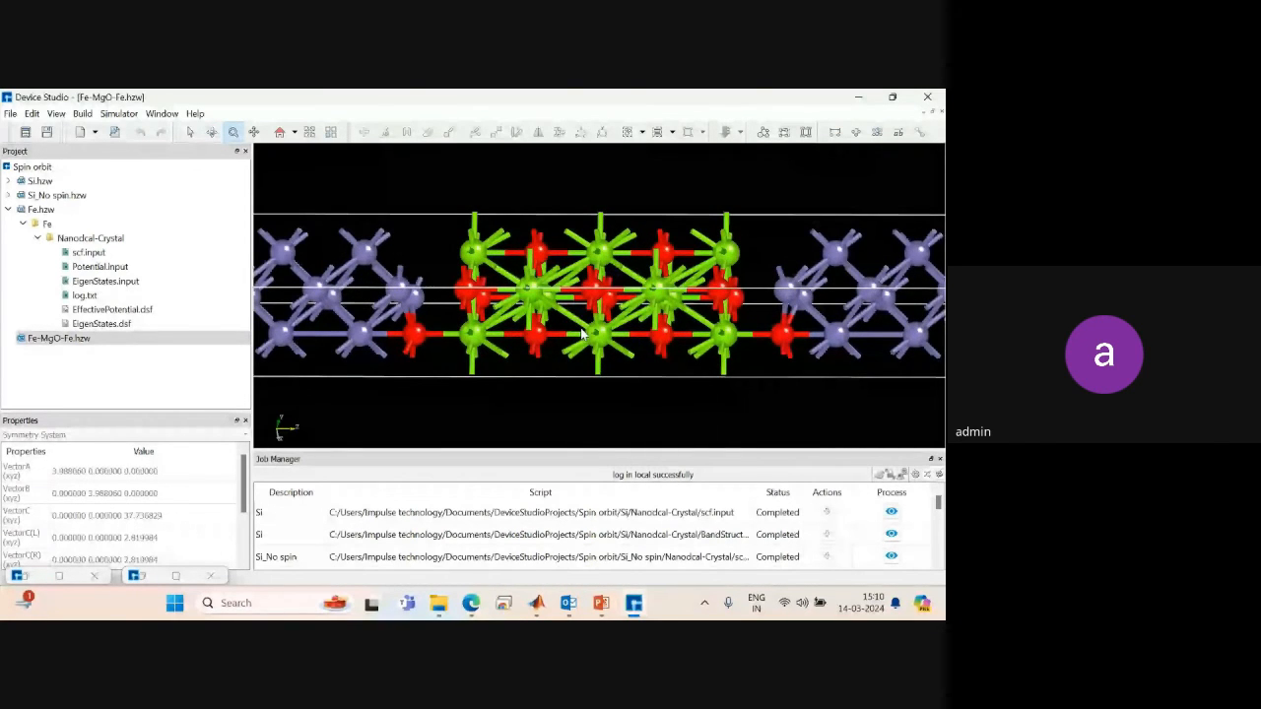
{"action": "right_click_drag", "start_coordinate": [581, 334], "coordinate": [297, 350]}
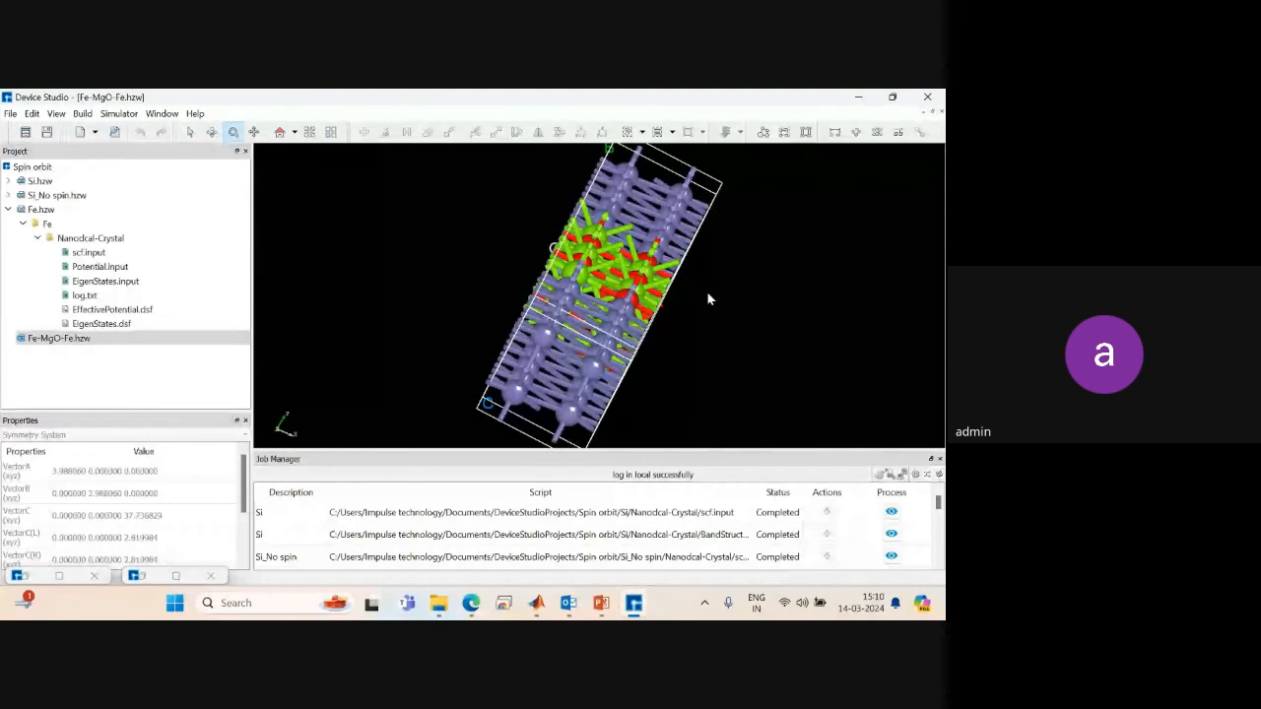
{"action": "right_click_drag", "start_coordinate": [707, 290], "coordinate": [768, 303]}
{"action": "scroll", "coordinate": [769, 302], "scroll_direction": "up", "scroll_amount": 5}
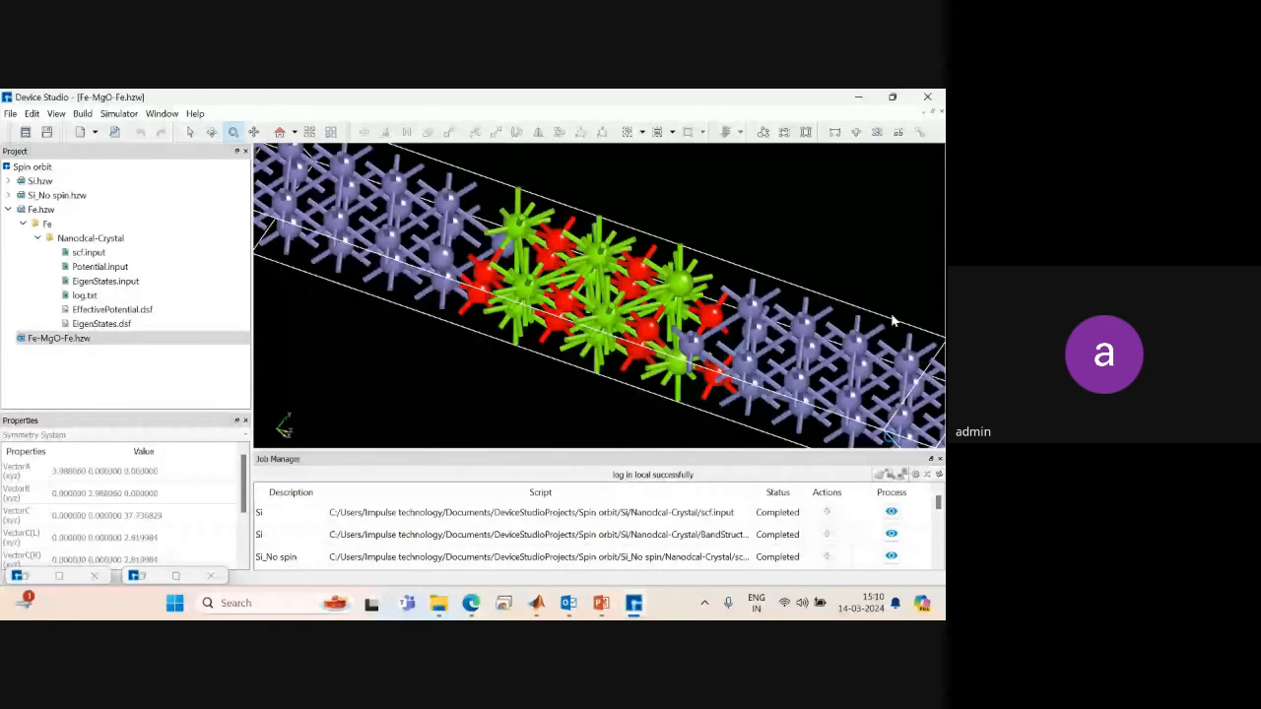
{"action": "right_click_drag", "start_coordinate": [892, 320], "coordinate": [255, 320]}
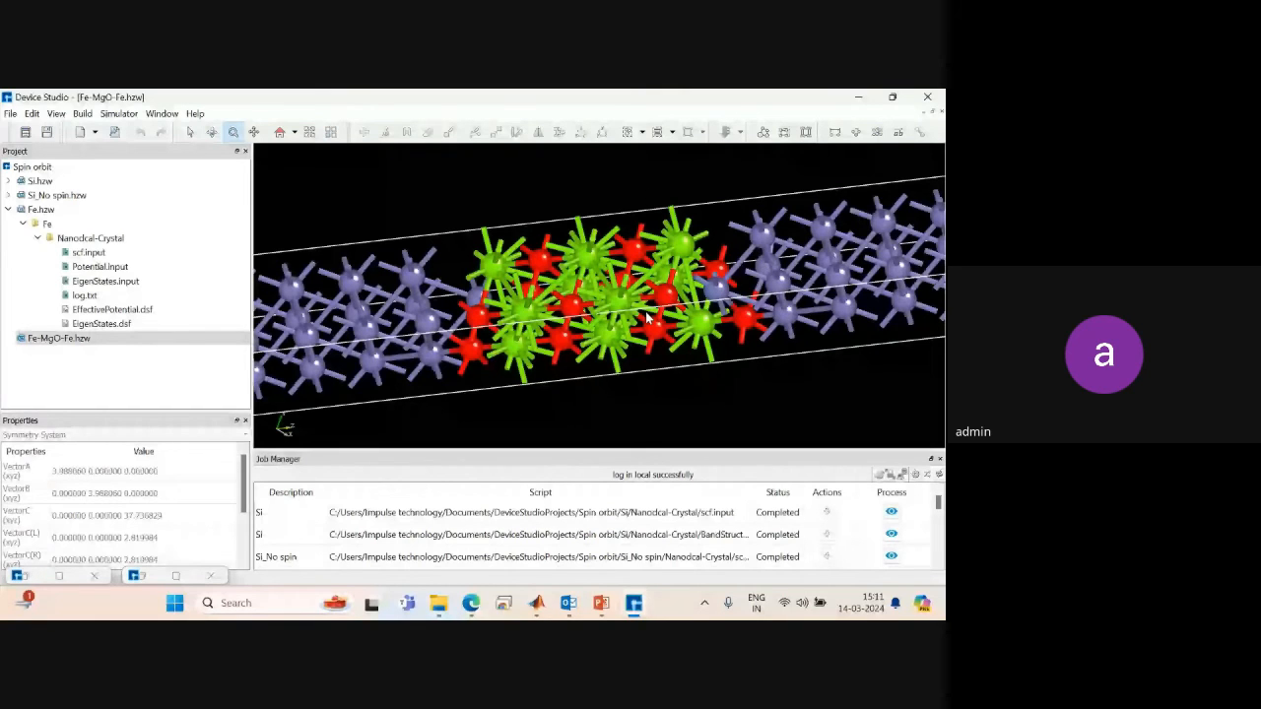
{"action": "left_click", "coordinate": [281, 133]}
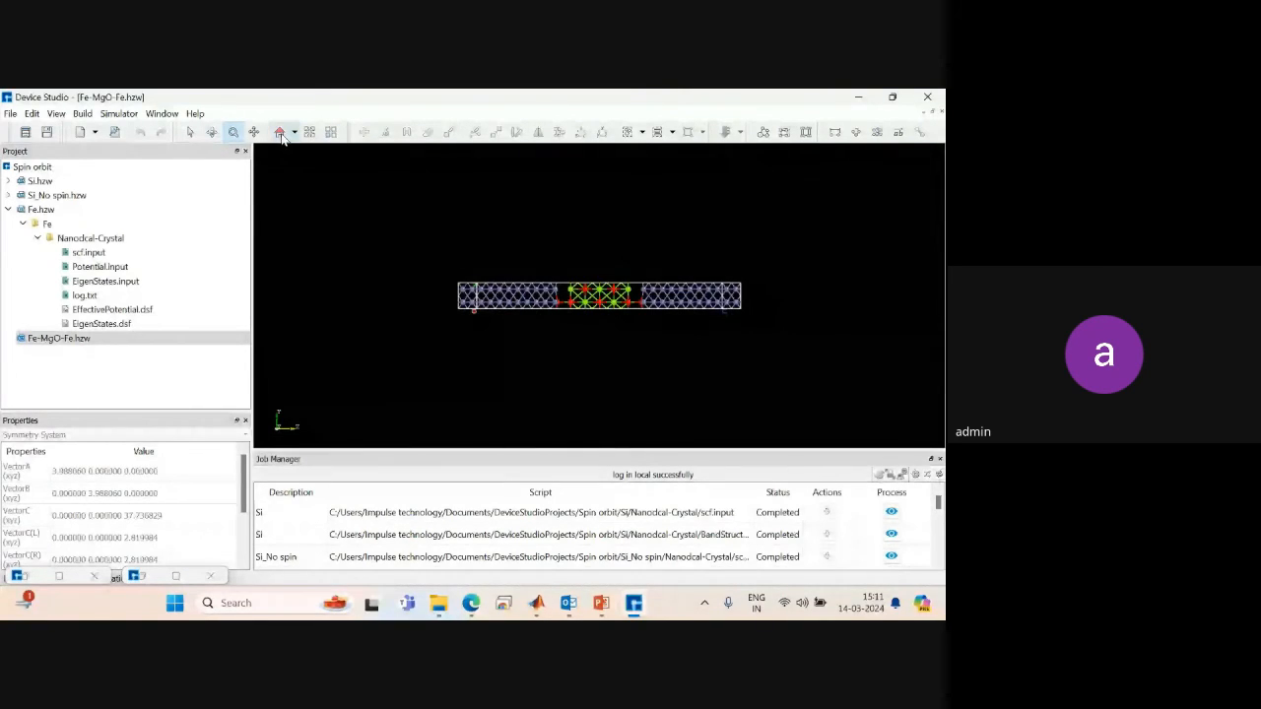
{"action": "scroll", "coordinate": [608, 385], "scroll_direction": "up", "scroll_amount": 5}
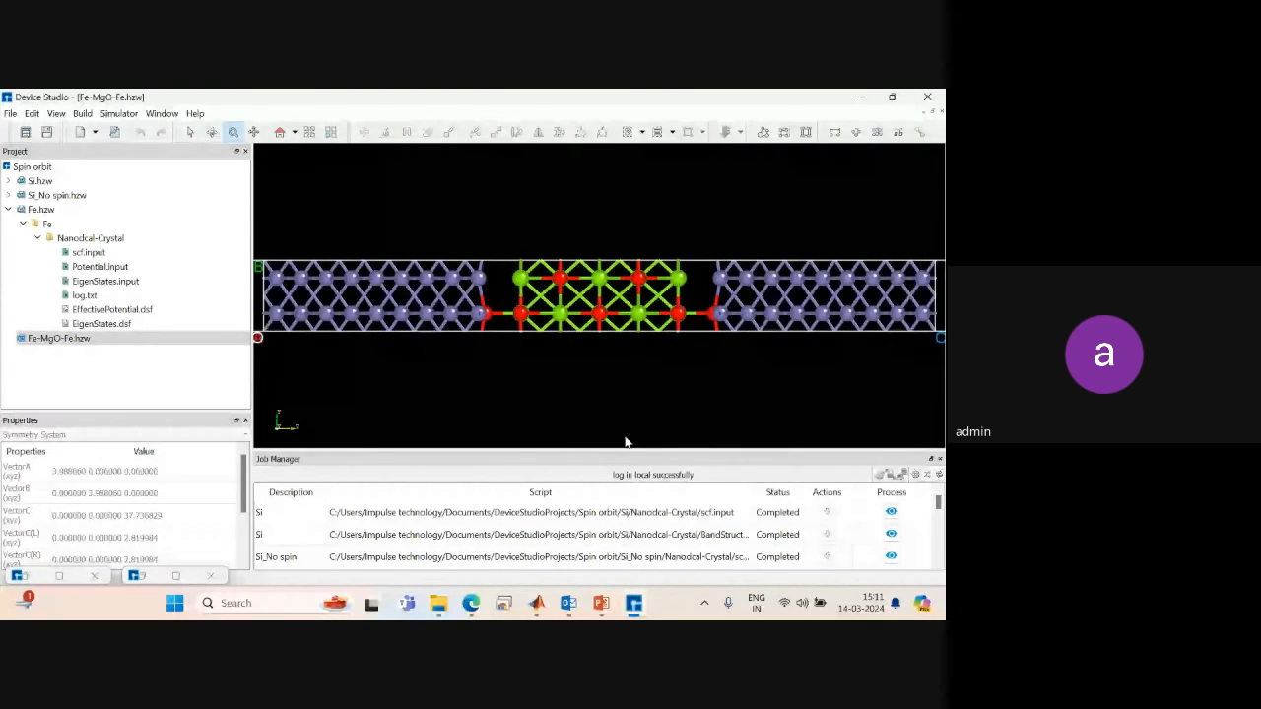
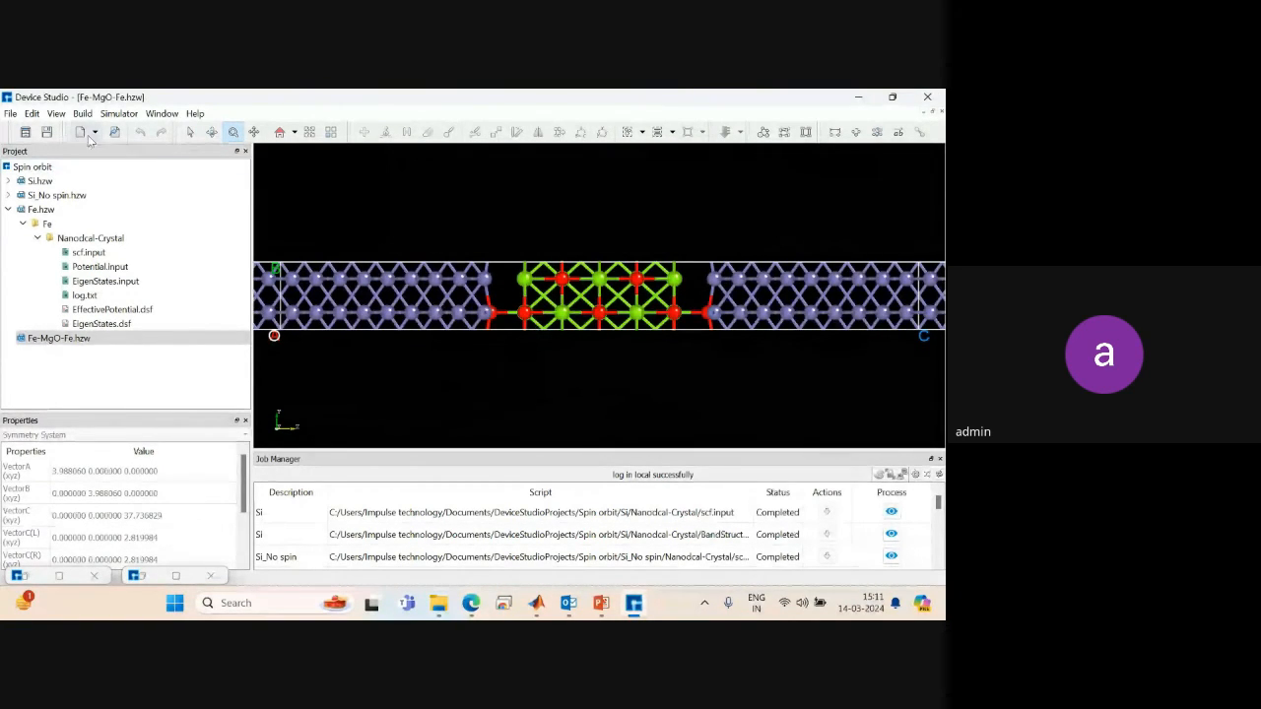
Import the local ZnO-MgO-Si.hzw structure from the DeviceStudio2022A example folder and enlarge it for inspection.
{"action": "left_click", "coordinate": [10, 114]}
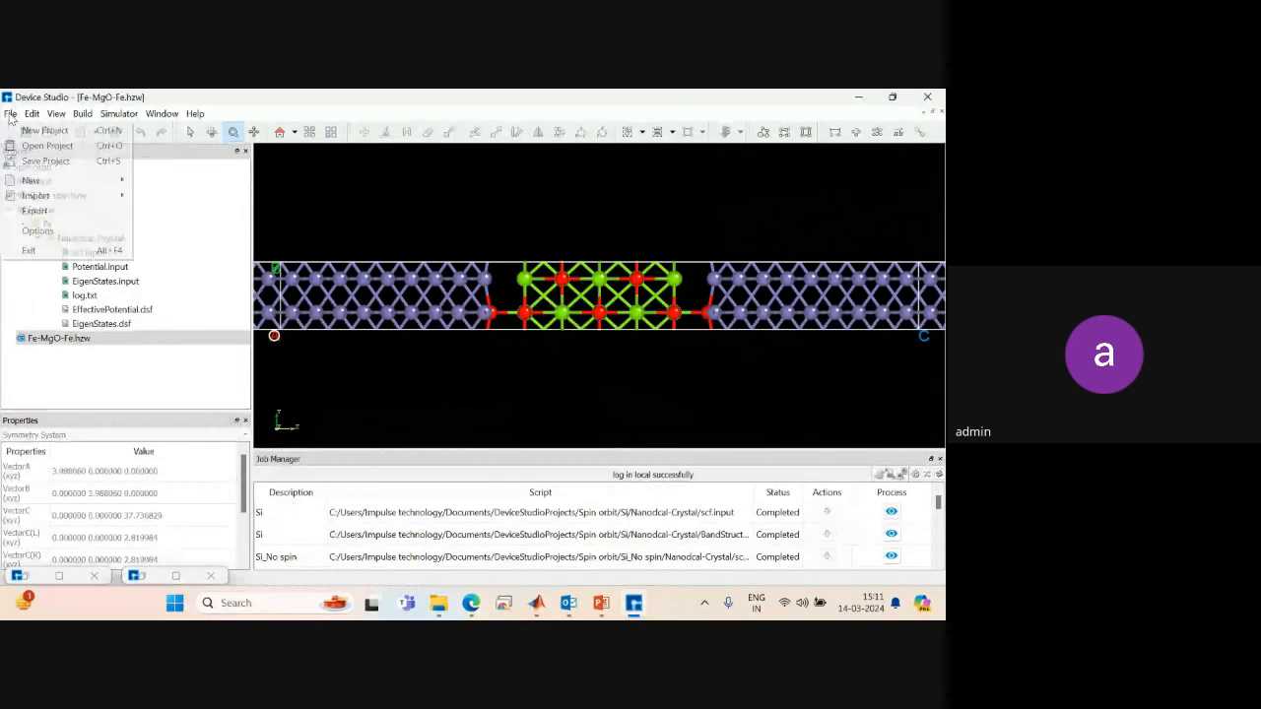
{"action": "mouse_move", "coordinate": [39, 195]}
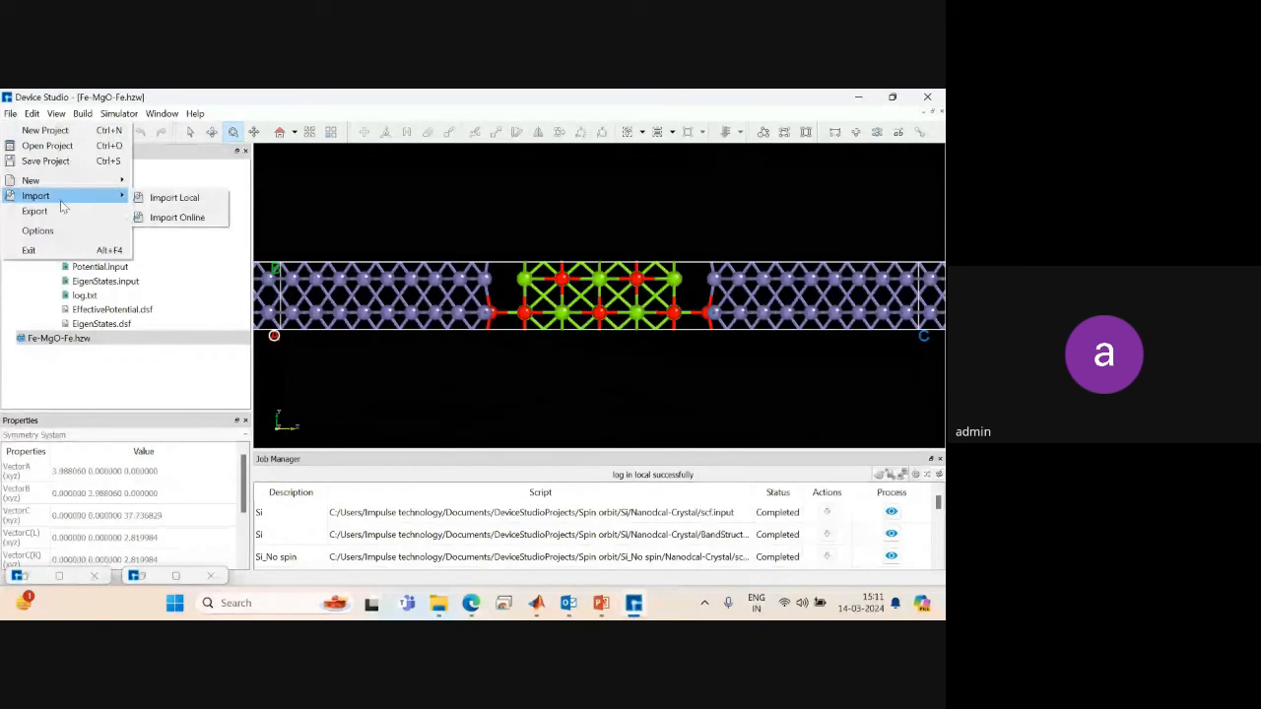
{"action": "left_click", "coordinate": [180, 198]}
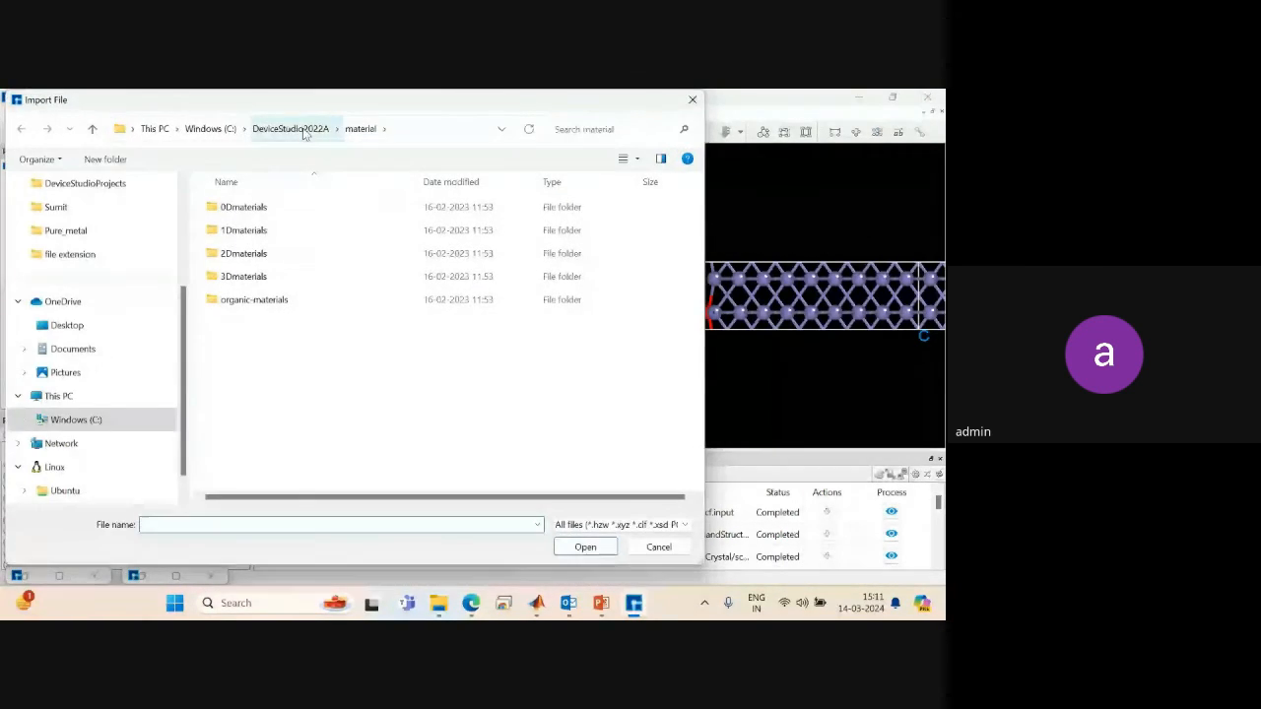
{"action": "left_click", "coordinate": [290, 128]}
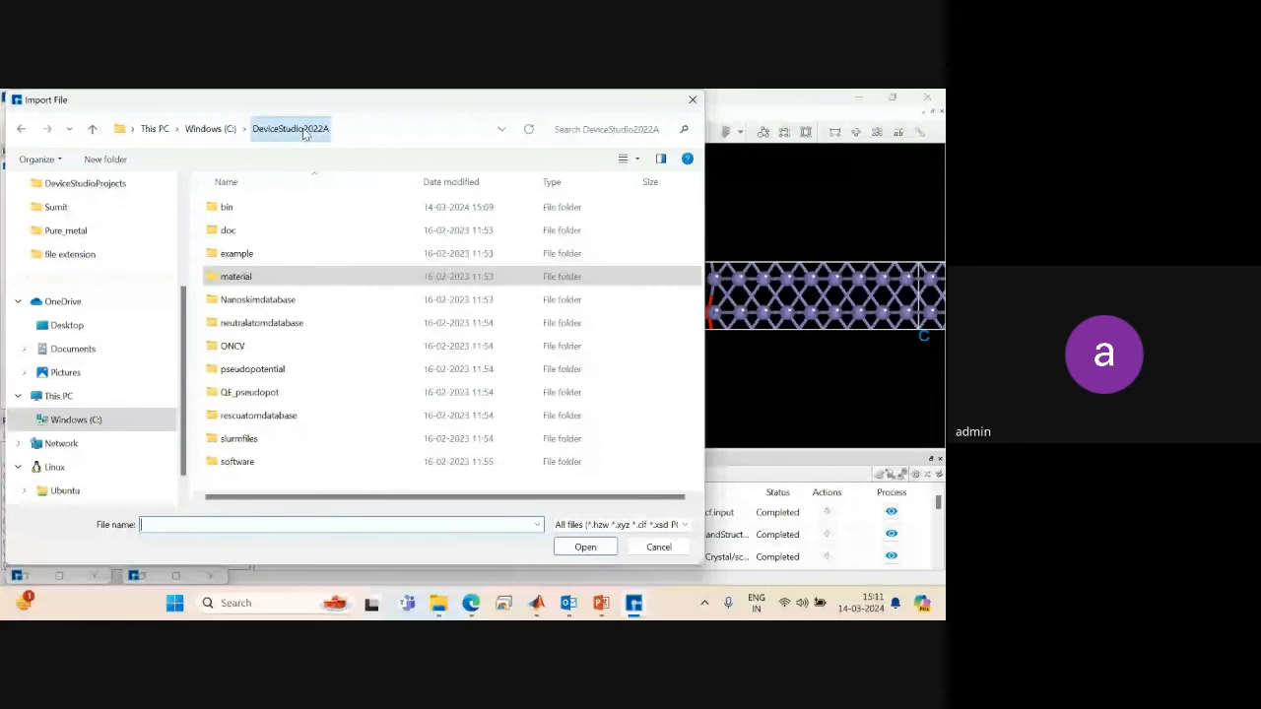
{"action": "double_click", "coordinate": [243, 253]}
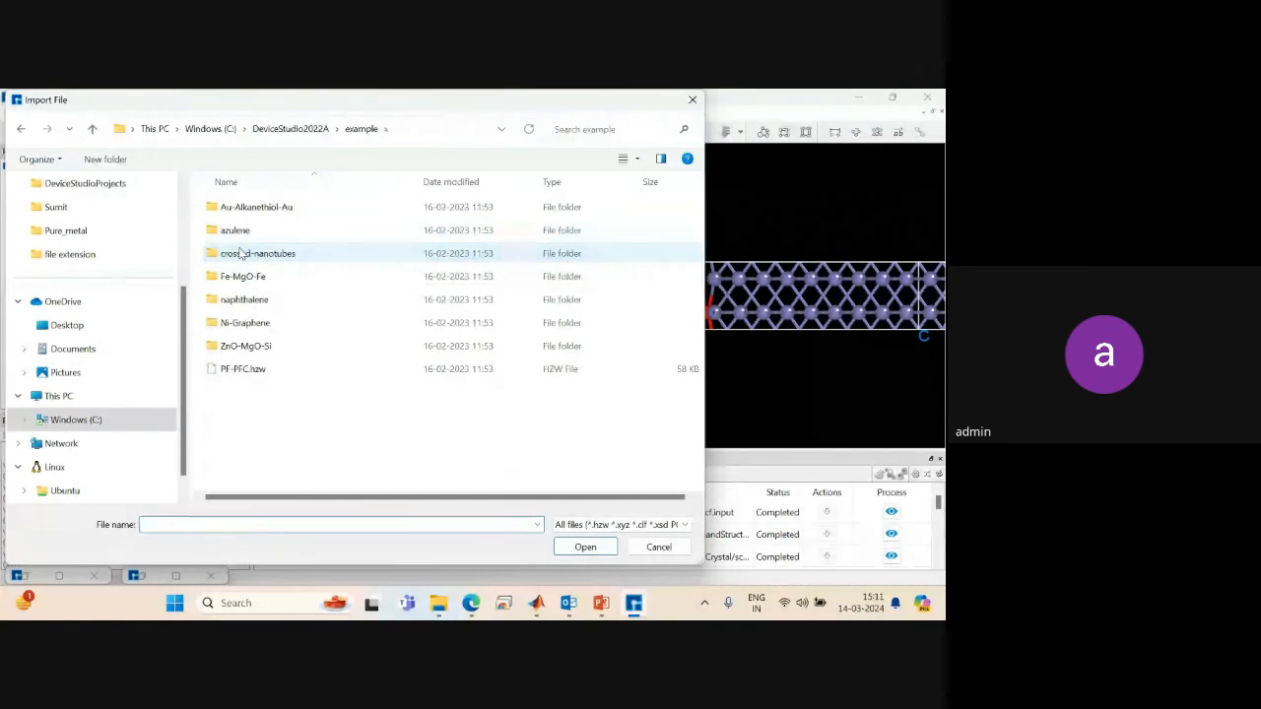
{"action": "double_click", "coordinate": [248, 348]}
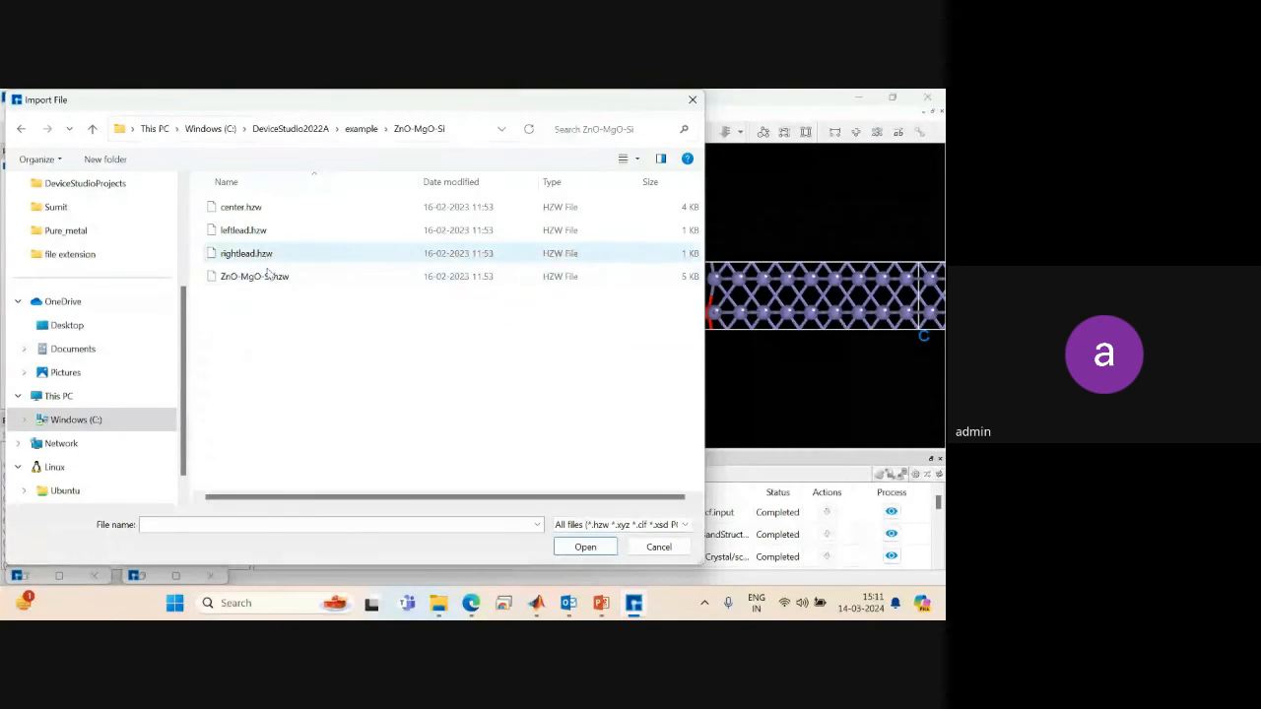
{"action": "double_click", "coordinate": [261, 276]}
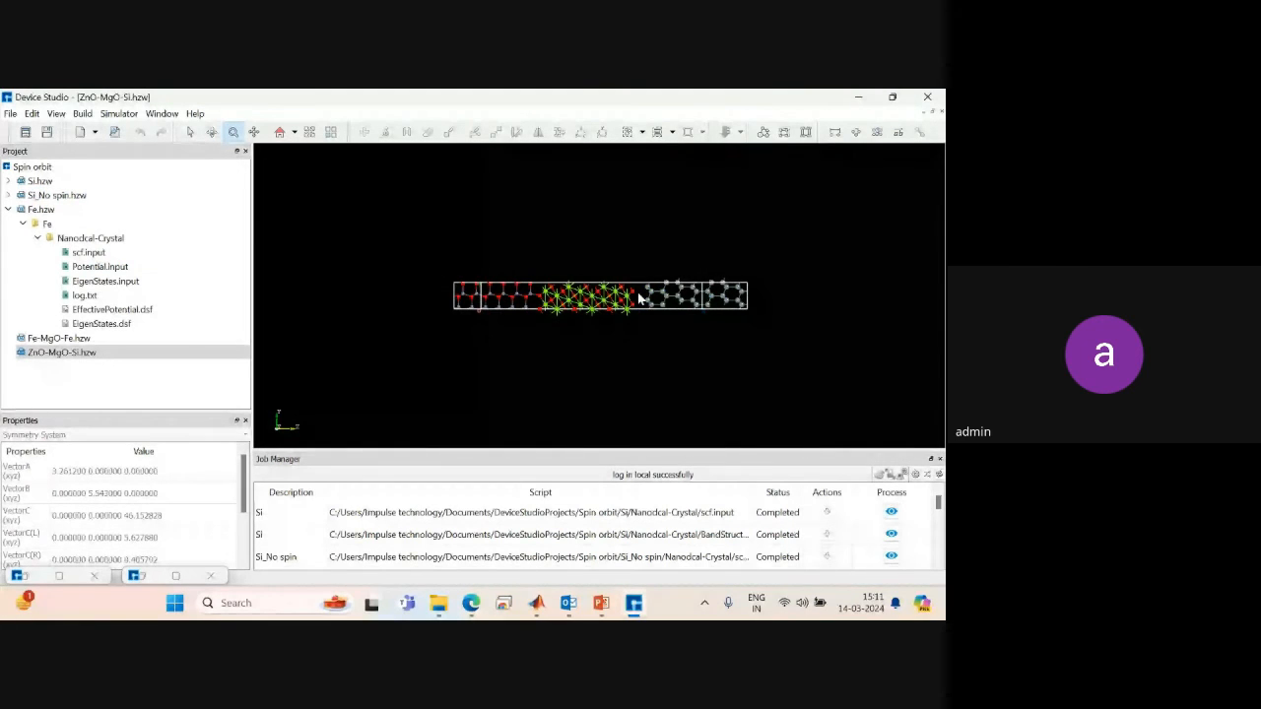
{"action": "left_click_drag", "start_coordinate": [639, 294], "coordinate": [659, 420]}
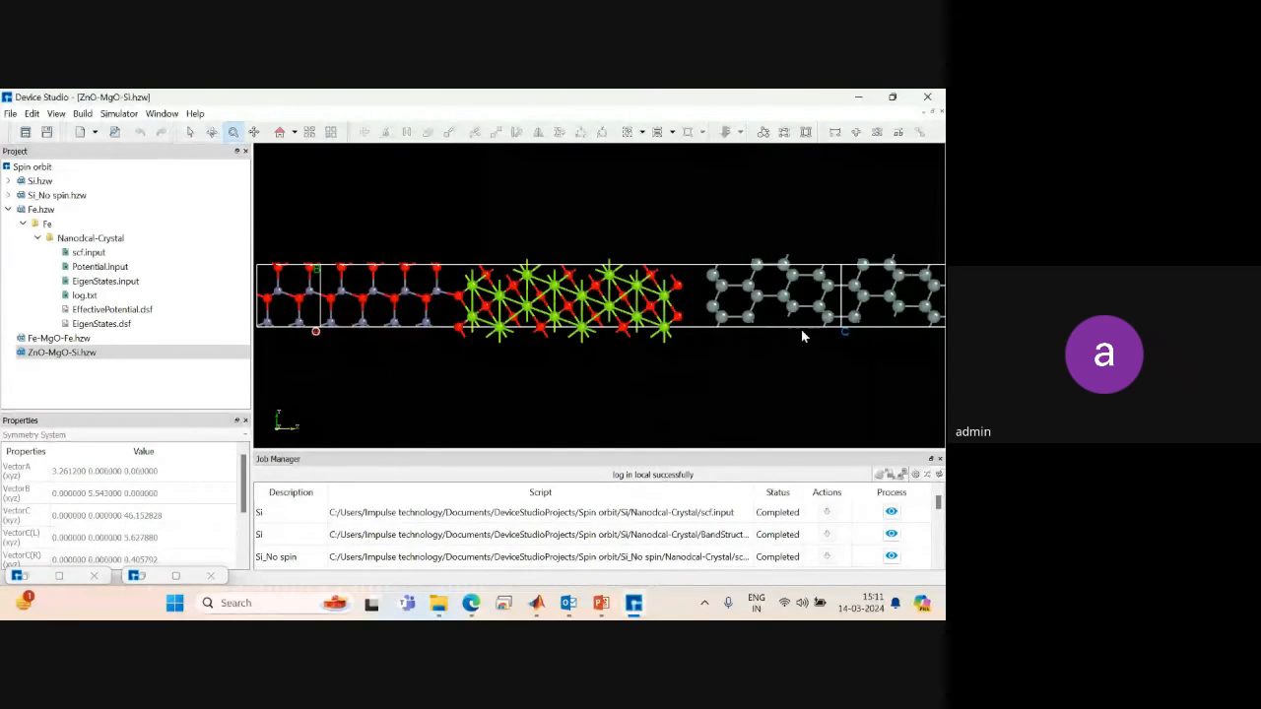
Import the local Ni-zigzag_Graphene.hzw structure from the Ni-Graphene folder of the DeviceStudio2022A examples.
{"action": "left_click", "coordinate": [10, 113]}
{"action": "mouse_move", "coordinate": [37, 195]}
{"action": "left_click", "coordinate": [163, 195]}
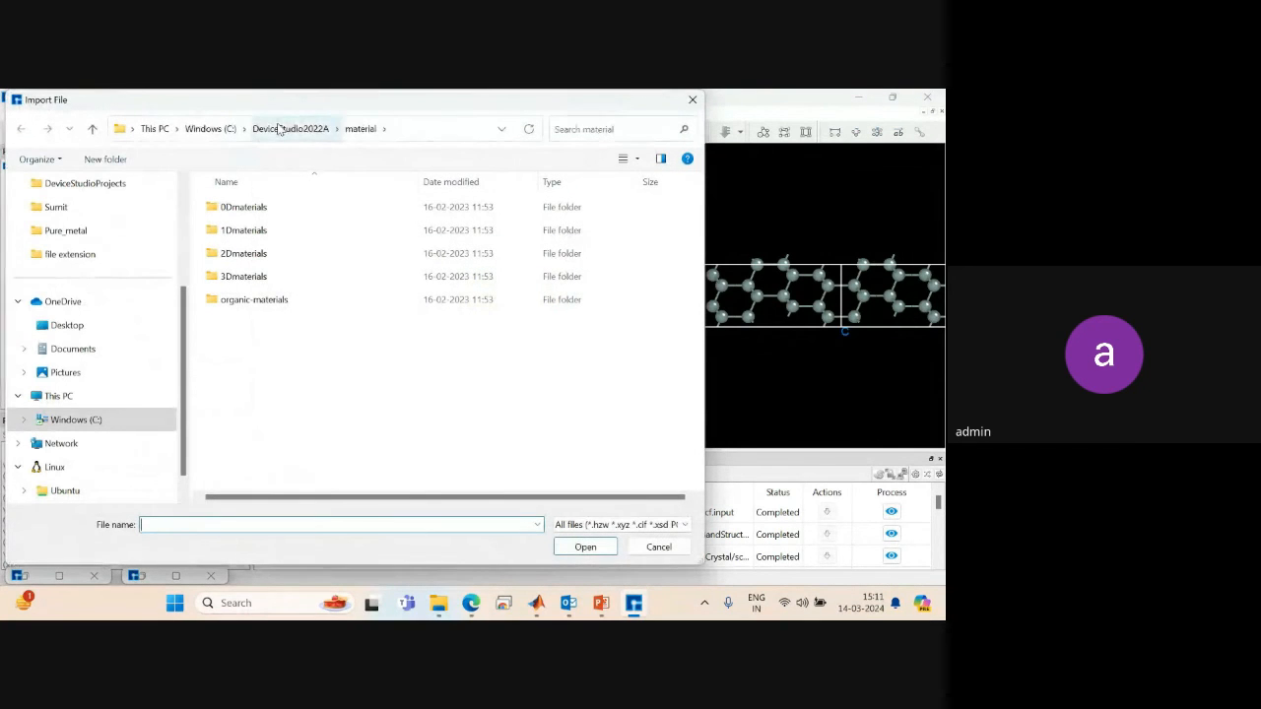
{"action": "left_click", "coordinate": [281, 129]}
{"action": "double_click", "coordinate": [237, 254]}
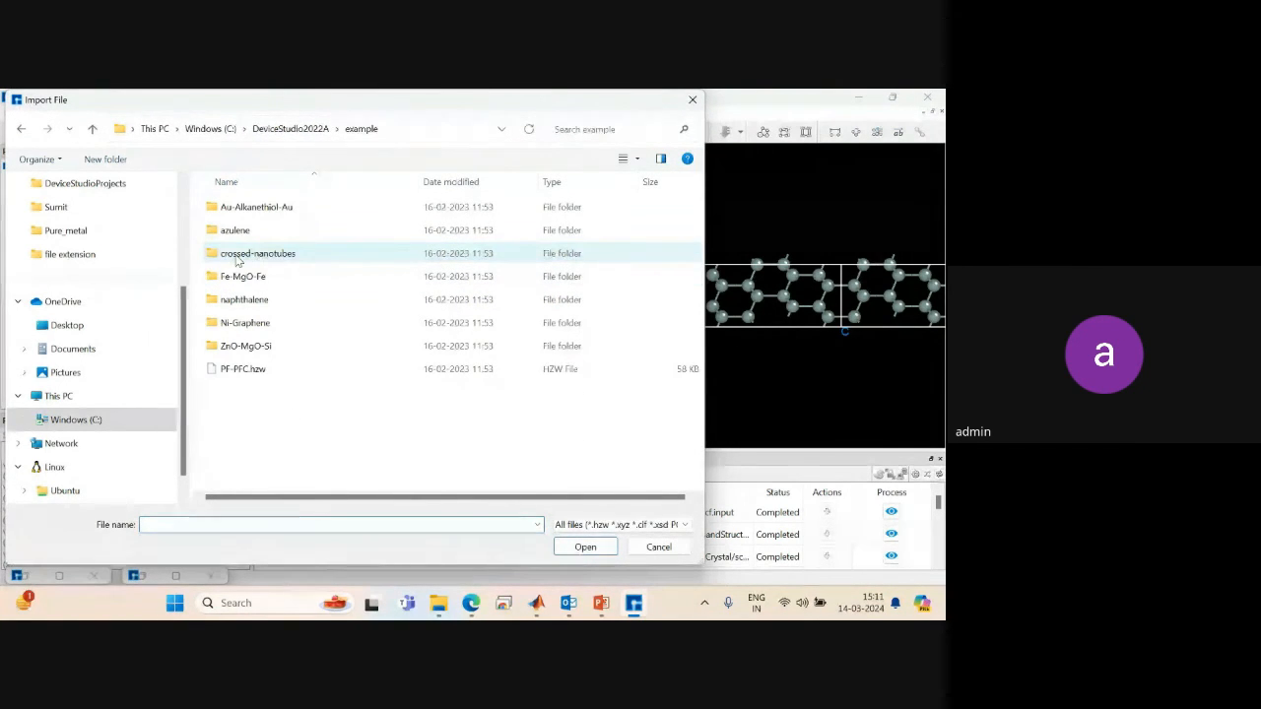
{"action": "double_click", "coordinate": [236, 326]}
{"action": "double_click", "coordinate": [250, 237]}
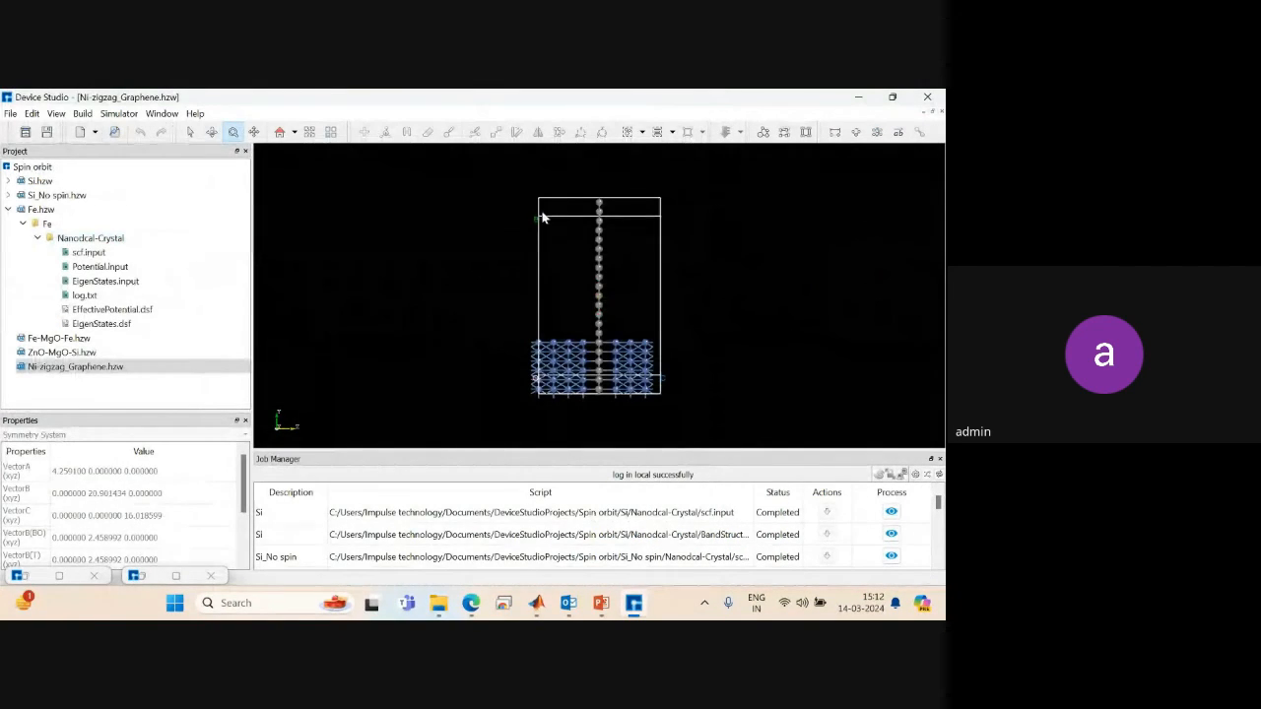
Inspect the Ni-zigzag graphene structure up close from several rotated angles.
{"action": "left_click_drag", "start_coordinate": [542, 217], "coordinate": [694, 377]}
{"action": "scroll", "coordinate": [476, 261], "scroll_direction": "up", "scroll_amount": 6}
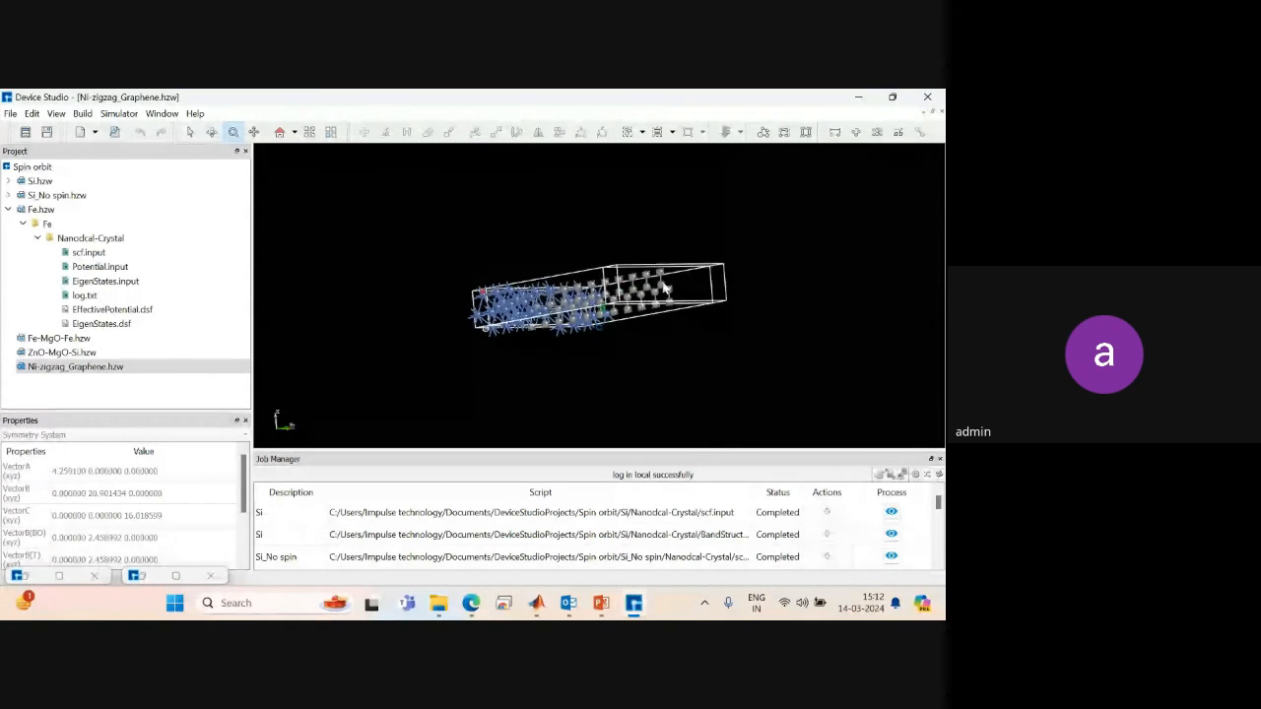
{"action": "left_click_drag", "start_coordinate": [732, 270], "coordinate": [332, 330]}
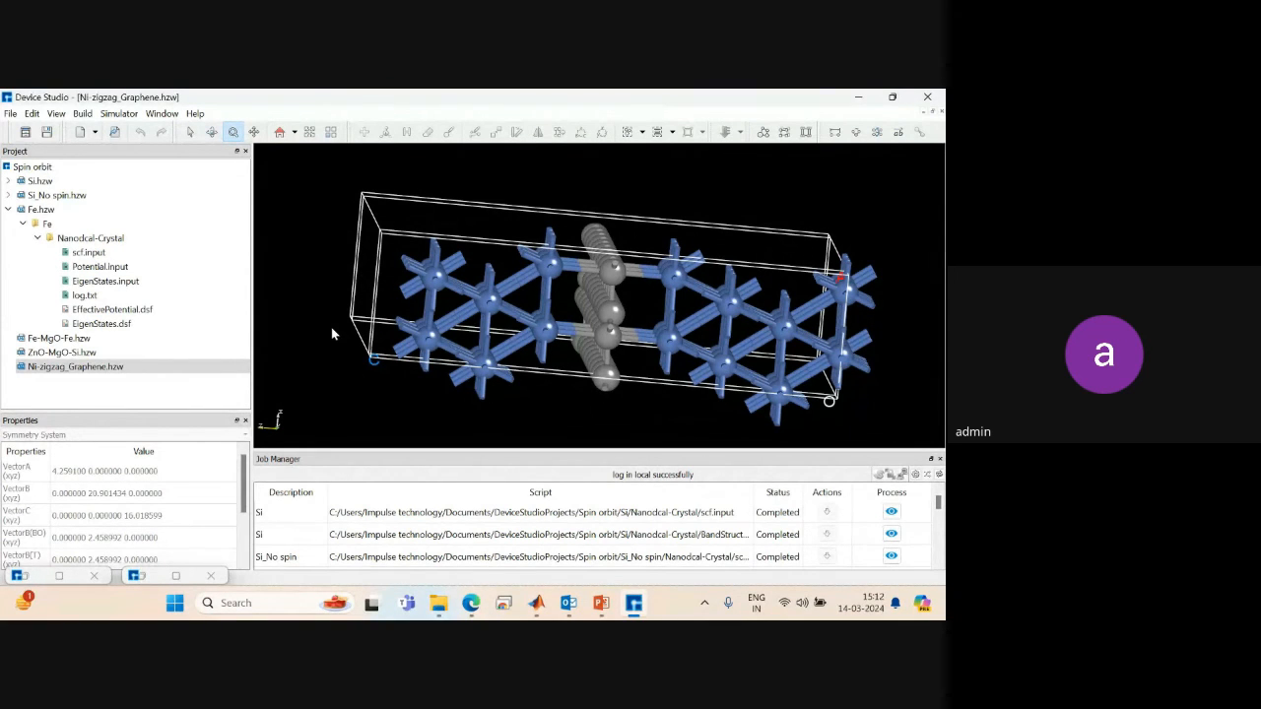
Open the existing project Double_layer_graphene.hpf from the DeviceStudioProjects folder.
{"action": "left_click", "coordinate": [9, 114]}
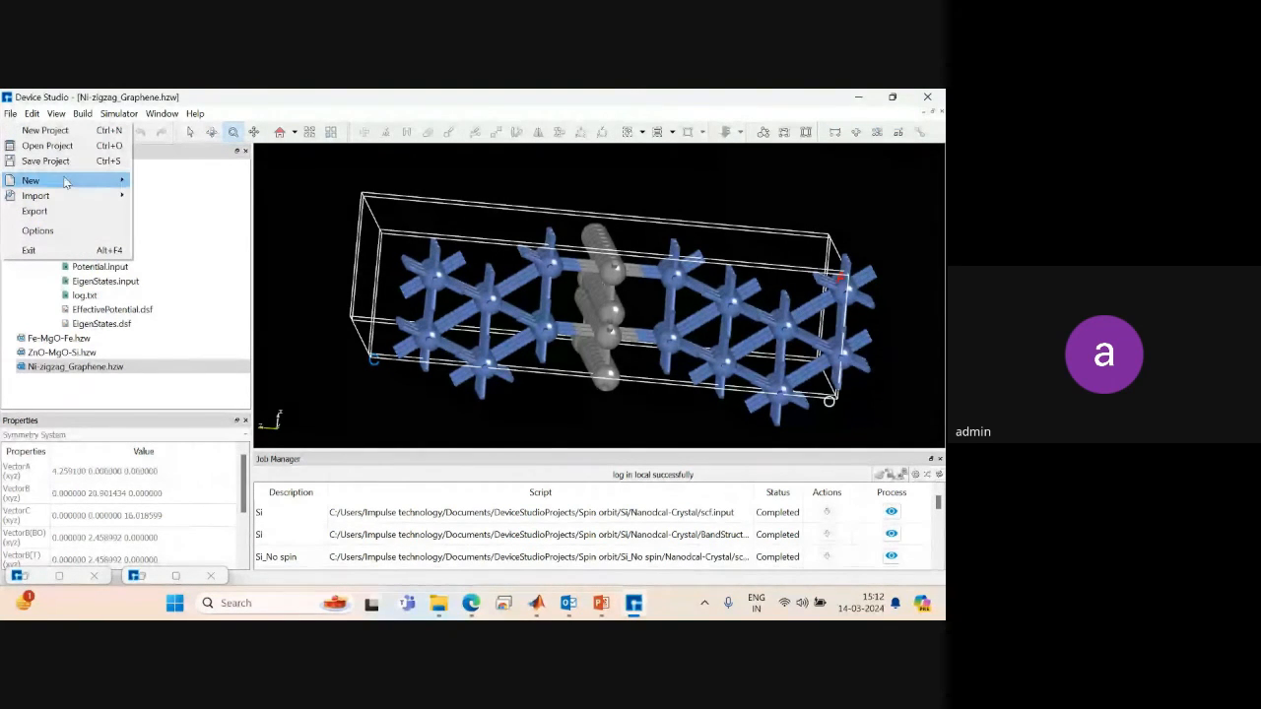
{"action": "mouse_move", "coordinate": [67, 185]}
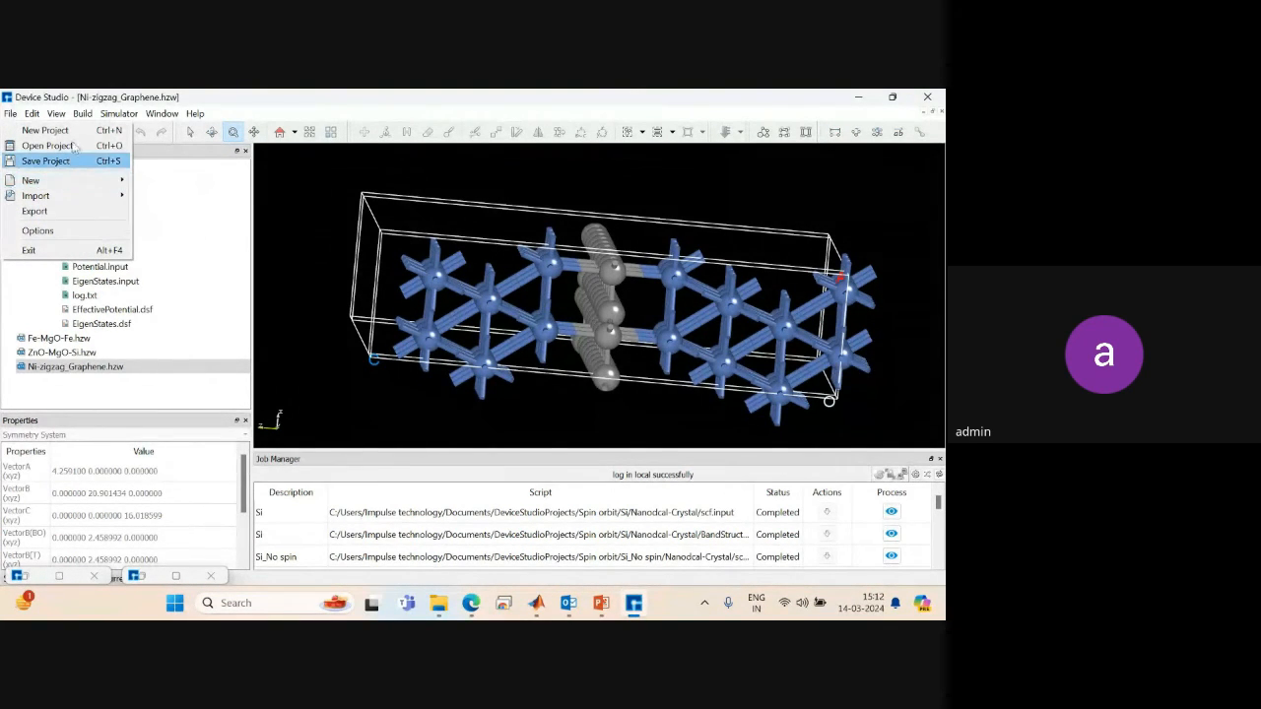
{"action": "left_click", "coordinate": [69, 146]}
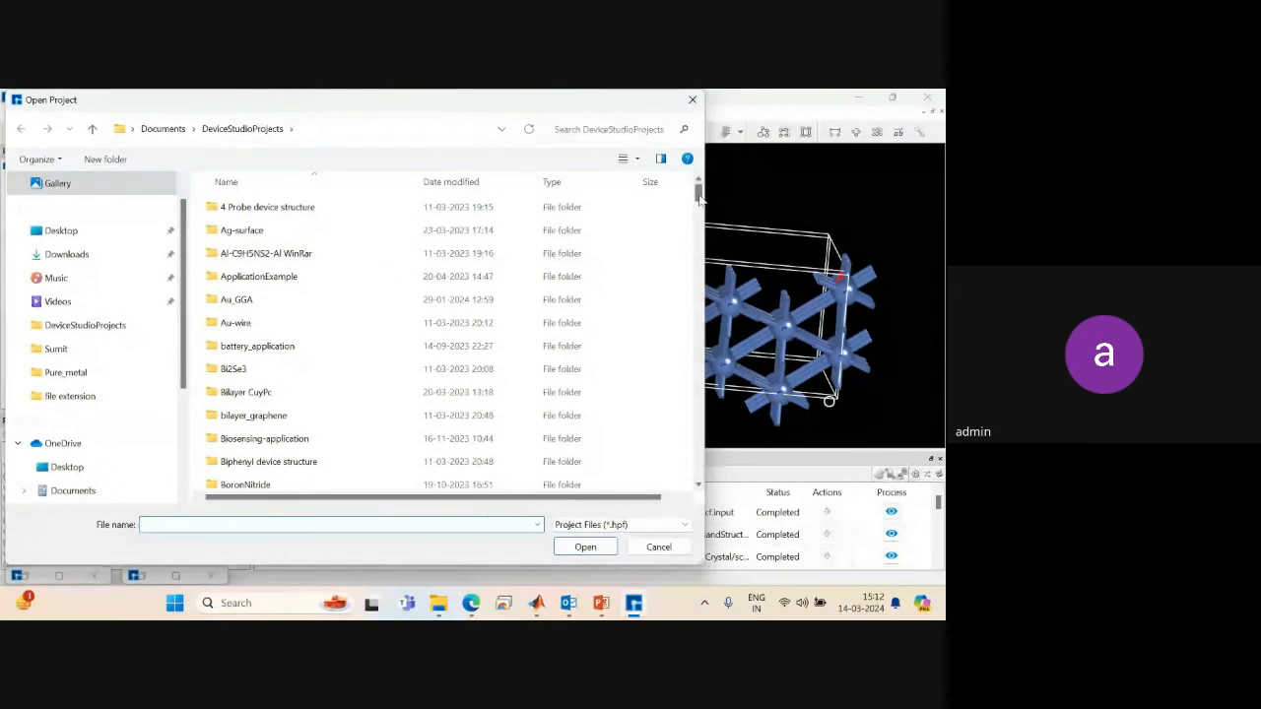
{"action": "left_click_drag", "start_coordinate": [698, 194], "coordinate": [694, 298]}
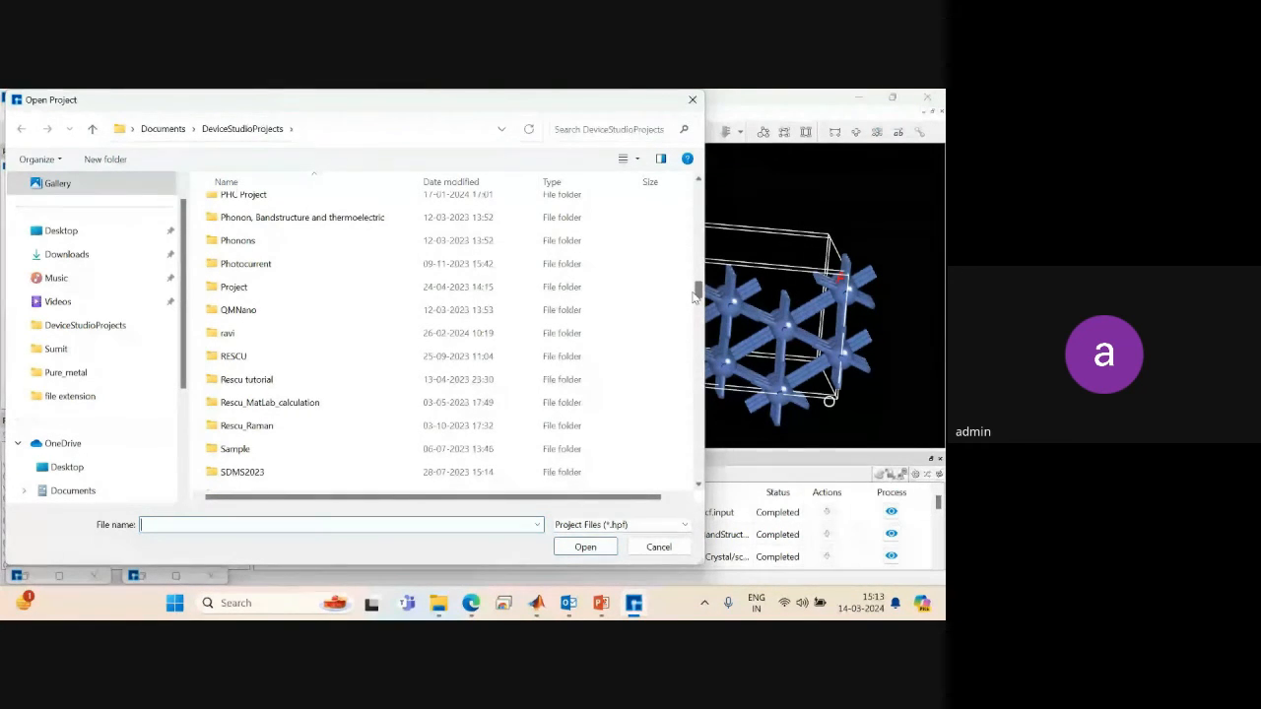
{"action": "left_click_drag", "start_coordinate": [695, 298], "coordinate": [689, 338]}
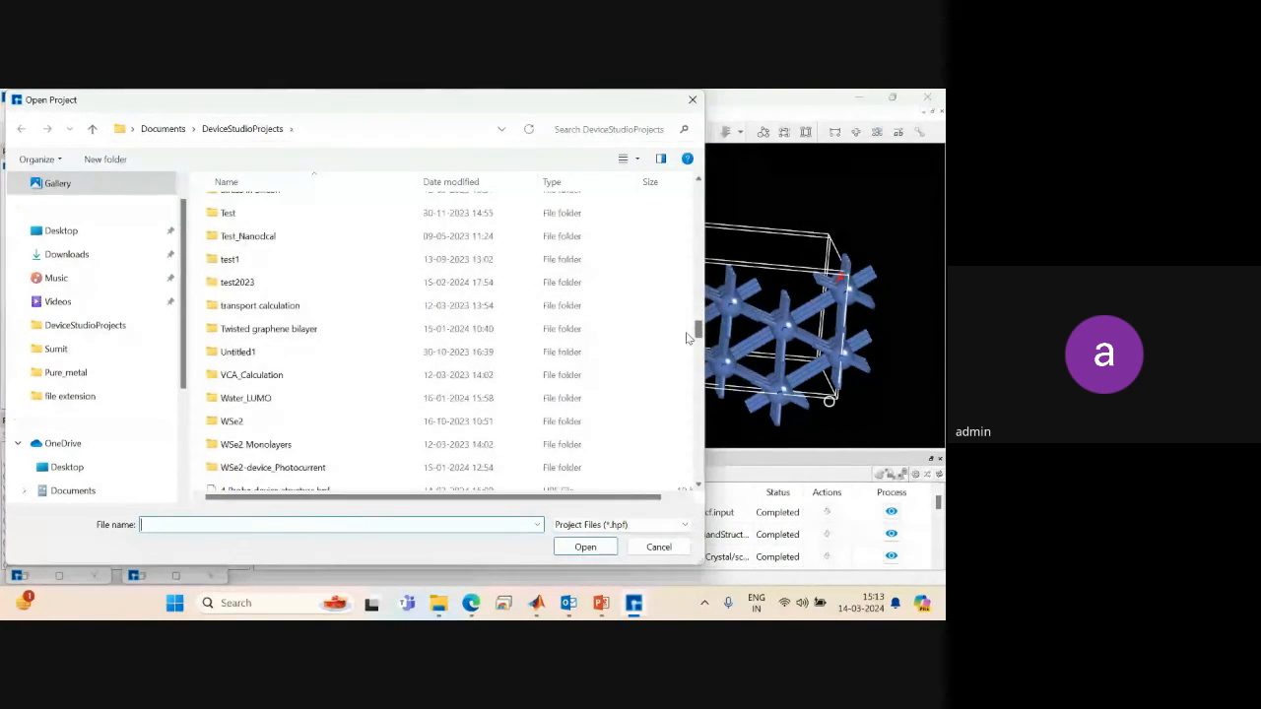
{"action": "scroll", "coordinate": [688, 338], "scroll_direction": "down", "scroll_amount": 1}
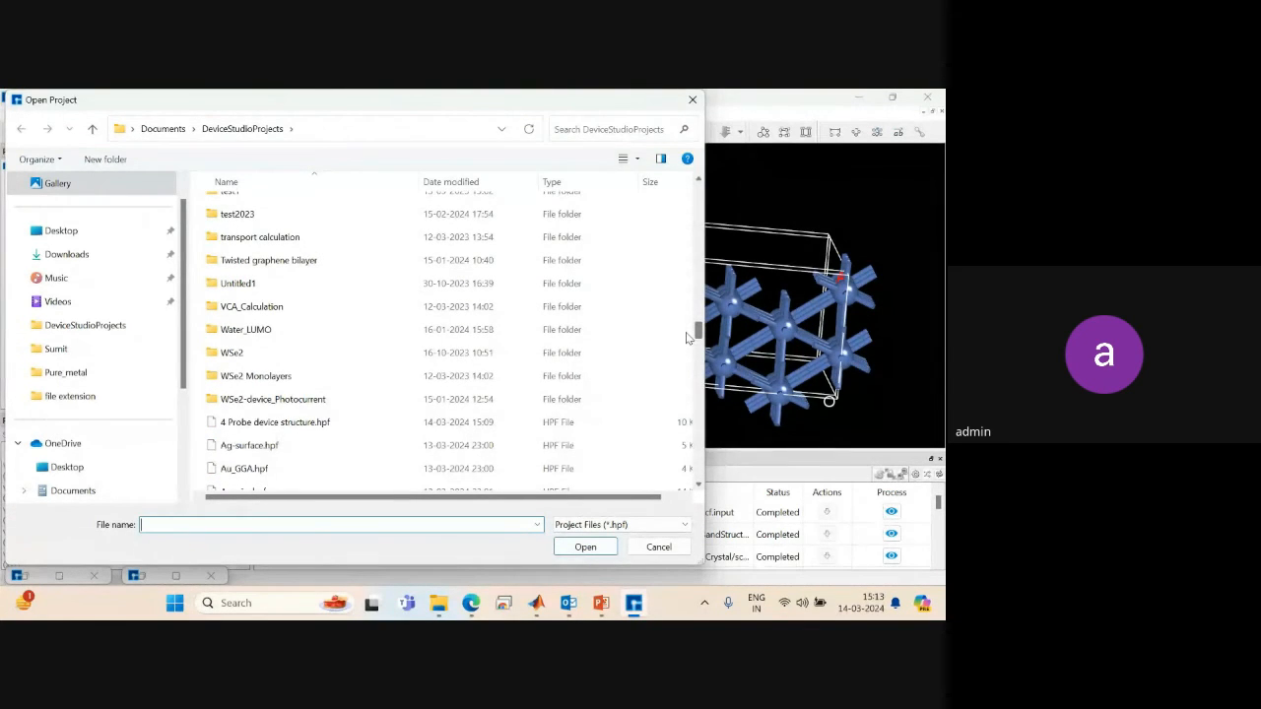
{"action": "scroll", "coordinate": [687, 340], "scroll_direction": "down", "scroll_amount": 1}
{"action": "scroll", "coordinate": [687, 341], "scroll_direction": "down", "scroll_amount": 1}
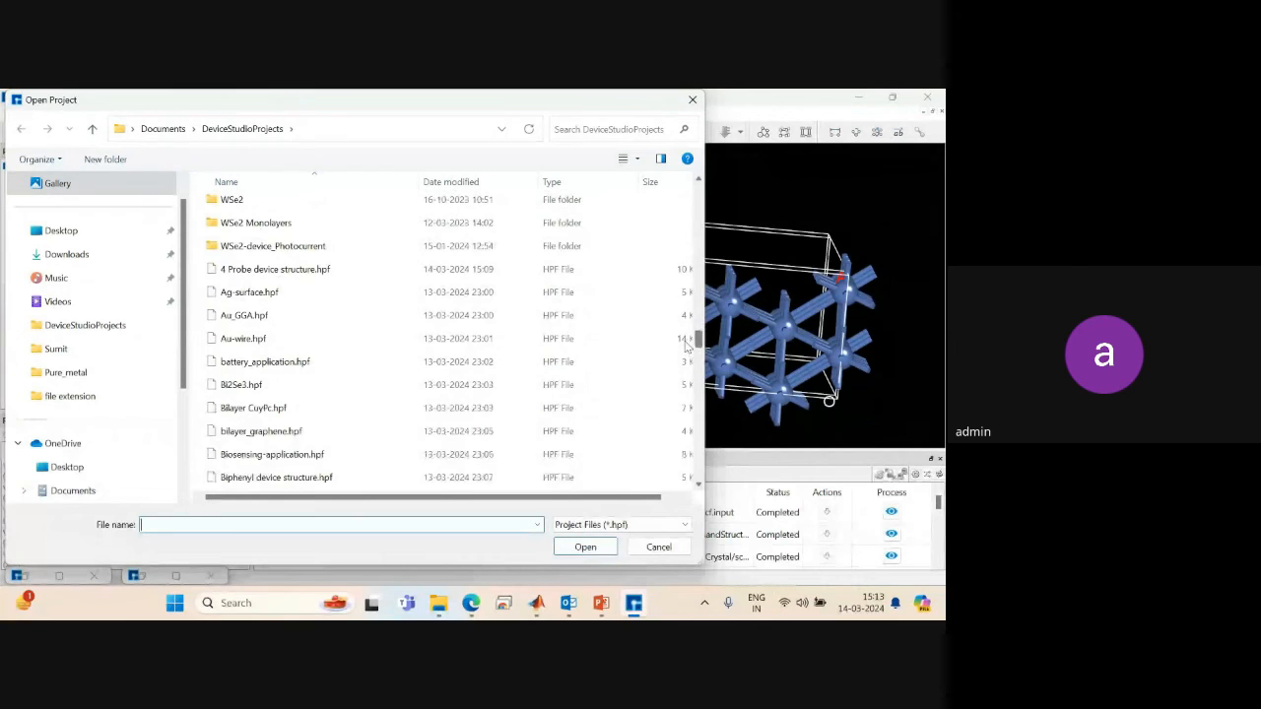
{"action": "scroll", "coordinate": [686, 344], "scroll_direction": "down", "scroll_amount": 2}
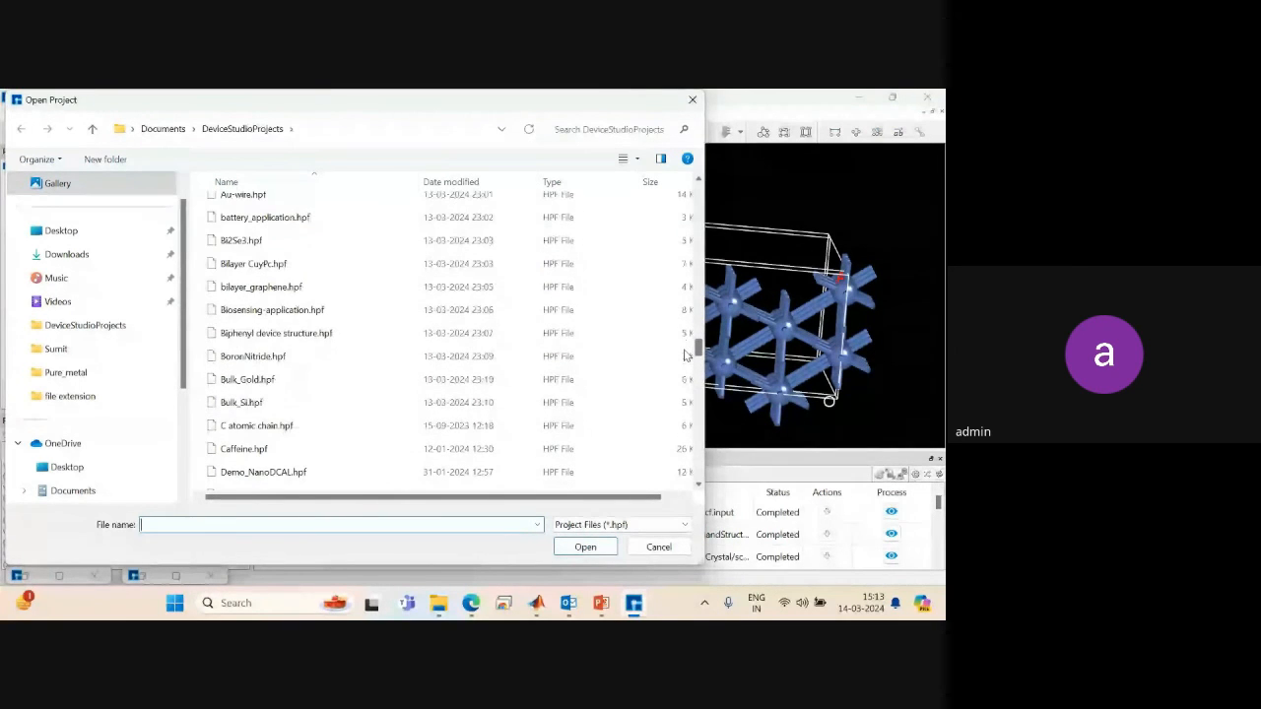
{"action": "scroll", "coordinate": [687, 355], "scroll_direction": "down", "scroll_amount": 3}
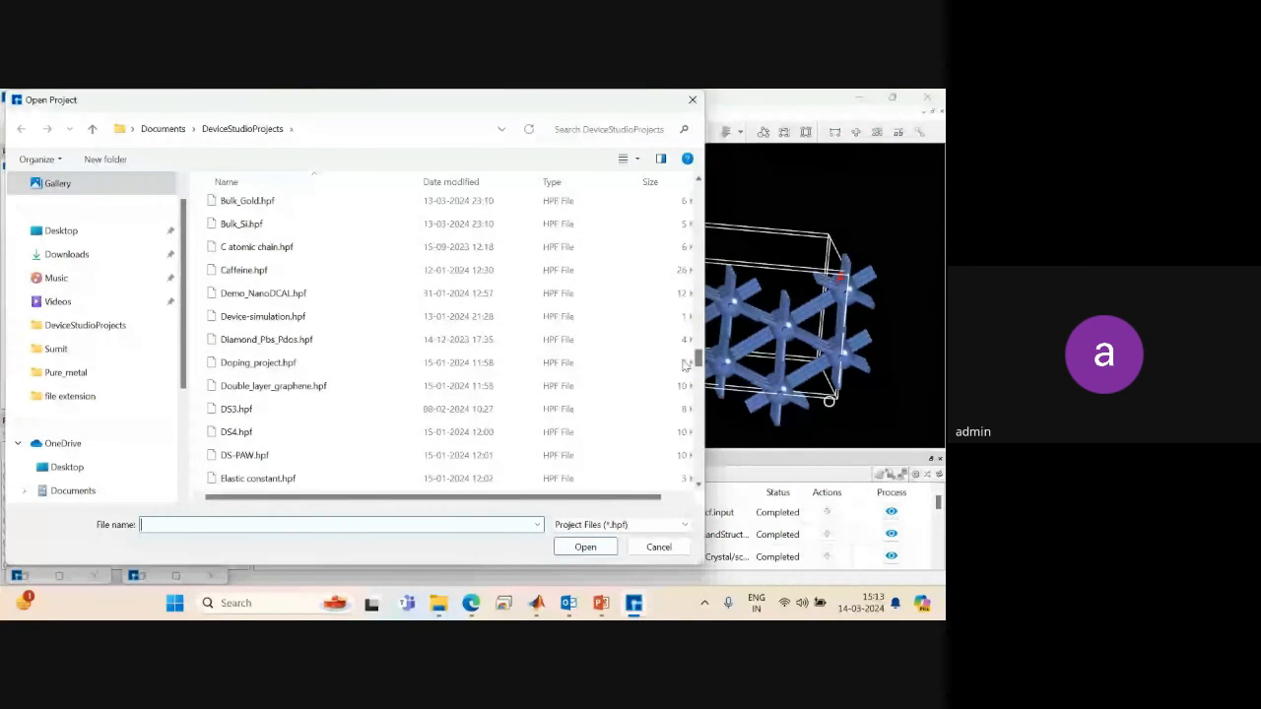
{"action": "scroll", "coordinate": [684, 367], "scroll_direction": "down", "scroll_amount": 1}
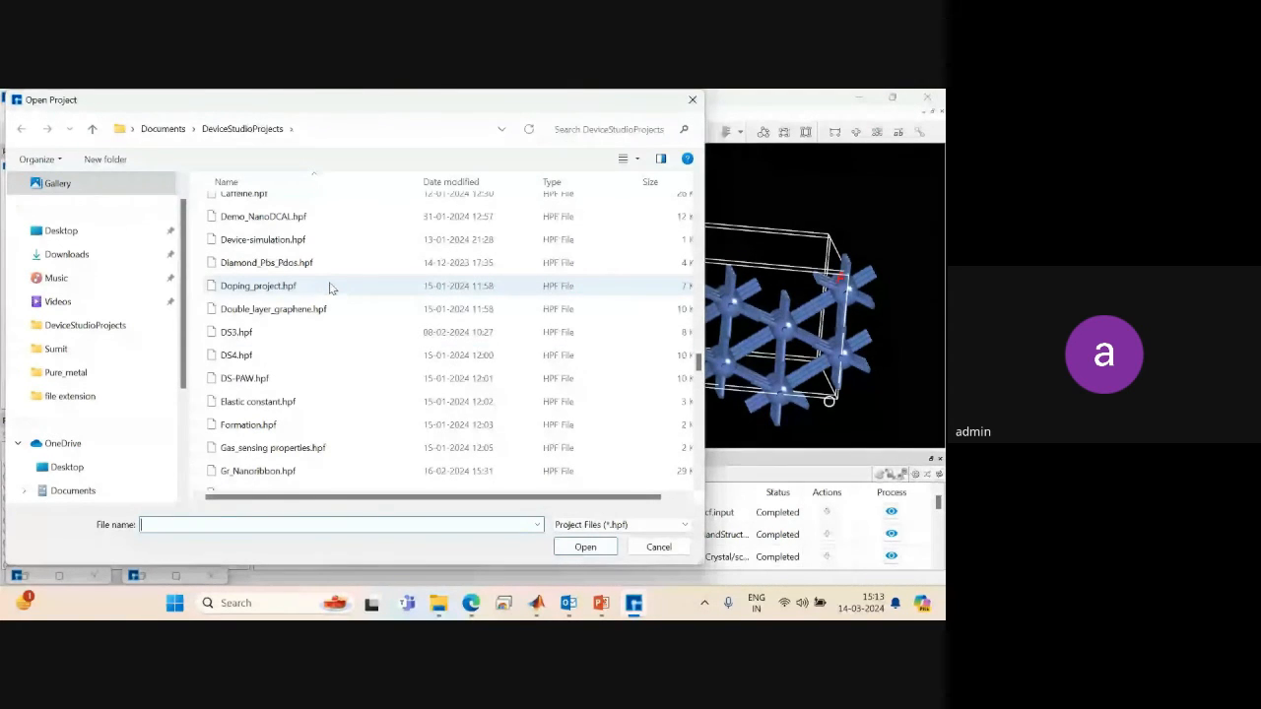
{"action": "left_click", "coordinate": [286, 314]}
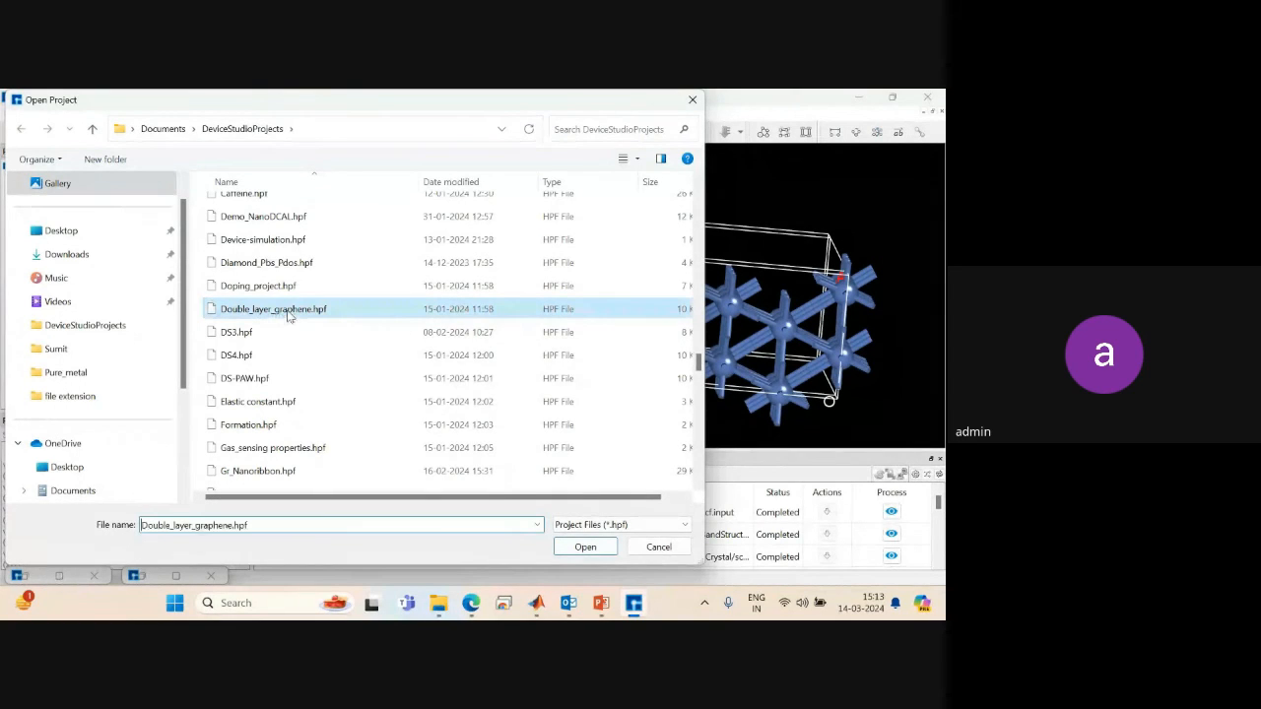
{"action": "double_click", "coordinate": [287, 311]}
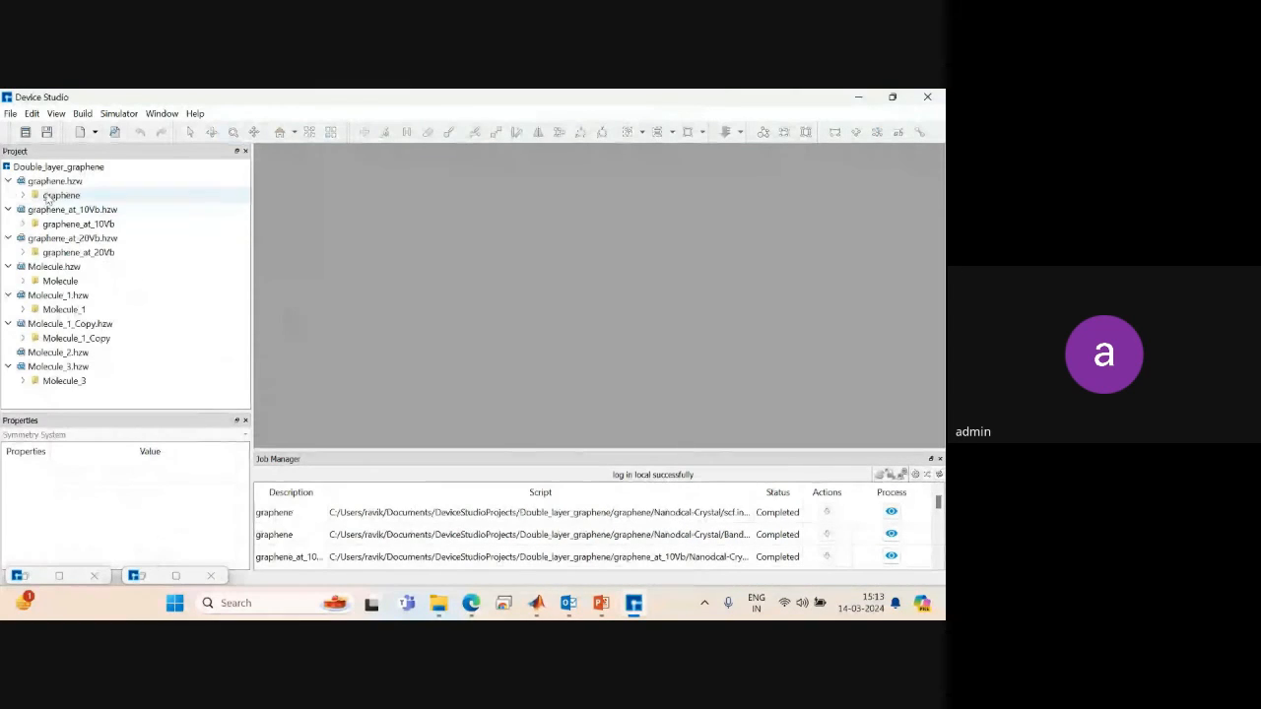
Open the graphene.hzw structure in a maximized view and show its Nanodcal-Crystal BandStructure.xml result.
{"action": "double_click", "coordinate": [55, 181]}
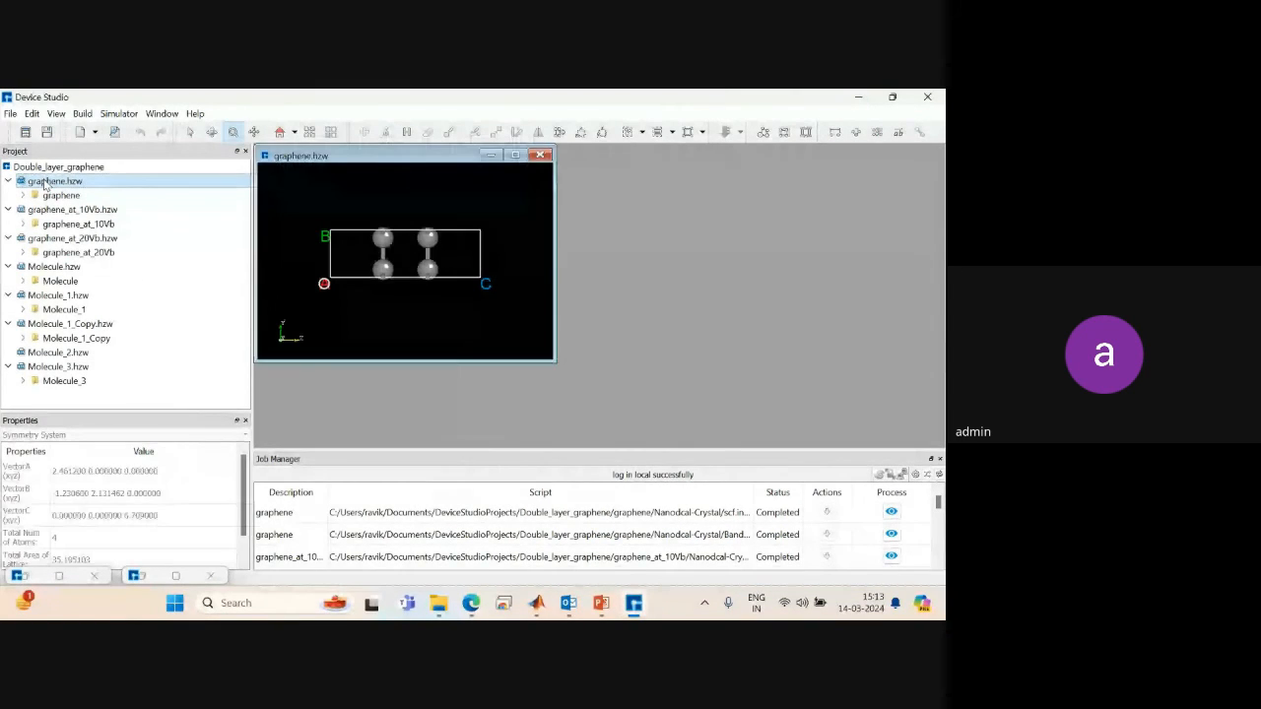
{"action": "left_click", "coordinate": [514, 155]}
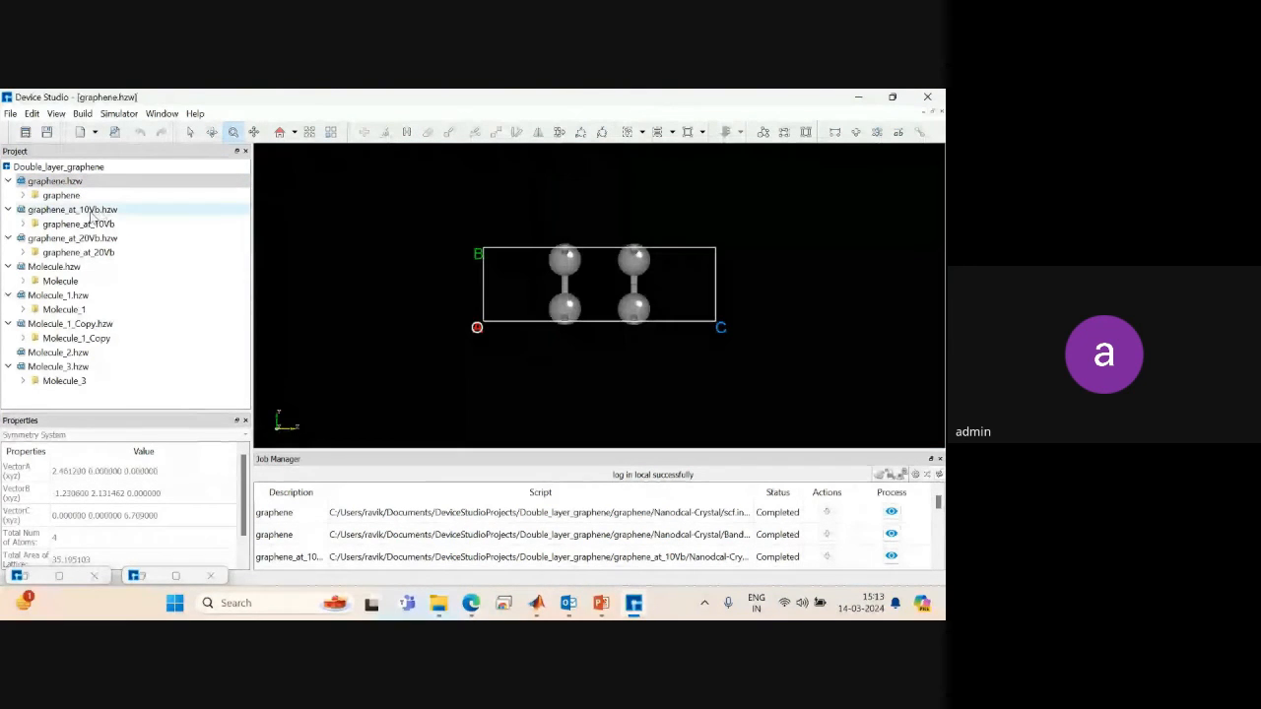
{"action": "left_click", "coordinate": [23, 195]}
{"action": "left_click", "coordinate": [39, 211]}
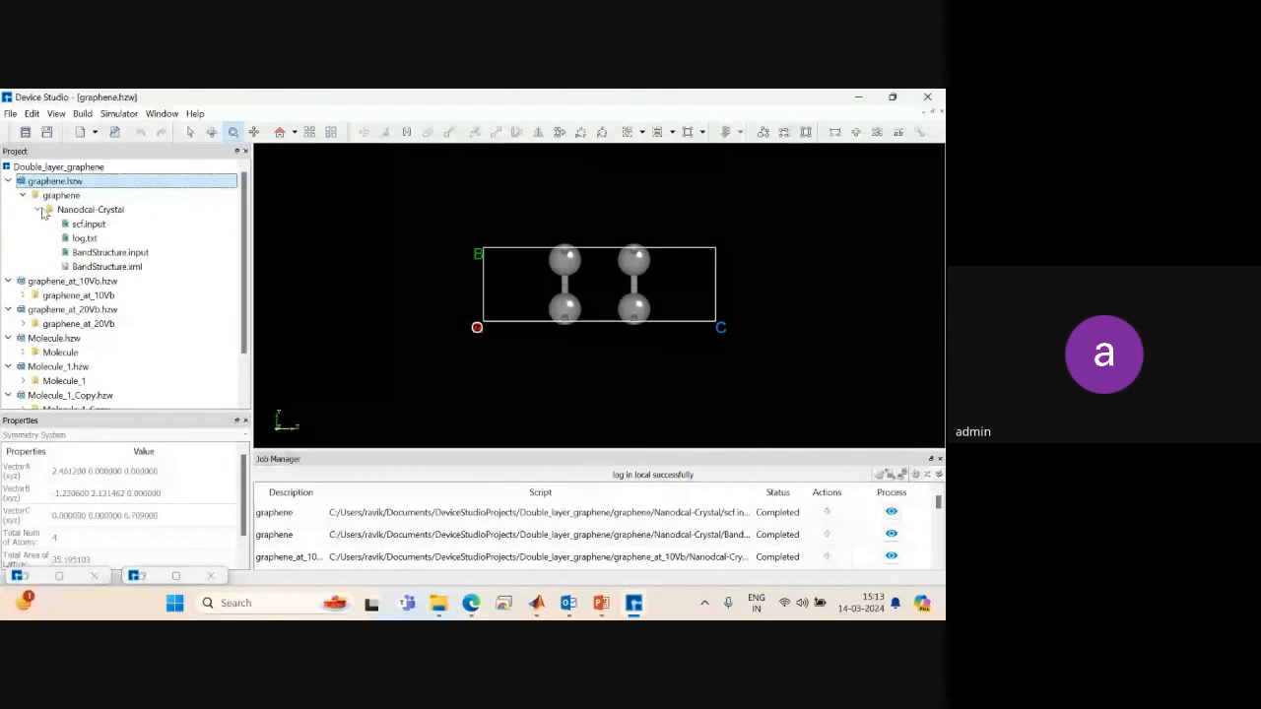
{"action": "right_click", "coordinate": [114, 268]}
{"action": "left_click", "coordinate": [152, 279]}
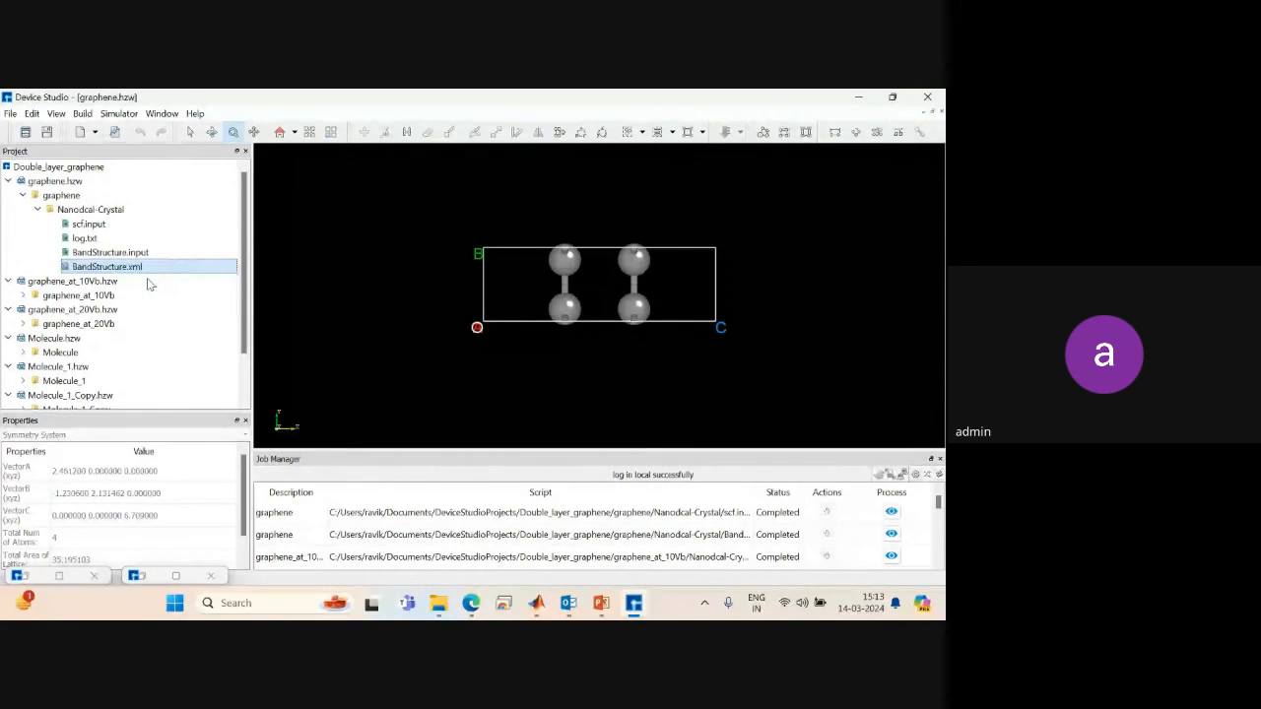
Expand the Nanodcal-Crystal files of graphene_at_10Vb and show its BandStructure.xml plot.
{"action": "left_click", "coordinate": [23, 296]}
{"action": "left_click", "coordinate": [36, 310]}
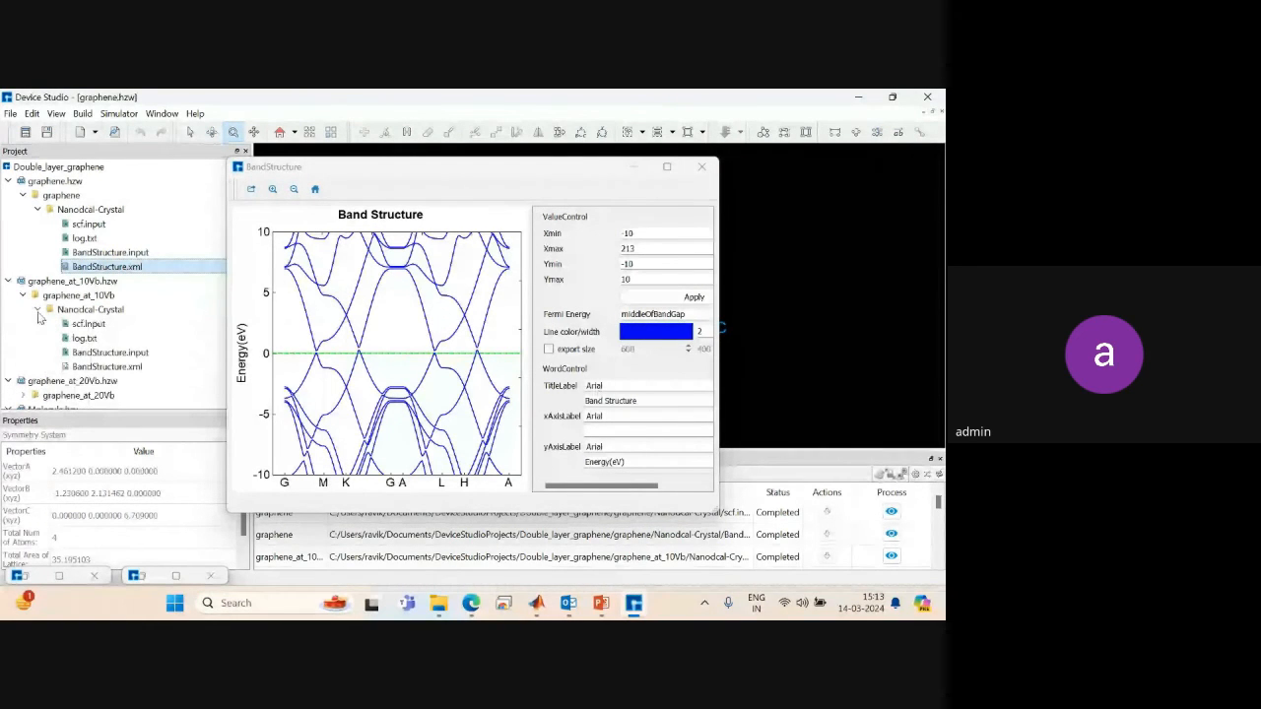
{"action": "right_click", "coordinate": [111, 369]}
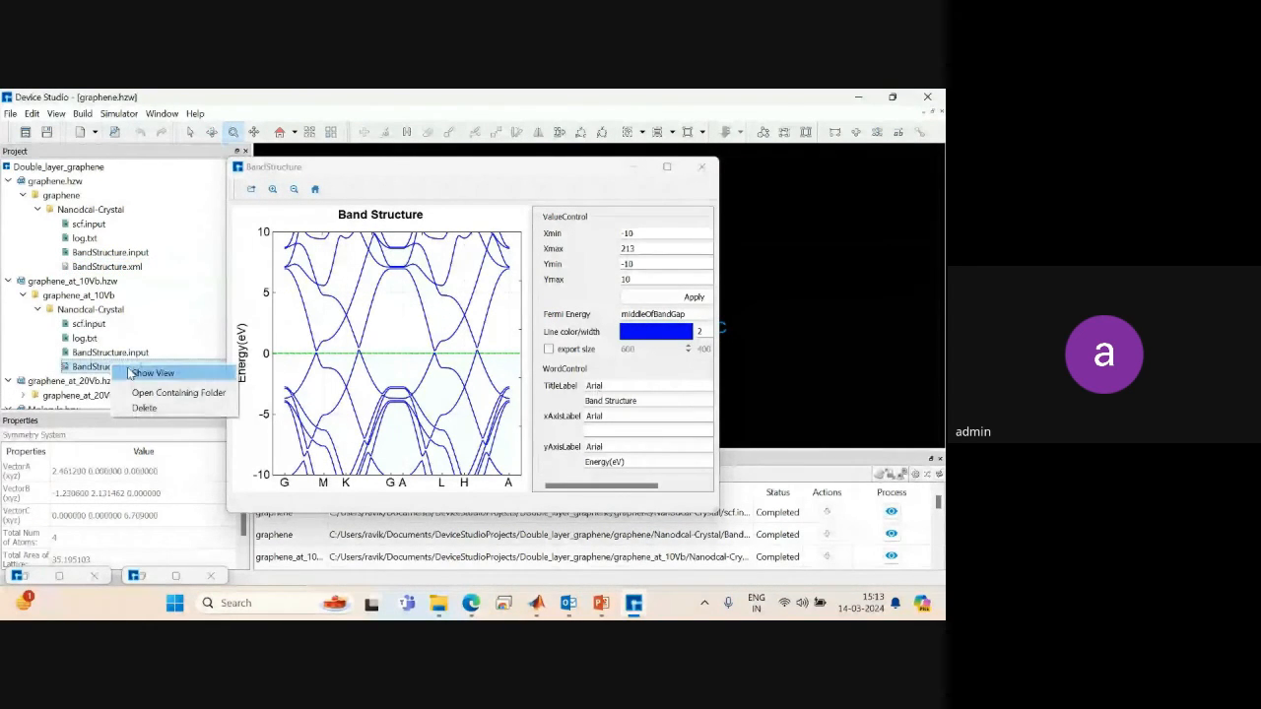
{"action": "left_click", "coordinate": [148, 378]}
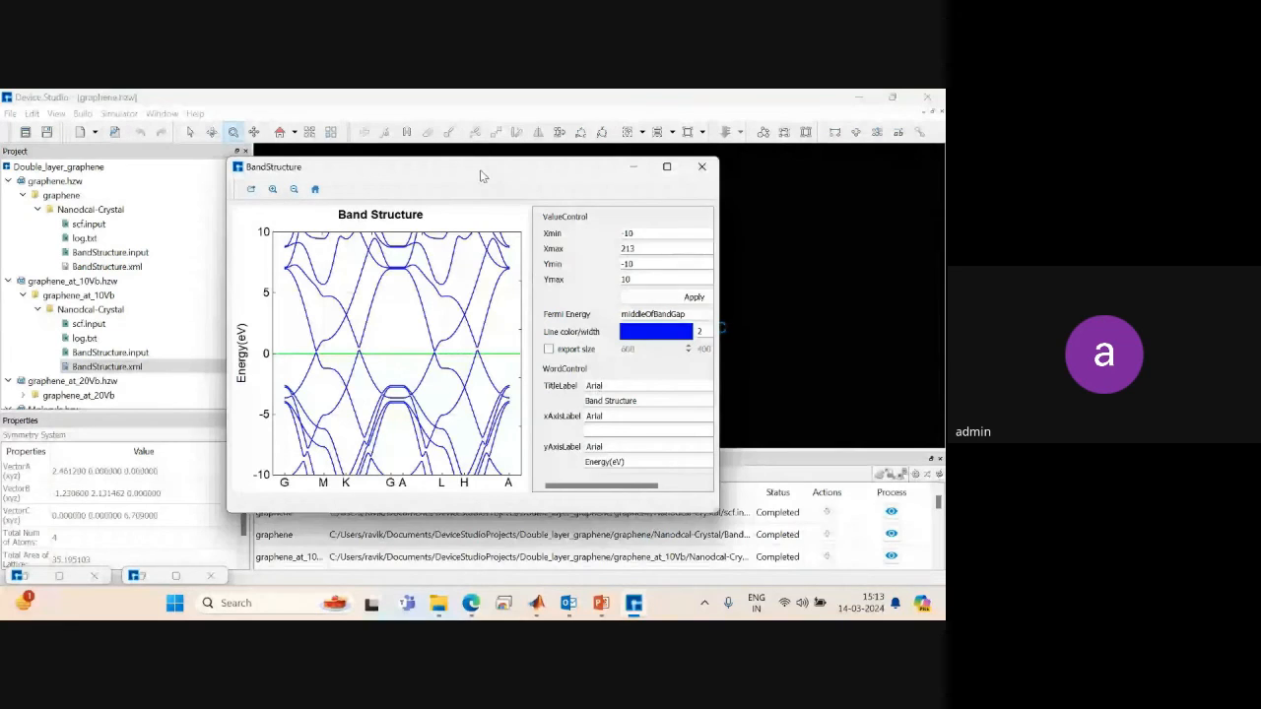
Place the two band structure plots side by side and enlarge both around the Fermi level, from about -1.5 eV to just above 1 eV.
{"action": "left_click_drag", "start_coordinate": [480, 169], "coordinate": [762, 183]}
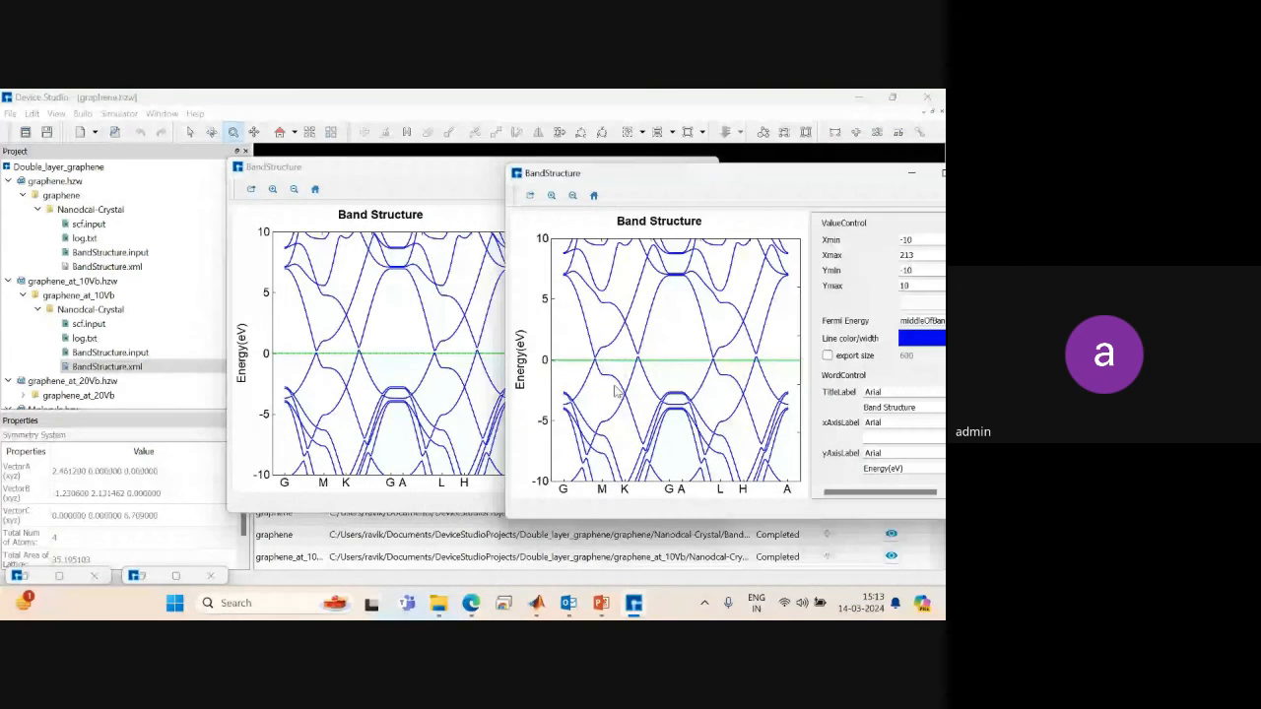
{"action": "left_click_drag", "start_coordinate": [579, 349], "coordinate": [751, 374]}
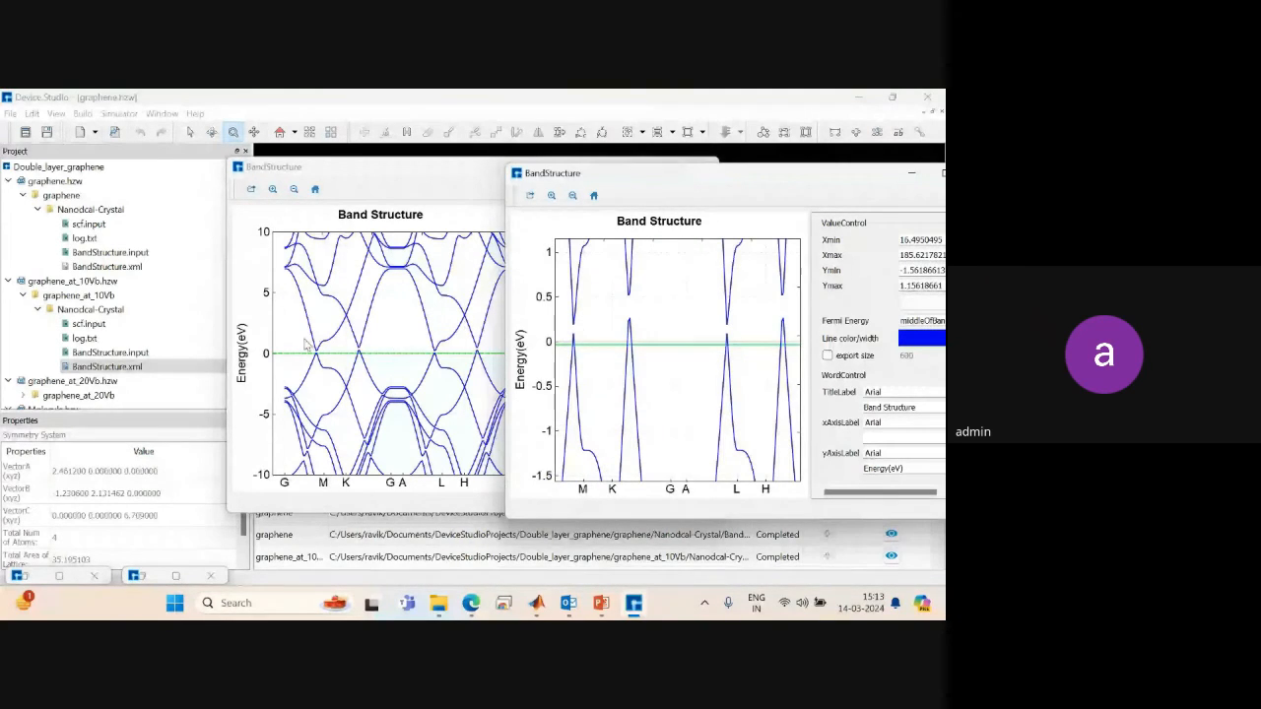
{"action": "left_click_drag", "start_coordinate": [301, 337], "coordinate": [498, 373]}
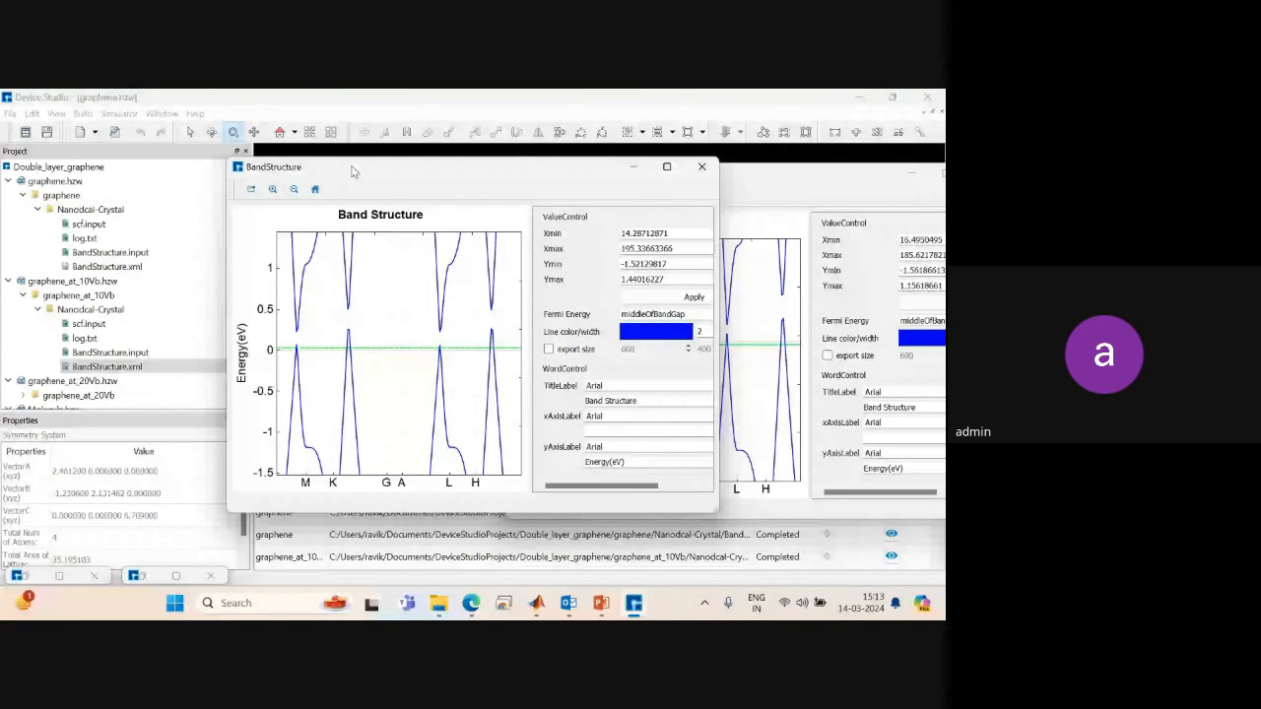
Compare the two band structure plots side by side, viewing the front one at full size, and close both plot windows.
{"action": "double_click", "coordinate": [303, 166]}
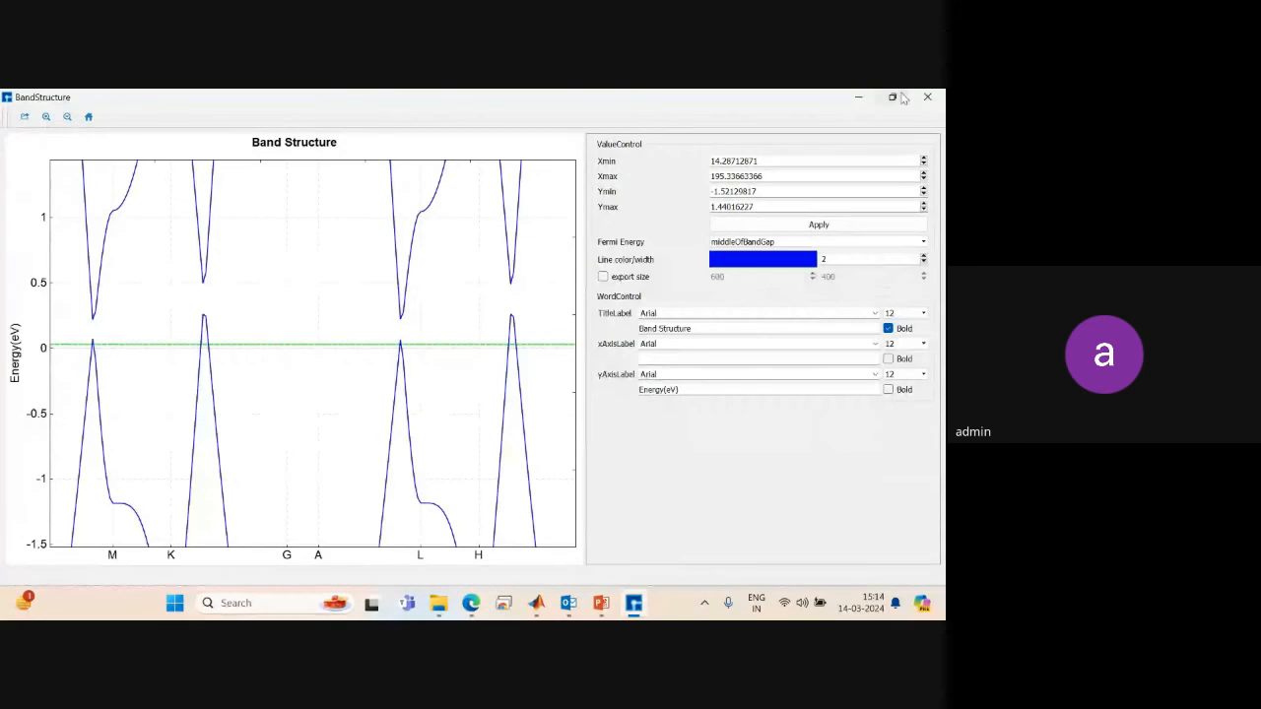
{"action": "left_click", "coordinate": [893, 97]}
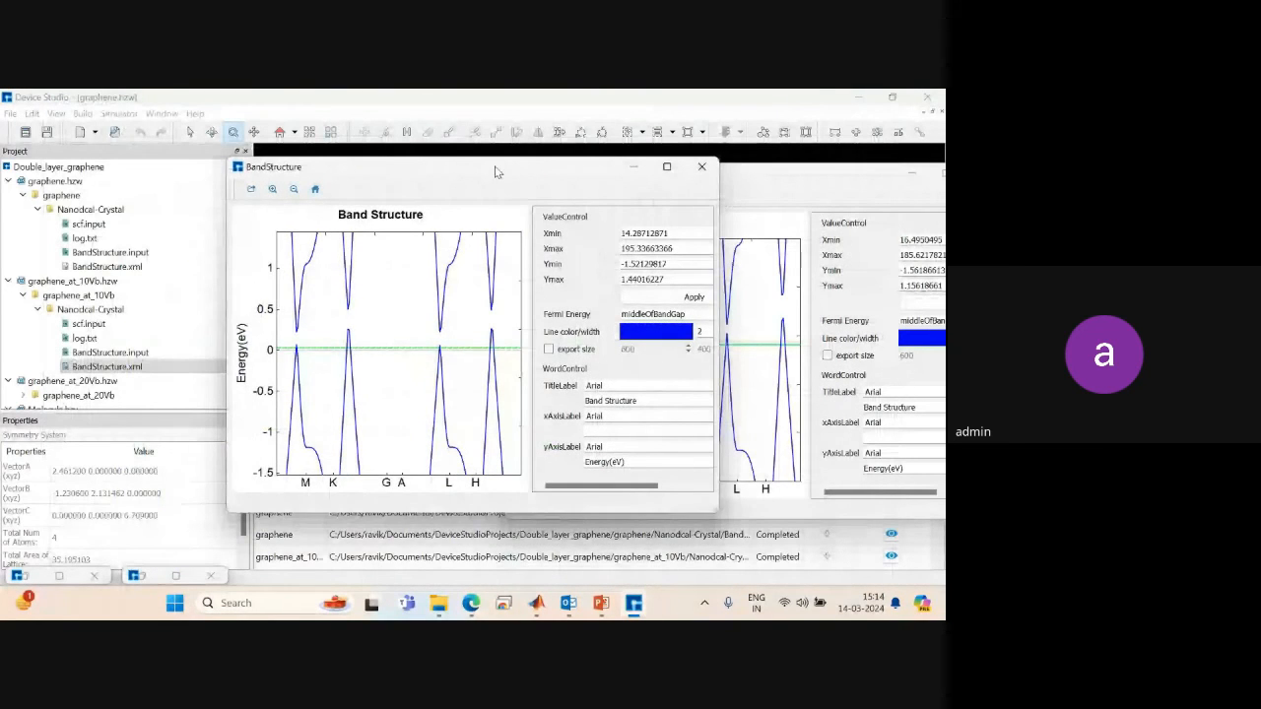
{"action": "left_click_drag", "start_coordinate": [496, 172], "coordinate": [309, 154]}
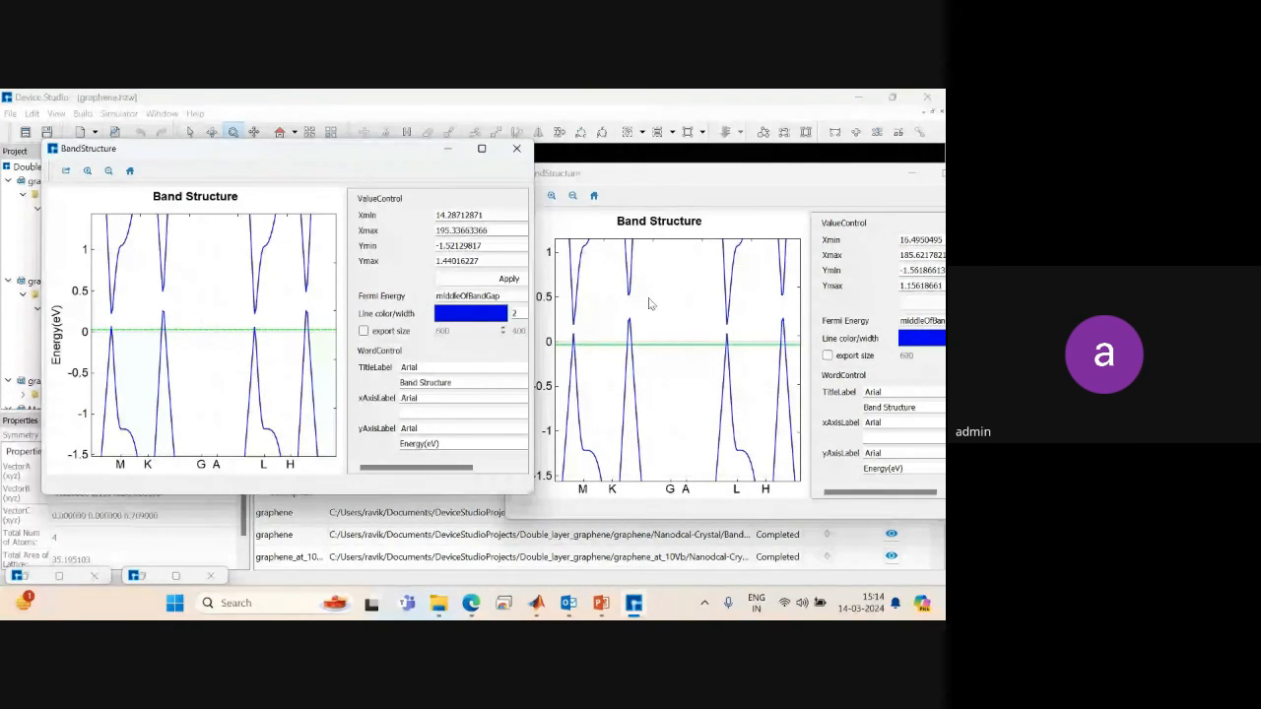
{"action": "left_click", "coordinate": [516, 148]}
{"action": "left_click_drag", "start_coordinate": [618, 184], "coordinate": [409, 190]}
{"action": "left_click", "coordinate": [109, 366]}
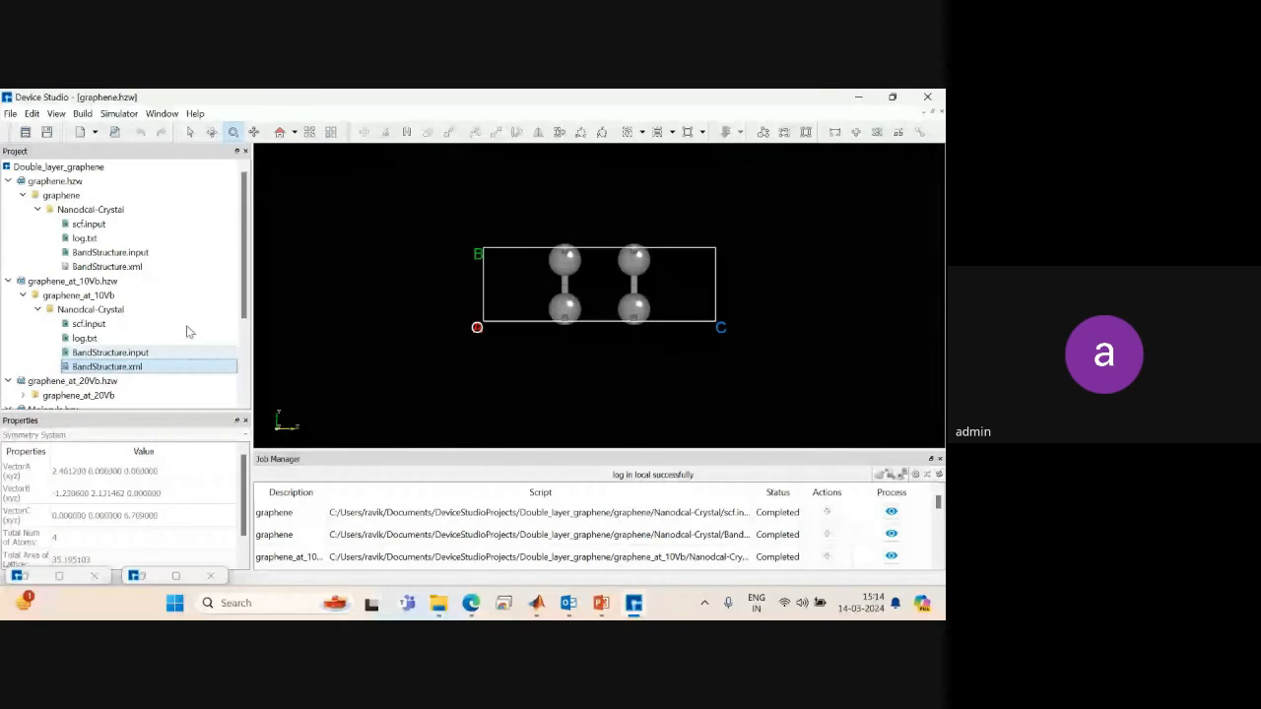
Open the Molecule.hzw structure with its Nanodcal-Crystal files expanded and rotate the molecule to inspect it.
{"action": "left_click_drag", "start_coordinate": [246, 311], "coordinate": [246, 370]}
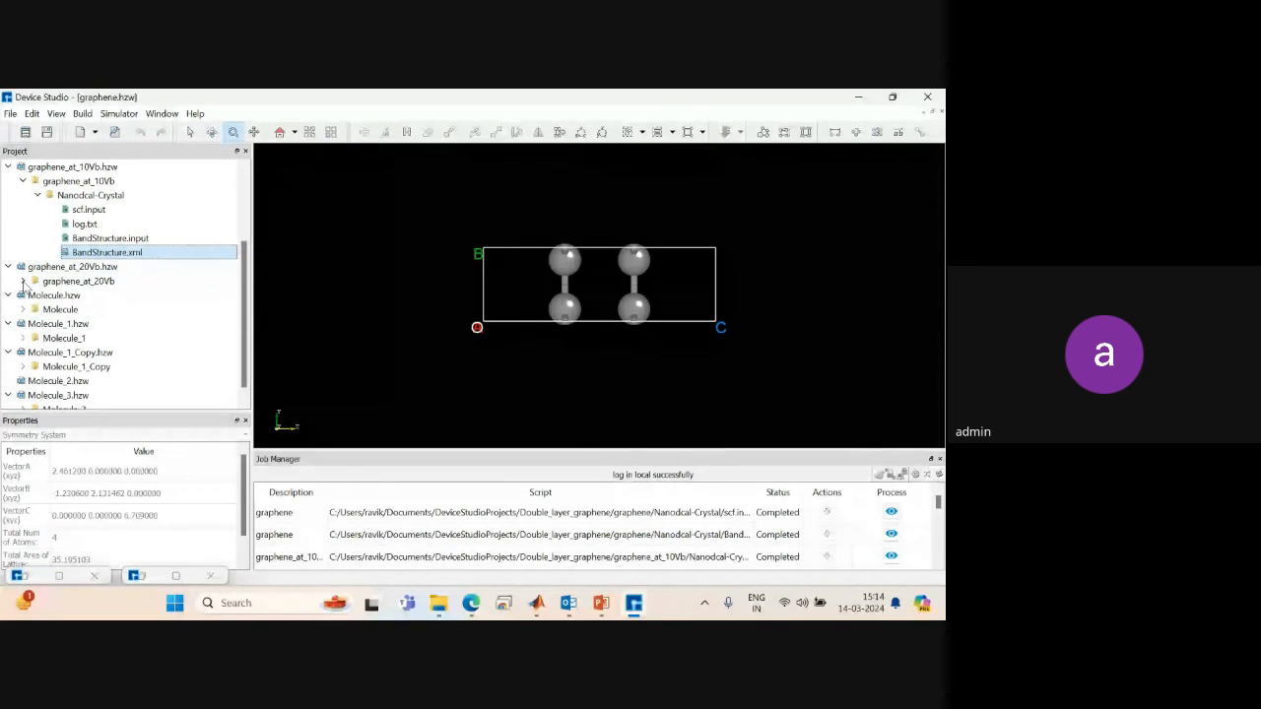
{"action": "left_click", "coordinate": [45, 296]}
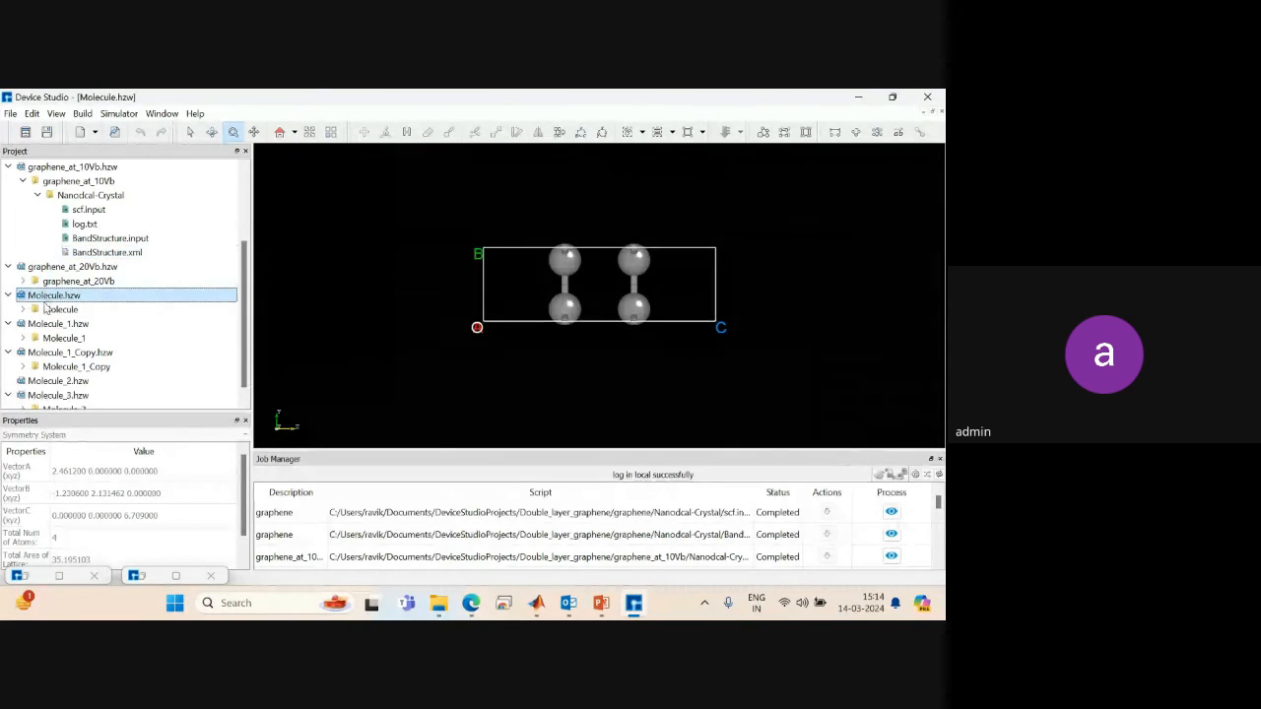
{"action": "left_click", "coordinate": [22, 310]}
{"action": "left_click", "coordinate": [37, 325]}
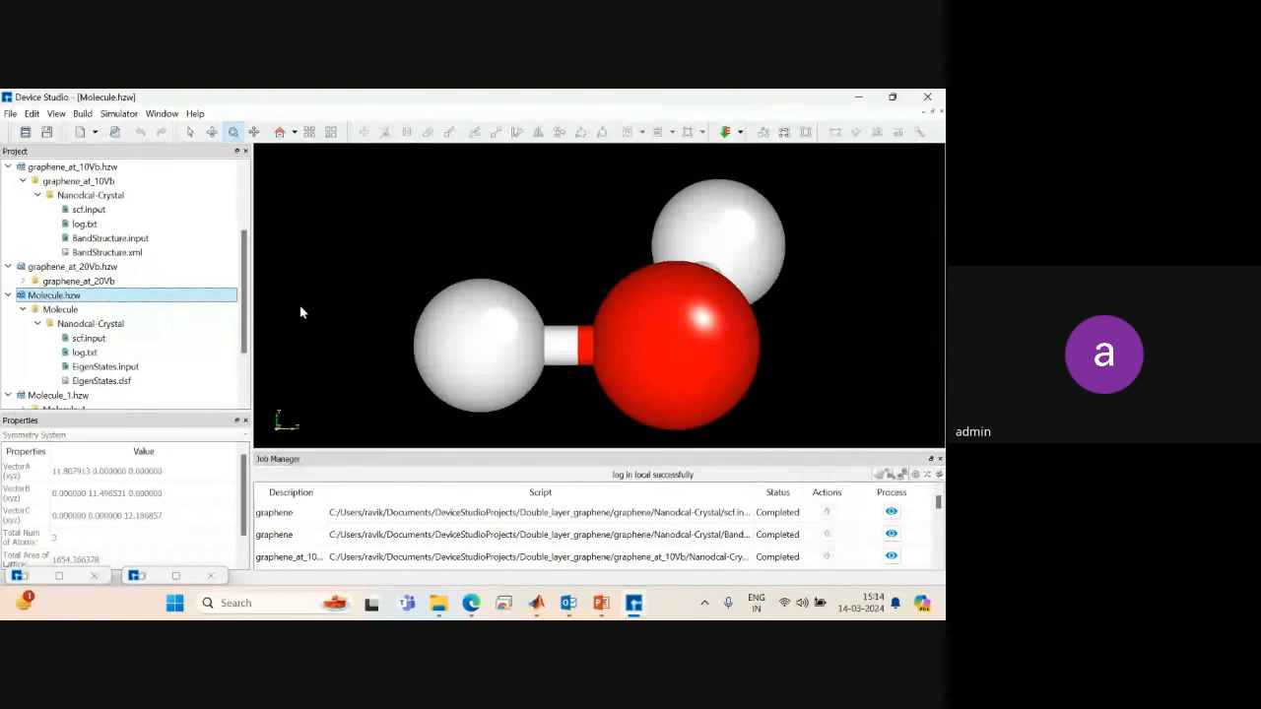
{"action": "left_click", "coordinate": [544, 287]}
{"action": "left_click_drag", "start_coordinate": [544, 287], "coordinate": [286, 384]}
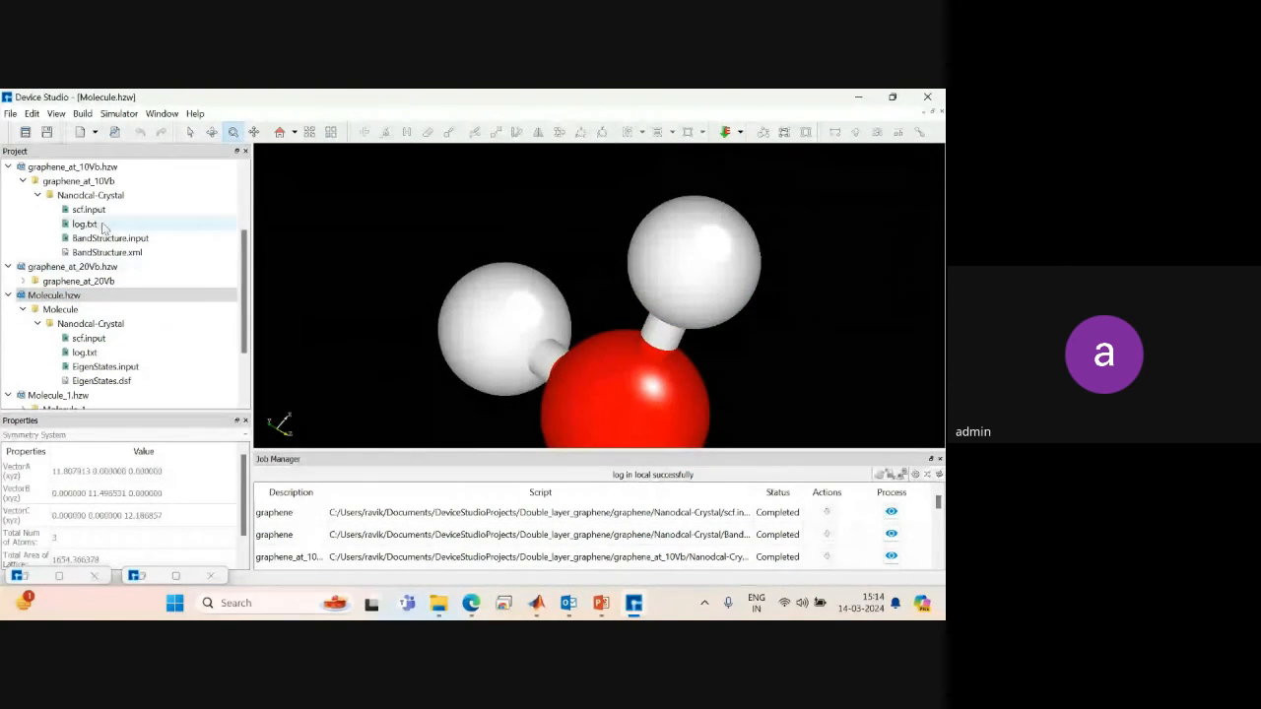
Open the existing project Bilayer CuyPc.hpf from the DeviceStudioProjects folder.
{"action": "left_click", "coordinate": [10, 114]}
{"action": "left_click", "coordinate": [48, 145]}
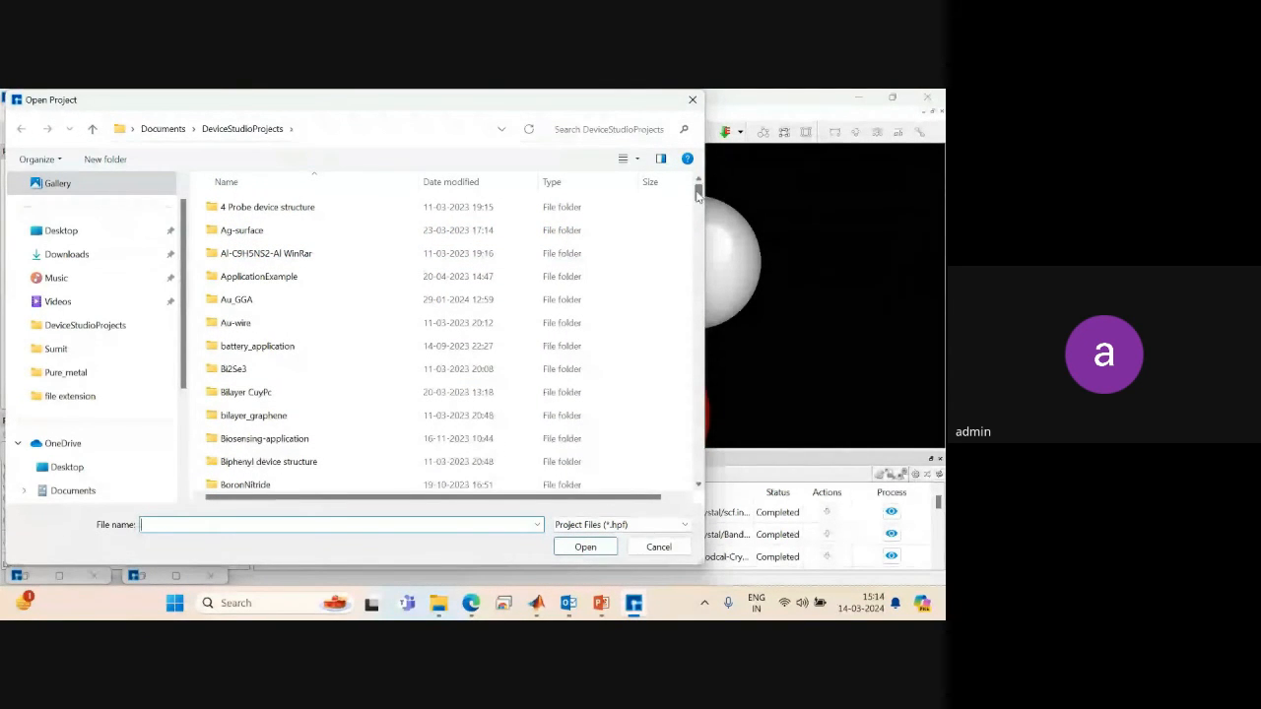
{"action": "left_click_drag", "start_coordinate": [696, 194], "coordinate": [696, 343]}
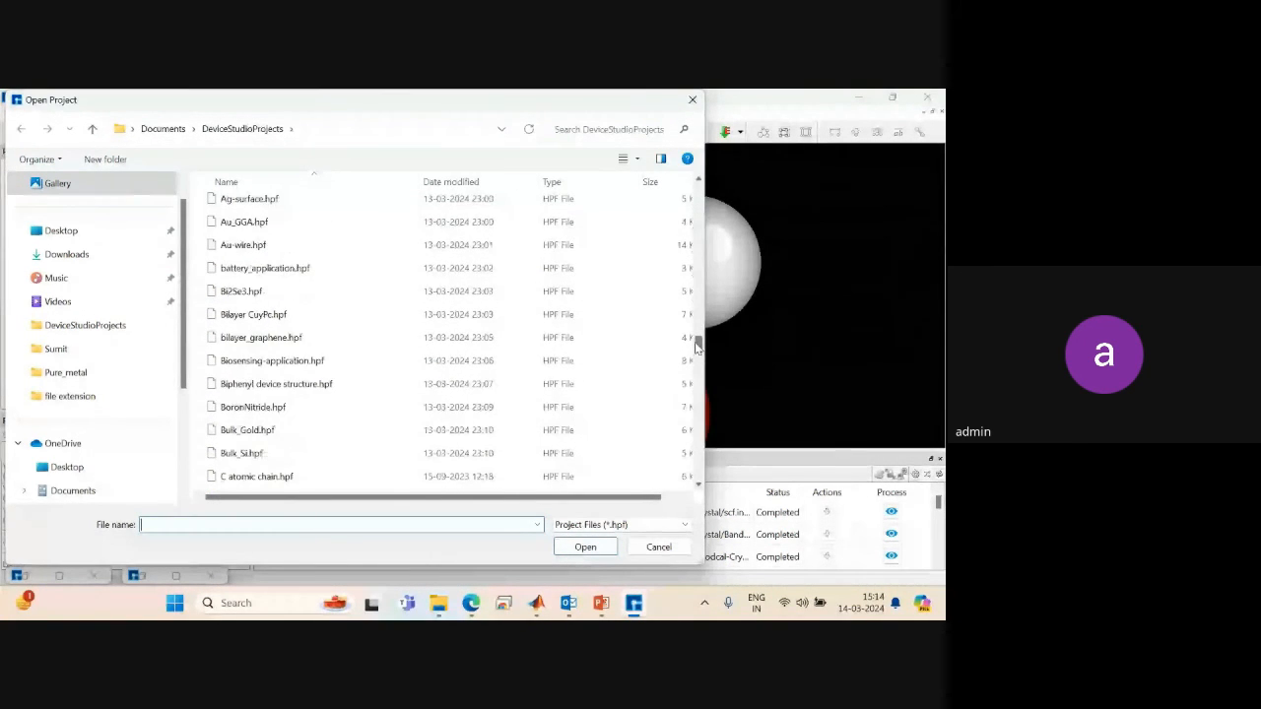
{"action": "double_click", "coordinate": [268, 313]}
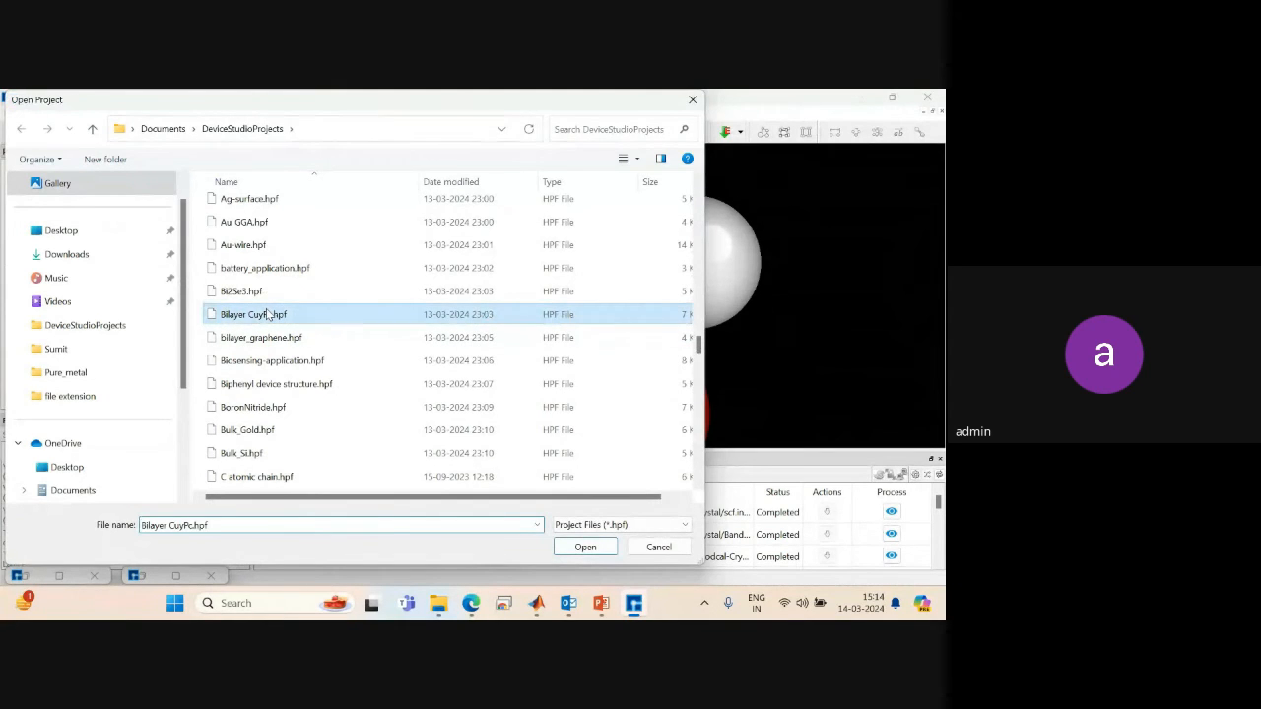
Open Device_(4_4)Gr_Nanoribbon_Rede.hzw in a maximized view and inspect the central molecule between the two nanoribbon electrodes.
{"action": "double_click", "coordinate": [39, 224]}
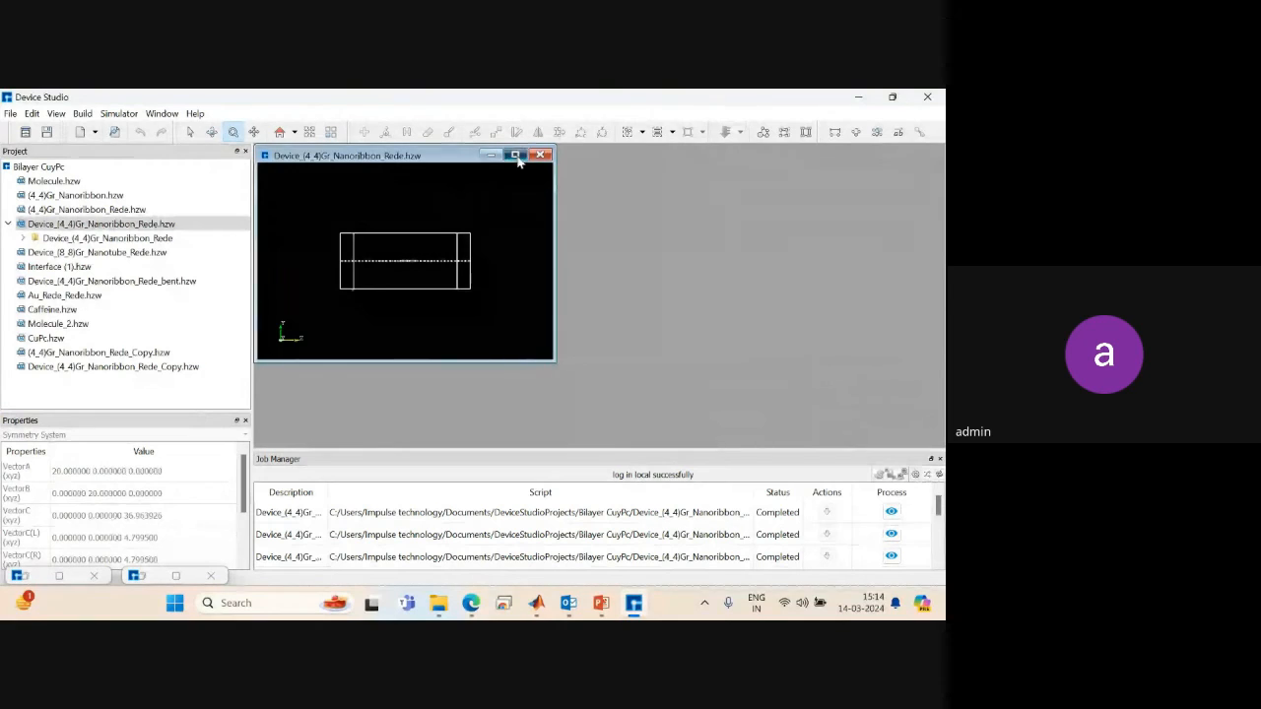
{"action": "left_click", "coordinate": [517, 155]}
{"action": "left_click_drag", "start_coordinate": [525, 313], "coordinate": [518, 418]}
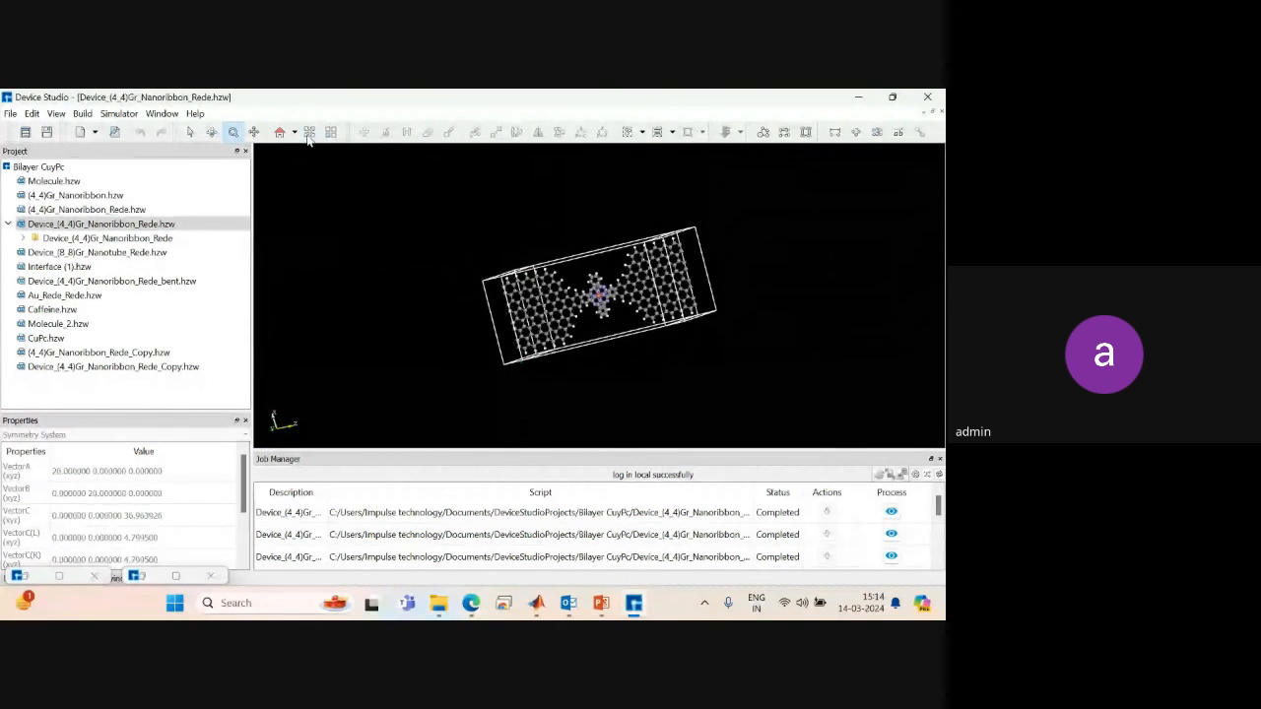
{"action": "scroll", "coordinate": [522, 409], "scroll_direction": "up", "scroll_amount": 3}
{"action": "scroll", "coordinate": [522, 405], "scroll_direction": "up", "scroll_amount": 5}
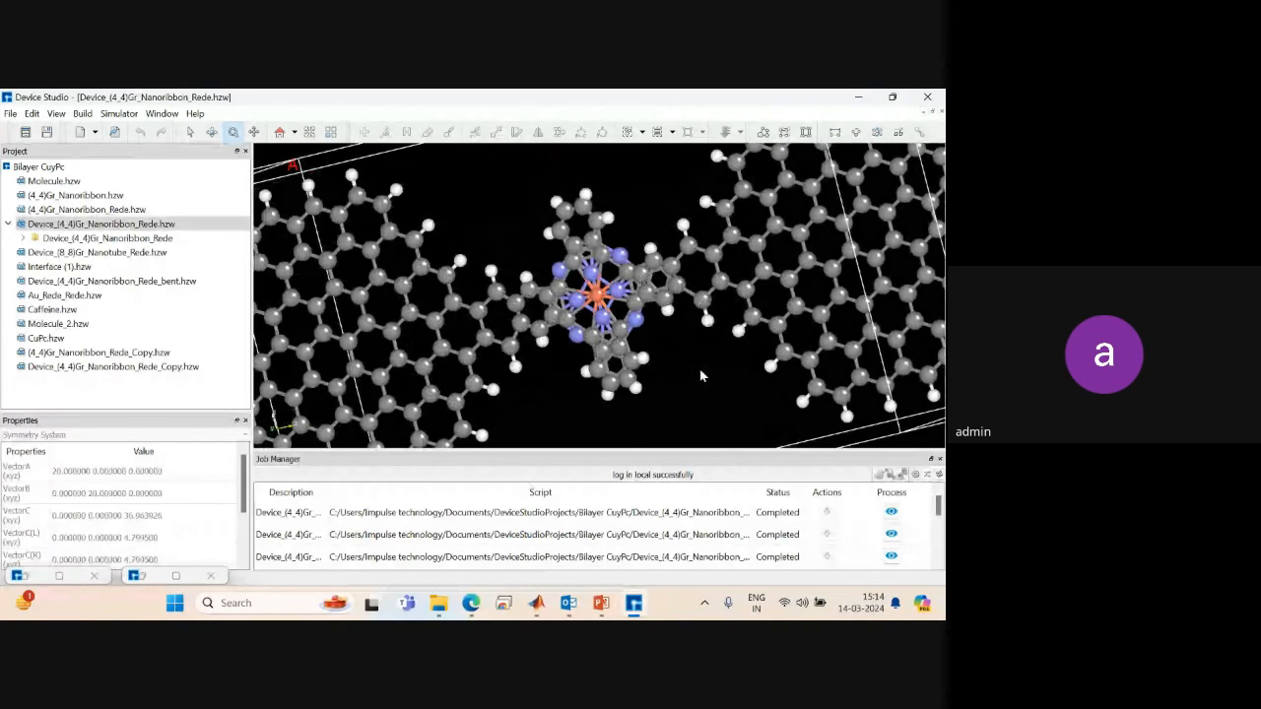
{"action": "scroll", "coordinate": [701, 376], "scroll_direction": "down", "scroll_amount": 5}
{"action": "left_click_drag", "start_coordinate": [695, 370], "coordinate": [422, 317]}
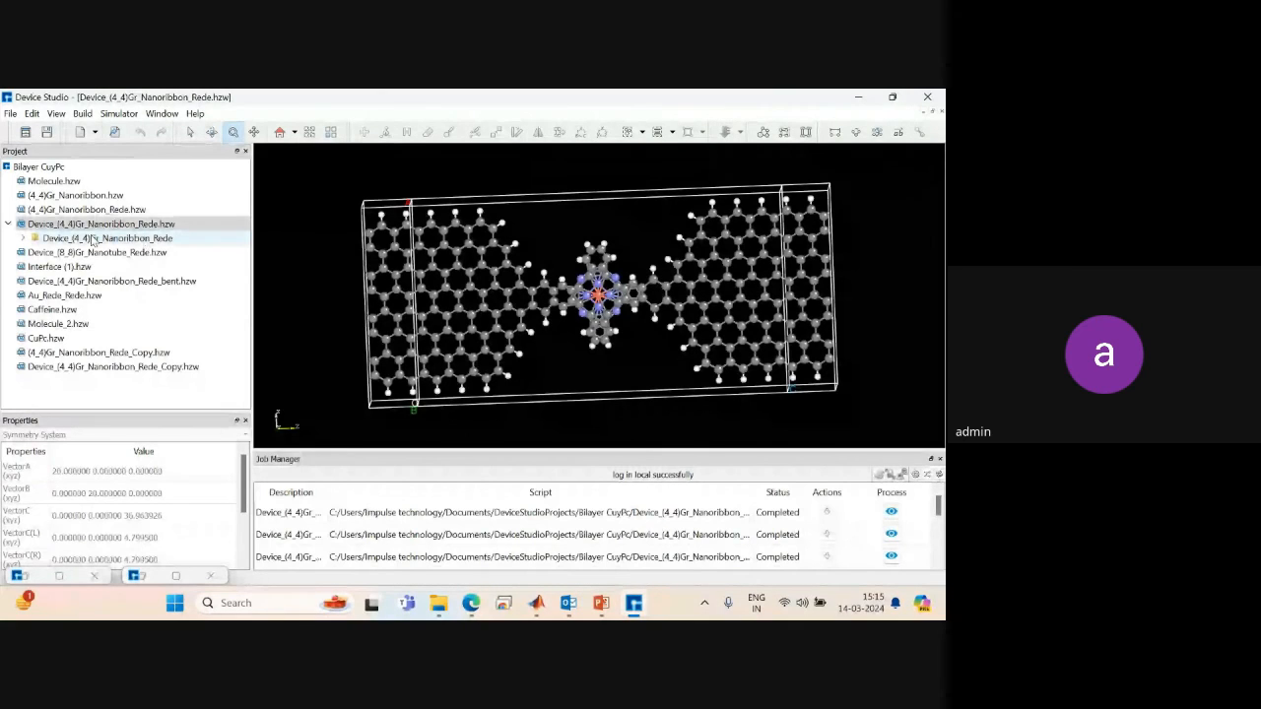
Expand the Device files of Device_(4_4)Gr_Nanoribbon_Rede and show its Transmission.xml plot.
{"action": "double_click", "coordinate": [36, 241]}
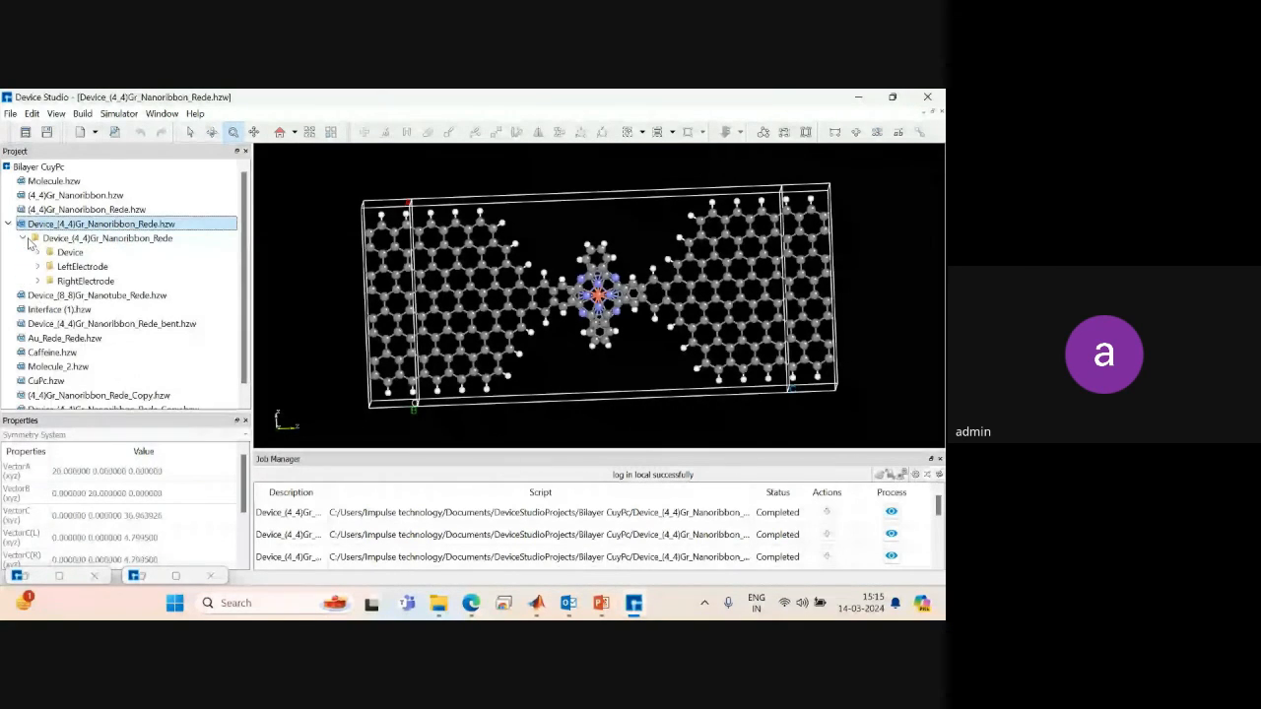
{"action": "left_click", "coordinate": [38, 254]}
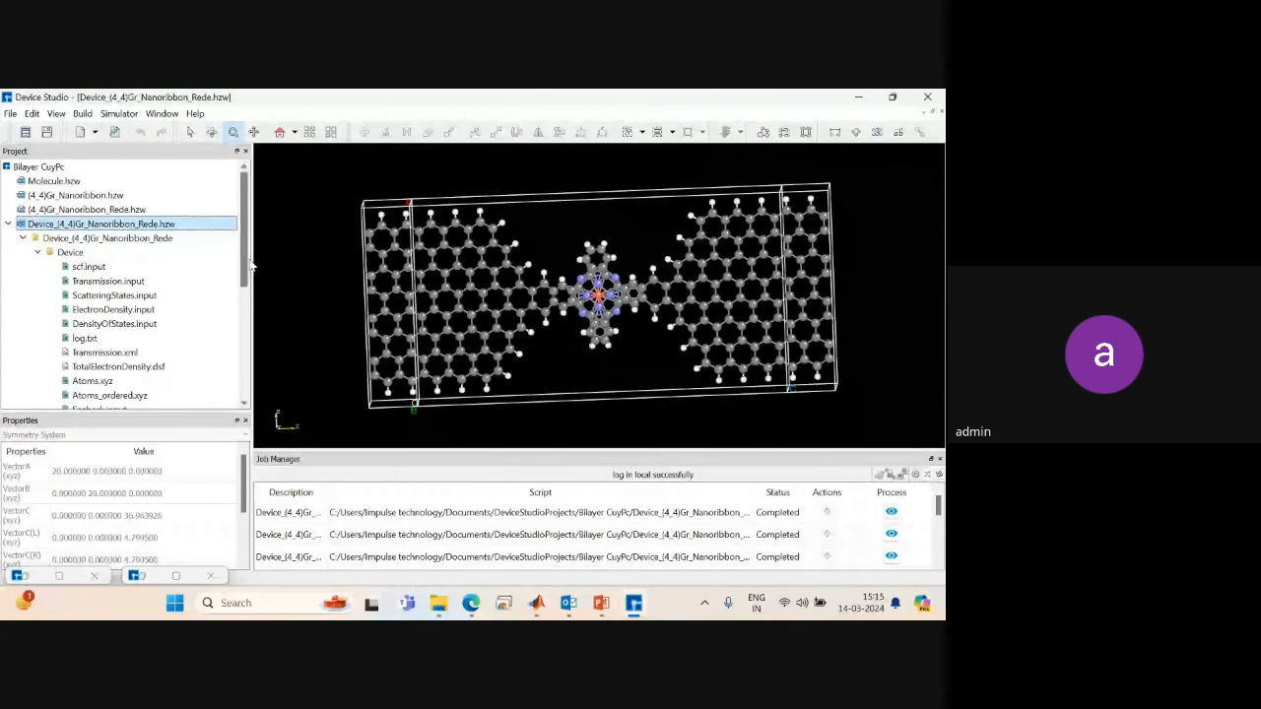
{"action": "left_click_drag", "start_coordinate": [244, 269], "coordinate": [241, 303]}
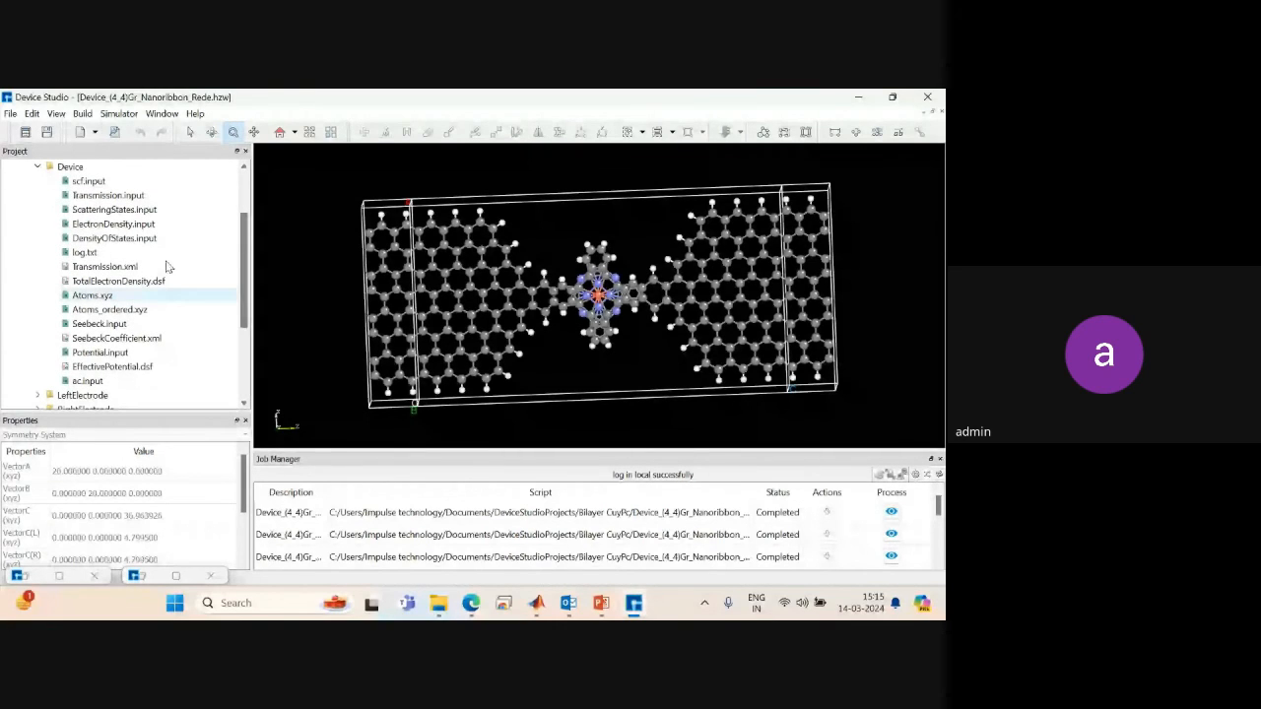
{"action": "right_click", "coordinate": [110, 266]}
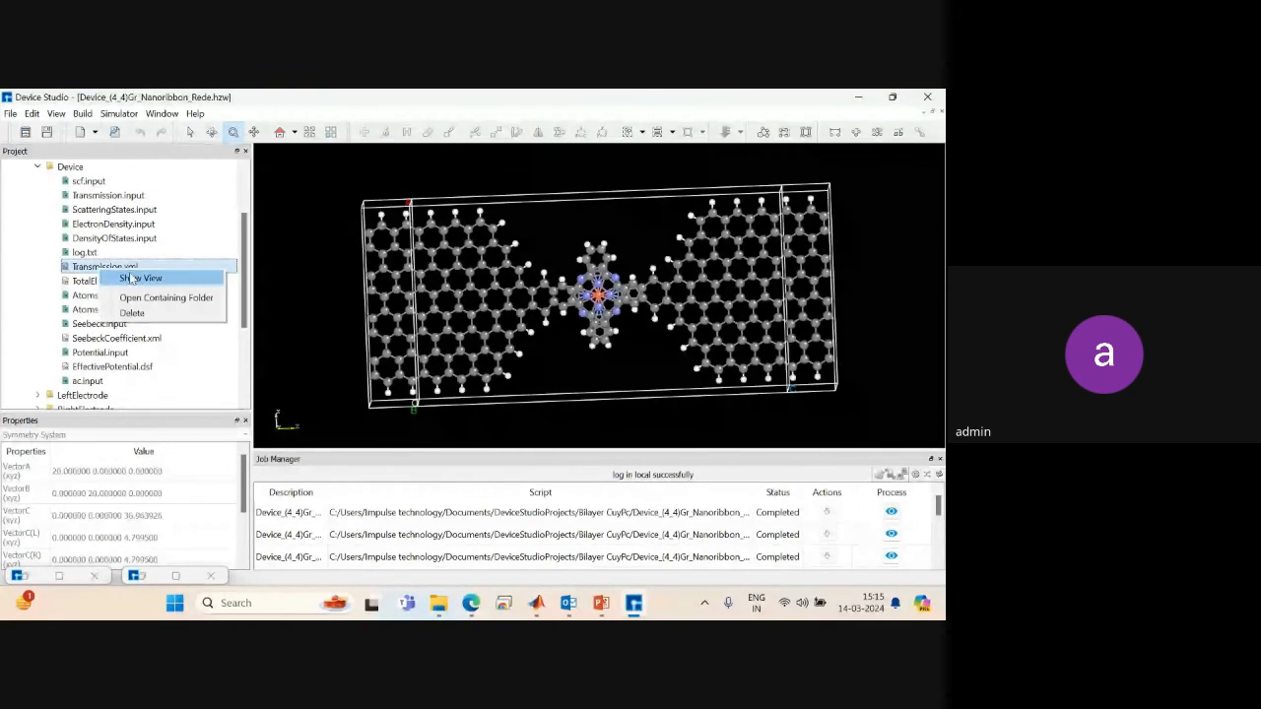
{"action": "left_click", "coordinate": [131, 279]}
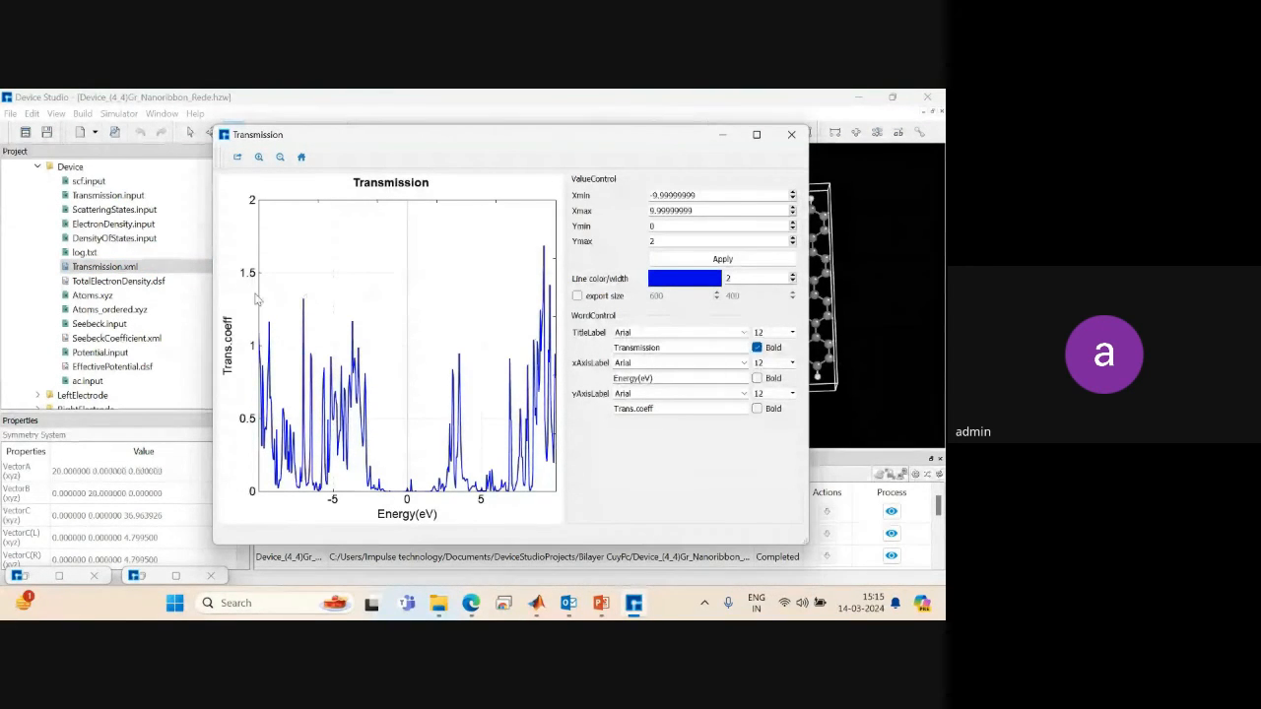
Examine the transmission spectrum's negative-energy range from about -10 to 0.6 eV and close the plot.
{"action": "left_click_drag", "start_coordinate": [255, 293], "coordinate": [416, 487]}
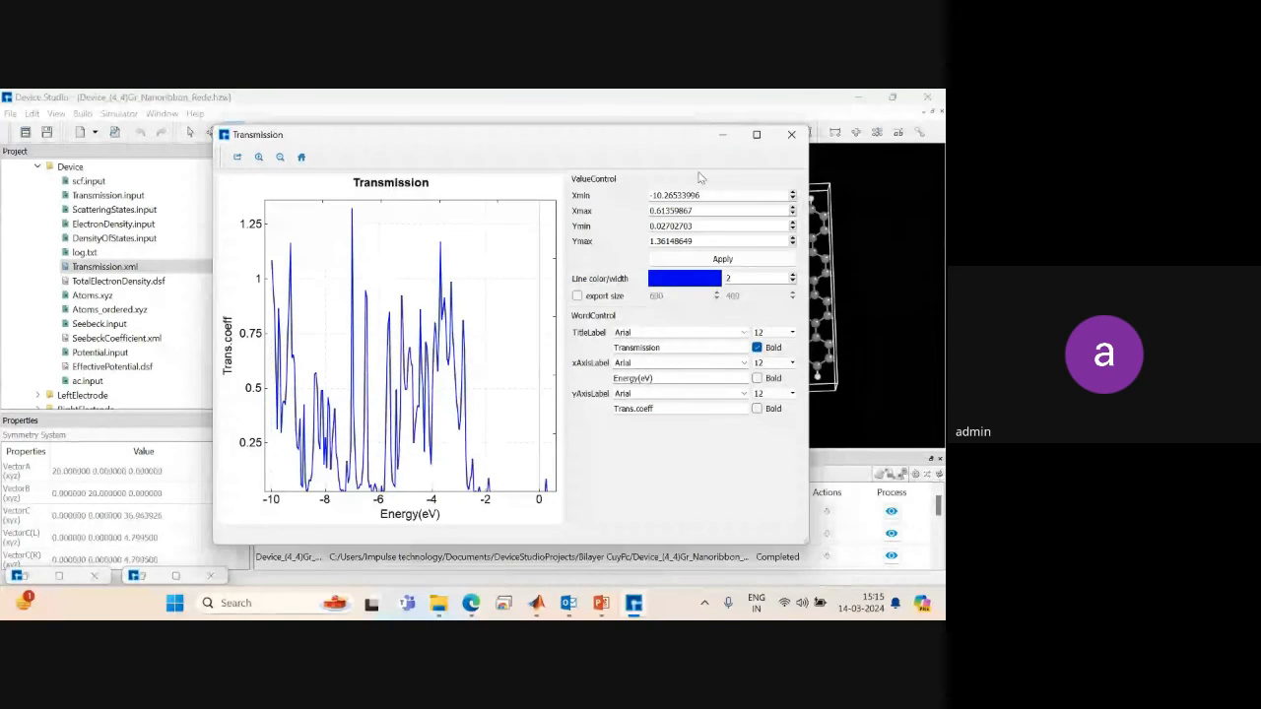
{"action": "left_click", "coordinate": [792, 136]}
Show the SeebeckCoefficient.xml plot against Chemical Potential Energy(eV) with the plot type Seebeck Spin and Charge Coefficients.
{"action": "right_click", "coordinate": [138, 338]}
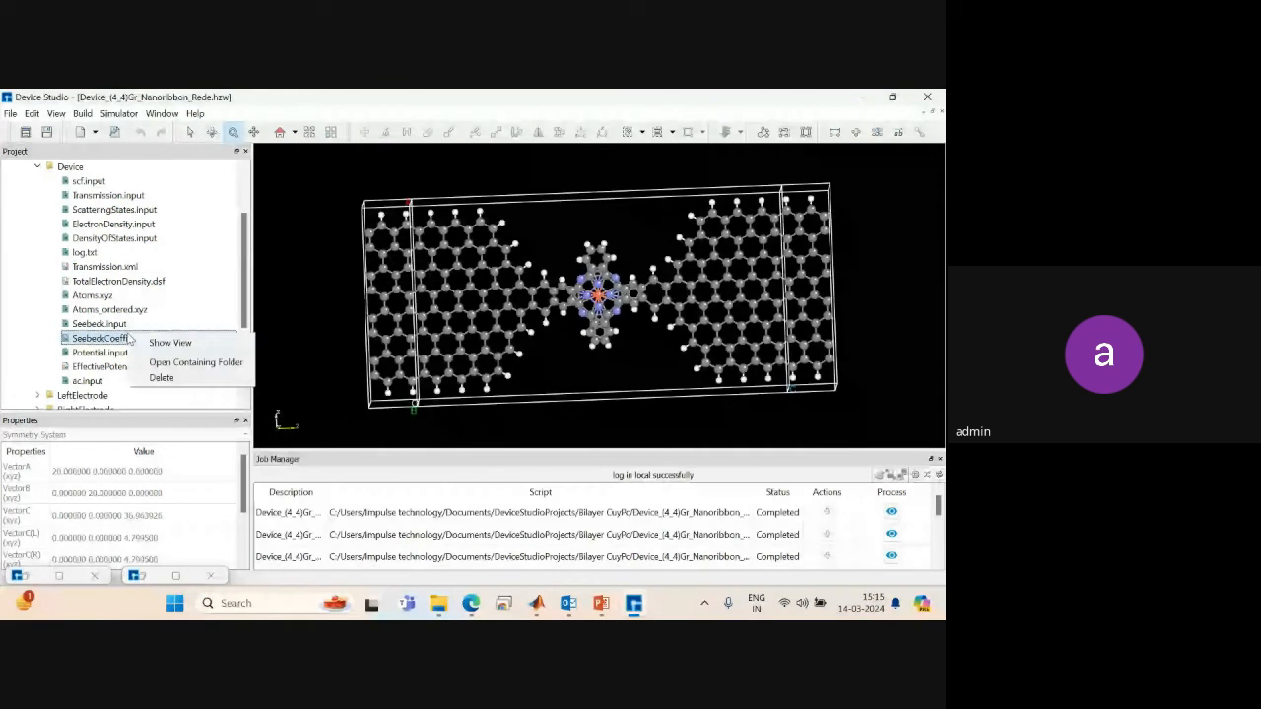
{"action": "left_click", "coordinate": [163, 342]}
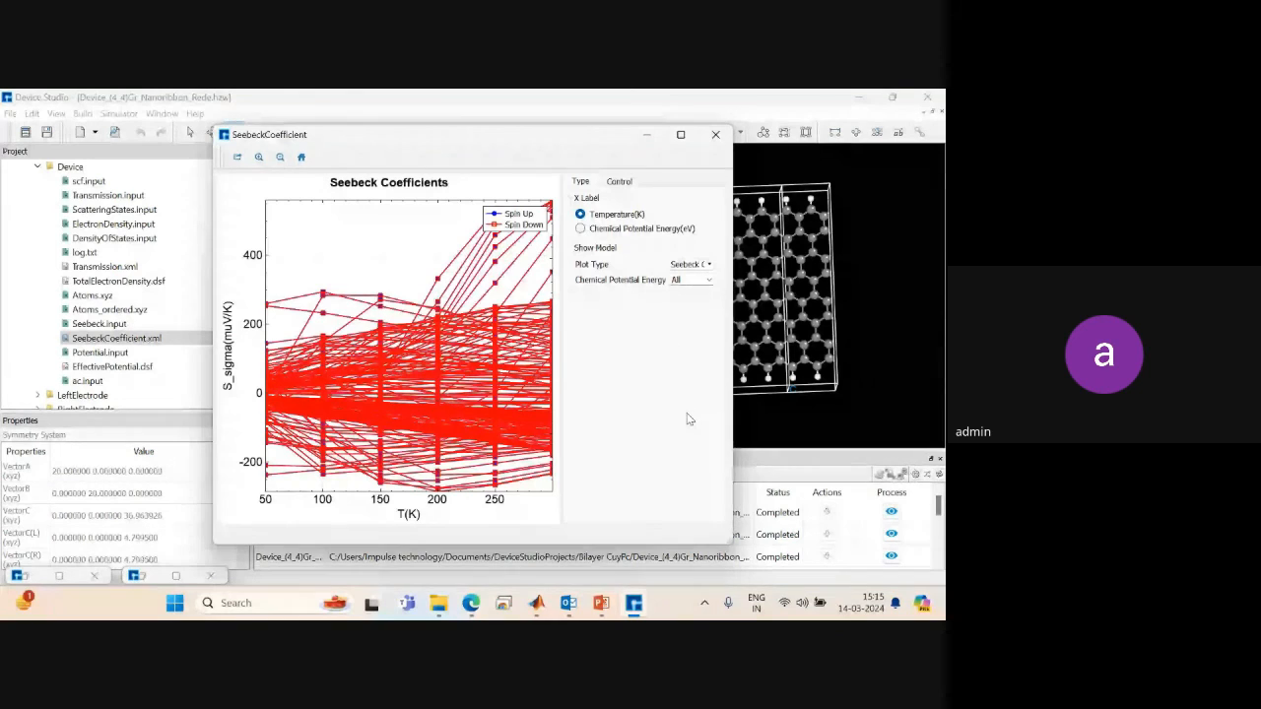
{"action": "left_click", "coordinate": [594, 229]}
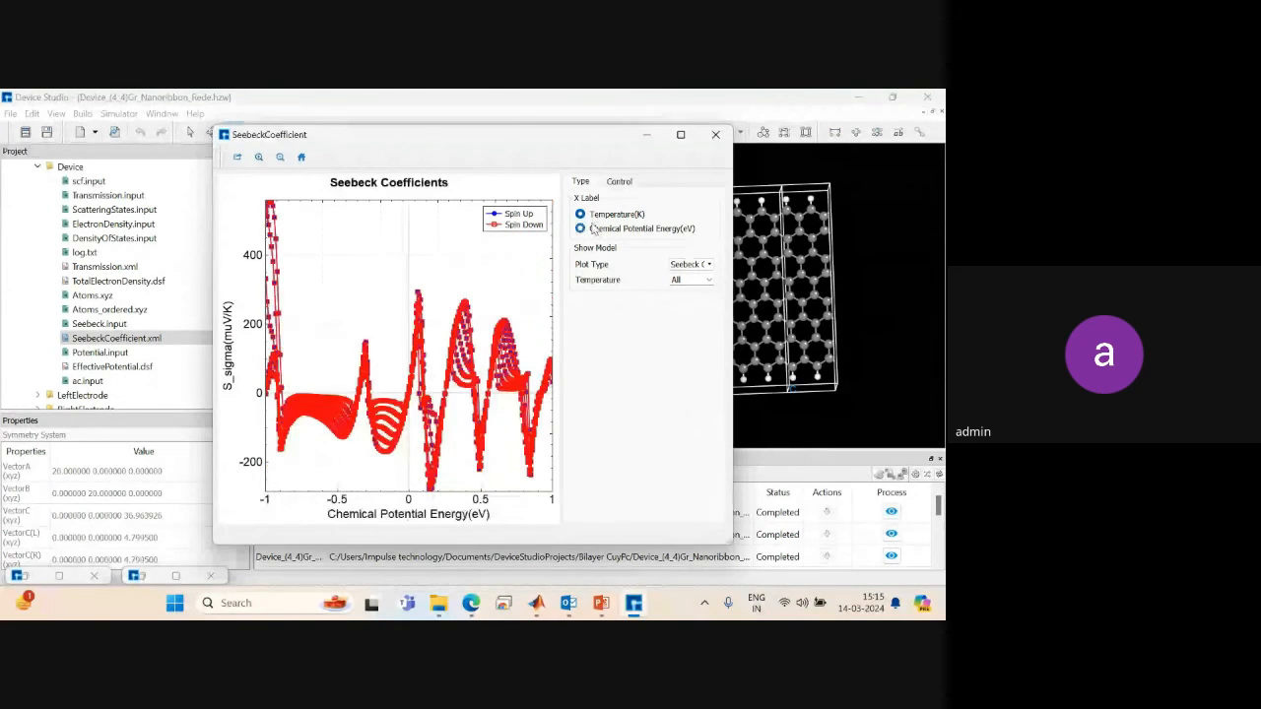
{"action": "left_click", "coordinate": [690, 264]}
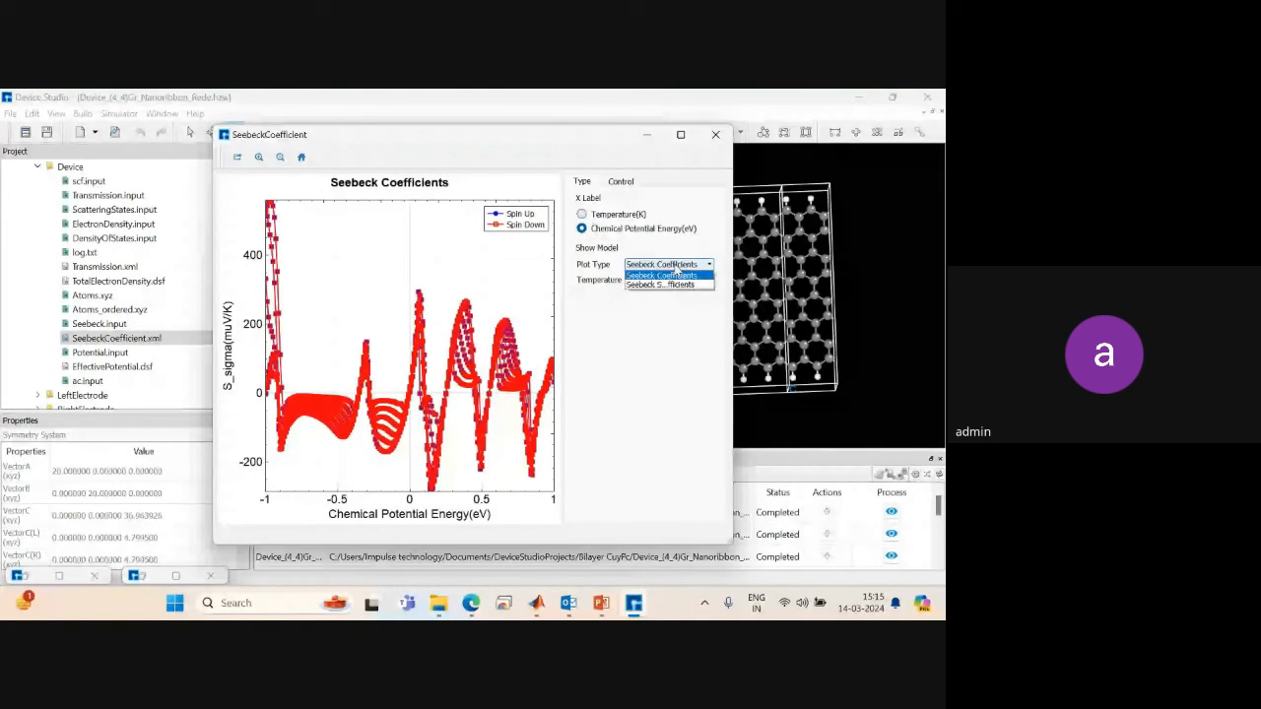
{"action": "left_click", "coordinate": [670, 276]}
{"action": "left_click", "coordinate": [676, 265]}
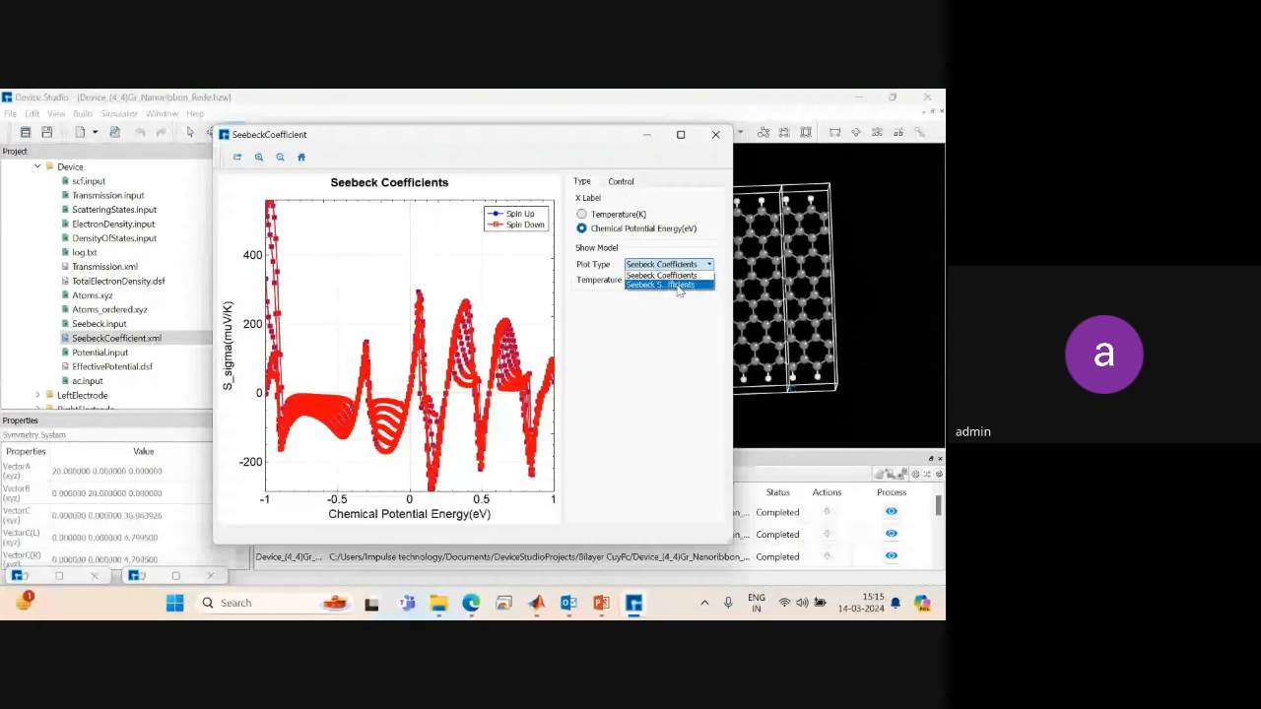
{"action": "left_click", "coordinate": [676, 285]}
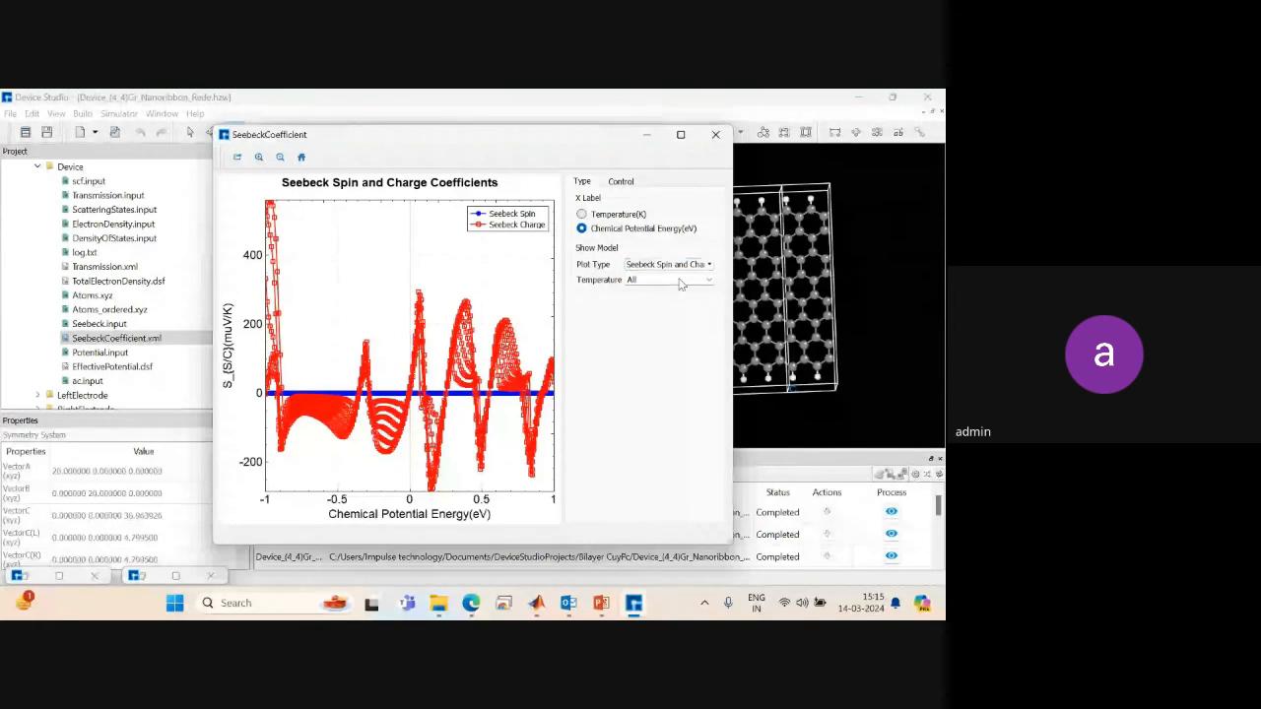
Limit the Seebeck plot to the 300 K curve by excluding 50, 100, 150, 200 and 250 K.
{"action": "left_click", "coordinate": [708, 281]}
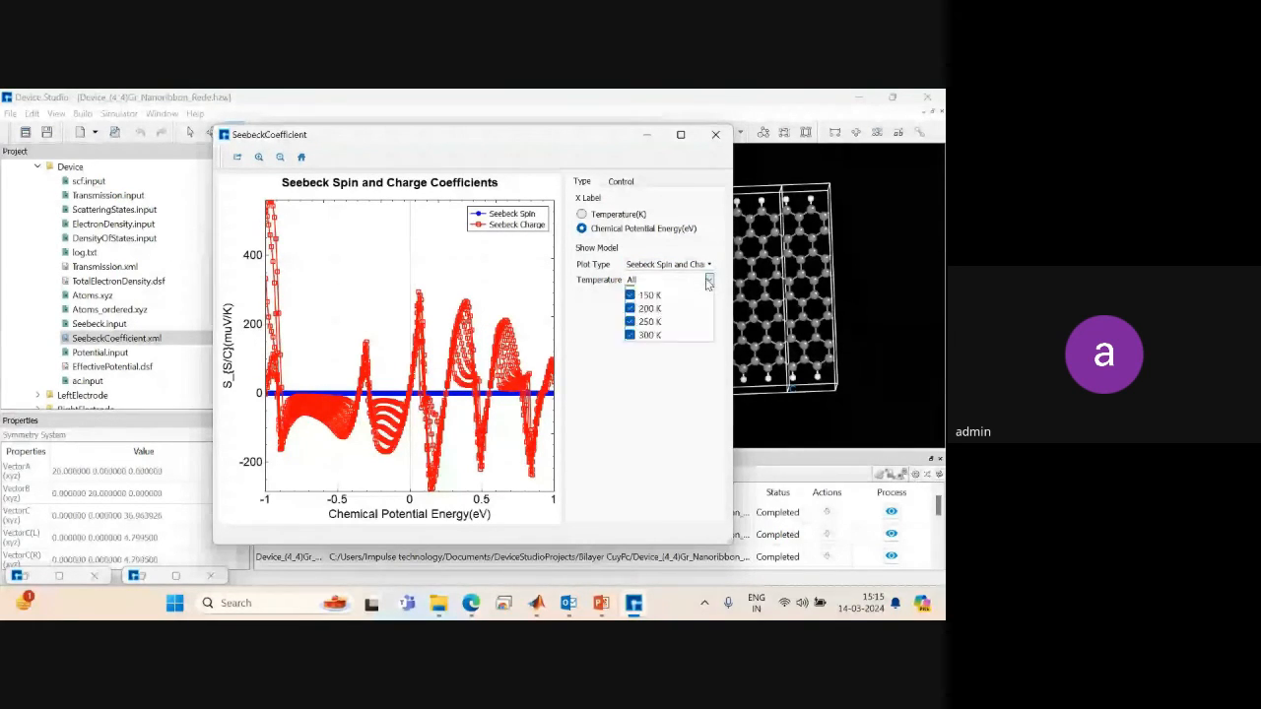
{"action": "left_click", "coordinate": [709, 282]}
{"action": "left_click", "coordinate": [708, 282]}
{"action": "left_click", "coordinate": [631, 292]}
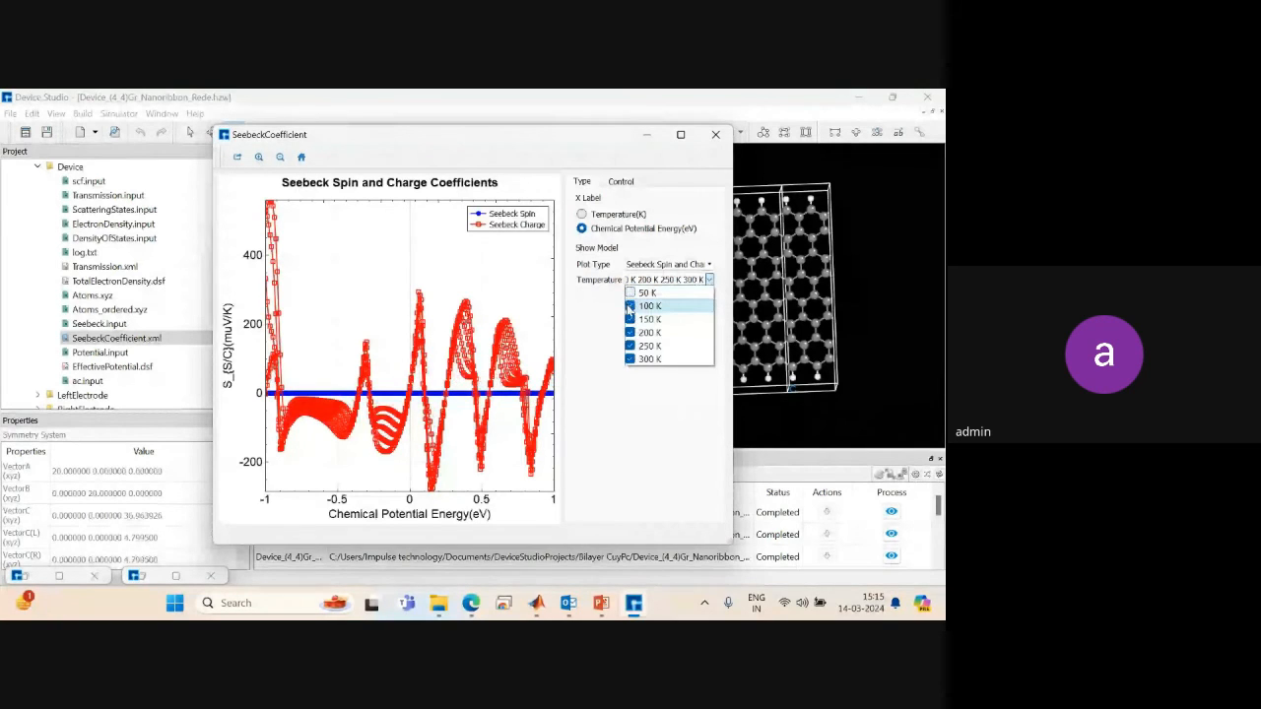
{"action": "left_click", "coordinate": [631, 306]}
{"action": "left_click", "coordinate": [629, 319]}
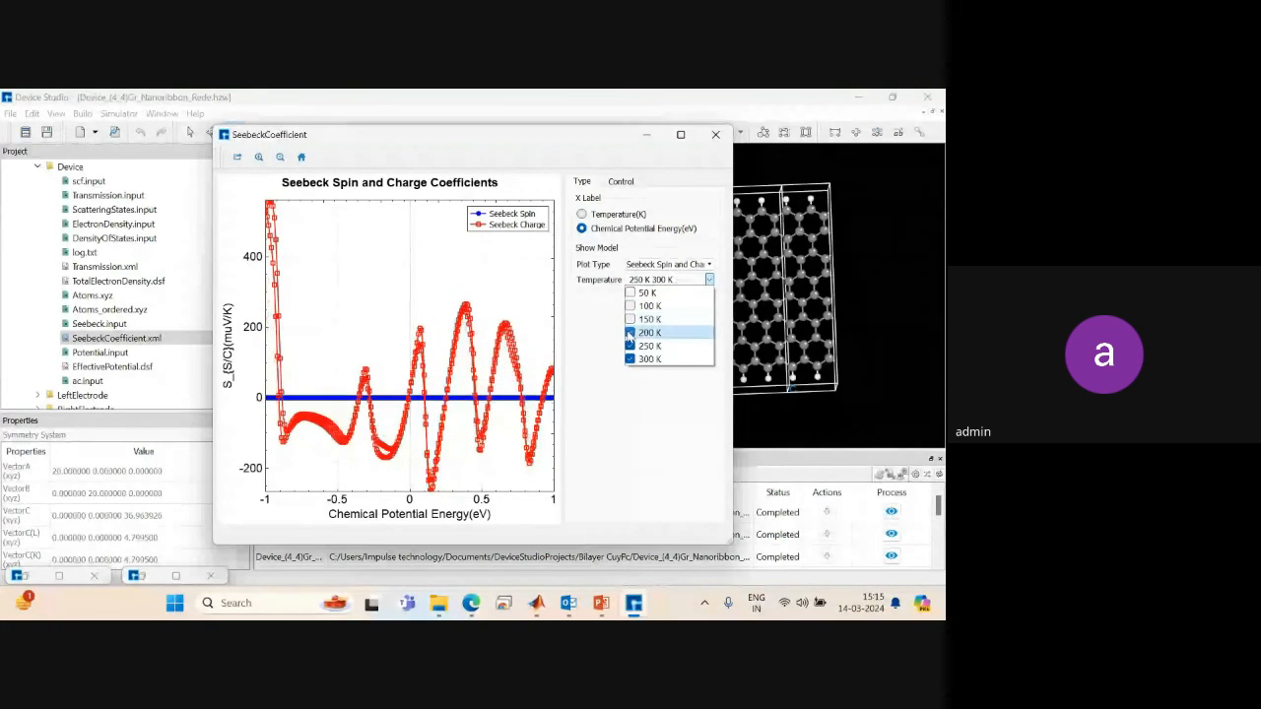
{"action": "left_click", "coordinate": [630, 332]}
{"action": "left_click", "coordinate": [630, 346]}
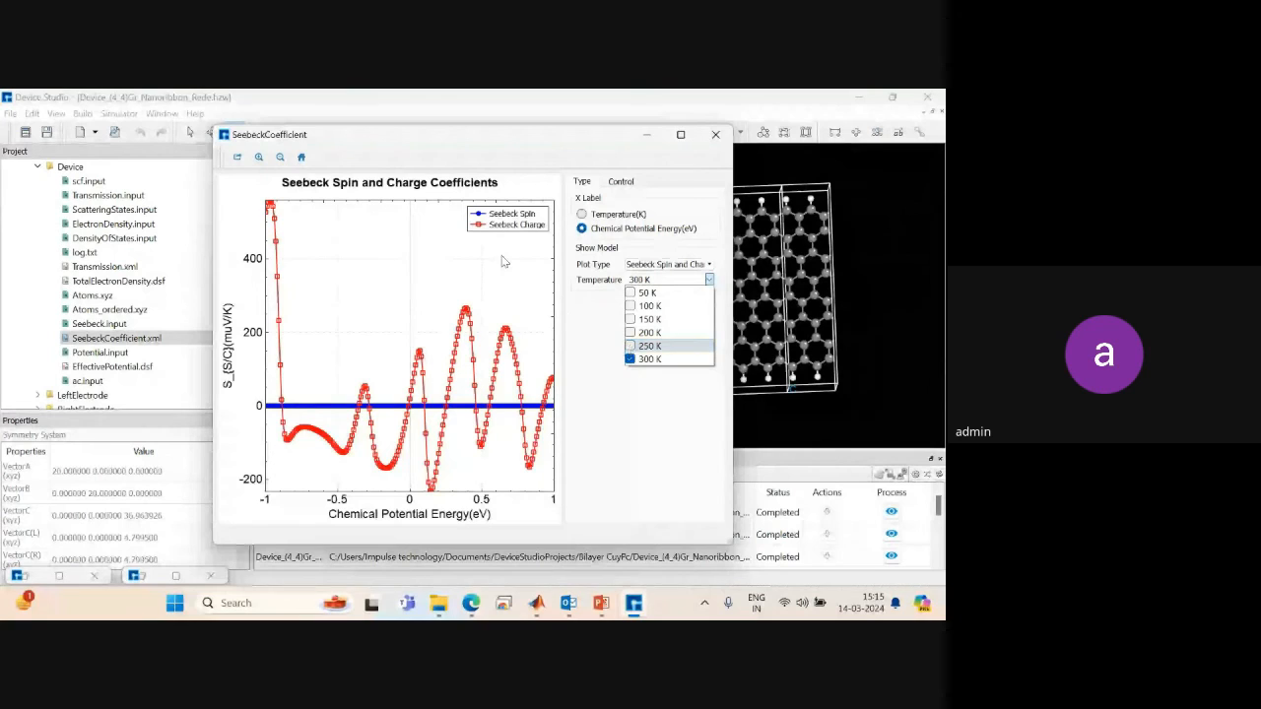
Examine the 300 K Seebeck curve up close, switch the x-axis back to Temperature(K) and close the plot.
{"action": "left_click", "coordinate": [303, 306]}
{"action": "left_click_drag", "start_coordinate": [304, 306], "coordinate": [568, 477]}
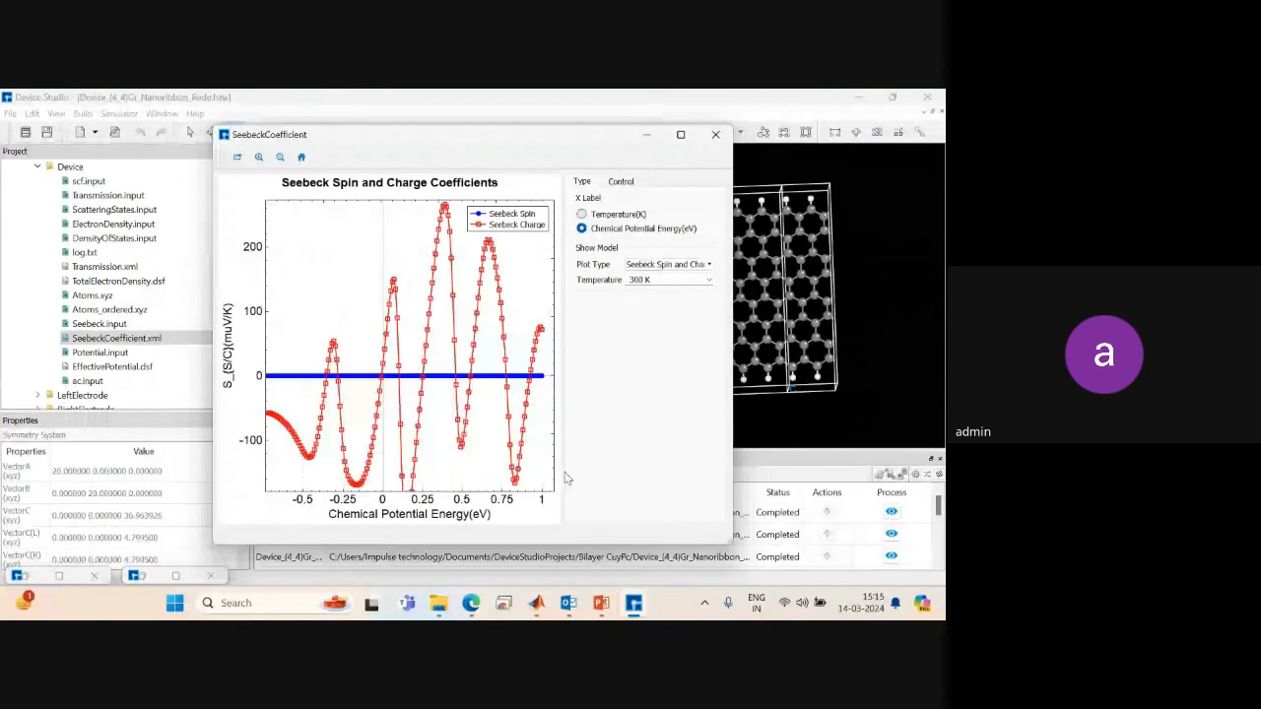
{"action": "left_click", "coordinate": [604, 222]}
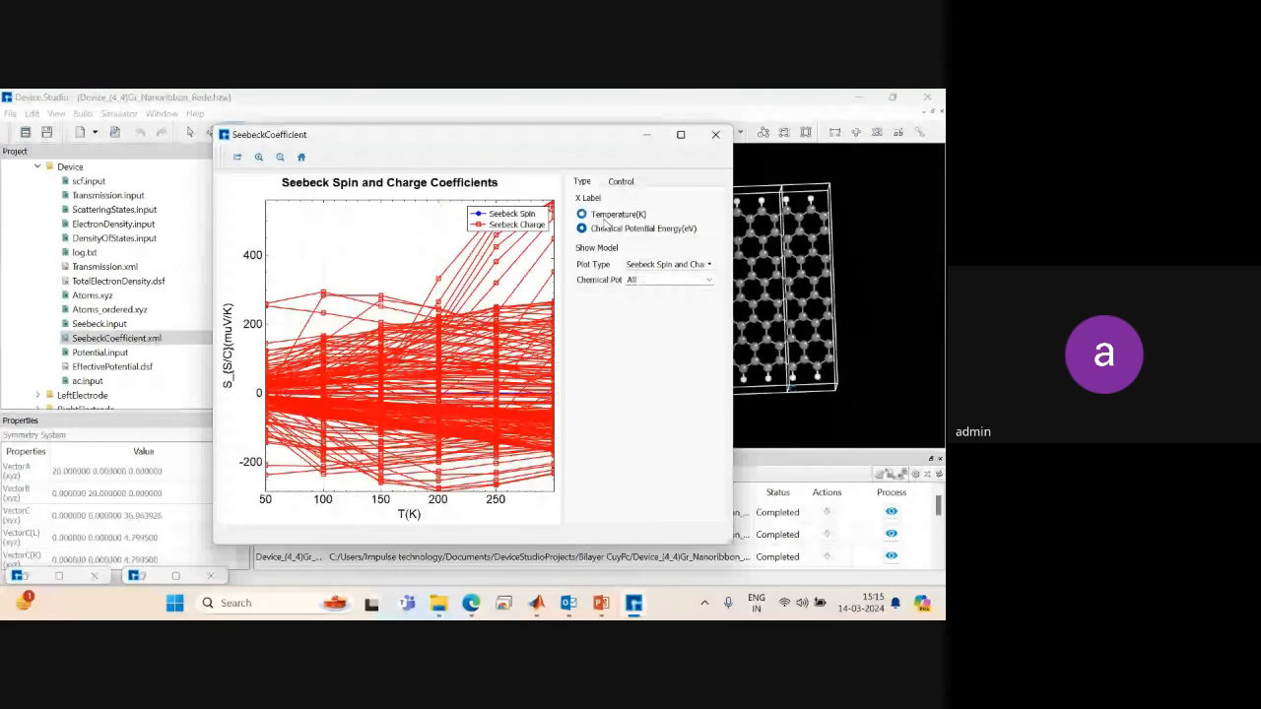
{"action": "left_click", "coordinate": [716, 135]}
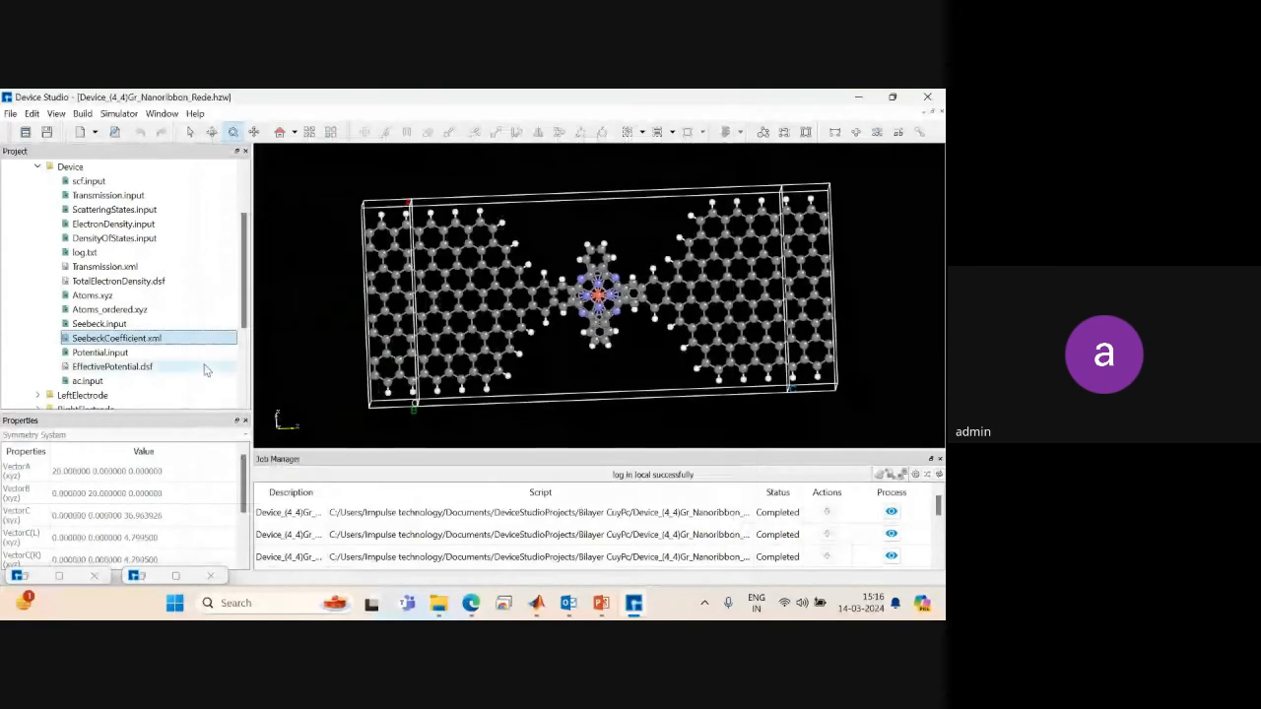
View EffectivePotential.dsf in 3D and as a 2D map averaged along x, and close the viewer.
{"action": "right_click", "coordinate": [163, 371]}
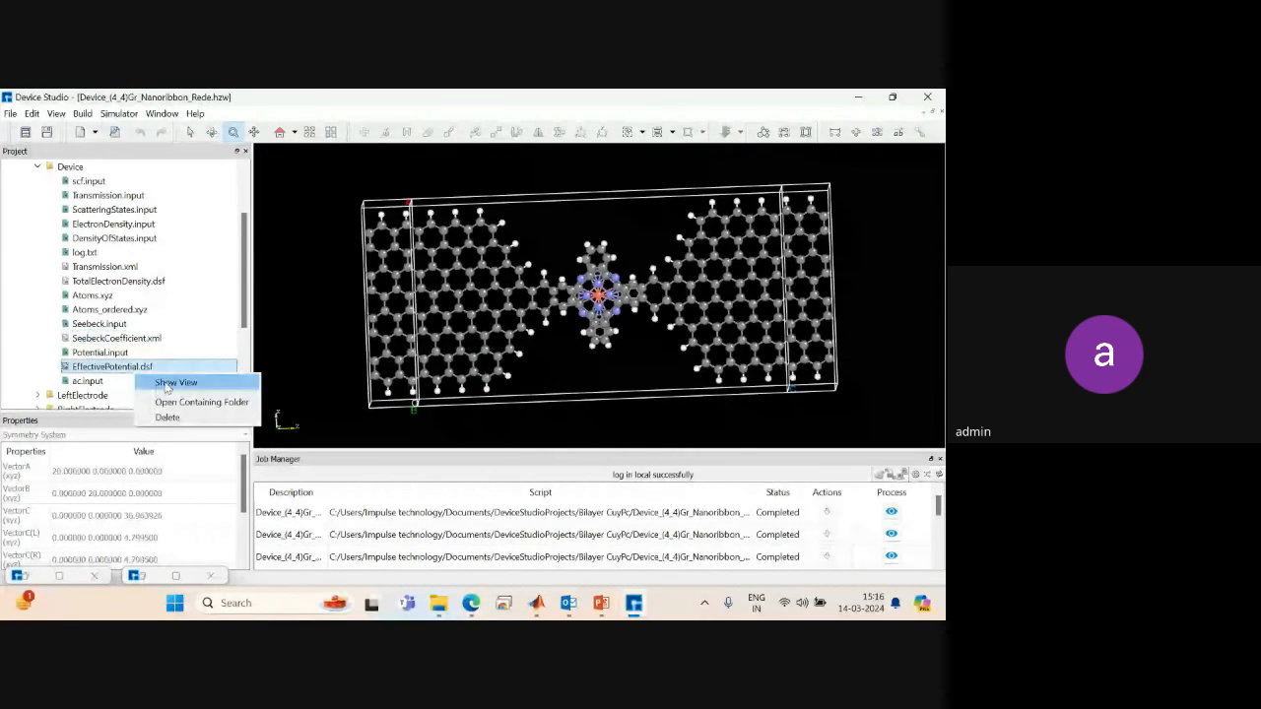
{"action": "left_click", "coordinate": [166, 388]}
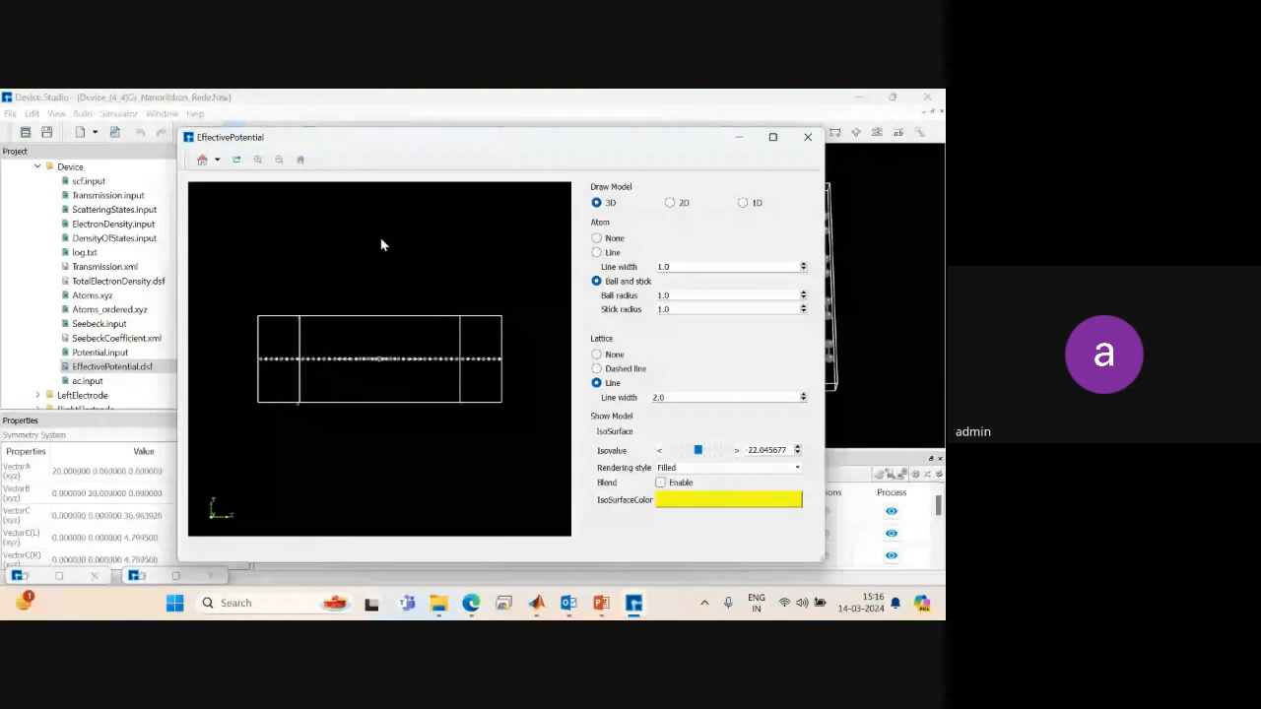
{"action": "left_click_drag", "start_coordinate": [383, 245], "coordinate": [371, 459]}
{"action": "left_click", "coordinate": [671, 203]}
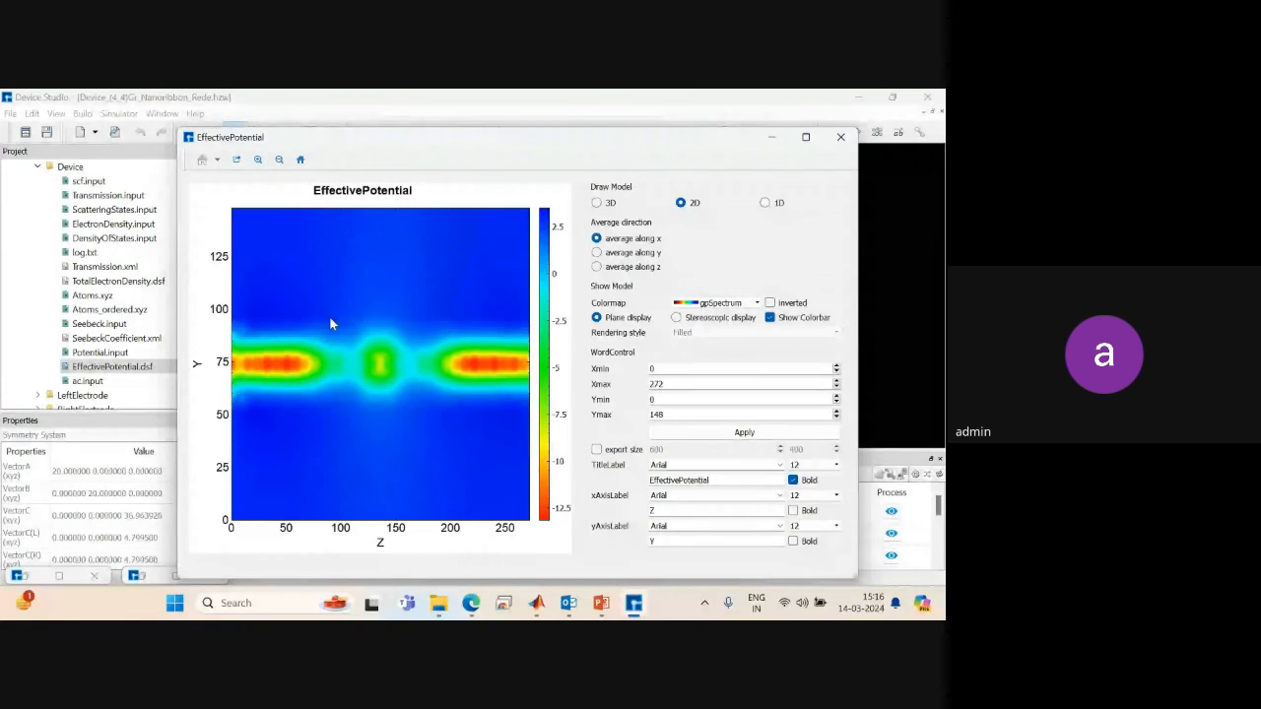
{"action": "left_click", "coordinate": [843, 140]}
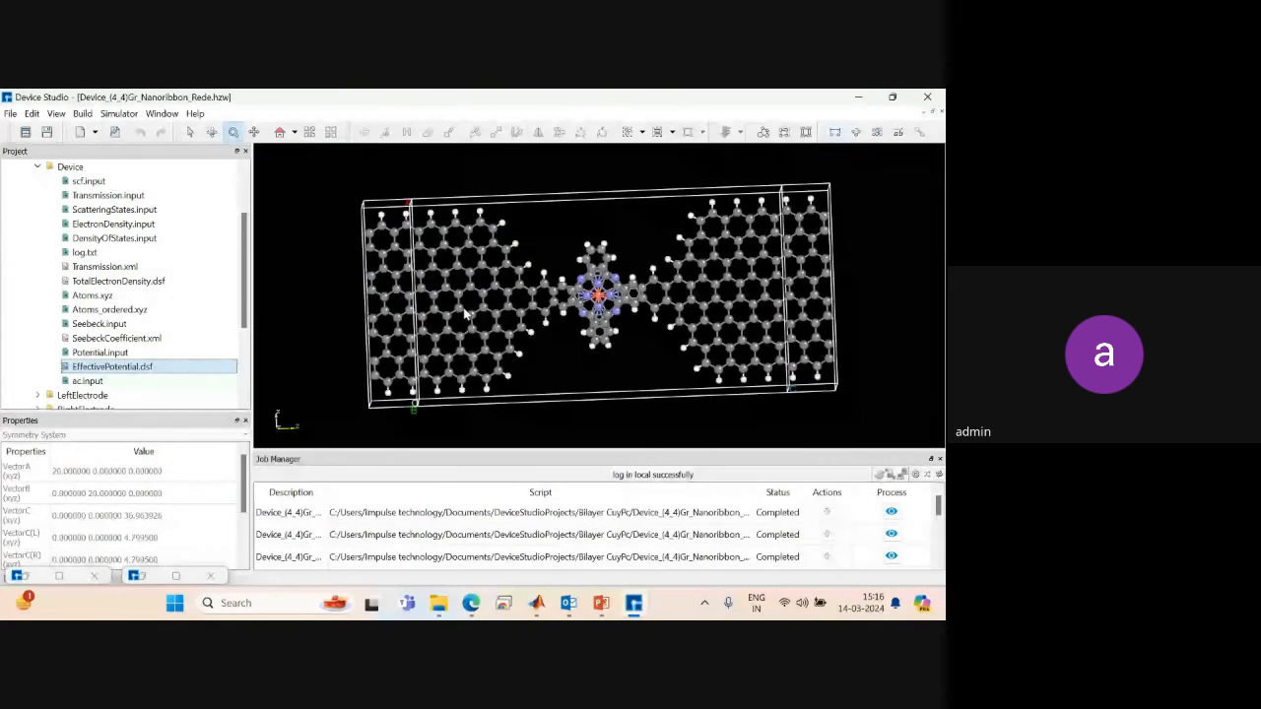
View the (4_4)Gr_Nanoribbon_Rede_Copy.hzw structure and examine the Caffeine.hzw molecule from its flat face.
{"action": "right_click", "coordinate": [248, 353]}
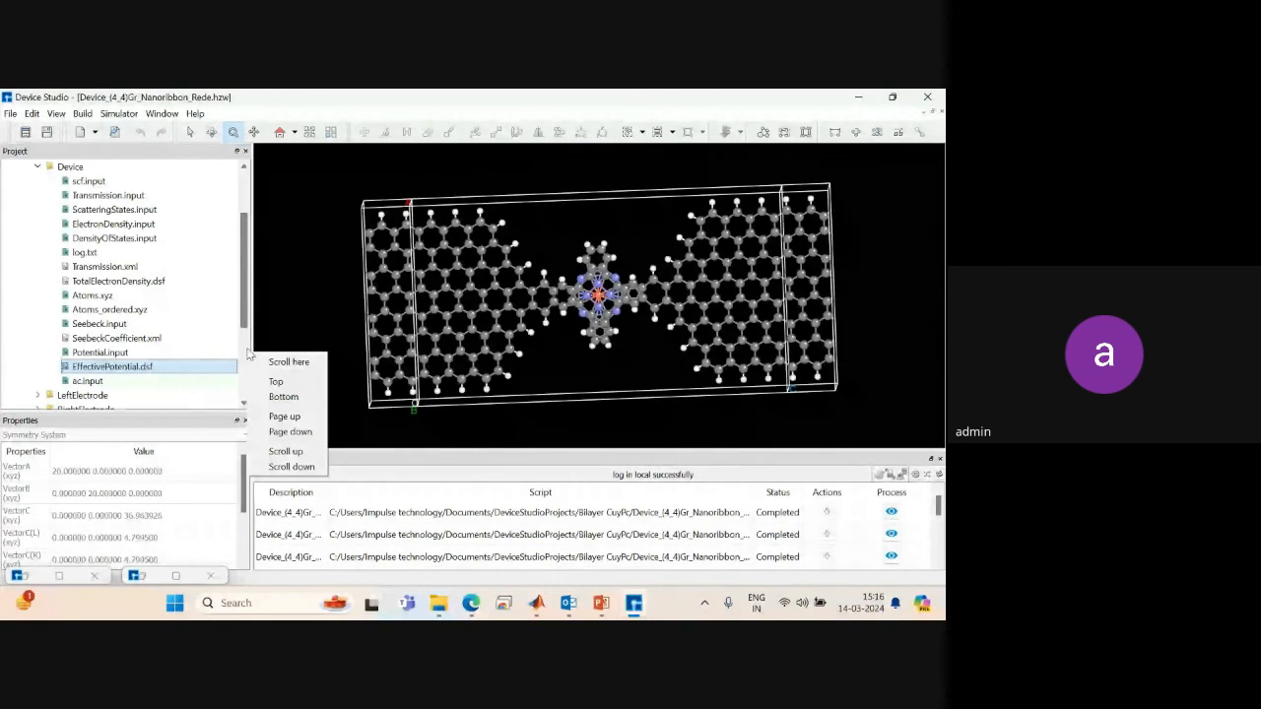
{"action": "left_click", "coordinate": [248, 353]}
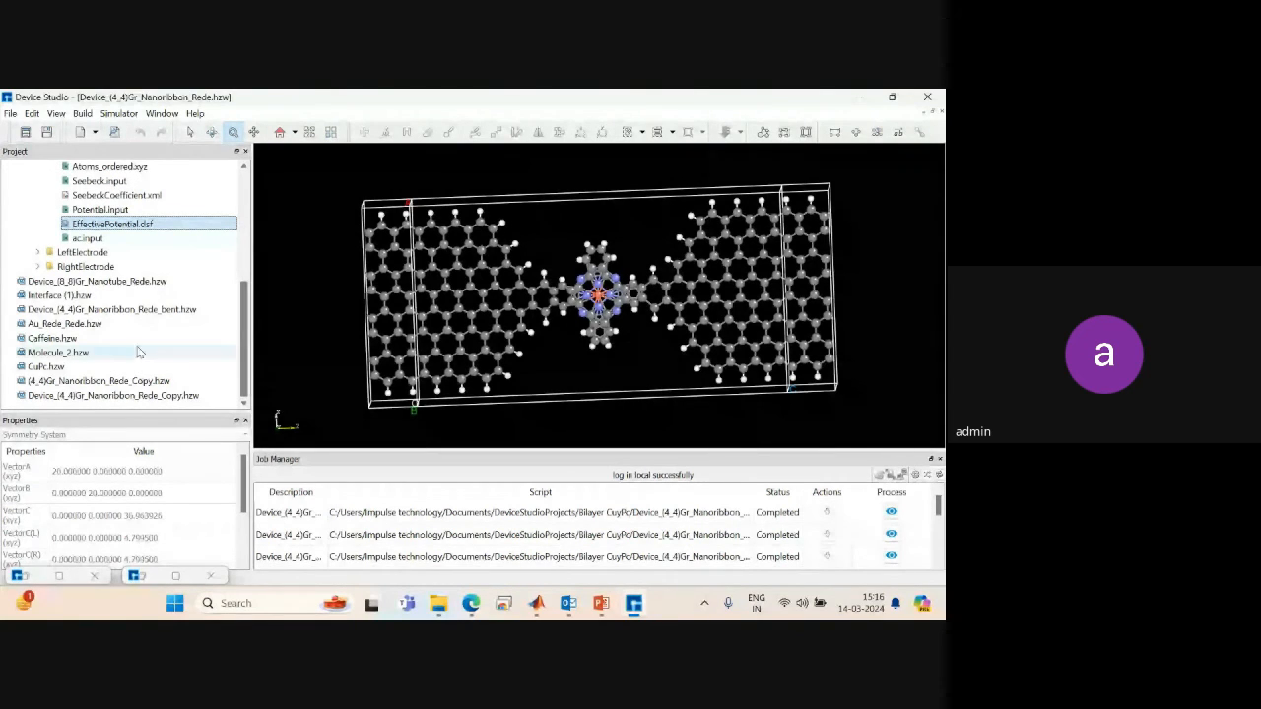
{"action": "double_click", "coordinate": [76, 383]}
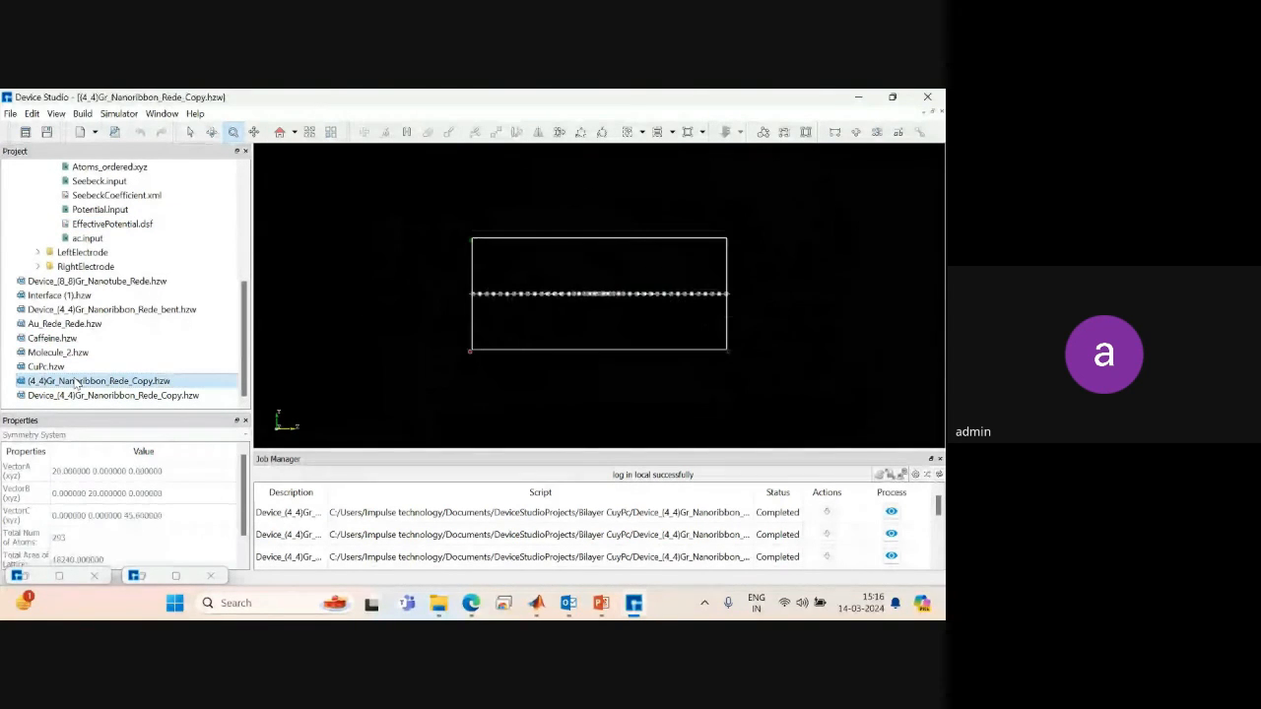
{"action": "left_click", "coordinate": [45, 339]}
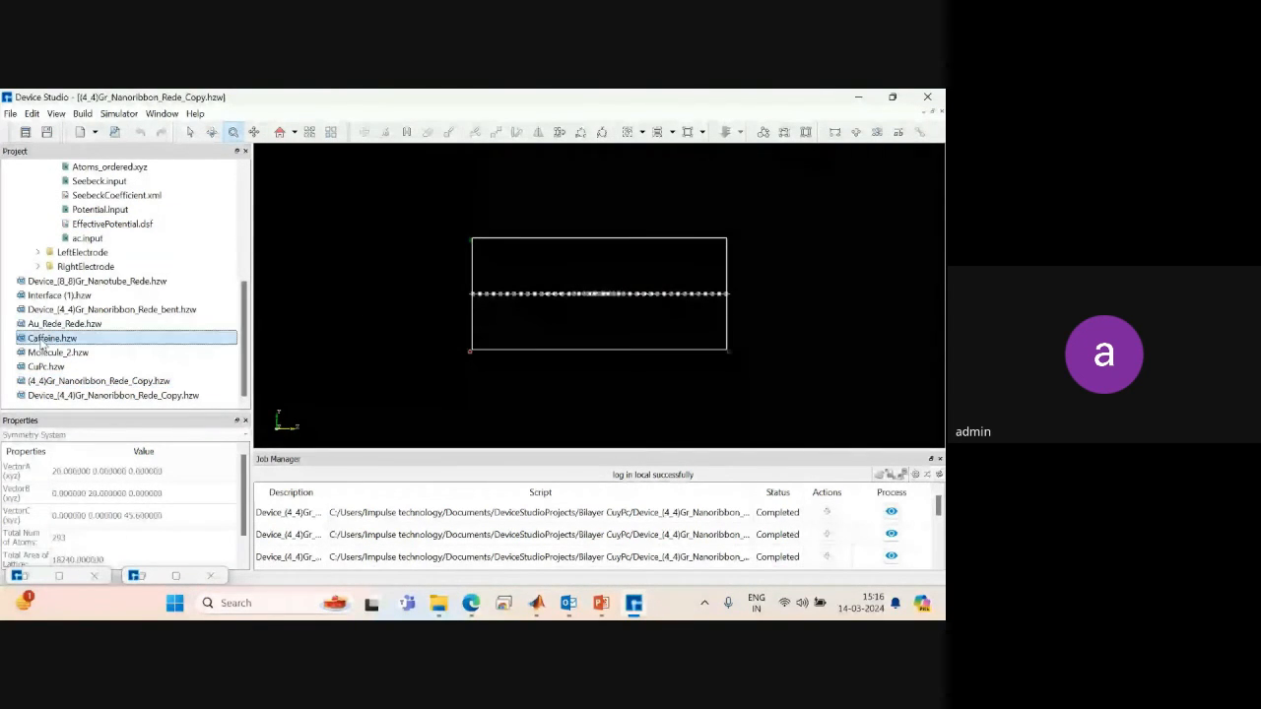
{"action": "double_click", "coordinate": [46, 339]}
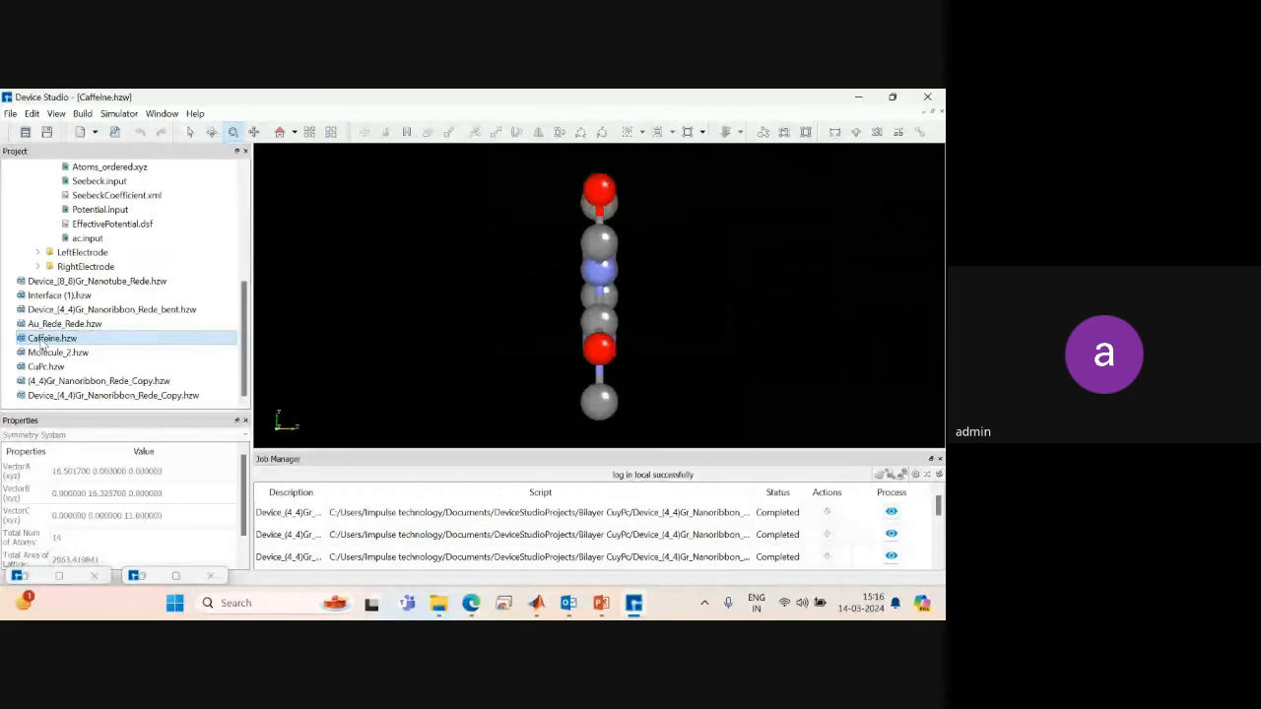
{"action": "left_click", "coordinate": [222, 325]}
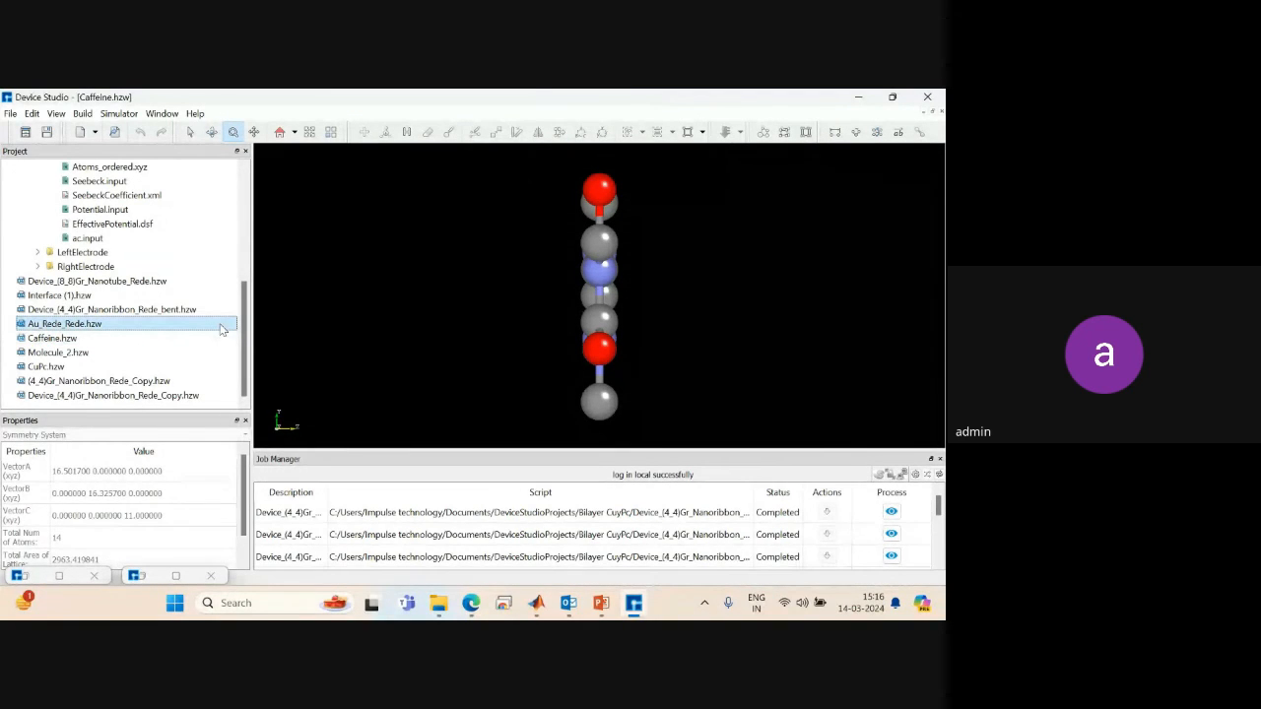
{"action": "left_click_drag", "start_coordinate": [569, 321], "coordinate": [325, 325]}
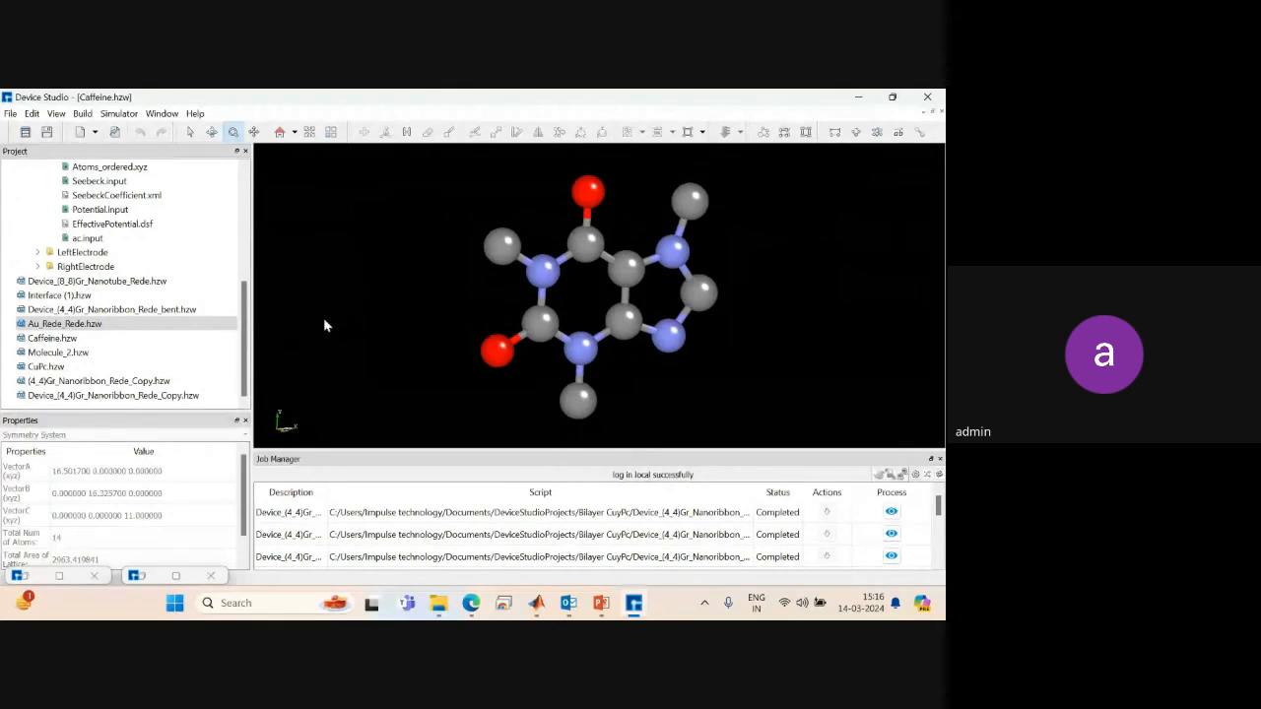
Open the project Li2O2 interface.hpf from DeviceStudioProjects and maximize the Crystal(001)_Rede.hzw structure window.
{"action": "left_click", "coordinate": [11, 114]}
{"action": "left_click", "coordinate": [46, 146]}
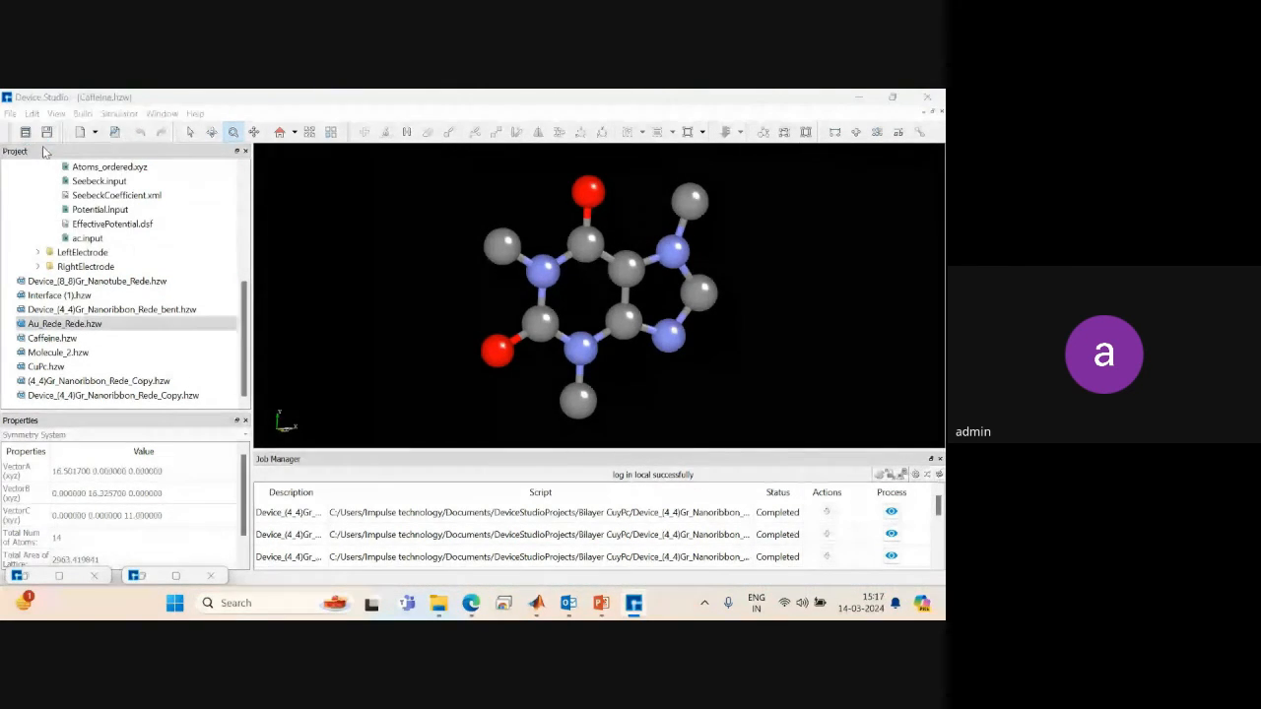
{"action": "scroll", "coordinate": [668, 394], "scroll_direction": "down", "scroll_amount": 10}
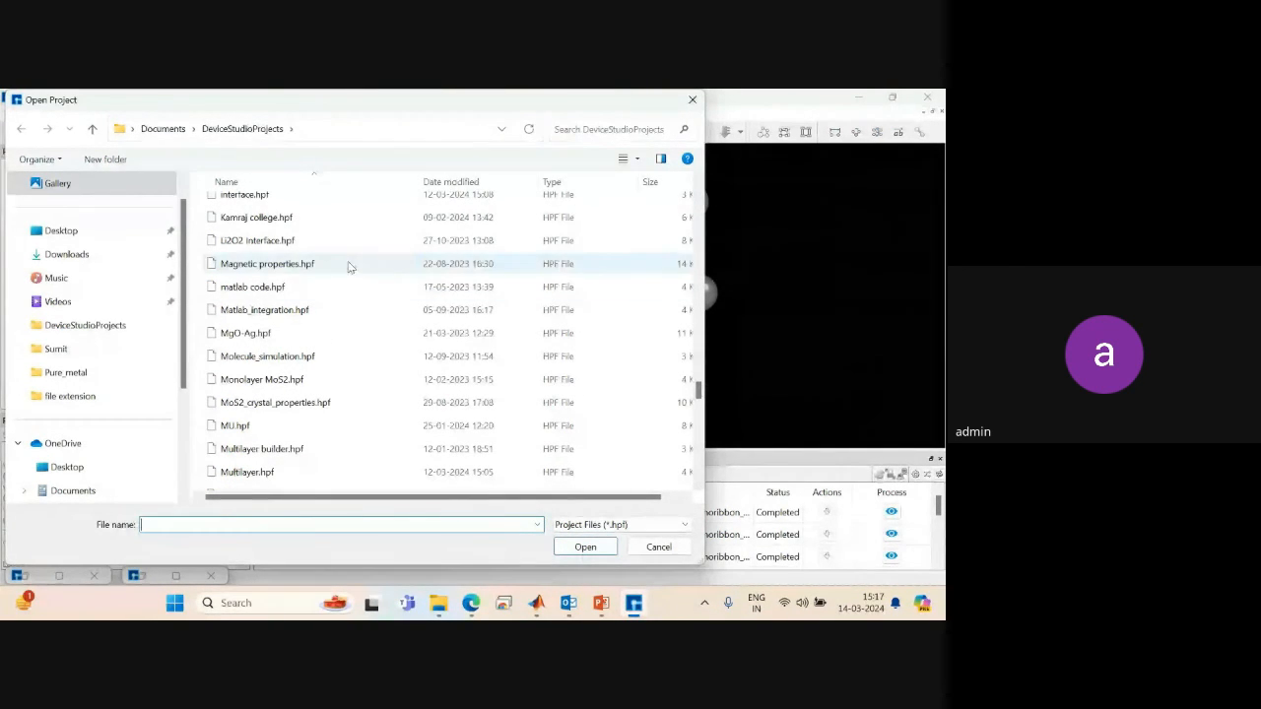
{"action": "left_click", "coordinate": [254, 242]}
{"action": "double_click", "coordinate": [254, 242]}
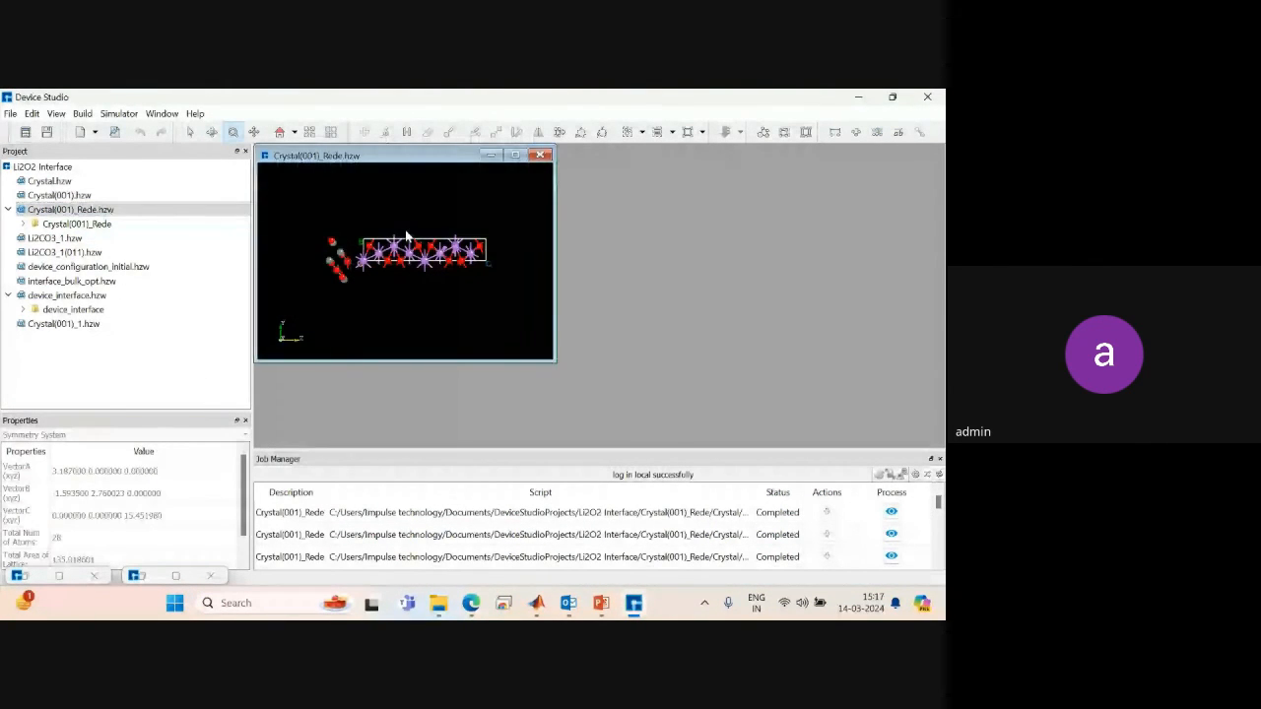
{"action": "left_click", "coordinate": [514, 155]}
{"action": "scroll", "coordinate": [528, 385], "scroll_direction": "up", "scroll_amount": 1}
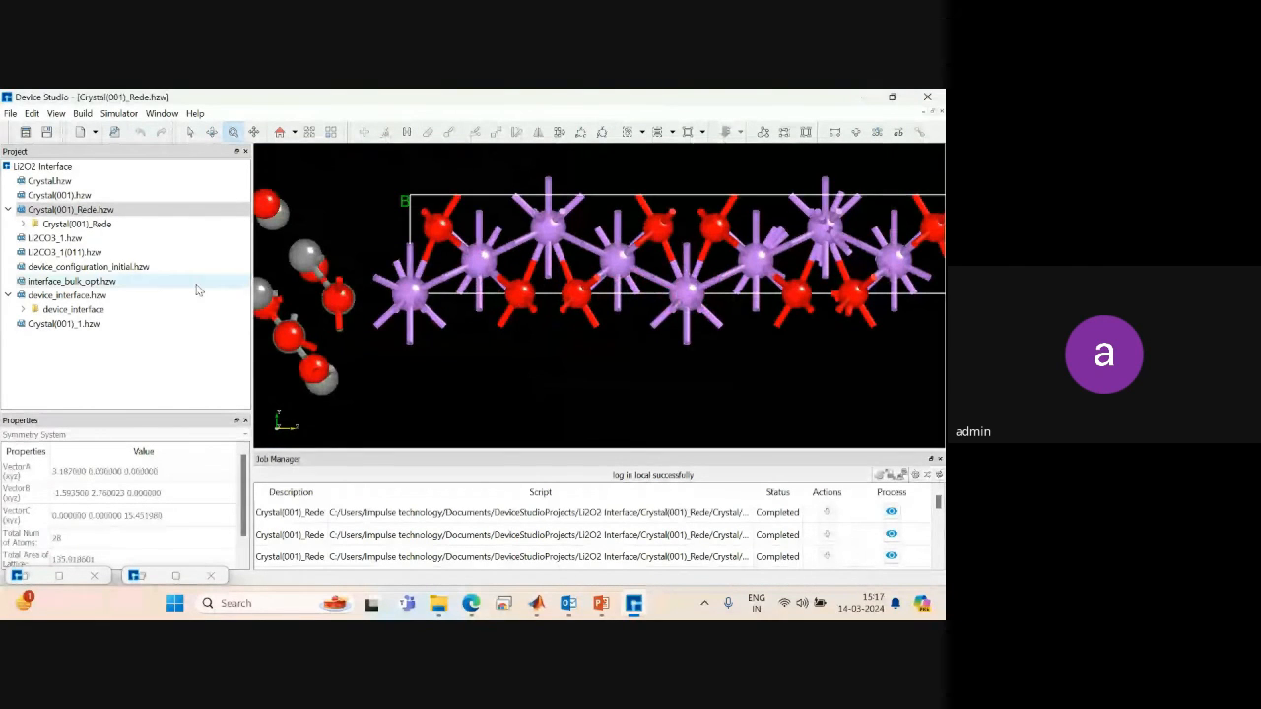
View the Li2CO3_1.hzw structure and examine the device_interface.hzw device at an angle.
{"action": "double_click", "coordinate": [55, 240]}
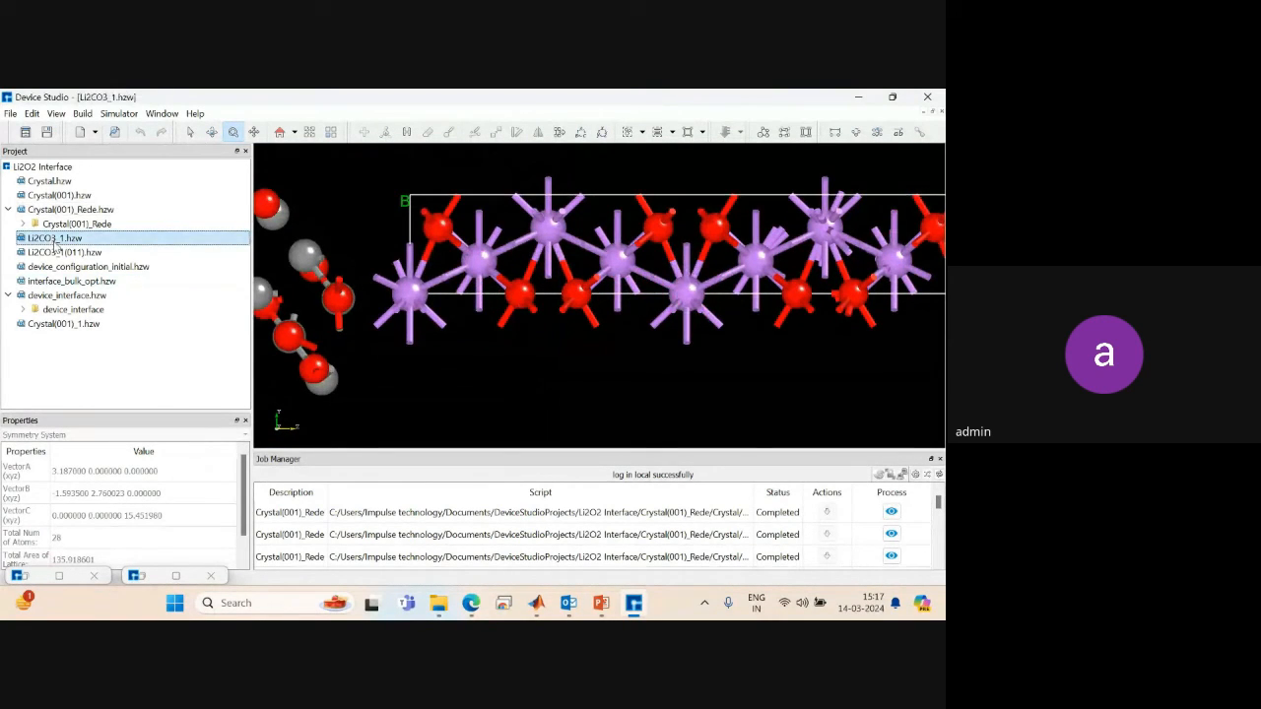
{"action": "double_click", "coordinate": [45, 295]}
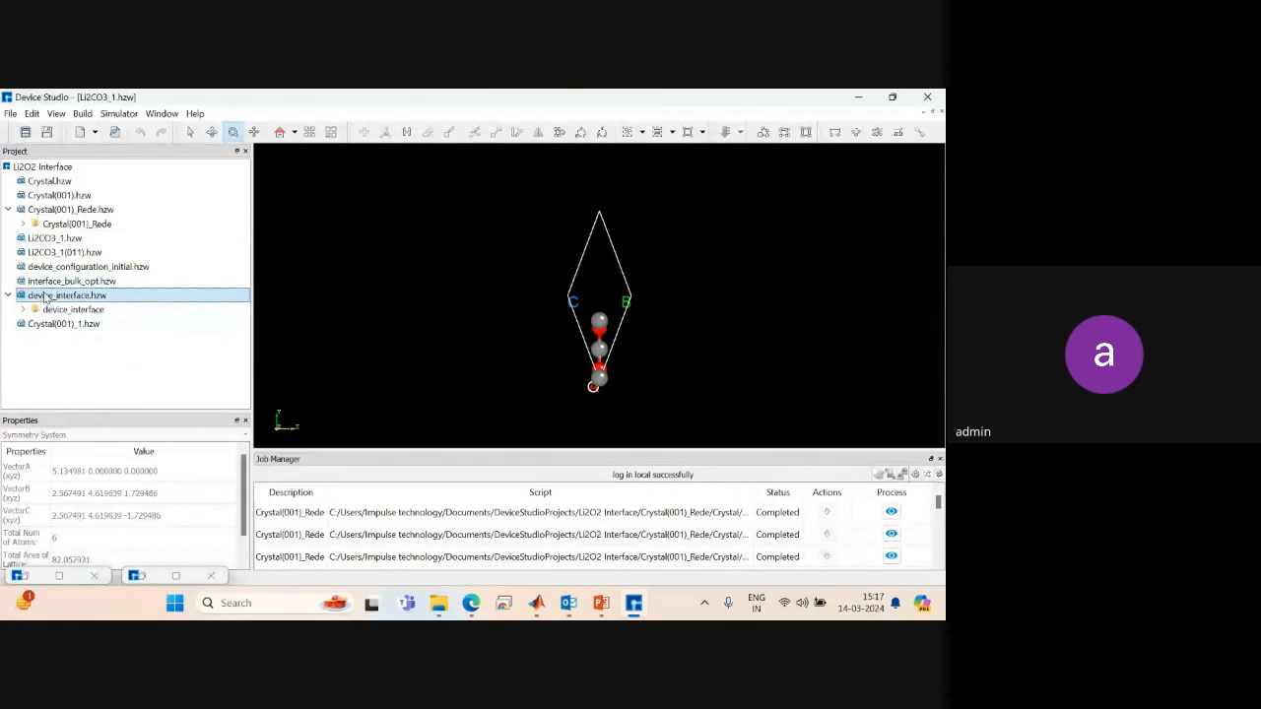
{"action": "scroll", "coordinate": [492, 374], "scroll_direction": "up", "scroll_amount": 2}
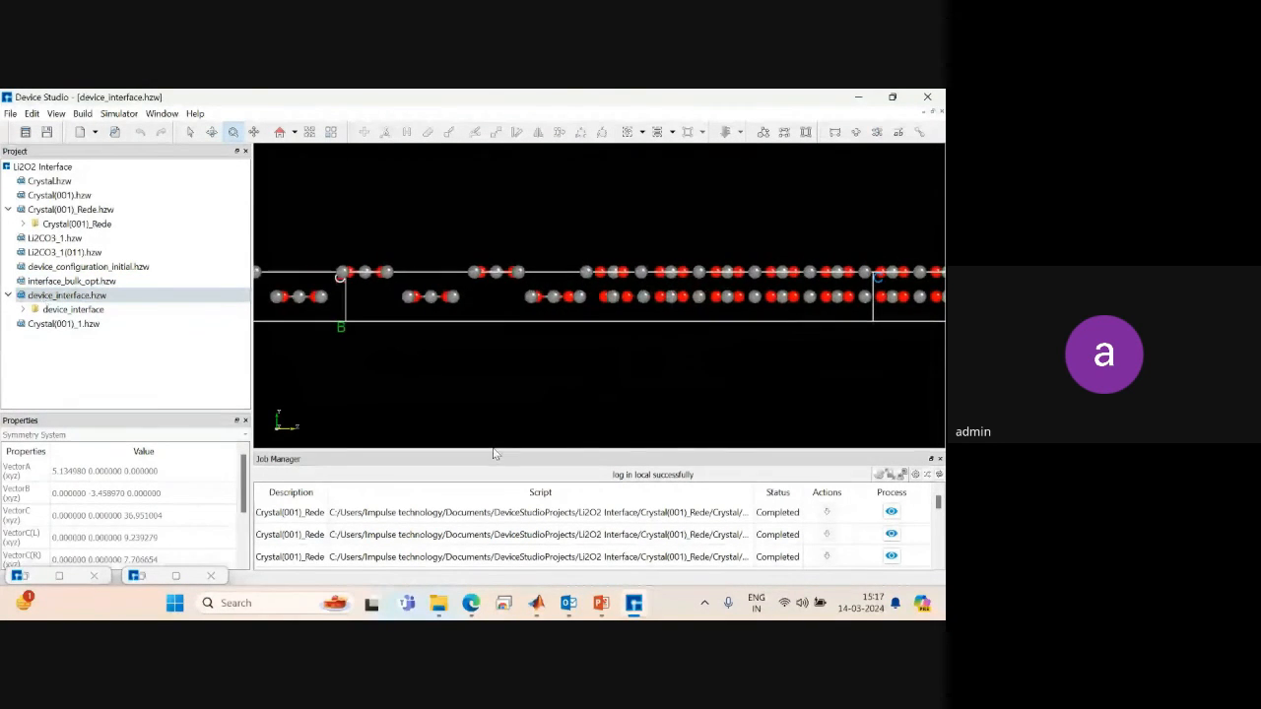
{"action": "right_click_drag", "start_coordinate": [720, 315], "coordinate": [558, 308]}
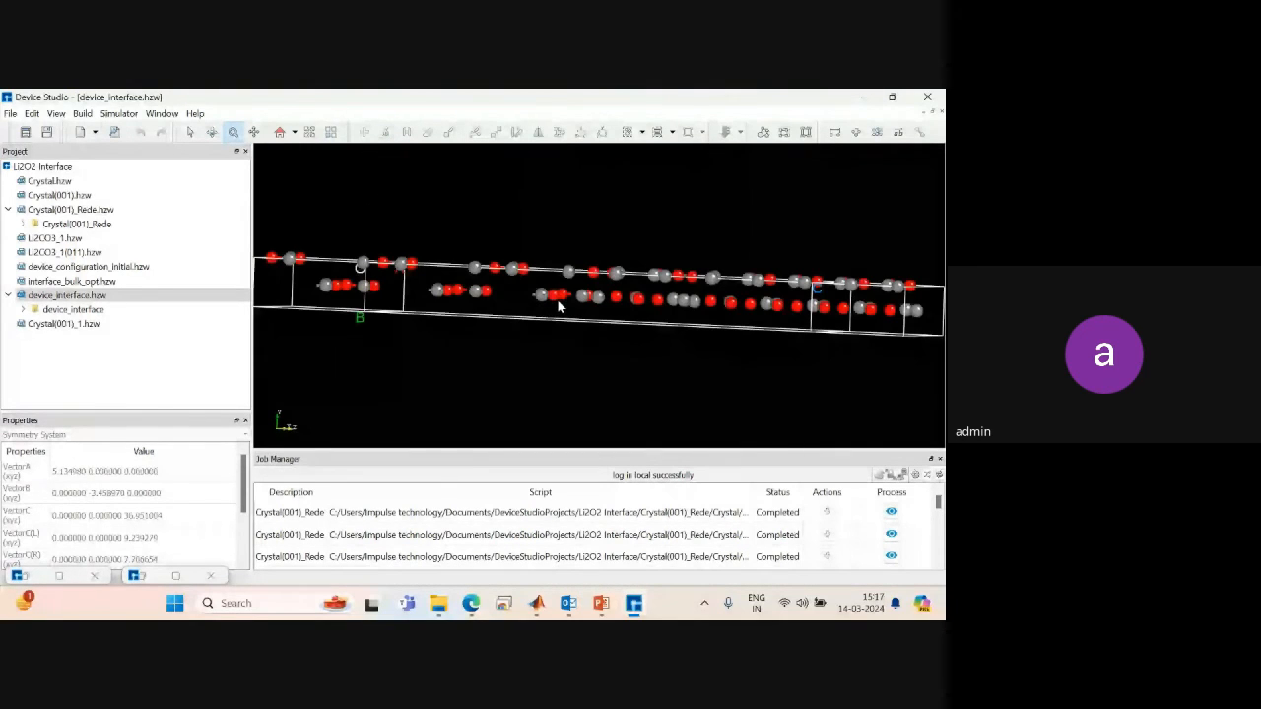
Expand the Device results folder of device_interface and try to plot DensityOfStates.xml.
{"action": "left_click", "coordinate": [23, 310]}
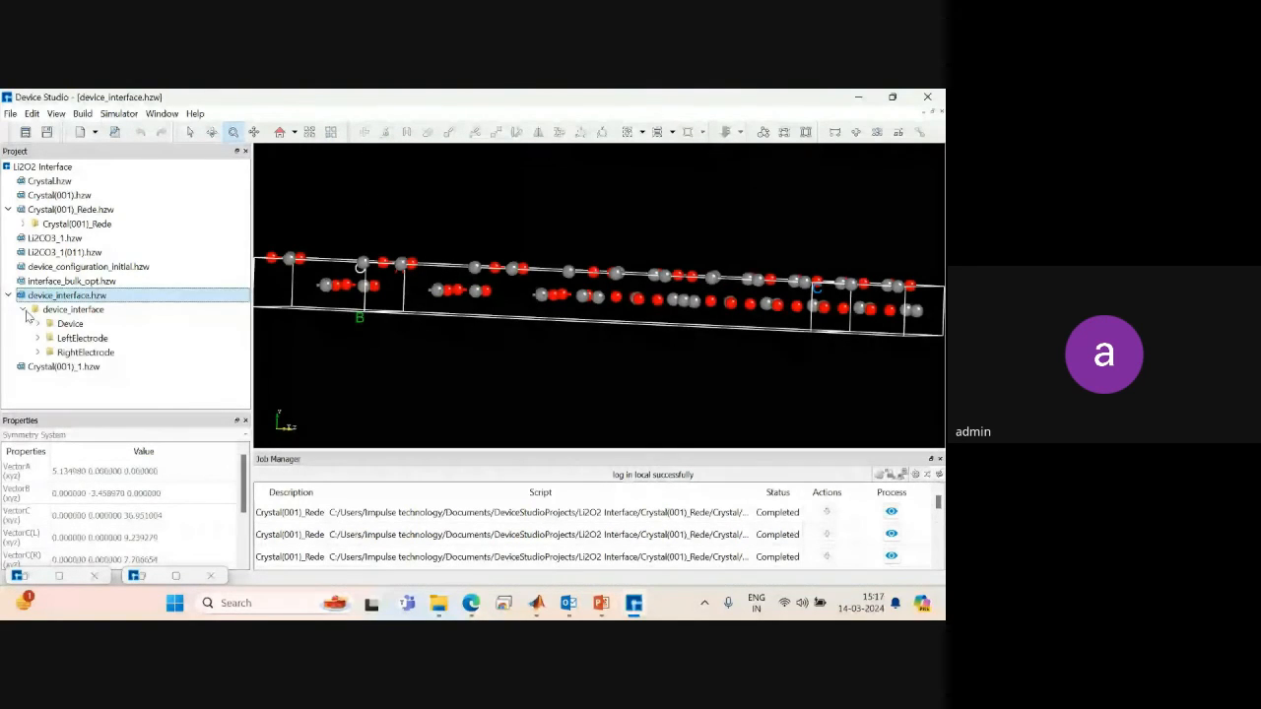
{"action": "left_click", "coordinate": [37, 323]}
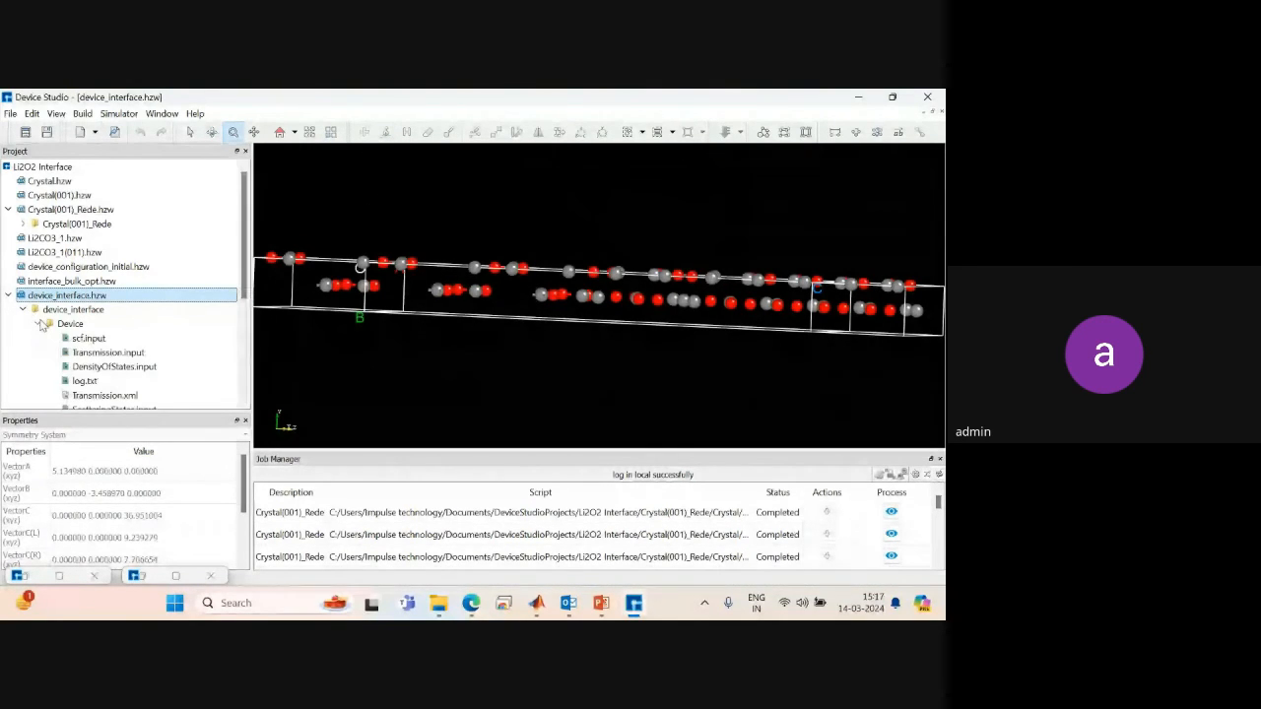
{"action": "right_click", "coordinate": [243, 283]}
{"action": "key", "text": "Escape"}
{"action": "left_click_drag", "start_coordinate": [243, 283], "coordinate": [256, 366]}
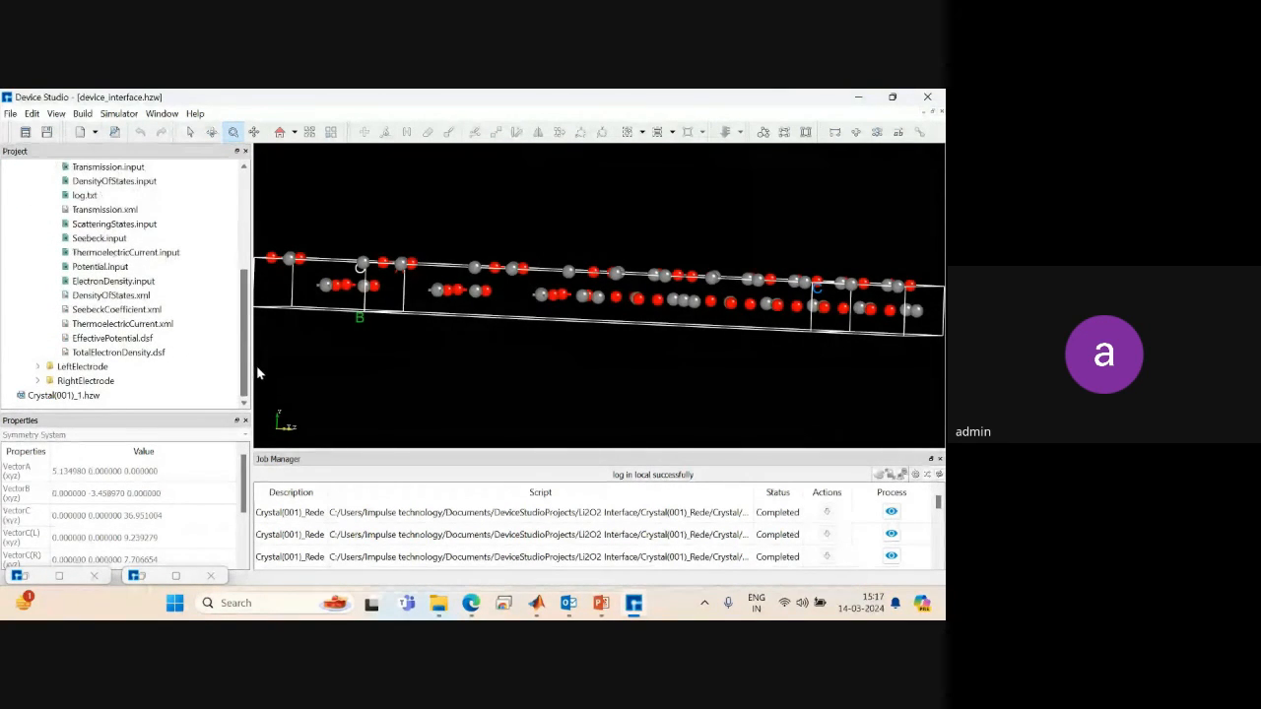
{"action": "right_click", "coordinate": [99, 298]}
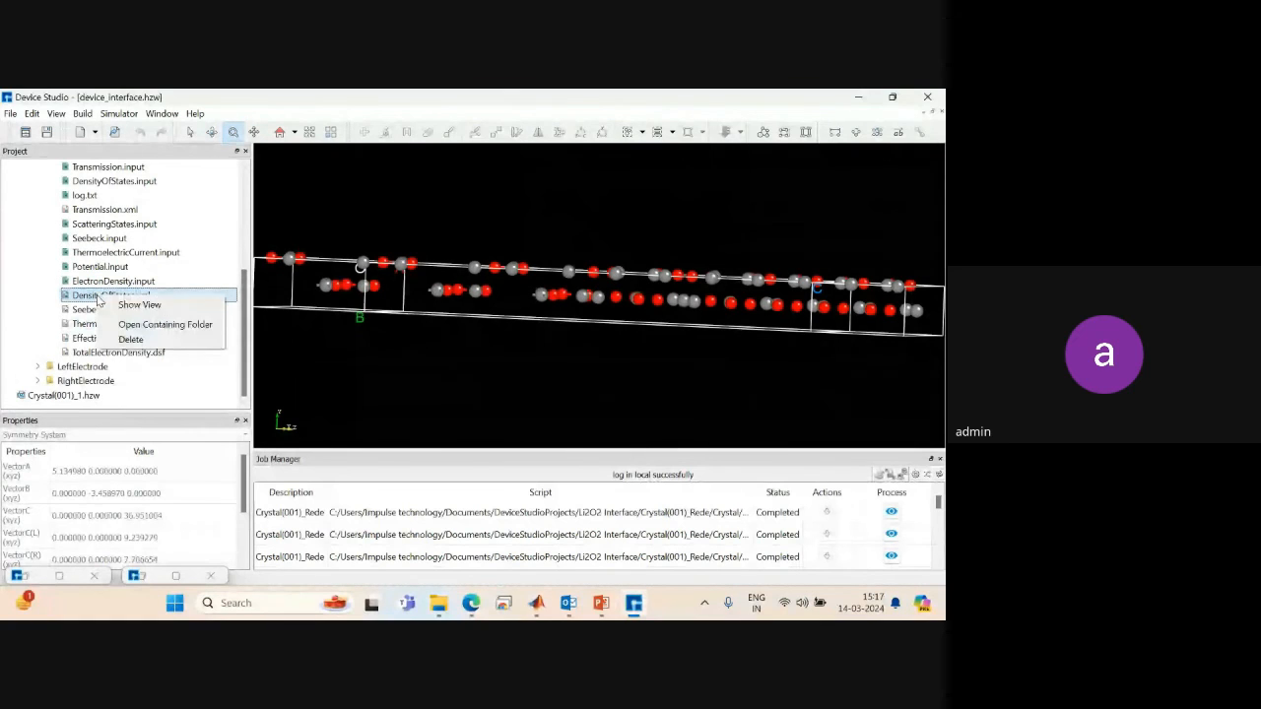
{"action": "left_click", "coordinate": [133, 301]}
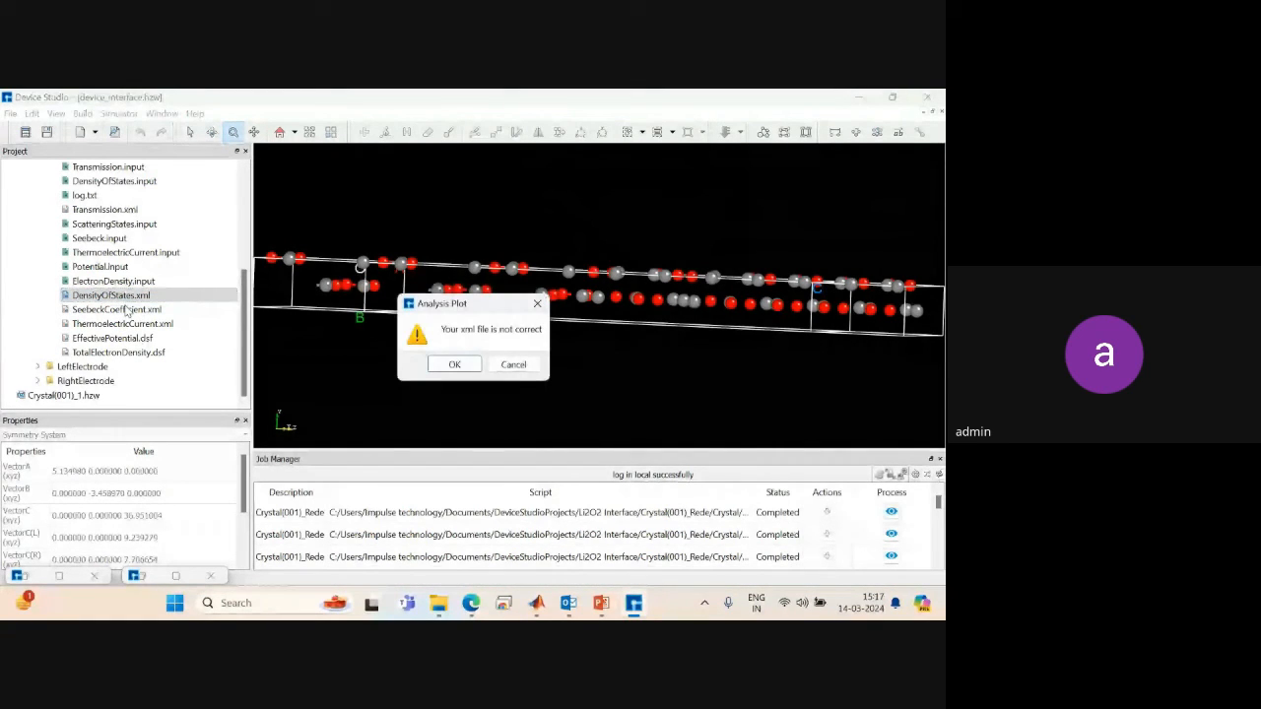
{"action": "left_click", "coordinate": [513, 365]}
Try to plot SeebeckCoefficient.xml and Transmission.xml from the Device folder of device_interface.
{"action": "right_click", "coordinate": [114, 311]}
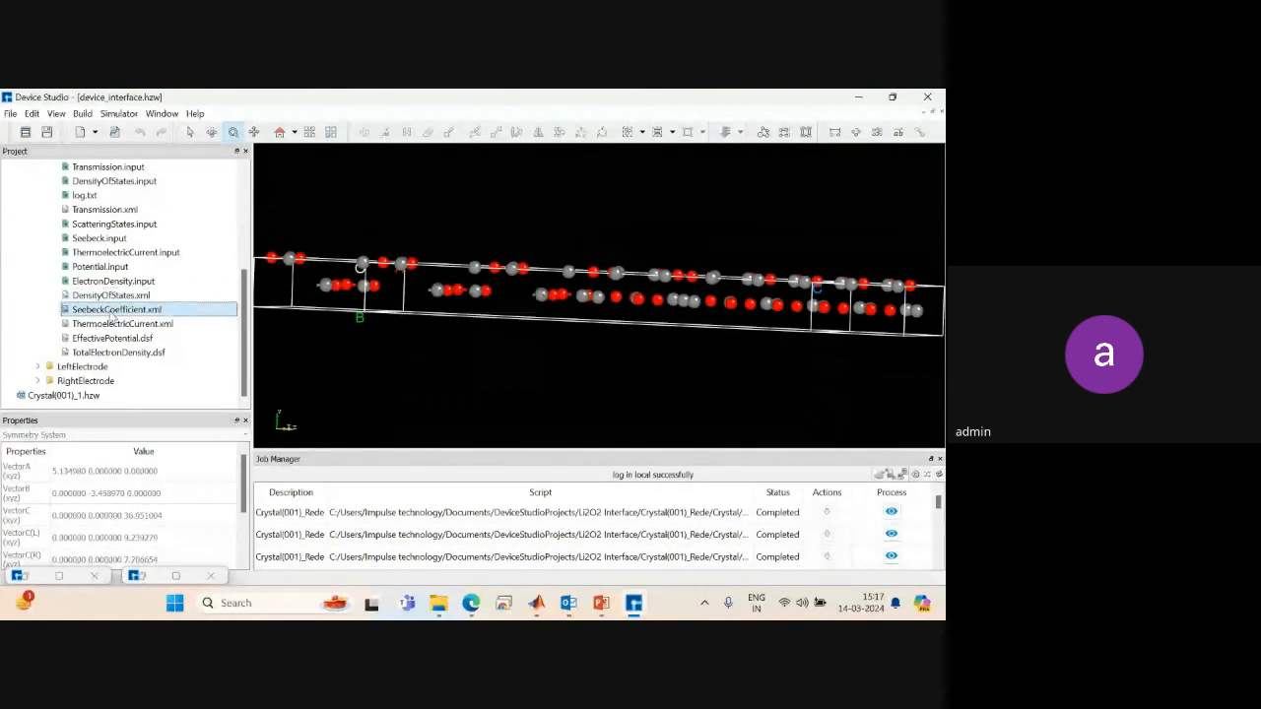
{"action": "left_click", "coordinate": [148, 316]}
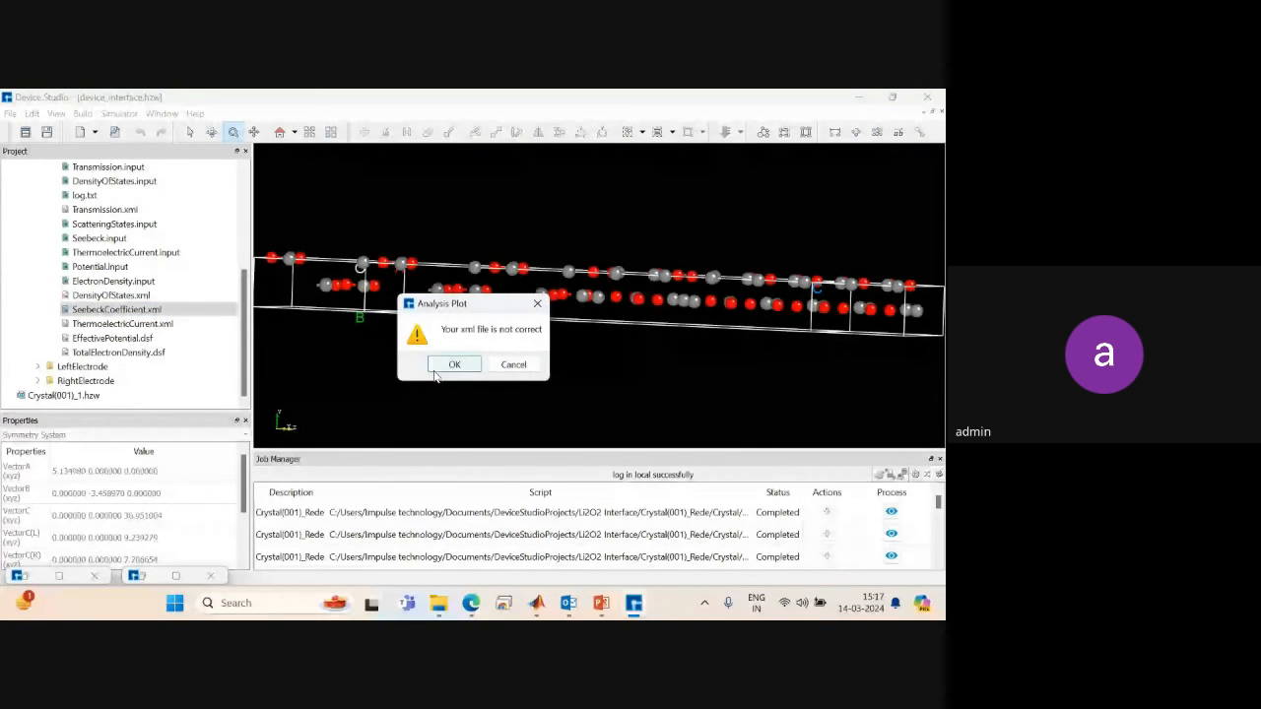
{"action": "left_click", "coordinate": [436, 371]}
{"action": "left_click", "coordinate": [38, 367]}
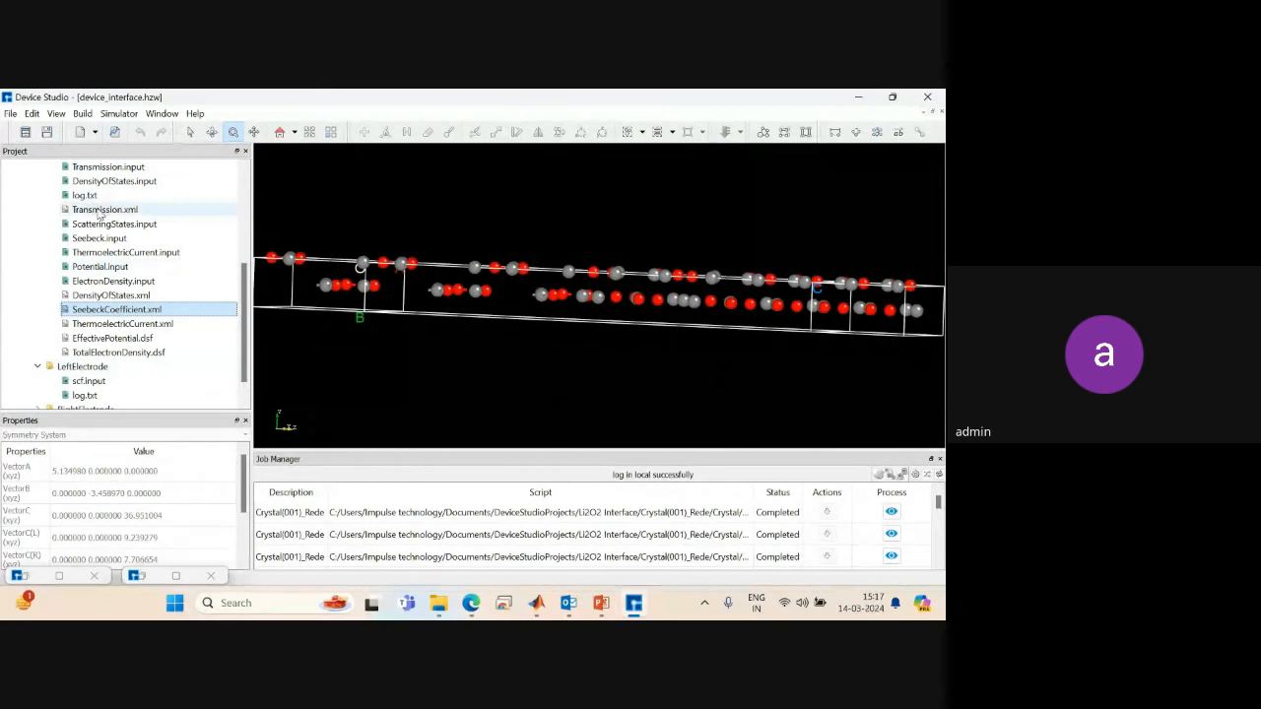
{"action": "right_click", "coordinate": [99, 211]}
{"action": "left_click", "coordinate": [137, 217]}
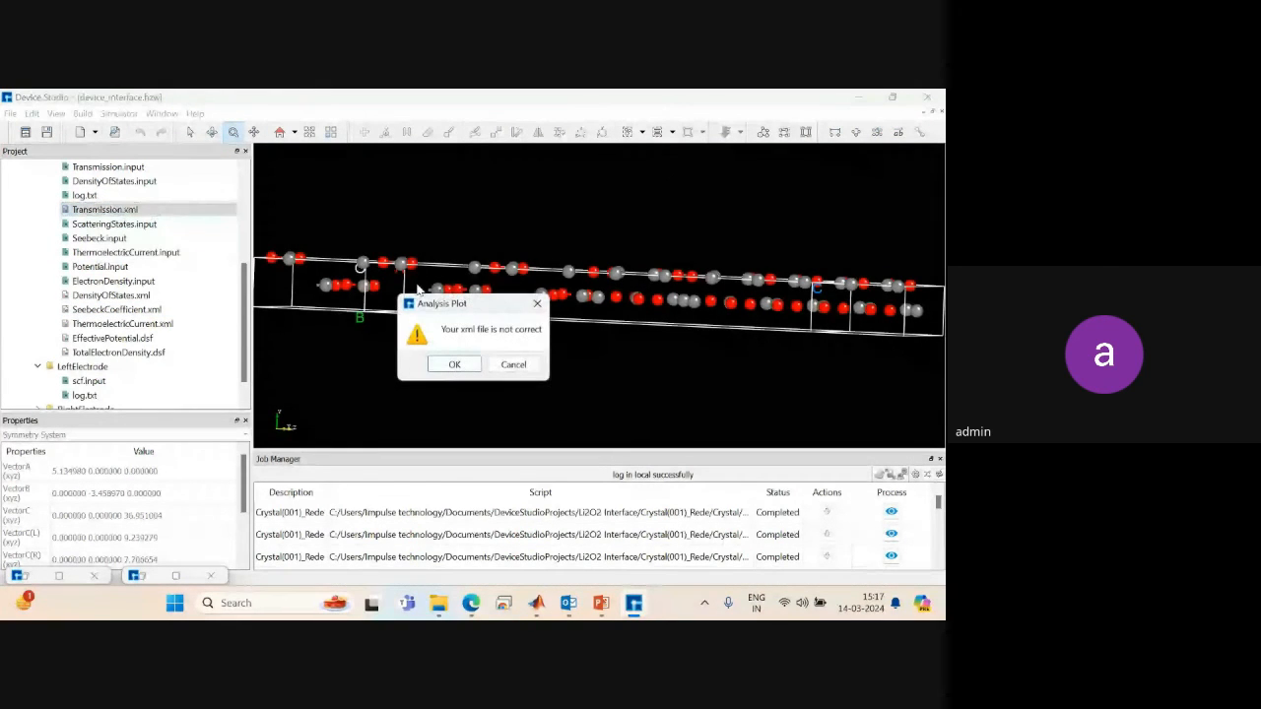
{"action": "left_click", "coordinate": [512, 367]}
Open the project Graphene PDOS.hpf from DeviceStudioProjects.
{"action": "left_click", "coordinate": [10, 113]}
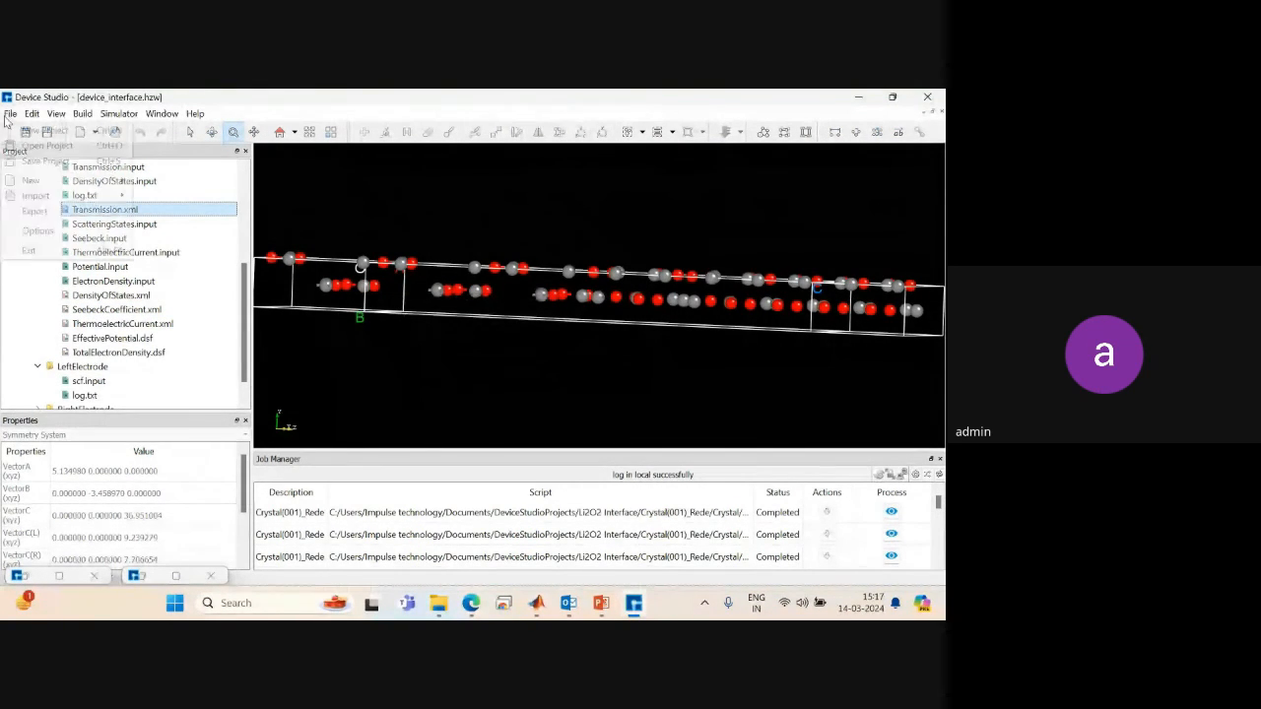
{"action": "left_click", "coordinate": [45, 145]}
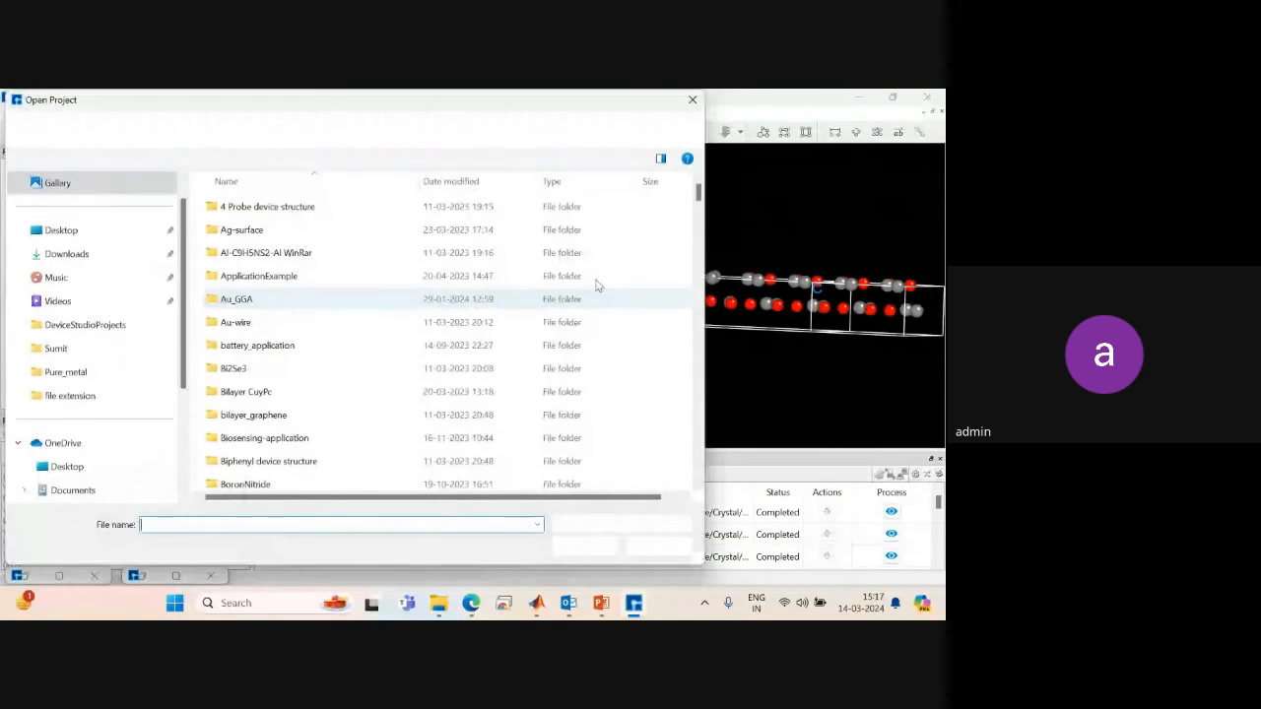
{"action": "left_click_drag", "start_coordinate": [697, 195], "coordinate": [690, 378]}
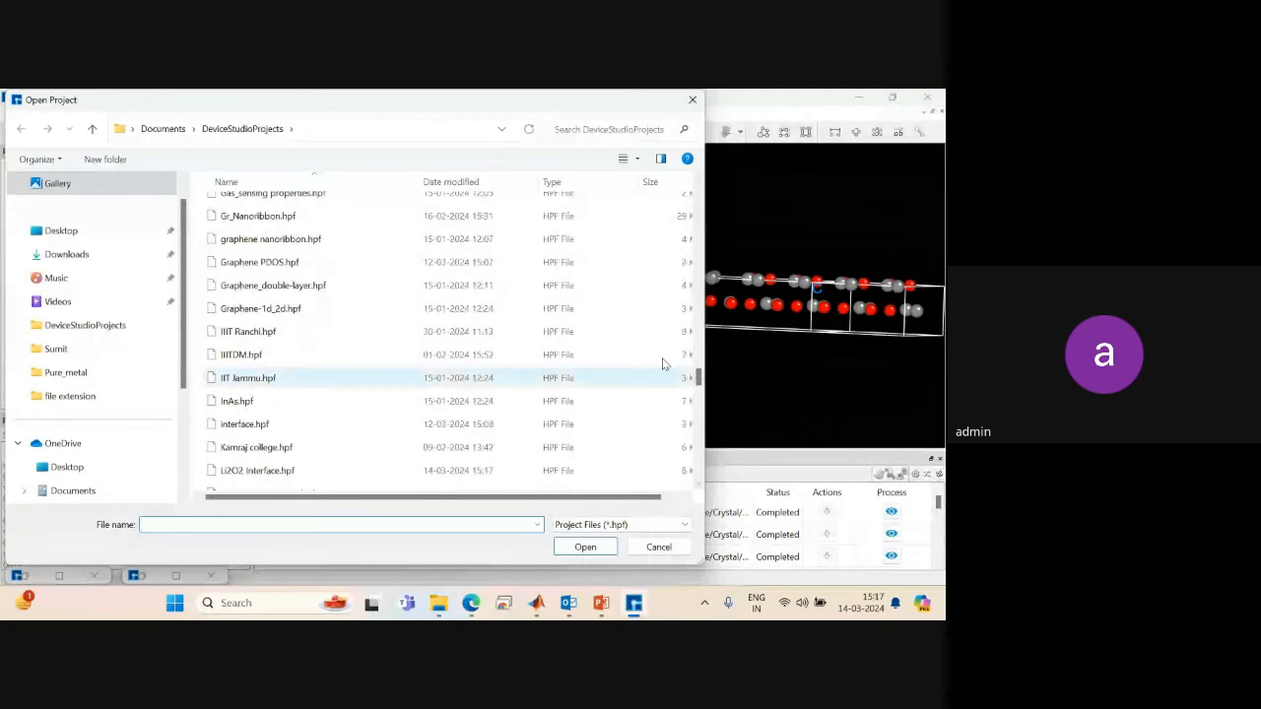
{"action": "double_click", "coordinate": [278, 266]}
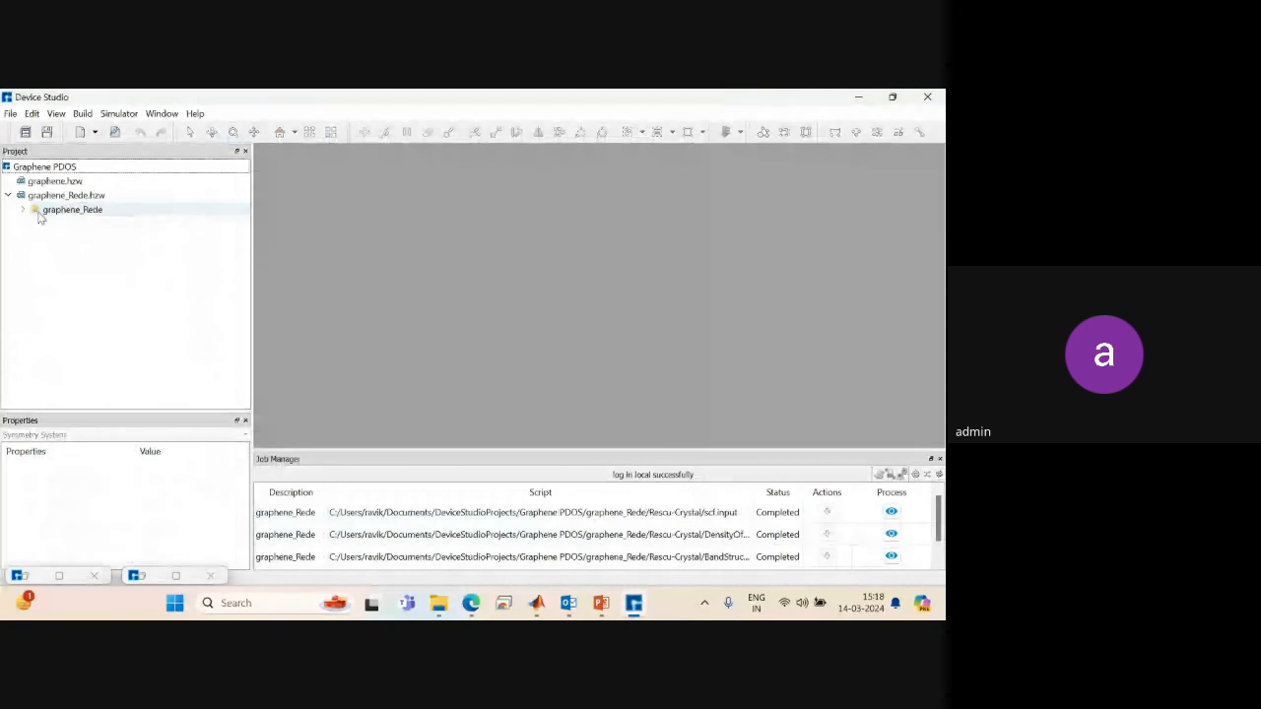
Expand the Rescu-Crystal files of graphene_Rede and show the graphene_Rede.hzw structure in a maximized window.
{"action": "left_click", "coordinate": [24, 211]}
{"action": "left_click", "coordinate": [36, 224]}
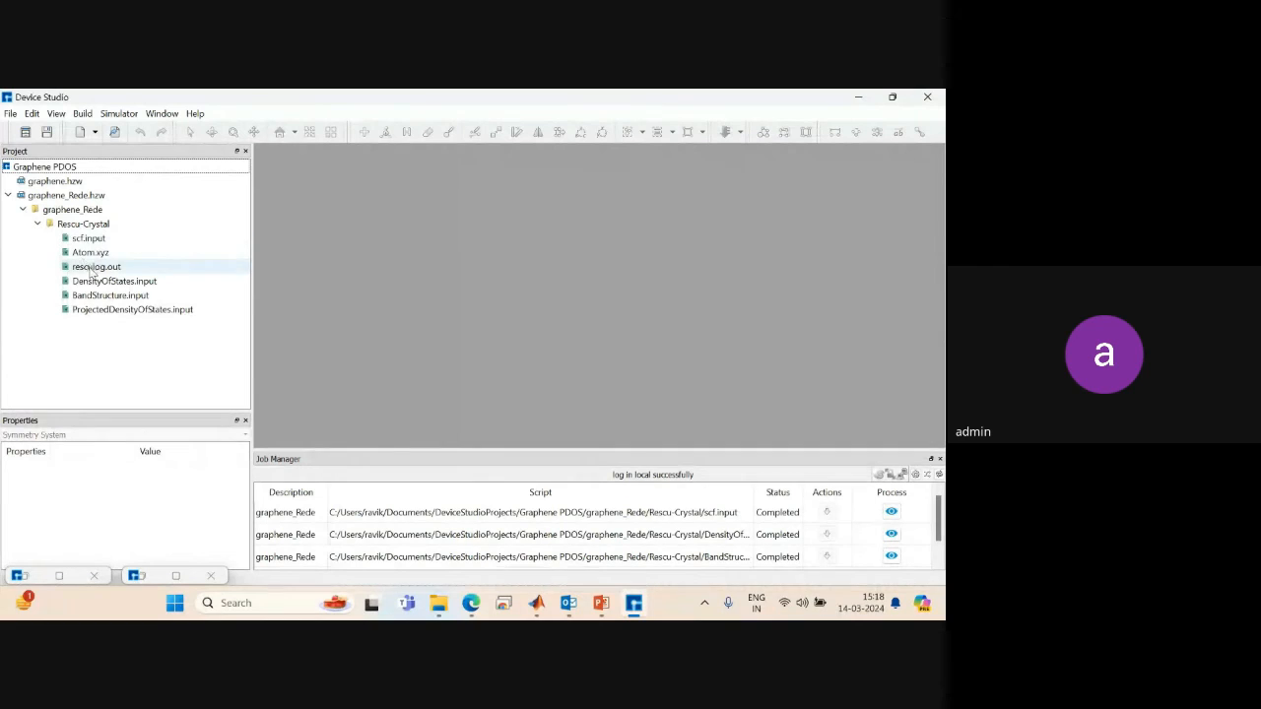
{"action": "left_click", "coordinate": [107, 311]}
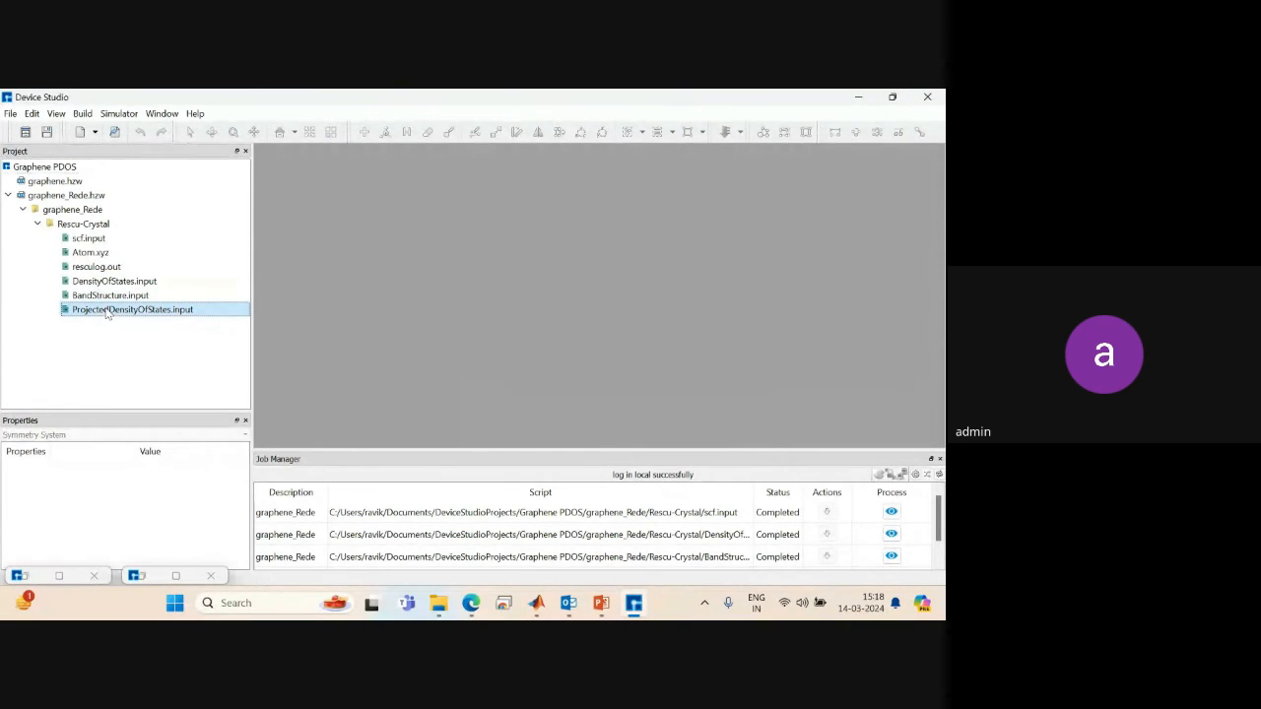
{"action": "double_click", "coordinate": [66, 195]}
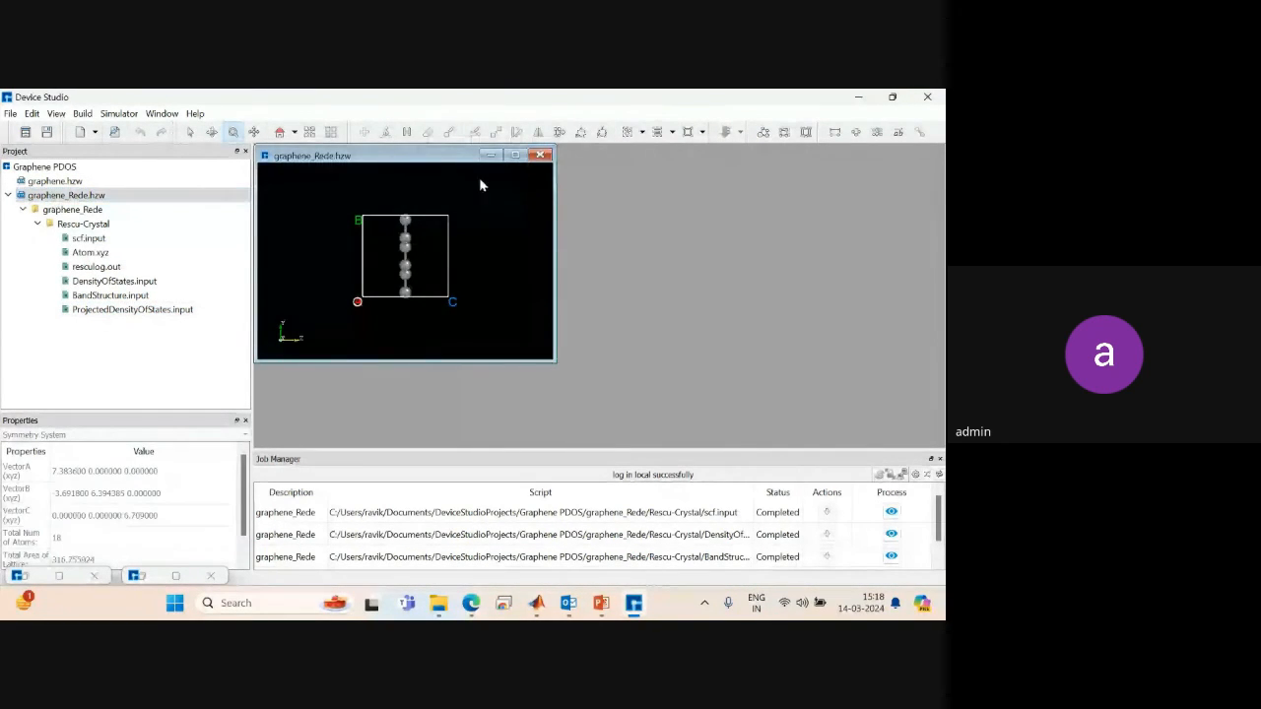
{"action": "left_click", "coordinate": [515, 156]}
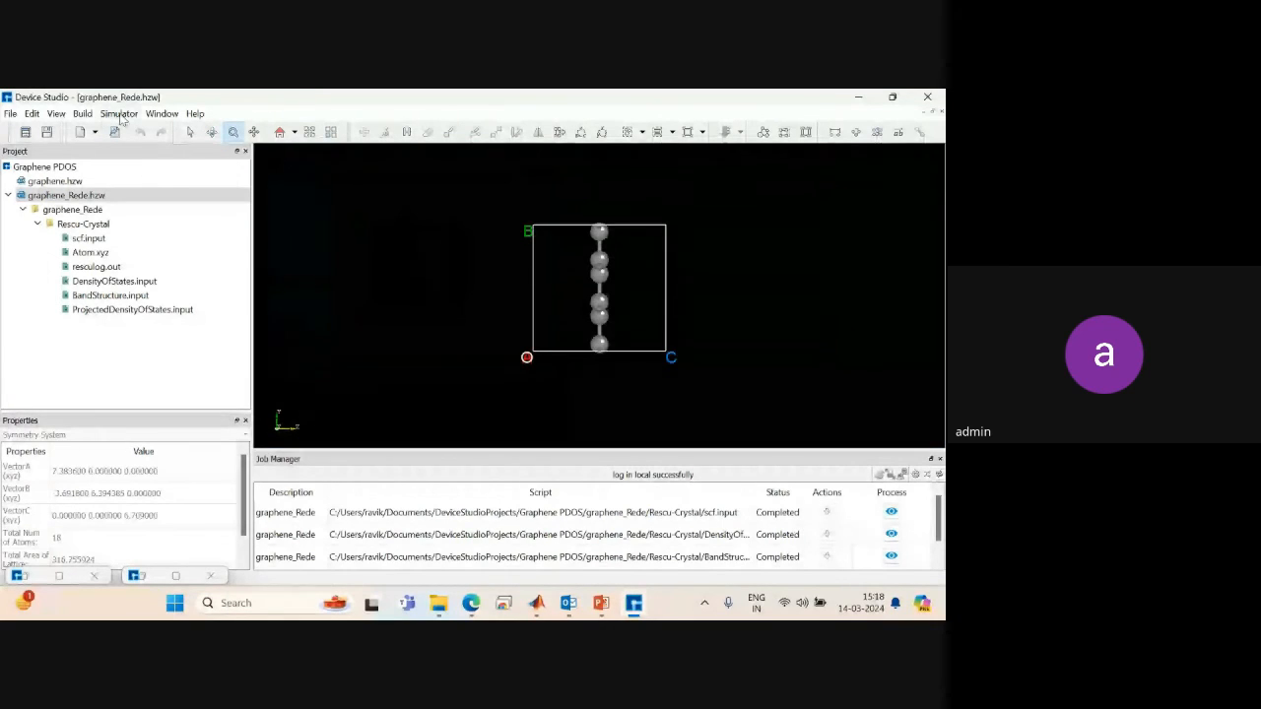
{"action": "left_click", "coordinate": [119, 113]}
{"action": "mouse_move", "coordinate": [148, 162]}
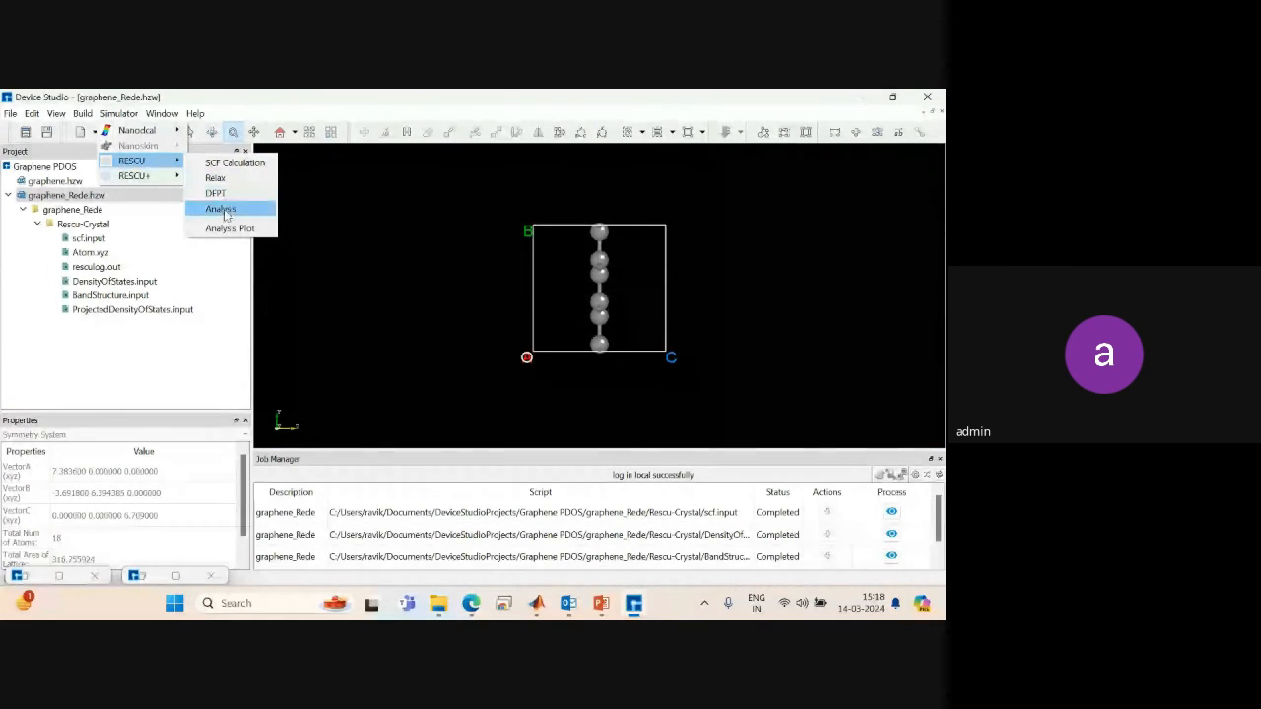
{"action": "left_click", "coordinate": [223, 209]}
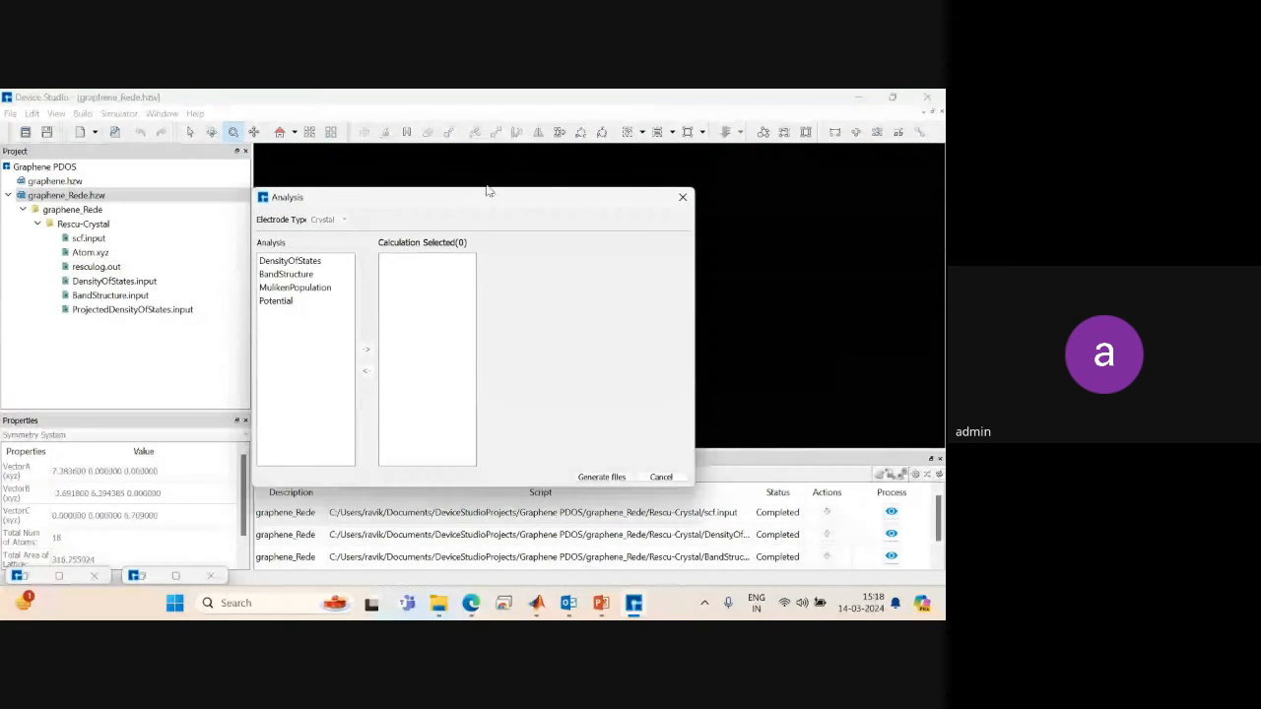
{"action": "left_click", "coordinate": [682, 197]}
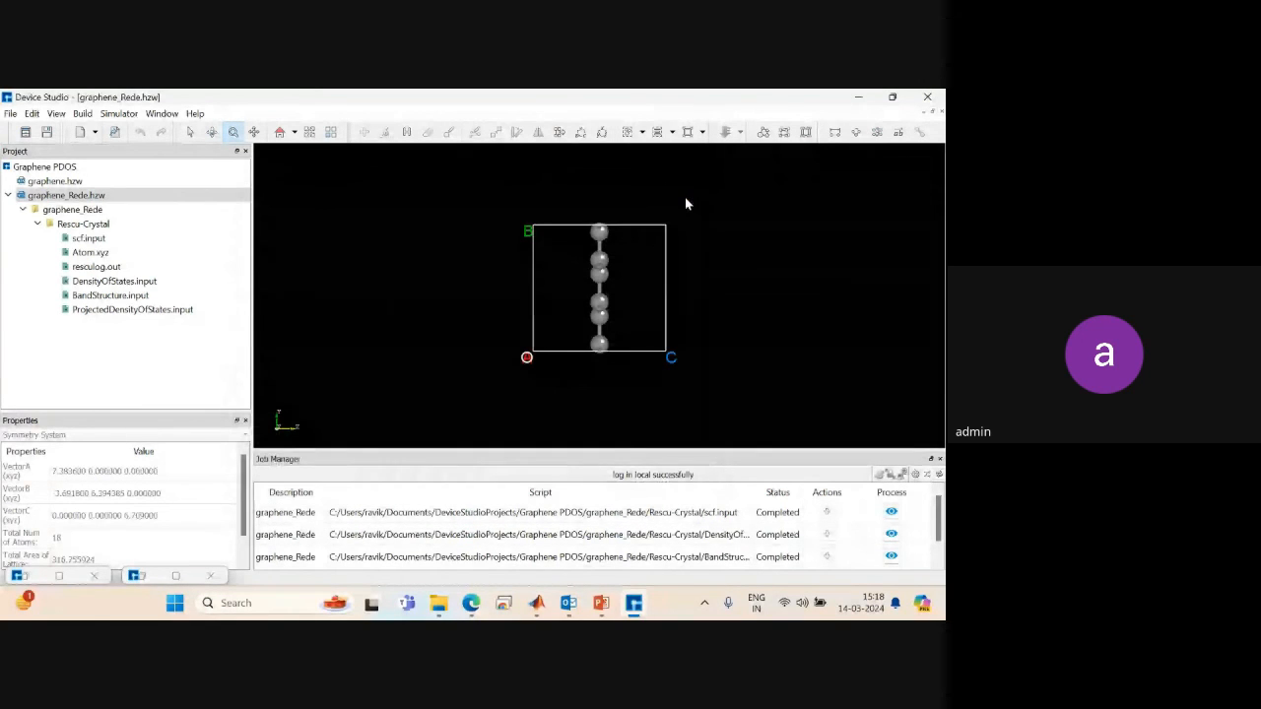
Load the DensityOfStates text file from Graphene PDOS/graphene_Rede/Rescu-Crystal/results into the RESCU Analysis Plot.
{"action": "left_click", "coordinate": [119, 113]}
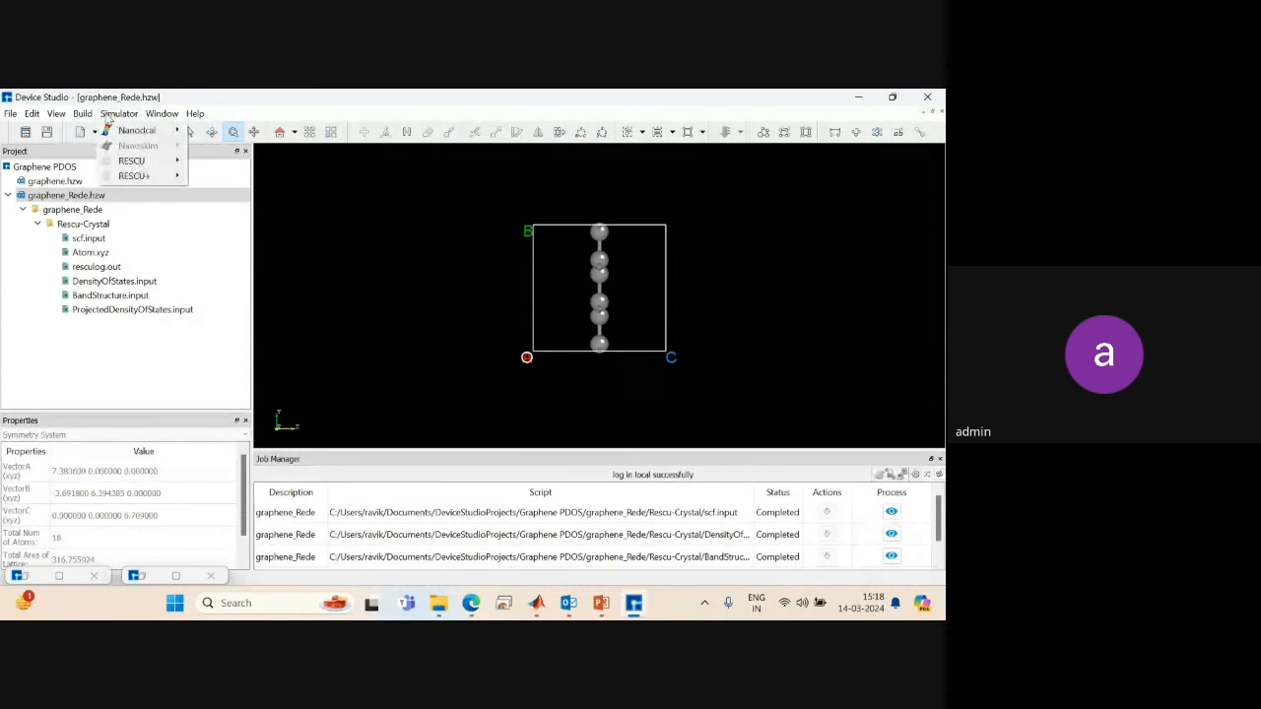
{"action": "mouse_move", "coordinate": [162, 161]}
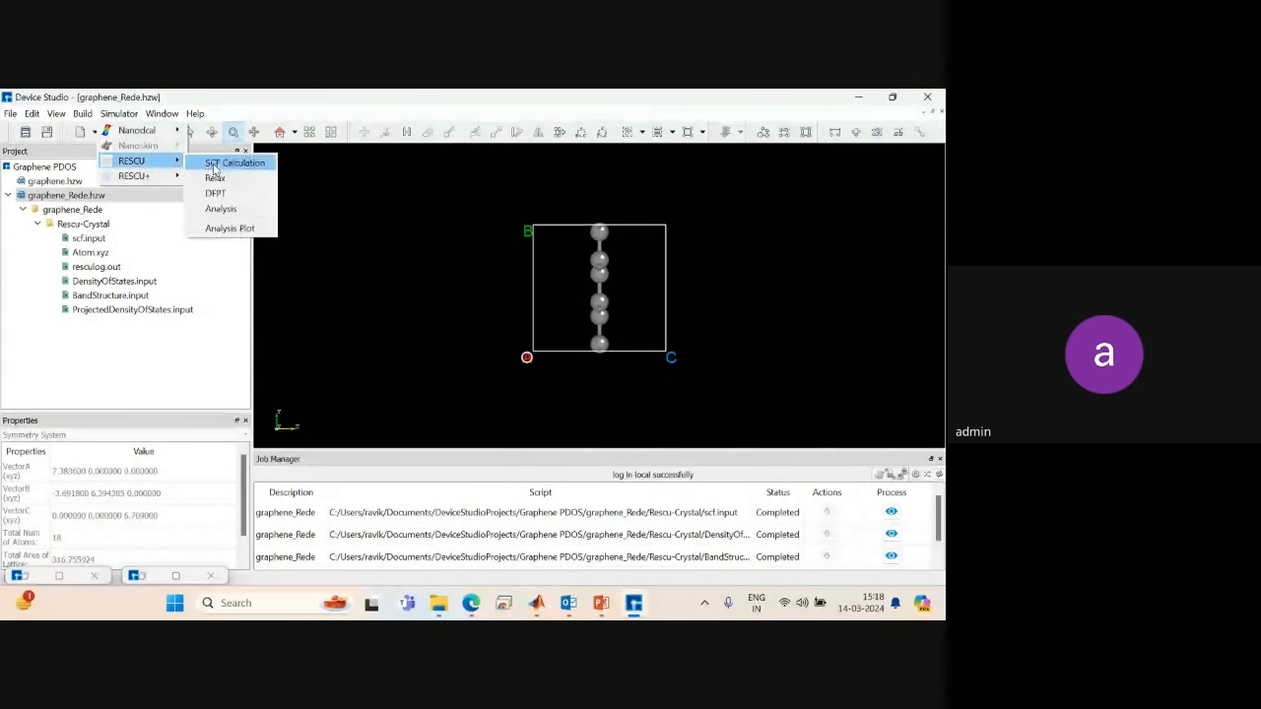
{"action": "left_click", "coordinate": [229, 229]}
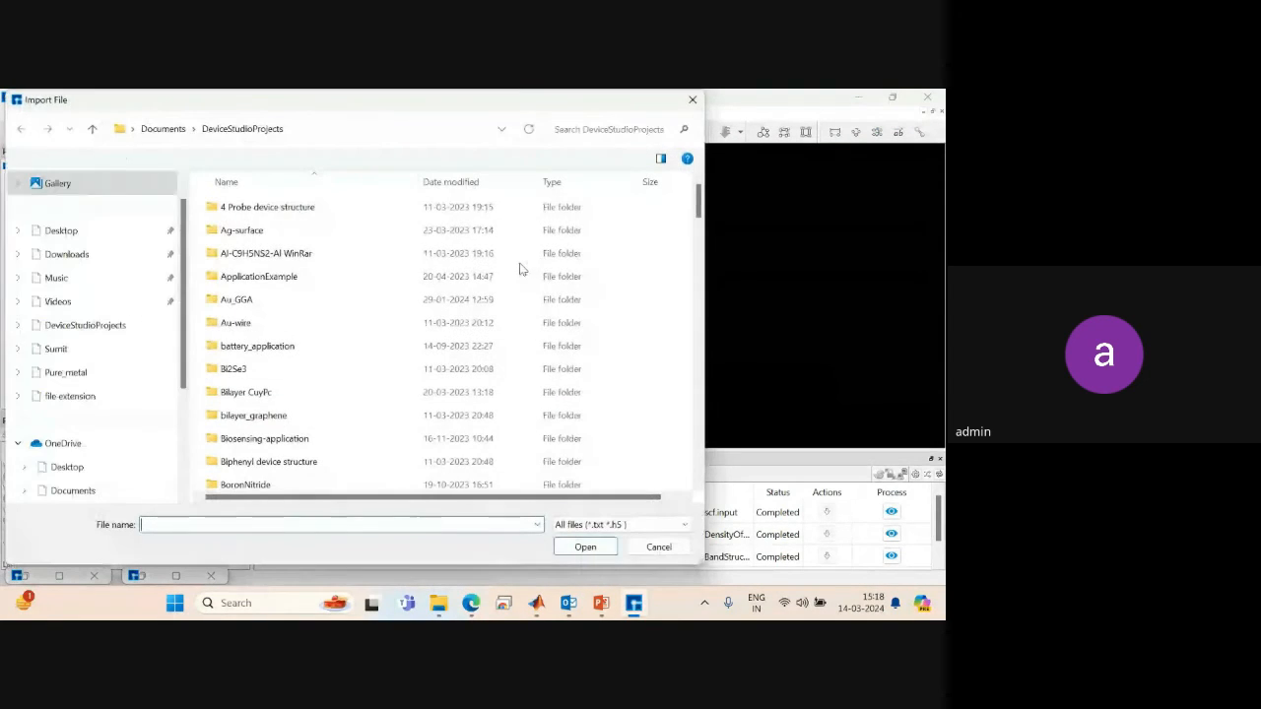
{"action": "left_click_drag", "start_coordinate": [506, 107], "coordinate": [658, 121]}
{"action": "left_click_drag", "start_coordinate": [849, 210], "coordinate": [848, 273]}
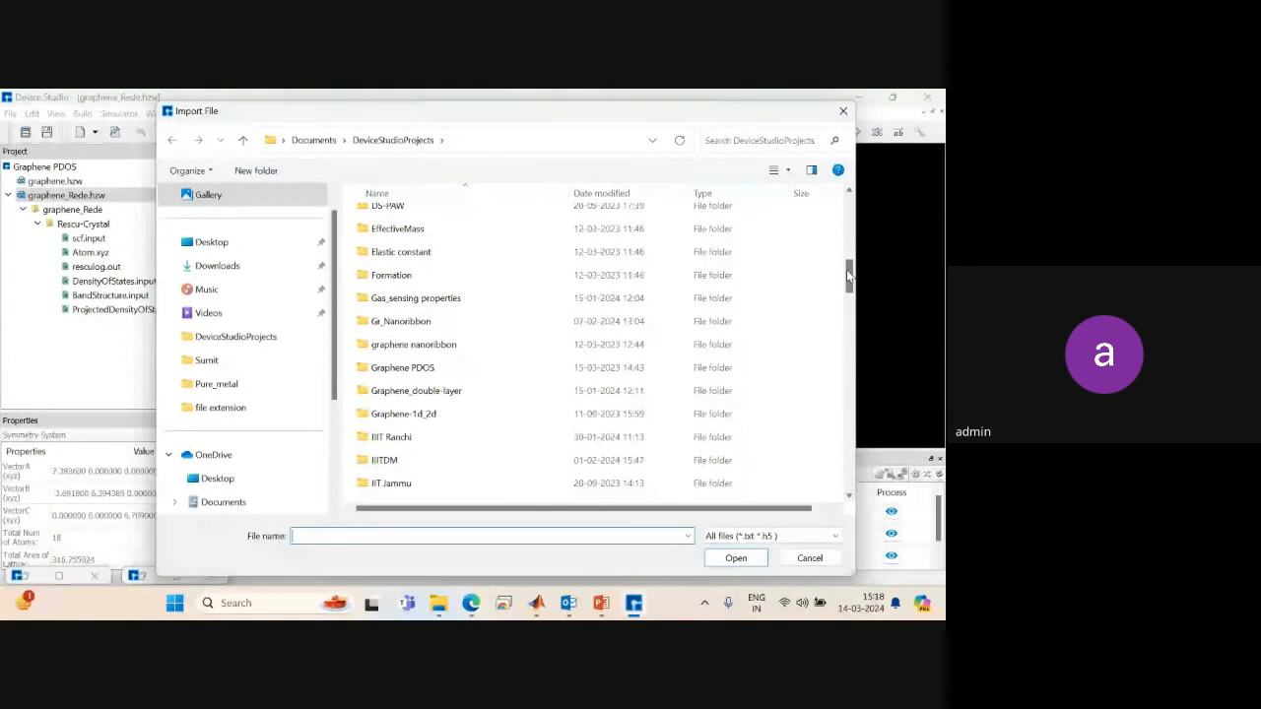
{"action": "double_click", "coordinate": [404, 368]}
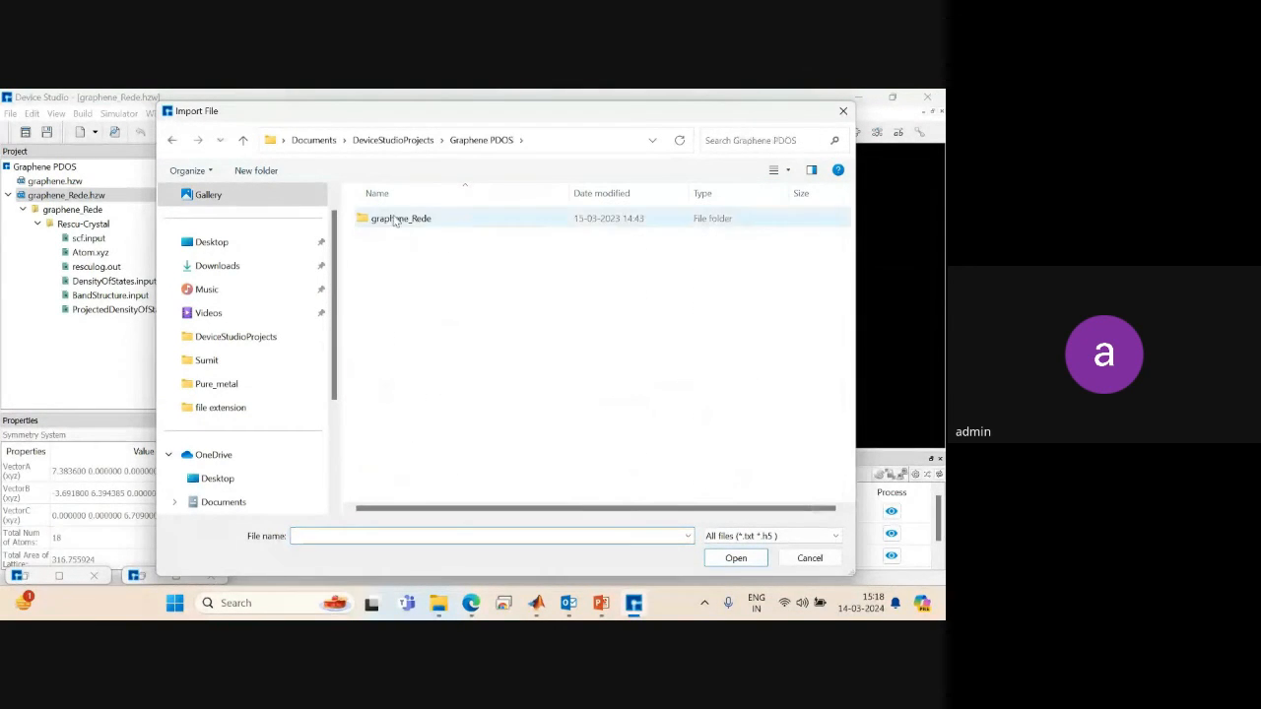
{"action": "left_click", "coordinate": [396, 218]}
{"action": "double_click", "coordinate": [396, 219]}
{"action": "double_click", "coordinate": [395, 219]}
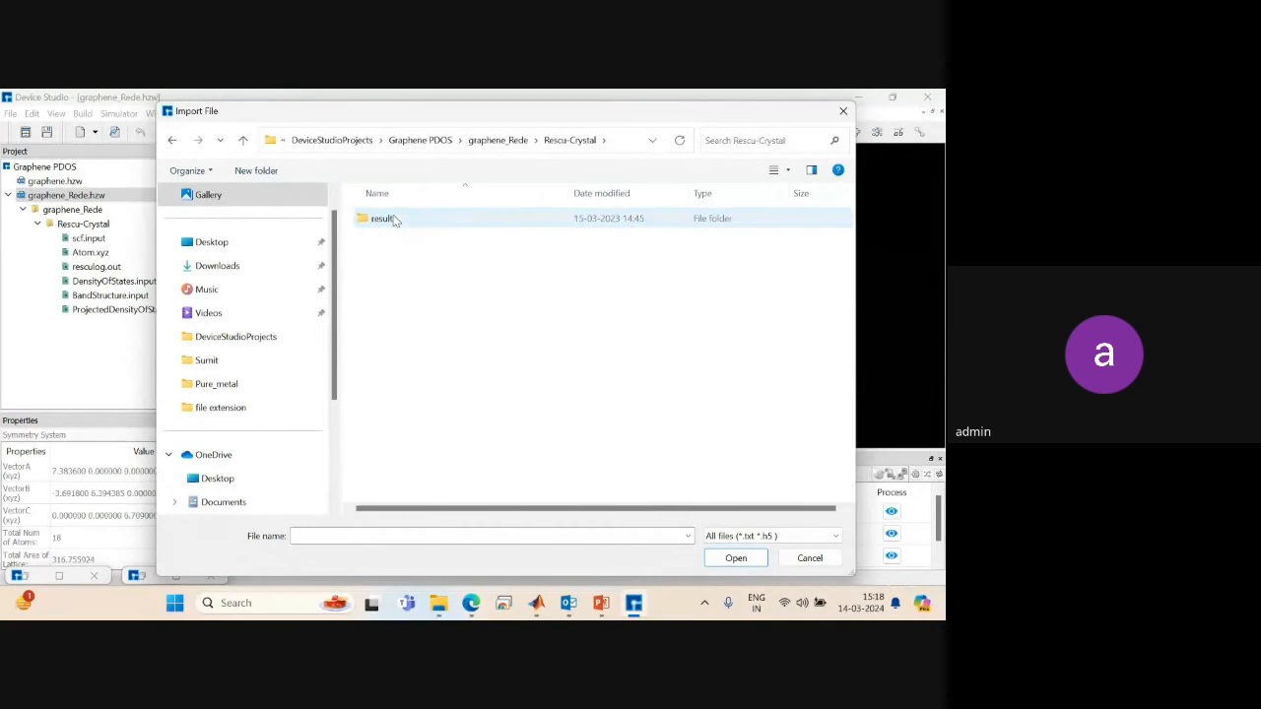
{"action": "double_click", "coordinate": [393, 218]}
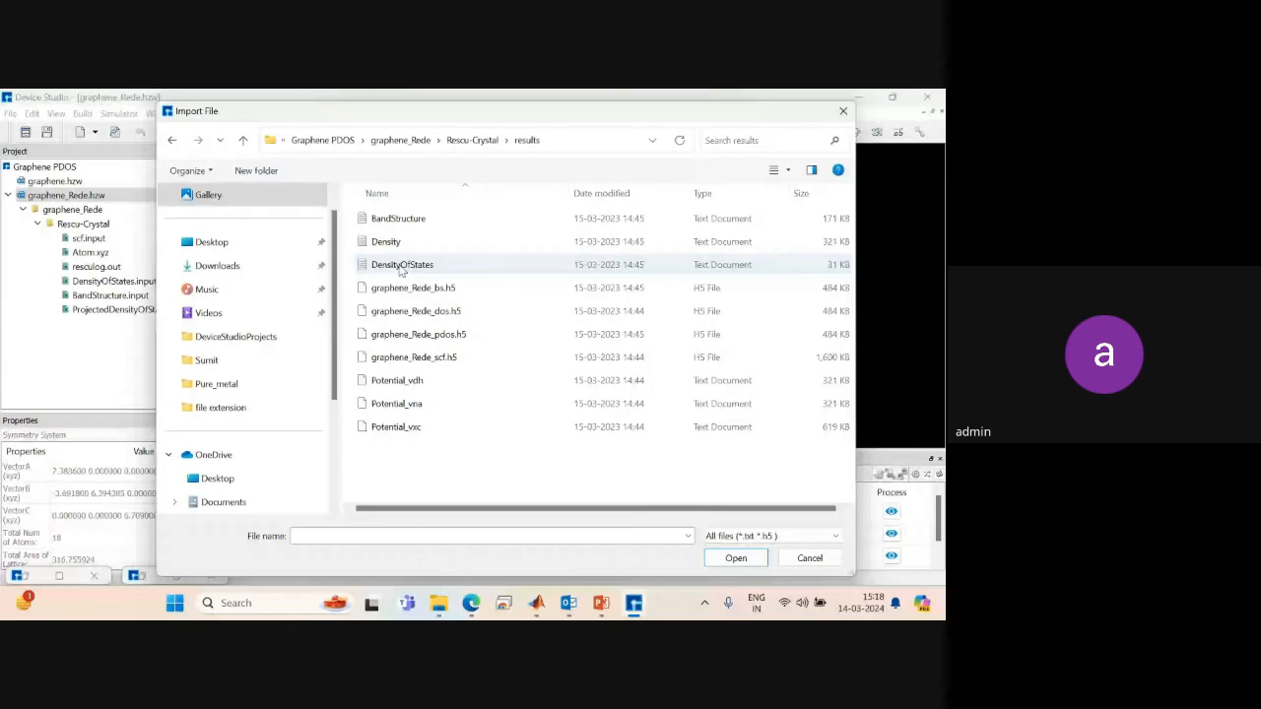
{"action": "double_click", "coordinate": [401, 265]}
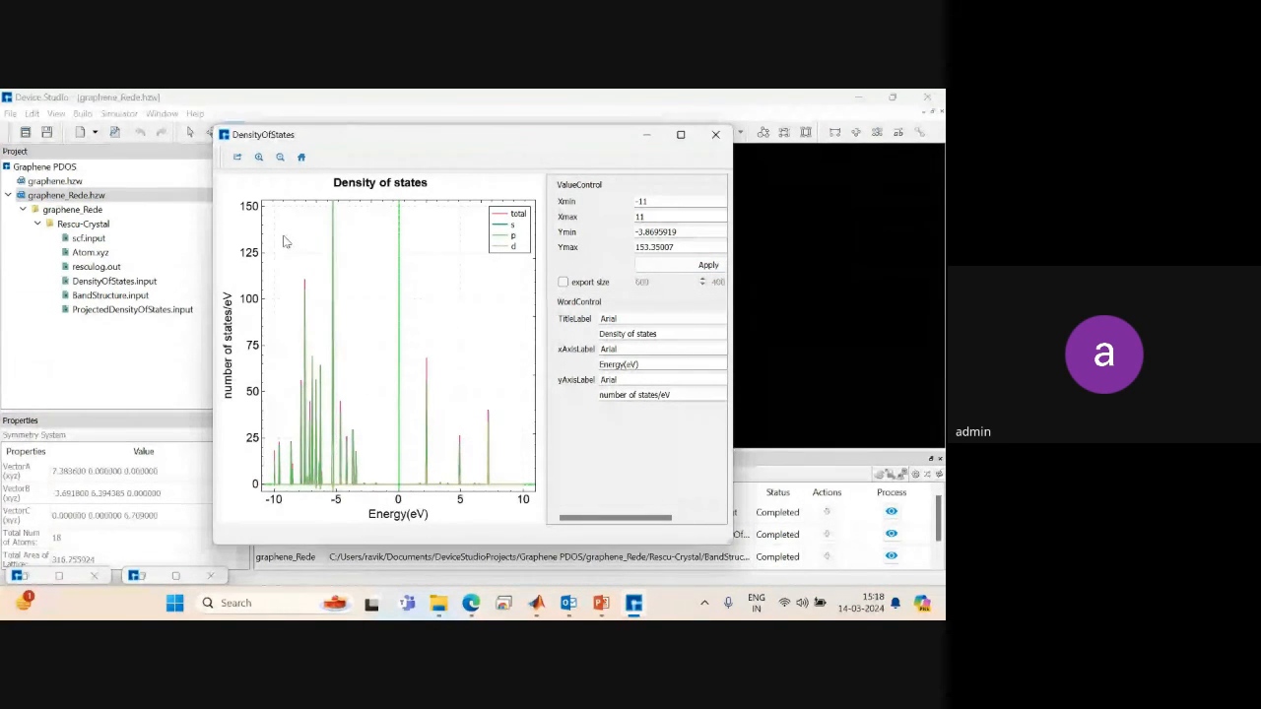
Examine the density of states peaks at negative energies, from about -8 to -2.3 eV, and close the plot.
{"action": "left_click_drag", "start_coordinate": [283, 237], "coordinate": [491, 495]}
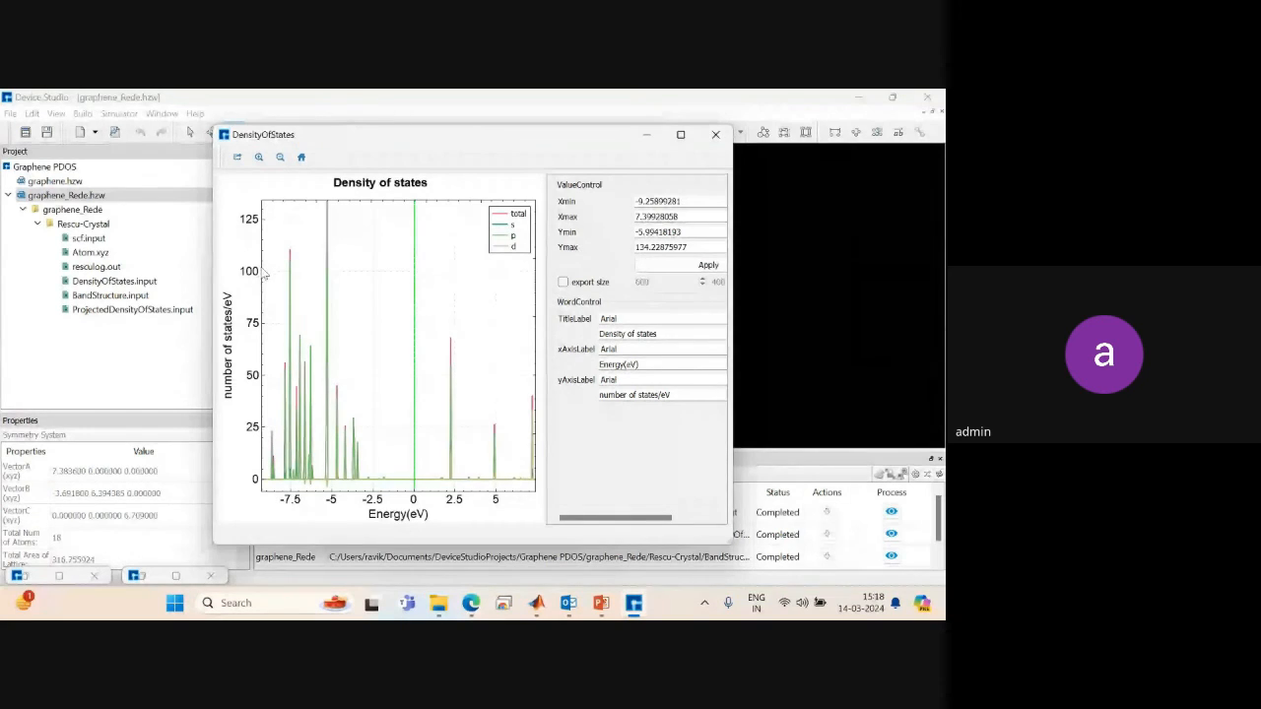
{"action": "left_click_drag", "start_coordinate": [272, 242], "coordinate": [407, 510]}
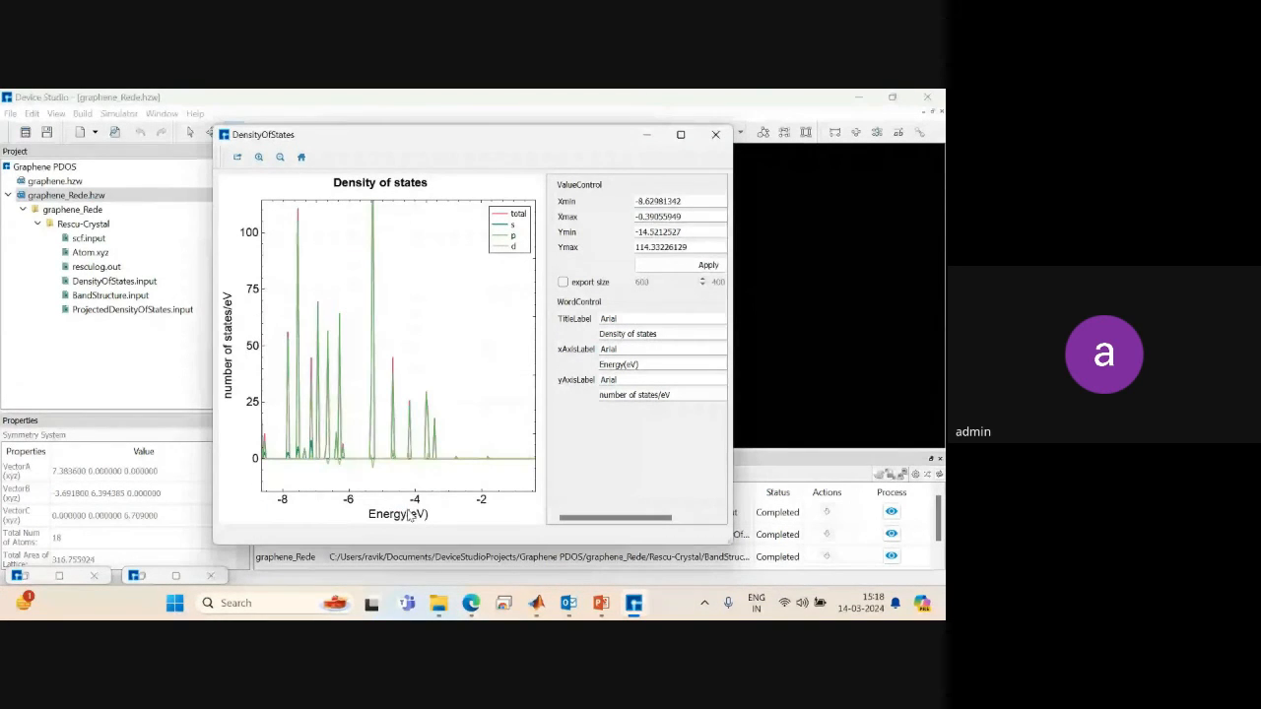
{"action": "left_click_drag", "start_coordinate": [268, 273], "coordinate": [487, 502]}
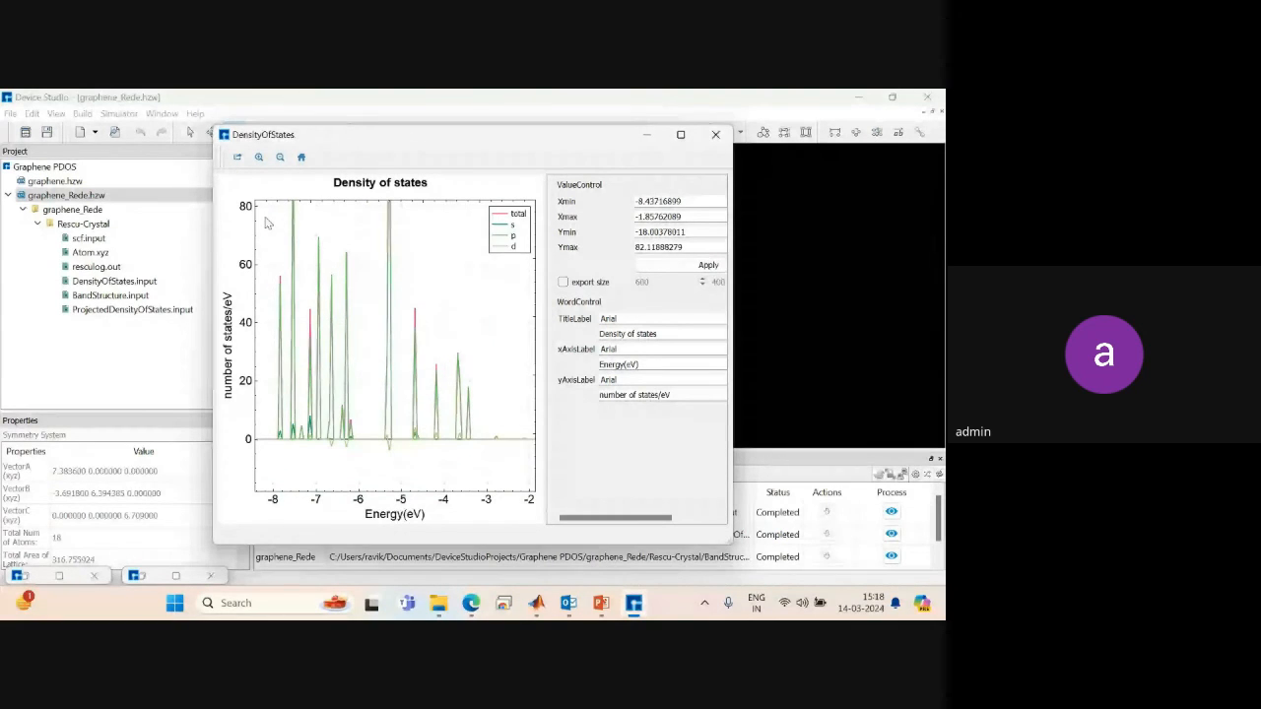
{"action": "left_click_drag", "start_coordinate": [265, 219], "coordinate": [516, 446]}
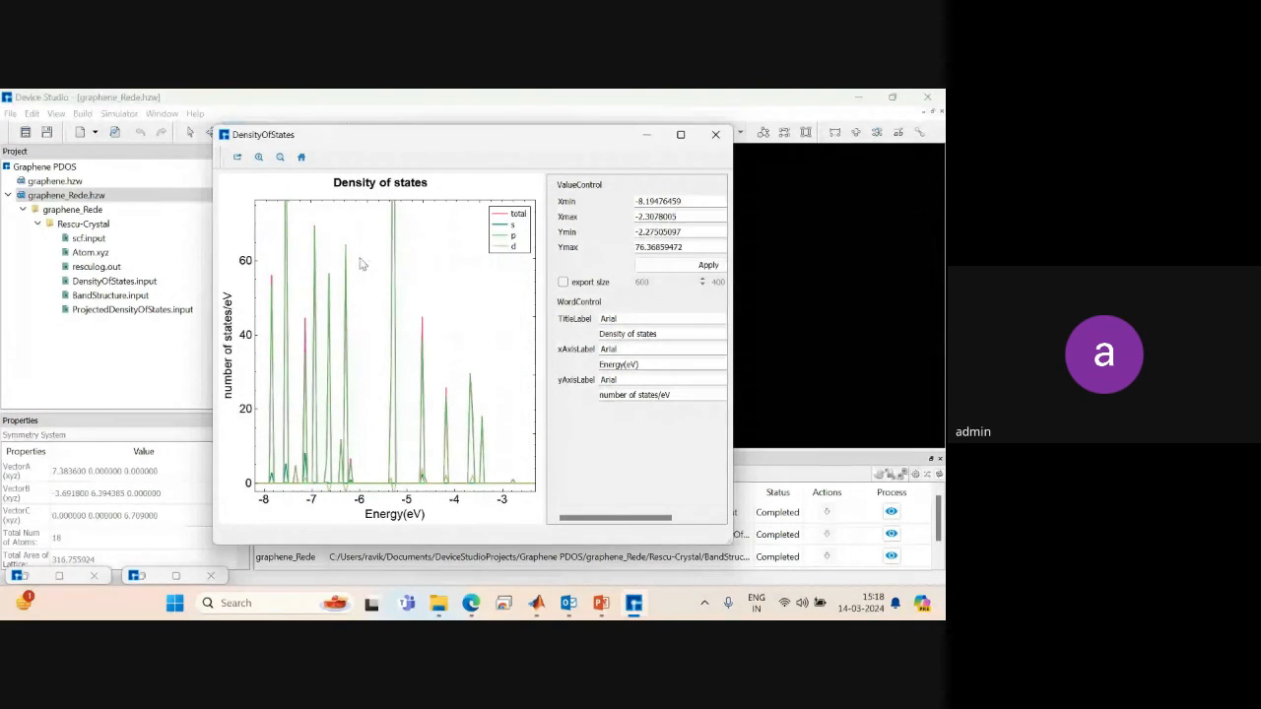
{"action": "left_click", "coordinate": [716, 134]}
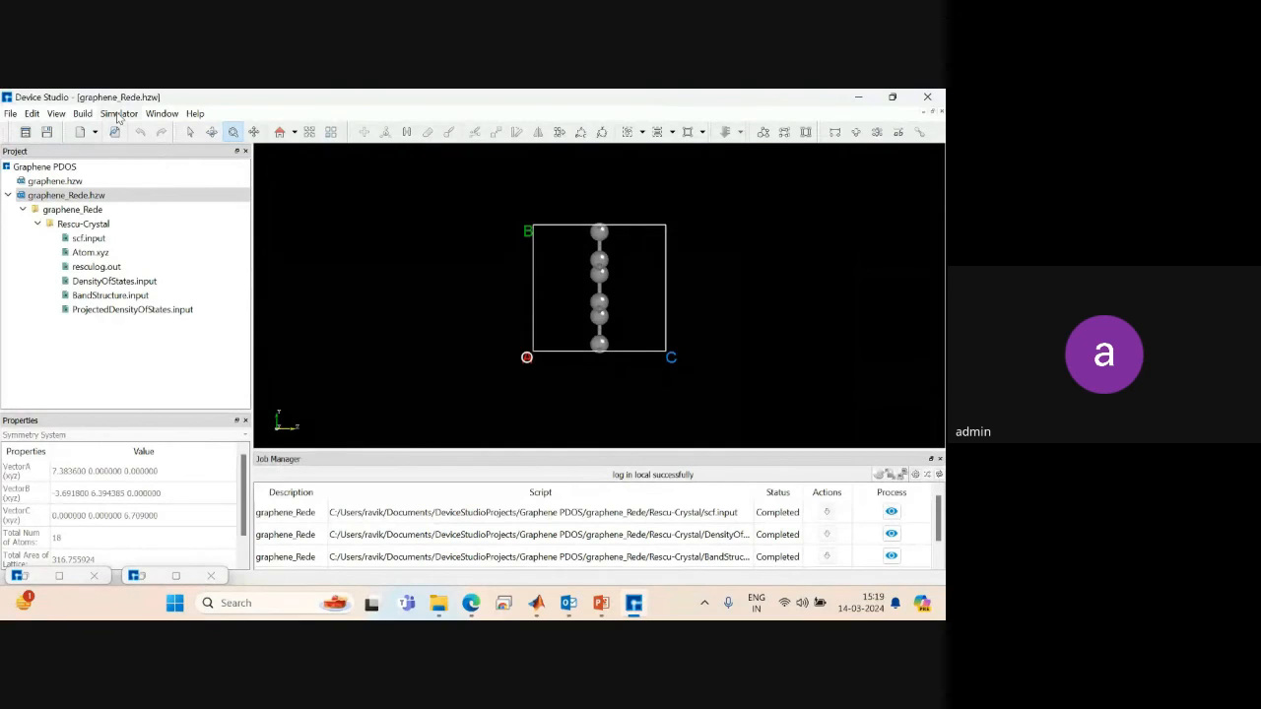
Open the project transport calculation.hpf from DeviceStudioProjects.
{"action": "left_click", "coordinate": [9, 114]}
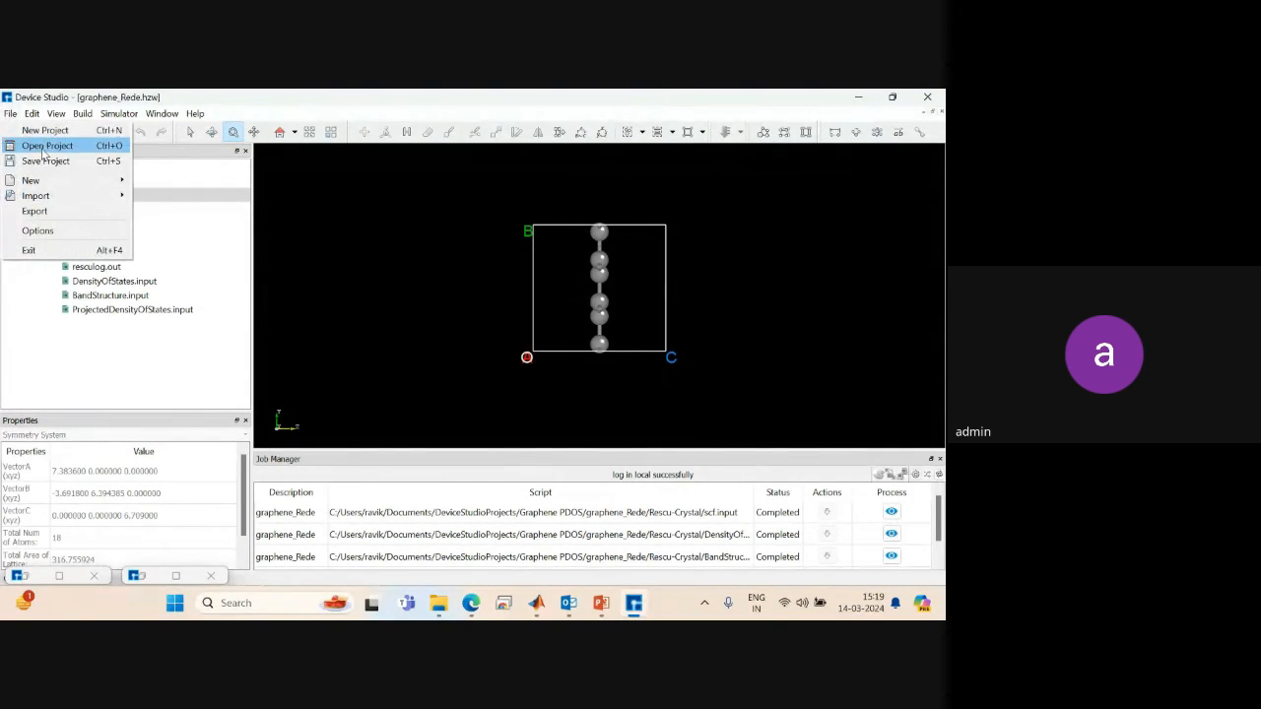
{"action": "left_click", "coordinate": [34, 145]}
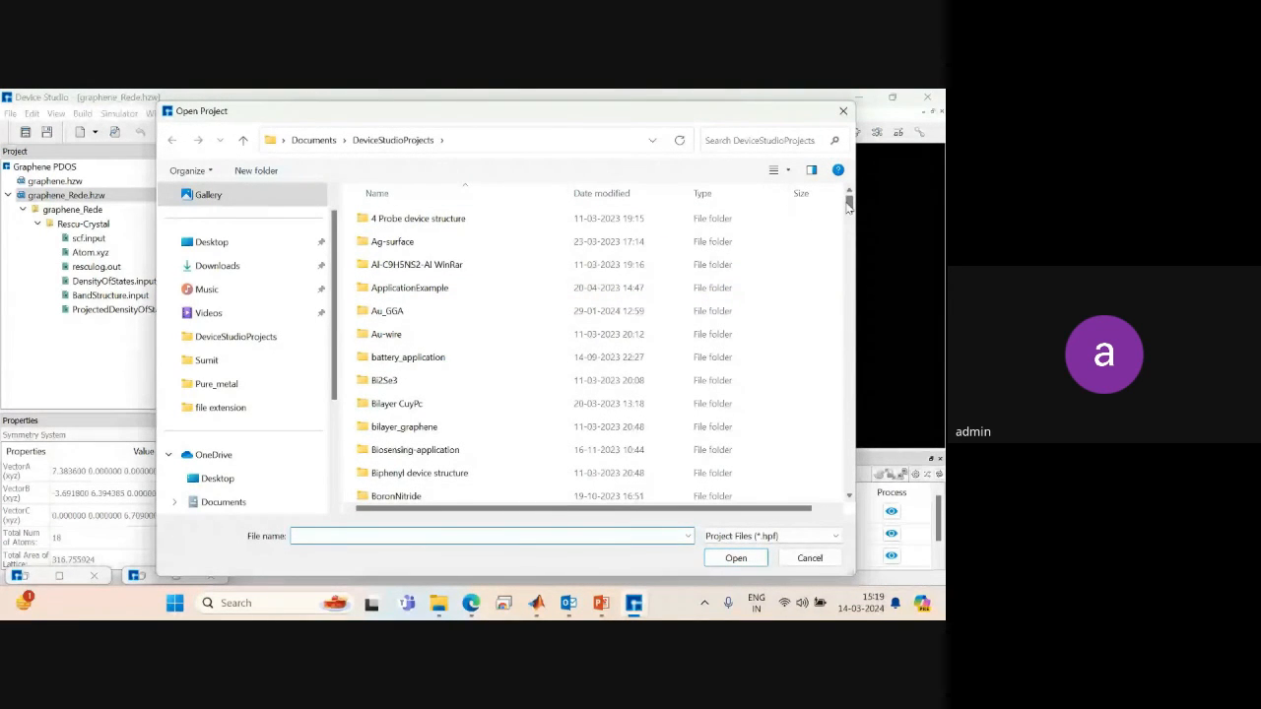
{"action": "left_click_drag", "start_coordinate": [848, 202], "coordinate": [839, 260]}
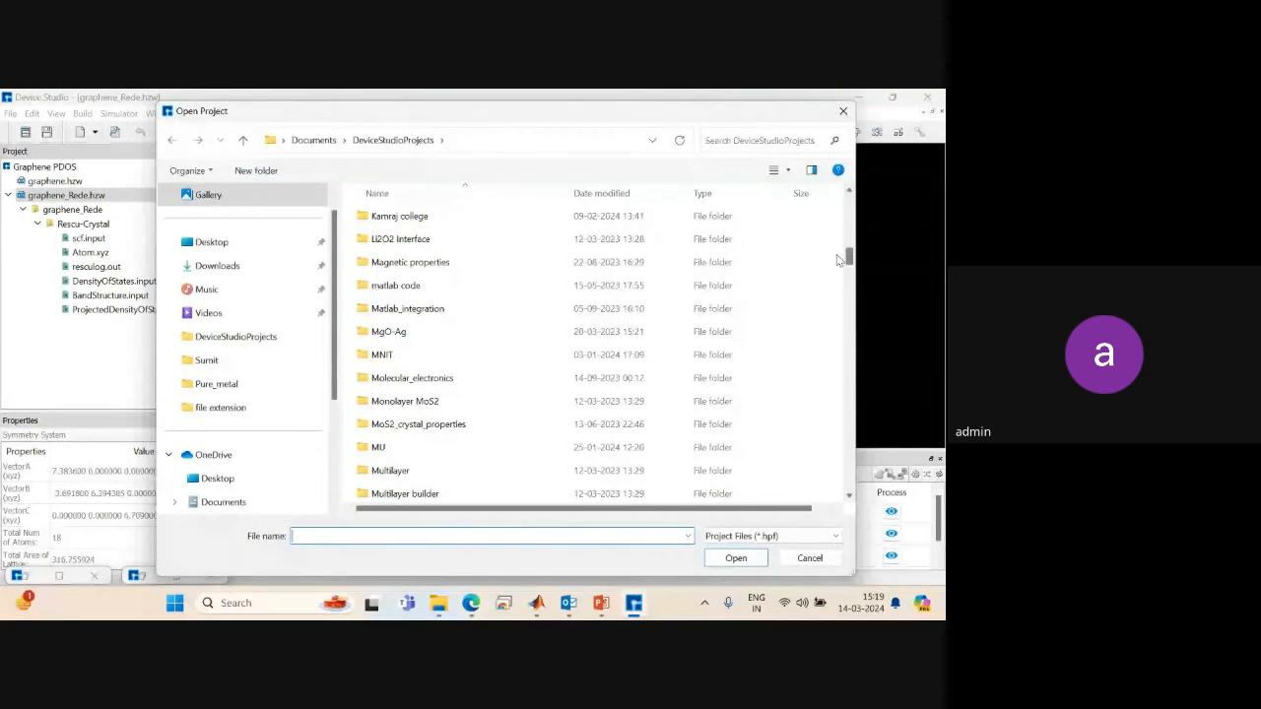
{"action": "left_click_drag", "start_coordinate": [838, 260], "coordinate": [828, 475]}
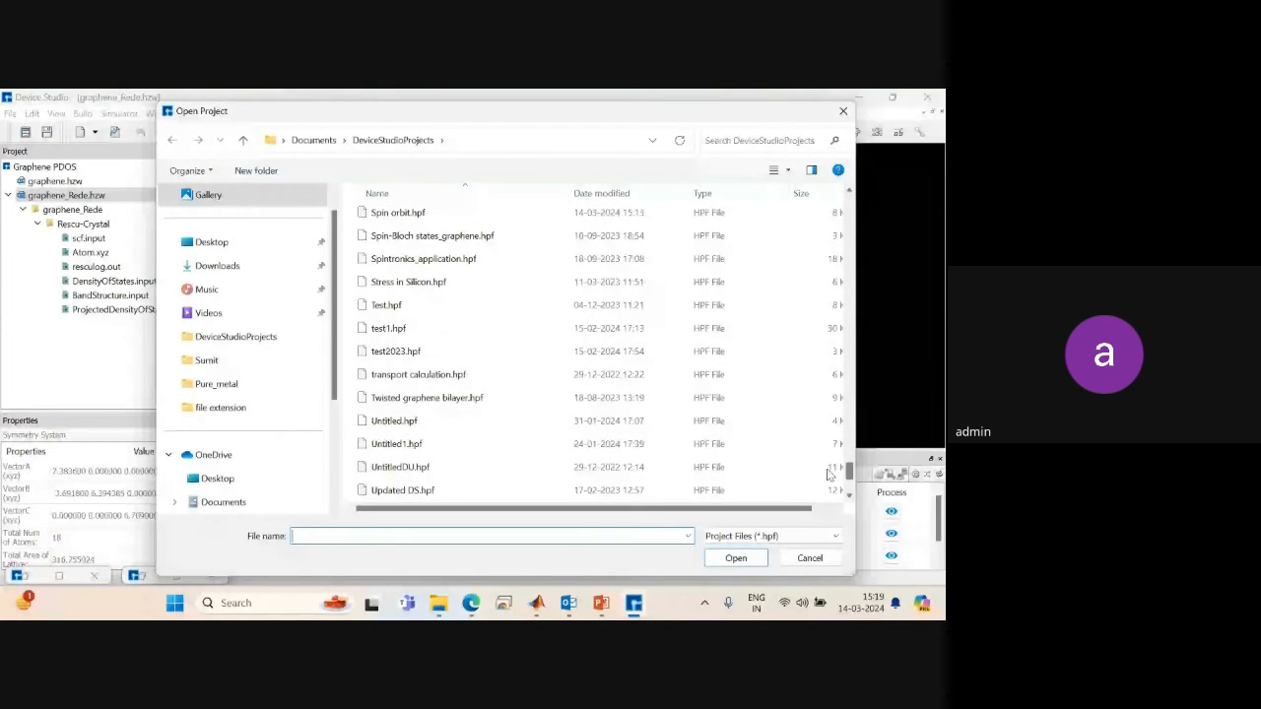
{"action": "double_click", "coordinate": [418, 376]}
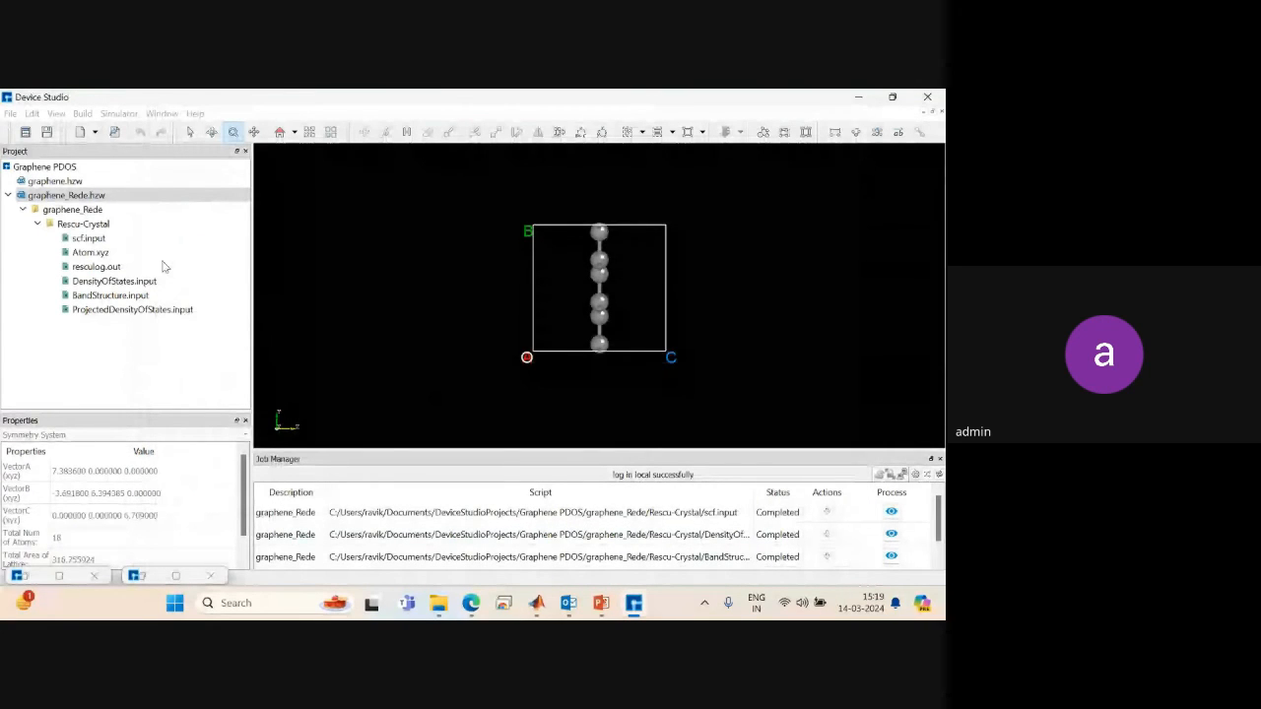
Show the zn-zno-zn.hzw structure in a maximized window and inspect its Zn-ZnO-Zn junction from an oblique angle.
{"action": "left_click", "coordinate": [59, 182]}
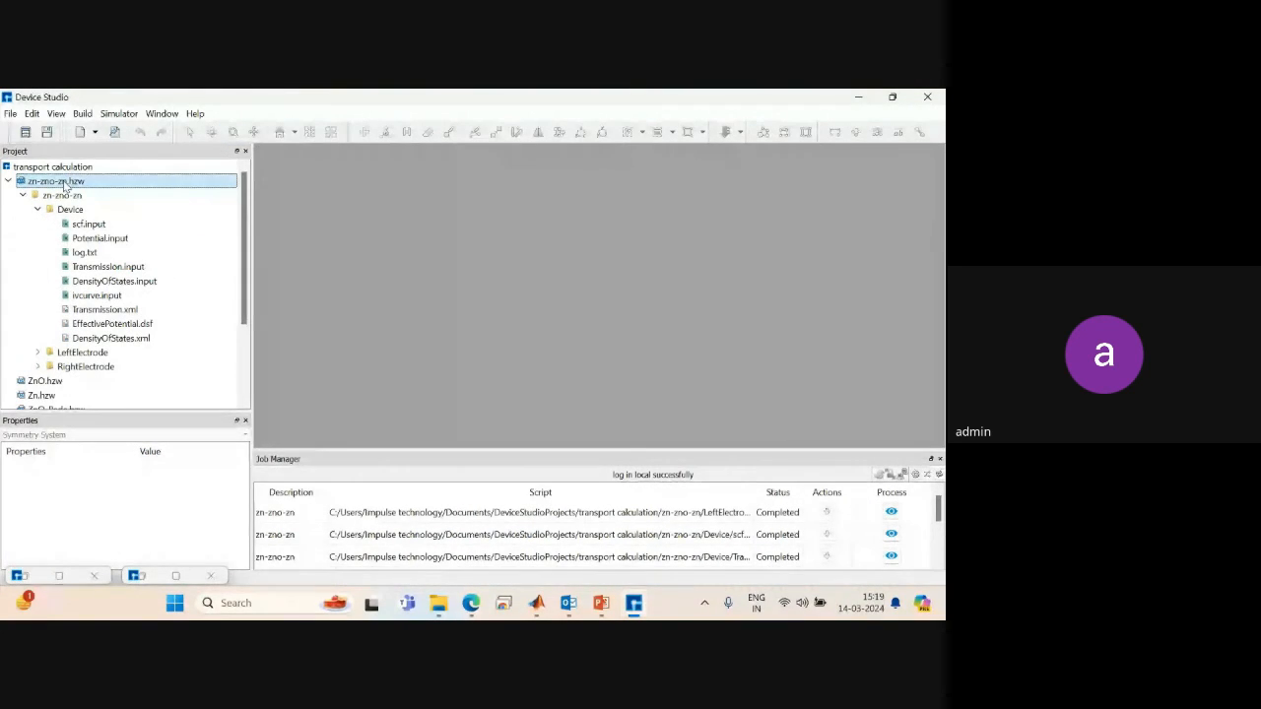
{"action": "double_click", "coordinate": [59, 181]}
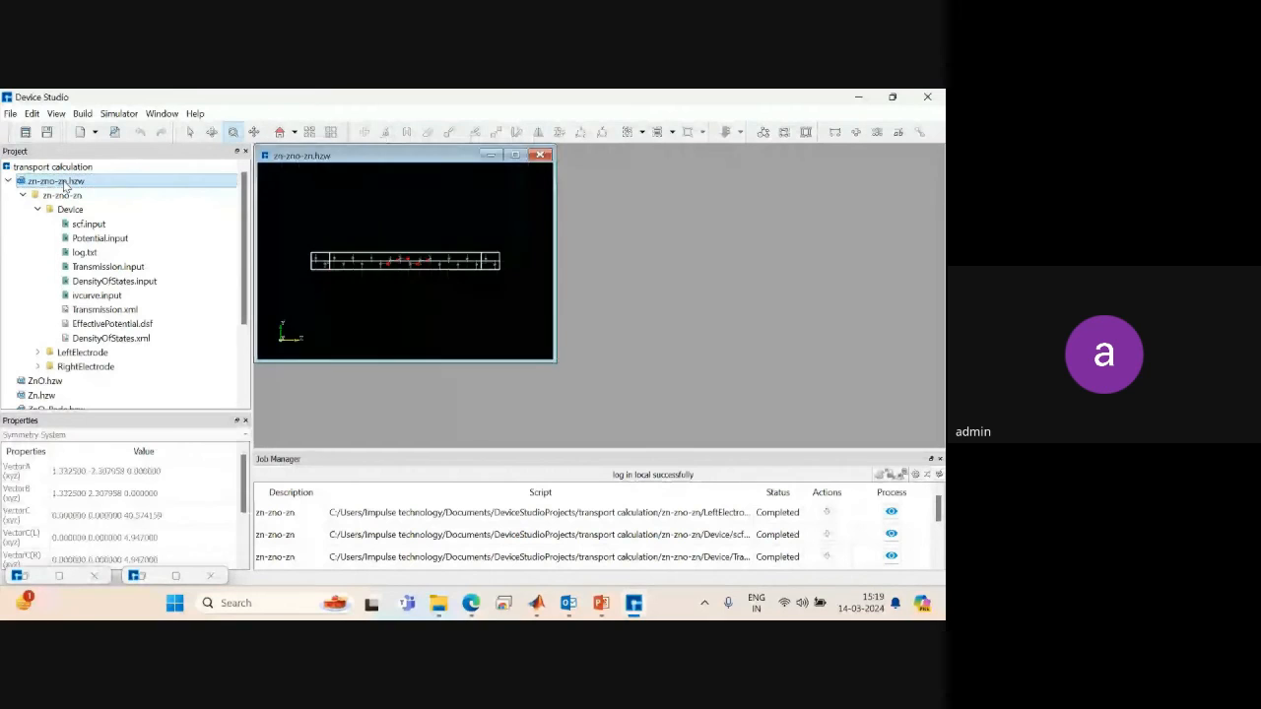
{"action": "left_click", "coordinate": [514, 154]}
{"action": "scroll", "coordinate": [509, 326], "scroll_direction": "up", "scroll_amount": 5}
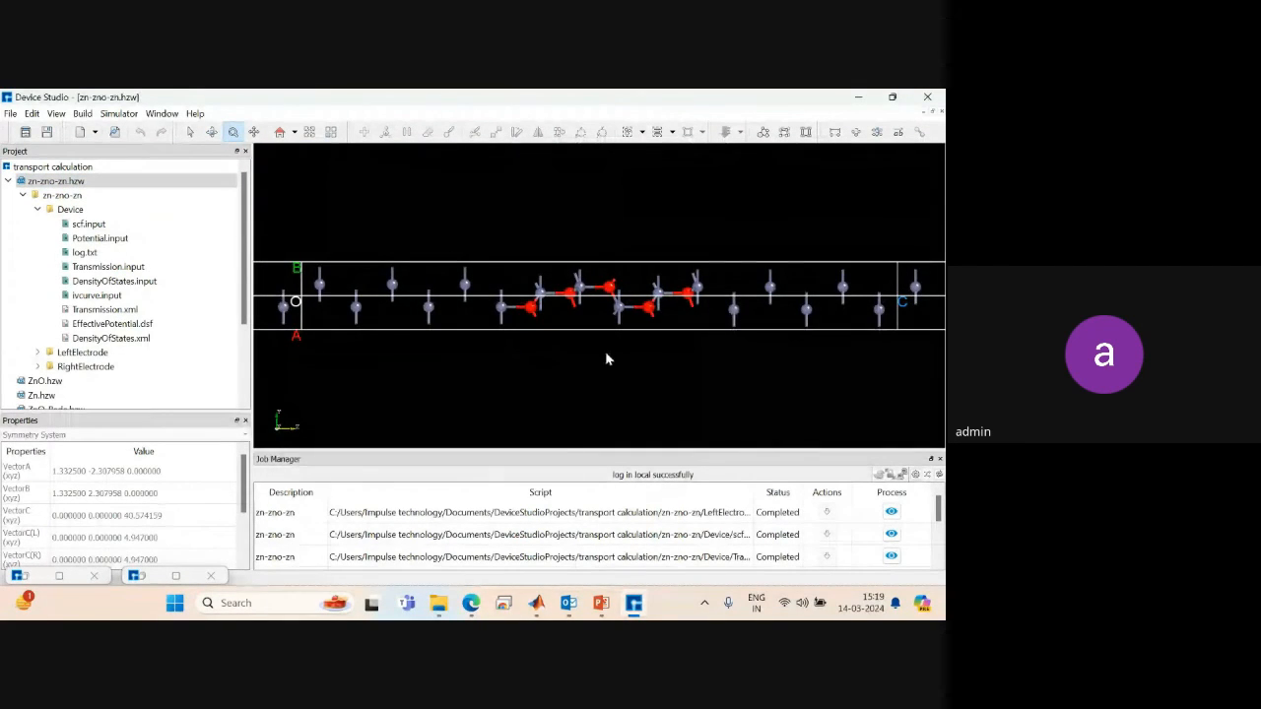
{"action": "left_click_drag", "start_coordinate": [605, 357], "coordinate": [459, 270]}
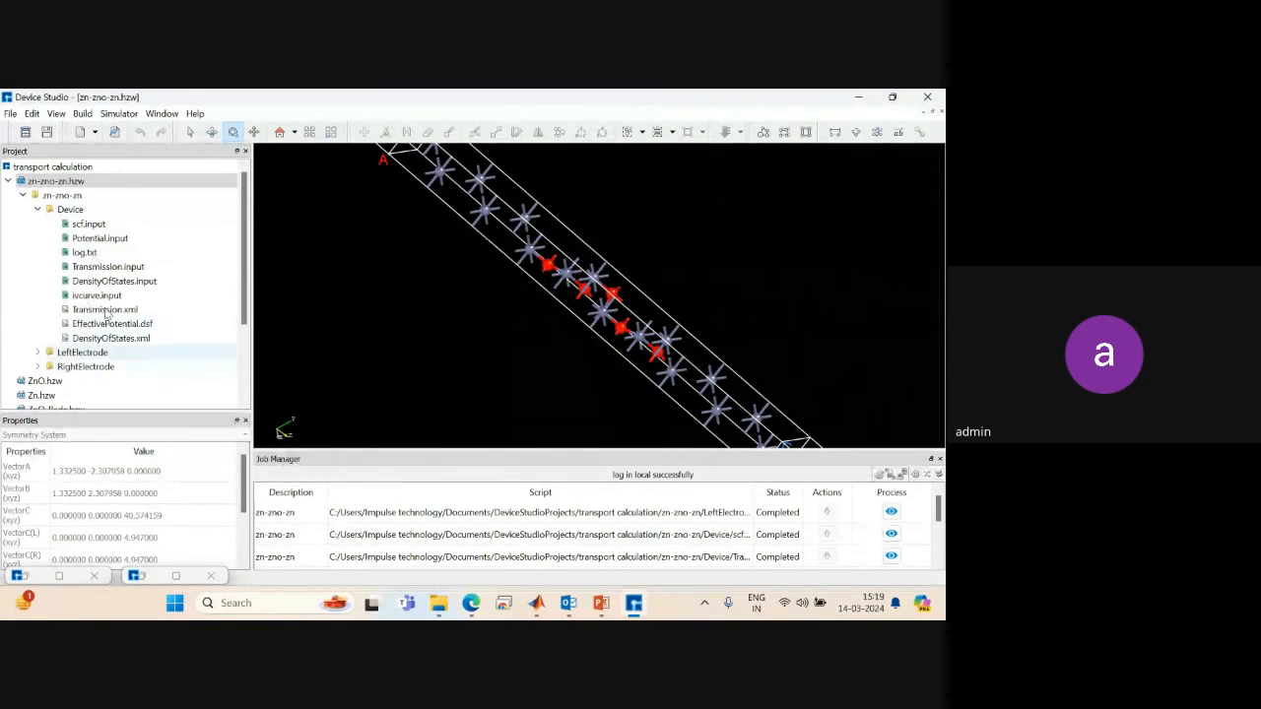
Show the Device.hzw structure from the same project and inspect its electrodes and central region from an oblique angle.
{"action": "left_click_drag", "start_coordinate": [245, 304], "coordinate": [248, 338]}
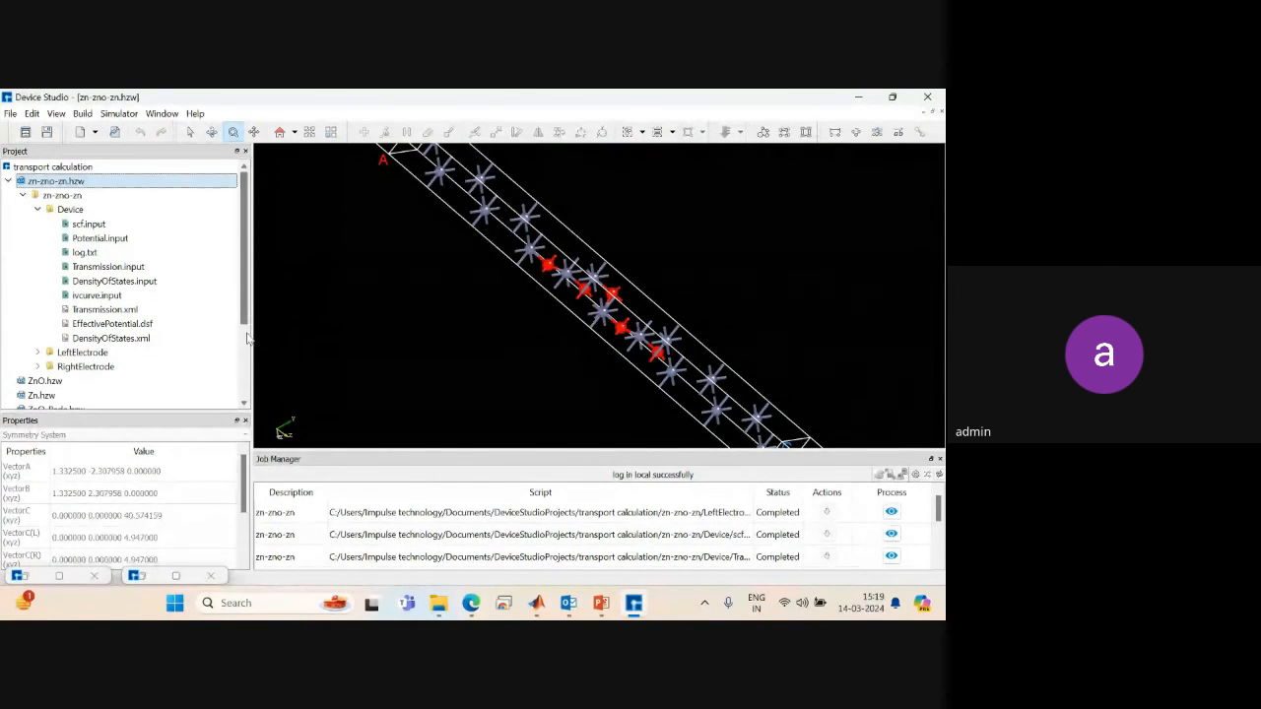
{"action": "right_click", "coordinate": [248, 378]}
{"action": "left_click", "coordinate": [271, 375]}
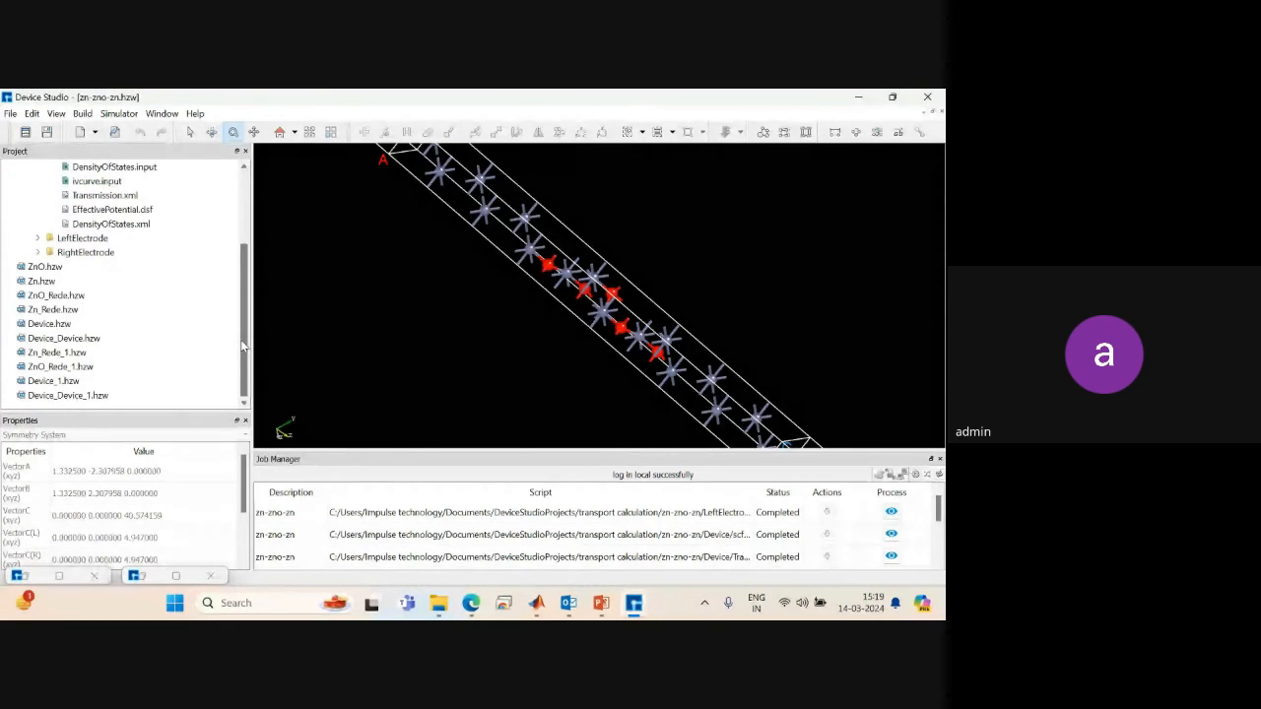
{"action": "double_click", "coordinate": [55, 310]}
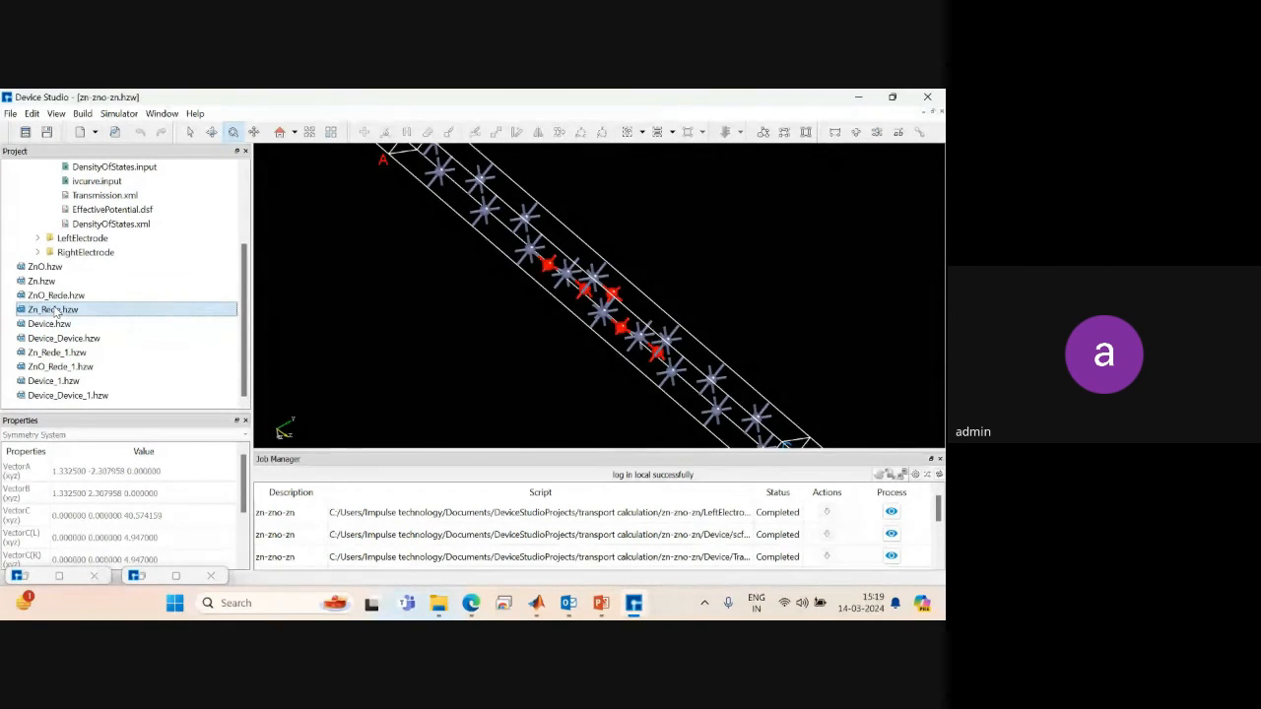
{"action": "double_click", "coordinate": [54, 324]}
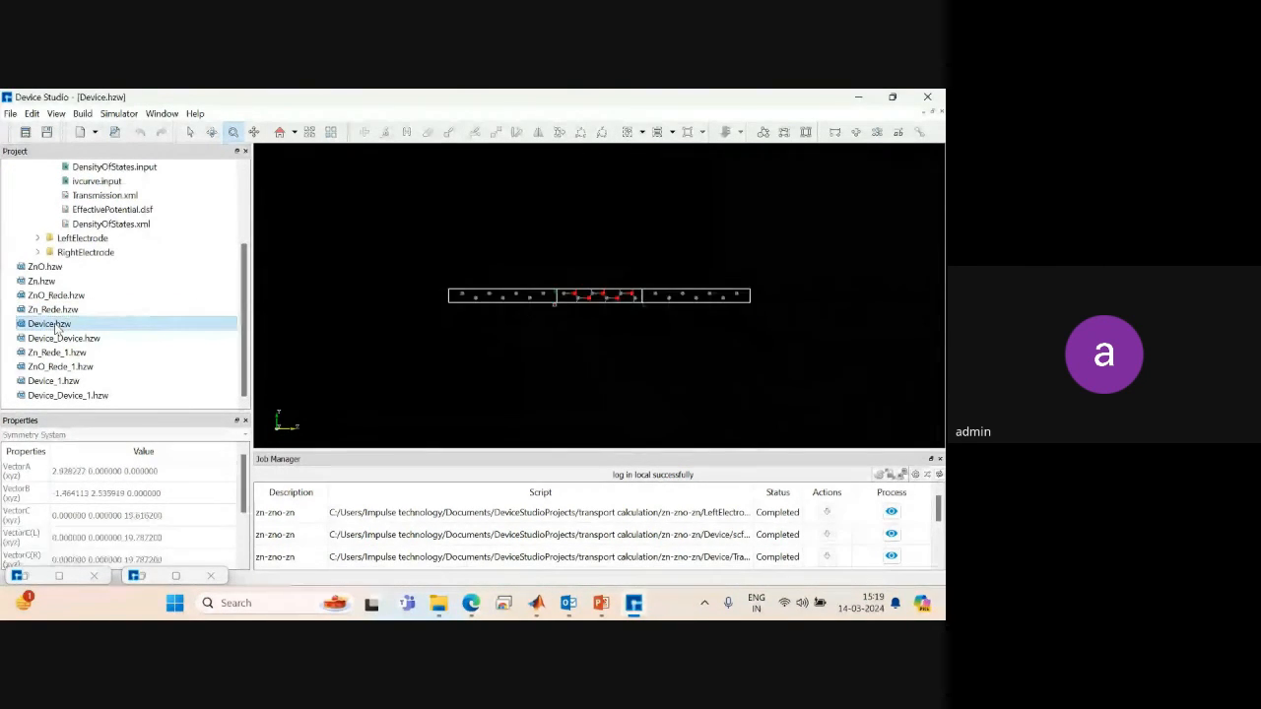
{"action": "left_click_drag", "start_coordinate": [588, 331], "coordinate": [311, 170]}
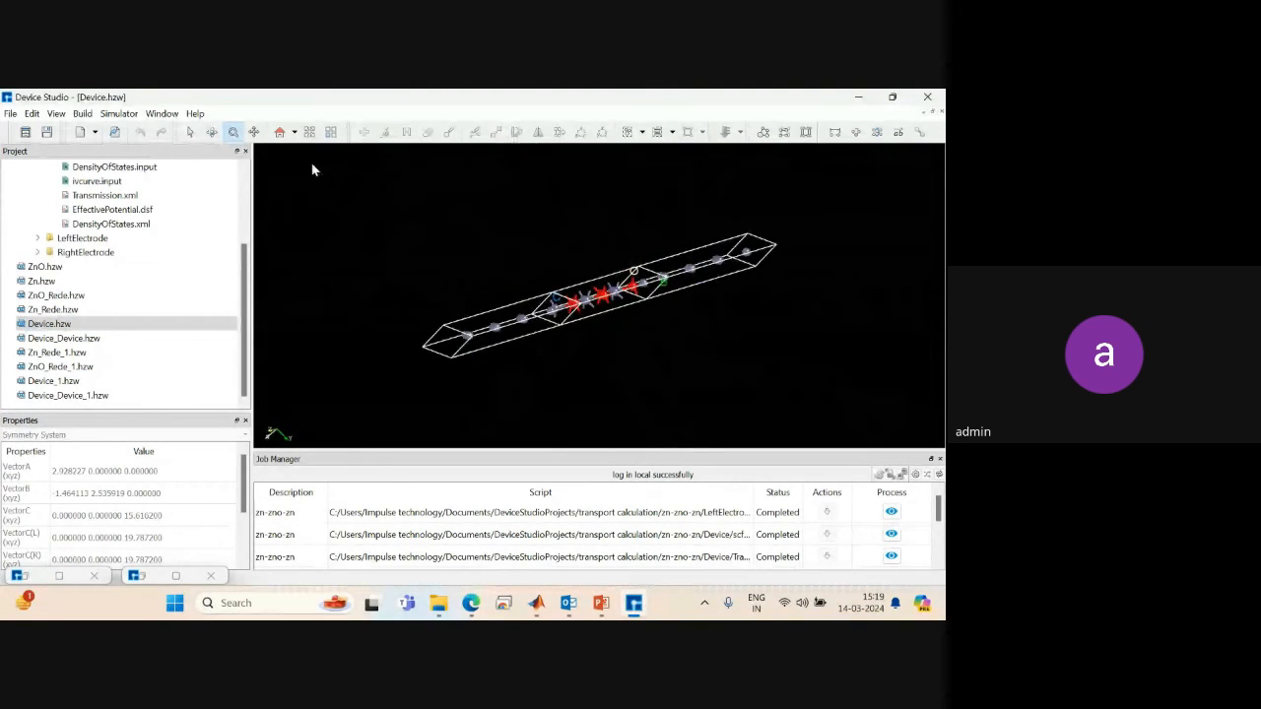
Open the project optical properties.hpf from DeviceStudioProjects.
{"action": "left_click", "coordinate": [10, 113]}
{"action": "left_click", "coordinate": [33, 146]}
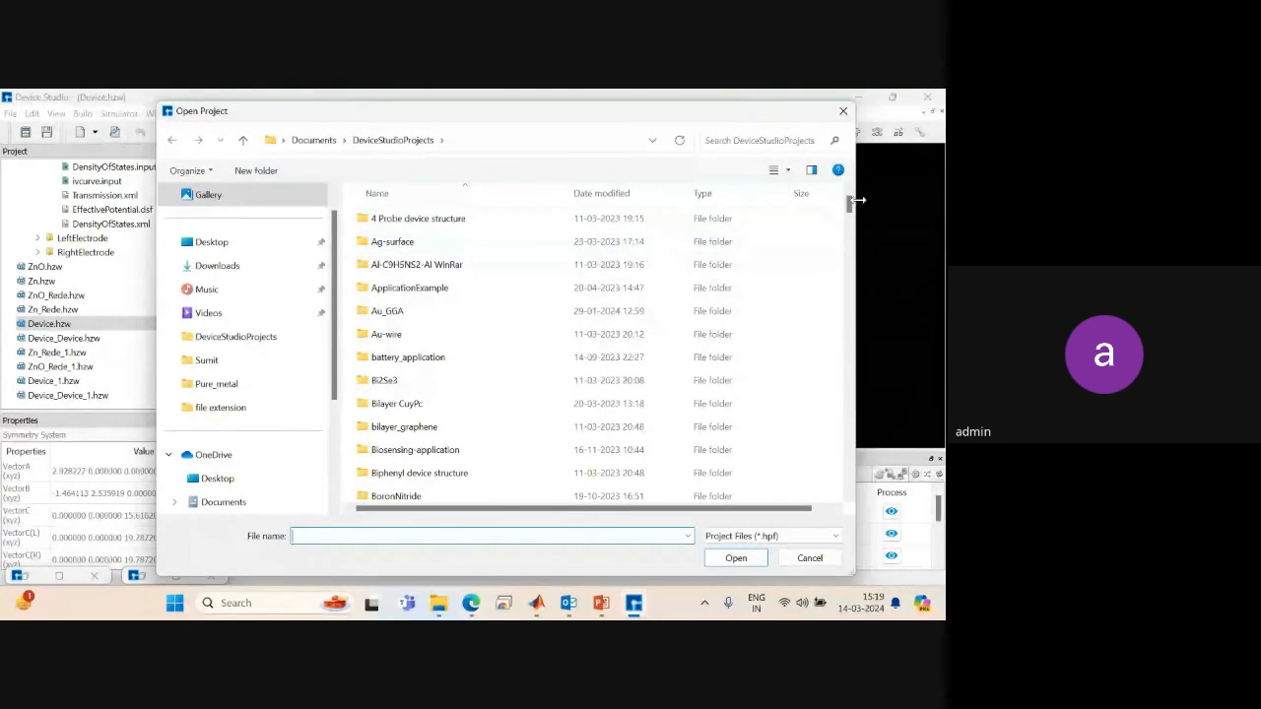
{"action": "left_click_drag", "start_coordinate": [849, 202], "coordinate": [836, 432]}
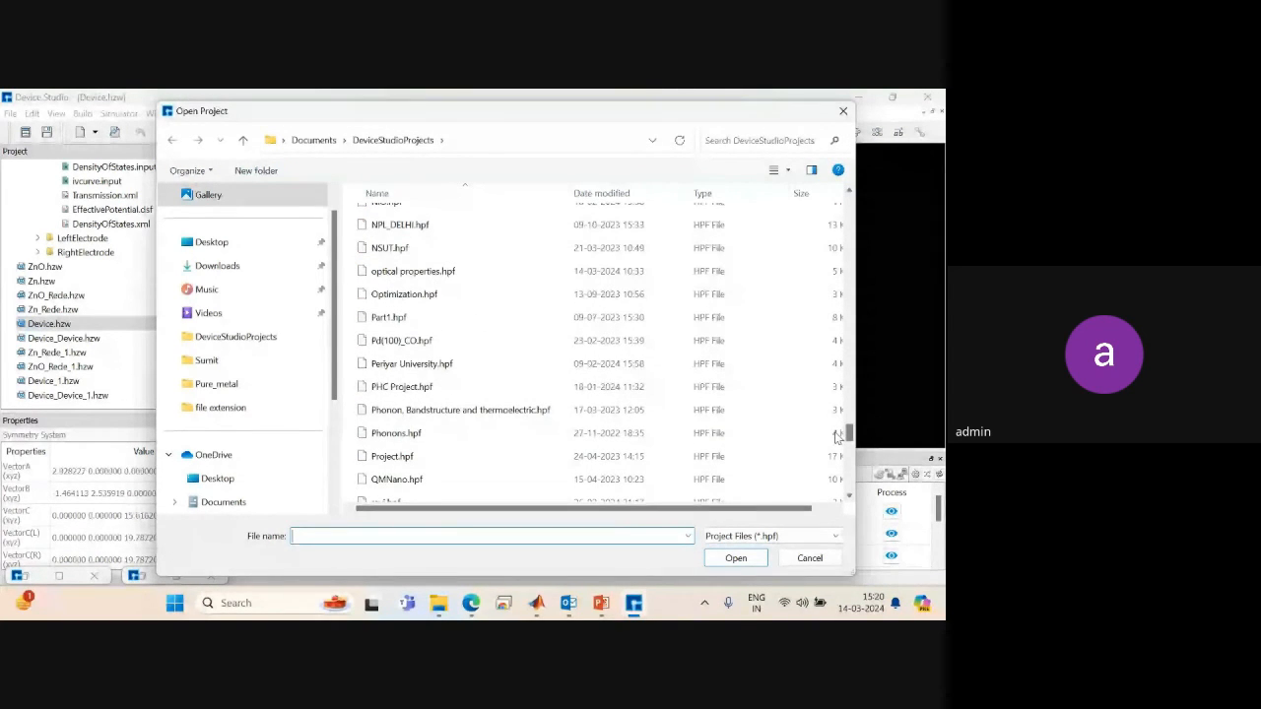
{"action": "left_click", "coordinate": [433, 273]}
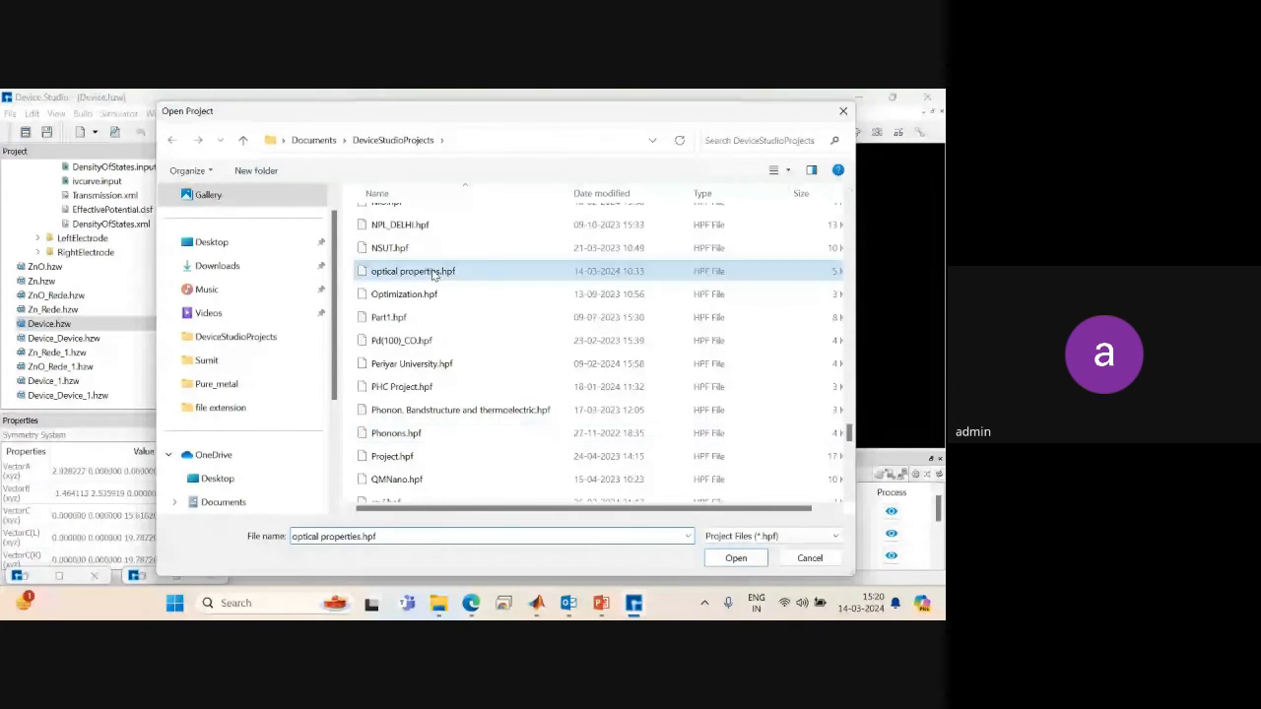
{"action": "double_click", "coordinate": [434, 273]}
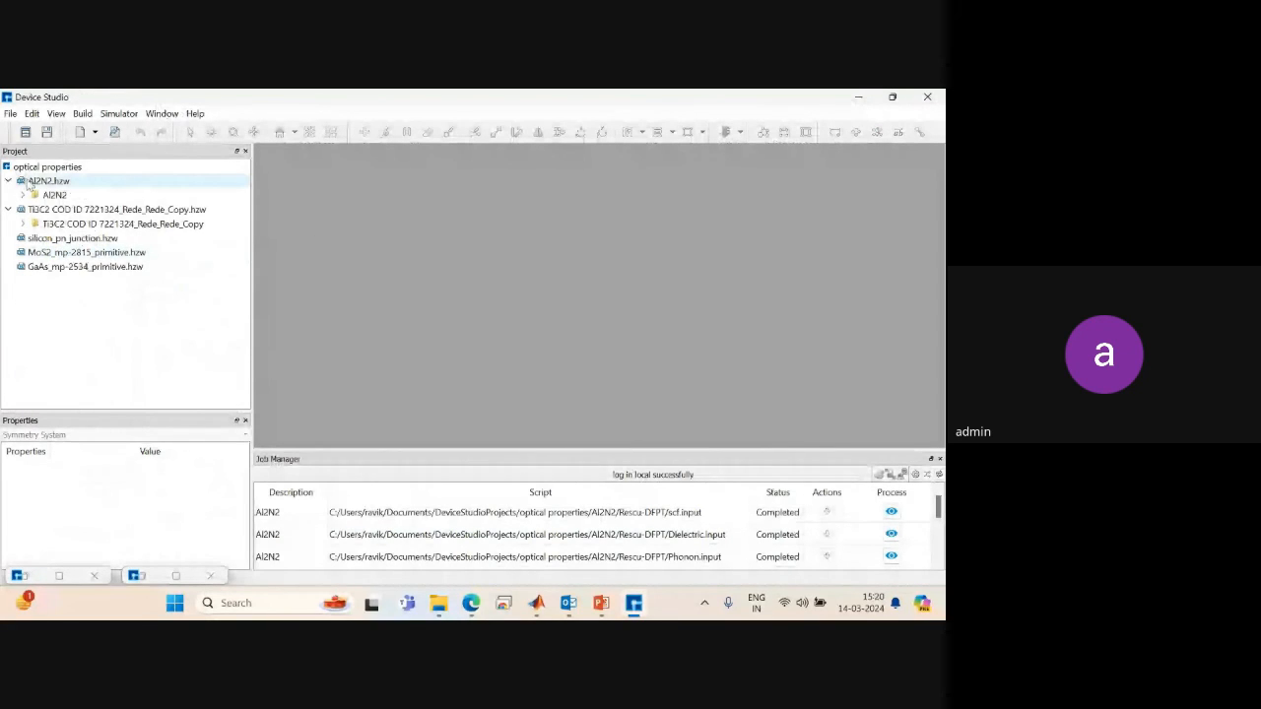
Show the Al2N2.hzw structure and expand its Rescu-DFPT folder to list the calculation files.
{"action": "left_click", "coordinate": [30, 184]}
{"action": "double_click", "coordinate": [29, 183]}
{"action": "left_click", "coordinate": [23, 195]}
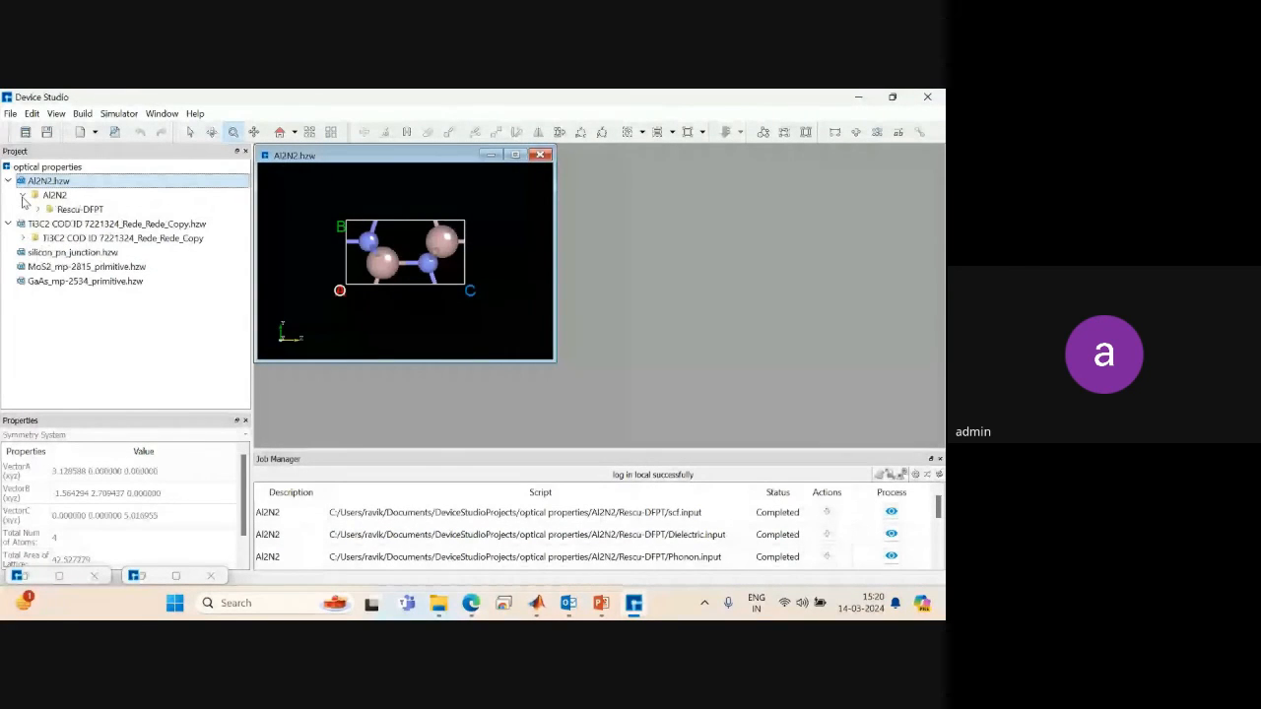
{"action": "left_click", "coordinate": [39, 210]}
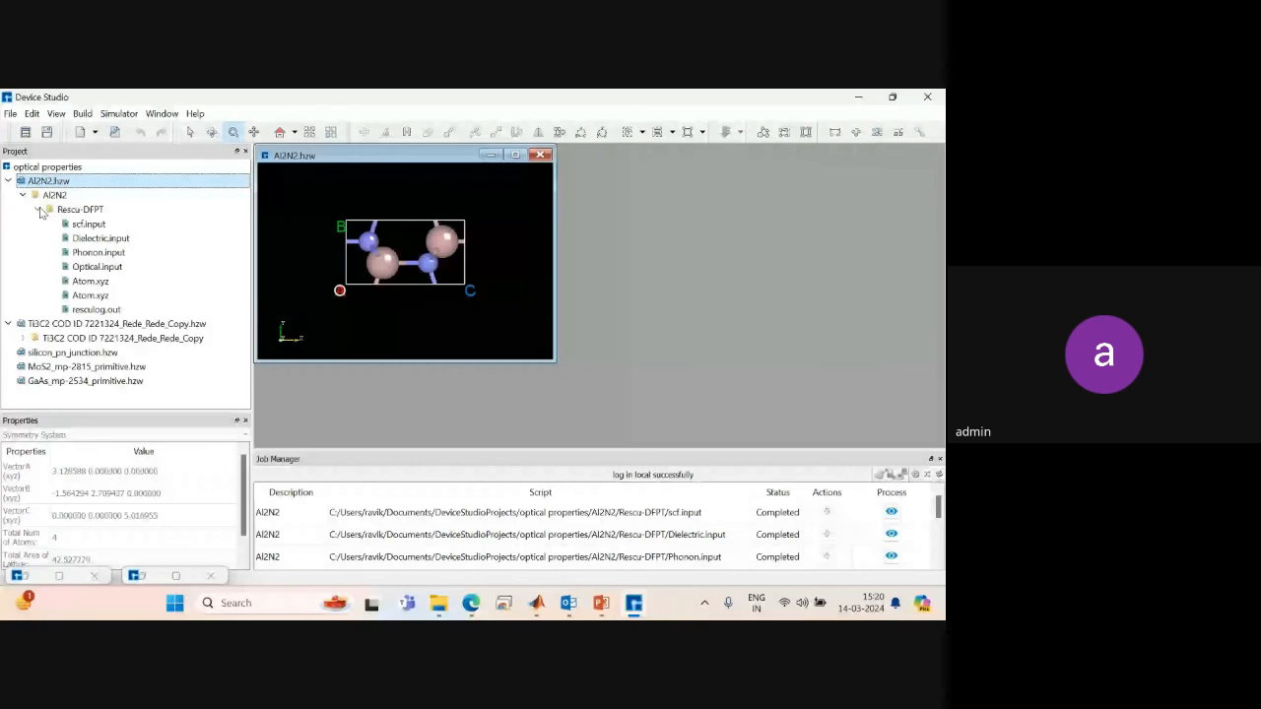
Switch to MATLAB and, in the folder selection dialog, go to the user's profile folder under Users on the C: drive.
{"action": "left_click", "coordinate": [547, 612]}
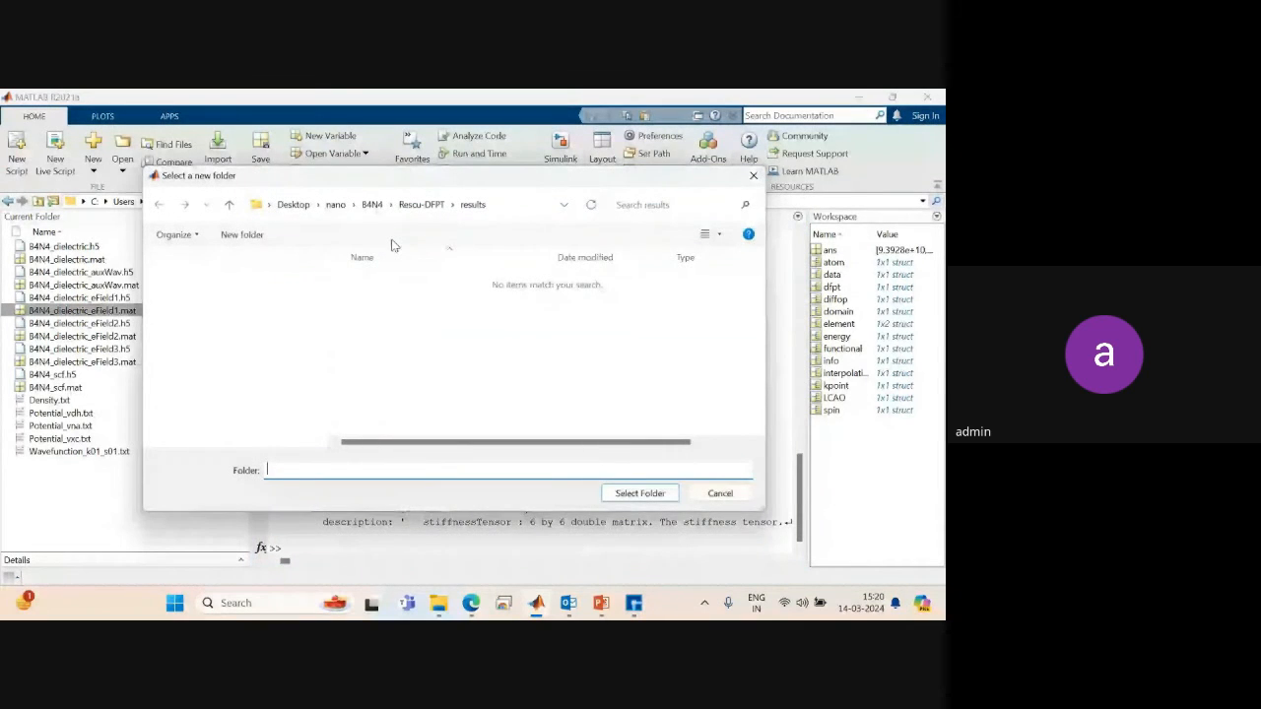
{"action": "scroll", "coordinate": [320, 366], "scroll_direction": "down", "scroll_amount": 5}
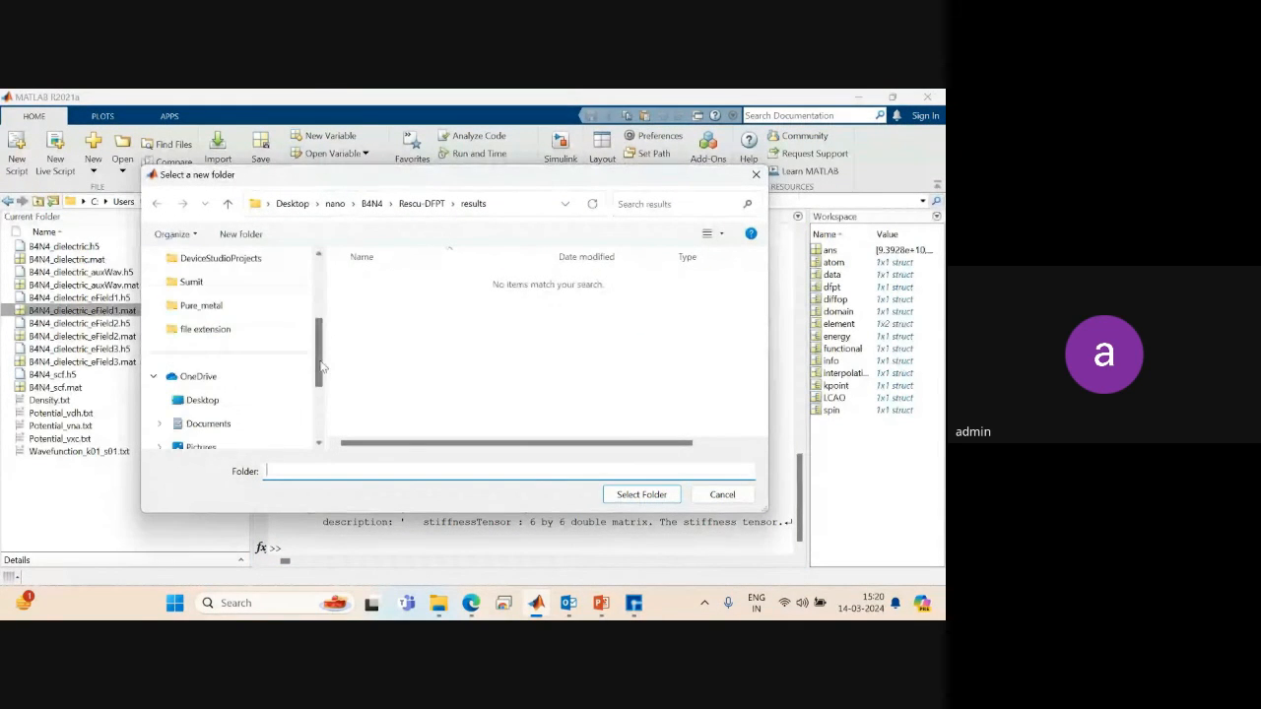
{"action": "left_click", "coordinate": [217, 352]}
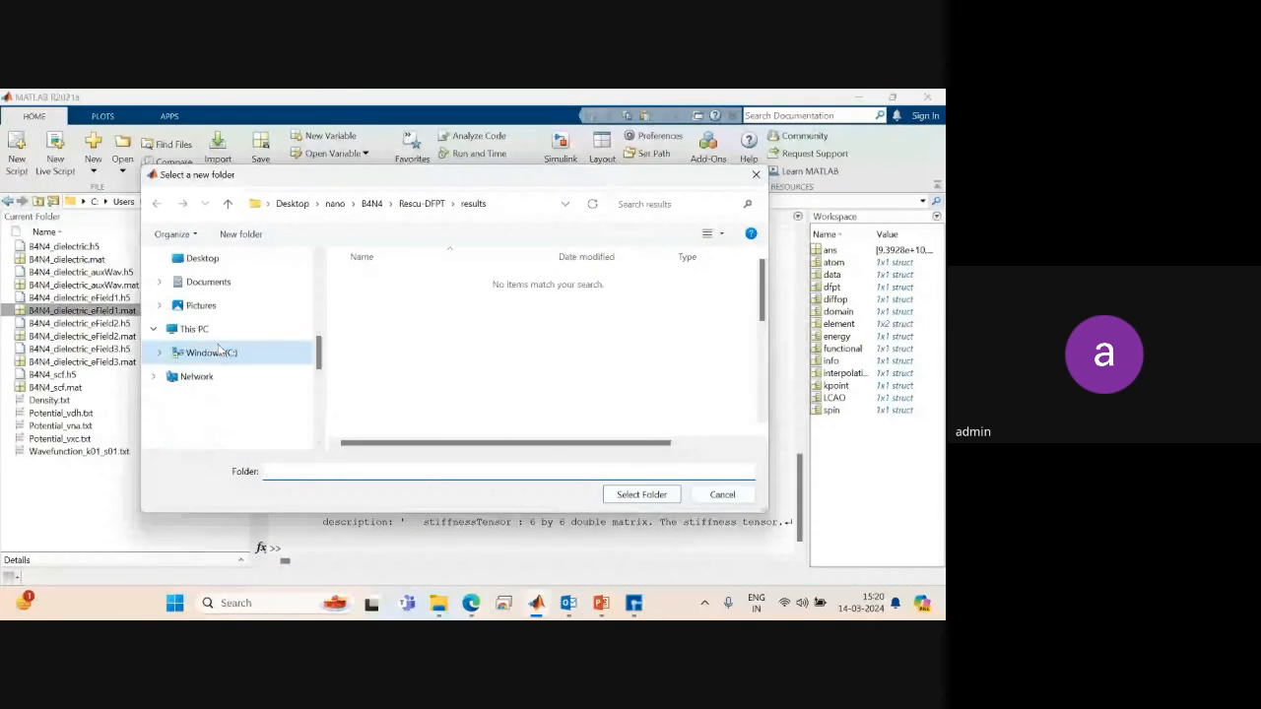
{"action": "left_click", "coordinate": [399, 307]}
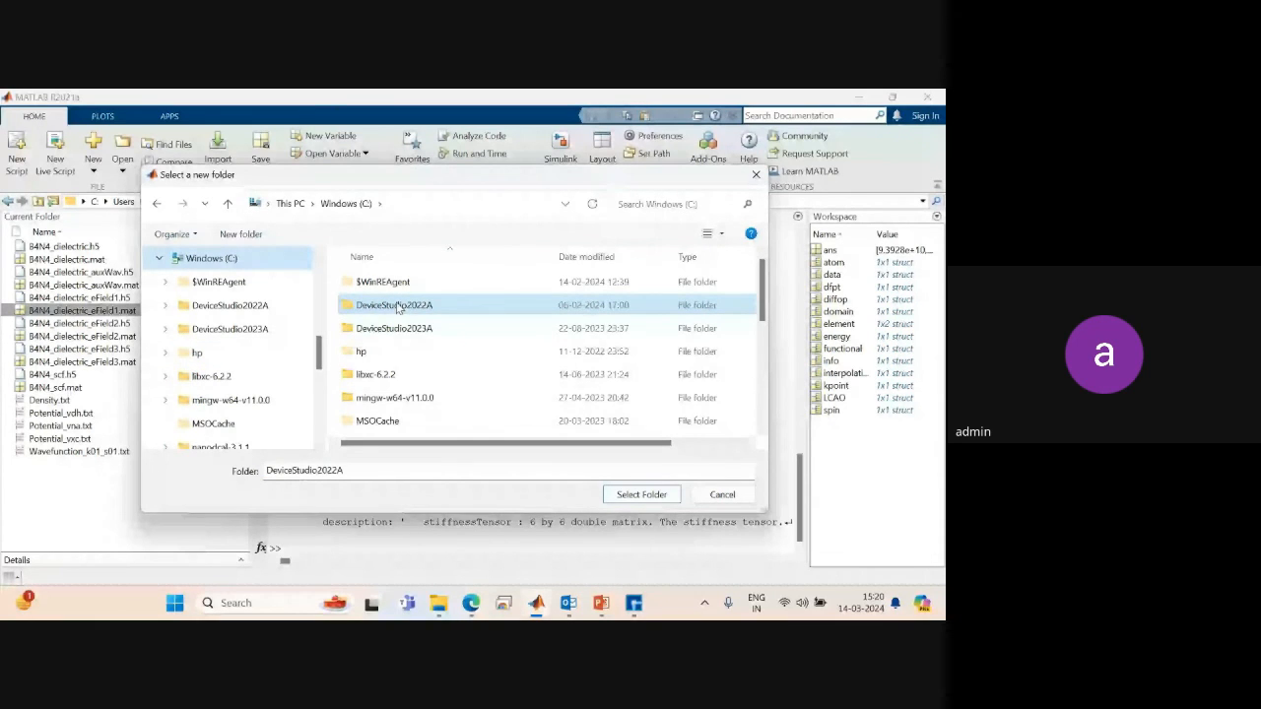
{"action": "double_click", "coordinate": [398, 306]}
{"action": "left_click", "coordinate": [346, 203]}
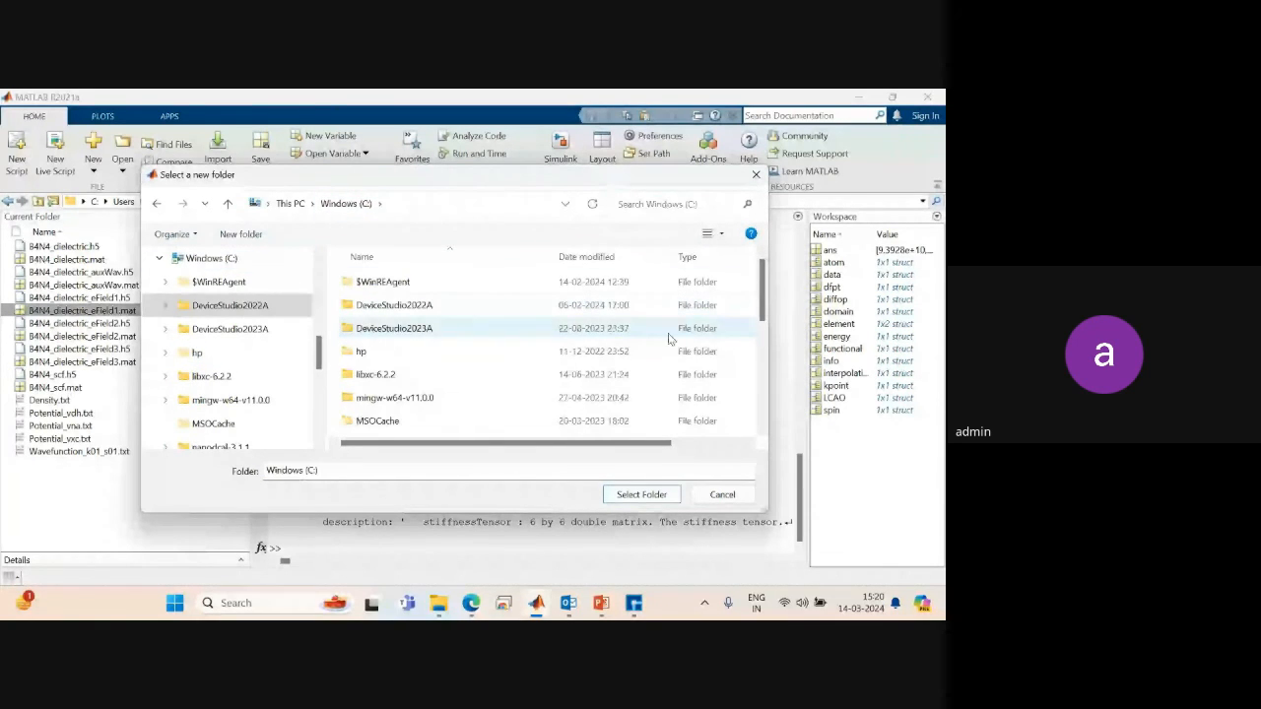
{"action": "right_click", "coordinate": [760, 394]}
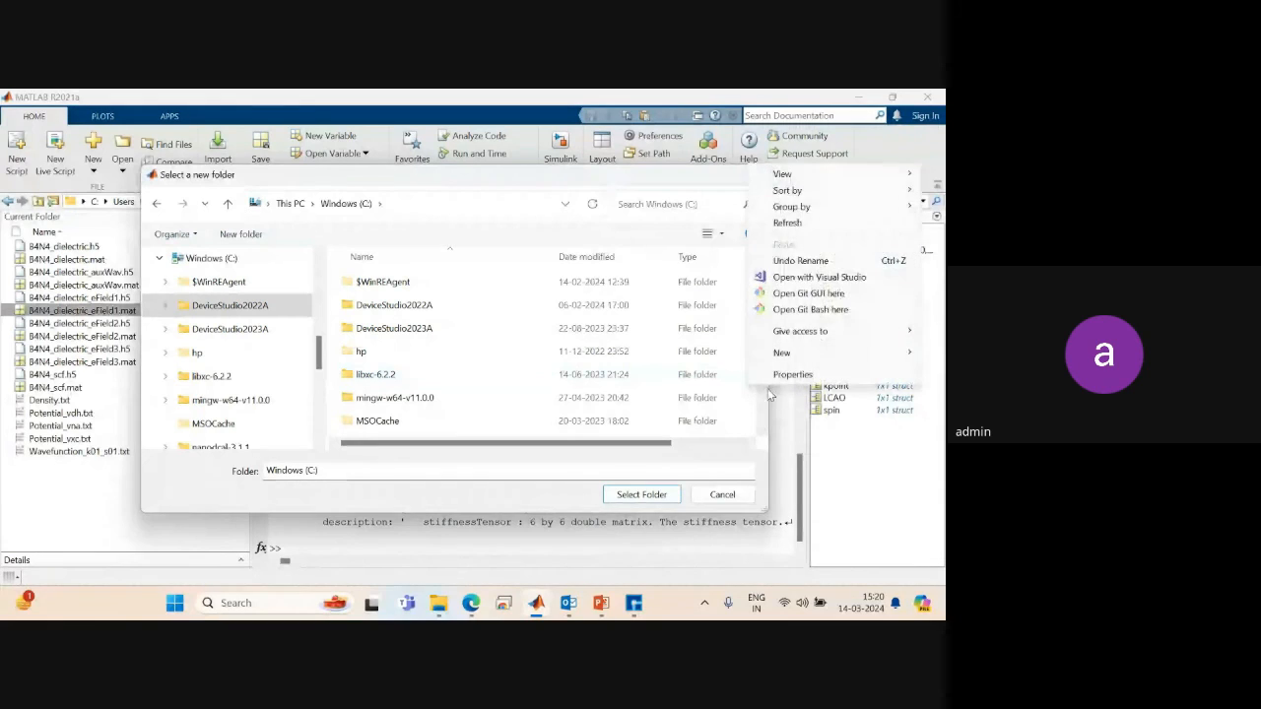
{"action": "key", "text": "Escape"}
{"action": "scroll", "coordinate": [762, 395], "scroll_direction": "down", "scroll_amount": 2}
{"action": "scroll", "coordinate": [629, 404], "scroll_direction": "down", "scroll_amount": 3}
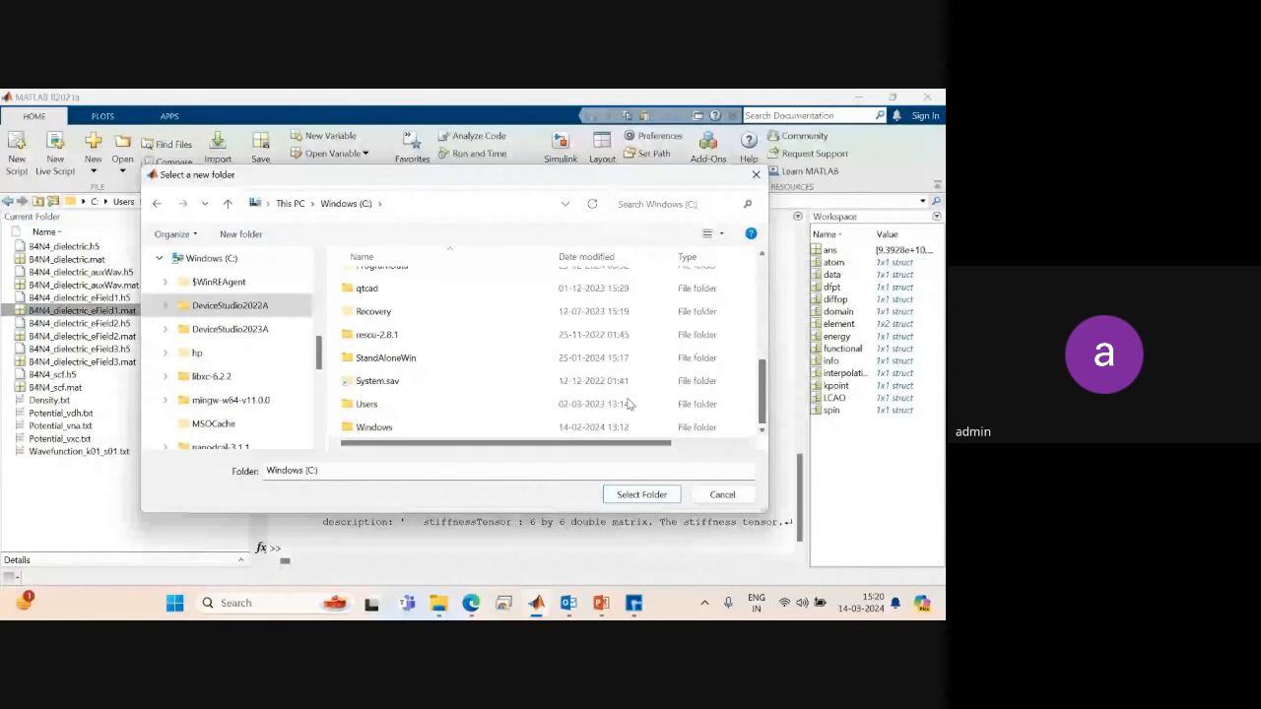
{"action": "double_click", "coordinate": [629, 404]}
{"action": "double_click", "coordinate": [367, 331]}
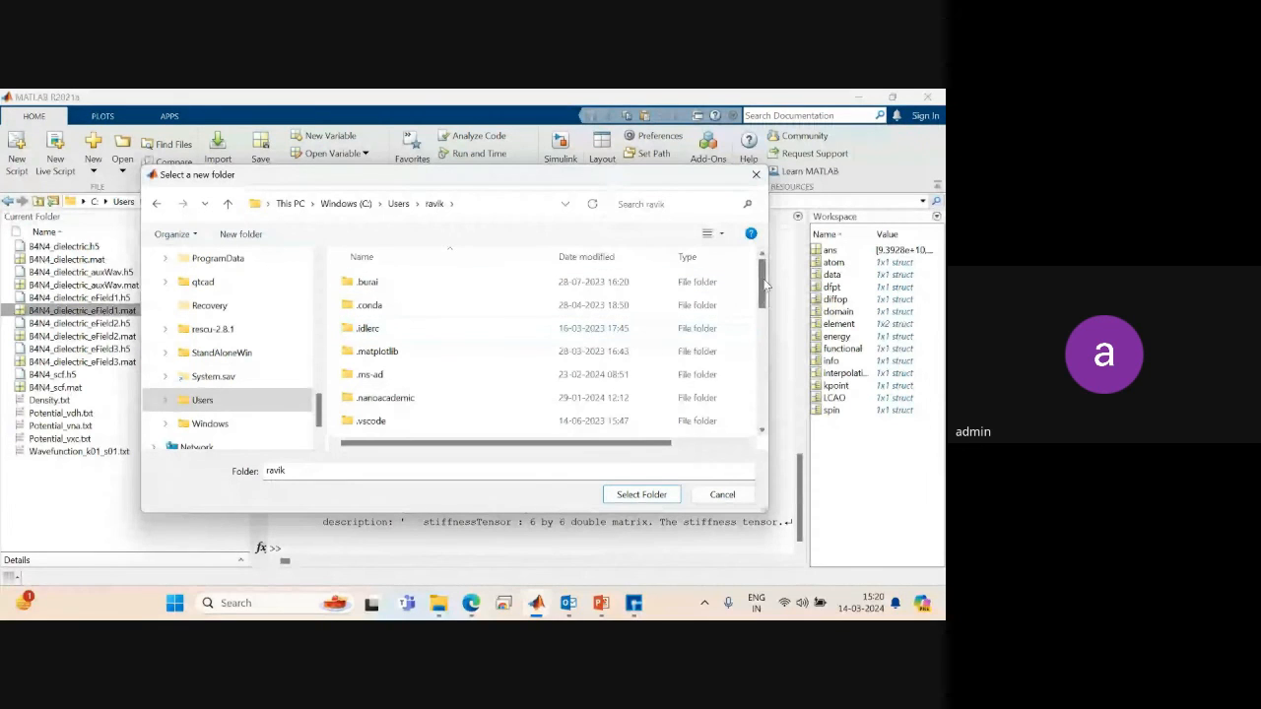
Go to Documents/DeviceStudioProjects within the profile folder in the folder selection dialog.
{"action": "right_click", "coordinate": [759, 315]}
{"action": "key", "text": "Escape"}
{"action": "left_click", "coordinate": [761, 315]}
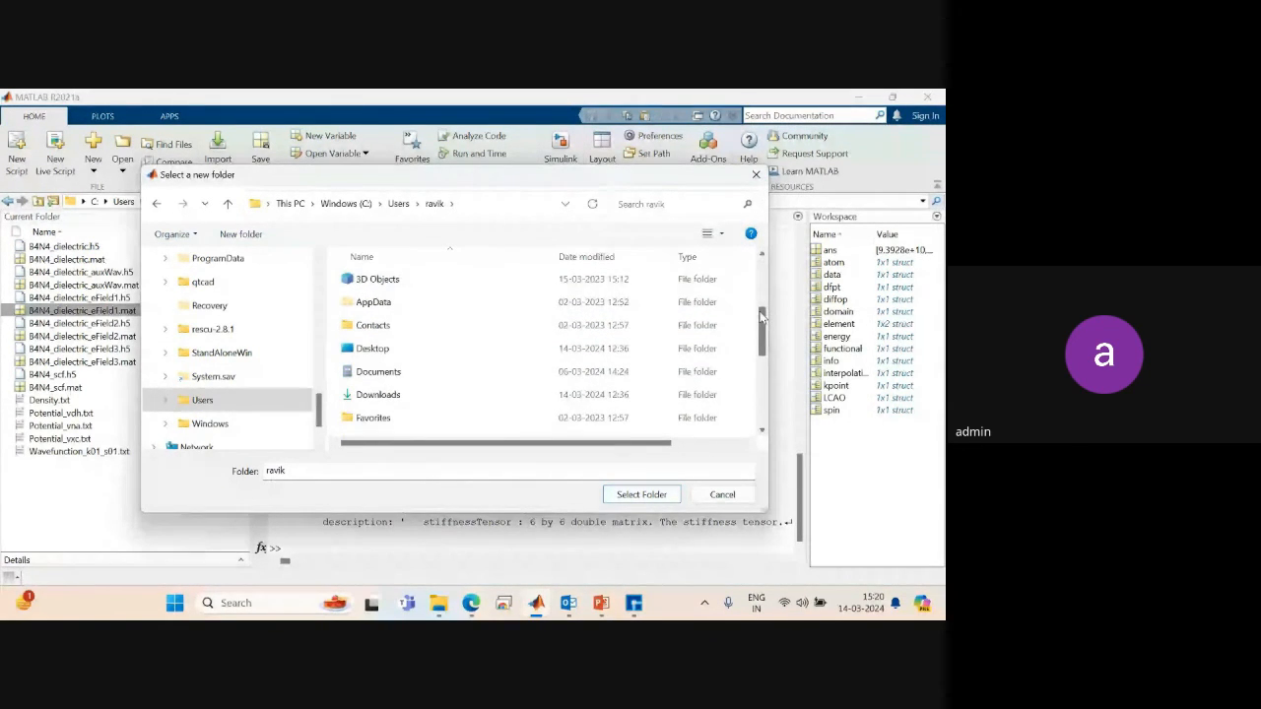
{"action": "double_click", "coordinate": [378, 371]}
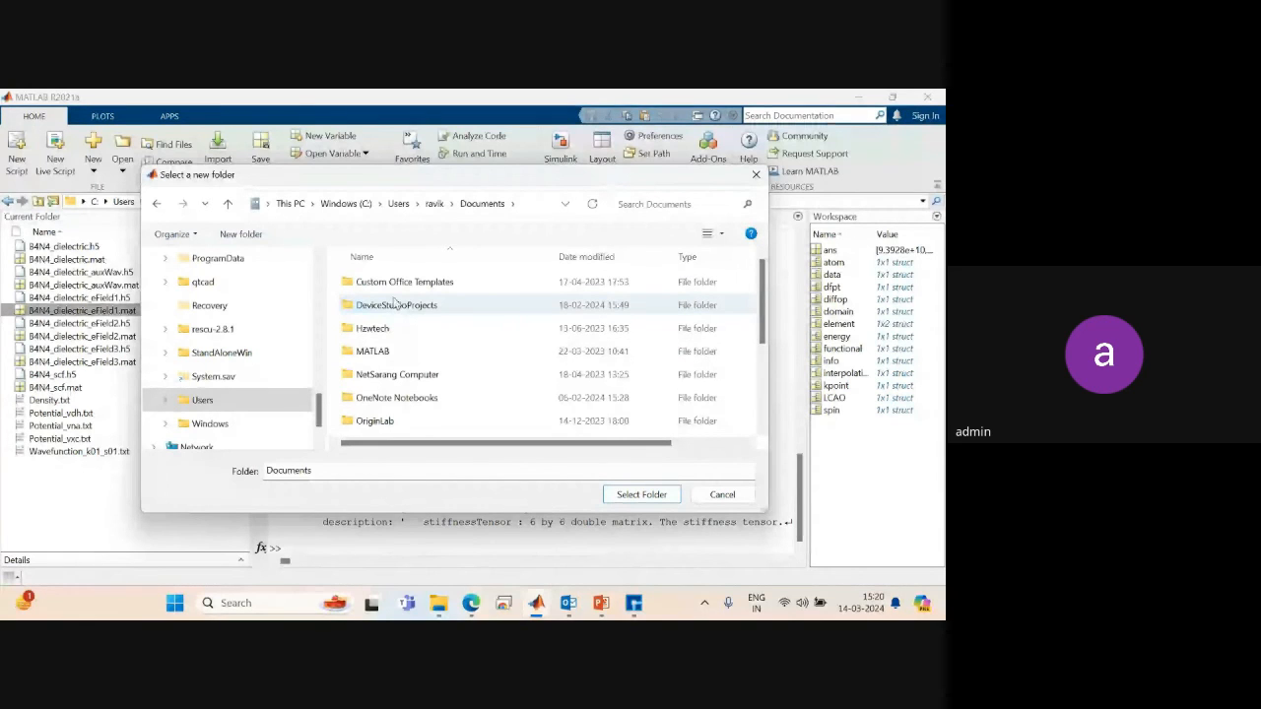
{"action": "double_click", "coordinate": [394, 304]}
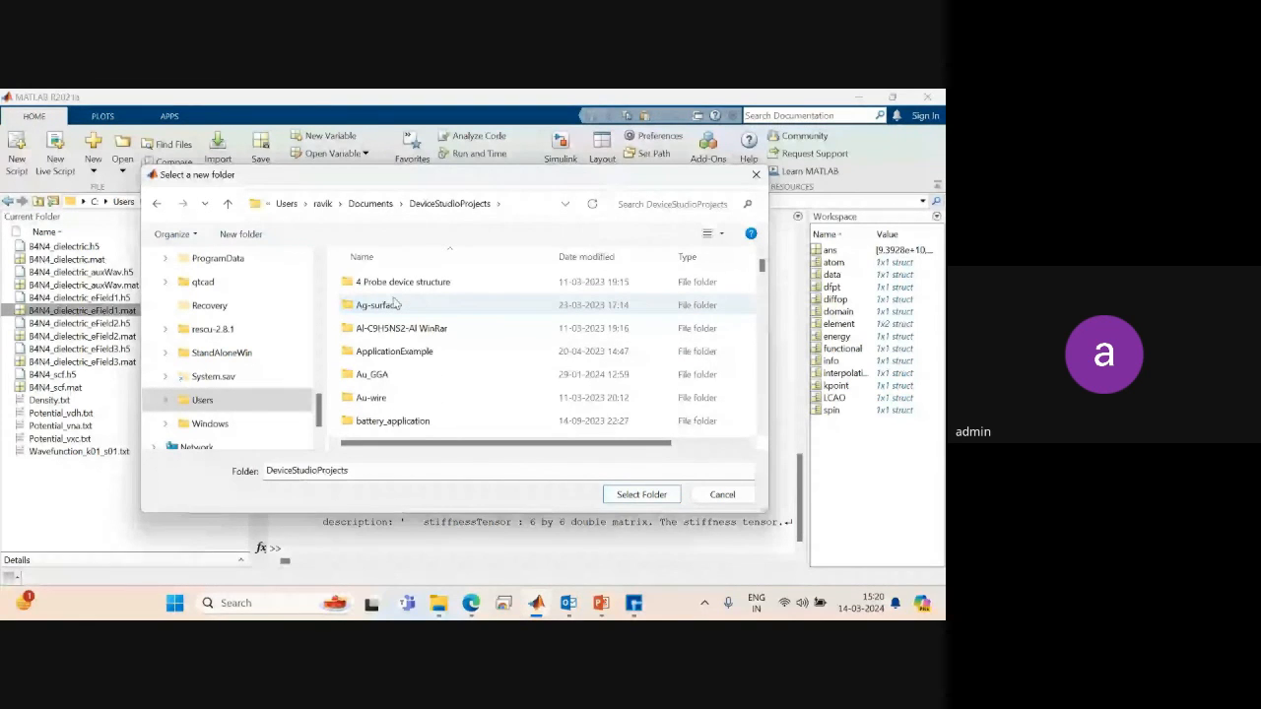
Go to optical properties/Al2N2/Rescu-DFPT in the folder selection dialog and confirm the folder choice for MATLAB's current folder.
{"action": "left_click_drag", "start_coordinate": [762, 268], "coordinate": [756, 365]}
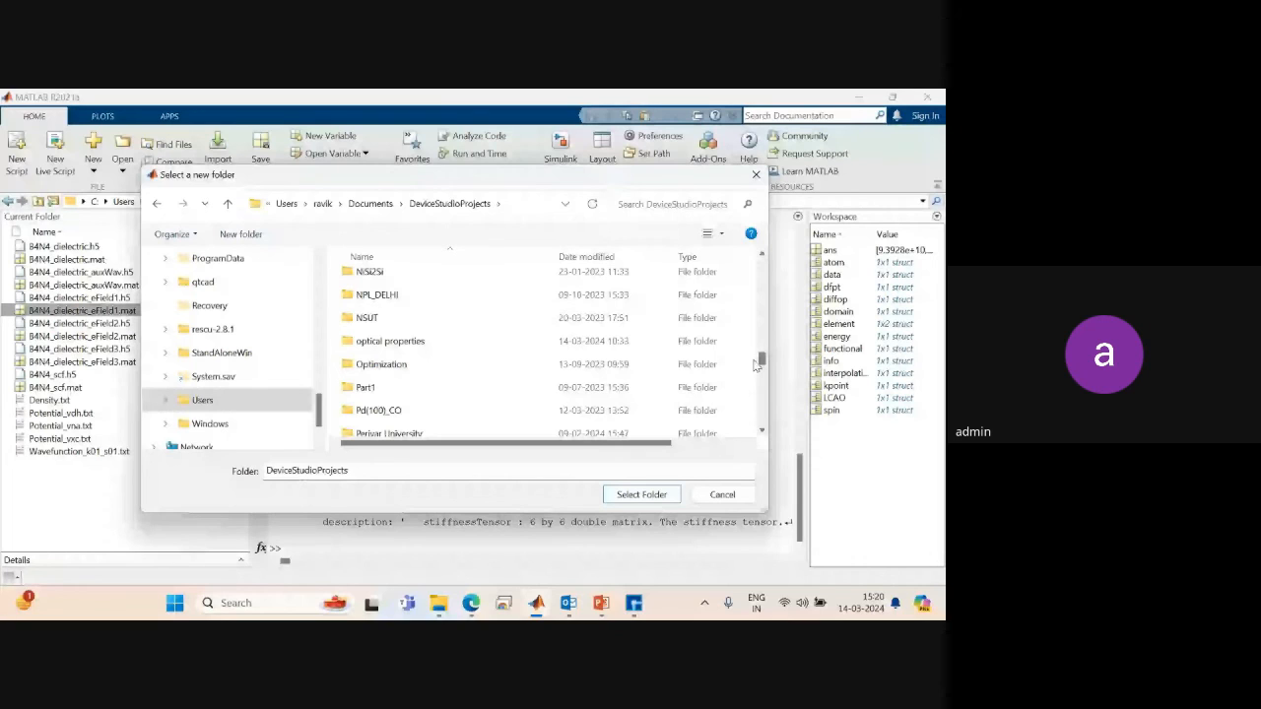
{"action": "left_click", "coordinate": [425, 342]}
{"action": "double_click", "coordinate": [425, 342]}
{"action": "double_click", "coordinate": [365, 283]}
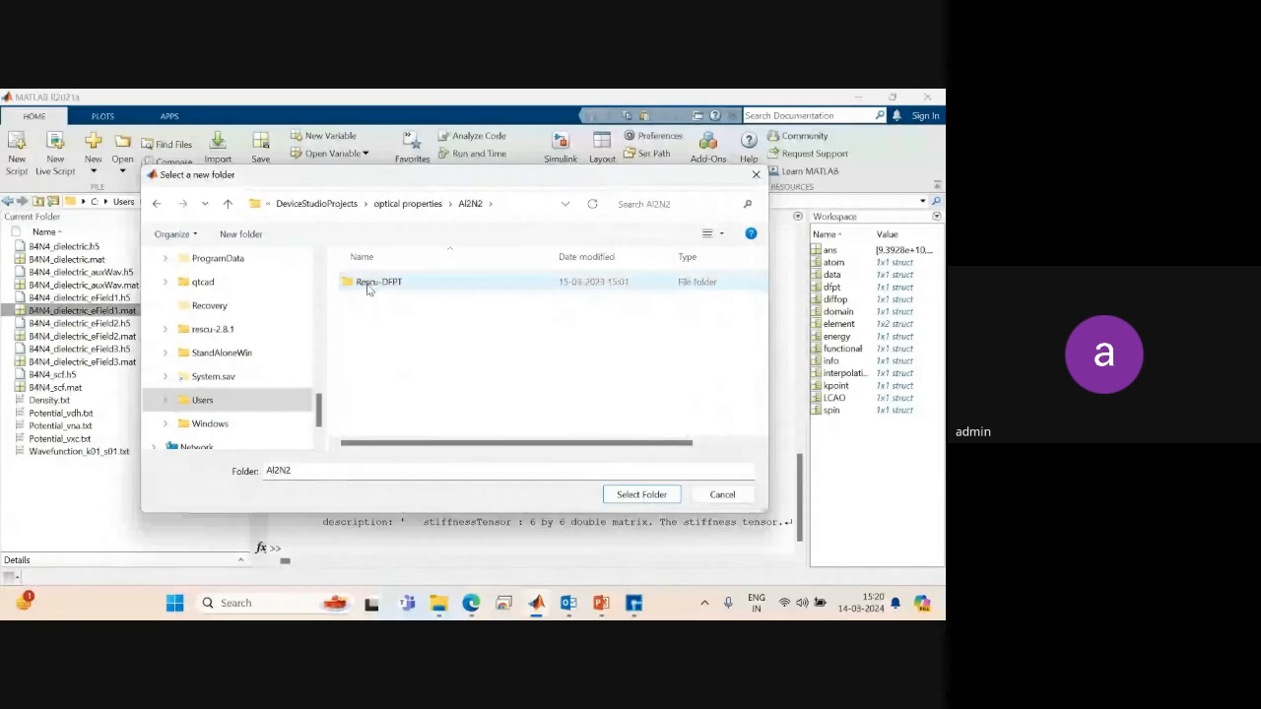
{"action": "left_click", "coordinate": [365, 283]}
{"action": "double_click", "coordinate": [366, 283]}
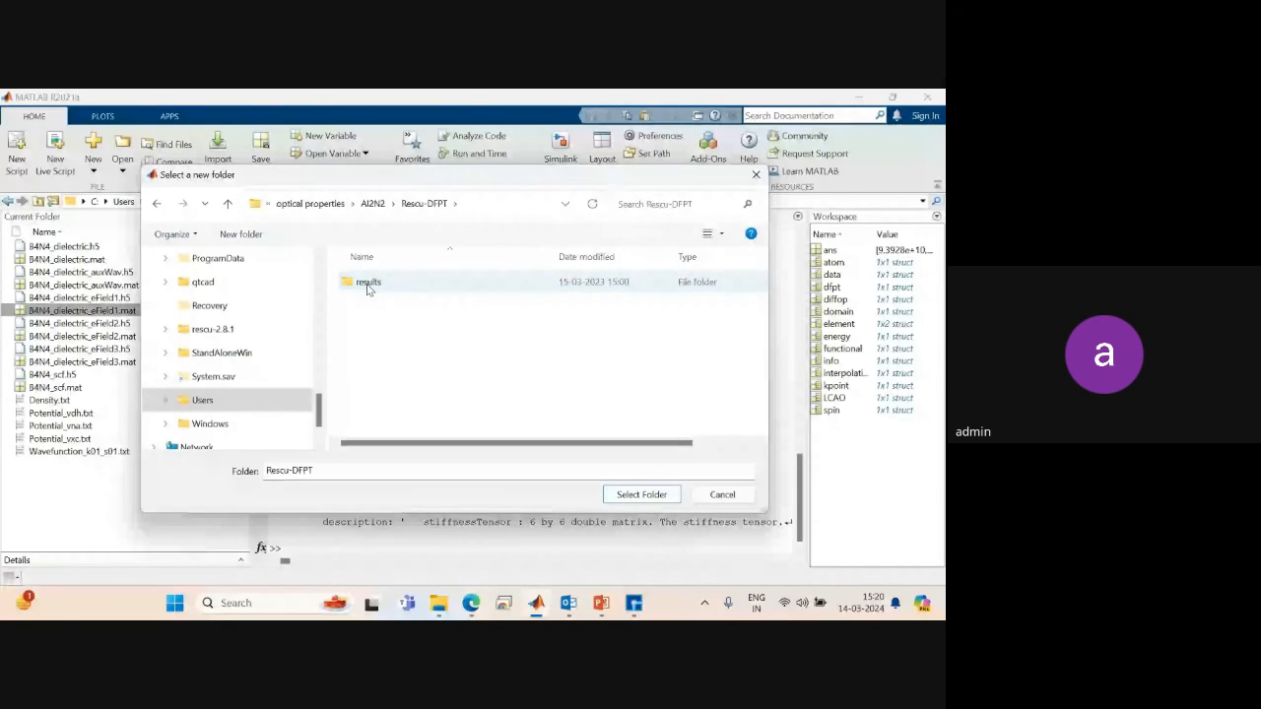
{"action": "left_click", "coordinate": [641, 495]}
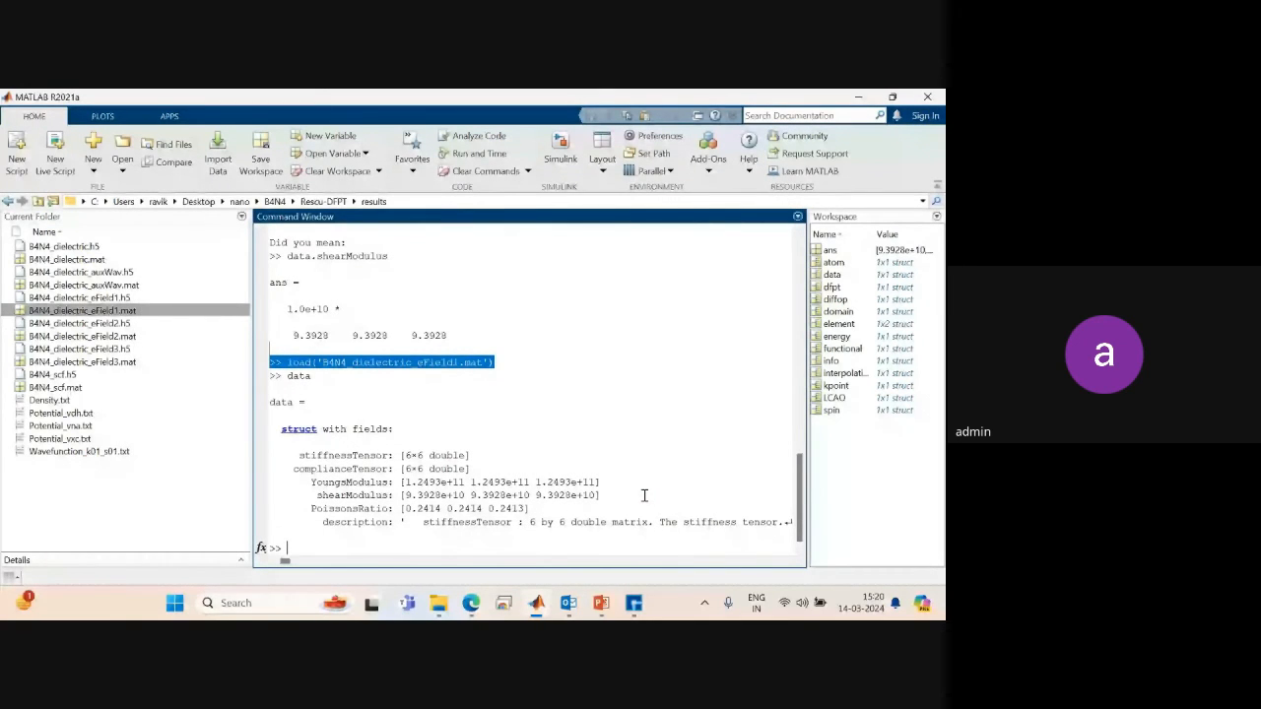
View the Al2N2_optic_plot_diefunc.fig dielectric permittivity plot and the Al2N2_optic_plot_irintns.fig IR intensities plot, closing each figure after inspection.
{"action": "left_click", "coordinate": [101, 260]}
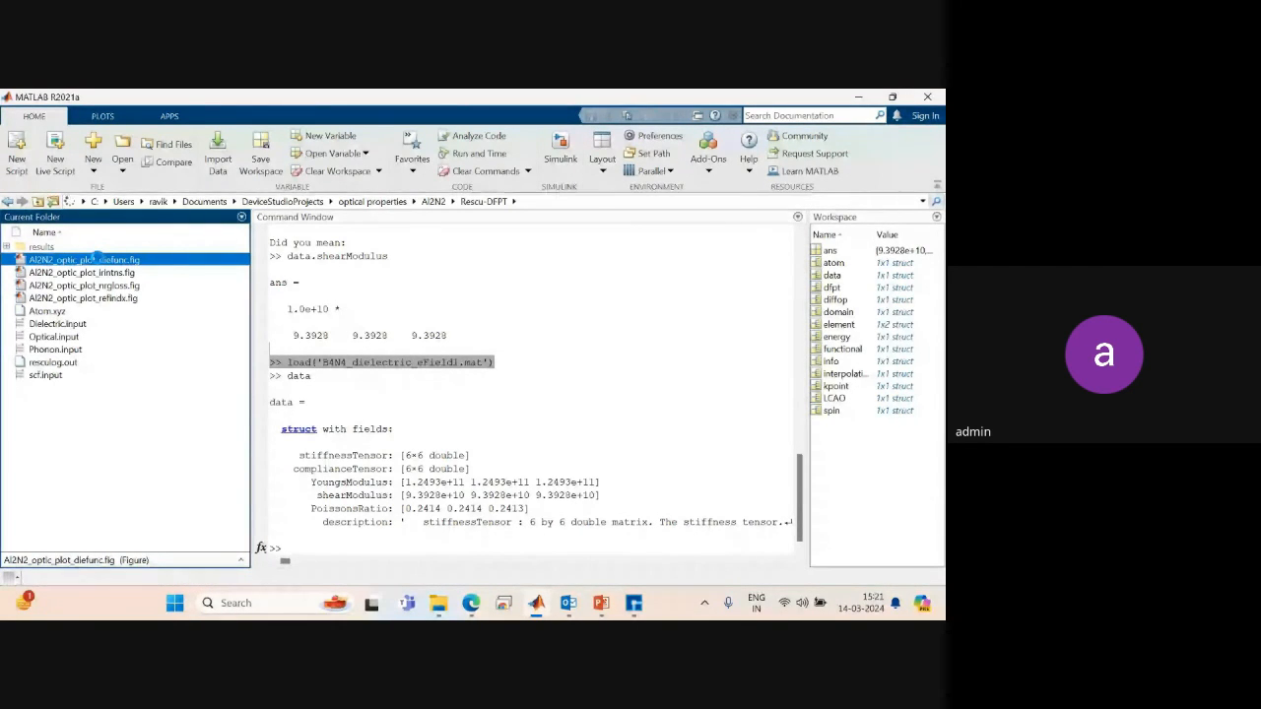
{"action": "double_click", "coordinate": [97, 259]}
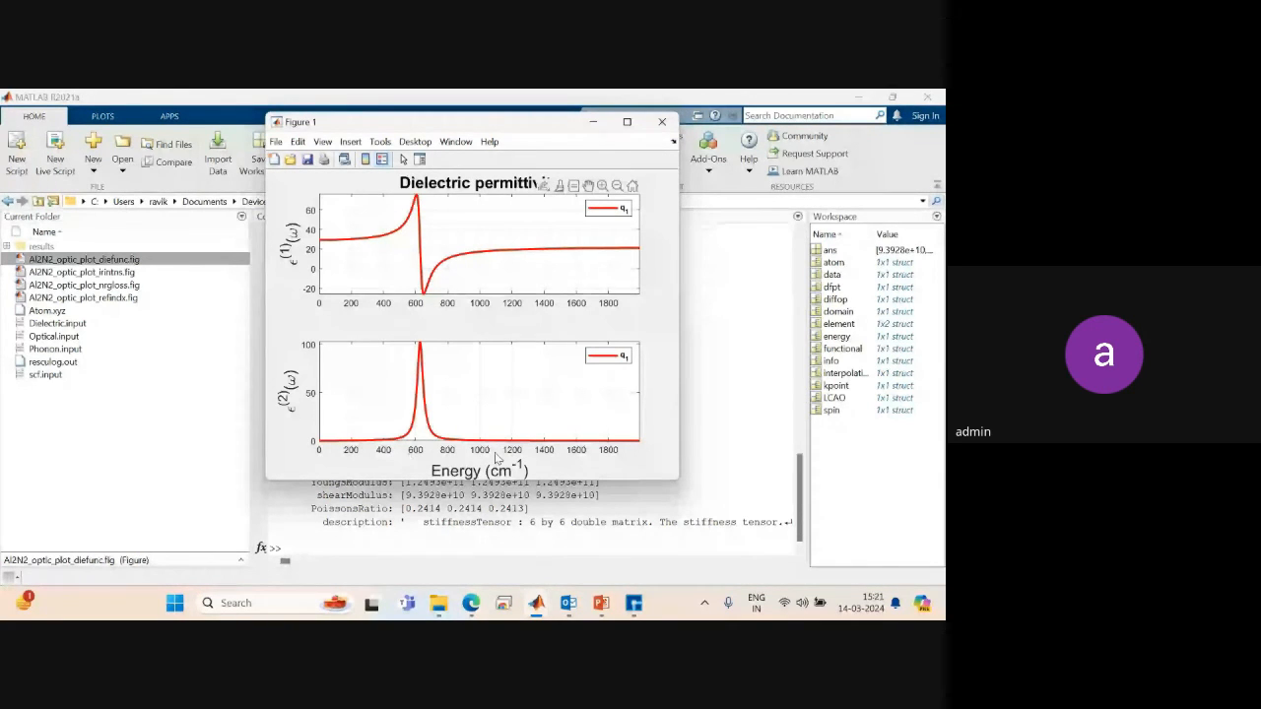
{"action": "left_click", "coordinate": [662, 123]}
{"action": "left_click", "coordinate": [107, 274]}
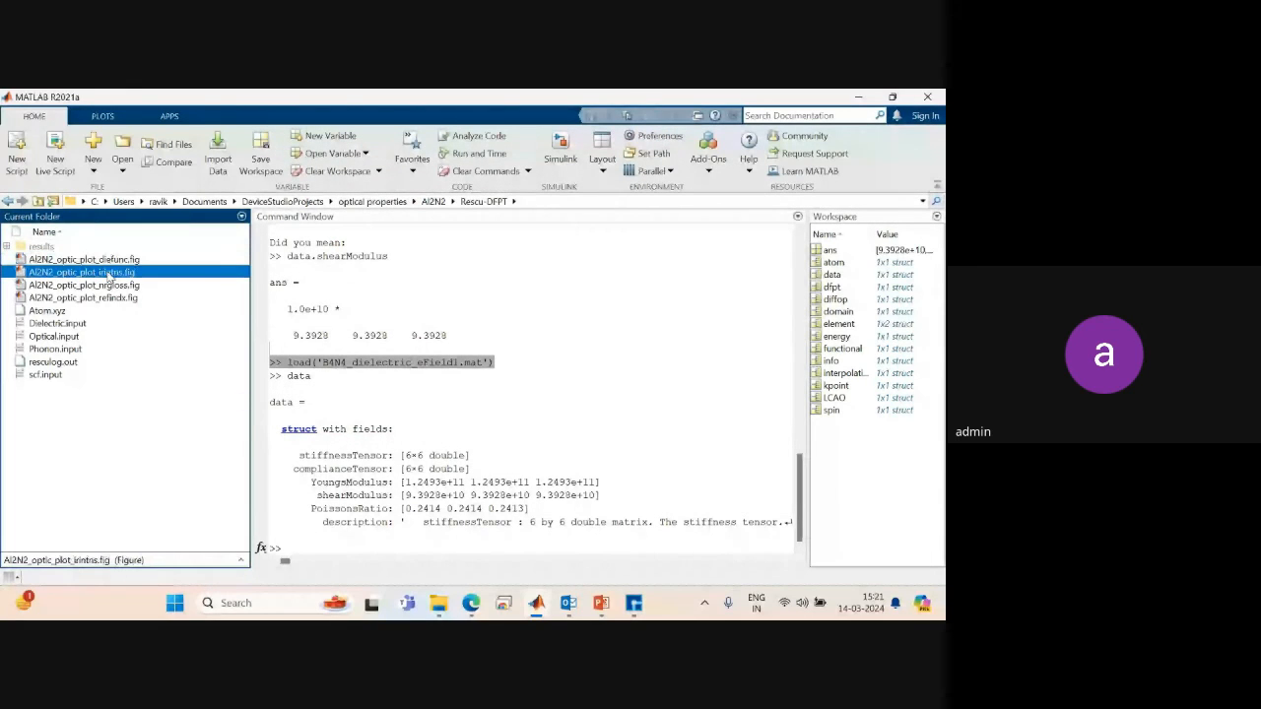
{"action": "double_click", "coordinate": [109, 276]}
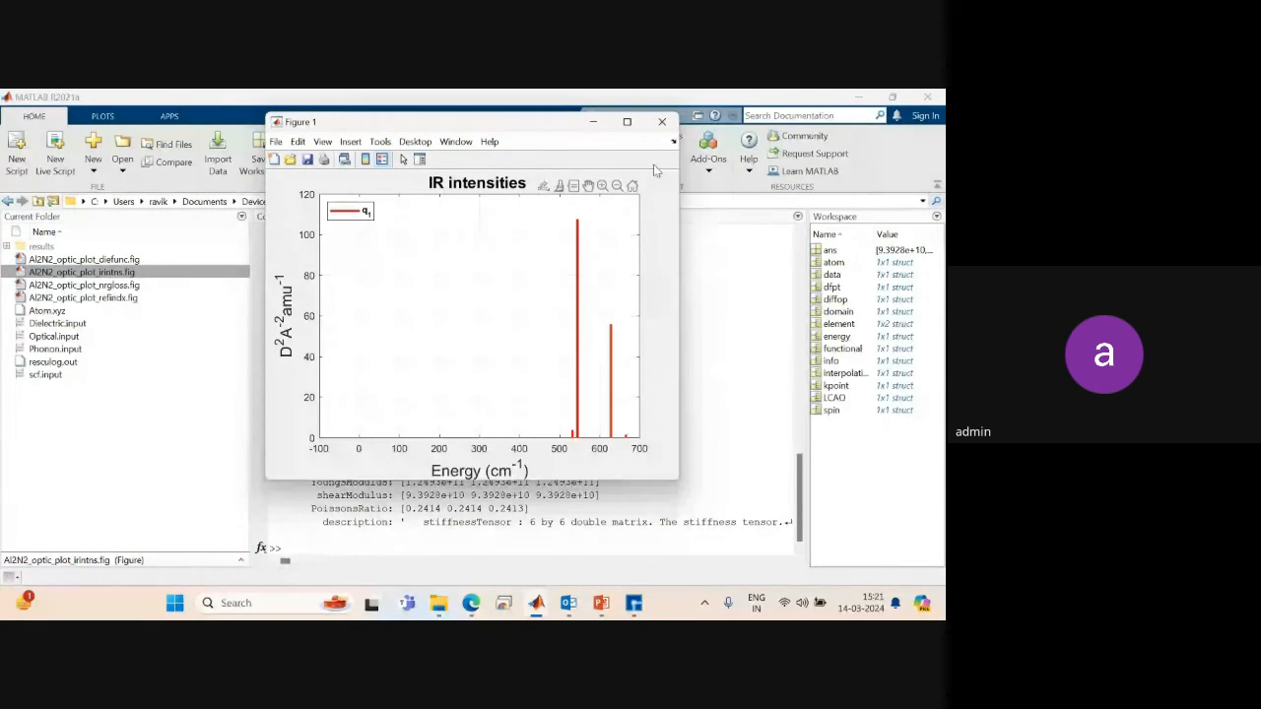
{"action": "left_click", "coordinate": [663, 122]}
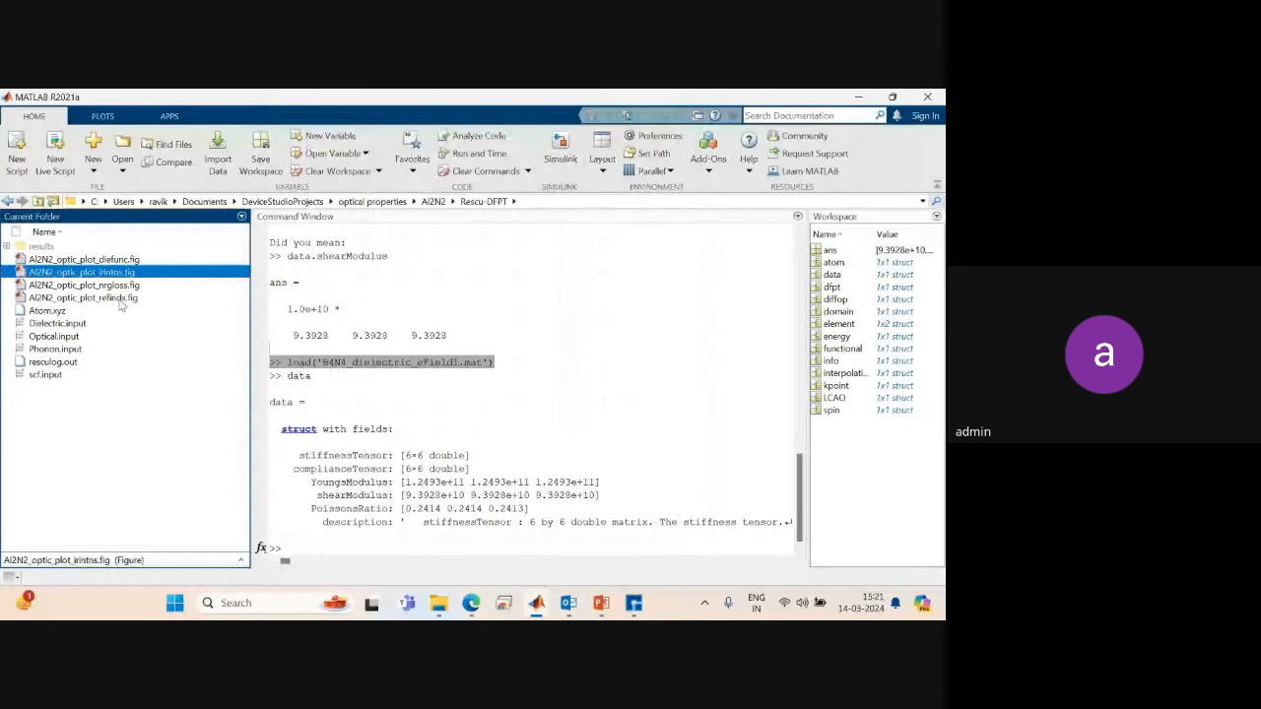
View the Al2N2_optic_plot_nrgloss.fig energy loss plot and the Al2N2_optic_plot_refindx.fig refractive index plot, closing each figure after inspection.
{"action": "left_click", "coordinate": [108, 286]}
{"action": "double_click", "coordinate": [108, 286]}
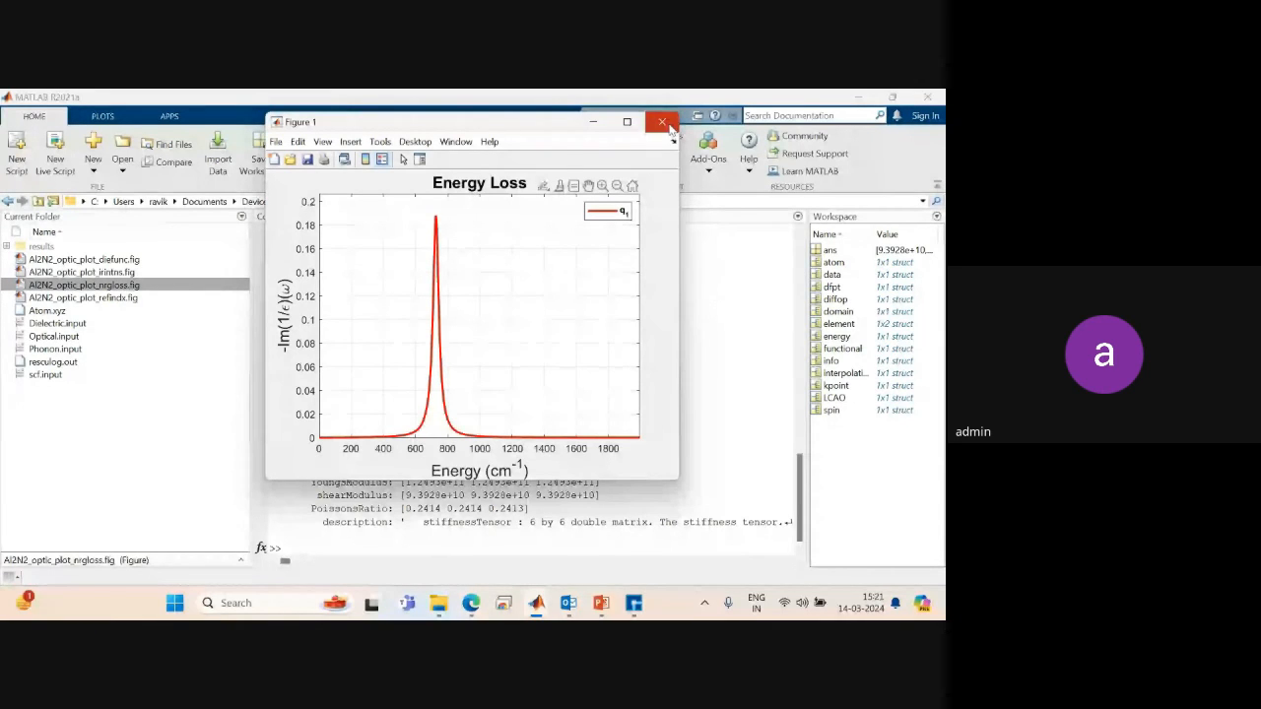
{"action": "left_click", "coordinate": [662, 124]}
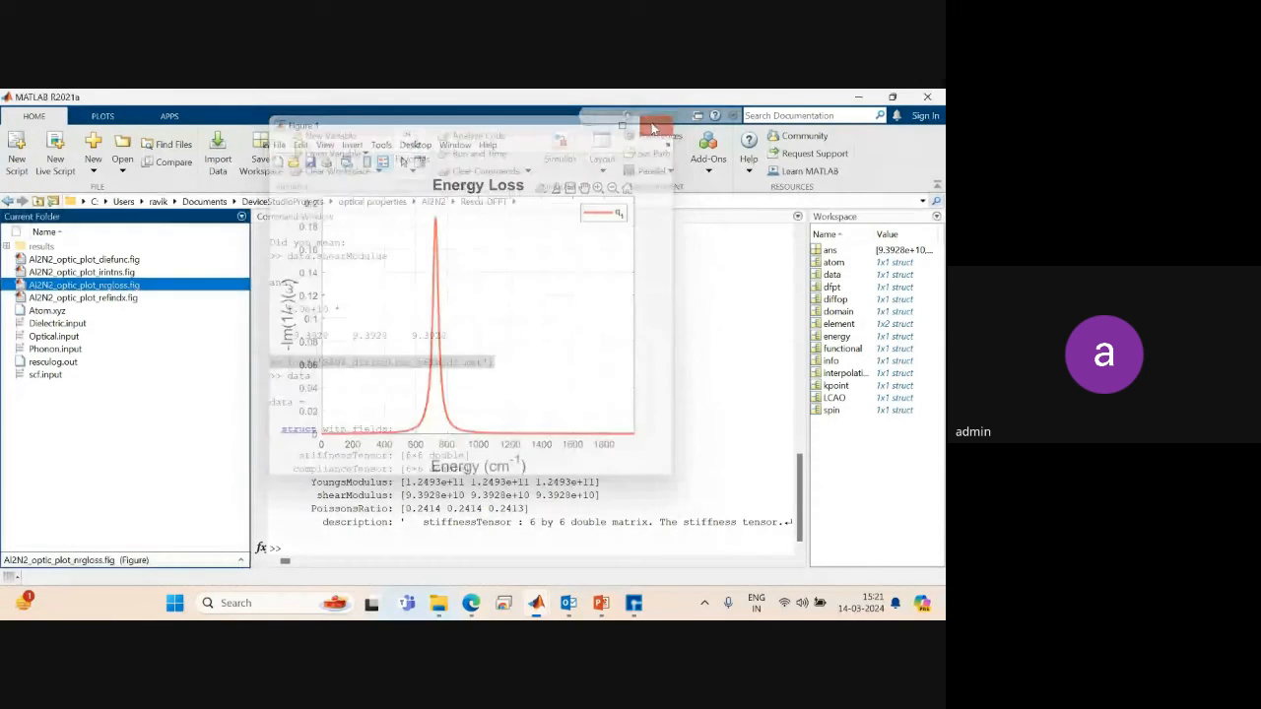
{"action": "left_click", "coordinate": [80, 298]}
{"action": "double_click", "coordinate": [81, 300]}
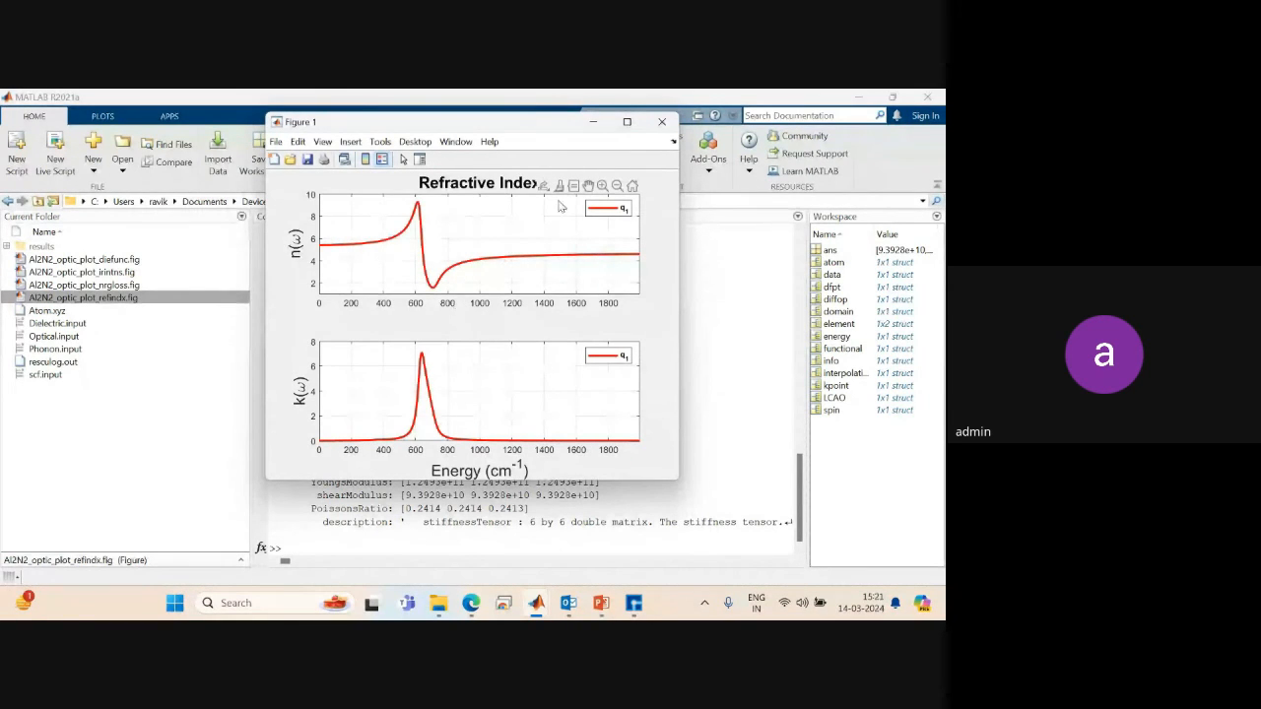
{"action": "left_click", "coordinate": [663, 123]}
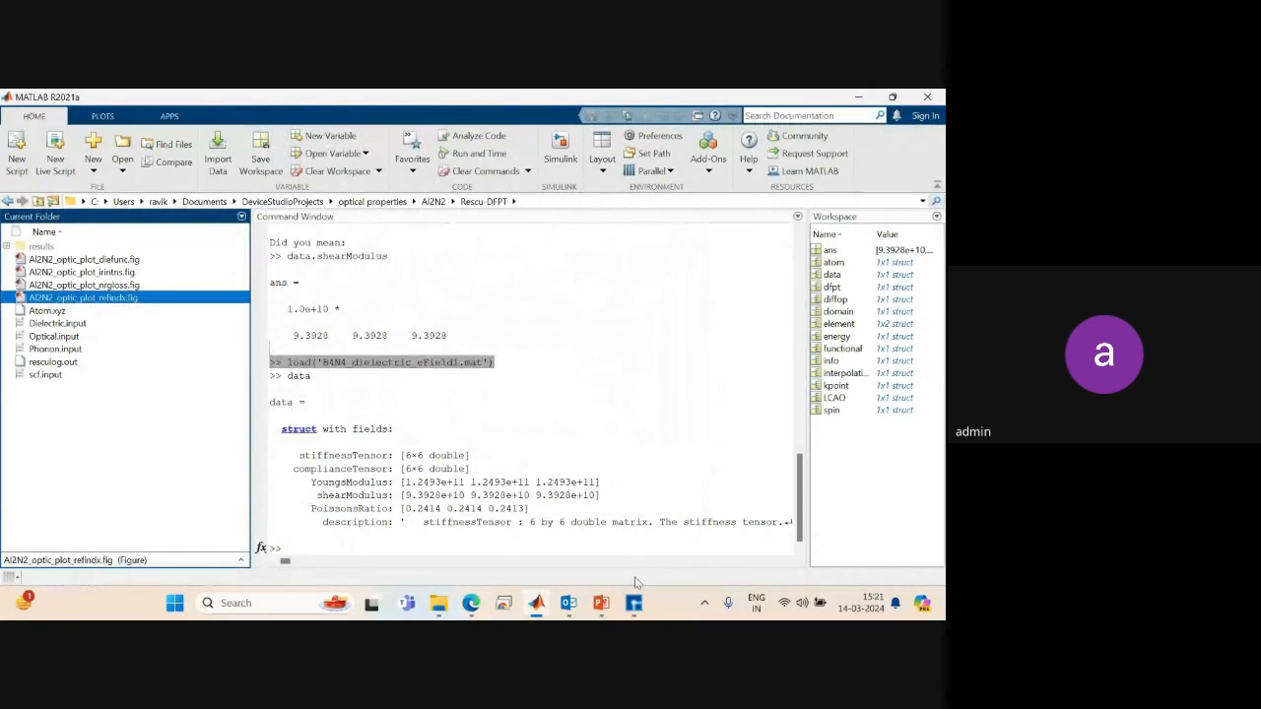
Switch to Device Studio, show the Ti3C2 COD ID 7221324_Rede_Rede_Copy.hzw structure in a maximized view, and expand its Rescu-DFPT folder.
{"action": "left_click", "coordinate": [636, 603]}
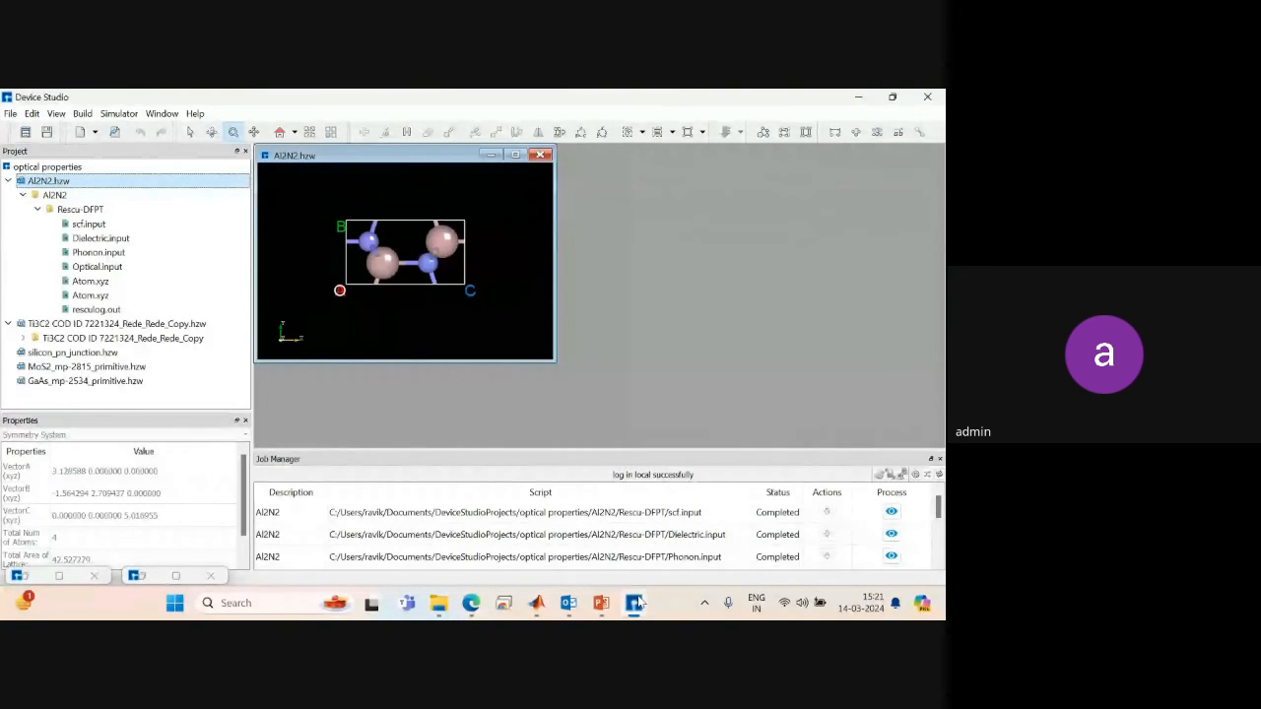
{"action": "left_click", "coordinate": [514, 155]}
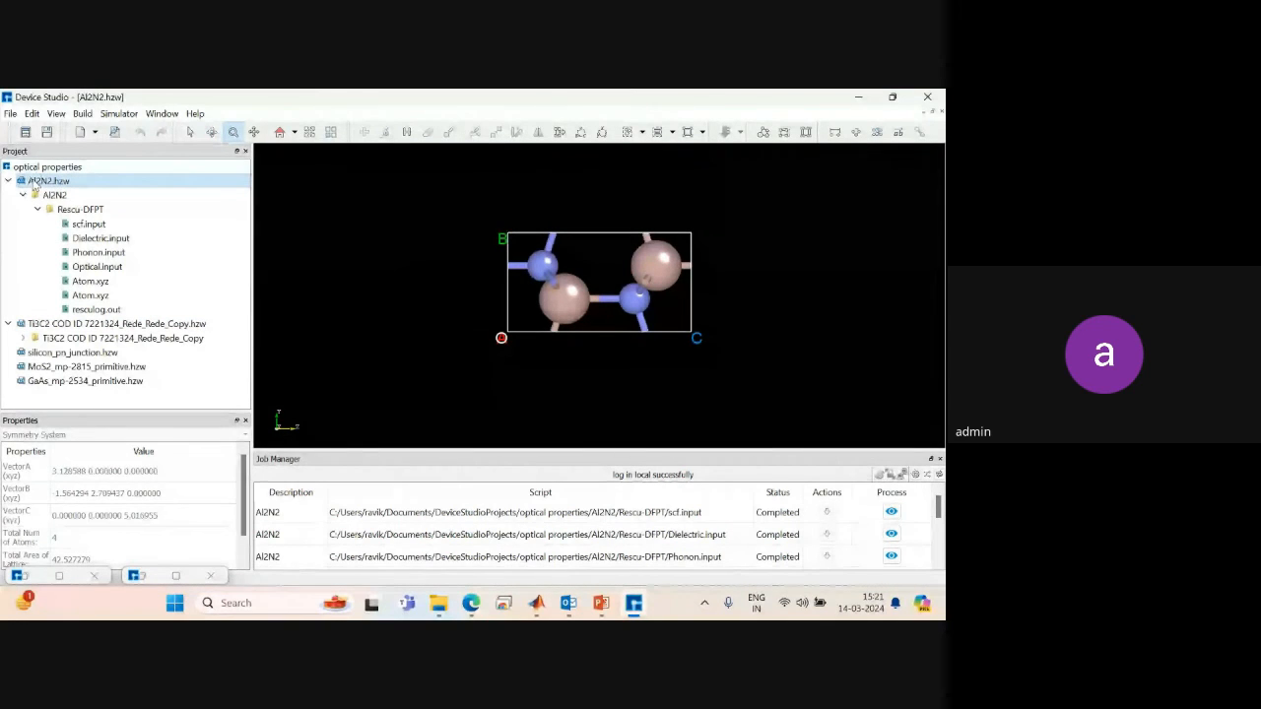
{"action": "left_click", "coordinate": [22, 338]}
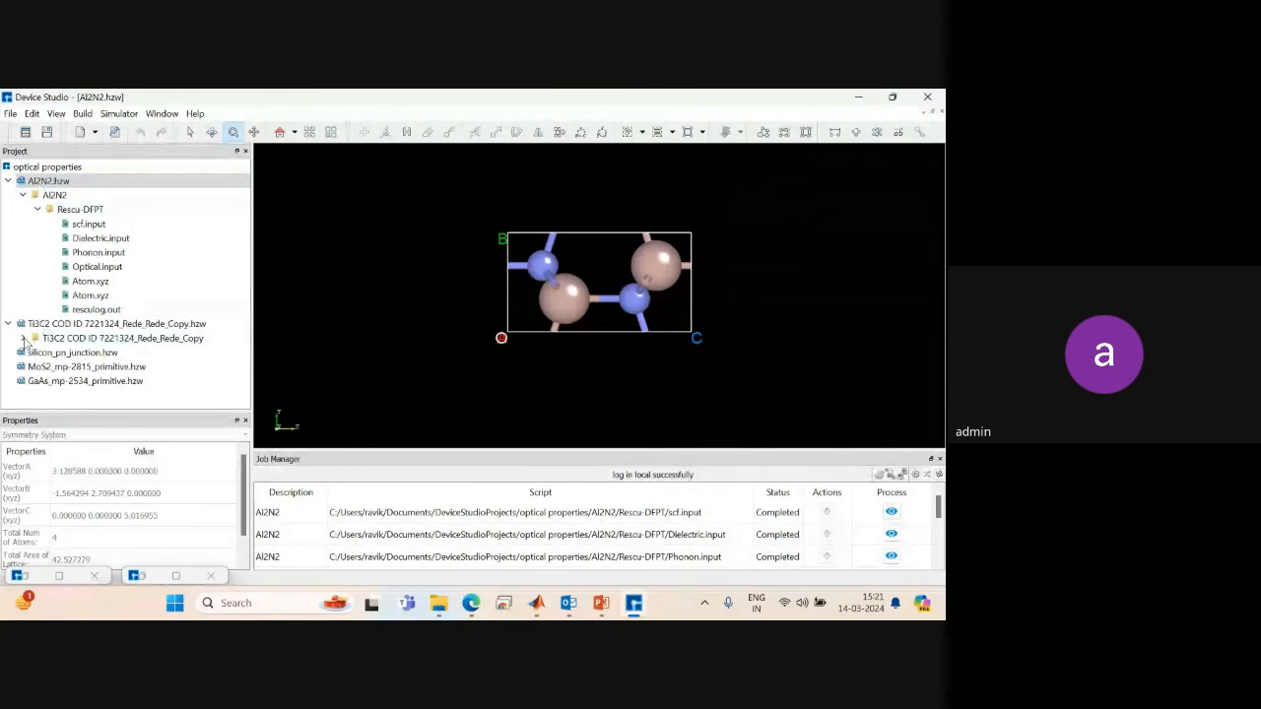
{"action": "double_click", "coordinate": [59, 323]}
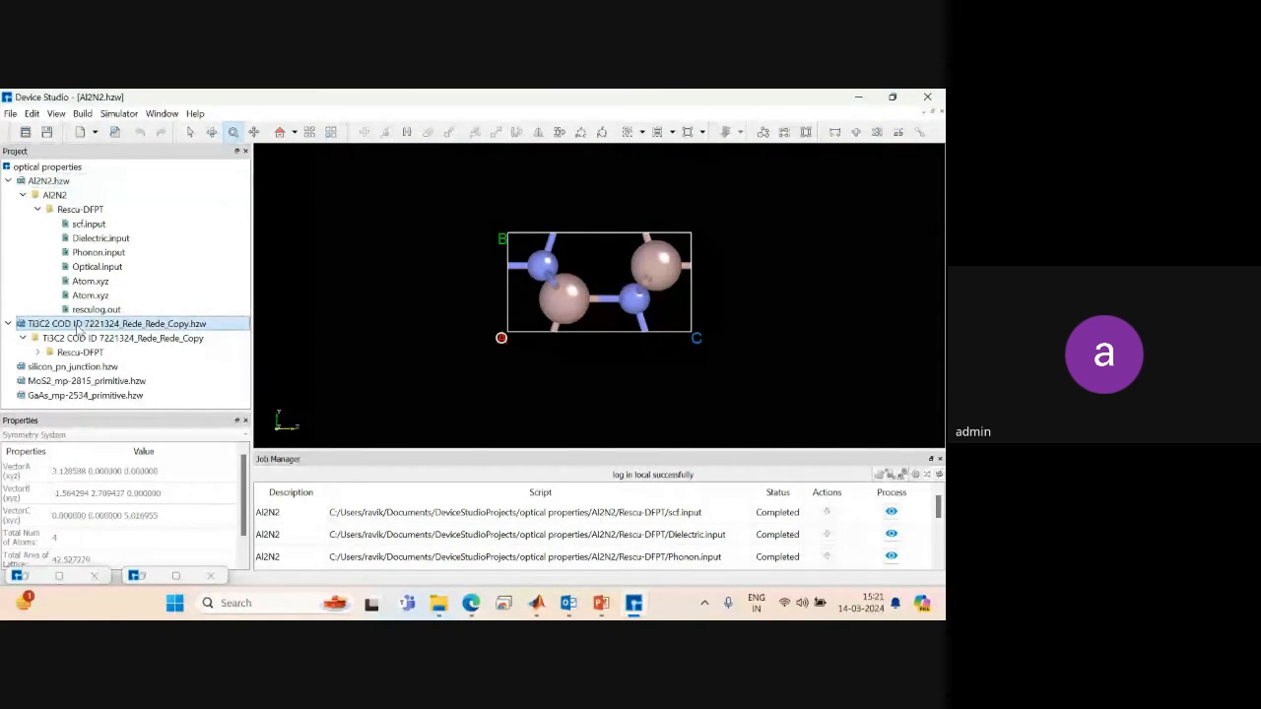
{"action": "left_click", "coordinate": [39, 352]}
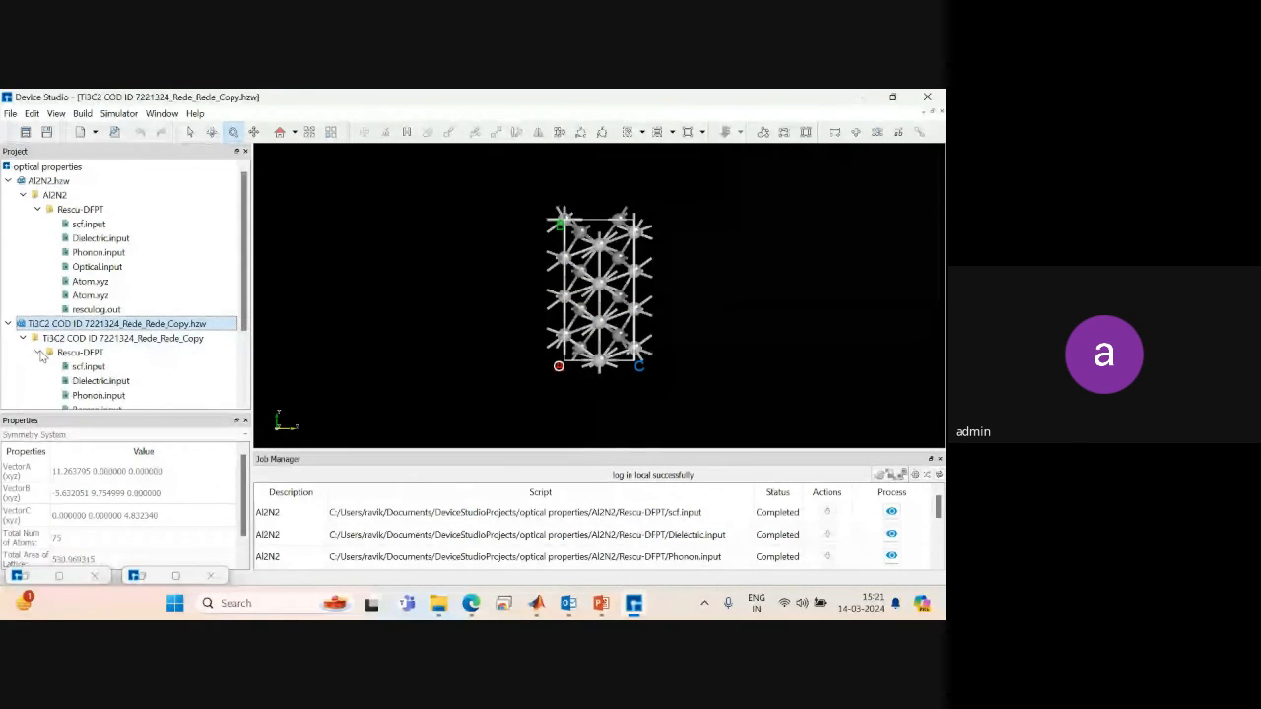
{"action": "scroll", "coordinate": [246, 359], "scroll_direction": "down", "scroll_amount": 3}
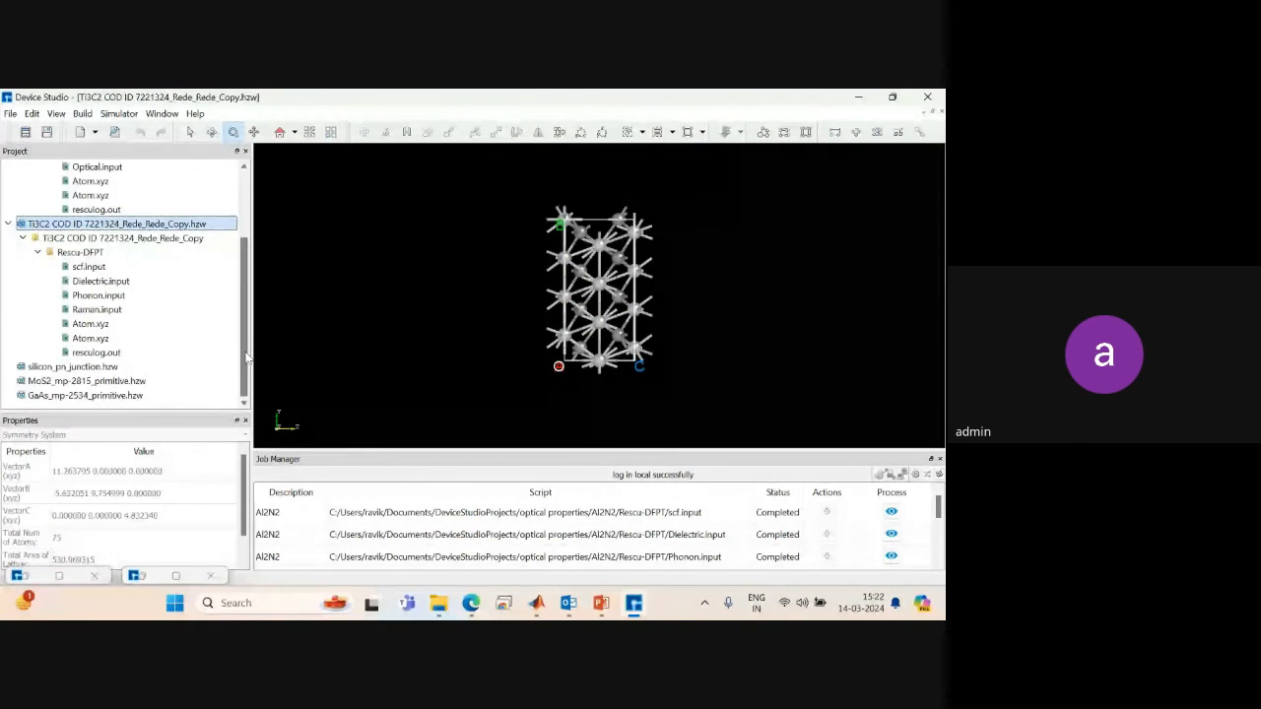
Switch to MATLAB and go to optical properties/Ti3C2 COD ID 7221324_Rede_Rede_Copy/Rescu-DFPT/results to check for result files.
{"action": "left_click", "coordinate": [635, 603]}
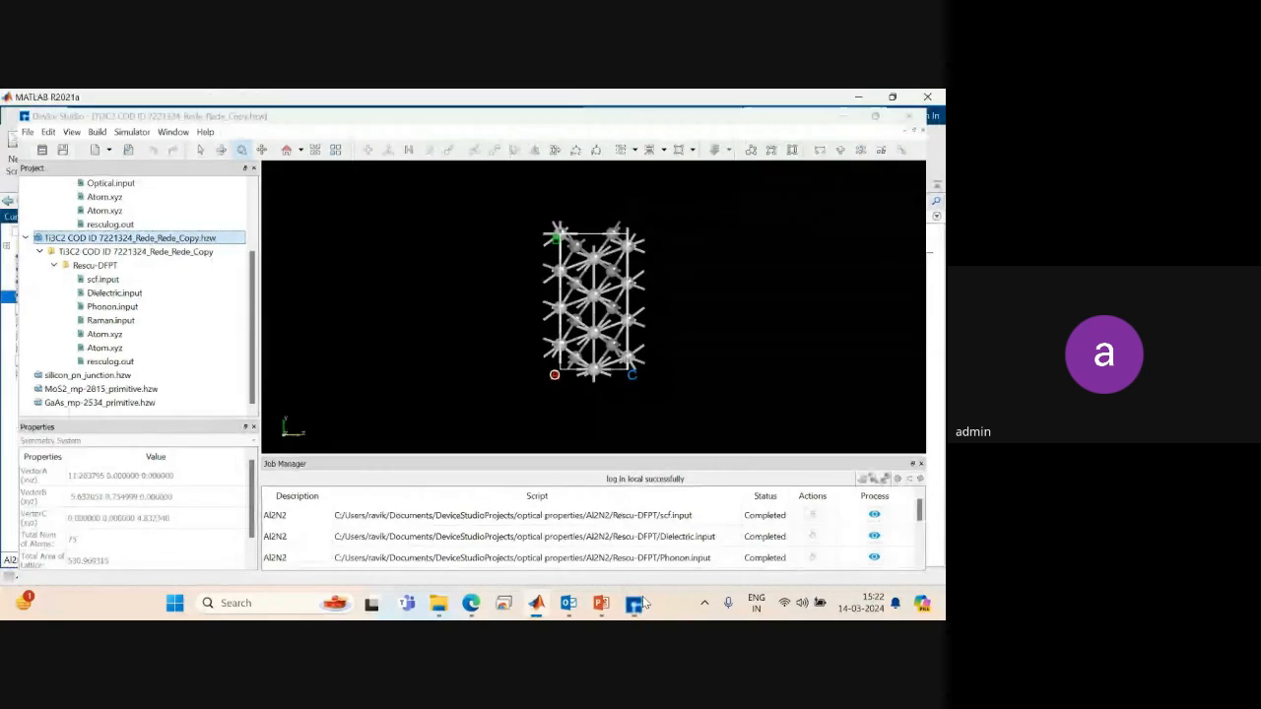
{"action": "left_click", "coordinate": [636, 603]}
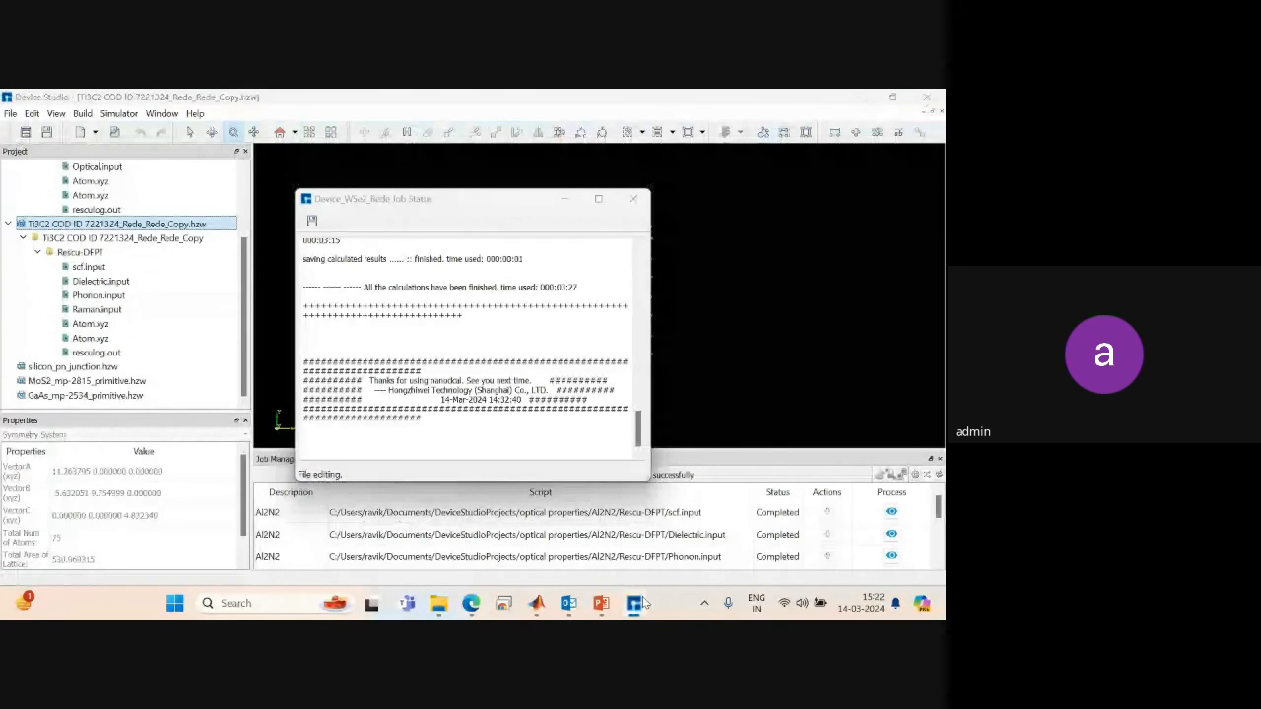
{"action": "left_click", "coordinate": [636, 603]}
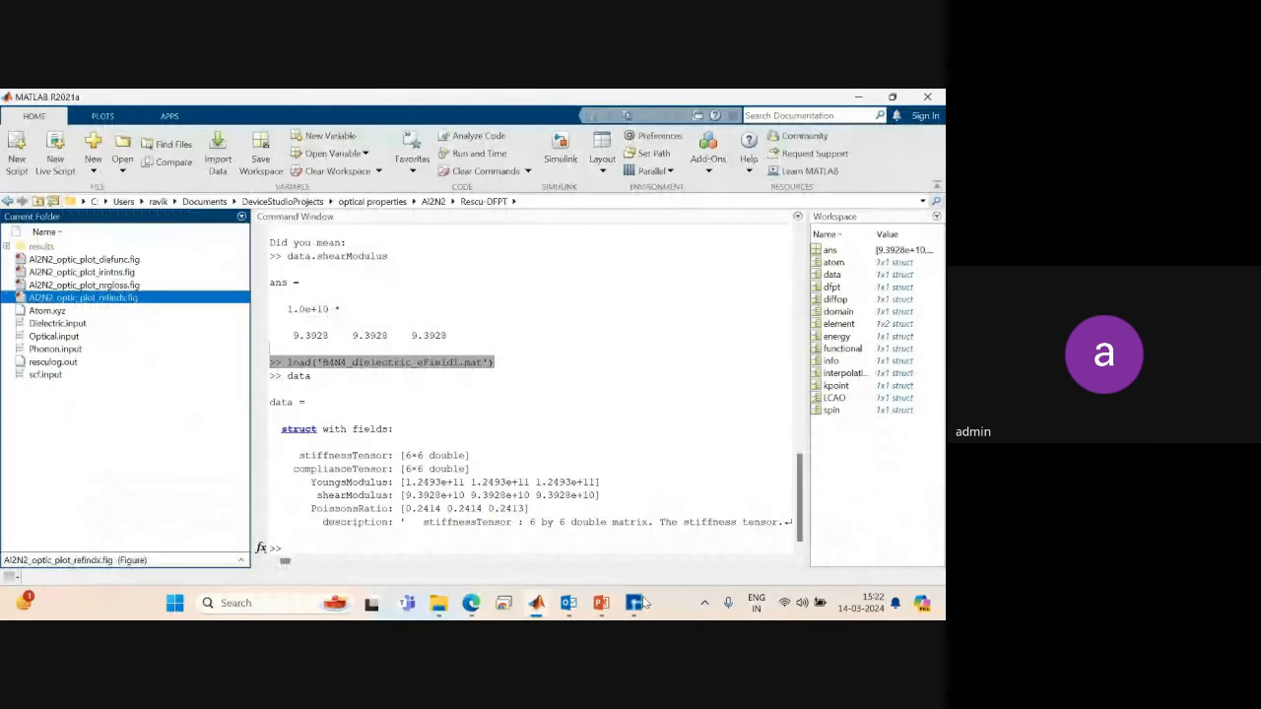
{"action": "left_click", "coordinate": [431, 201]}
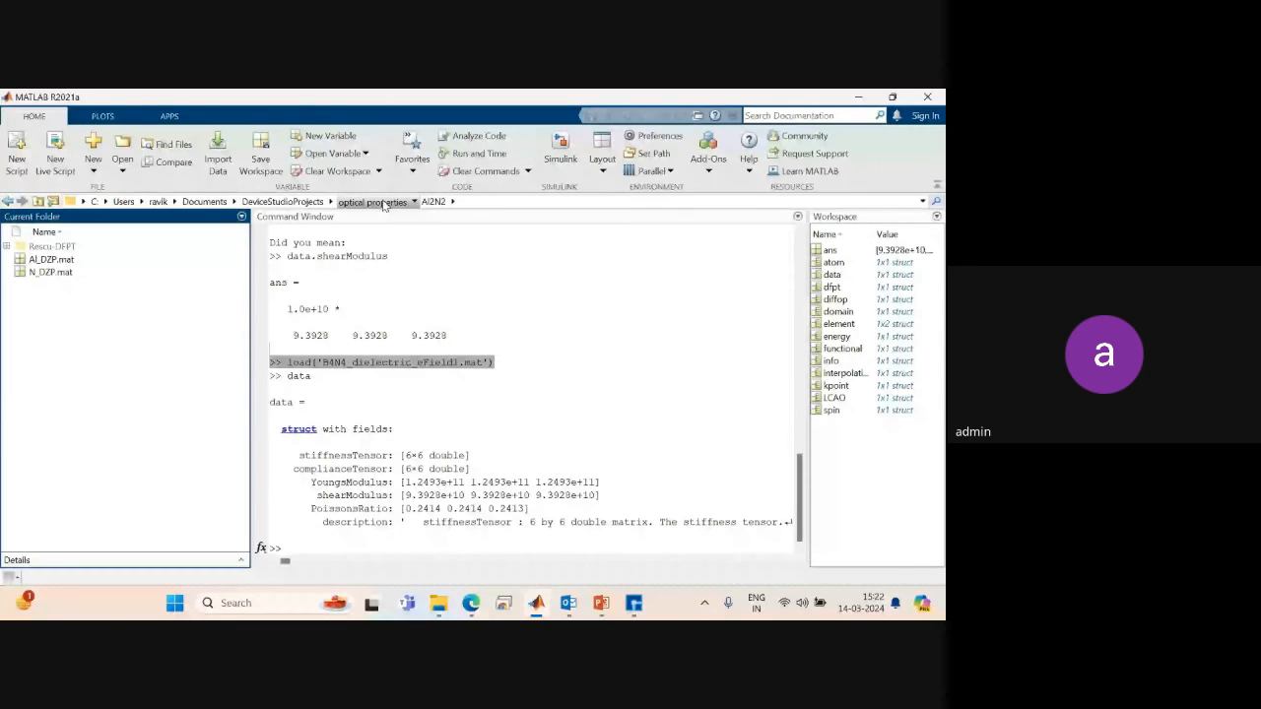
{"action": "left_click", "coordinate": [375, 202]}
{"action": "double_click", "coordinate": [84, 260]}
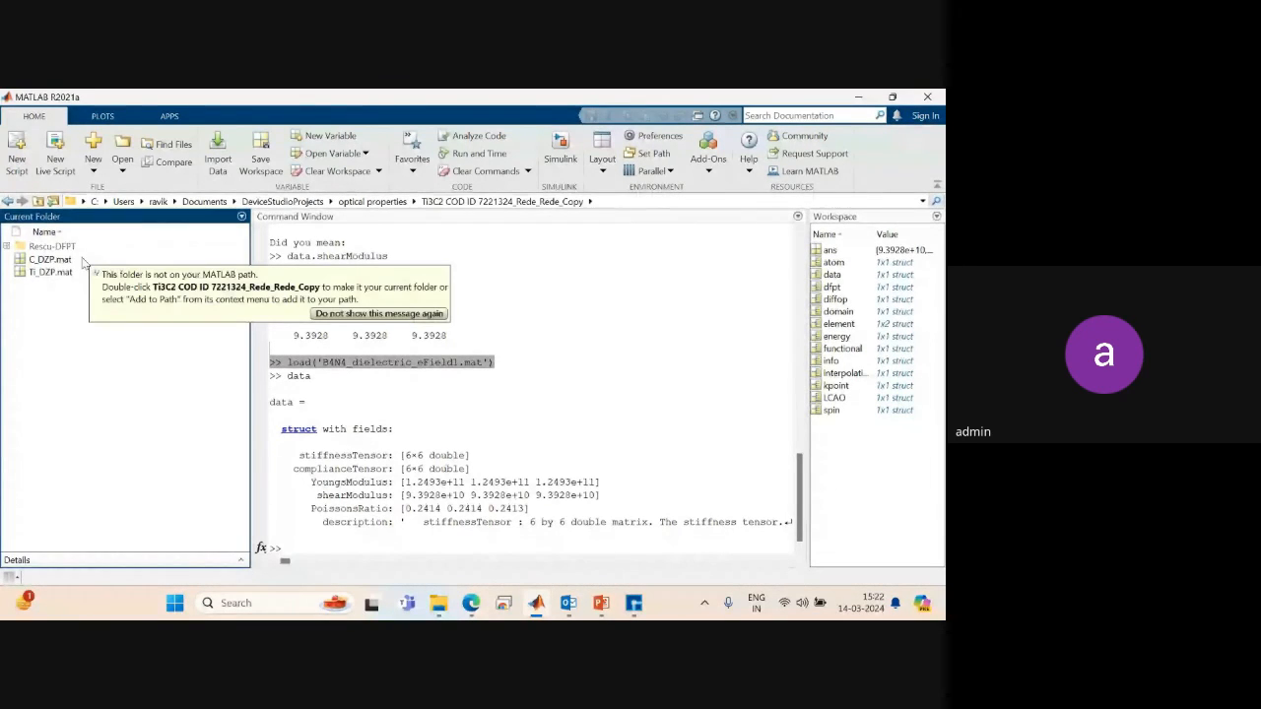
{"action": "double_click", "coordinate": [44, 247]}
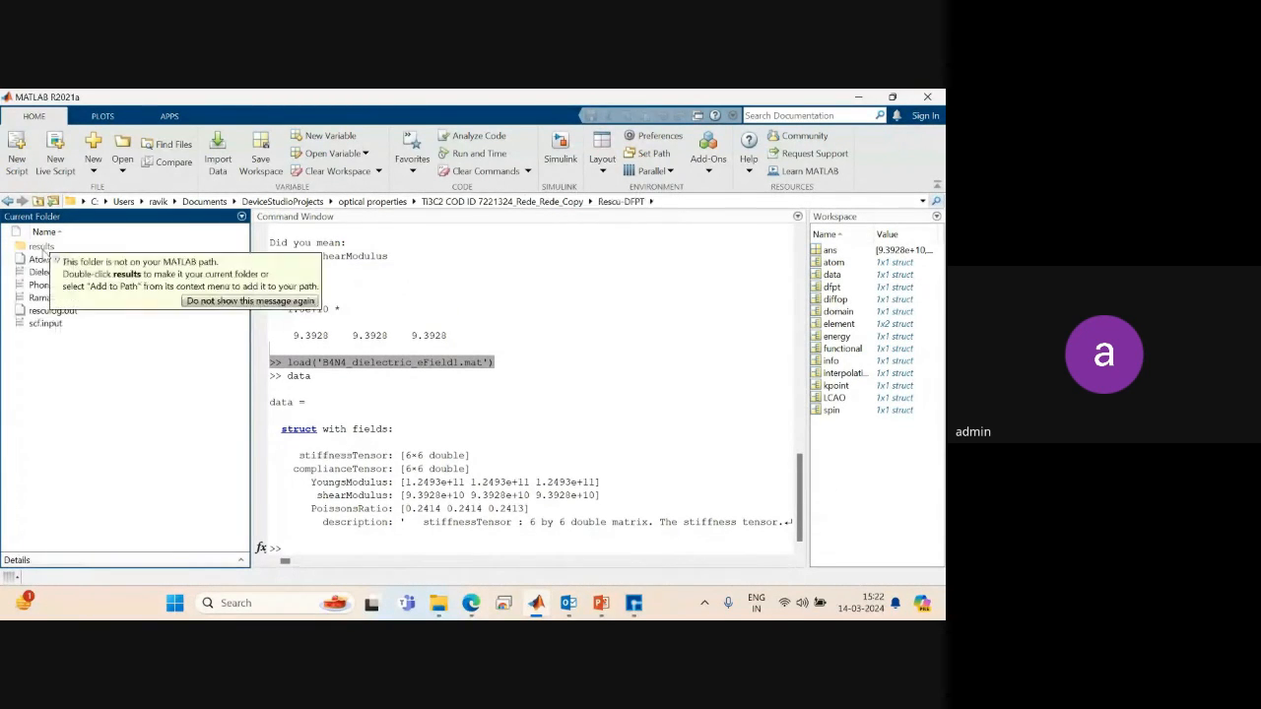
{"action": "double_click", "coordinate": [42, 248]}
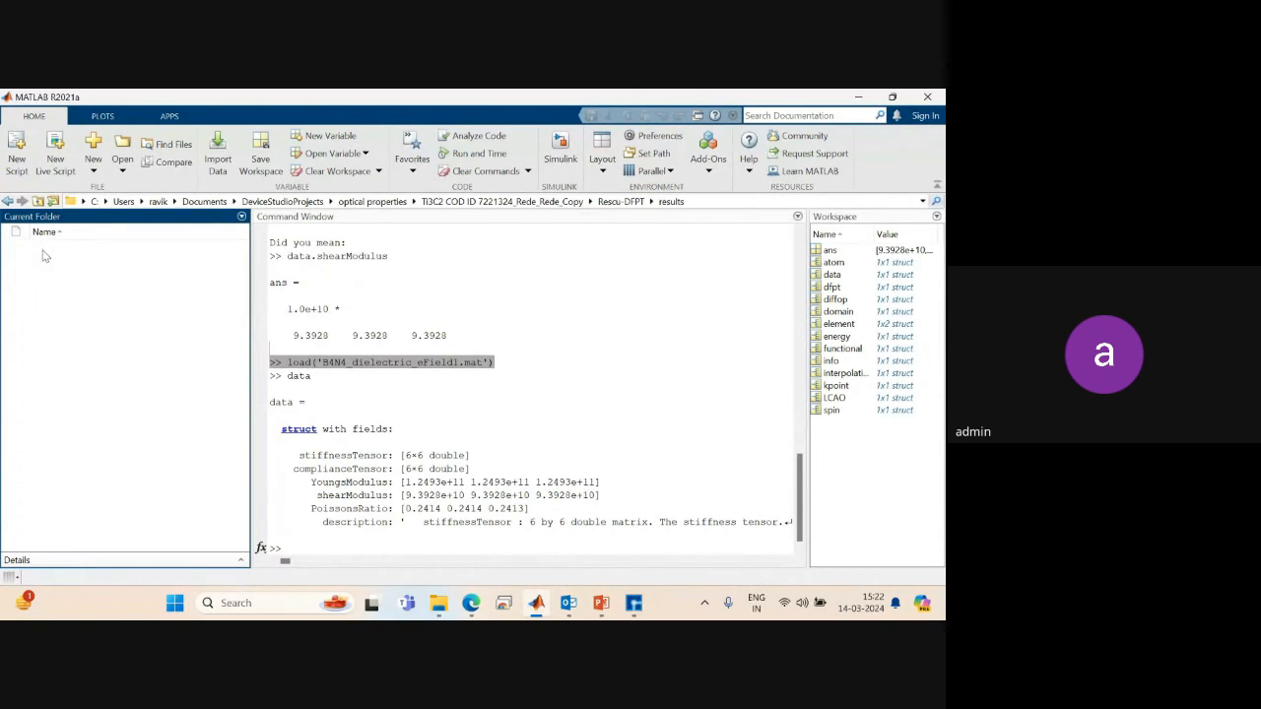
Go back to DeviceStudioProjects and look through Rescu_Raman/RESCU/Ni/Rescu-Crystal/results for calculation result files.
{"action": "left_click", "coordinate": [373, 201]}
{"action": "left_click", "coordinate": [293, 201]}
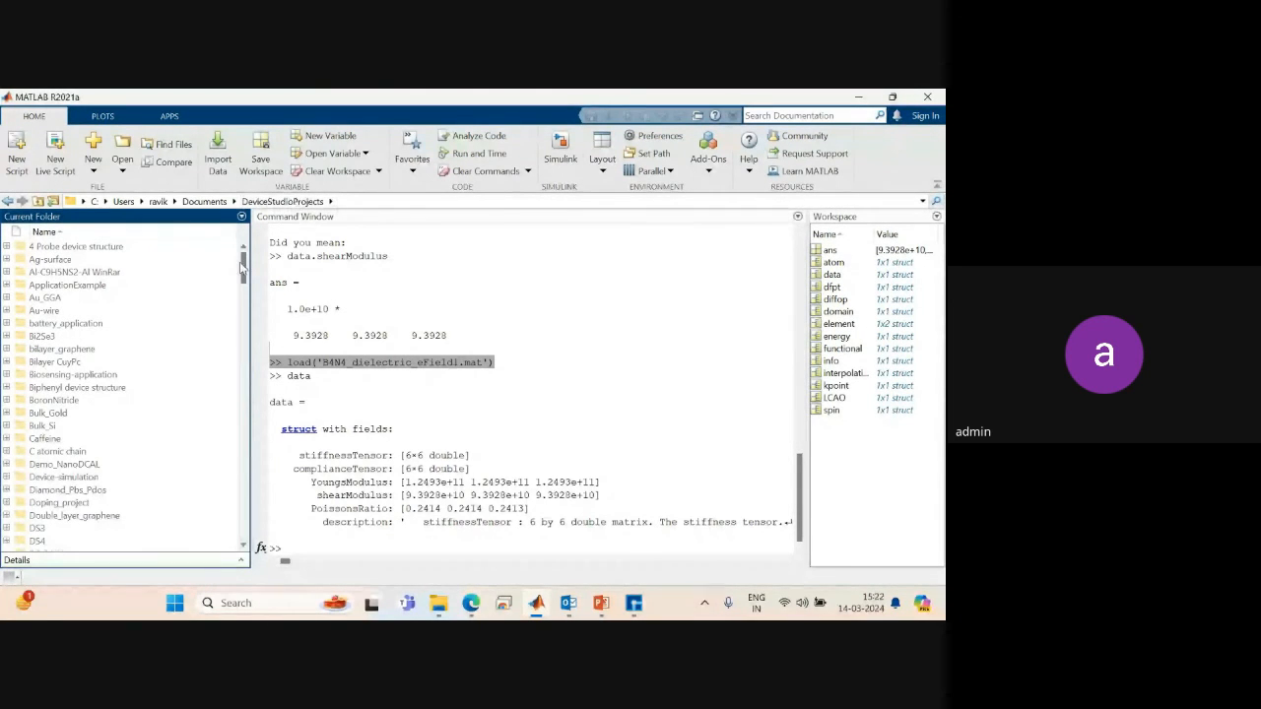
{"action": "left_click_drag", "start_coordinate": [247, 270], "coordinate": [252, 356]}
{"action": "left_click", "coordinate": [64, 307]}
{"action": "double_click", "coordinate": [63, 310]}
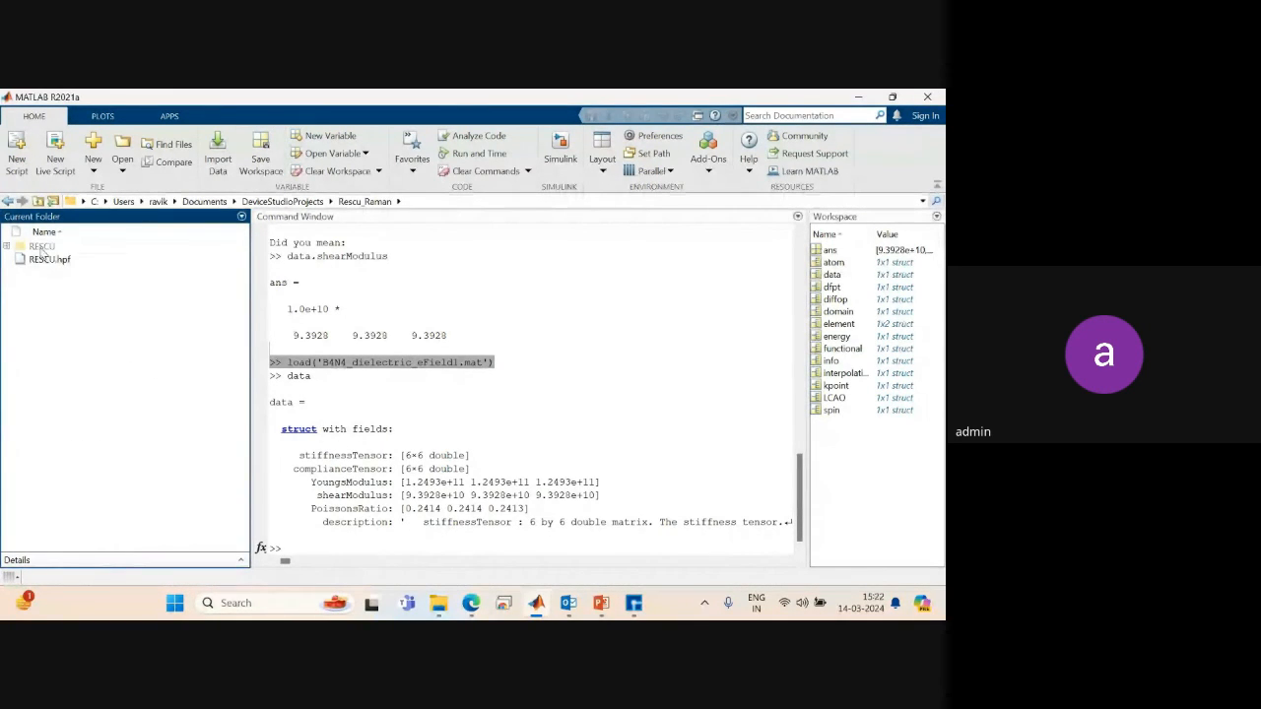
{"action": "double_click", "coordinate": [36, 247]}
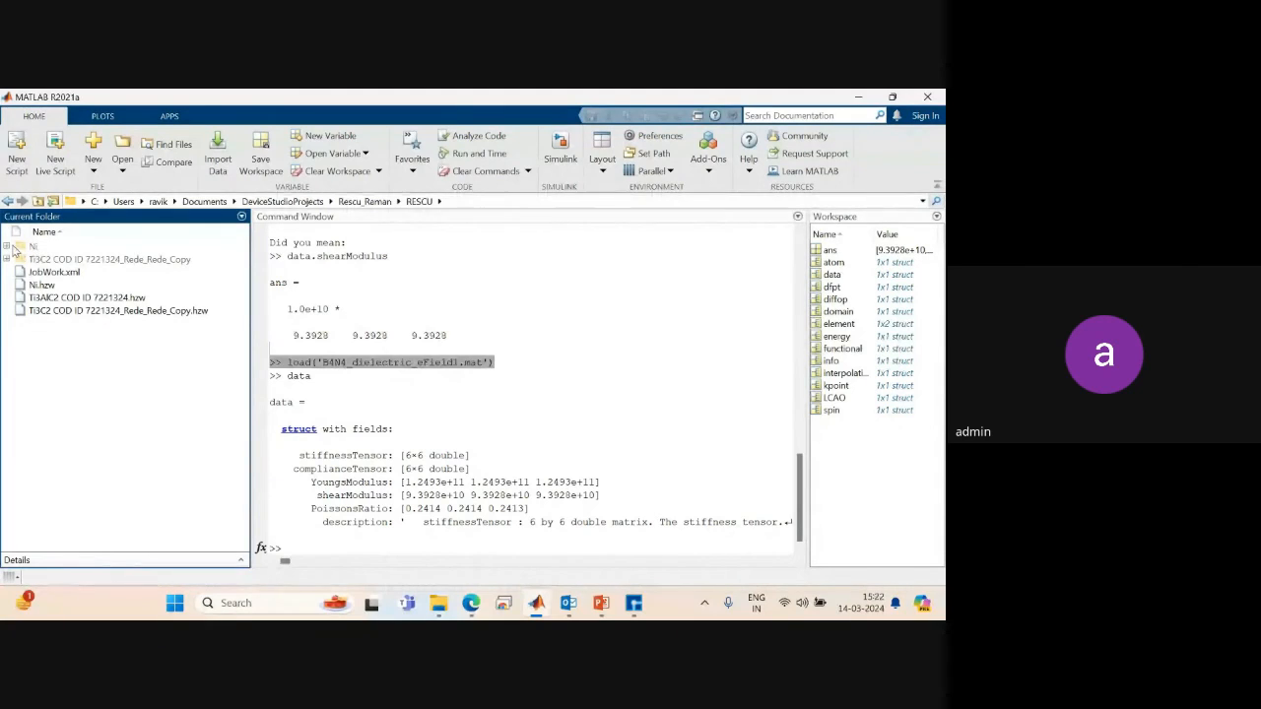
{"action": "double_click", "coordinate": [18, 248]}
{"action": "double_click", "coordinate": [22, 249]}
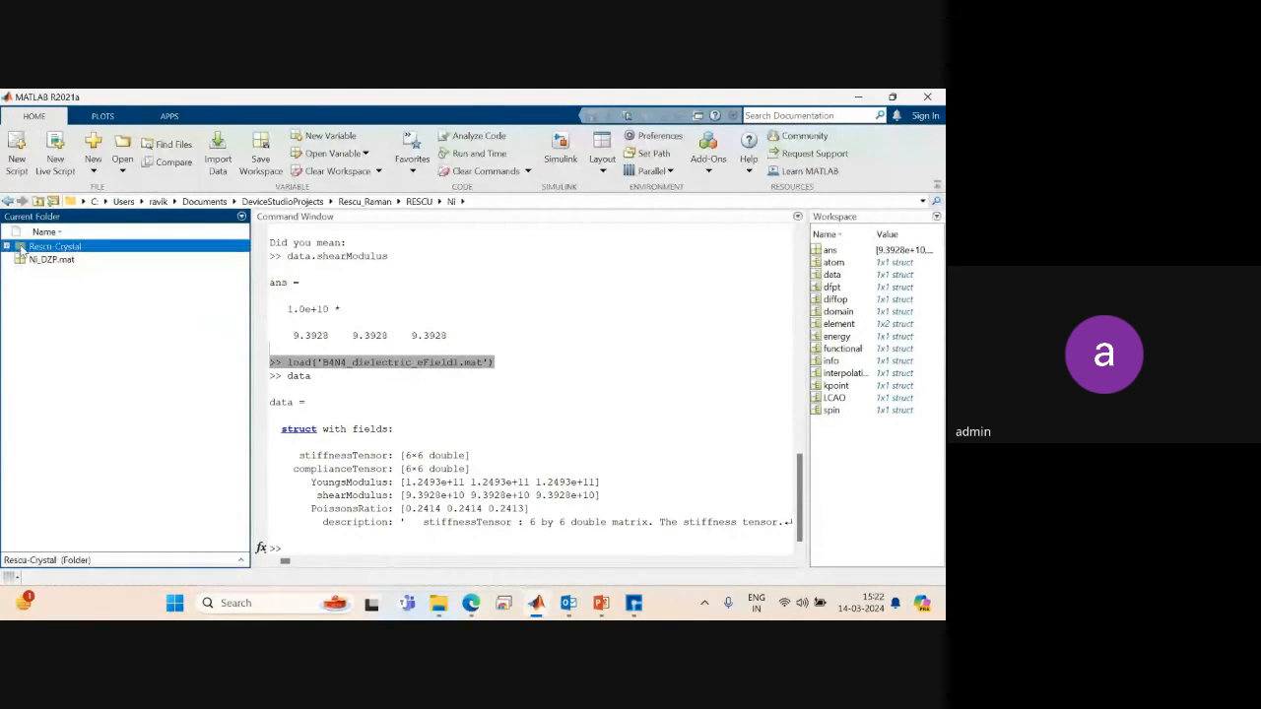
{"action": "left_click", "coordinate": [24, 248]}
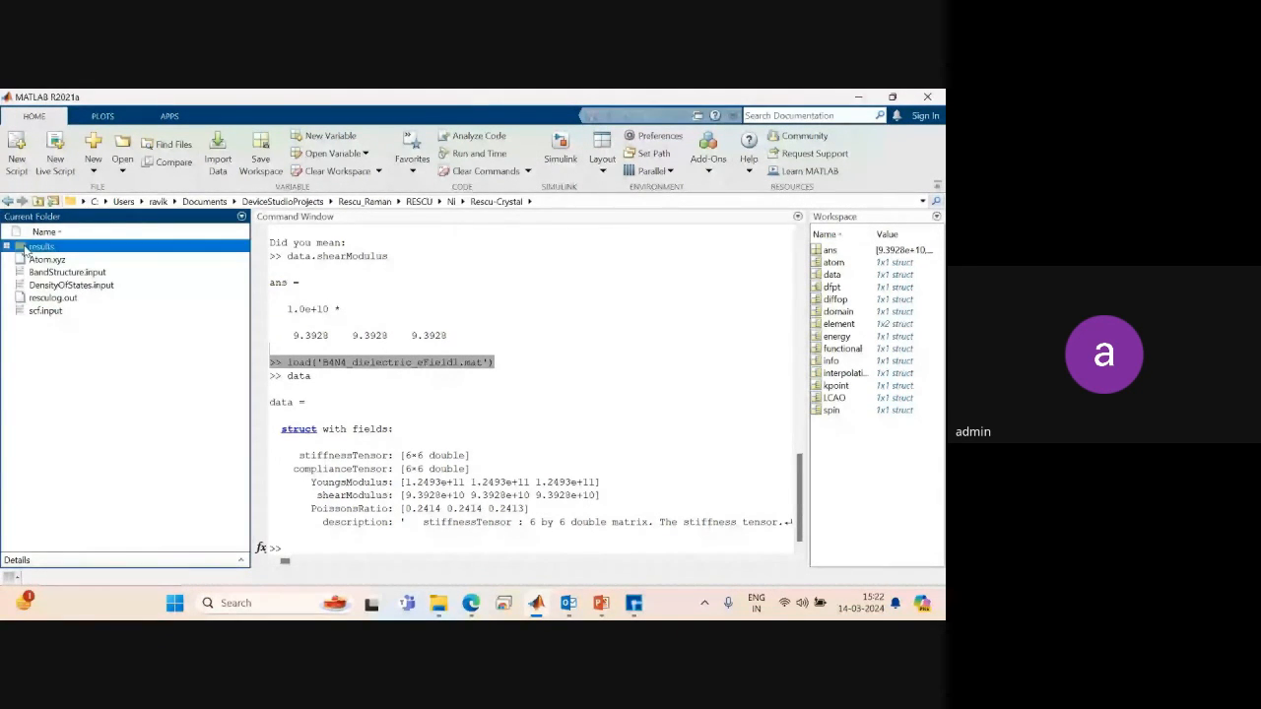
{"action": "double_click", "coordinate": [24, 249]}
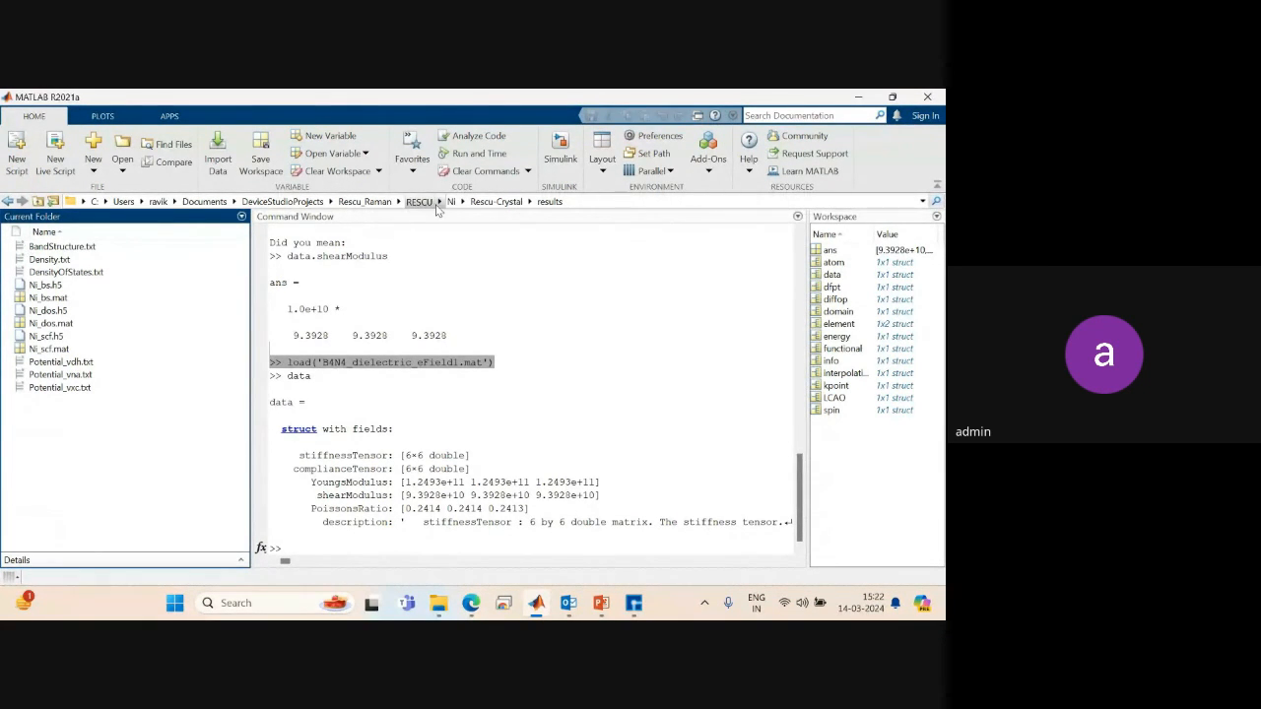
Go to Rescu tutorial/B2N2/Rescu-DFPT within DeviceStudioProjects and open the B2N2_optic_plot_diefunc.fig dielectric permittivity plot.
{"action": "left_click", "coordinate": [364, 202]}
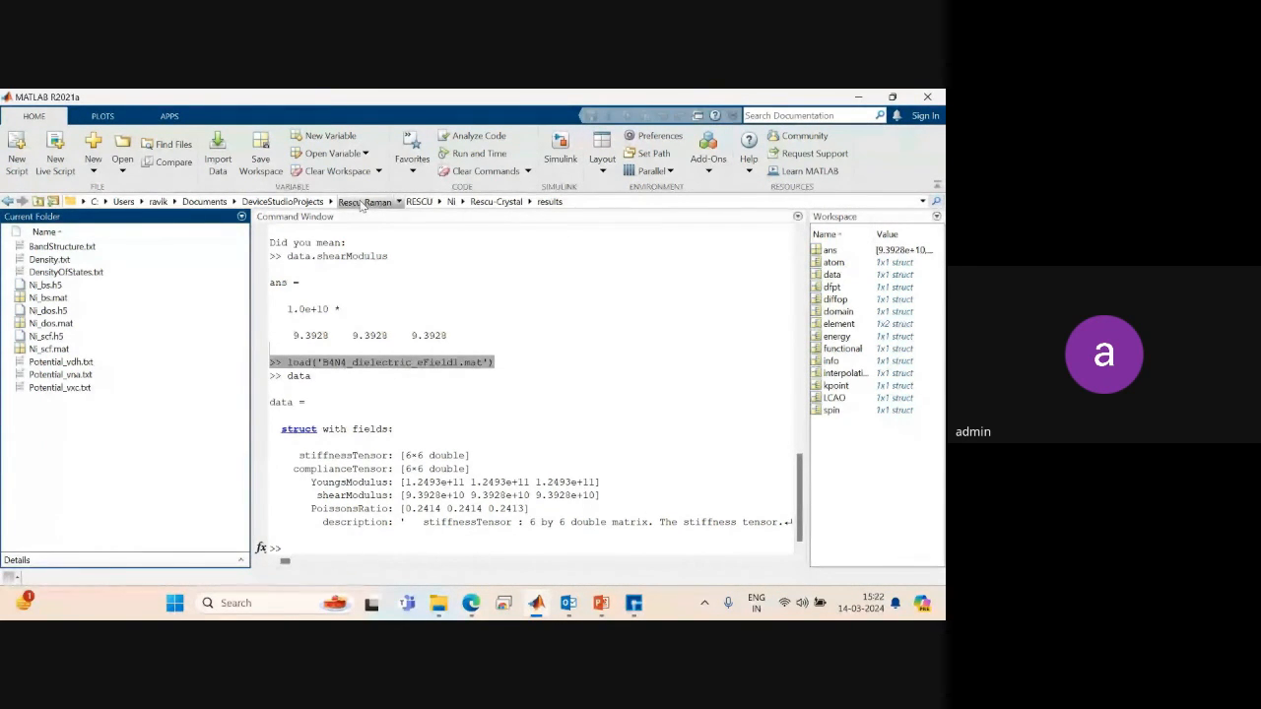
{"action": "left_click", "coordinate": [310, 202]}
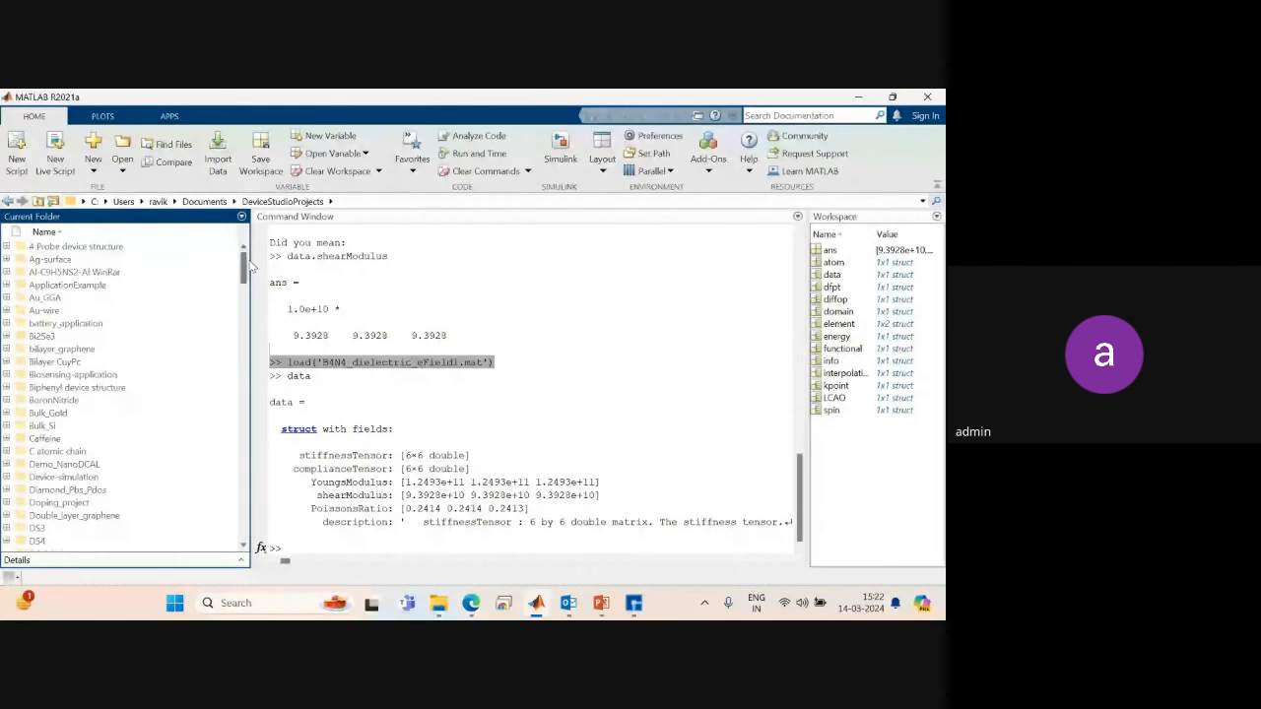
{"action": "left_click_drag", "start_coordinate": [244, 266], "coordinate": [244, 368]}
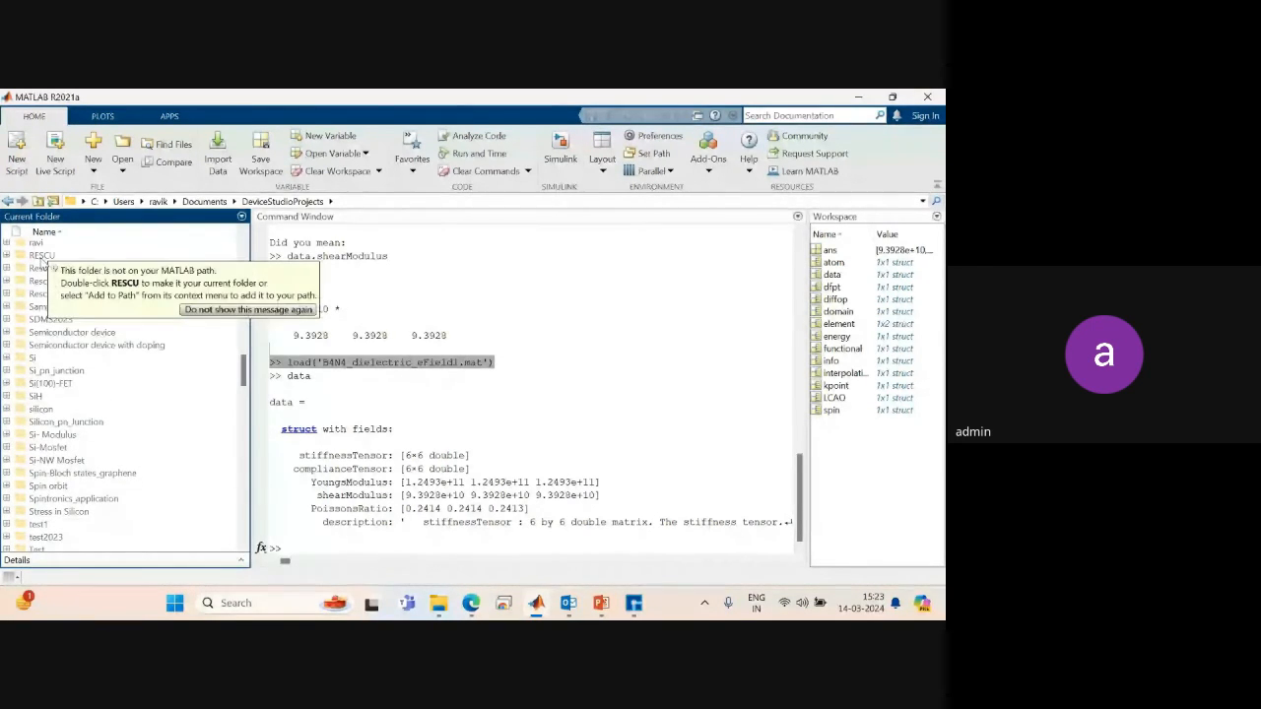
{"action": "double_click", "coordinate": [43, 299]}
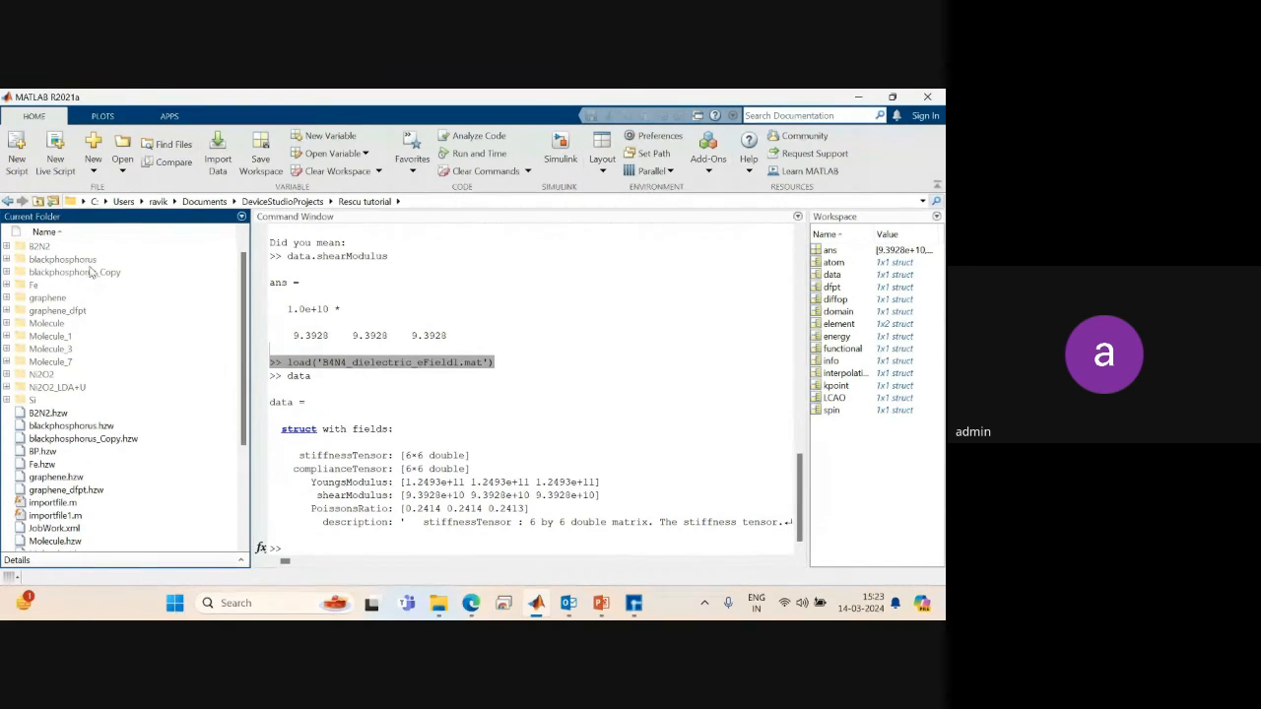
{"action": "double_click", "coordinate": [35, 247]}
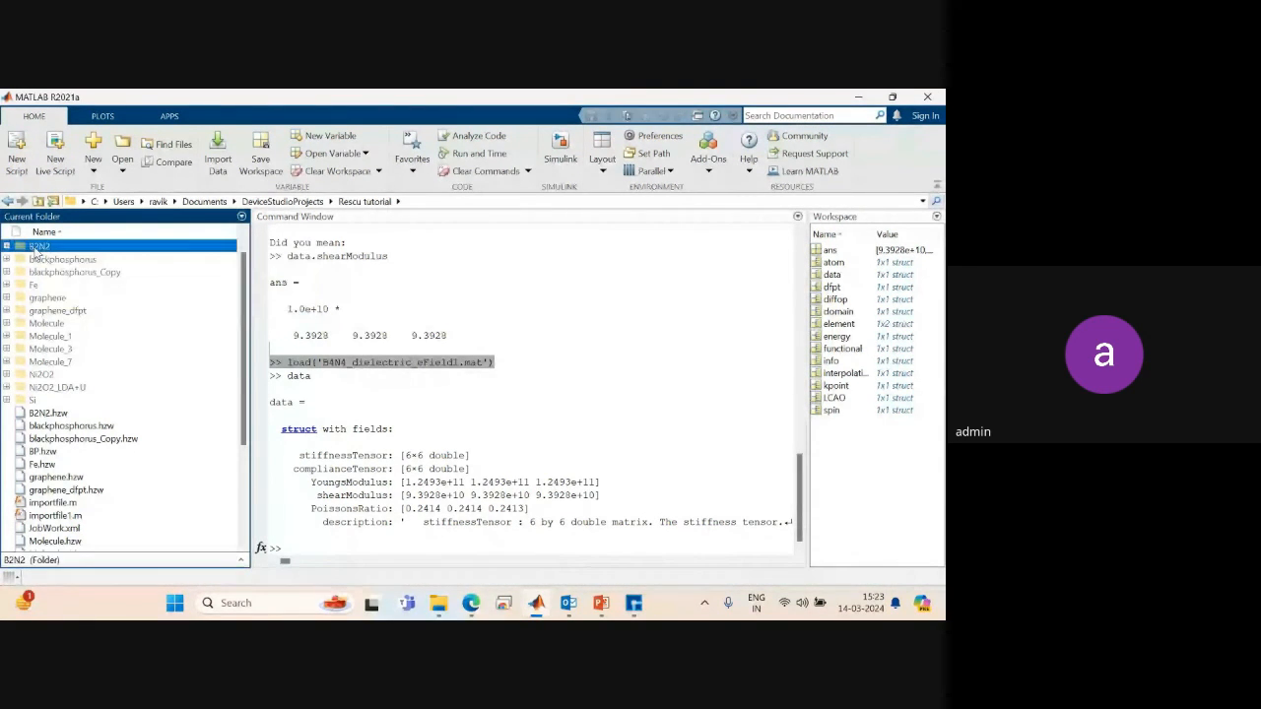
{"action": "double_click", "coordinate": [36, 247]}
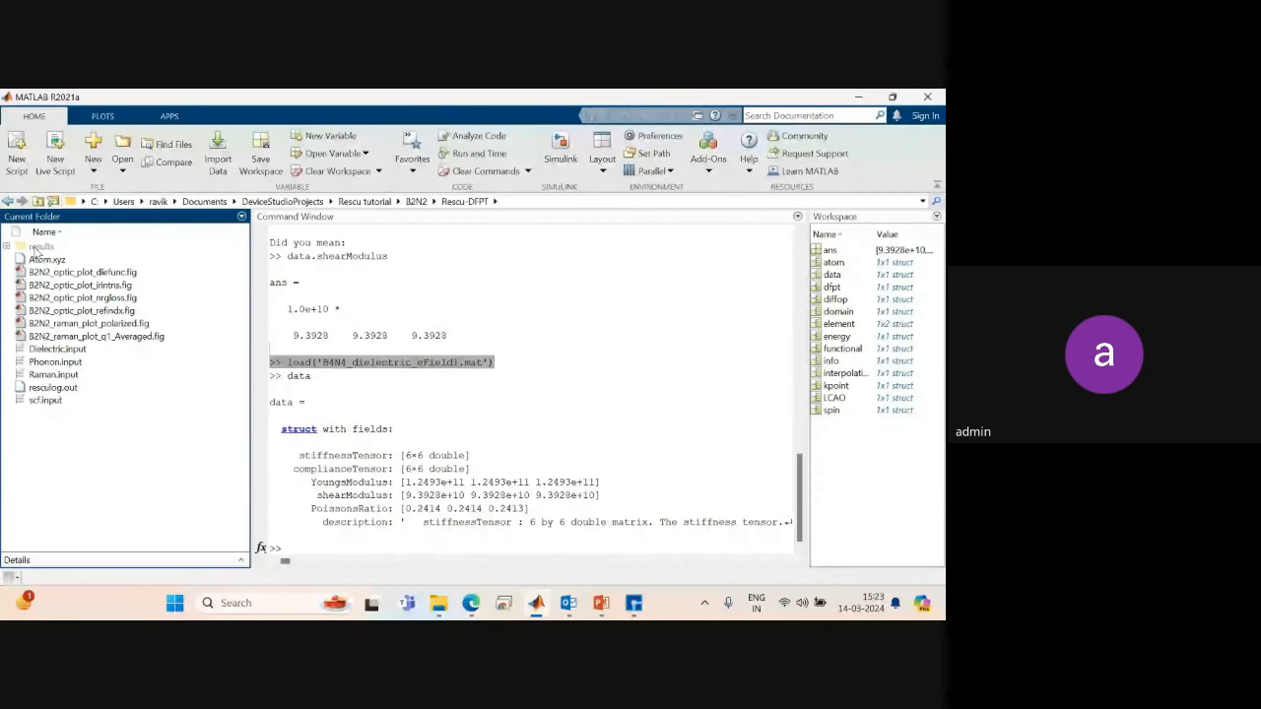
{"action": "double_click", "coordinate": [109, 274]}
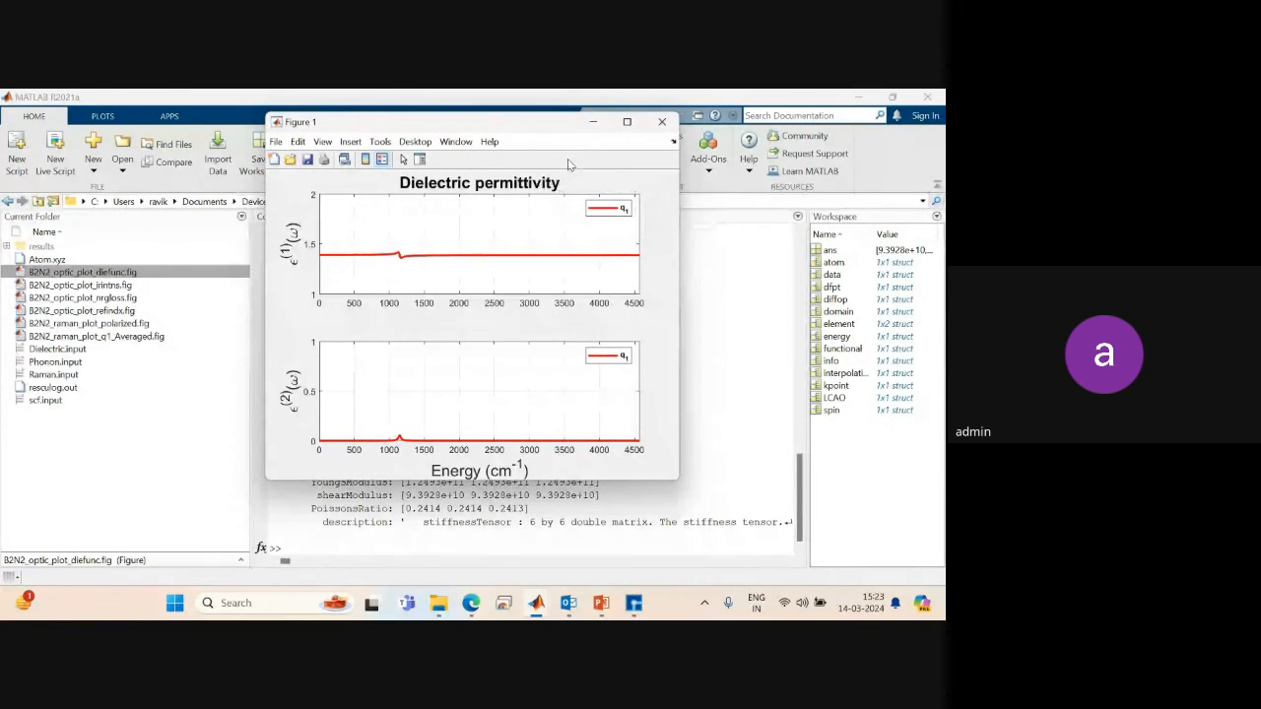
Close the dielectric permittivity plot and view the B2N2_optic_plot_irintns.fig IR intensities plot.
{"action": "left_click", "coordinate": [663, 121]}
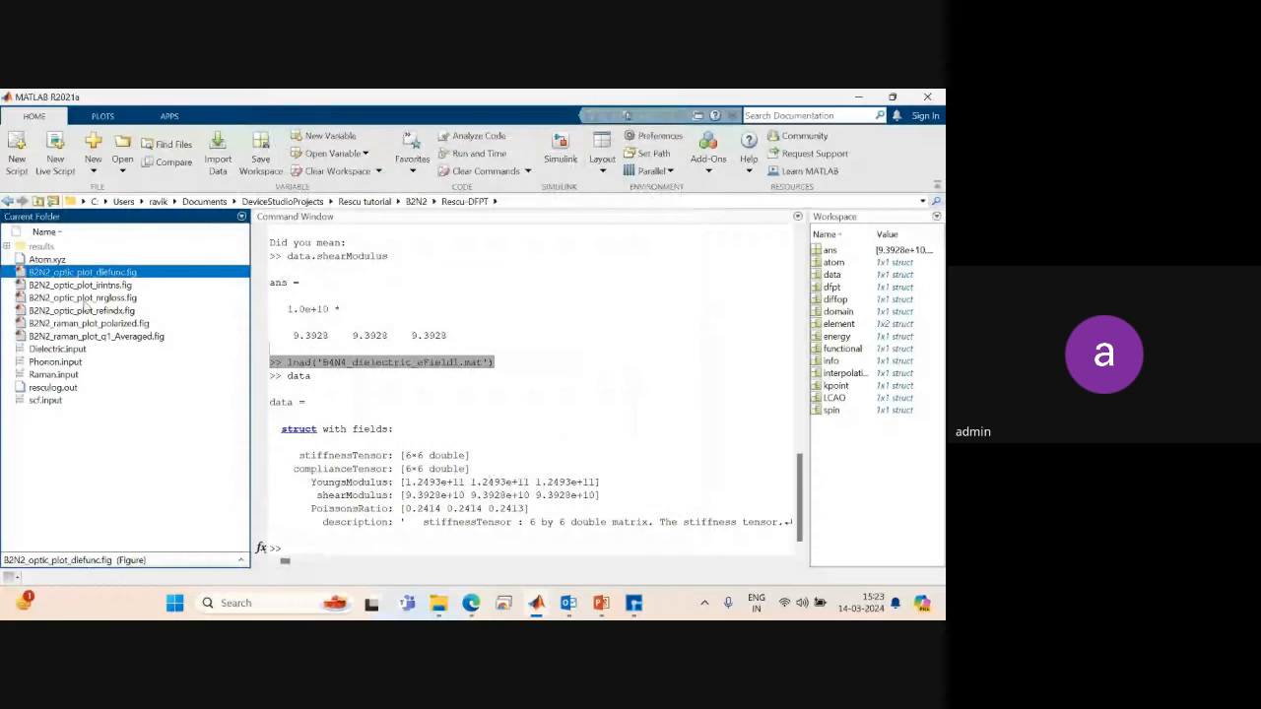
{"action": "left_click", "coordinate": [86, 287]}
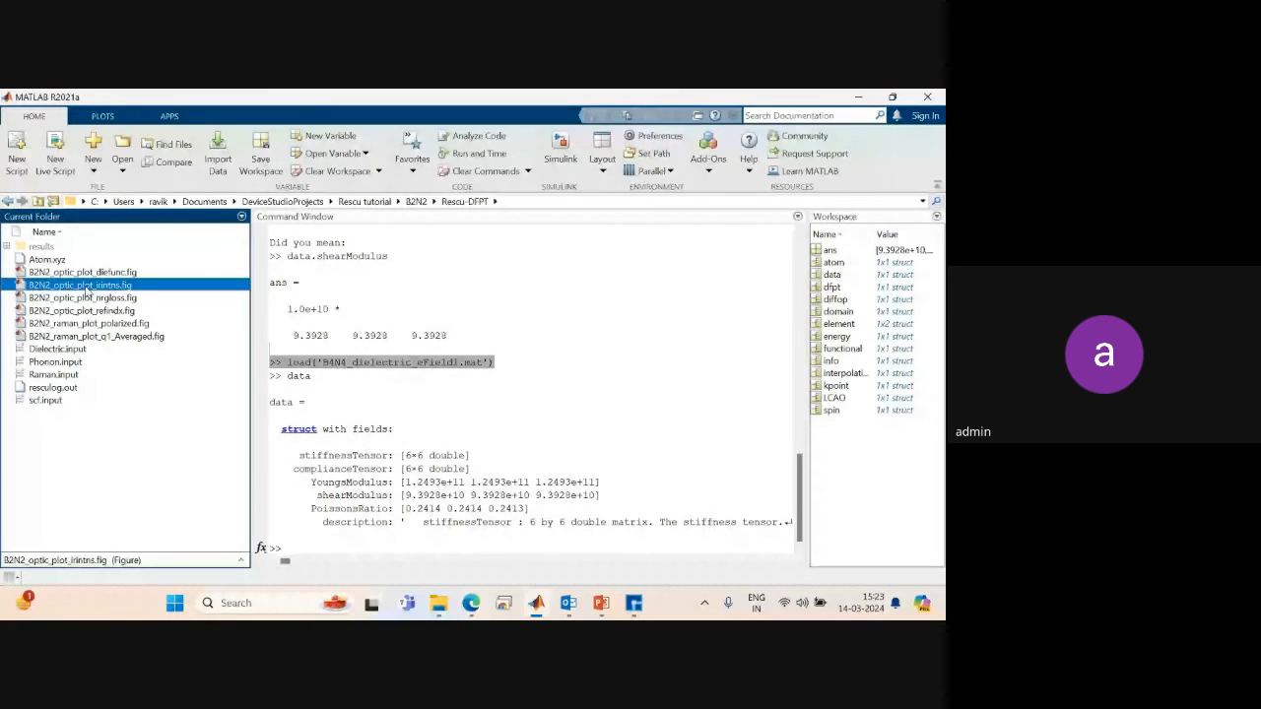
{"action": "double_click", "coordinate": [87, 287]}
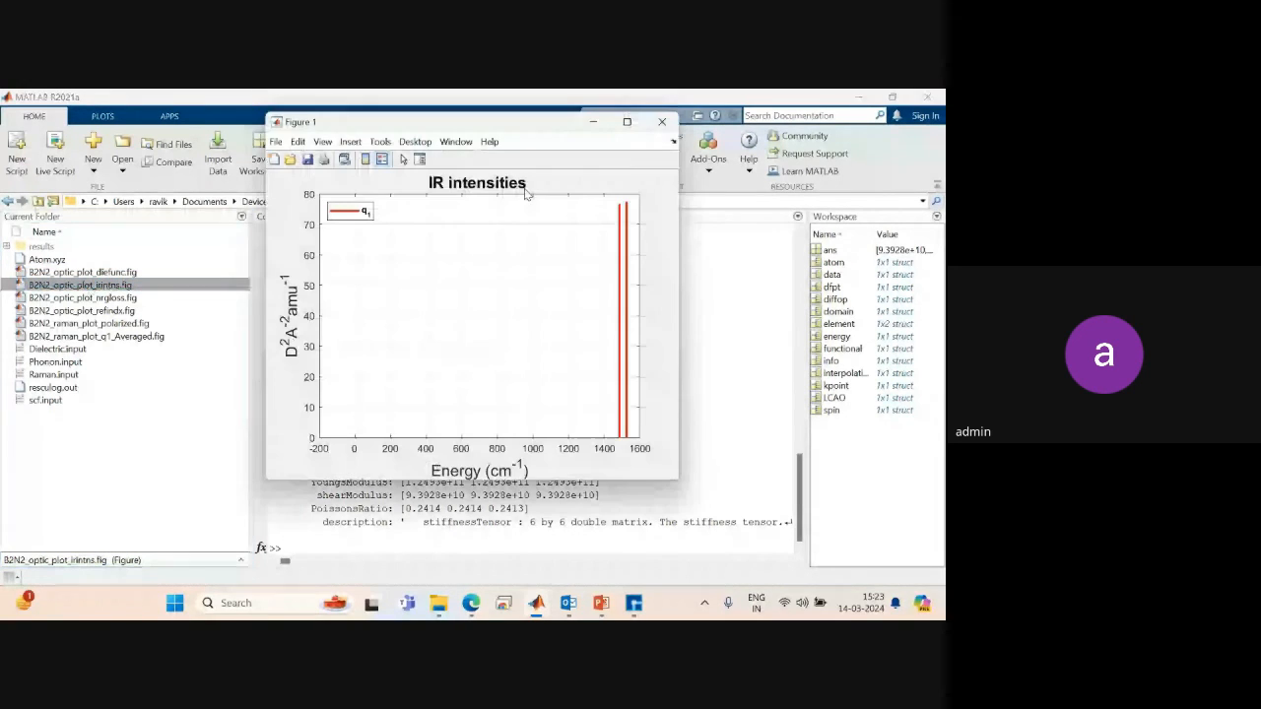
{"action": "left_click", "coordinate": [663, 121]}
View the B2N2_raman_plot_polarized.fig and B2N2_raman_plot_q1_Averaged.fig Raman plots, closing each one after viewing.
{"action": "left_click", "coordinate": [115, 326]}
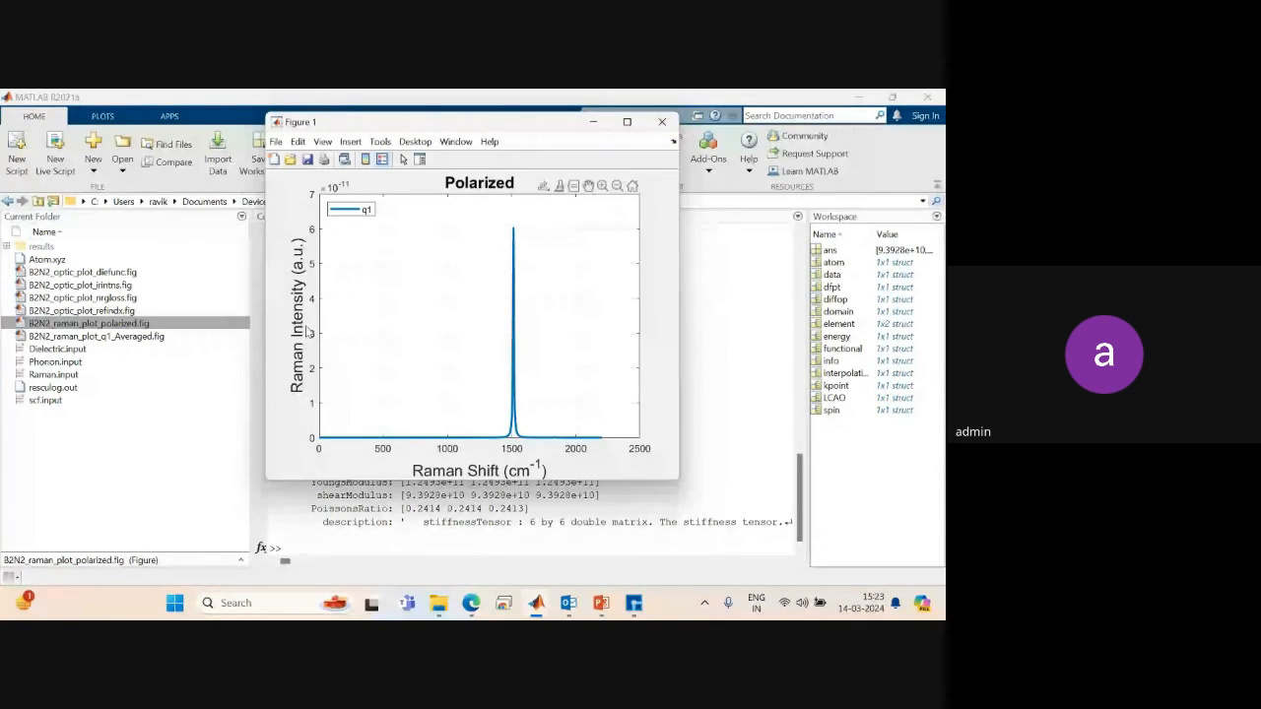
{"action": "left_click", "coordinate": [663, 123]}
{"action": "left_click", "coordinate": [88, 337]}
{"action": "double_click", "coordinate": [88, 337]}
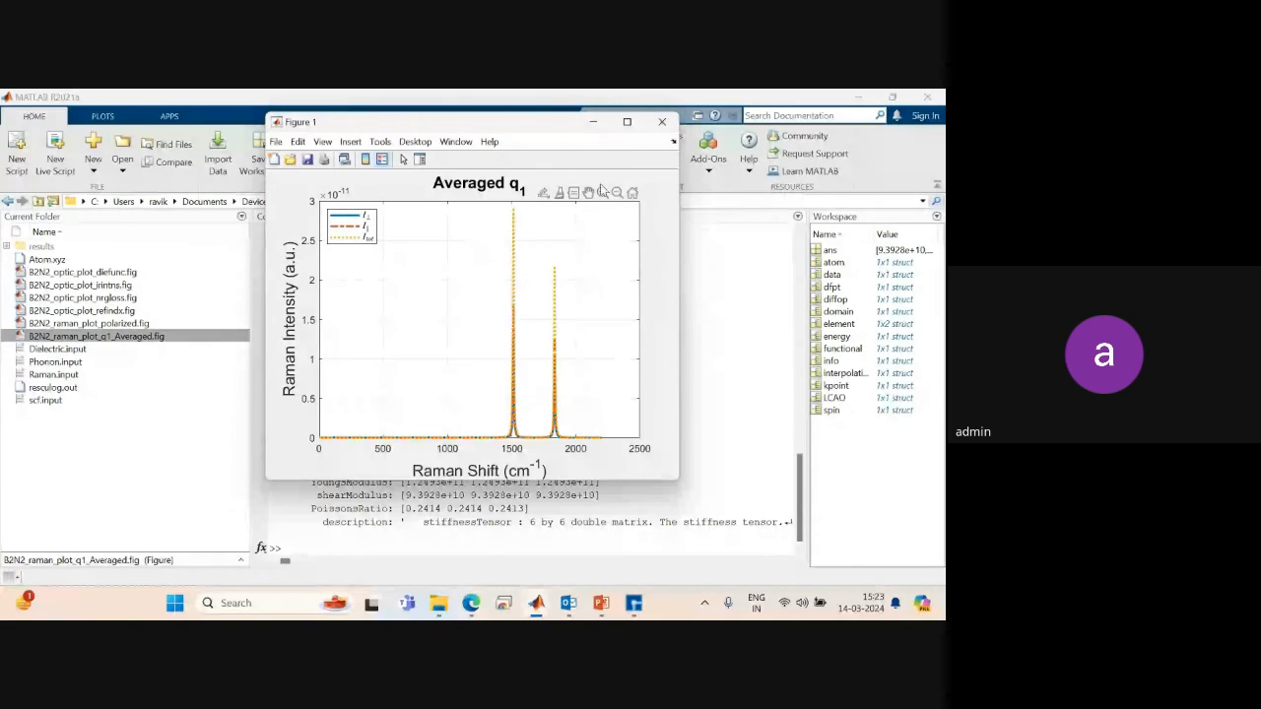
{"action": "left_click", "coordinate": [661, 124]}
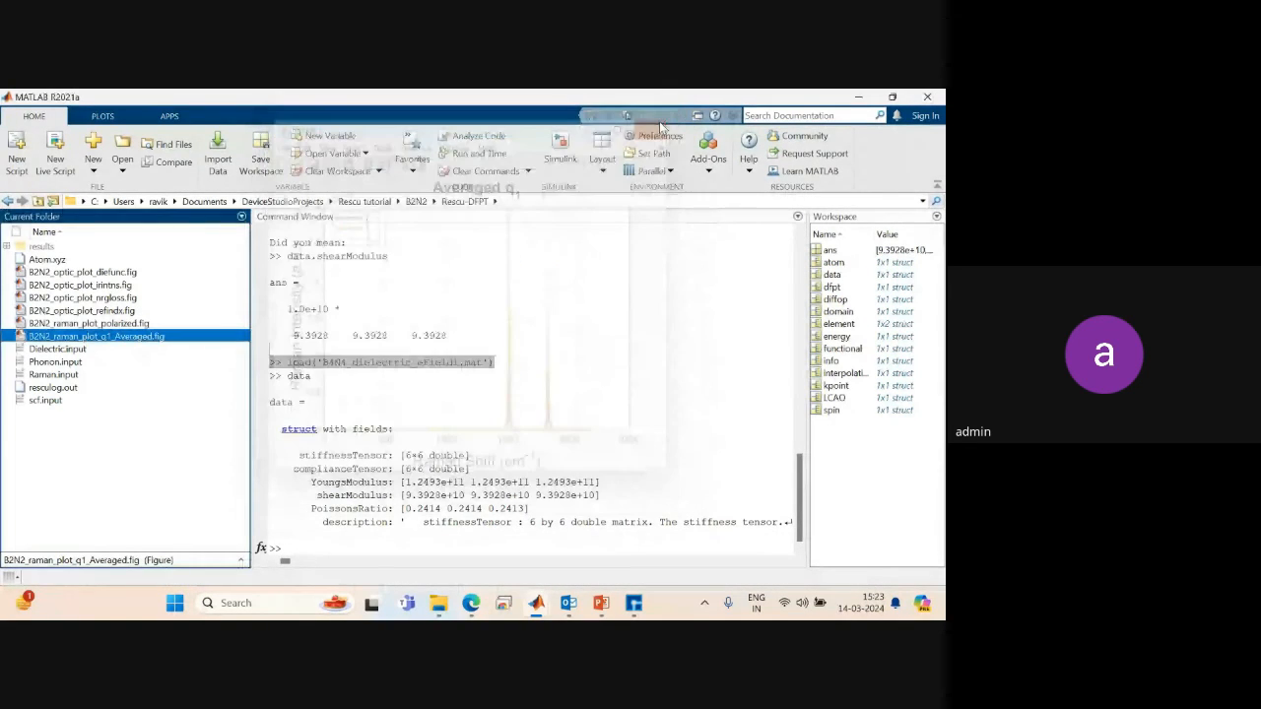
Go to Rescu tutorial/graphene/Rescu-Crystal and open the graphene_bs_plot.fig electronic band structure plot.
{"action": "left_click", "coordinate": [416, 201]}
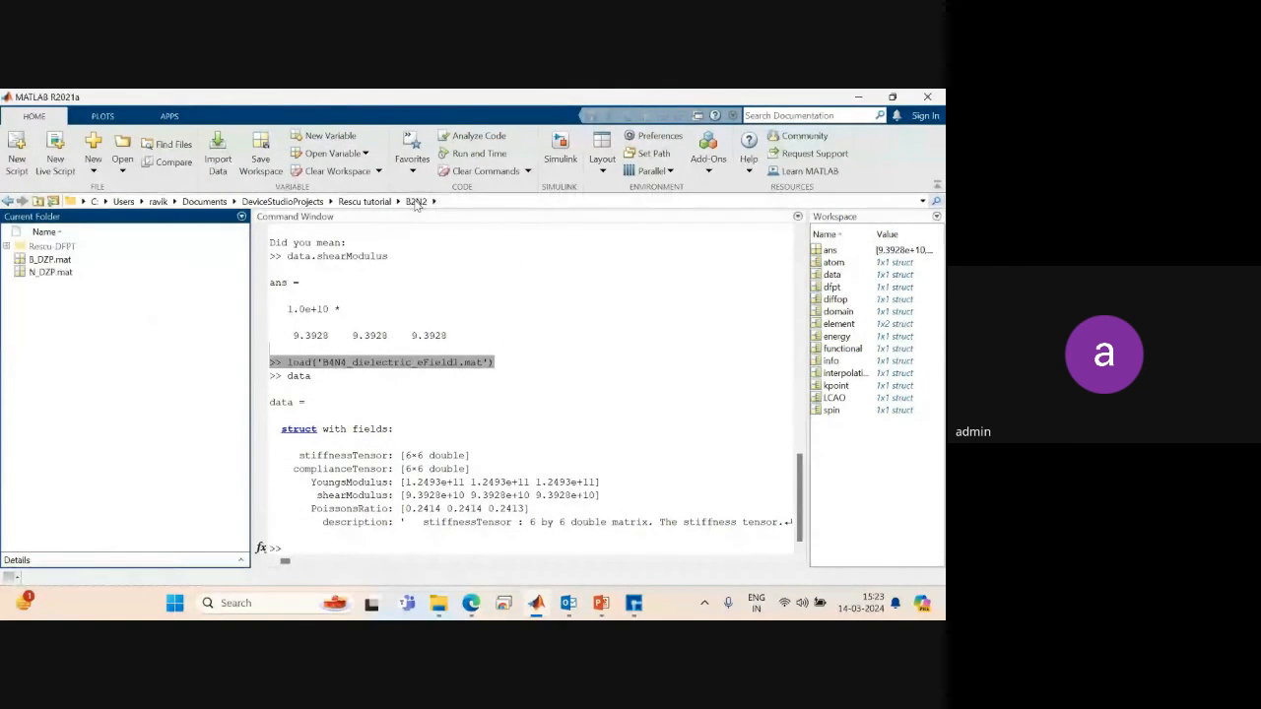
{"action": "left_click", "coordinate": [365, 201]}
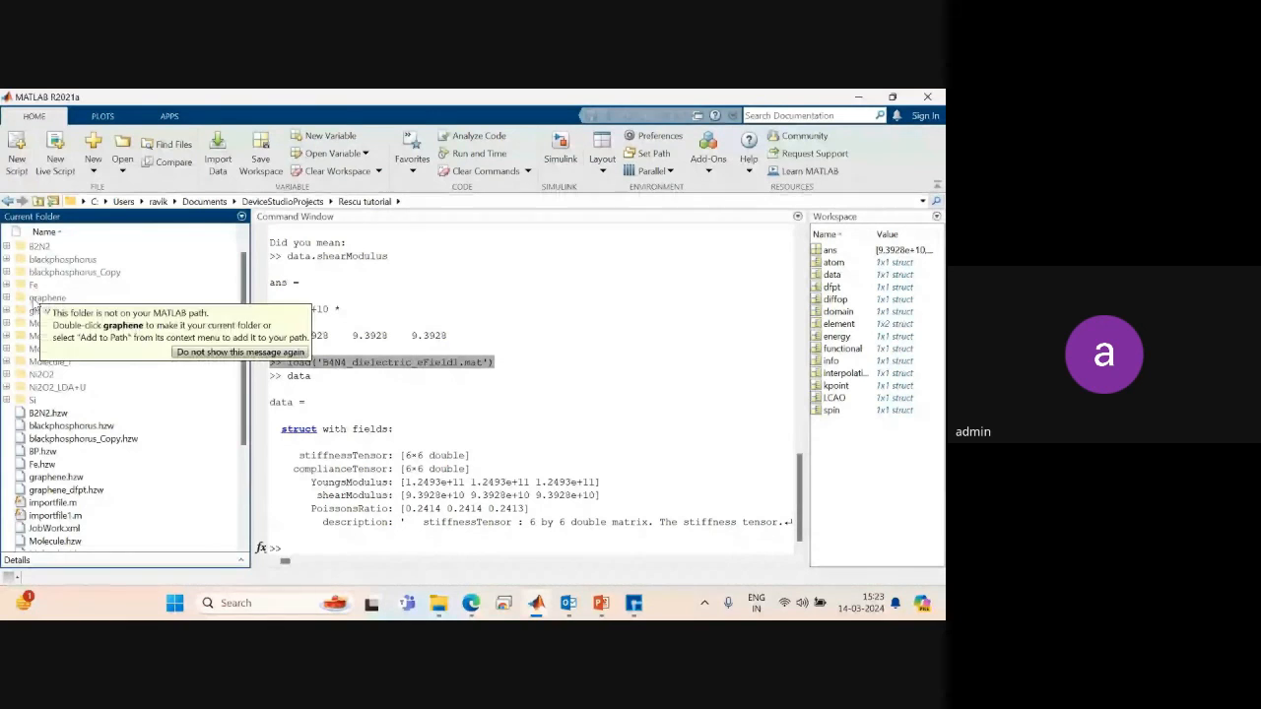
{"action": "left_click", "coordinate": [35, 300]}
{"action": "double_click", "coordinate": [35, 303]}
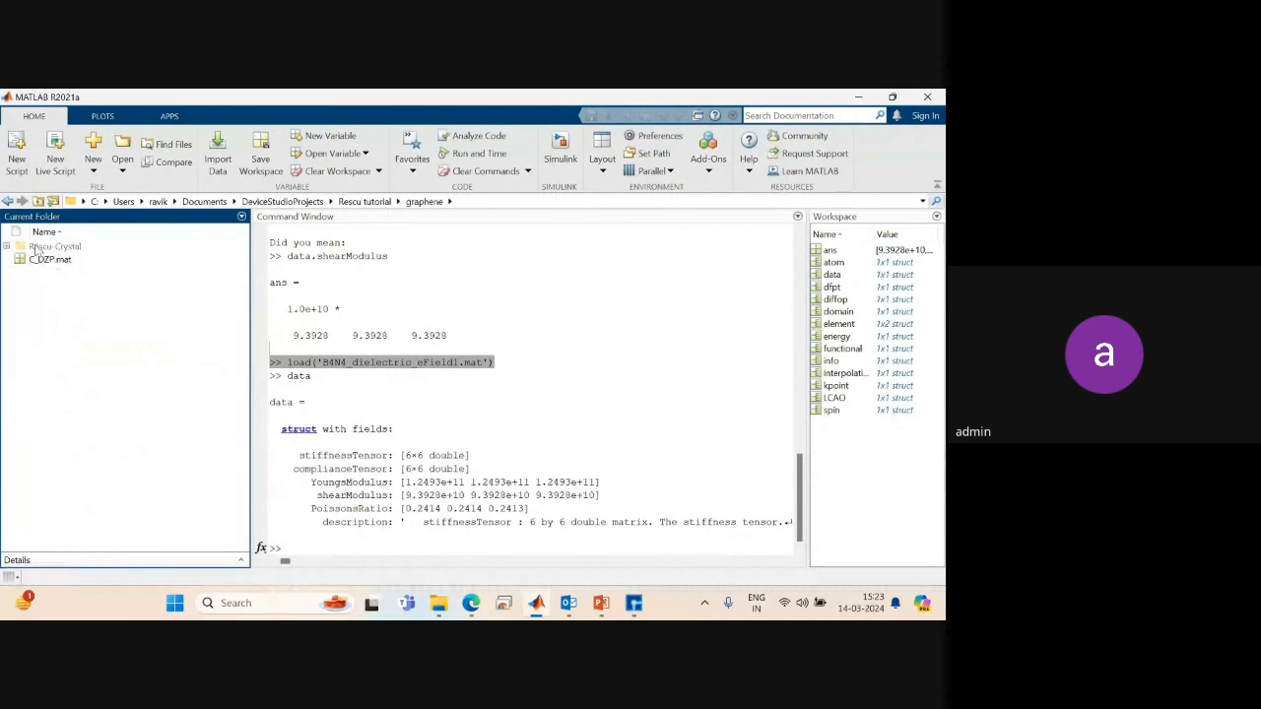
{"action": "double_click", "coordinate": [35, 247]}
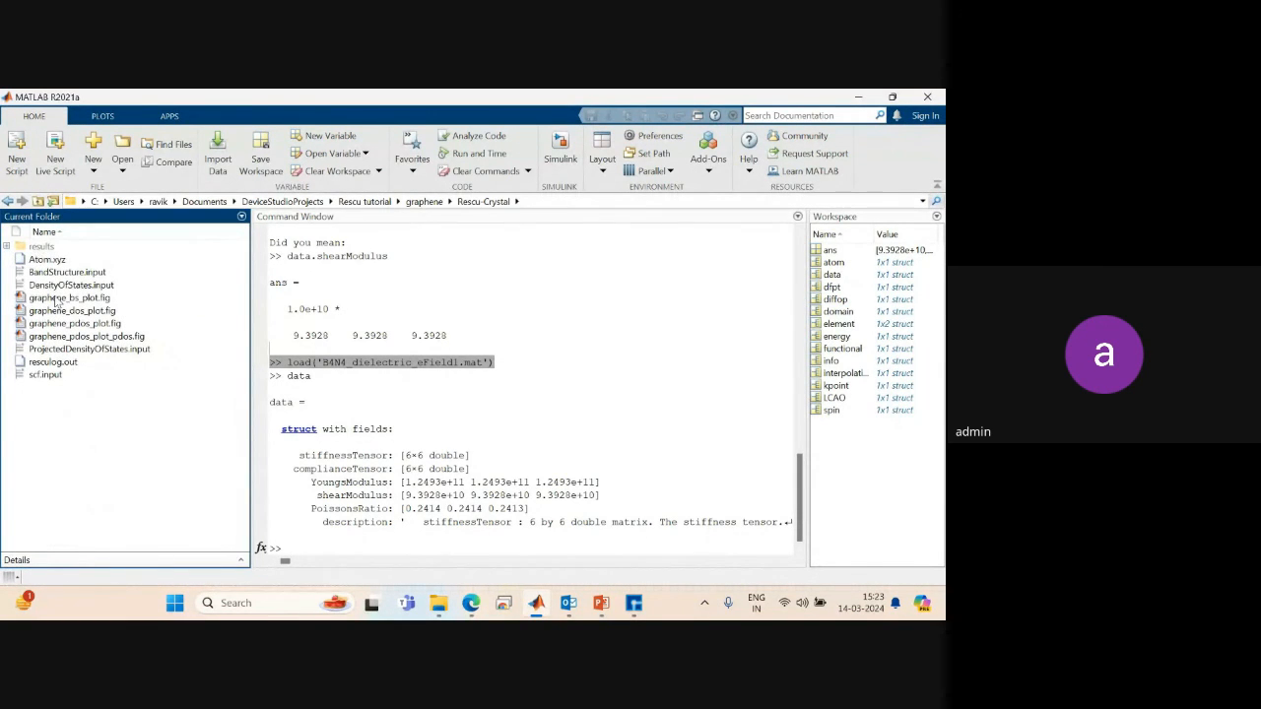
{"action": "left_click", "coordinate": [56, 299]}
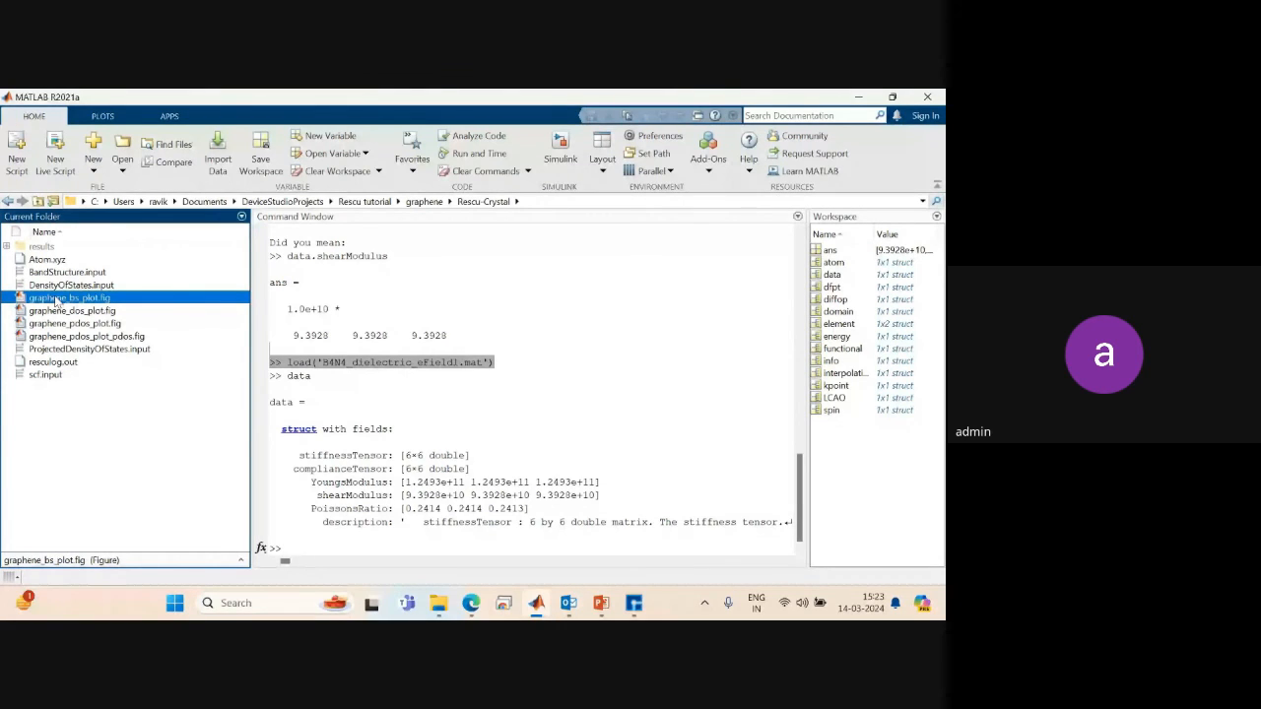
{"action": "double_click", "coordinate": [56, 298]}
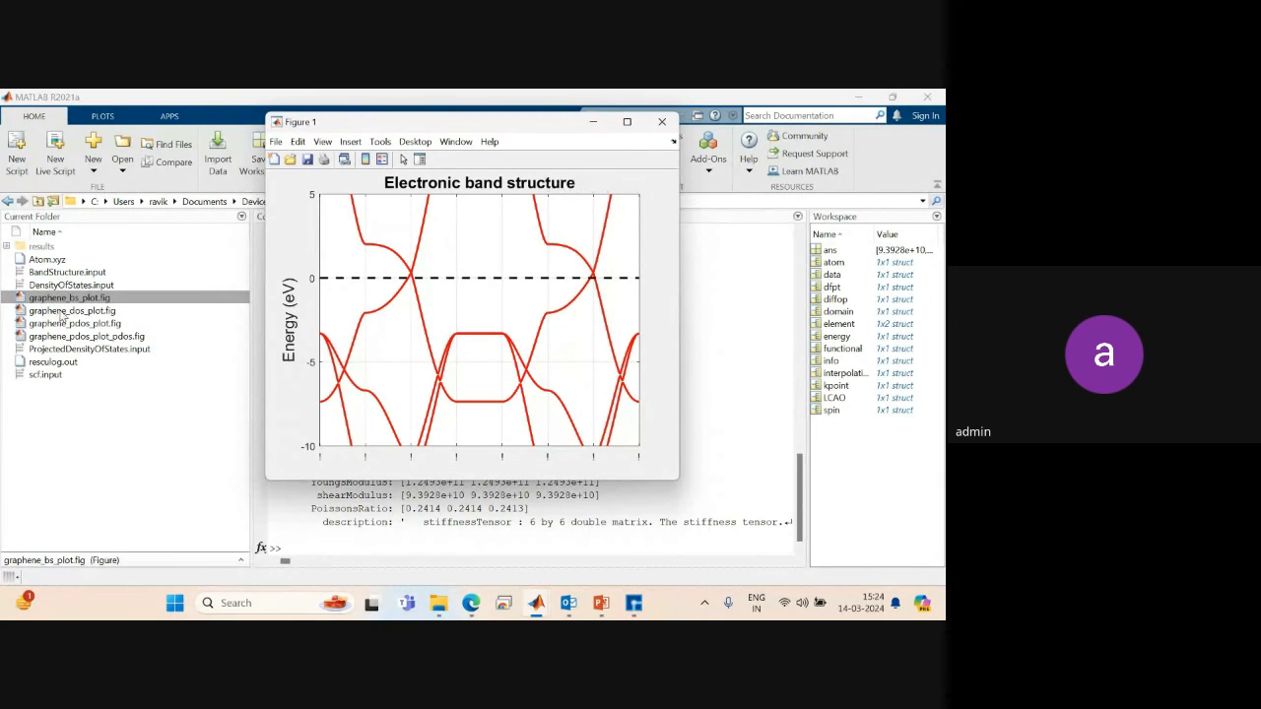
Open the electronic DOS plots graphene_dos_plot.fig and graphene_pdos_plot.fig.
{"action": "double_click", "coordinate": [62, 311]}
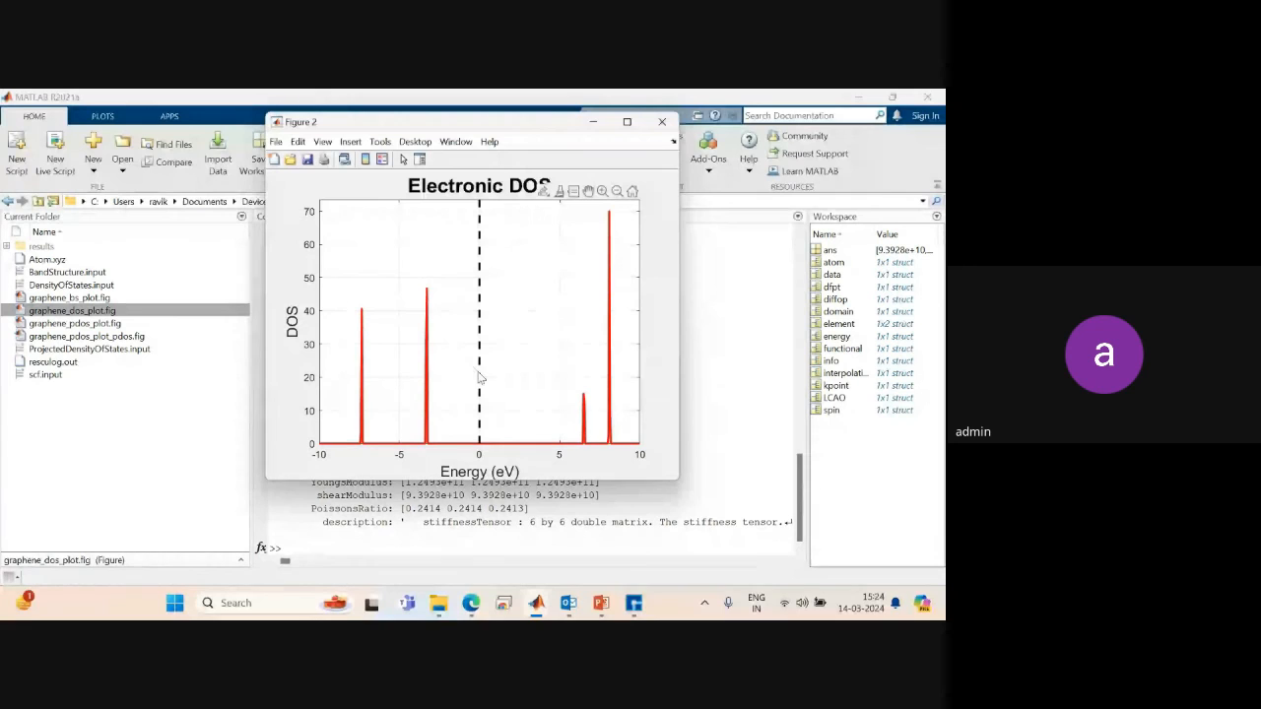
{"action": "left_click", "coordinate": [102, 328]}
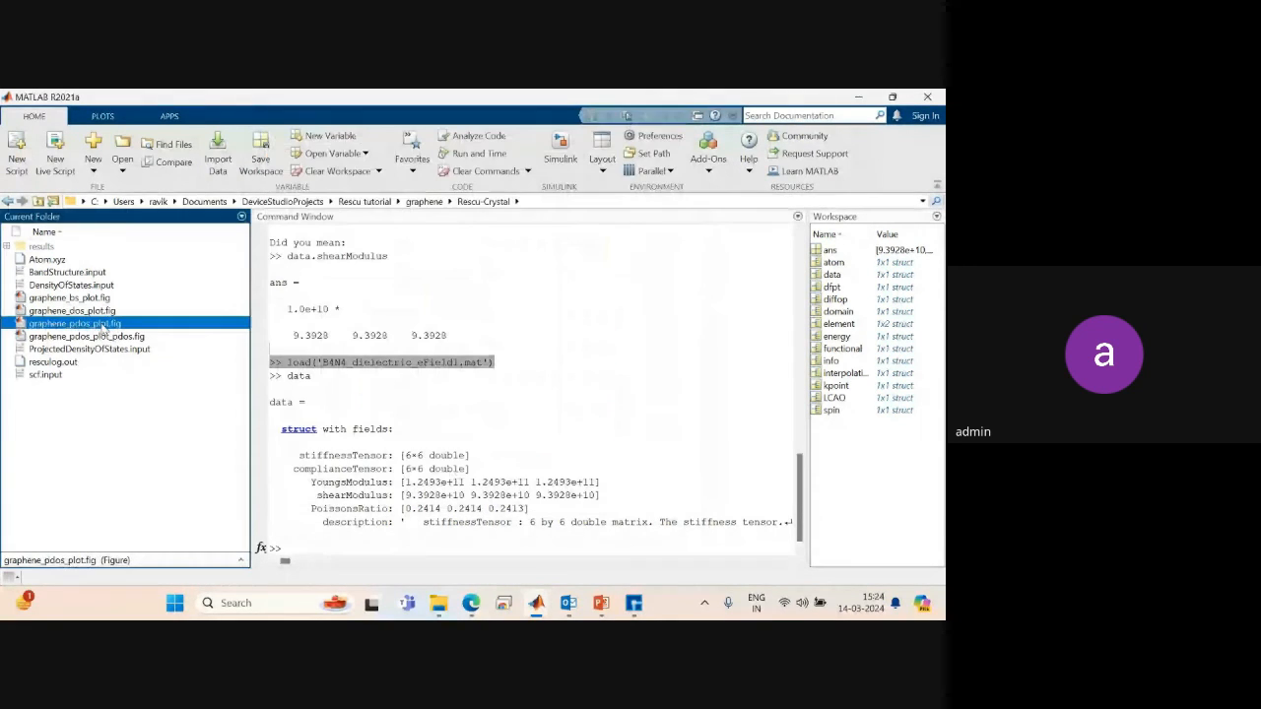
{"action": "double_click", "coordinate": [102, 328]}
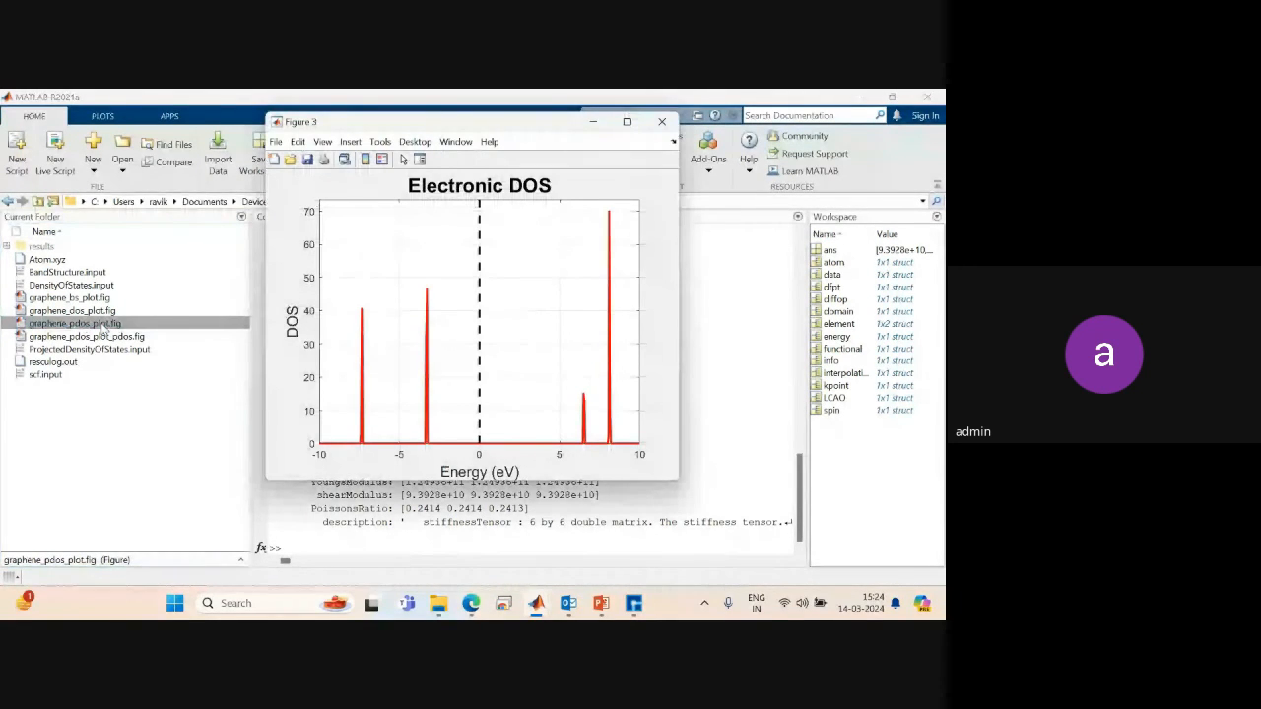
Open the graphene_pdos_plot_pdos.fig plot and the ProjectedDensityOfStates.input file to check the PDOS result and its settings.
{"action": "left_click", "coordinate": [102, 339]}
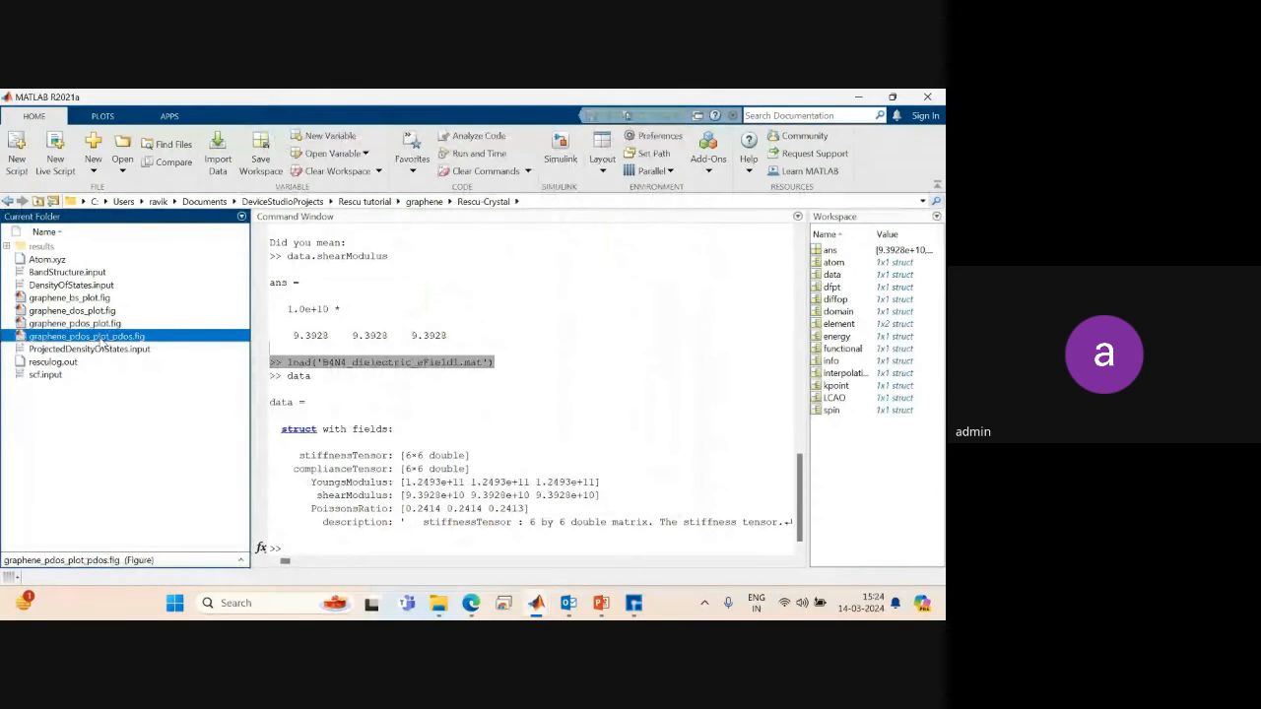
{"action": "double_click", "coordinate": [102, 339]}
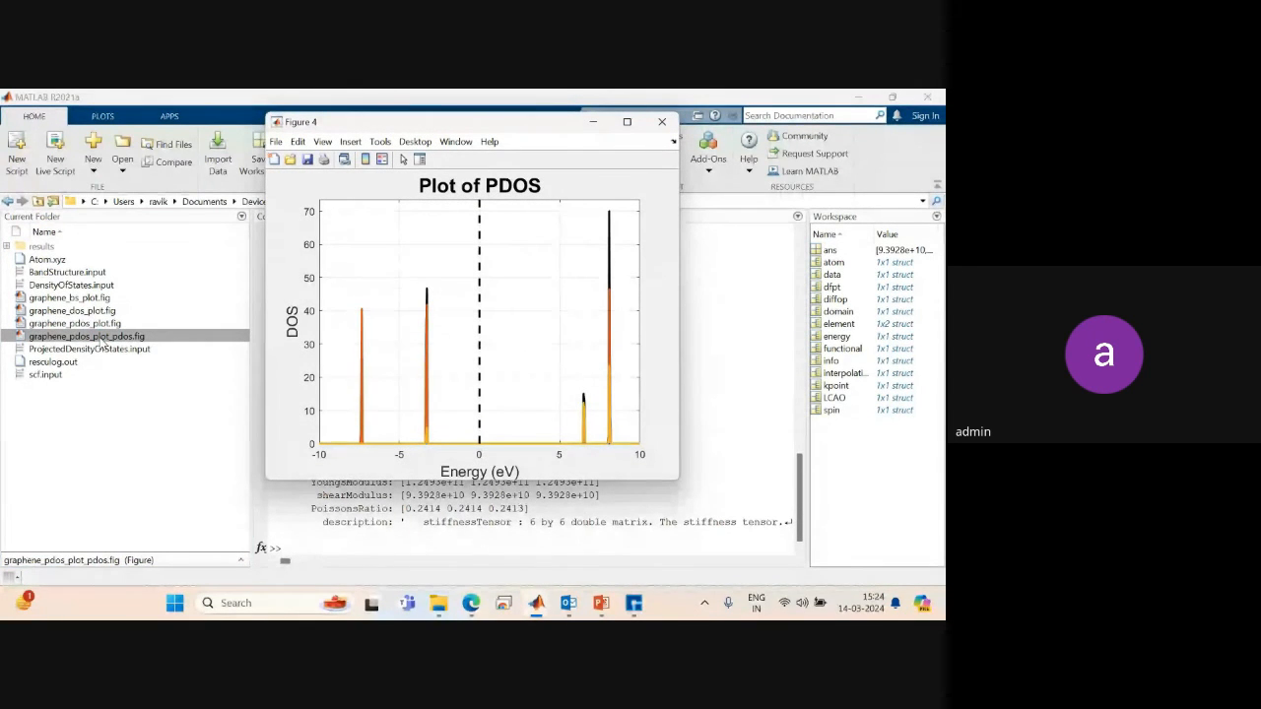
{"action": "left_click", "coordinate": [100, 351]}
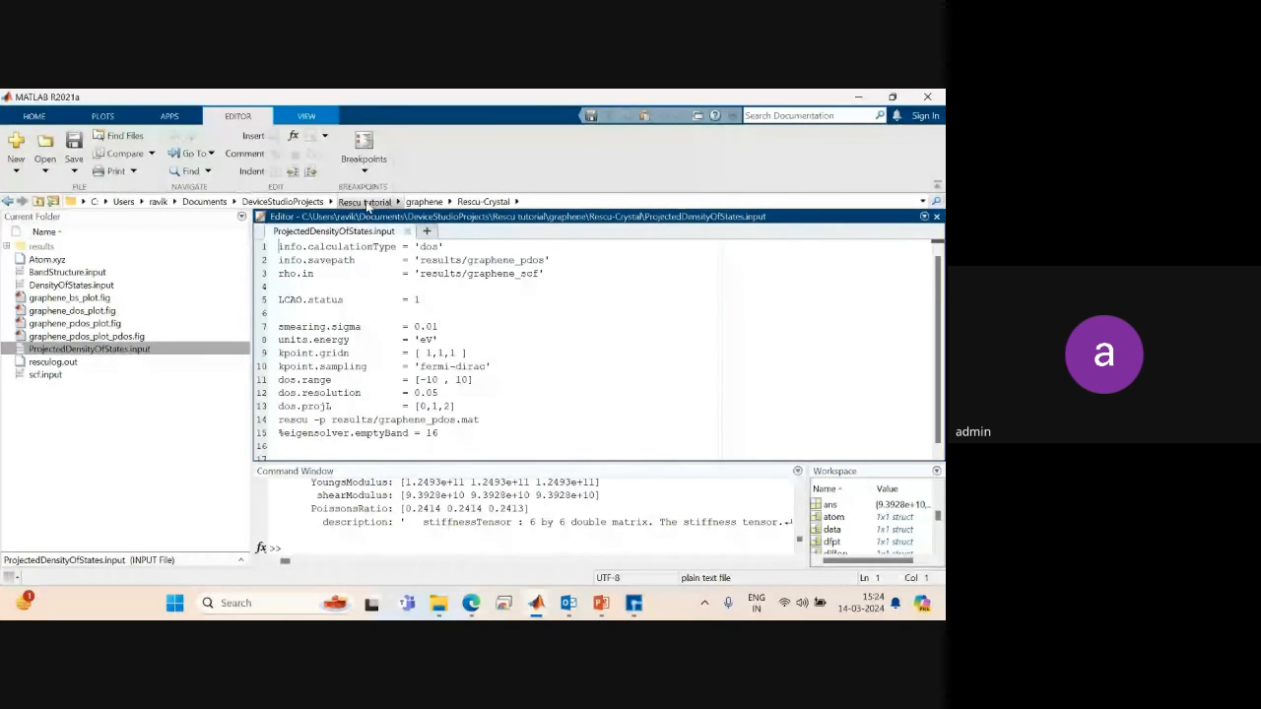
Go to Rescu tutorial/Molecule/Rescu-DFPT/results to check for result files, loading H_DZP.mat from the Molecule folder on the way.
{"action": "left_click", "coordinate": [424, 202]}
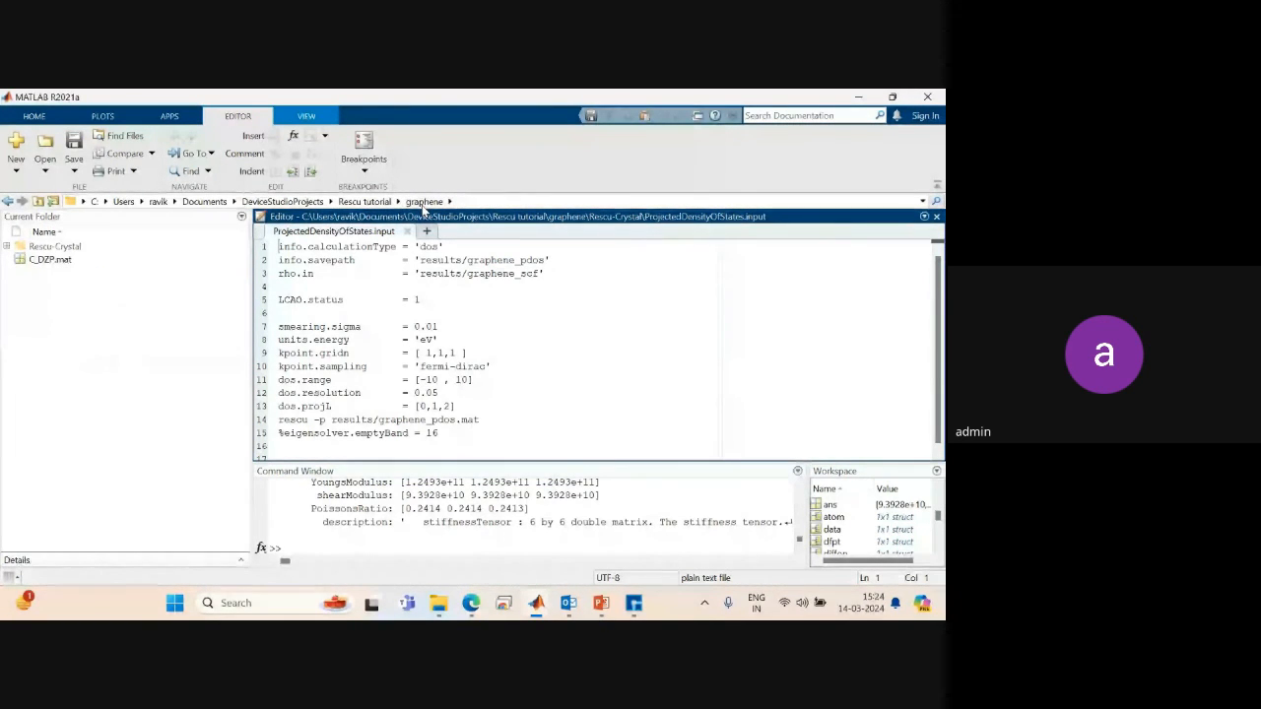
{"action": "left_click", "coordinate": [367, 202]}
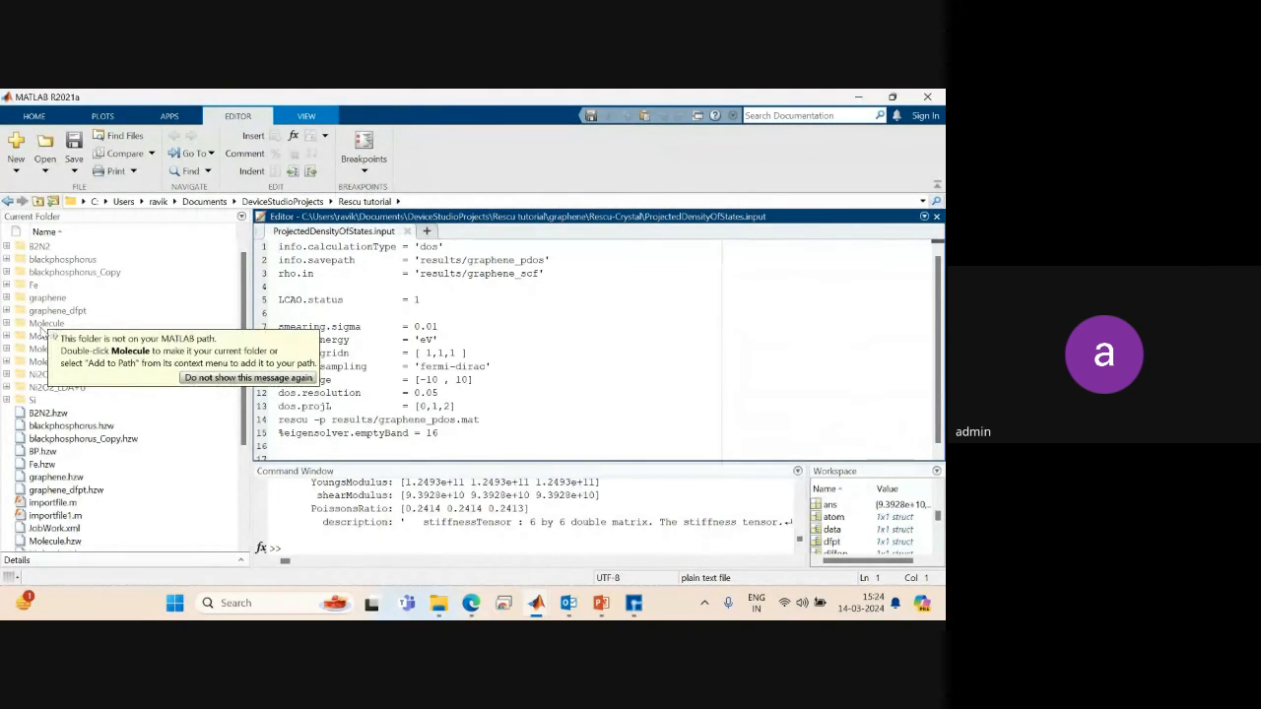
{"action": "double_click", "coordinate": [45, 324]}
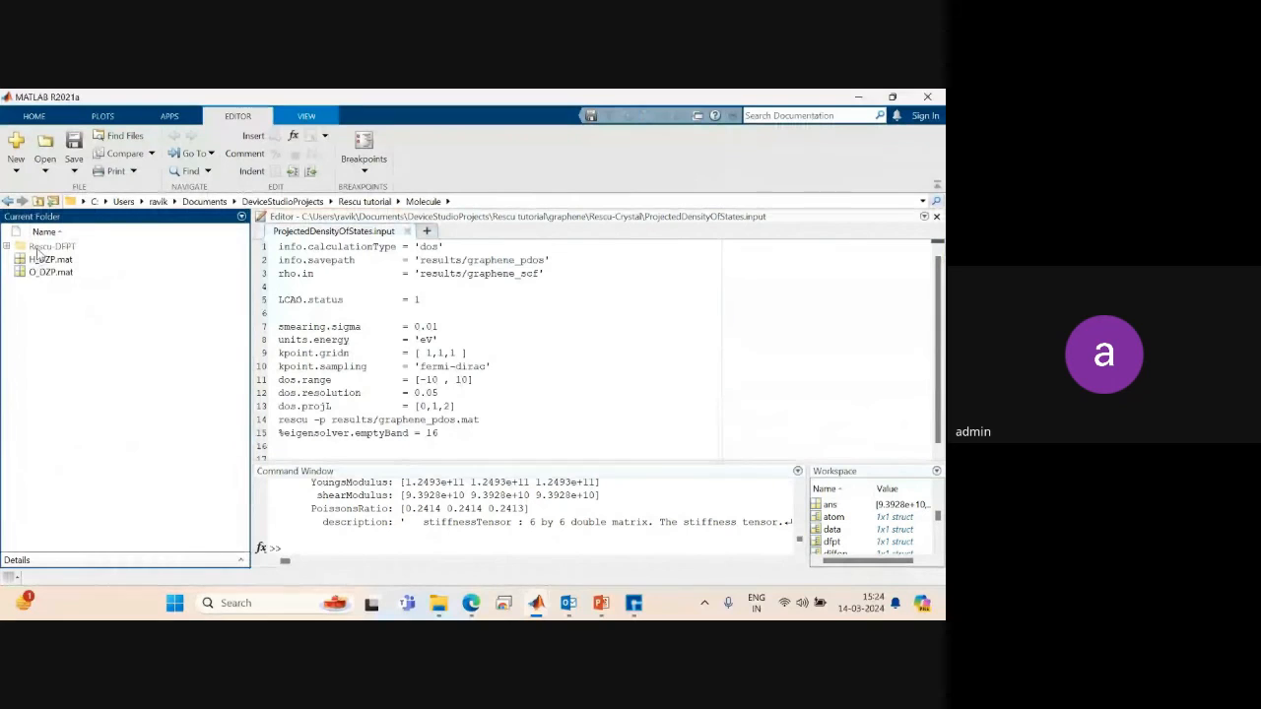
{"action": "double_click", "coordinate": [38, 258]}
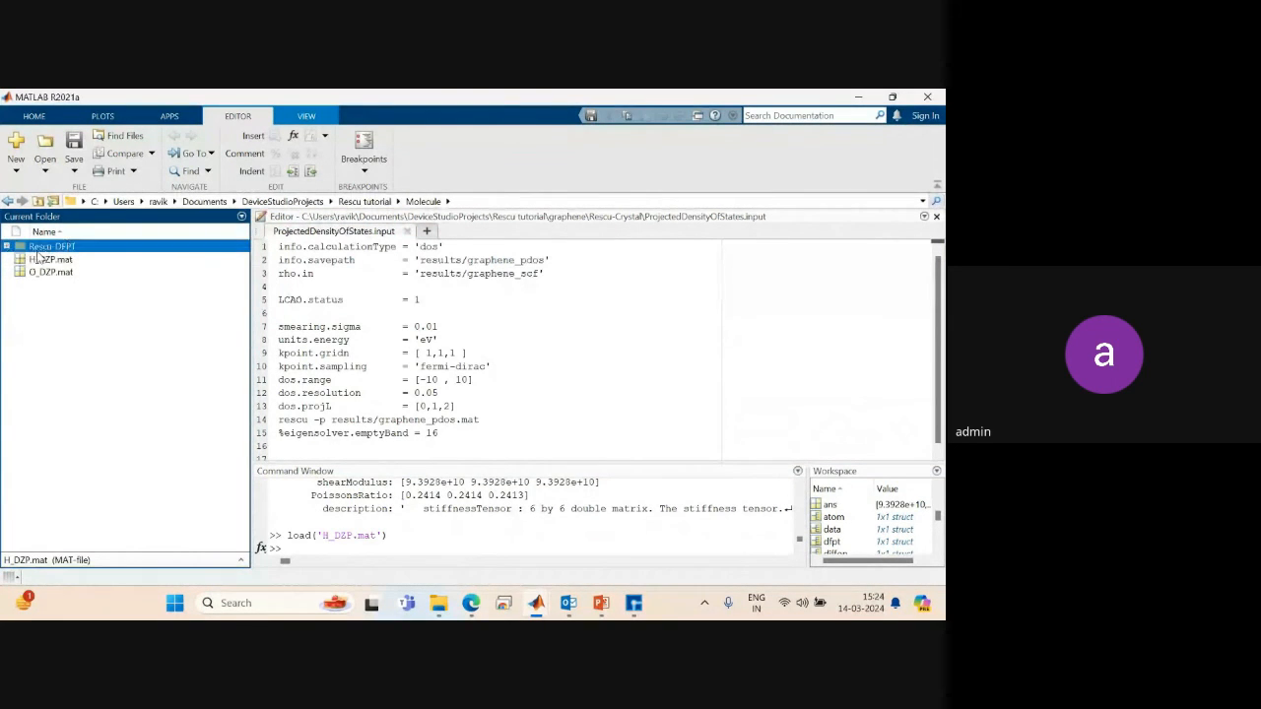
{"action": "double_click", "coordinate": [39, 247]}
{"action": "double_click", "coordinate": [40, 257]}
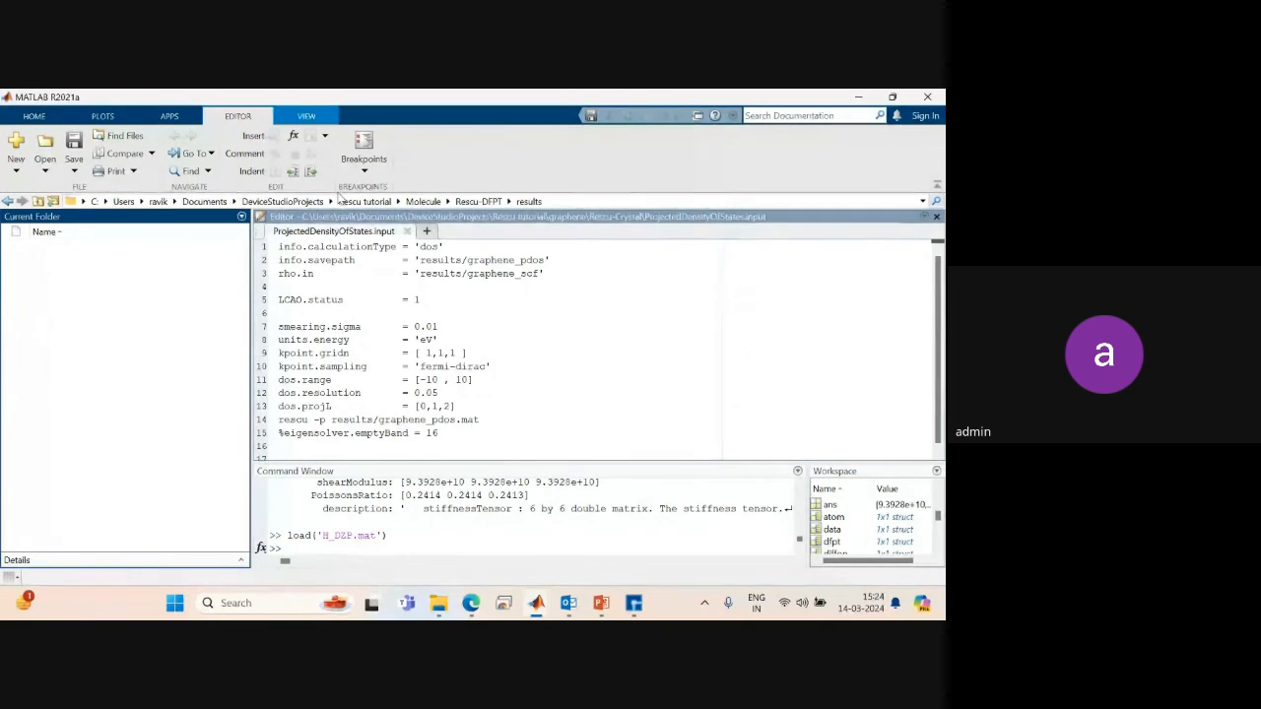
Go to Rescu tutorial/Ni2O2_LDA+U/Rescu-Crystal and open the Ni2O2_dos_plot.fig electronic DOS plot.
{"action": "left_click", "coordinate": [422, 202]}
{"action": "left_click", "coordinate": [366, 202]}
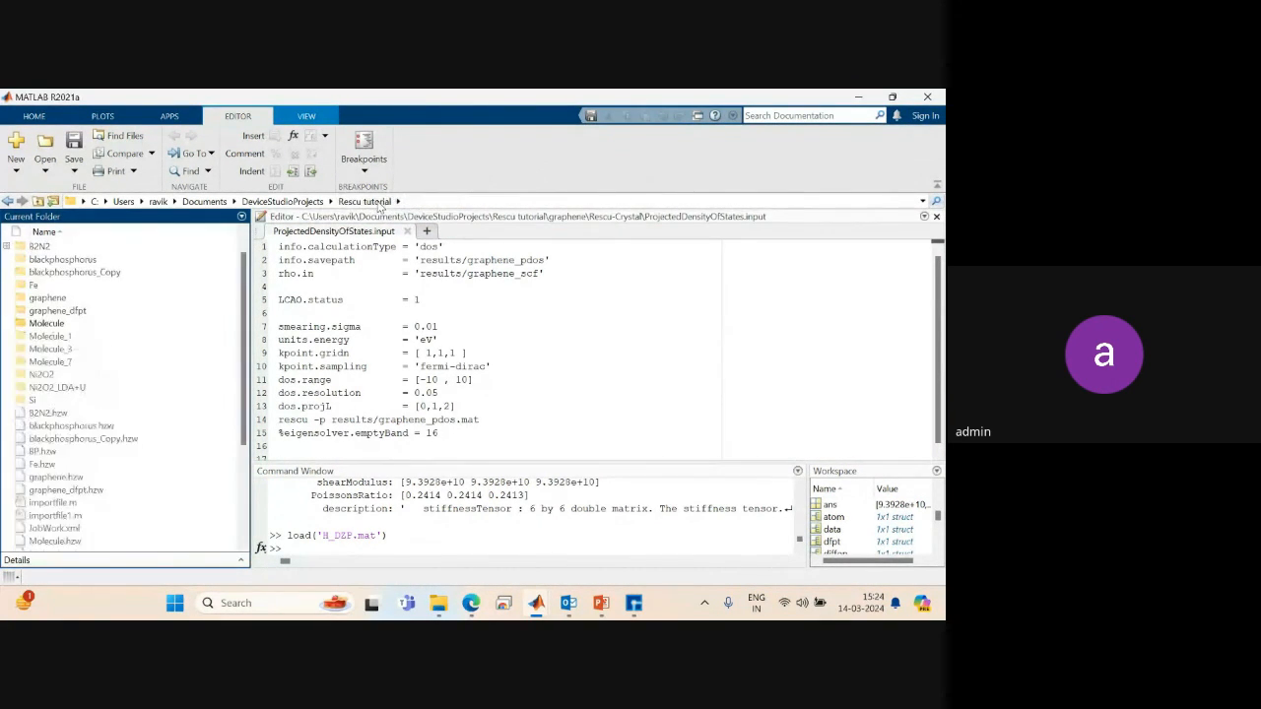
{"action": "double_click", "coordinate": [57, 388]}
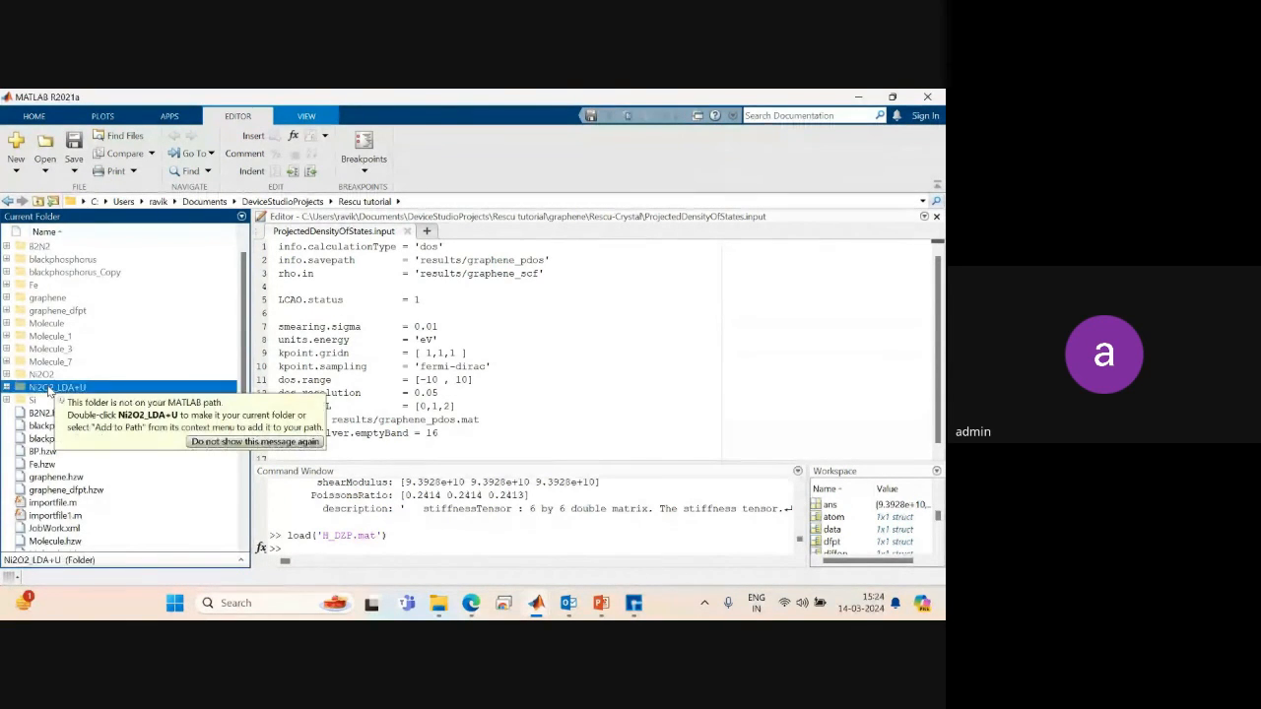
{"action": "double_click", "coordinate": [56, 246]}
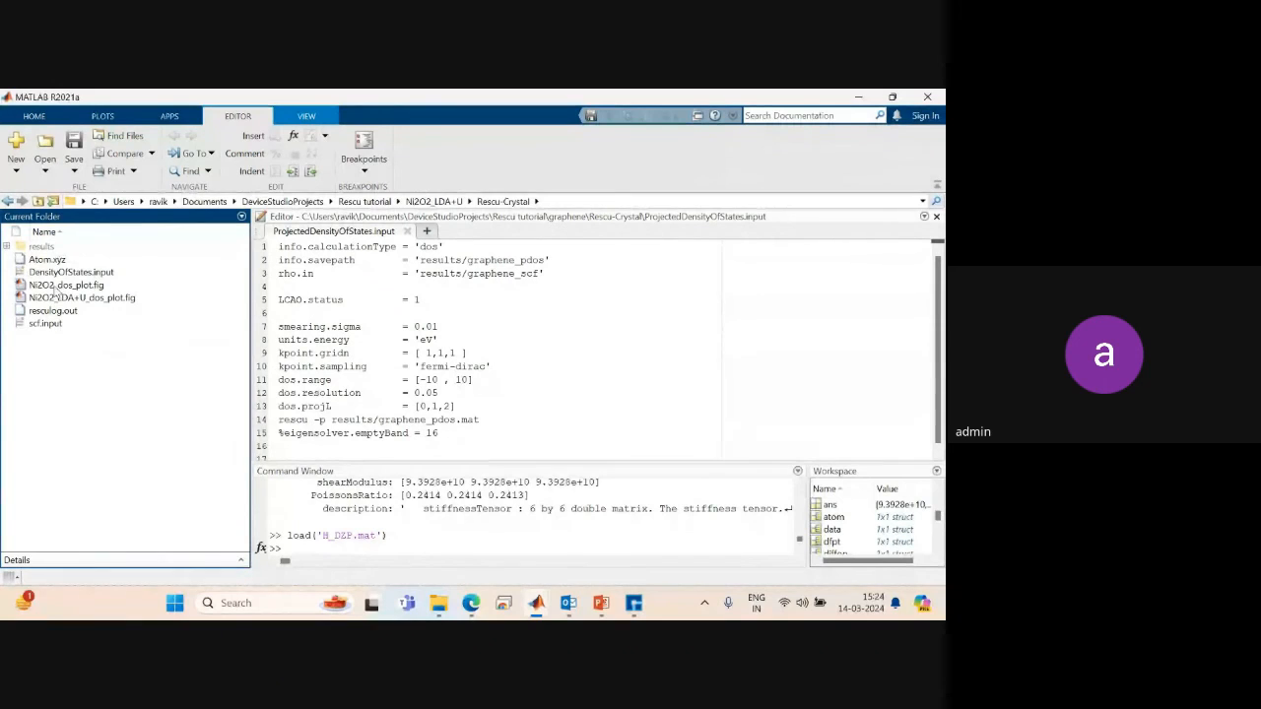
{"action": "left_click", "coordinate": [56, 286]}
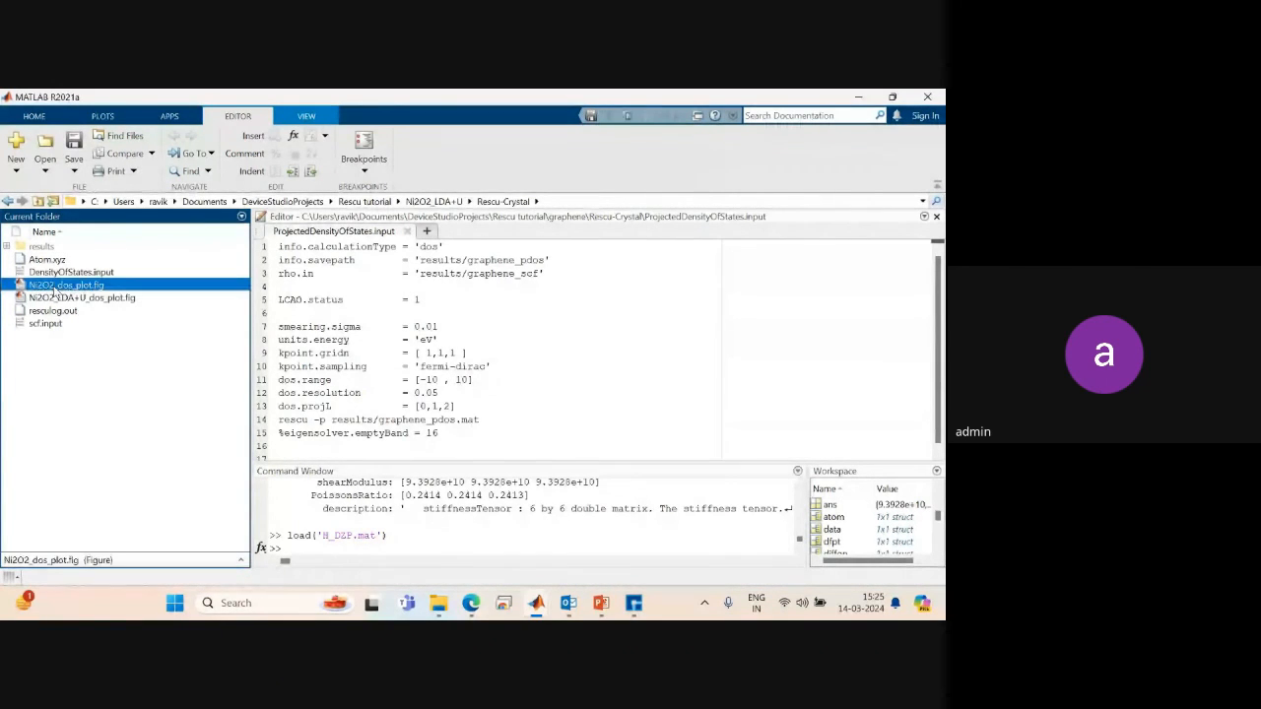
{"action": "double_click", "coordinate": [57, 286]}
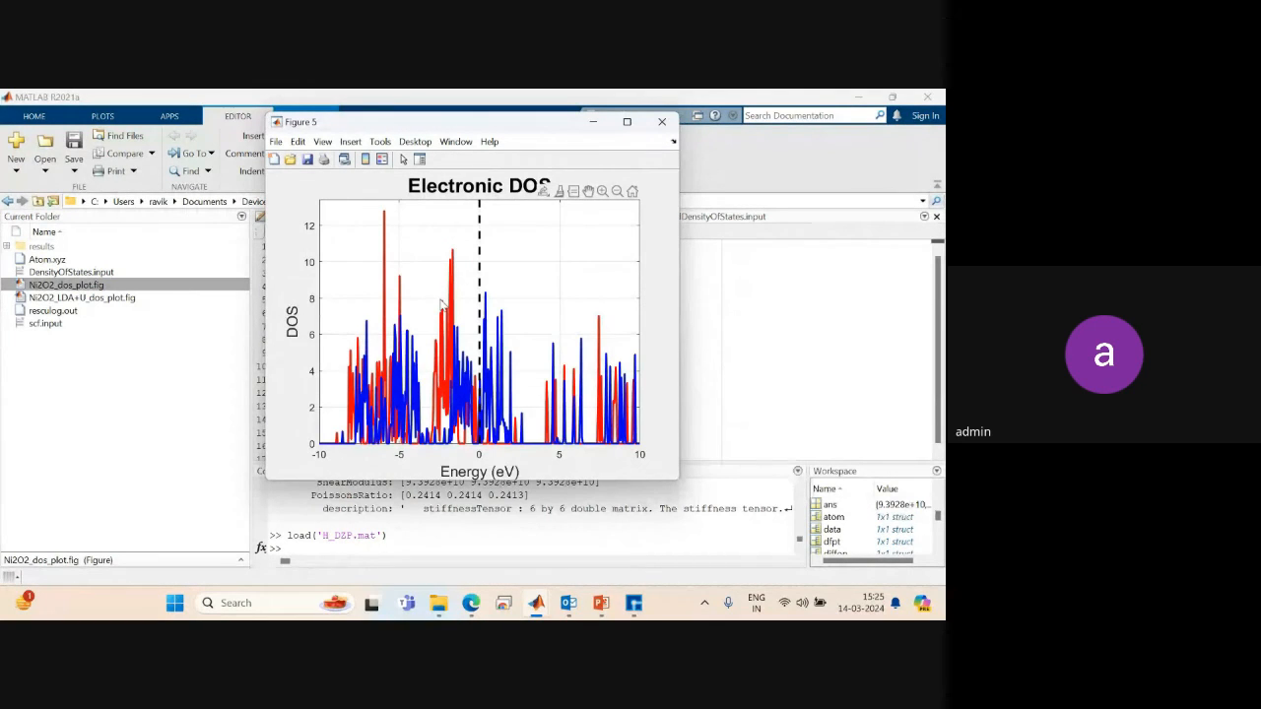
Open Ni2O2_LDA+U_dos_plot.fig, reposition its window, and preview the other open figure windows for comparison.
{"action": "left_click", "coordinate": [79, 297]}
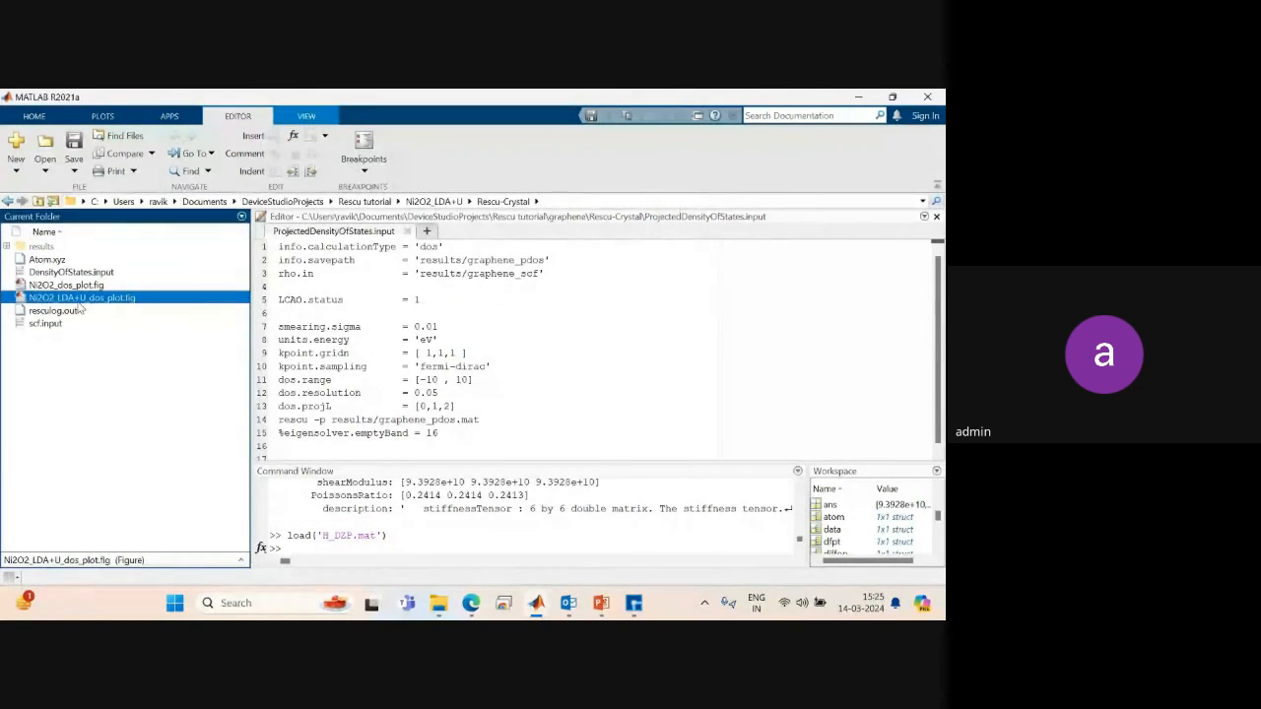
{"action": "left_click_drag", "start_coordinate": [549, 122], "coordinate": [455, 169]}
{"action": "mouse_move", "coordinate": [540, 604]}
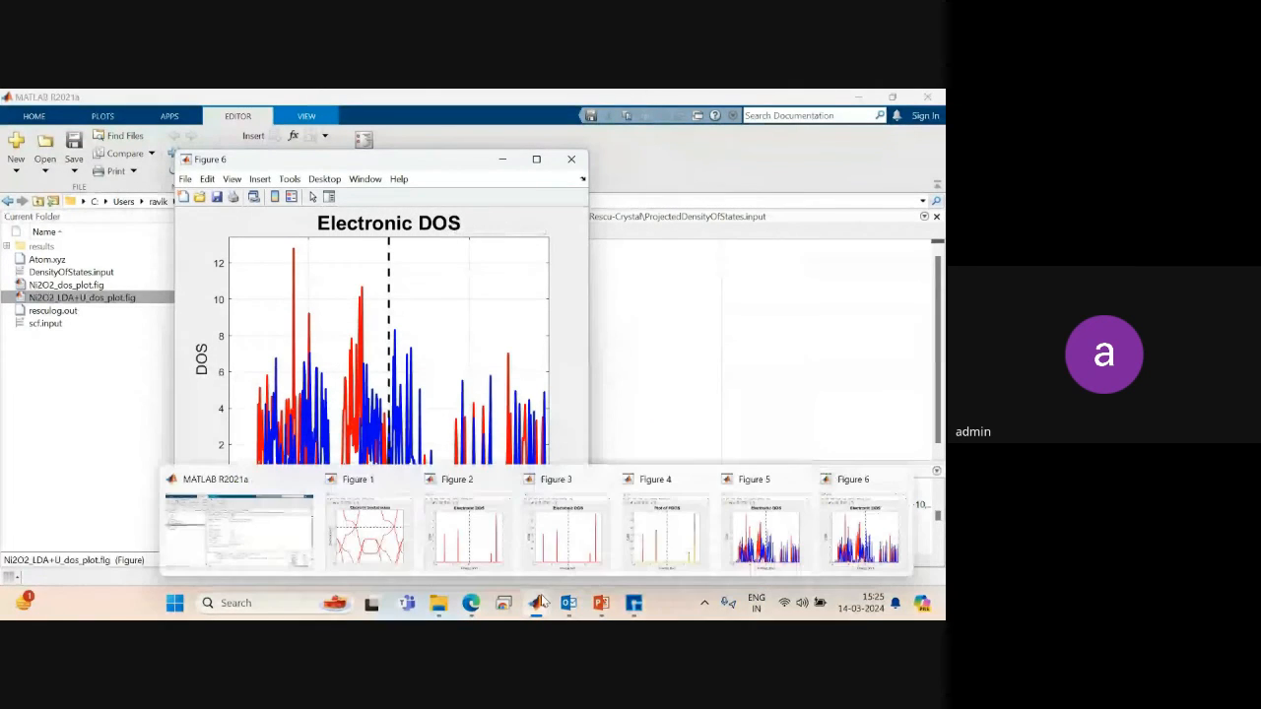
{"action": "mouse_move", "coordinate": [345, 521]}
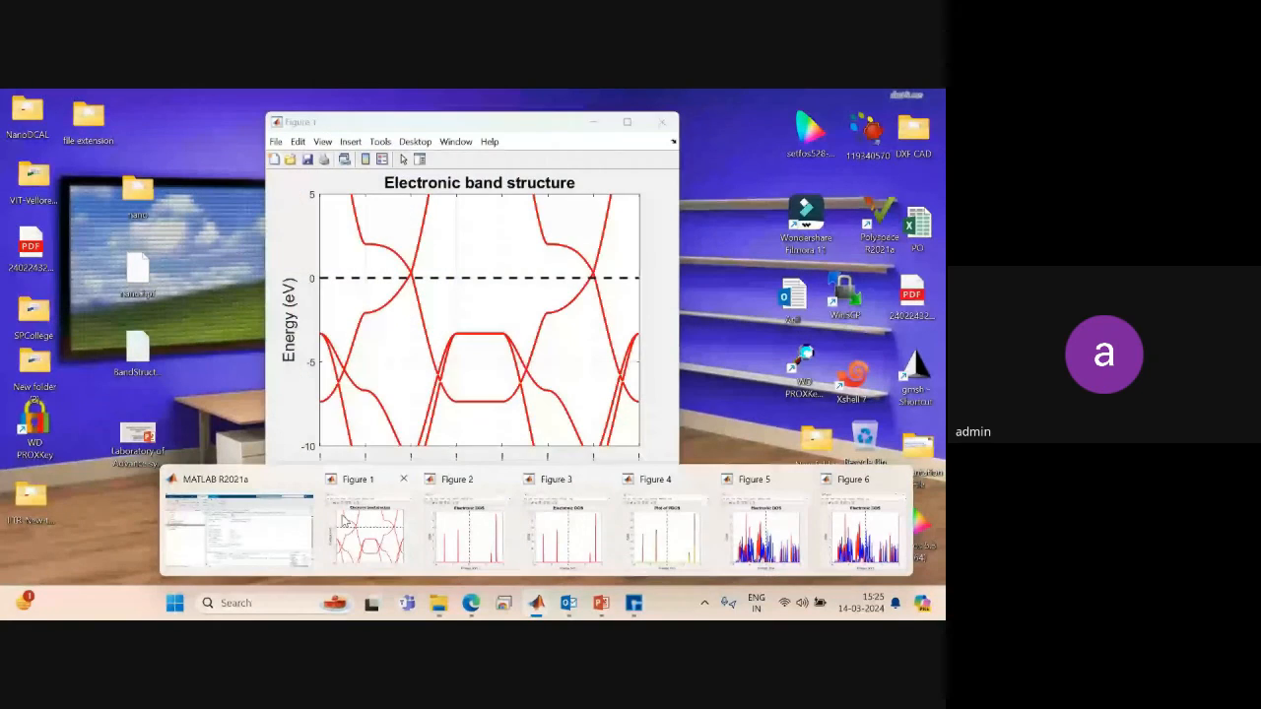
{"action": "mouse_move", "coordinate": [652, 520]}
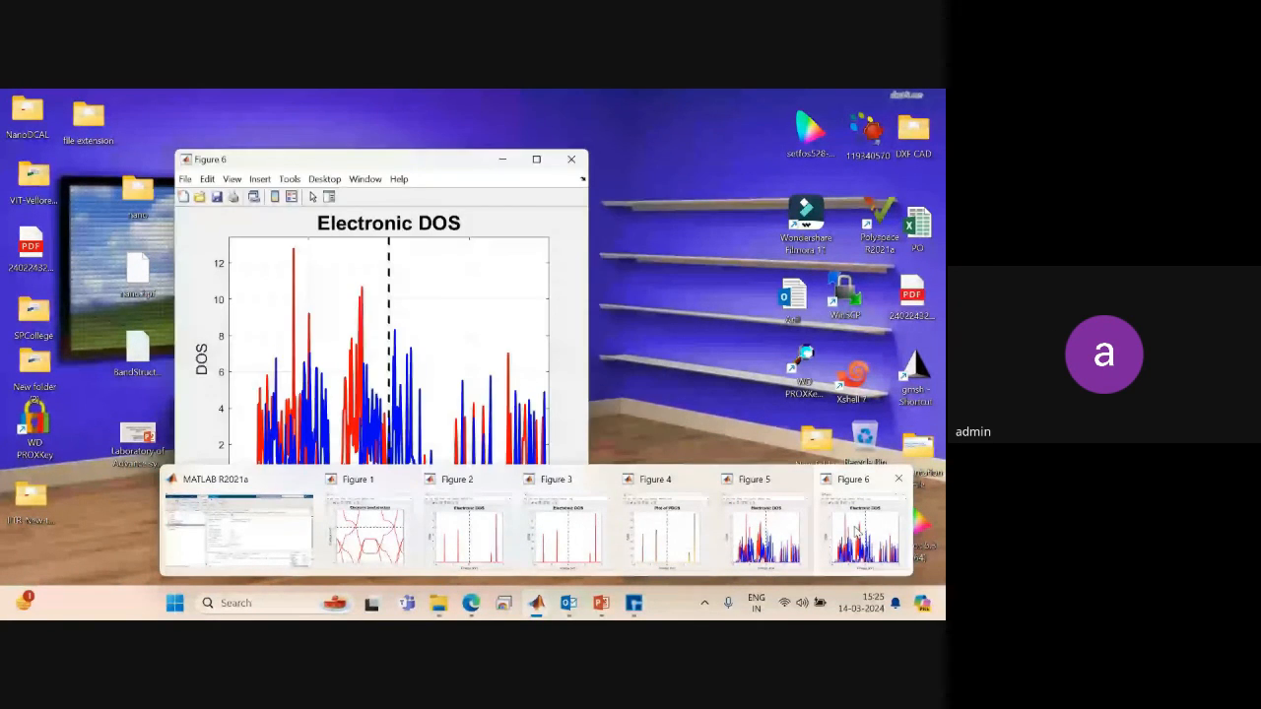
Bring the Ni2O2_LDA+U DOS figure to the front, enable plot editing, and select its axes.
{"action": "left_click", "coordinate": [860, 534]}
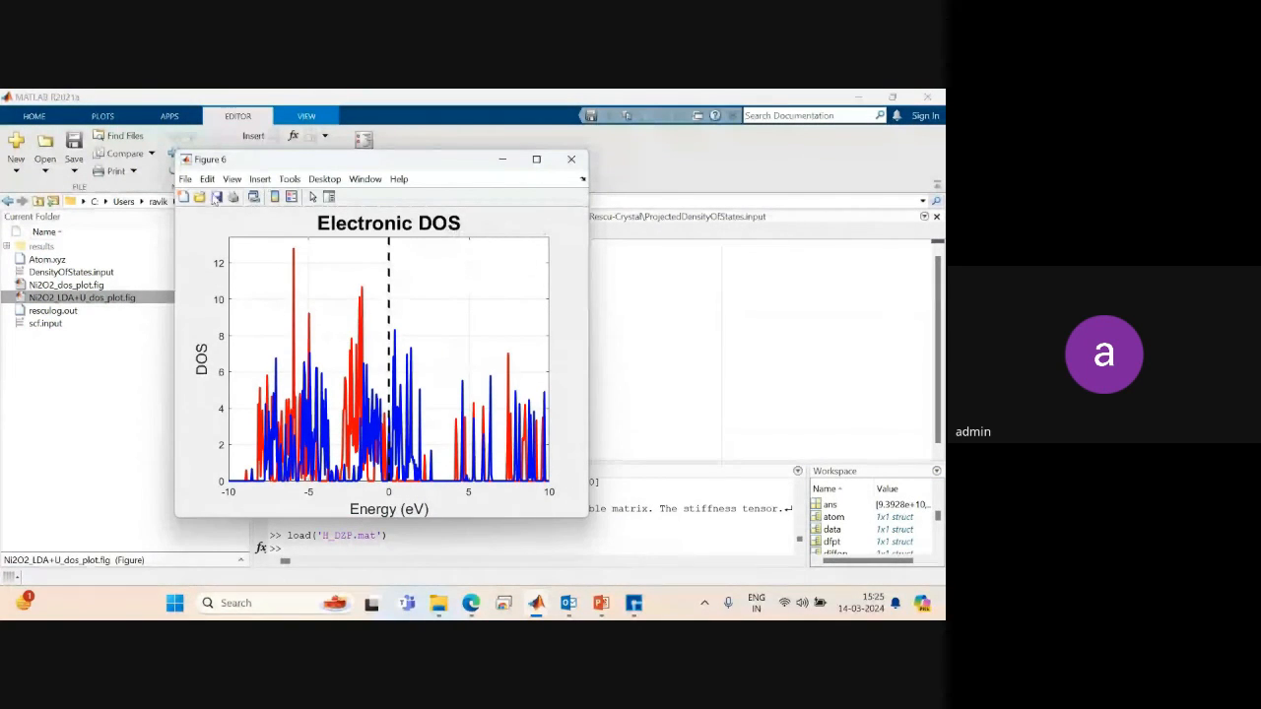
{"action": "left_click", "coordinate": [312, 197]}
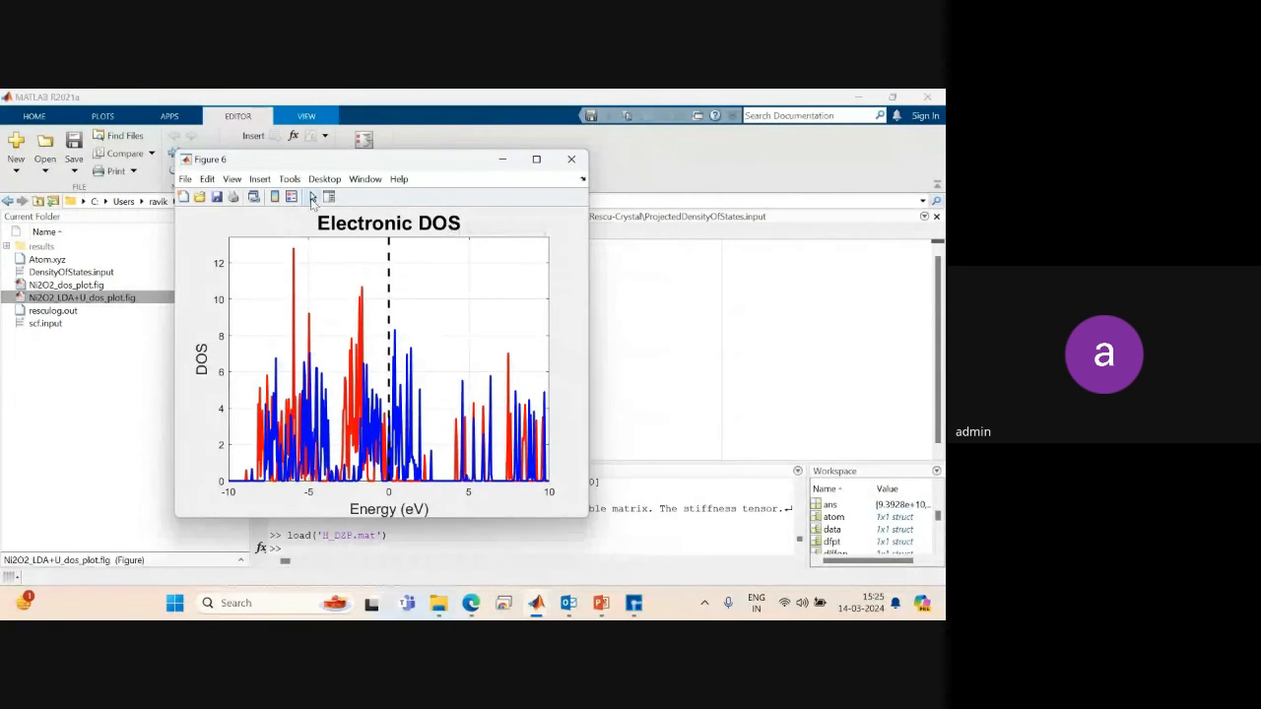
{"action": "left_click", "coordinate": [309, 386]}
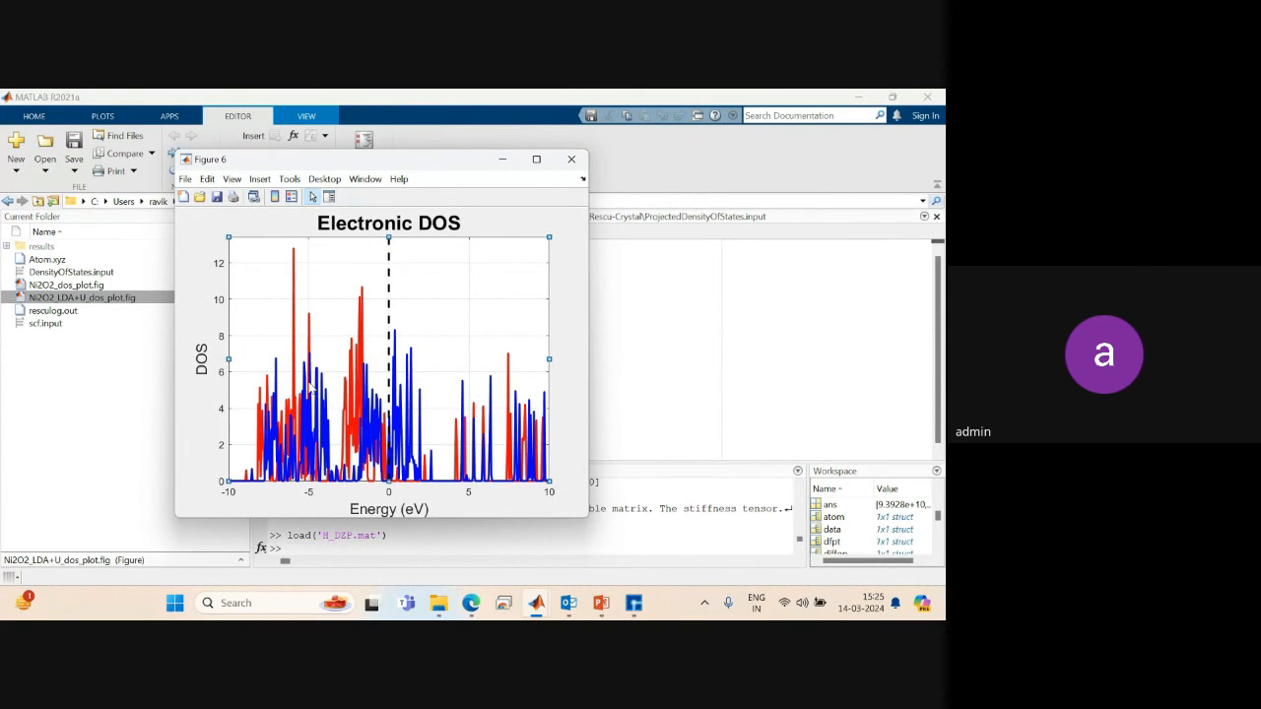
Close the electronic DOS figure and go to DeviceStudioProjects/EffectiveMass/Si/Nanodcal-Crystal.
{"action": "left_click", "coordinate": [563, 164]}
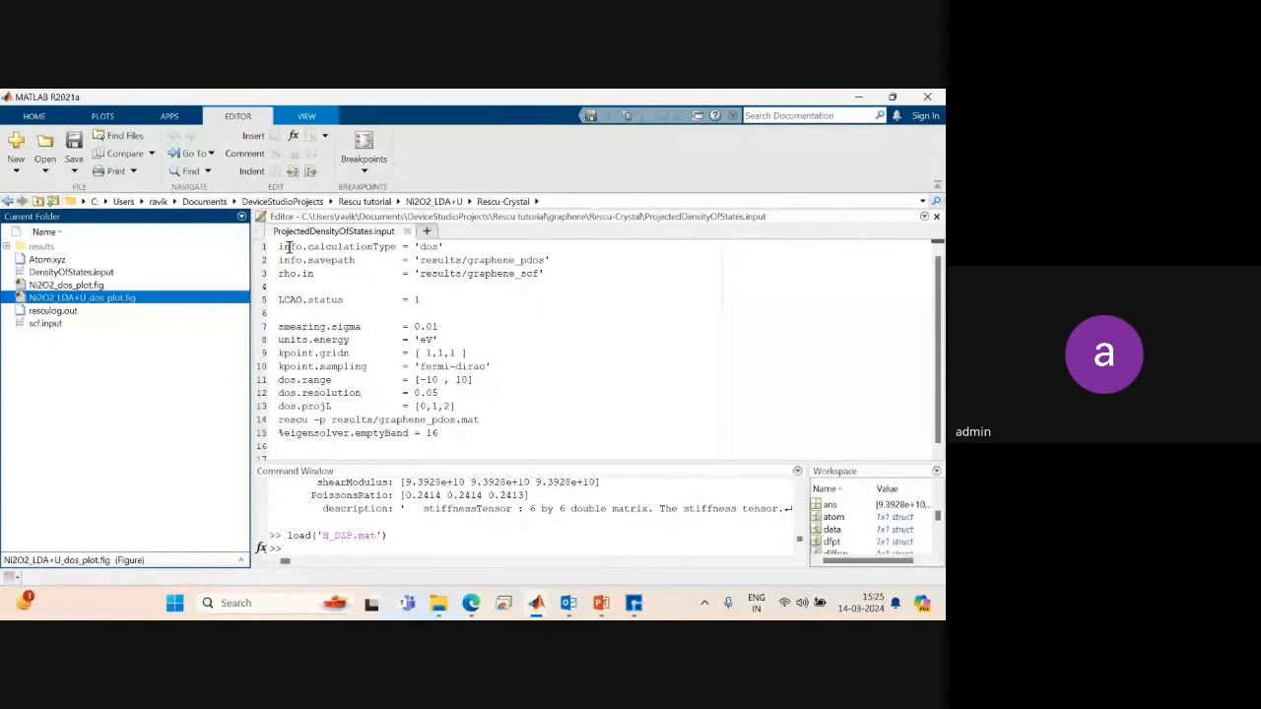
{"action": "left_click", "coordinate": [364, 202]}
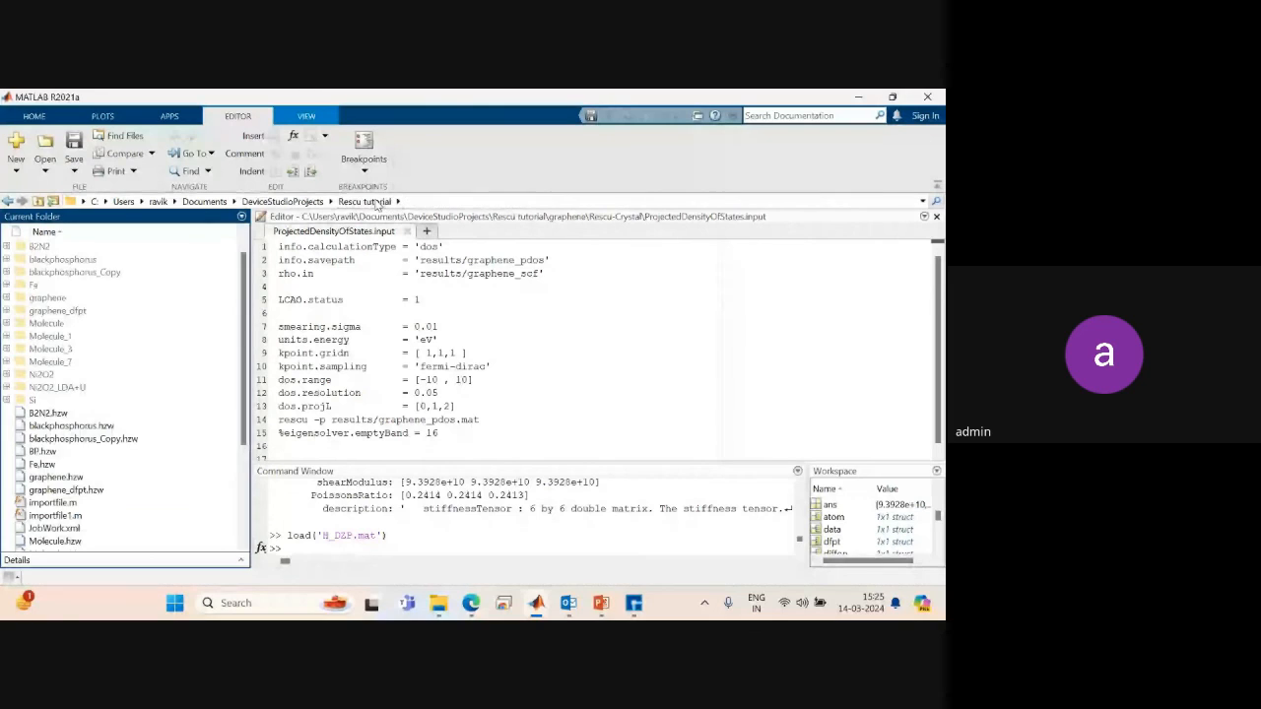
{"action": "left_click", "coordinate": [286, 202]}
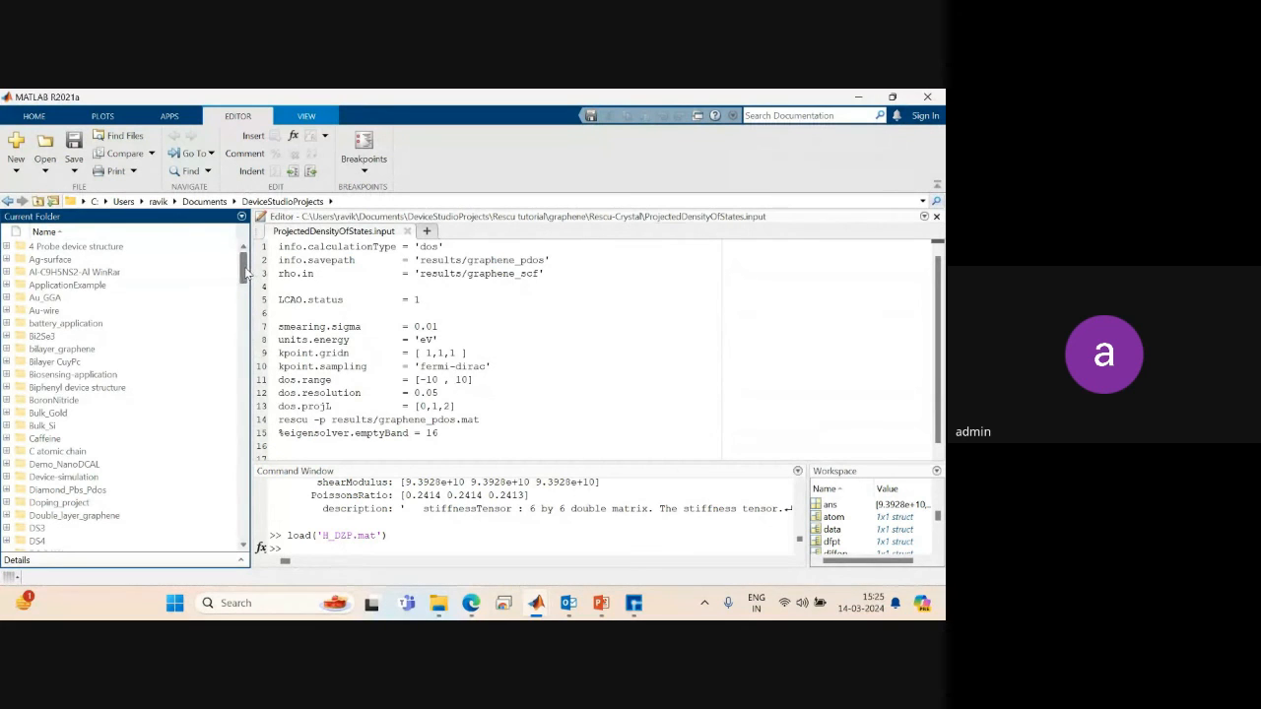
{"action": "left_click_drag", "start_coordinate": [246, 276], "coordinate": [243, 300]}
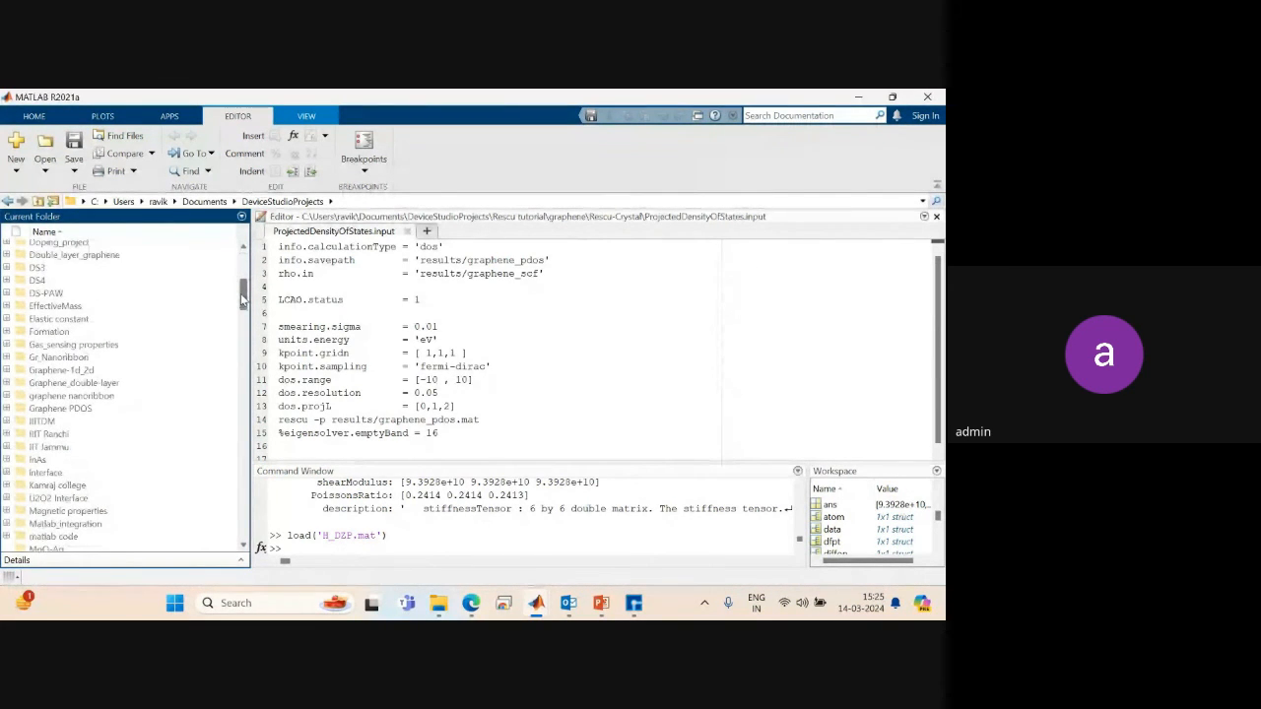
{"action": "double_click", "coordinate": [63, 307]}
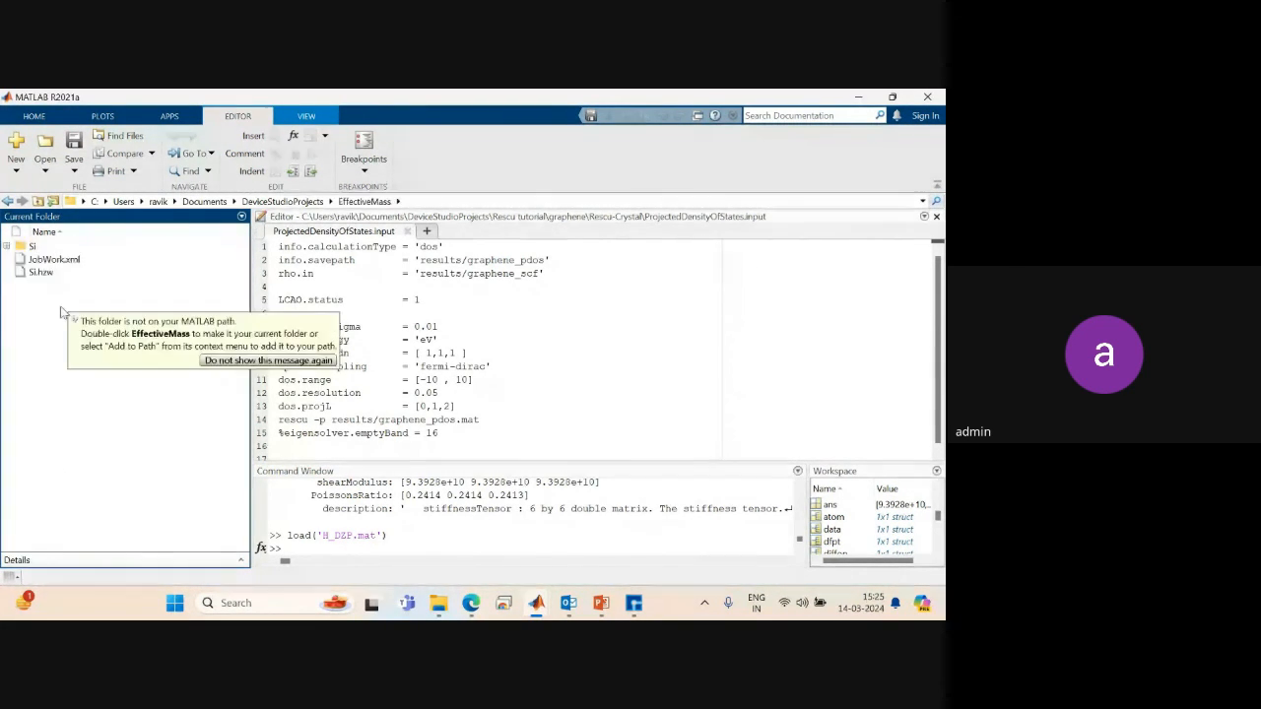
{"action": "double_click", "coordinate": [40, 247]}
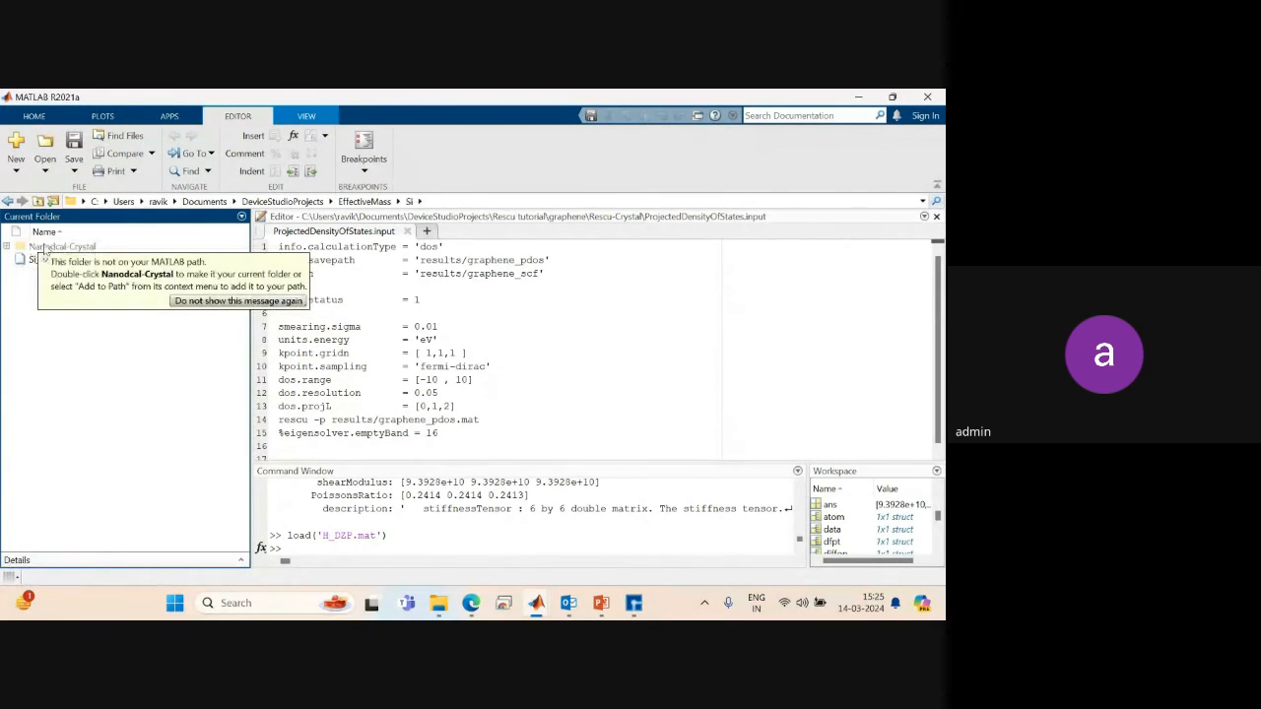
{"action": "left_click", "coordinate": [47, 249]}
{"action": "double_click", "coordinate": [46, 249]}
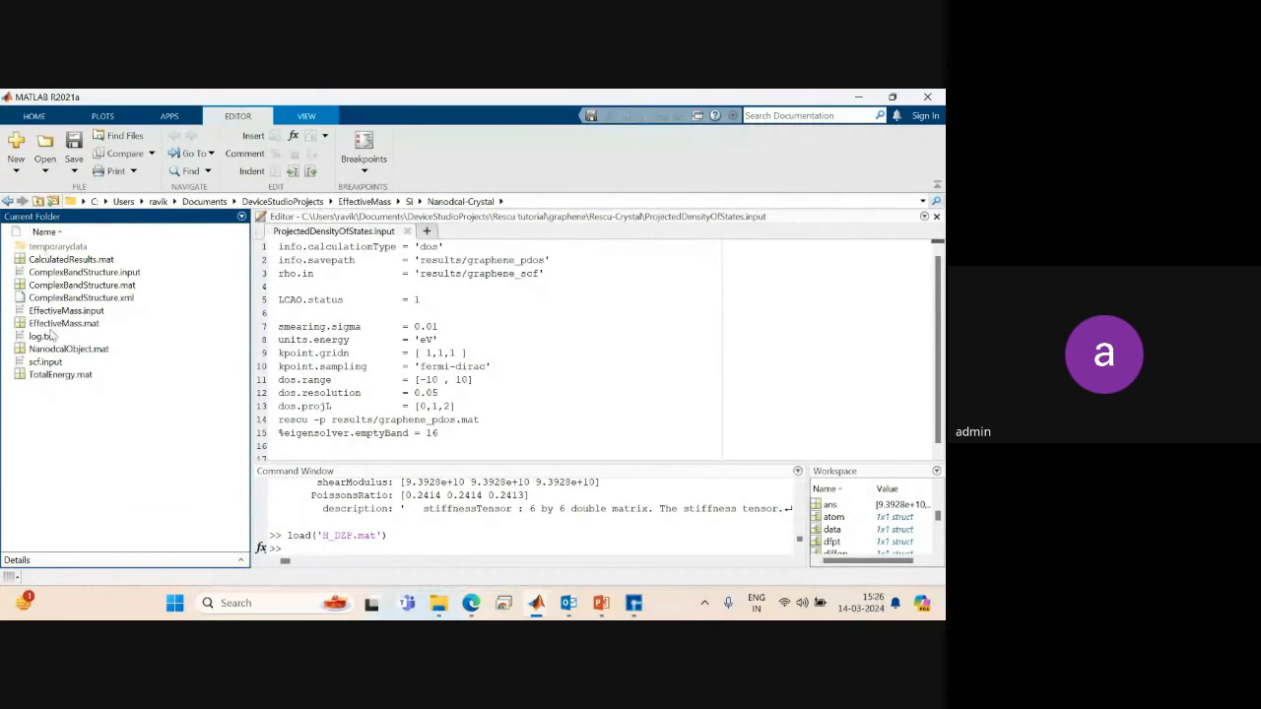
Load EffectiveMass.mat, close the ProjectedDensityOfStates.input file, and display the data struct and its effectiveMass field.
{"action": "double_click", "coordinate": [85, 325]}
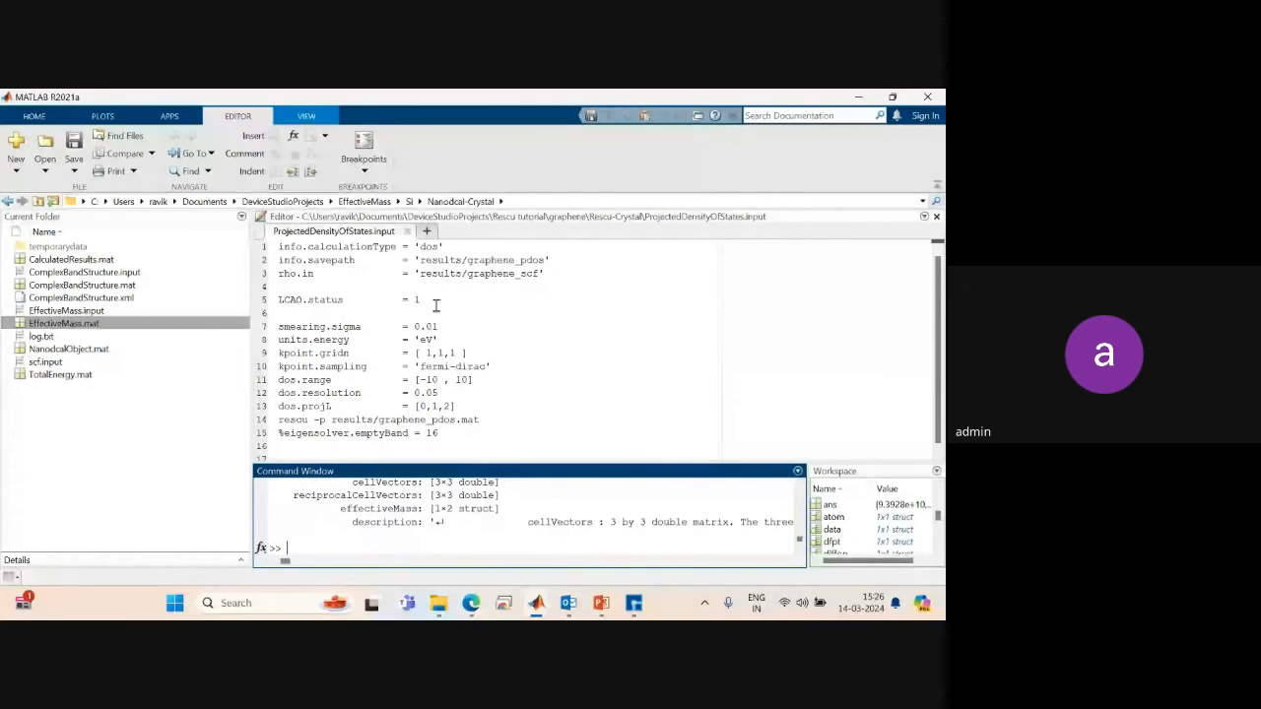
{"action": "left_click", "coordinate": [407, 230]}
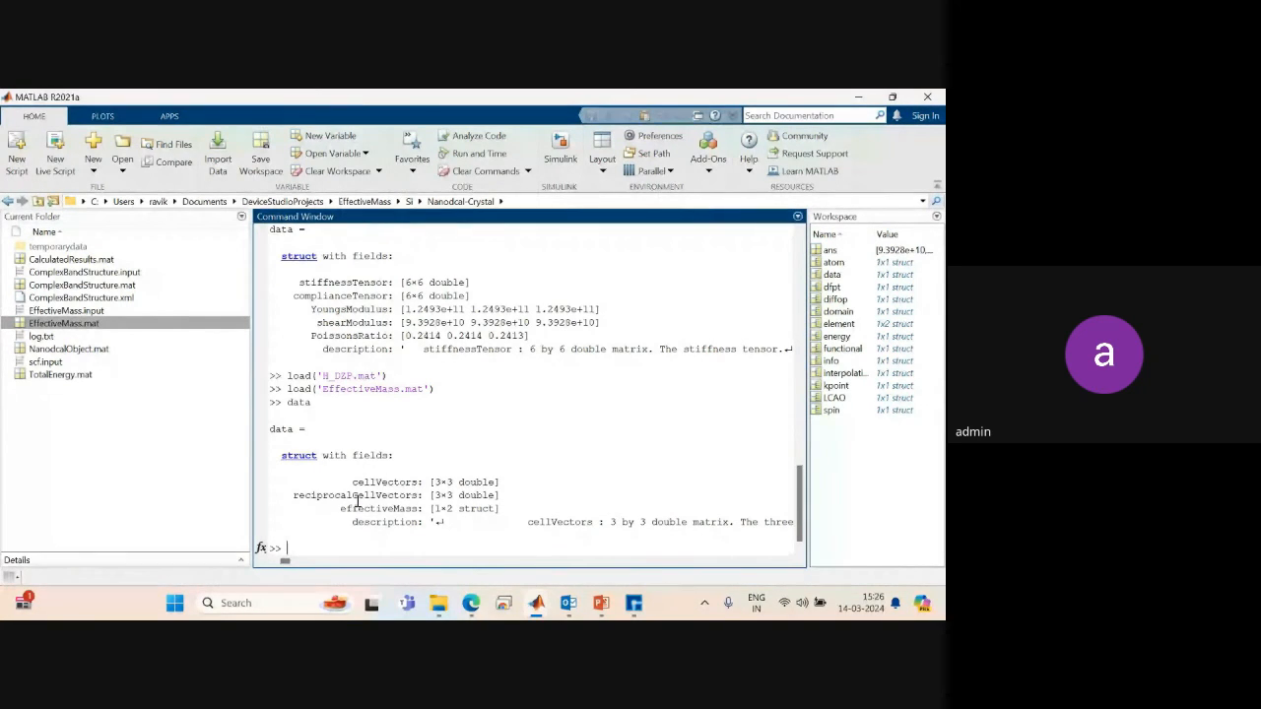
{"action": "type", "text": "data.effectiveMa"}
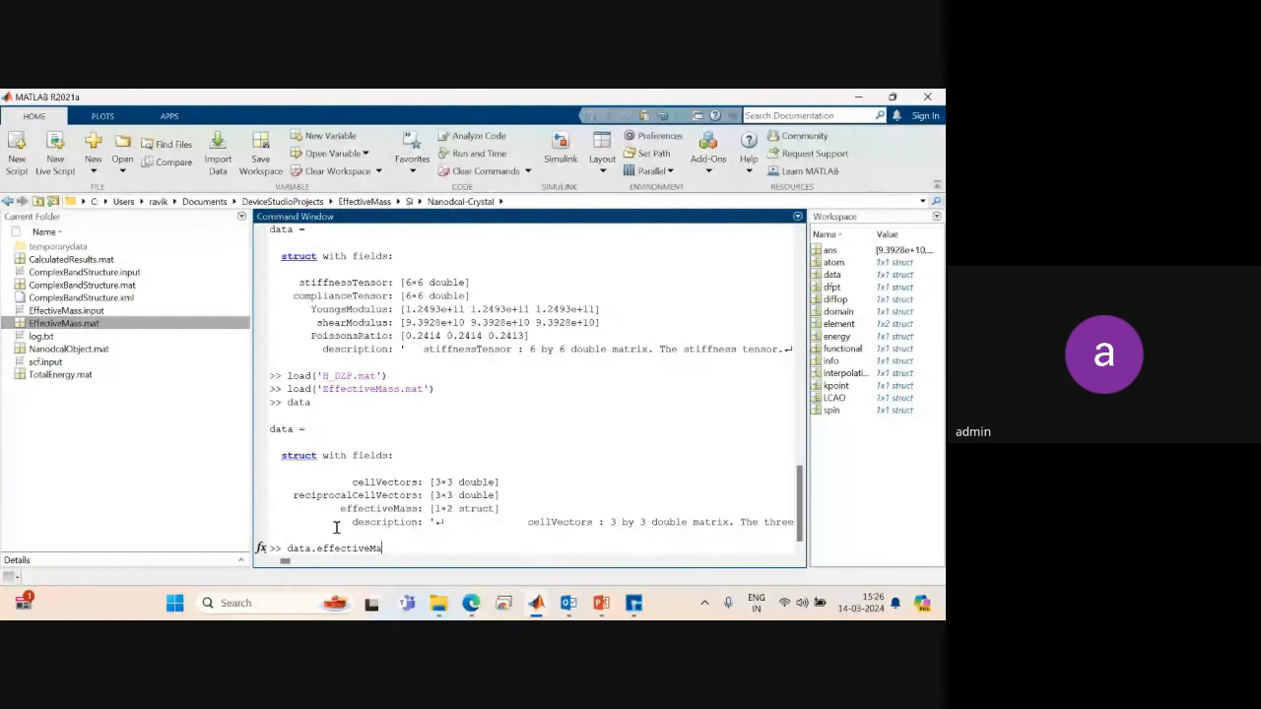
{"action": "type", "text": "ss"}
{"action": "key", "text": "Return"}
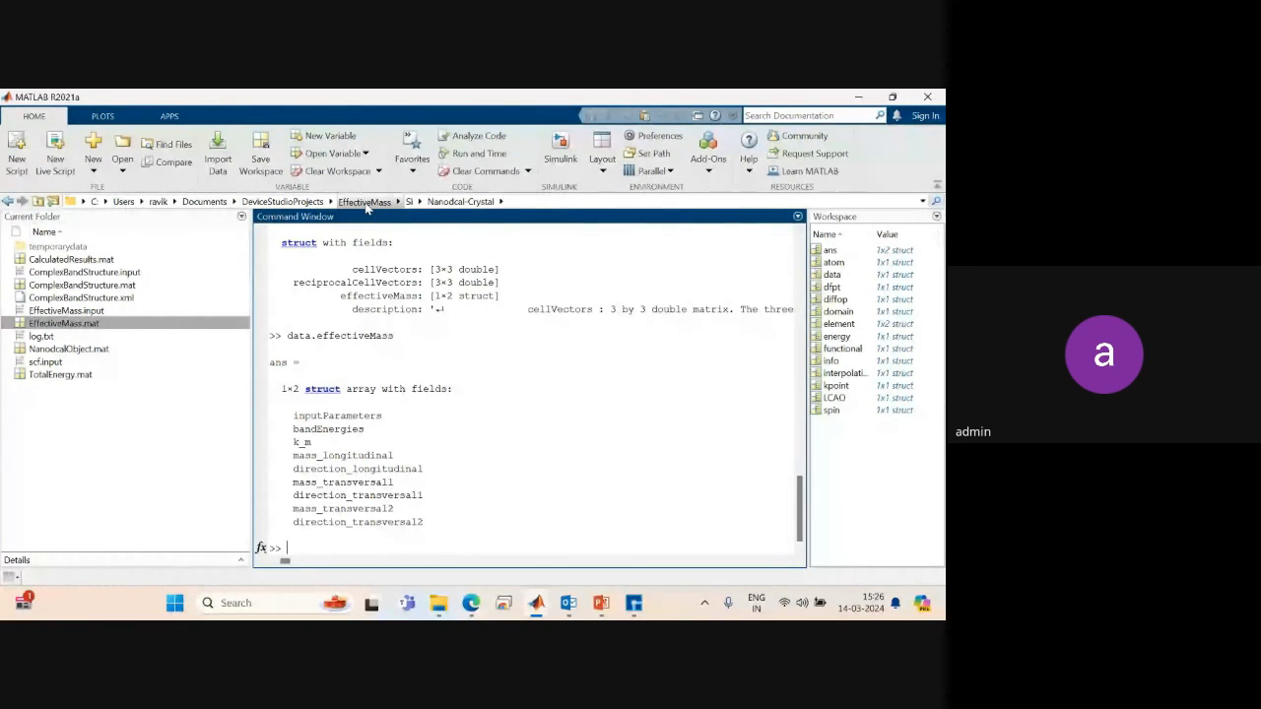
Go to DeviceStudioProjects/Magnetic properties/Si/Nanodcal-Crystal.
{"action": "left_click", "coordinate": [364, 203]}
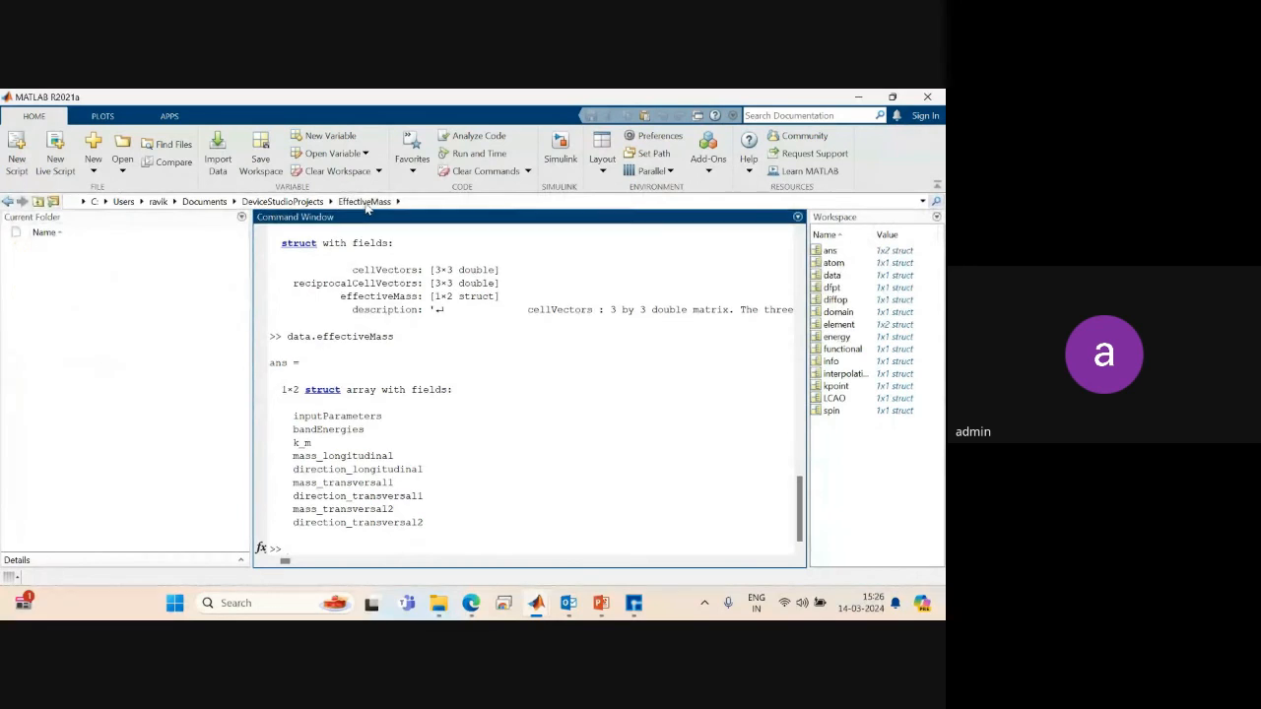
{"action": "left_click", "coordinate": [272, 203]}
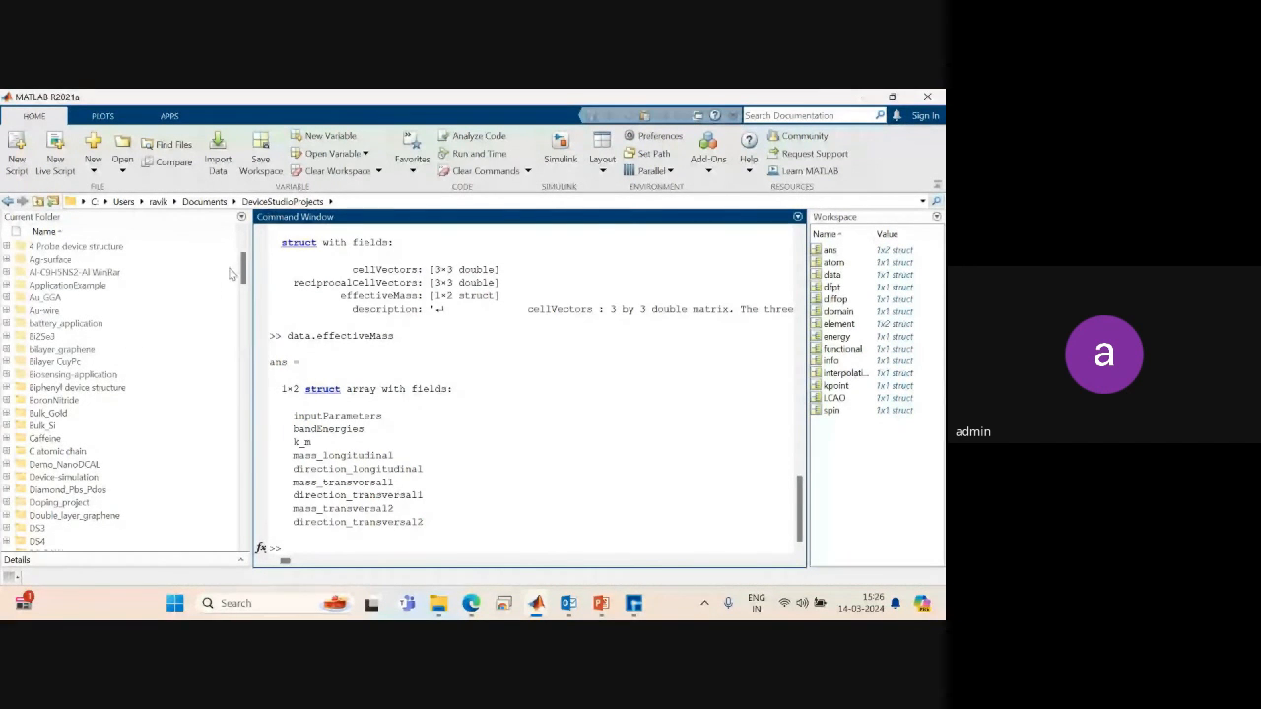
{"action": "left_click_drag", "start_coordinate": [244, 276], "coordinate": [242, 327]}
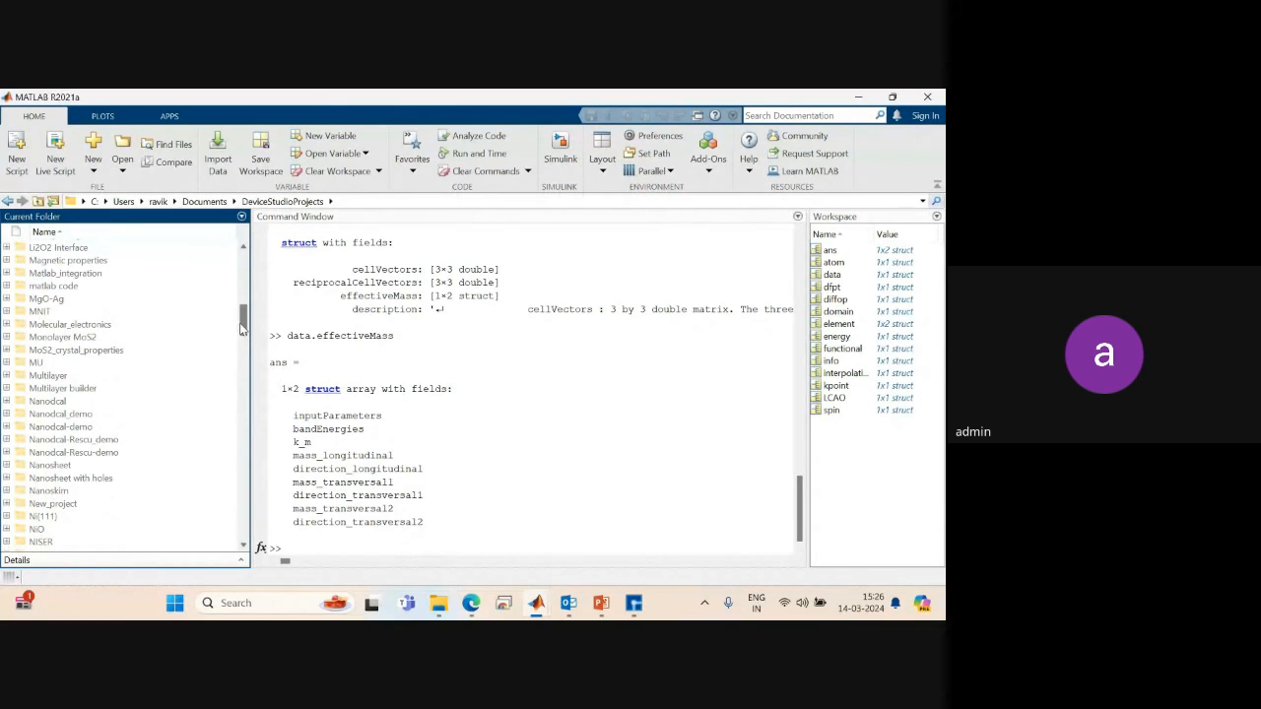
{"action": "double_click", "coordinate": [43, 260]}
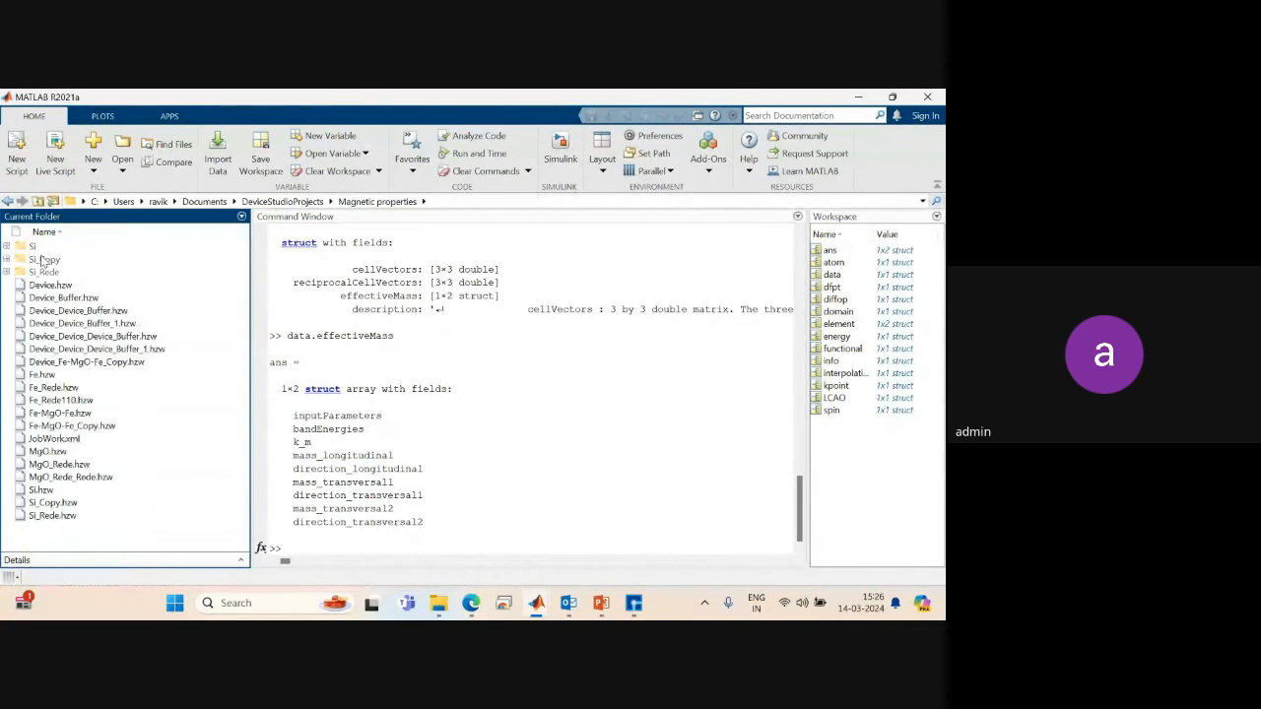
{"action": "left_click", "coordinate": [30, 248]}
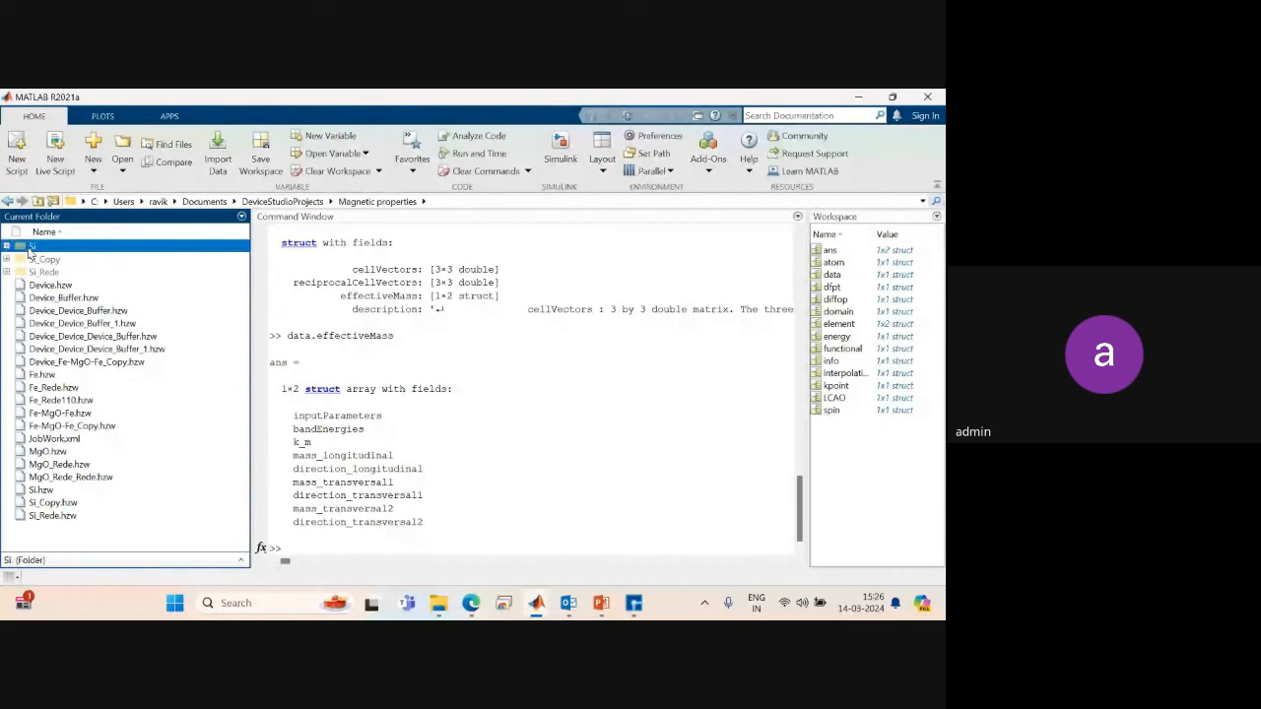
{"action": "double_click", "coordinate": [30, 248]}
{"action": "double_click", "coordinate": [29, 248]}
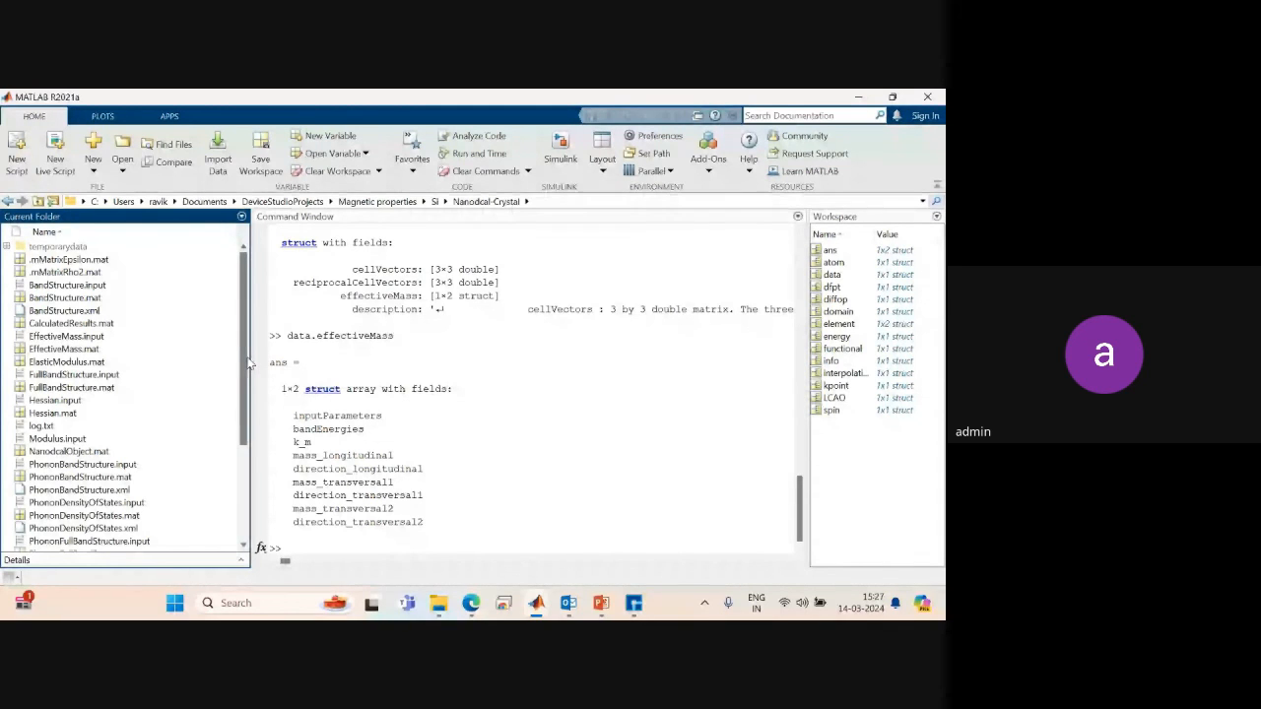
Load ThermoelectricProperties.mat and display the contents of its data struct.
{"action": "left_click_drag", "start_coordinate": [249, 363], "coordinate": [254, 463]}
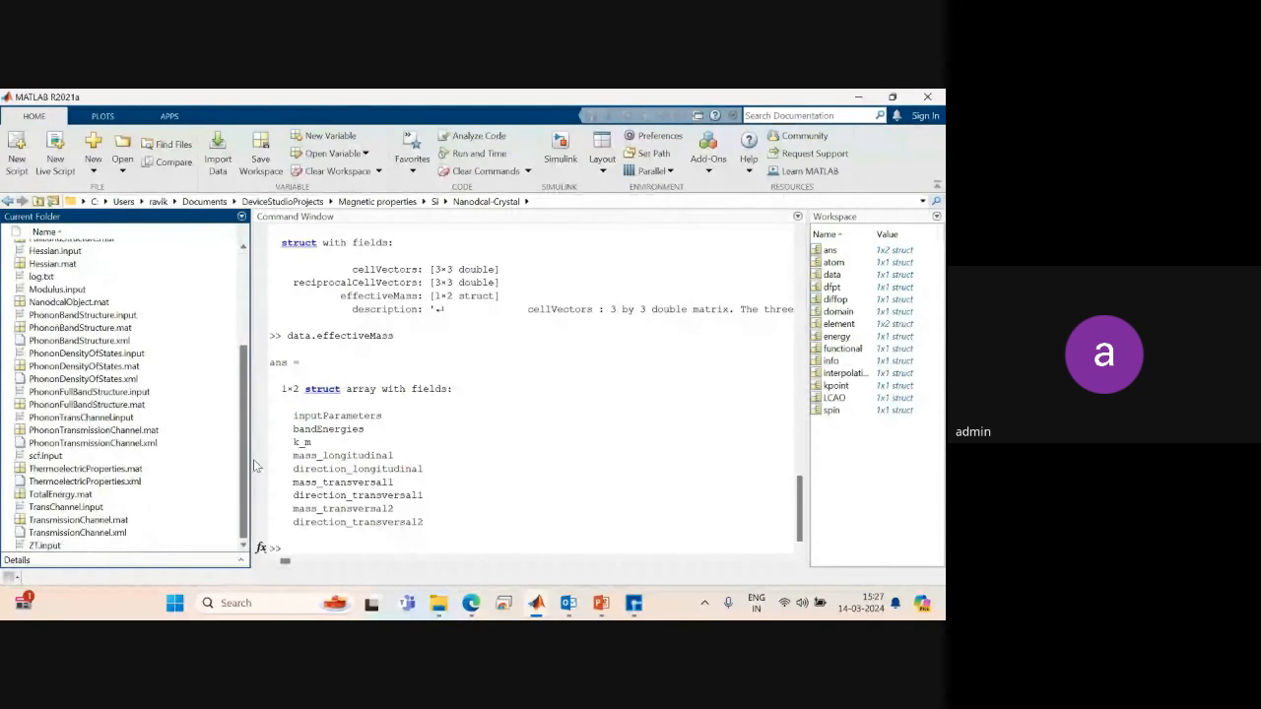
{"action": "double_click", "coordinate": [98, 470]}
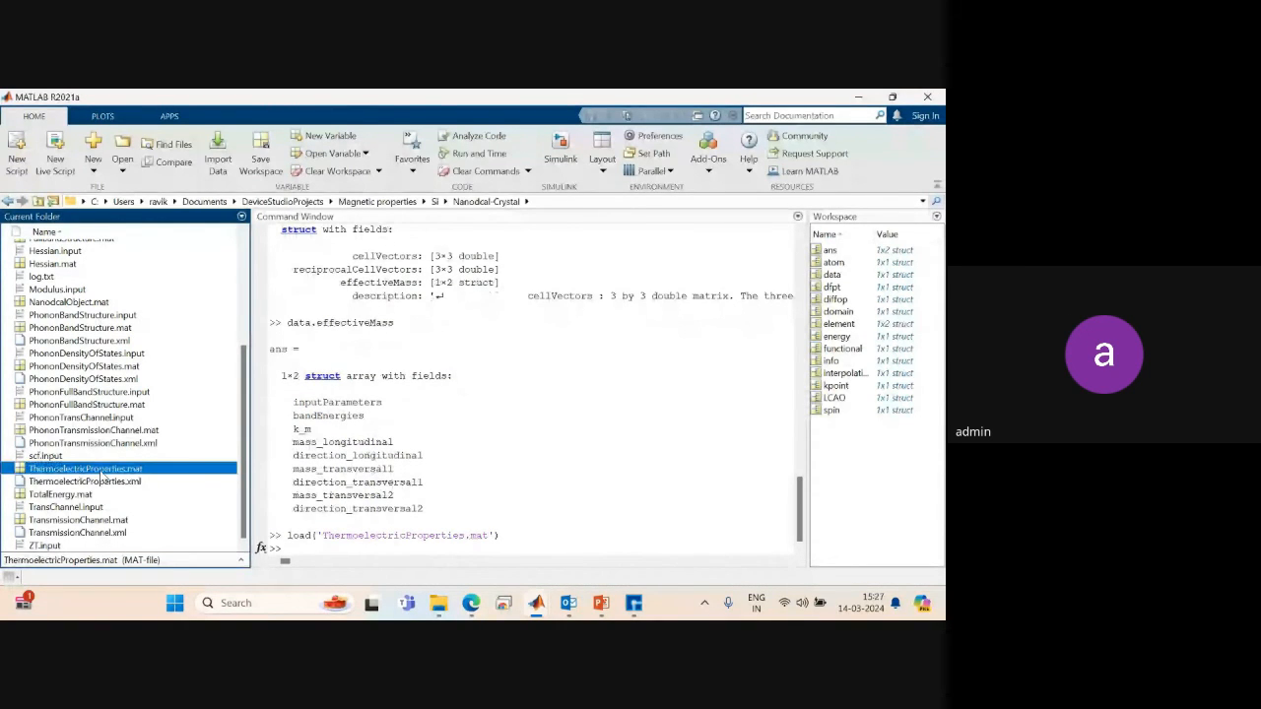
{"action": "left_click", "coordinate": [324, 553]}
{"action": "type", "text": "data"}
{"action": "key", "text": "Return"}
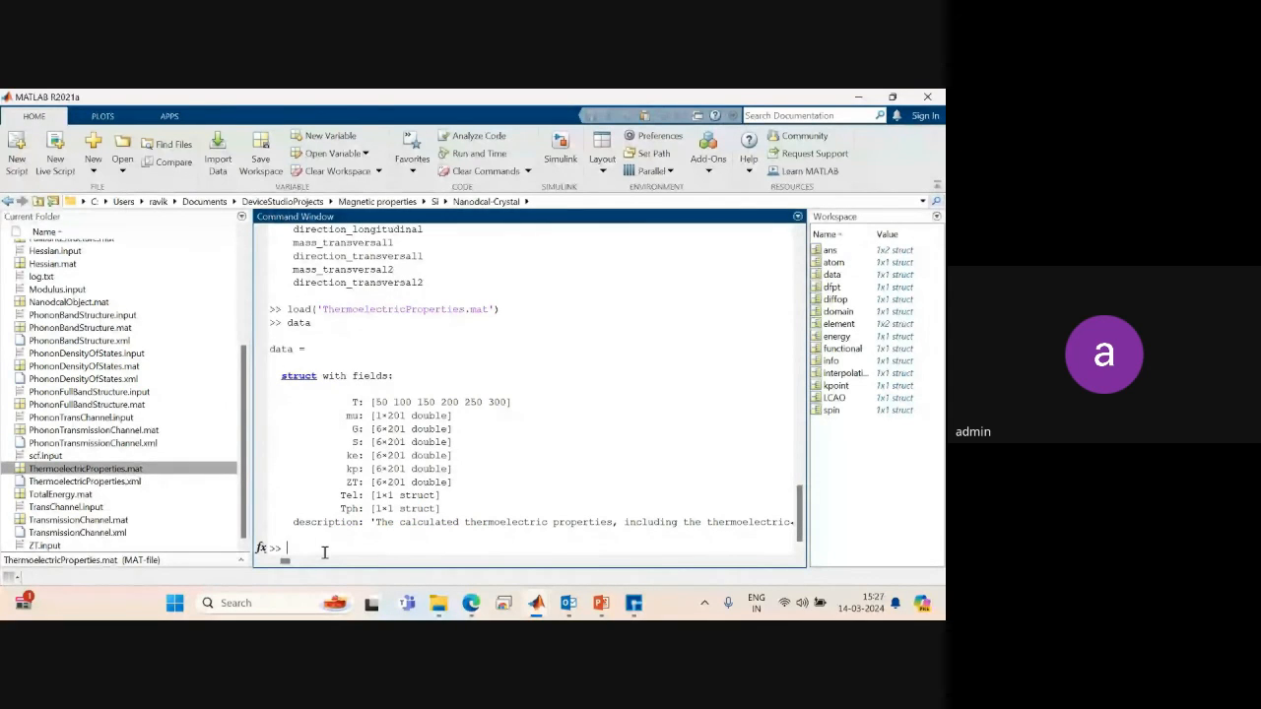
Try to display data.ThermoelectricProperties, and reload ThermoelectricProperties.mat.
{"action": "type", "text": "data.ThermoelectricProperties"}
{"action": "key", "text": "Return"}
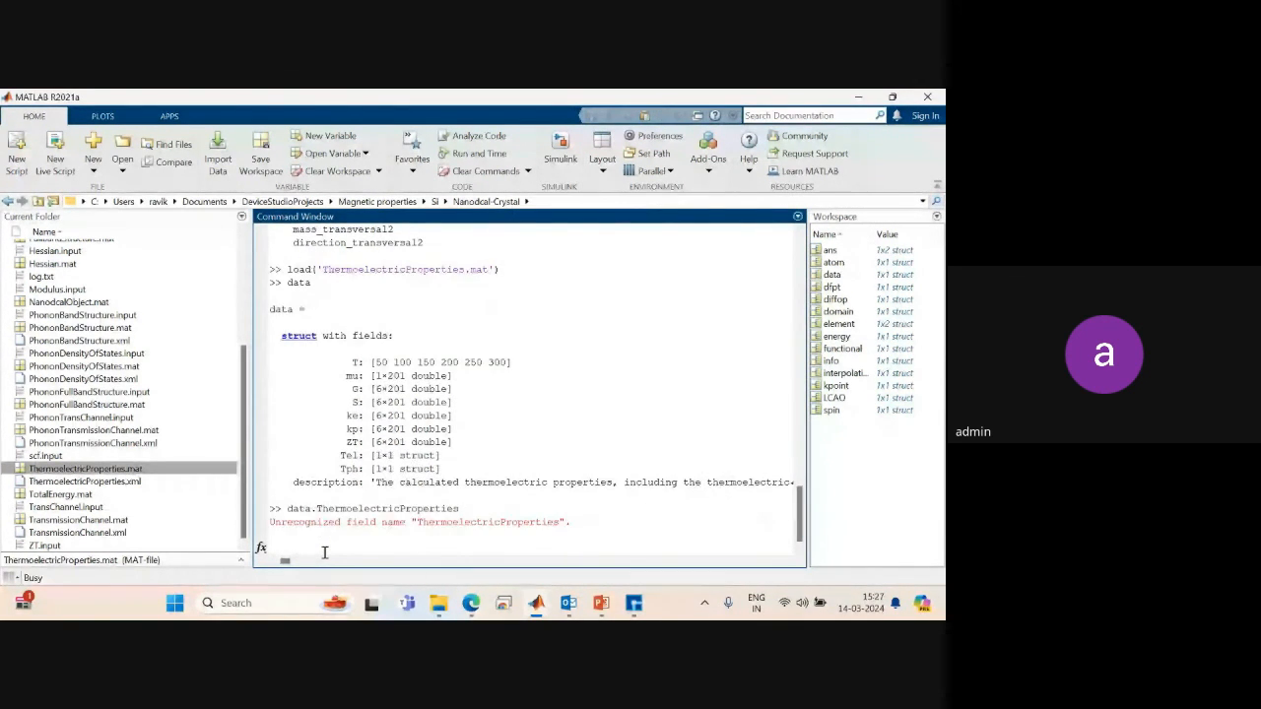
{"action": "key", "text": "Up"}
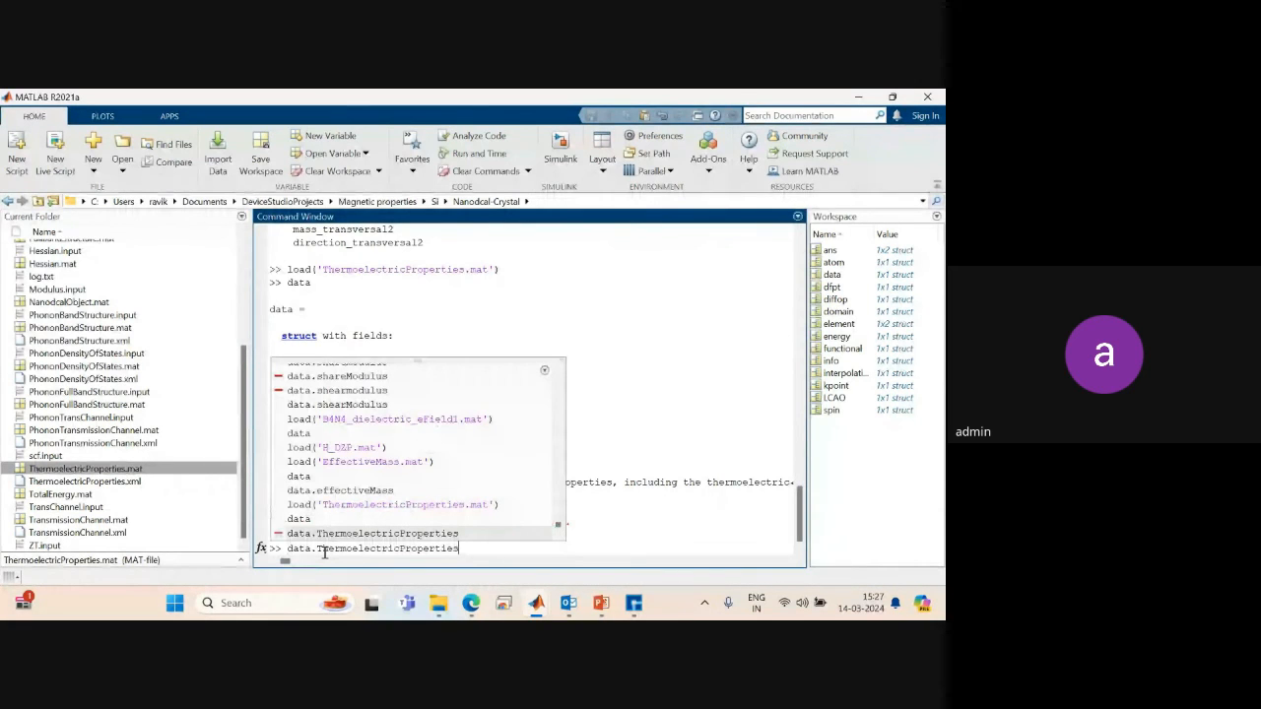
{"action": "key", "text": "Up"}
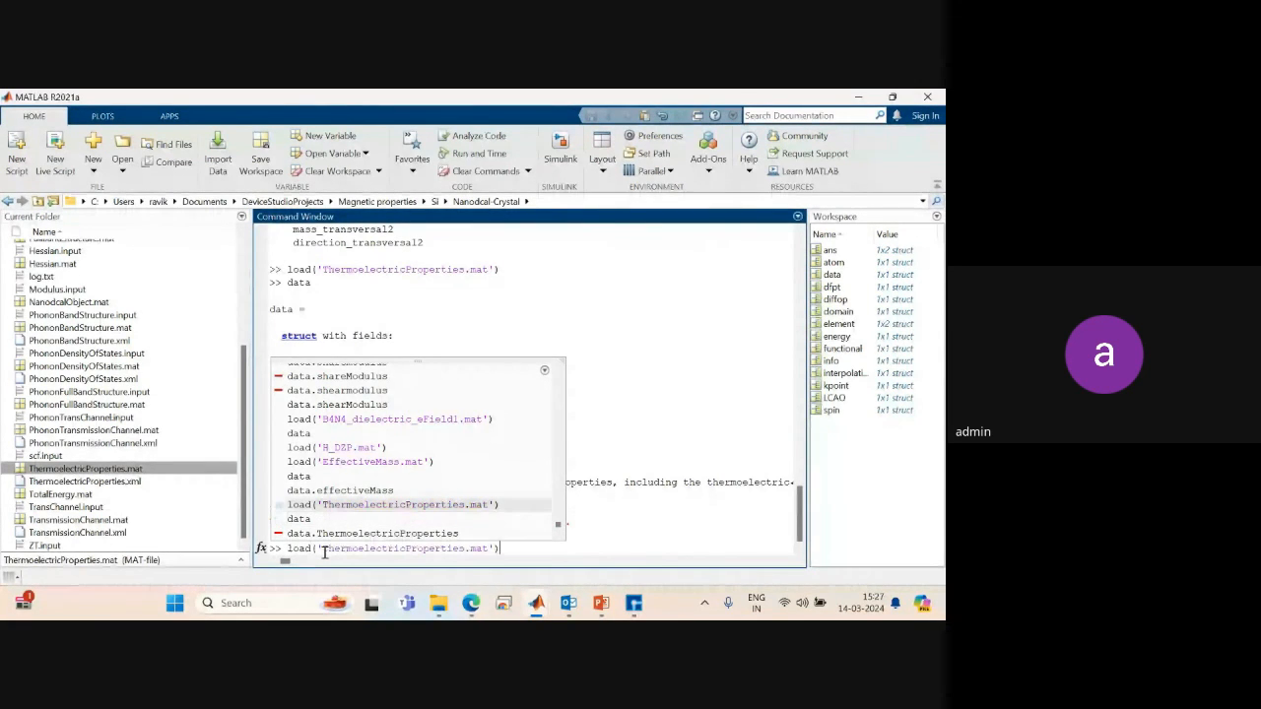
{"action": "key", "text": "Return"}
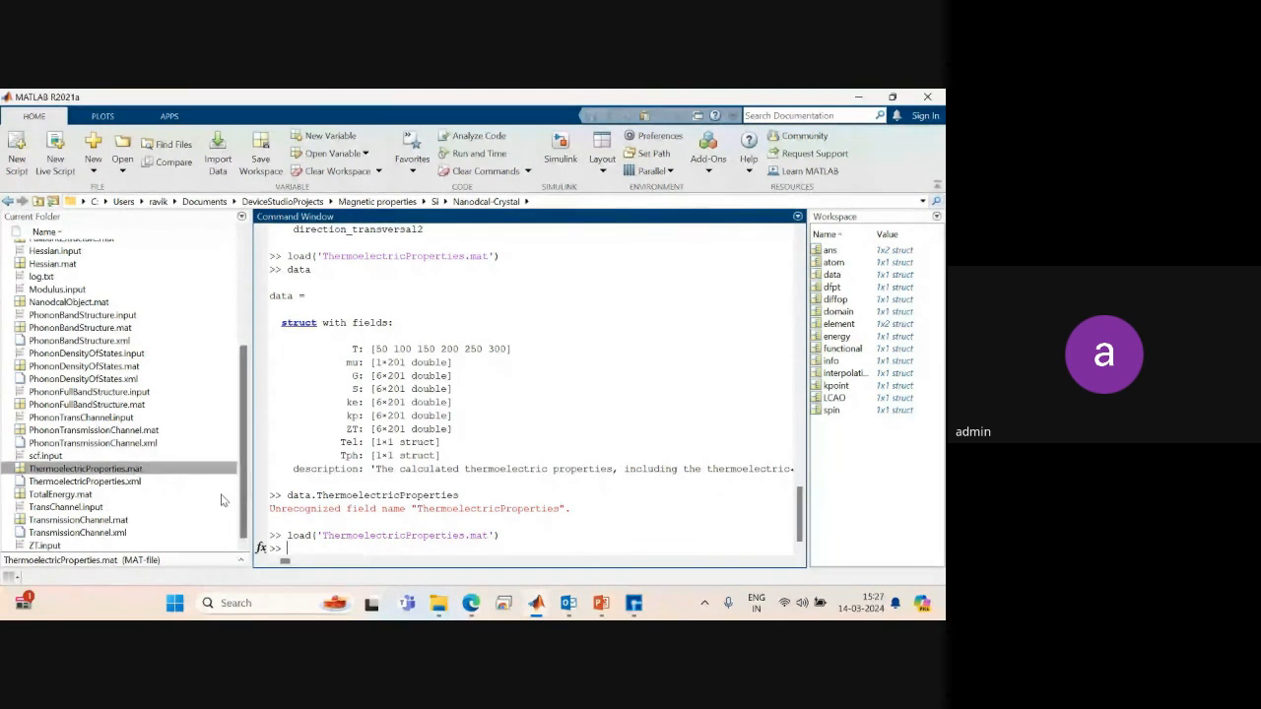
Load TotalEnergy.mat and display the data variable it contains.
{"action": "double_click", "coordinate": [66, 496]}
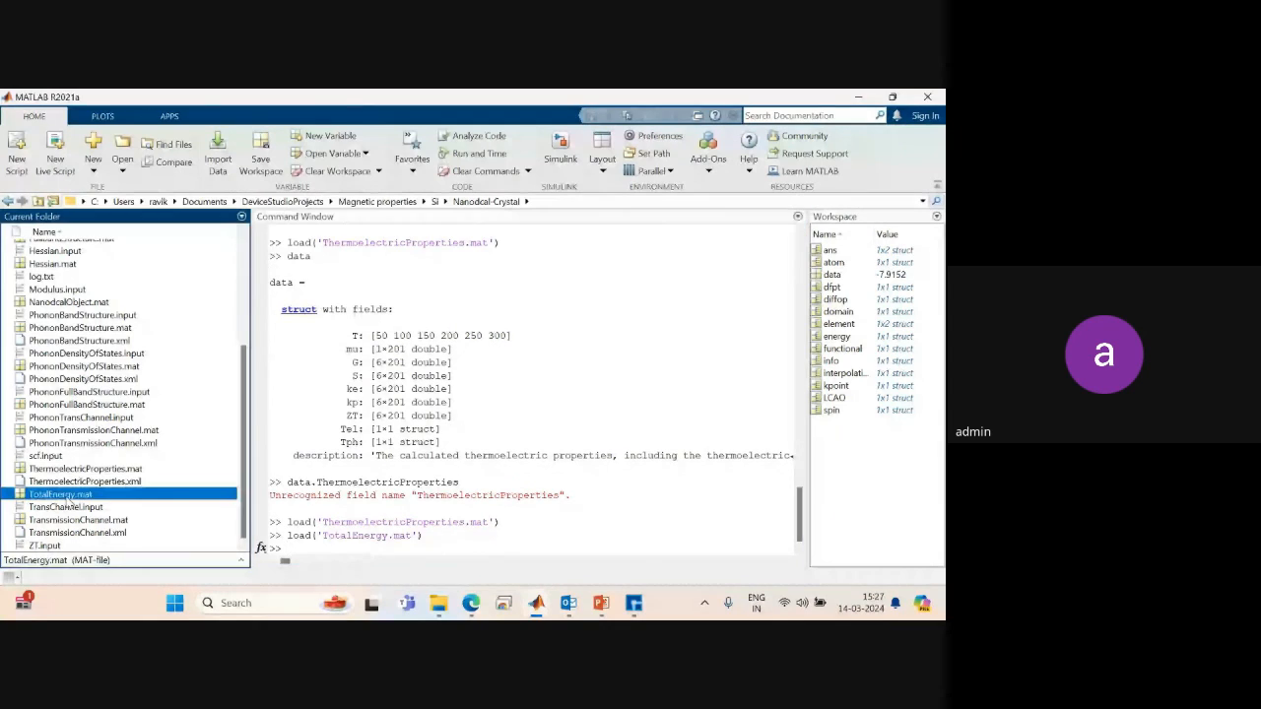
{"action": "left_click", "coordinate": [275, 545]}
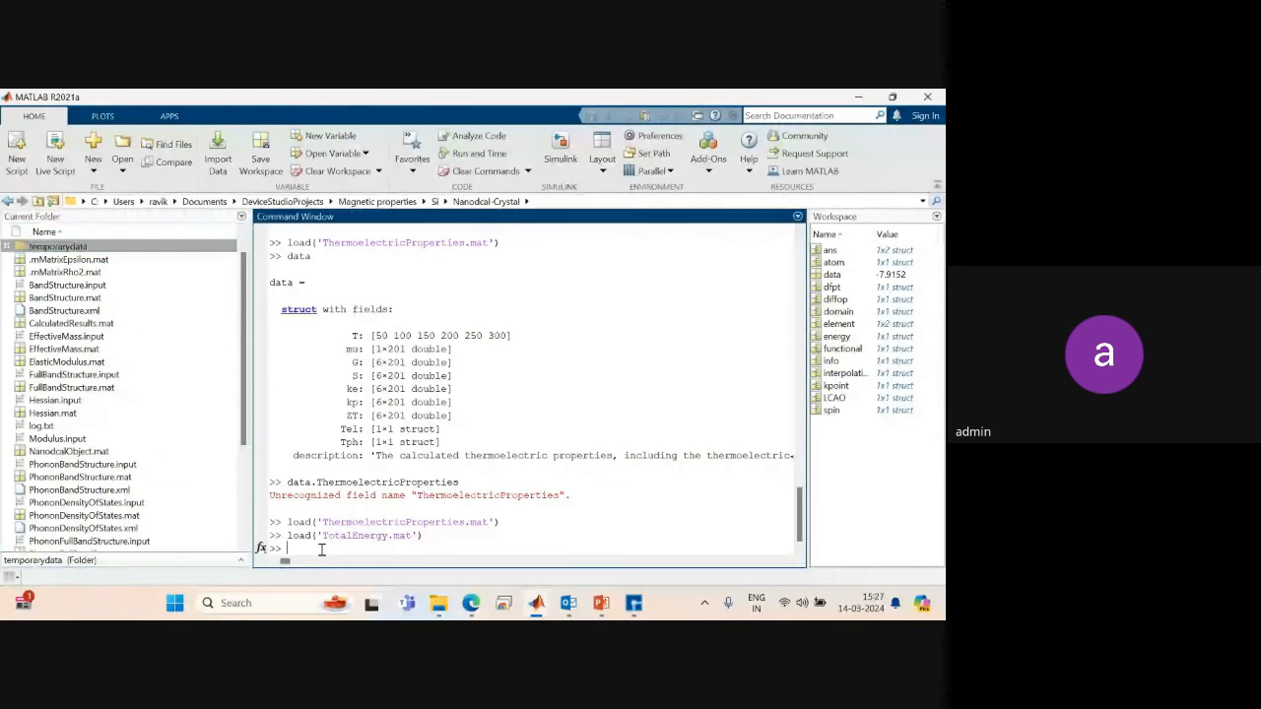
{"action": "type", "text": "data"}
{"action": "key", "text": "Return"}
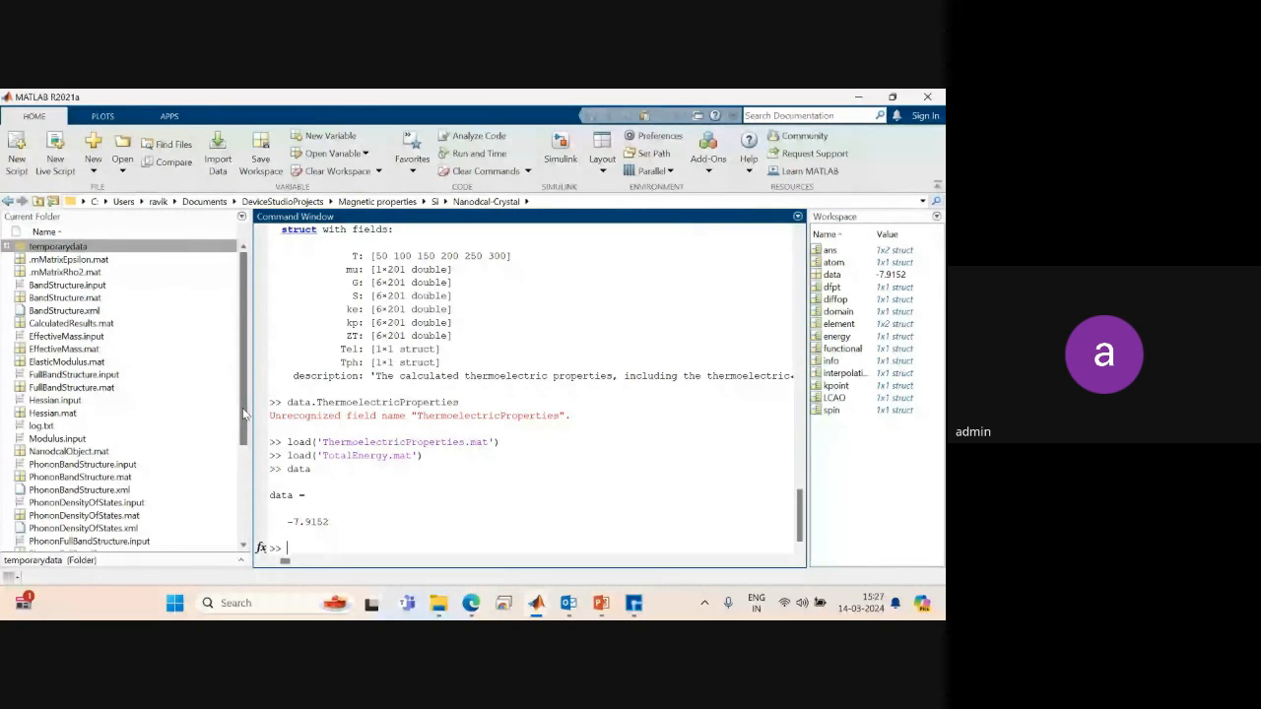
Find Hessian.mat among the result files, load it, and display the fields of its data struct.
{"action": "left_click_drag", "start_coordinate": [244, 414], "coordinate": [236, 517]}
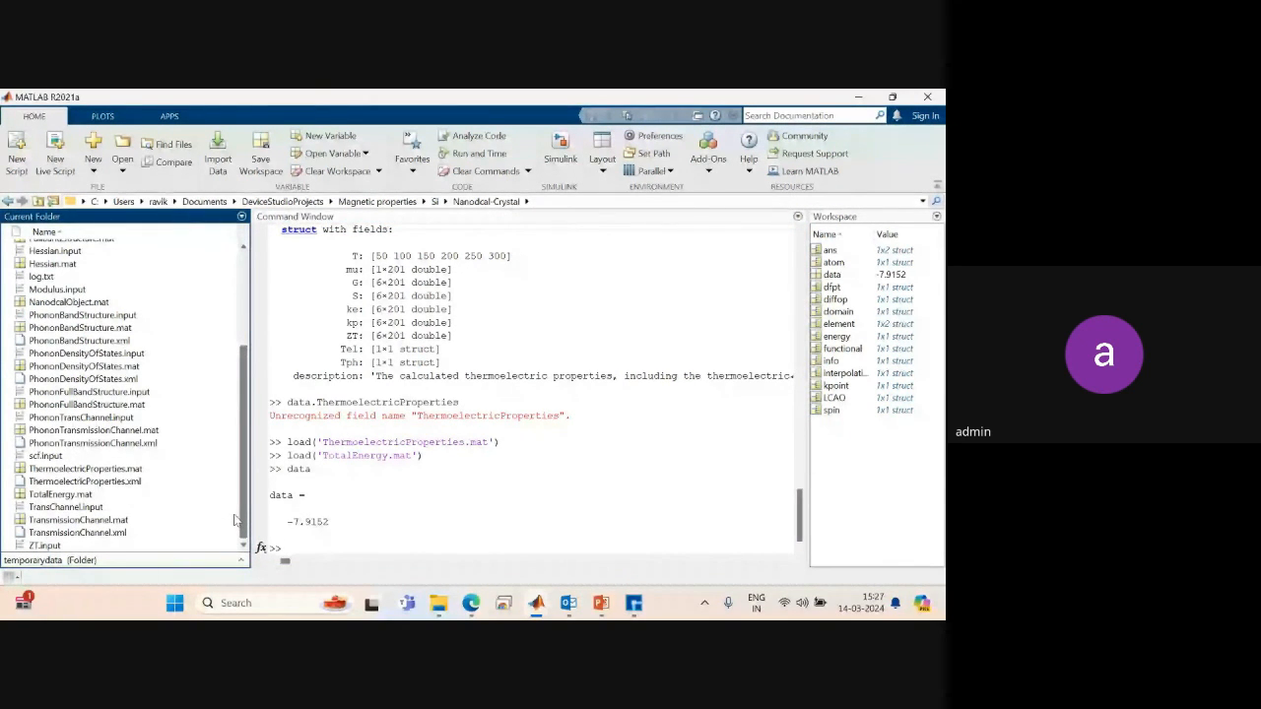
{"action": "left_click_drag", "start_coordinate": [236, 519], "coordinate": [230, 370]}
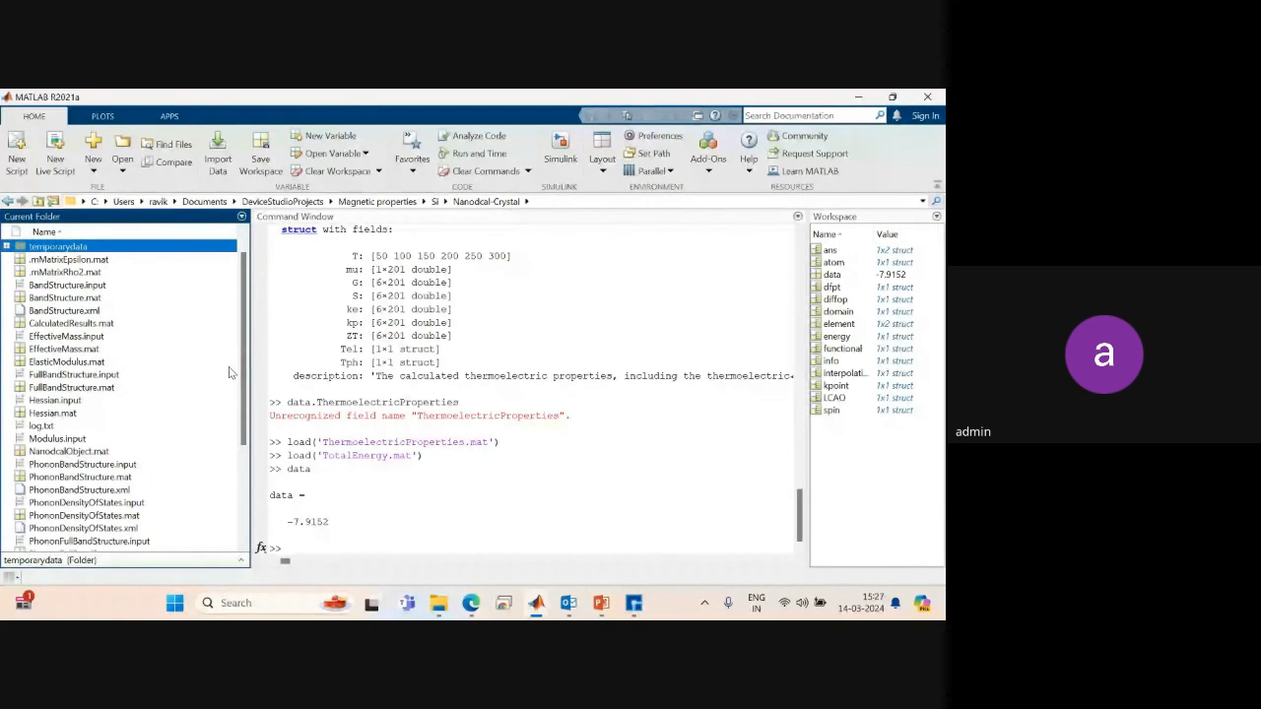
{"action": "left_click_drag", "start_coordinate": [118, 413], "coordinate": [404, 540]}
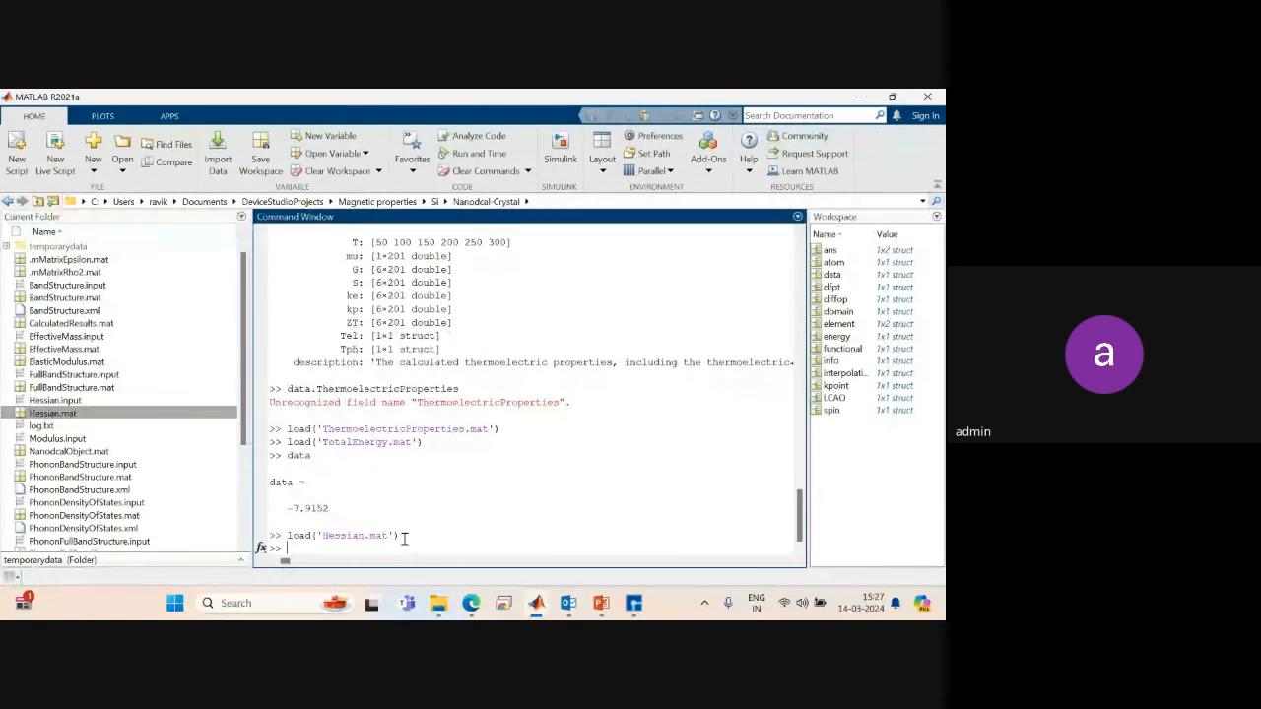
{"action": "type", "text": "data"}
{"action": "key", "text": "Return"}
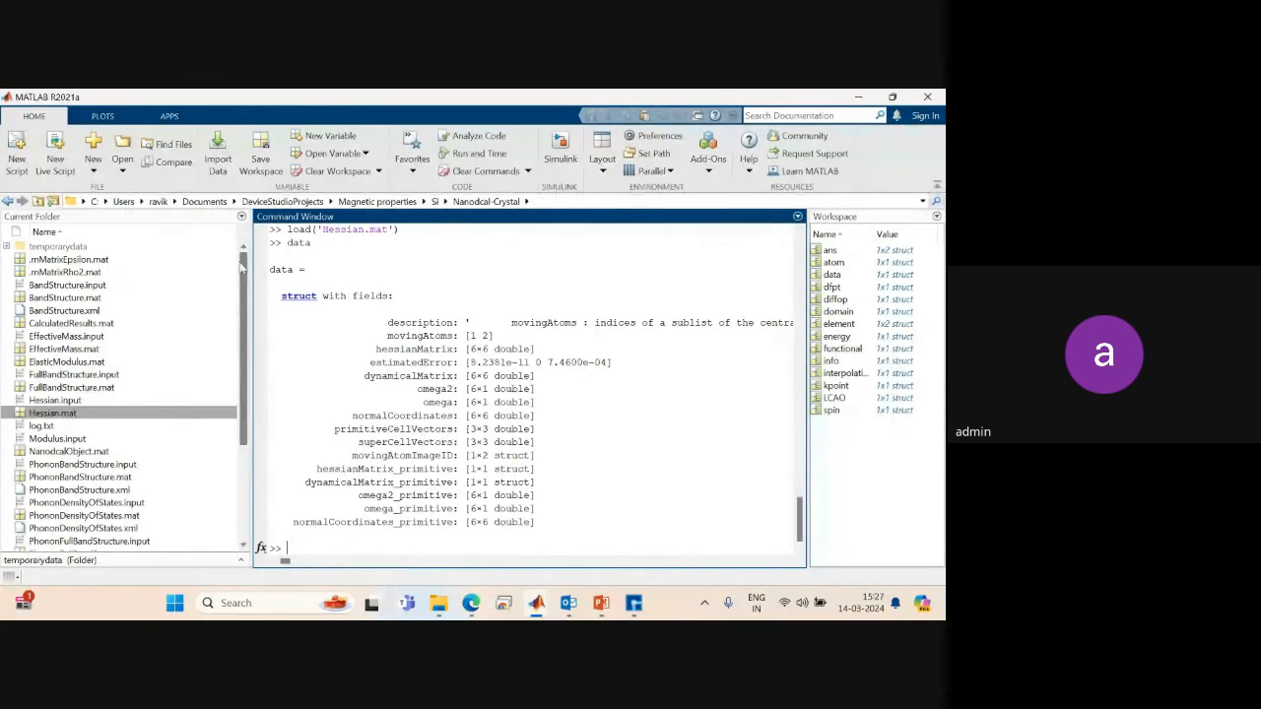
Open the Nanodcal-Crystal results folder of Si_Rede within the Magnetic properties project.
{"action": "left_click_drag", "start_coordinate": [242, 259], "coordinate": [247, 313]}
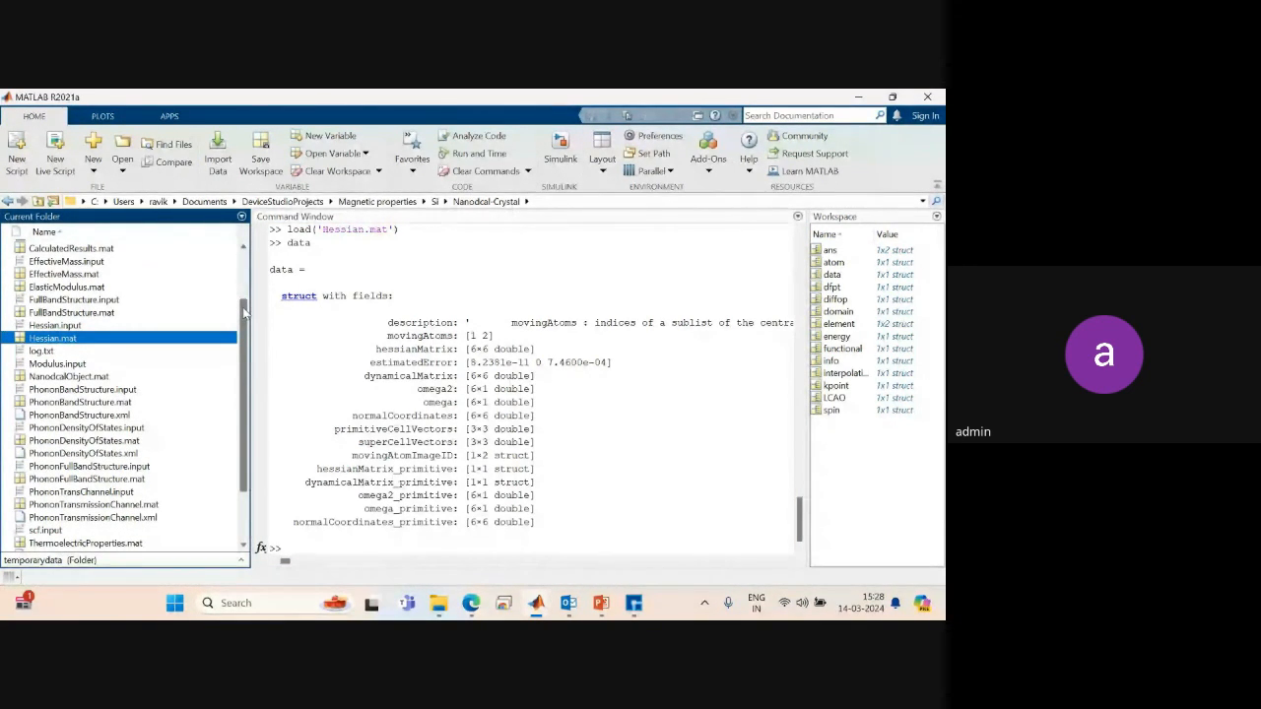
{"action": "left_click_drag", "start_coordinate": [247, 314], "coordinate": [247, 393]}
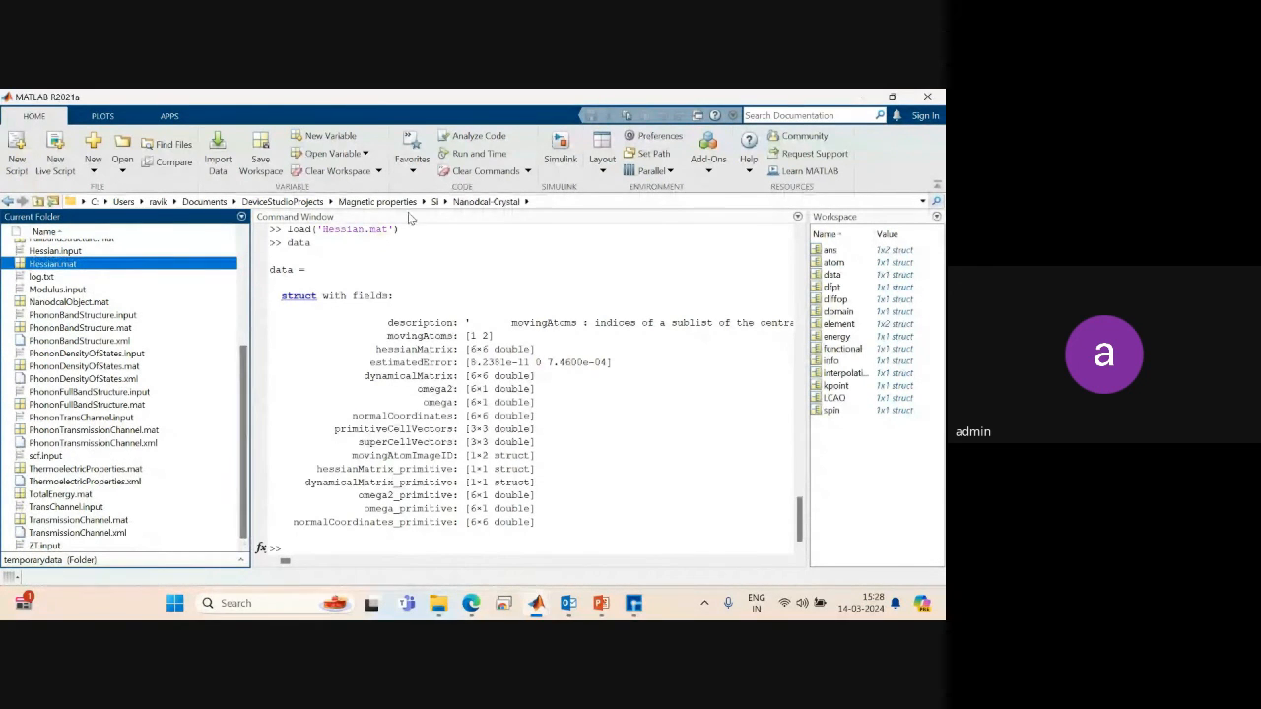
{"action": "left_click", "coordinate": [377, 201]}
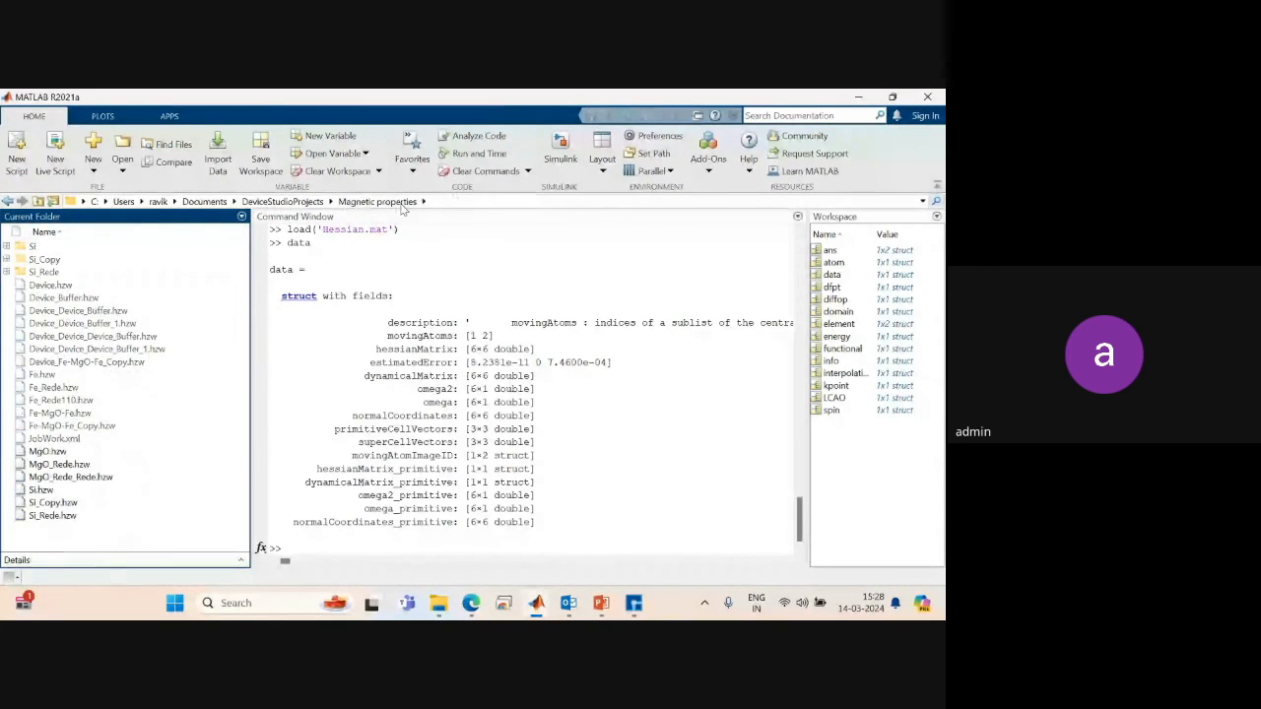
{"action": "double_click", "coordinate": [39, 273]}
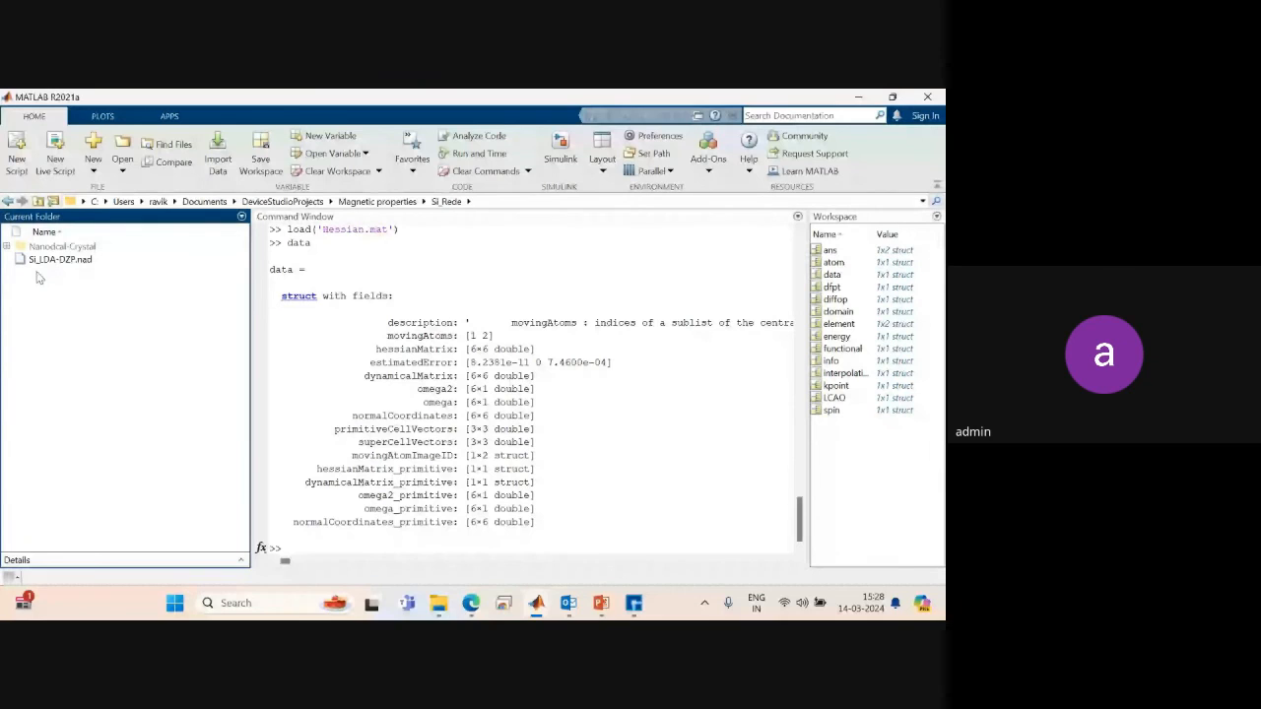
{"action": "double_click", "coordinate": [40, 247]}
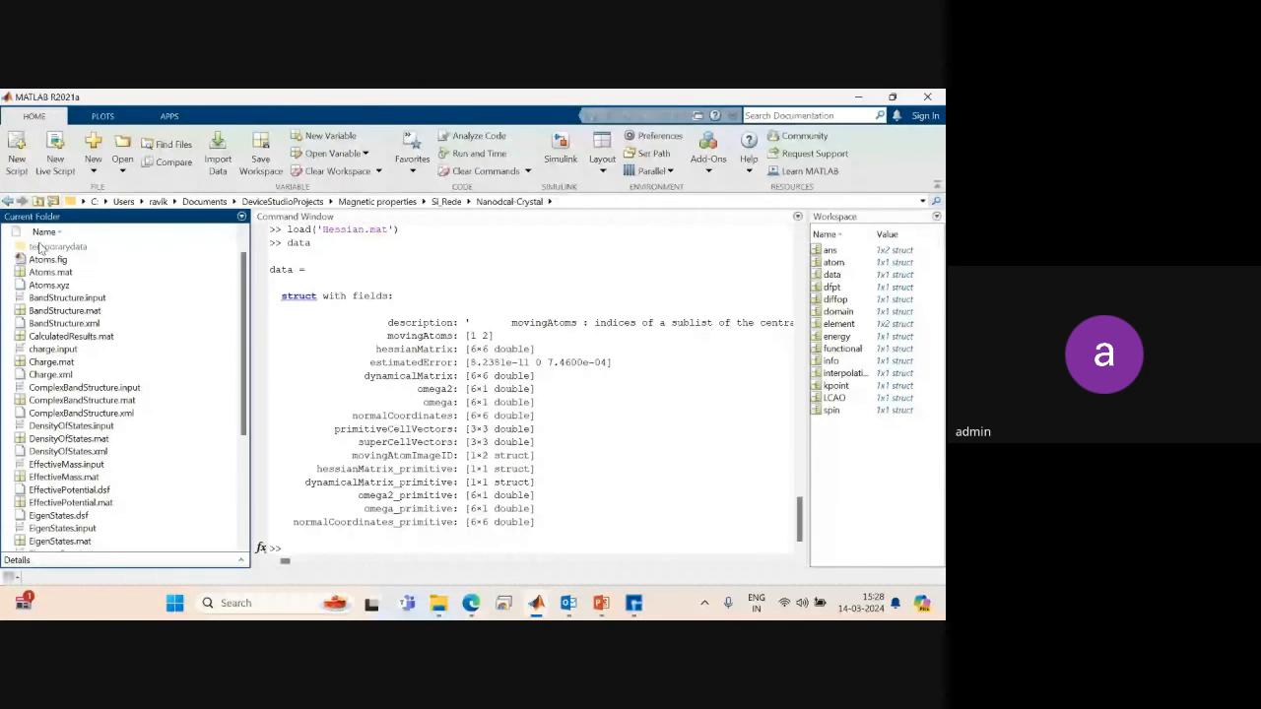
View the atomic structure plot in Atoms.fig, close it, and look through the remaining result files in the folder.
{"action": "left_click", "coordinate": [43, 261]}
{"action": "double_click", "coordinate": [44, 260]}
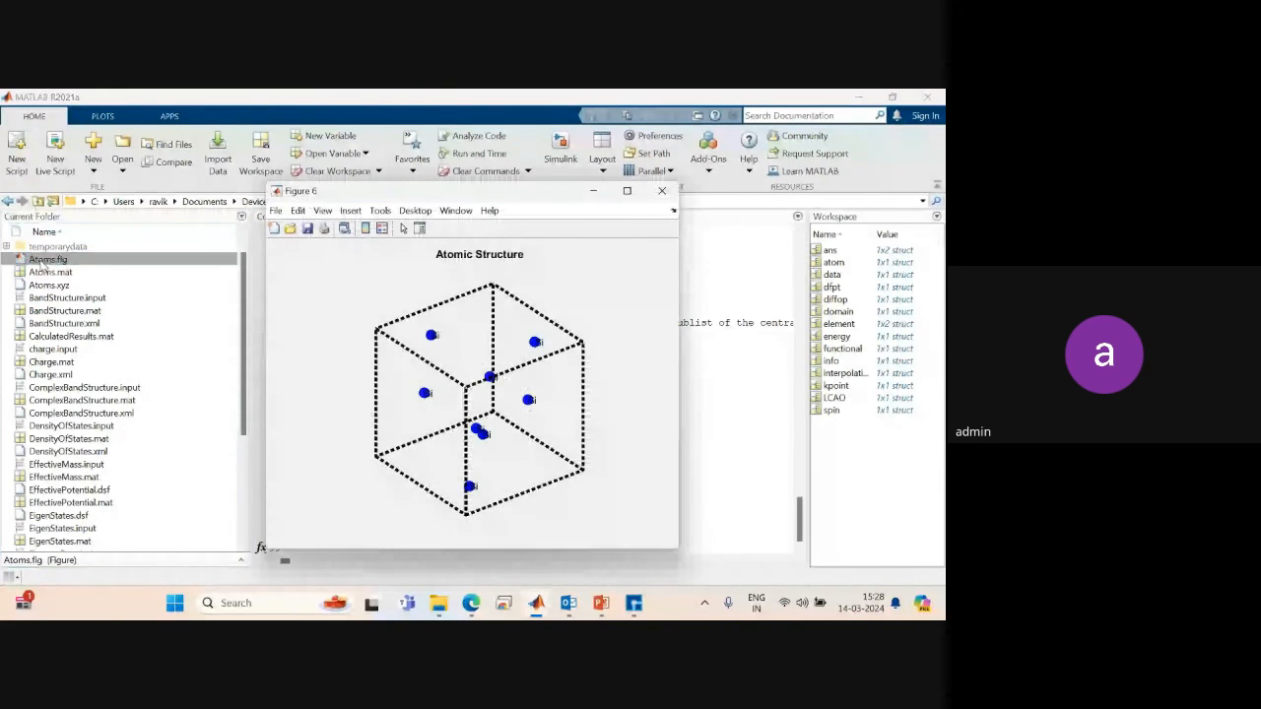
{"action": "left_click", "coordinate": [662, 191]}
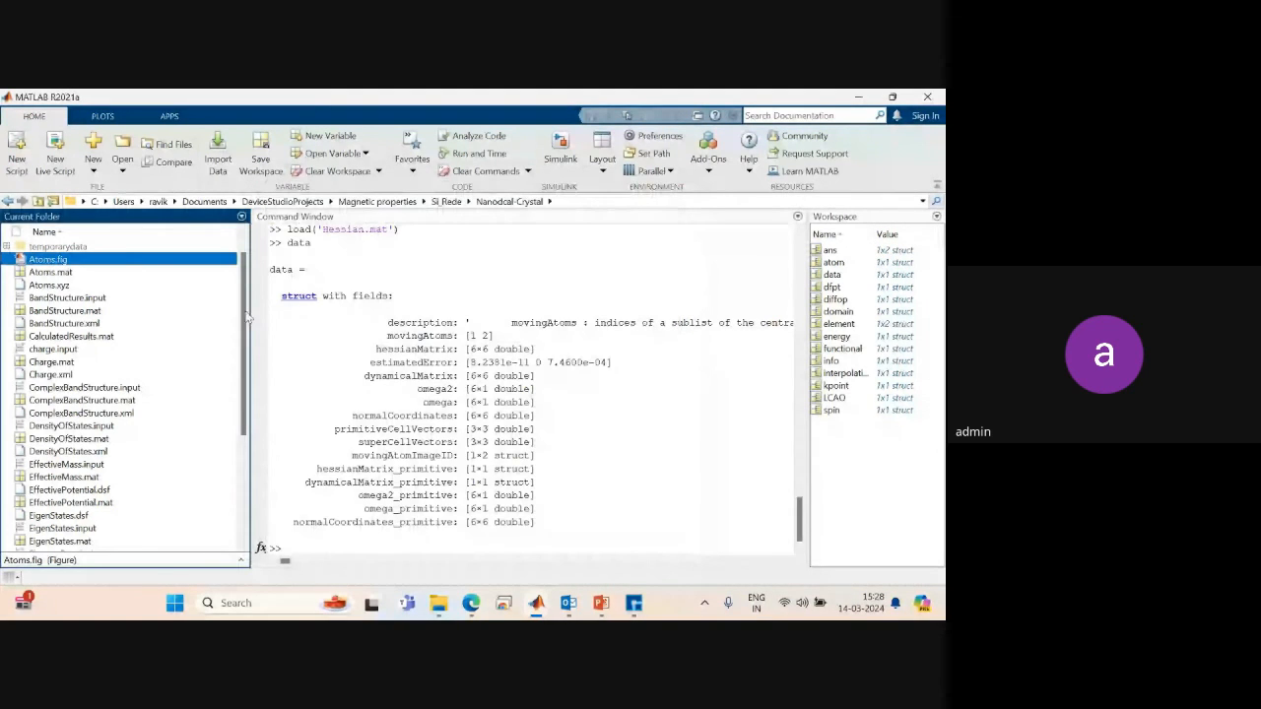
{"action": "scroll", "coordinate": [248, 371], "scroll_direction": "down", "scroll_amount": 2}
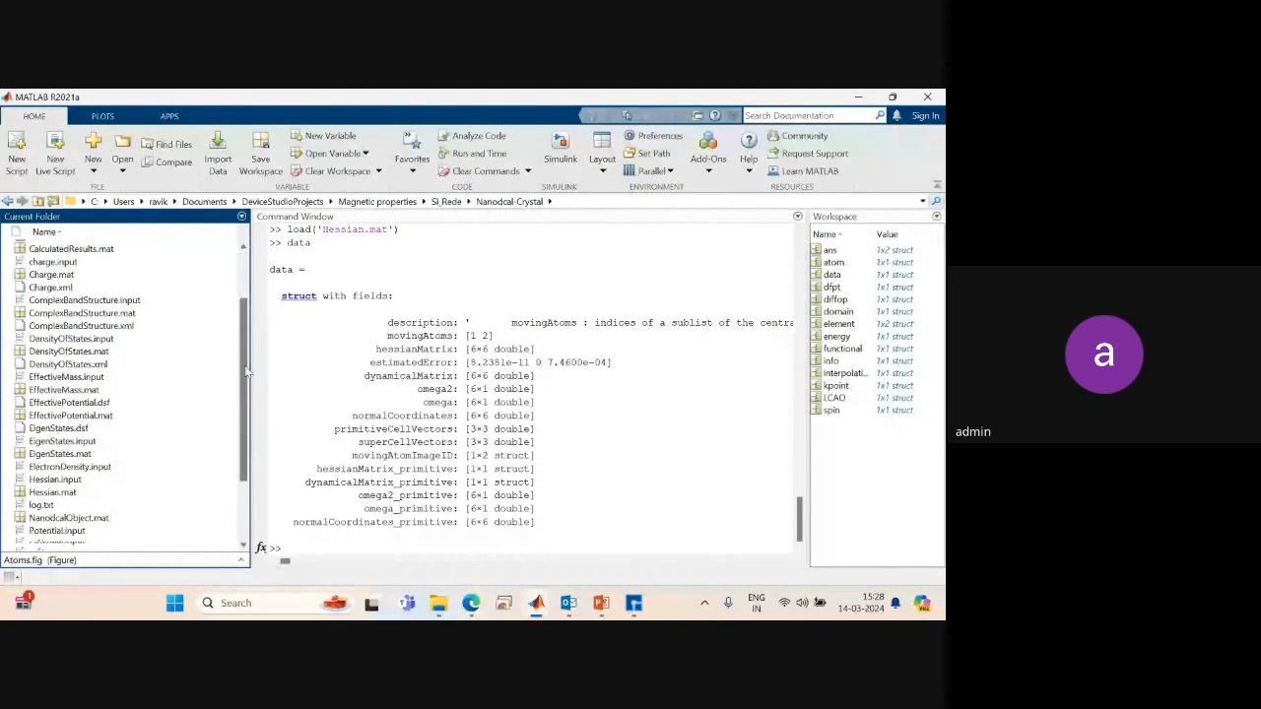
{"action": "left_click_drag", "start_coordinate": [246, 371], "coordinate": [244, 455]}
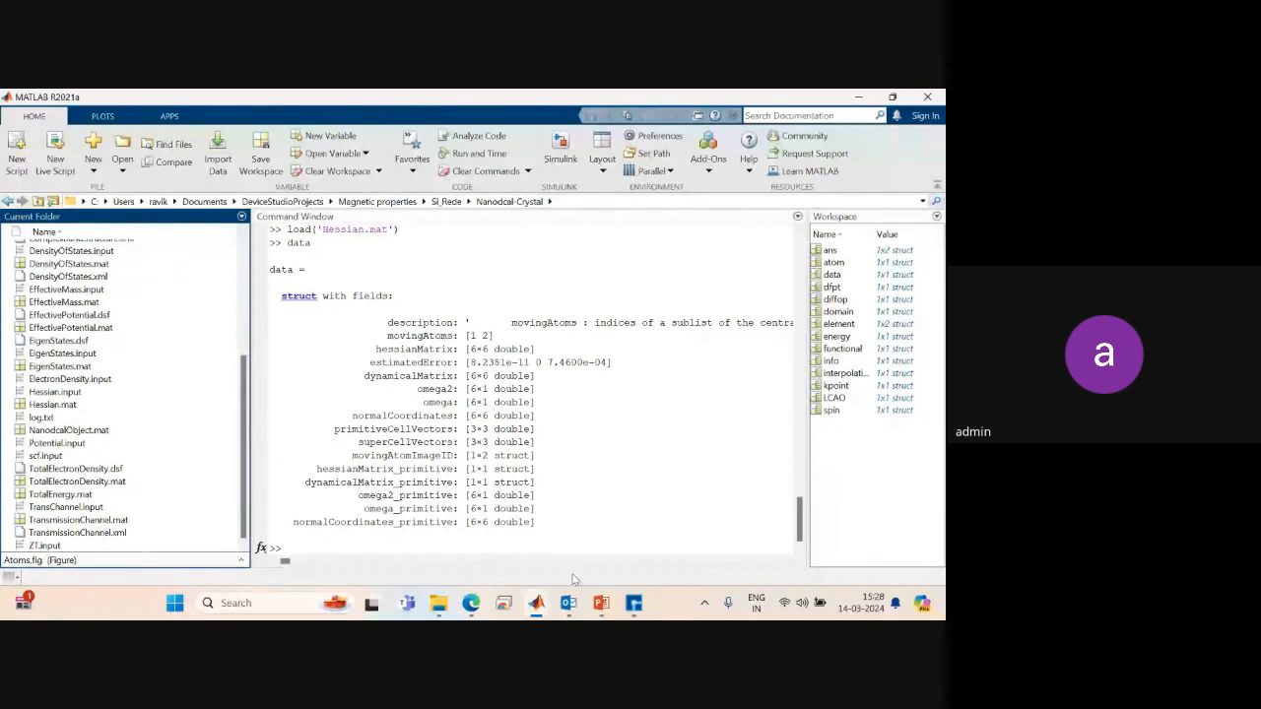
Switch to Microsoft Edge, check the Google Meet chat, and search Google Scholar for "nanodcal + DOS".
{"action": "mouse_move", "coordinate": [478, 609]}
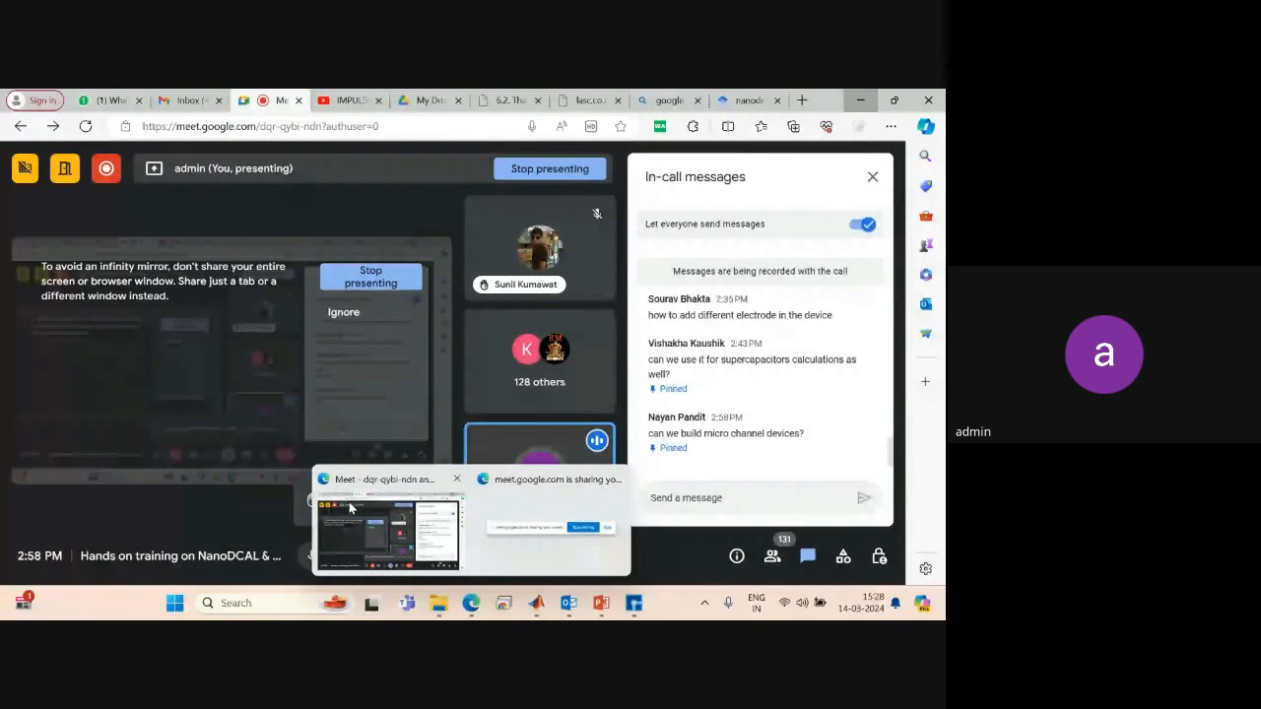
{"action": "left_click", "coordinate": [350, 508]}
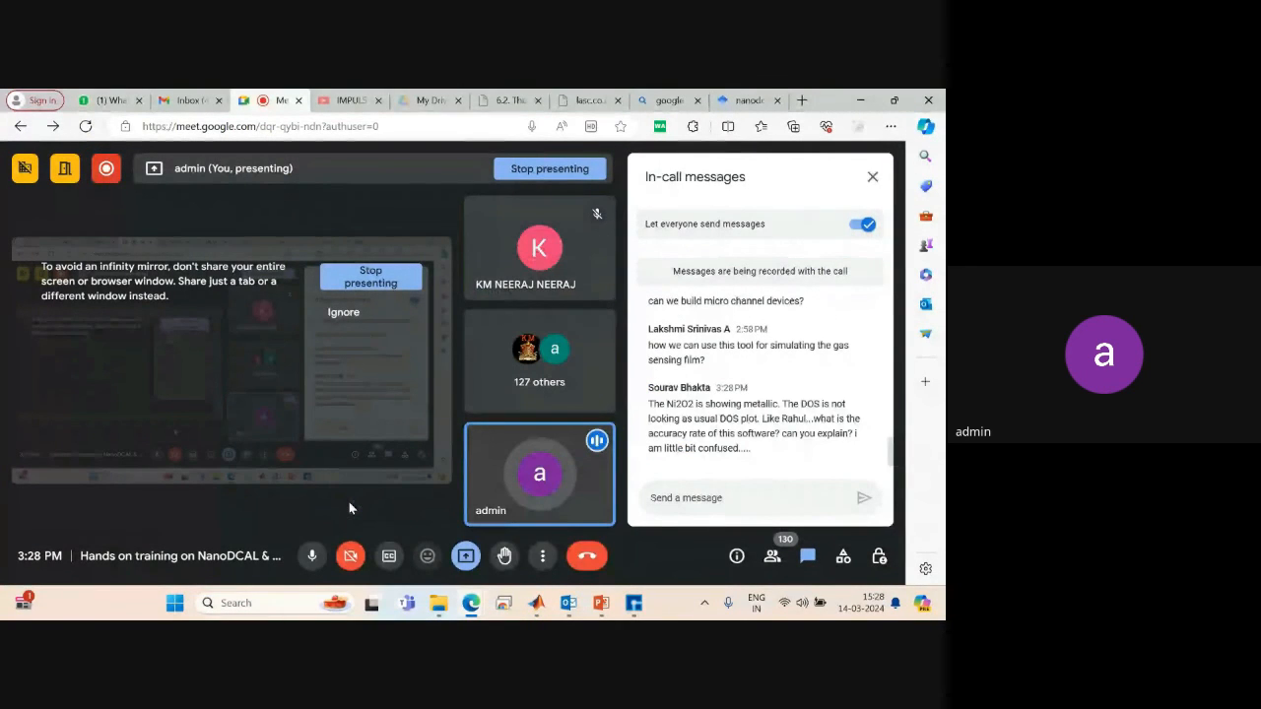
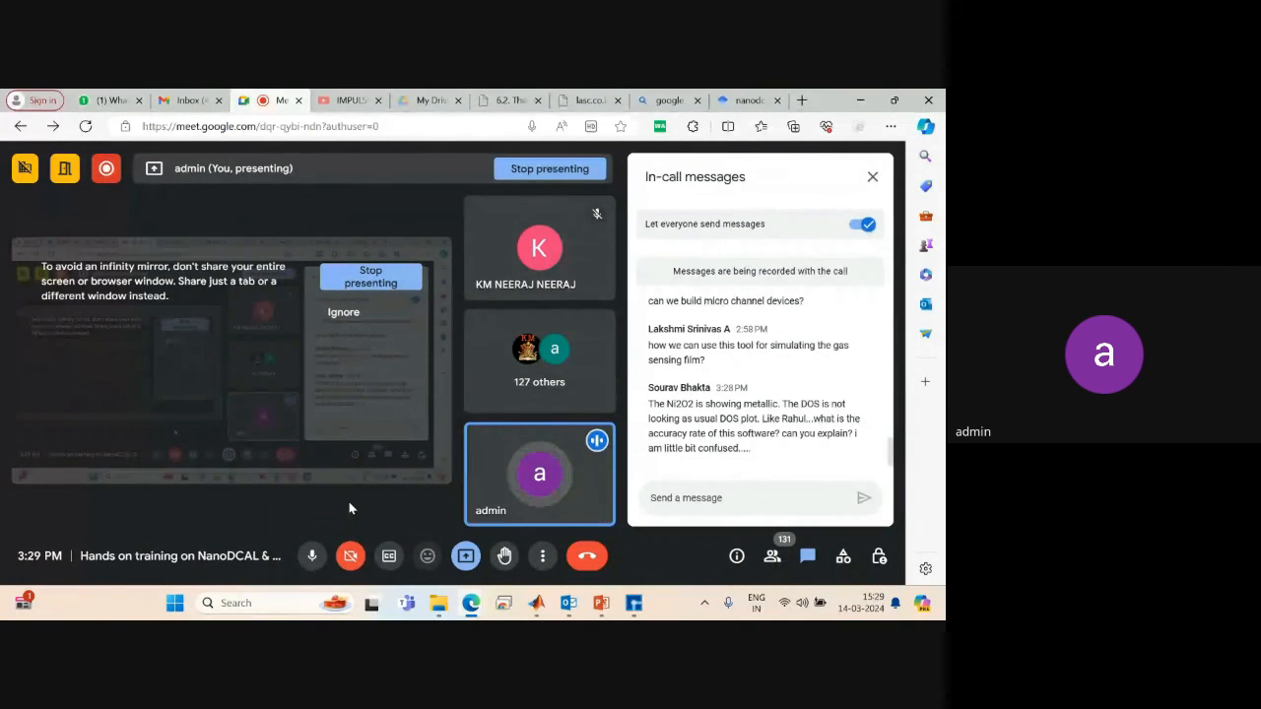
{"action": "left_click", "coordinate": [737, 99]}
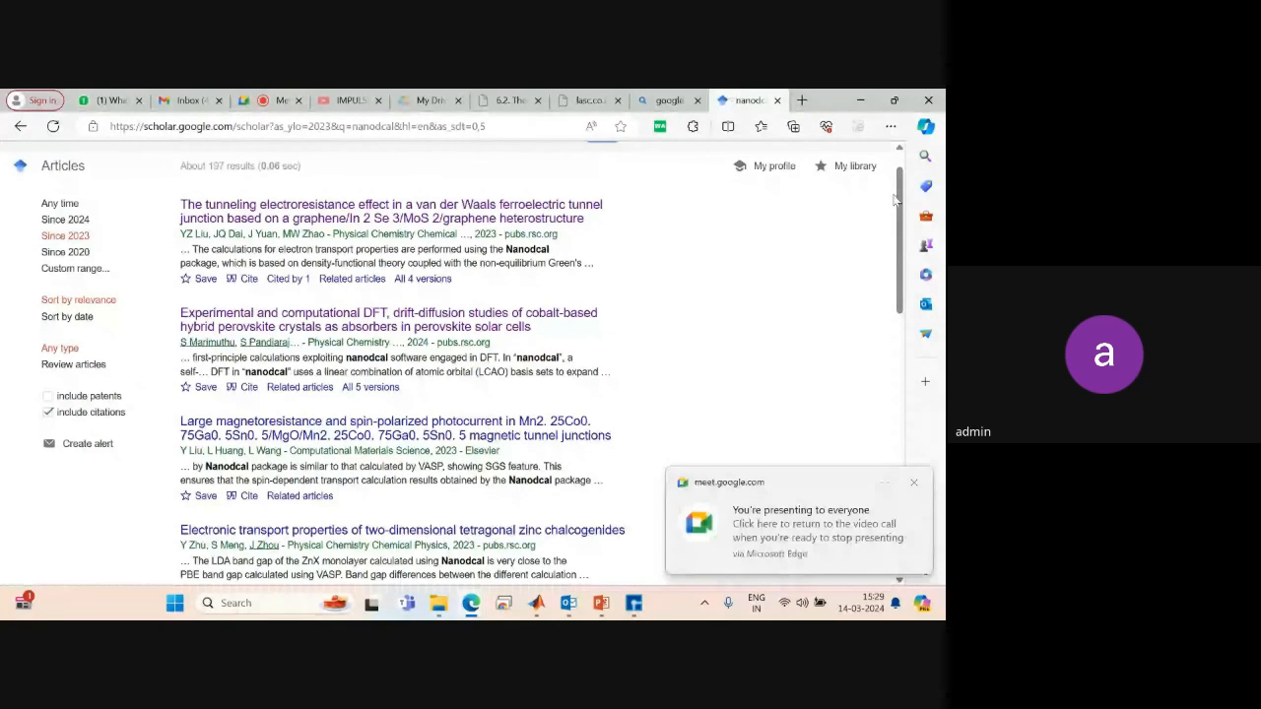
{"action": "scroll", "coordinate": [898, 182], "scroll_direction": "up", "scroll_amount": 1}
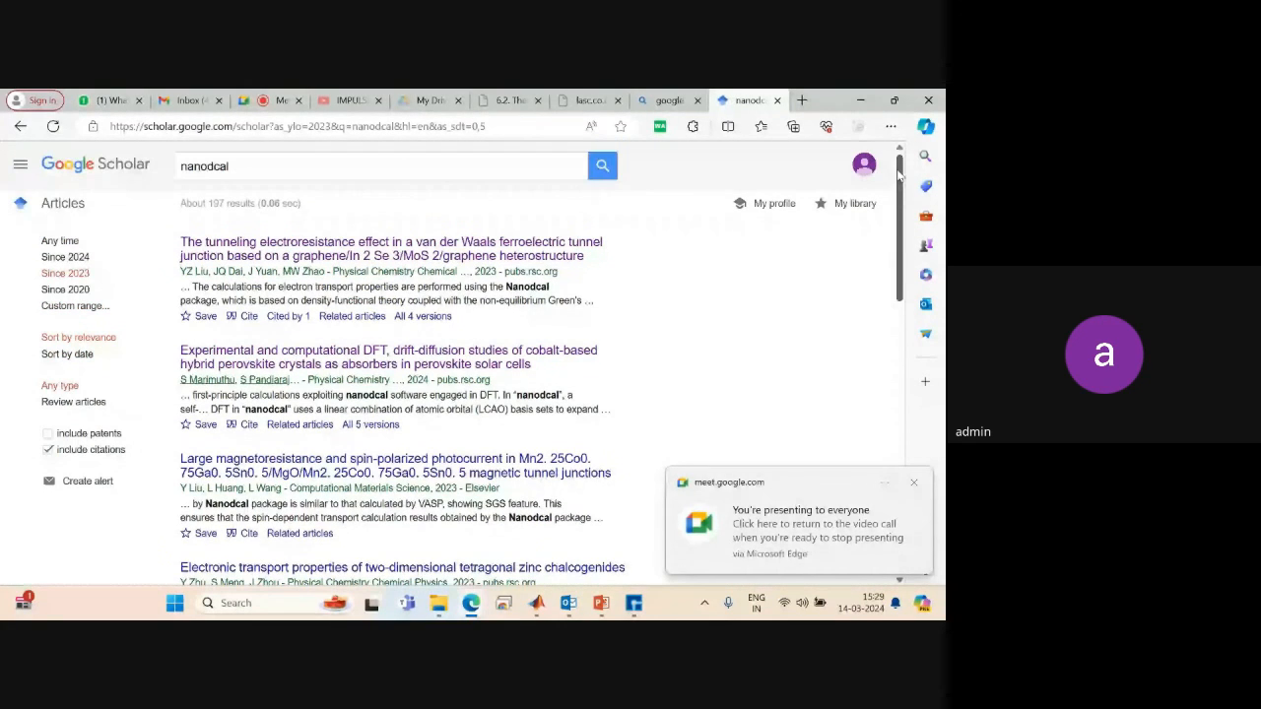
{"action": "left_click", "coordinate": [260, 165]}
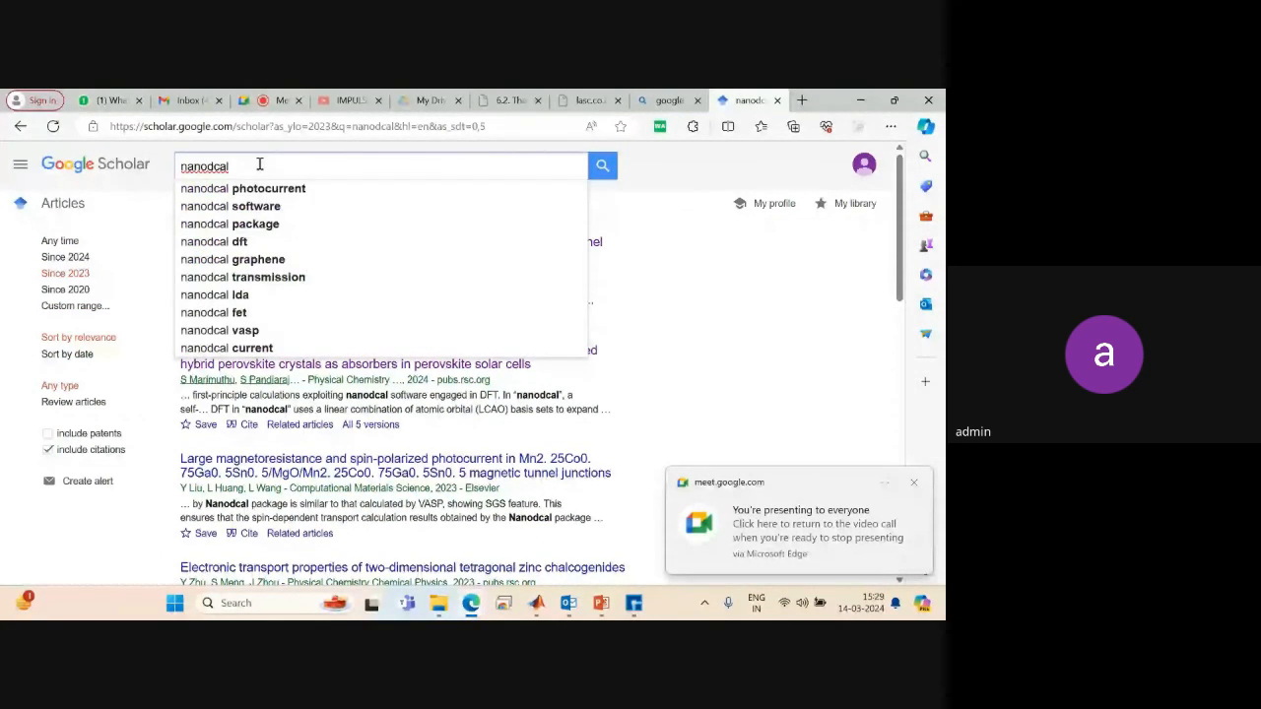
{"action": "type", "text": "+ DOS"}
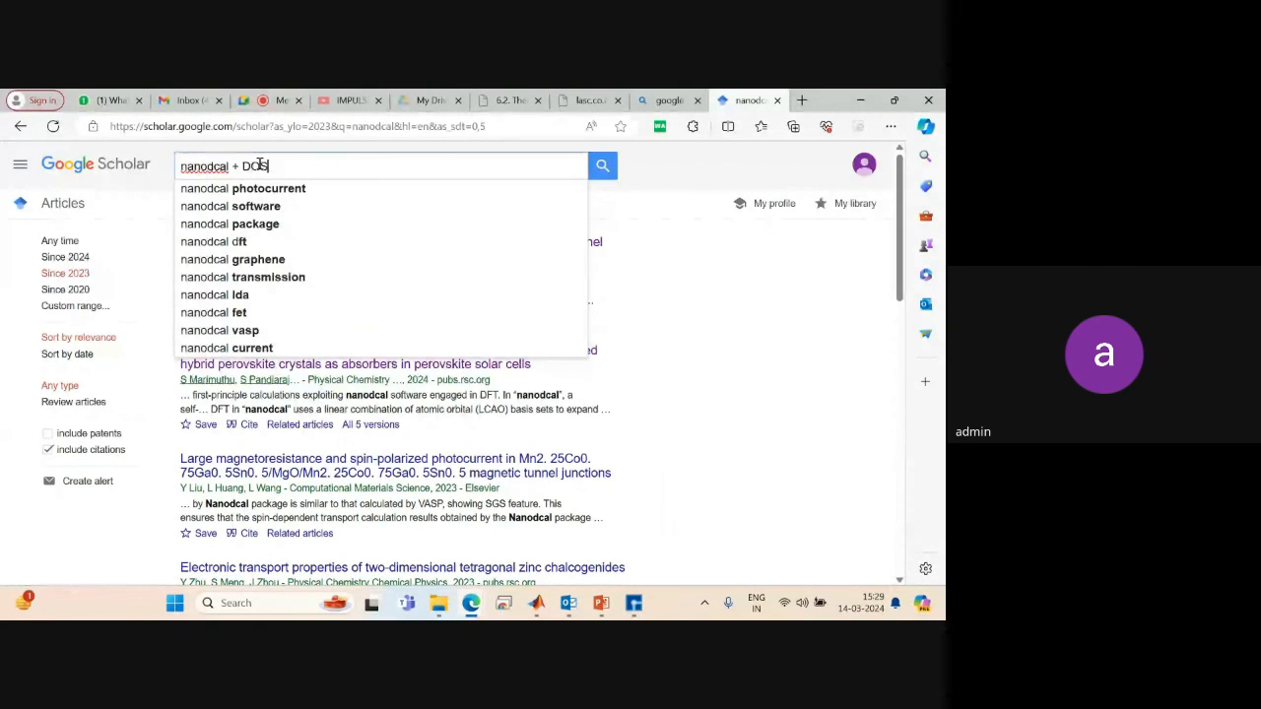
{"action": "key", "text": "Return"}
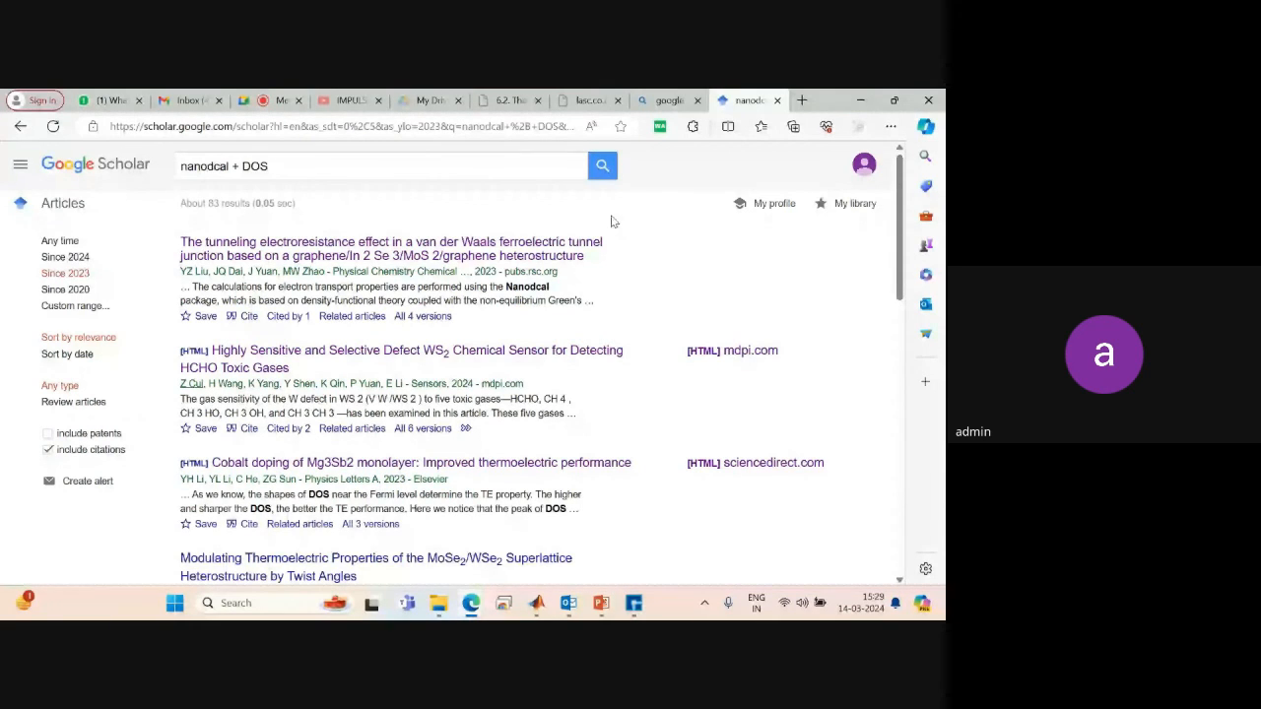
{"action": "left_click", "coordinate": [591, 99]}
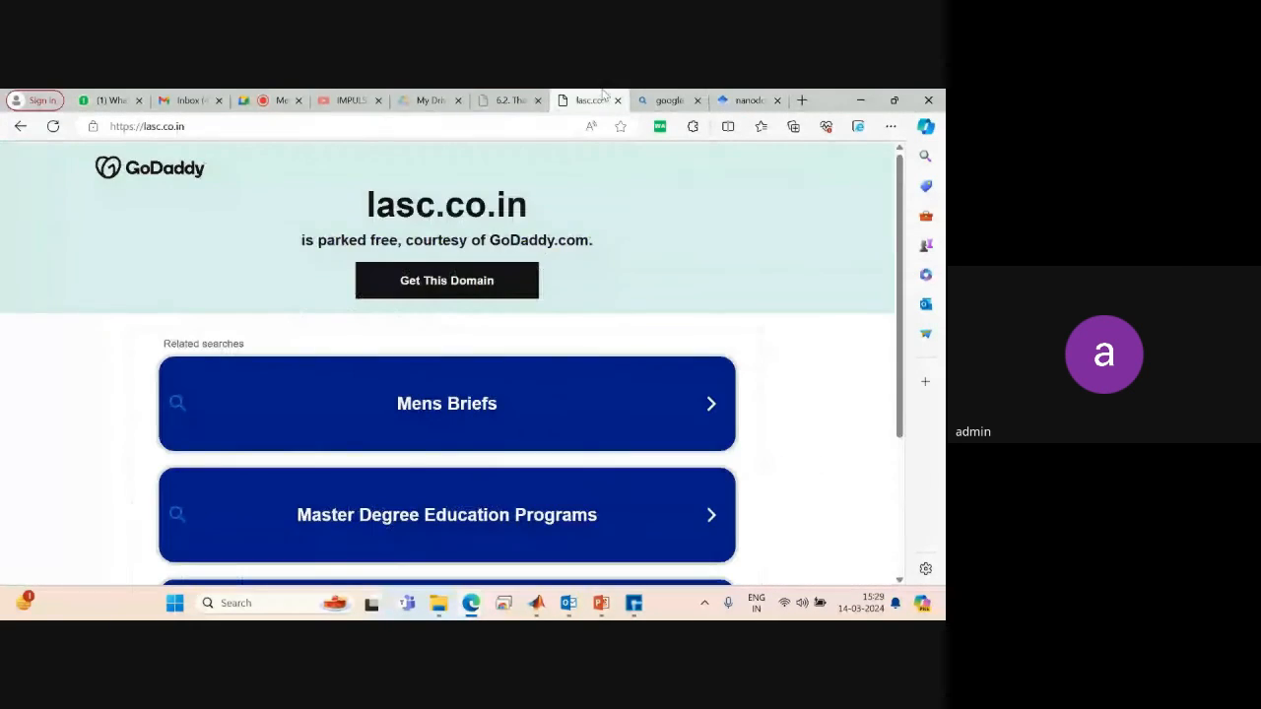
{"action": "left_click", "coordinate": [350, 127]}
{"action": "type", "text": "https://nanoacademic.com"}
{"action": "key", "text": "Return"}
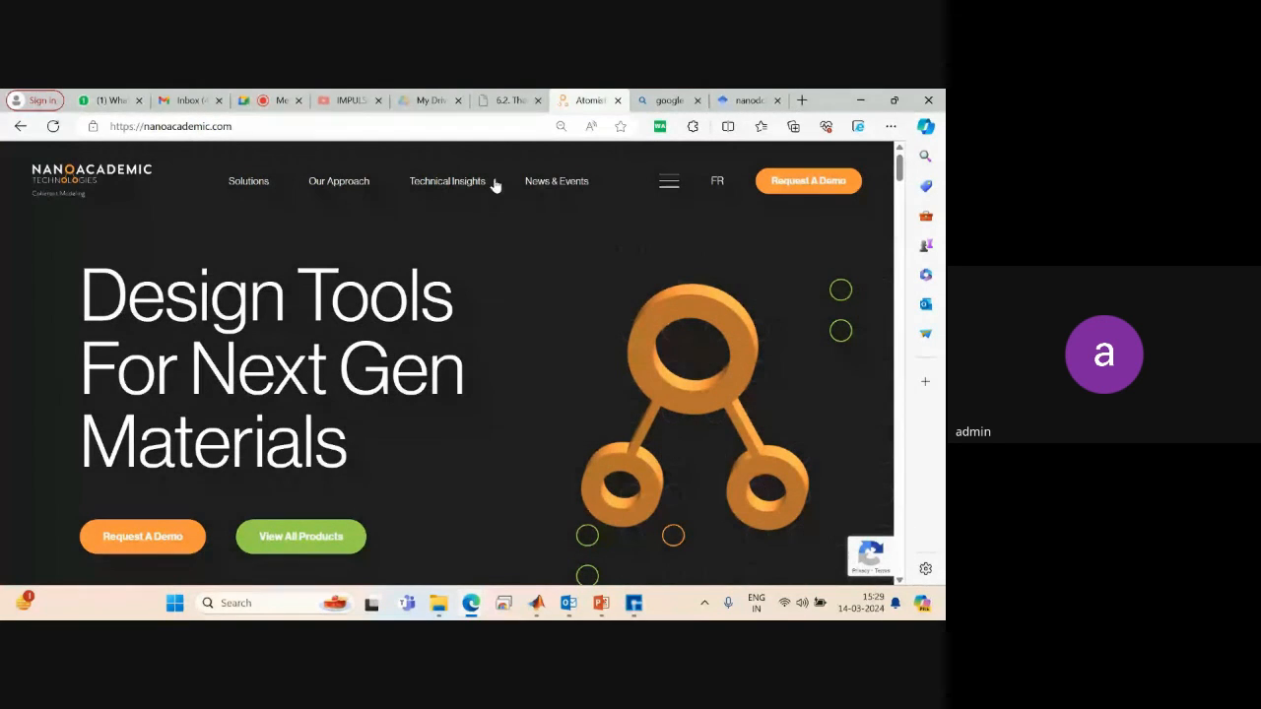
{"action": "left_click", "coordinate": [436, 184]}
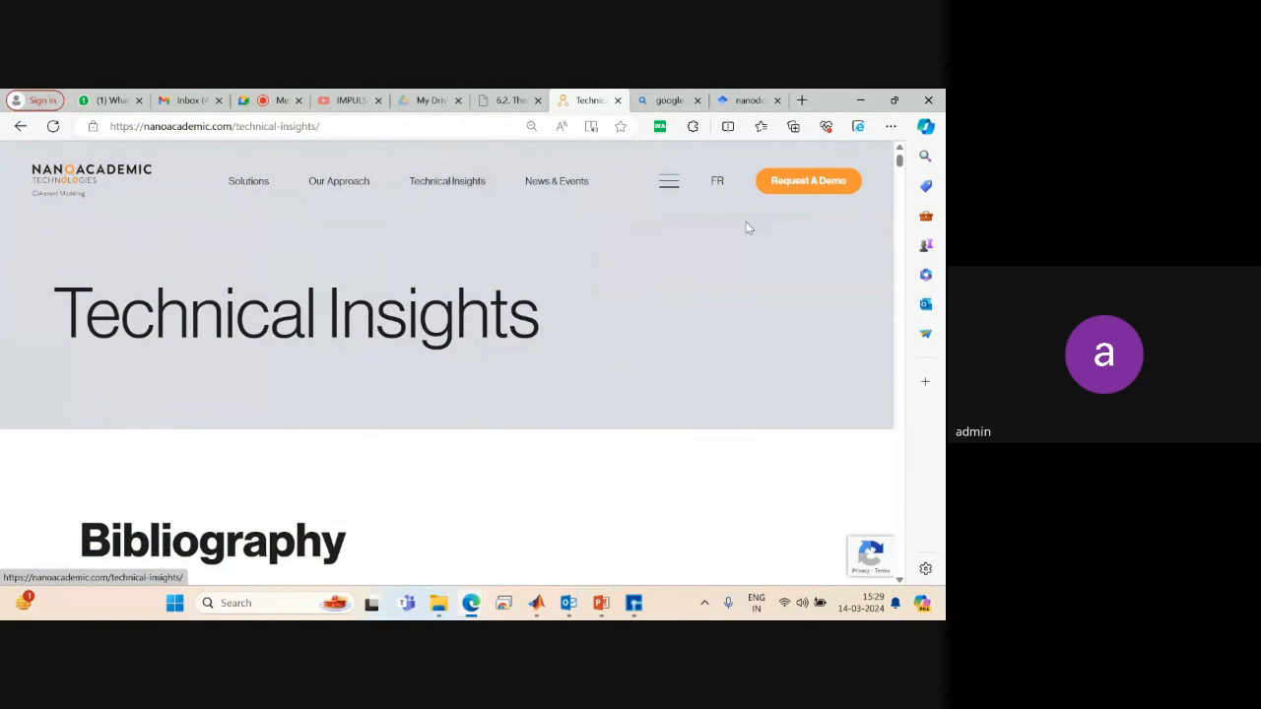
Filter the Technical Insights bibliography by the NanoDCAL product and show the most recent year options, 2021 to 2024.
{"action": "scroll", "coordinate": [899, 161], "scroll_direction": "down", "scroll_amount": 4}
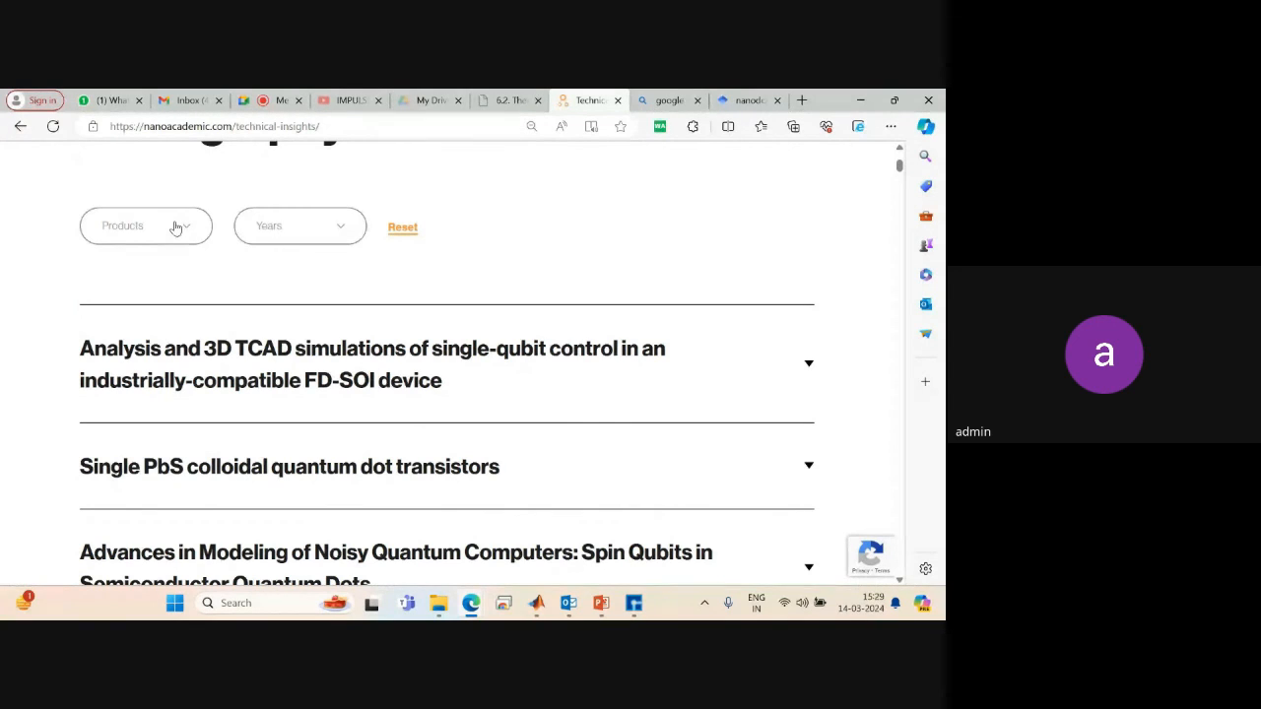
{"action": "left_click", "coordinate": [175, 226]}
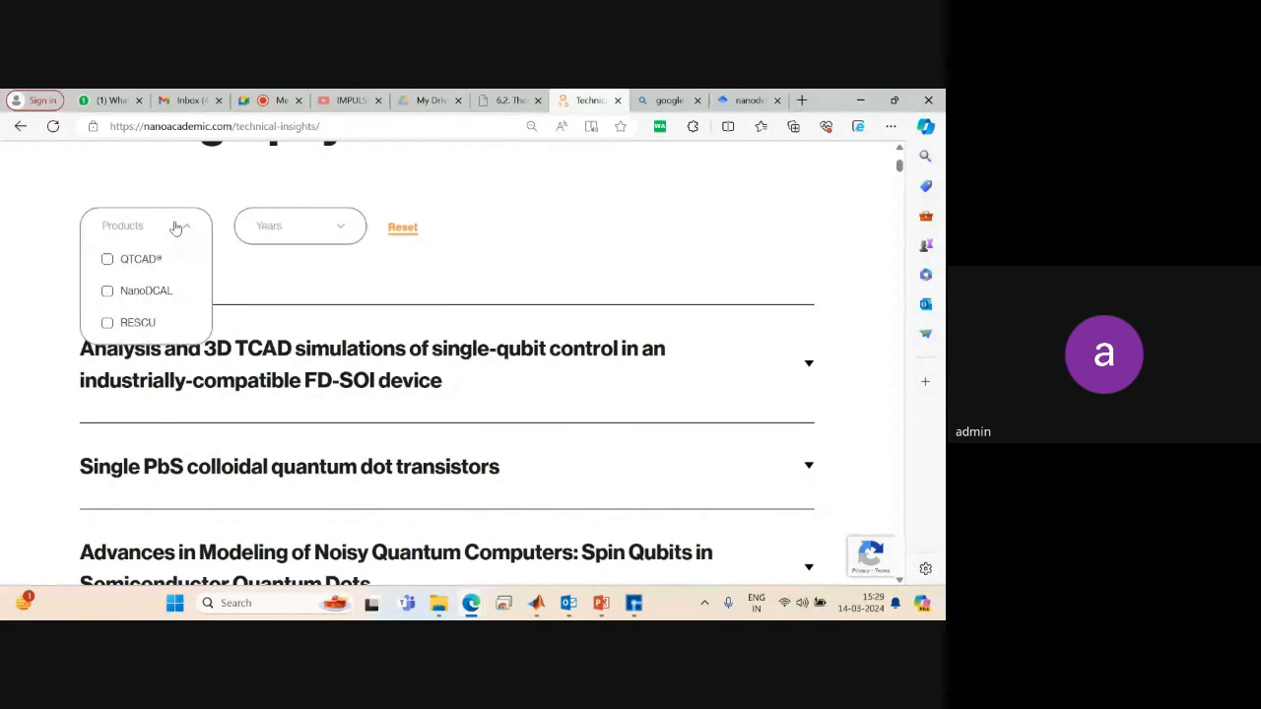
{"action": "left_click", "coordinate": [112, 294]}
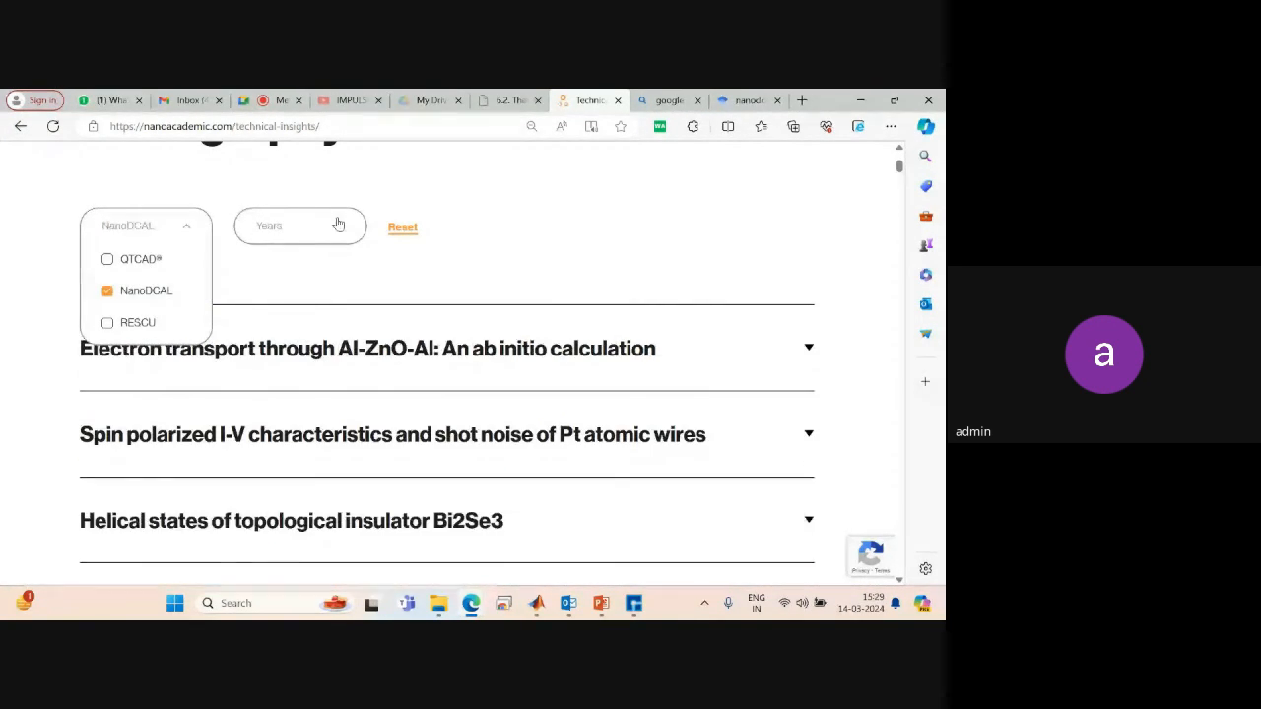
{"action": "left_click", "coordinate": [338, 226]}
{"action": "left_click_drag", "start_coordinate": [360, 262], "coordinate": [360, 352]}
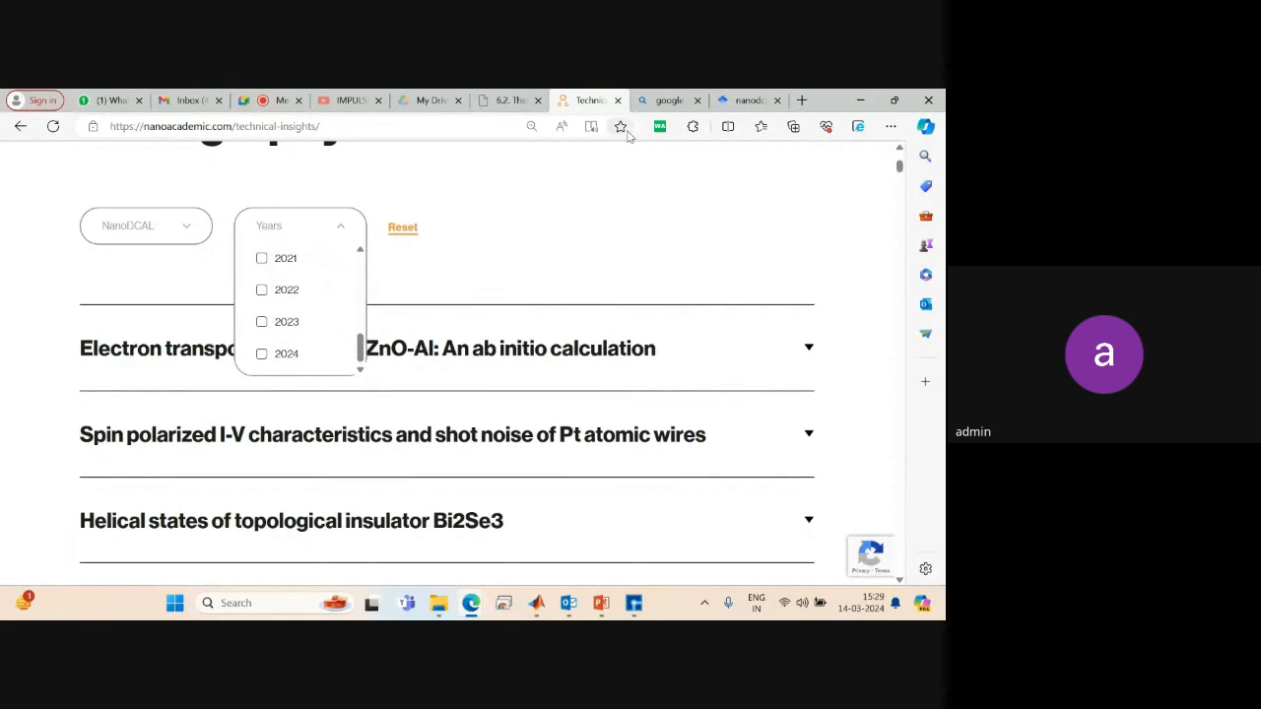
{"action": "left_click", "coordinate": [669, 100]}
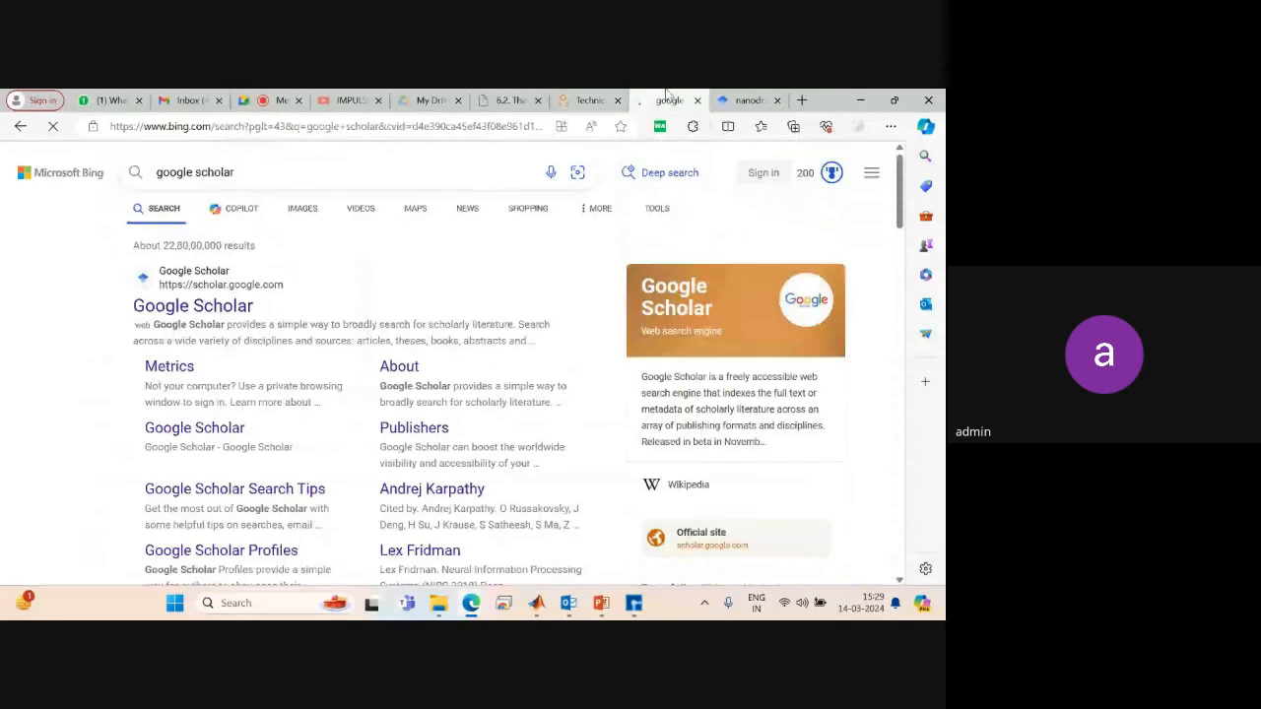
{"action": "left_click", "coordinate": [725, 97]}
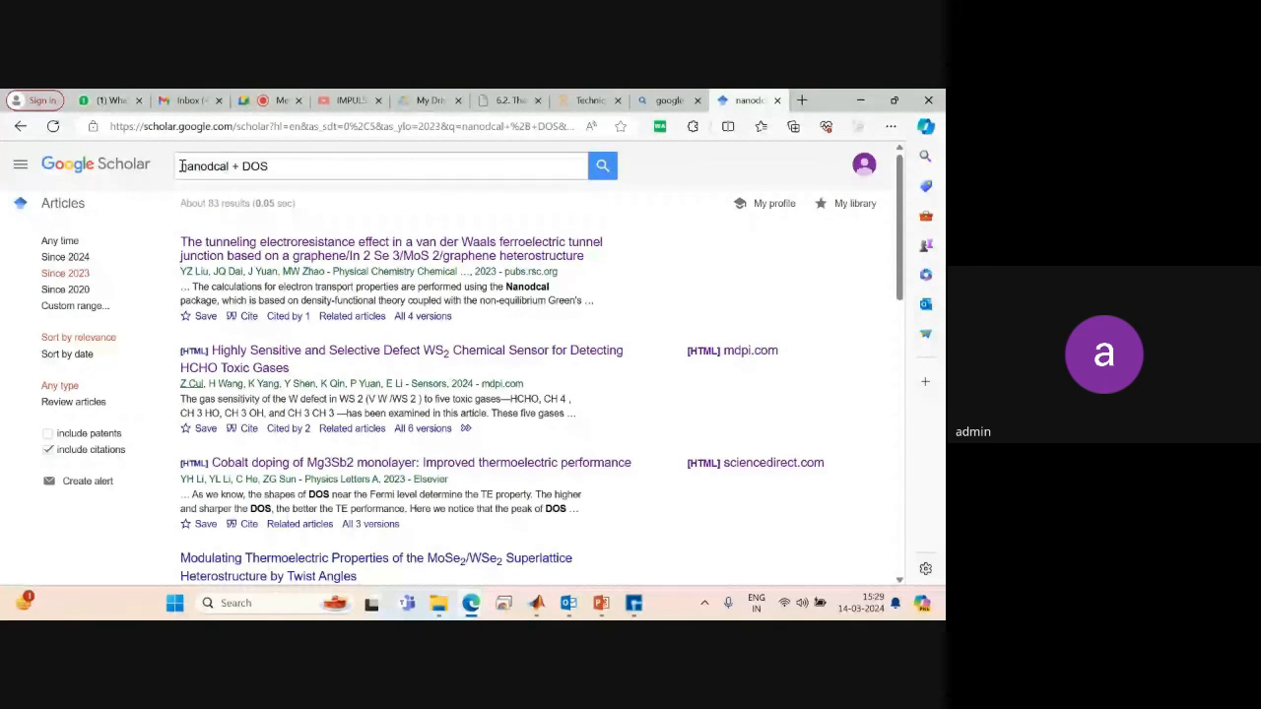
{"action": "left_click_drag", "start_coordinate": [181, 167], "coordinate": [274, 166]}
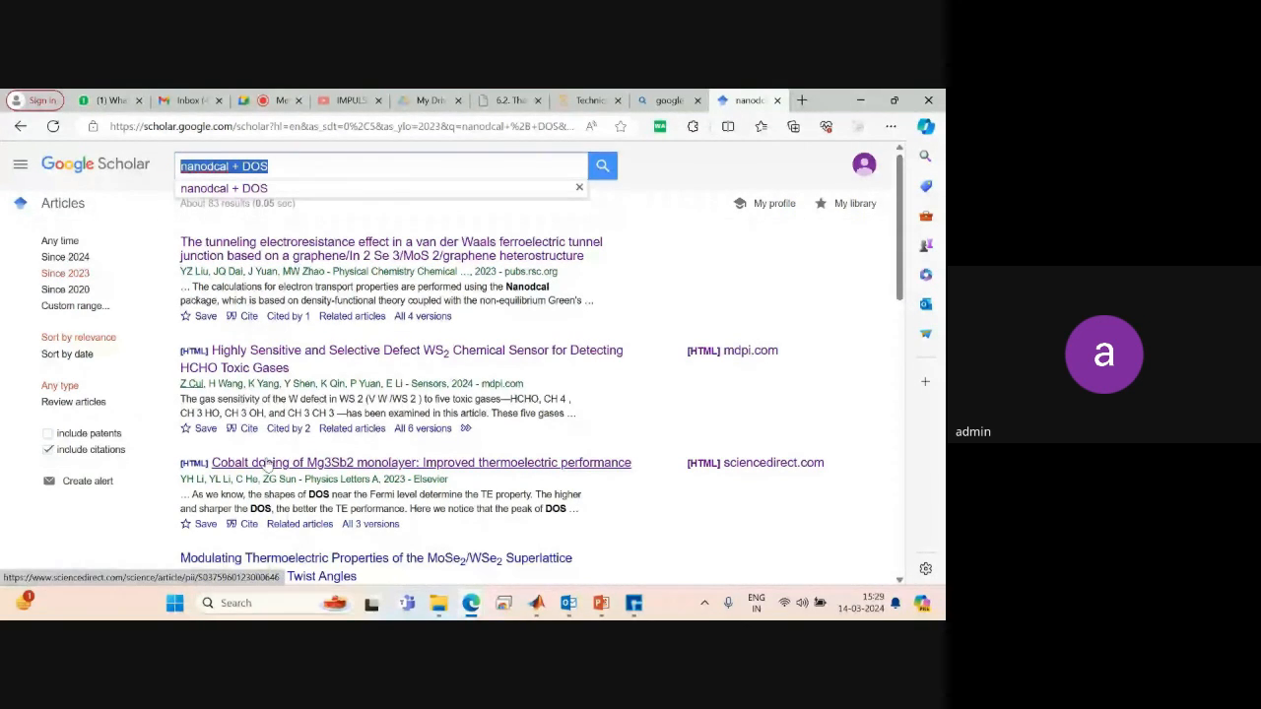
{"action": "left_click", "coordinate": [350, 99]}
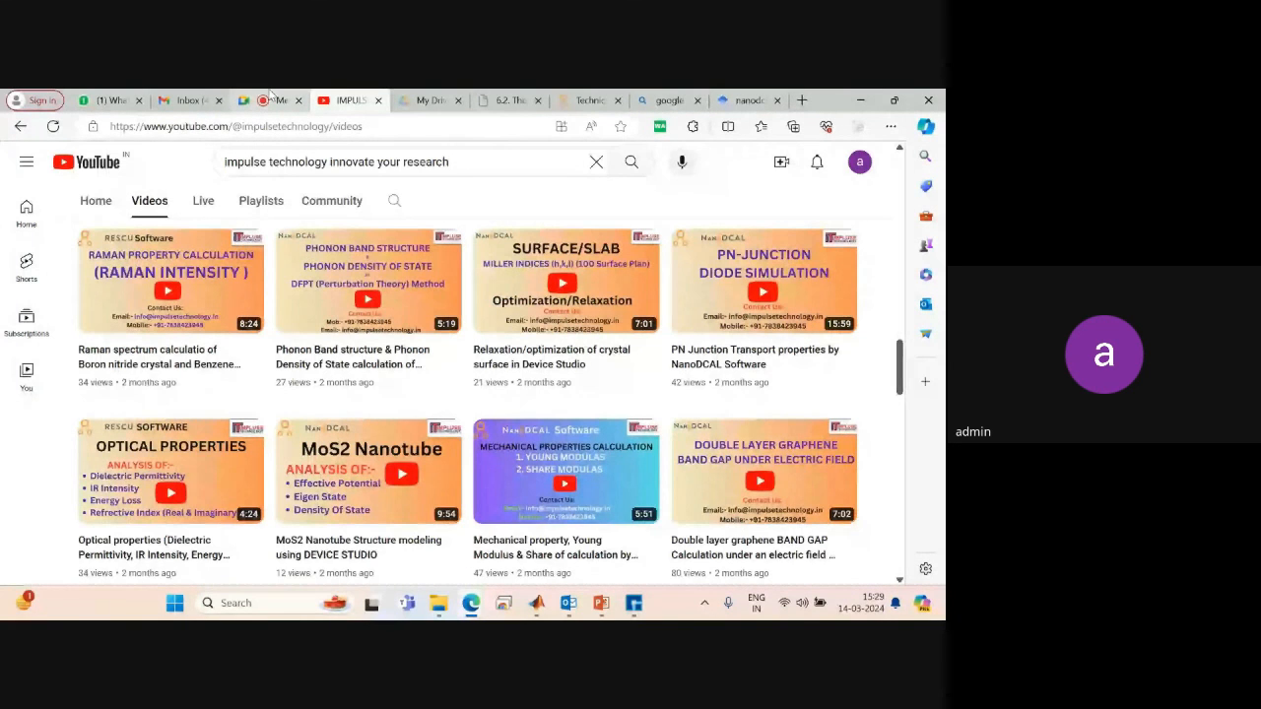
Return to the Google Meet call, check earlier chat messages, and allow participants to turn on their microphone.
{"action": "left_click", "coordinate": [272, 99]}
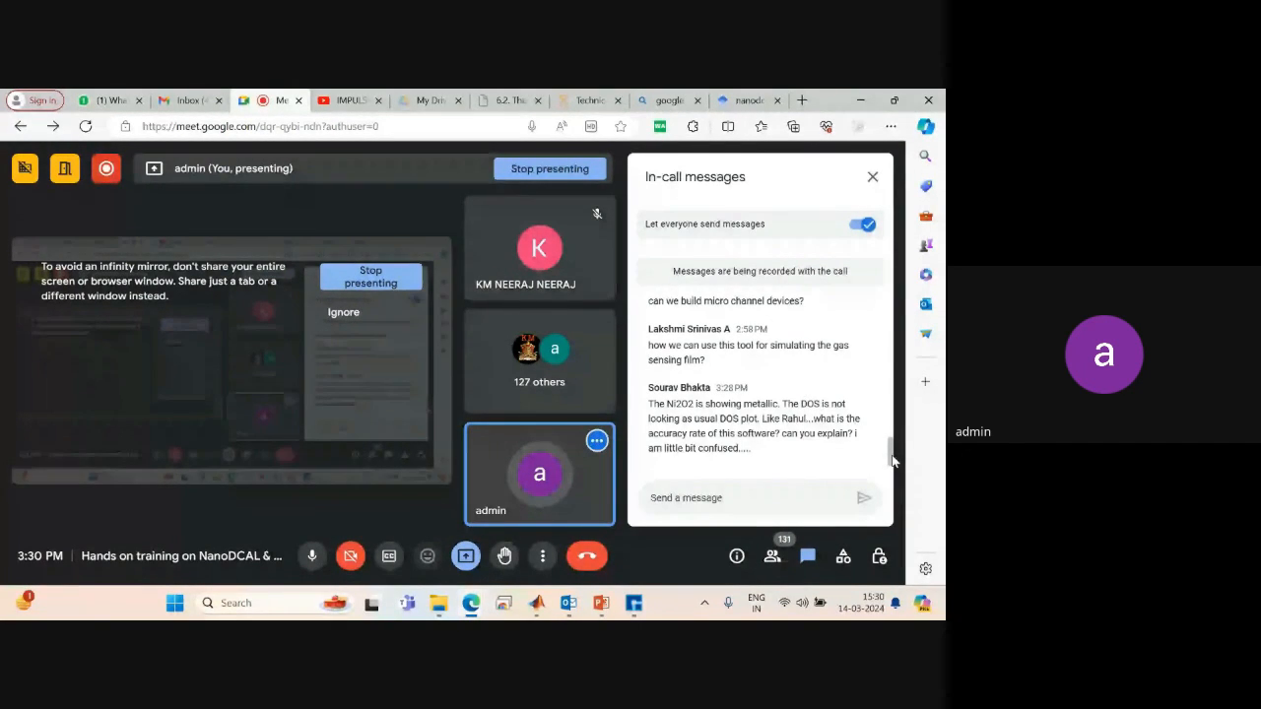
{"action": "scroll", "coordinate": [891, 458], "scroll_direction": "up", "scroll_amount": 3}
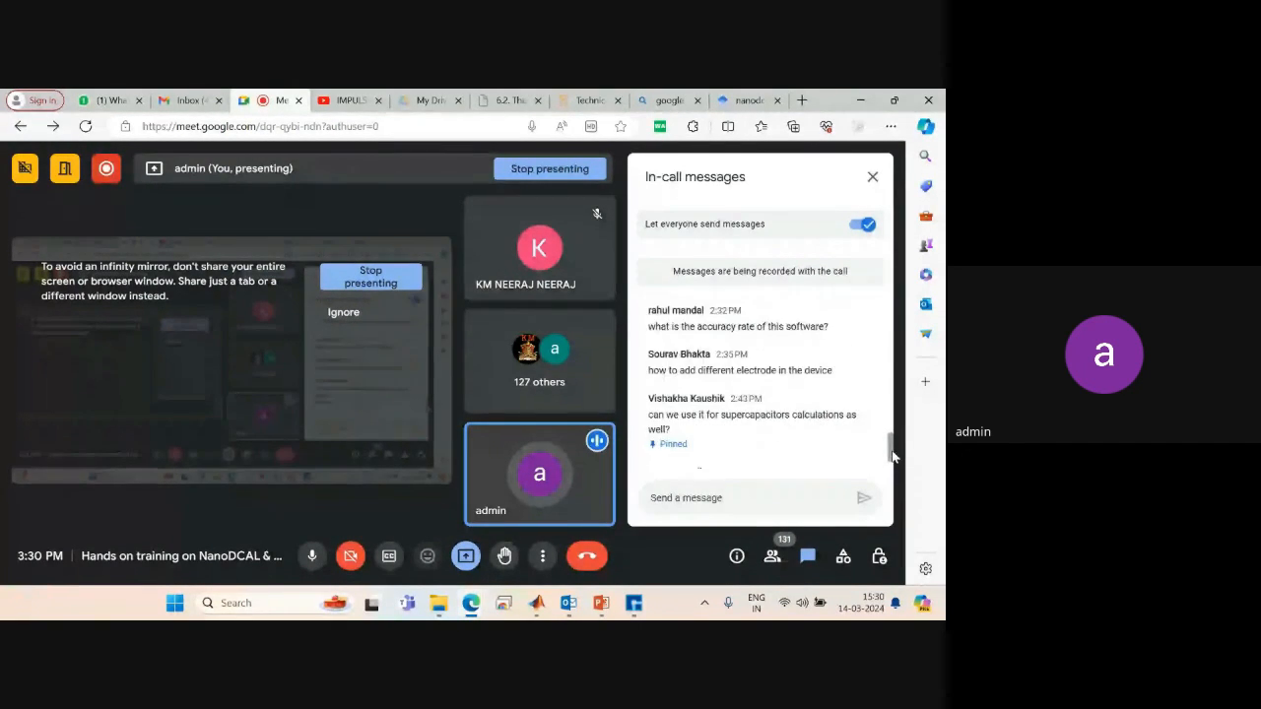
{"action": "left_click", "coordinate": [879, 557]}
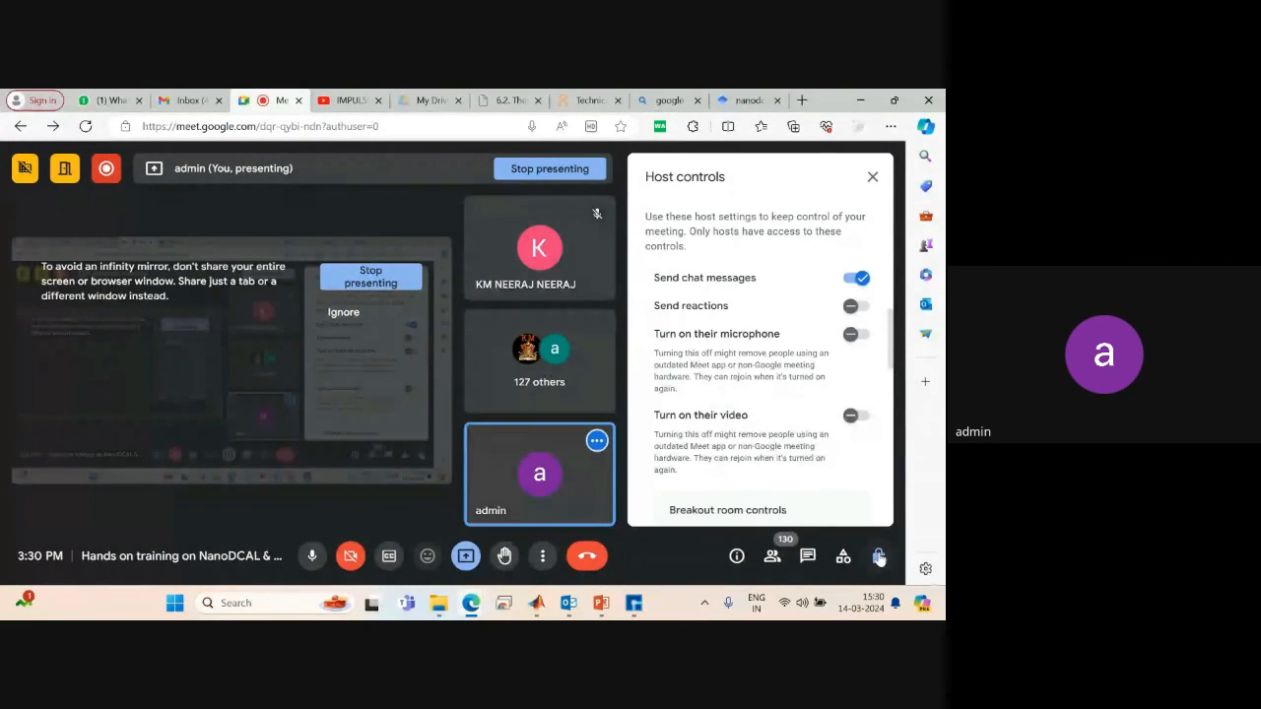
{"action": "left_click", "coordinate": [854, 334]}
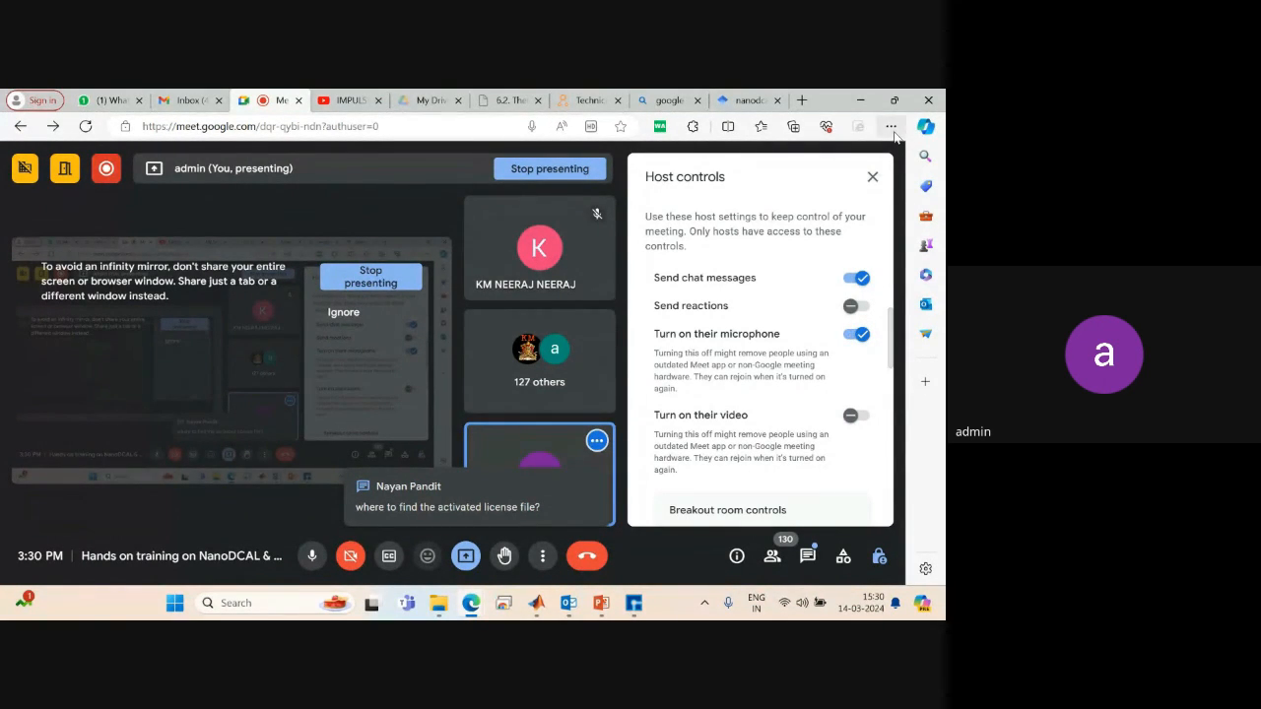
{"action": "left_click", "coordinate": [873, 176]}
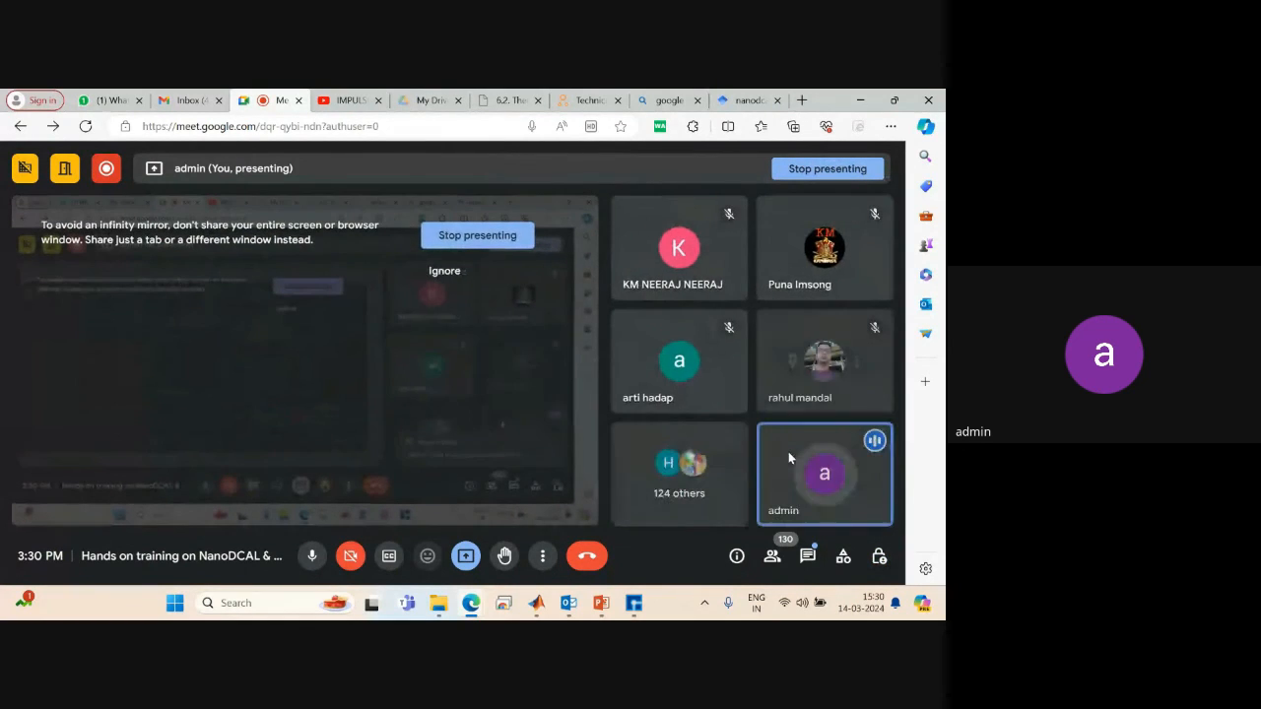
Find the earlier Device Studio installation instructions in the Google Meet chat and repost them as a new message.
{"action": "left_click", "coordinate": [809, 556]}
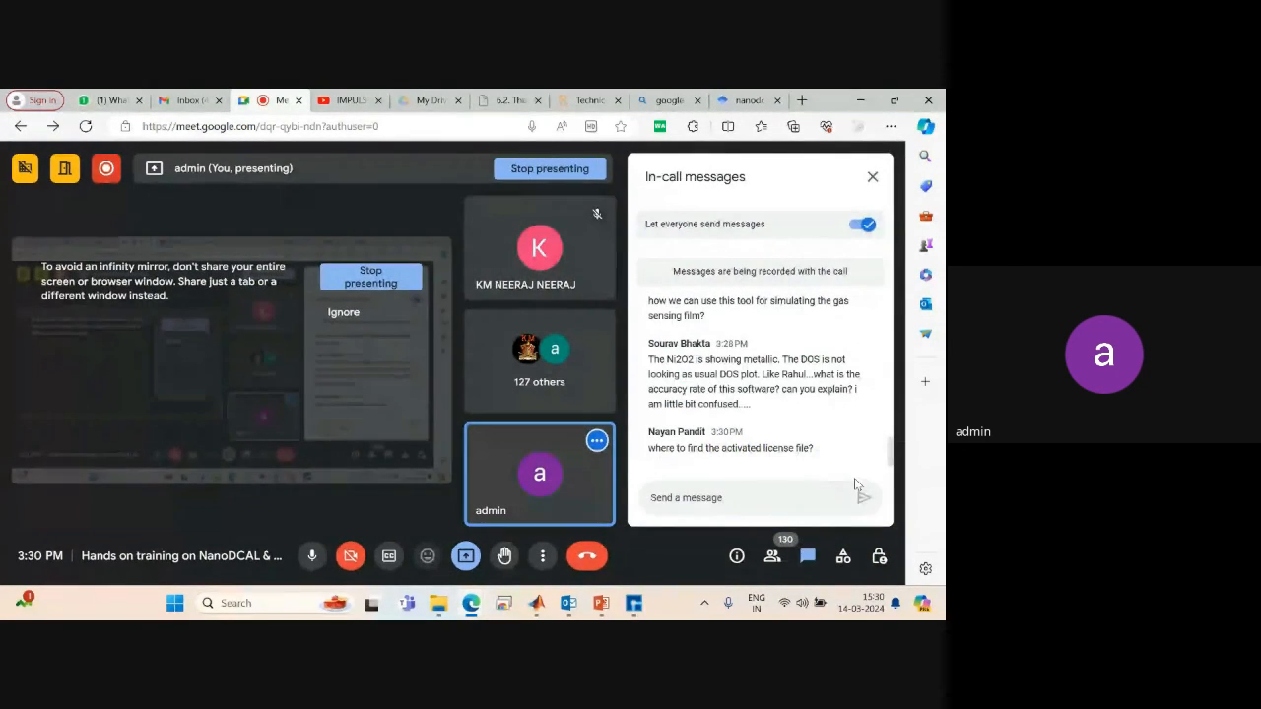
{"action": "left_click_drag", "start_coordinate": [892, 463], "coordinate": [891, 320]}
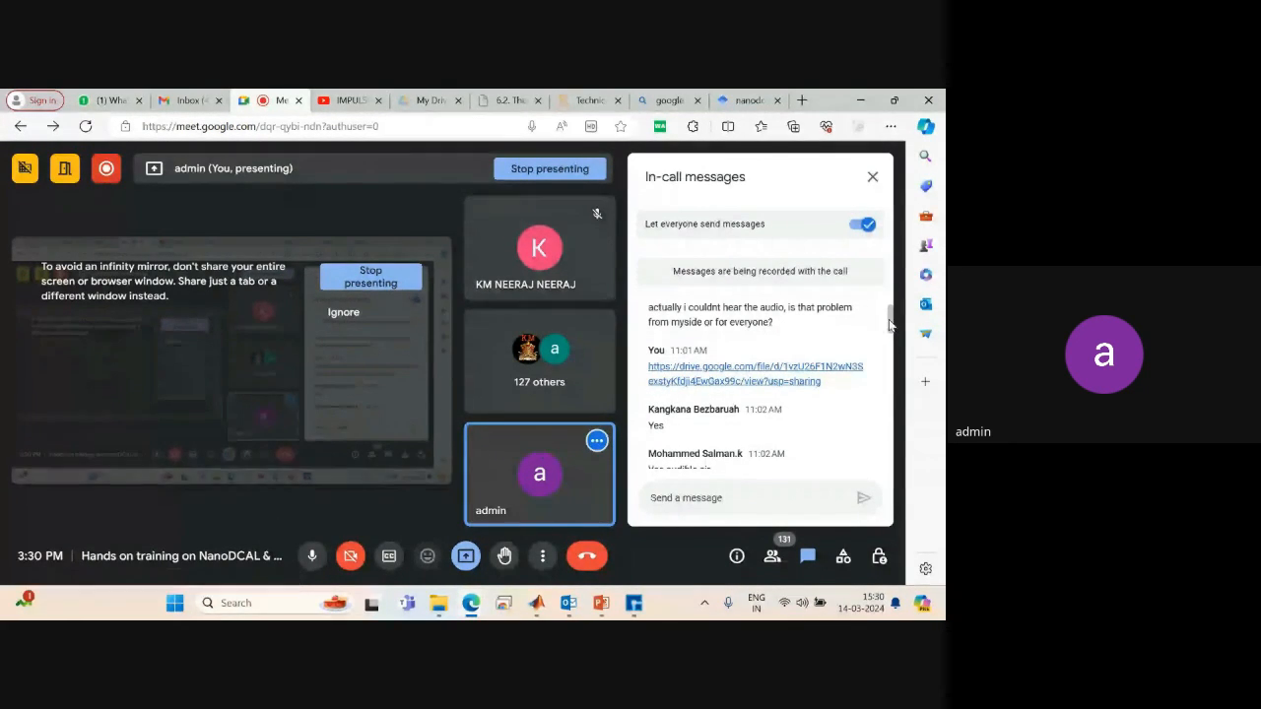
{"action": "left_click_drag", "start_coordinate": [890, 323], "coordinate": [890, 315]}
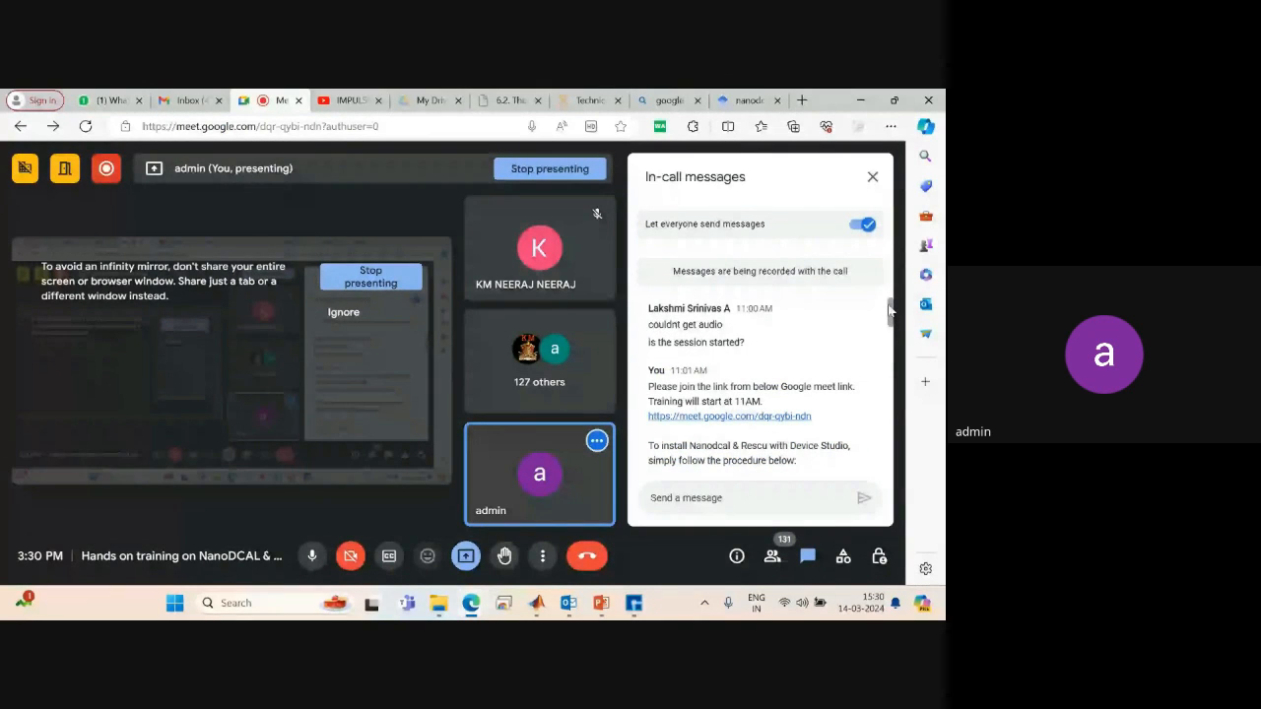
{"action": "left_click_drag", "start_coordinate": [889, 311], "coordinate": [890, 316]}
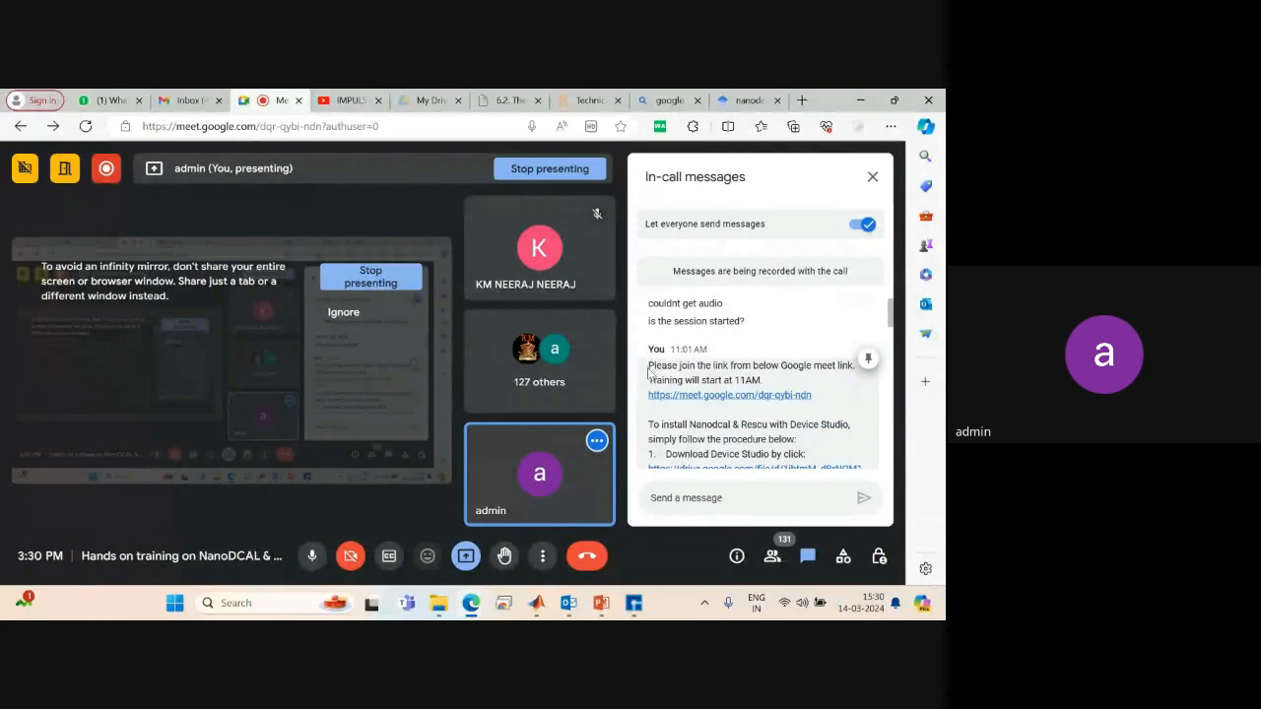
{"action": "left_click_drag", "start_coordinate": [649, 422], "coordinate": [745, 371]}
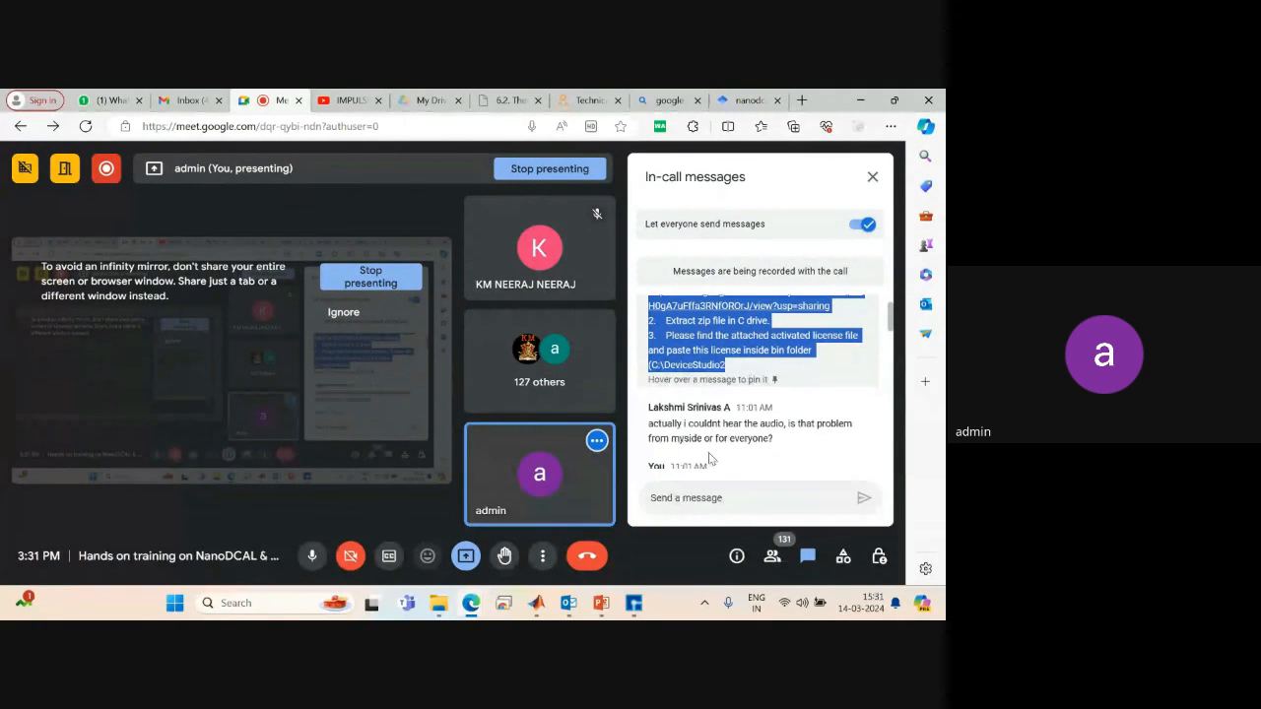
{"action": "left_click", "coordinate": [670, 499]}
{"action": "key", "text": "ctrl+v"}
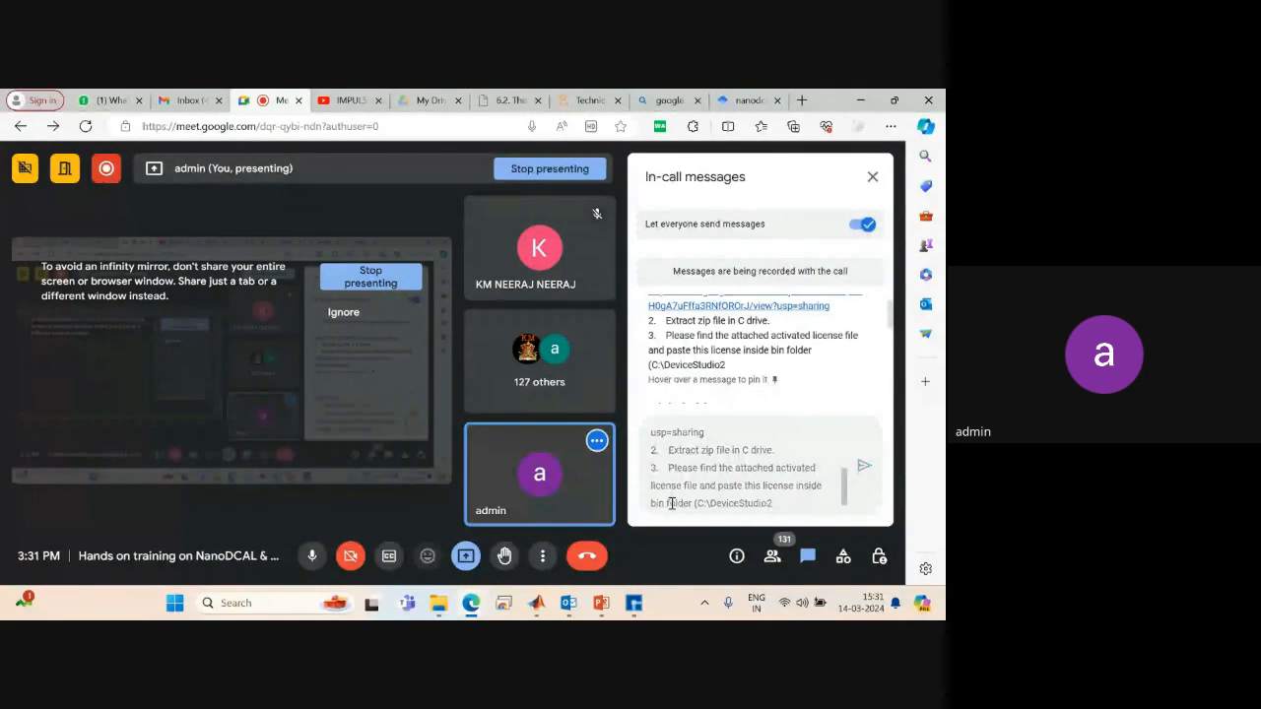
{"action": "key", "text": "Return"}
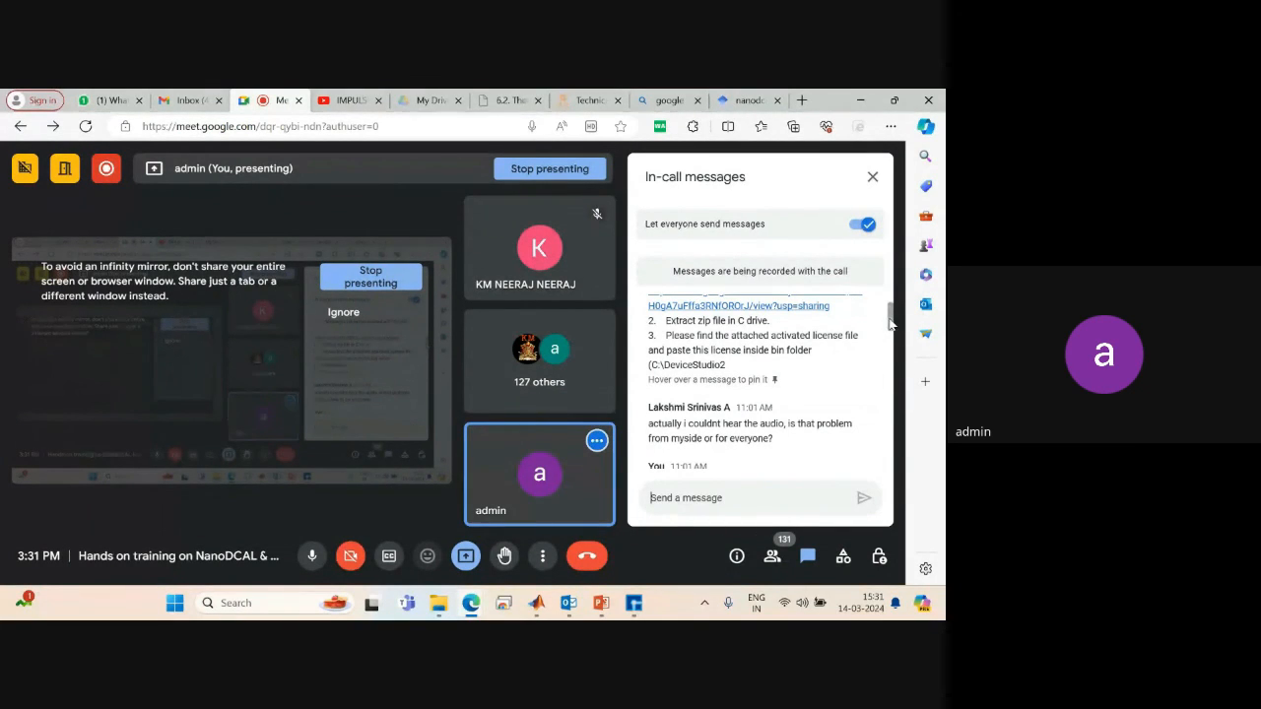
Copy the license file's Google Drive link from the earlier chat message, repost it in the chat, and stop presenting.
{"action": "scroll", "coordinate": [890, 326], "scroll_direction": "down", "scroll_amount": 3}
{"action": "scroll", "coordinate": [890, 325], "scroll_direction": "down", "scroll_amount": 1}
{"action": "scroll", "coordinate": [890, 325], "scroll_direction": "up", "scroll_amount": 1}
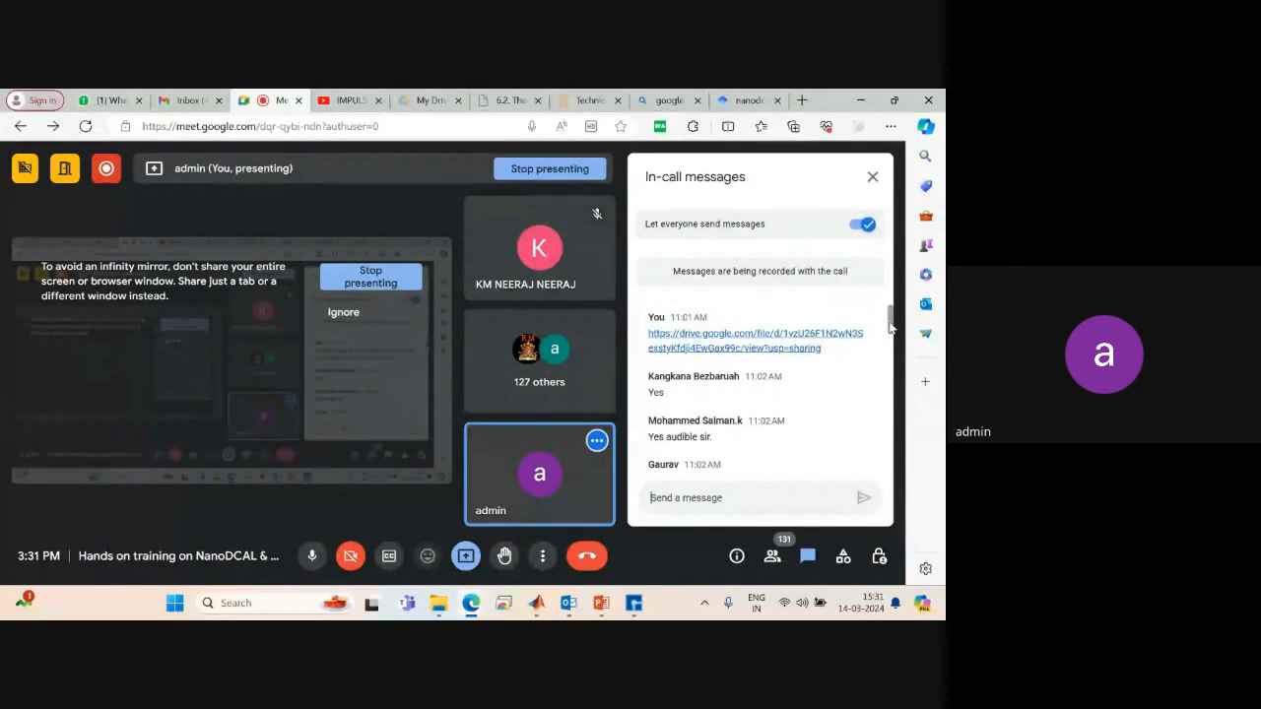
{"action": "left_click_drag", "start_coordinate": [889, 325], "coordinate": [885, 432]}
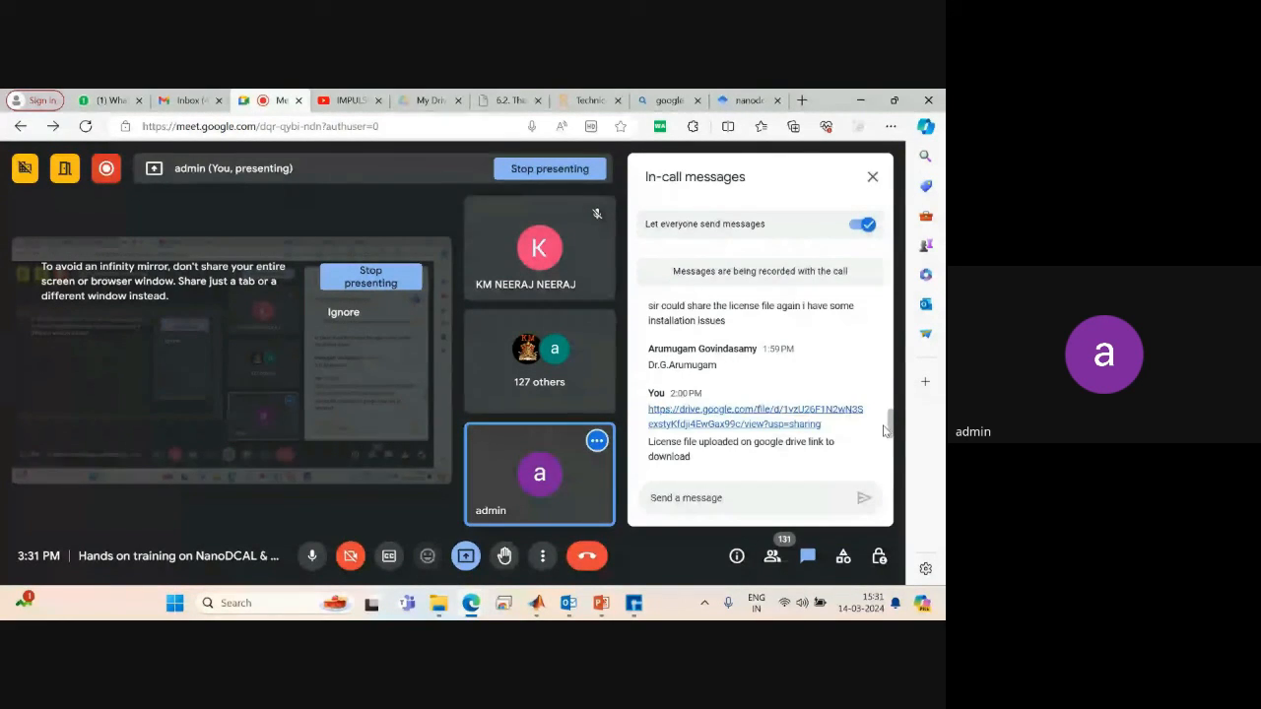
{"action": "right_click", "coordinate": [735, 420]}
{"action": "right_click", "coordinate": [762, 421]}
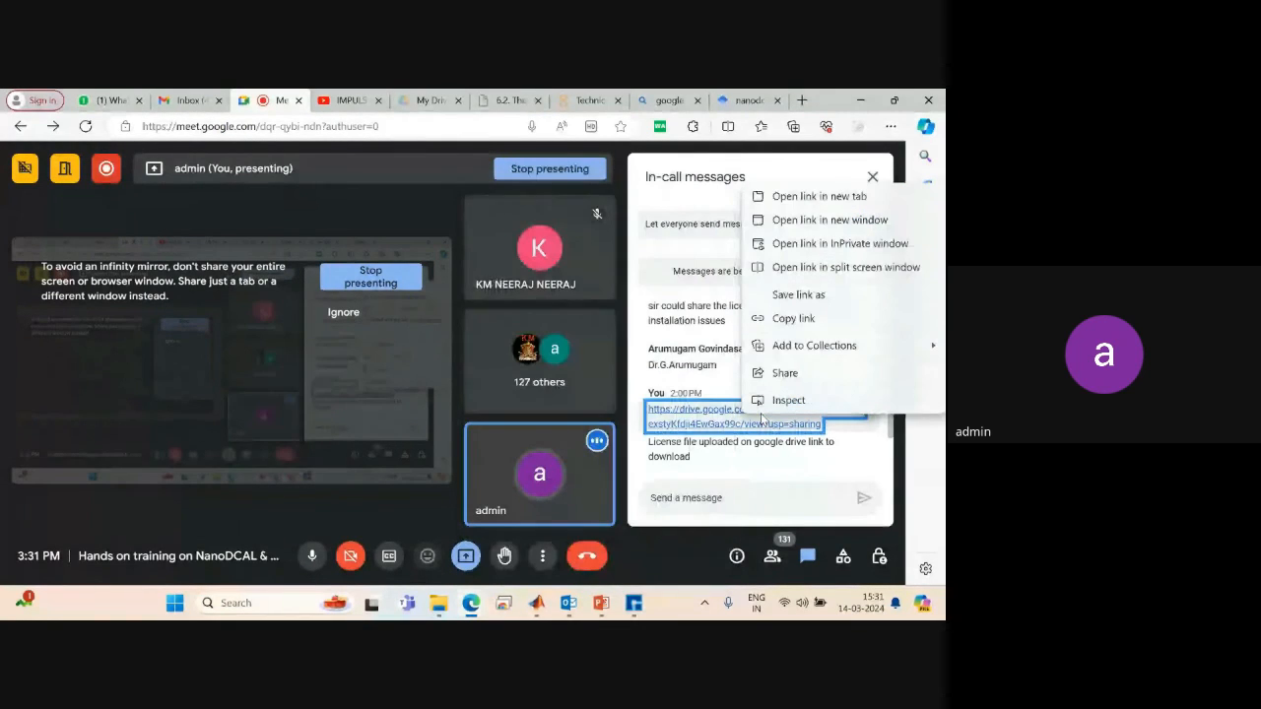
{"action": "left_click", "coordinate": [810, 318]}
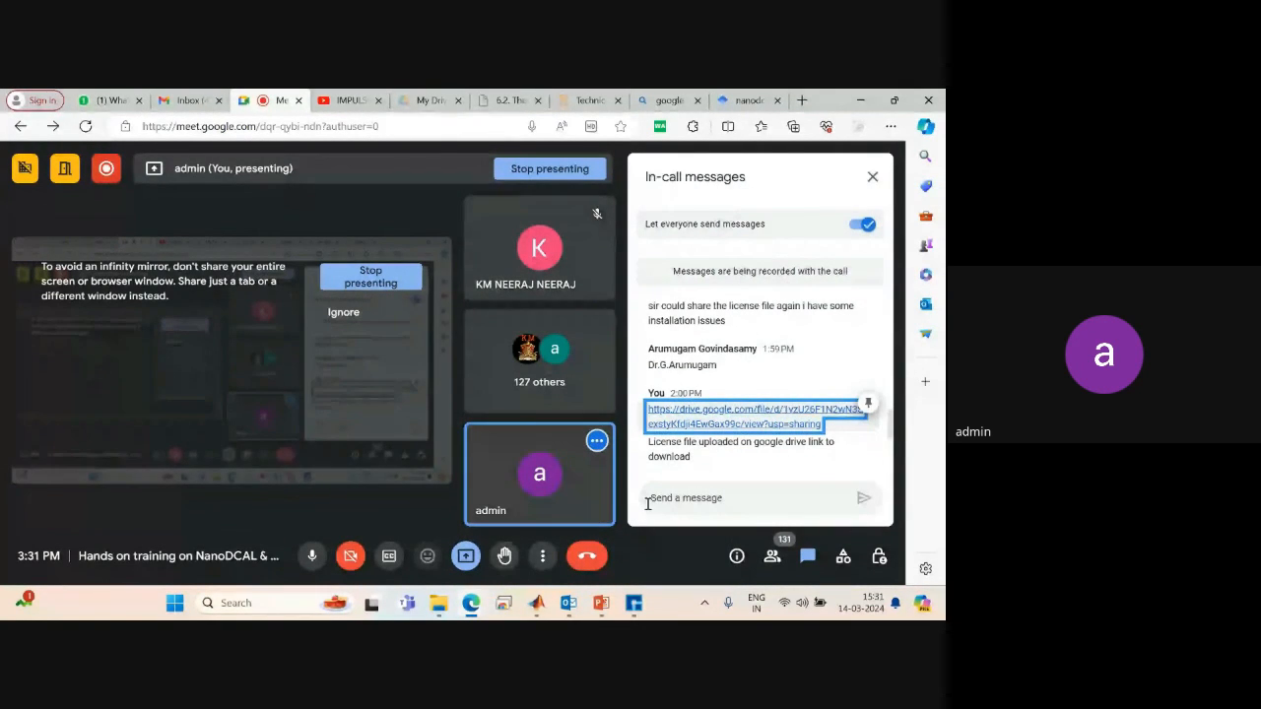
{"action": "left_click", "coordinate": [647, 501]}
{"action": "left_click", "coordinate": [647, 501]}
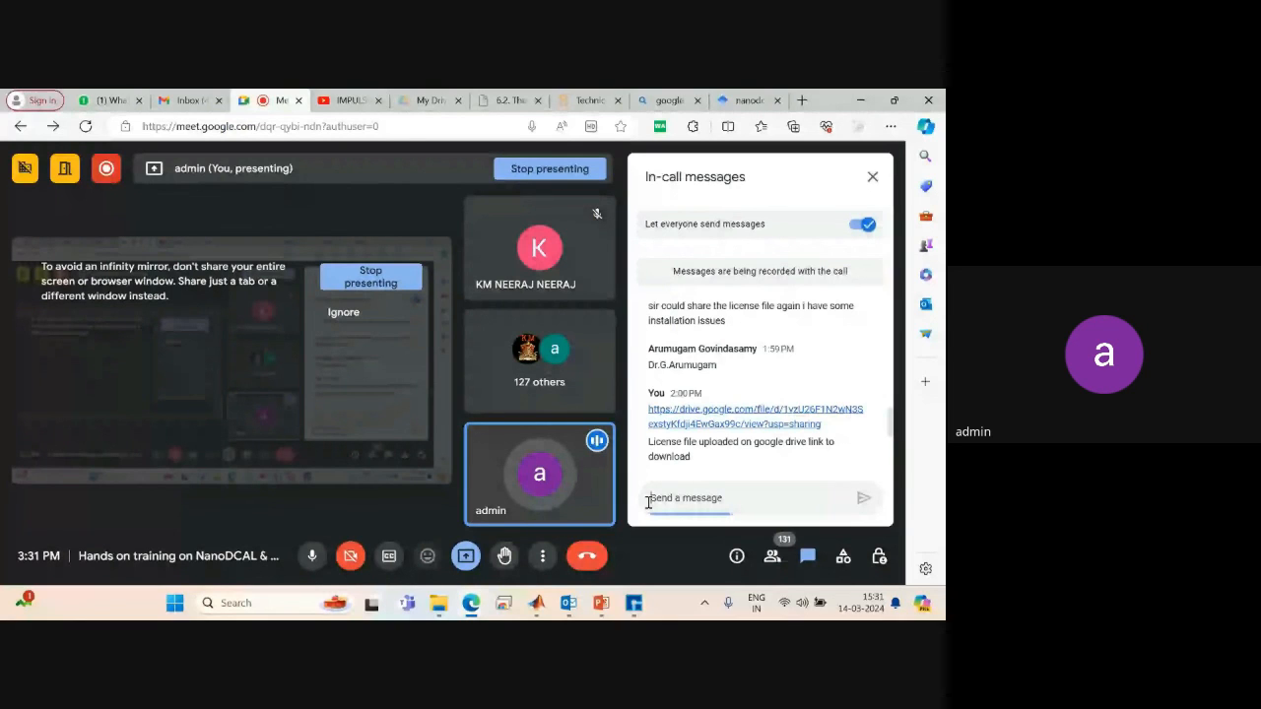
{"action": "left_click", "coordinate": [464, 558]}
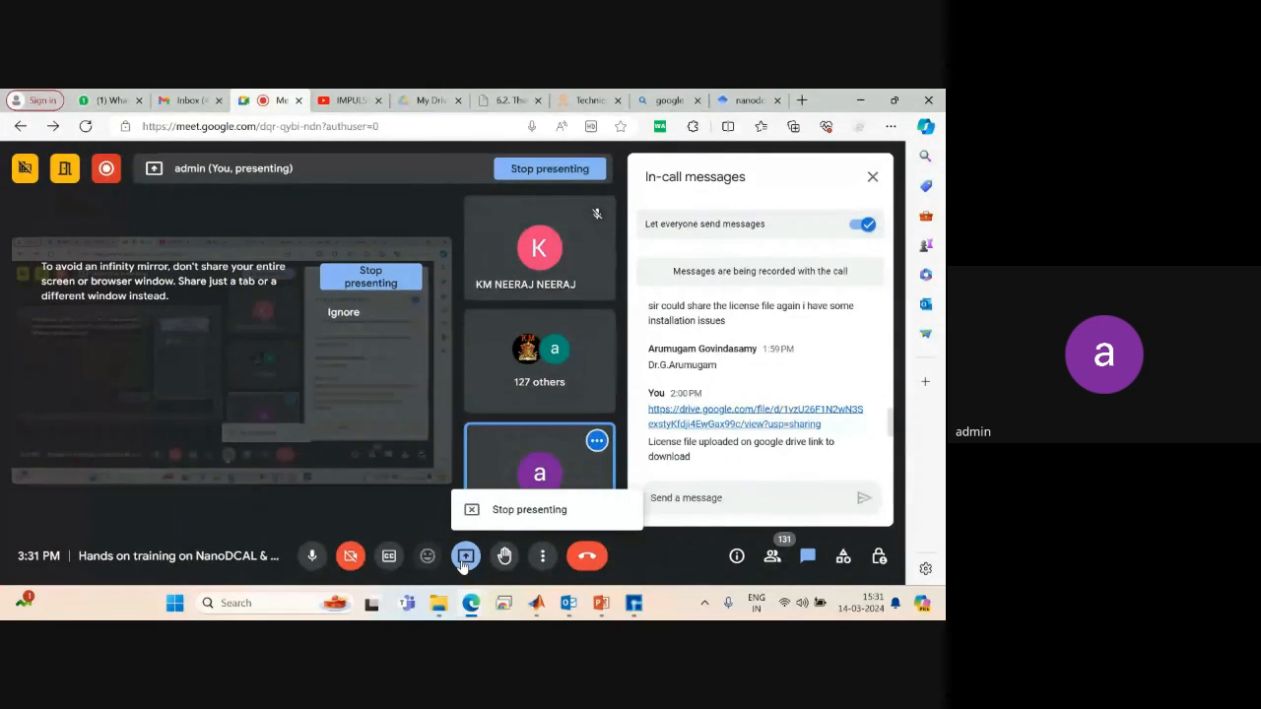
{"action": "left_click", "coordinate": [504, 511]}
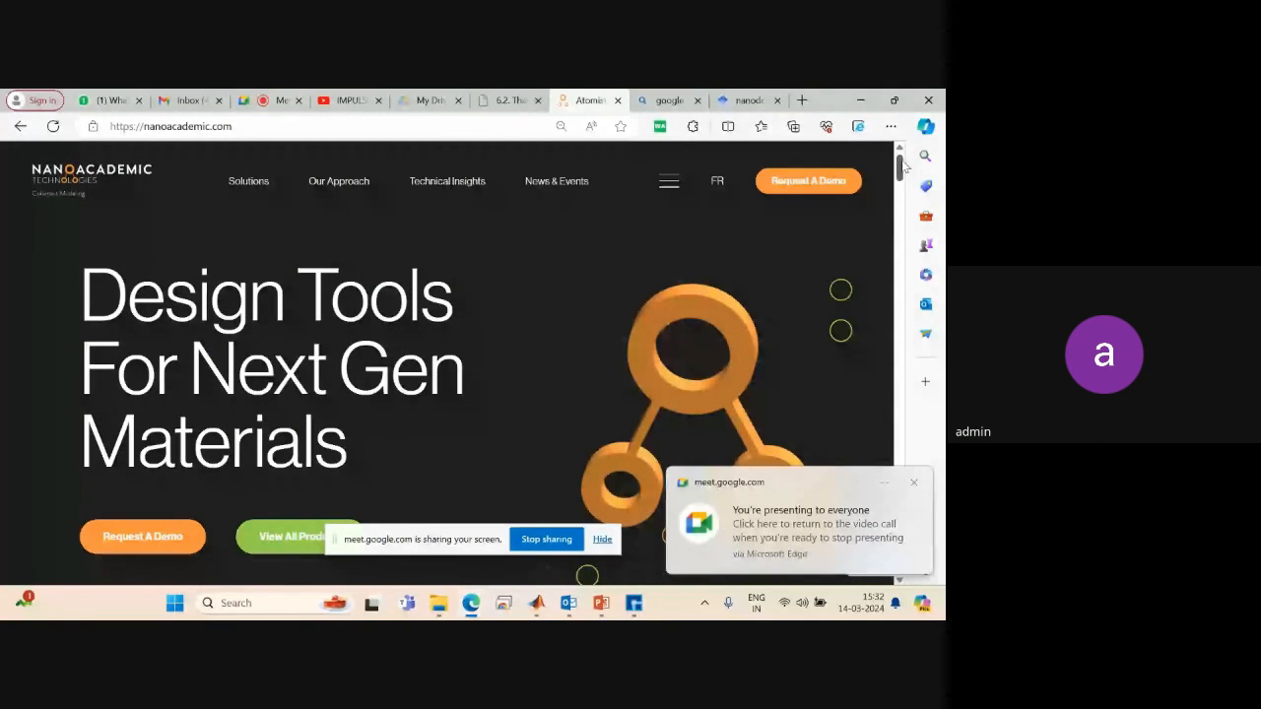
From the Nanoacademic homepage, open Documentation and Tutorials, choose the NanoDCAL product and view its list of tutorials.
{"action": "left_click_drag", "start_coordinate": [901, 163], "coordinate": [882, 558]}
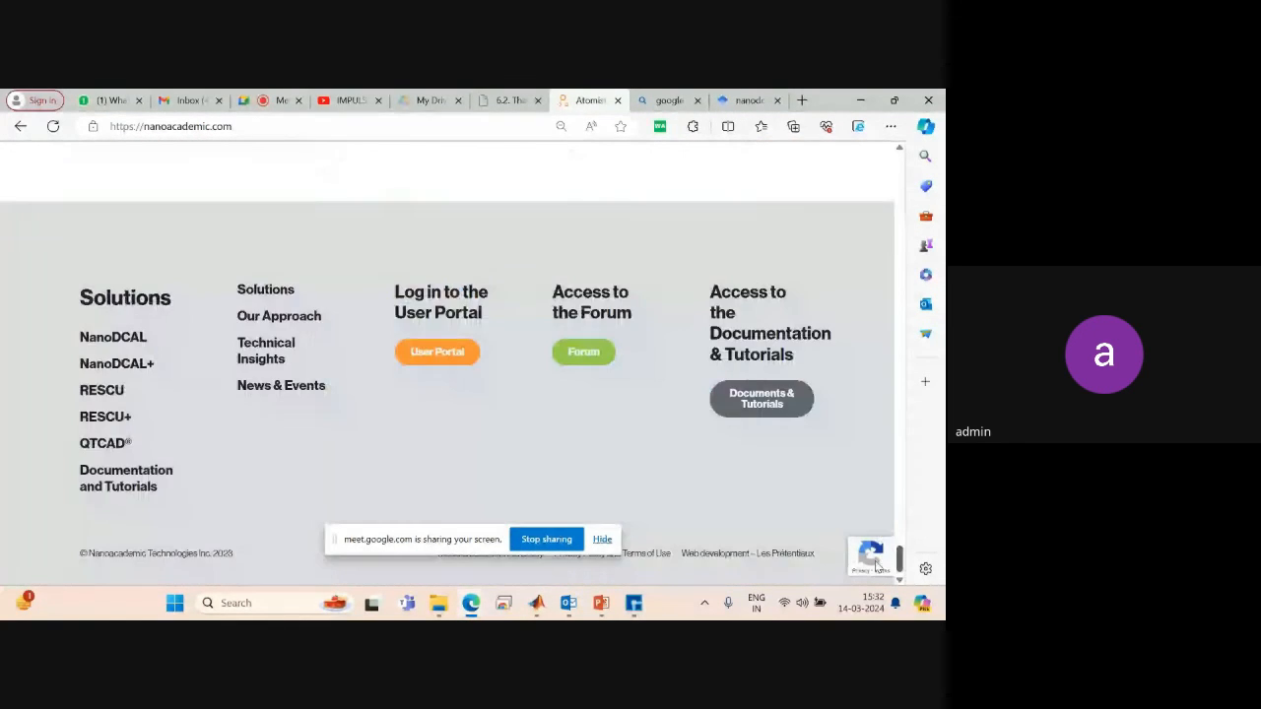
{"action": "left_click", "coordinate": [96, 483]}
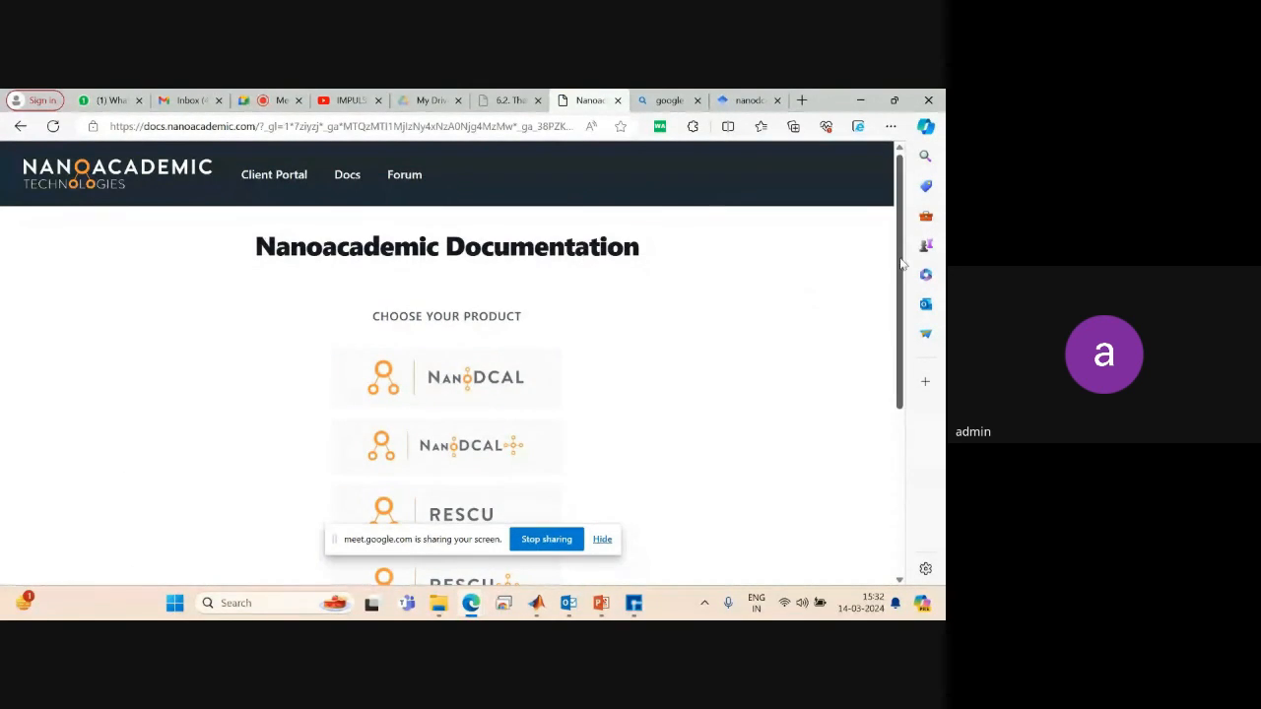
{"action": "left_click_drag", "start_coordinate": [903, 264], "coordinate": [896, 290]}
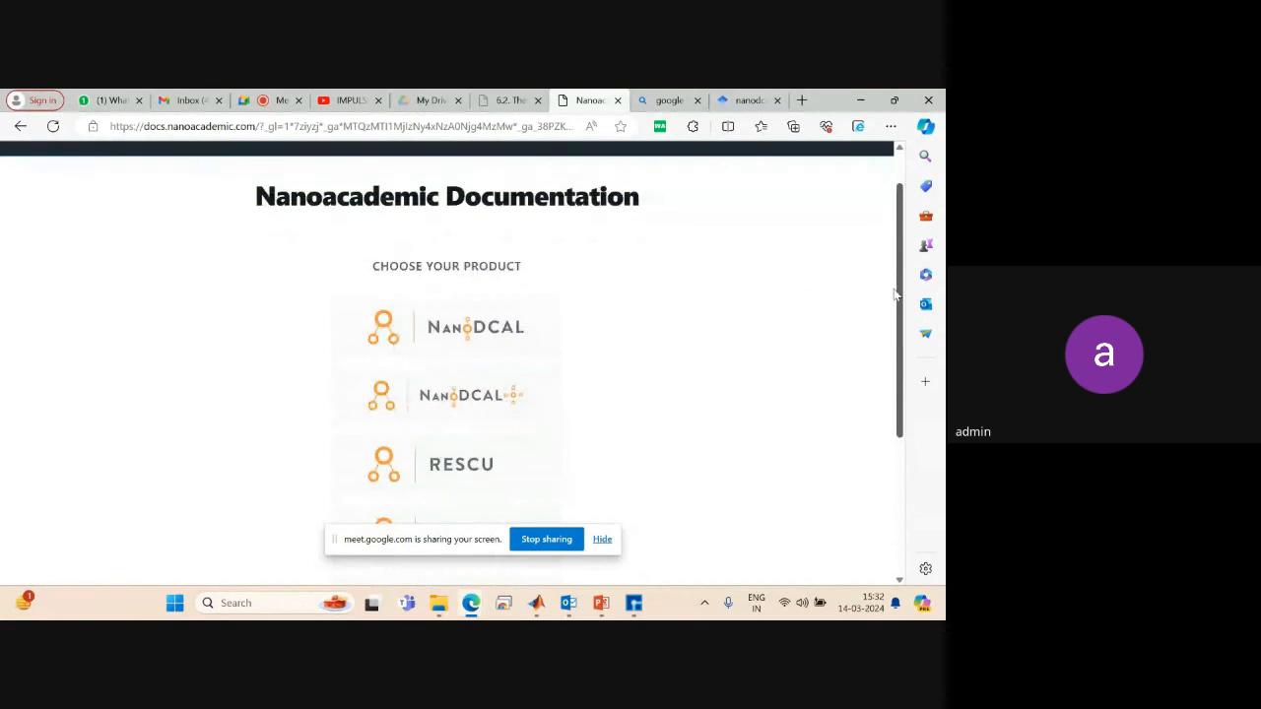
{"action": "left_click", "coordinate": [484, 327]}
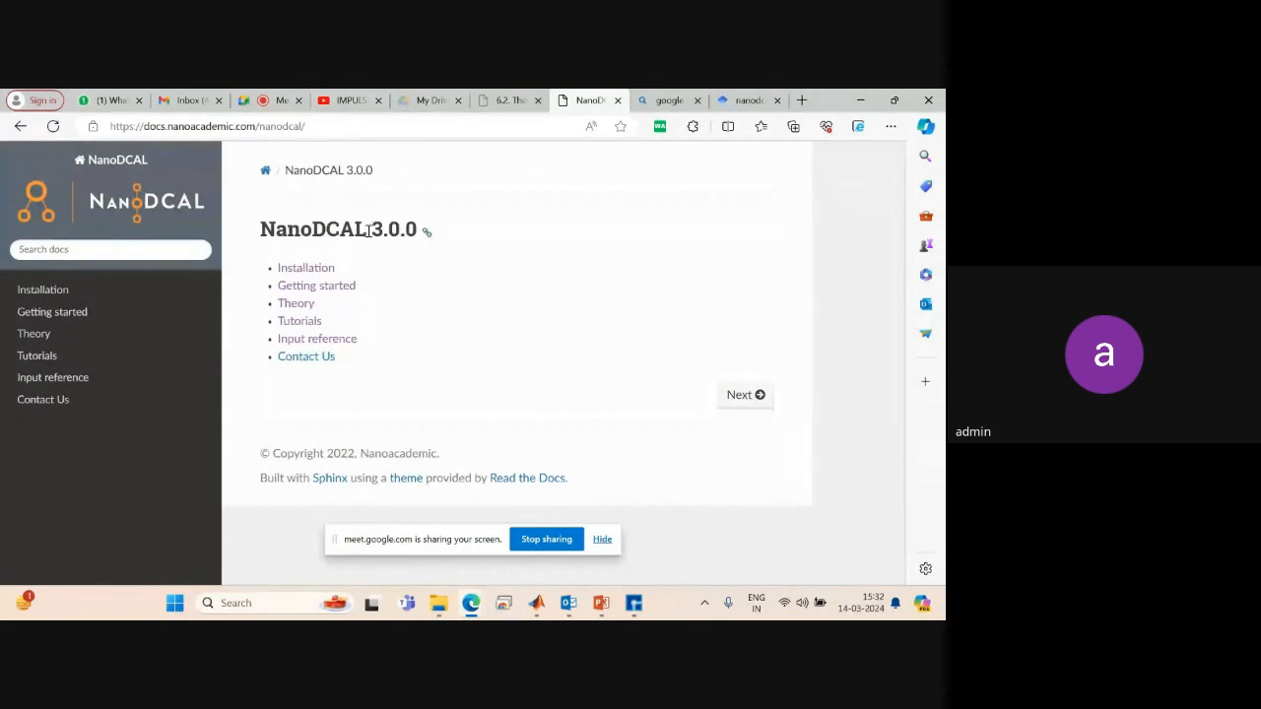
{"action": "left_click", "coordinate": [301, 320]}
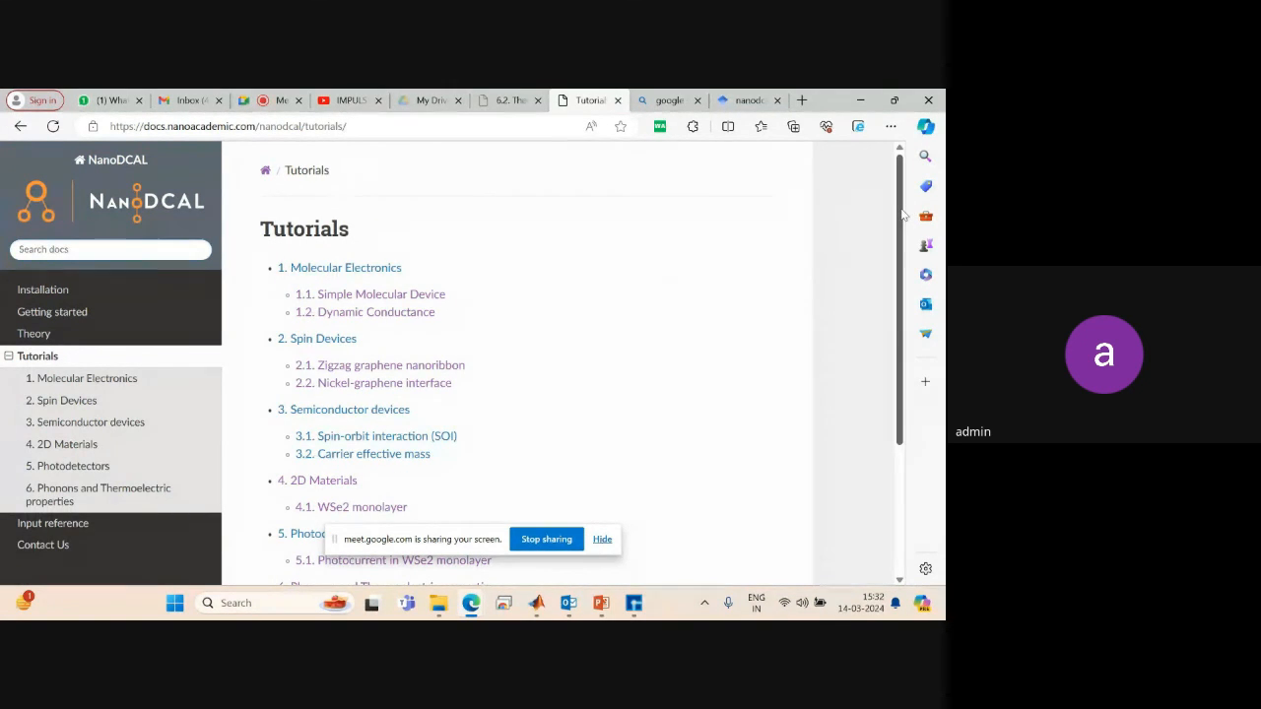
{"action": "scroll", "coordinate": [903, 215], "scroll_direction": "down", "scroll_amount": 2}
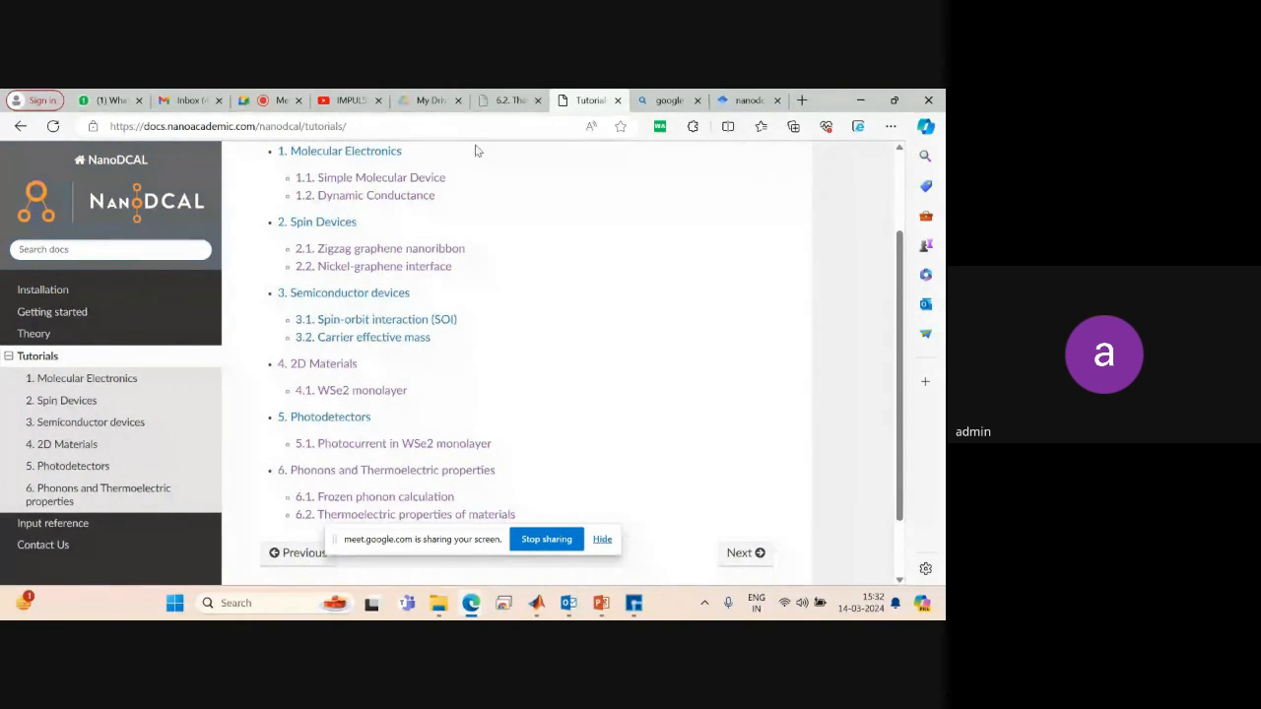
Switch to the IMPULSE TECHNOLOGY YouTube channel and browse its NanoDCAL videos, moving the screen-sharing notice away from the thumbnails.
{"action": "left_click", "coordinate": [343, 100]}
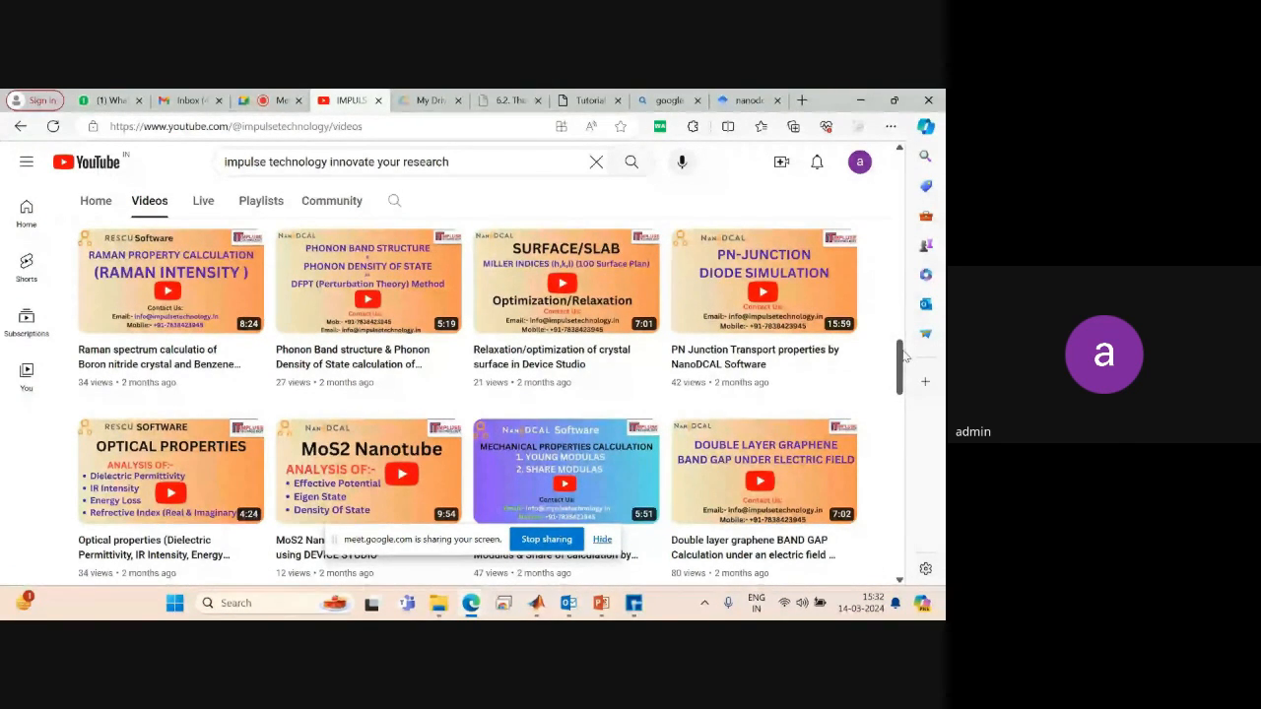
{"action": "scroll", "coordinate": [898, 385], "scroll_direction": "down", "scroll_amount": 2}
{"action": "left_click_drag", "start_coordinate": [899, 384], "coordinate": [884, 239]}
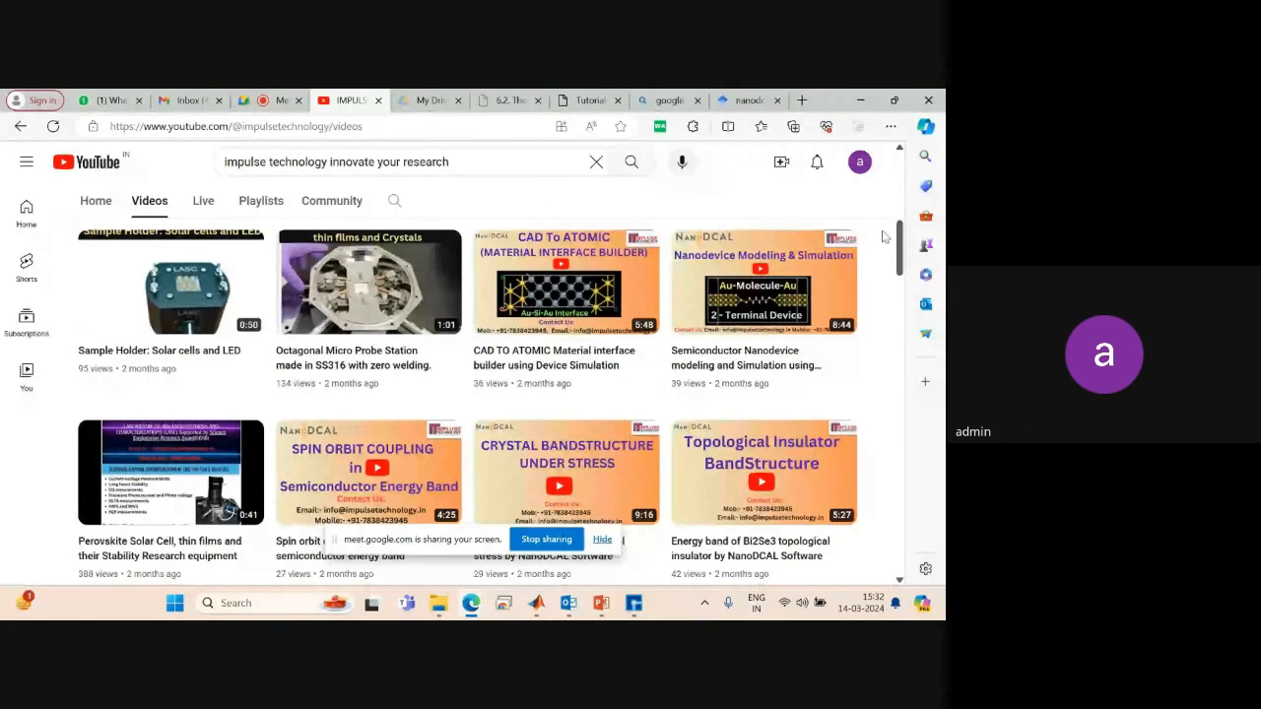
{"action": "left_click_drag", "start_coordinate": [450, 540], "coordinate": [677, 590]}
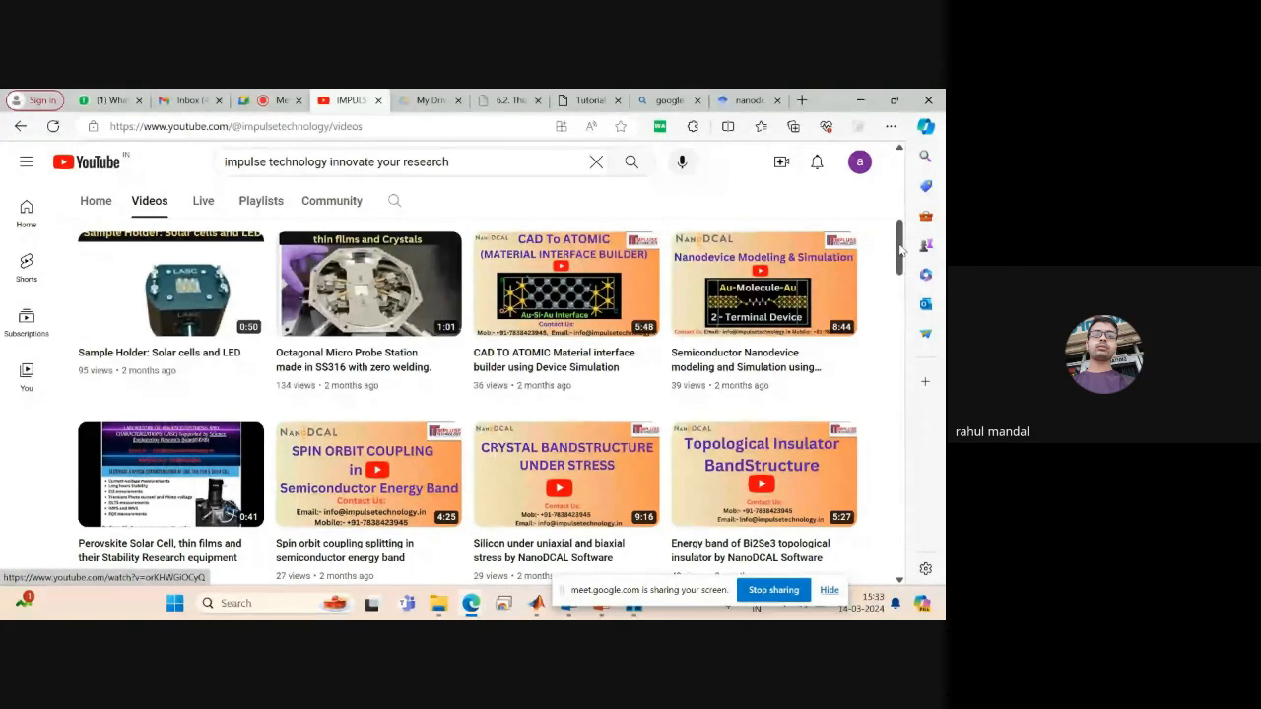
{"action": "scroll", "coordinate": [899, 245], "scroll_direction": "up", "scroll_amount": 1}
{"action": "scroll", "coordinate": [900, 245], "scroll_direction": "up", "scroll_amount": 1}
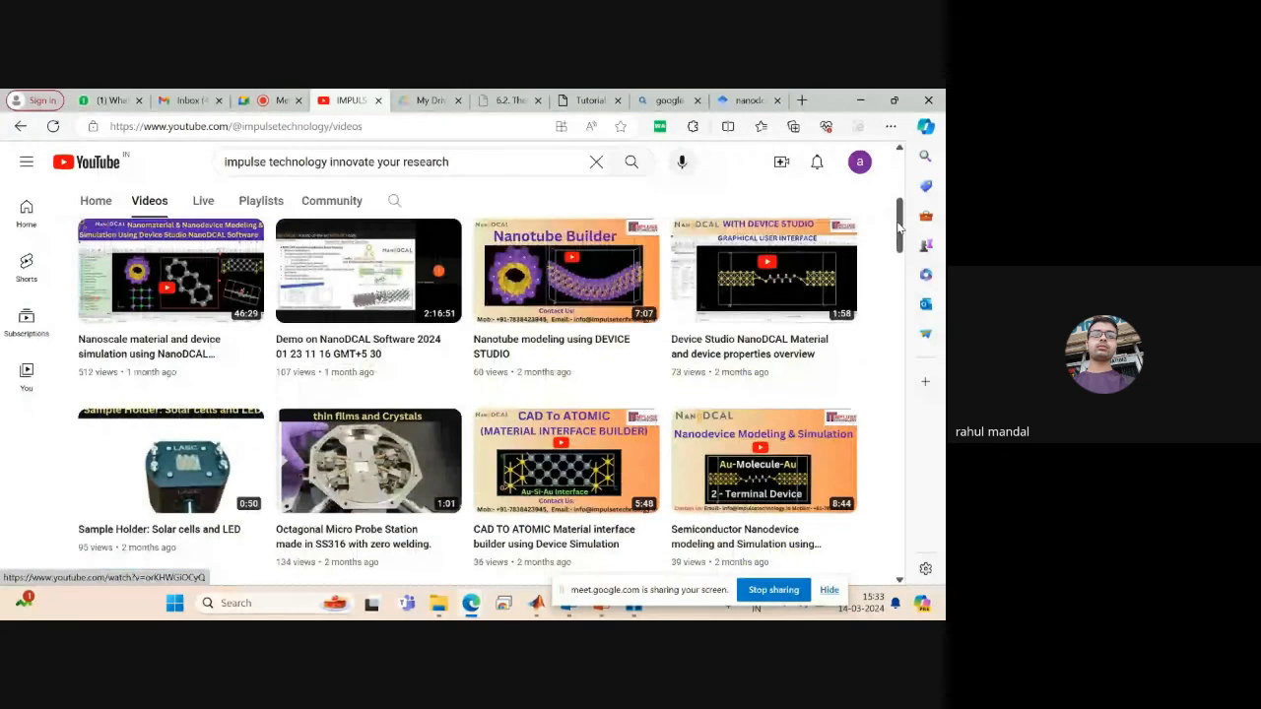
{"action": "left_click_drag", "start_coordinate": [898, 244], "coordinate": [888, 317]}
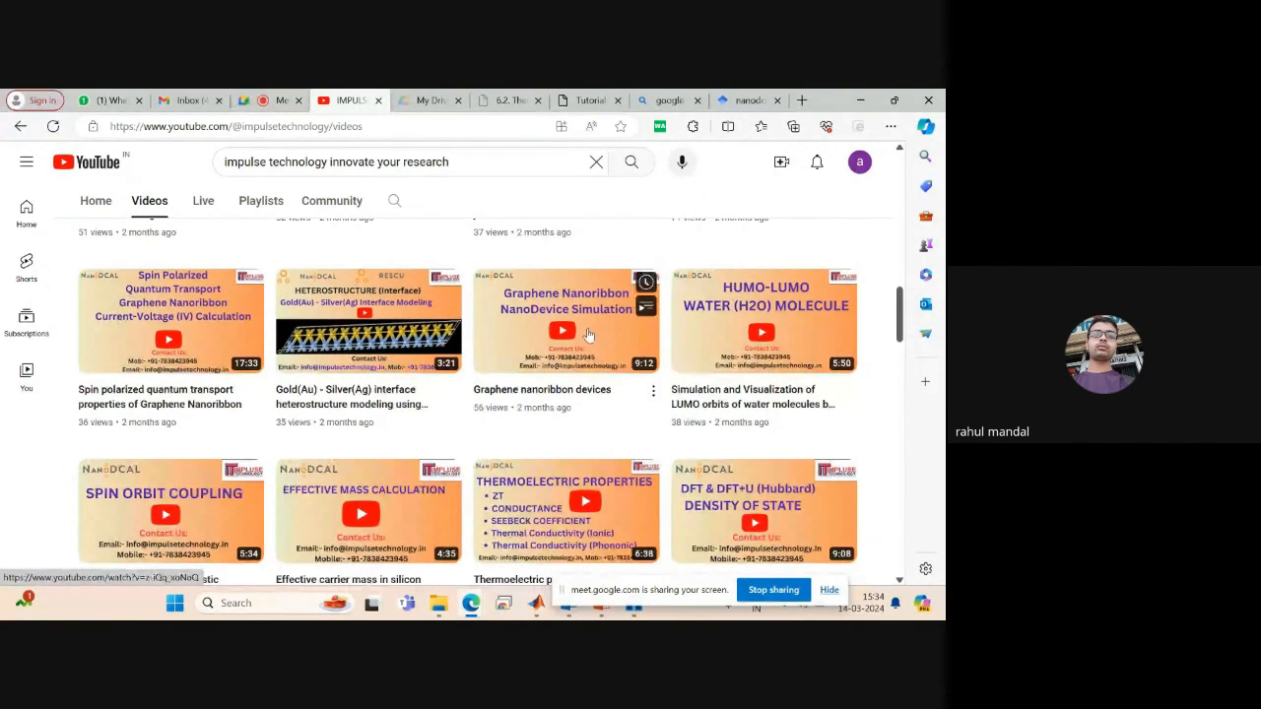
Play the "Graphene nanoribbon devices" video, move the screen-sharing notice off the taskbar, and lower the system volume.
{"action": "left_click", "coordinate": [566, 334]}
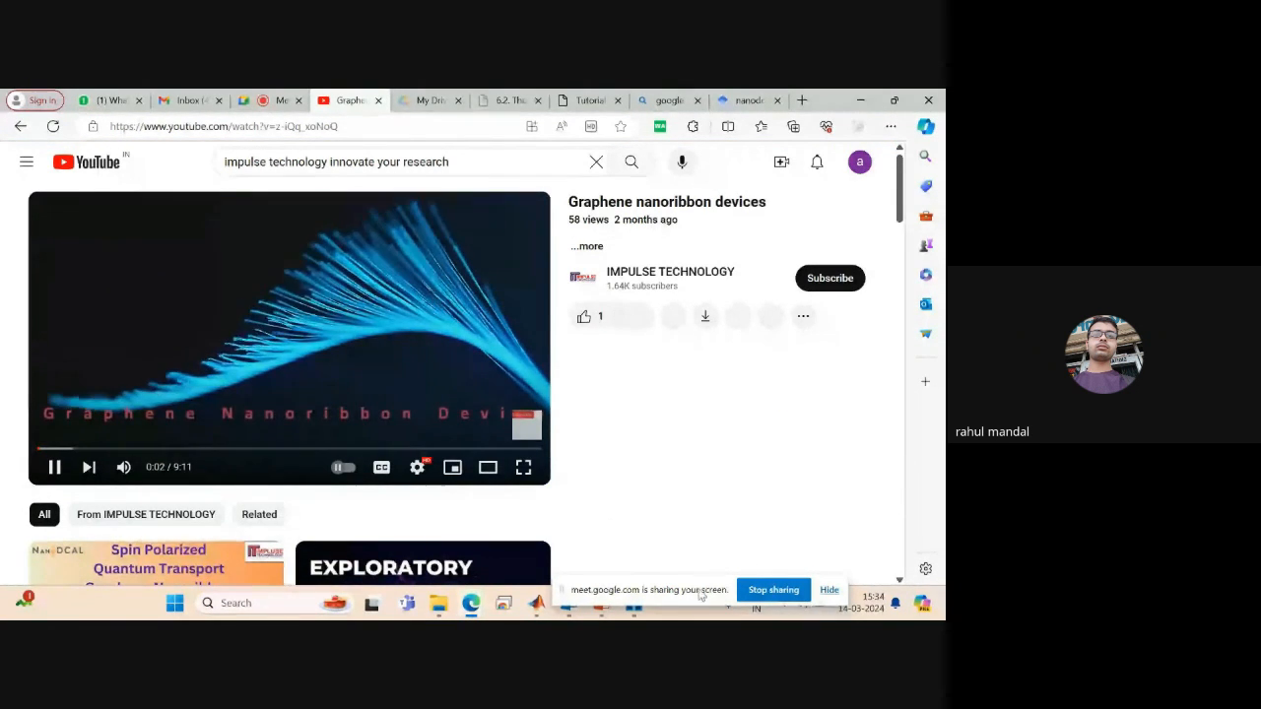
{"action": "left_click_drag", "start_coordinate": [670, 588], "coordinate": [628, 532]}
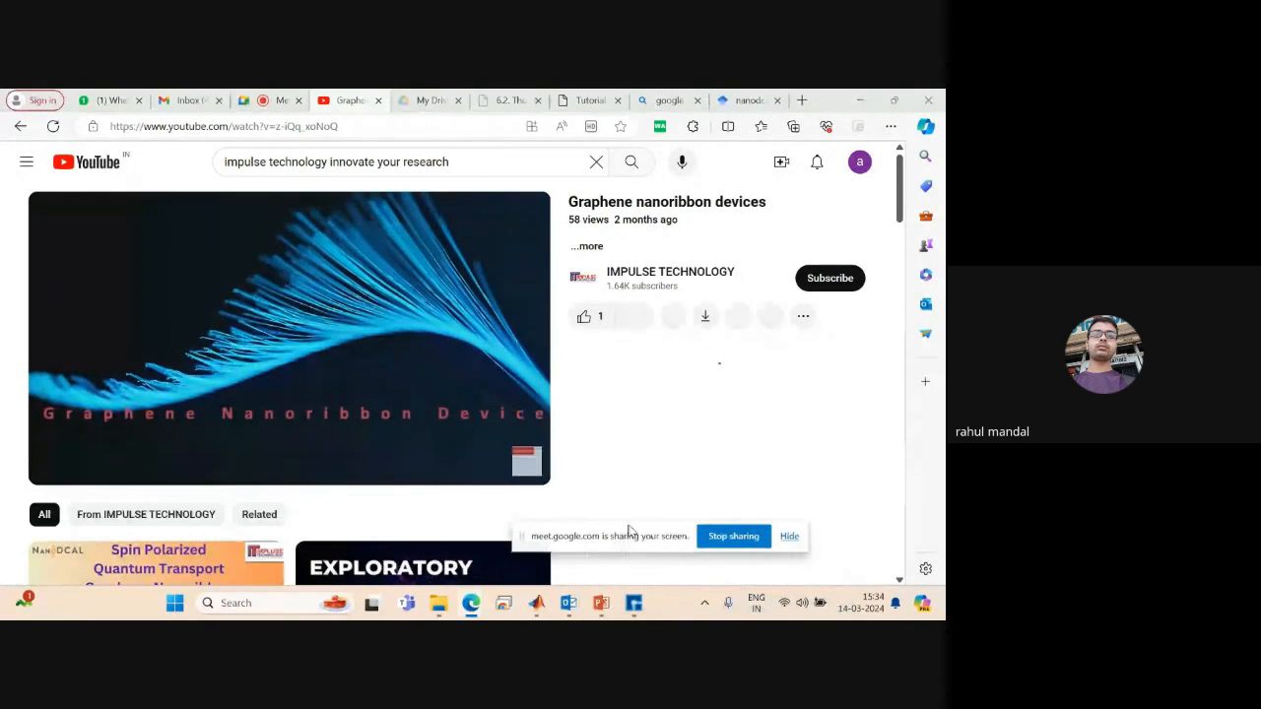
{"action": "left_click", "coordinate": [786, 594]}
{"action": "left_click", "coordinate": [732, 510]}
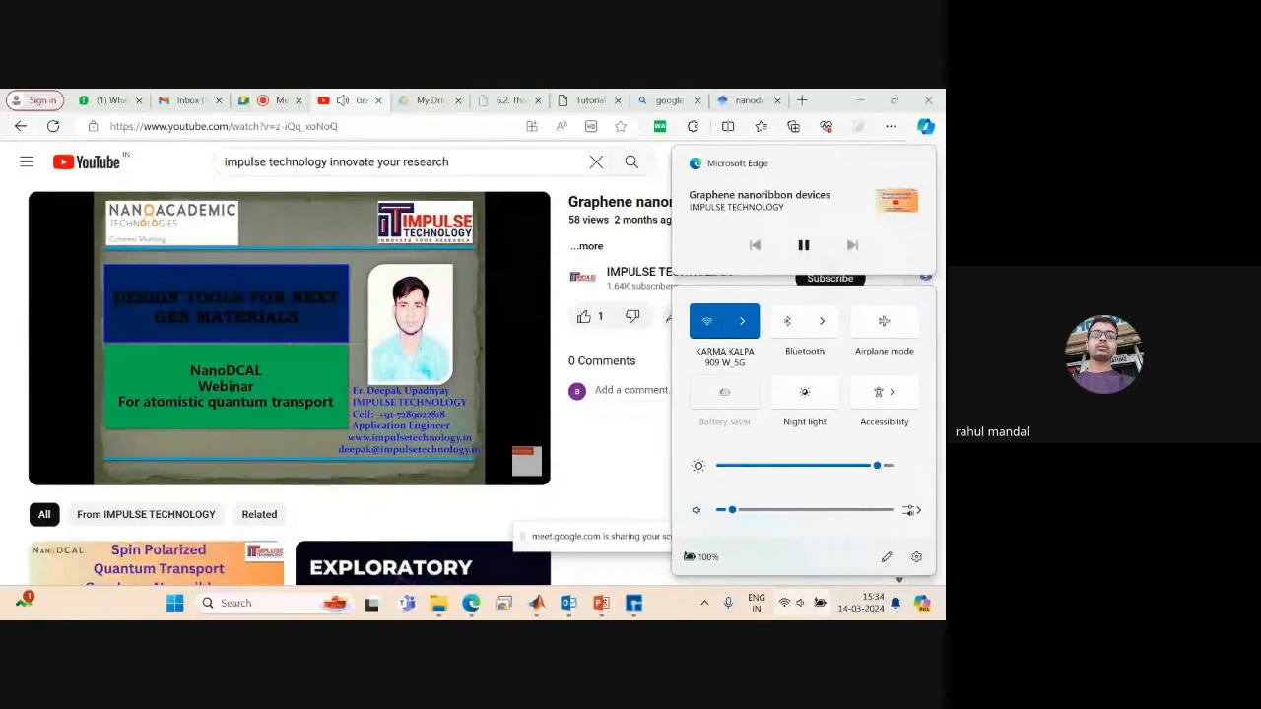
Skip ahead through the graphene nanoribbon video's device setup and MATLAB results, up to 8:43.
{"action": "left_click", "coordinate": [60, 449]}
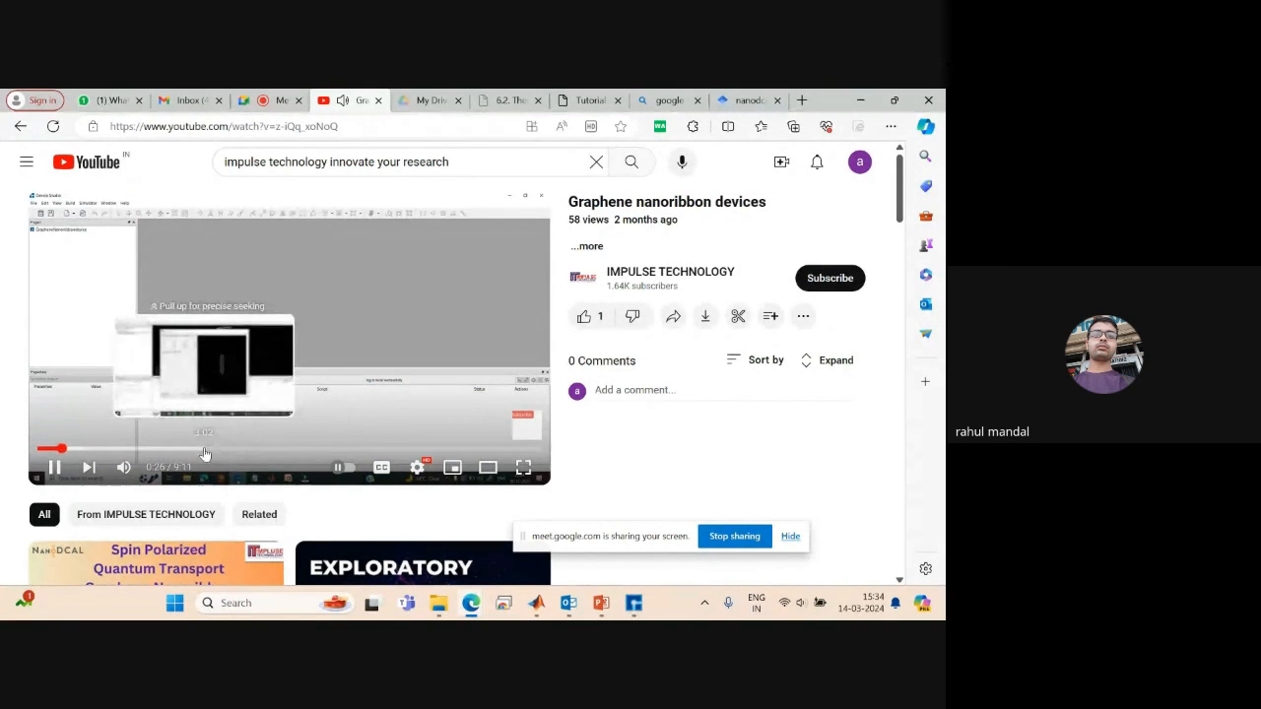
{"action": "left_click", "coordinate": [379, 449]}
{"action": "left_click", "coordinate": [421, 449]}
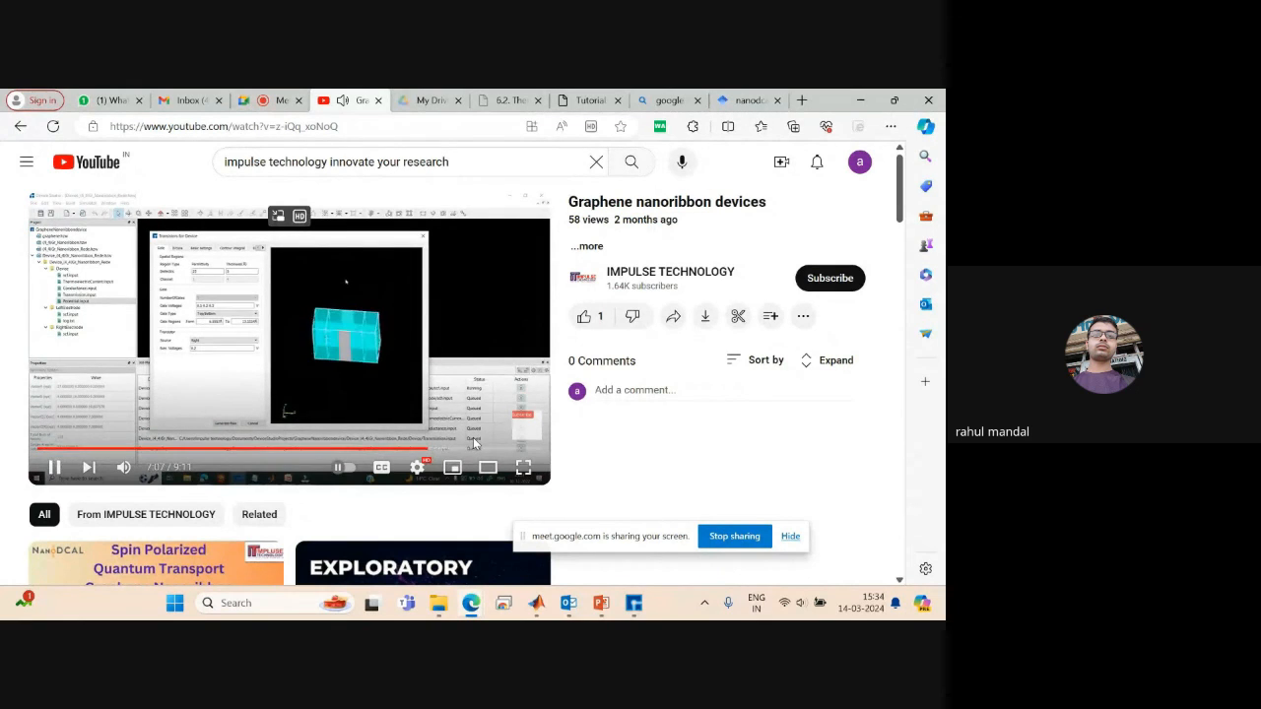
{"action": "left_click_drag", "start_coordinate": [473, 448], "coordinate": [500, 452]}
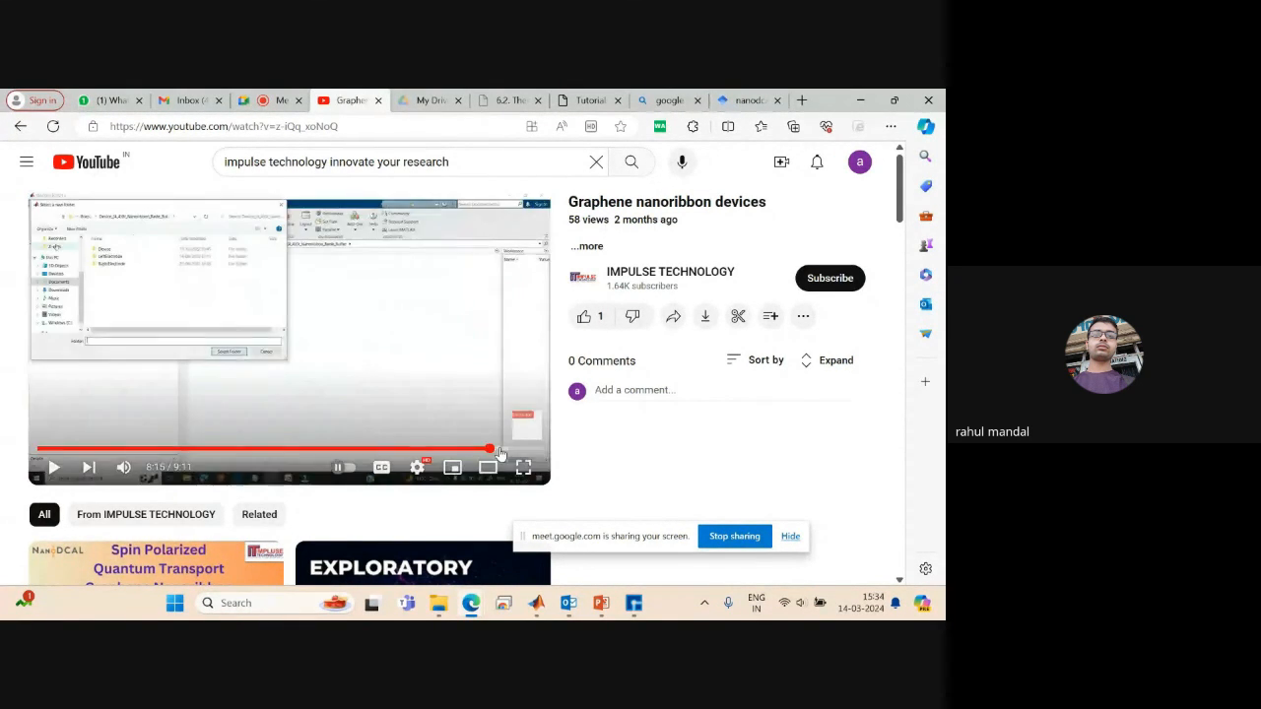
{"action": "left_click", "coordinate": [504, 450]}
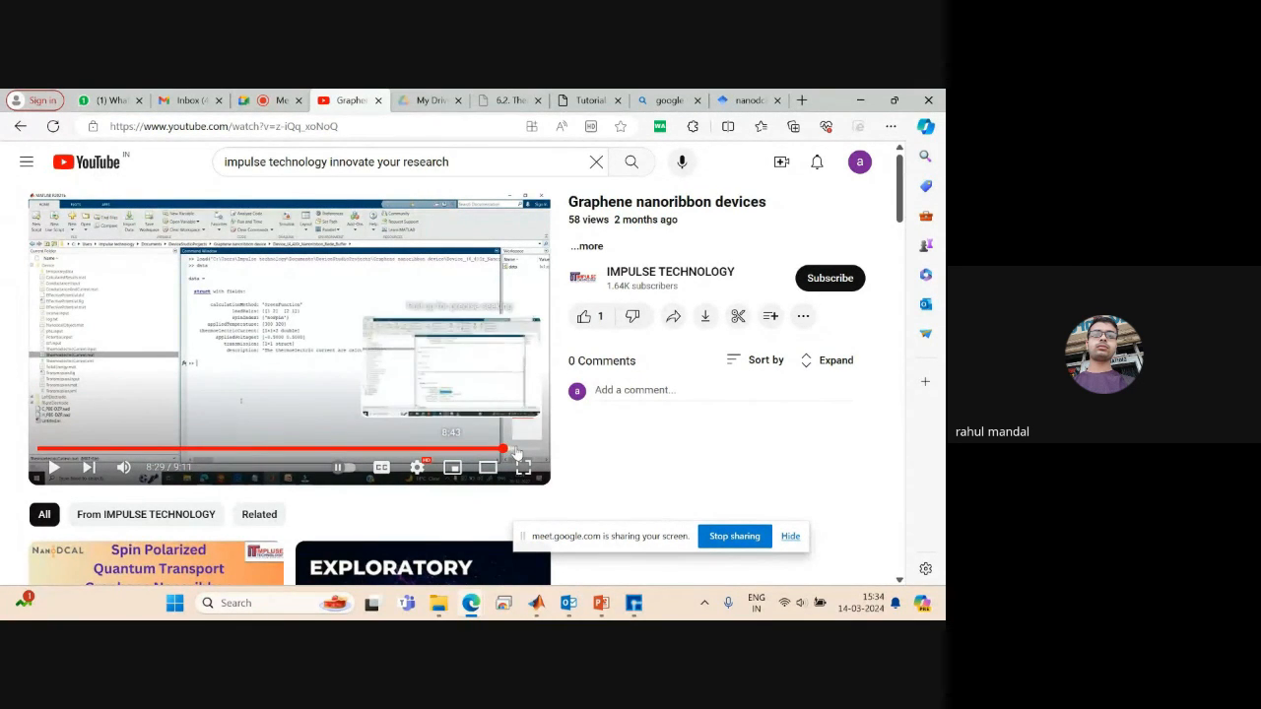
{"action": "left_click", "coordinate": [515, 450]}
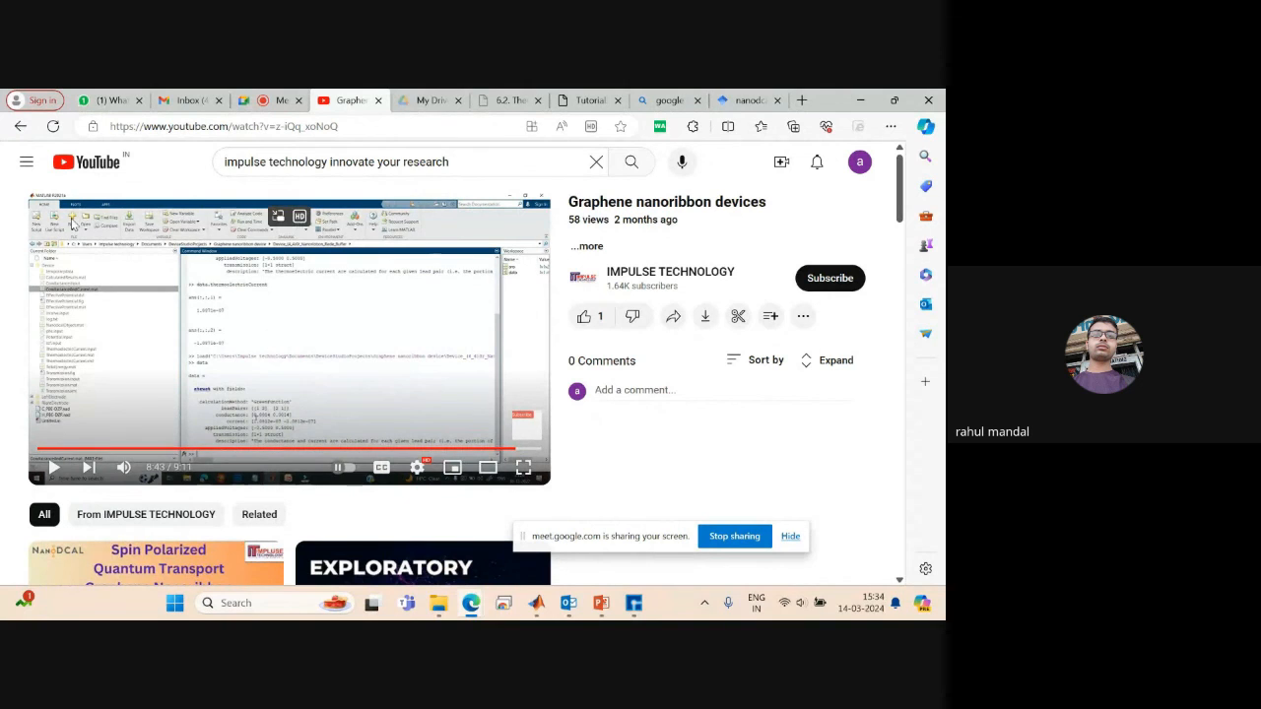
Return to the channel's video list and play "Spin polarized quantum transport properties of Graphene Nanoribbon" in full screen.
{"action": "left_click", "coordinate": [20, 126]}
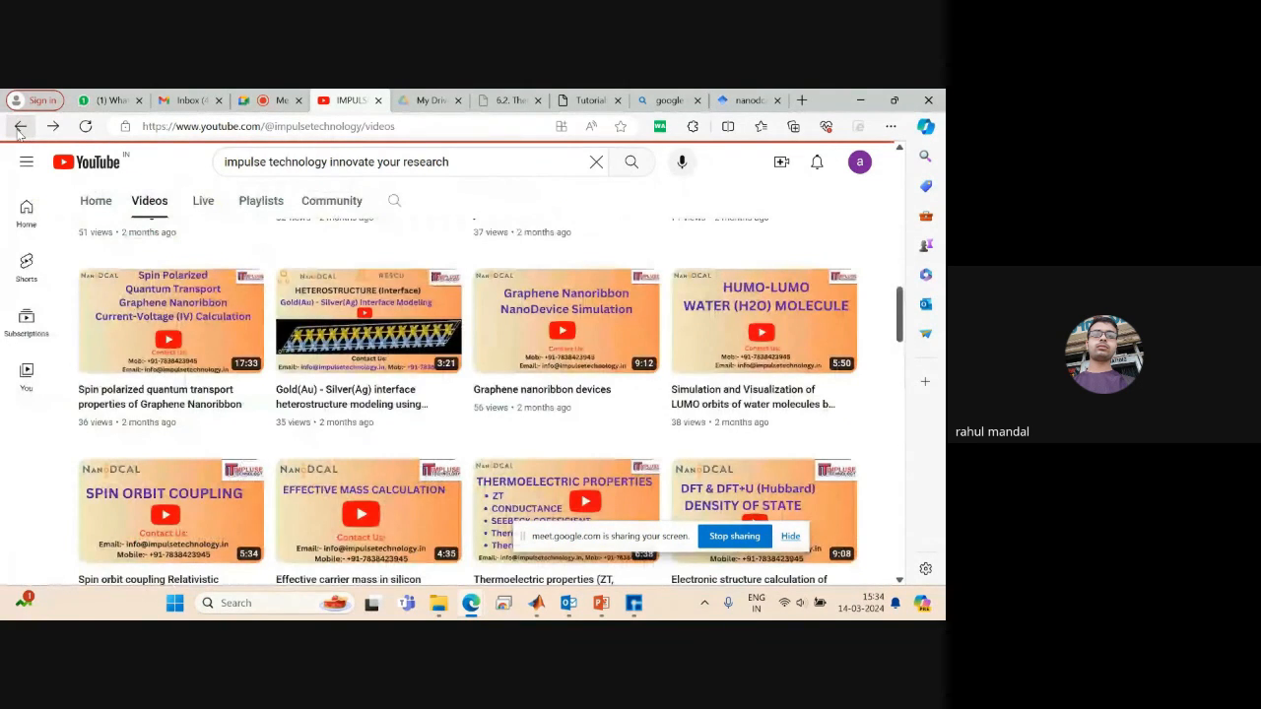
{"action": "left_click_drag", "start_coordinate": [899, 194], "coordinate": [890, 424]}
{"action": "mouse_move", "coordinate": [143, 397]}
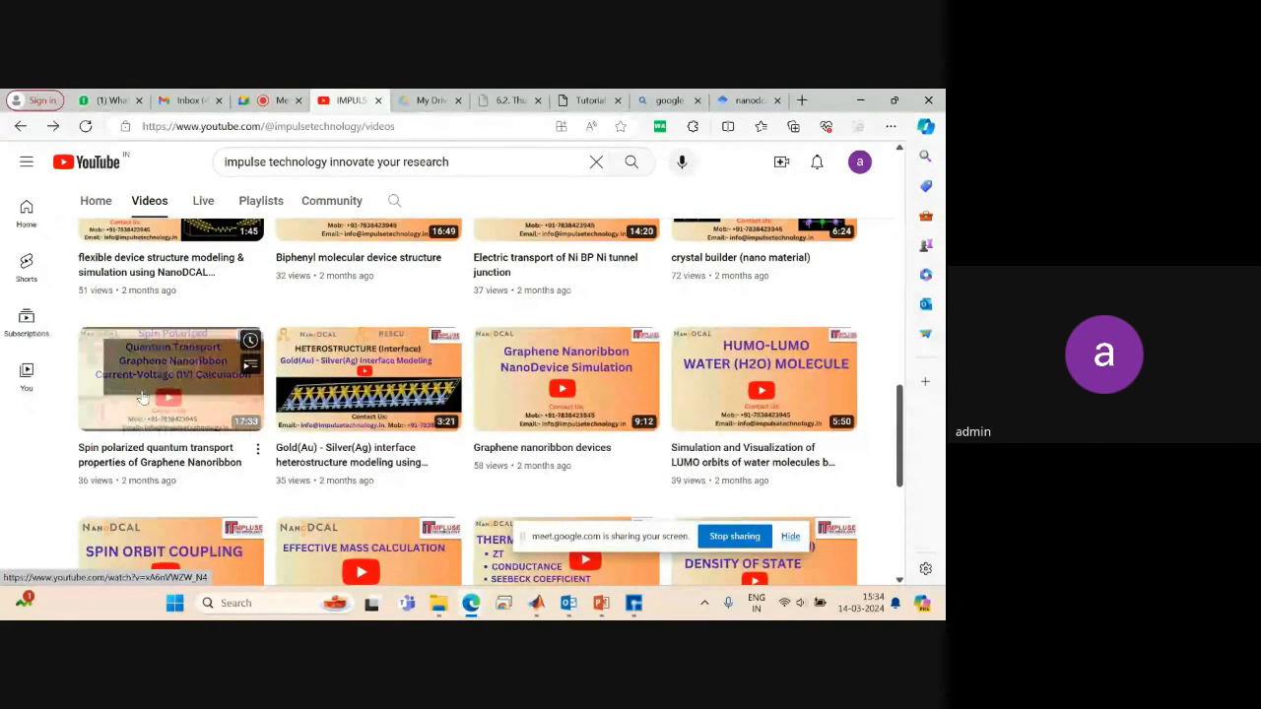
{"action": "left_click", "coordinate": [143, 397]}
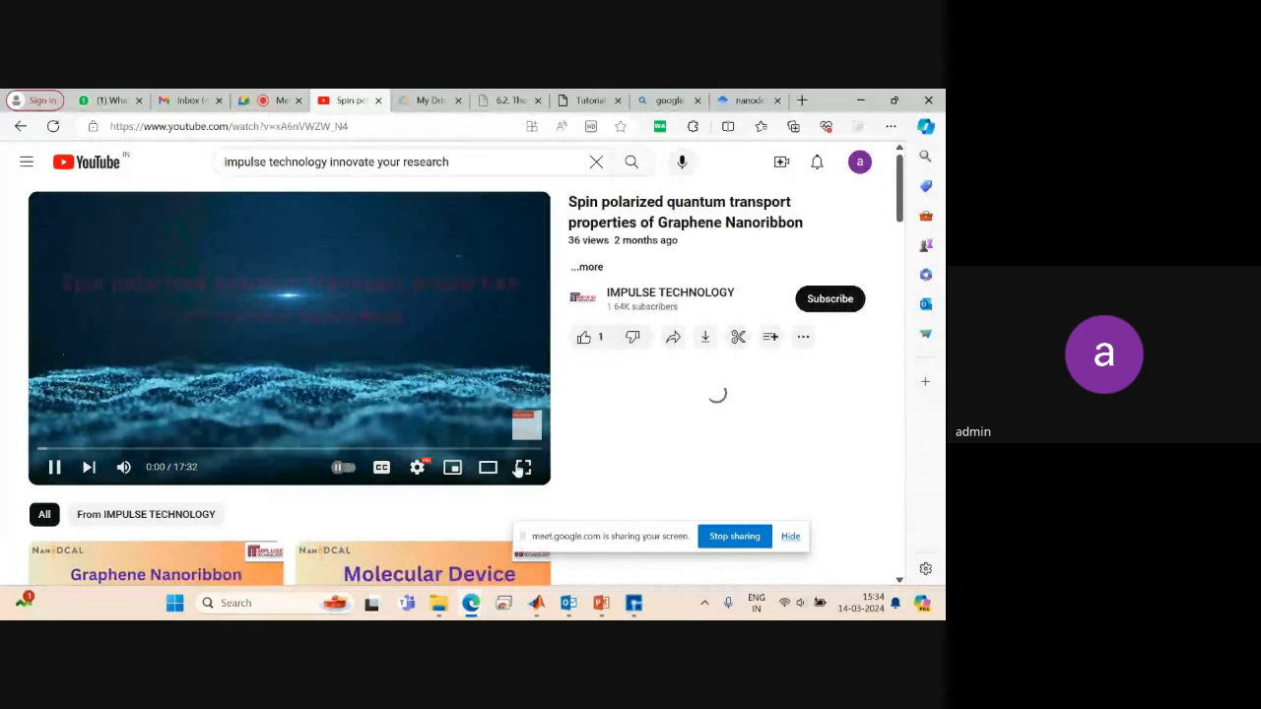
{"action": "left_click", "coordinate": [522, 468]}
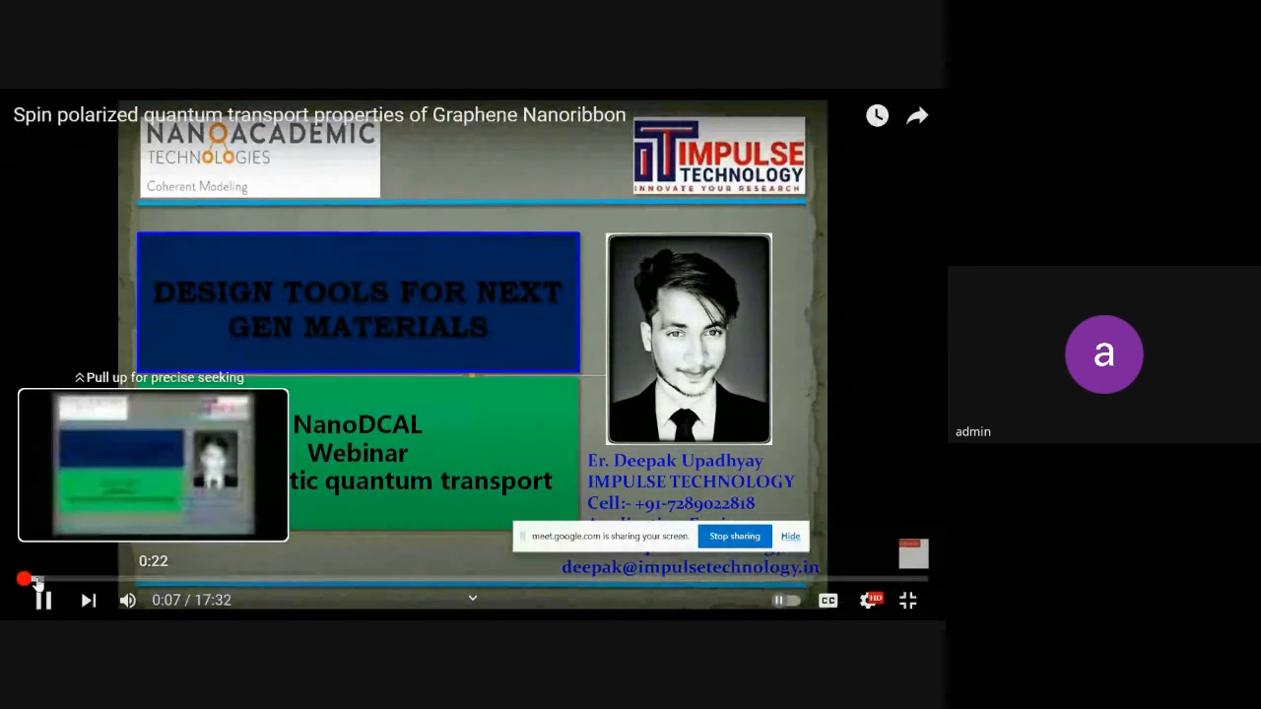
Skip ahead through the video's structure import, nanoribbon building and Redefine Crystal parts, past 3:29.
{"action": "left_click", "coordinate": [37, 578]}
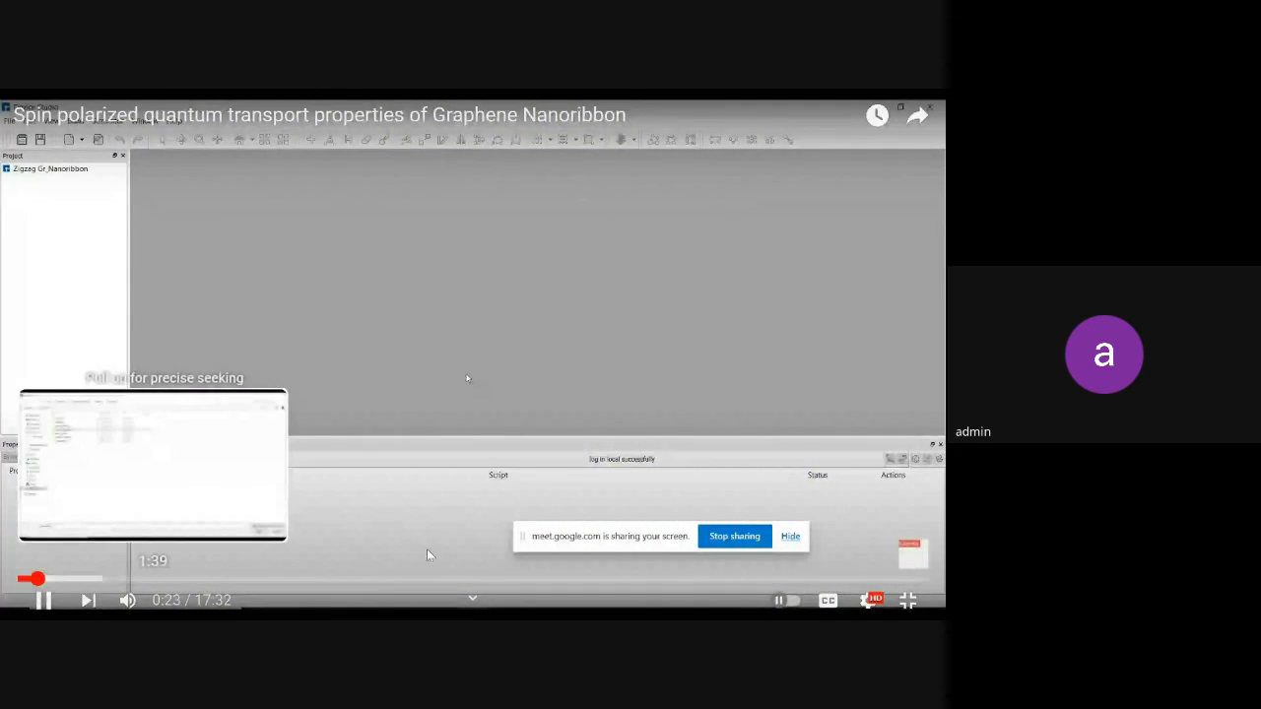
{"action": "left_click", "coordinate": [57, 581]}
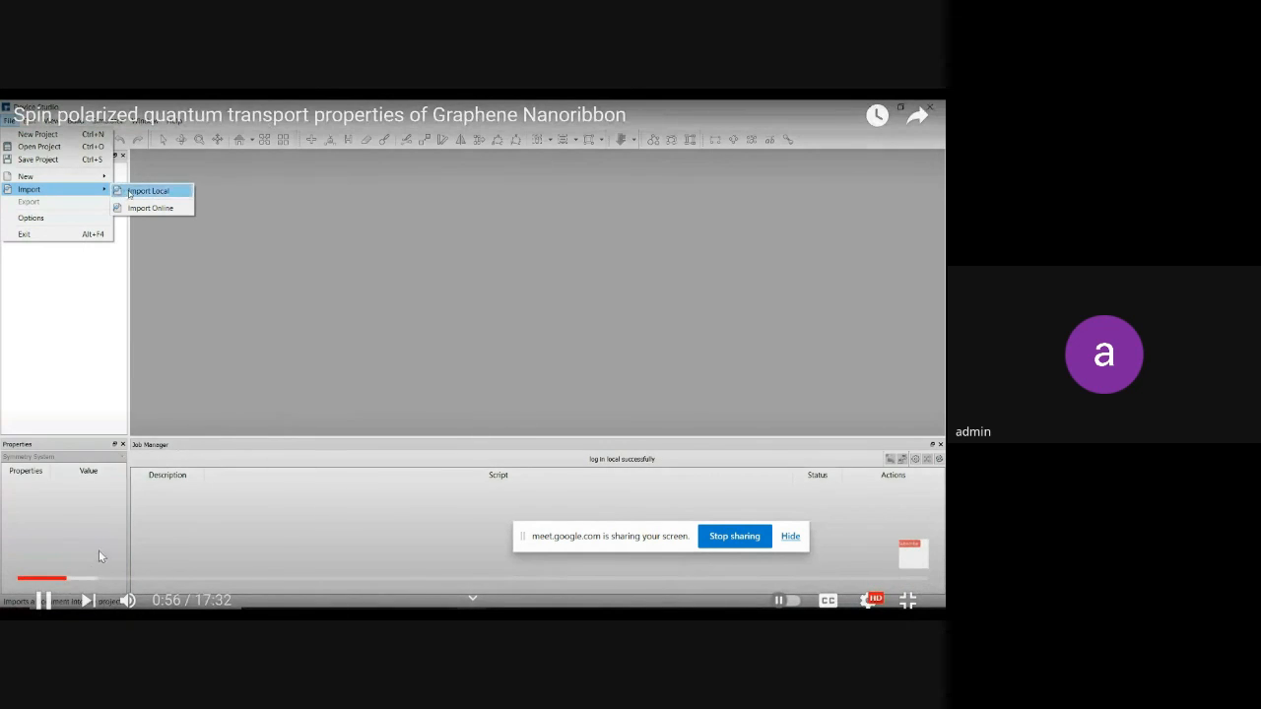
{"action": "left_click_drag", "start_coordinate": [61, 580], "coordinate": [125, 578]}
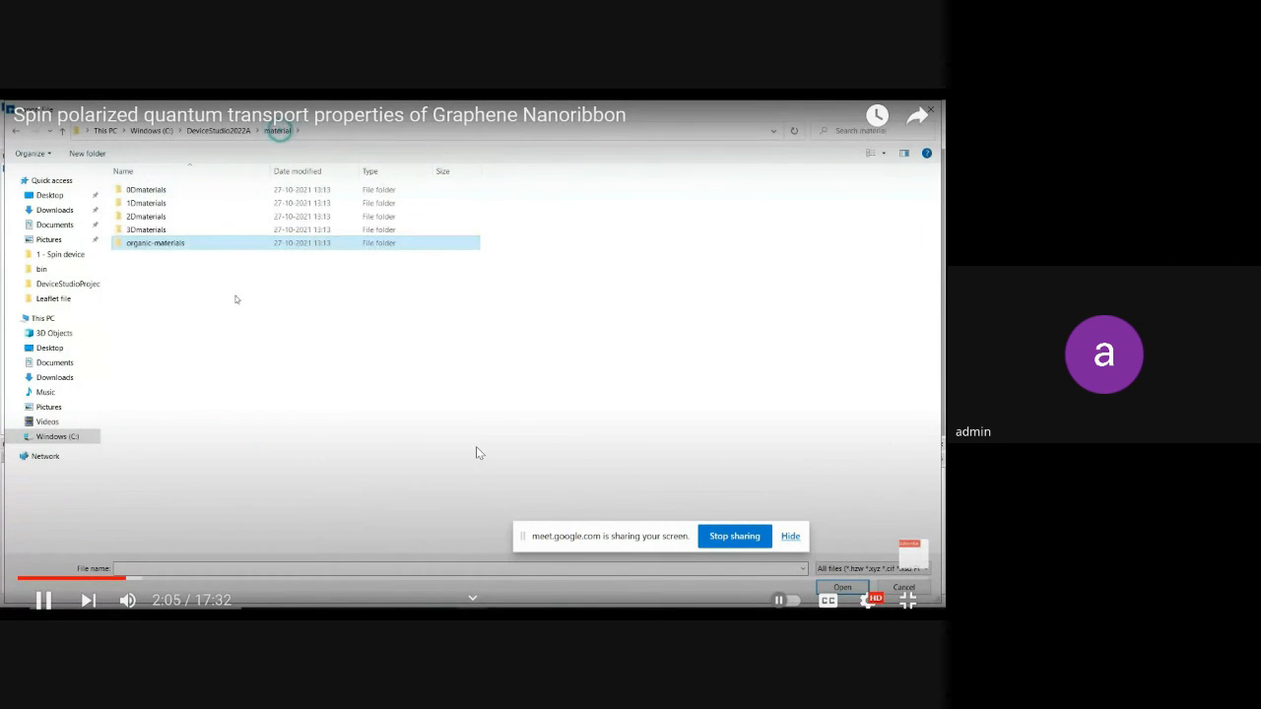
{"action": "left_click", "coordinate": [162, 578]}
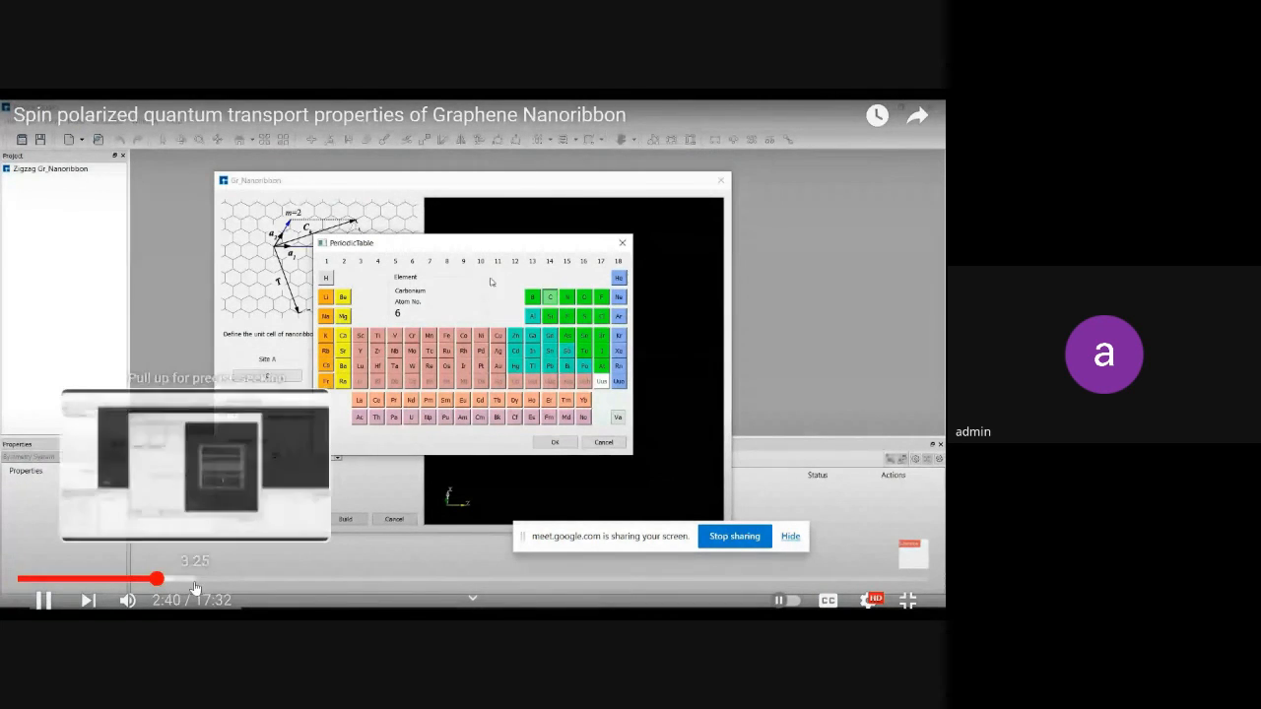
{"action": "left_click", "coordinate": [194, 582]}
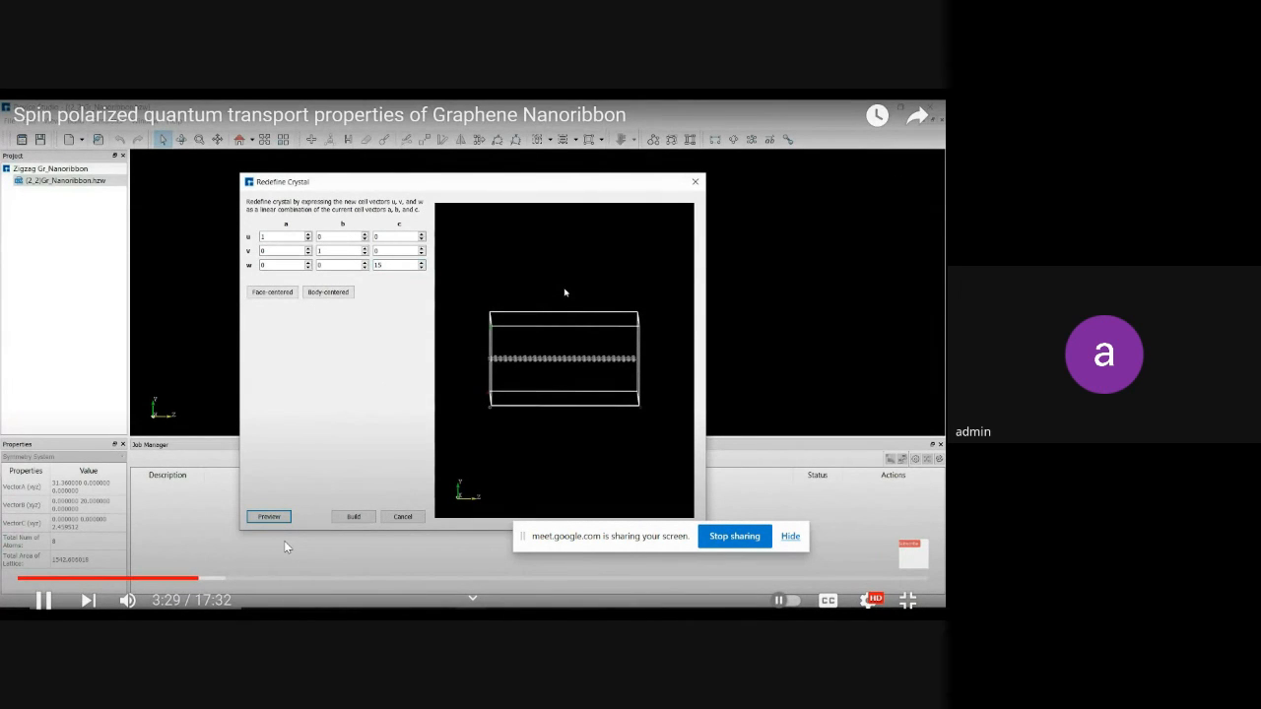
{"action": "left_click_drag", "start_coordinate": [248, 581], "coordinate": [216, 579]}
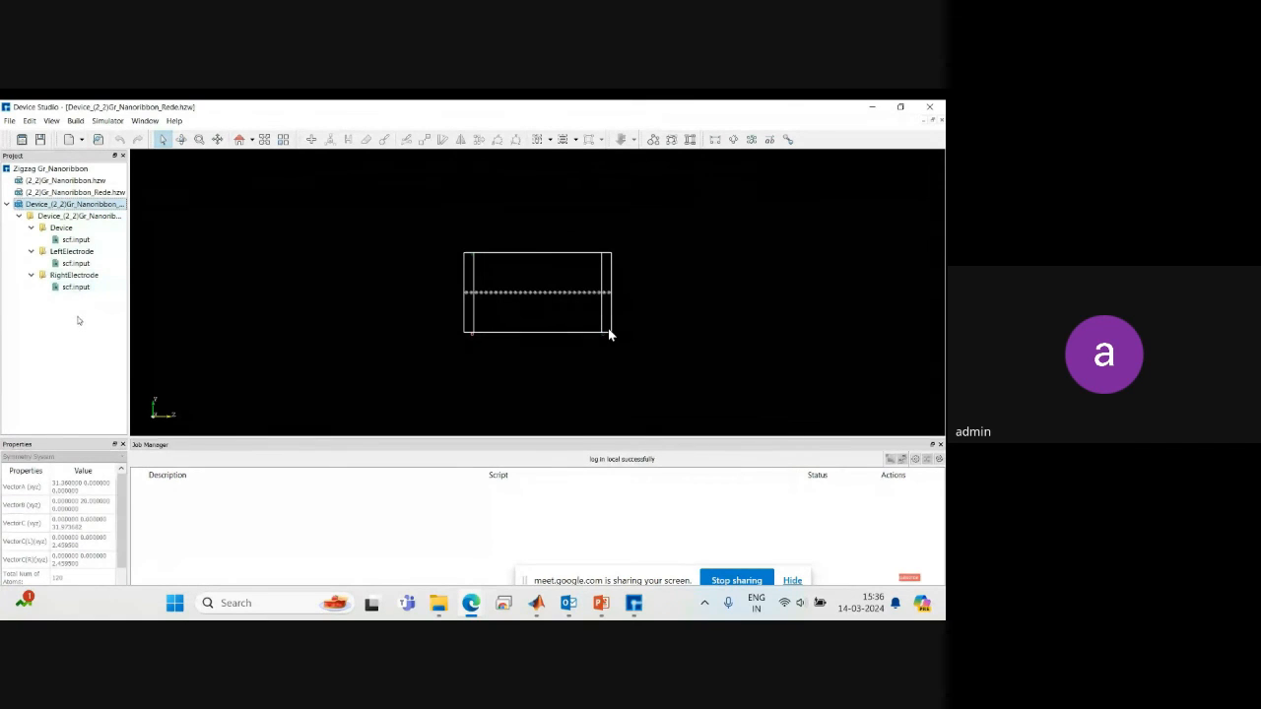
{"action": "right_click", "coordinate": [74, 242]}
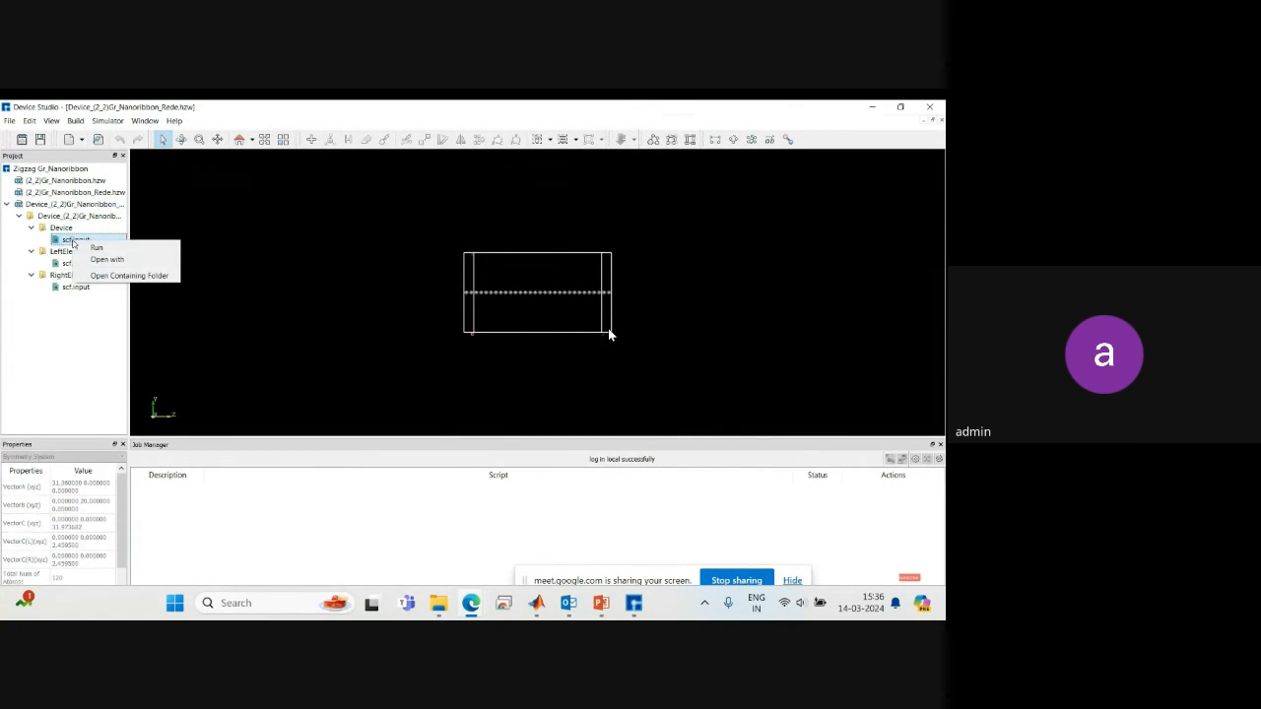
{"action": "left_click", "coordinate": [106, 259]}
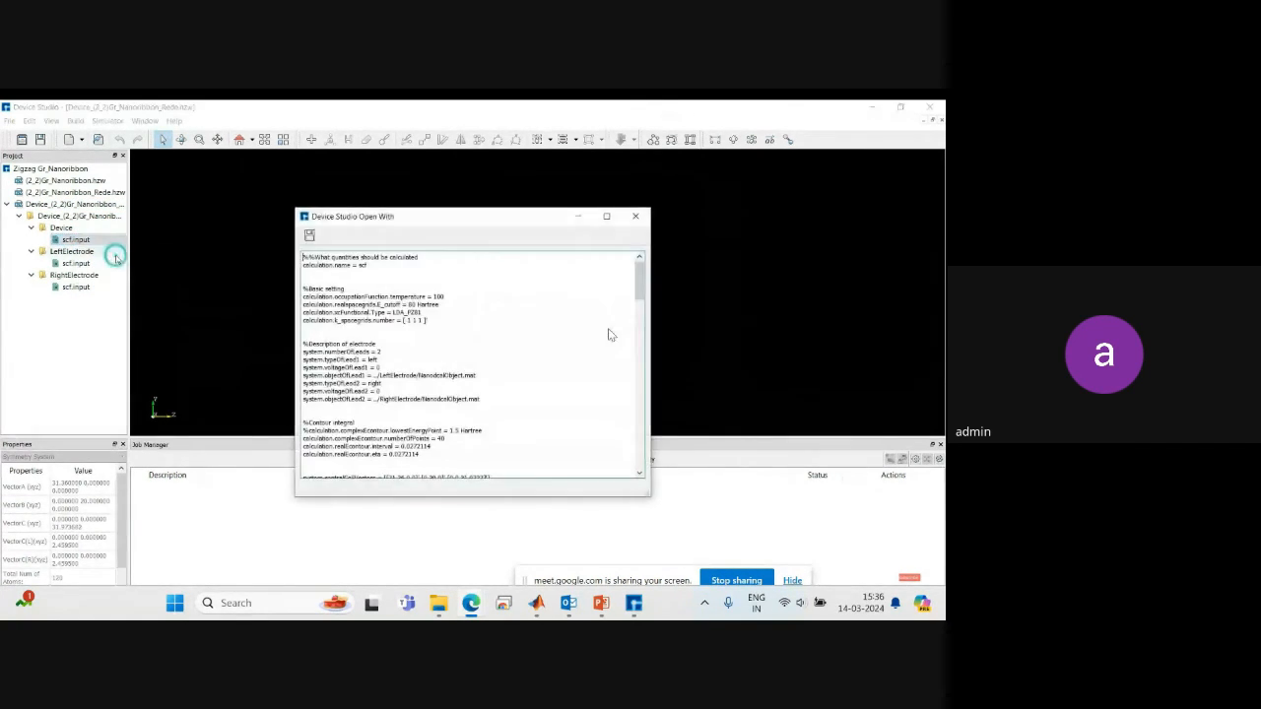
{"action": "left_click", "coordinate": [606, 215]}
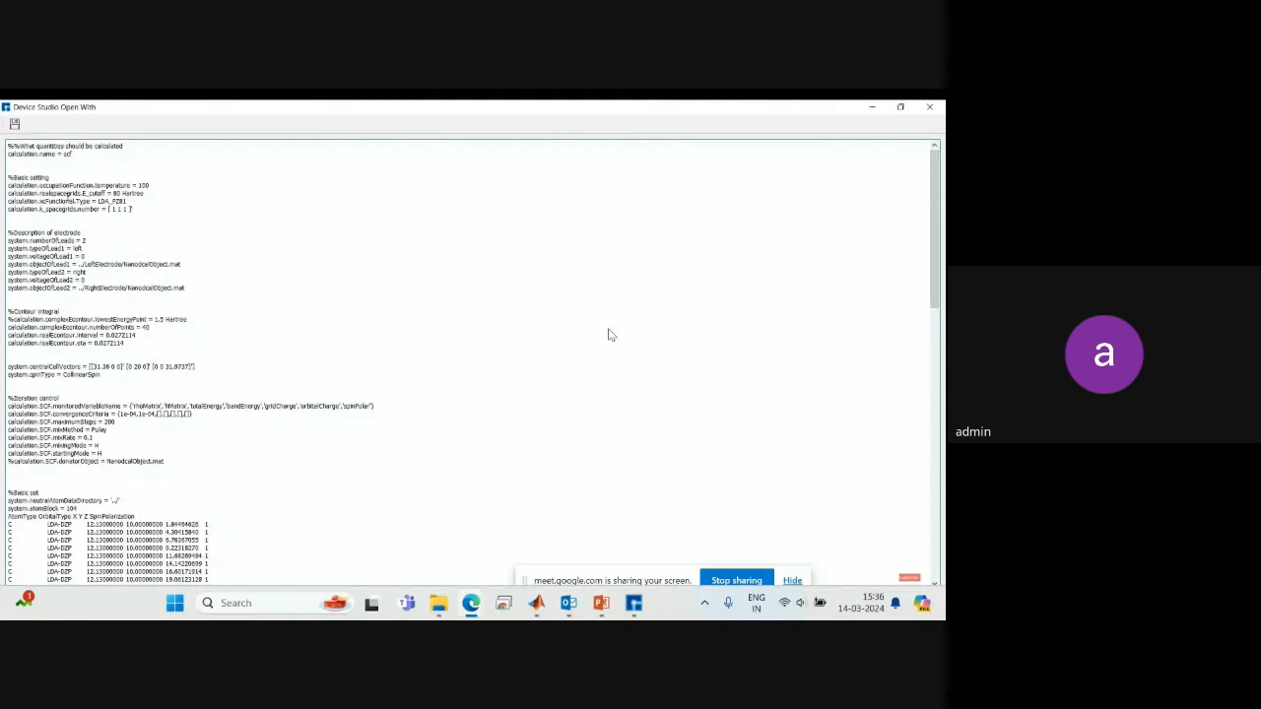
{"action": "left_click_drag", "start_coordinate": [10, 177], "coordinate": [132, 209]}
{"action": "left_click", "coordinate": [11, 232]}
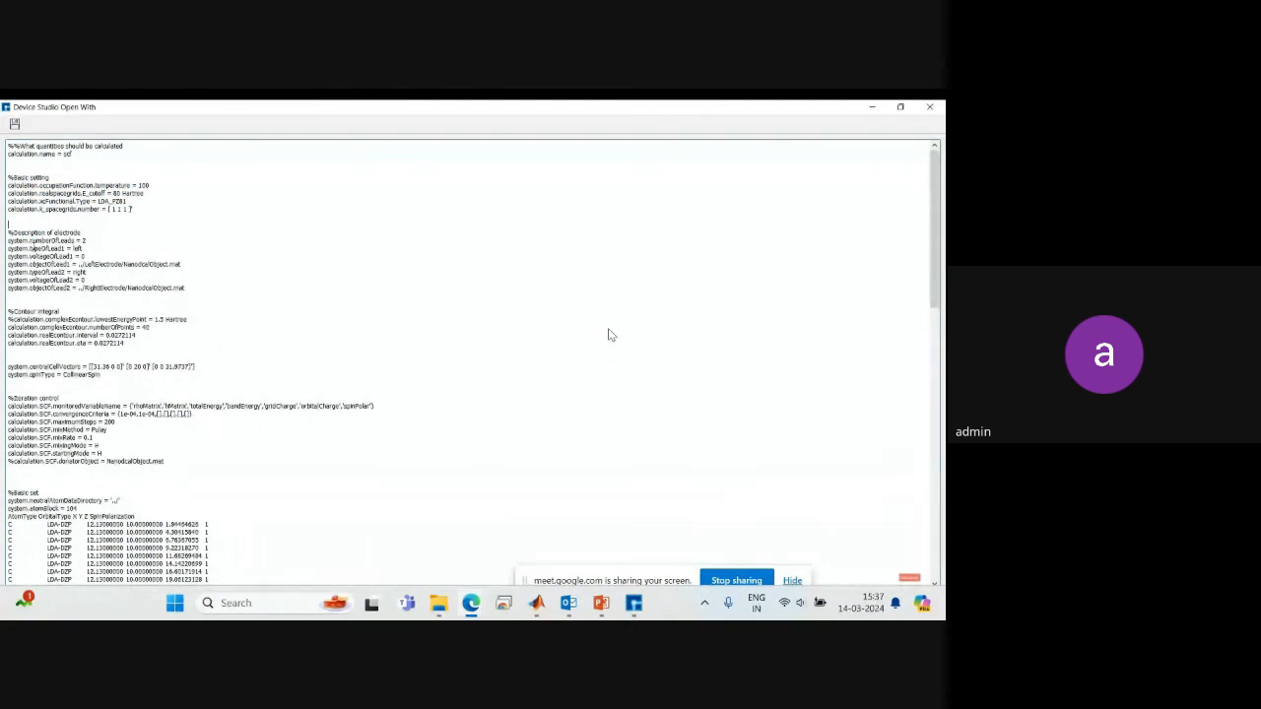
{"action": "left_click_drag", "start_coordinate": [39, 249], "coordinate": [74, 280]}
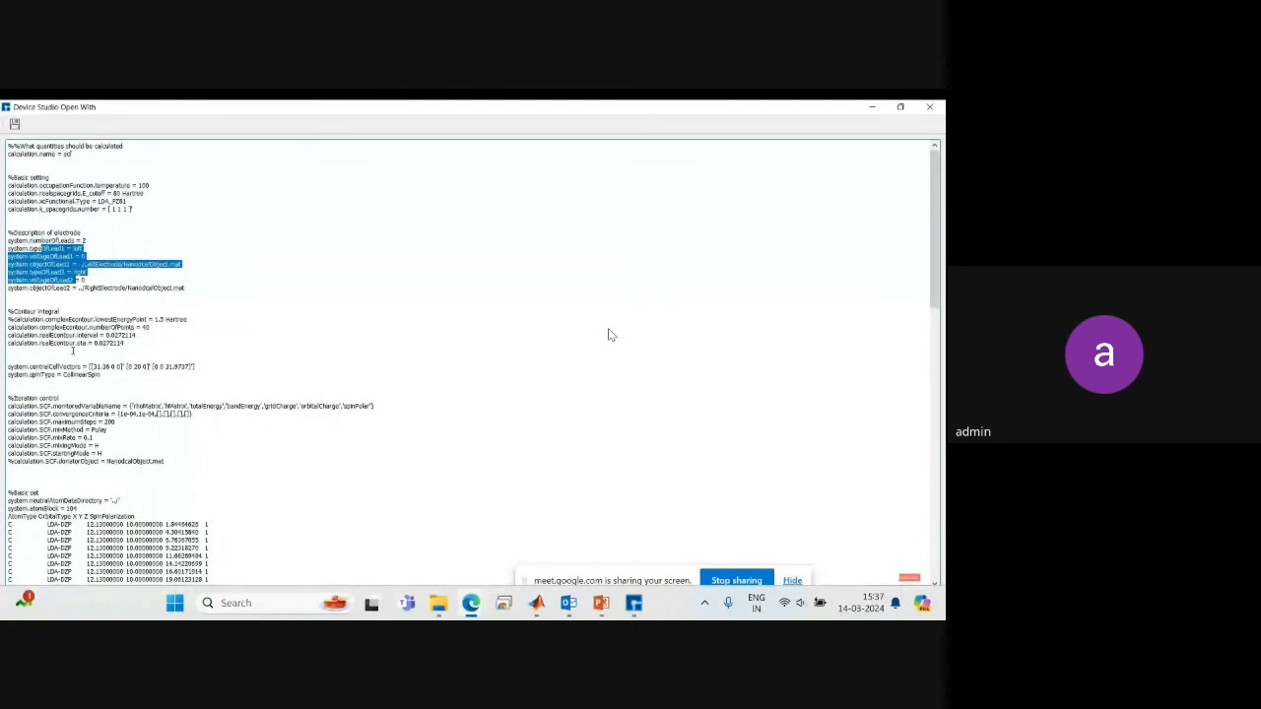
{"action": "left_click", "coordinate": [73, 350]}
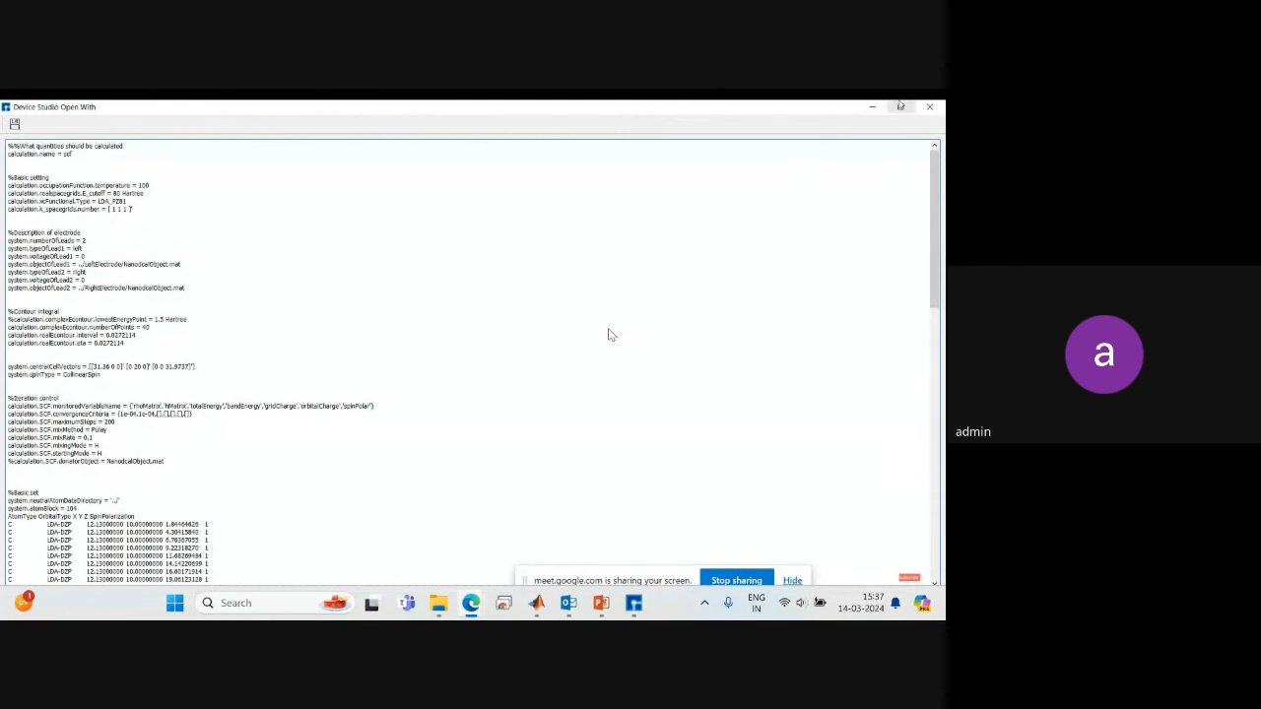
{"action": "left_click", "coordinate": [929, 106]}
{"action": "left_click", "coordinate": [79, 264]}
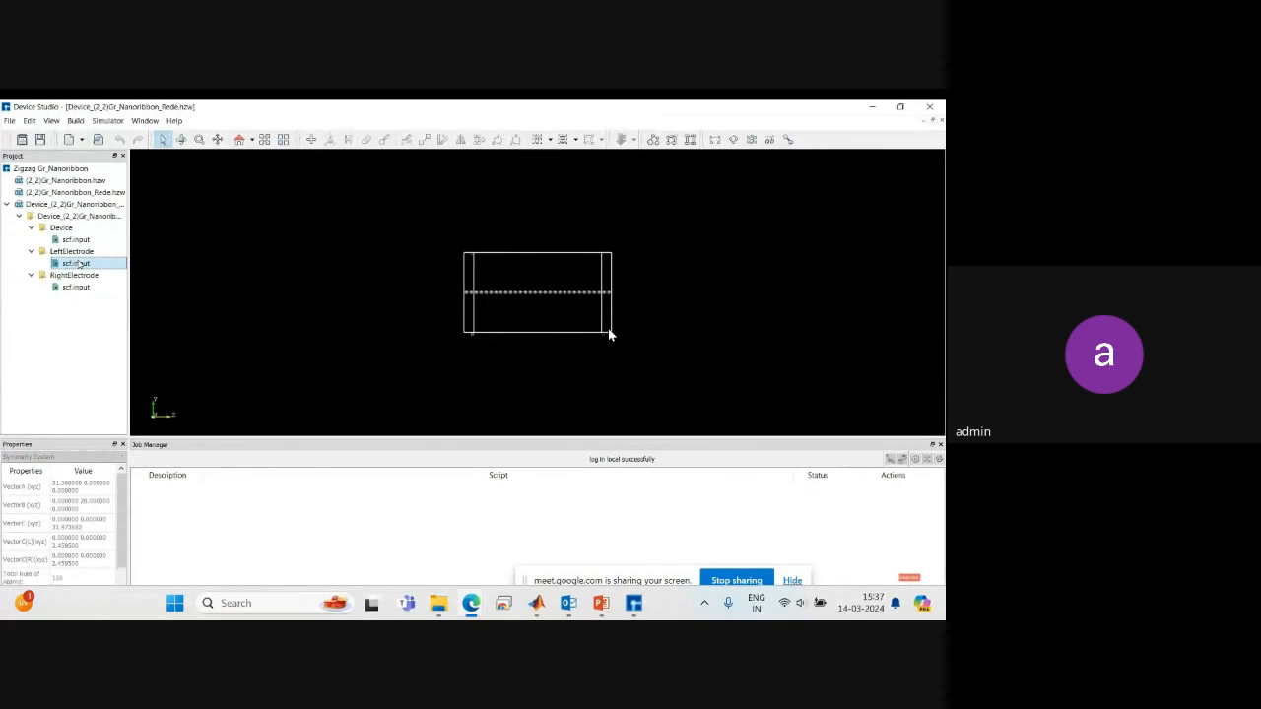
{"action": "right_click", "coordinate": [79, 264]}
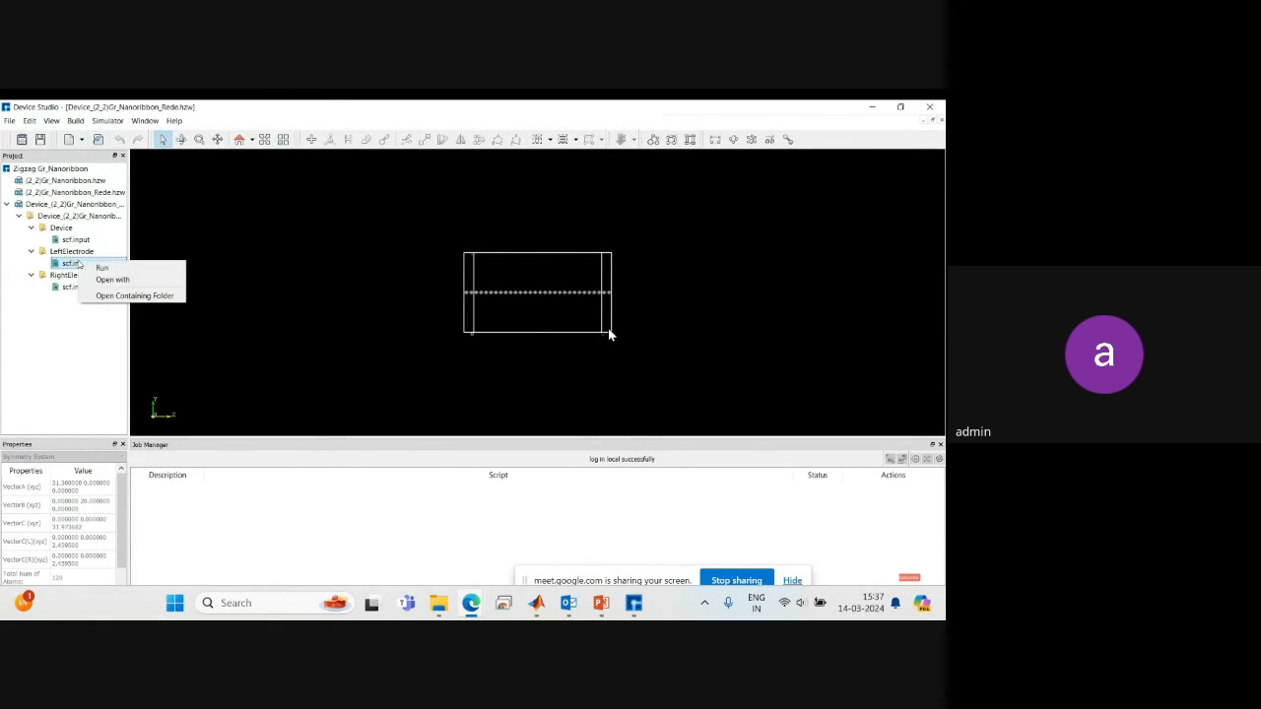
{"action": "left_click", "coordinate": [102, 268]}
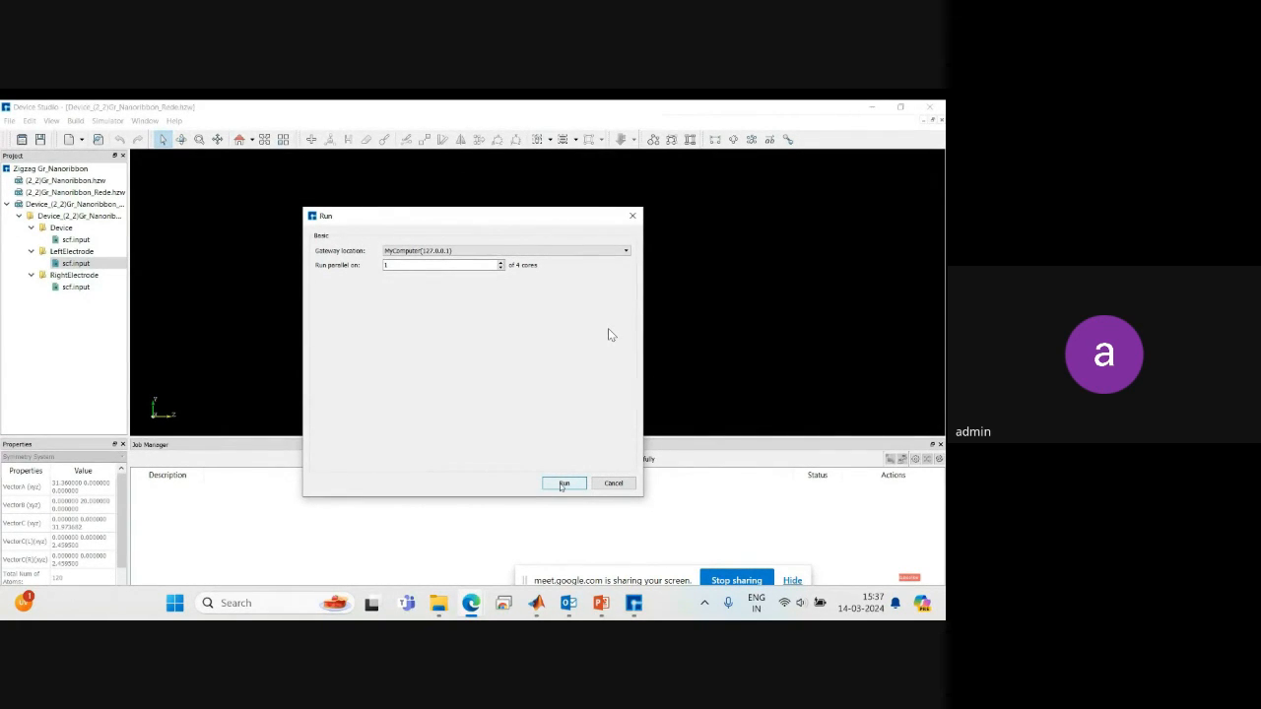
{"action": "left_click", "coordinate": [564, 484]}
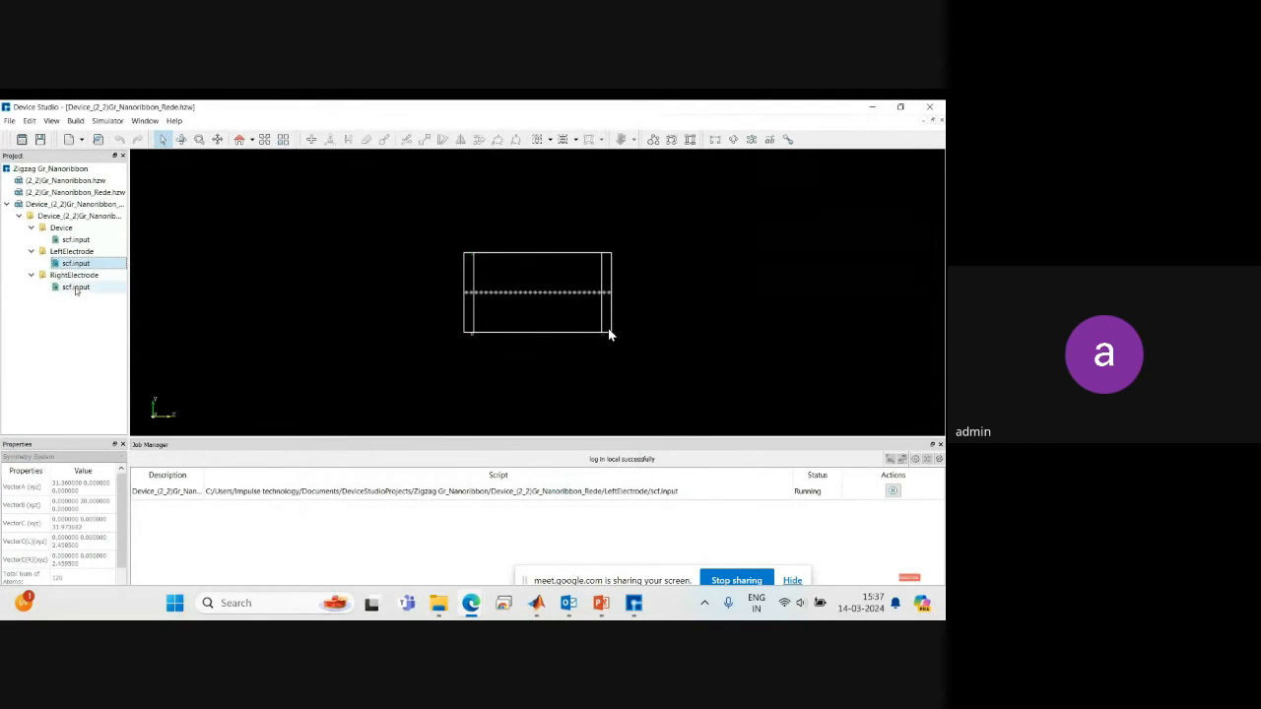
{"action": "left_click", "coordinate": [76, 288]}
{"action": "right_click", "coordinate": [77, 287]}
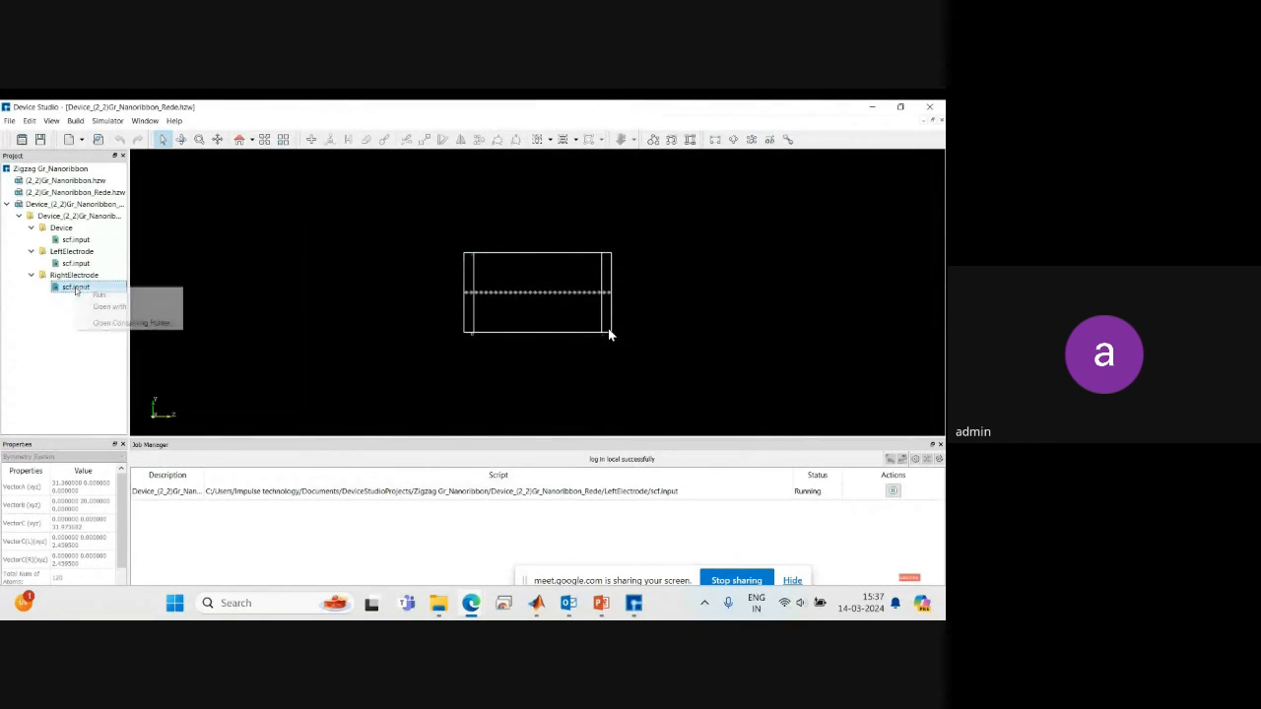
{"action": "left_click", "coordinate": [98, 294]}
{"action": "left_click", "coordinate": [76, 240]}
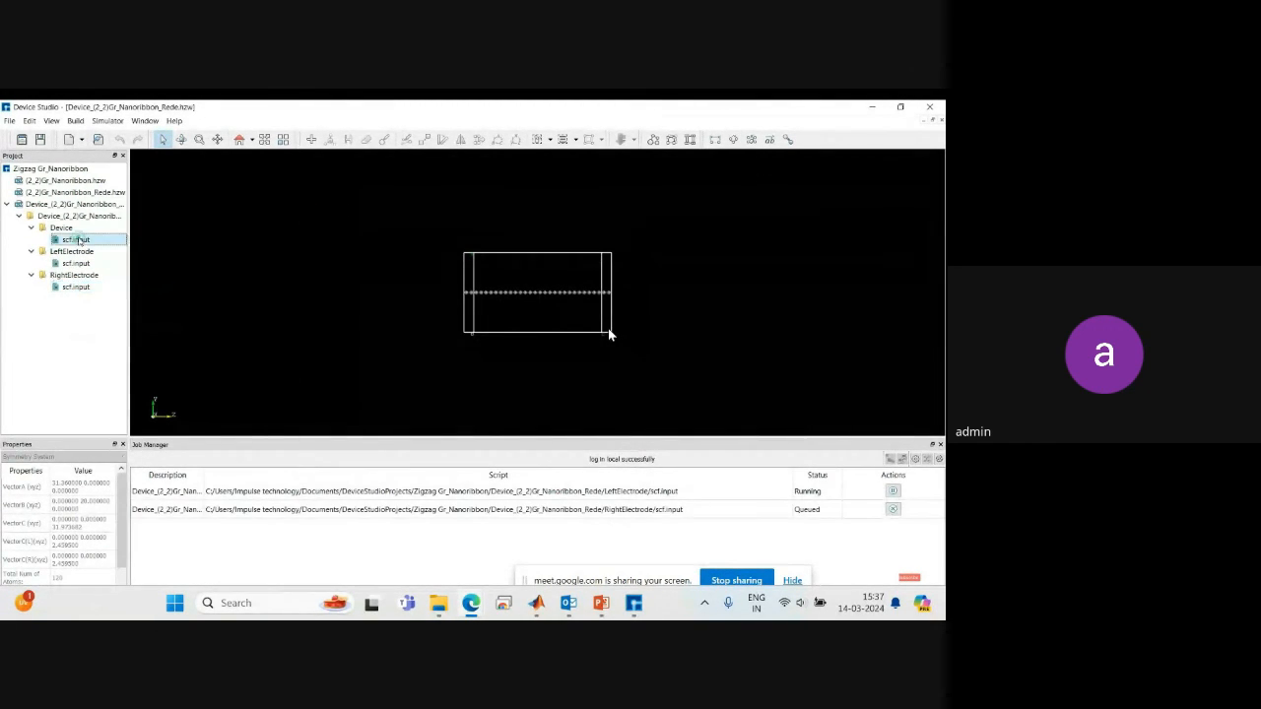
{"action": "right_click", "coordinate": [76, 239]}
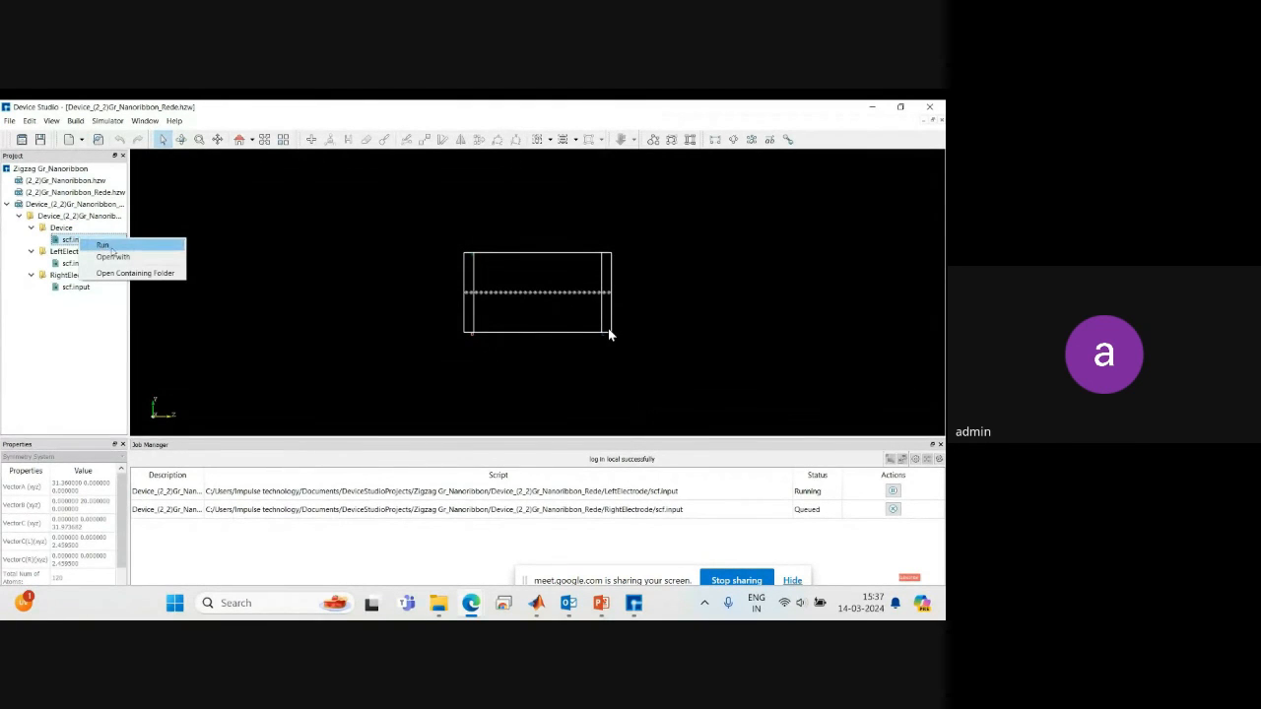
{"action": "left_click", "coordinate": [103, 245]}
{"action": "left_click", "coordinate": [561, 482]}
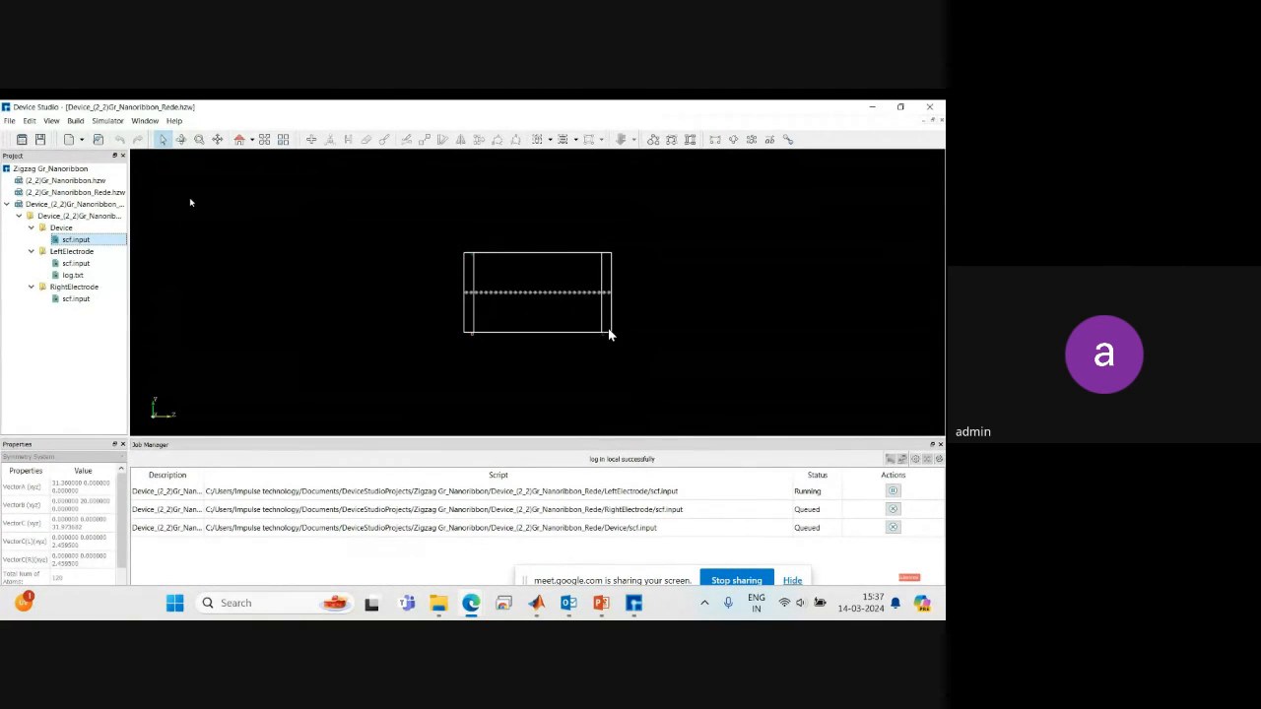
{"action": "left_click", "coordinate": [107, 121]}
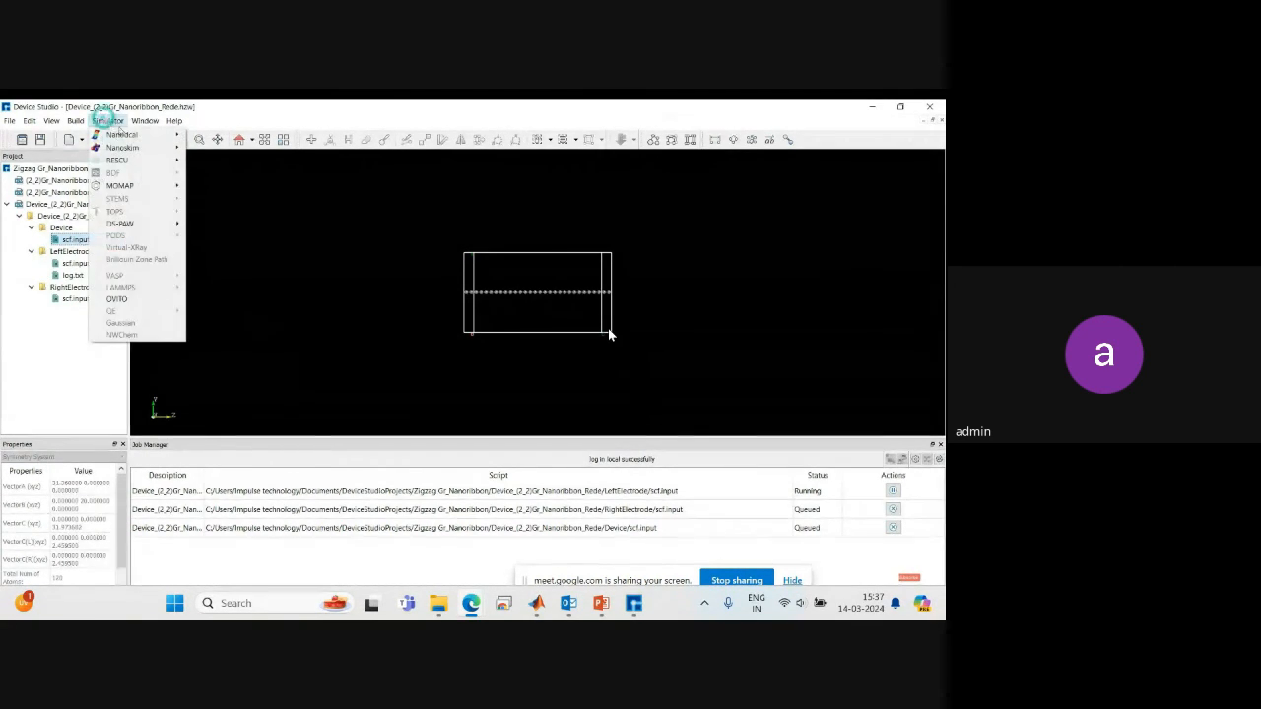
{"action": "mouse_move", "coordinate": [126, 136]}
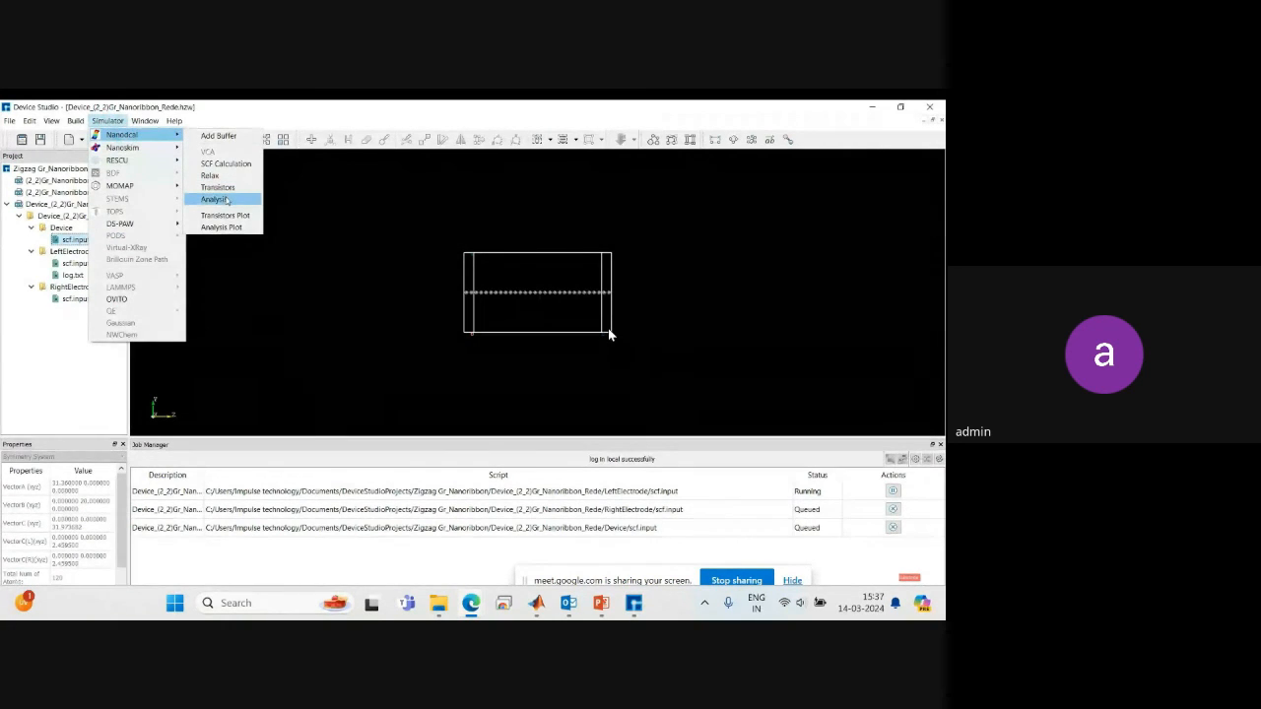
{"action": "left_click", "coordinate": [225, 200]}
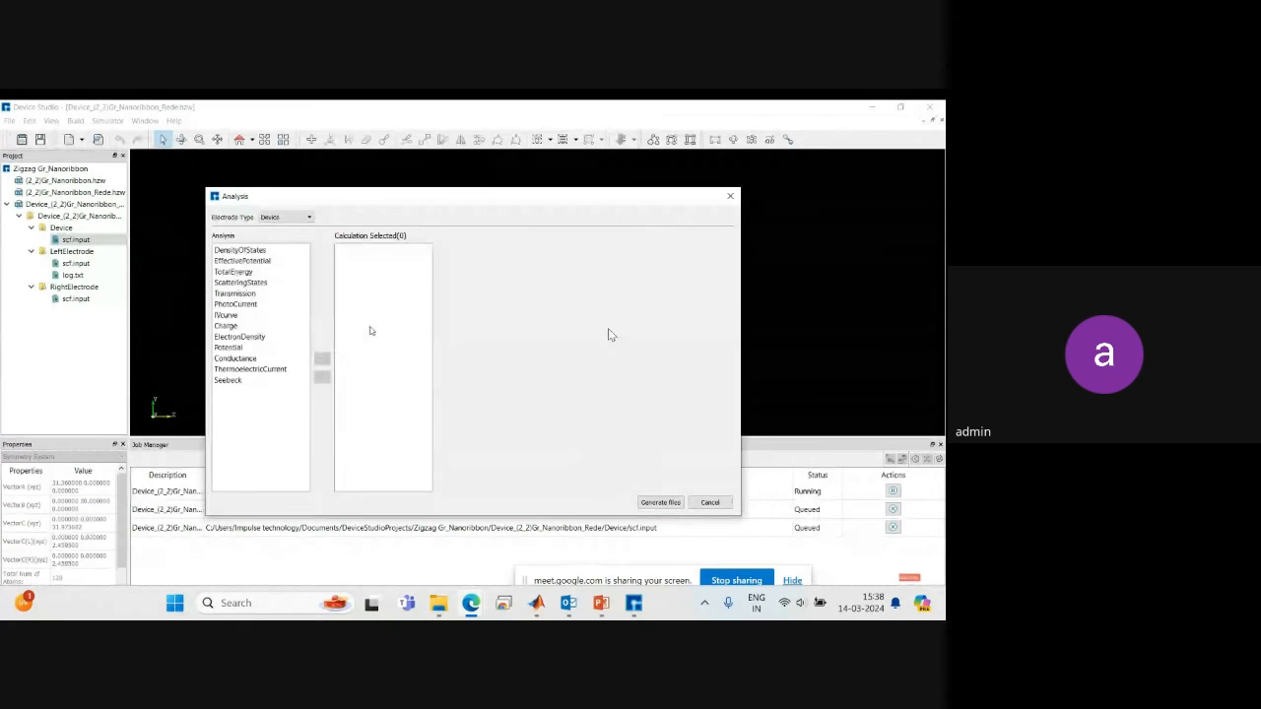
{"action": "left_click", "coordinate": [276, 218]}
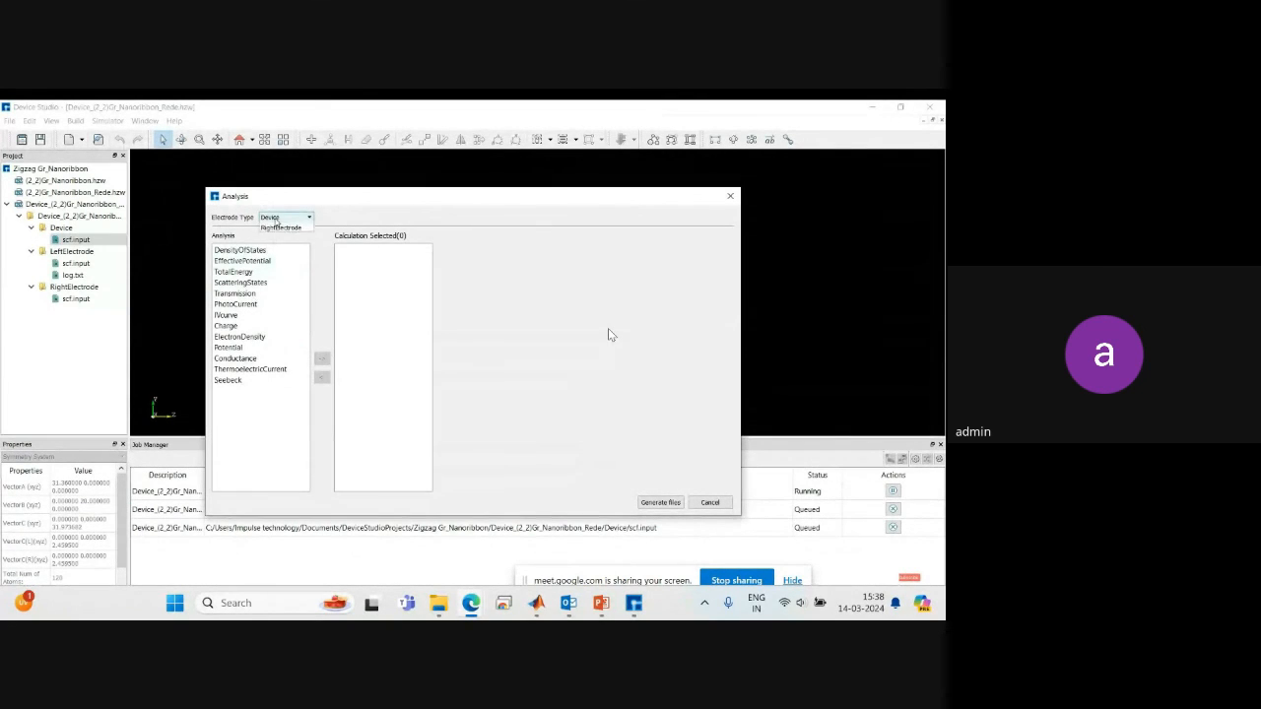
{"action": "left_click", "coordinate": [278, 238]}
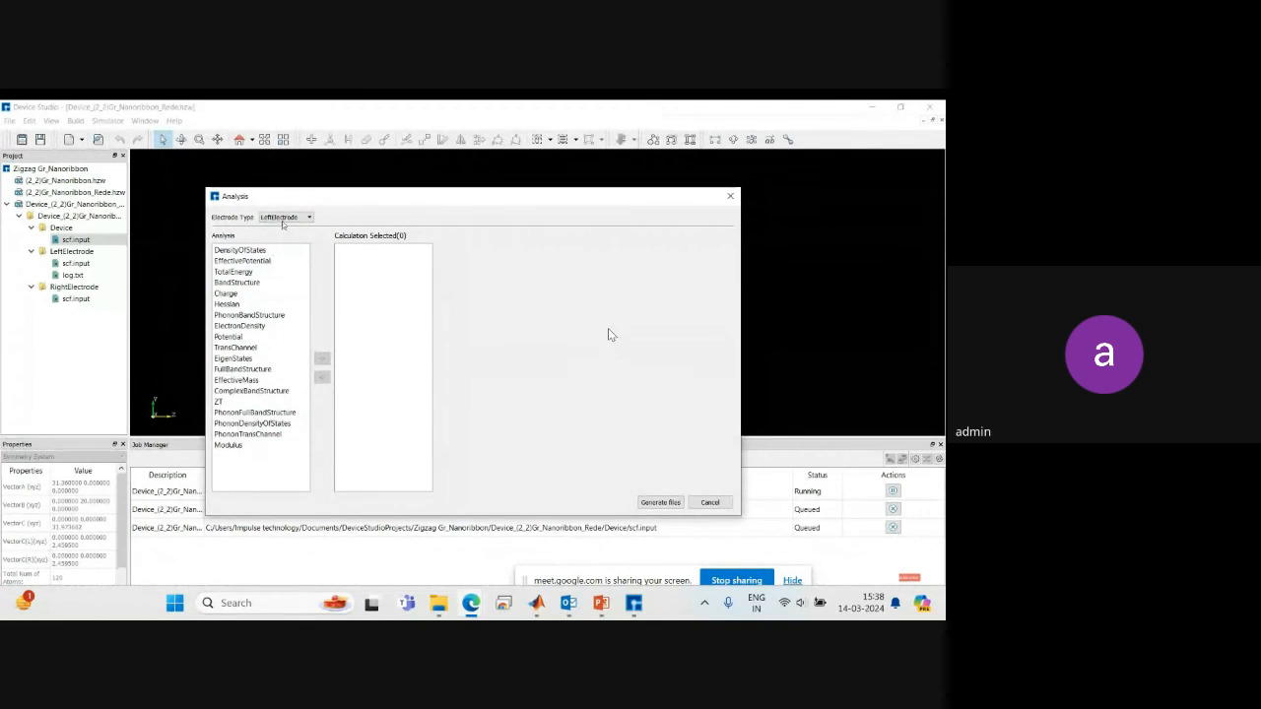
{"action": "left_click", "coordinate": [282, 219]}
{"action": "left_click", "coordinate": [280, 228]}
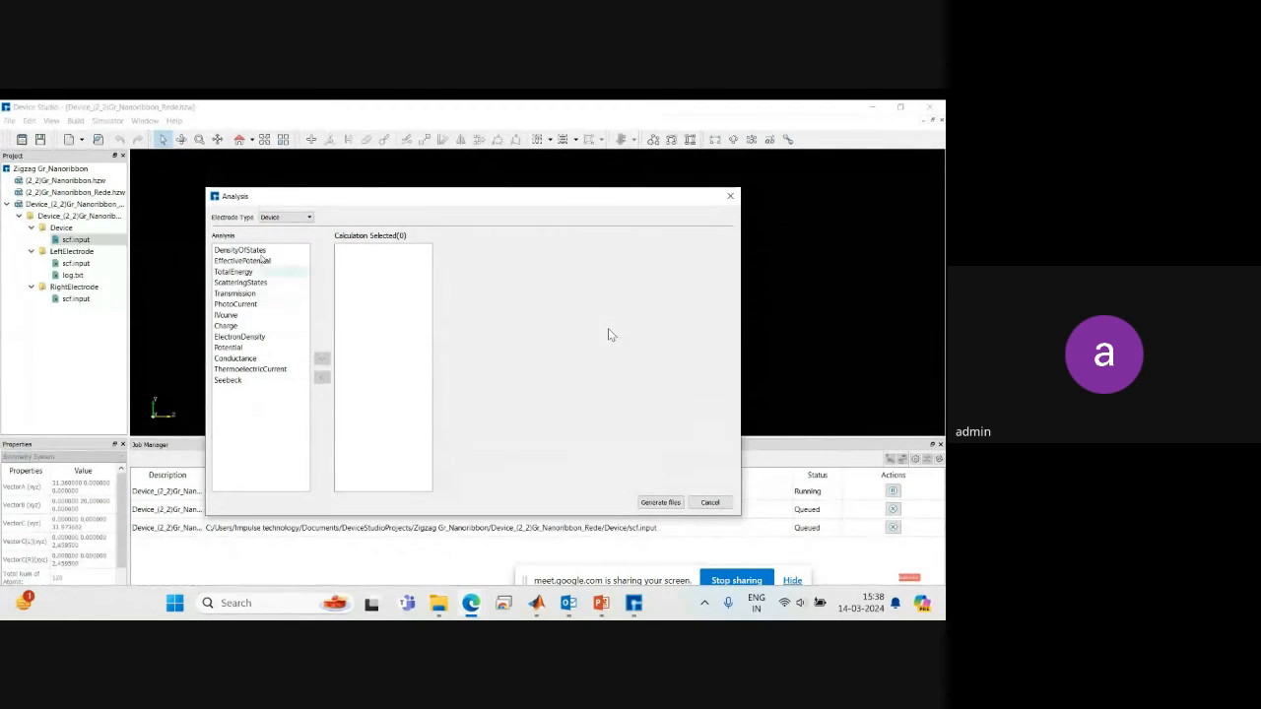
{"action": "double_click", "coordinate": [241, 250]}
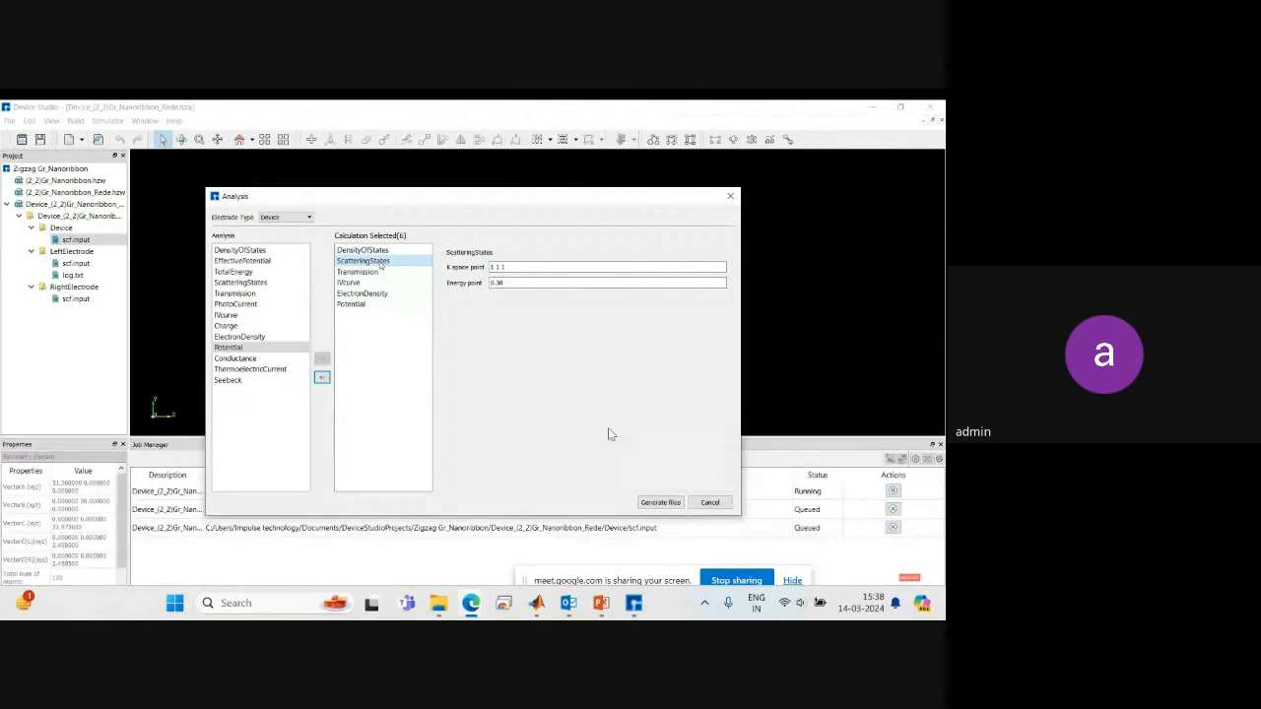
Skip ahead to the 0.2V nanoribbon device section, pause at 7:19, move on to 7:45 and resume playback.
{"action": "left_click", "coordinate": [394, 579]}
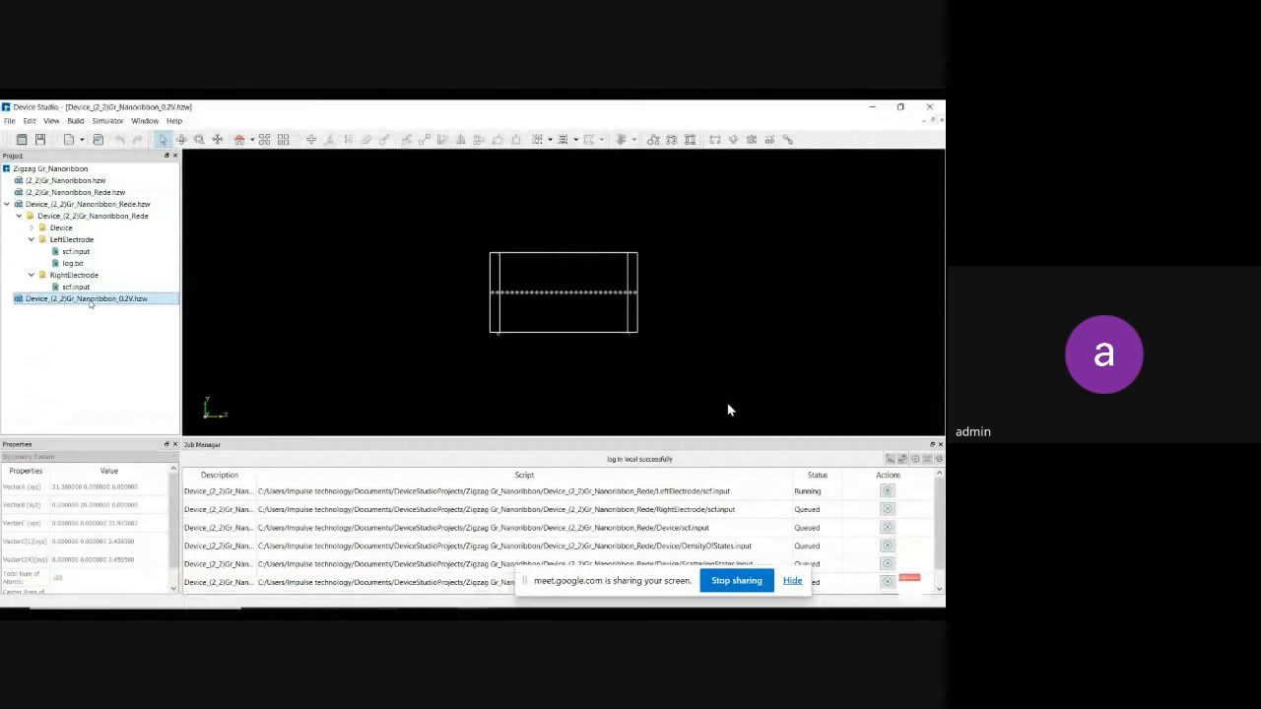
{"action": "left_click", "coordinate": [730, 410]}
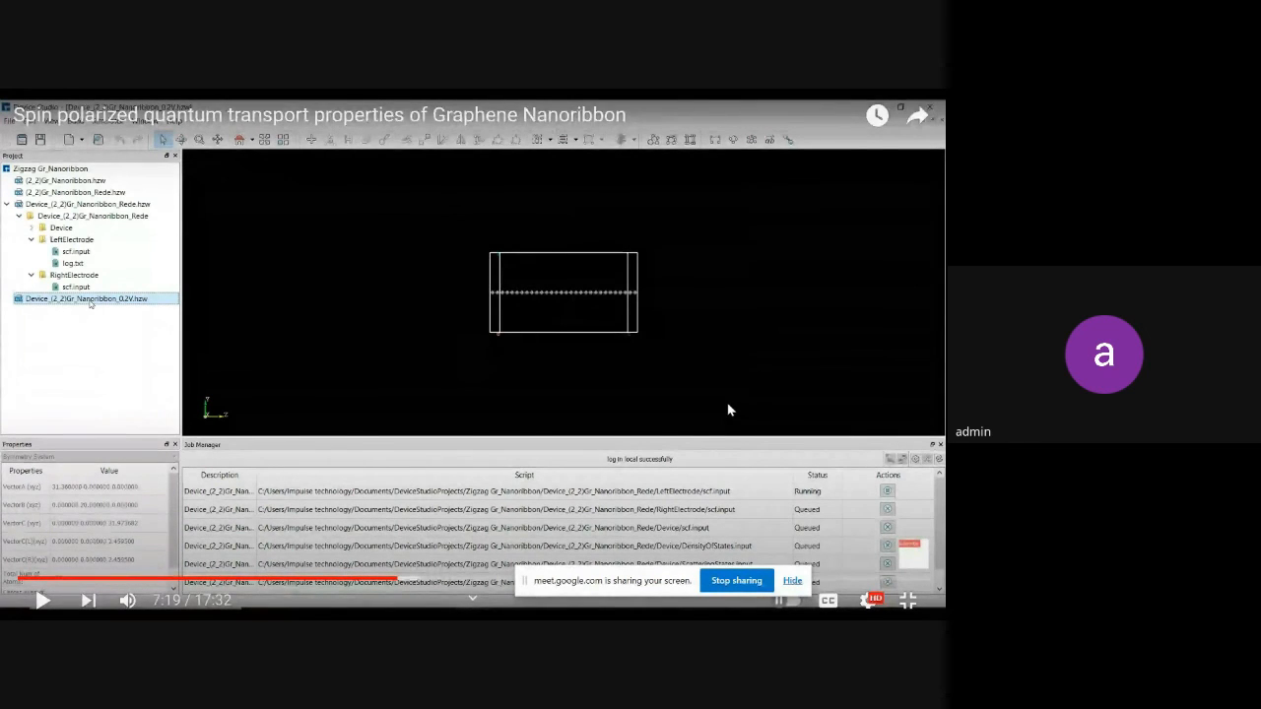
{"action": "left_click", "coordinate": [422, 579]}
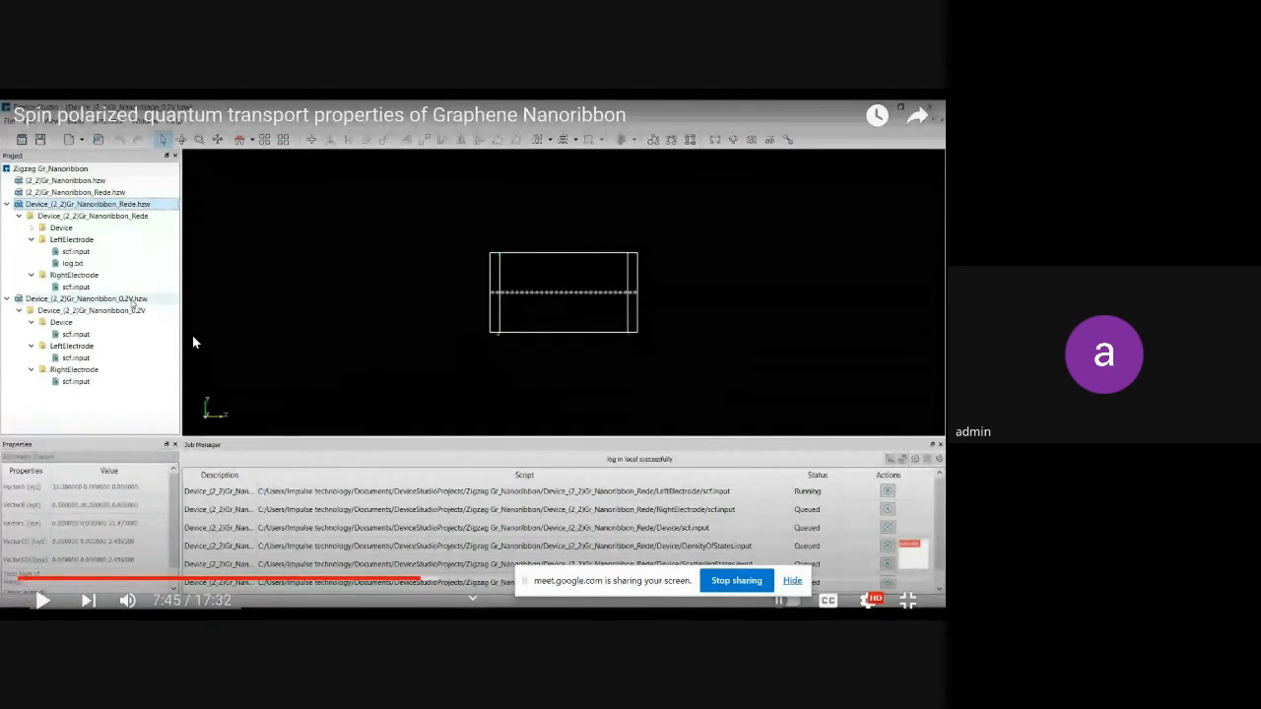
{"action": "left_click", "coordinate": [289, 305]}
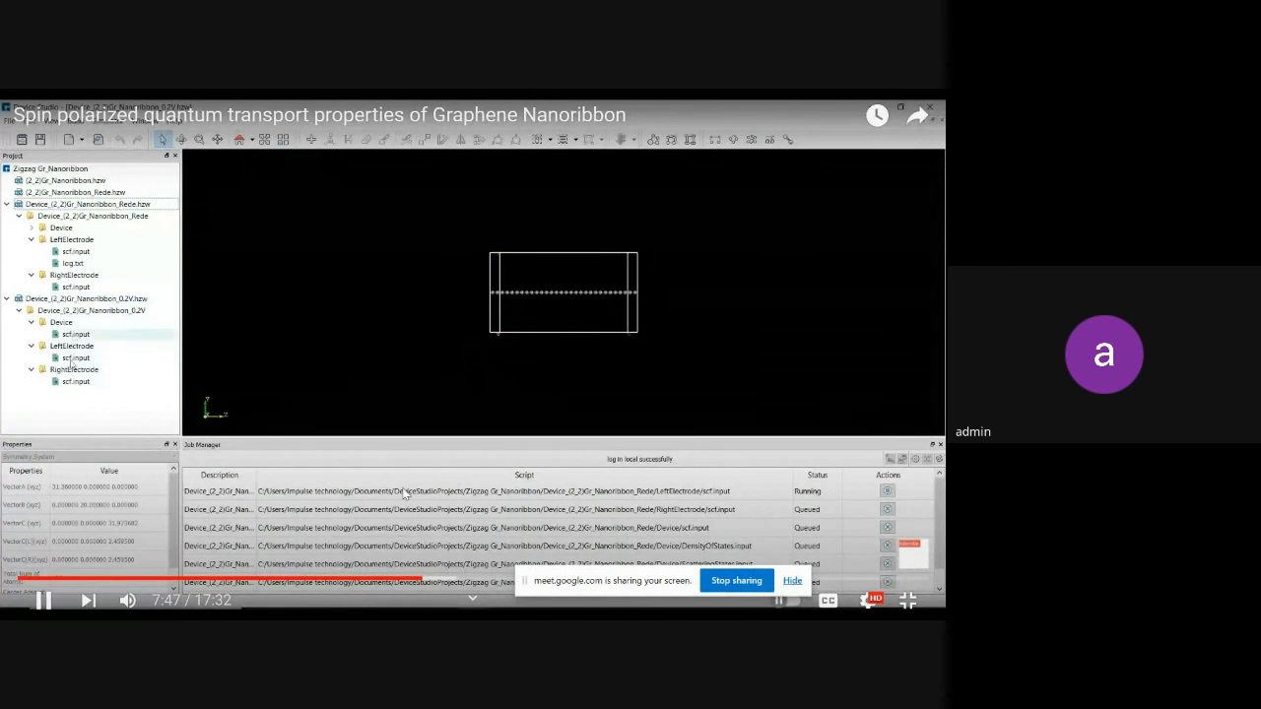
Rewind the nanoribbon video to the 0.2V device's electrode voltage settings, pause there, and resume playback.
{"action": "left_click_drag", "start_coordinate": [423, 579], "coordinate": [402, 579]}
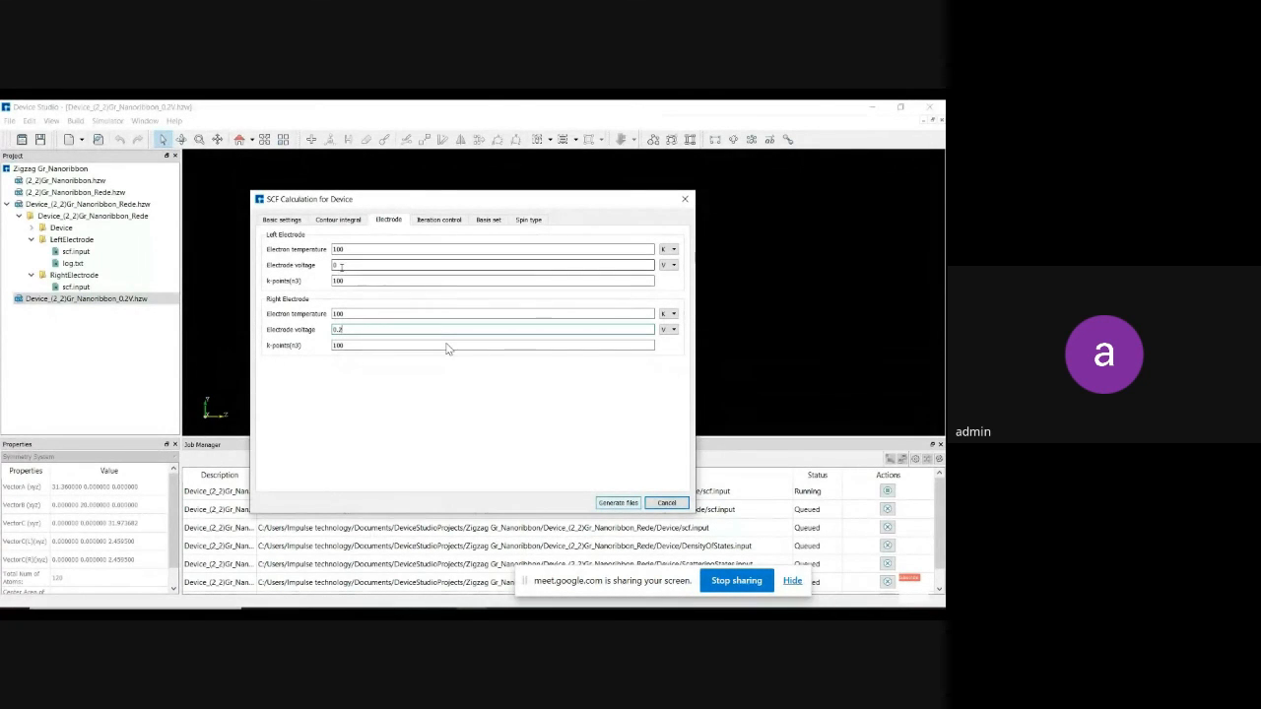
{"action": "left_click", "coordinate": [447, 348]}
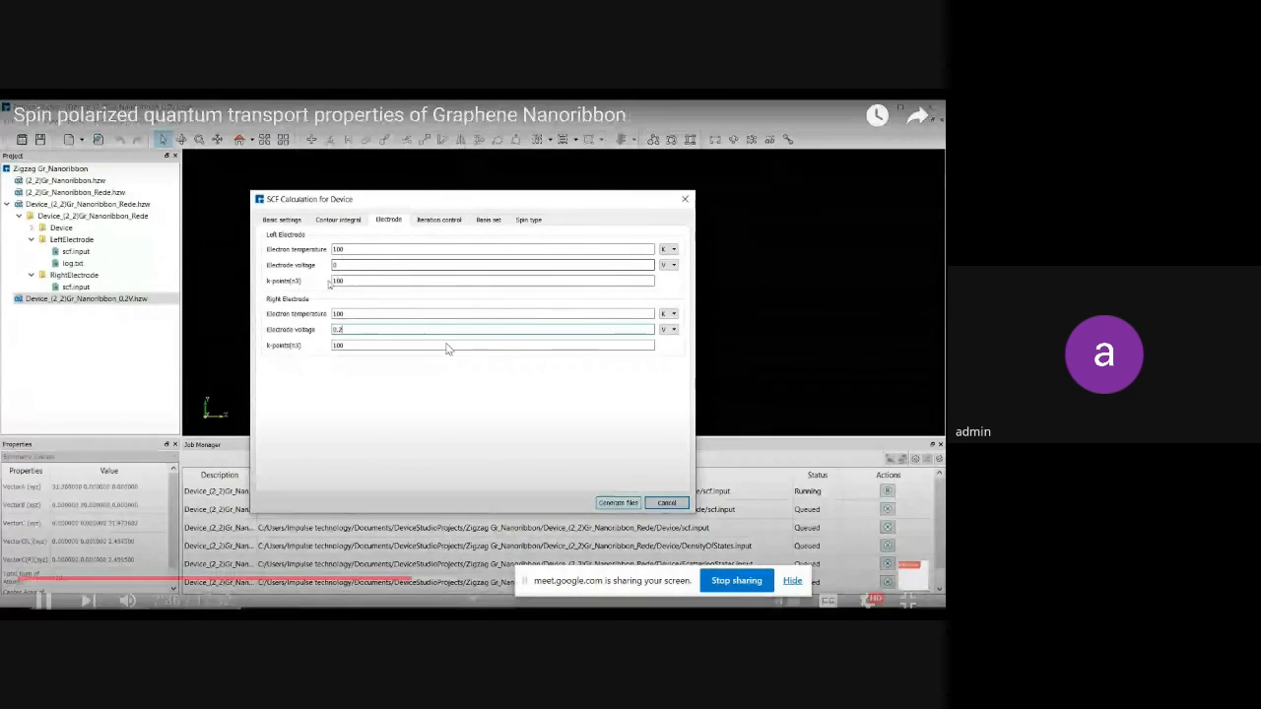
{"action": "left_click", "coordinate": [402, 334]}
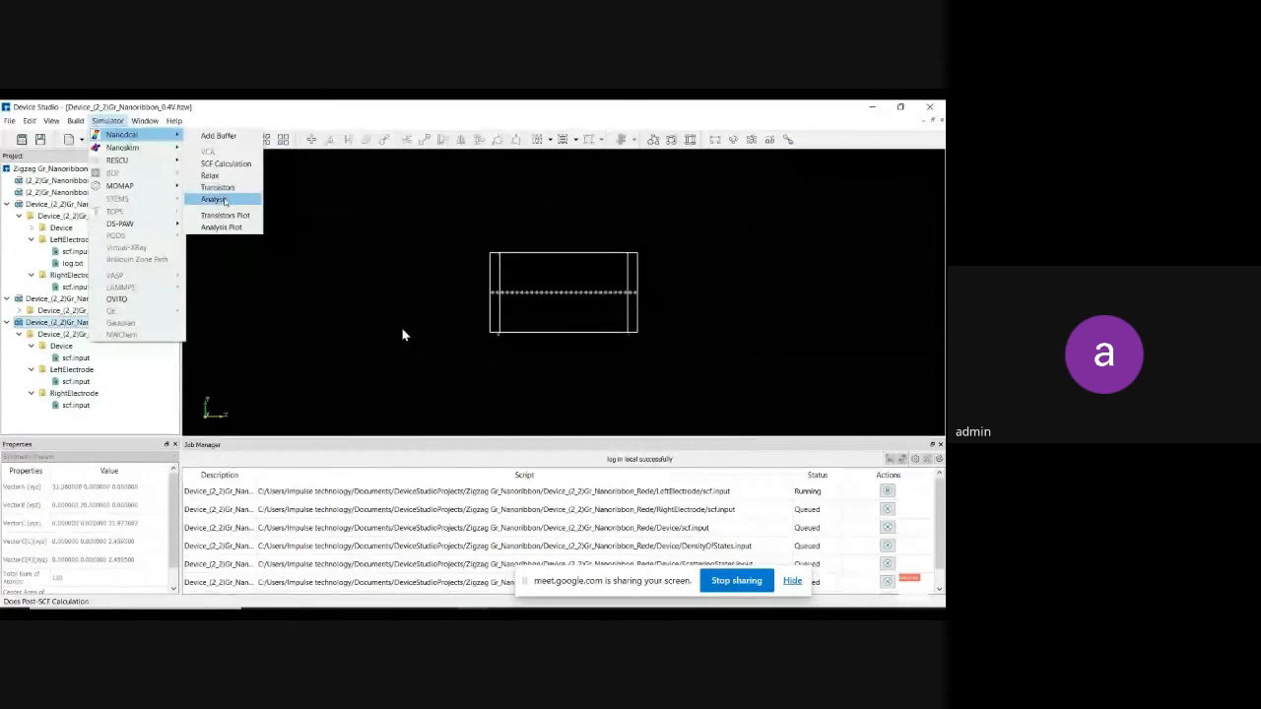
Generate the IVcurve analysis files for the 0.4V nanoribbon device and collapse its project folder.
{"action": "left_click", "coordinate": [223, 200]}
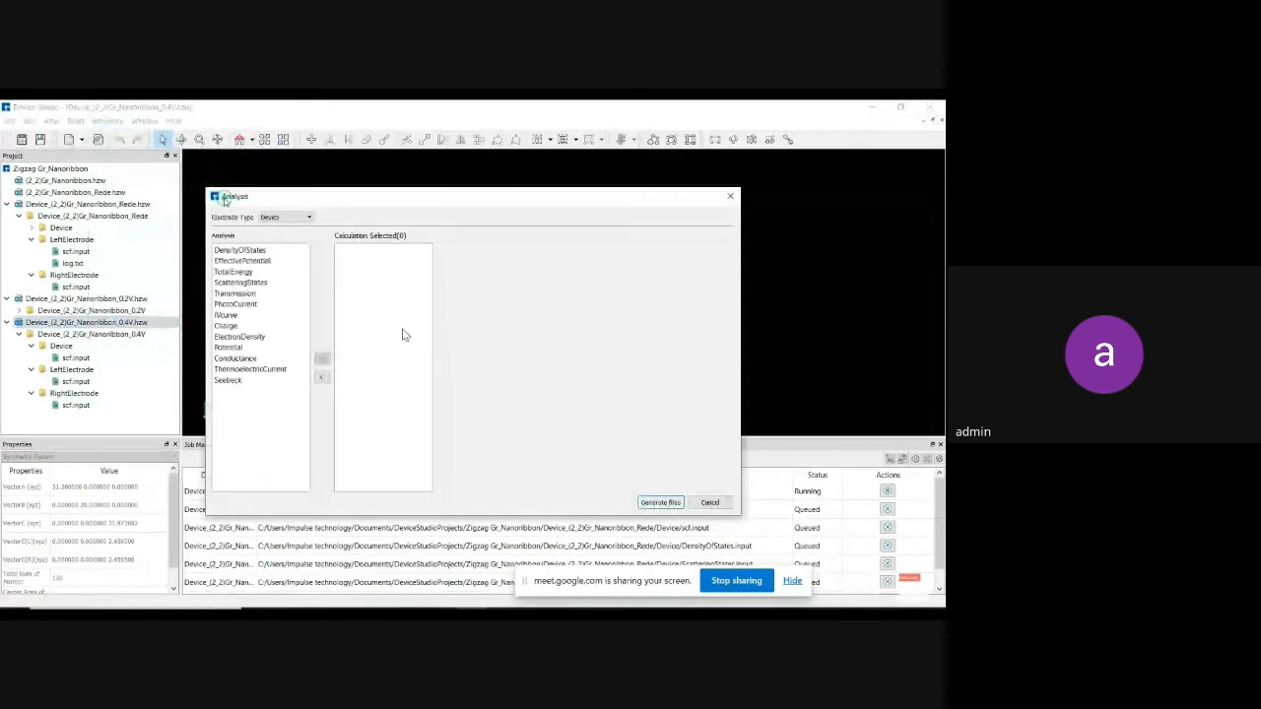
{"action": "double_click", "coordinate": [226, 316]}
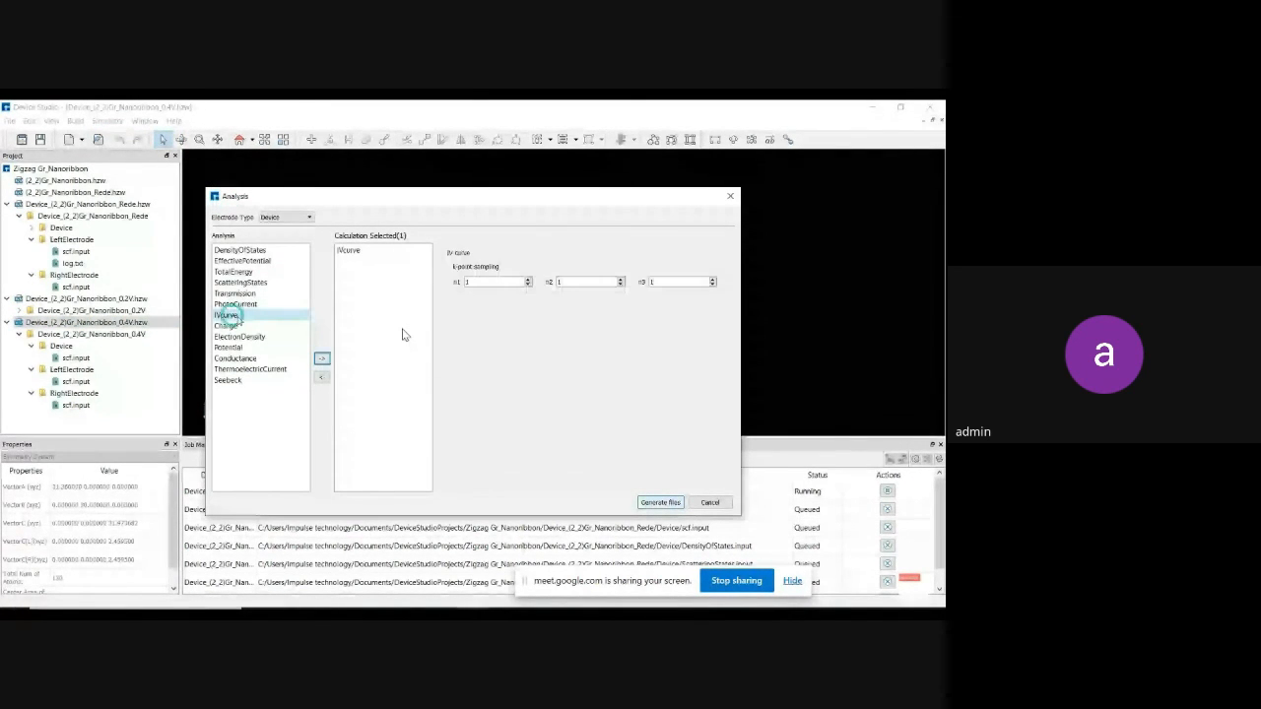
{"action": "left_click", "coordinate": [658, 504]}
{"action": "left_click", "coordinate": [19, 334]}
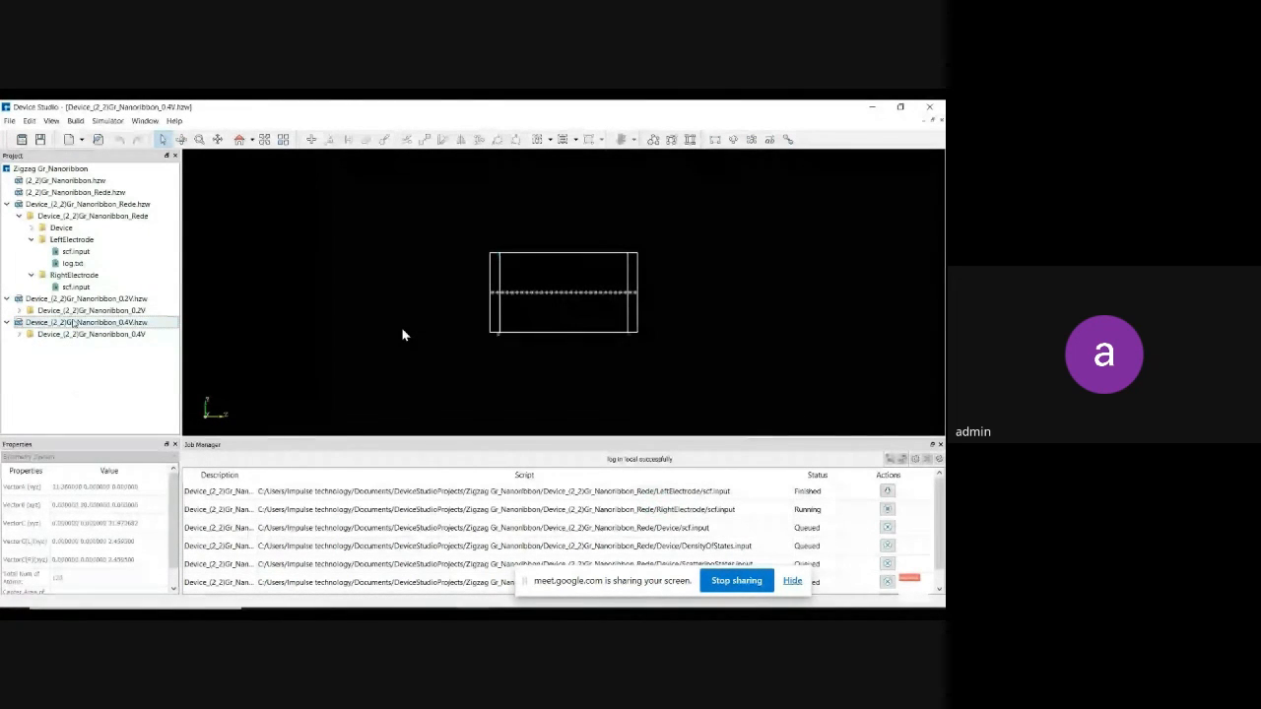
Copy the 0.4V device file as Device_(2_2)Gr_Nanoribbon_0.6V and select the copy.
{"action": "right_click", "coordinate": [74, 322]}
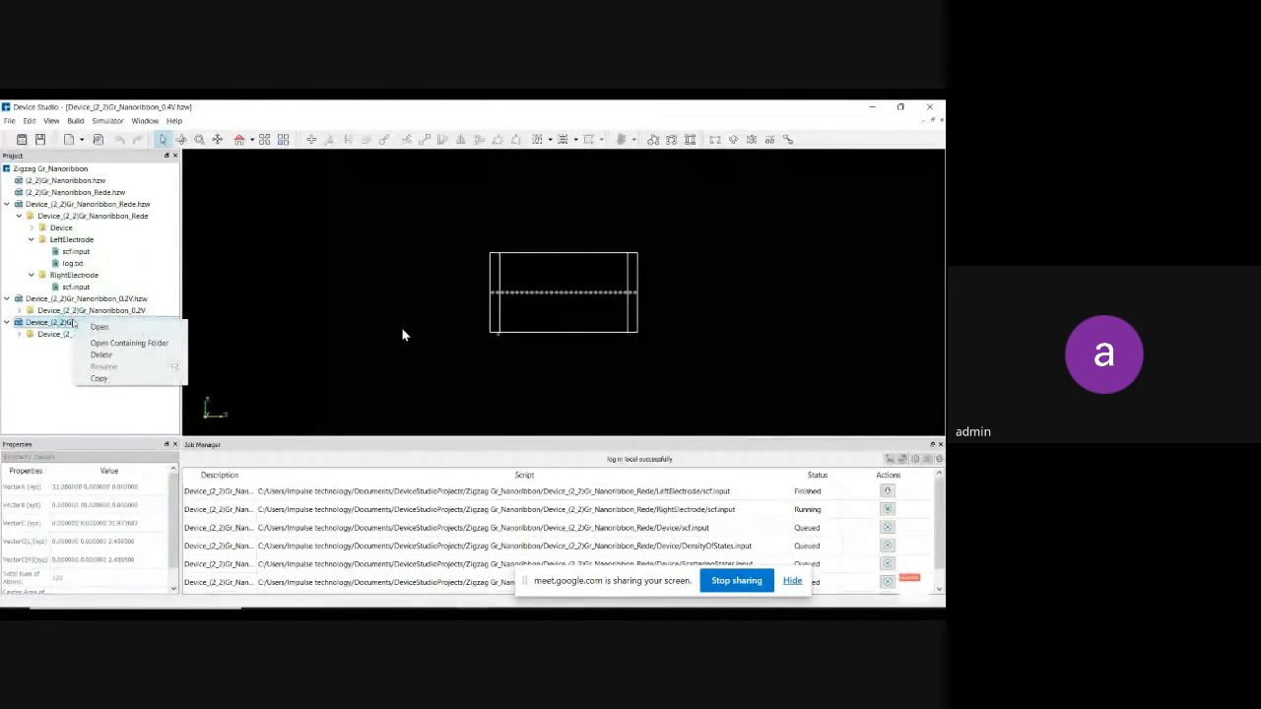
{"action": "left_click", "coordinate": [122, 378]}
{"action": "type", "text": "6"}
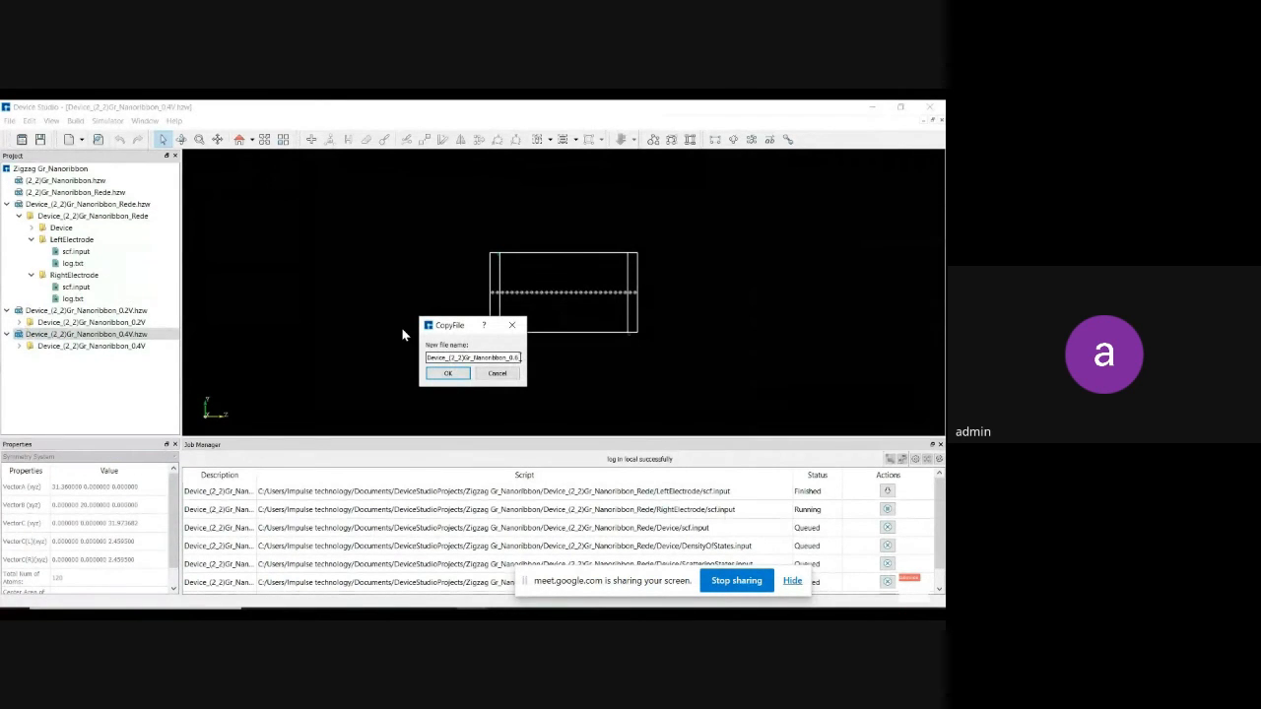
{"action": "type", "text": "V"}
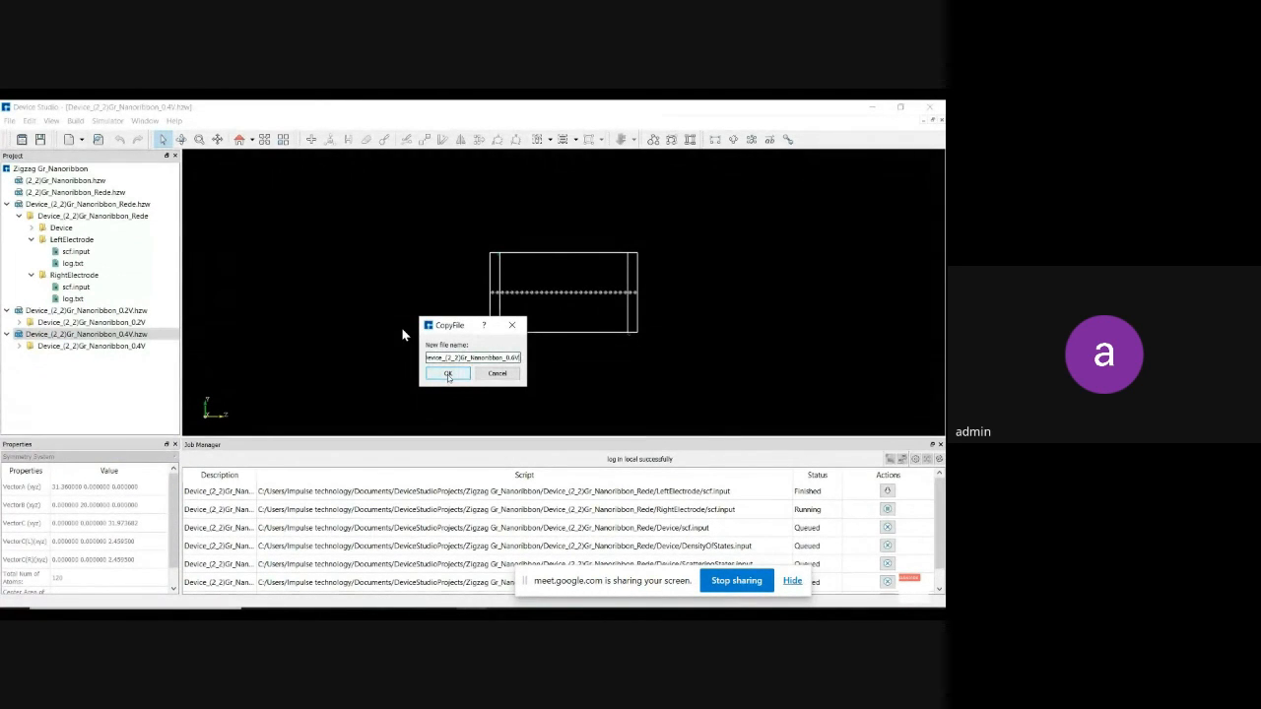
{"action": "left_click", "coordinate": [448, 374]}
{"action": "left_click", "coordinate": [85, 358]}
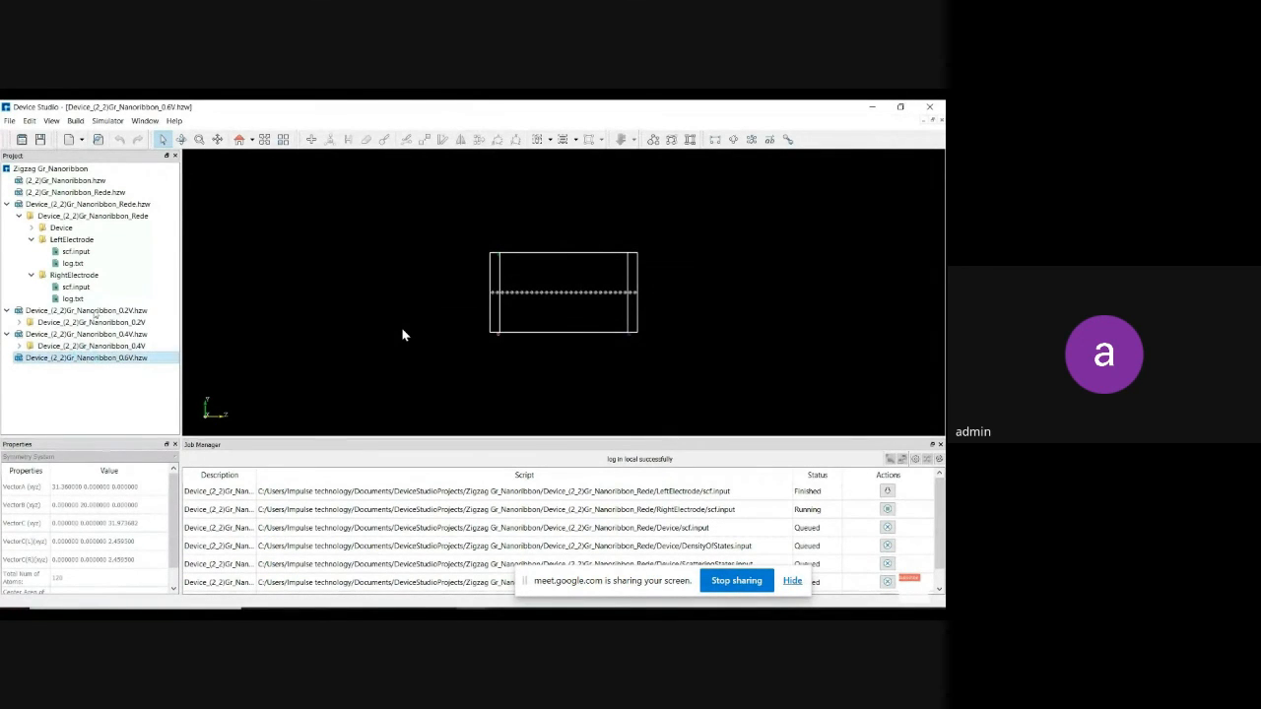
Open a Nanodcal SCF calculation for the 0.6V device and set the right electrode voltage to 0.6 V.
{"action": "left_click", "coordinate": [106, 123]}
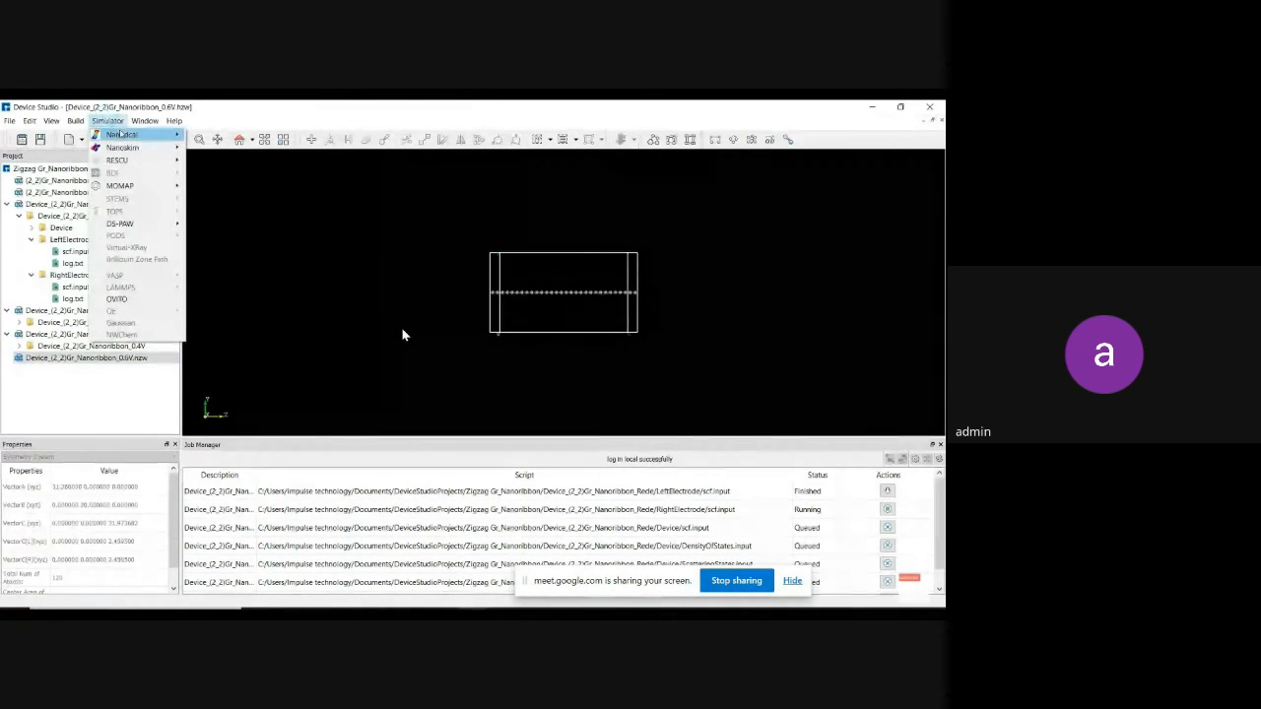
{"action": "mouse_move", "coordinate": [123, 134]}
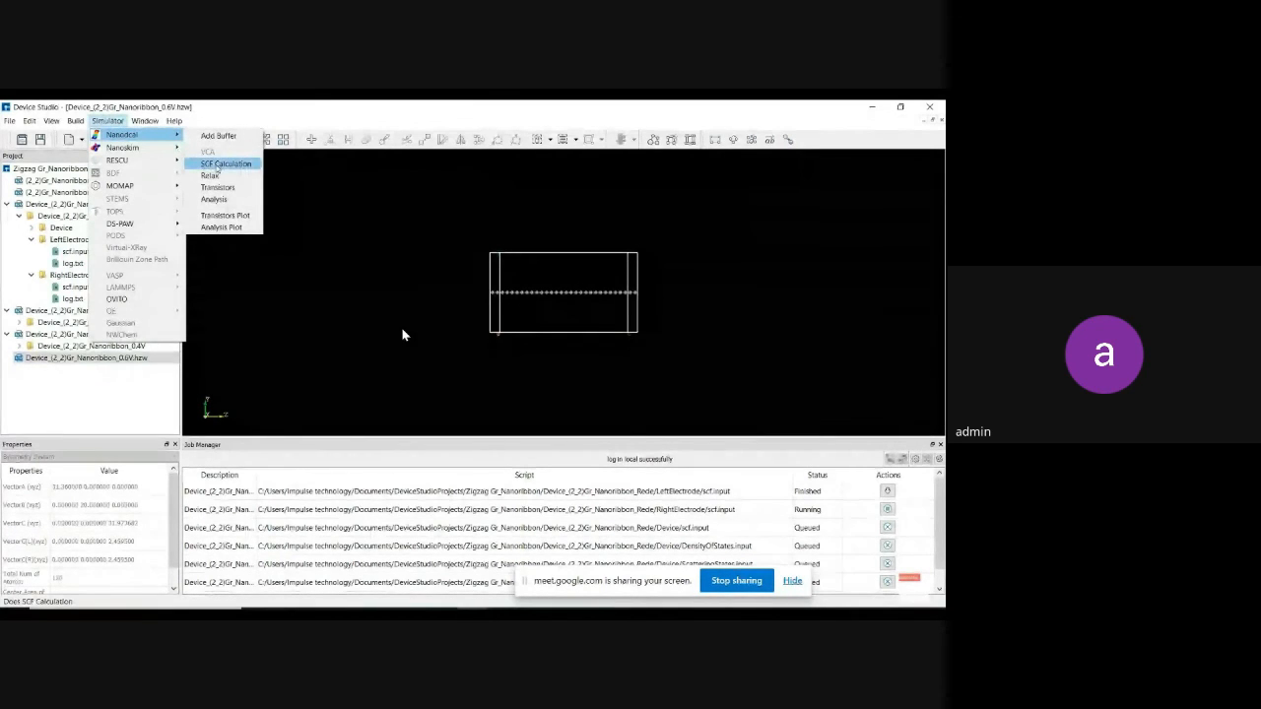
{"action": "left_click", "coordinate": [220, 165]}
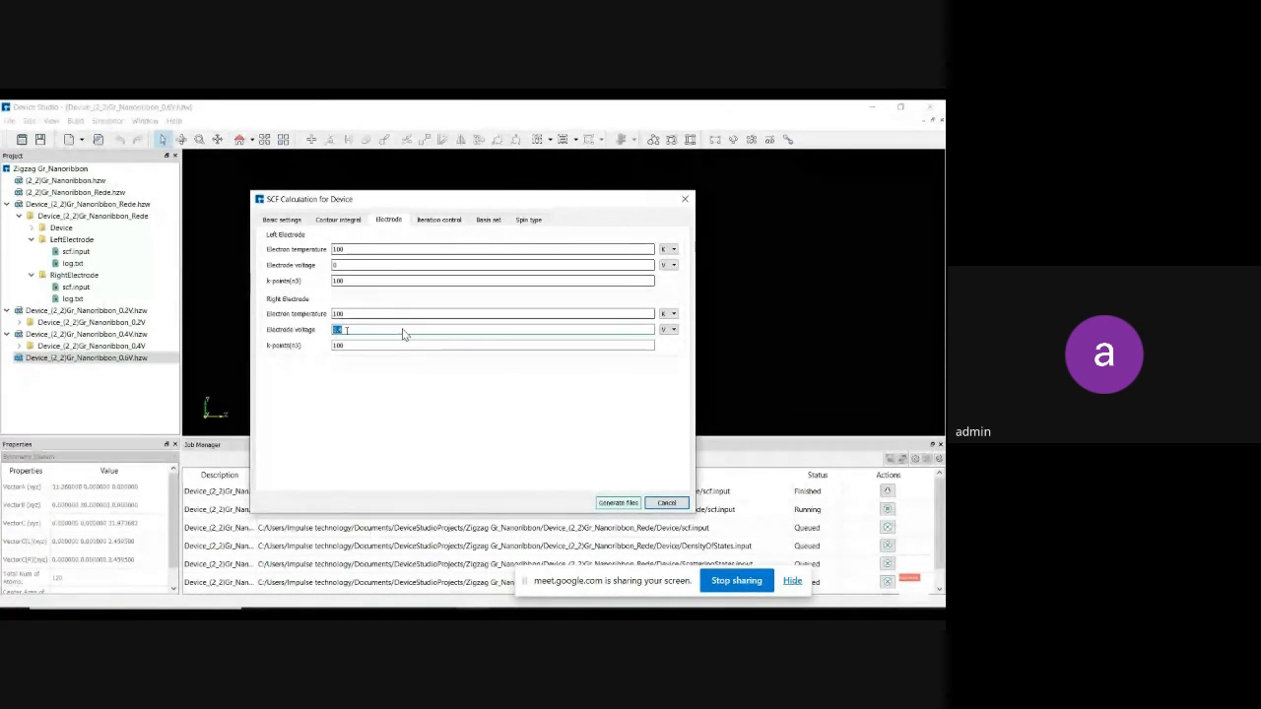
{"action": "type", "text": "0.4"}
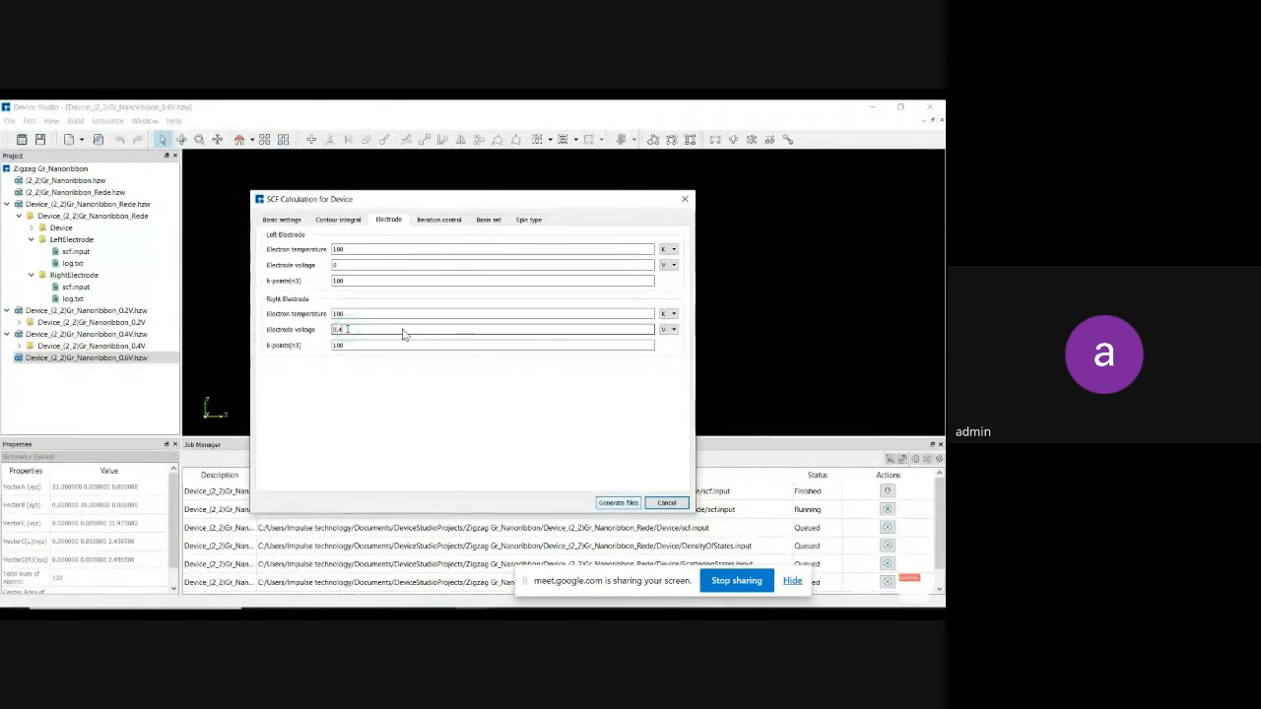
{"action": "key", "text": "BackSpace"}
{"action": "type", "text": "6"}
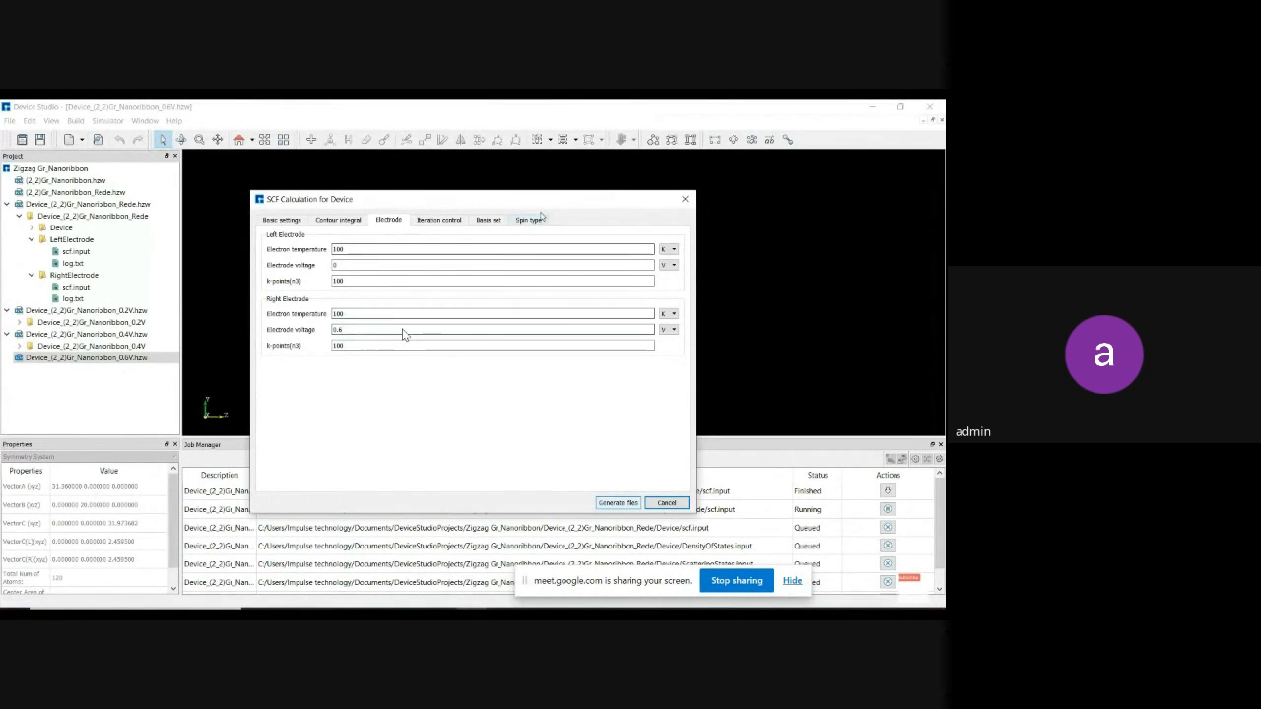
Set the 0.6V device's spin type to CollinearSpin and generate its SCF input files.
{"action": "left_click", "coordinate": [529, 219]}
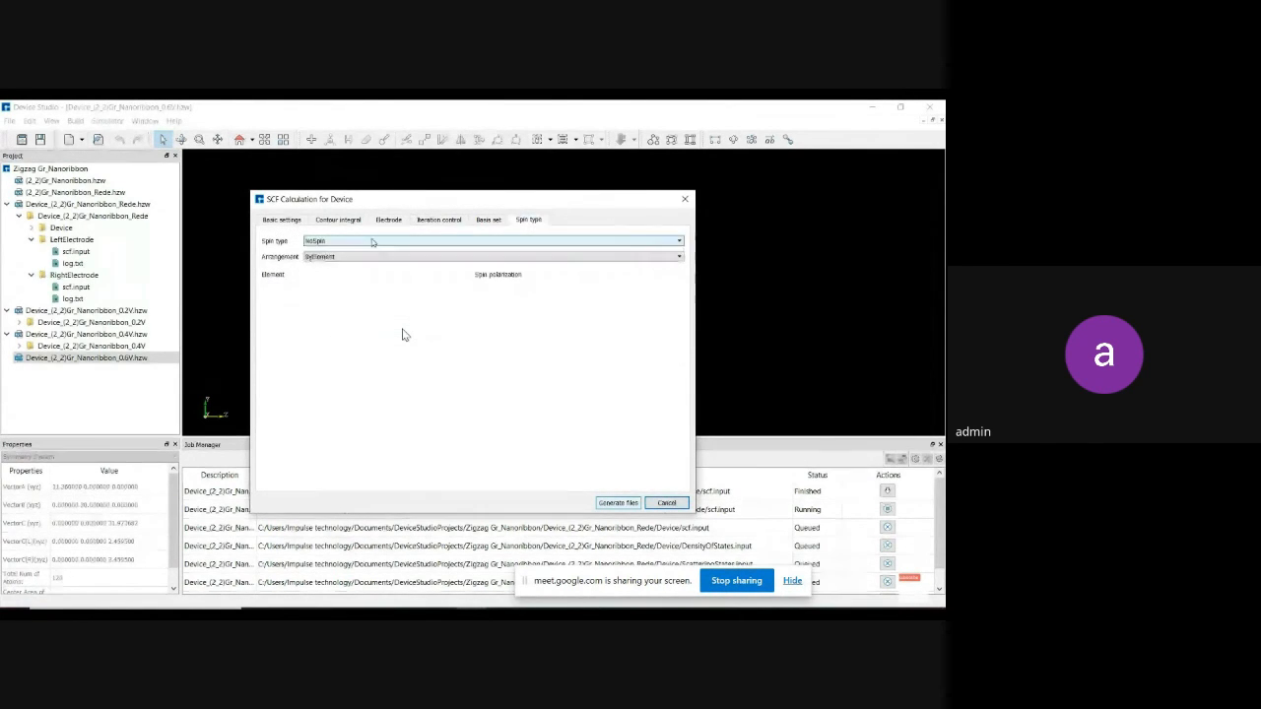
{"action": "left_click", "coordinate": [340, 241]}
{"action": "left_click", "coordinate": [336, 255]}
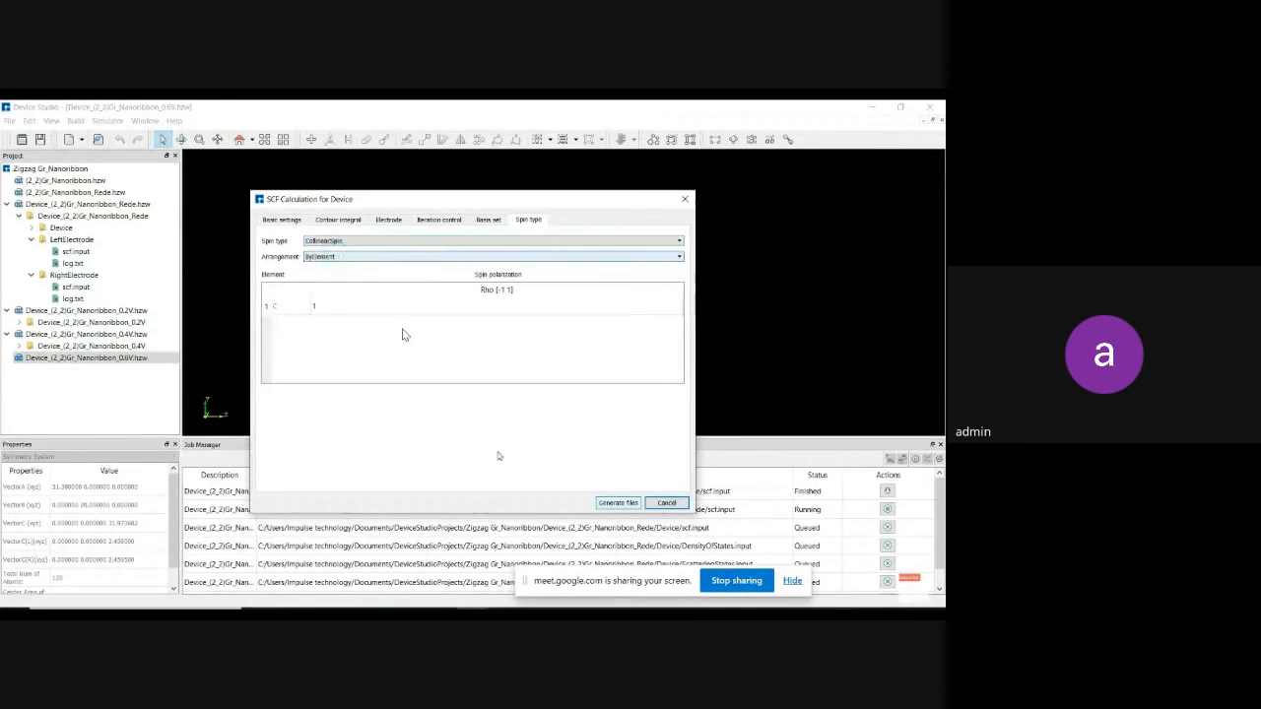
{"action": "left_click", "coordinate": [617, 504]}
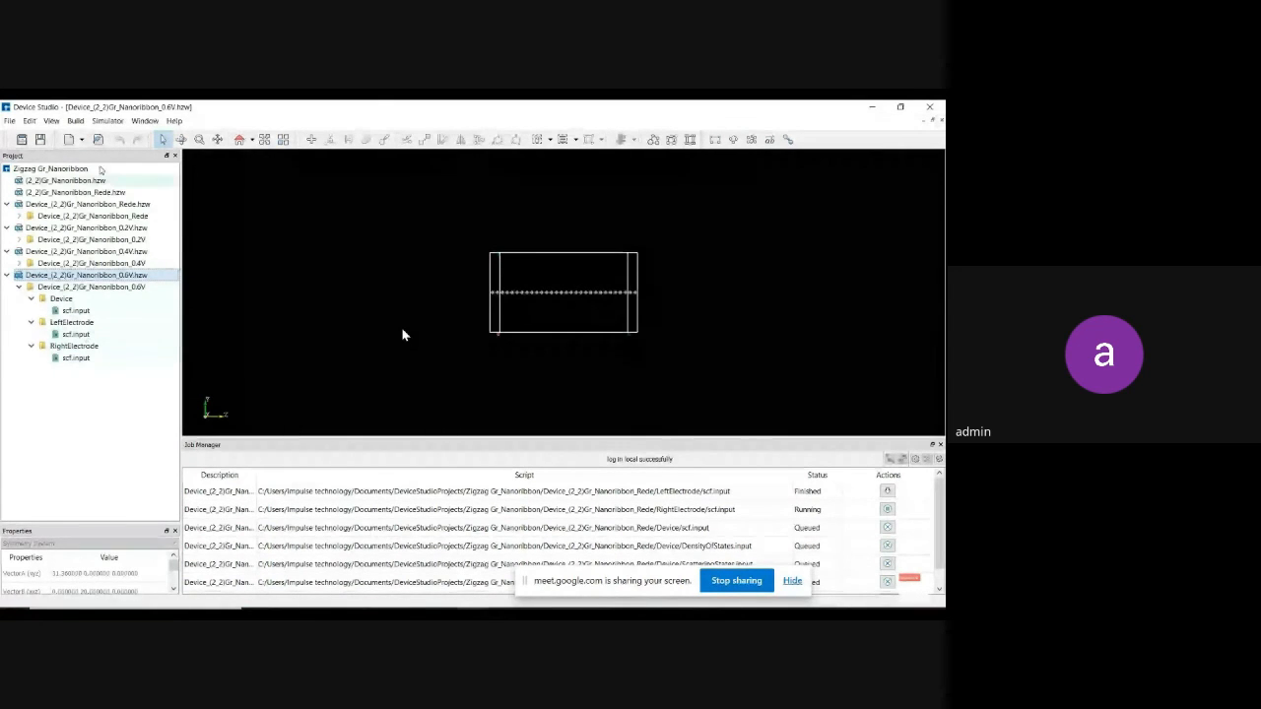
Add the IVcurve calculation to the 0.6V device's Nanodcal analysis and generate the files.
{"action": "left_click", "coordinate": [107, 120]}
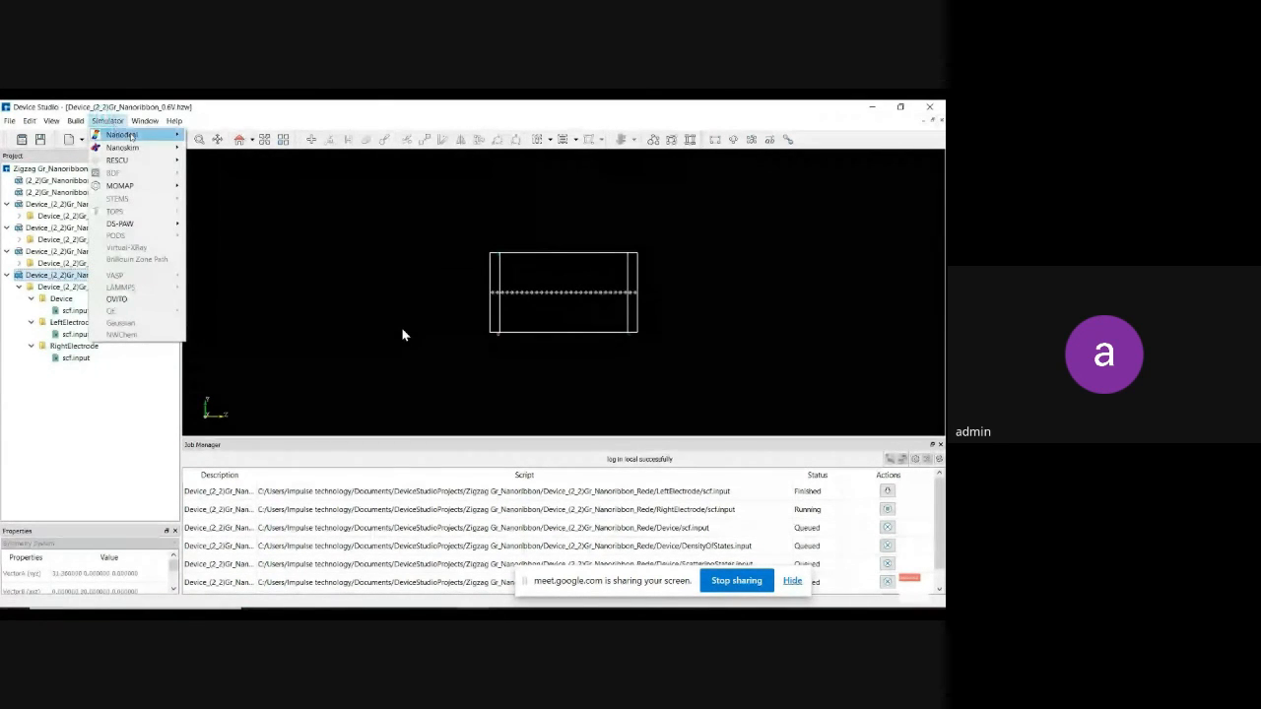
{"action": "mouse_move", "coordinate": [131, 136]}
{"action": "left_click", "coordinate": [239, 202]}
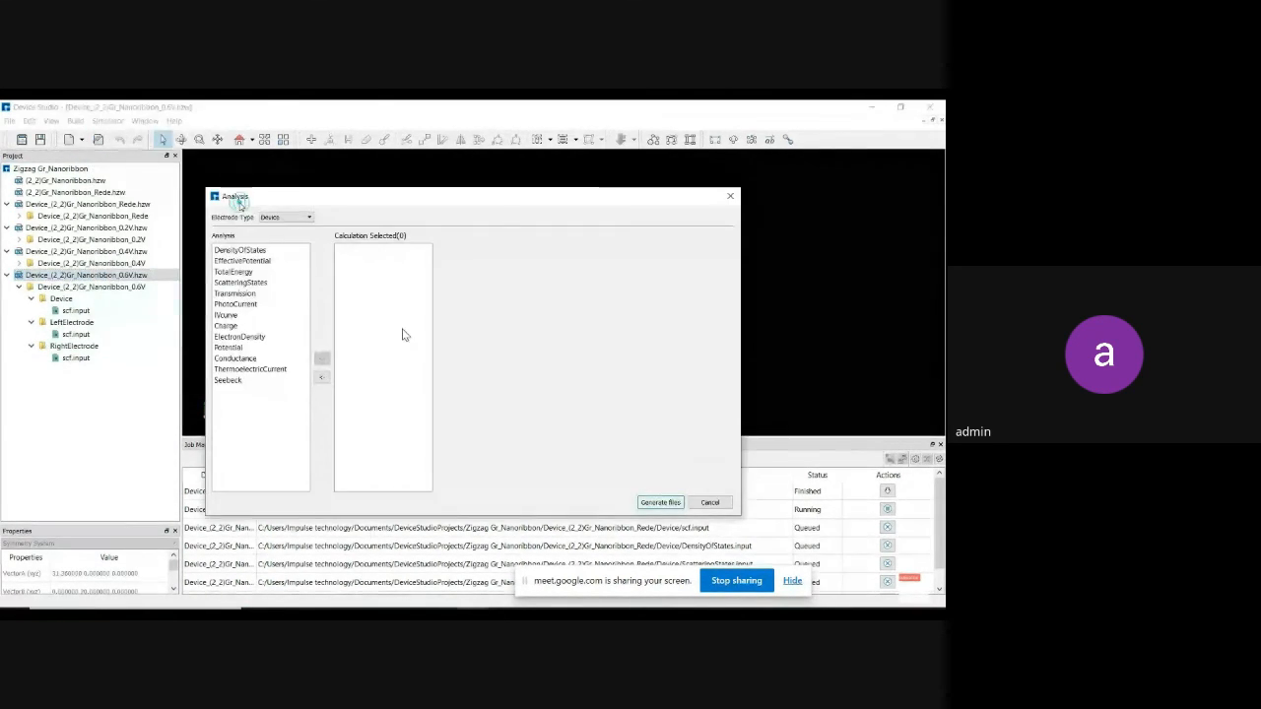
{"action": "double_click", "coordinate": [227, 316]}
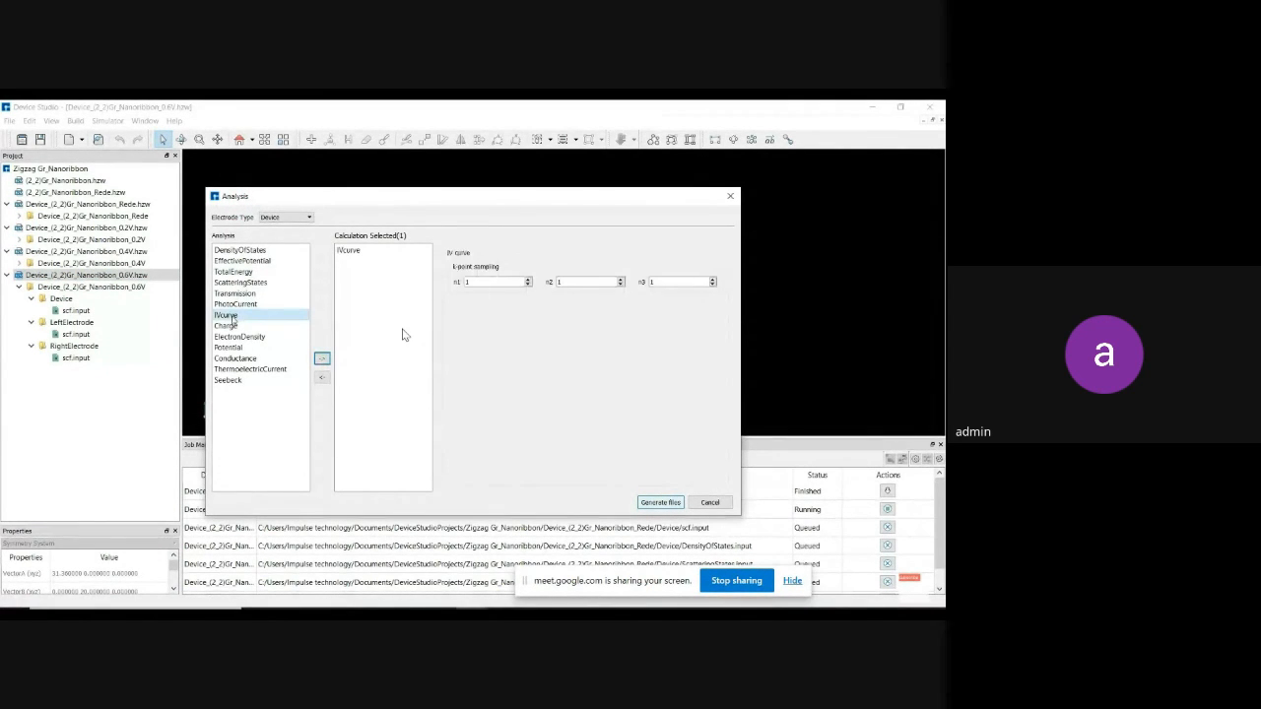
{"action": "left_click", "coordinate": [658, 503]}
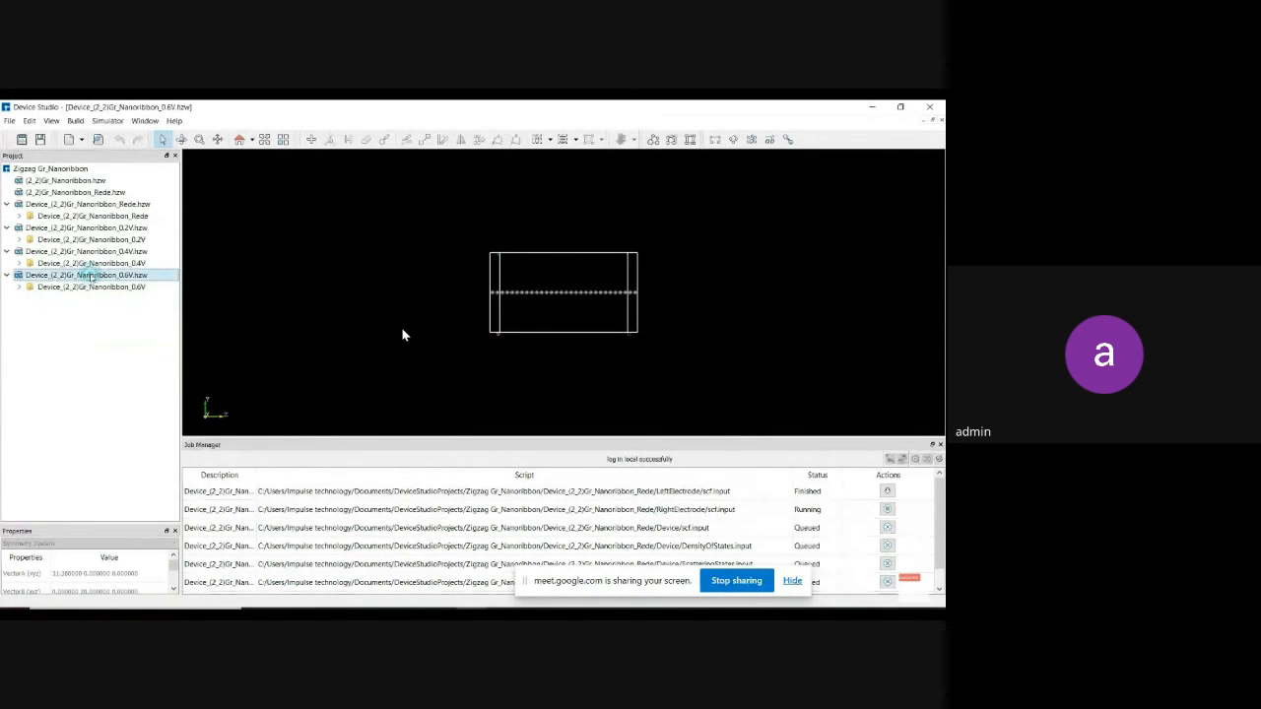
Copy the 0.6V device file as Device_(2_2)Gr_Nanoribbon_0.8V.
{"action": "right_click", "coordinate": [90, 276]}
{"action": "left_click", "coordinate": [116, 335]}
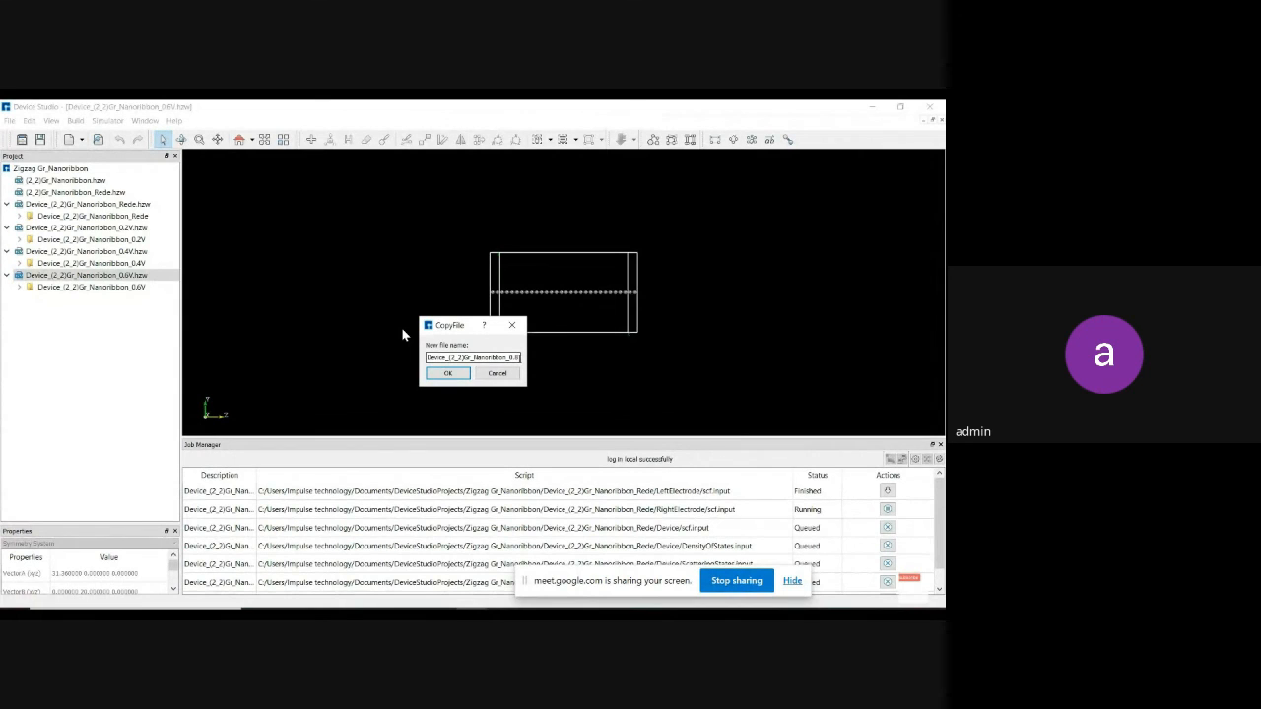
{"action": "type", "text": "V"}
{"action": "key", "text": "Return"}
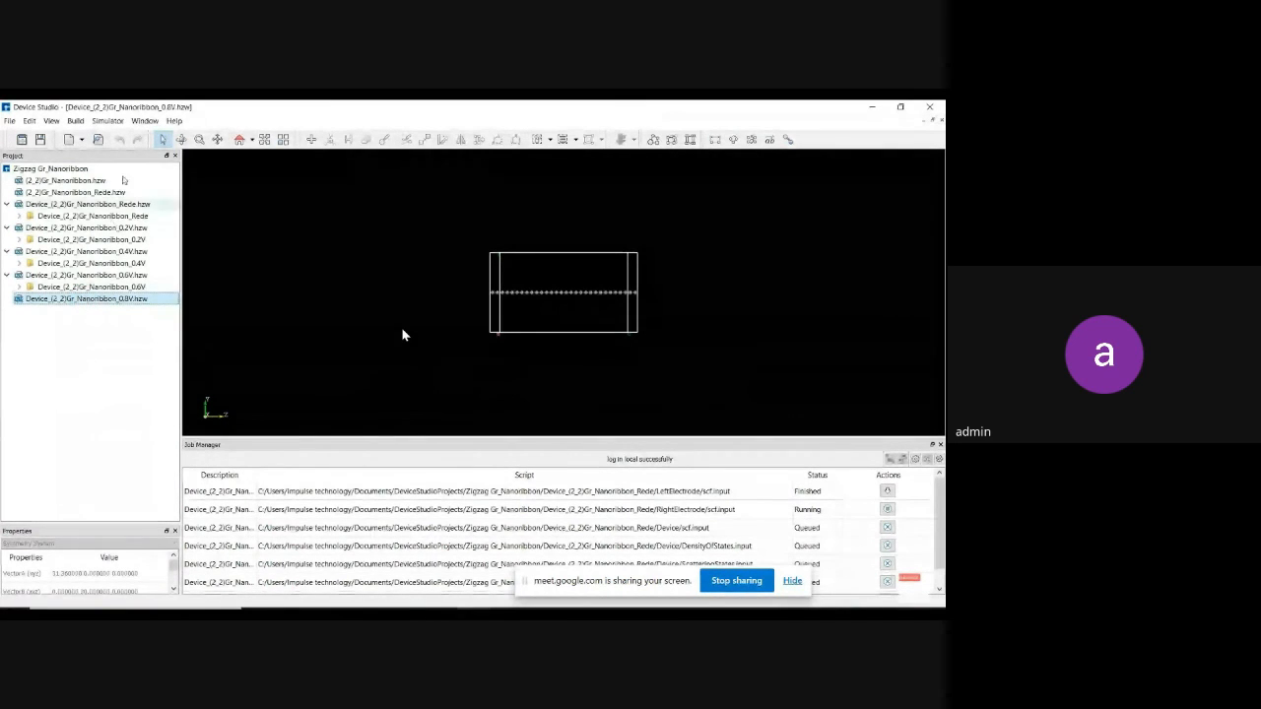
Open a Nanodcal SCF calculation for the 0.8V device and set the right electrode voltage to 0.8 V.
{"action": "left_click", "coordinate": [108, 121]}
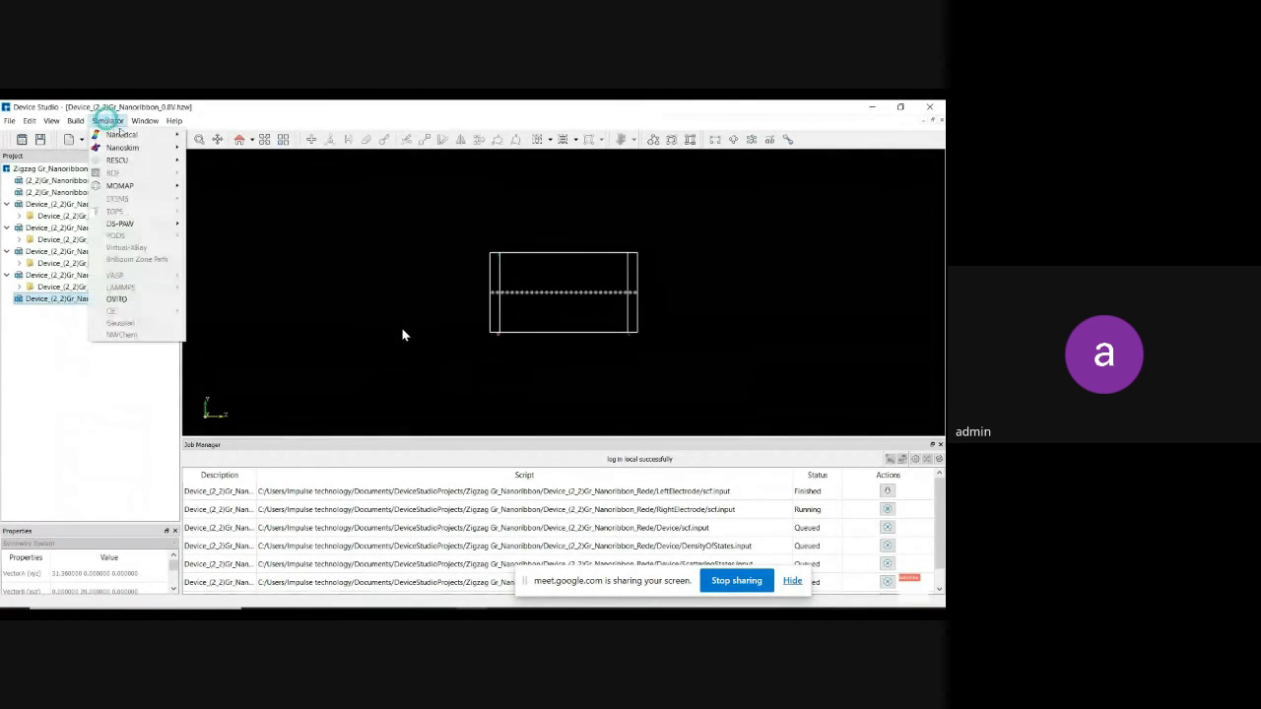
{"action": "mouse_move", "coordinate": [123, 134]}
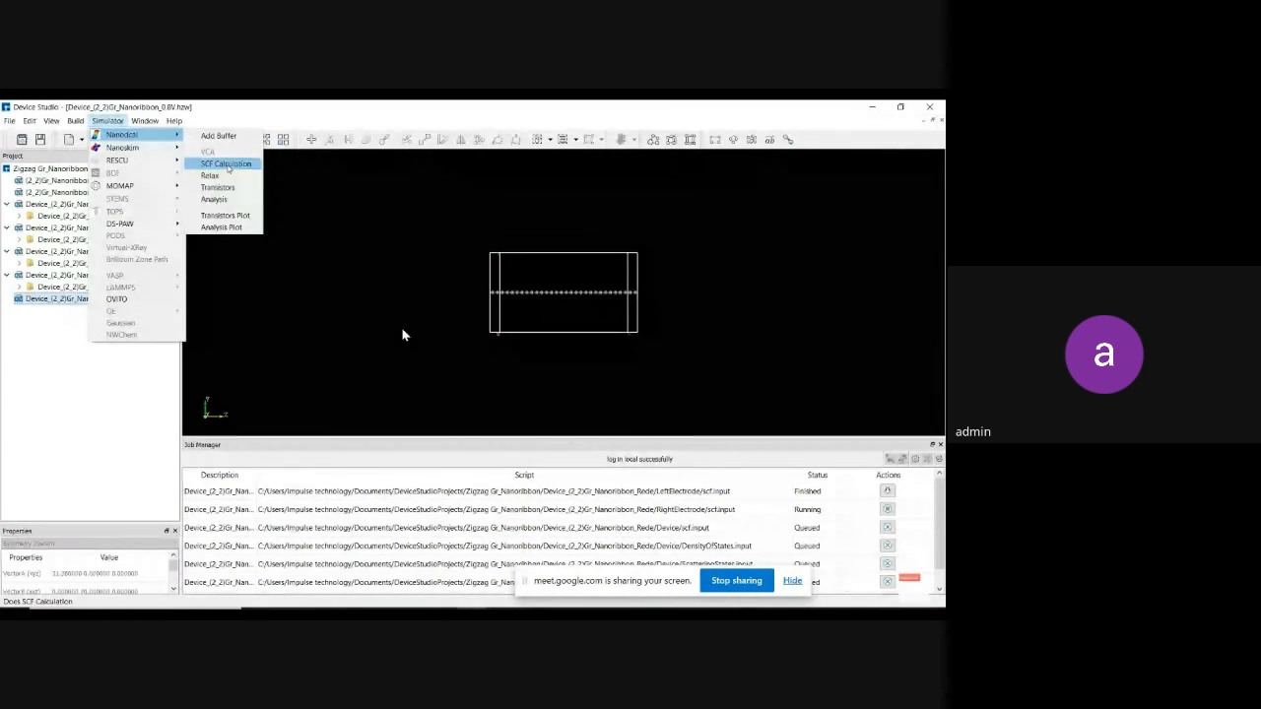
{"action": "left_click", "coordinate": [222, 160]}
{"action": "left_click", "coordinate": [389, 219]}
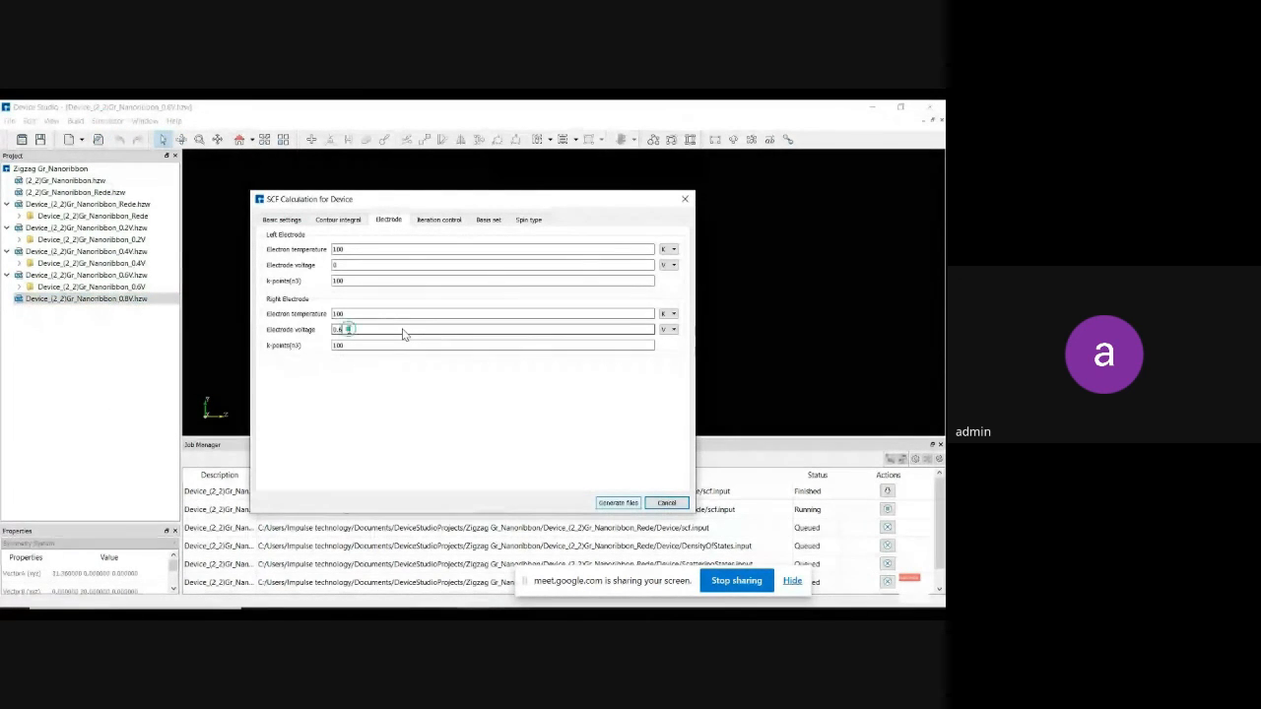
{"action": "left_click", "coordinate": [349, 330]}
{"action": "type", "text": ".8"}
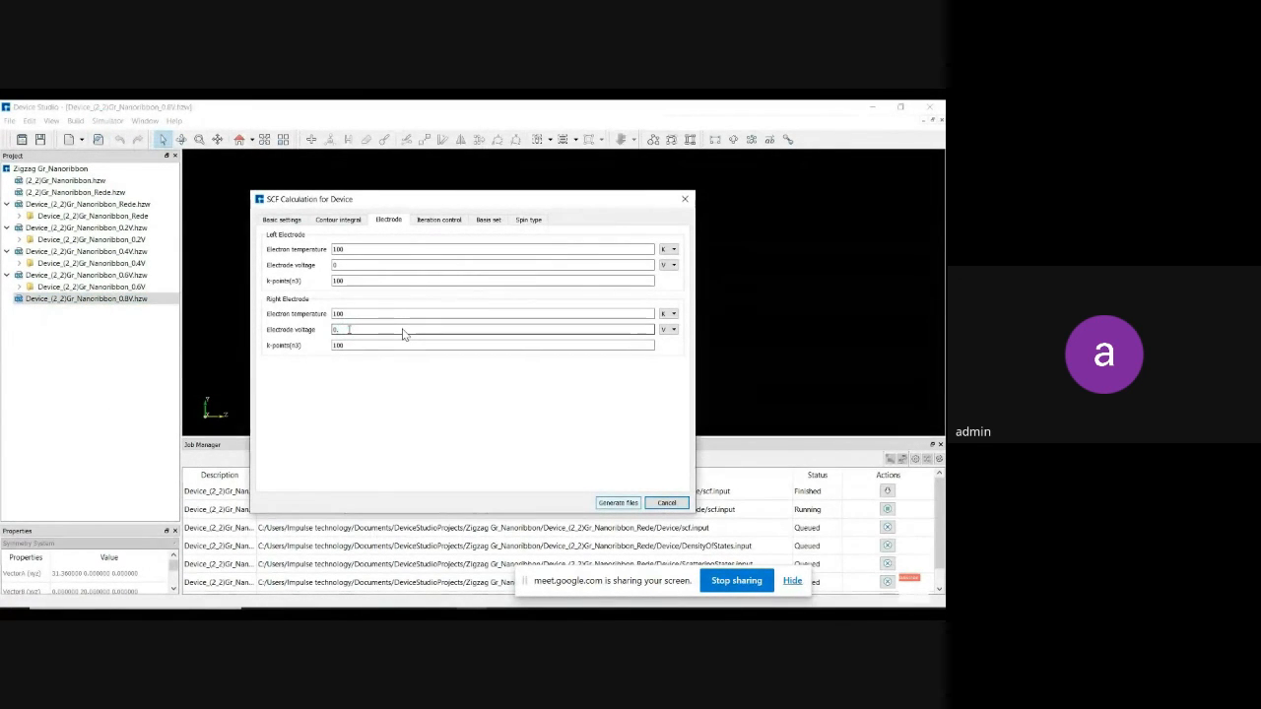
Set the 0.8V device's spin type to CollinearSpin, generate the SCF files and expand its device and electrode folders.
{"action": "left_click", "coordinate": [525, 220]}
{"action": "left_click", "coordinate": [386, 243]}
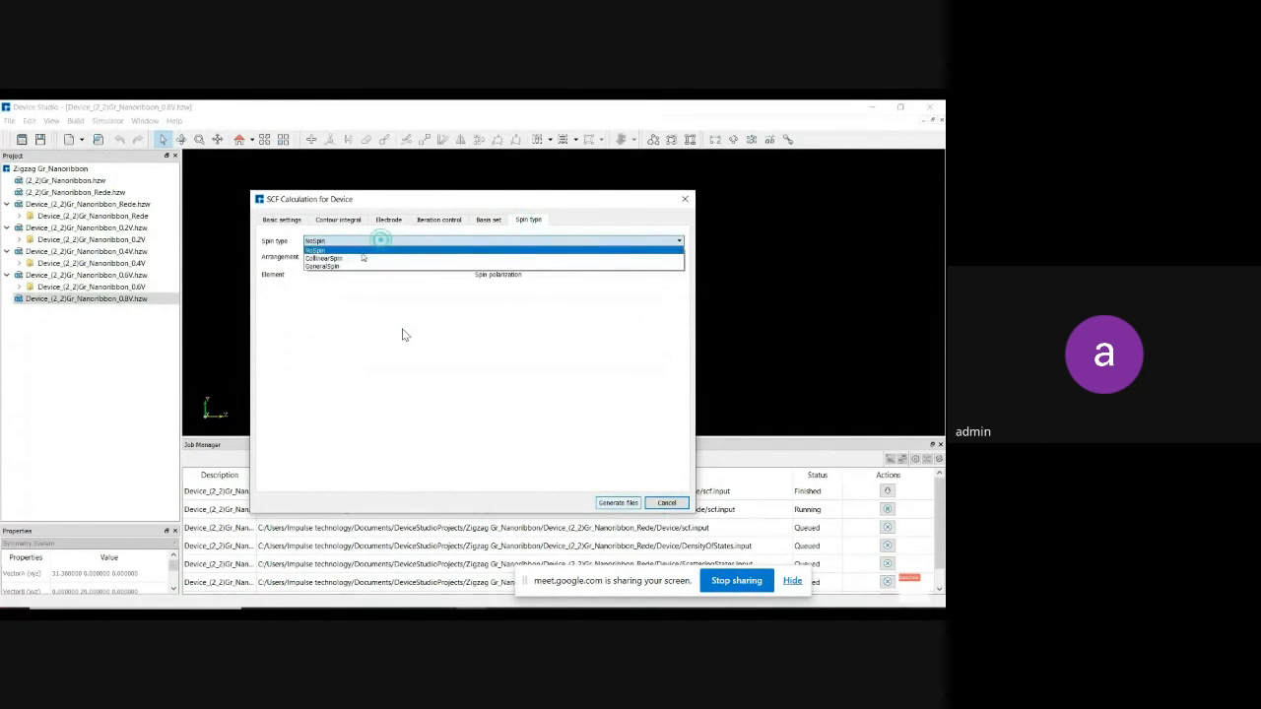
{"action": "left_click", "coordinate": [346, 256]}
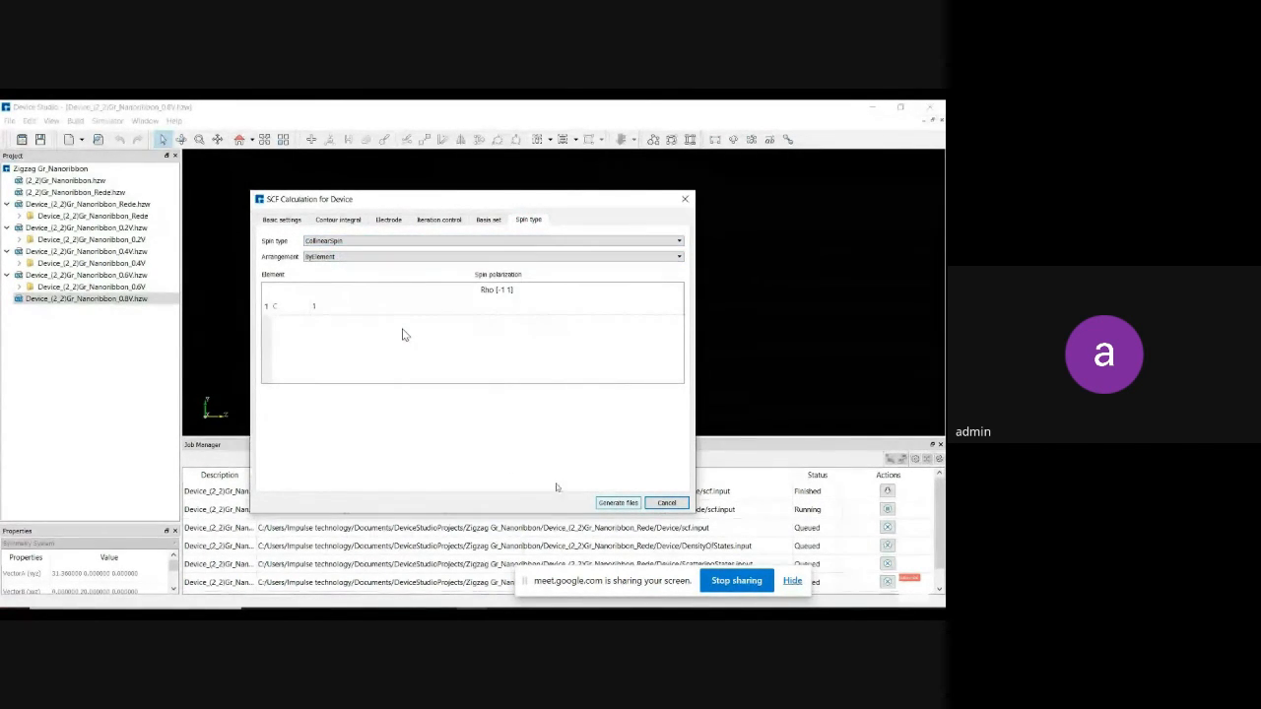
{"action": "left_click", "coordinate": [602, 506]}
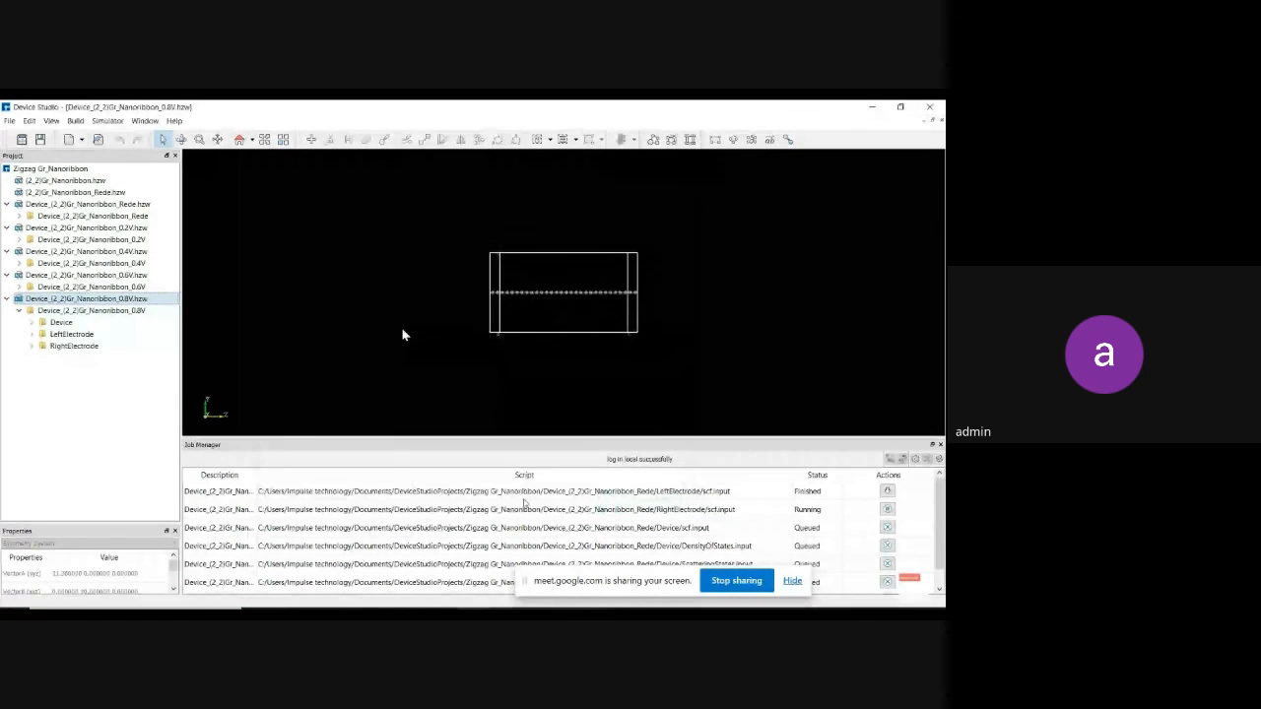
{"action": "left_click", "coordinate": [31, 322]}
{"action": "left_click", "coordinate": [32, 345]}
{"action": "left_click", "coordinate": [32, 370]}
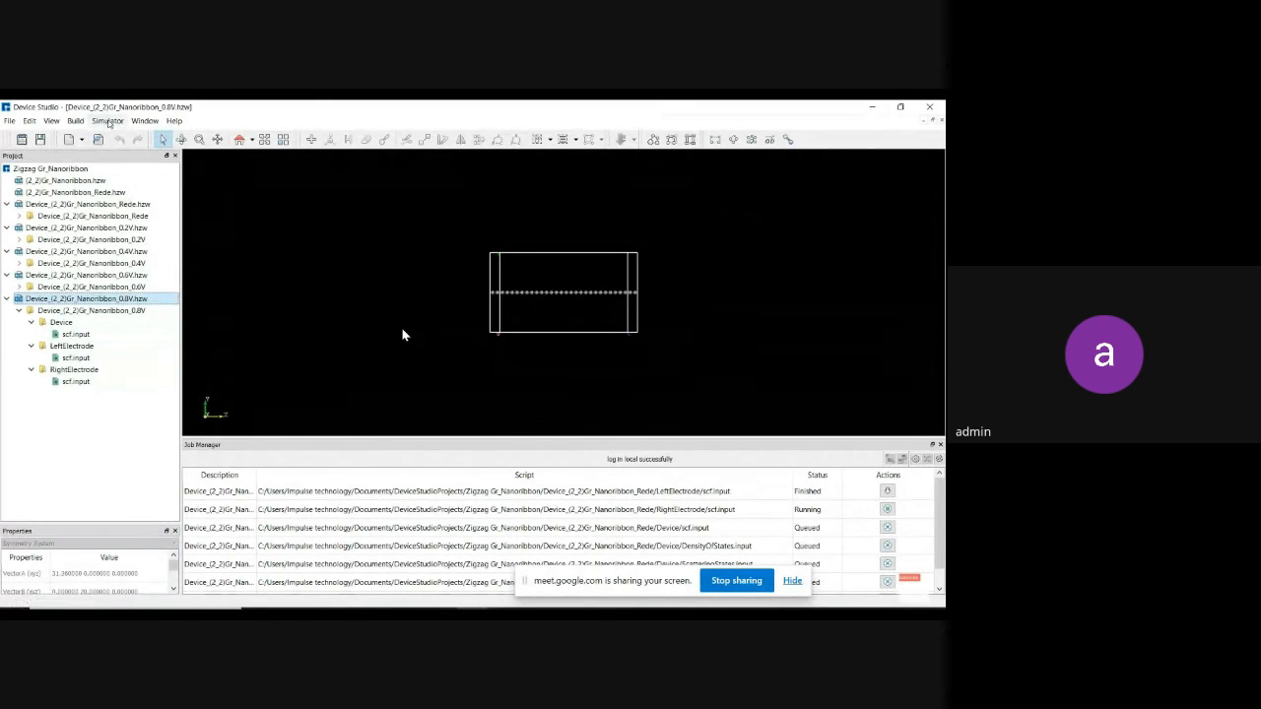
Add the IVcurve calculation to the 0.8V device's Nanodcal analysis and generate the files.
{"action": "left_click", "coordinate": [108, 121]}
{"action": "mouse_move", "coordinate": [122, 146]}
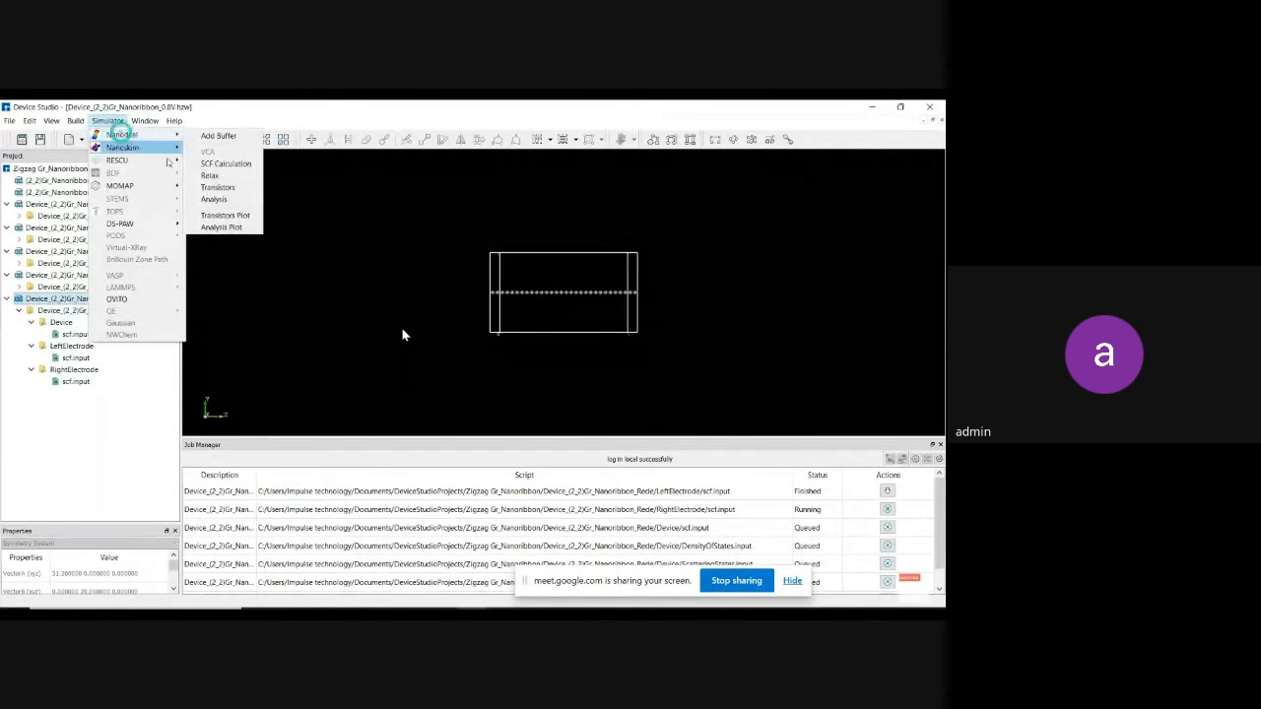
{"action": "left_click", "coordinate": [214, 199]}
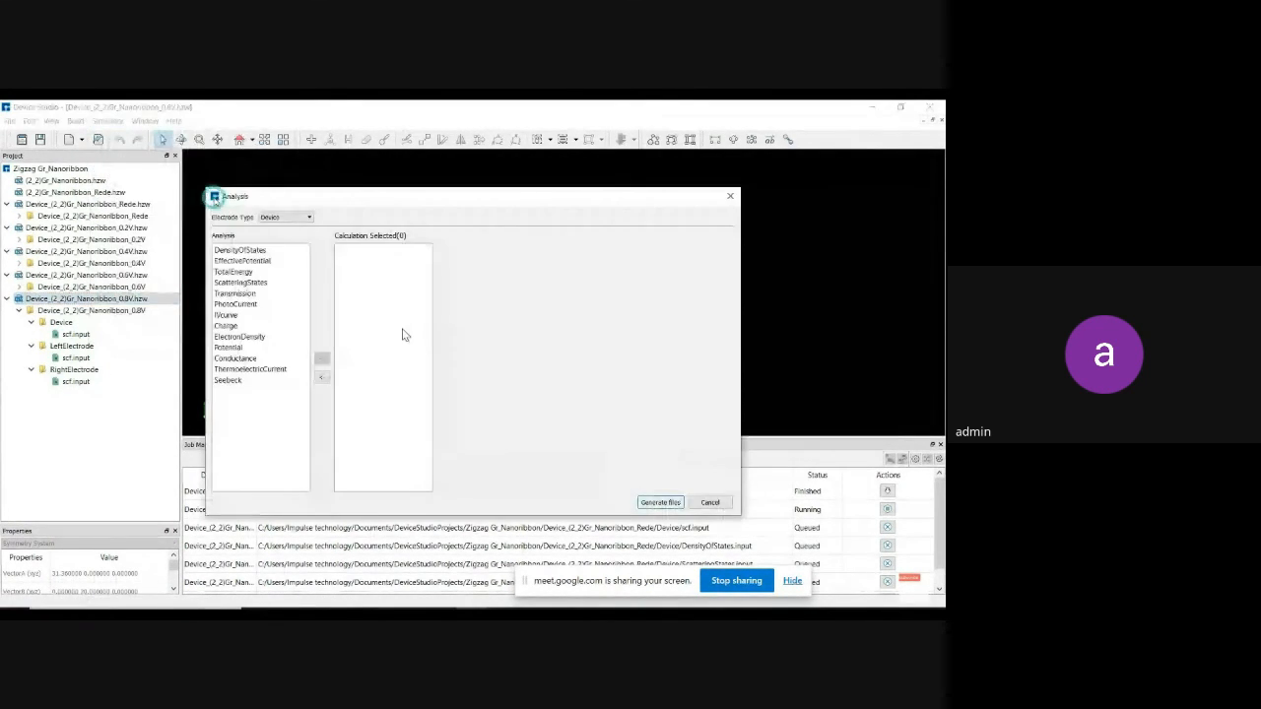
{"action": "double_click", "coordinate": [226, 316]}
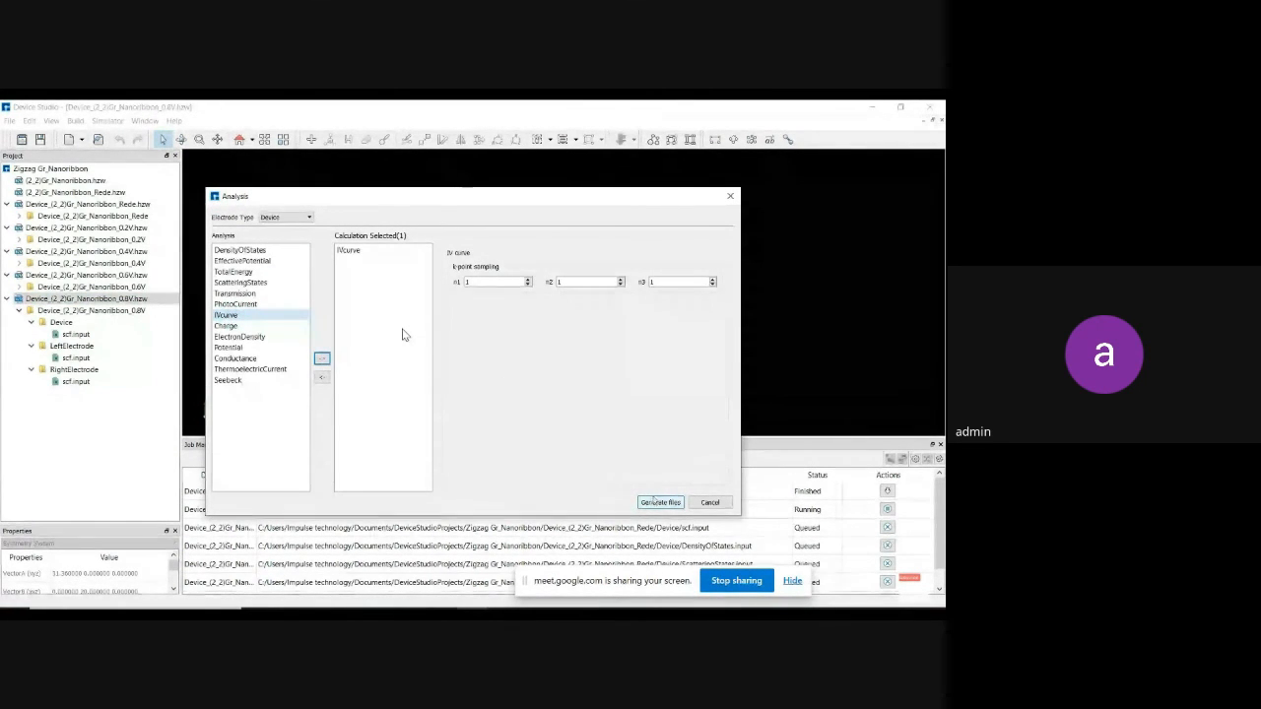
{"action": "left_click", "coordinate": [659, 503]}
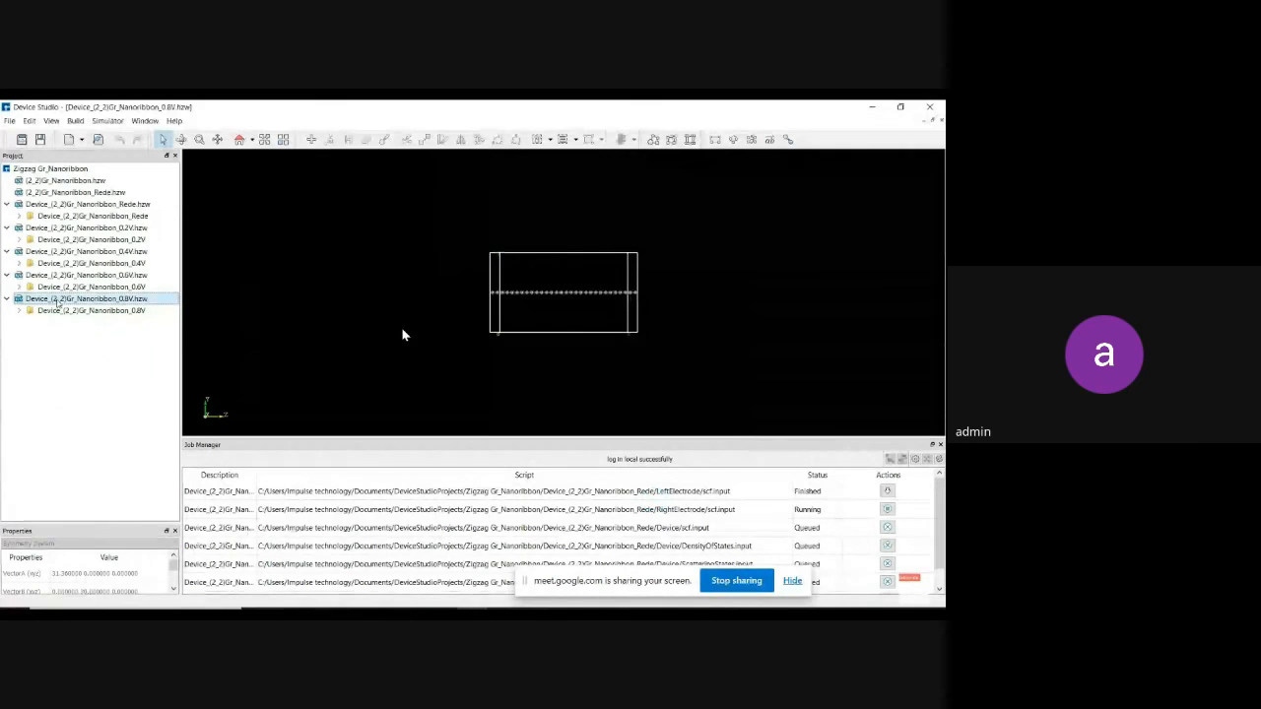
Copy the 0.8V device file as Device_(2_2)Gr_Nanoribbon_1.0V.
{"action": "right_click", "coordinate": [59, 302]}
{"action": "left_click", "coordinate": [88, 331]}
{"action": "left_click", "coordinate": [514, 358]}
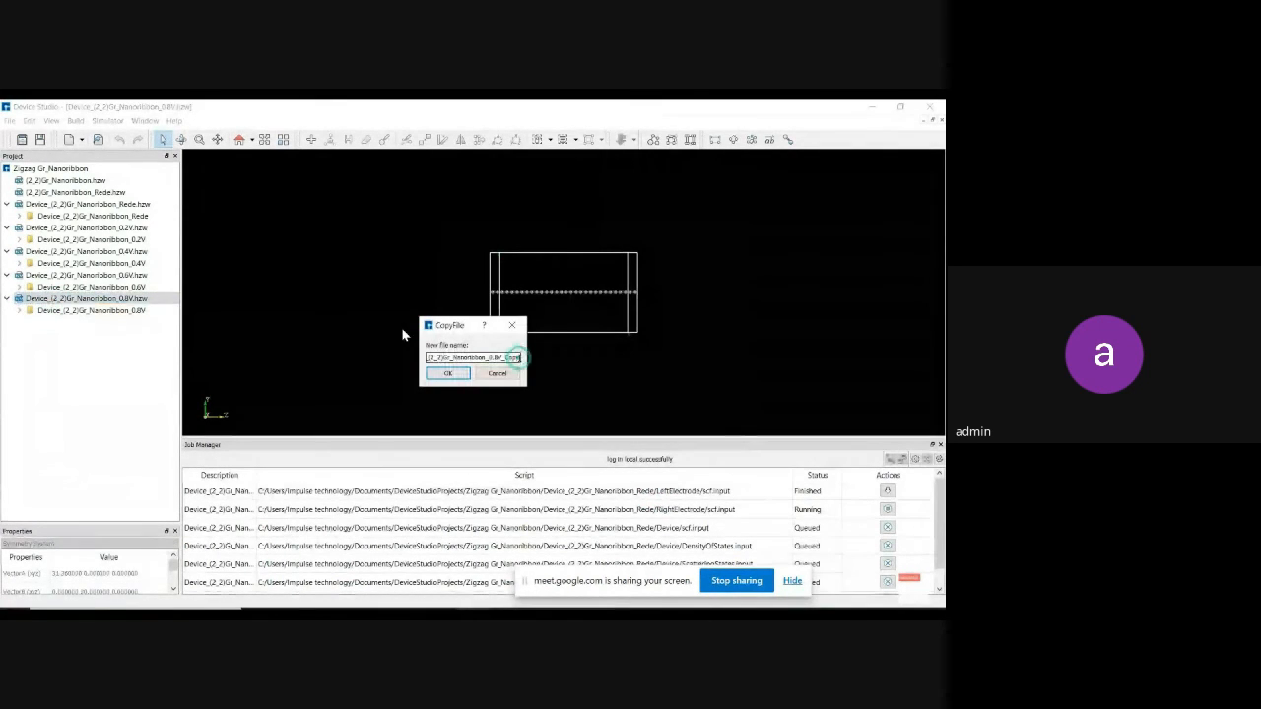
{"action": "key", "text": "BackSpace"}
{"action": "key", "text": "BackSpace"}
{"action": "key", "text": "BackSpace"}
{"action": "key", "text": "BackSpace"}
{"action": "key", "text": "BackSpace"}
{"action": "key", "text": "BackSpace"}
{"action": "key", "text": "BackSpace"}
{"action": "key", "text": "BackSpace"}
{"action": "key", "text": "BackSpace"}
{"action": "type", "text": "1.0V"}
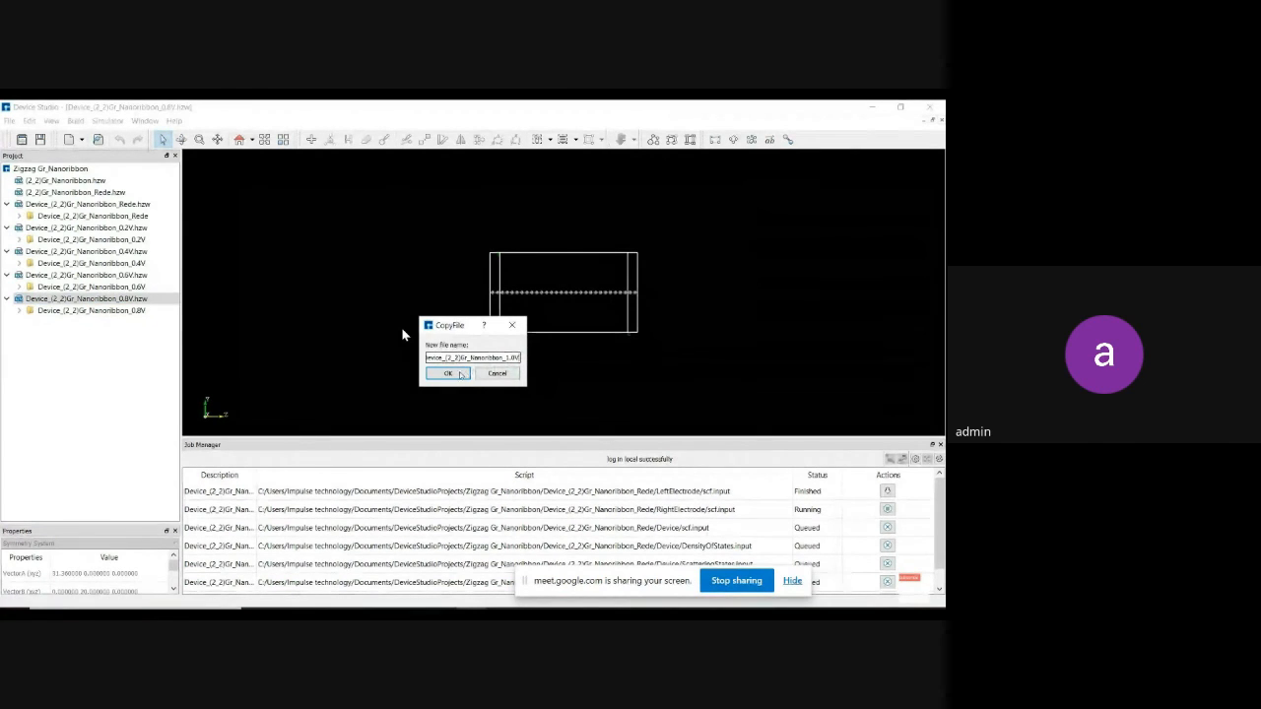
{"action": "left_click", "coordinate": [447, 374]}
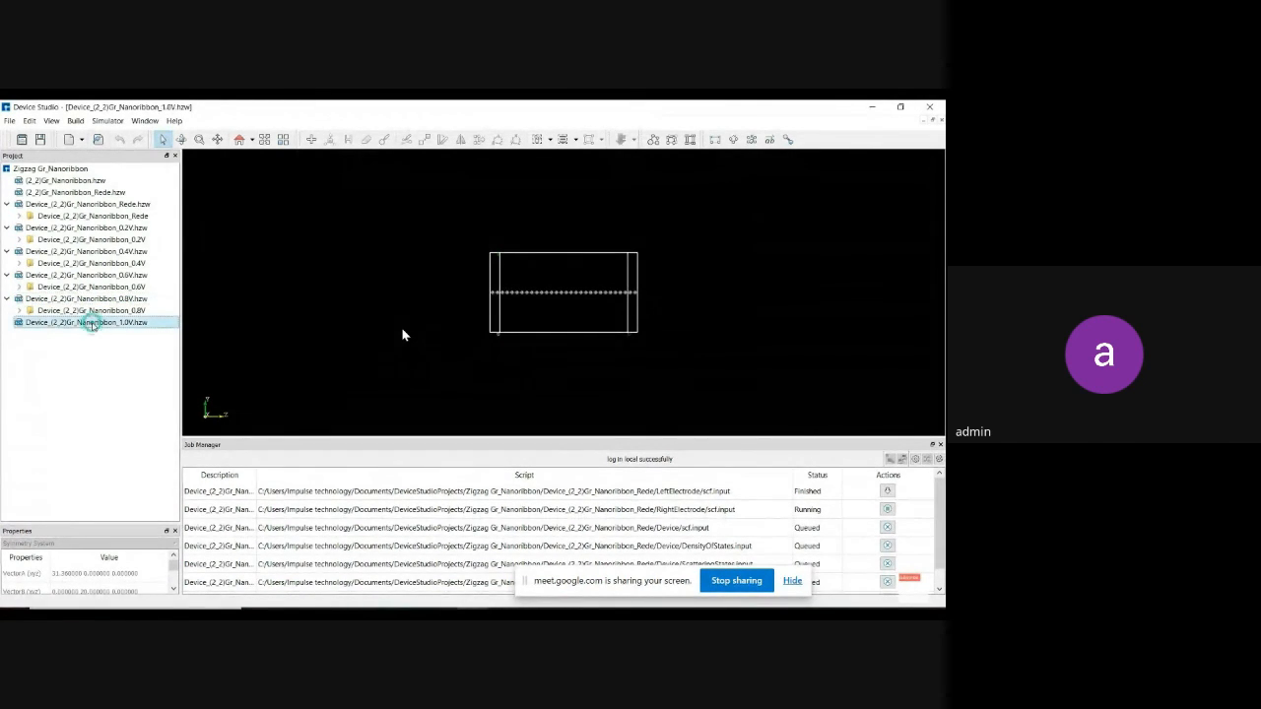
Open the electrode settings of a Nanodcal SCF calculation for the 1.0V device and skip the video ahead to the results part.
{"action": "left_click", "coordinate": [108, 120]}
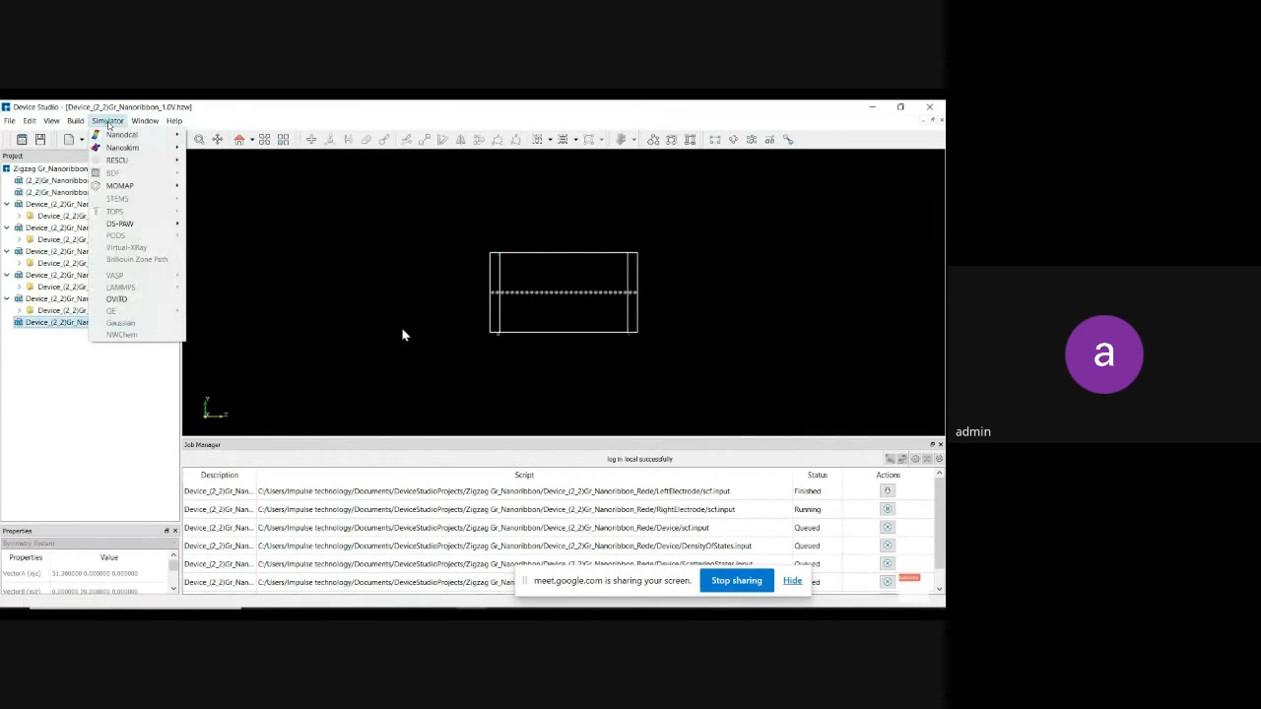
{"action": "mouse_move", "coordinate": [126, 135]}
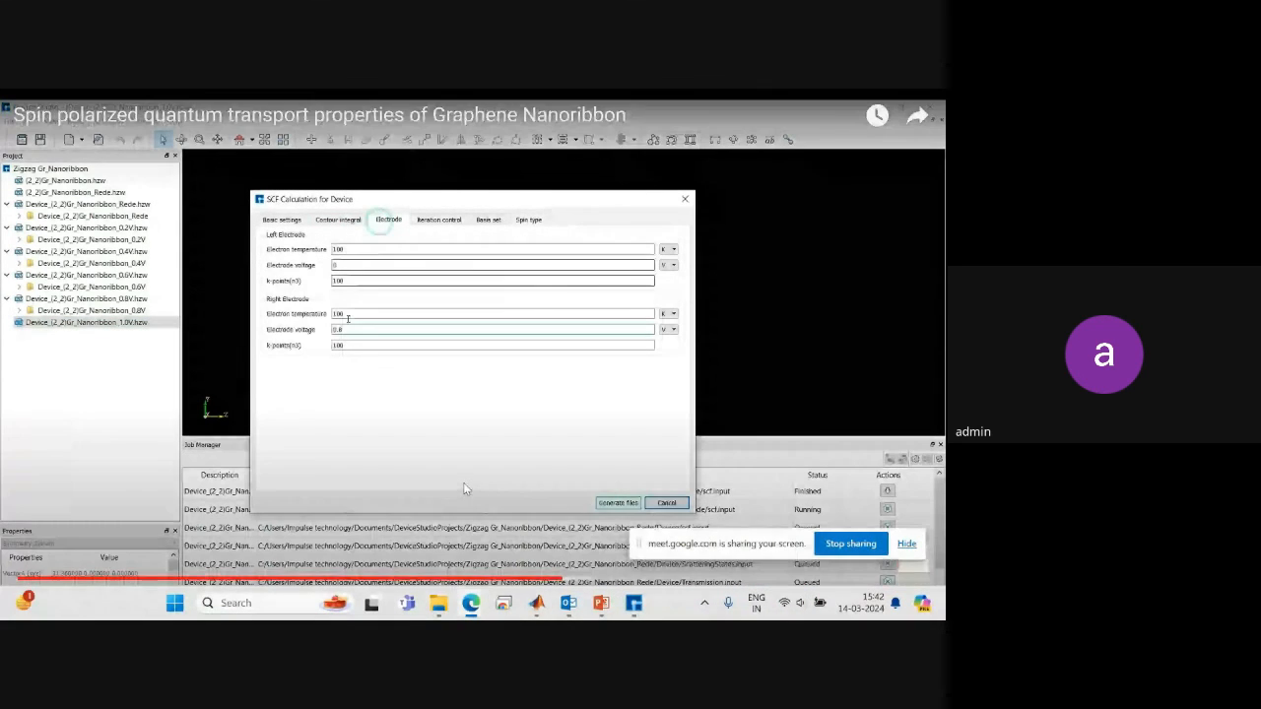
{"action": "left_click_drag", "start_coordinate": [562, 579], "coordinate": [593, 582]}
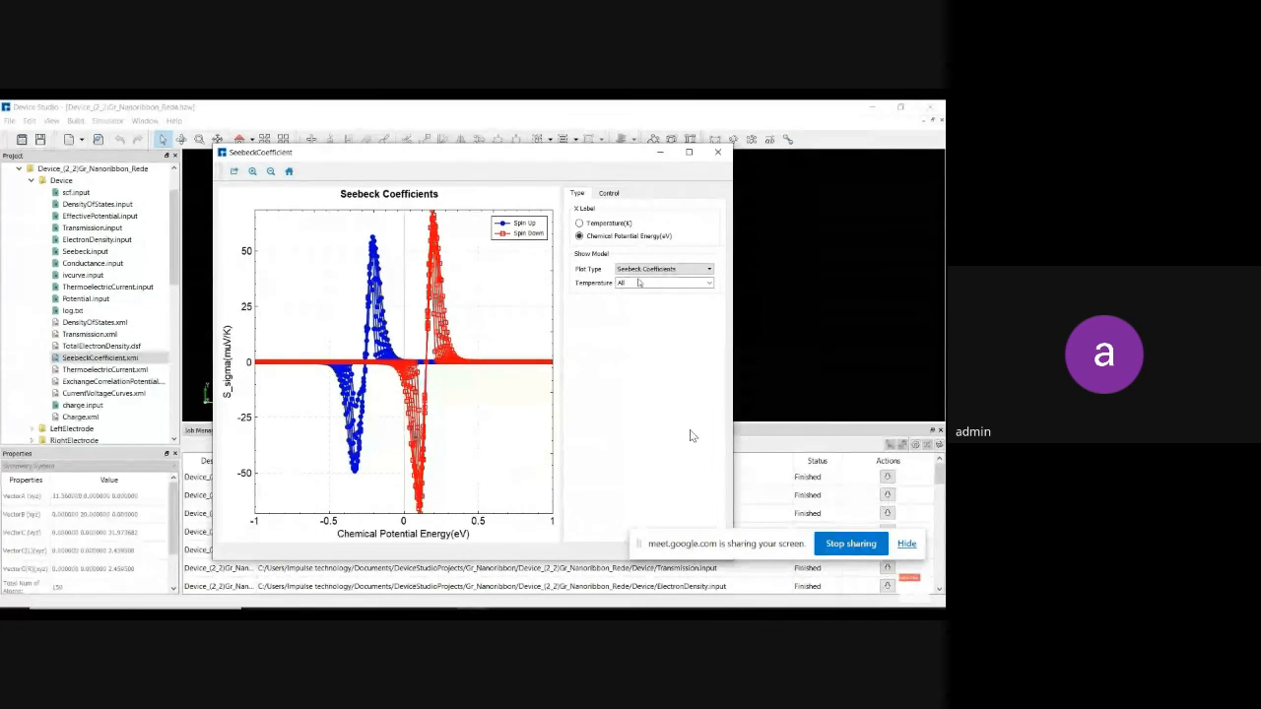
Plot the device's exchange-correlation potential, rotate its 3D view and examine the 2D averages along y, z and x in plane and stereoscopic display.
{"action": "left_click", "coordinate": [127, 391]}
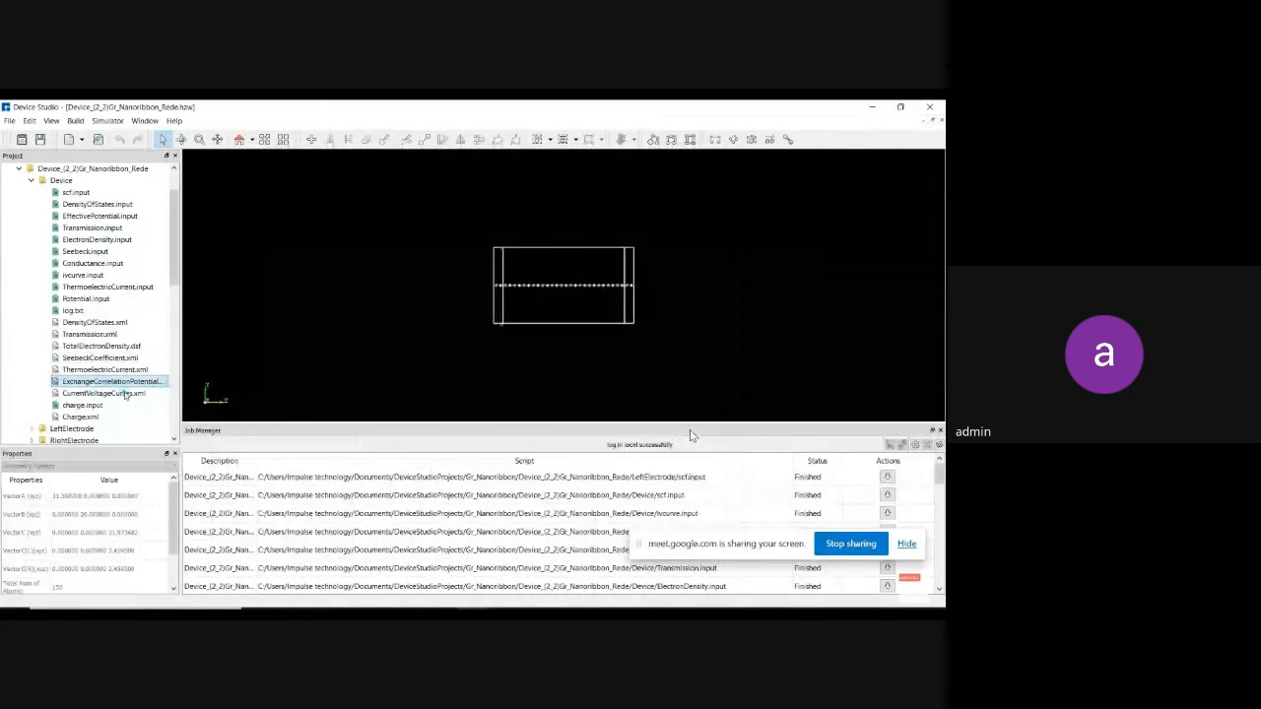
{"action": "left_click_drag", "start_coordinate": [392, 260], "coordinate": [557, 290]}
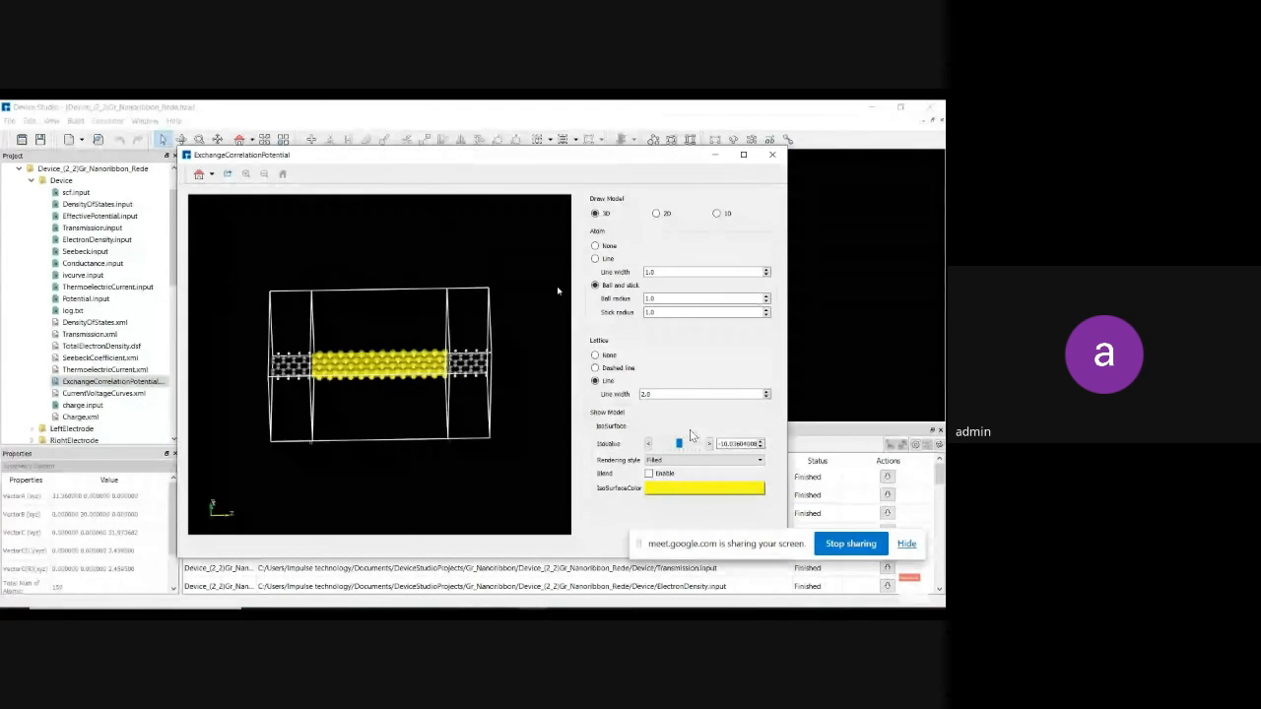
{"action": "left_click", "coordinate": [656, 214]}
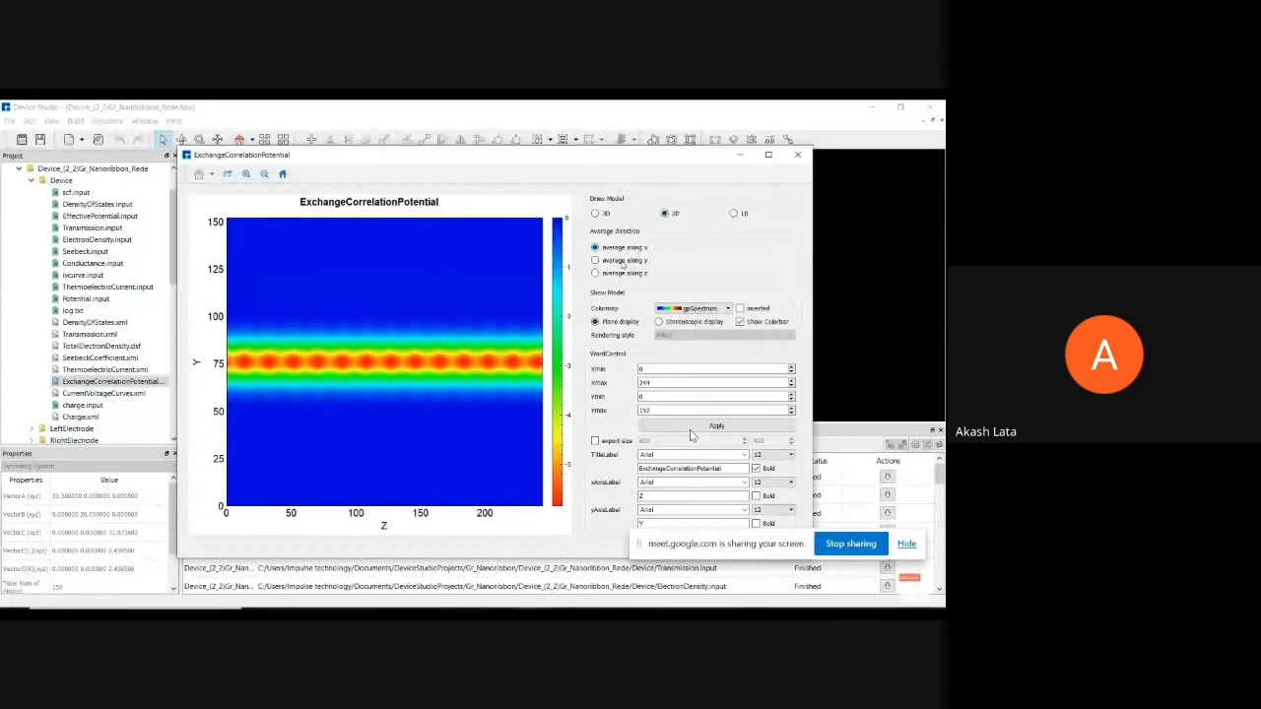
{"action": "left_click", "coordinate": [623, 261]}
{"action": "left_click", "coordinate": [628, 274]}
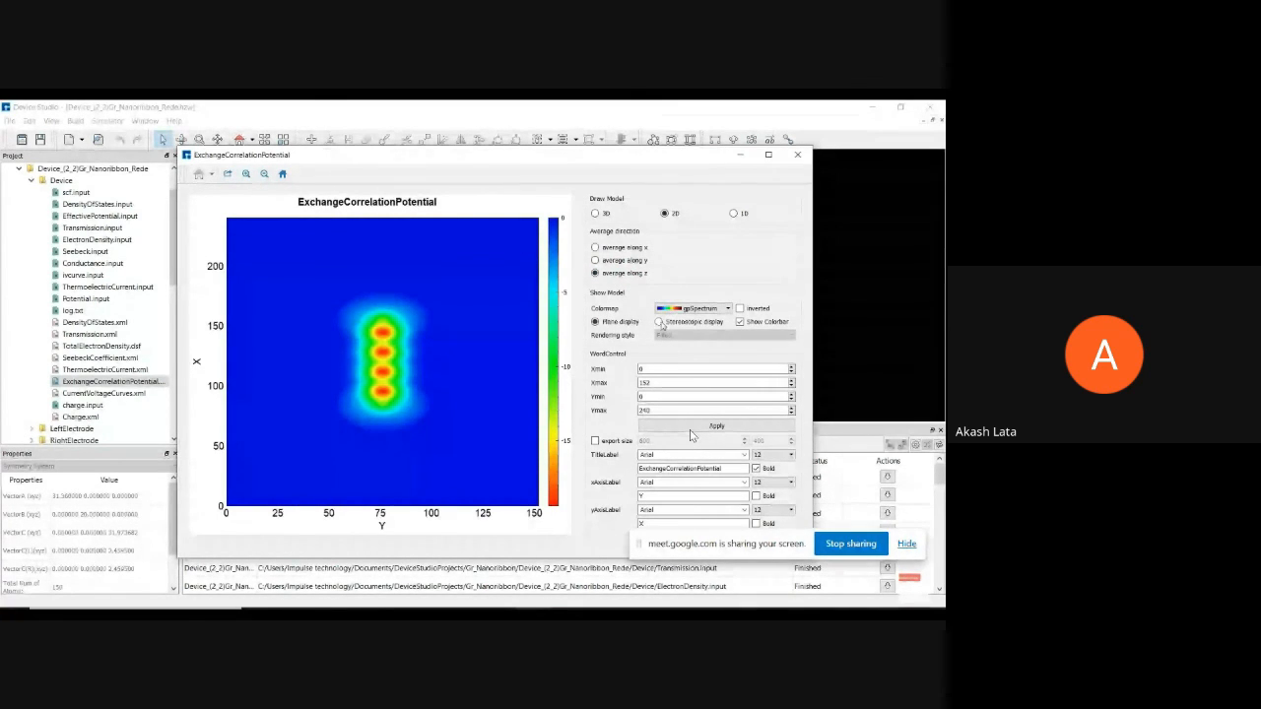
{"action": "left_click", "coordinate": [659, 322]}
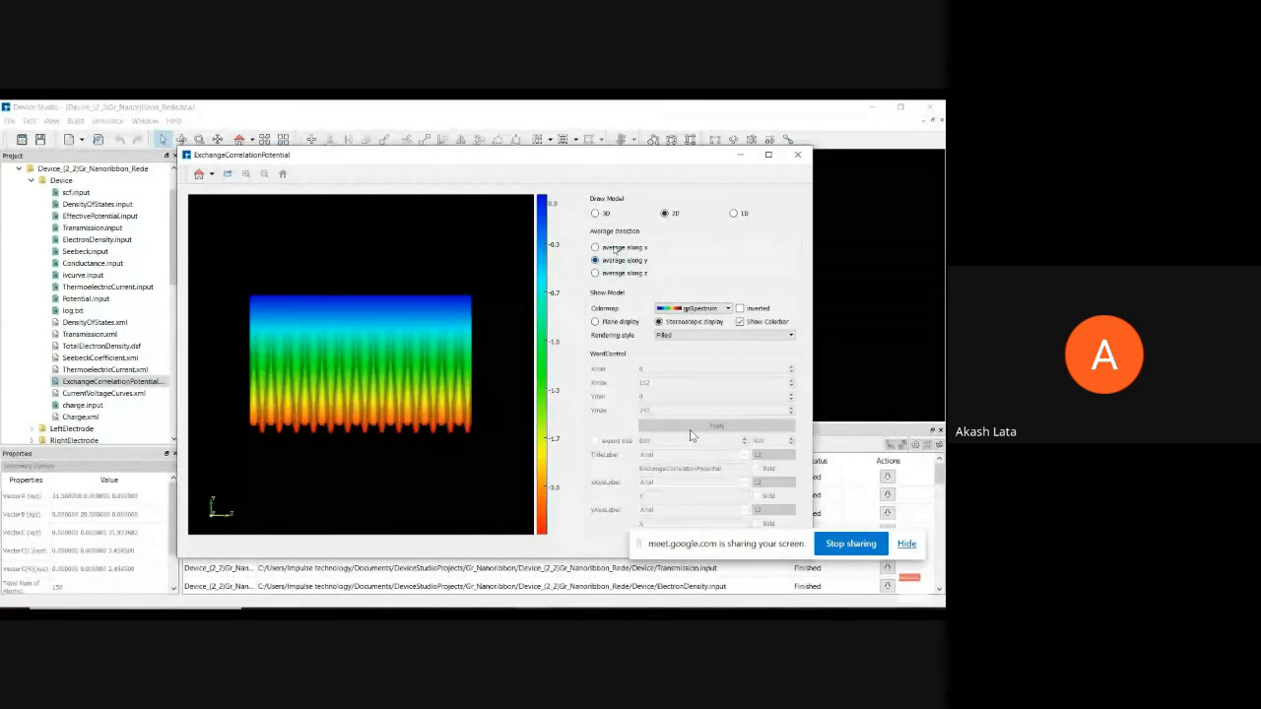
{"action": "left_click", "coordinate": [614, 247]}
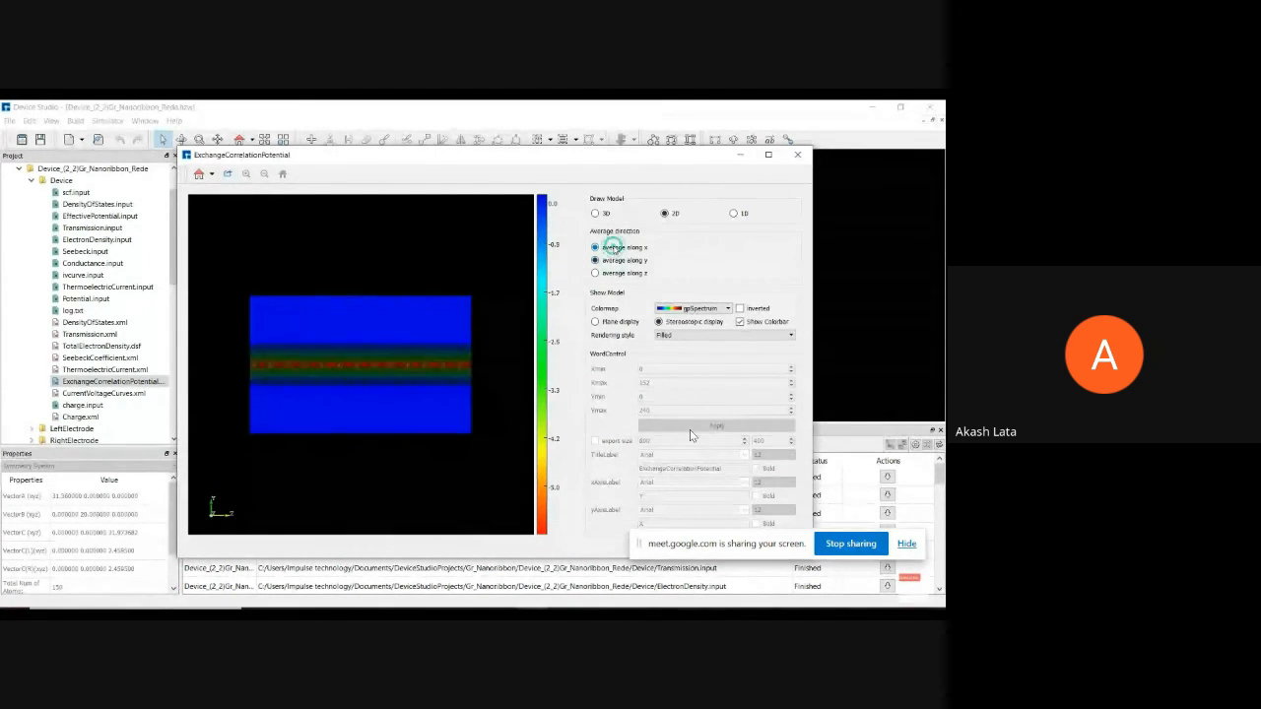
View the exchange-correlation potential as 1D curves averaged in the xy, yz and xz planes and close the plot.
{"action": "left_click", "coordinate": [734, 213]}
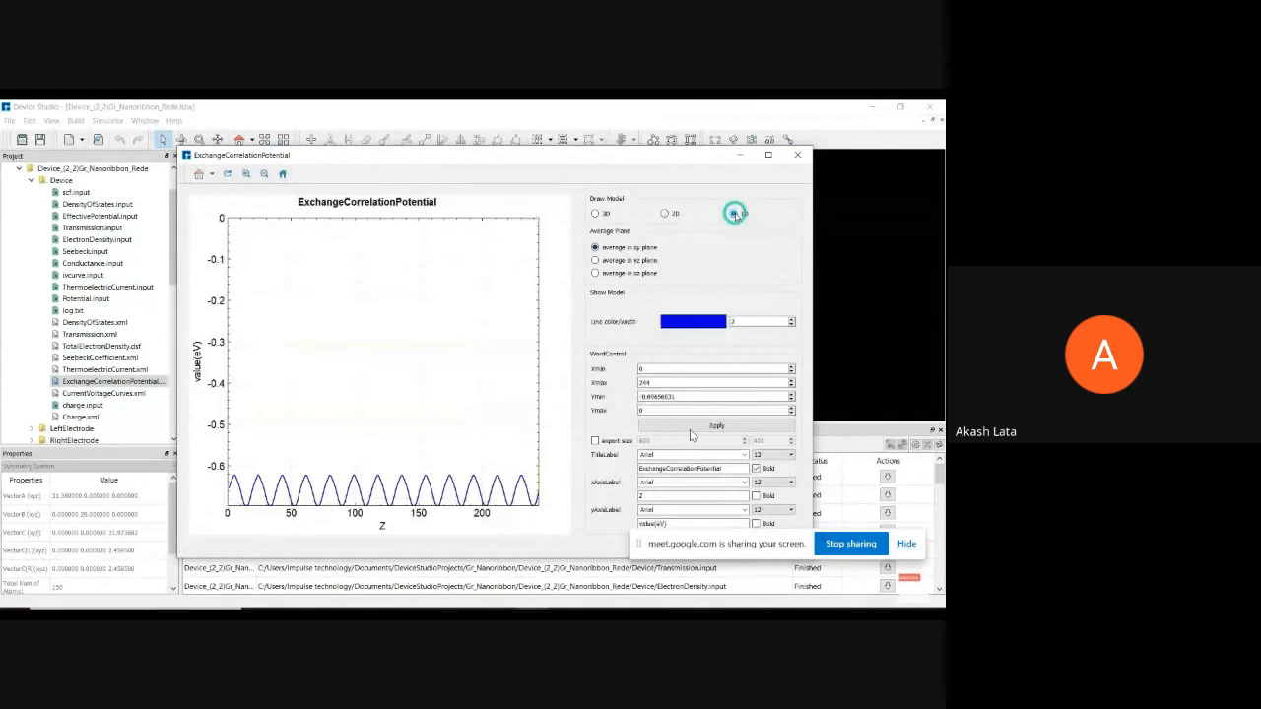
{"action": "left_click", "coordinate": [645, 261]}
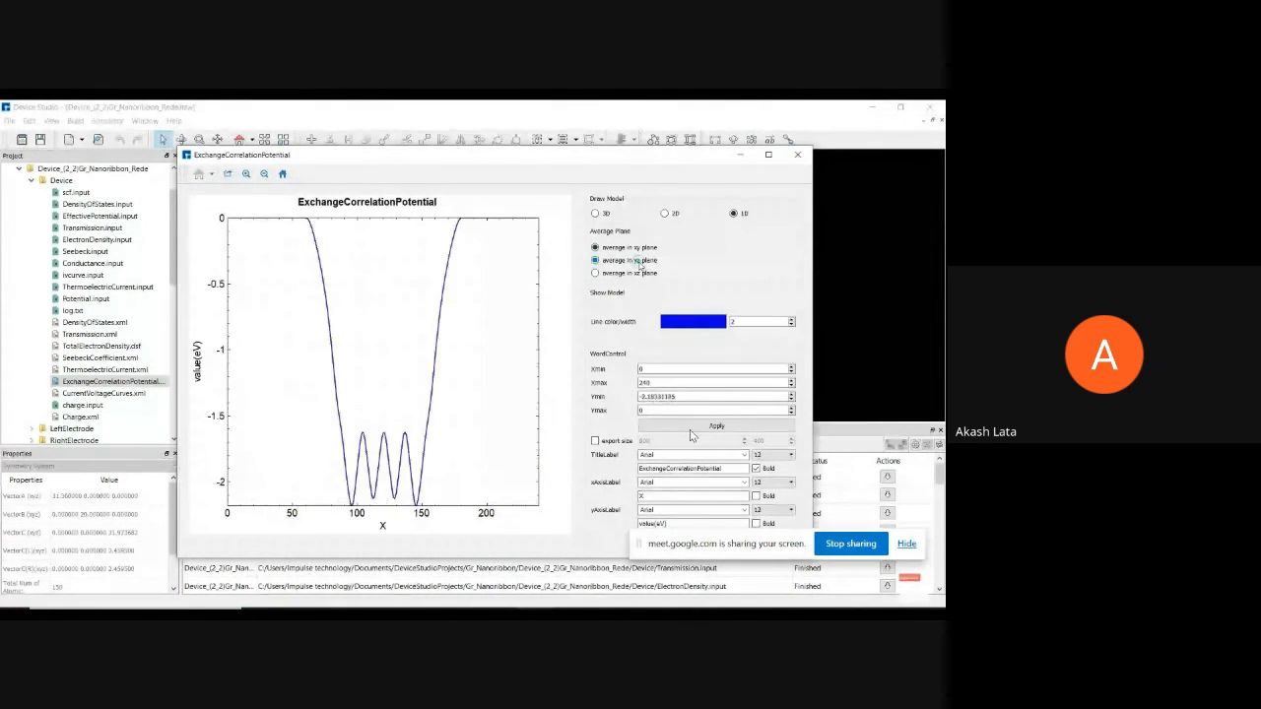
{"action": "left_click", "coordinate": [641, 273]}
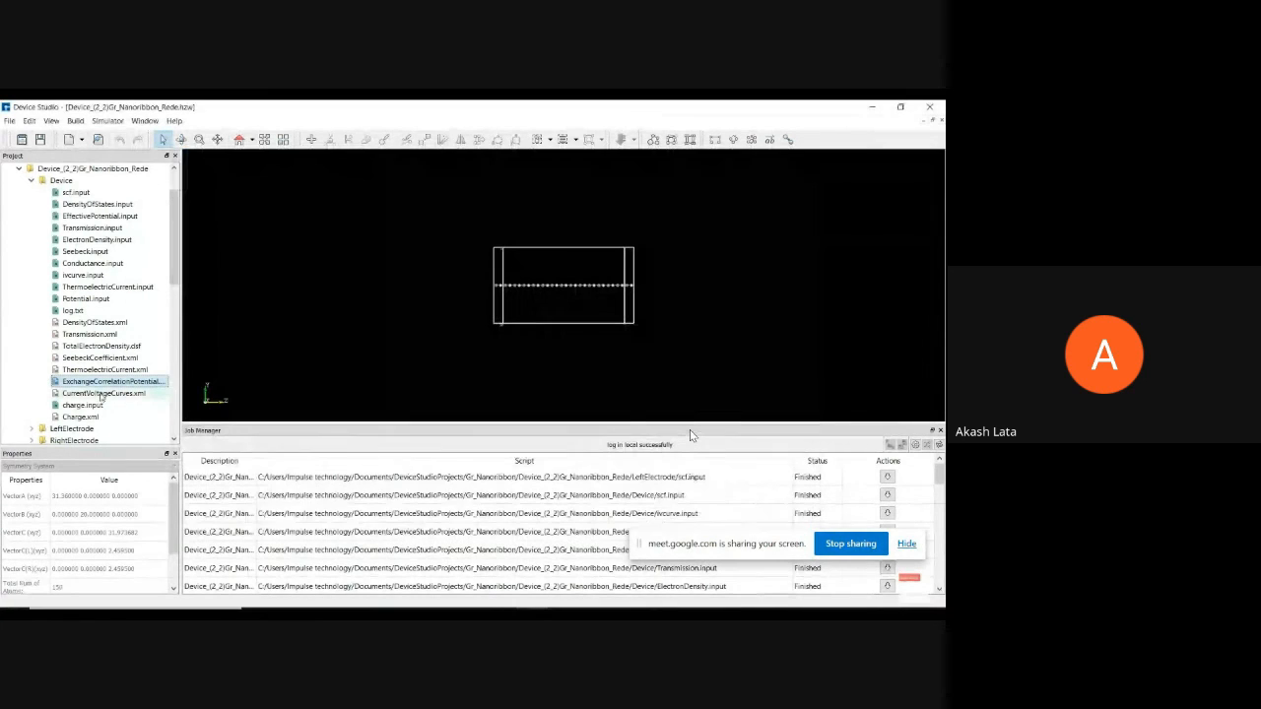
{"action": "left_click", "coordinate": [798, 155]}
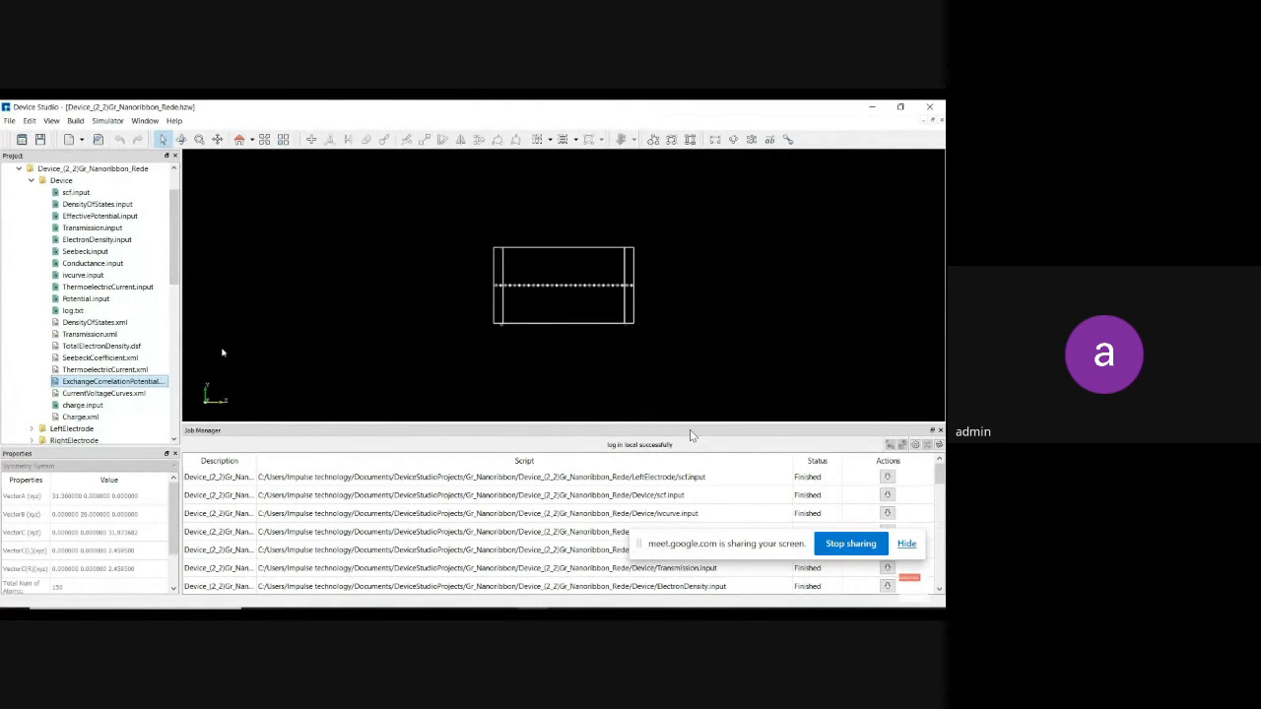
In MATLAB, change to DeviceStudioProjects\Gr_Nanoribbon and load CurrentVoltageCurves.mat from the Device folder of Device_(2_2)Gr_Nanoribbon_Rede.
{"action": "key", "text": "alt+Tab"}
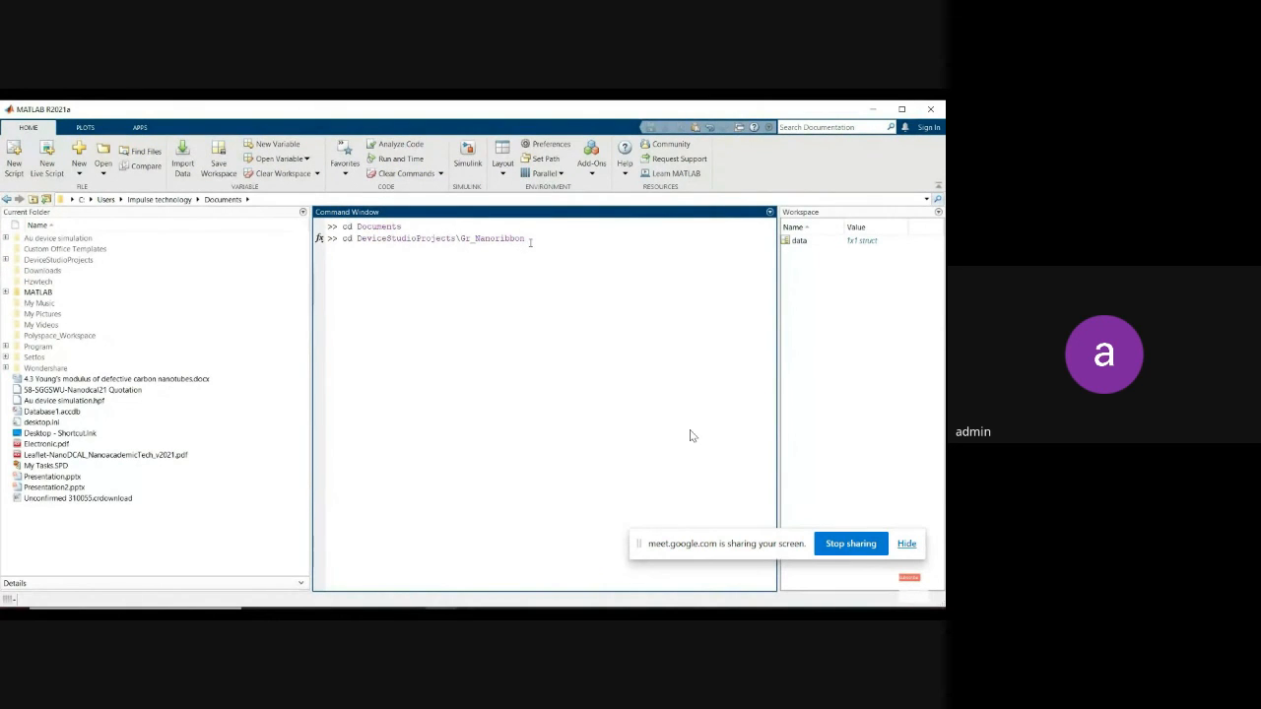
{"action": "key", "text": "Return"}
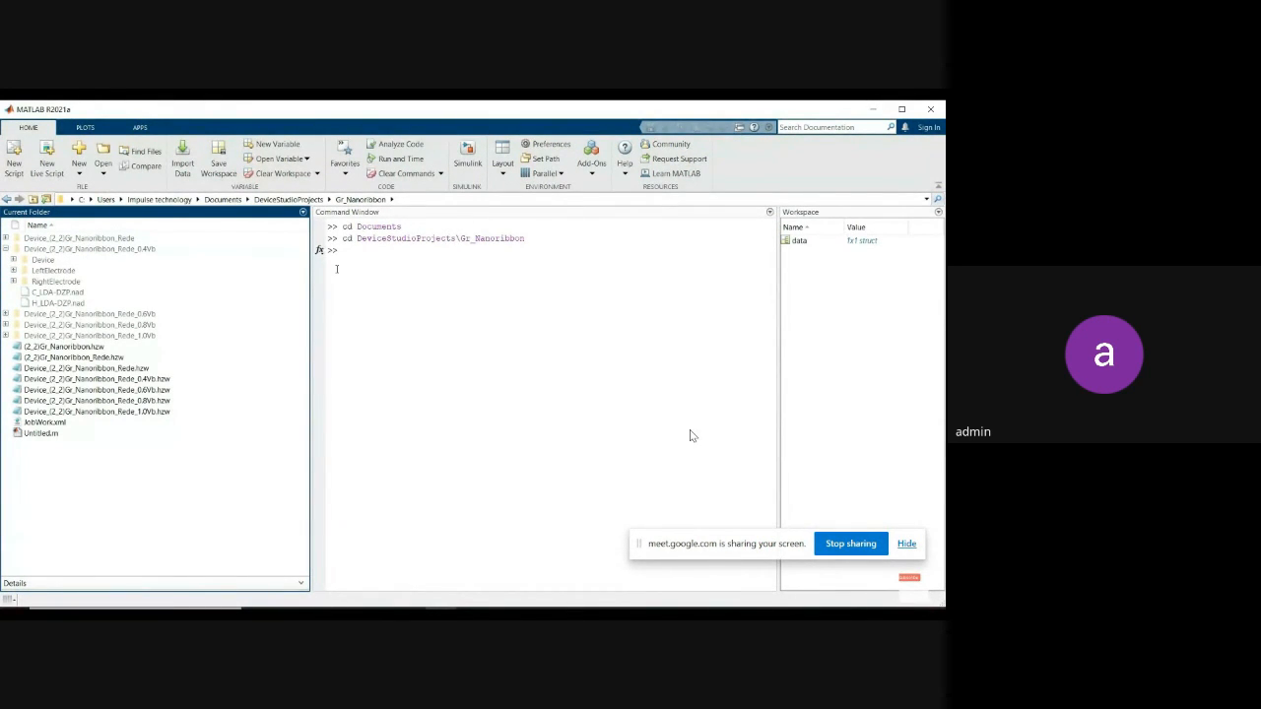
{"action": "left_click", "coordinate": [6, 238]}
{"action": "left_click", "coordinate": [13, 250]}
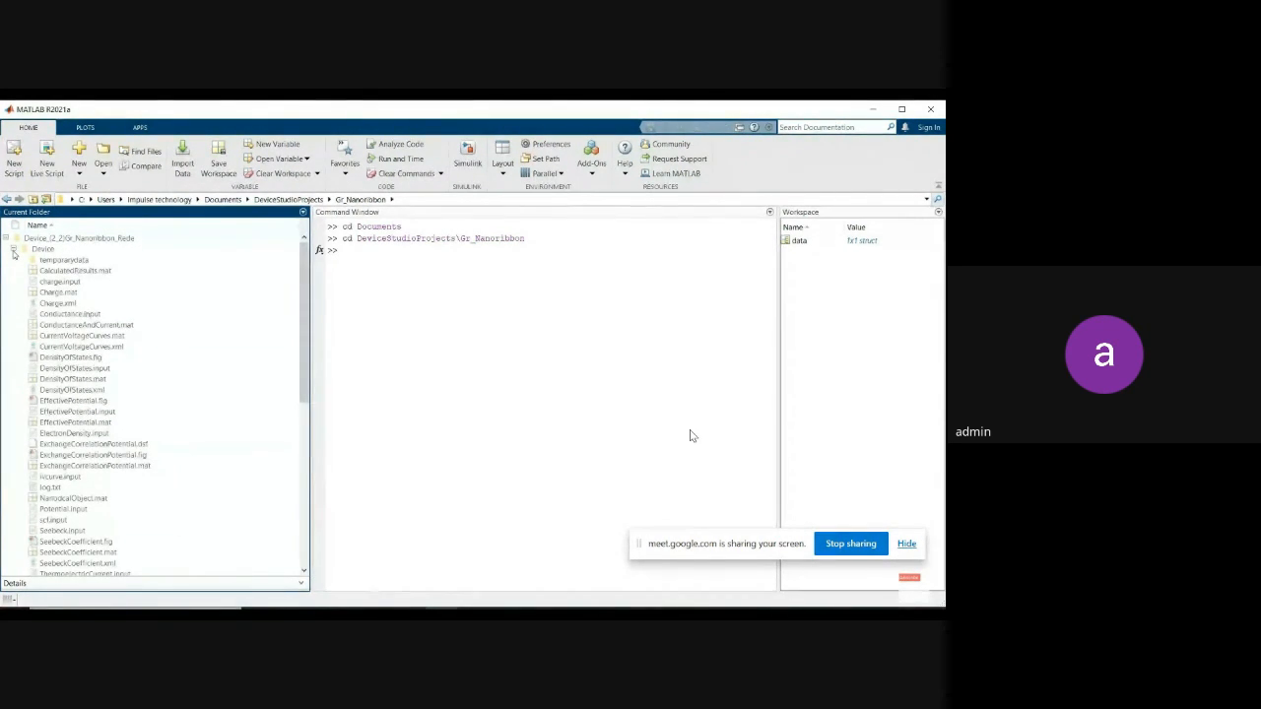
{"action": "left_click", "coordinate": [99, 336]}
{"action": "double_click", "coordinate": [98, 336]}
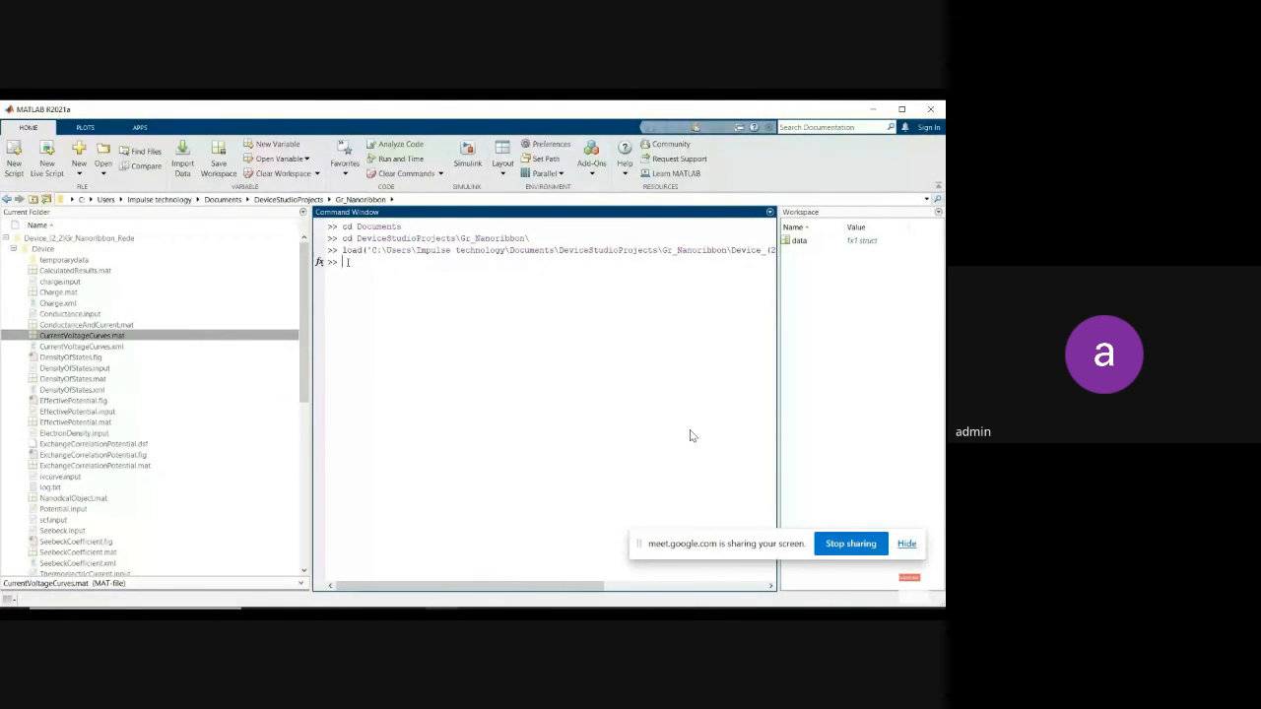
Display the loaded data structure, inspect its fields in the variable editor and close the editor.
{"action": "type", "text": "data"}
{"action": "key", "text": "Return"}
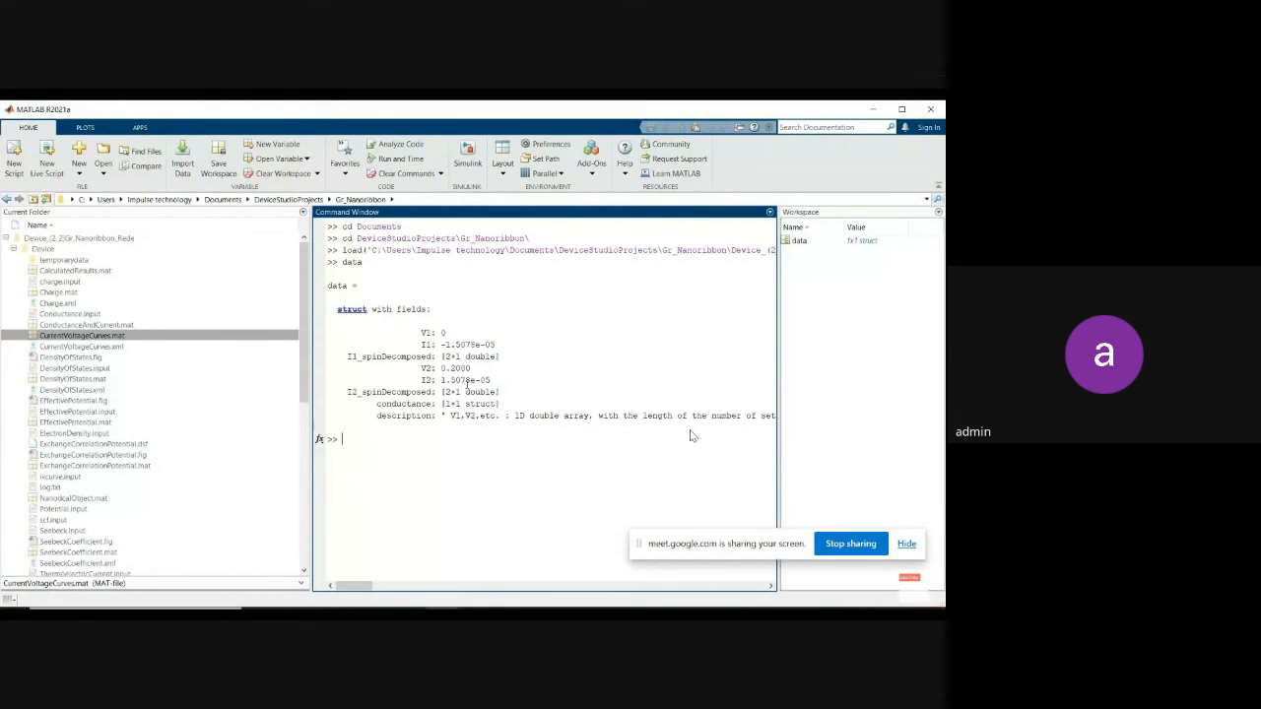
{"action": "left_click", "coordinate": [791, 241]}
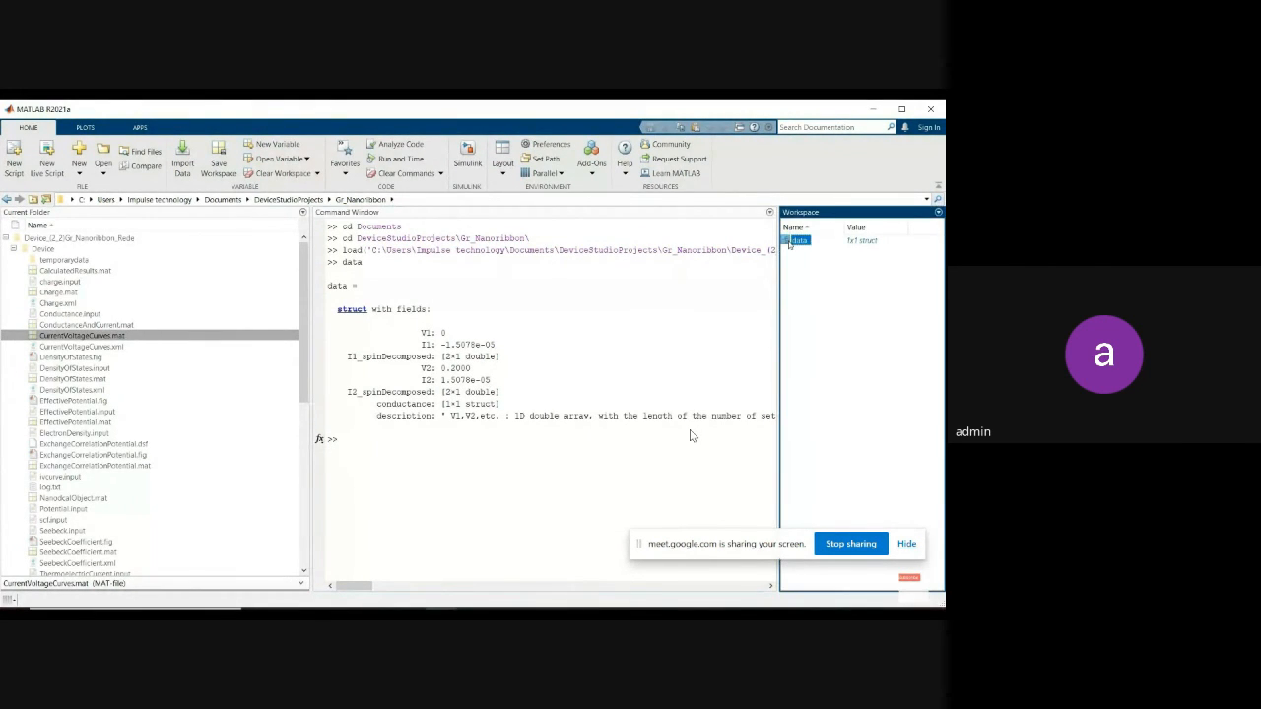
{"action": "double_click", "coordinate": [791, 242]}
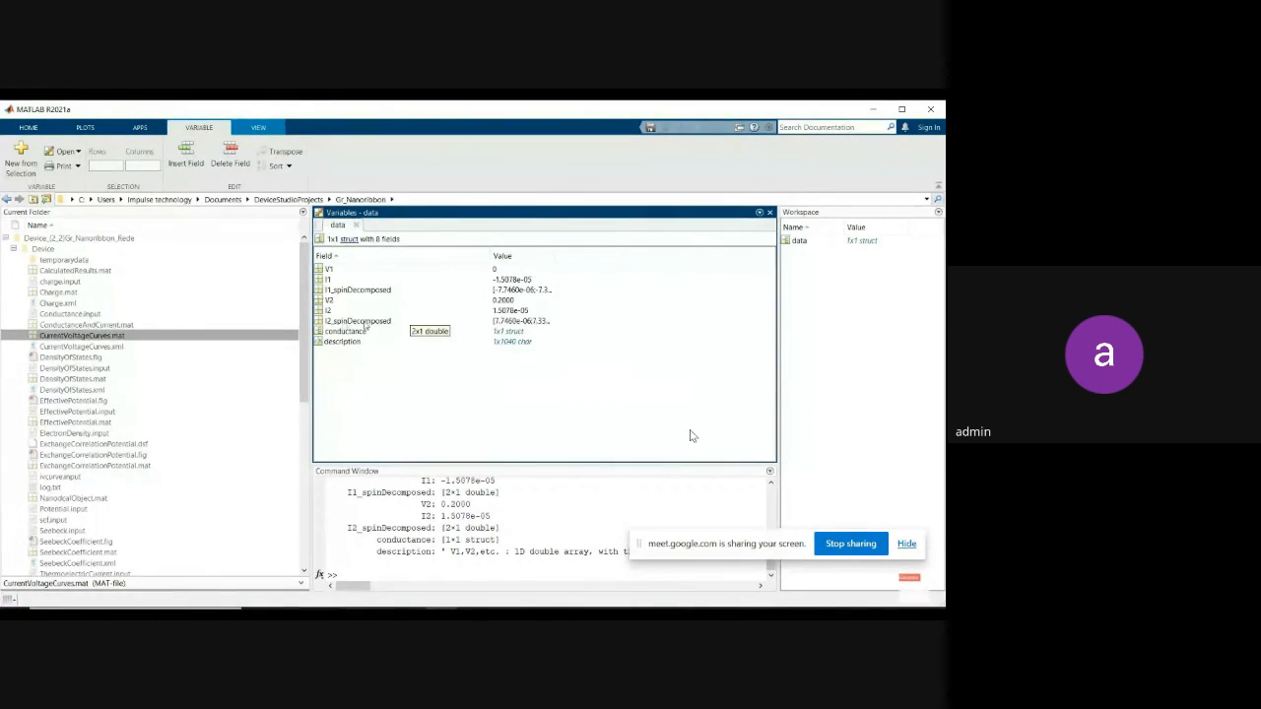
{"action": "left_click", "coordinate": [356, 226]}
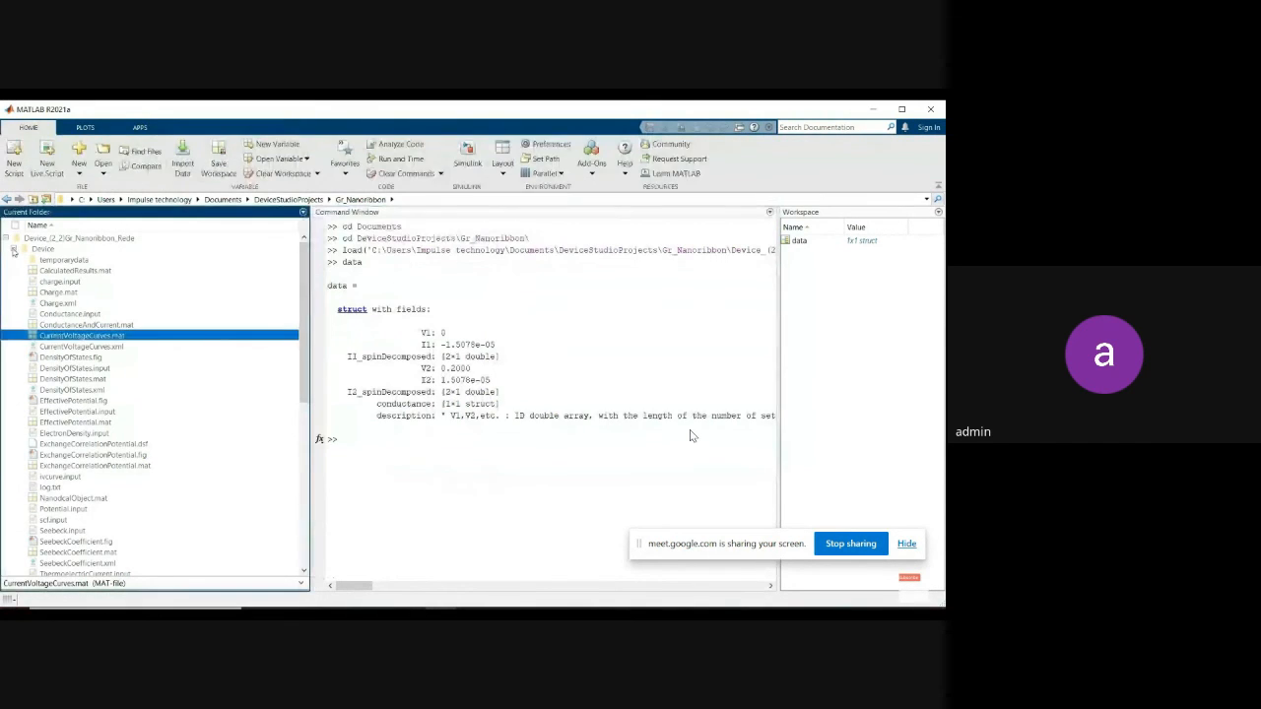
Load CurrentVoltageCurves.mat from the Device folder of Device_(2_2)Gr_Nanoribbon_Rede_0.4Vb.
{"action": "left_click", "coordinate": [14, 249]}
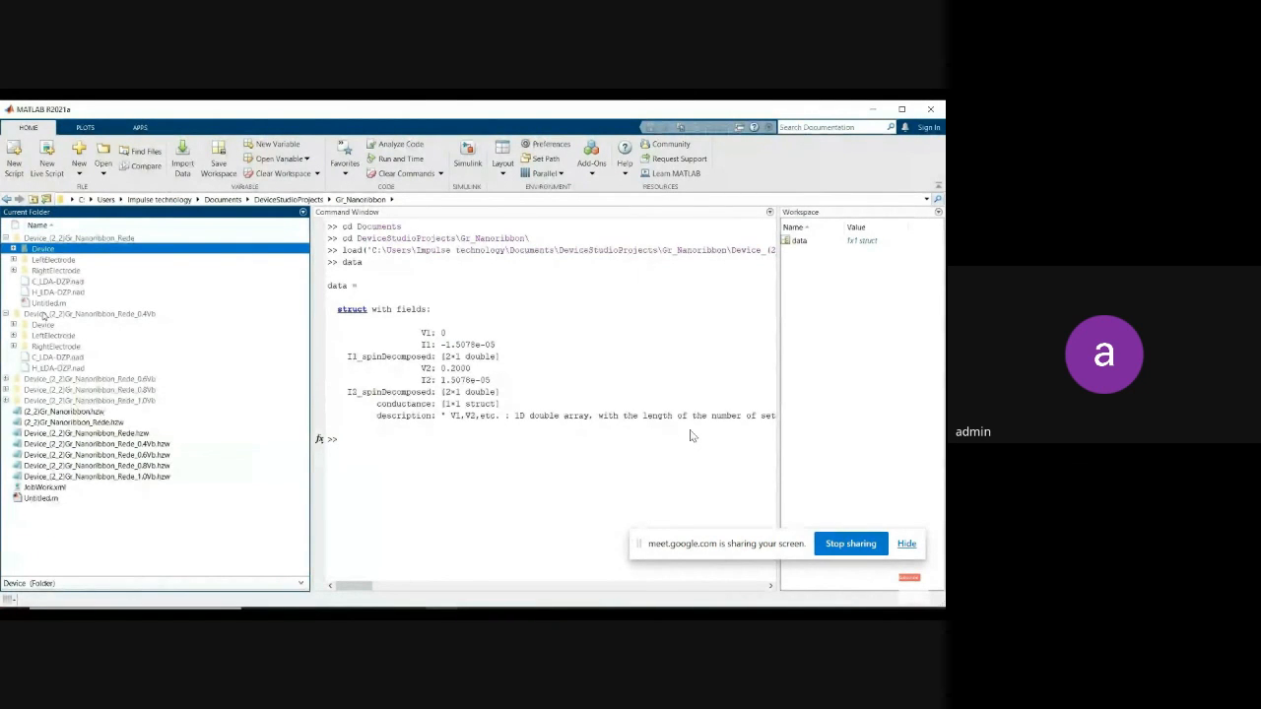
{"action": "left_click", "coordinate": [12, 324]}
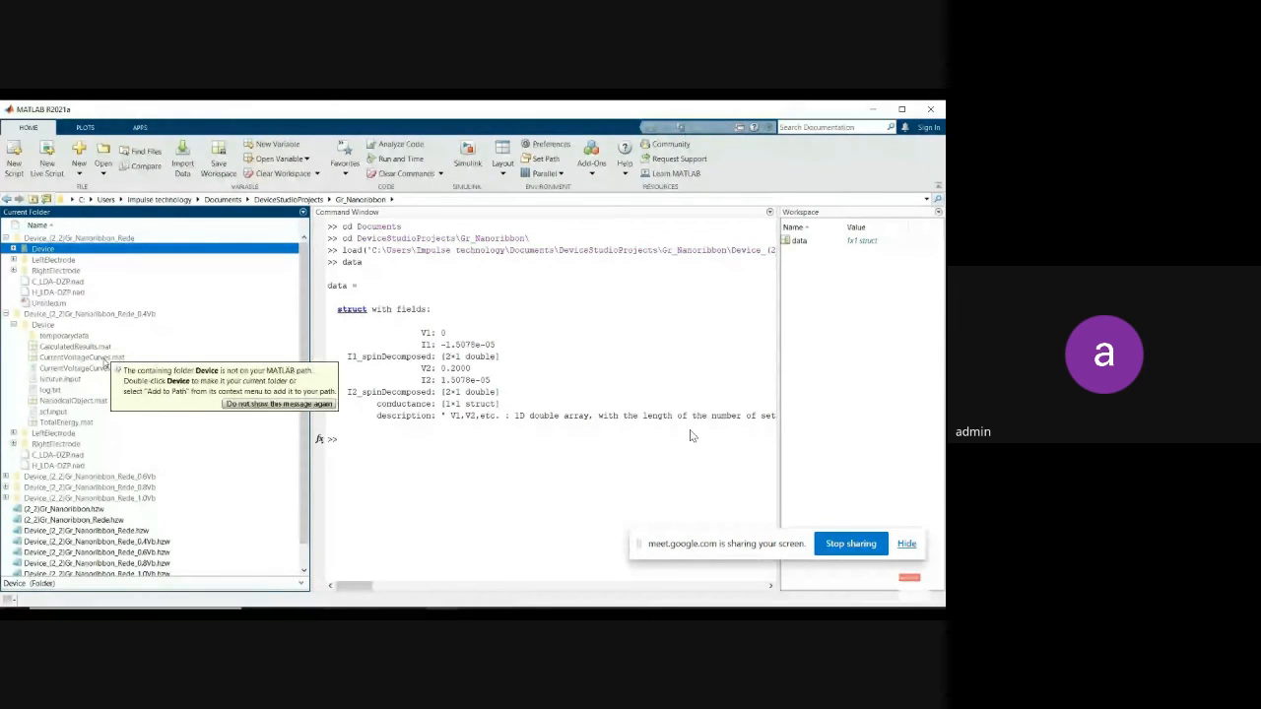
{"action": "left_click", "coordinate": [104, 358]}
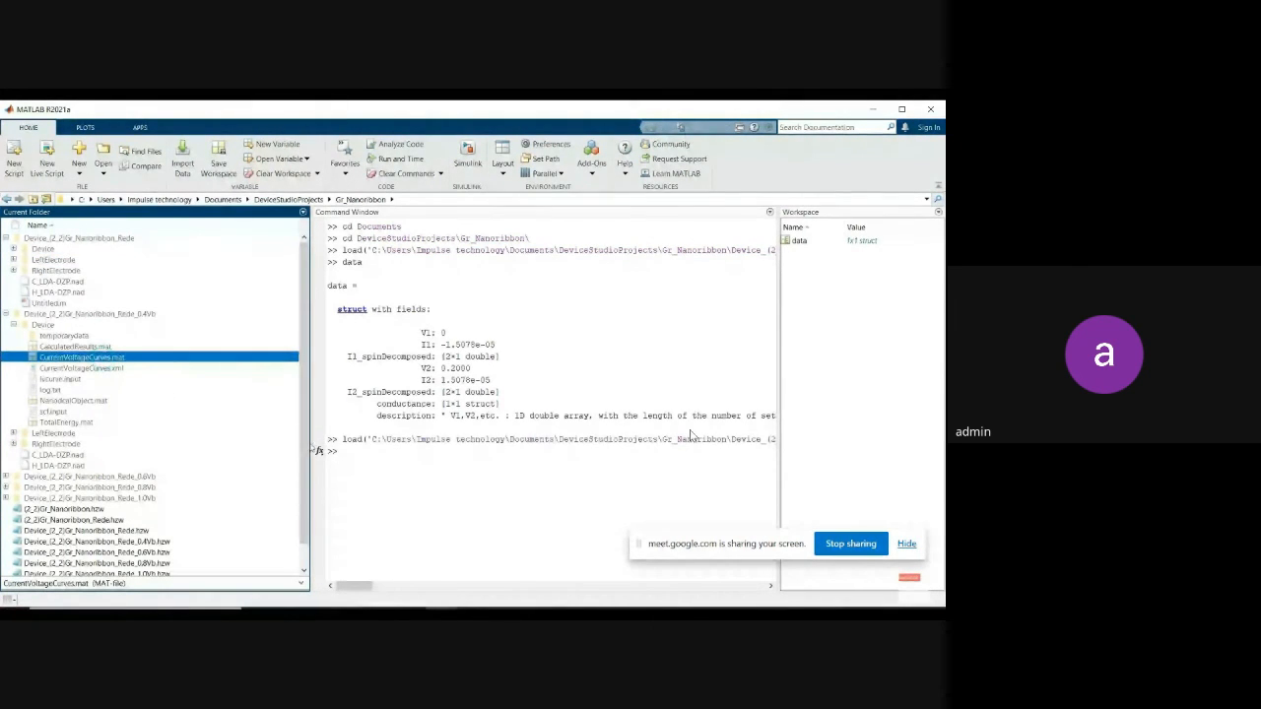
Display the 0.4Vb data structure and its I1_spinDecomposed field in the command window.
{"action": "type", "text": "data"}
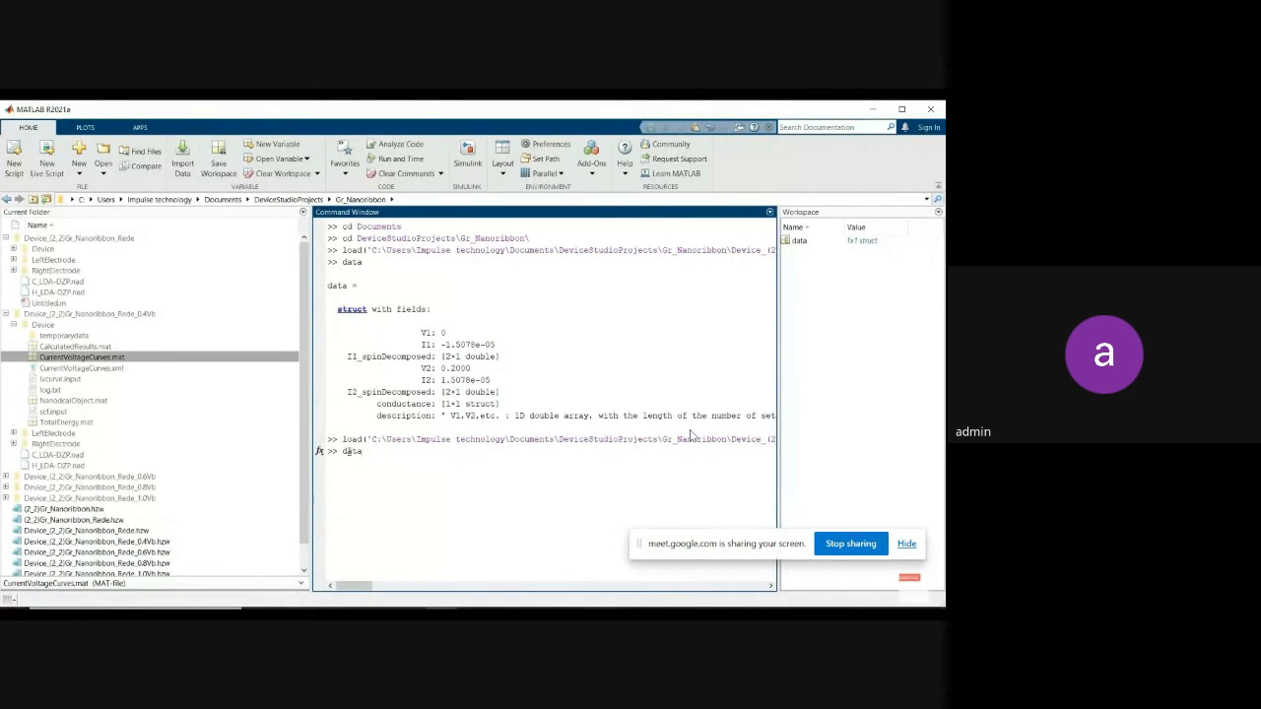
{"action": "key", "text": "Return"}
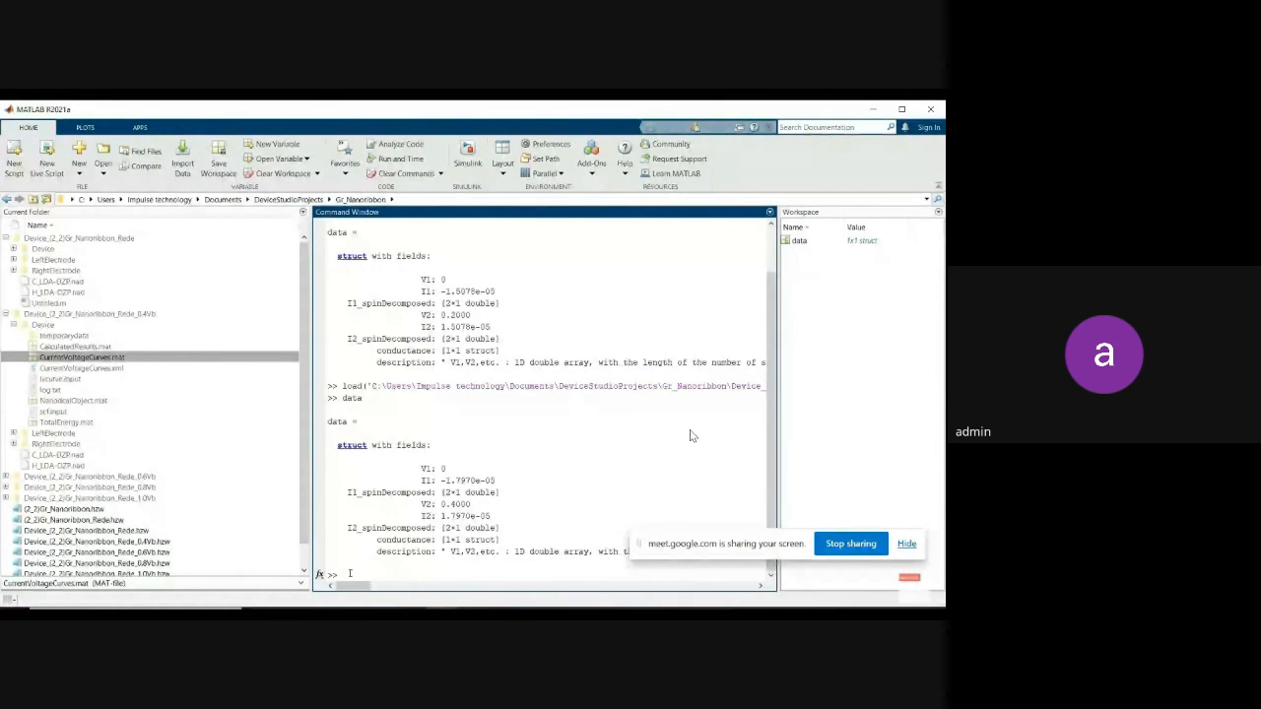
{"action": "type", "text": "data.I1_spinDecomposed"}
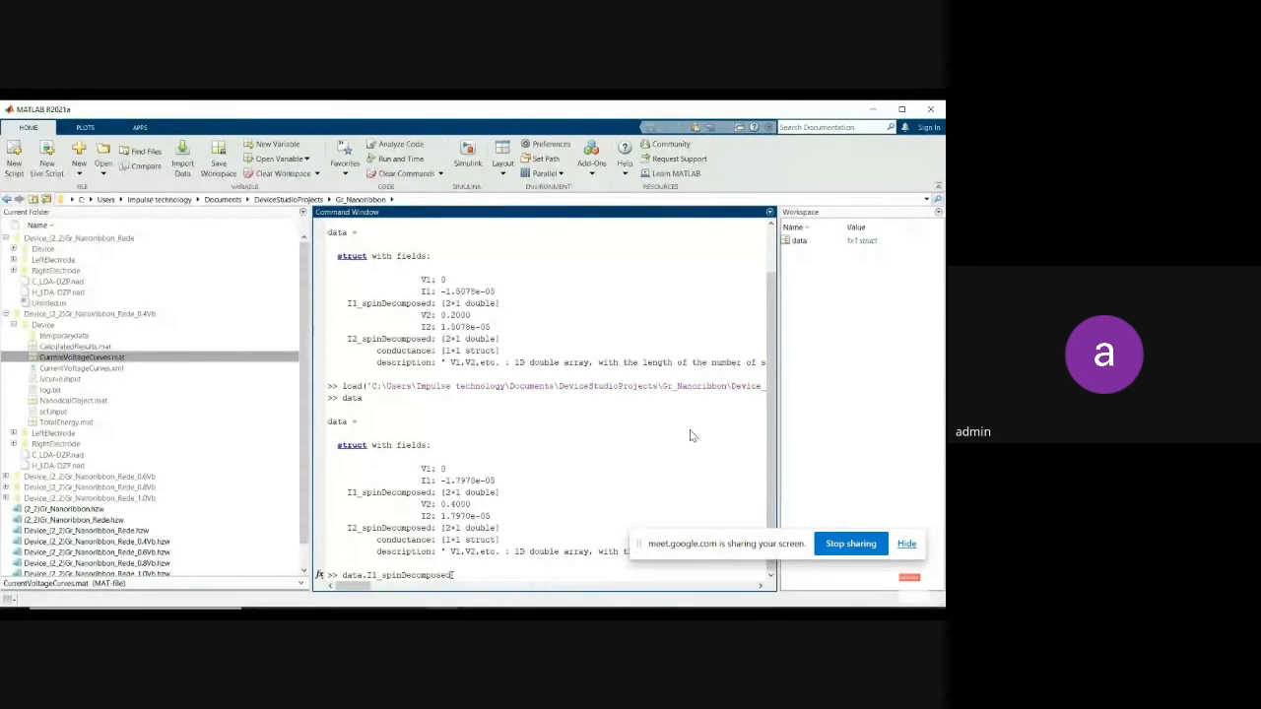
{"action": "key", "text": "Return"}
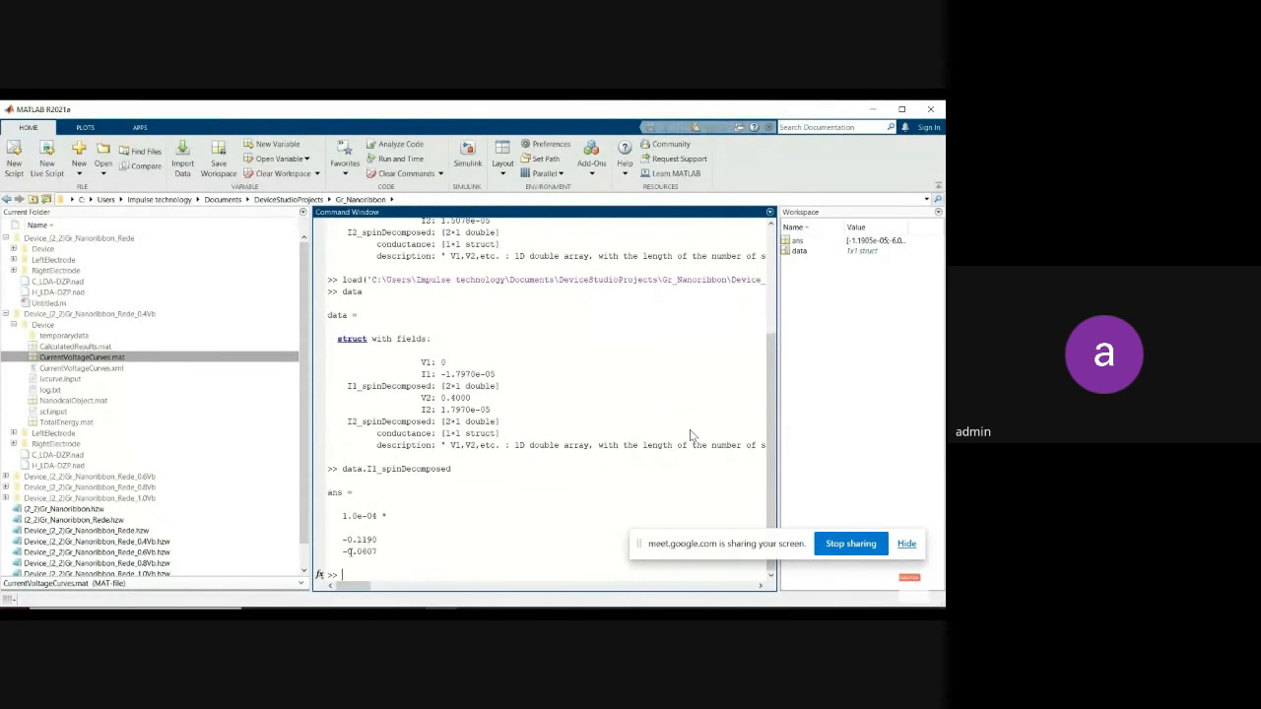
Load CurrentVoltageCurves.mat from the Device folder of Device_(2_2)Gr_Nanoribbon_Rede_0.6Vb.
{"action": "left_click", "coordinate": [6, 314]}
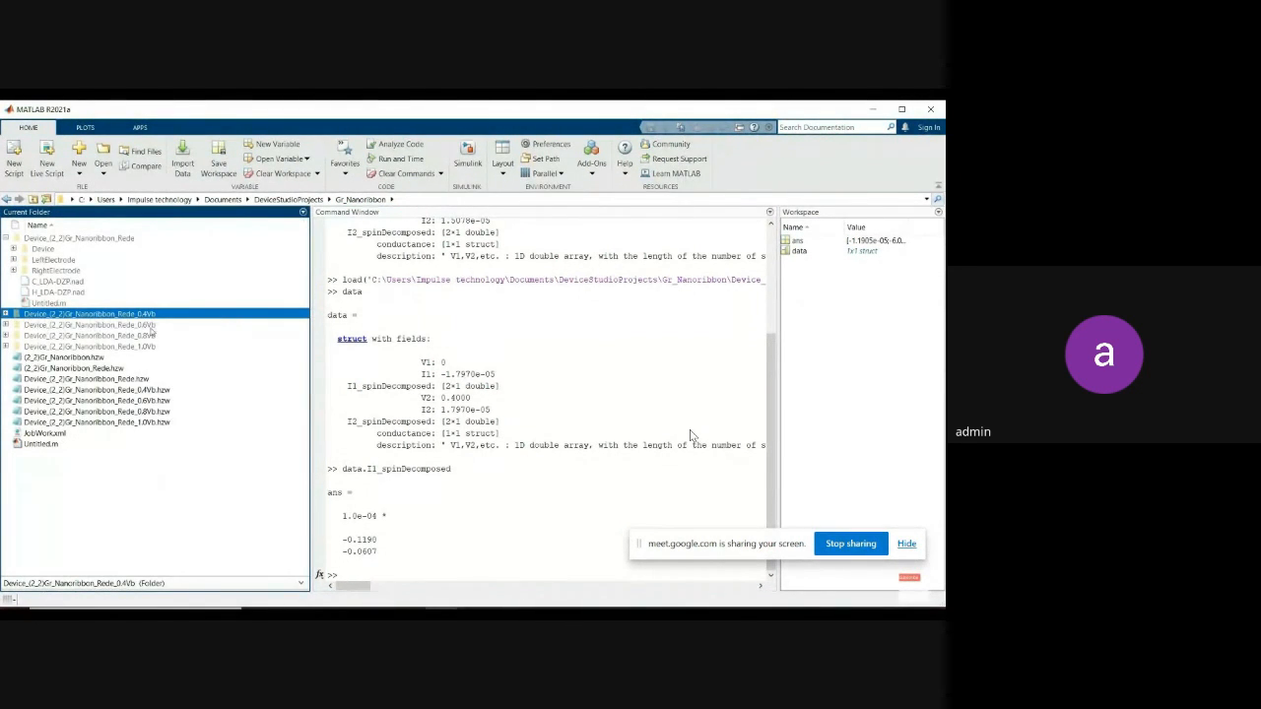
{"action": "left_click", "coordinate": [6, 324]}
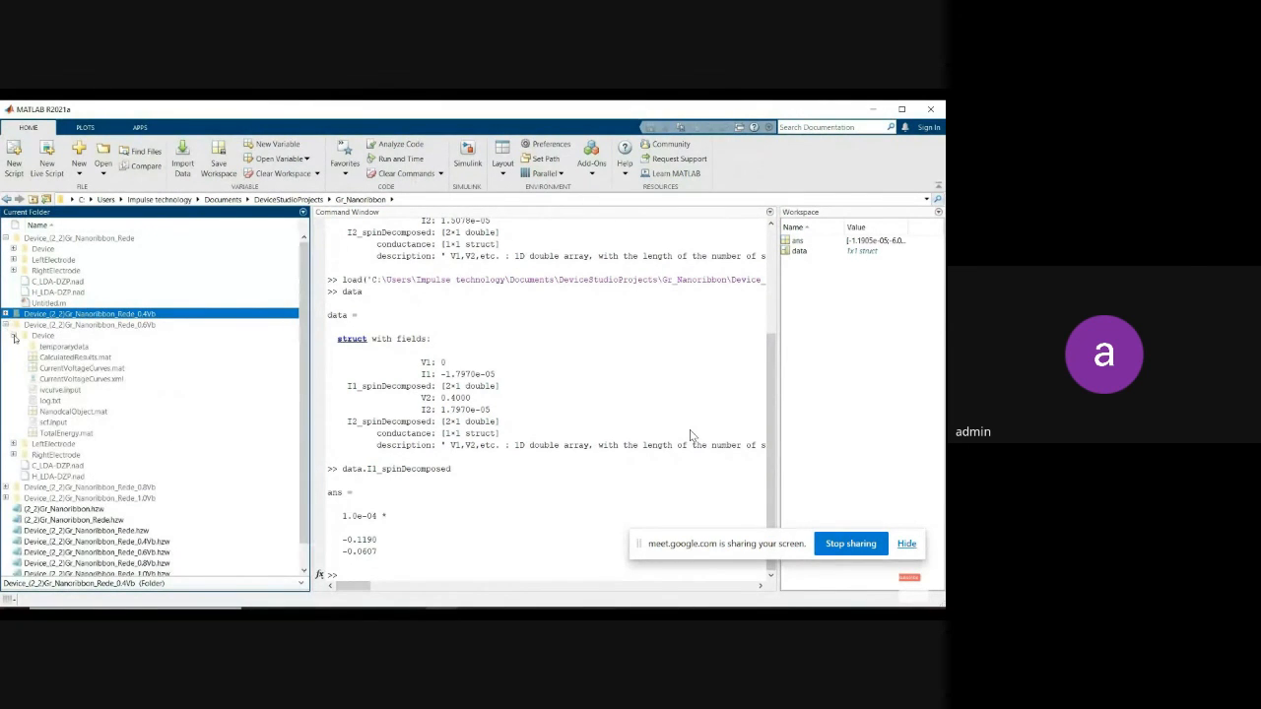
{"action": "double_click", "coordinate": [77, 372]}
{"action": "left_click", "coordinate": [353, 575]}
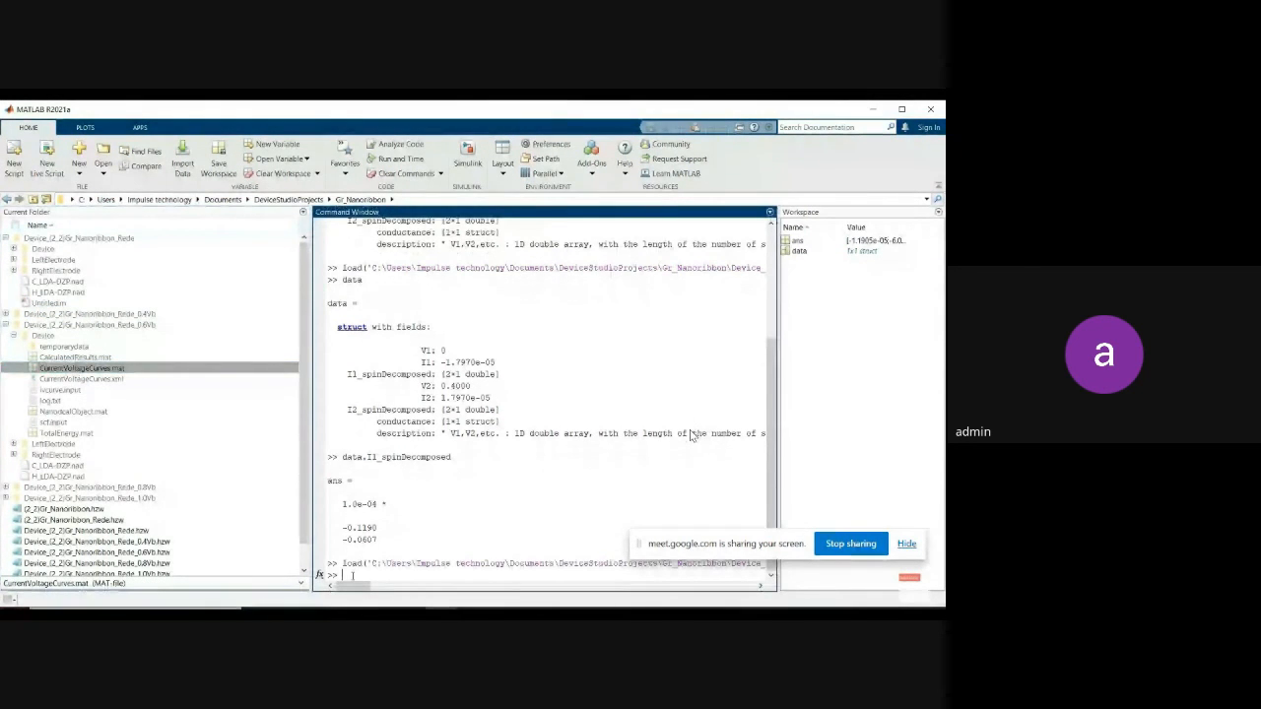
Display the 0.6Vb data structure and its I1_spinDecomposed field in the command window.
{"action": "type", "text": "data"}
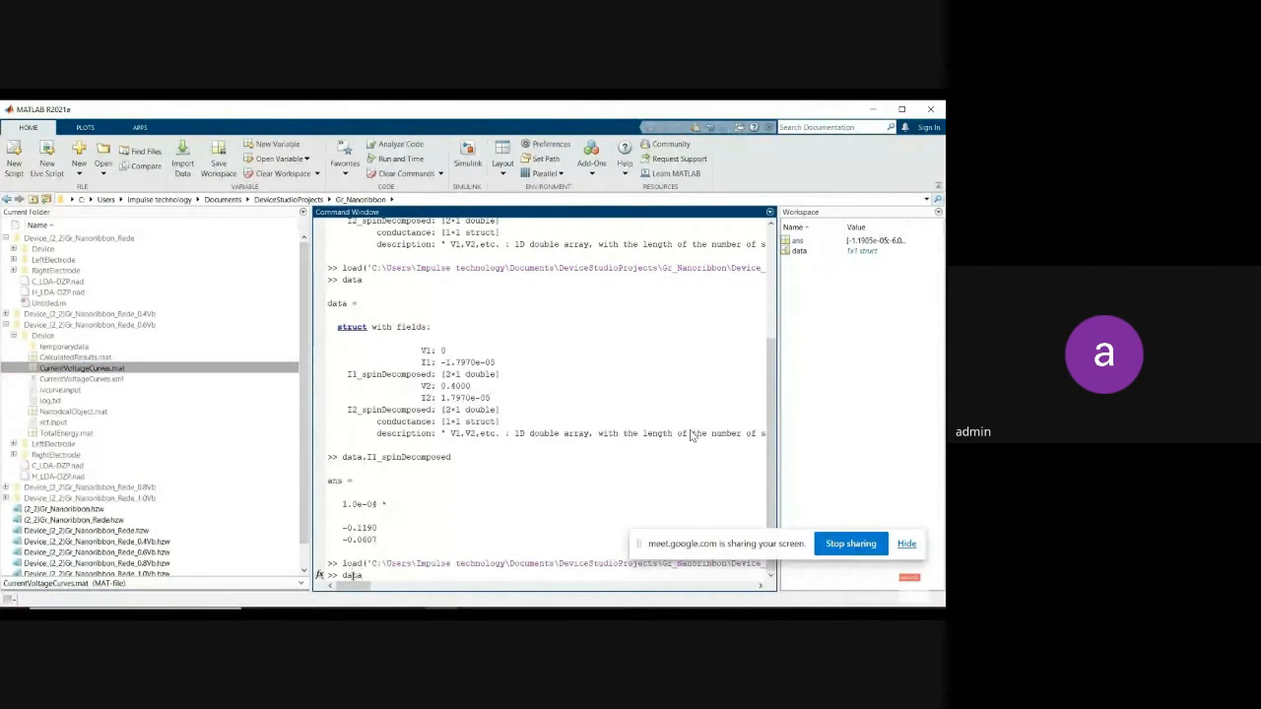
{"action": "key", "text": "Return"}
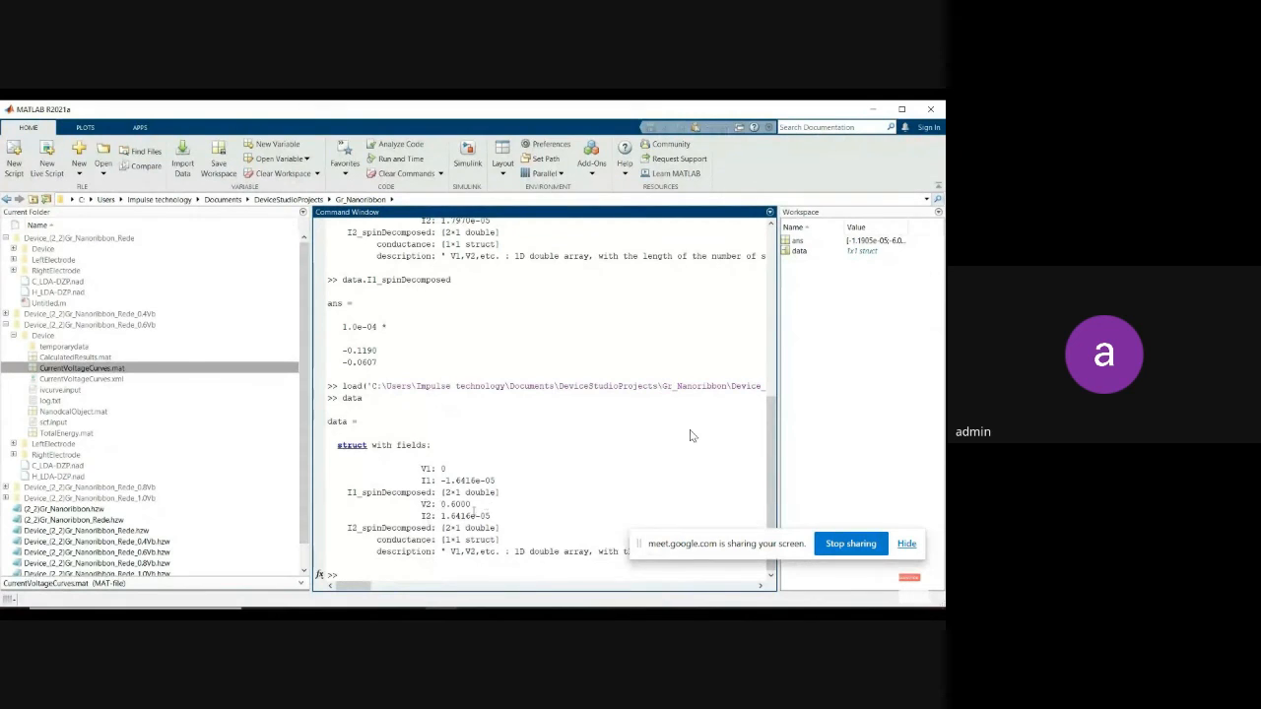
{"action": "mouse_move", "coordinate": [748, 433]}
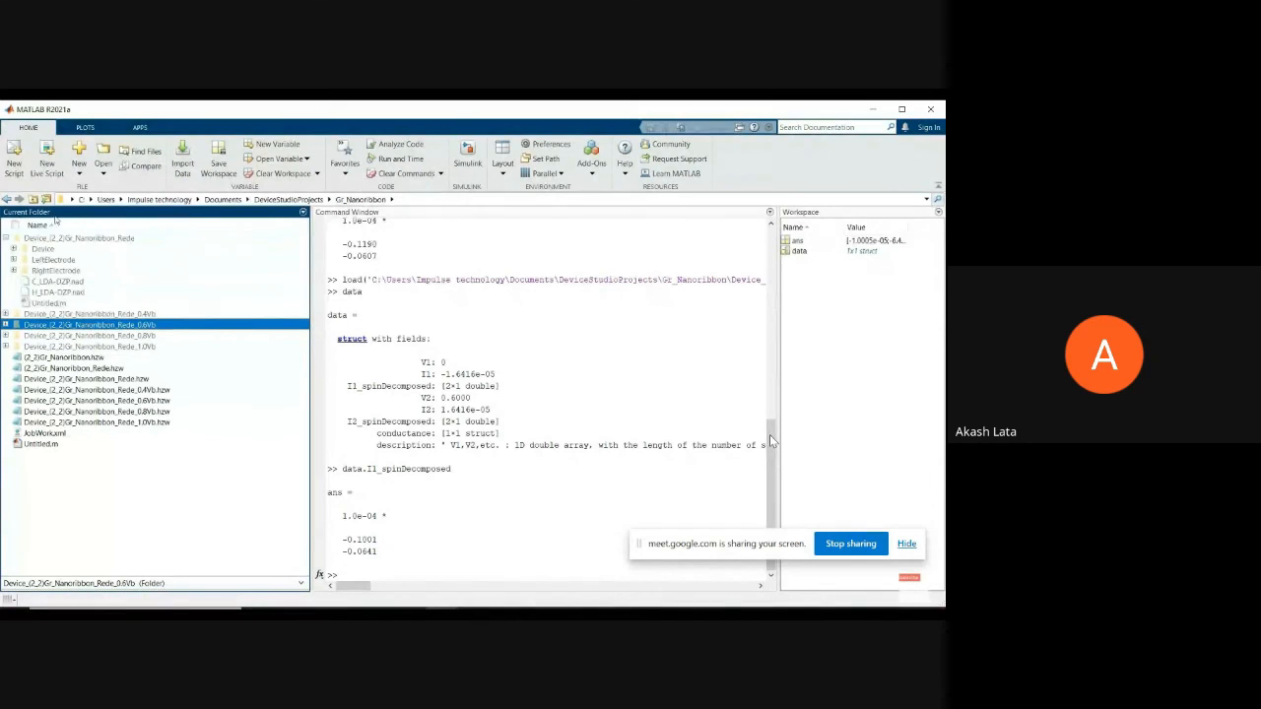
Create a new script with the comment "%output of spin current" and empty v1, v2, i1, i2, spin-up and spin-down arrays.
{"action": "left_click", "coordinate": [14, 158]}
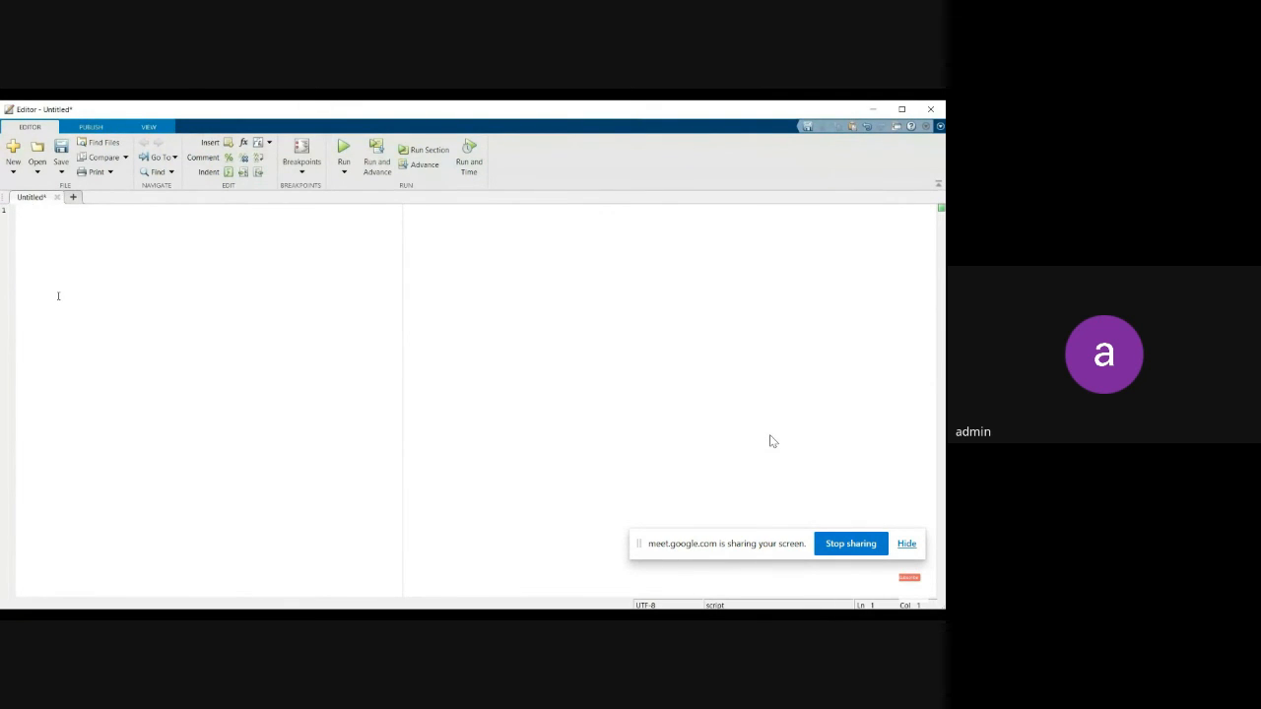
{"action": "type", "text": "%output of spin current"}
{"action": "type", "text": "%"}
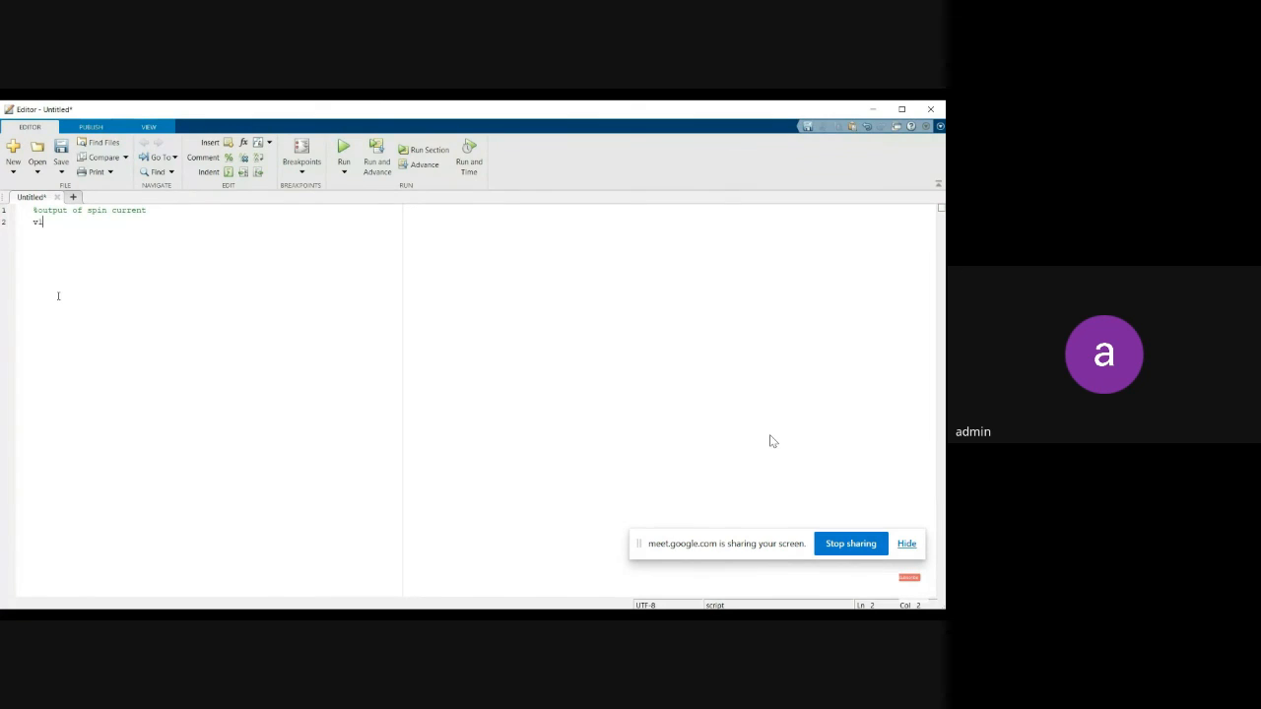
{"action": "type", "text": "1=[]"}
{"action": "type", "text": ";"}
{"action": "type", "text": "v2"}
{"action": "type", "text": "=[]"}
{"action": "key", "text": "Return"}
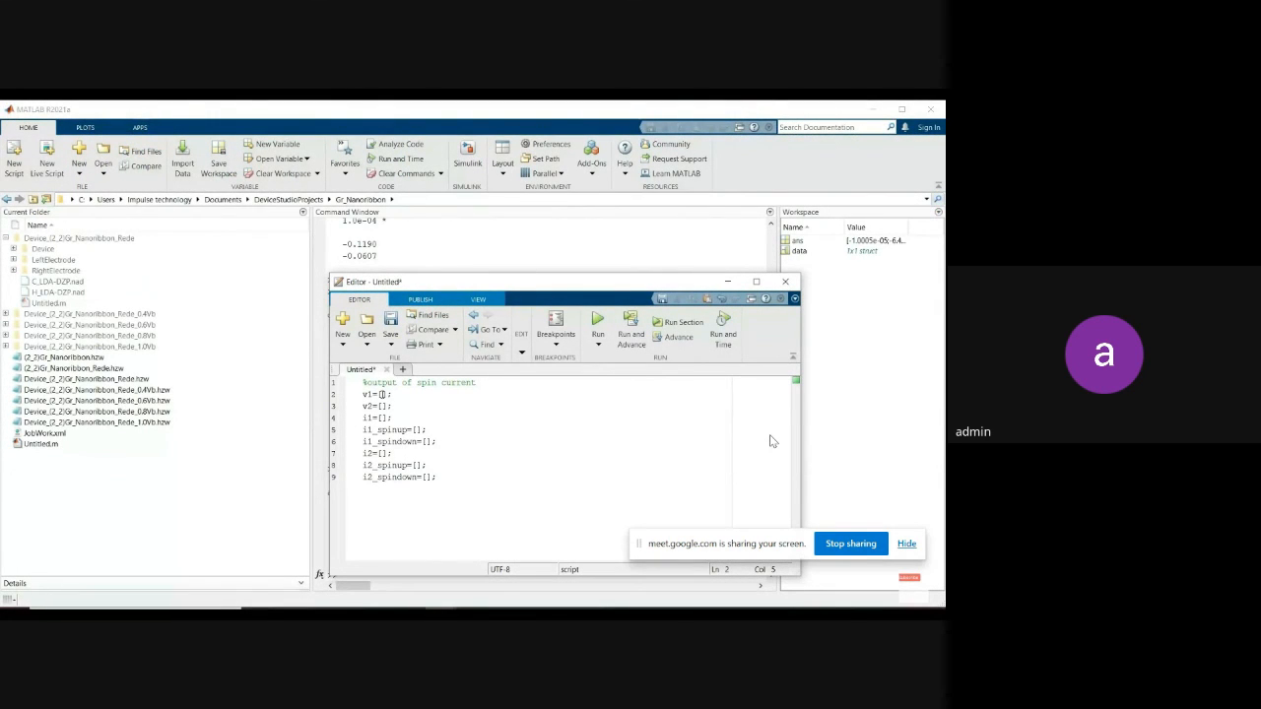
Fill v1 and v2 with 0 0.2 0.4 0.6 0.8 1.0 and enter the data.I1 value -1.50781434829399e-05 in i1.
{"action": "type", "text": "0 0.2 0.4 0.6 0.8 1.0"}
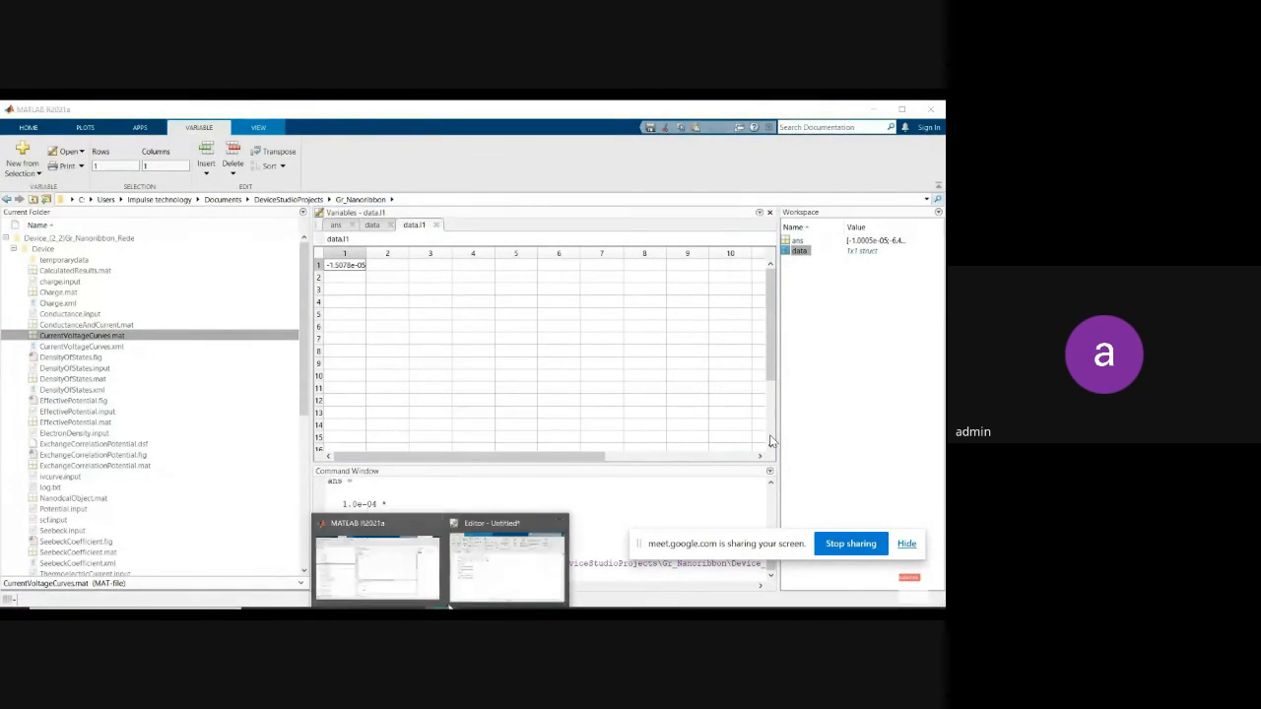
{"action": "left_click", "coordinate": [493, 575]}
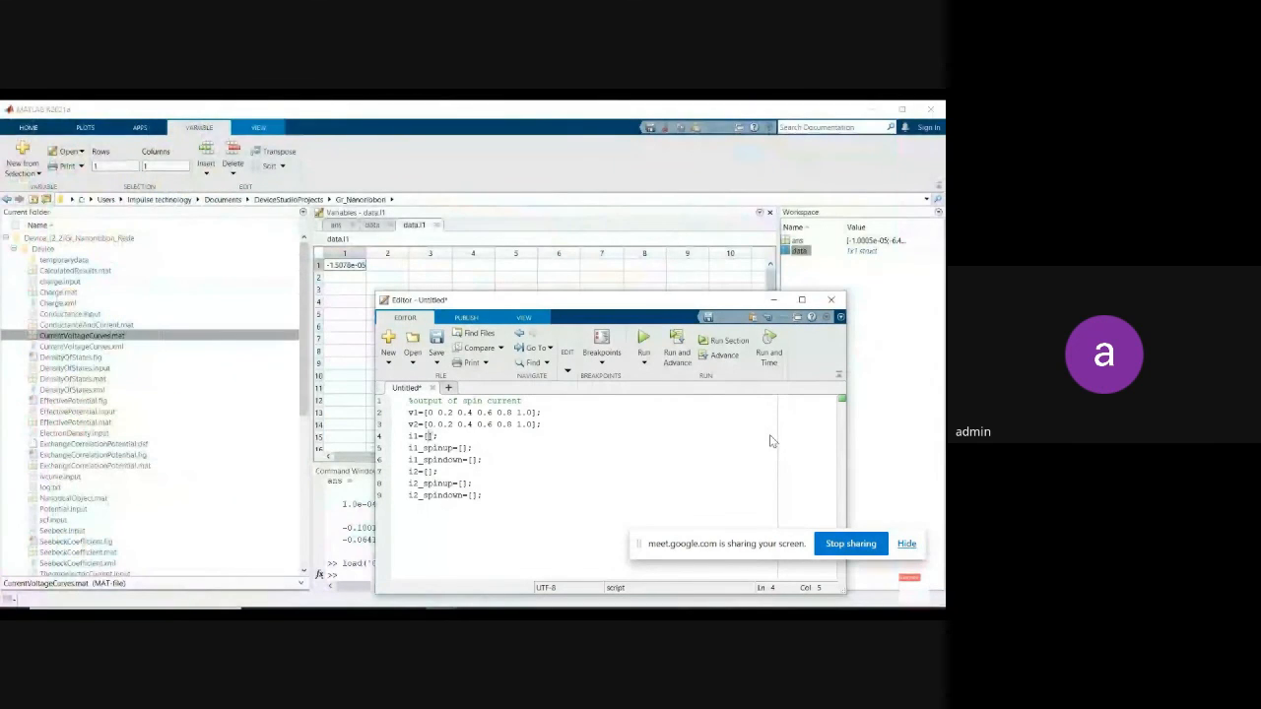
{"action": "type", "text": "[-1.50781434829399e-05]"}
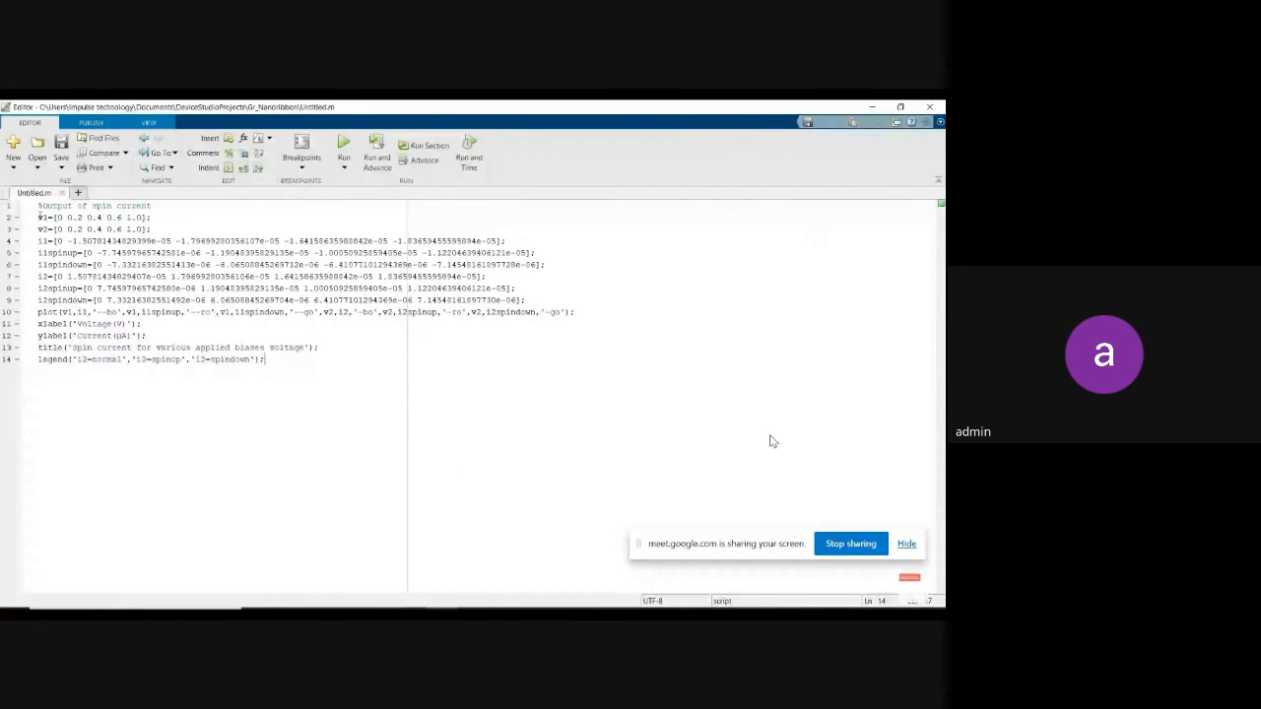
Pause the graphene nanoribbon video on the completed spin-current plotting script and resume playback.
{"action": "left_click", "coordinate": [772, 441]}
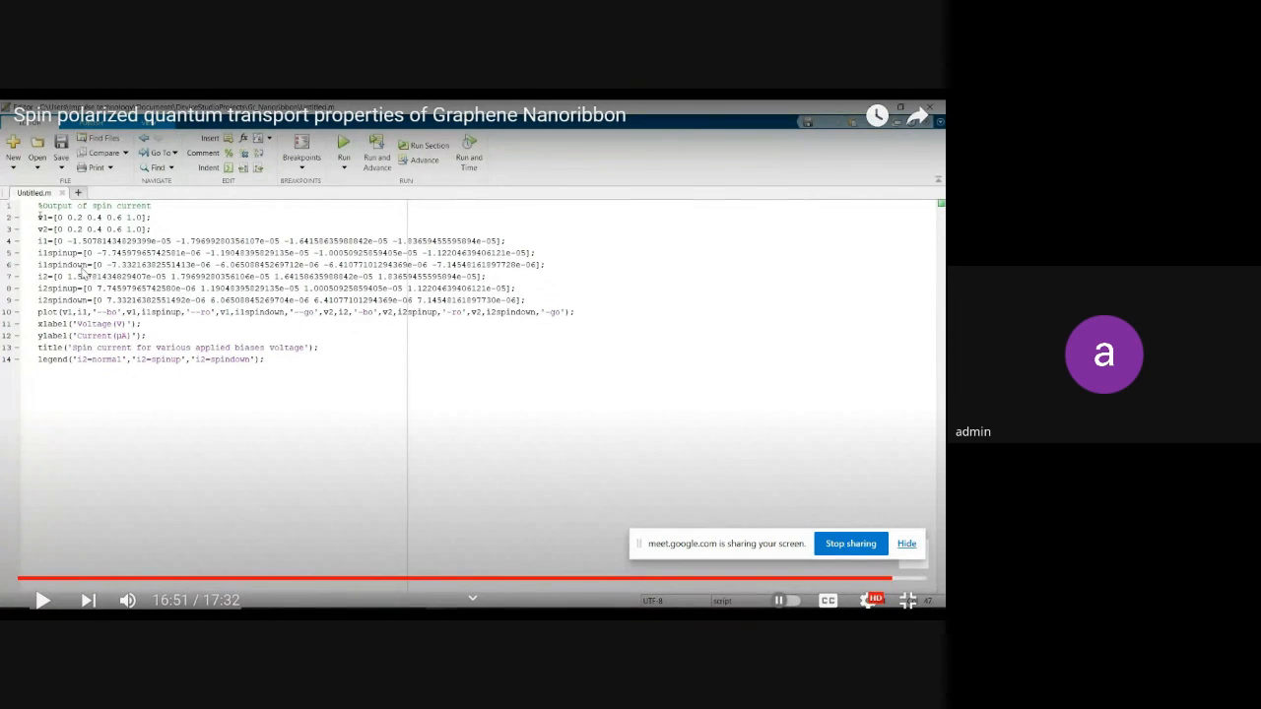
{"action": "left_click", "coordinate": [139, 269]}
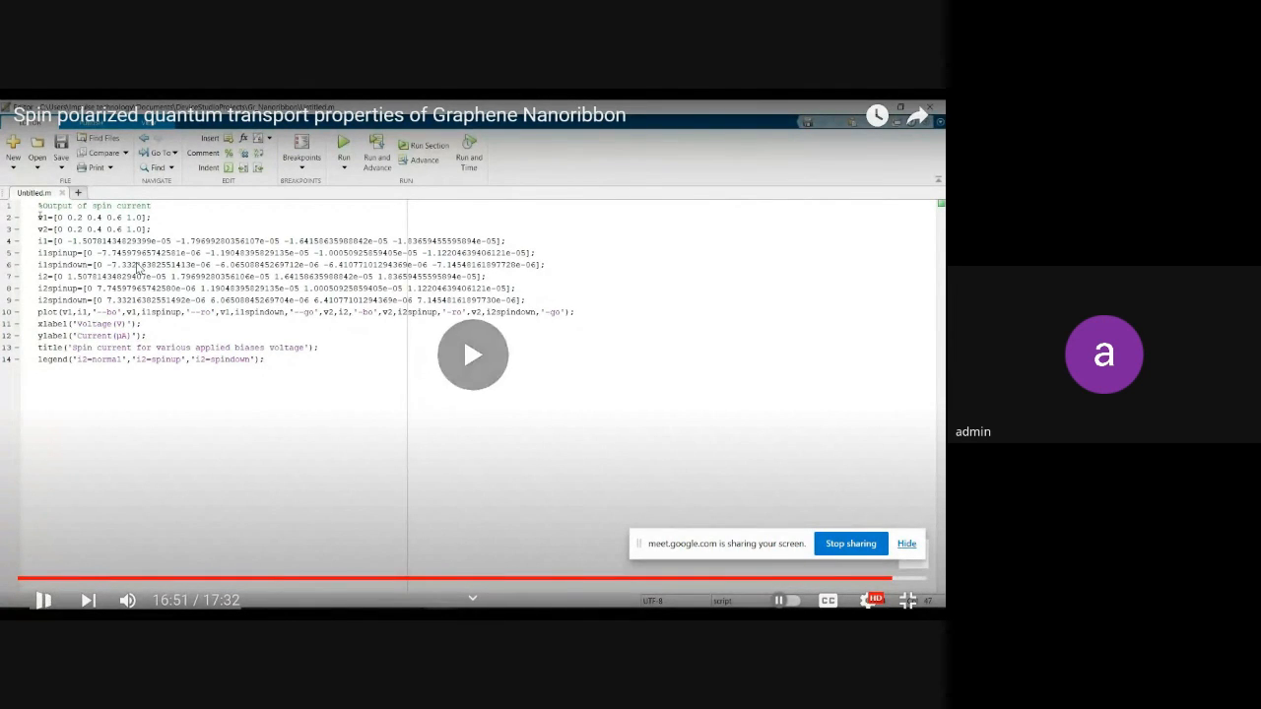
{"action": "left_click", "coordinate": [138, 269]}
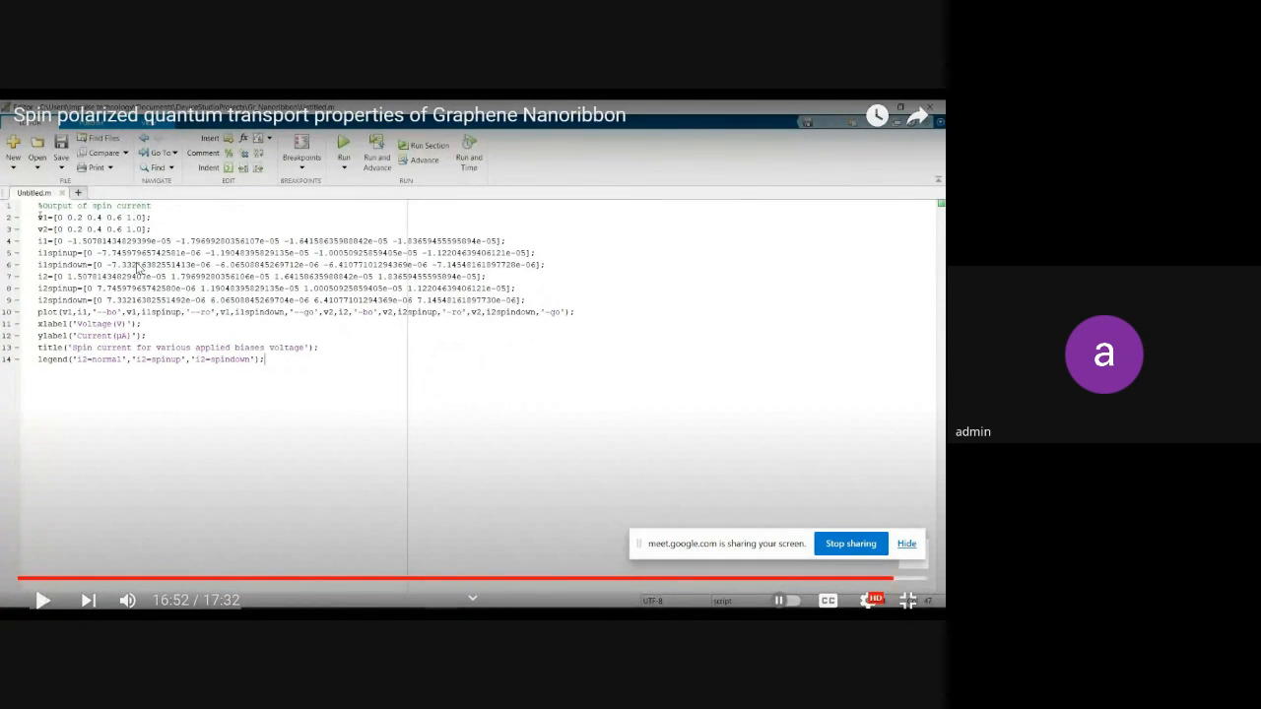
{"action": "left_click", "coordinate": [139, 269]}
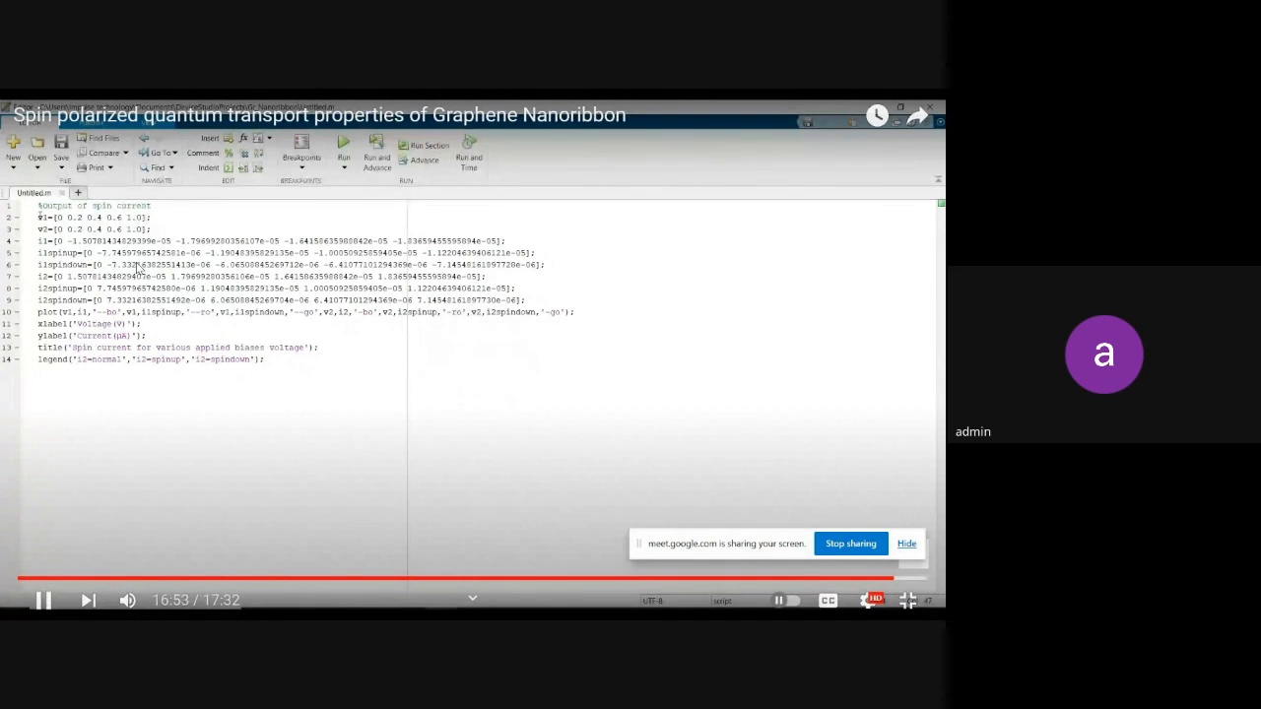